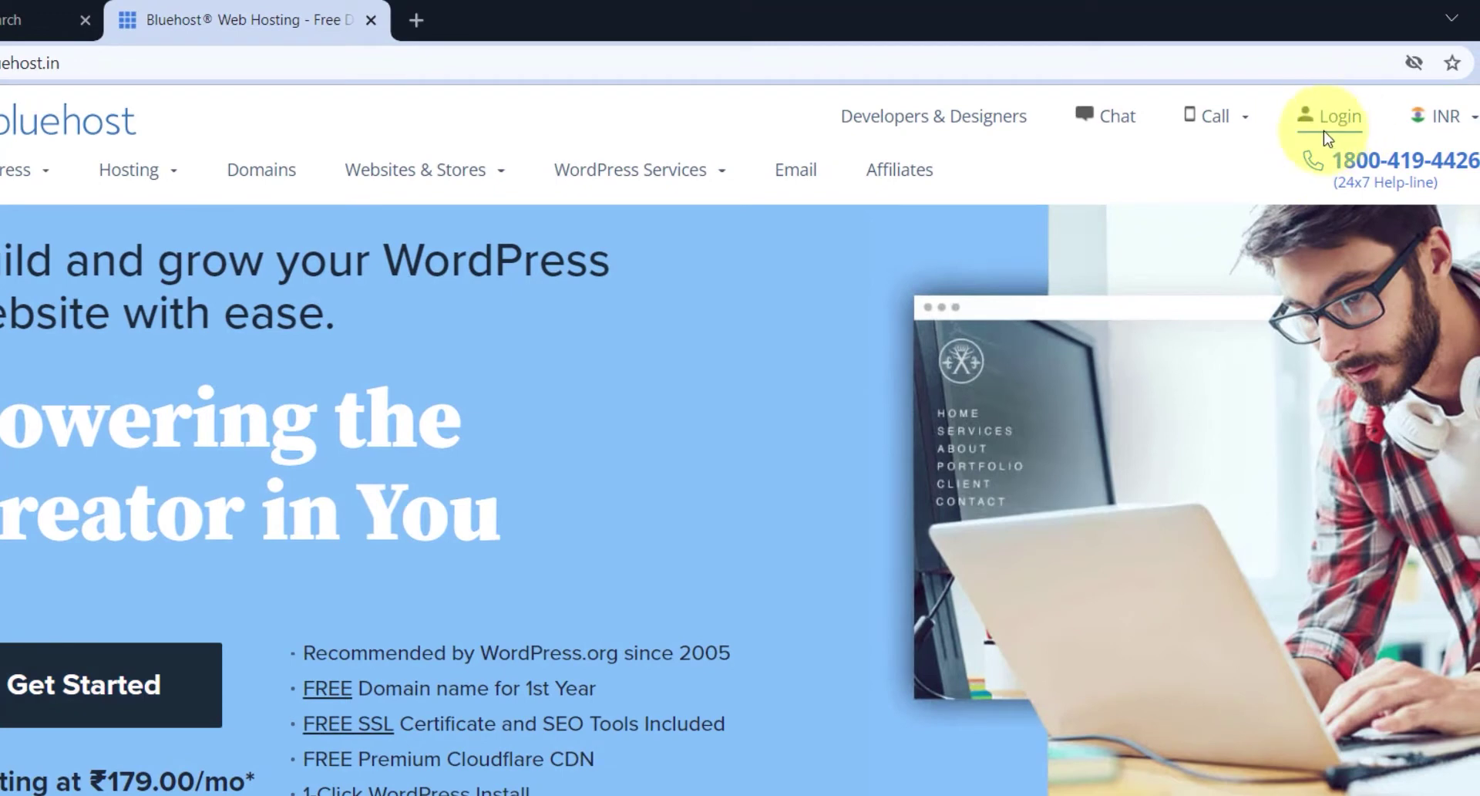
- From the Bluehost login page, dismiss the saved-login suggestions and choose Create Account
{"action": "left_click", "coordinate": [1343, 131]}
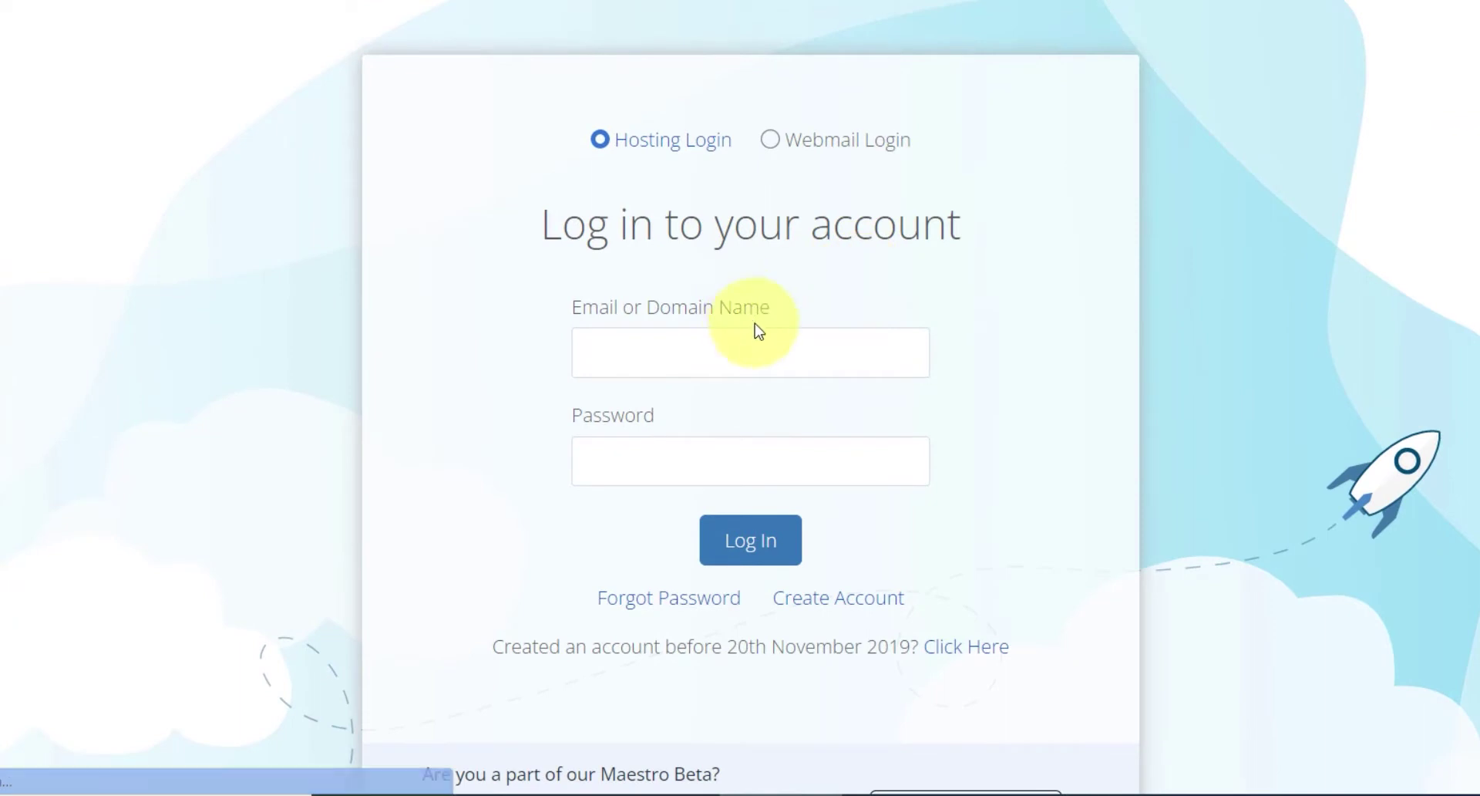
{"action": "left_click", "coordinate": [771, 348]}
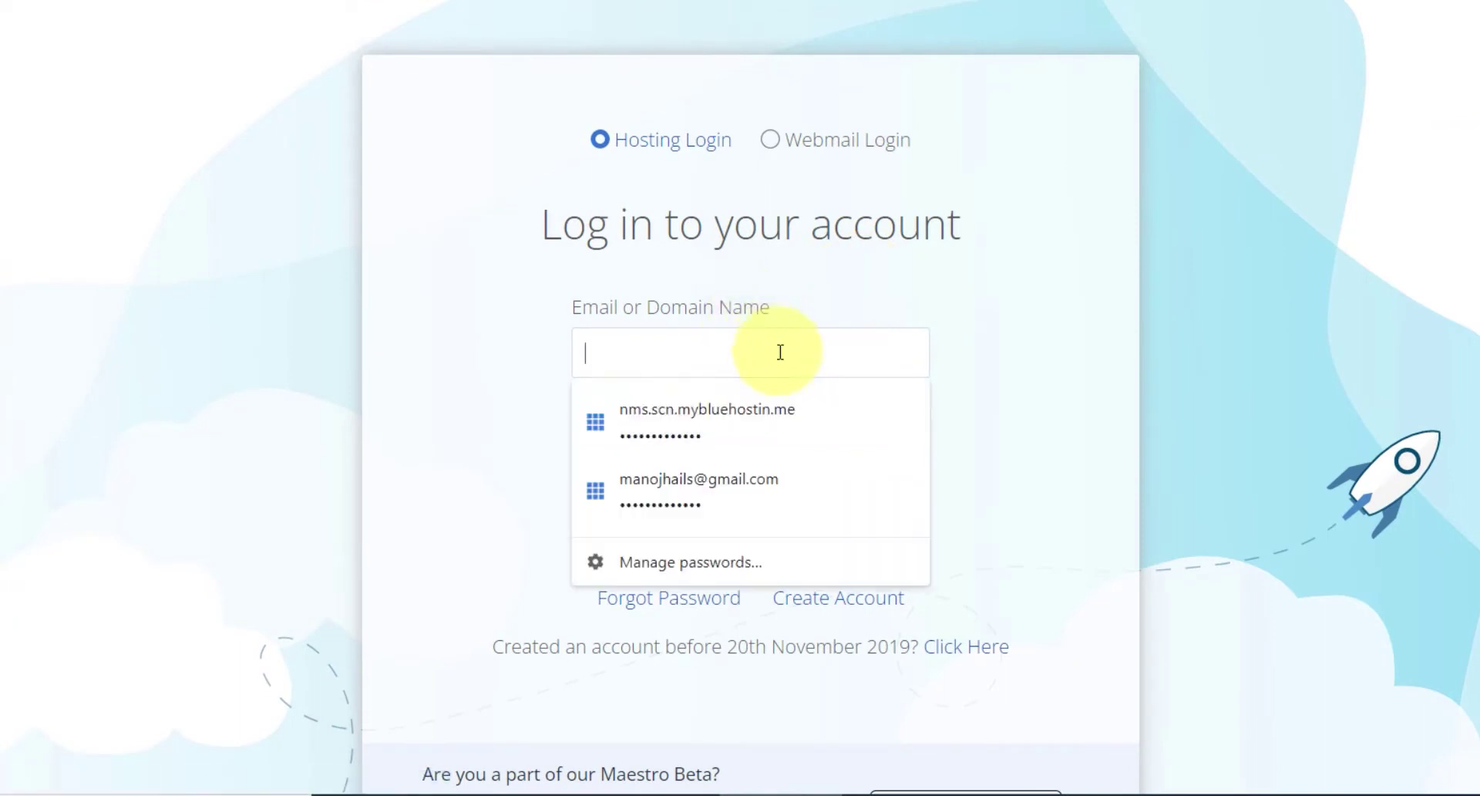
{"action": "left_click", "coordinate": [460, 386]}
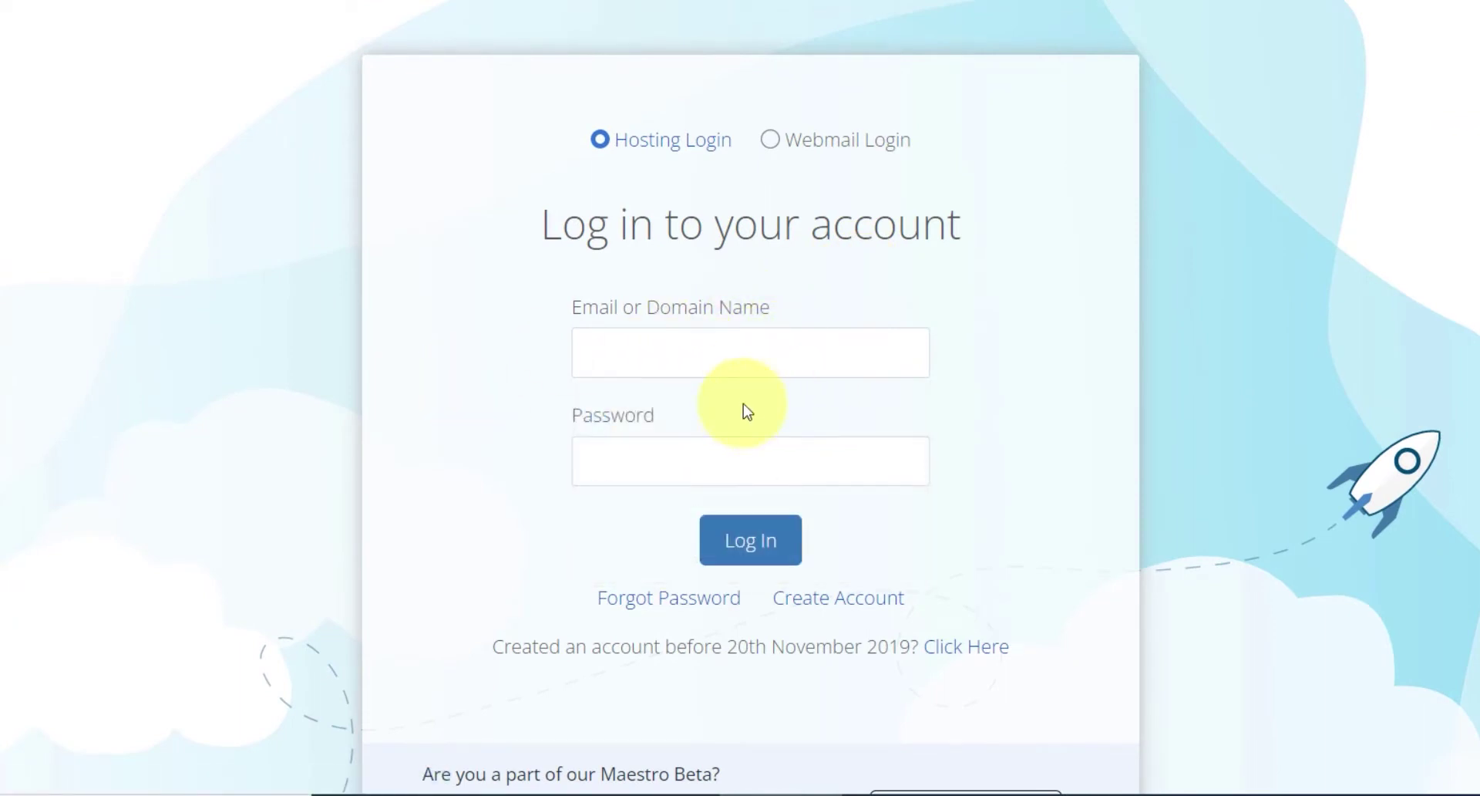
{"action": "left_click", "coordinate": [882, 601]}
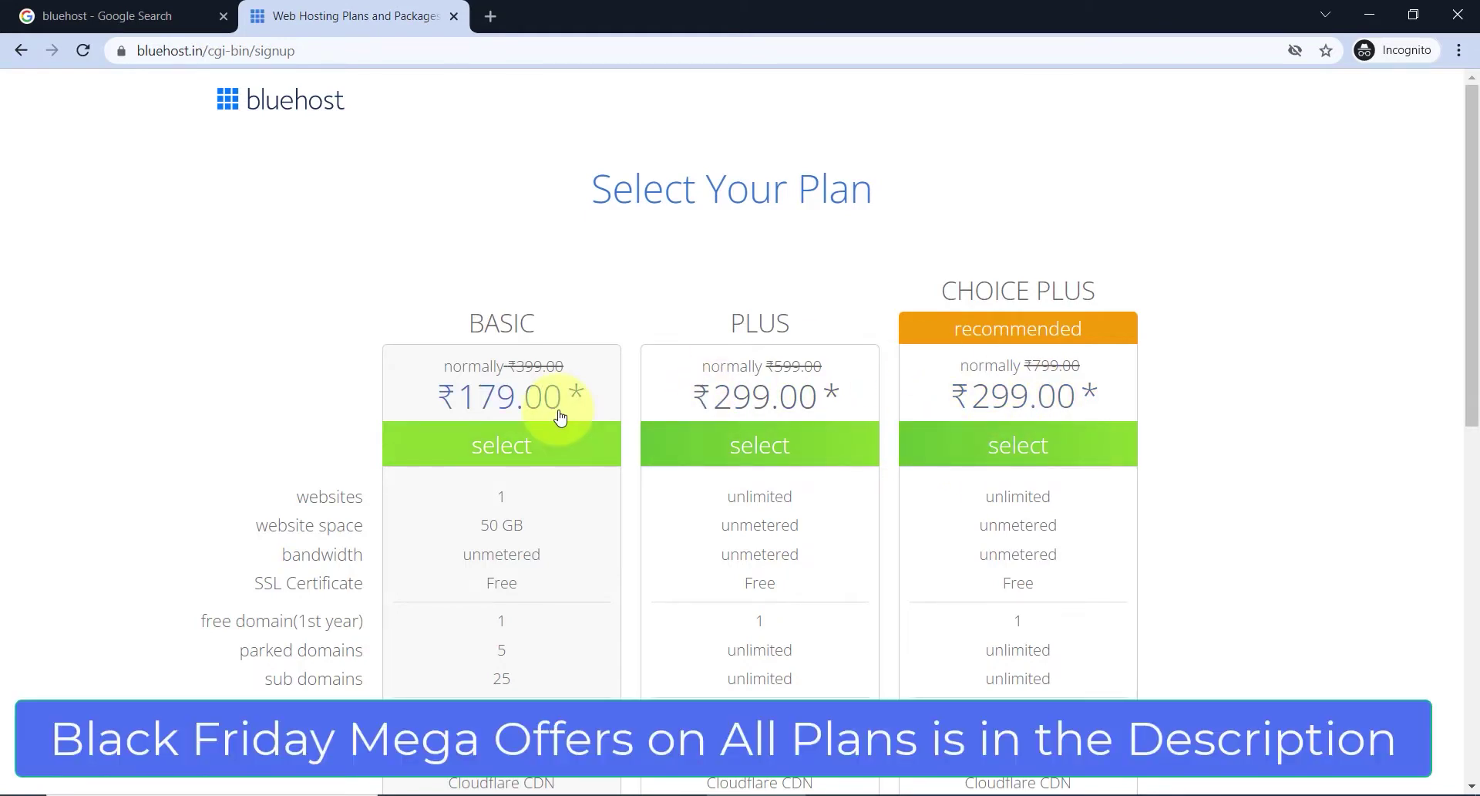
{"action": "scroll", "coordinate": [561, 418], "scroll_direction": "down", "scroll_amount": 1}
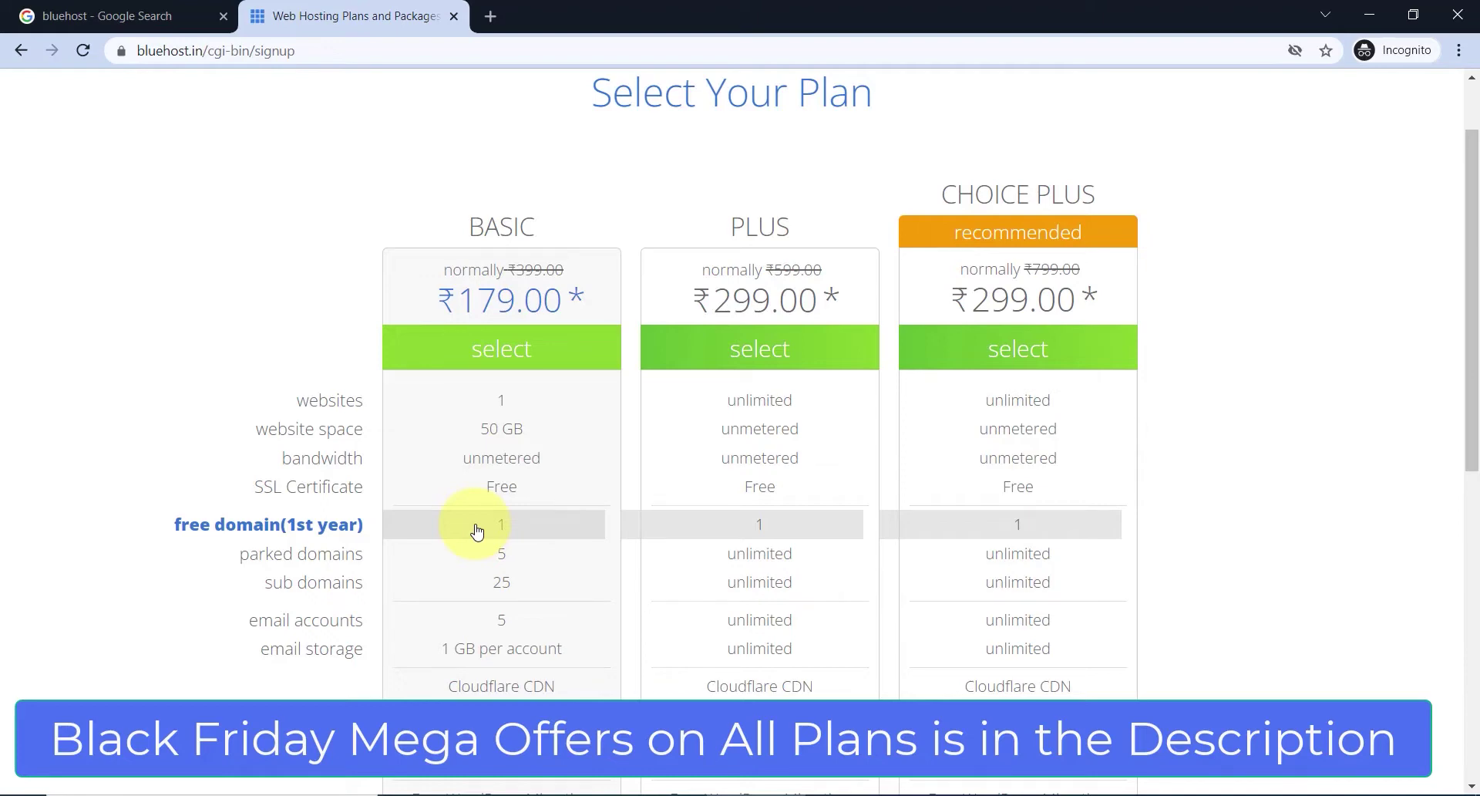
{"action": "scroll", "coordinate": [478, 531], "scroll_direction": "down", "scroll_amount": 1}
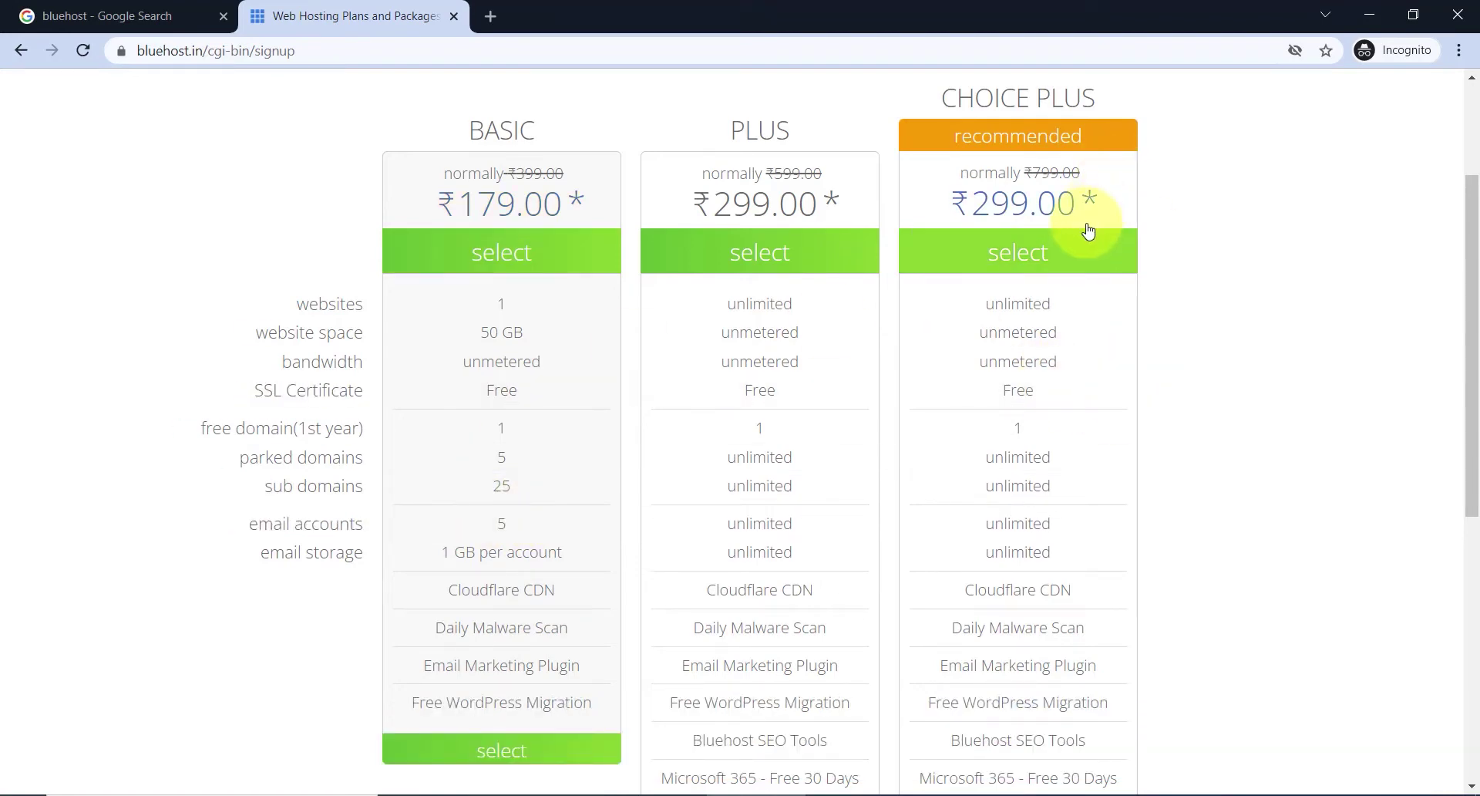
{"action": "scroll", "coordinate": [1091, 264], "scroll_direction": "up", "scroll_amount": 1}
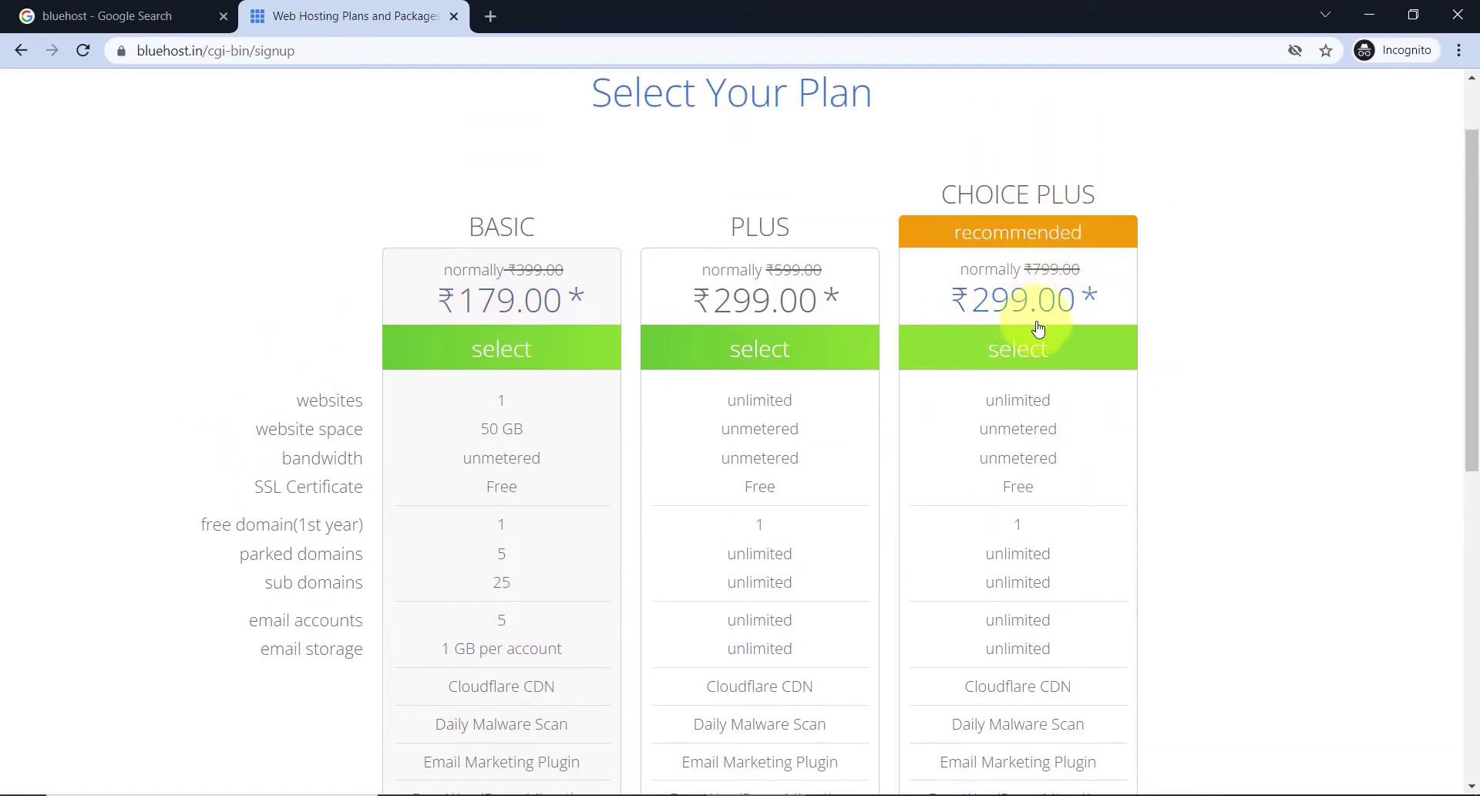
{"action": "scroll", "coordinate": [1037, 301], "scroll_direction": "down", "scroll_amount": 2}
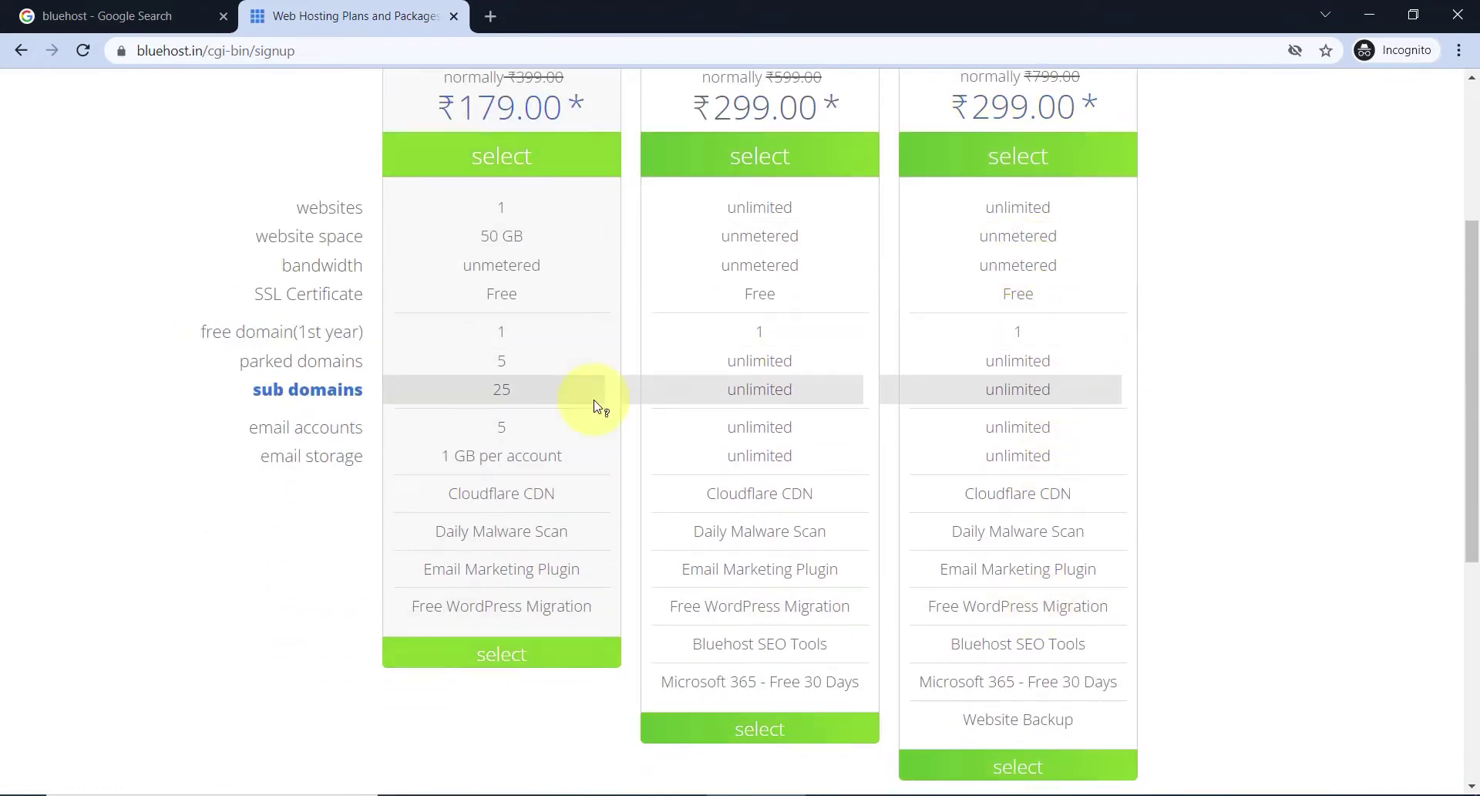
{"action": "scroll", "coordinate": [586, 386], "scroll_direction": "up", "scroll_amount": 1}
{"action": "scroll", "coordinate": [571, 413], "scroll_direction": "down", "scroll_amount": 2}
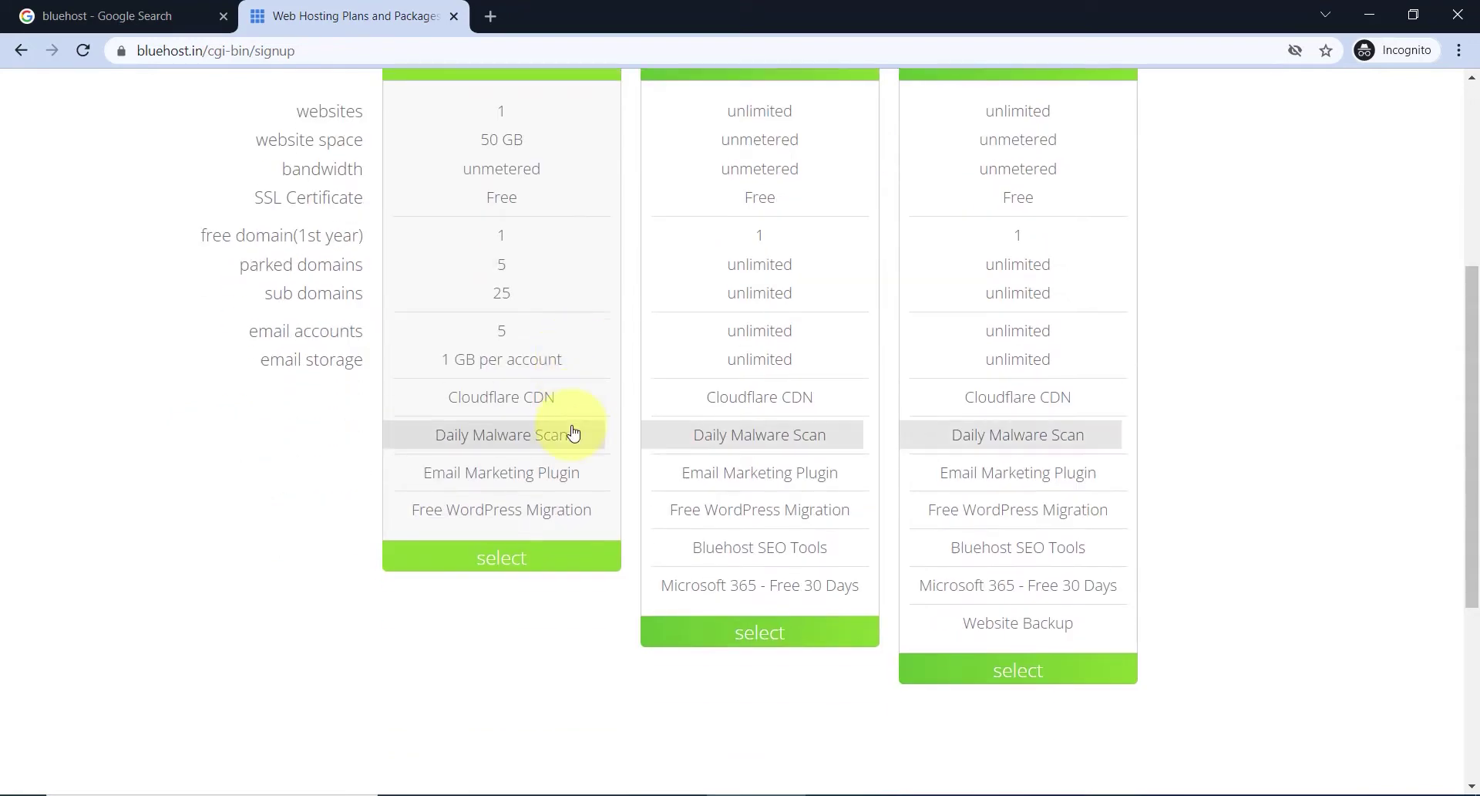
- Select the Basic plan and check whether buymanoj.com is available with the .com extension
{"action": "left_click", "coordinate": [523, 559]}
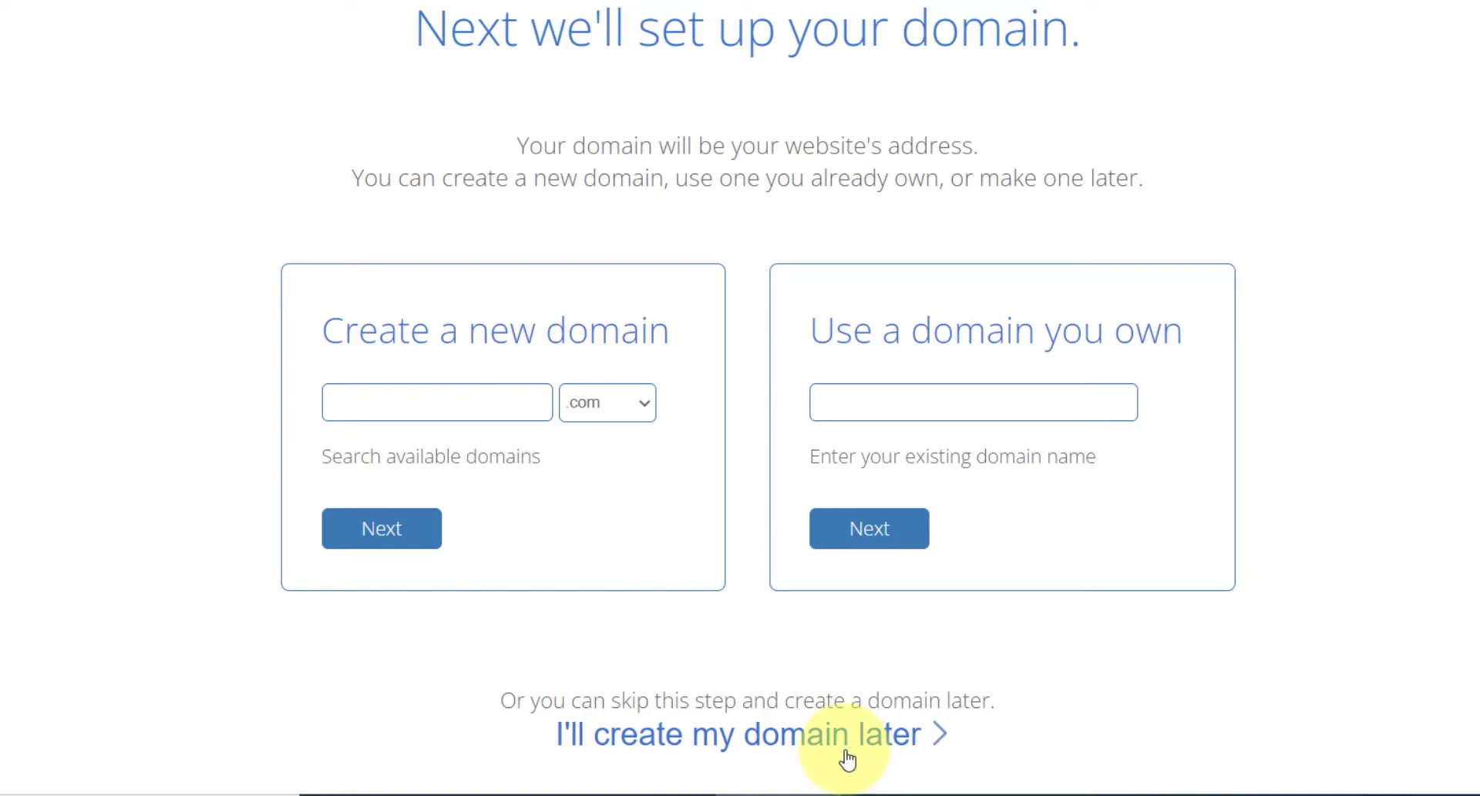
{"action": "left_click", "coordinate": [480, 411]}
{"action": "key", "text": "Down"}
{"action": "key", "text": "Down"}
{"action": "key", "text": "Down"}
{"action": "key", "text": "Return"}
{"action": "left_click", "coordinate": [626, 407]}
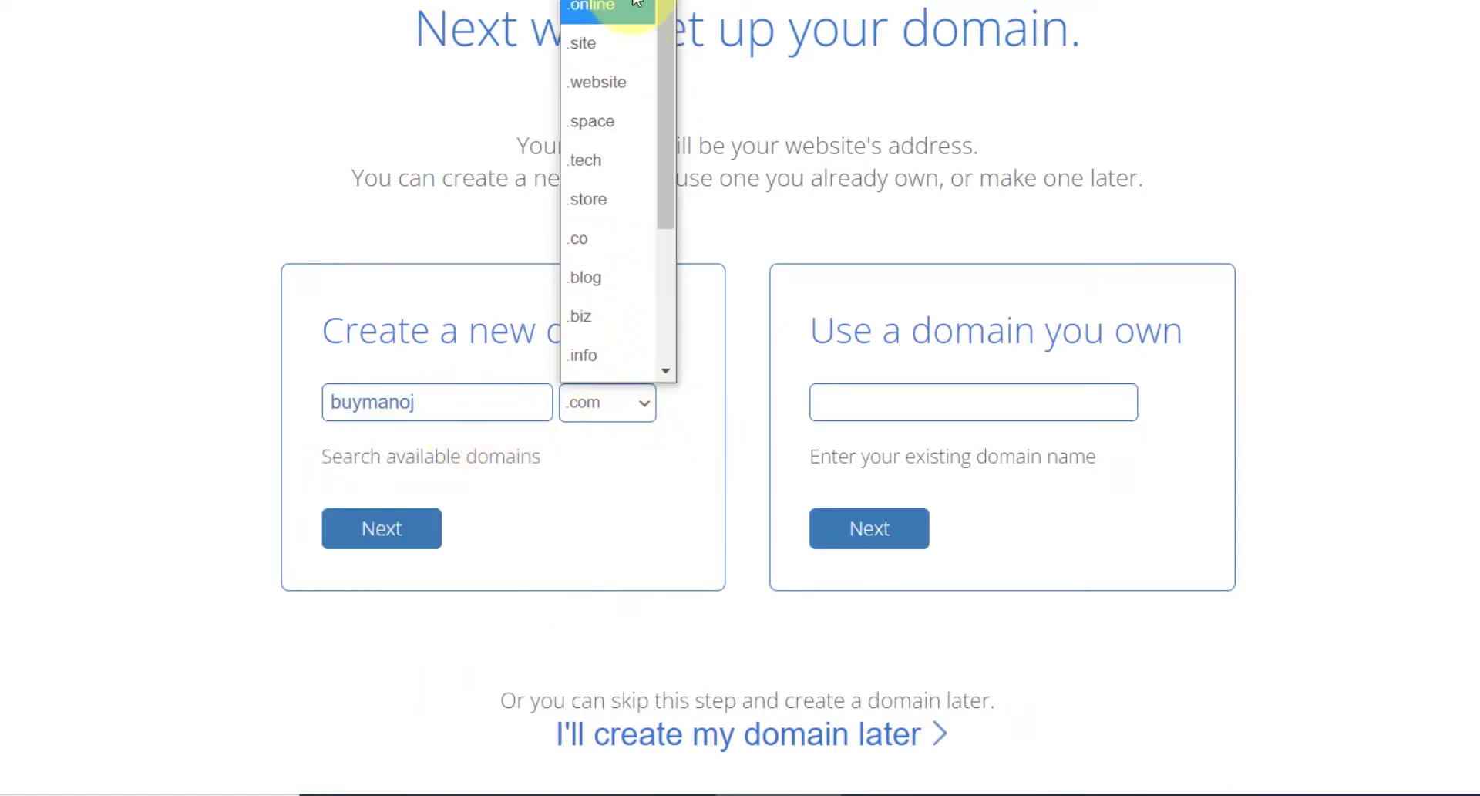
{"action": "scroll", "coordinate": [599, 260], "scroll_direction": "down", "scroll_amount": 3}
{"action": "scroll", "coordinate": [601, 271], "scroll_direction": "up", "scroll_amount": 3}
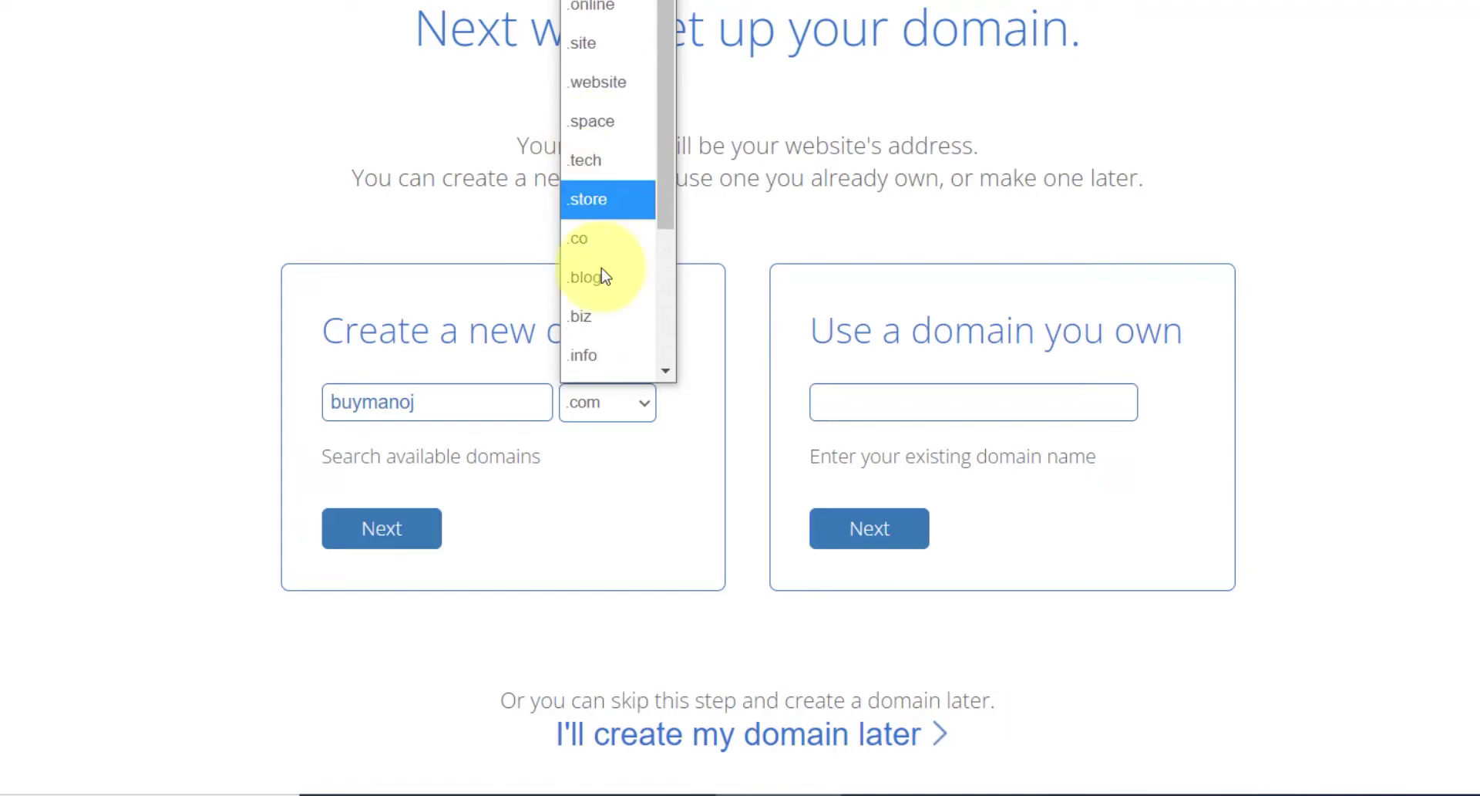
{"action": "left_click", "coordinate": [617, 455]}
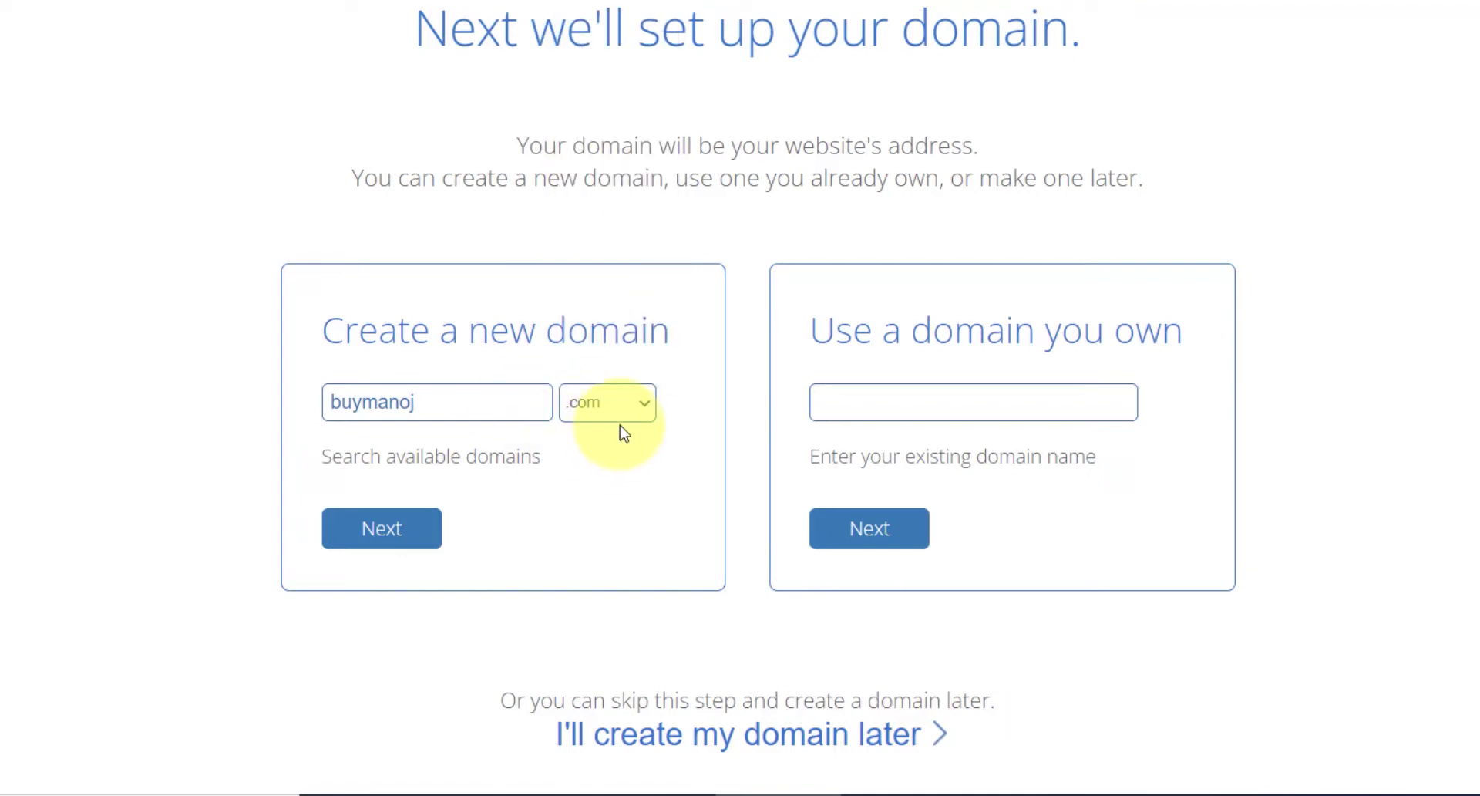
{"action": "left_click", "coordinate": [414, 547]}
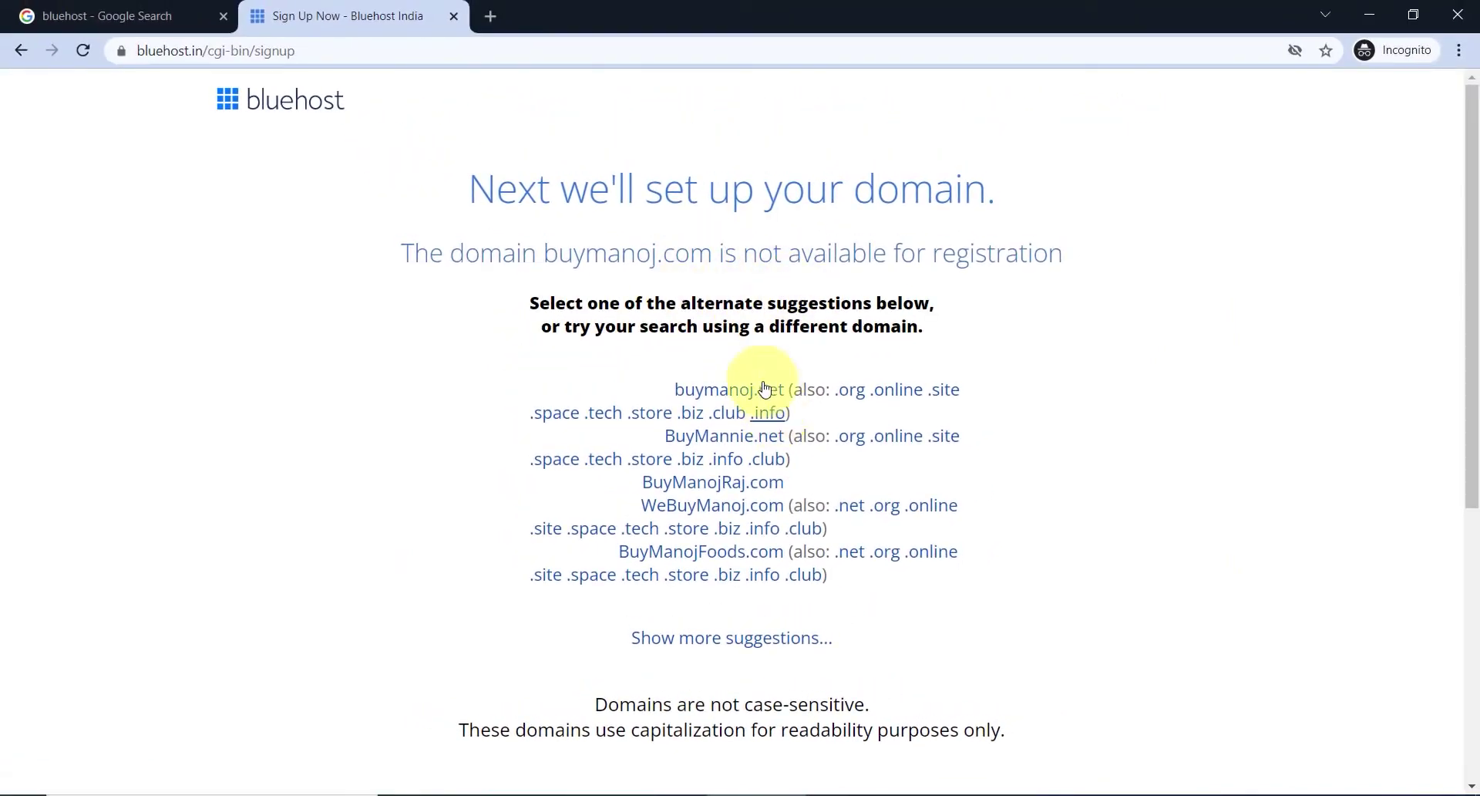
- Replace the taken domain with manojeducation and check that manojeducation.com is available
{"action": "scroll", "coordinate": [818, 316], "scroll_direction": "down", "scroll_amount": 6}
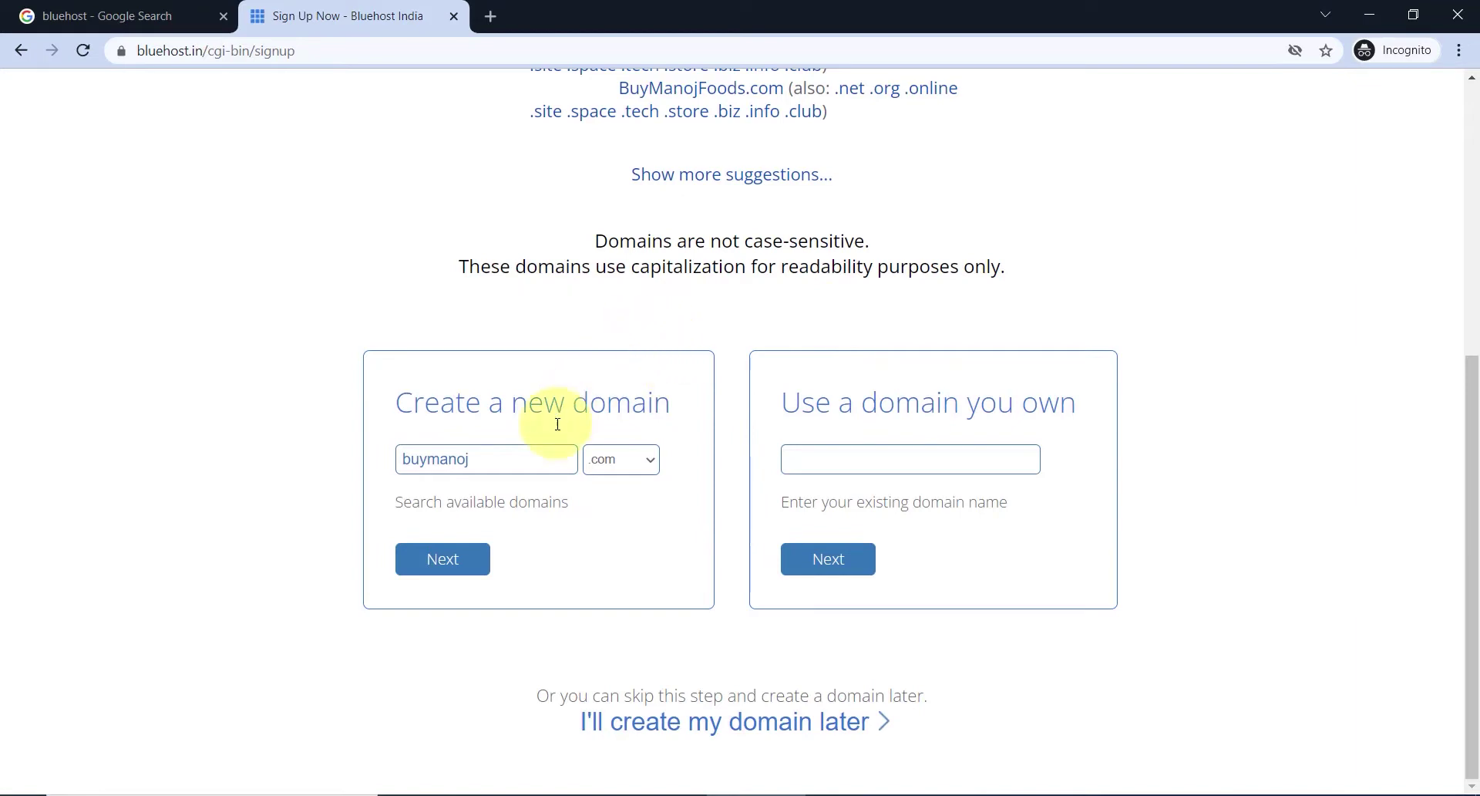
{"action": "left_click_drag", "start_coordinate": [495, 445], "coordinate": [346, 461]}
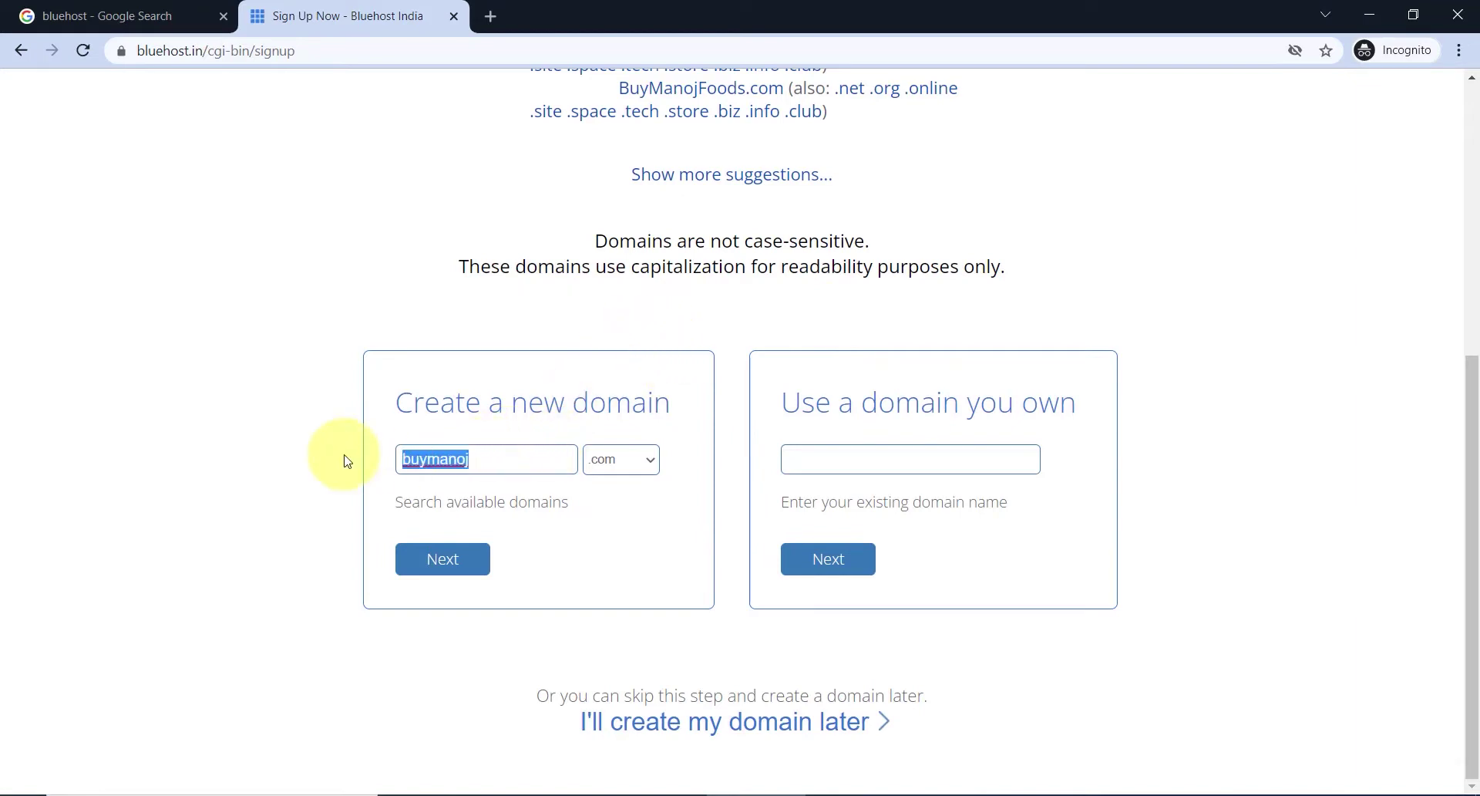
{"action": "type", "text": "manojeducation"}
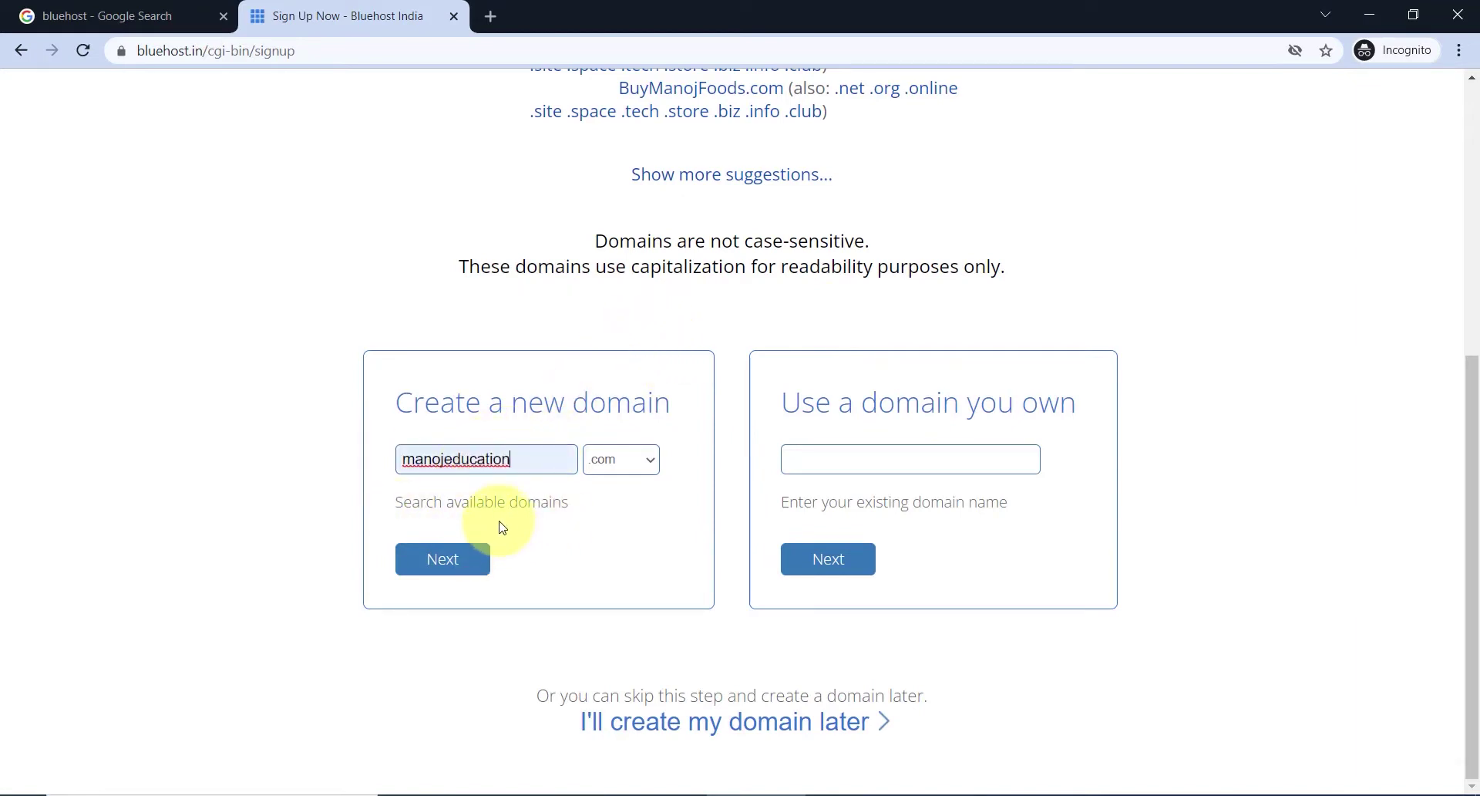
{"action": "left_click", "coordinate": [444, 559]}
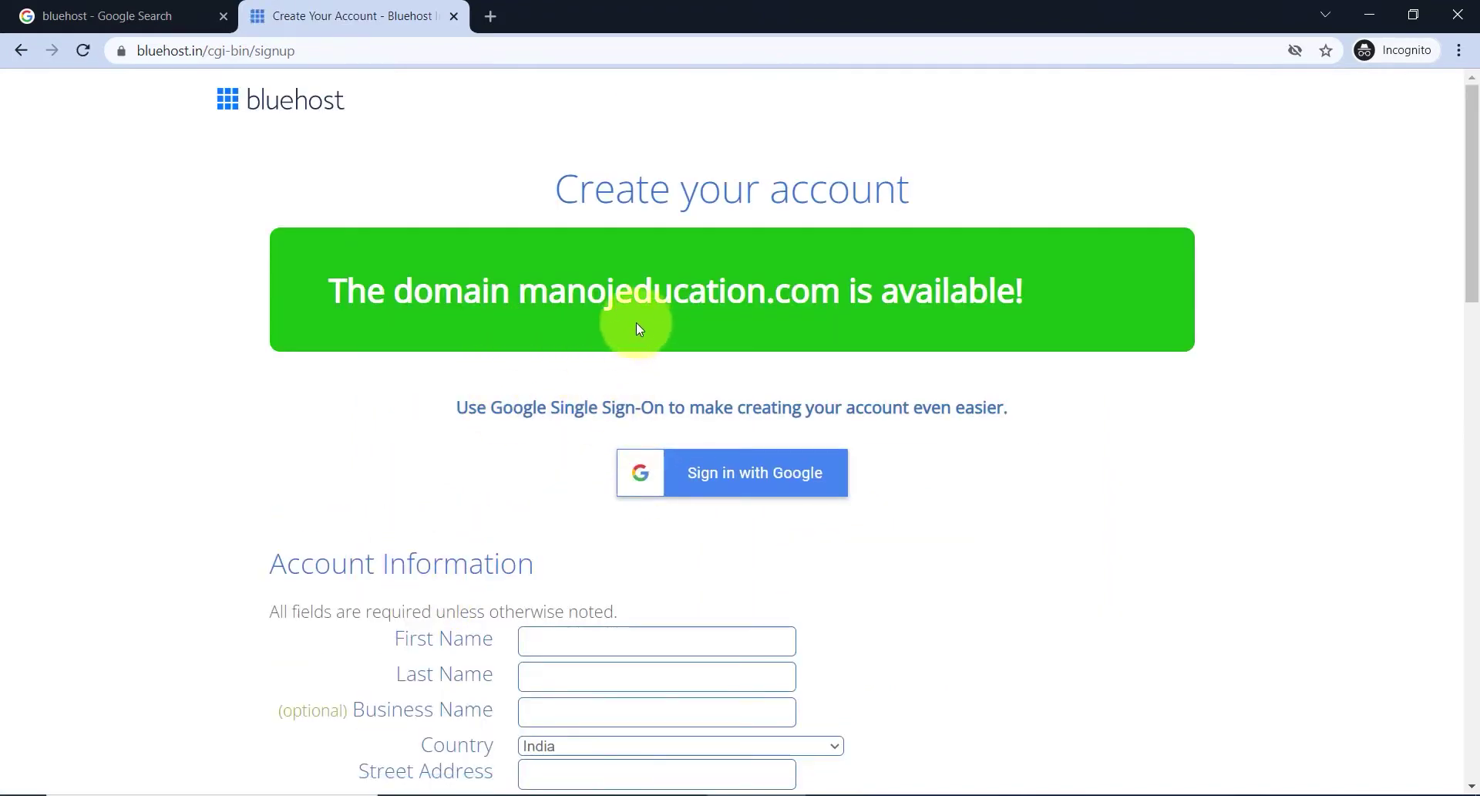
- Review the manojeducation.com availability banner and scroll down the account form to Package Information
{"action": "left_click_drag", "start_coordinate": [591, 292], "coordinate": [858, 303]}
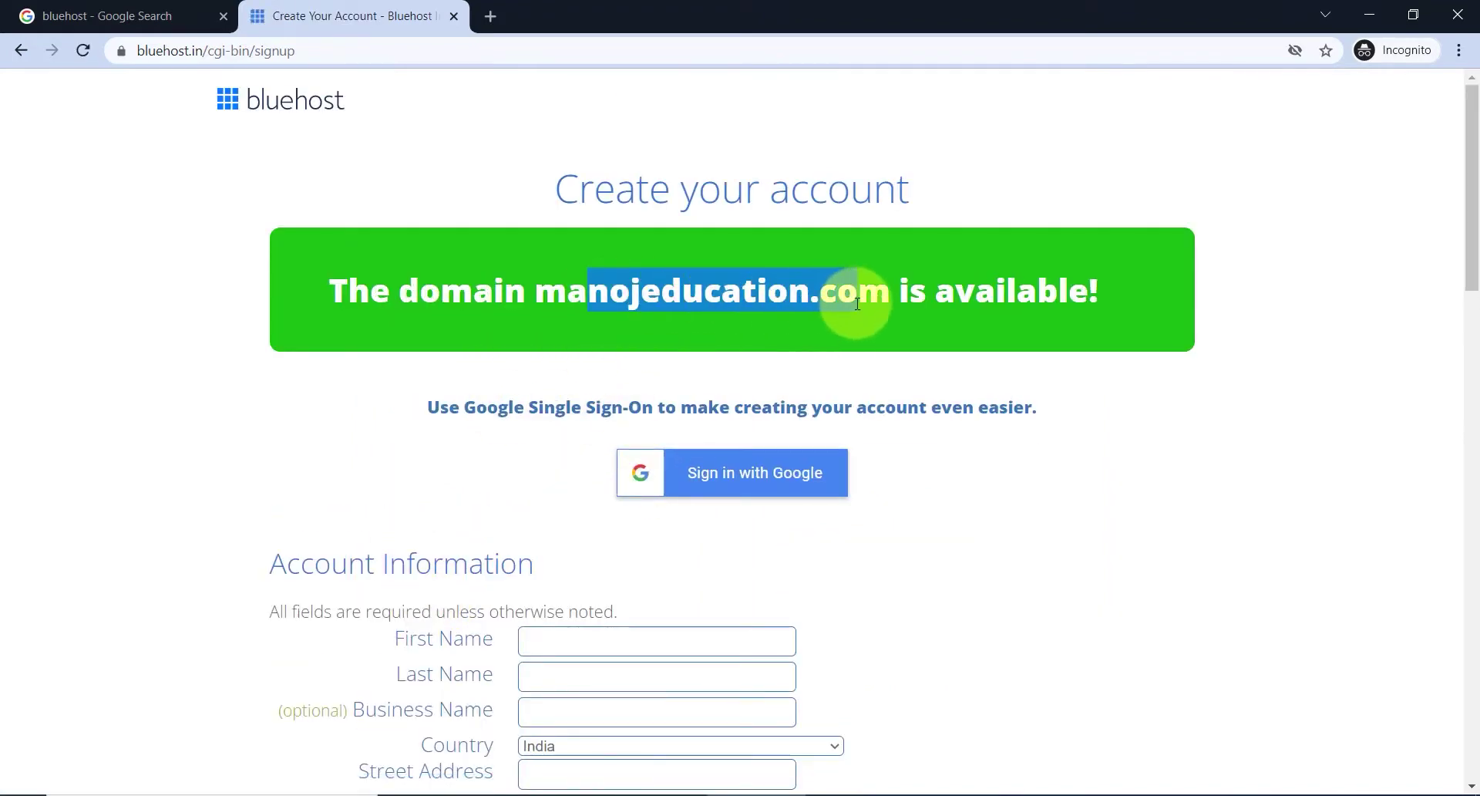
{"action": "left_click", "coordinate": [648, 318]}
{"action": "scroll", "coordinate": [574, 358], "scroll_direction": "down", "scroll_amount": 2}
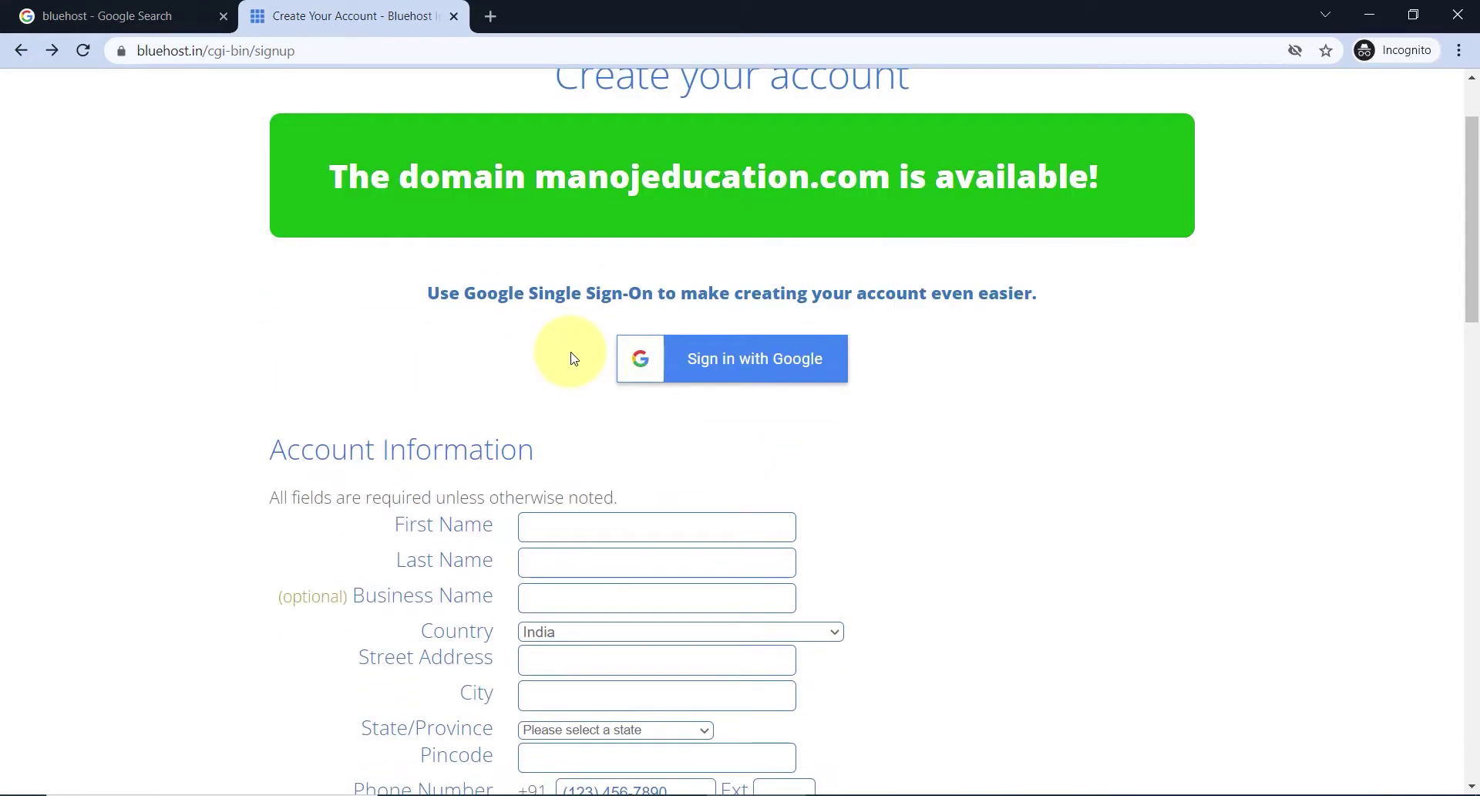
{"action": "scroll", "coordinate": [575, 359], "scroll_direction": "down", "scroll_amount": 3}
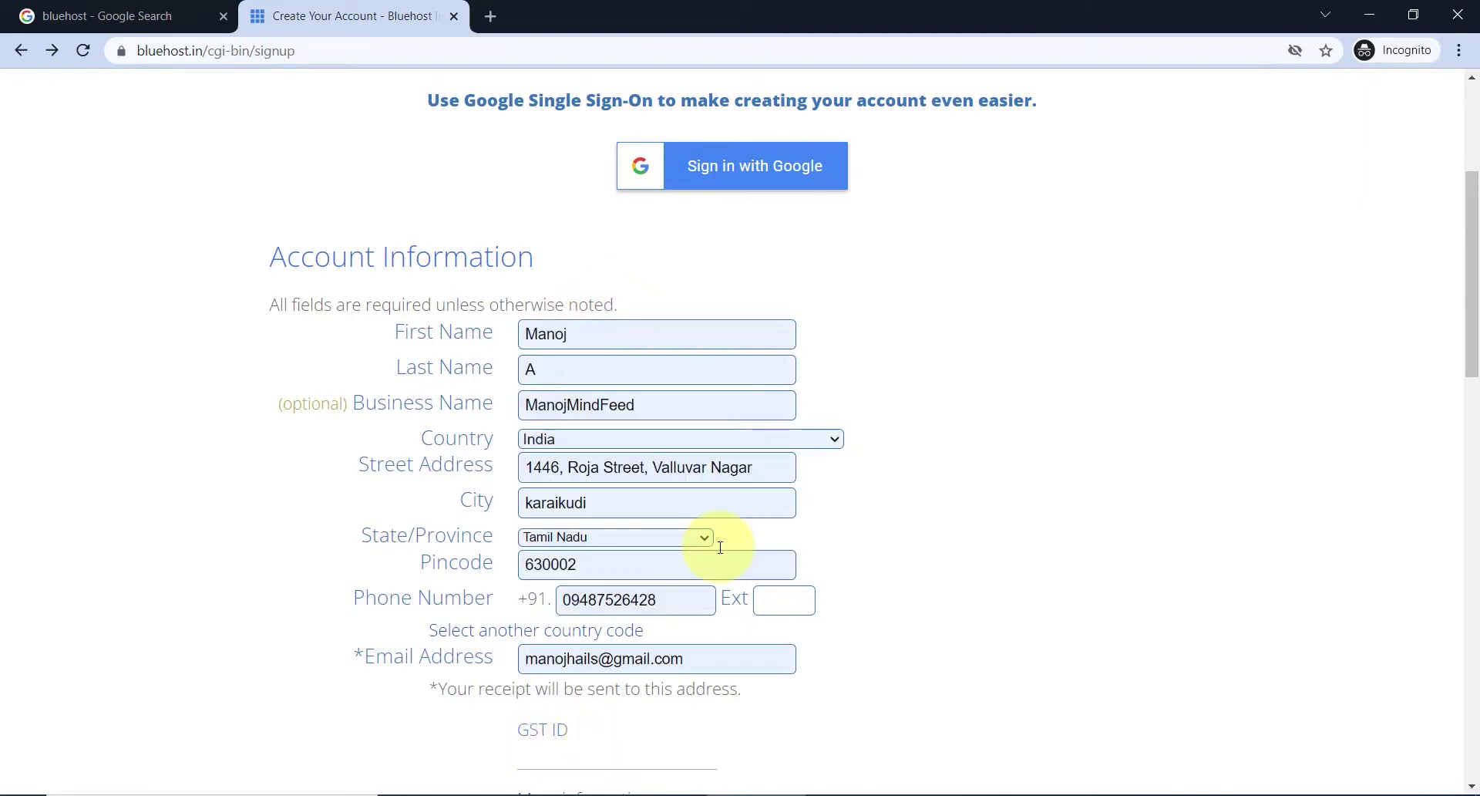
{"action": "scroll", "coordinate": [918, 497], "scroll_direction": "down", "scroll_amount": 8}
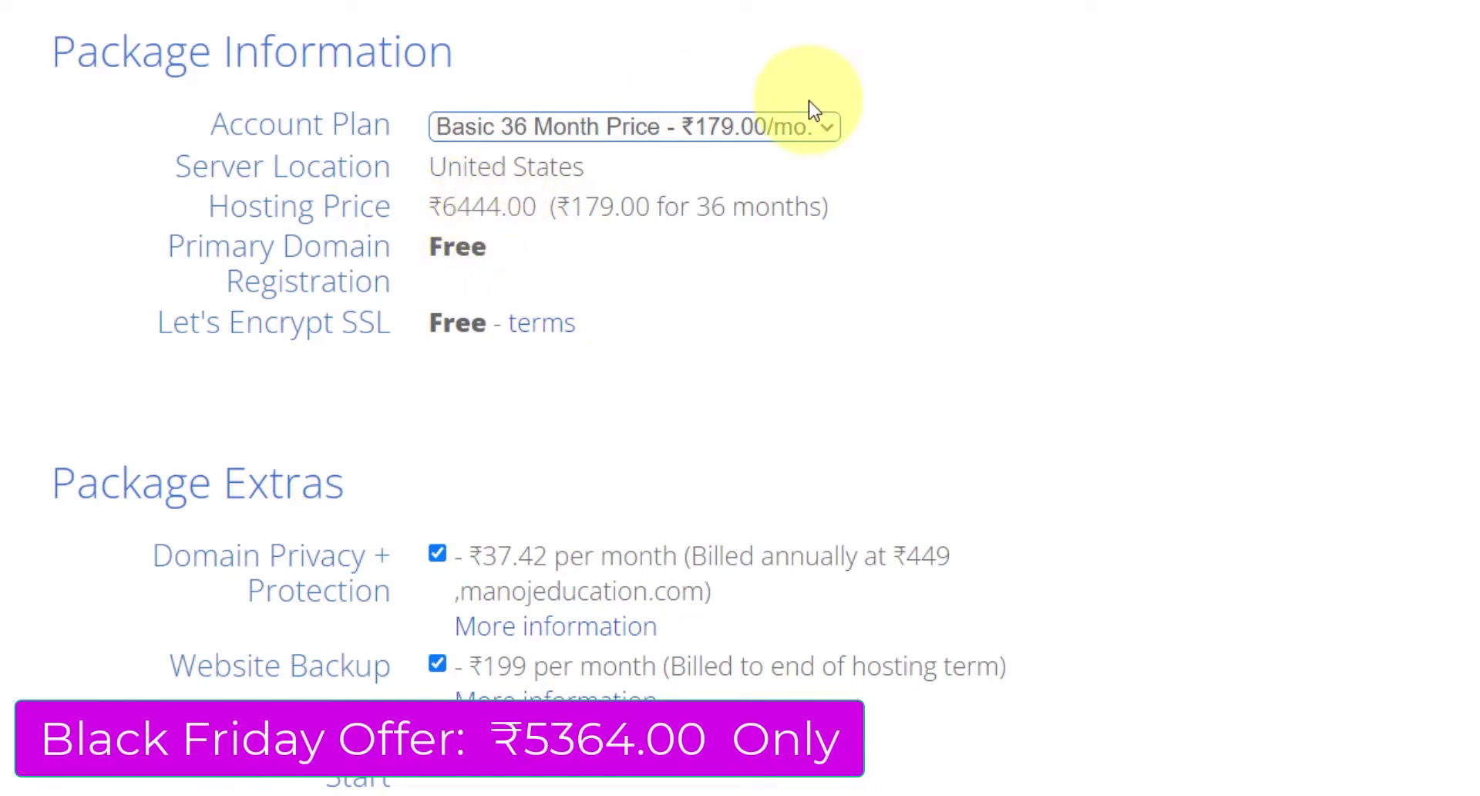
{"action": "left_click", "coordinate": [785, 123]}
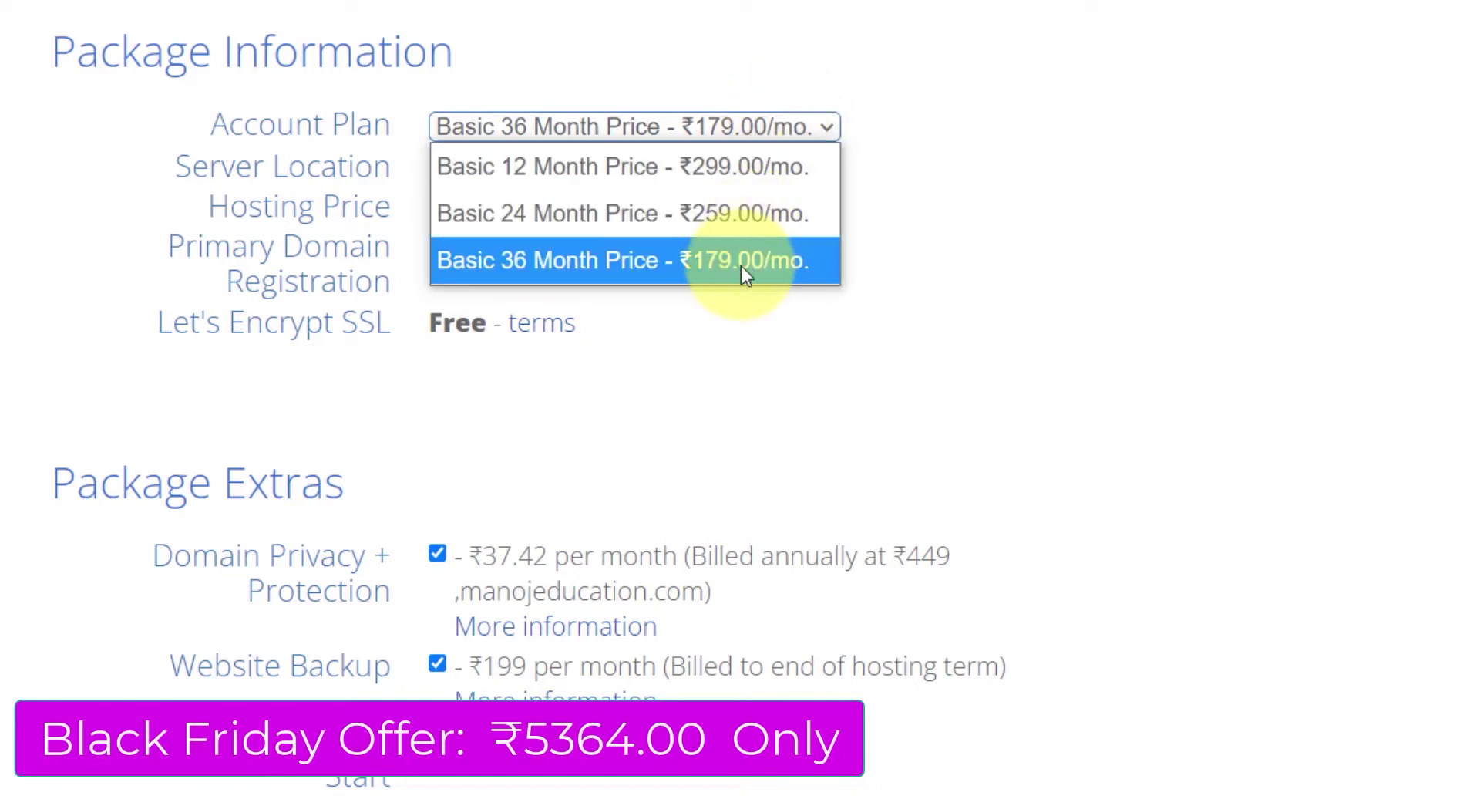
{"action": "left_click", "coordinate": [785, 271]}
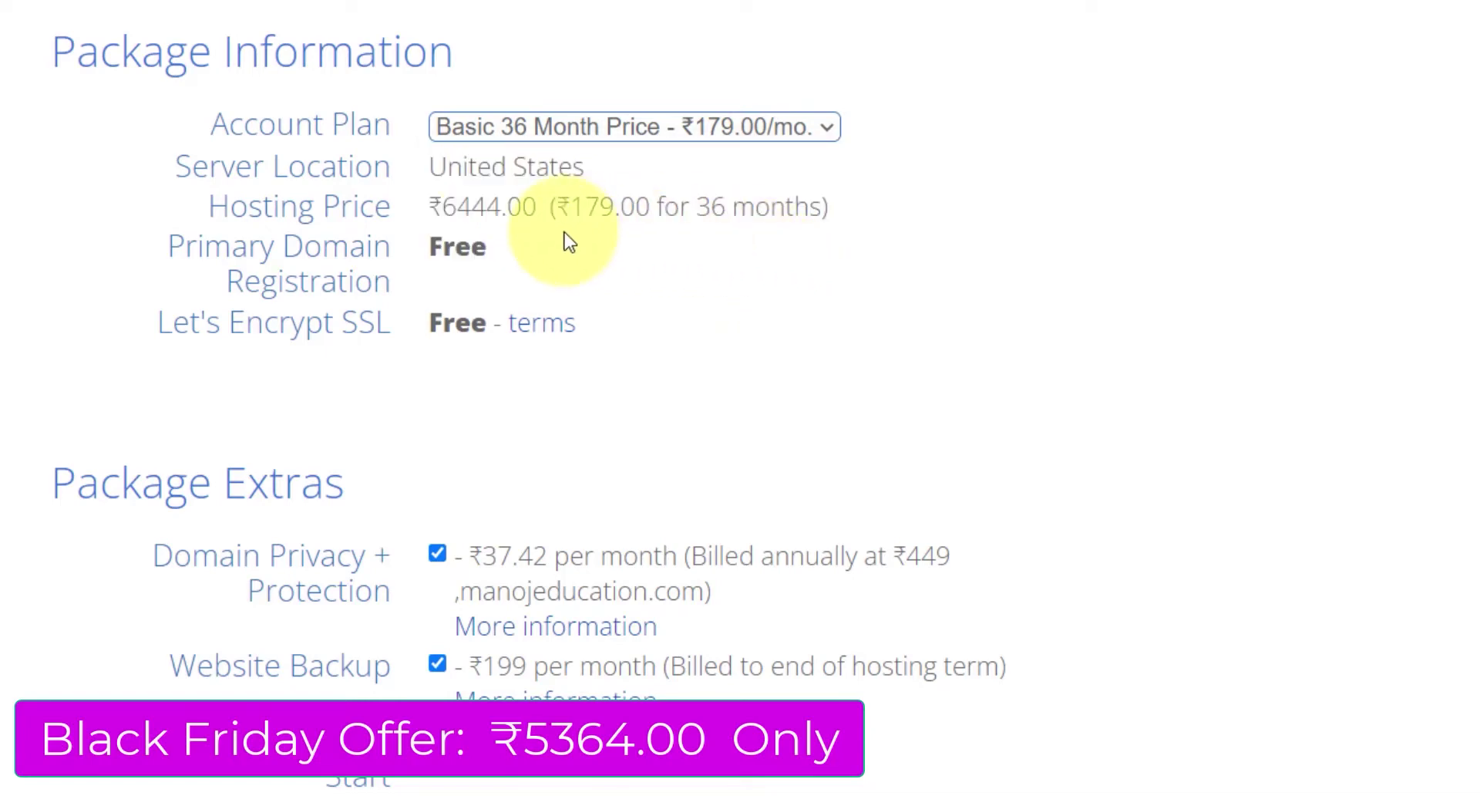
{"action": "left_click", "coordinate": [703, 129]}
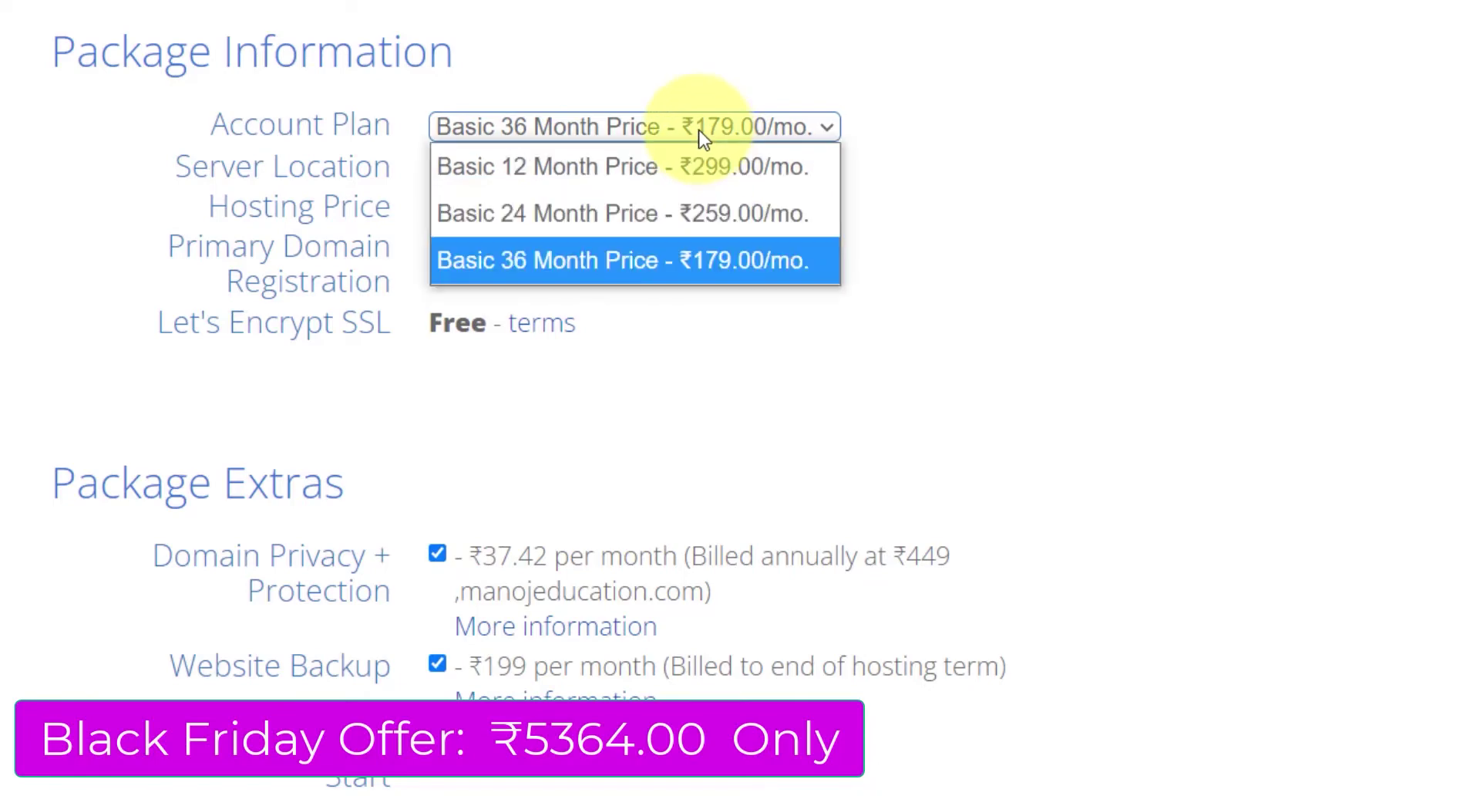
{"action": "left_click", "coordinate": [637, 216]}
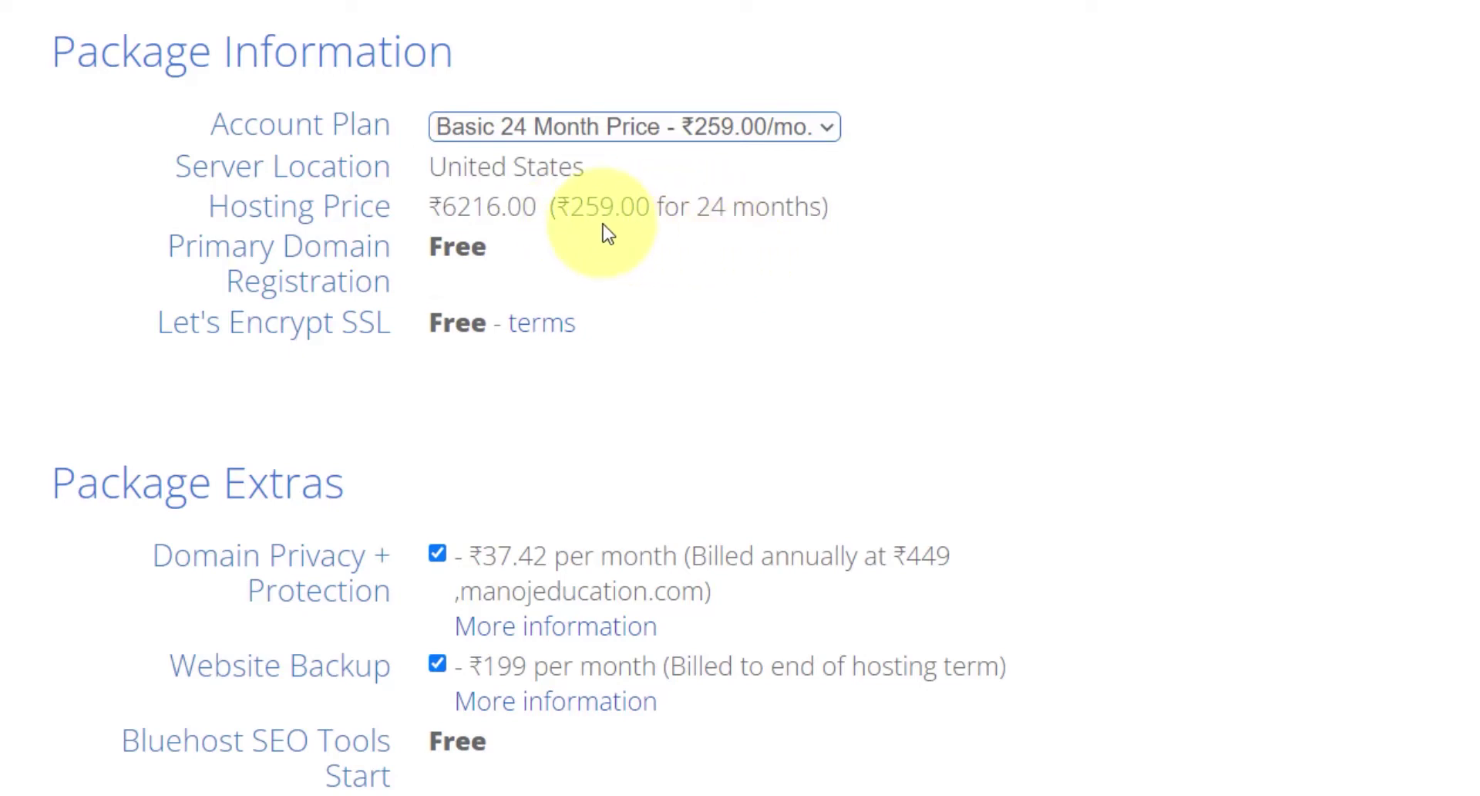
{"action": "left_click", "coordinate": [668, 125]}
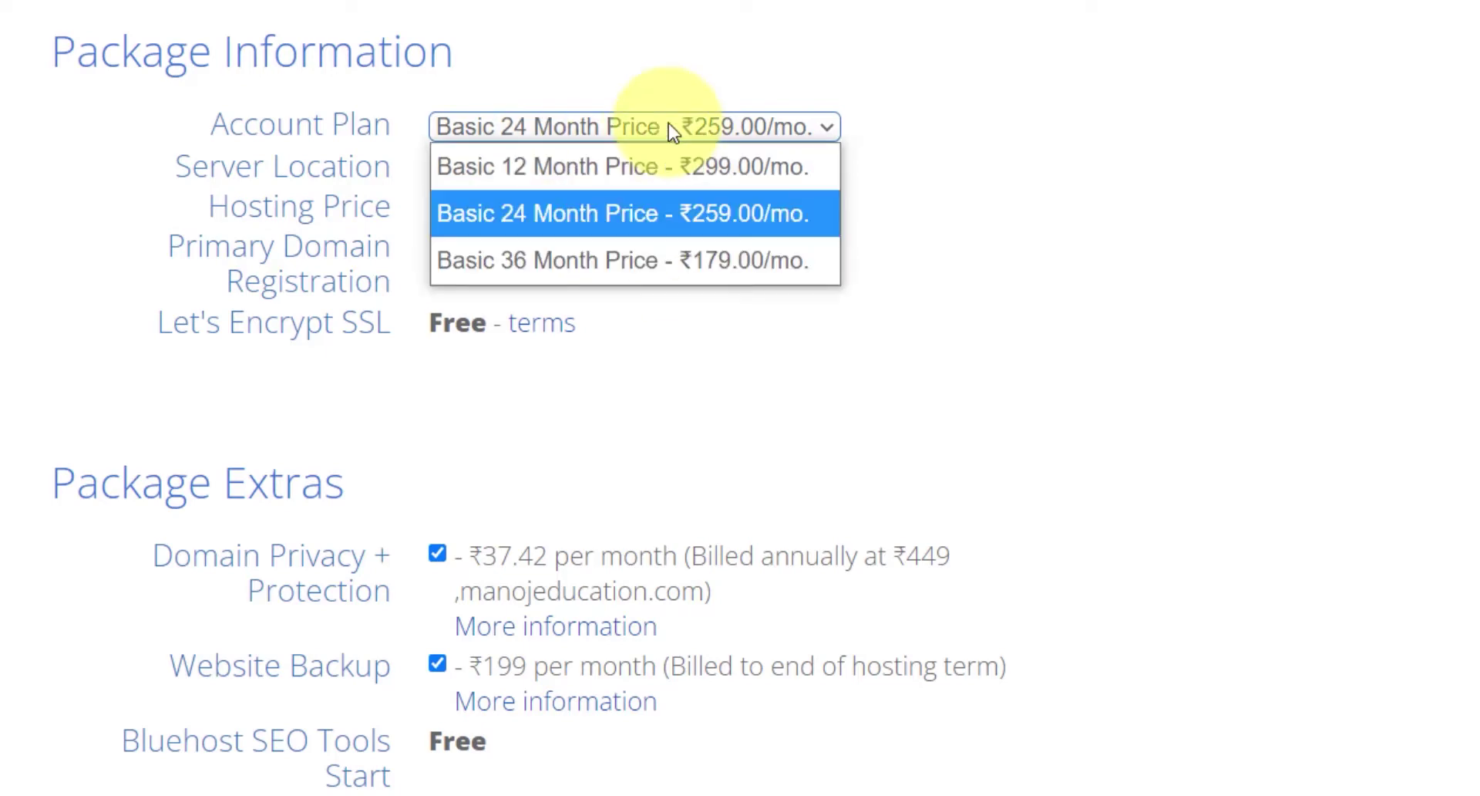
{"action": "left_click", "coordinate": [602, 170]}
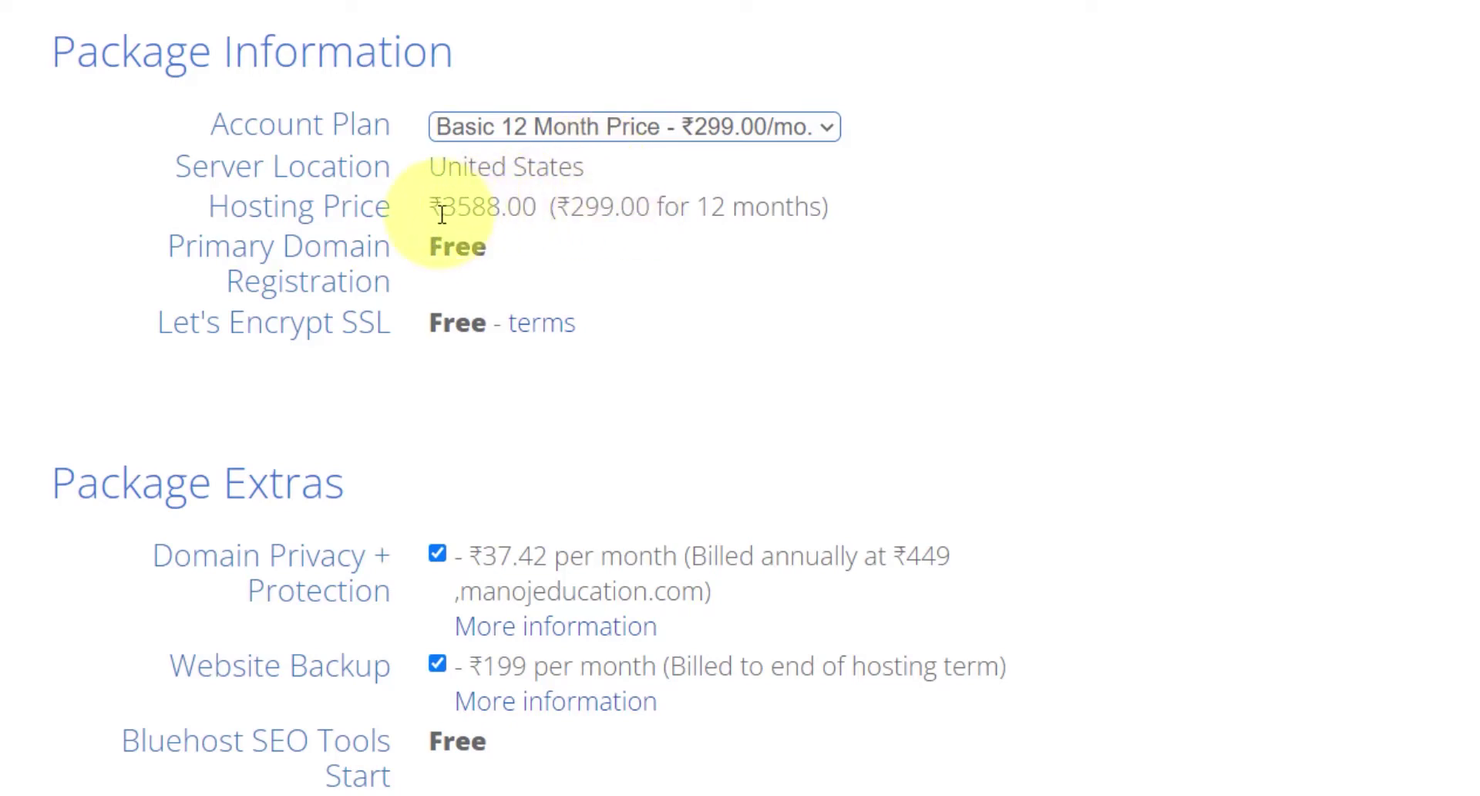
{"action": "left_click_drag", "start_coordinate": [442, 207], "coordinate": [500, 209]}
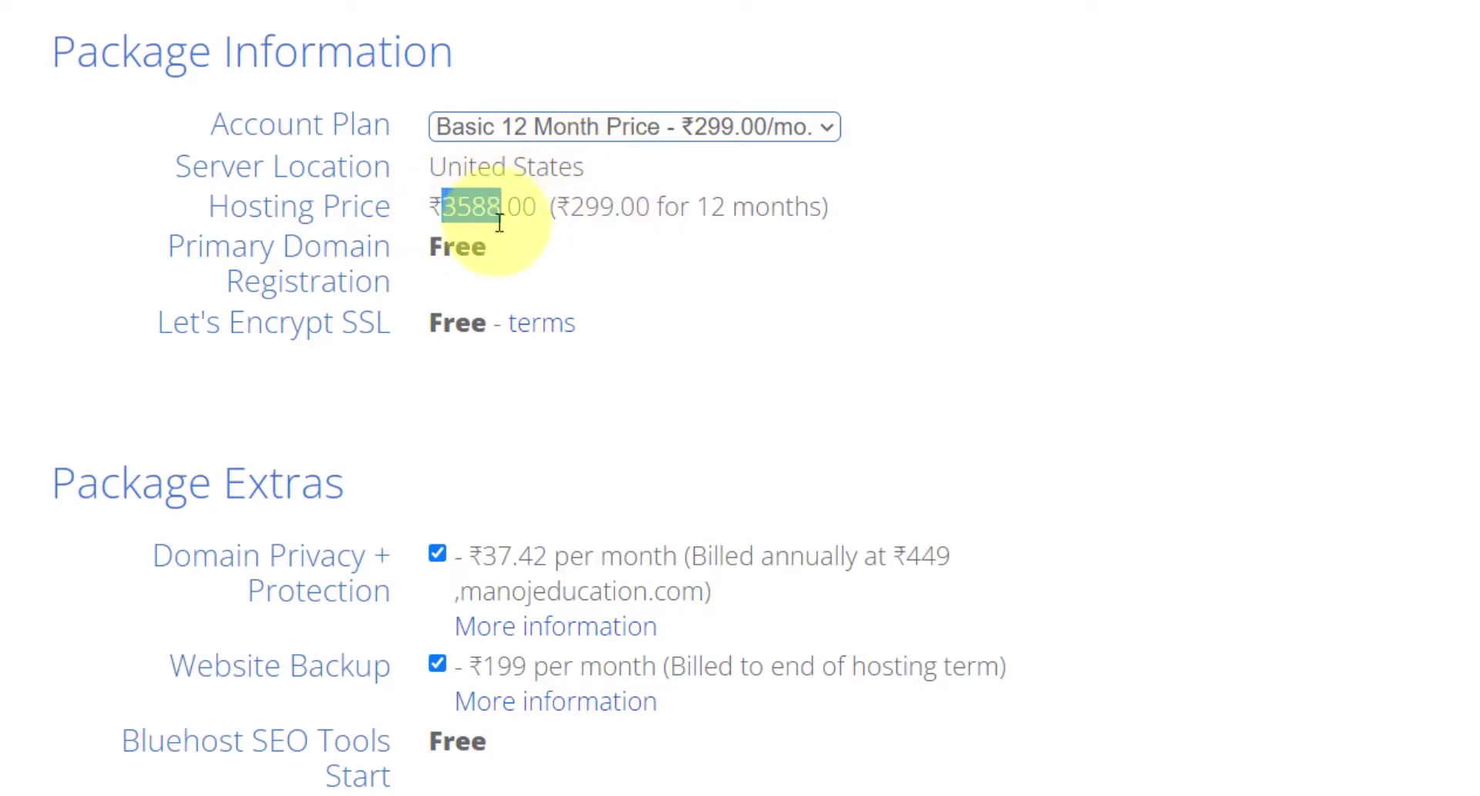
{"action": "left_click", "coordinate": [614, 124]}
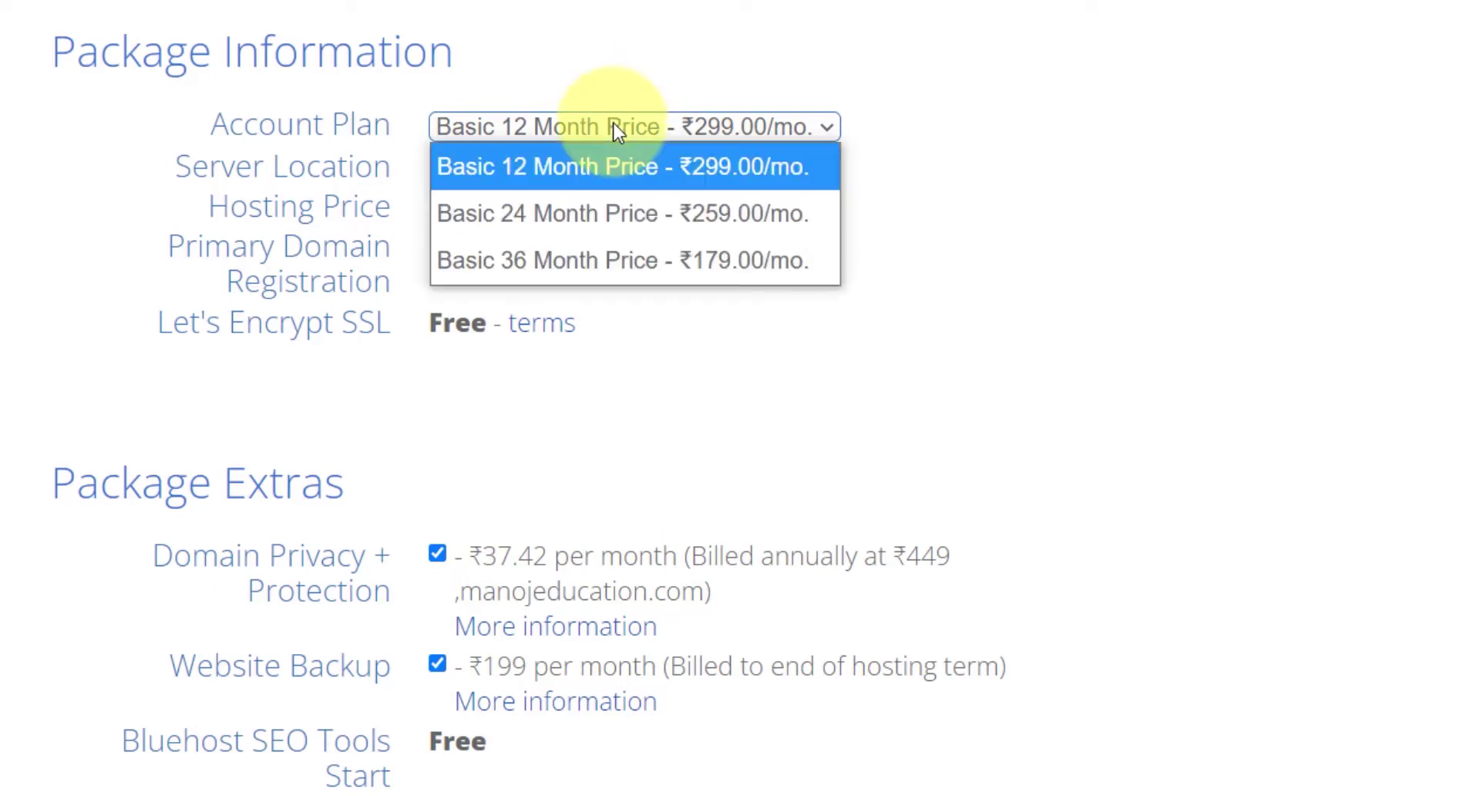
{"action": "left_click", "coordinate": [594, 263]}
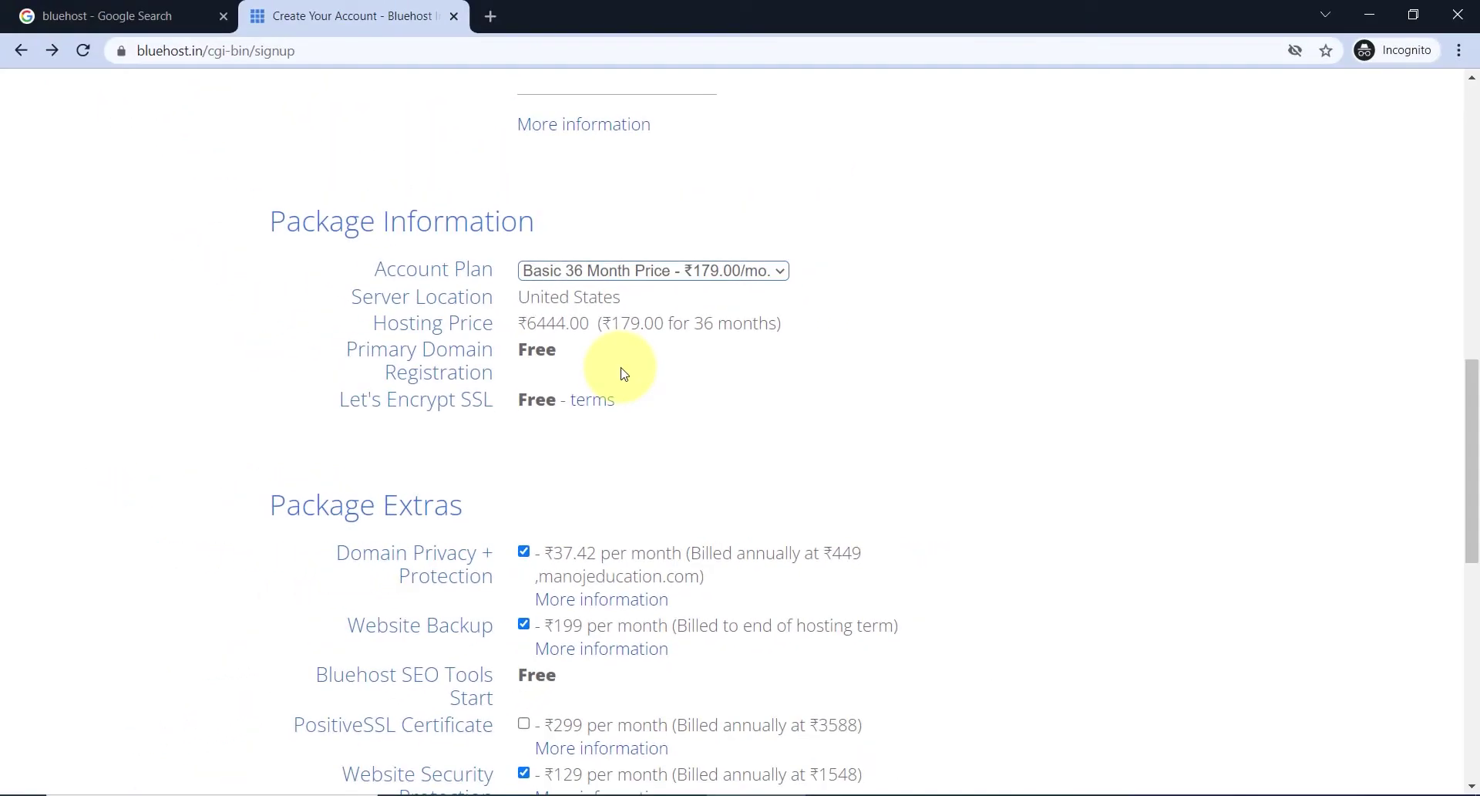
- Change the Account Plan dropdown from Basic 36 Month to Basic 12 Month at ₹299.00/mo
{"action": "left_click", "coordinate": [779, 271]}
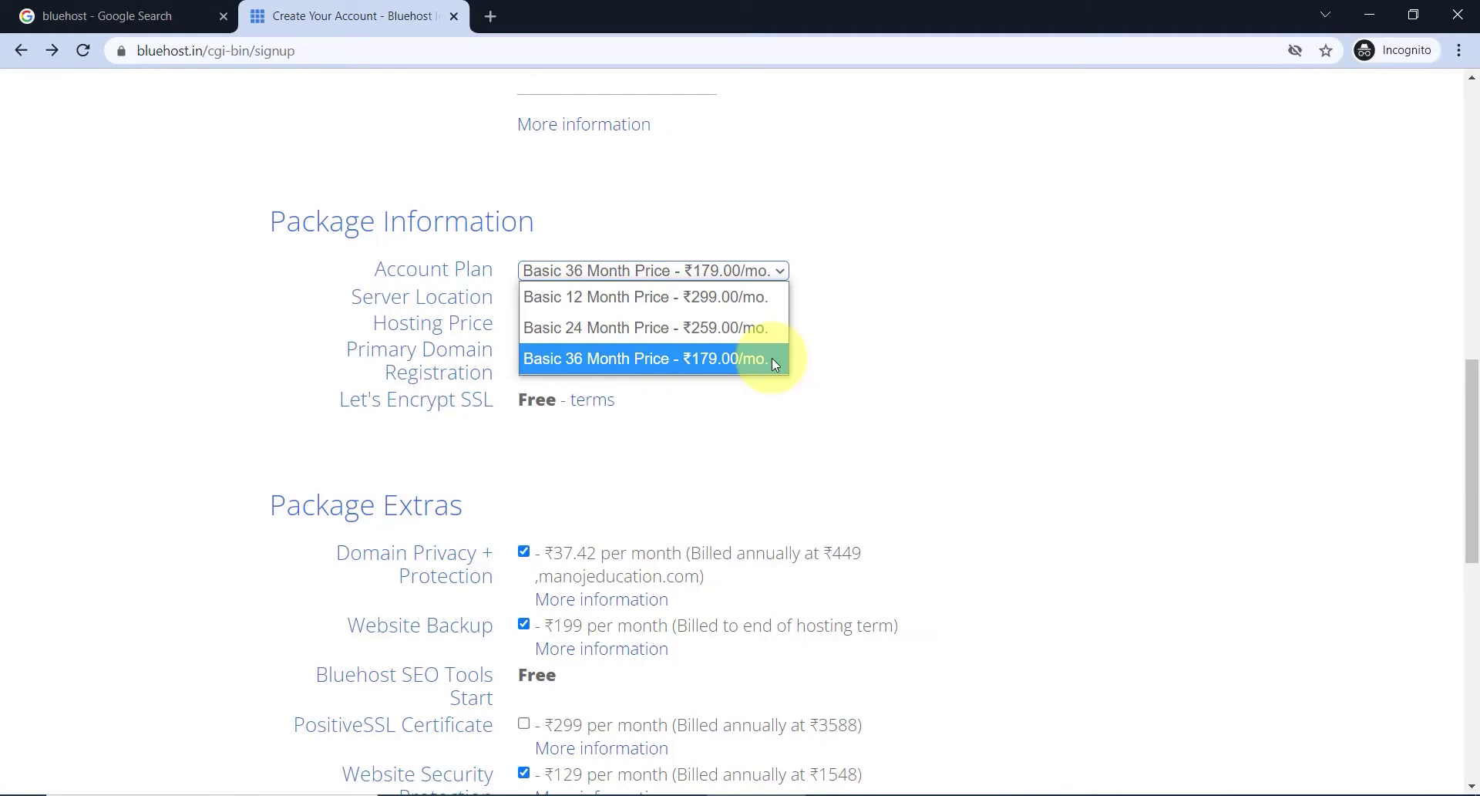
{"action": "left_click", "coordinate": [815, 387]}
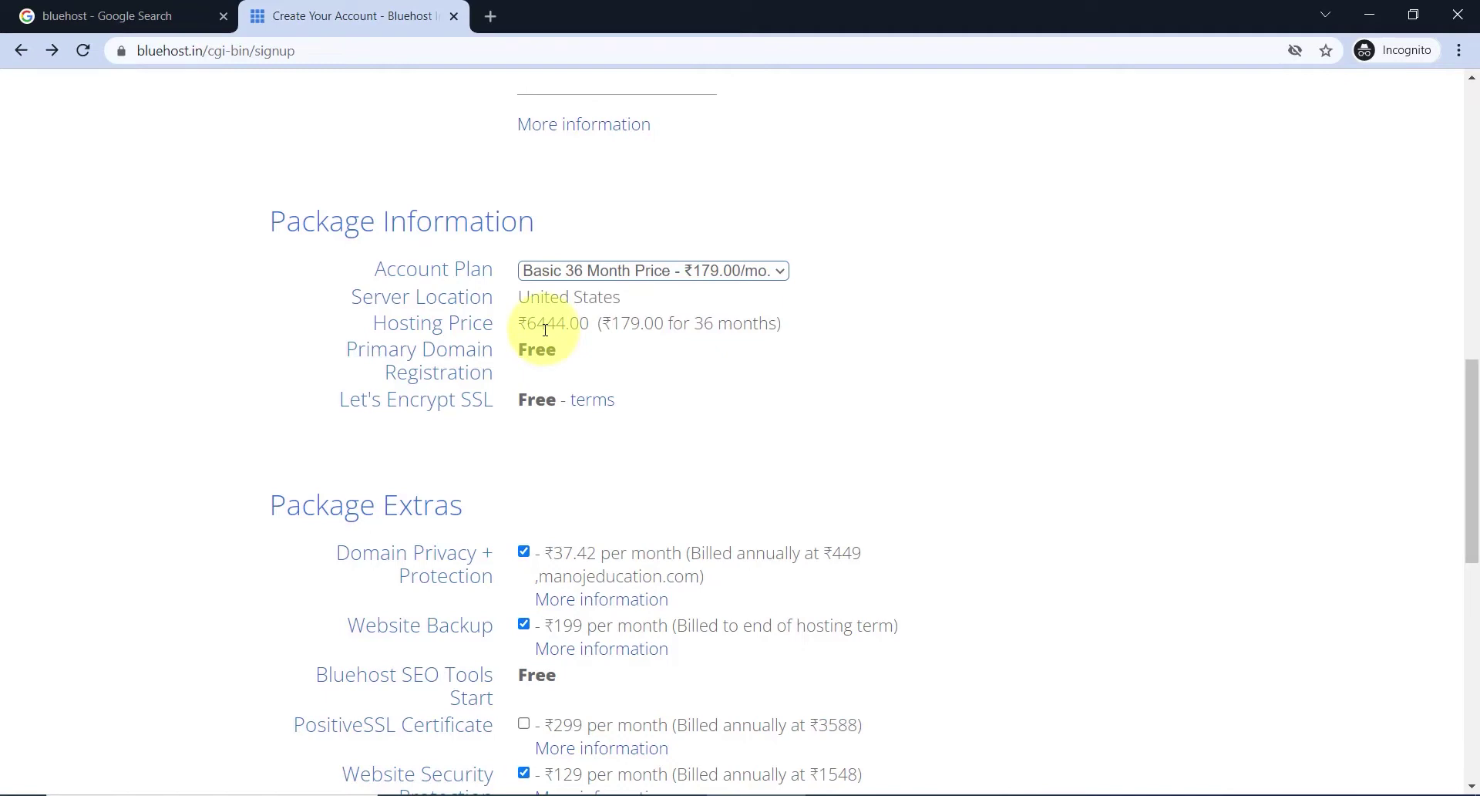
{"action": "left_click", "coordinate": [780, 272]}
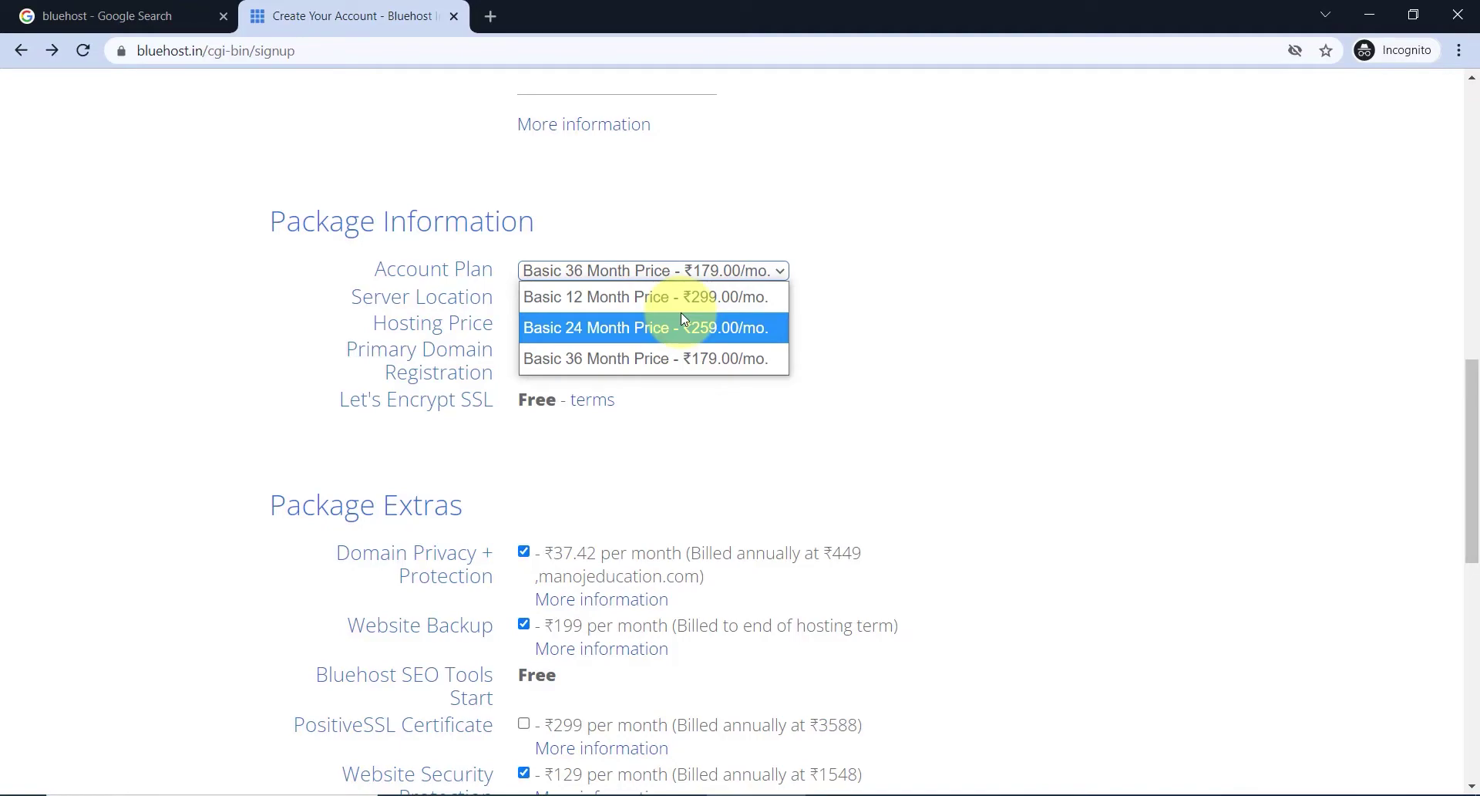
{"action": "scroll", "coordinate": [683, 319], "scroll_direction": "up", "scroll_amount": 1}
{"action": "left_click", "coordinate": [658, 383]}
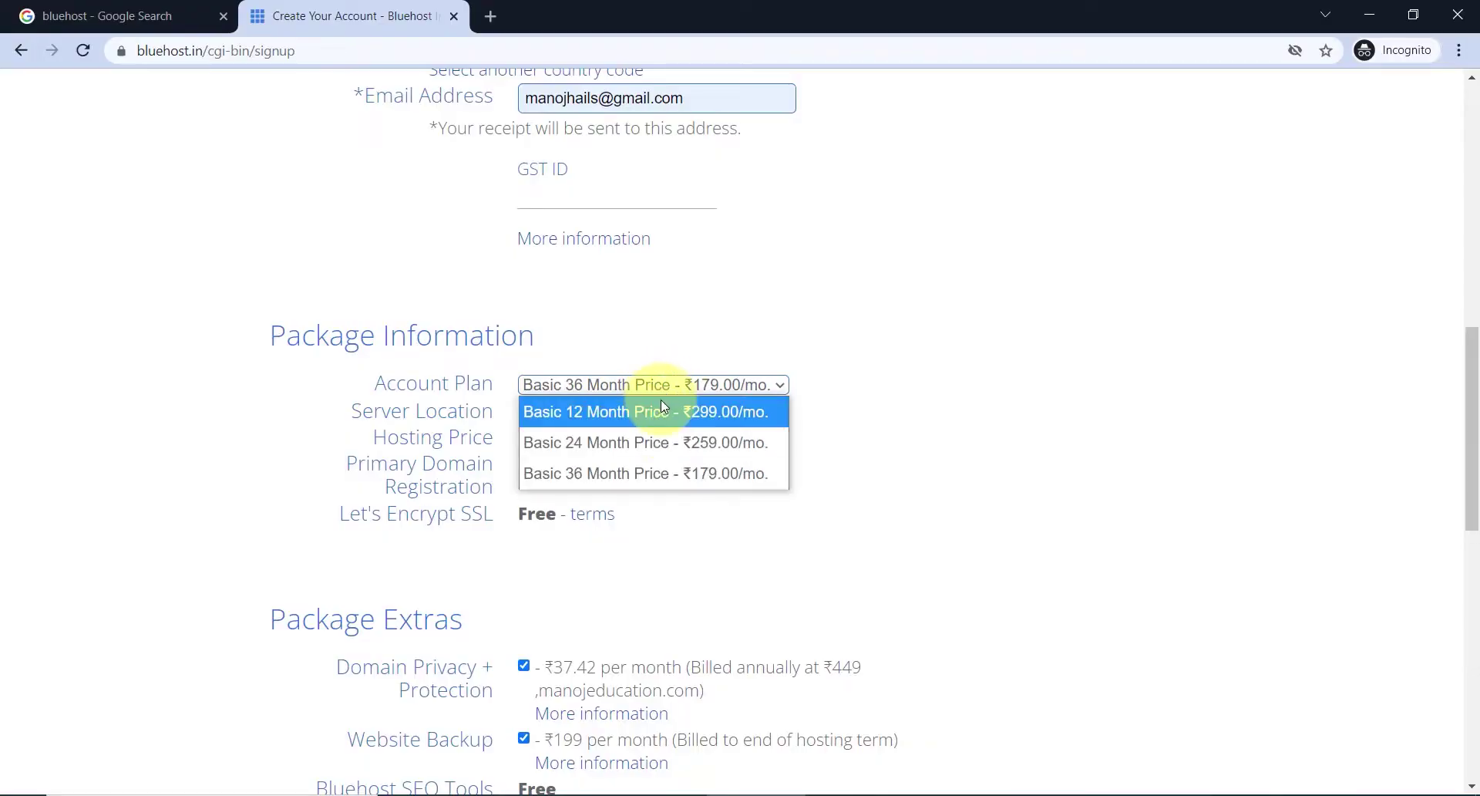
{"action": "left_click", "coordinate": [671, 411]}
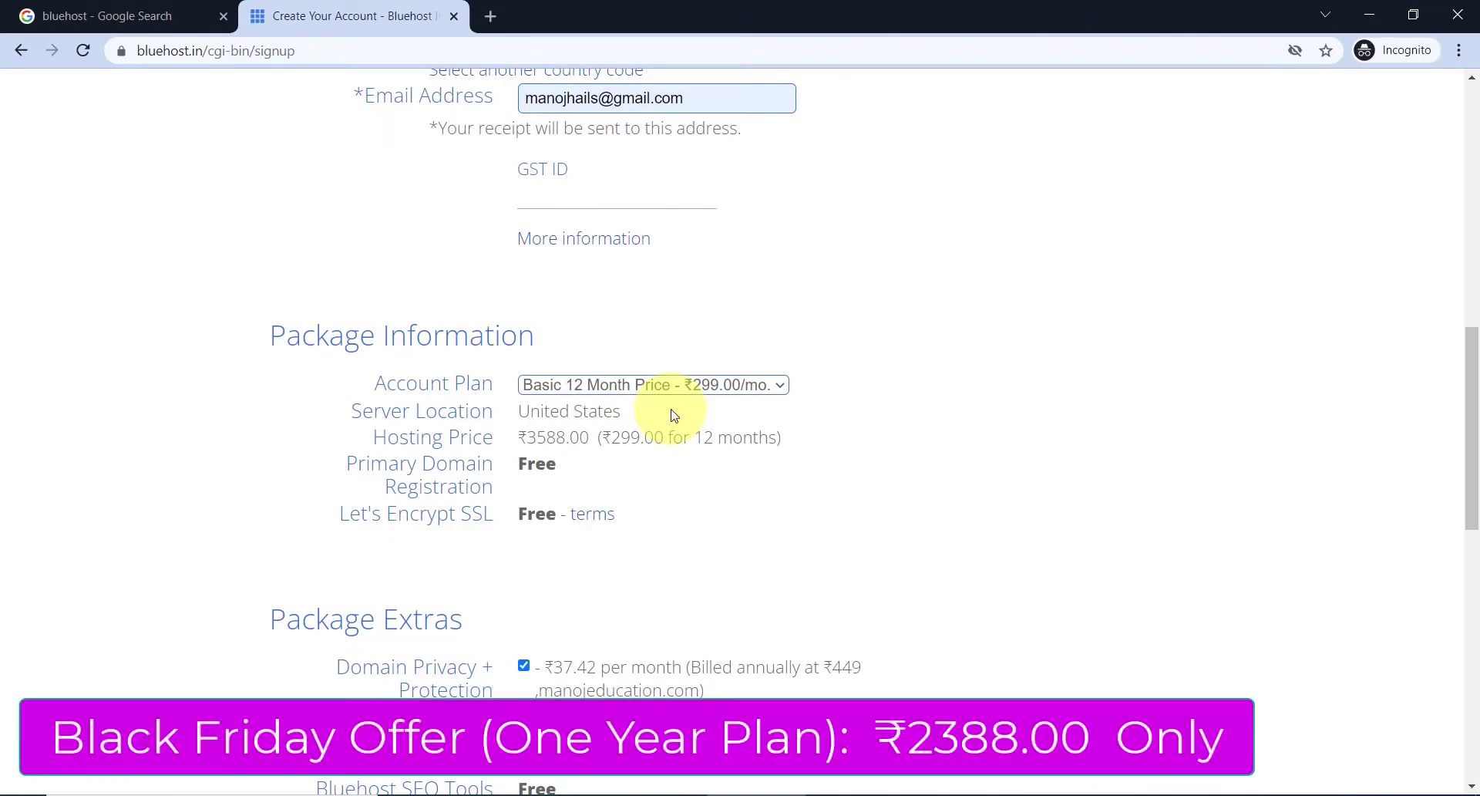
{"action": "left_click", "coordinate": [658, 387]}
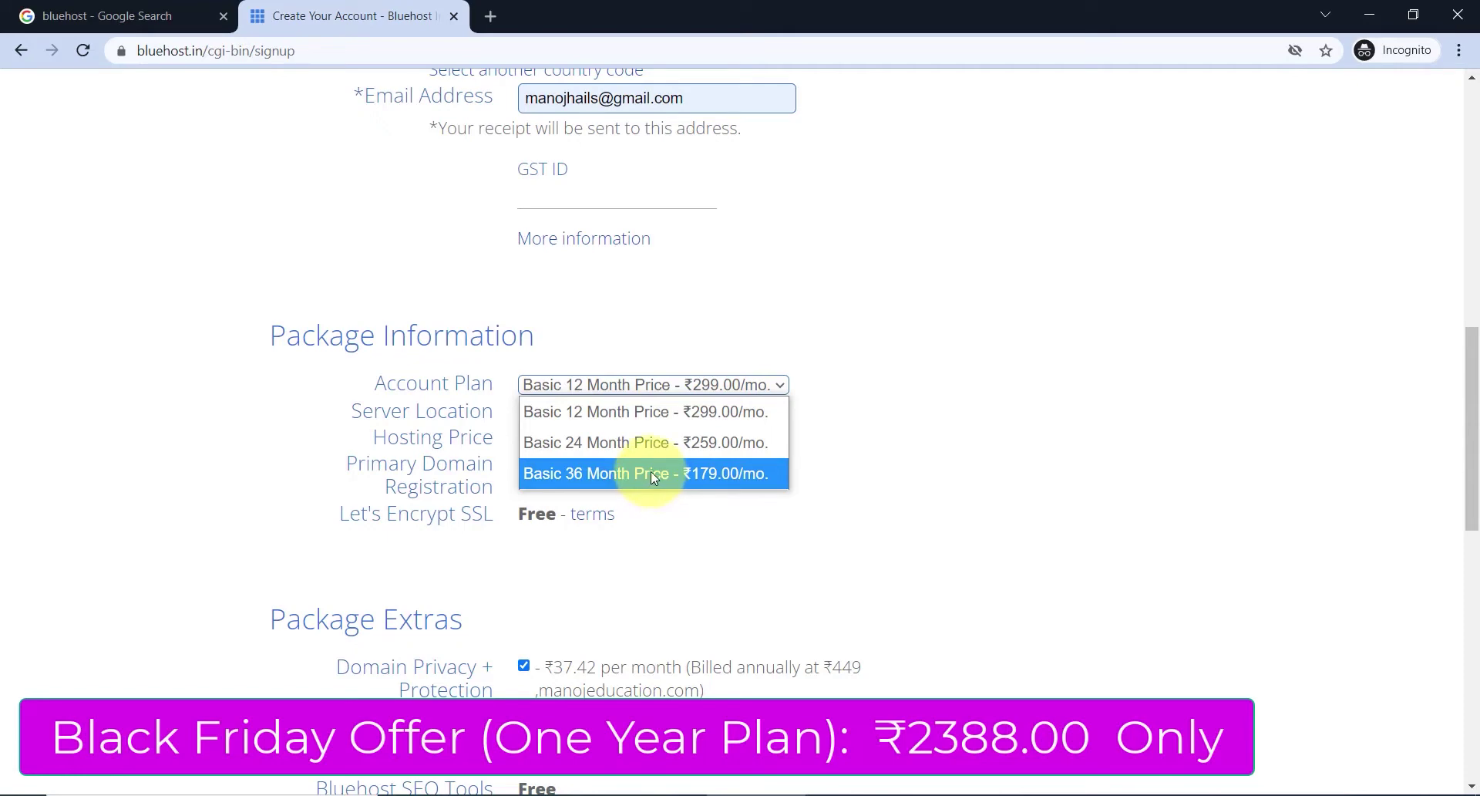
{"action": "left_click", "coordinate": [646, 425]}
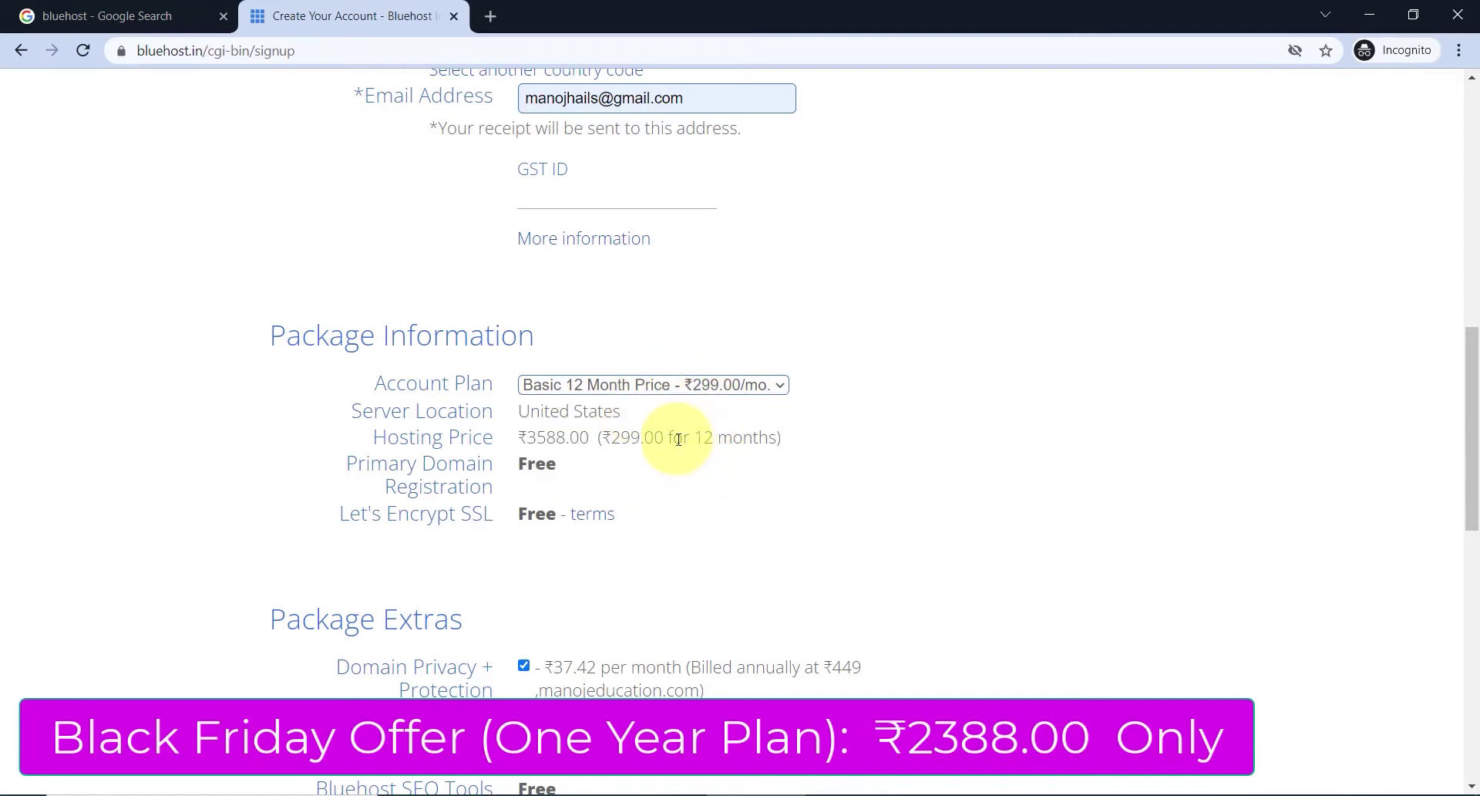
- Uncheck Domain Privacy + Protection, Website Backup and Website Security Protection, dropping the total from 9408 to ₹4233.84
{"action": "scroll", "coordinate": [678, 439], "scroll_direction": "down", "scroll_amount": 6}
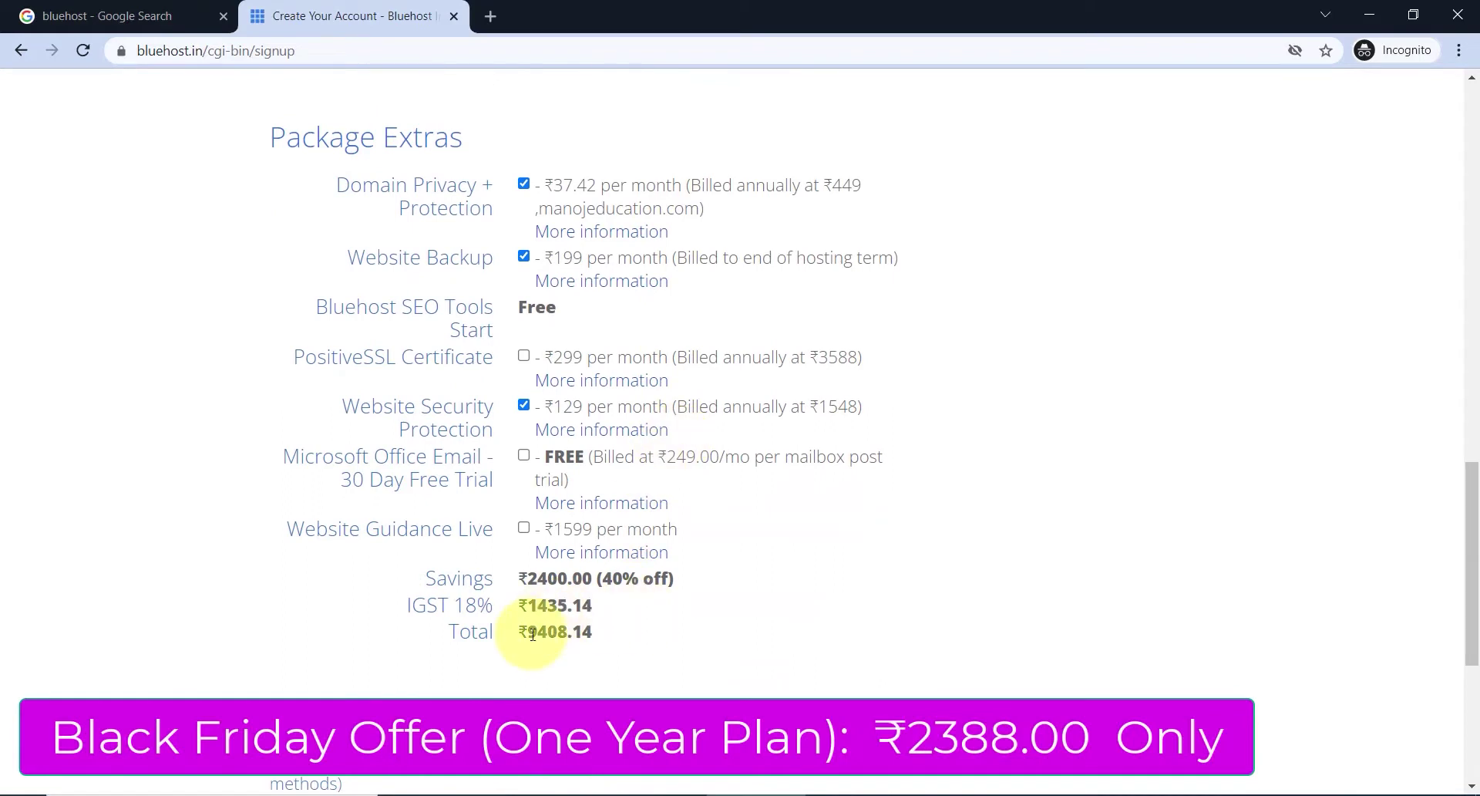
{"action": "left_click_drag", "start_coordinate": [532, 634], "coordinate": [565, 635]}
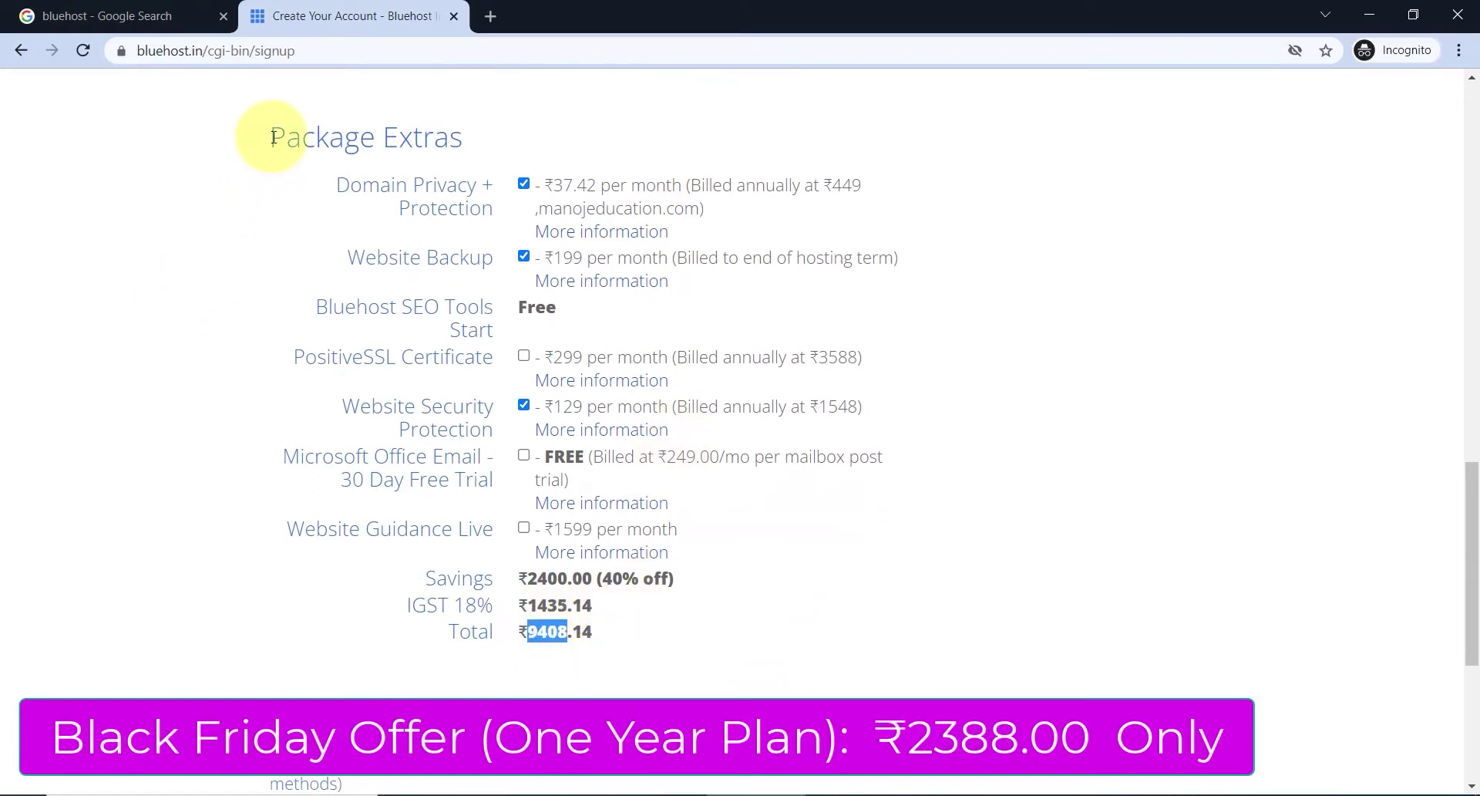
{"action": "left_click_drag", "start_coordinate": [247, 132], "coordinate": [555, 104]}
{"action": "left_click", "coordinate": [555, 131]}
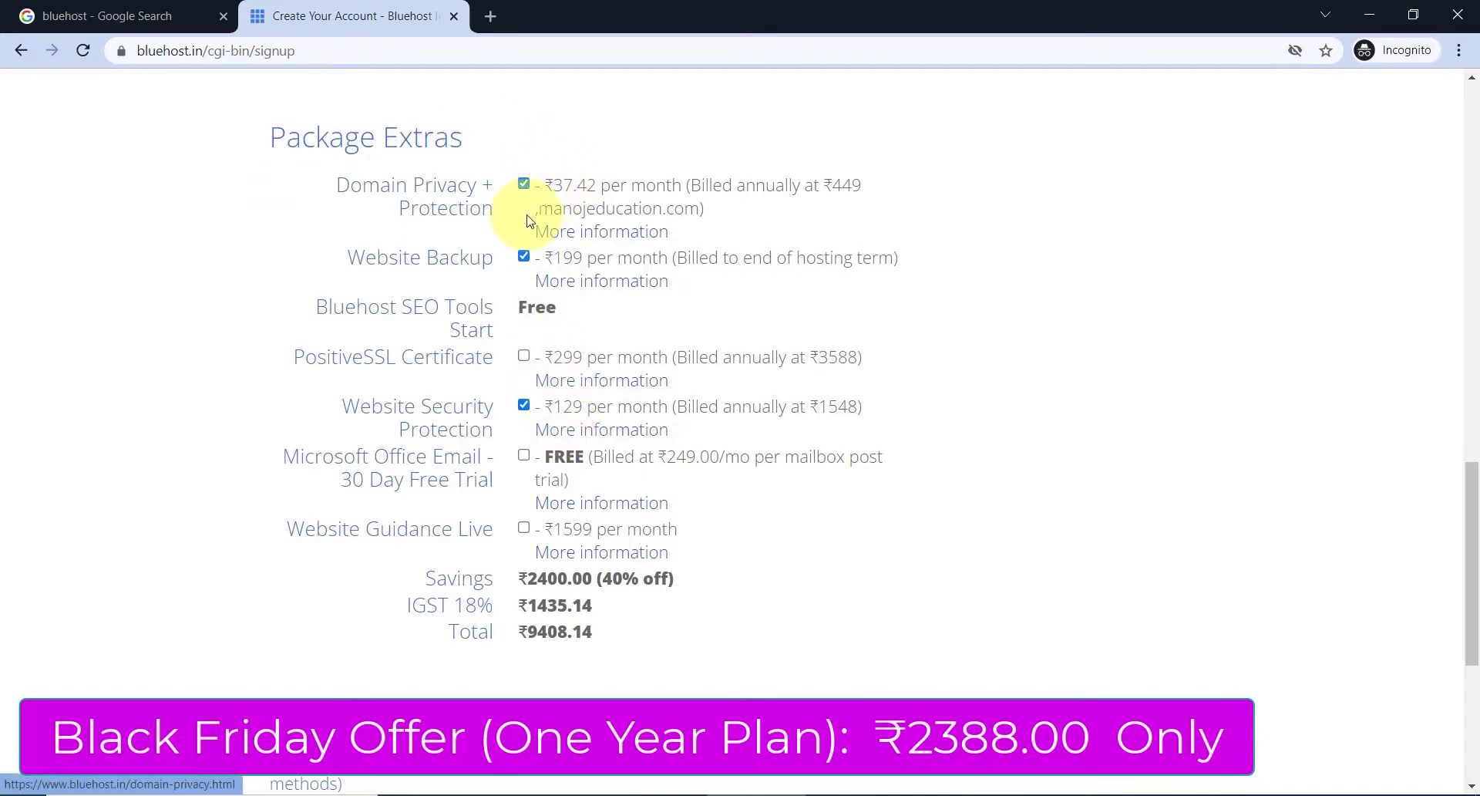
{"action": "left_click", "coordinate": [525, 185]}
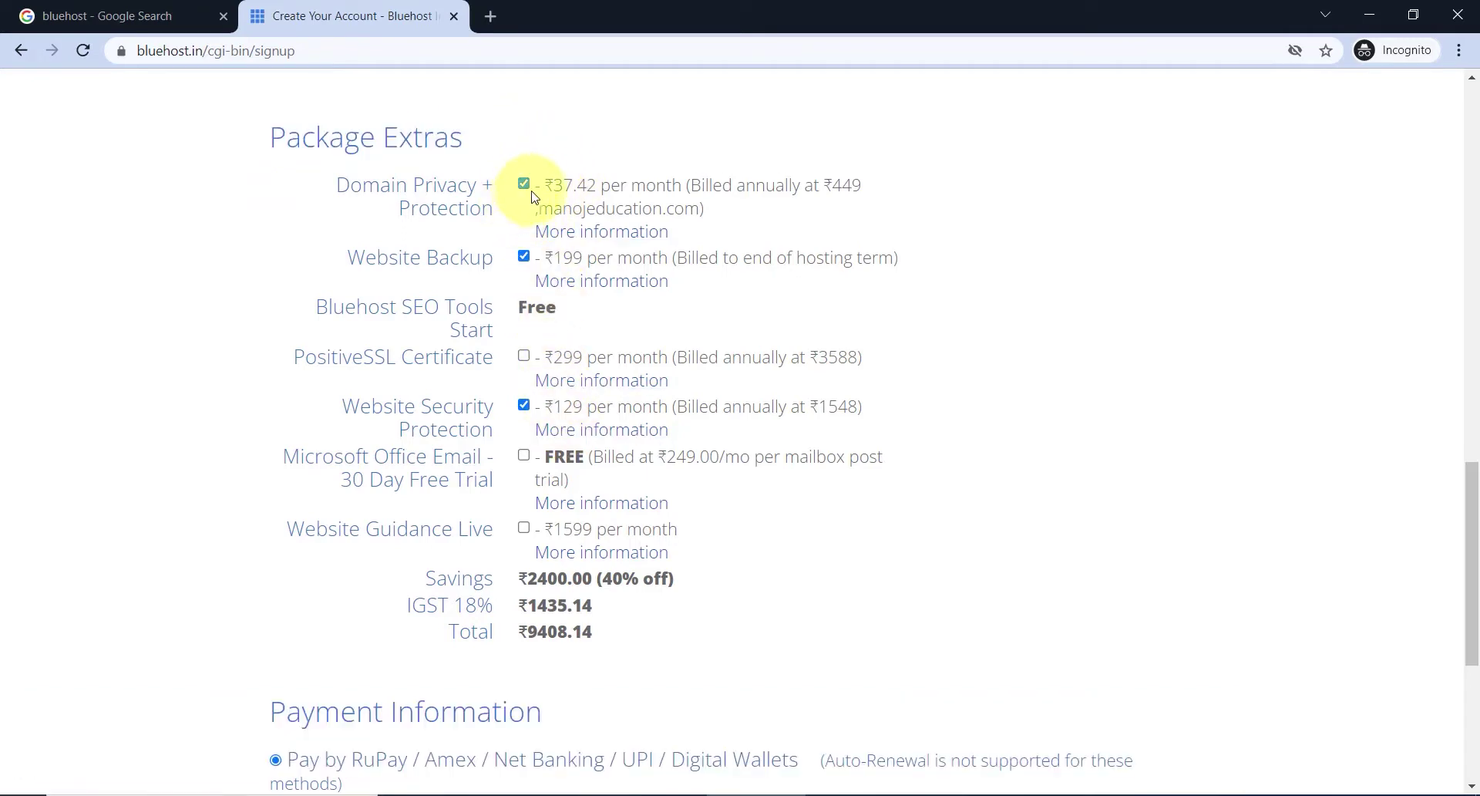
{"action": "left_click", "coordinate": [525, 256]}
{"action": "left_click", "coordinate": [524, 404]}
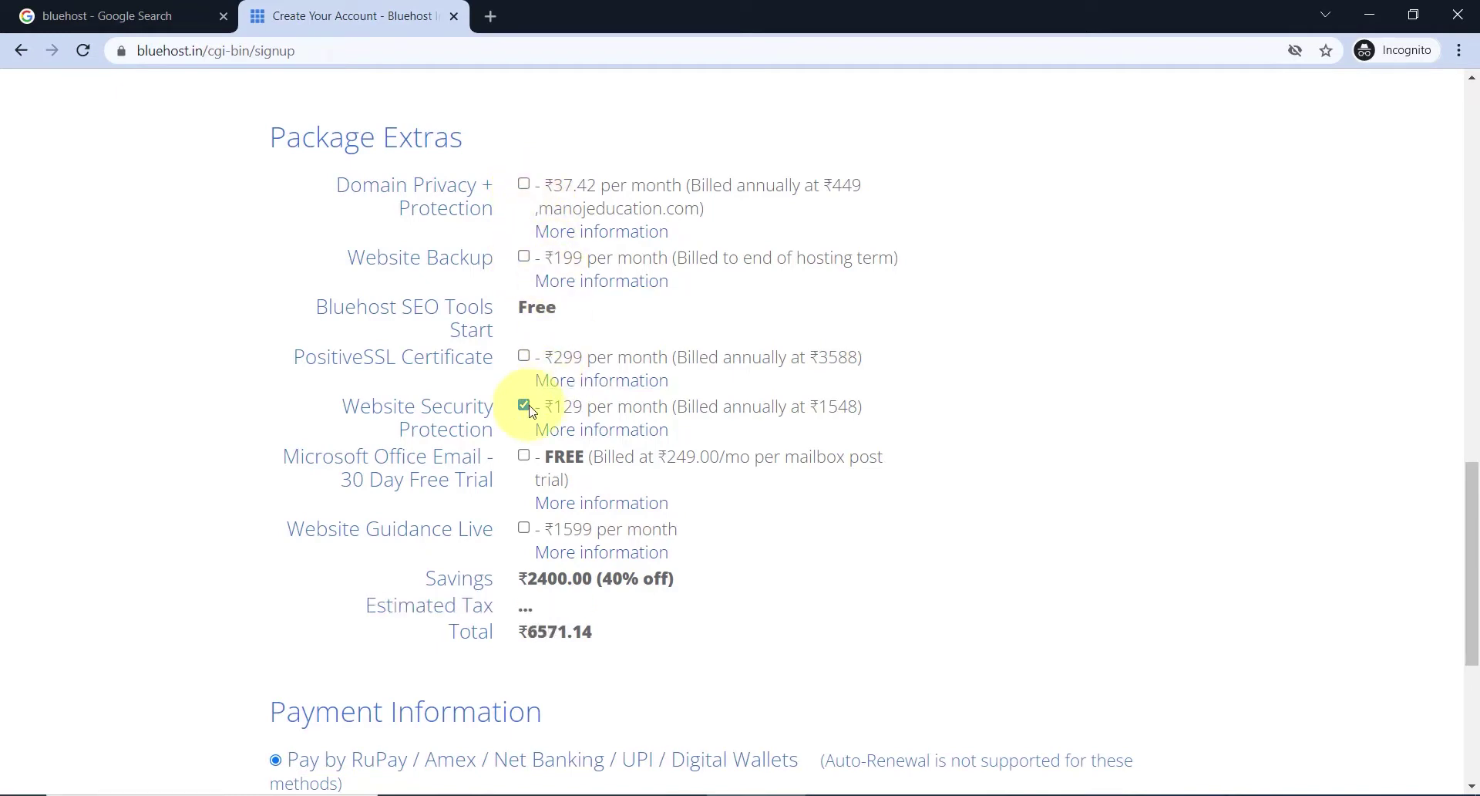
{"action": "left_click_drag", "start_coordinate": [516, 632], "coordinate": [572, 631]}
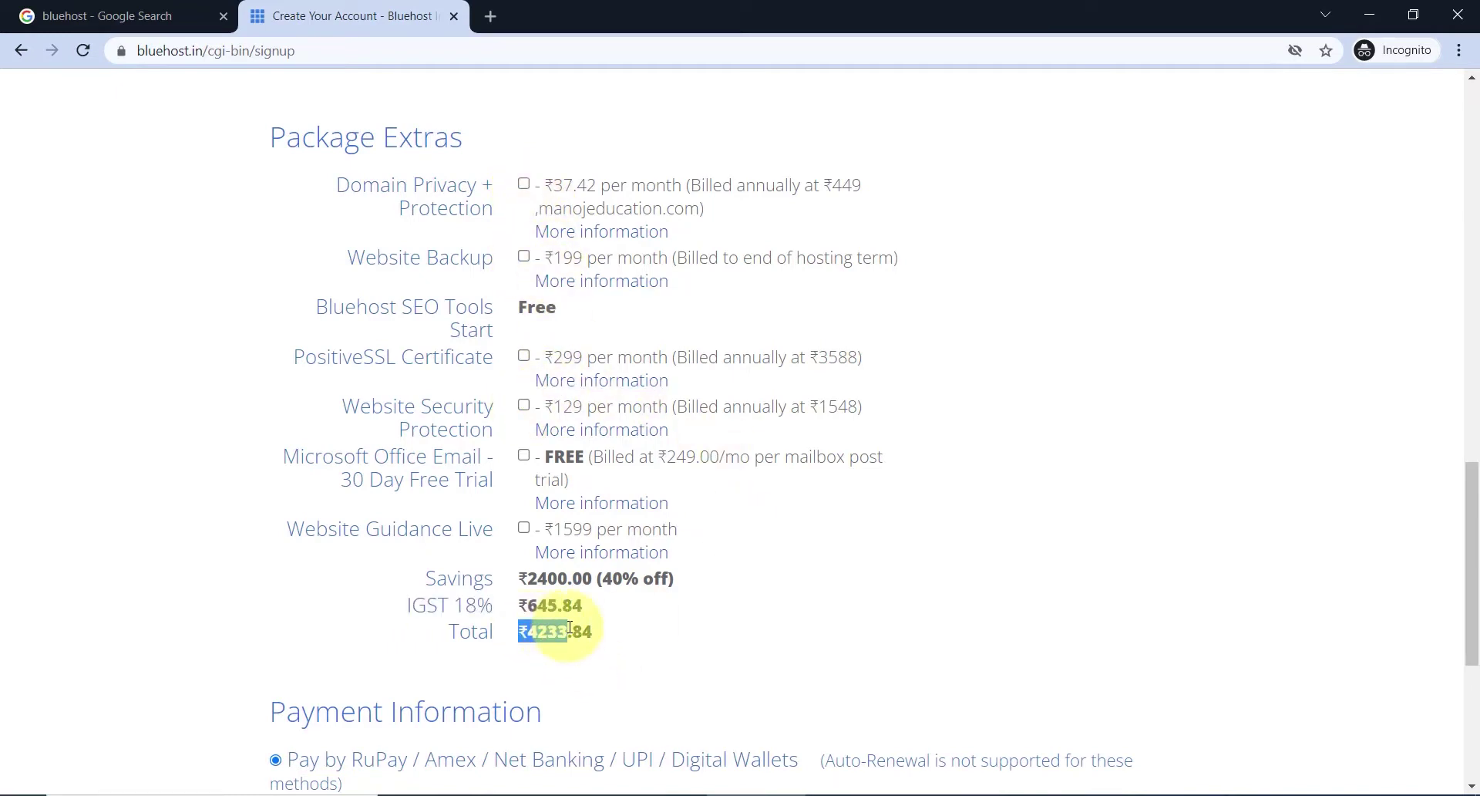
{"action": "left_click", "coordinate": [559, 636]}
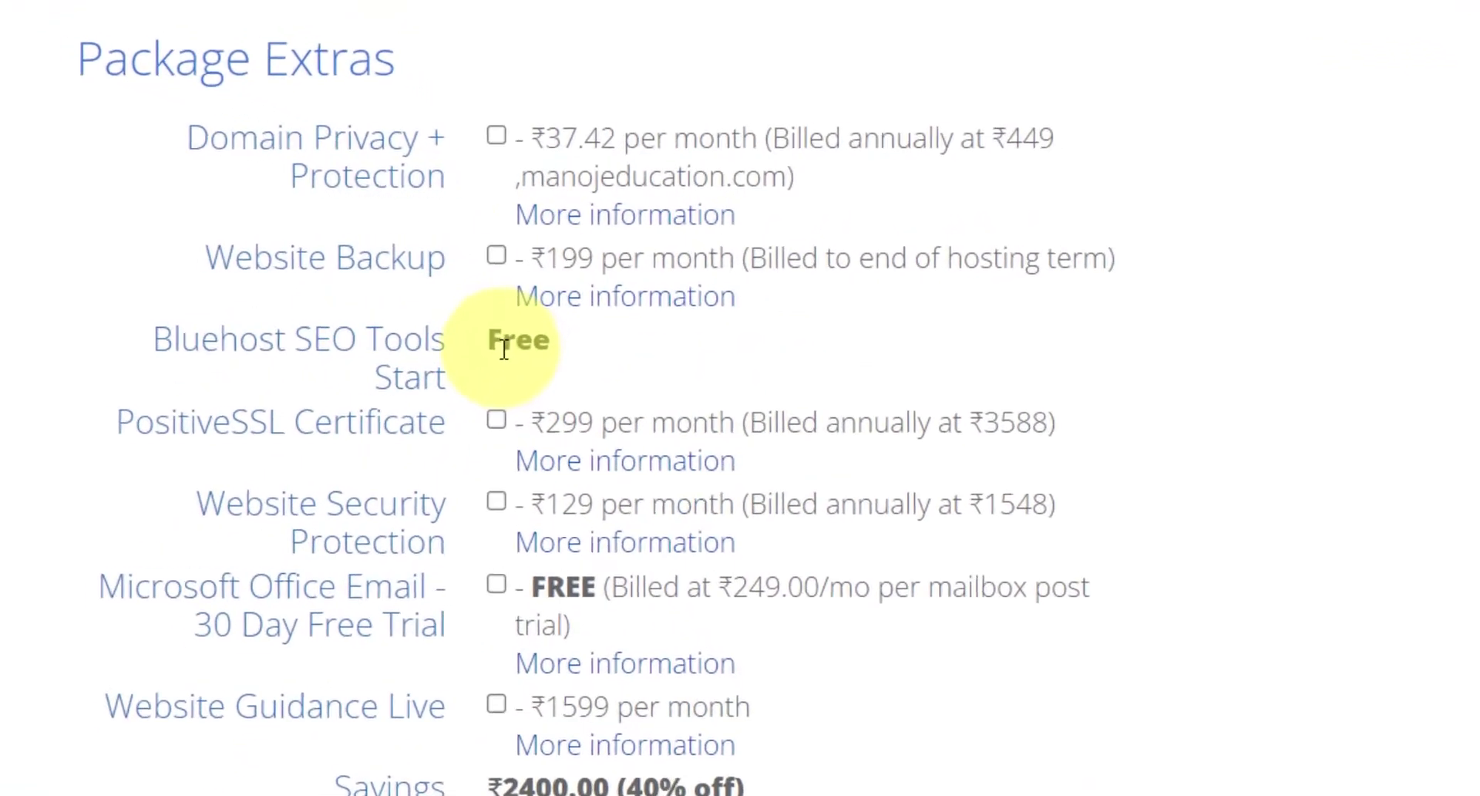
{"action": "left_click_drag", "start_coordinate": [500, 345], "coordinate": [537, 374]}
{"action": "left_click", "coordinate": [665, 374]}
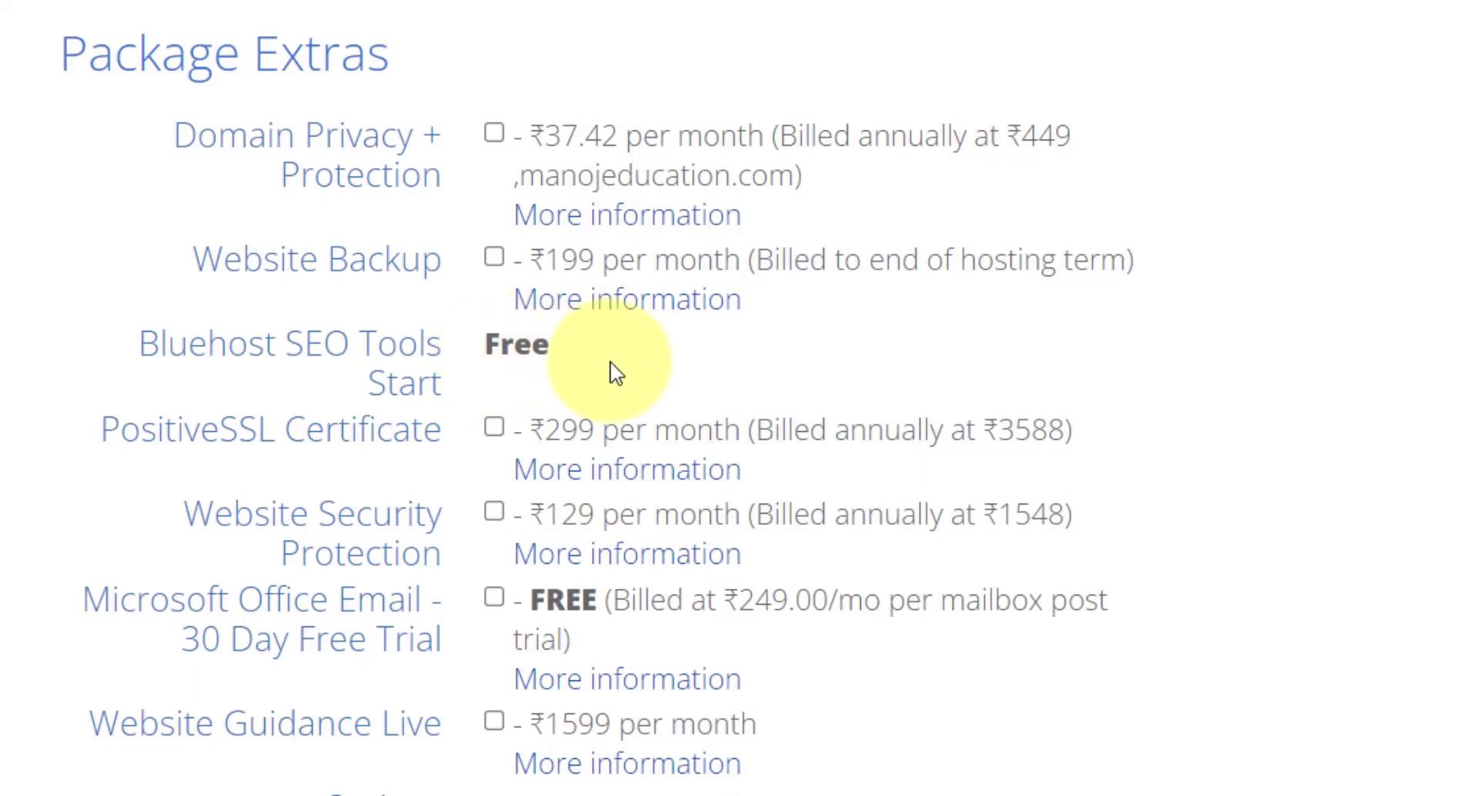
- Tick the renewal terms agreement checkbox and submit the ₹4233.84 order to PayU
{"action": "scroll", "coordinate": [786, 416], "scroll_direction": "down", "scroll_amount": 6}
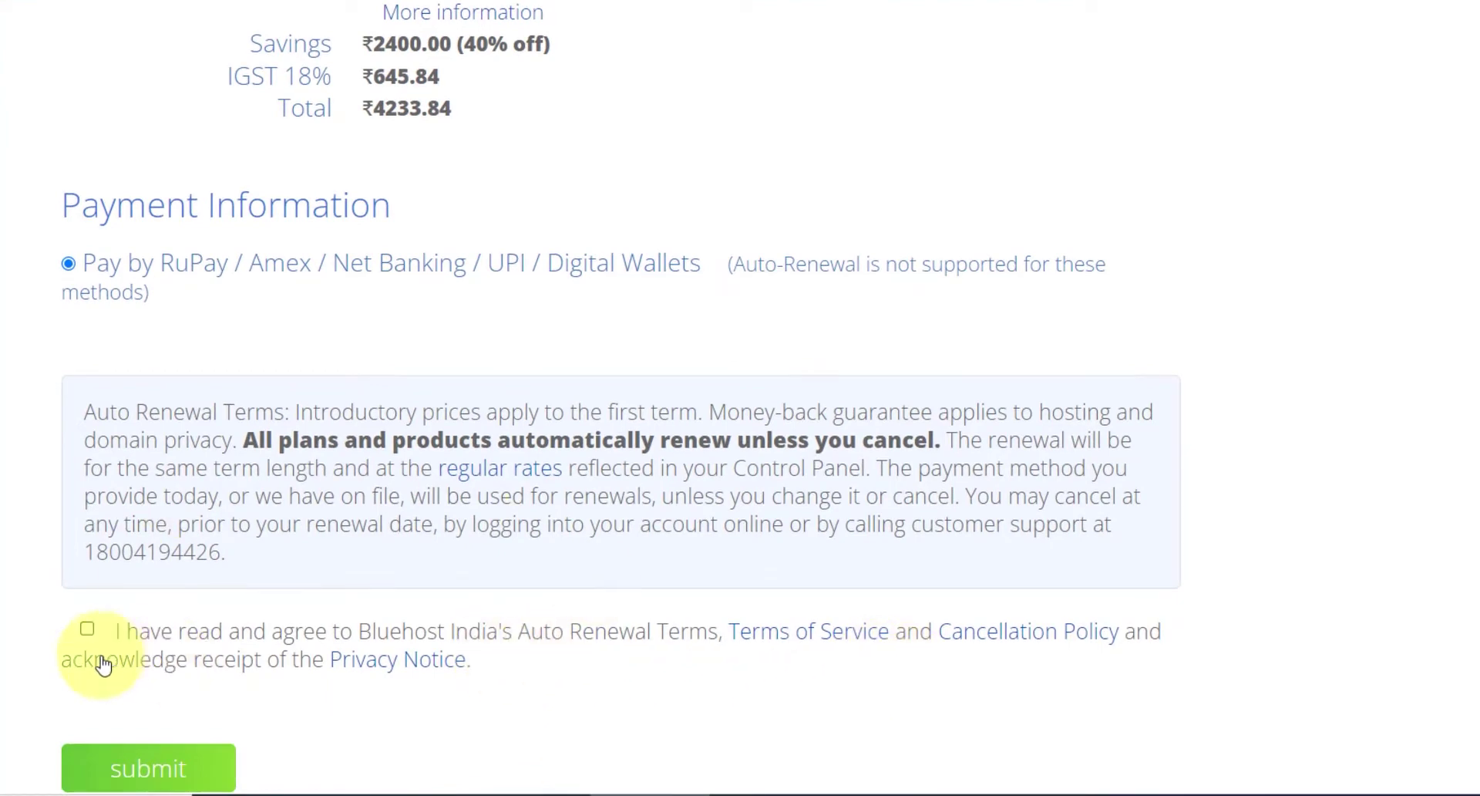
{"action": "left_click", "coordinate": [87, 628]}
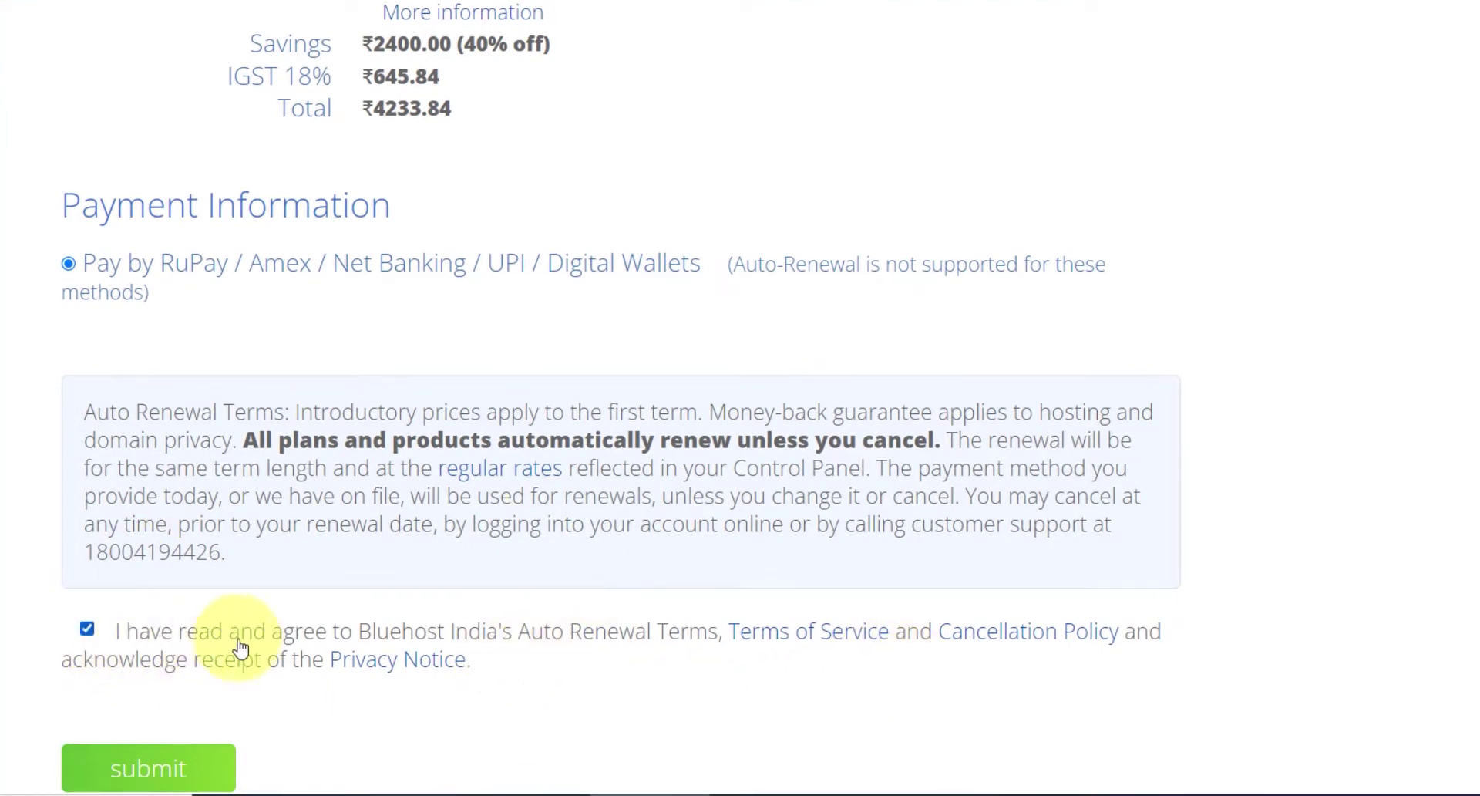
{"action": "left_click", "coordinate": [187, 765]}
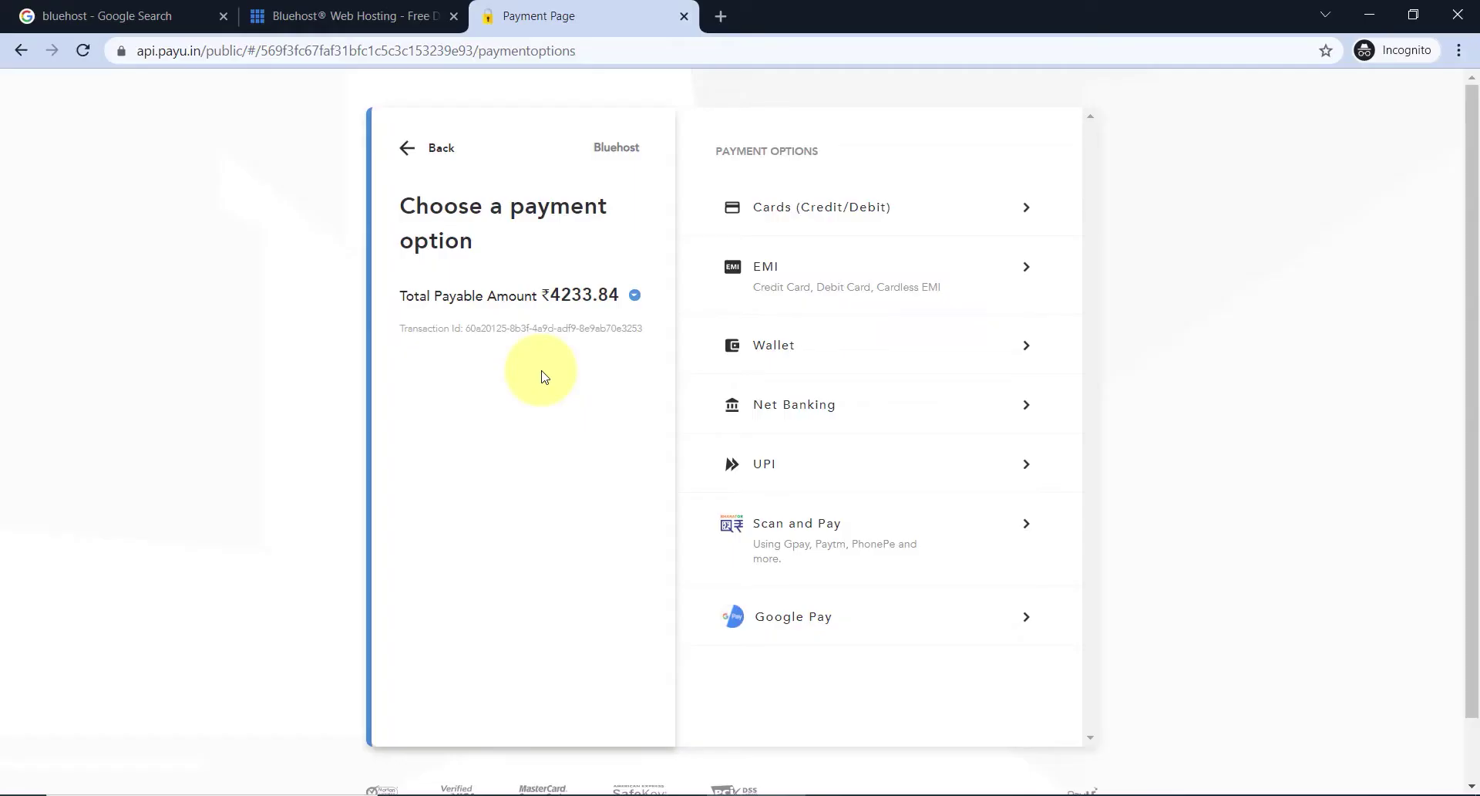
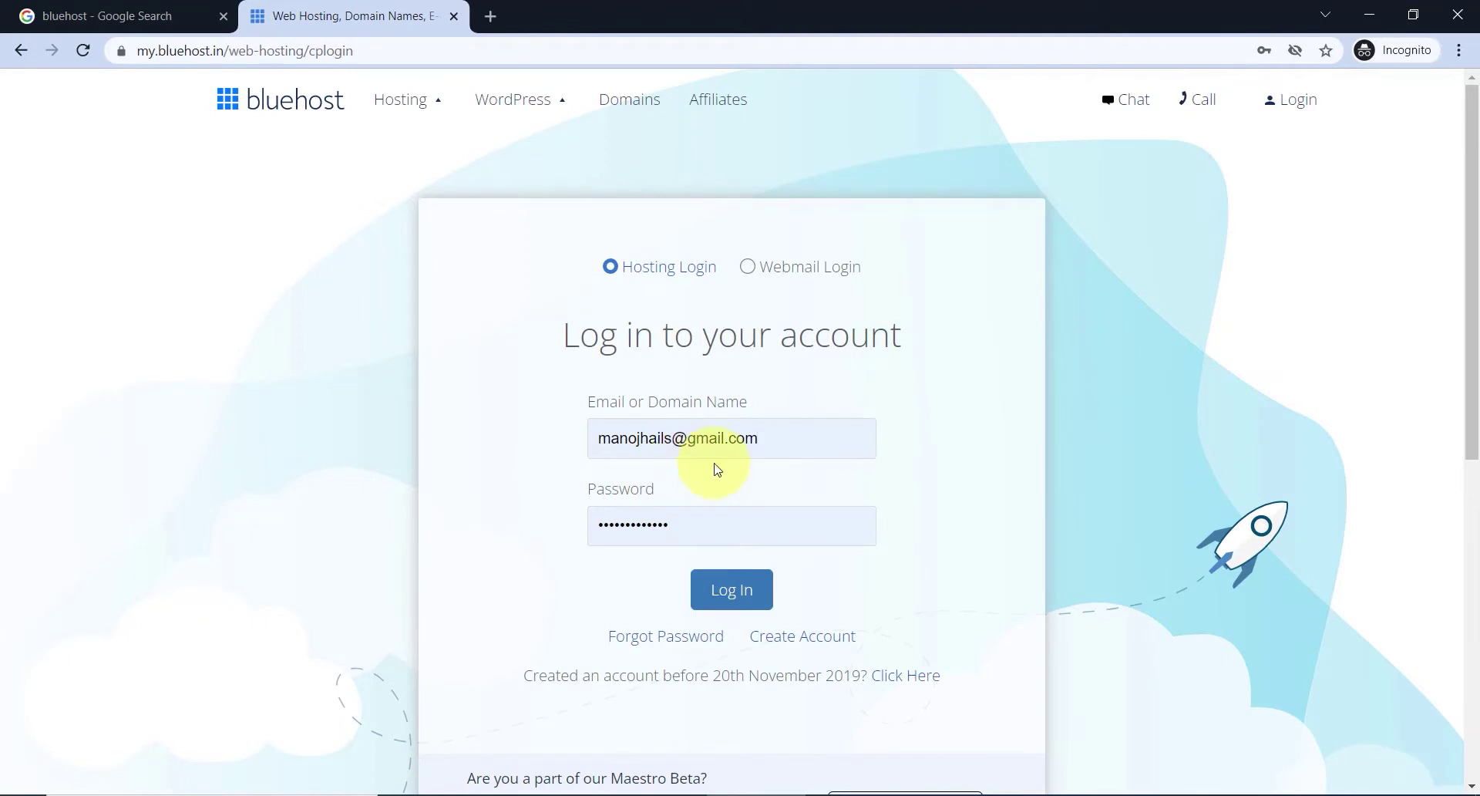
- Dismiss the saved-password suggestions and log in to the Bluehost hosting account
{"action": "left_click_drag", "start_coordinate": [681, 527], "coordinate": [522, 527]}
{"action": "left_click", "coordinate": [523, 515]}
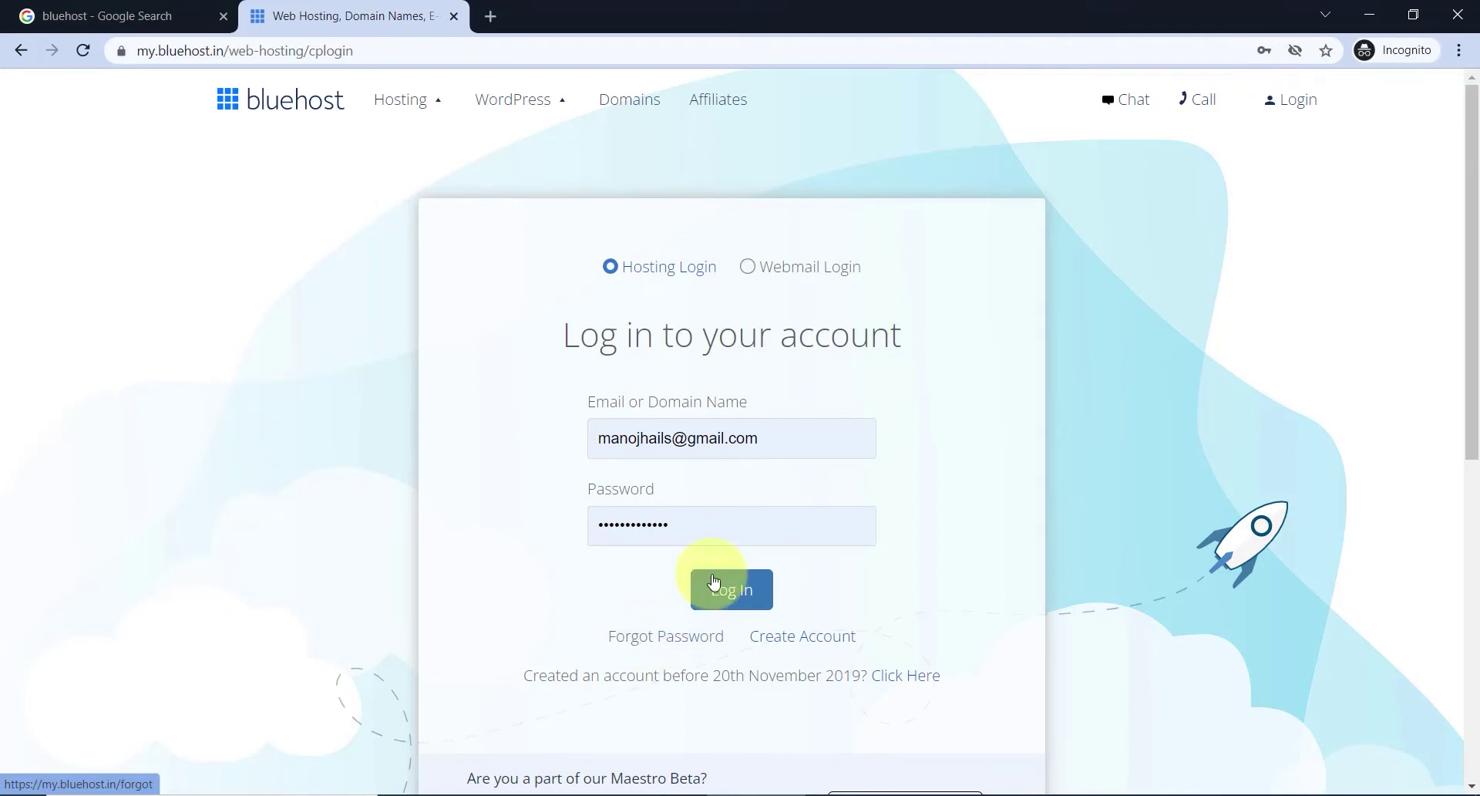
{"action": "left_click", "coordinate": [747, 598]}
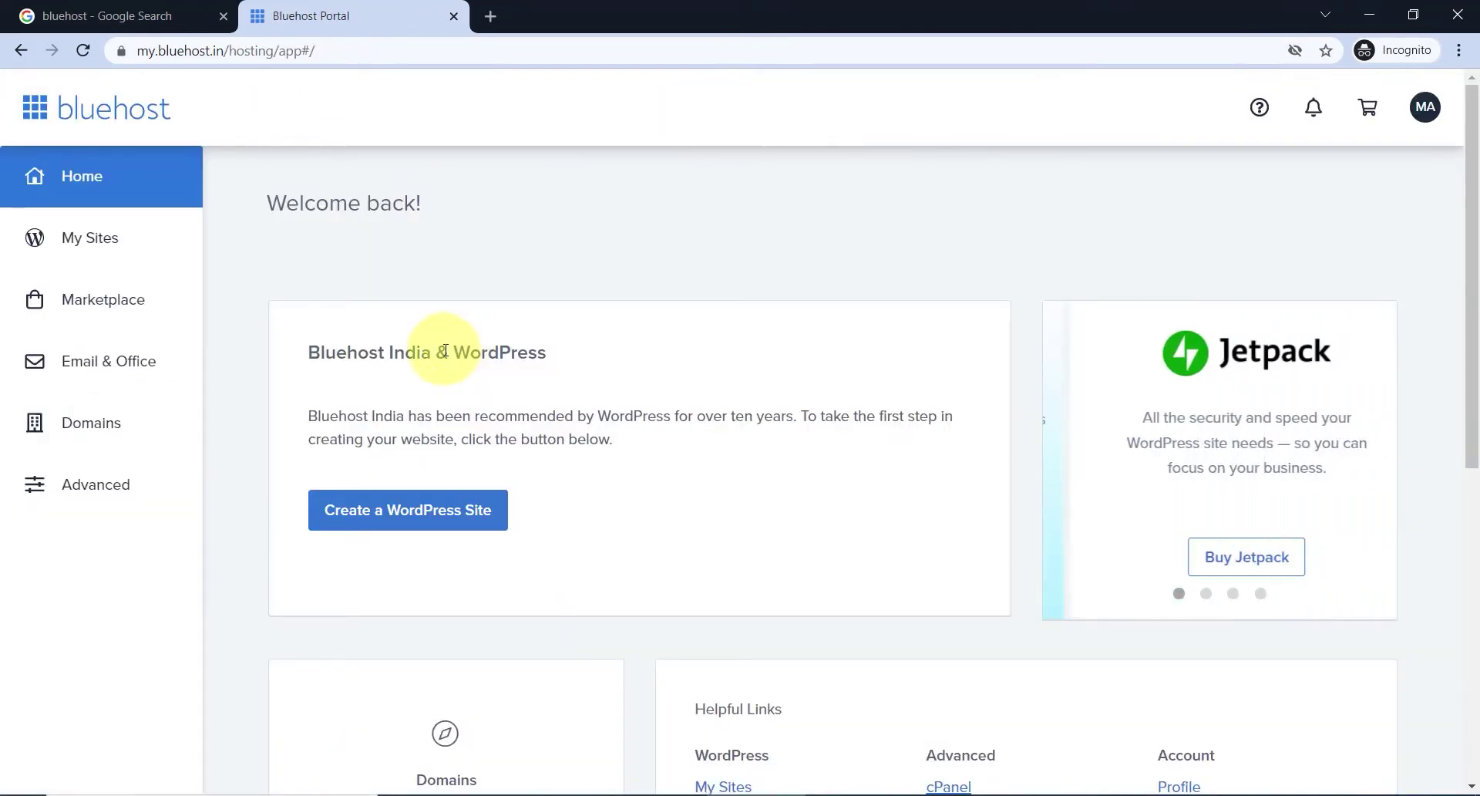
- Look over WordPress.org's hosting recommendations in a new tab, close it, and open My Sites
{"action": "scroll", "coordinate": [518, 290], "scroll_direction": "down", "scroll_amount": 6}
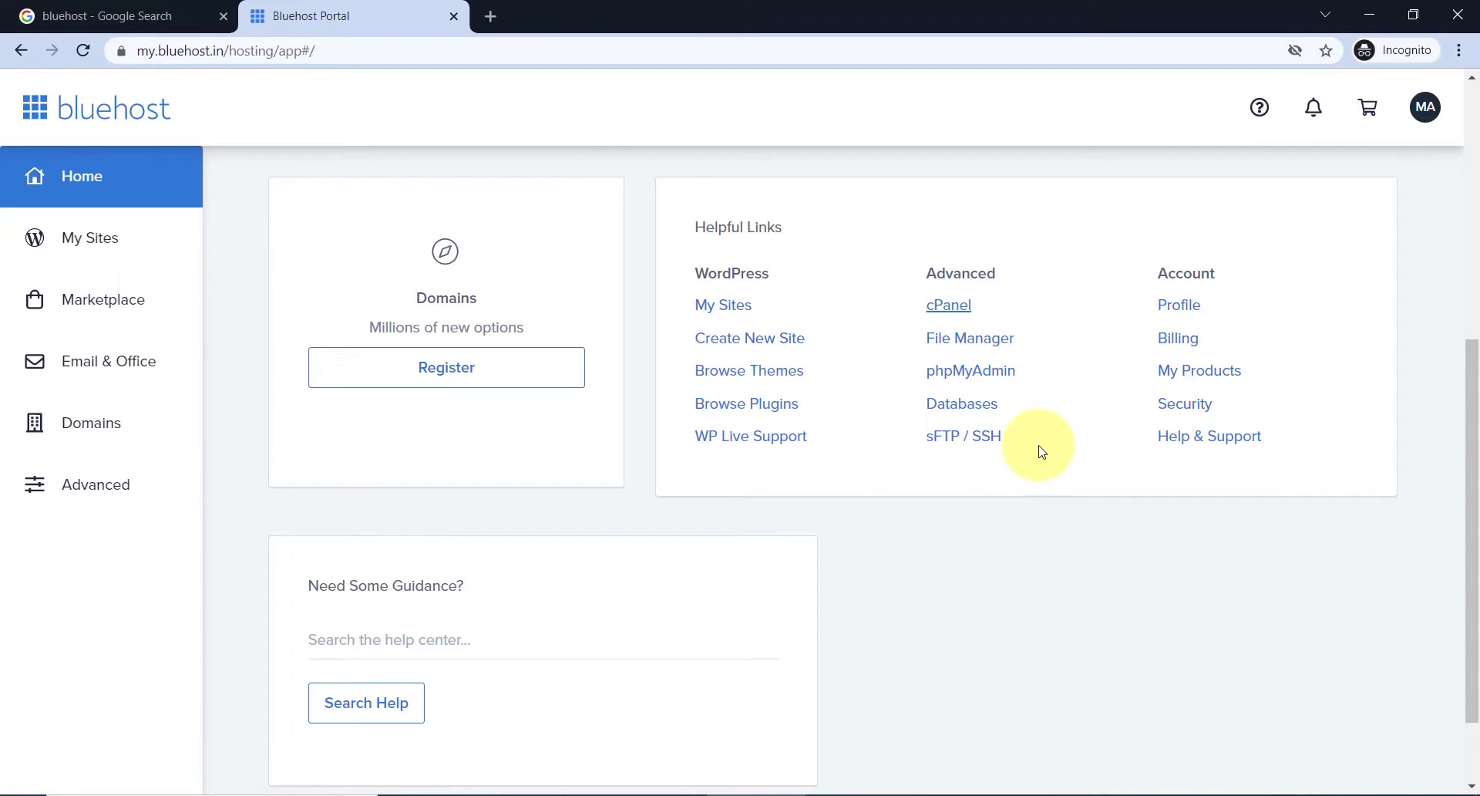
{"action": "scroll", "coordinate": [578, 488], "scroll_direction": "up", "scroll_amount": 6}
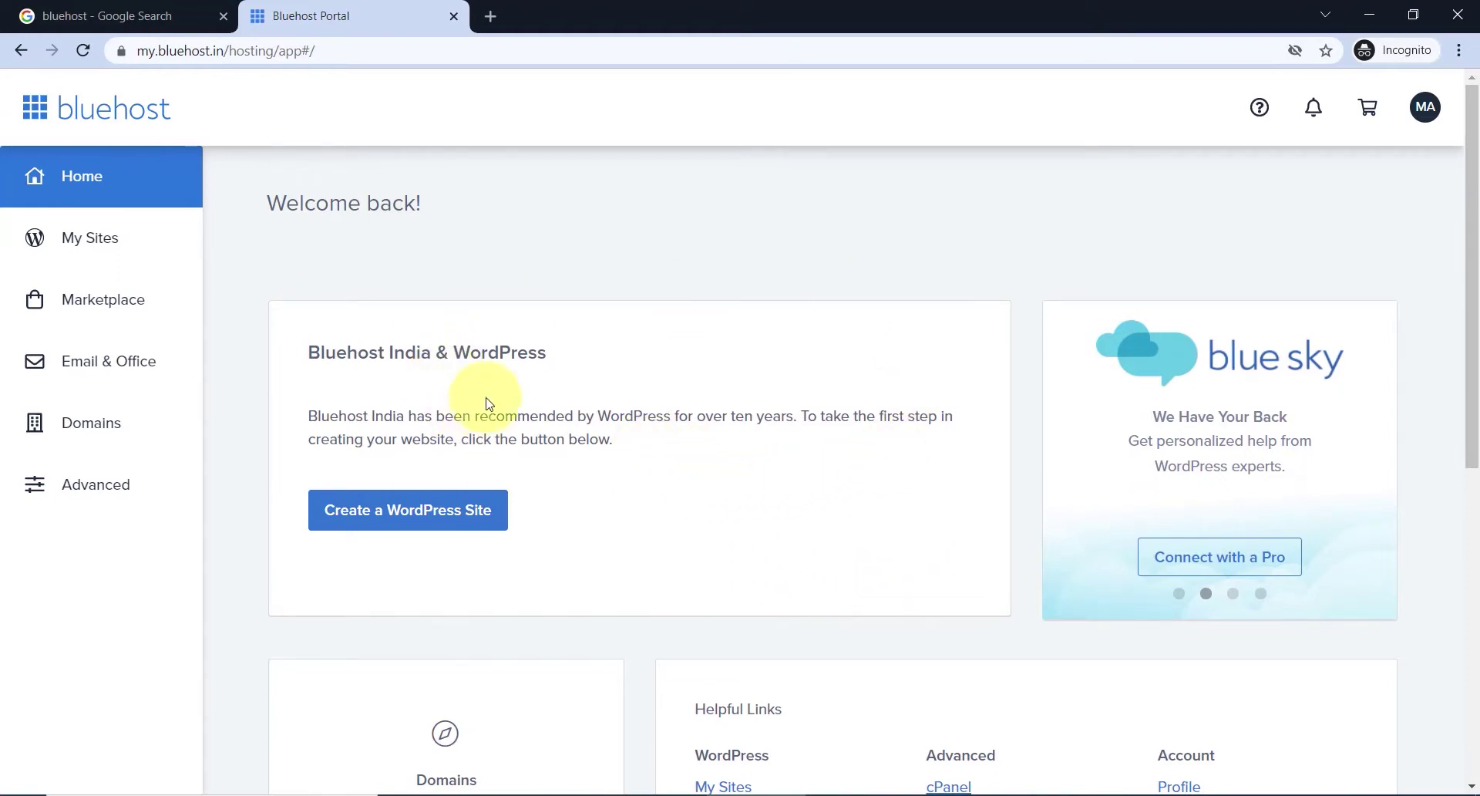
{"action": "left_click", "coordinate": [488, 17]}
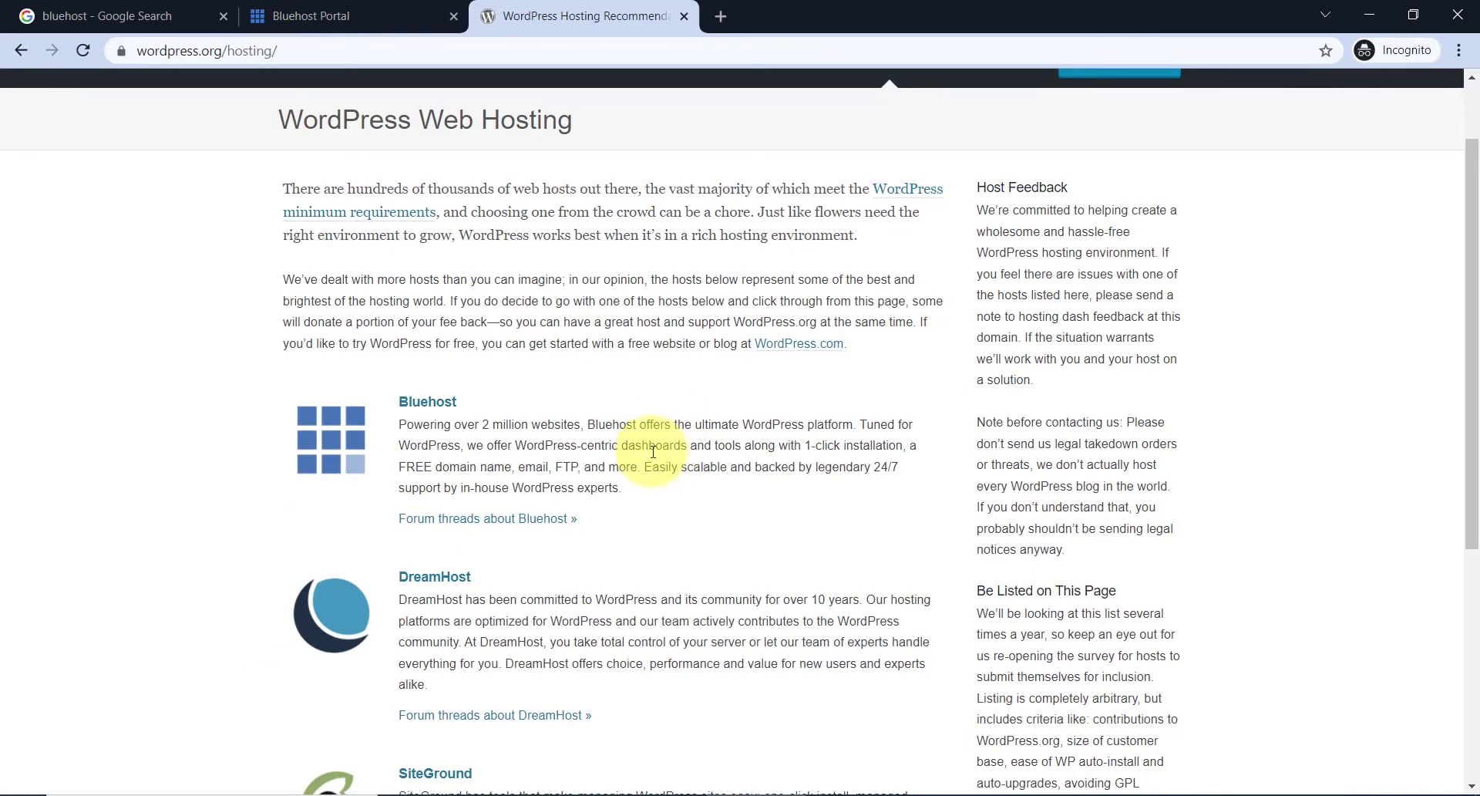
{"action": "key", "text": "ctrl+w"}
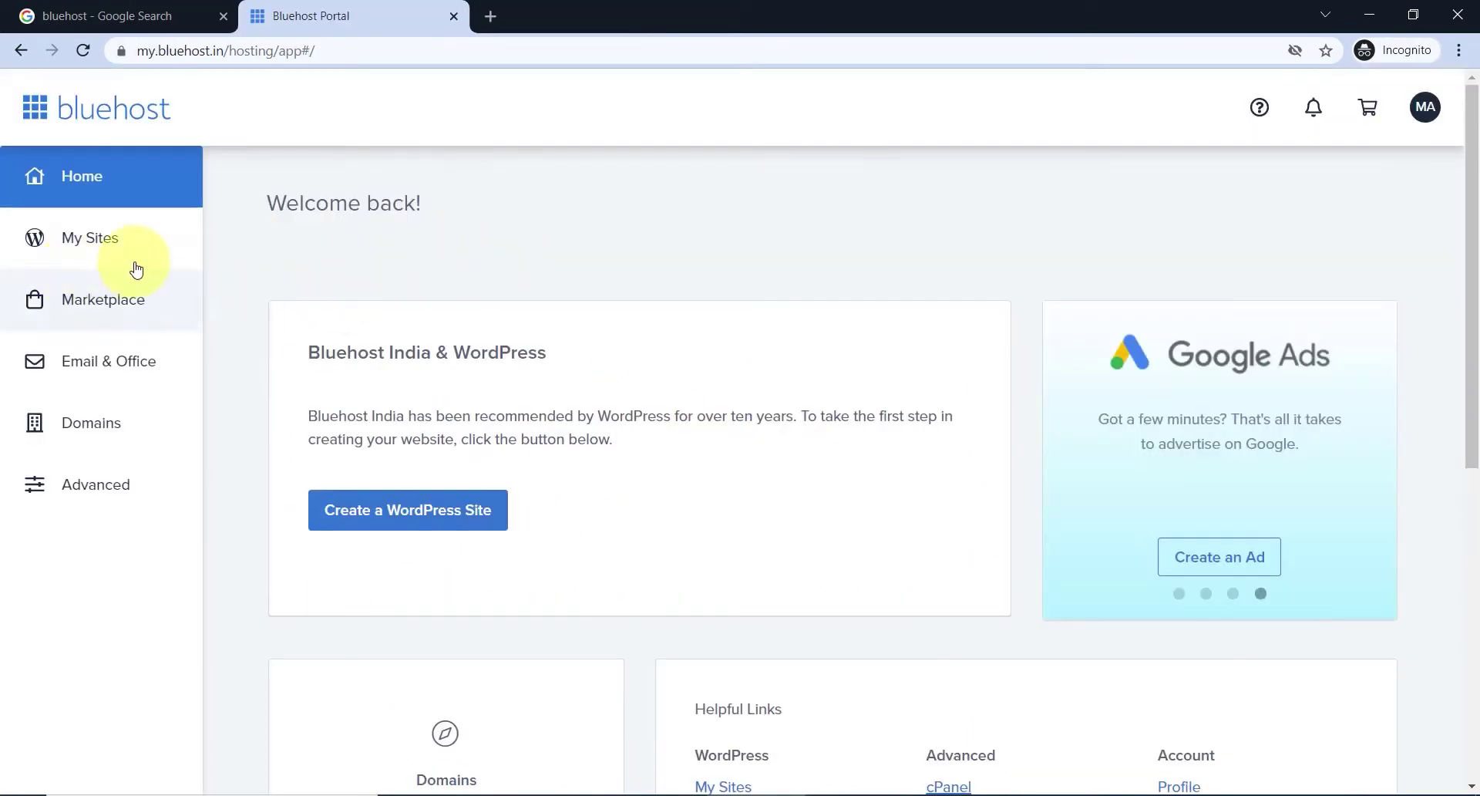
{"action": "left_click", "coordinate": [124, 243]}
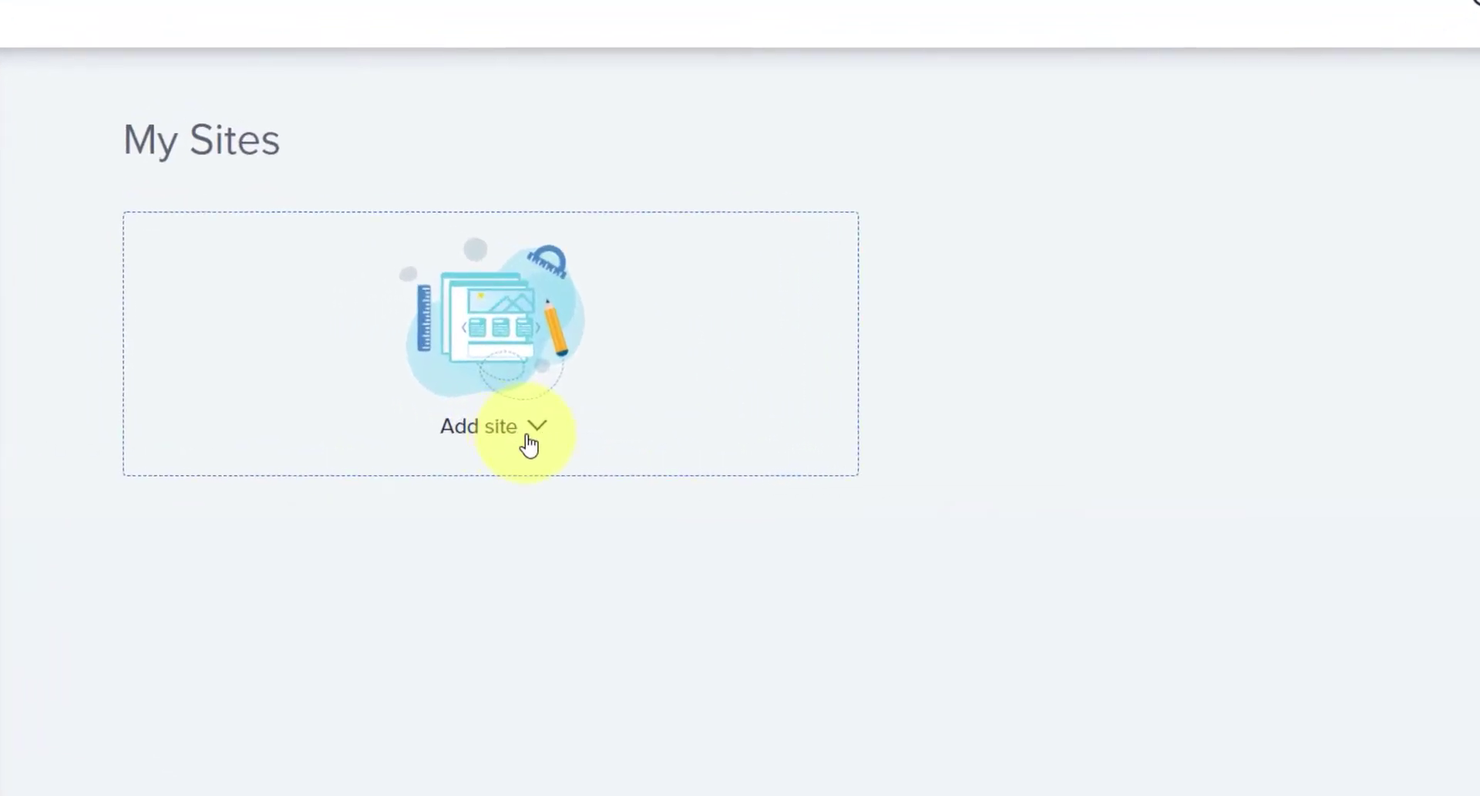
- Choose Add site > Create New Site and pick the plain WordPress build option
{"action": "left_click", "coordinate": [529, 441]}
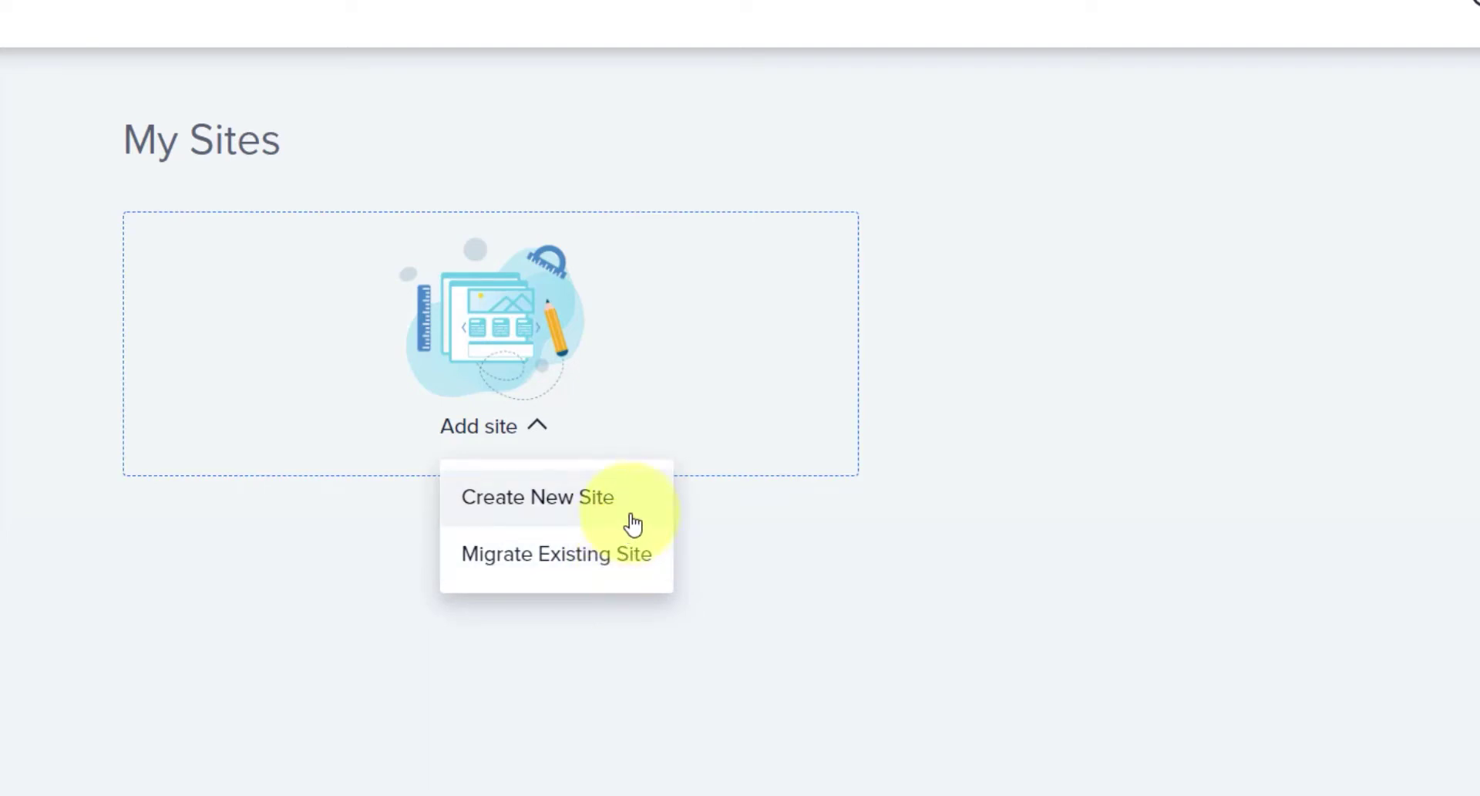
{"action": "left_click", "coordinate": [632, 524]}
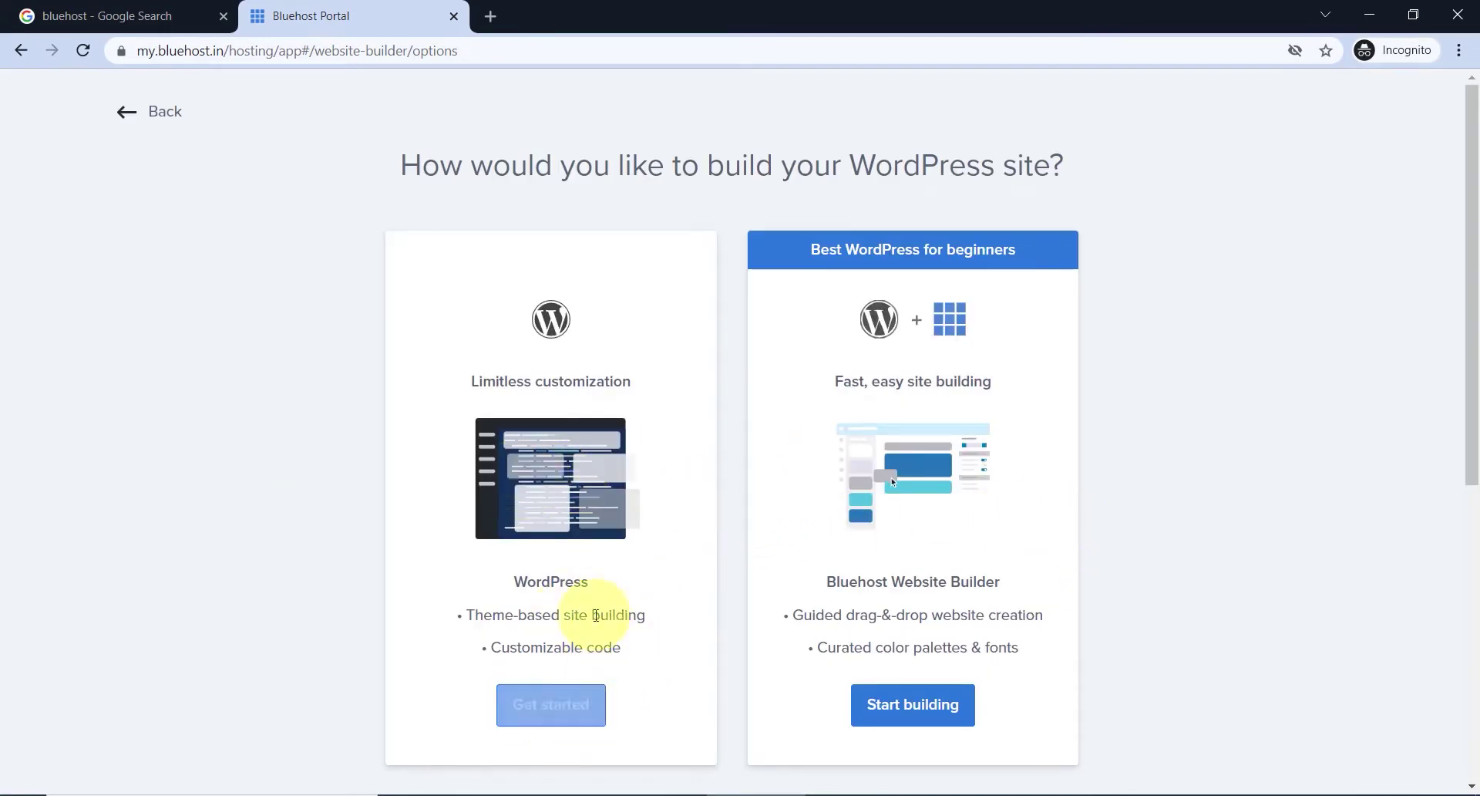
{"action": "scroll", "coordinate": [585, 536], "scroll_direction": "down", "scroll_amount": 1}
{"action": "scroll", "coordinate": [625, 602], "scroll_direction": "up", "scroll_amount": 1}
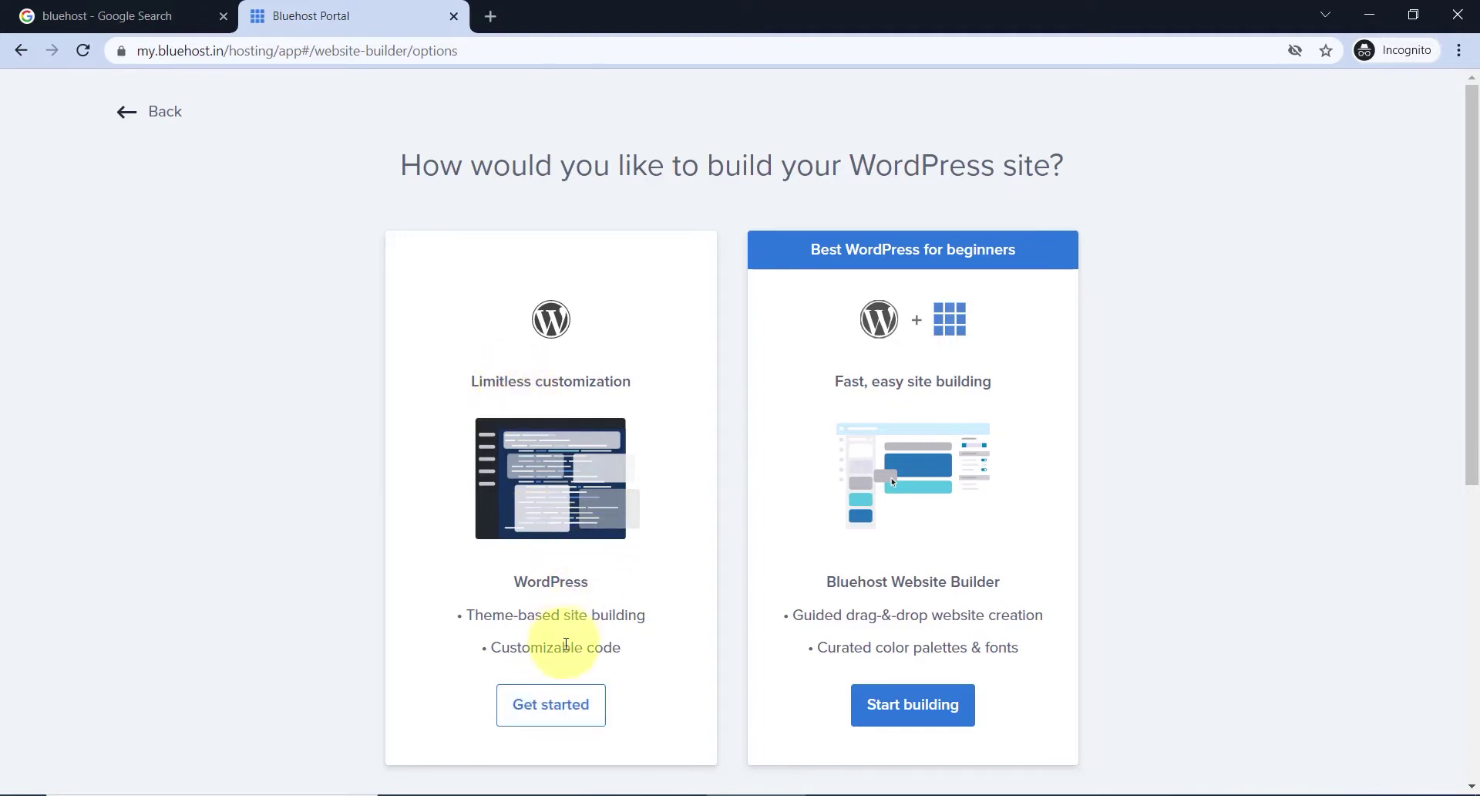
{"action": "left_click", "coordinate": [568, 717]}
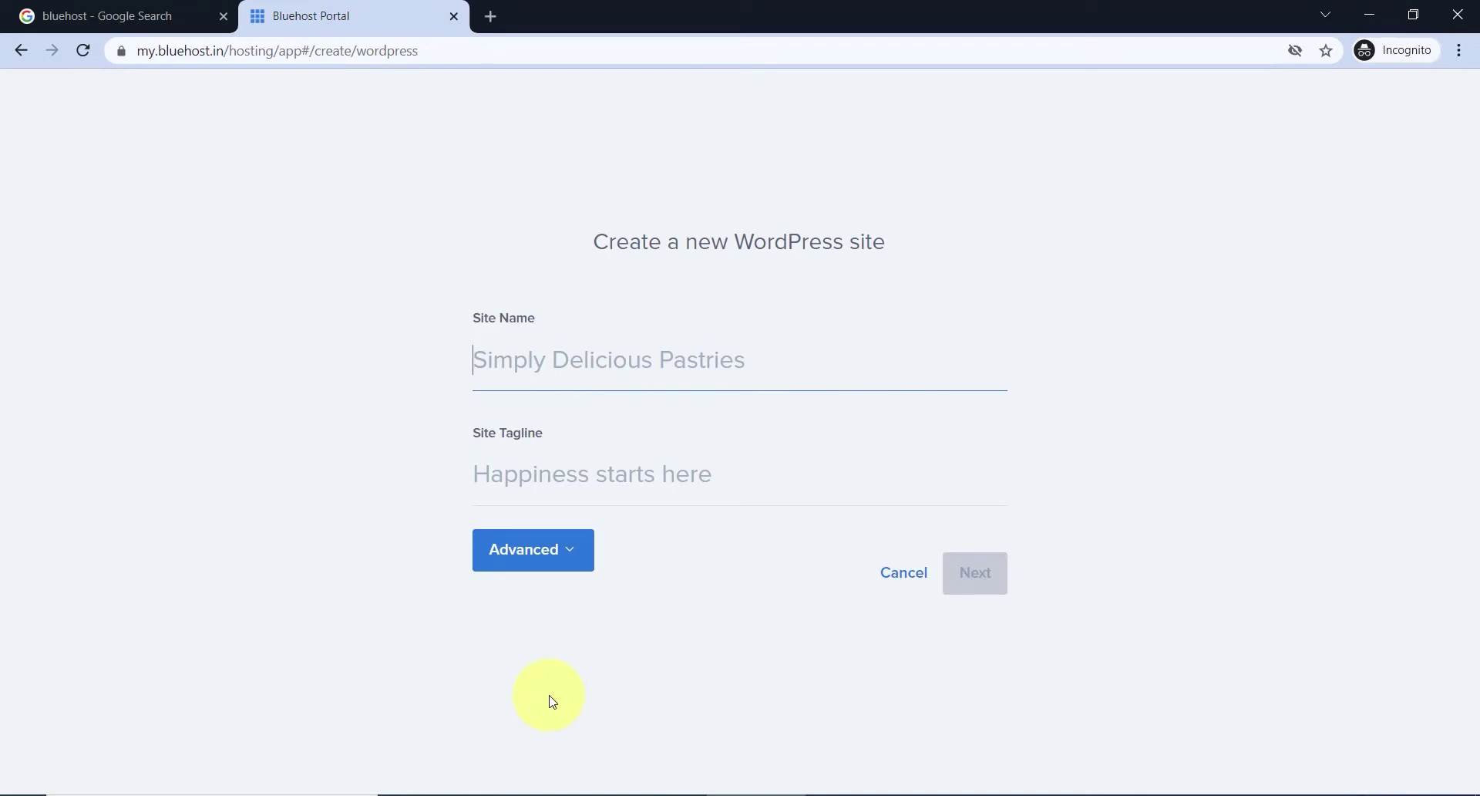
- Name the site 'Tech Blogs' with tagline 'We teach technology here' and continue to domain selection
{"action": "type", "text": "Tech S"}
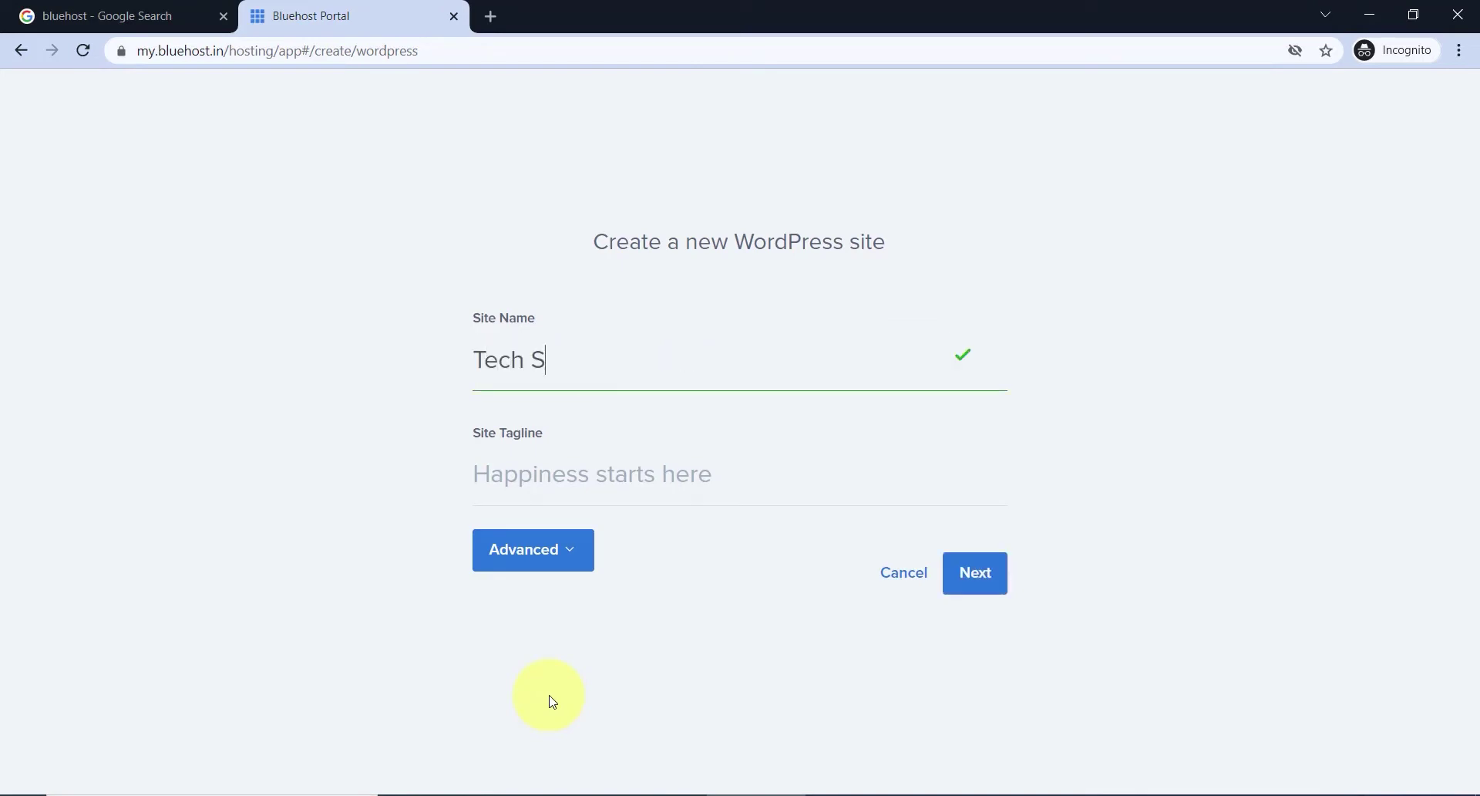
{"action": "type", "text": "Blogs"}
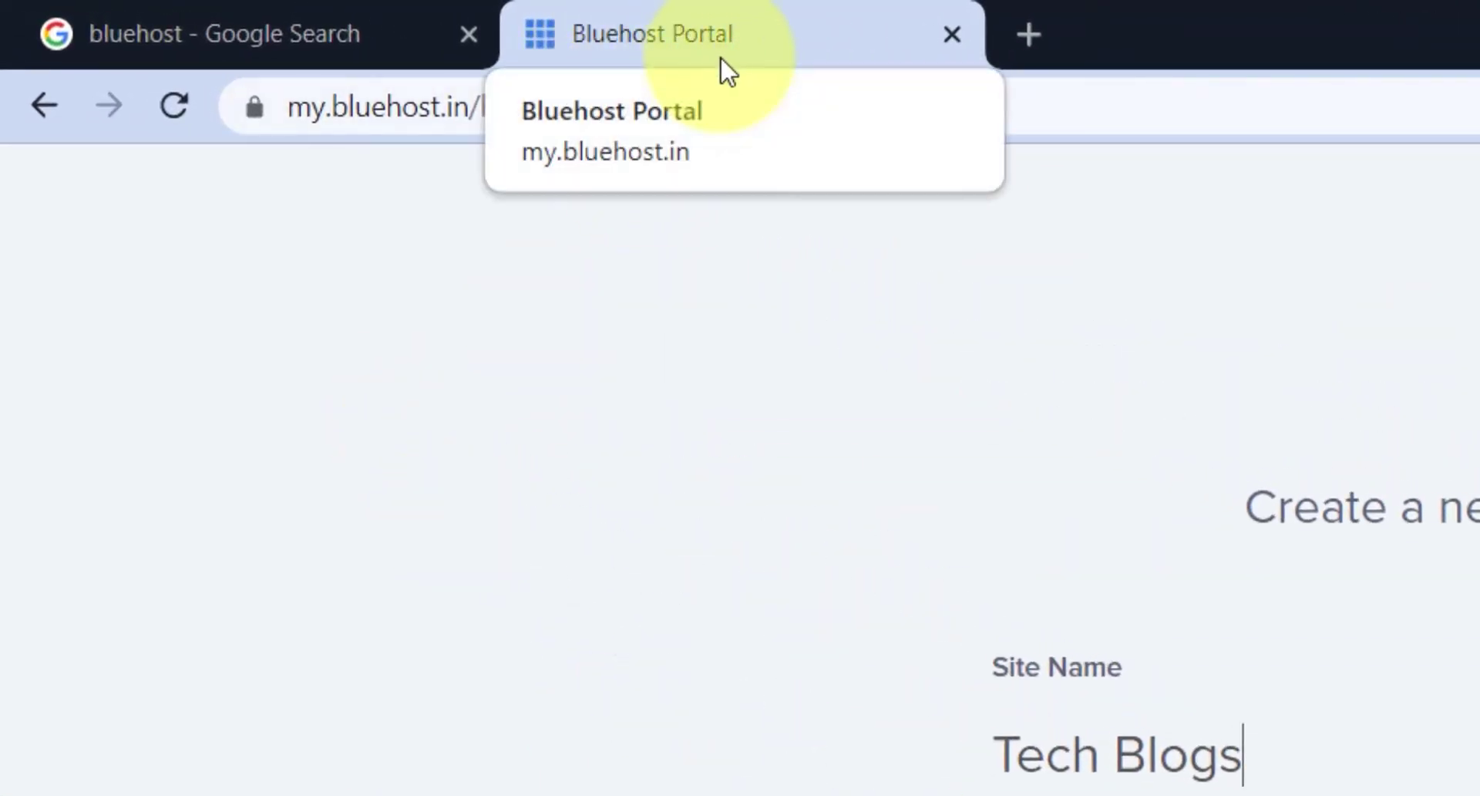
{"action": "left_click_drag", "start_coordinate": [995, 754], "coordinate": [1050, 756]}
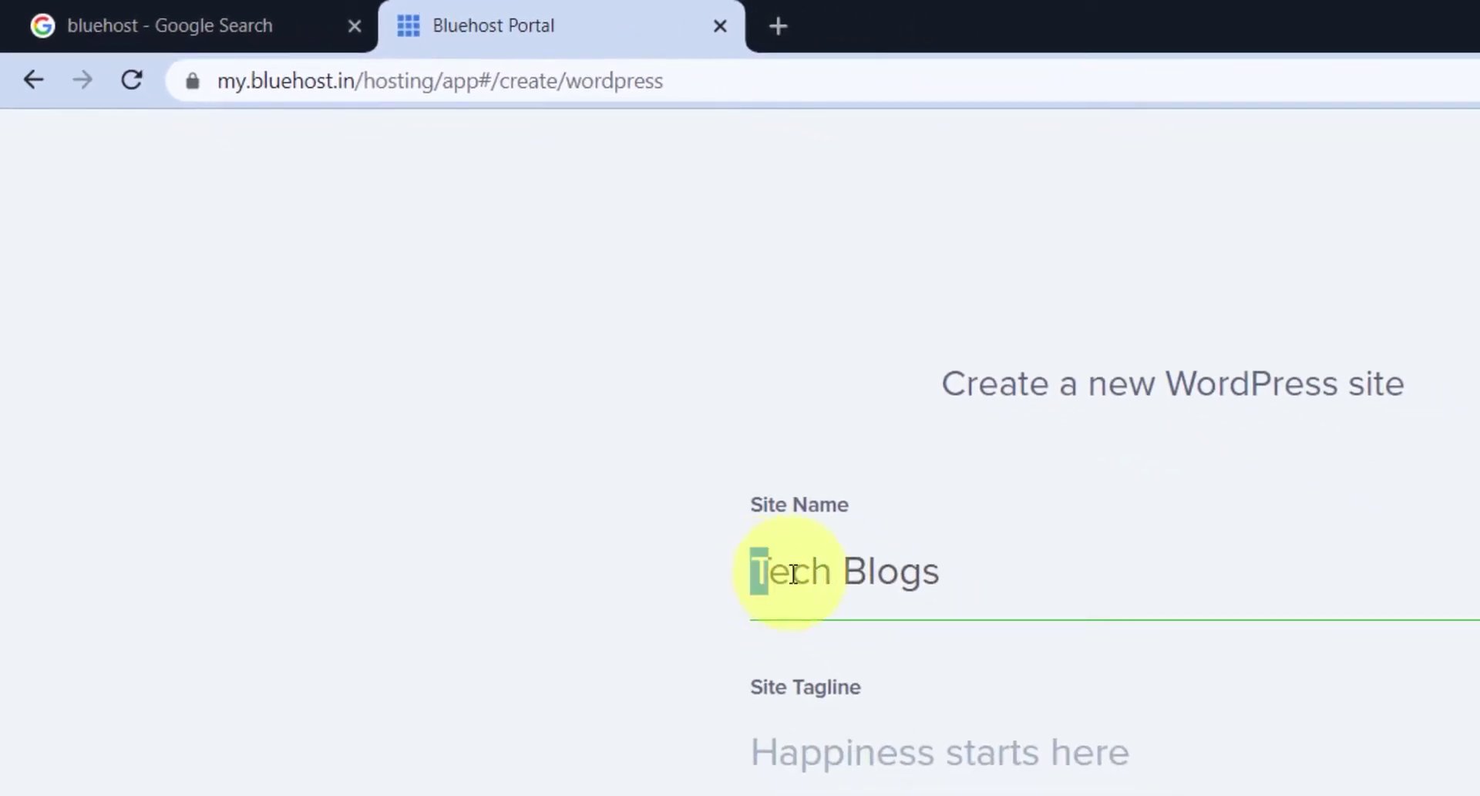
{"action": "left_click_drag", "start_coordinate": [793, 573], "coordinate": [992, 598]}
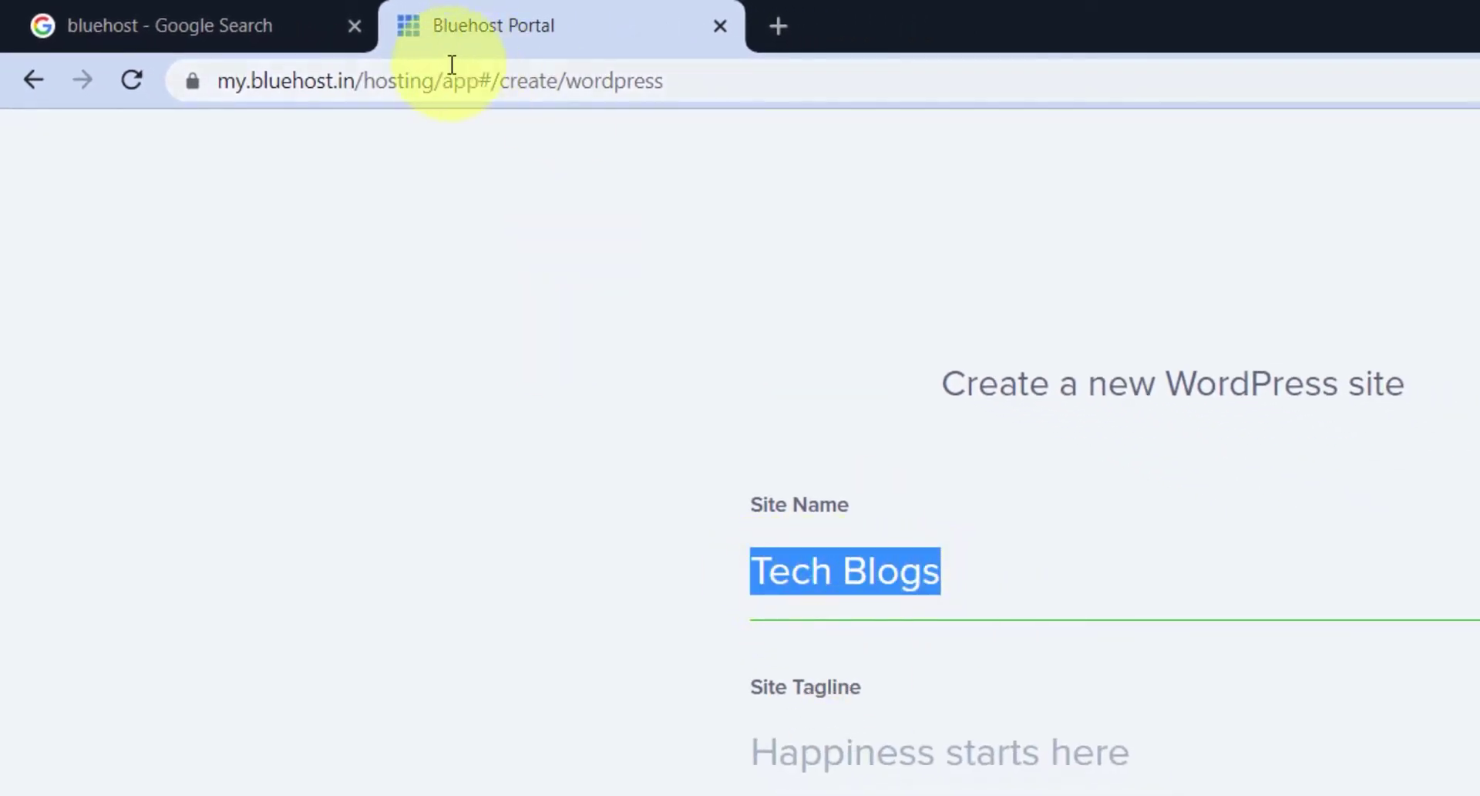
{"action": "left_click", "coordinate": [934, 774]}
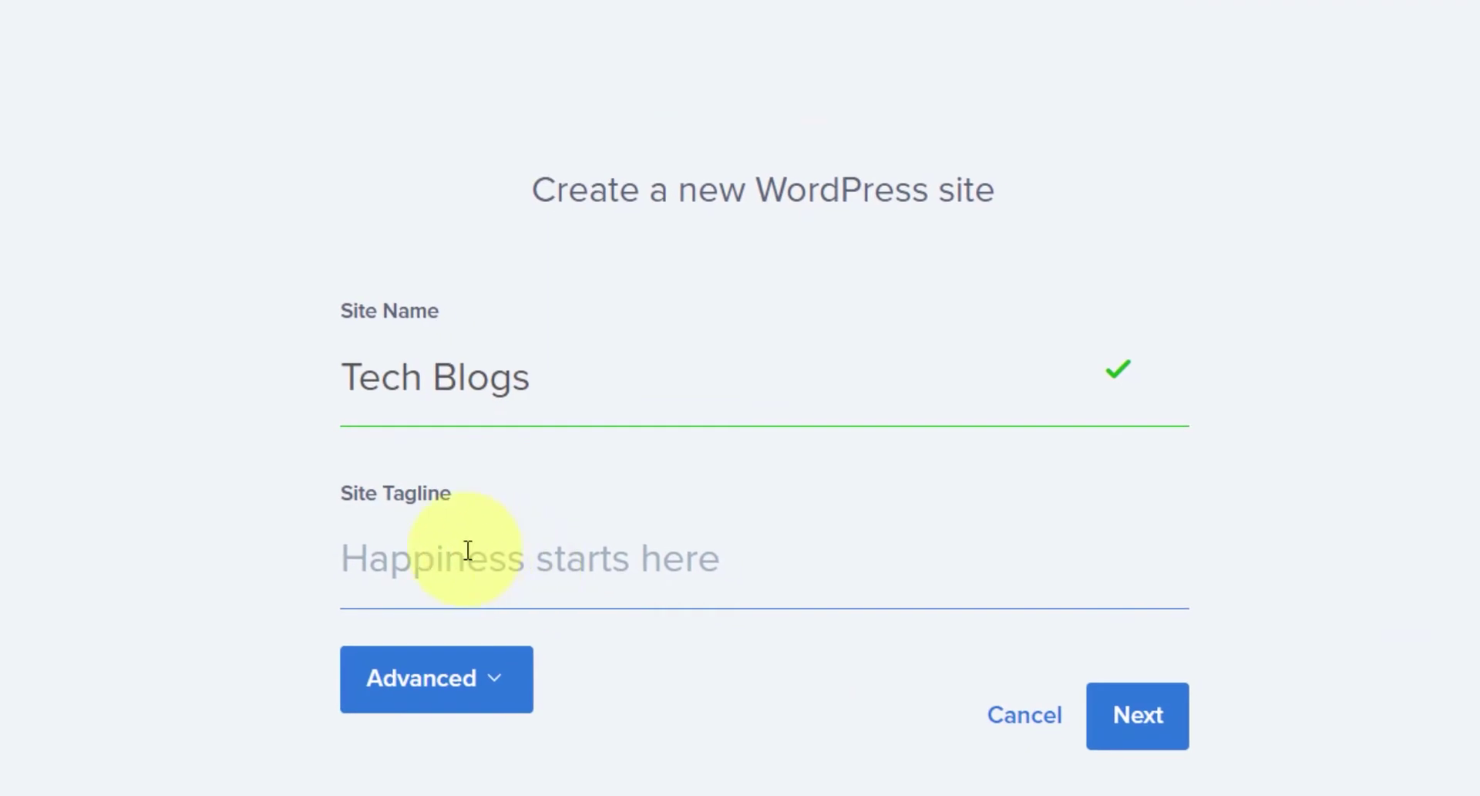
{"action": "type", "text": "We teach technology here"}
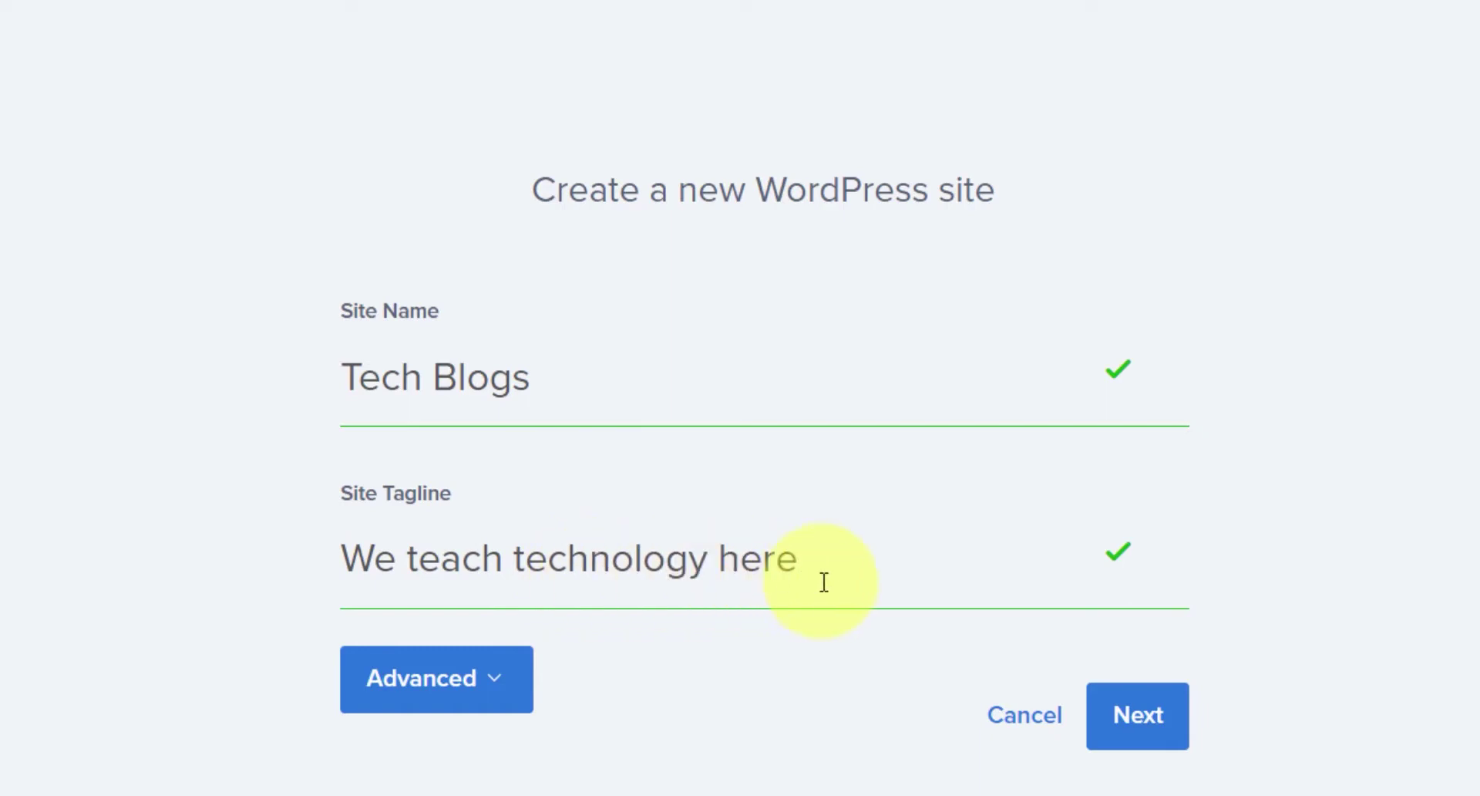
{"action": "left_click", "coordinate": [1159, 735]}
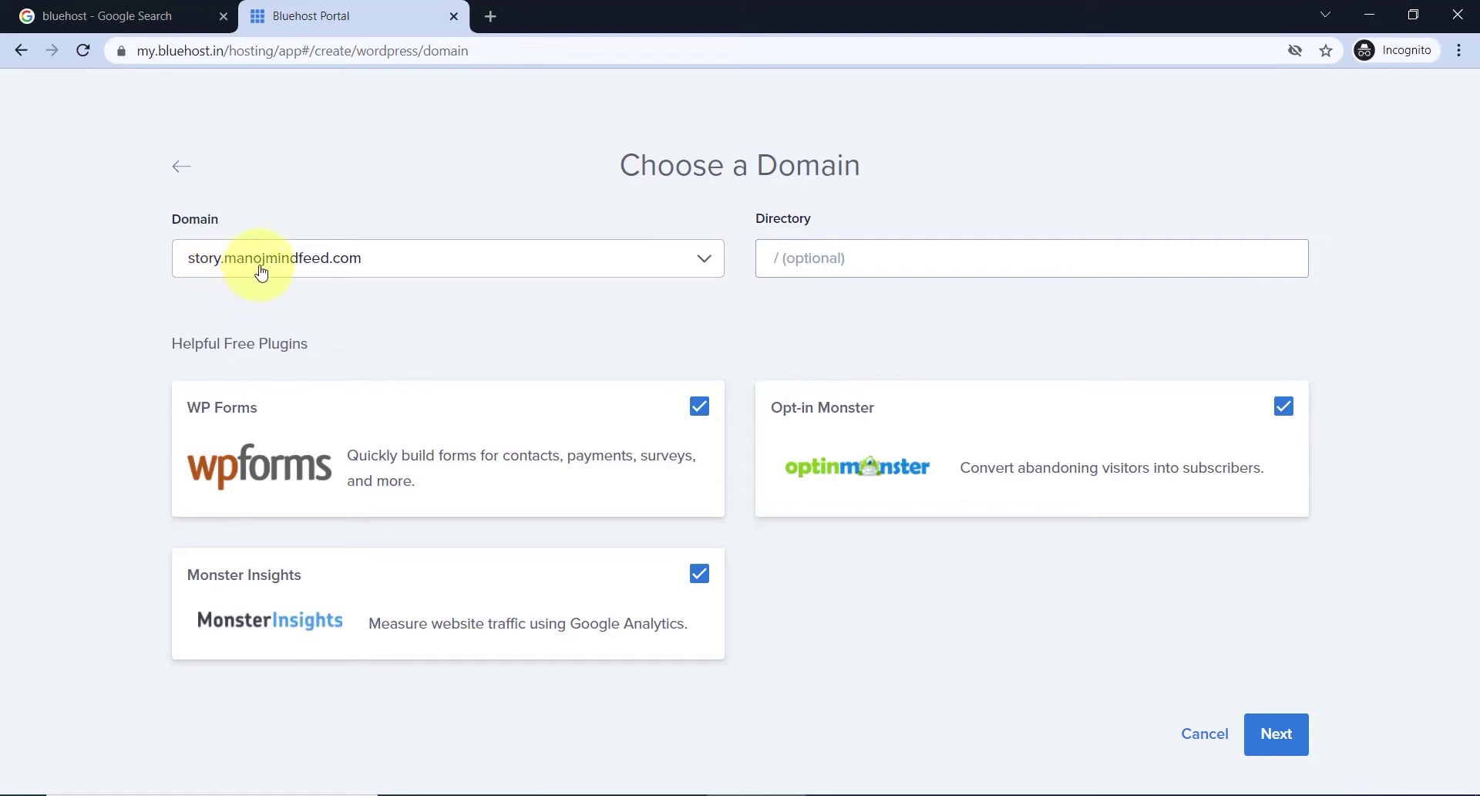
- Install WordPress into the 'Blogs' directory on the existing domain and log in to its admin
{"action": "left_click", "coordinate": [813, 265]}
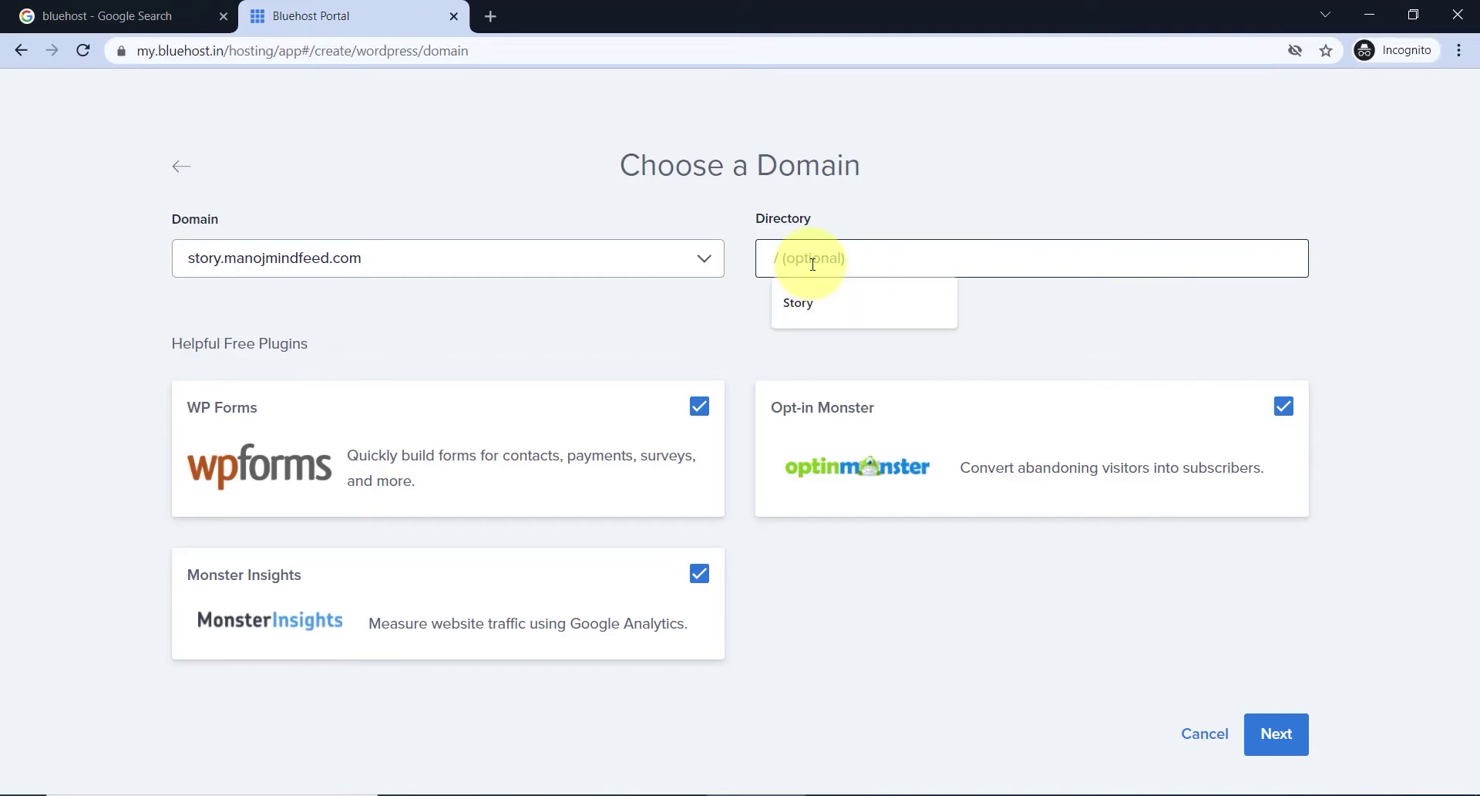
{"action": "type", "text": "Blogs"}
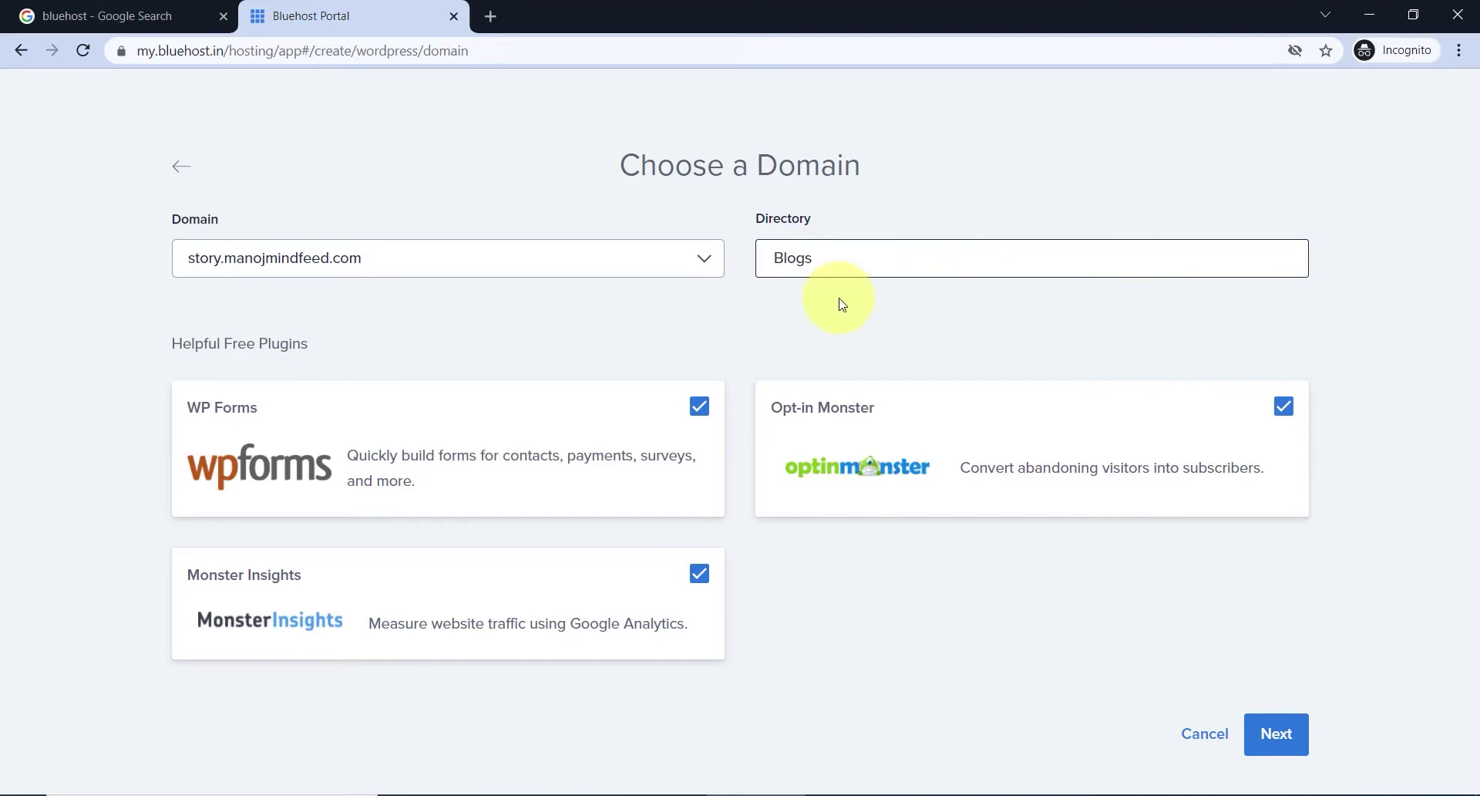
{"action": "left_click", "coordinate": [1276, 733]}
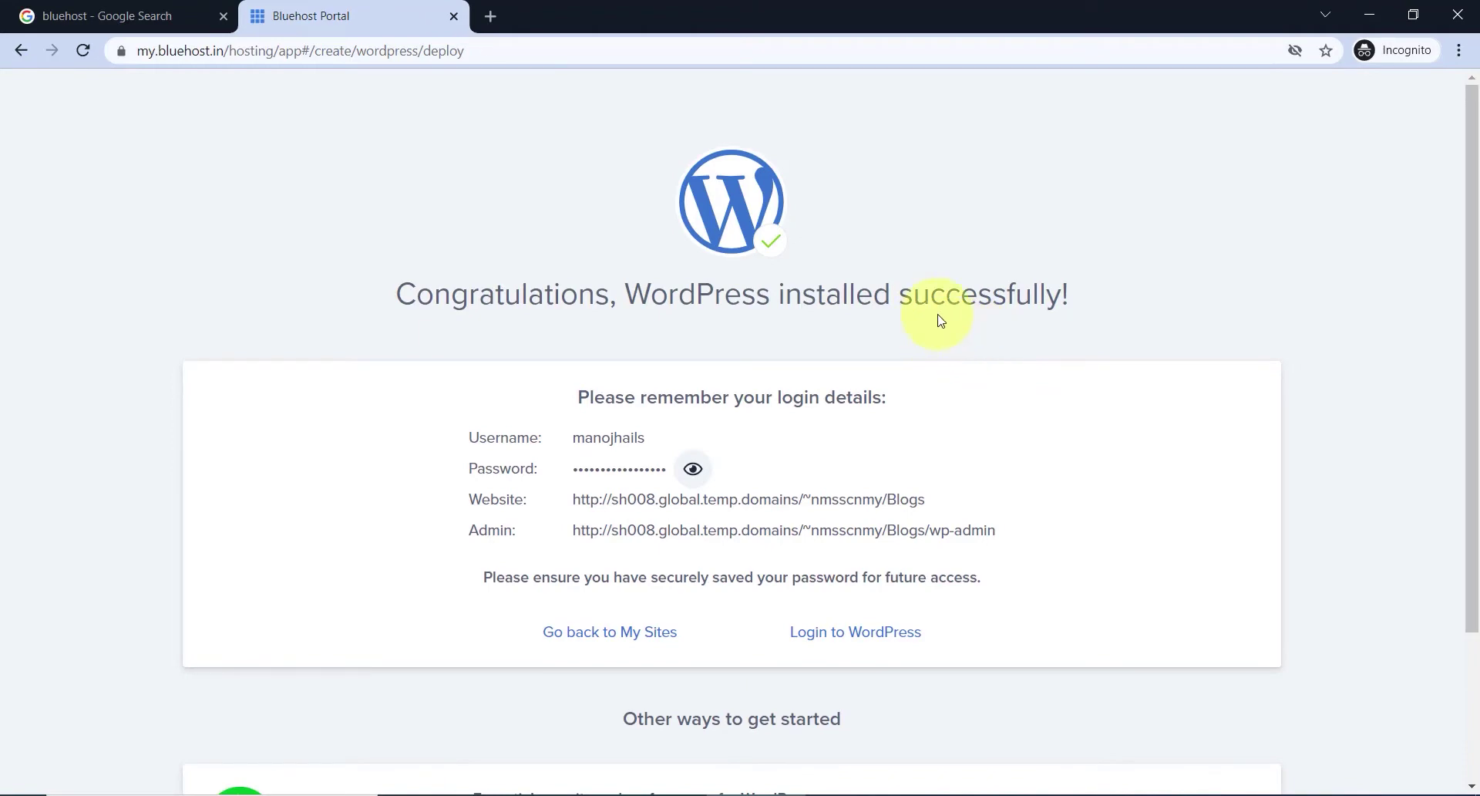
{"action": "left_click", "coordinate": [864, 646]}
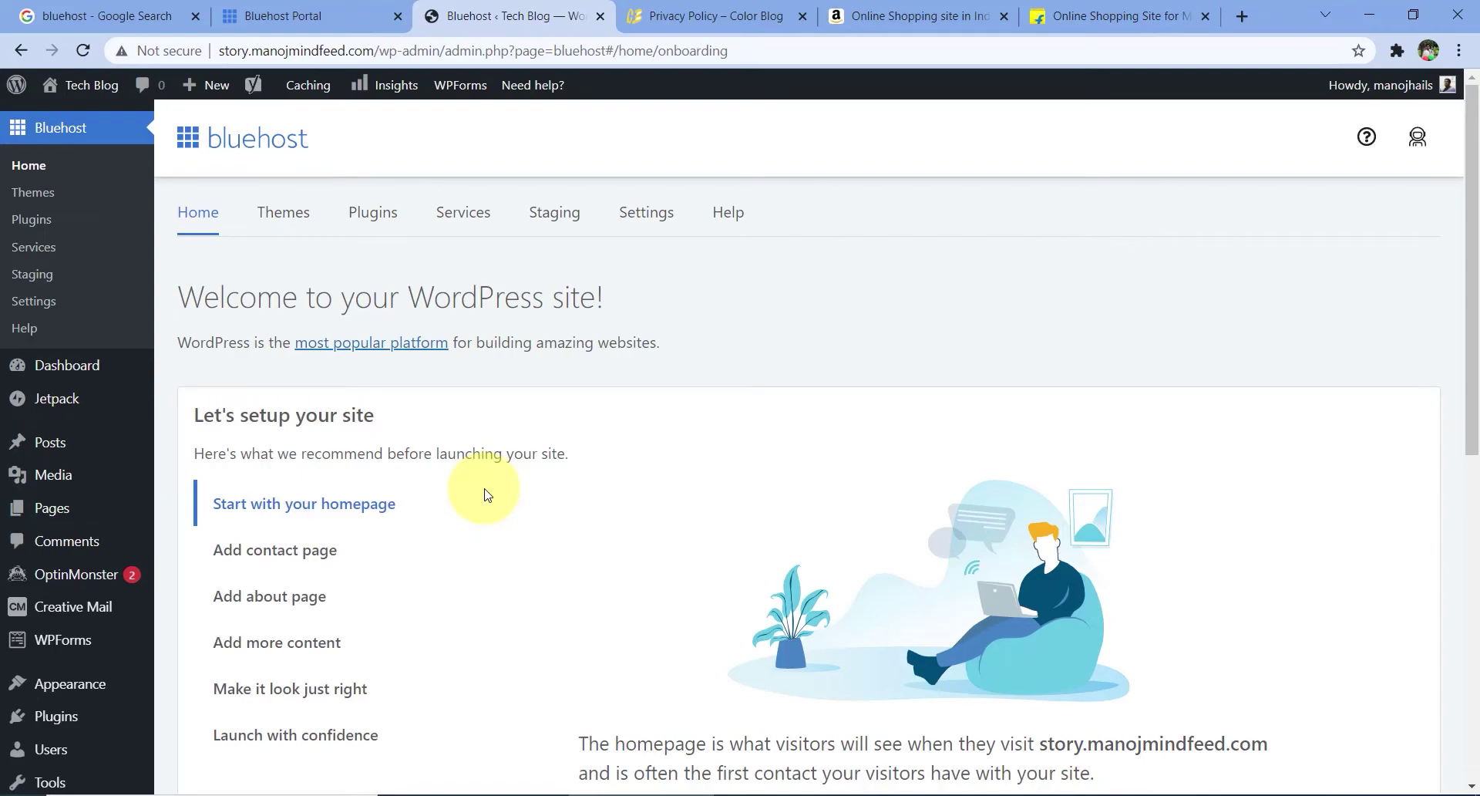
- Return to the Bluehost portal and open the Tech Blog site's management overview from My Sites
{"action": "scroll", "coordinate": [66, 343], "scroll_direction": "down", "scroll_amount": 8}
{"action": "scroll", "coordinate": [73, 452], "scroll_direction": "up", "scroll_amount": 8}
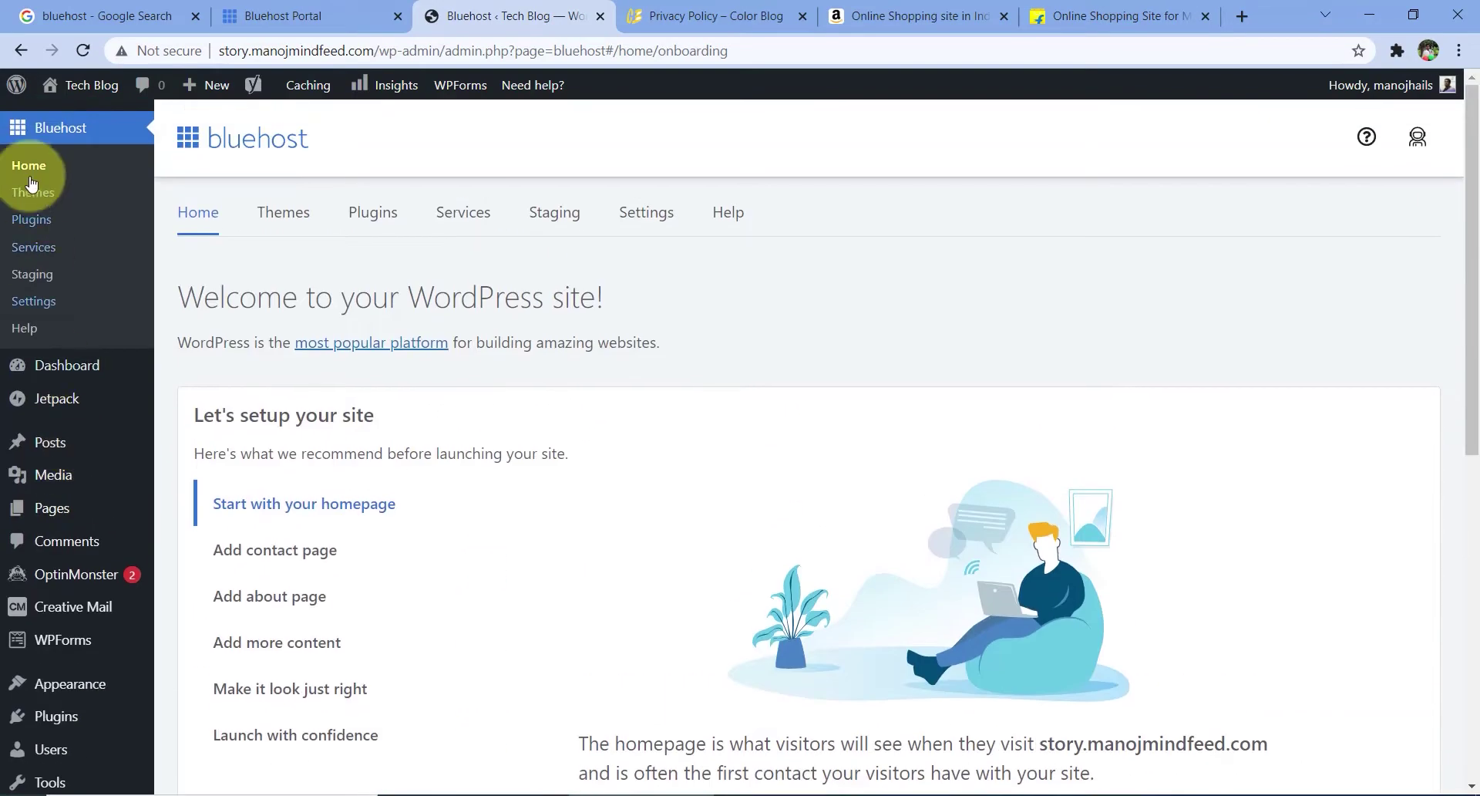
{"action": "mouse_move", "coordinate": [47, 495]}
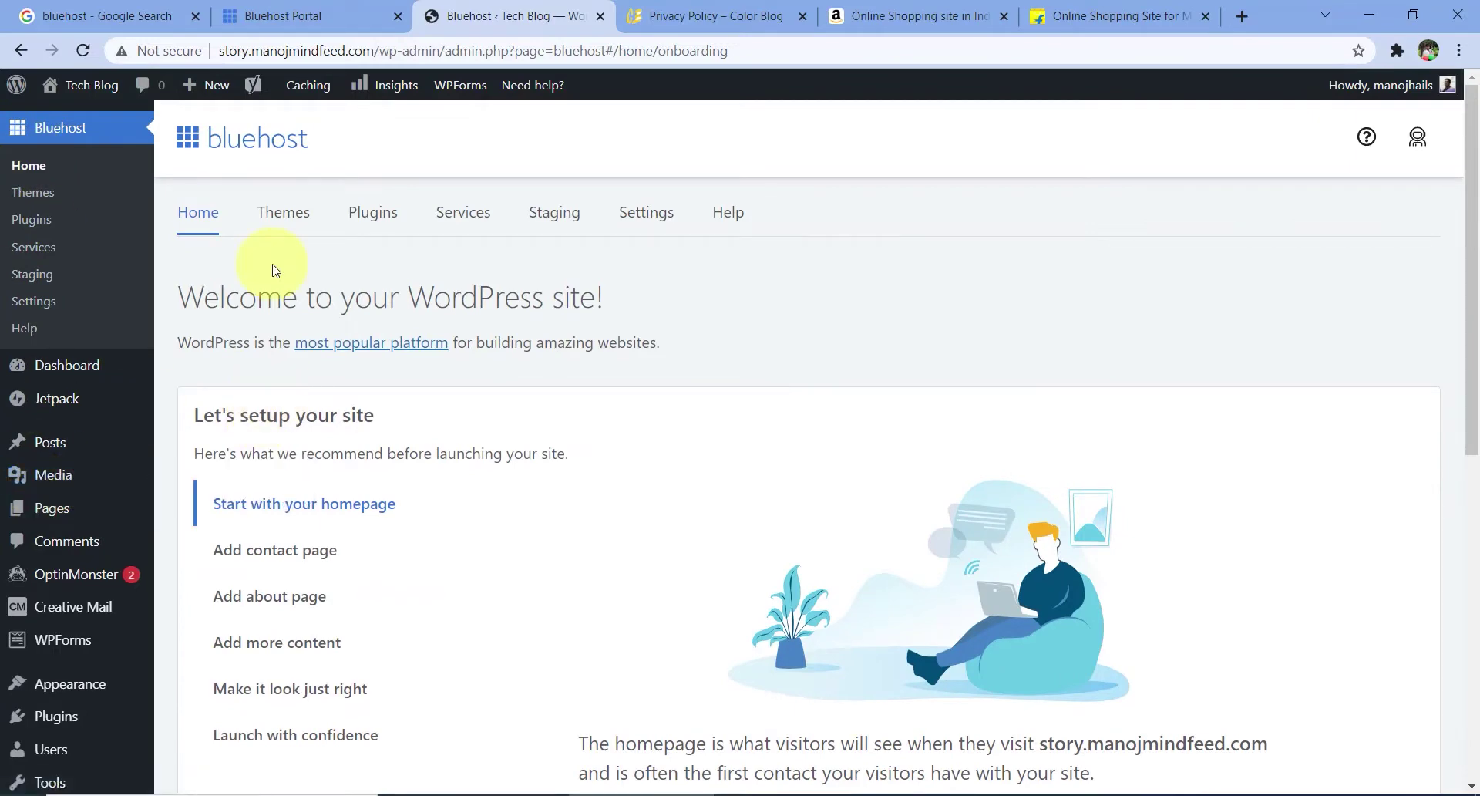
{"action": "left_click", "coordinate": [285, 16]}
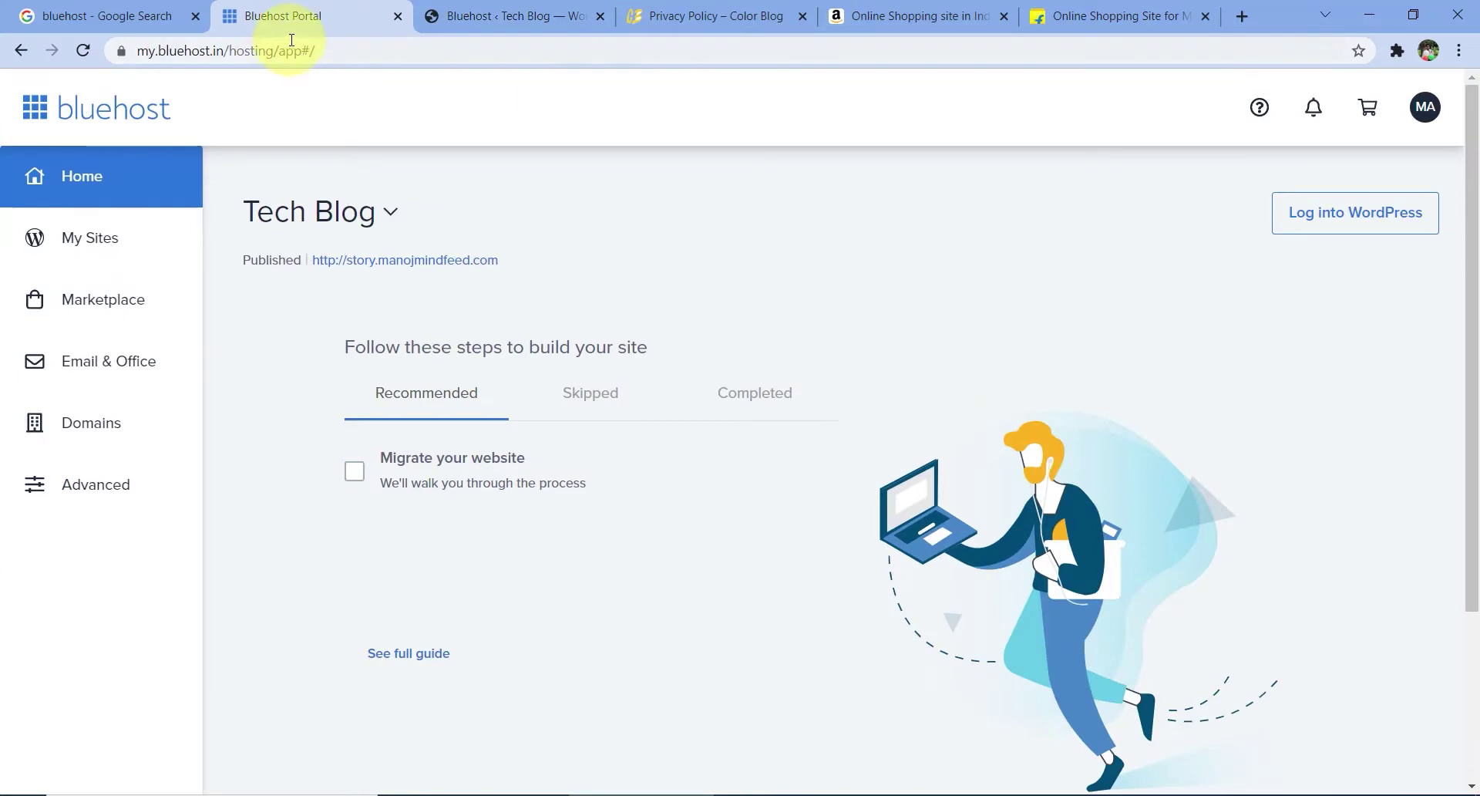
{"action": "left_click", "coordinate": [124, 248]}
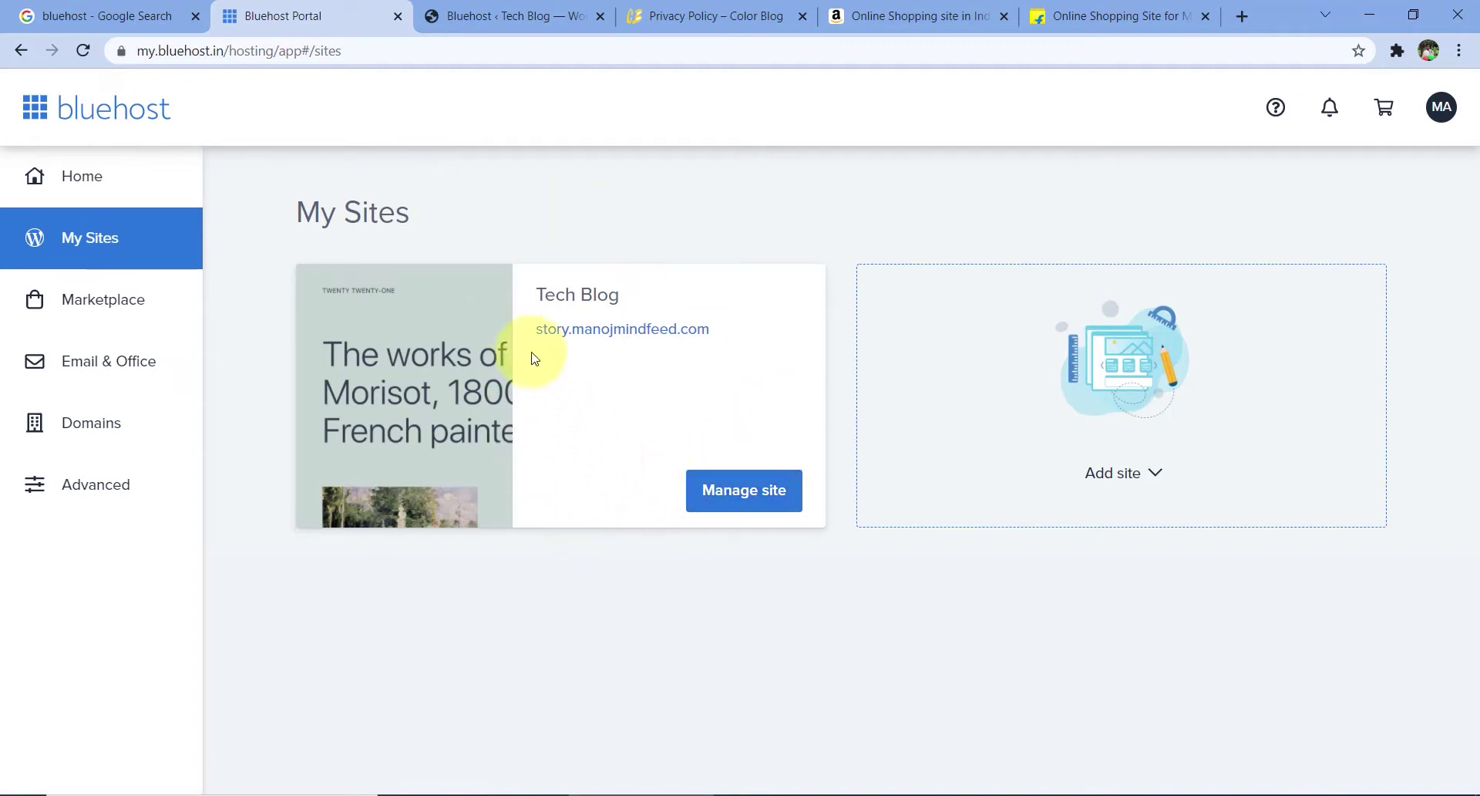
{"action": "left_click", "coordinate": [764, 491]}
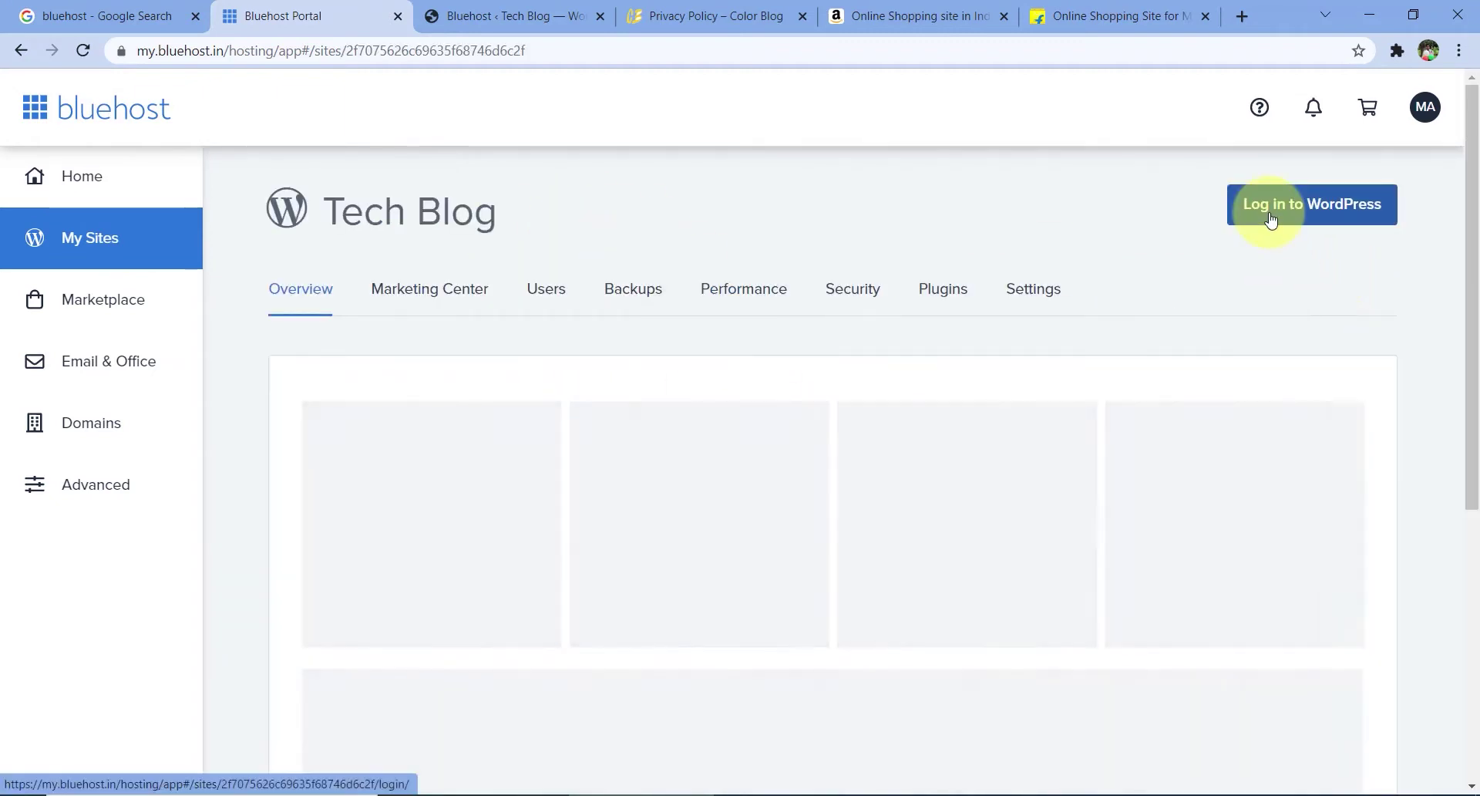
- From the Tech Blog admin bar, open Visit Site in a new tab and view it
{"action": "left_click", "coordinate": [515, 11]}
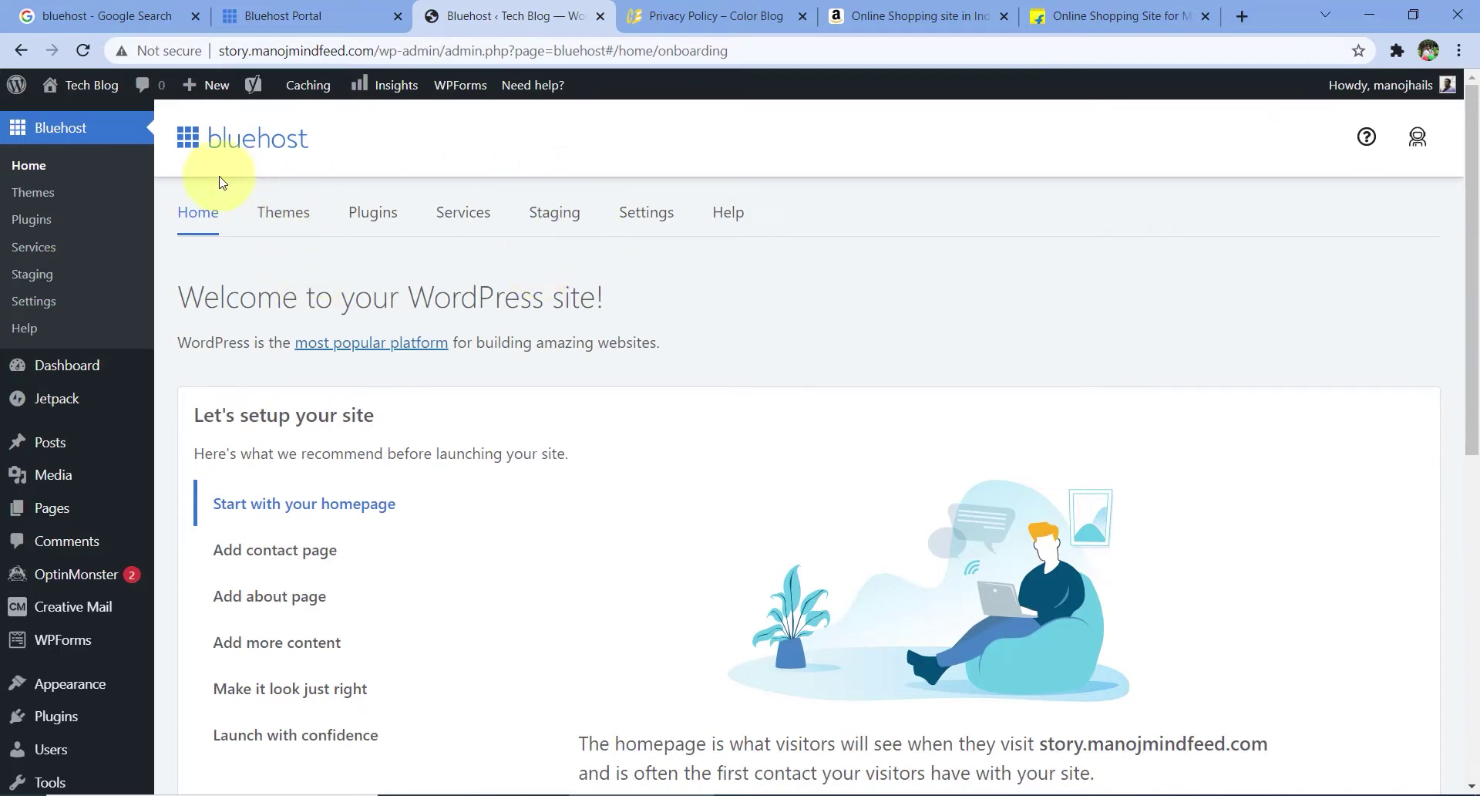
{"action": "mouse_move", "coordinate": [96, 91]}
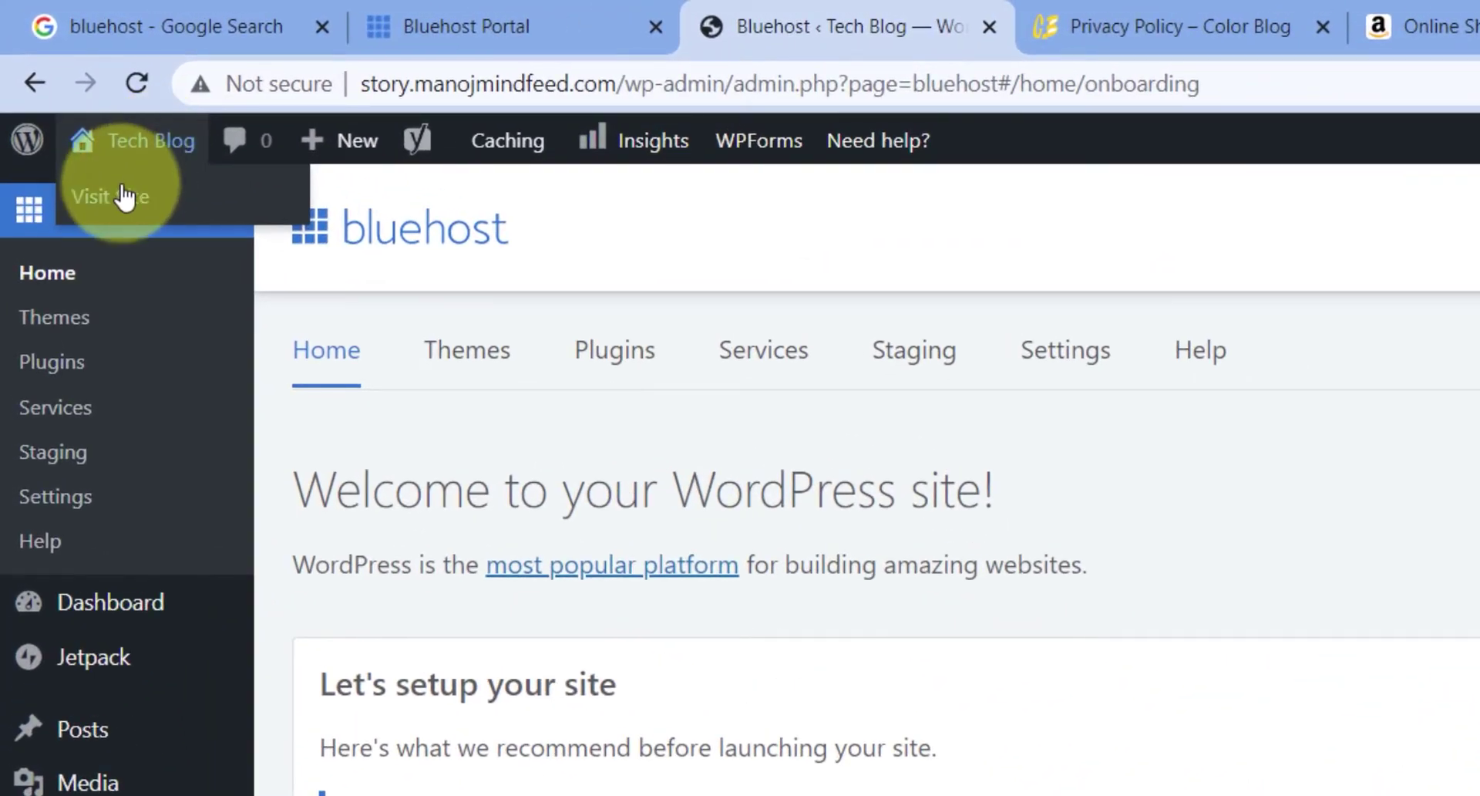
{"action": "right_click", "coordinate": [155, 196]}
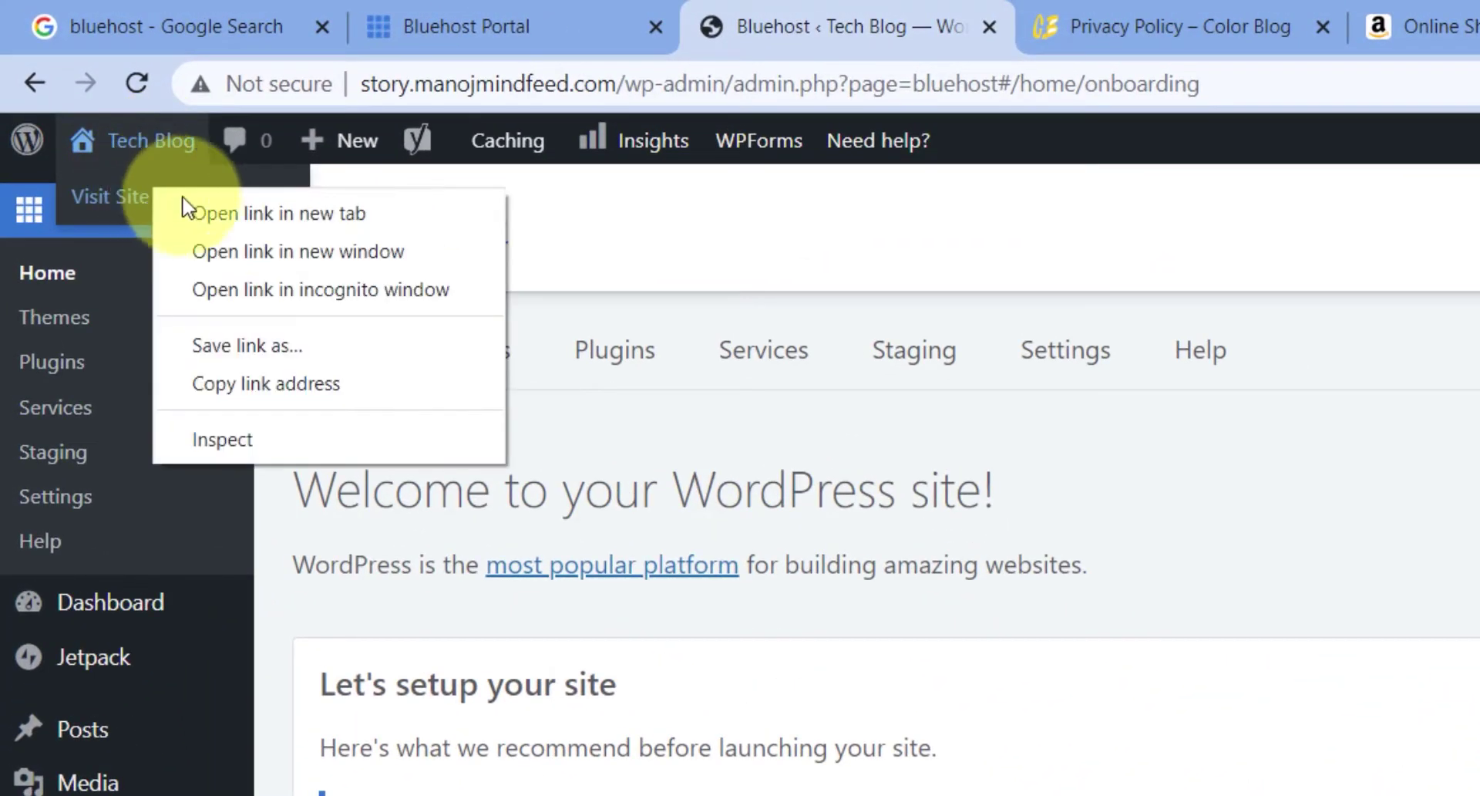
{"action": "left_click", "coordinate": [229, 214]}
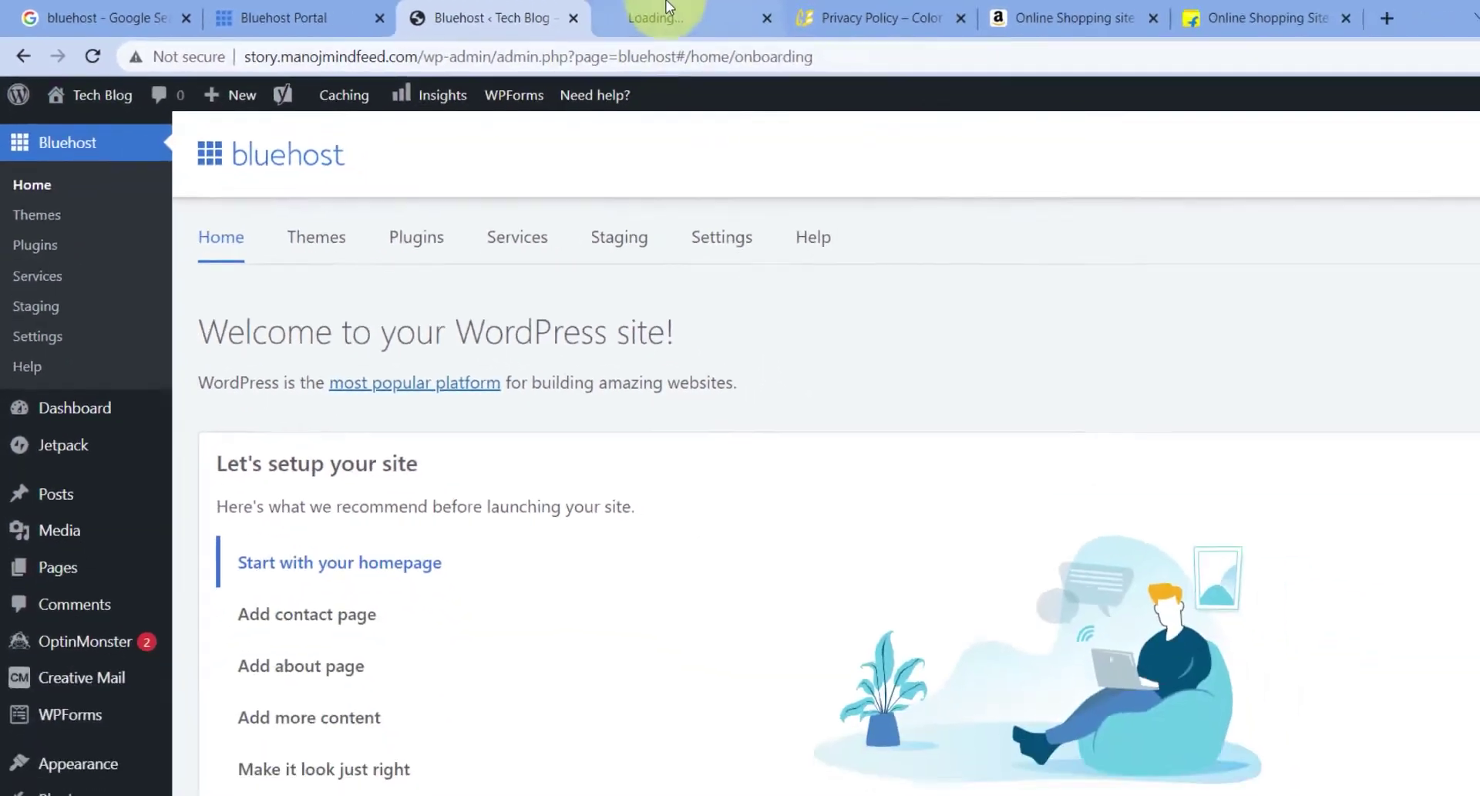
{"action": "left_click", "coordinate": [668, 9]}
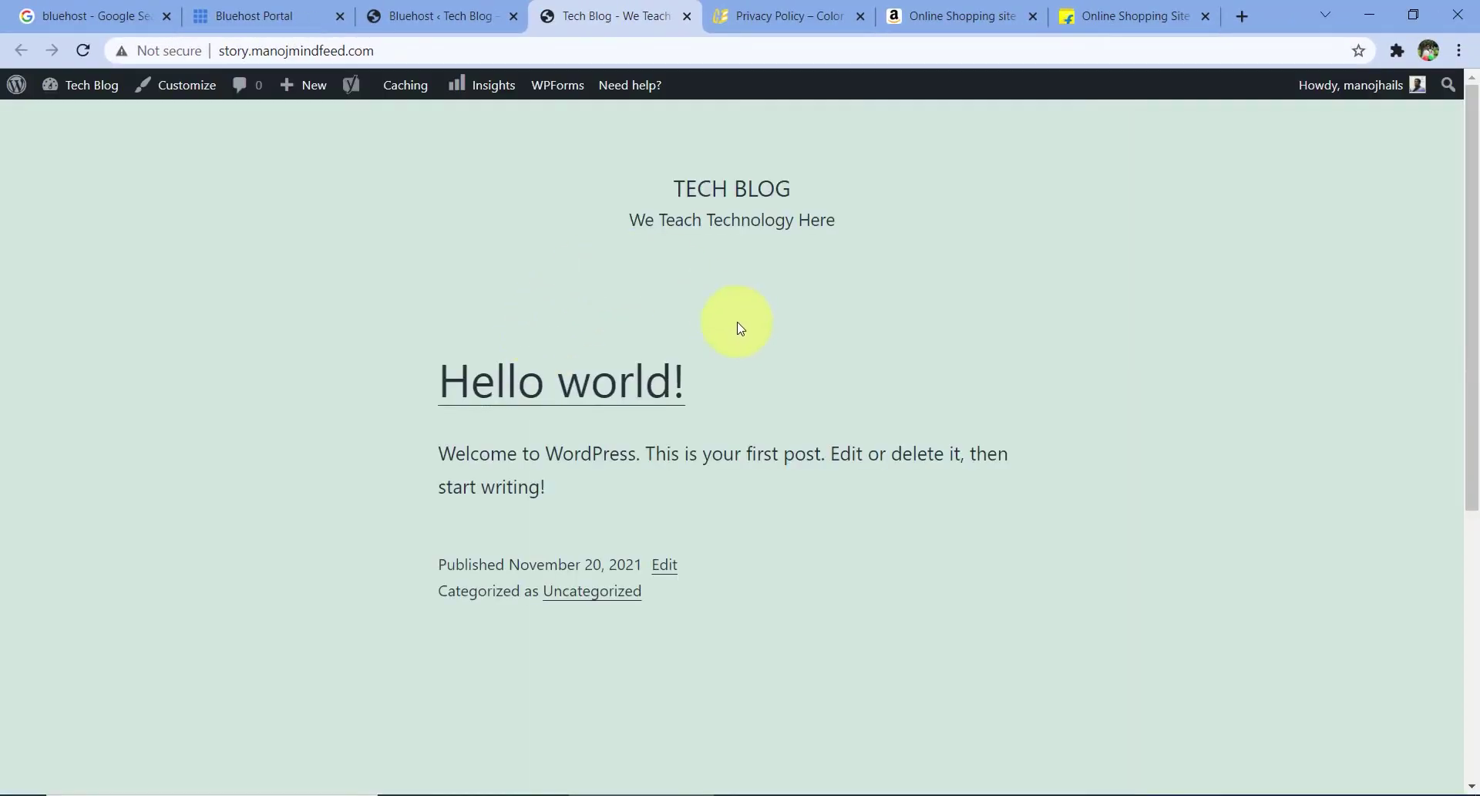
- Close the live Tech Blog site tab
{"action": "scroll", "coordinate": [664, 325], "scroll_direction": "down", "scroll_amount": 6}
{"action": "scroll", "coordinate": [671, 348], "scroll_direction": "up", "scroll_amount": 6}
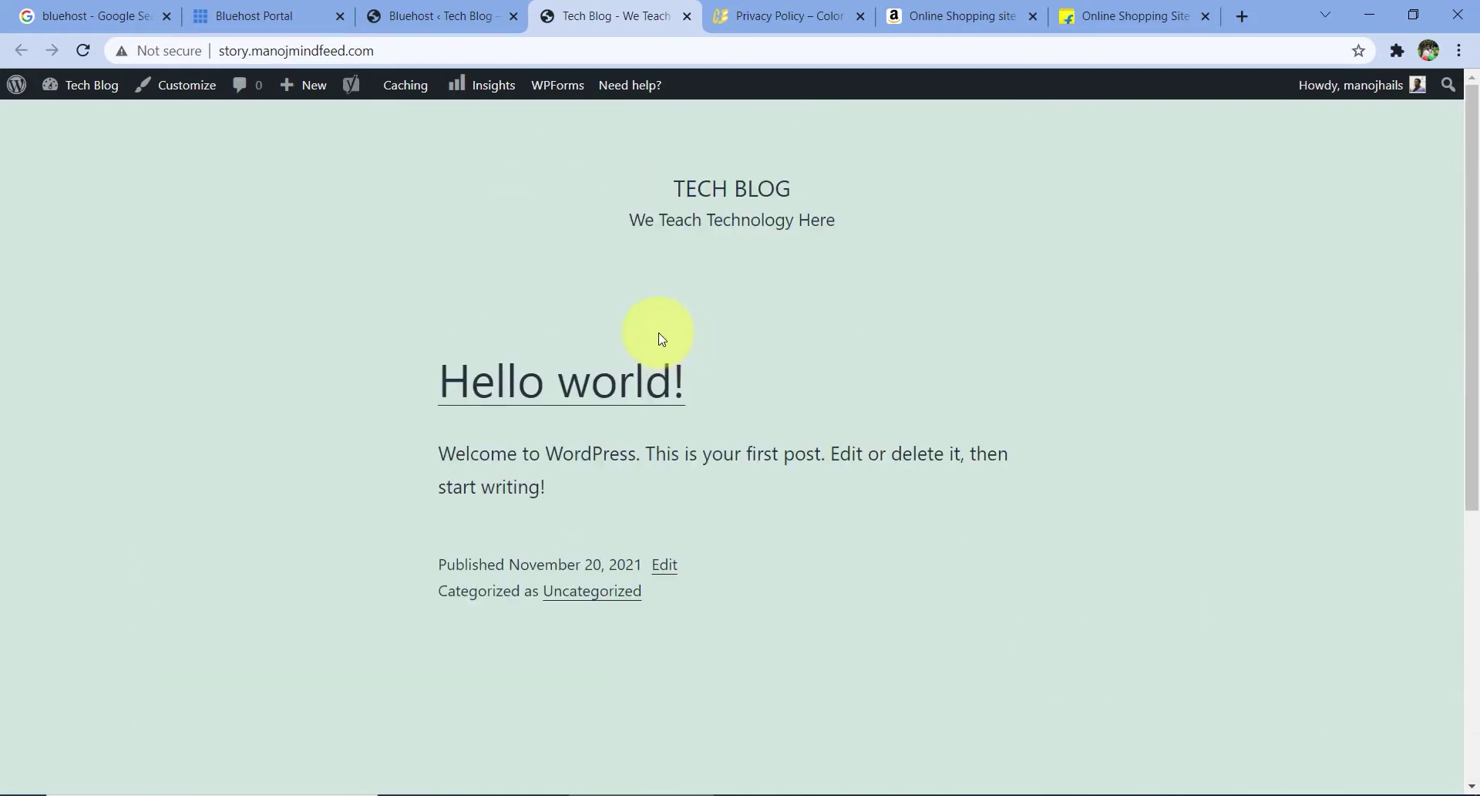
{"action": "left_click", "coordinate": [687, 17]}
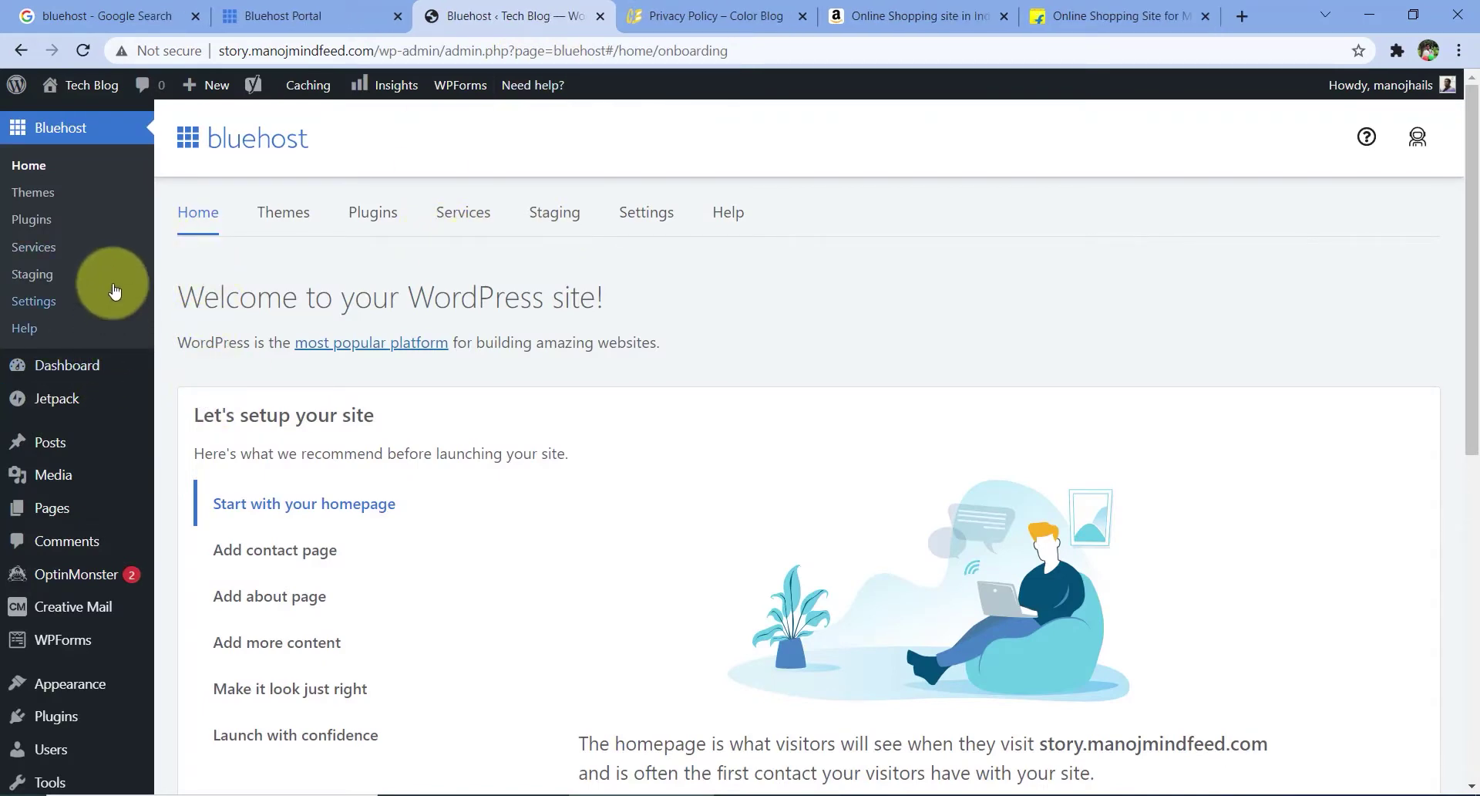
- Check All Posts, showing only 'Hello world!', then switch to the Color Blog demo tab
{"action": "scroll", "coordinate": [97, 370], "scroll_direction": "down", "scroll_amount": 2}
{"action": "mouse_move", "coordinate": [76, 353]}
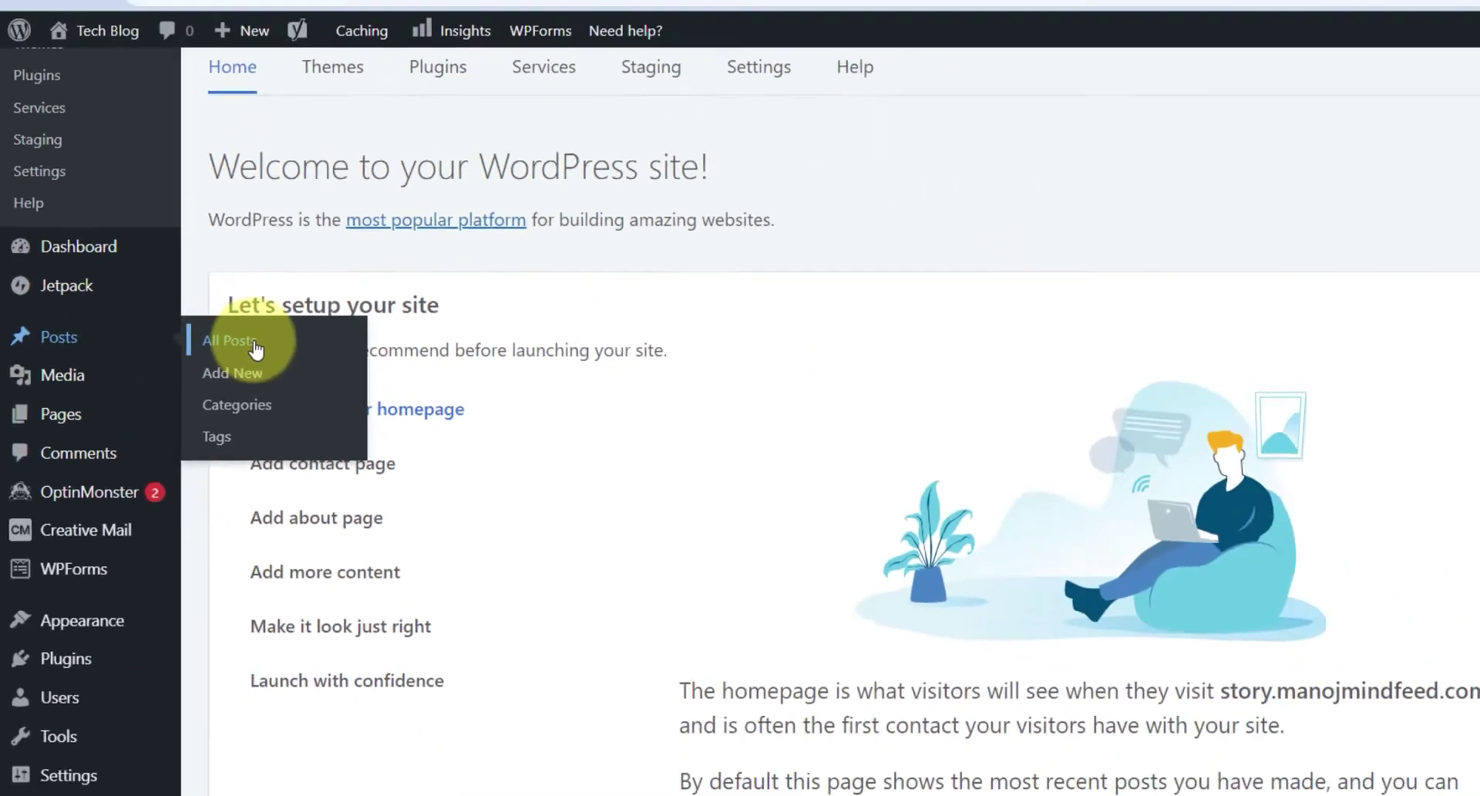
{"action": "left_click", "coordinate": [427, 316]}
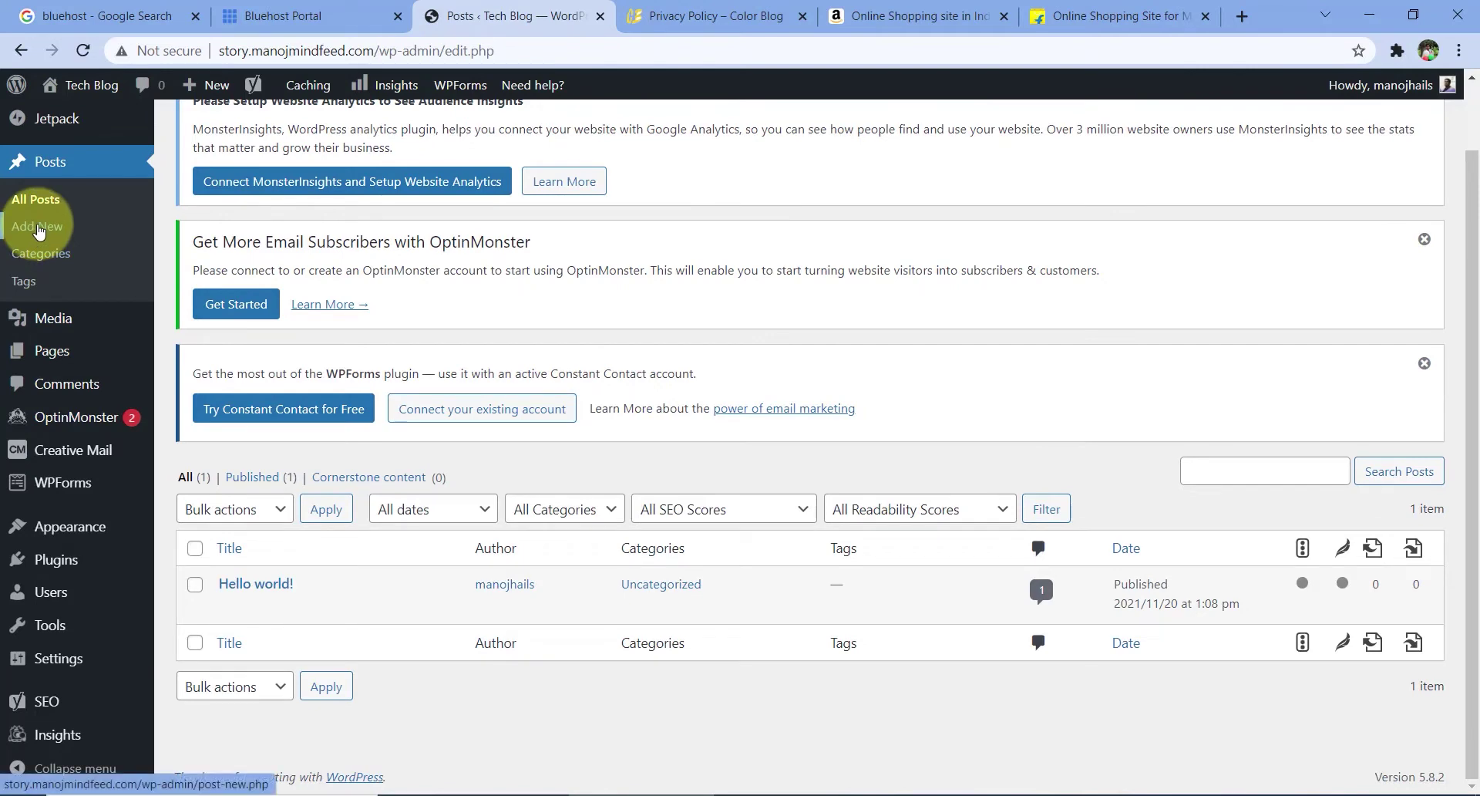
{"action": "scroll", "coordinate": [90, 247], "scroll_direction": "up", "scroll_amount": 1}
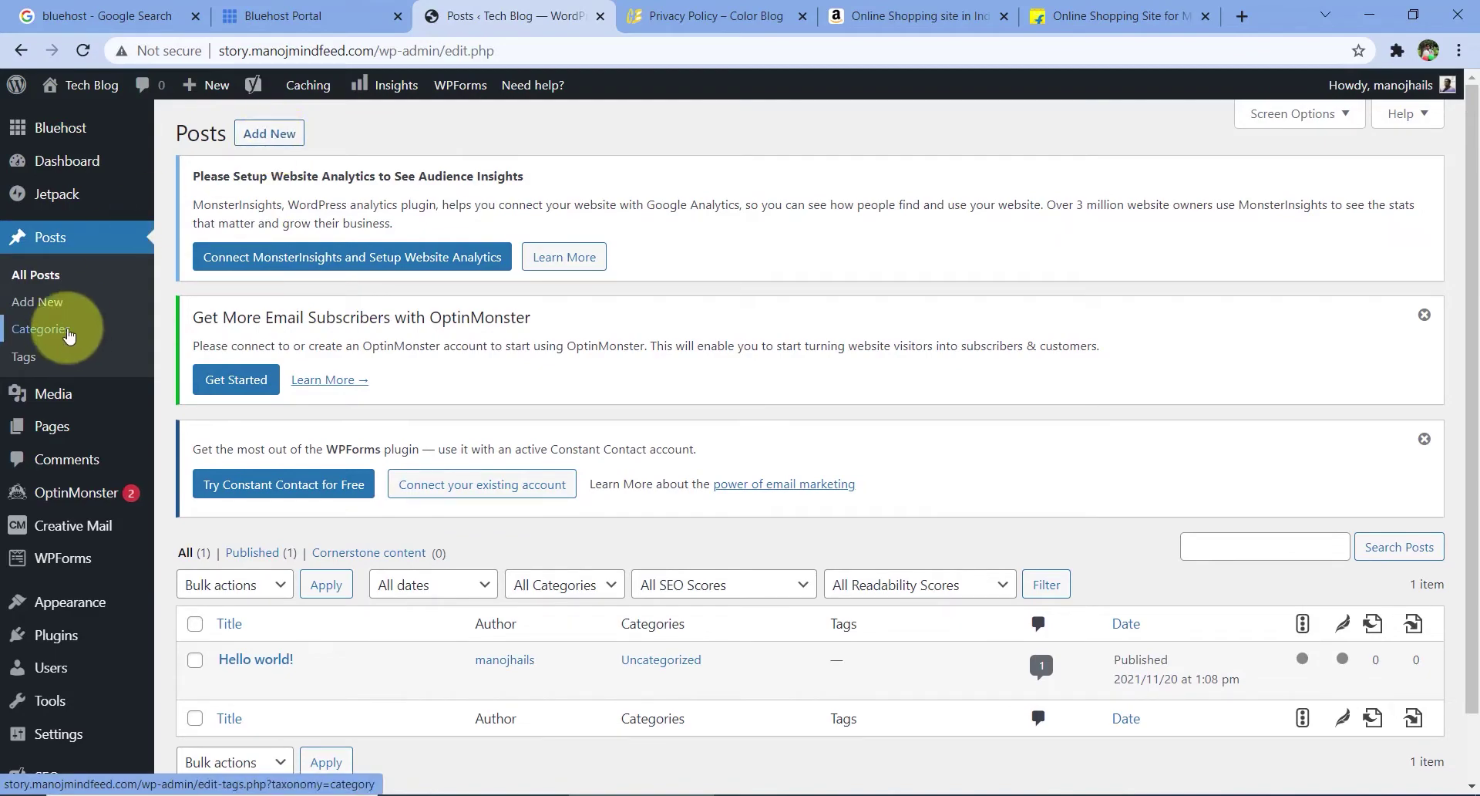
{"action": "key", "text": "ctrl+Tab"}
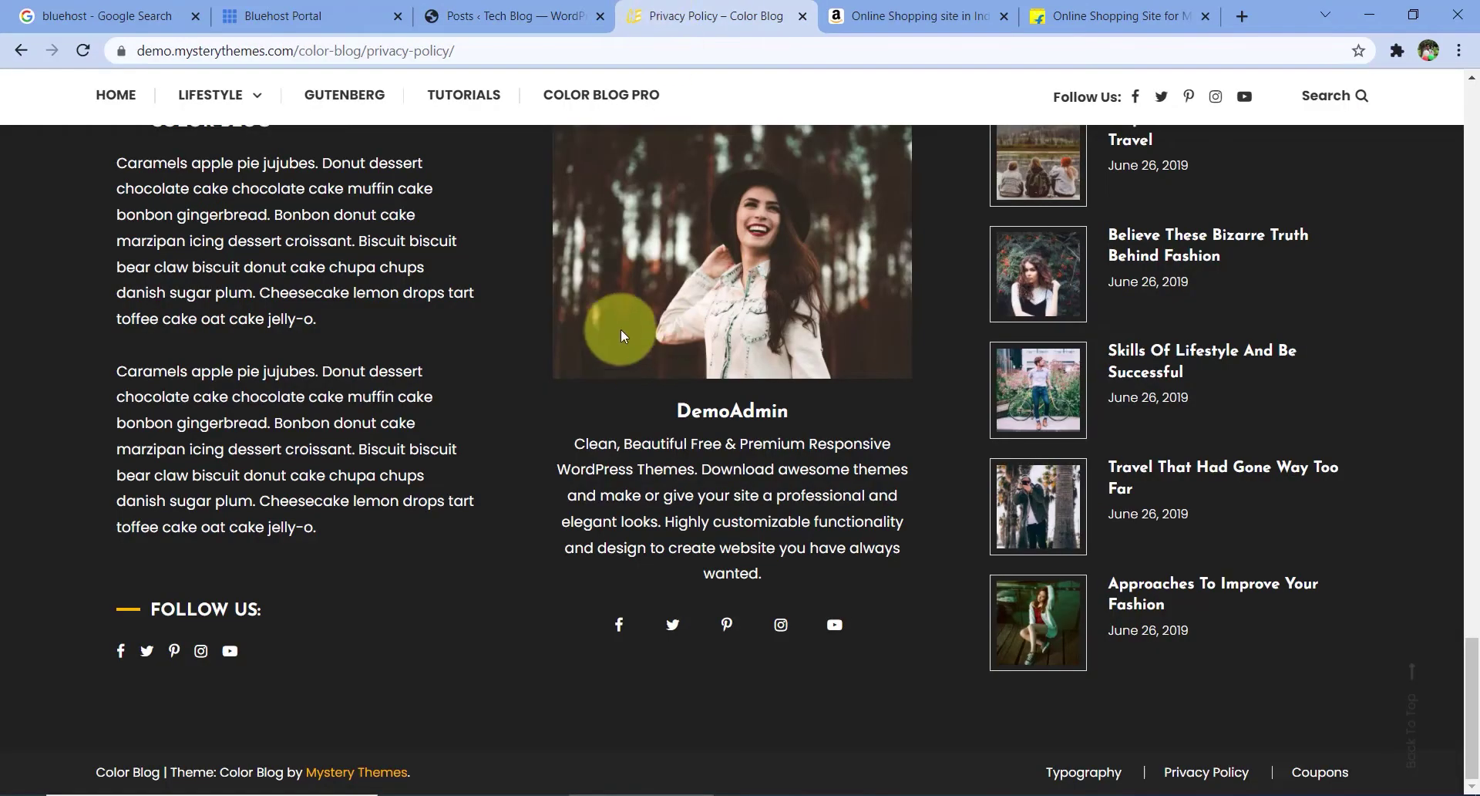
- Browse the Color Blog demo home page and its Fashion category page
{"action": "scroll", "coordinate": [621, 329], "scroll_direction": "up", "scroll_amount": 20}
{"action": "left_click", "coordinate": [116, 300]}
{"action": "mouse_move", "coordinate": [230, 306]}
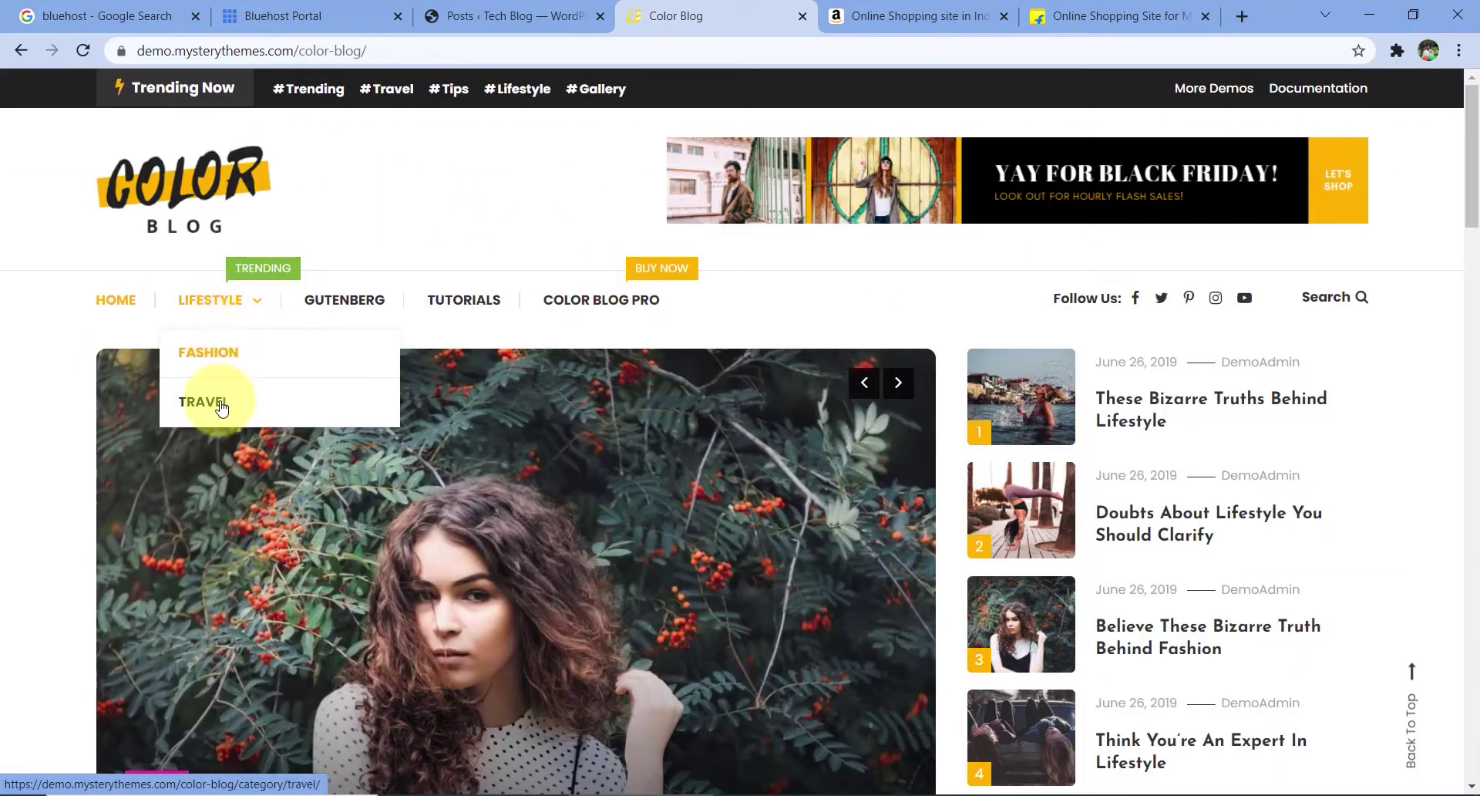
{"action": "scroll", "coordinate": [864, 456], "scroll_direction": "down", "scroll_amount": 7}
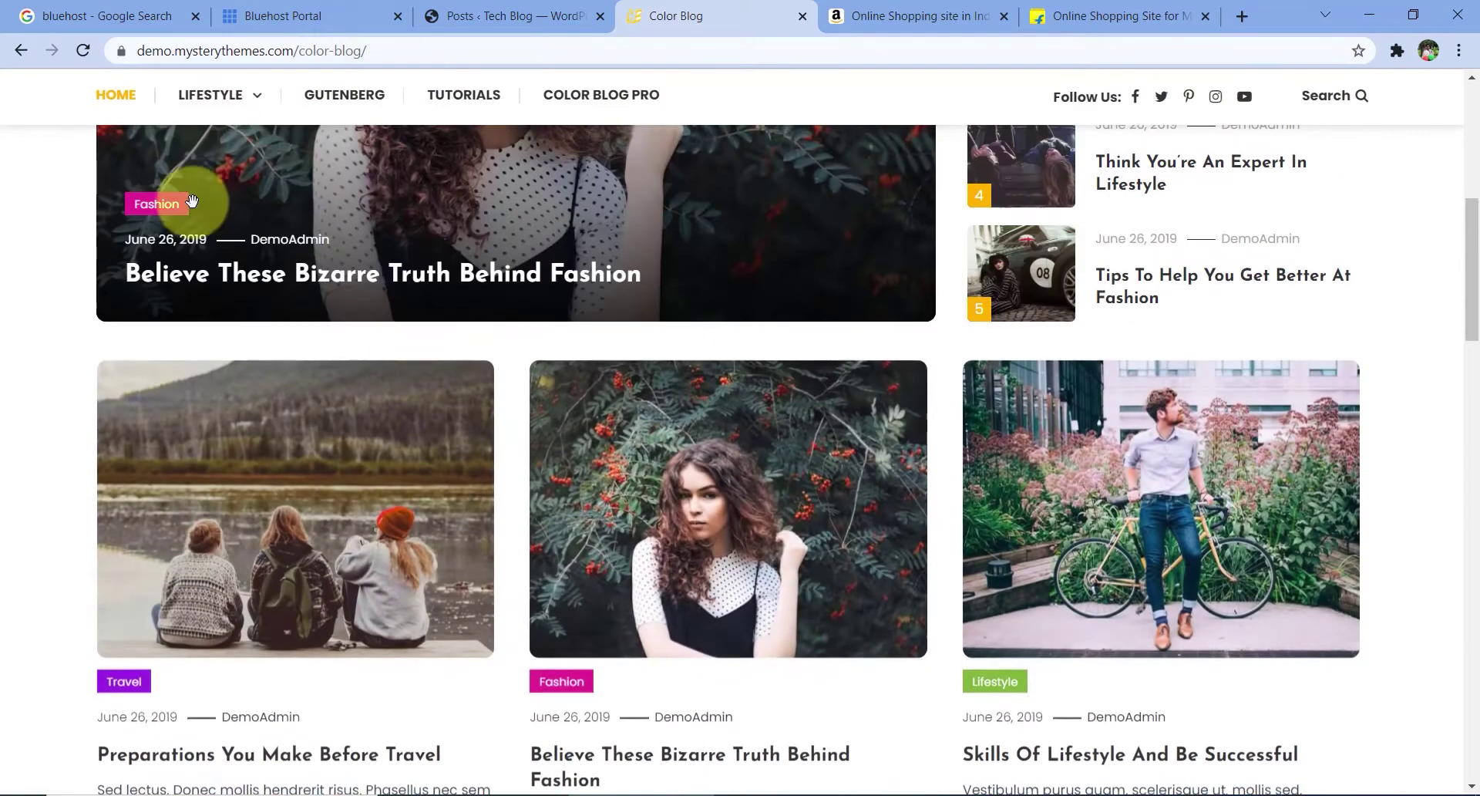
{"action": "scroll", "coordinate": [254, 243], "scroll_direction": "down", "scroll_amount": 2}
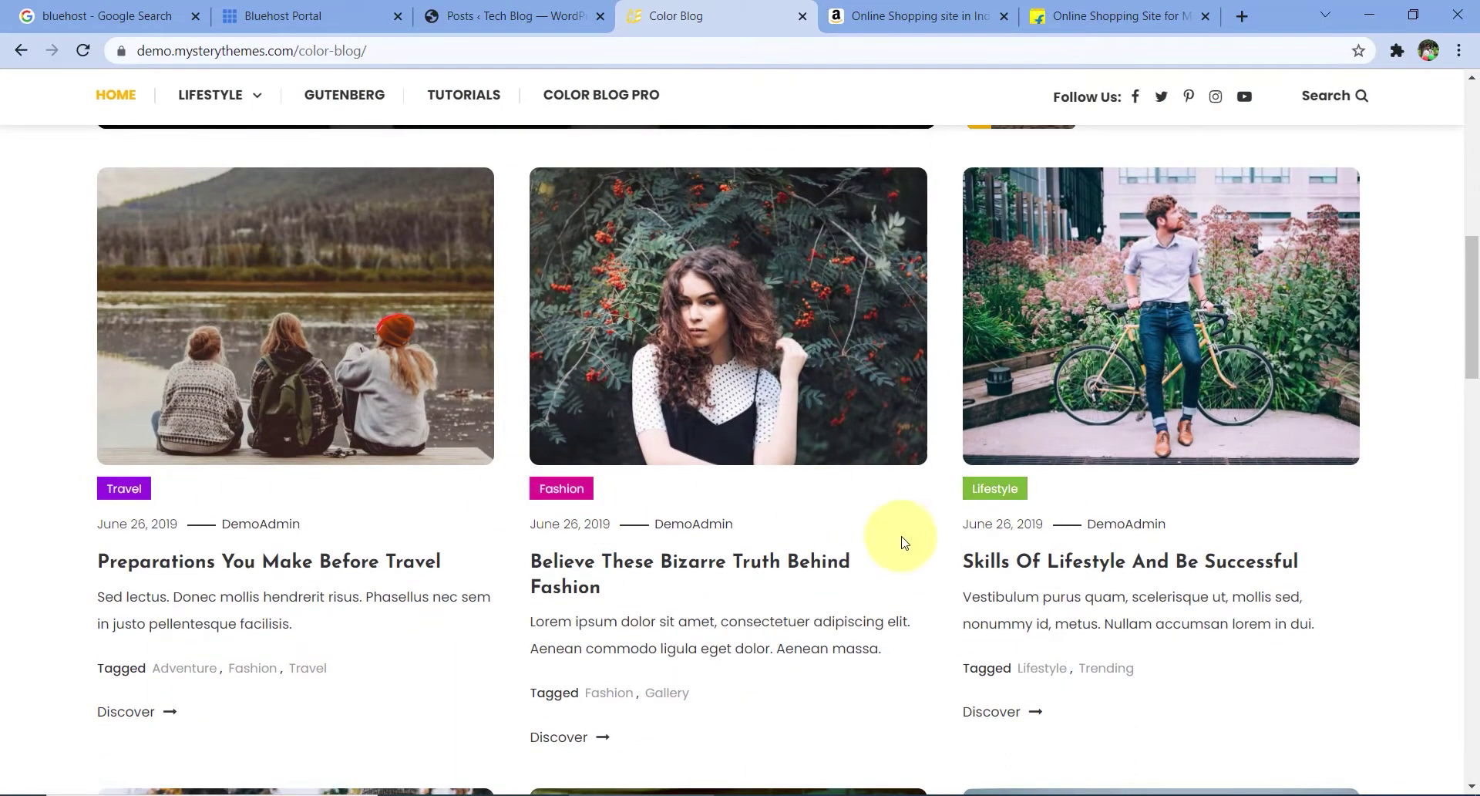
{"action": "left_click", "coordinate": [568, 503]}
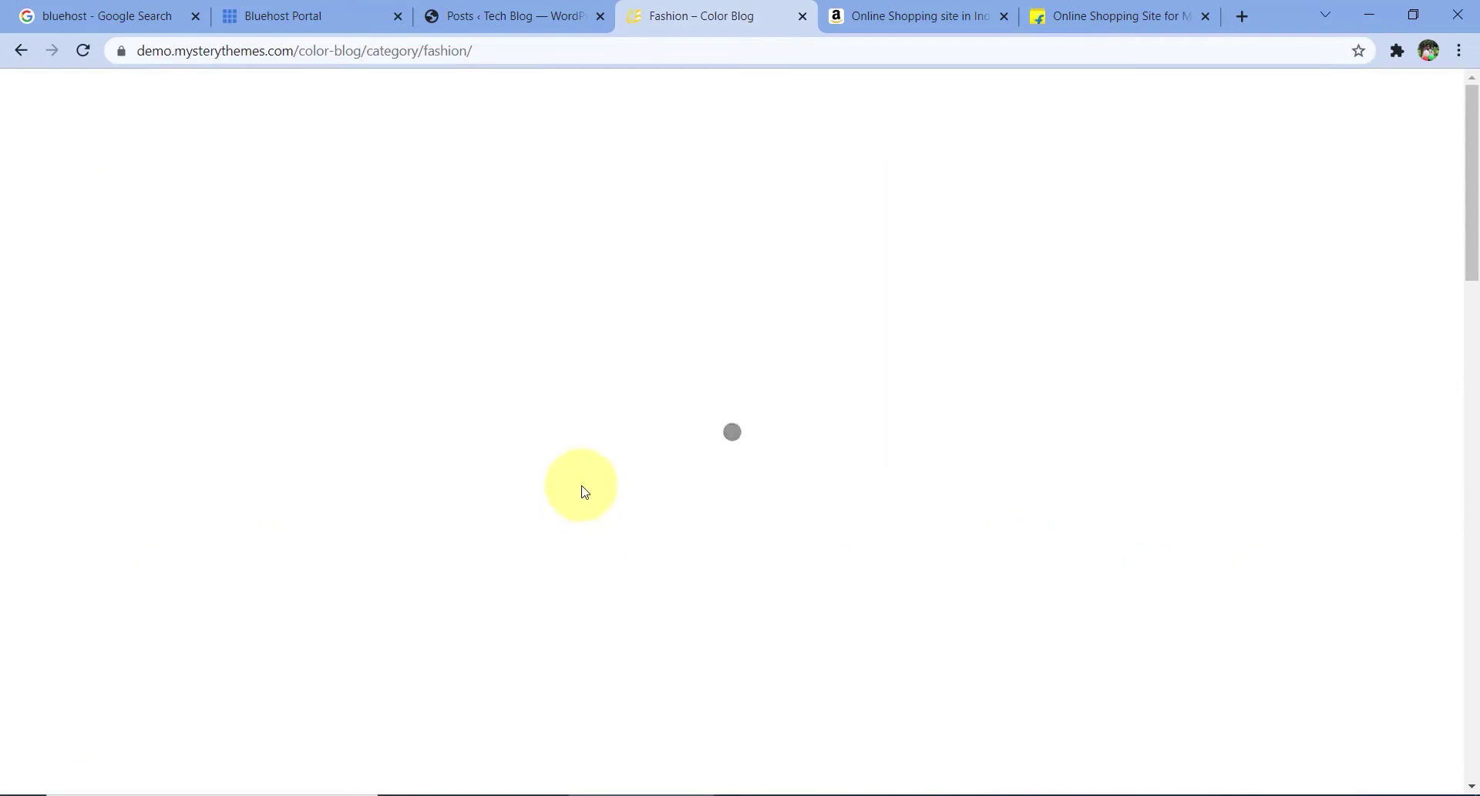
{"action": "scroll", "coordinate": [678, 502], "scroll_direction": "down", "scroll_amount": 10}
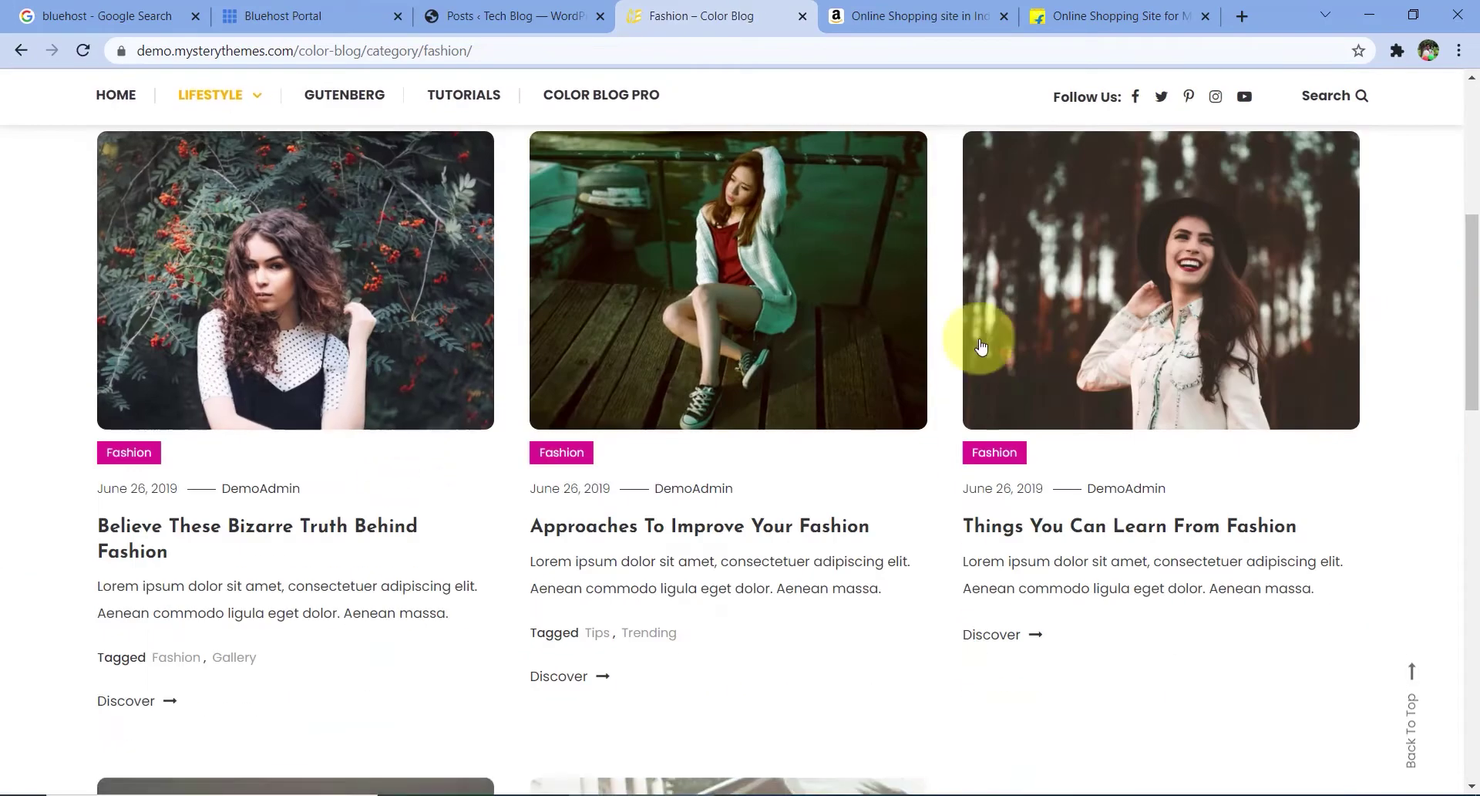
{"action": "scroll", "coordinate": [1004, 609], "scroll_direction": "down", "scroll_amount": 4}
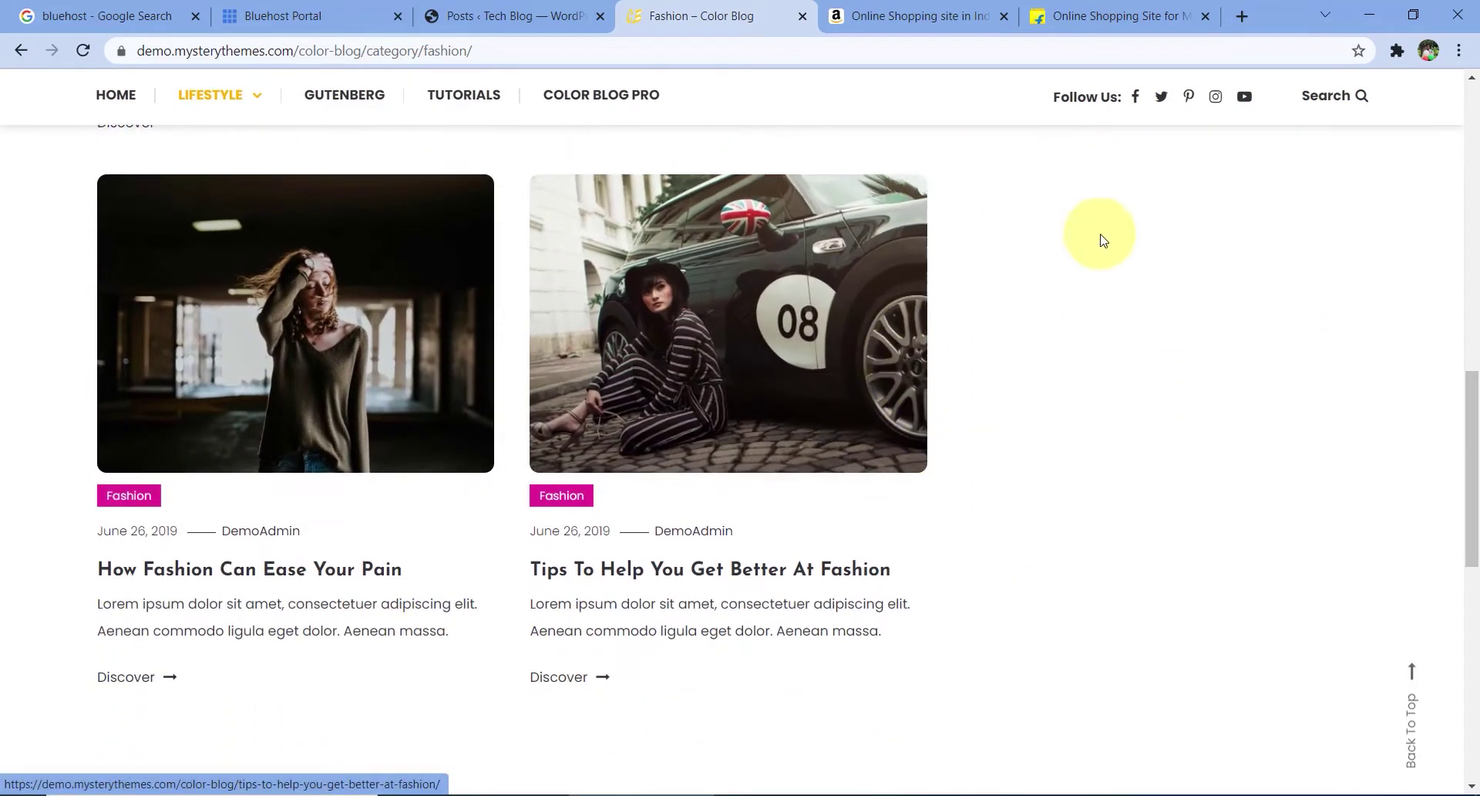
{"action": "left_click", "coordinate": [21, 51]}
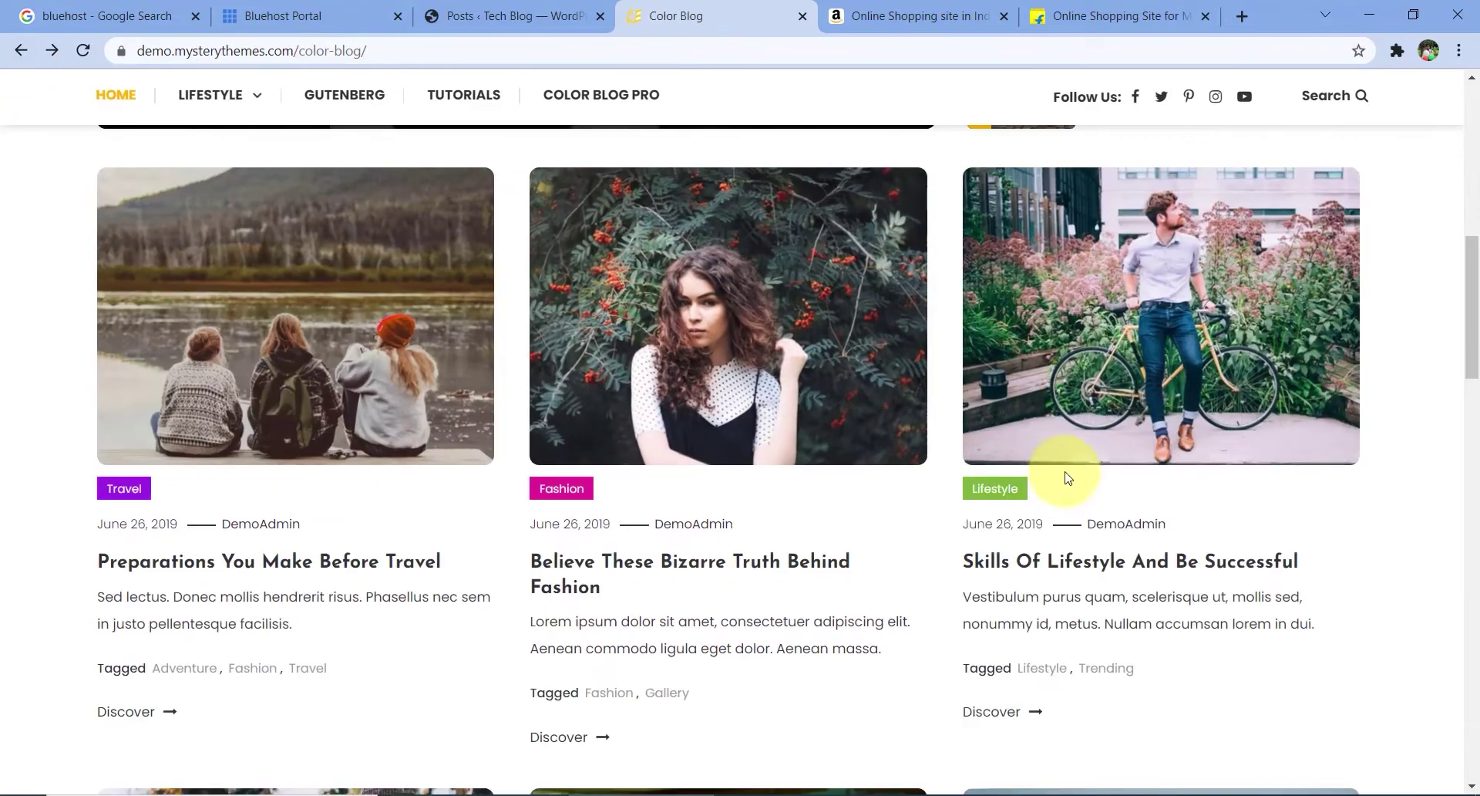
- Open the Lifestyle category page and scroll through its posts
{"action": "left_click", "coordinate": [1000, 490]}
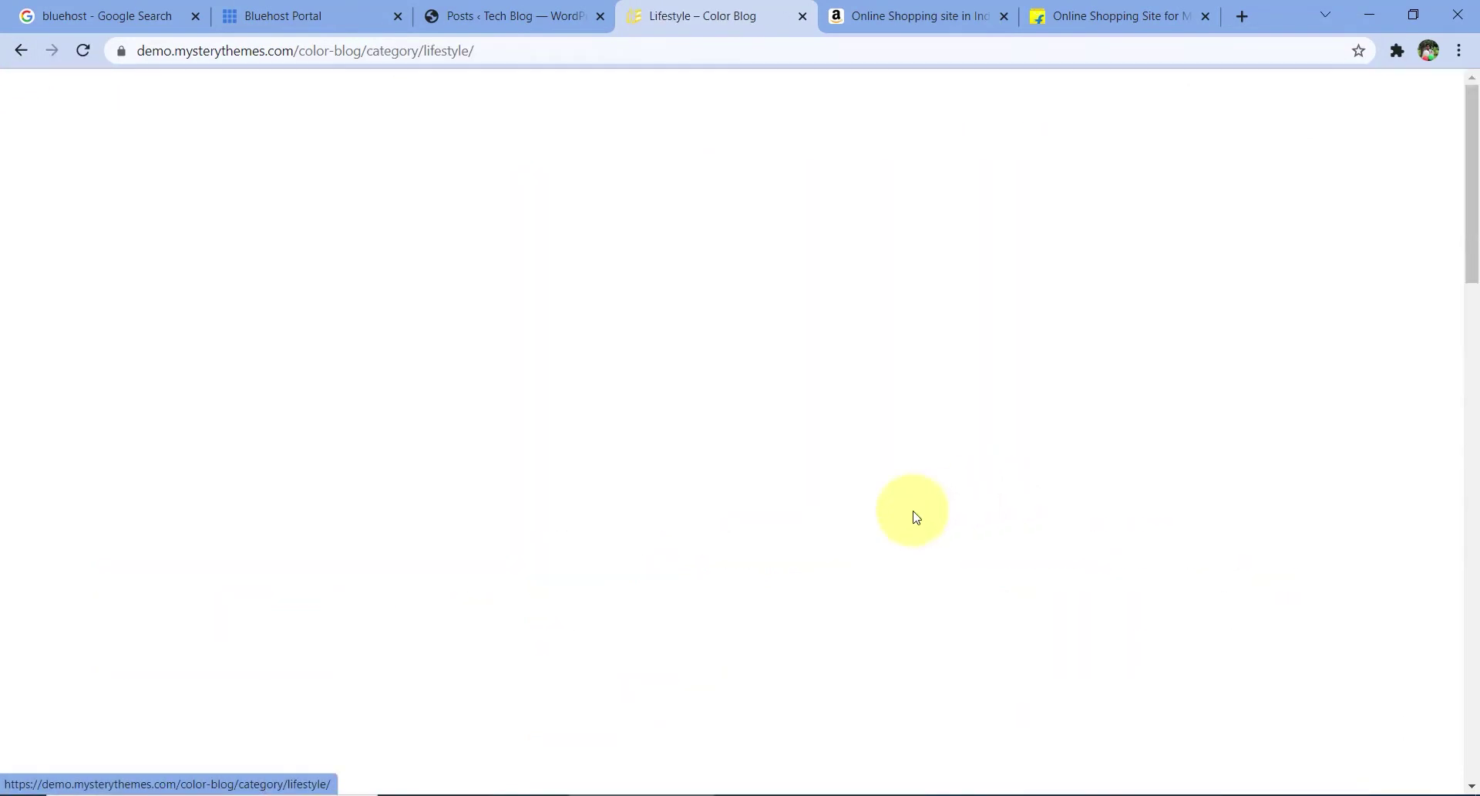
{"action": "left_click_drag", "start_coordinate": [600, 434], "coordinate": [941, 436]}
{"action": "scroll", "coordinate": [790, 459], "scroll_direction": "down", "scroll_amount": 6}
{"action": "scroll", "coordinate": [790, 460], "scroll_direction": "down", "scroll_amount": 9}
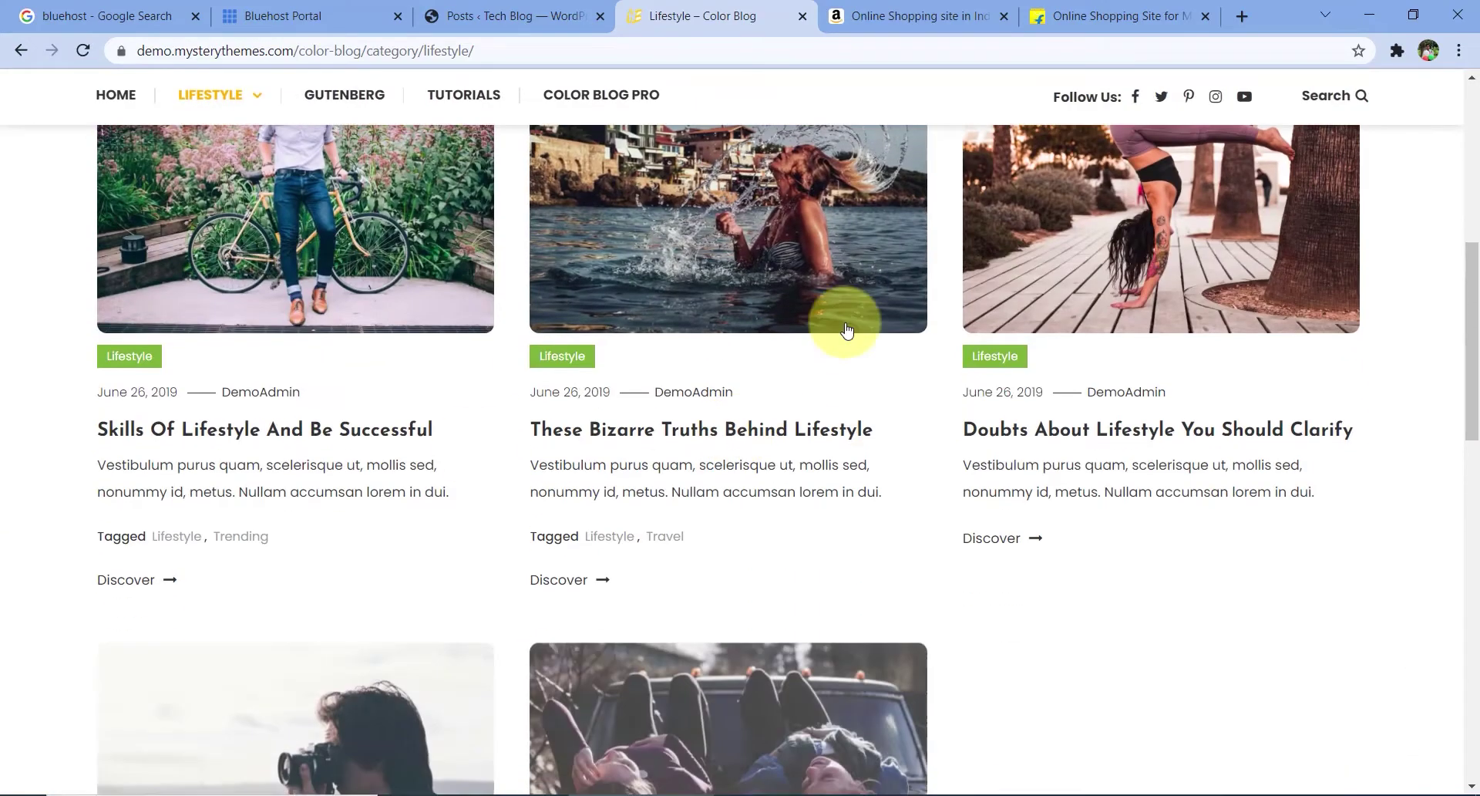
{"action": "scroll", "coordinate": [539, 396], "scroll_direction": "up", "scroll_amount": 10}
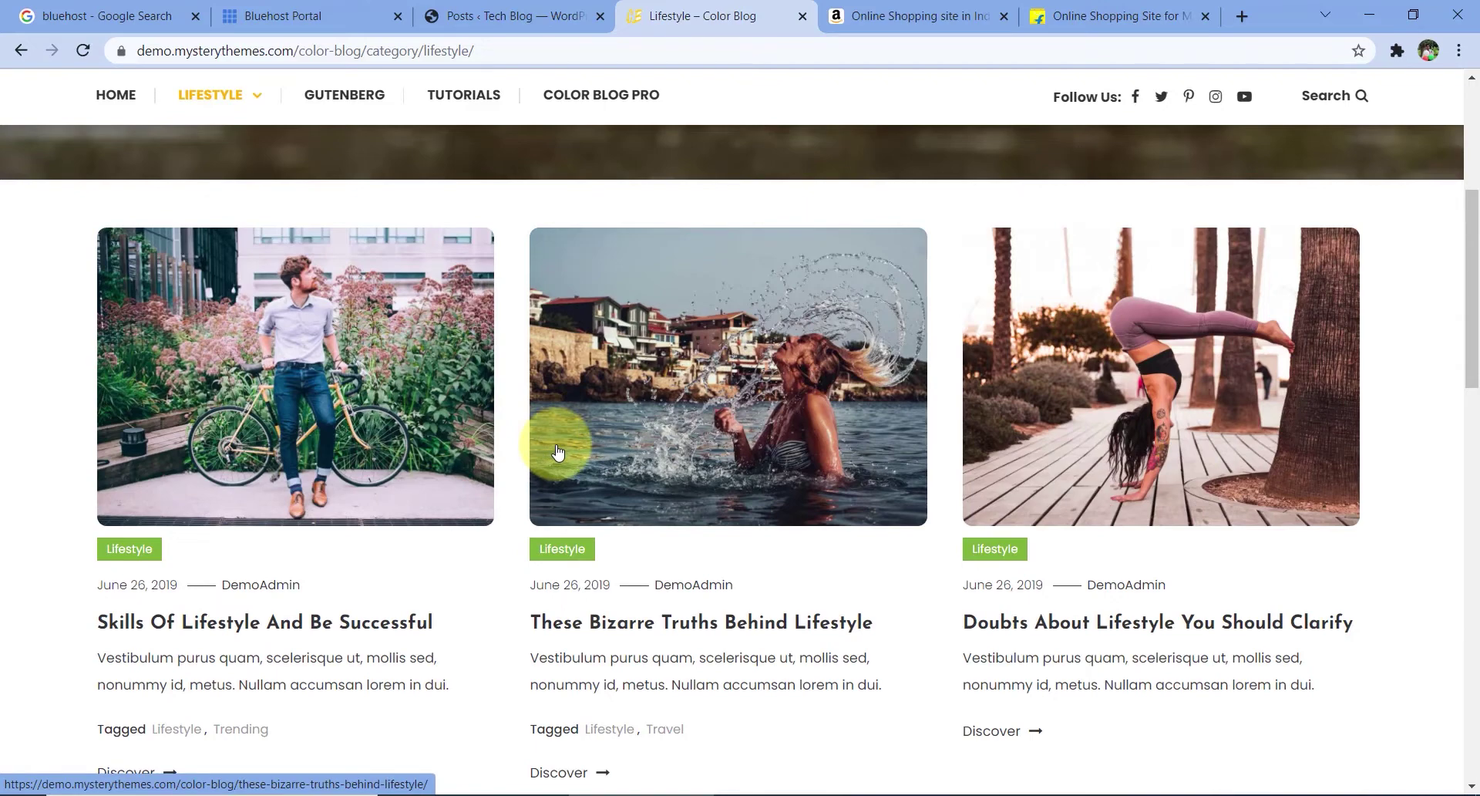
{"action": "scroll", "coordinate": [559, 452], "scroll_direction": "up", "scroll_amount": 5}
{"action": "mouse_move", "coordinate": [232, 337]}
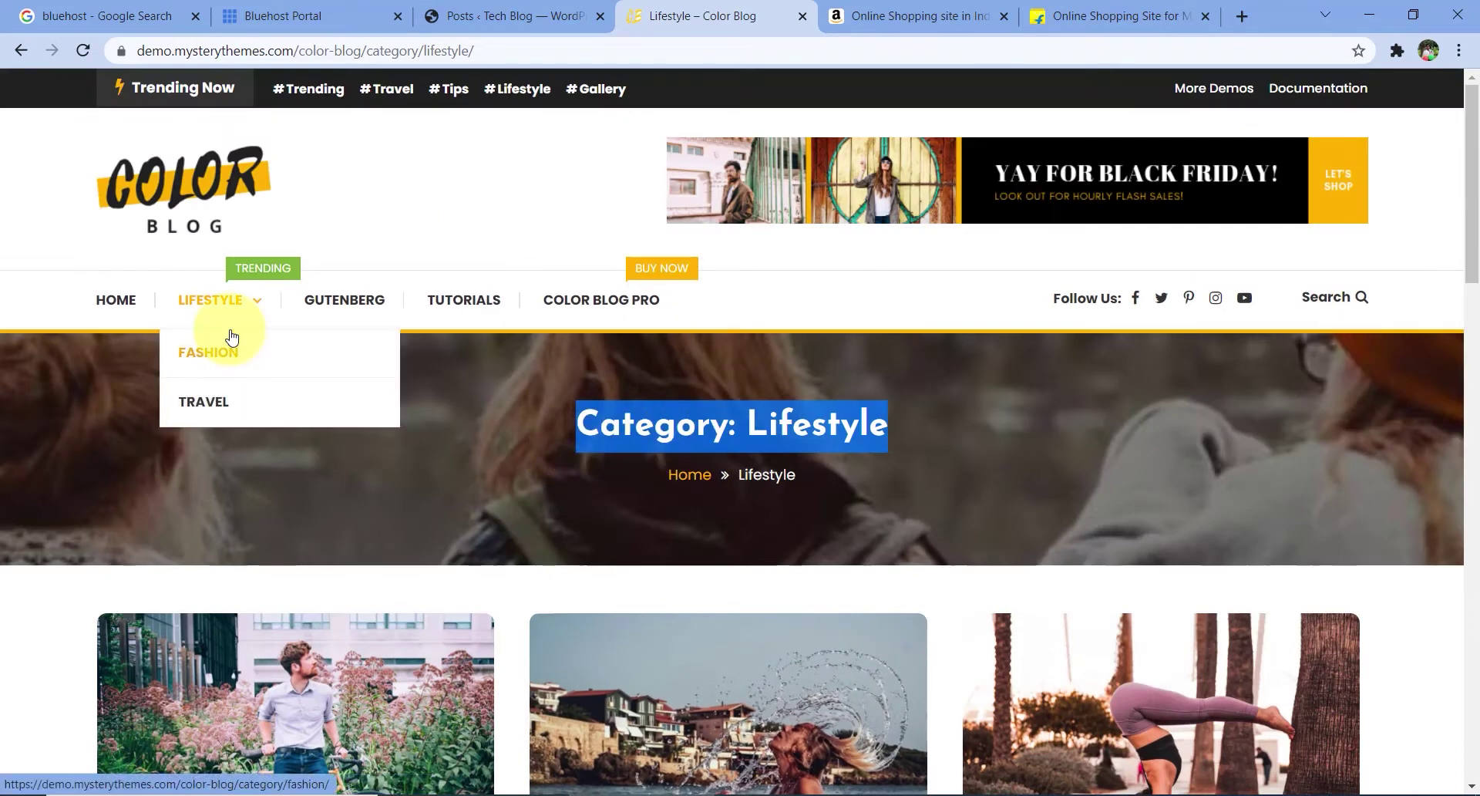
- Read the 'Skills Of Lifestyle And Be Successful' article, then return to the Tech Blog posts list
{"action": "key", "text": "ctrl+shift+Tab"}
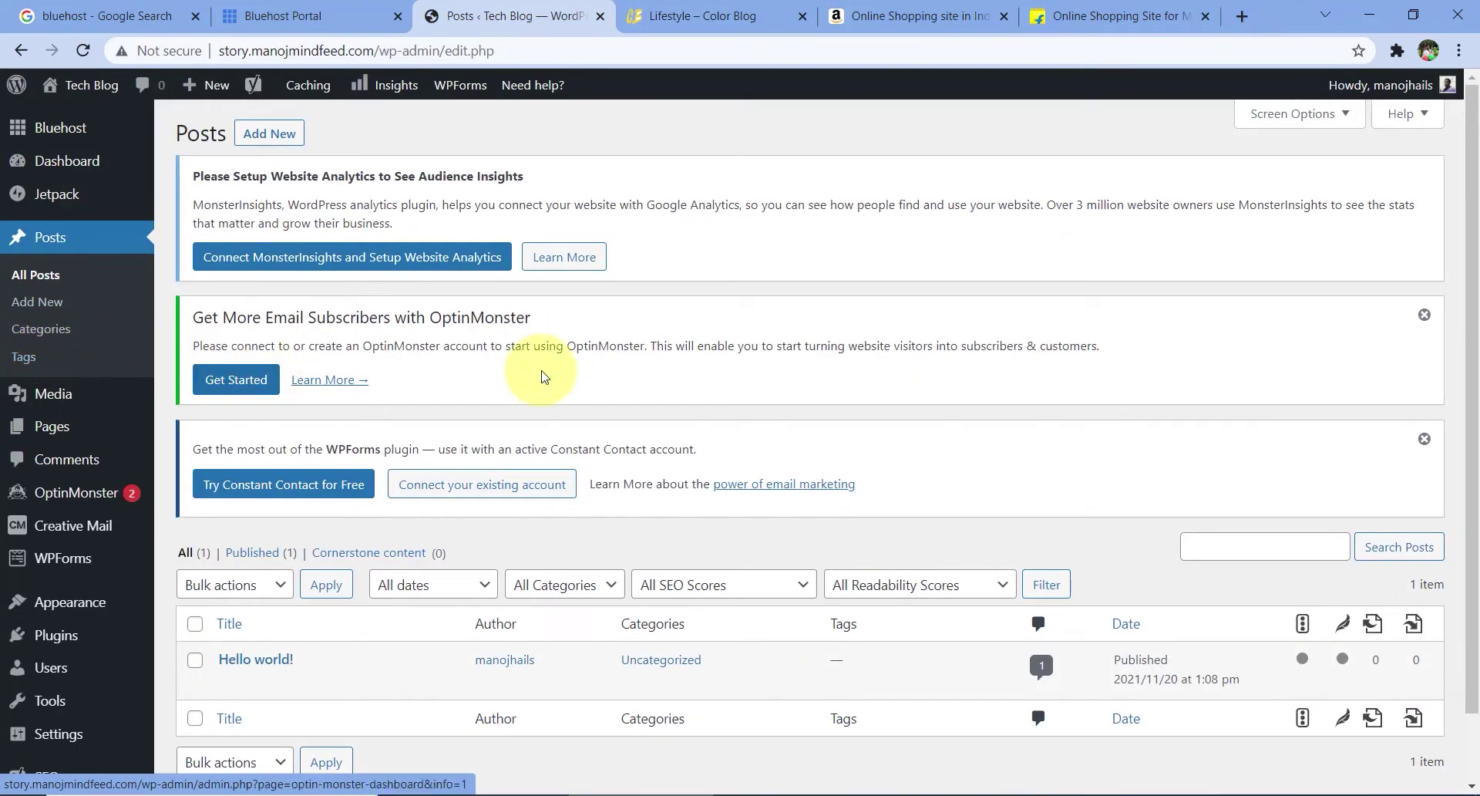
{"action": "left_click", "coordinate": [669, 29]}
{"action": "scroll", "coordinate": [562, 440], "scroll_direction": "down", "scroll_amount": 6}
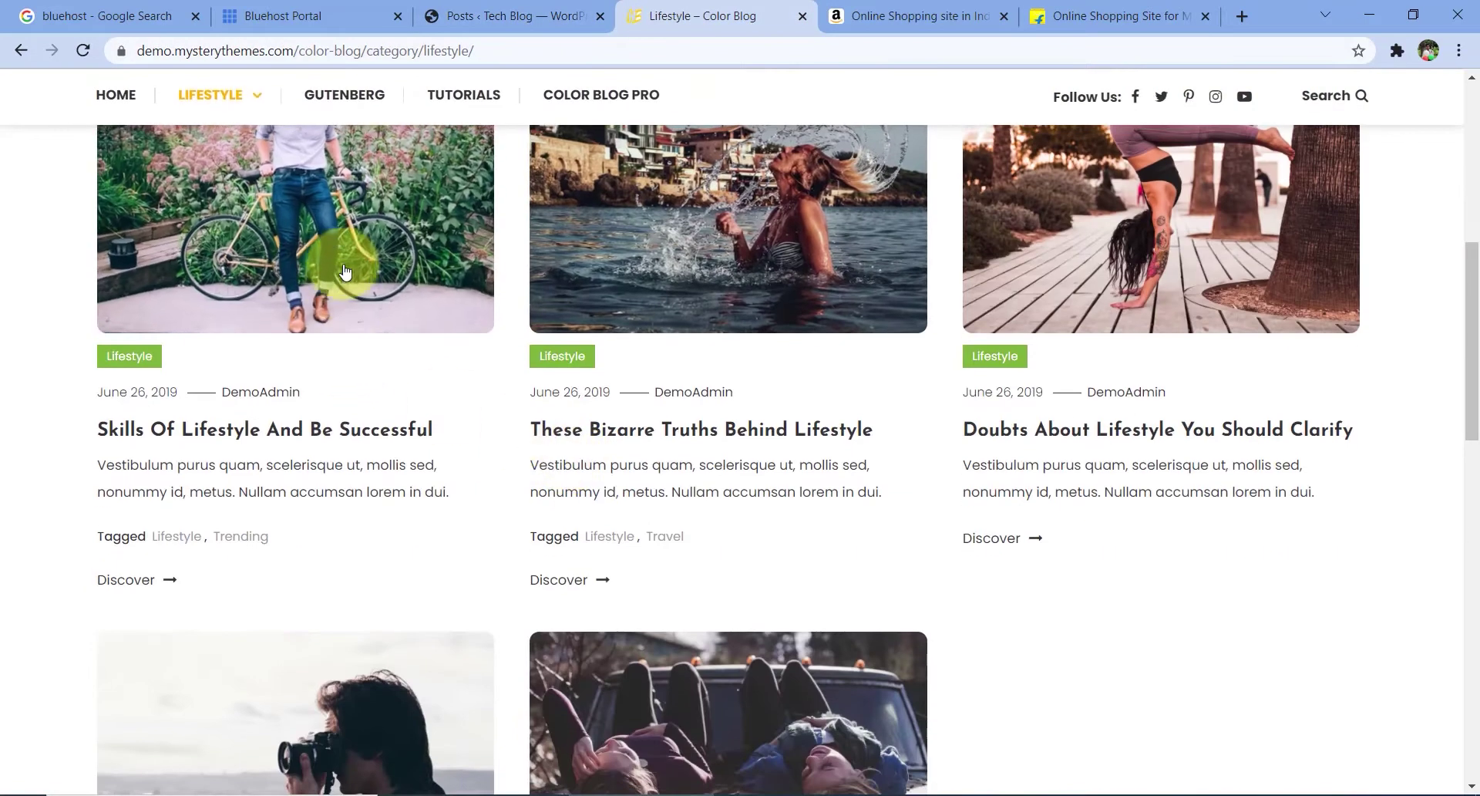
{"action": "left_click", "coordinate": [345, 266]}
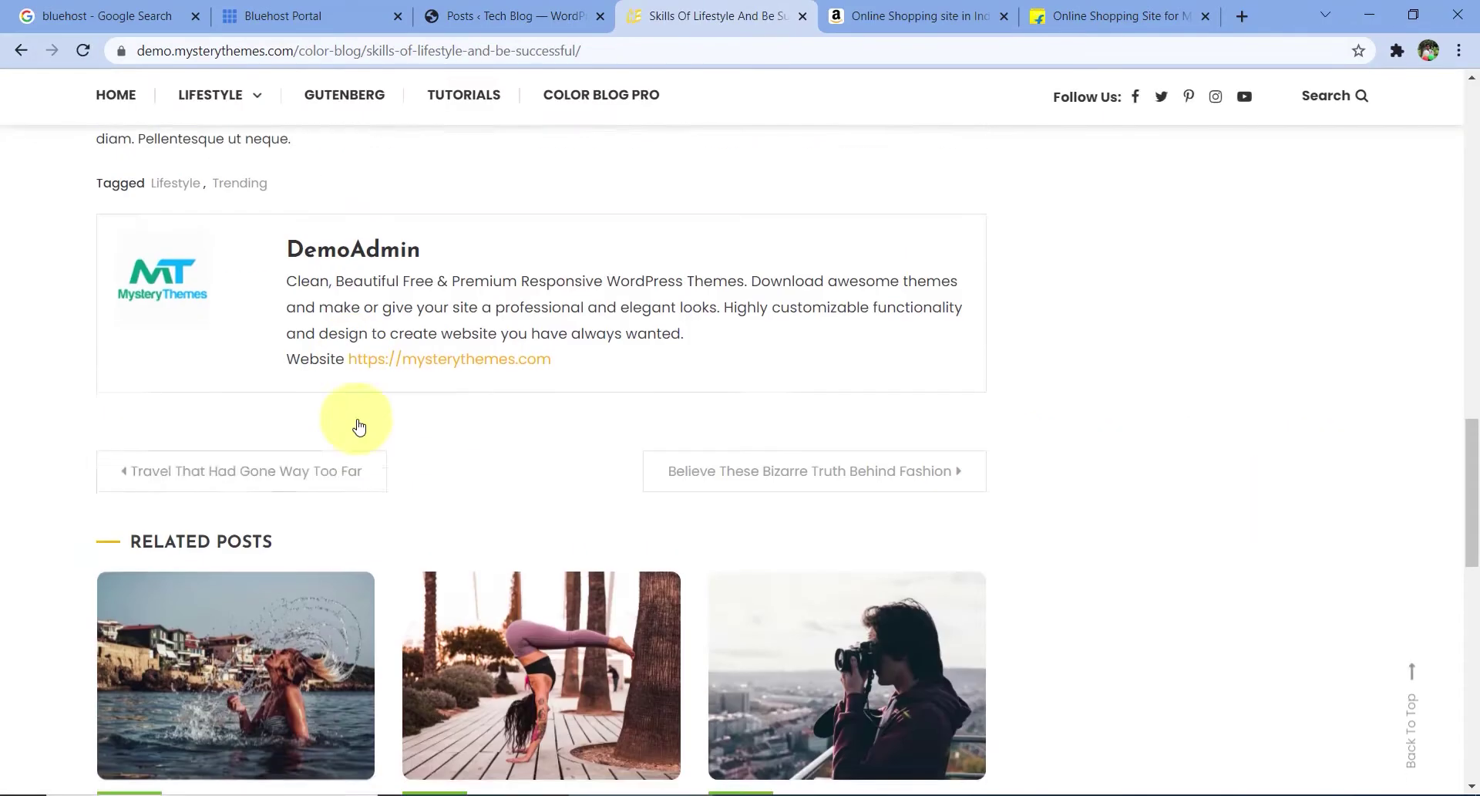
{"action": "scroll", "coordinate": [357, 426], "scroll_direction": "up", "scroll_amount": 4}
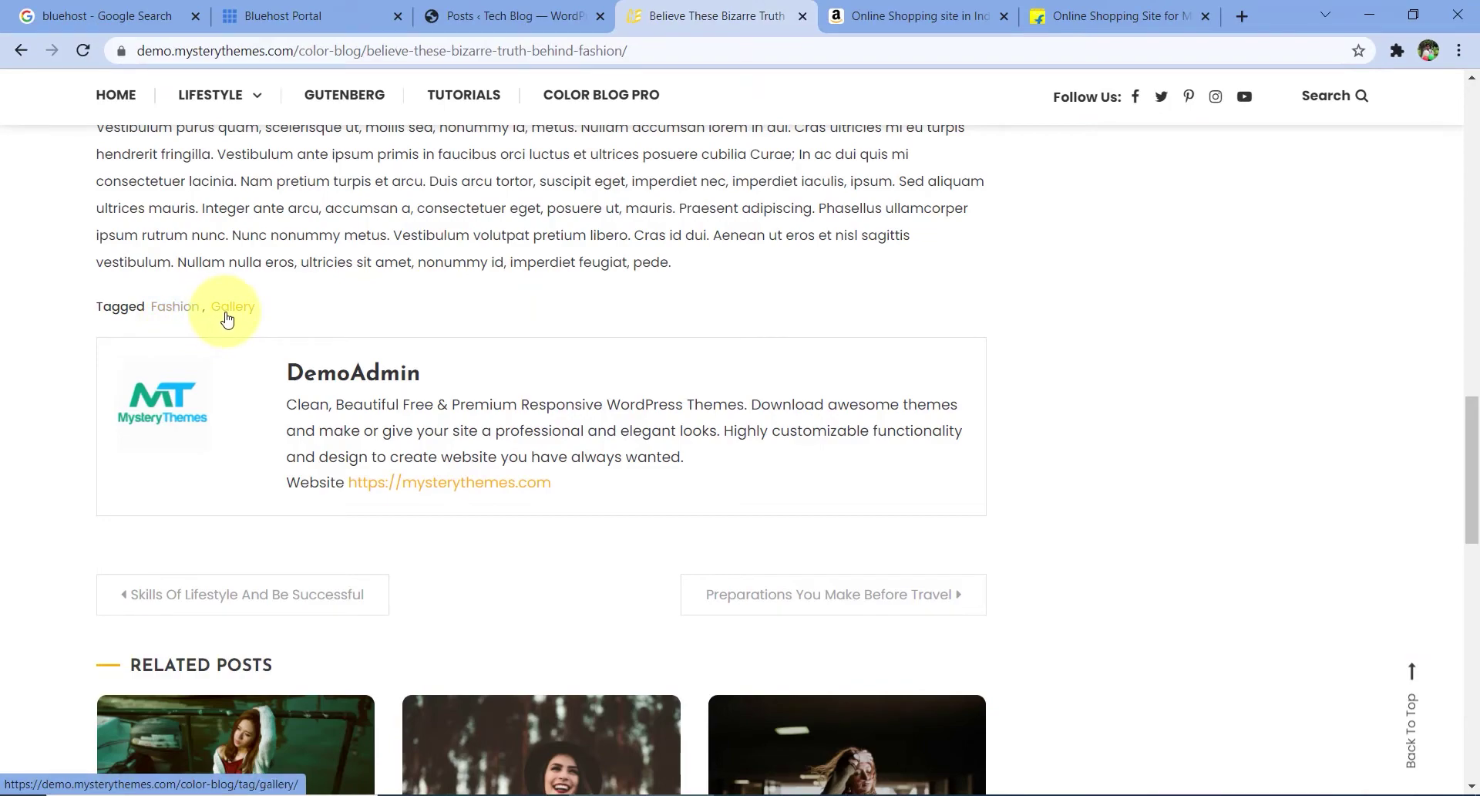
{"action": "scroll", "coordinate": [304, 373], "scroll_direction": "up", "scroll_amount": 8}
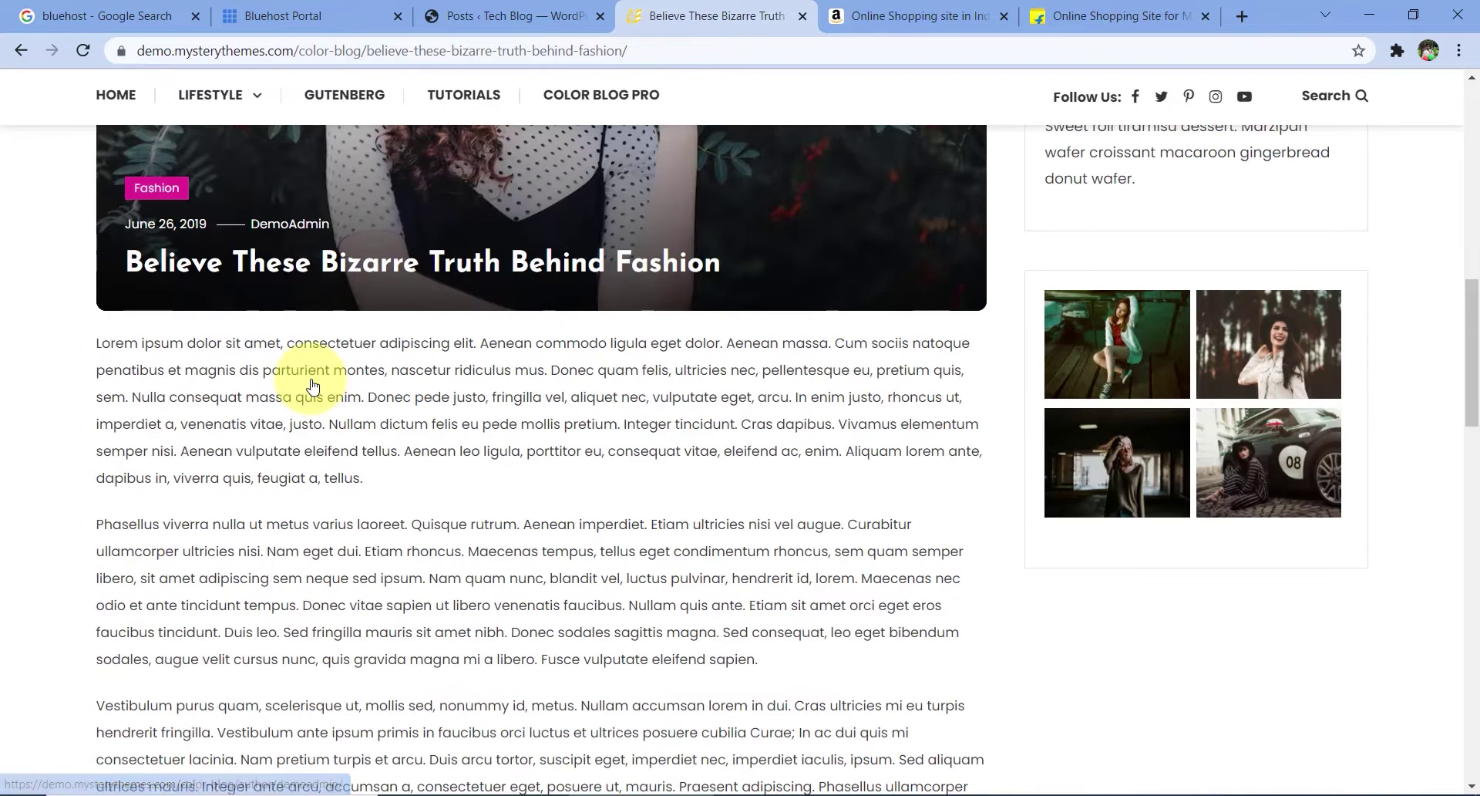
{"action": "scroll", "coordinate": [308, 373], "scroll_direction": "up", "scroll_amount": 2}
{"action": "scroll", "coordinate": [332, 398], "scroll_direction": "up", "scroll_amount": 2}
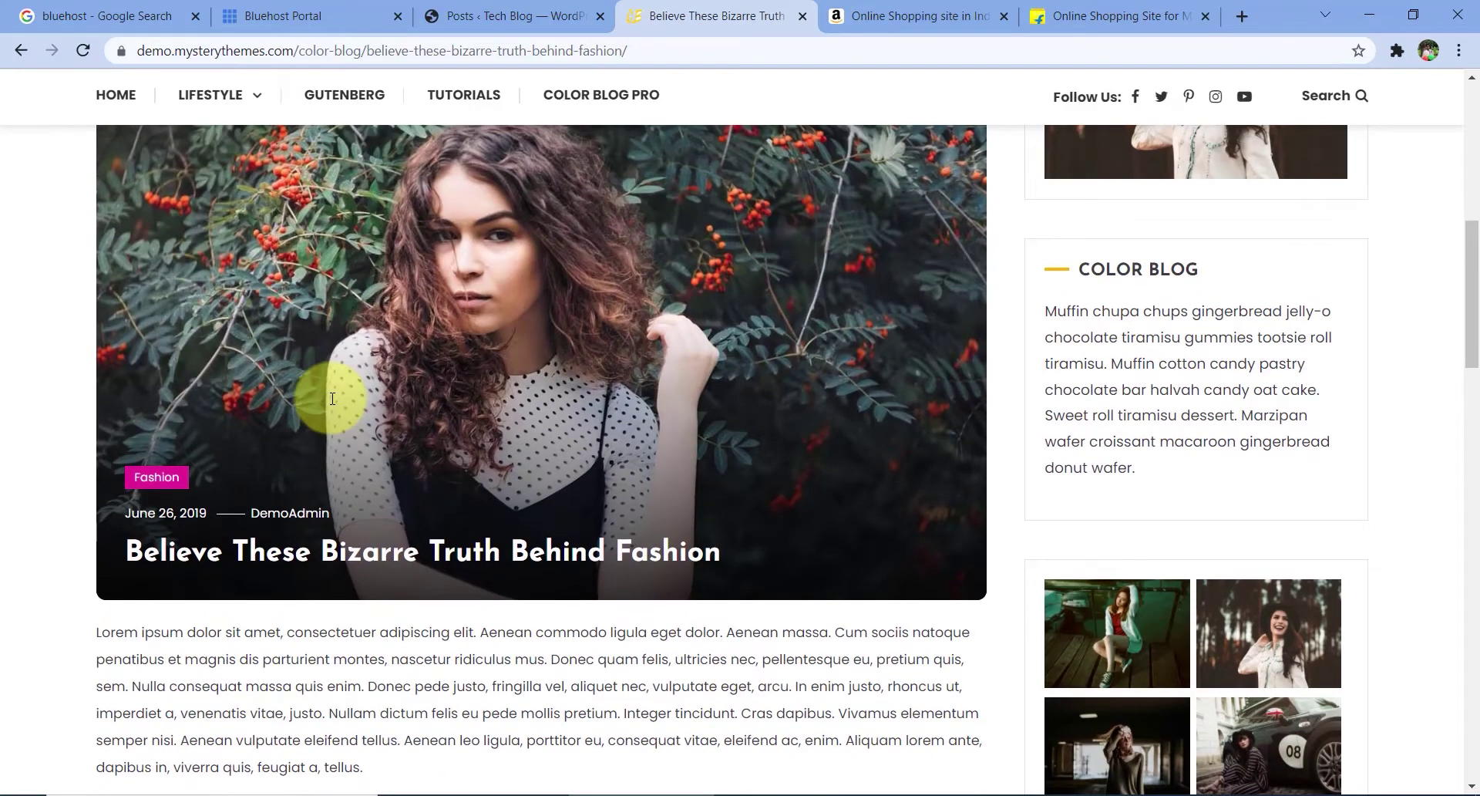
{"action": "scroll", "coordinate": [335, 409], "scroll_direction": "up", "scroll_amount": 1}
{"action": "scroll", "coordinate": [331, 424], "scroll_direction": "down", "scroll_amount": 10}
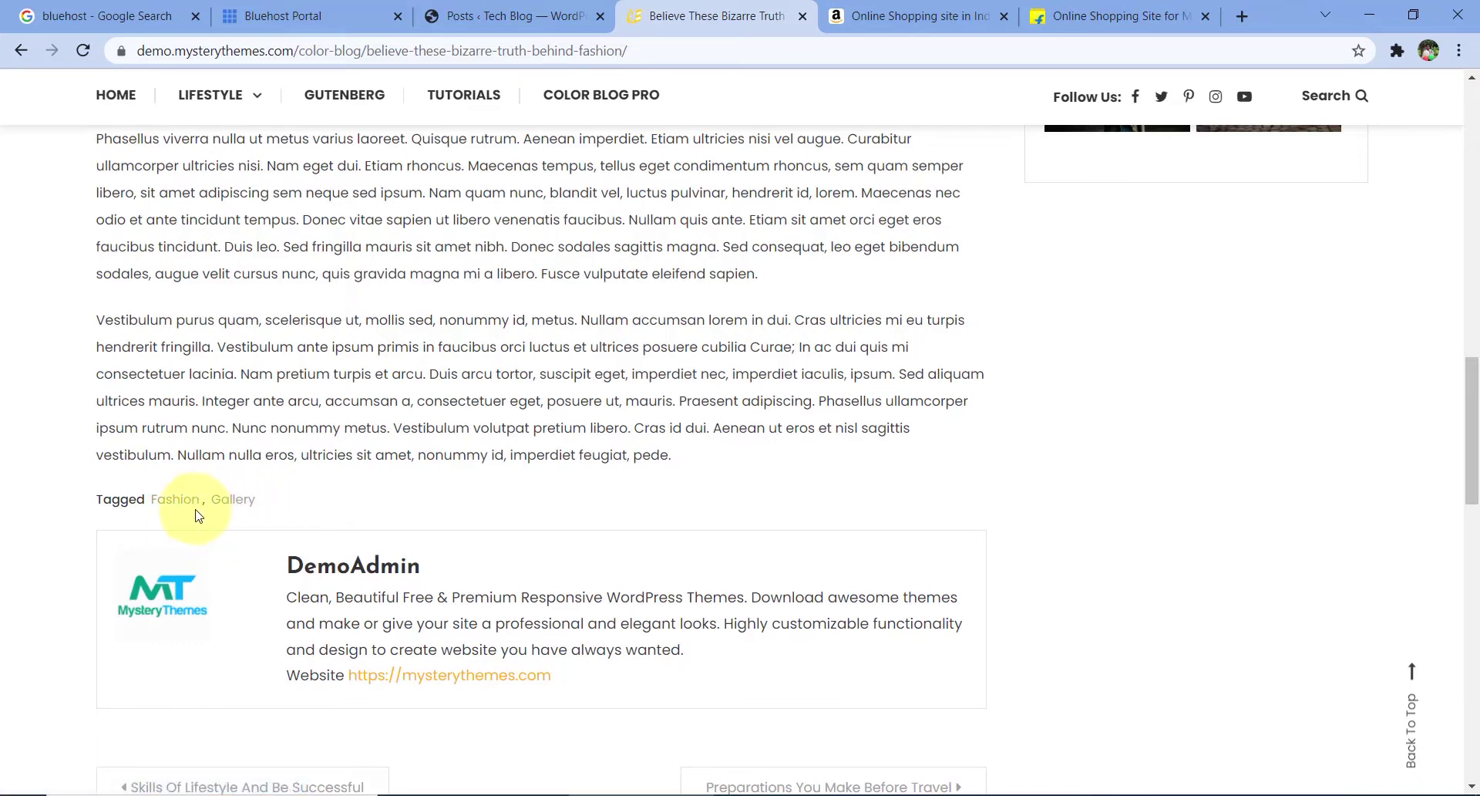
{"action": "left_click", "coordinate": [555, 6]}
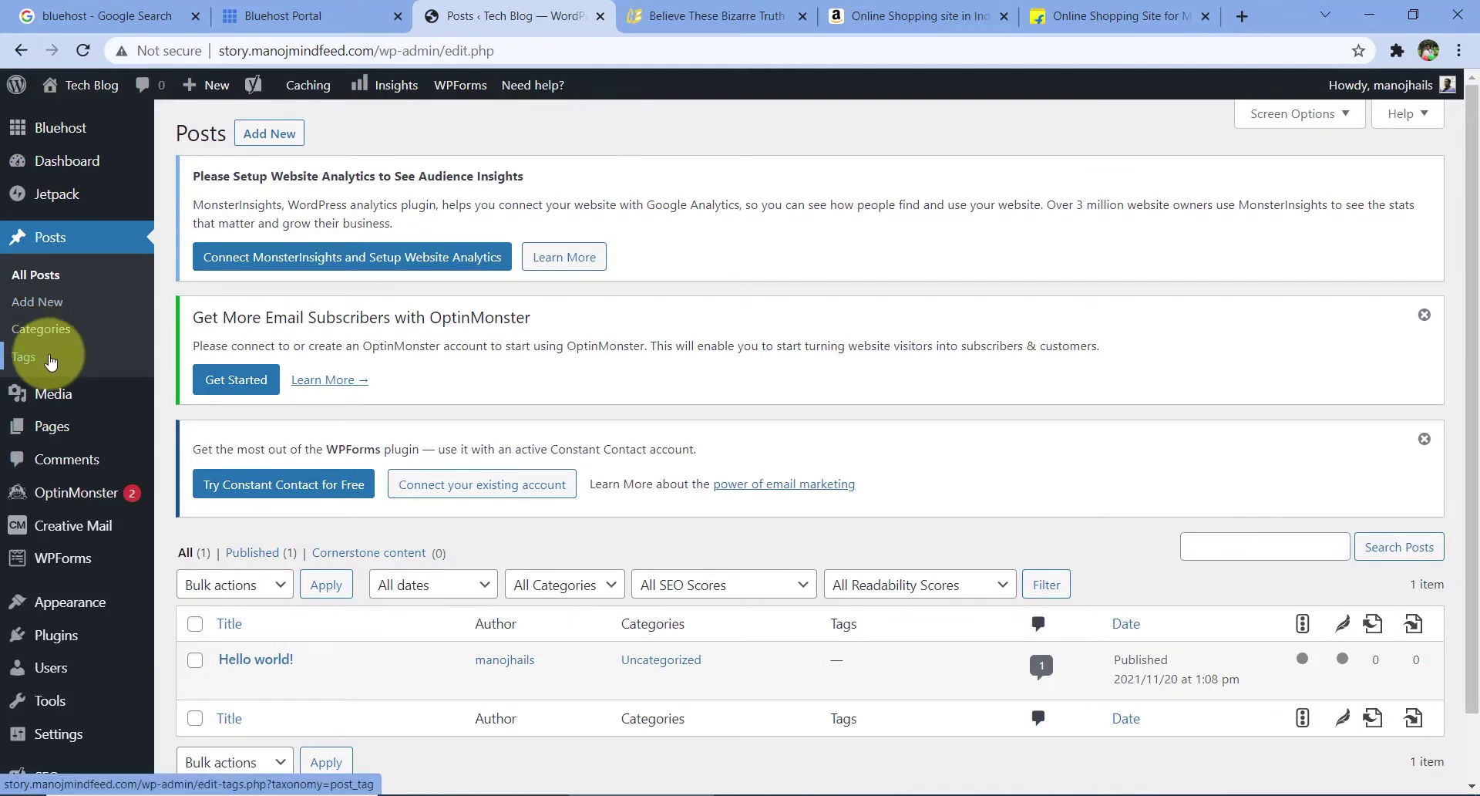
- Open All Pages, listing the Privacy Policy draft and the published Sample Page
{"action": "mouse_move", "coordinate": [70, 395]}
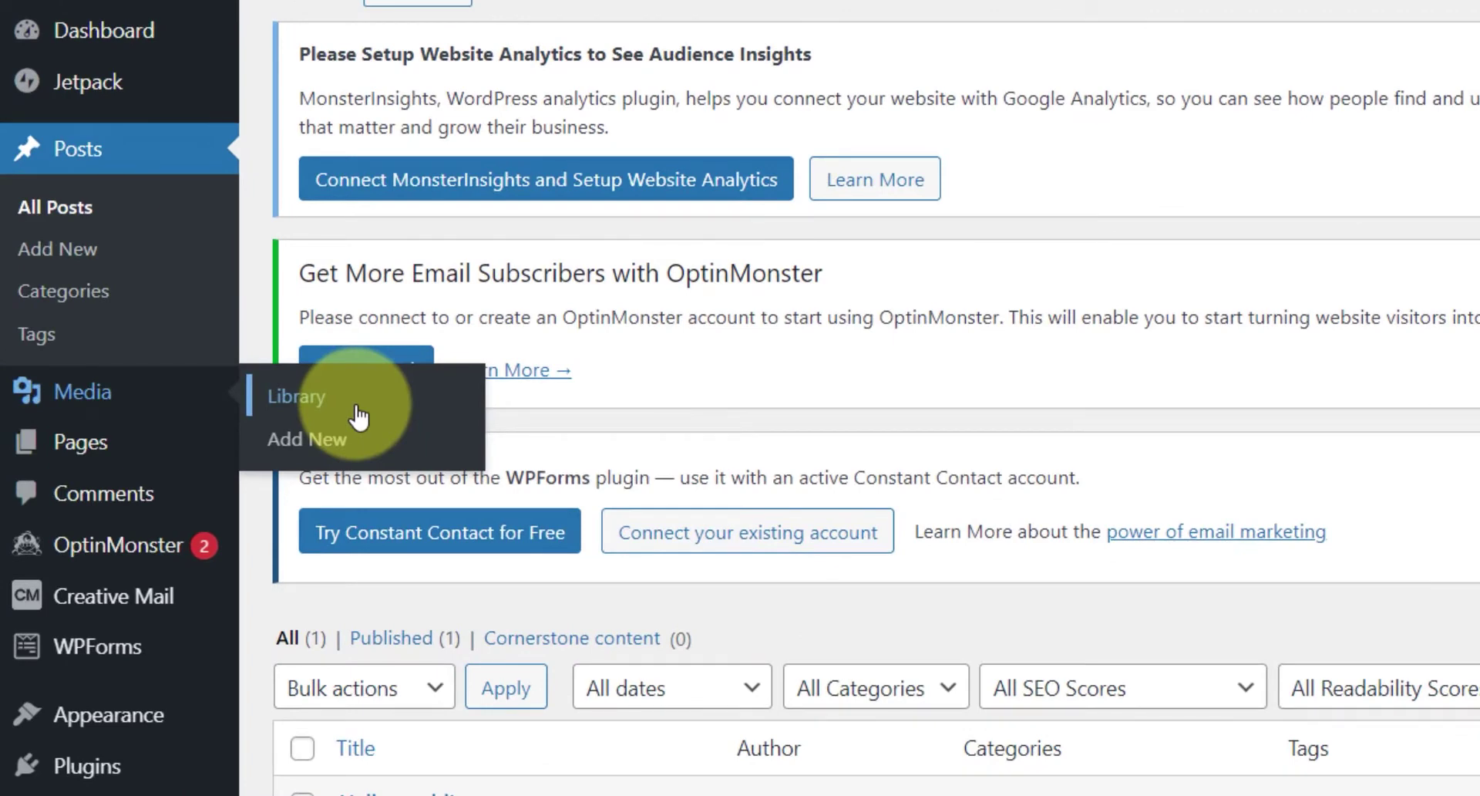
{"action": "mouse_move", "coordinate": [91, 461]}
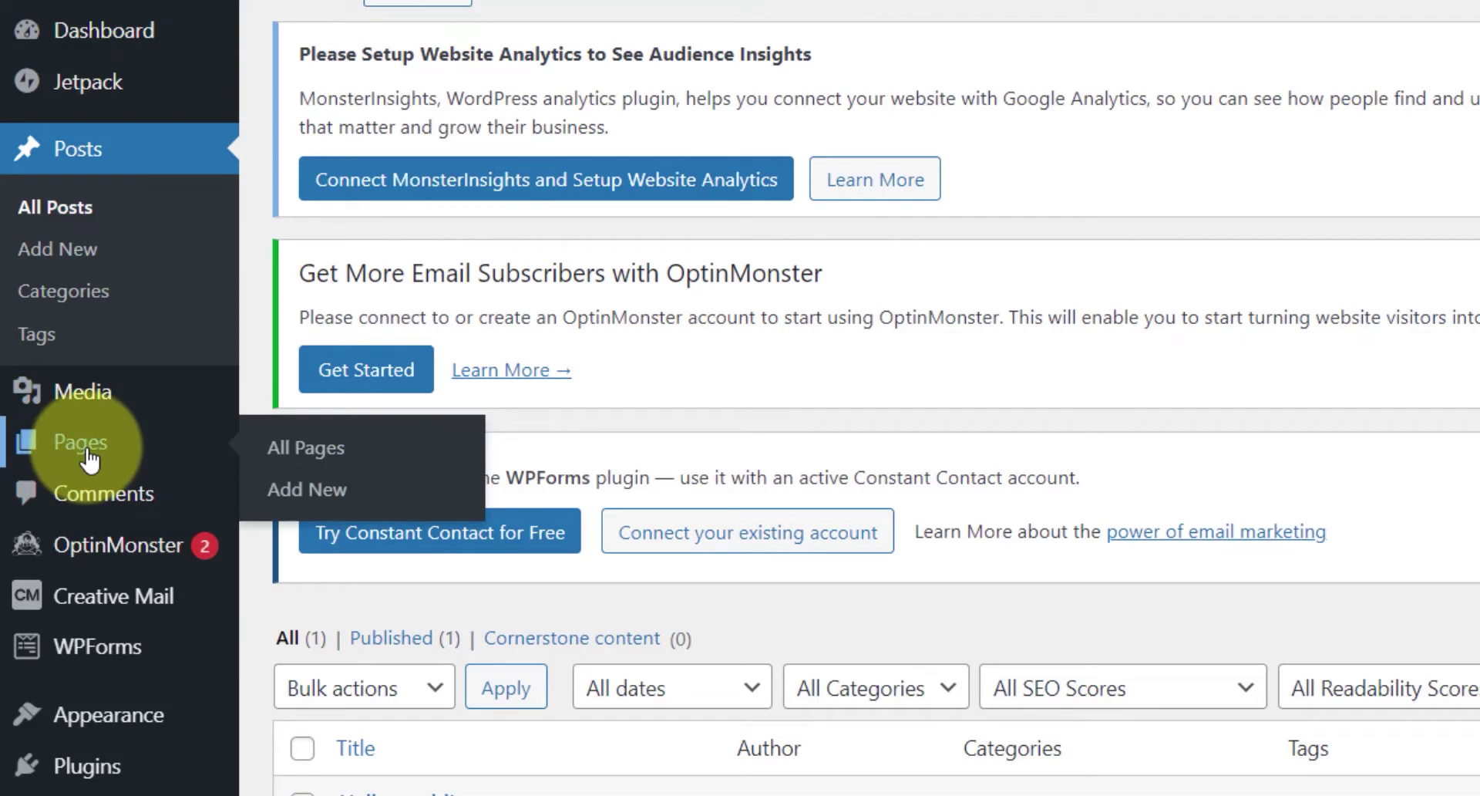
{"action": "left_click", "coordinate": [89, 456]}
{"action": "scroll", "coordinate": [879, 231], "scroll_direction": "down", "scroll_amount": 5}
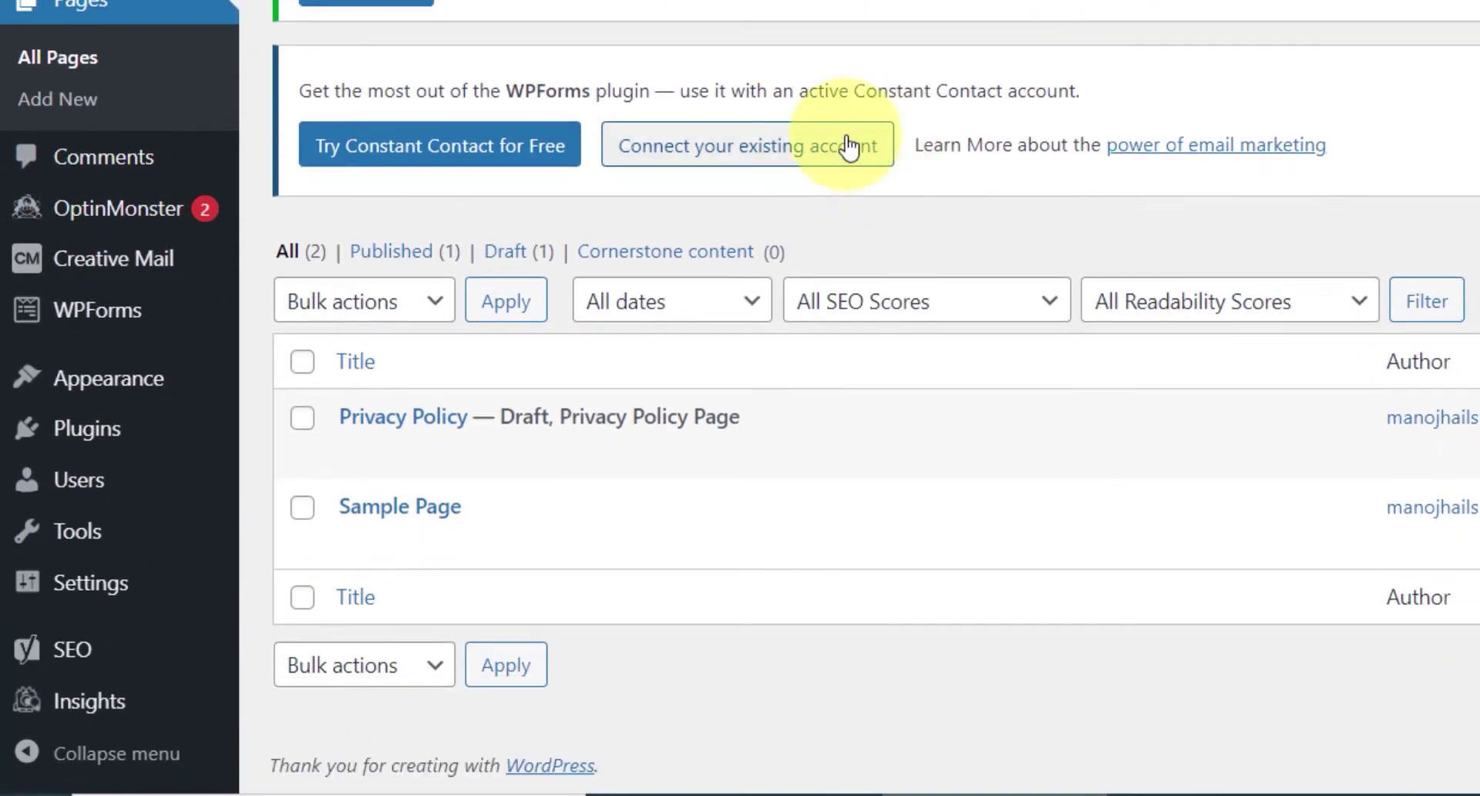
{"action": "scroll", "coordinate": [401, 70], "scroll_direction": "up", "scroll_amount": 2}
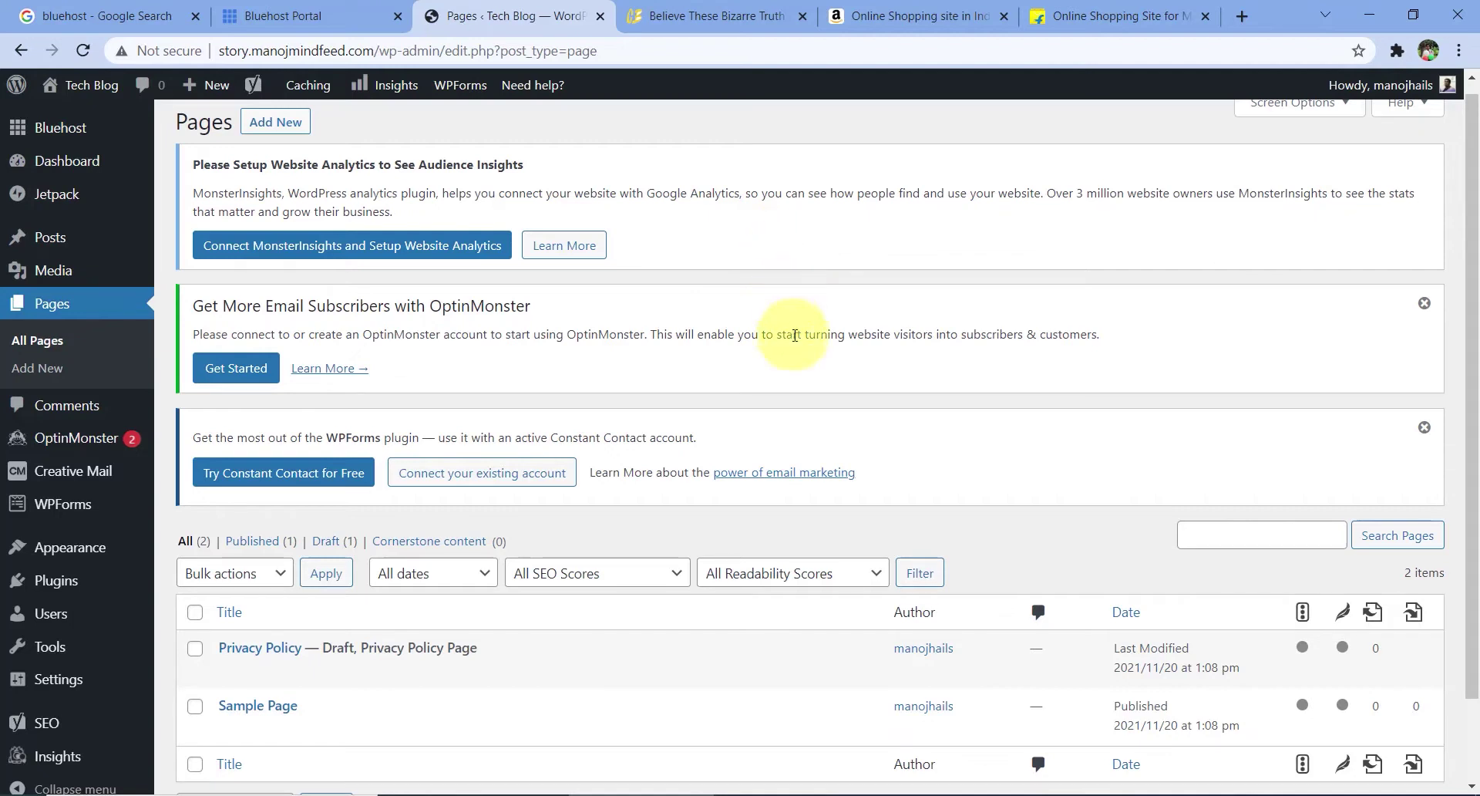
- Switch to the amazon.in tab and scroll through its page
{"action": "left_click", "coordinate": [953, 6]}
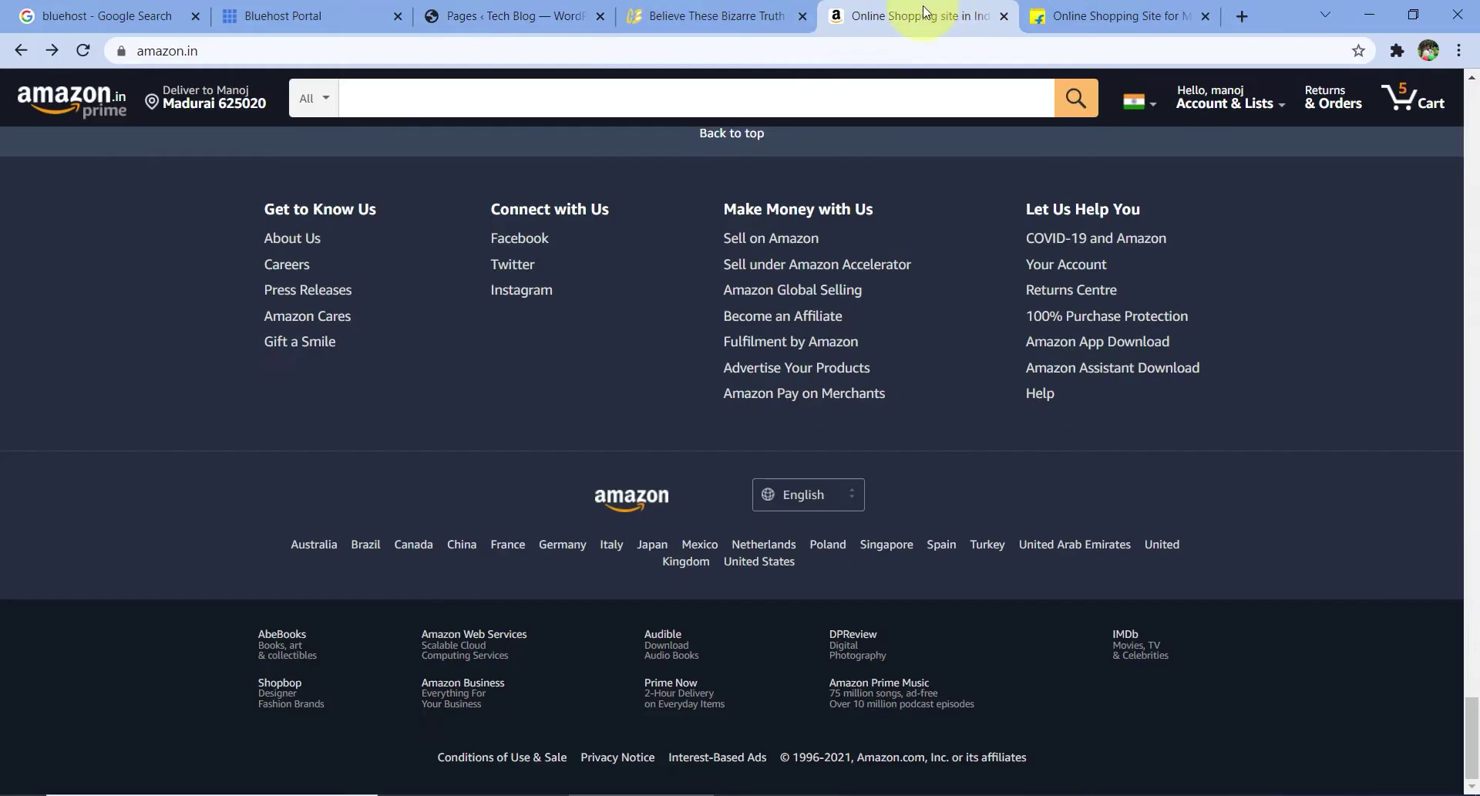
{"action": "scroll", "coordinate": [586, 382], "scroll_direction": "up", "scroll_amount": 6}
{"action": "scroll", "coordinate": [591, 390], "scroll_direction": "down", "scroll_amount": 2}
{"action": "scroll", "coordinate": [674, 383], "scroll_direction": "down", "scroll_amount": 5}
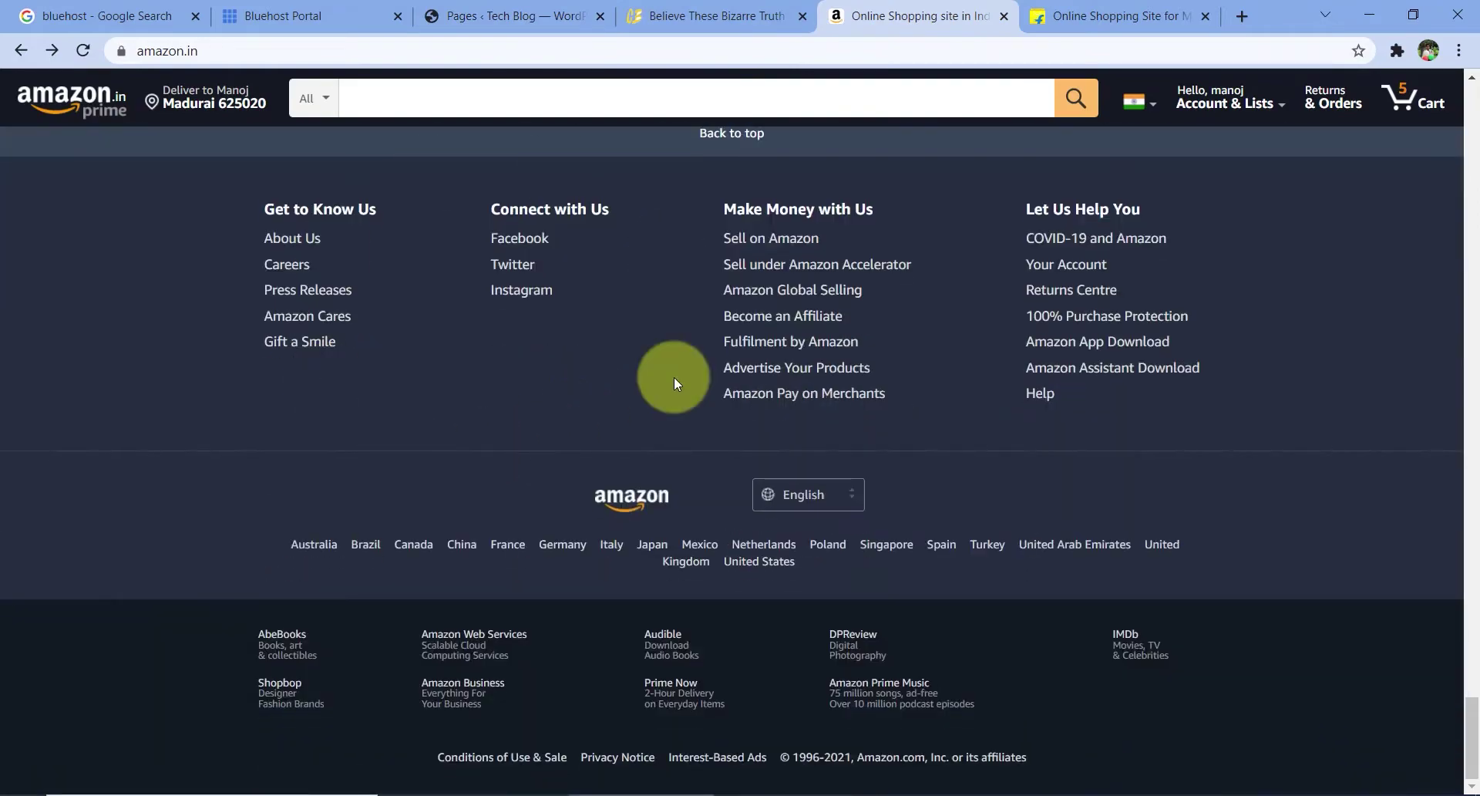
- Return the Color Blog demo to its home page, then go back to amazon.in's footer
{"action": "left_click", "coordinate": [714, 15]}
{"action": "scroll", "coordinate": [100, 290], "scroll_direction": "up", "scroll_amount": 15}
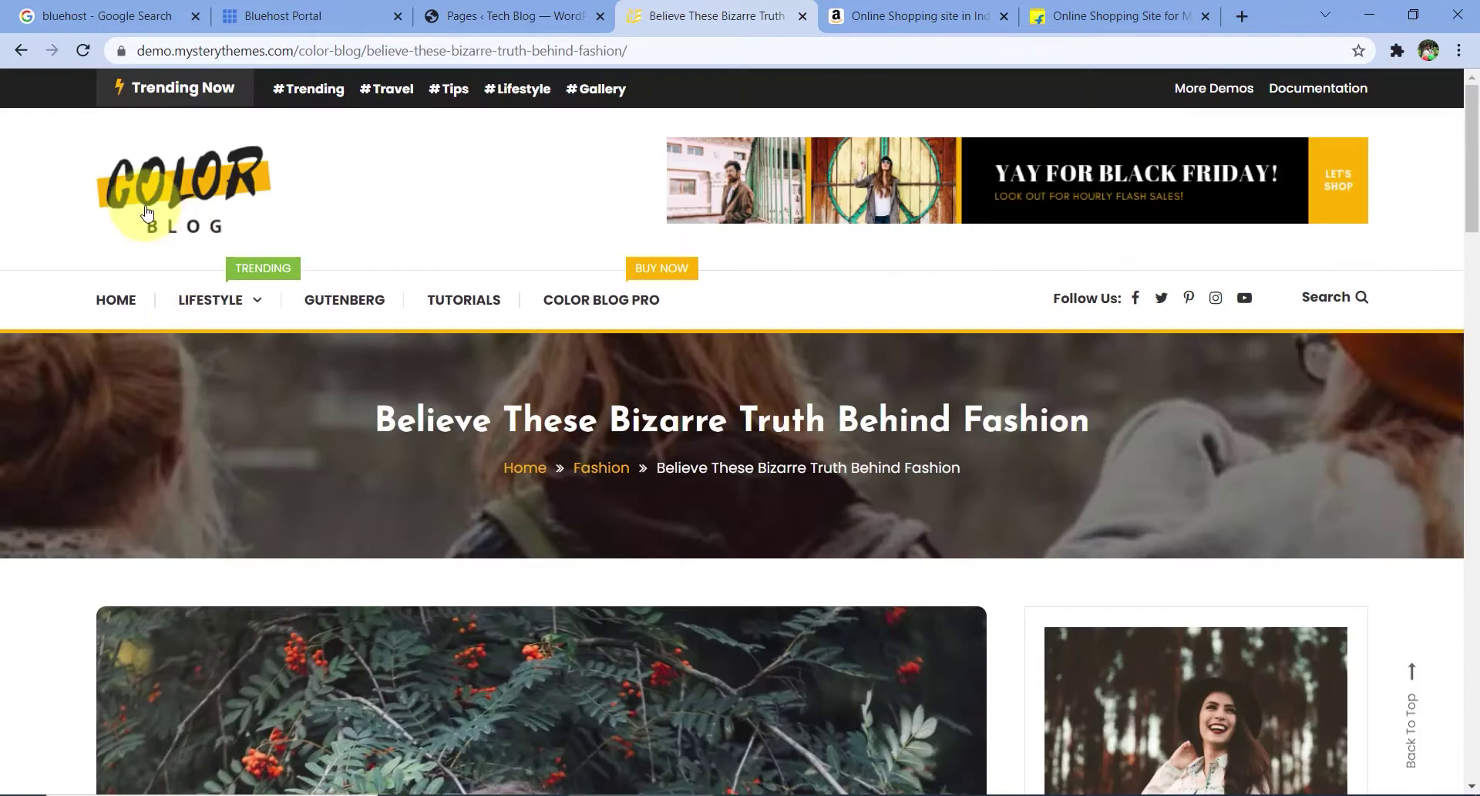
{"action": "left_click", "coordinate": [116, 301]}
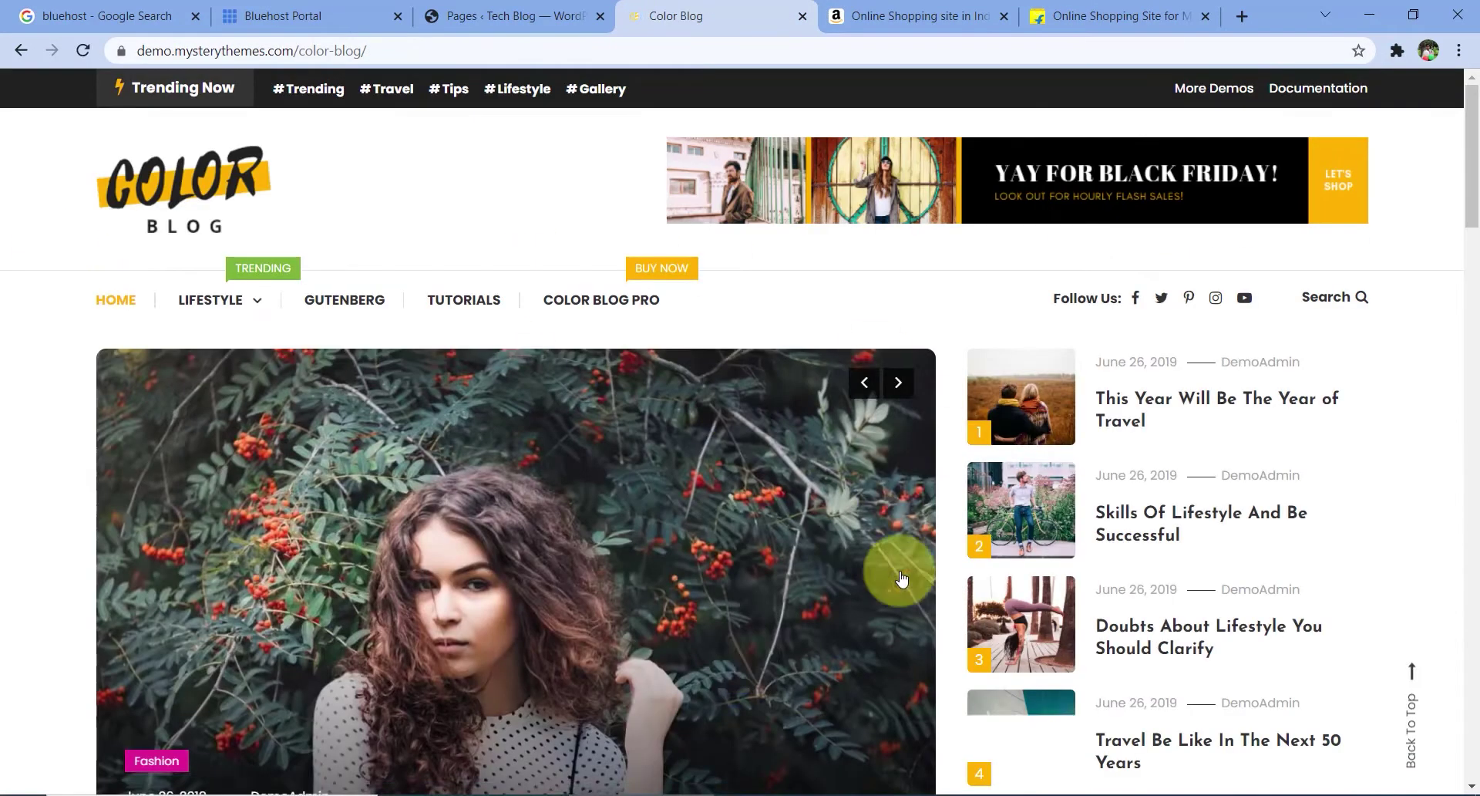
{"action": "scroll", "coordinate": [854, 414], "scroll_direction": "down", "scroll_amount": 5}
{"action": "scroll", "coordinate": [854, 414], "scroll_direction": "down", "scroll_amount": 4}
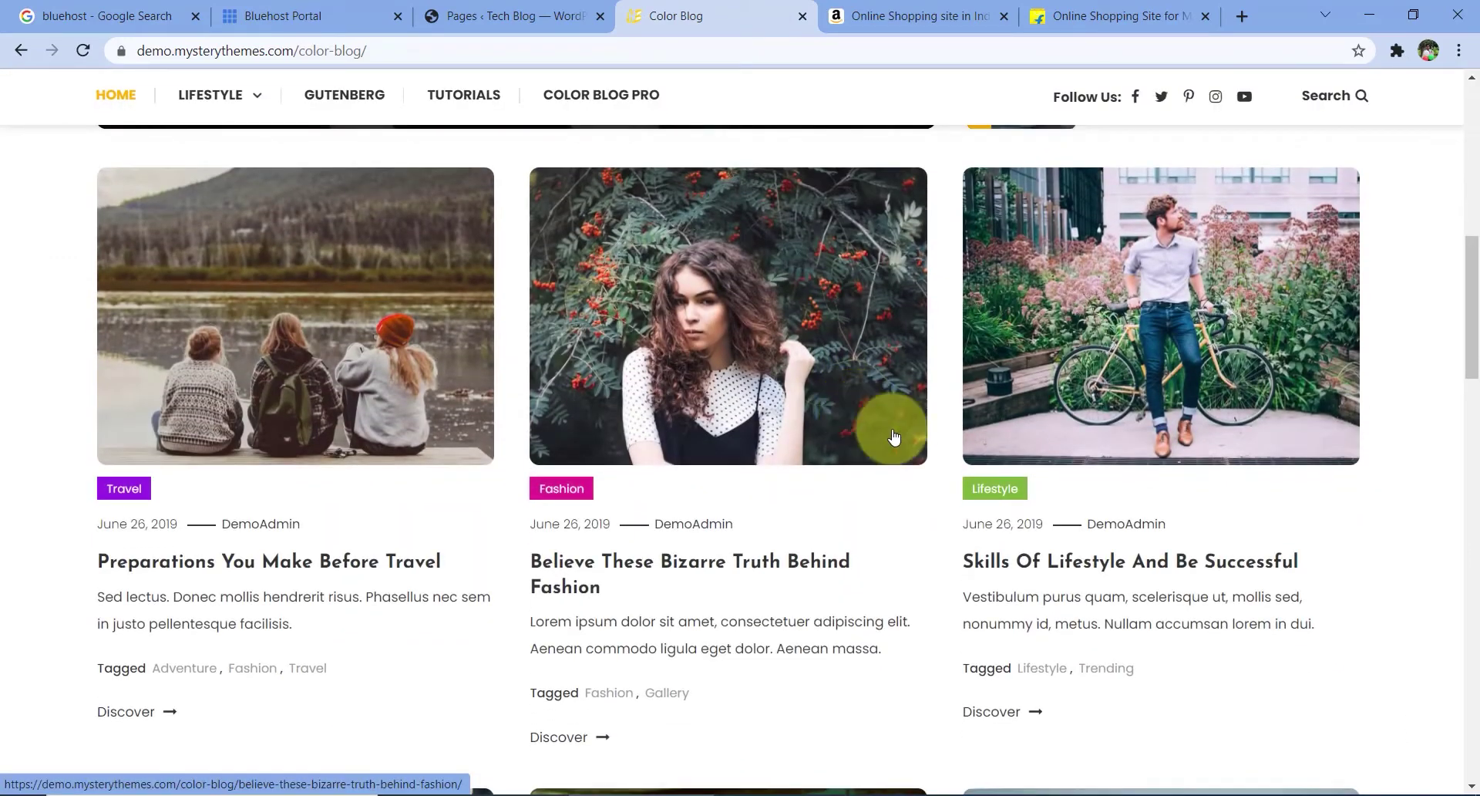
{"action": "left_click", "coordinate": [966, 8]}
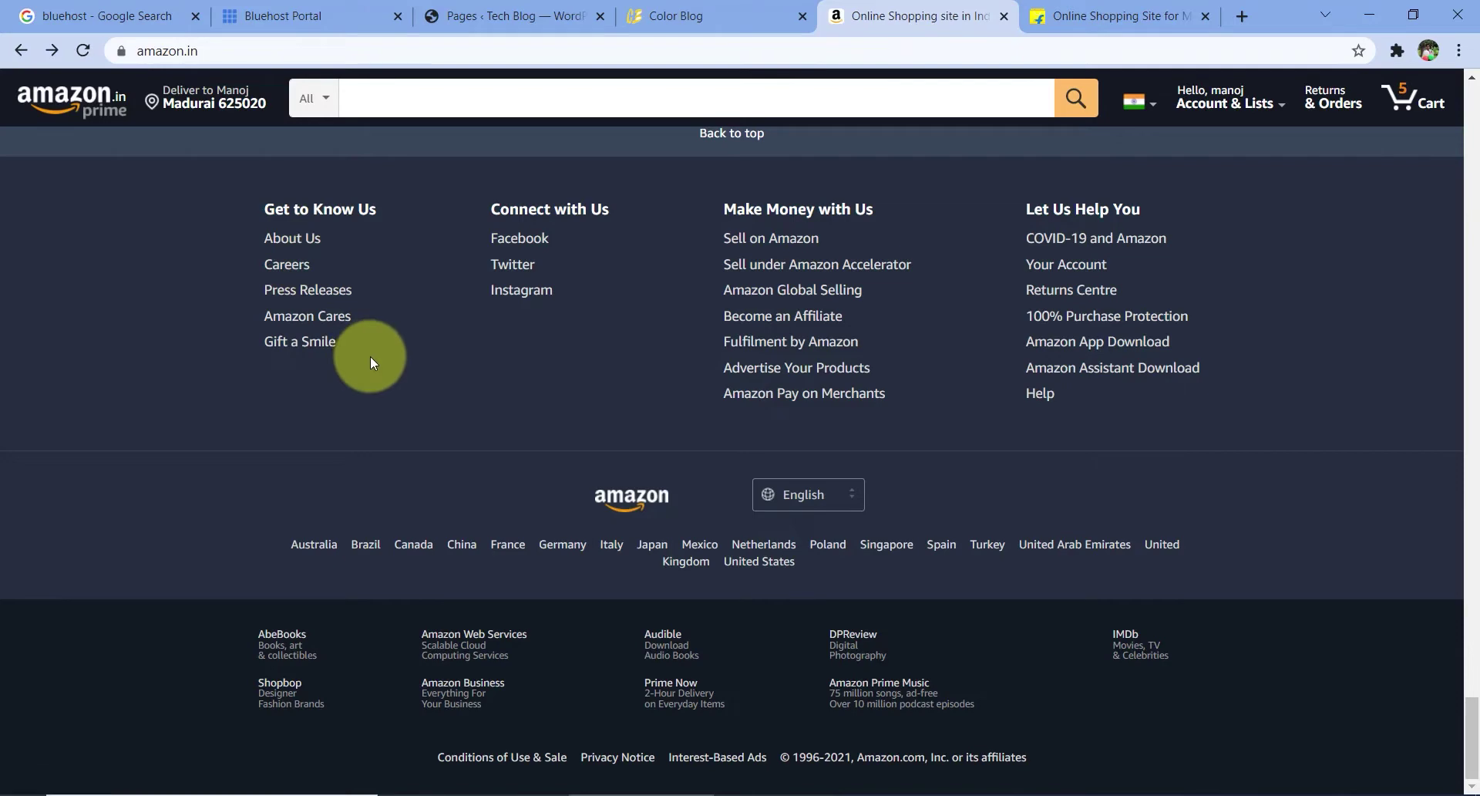
- Open Flipkart's About Us footer link in a new tab
{"action": "left_click", "coordinate": [1095, 16]}
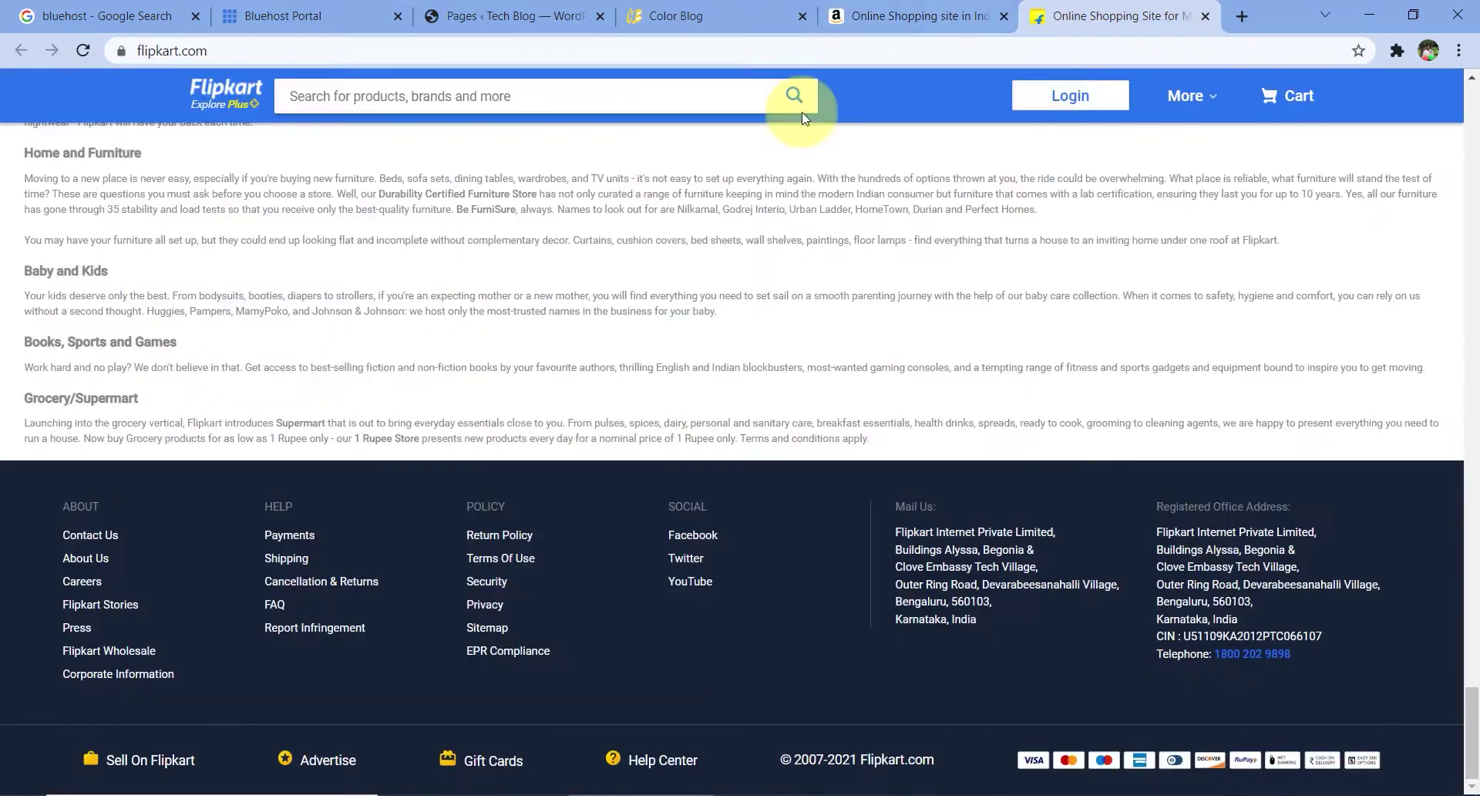
{"action": "right_click", "coordinate": [101, 564]}
{"action": "left_click", "coordinate": [189, 572]}
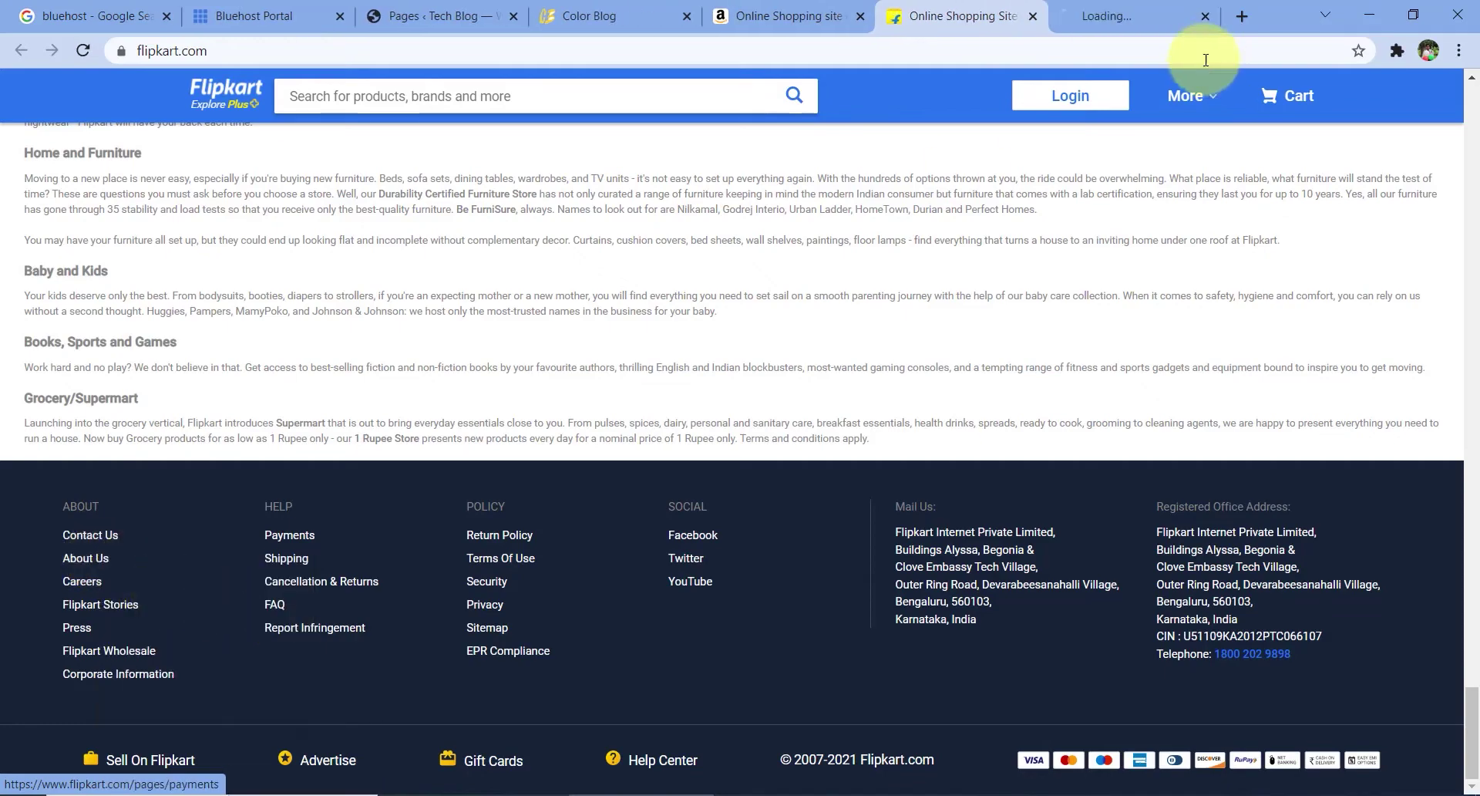
- Browse the About Us story page, then return to the Flipkart home tab's footer
{"action": "left_click", "coordinate": [1104, 7]}
{"action": "scroll", "coordinate": [744, 427], "scroll_direction": "down", "scroll_amount": 10}
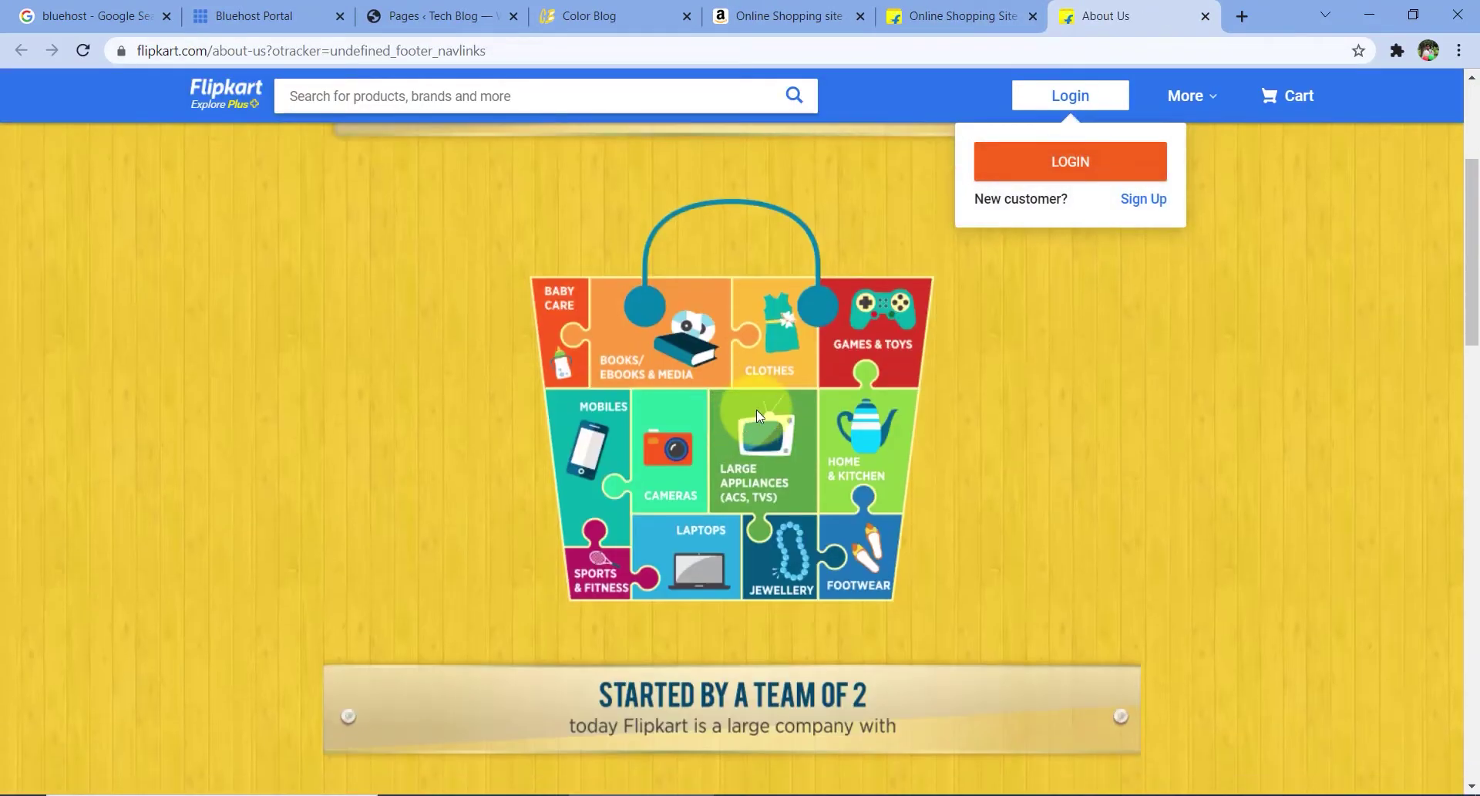
{"action": "scroll", "coordinate": [759, 420], "scroll_direction": "down", "scroll_amount": 9}
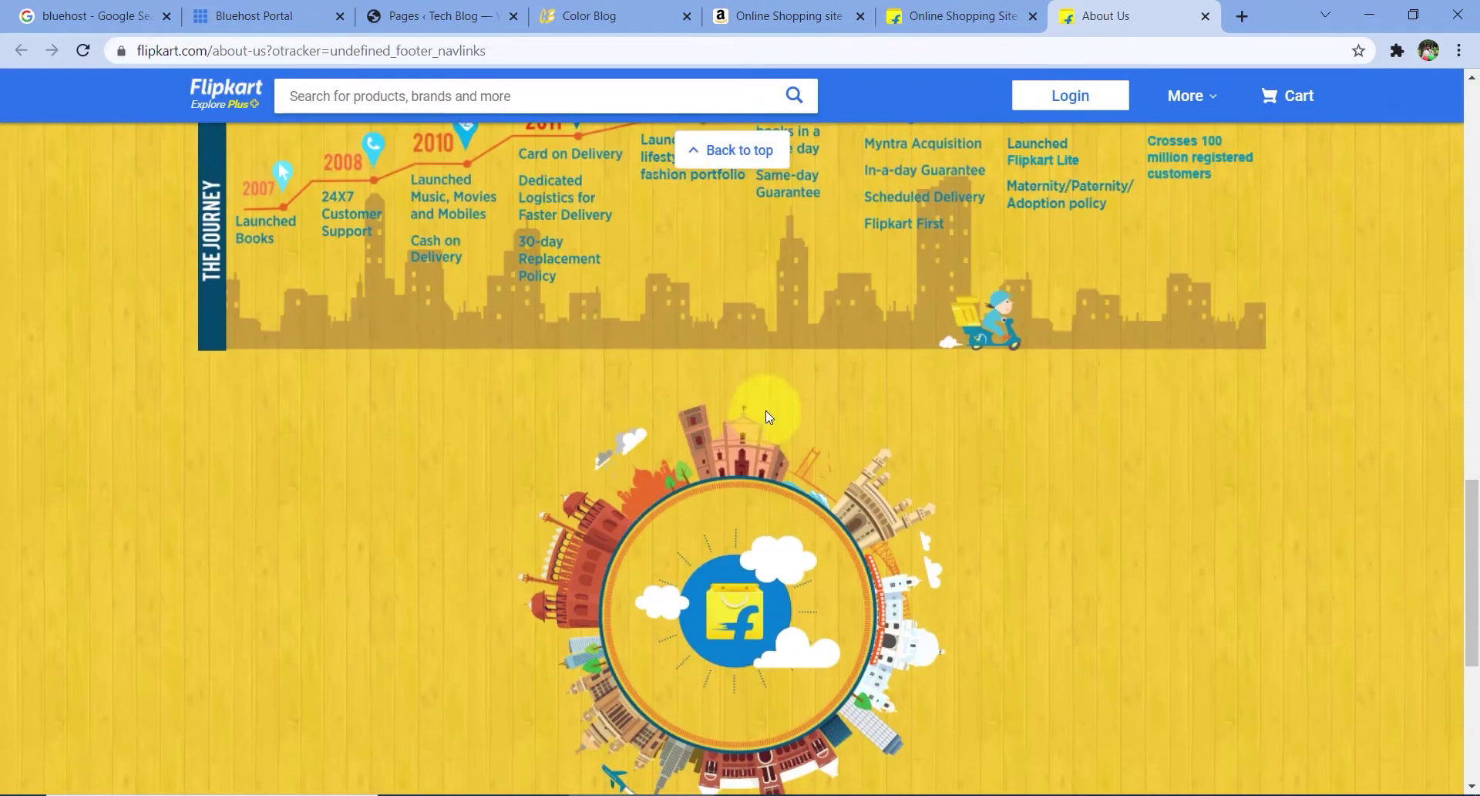
{"action": "scroll", "coordinate": [770, 401], "scroll_direction": "down", "scroll_amount": 5}
{"action": "scroll", "coordinate": [770, 405], "scroll_direction": "up", "scroll_amount": 12}
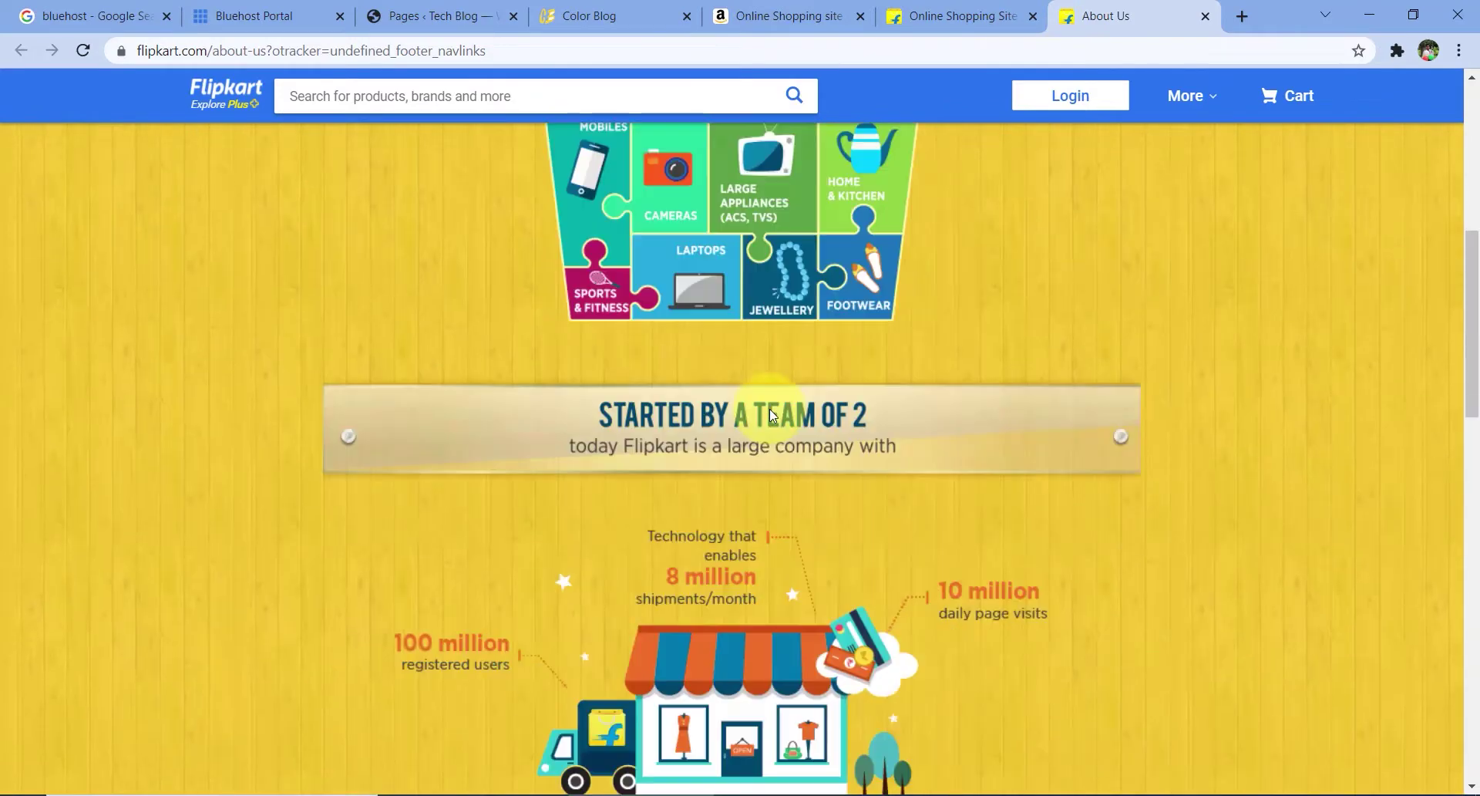
{"action": "scroll", "coordinate": [770, 414], "scroll_direction": "up", "scroll_amount": 6}
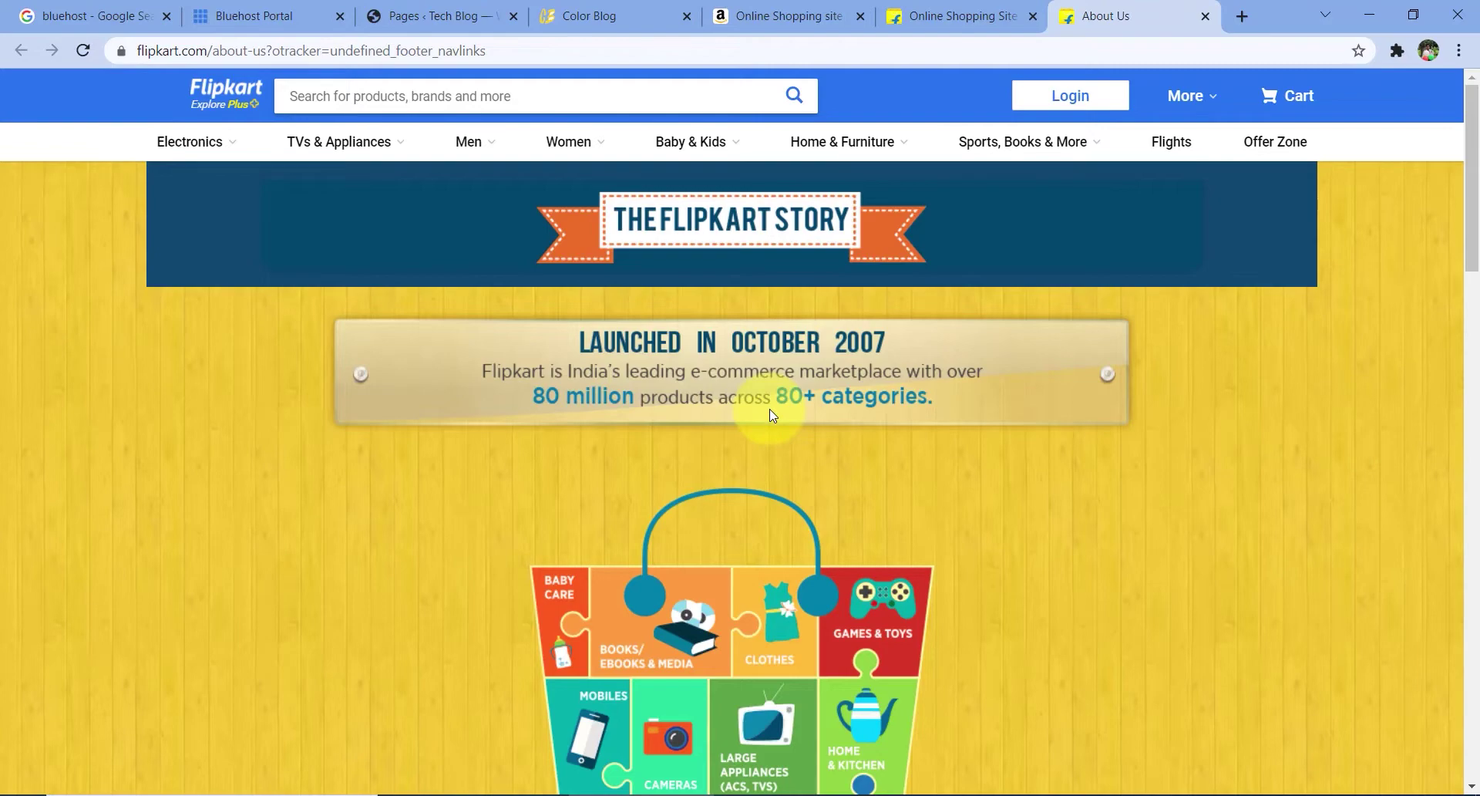
{"action": "scroll", "coordinate": [812, 451], "scroll_direction": "down", "scroll_amount": 12}
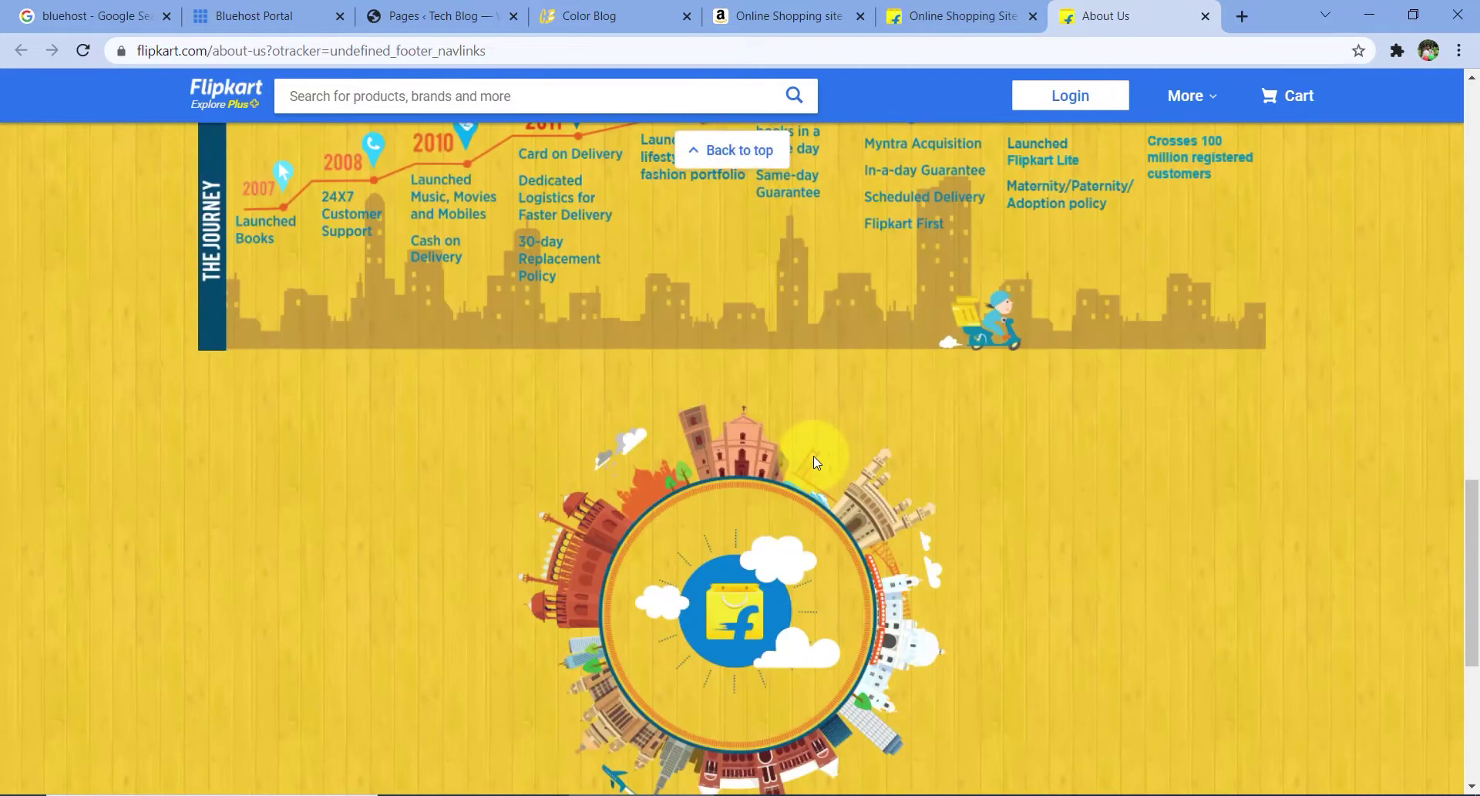
{"action": "left_click", "coordinate": [961, 9]}
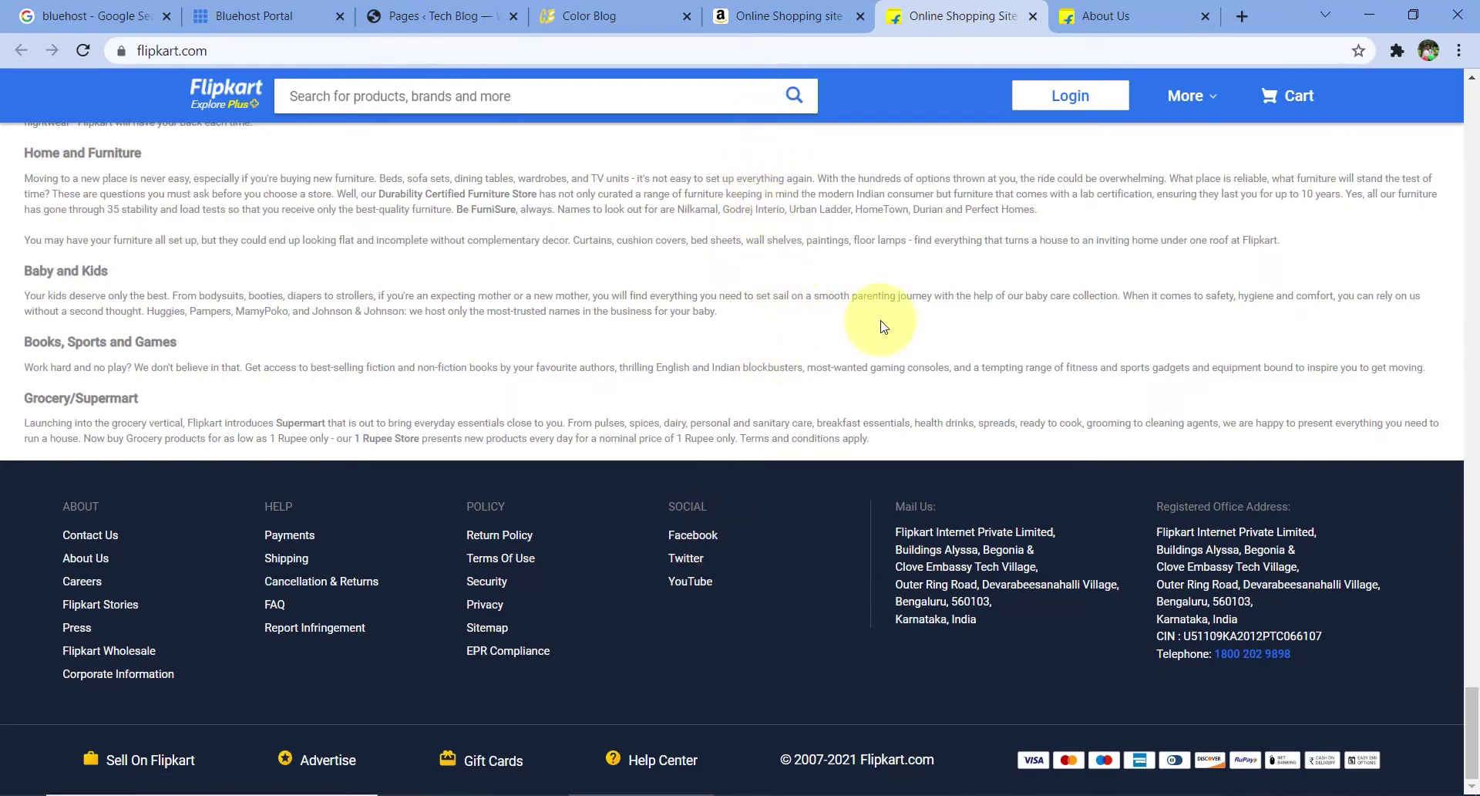
- Show the Tech Blog's All Pages list with the Privacy Policy draft and Sample Page
{"action": "left_click", "coordinate": [486, 15]}
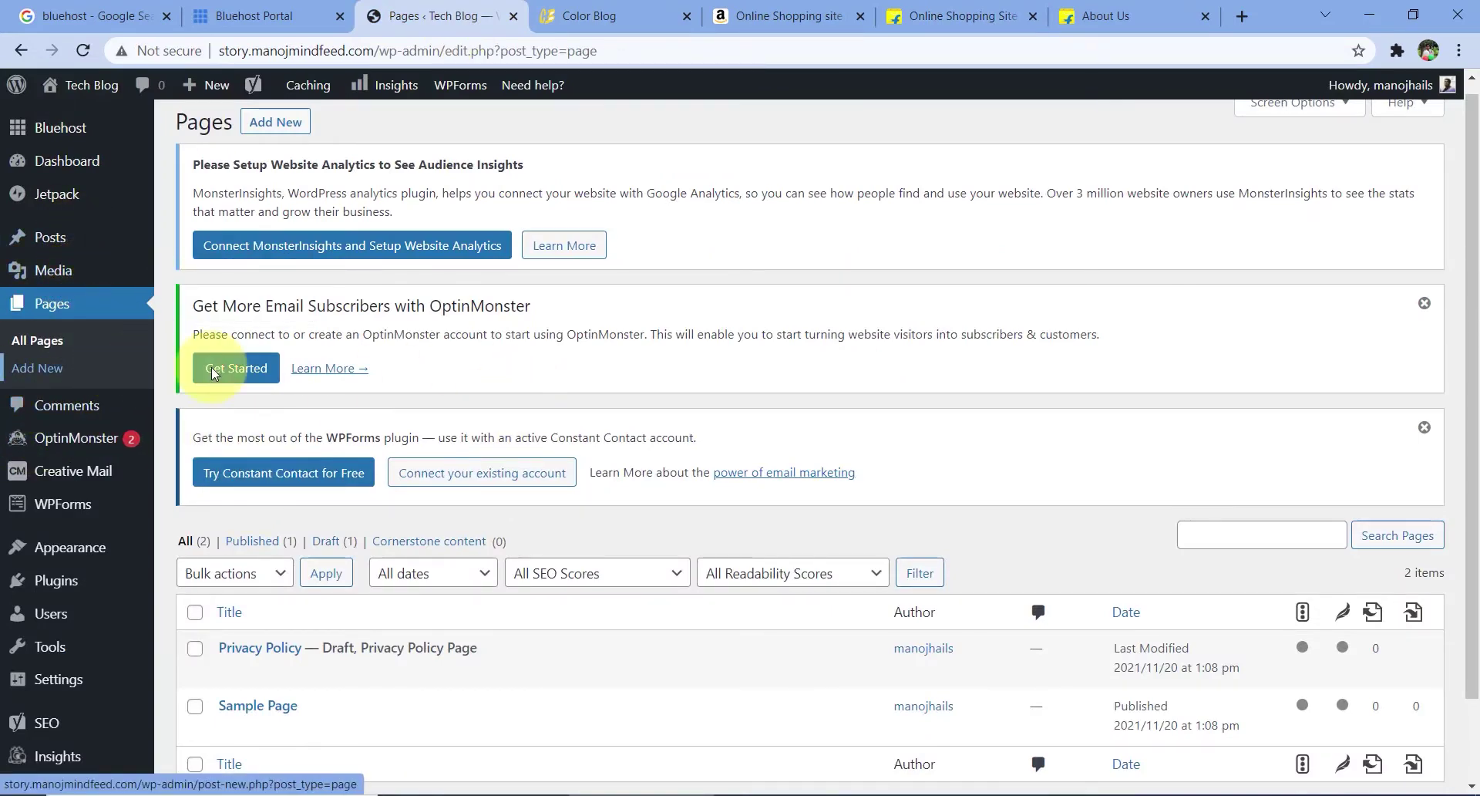
{"action": "scroll", "coordinate": [392, 514], "scroll_direction": "down", "scroll_amount": 1}
{"action": "mouse_move", "coordinate": [103, 222]}
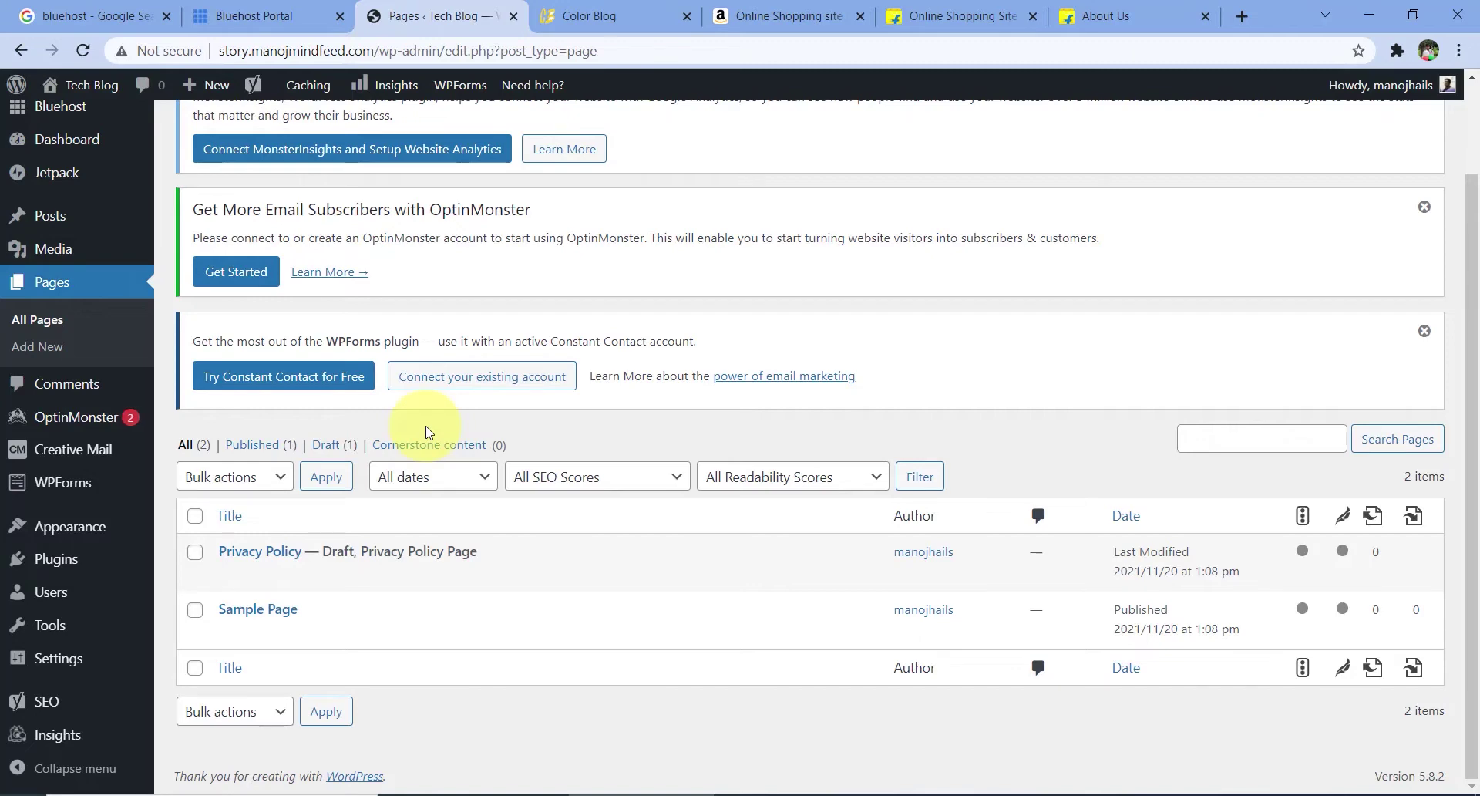
{"action": "mouse_move", "coordinate": [96, 225]}
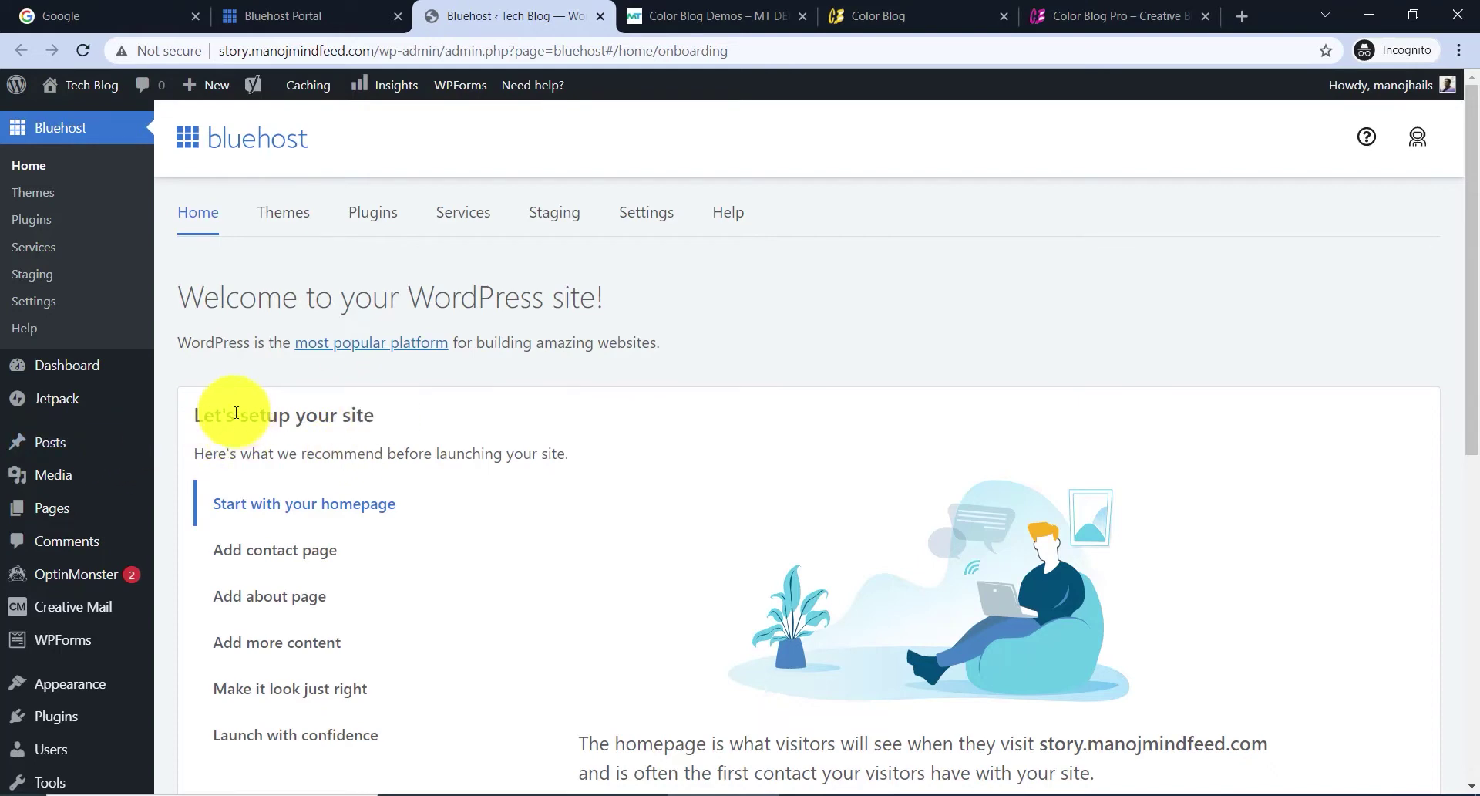
- Go to Appearance > Themes to see Twenty Twenty-One, Sinatra, Twenty Nineteen and Twenty Twenty
{"action": "scroll", "coordinate": [139, 470], "scroll_direction": "down", "scroll_amount": 2}
{"action": "mouse_move", "coordinate": [94, 543]}
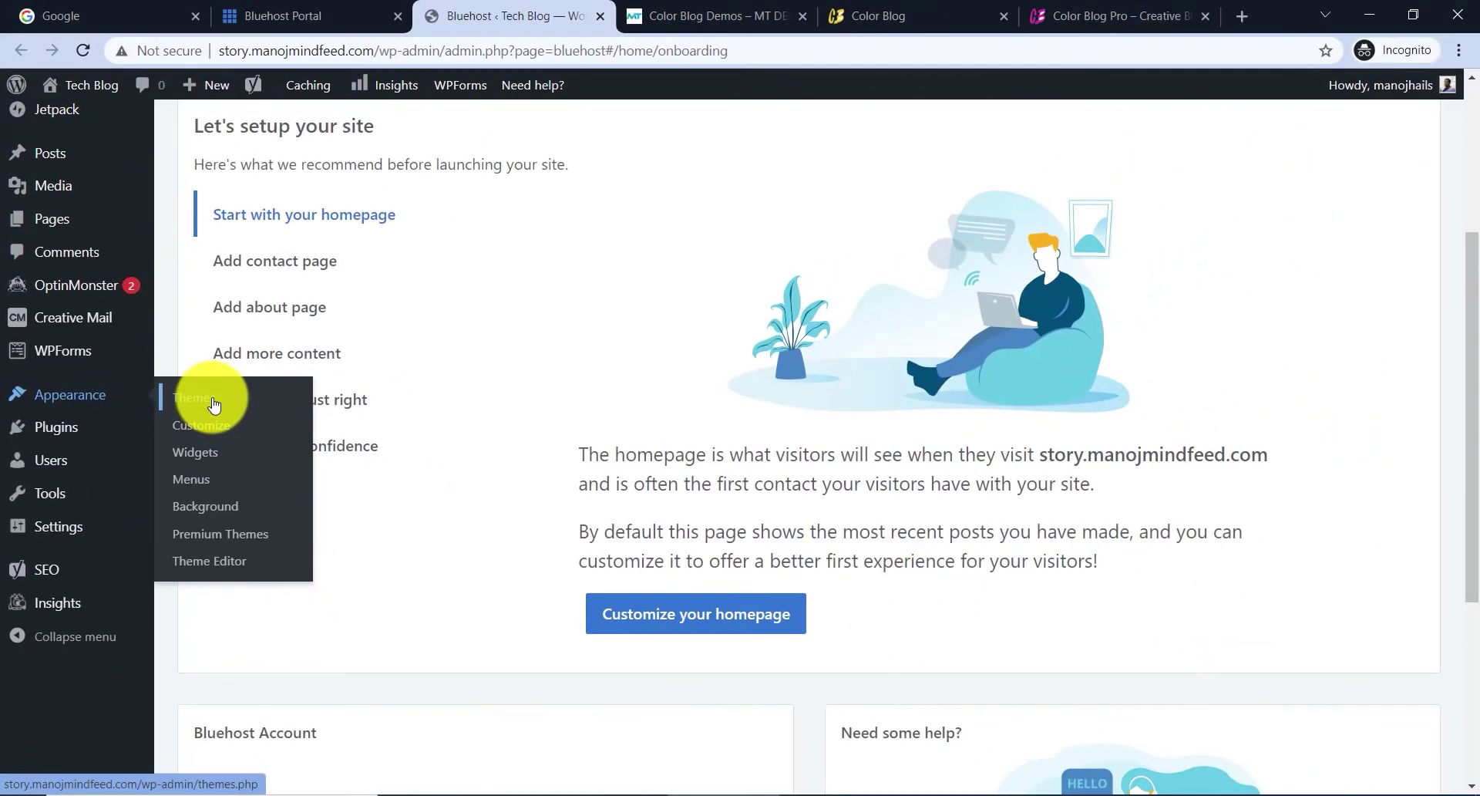
{"action": "left_click", "coordinate": [214, 404]}
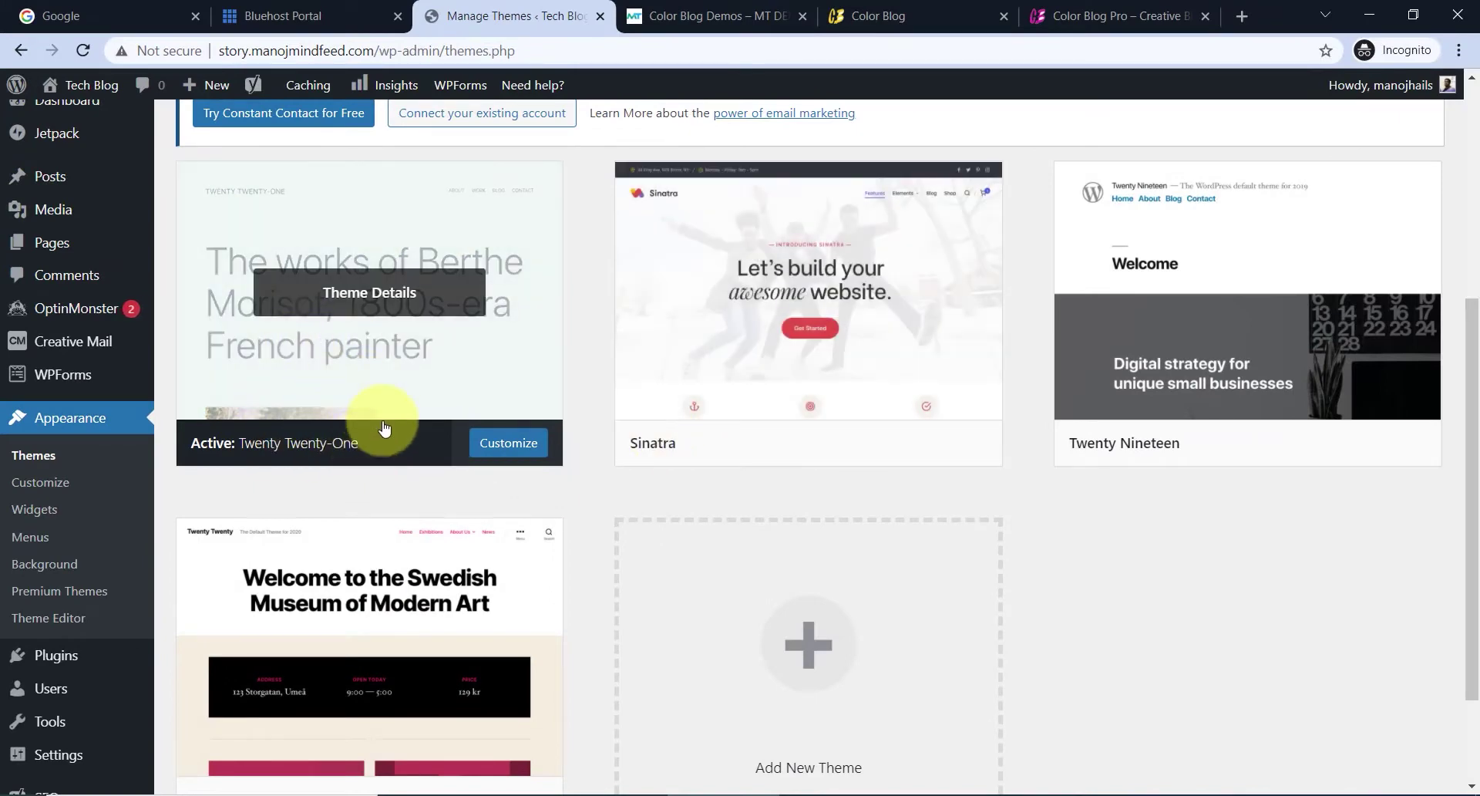
{"action": "scroll", "coordinate": [384, 428], "scroll_direction": "up", "scroll_amount": 5}
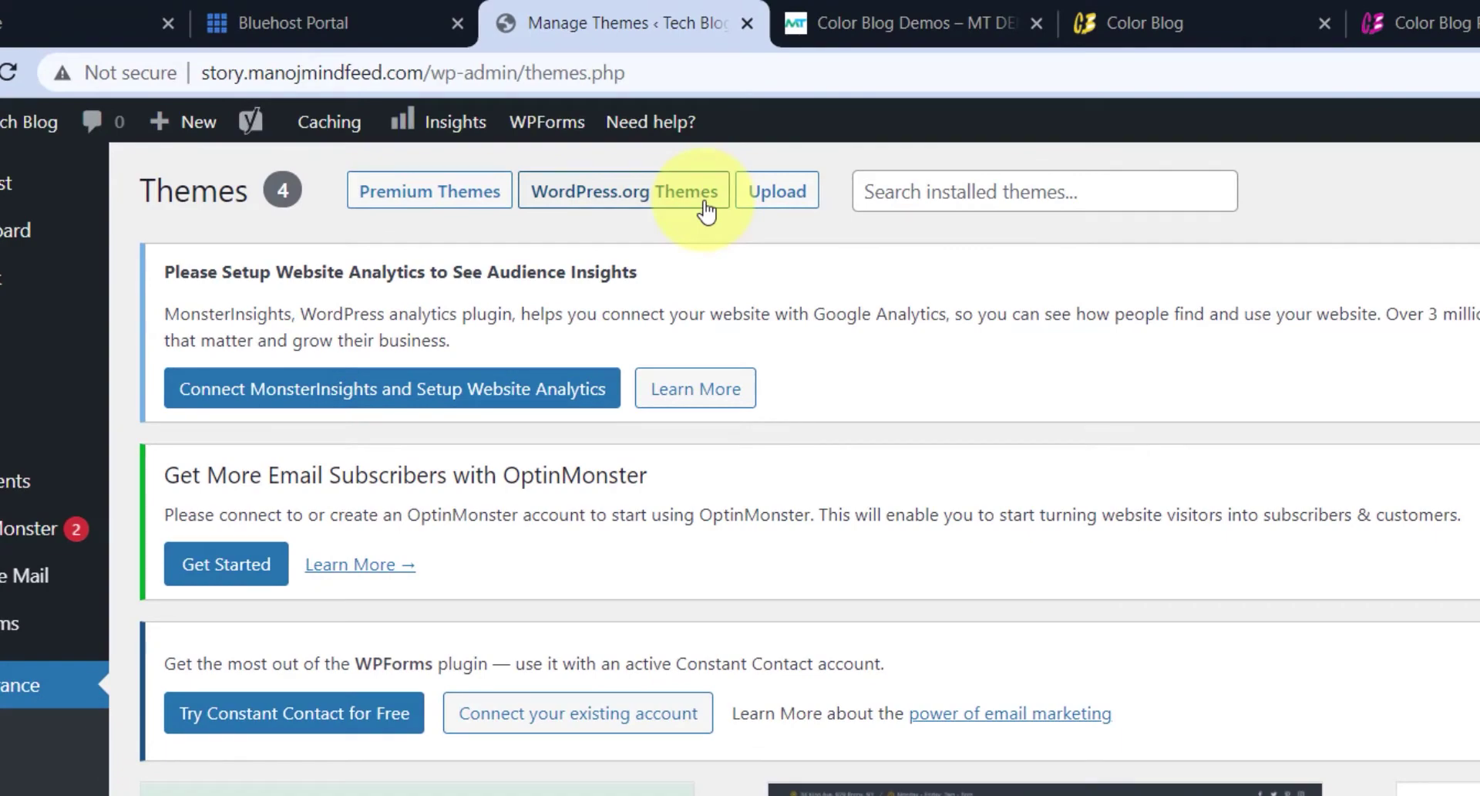
{"action": "scroll", "coordinate": [1210, 532], "scroll_direction": "down", "scroll_amount": 12}
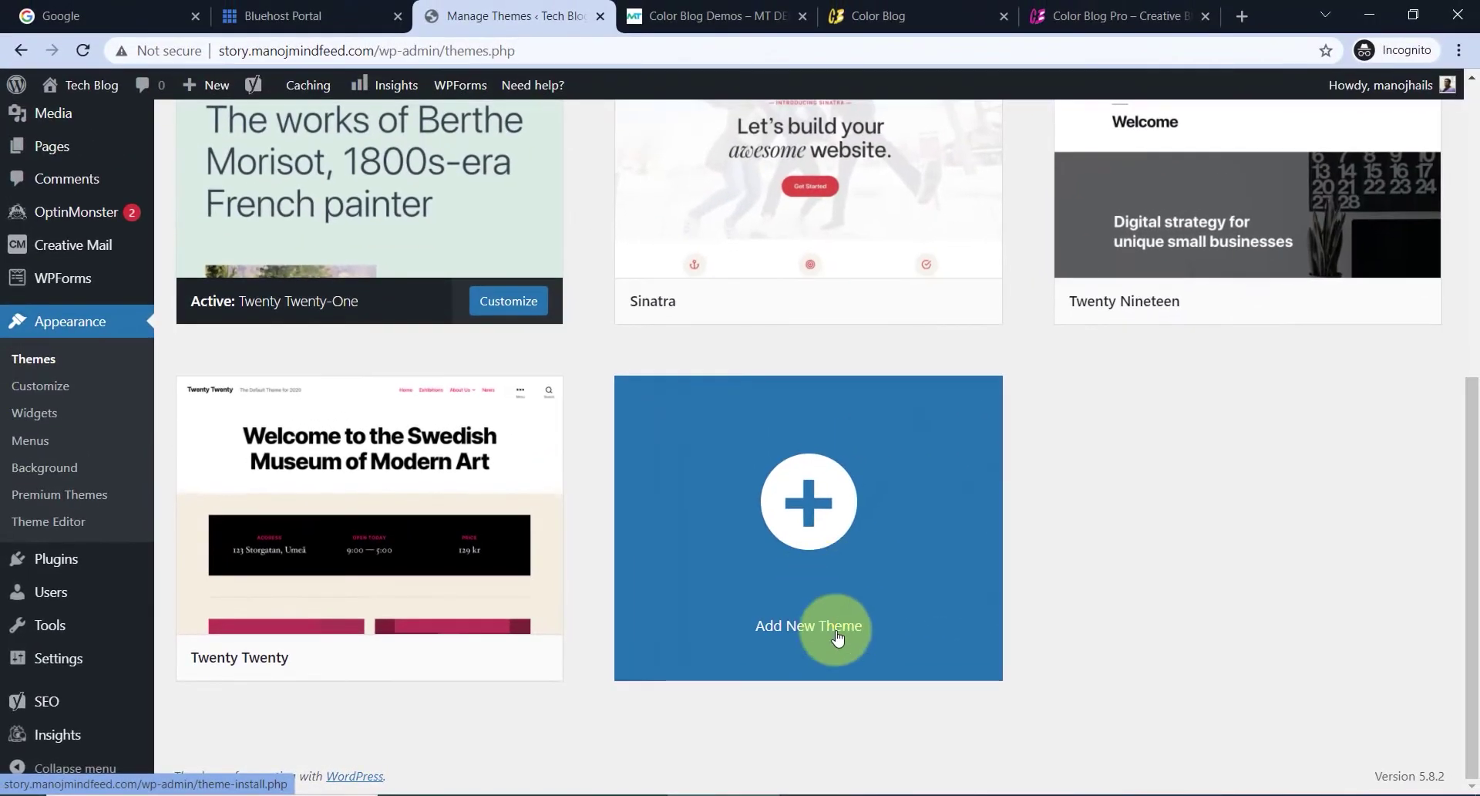
- Open the Add Themes page and browse the listed themes
{"action": "left_click", "coordinate": [830, 545]}
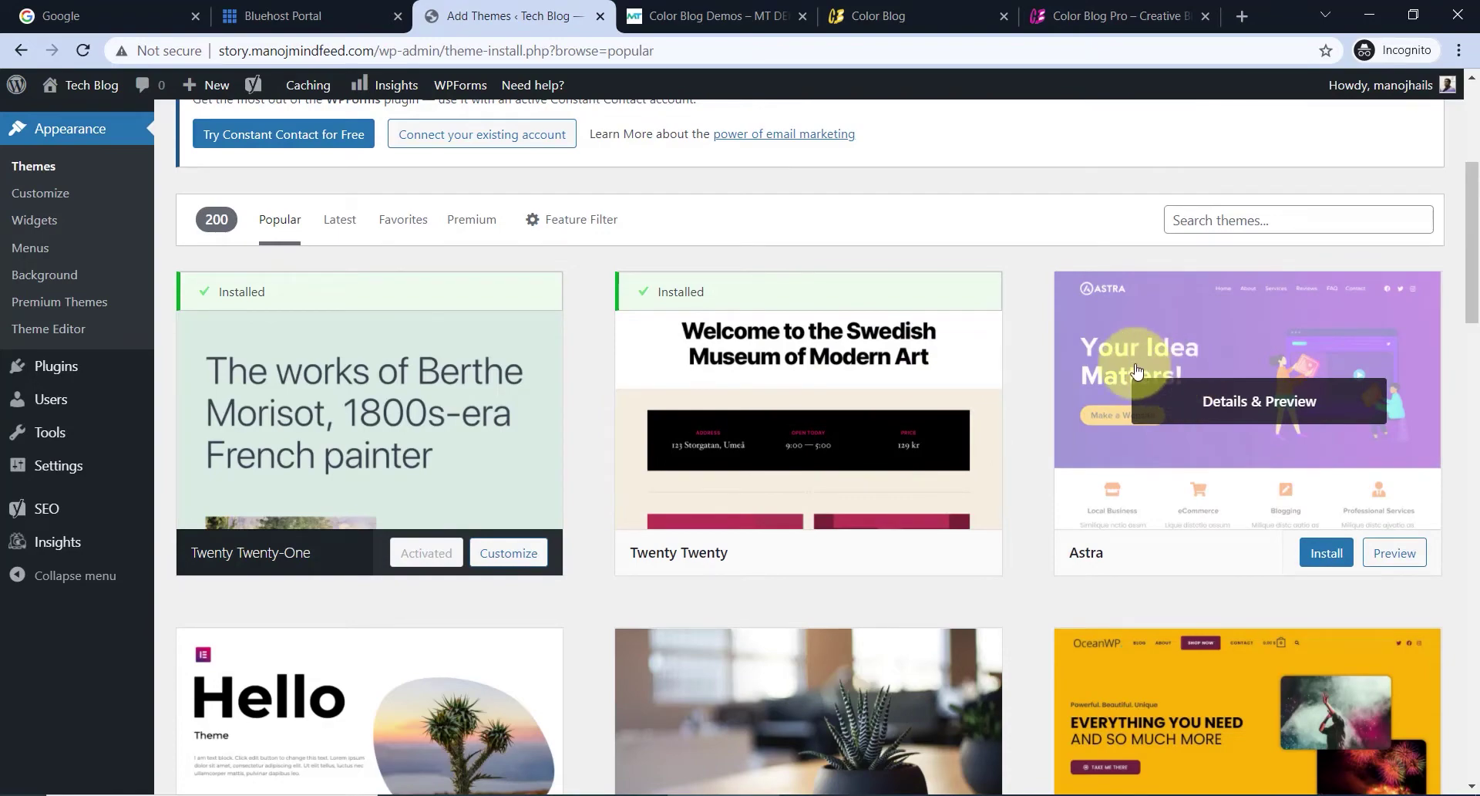
{"action": "scroll", "coordinate": [1109, 350], "scroll_direction": "down", "scroll_amount": 4}
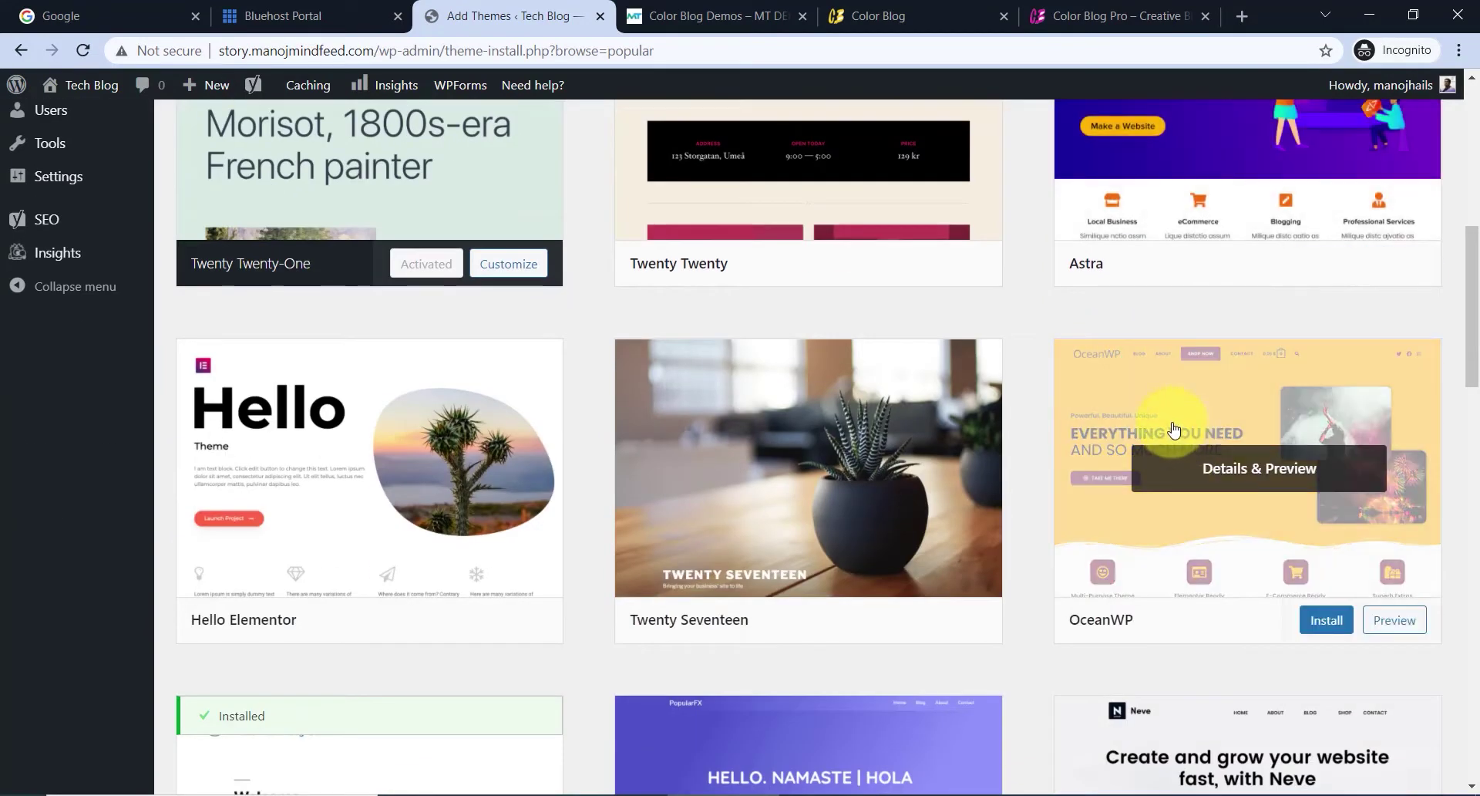
{"action": "scroll", "coordinate": [1166, 425], "scroll_direction": "down", "scroll_amount": 4}
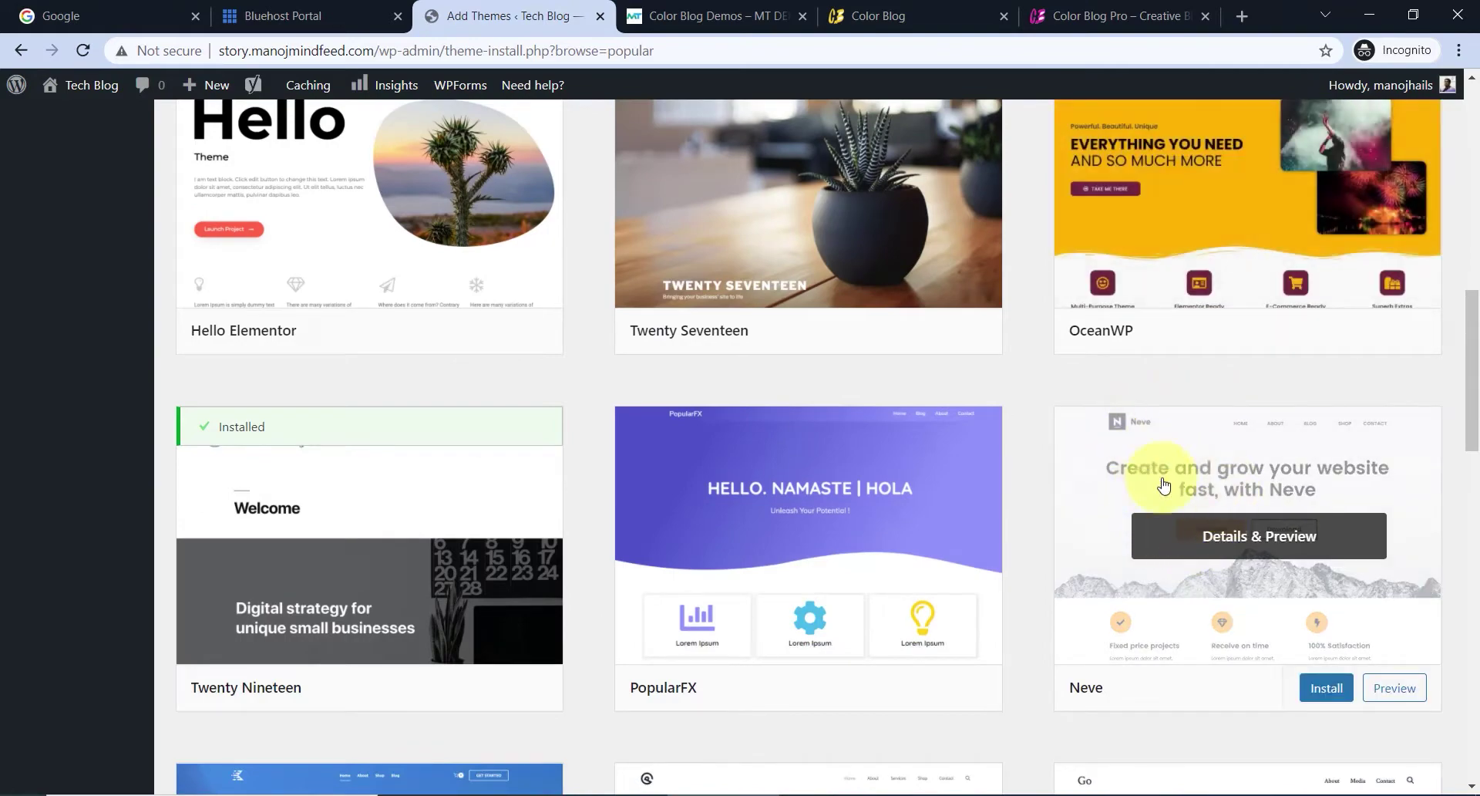
{"action": "scroll", "coordinate": [1166, 485], "scroll_direction": "down", "scroll_amount": 5}
{"action": "scroll", "coordinate": [771, 509], "scroll_direction": "down", "scroll_amount": 4}
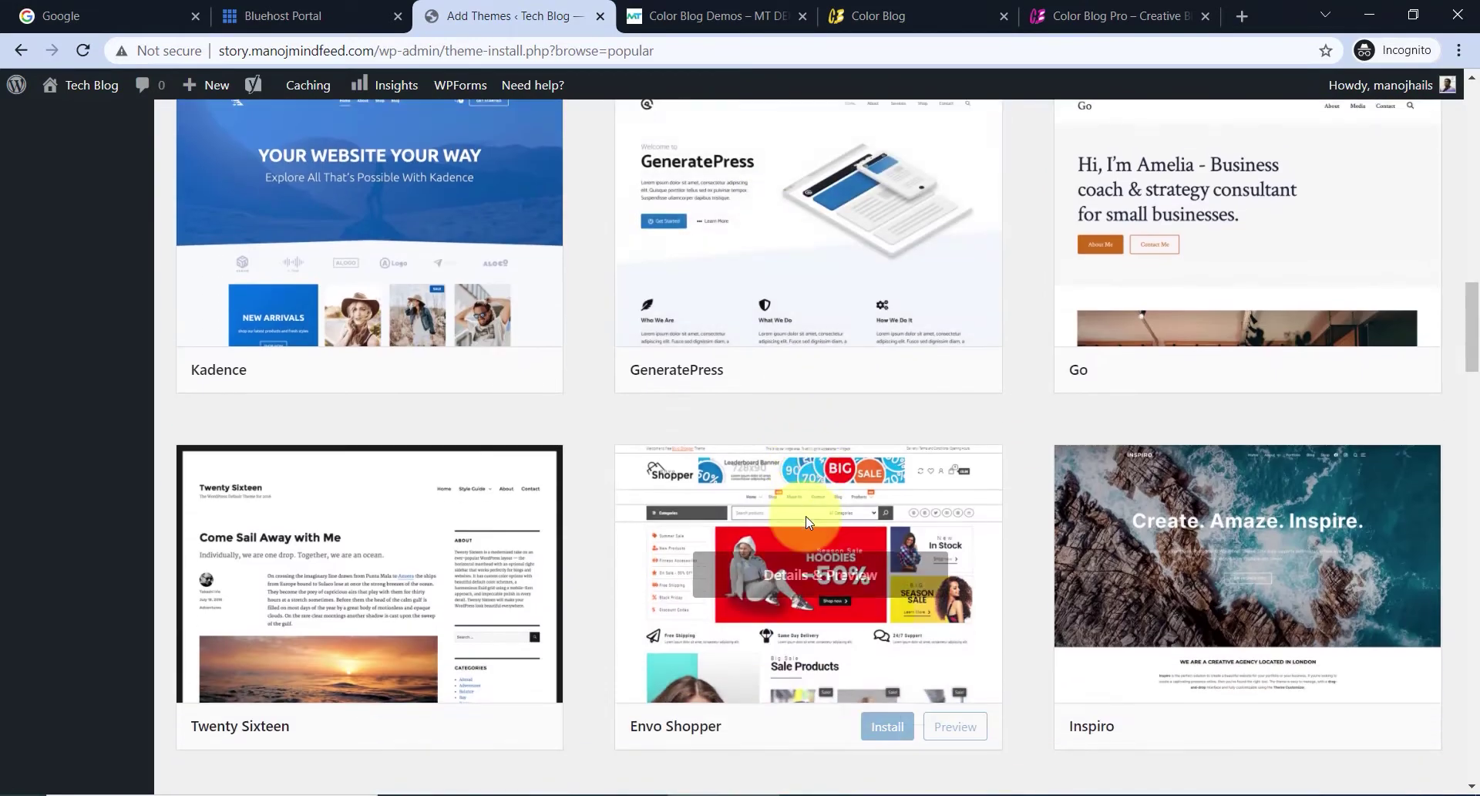
{"action": "scroll", "coordinate": [885, 539], "scroll_direction": "up", "scroll_amount": 15}
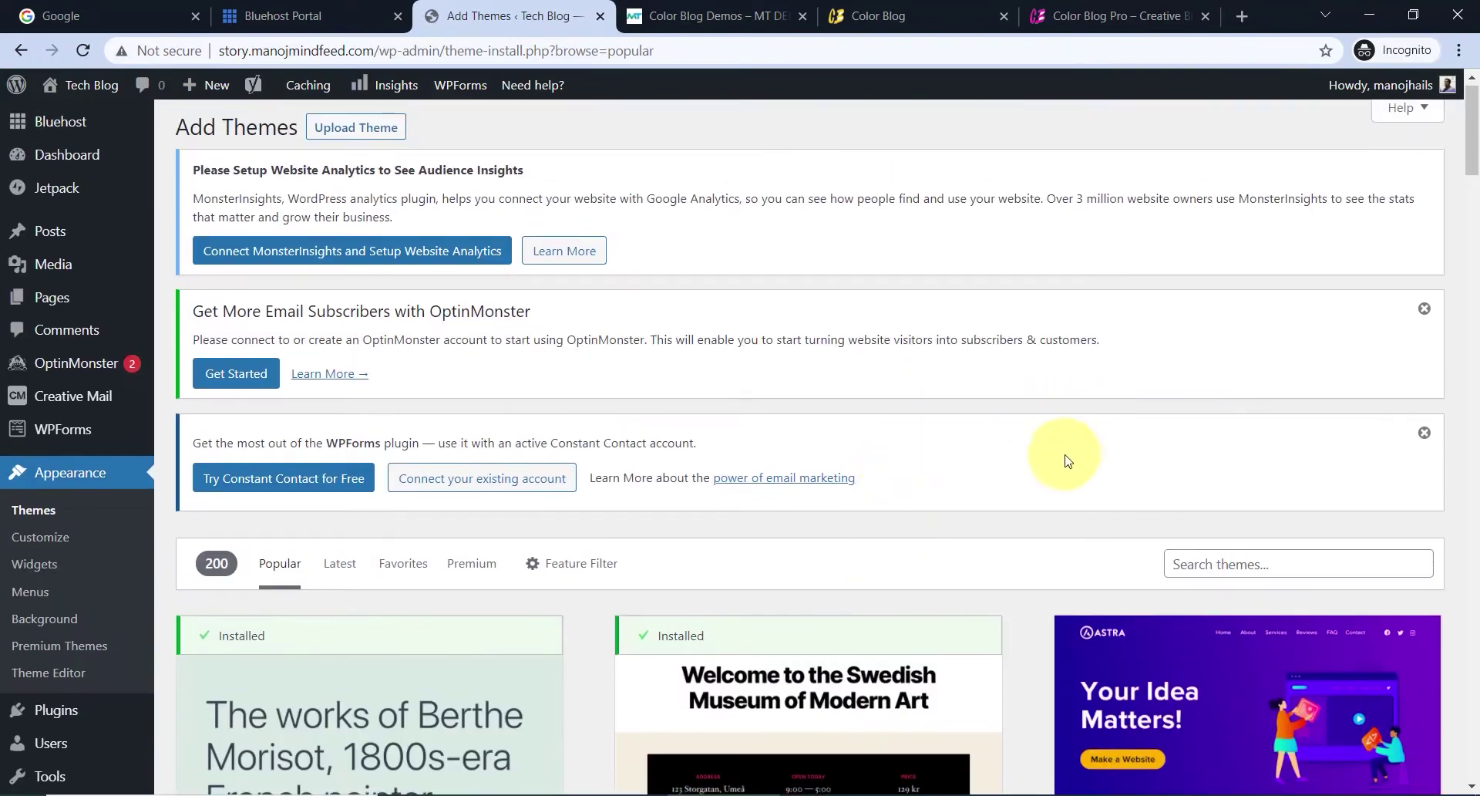
{"action": "scroll", "coordinate": [1071, 455], "scroll_direction": "down", "scroll_amount": 4}
- Search the theme directory for 'color blog'
{"action": "left_click", "coordinate": [1242, 285]}
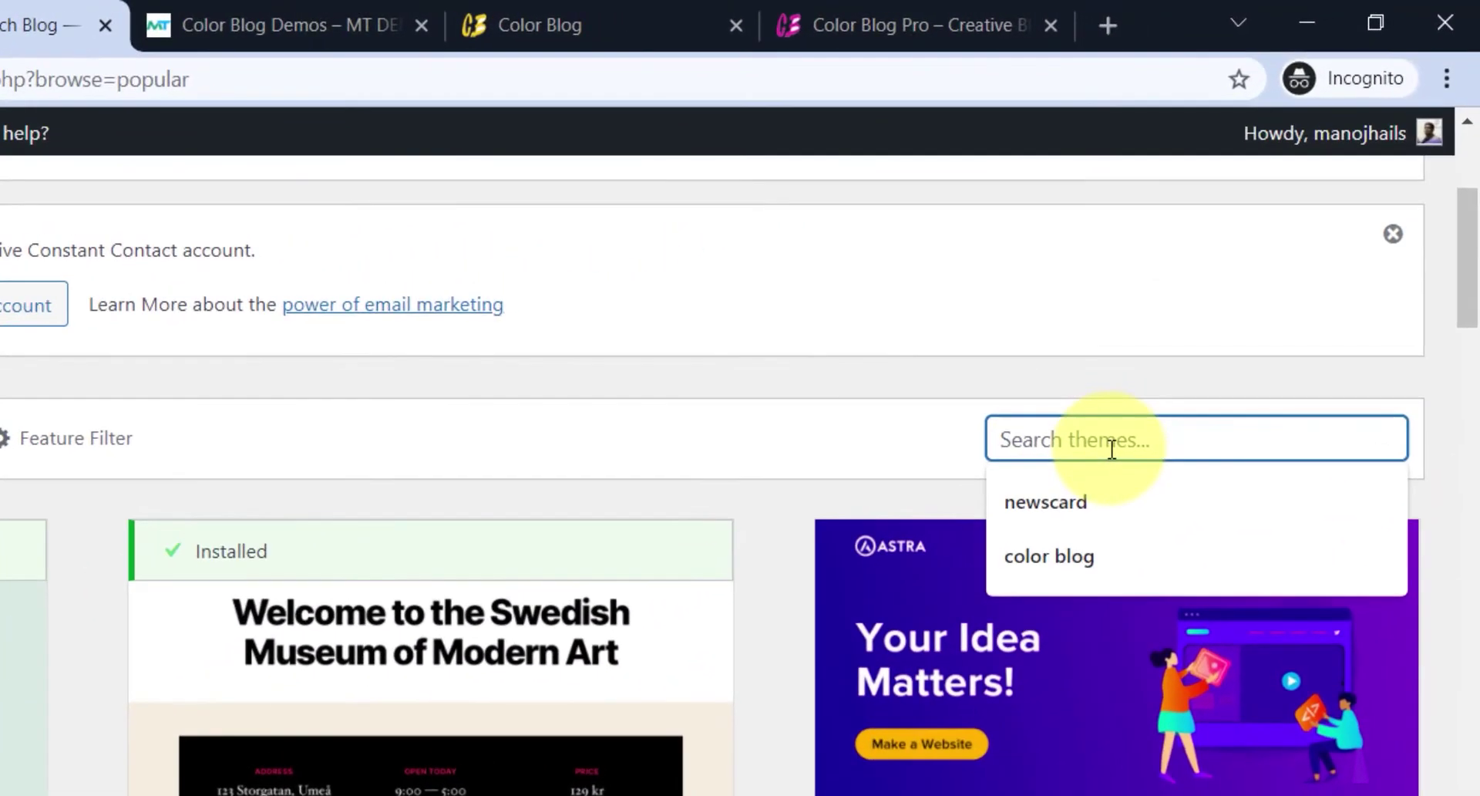
{"action": "type", "text": "colo"}
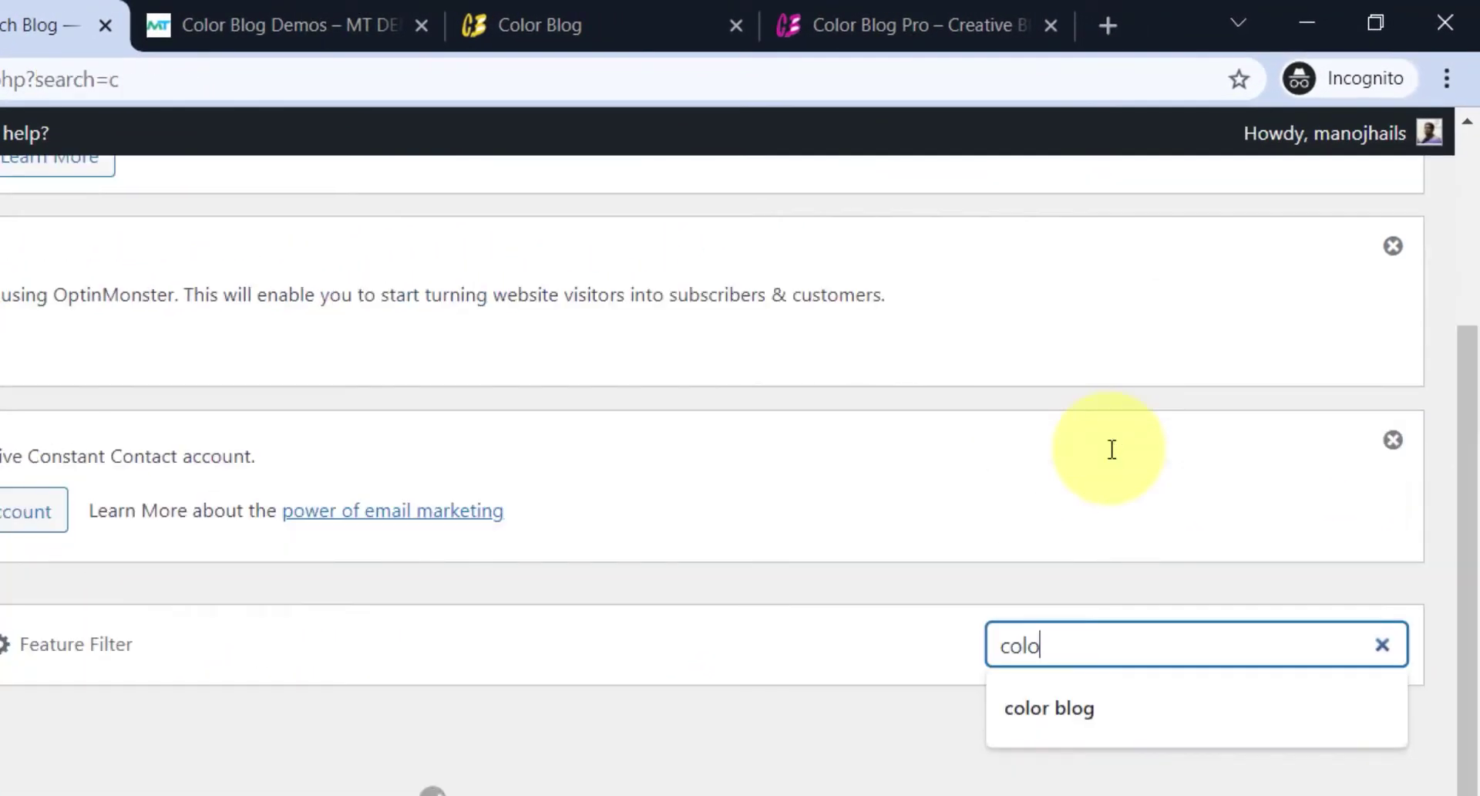
{"action": "type", "text": "r bl"}
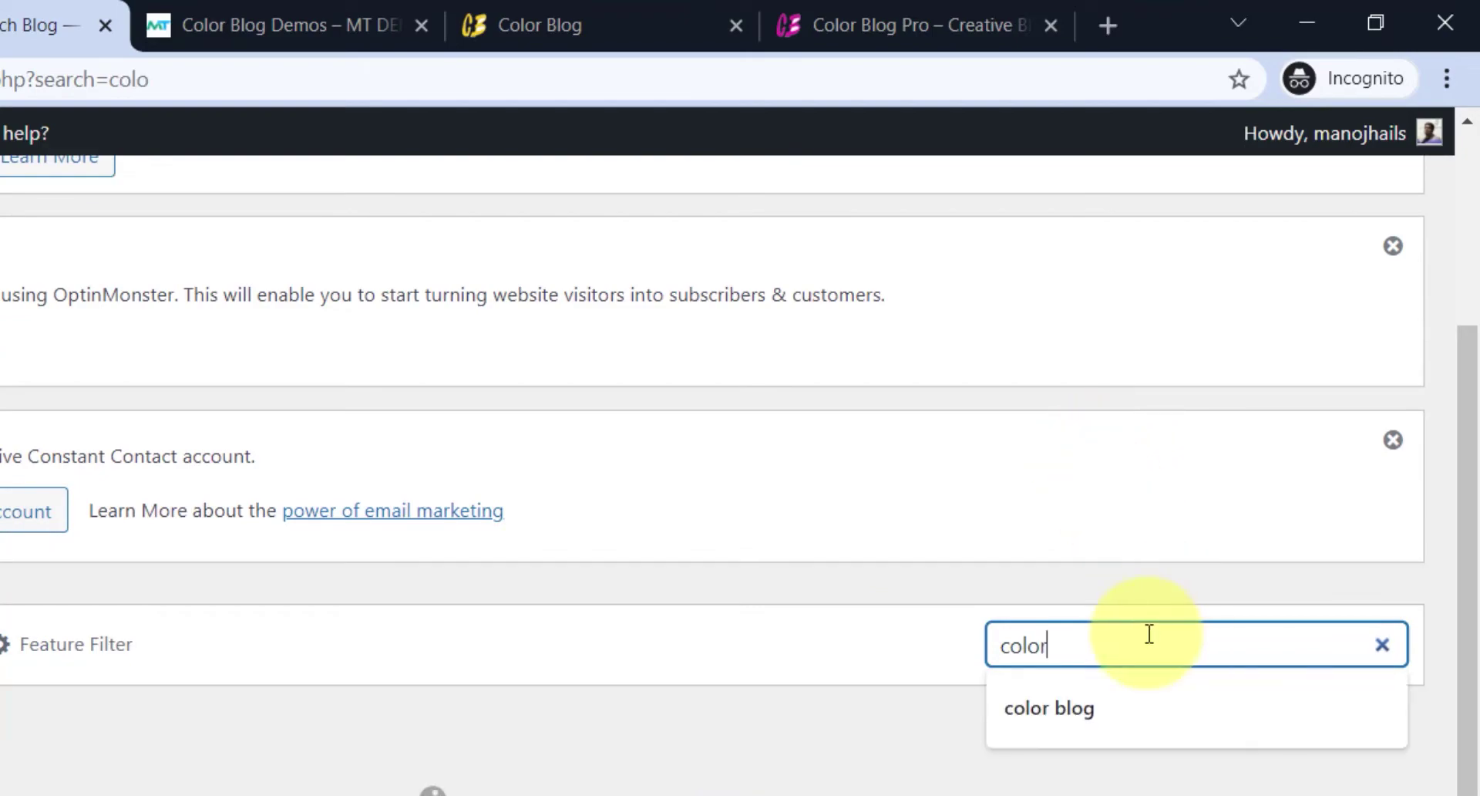
{"action": "type", "text": "og"}
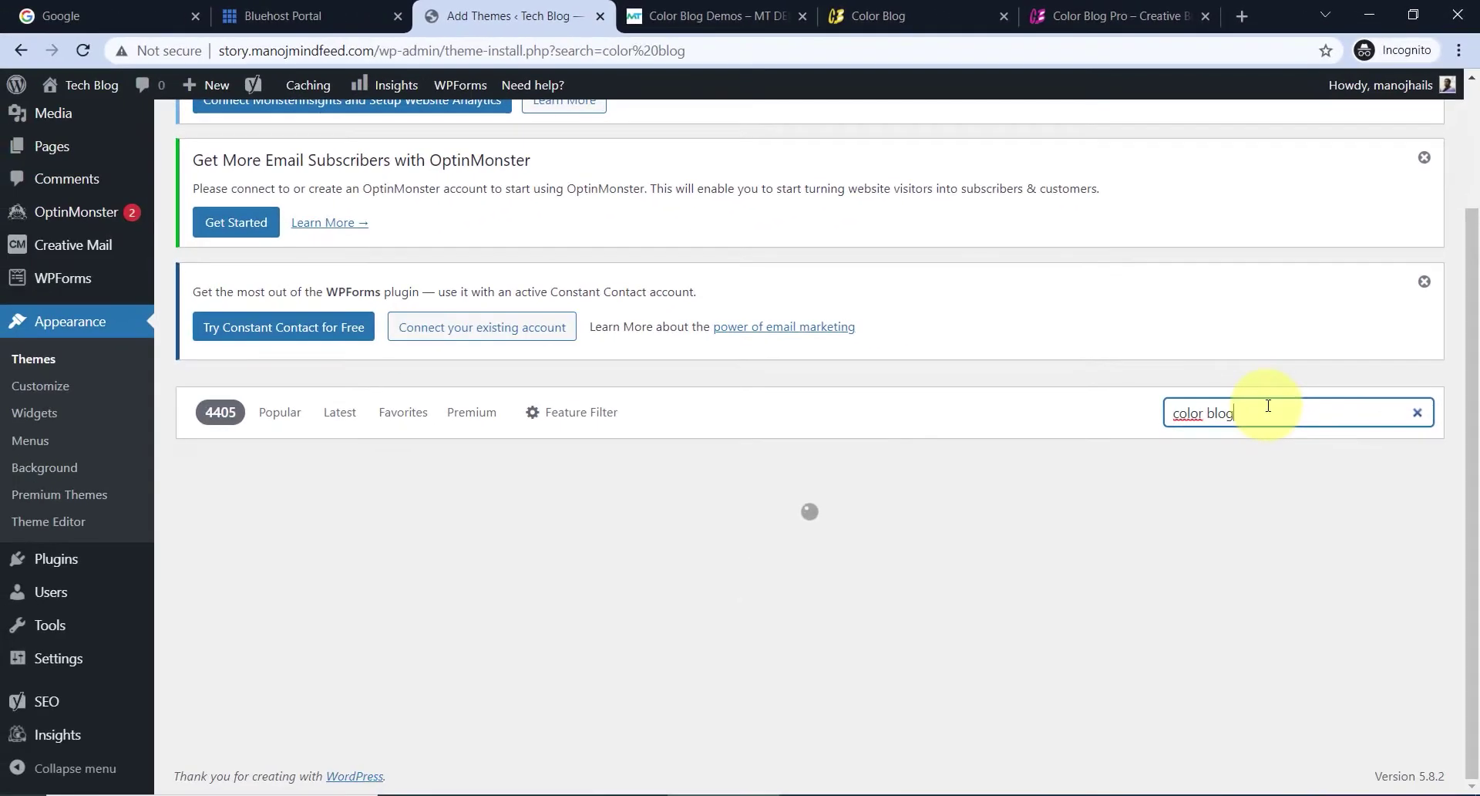
{"action": "scroll", "coordinate": [554, 549], "scroll_direction": "down", "scroll_amount": 3}
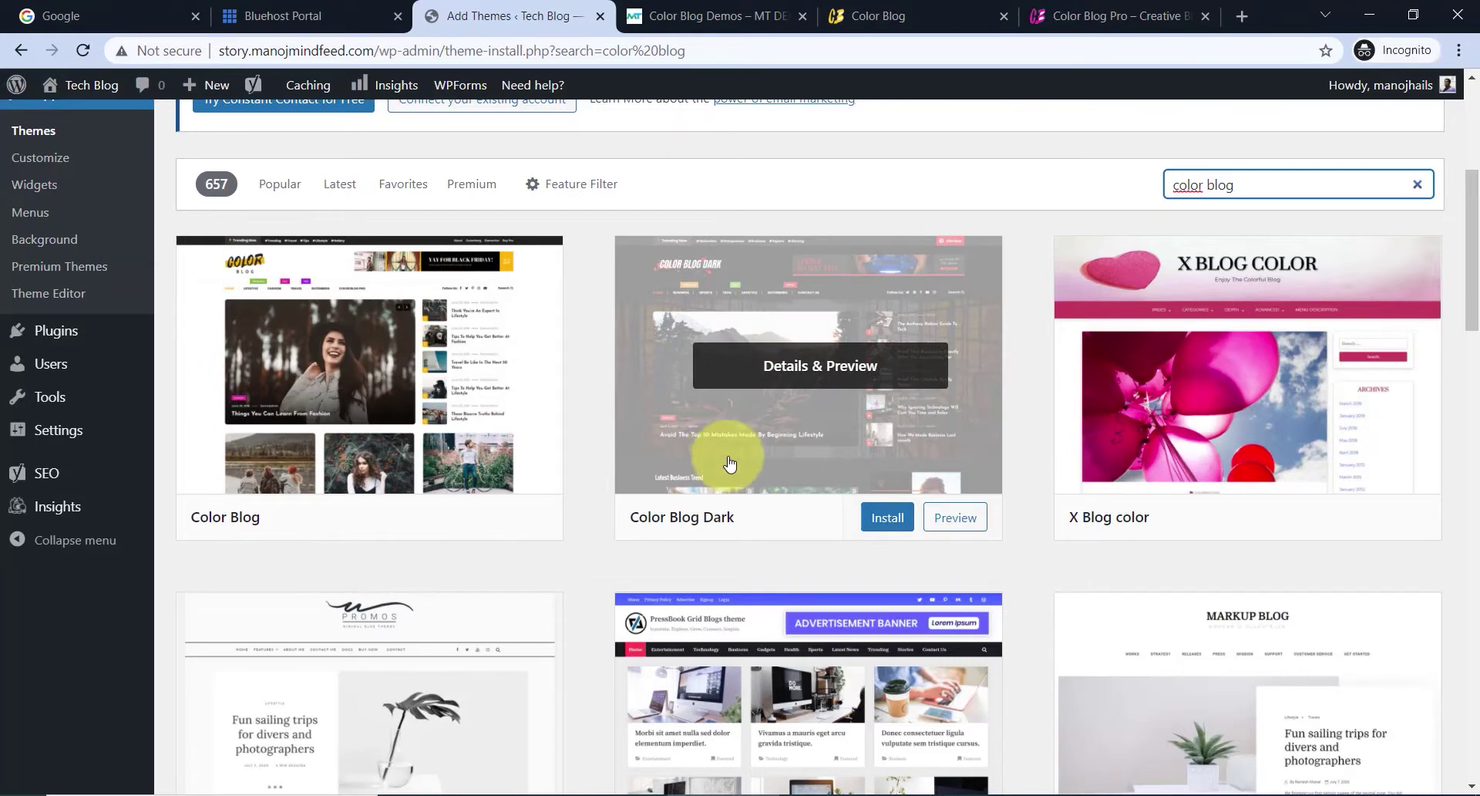
- View the Color Blog demos page with the free, Dark and Pro demo cards
{"action": "left_click", "coordinate": [702, 12]}
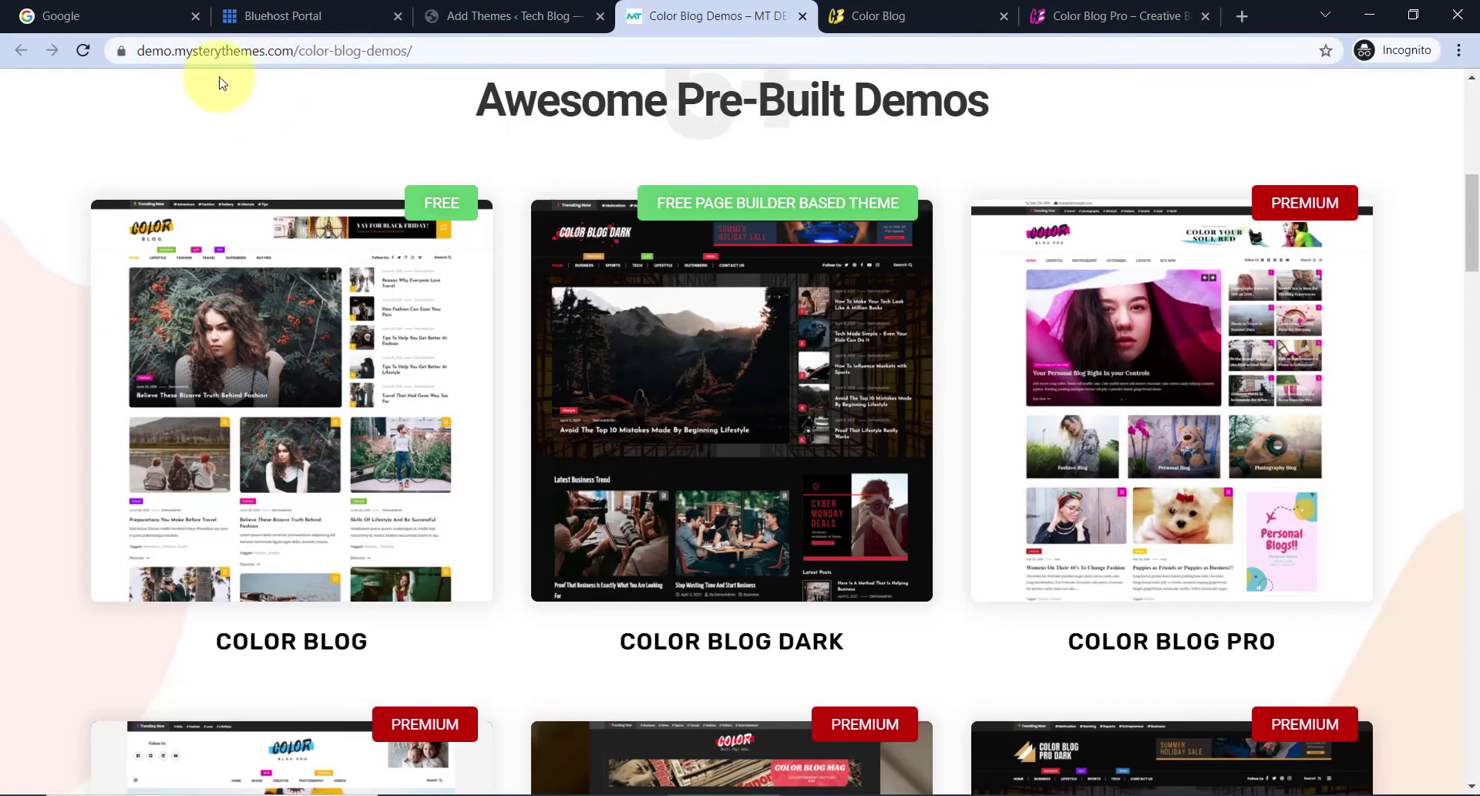
{"action": "mouse_move", "coordinate": [722, 269]}
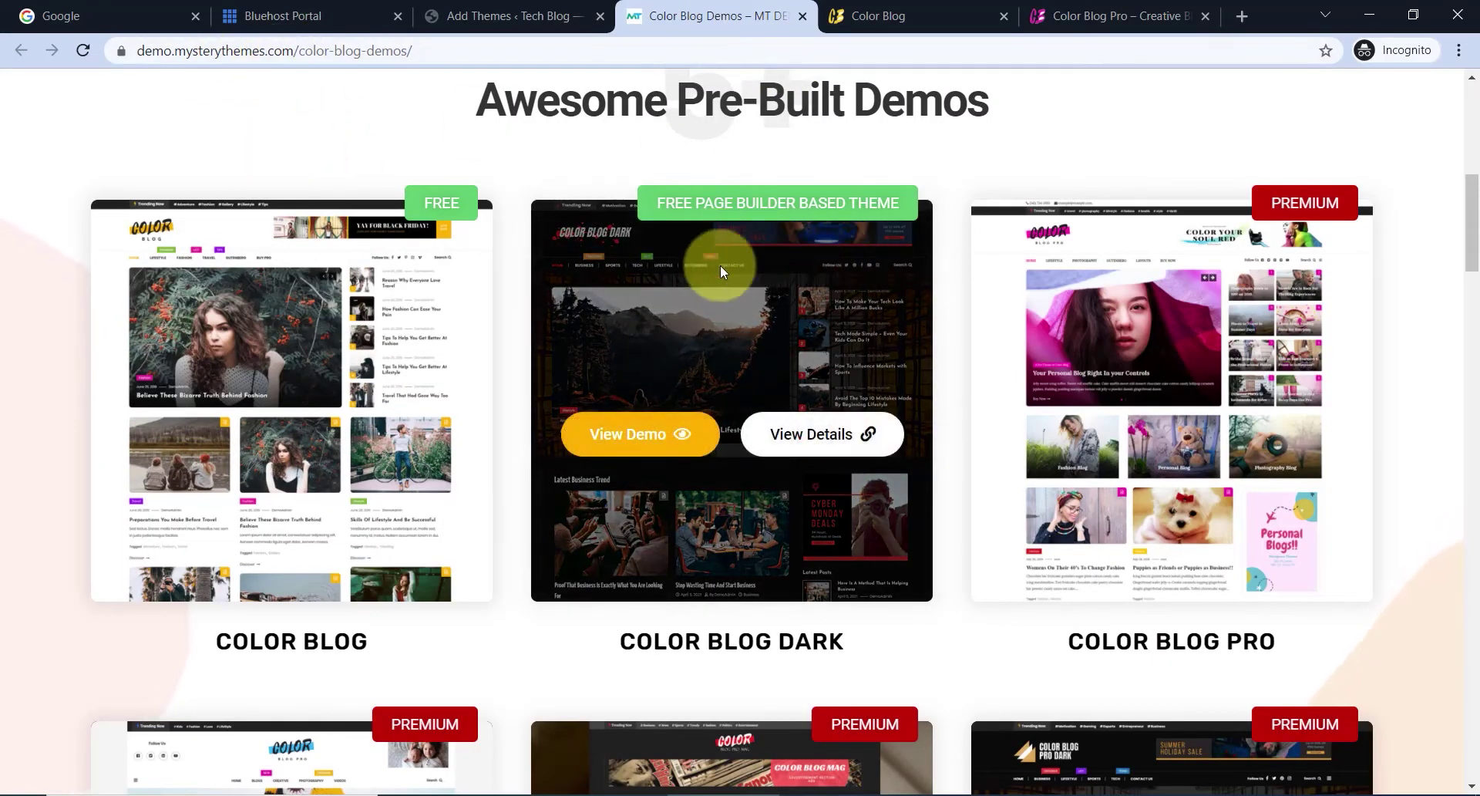
{"action": "scroll", "coordinate": [793, 453], "scroll_direction": "down", "scroll_amount": 7}
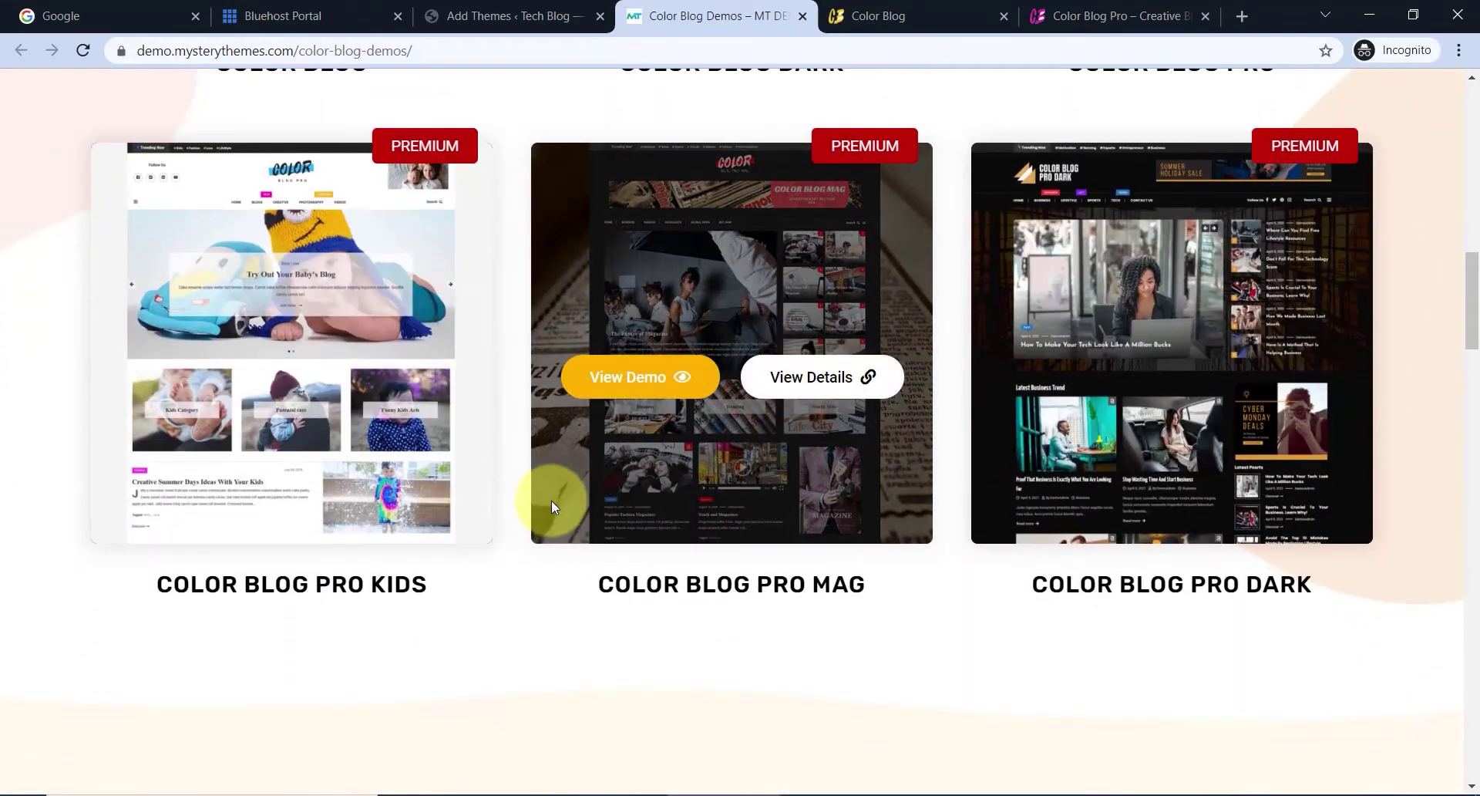
{"action": "scroll", "coordinate": [754, 486], "scroll_direction": "up", "scroll_amount": 8}
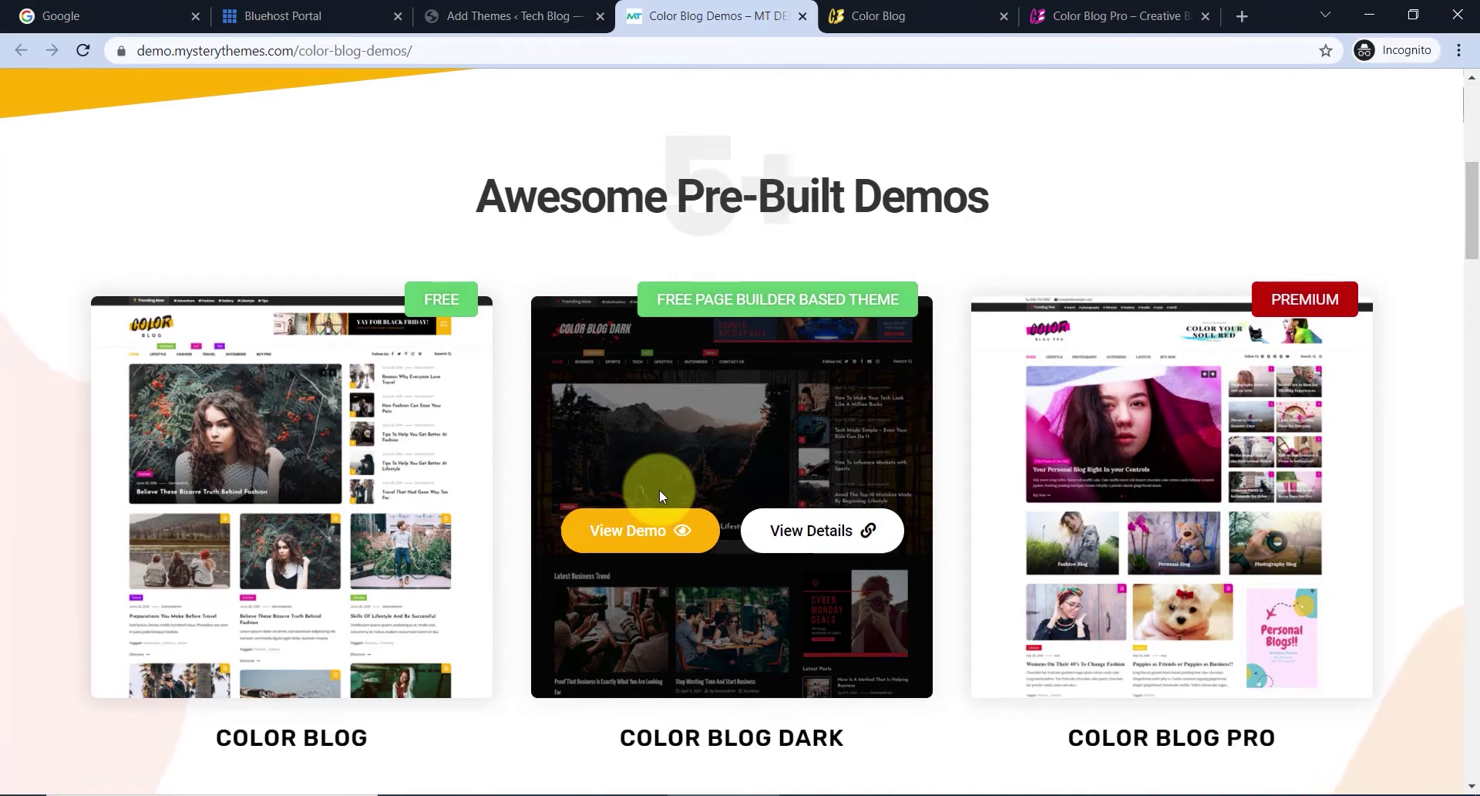
{"action": "scroll", "coordinate": [659, 489], "scroll_direction": "down", "scroll_amount": 2}
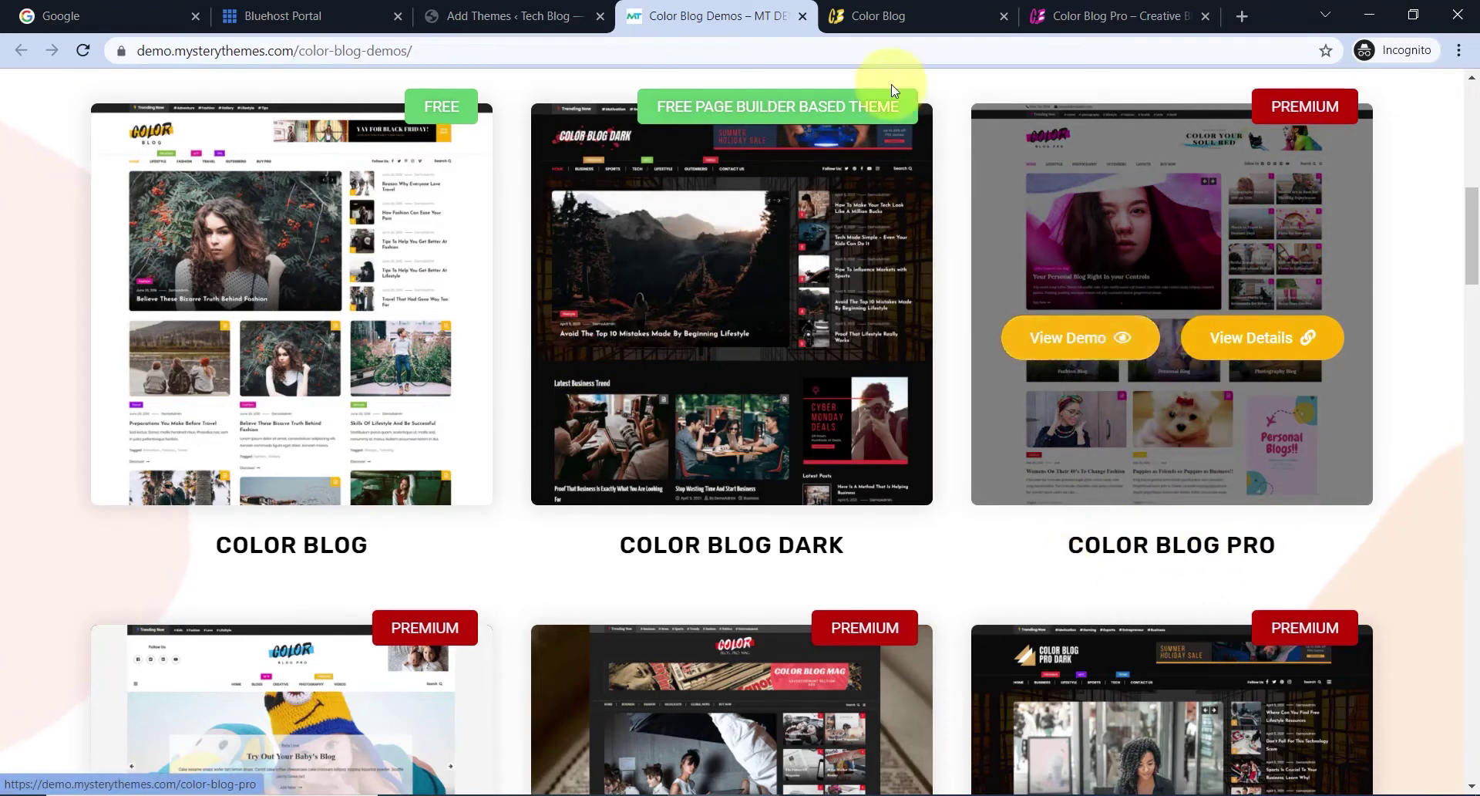
- Look over the free Color Blog demo homepage
{"action": "left_click", "coordinate": [904, 9]}
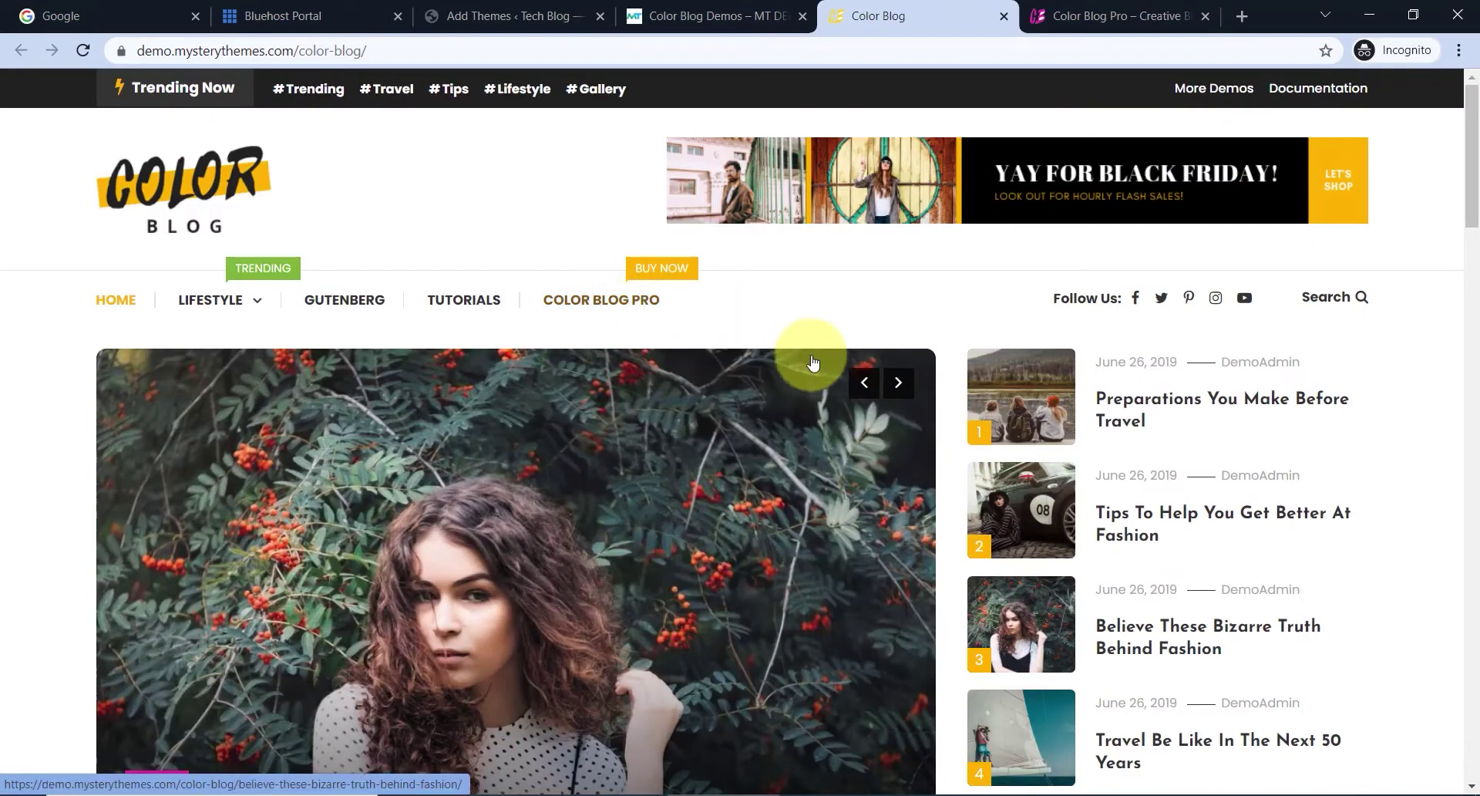
{"action": "scroll", "coordinate": [866, 362], "scroll_direction": "down", "scroll_amount": 20}
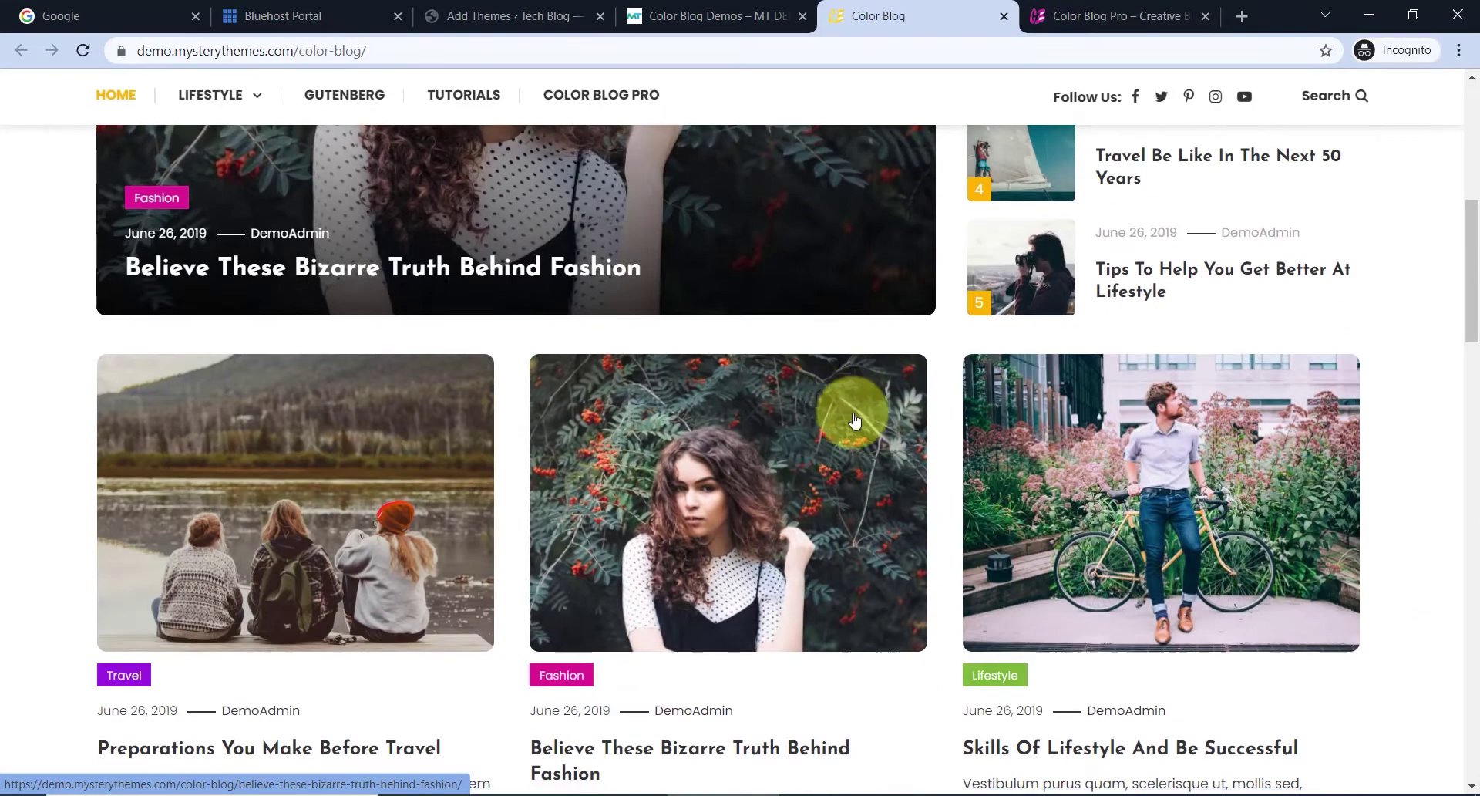
{"action": "scroll", "coordinate": [861, 387], "scroll_direction": "down", "scroll_amount": 5}
{"action": "scroll", "coordinate": [860, 388], "scroll_direction": "up", "scroll_amount": 20}
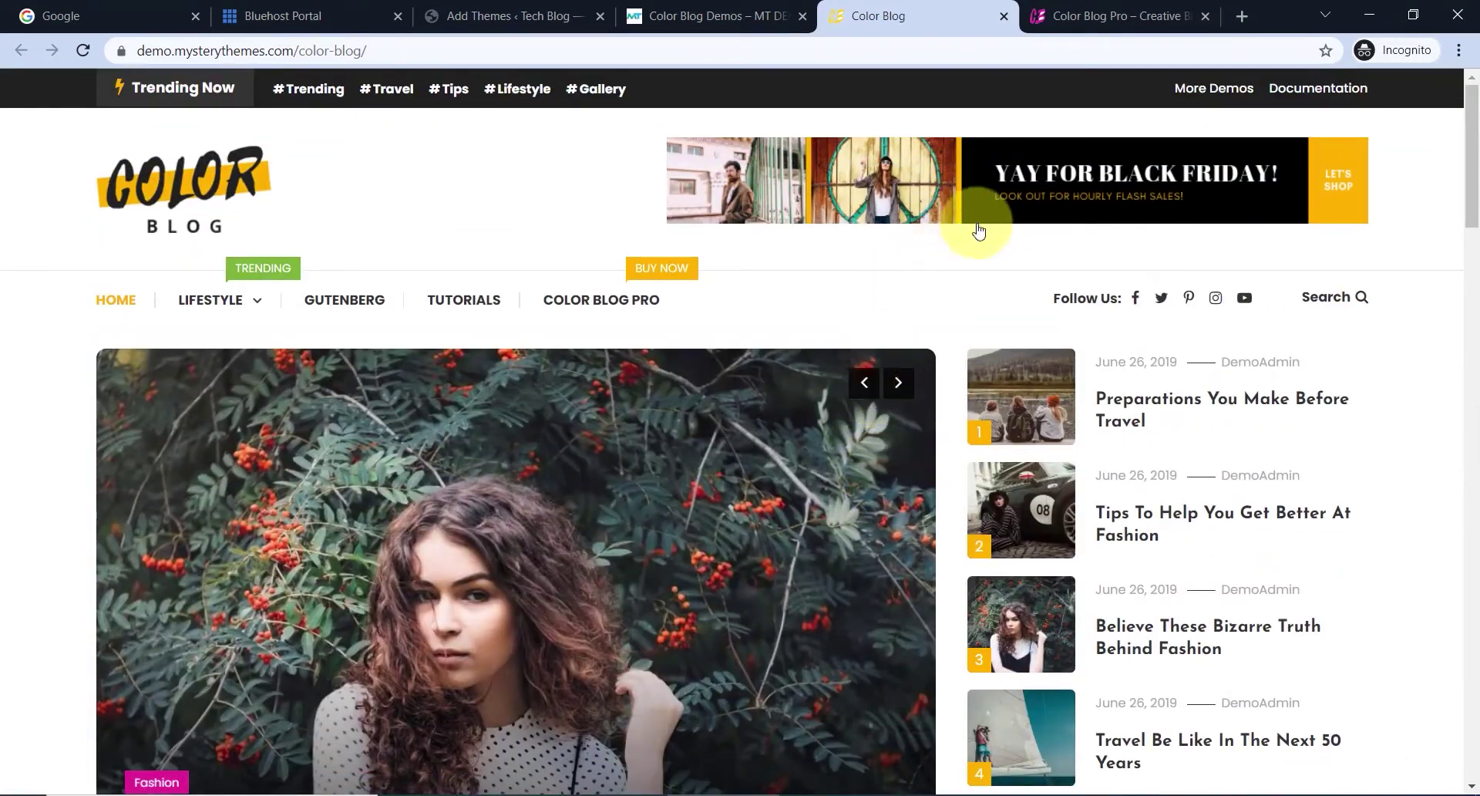
- Look over the Color Blog Pro demo homepage, then return to the color blog theme results
{"action": "left_click", "coordinate": [1076, 17]}
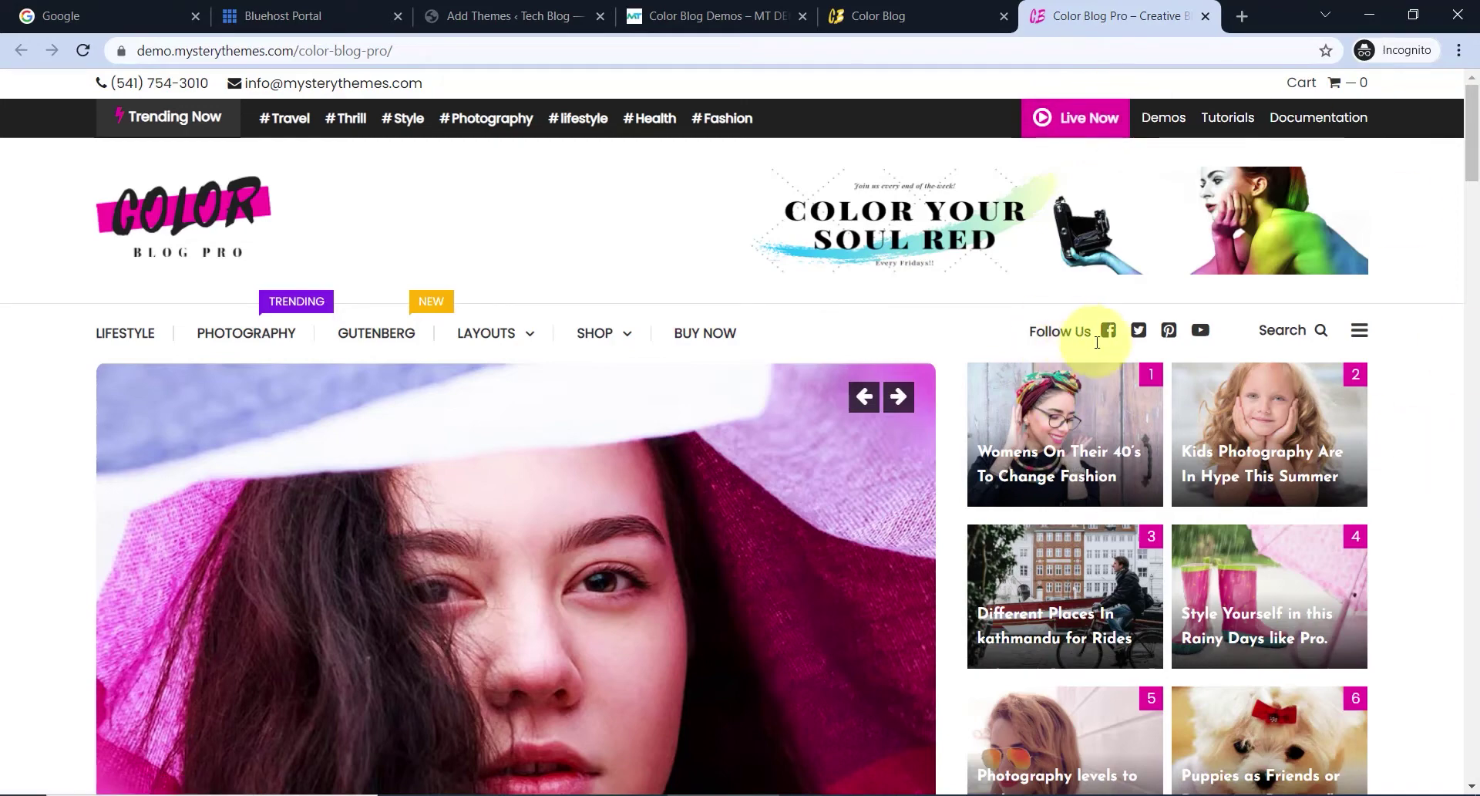
{"action": "scroll", "coordinate": [1098, 362], "scroll_direction": "down", "scroll_amount": 10}
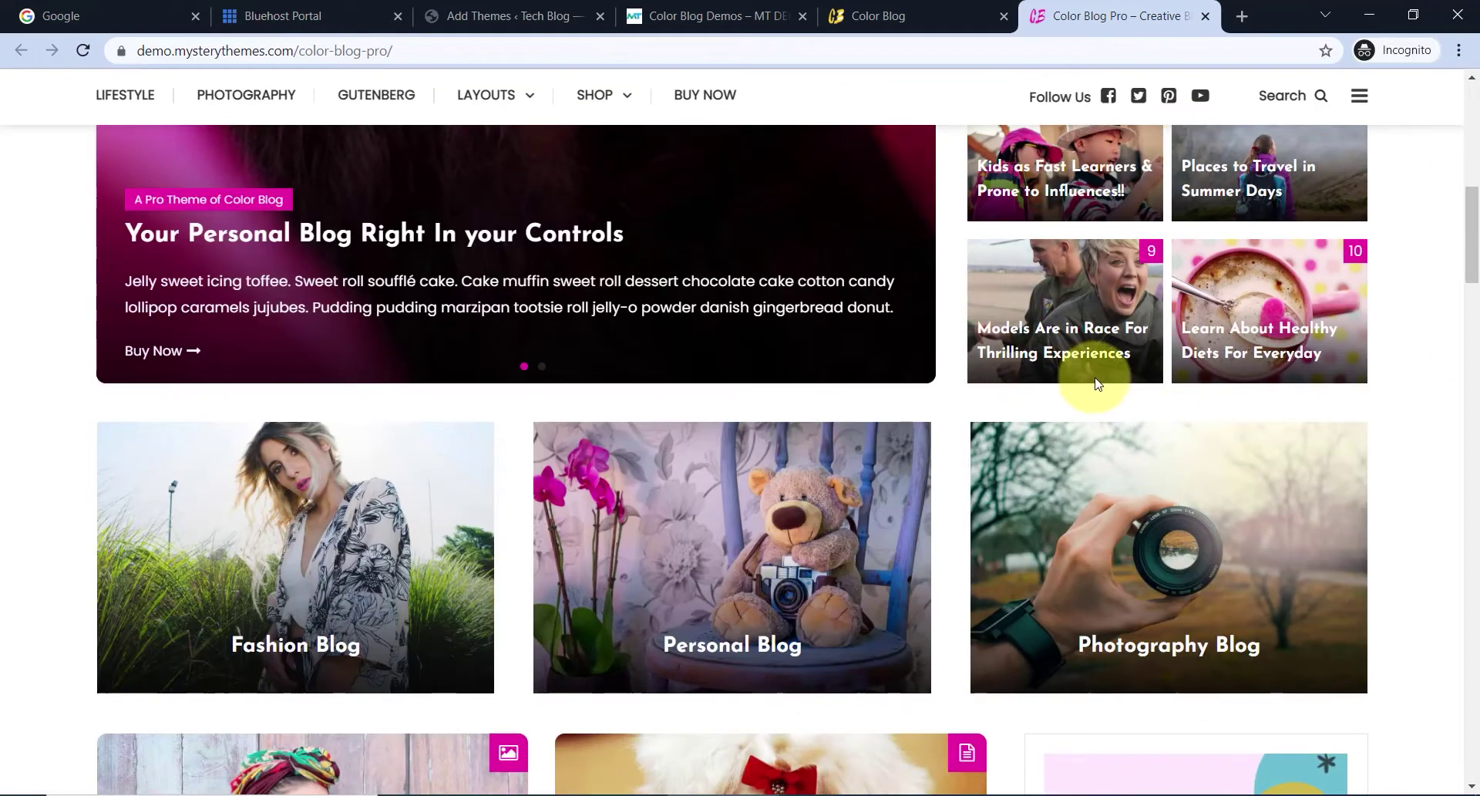
{"action": "scroll", "coordinate": [1028, 393], "scroll_direction": "down", "scroll_amount": 12}
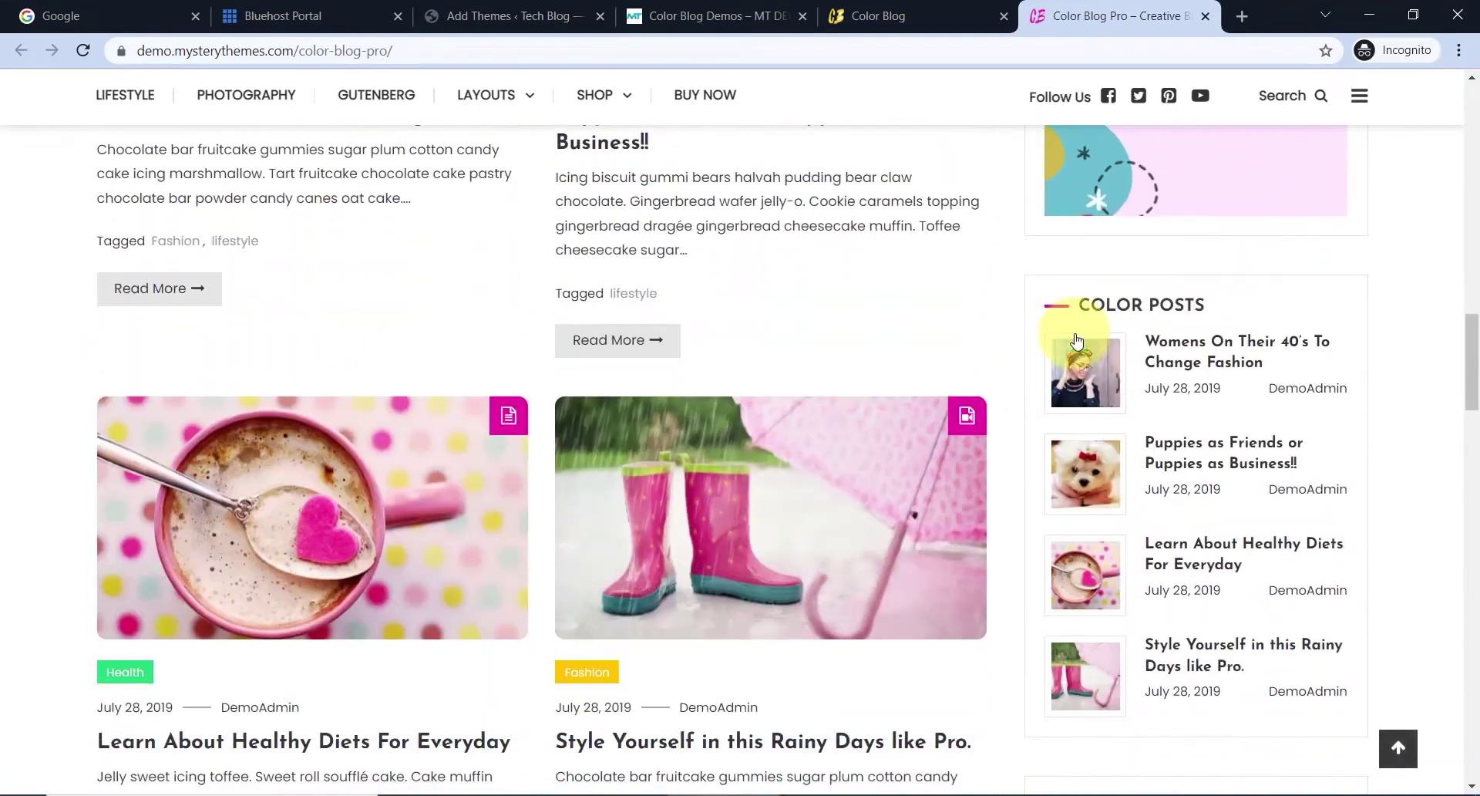
{"action": "scroll", "coordinate": [994, 407], "scroll_direction": "down", "scroll_amount": 4}
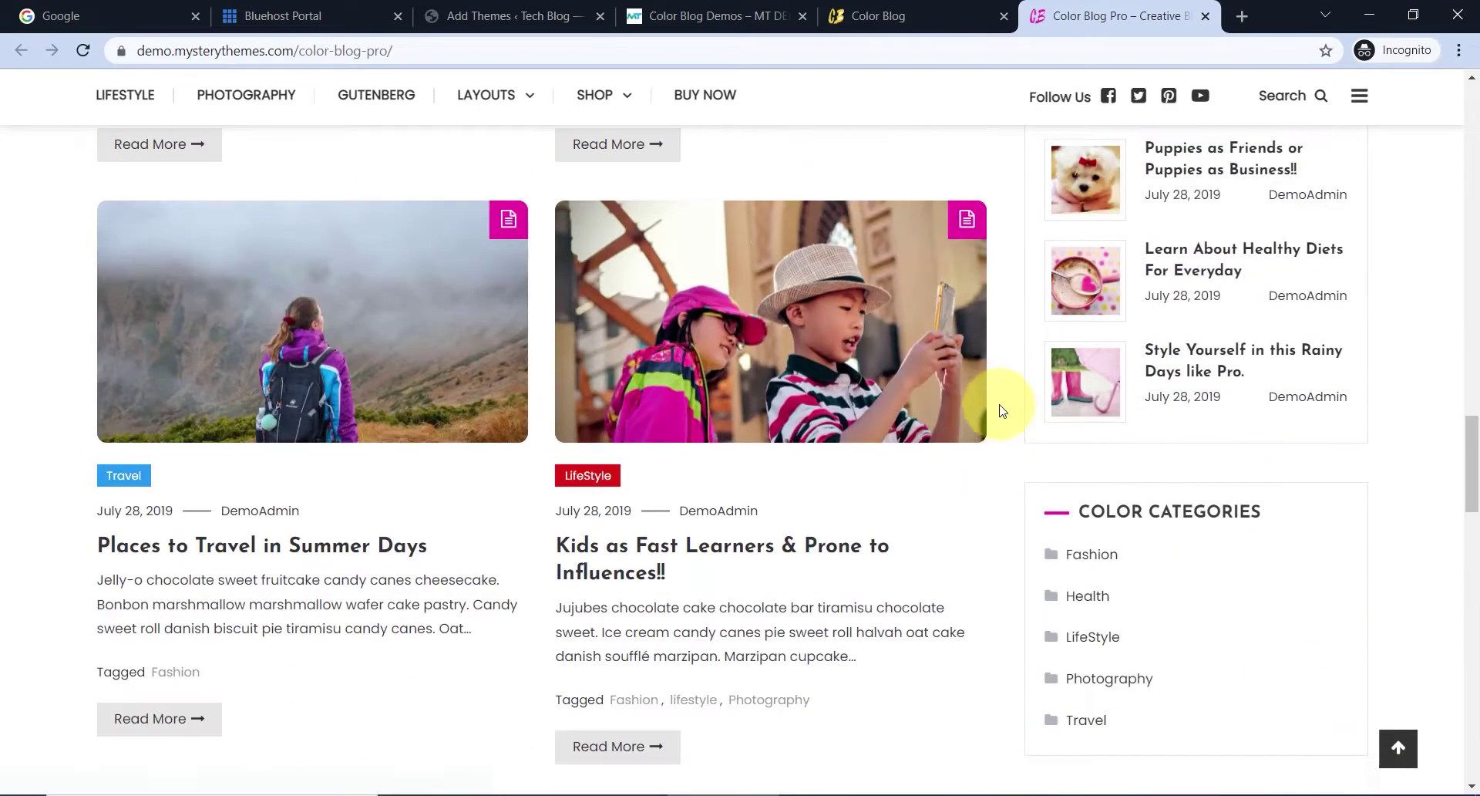
{"action": "scroll", "coordinate": [1000, 410], "scroll_direction": "up", "scroll_amount": 6}
{"action": "scroll", "coordinate": [1000, 410], "scroll_direction": "down", "scroll_amount": 16}
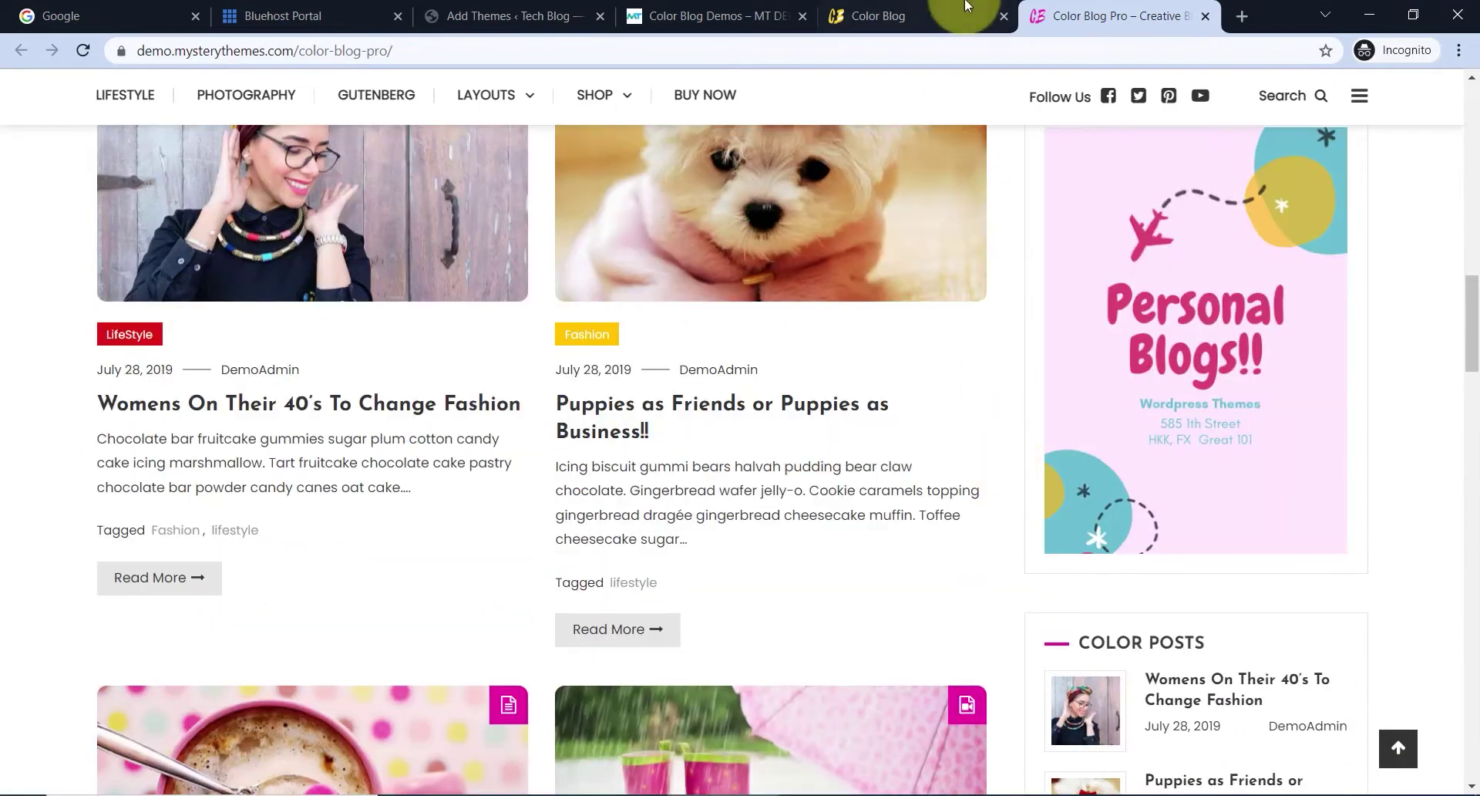
{"action": "left_click", "coordinate": [962, 8]}
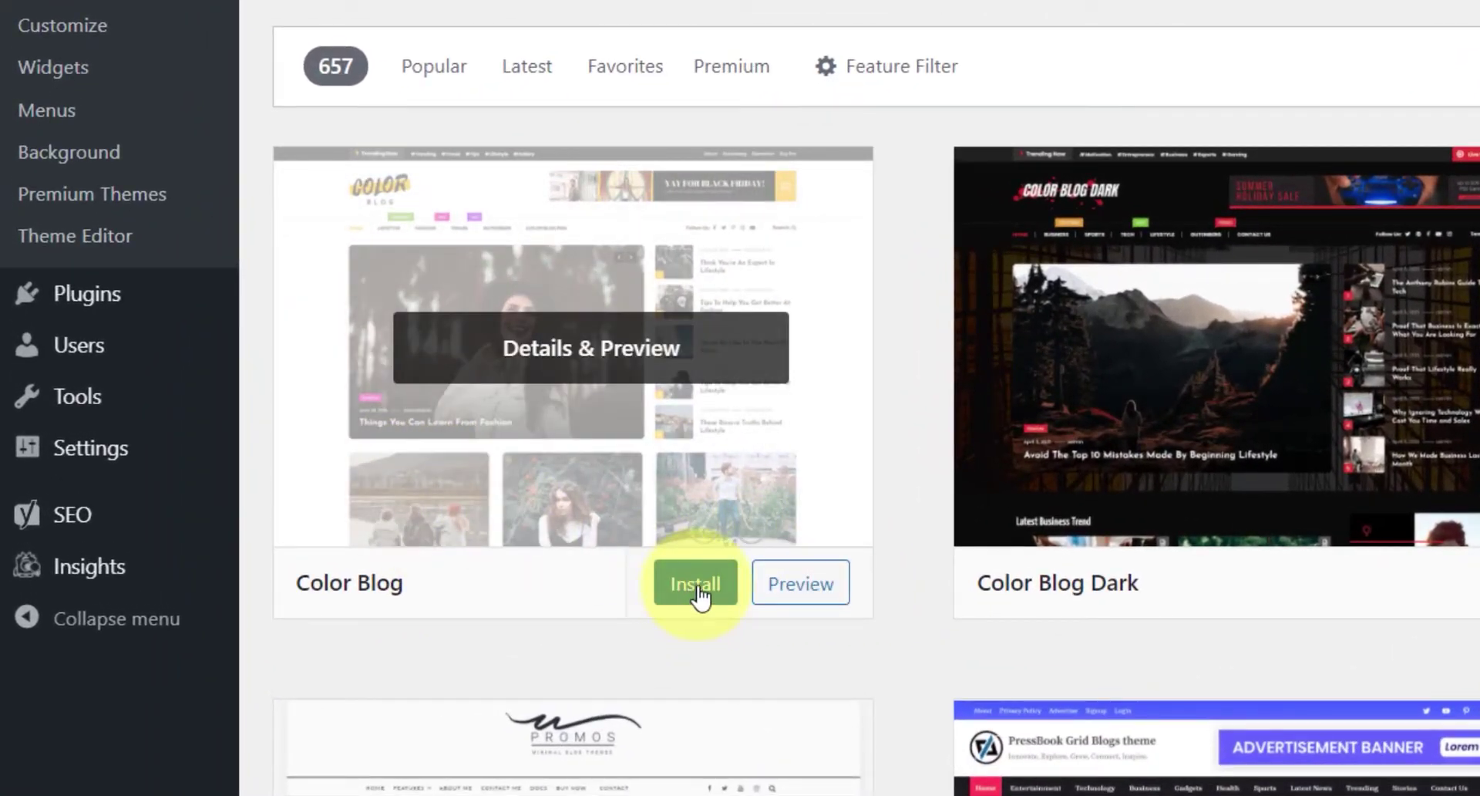
- Install the Color Blog theme from the search results and activate it
{"action": "left_click", "coordinate": [697, 588]}
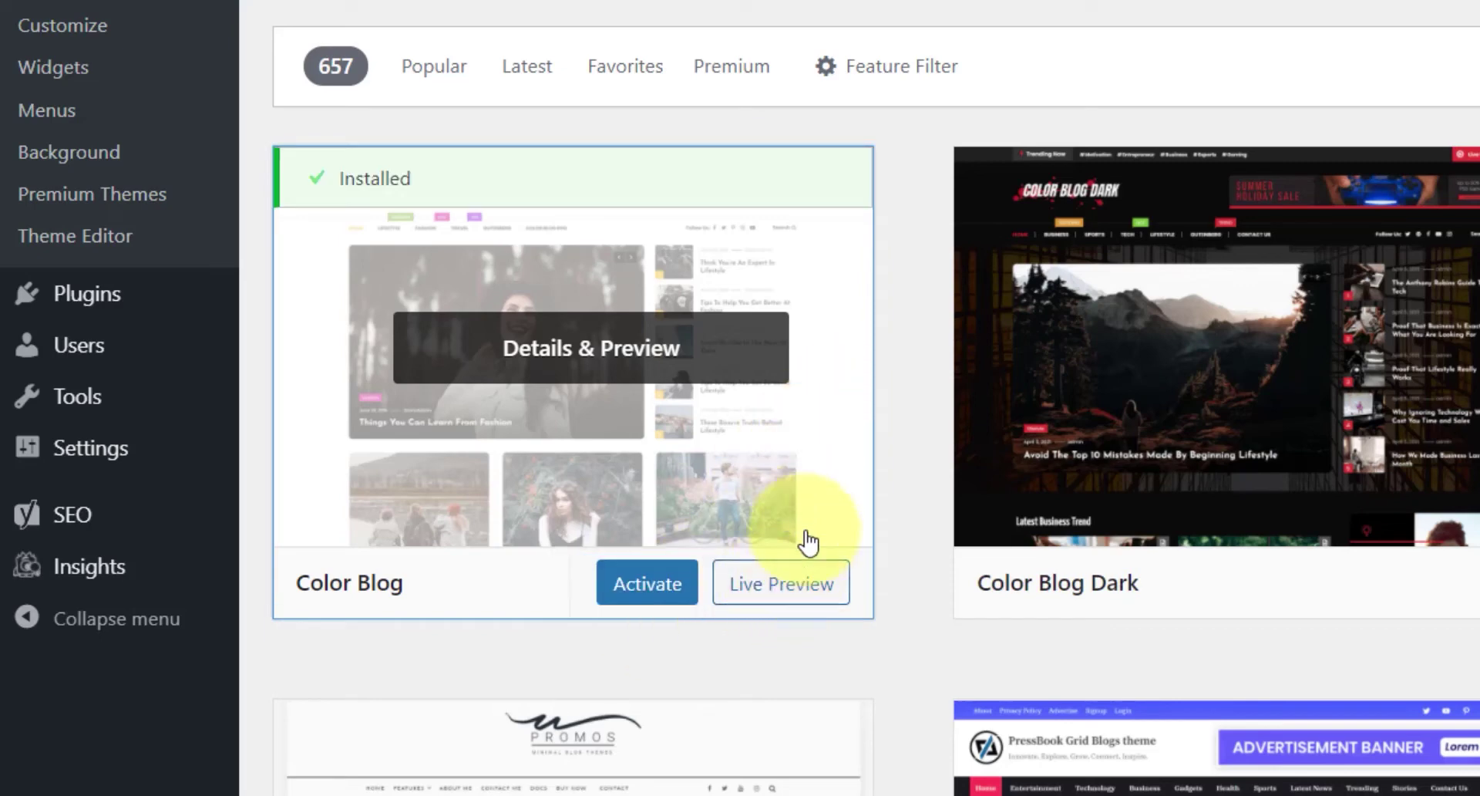
{"action": "left_click", "coordinate": [643, 598]}
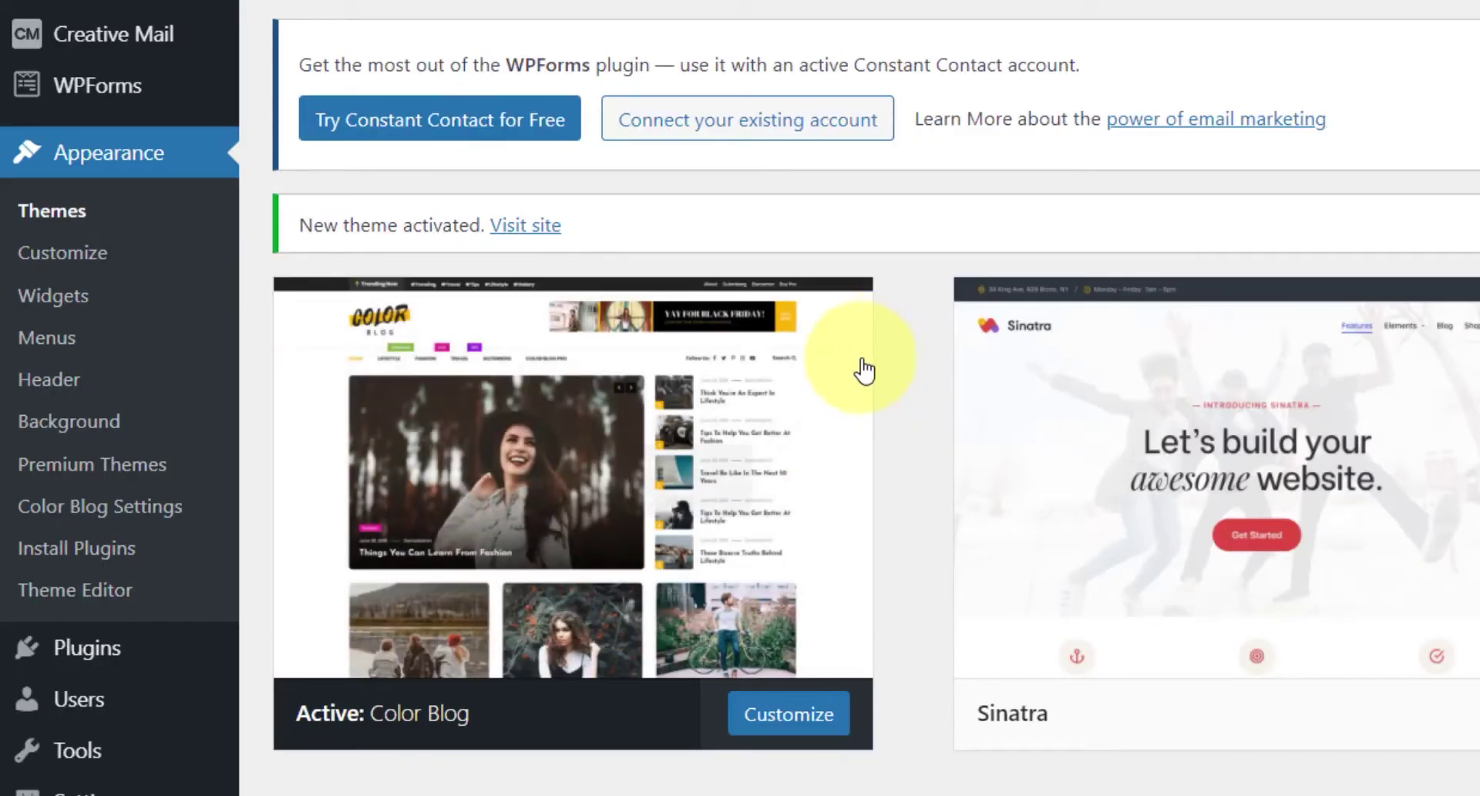
{"action": "scroll", "coordinate": [925, 346], "scroll_direction": "down", "scroll_amount": 2}
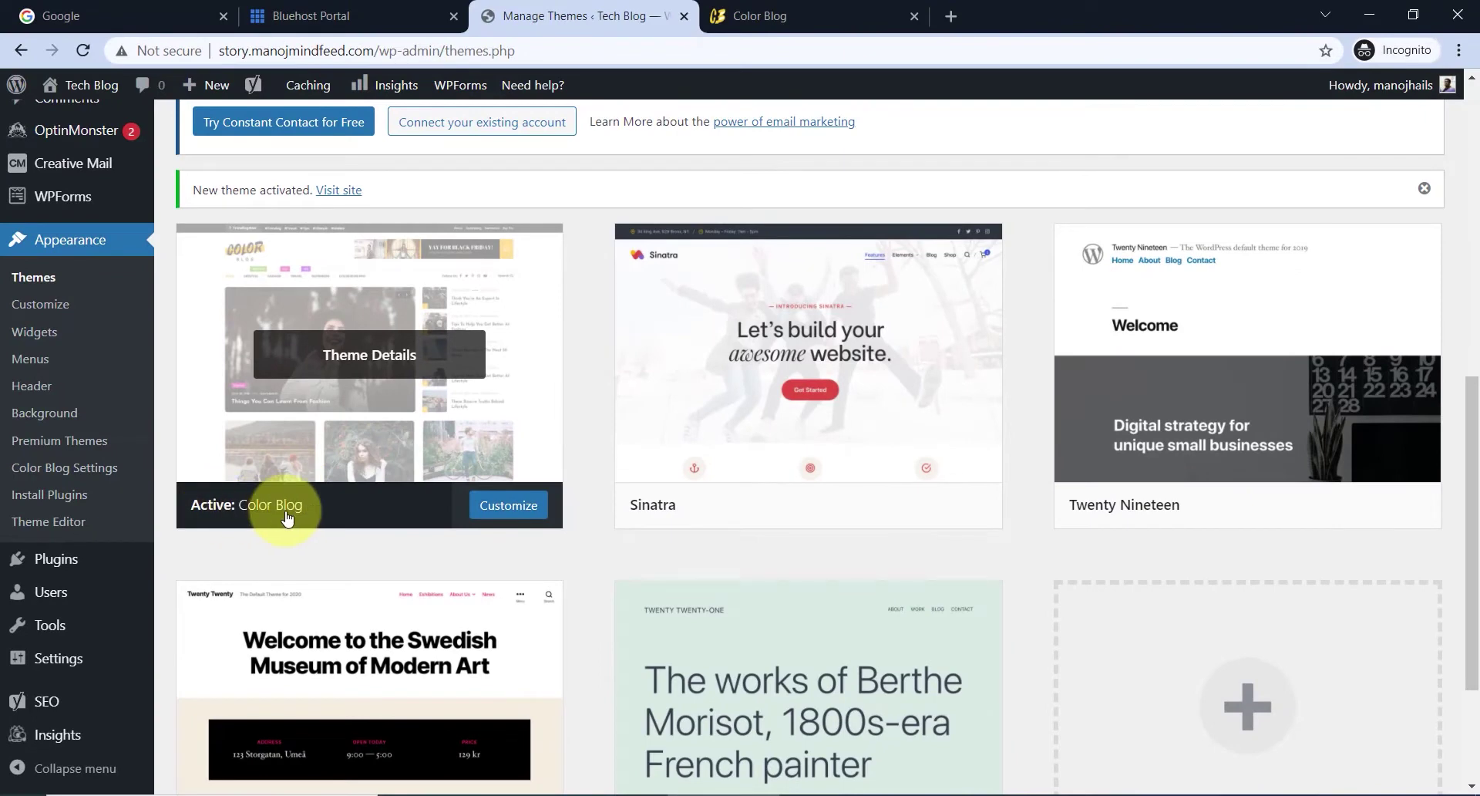
{"action": "scroll", "coordinate": [1134, 432], "scroll_direction": "down", "scroll_amount": 1}
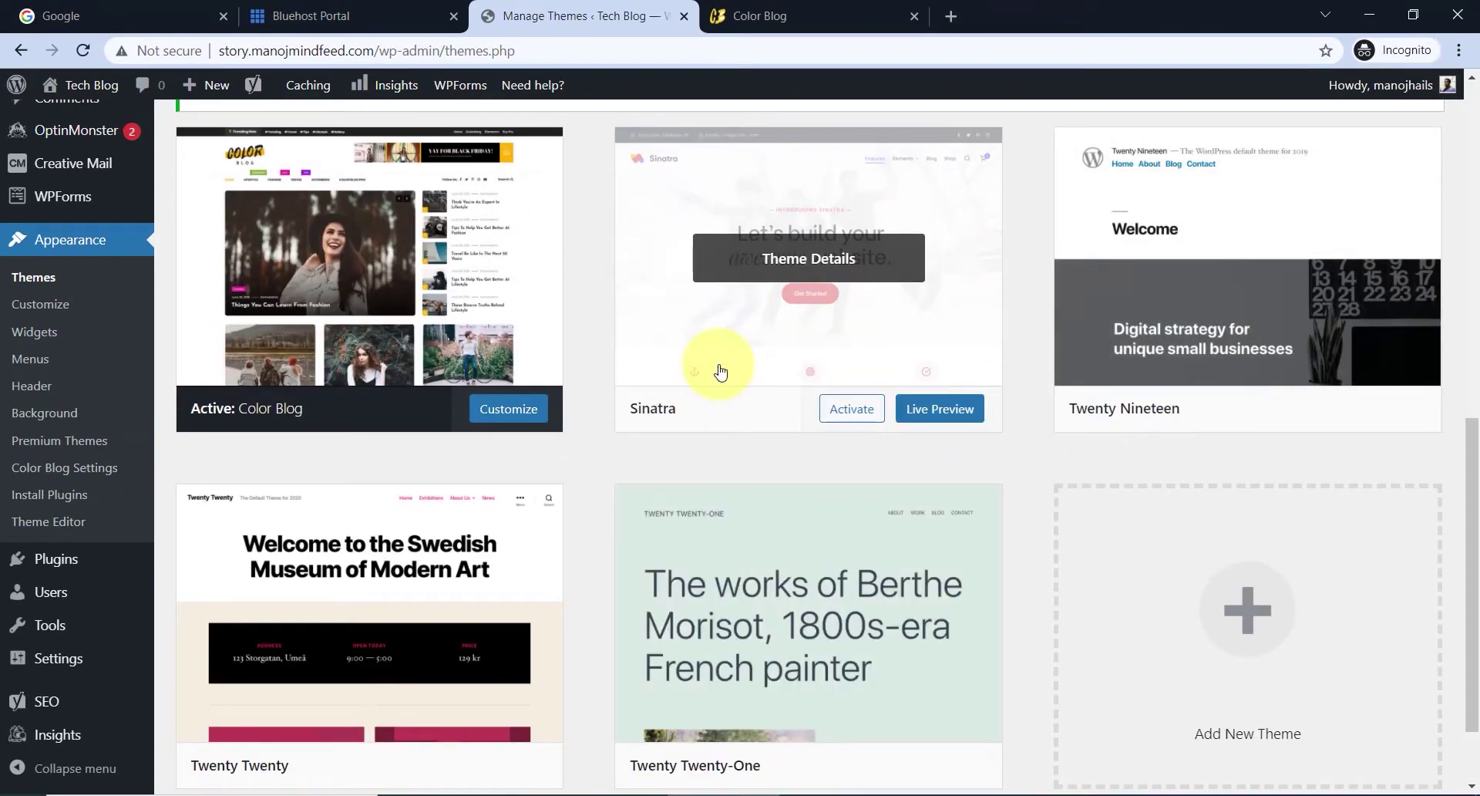
- Delete the Sinatra and Twenty Nineteen themes
{"action": "left_click", "coordinate": [785, 333]}
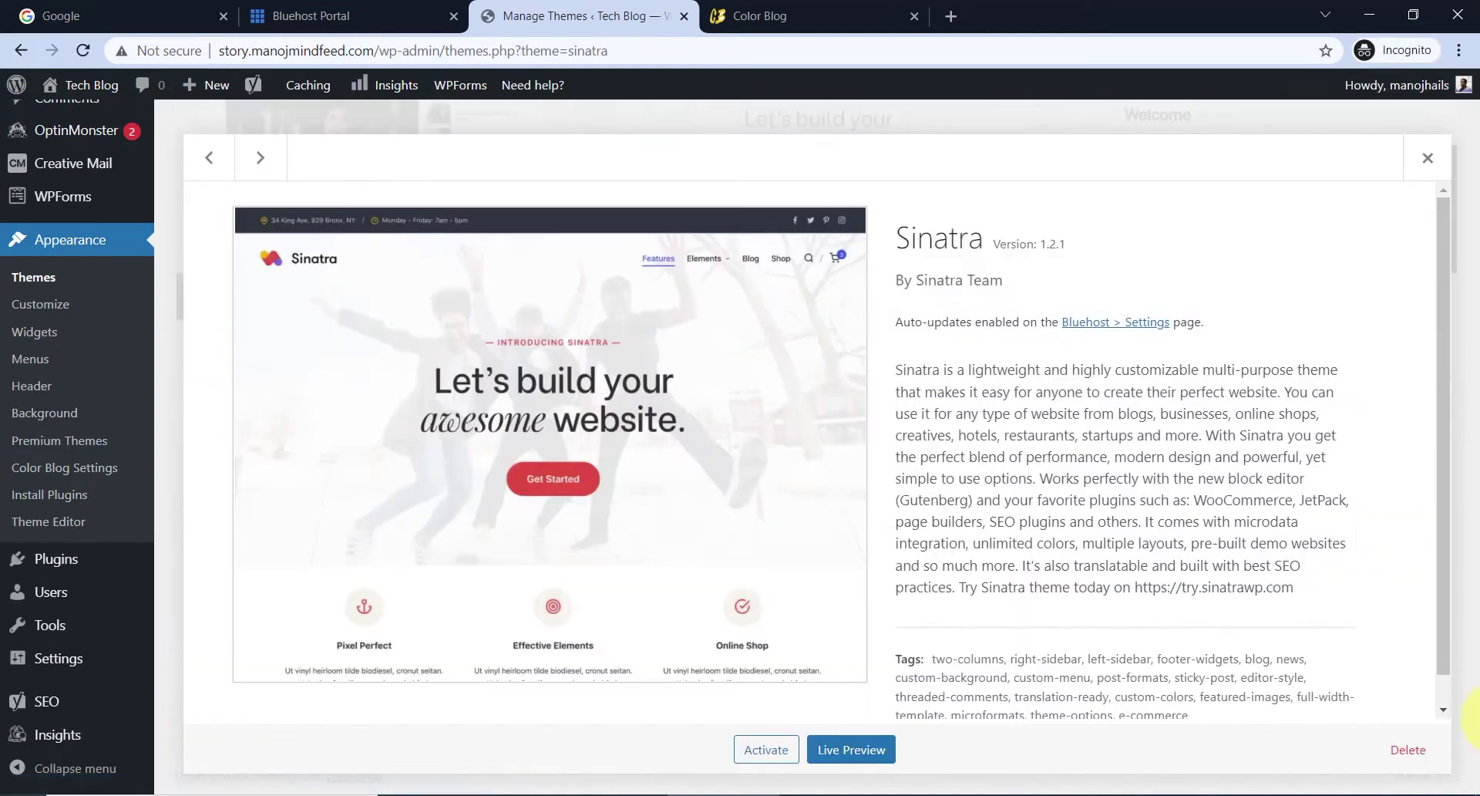
{"action": "left_click", "coordinate": [1408, 753]}
{"action": "left_click", "coordinate": [833, 197]}
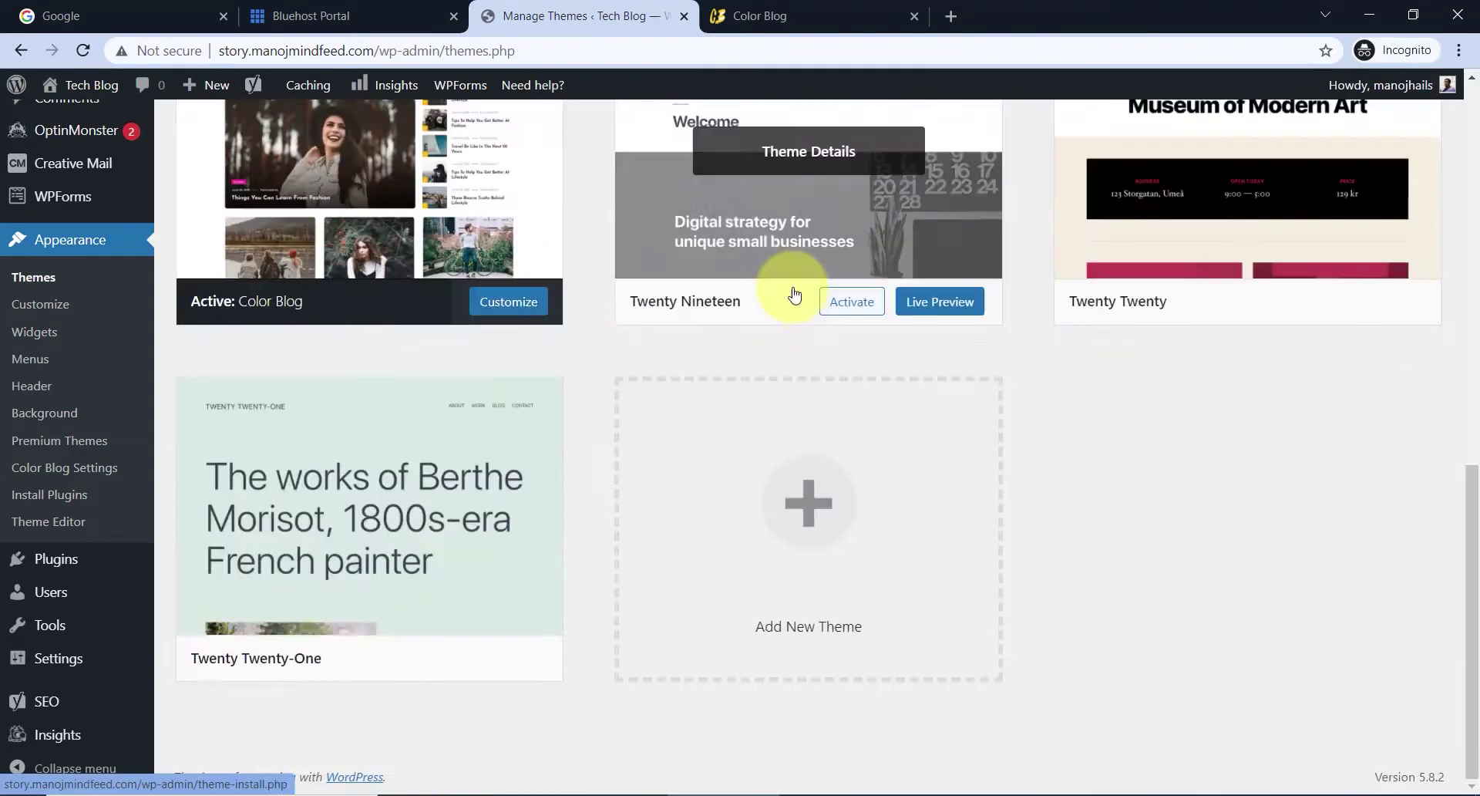
{"action": "left_click", "coordinate": [797, 255]}
{"action": "left_click", "coordinate": [1407, 749]}
{"action": "left_click", "coordinate": [834, 199]}
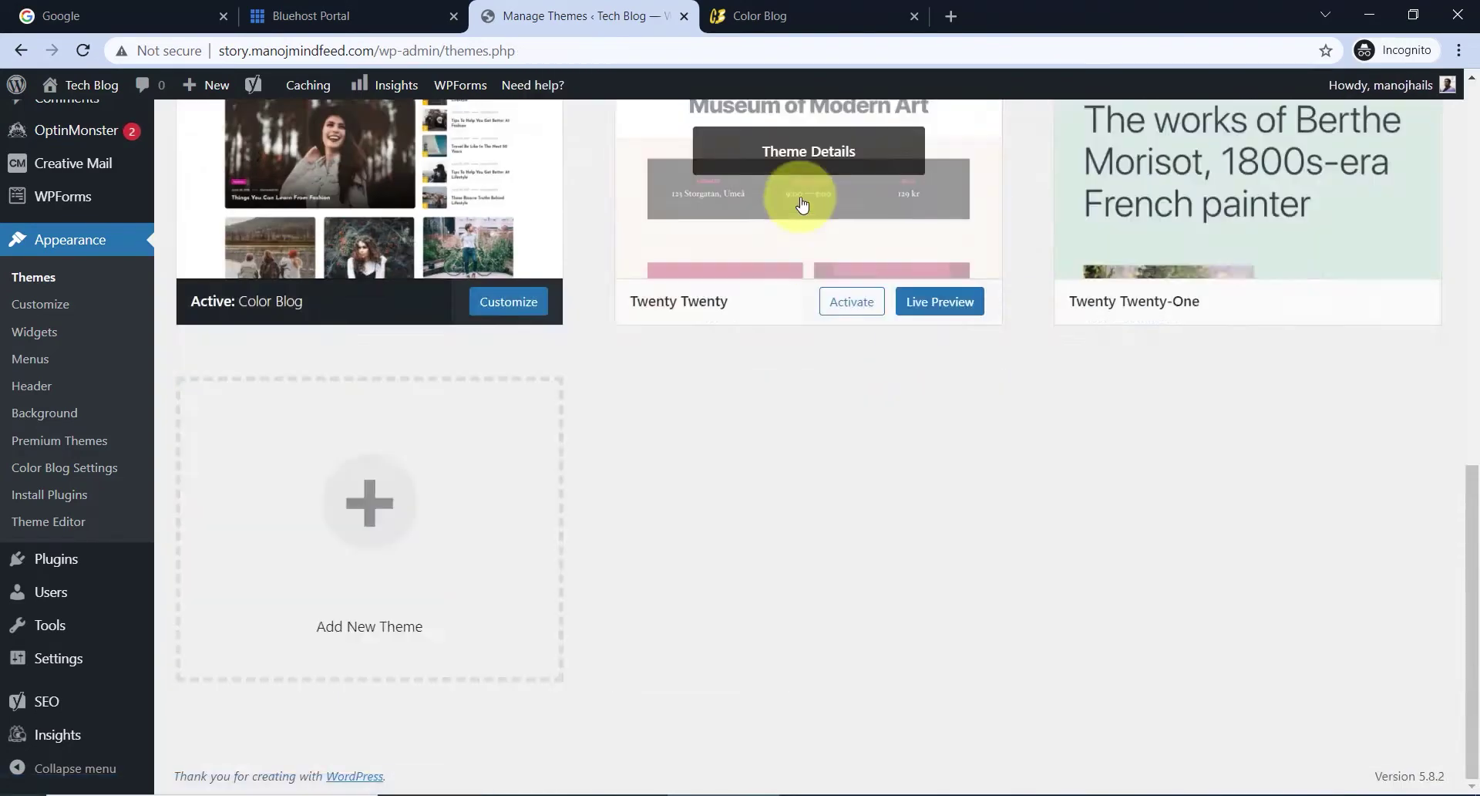
- Delete the Twenty Twenty and Twenty Twenty-One themes
{"action": "left_click", "coordinate": [803, 205]}
{"action": "left_click", "coordinate": [1407, 750]}
{"action": "left_click", "coordinate": [833, 198]}
{"action": "left_click", "coordinate": [853, 593]}
{"action": "left_click", "coordinate": [1408, 750]}
{"action": "left_click", "coordinate": [833, 198]}
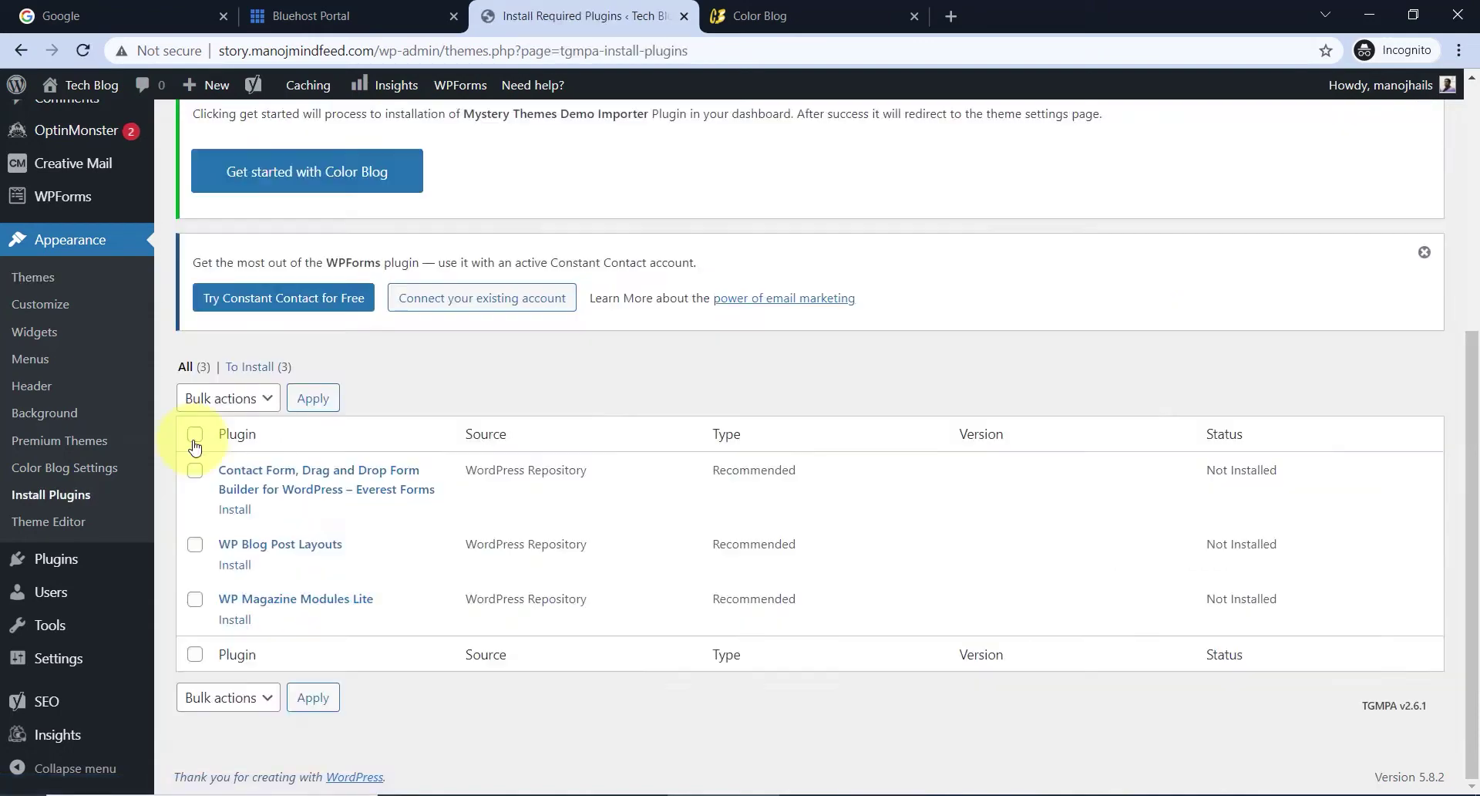
- Bulk-install Everest Forms, WP Blog Post Layouts and WP Magazine Modules Lite
{"action": "left_click", "coordinate": [194, 445]}
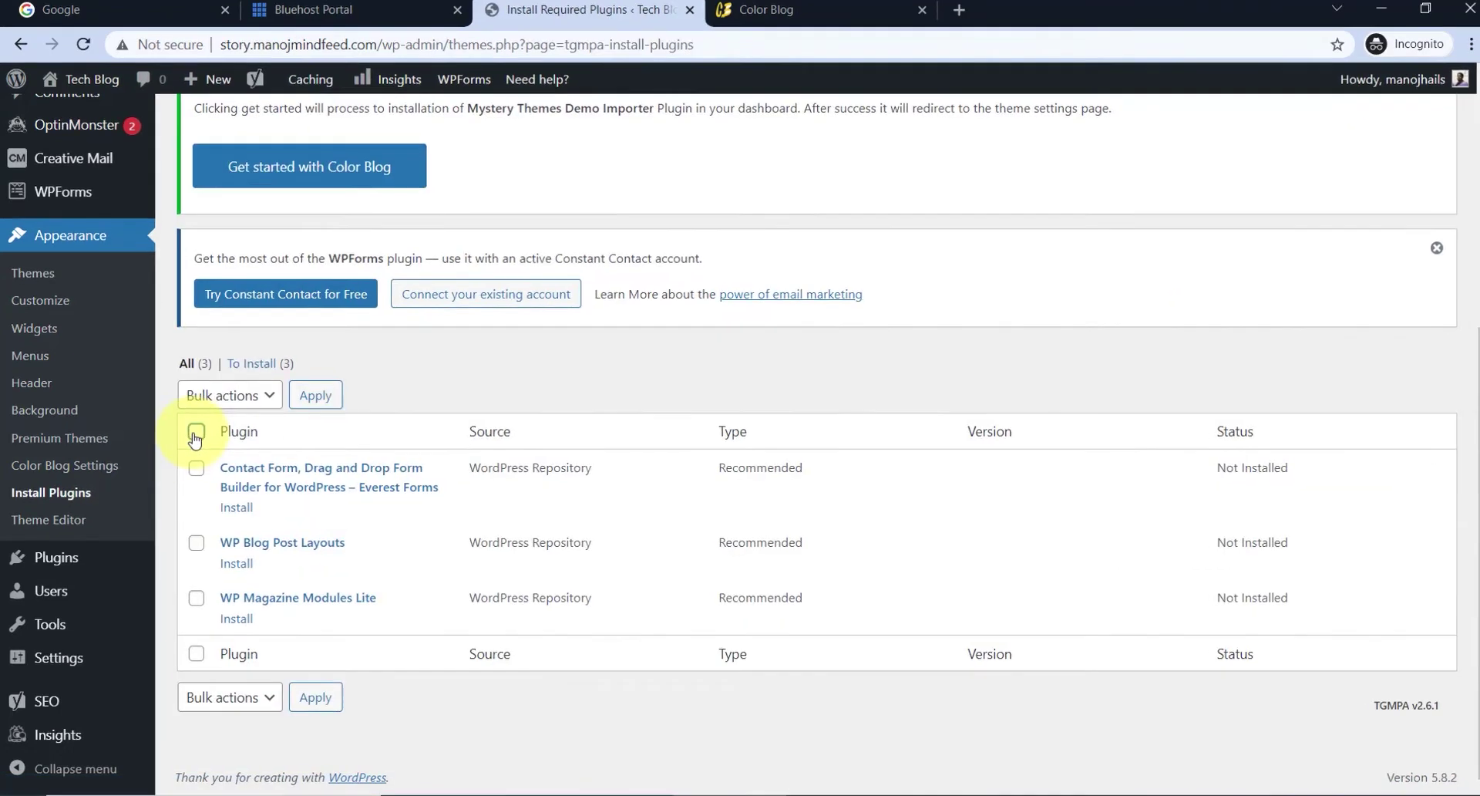
{"action": "left_click", "coordinate": [316, 265]}
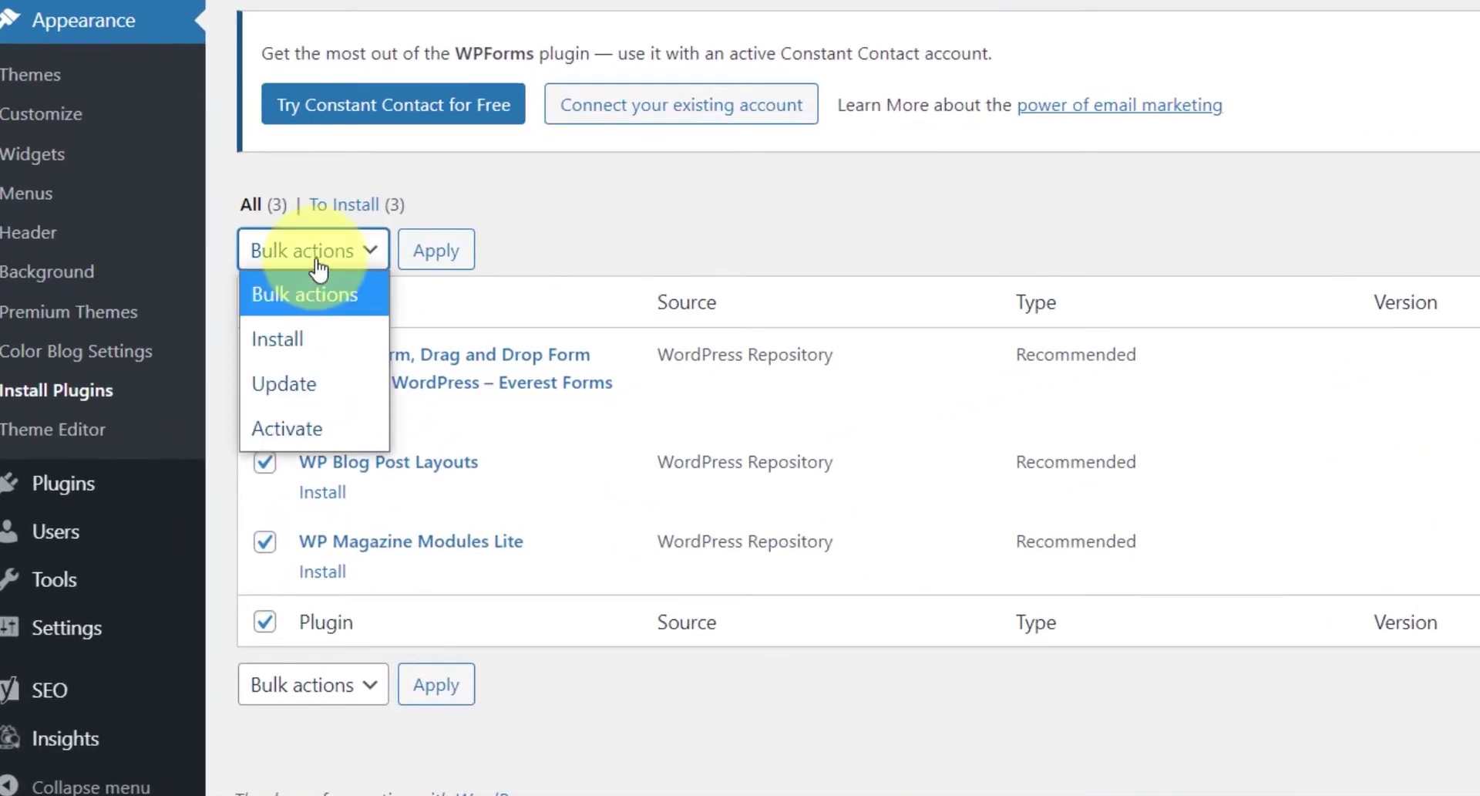
{"action": "left_click", "coordinate": [327, 340]}
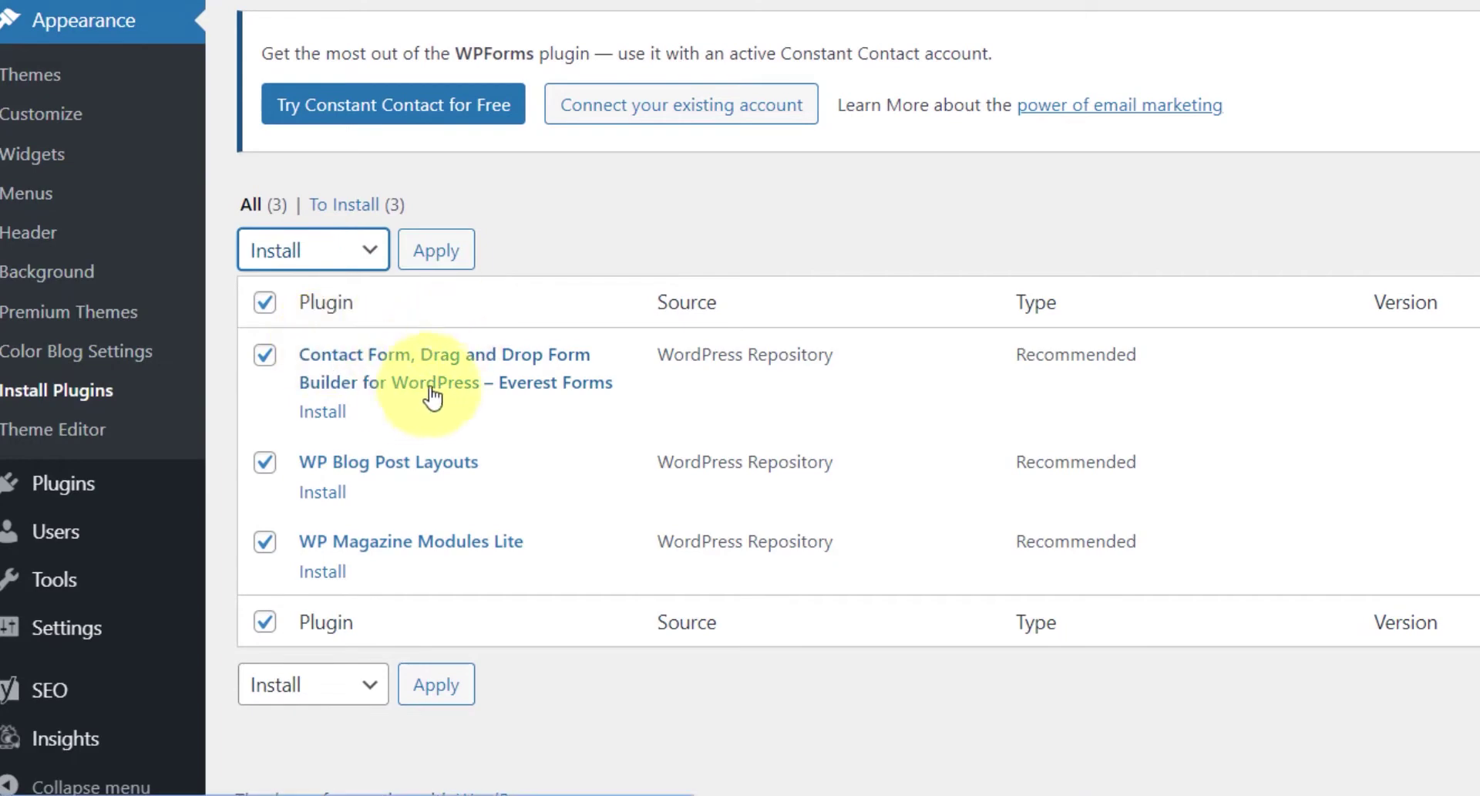
{"action": "left_click", "coordinate": [455, 255]}
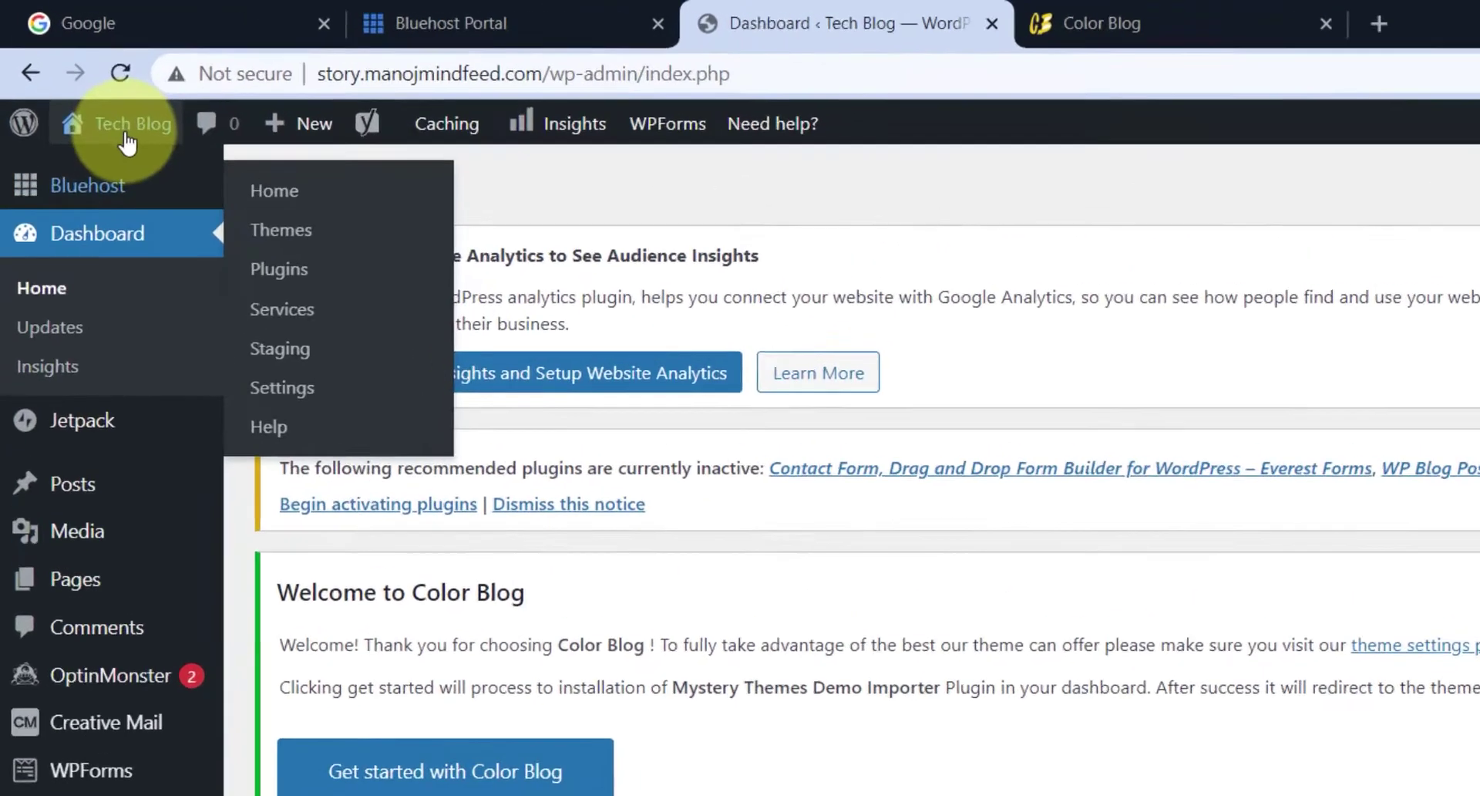
{"action": "mouse_move", "coordinate": [91, 86]}
{"action": "right_click", "coordinate": [139, 224]}
{"action": "left_click", "coordinate": [178, 235]}
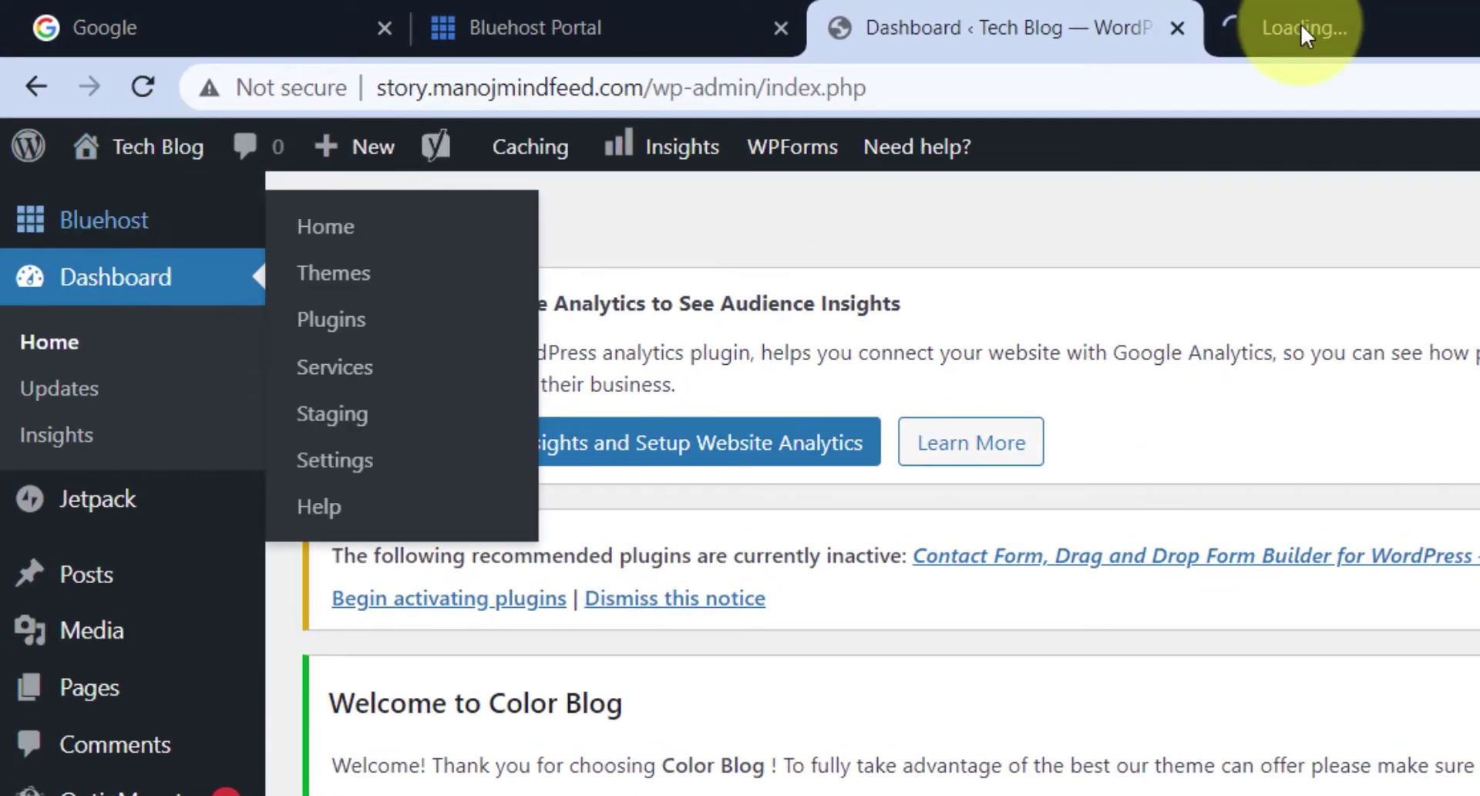
{"action": "left_click", "coordinate": [1321, 23]}
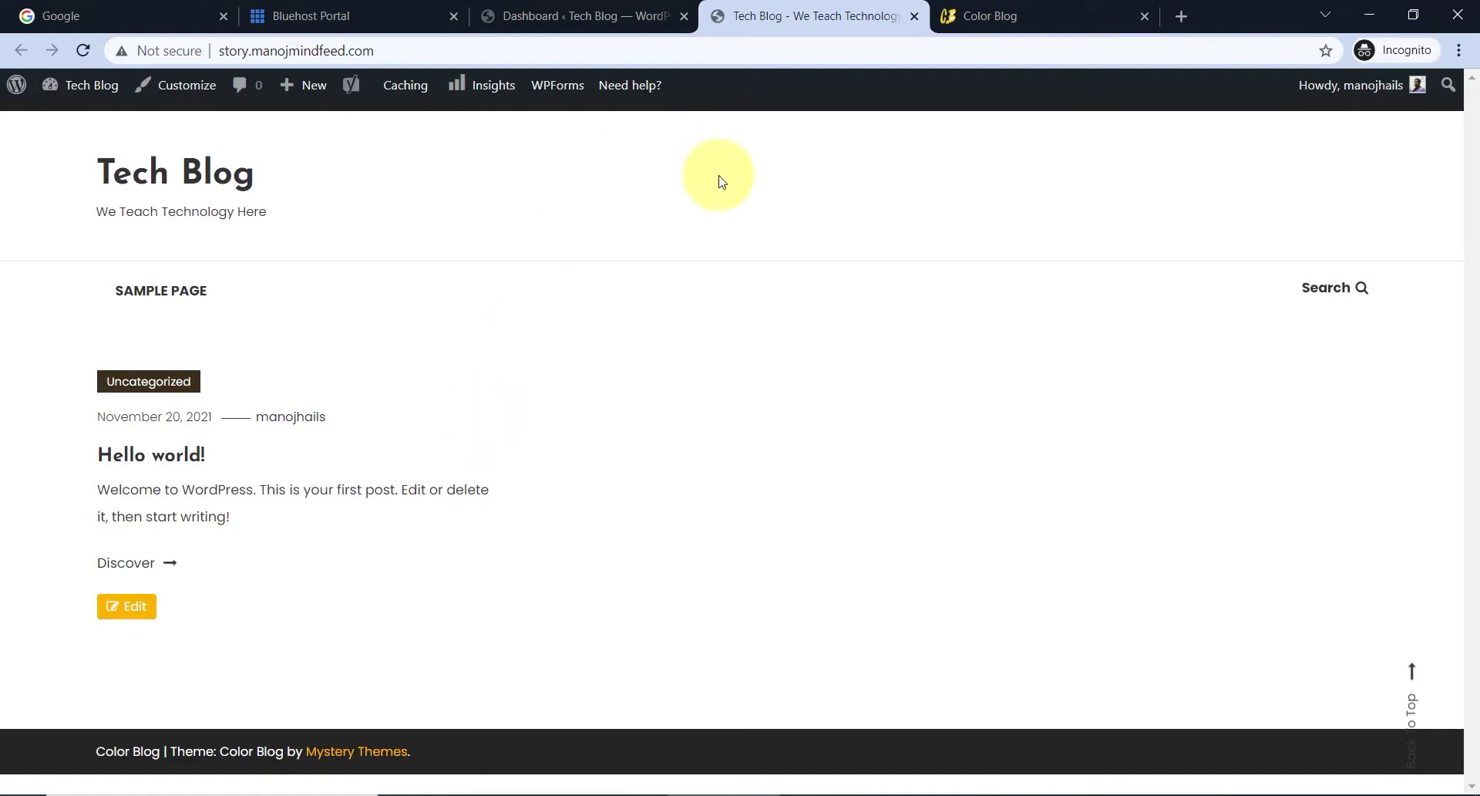
{"action": "left_click", "coordinate": [914, 16]}
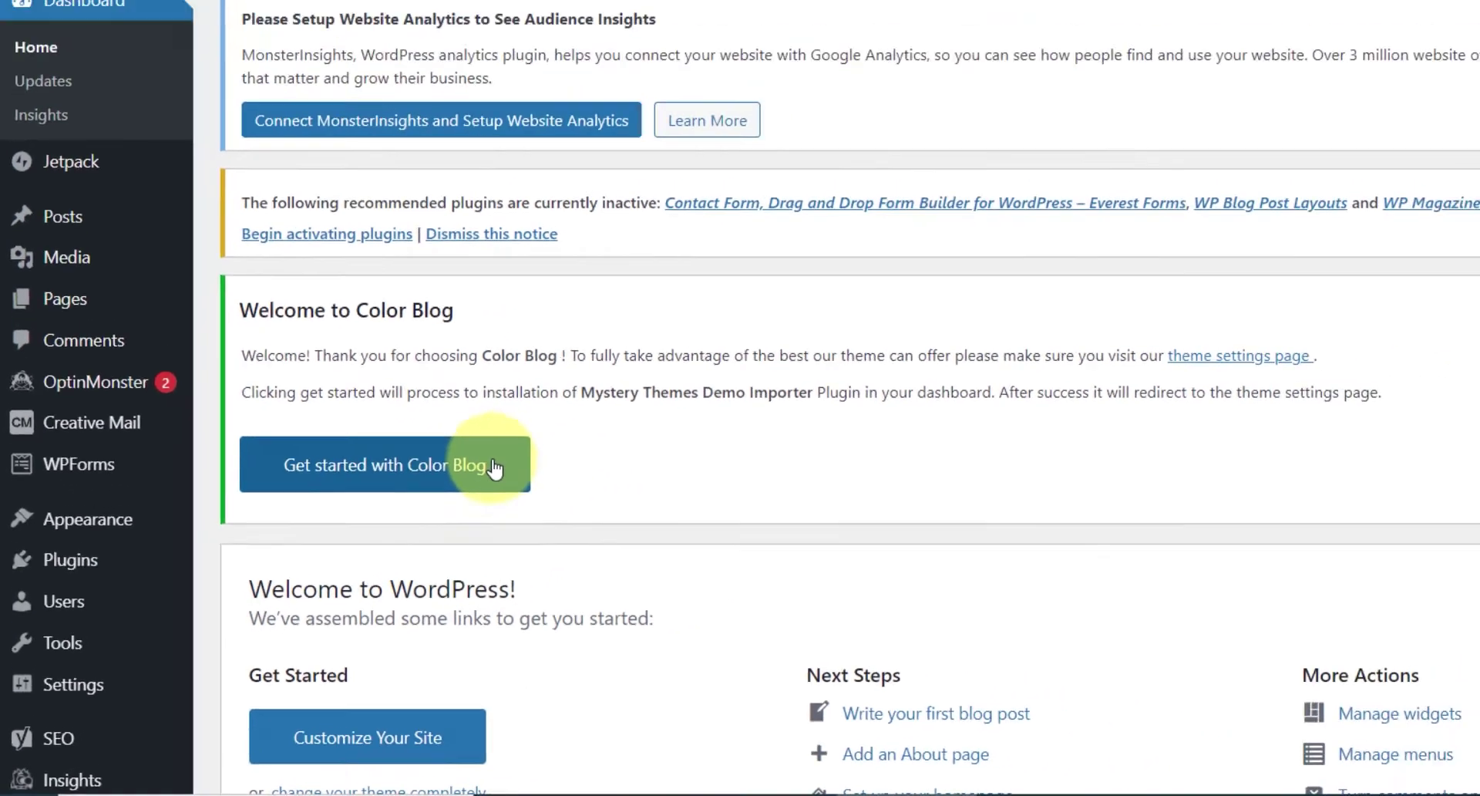
- Open the Color Blog demo importer and choose Import on the free Color Blog demo
{"action": "left_click", "coordinate": [494, 468]}
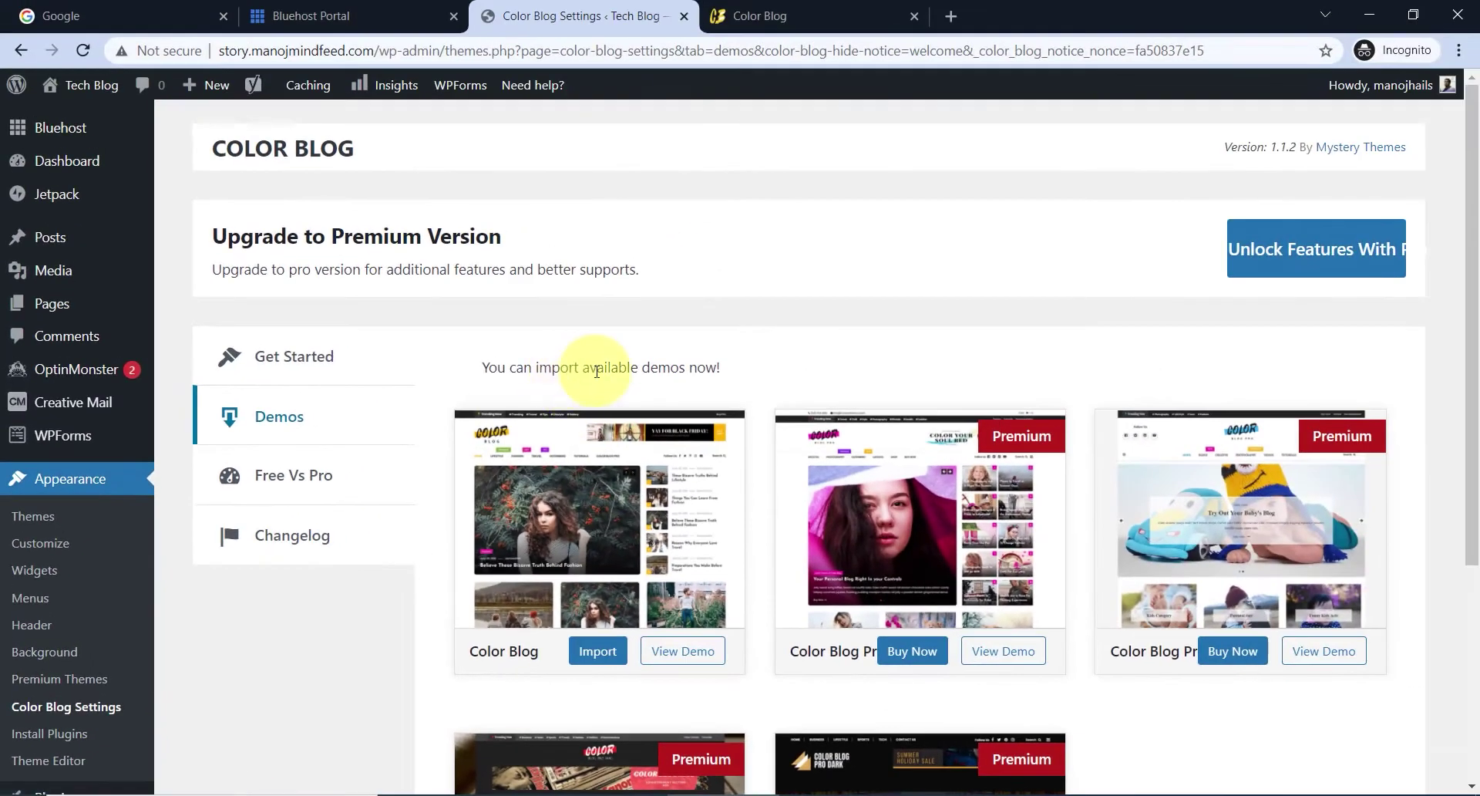
{"action": "scroll", "coordinate": [980, 83], "scroll_direction": "down", "scroll_amount": 1}
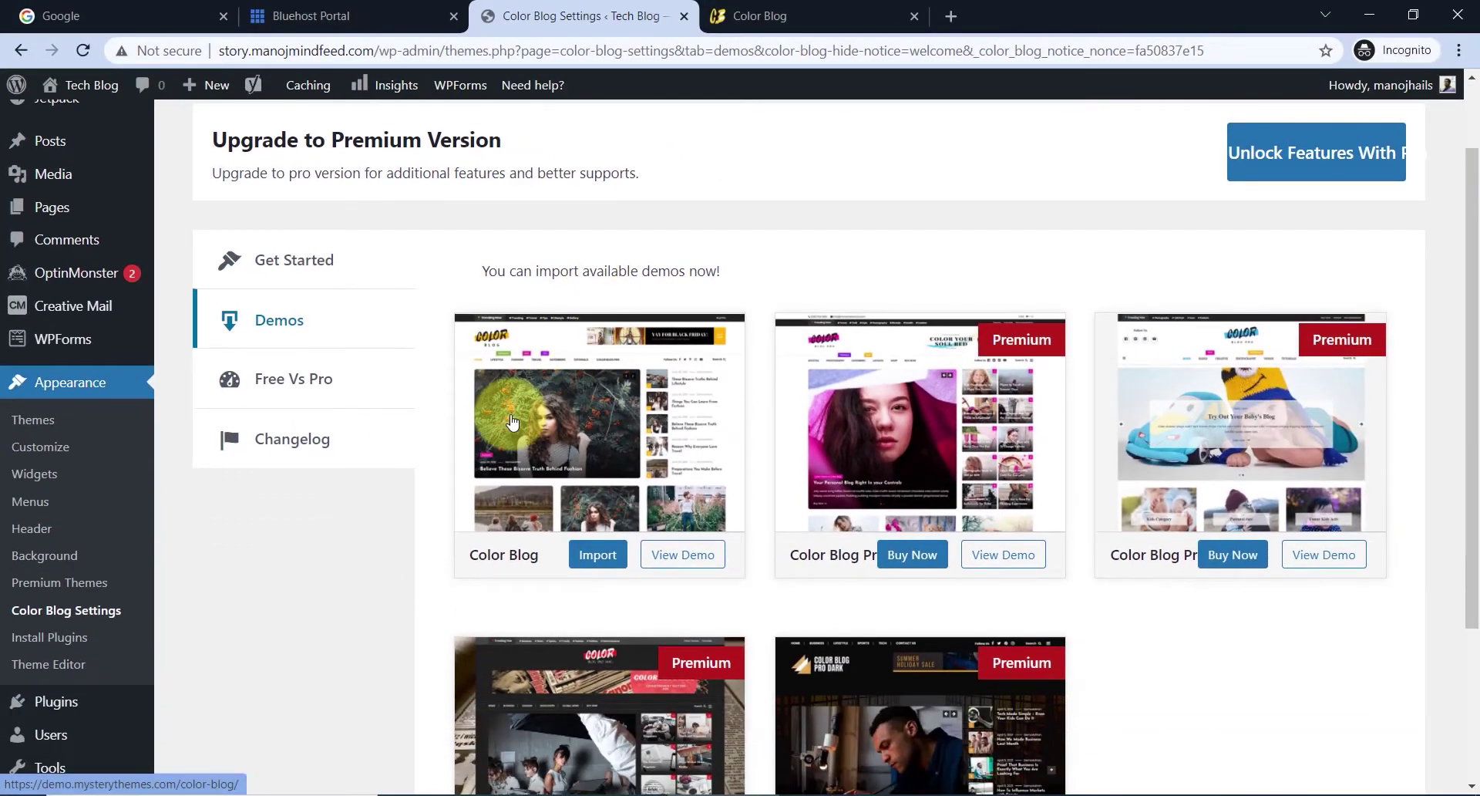
{"action": "scroll", "coordinate": [516, 423], "scroll_direction": "down", "scroll_amount": 2}
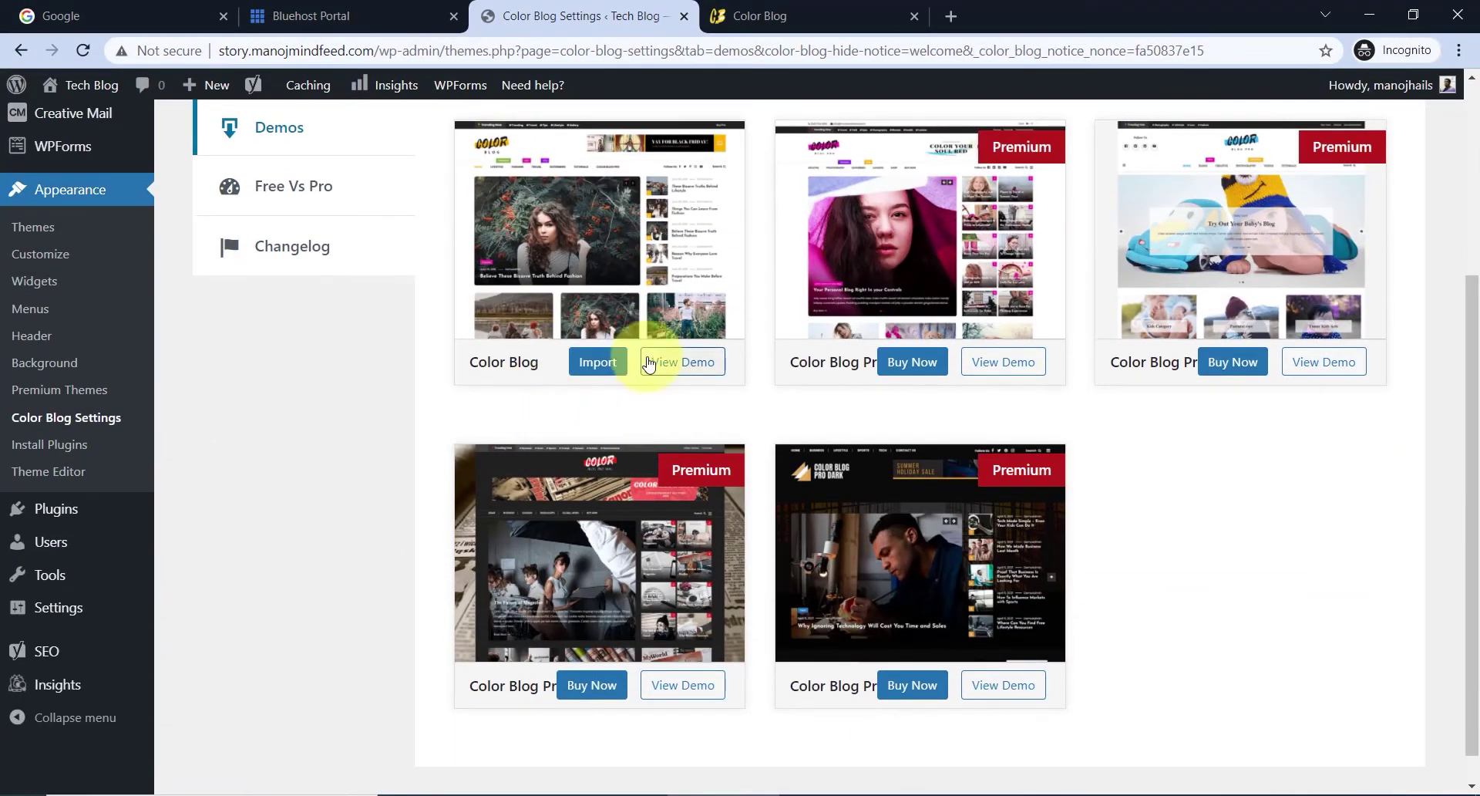
{"action": "scroll", "coordinate": [638, 358], "scroll_direction": "up", "scroll_amount": 1}
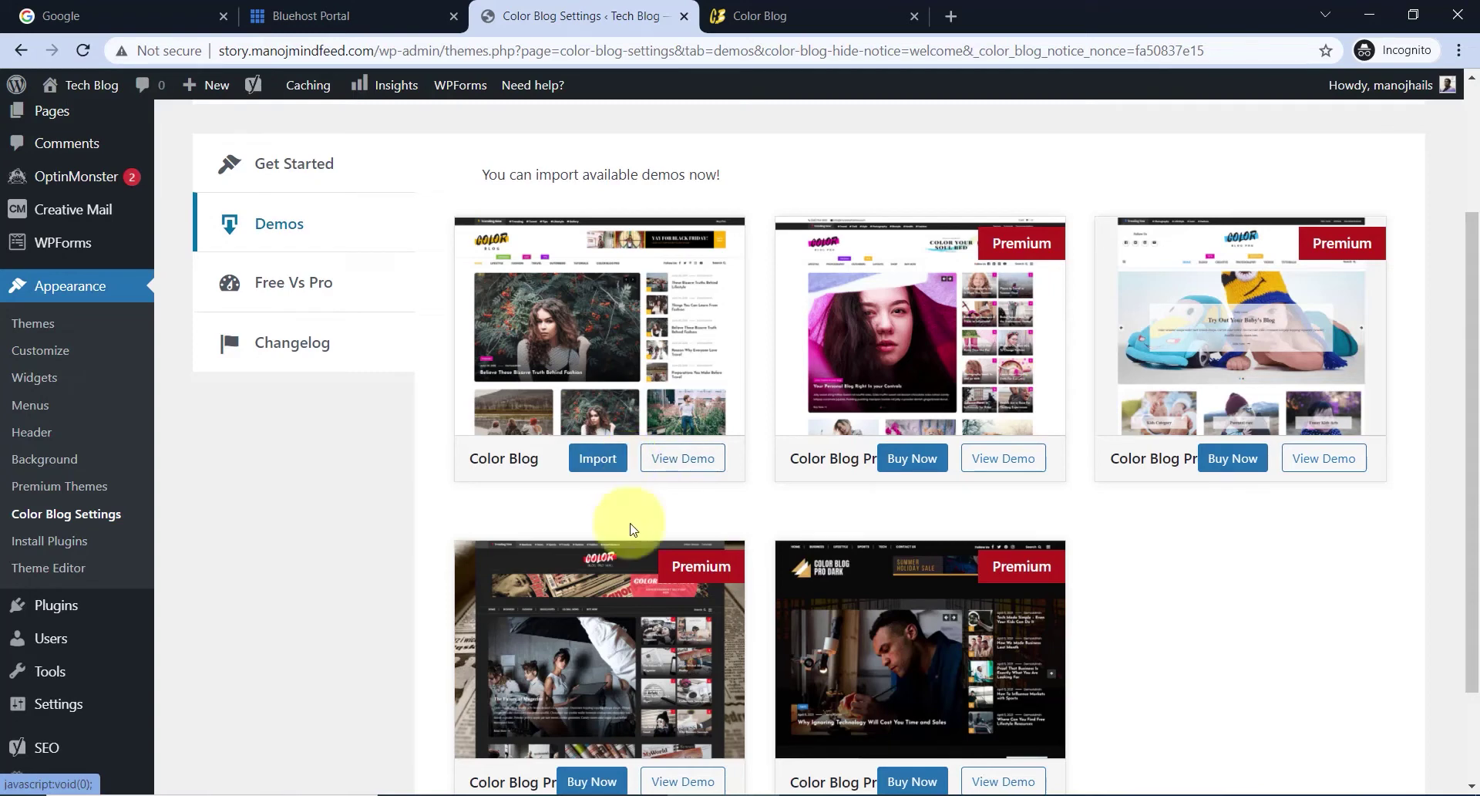
{"action": "left_click", "coordinate": [602, 466]}
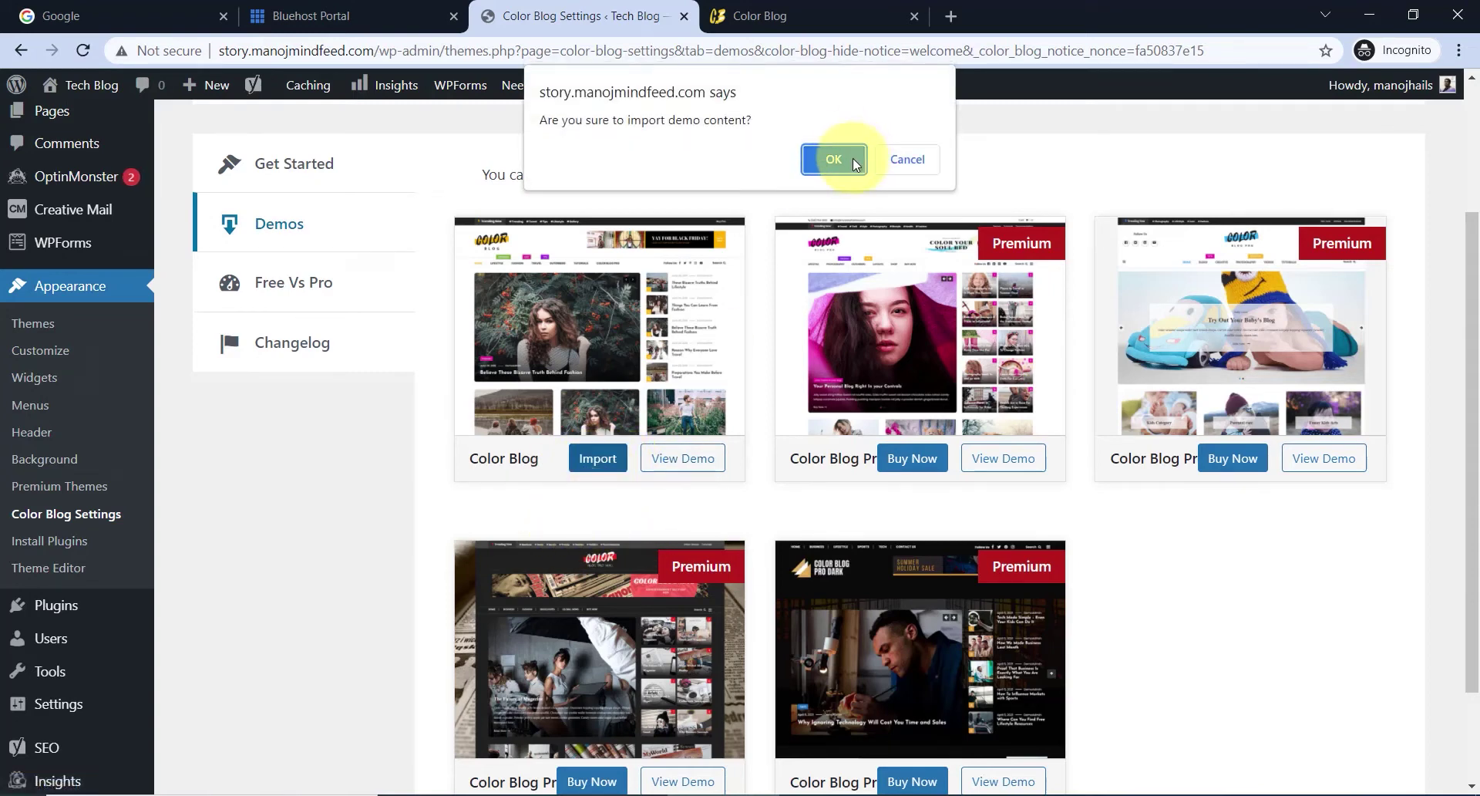
- Confirm the demo import, install and activate Everest Form, and import the Color Blog demo
{"action": "left_click", "coordinate": [833, 159]}
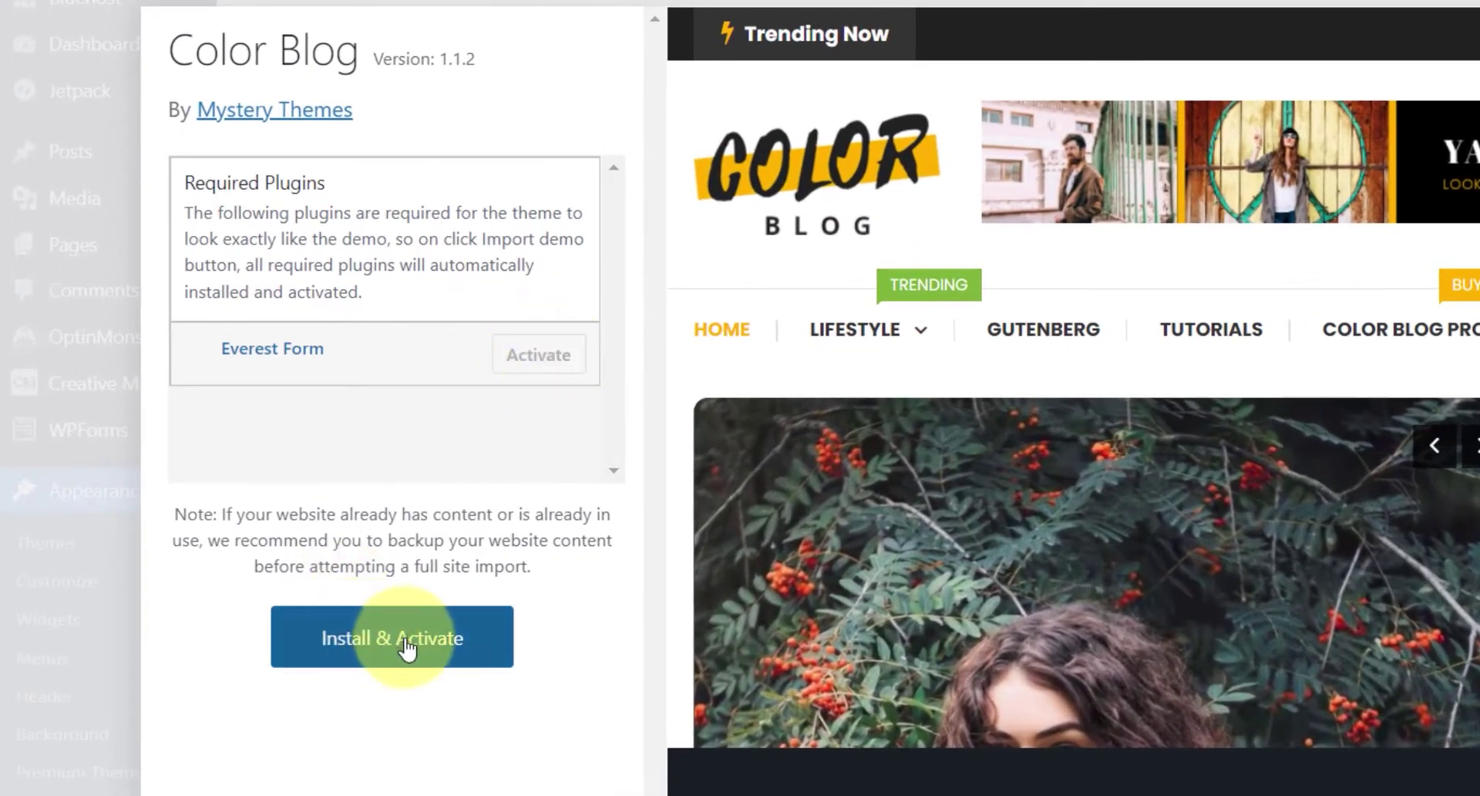
{"action": "left_click", "coordinate": [457, 661]}
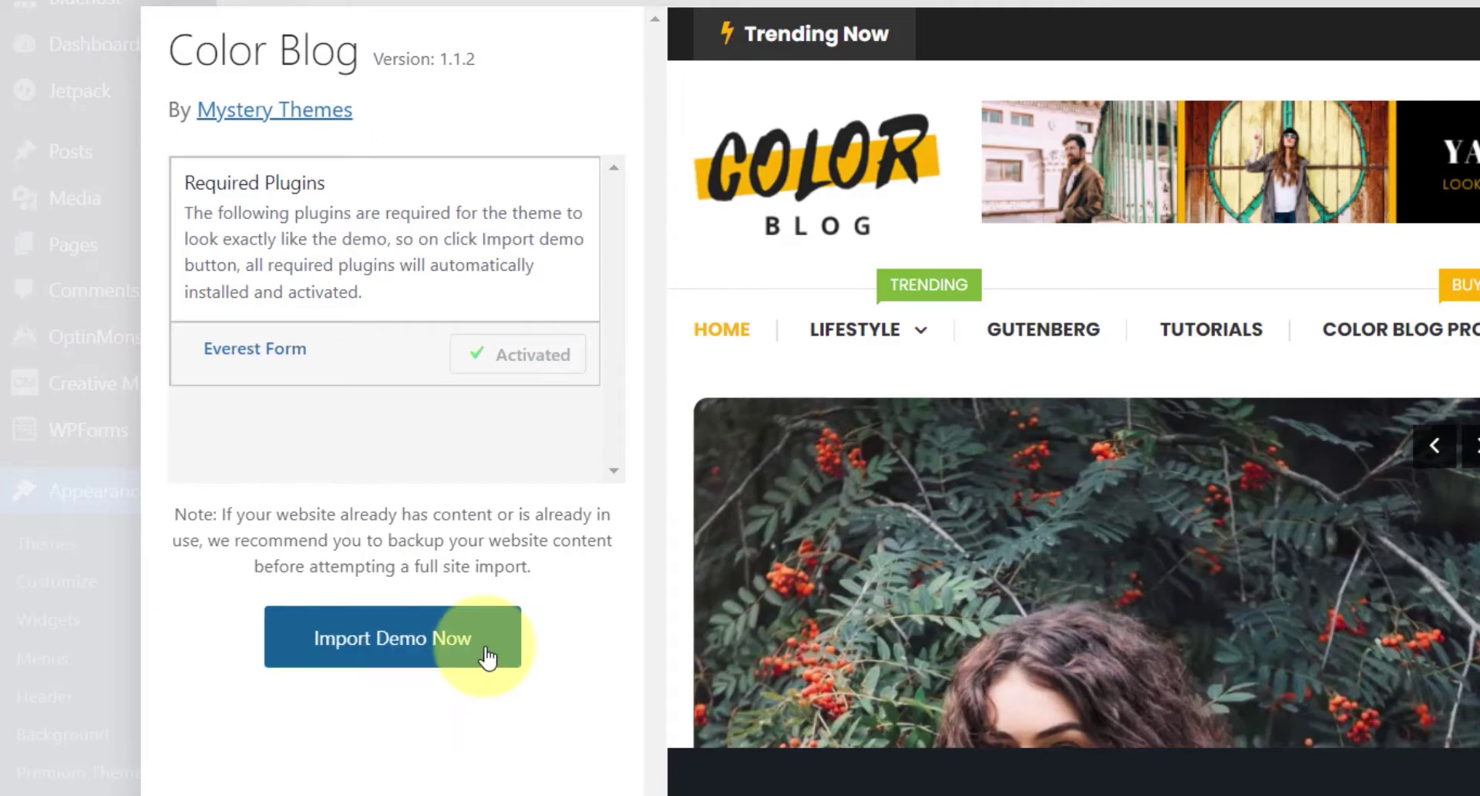
{"action": "left_click", "coordinate": [488, 656]}
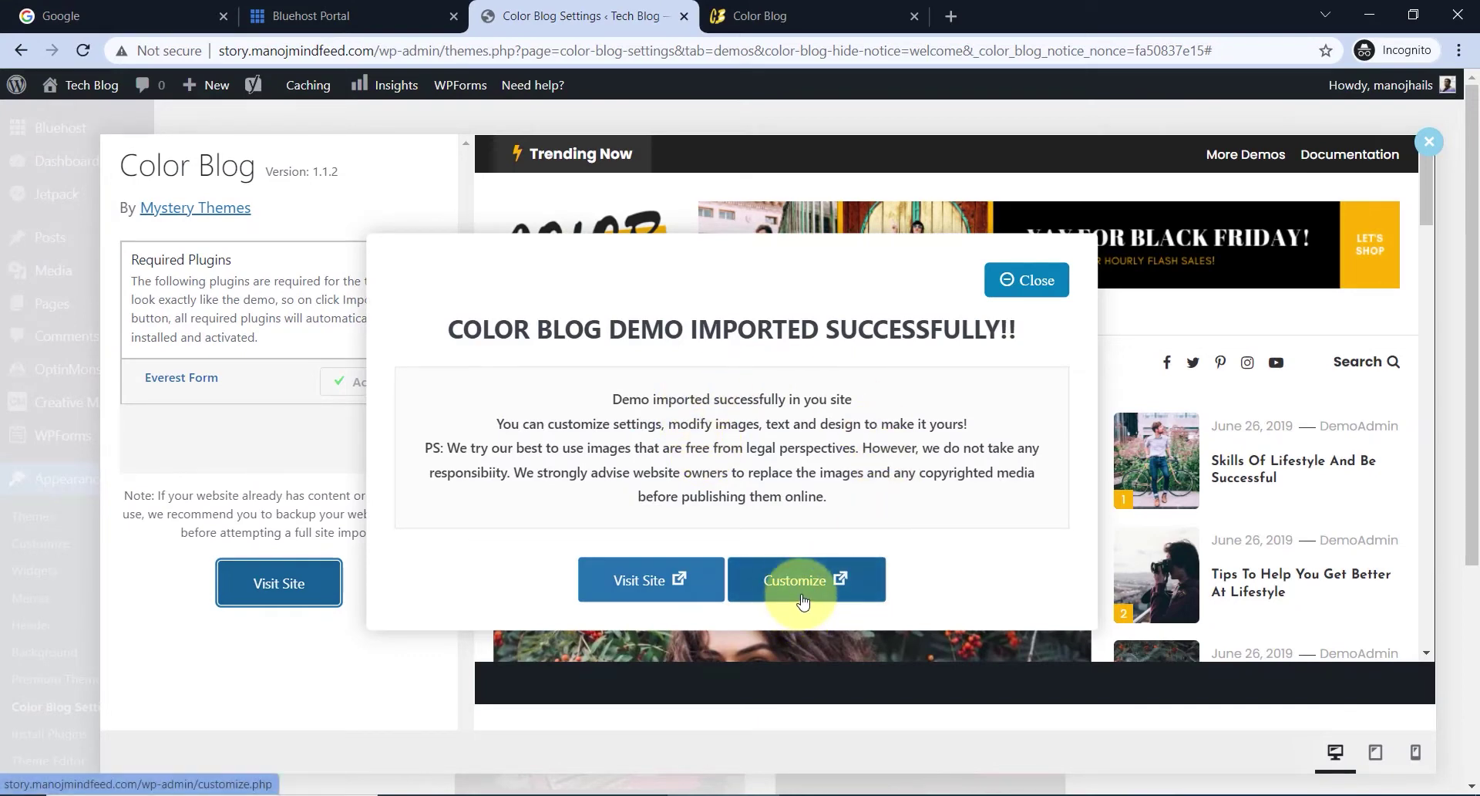
- Open the live site in a new tab and scroll through the imported demo homepage
{"action": "left_click", "coordinate": [651, 593]}
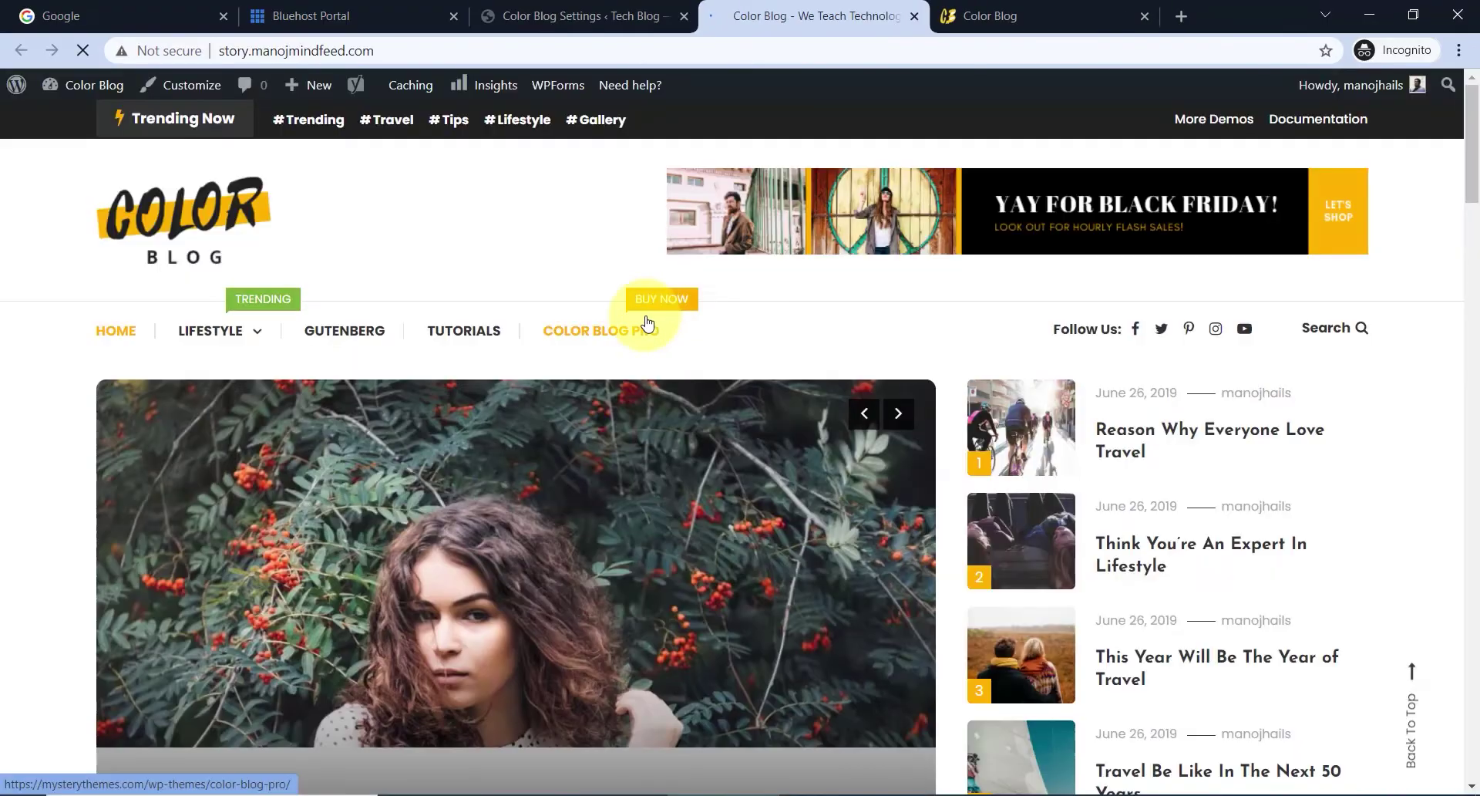
{"action": "scroll", "coordinate": [727, 420], "scroll_direction": "down", "scroll_amount": 10}
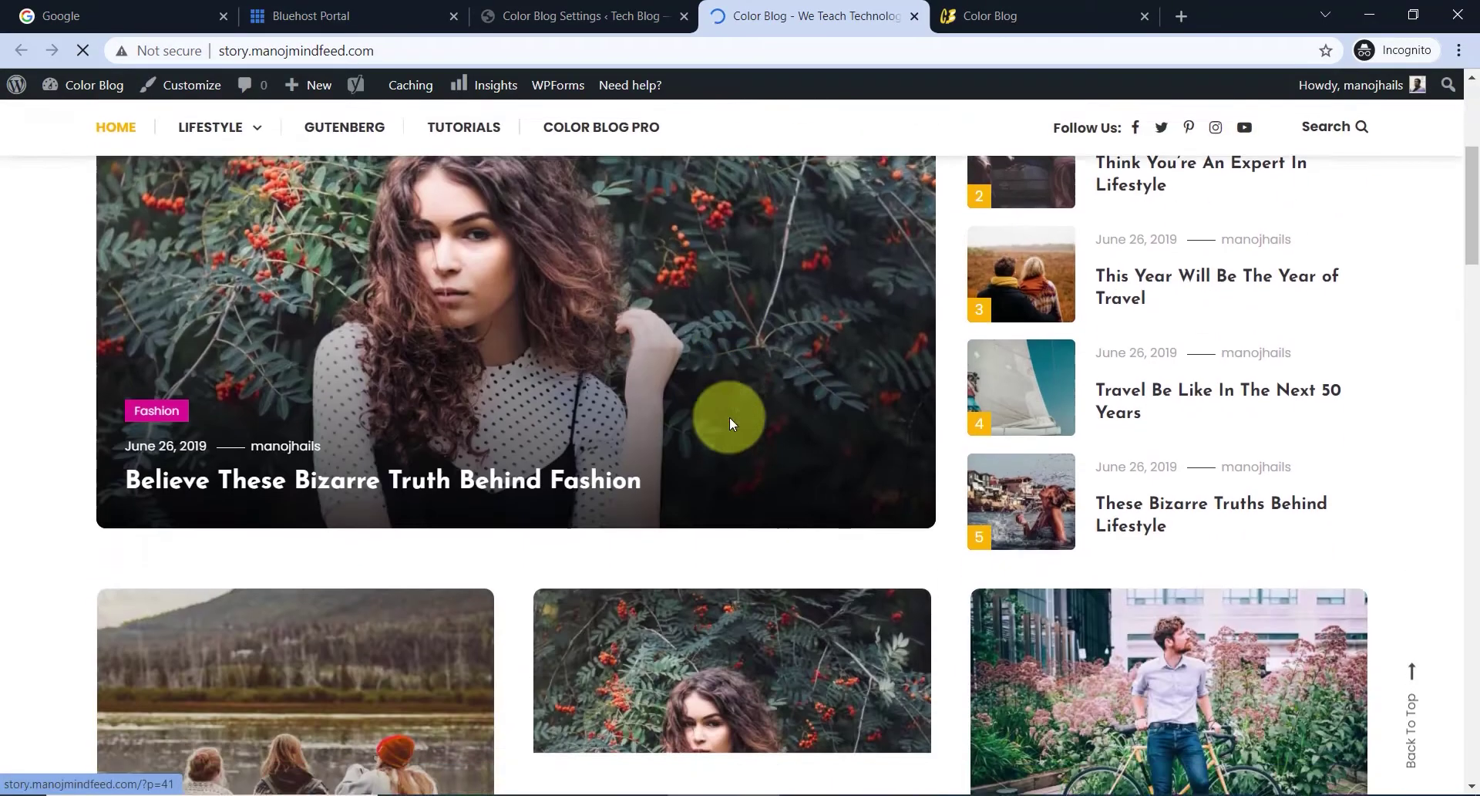
{"action": "scroll", "coordinate": [728, 423], "scroll_direction": "down", "scroll_amount": 10}
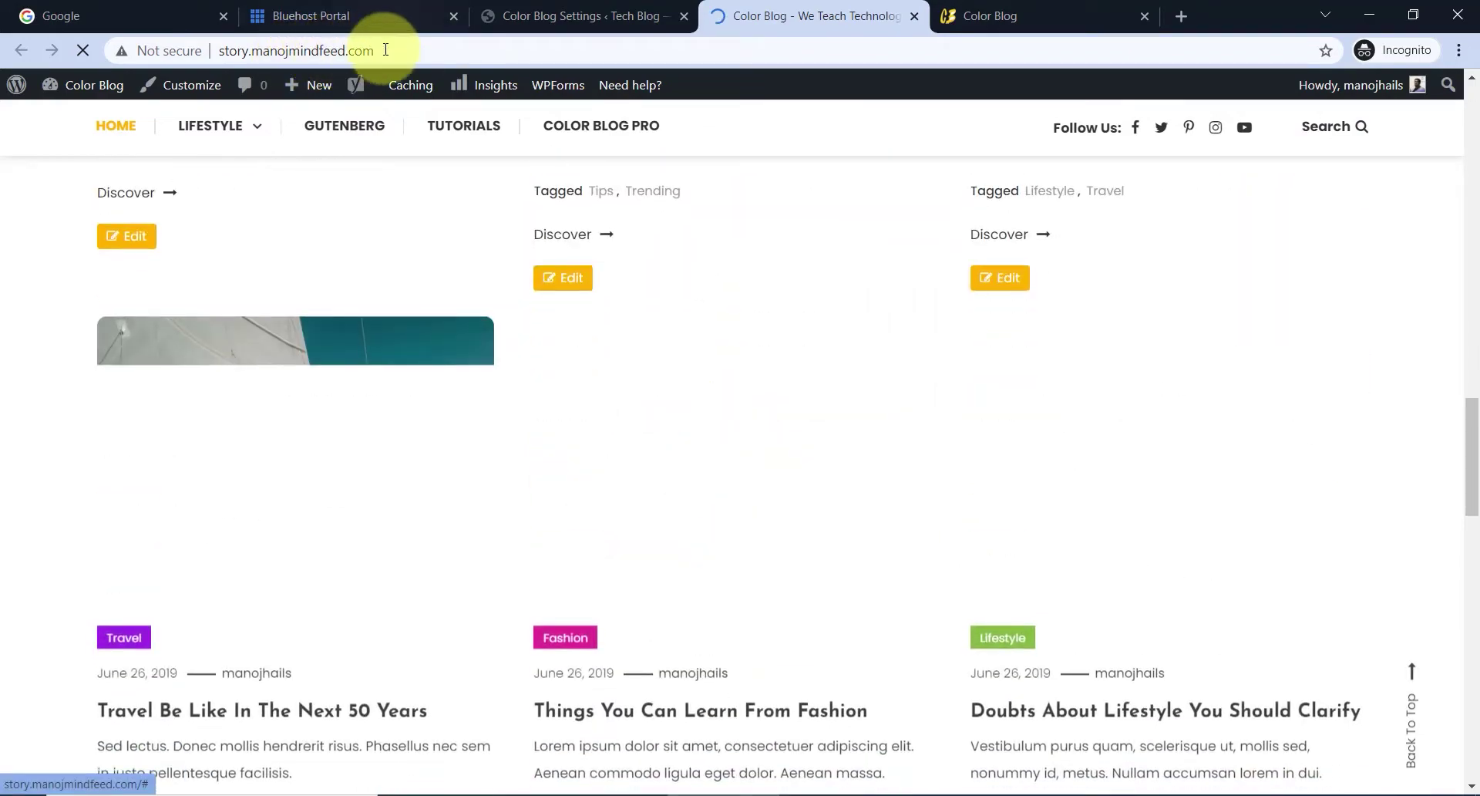
{"action": "scroll", "coordinate": [752, 359], "scroll_direction": "down", "scroll_amount": 10}
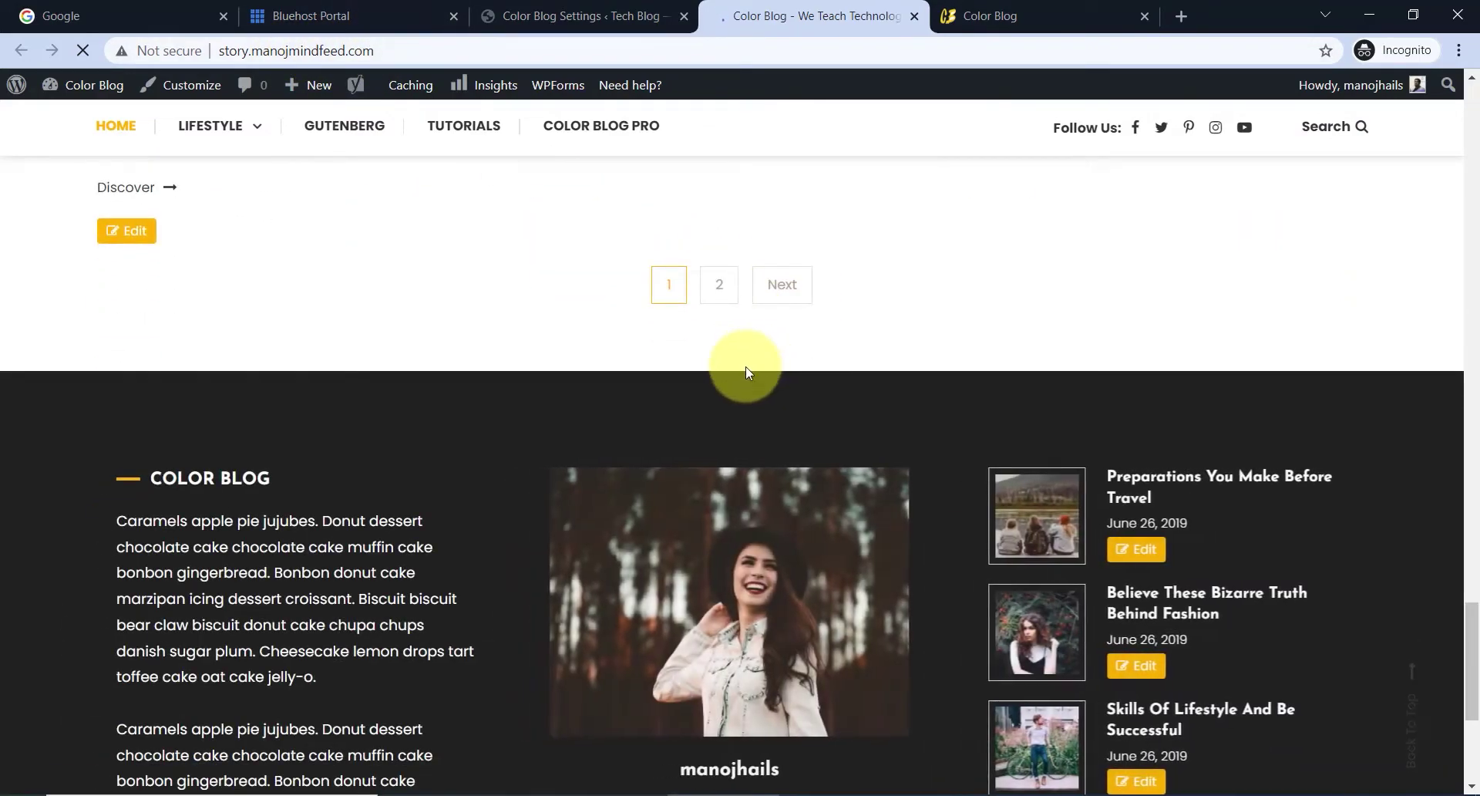
{"action": "scroll", "coordinate": [744, 369], "scroll_direction": "up", "scroll_amount": 15}
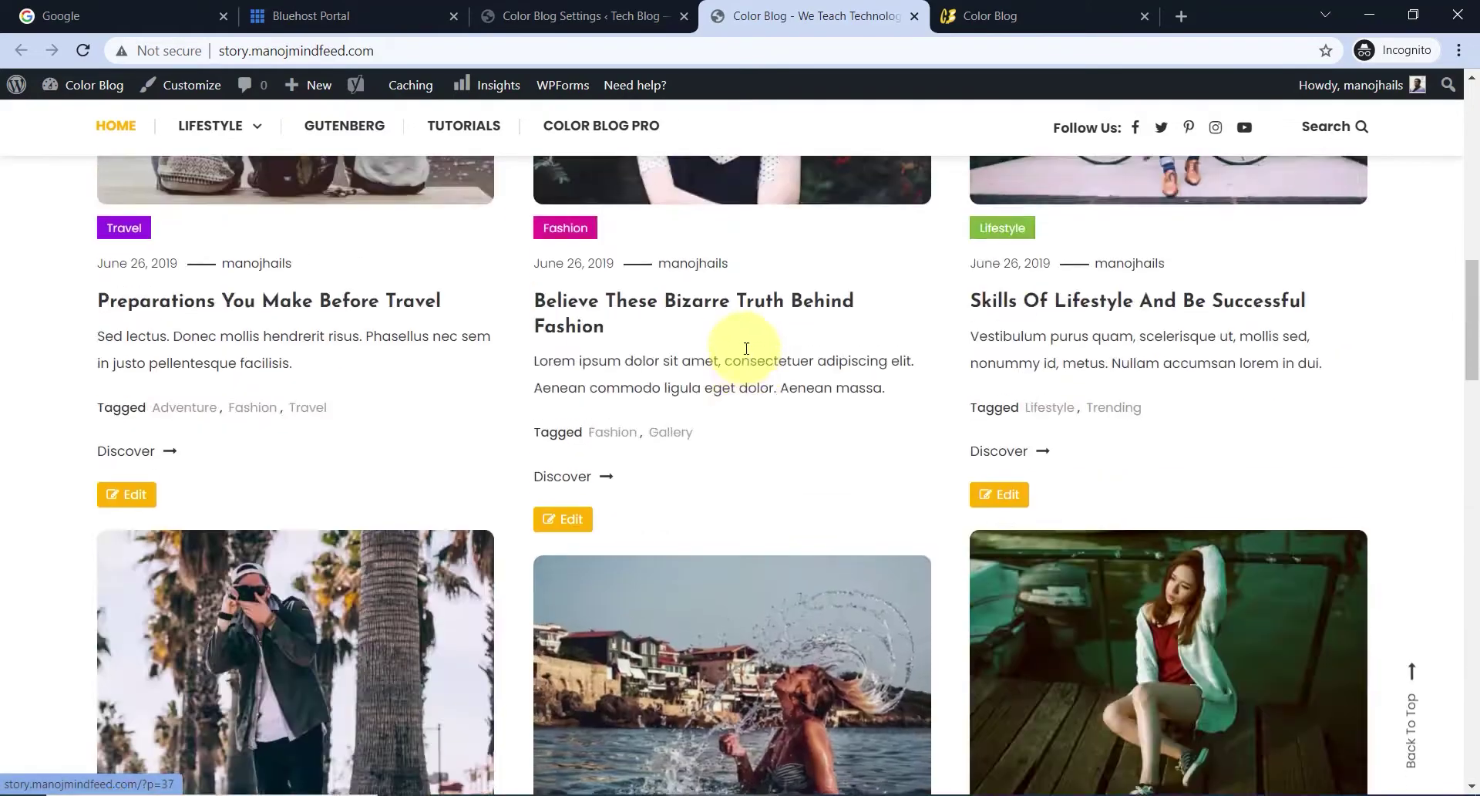
{"action": "scroll", "coordinate": [746, 348], "scroll_direction": "up", "scroll_amount": 10}
- Compare it against the original Color Blog demo site, then return to your own site's tab
{"action": "left_click", "coordinate": [960, 16]}
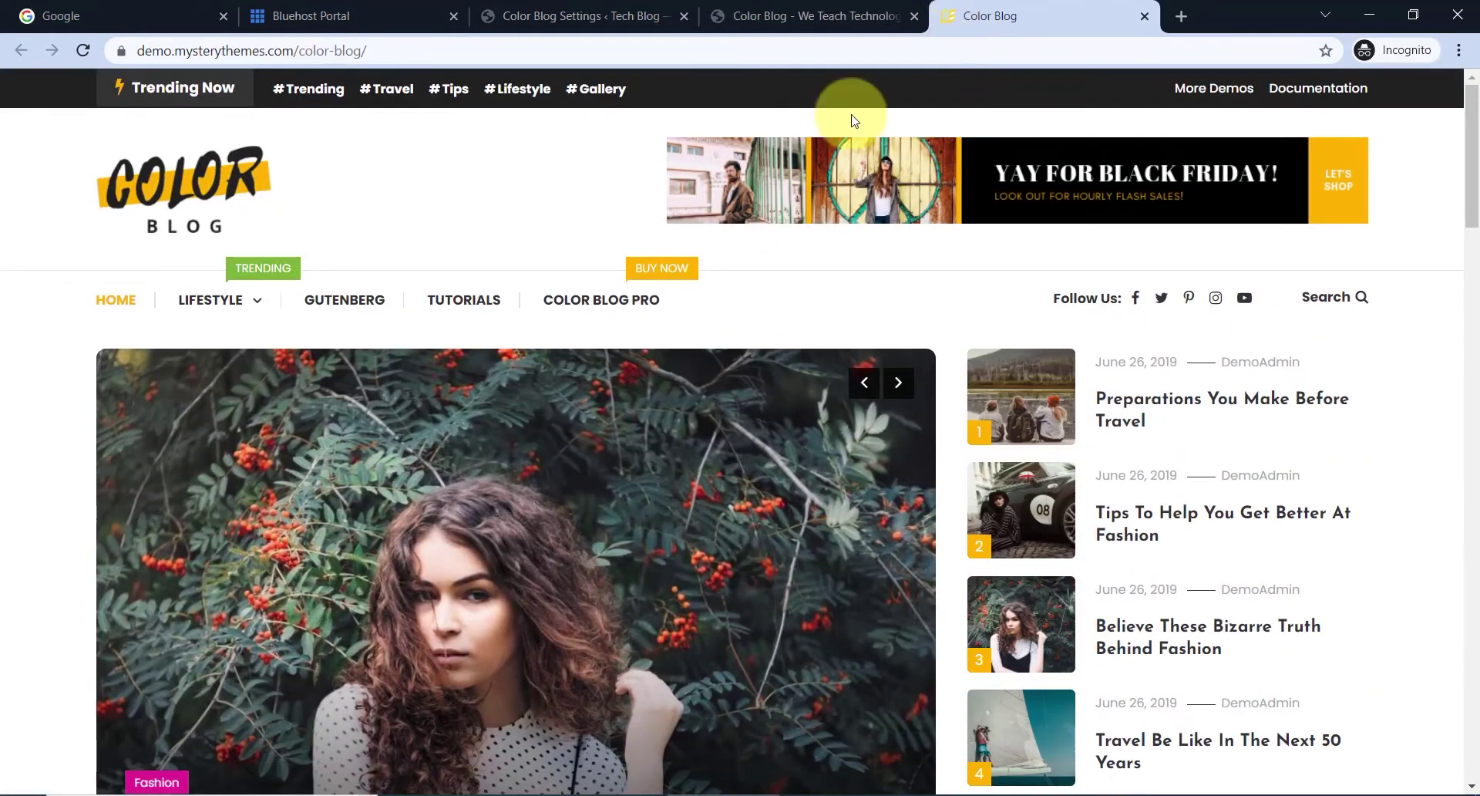
{"action": "scroll", "coordinate": [718, 437], "scroll_direction": "down", "scroll_amount": 8}
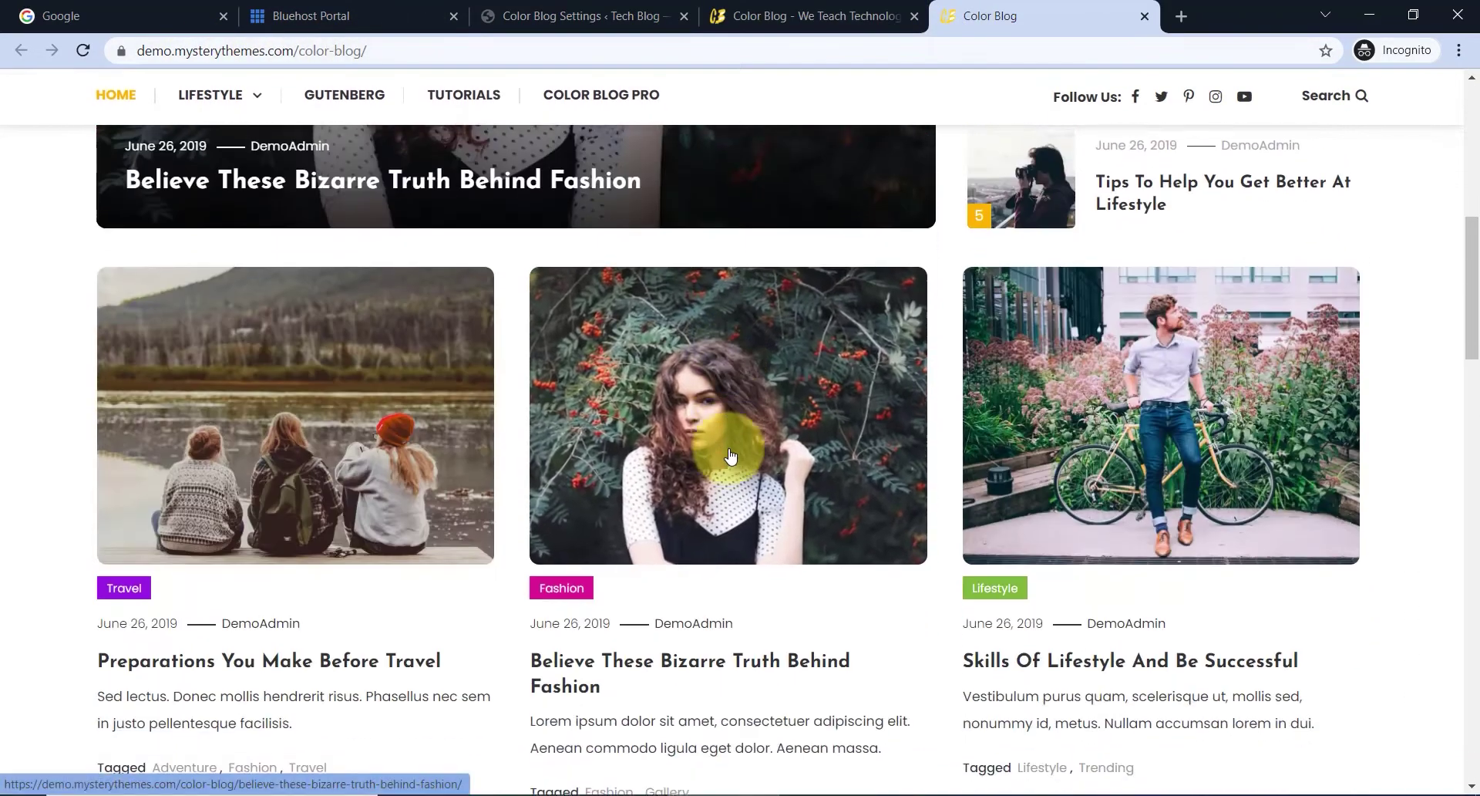
{"action": "scroll", "coordinate": [727, 445], "scroll_direction": "up", "scroll_amount": 6}
{"action": "left_click", "coordinate": [825, 15]}
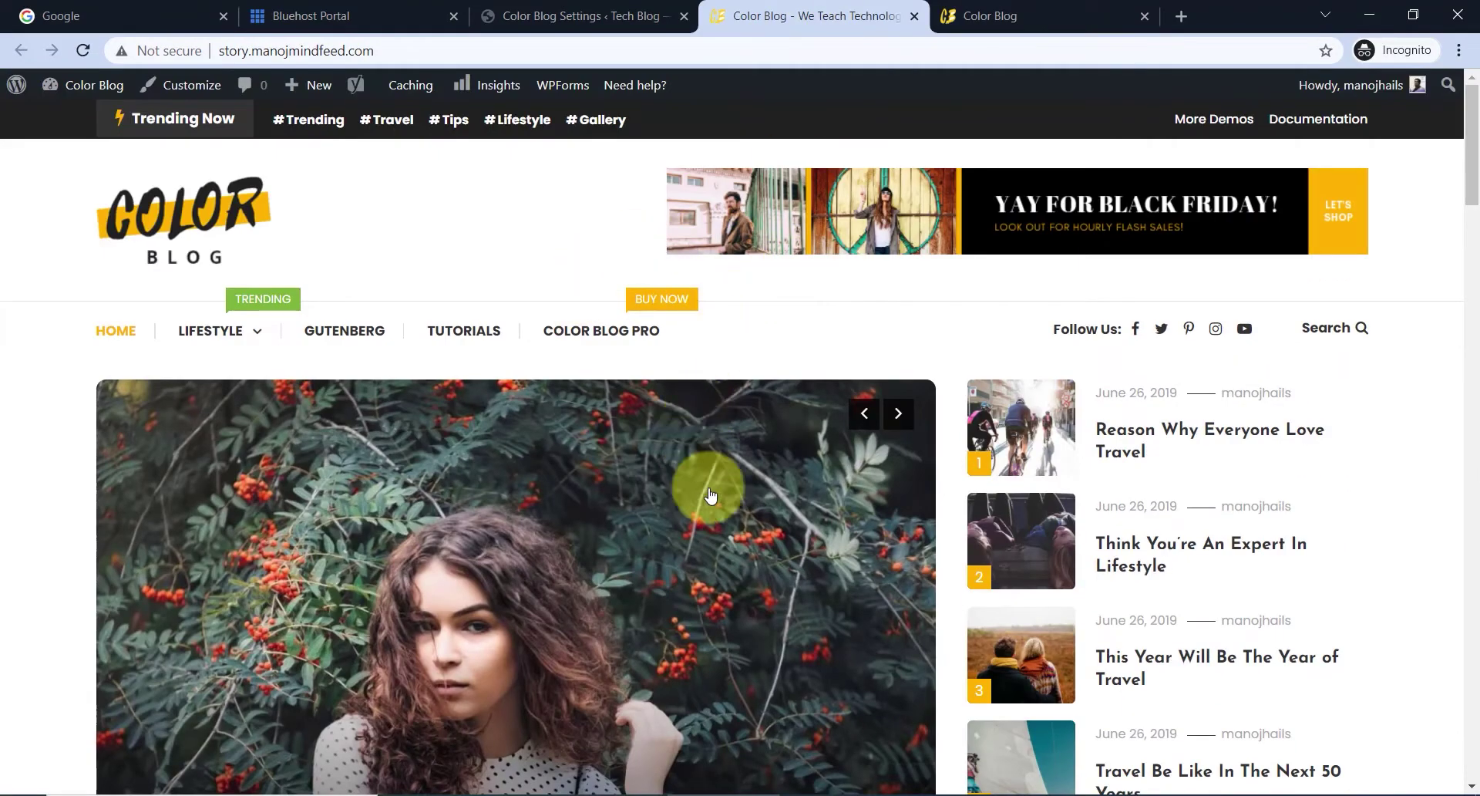
- Return to the Color Blog settings tab and open Plugins > Installed Plugins
{"action": "key", "text": "ctrl+l"}
{"action": "left_click", "coordinate": [610, 15]}
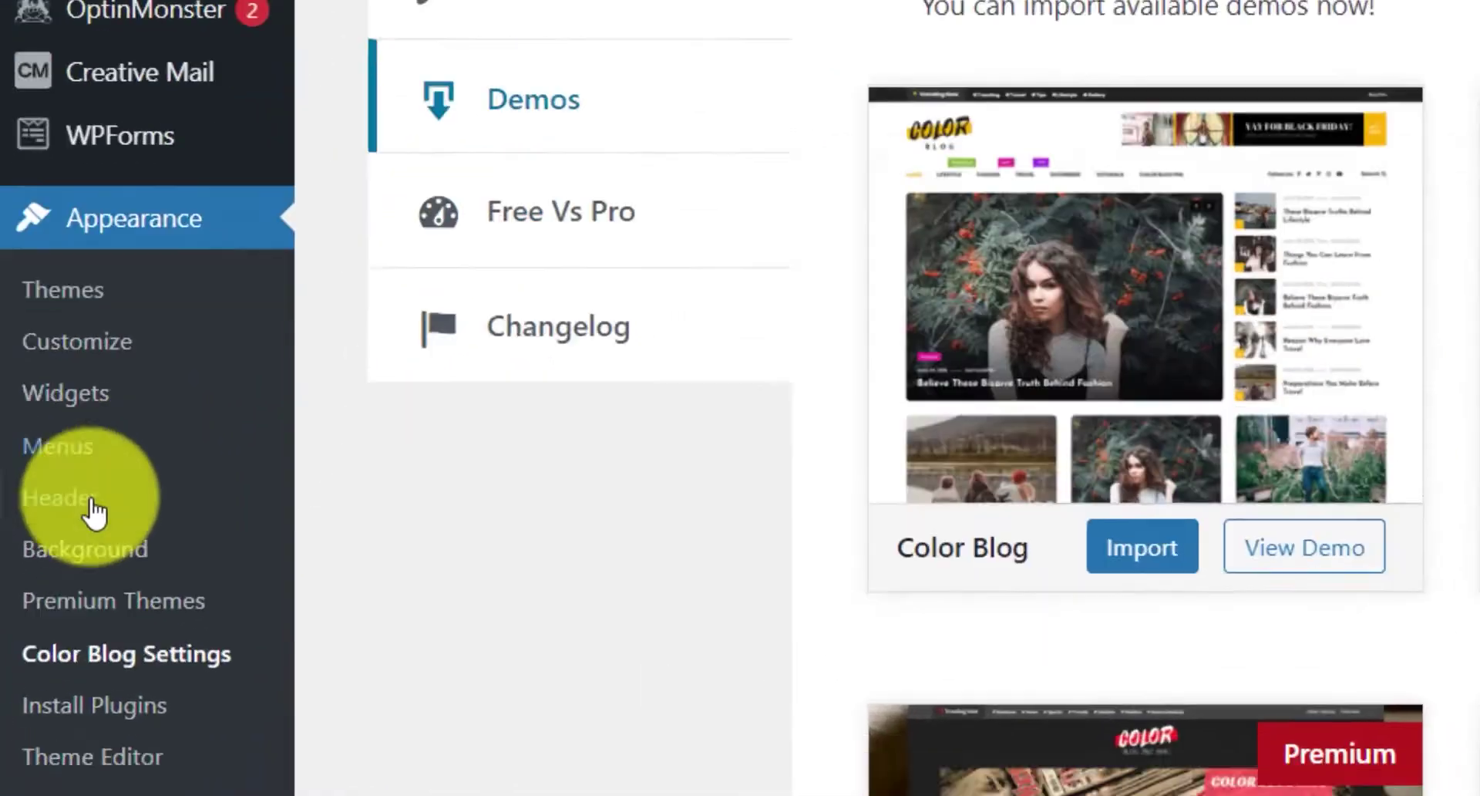
{"action": "scroll", "coordinate": [51, 643], "scroll_direction": "down", "scroll_amount": 3}
{"action": "mouse_move", "coordinate": [71, 573]}
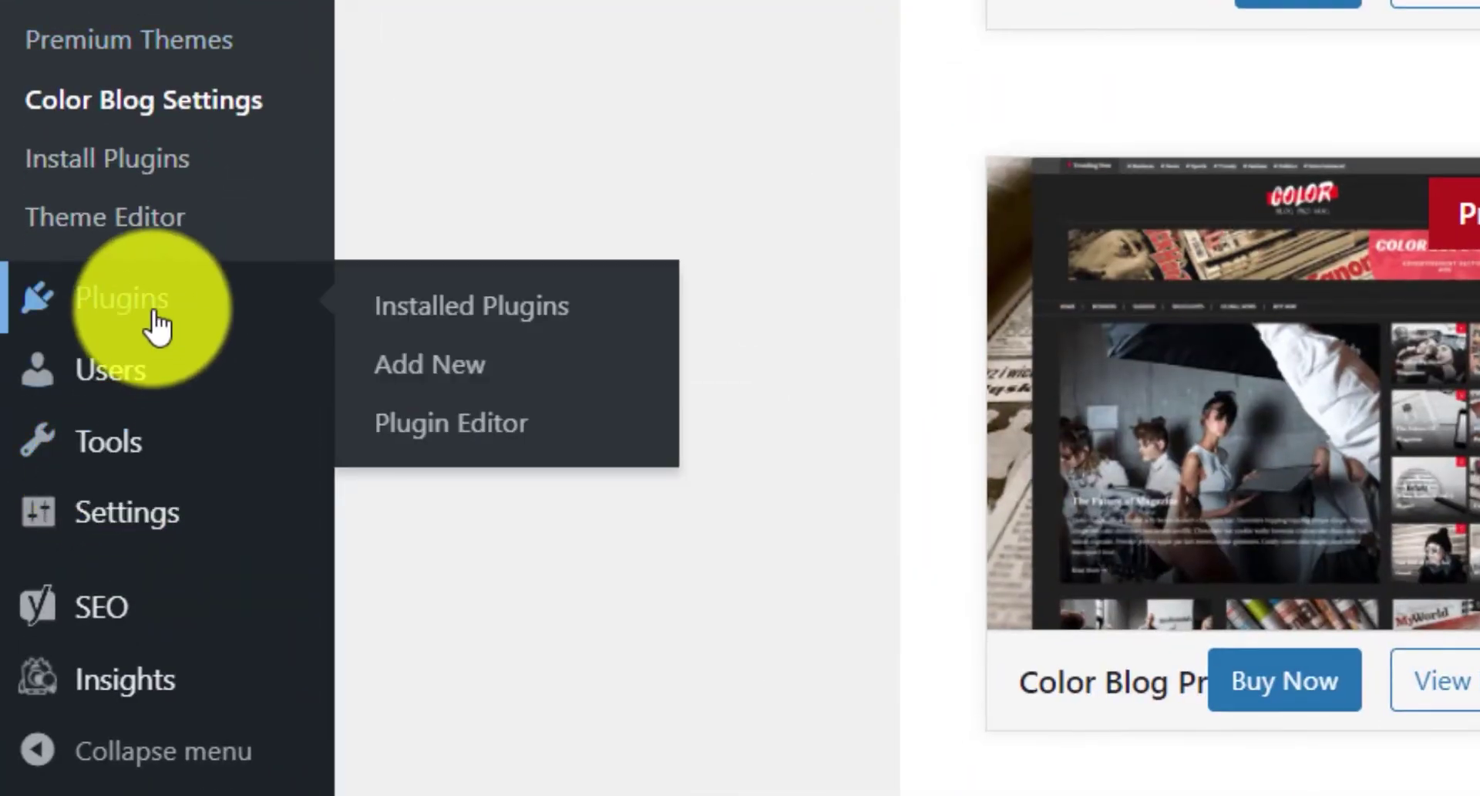
{"action": "left_click", "coordinate": [506, 307]}
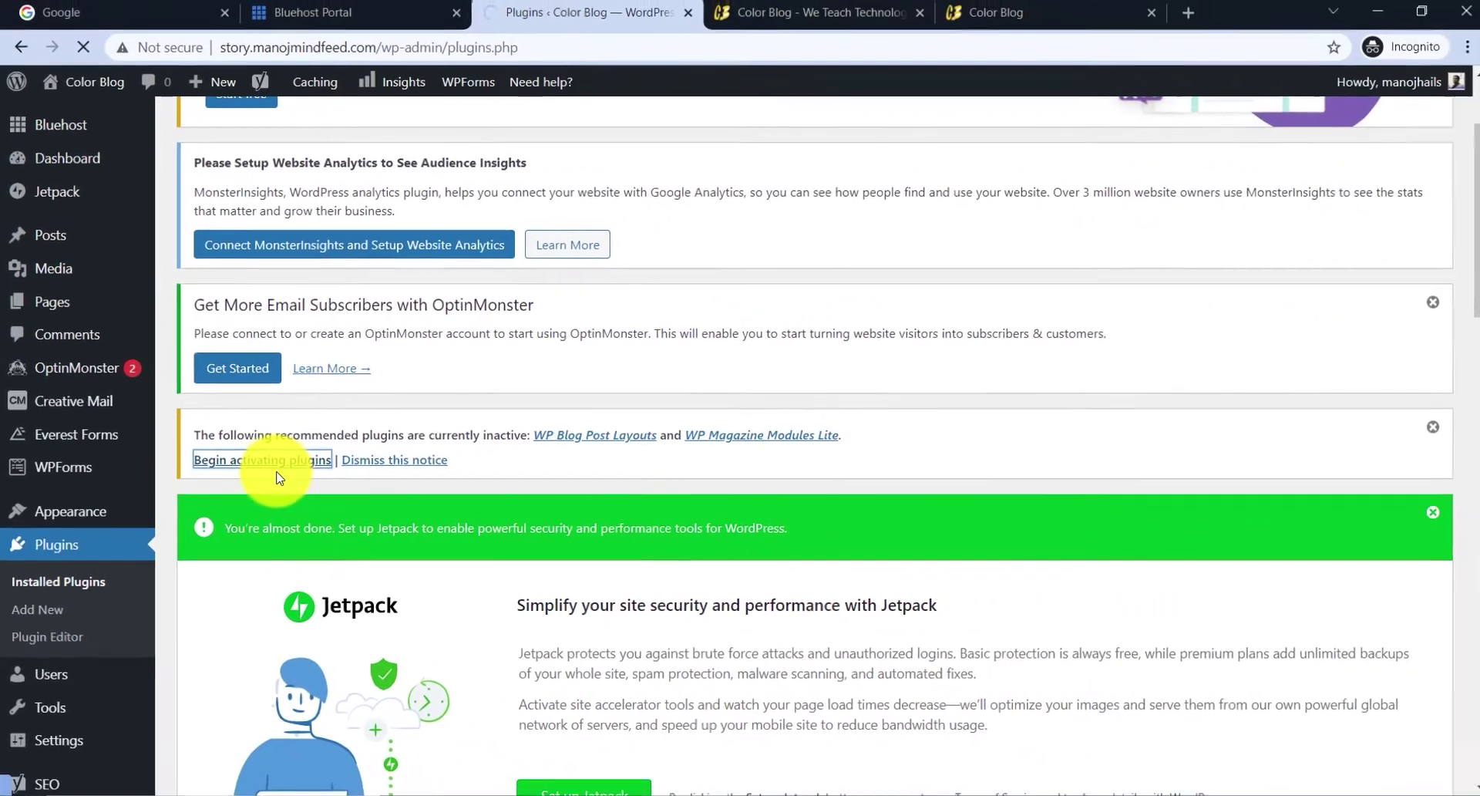
- Bulk-activate the recommended WP Blog Post Layouts and WP Magazine Modules Lite plugins
{"action": "left_click", "coordinate": [436, 361]}
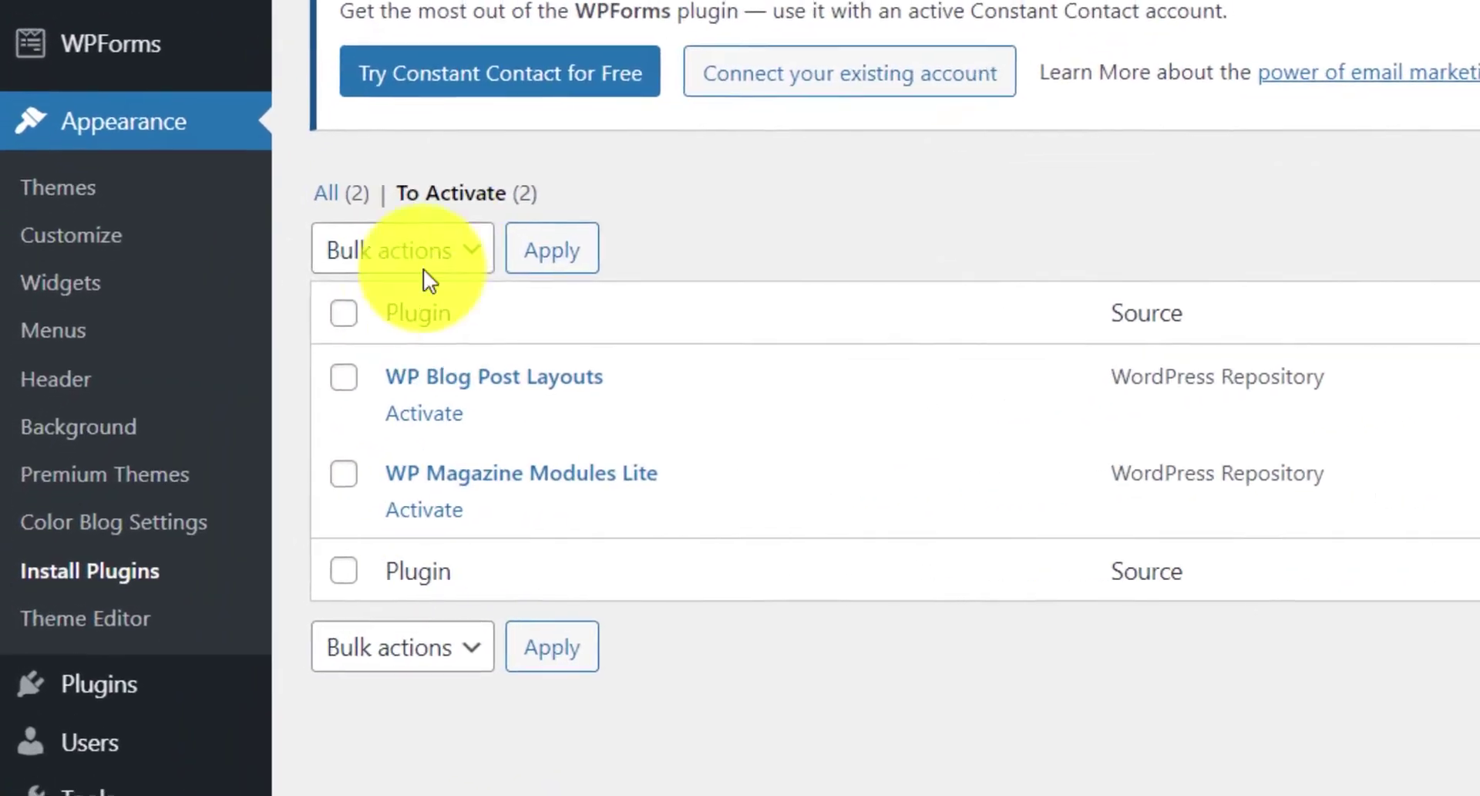
{"action": "left_click", "coordinate": [370, 245]}
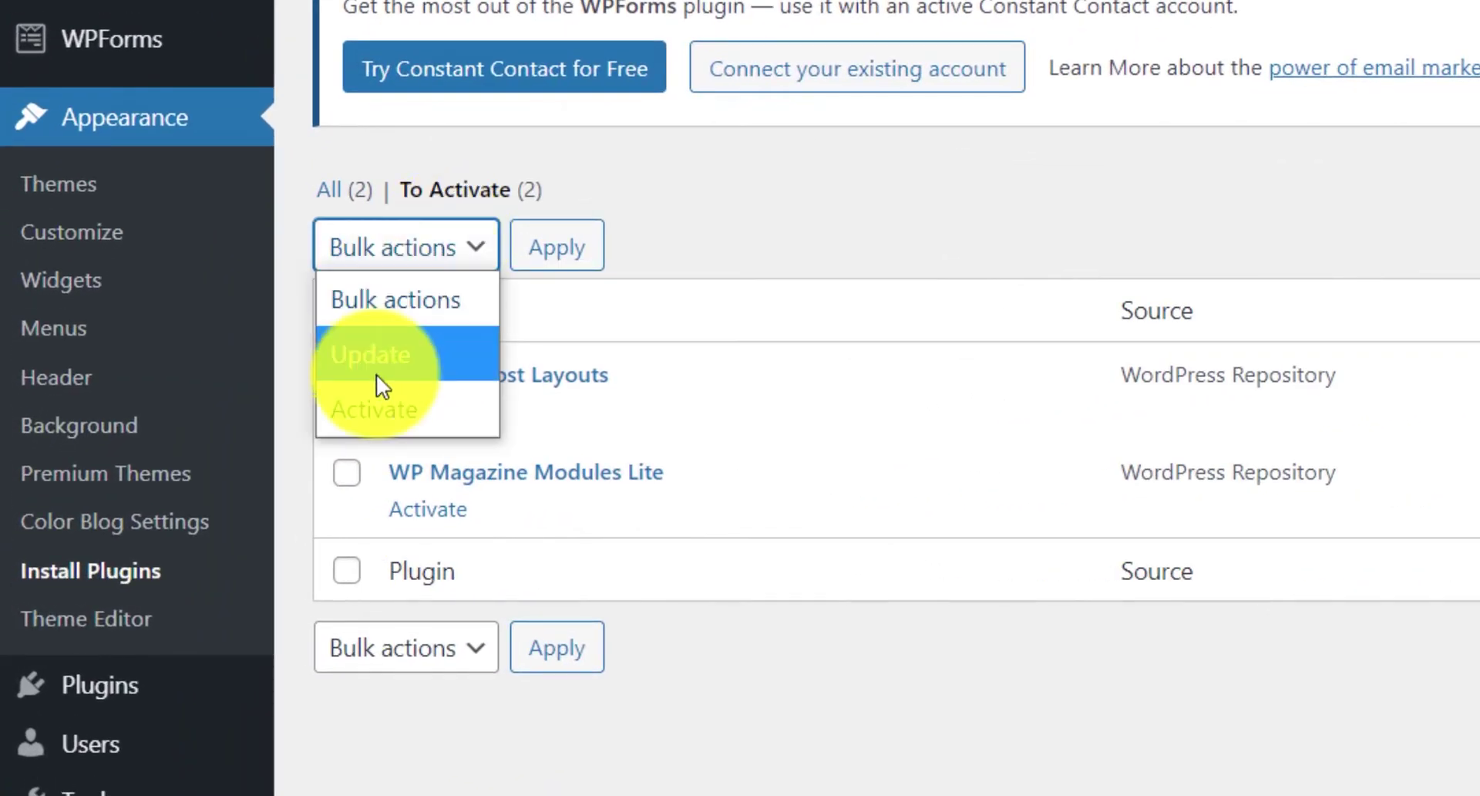
{"action": "left_click", "coordinate": [395, 404]}
{"action": "left_click", "coordinate": [357, 316]}
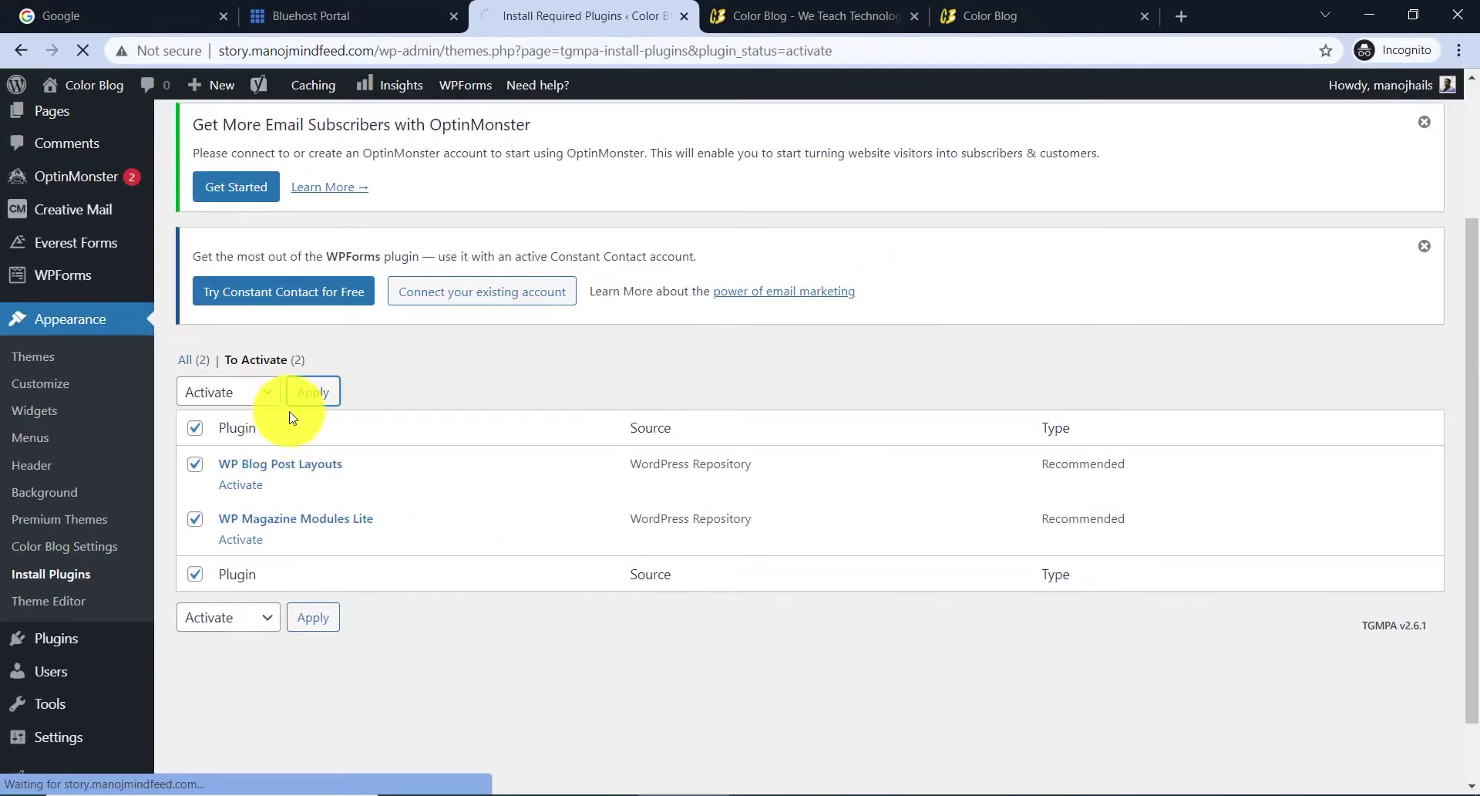
{"action": "left_click", "coordinate": [557, 247]}
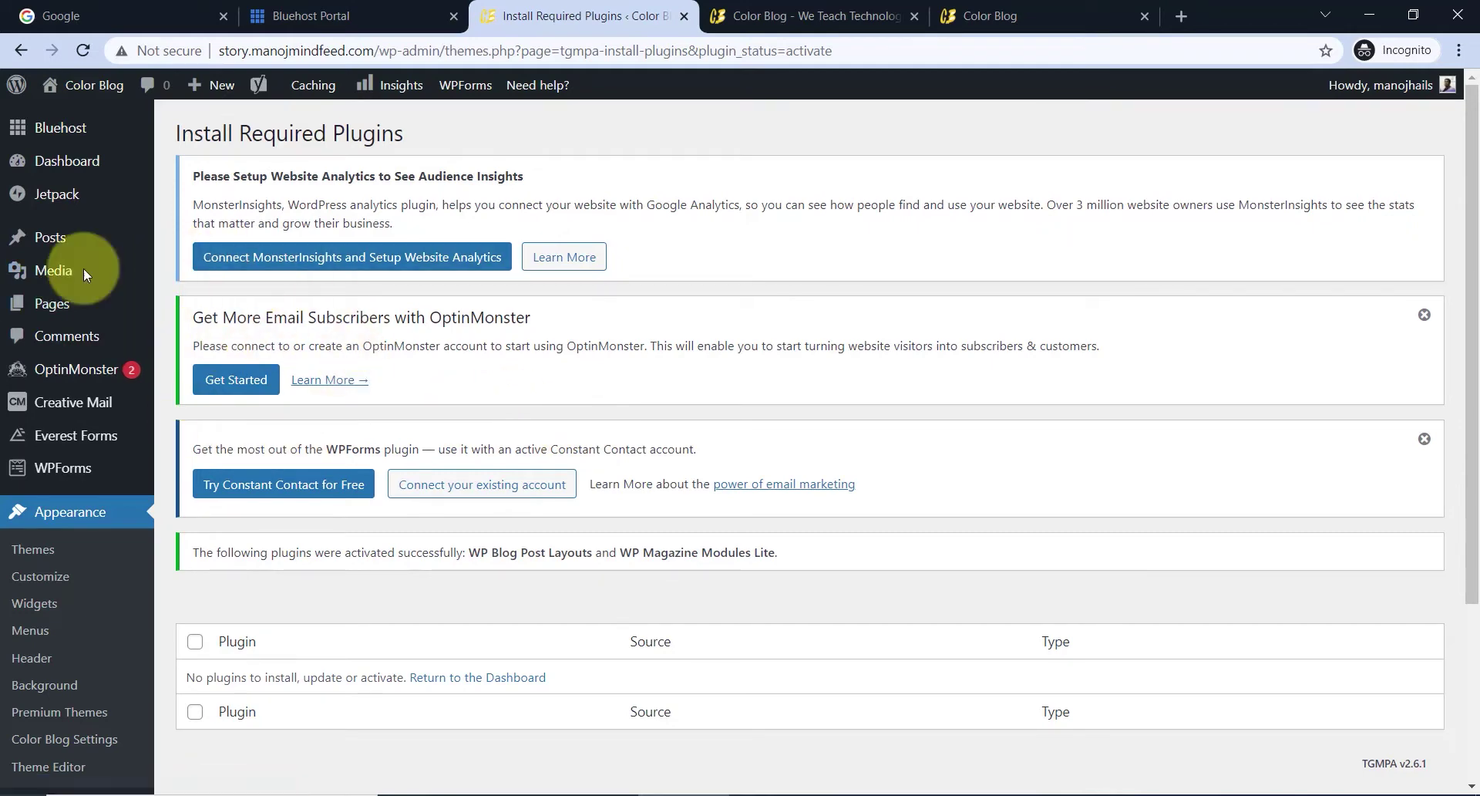
- Review the site's six pages in Pages > All Pages
{"action": "left_click", "coordinate": [49, 304]}
{"action": "scroll", "coordinate": [608, 429], "scroll_direction": "down", "scroll_amount": 4}
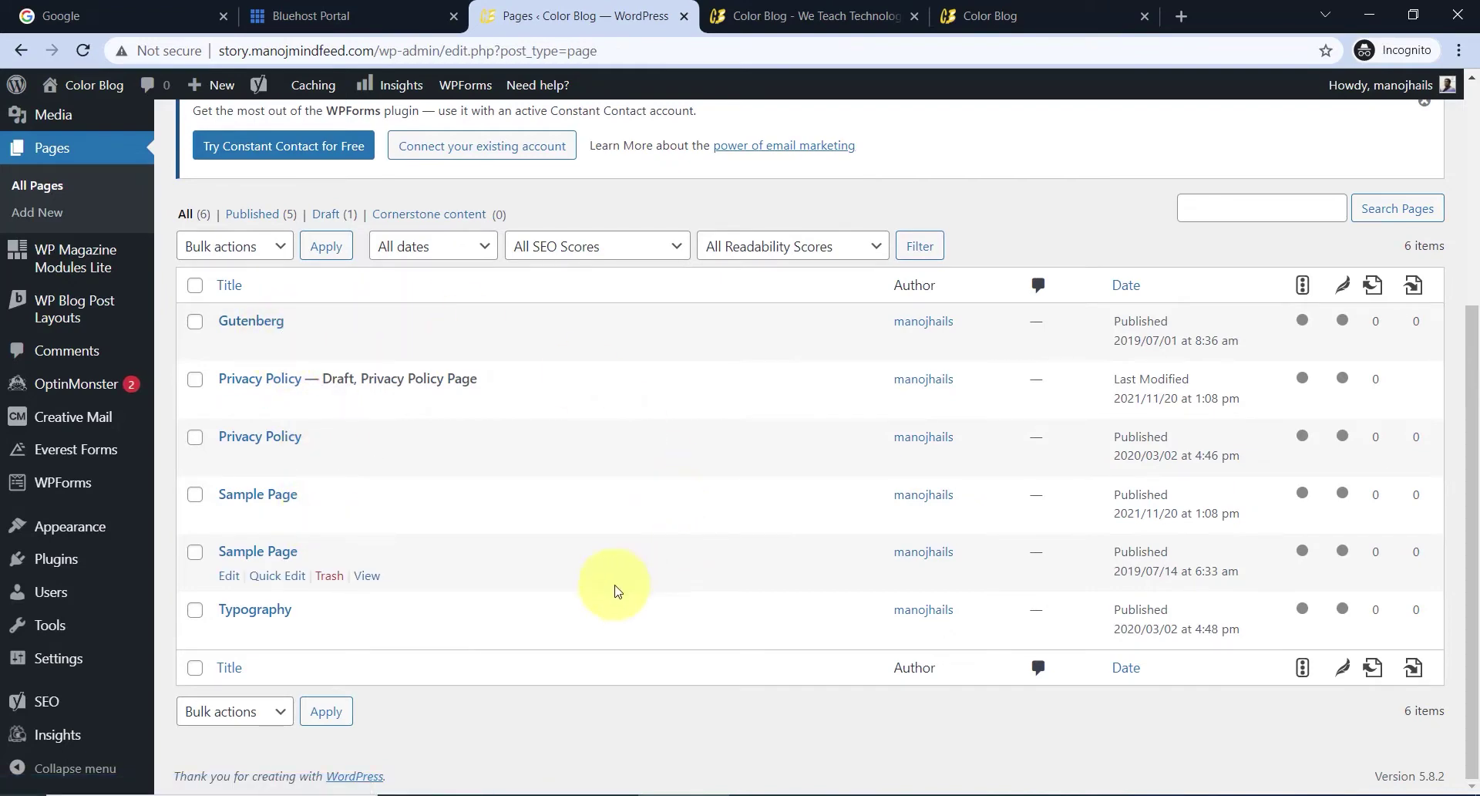
{"action": "scroll", "coordinate": [331, 414], "scroll_direction": "up", "scroll_amount": 5}
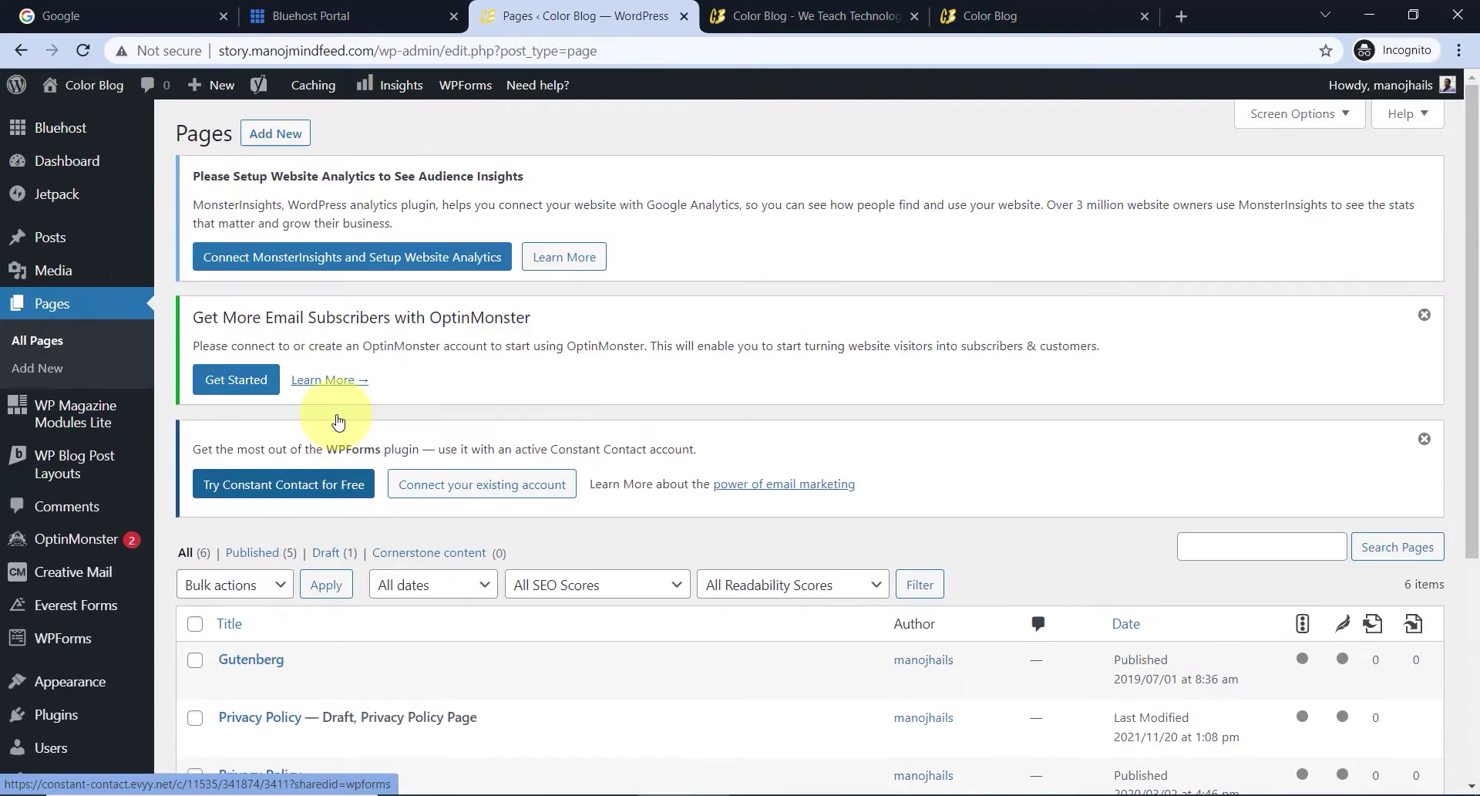
{"action": "left_click", "coordinate": [75, 248]}
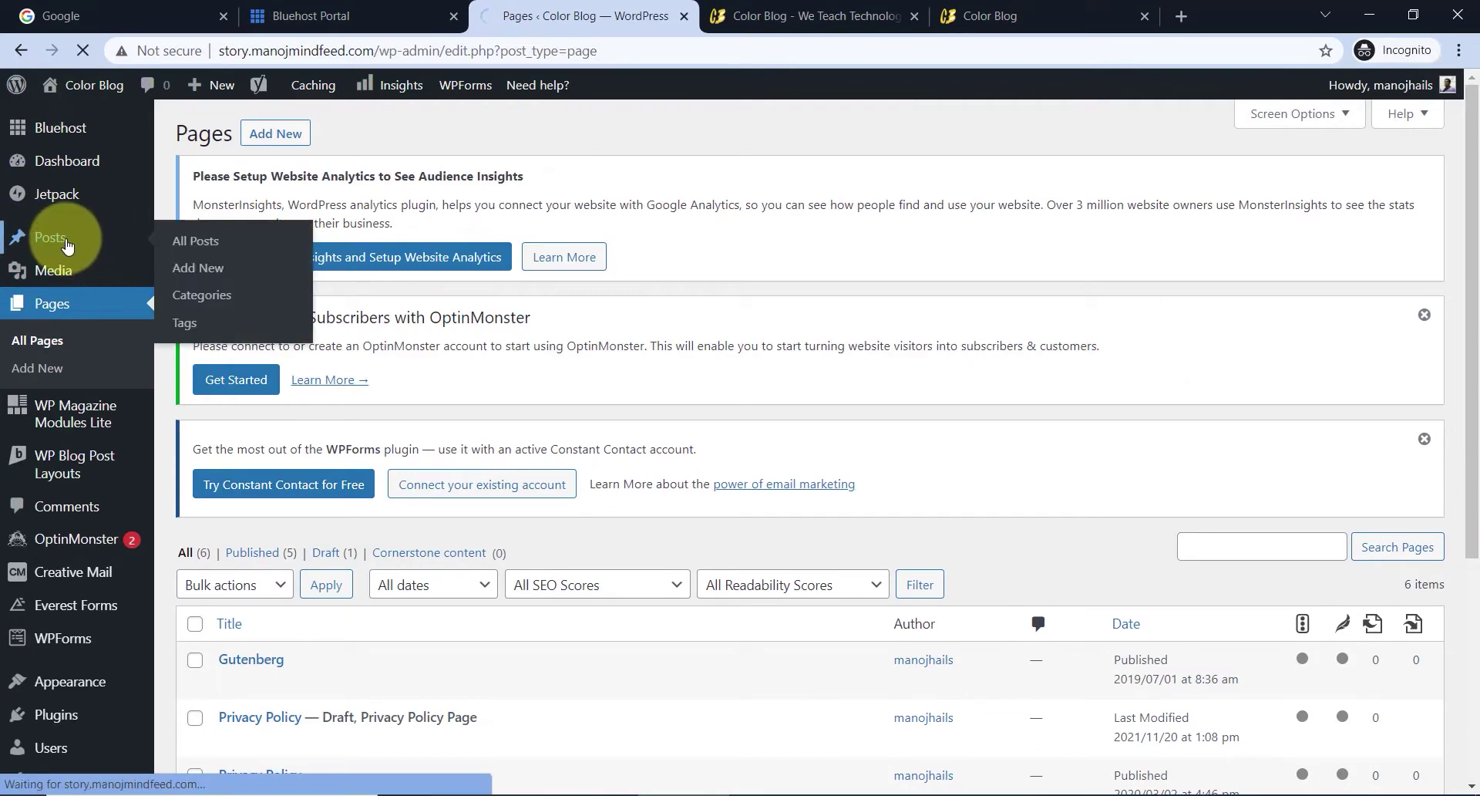
{"action": "scroll", "coordinate": [593, 381], "scroll_direction": "down", "scroll_amount": 3}
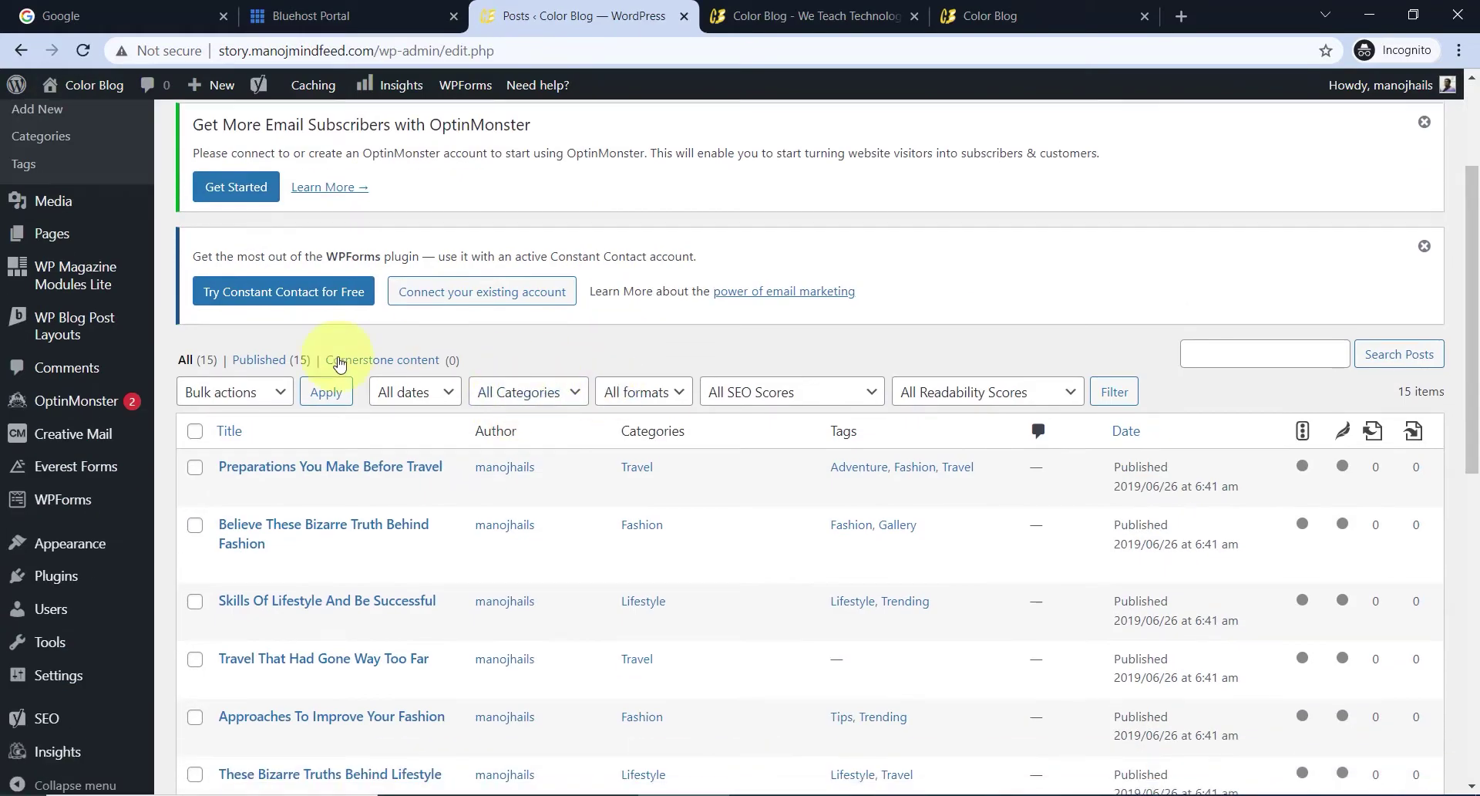
{"action": "scroll", "coordinate": [524, 378], "scroll_direction": "down", "scroll_amount": 10}
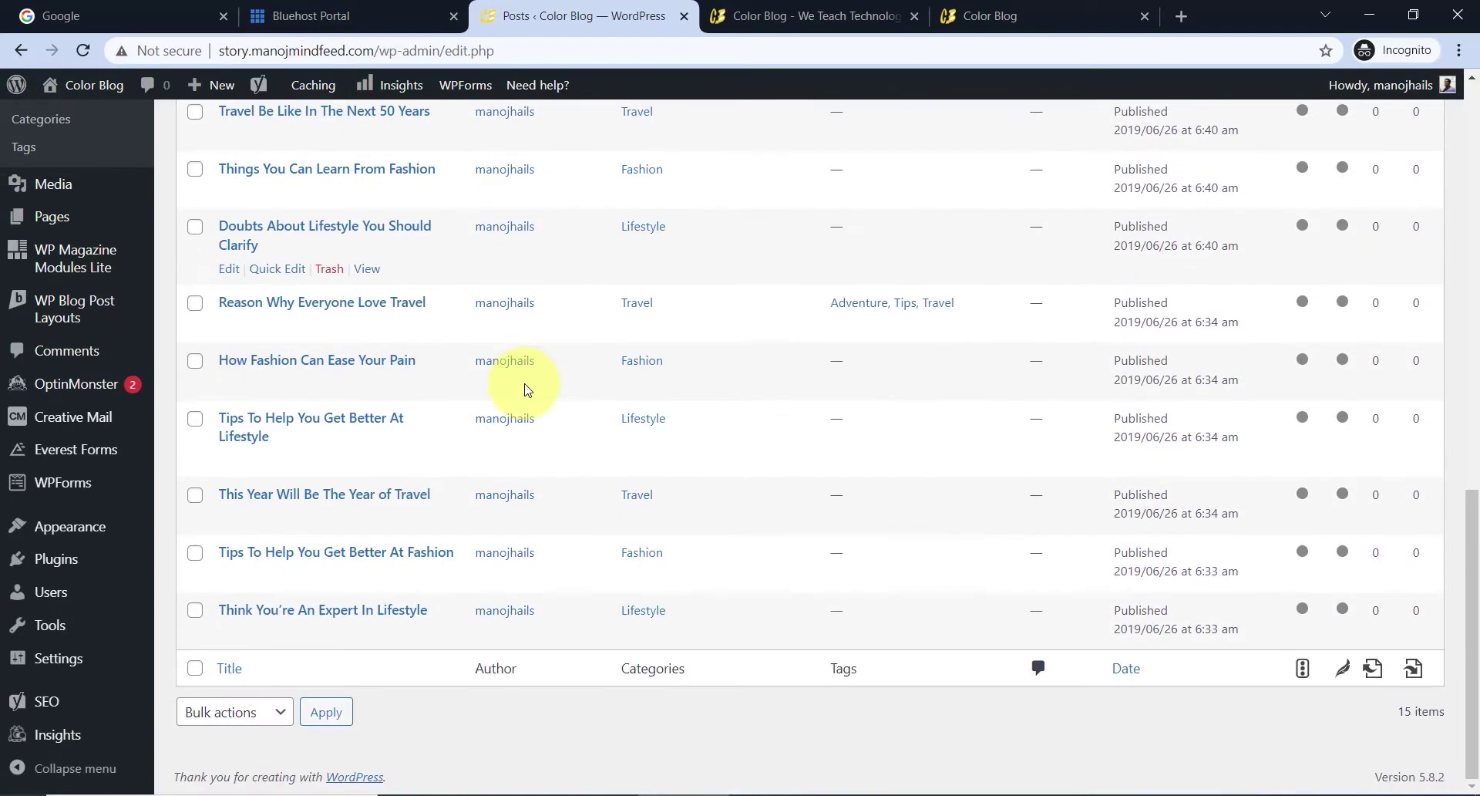
{"action": "scroll", "coordinate": [495, 431], "scroll_direction": "up", "scroll_amount": 15}
{"action": "left_click", "coordinate": [732, 17]}
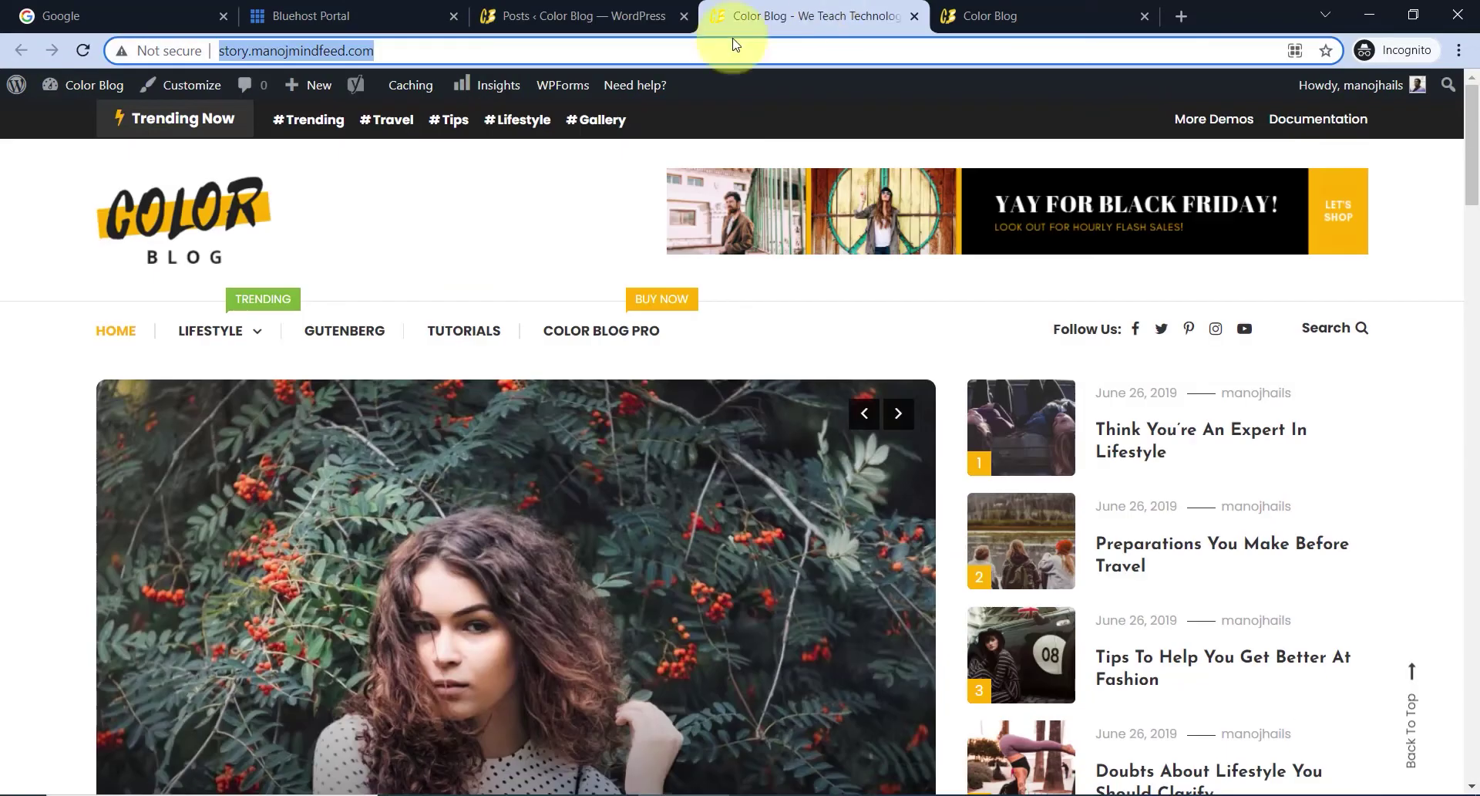
{"action": "scroll", "coordinate": [545, 426], "scroll_direction": "down", "scroll_amount": 5}
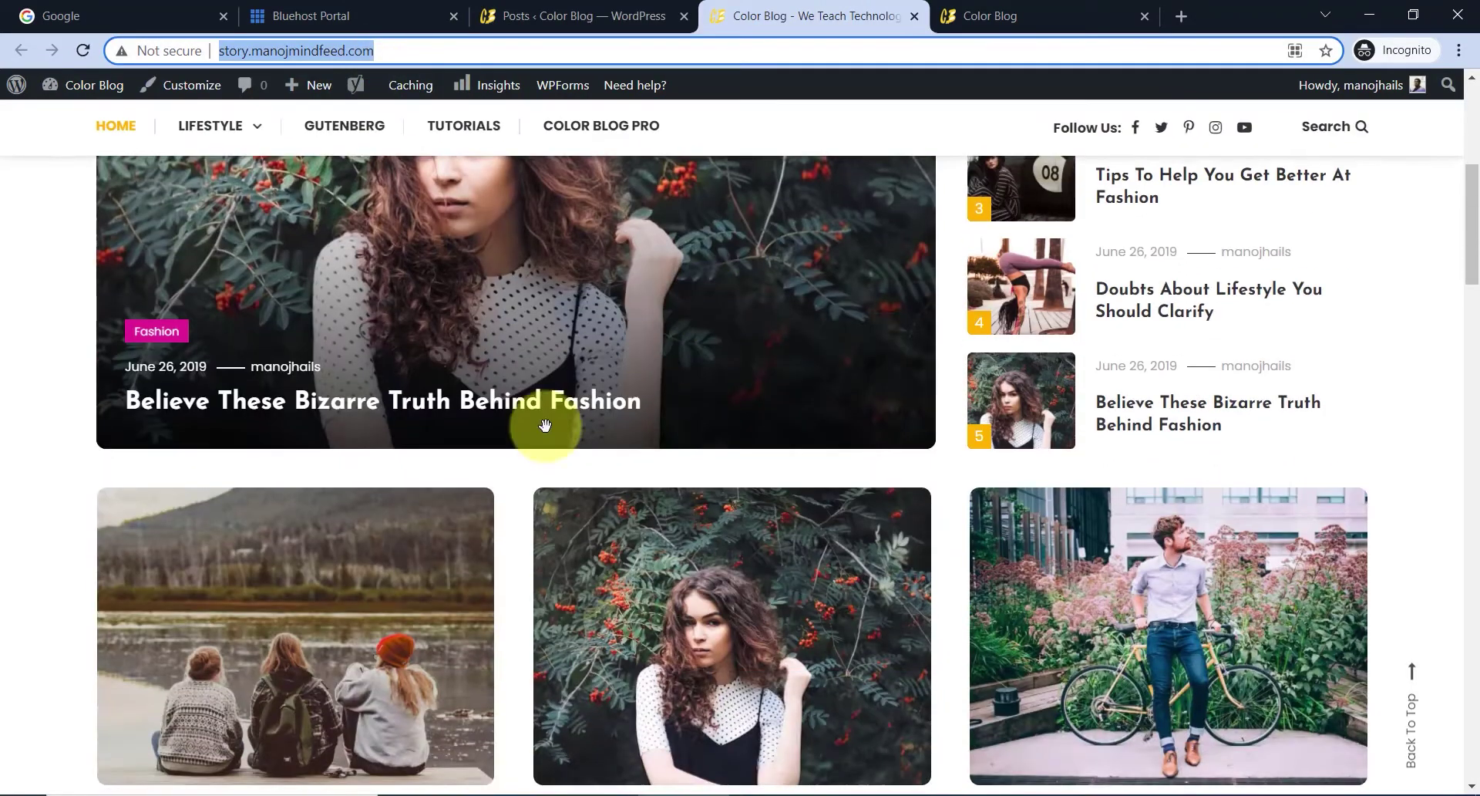
{"action": "scroll", "coordinate": [545, 426], "scroll_direction": "down", "scroll_amount": 3}
{"action": "scroll", "coordinate": [844, 387], "scroll_direction": "down", "scroll_amount": 5}
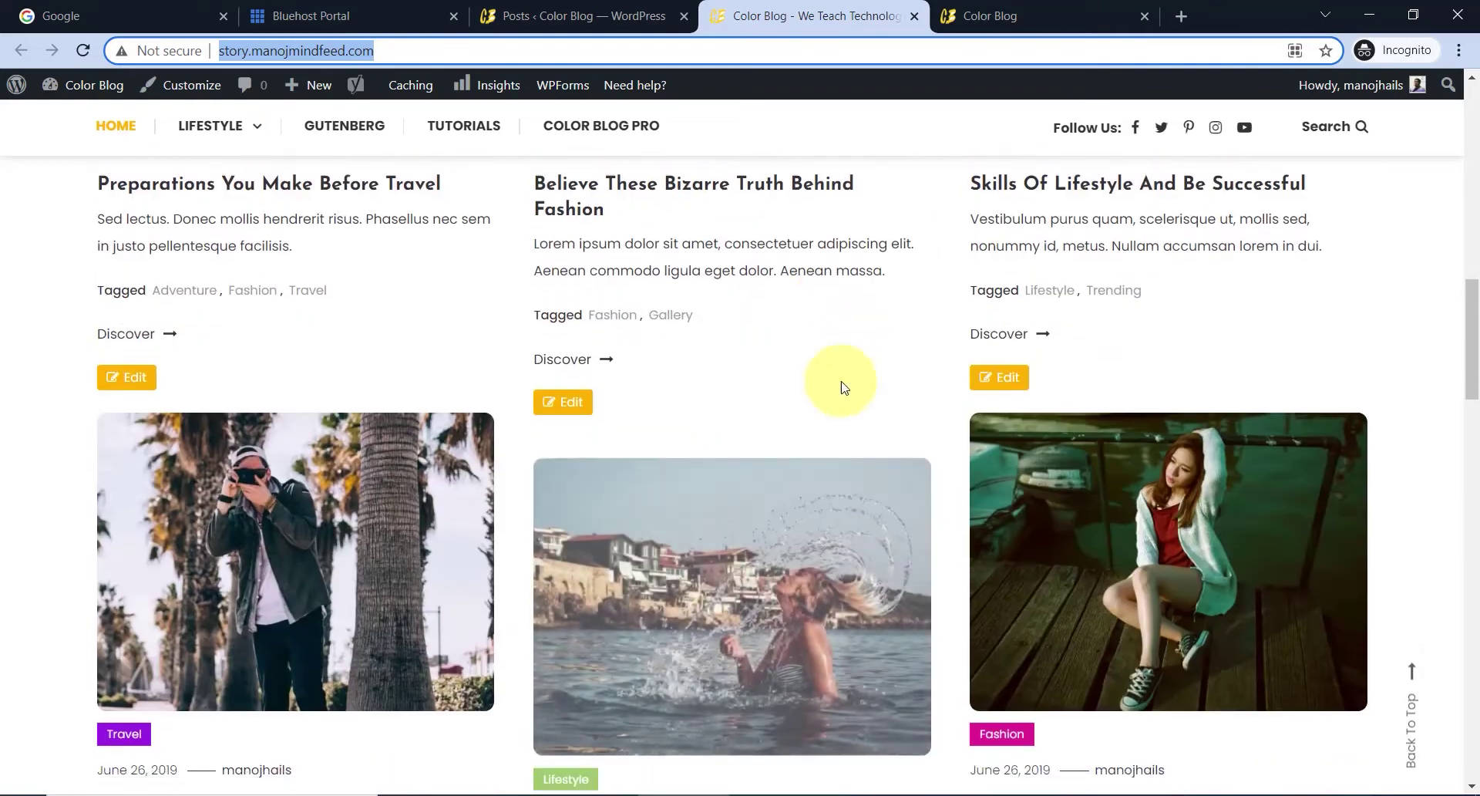
{"action": "scroll", "coordinate": [844, 387], "scroll_direction": "down", "scroll_amount": 3}
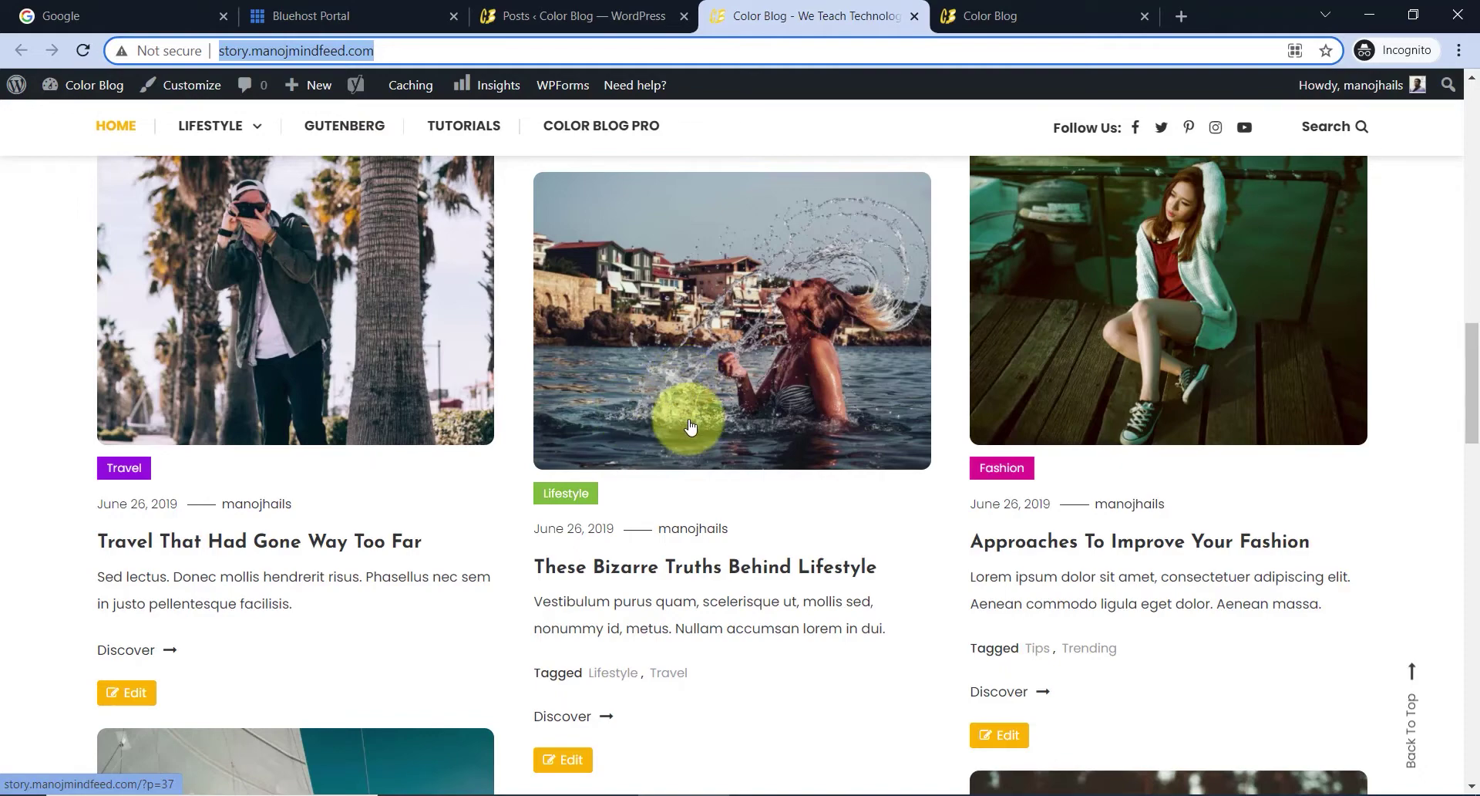
{"action": "scroll", "coordinate": [663, 408], "scroll_direction": "down", "scroll_amount": 6}
- Move all 15 selected demo posts to the Trash with the Move to Trash bulk action
{"action": "left_click", "coordinate": [567, 14]}
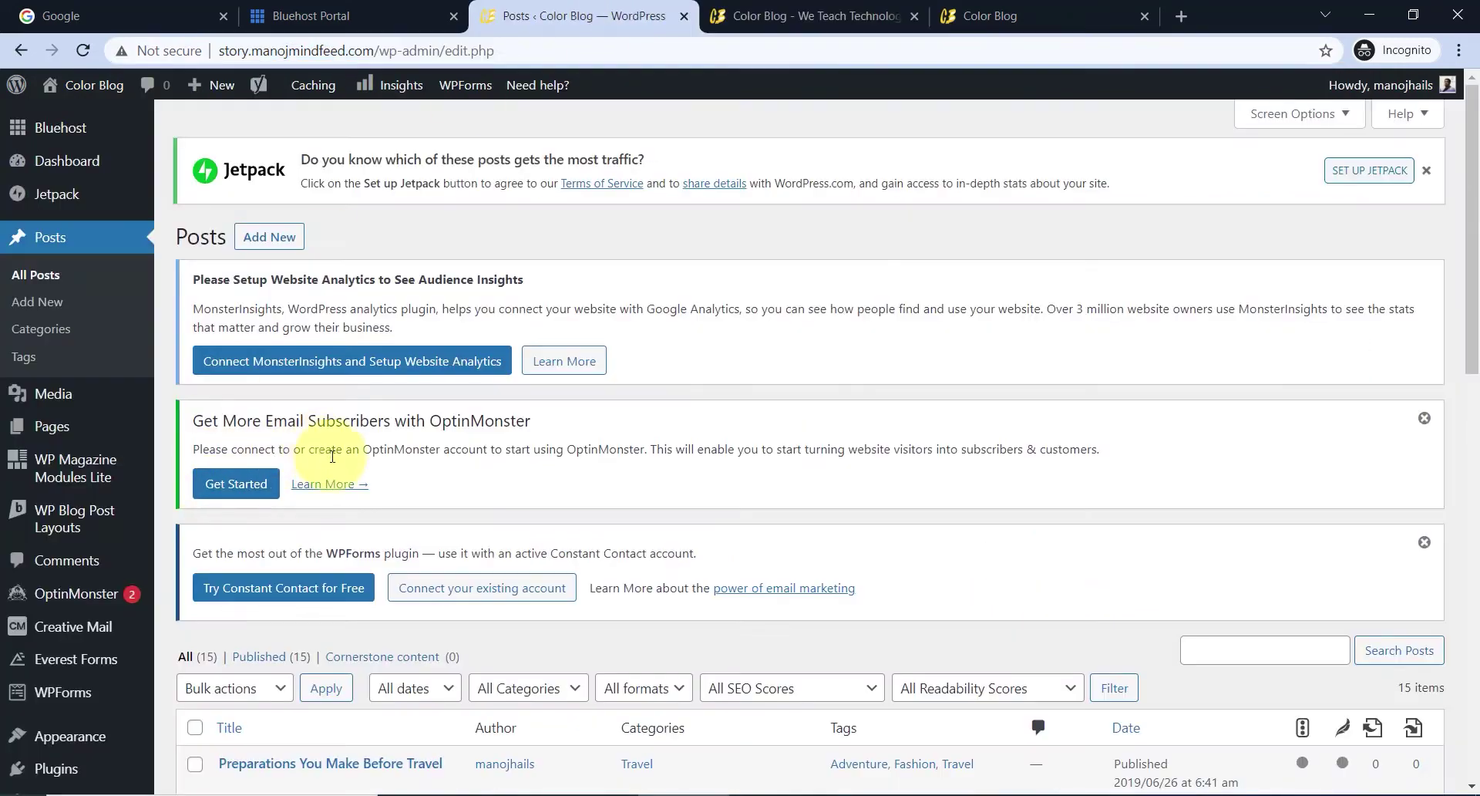
{"action": "scroll", "coordinate": [231, 370], "scroll_direction": "down", "scroll_amount": 6}
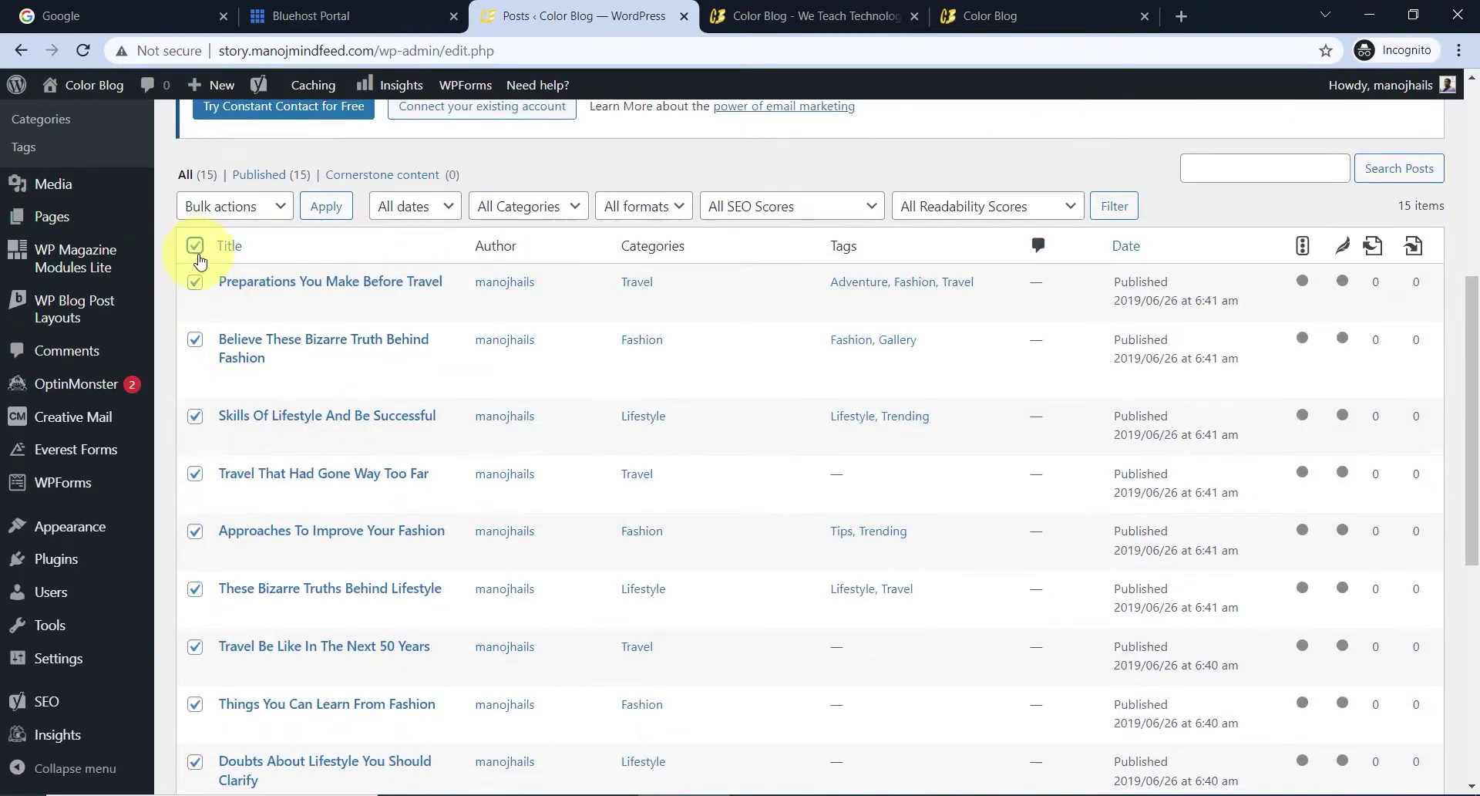
{"action": "left_click", "coordinate": [267, 216]}
{"action": "left_click", "coordinate": [234, 301]}
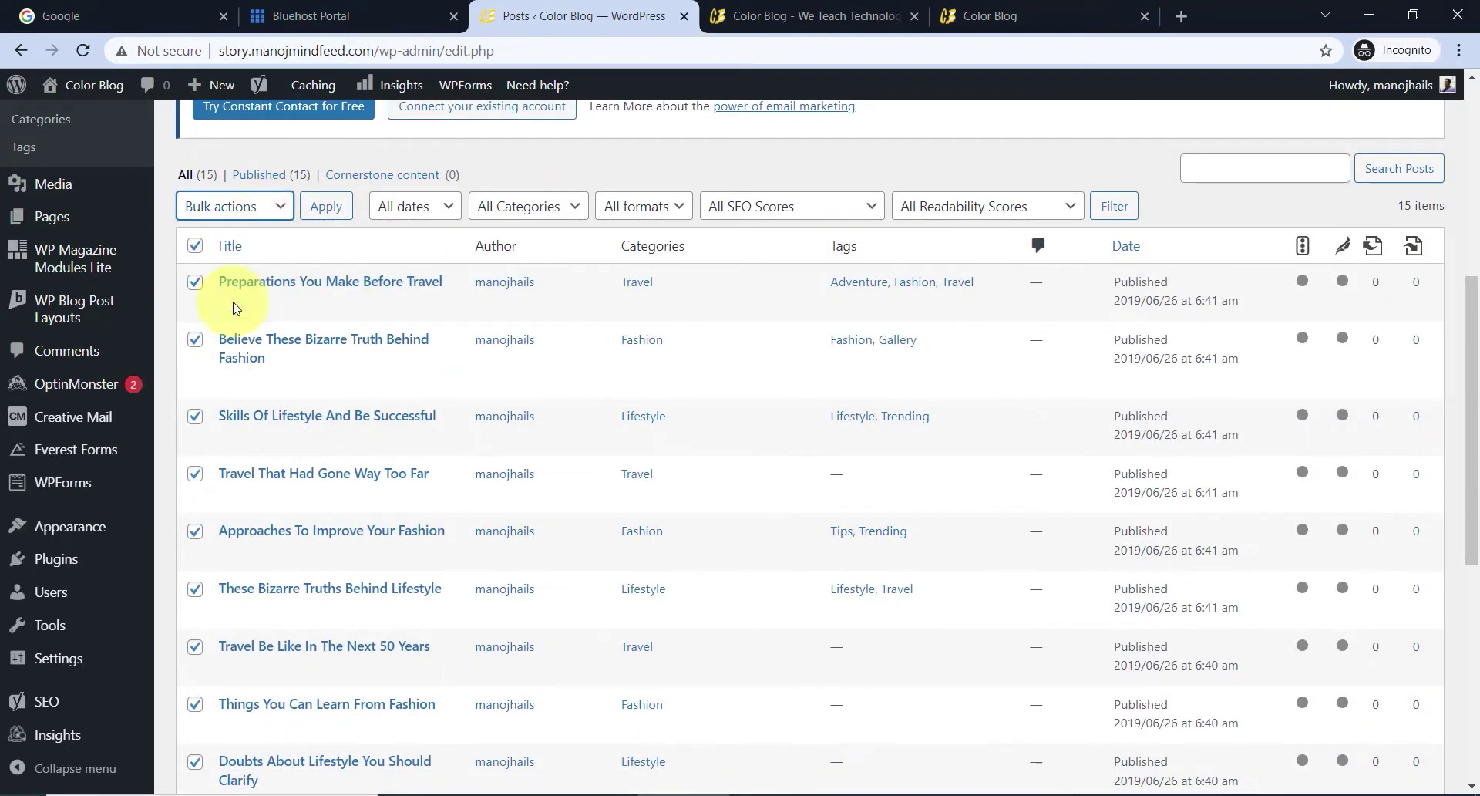
{"action": "left_click", "coordinate": [326, 206]}
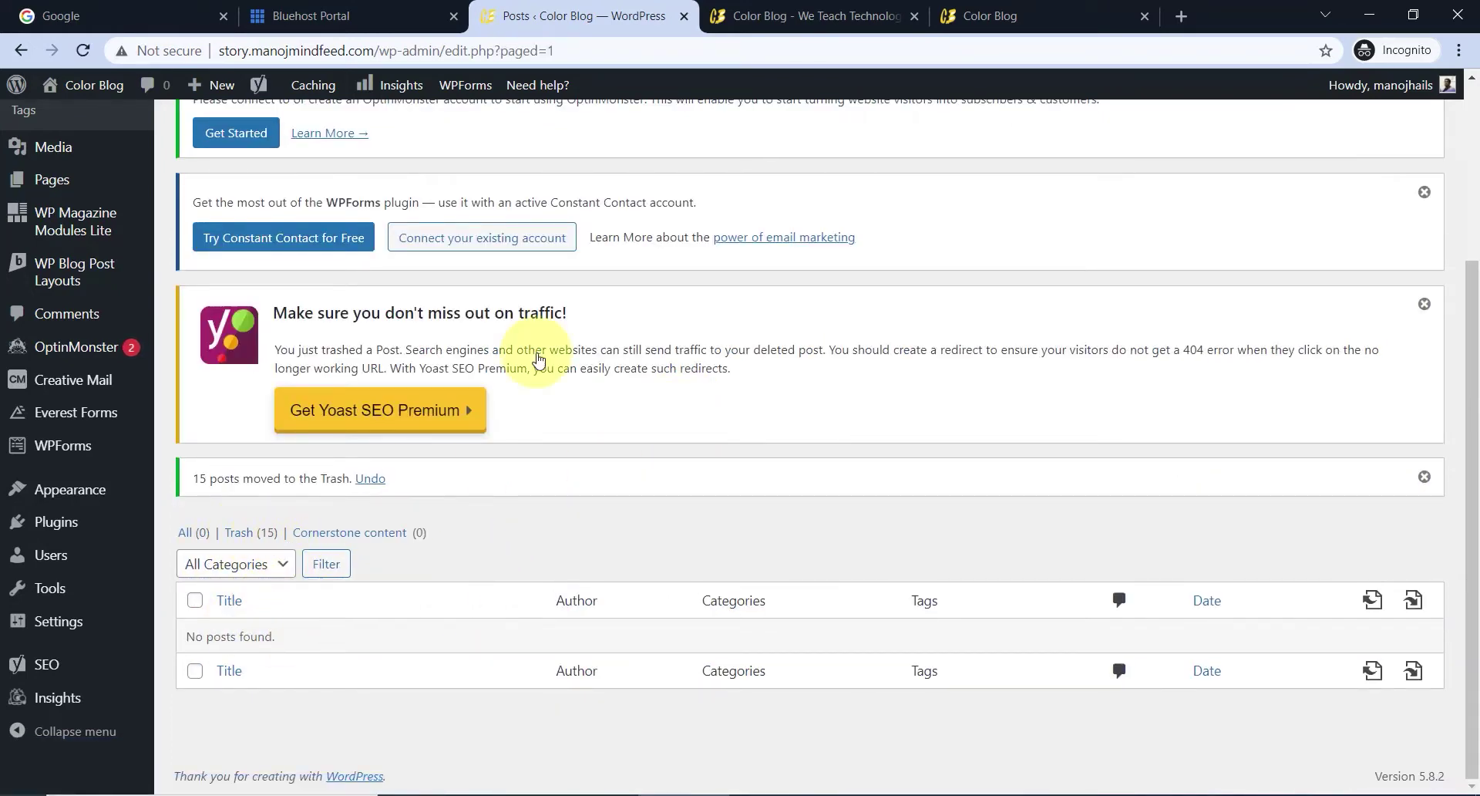
- Reload the blog front page to confirm it shows "Nothing Found", then return to the posts admin
{"action": "left_click", "coordinate": [846, 15]}
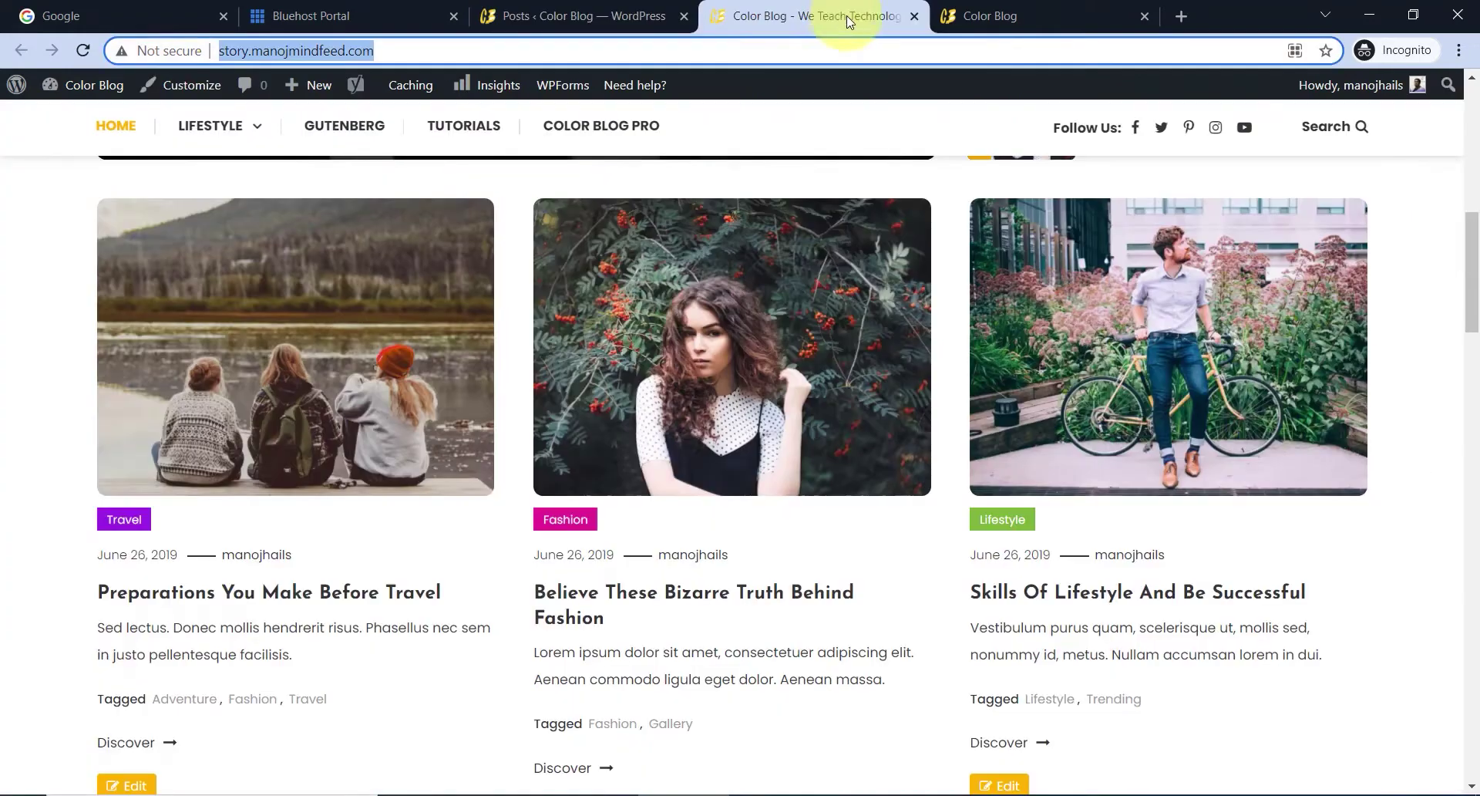
{"action": "left_click", "coordinate": [82, 50]}
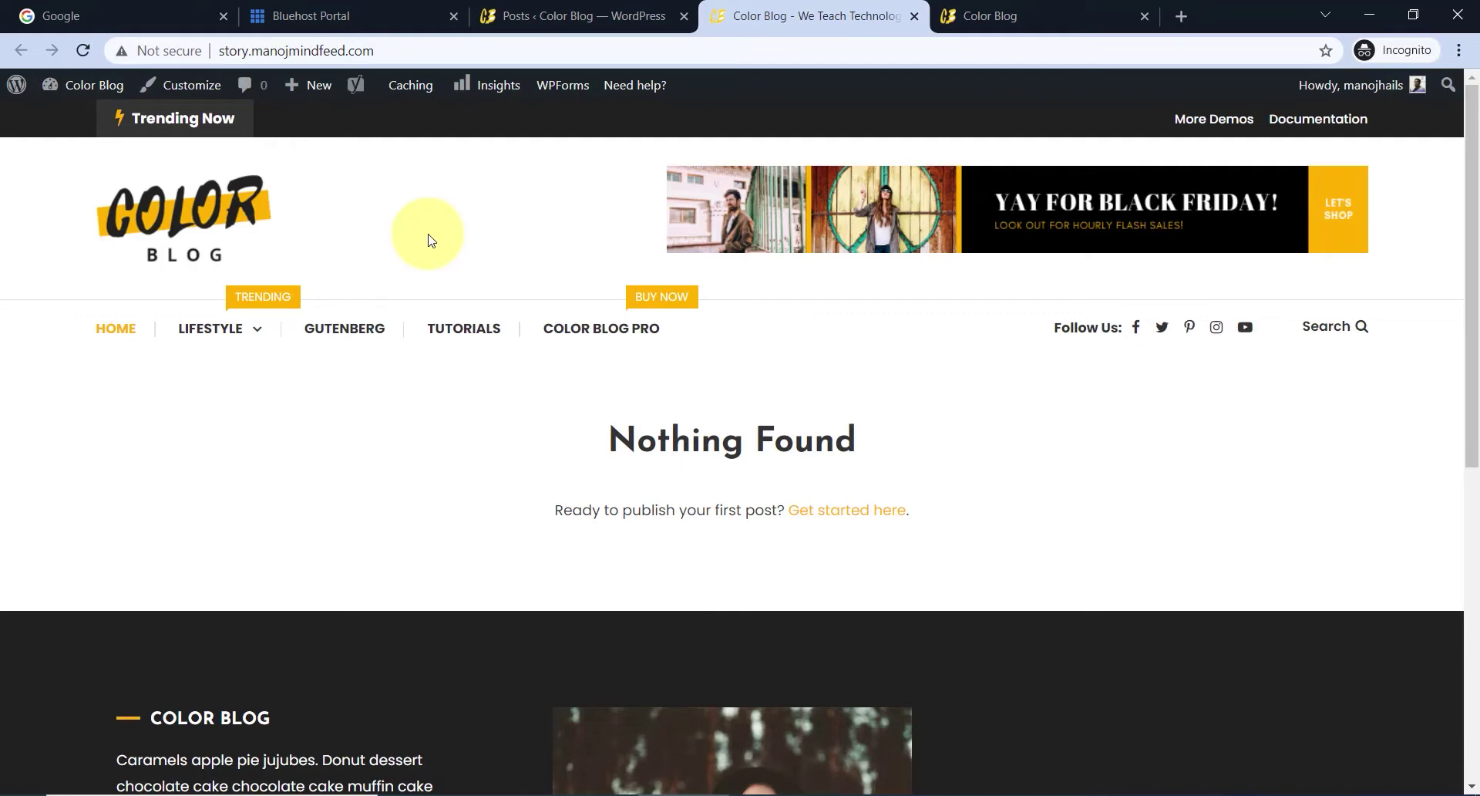
{"action": "left_click", "coordinate": [602, 20]}
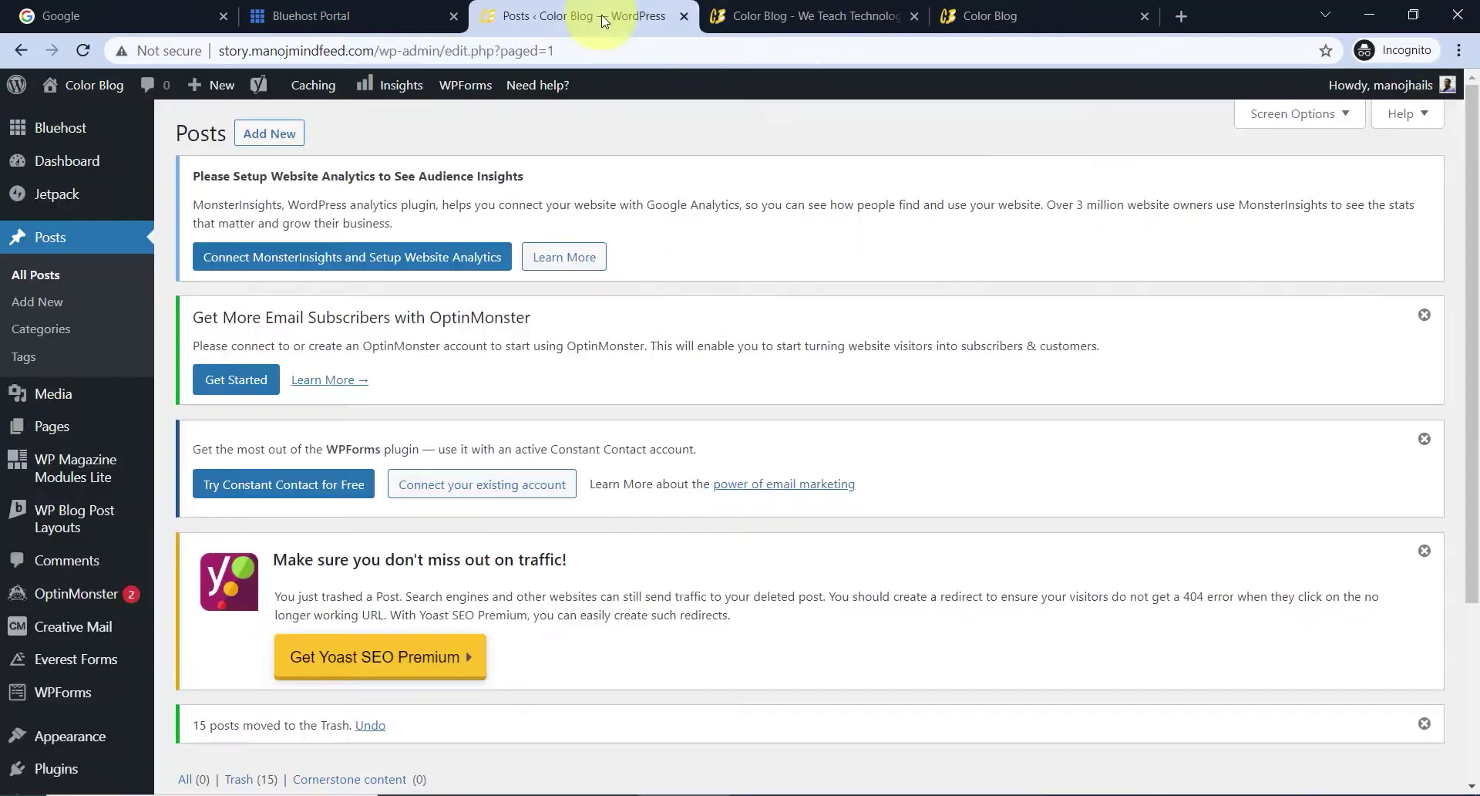
- Create a new empty page titled 'Home' and publish it
{"action": "left_click", "coordinate": [61, 435]}
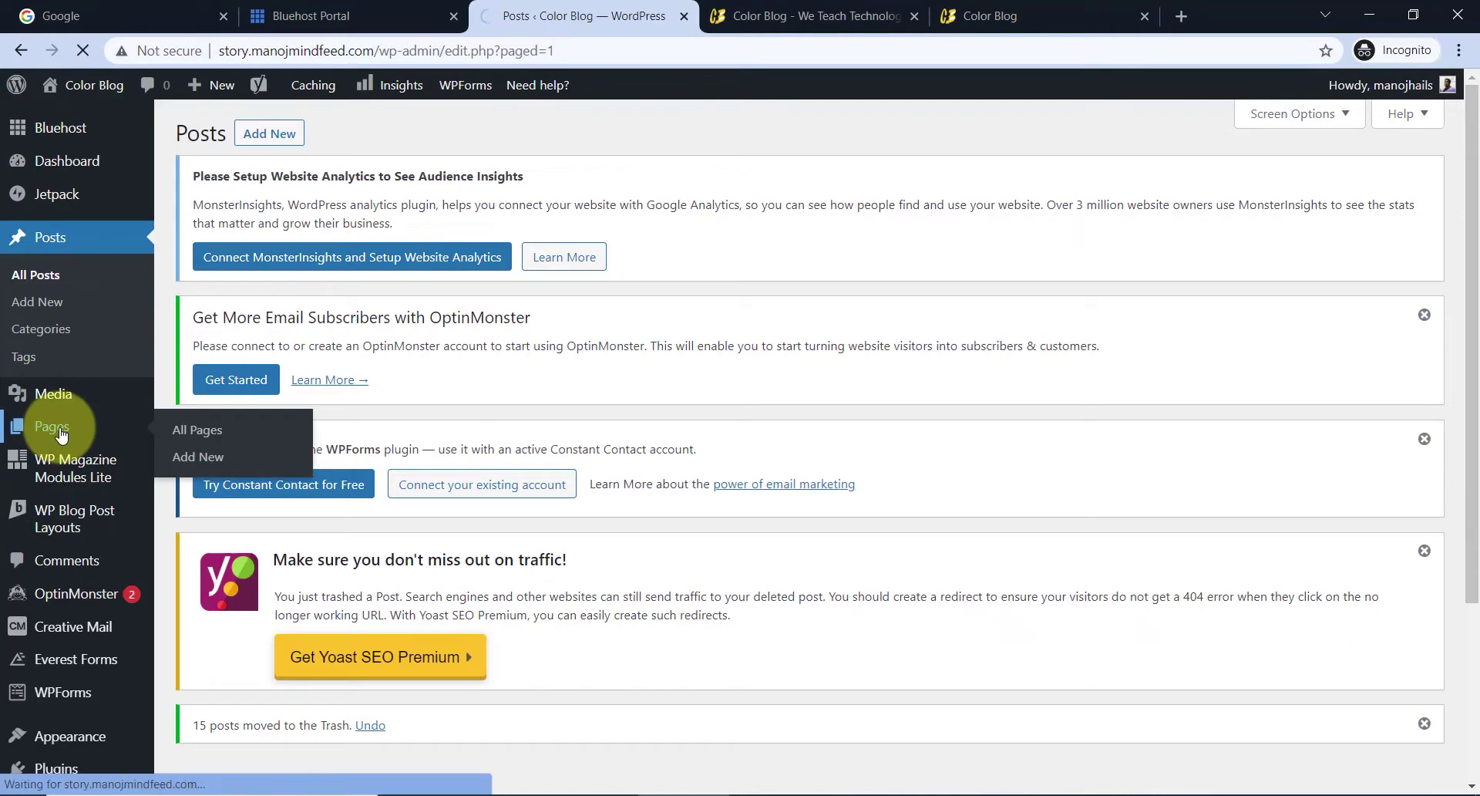
{"action": "scroll", "coordinate": [429, 429], "scroll_direction": "down", "scroll_amount": 4}
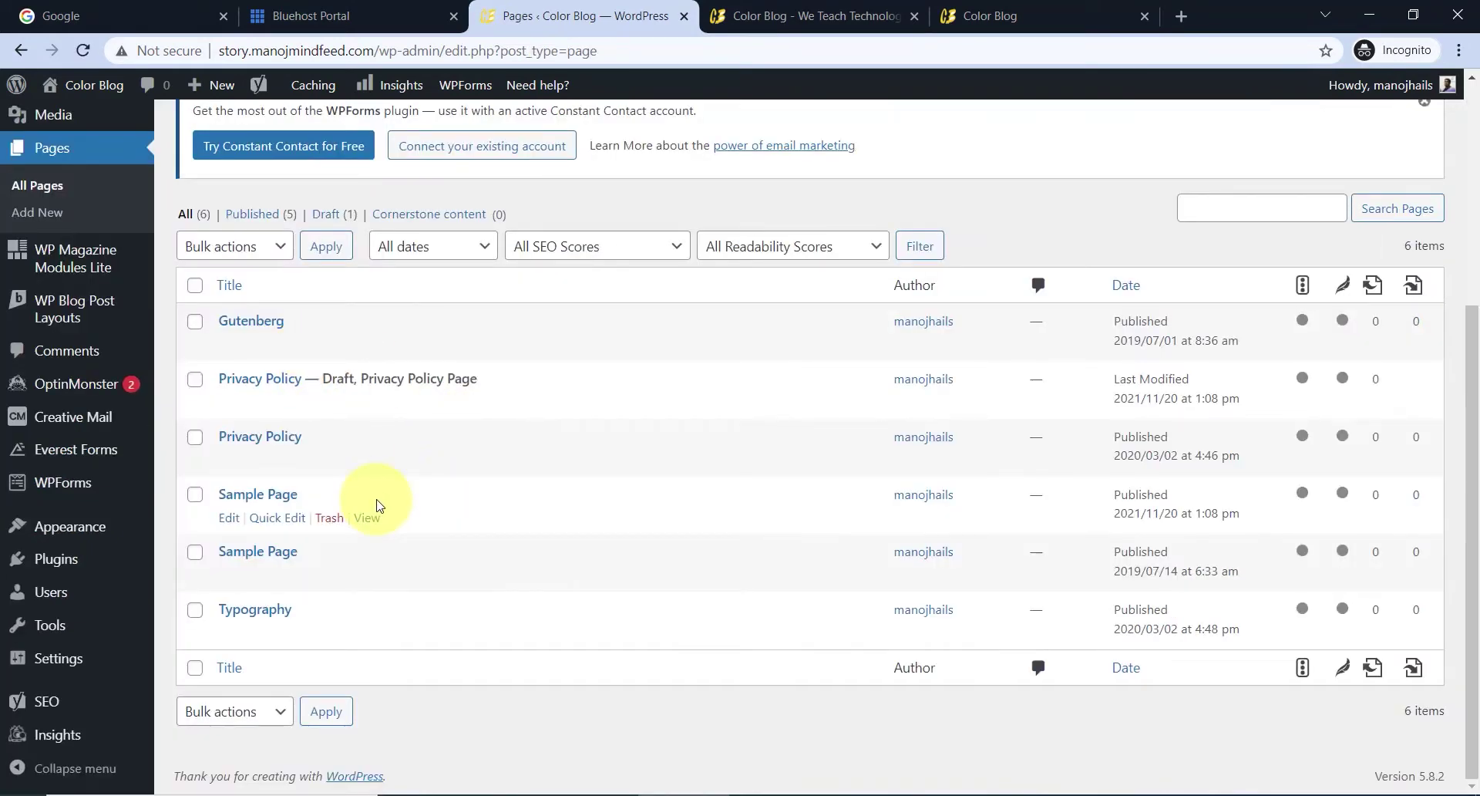
{"action": "scroll", "coordinate": [378, 505], "scroll_direction": "up", "scroll_amount": 5}
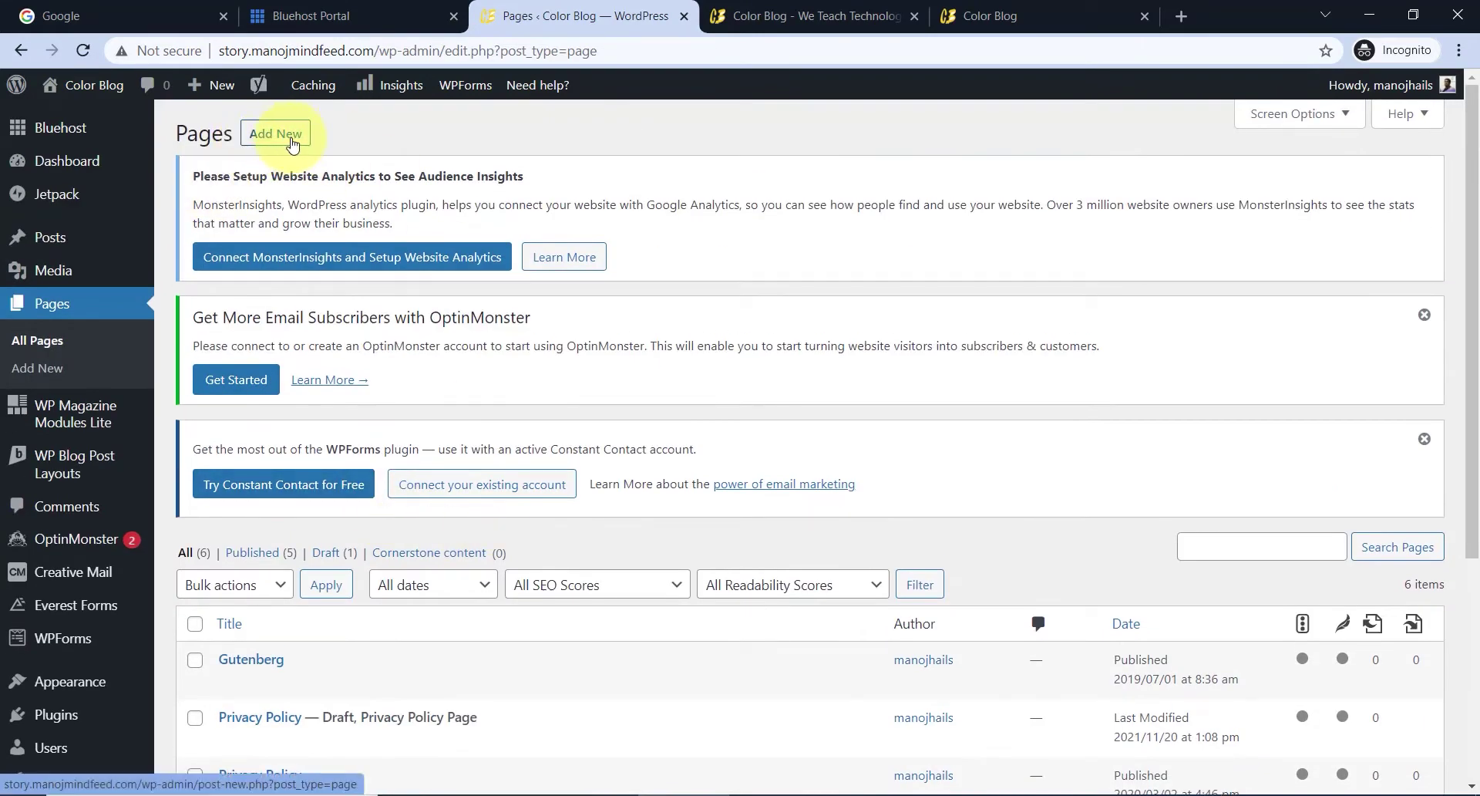
{"action": "left_click", "coordinate": [276, 135]}
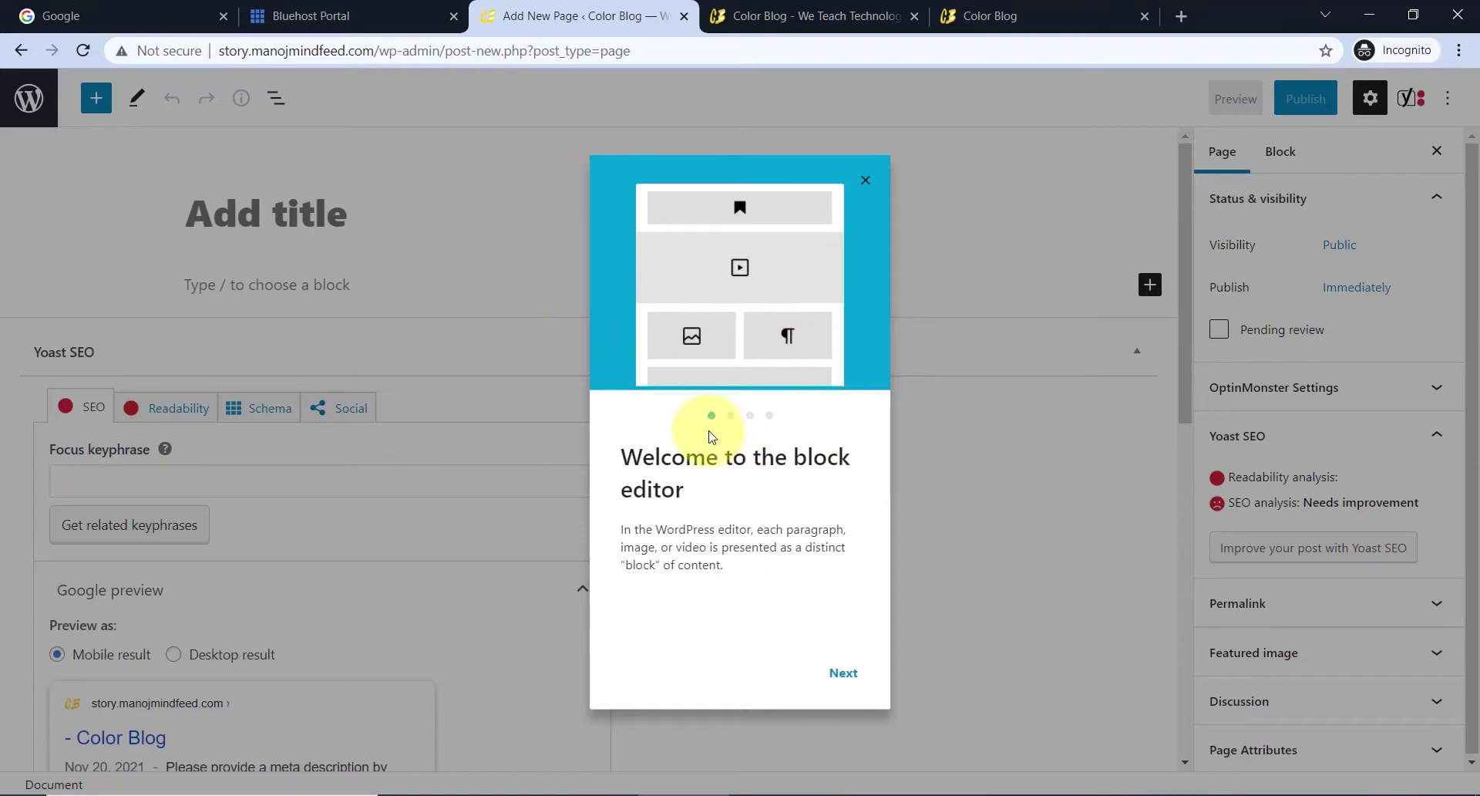
{"action": "left_click", "coordinate": [866, 182]}
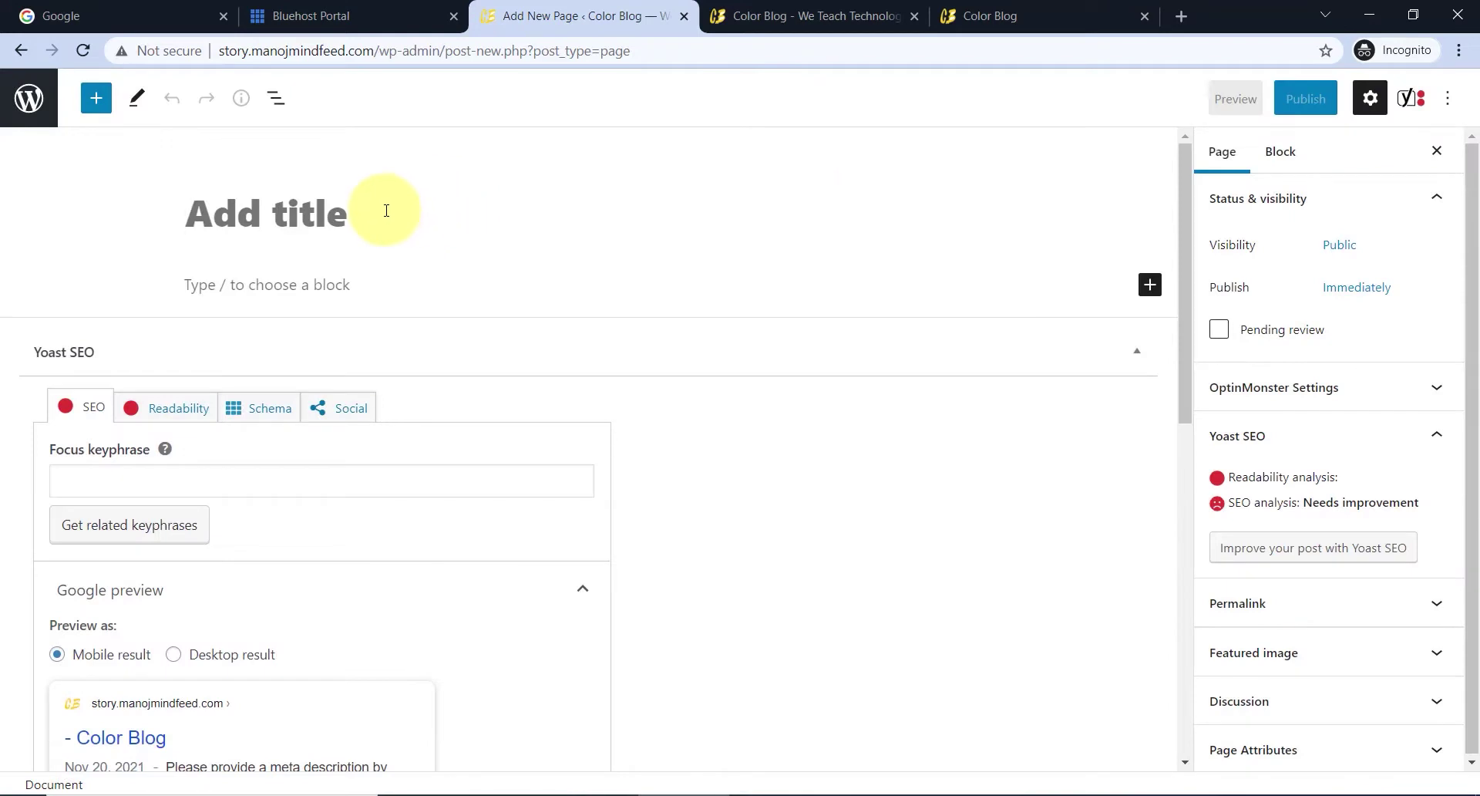
{"action": "type", "text": "Home"}
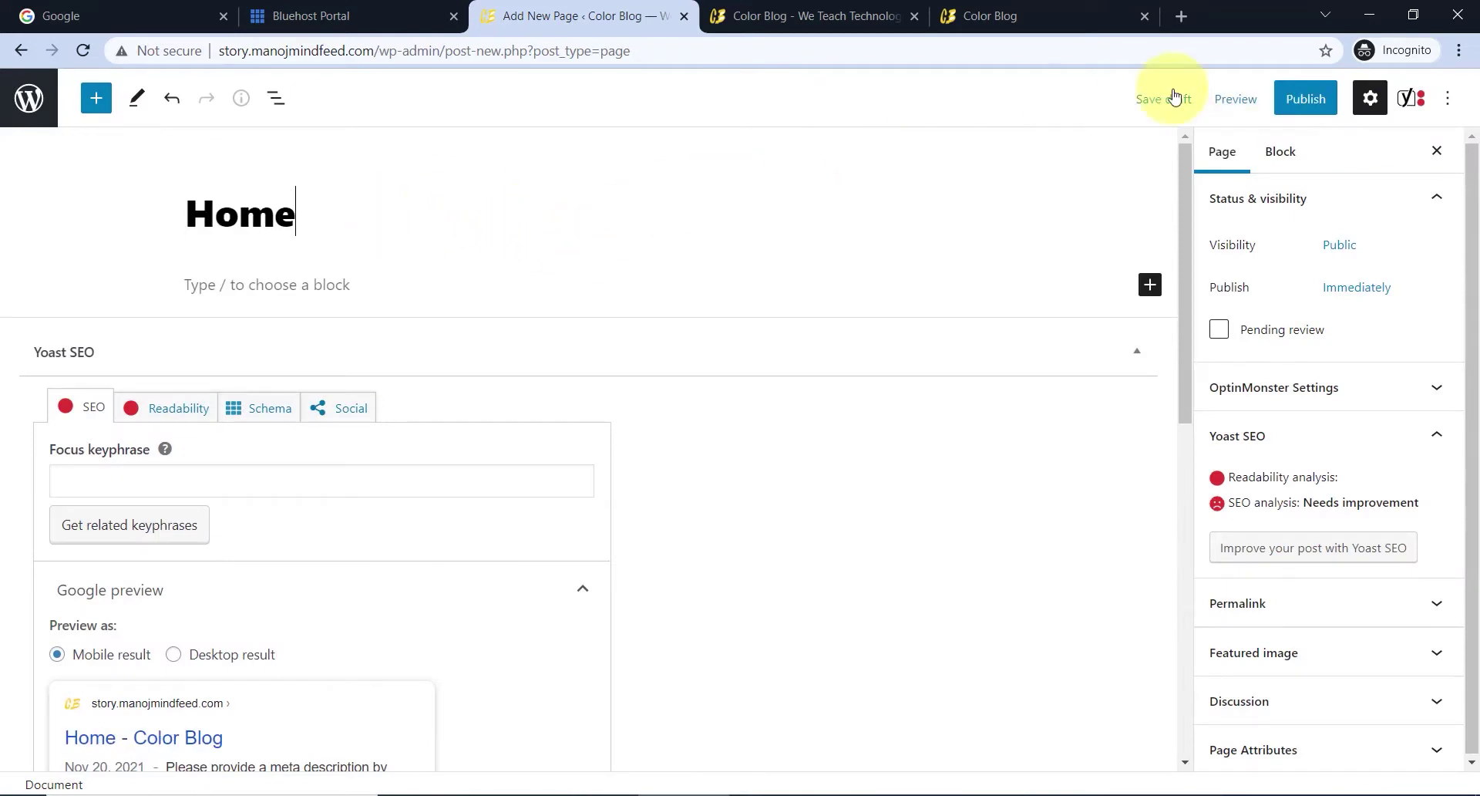
{"action": "left_click", "coordinate": [1287, 98]}
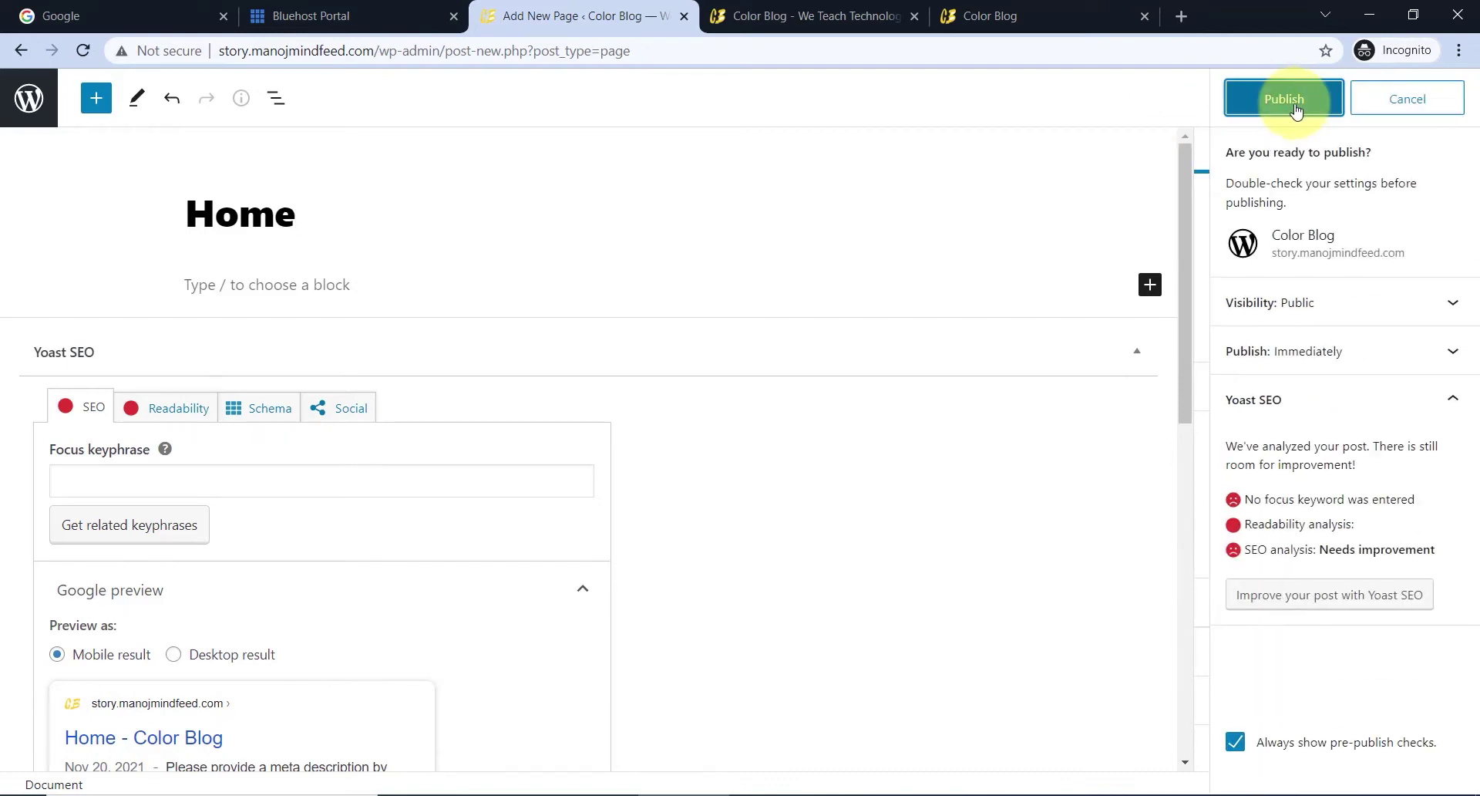
{"action": "left_click", "coordinate": [1289, 102]}
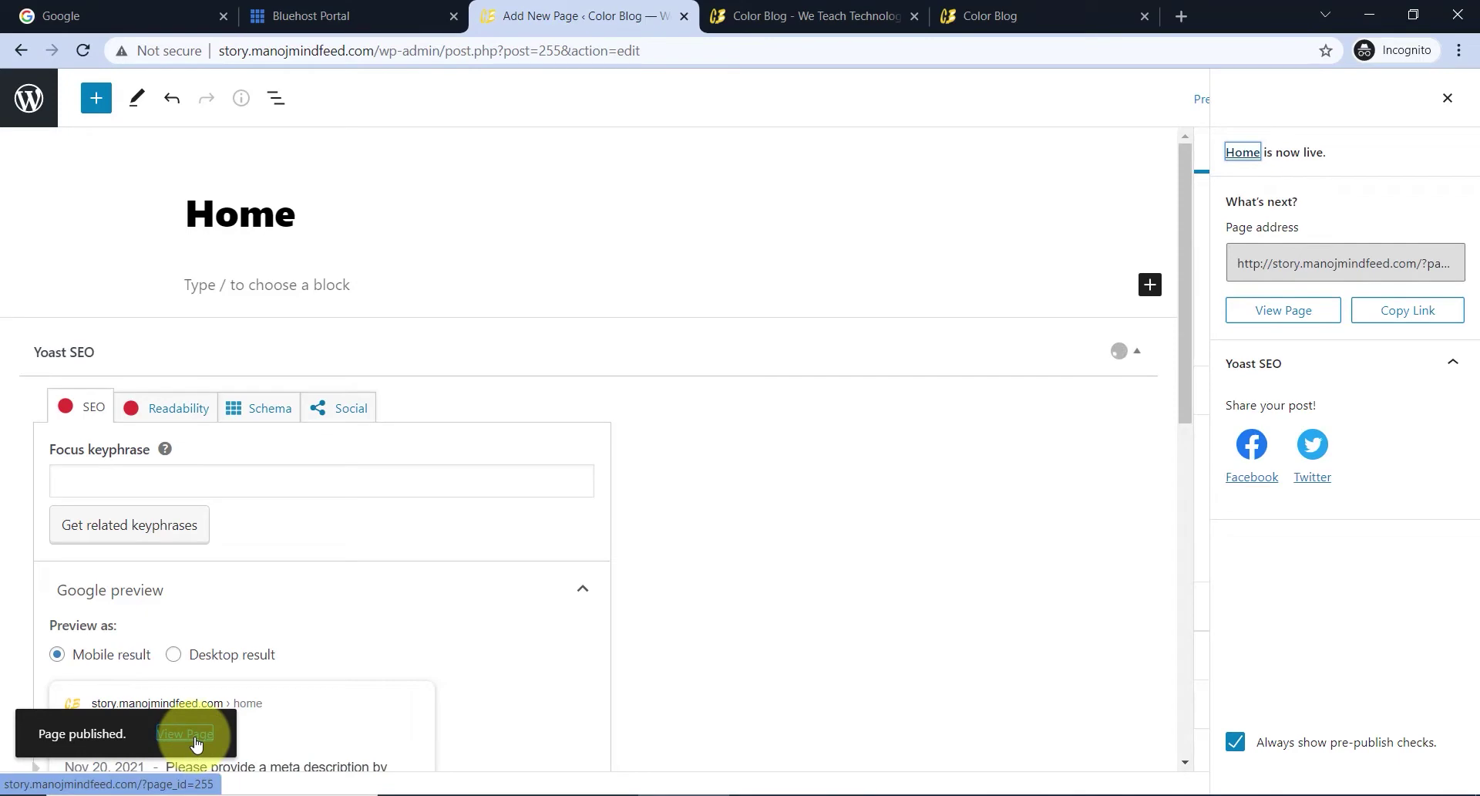
- Open the published Home page in a new tab and note its ?page_id=255 address
{"action": "right_click", "coordinate": [195, 742]}
{"action": "left_click", "coordinate": [266, 579]}
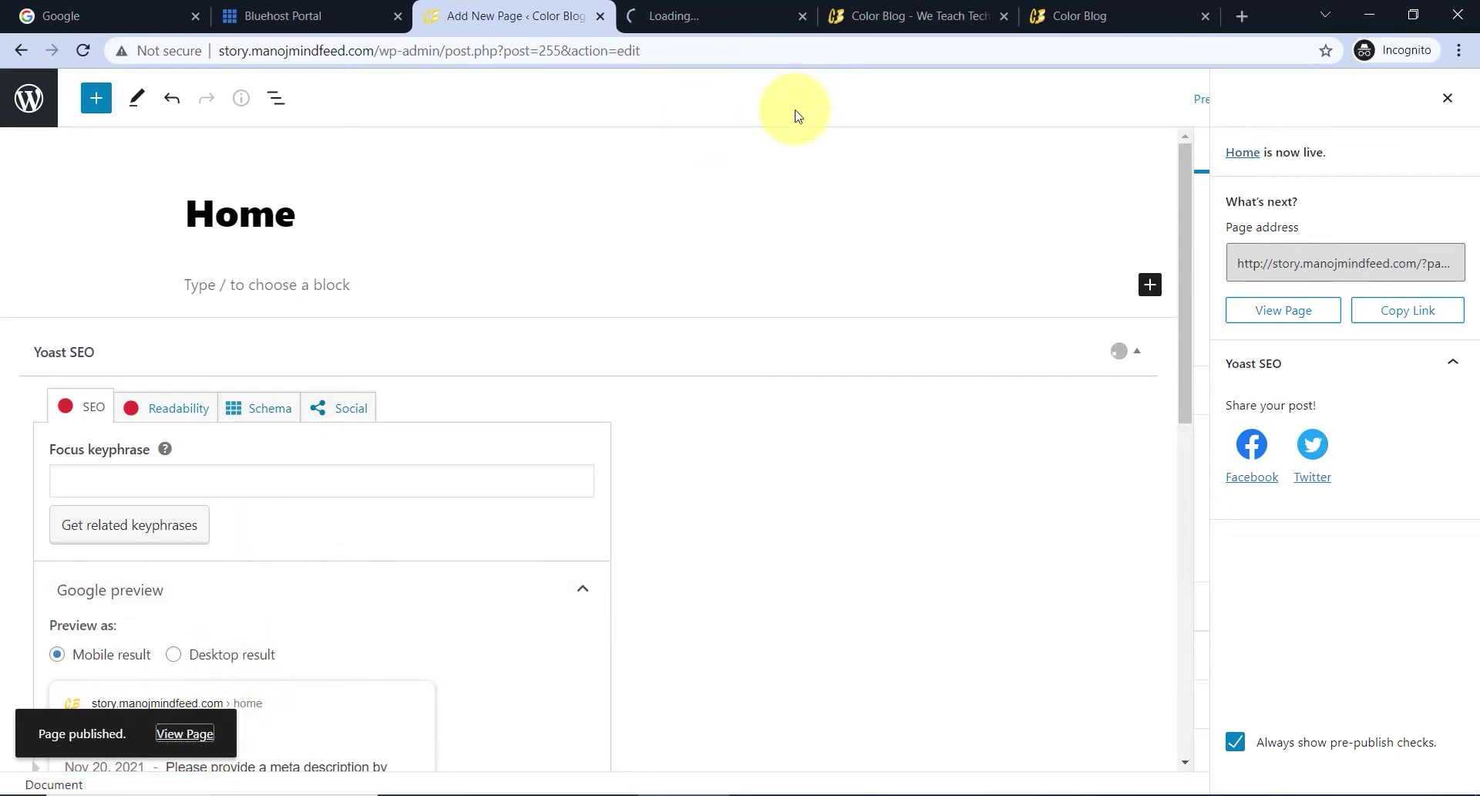
{"action": "left_click", "coordinate": [732, 15]}
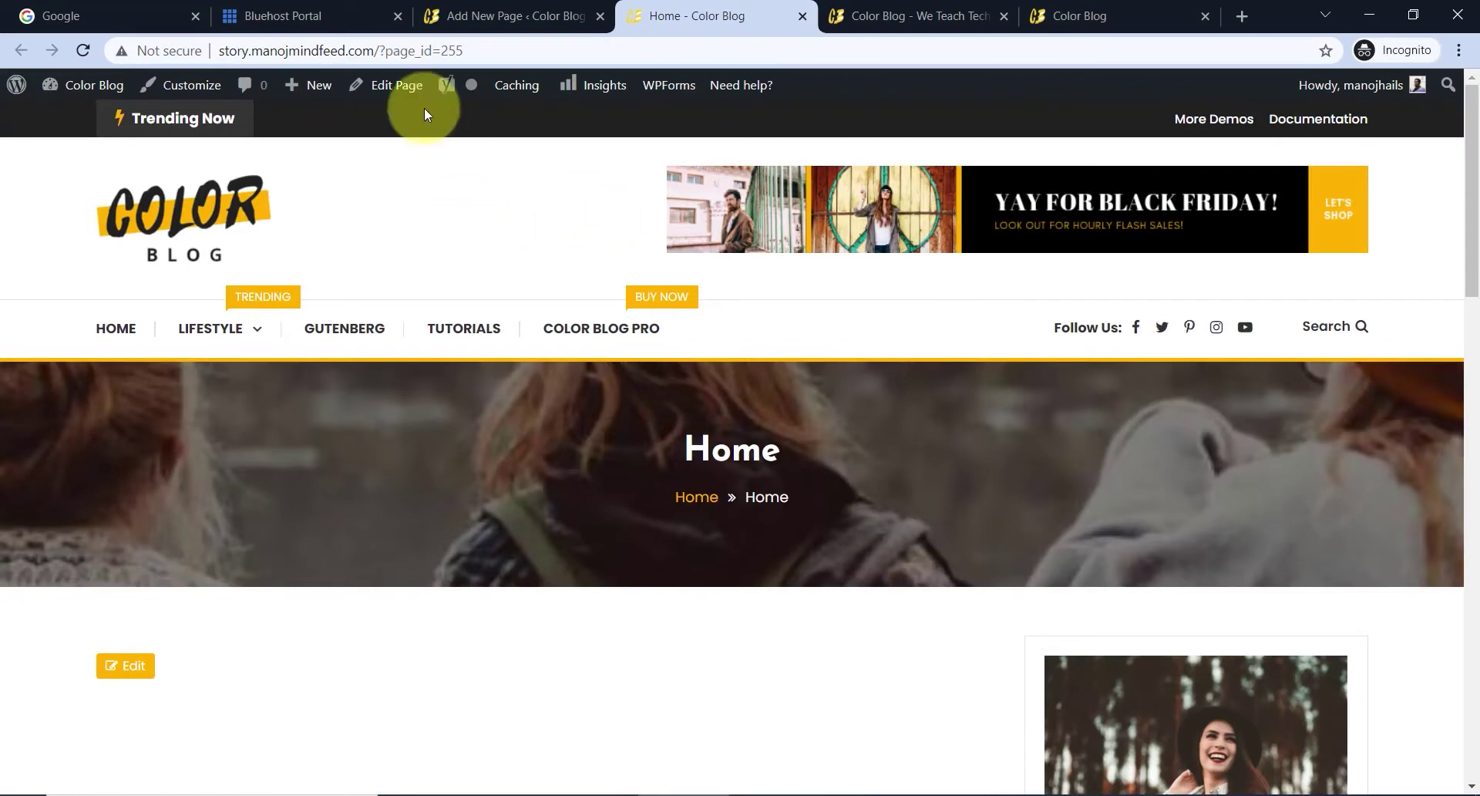
{"action": "left_click_drag", "start_coordinate": [378, 51], "coordinate": [473, 43]}
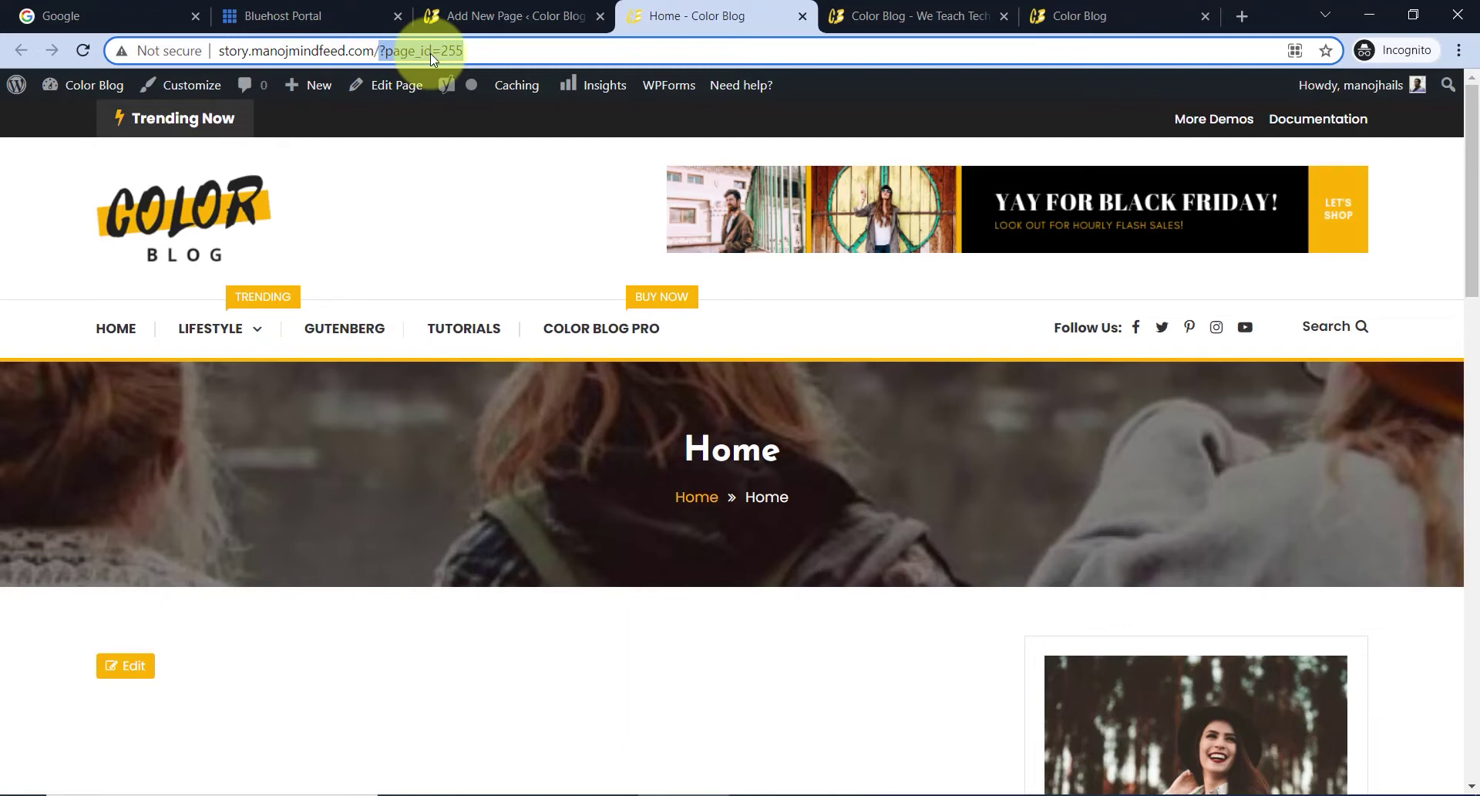
{"action": "left_click", "coordinate": [517, 9]}
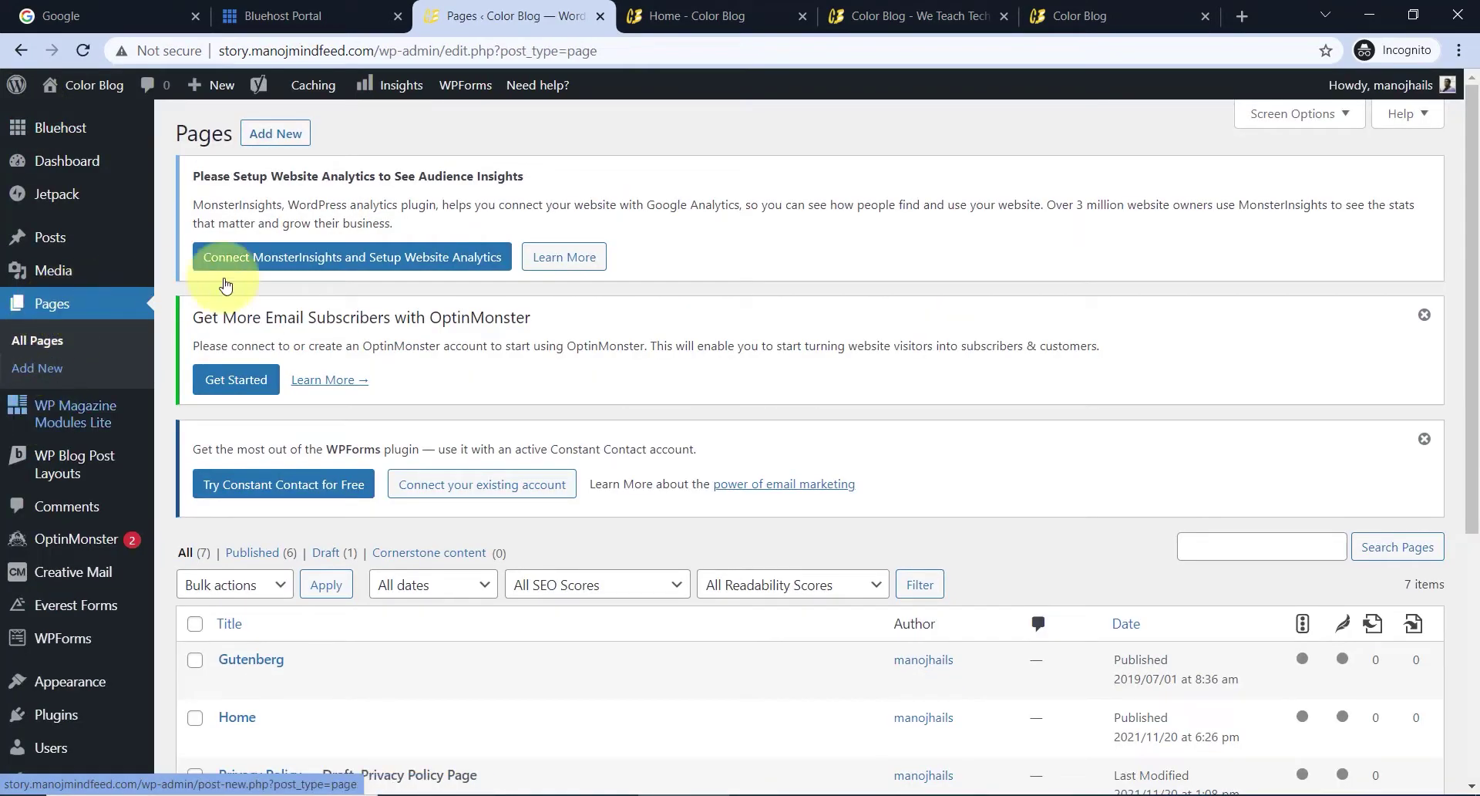
- Create a new empty page titled 'Blog' and publish it
{"action": "scroll", "coordinate": [278, 509], "scroll_direction": "down", "scroll_amount": 5}
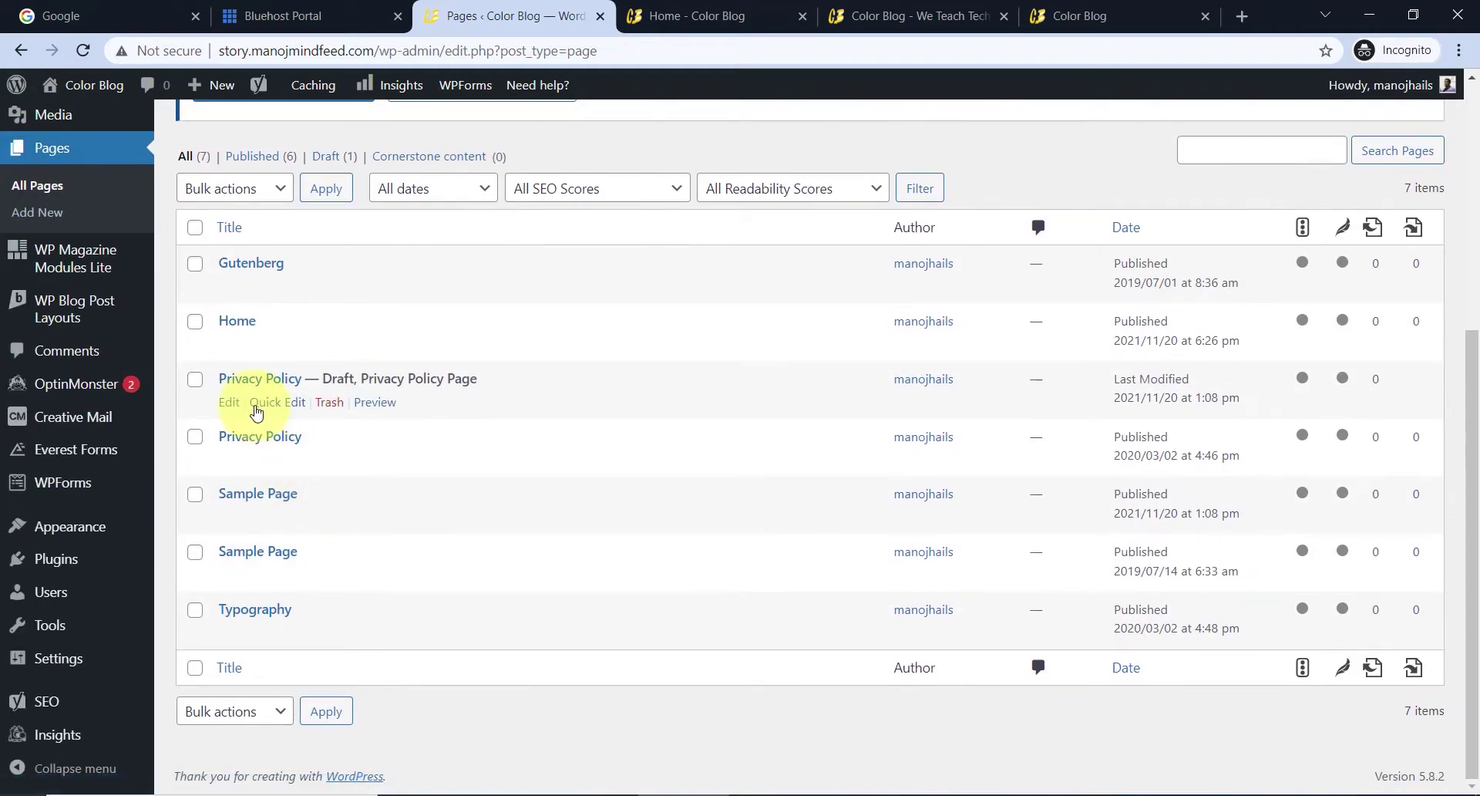
{"action": "scroll", "coordinate": [327, 179], "scroll_direction": "up", "scroll_amount": 5}
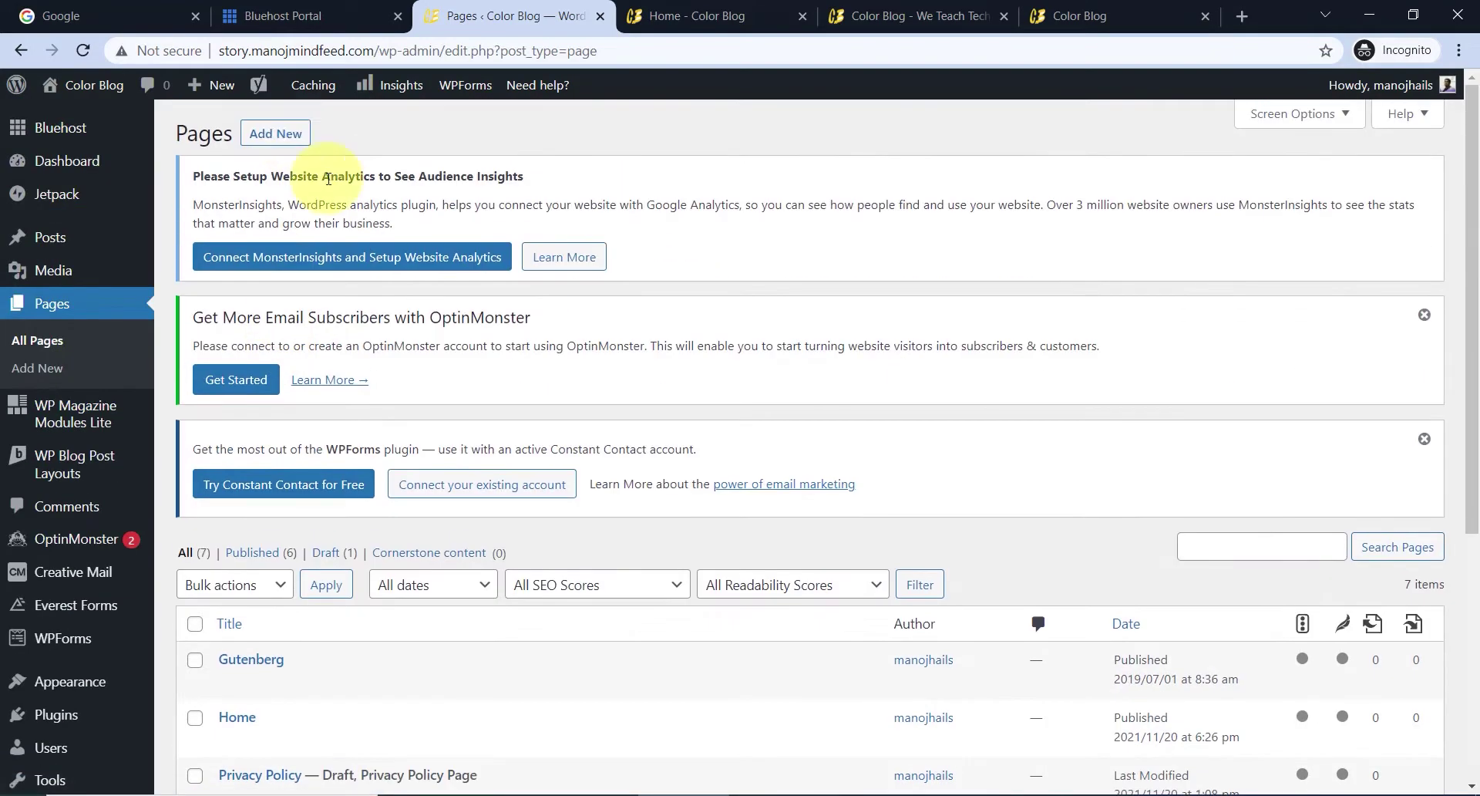
{"action": "left_click", "coordinate": [289, 133]}
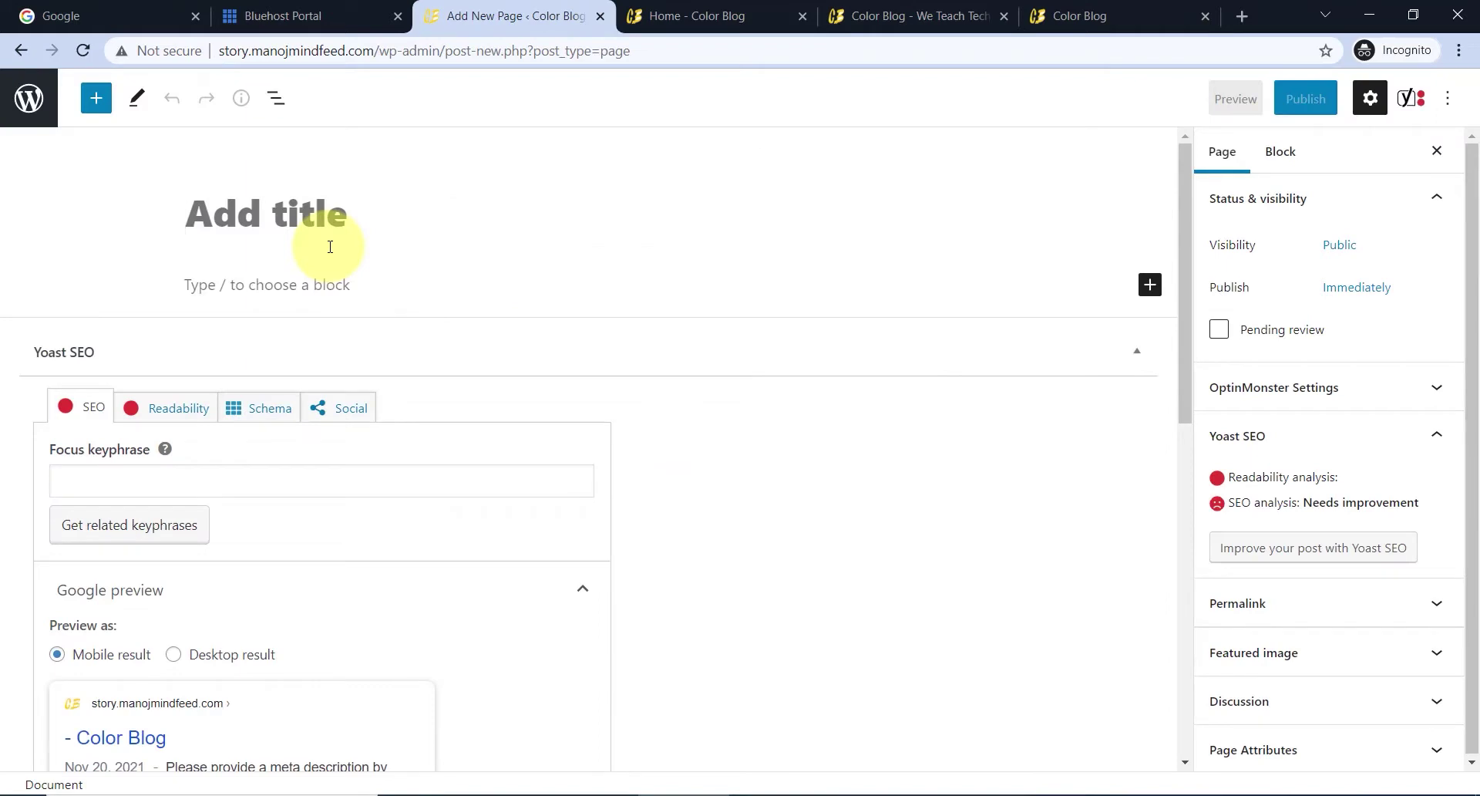
{"action": "type", "text": "Blog"}
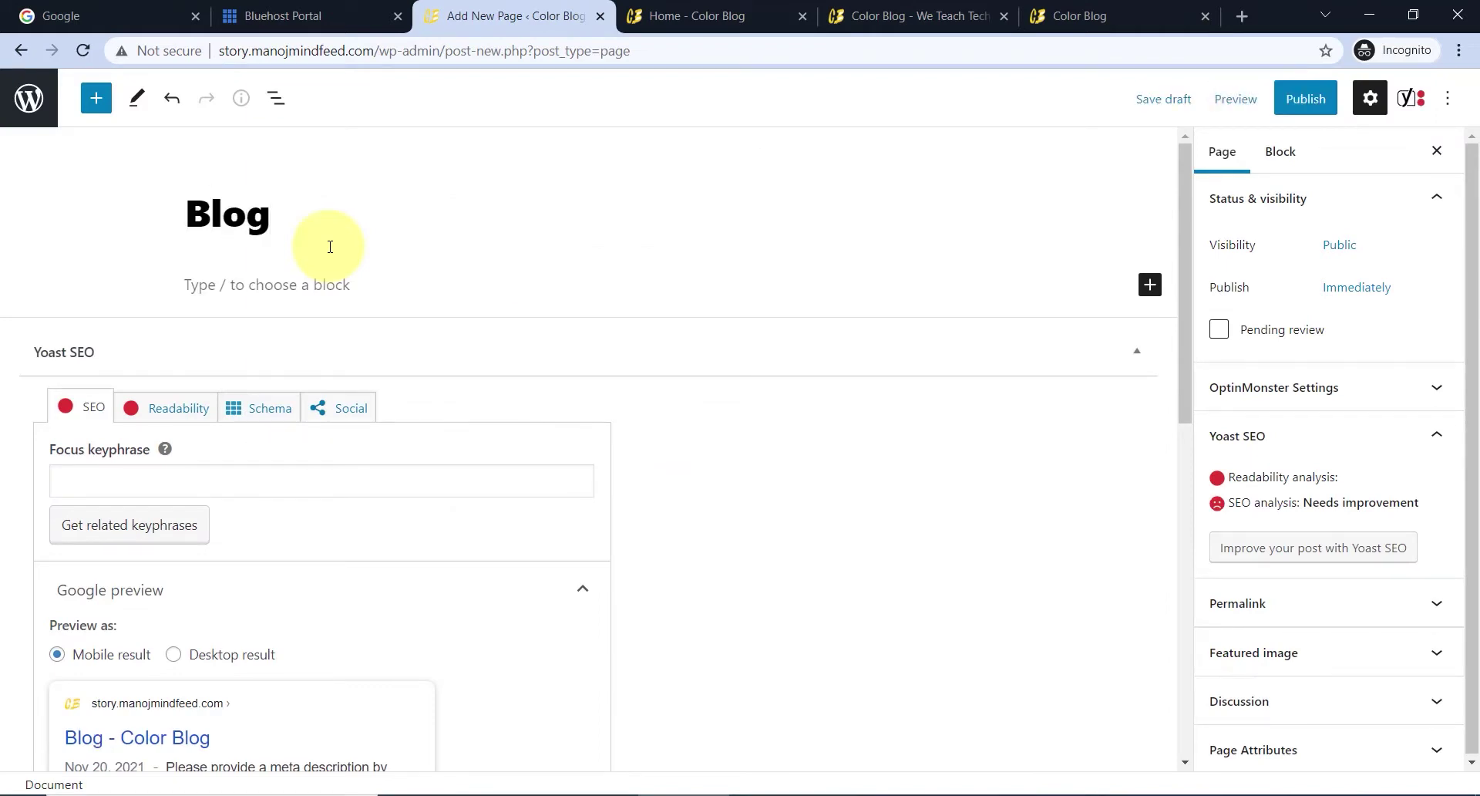
{"action": "left_click", "coordinate": [1298, 107]}
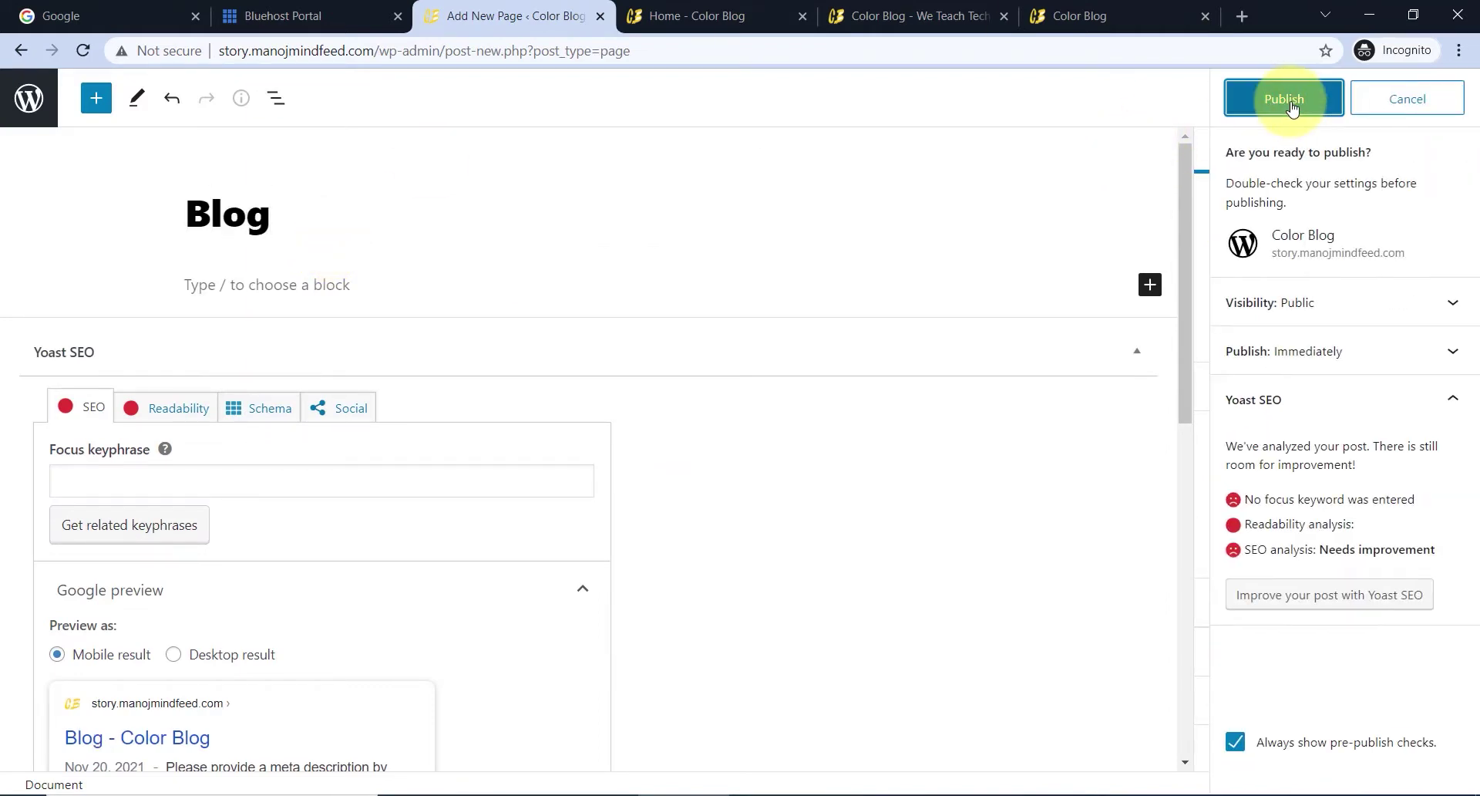
{"action": "left_click", "coordinate": [1298, 106]}
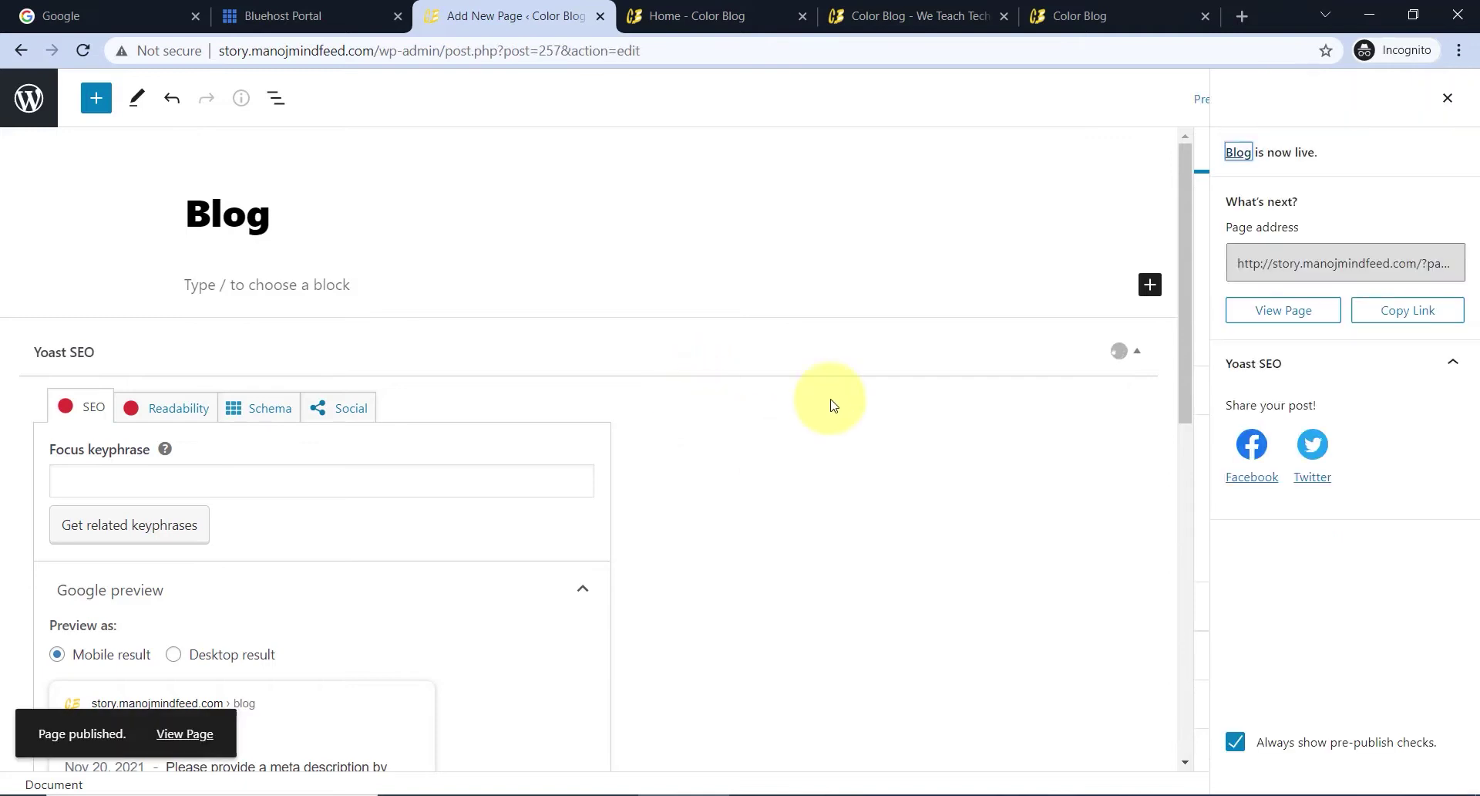
- Return to the Pages list, now showing 8 pages including Home and Blog
{"action": "left_click", "coordinate": [29, 98]}
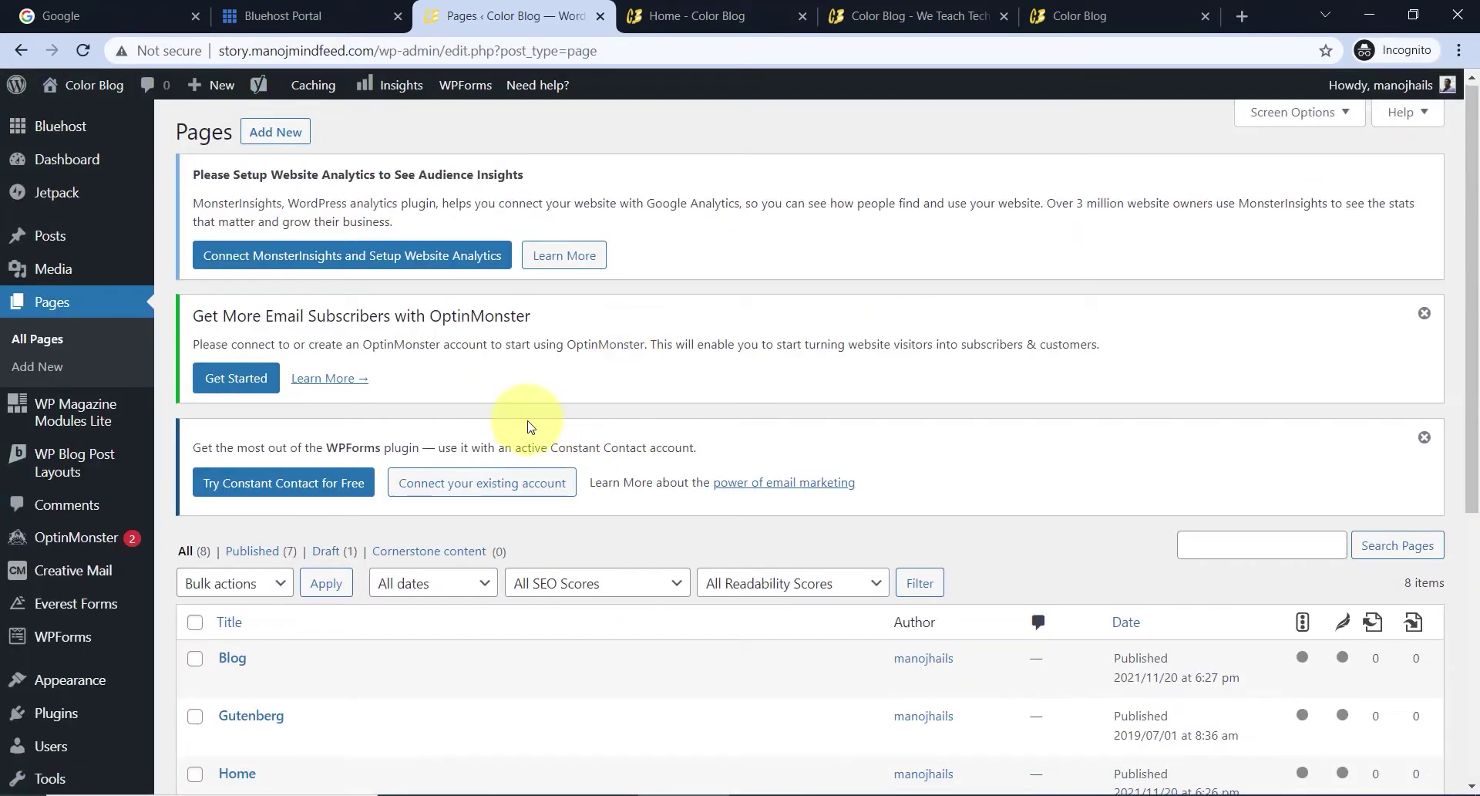
{"action": "scroll", "coordinate": [290, 545], "scroll_direction": "down", "scroll_amount": 2}
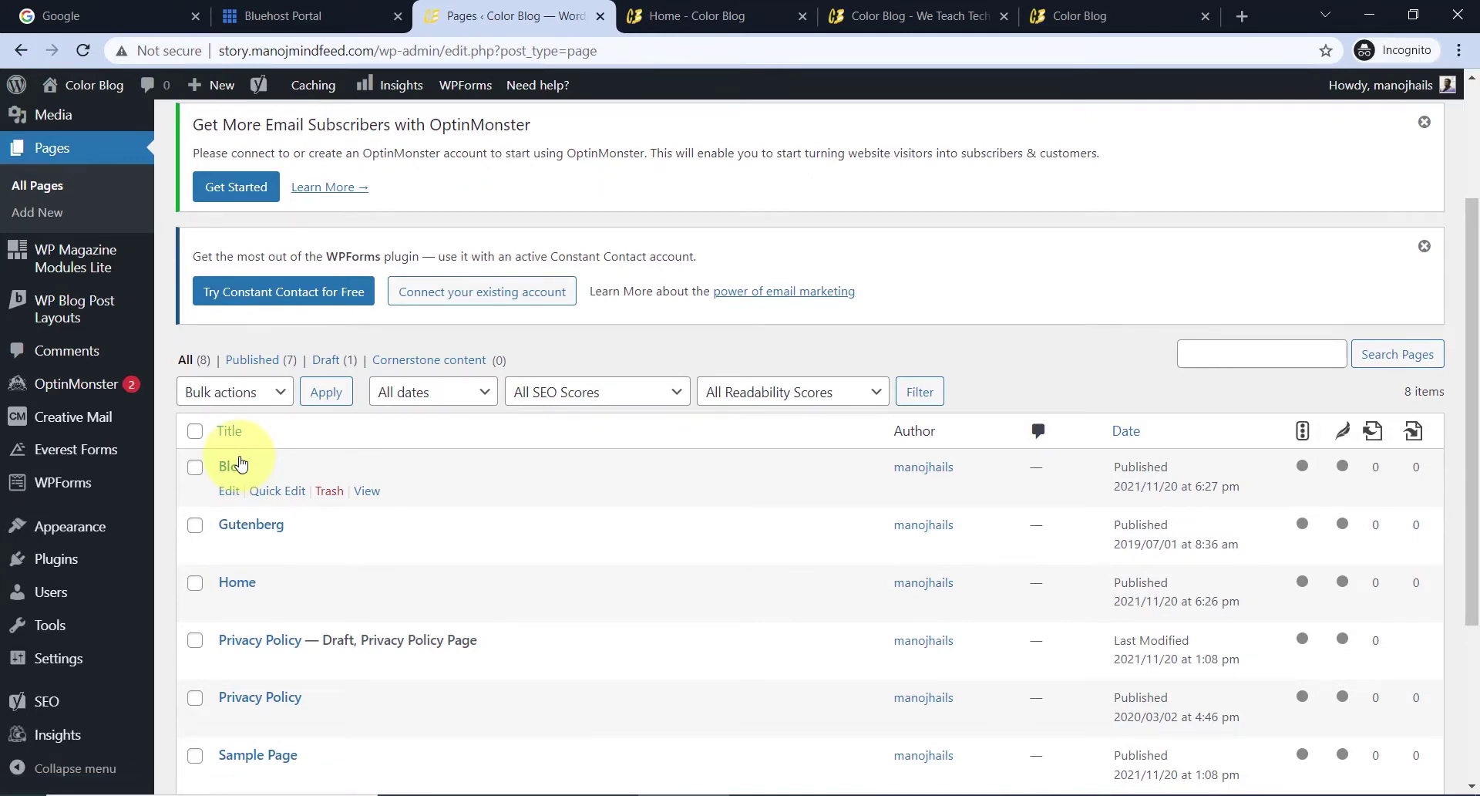
{"action": "scroll", "coordinate": [178, 555], "scroll_direction": "down", "scroll_amount": 1}
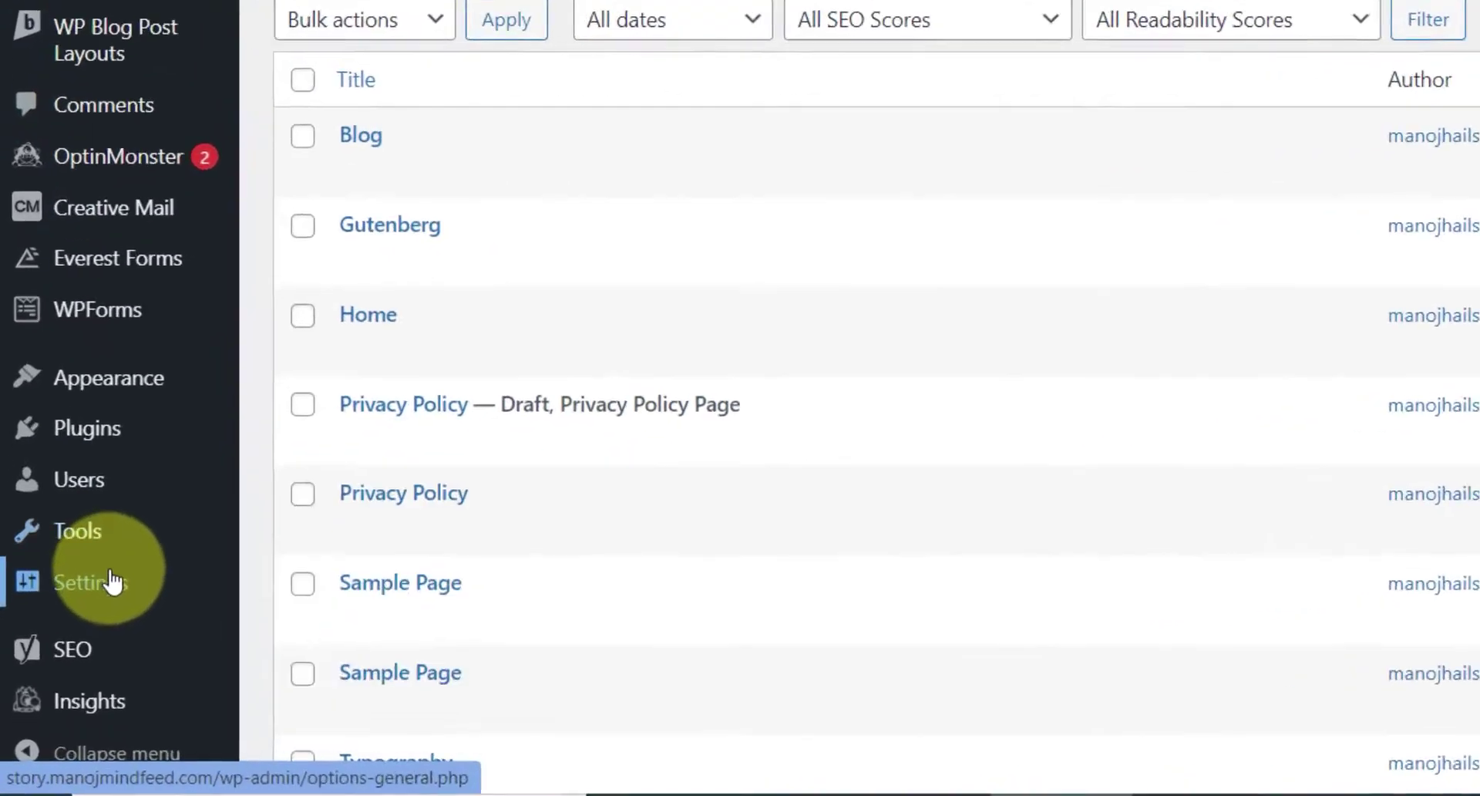
{"action": "mouse_move", "coordinate": [71, 662]}
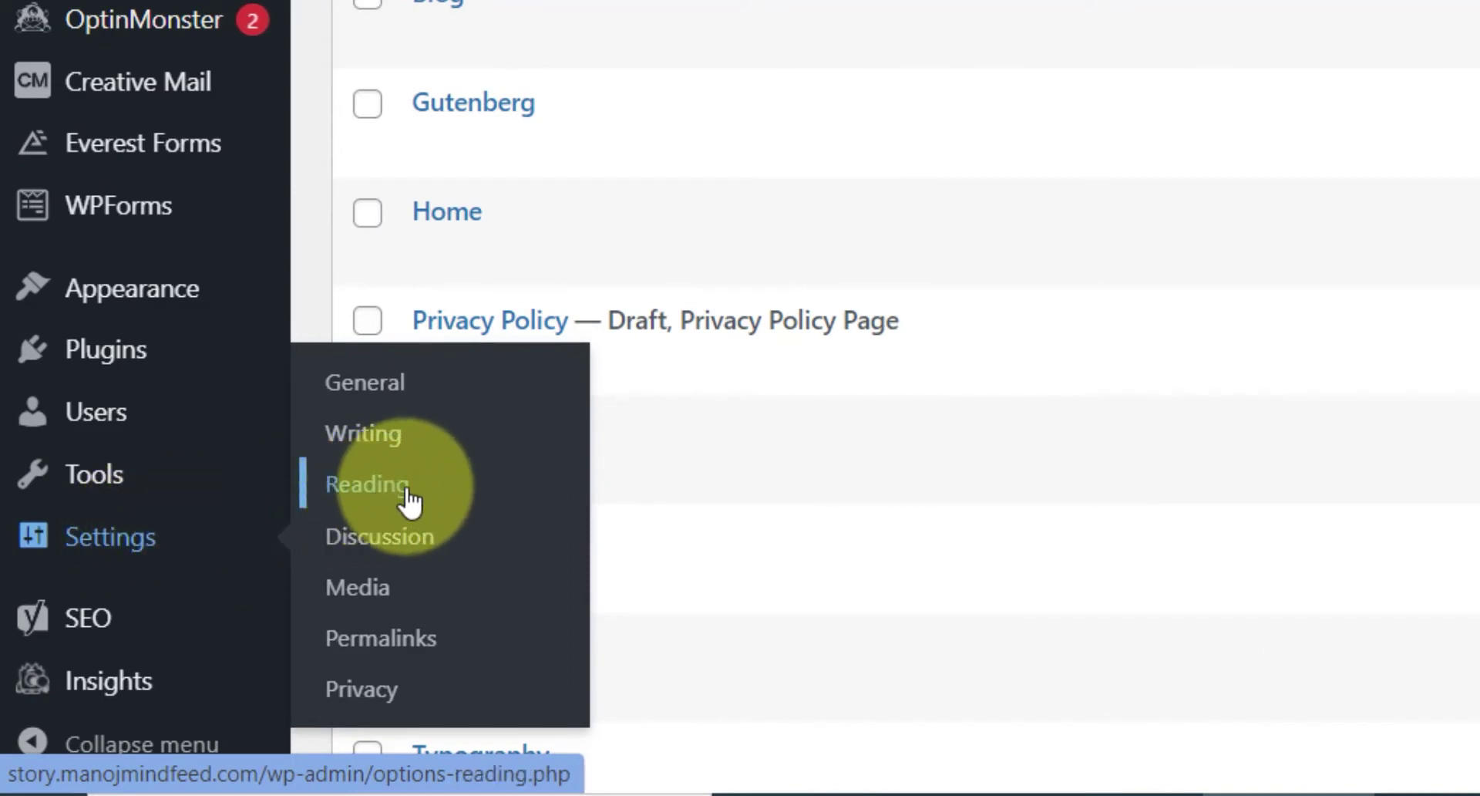
- In Reading Settings choose 'A static page', Homepage 'Home', Posts page 'Blog', and save
{"action": "left_click", "coordinate": [405, 493]}
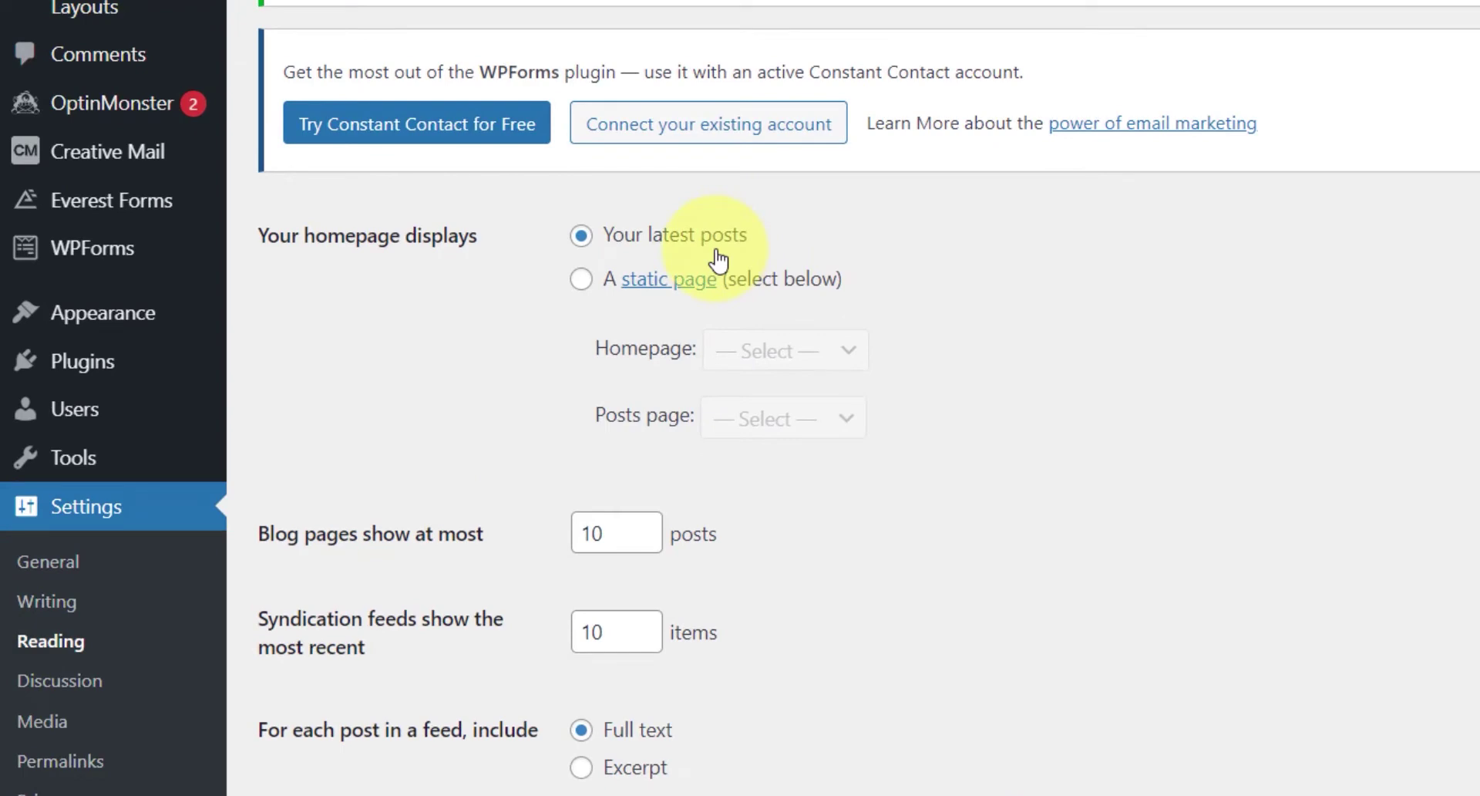
{"action": "left_click", "coordinate": [585, 283]}
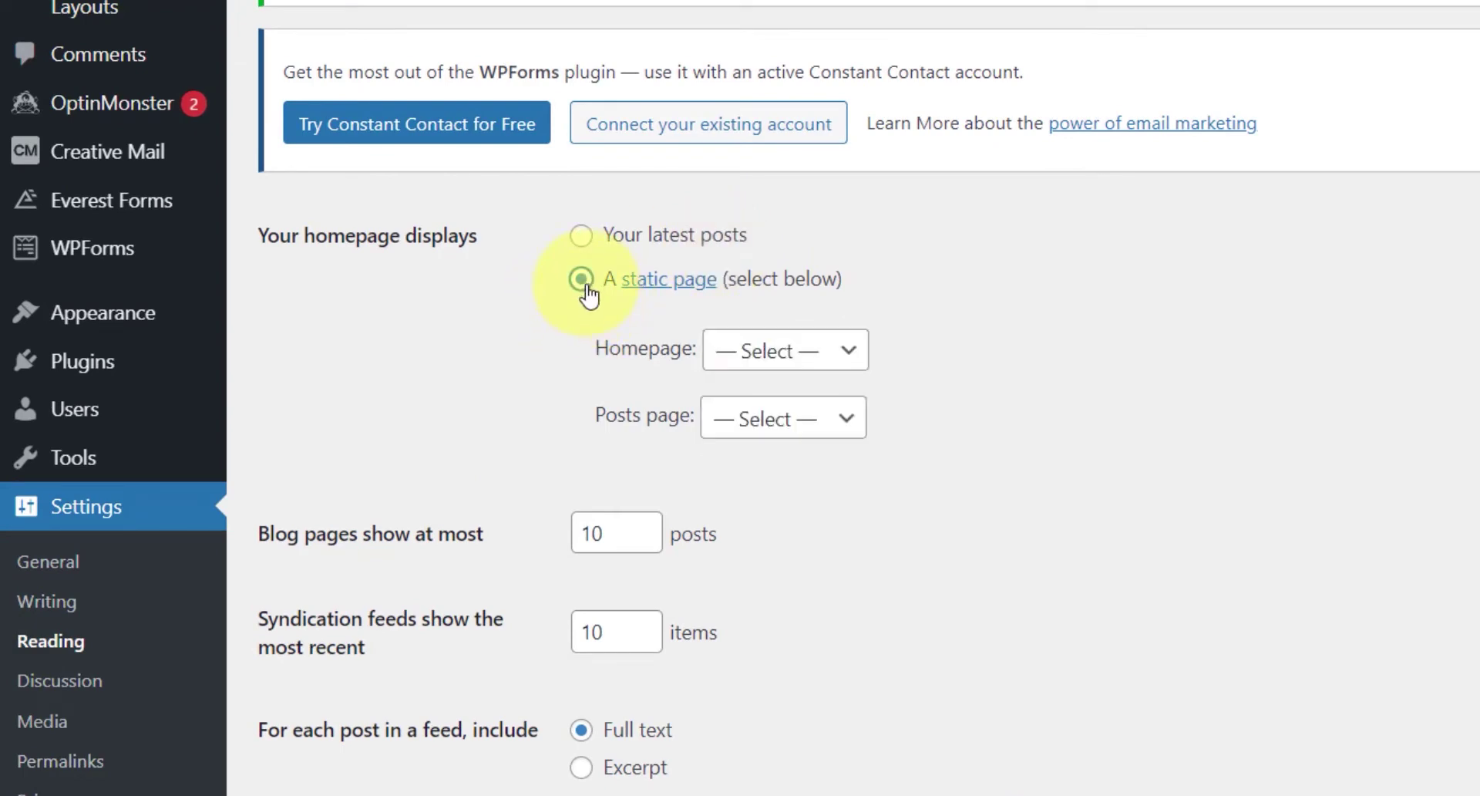
{"action": "left_click", "coordinate": [848, 352]}
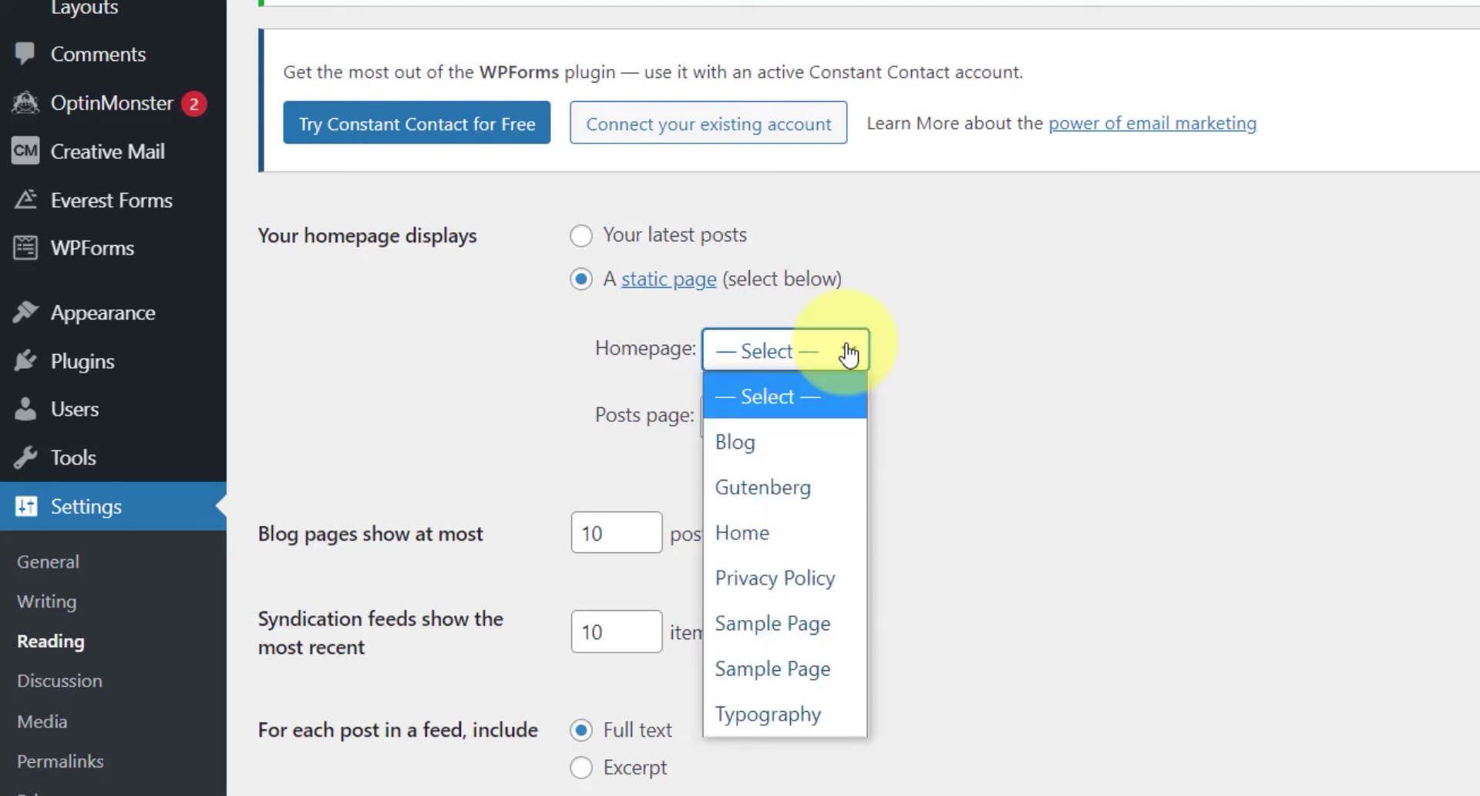
{"action": "left_click", "coordinate": [810, 524]}
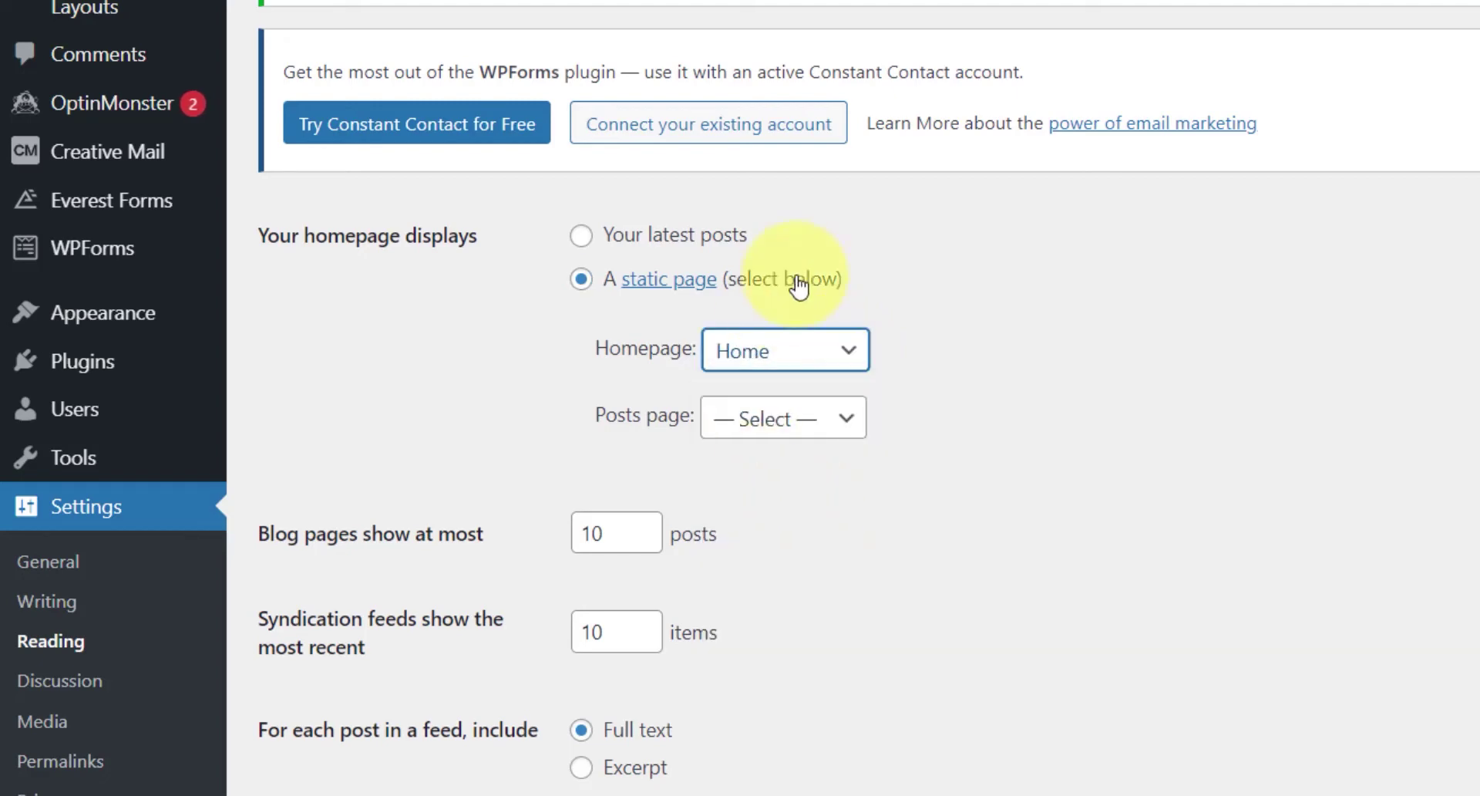
{"action": "left_click", "coordinate": [763, 417]}
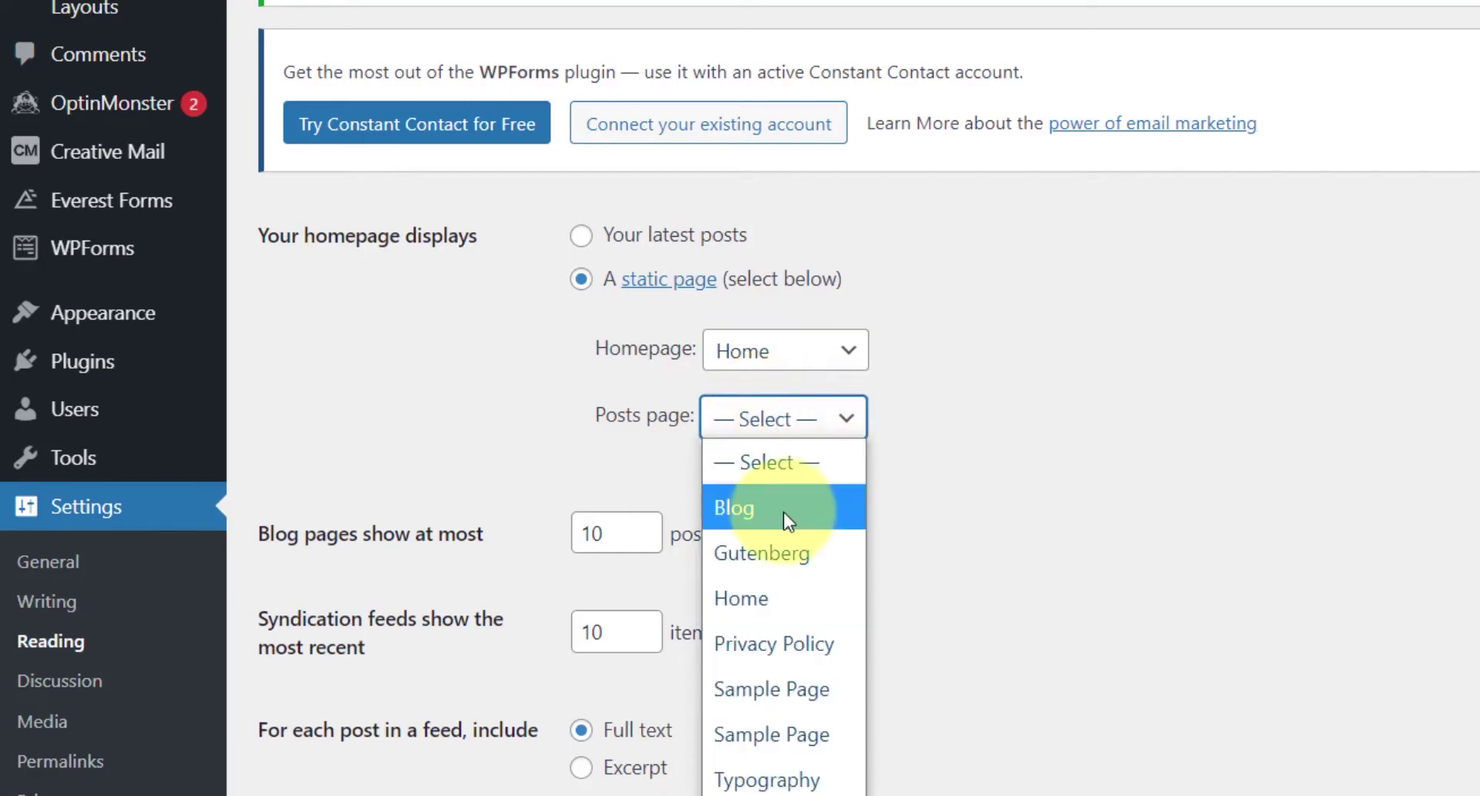
{"action": "left_click", "coordinate": [785, 512]}
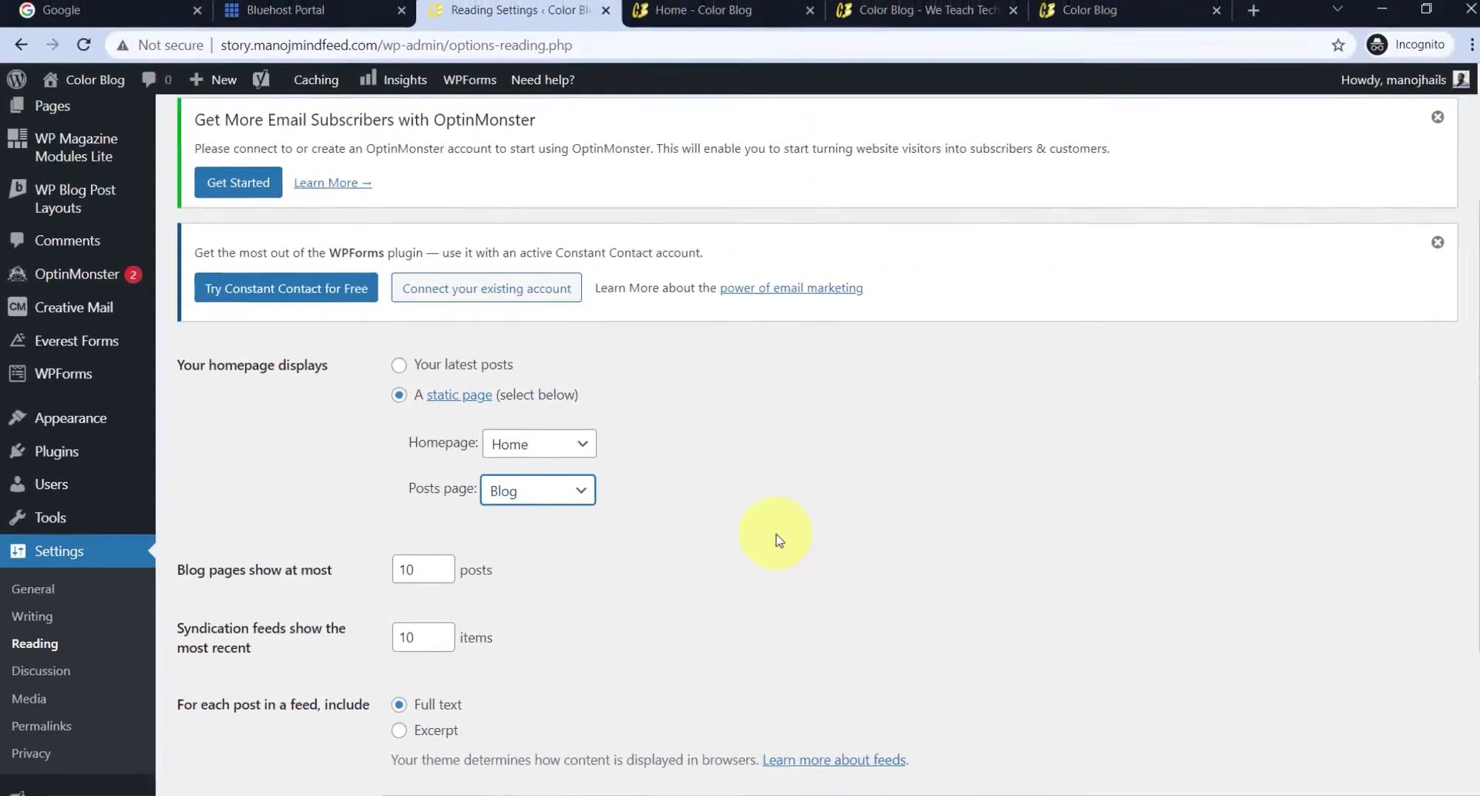
{"action": "scroll", "coordinate": [1118, 478], "scroll_direction": "down", "scroll_amount": 3}
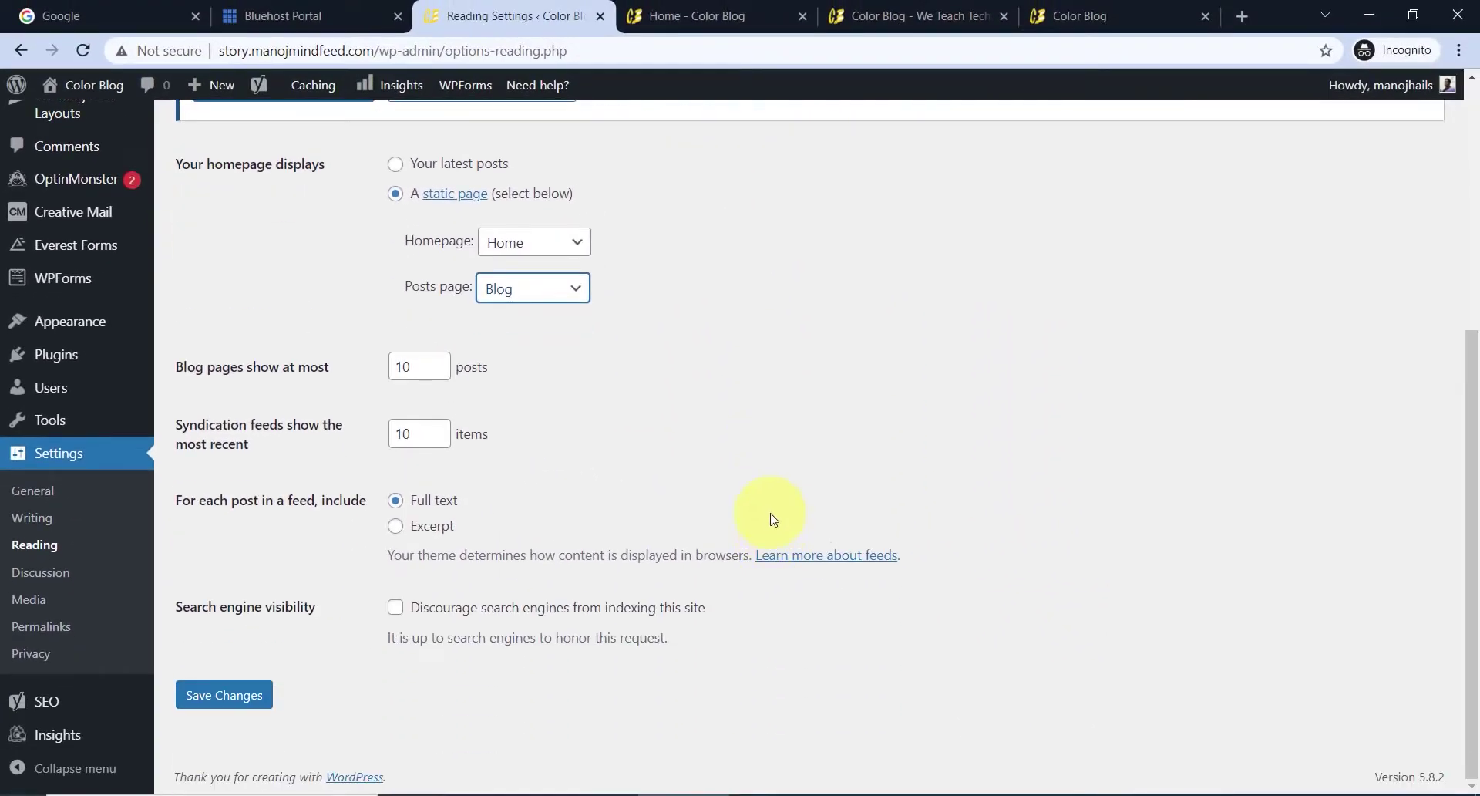
{"action": "left_click", "coordinate": [229, 703]}
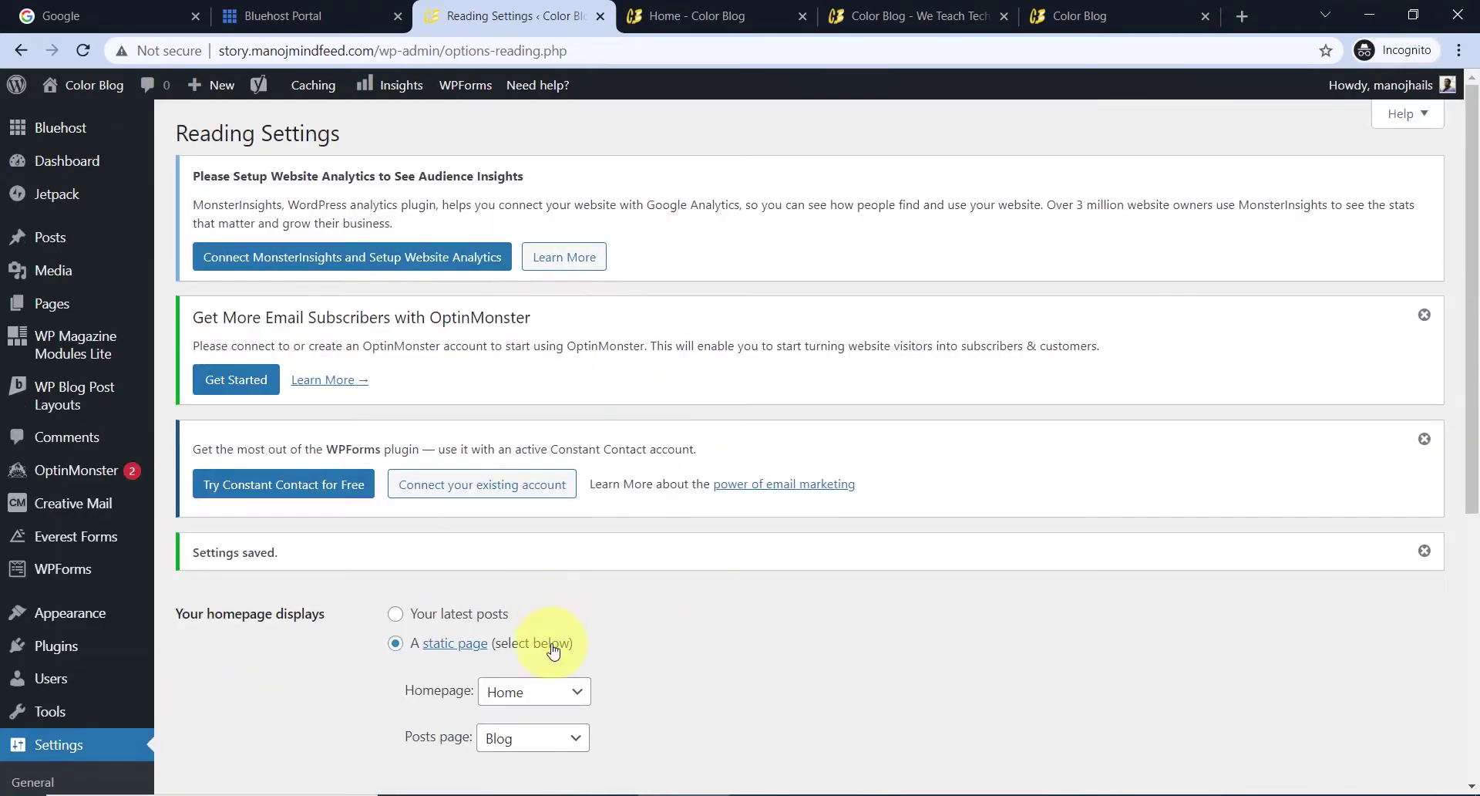
- Reload the Home - Color Blog tab, scroll through the new front page, then close it
{"action": "left_click", "coordinate": [707, 16]}
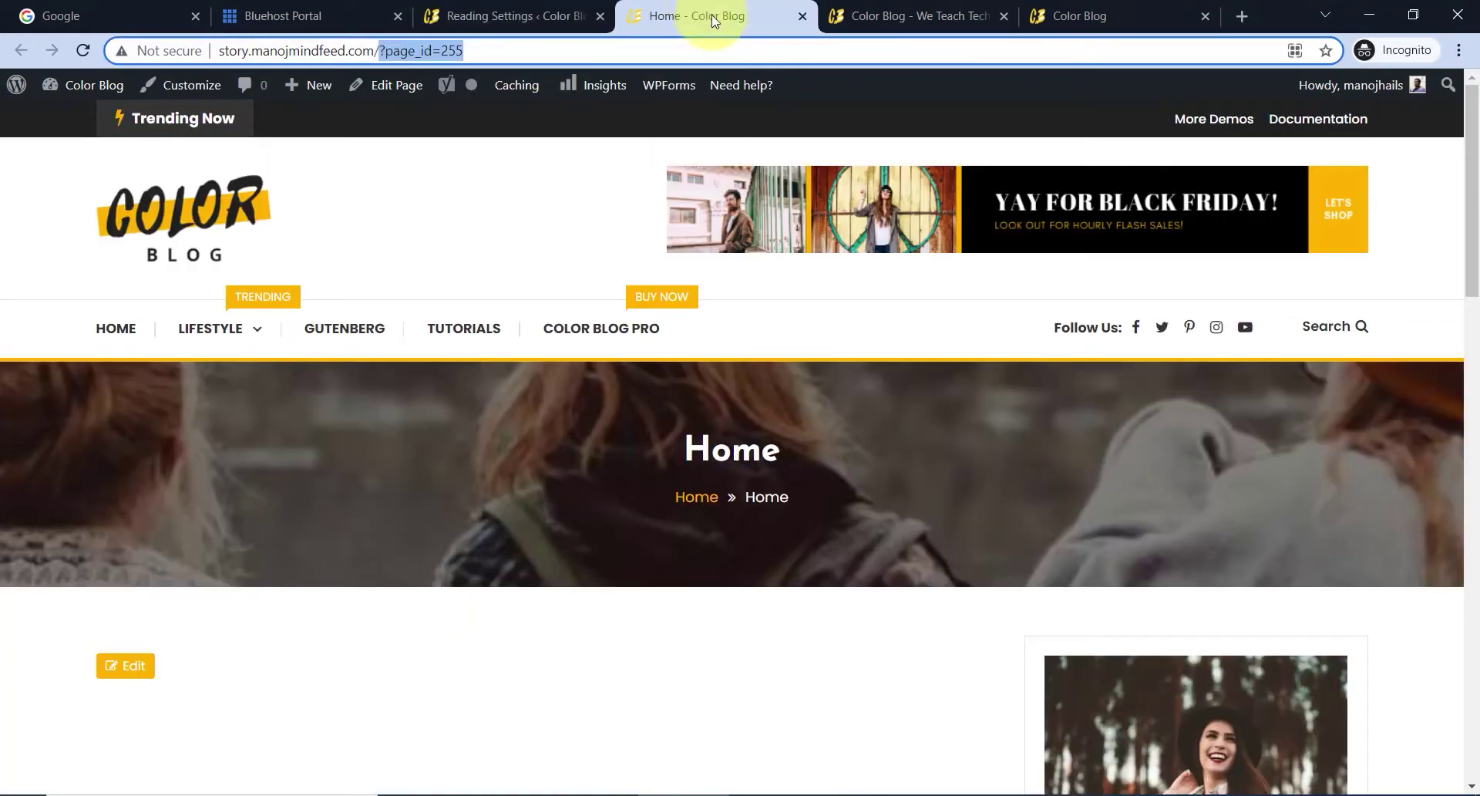
{"action": "left_click", "coordinate": [85, 51]}
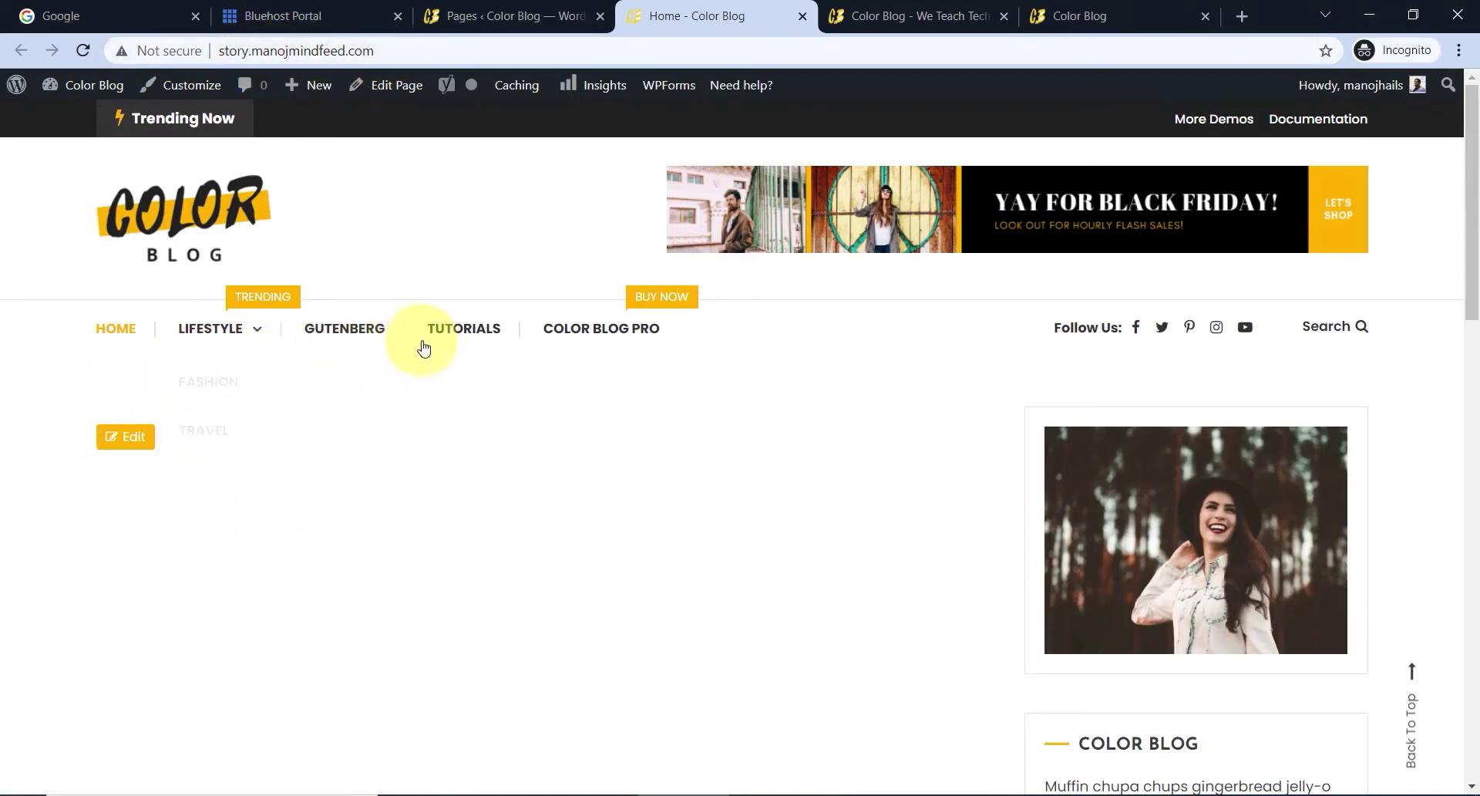
{"action": "scroll", "coordinate": [682, 450], "scroll_direction": "down", "scroll_amount": 1}
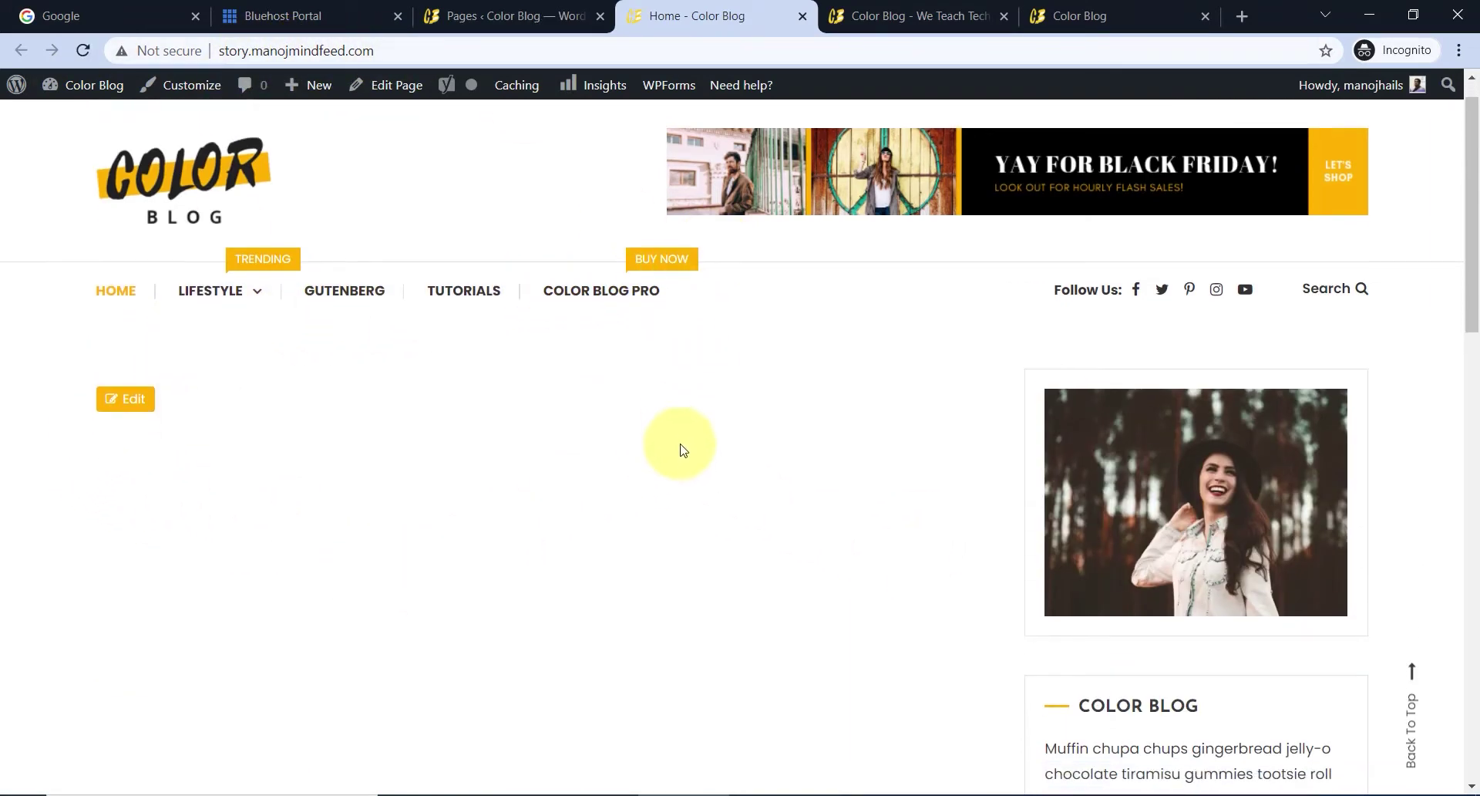
{"action": "scroll", "coordinate": [682, 451], "scroll_direction": "down", "scroll_amount": 10}
{"action": "scroll", "coordinate": [681, 455], "scroll_direction": "up", "scroll_amount": 11}
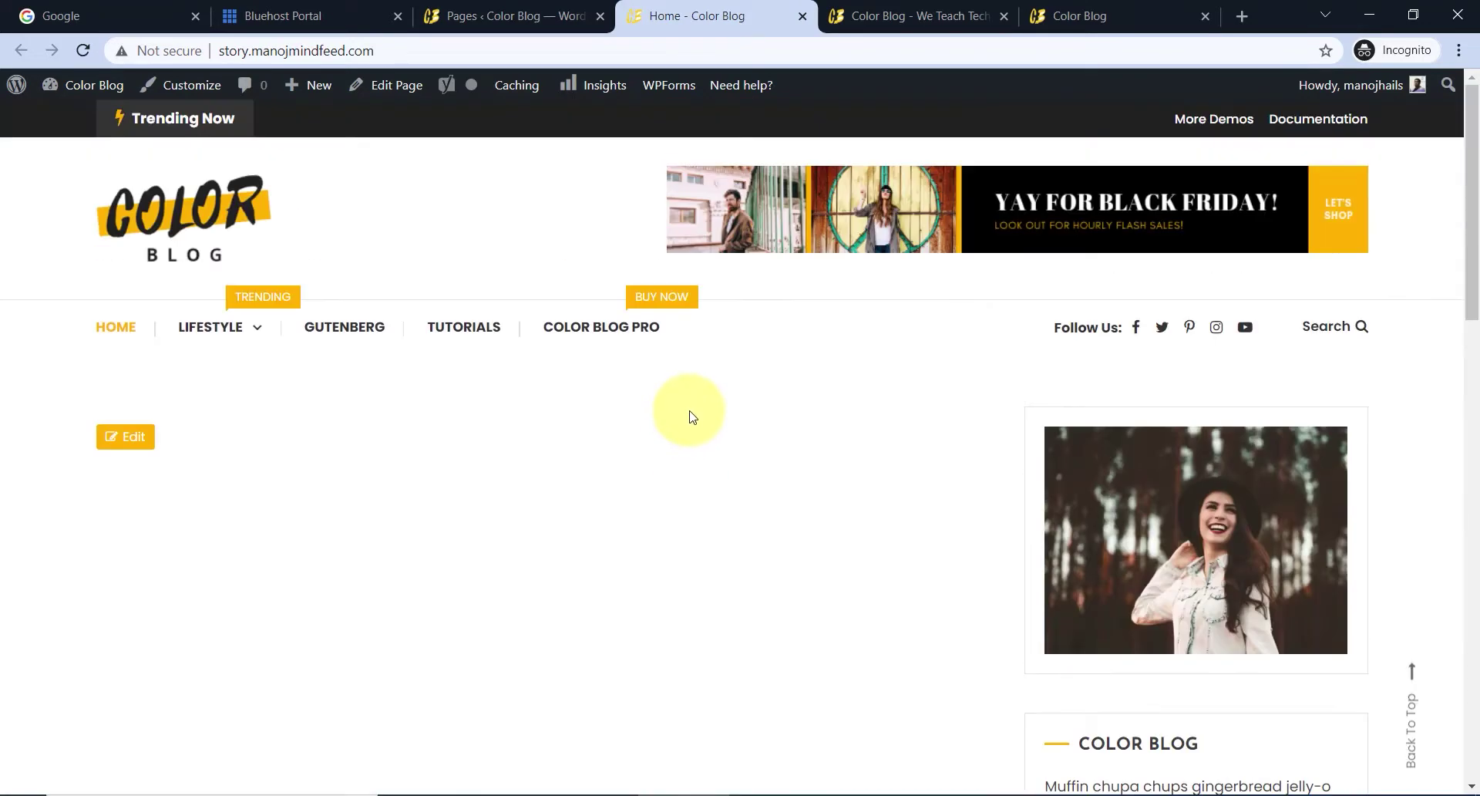
{"action": "key", "text": "ctrl+w"}
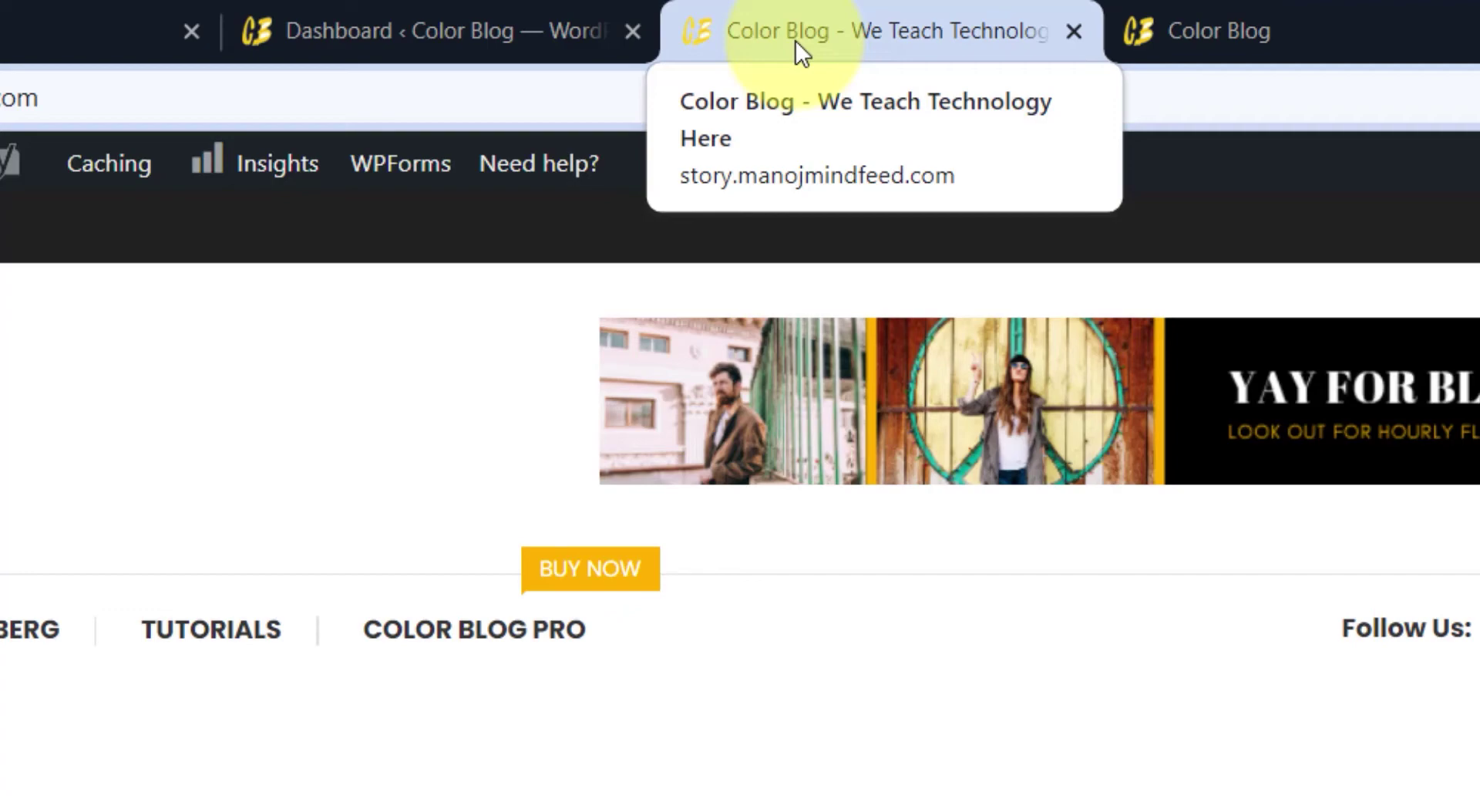
- From the Dashboard tab, open Settings > General
{"action": "left_click", "coordinate": [457, 43]}
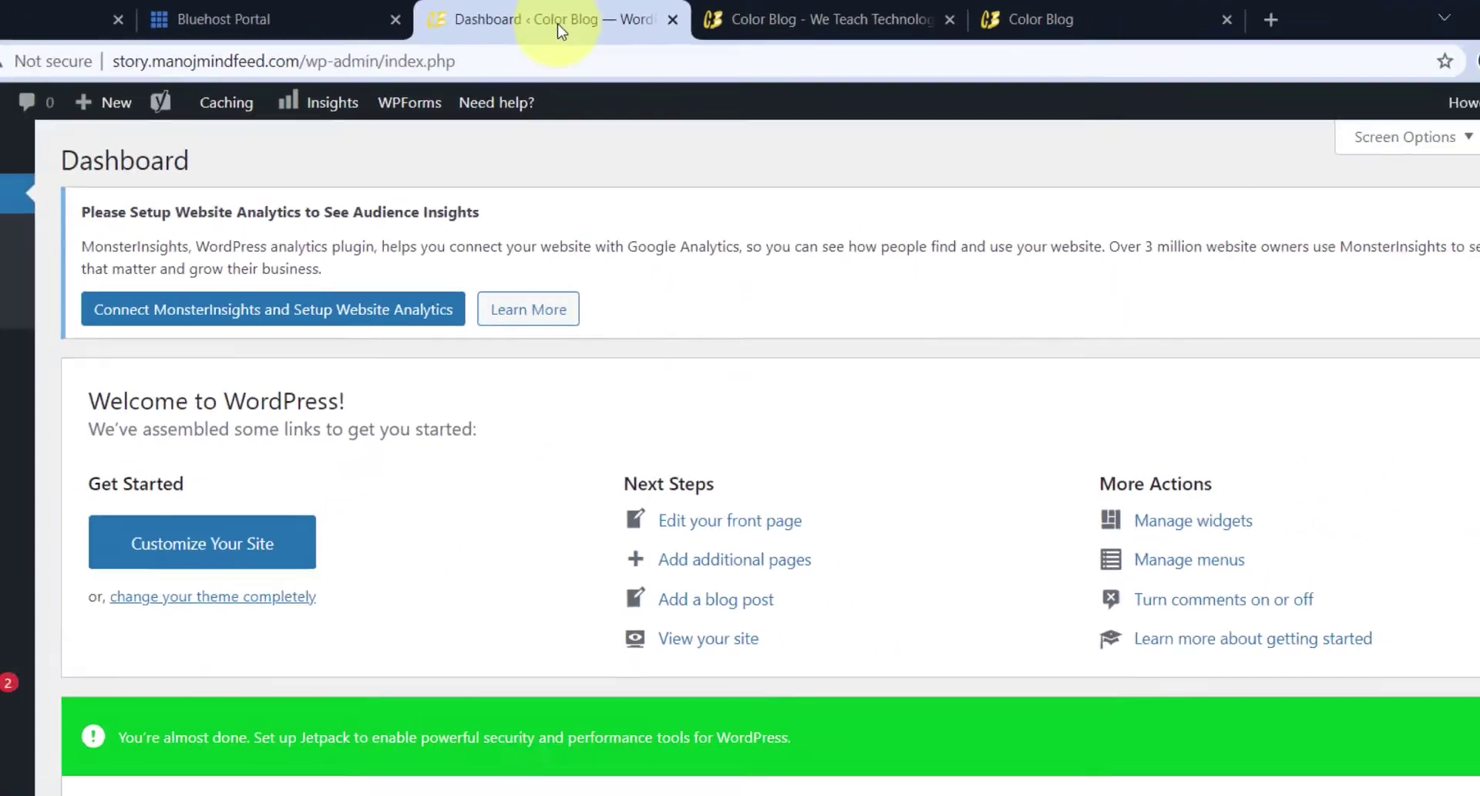
{"action": "scroll", "coordinate": [77, 602], "scroll_direction": "down", "scroll_amount": 5}
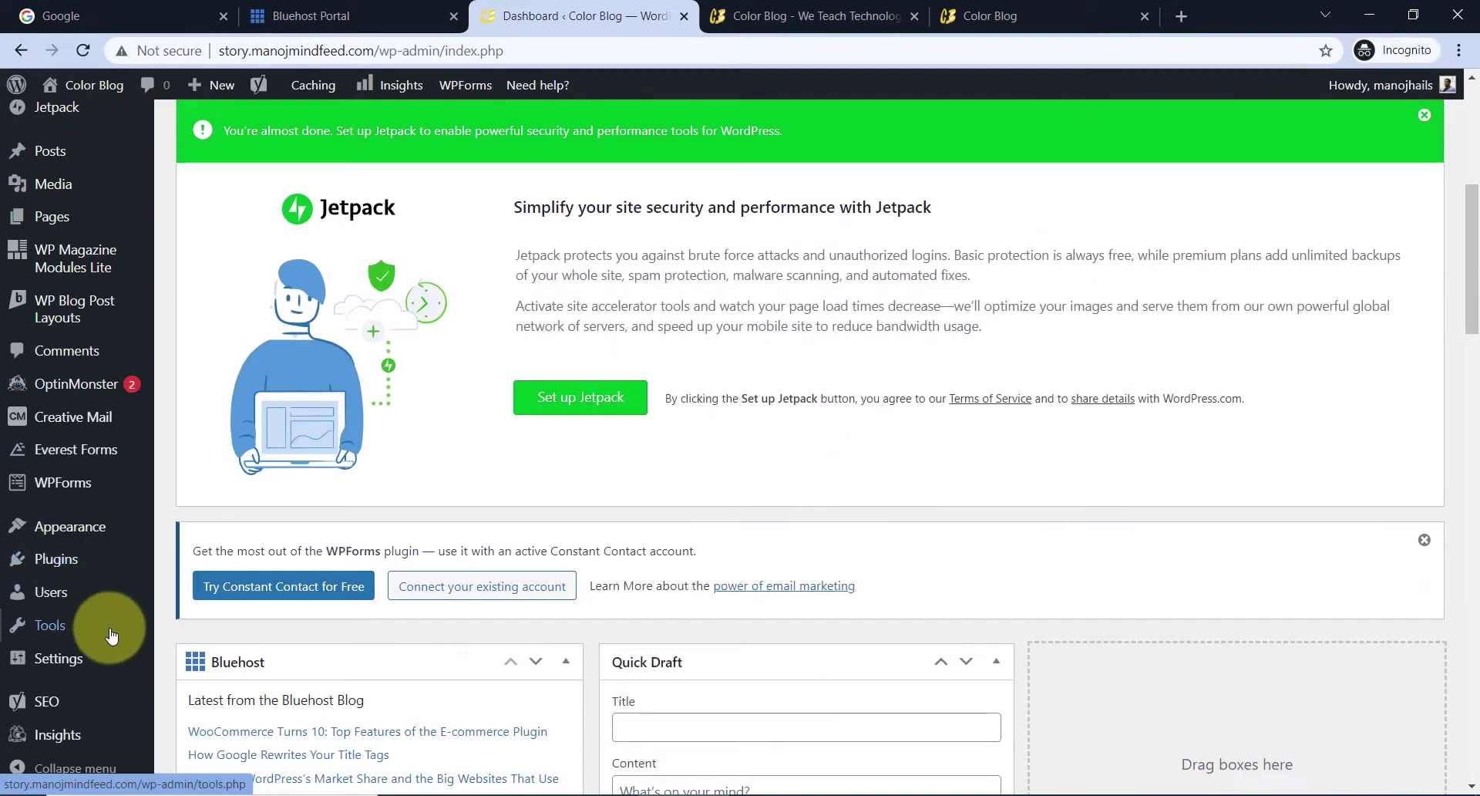
{"action": "mouse_move", "coordinate": [93, 655]}
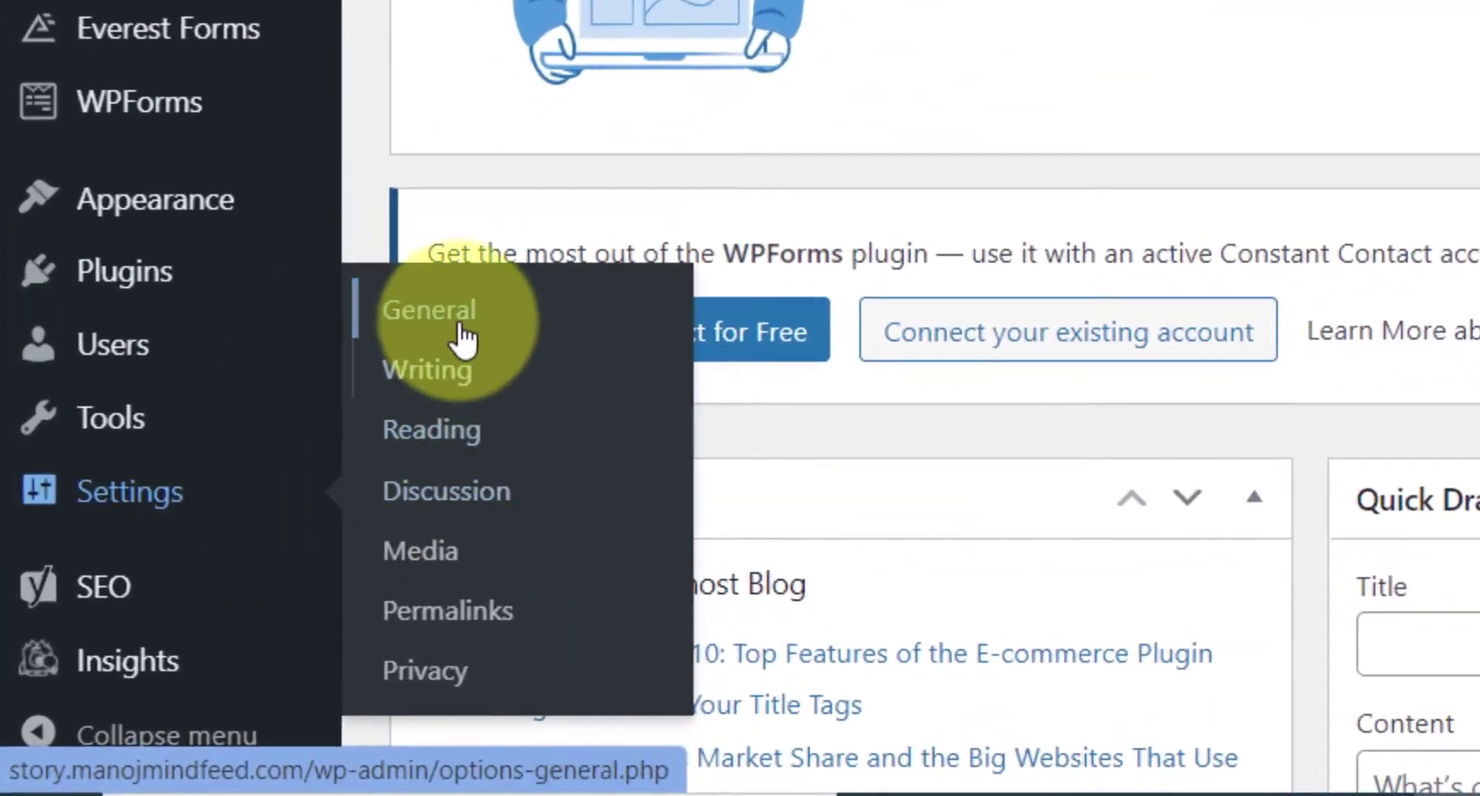
{"action": "left_click", "coordinate": [455, 328]}
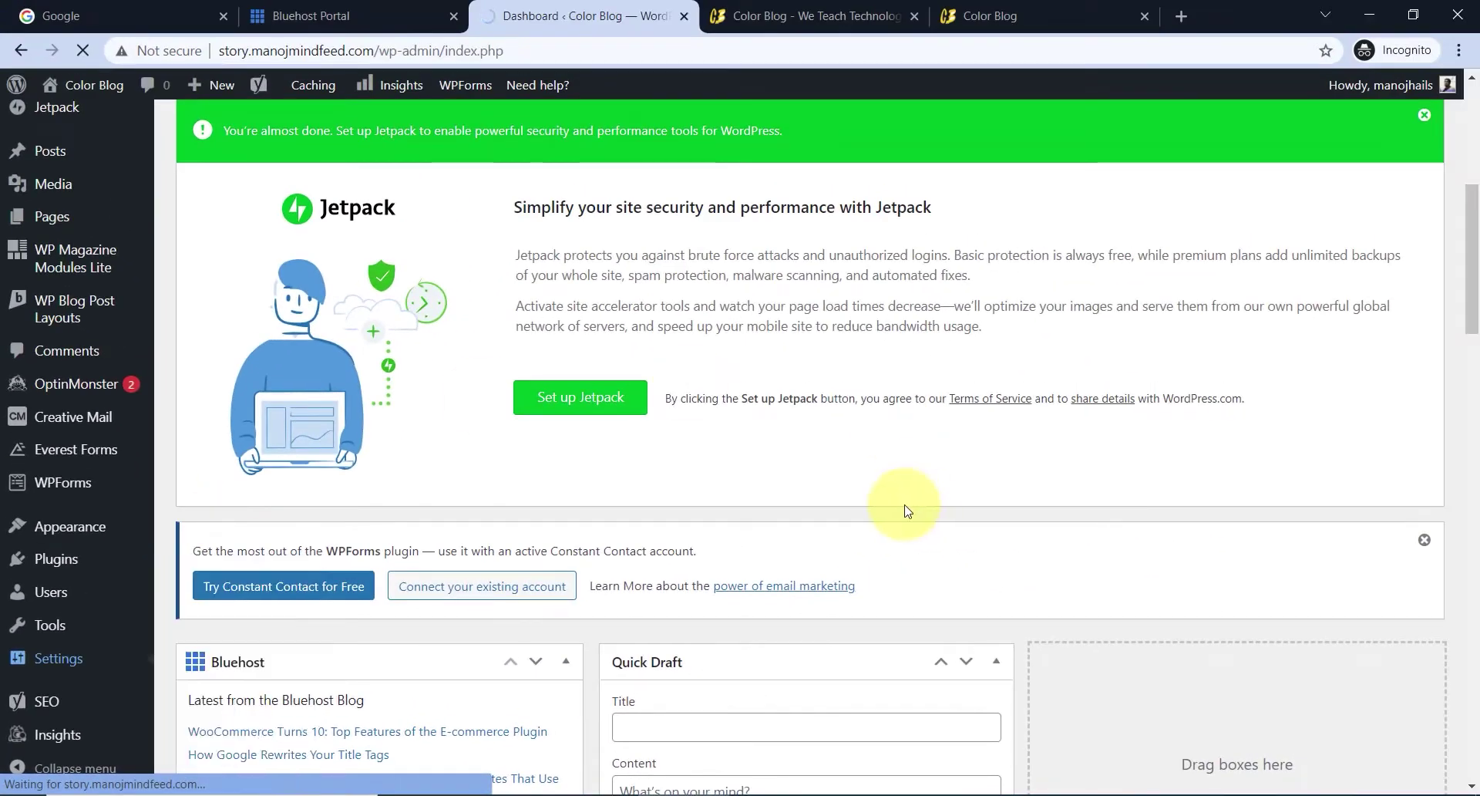
- Replace 'Color' with 'Tech' so the Site Title reads 'Tech Blog'
{"action": "scroll", "coordinate": [655, 491], "scroll_direction": "down", "scroll_amount": 3}
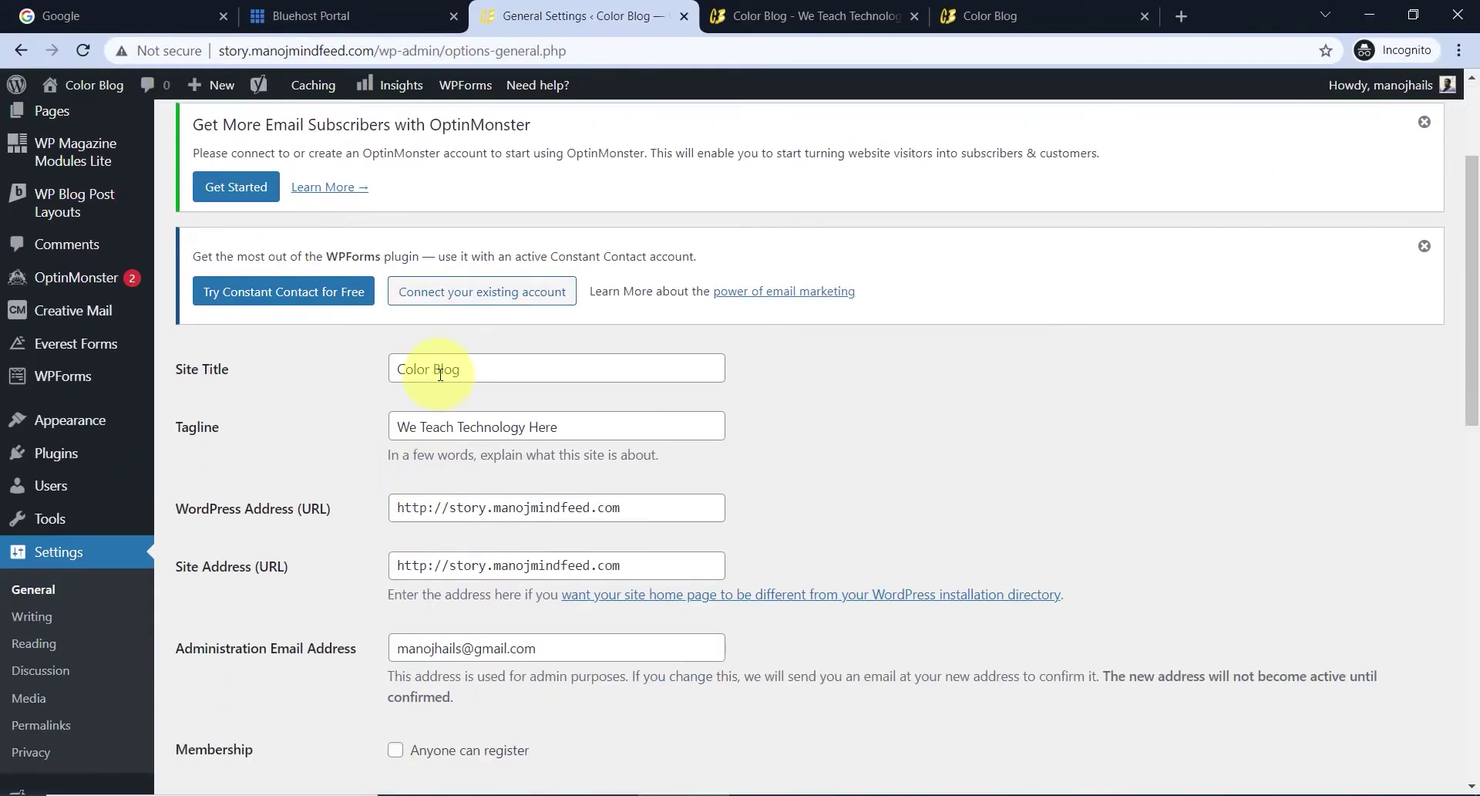
{"action": "left_click_drag", "start_coordinate": [431, 365], "coordinate": [394, 360]}
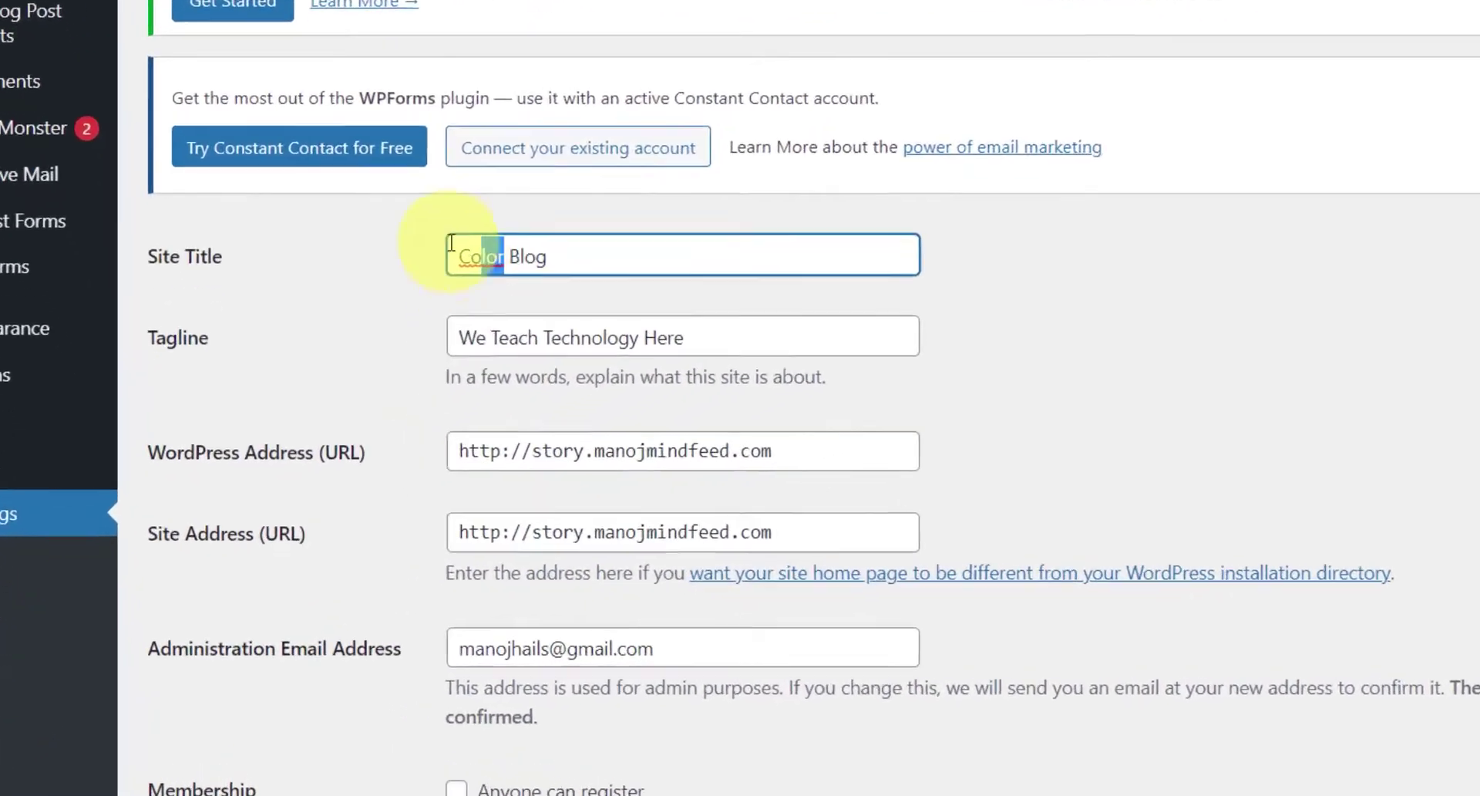
{"action": "left_click_drag", "start_coordinate": [451, 243], "coordinate": [432, 240]}
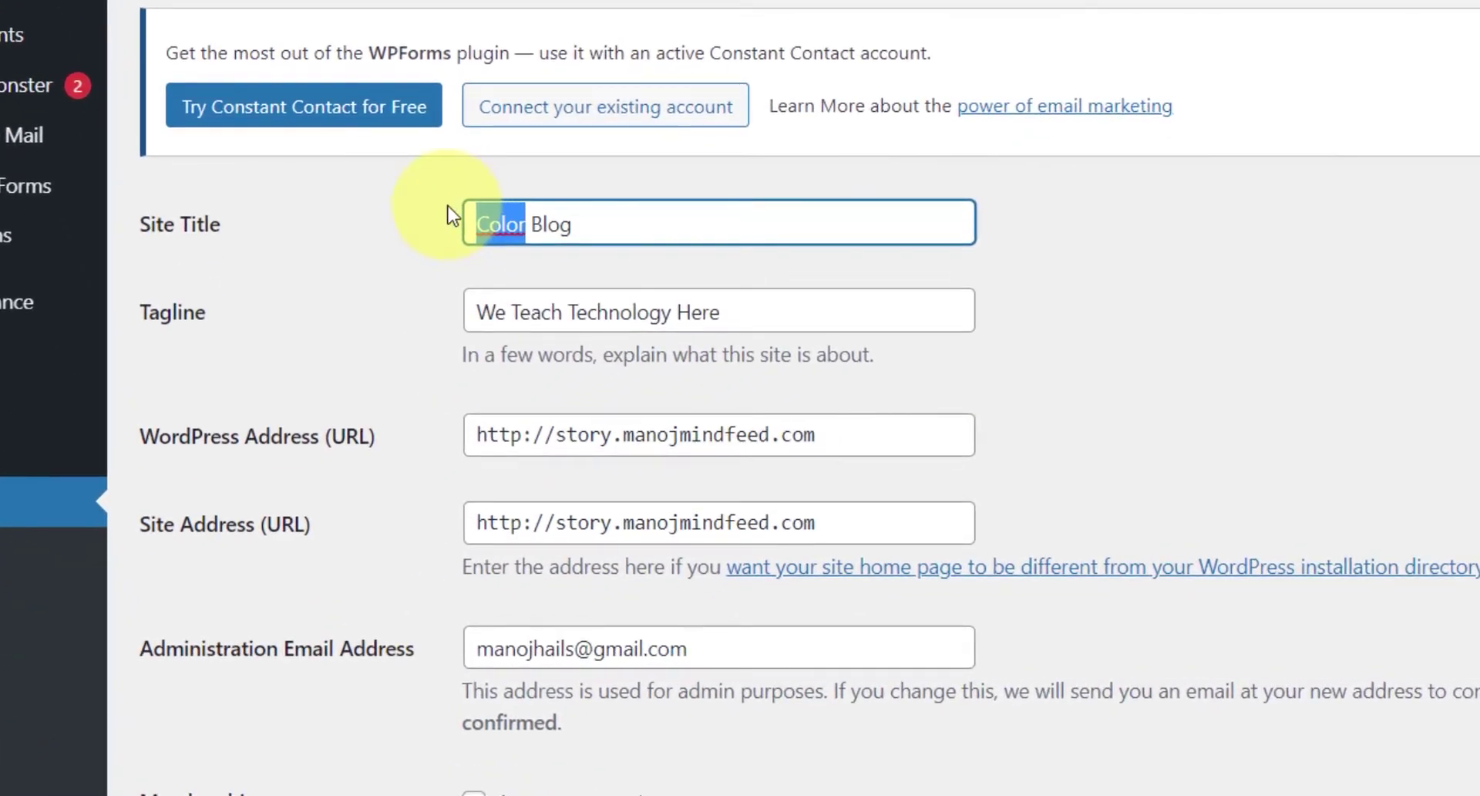
{"action": "type", "text": "Tech"}
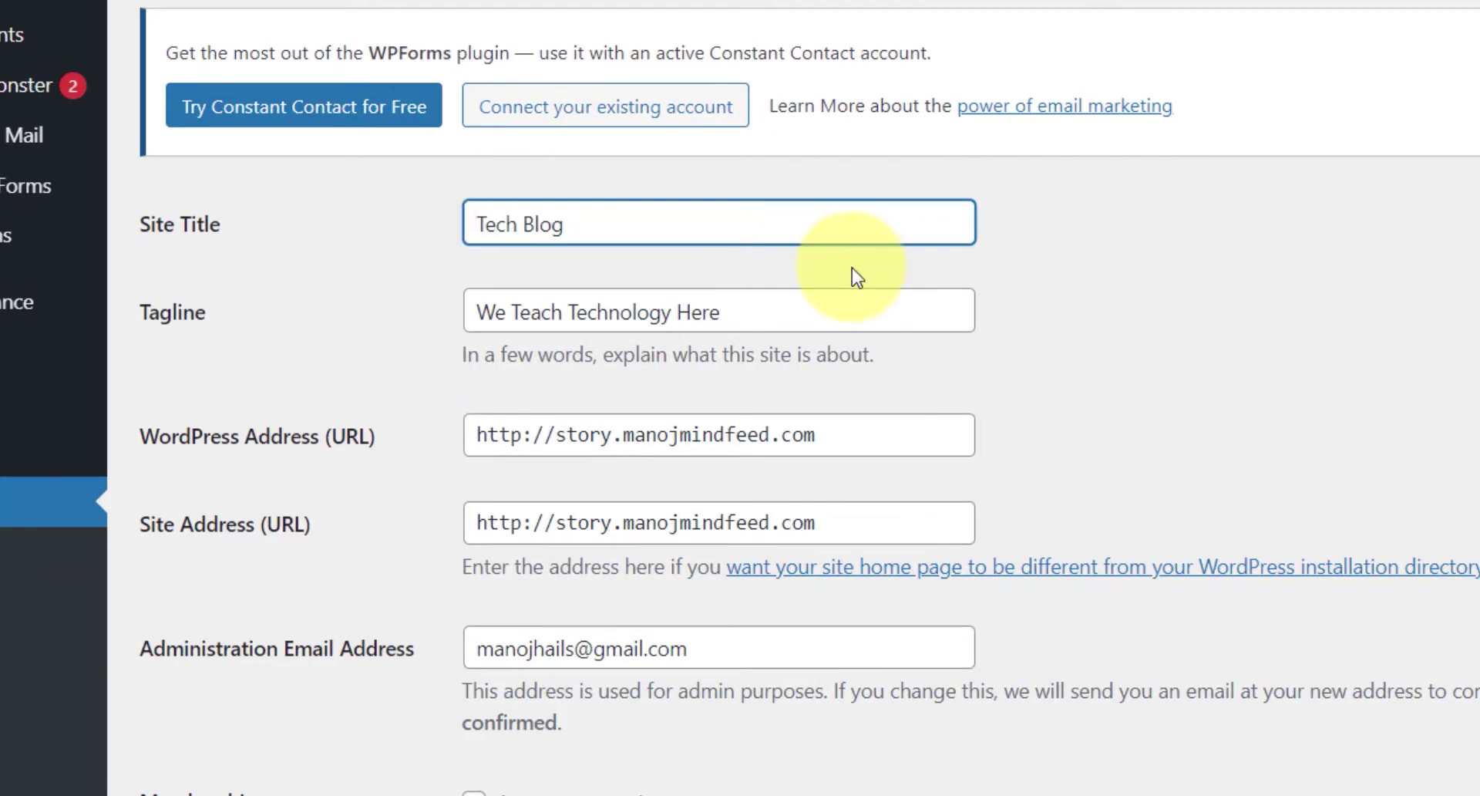
- Leave the tagline and WordPress Address unchanged and scroll down to Save Changes
{"action": "left_click", "coordinate": [713, 314]}
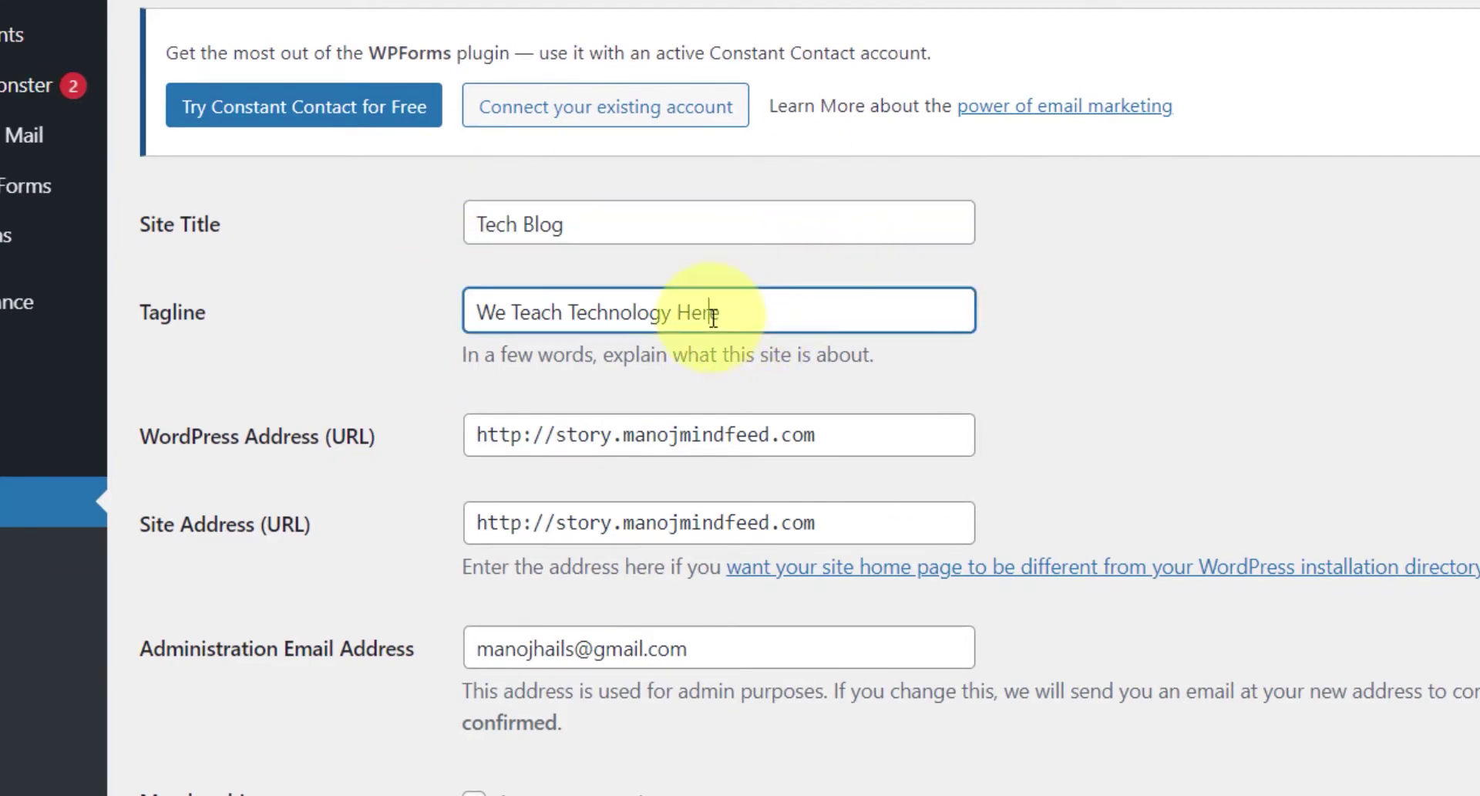
{"action": "scroll", "coordinate": [714, 318], "scroll_direction": "down", "scroll_amount": 2}
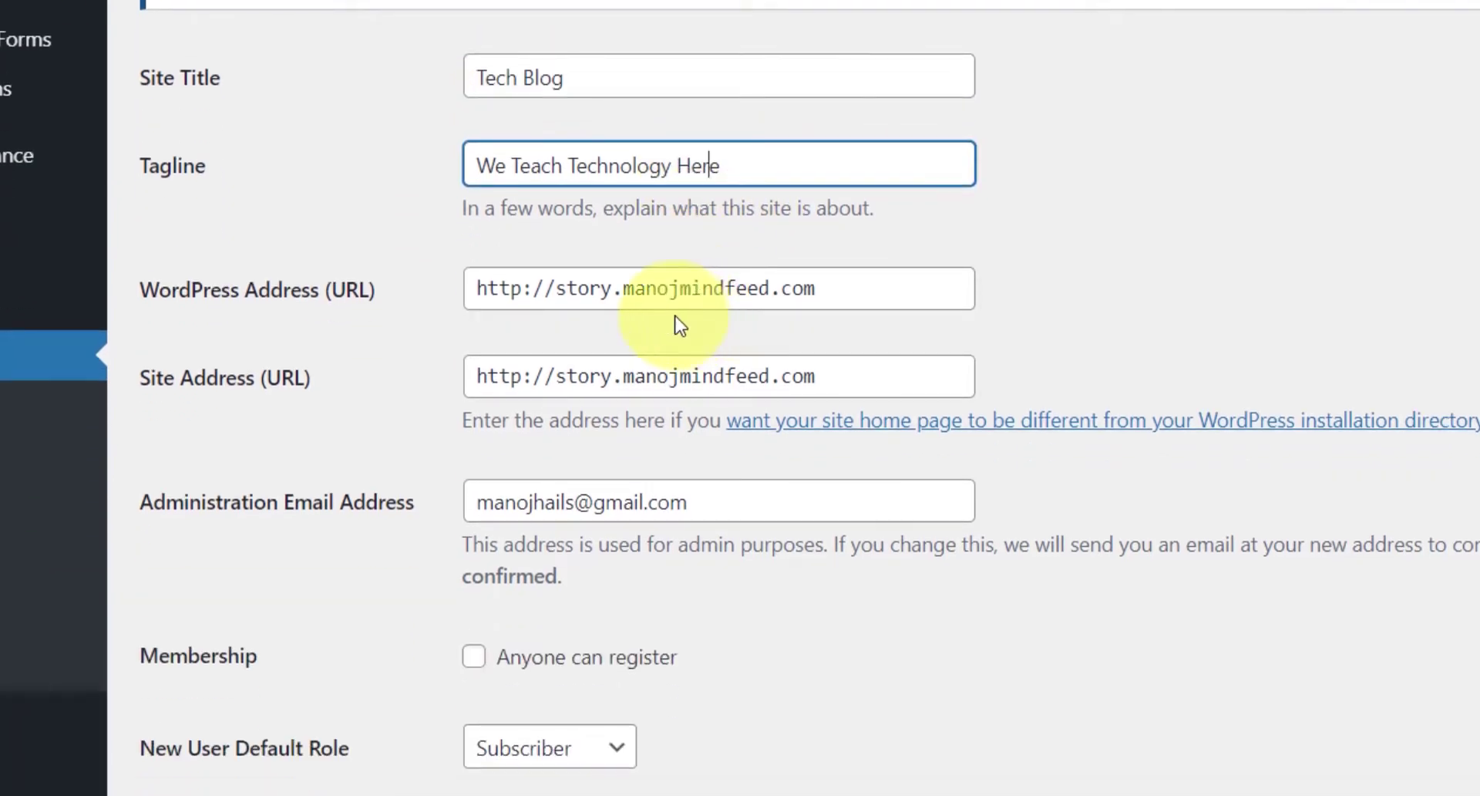
{"action": "left_click", "coordinate": [527, 300]}
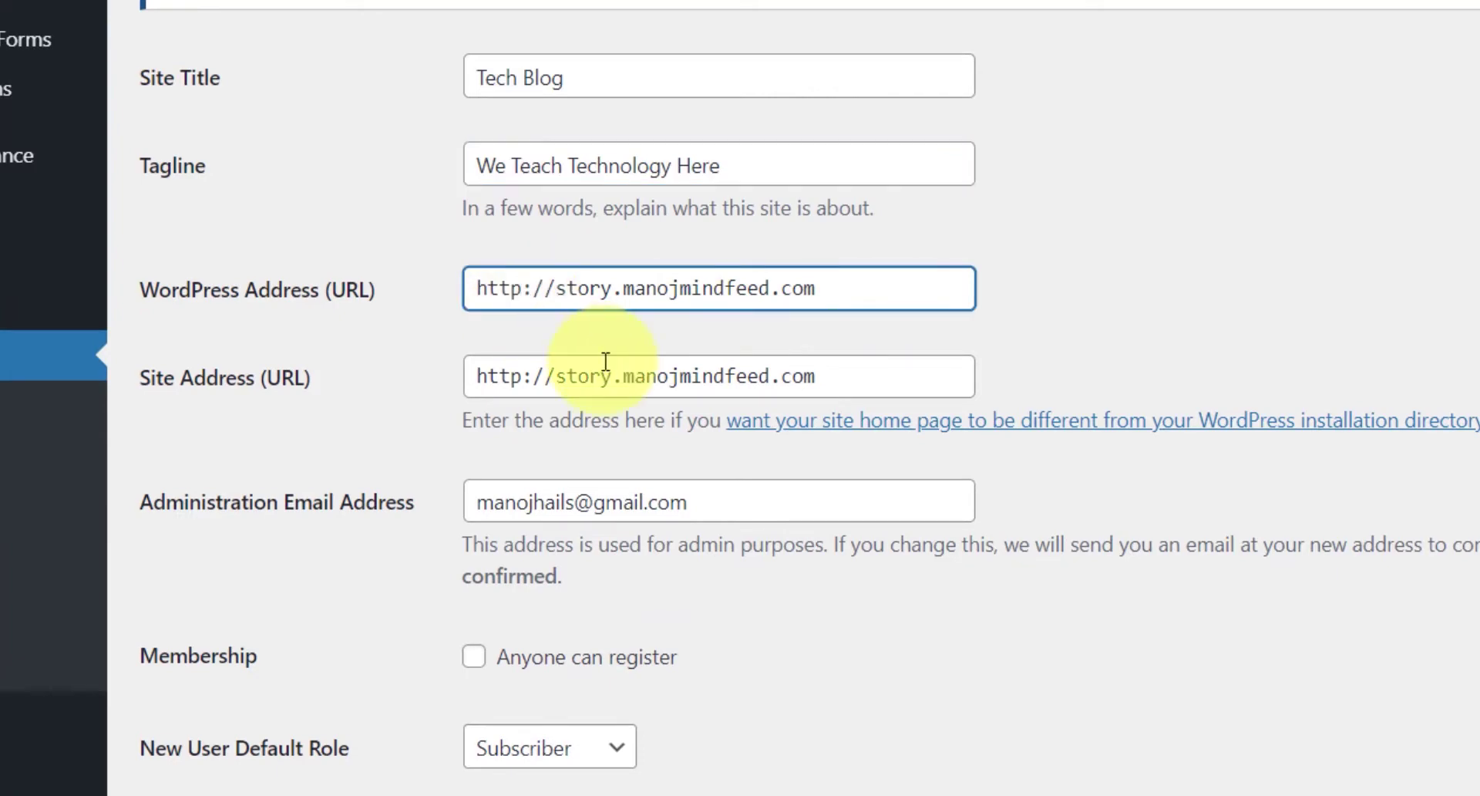
{"action": "type", "text": "s"}
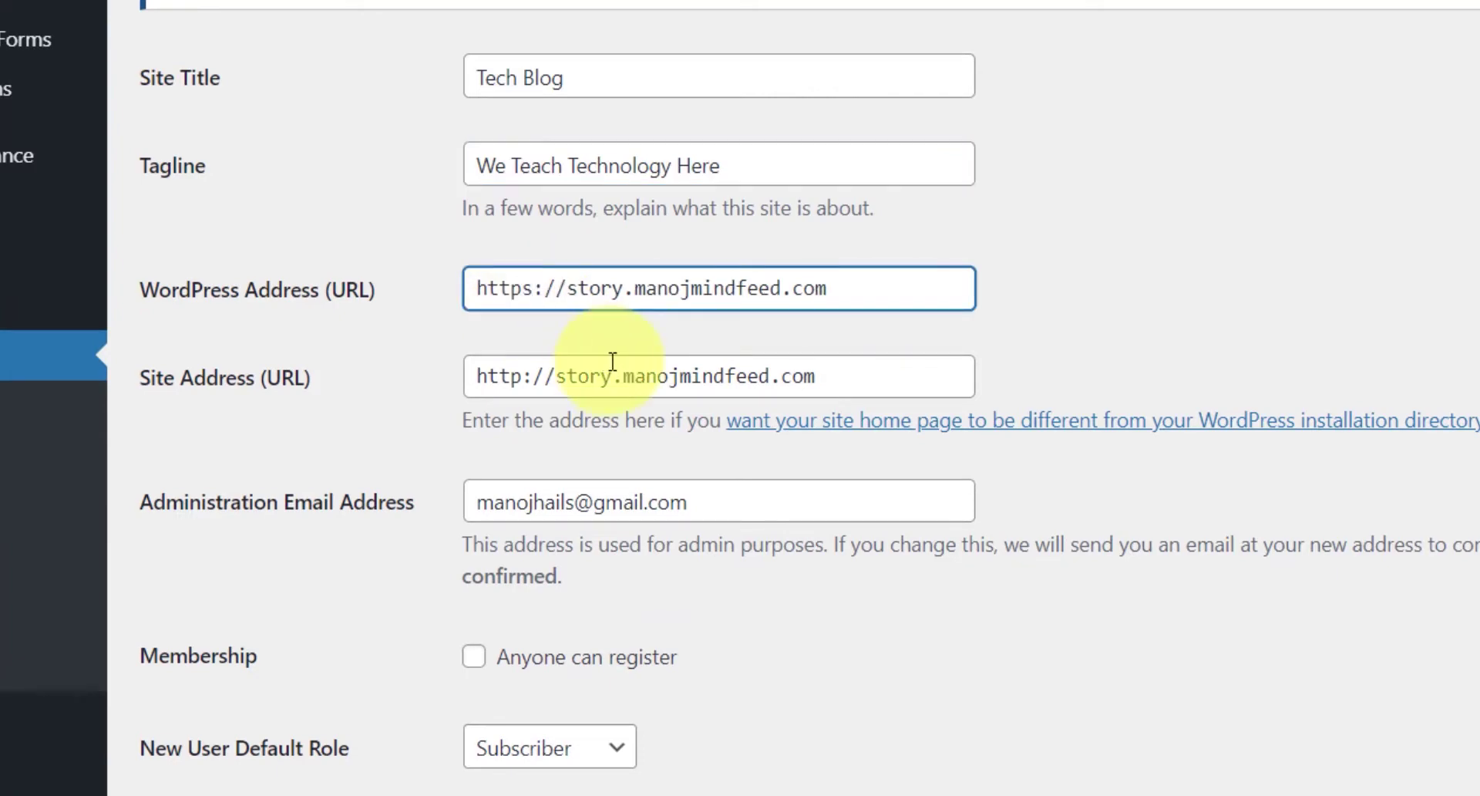
{"action": "key", "text": "BackSpace"}
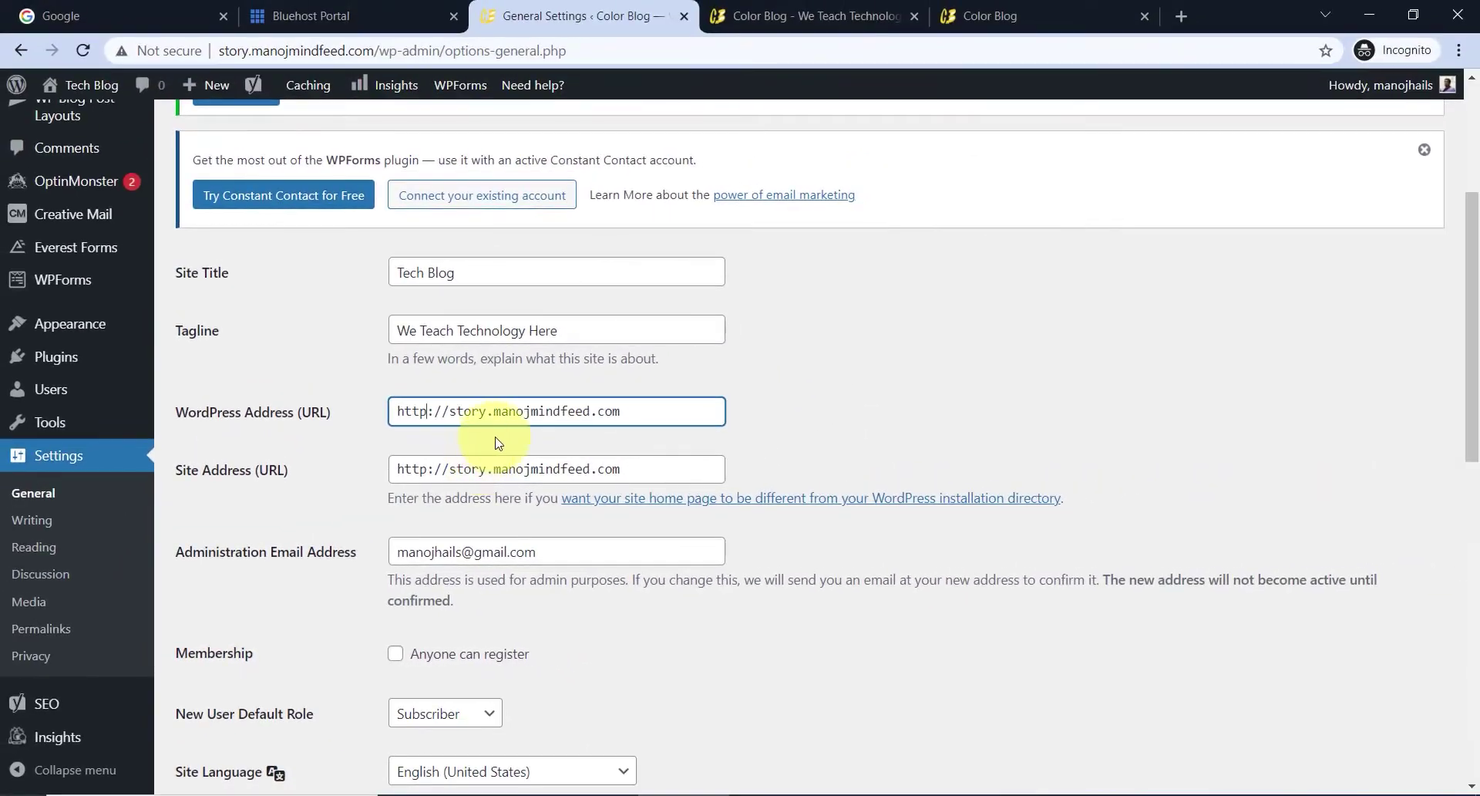
{"action": "scroll", "coordinate": [739, 419], "scroll_direction": "down", "scroll_amount": 3}
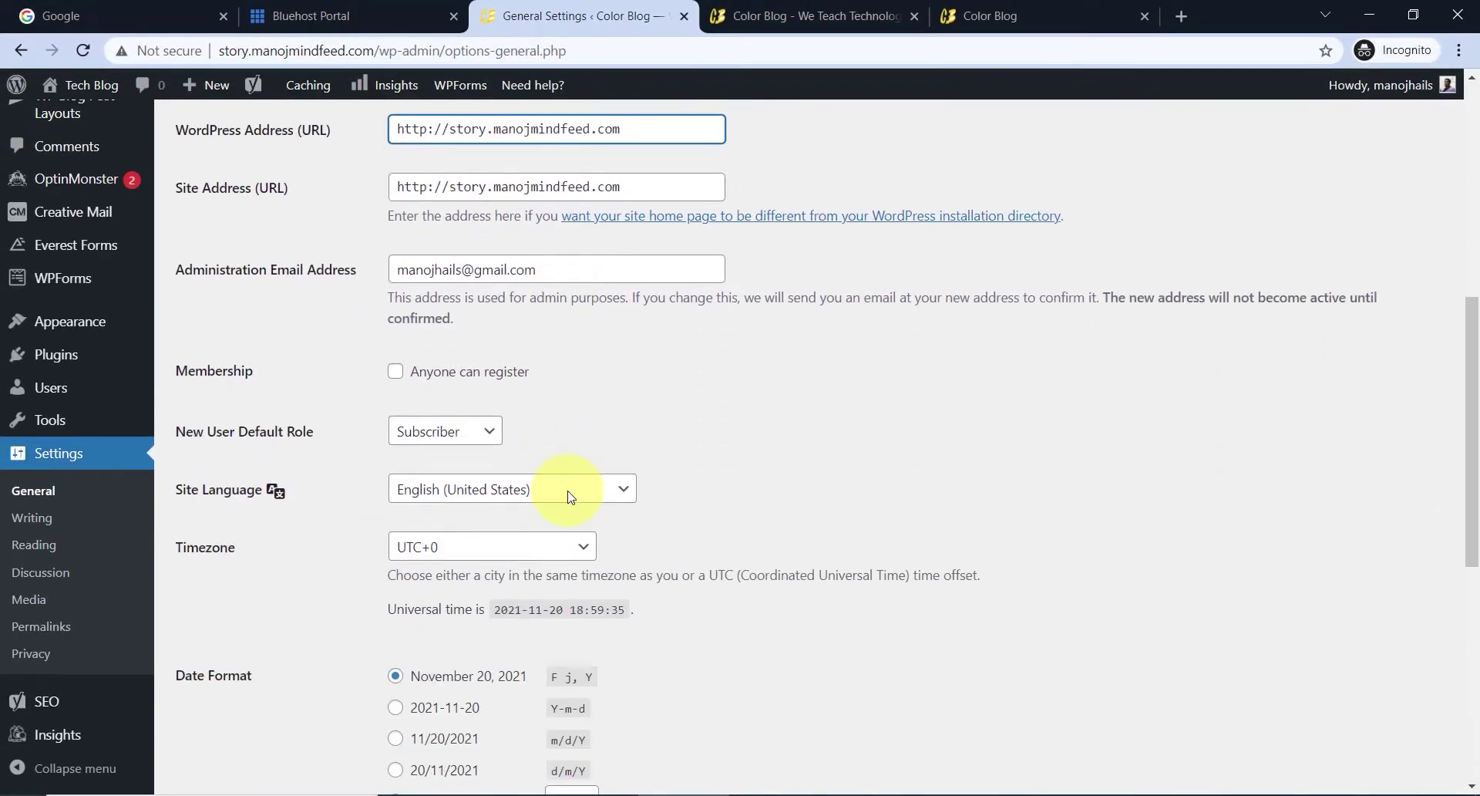
{"action": "scroll", "coordinate": [545, 389], "scroll_direction": "down", "scroll_amount": 7}
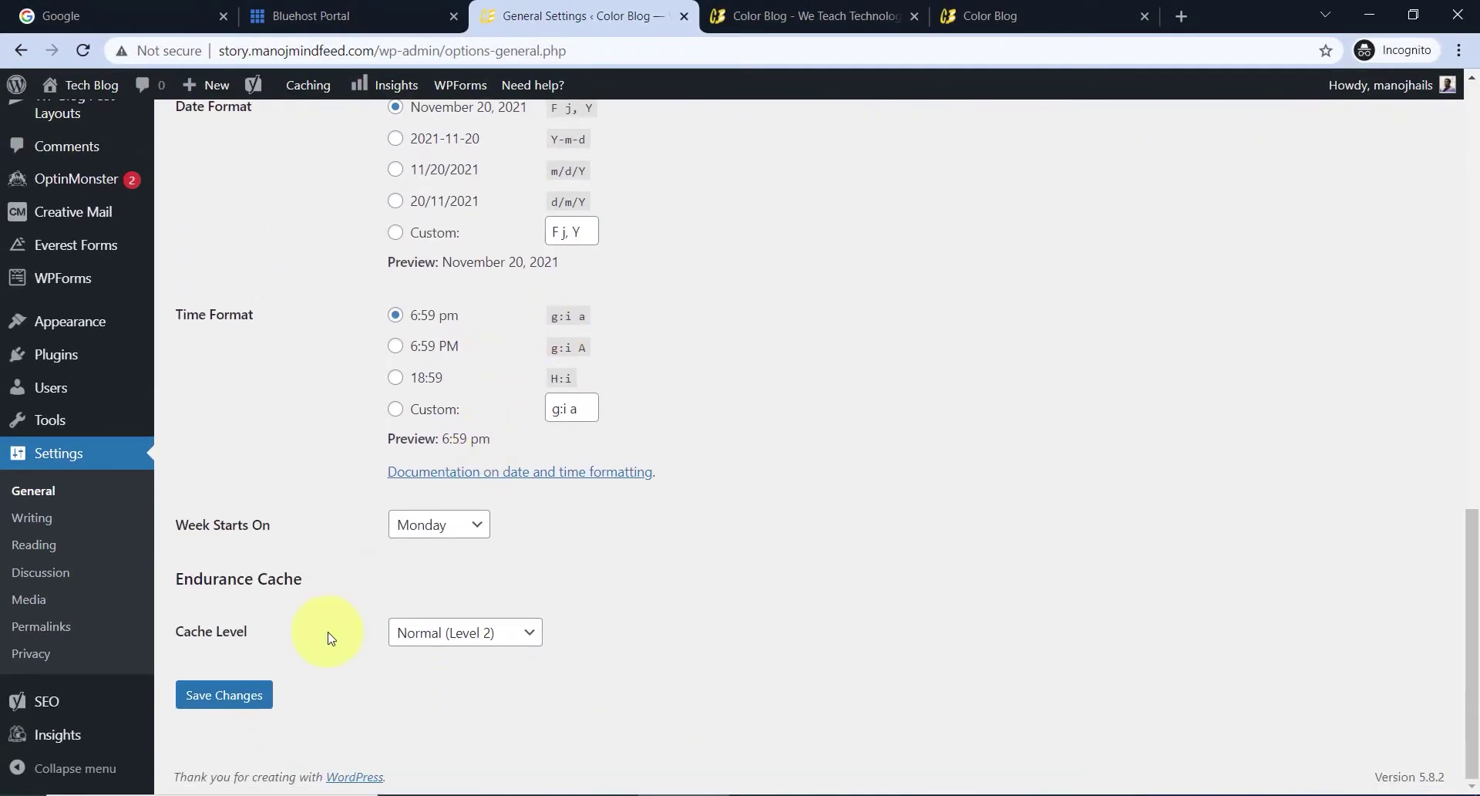
- Save the General settings, then review Reading settings showing Home as homepage and Blog as posts page
{"action": "left_click", "coordinate": [224, 696]}
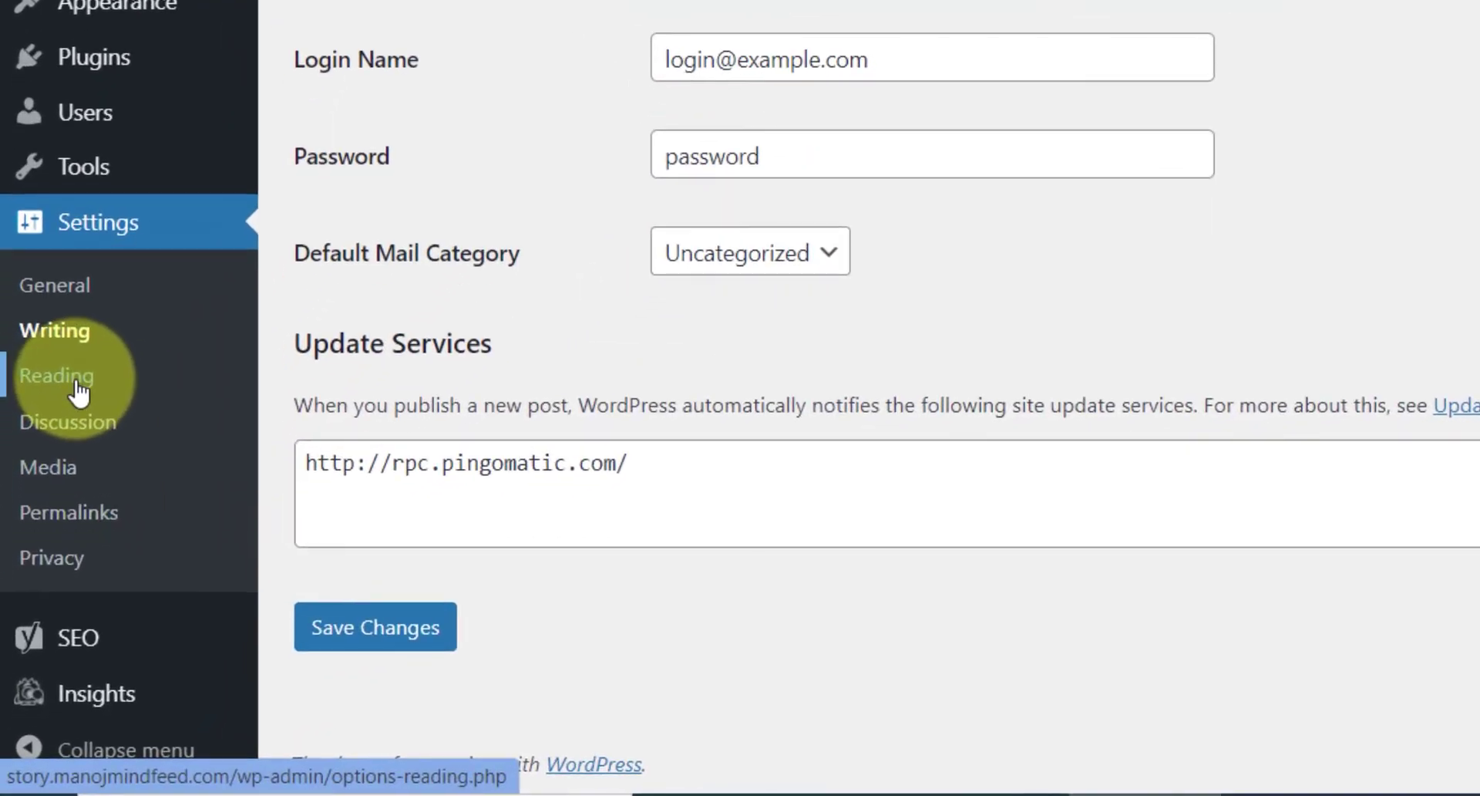
{"action": "left_click", "coordinate": [80, 393]}
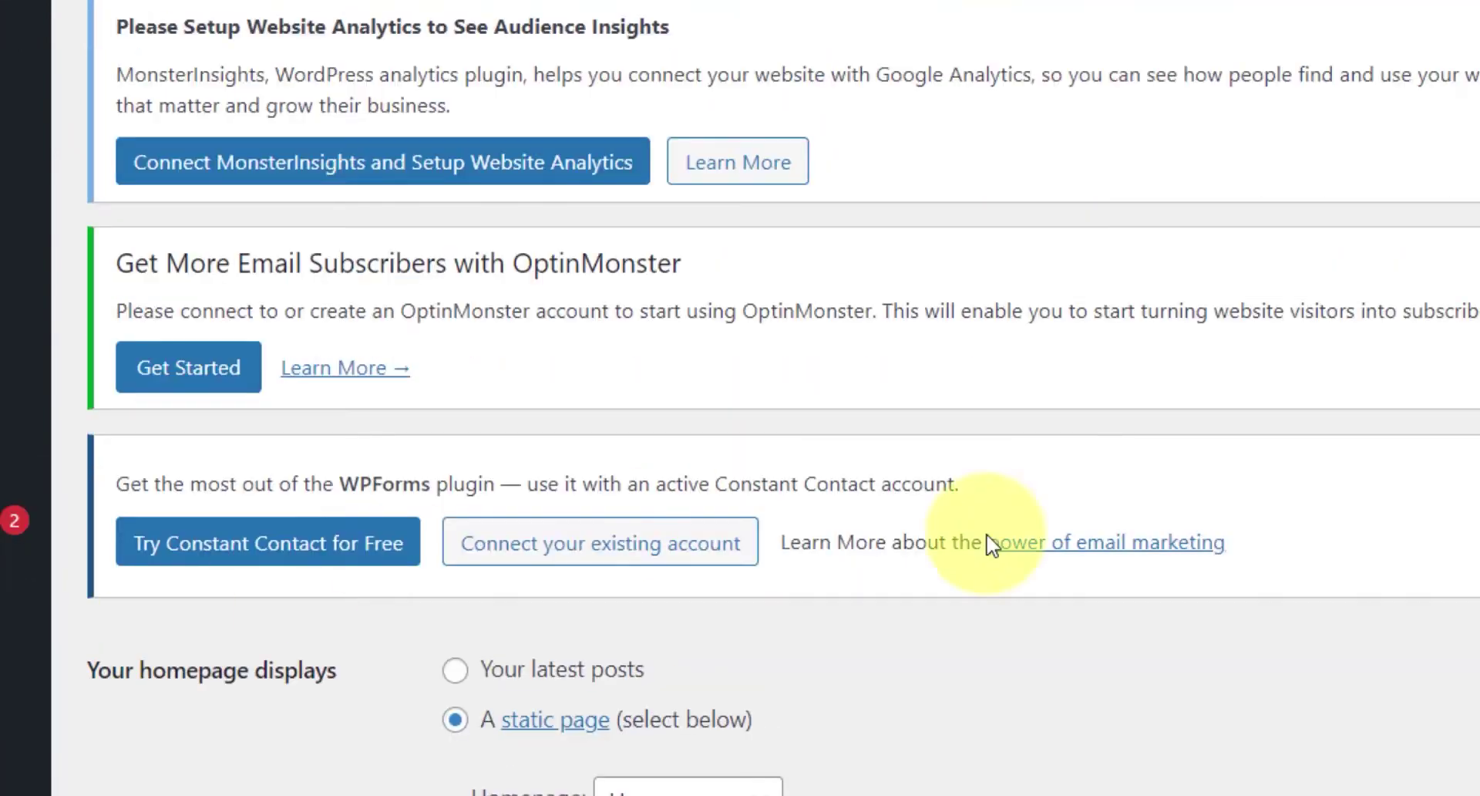
{"action": "scroll", "coordinate": [791, 411], "scroll_direction": "down", "scroll_amount": 3}
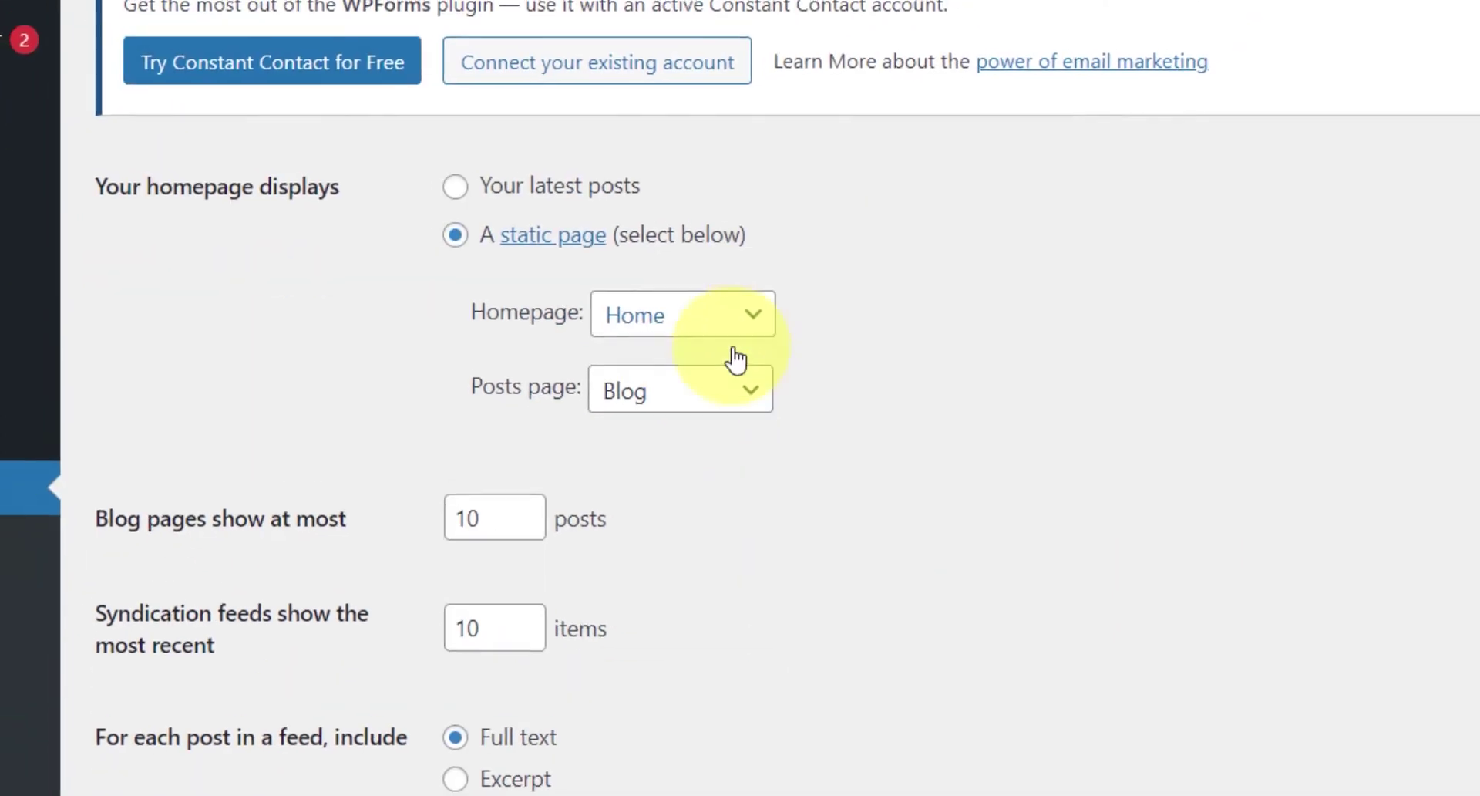
{"action": "scroll", "coordinate": [665, 384], "scroll_direction": "down", "scroll_amount": 2}
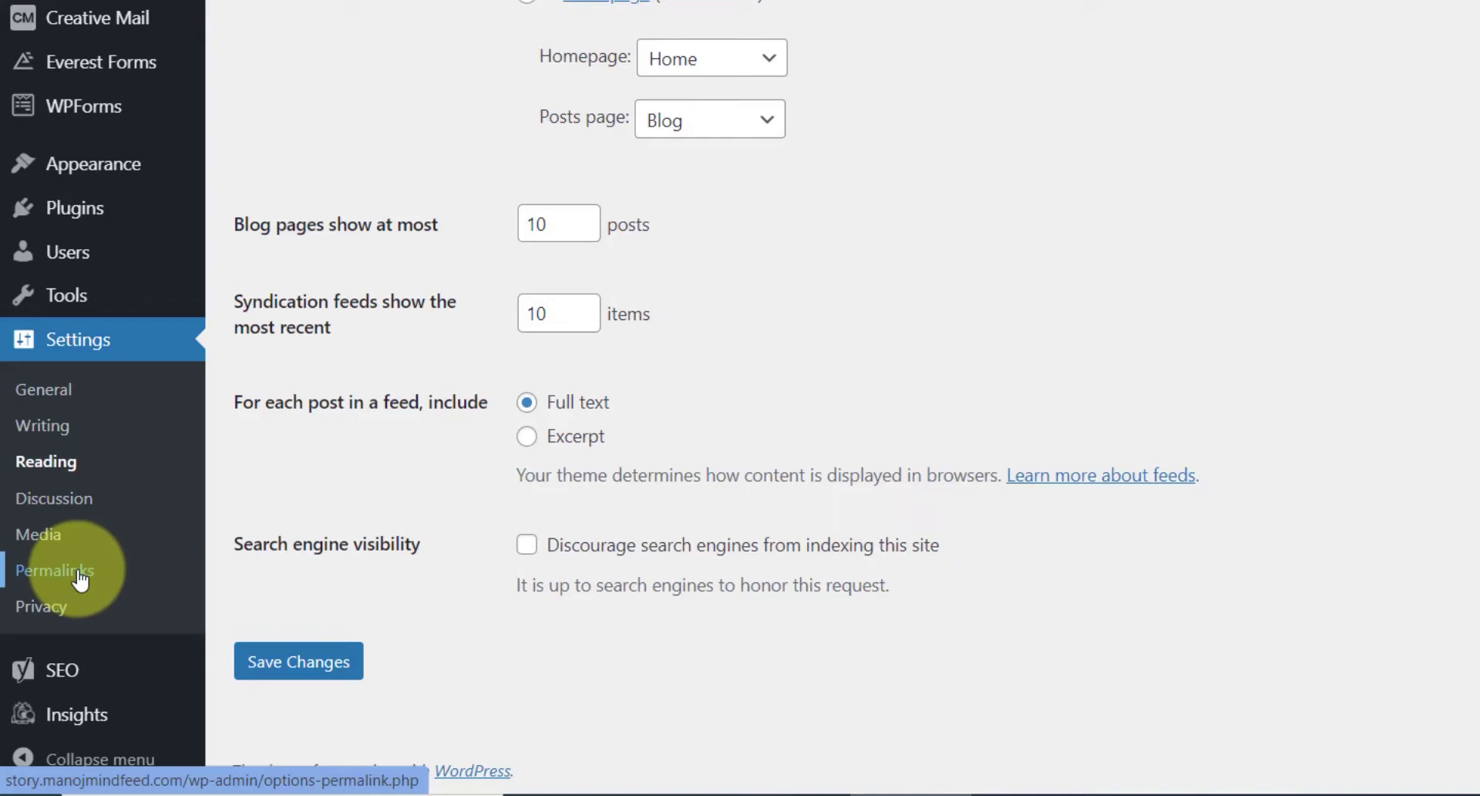
- Switch the permalink structure to Post name and save the change
{"action": "left_click", "coordinate": [79, 574]}
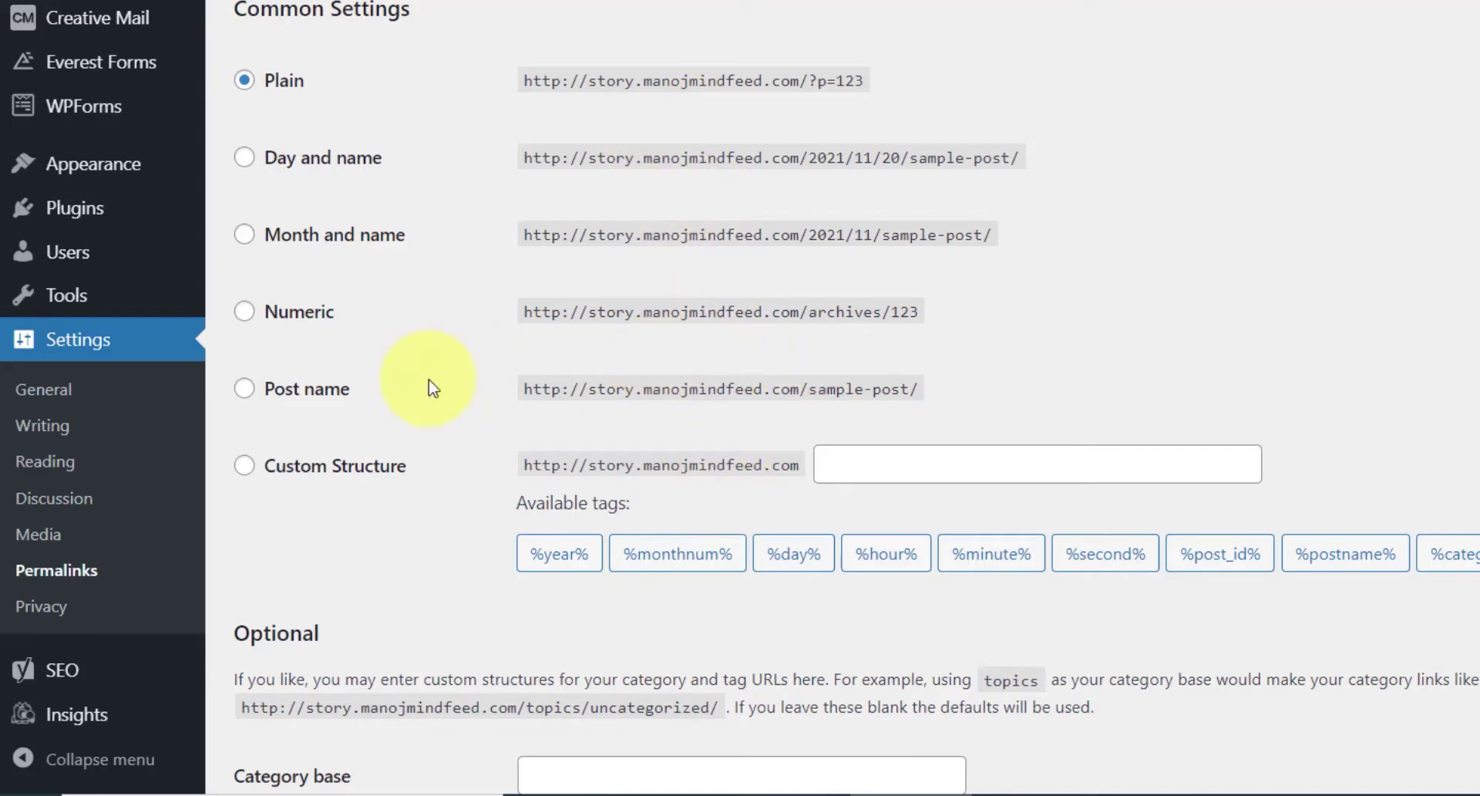
{"action": "left_click", "coordinate": [306, 392]}
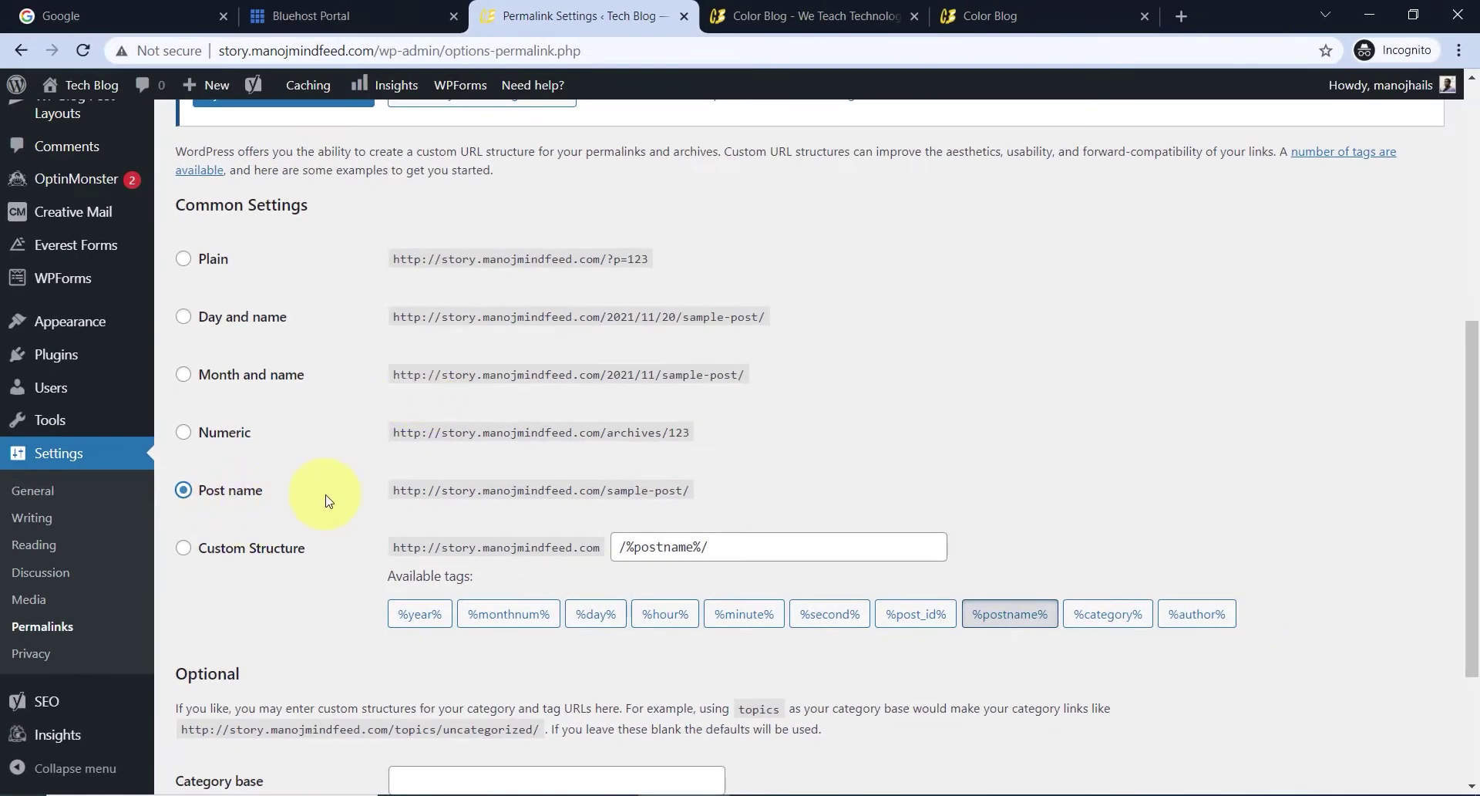
{"action": "scroll", "coordinate": [378, 464], "scroll_direction": "down", "scroll_amount": 3}
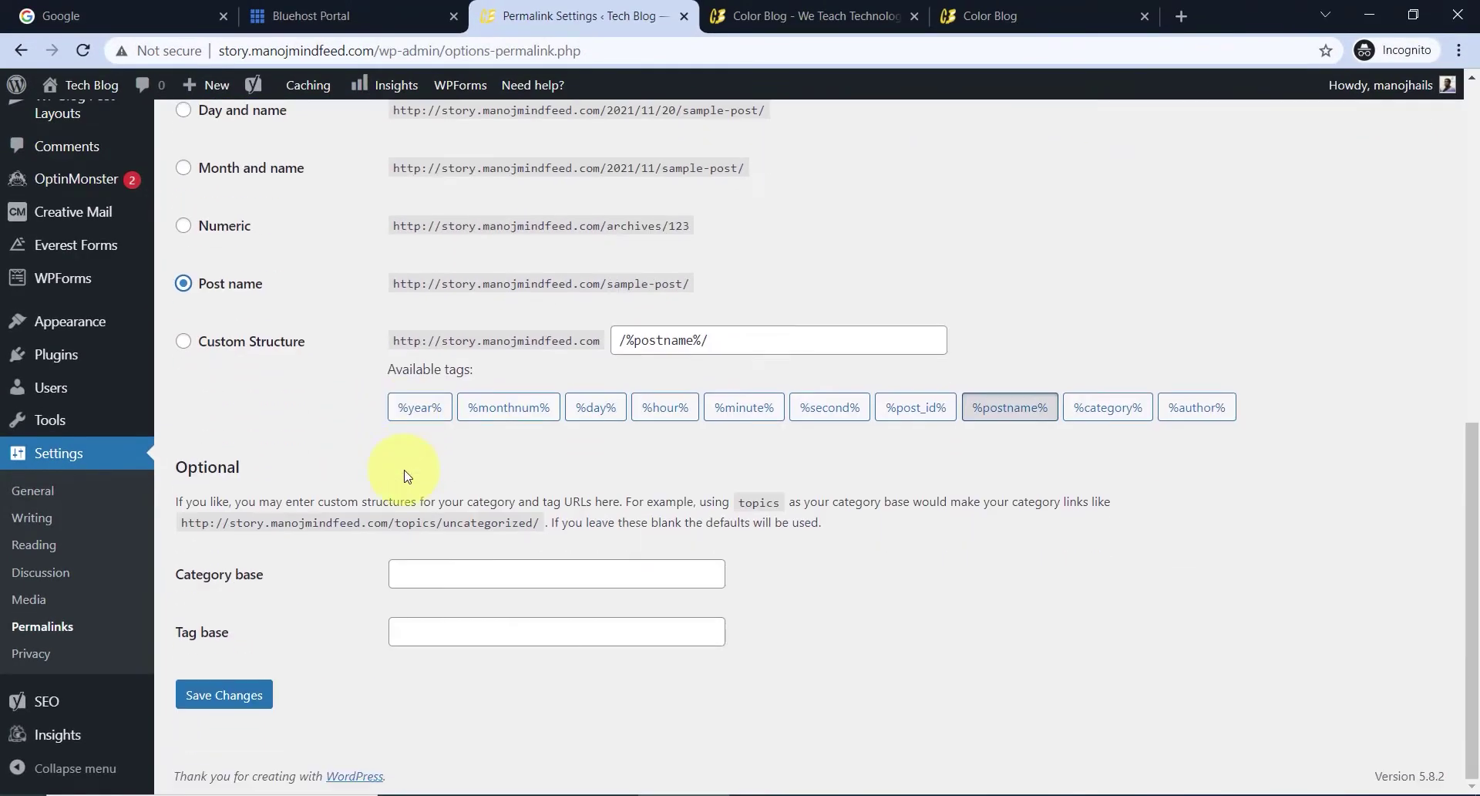
{"action": "left_click", "coordinate": [230, 694]}
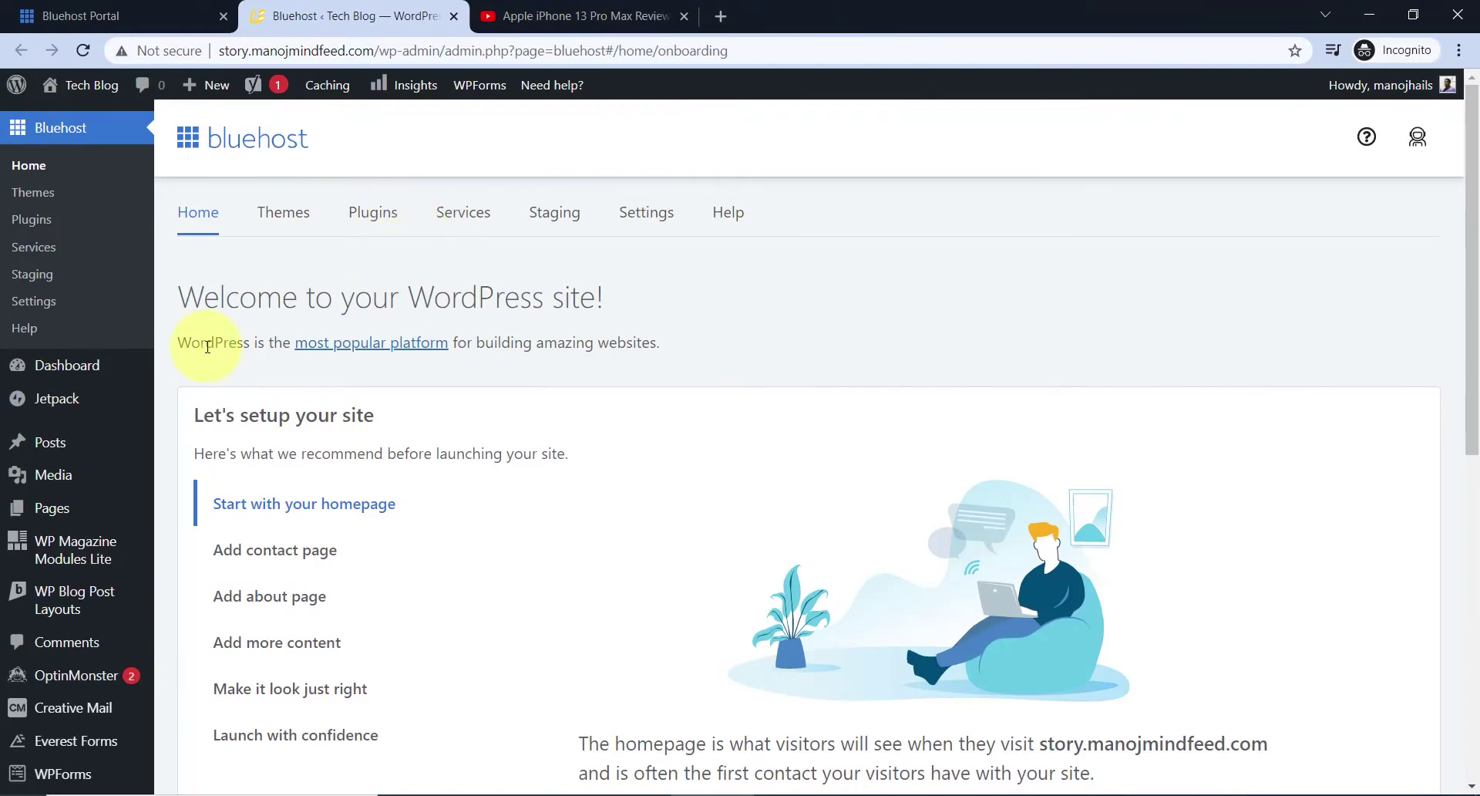
- Bulk-delete the Fashion, Lifestyle and Travel categories, leaving only Uncategorized
{"action": "scroll", "coordinate": [223, 340], "scroll_direction": "down", "scroll_amount": 1}
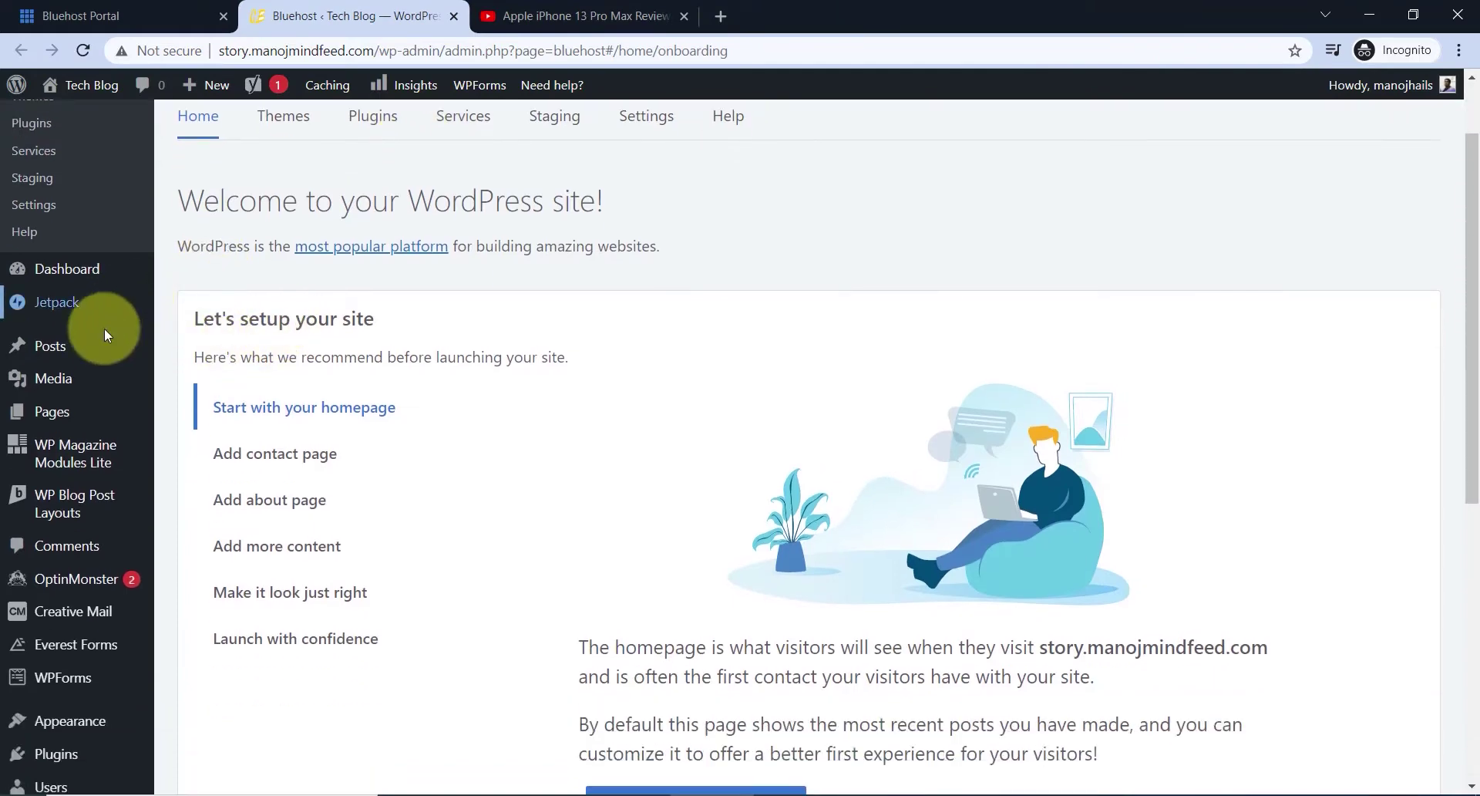
{"action": "mouse_move", "coordinate": [62, 349]}
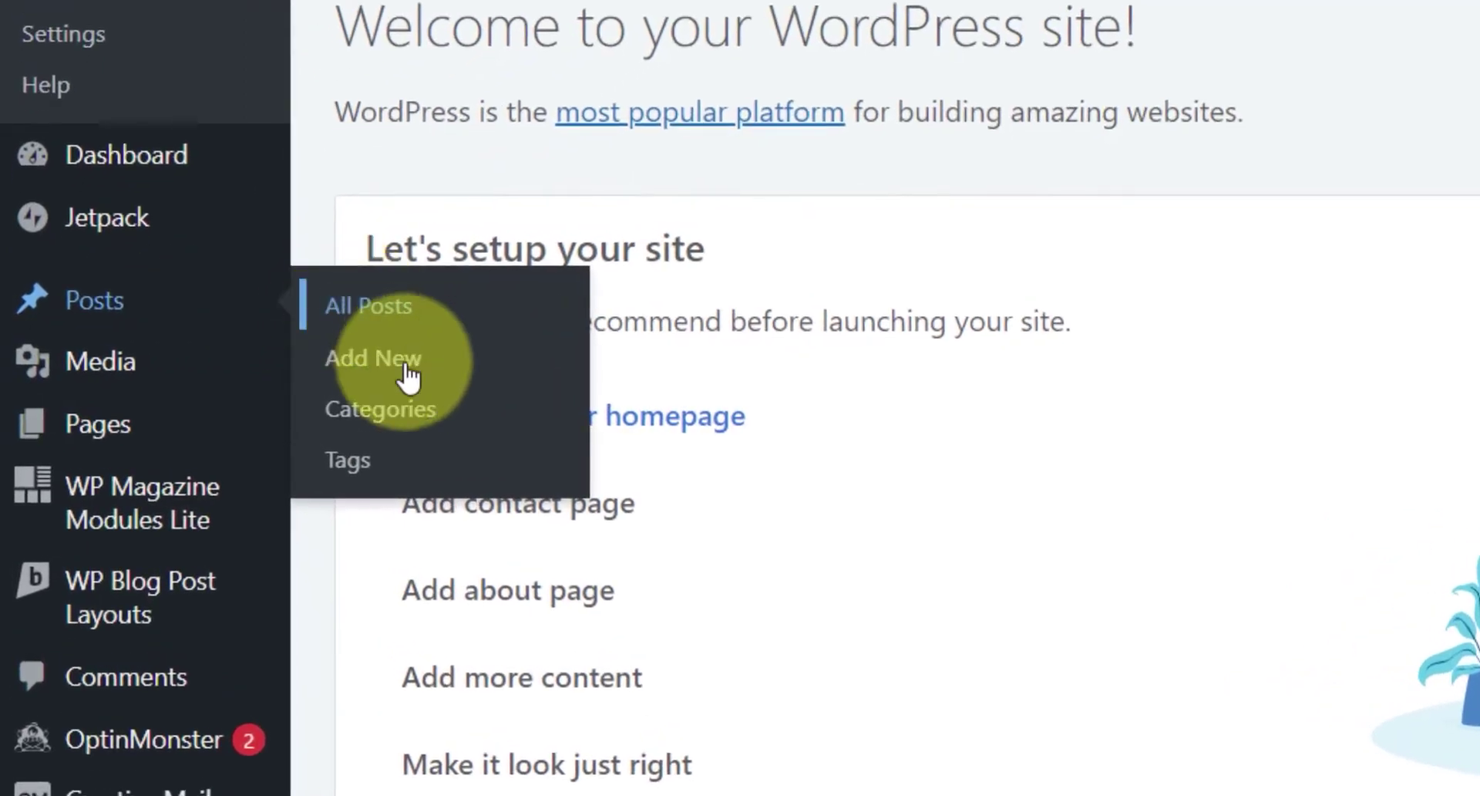
{"action": "left_click", "coordinate": [416, 422]}
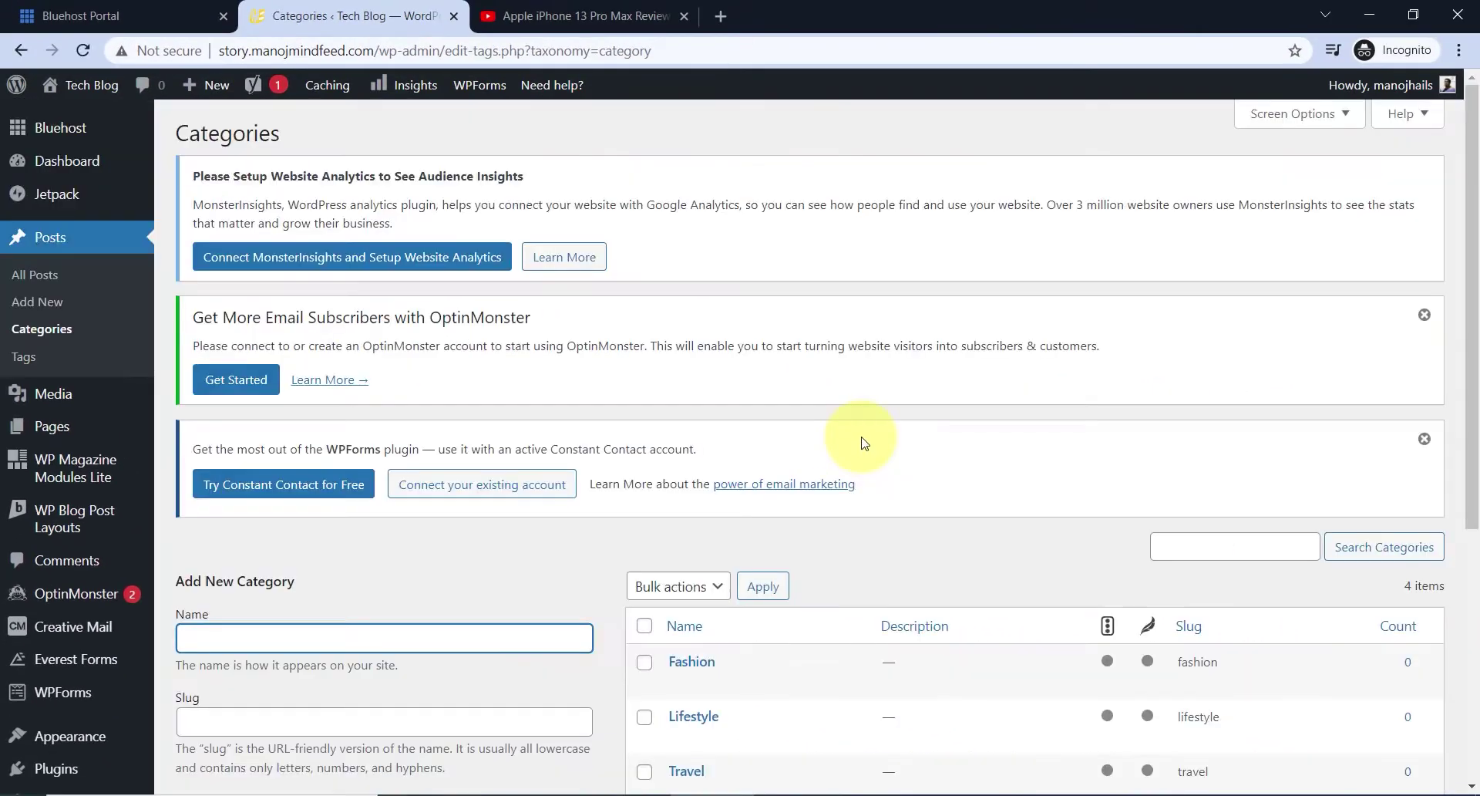
{"action": "scroll", "coordinate": [862, 439], "scroll_direction": "down", "scroll_amount": 3}
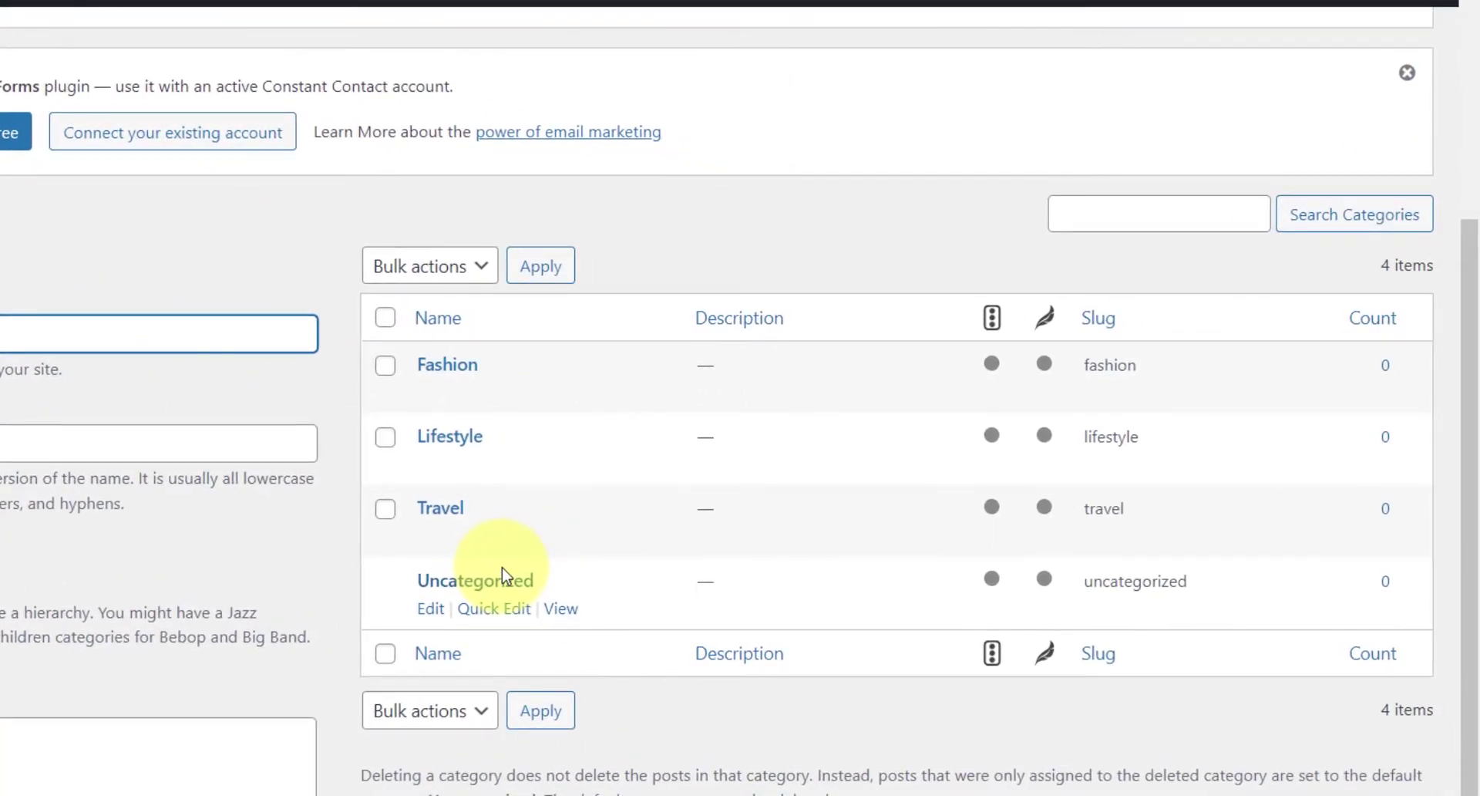
{"action": "left_click", "coordinate": [386, 319]}
{"action": "left_click", "coordinate": [453, 267]}
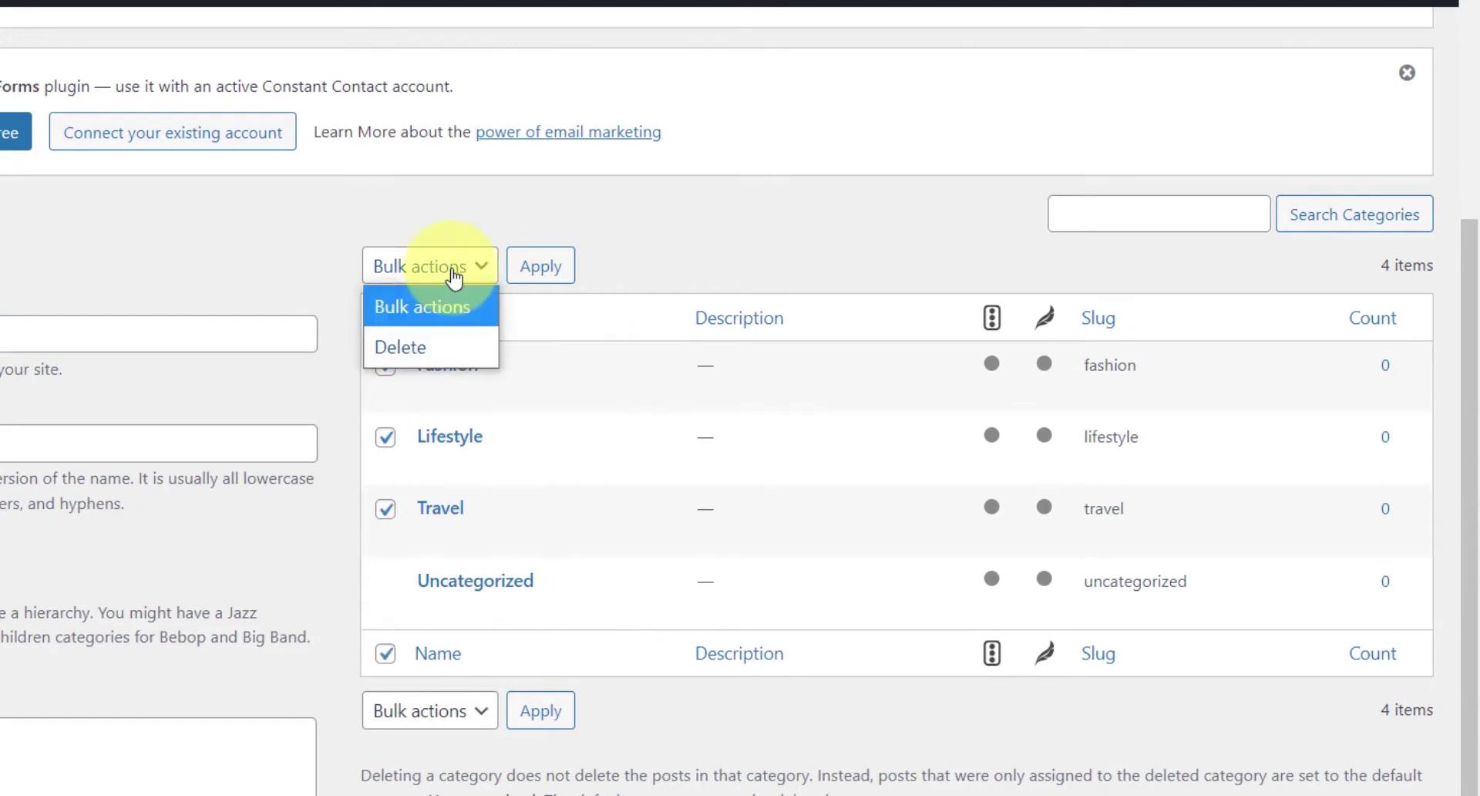
{"action": "left_click", "coordinate": [424, 342]}
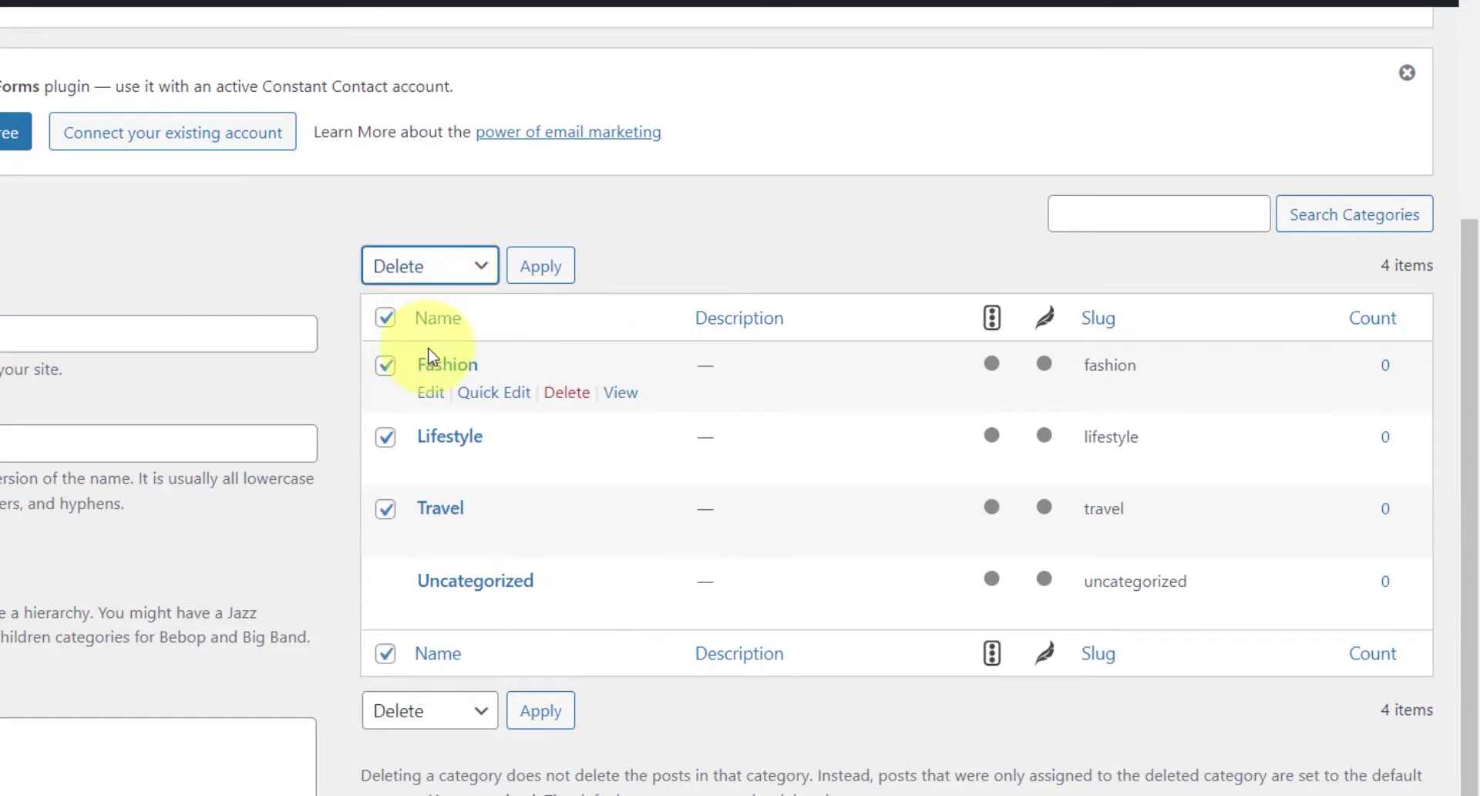
{"action": "left_click", "coordinate": [541, 266]}
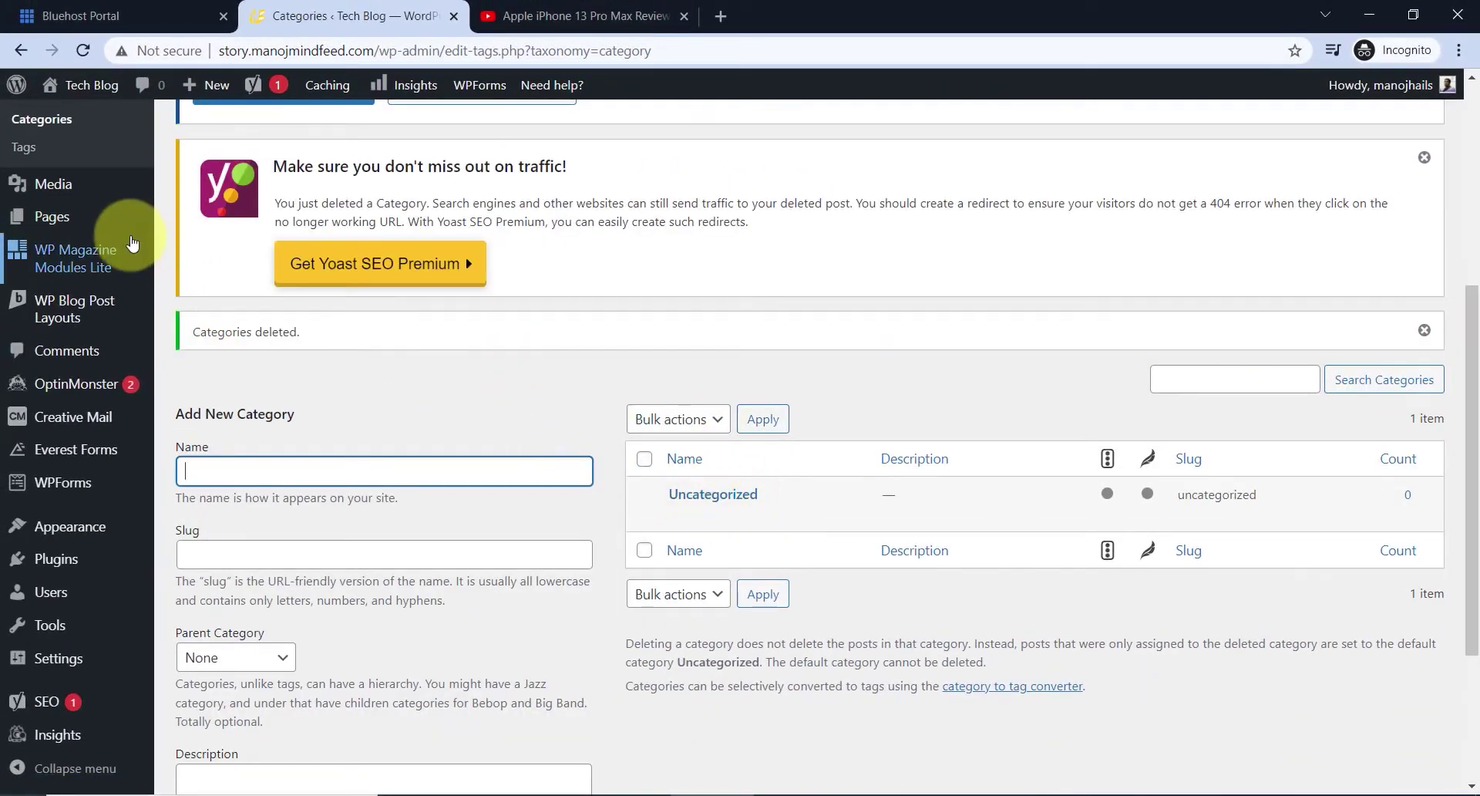
{"action": "scroll", "coordinate": [108, 332], "scroll_direction": "up", "scroll_amount": 4}
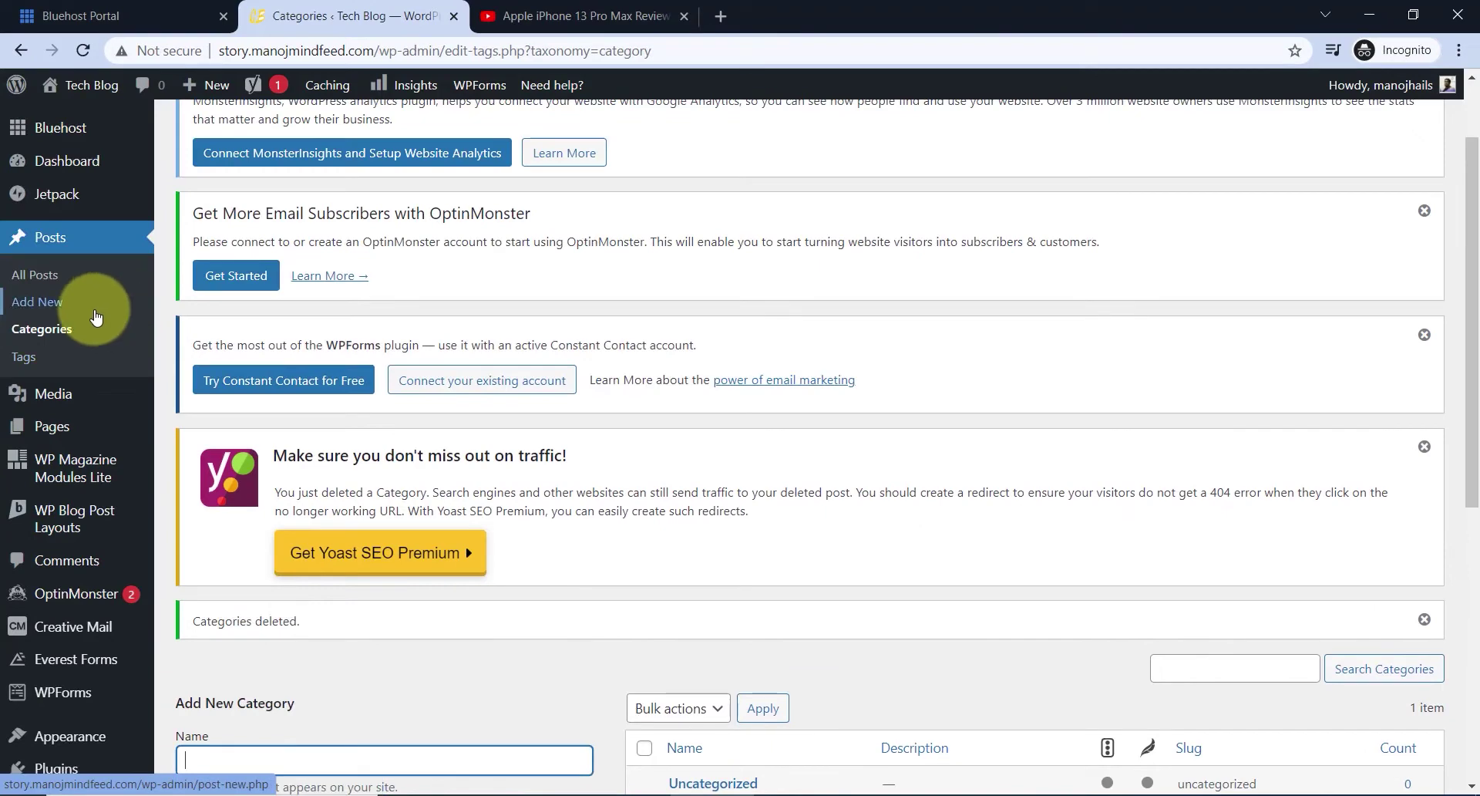
- Bulk-delete all seven post tags, including Adventure, Gallery, Tips and Trending
{"action": "left_click", "coordinate": [33, 363]}
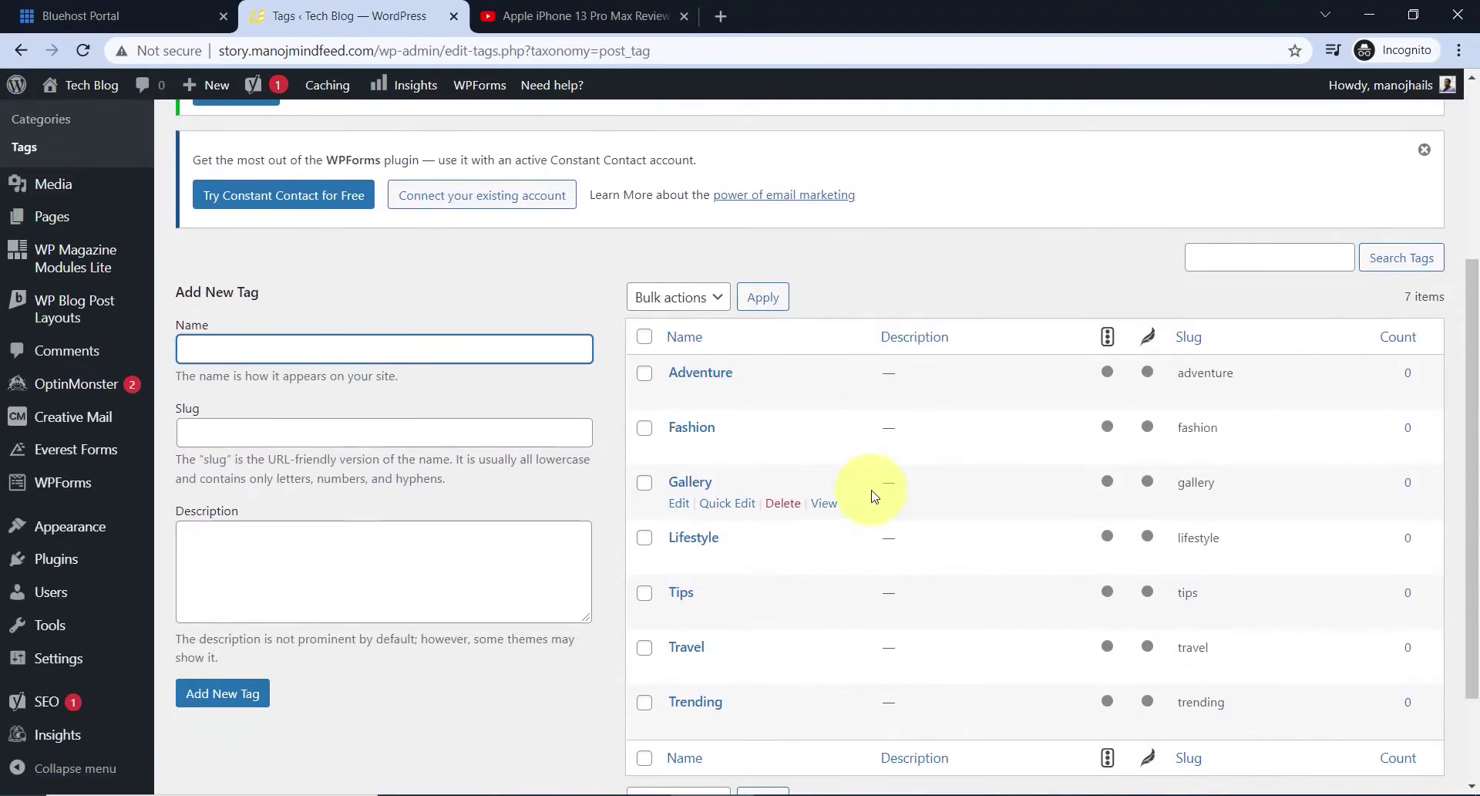
{"action": "left_click", "coordinate": [644, 339]}
{"action": "left_click", "coordinate": [676, 303]}
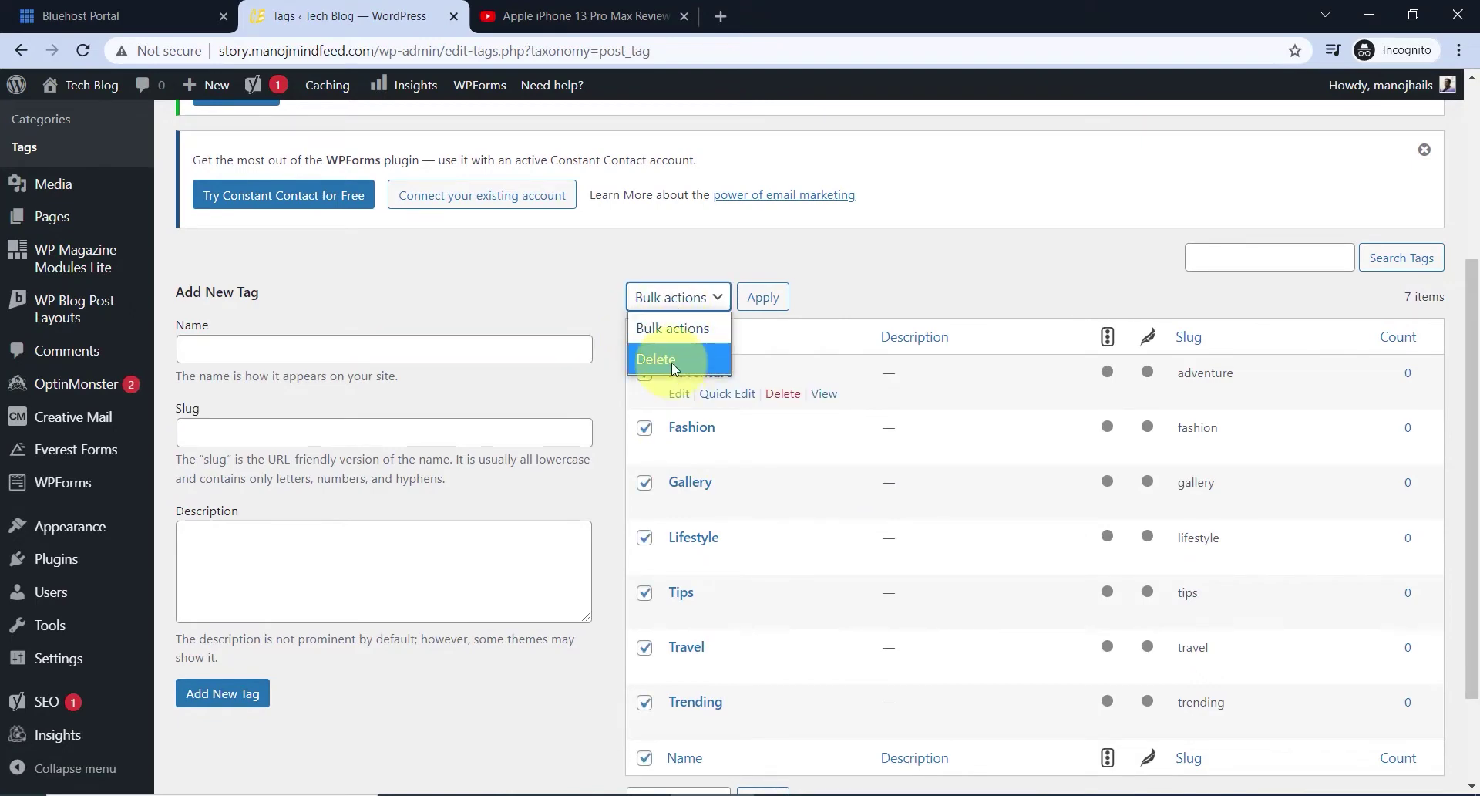
{"action": "left_click", "coordinate": [763, 299]}
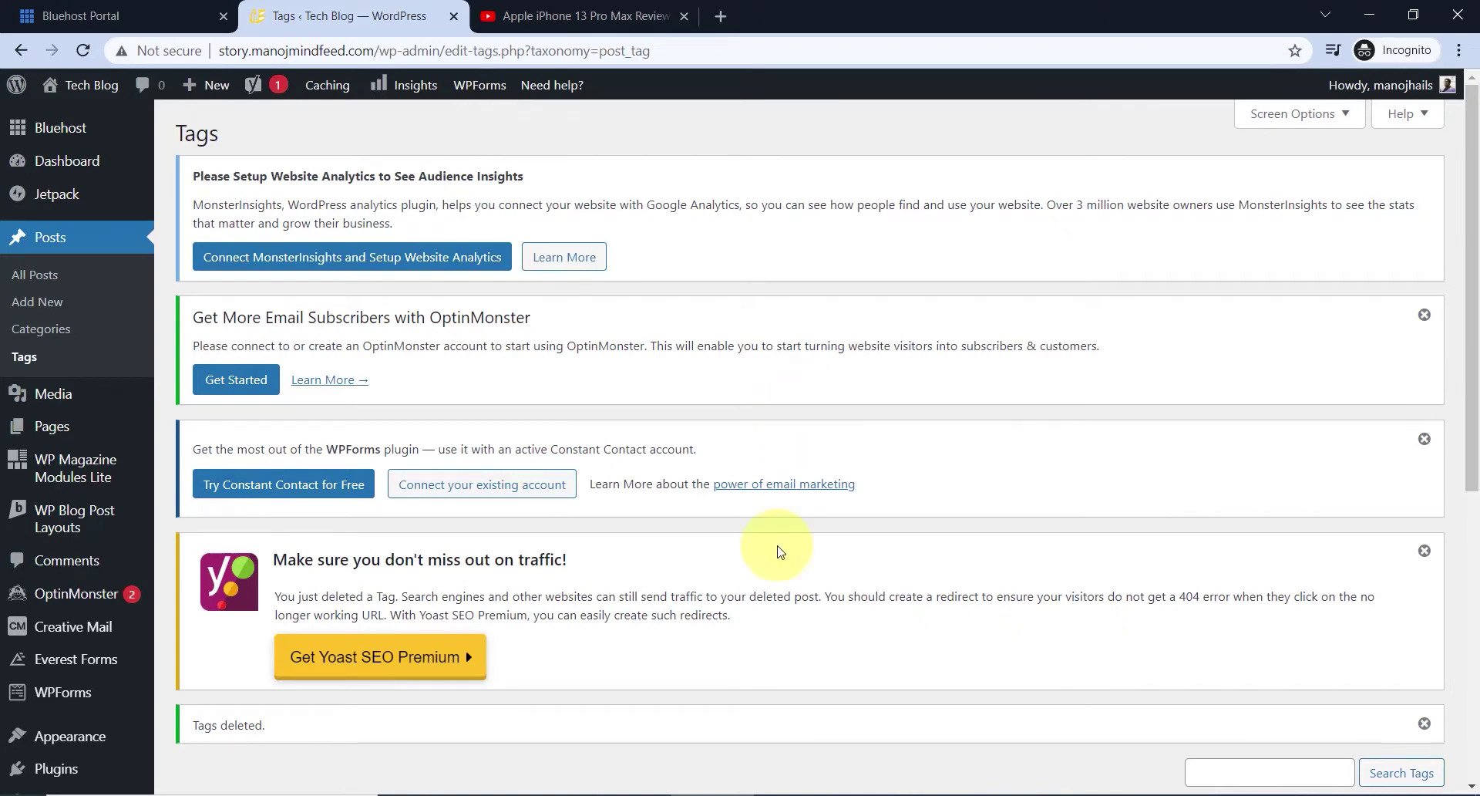
- Open the live site from the Visit Site link in a new tab
{"action": "mouse_move", "coordinate": [77, 84]}
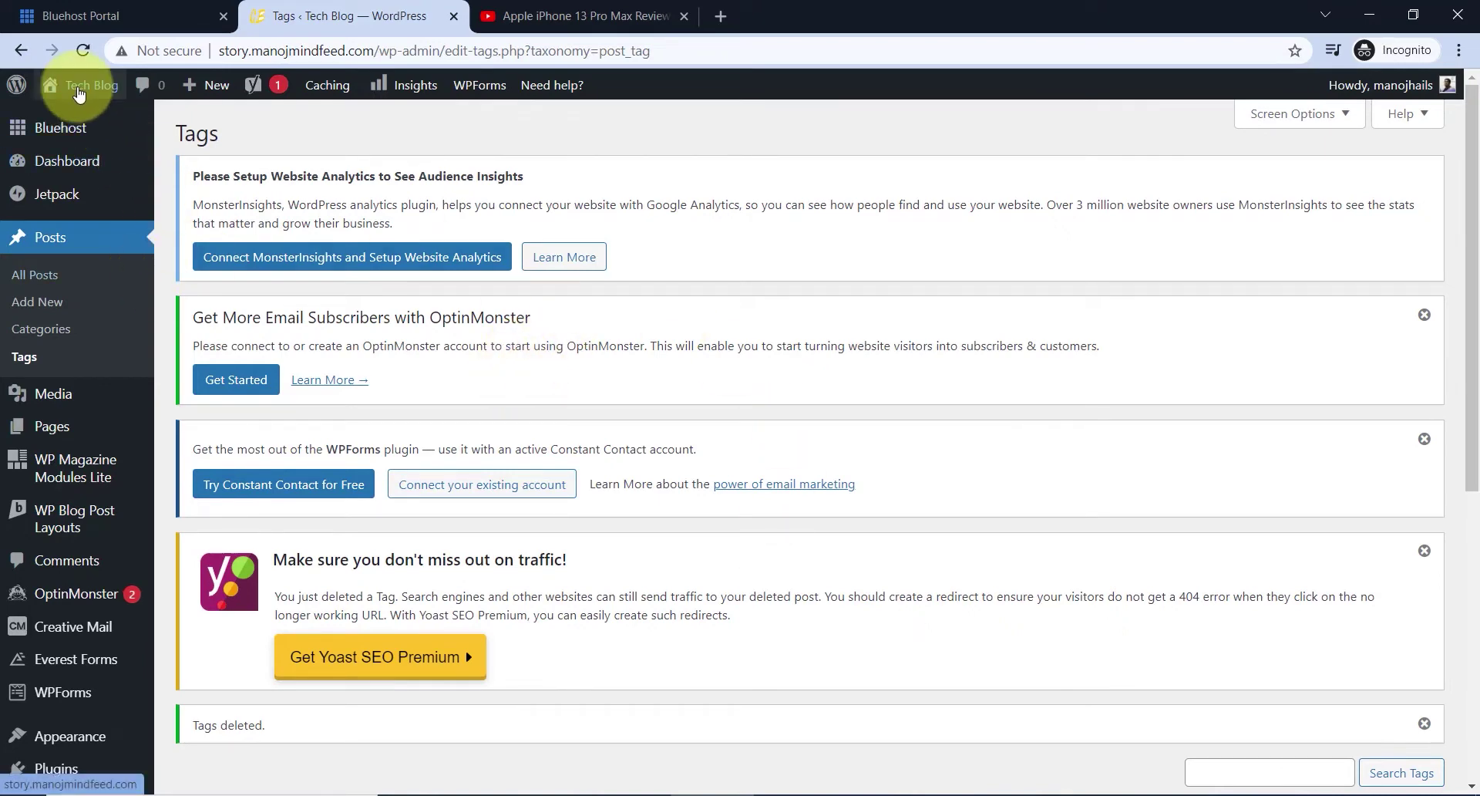
{"action": "right_click", "coordinate": [75, 121]}
{"action": "left_click", "coordinate": [108, 142]}
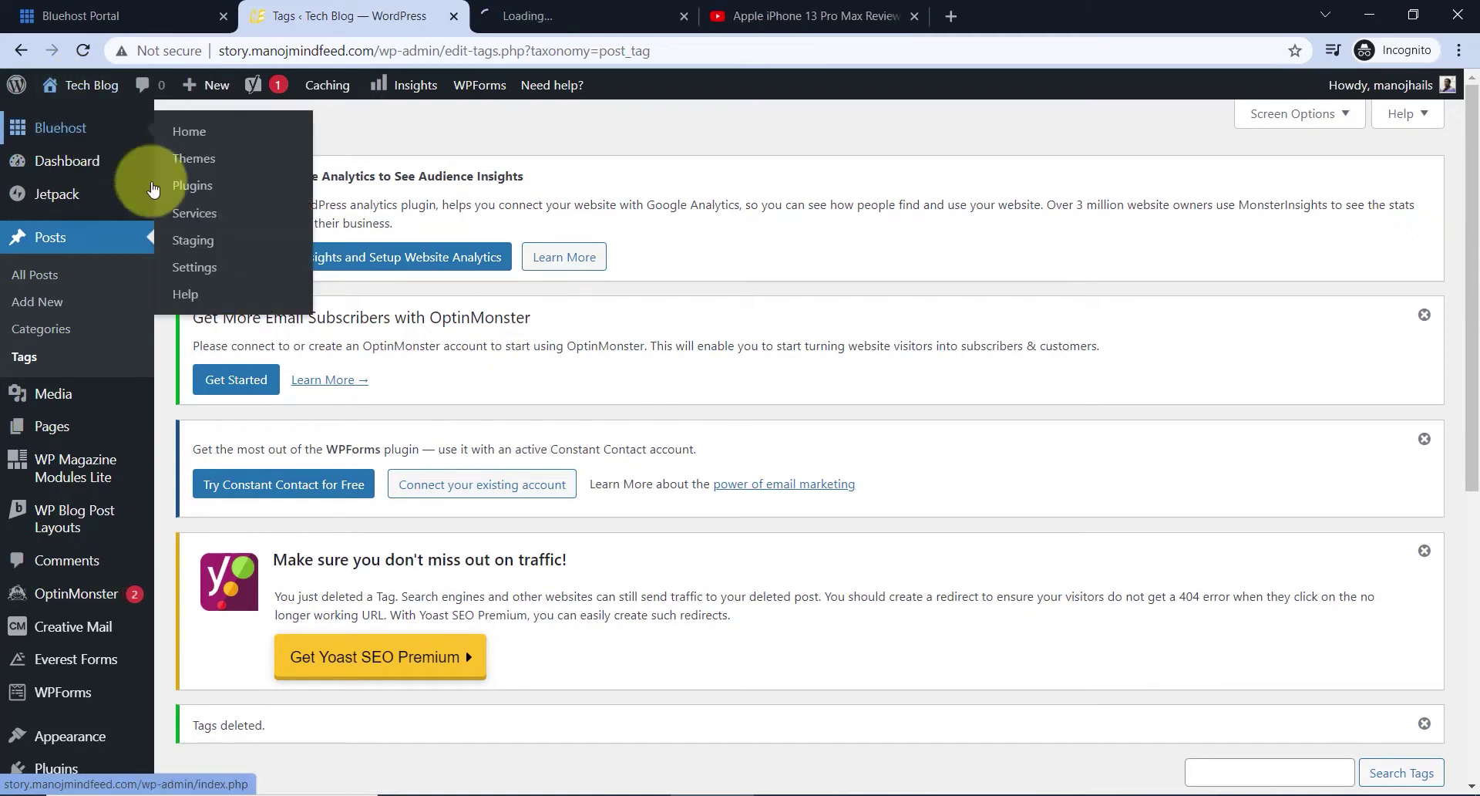
- Browse the live Tech Blog home page, then return to the Tags page and the Bhost folder
{"action": "left_click", "coordinate": [555, 15]}
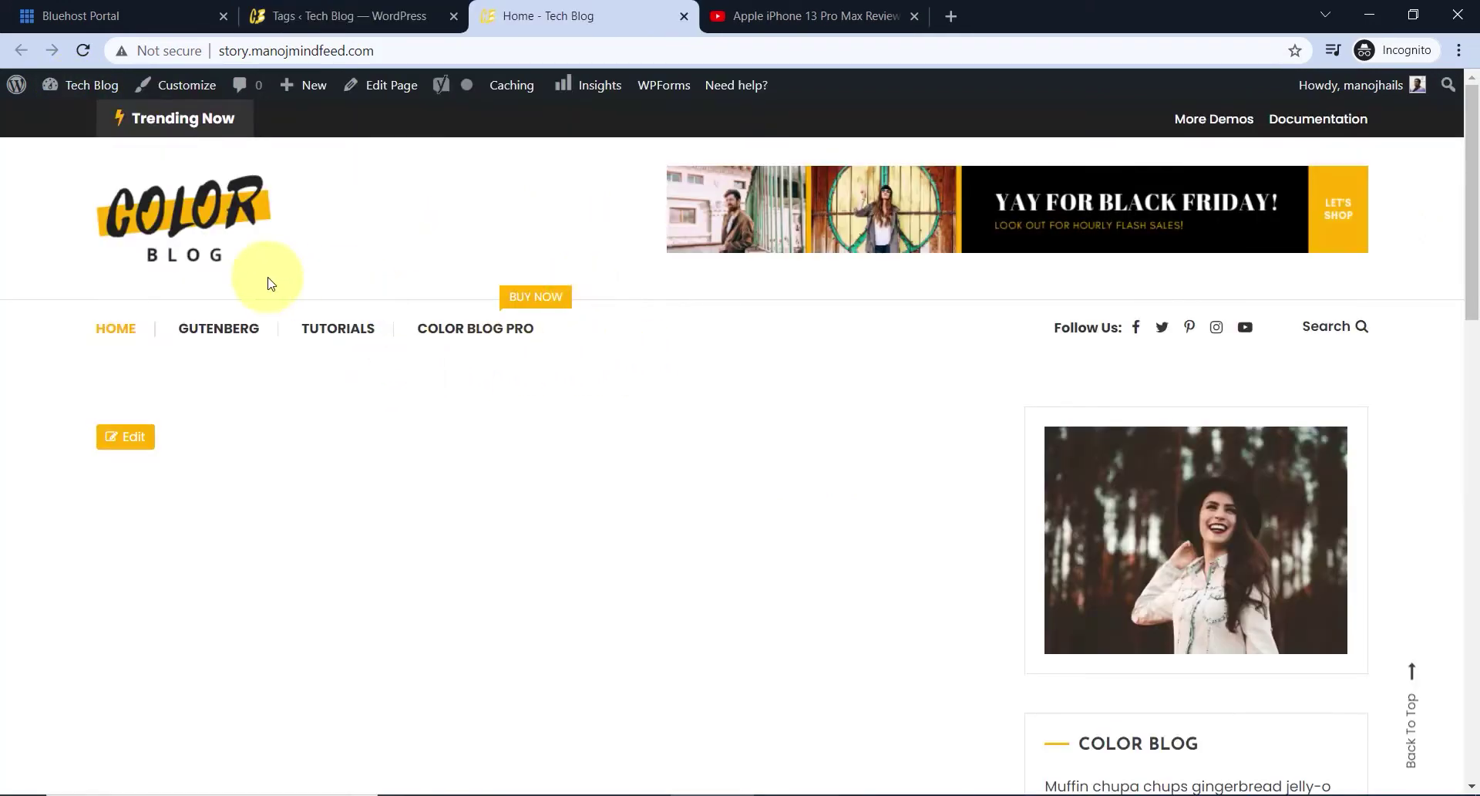
{"action": "scroll", "coordinate": [1091, 389], "scroll_direction": "down", "scroll_amount": 15}
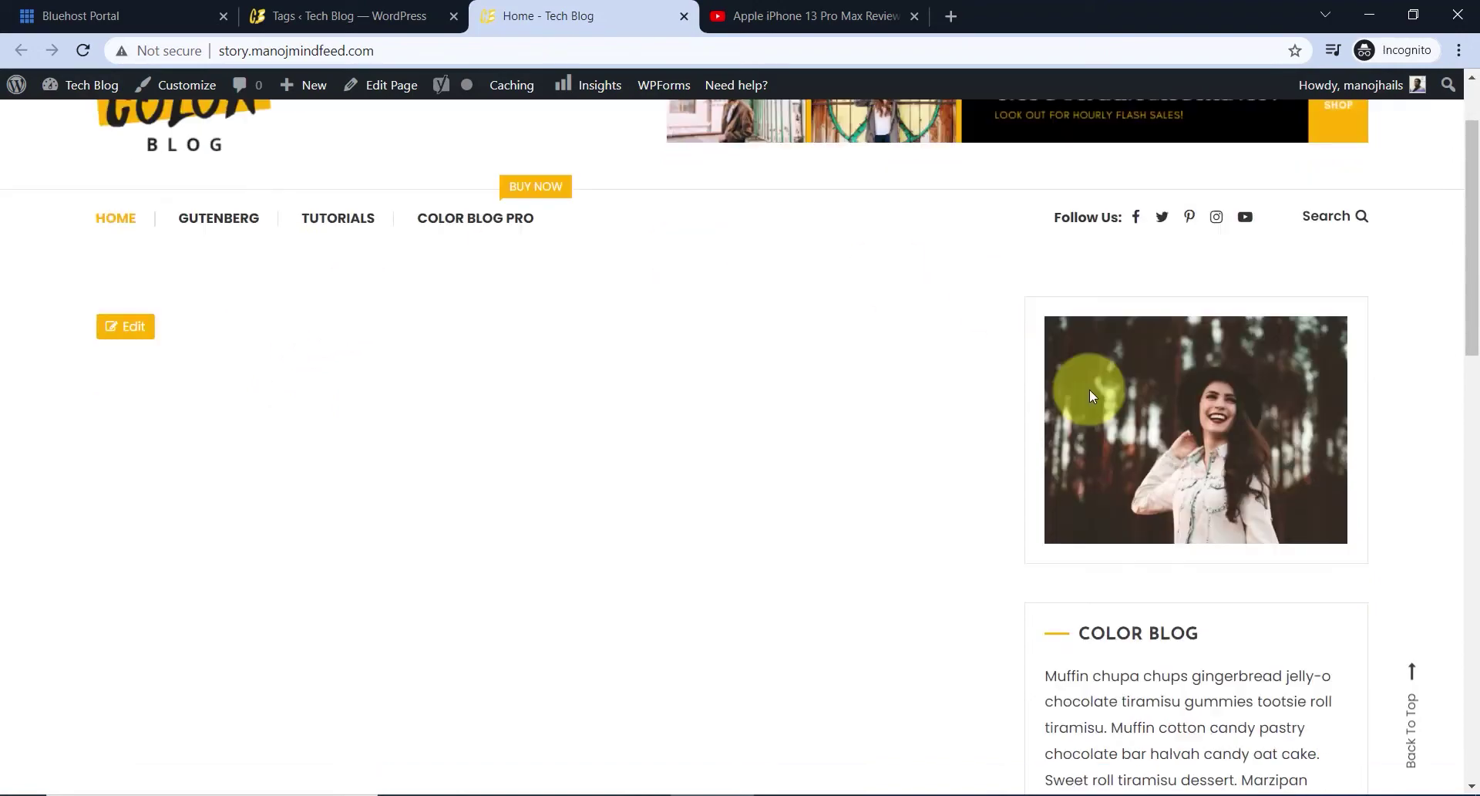
{"action": "scroll", "coordinate": [892, 313], "scroll_direction": "up", "scroll_amount": 15}
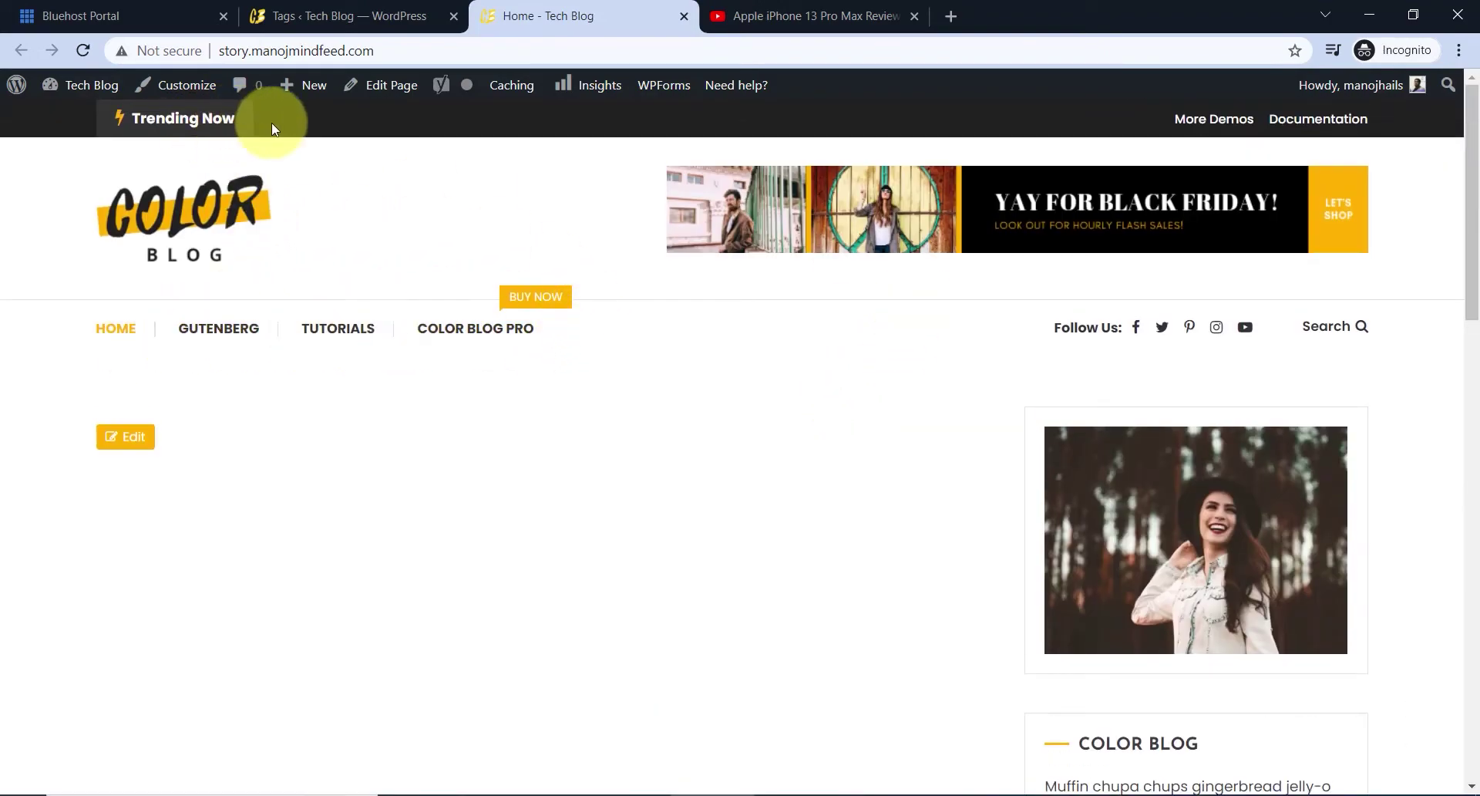
{"action": "scroll", "coordinate": [1153, 512], "scroll_direction": "down", "scroll_amount": 15}
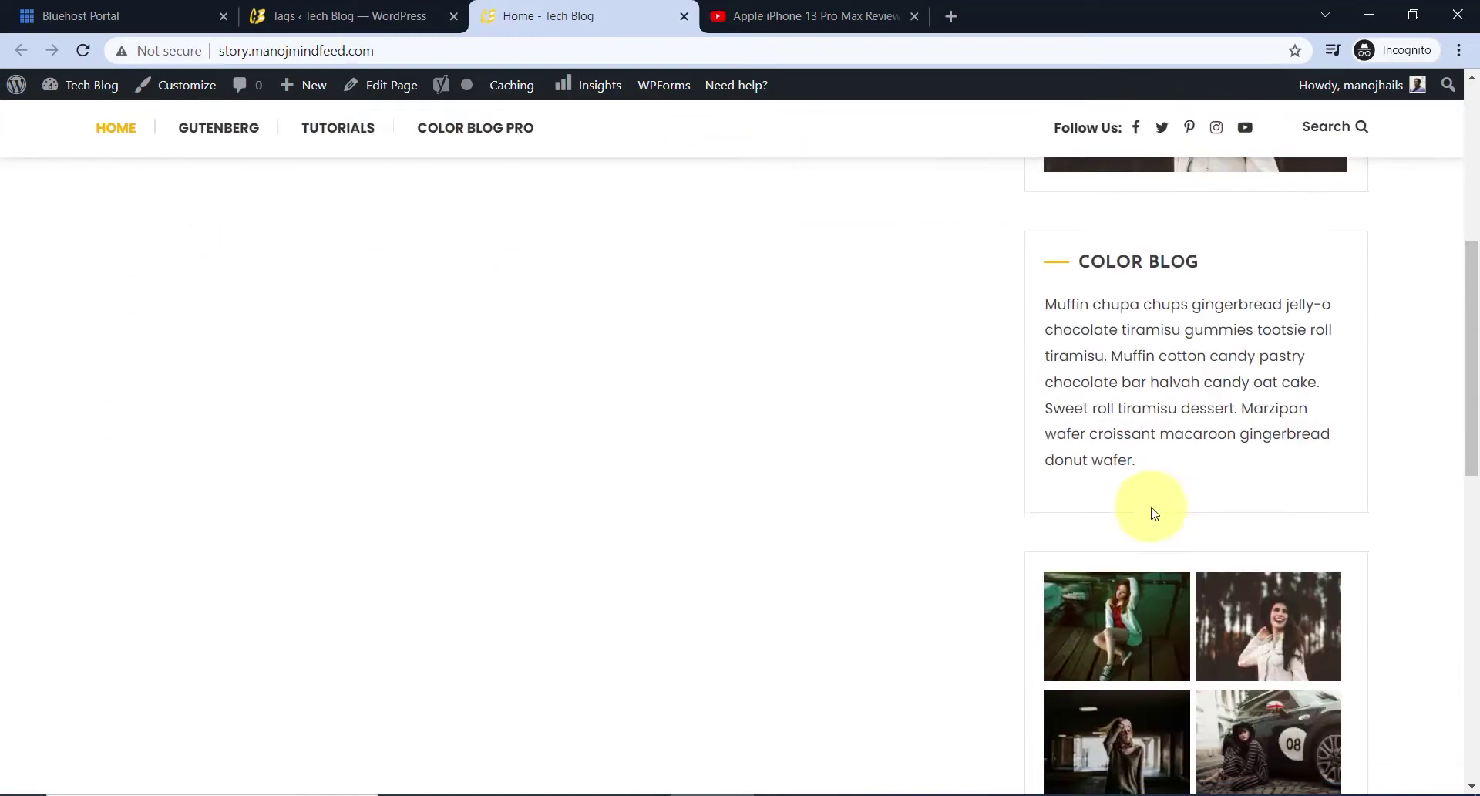
{"action": "scroll", "coordinate": [518, 450], "scroll_direction": "up", "scroll_amount": 10}
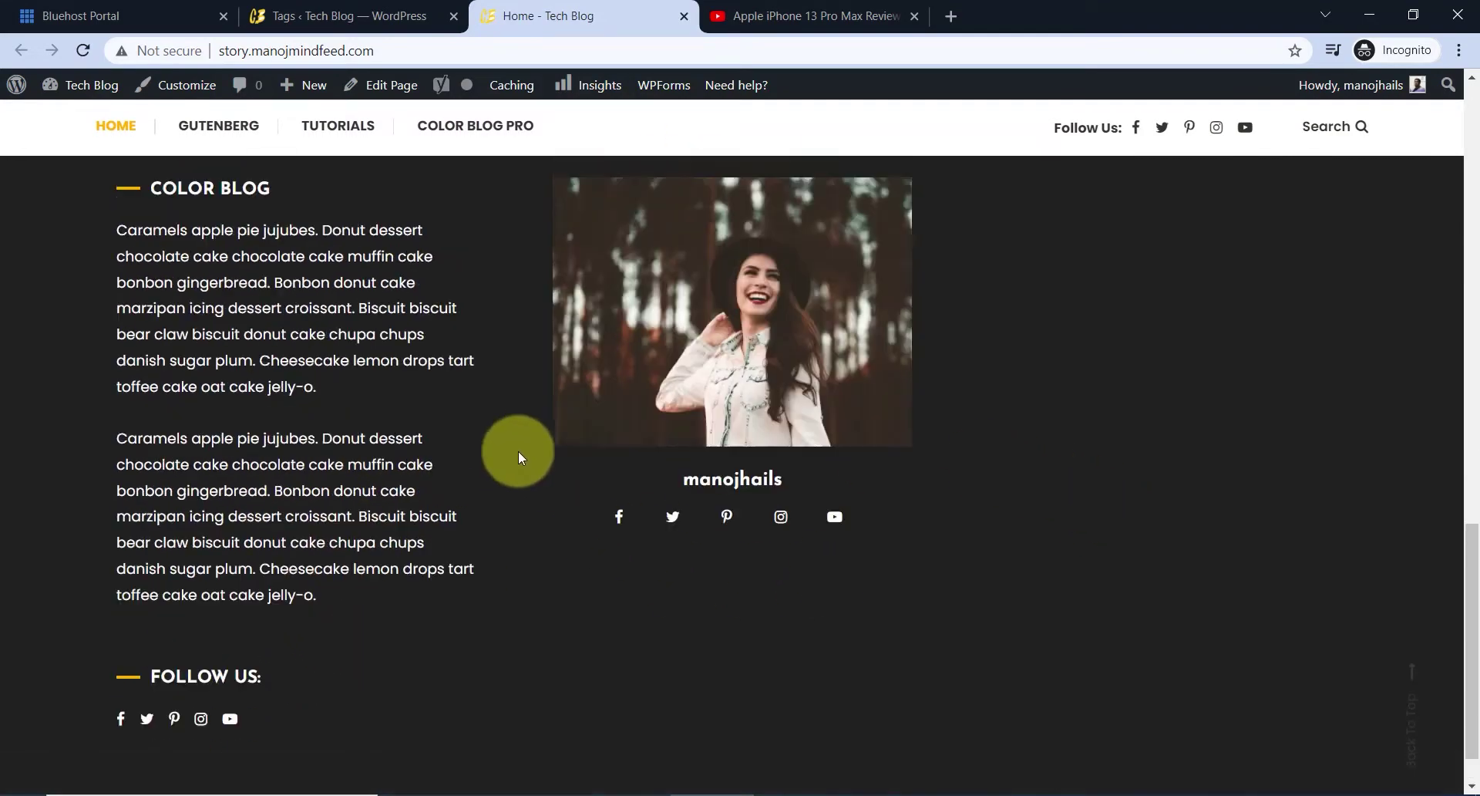
{"action": "scroll", "coordinate": [515, 432], "scroll_direction": "up", "scroll_amount": 10}
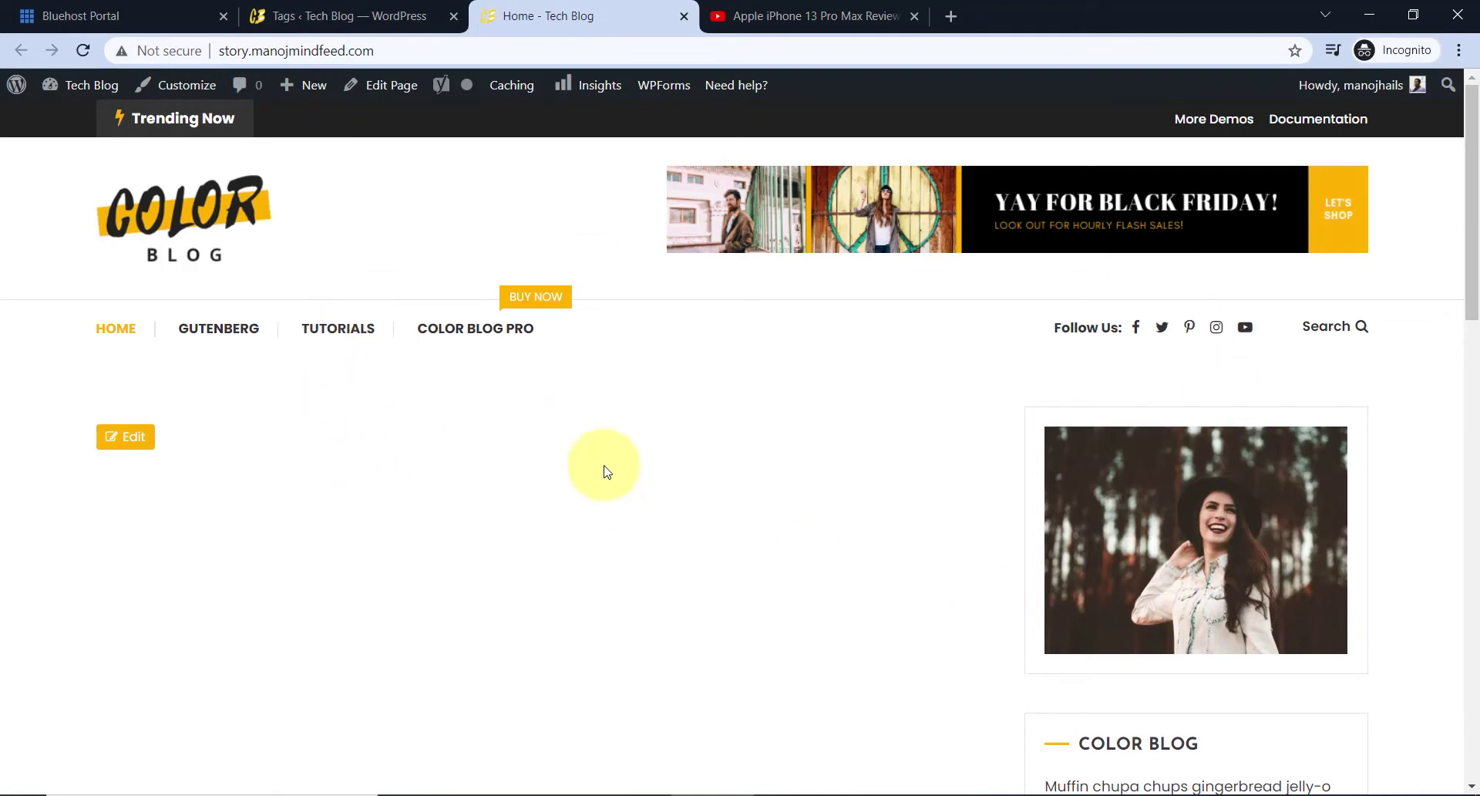
{"action": "left_click", "coordinate": [335, 15]}
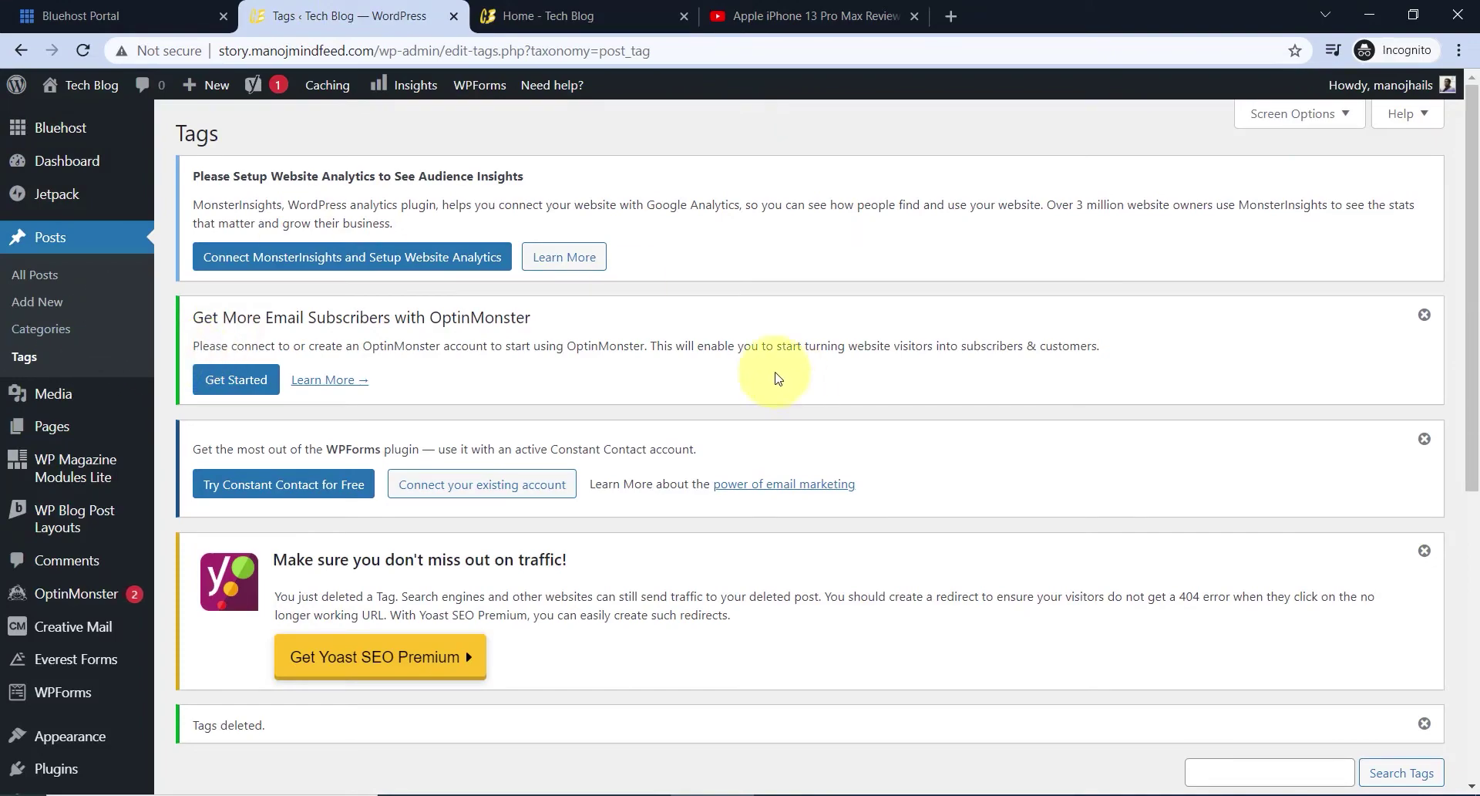
{"action": "left_click", "coordinate": [566, 795]}
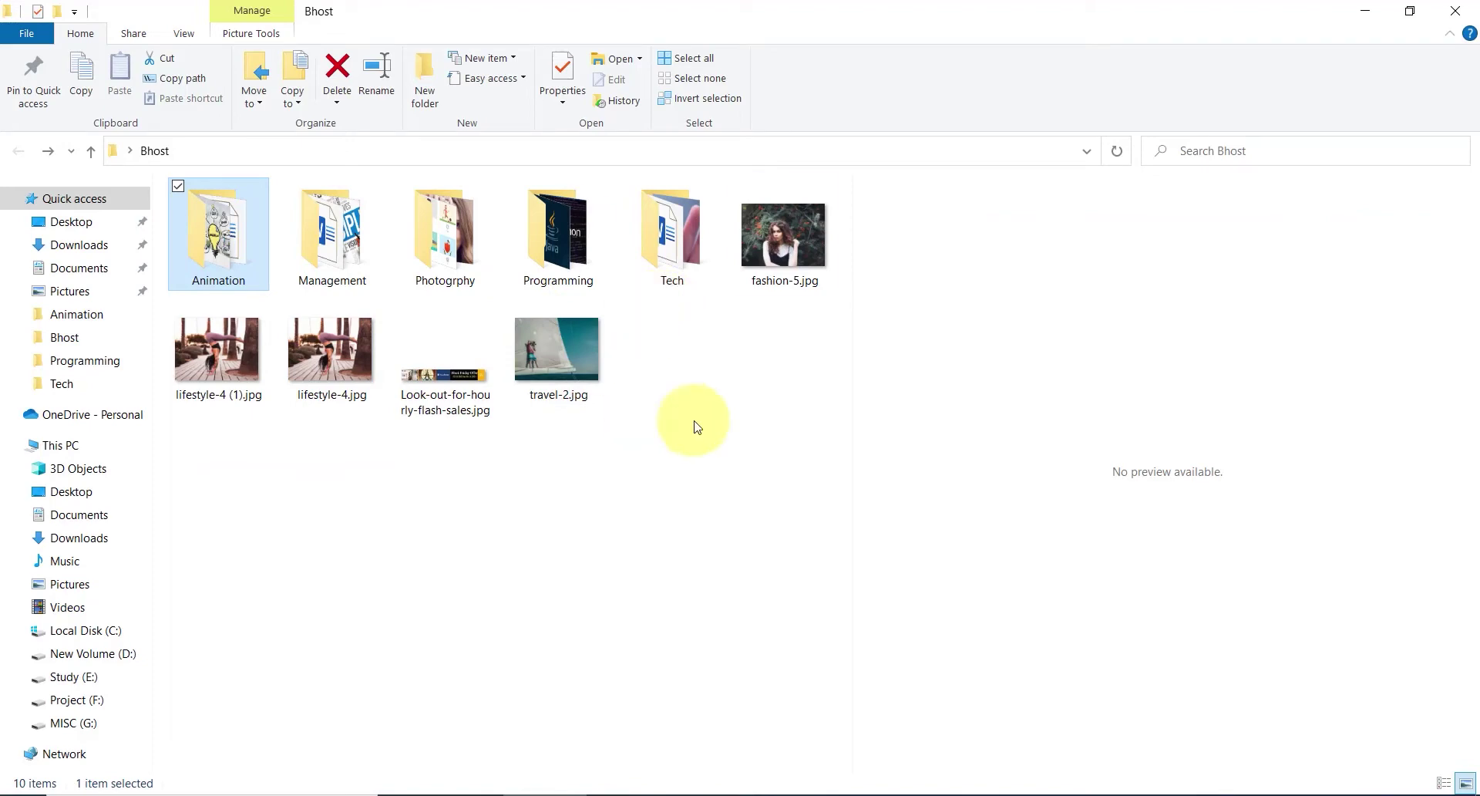
- Preview the 6 Innovative Animation Trends and Premiere Pro documents in the Animation folder
{"action": "double_click", "coordinate": [230, 255]}
{"action": "left_click", "coordinate": [196, 228]}
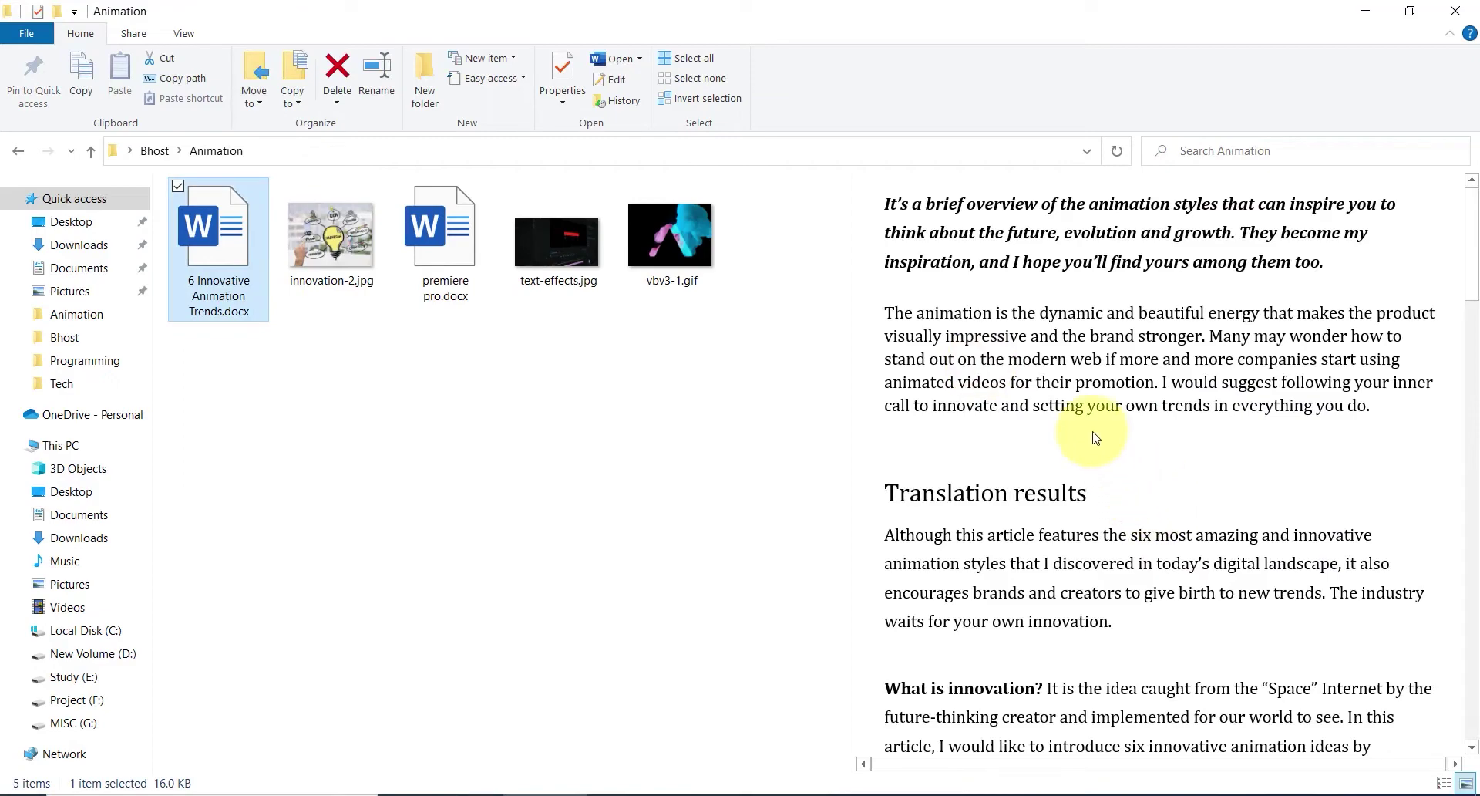
{"action": "scroll", "coordinate": [1095, 437], "scroll_direction": "down", "scroll_amount": 15}
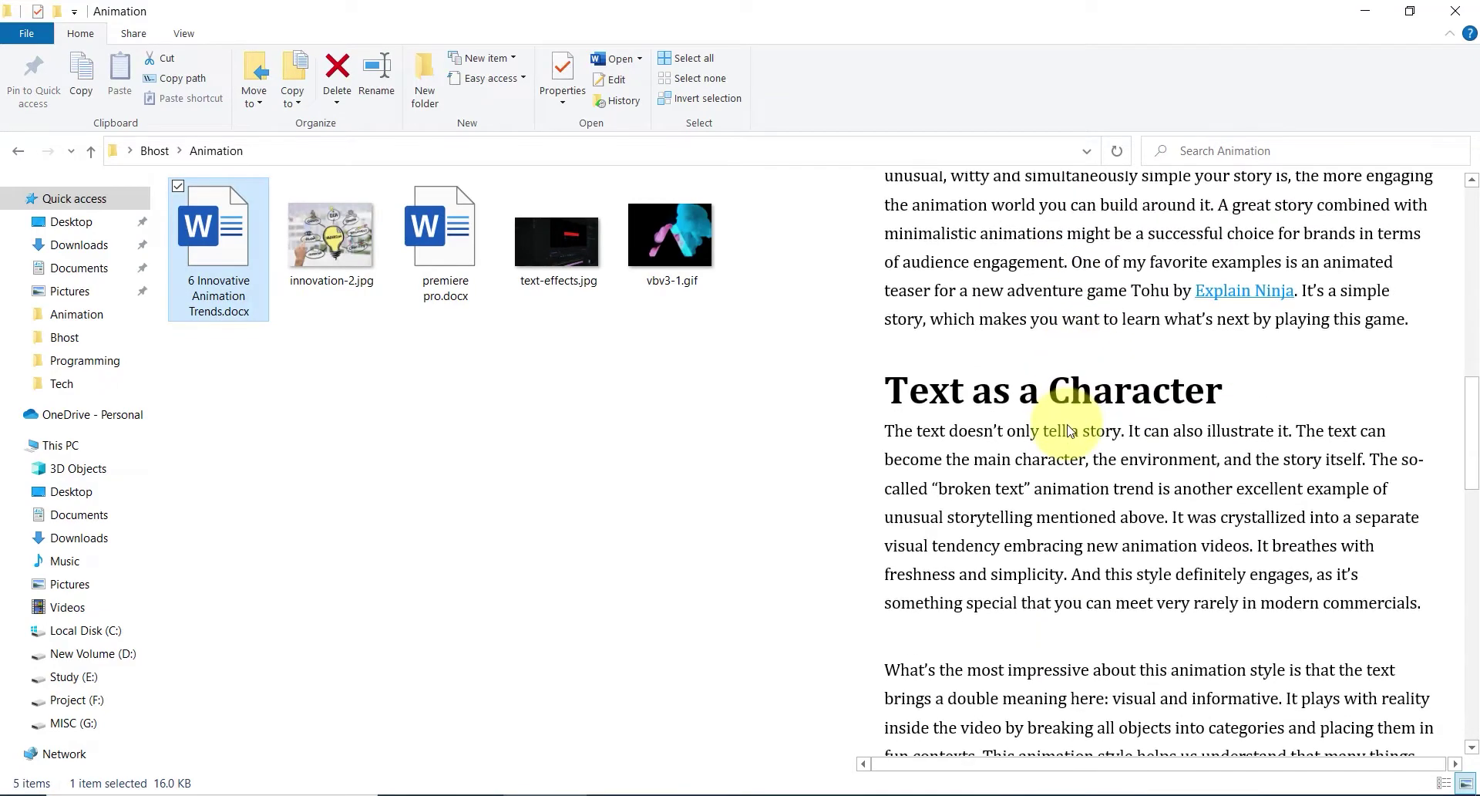
{"action": "scroll", "coordinate": [1070, 430], "scroll_direction": "down", "scroll_amount": 15}
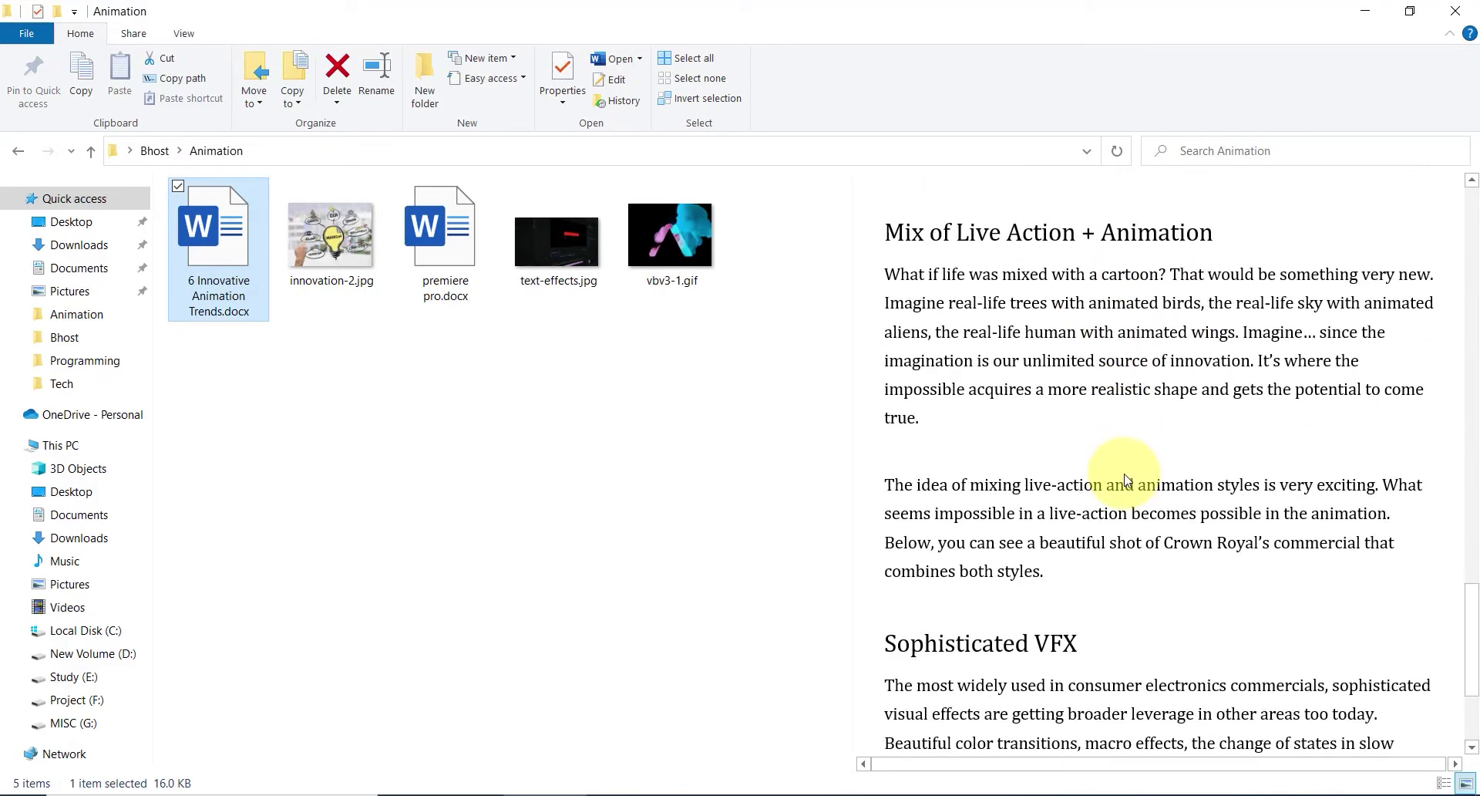
{"action": "scroll", "coordinate": [1126, 478], "scroll_direction": "down", "scroll_amount": 2}
{"action": "scroll", "coordinate": [1134, 455], "scroll_direction": "up", "scroll_amount": 10}
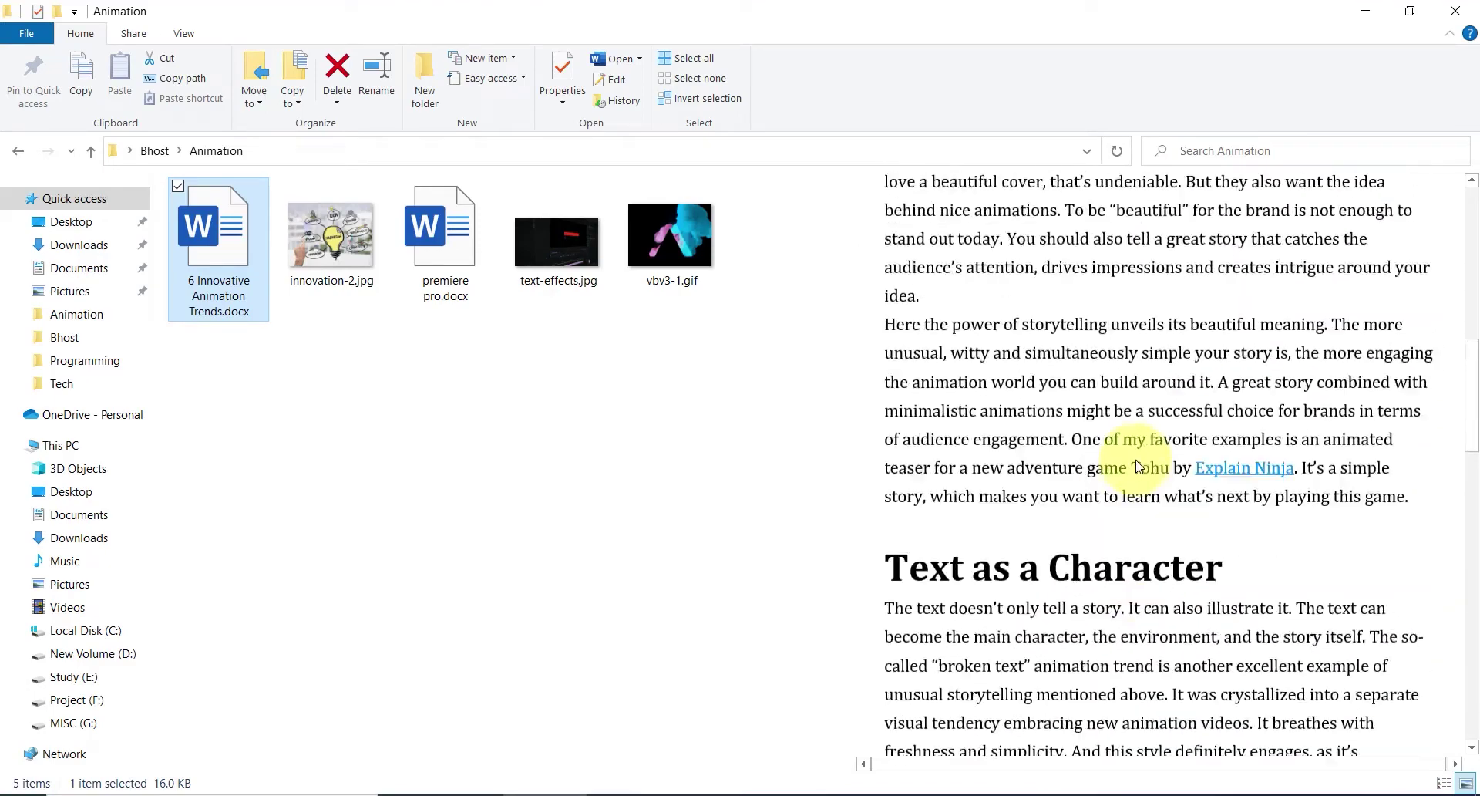
{"action": "scroll", "coordinate": [1139, 465], "scroll_direction": "up", "scroll_amount": 12}
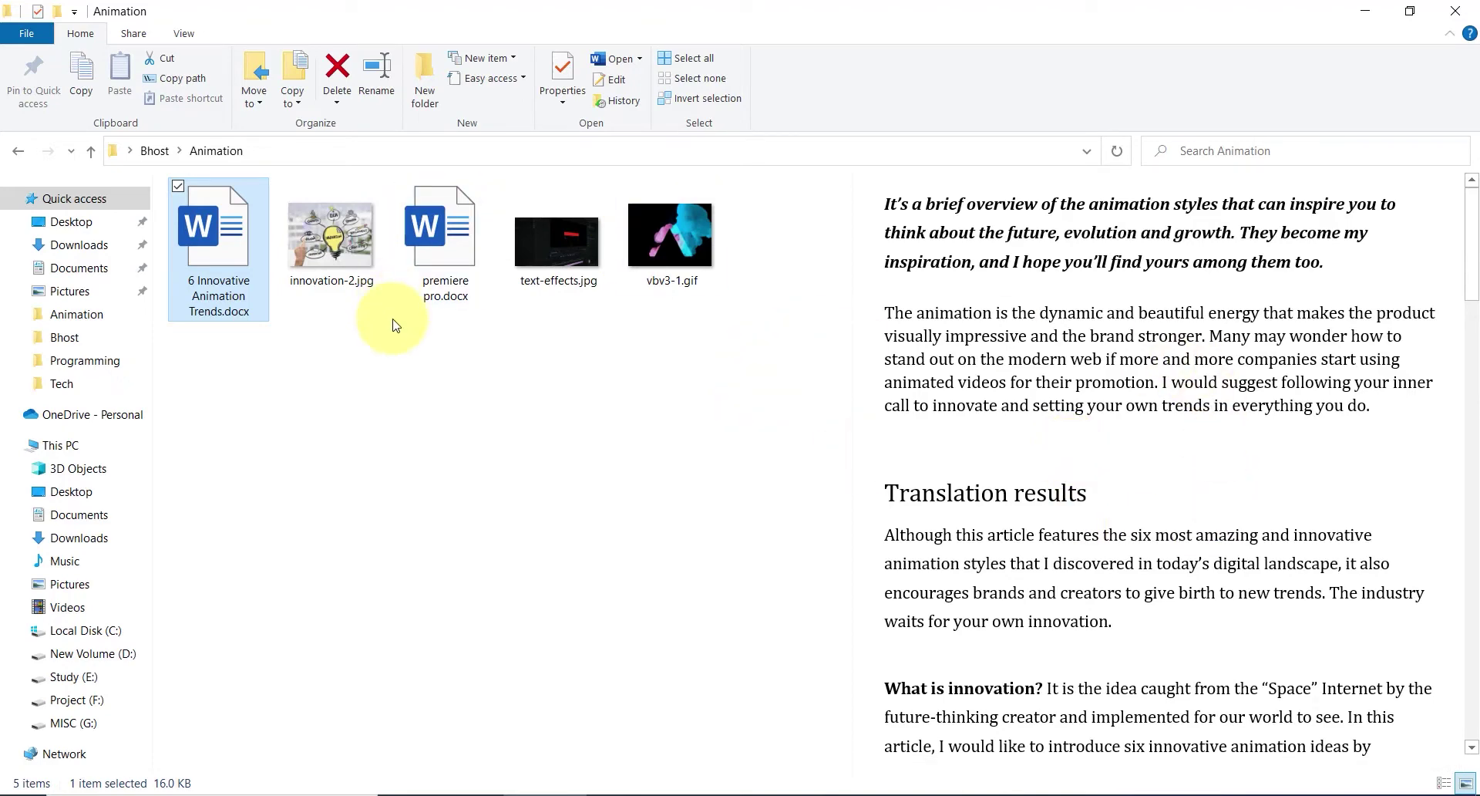
{"action": "left_click", "coordinate": [484, 266]}
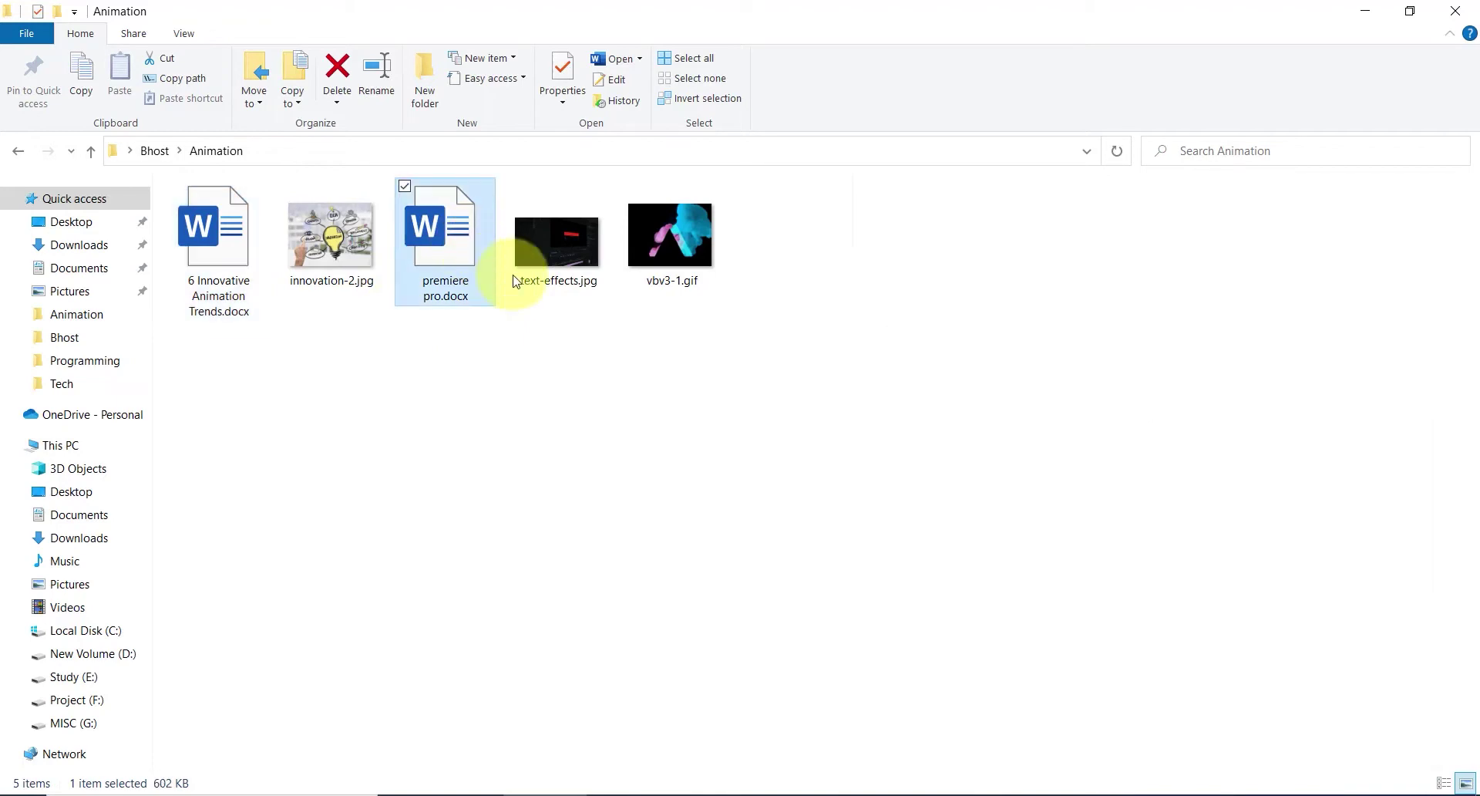
{"action": "left_click", "coordinate": [18, 151]}
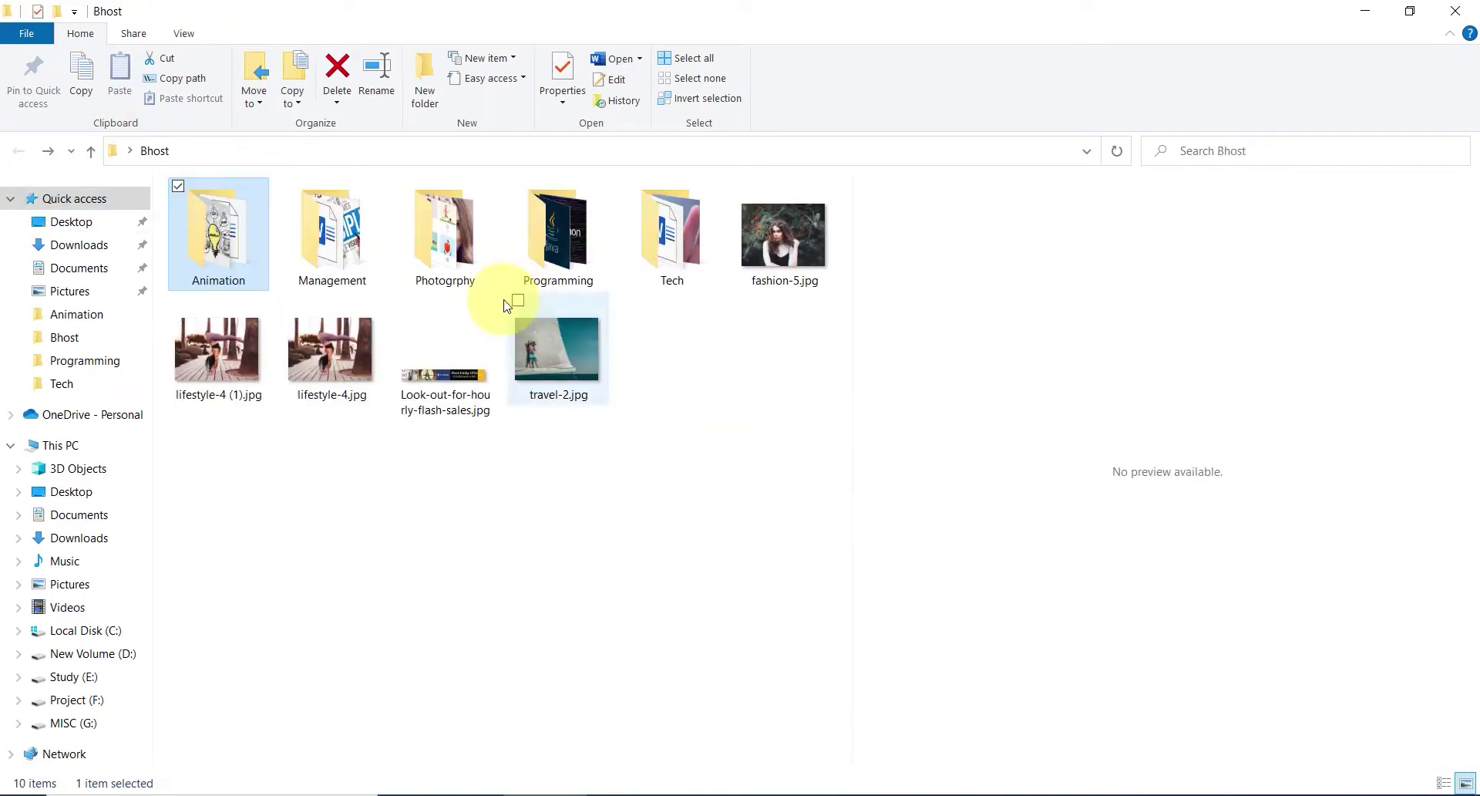
- Preview the Java document in the Programming folder, then return to WordPress in Chrome
{"action": "double_click", "coordinate": [561, 248]}
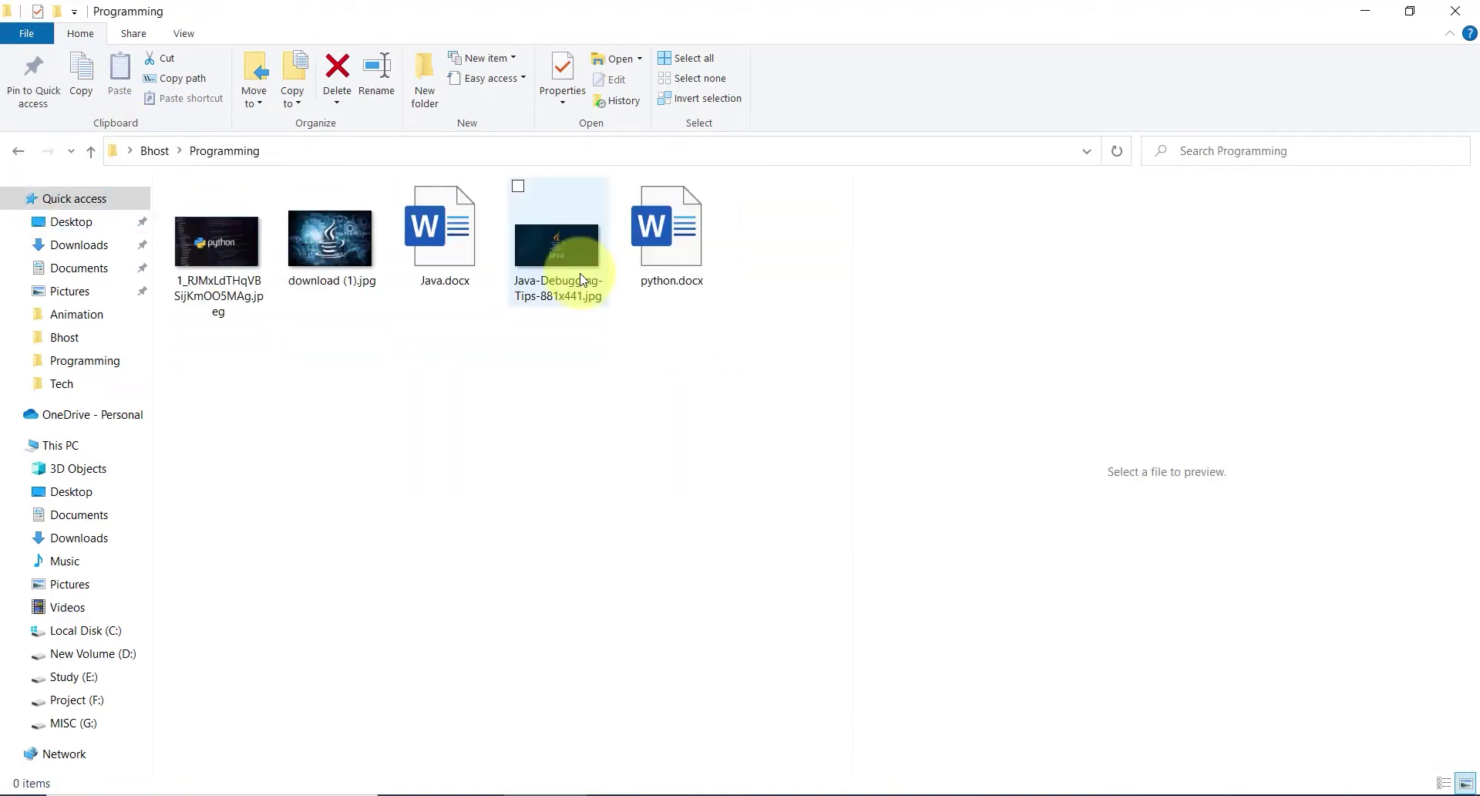
{"action": "left_click", "coordinate": [446, 274]}
{"action": "scroll", "coordinate": [1090, 390], "scroll_direction": "down", "scroll_amount": 15}
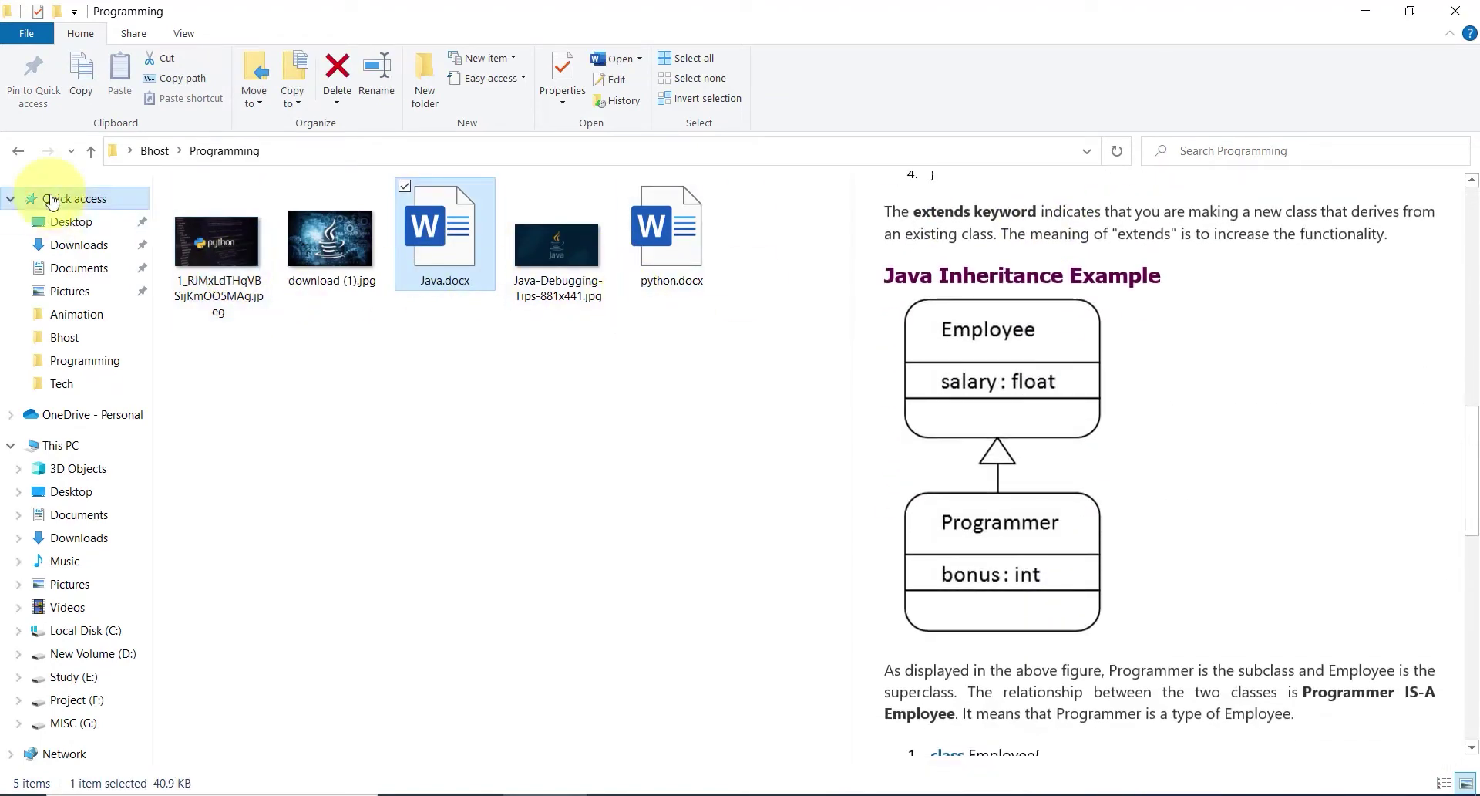
{"action": "left_click", "coordinate": [17, 150]}
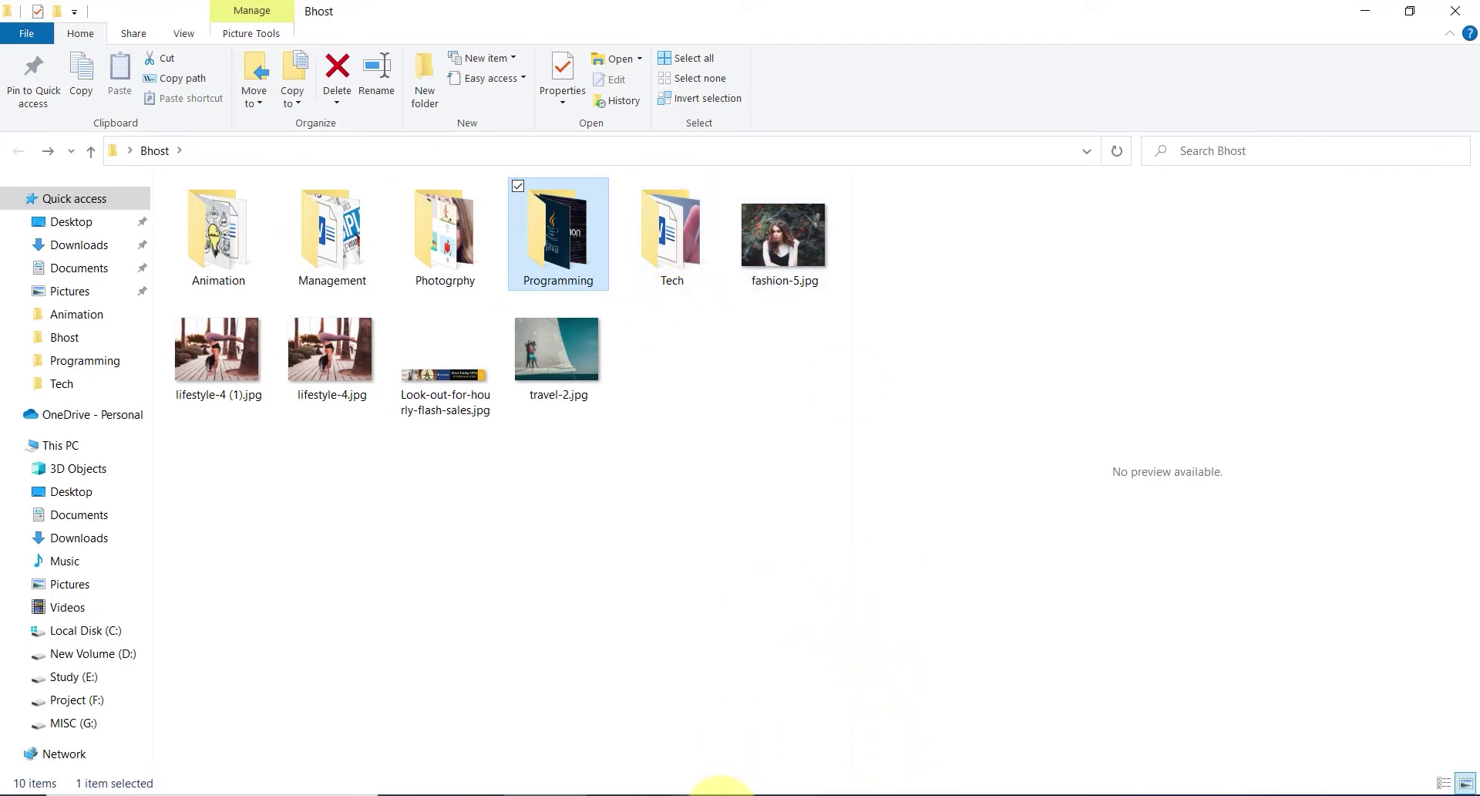
{"action": "left_click", "coordinate": [717, 792]}
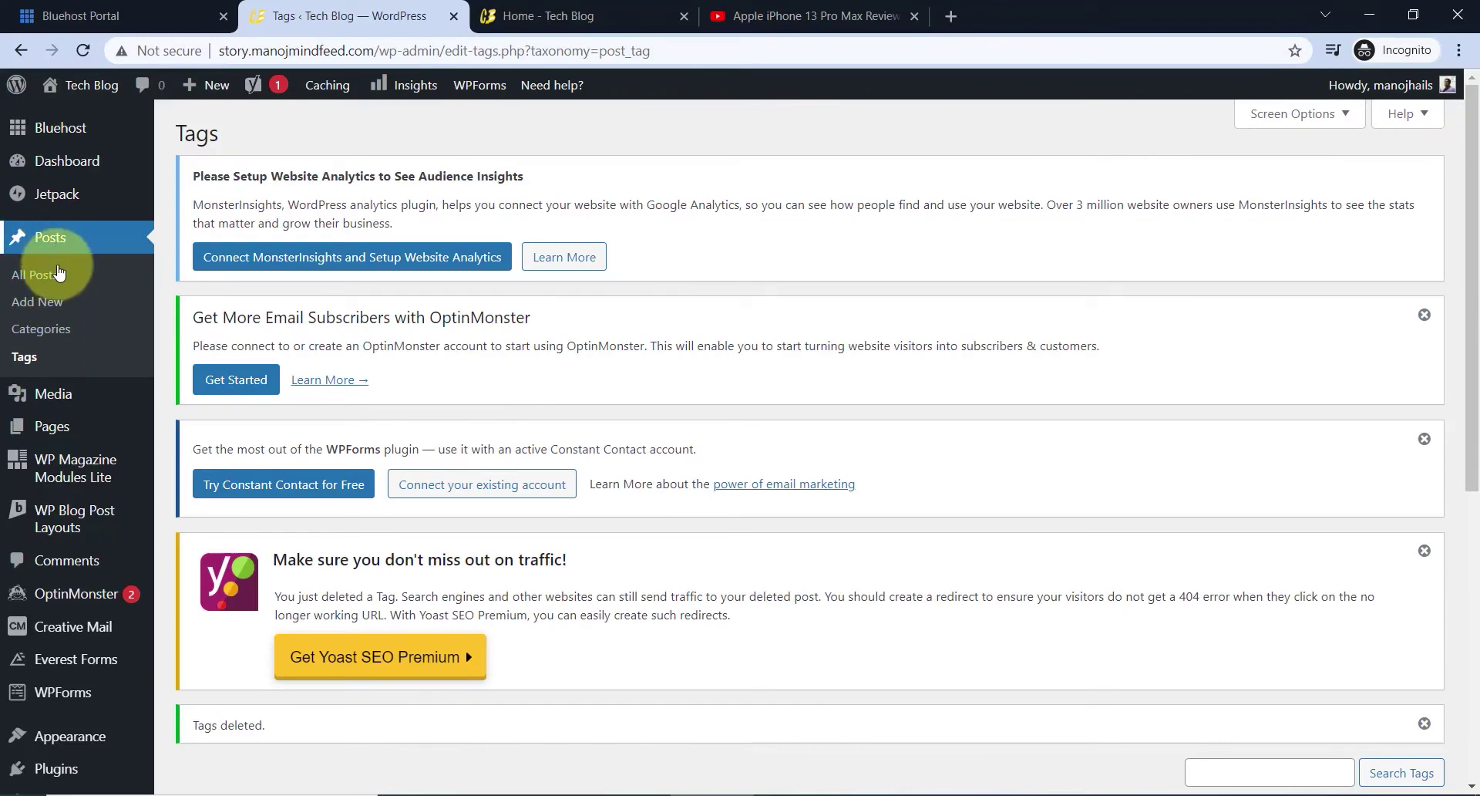
- Create a new post, close the block editor welcome tour, and collapse Yoast SEO and Sidebar Layout
{"action": "left_click", "coordinate": [38, 301]}
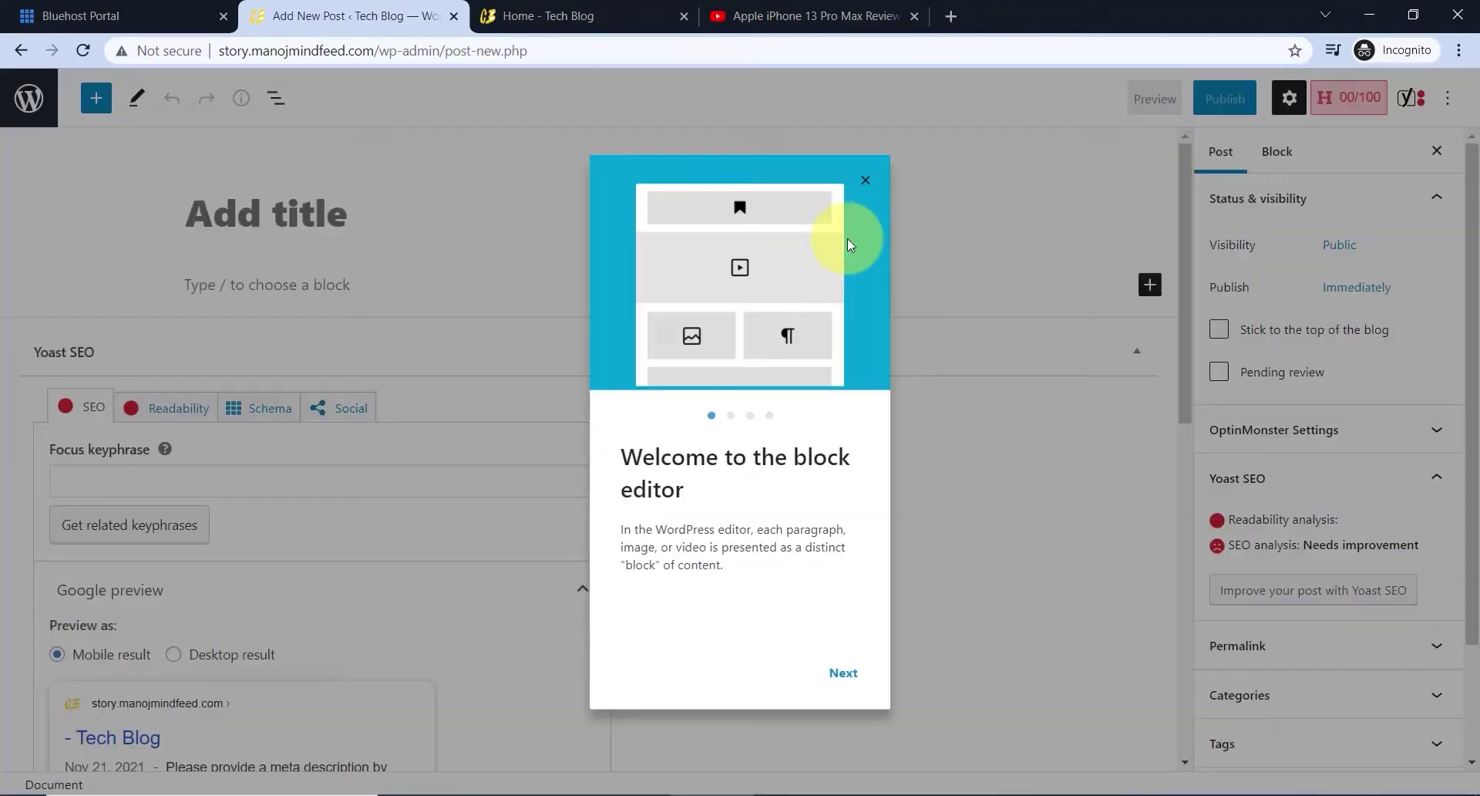
{"action": "left_click", "coordinate": [861, 186]}
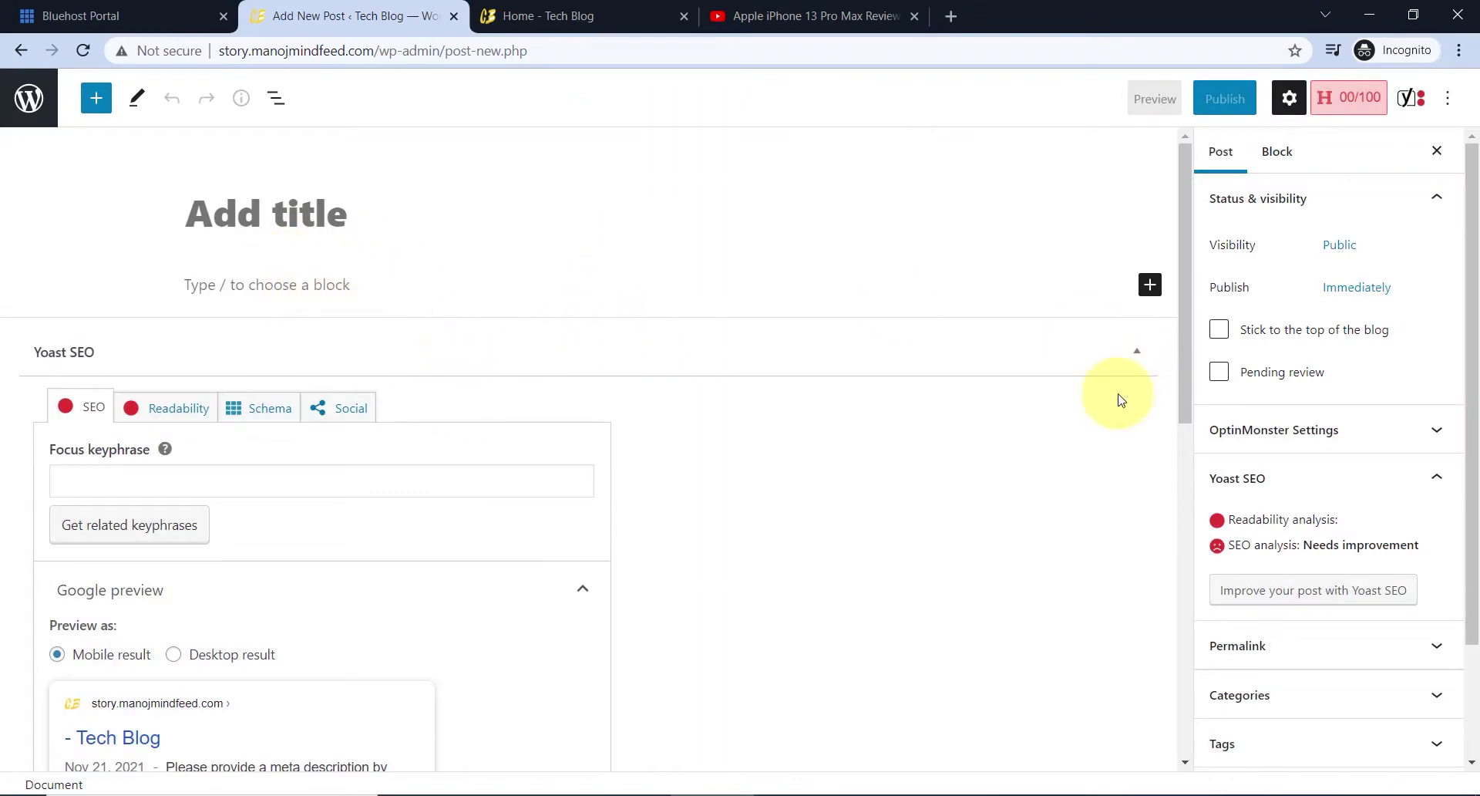
{"action": "left_click", "coordinate": [1133, 355]}
{"action": "left_click", "coordinate": [1156, 631]}
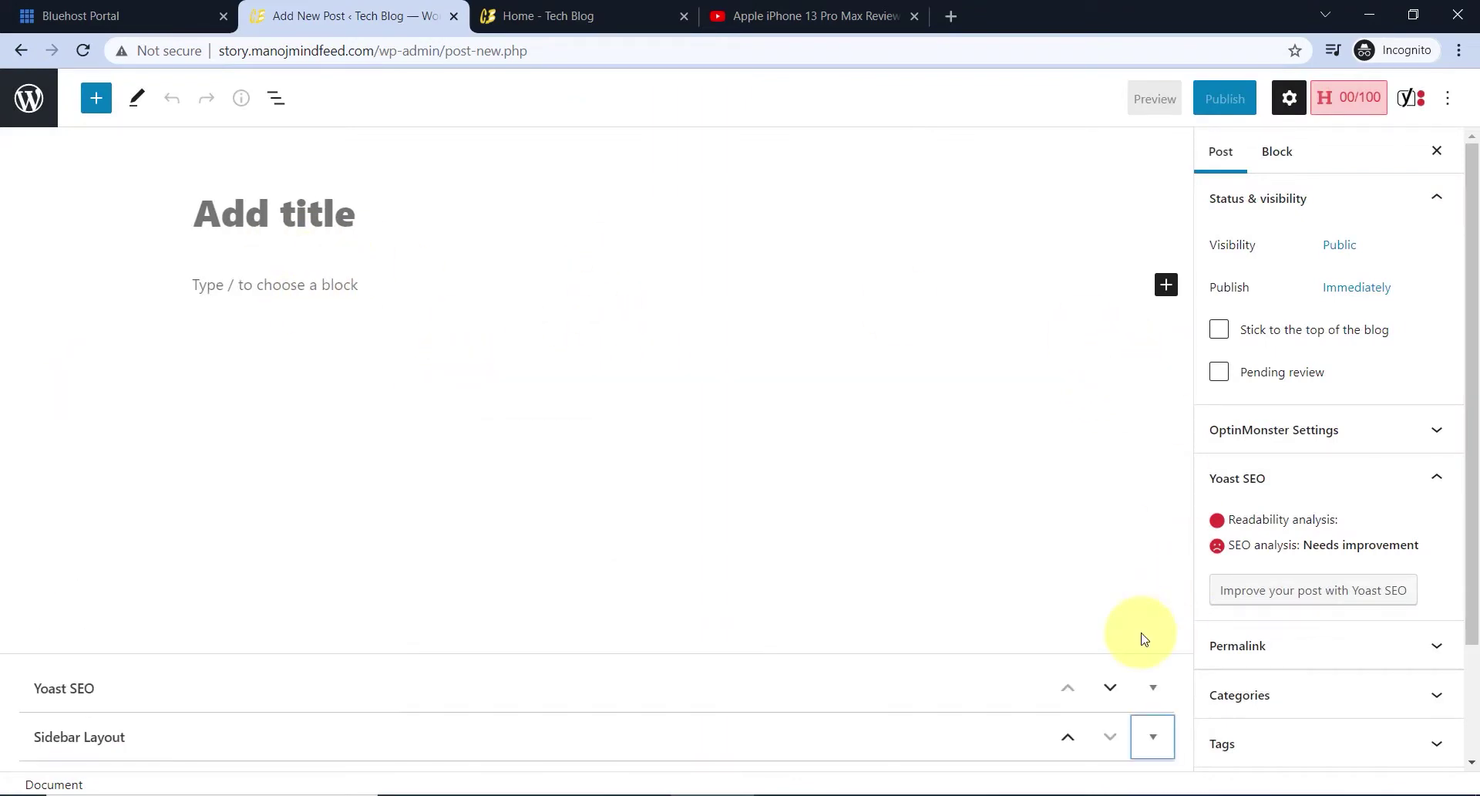
{"action": "scroll", "coordinate": [1203, 648], "scroll_direction": "down", "scroll_amount": 2}
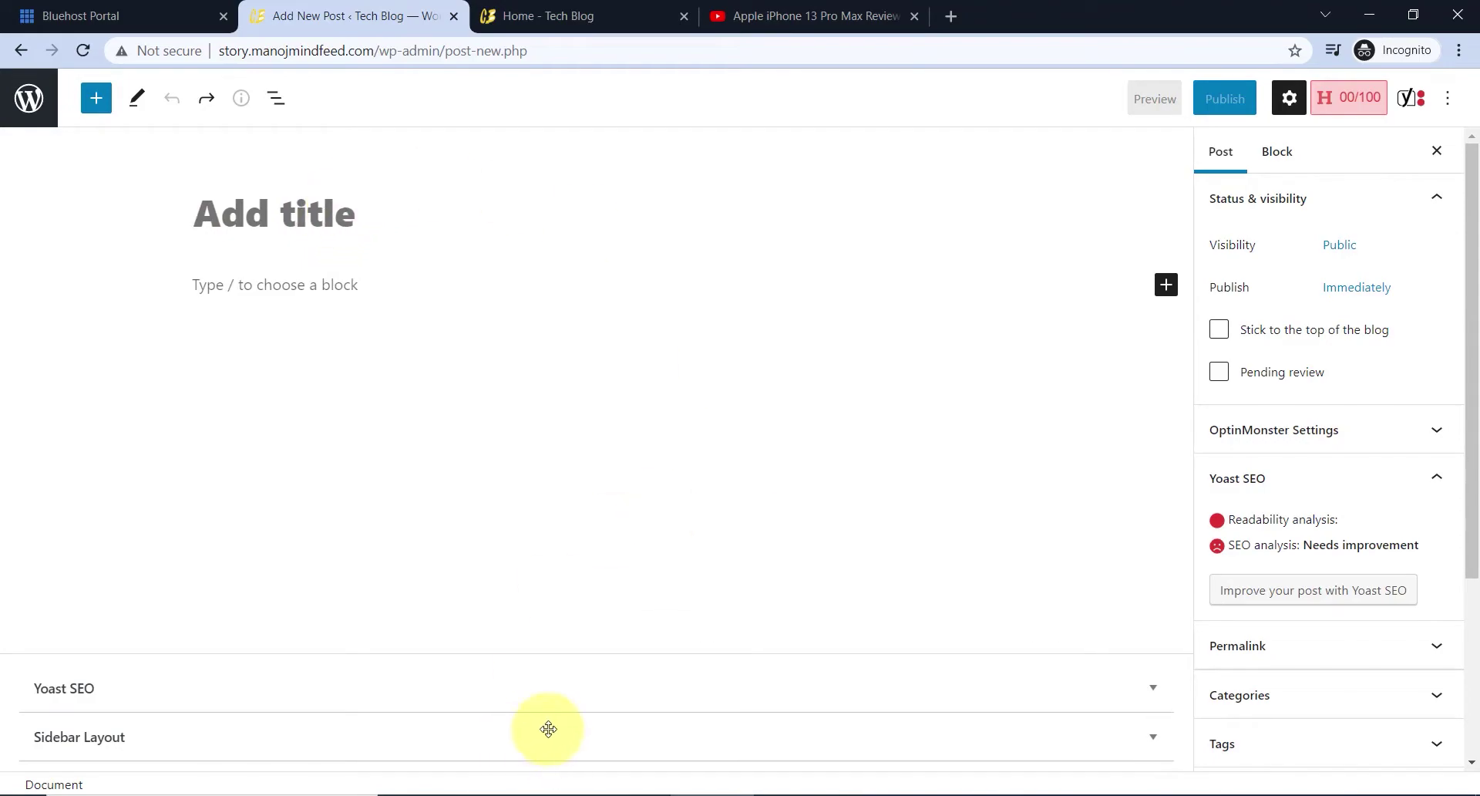
- Paste the document name '6 Innovative Animation Trends' from File Explorer as the post title
{"action": "left_click", "coordinate": [553, 794]}
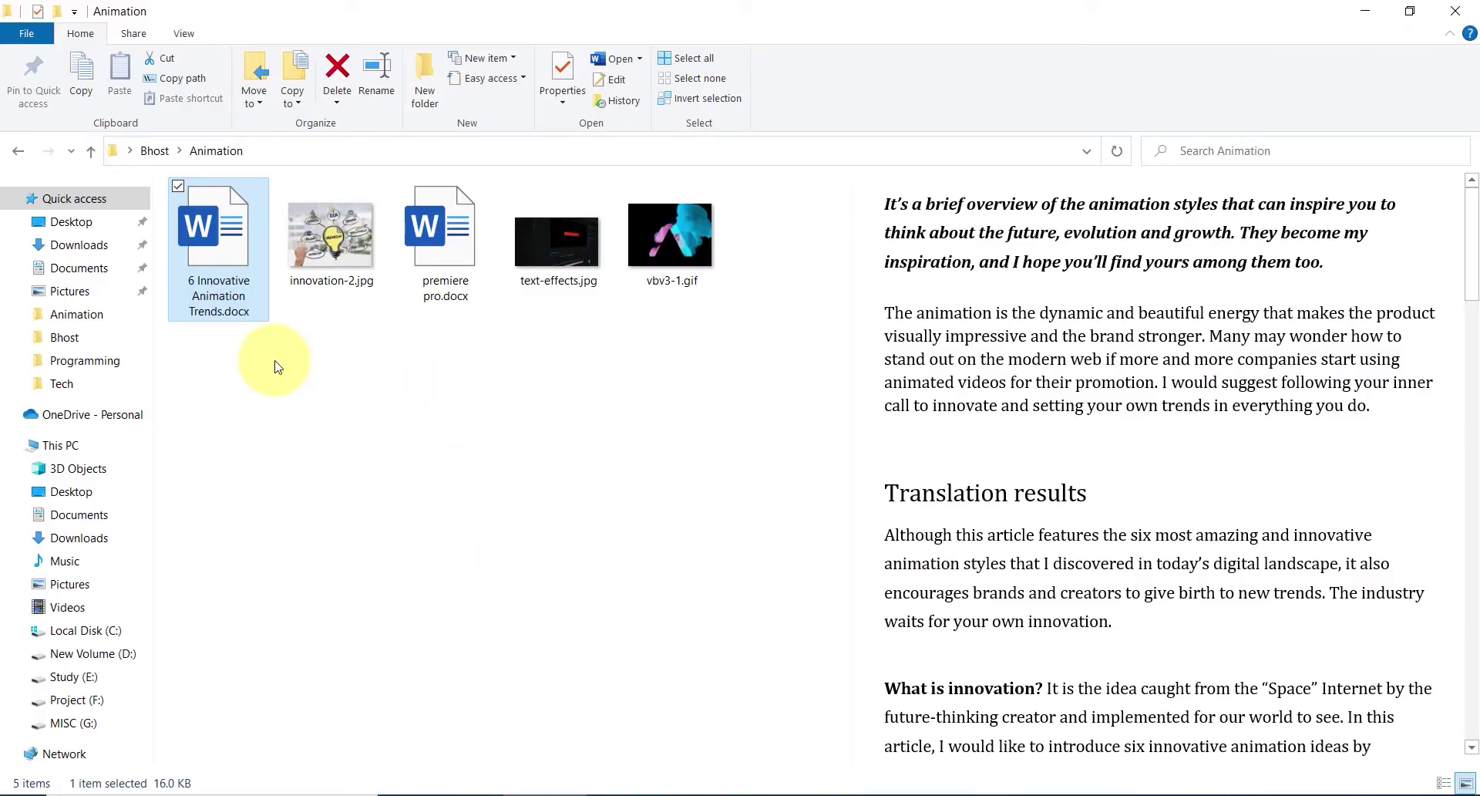
{"action": "left_click", "coordinate": [213, 286]}
{"action": "key", "text": "ctrl+c"}
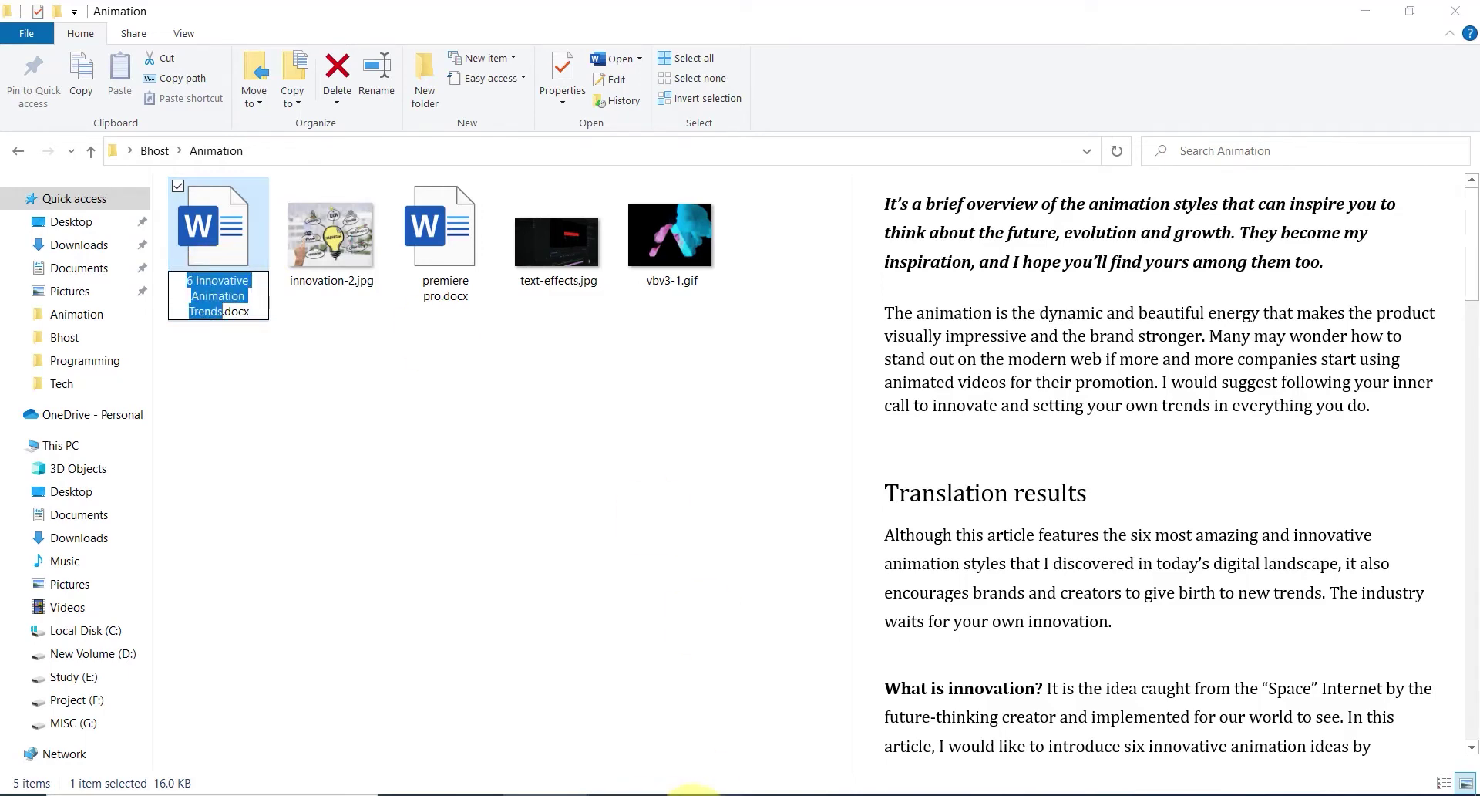
{"action": "left_click", "coordinate": [694, 794]}
{"action": "key", "text": "ctrl+v"}
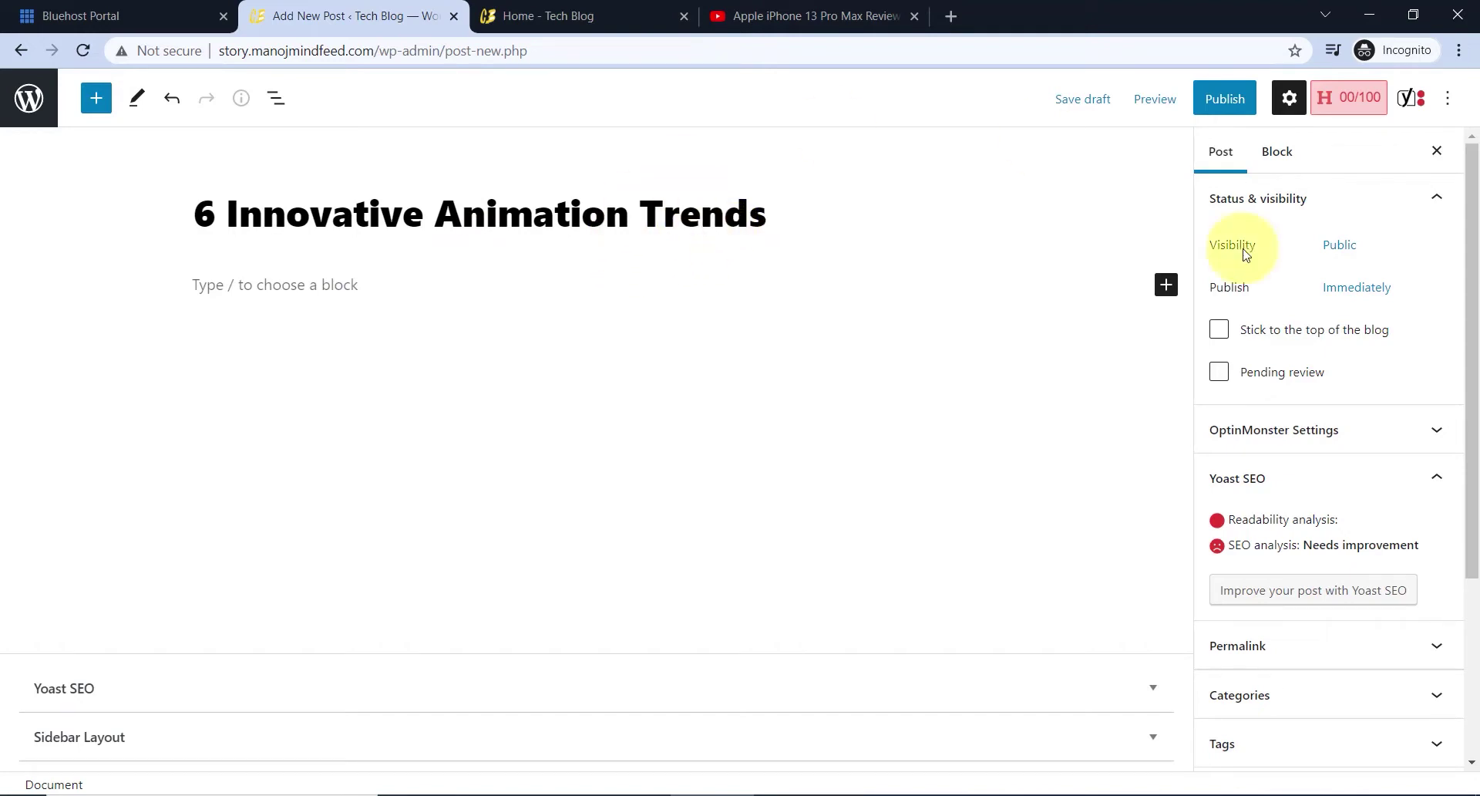
- Expand the Featured image section in the Post sidebar and choose Set featured image
{"action": "scroll", "coordinate": [1297, 415], "scroll_direction": "down", "scroll_amount": 4}
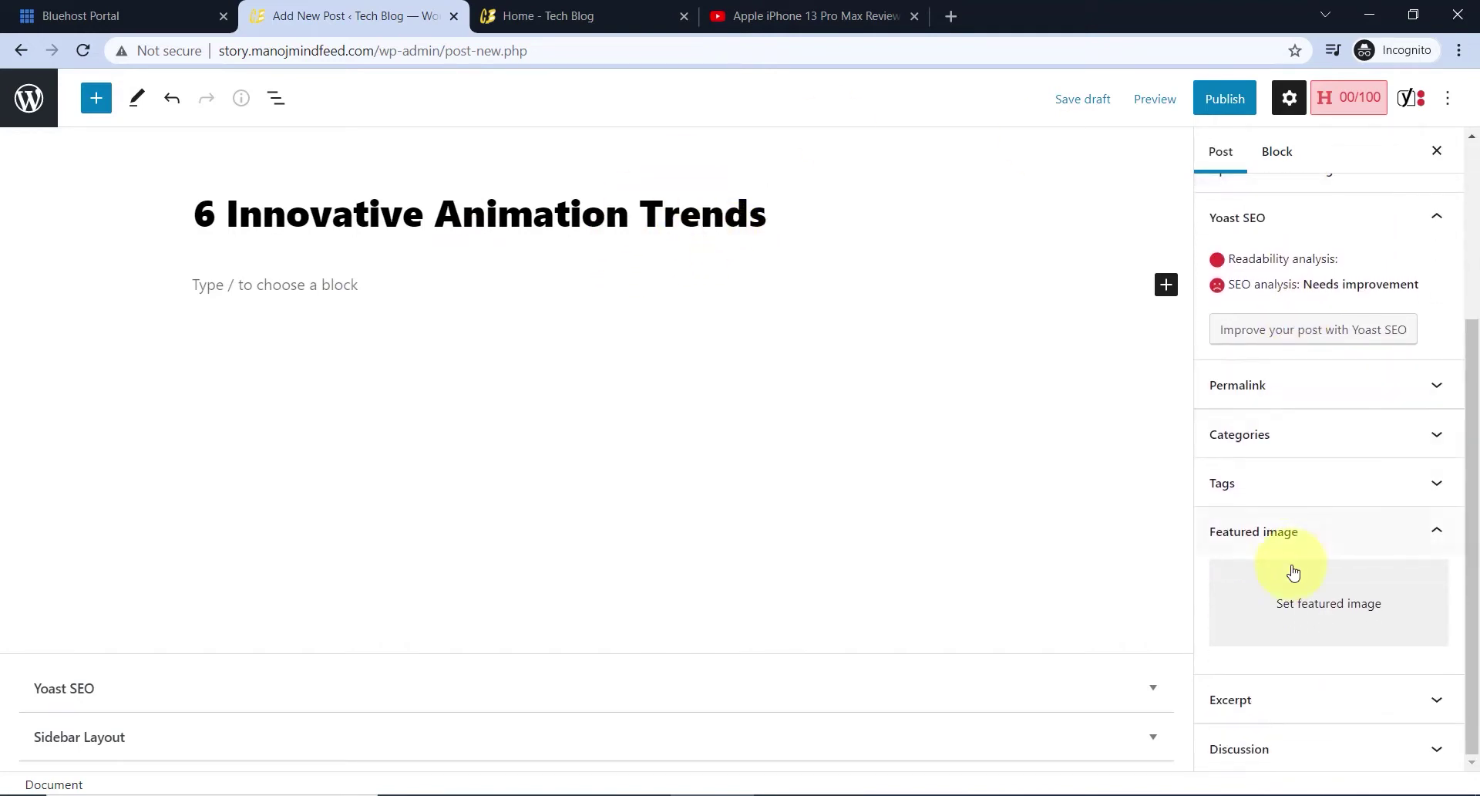
{"action": "left_click", "coordinate": [1264, 530]}
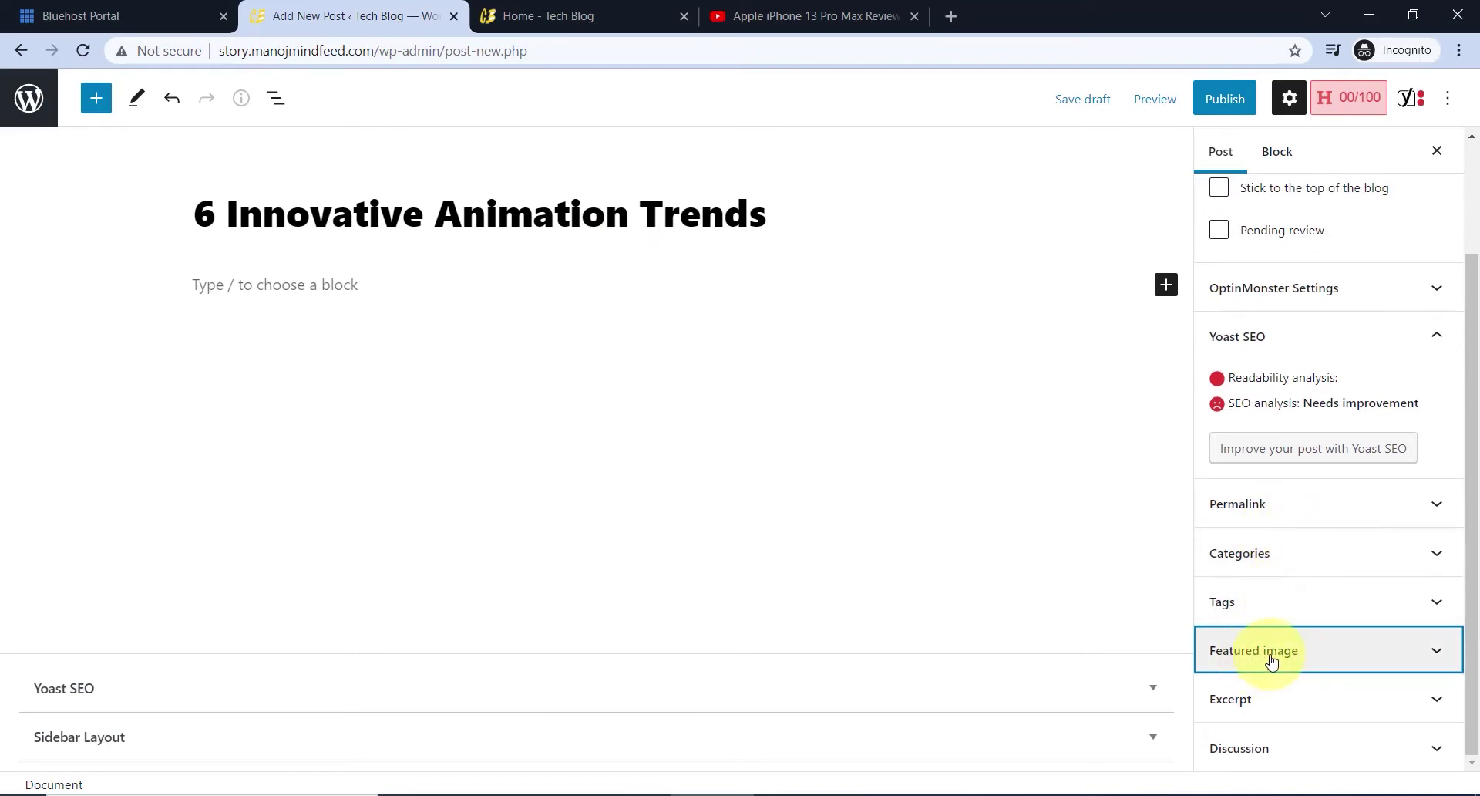
{"action": "scroll", "coordinate": [1248, 254], "scroll_direction": "up", "scroll_amount": 2}
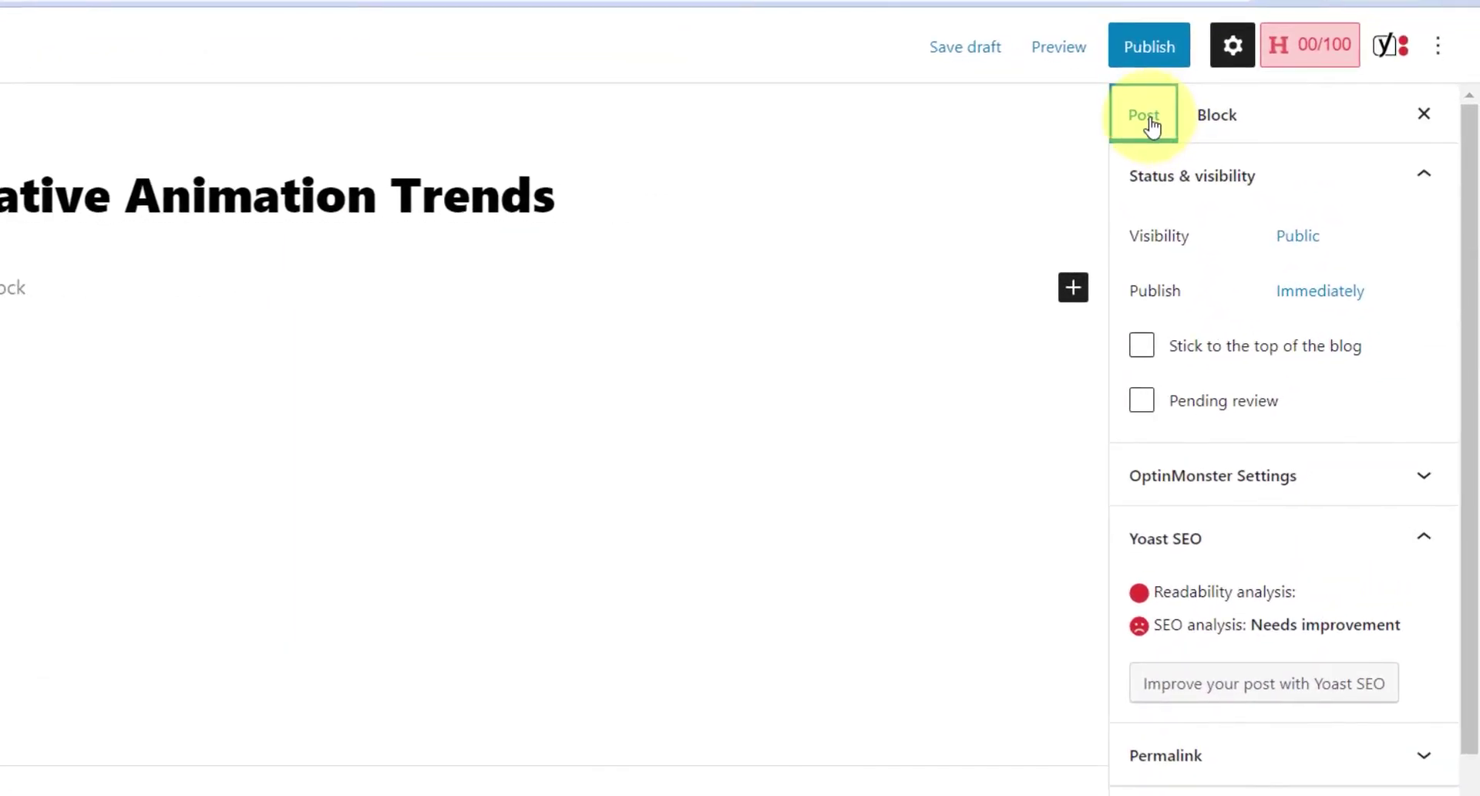
{"action": "scroll", "coordinate": [1257, 355], "scroll_direction": "down", "scroll_amount": 2}
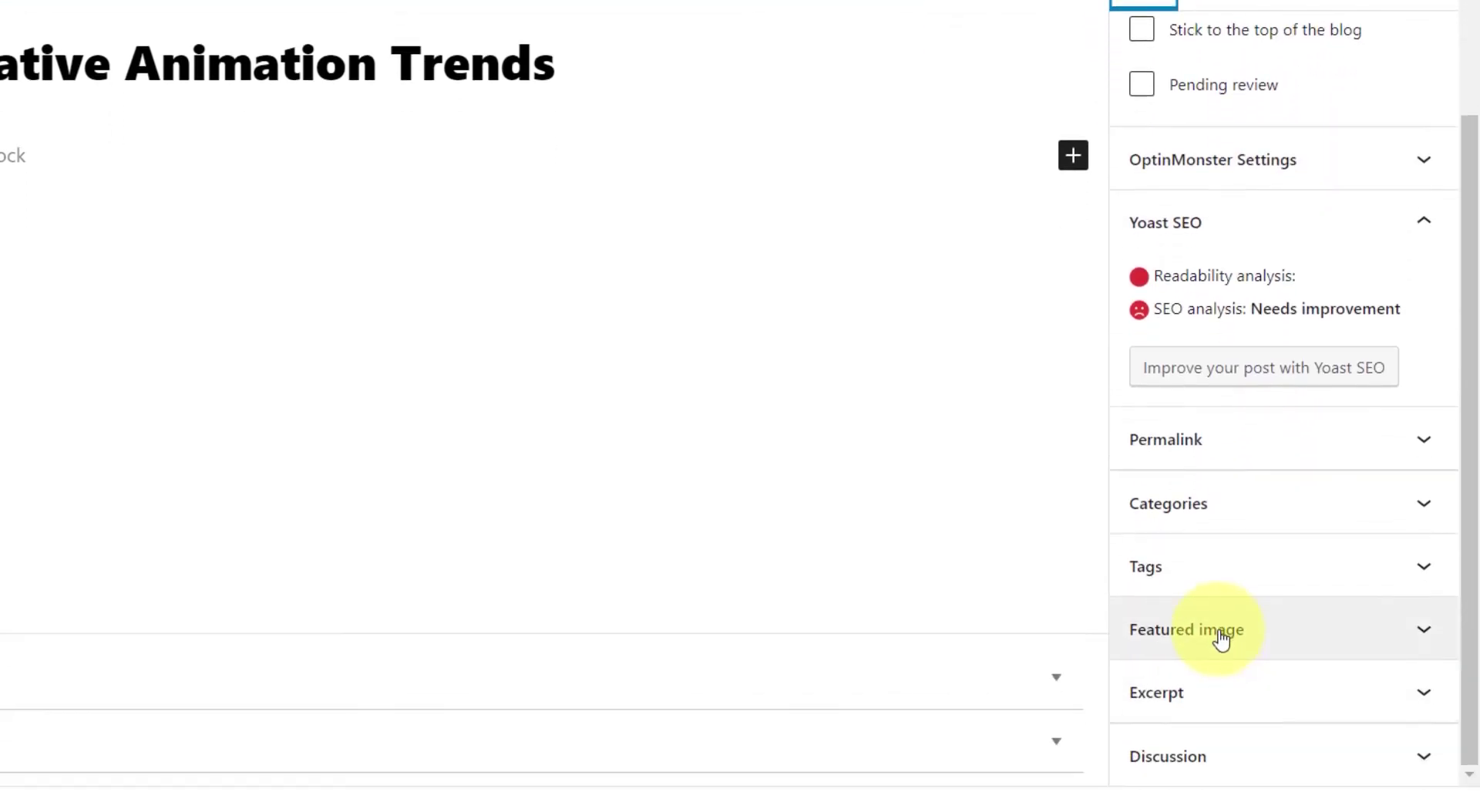
{"action": "left_click", "coordinate": [1219, 632]}
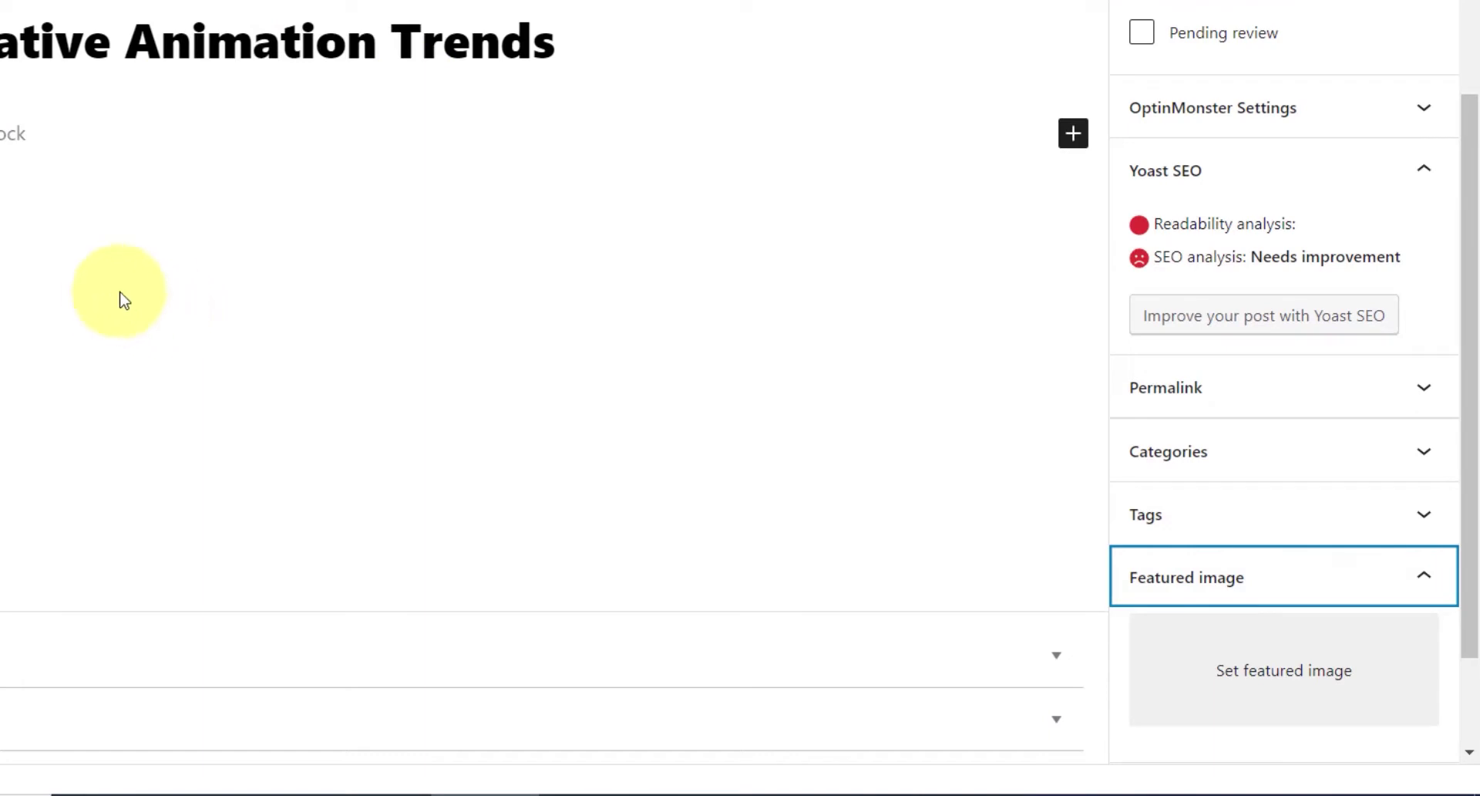
{"action": "scroll", "coordinate": [1335, 561], "scroll_direction": "down", "scroll_amount": 2}
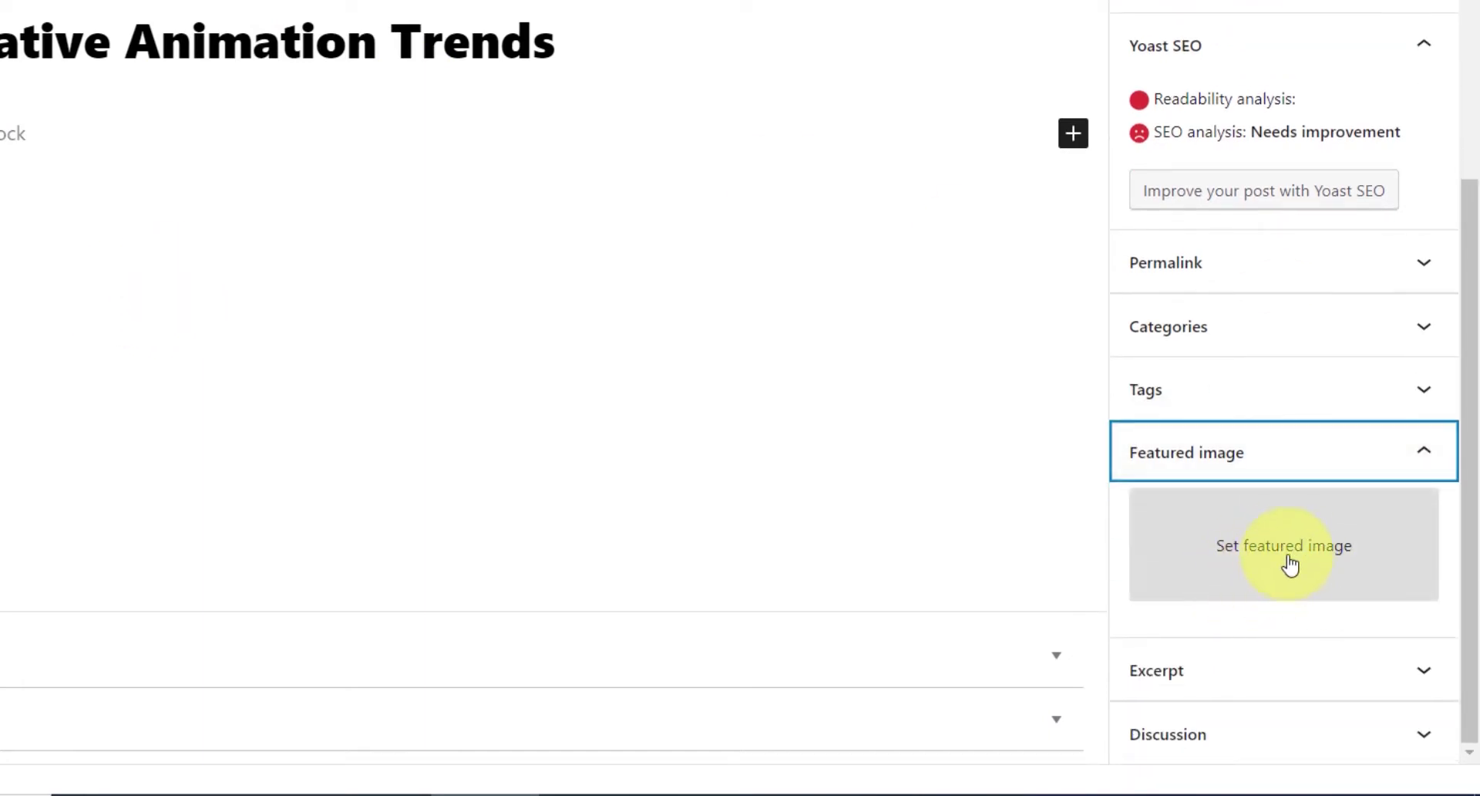
{"action": "left_click", "coordinate": [1290, 566]}
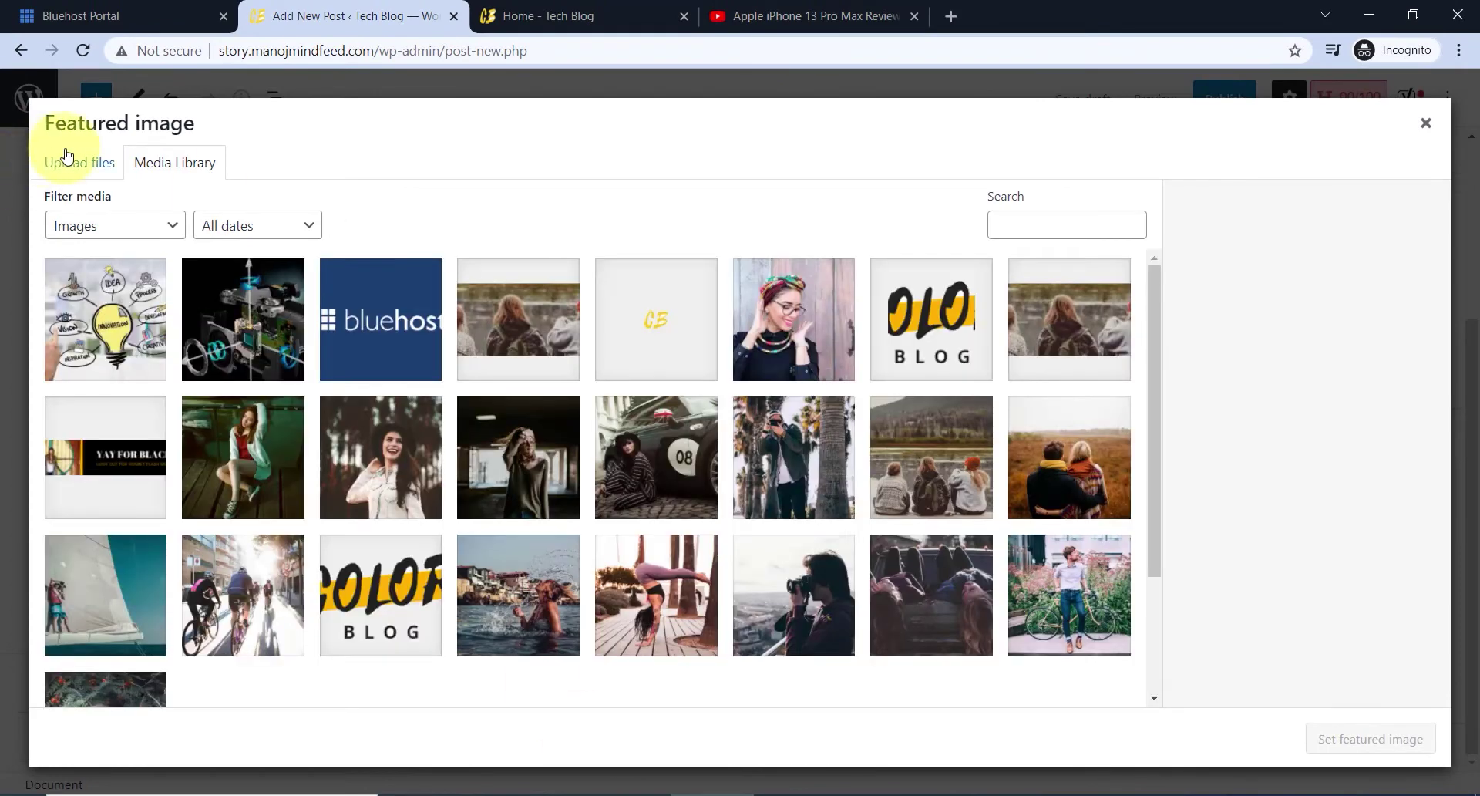
- Upload innovation-2.jpg from the Animation folder and begin its alt text
{"action": "left_click", "coordinate": [71, 158]}
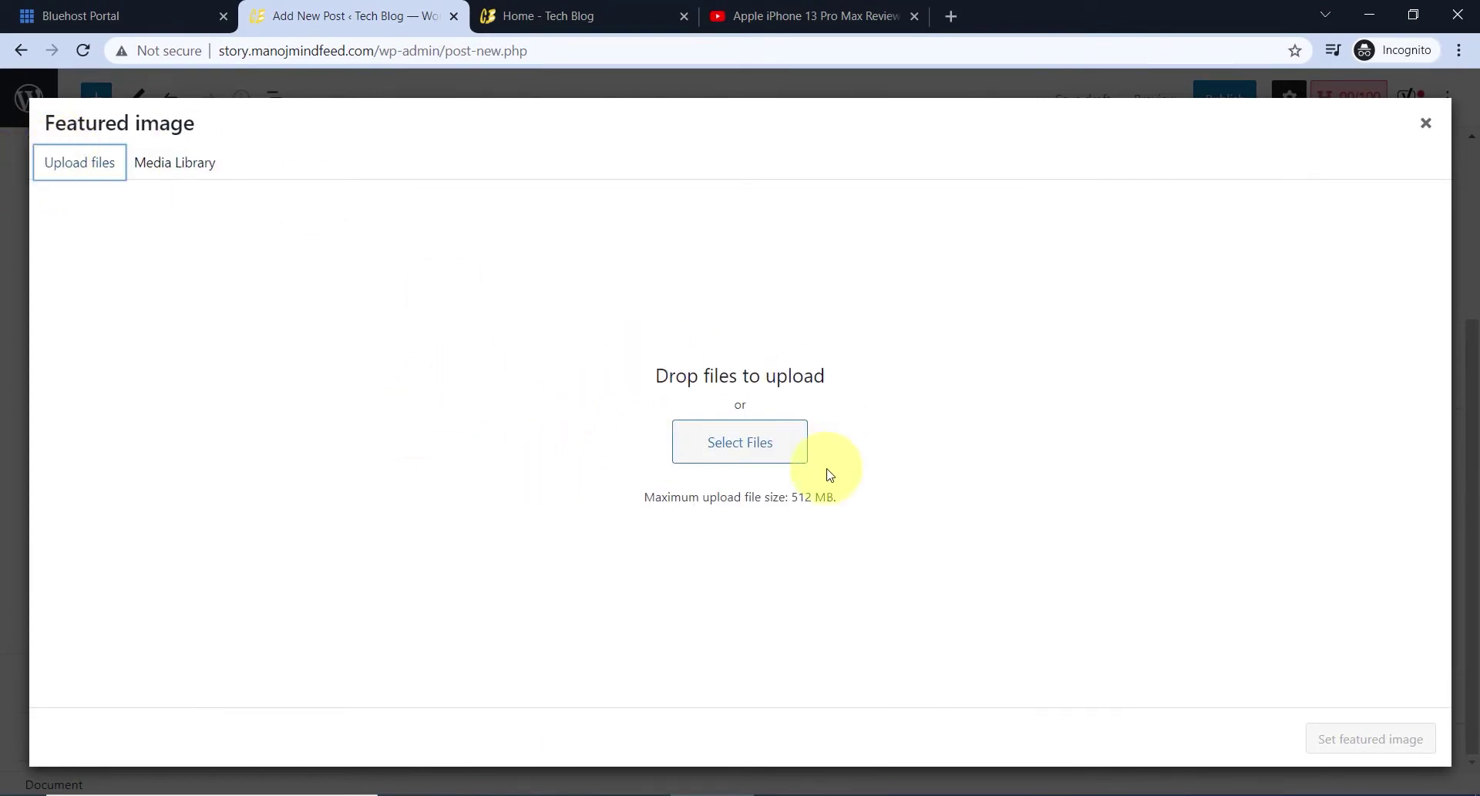
{"action": "left_click", "coordinate": [756, 453]}
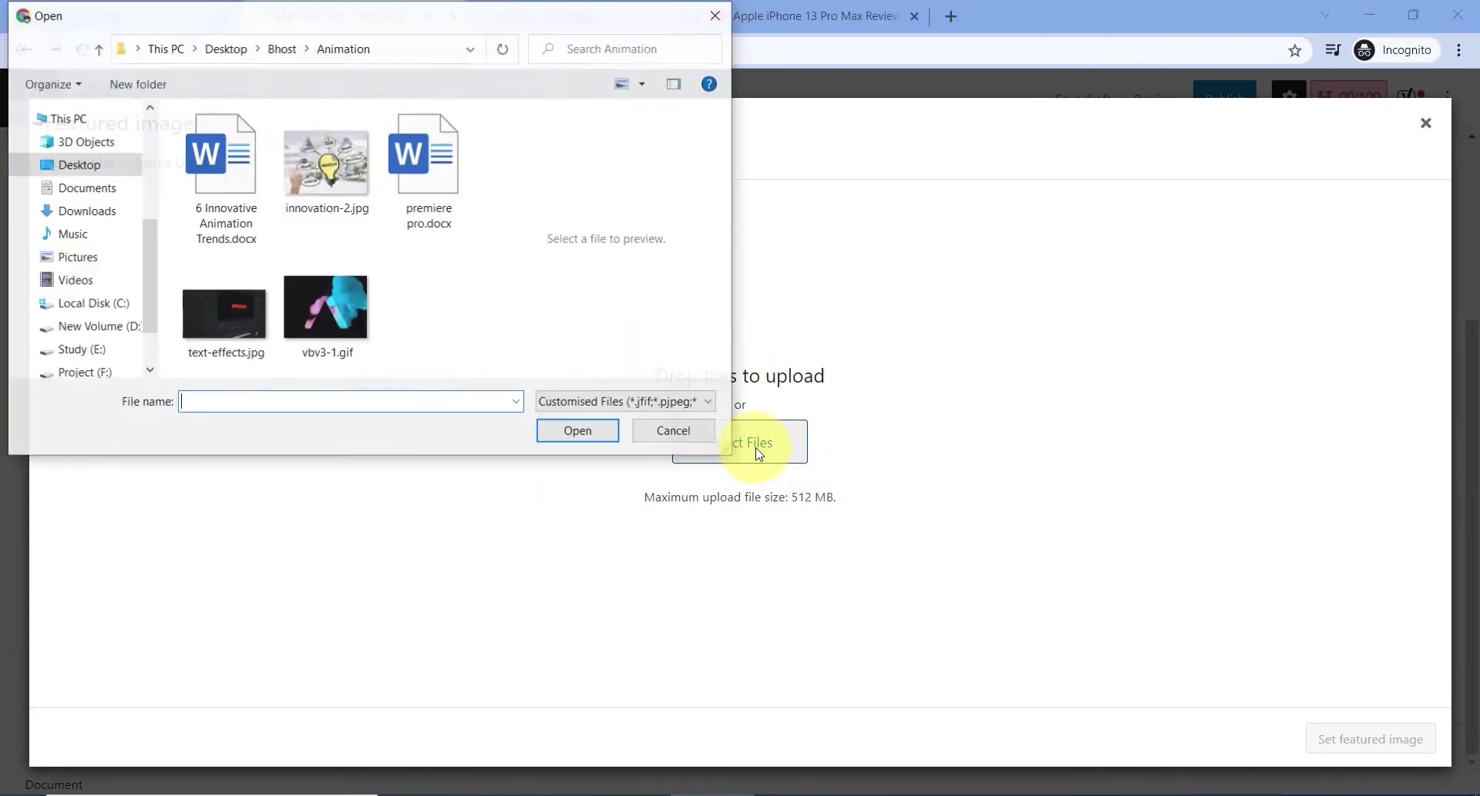
{"action": "left_click", "coordinate": [341, 212]}
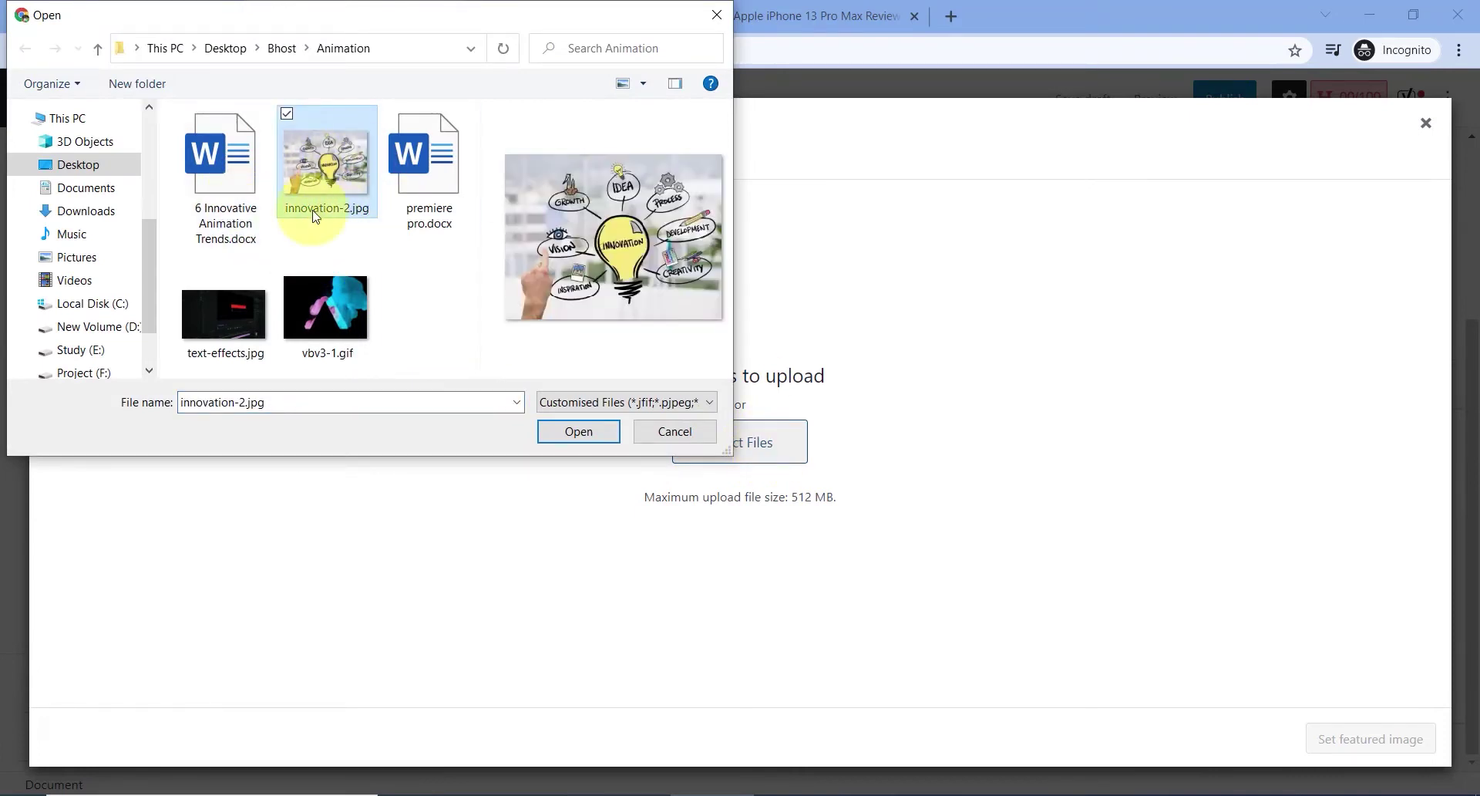
{"action": "left_click", "coordinate": [578, 431]}
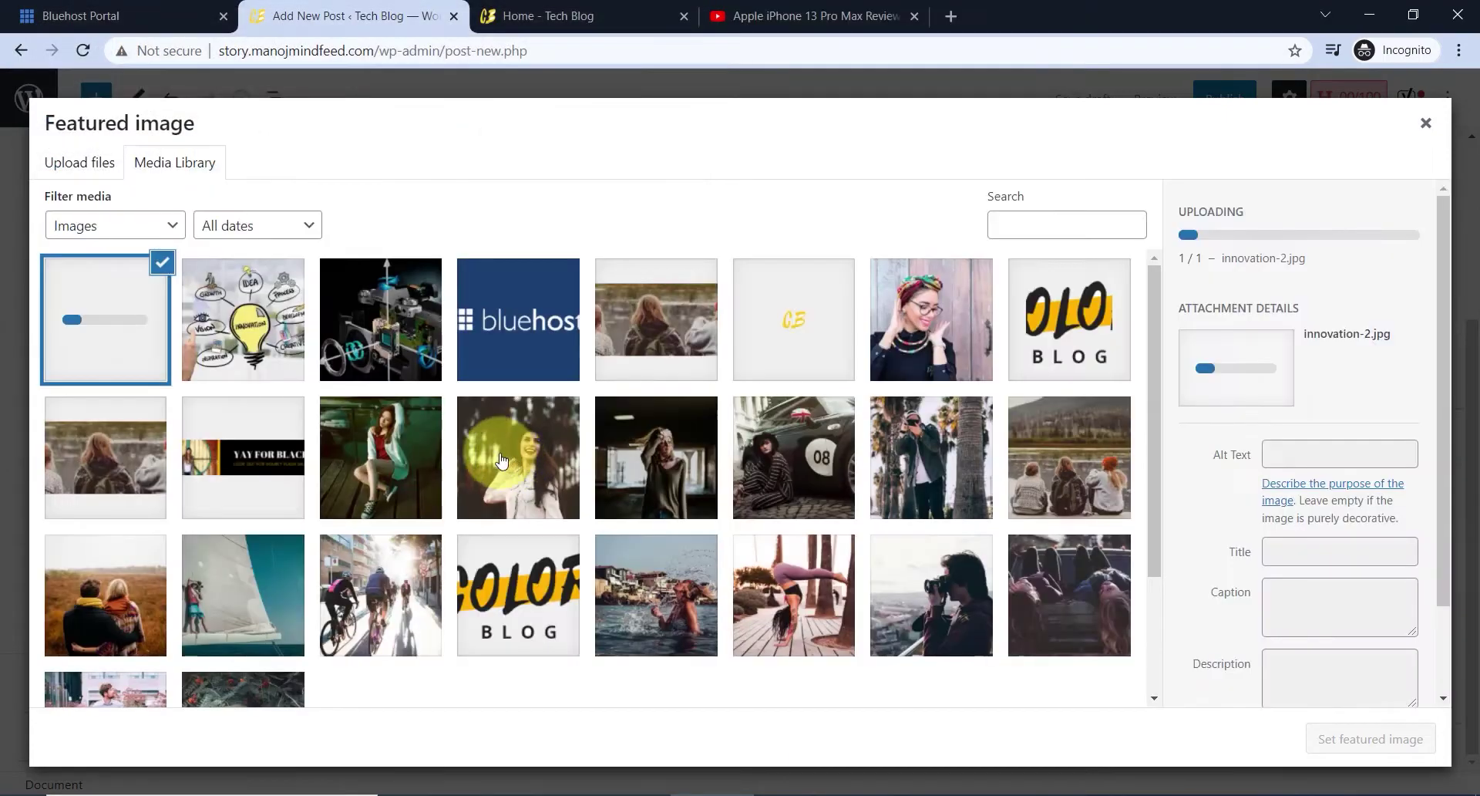
{"action": "left_click", "coordinate": [1308, 386]}
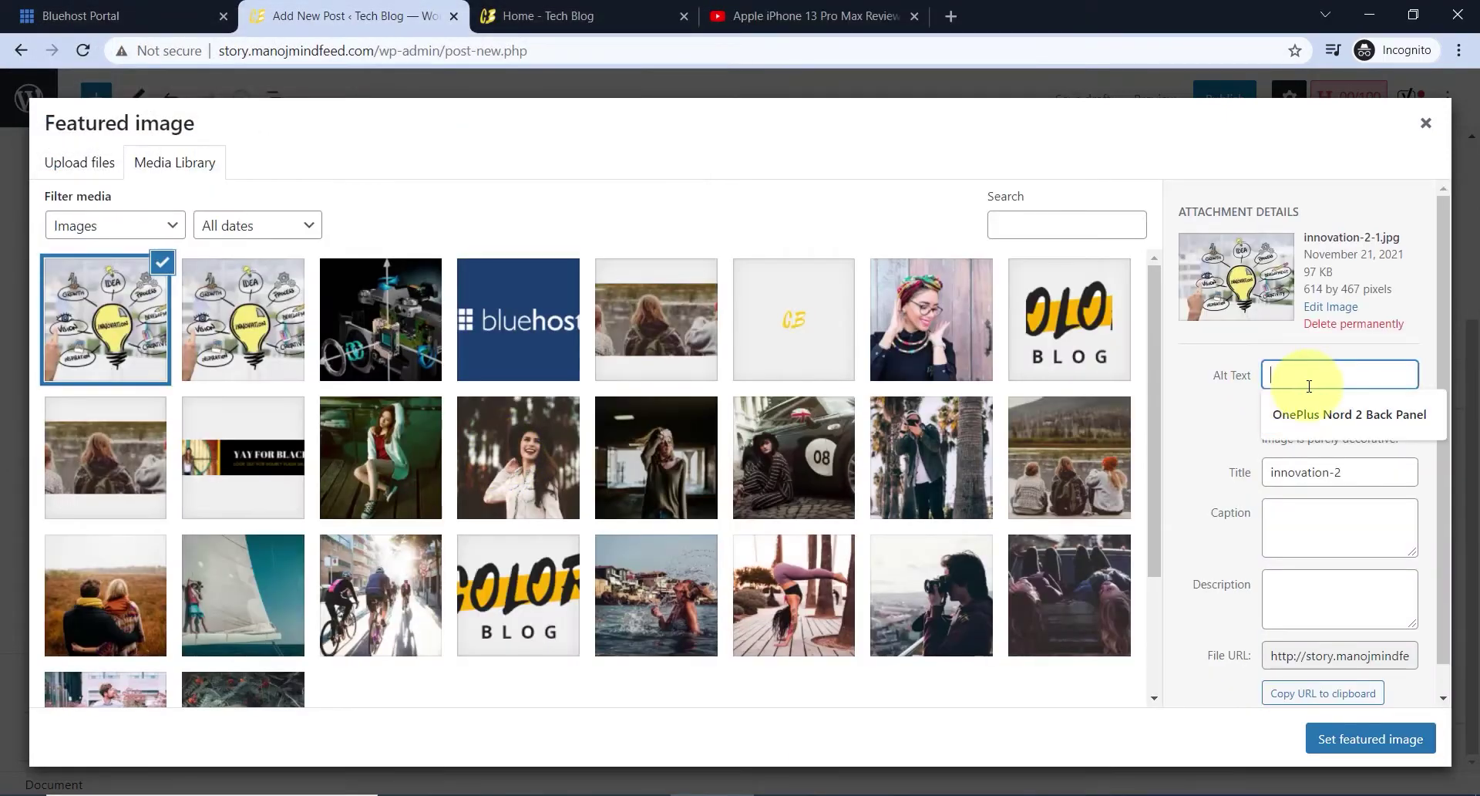
{"action": "left_click", "coordinate": [1222, 409]}
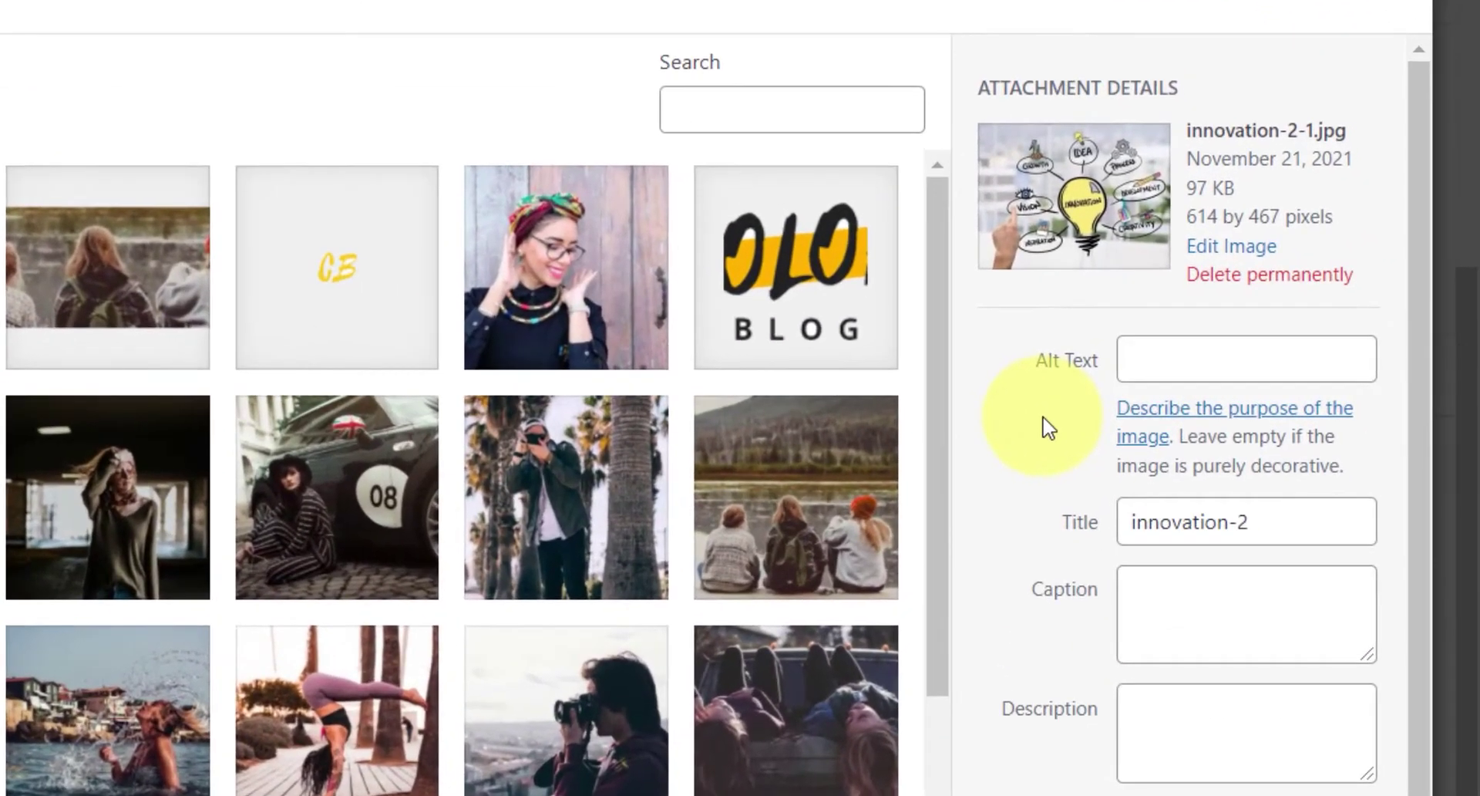
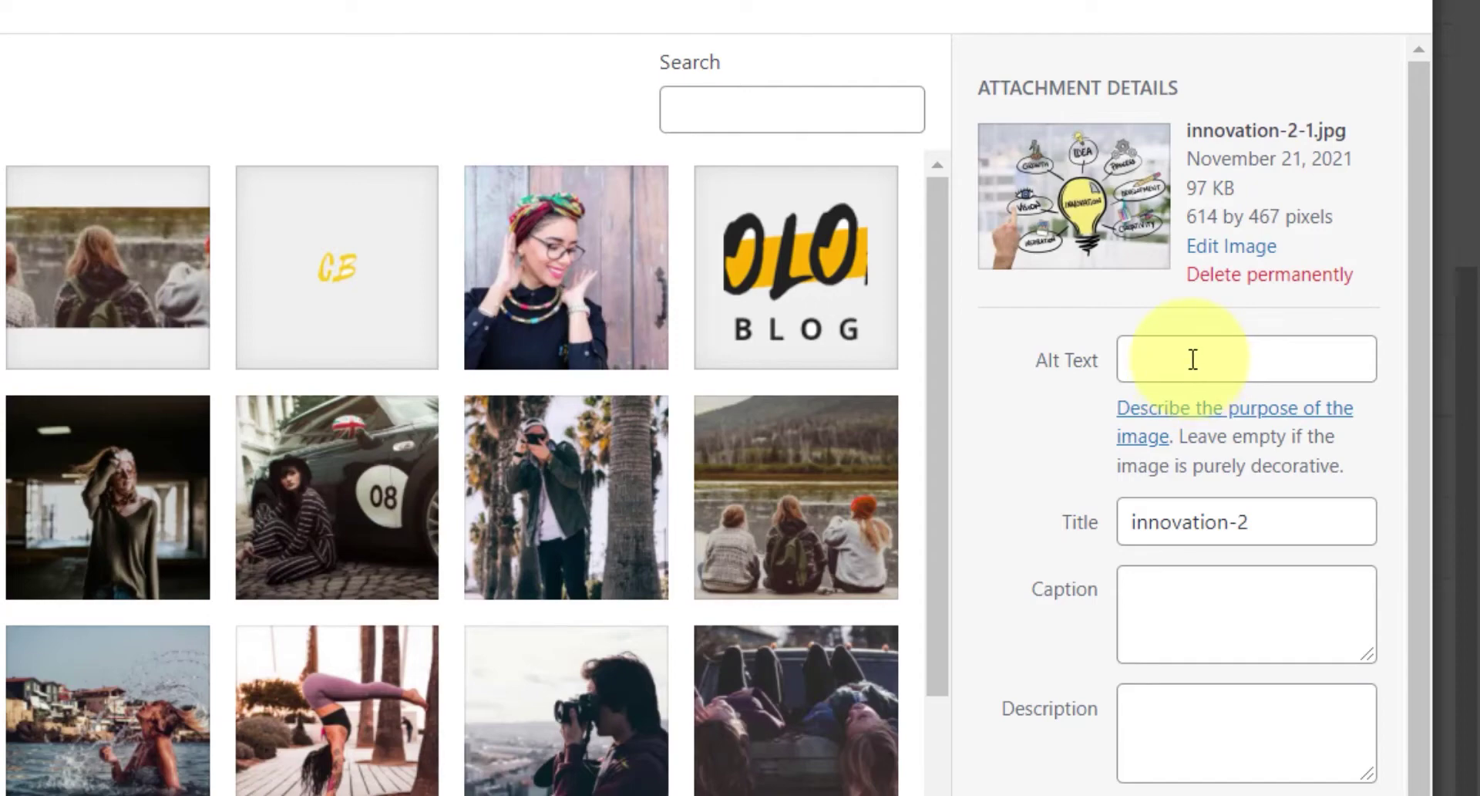
- Give innovation-2.jpg alt text 'Innovation' and title 'Animation', then set it as the featured image
{"action": "left_click", "coordinate": [1193, 360]}
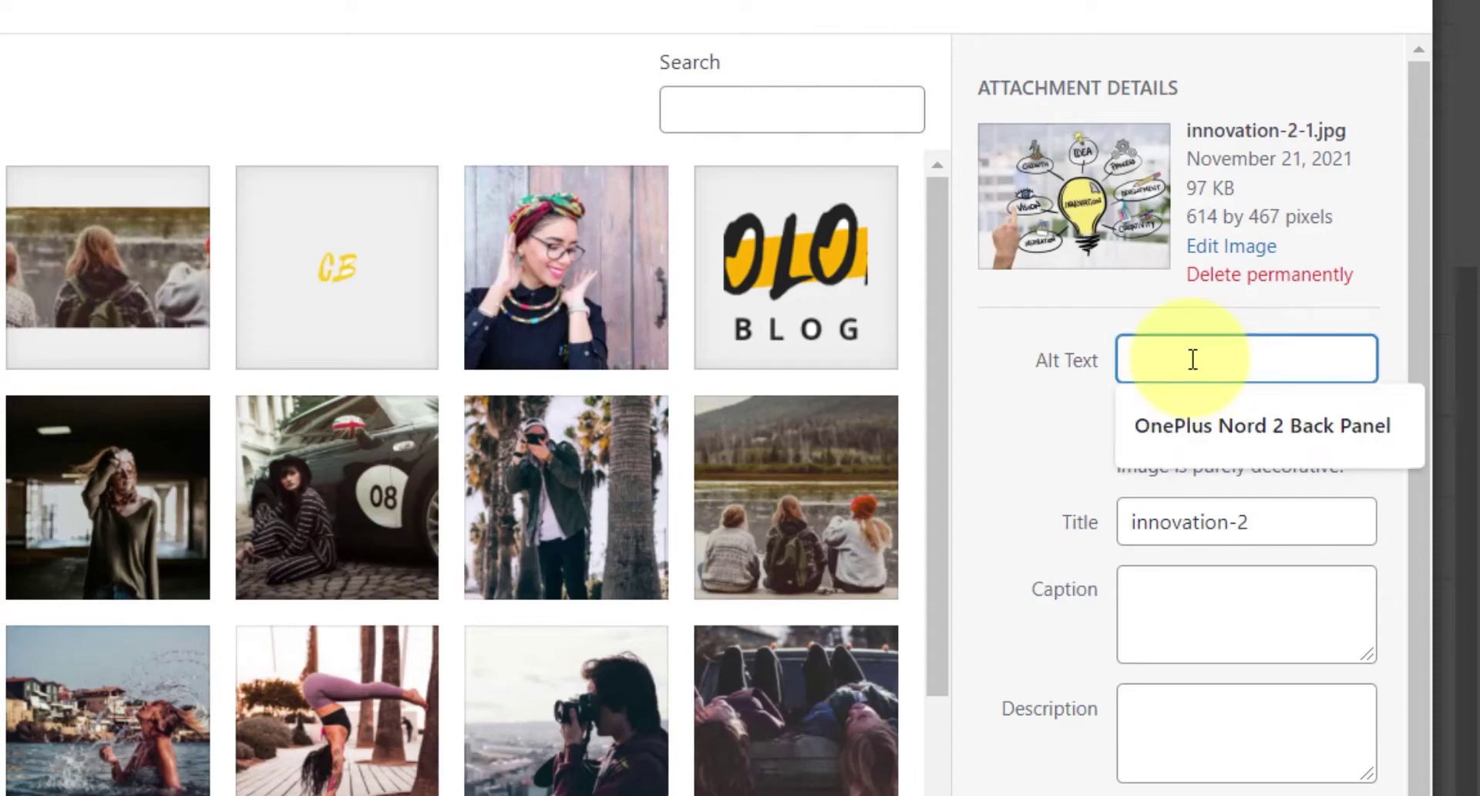
{"action": "type", "text": "Innovation"}
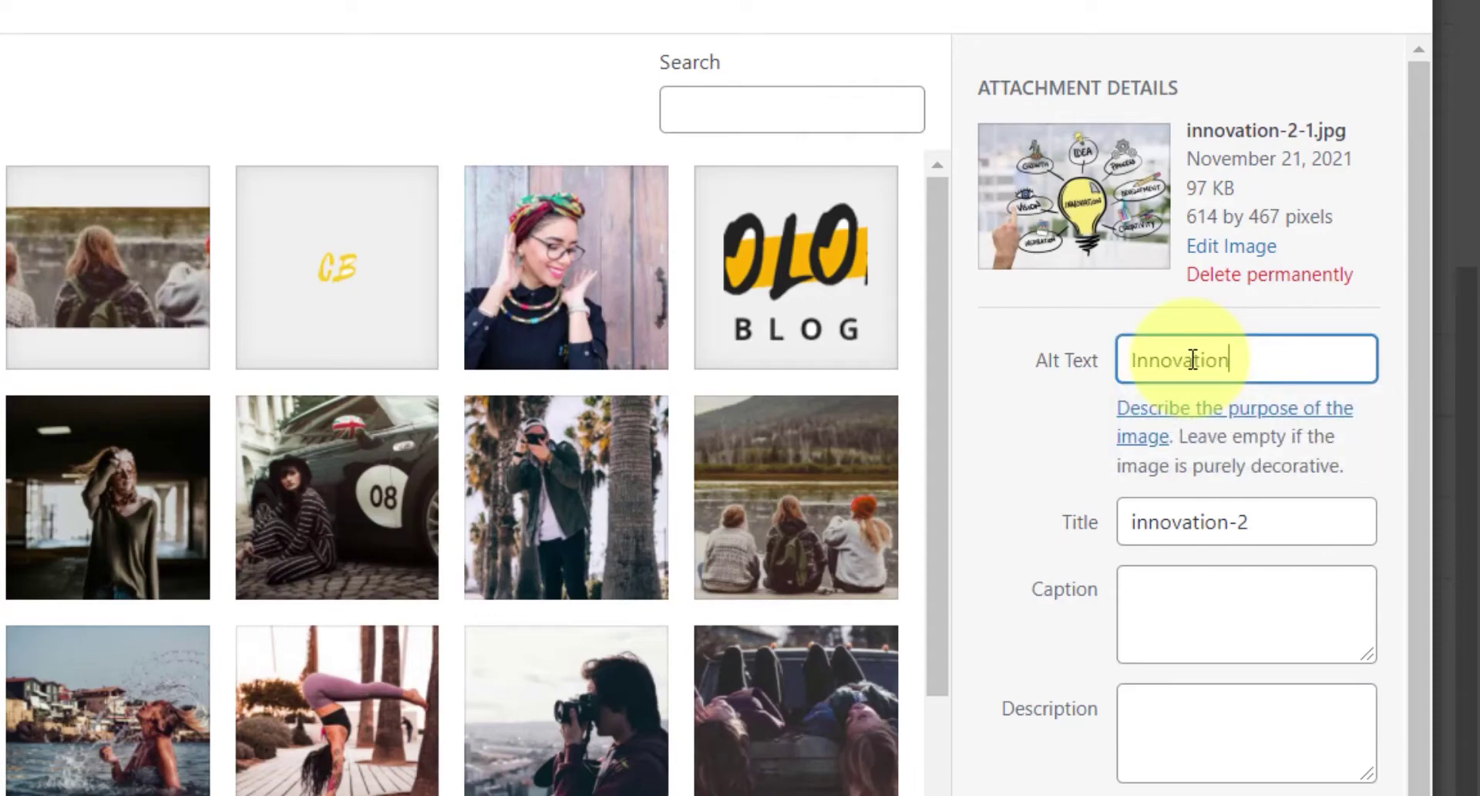
{"action": "left_click_drag", "start_coordinate": [1242, 522], "coordinate": [1095, 519]}
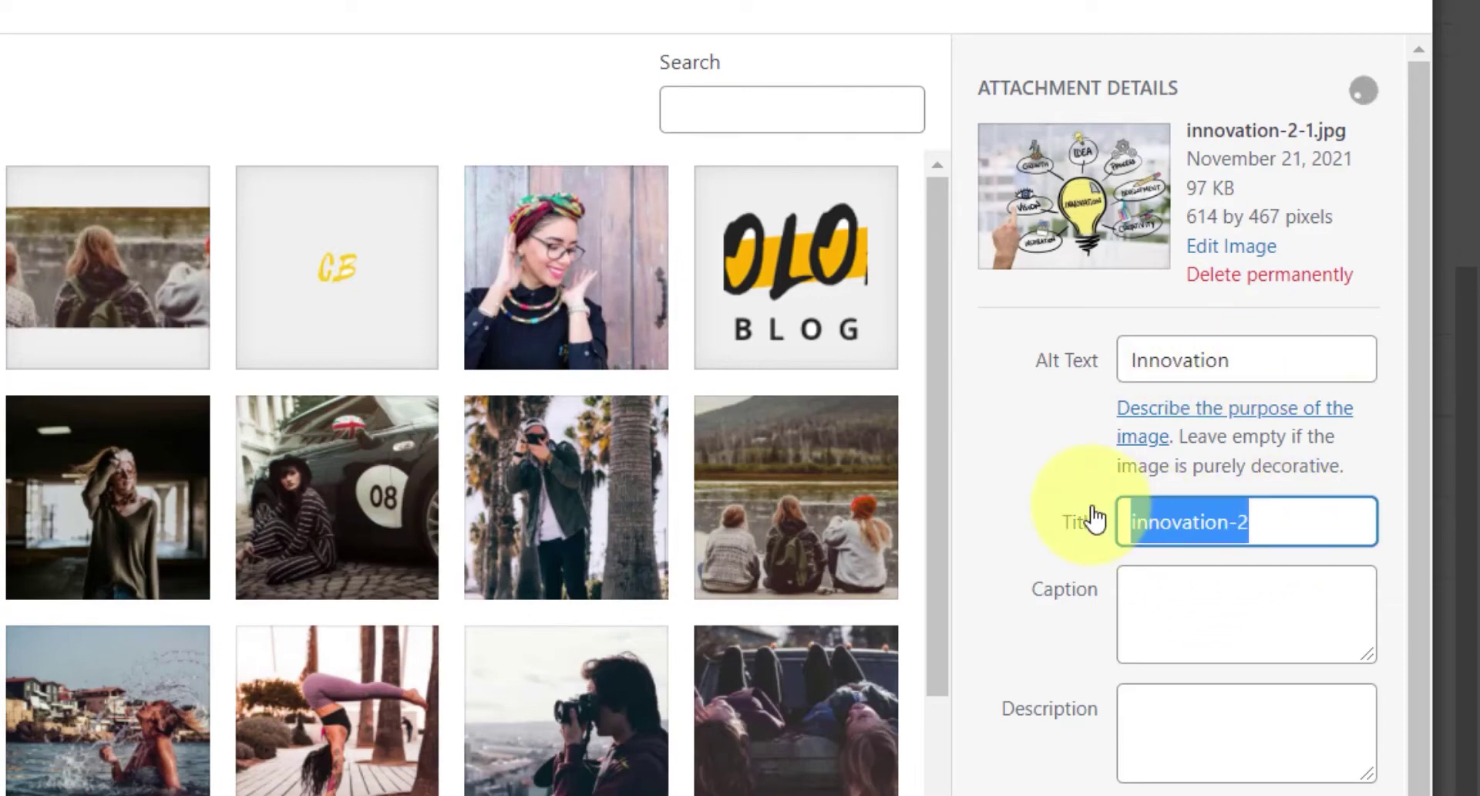
{"action": "type", "text": "Anim"}
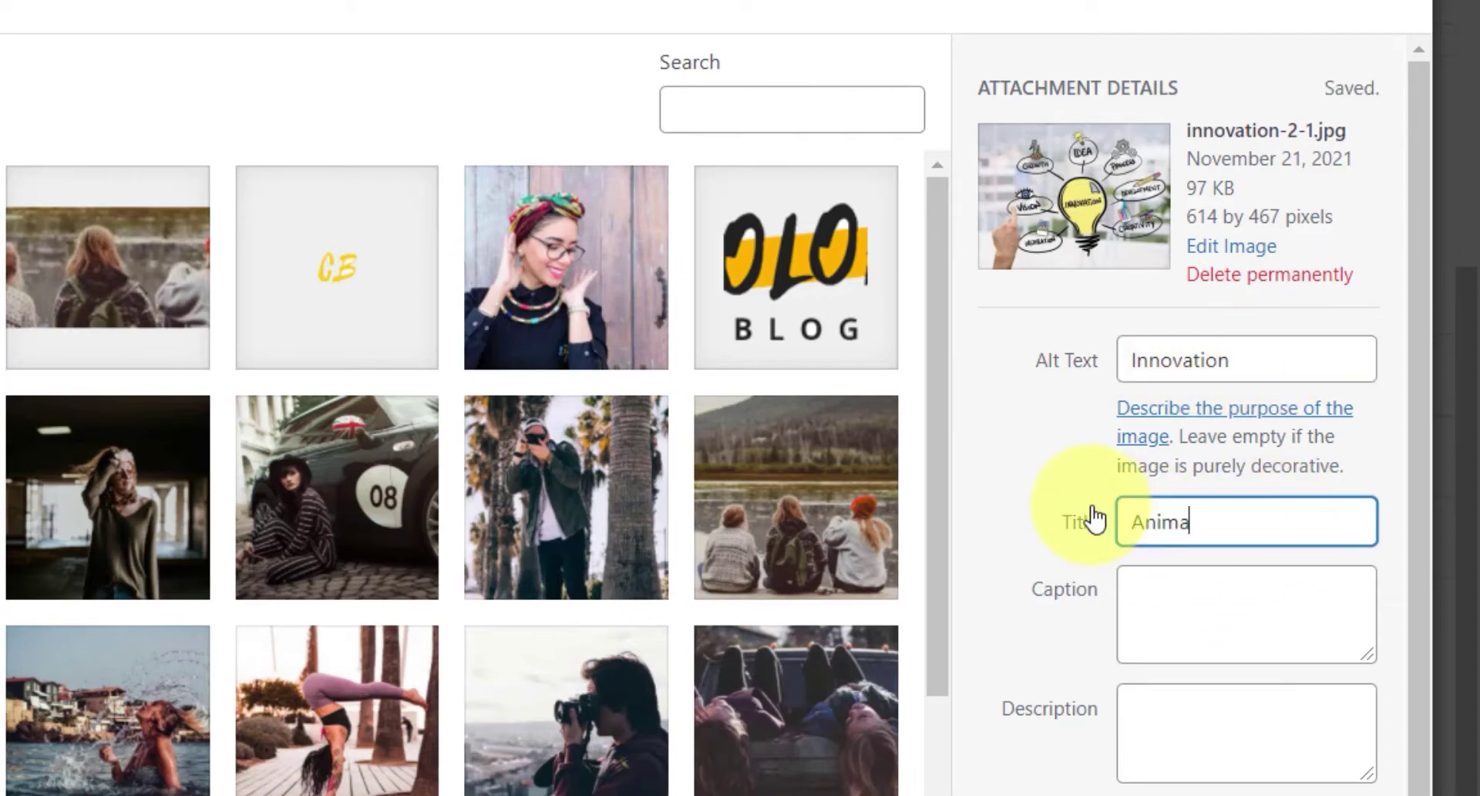
{"action": "left_click", "coordinate": [1172, 605]}
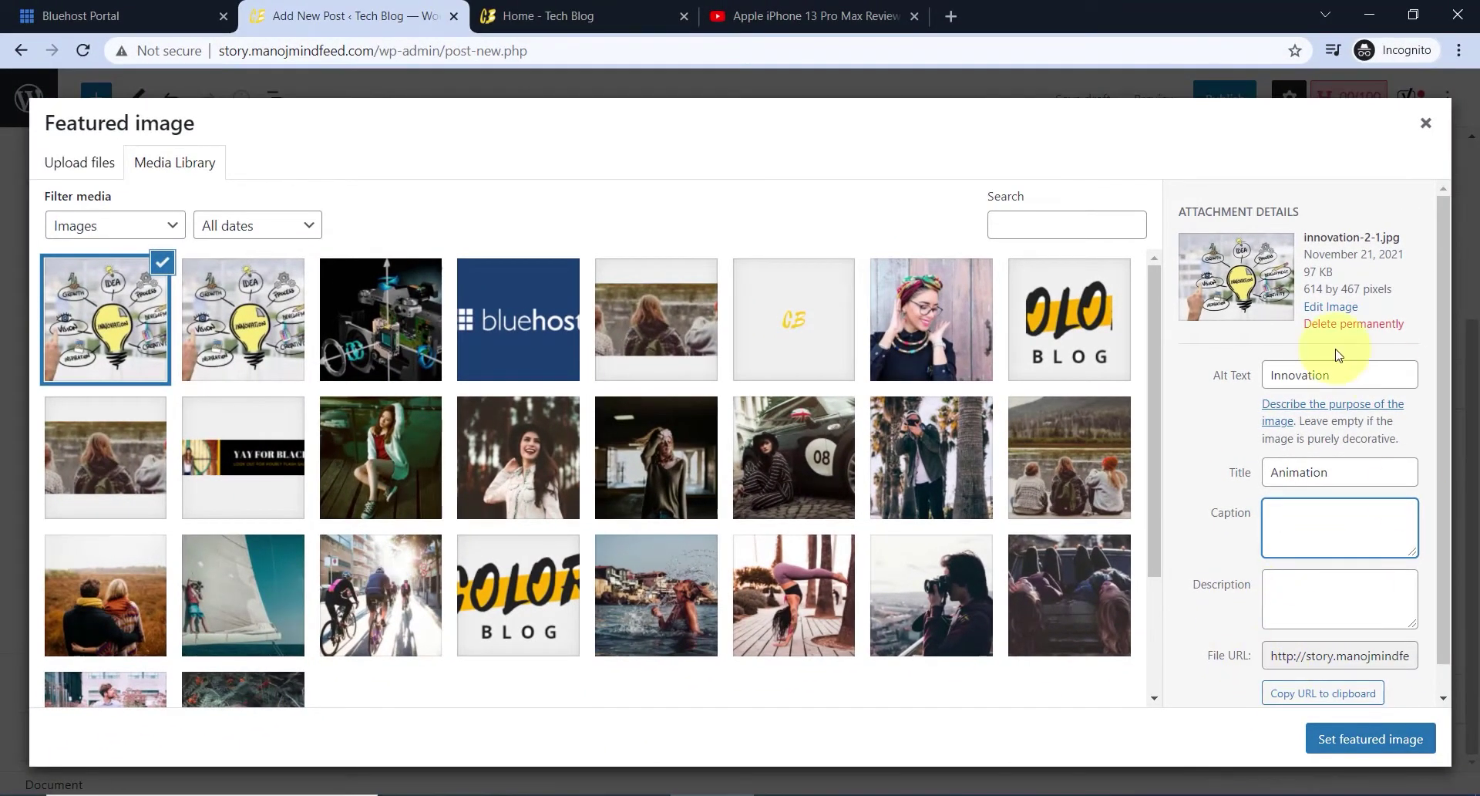
{"action": "left_click_drag", "start_coordinate": [1347, 375], "coordinate": [1253, 383]}
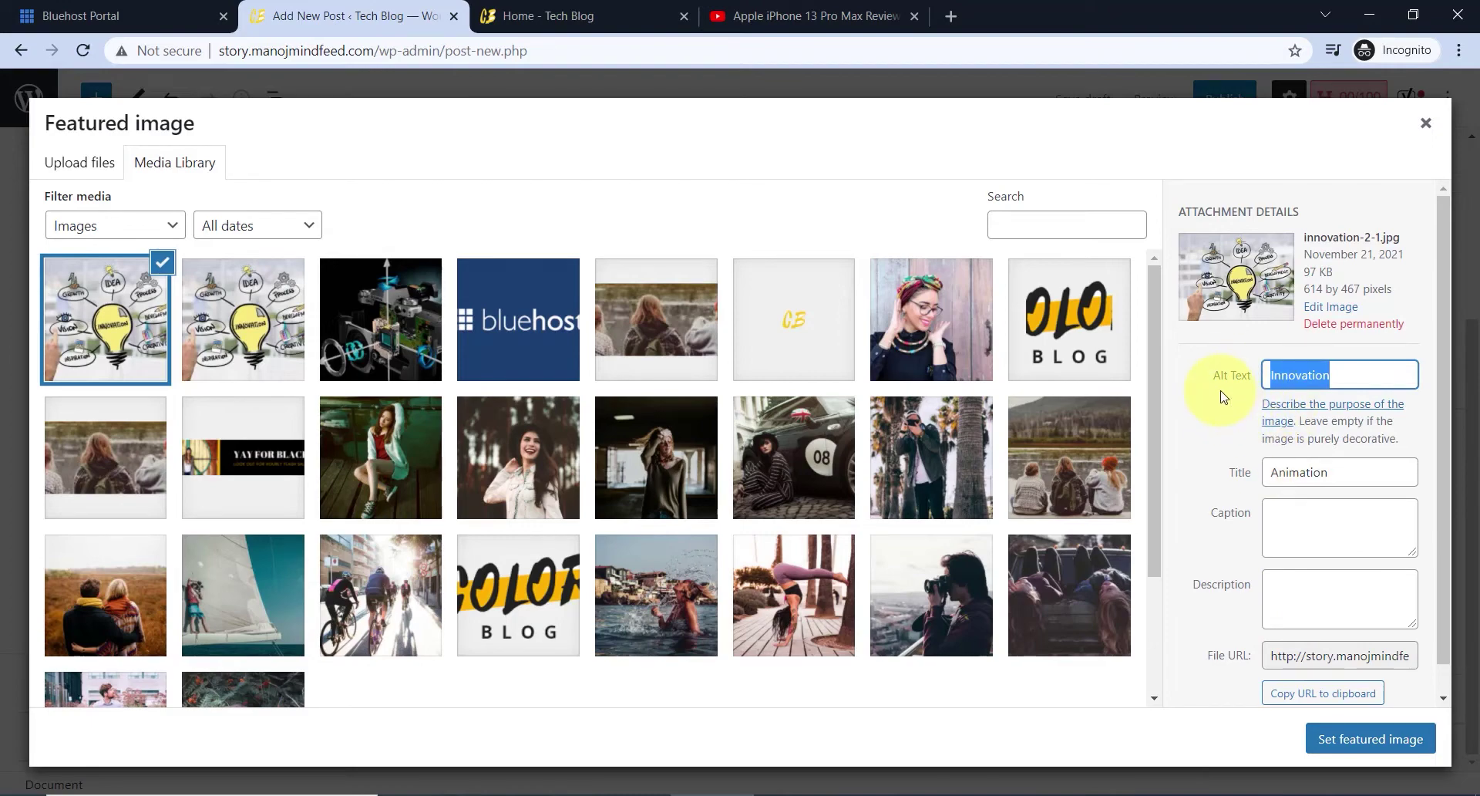
{"action": "scroll", "coordinate": [1318, 539], "scroll_direction": "down", "scroll_amount": 1}
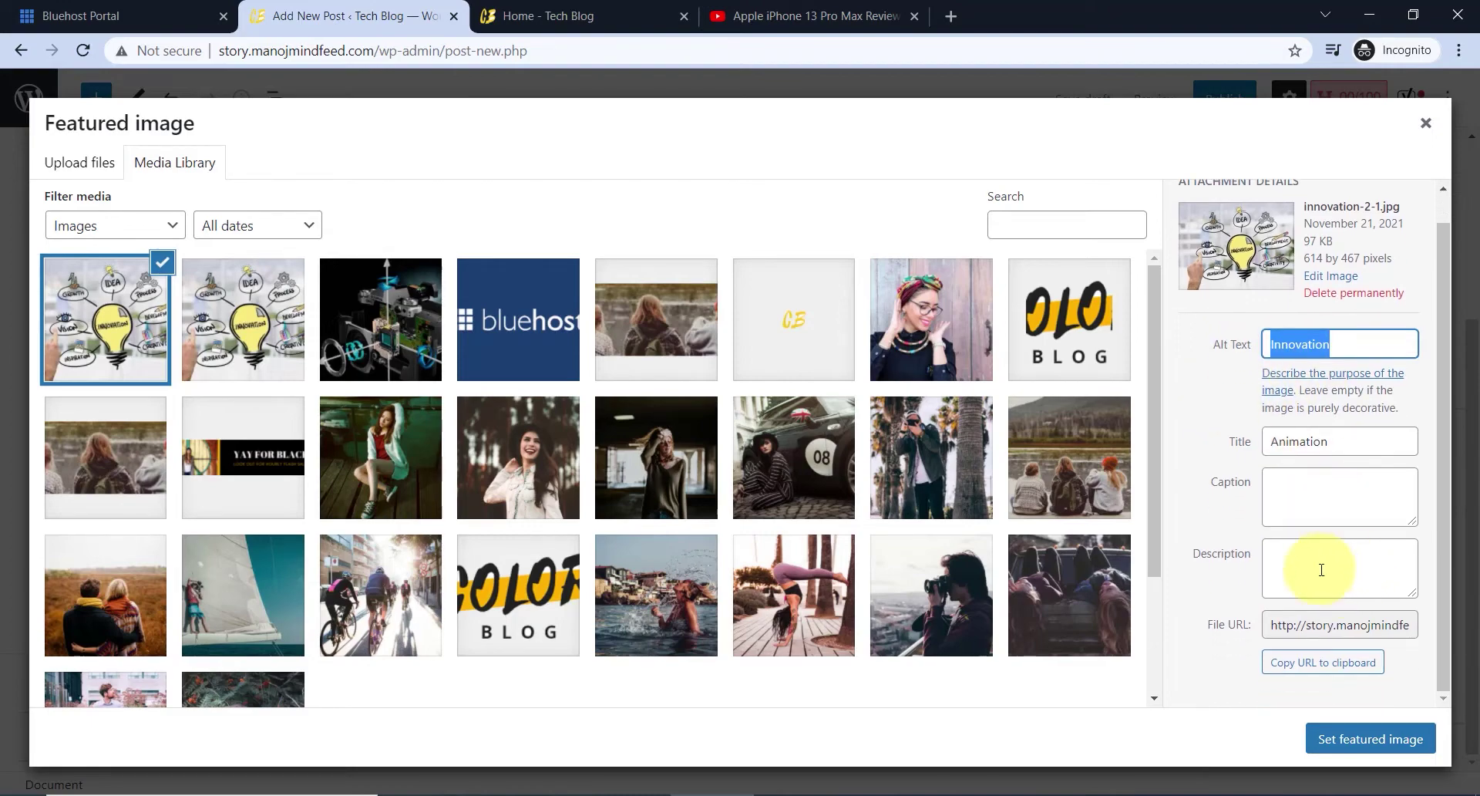
{"action": "left_click", "coordinate": [1359, 748]}
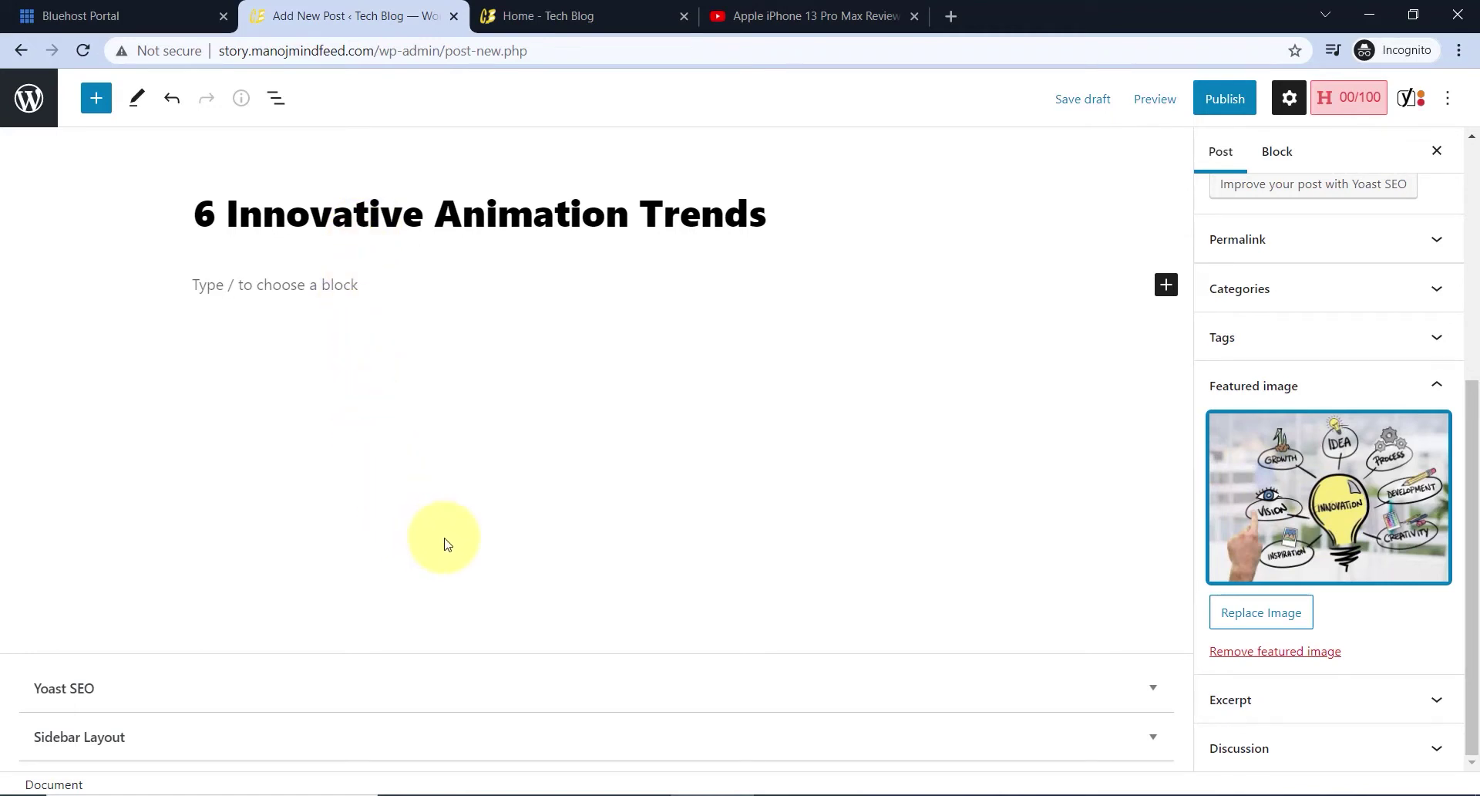
- Type 'Introduction' as the first paragraph and browse the block library for the Heading block
{"action": "left_click", "coordinate": [291, 293]}
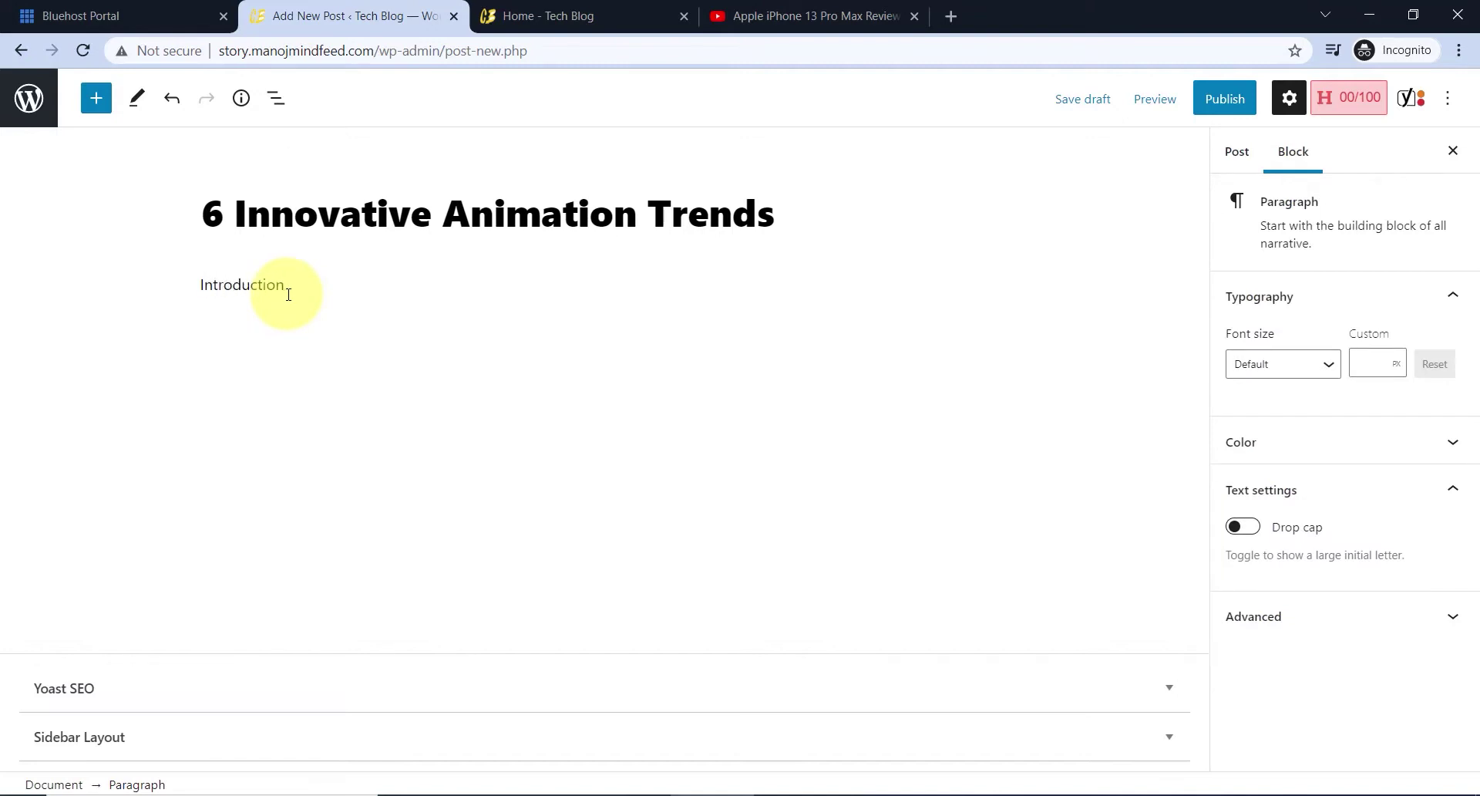
{"action": "left_click", "coordinate": [94, 101]}
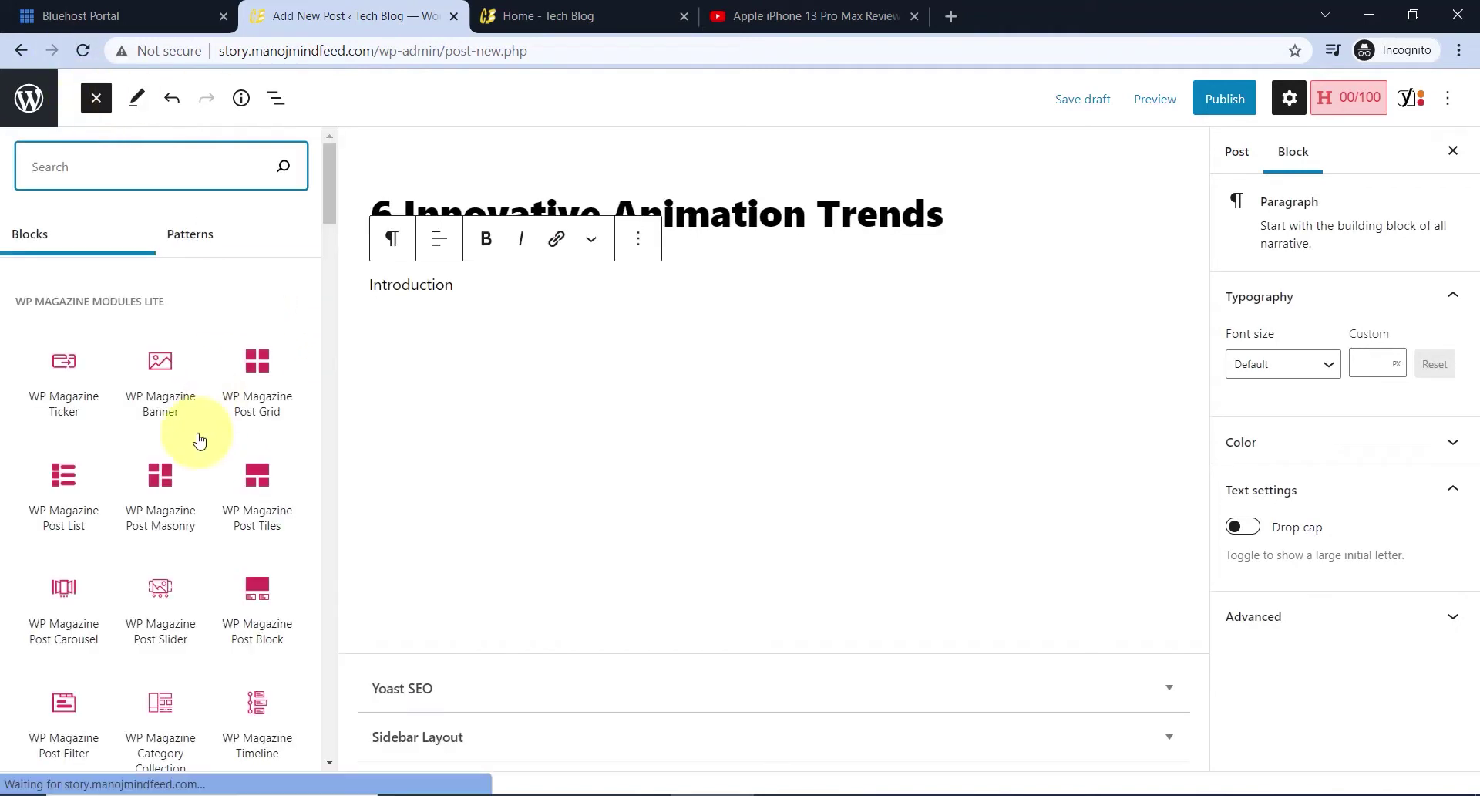
{"action": "scroll", "coordinate": [232, 482], "scroll_direction": "down", "scroll_amount": 5}
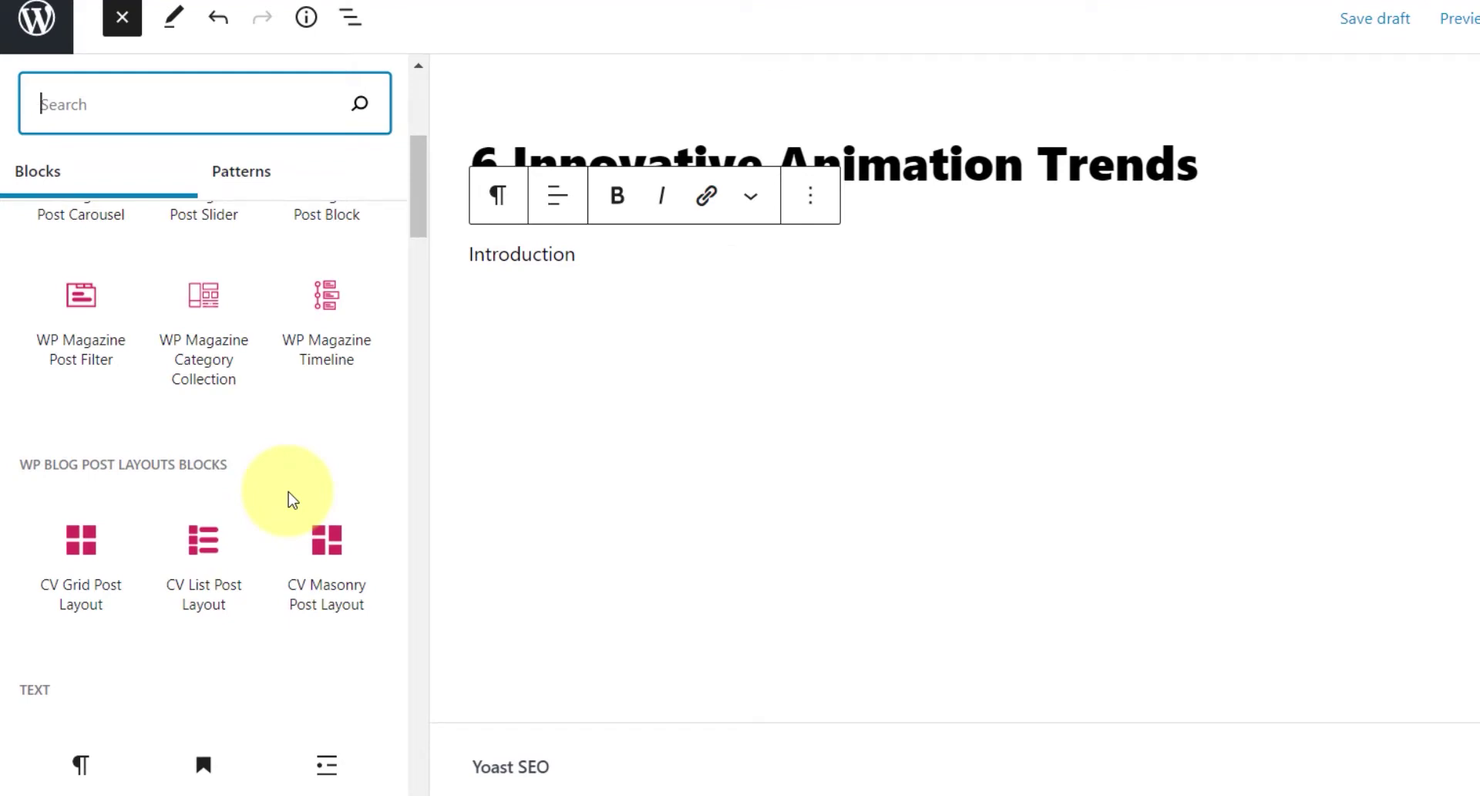
{"action": "scroll", "coordinate": [274, 417], "scroll_direction": "up", "scroll_amount": 5}
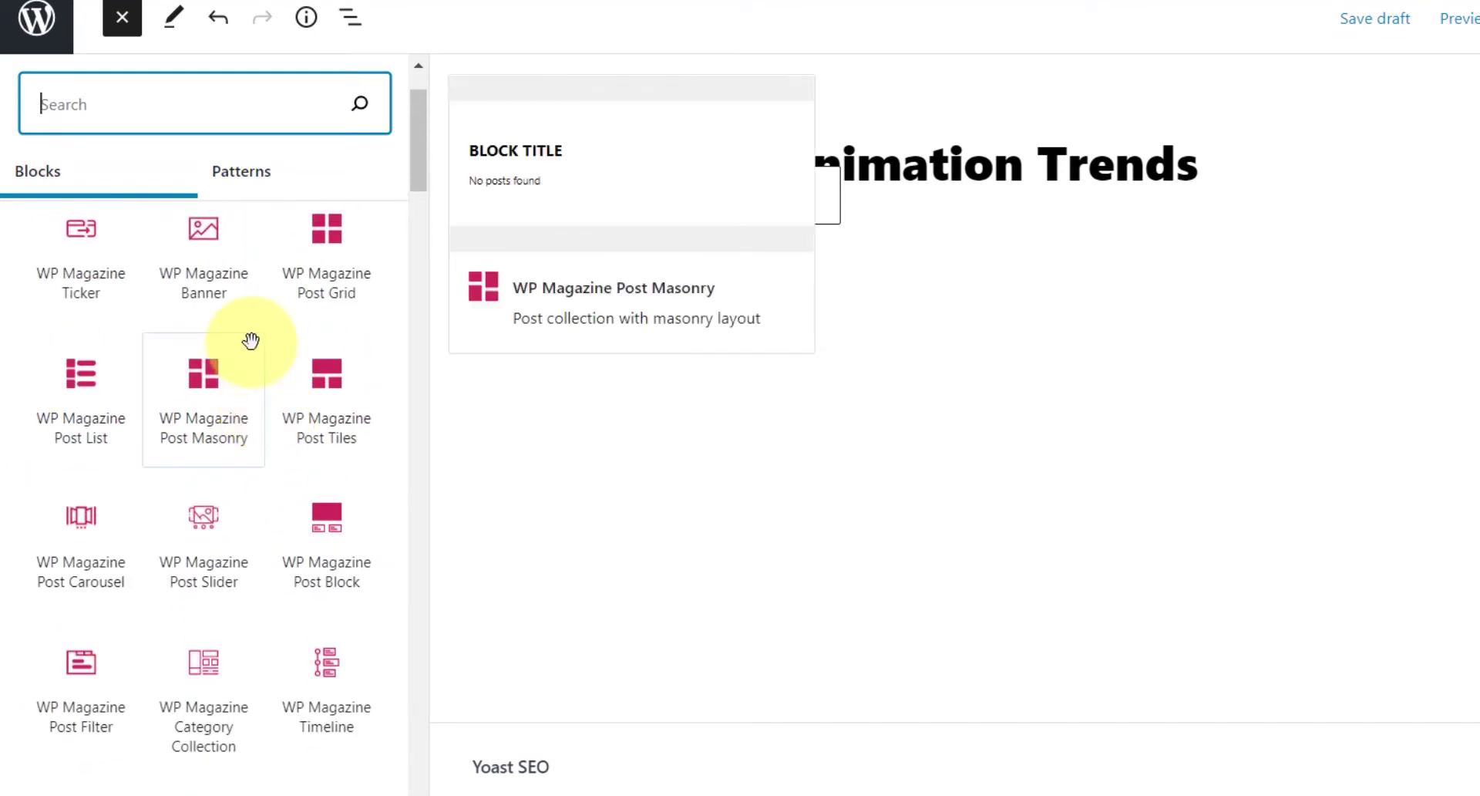
{"action": "scroll", "coordinate": [293, 493], "scroll_direction": "down", "scroll_amount": 10}
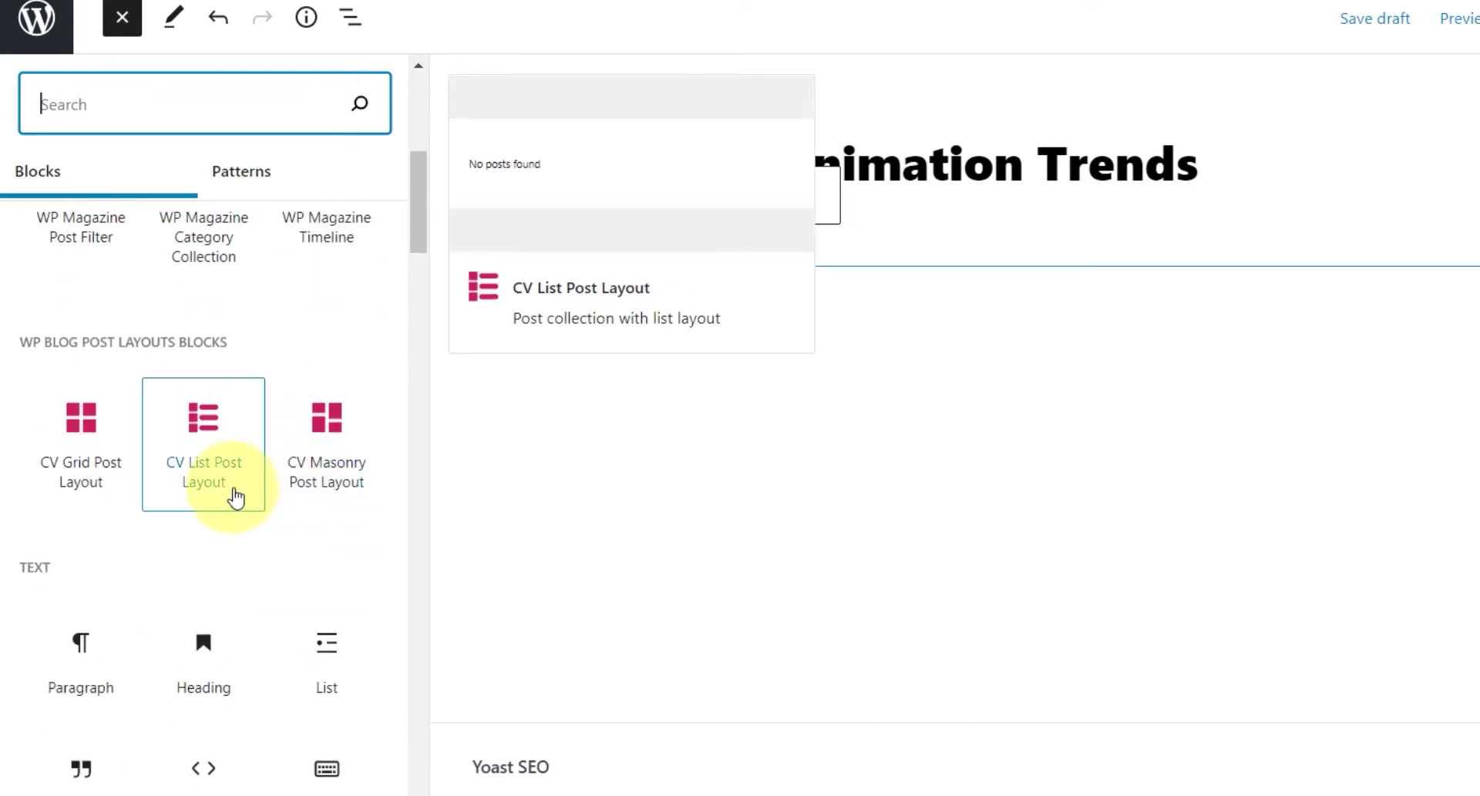
- Insert a heading block below the introduction and type 'Hello'
{"action": "left_click", "coordinate": [215, 443]}
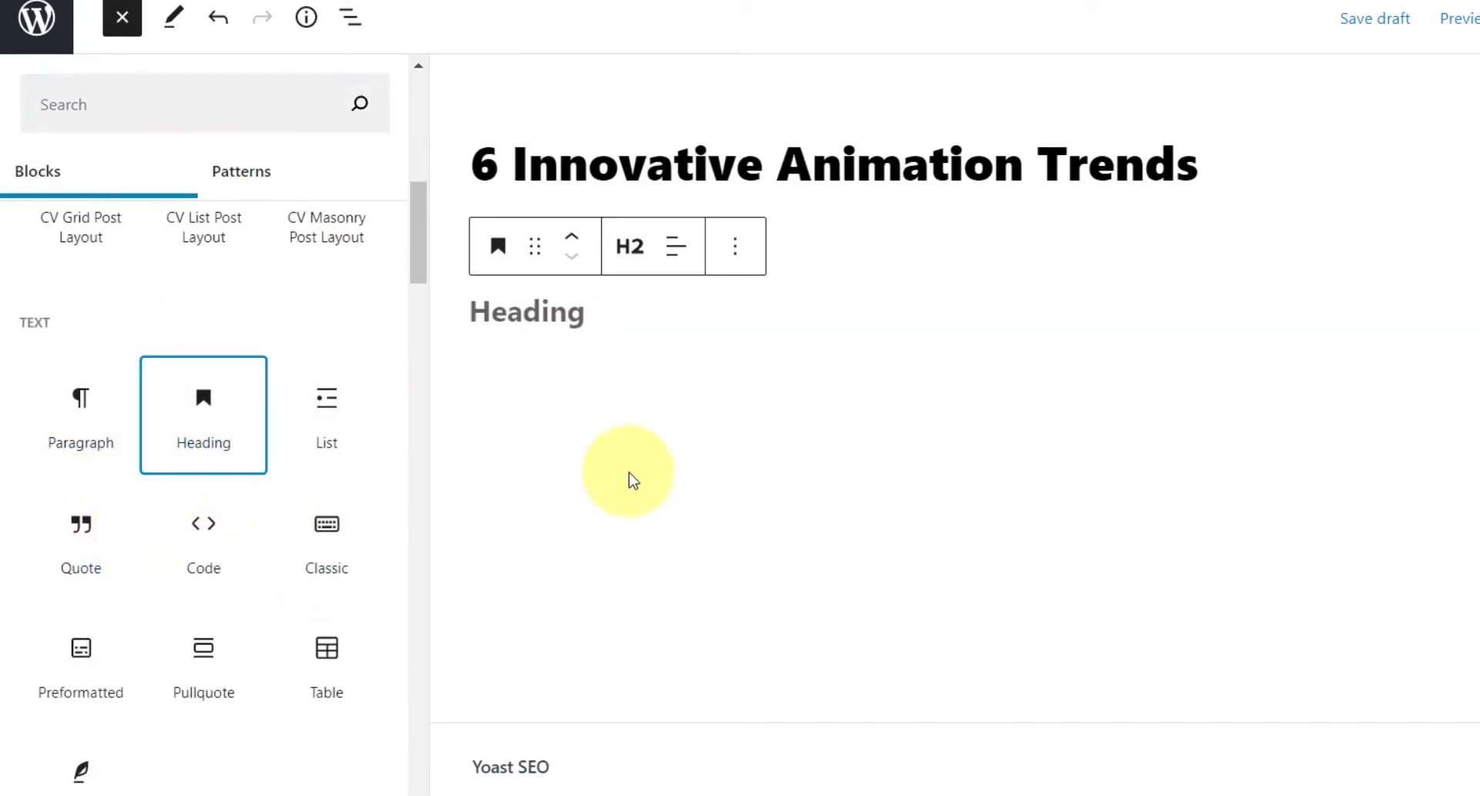
{"action": "left_click", "coordinate": [570, 343]}
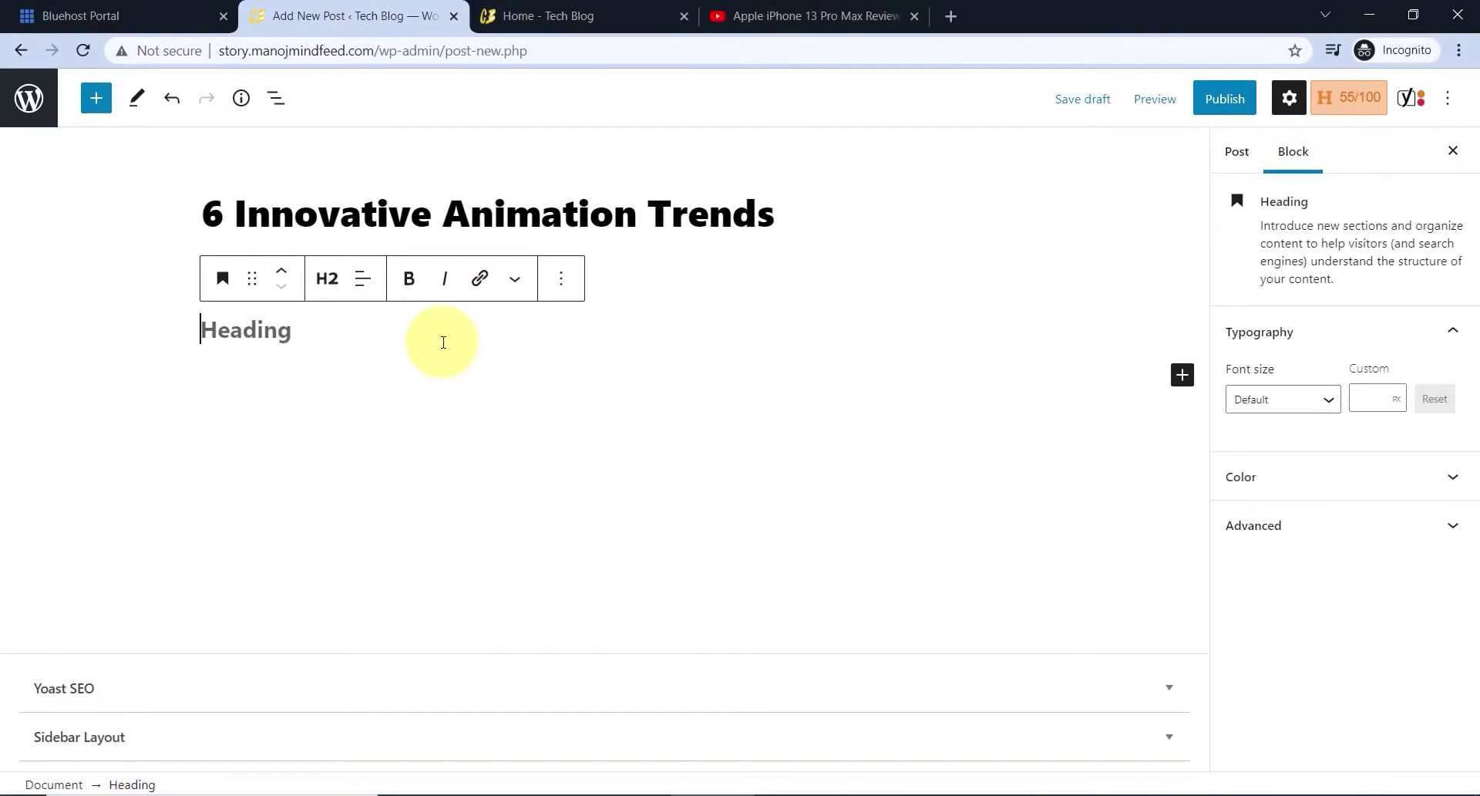
{"action": "type", "text": "Hello"}
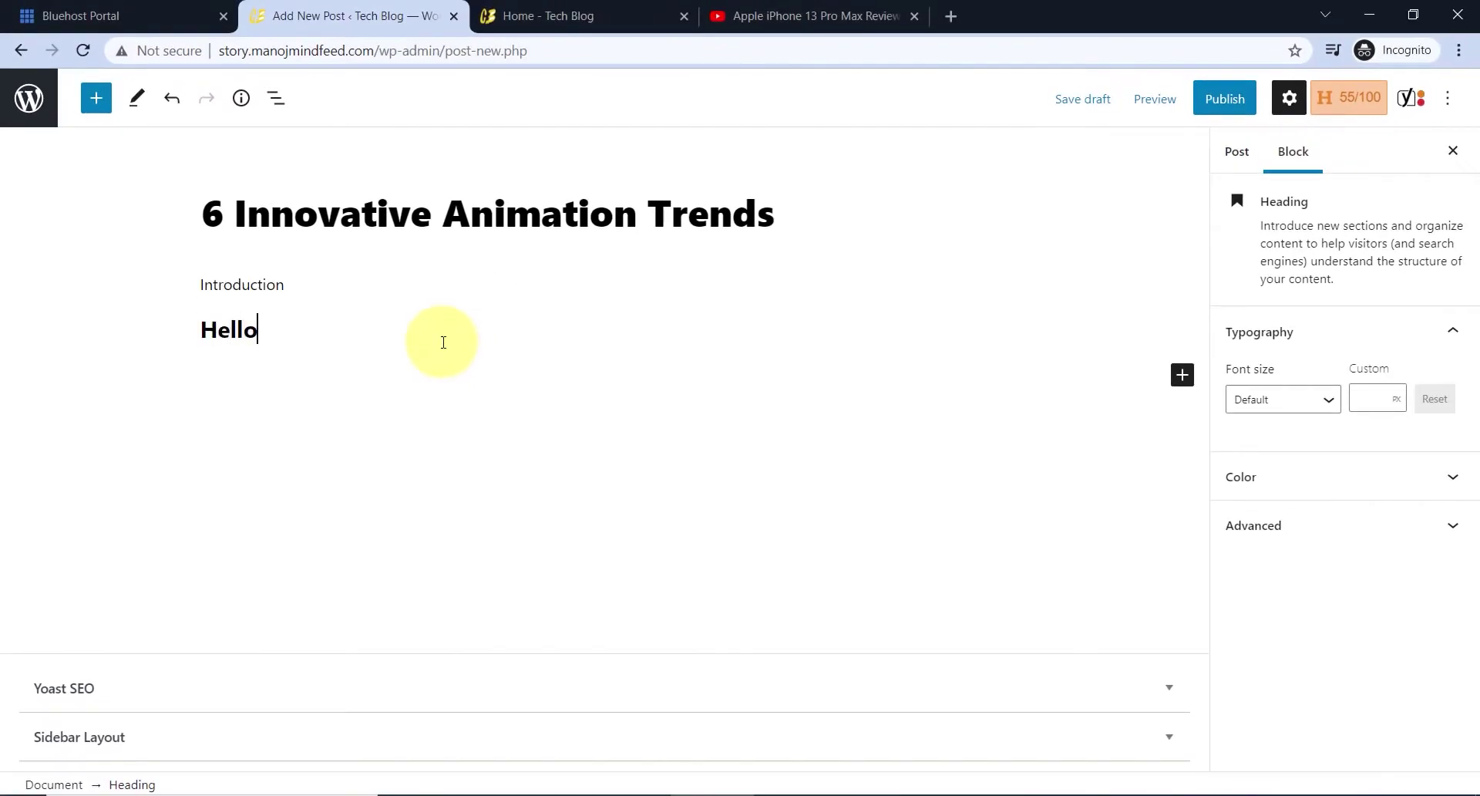
- Style the Hello heading with green text, a white background and Huge (42) font size
{"action": "left_click", "coordinate": [1272, 482]}
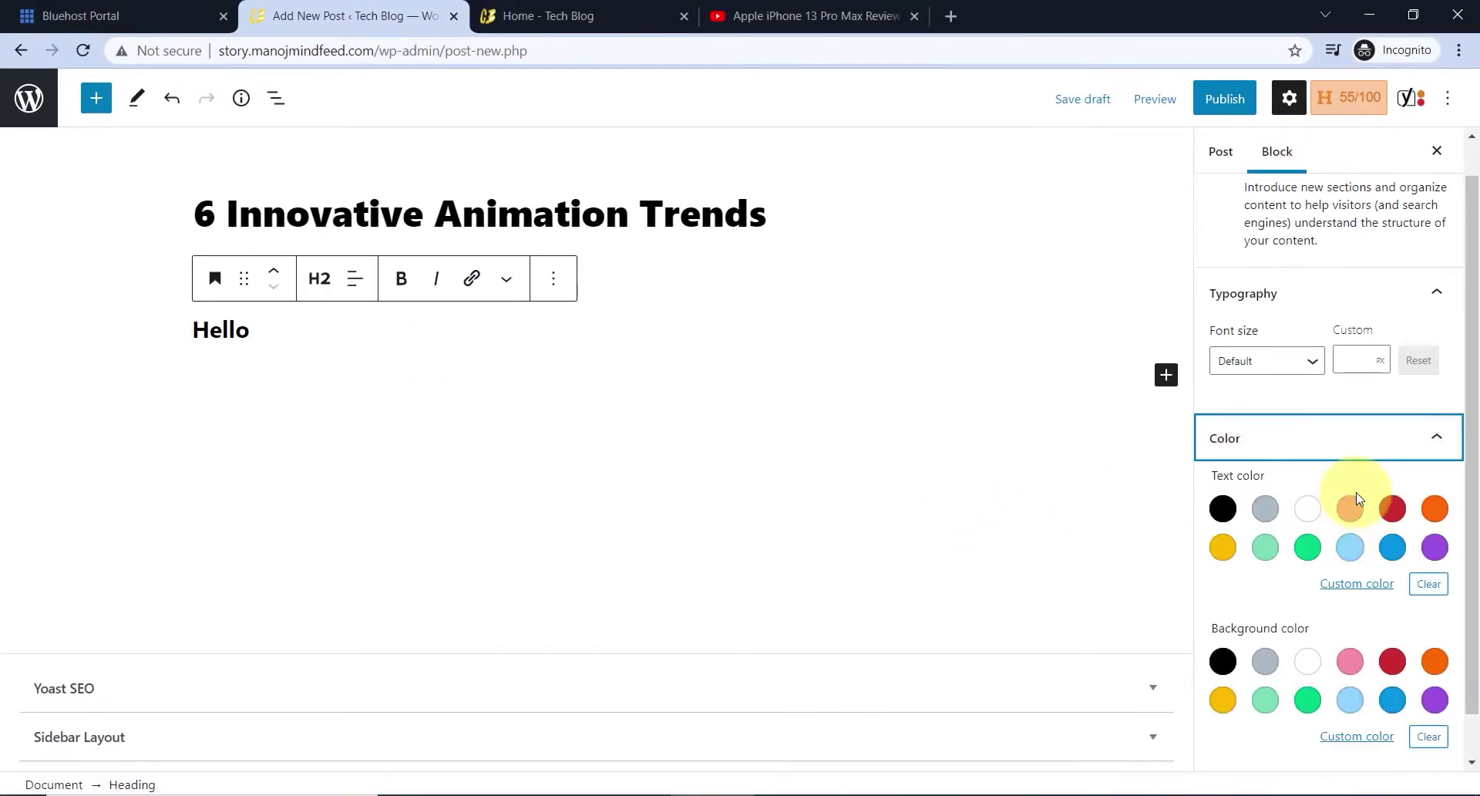
{"action": "left_click", "coordinate": [1394, 507]}
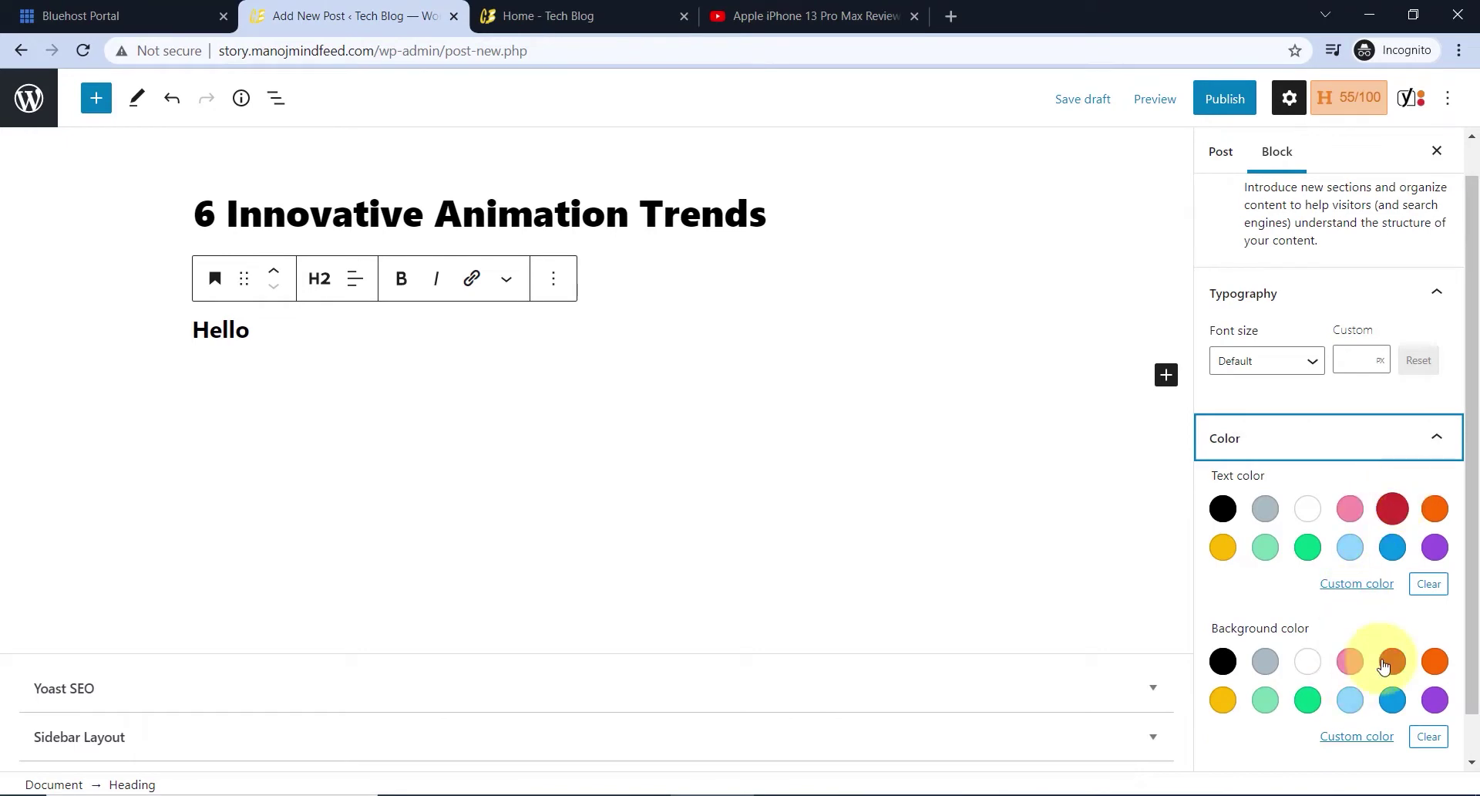
{"action": "left_click", "coordinate": [1388, 661]}
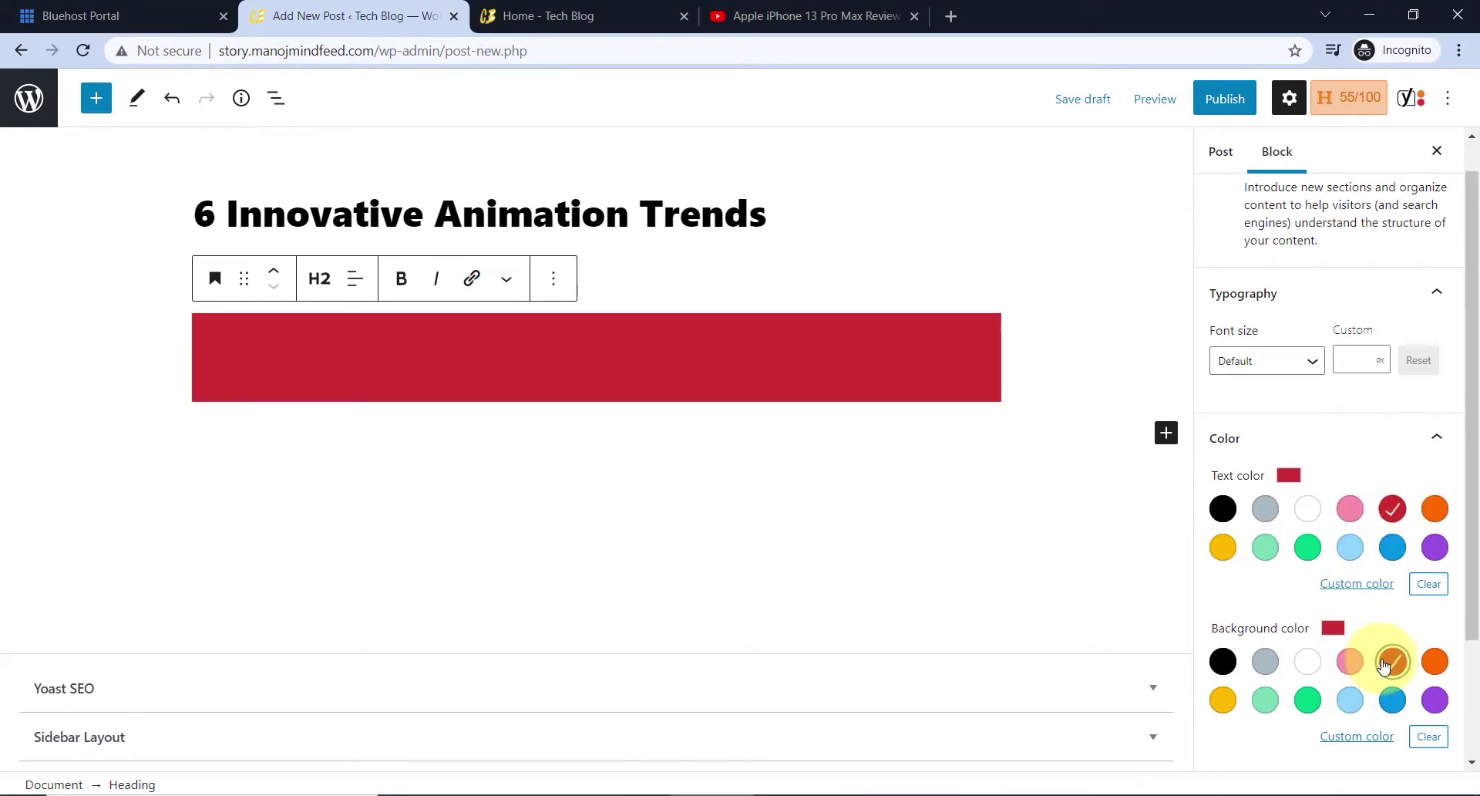
{"action": "left_click", "coordinate": [1307, 661]}
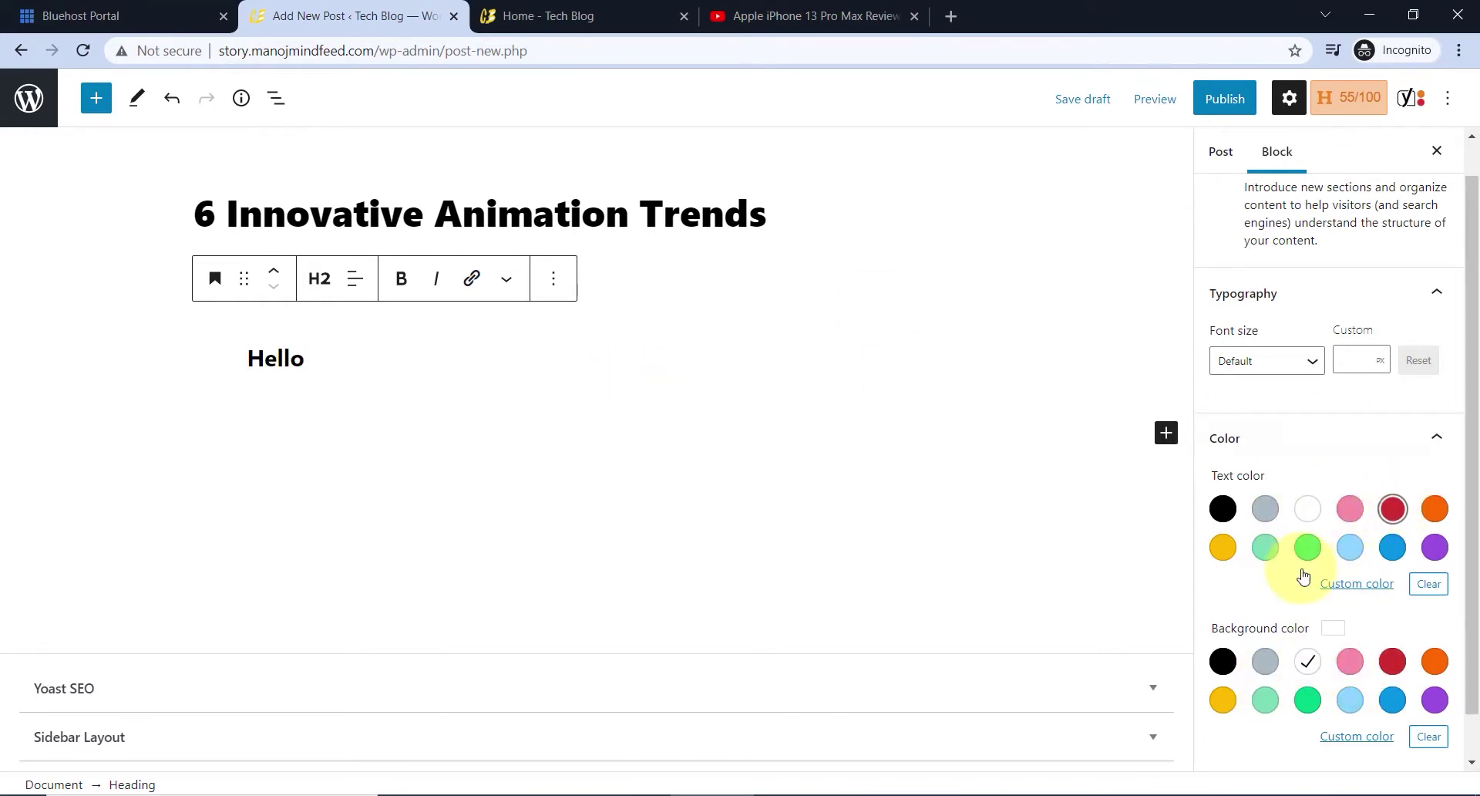
{"action": "left_click", "coordinate": [1308, 547]}
{"action": "scroll", "coordinate": [1388, 555], "scroll_direction": "down", "scroll_amount": 3}
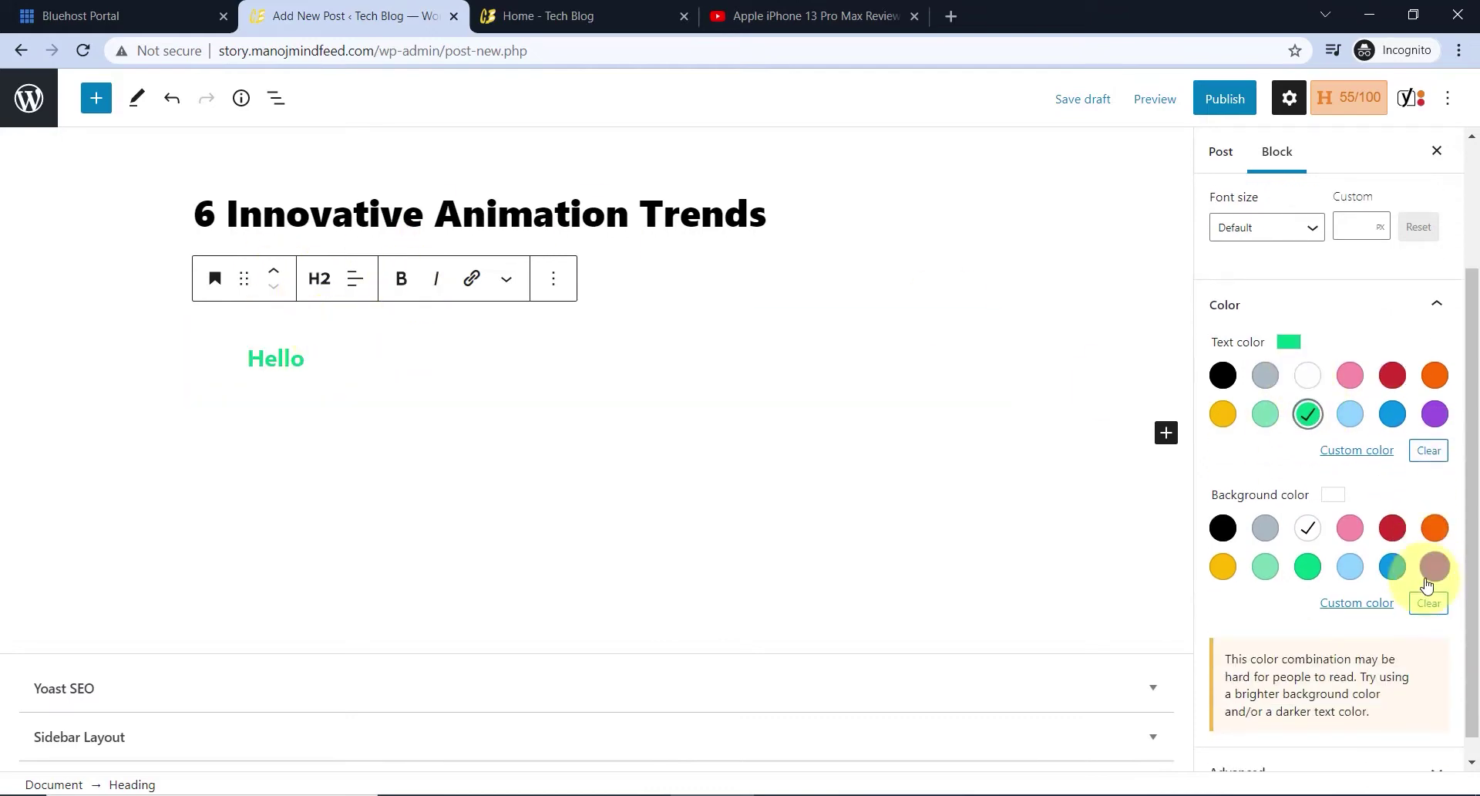
{"action": "scroll", "coordinate": [1431, 462], "scroll_direction": "up", "scroll_amount": 4}
{"action": "left_click", "coordinate": [1430, 463]}
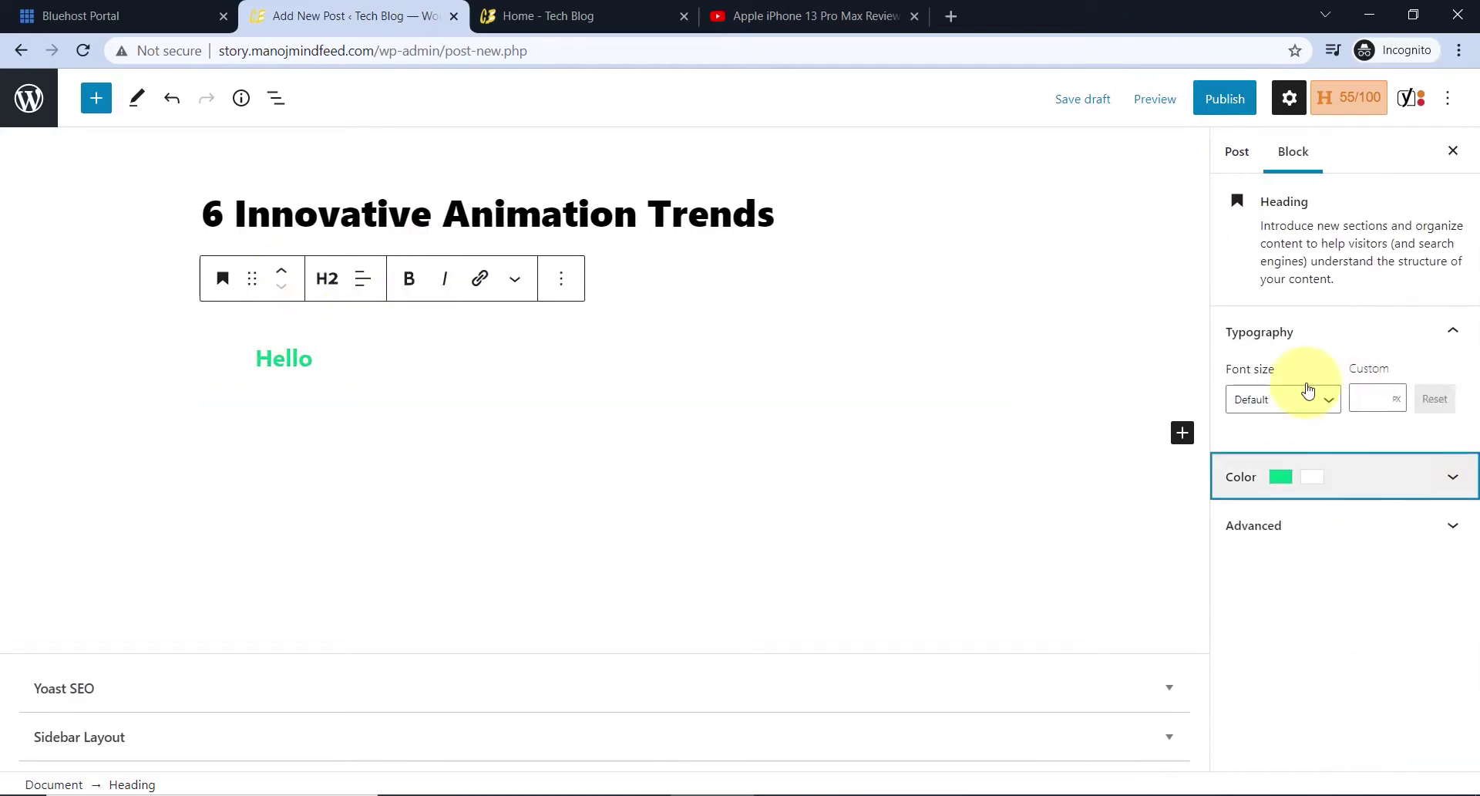
{"action": "left_click", "coordinate": [1298, 400]}
{"action": "left_click", "coordinate": [1271, 692]}
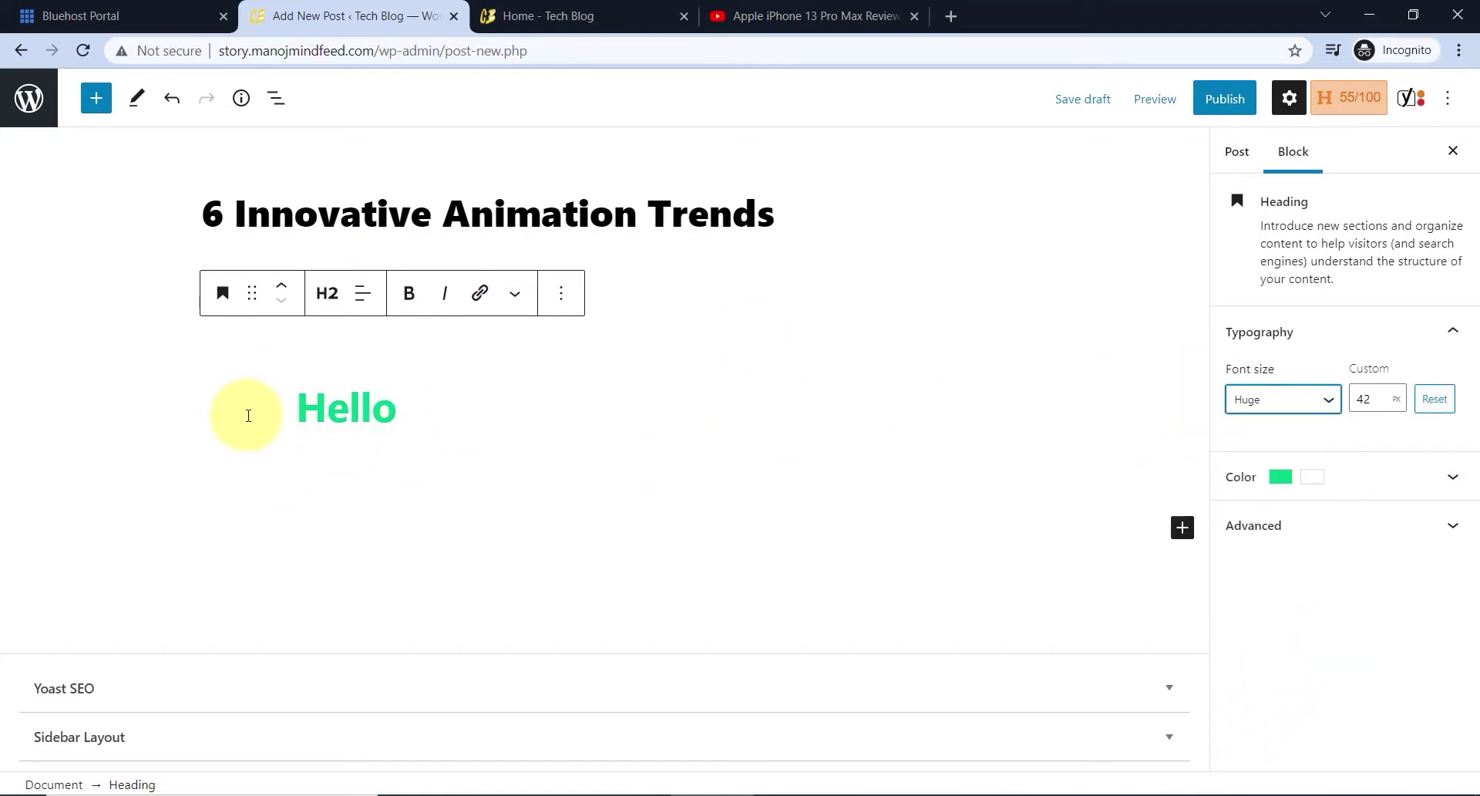
- Add an image block below Hello holding the fashion-3 picture from the media library
{"action": "left_click", "coordinate": [91, 112]}
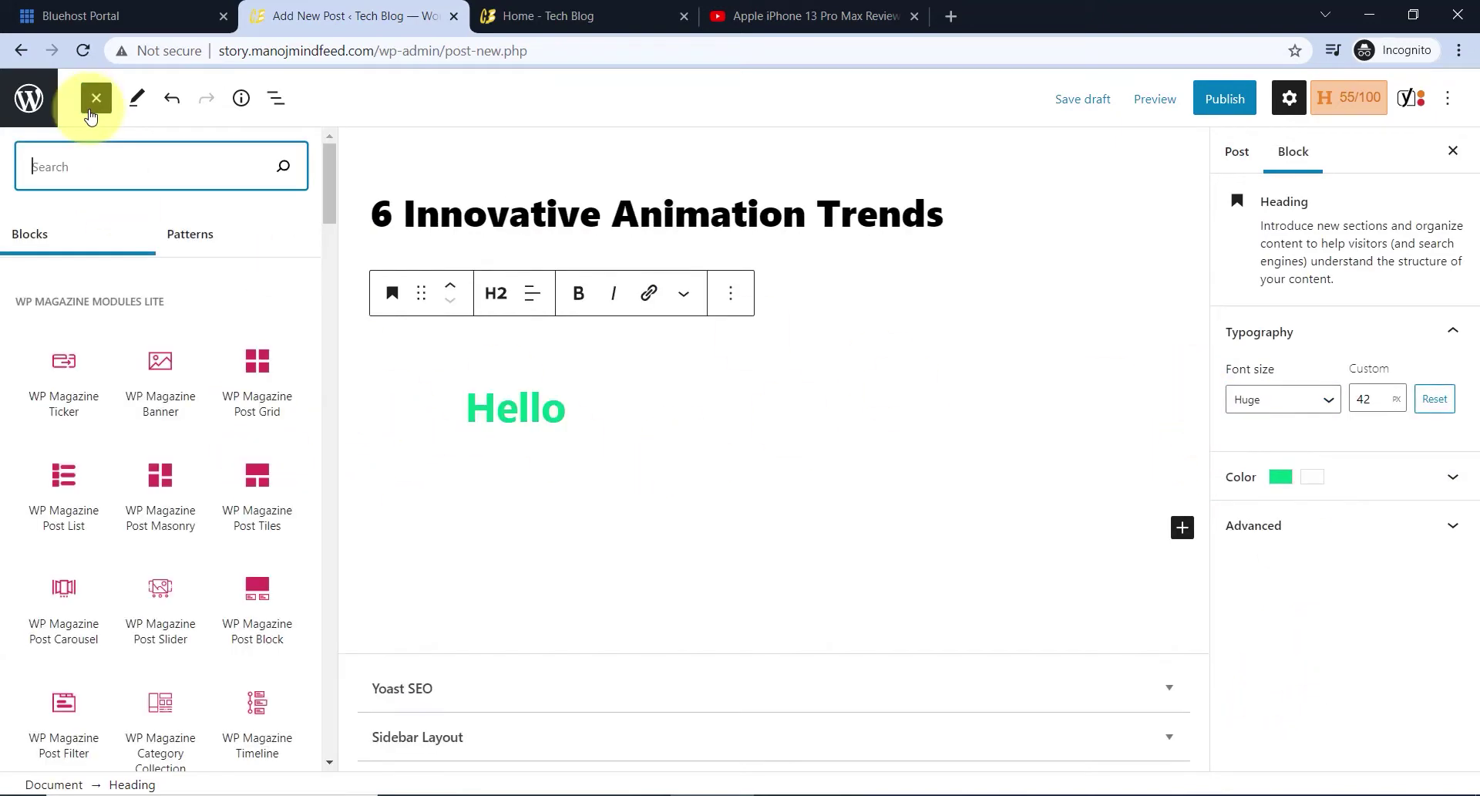
{"action": "scroll", "coordinate": [181, 475], "scroll_direction": "down", "scroll_amount": 5}
{"action": "scroll", "coordinate": [168, 476], "scroll_direction": "down", "scroll_amount": 5}
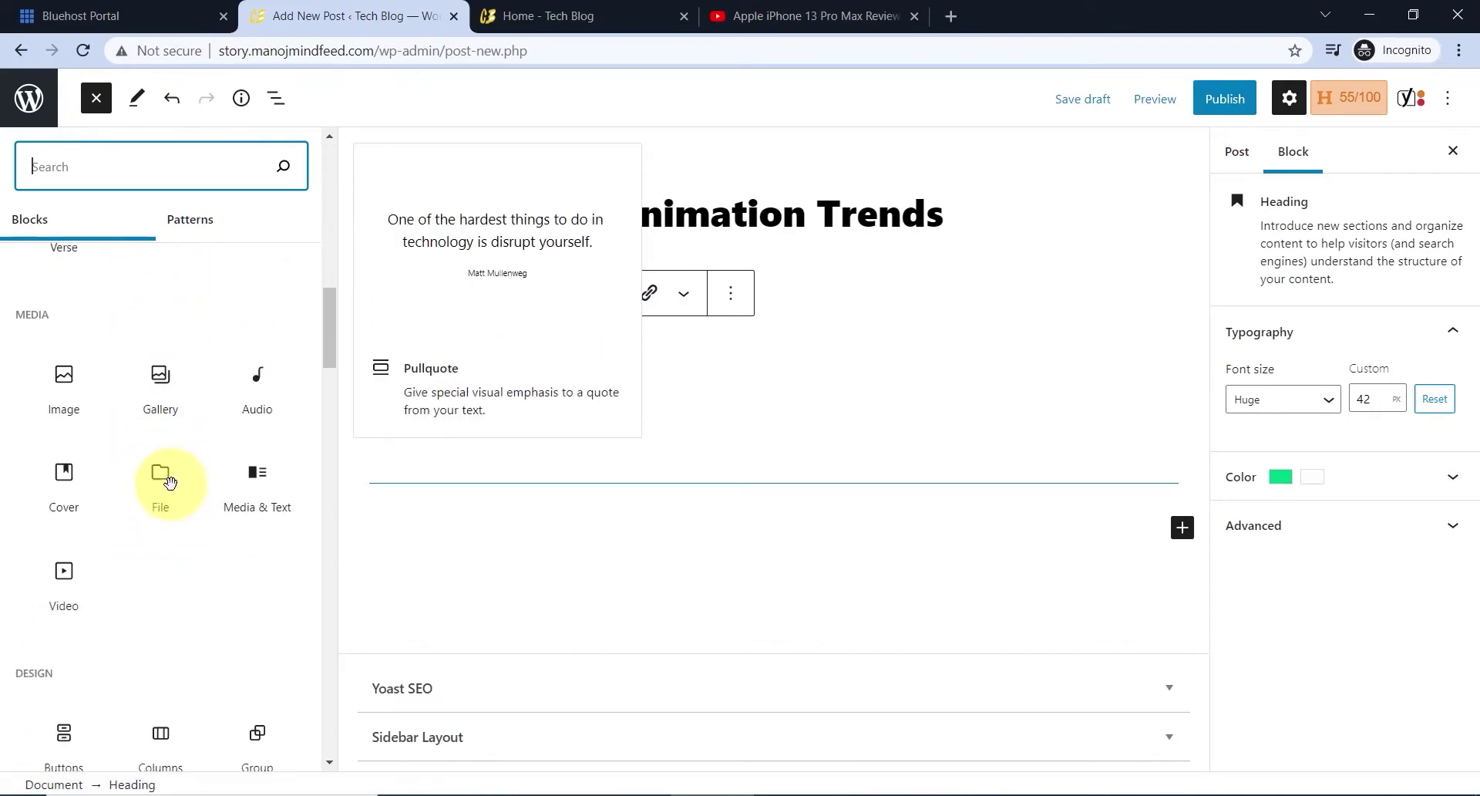
{"action": "left_click", "coordinate": [69, 387]}
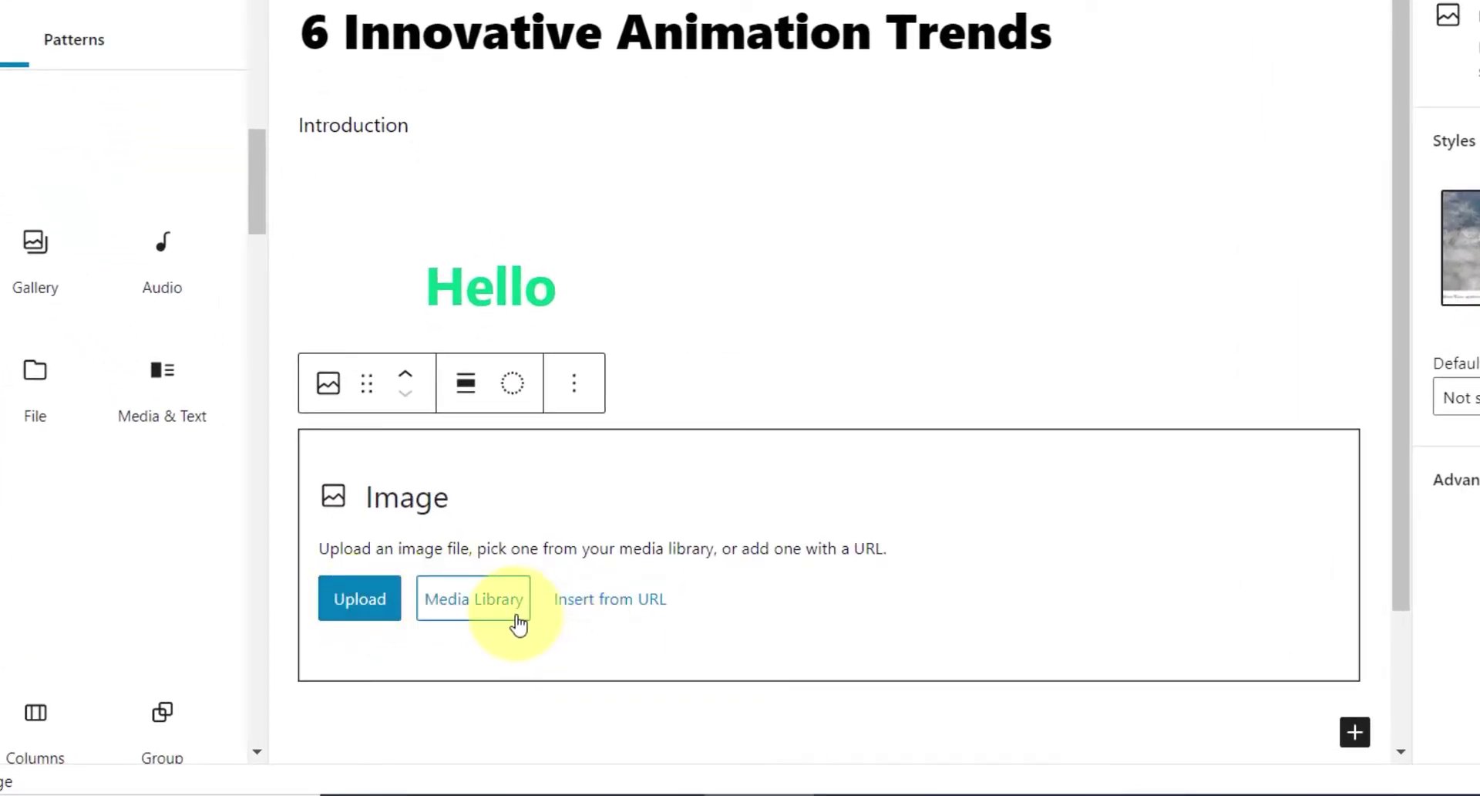
{"action": "left_click", "coordinate": [570, 614]}
{"action": "left_click", "coordinate": [438, 604]}
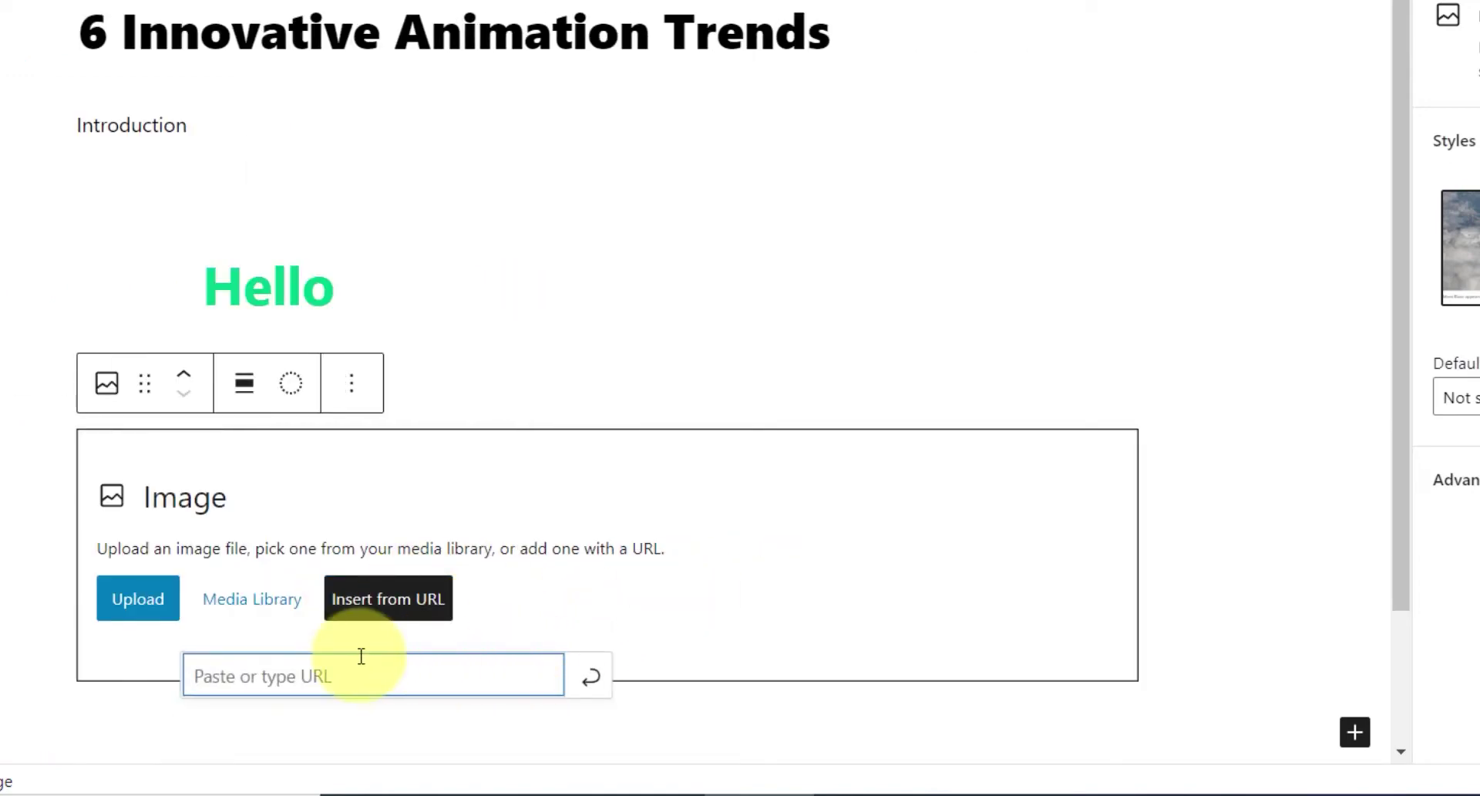
{"action": "left_click", "coordinate": [273, 605]}
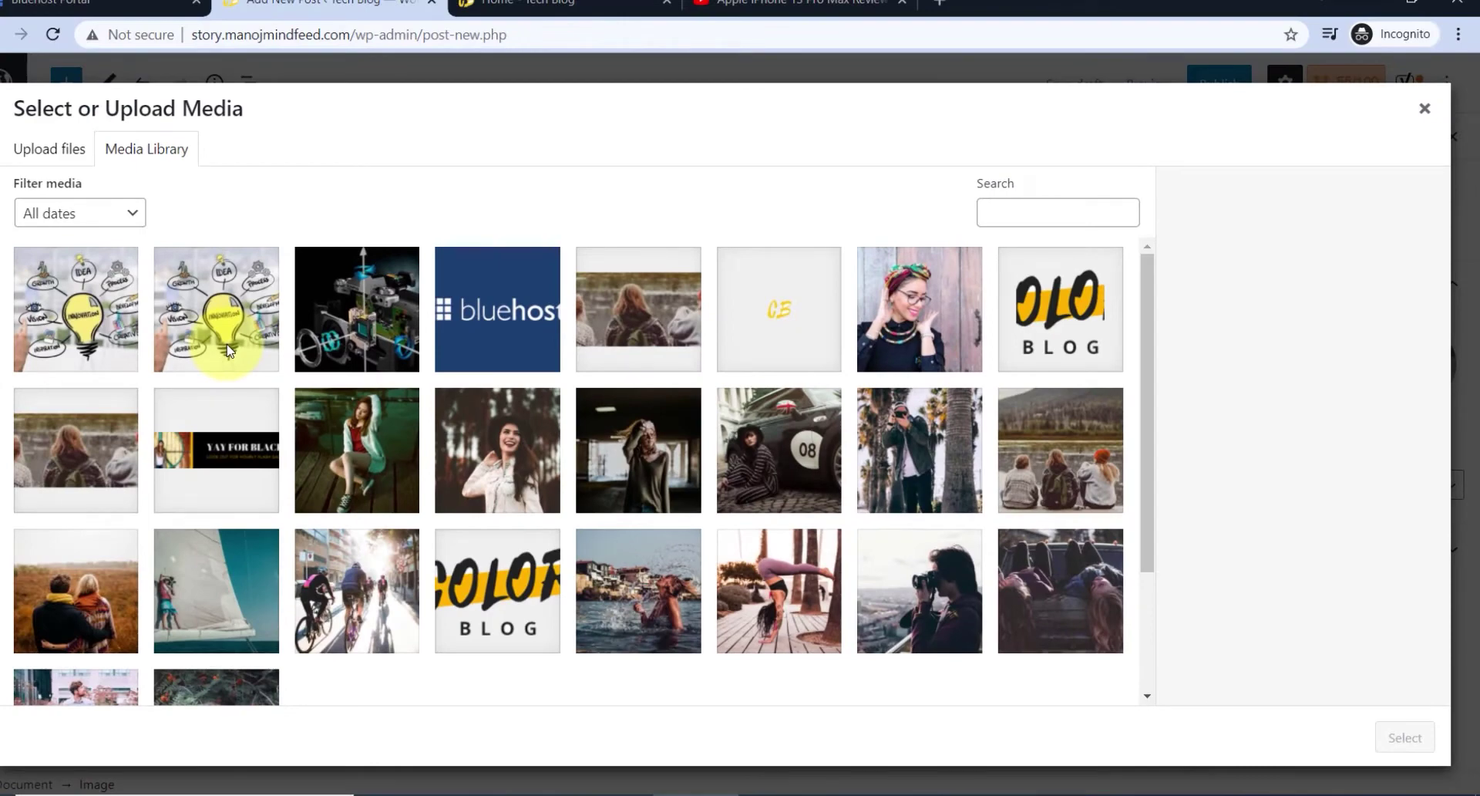
{"action": "left_click", "coordinate": [509, 490]}
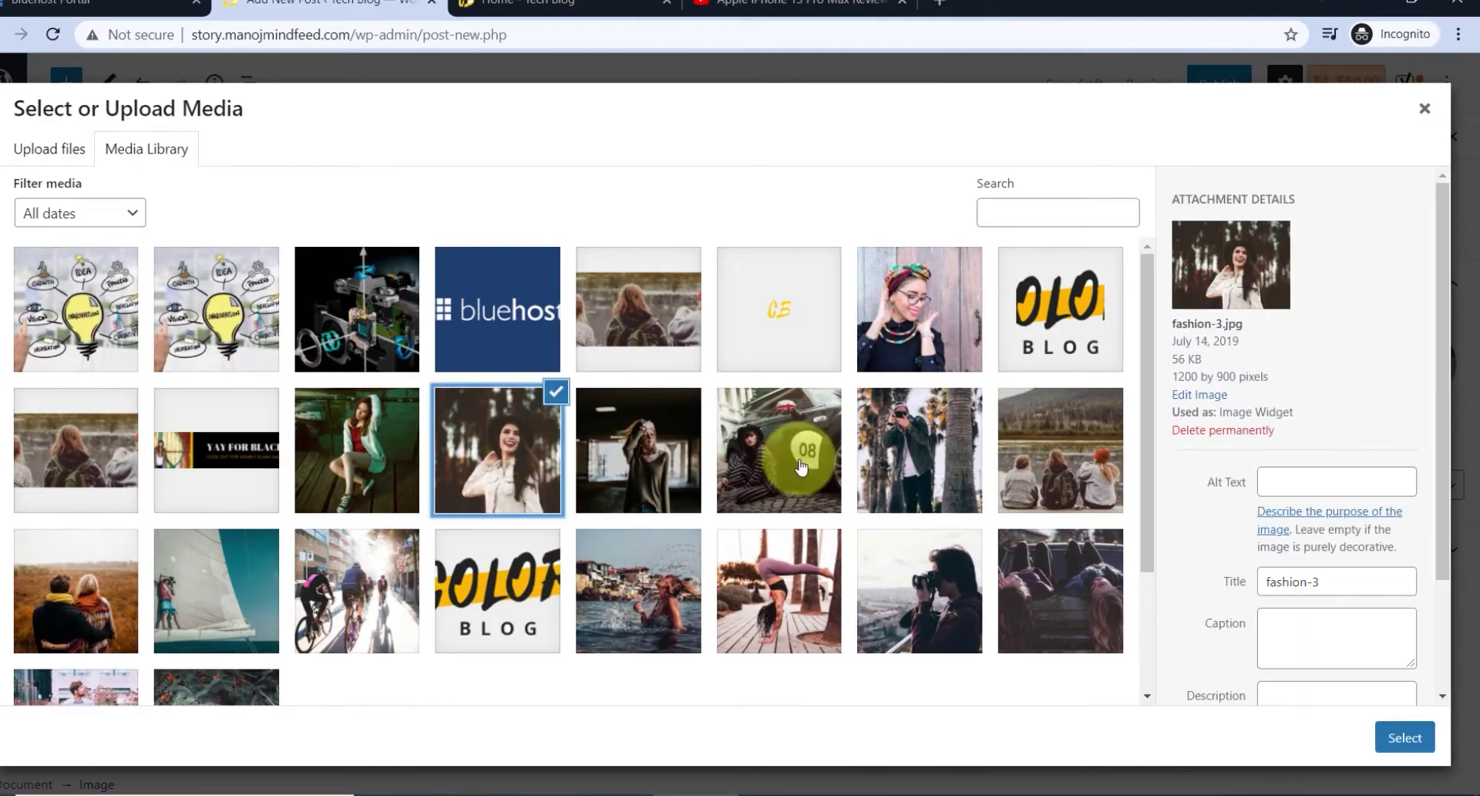
{"action": "left_click", "coordinate": [1403, 738]}
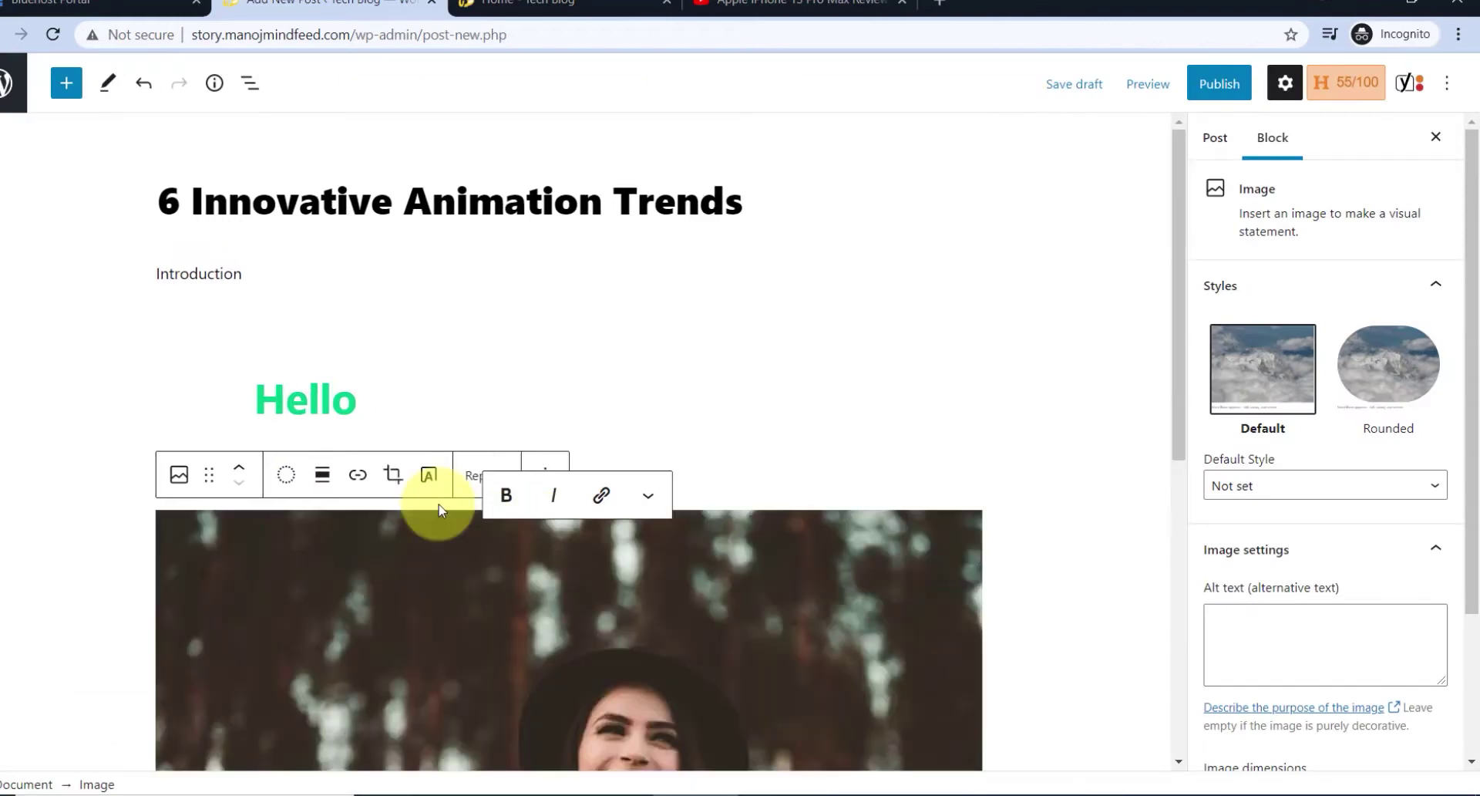
- Remove the Introduction, Hello and image blocks, leaving the title and one empty block
{"action": "scroll", "coordinate": [480, 529], "scroll_direction": "down", "scroll_amount": 5}
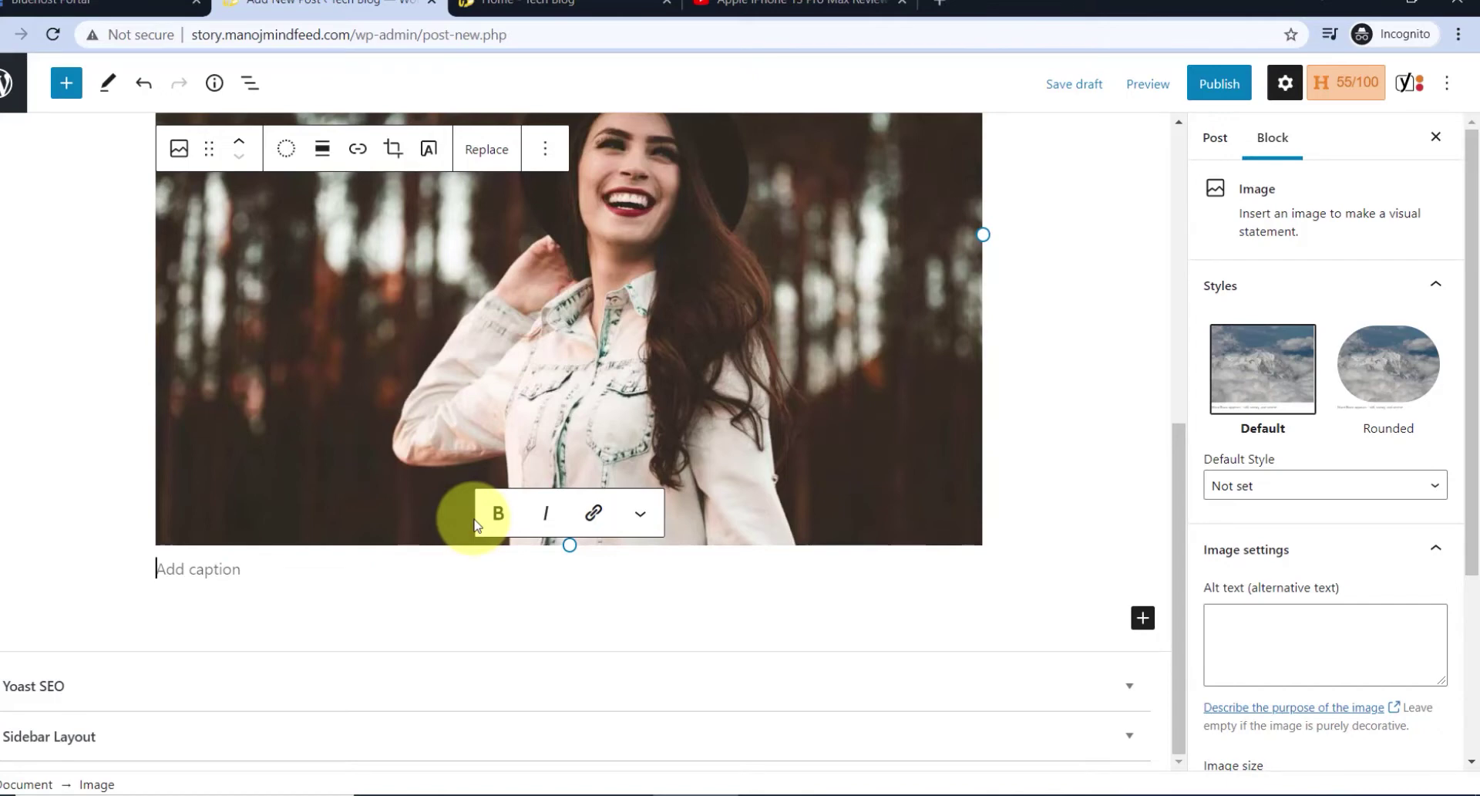
{"action": "scroll", "coordinate": [335, 454], "scroll_direction": "up", "scroll_amount": 5}
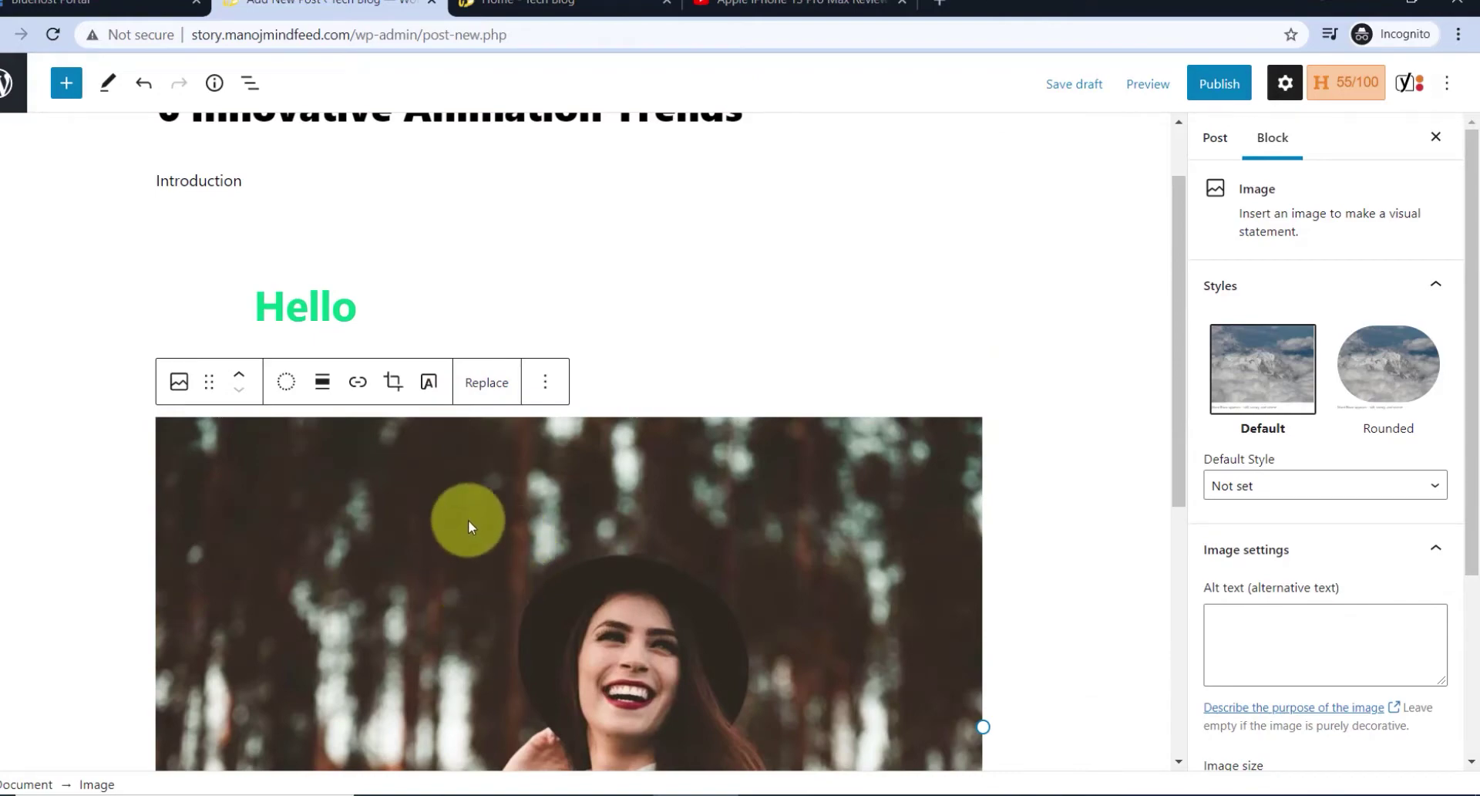
{"action": "scroll", "coordinate": [468, 520], "scroll_direction": "down", "scroll_amount": 5}
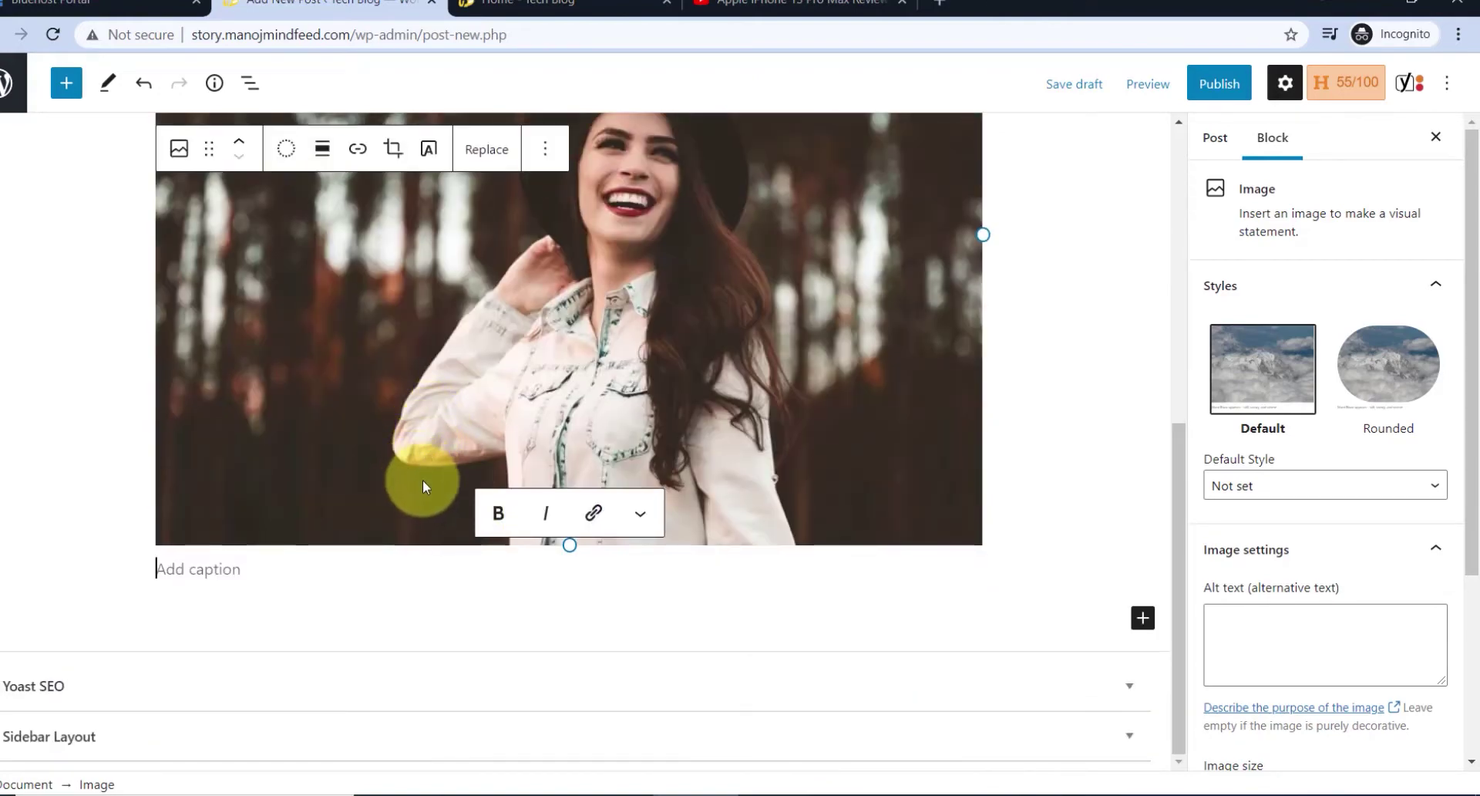
{"action": "scroll", "coordinate": [423, 480], "scroll_direction": "up", "scroll_amount": 5}
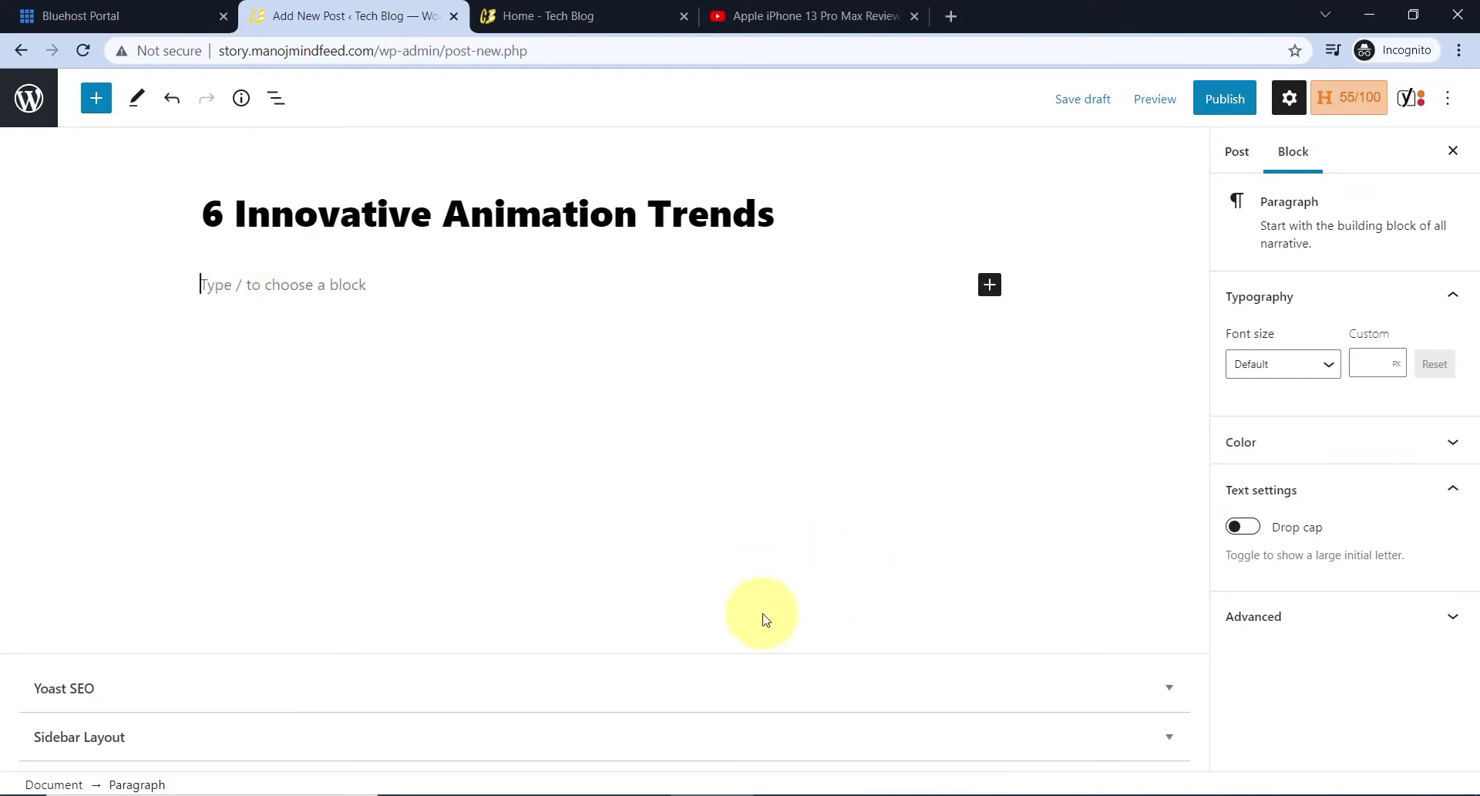
- Copy the whole 803-word animation trends article from Word and return to the WordPress editor
{"action": "left_click", "coordinate": [880, 795]}
{"action": "scroll", "coordinate": [677, 501], "scroll_direction": "up", "scroll_amount": 15}
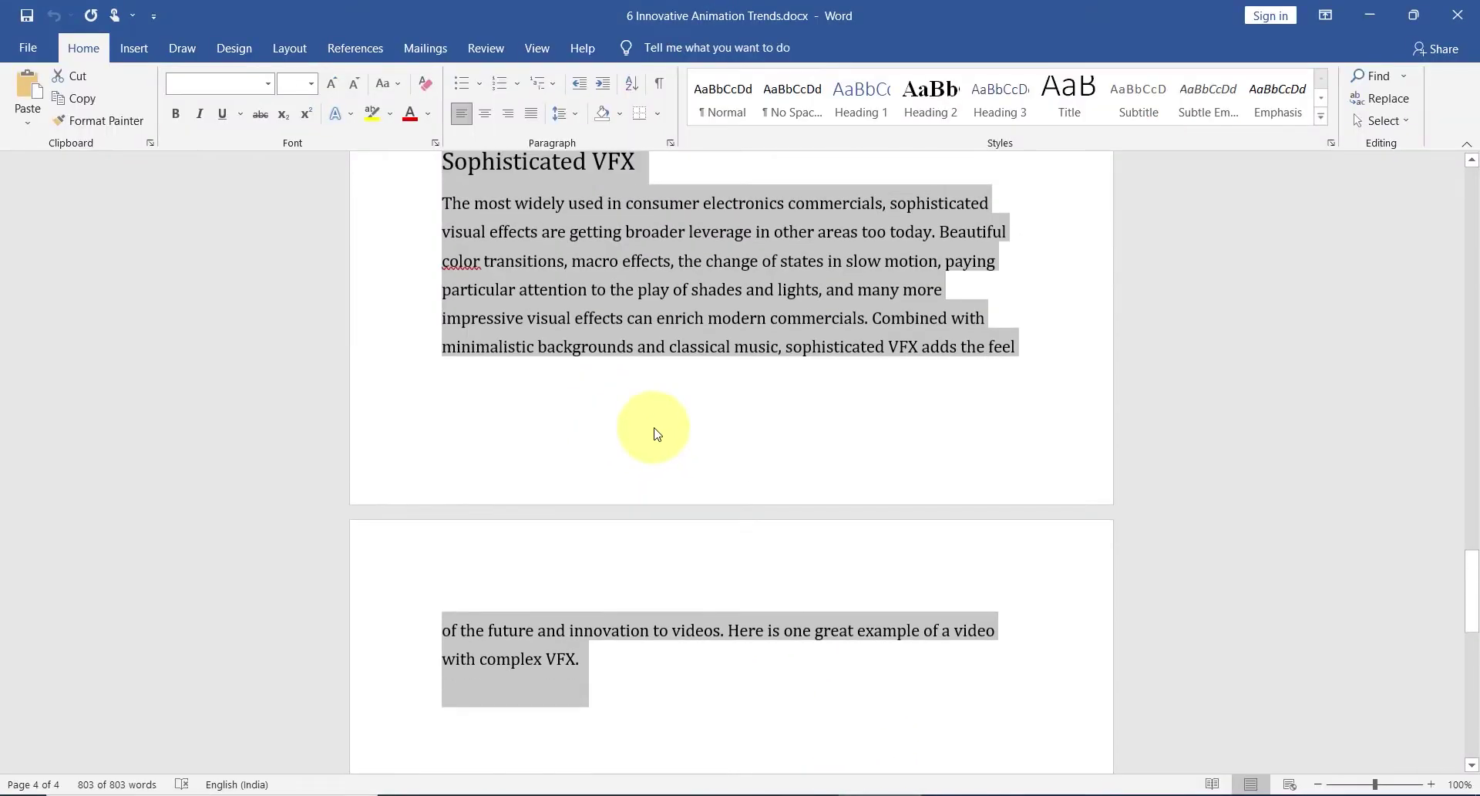
{"action": "scroll", "coordinate": [699, 340], "scroll_direction": "up", "scroll_amount": 15}
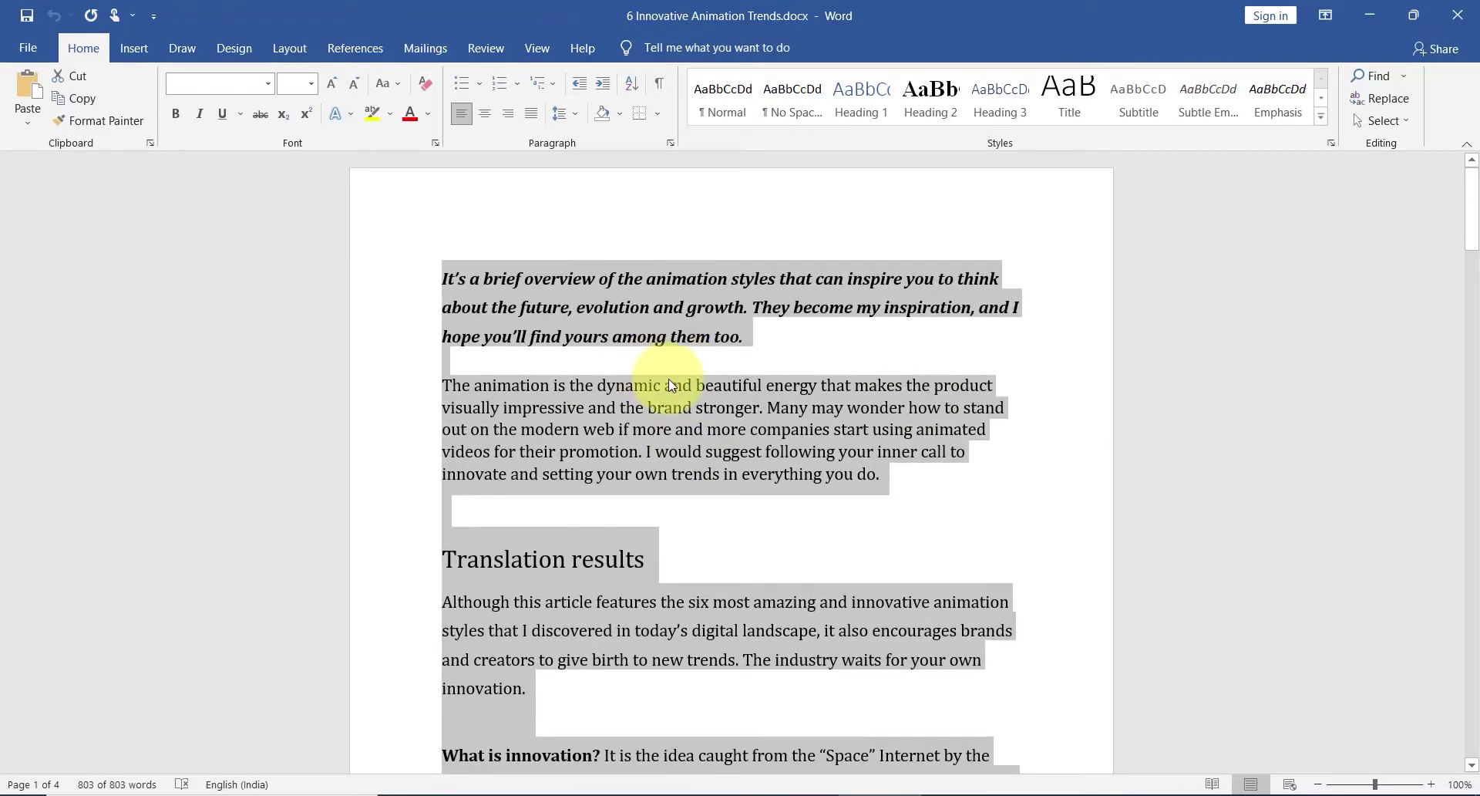
{"action": "left_click", "coordinate": [737, 435]}
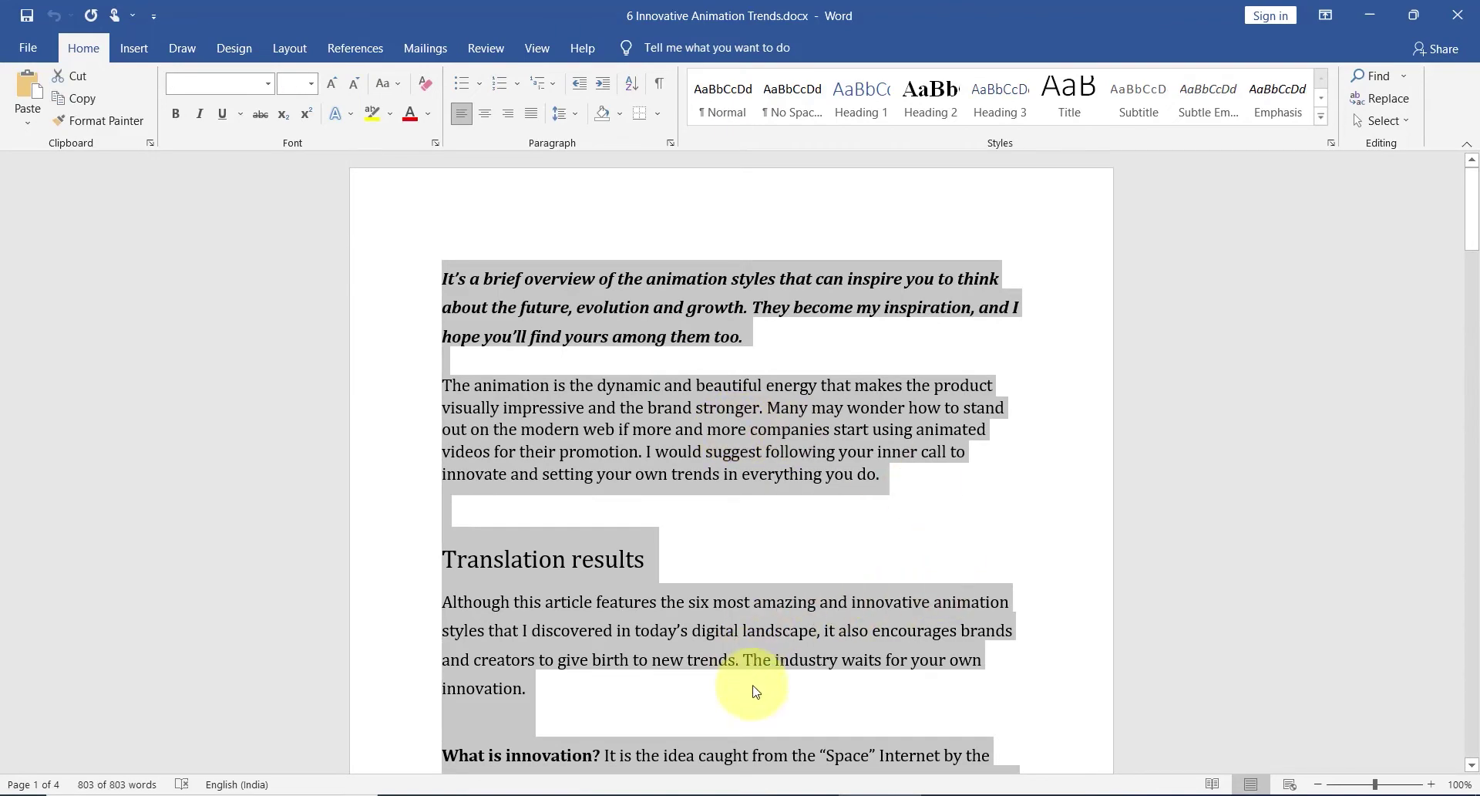
{"action": "key", "text": "alt+Tab"}
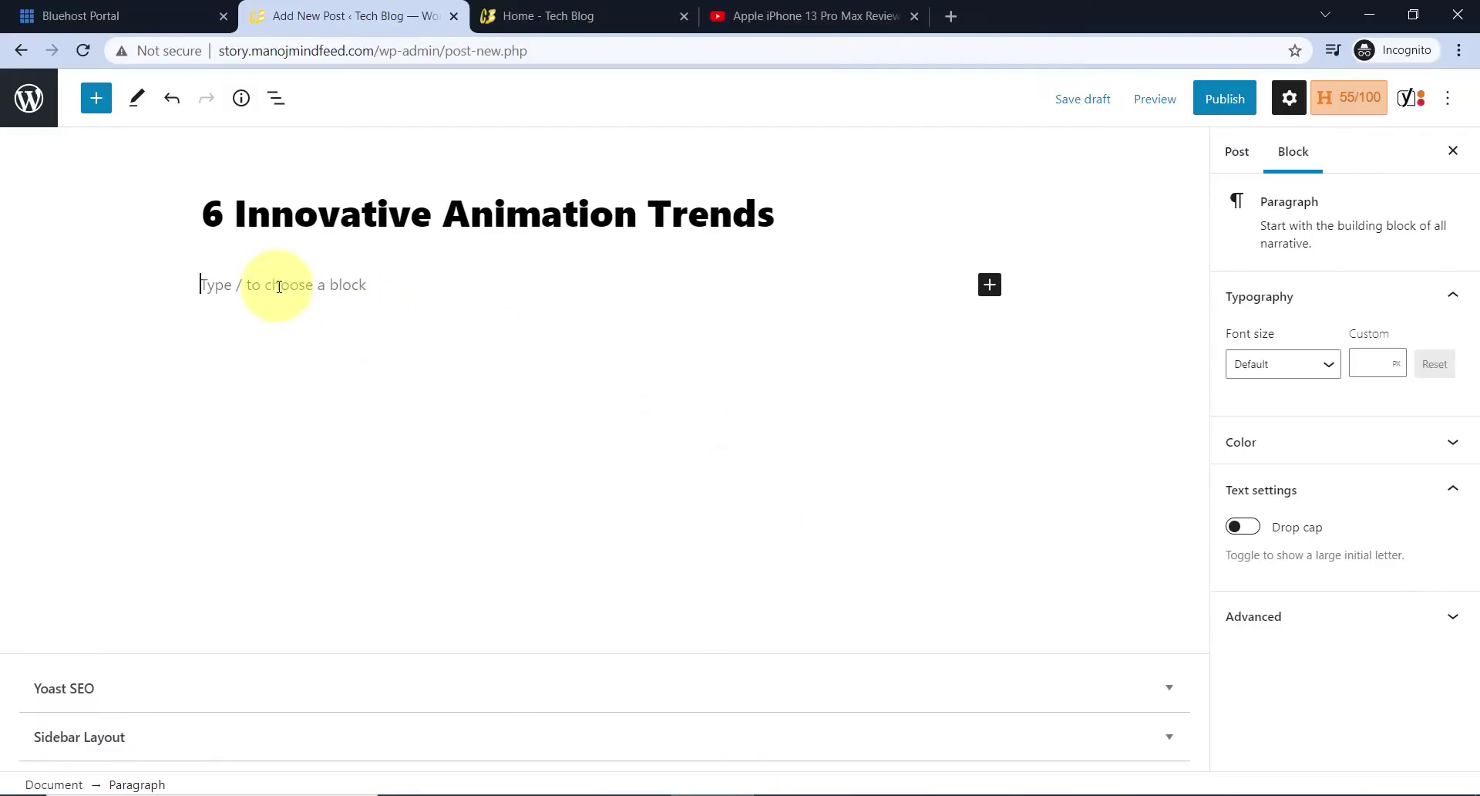
- Paste the full Word article into the empty block of the post
{"action": "key", "text": "ctrl+v"}
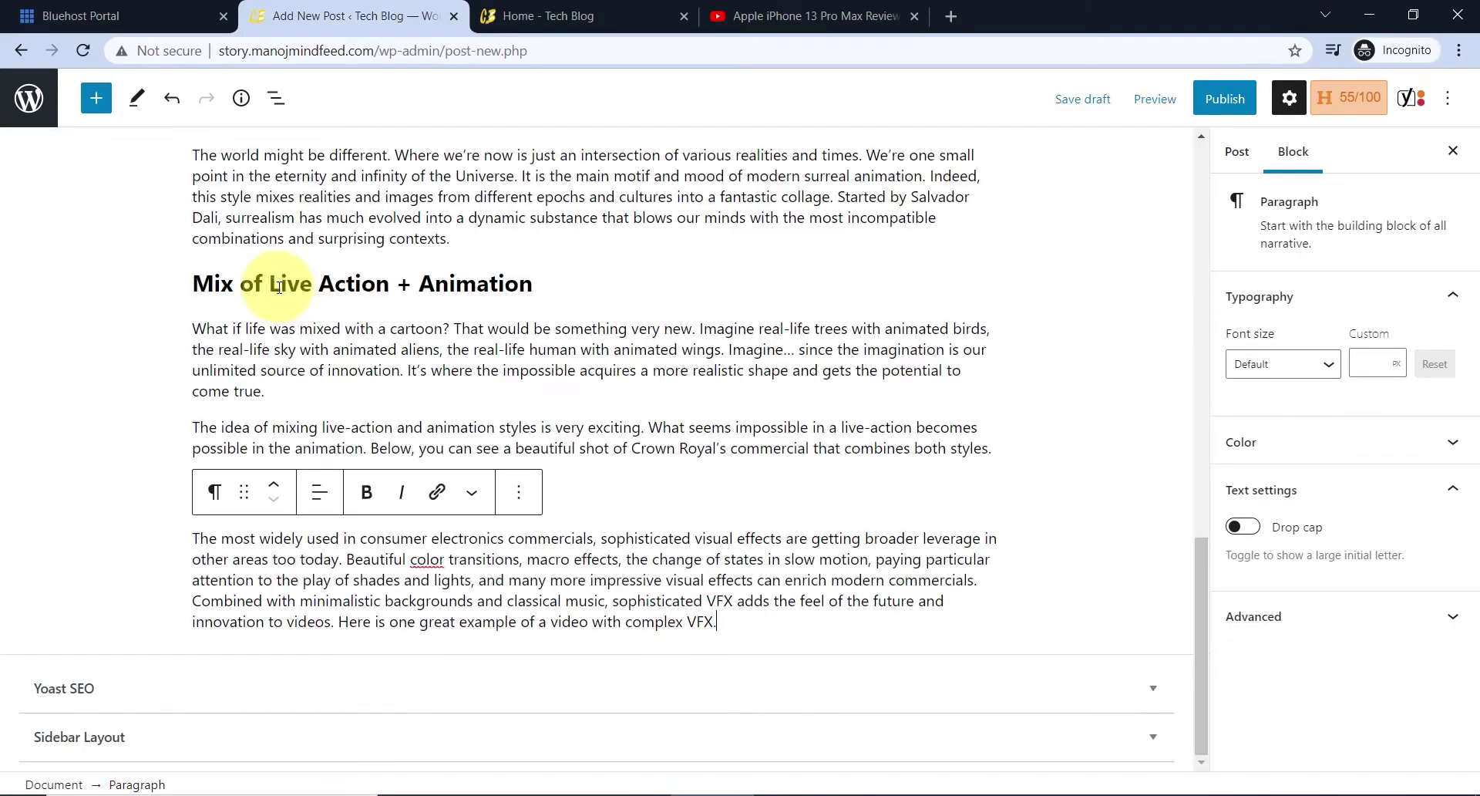
{"action": "scroll", "coordinate": [506, 334], "scroll_direction": "up", "scroll_amount": 15}
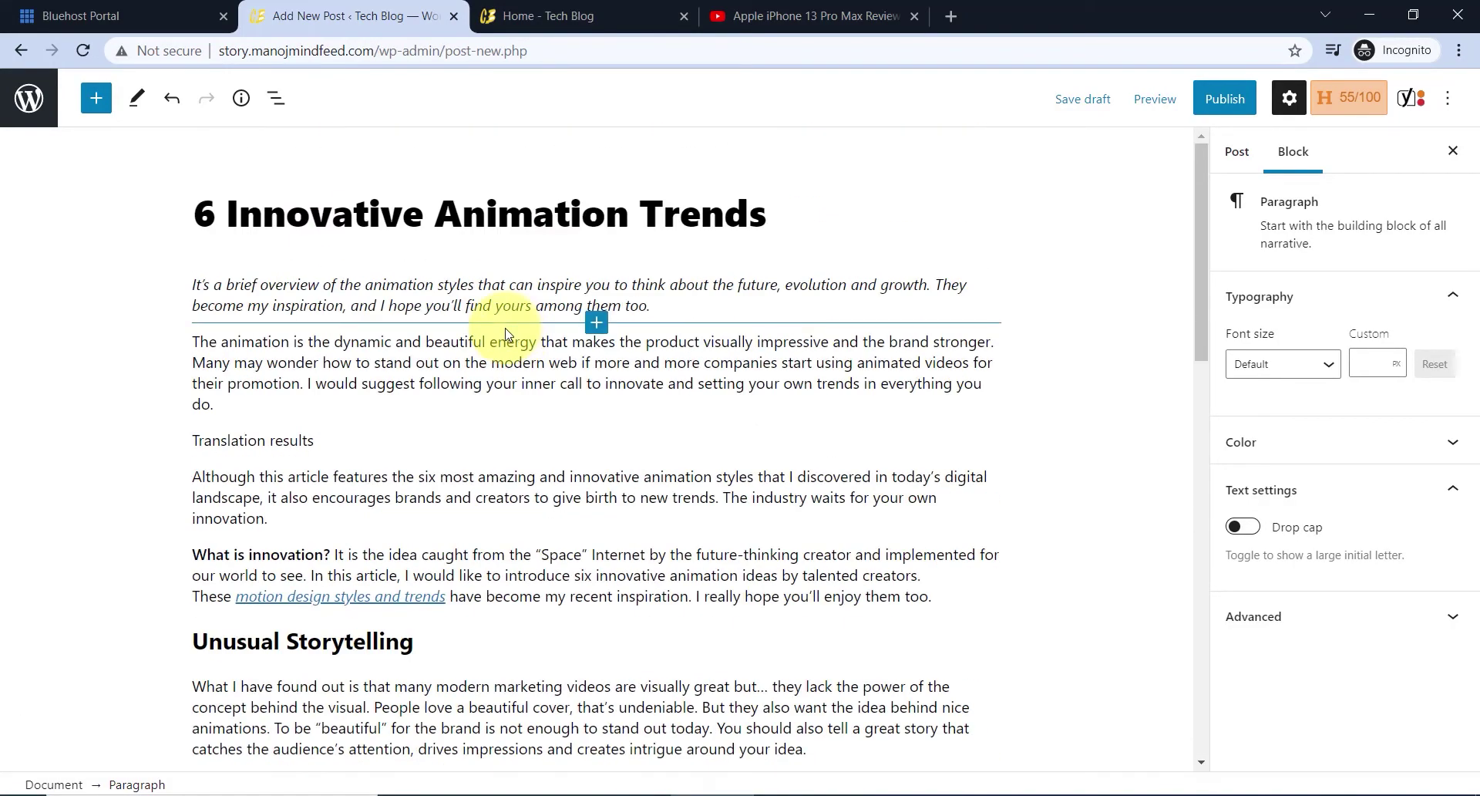
{"action": "scroll", "coordinate": [506, 334], "scroll_direction": "down", "scroll_amount": 15}
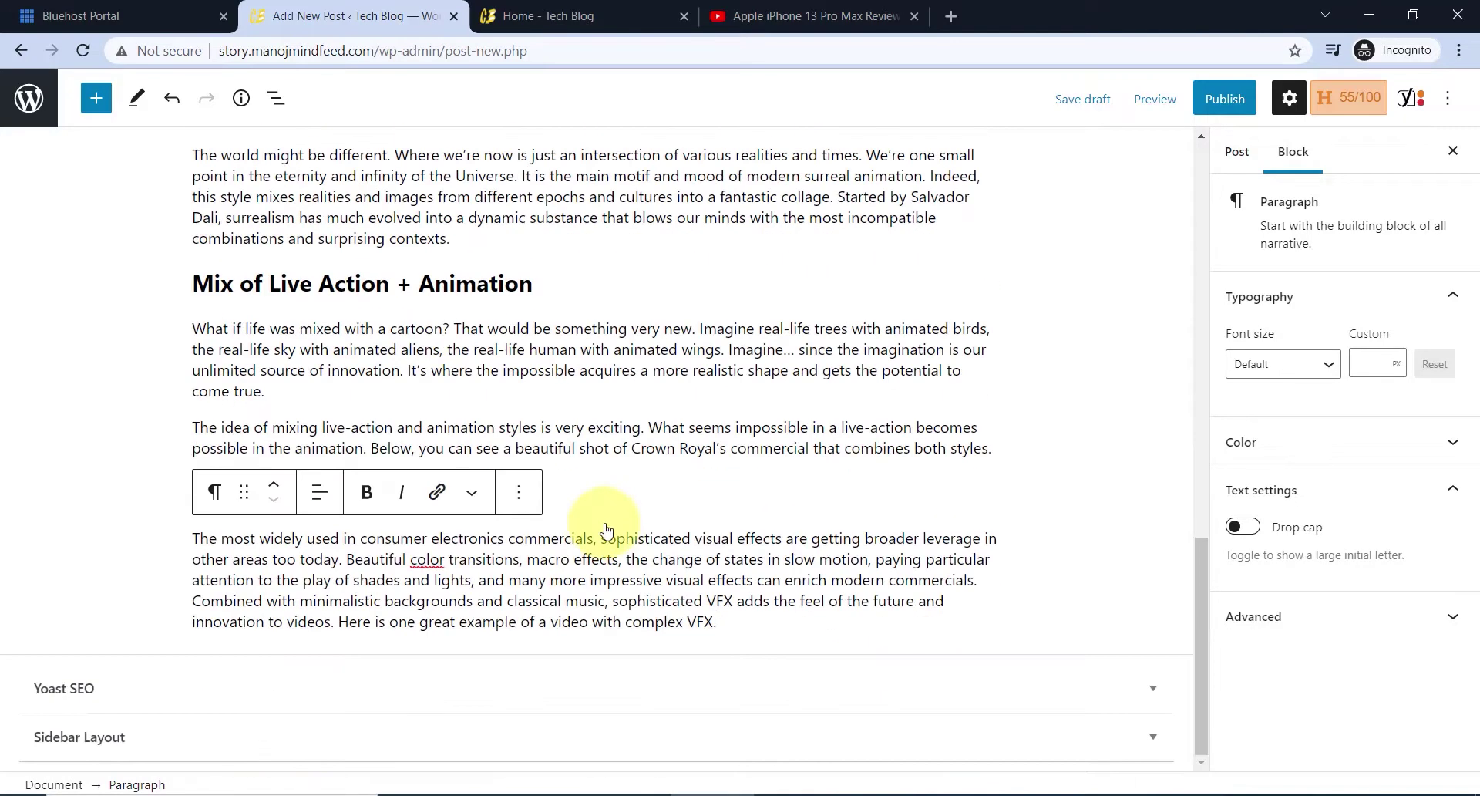
{"action": "scroll", "coordinate": [463, 567], "scroll_direction": "up", "scroll_amount": 15}
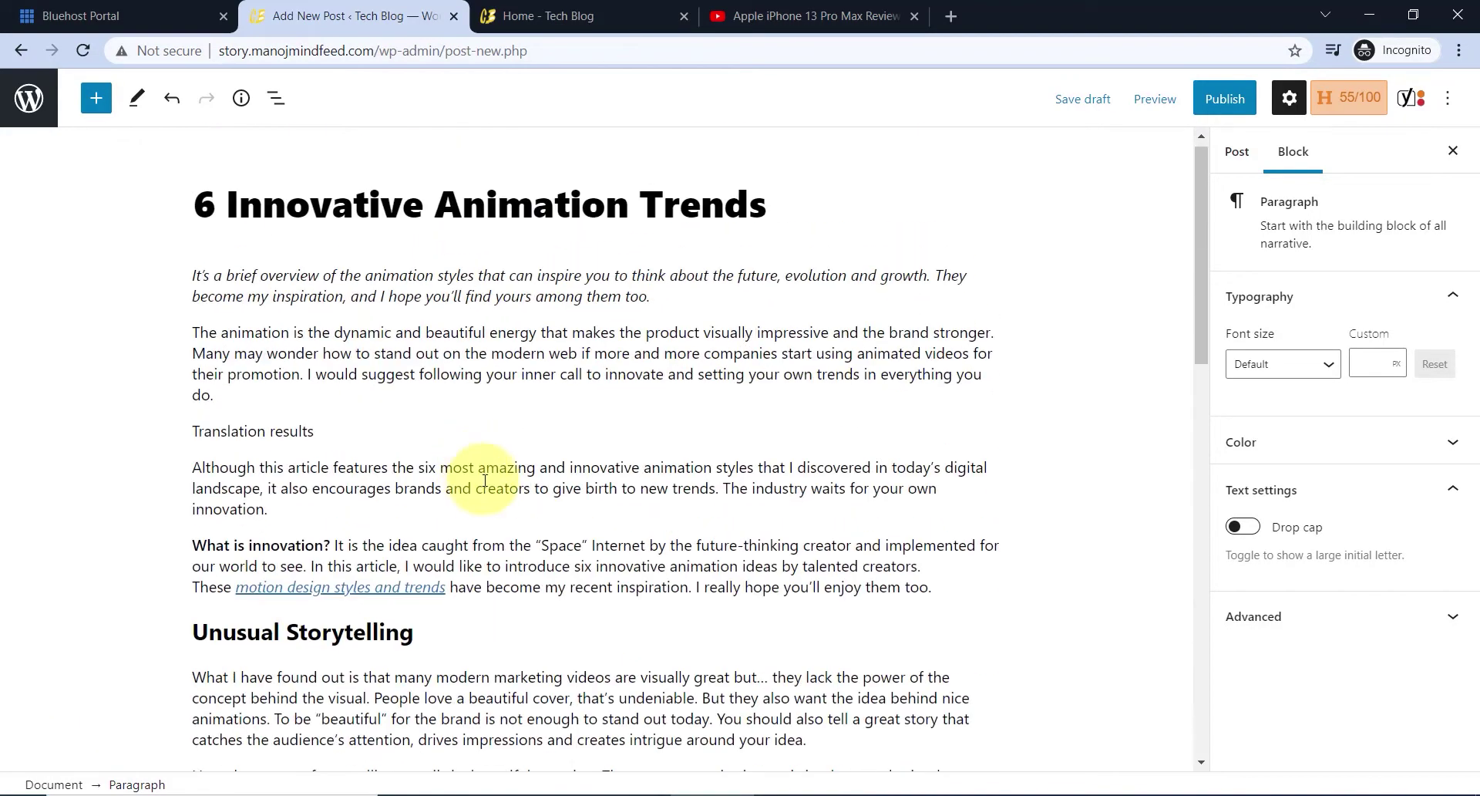
{"action": "scroll", "coordinate": [478, 297], "scroll_direction": "down", "scroll_amount": 2}
- Insert an empty Image block just before the Unusual Storytelling heading
{"action": "left_click", "coordinate": [194, 535]}
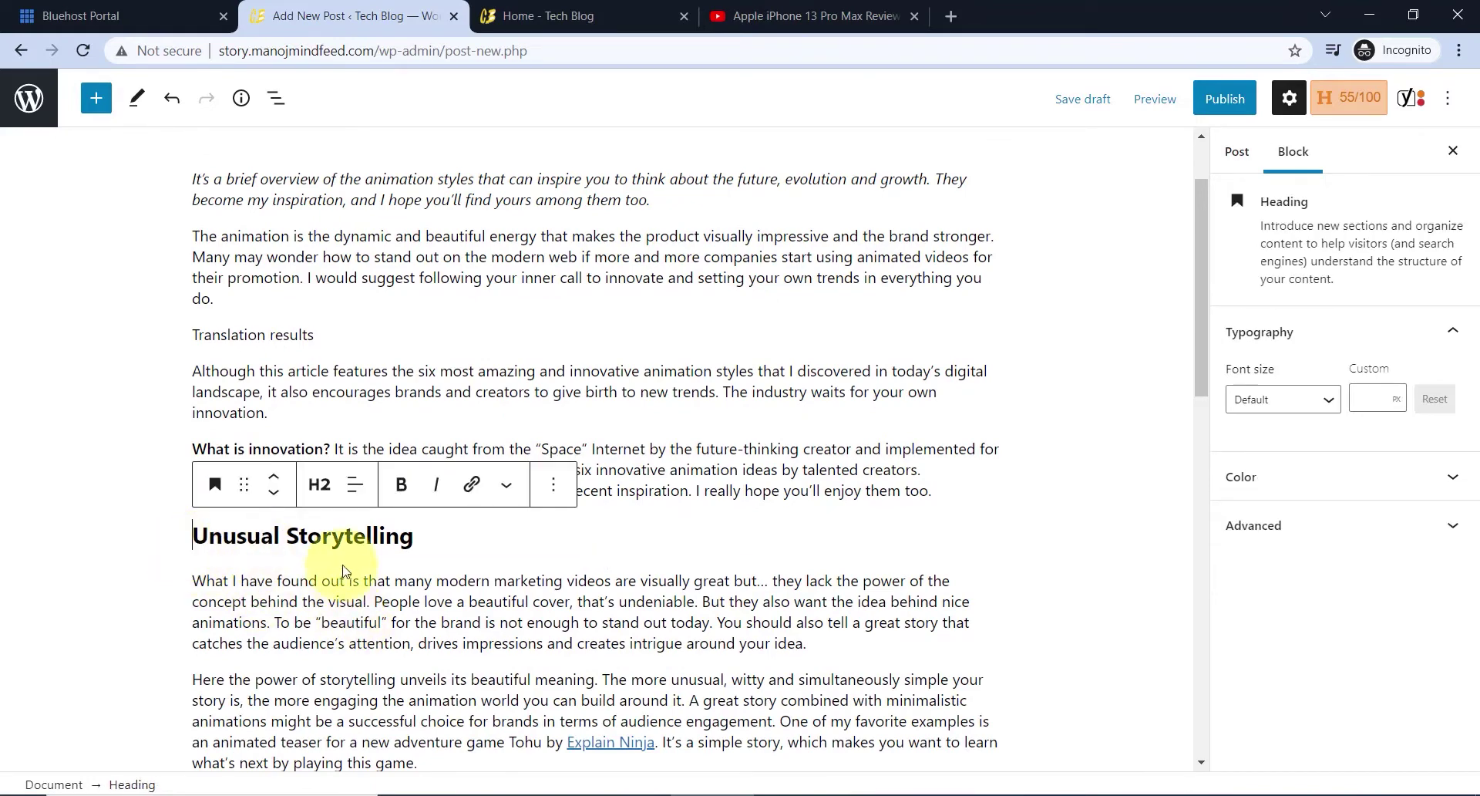
{"action": "left_click", "coordinate": [95, 110]}
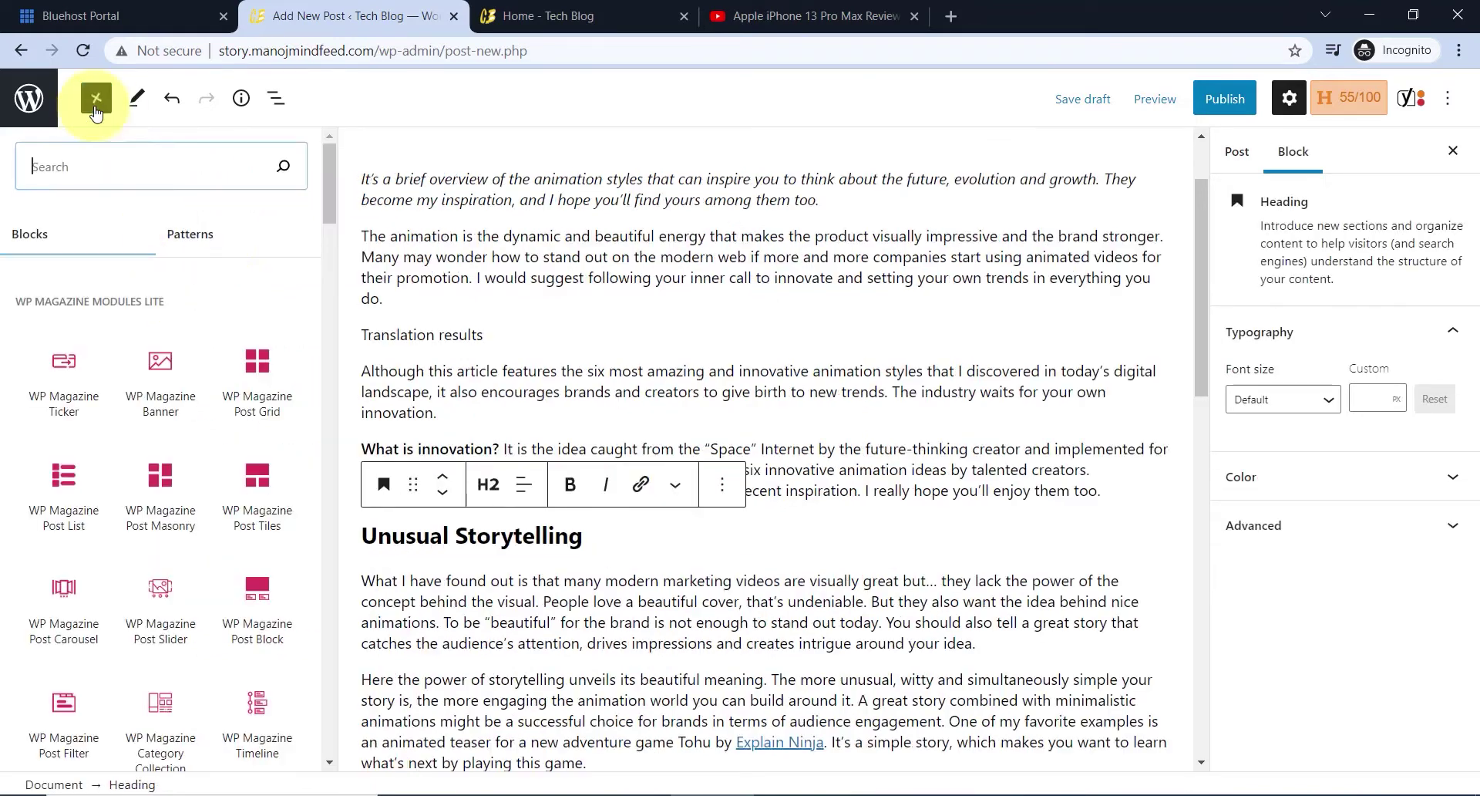
{"action": "scroll", "coordinate": [208, 451], "scroll_direction": "down", "scroll_amount": 10}
{"action": "scroll", "coordinate": [218, 460], "scroll_direction": "down", "scroll_amount": 3}
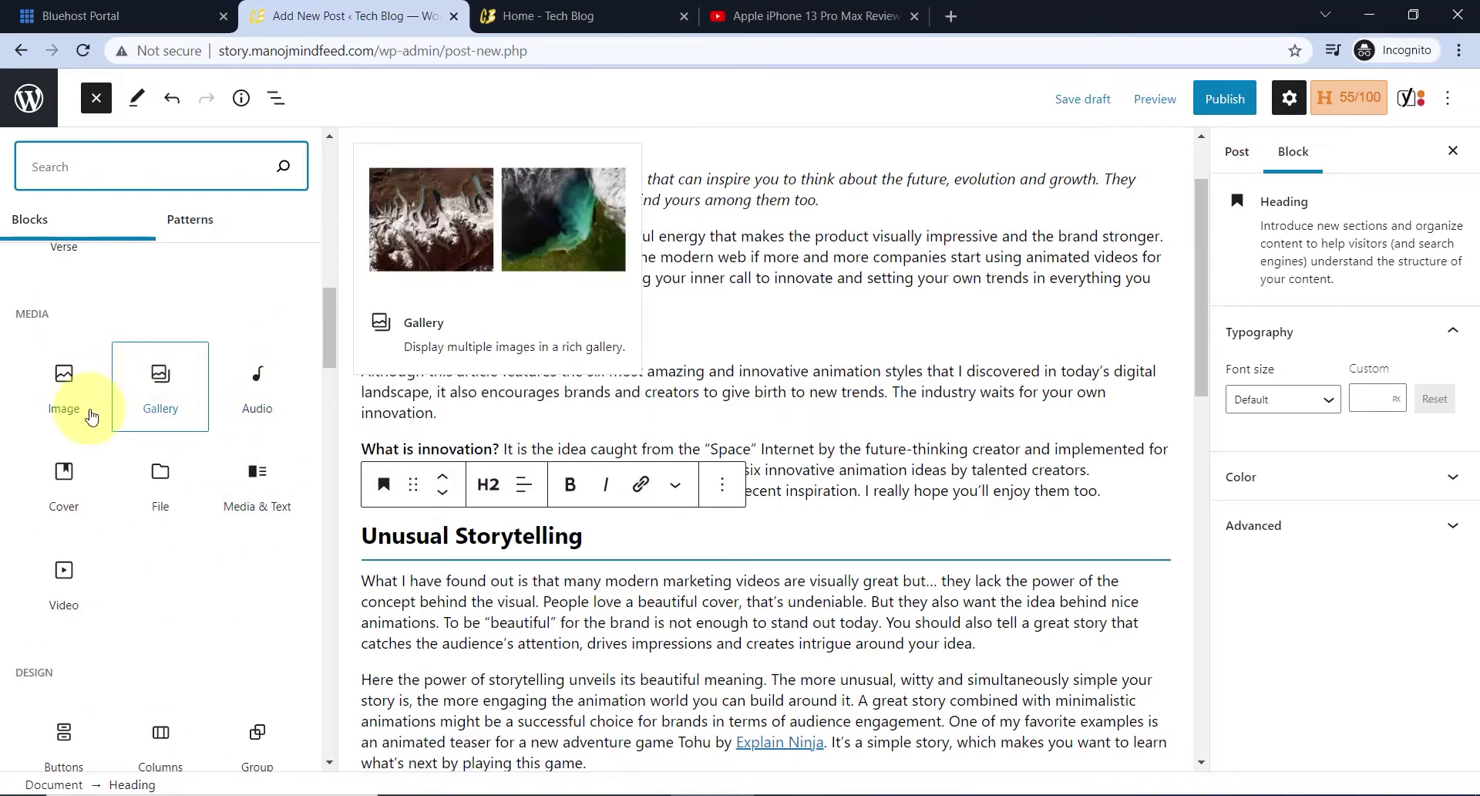
{"action": "left_click", "coordinate": [65, 386]}
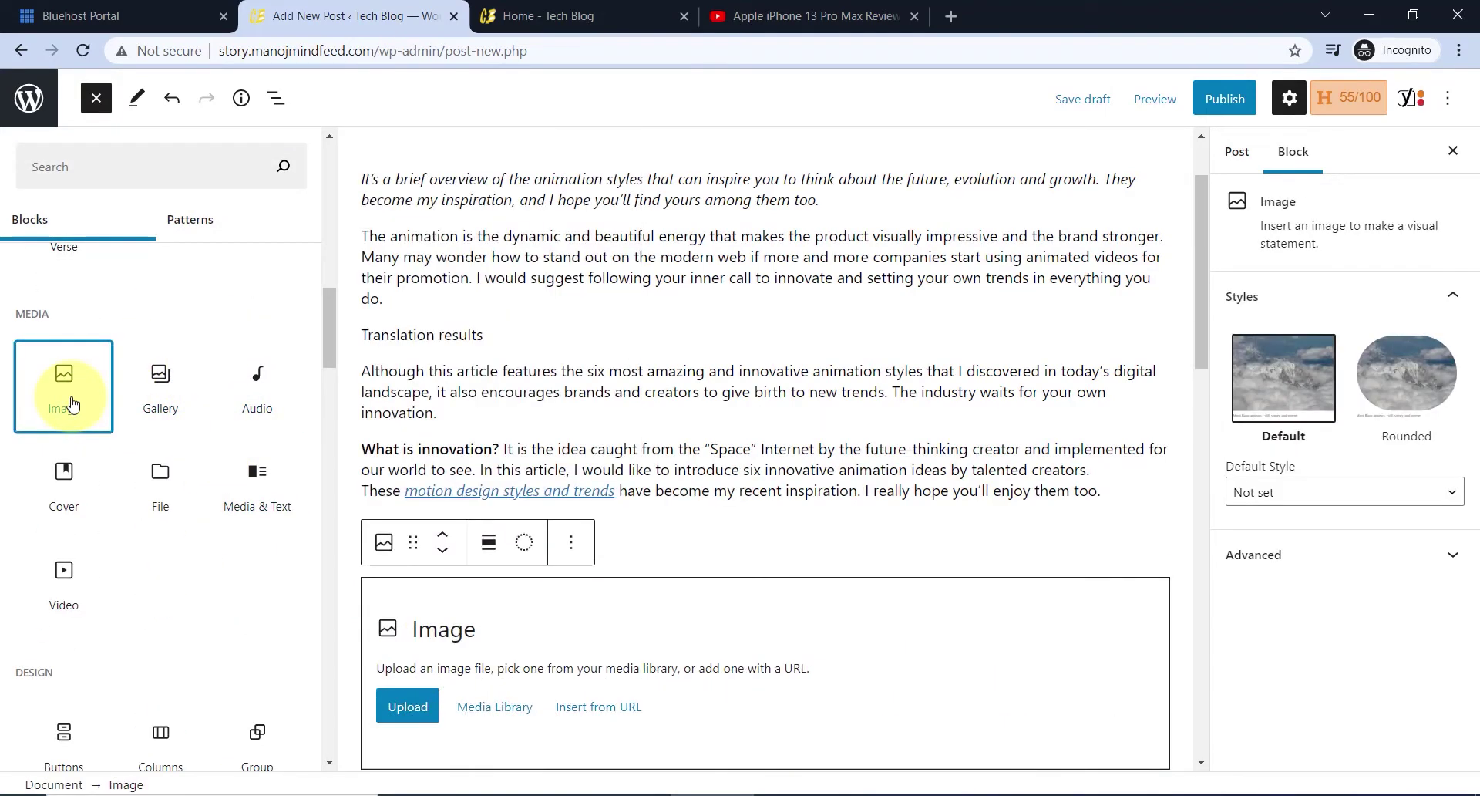
- Upload the vbv3-1.gif animation into the new image block
{"action": "left_click", "coordinate": [408, 706]}
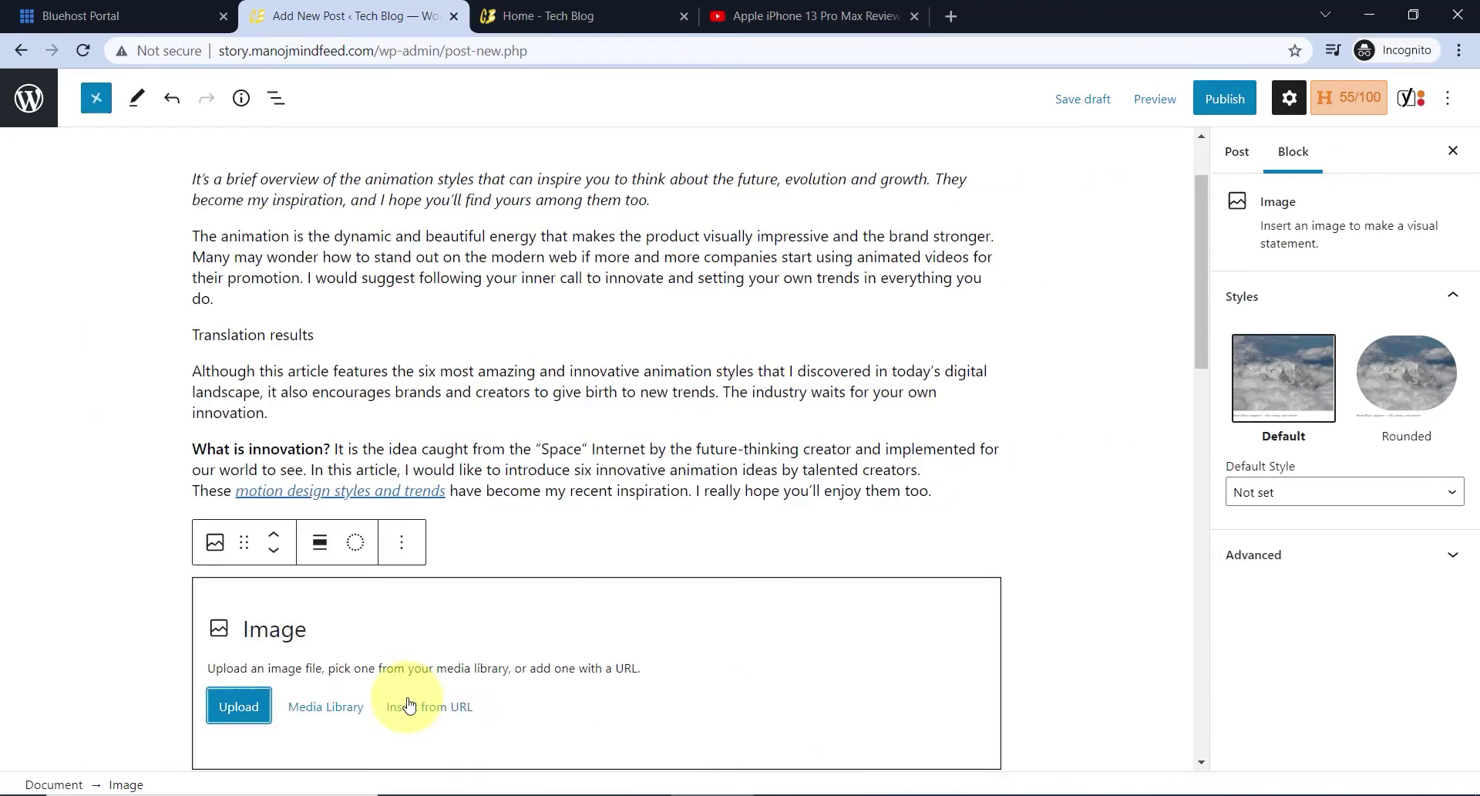
{"action": "left_click", "coordinate": [252, 703]}
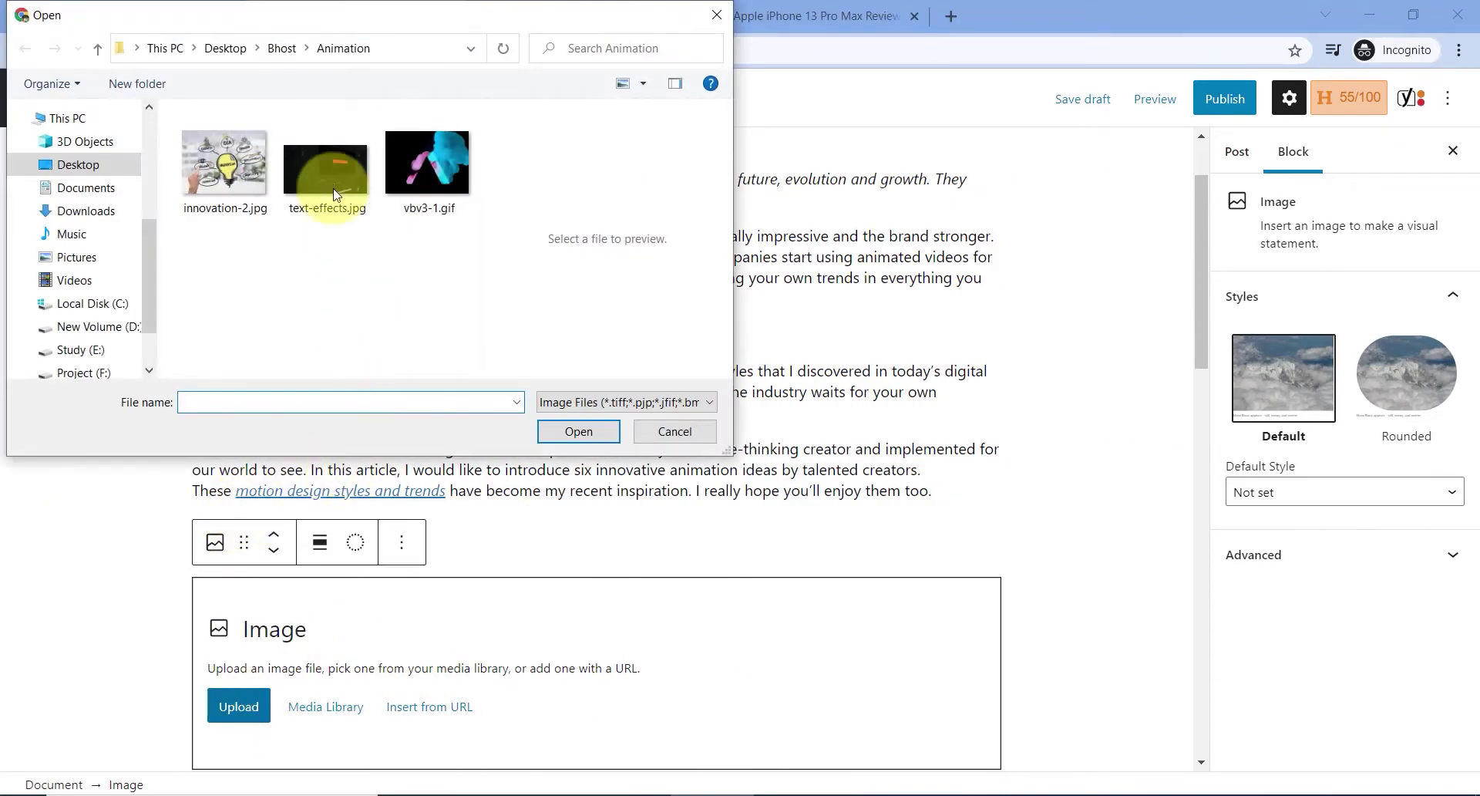
{"action": "left_click", "coordinate": [427, 166]}
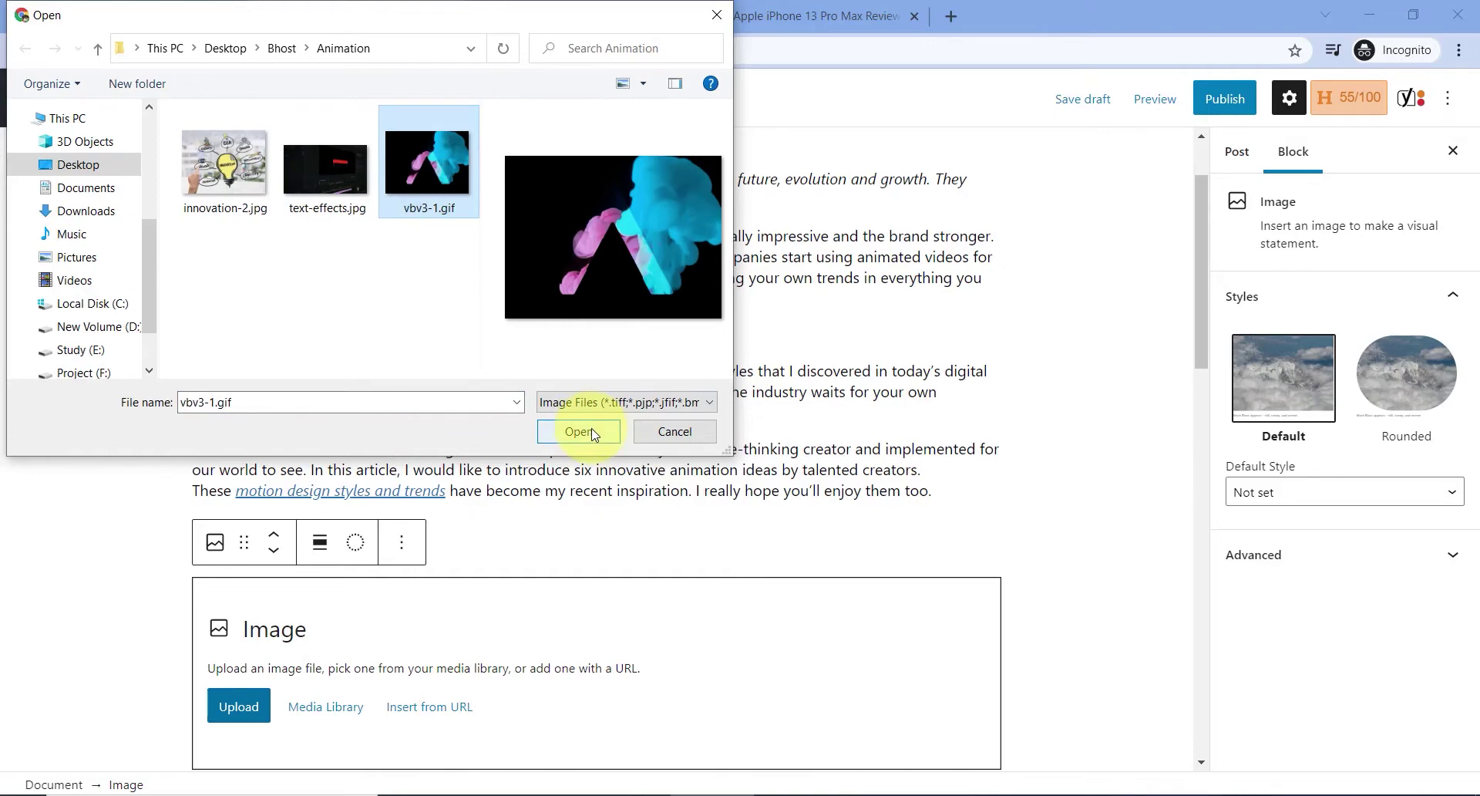
{"action": "left_click", "coordinate": [594, 434]}
{"action": "scroll", "coordinate": [540, 432], "scroll_direction": "down", "scroll_amount": 5}
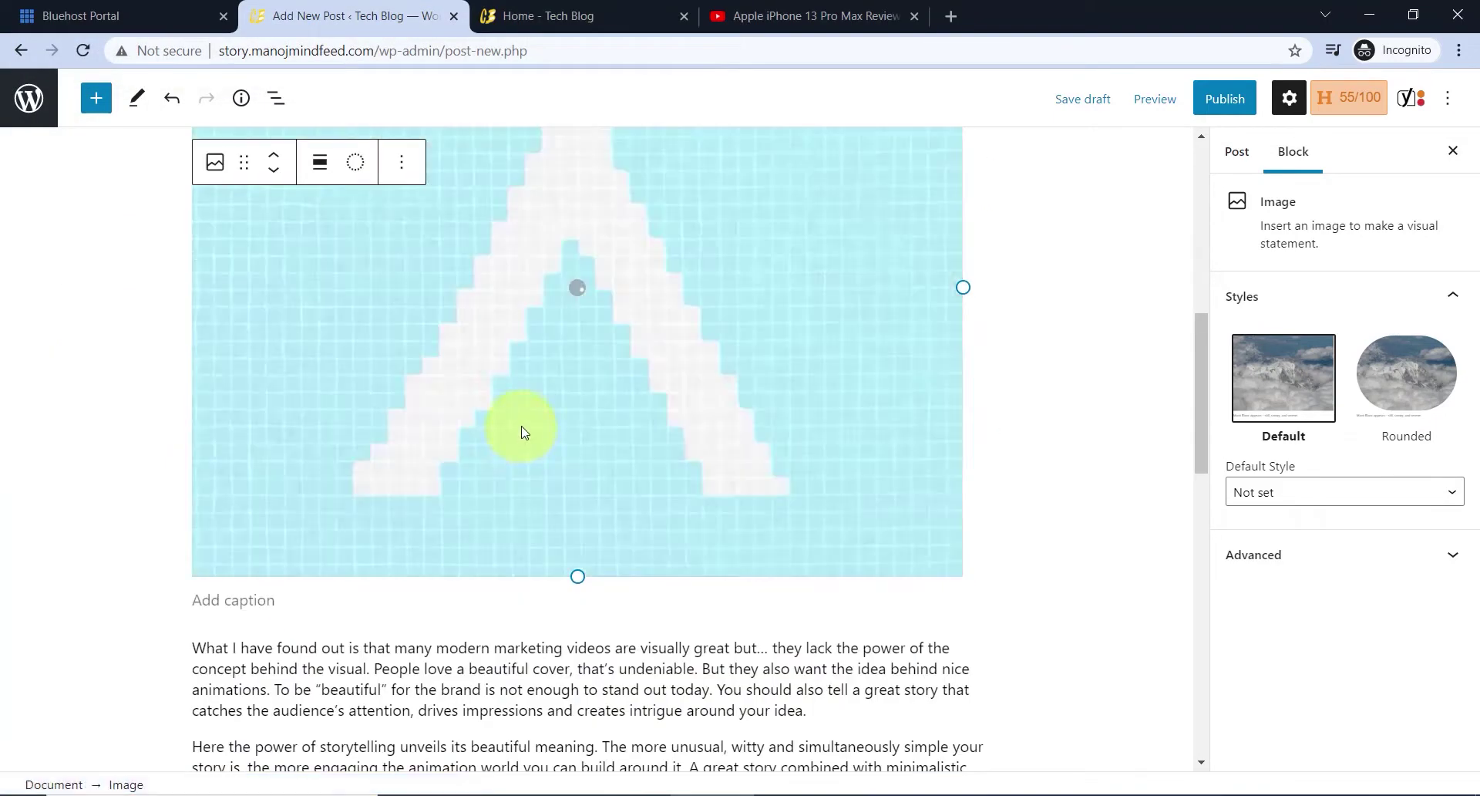
{"action": "scroll", "coordinate": [637, 459], "scroll_direction": "up", "scroll_amount": 1}
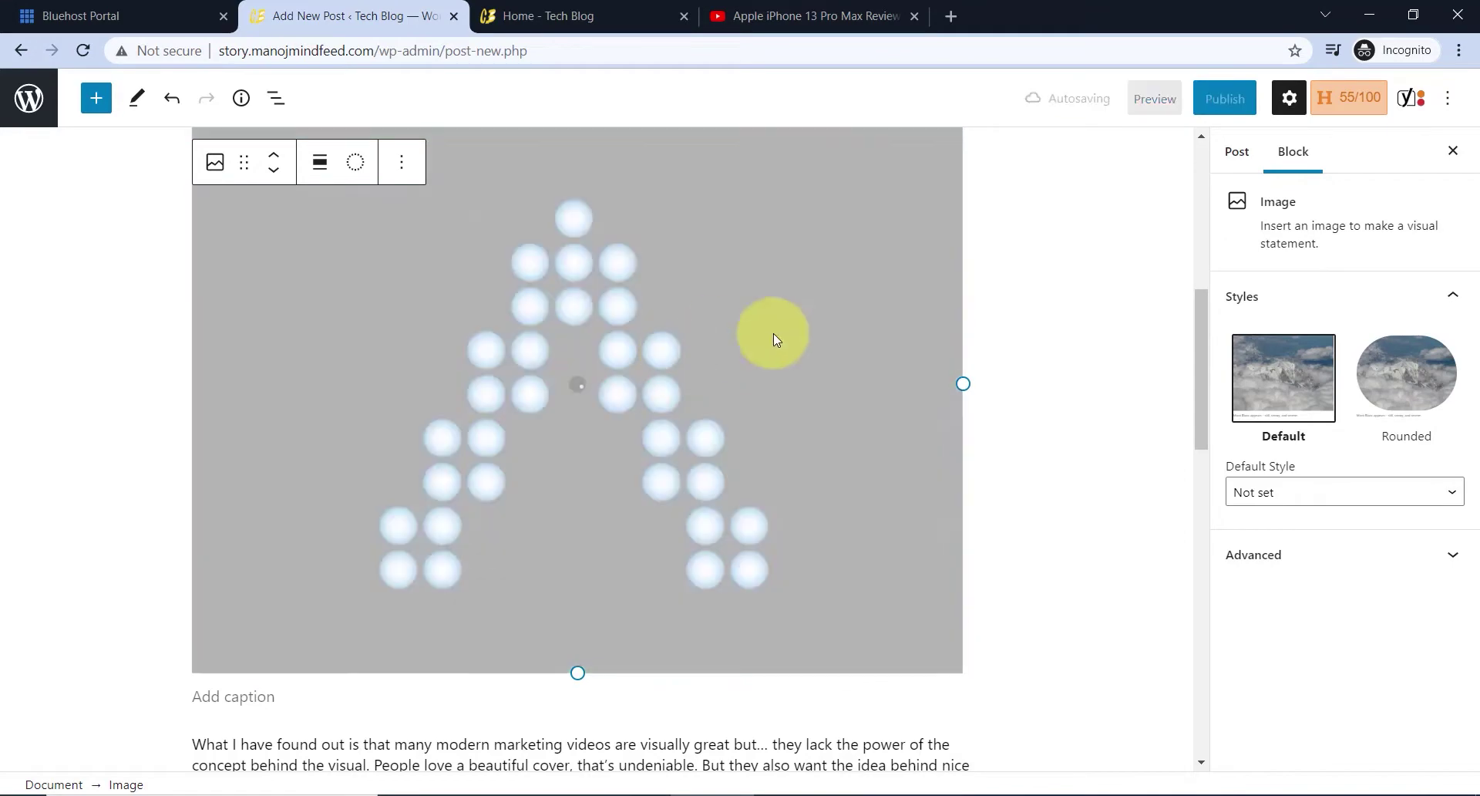
- Apply the Rounded style to the GIF and drag it to a narrower width
{"action": "left_click", "coordinate": [1397, 378]}
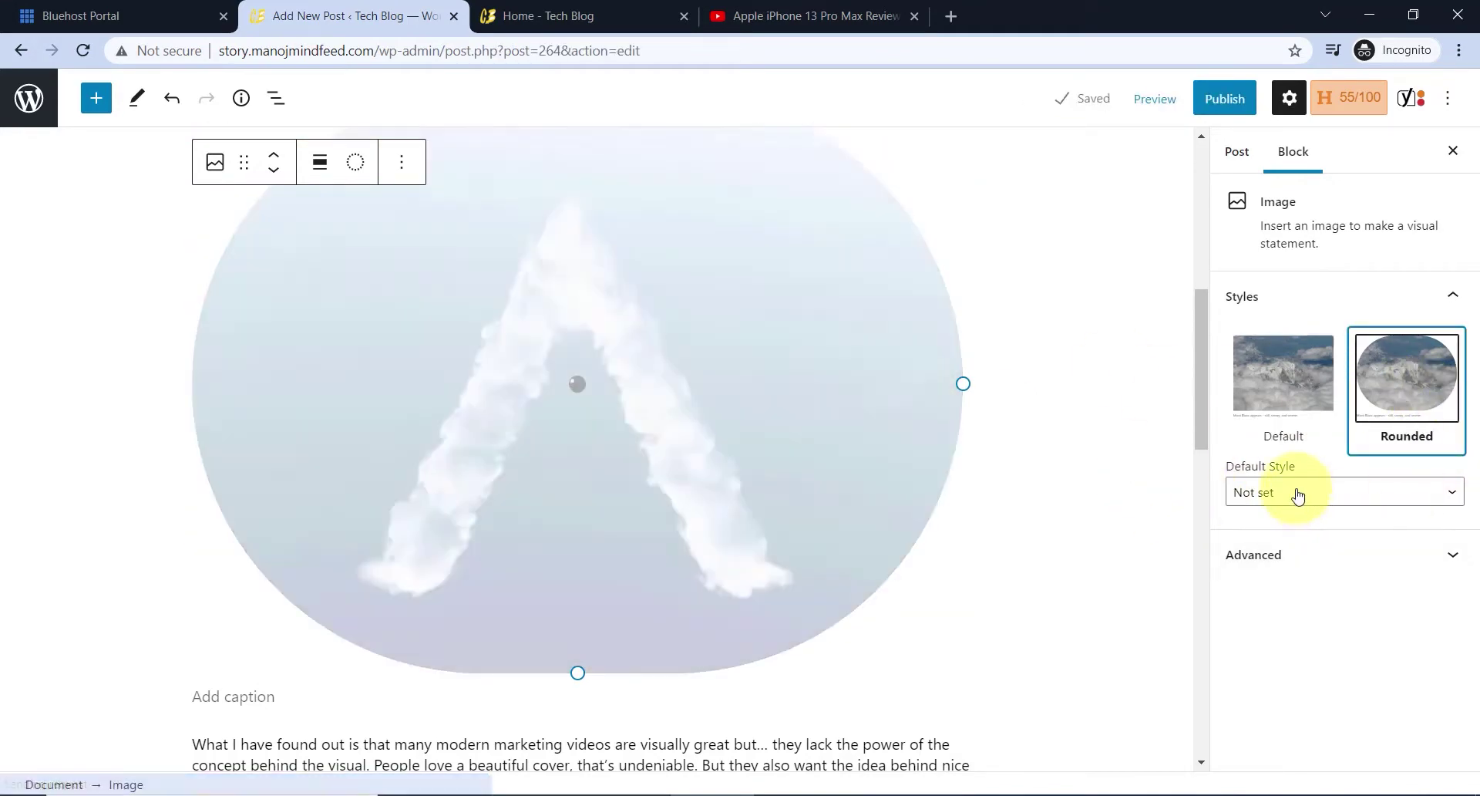
{"action": "left_click", "coordinate": [1297, 494]}
{"action": "left_click", "coordinate": [1299, 496]}
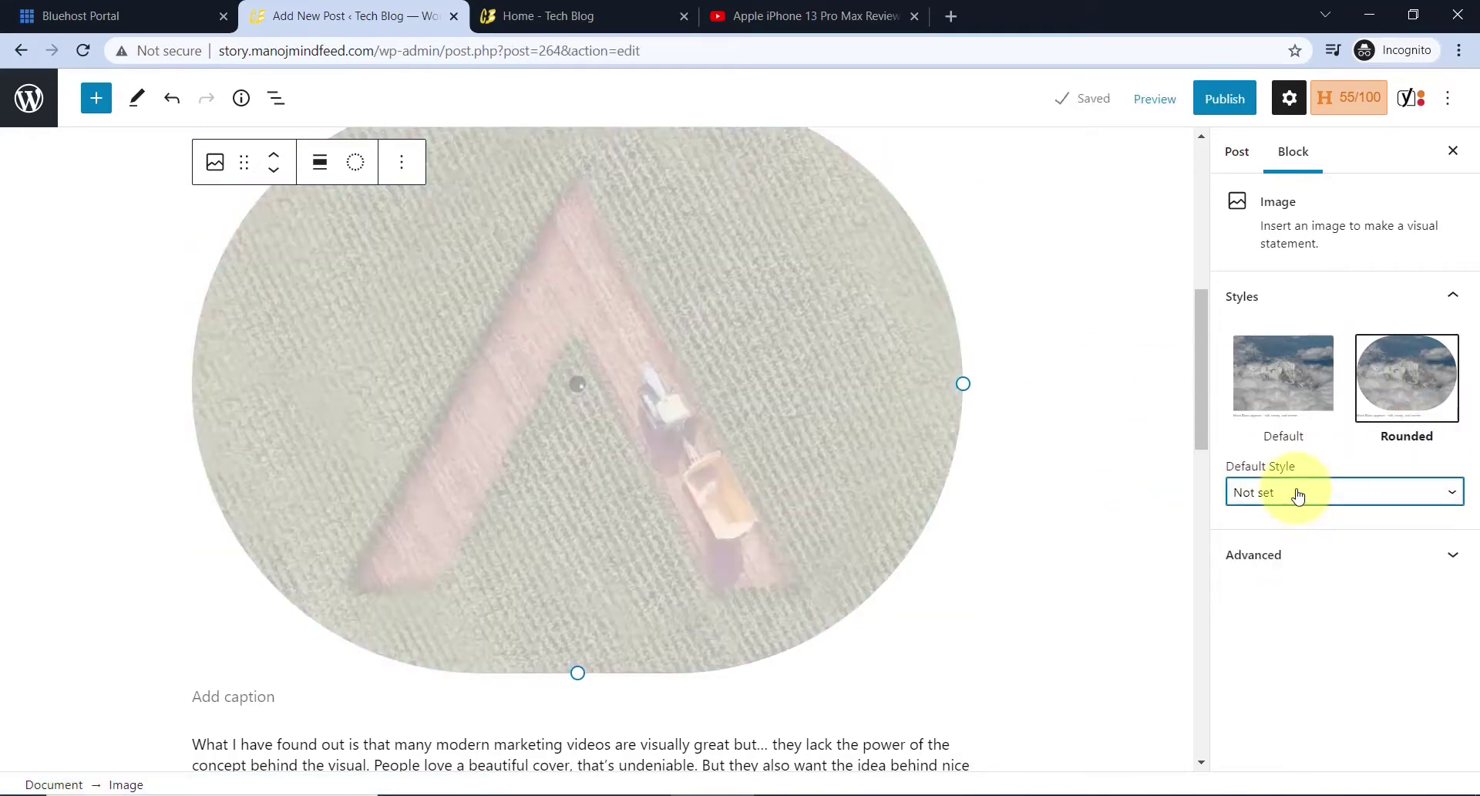
{"action": "left_click", "coordinate": [1278, 557]}
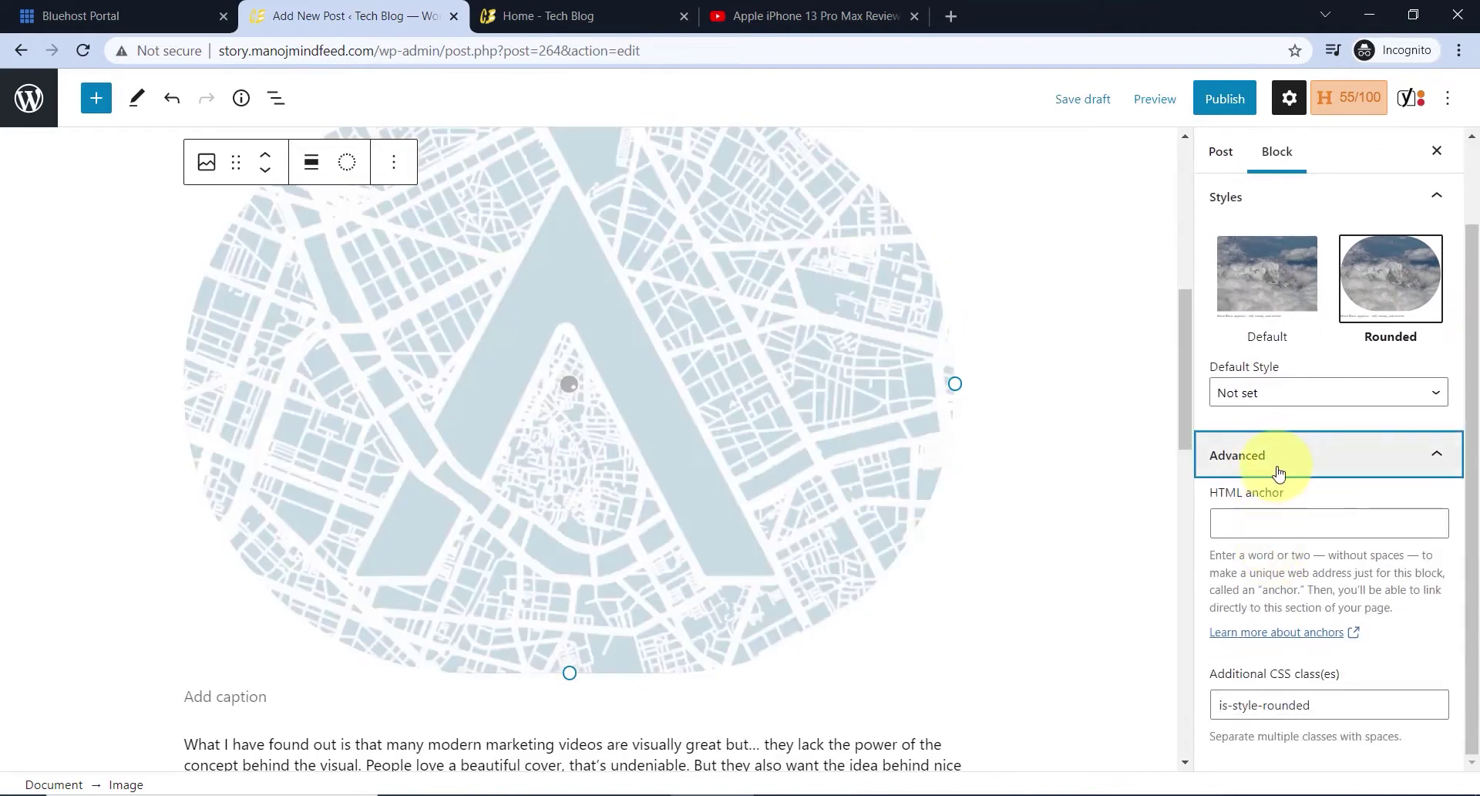
{"action": "left_click", "coordinate": [1278, 463]}
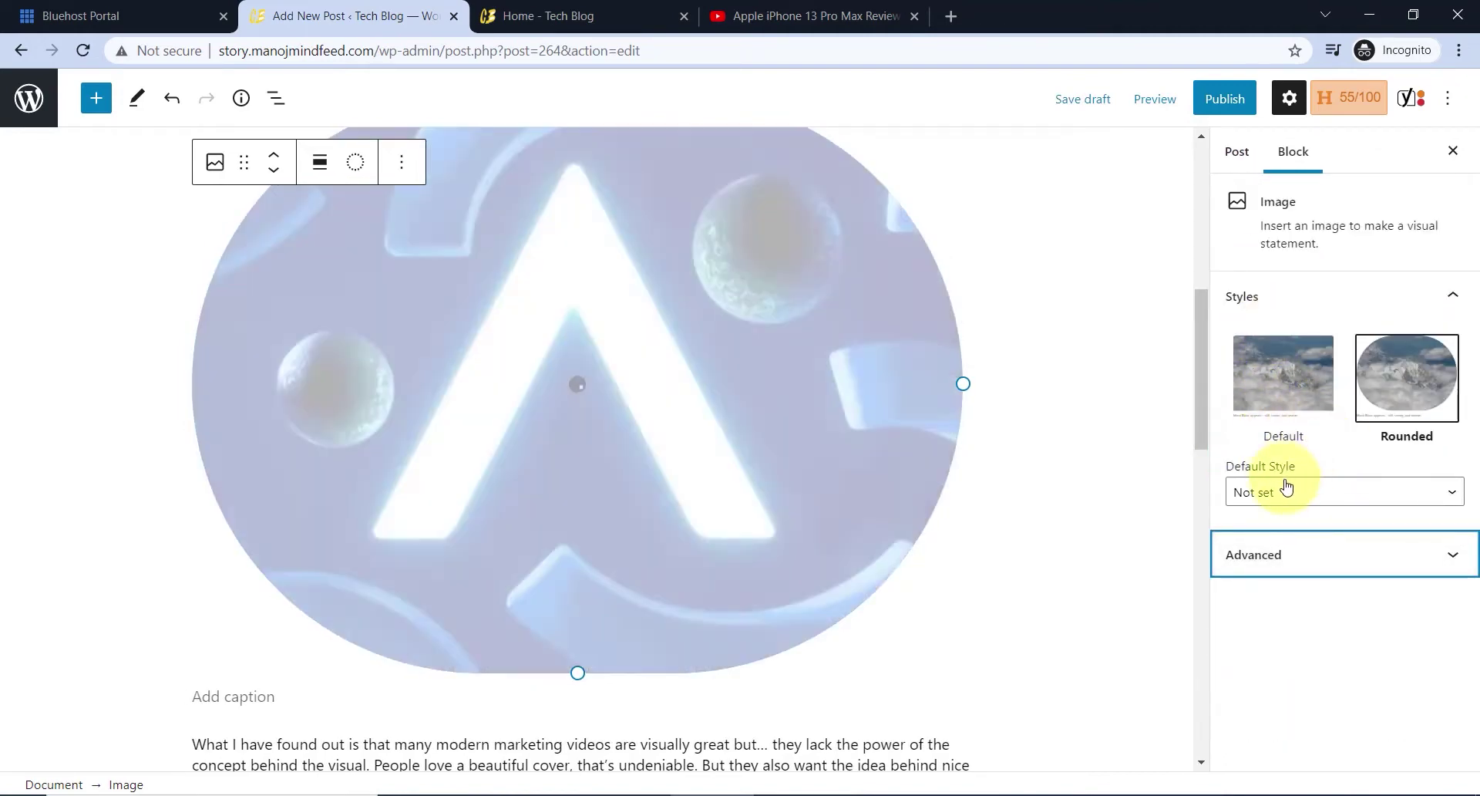
{"action": "left_click", "coordinate": [1286, 490]}
{"action": "left_click", "coordinate": [1286, 490]}
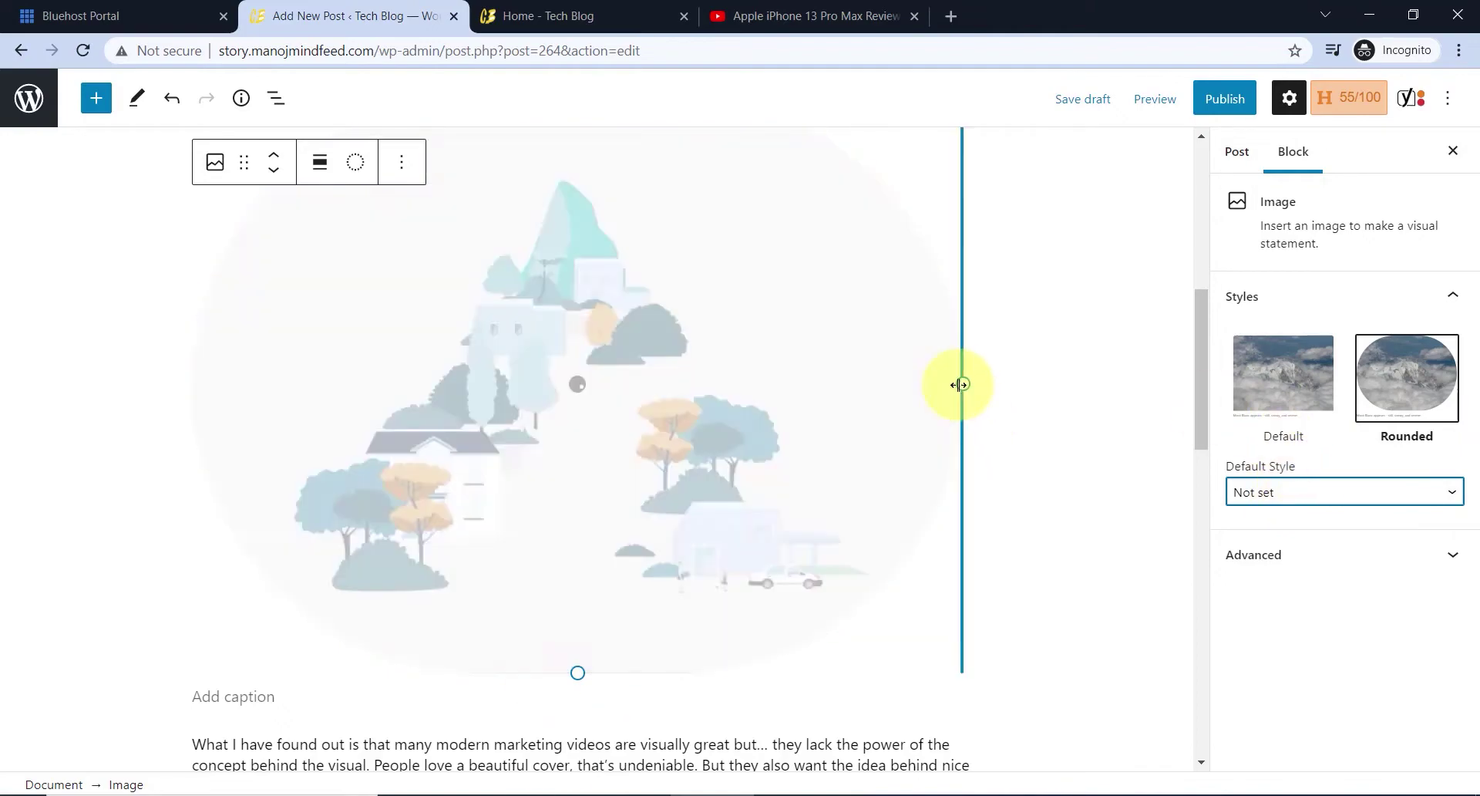
{"action": "left_click_drag", "start_coordinate": [960, 384], "coordinate": [850, 383]}
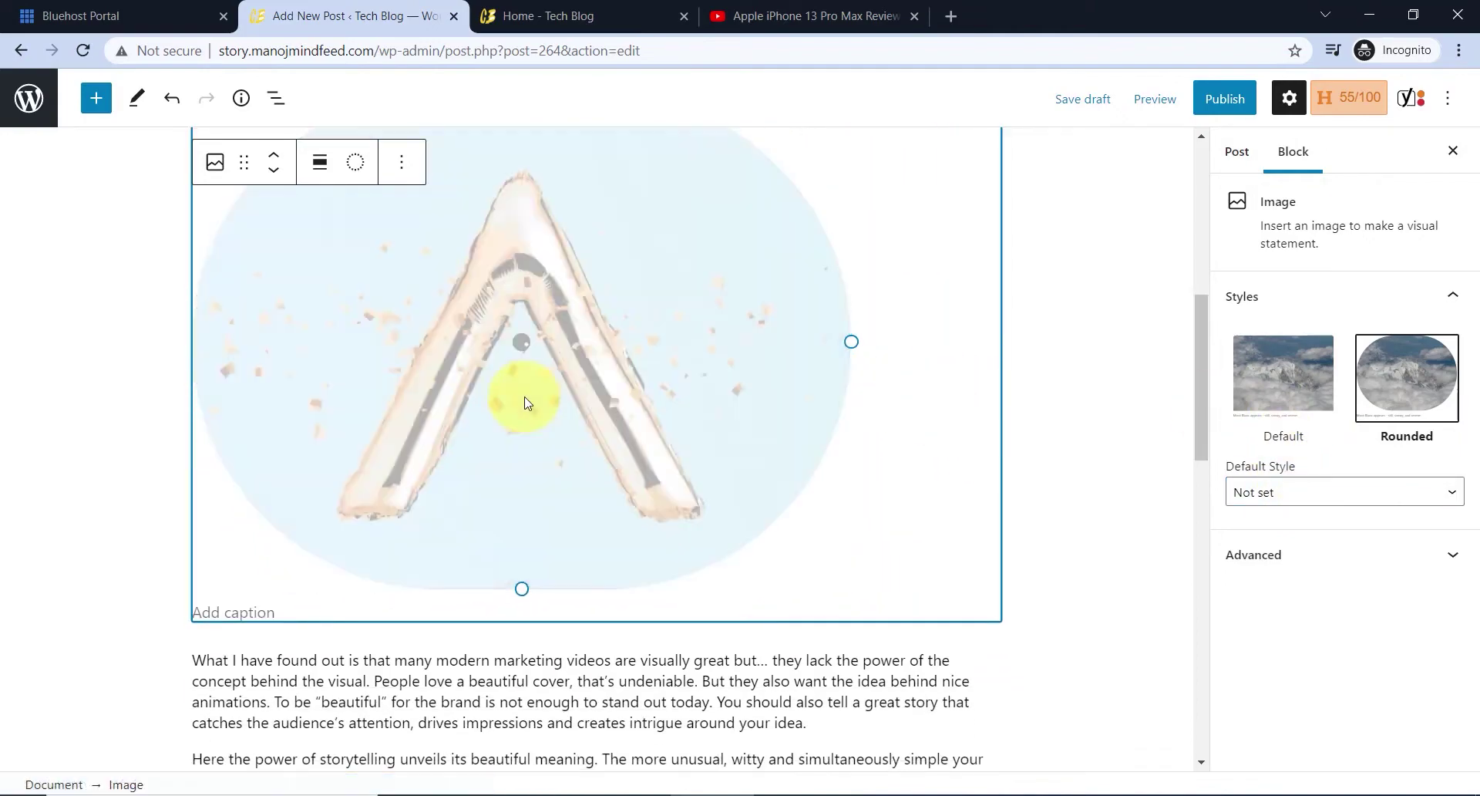
- Caption the animated image 'Welcome Plc'
{"action": "scroll", "coordinate": [430, 436], "scroll_direction": "up", "scroll_amount": 6}
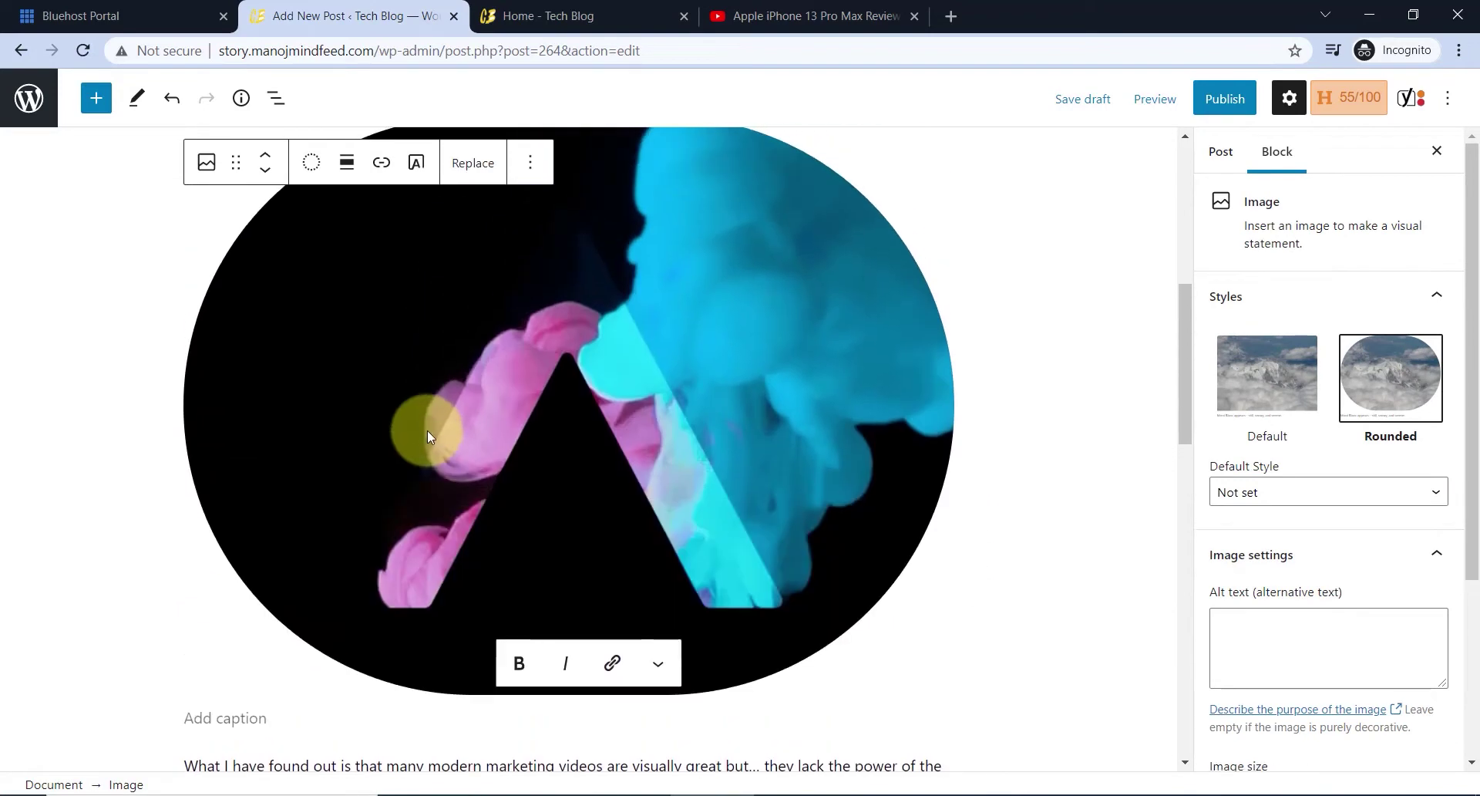
{"action": "scroll", "coordinate": [231, 637], "scroll_direction": "down", "scroll_amount": 1}
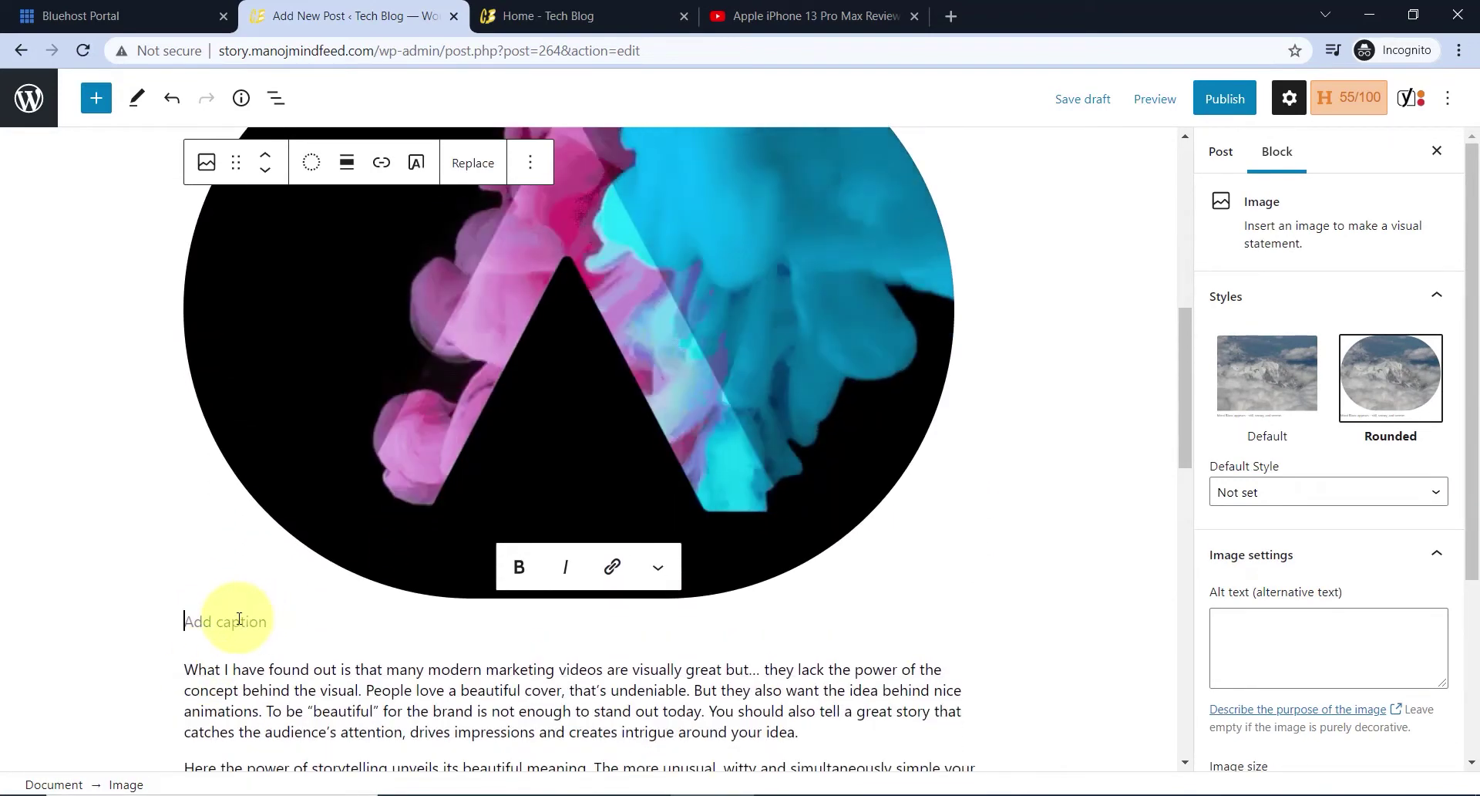
{"action": "type", "text": "Welcome "}
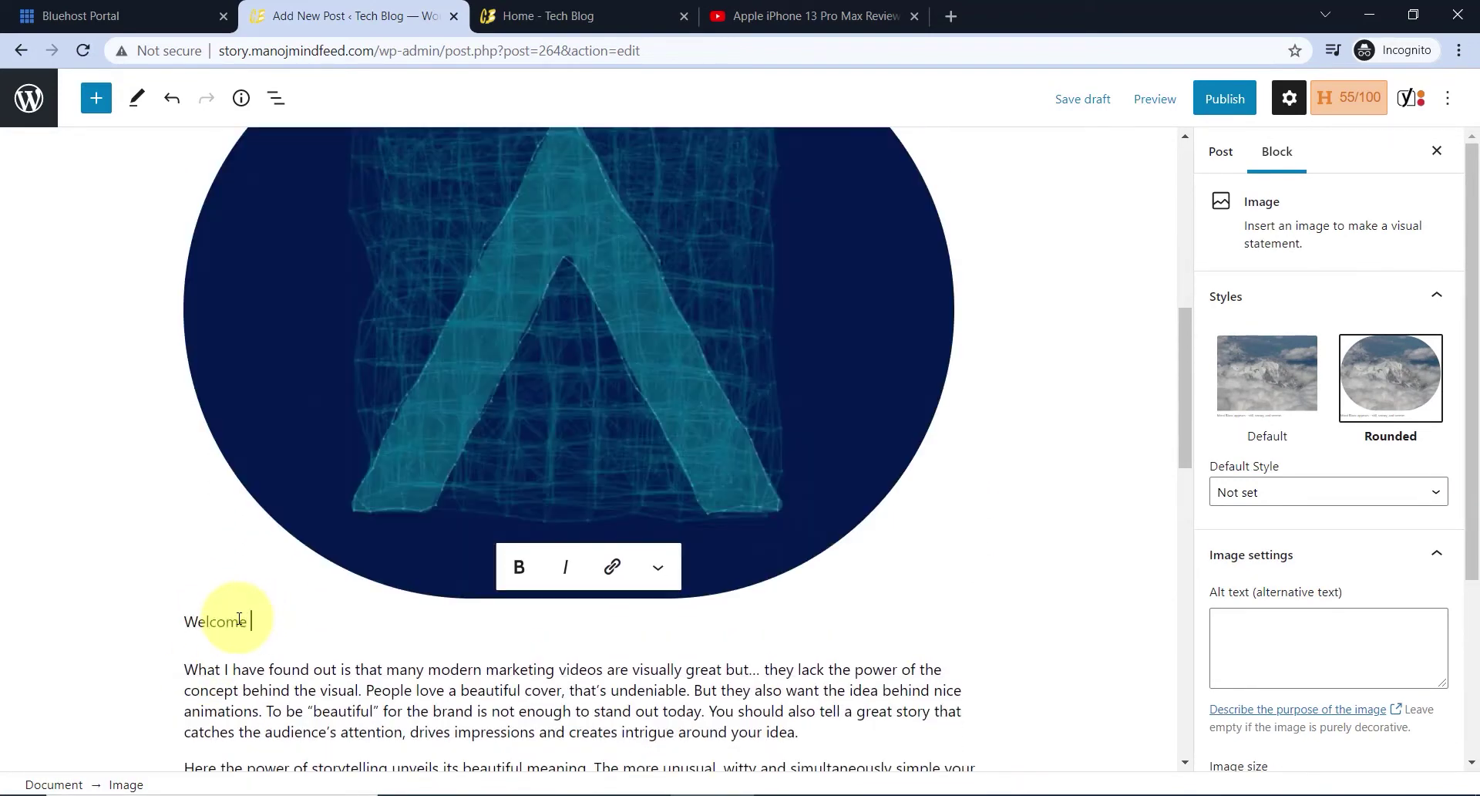
{"action": "type", "text": "Plc"}
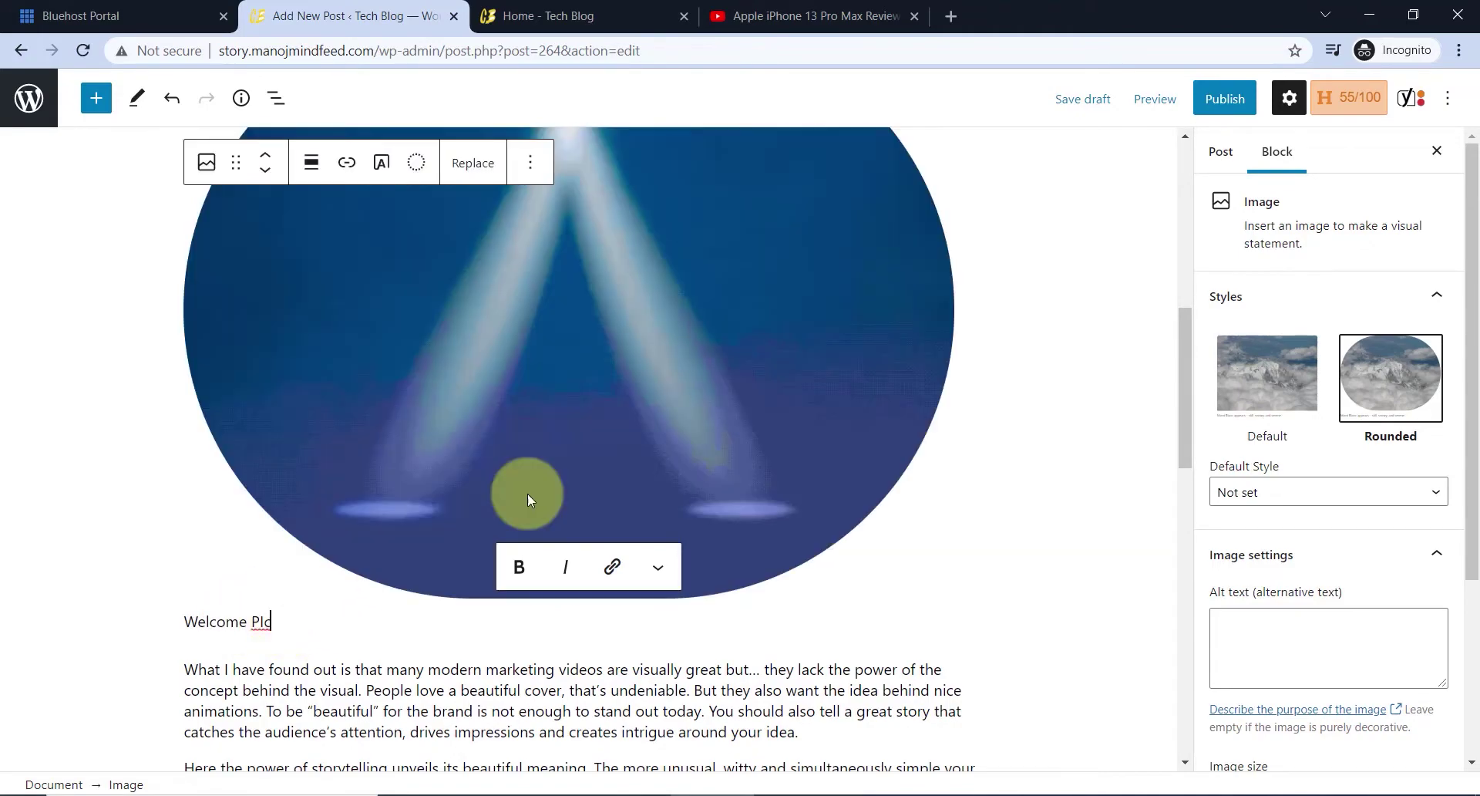
{"action": "scroll", "coordinate": [529, 500], "scroll_direction": "down", "scroll_amount": 6}
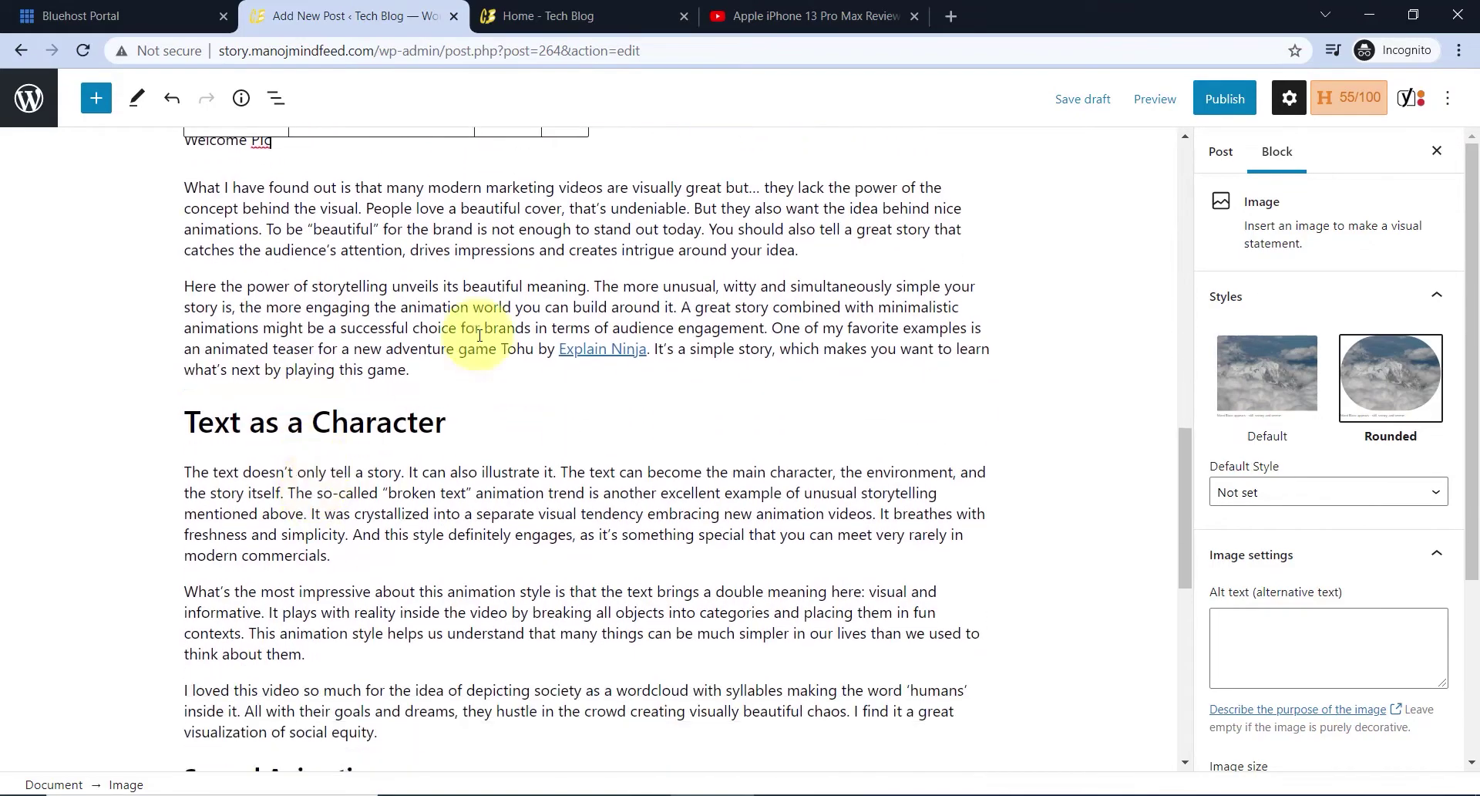
{"action": "scroll", "coordinate": [479, 335], "scroll_direction": "up", "scroll_amount": 14}
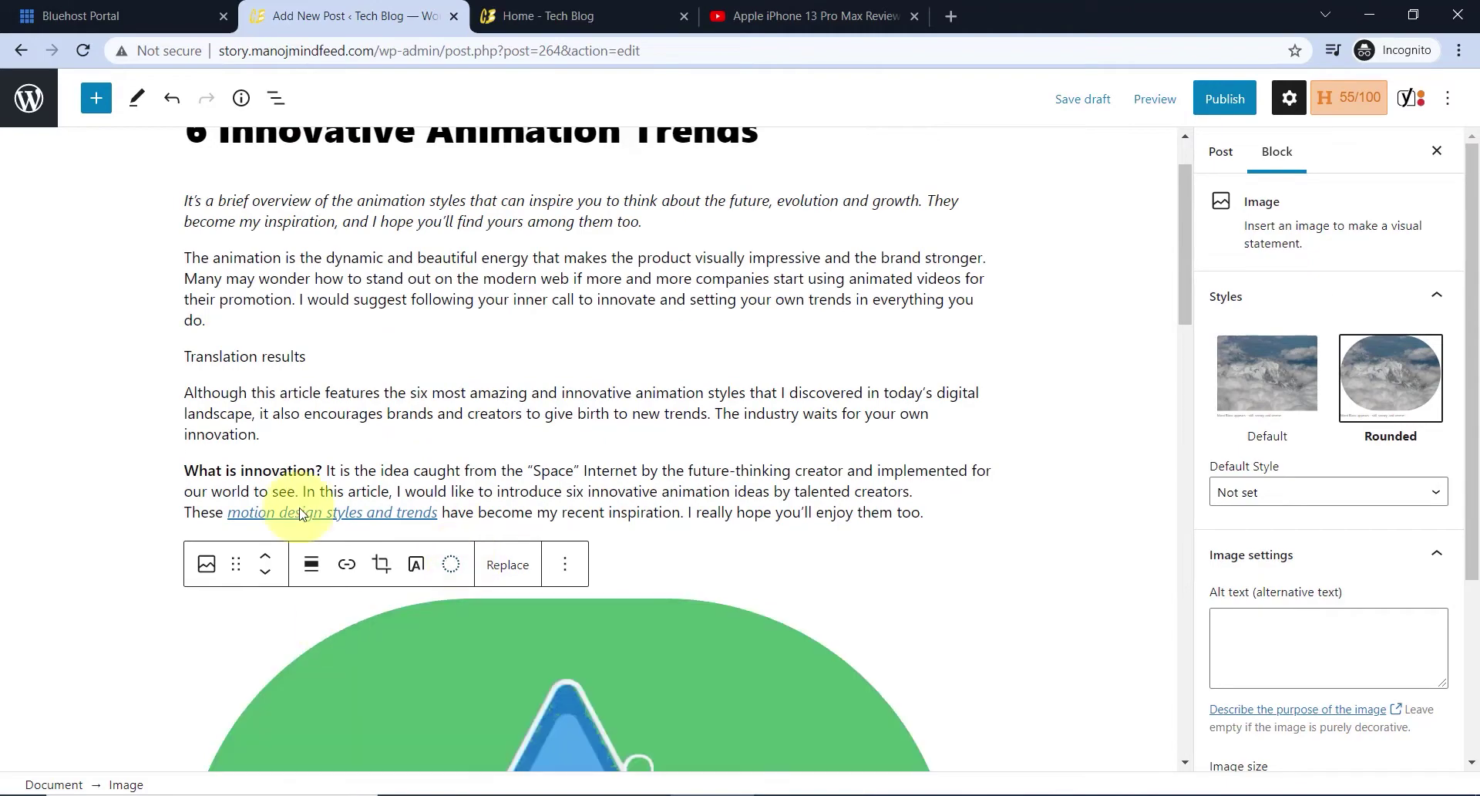
{"action": "scroll", "coordinate": [552, 555], "scroll_direction": "down", "scroll_amount": 2}
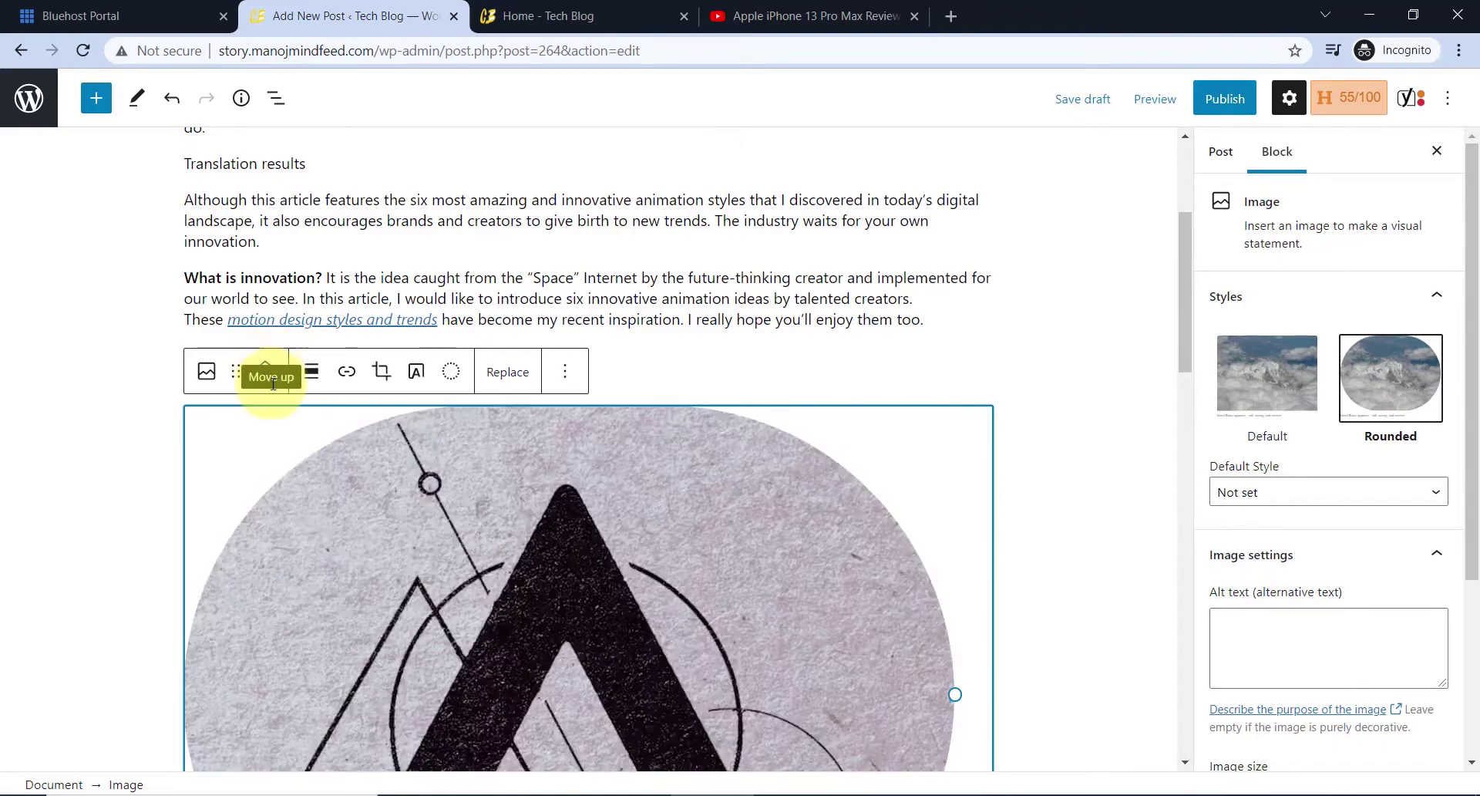
- Move the image up two positions so it sits above the 'What is innovation?' paragraph
{"action": "left_click", "coordinate": [266, 364]}
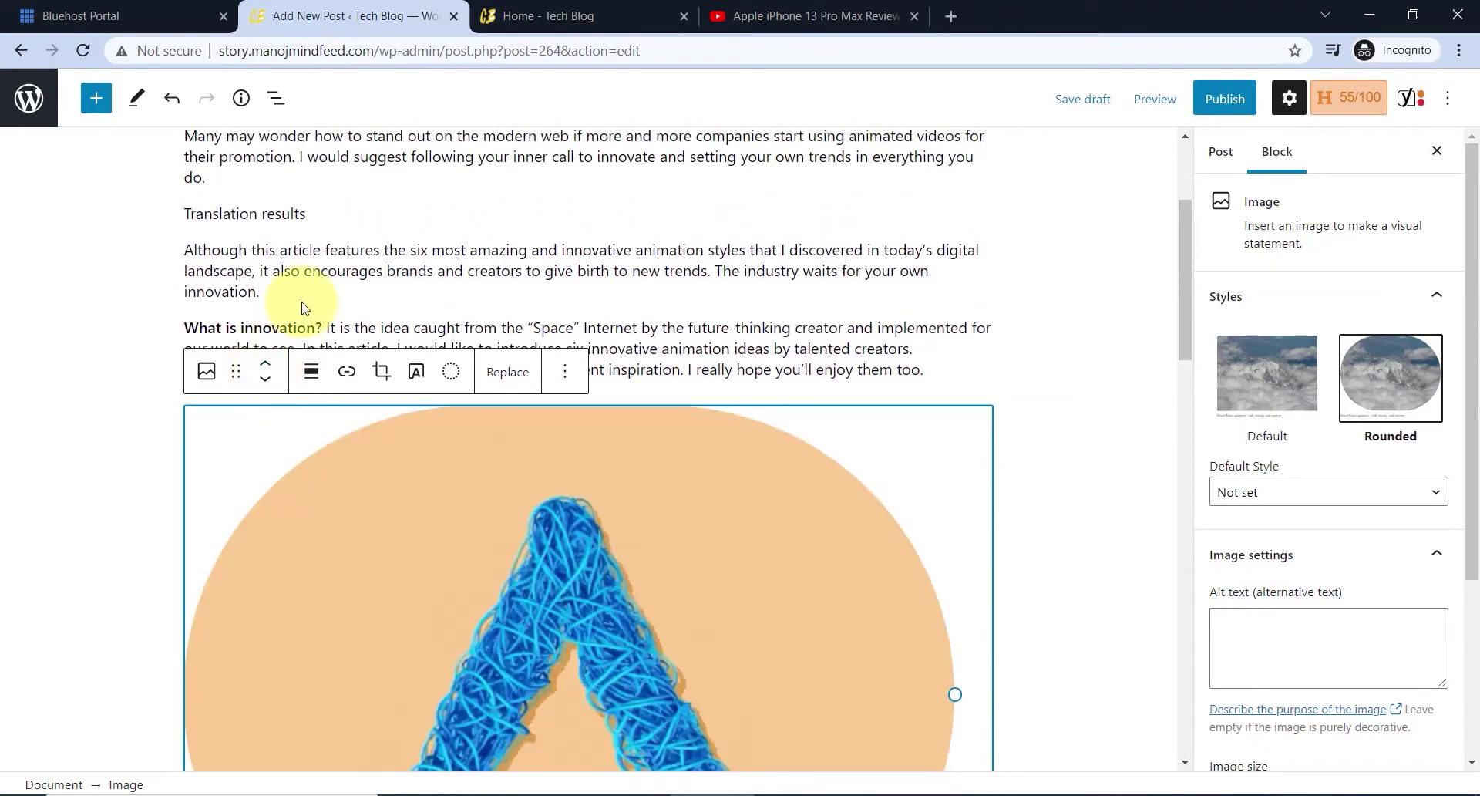
{"action": "left_click", "coordinate": [265, 363]}
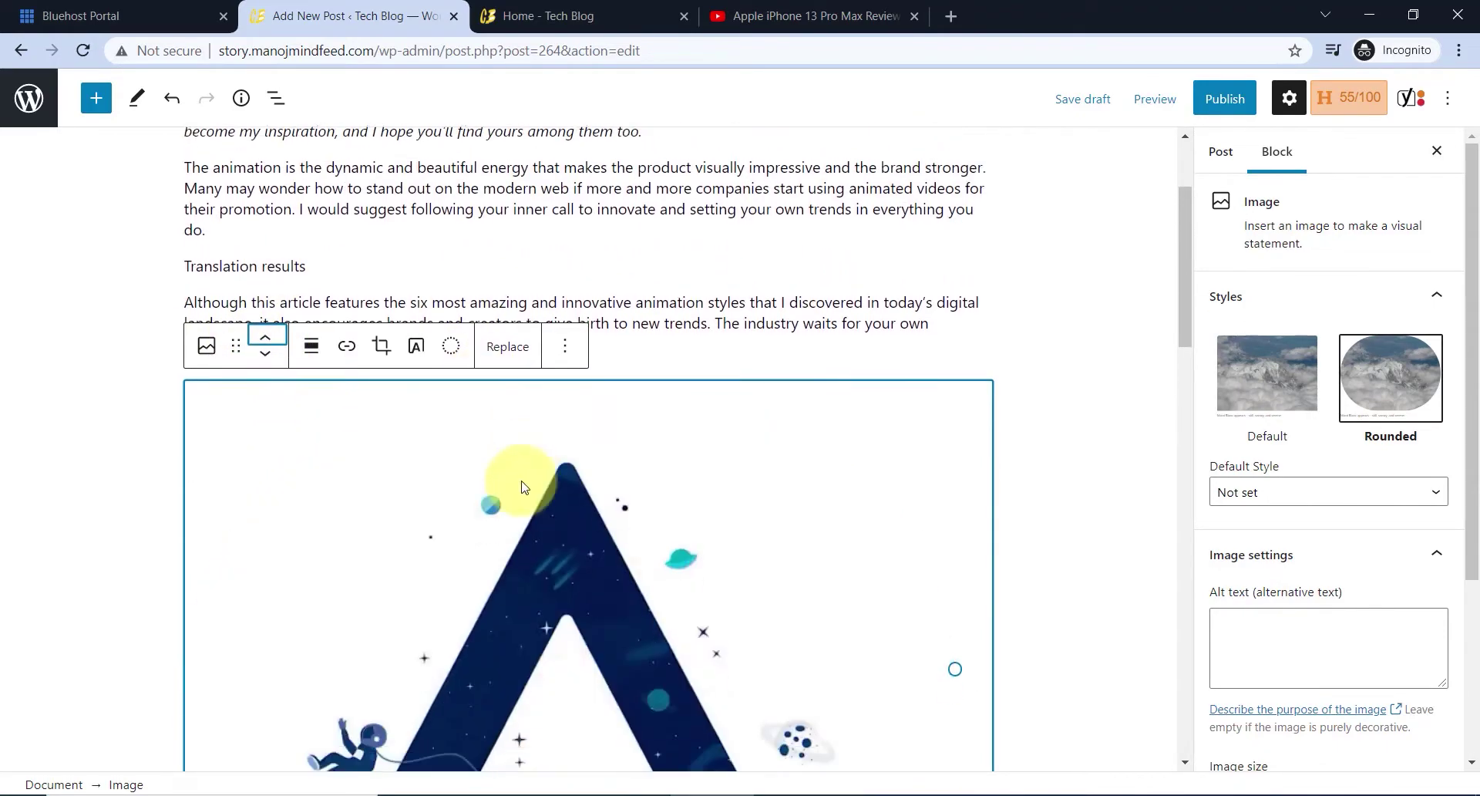
{"action": "scroll", "coordinate": [529, 415], "scroll_direction": "down", "scroll_amount": 5}
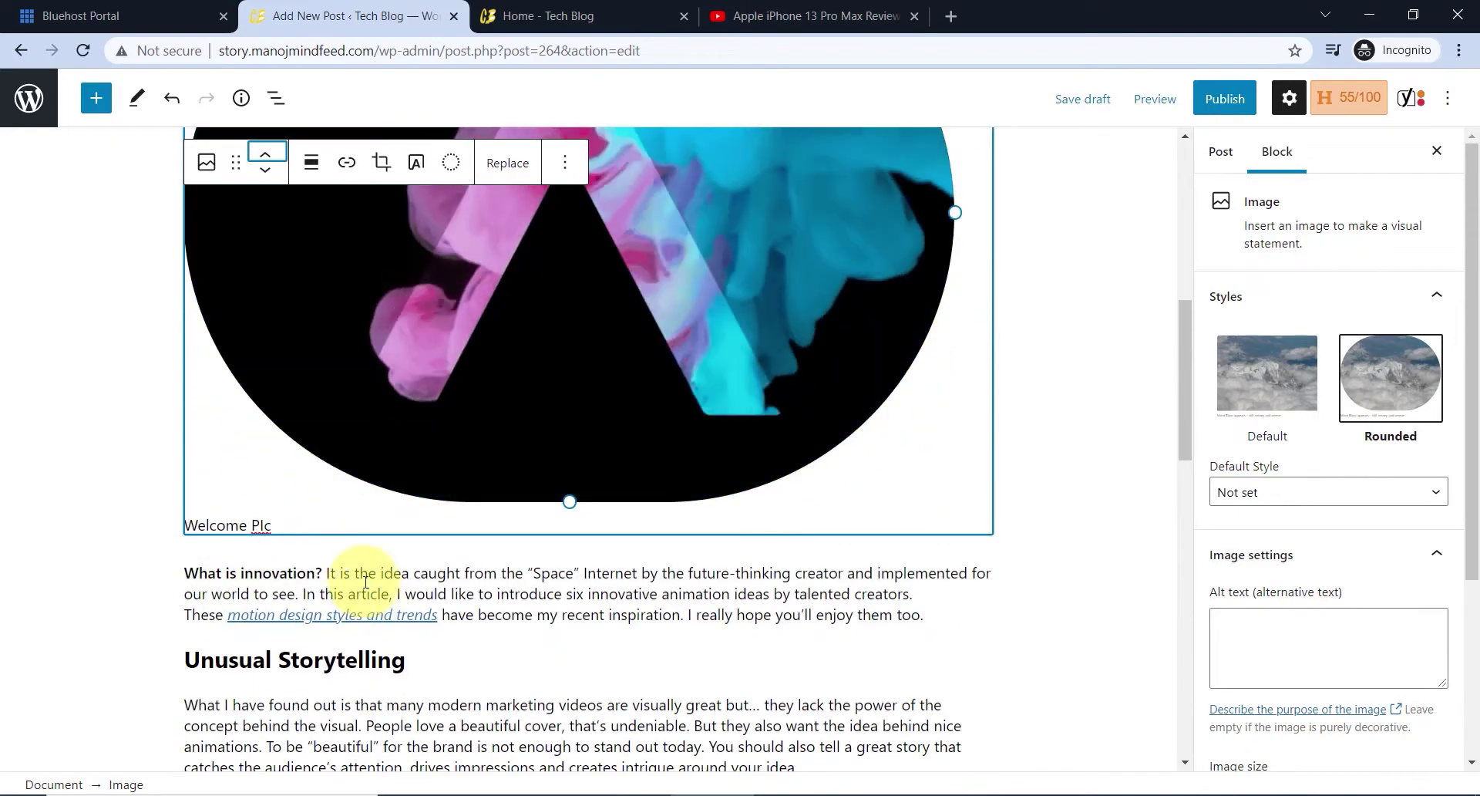
{"action": "scroll", "coordinate": [440, 529], "scroll_direction": "down", "scroll_amount": 3}
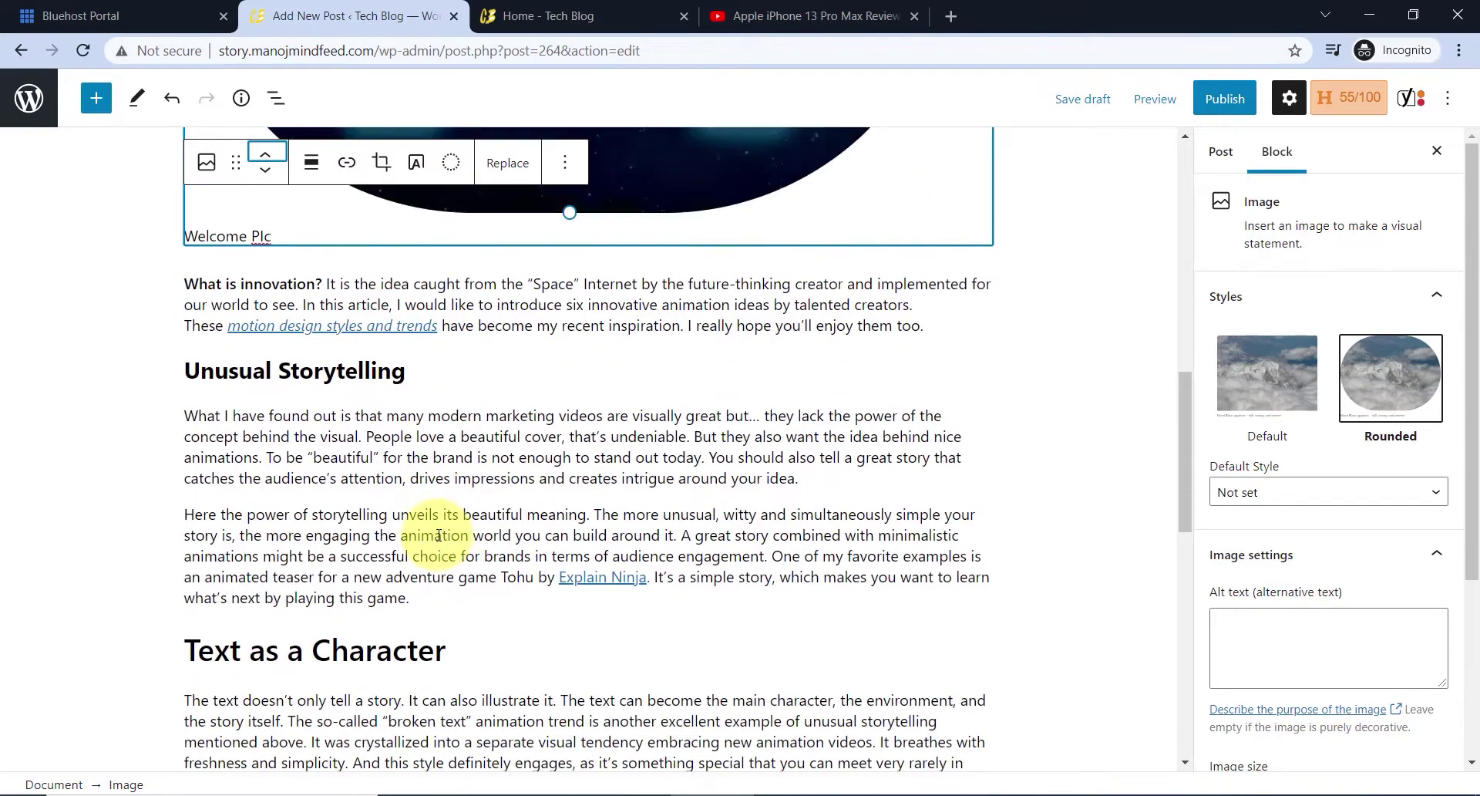
{"action": "left_click", "coordinate": [229, 521]}
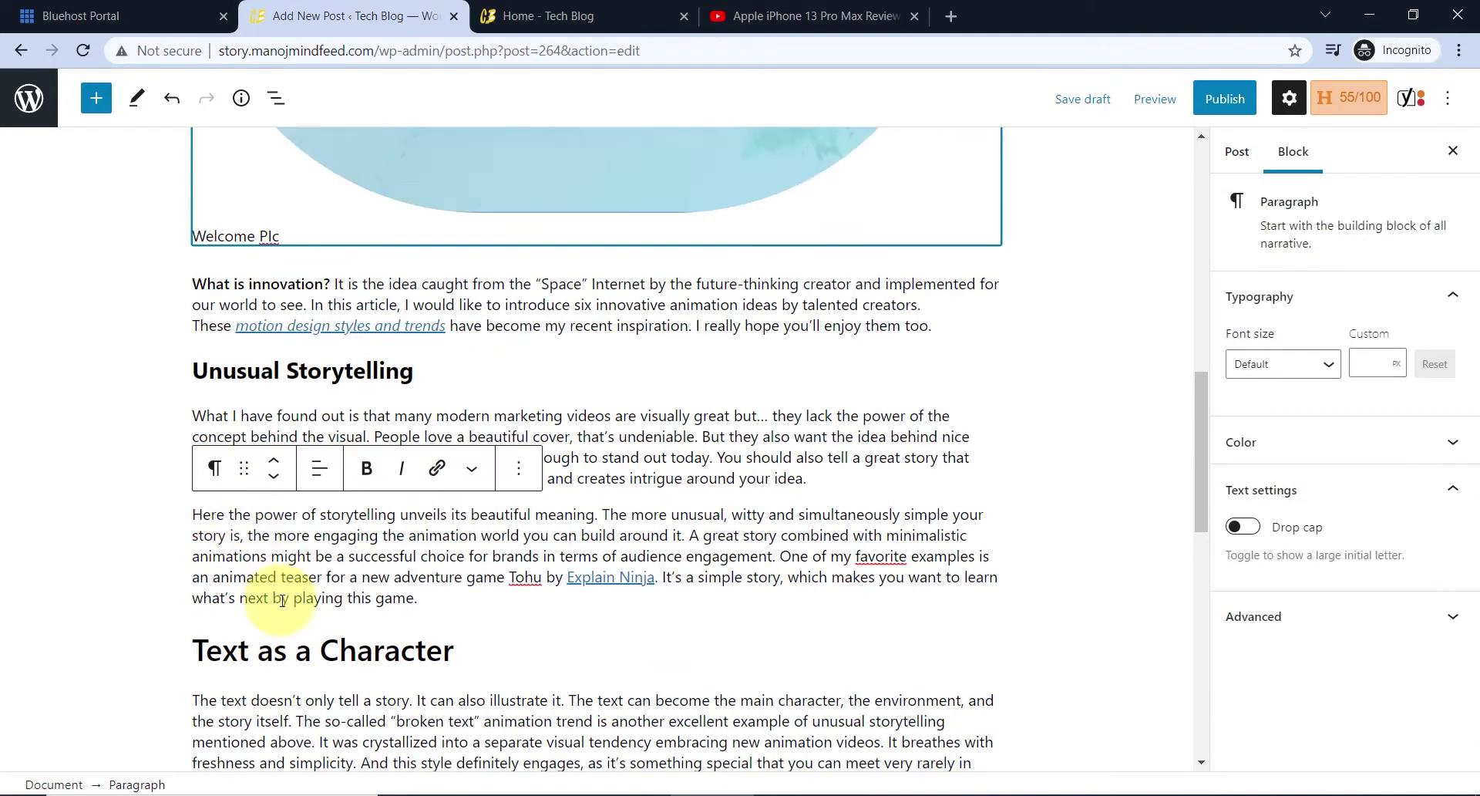
- Insert a Video block after the storytelling paragraph and choose Insert from URL
{"action": "left_click", "coordinate": [92, 97]}
{"action": "scroll", "coordinate": [207, 463], "scroll_direction": "down", "scroll_amount": 5}
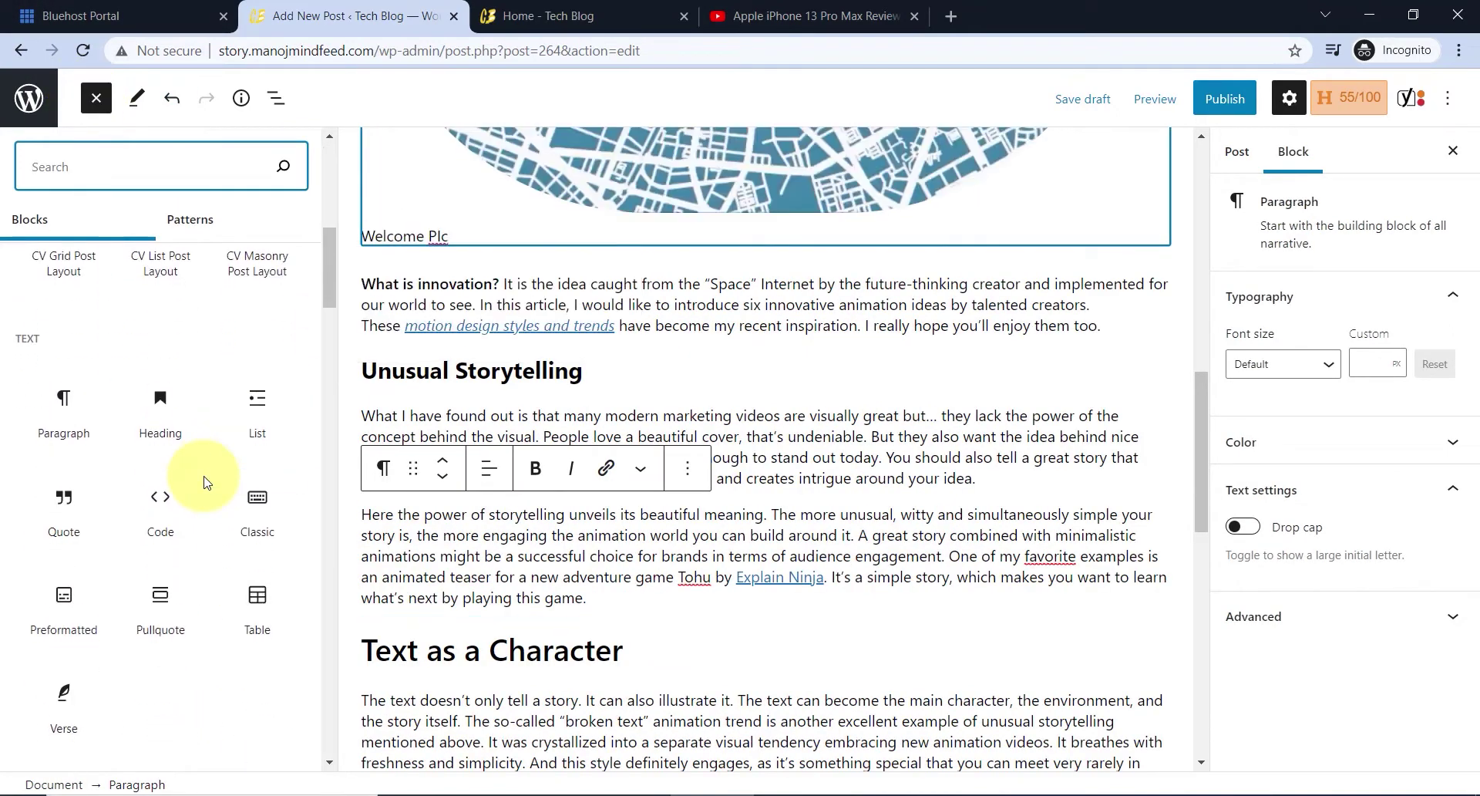
{"action": "scroll", "coordinate": [207, 482], "scroll_direction": "down", "scroll_amount": 5}
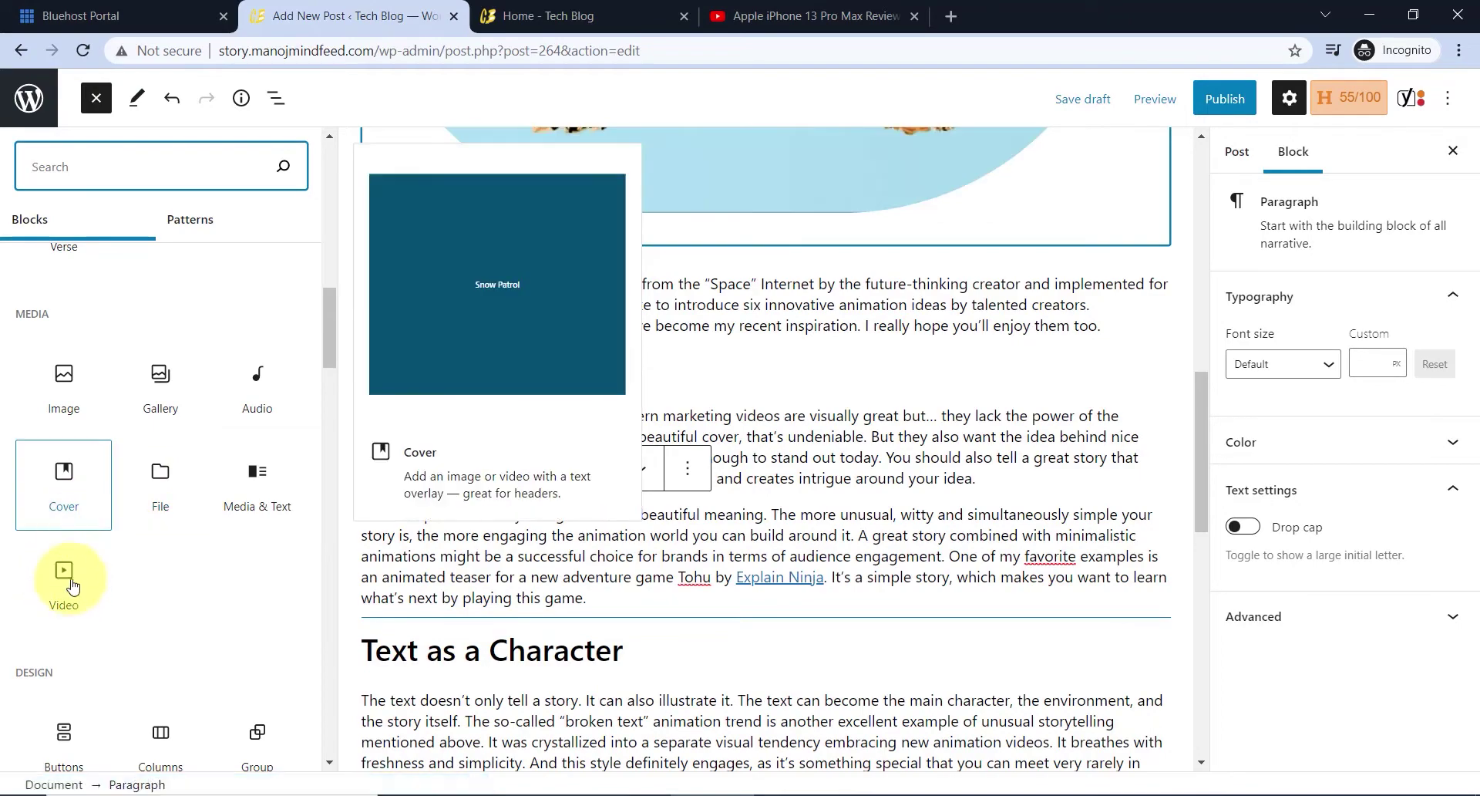
{"action": "left_click", "coordinate": [54, 578]}
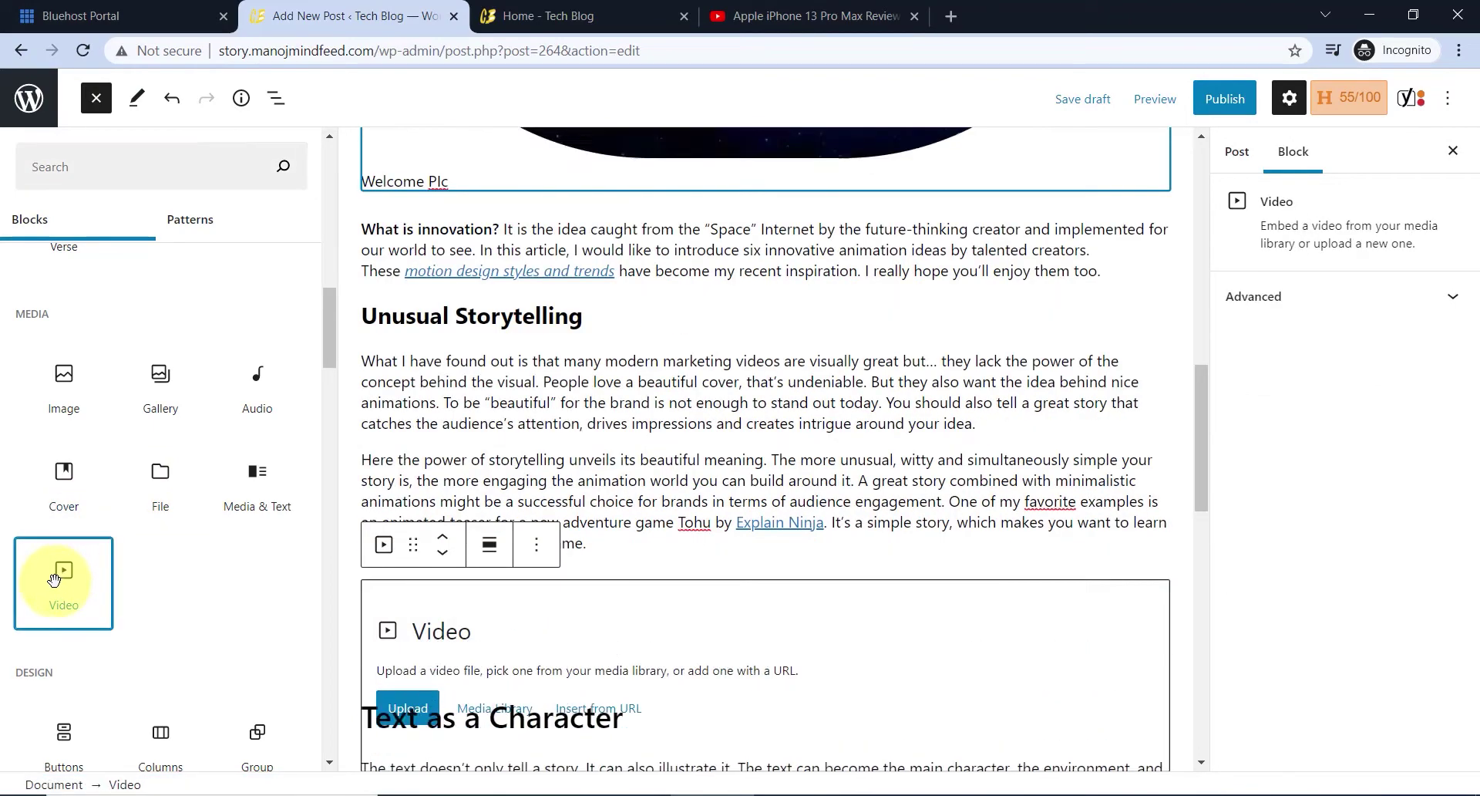
{"action": "scroll", "coordinate": [649, 572], "scroll_direction": "down", "scroll_amount": 2}
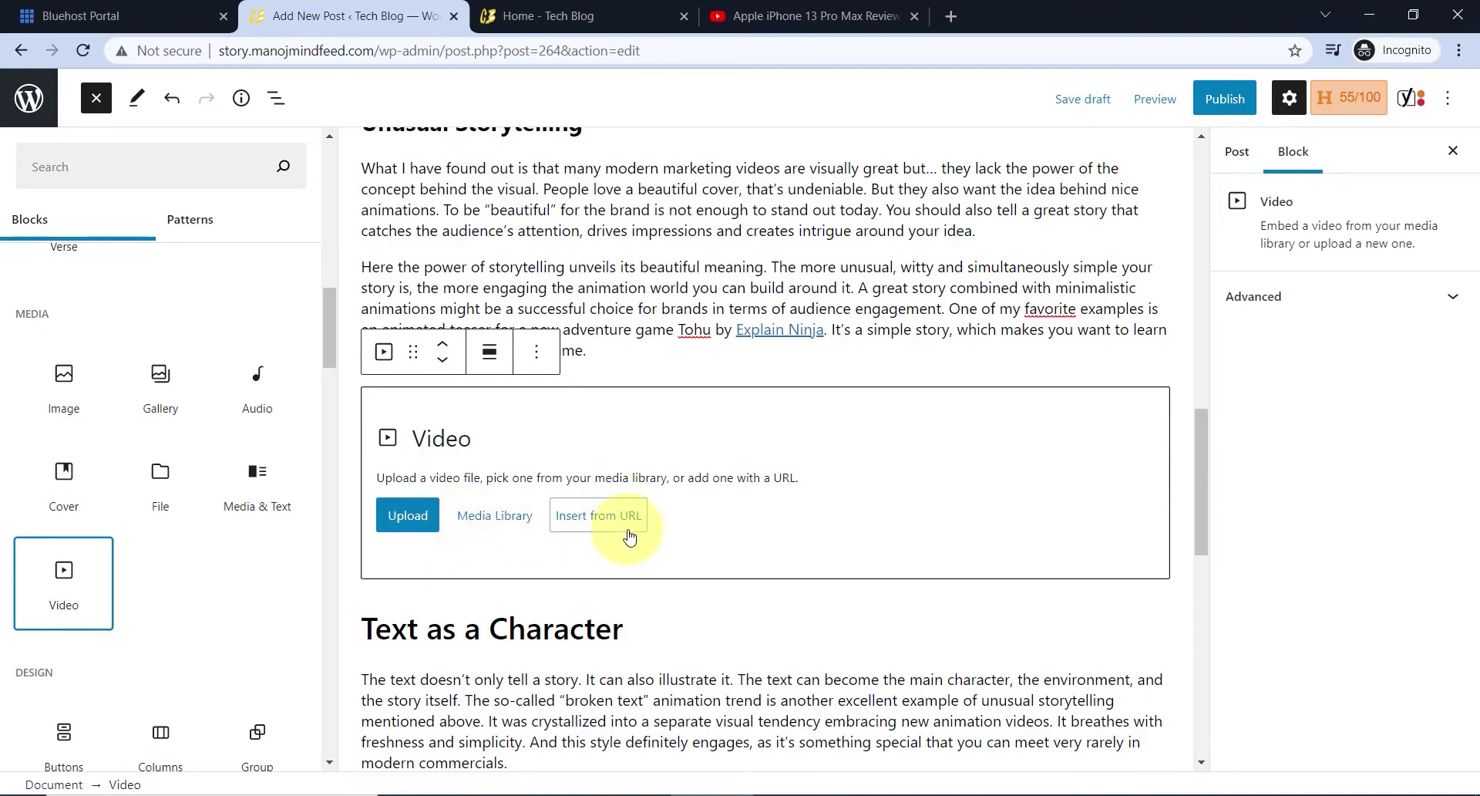
{"action": "left_click", "coordinate": [602, 522]}
{"action": "left_click", "coordinate": [436, 523]}
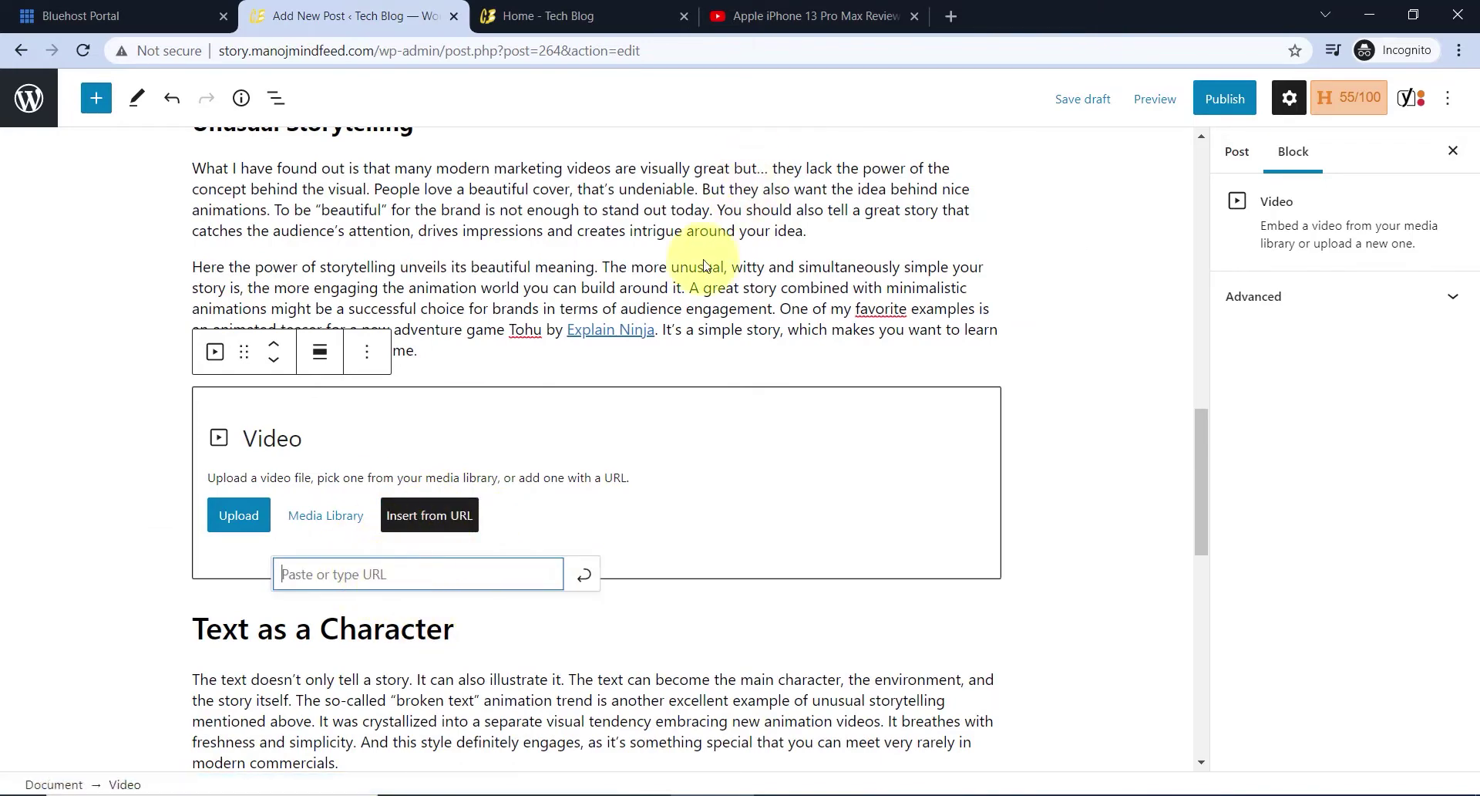
- Copy the iPhone 13 Pro Max review's YouTube share link and return to the WordPress tab
{"action": "left_click", "coordinate": [802, 16]}
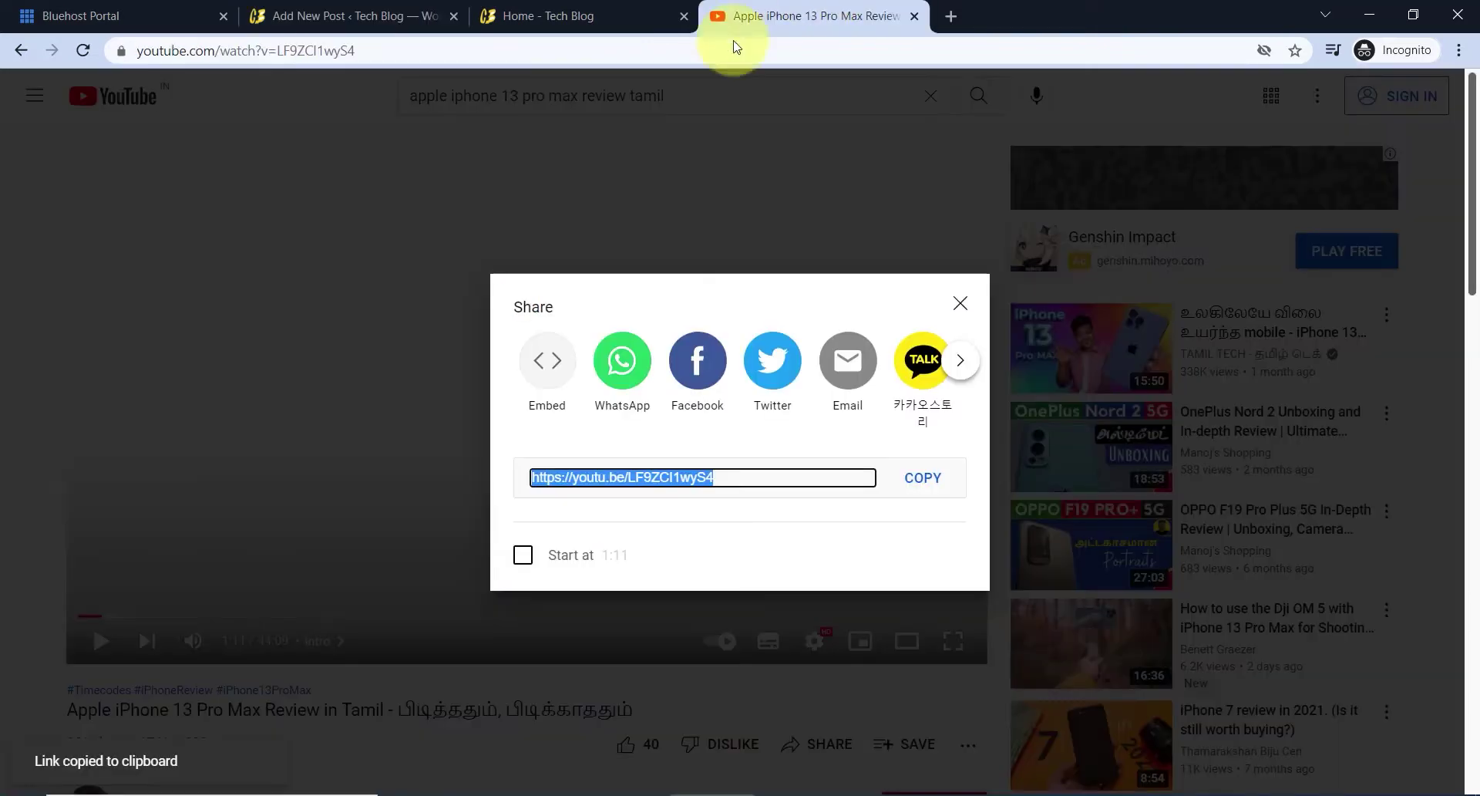
{"action": "left_click", "coordinate": [982, 305]}
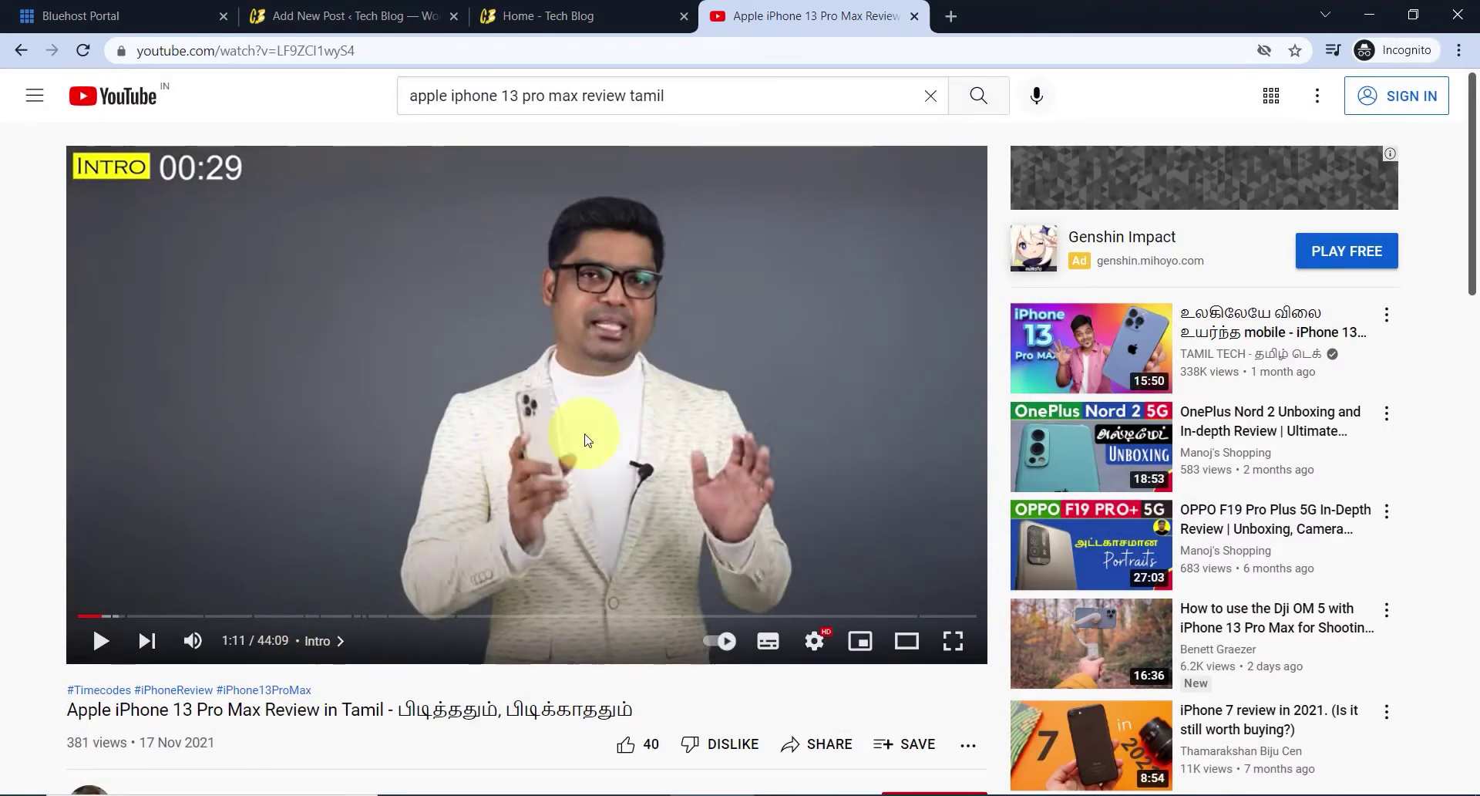
{"action": "left_click", "coordinate": [819, 748]}
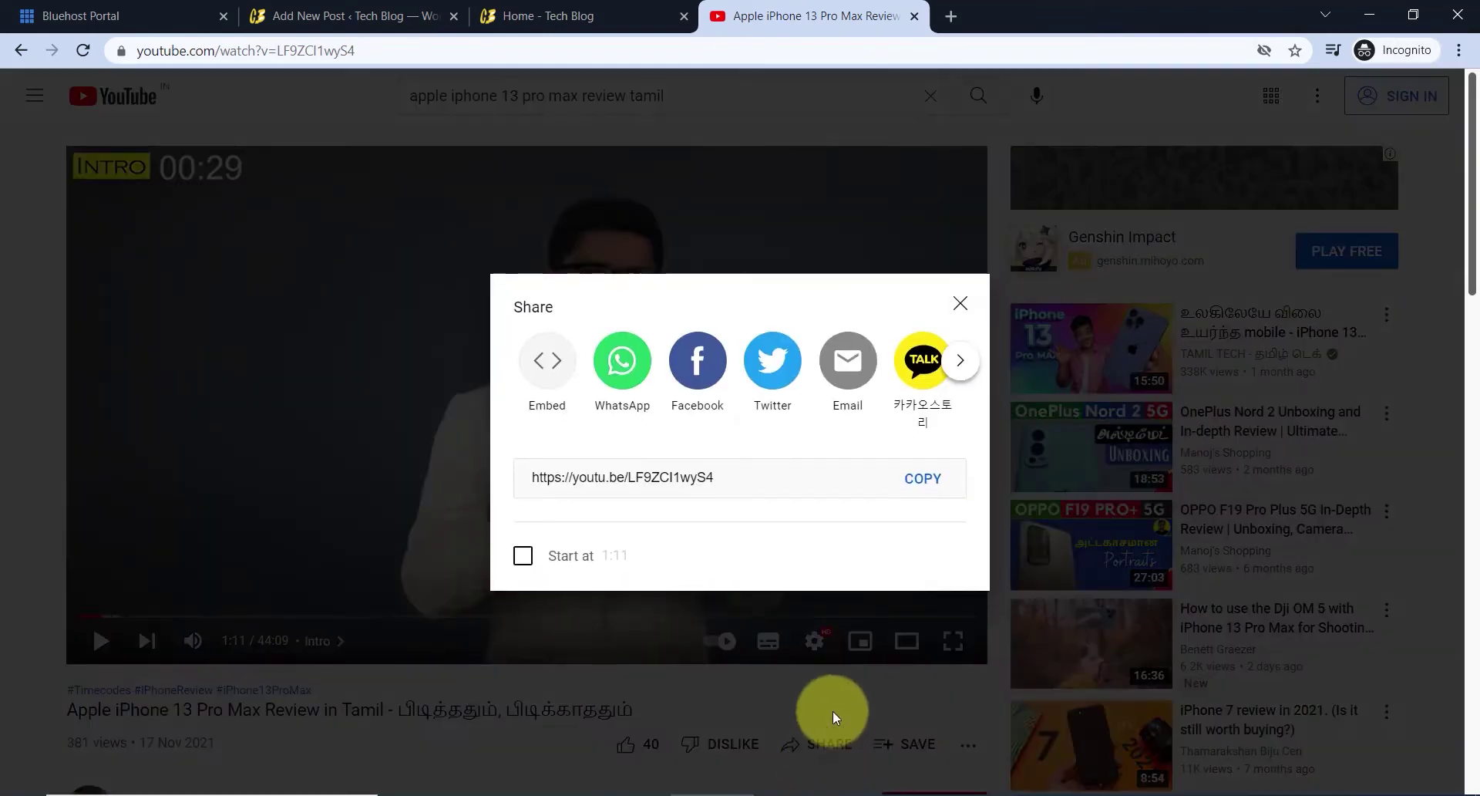
{"action": "left_click", "coordinate": [921, 478]}
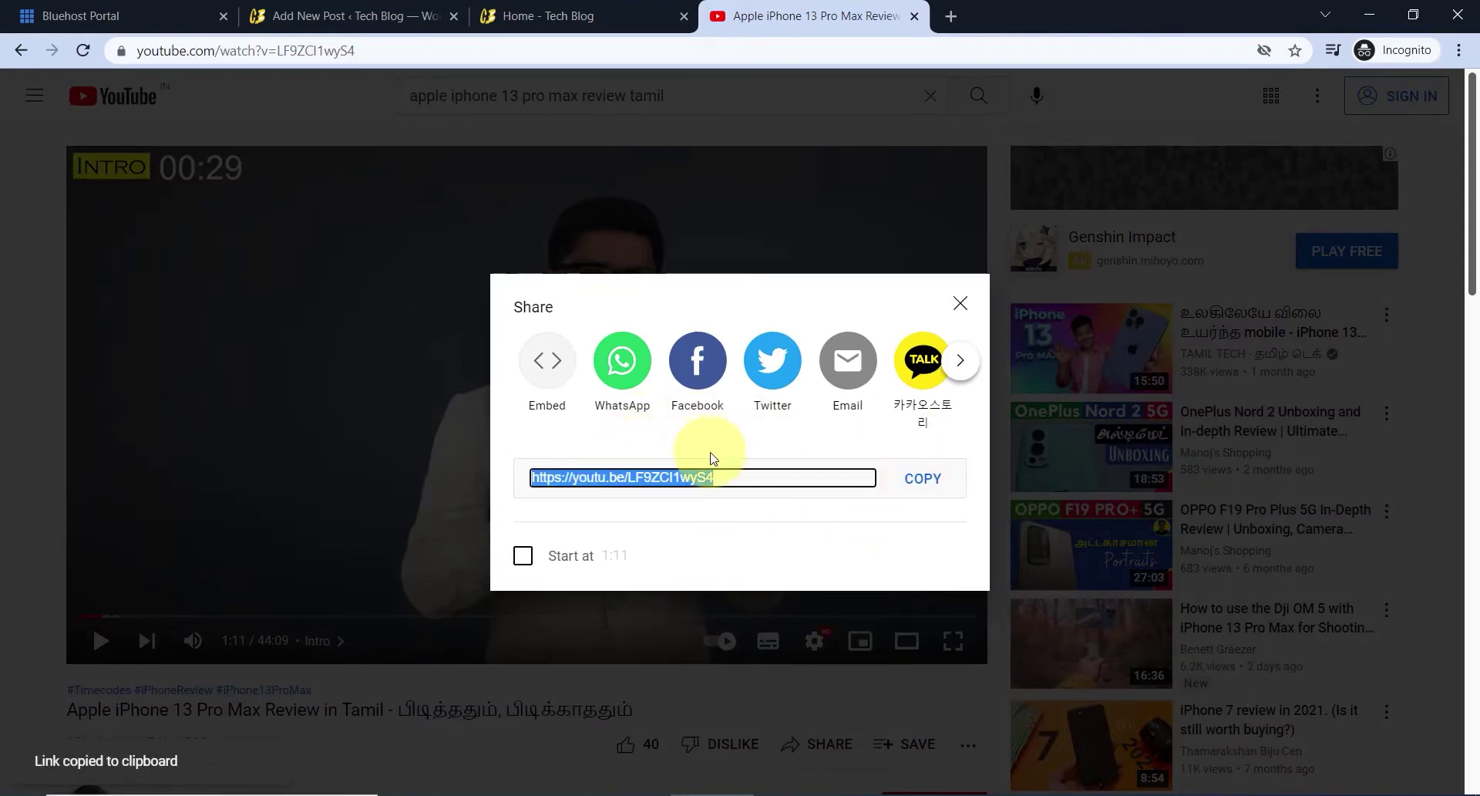
{"action": "left_click", "coordinate": [370, 16]}
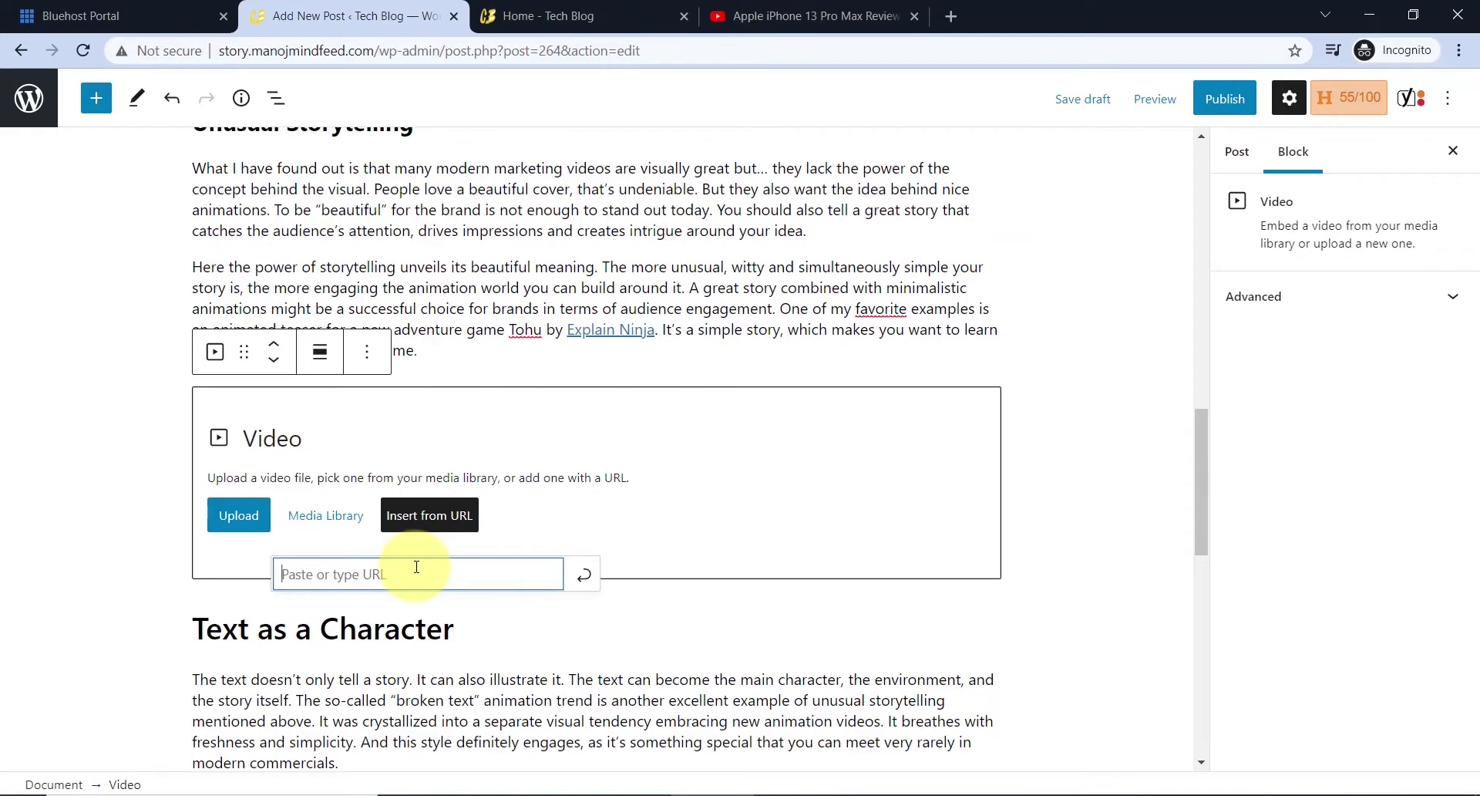
- Apply the pasted YouTube link to embed the Apple iPhone 13 Pro Max review, then return to the top
{"action": "left_click", "coordinate": [583, 574]}
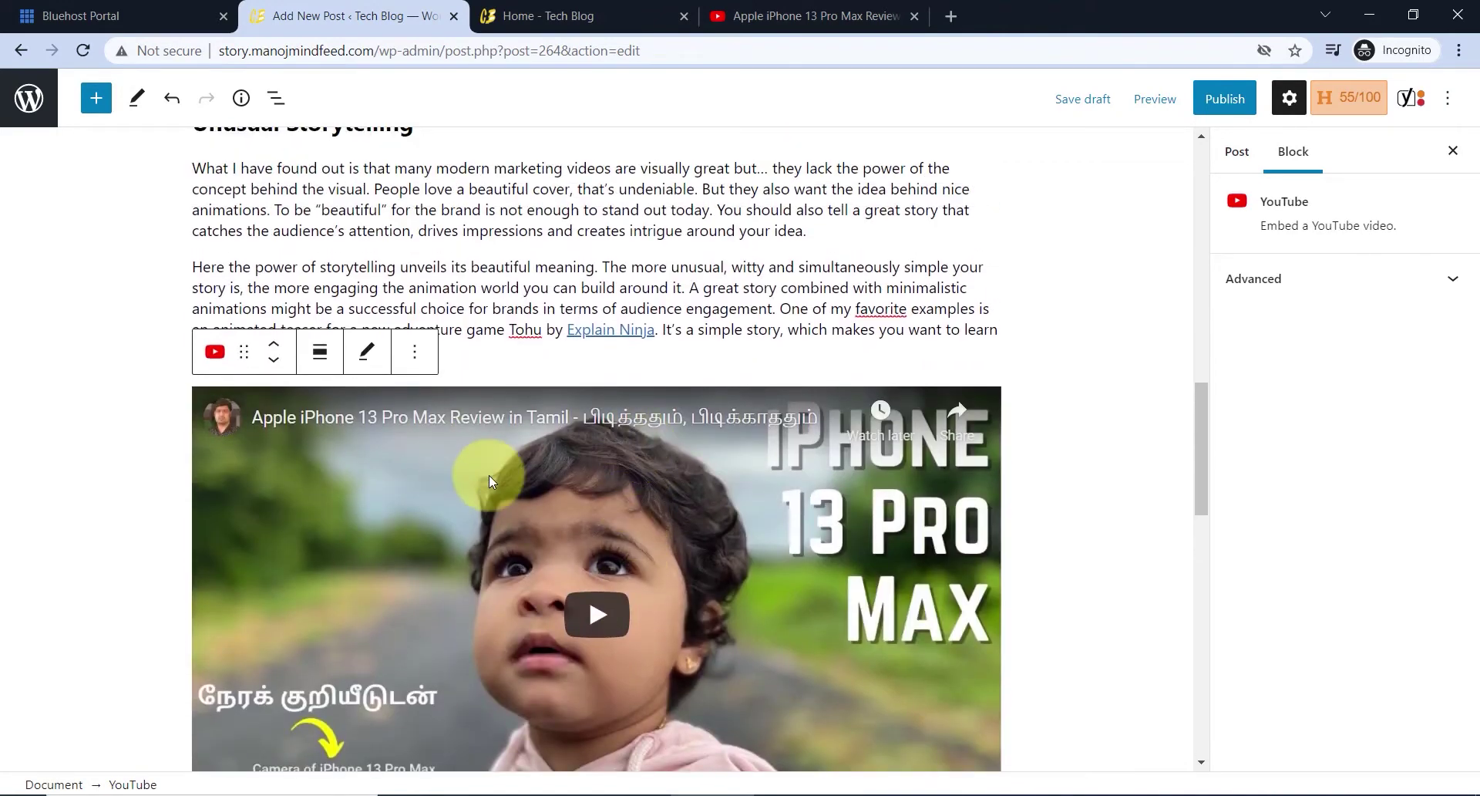
{"action": "scroll", "coordinate": [552, 461], "scroll_direction": "down", "scroll_amount": 5}
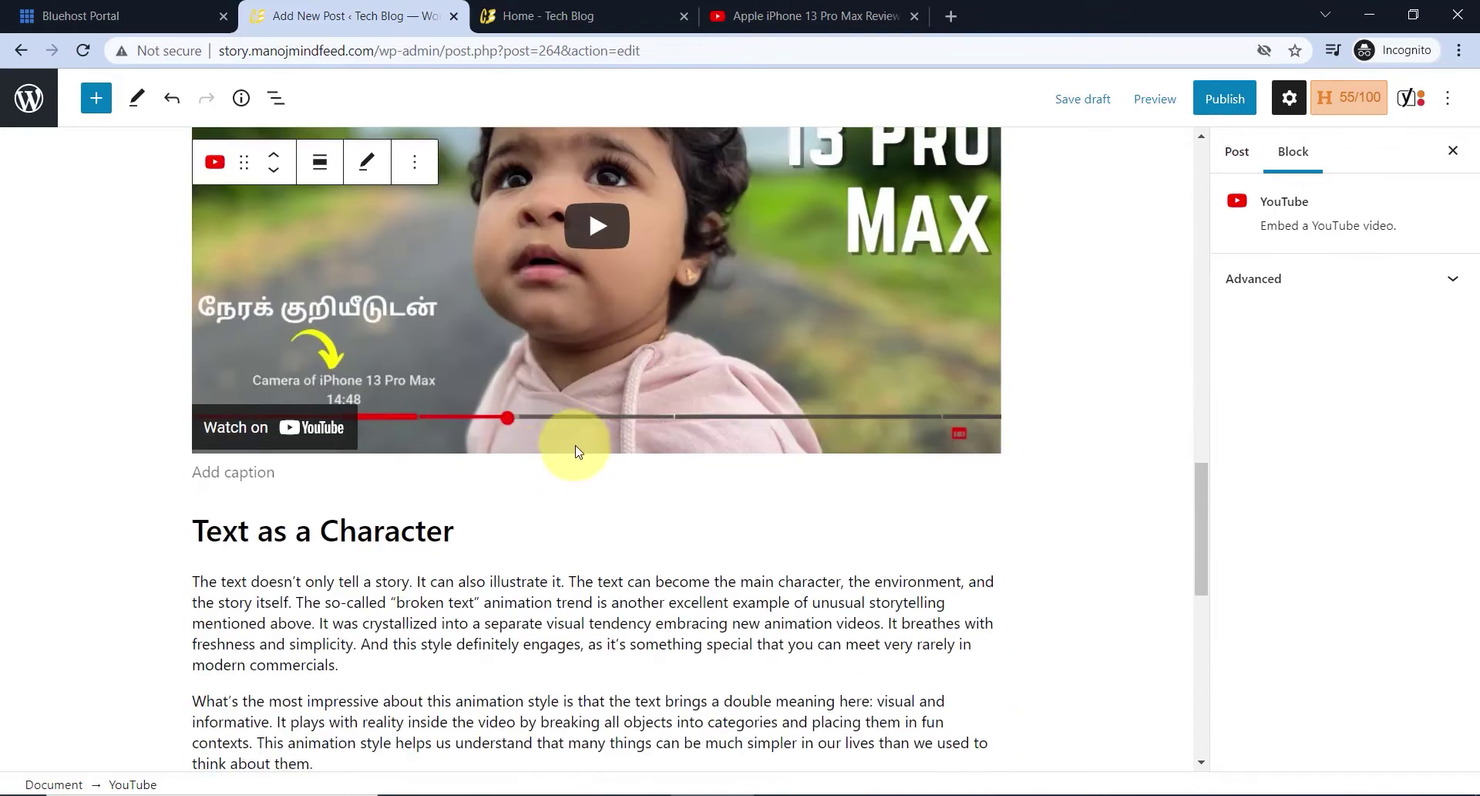
{"action": "scroll", "coordinate": [574, 451], "scroll_direction": "down", "scroll_amount": 5}
{"action": "scroll", "coordinate": [555, 456], "scroll_direction": "up", "scroll_amount": 15}
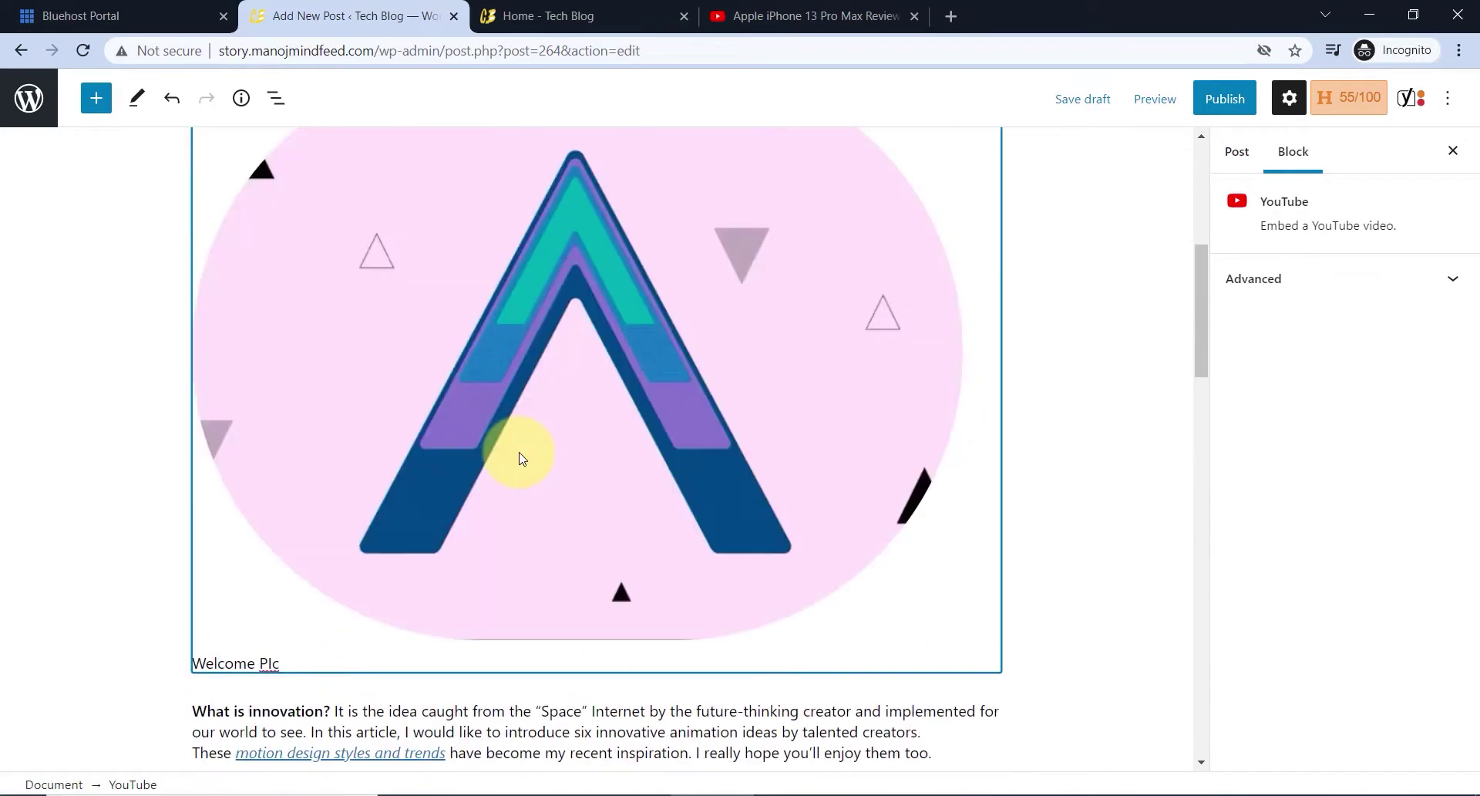
{"action": "scroll", "coordinate": [519, 453], "scroll_direction": "up", "scroll_amount": 5}
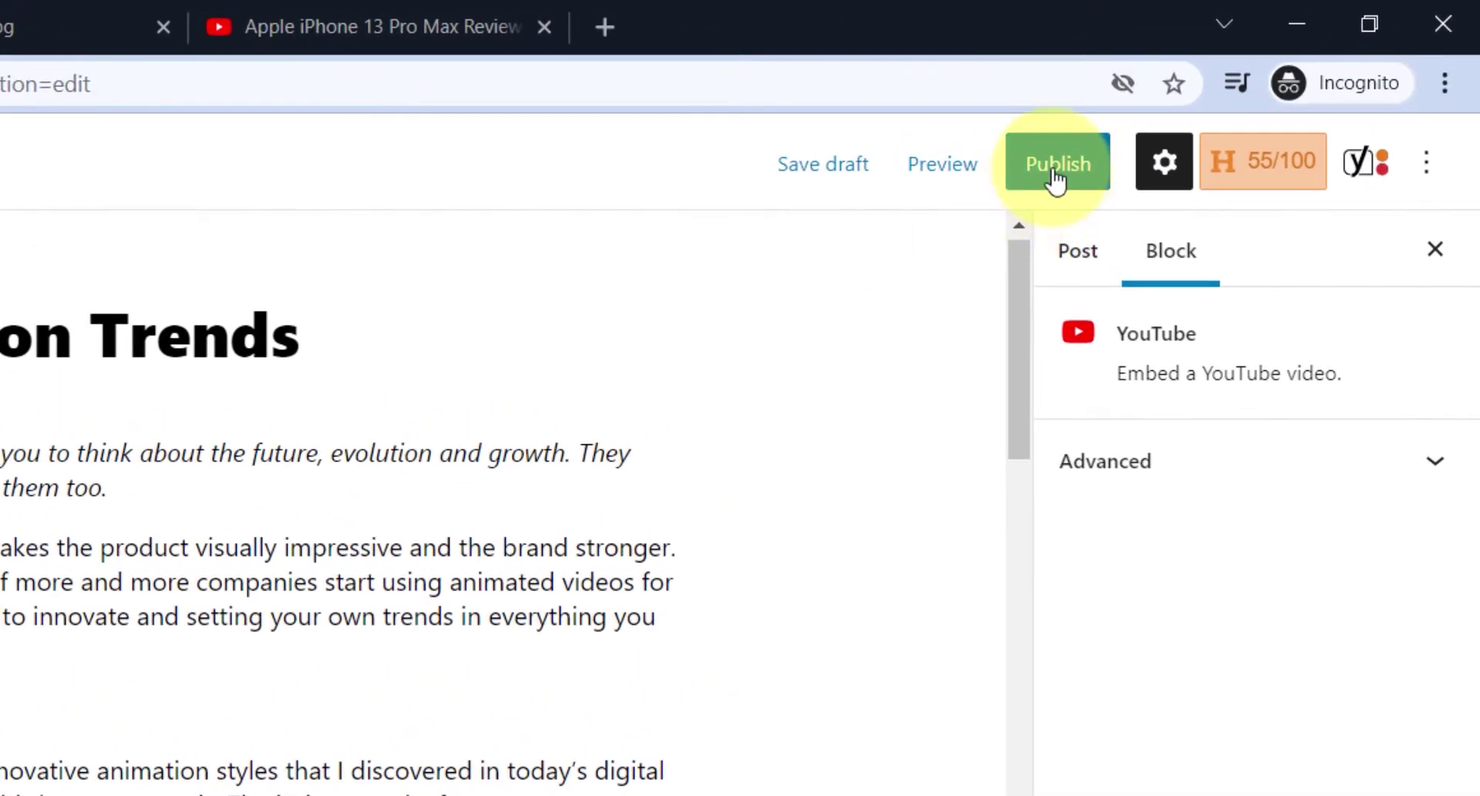
- Publish the 6 Innovative Animation Trends post and open its live page in a new tab
{"action": "left_click", "coordinate": [1056, 181]}
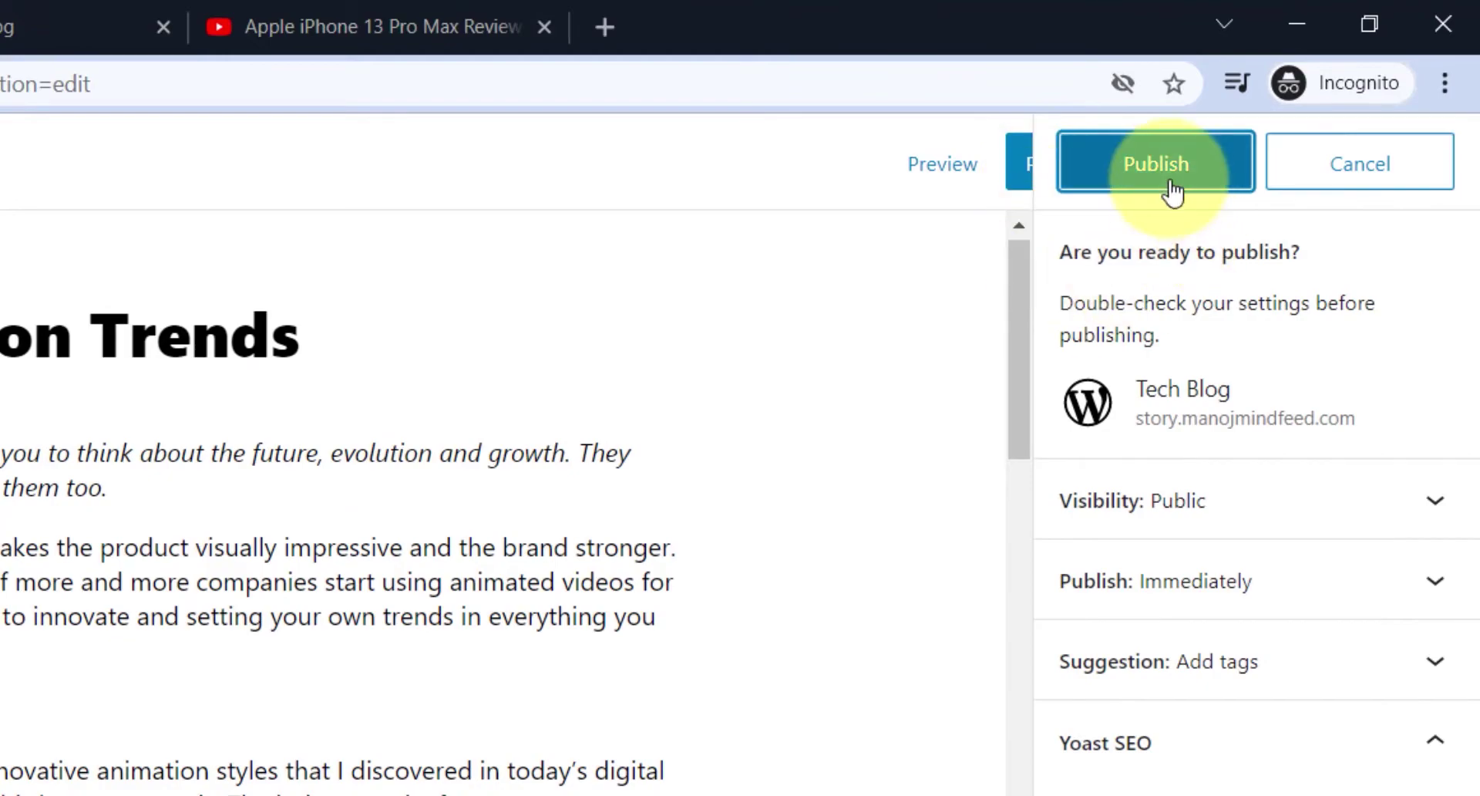
{"action": "left_click", "coordinate": [1169, 192]}
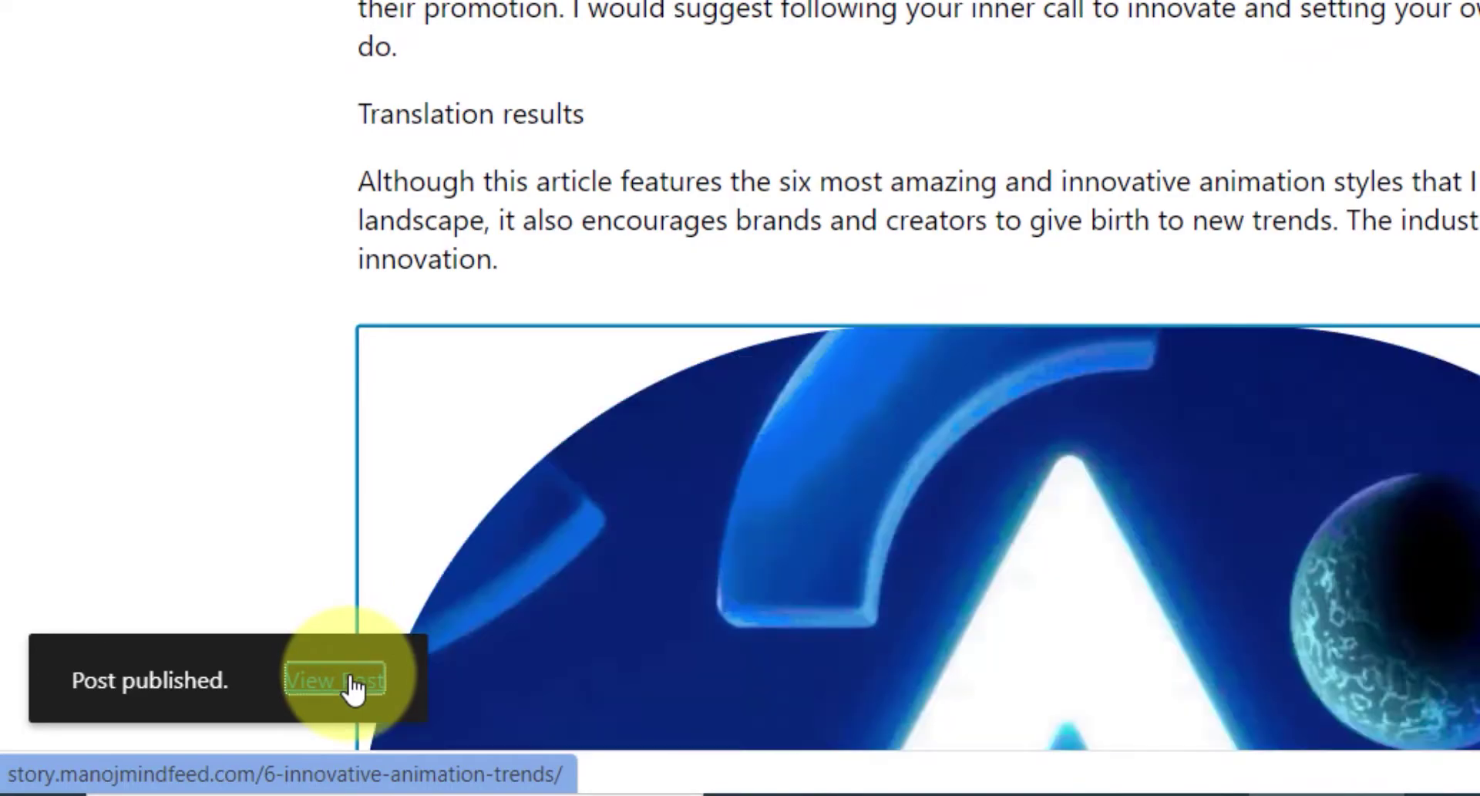
{"action": "right_click", "coordinate": [343, 683]}
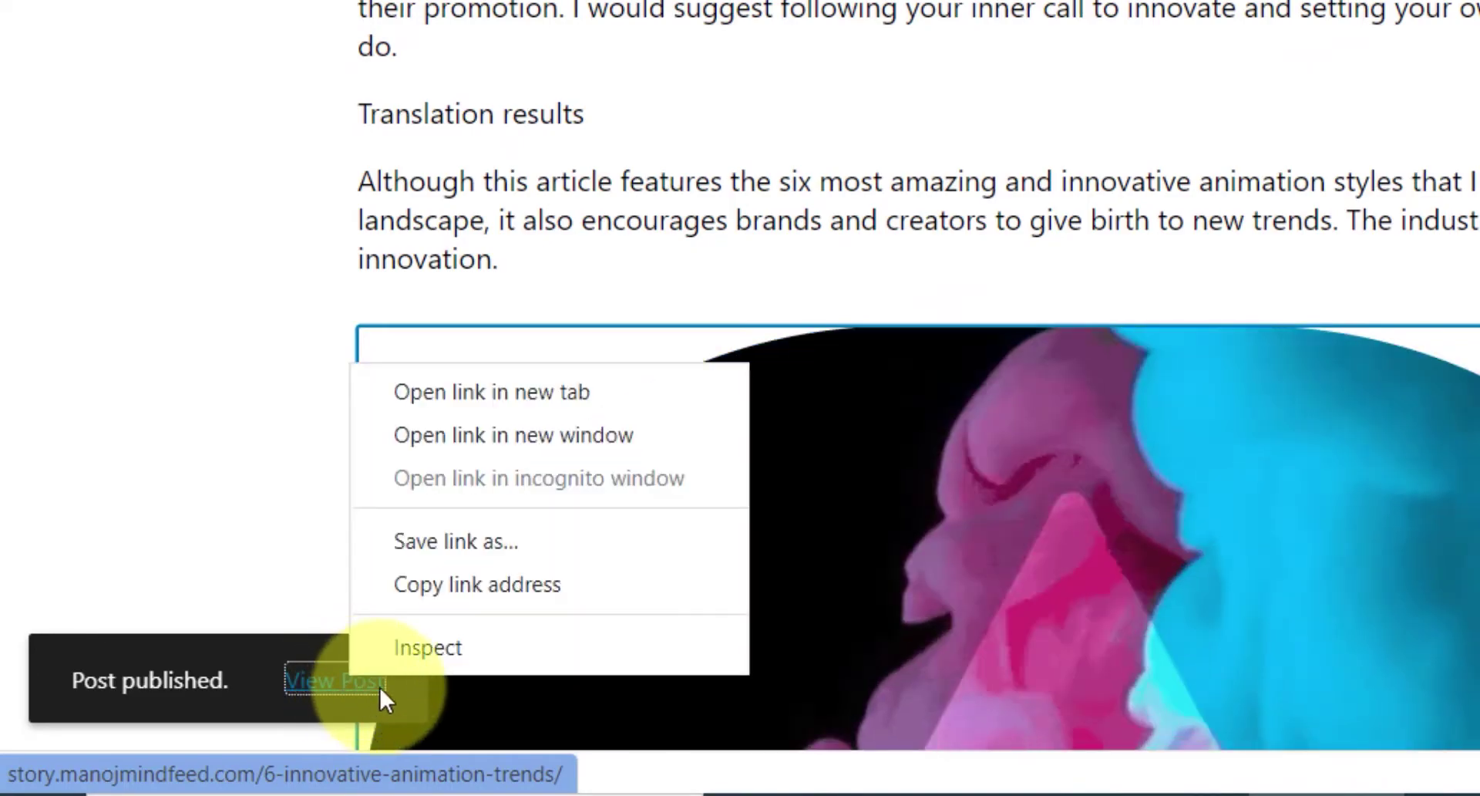
{"action": "left_click", "coordinate": [456, 391]}
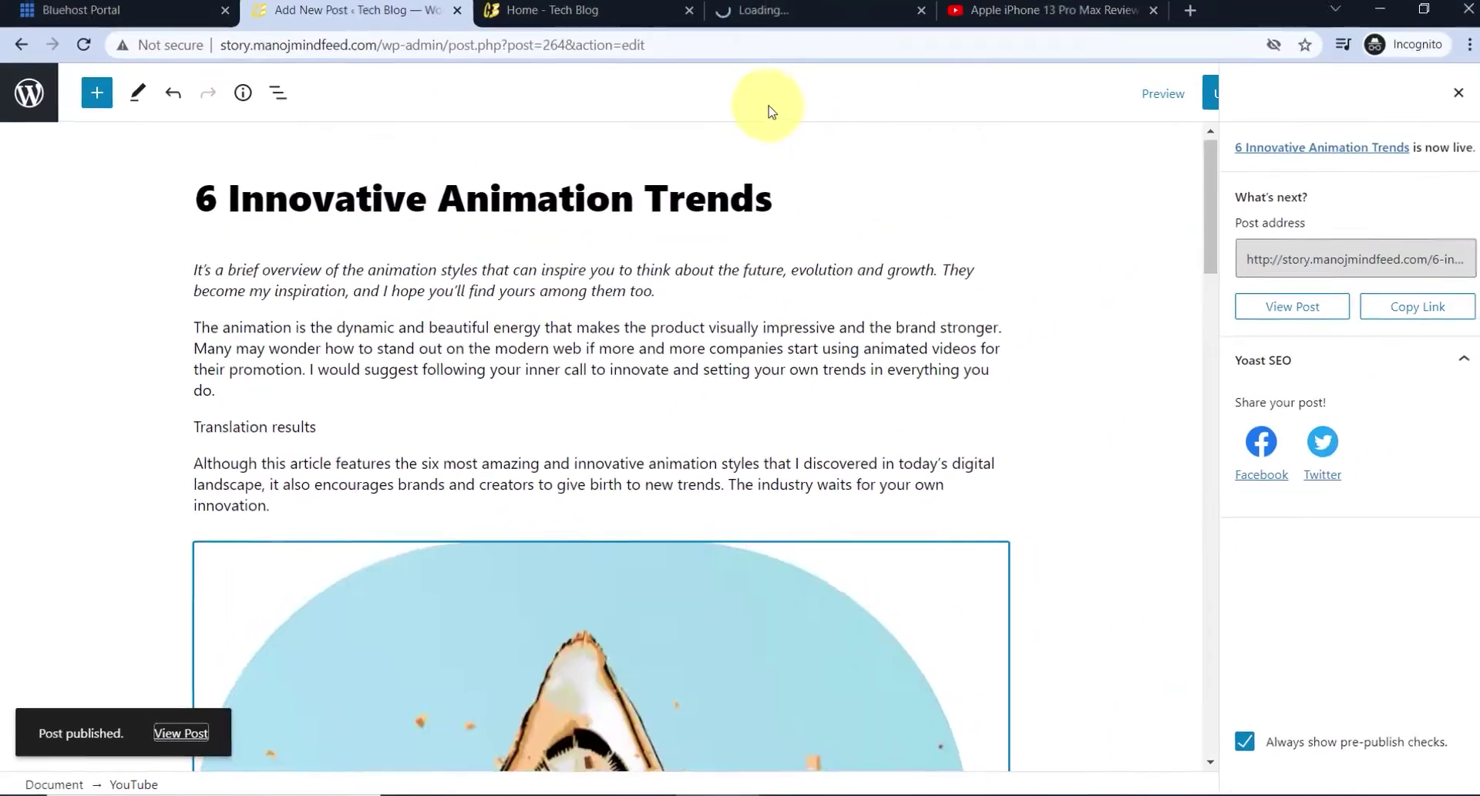
{"action": "left_click", "coordinate": [779, 14]}
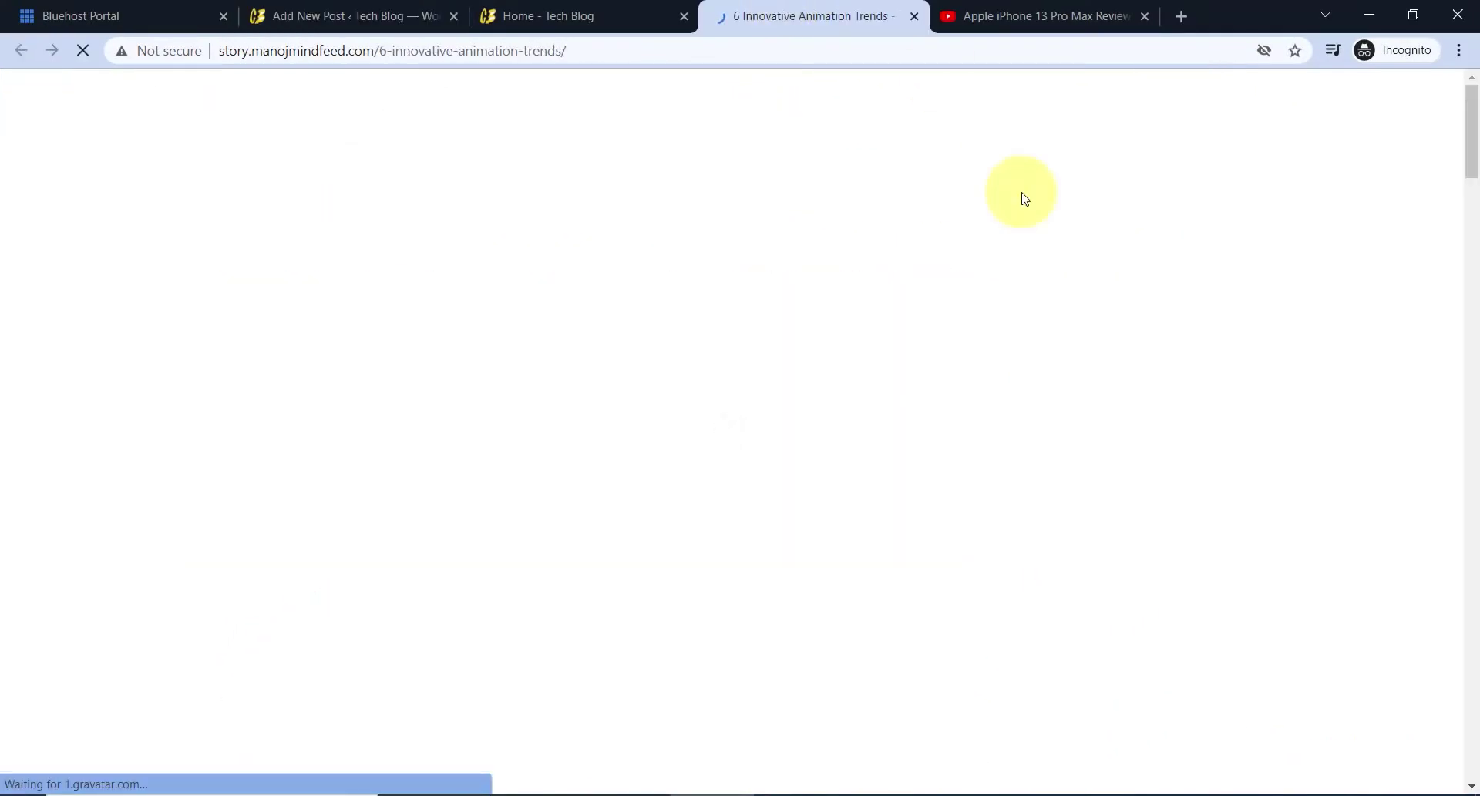
{"action": "scroll", "coordinate": [847, 367], "scroll_direction": "down", "scroll_amount": 3}
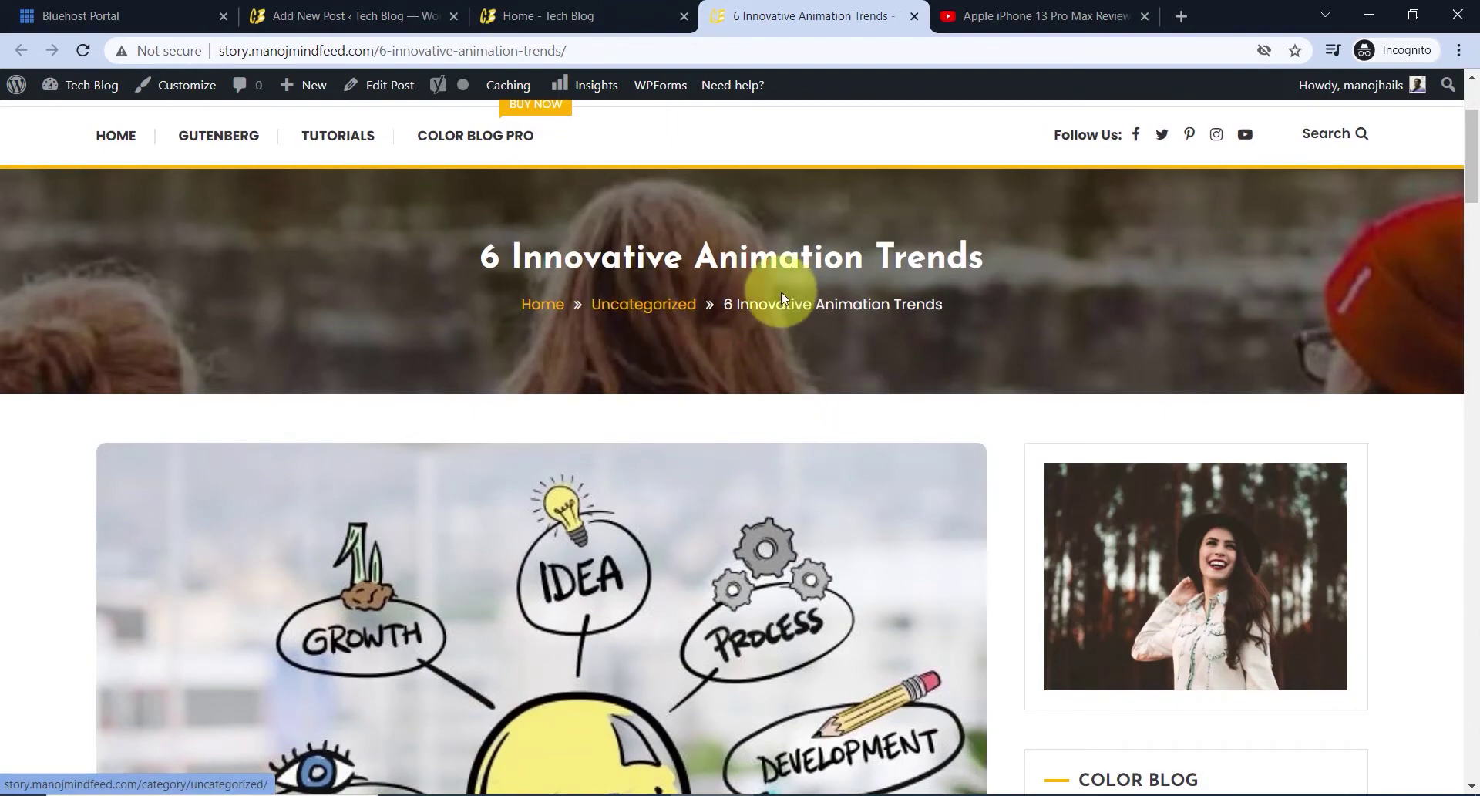
{"action": "scroll", "coordinate": [706, 332], "scroll_direction": "down", "scroll_amount": 5}
{"action": "scroll", "coordinate": [478, 398], "scroll_direction": "up", "scroll_amount": 1}
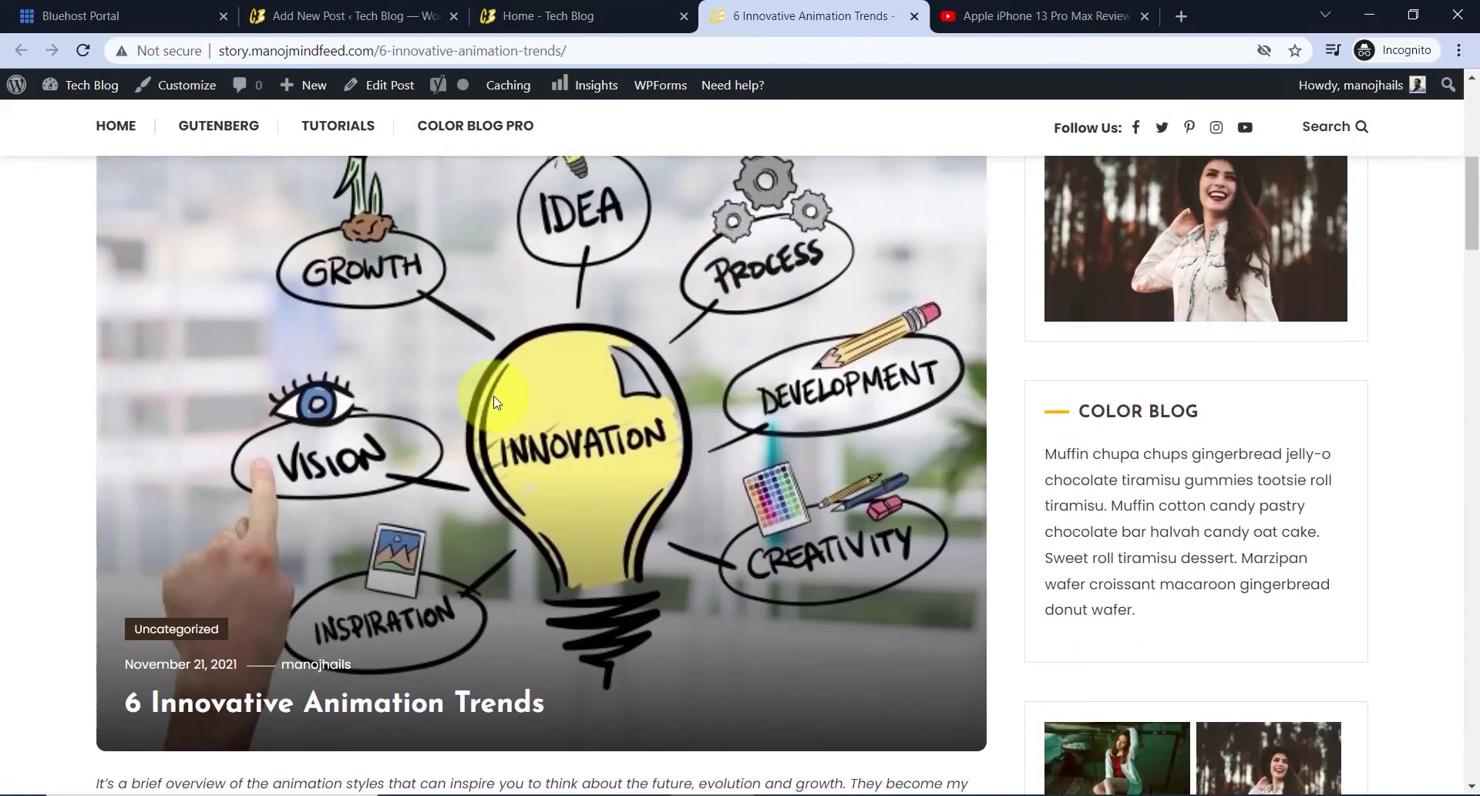
{"action": "scroll", "coordinate": [397, 429], "scroll_direction": "down", "scroll_amount": 3}
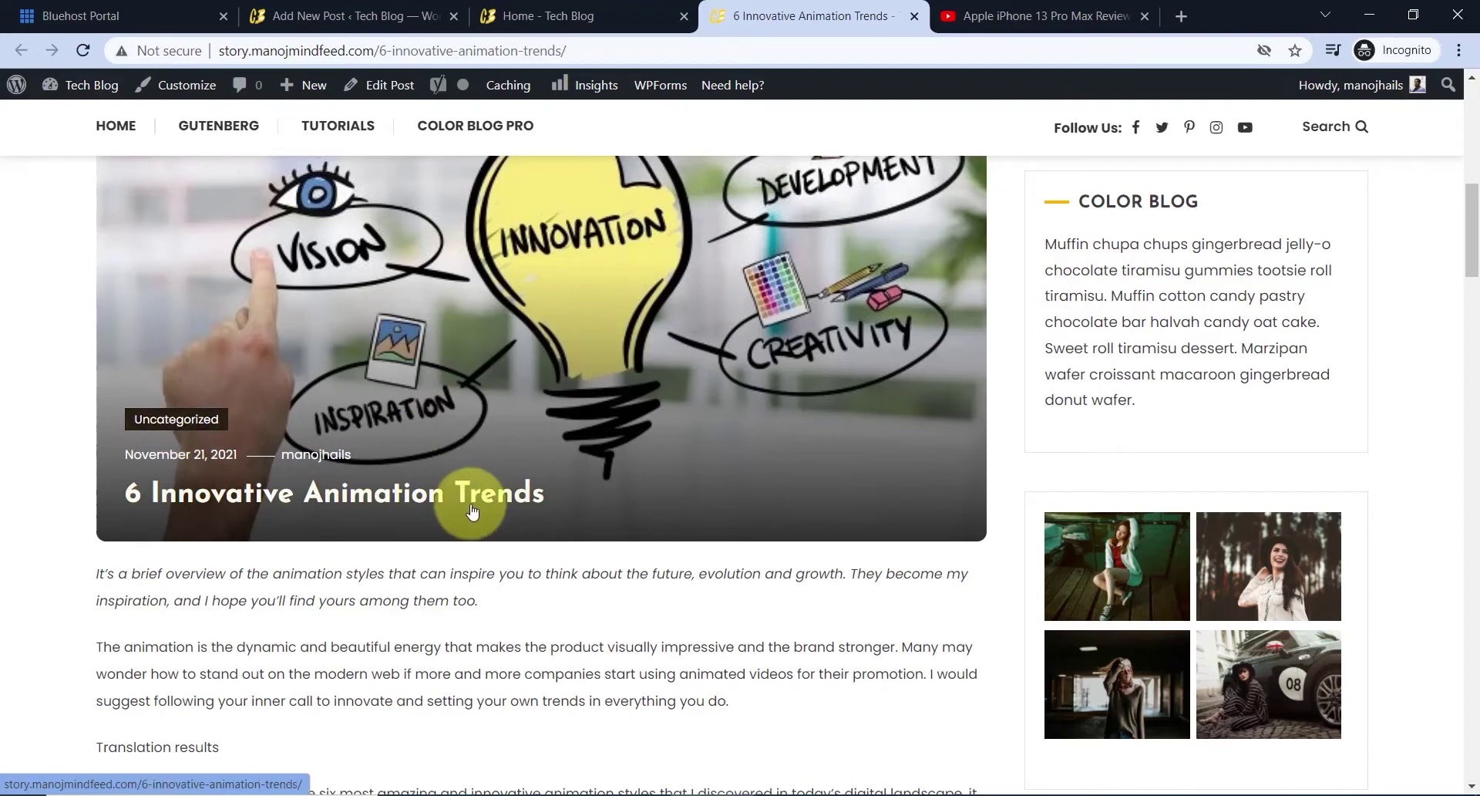
{"action": "scroll", "coordinate": [455, 478], "scroll_direction": "down", "scroll_amount": 4}
{"action": "scroll", "coordinate": [409, 432], "scroll_direction": "down", "scroll_amount": 4}
{"action": "scroll", "coordinate": [426, 432], "scroll_direction": "down", "scroll_amount": 20}
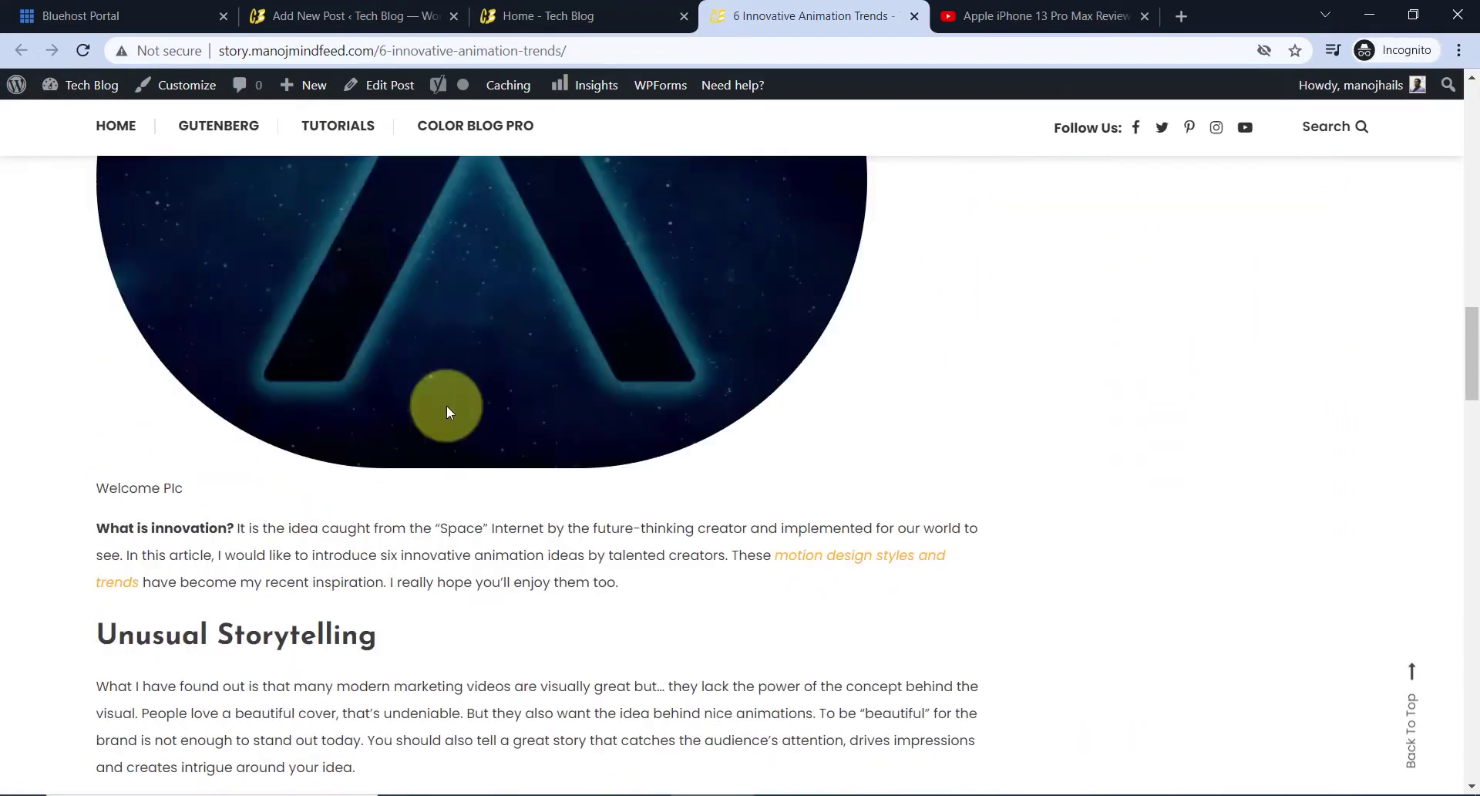
{"action": "scroll", "coordinate": [459, 408], "scroll_direction": "down", "scroll_amount": 15}
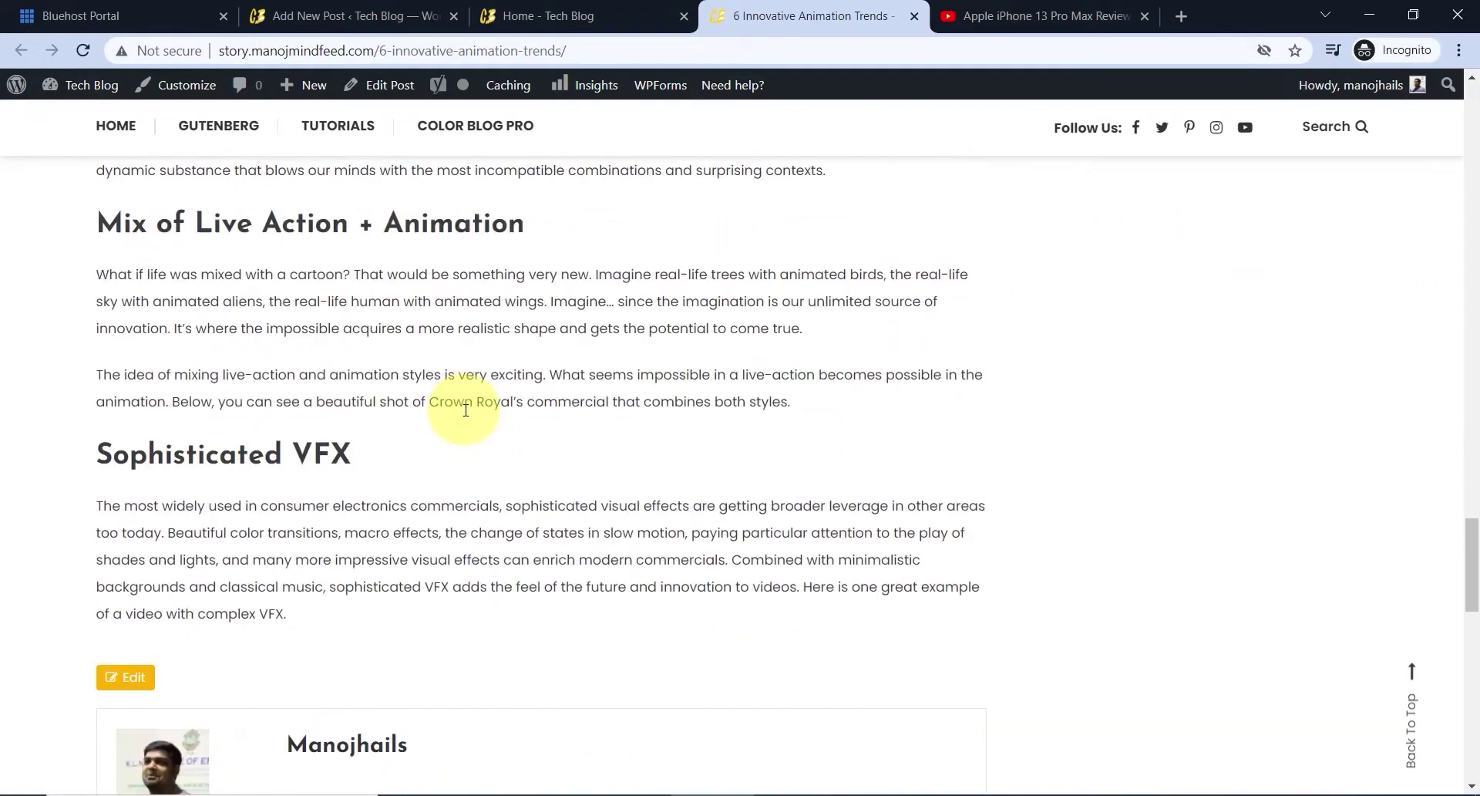
{"action": "scroll", "coordinate": [473, 407], "scroll_direction": "down", "scroll_amount": 1}
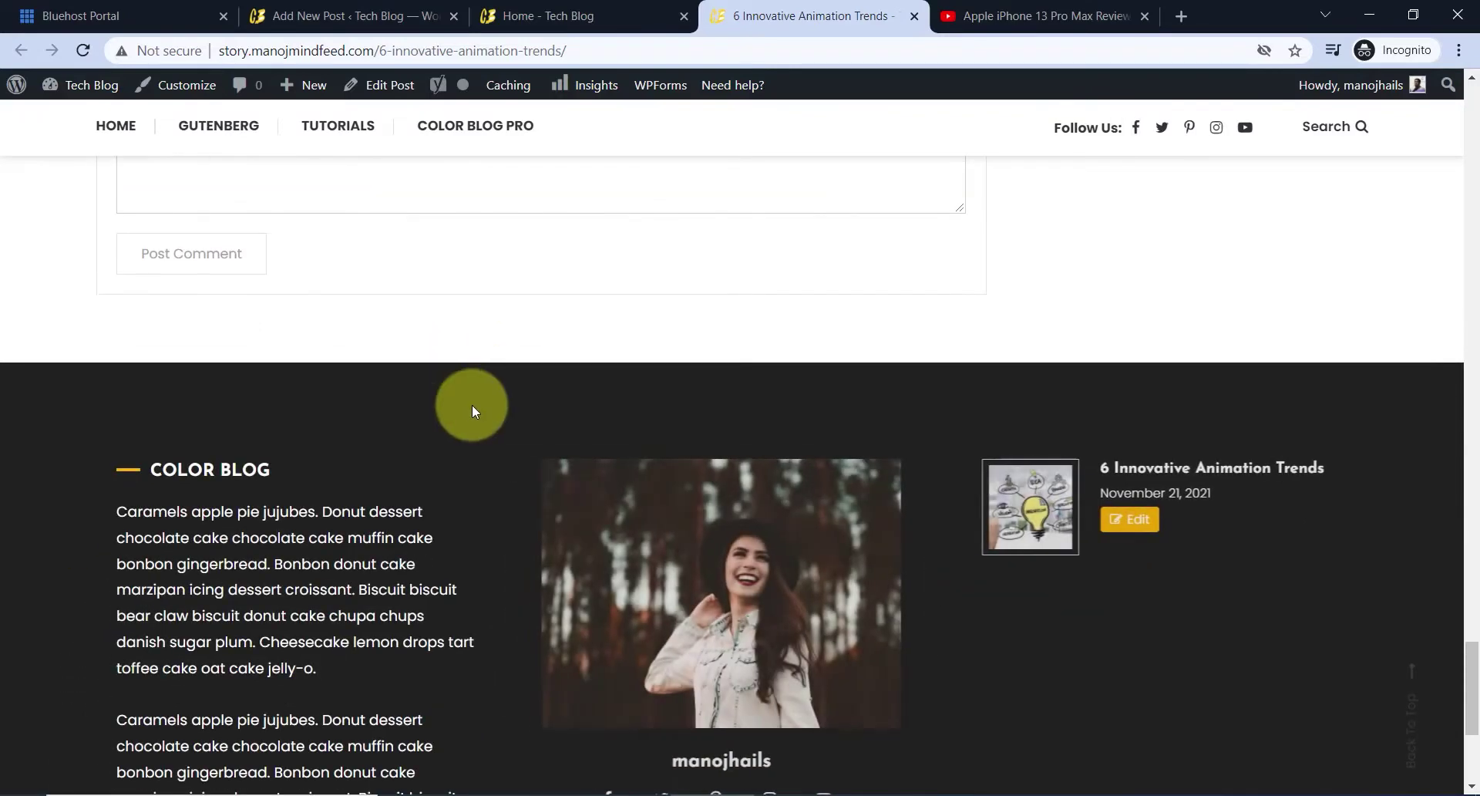
{"action": "scroll", "coordinate": [489, 403], "scroll_direction": "up", "scroll_amount": 7}
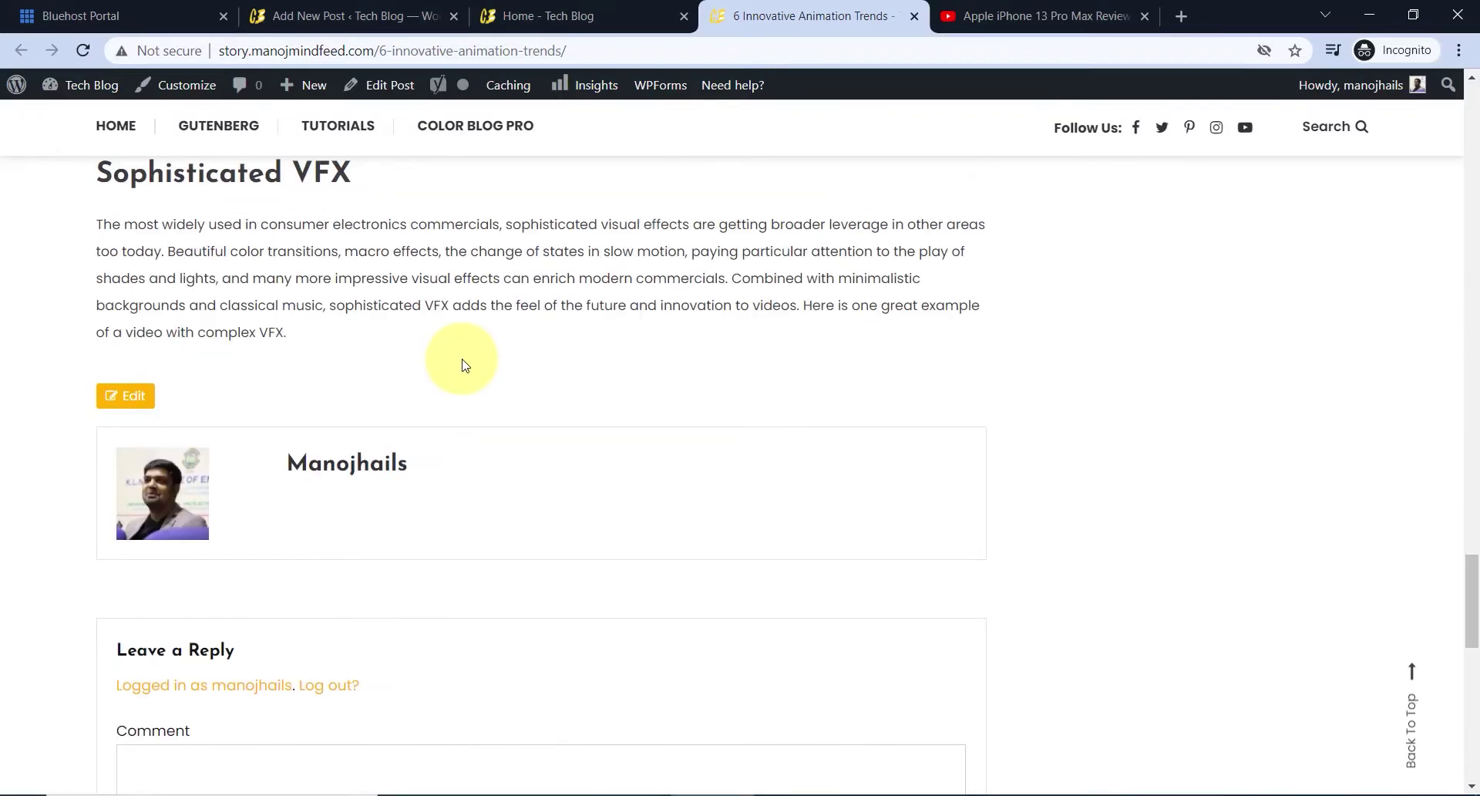
{"action": "scroll", "coordinate": [465, 362], "scroll_direction": "up", "scroll_amount": 15}
{"action": "scroll", "coordinate": [465, 360], "scroll_direction": "up", "scroll_amount": 8}
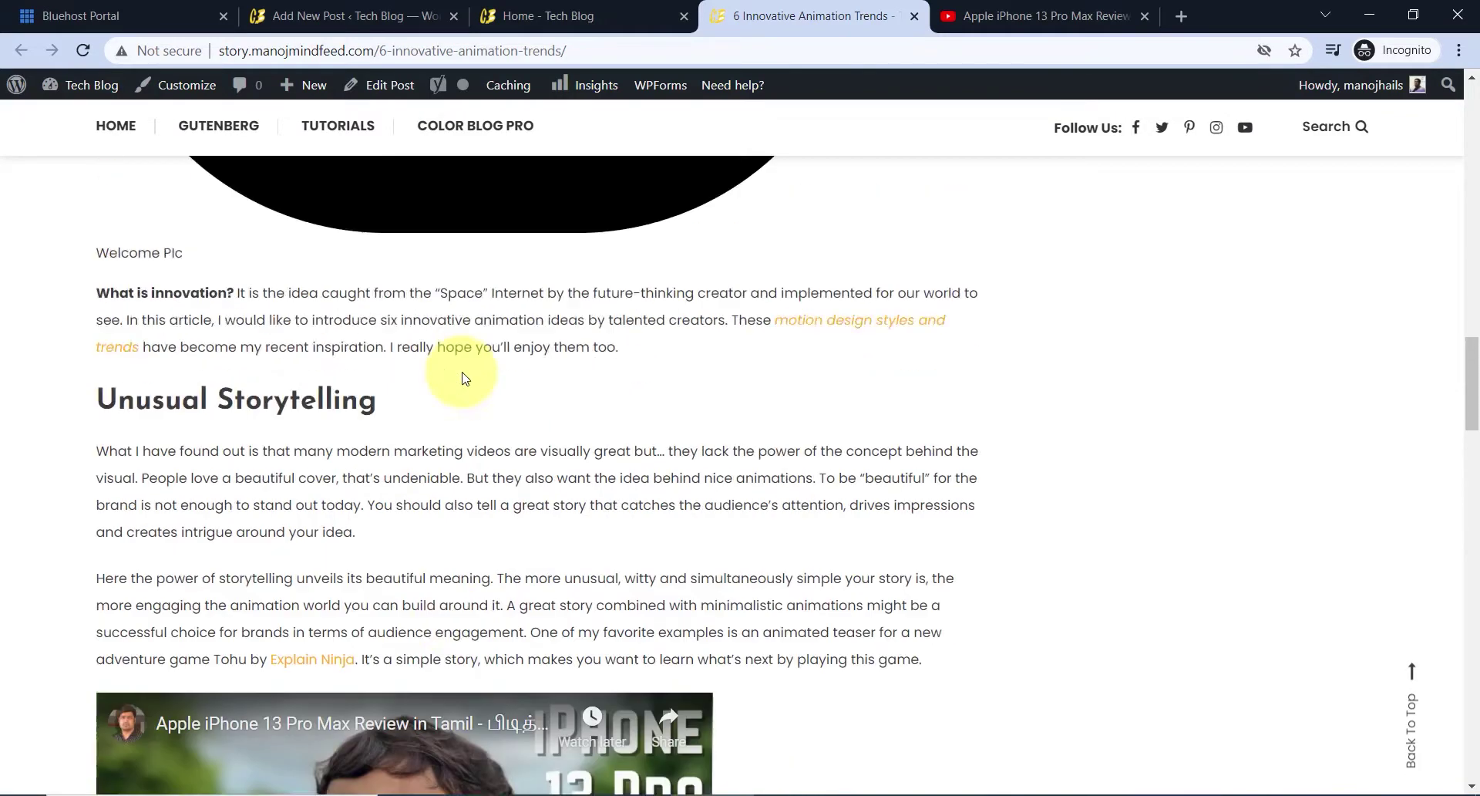
{"action": "scroll", "coordinate": [469, 384], "scroll_direction": "up", "scroll_amount": 5}
{"action": "scroll", "coordinate": [469, 384], "scroll_direction": "up", "scroll_amount": 1}
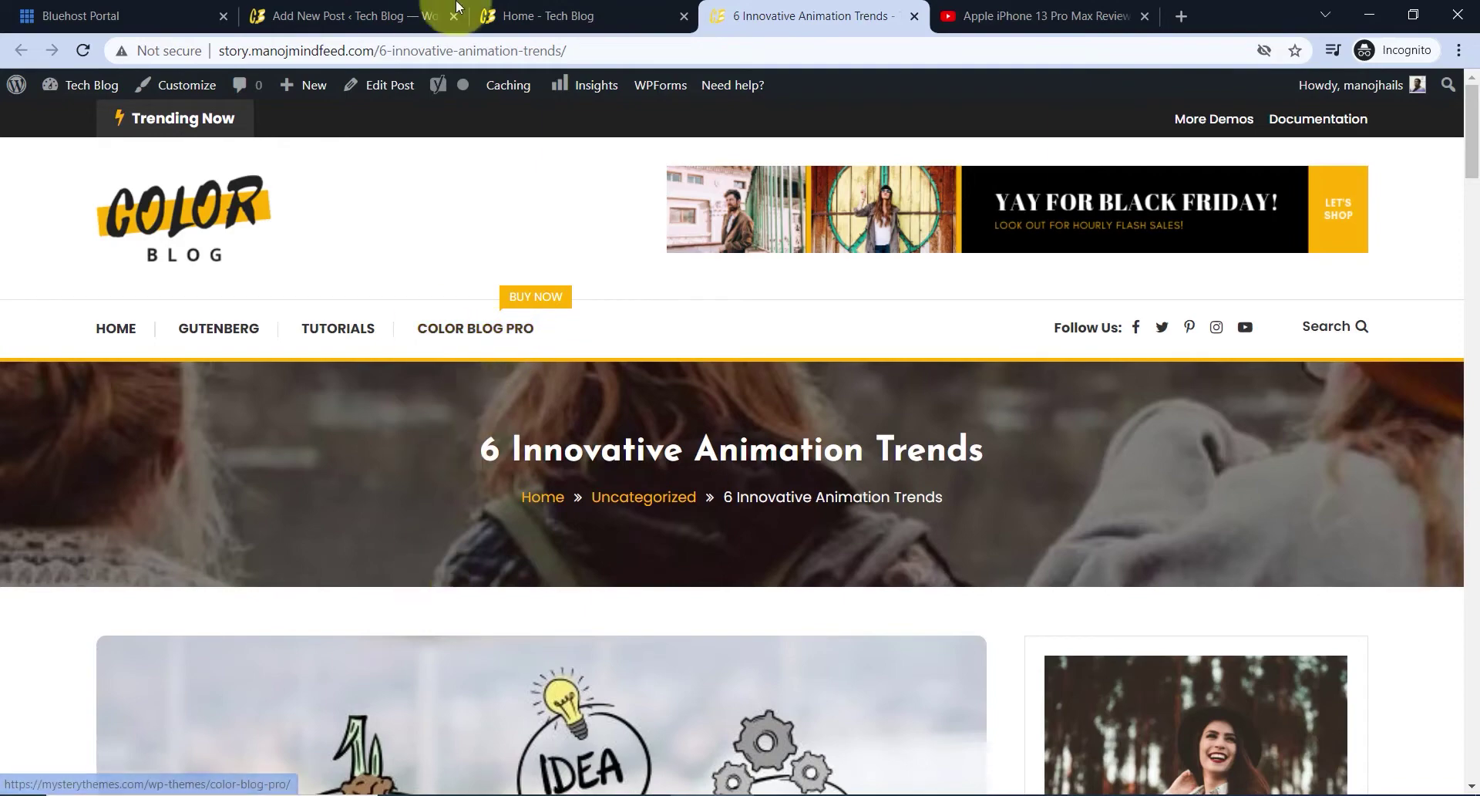
- Back in the post editor, bring up the post's Categories settings
{"action": "left_click", "coordinate": [370, 16]}
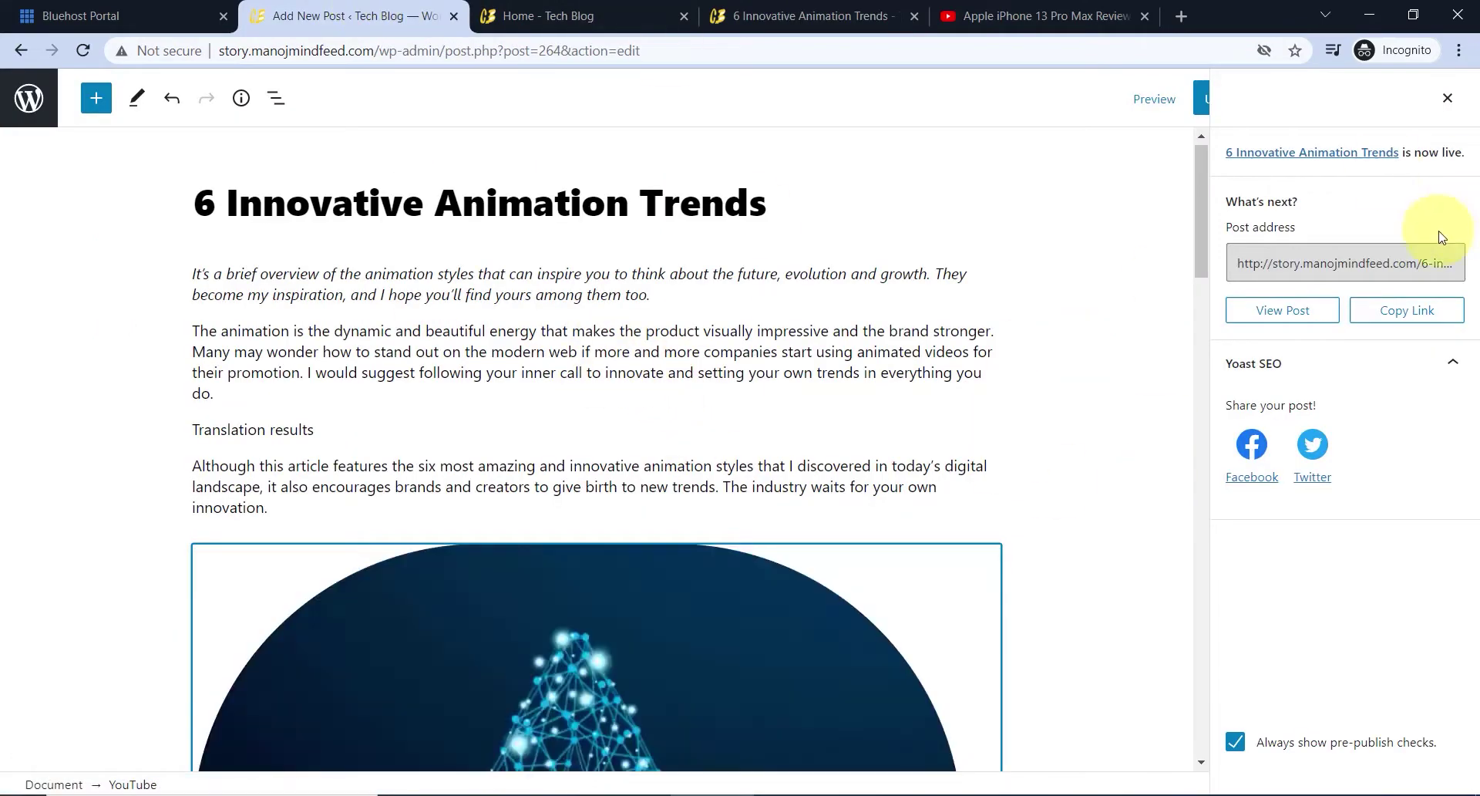
{"action": "left_click", "coordinate": [1448, 98]}
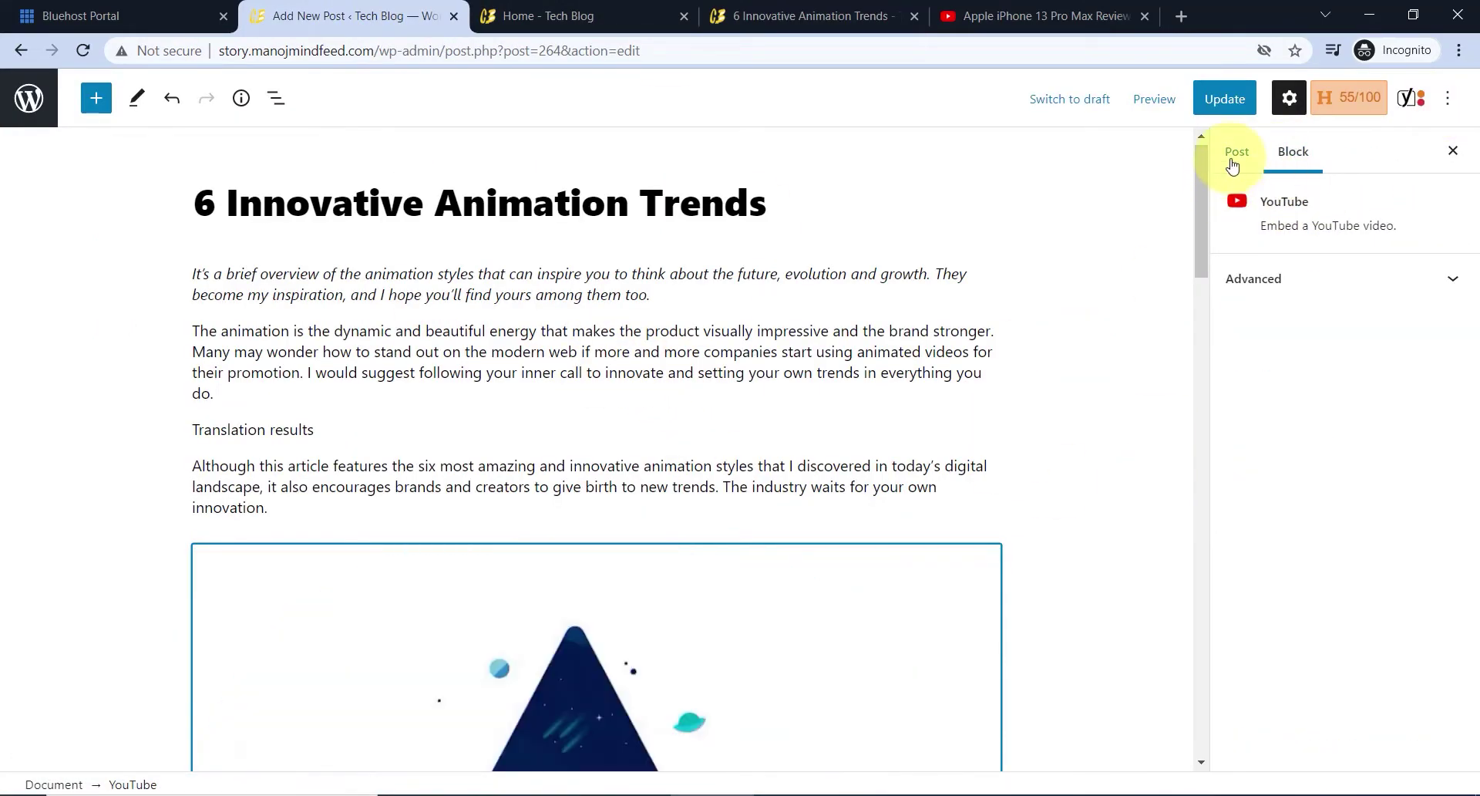
{"action": "left_click", "coordinate": [1236, 151]}
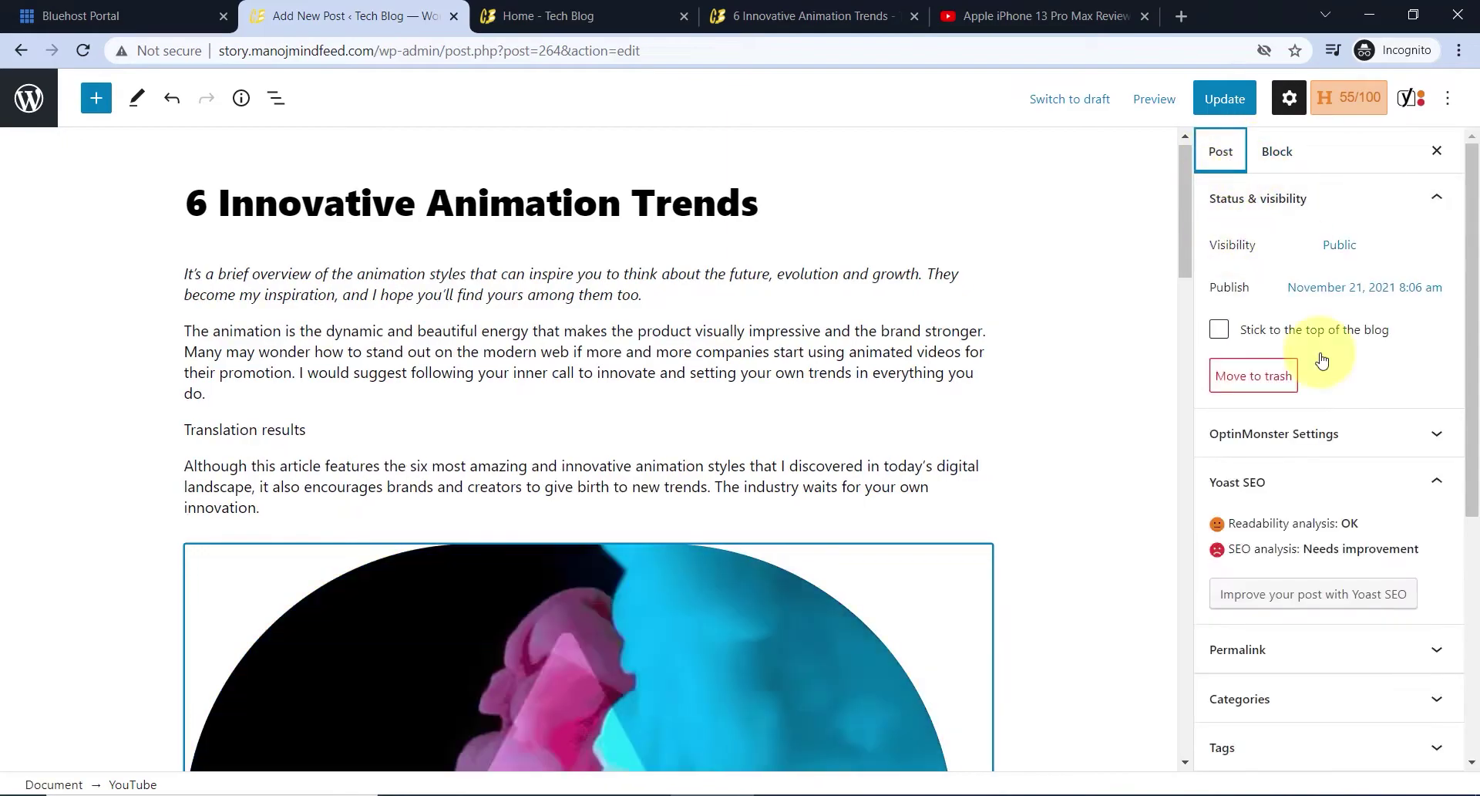
{"action": "scroll", "coordinate": [1311, 355], "scroll_direction": "down", "scroll_amount": 5}
{"action": "left_click", "coordinate": [1242, 292]}
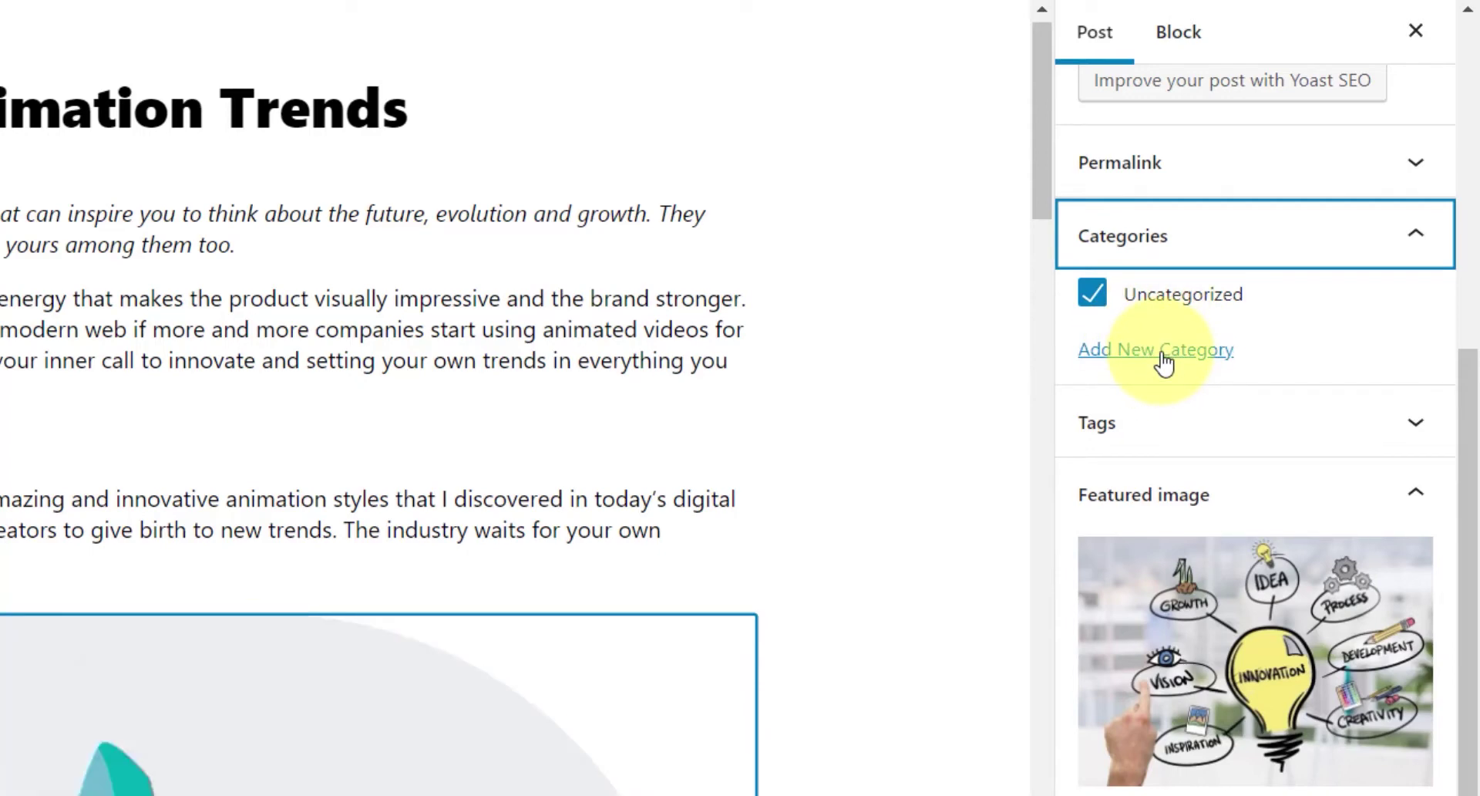
- Create a new Animation category with no parent and remove Uncategorized from the post
{"action": "left_click", "coordinate": [1163, 353]}
{"action": "left_click", "coordinate": [1179, 431]}
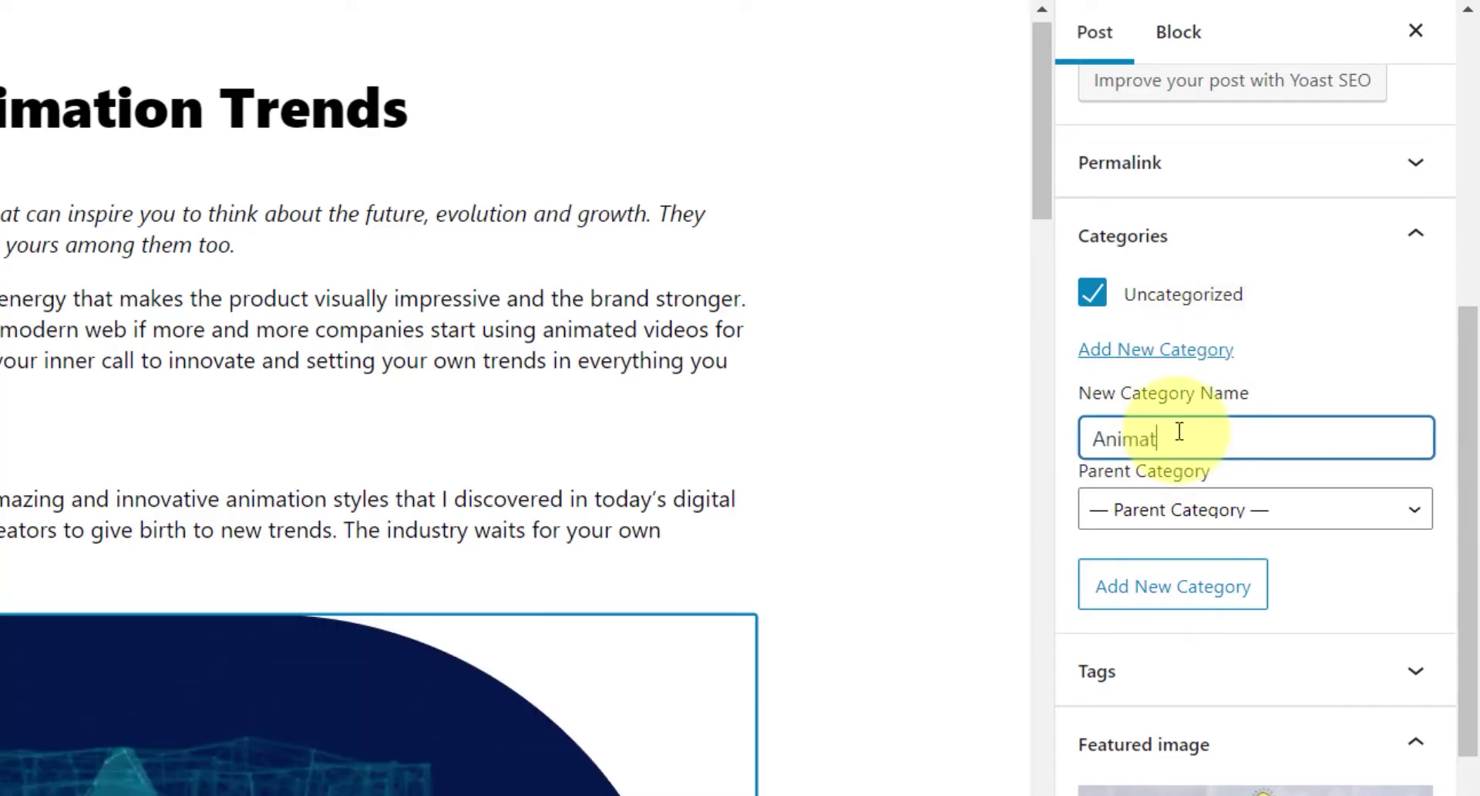
{"action": "left_click", "coordinate": [1162, 517]}
{"action": "left_click", "coordinate": [1121, 527]}
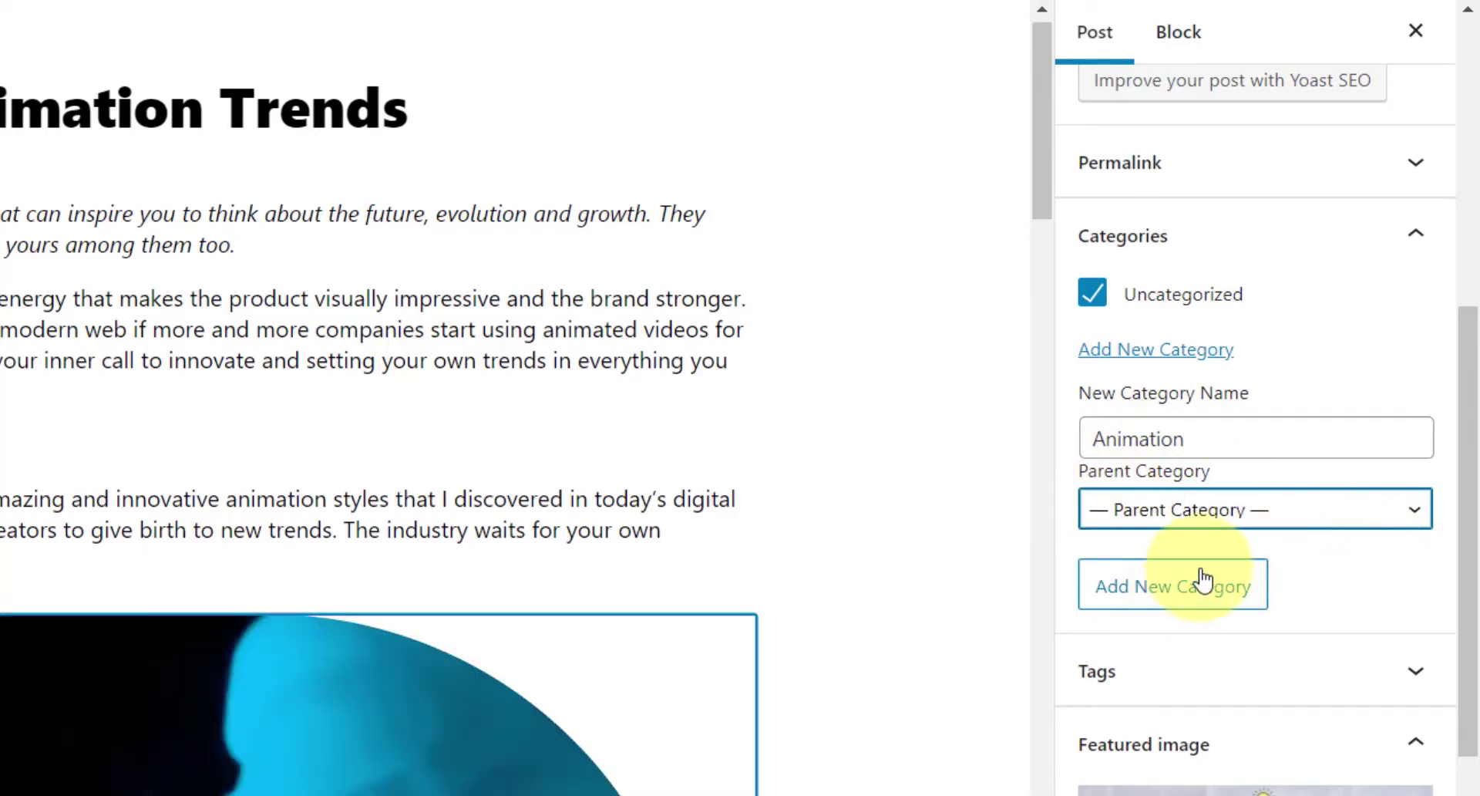
{"action": "left_click", "coordinate": [1162, 608]}
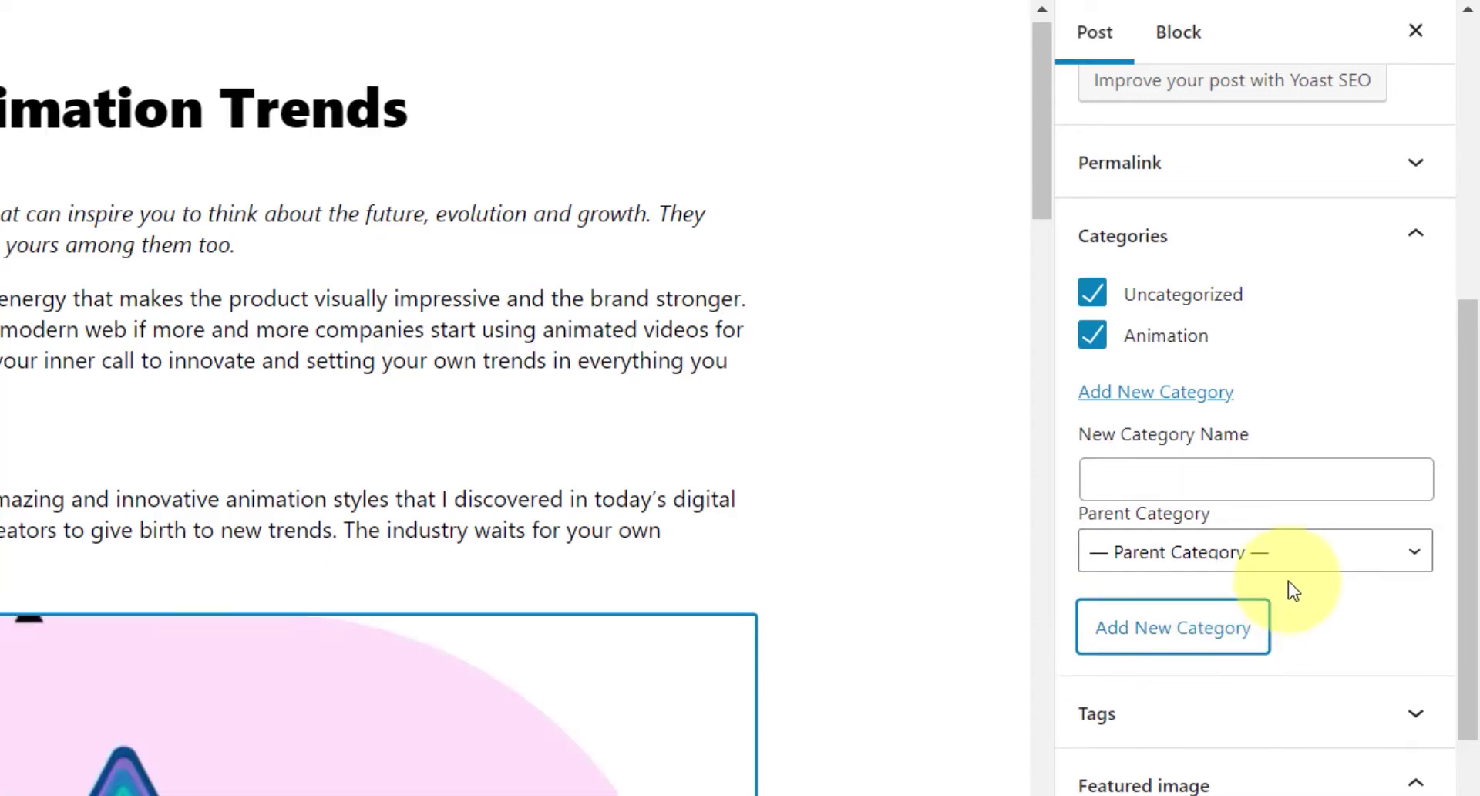
{"action": "left_click", "coordinate": [1093, 295]}
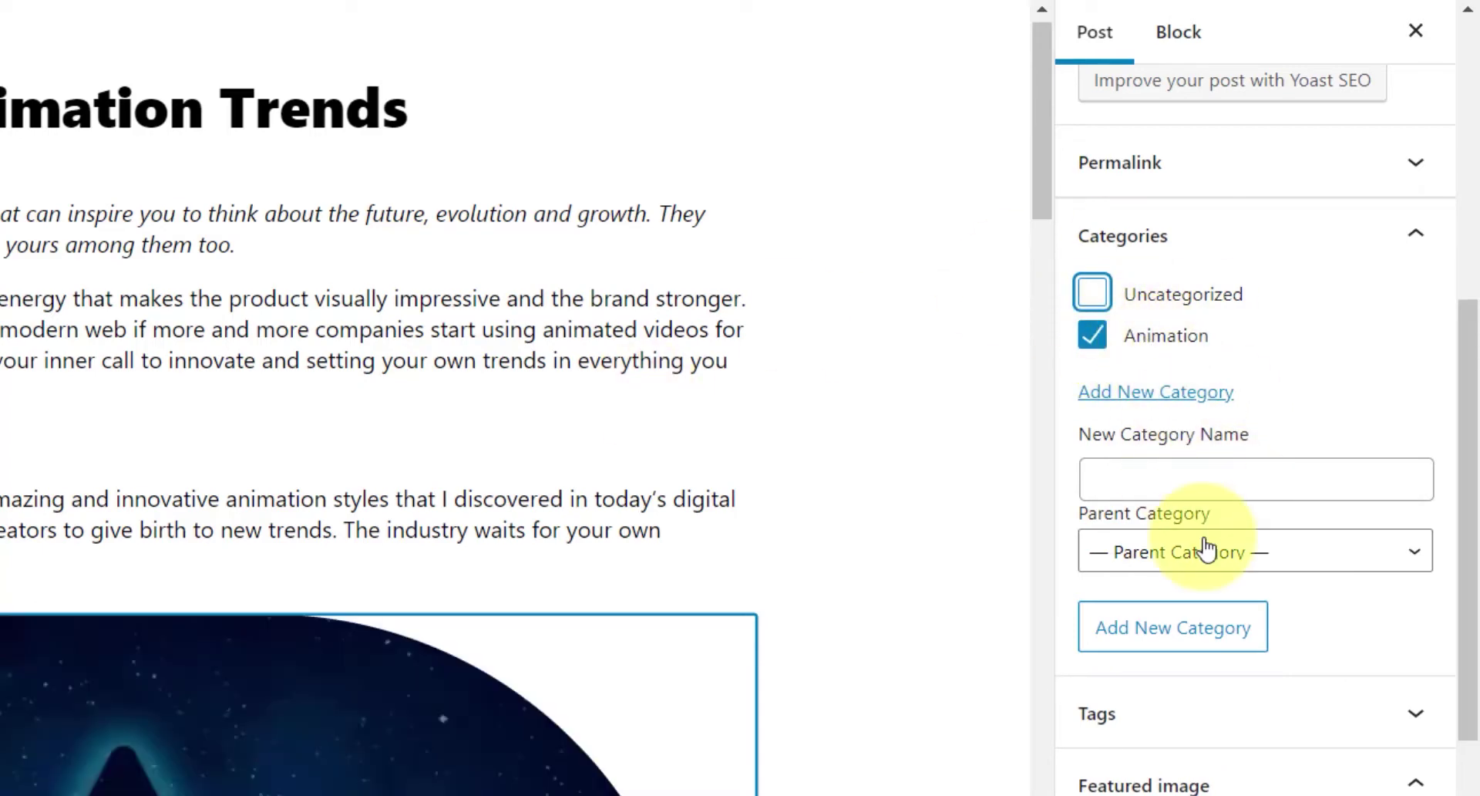
{"action": "scroll", "coordinate": [1179, 489], "scroll_direction": "down", "scroll_amount": 2}
- Add the tags Animation, Innovation and Trends in Animation, then update the post
{"action": "left_click", "coordinate": [1138, 571]}
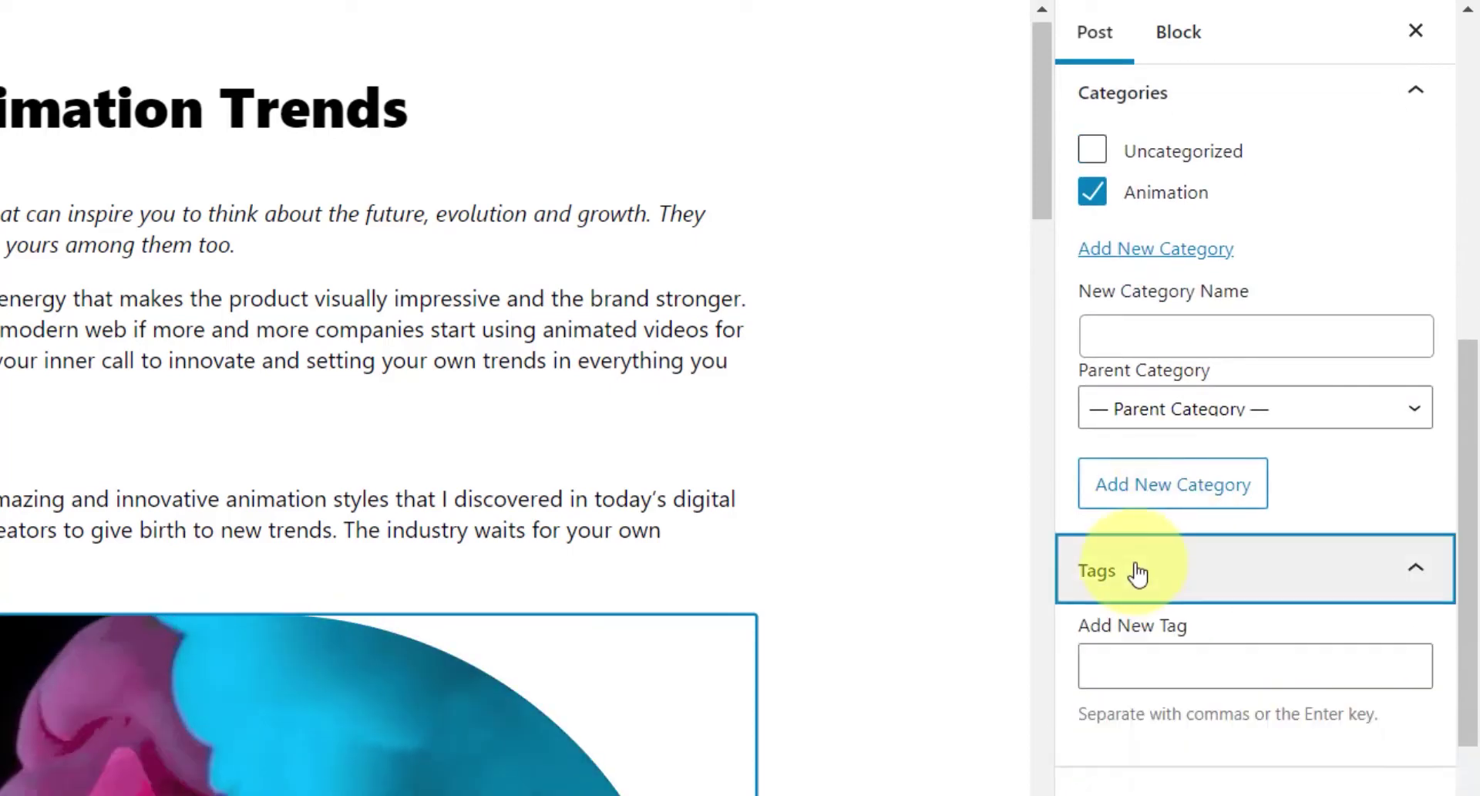
{"action": "scroll", "coordinate": [1156, 563], "scroll_direction": "down", "scroll_amount": 2}
{"action": "left_click", "coordinate": [1144, 522]}
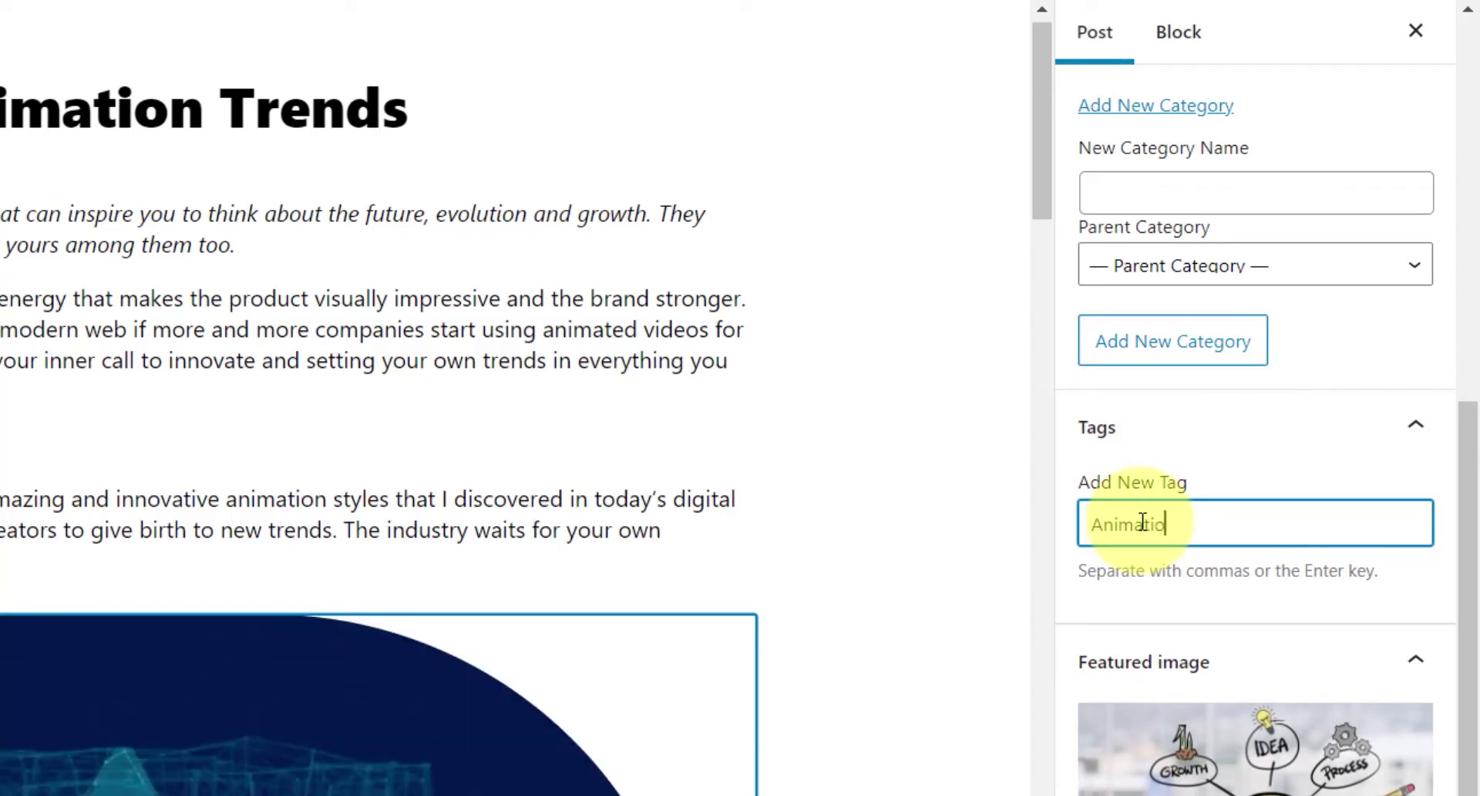
{"action": "type", "text": "Animation"}
{"action": "key", "text": "Return"}
{"action": "type", "text": "Innov"}
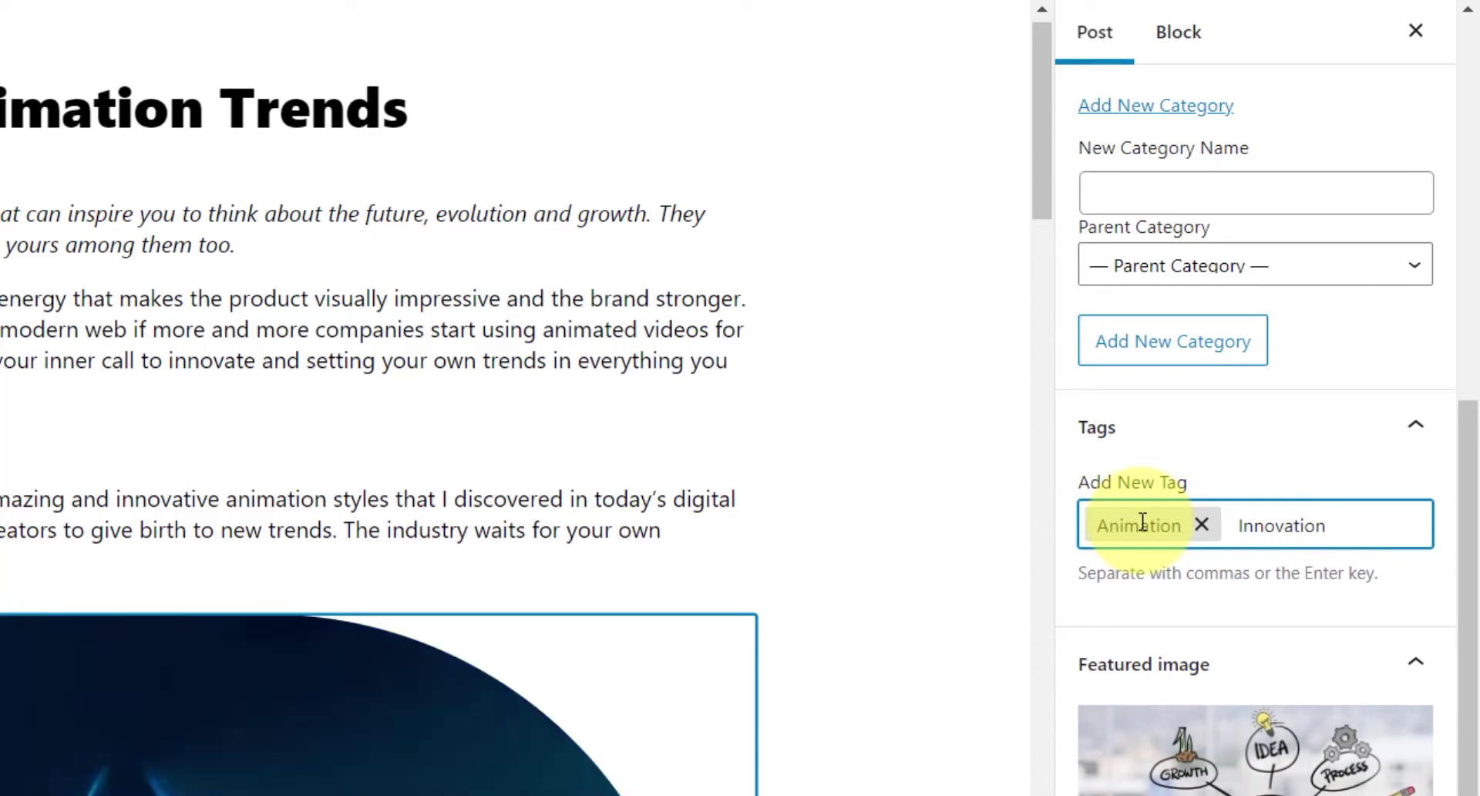
{"action": "type", "text": "ation"}
{"action": "key", "text": "Return"}
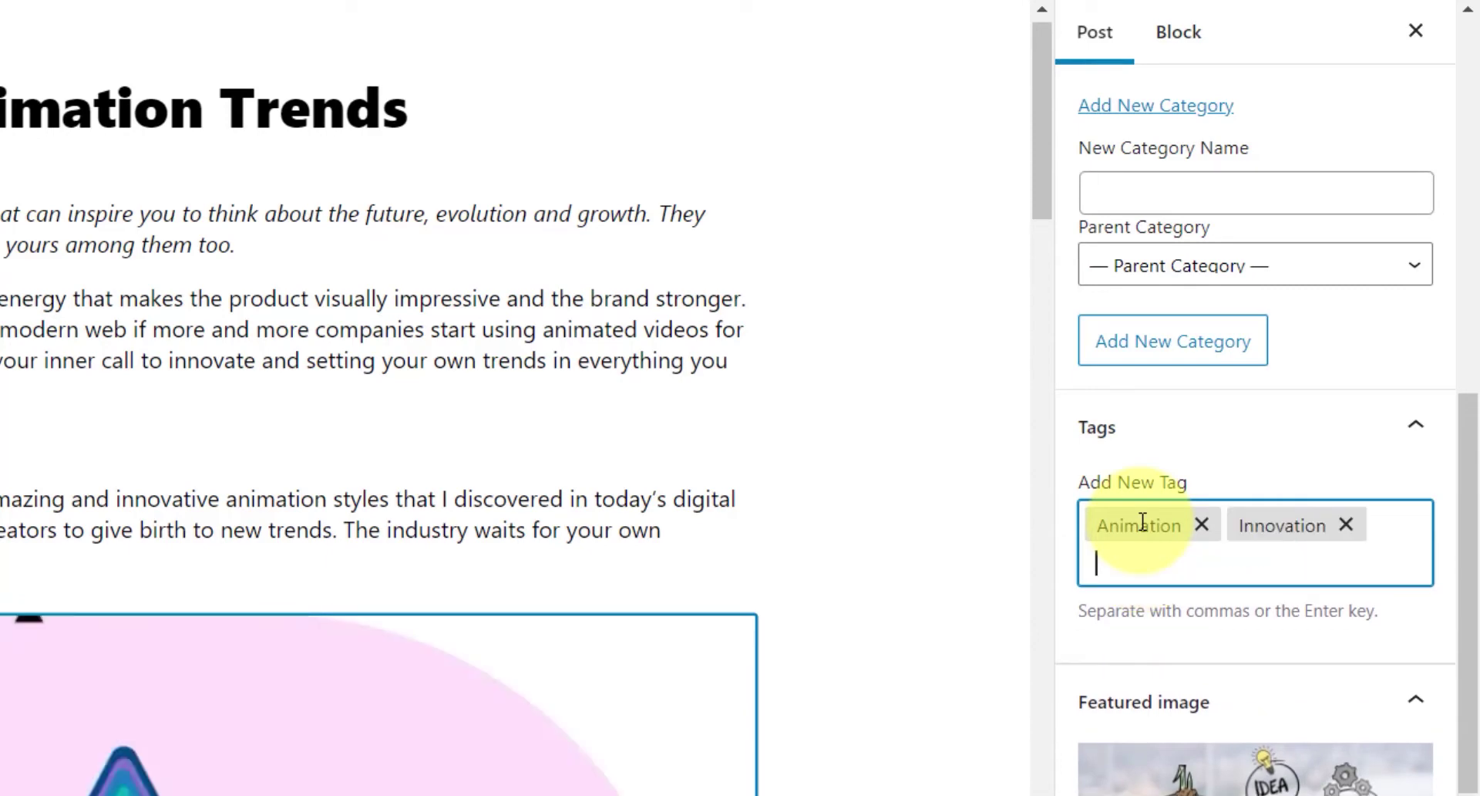
{"action": "type", "text": "Trends in Animation"}
{"action": "key", "text": "Return"}
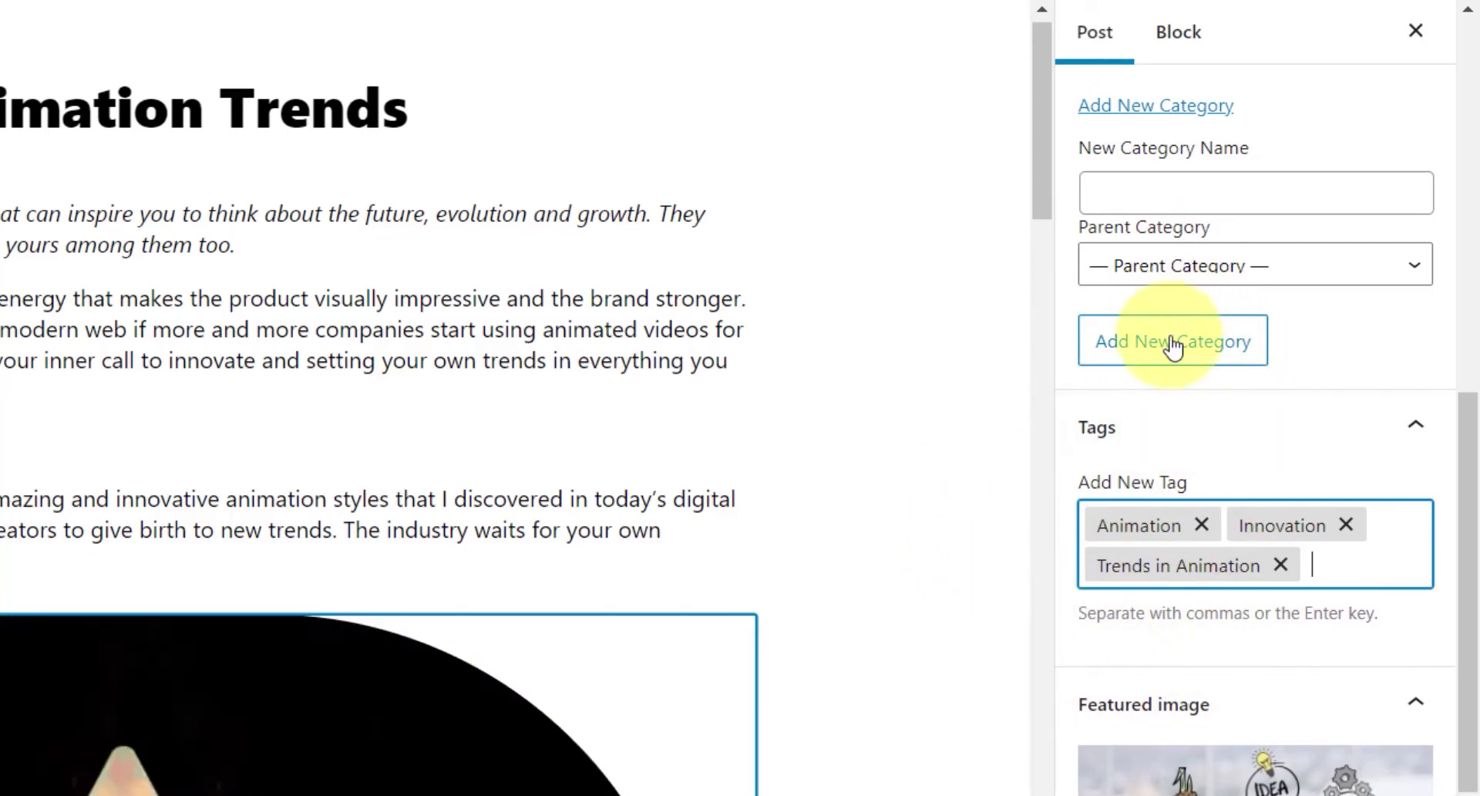
{"action": "scroll", "coordinate": [1172, 309], "scroll_direction": "up", "scroll_amount": 2}
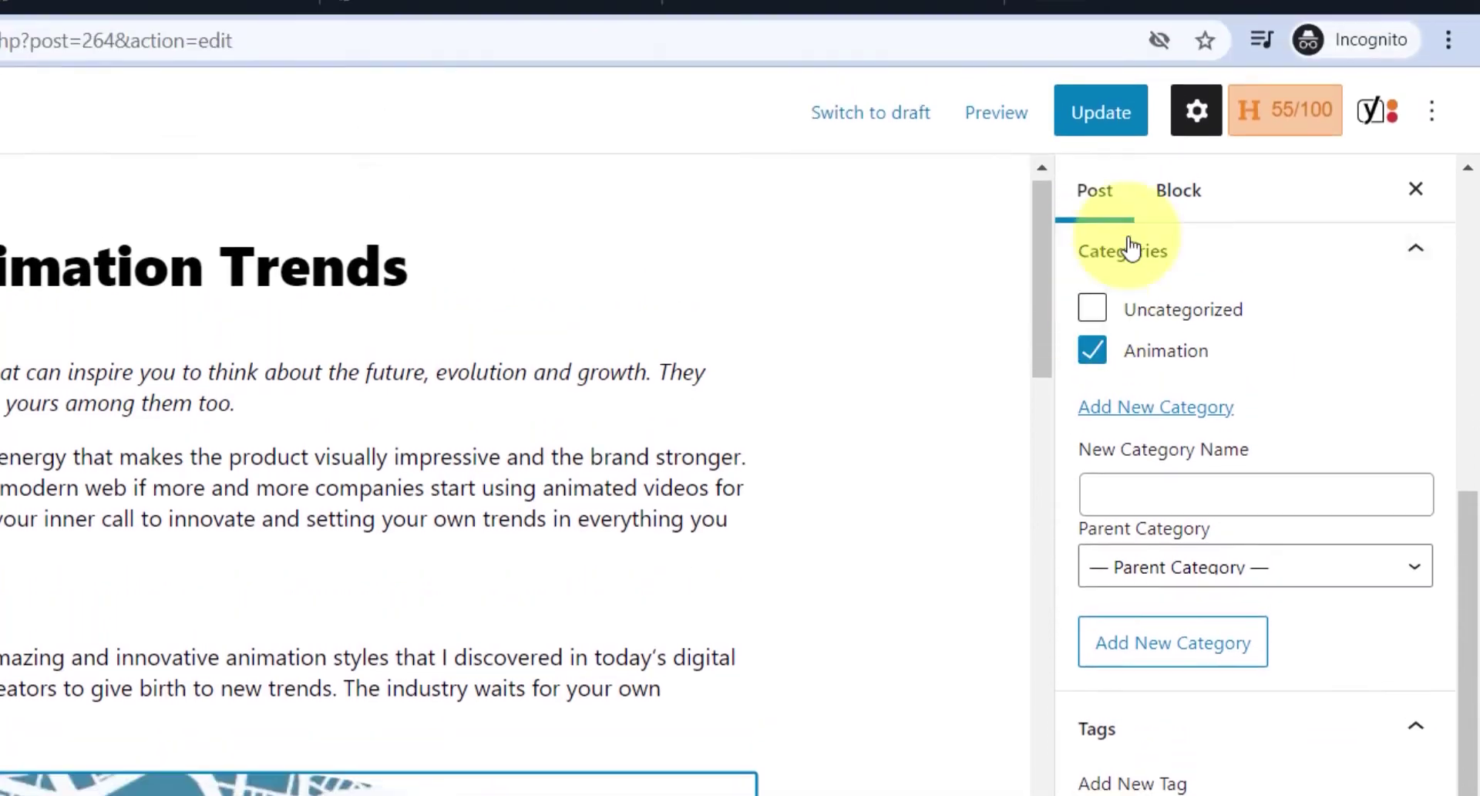
{"action": "left_click", "coordinate": [1084, 162]}
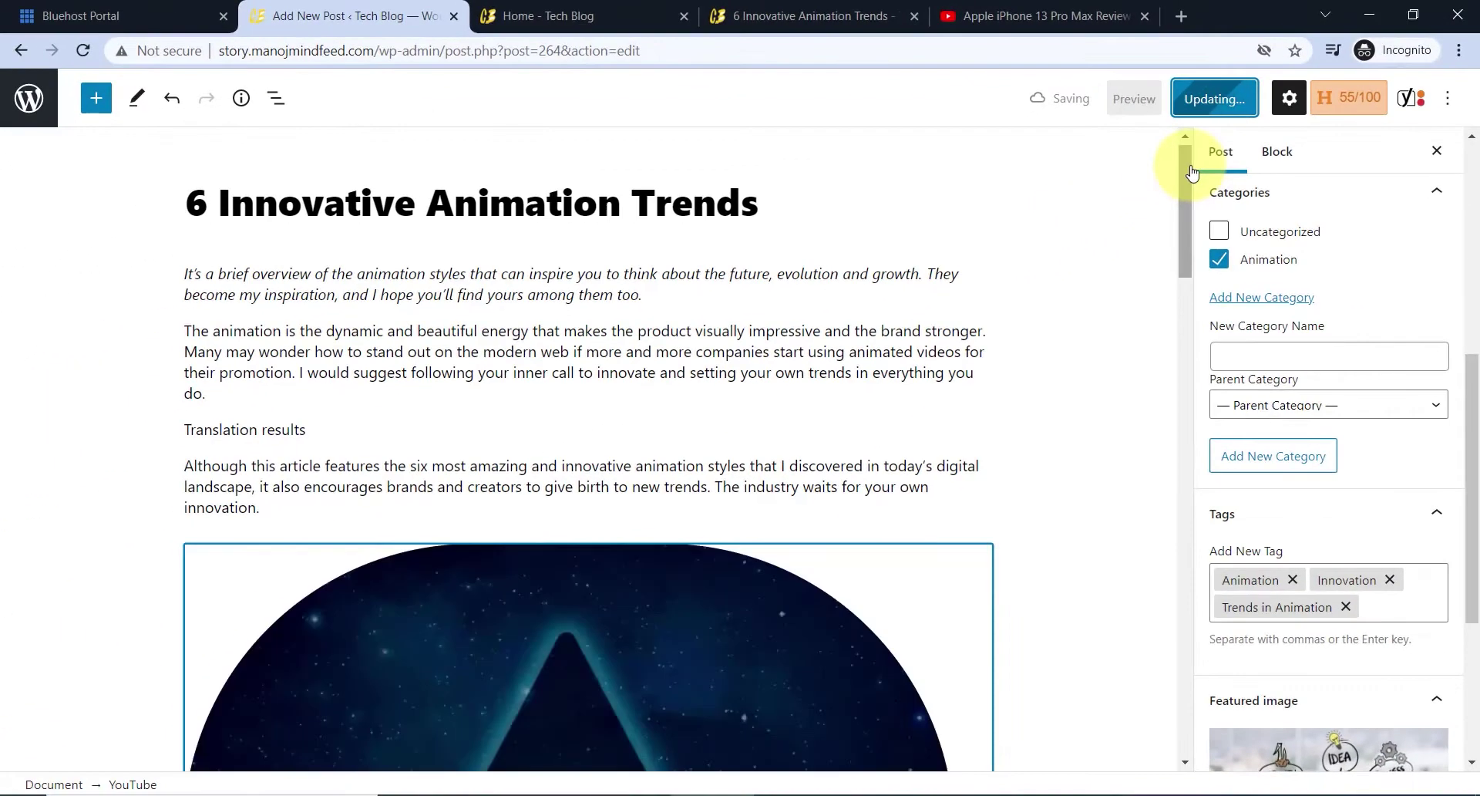
- Reload the live post page to review its new category and tags
{"action": "left_click", "coordinate": [743, 16]}
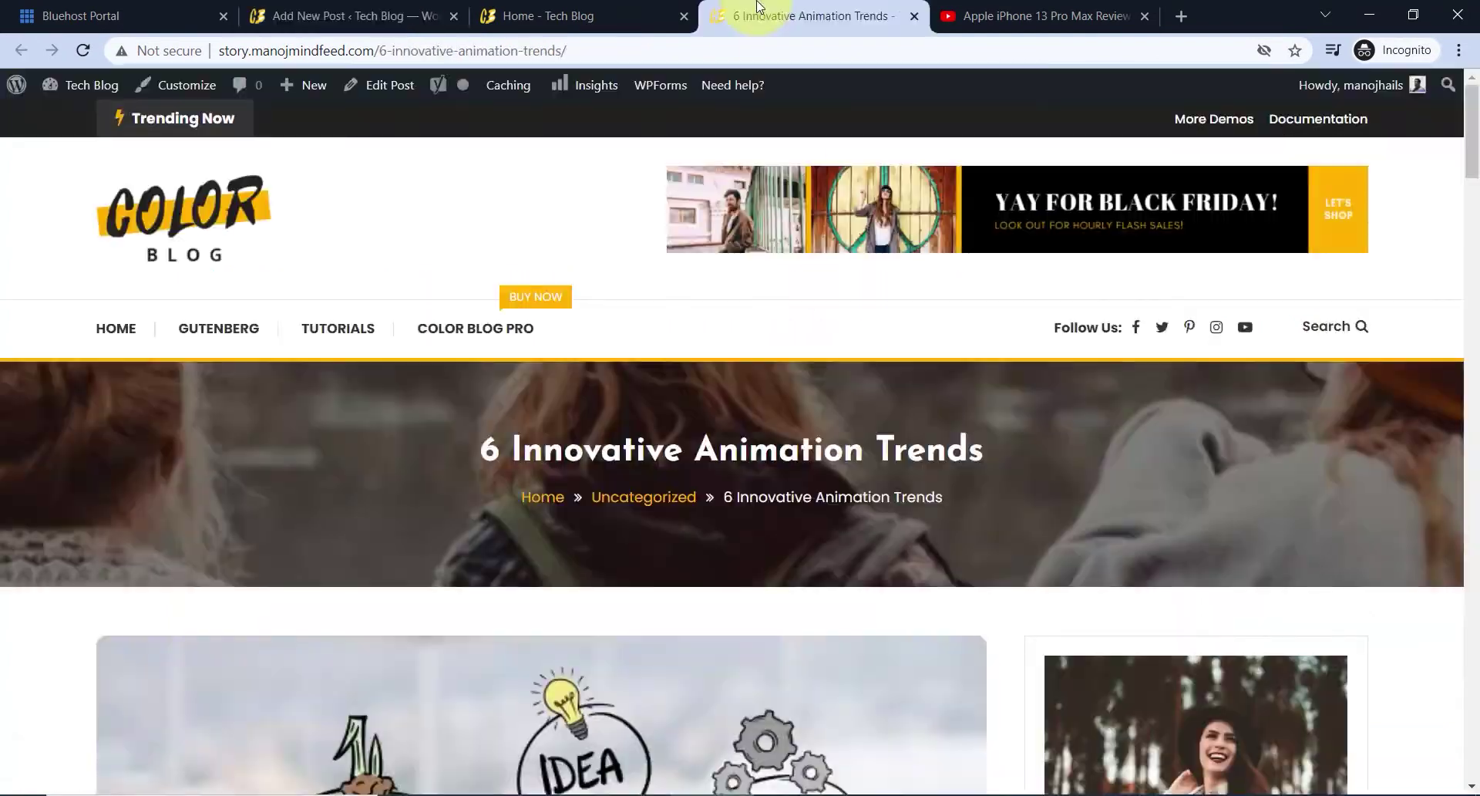
{"action": "left_click", "coordinate": [82, 51]}
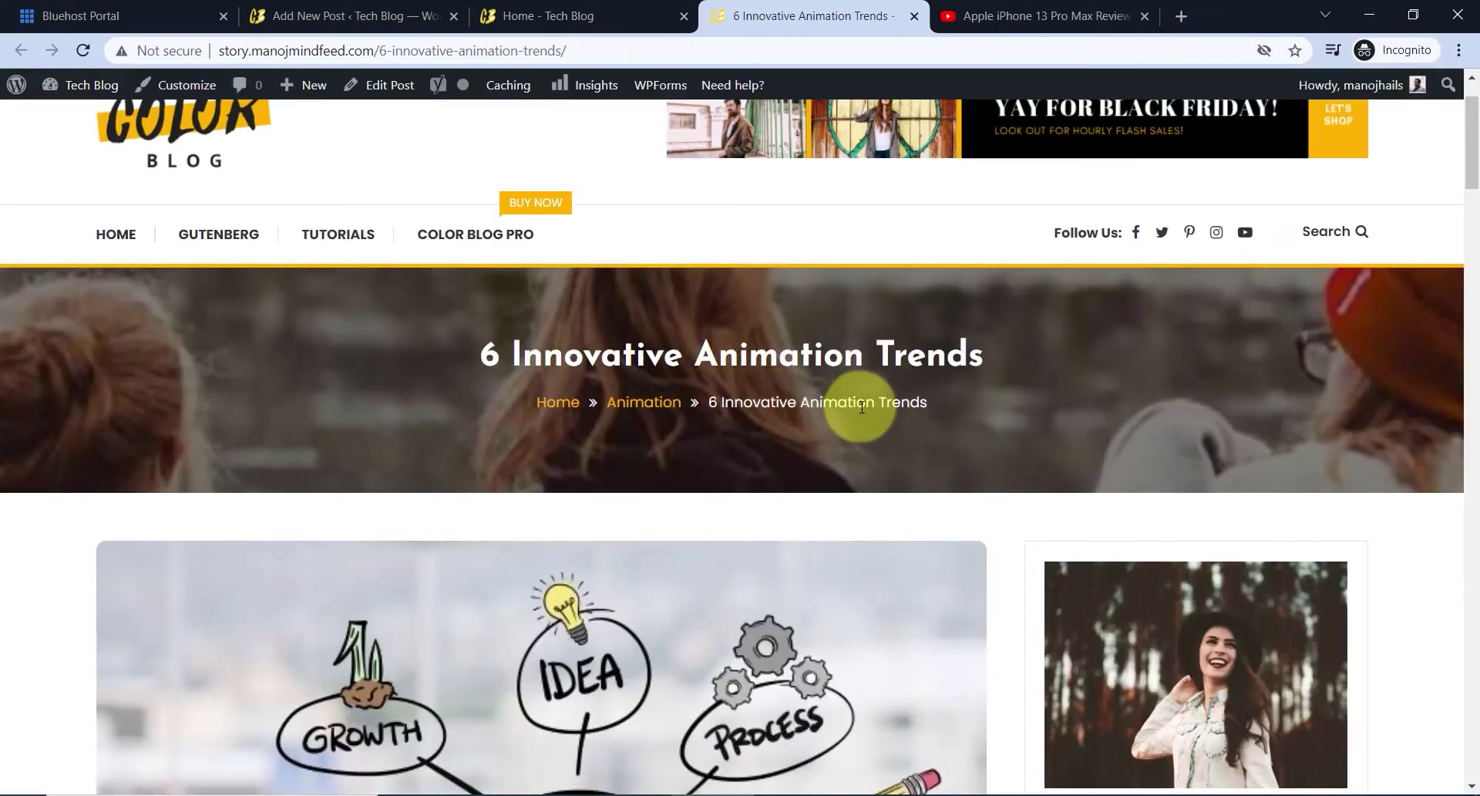
{"action": "scroll", "coordinate": [706, 371], "scroll_direction": "down", "scroll_amount": 10}
{"action": "scroll", "coordinate": [669, 350], "scroll_direction": "up", "scroll_amount": 1}
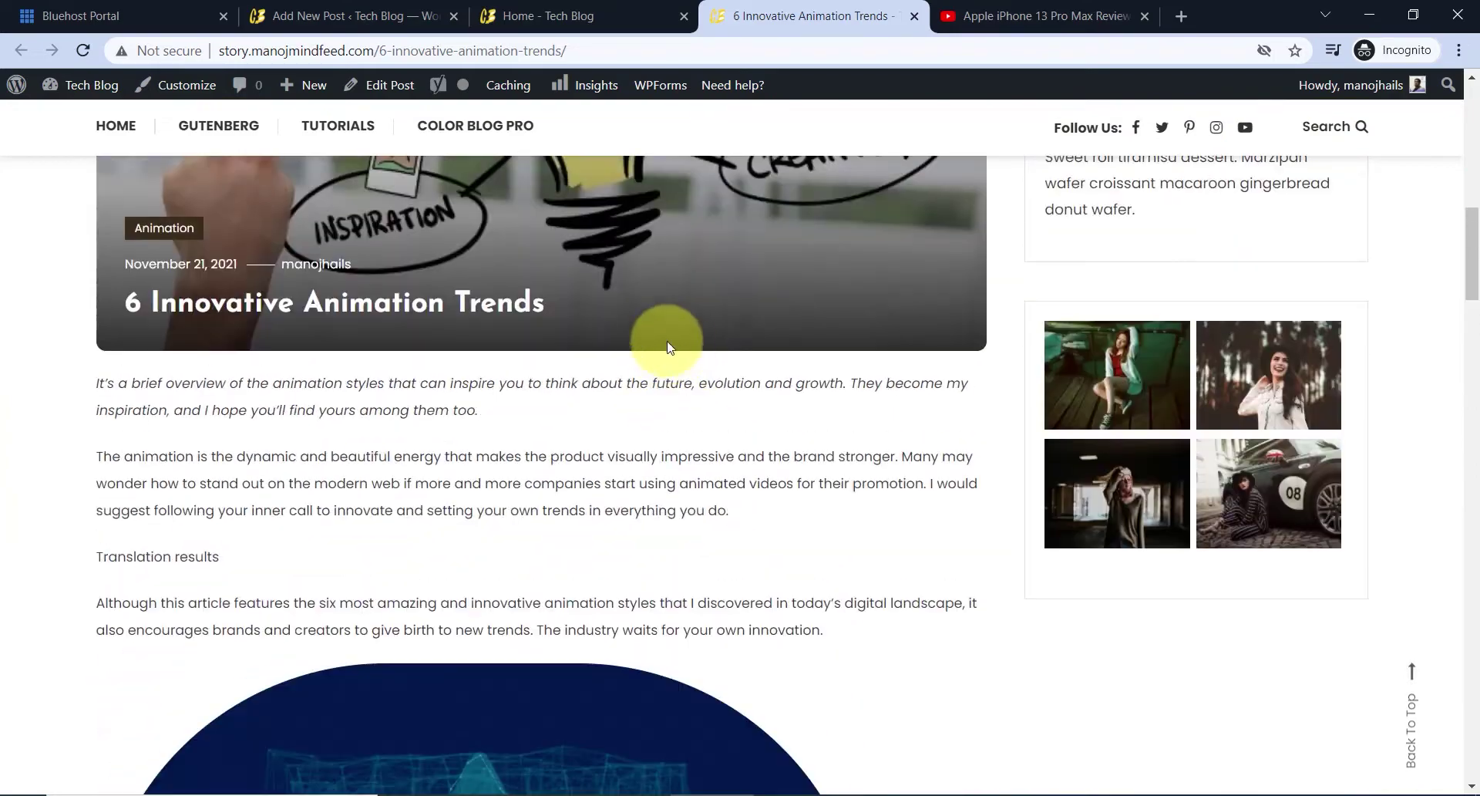
{"action": "scroll", "coordinate": [669, 347], "scroll_direction": "up", "scroll_amount": 1}
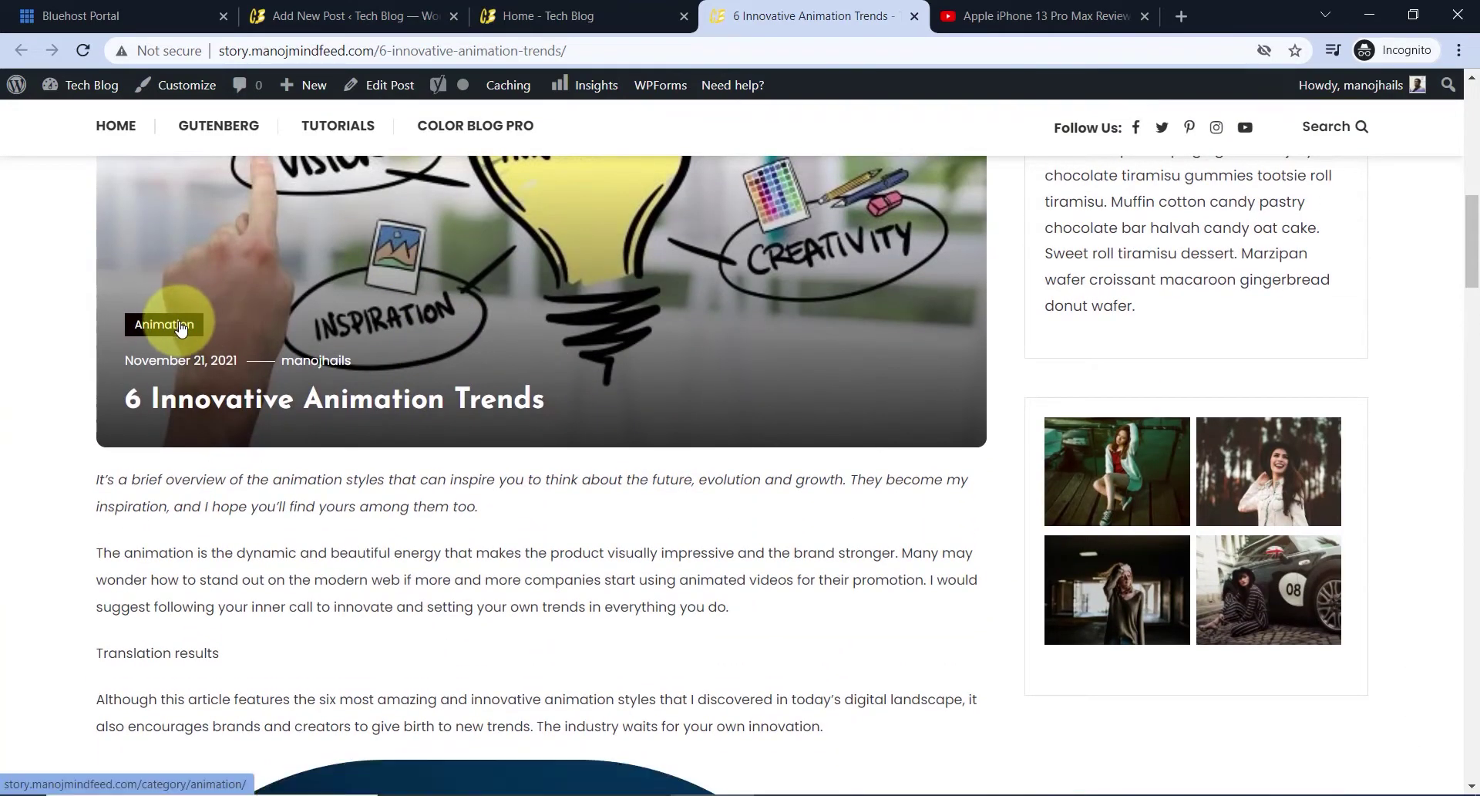
{"action": "scroll", "coordinate": [570, 382], "scroll_direction": "down", "scroll_amount": 20}
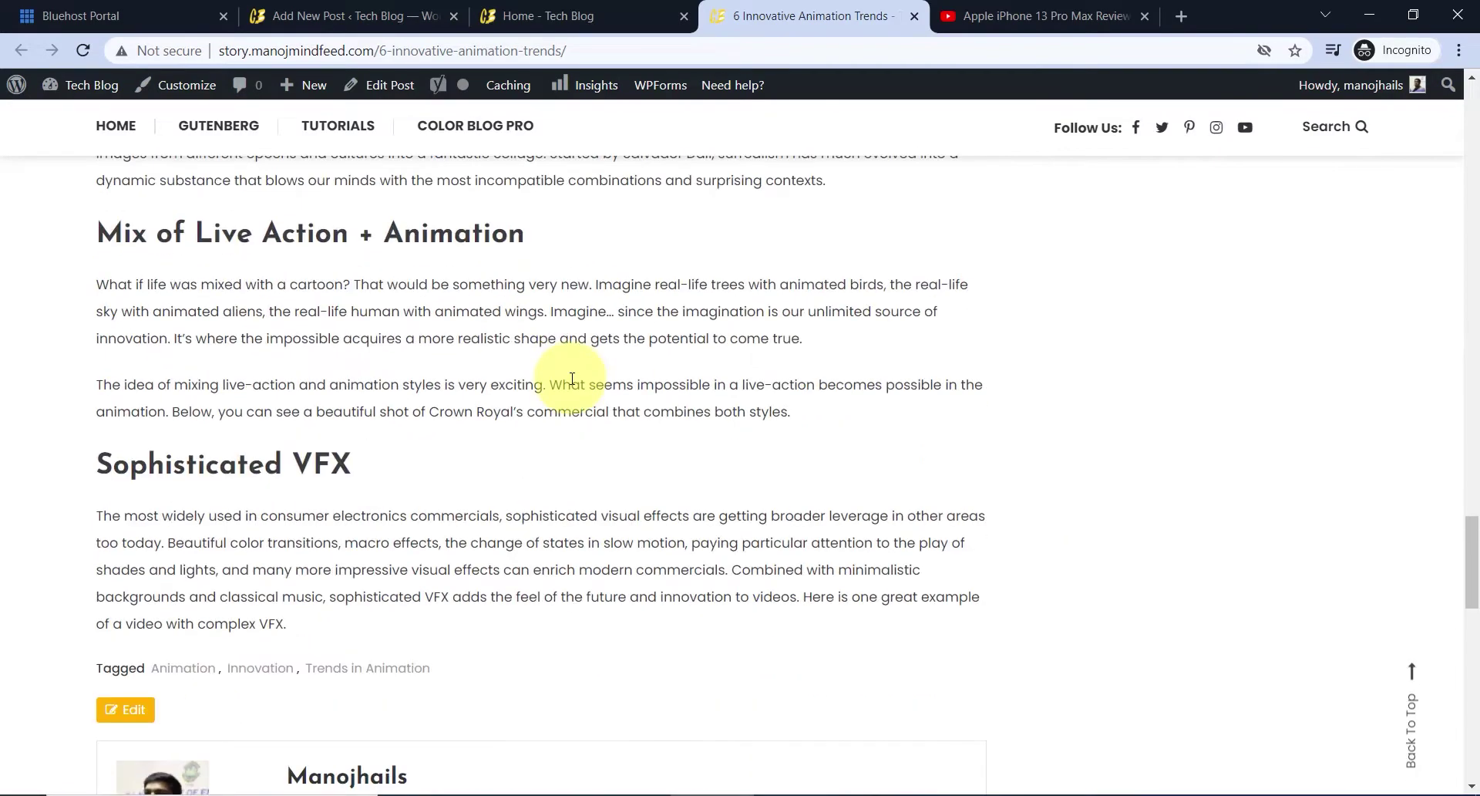
{"action": "scroll", "coordinate": [572, 380], "scroll_direction": "down", "scroll_amount": 3}
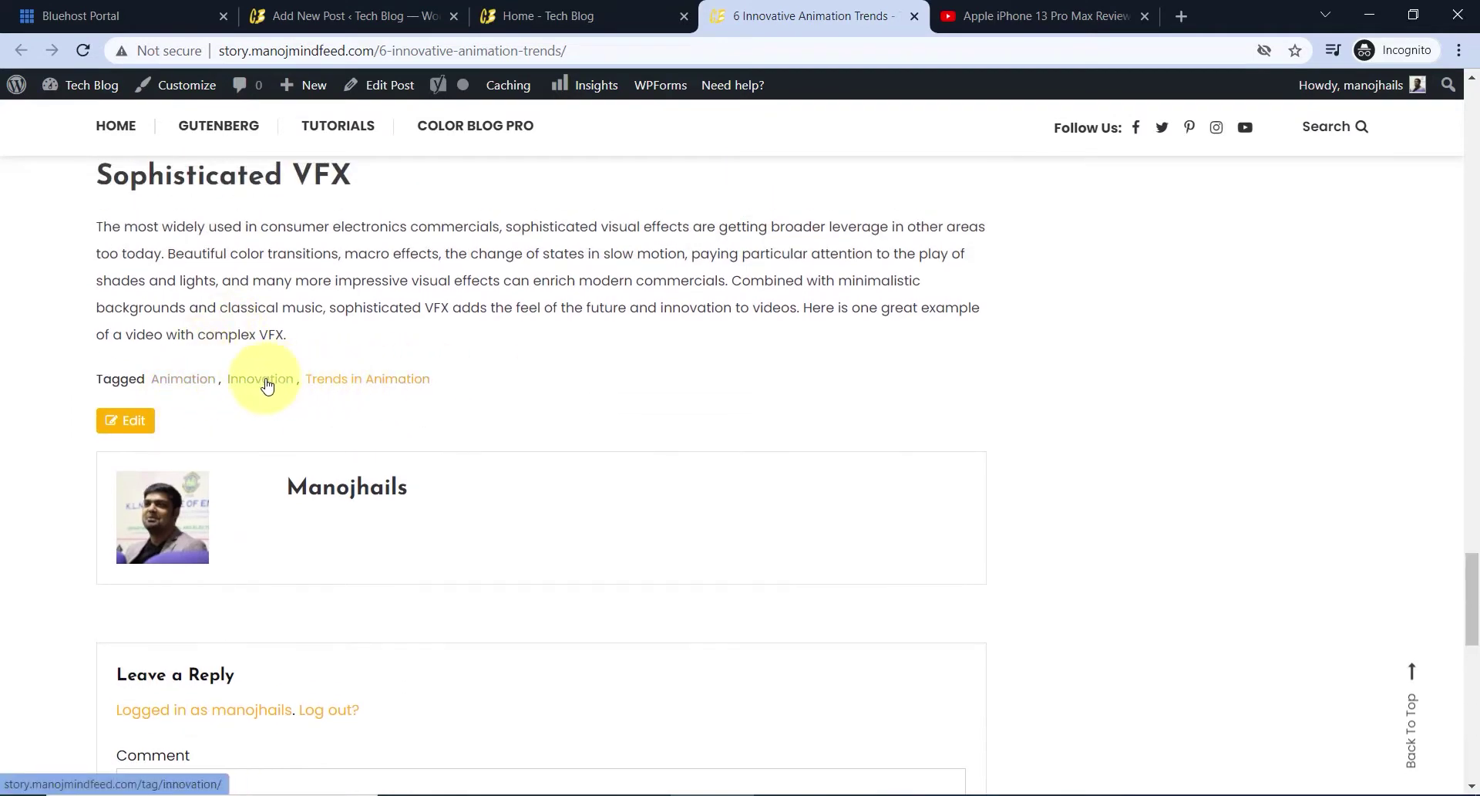
{"action": "scroll", "coordinate": [543, 381], "scroll_direction": "up", "scroll_amount": 3}
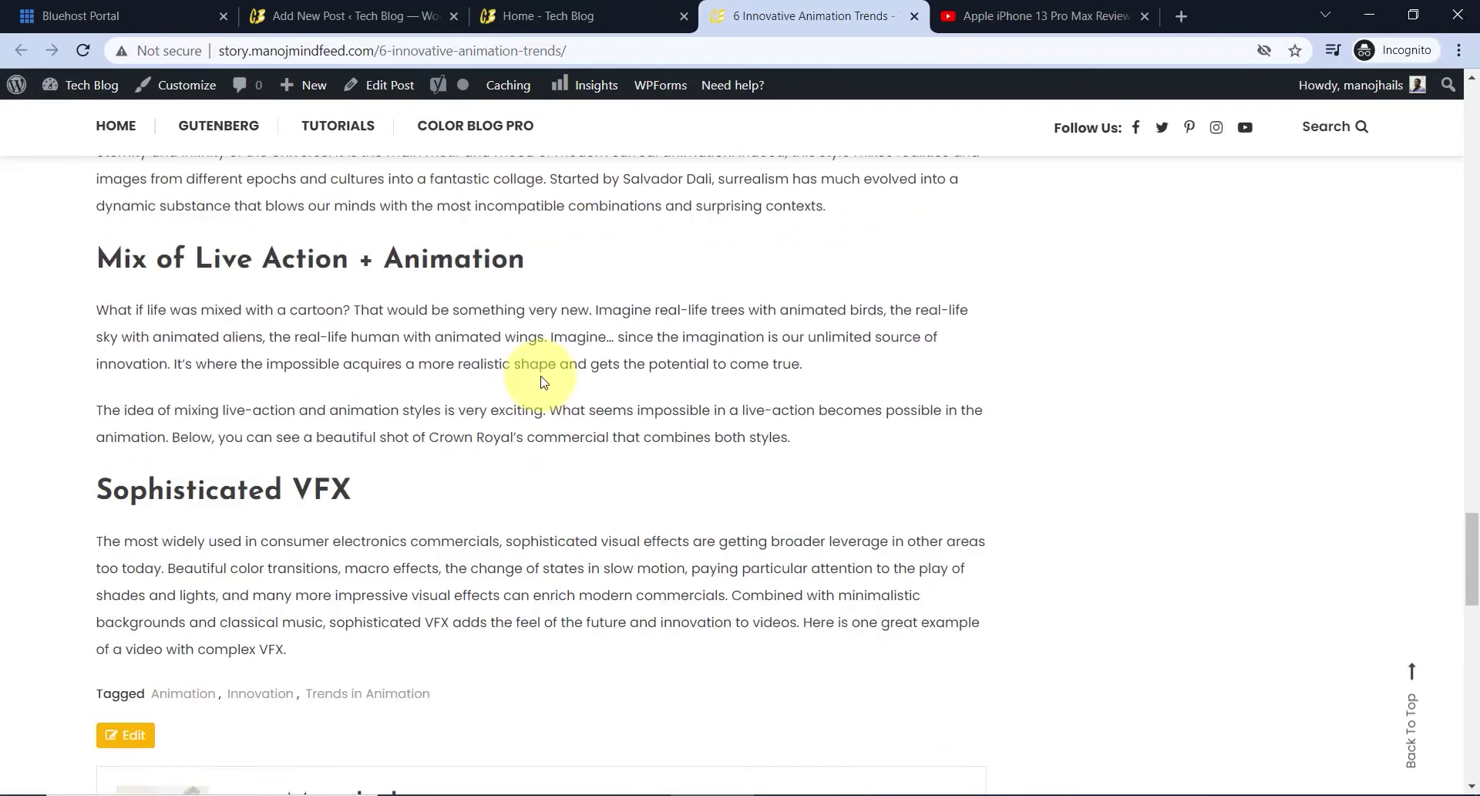
{"action": "scroll", "coordinate": [544, 381], "scroll_direction": "up", "scroll_amount": 20}
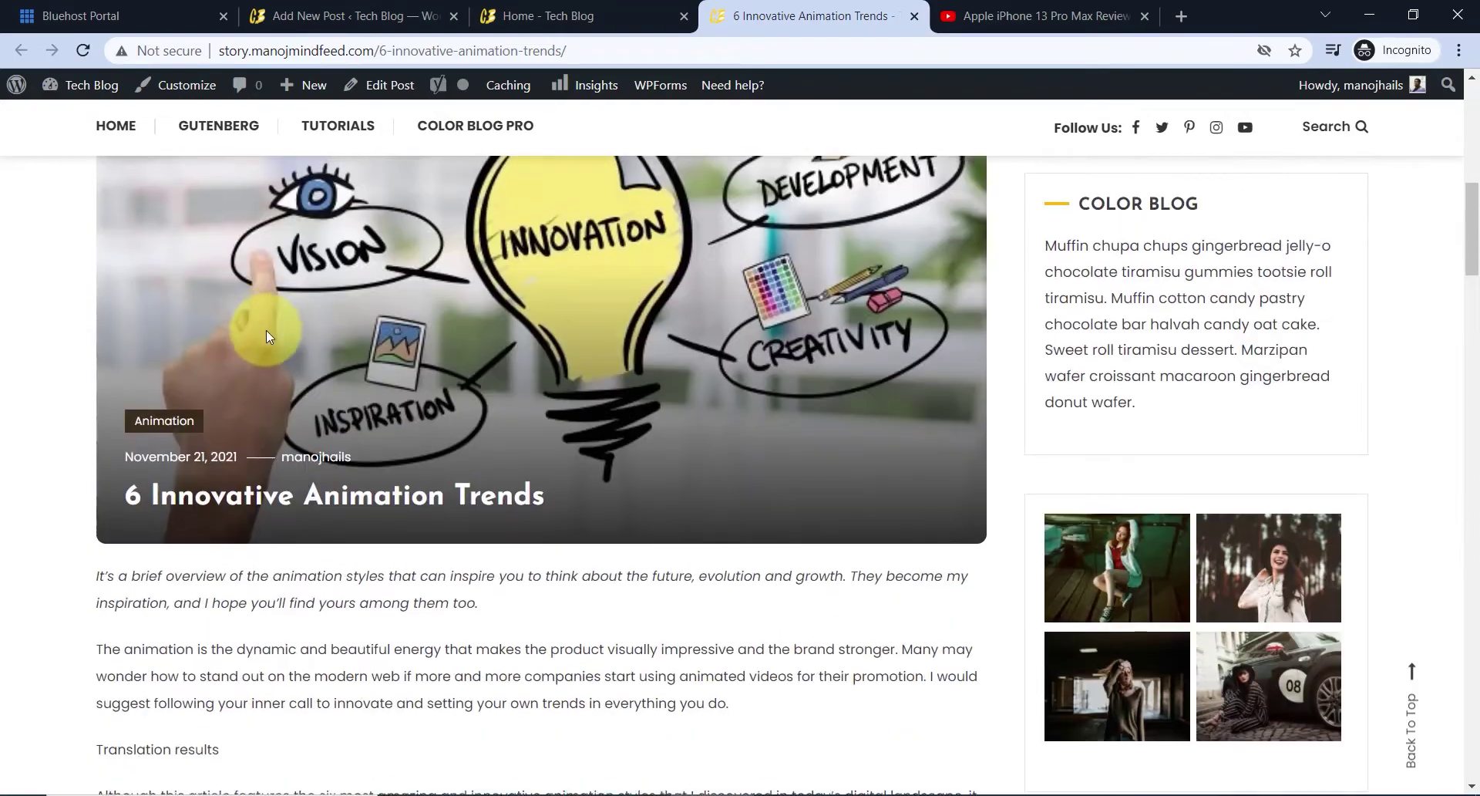
- Browse the Animation category archive, then return home via the Color Blog logo
{"action": "left_click", "coordinate": [176, 423]}
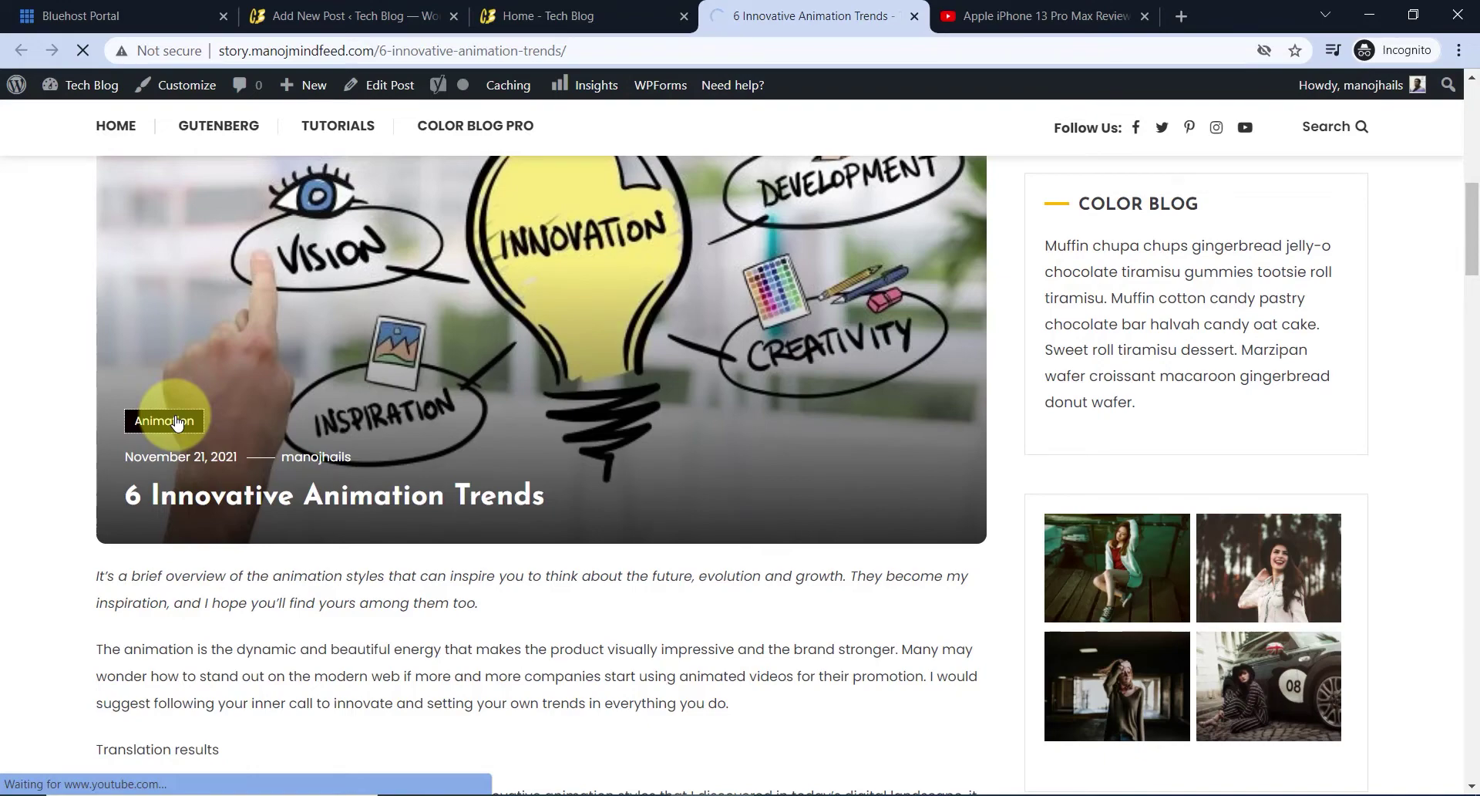
{"action": "scroll", "coordinate": [623, 401], "scroll_direction": "down", "scroll_amount": 2}
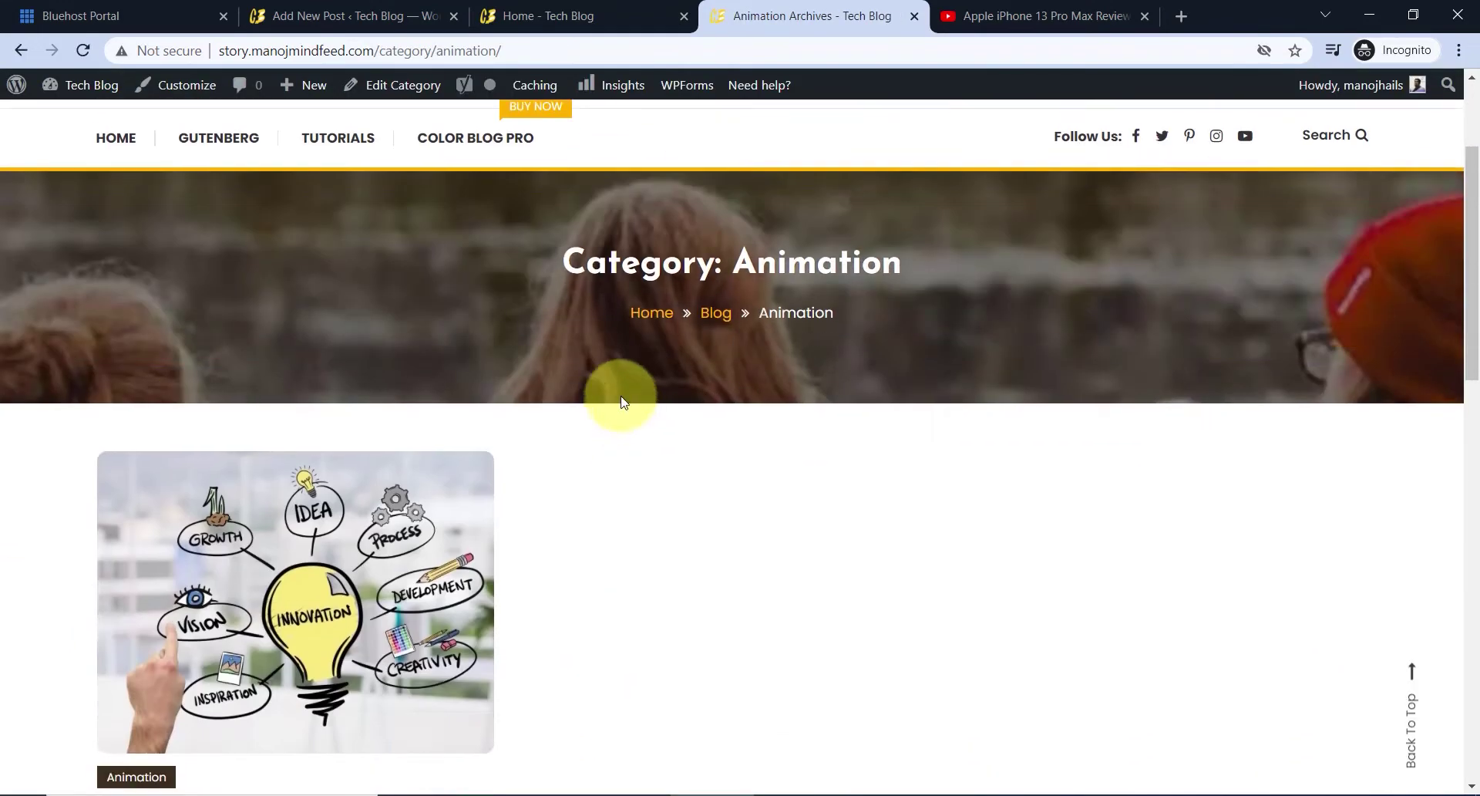
{"action": "scroll", "coordinate": [403, 446], "scroll_direction": "down", "scroll_amount": 3}
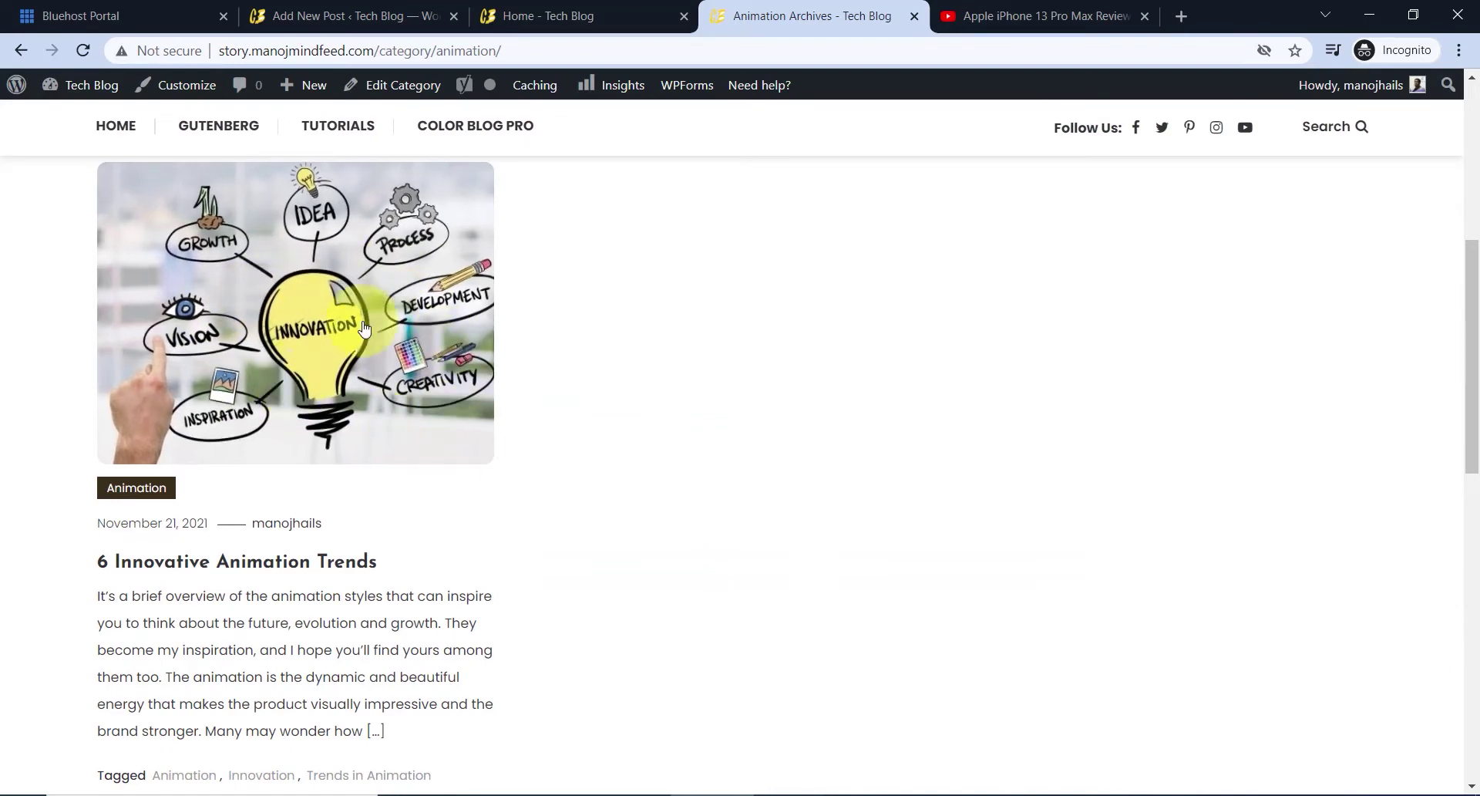
{"action": "scroll", "coordinate": [347, 385], "scroll_direction": "down", "scroll_amount": 4}
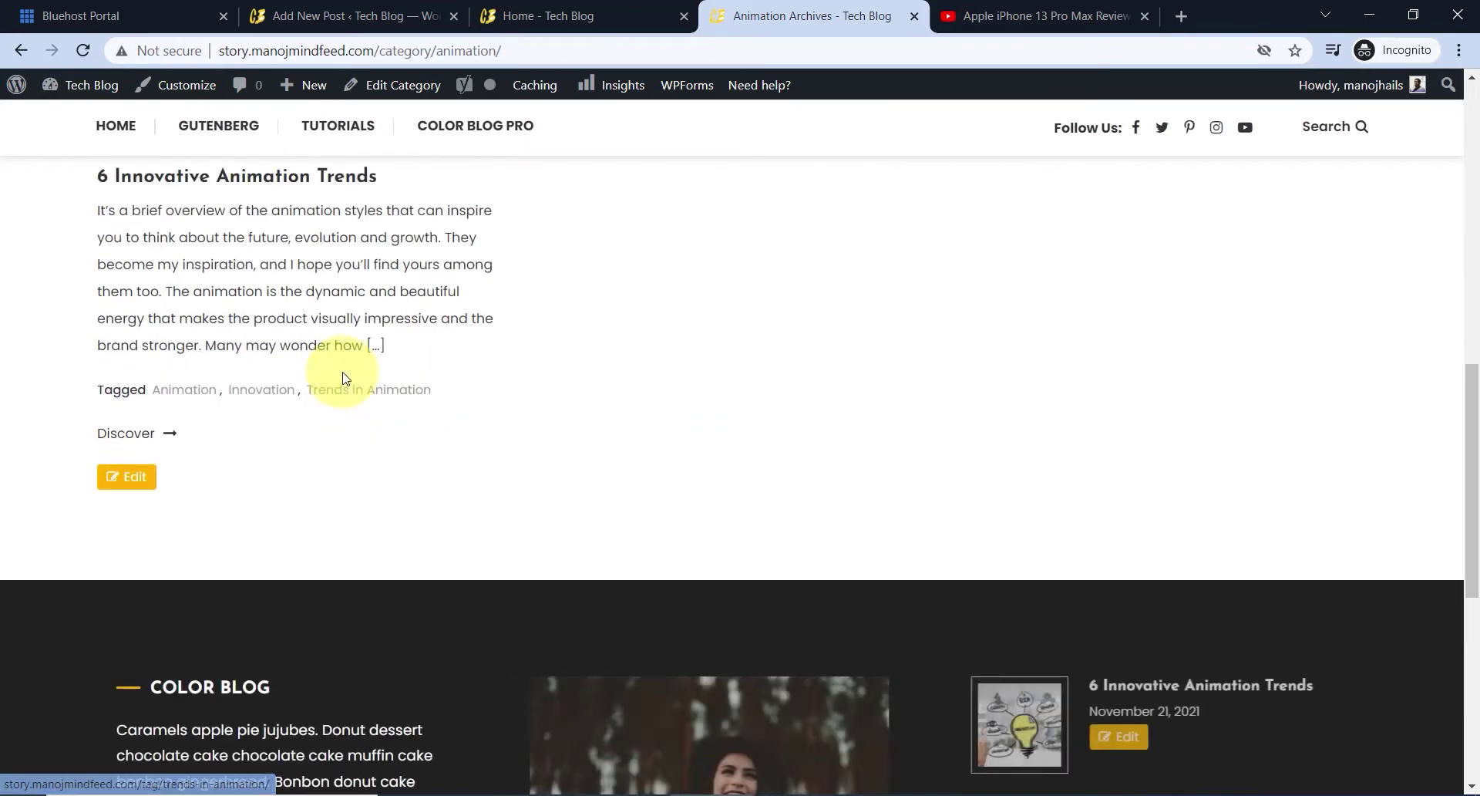
{"action": "scroll", "coordinate": [378, 416], "scroll_direction": "up", "scroll_amount": 8}
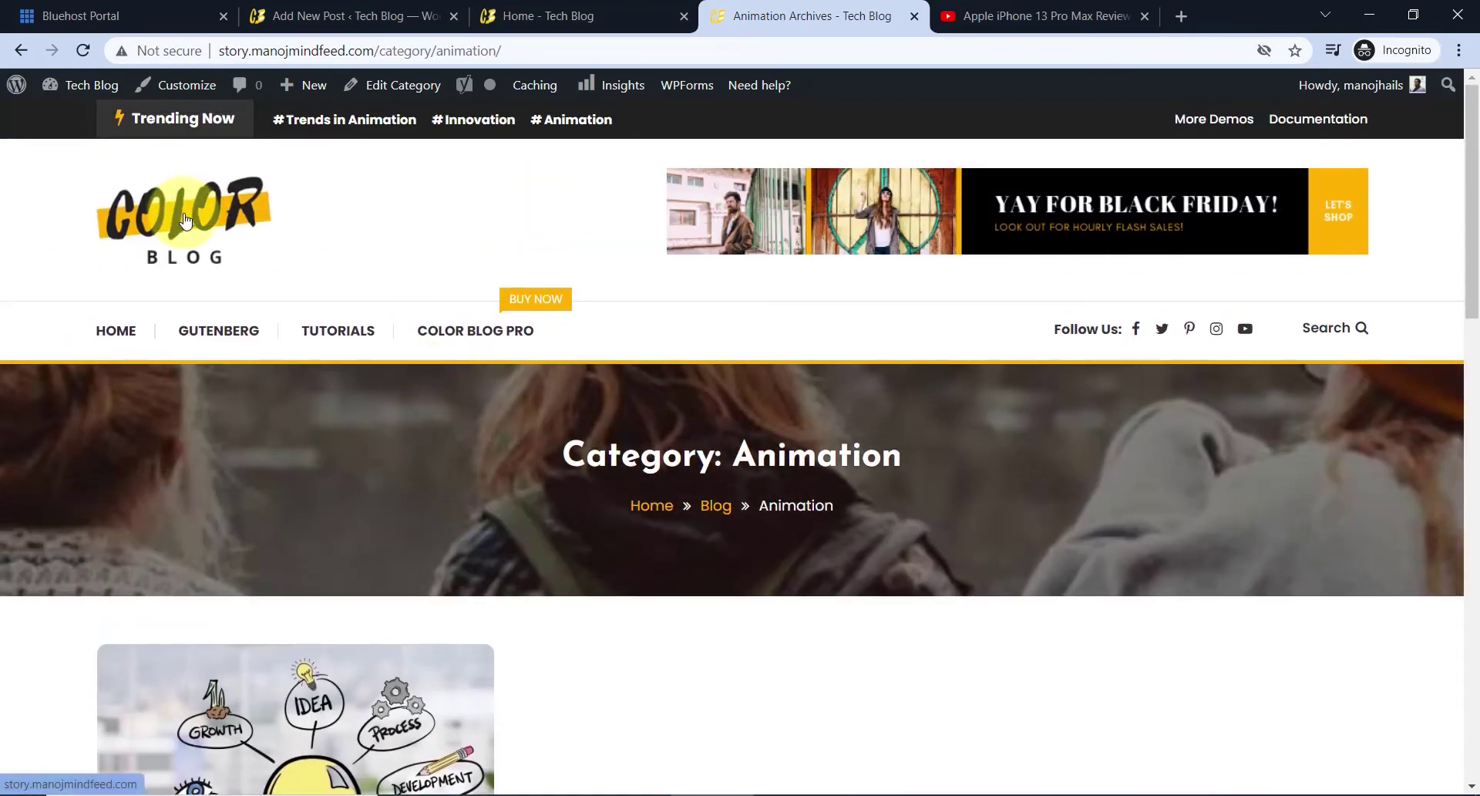
{"action": "left_click", "coordinate": [185, 220]}
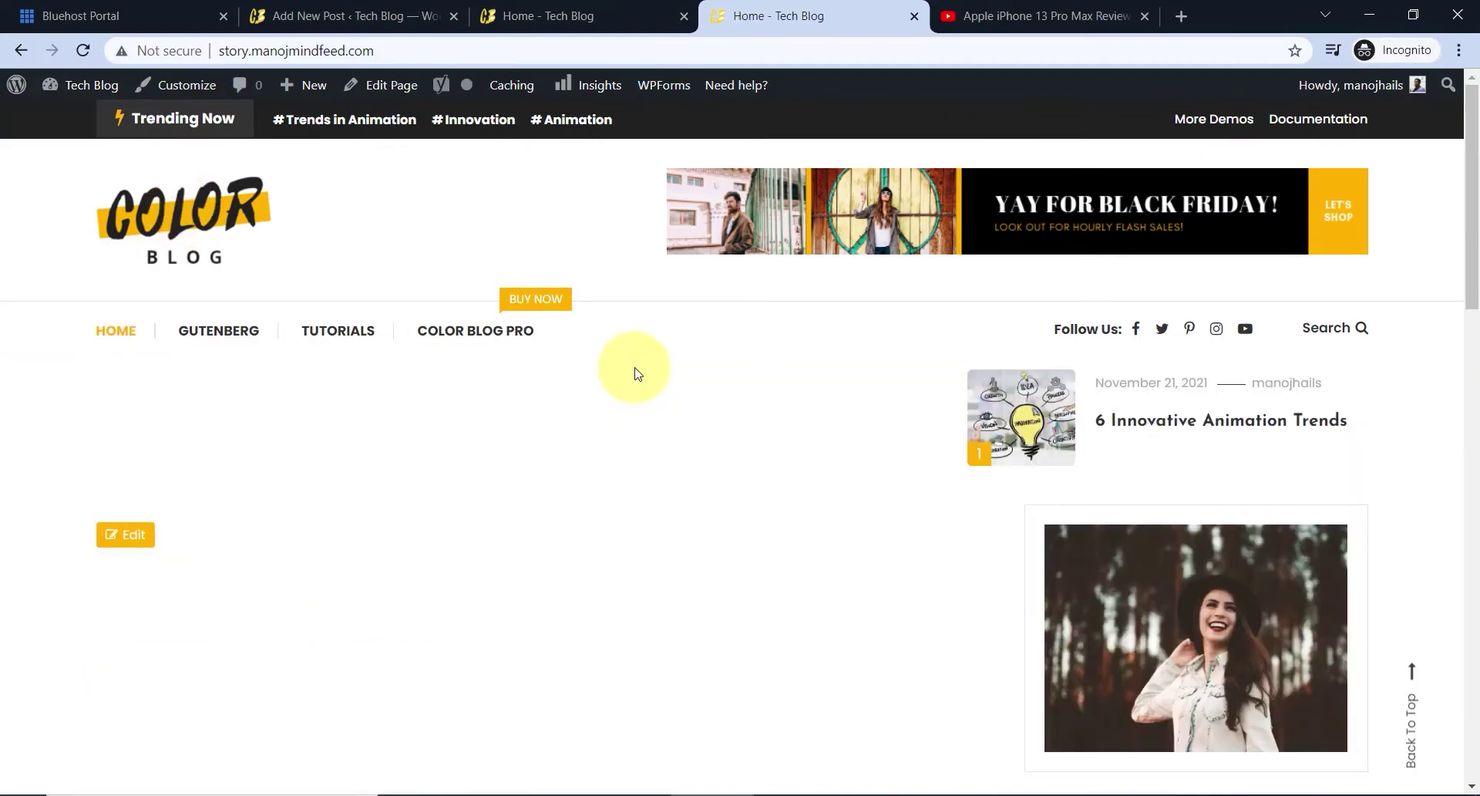
{"action": "scroll", "coordinate": [632, 359], "scroll_direction": "down", "scroll_amount": 10}
{"action": "scroll", "coordinate": [634, 358], "scroll_direction": "up", "scroll_amount": 10}
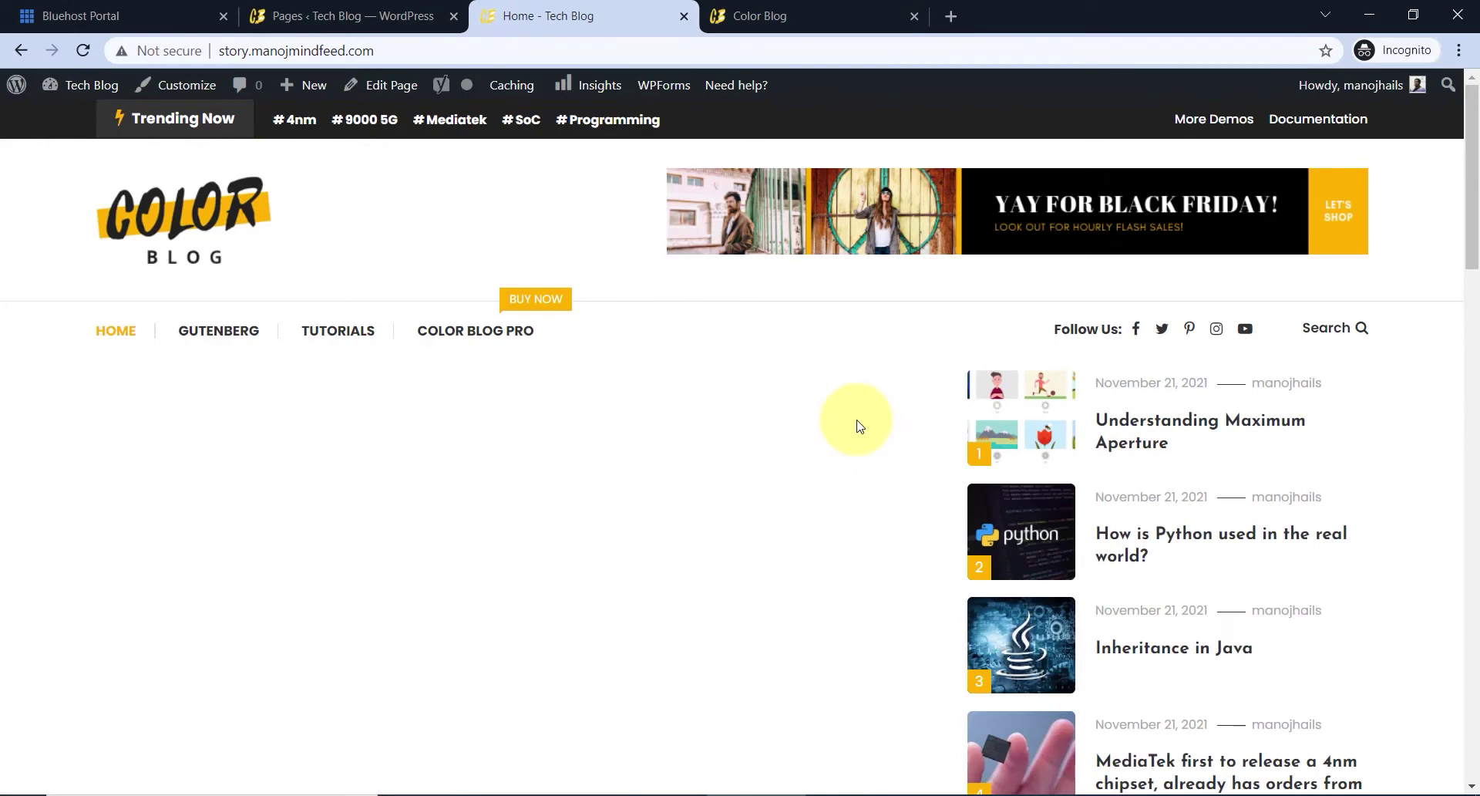
{"action": "scroll", "coordinate": [892, 420], "scroll_direction": "down", "scroll_amount": 3}
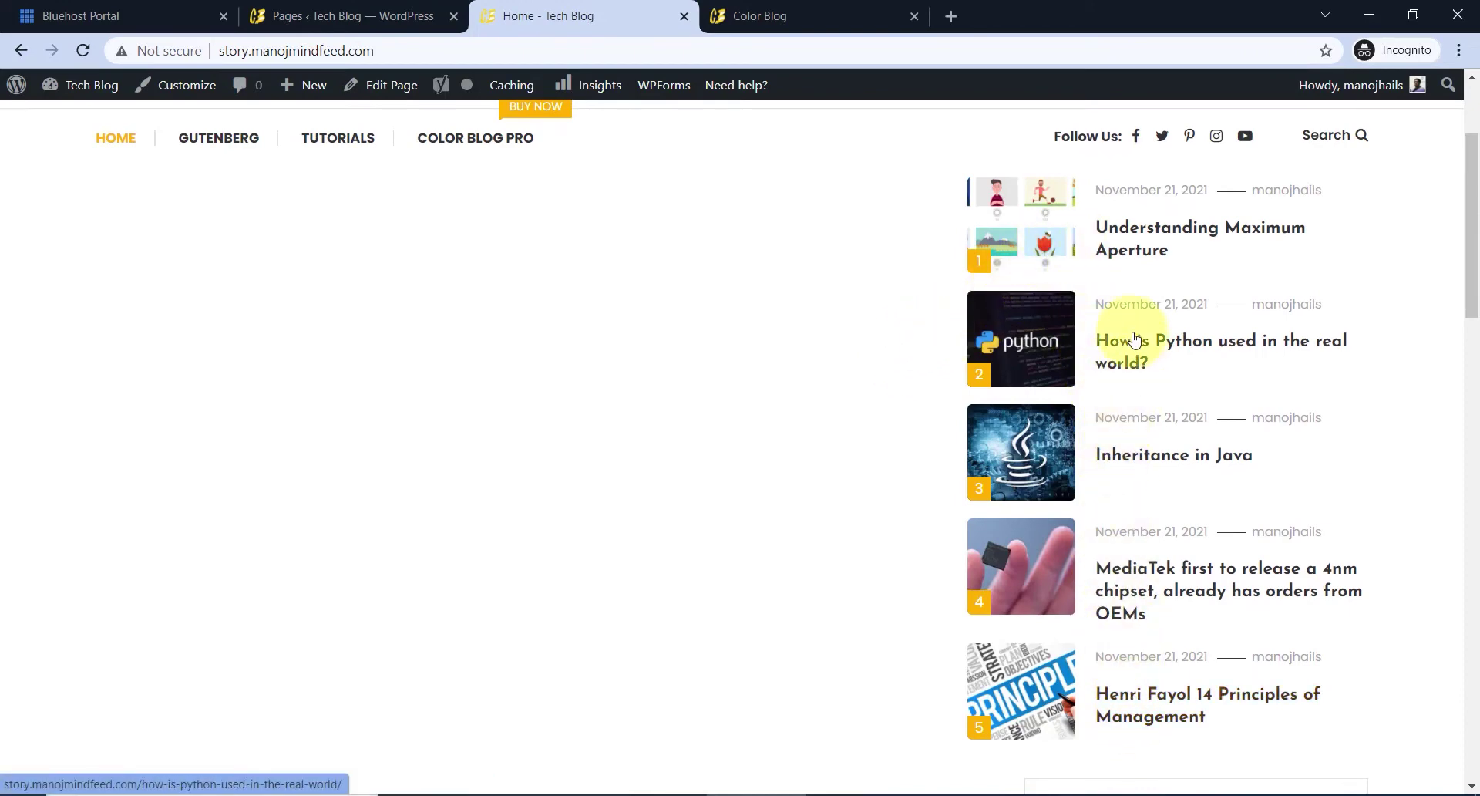
{"action": "scroll", "coordinate": [1057, 609], "scroll_direction": "up", "scroll_amount": 3}
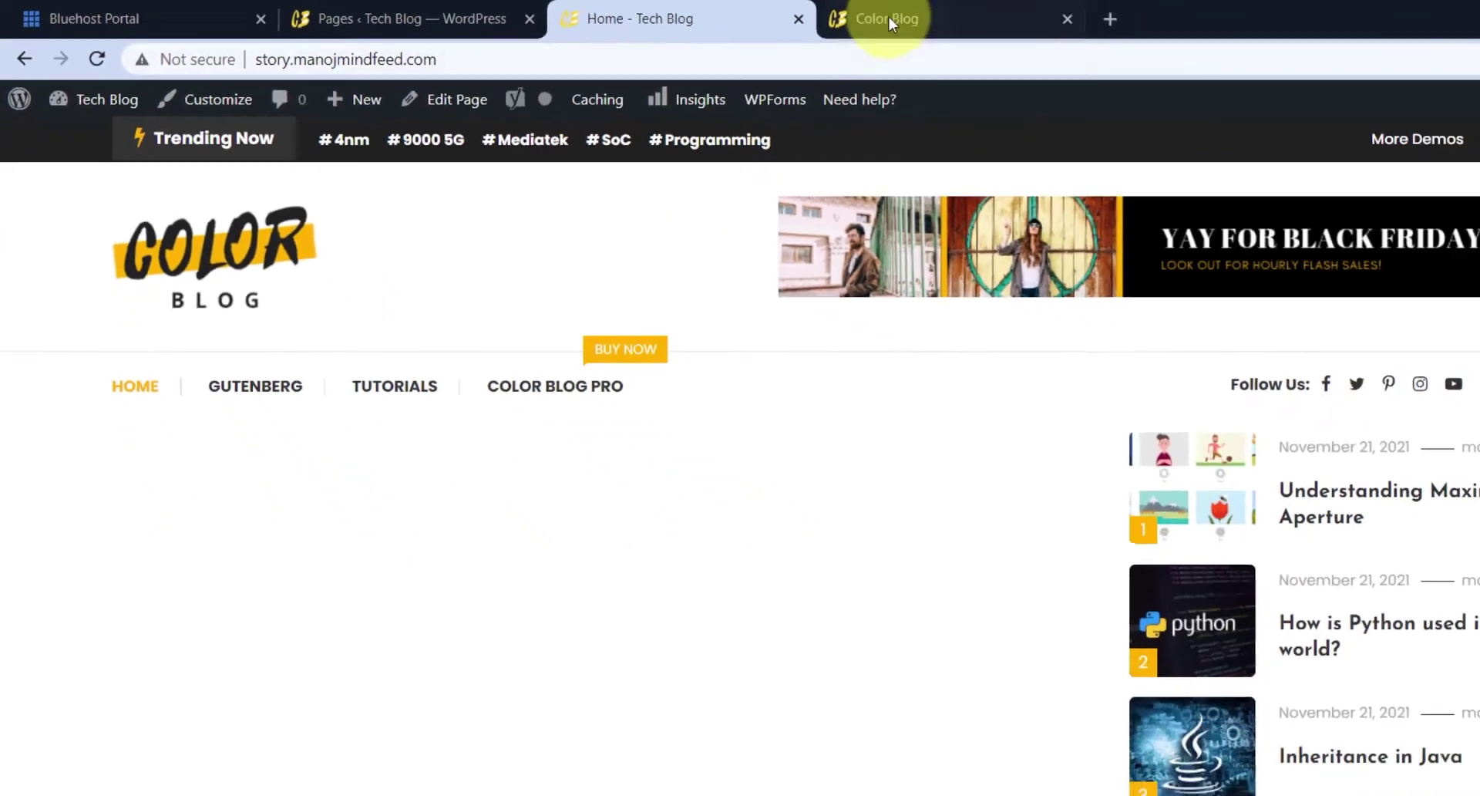
{"action": "left_click", "coordinate": [761, 13]}
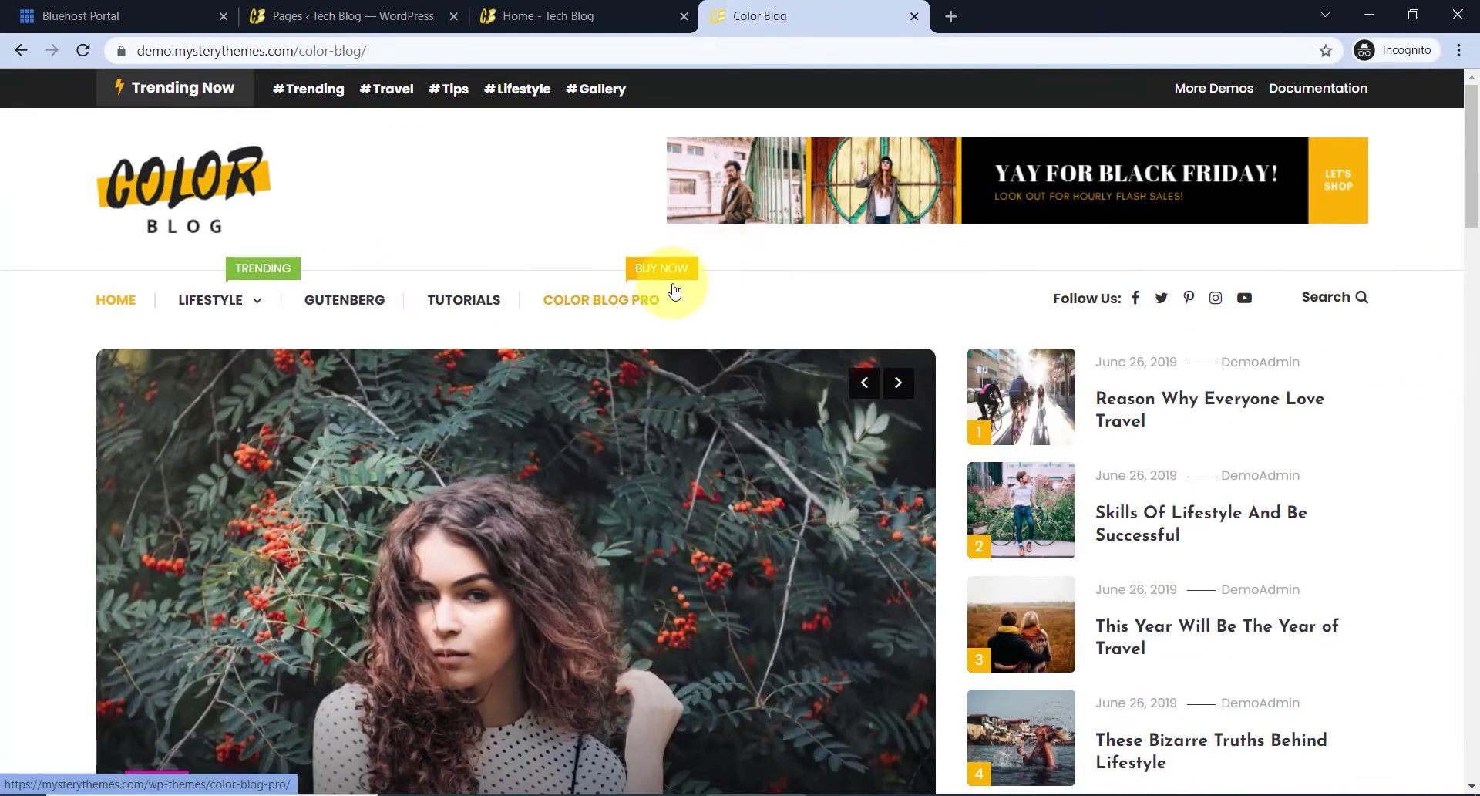
{"action": "scroll", "coordinate": [681, 417], "scroll_direction": "down", "scroll_amount": 2}
{"action": "scroll", "coordinate": [589, 447], "scroll_direction": "up", "scroll_amount": 1}
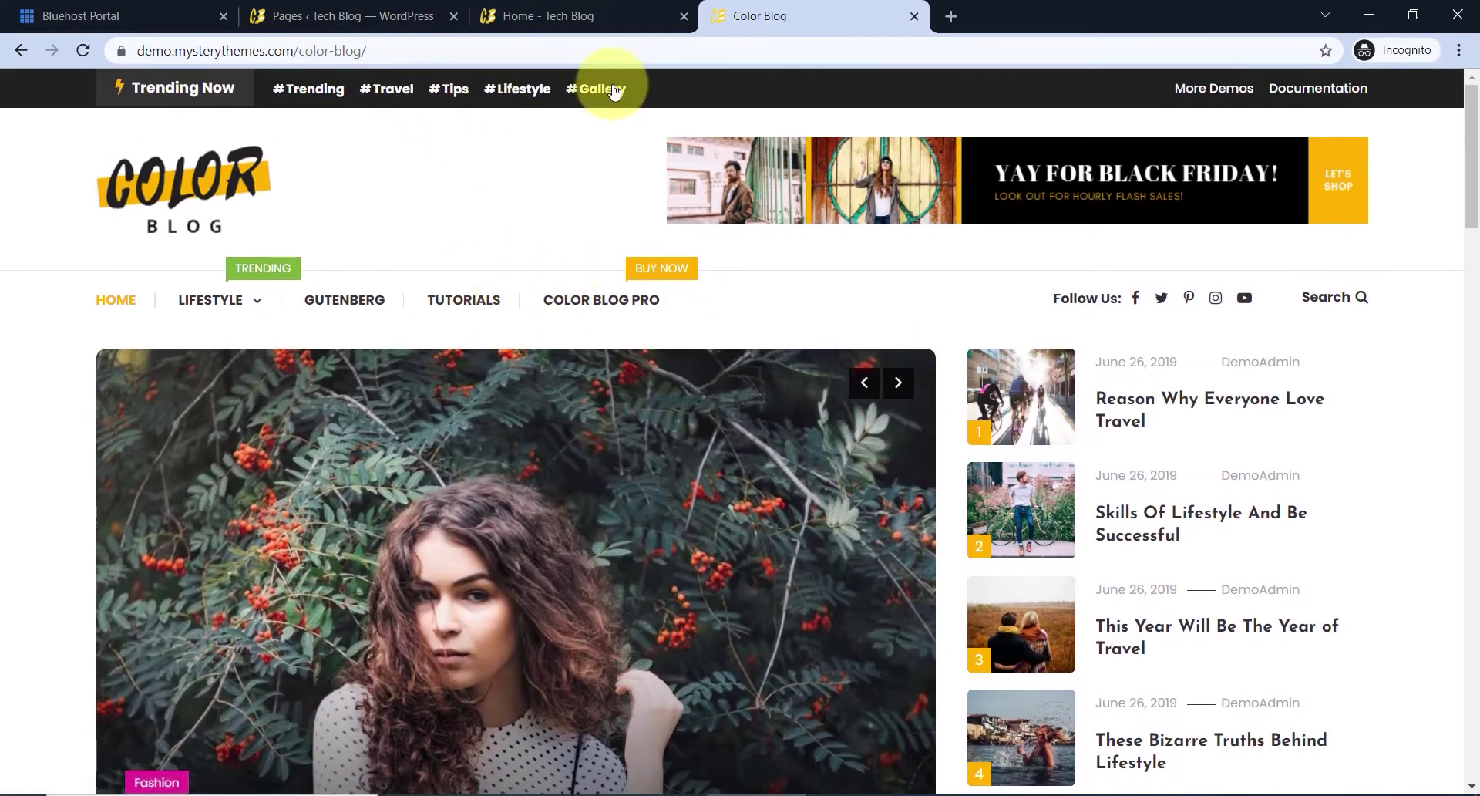
{"action": "scroll", "coordinate": [1070, 358], "scroll_direction": "down", "scroll_amount": 3}
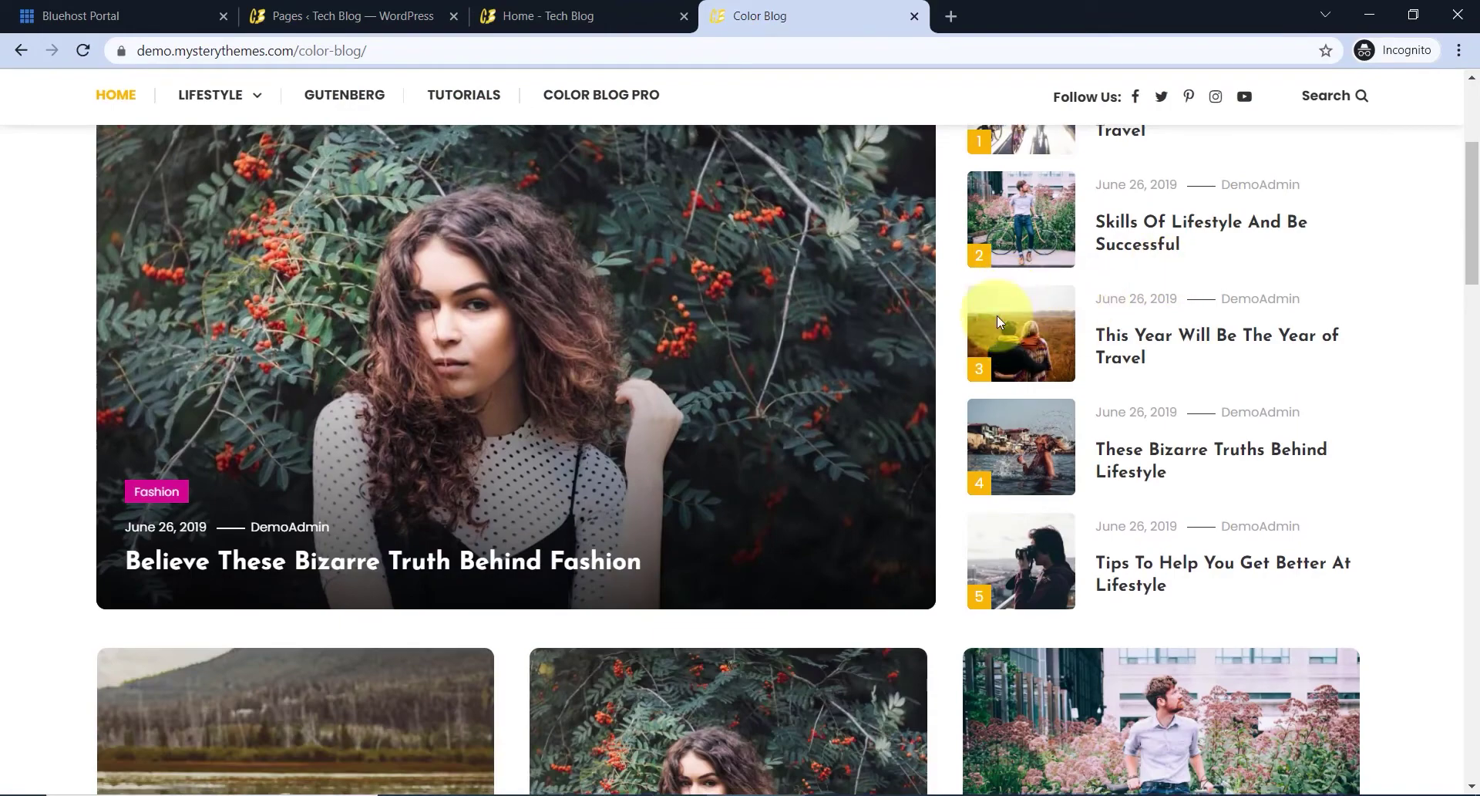
{"action": "scroll", "coordinate": [997, 316], "scroll_direction": "down", "scroll_amount": 5}
{"action": "scroll", "coordinate": [1090, 479], "scroll_direction": "down", "scroll_amount": 4}
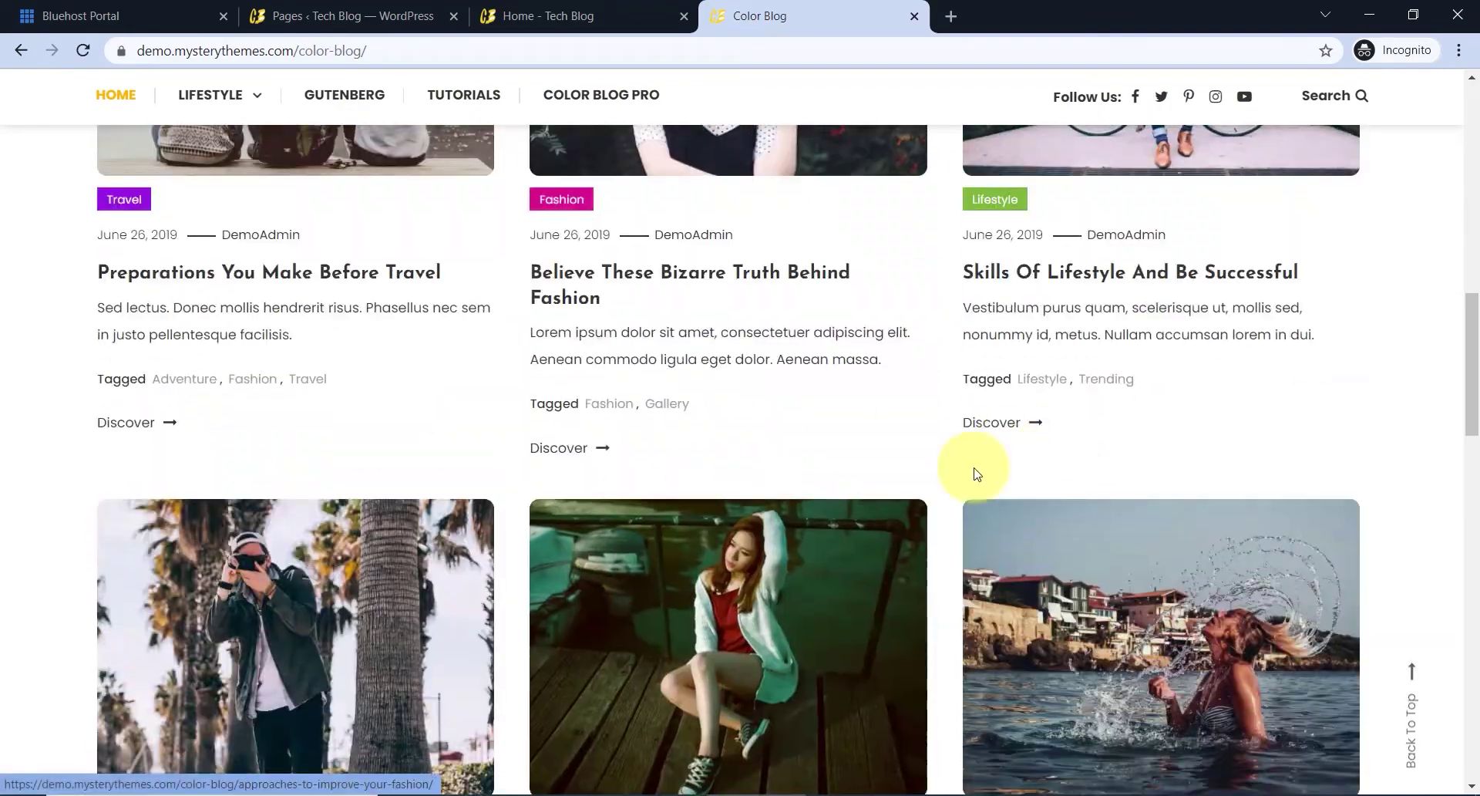
{"action": "scroll", "coordinate": [975, 473], "scroll_direction": "down", "scroll_amount": 10}
{"action": "scroll", "coordinate": [802, 535], "scroll_direction": "down", "scroll_amount": 4}
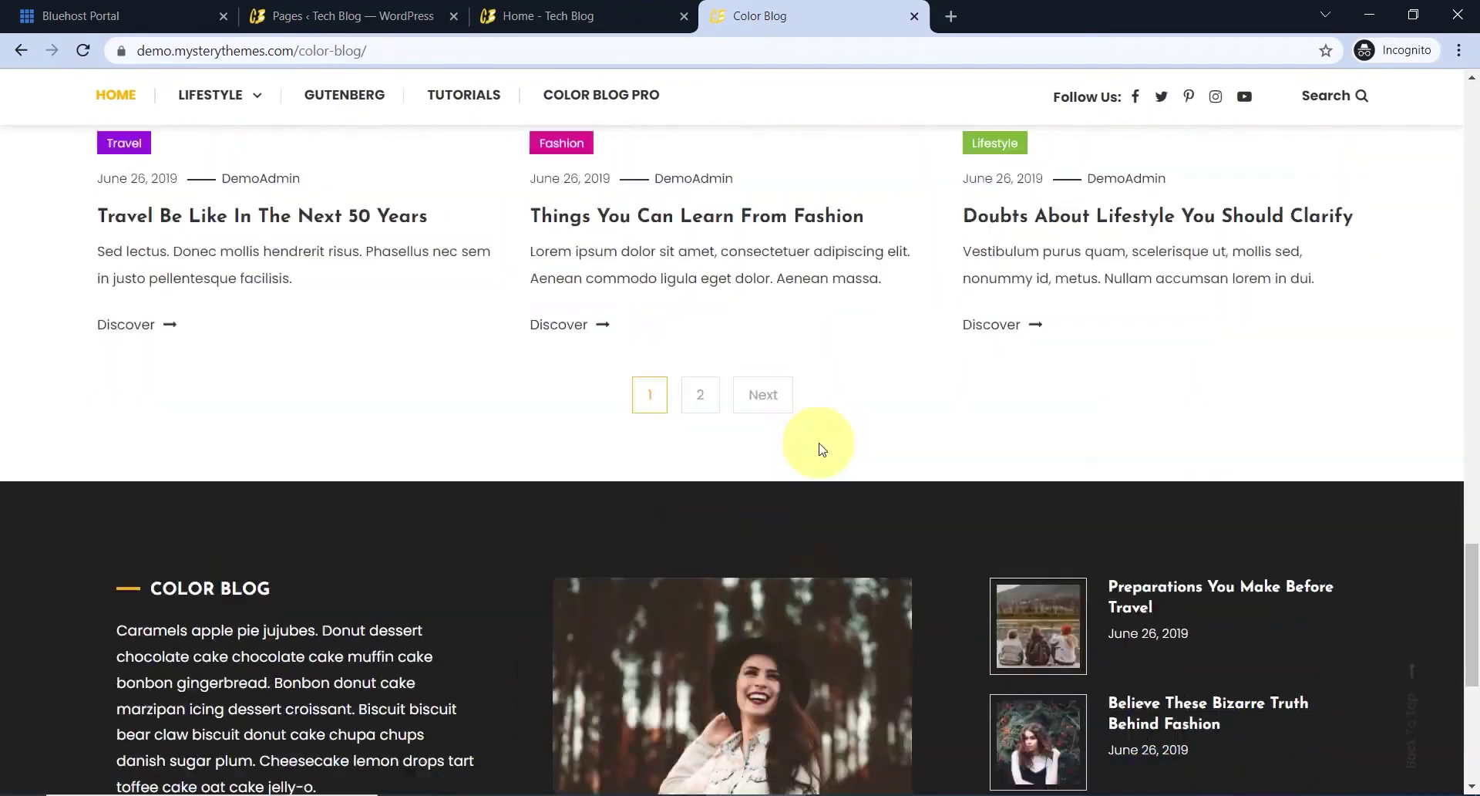
{"action": "scroll", "coordinate": [805, 401], "scroll_direction": "up", "scroll_amount": 15}
{"action": "left_click", "coordinate": [645, 14]}
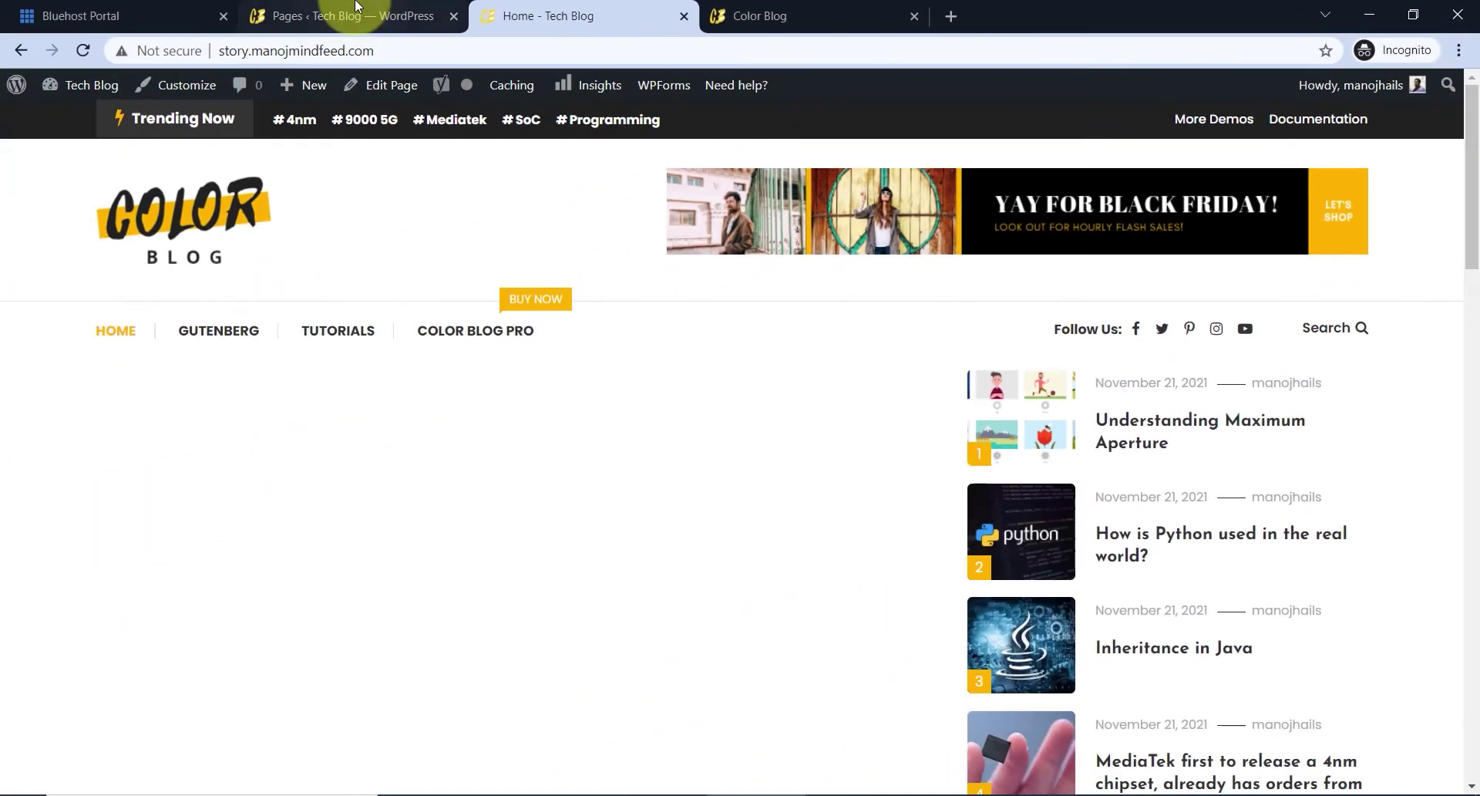
- From the Pages admin, go to Plugins > Add New
{"action": "left_click", "coordinate": [356, 7]}
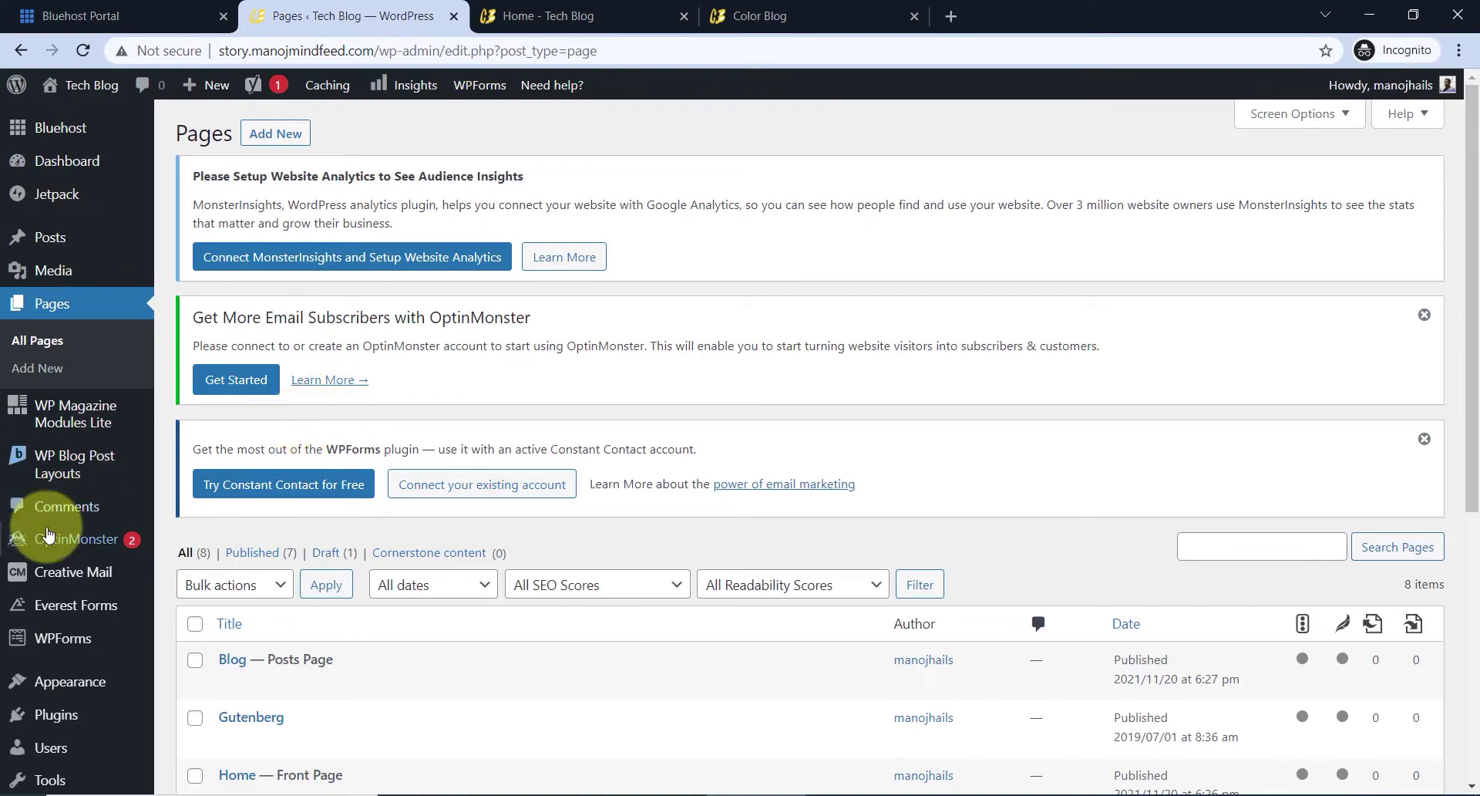
{"action": "scroll", "coordinate": [47, 540], "scroll_direction": "down", "scroll_amount": 3}
{"action": "mouse_move", "coordinate": [85, 568]}
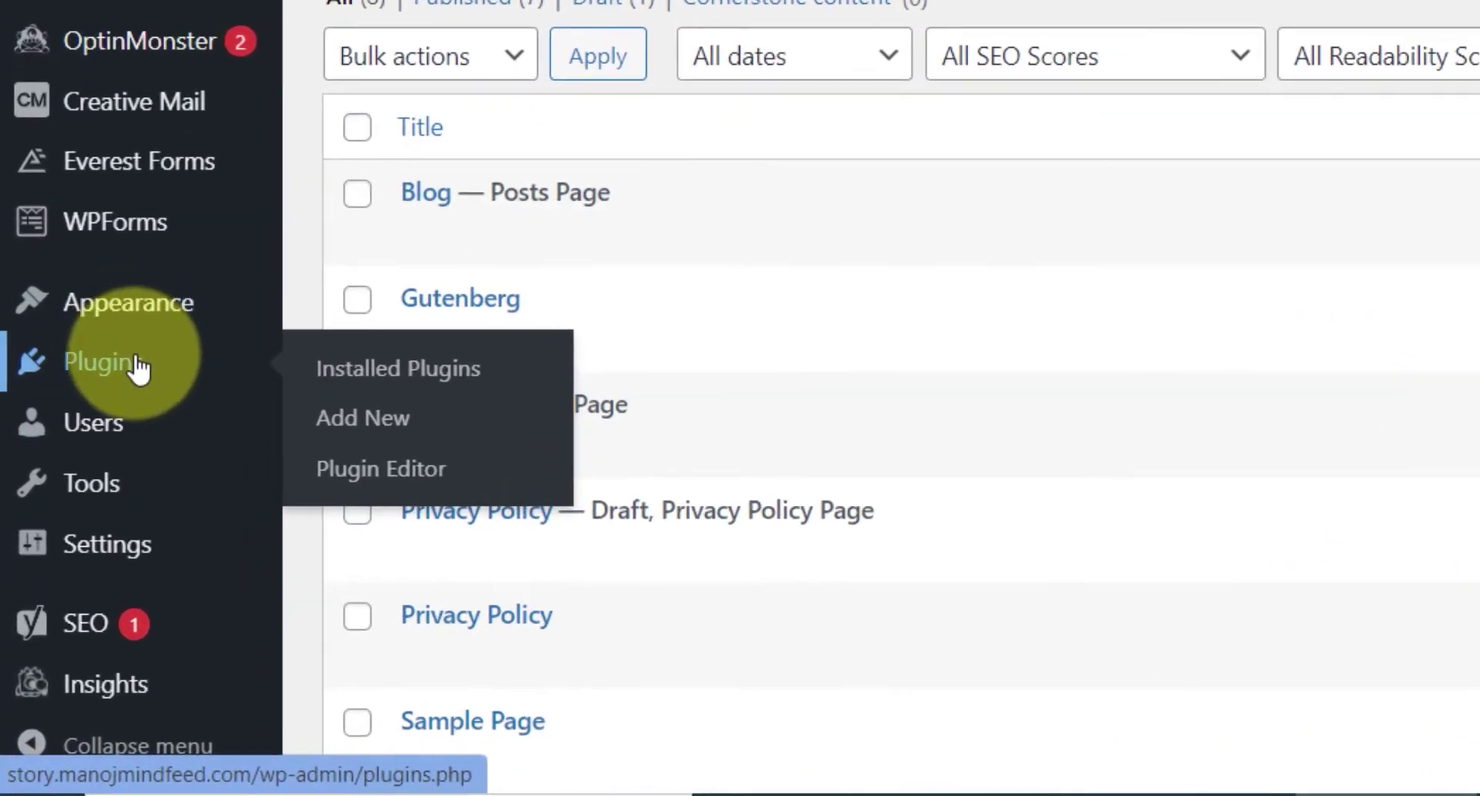
{"action": "left_click", "coordinate": [395, 427]}
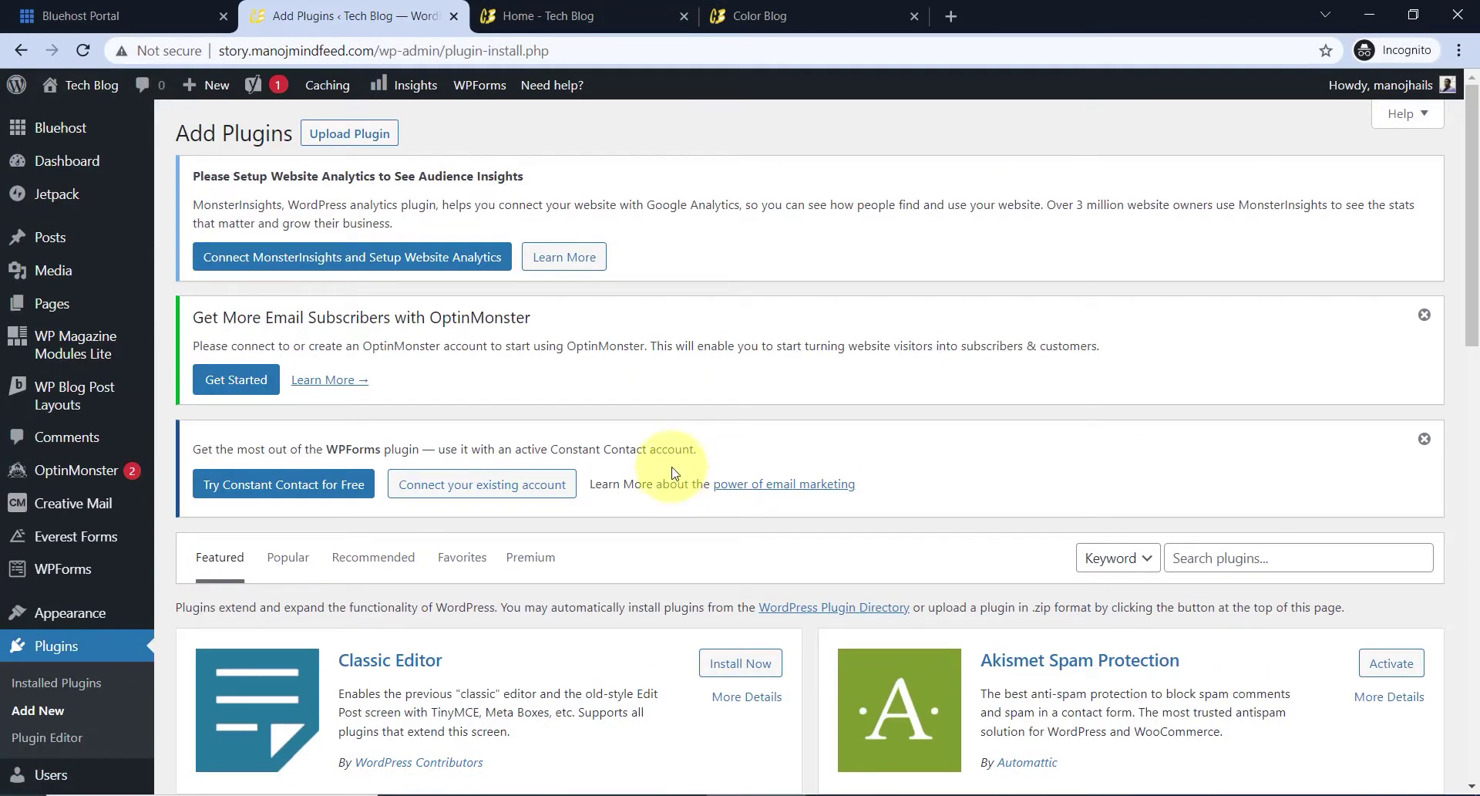
- Search plugins for 'gutenberg', then install and activate Gutenberg Blocks – Ultimate Addons for Gutenberg
{"action": "scroll", "coordinate": [852, 422], "scroll_direction": "down", "scroll_amount": 3}
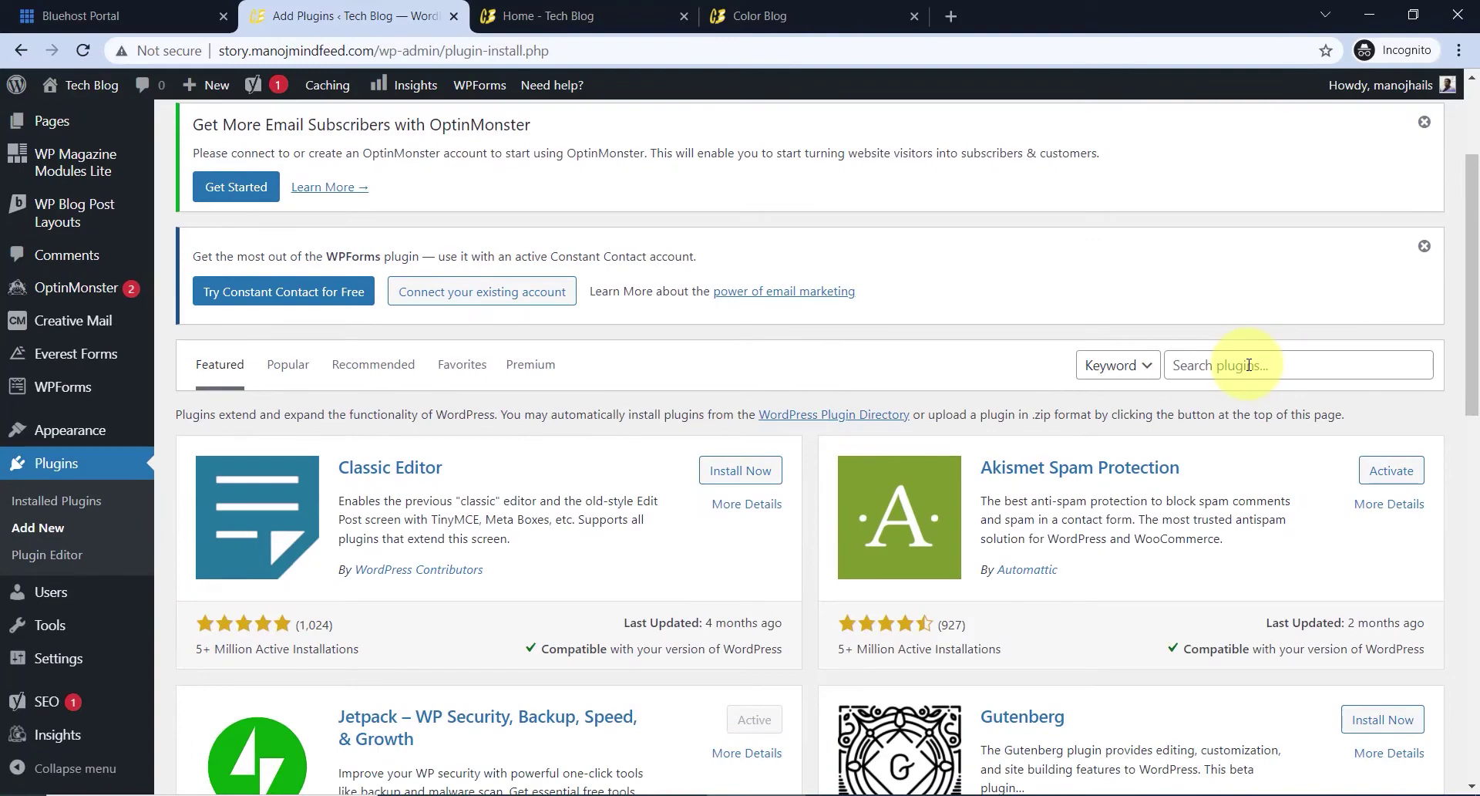
{"action": "left_click", "coordinate": [1248, 365]}
{"action": "type", "text": "guten"}
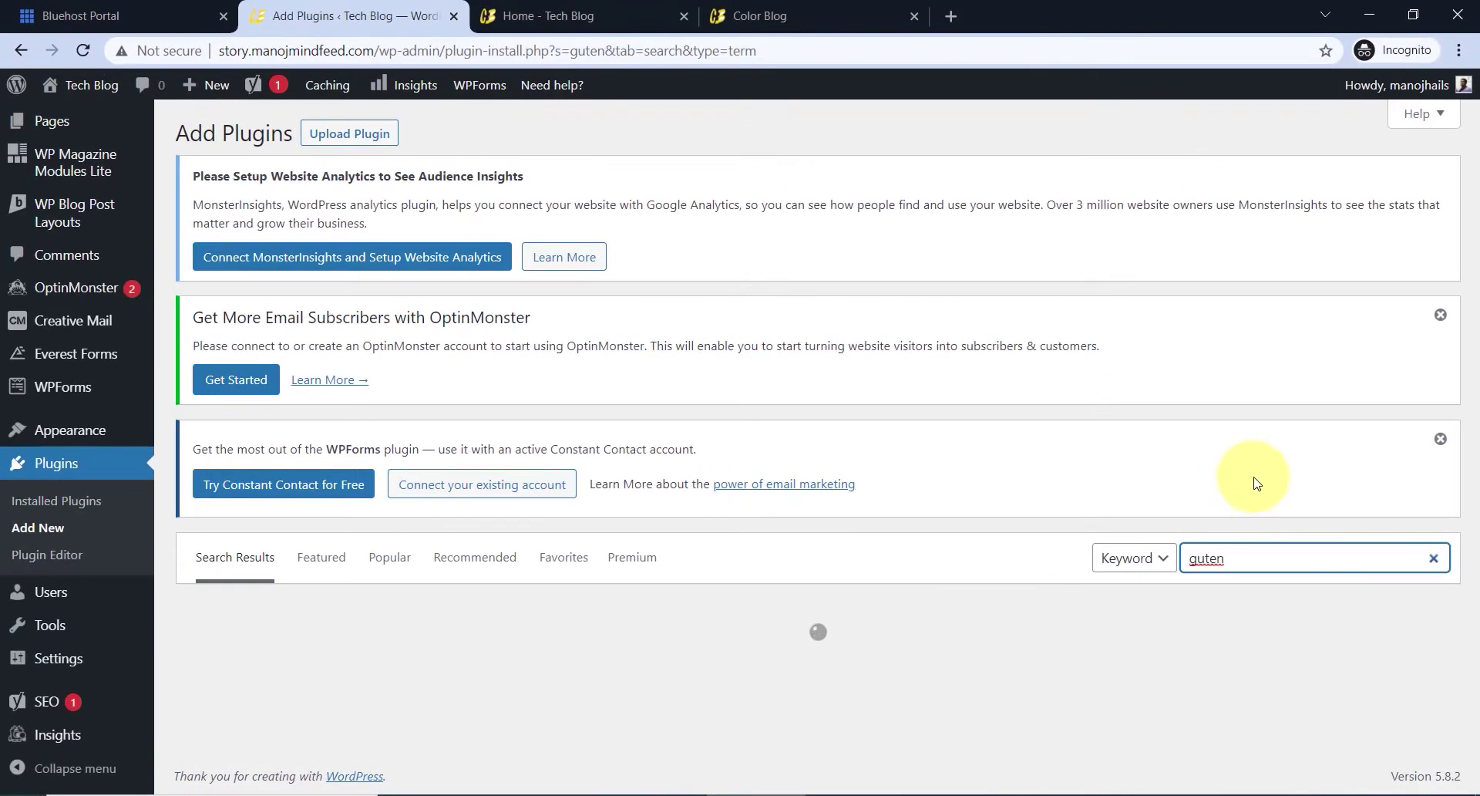
{"action": "type", "text": "berg"}
{"action": "scroll", "coordinate": [1139, 512], "scroll_direction": "down", "scroll_amount": 5}
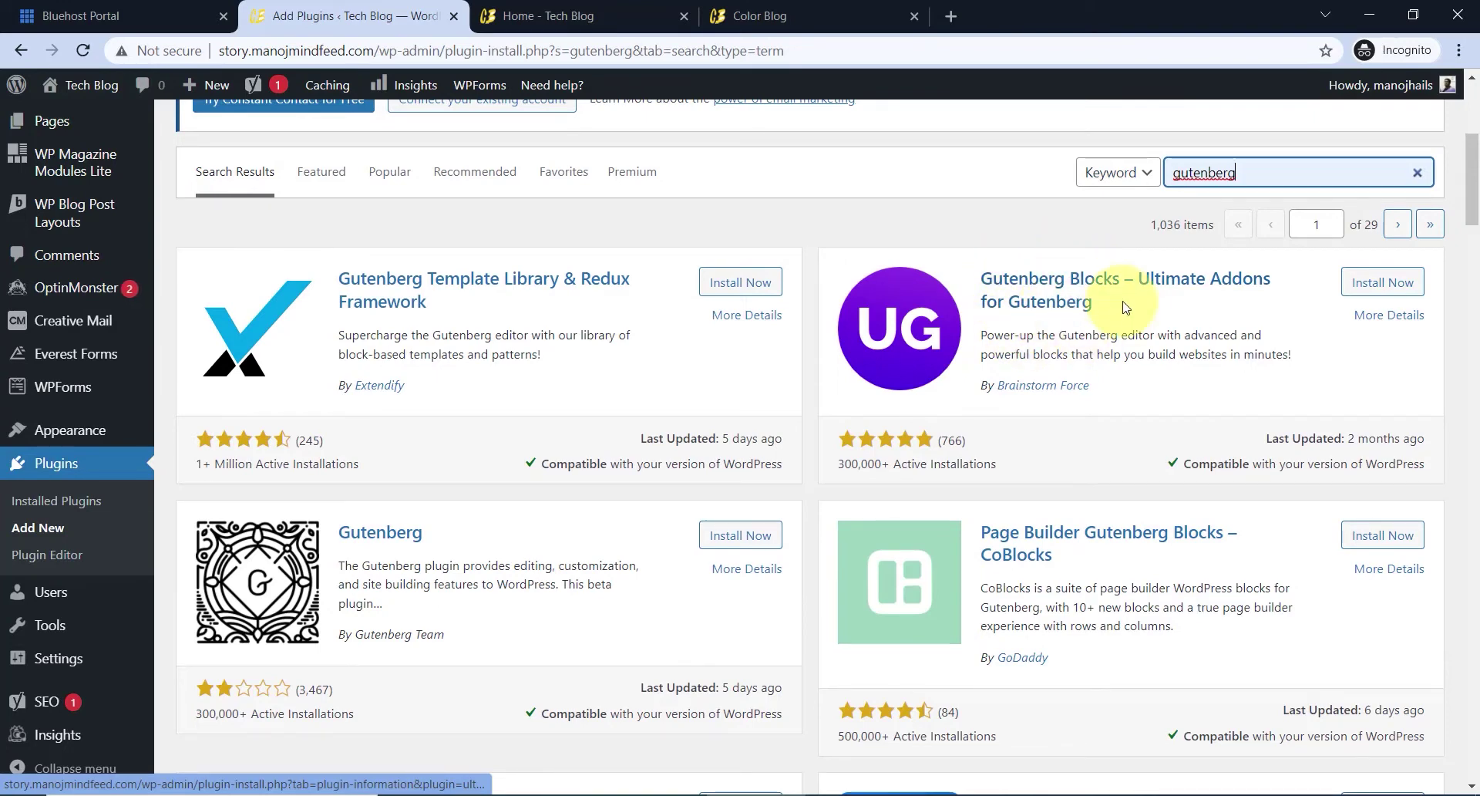
{"action": "left_click", "coordinate": [1380, 283]}
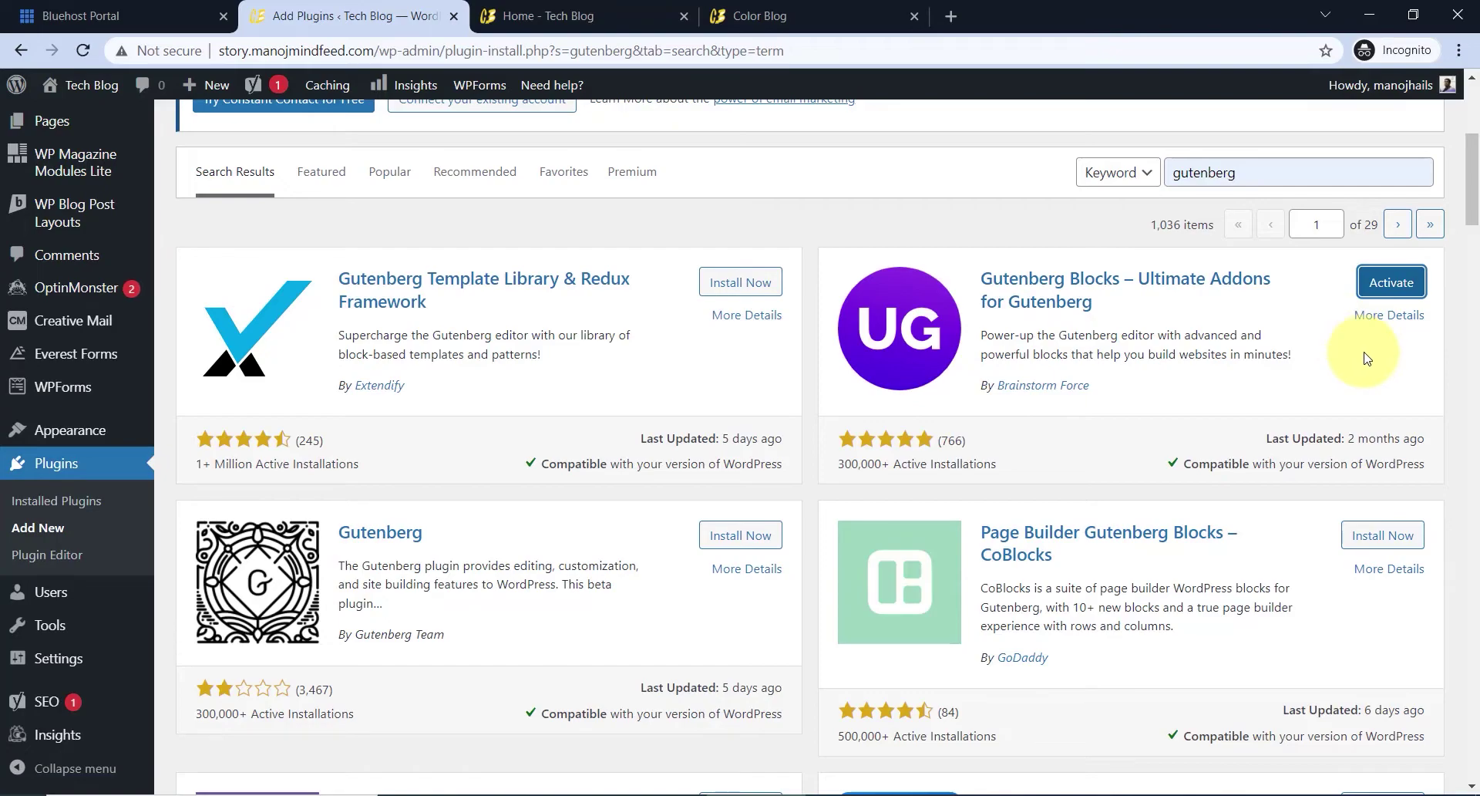
{"action": "left_click", "coordinate": [1392, 284]}
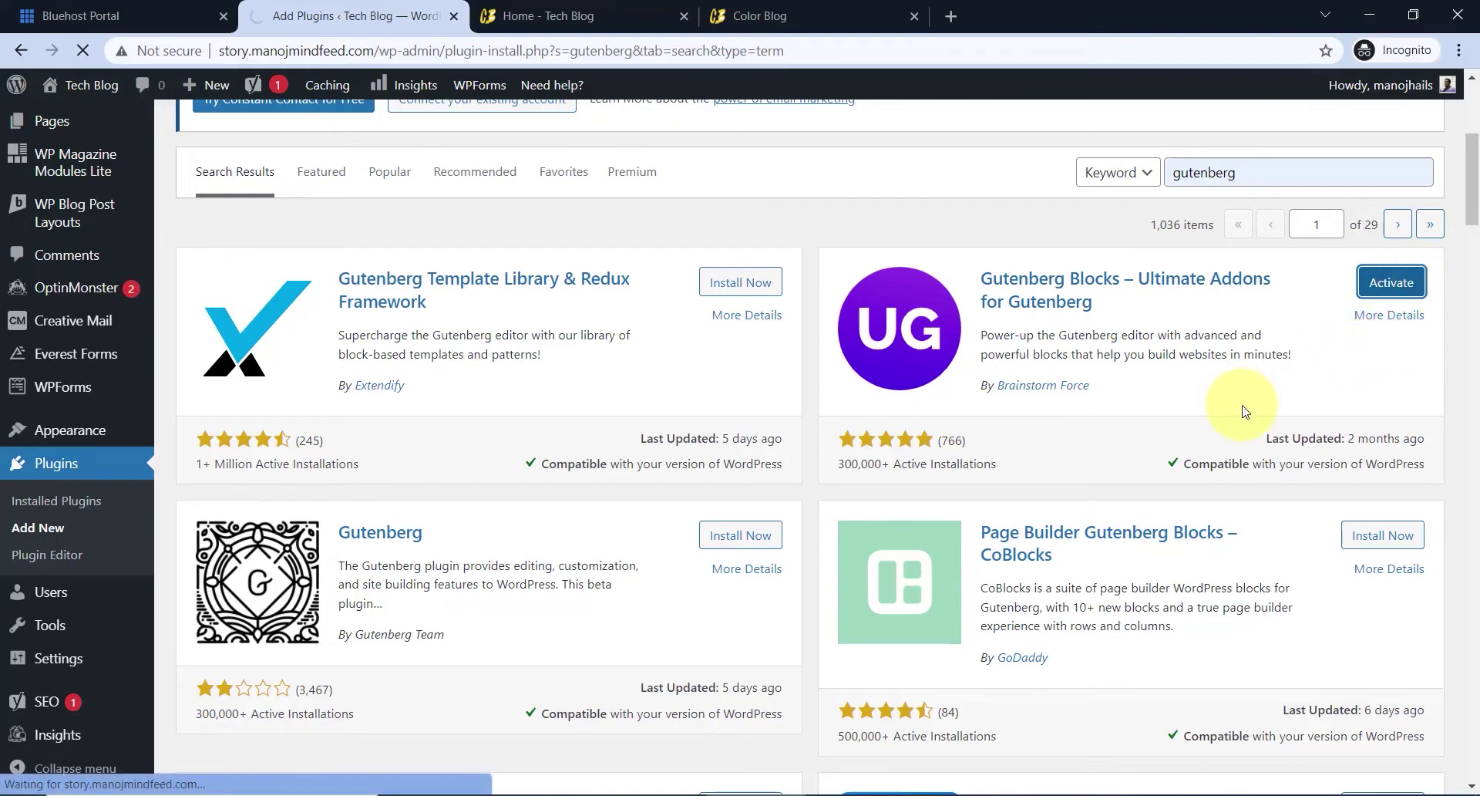
{"action": "scroll", "coordinate": [818, 486], "scroll_direction": "down", "scroll_amount": 10}
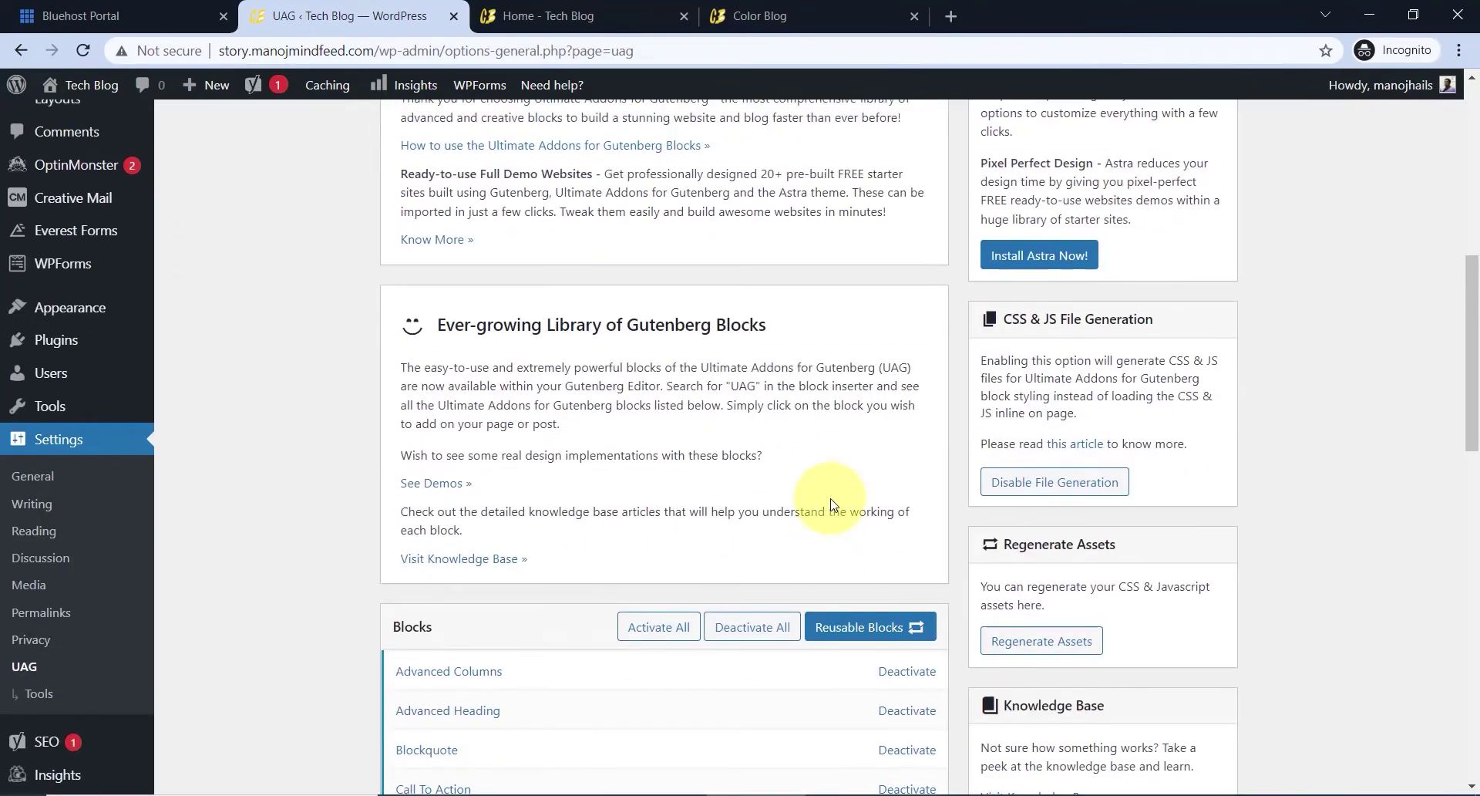
{"action": "scroll", "coordinate": [831, 505], "scroll_direction": "up", "scroll_amount": 8}
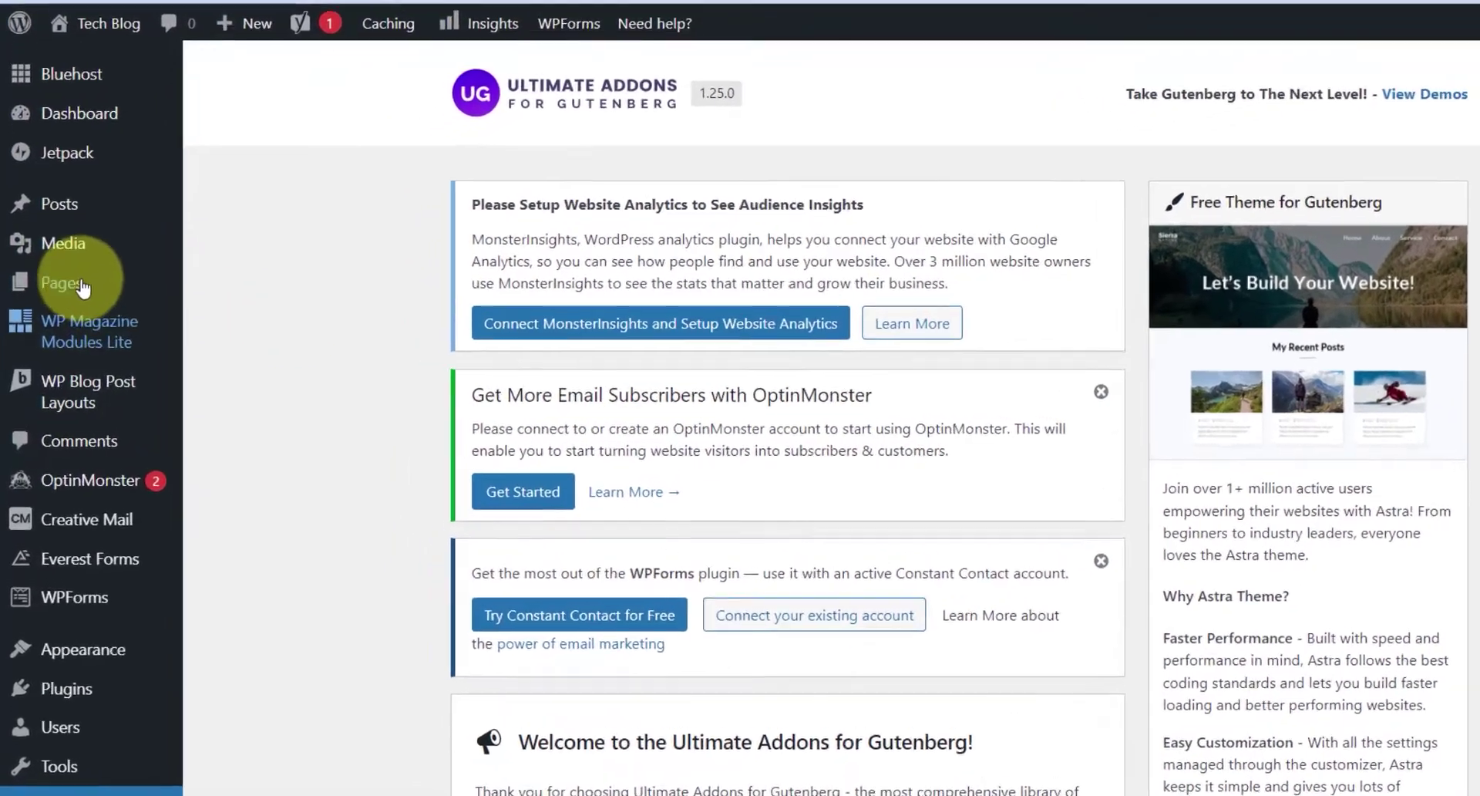
{"action": "mouse_move", "coordinate": [68, 306]}
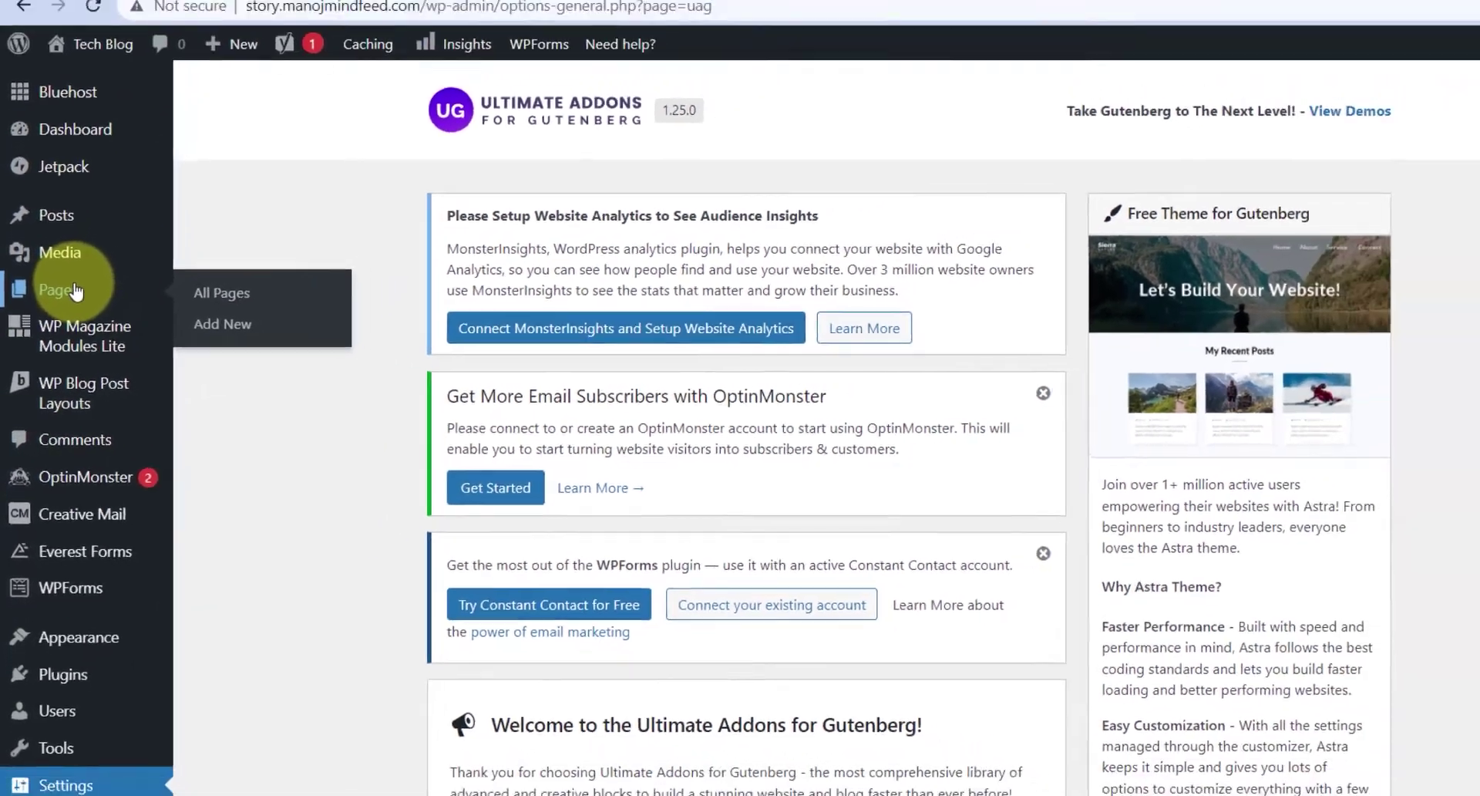
- Add a new page from the Pages list and title it Contact Us
{"action": "left_click", "coordinate": [90, 266]}
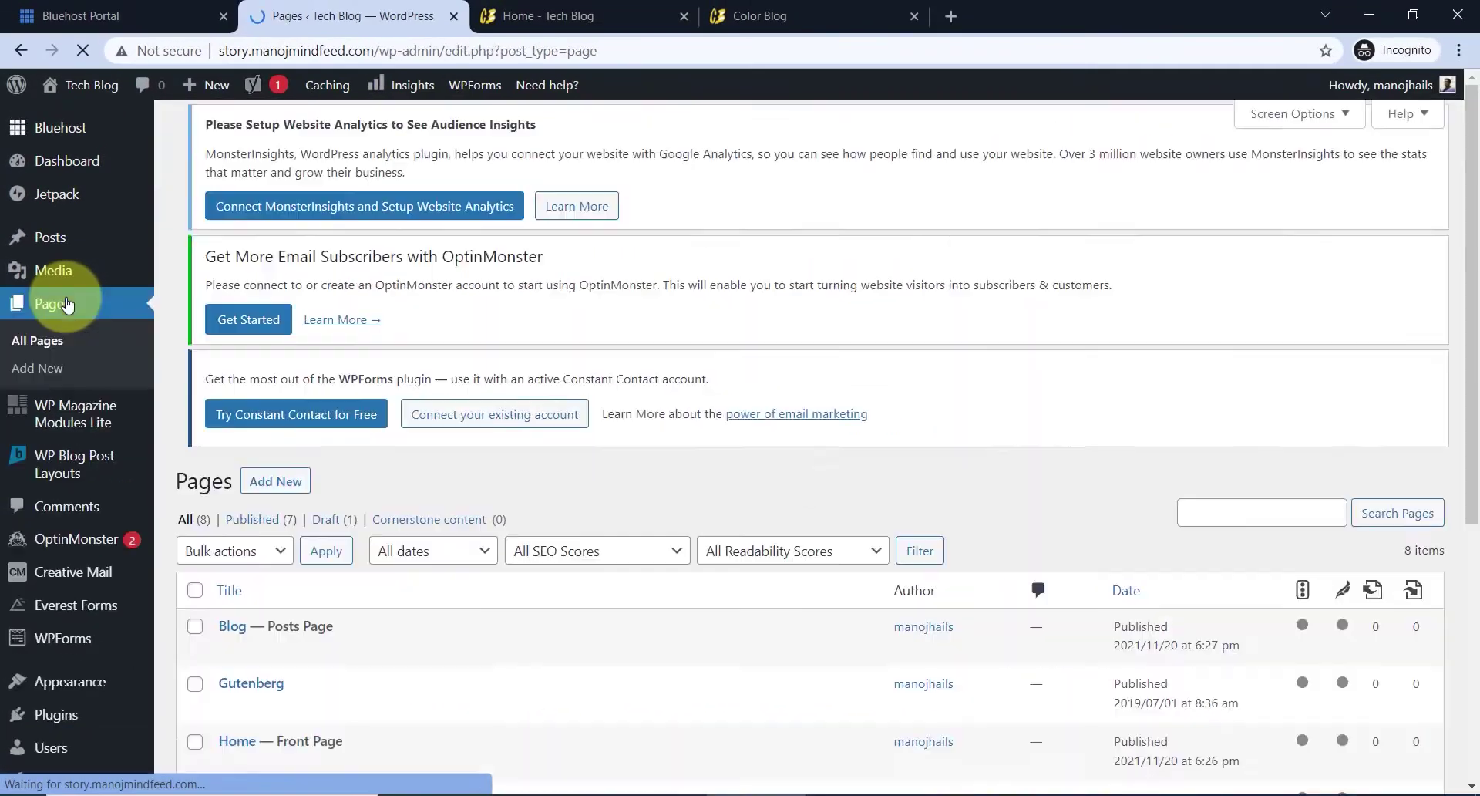
{"action": "scroll", "coordinate": [494, 358], "scroll_direction": "down", "scroll_amount": 4}
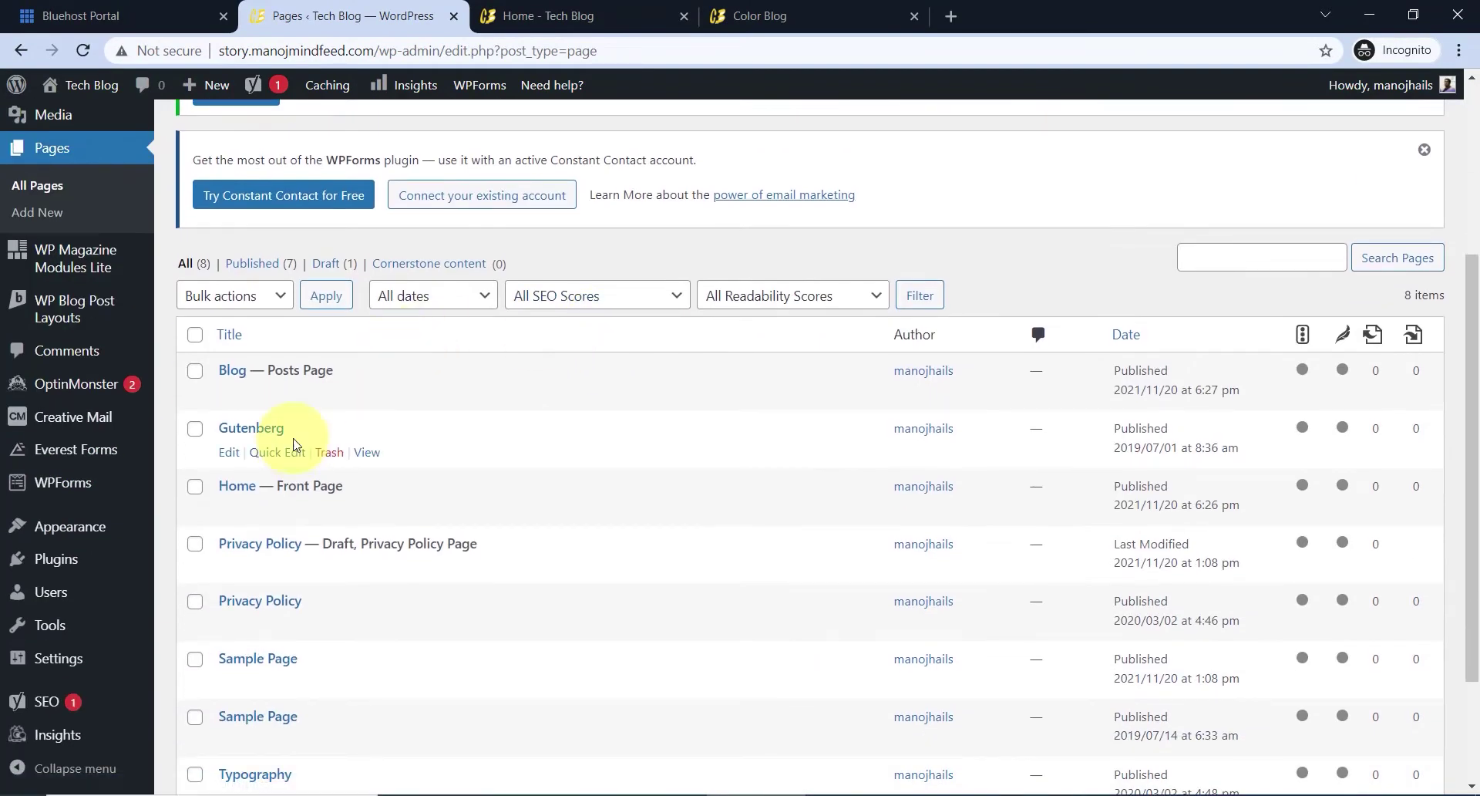
{"action": "scroll", "coordinate": [339, 428], "scroll_direction": "down", "scroll_amount": 2}
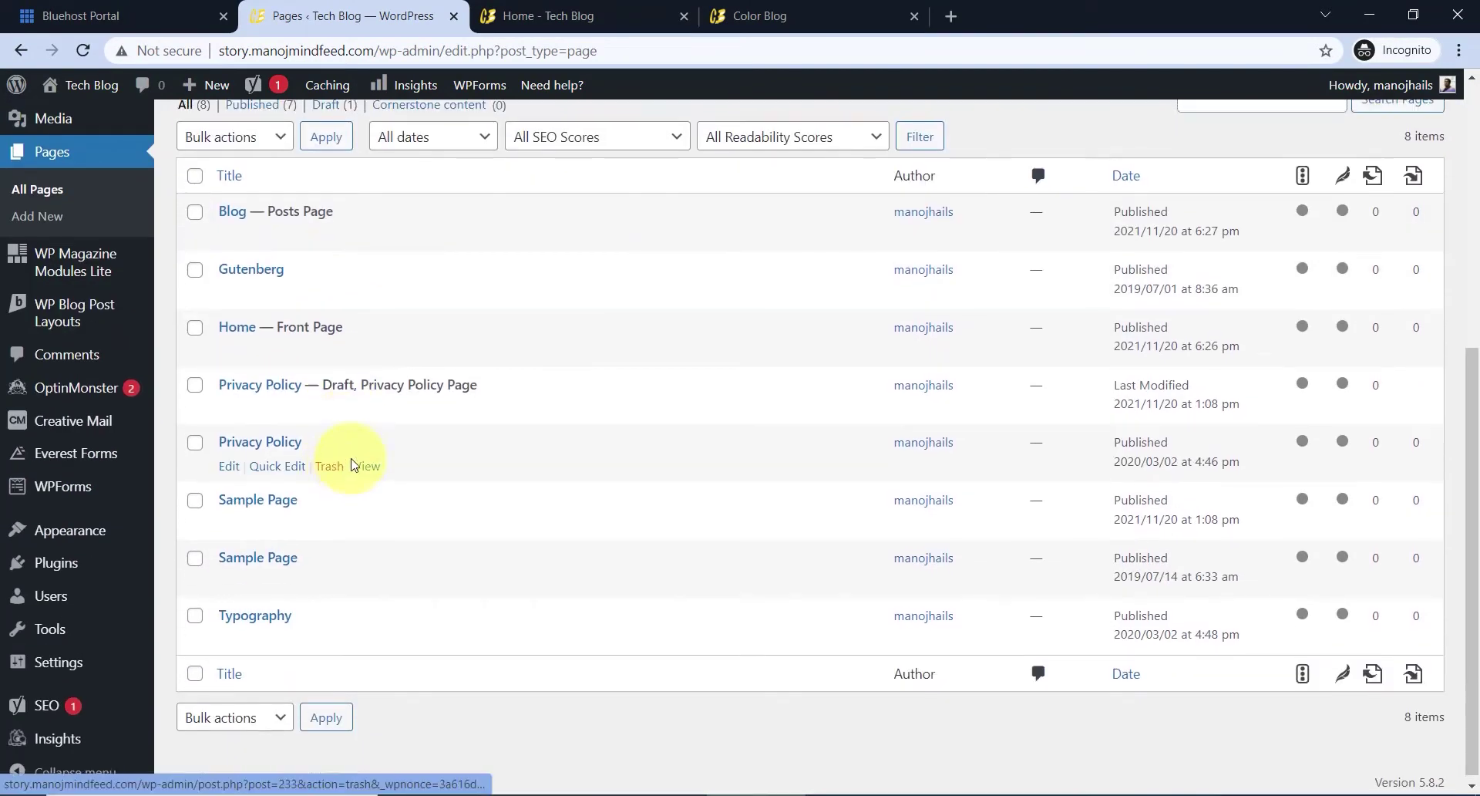
{"action": "scroll", "coordinate": [346, 459], "scroll_direction": "up", "scroll_amount": 5}
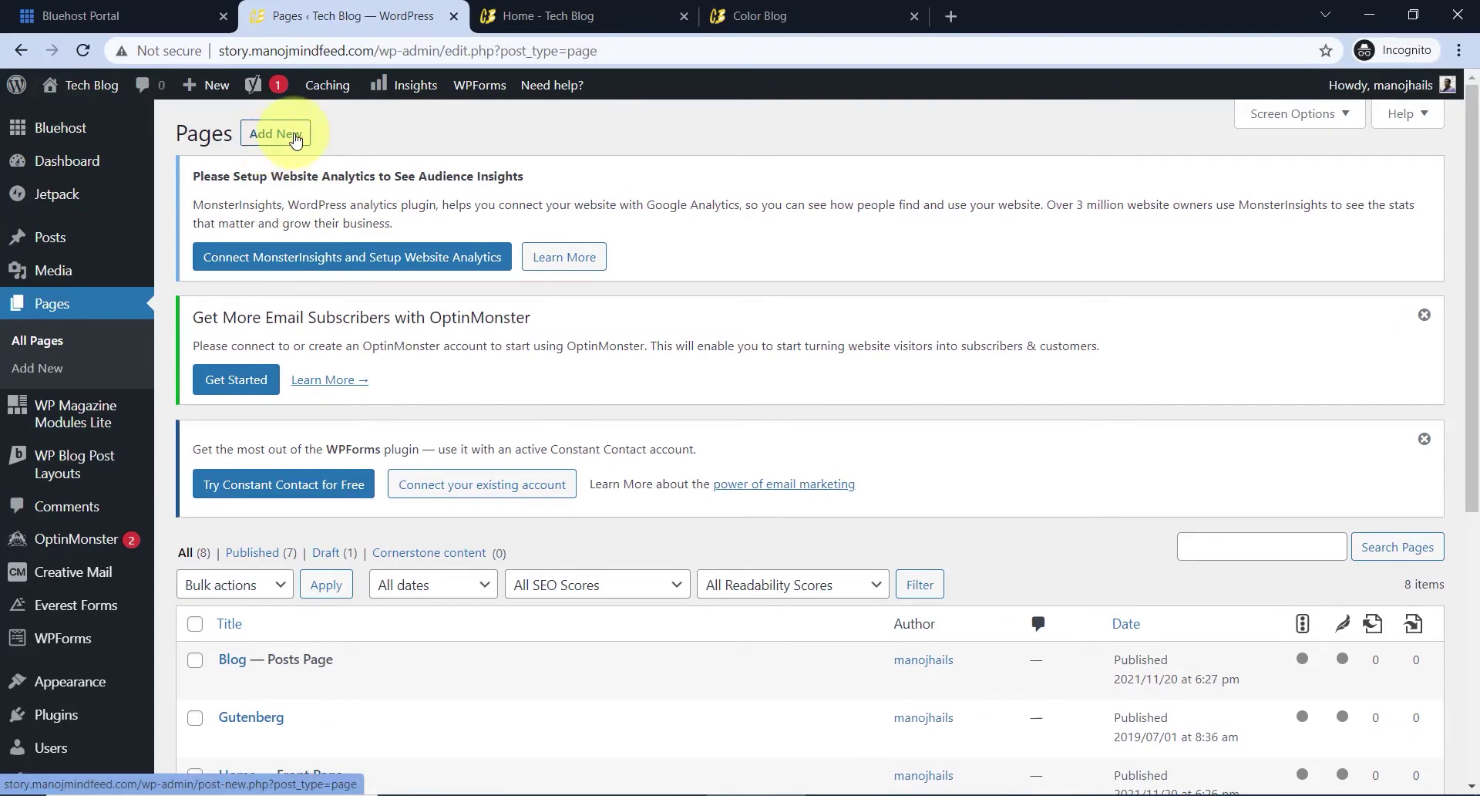
{"action": "left_click", "coordinate": [293, 136]}
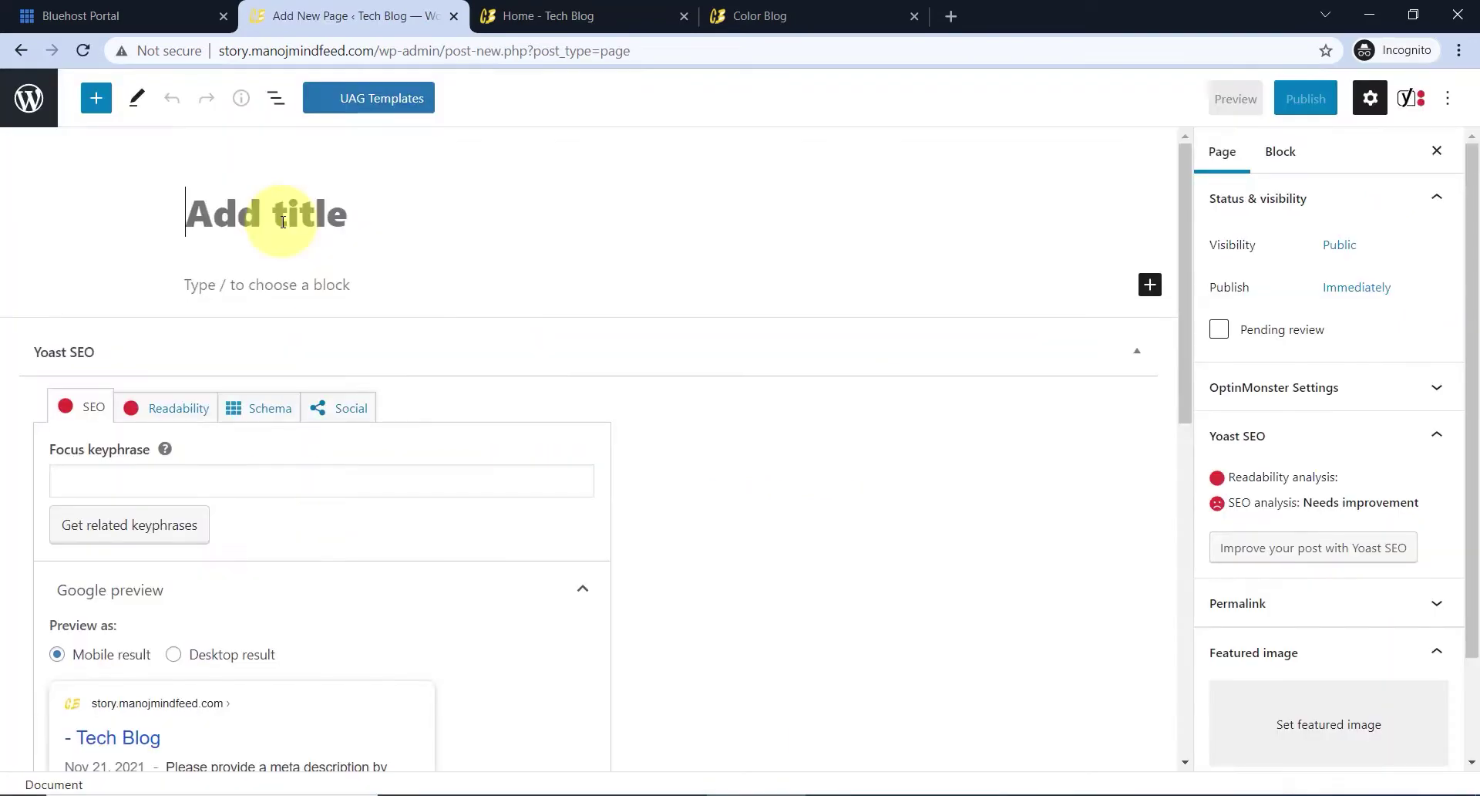
{"action": "type", "text": "Contact Us"}
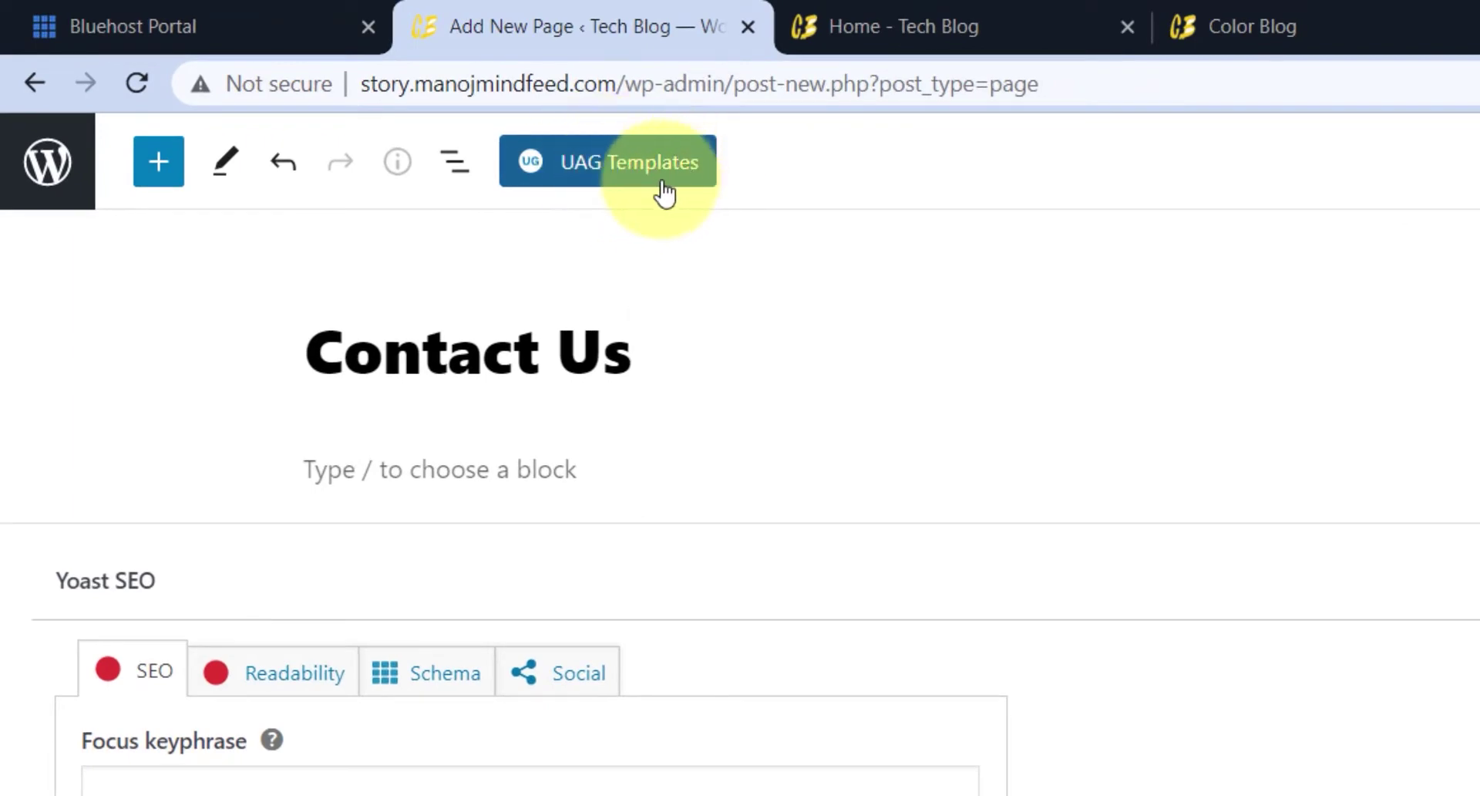
- Search UAG Templates for 'cont' and import the Simply Natural Contact Us template
{"action": "left_click", "coordinate": [661, 182]}
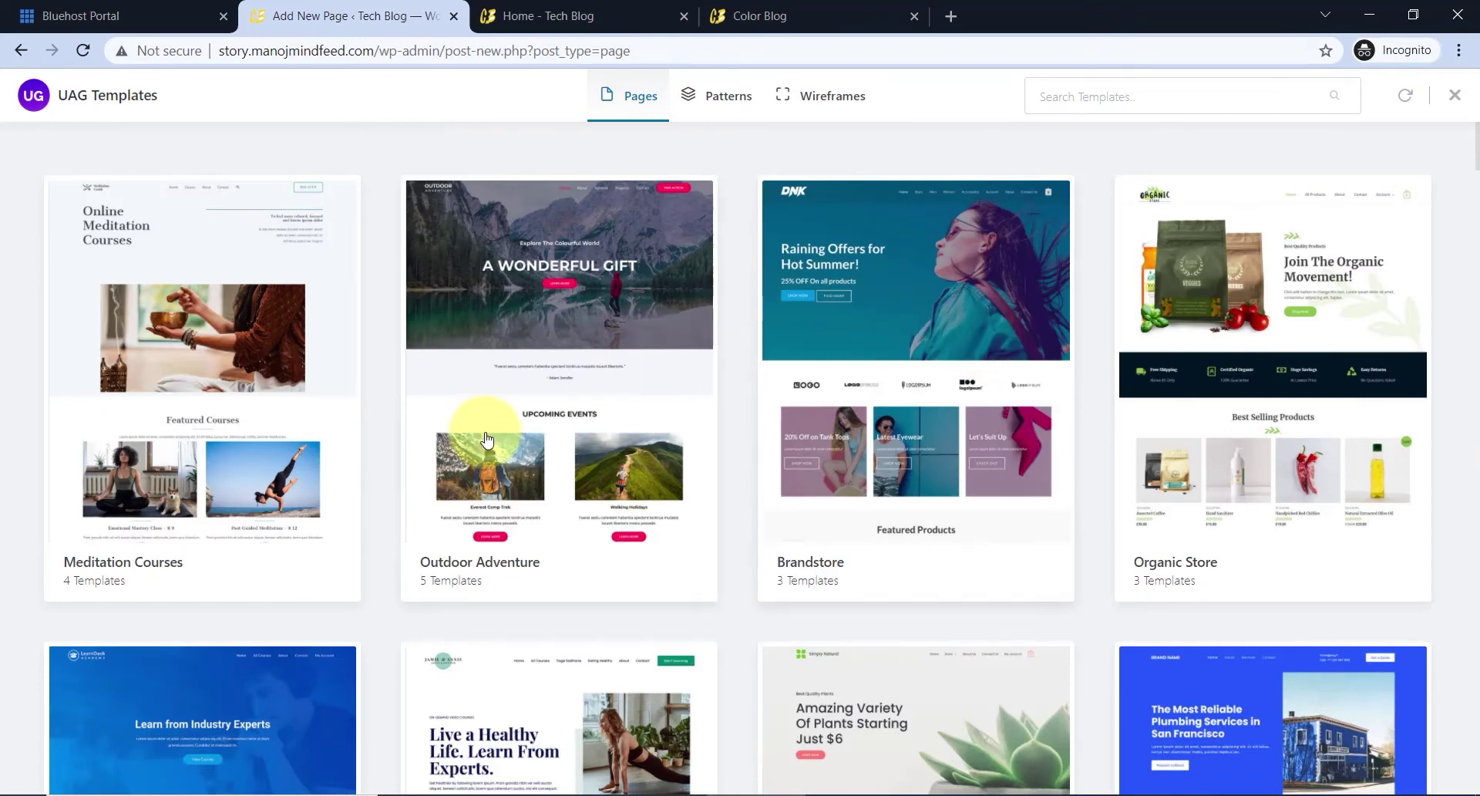
{"action": "left_click", "coordinate": [1120, 101]}
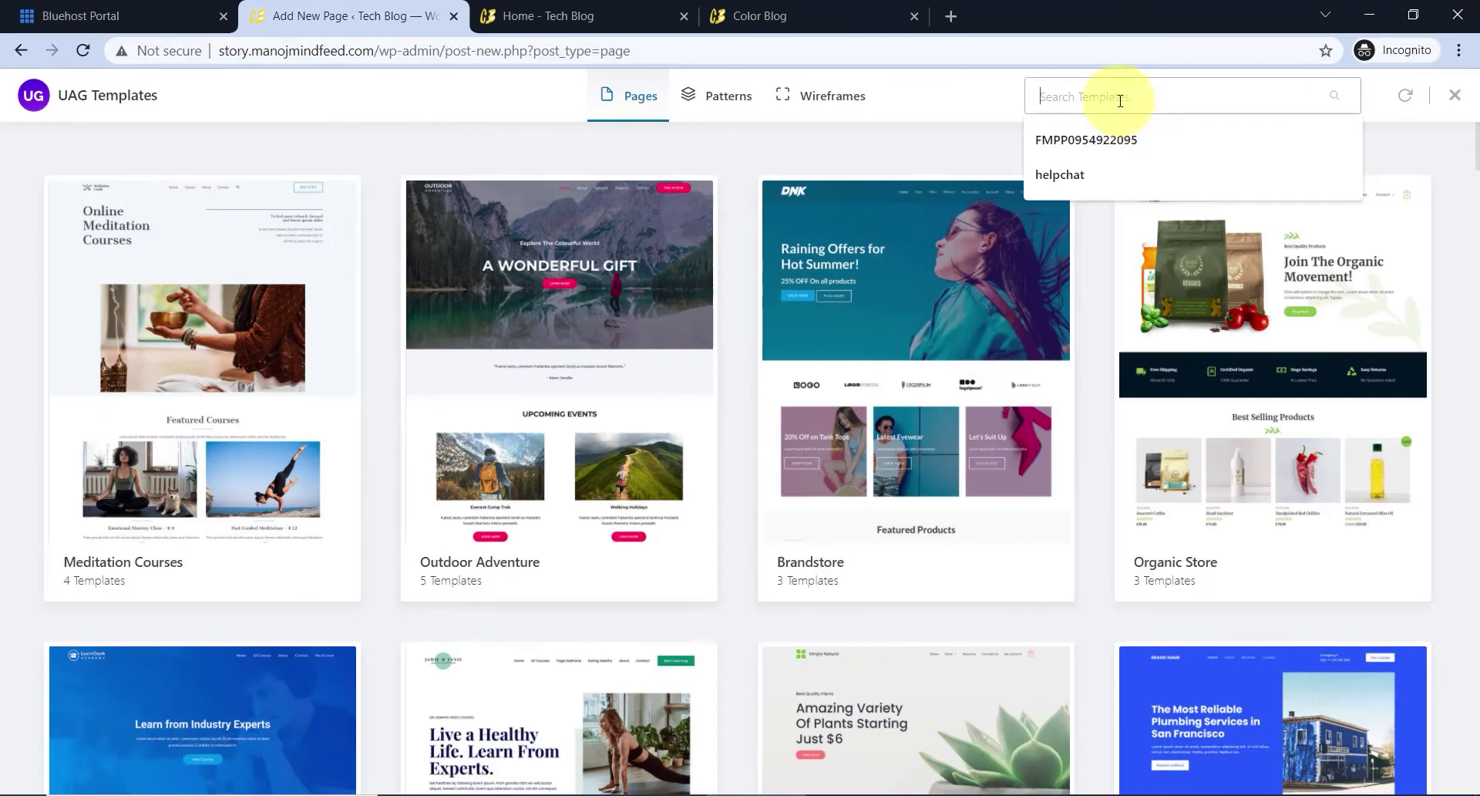
{"action": "type", "text": "contact"}
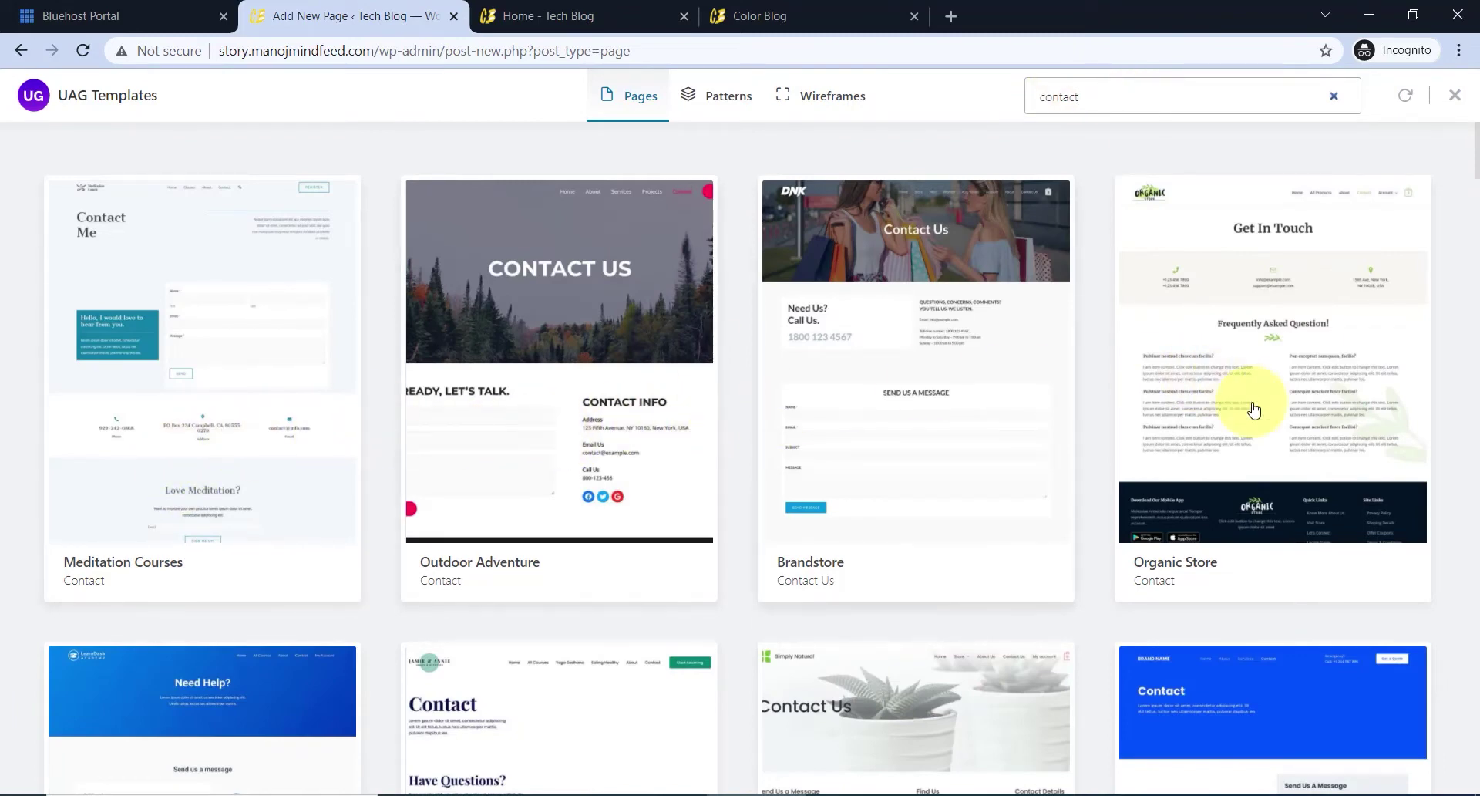
{"action": "scroll", "coordinate": [739, 449], "scroll_direction": "down", "scroll_amount": 2}
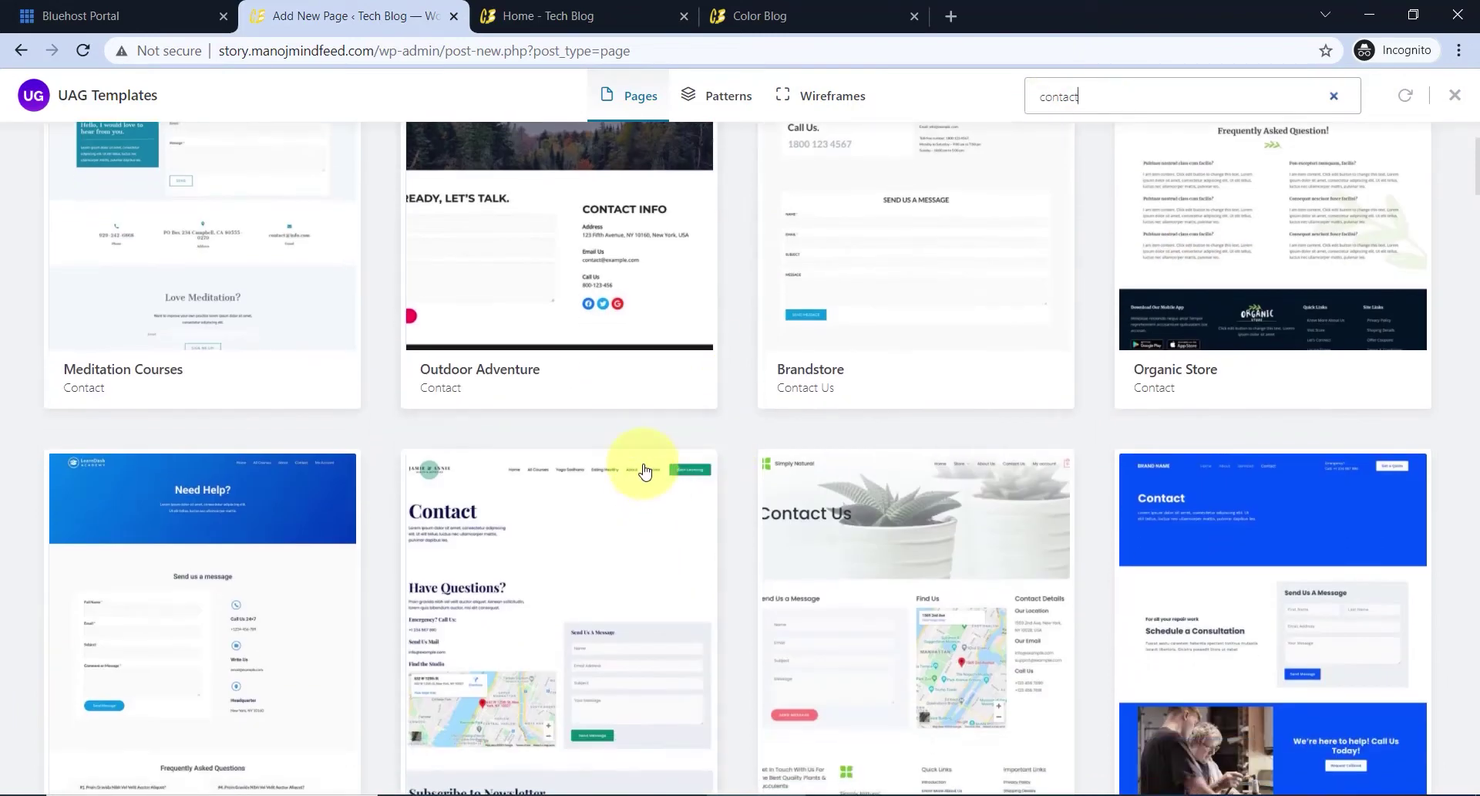
{"action": "scroll", "coordinate": [637, 430], "scroll_direction": "down", "scroll_amount": 2}
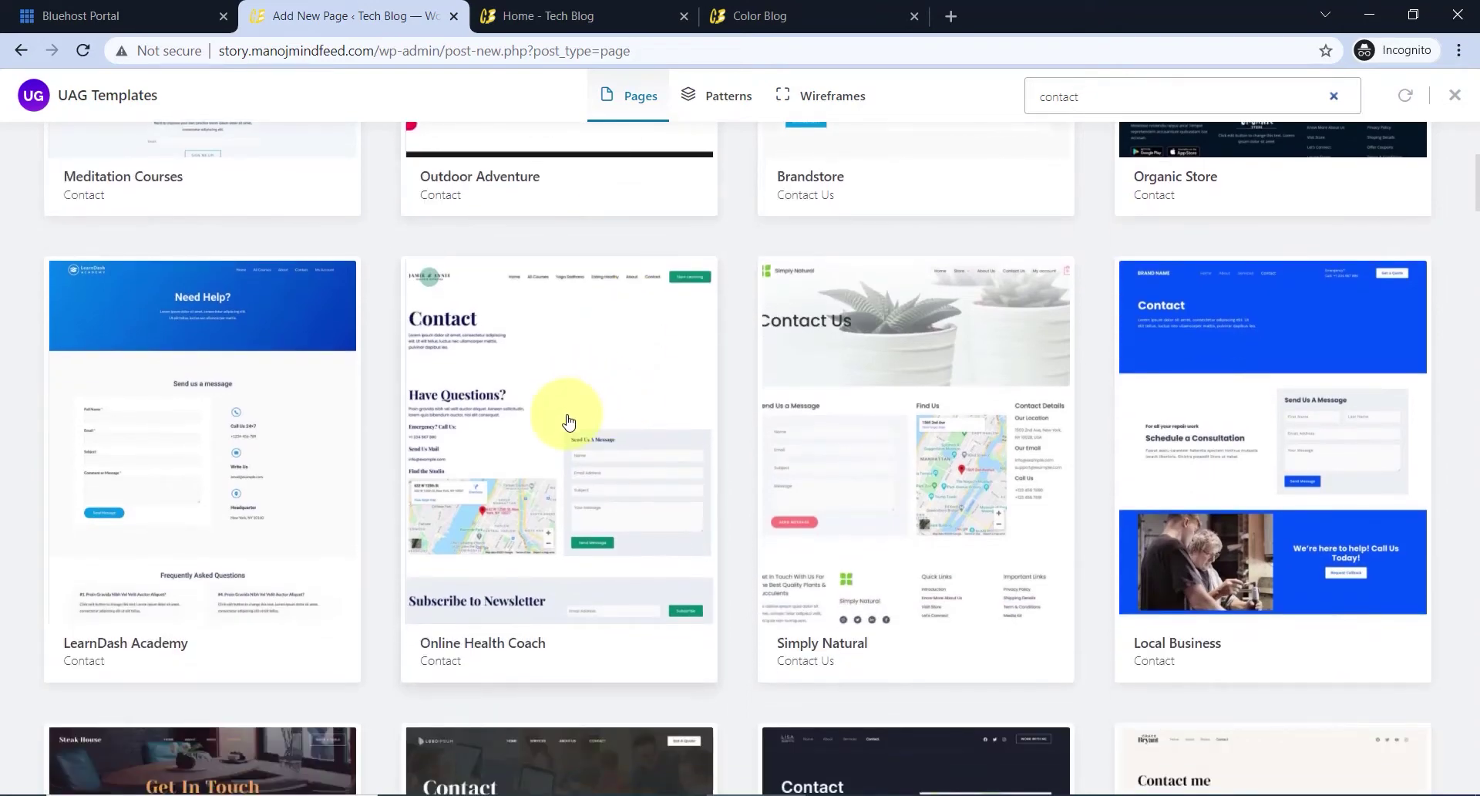
{"action": "left_click", "coordinate": [906, 404]}
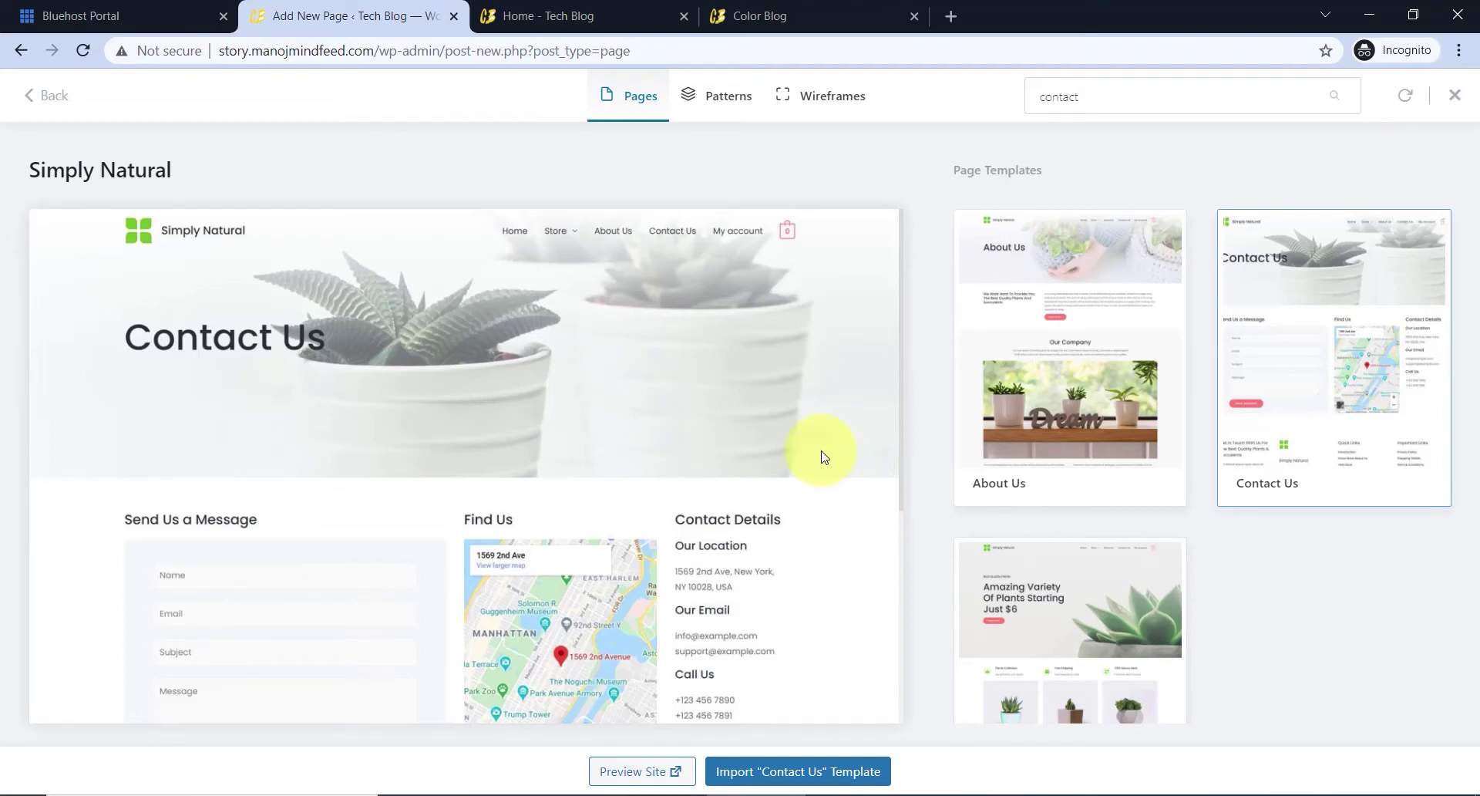
{"action": "scroll", "coordinate": [849, 563], "scroll_direction": "down", "scroll_amount": 1}
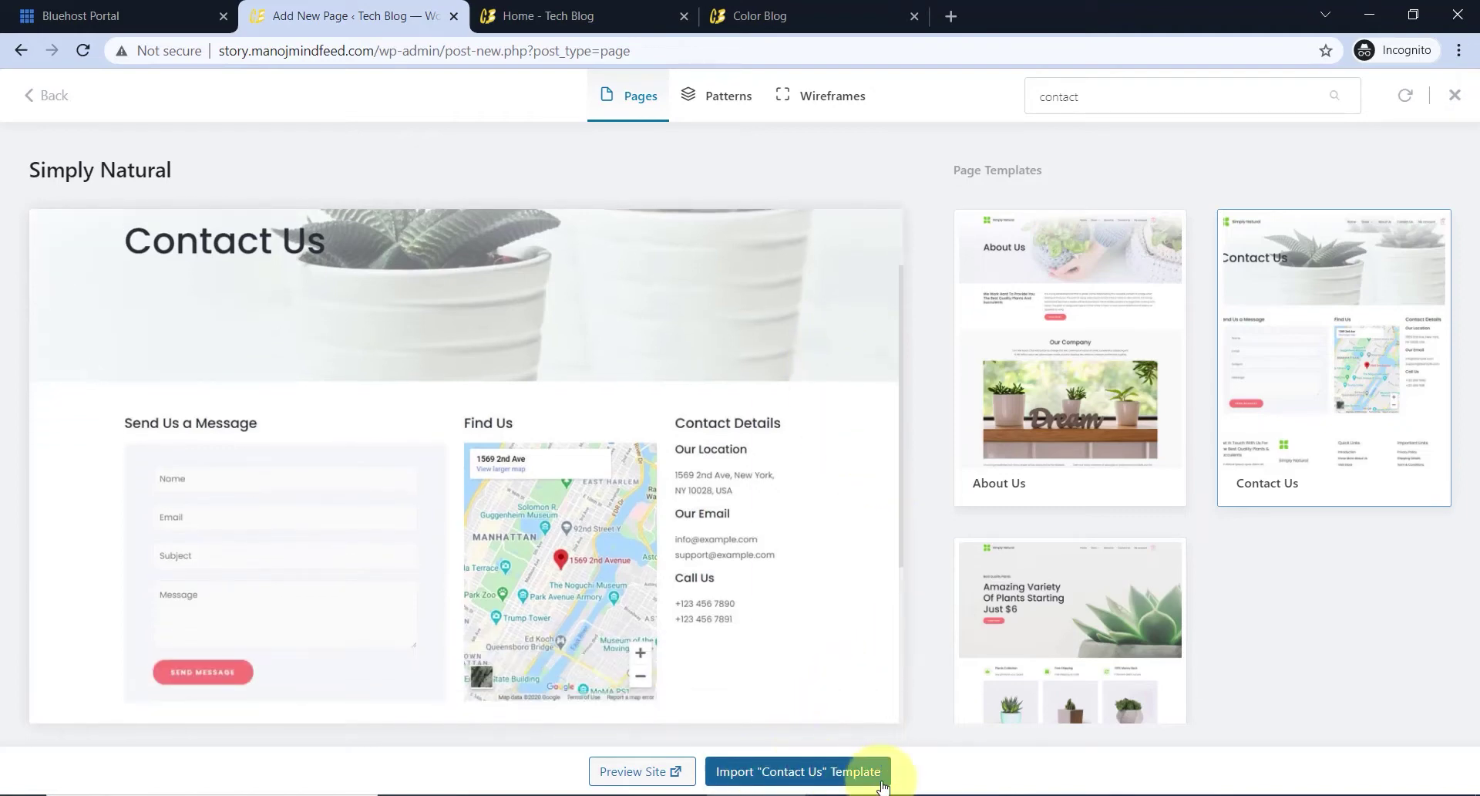
{"action": "left_click", "coordinate": [854, 770]}
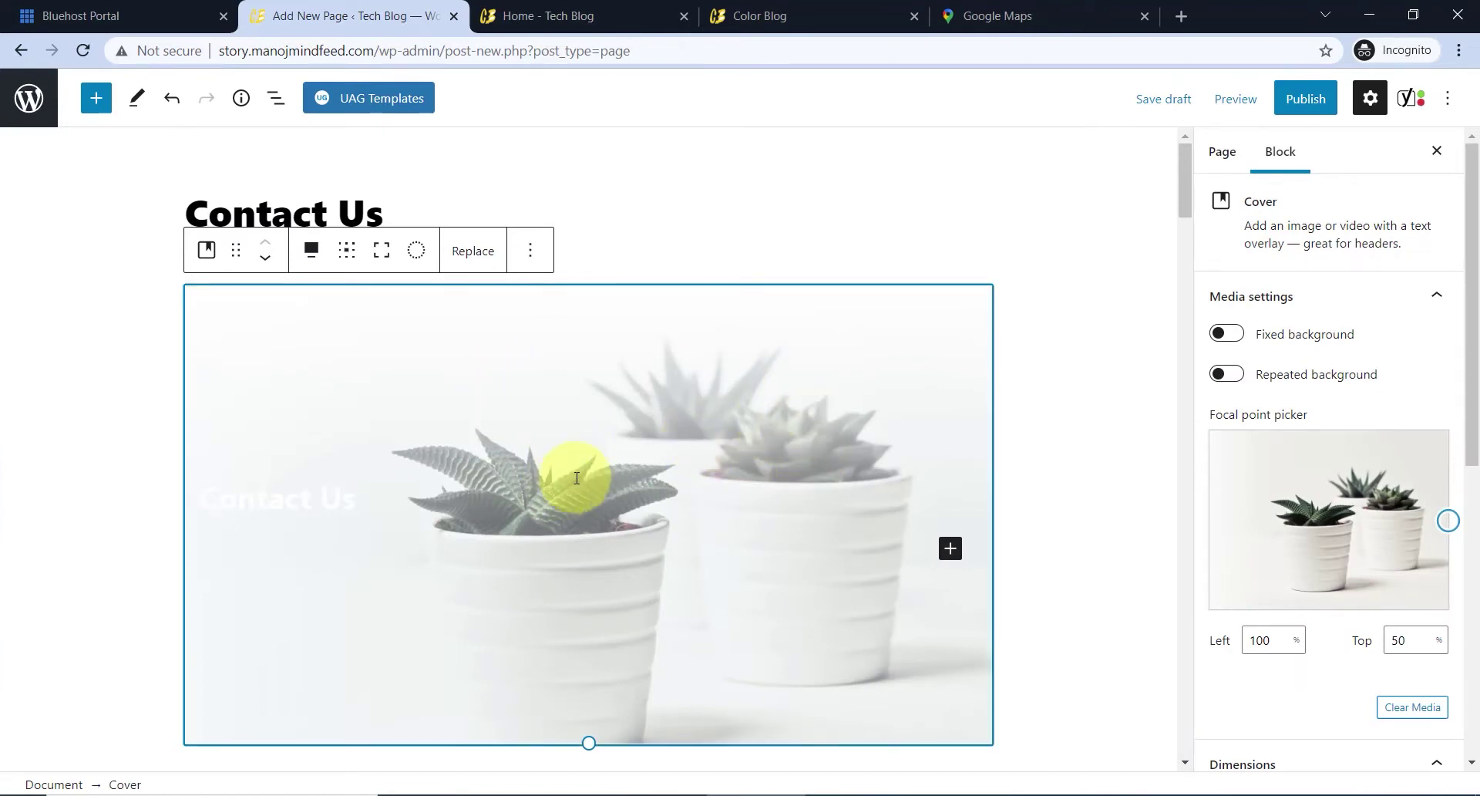
- Inspect the Contact Us cover heading and scroll down the template without changing anything
{"action": "left_click", "coordinate": [649, 477]}
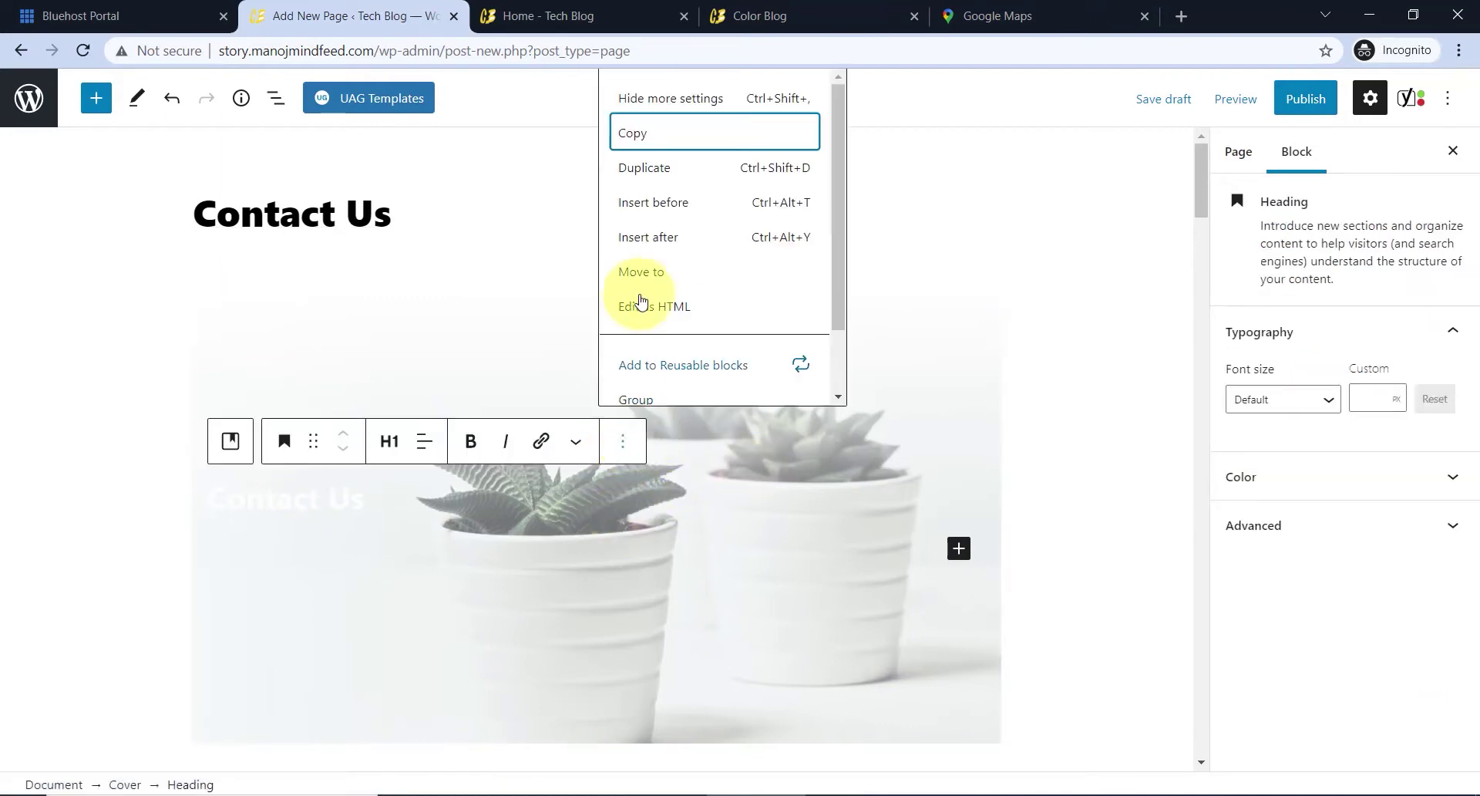
{"action": "scroll", "coordinate": [694, 271], "scroll_direction": "down", "scroll_amount": 2}
{"action": "scroll", "coordinate": [693, 234], "scroll_direction": "up", "scroll_amount": 2}
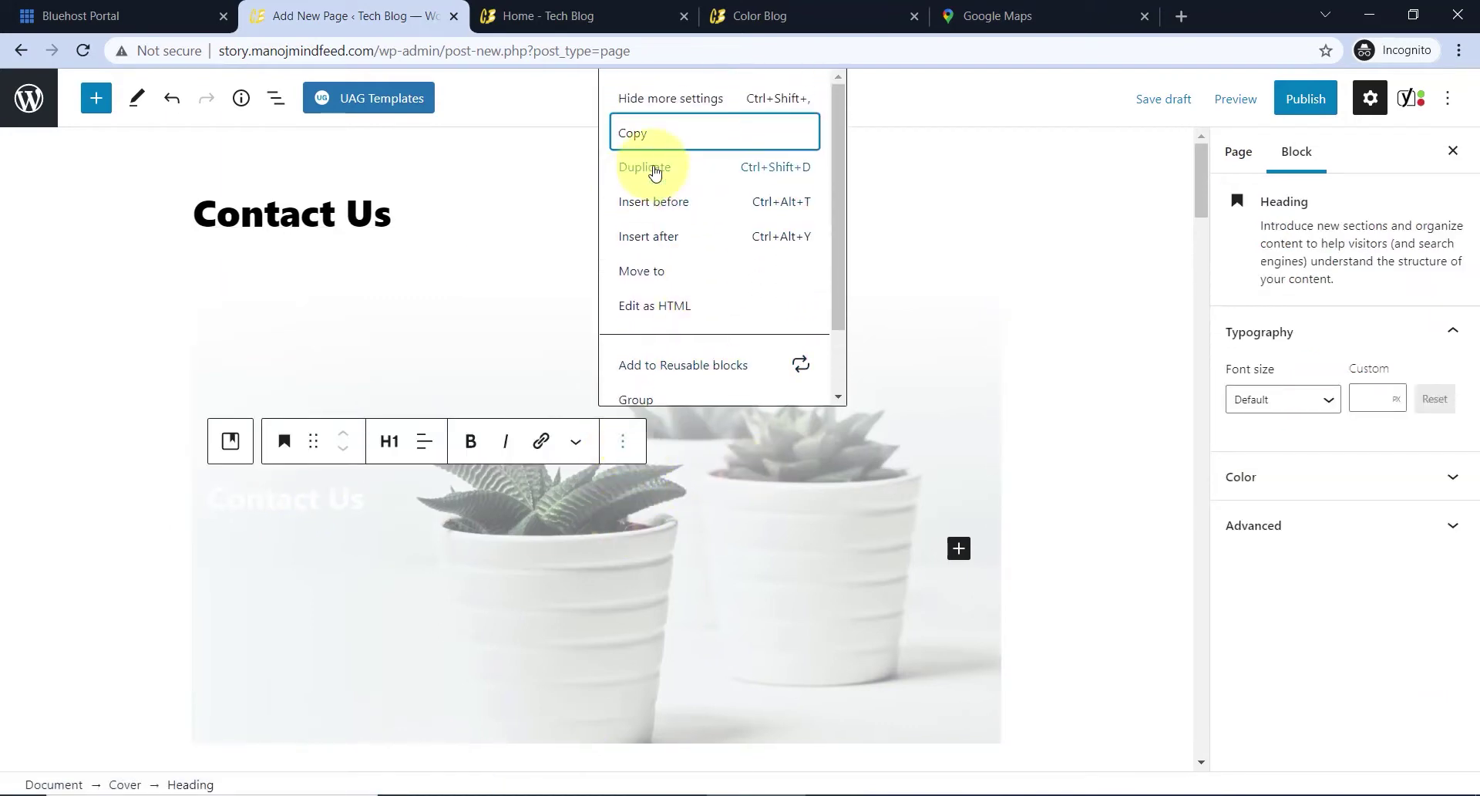
{"action": "scroll", "coordinate": [720, 297], "scroll_direction": "down", "scroll_amount": 1}
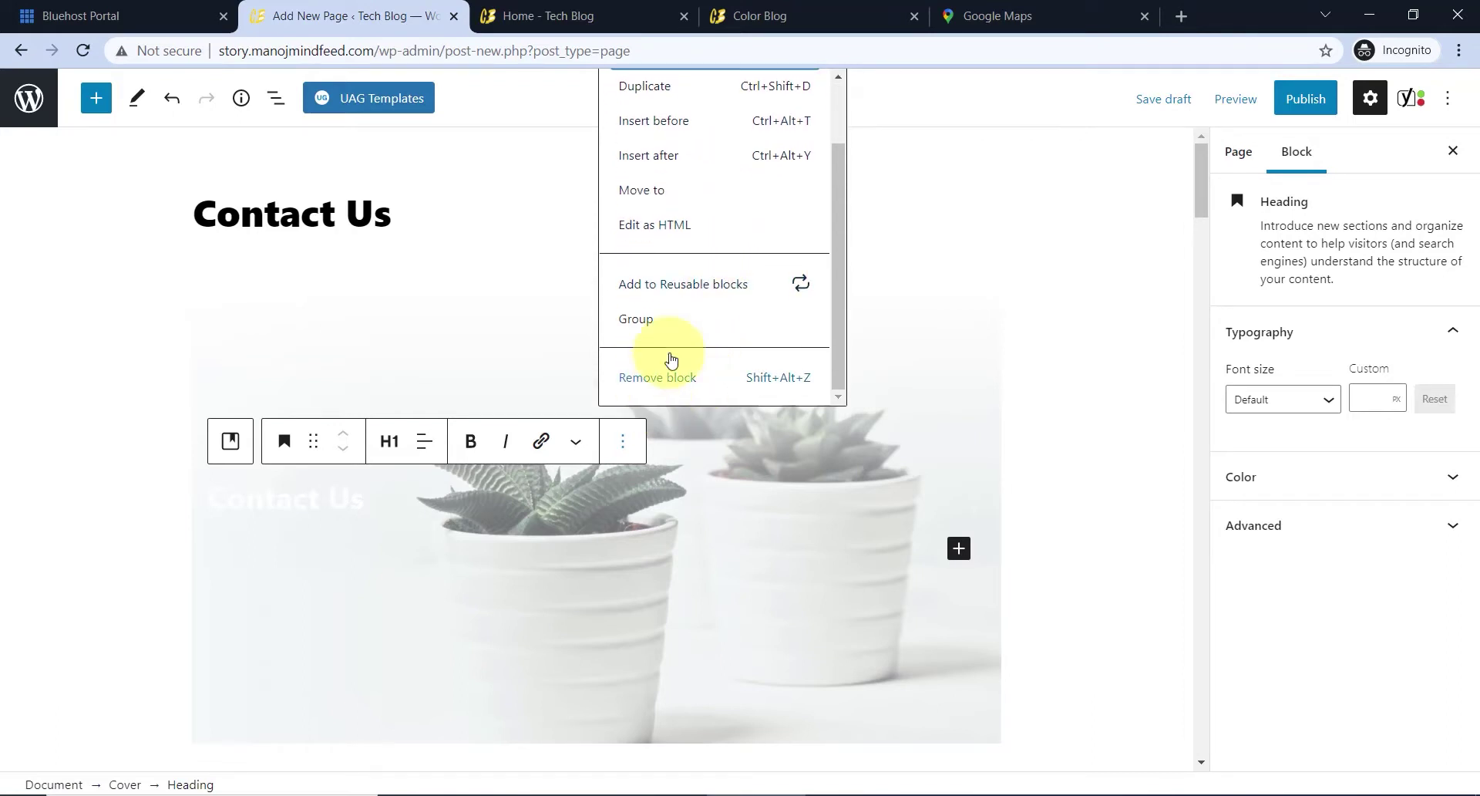
{"action": "left_click", "coordinate": [703, 528]}
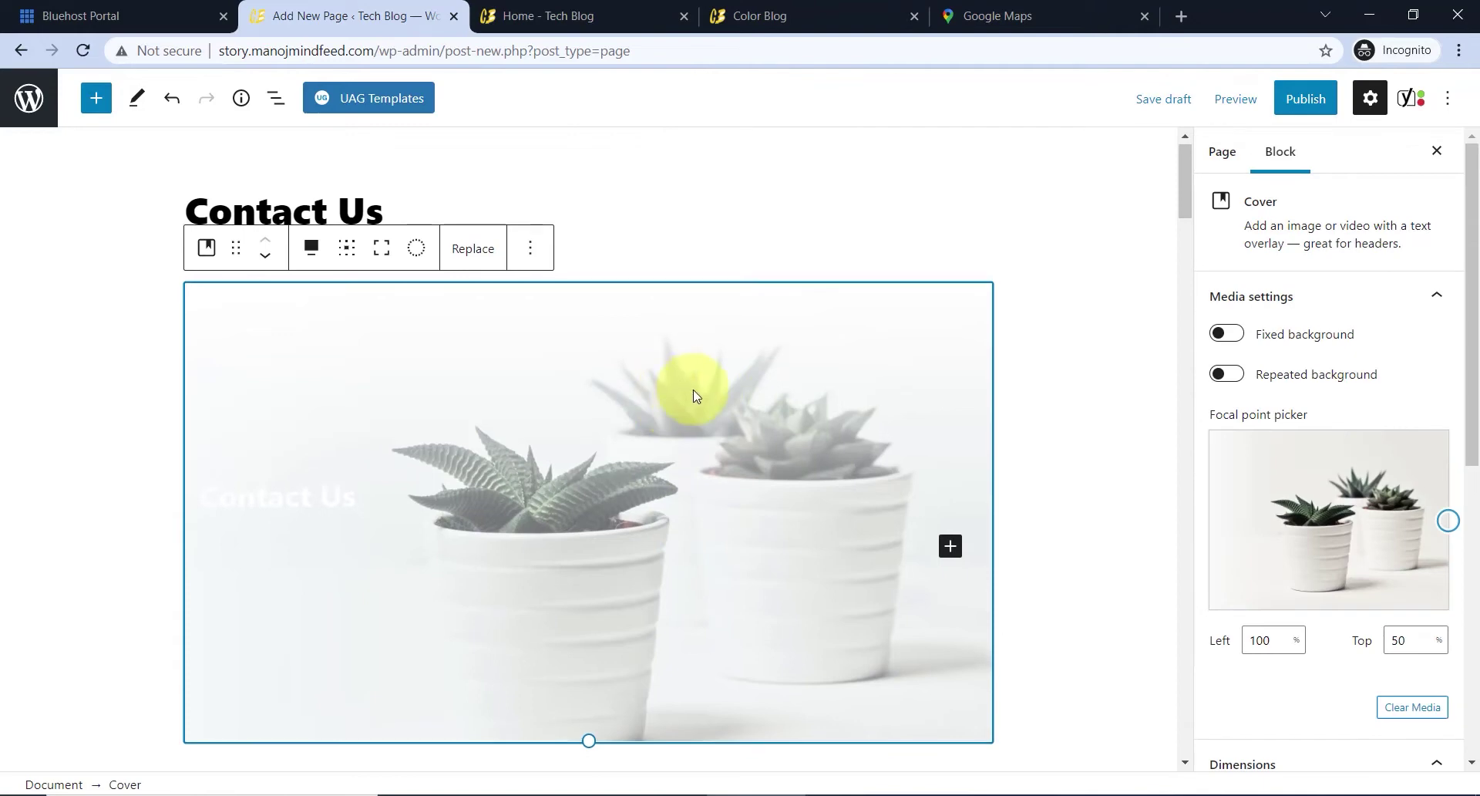
{"action": "scroll", "coordinate": [692, 390], "scroll_direction": "down", "scroll_amount": 6}
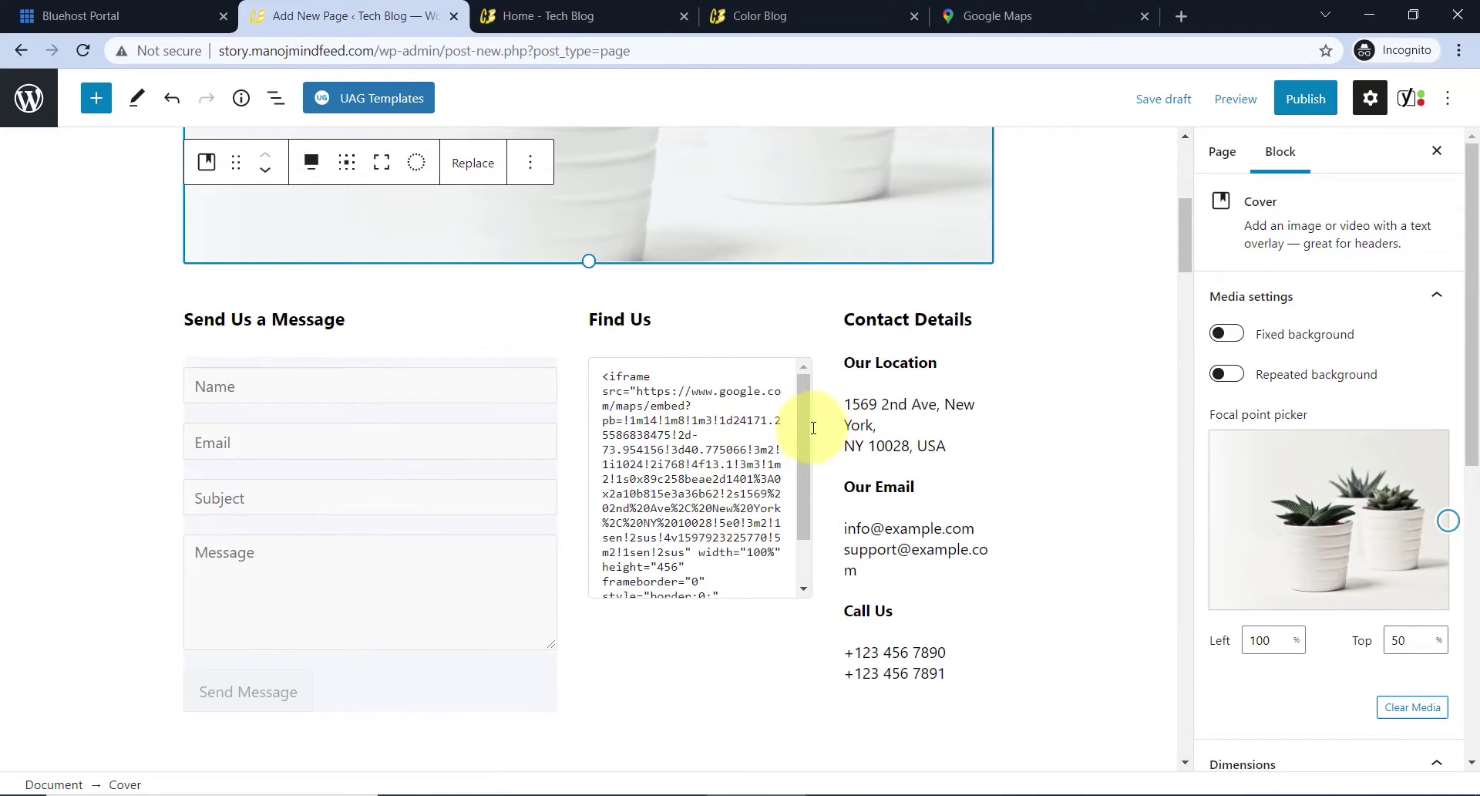
- Preview the Find Us map embed, then delete all of its sample iframe code
{"action": "left_click", "coordinate": [671, 480]}
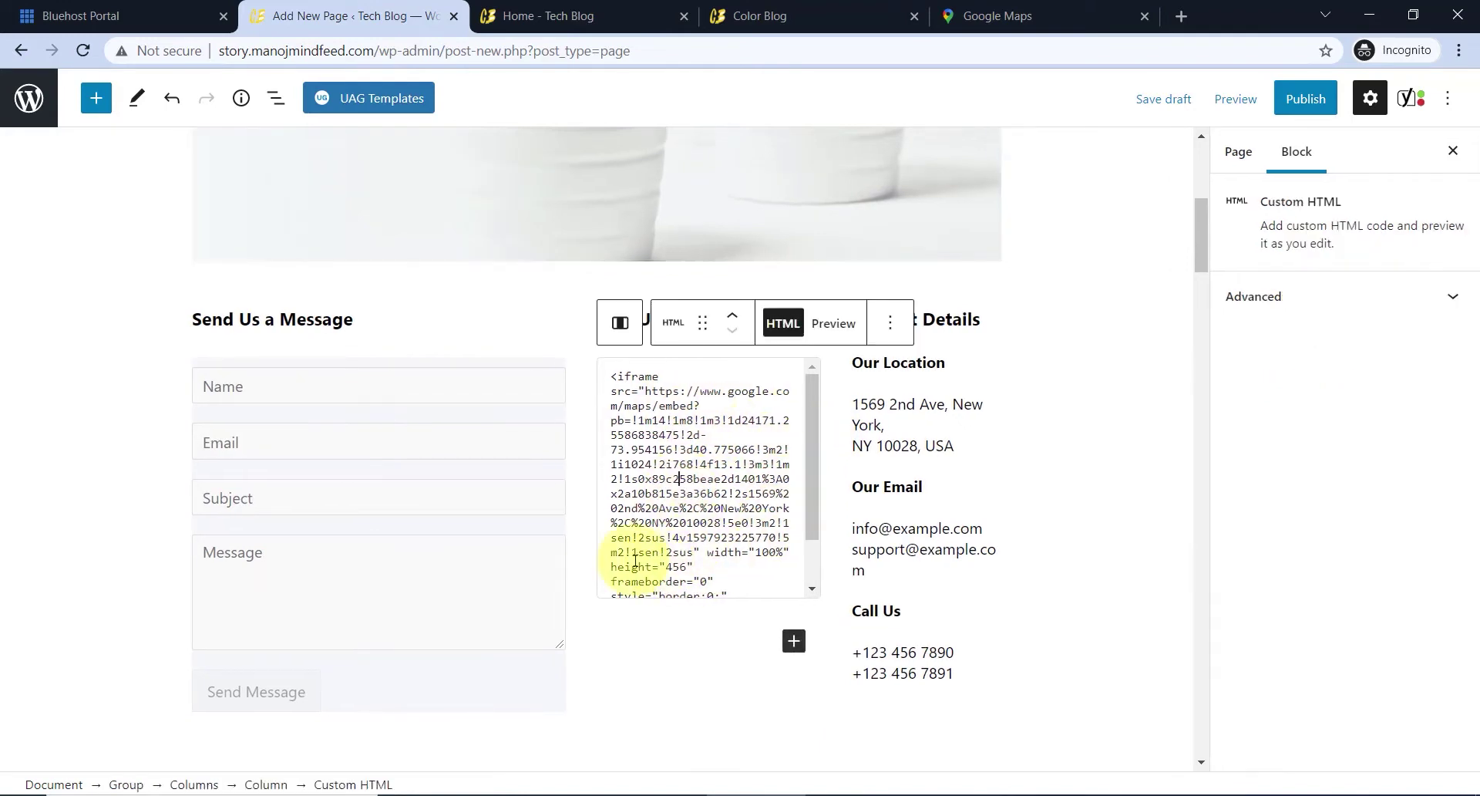
{"action": "scroll", "coordinate": [719, 478], "scroll_direction": "down", "scroll_amount": 1}
{"action": "scroll", "coordinate": [713, 476], "scroll_direction": "up", "scroll_amount": 1}
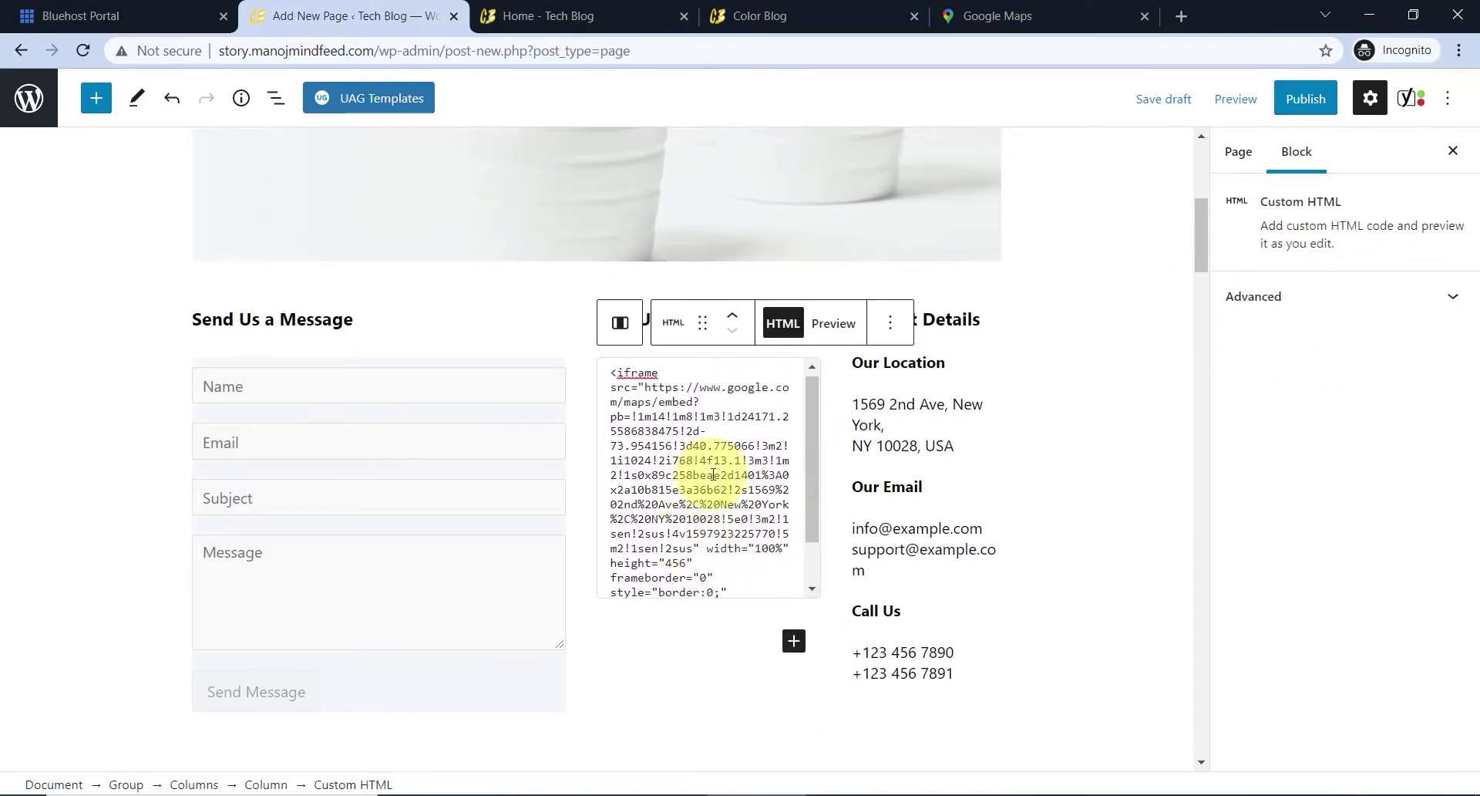
{"action": "left_click", "coordinate": [834, 323]}
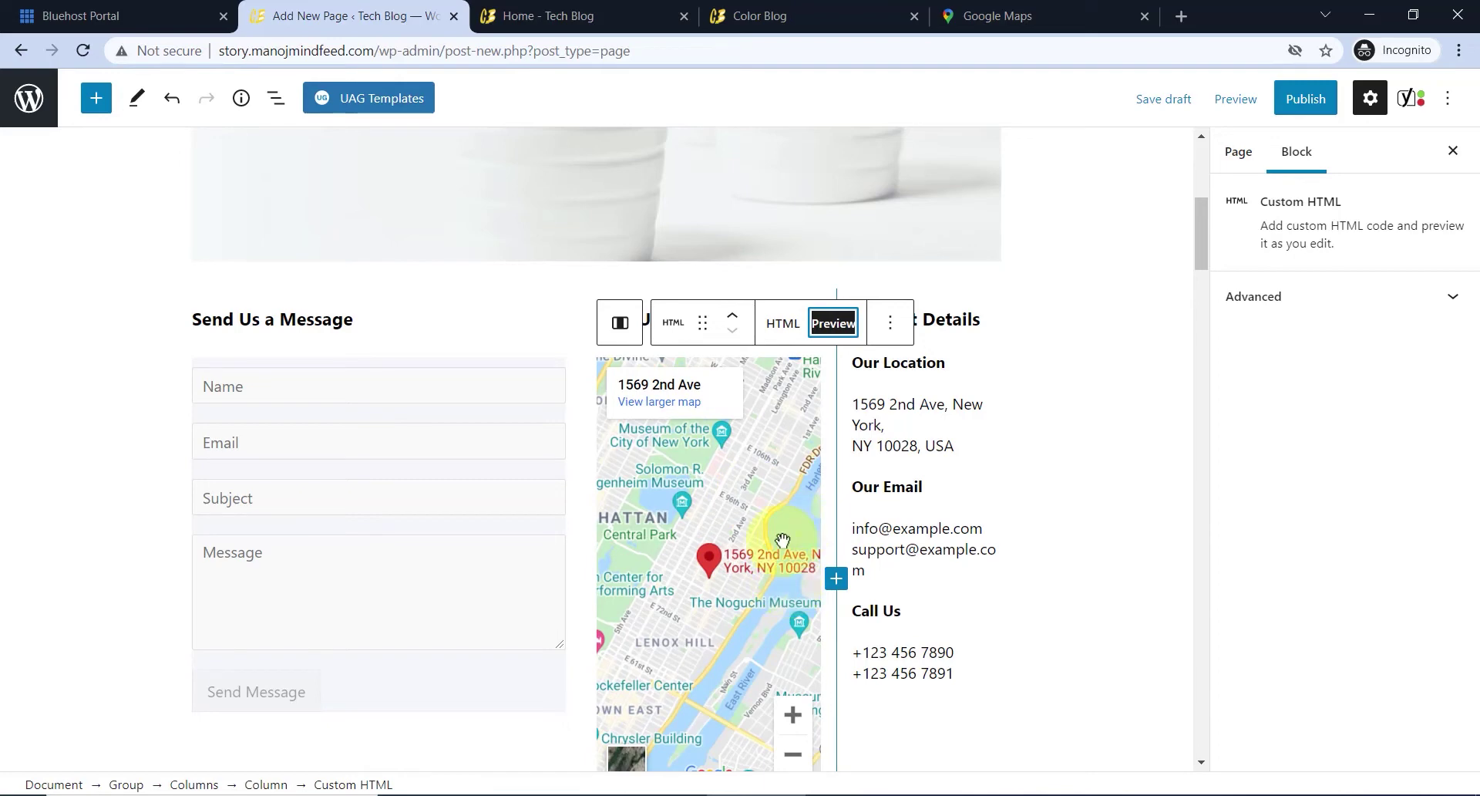
{"action": "left_click", "coordinate": [783, 323]}
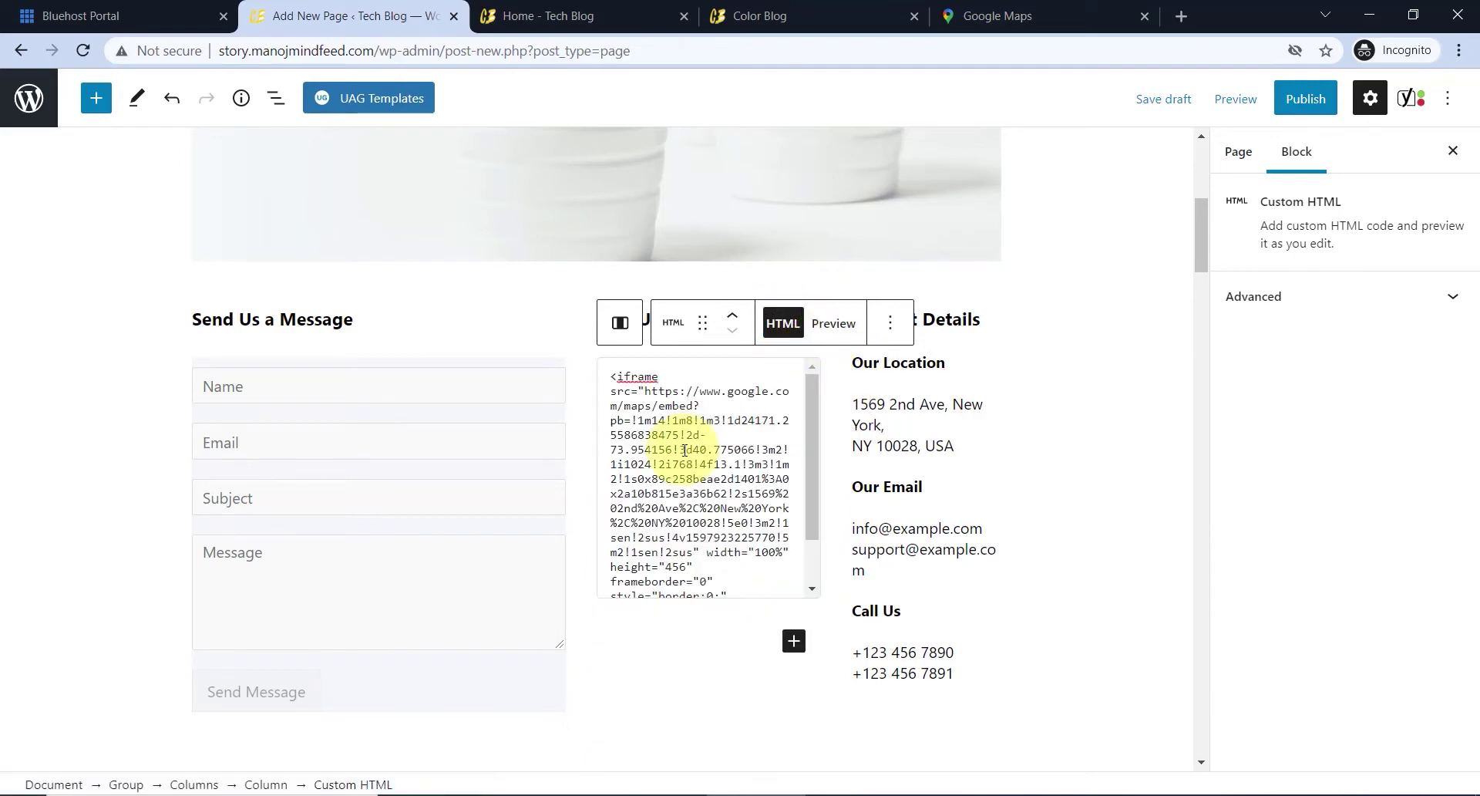
{"action": "key", "text": "ctrl+a"}
{"action": "key", "text": "BackSpace"}
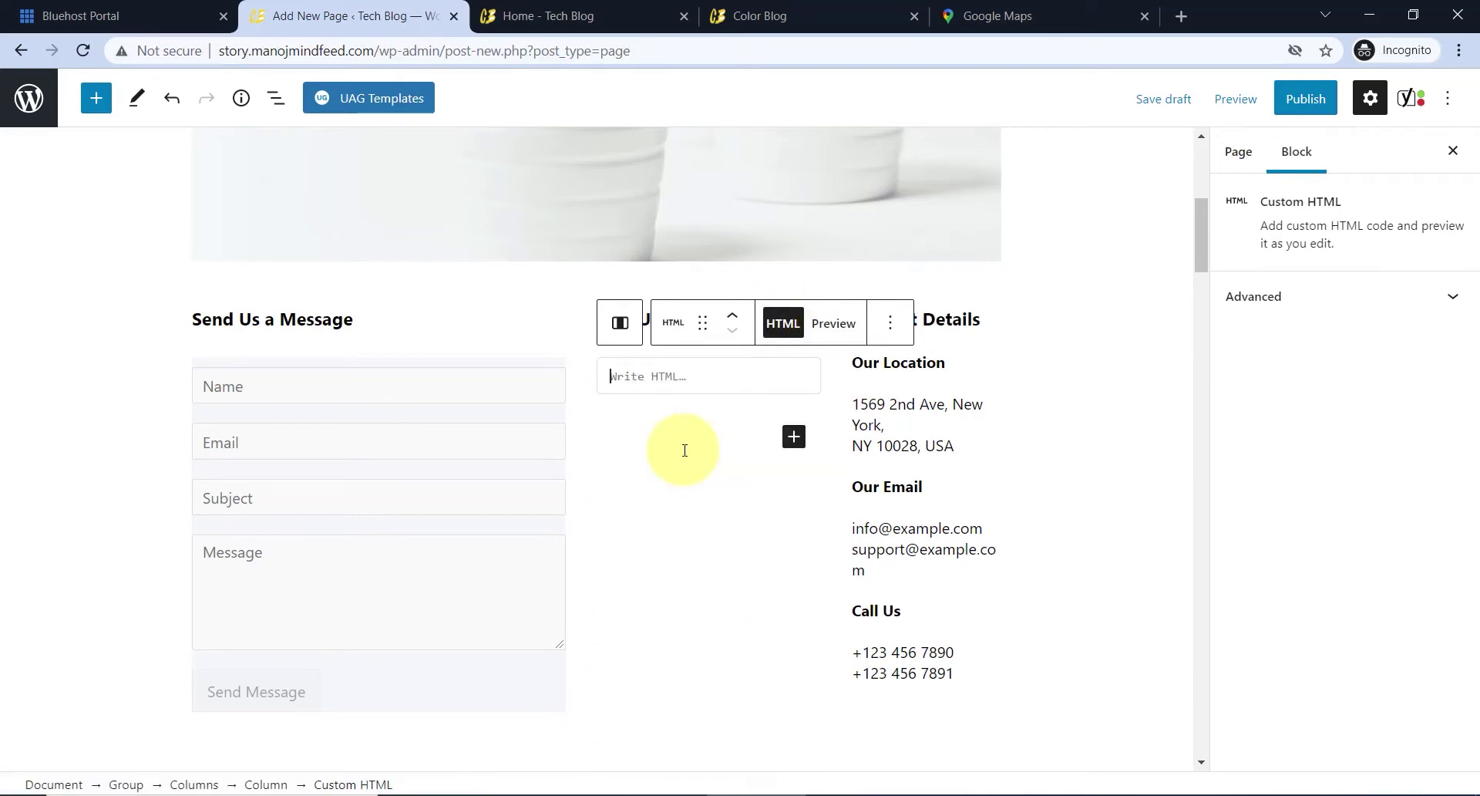
- Search Google Maps for 'anna nagar madurai', copy its embed HTML, and return to the editor
{"action": "left_click", "coordinate": [989, 9]}
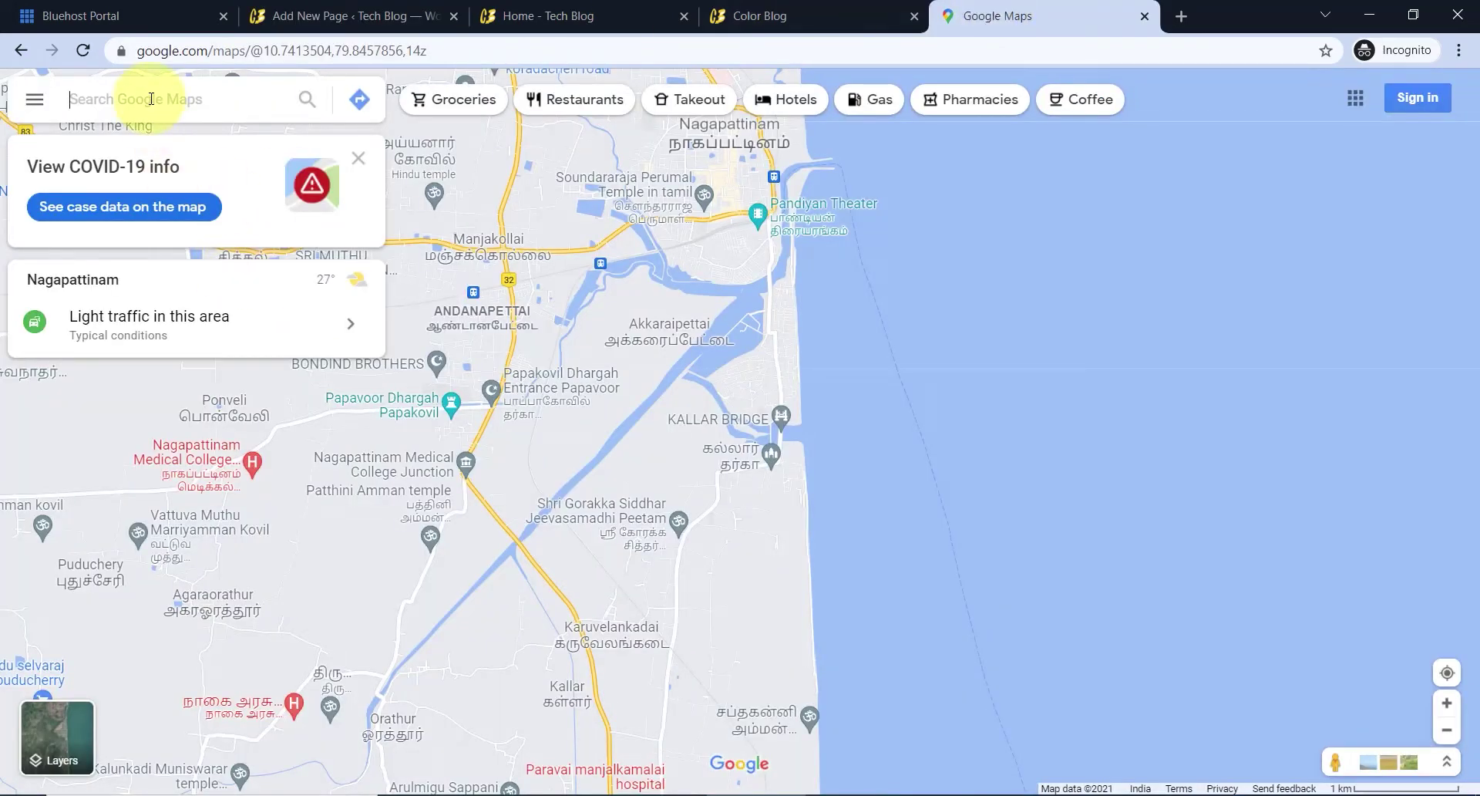
{"action": "type", "text": "anna"}
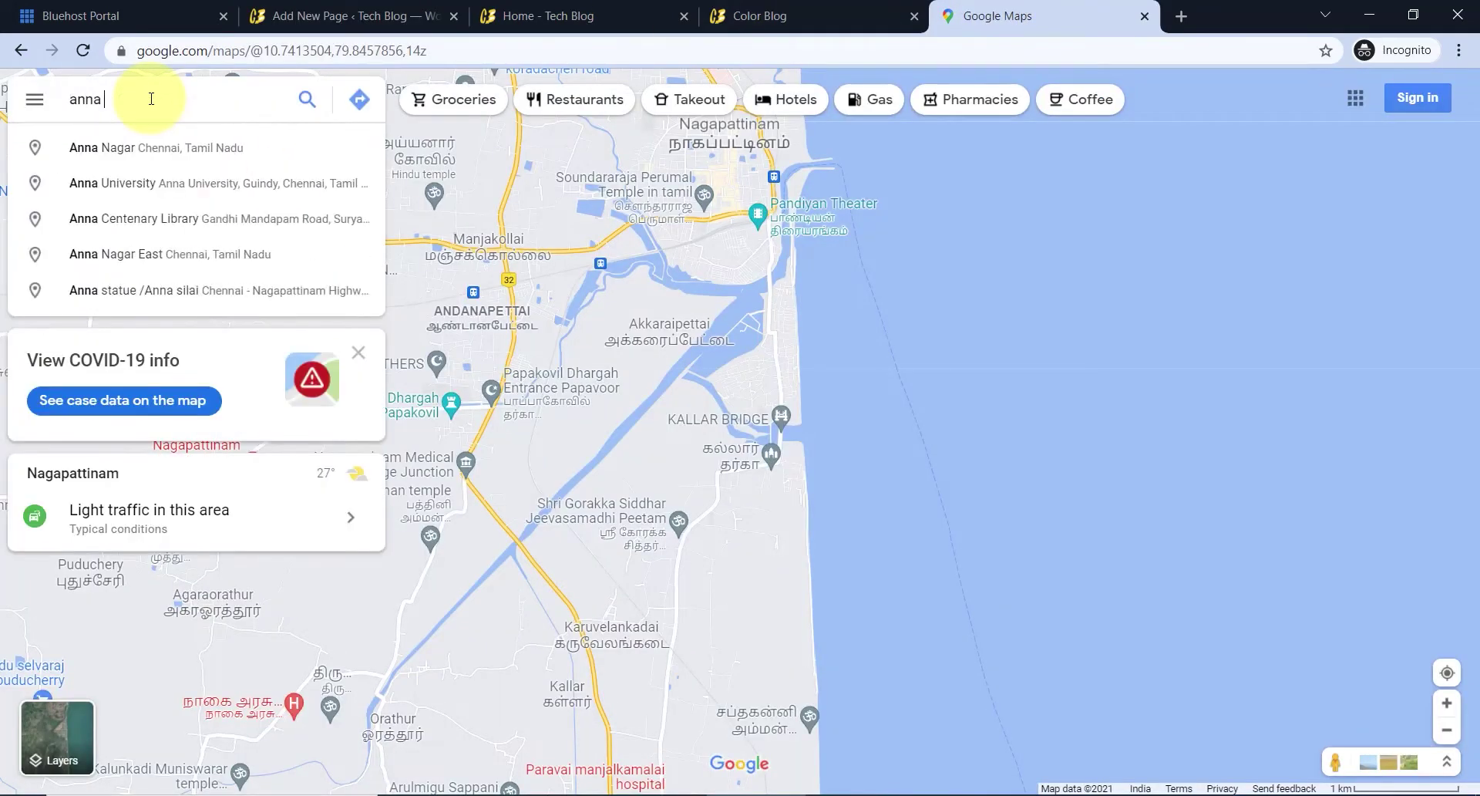
{"action": "type", "text": " nagar ma"}
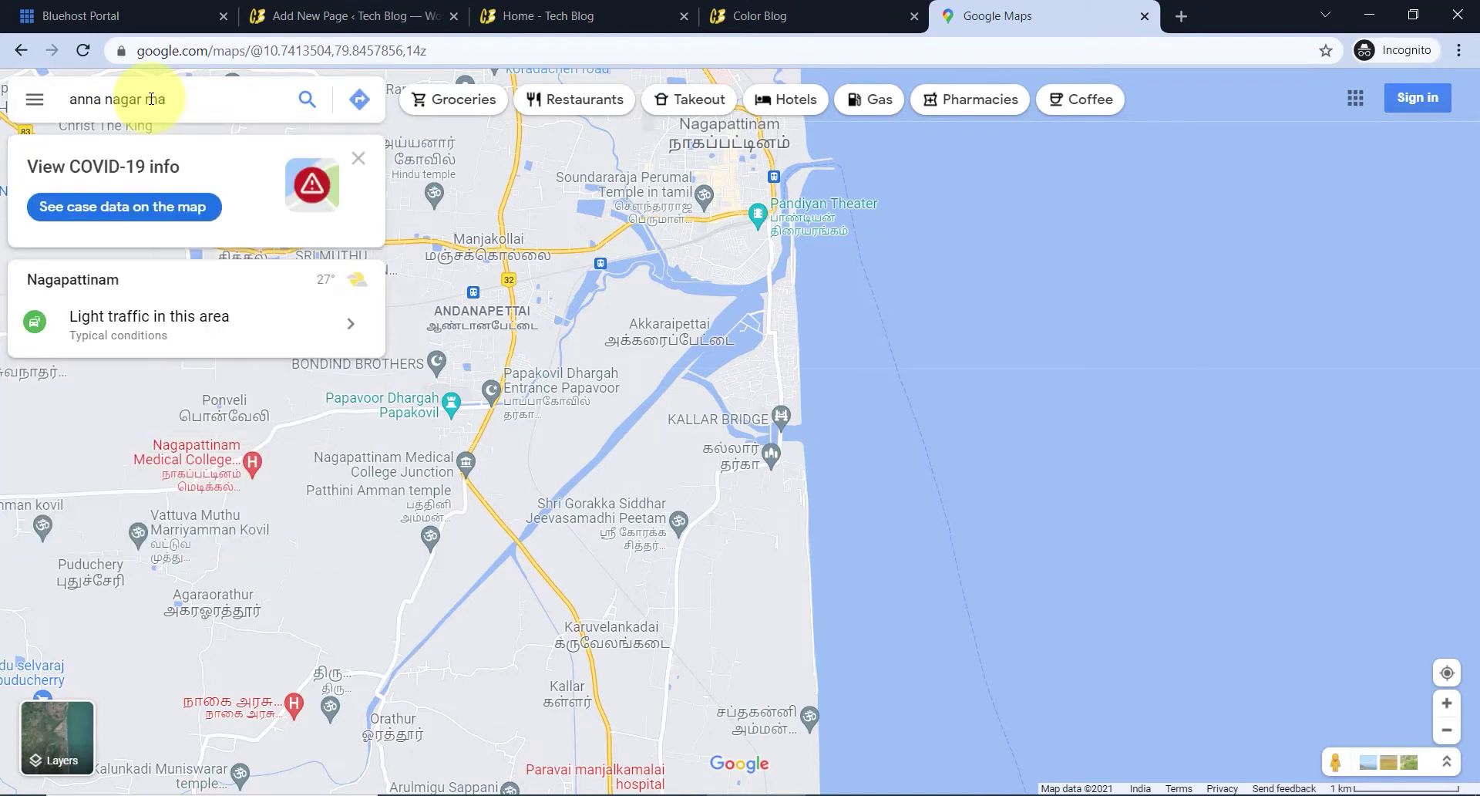
{"action": "type", "text": "durai"}
{"action": "key", "text": "Return"}
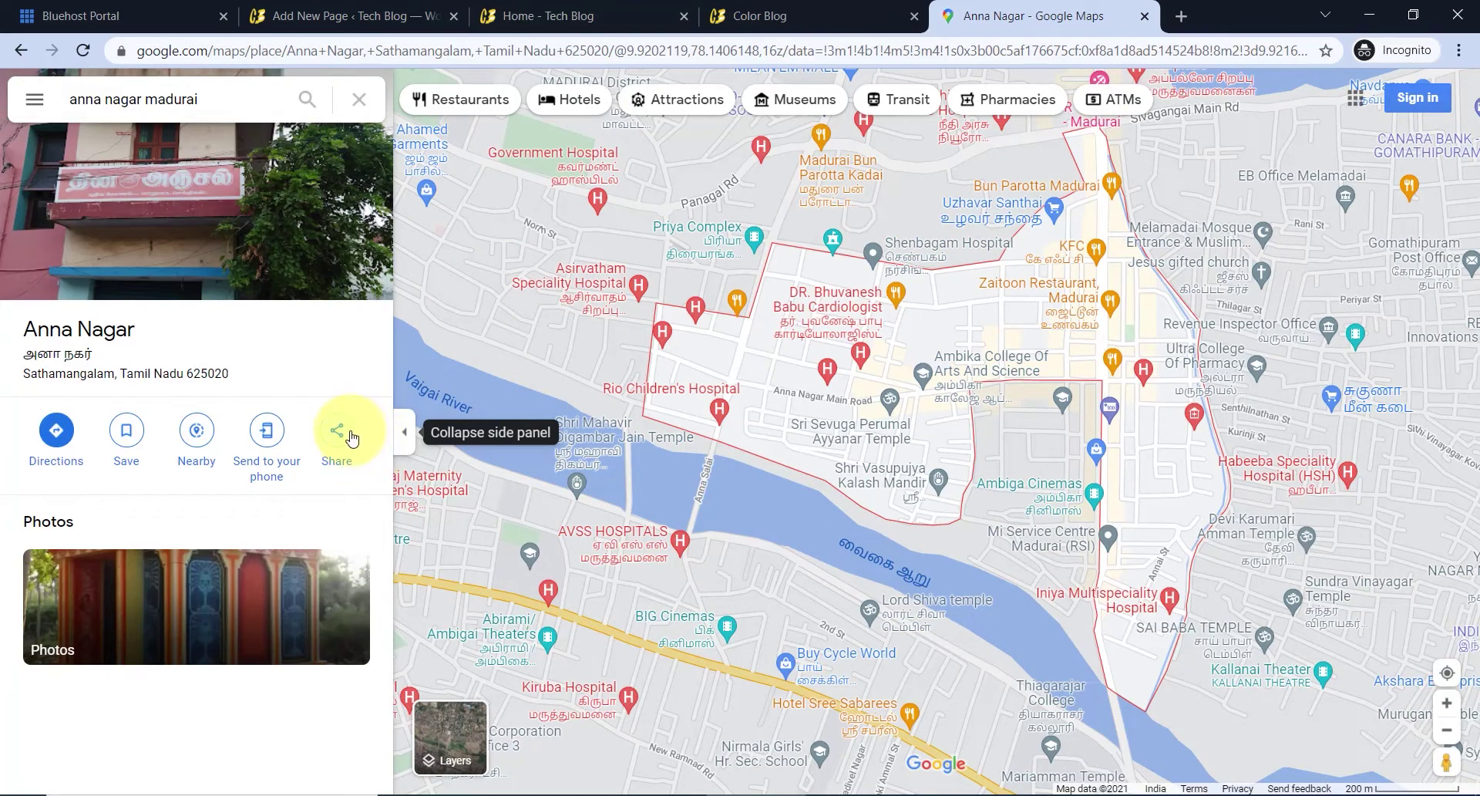
{"action": "left_click", "coordinate": [337, 432]}
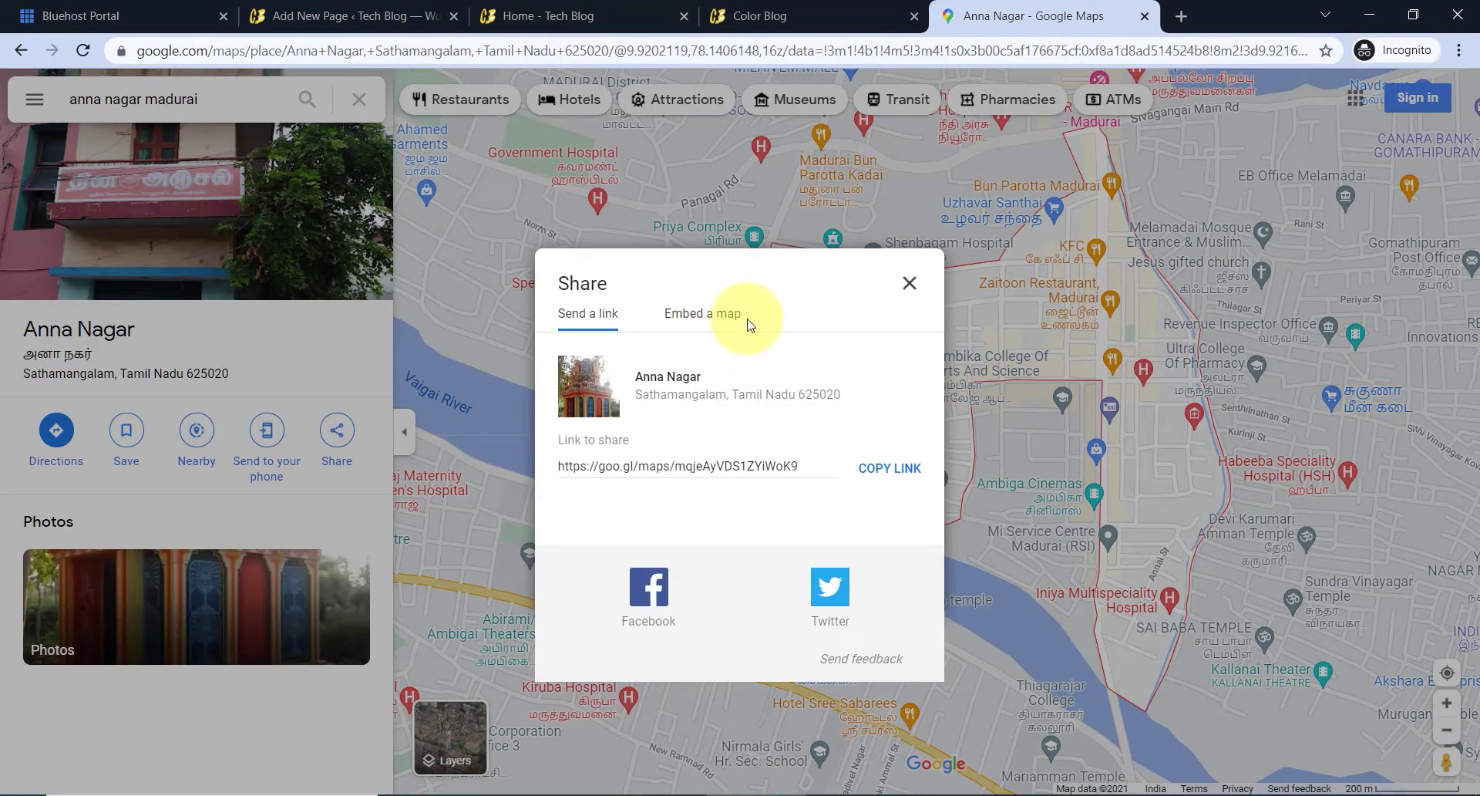
{"action": "left_click", "coordinate": [725, 322]}
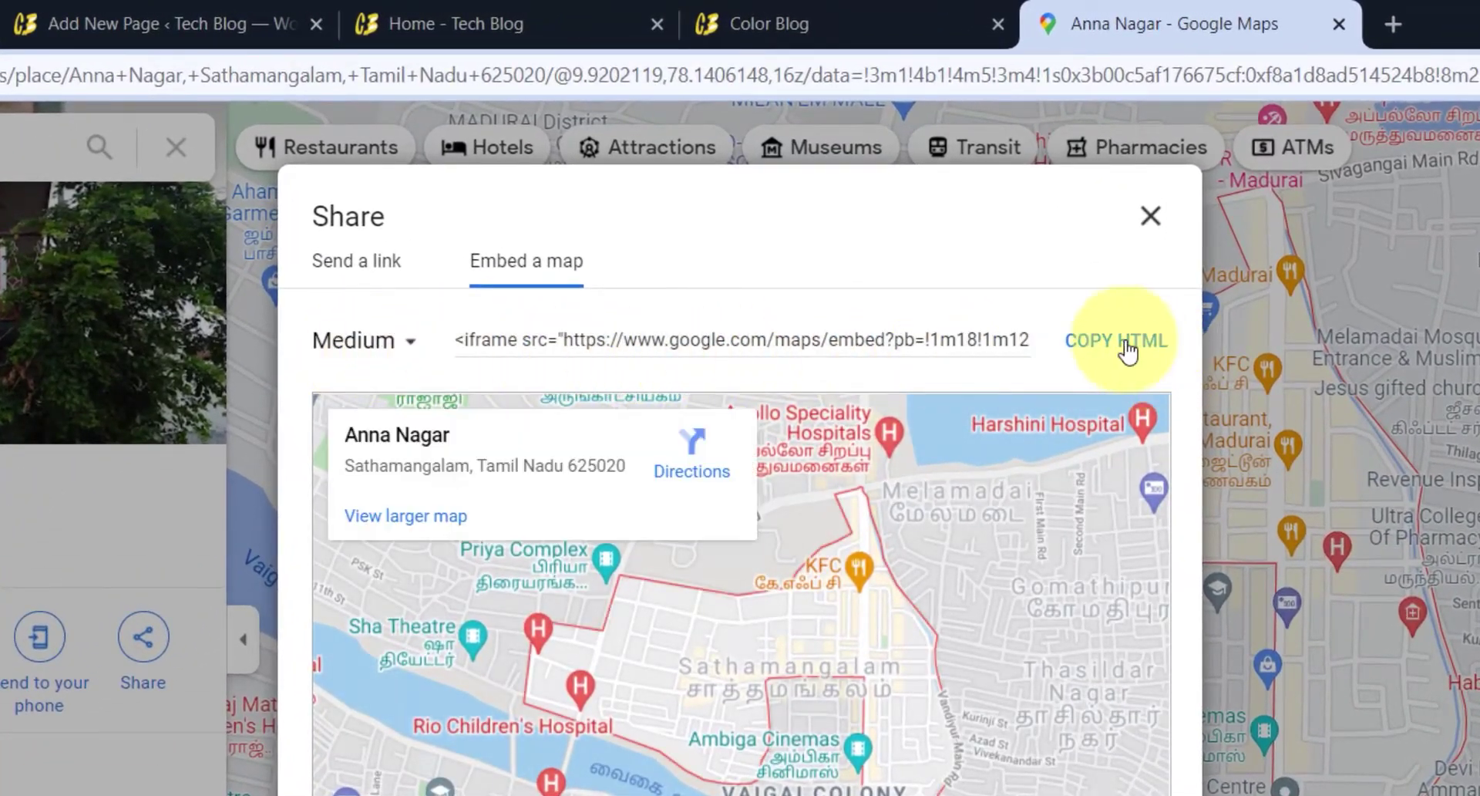
{"action": "left_click", "coordinate": [1116, 340]}
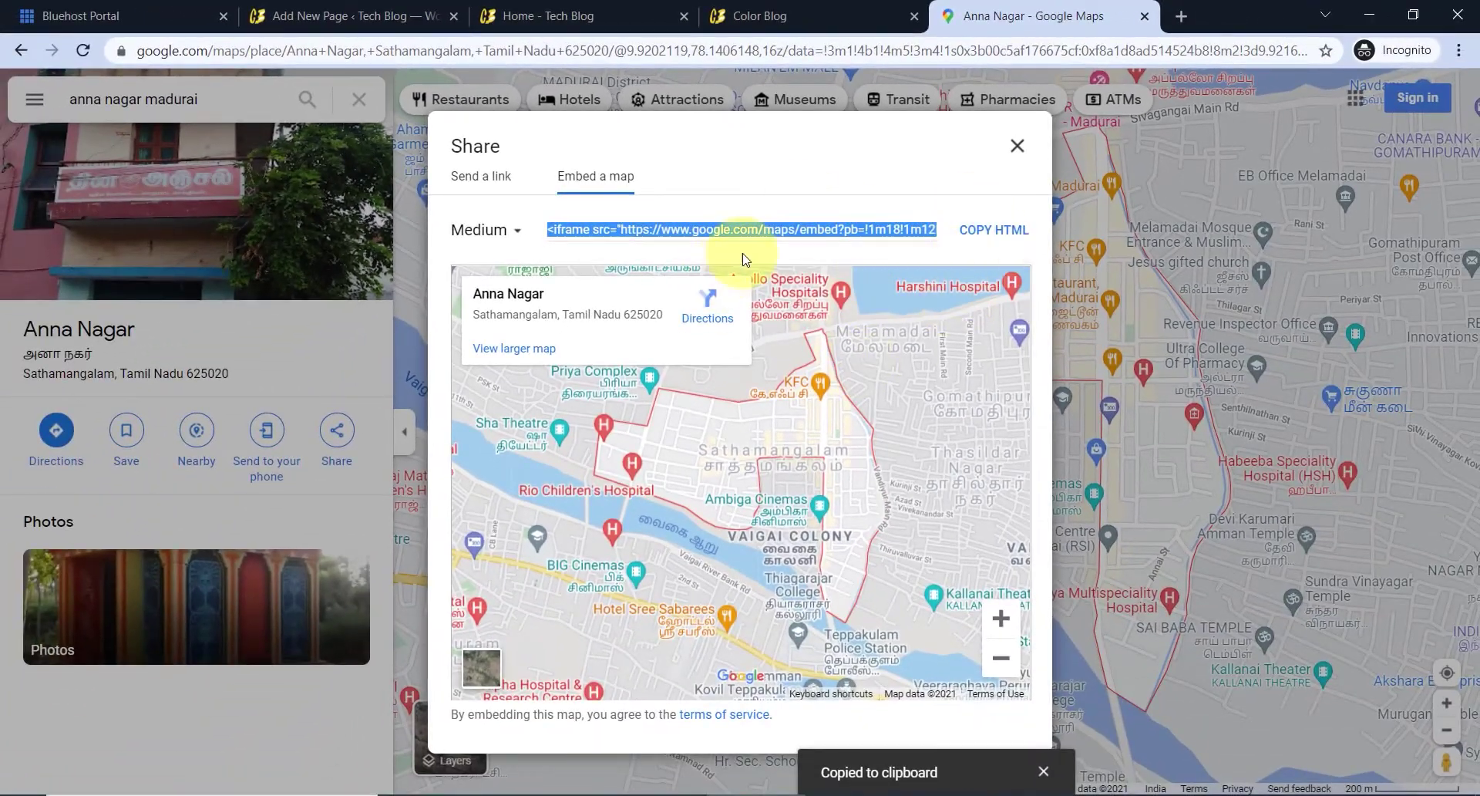
{"action": "left_click", "coordinate": [363, 16]}
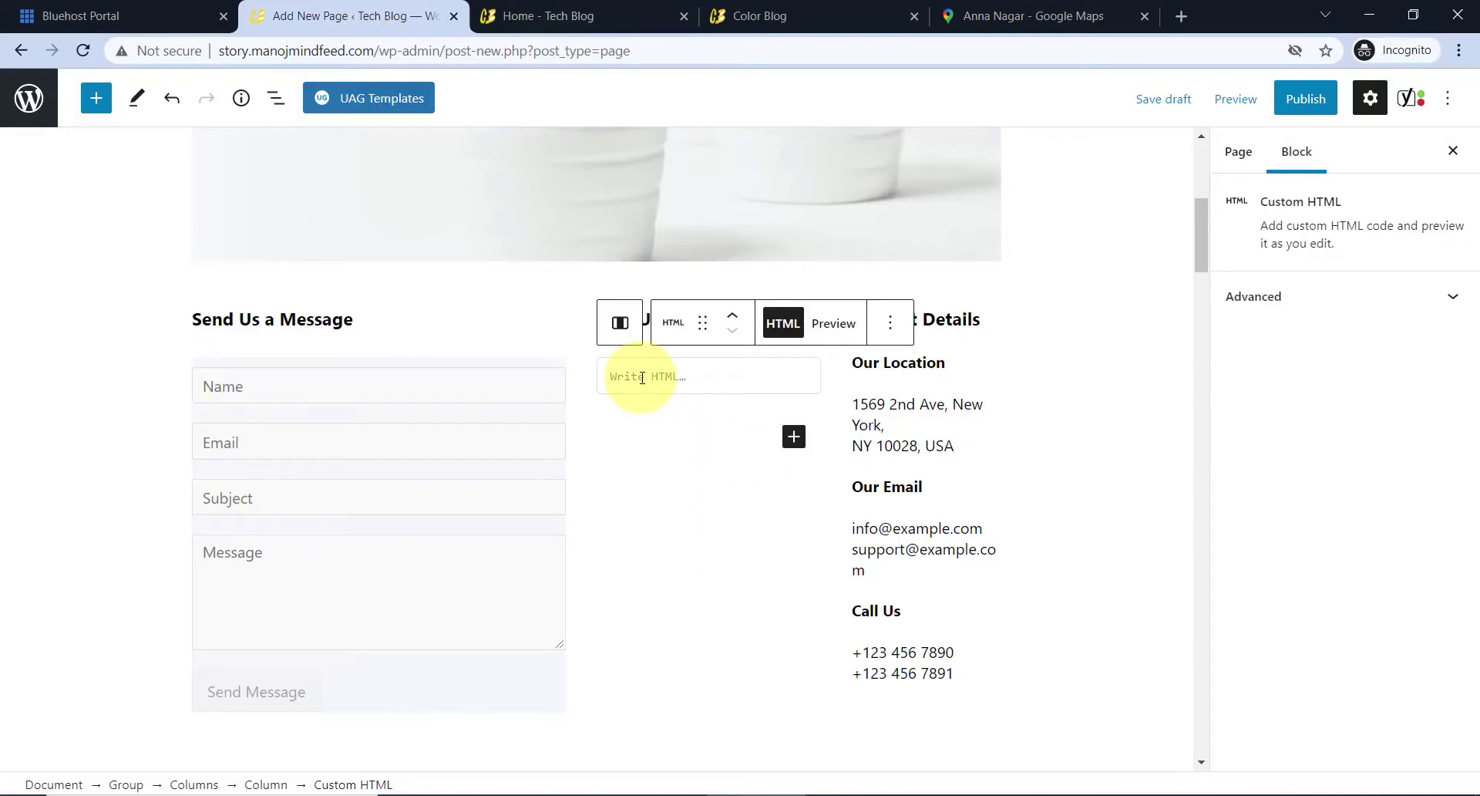
- Paste the Anna Nagar map embed code into the Find Us block and check it renders
{"action": "key", "text": "ctrl+v"}
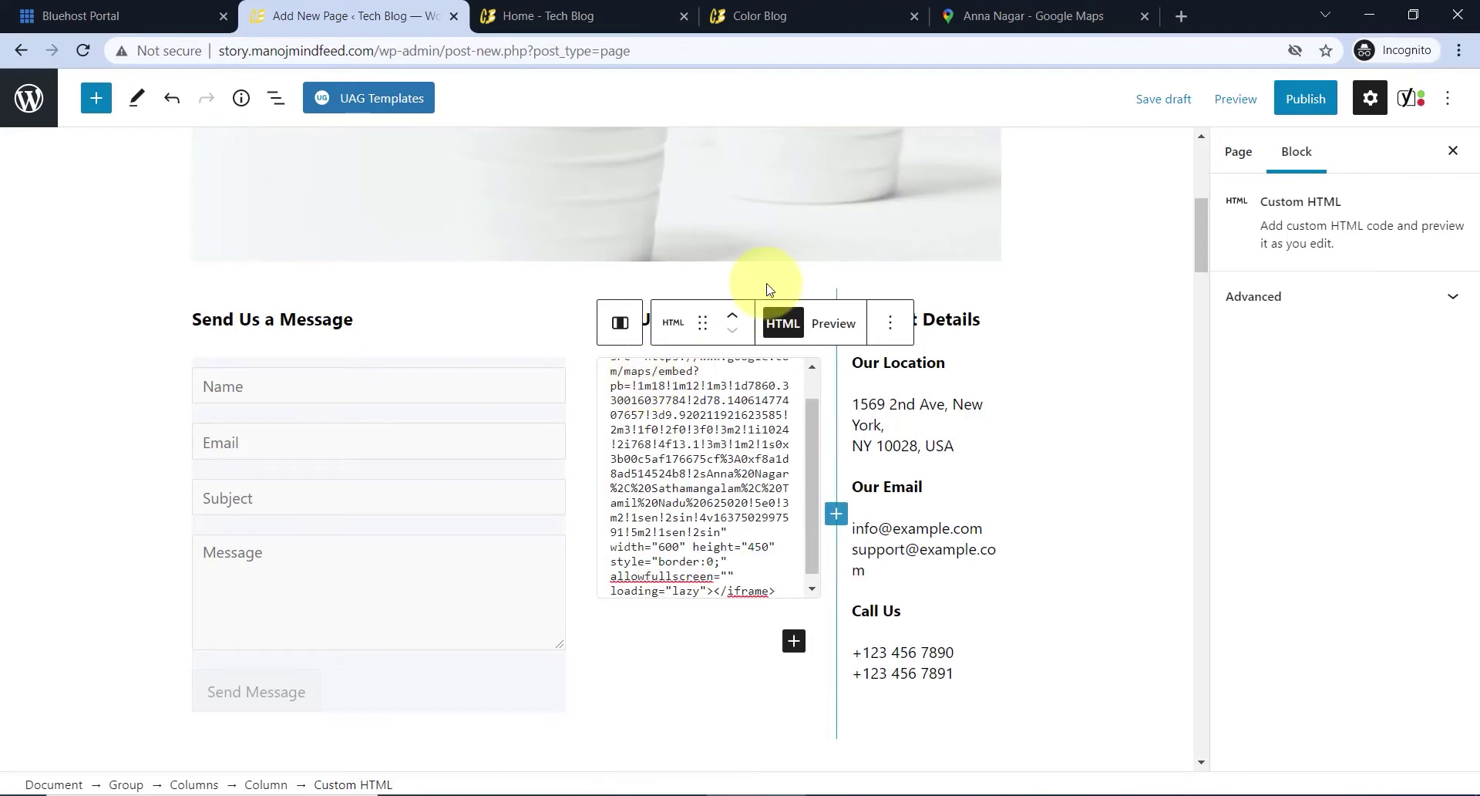
{"action": "left_click", "coordinate": [824, 324]}
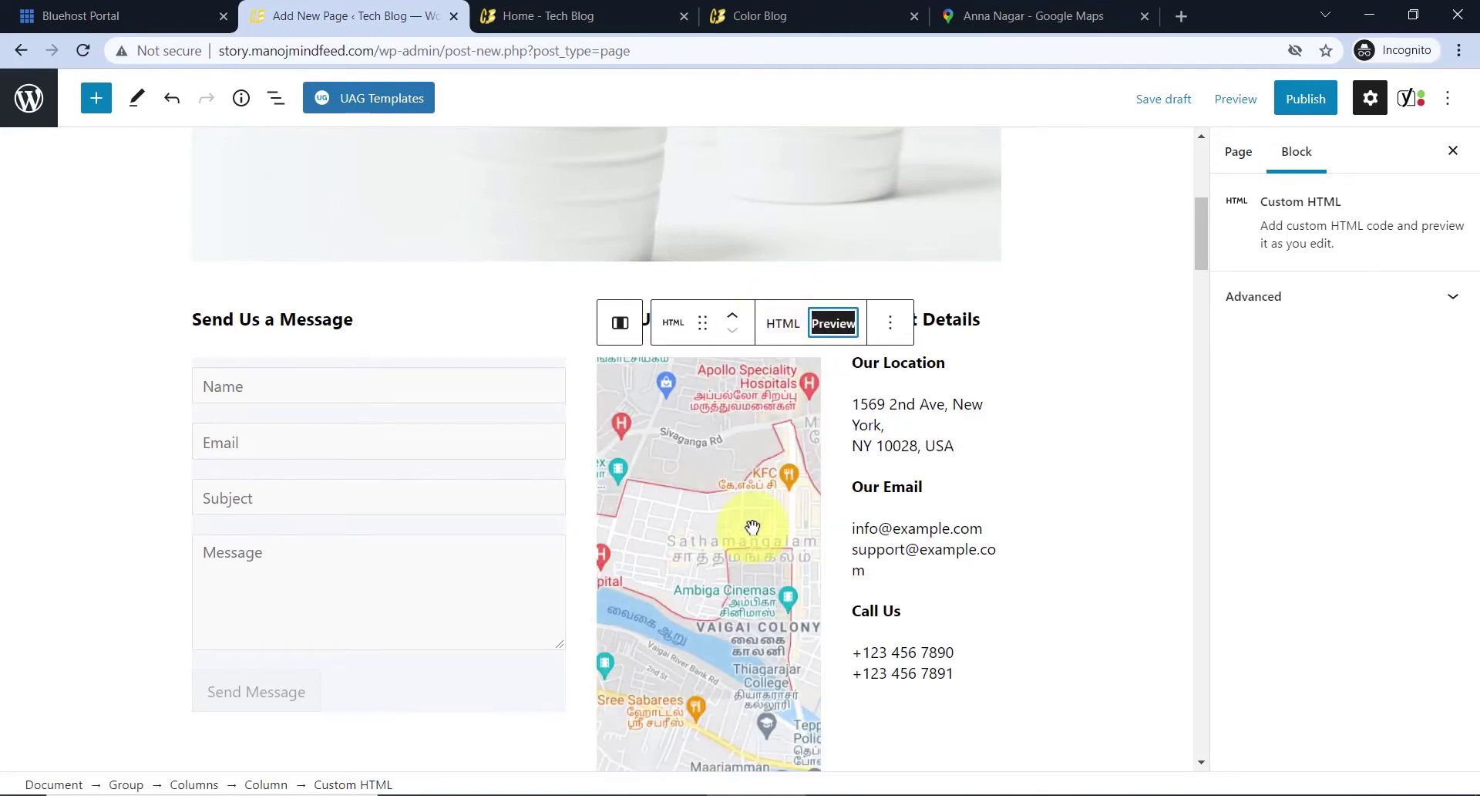
{"action": "scroll", "coordinate": [807, 495], "scroll_direction": "down", "scroll_amount": 2}
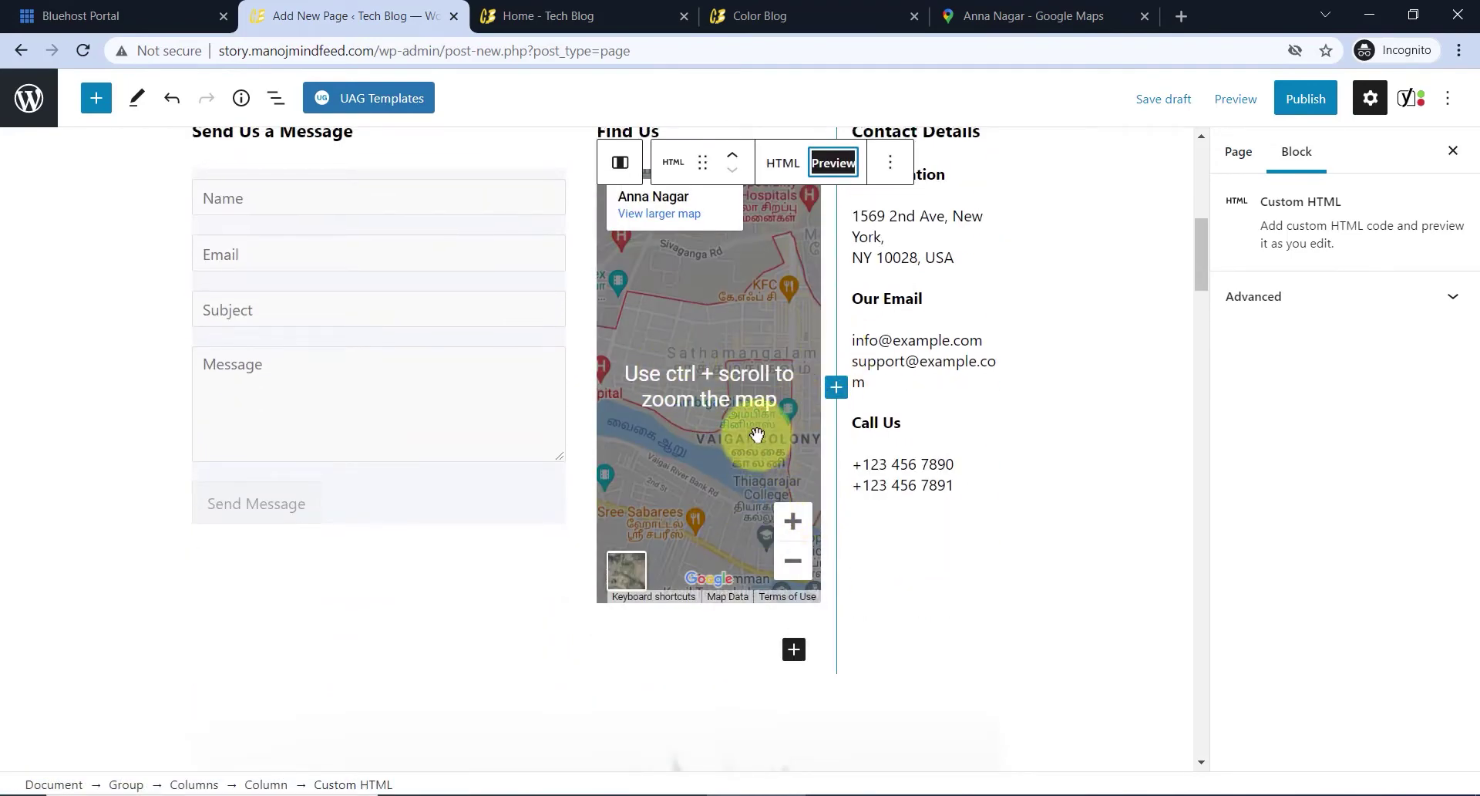
{"action": "scroll", "coordinate": [759, 432], "scroll_direction": "up", "scroll_amount": 2}
- Replace the sample address under Our Location with 'Madu' for Madurai
{"action": "left_click", "coordinate": [886, 407]}
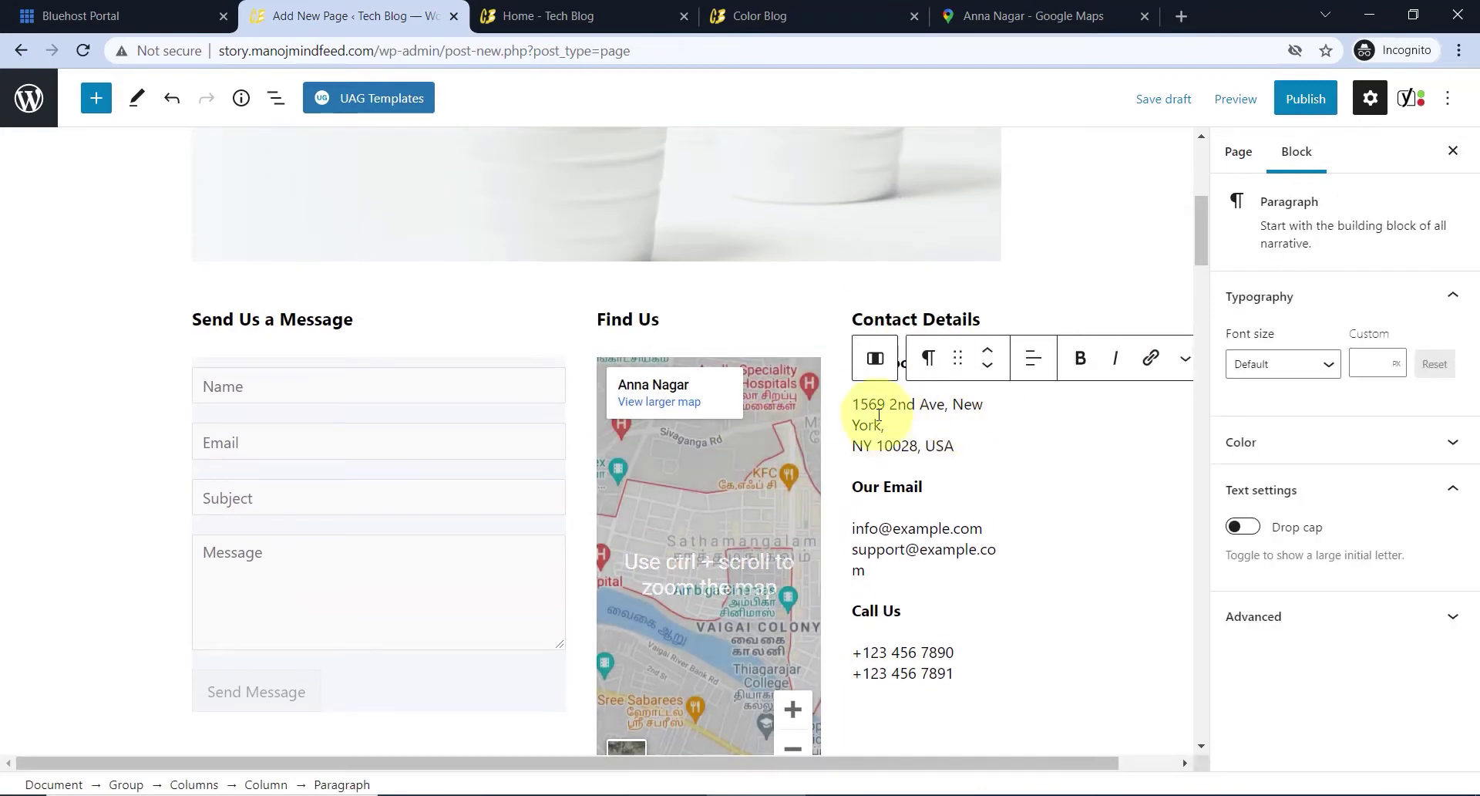
{"action": "left_click_drag", "start_coordinate": [955, 447], "coordinate": [853, 404]}
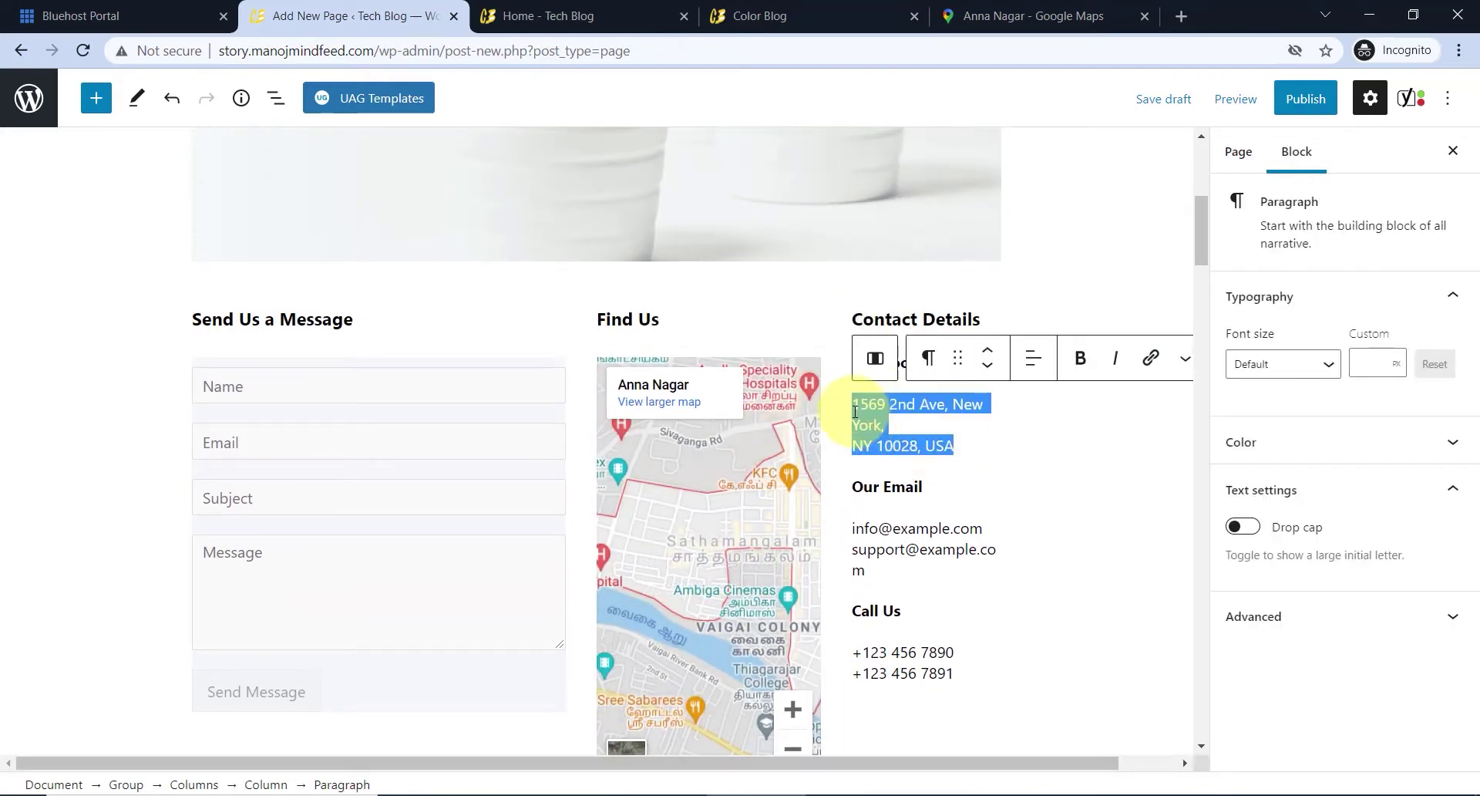
{"action": "scroll", "coordinate": [854, 412], "scroll_direction": "up", "scroll_amount": 1}
{"action": "type", "text": "a"}
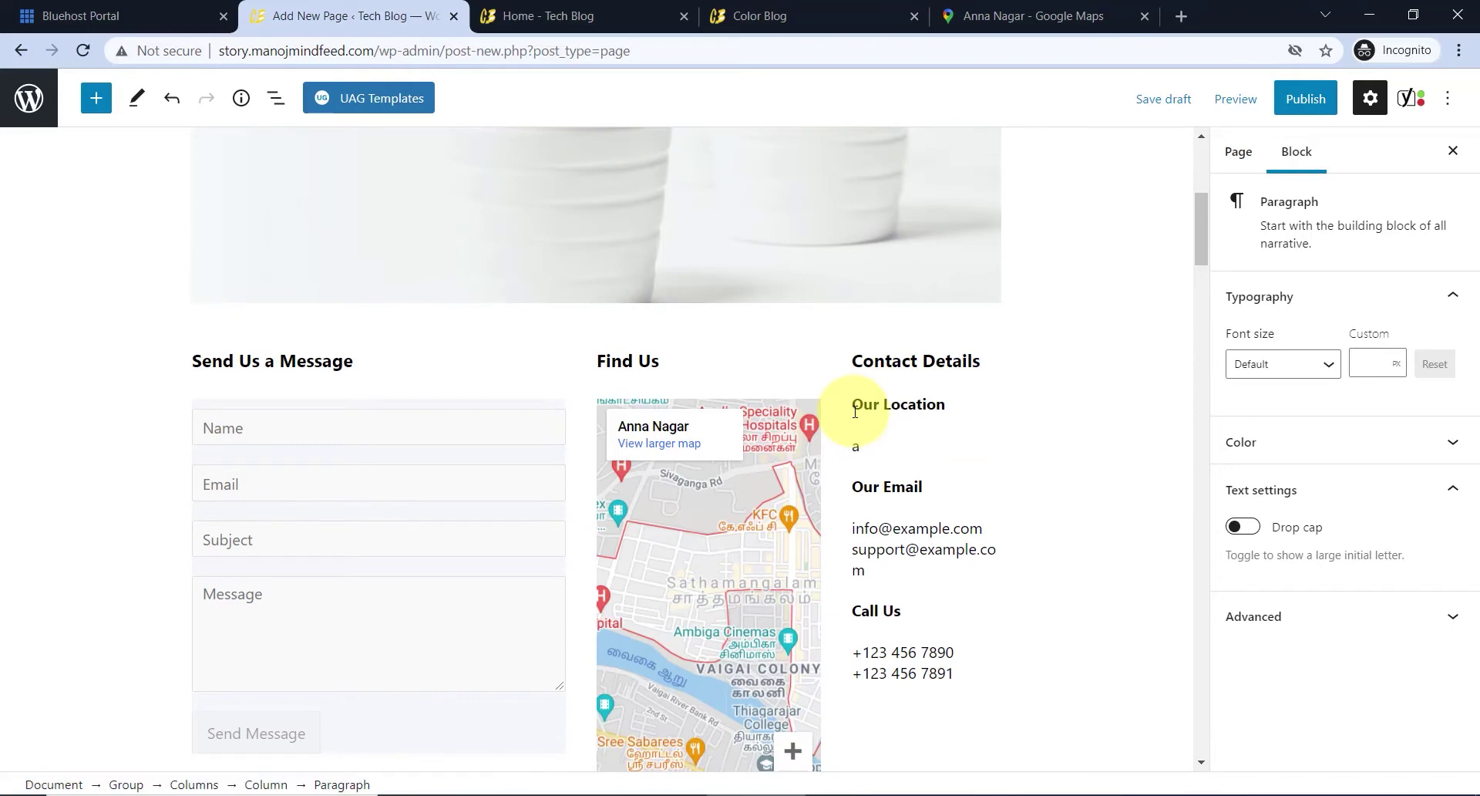
{"action": "key", "text": "BackSpace"}
{"action": "type", "text": "M"}
{"action": "type", "text": "adurai"}
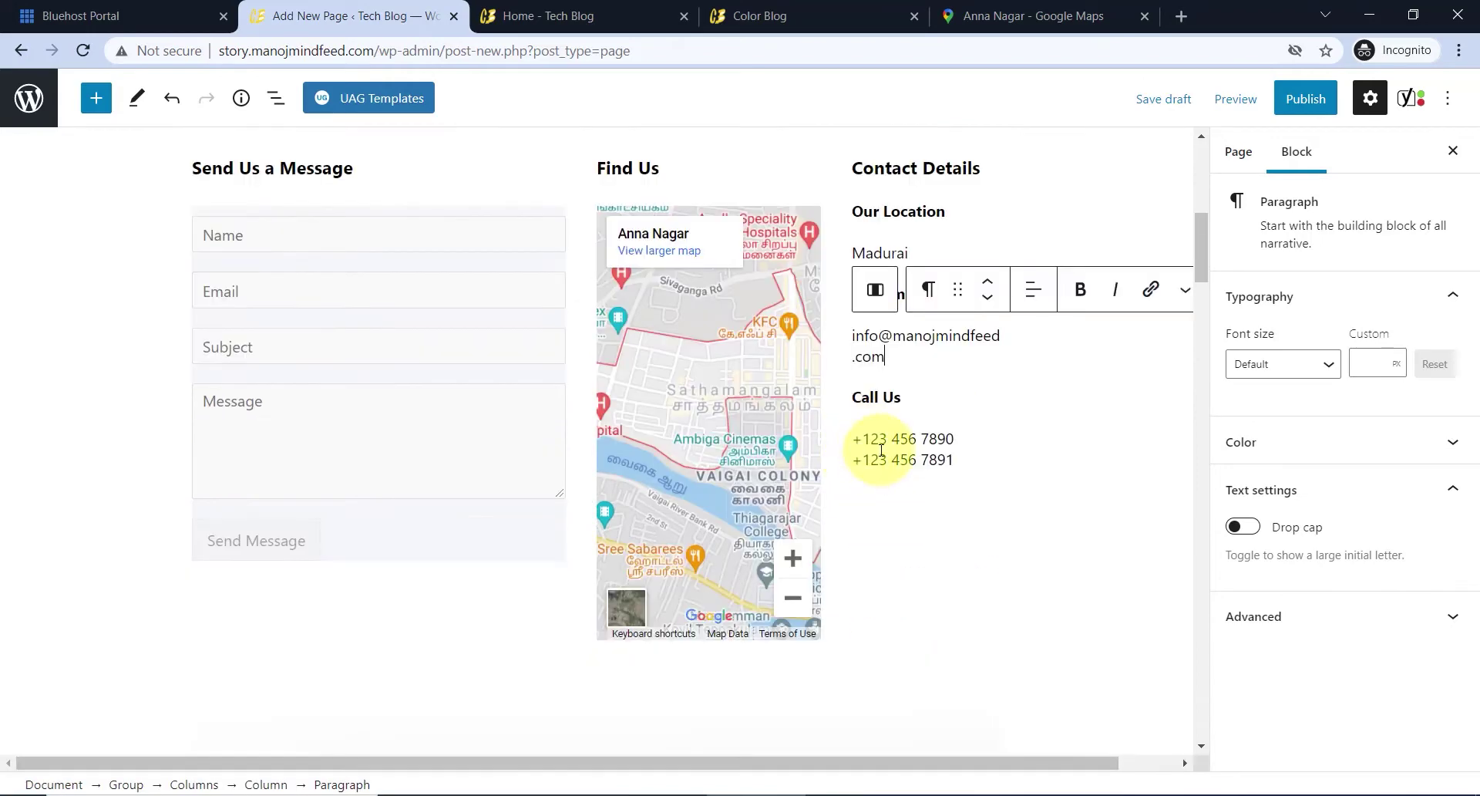
- Replace the two Call Us phone numbers with 'xxxxx'
{"action": "left_click", "coordinate": [866, 438]}
{"action": "left_click_drag", "start_coordinate": [856, 443], "coordinate": [953, 460]}
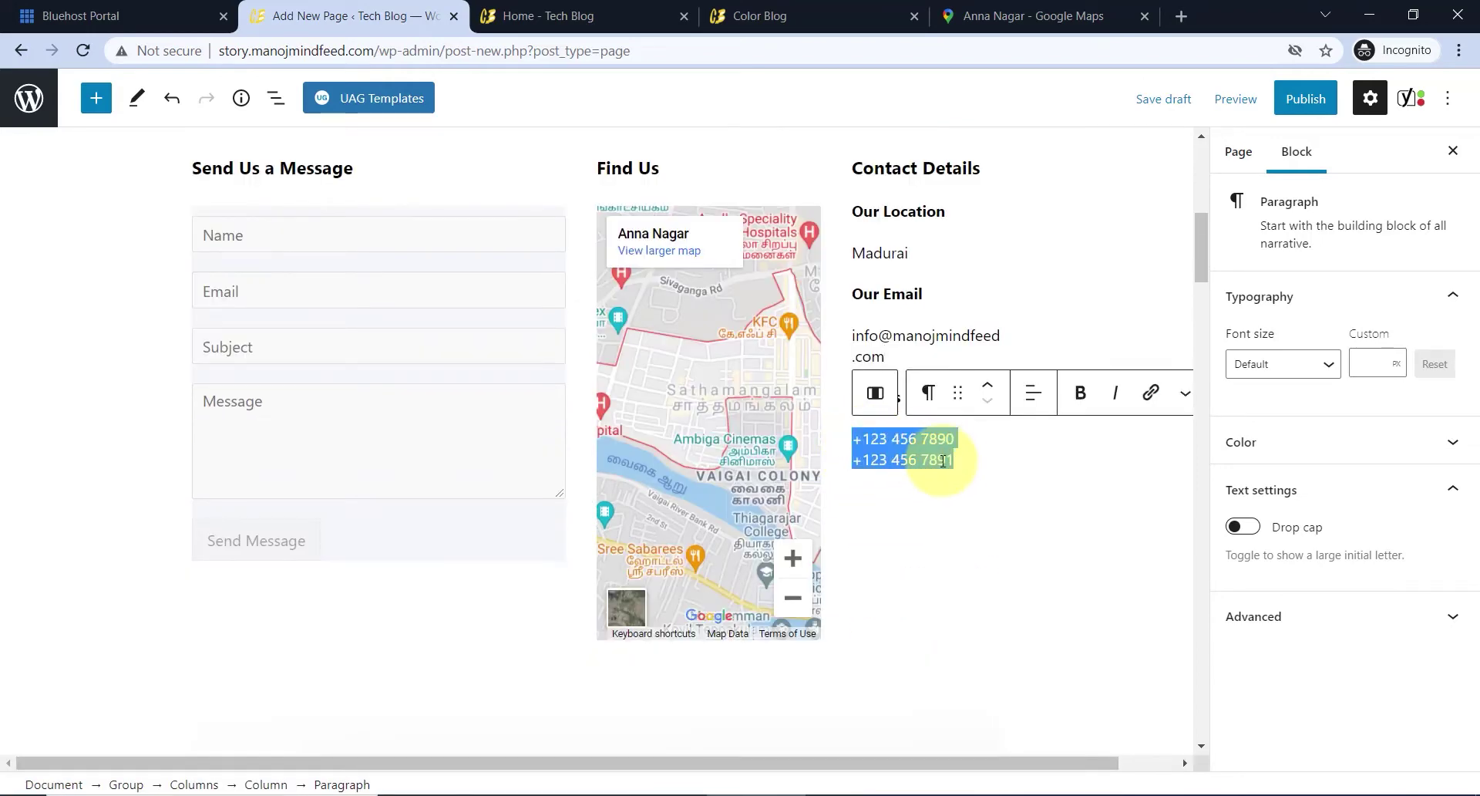
{"action": "type", "text": "xx"}
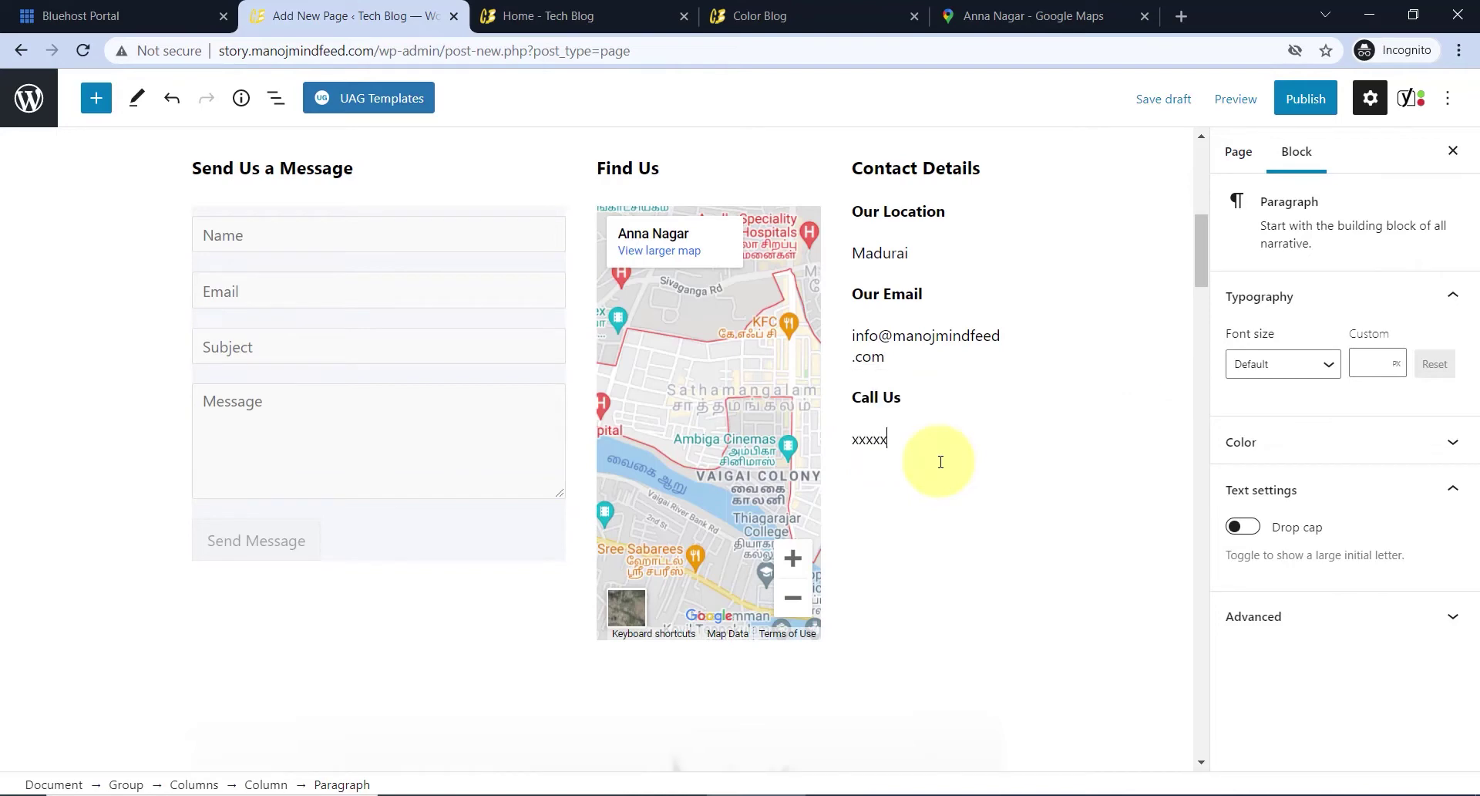
{"action": "type", "text": "xxx"}
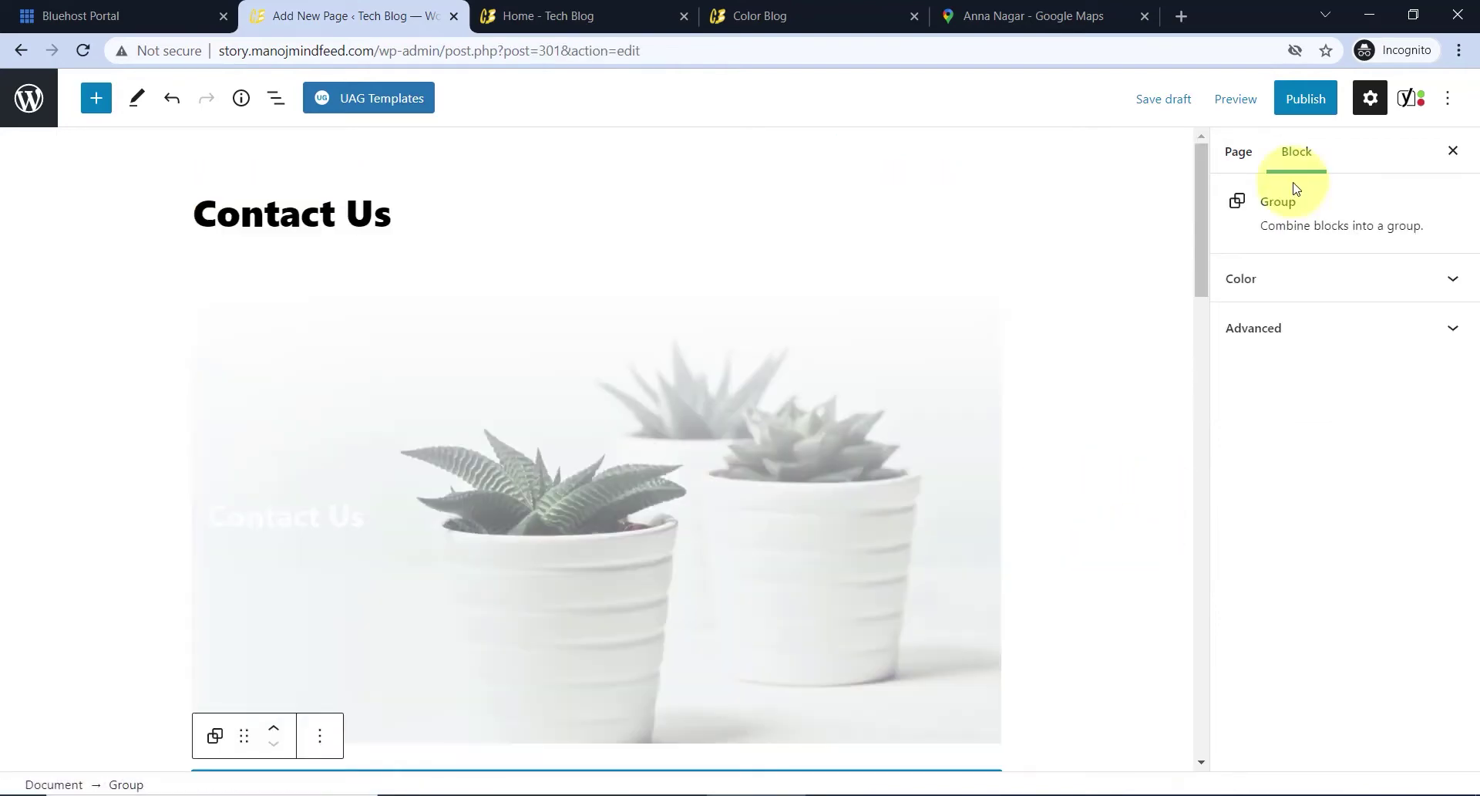
- Publish the Contact Us page and open its live View Page link in a new tab
{"action": "left_click", "coordinate": [1306, 111]}
{"action": "left_click", "coordinate": [1284, 104]}
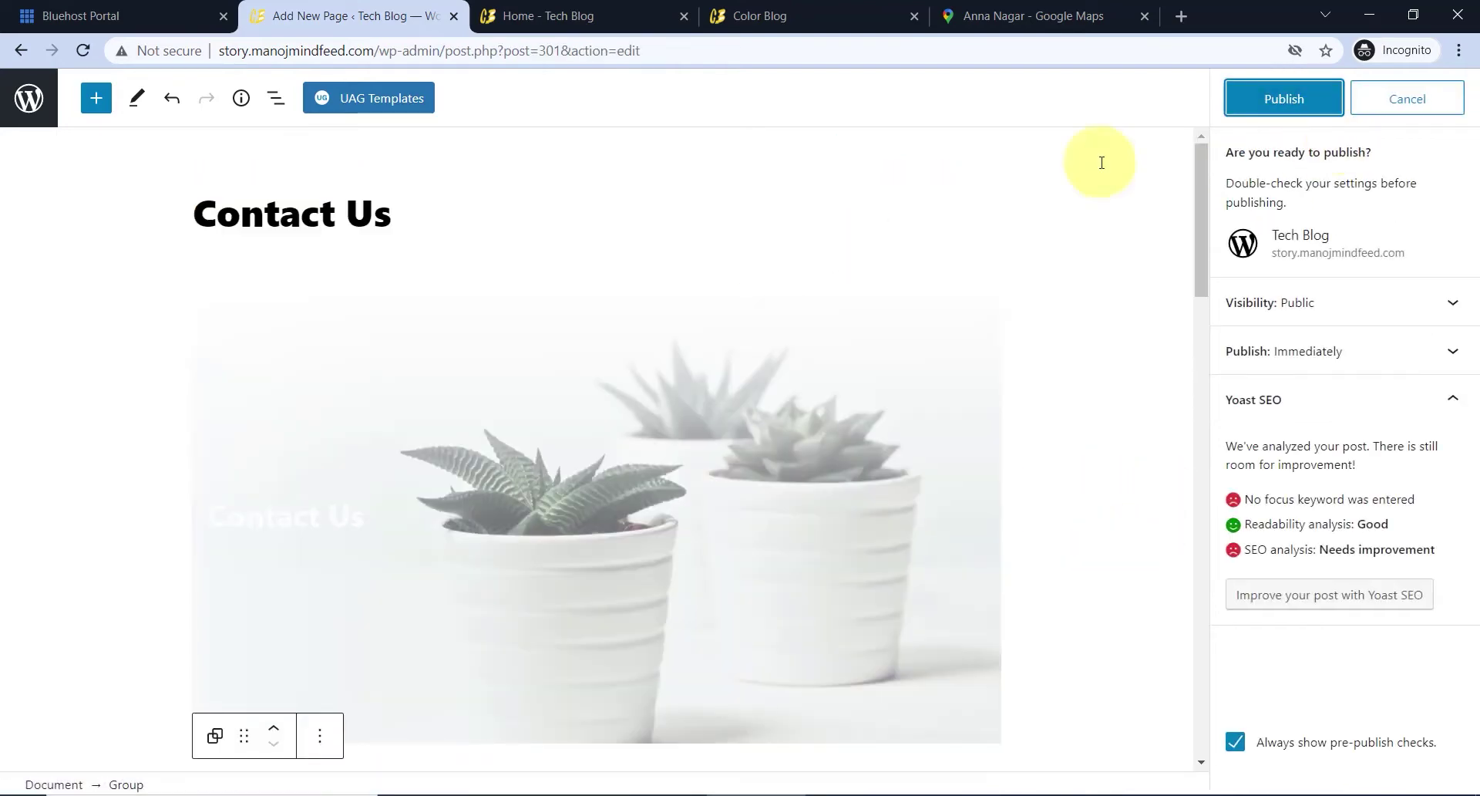
{"action": "right_click", "coordinate": [192, 737]}
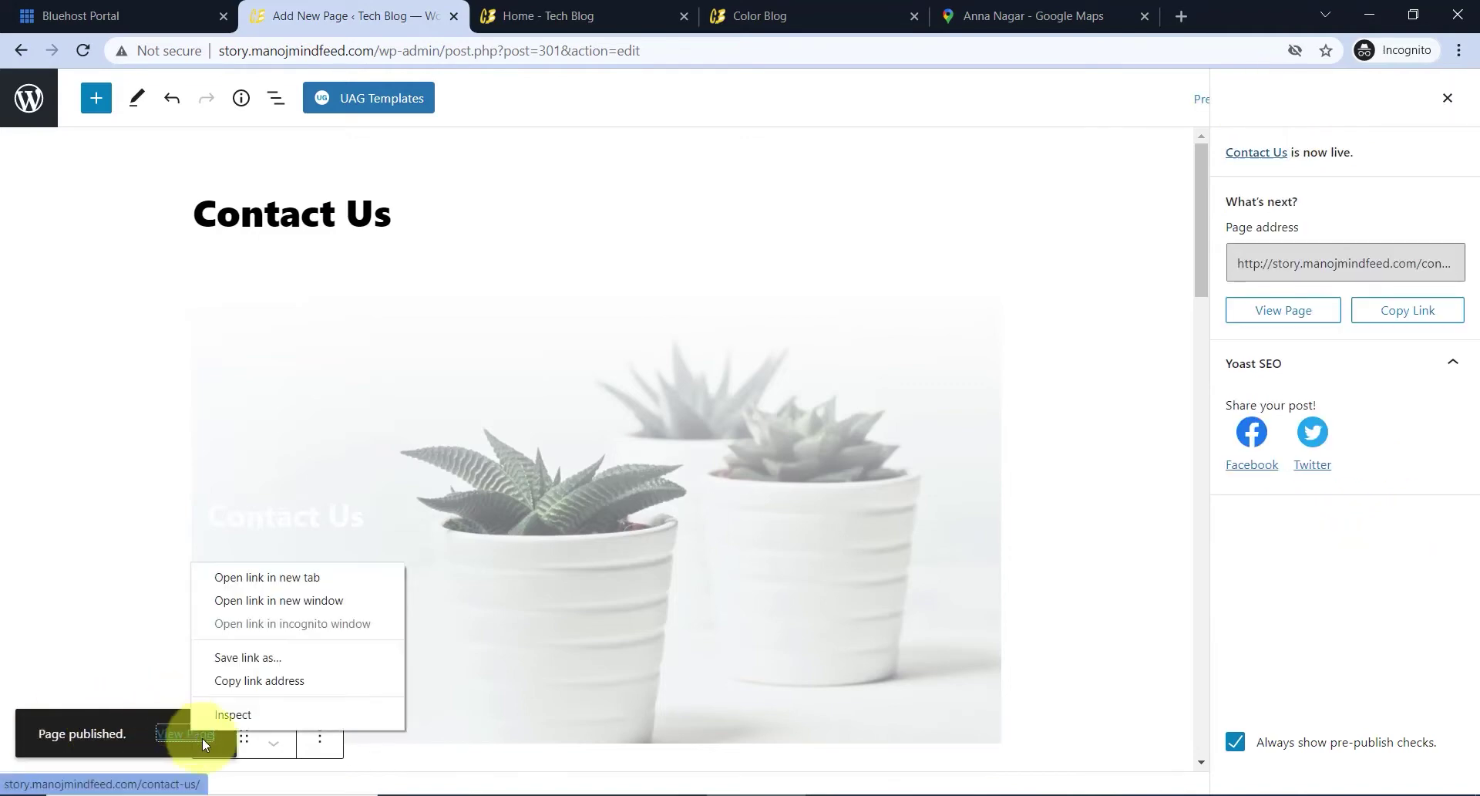
{"action": "left_click", "coordinate": [260, 571]}
- Scroll through the live Contact Us page at /contact-us/ to review it
{"action": "left_click", "coordinate": [472, 23]}
{"action": "scroll", "coordinate": [731, 313], "scroll_direction": "down", "scroll_amount": 2}
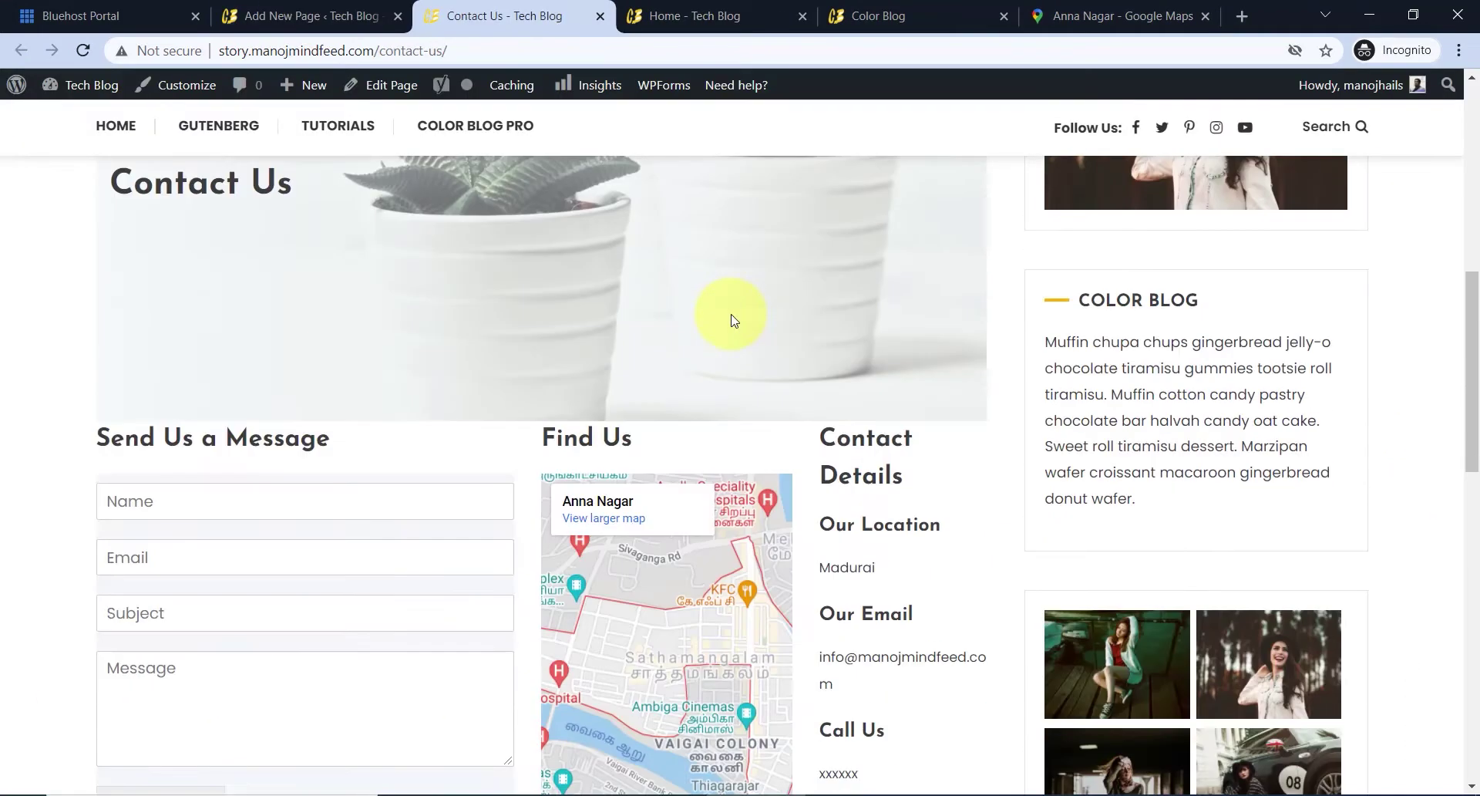
{"action": "scroll", "coordinate": [731, 319], "scroll_direction": "down", "scroll_amount": 3}
{"action": "scroll", "coordinate": [684, 333], "scroll_direction": "down", "scroll_amount": 1}
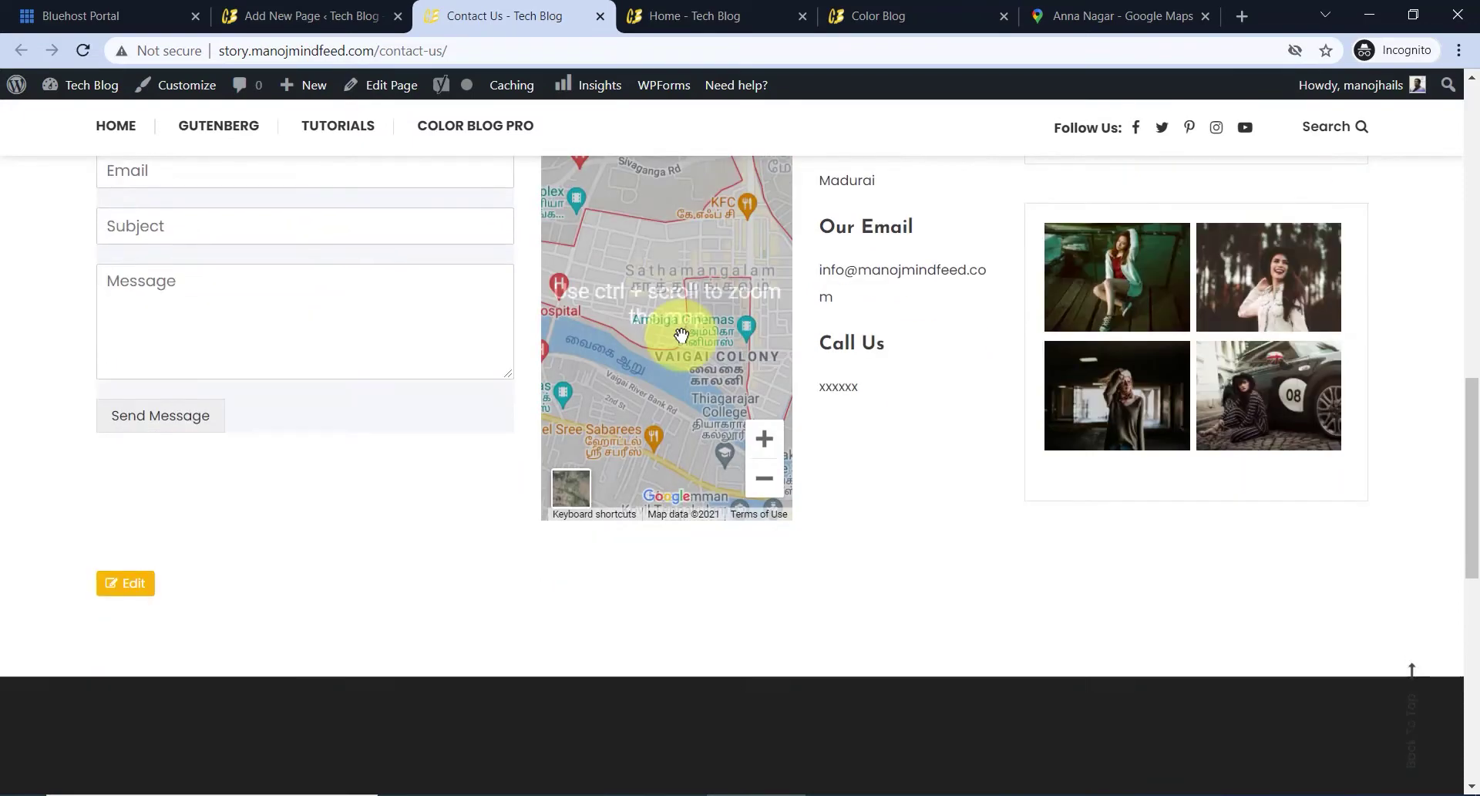
{"action": "scroll", "coordinate": [677, 331], "scroll_direction": "up", "scroll_amount": 3}
{"action": "scroll", "coordinate": [649, 346], "scroll_direction": "up", "scroll_amount": 1}
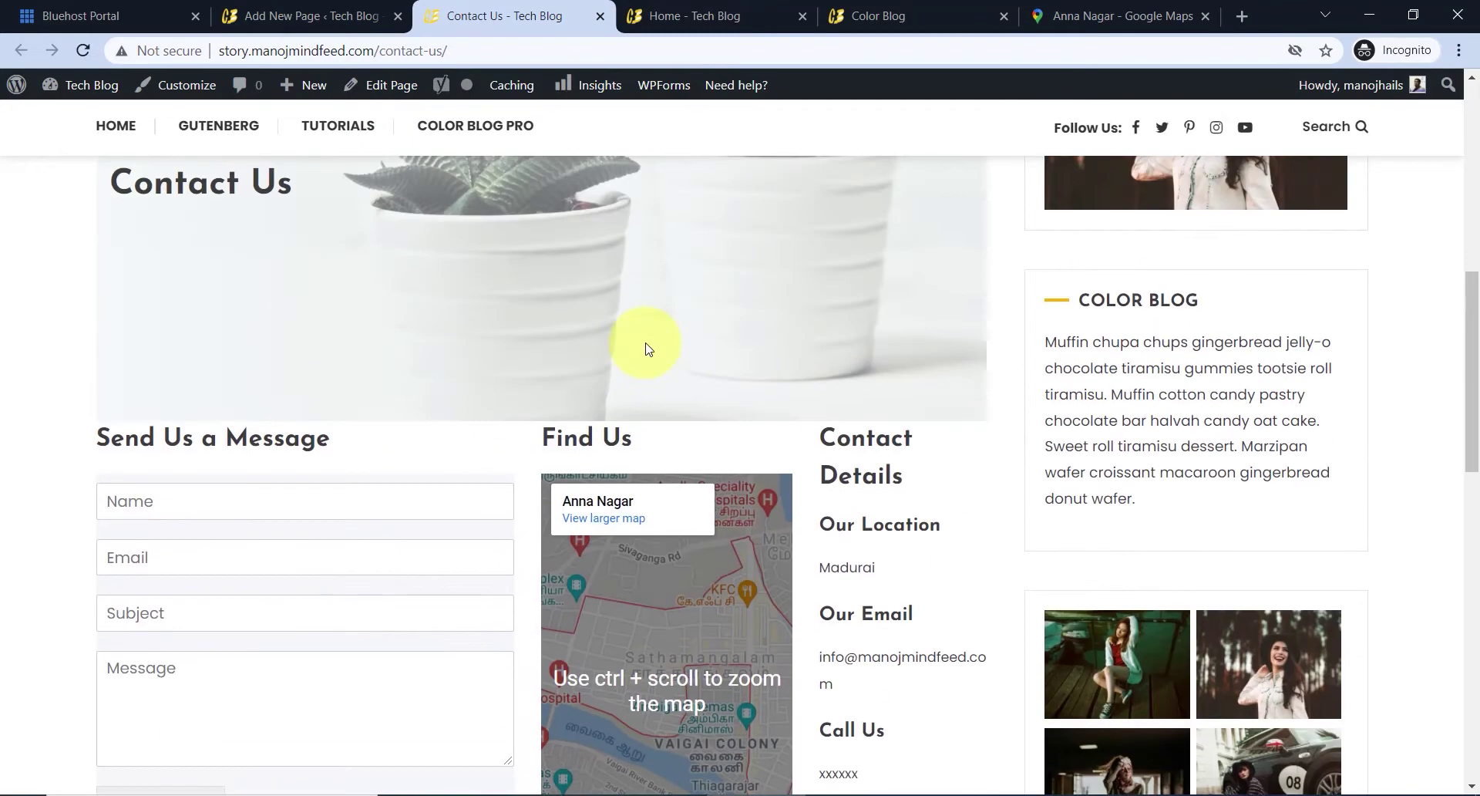
{"action": "scroll", "coordinate": [651, 344], "scroll_direction": "up", "scroll_amount": 5}
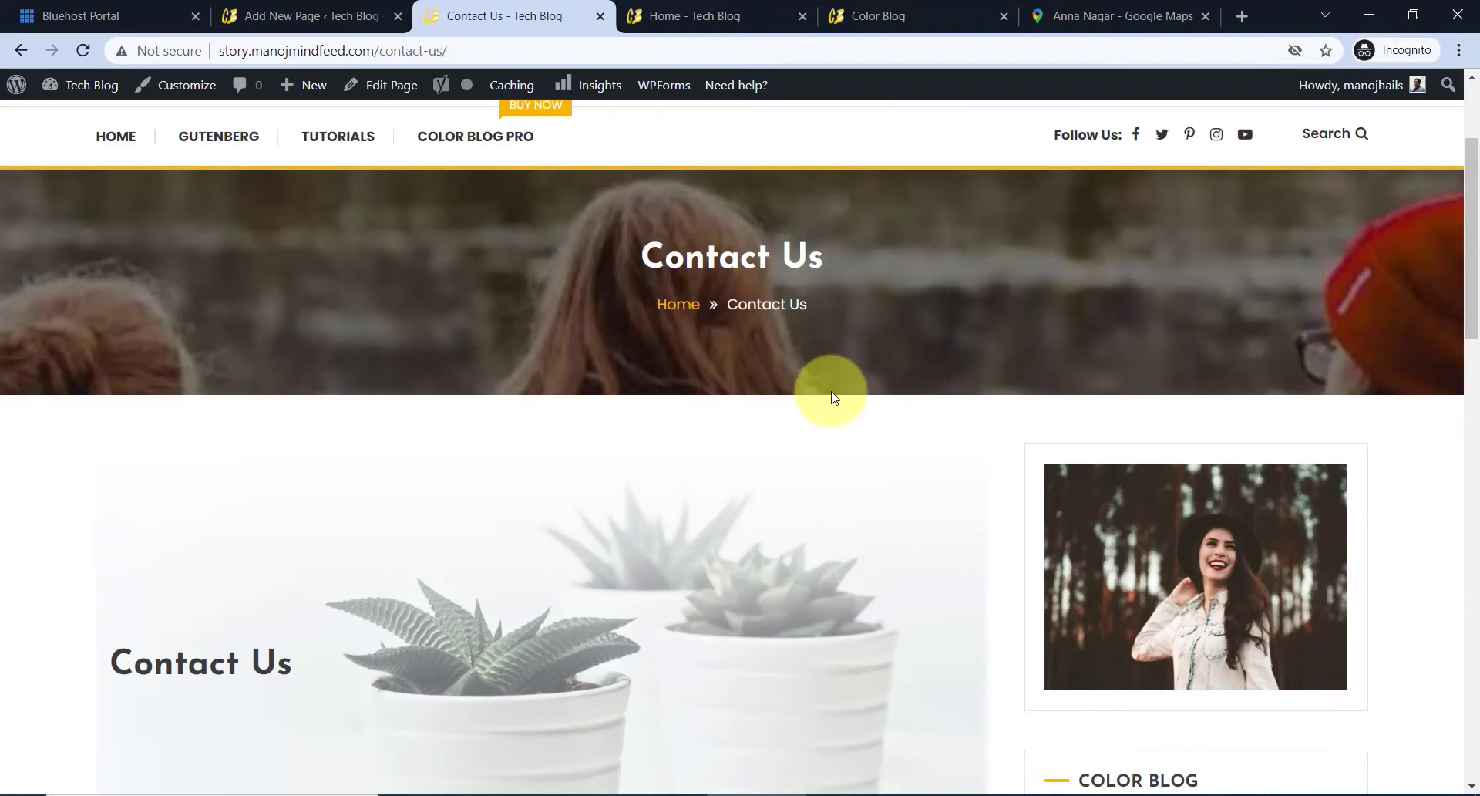
{"action": "scroll", "coordinate": [910, 364], "scroll_direction": "down", "scroll_amount": 3}
{"action": "scroll", "coordinate": [1154, 417], "scroll_direction": "down", "scroll_amount": 2}
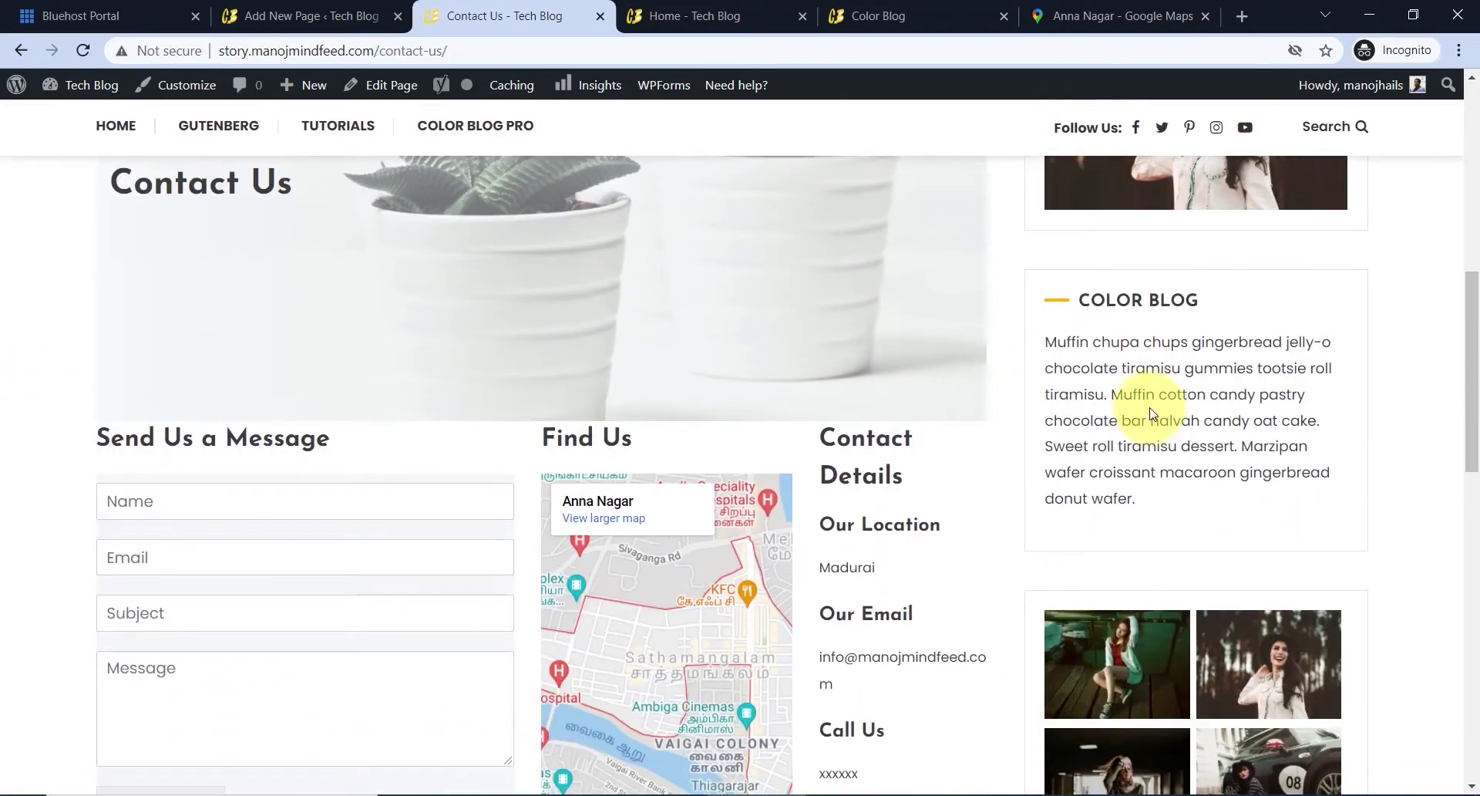
{"action": "scroll", "coordinate": [1151, 414], "scroll_direction": "down", "scroll_amount": 9}
{"action": "scroll", "coordinate": [1150, 439], "scroll_direction": "up", "scroll_amount": 8}
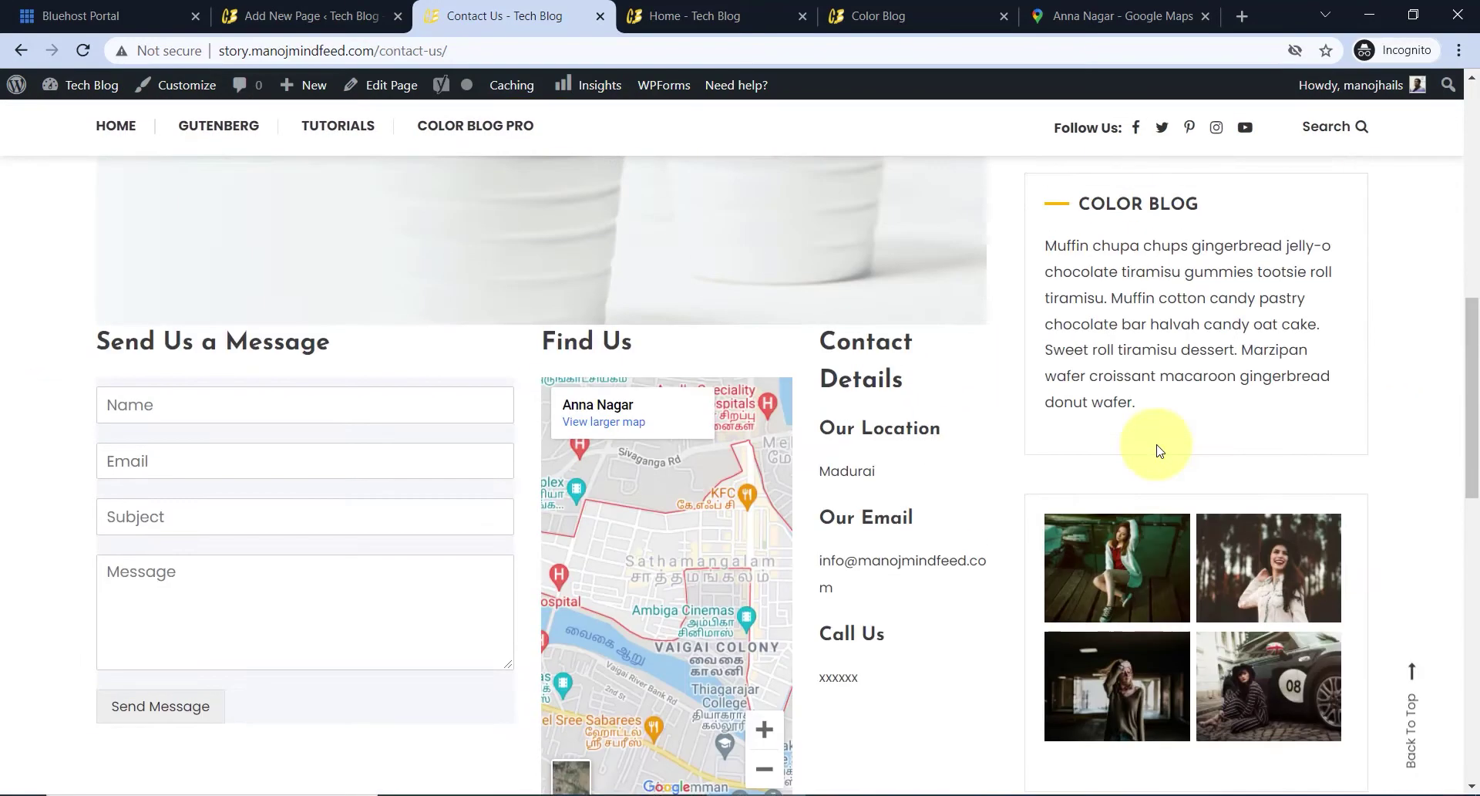
{"action": "scroll", "coordinate": [1157, 451], "scroll_direction": "up", "scroll_amount": 5}
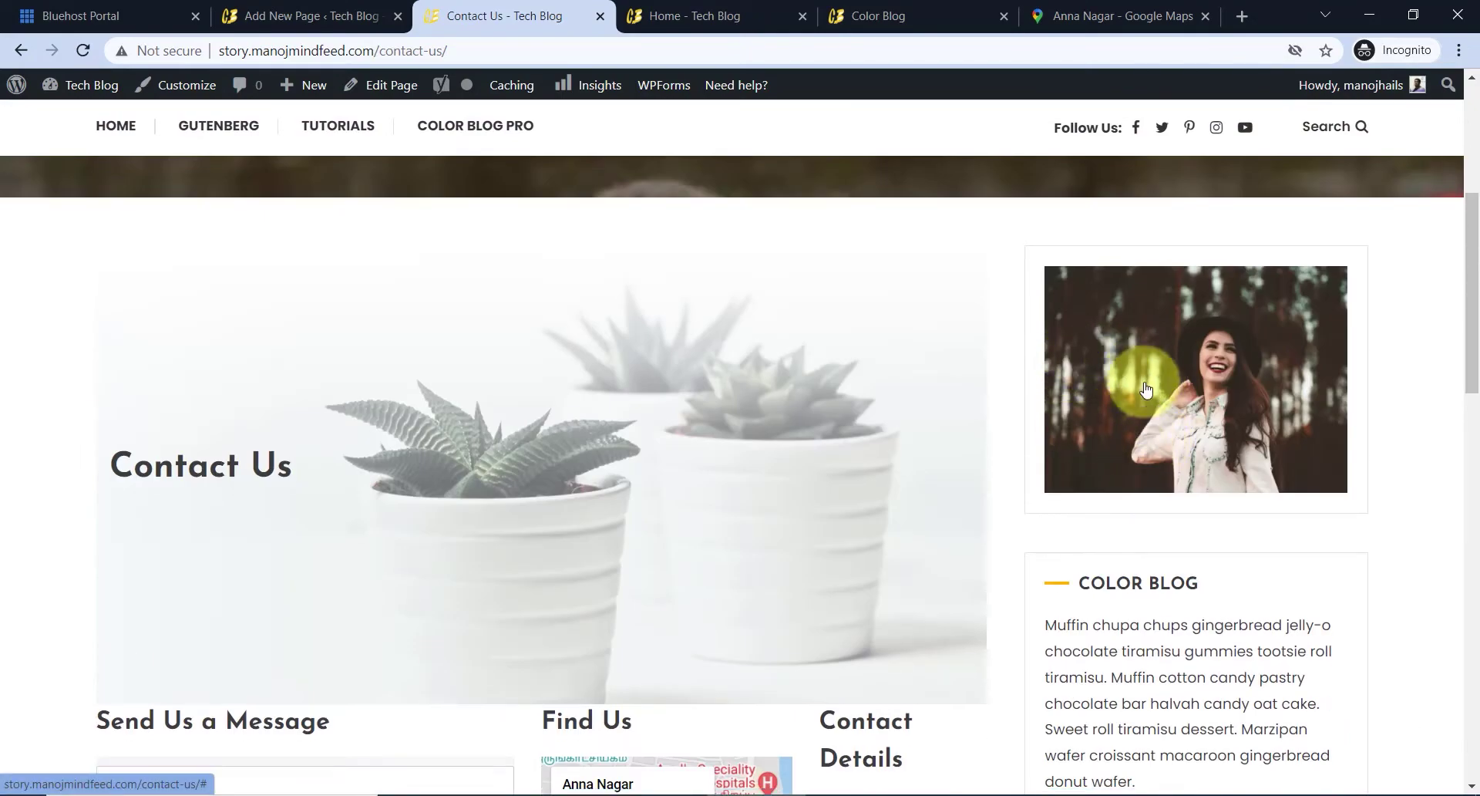
{"action": "scroll", "coordinate": [1141, 397], "scroll_direction": "down", "scroll_amount": 12}
{"action": "scroll", "coordinate": [1146, 401], "scroll_direction": "up", "scroll_amount": 8}
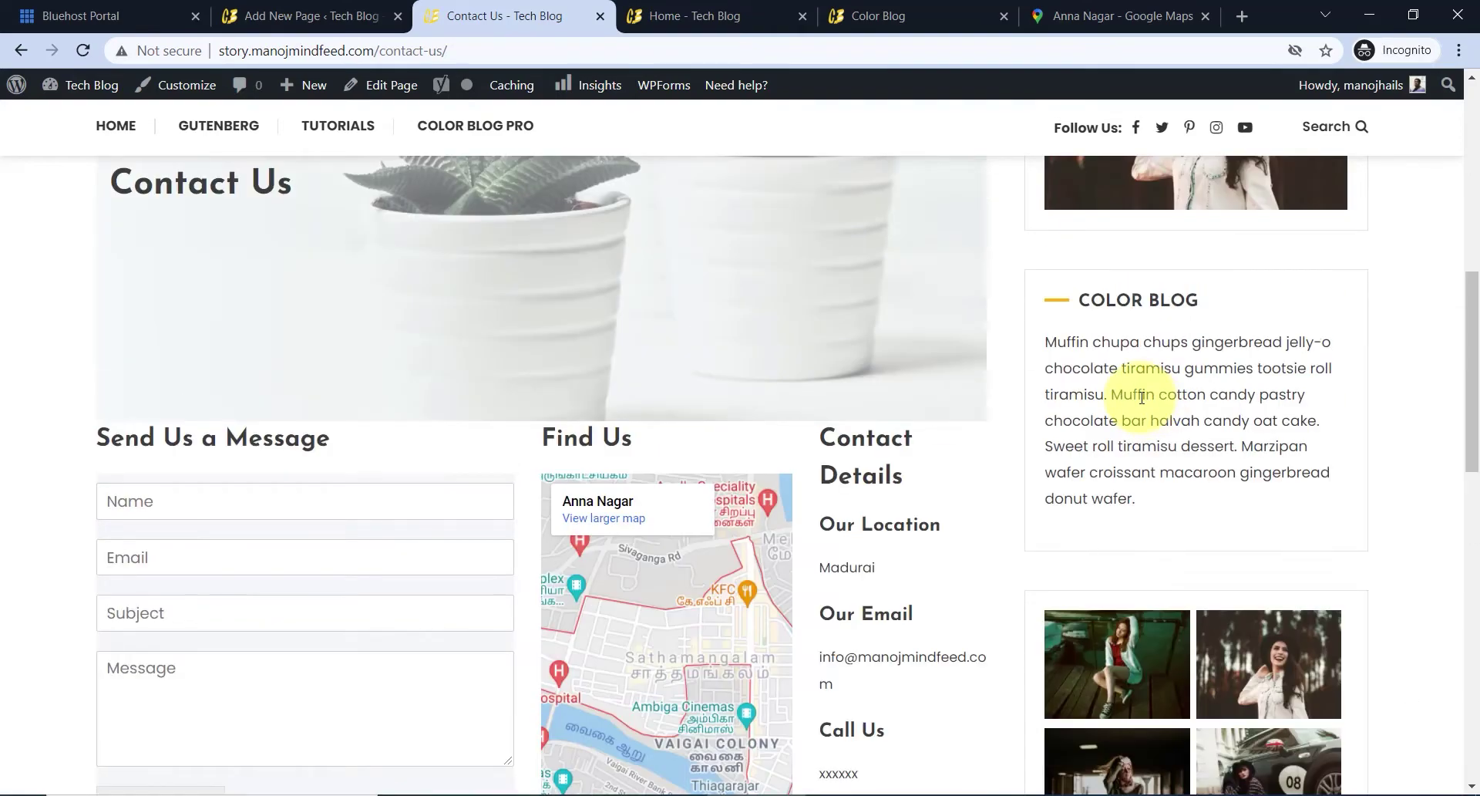
{"action": "scroll", "coordinate": [1142, 397], "scroll_direction": "up", "scroll_amount": 5}
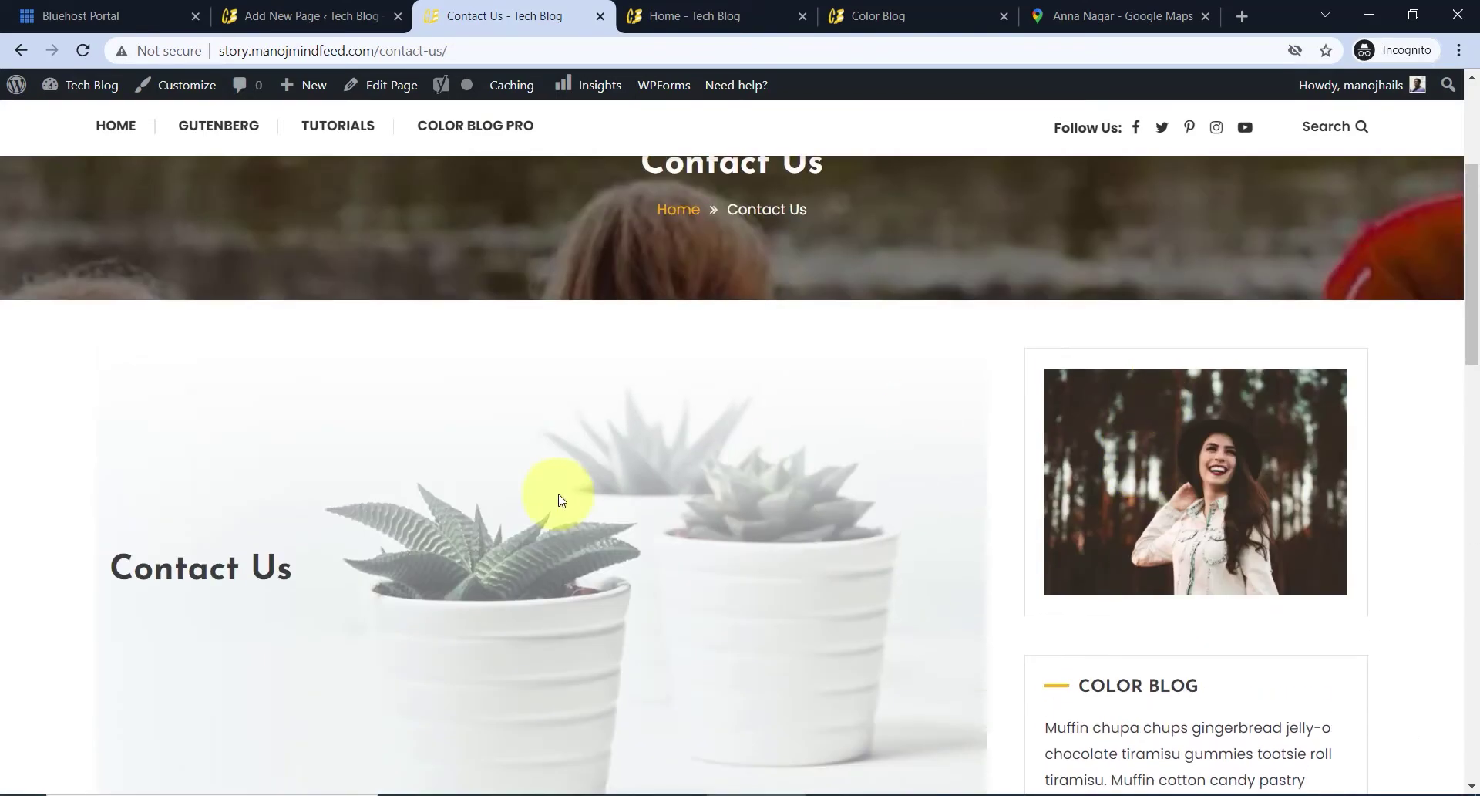
{"action": "scroll", "coordinate": [579, 417], "scroll_direction": "down", "scroll_amount": 4}
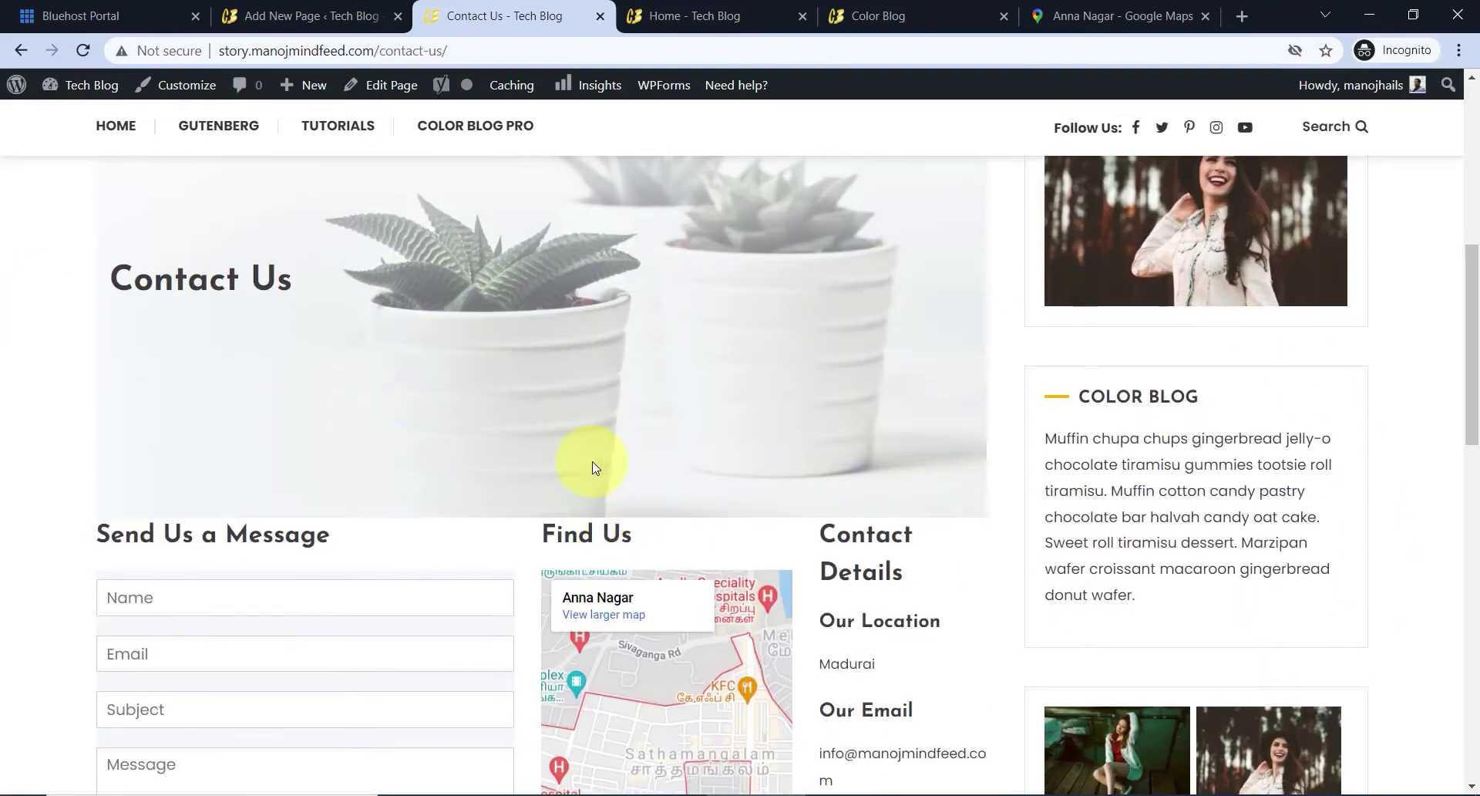
{"action": "scroll", "coordinate": [605, 482], "scroll_direction": "up", "scroll_amount": 3}
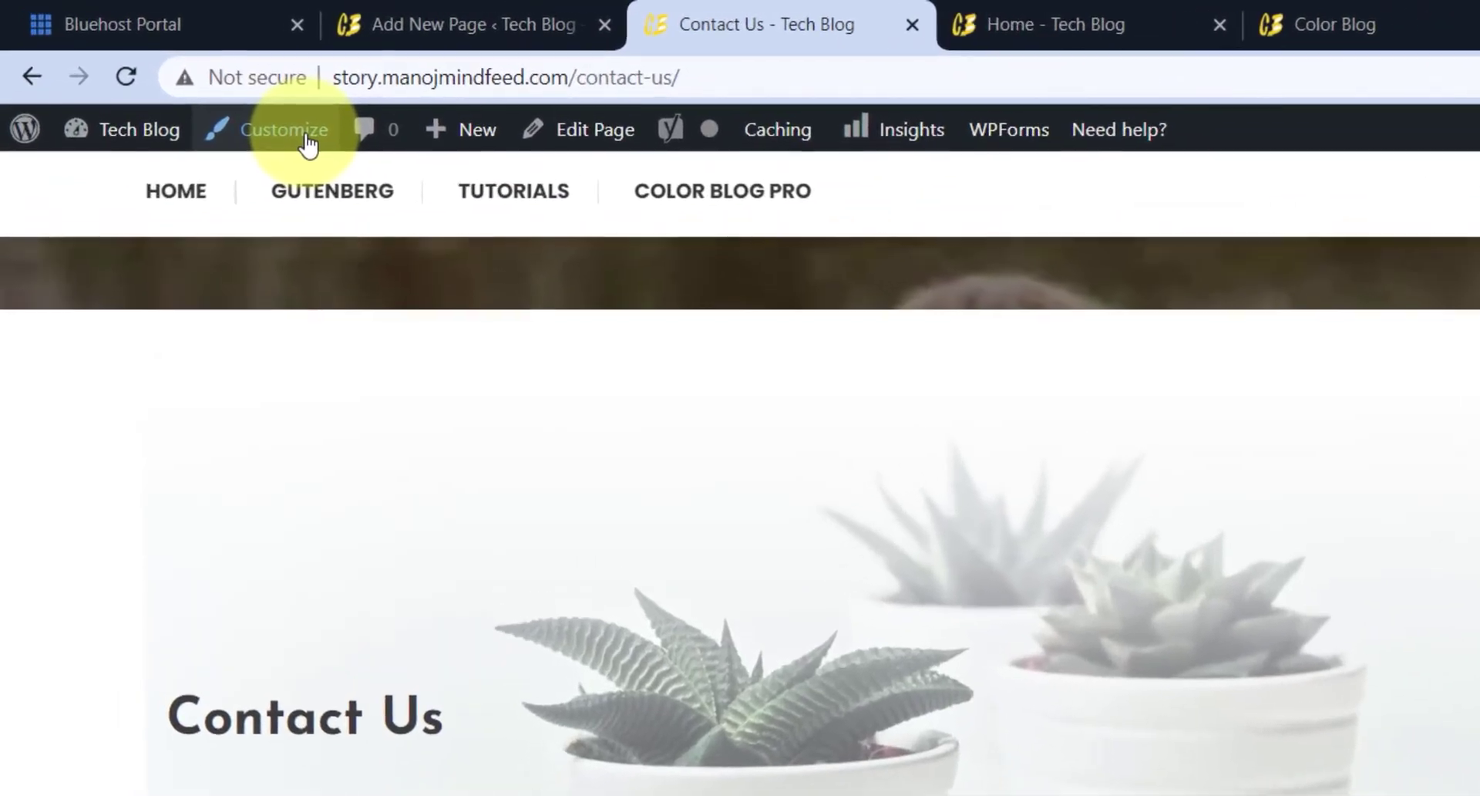
- In the Customizer's Design Settings > Page Settings, try the right-sidebar page layout
{"action": "left_click", "coordinate": [248, 114]}
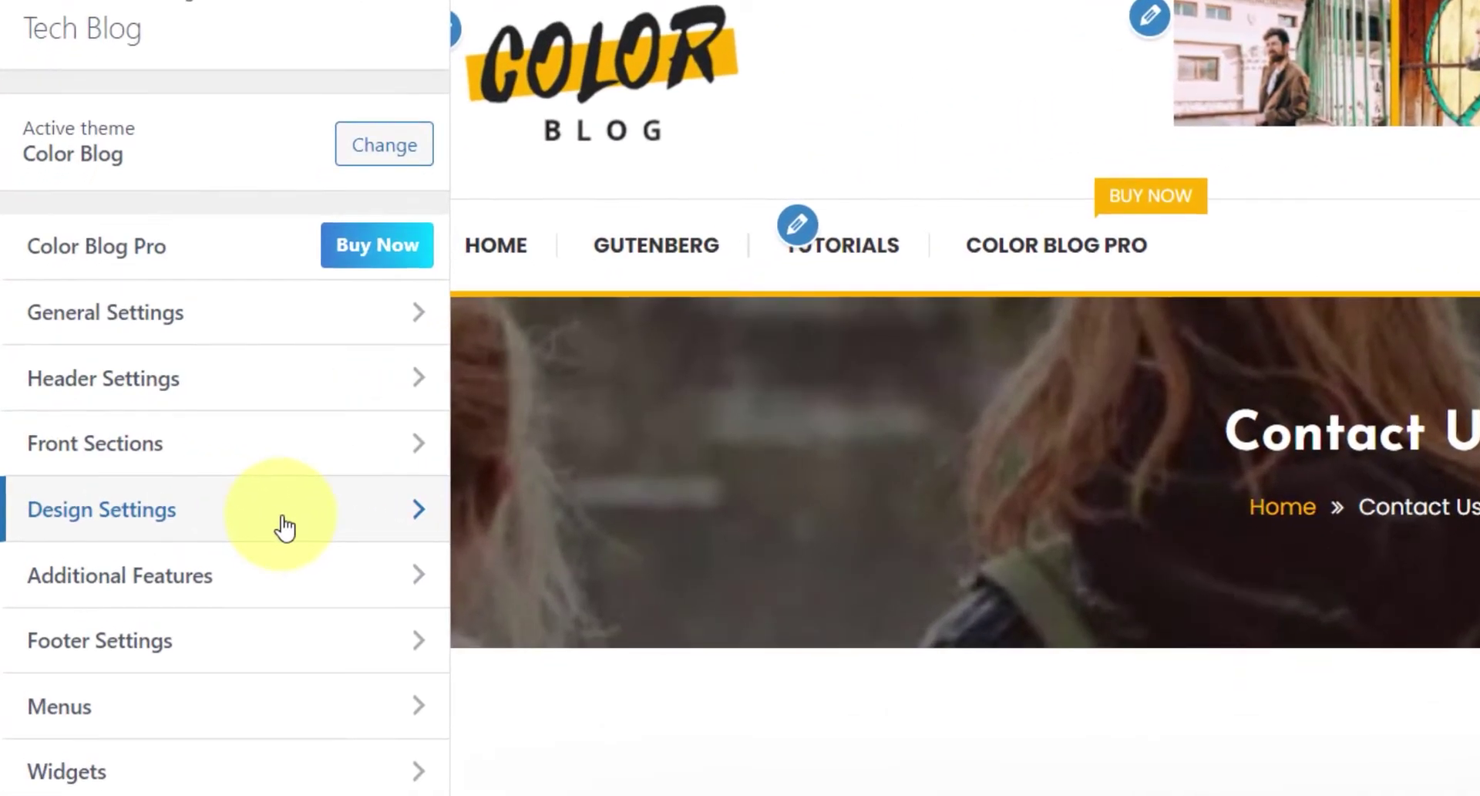
{"action": "left_click", "coordinate": [285, 528]}
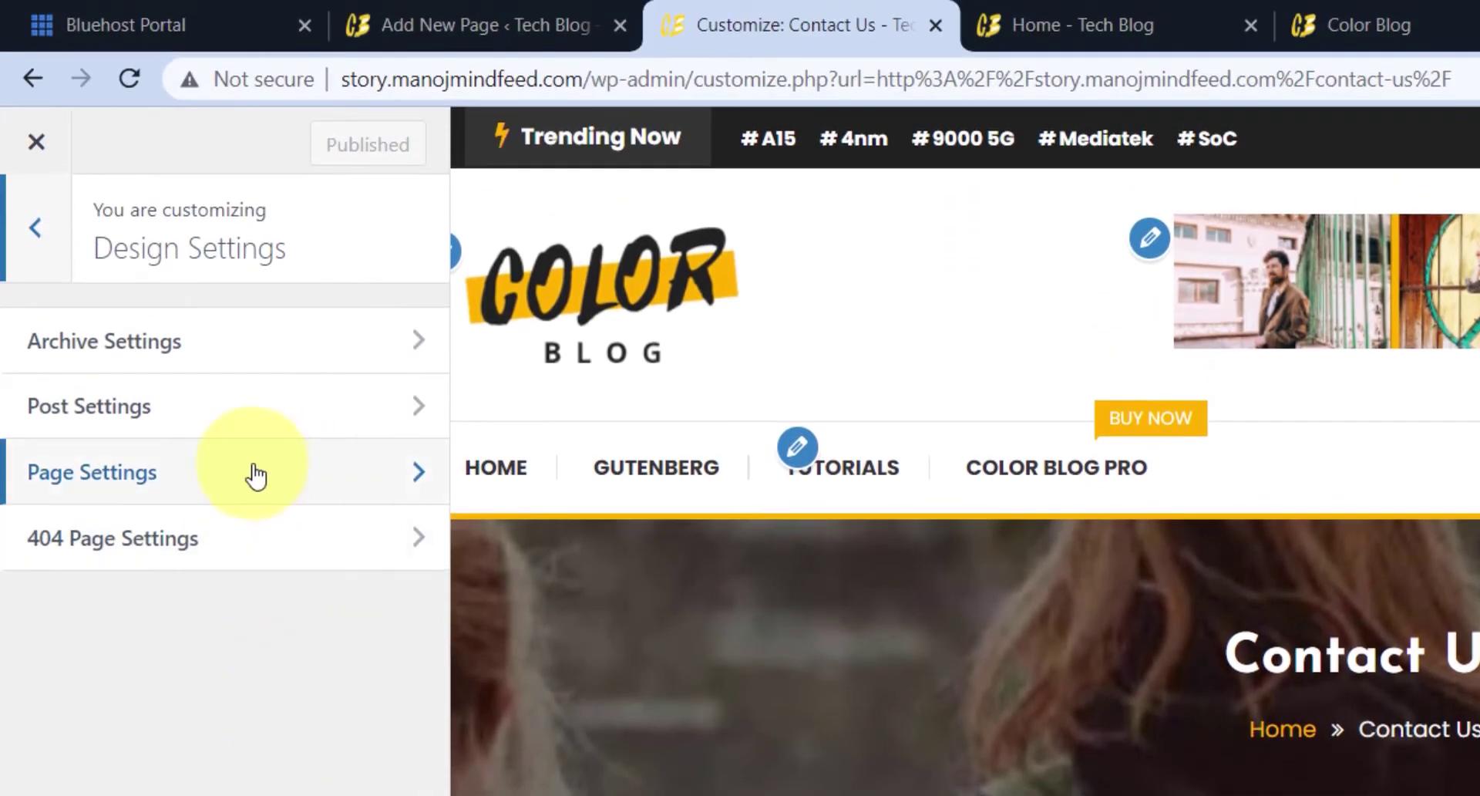
{"action": "left_click", "coordinate": [328, 484]}
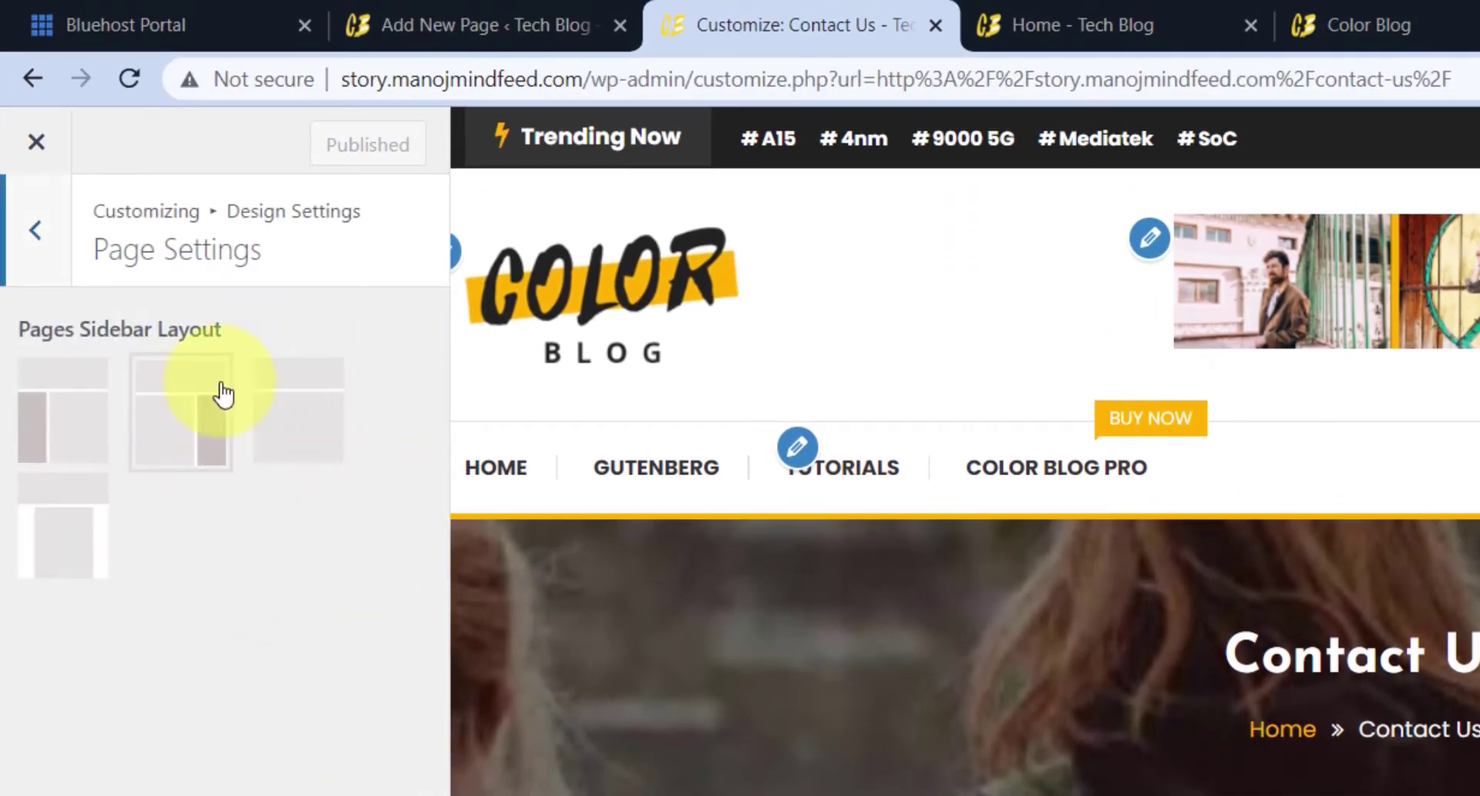
{"action": "left_click", "coordinate": [223, 393]}
{"action": "scroll", "coordinate": [1216, 688], "scroll_direction": "down", "scroll_amount": 3}
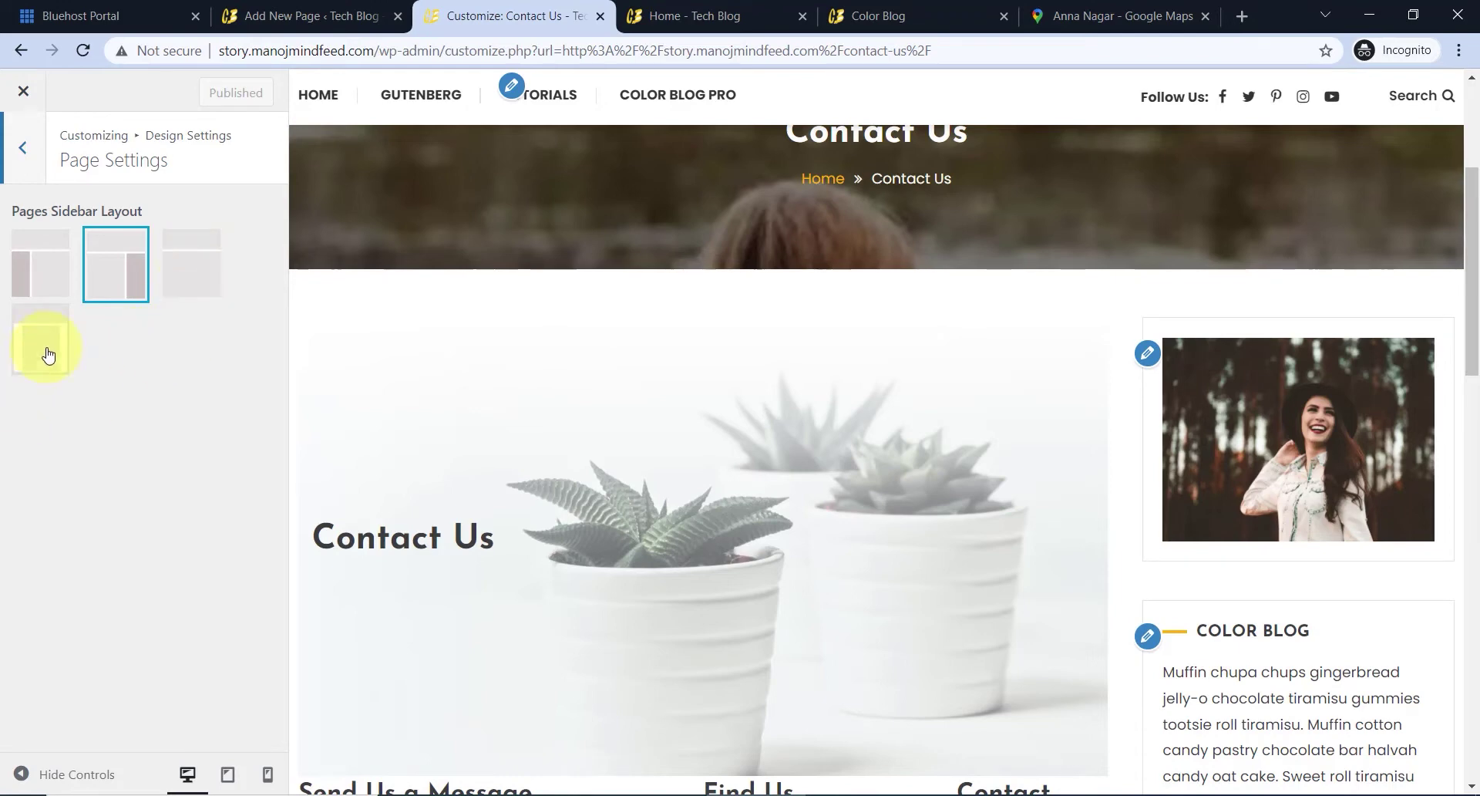
- Set the Pages Sidebar Layout to the fourth, centred no-sidebar option
{"action": "left_click", "coordinate": [201, 283]}
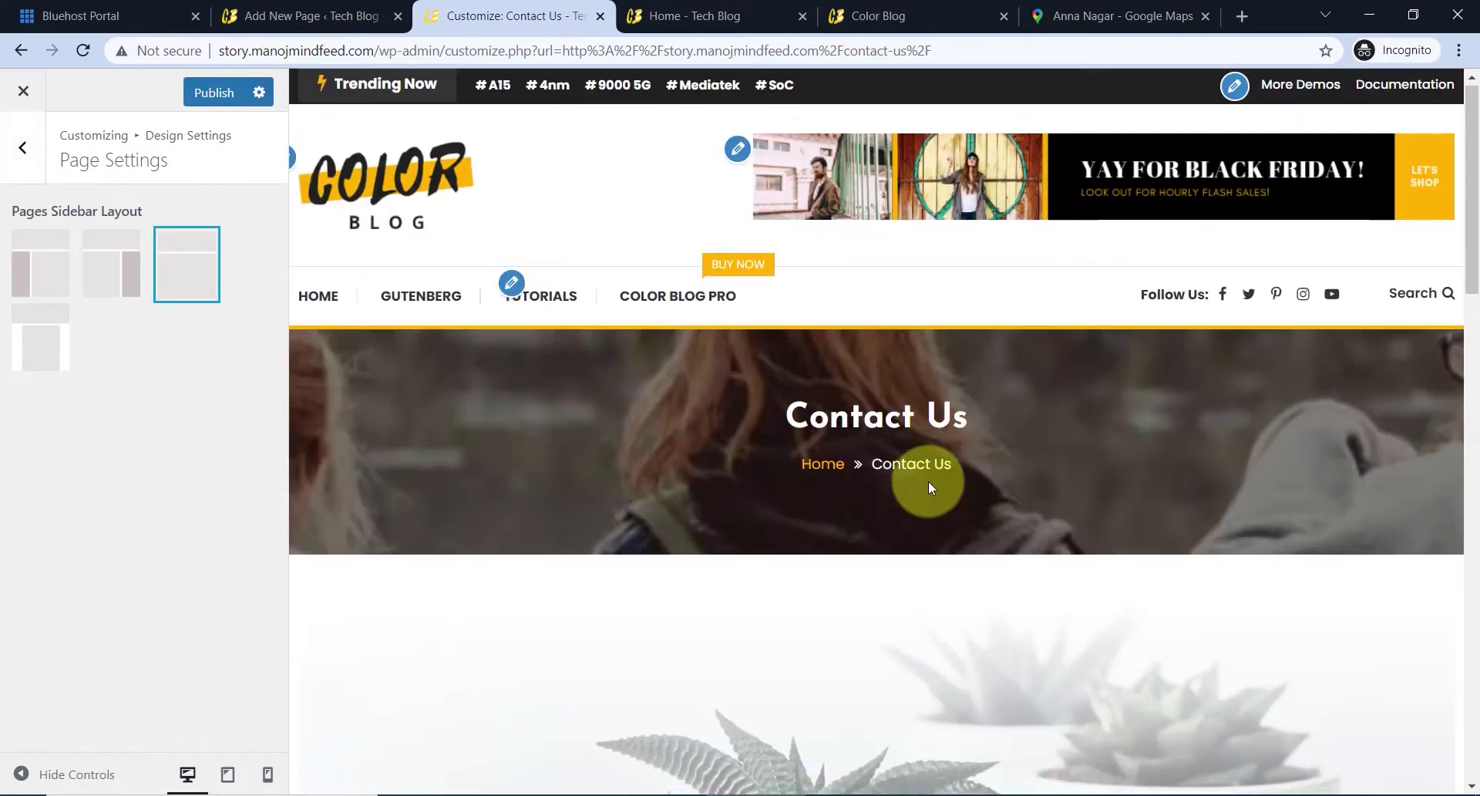
{"action": "scroll", "coordinate": [928, 478], "scroll_direction": "down", "scroll_amount": 8}
{"action": "scroll", "coordinate": [931, 481], "scroll_direction": "down", "scroll_amount": 3}
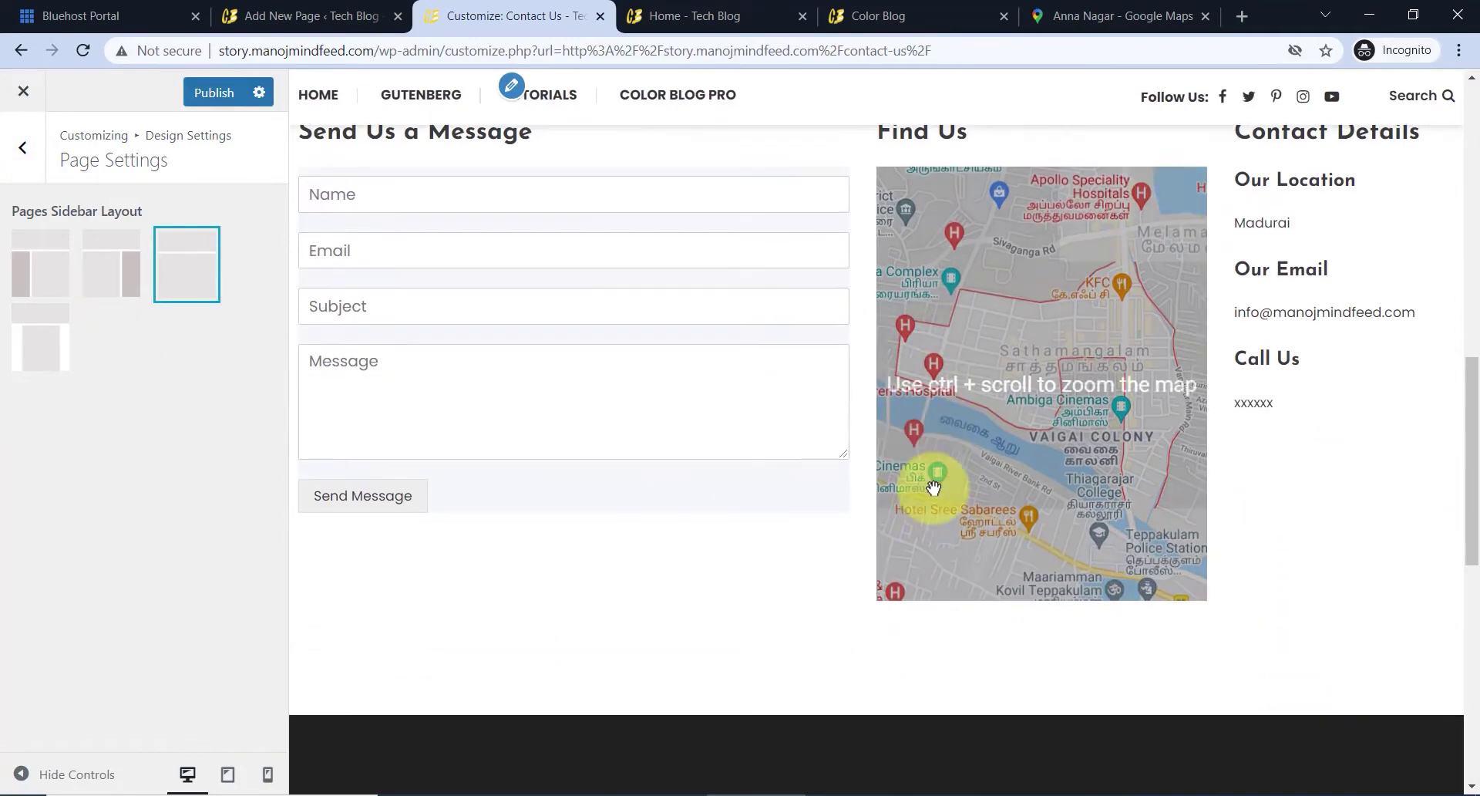
{"action": "scroll", "coordinate": [862, 449], "scroll_direction": "up", "scroll_amount": 8}
{"action": "scroll", "coordinate": [869, 419], "scroll_direction": "down", "scroll_amount": 5}
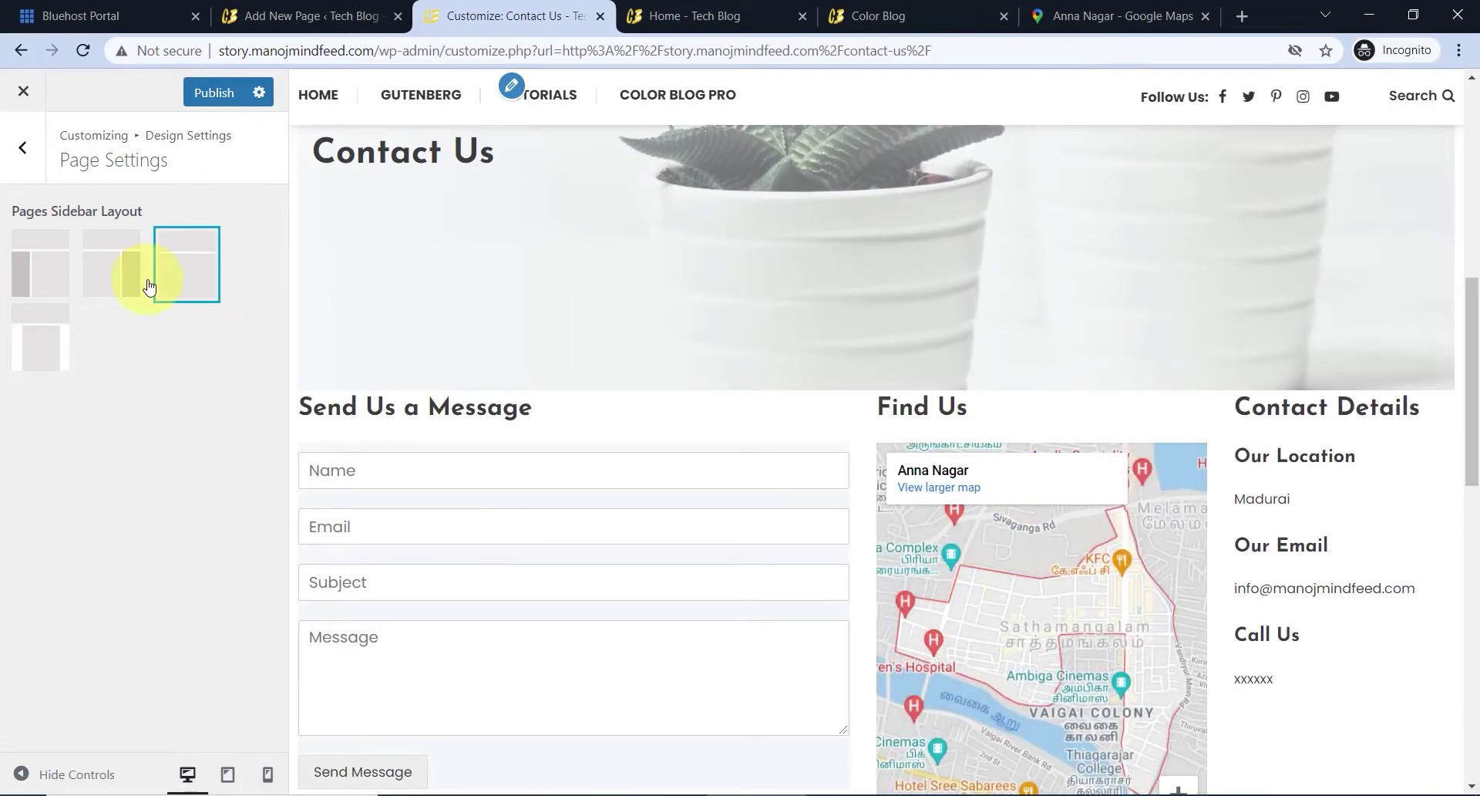
{"action": "left_click", "coordinate": [52, 340]}
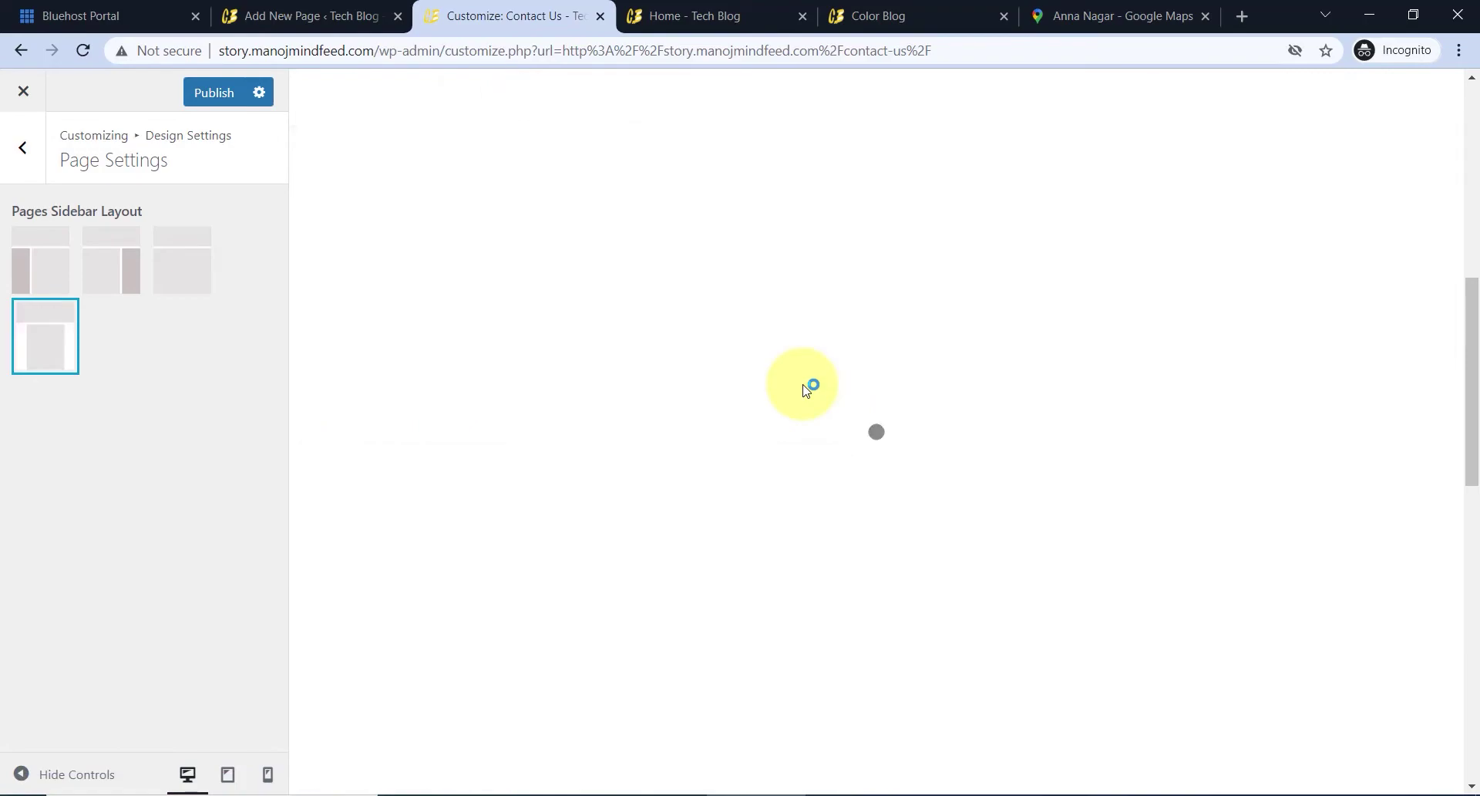
{"action": "scroll", "coordinate": [817, 396], "scroll_direction": "down", "scroll_amount": 6}
{"action": "scroll", "coordinate": [817, 397], "scroll_direction": "up", "scroll_amount": 9}
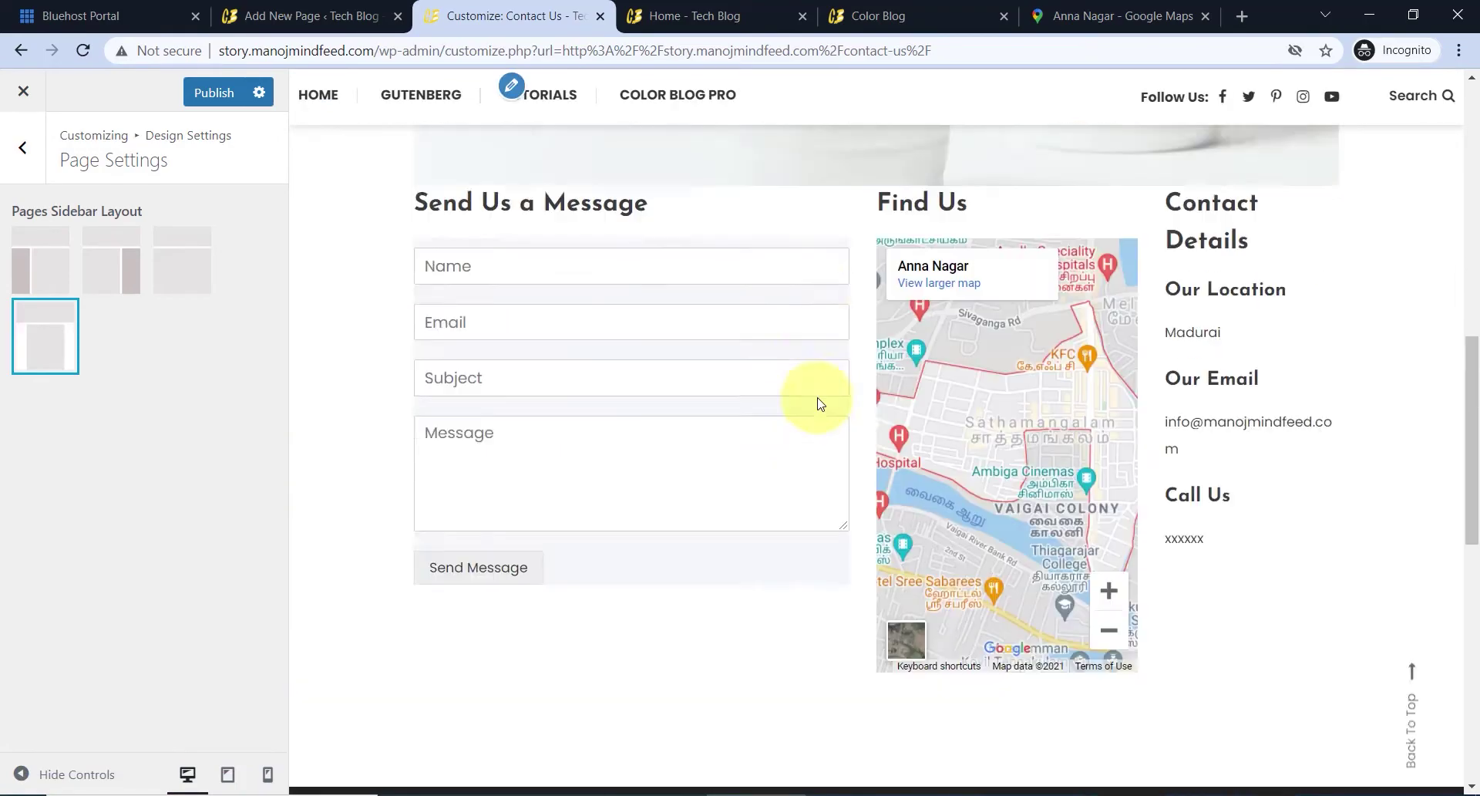
{"action": "scroll", "coordinate": [817, 396], "scroll_direction": "up", "scroll_amount": 3}
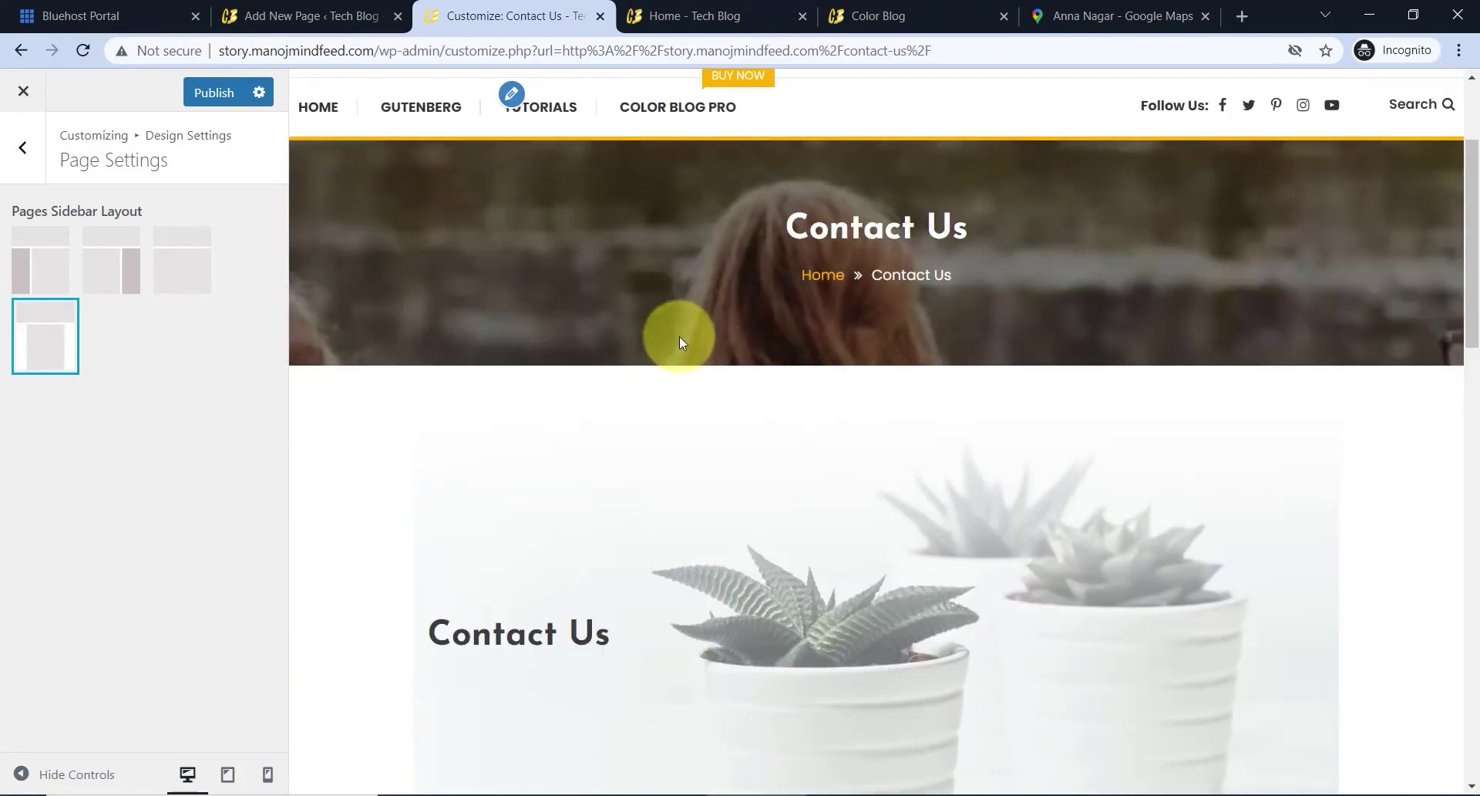
{"action": "scroll", "coordinate": [678, 336], "scroll_direction": "down", "scroll_amount": 6}
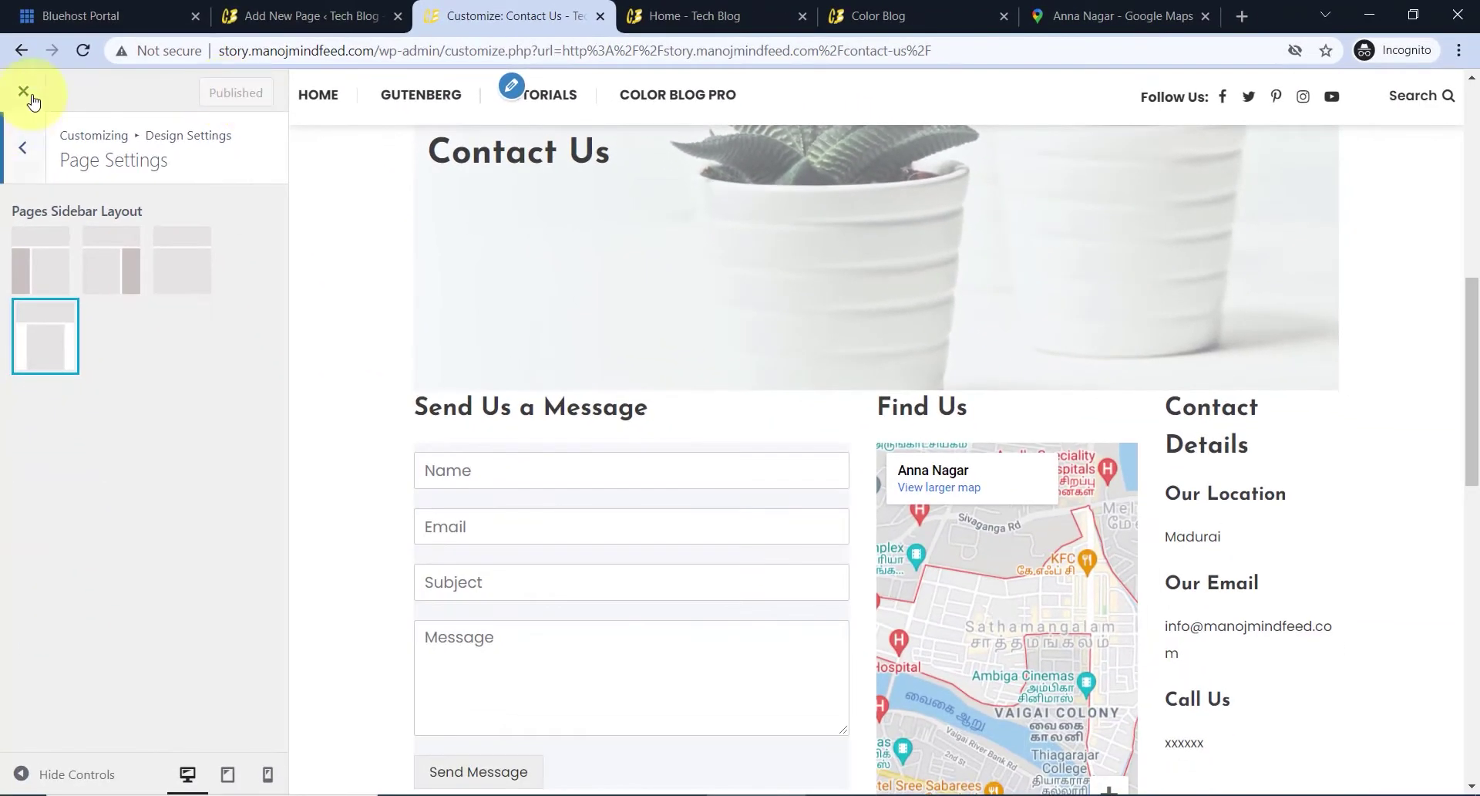
- Close the Customizer and check the live page's sidebar-free layout
{"action": "left_click", "coordinate": [23, 93]}
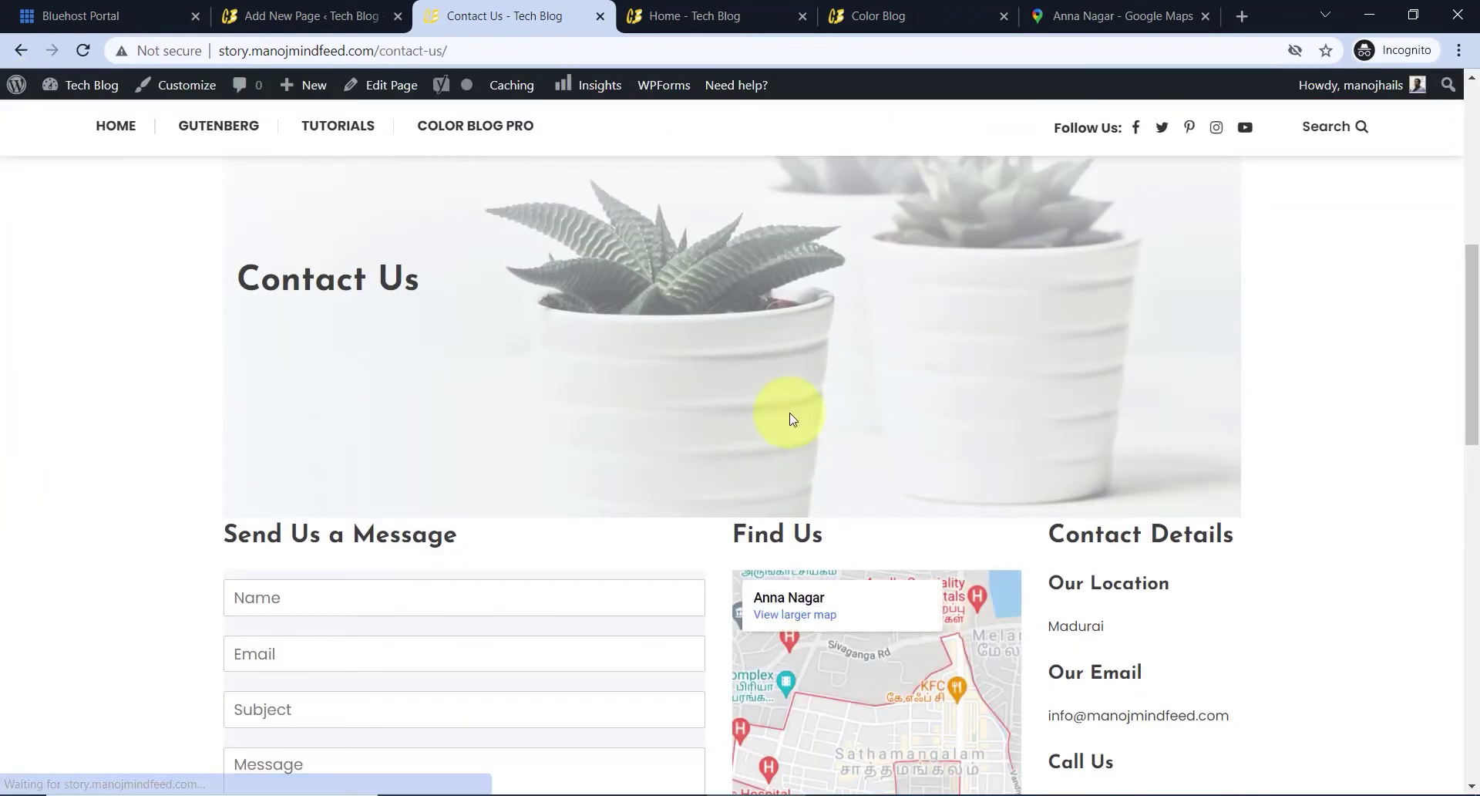
{"action": "scroll", "coordinate": [782, 413], "scroll_direction": "down", "scroll_amount": 6}
{"action": "scroll", "coordinate": [775, 370], "scroll_direction": "down", "scroll_amount": 7}
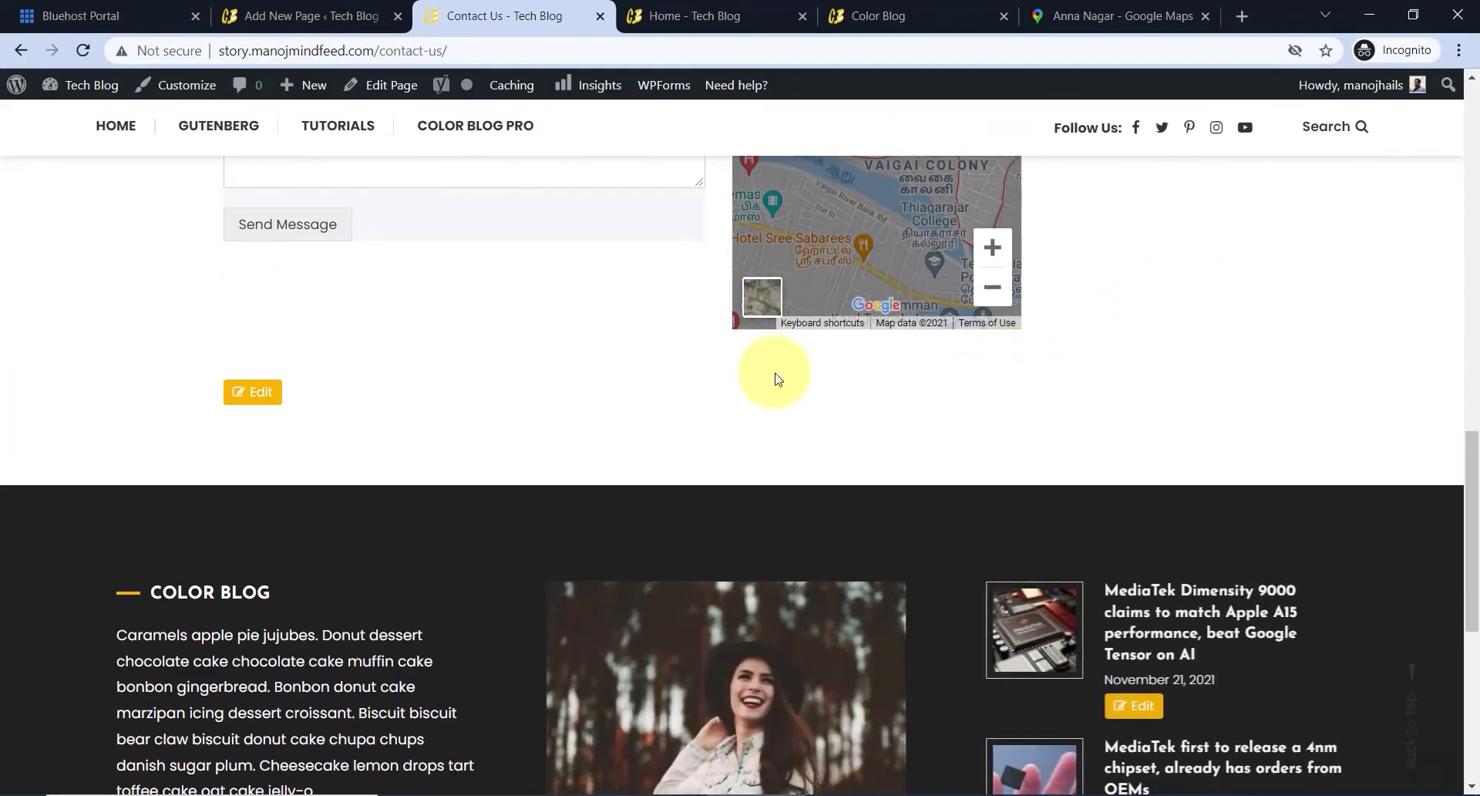
{"action": "scroll", "coordinate": [777, 381], "scroll_direction": "up", "scroll_amount": 8}
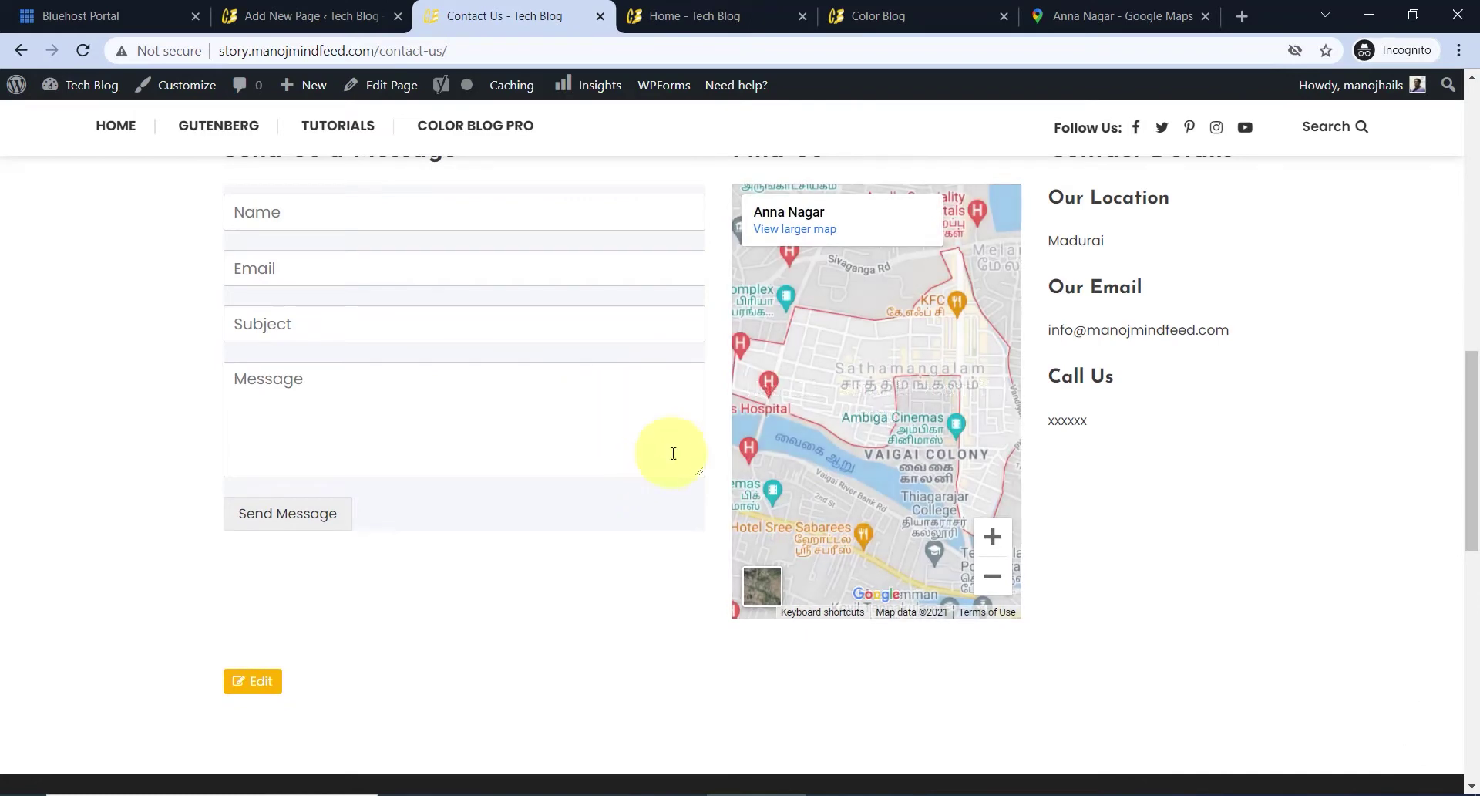
- Back in the Contact Us editor, select the empty column below the form
{"action": "left_click", "coordinate": [319, 17]}
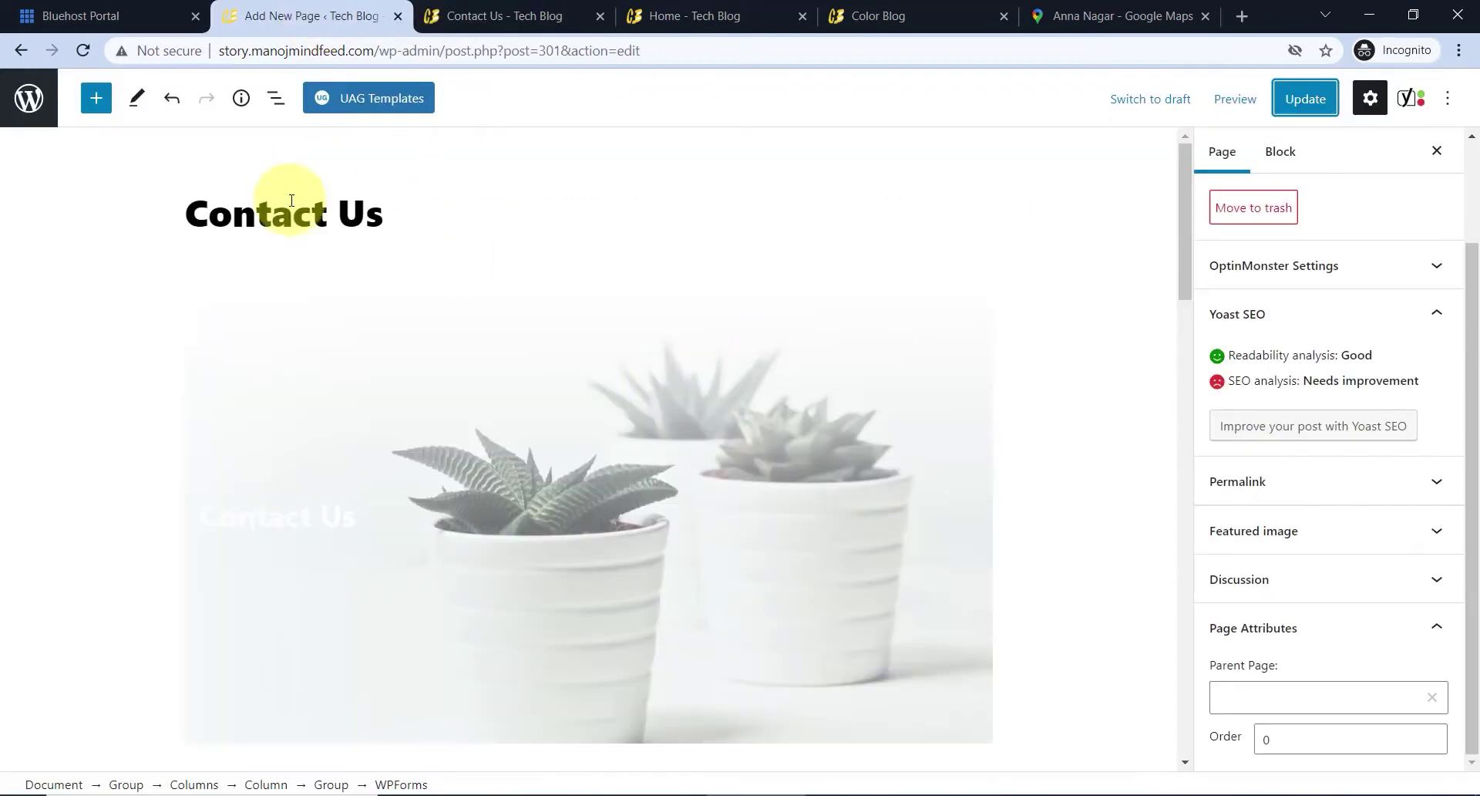
{"action": "scroll", "coordinate": [779, 413], "scroll_direction": "down", "scroll_amount": 8}
{"action": "scroll", "coordinate": [778, 411], "scroll_direction": "down", "scroll_amount": 5}
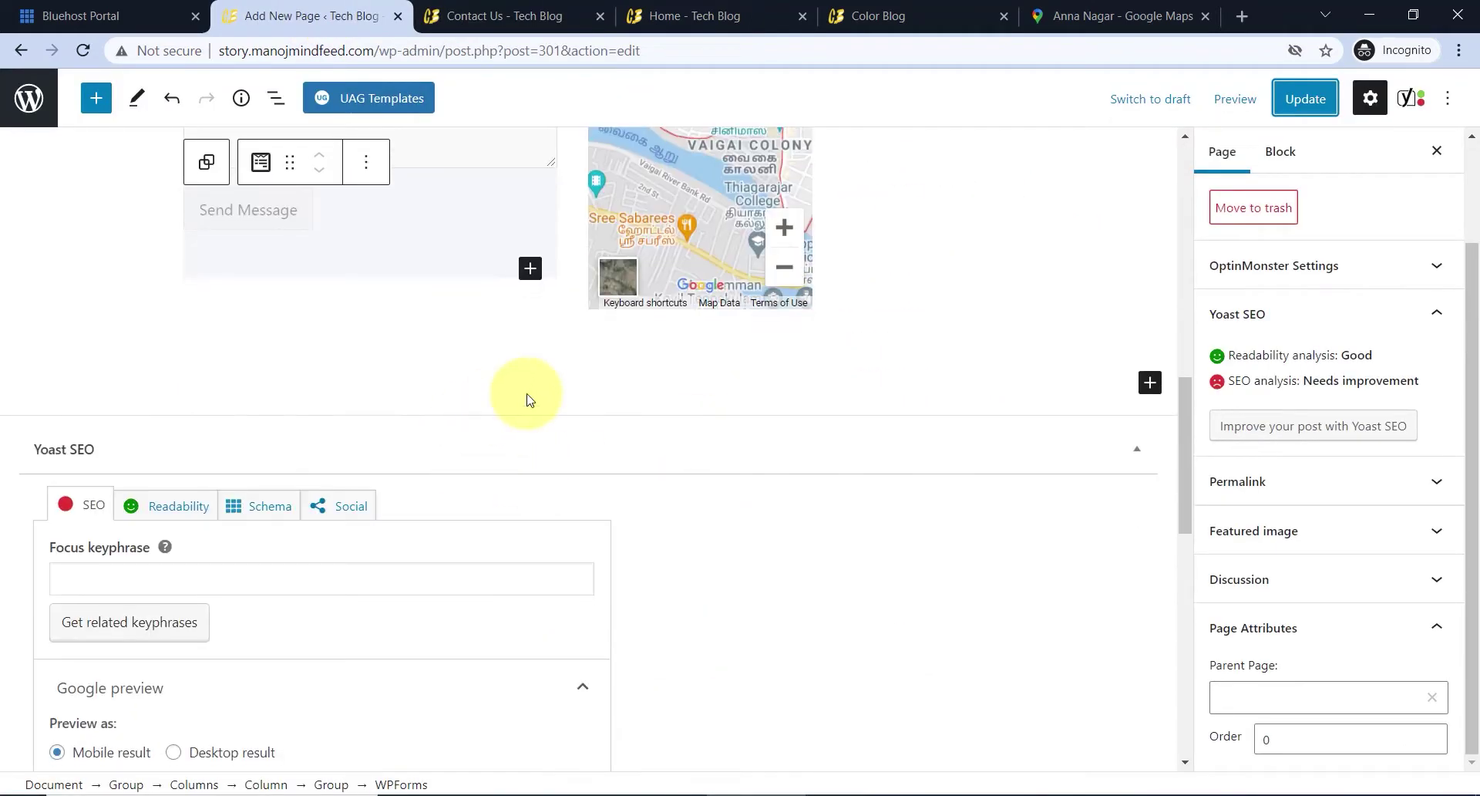
{"action": "left_click", "coordinate": [390, 334]}
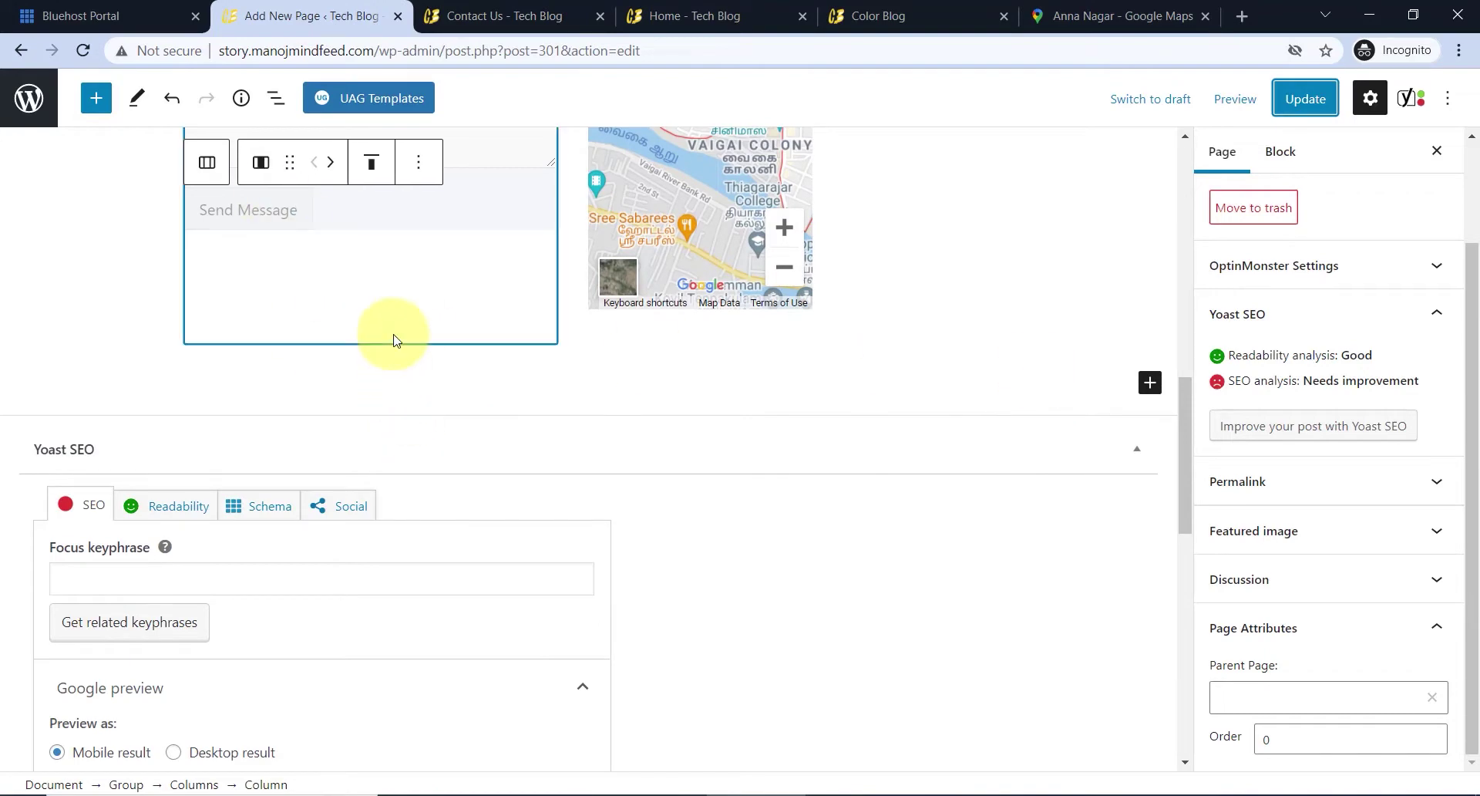
- Insert a Blockquote block found by searching 'quote'
{"action": "left_click", "coordinate": [96, 99]}
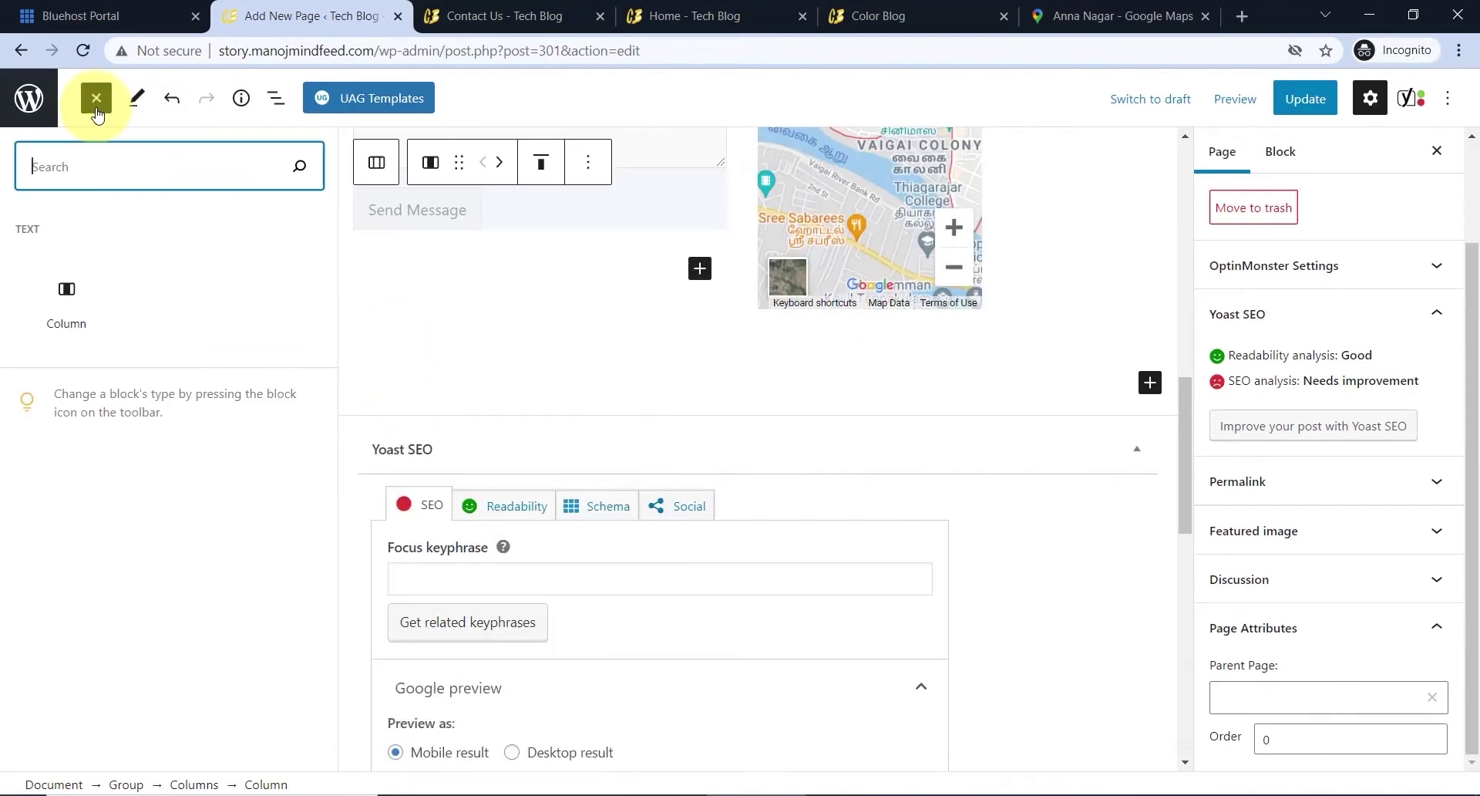
{"action": "scroll", "coordinate": [155, 347], "scroll_direction": "down", "scroll_amount": 3}
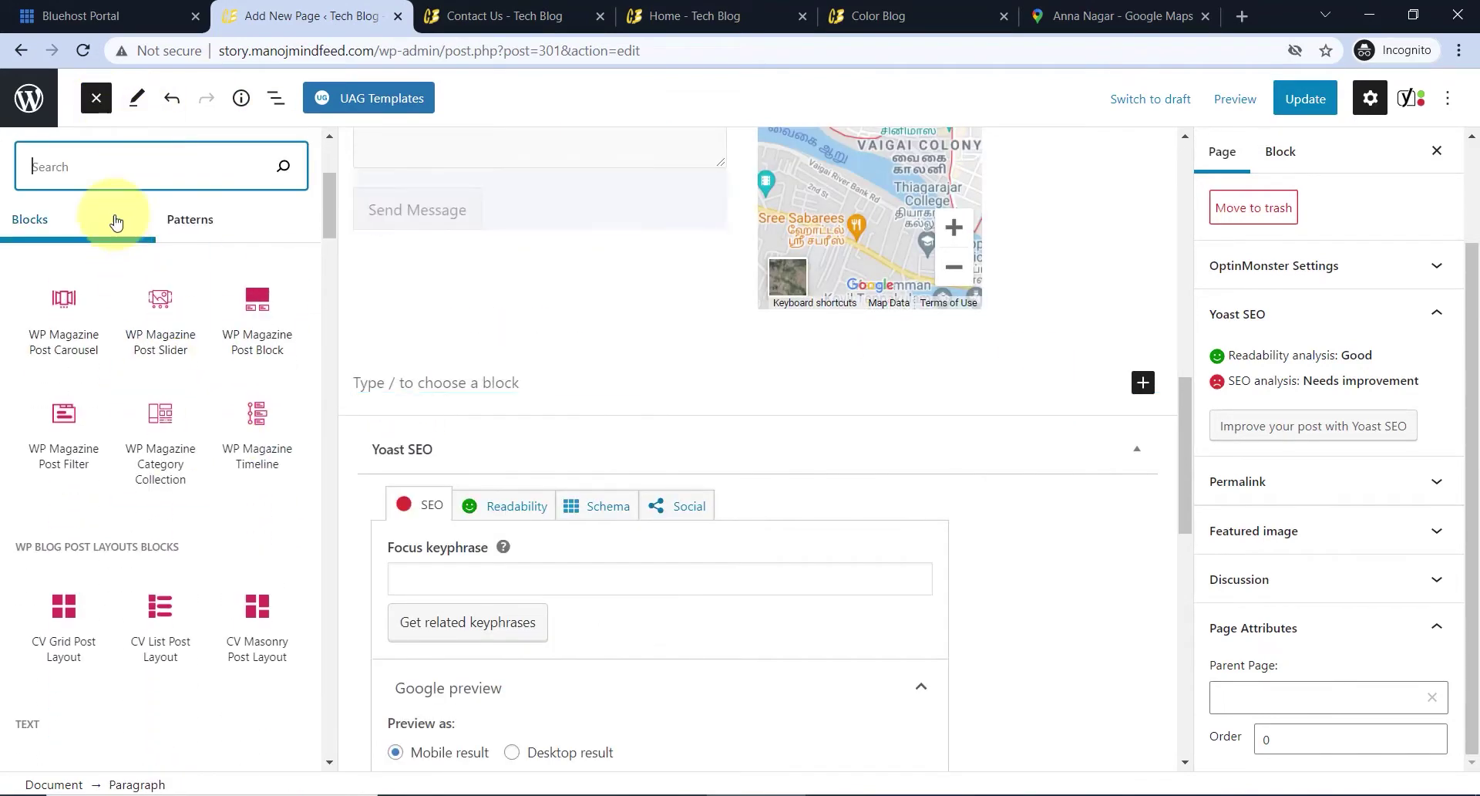
{"action": "type", "text": "quo"}
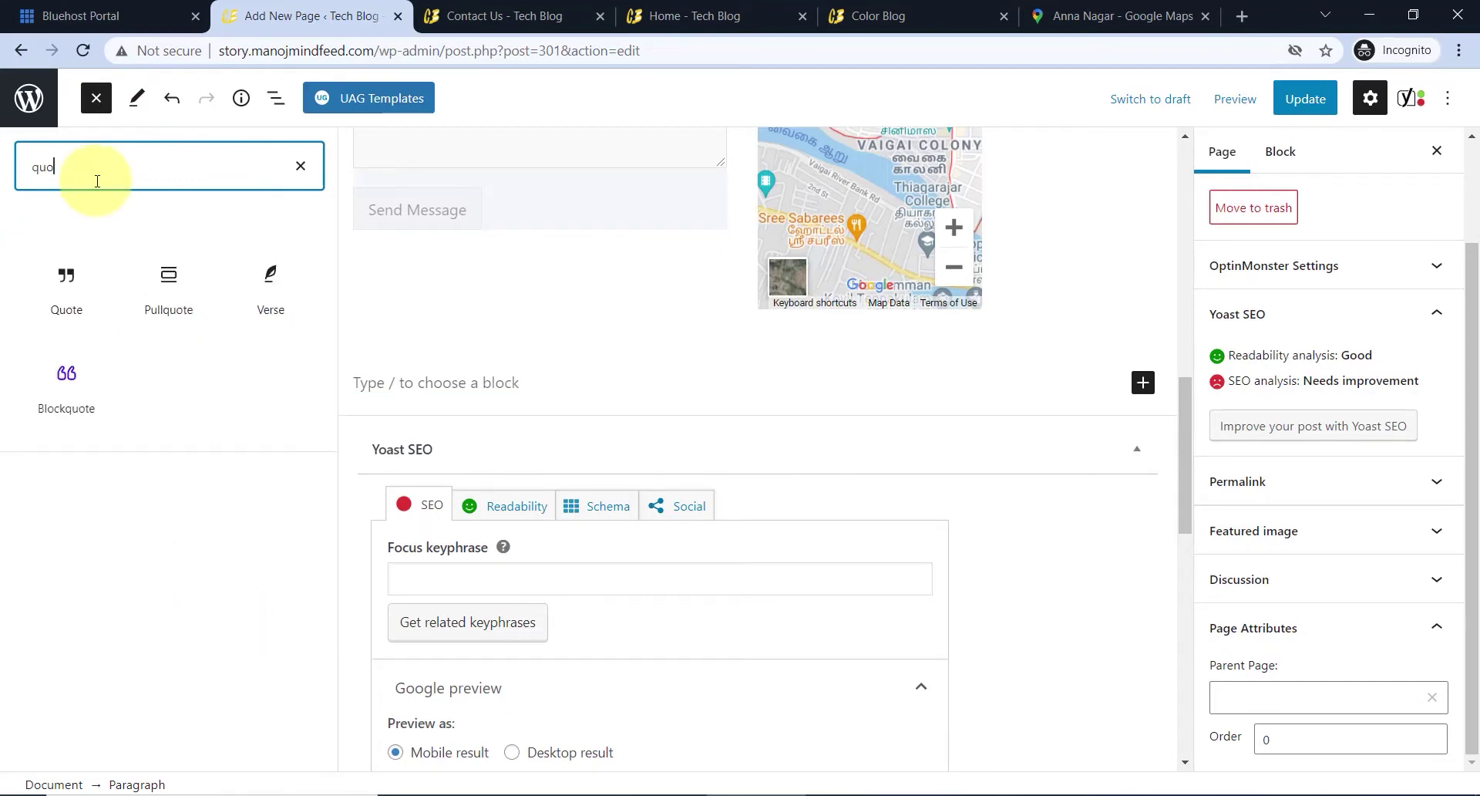
{"action": "type", "text": "te"}
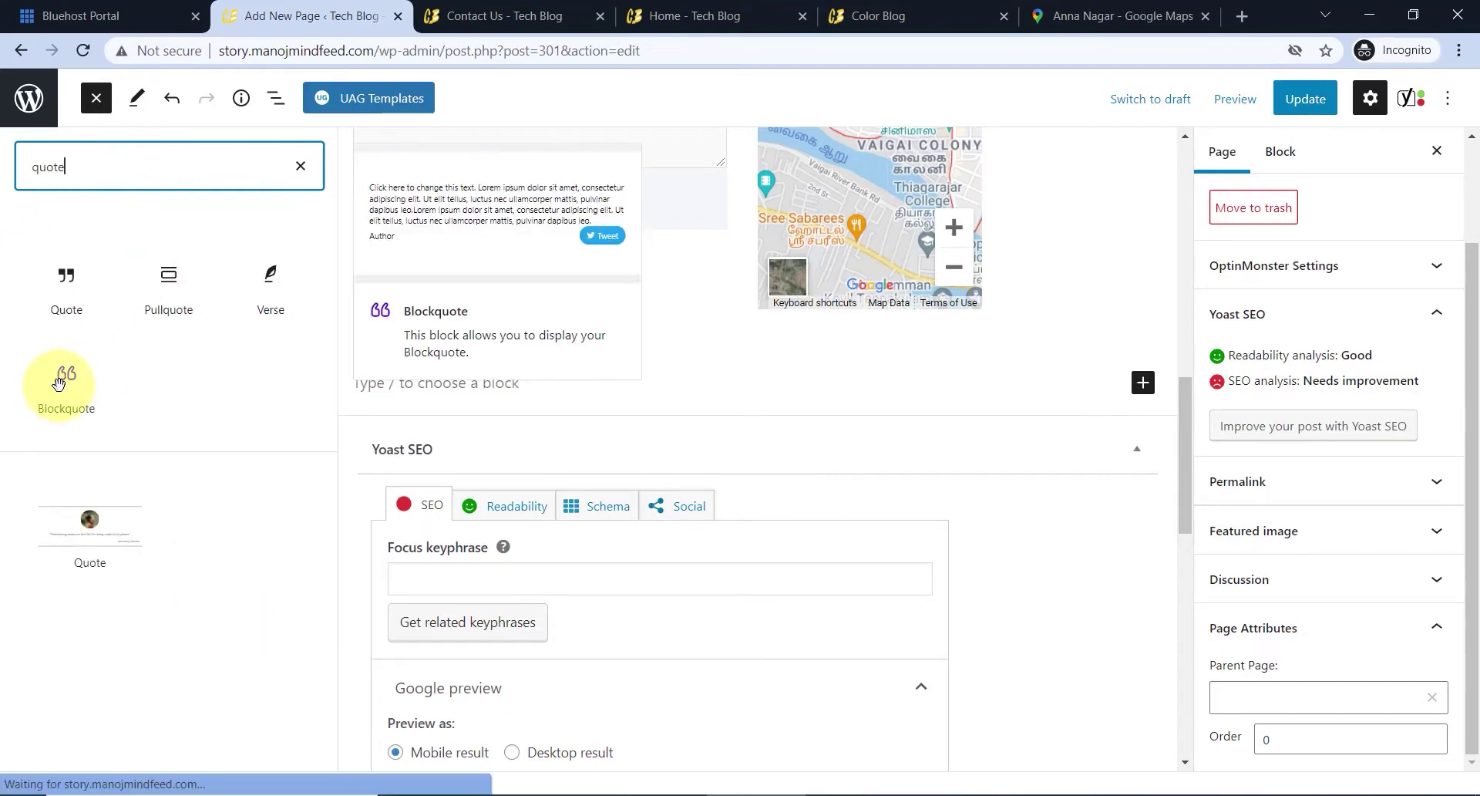
{"action": "left_click", "coordinate": [60, 376]}
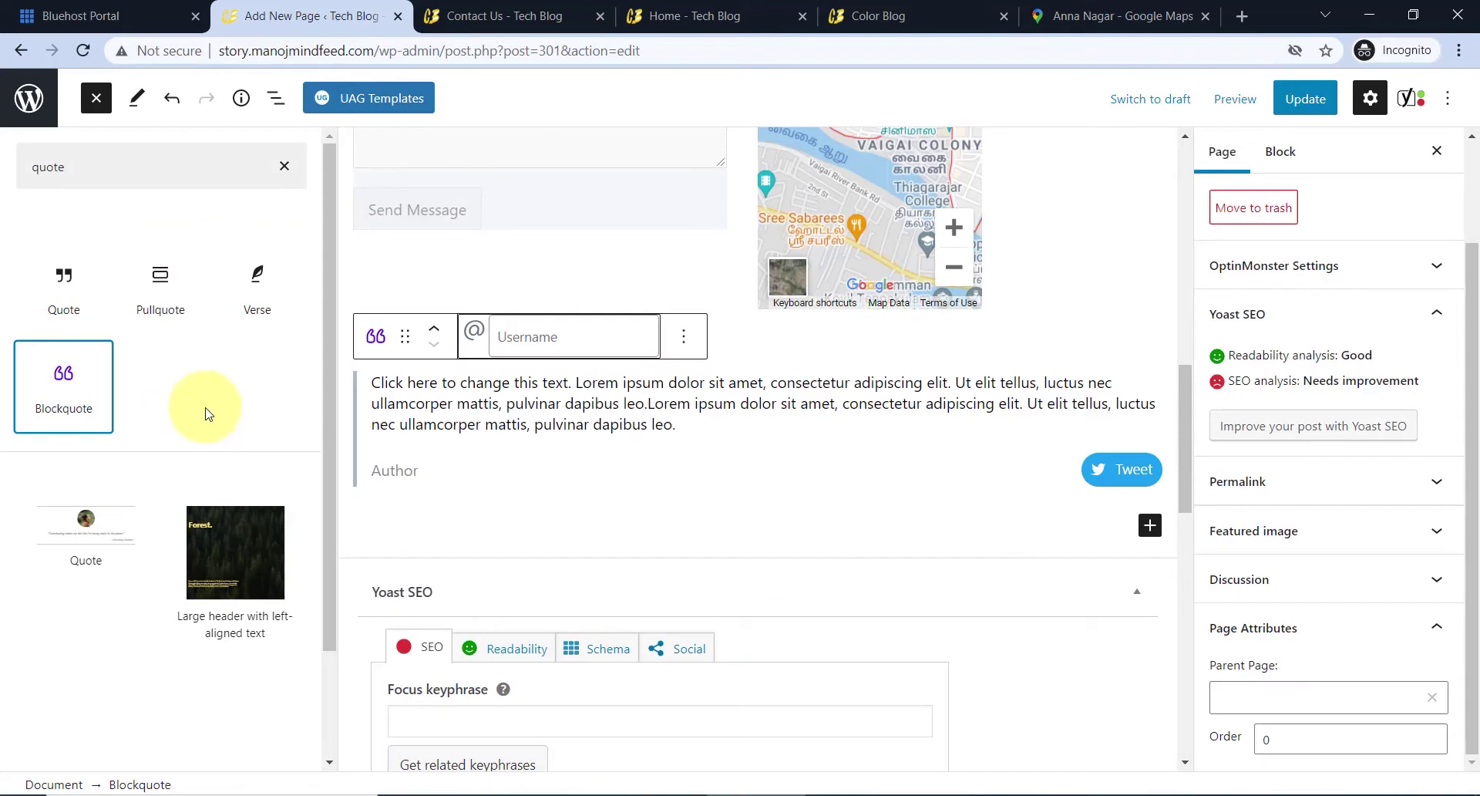
- Set the quote text to 'We are Teaching Technology Here.....' and add the author's name
{"action": "left_click", "coordinate": [324, 389]}
{"action": "triple_click", "coordinate": [312, 399]}
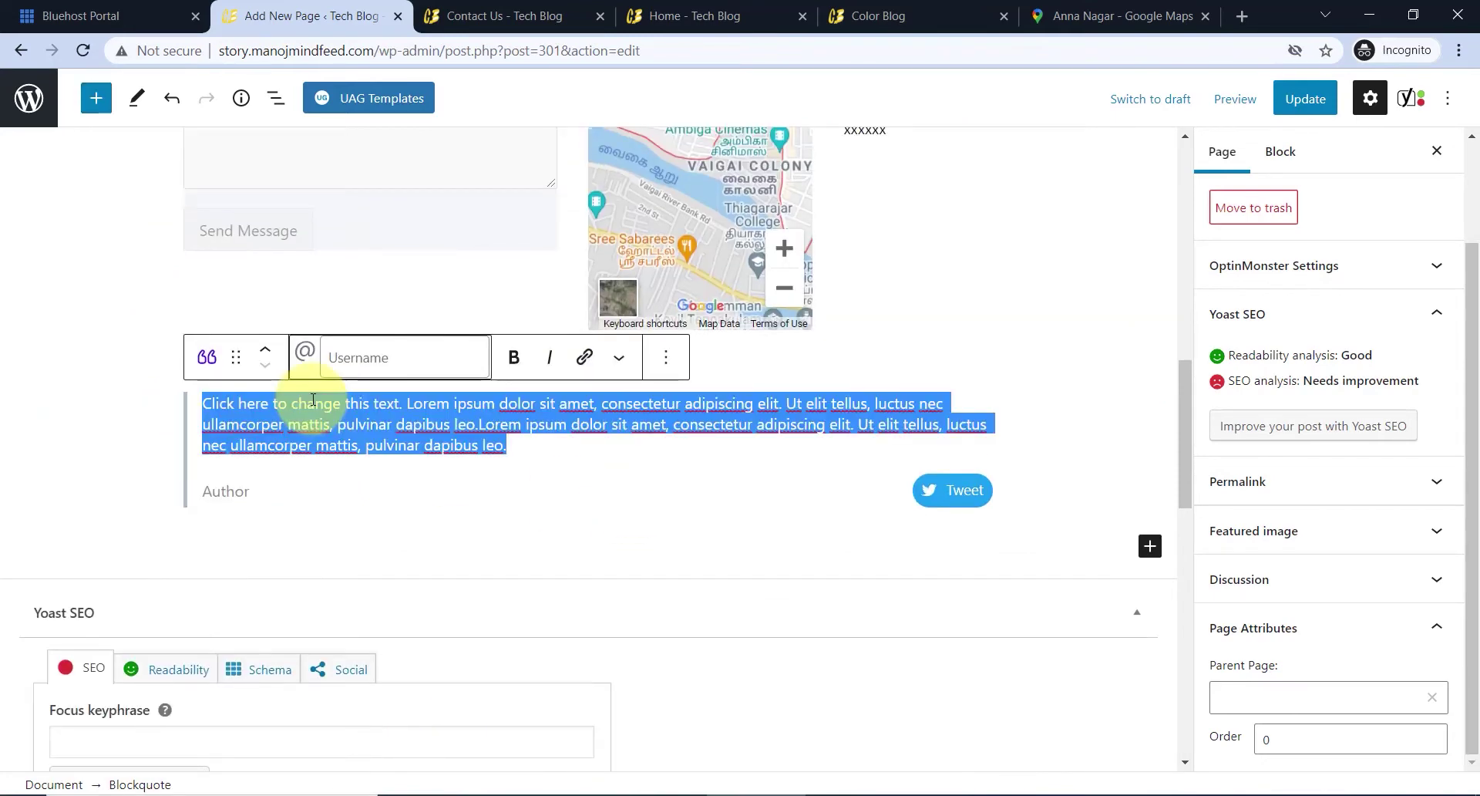
{"action": "type", "text": "W"}
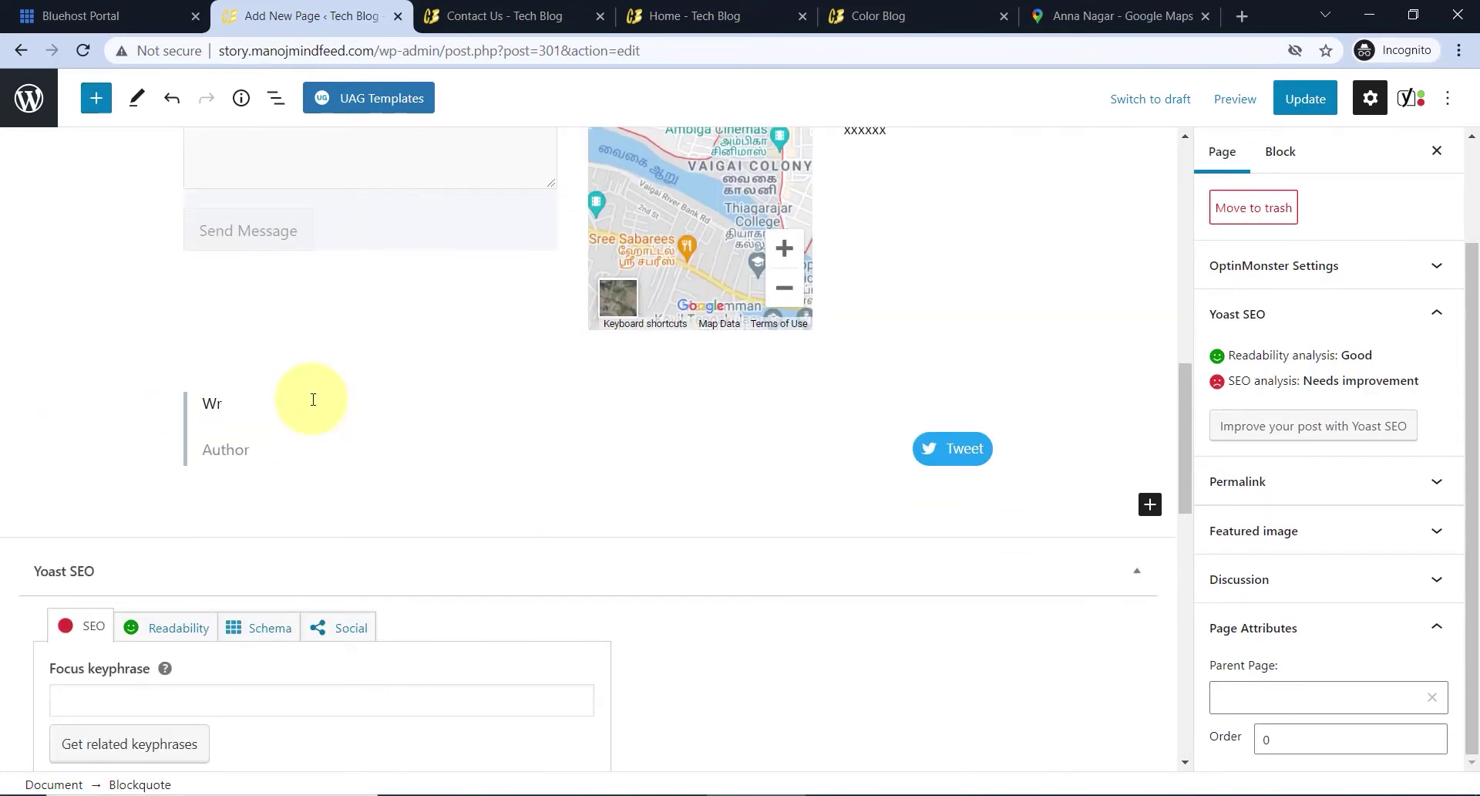
{"action": "type", "text": "e a"}
{"action": "type", "text": "re Teaching Technology Here....."}
{"action": "key", "text": "Down"}
{"action": "type", "text": "Manoj"}
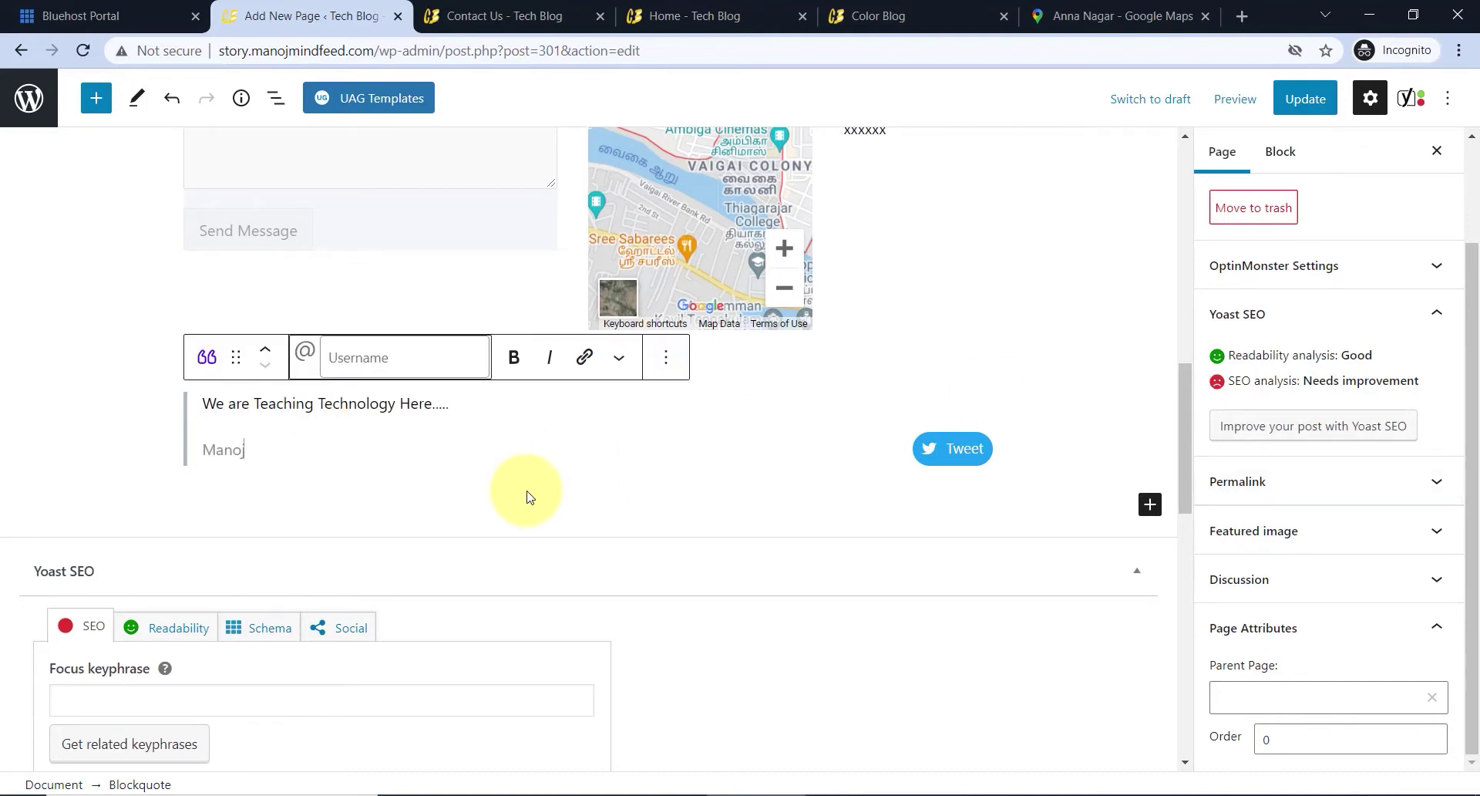
{"action": "left_click", "coordinate": [527, 496]}
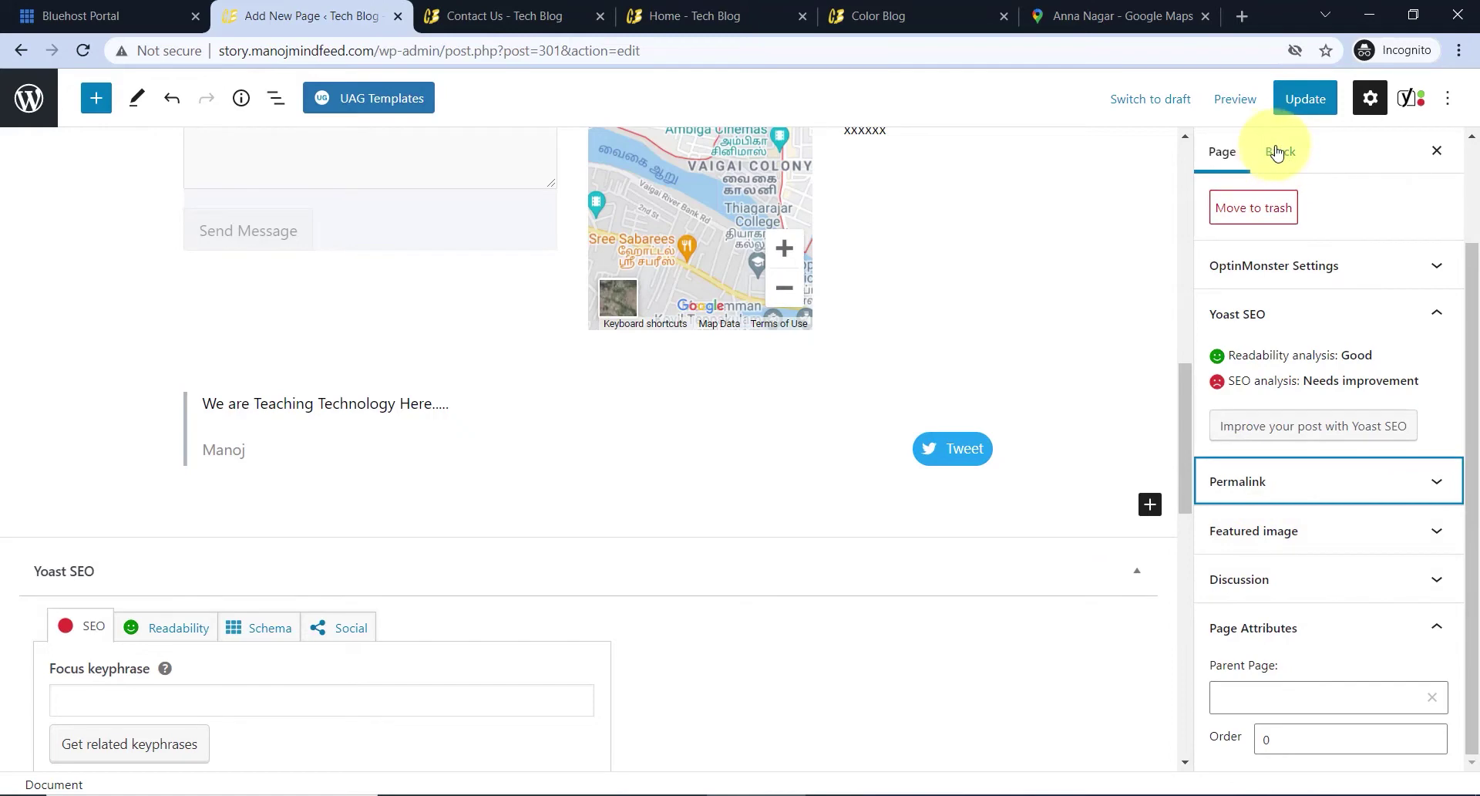
- Switch the blockquote's layout to Quotation
{"action": "left_click", "coordinate": [256, 409]}
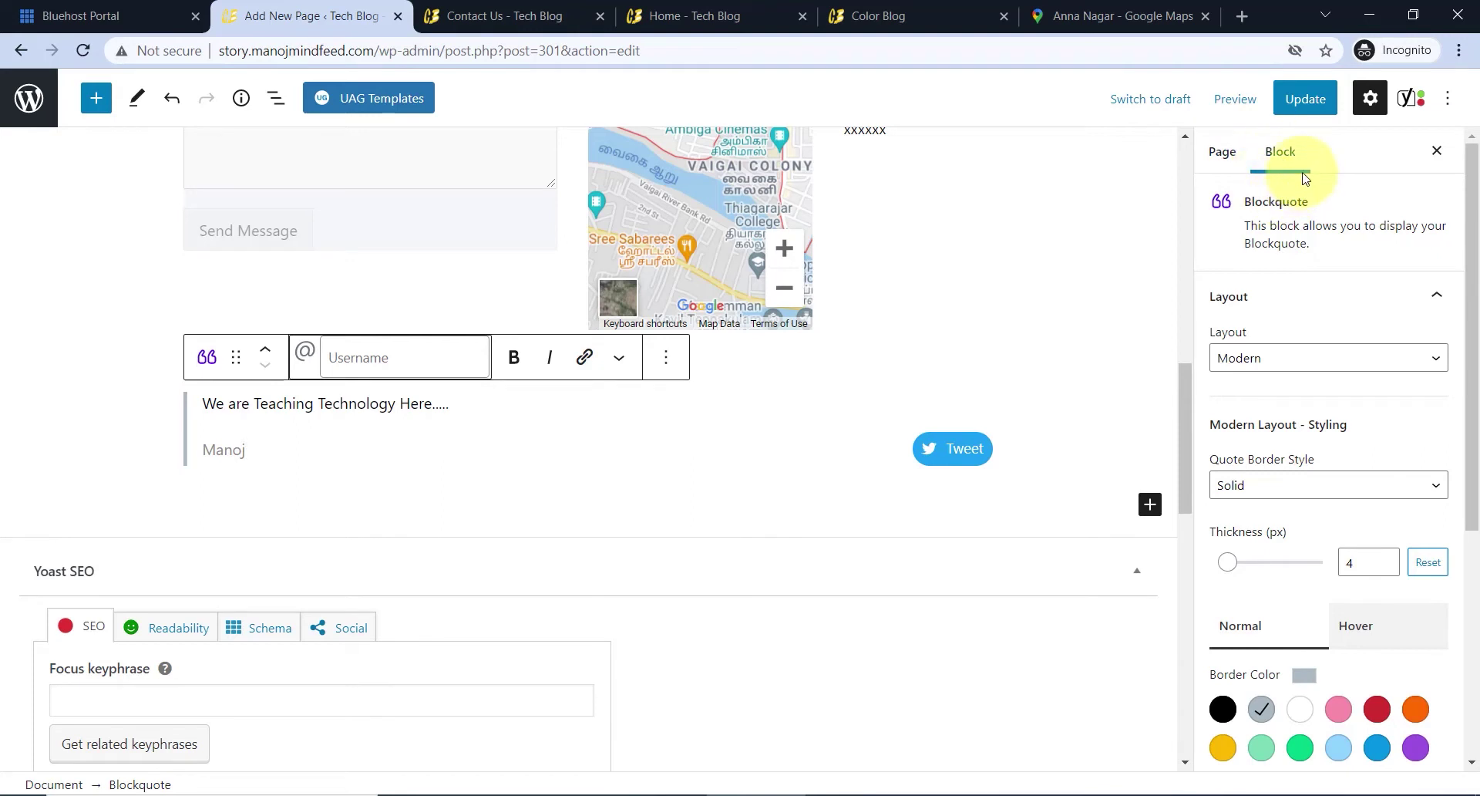
{"action": "left_click", "coordinate": [1313, 353]}
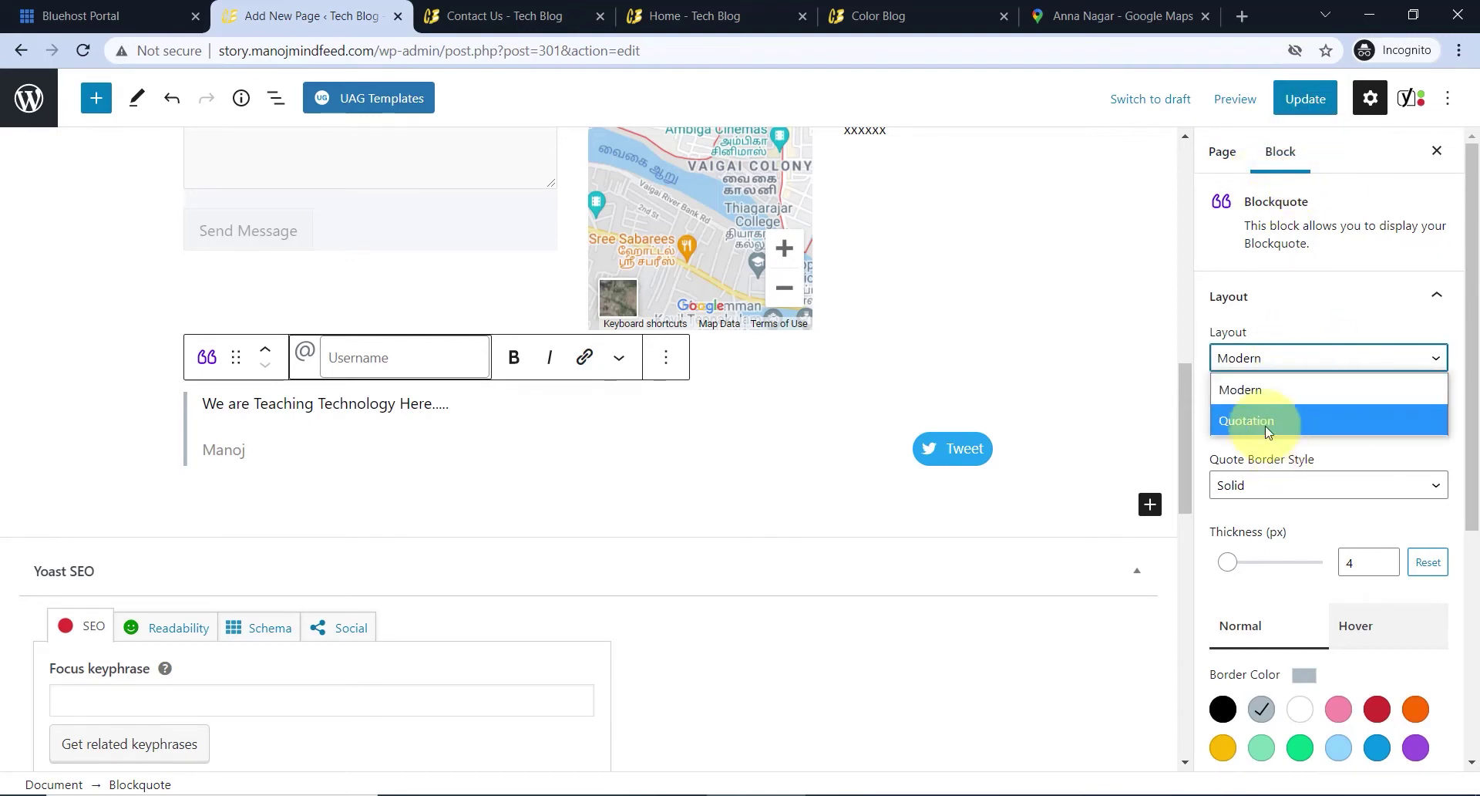
{"action": "left_click", "coordinate": [1279, 393]}
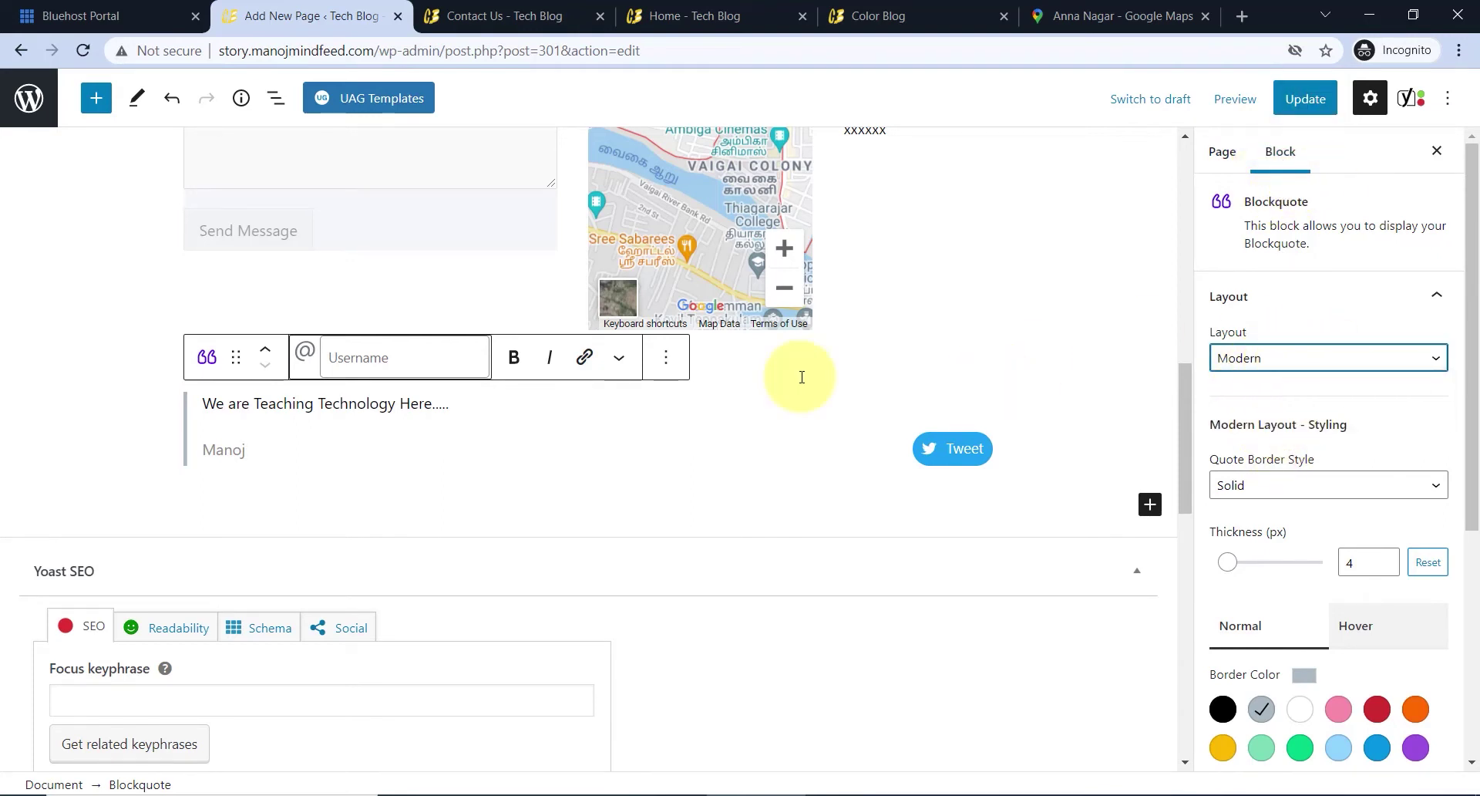
{"action": "key", "text": "Down"}
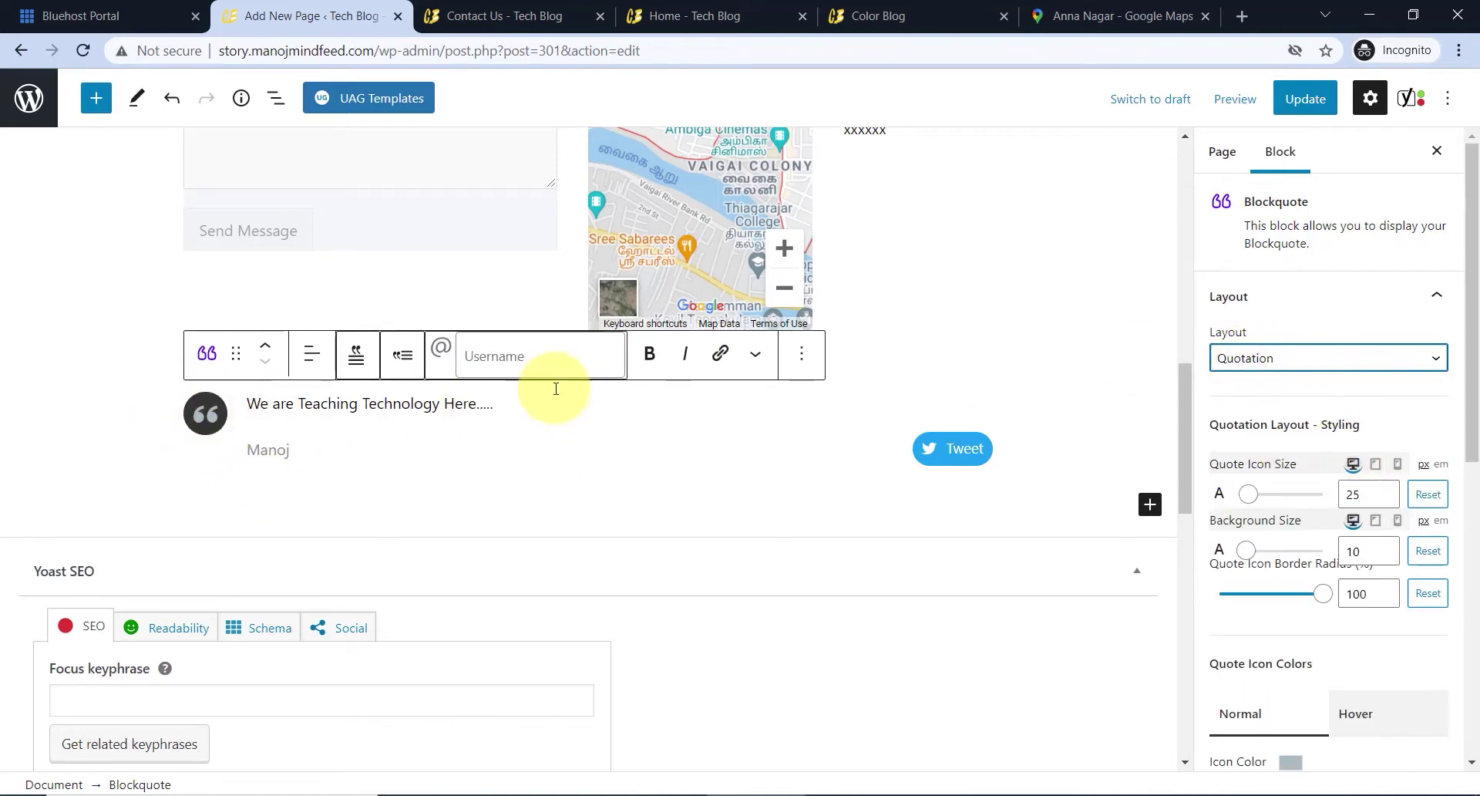
- Make the quote icon orange, remove the Tweet button, and update the page
{"action": "scroll", "coordinate": [1295, 389], "scroll_direction": "down", "scroll_amount": 3}
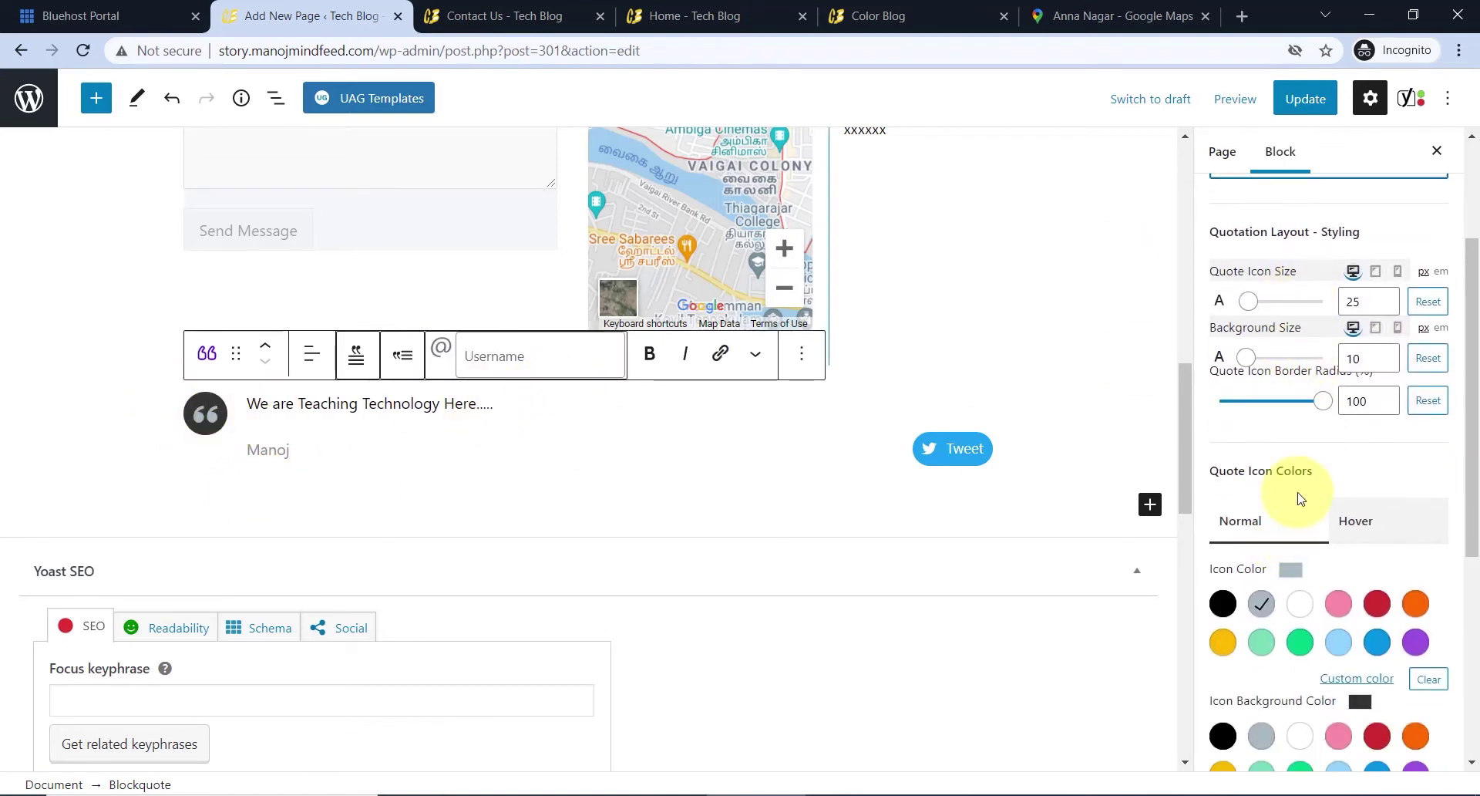
{"action": "scroll", "coordinate": [1295, 478], "scroll_direction": "down", "scroll_amount": 1}
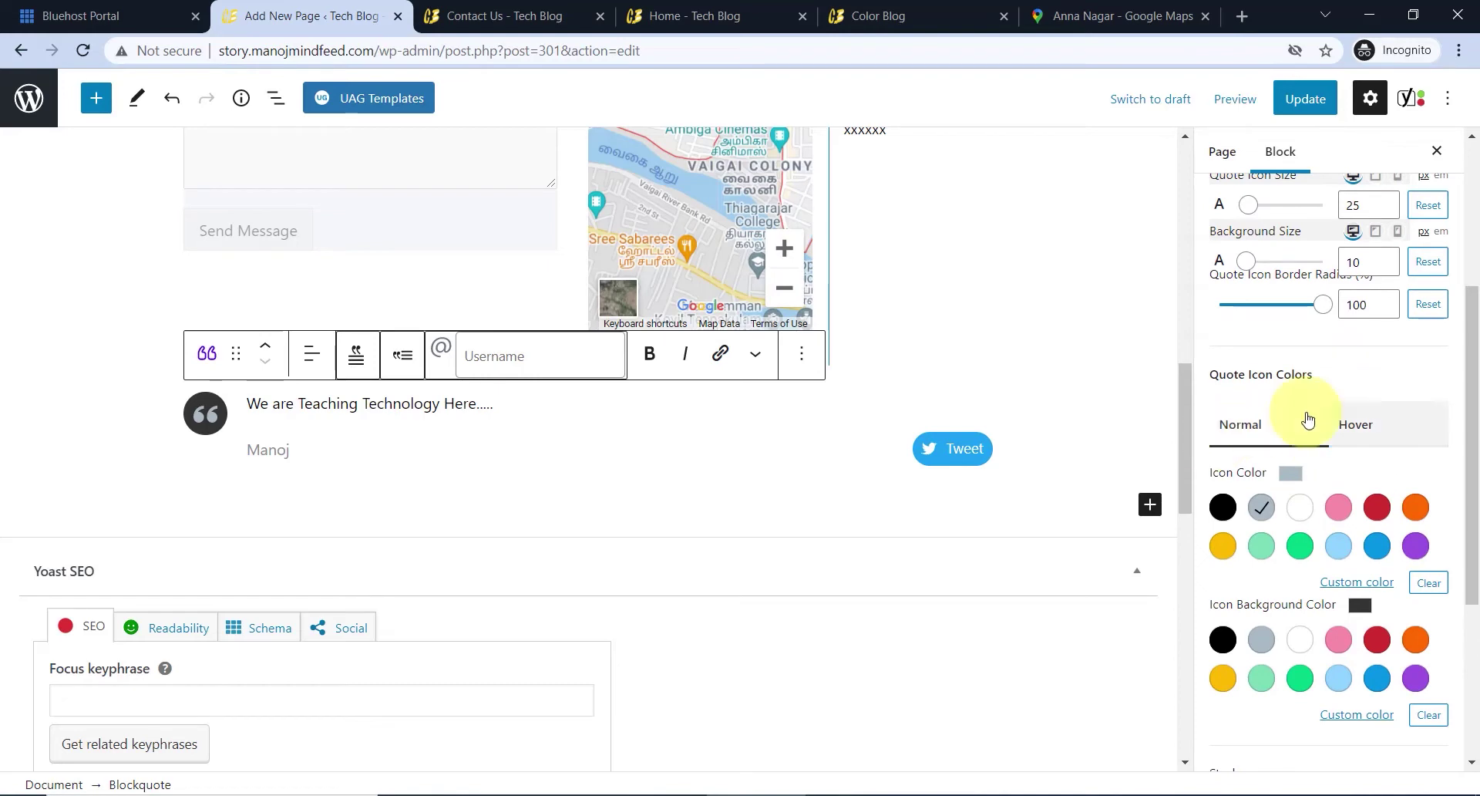
{"action": "left_click", "coordinate": [1379, 509]}
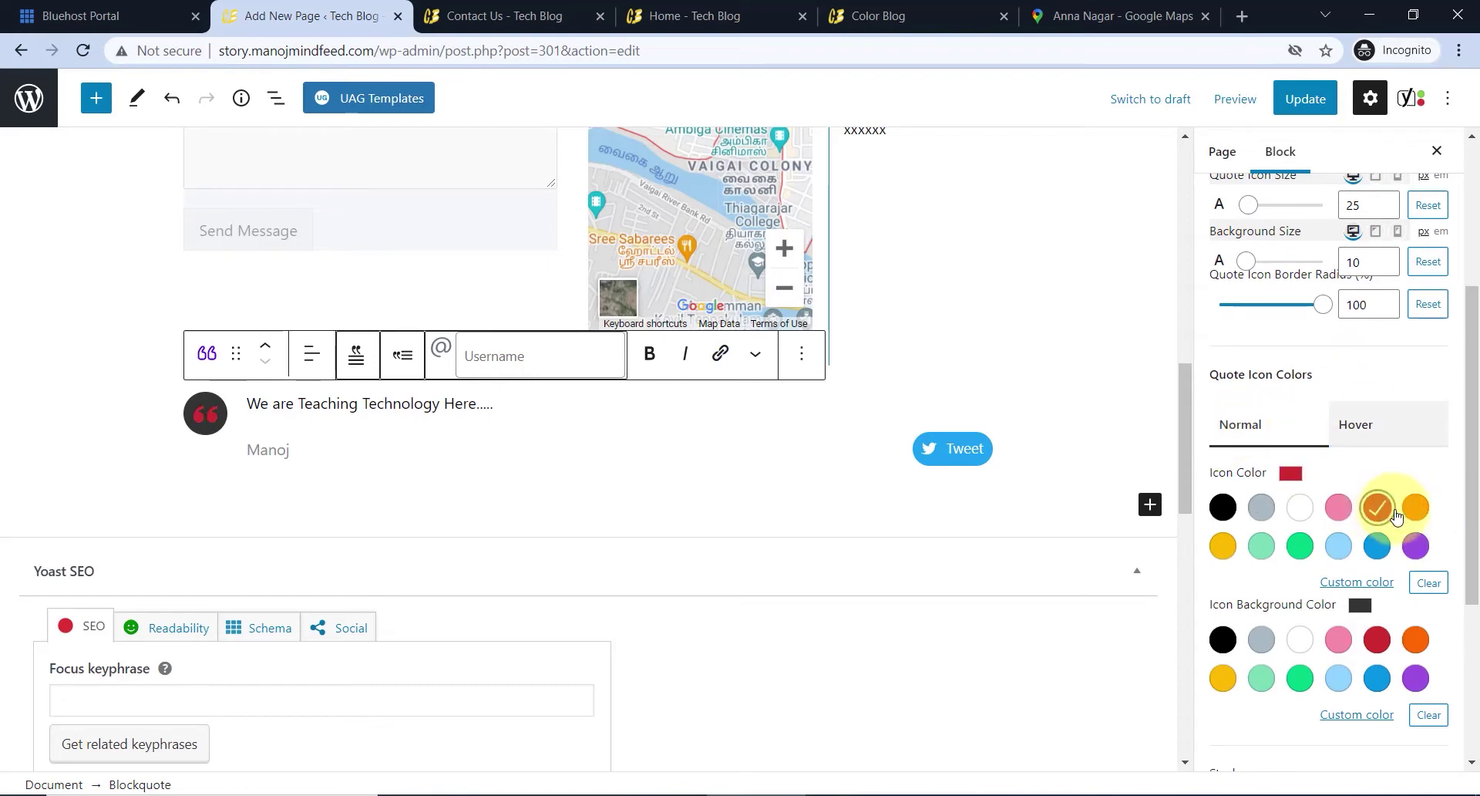
{"action": "left_click", "coordinate": [1412, 509]}
{"action": "scroll", "coordinate": [1342, 494], "scroll_direction": "down", "scroll_amount": 3}
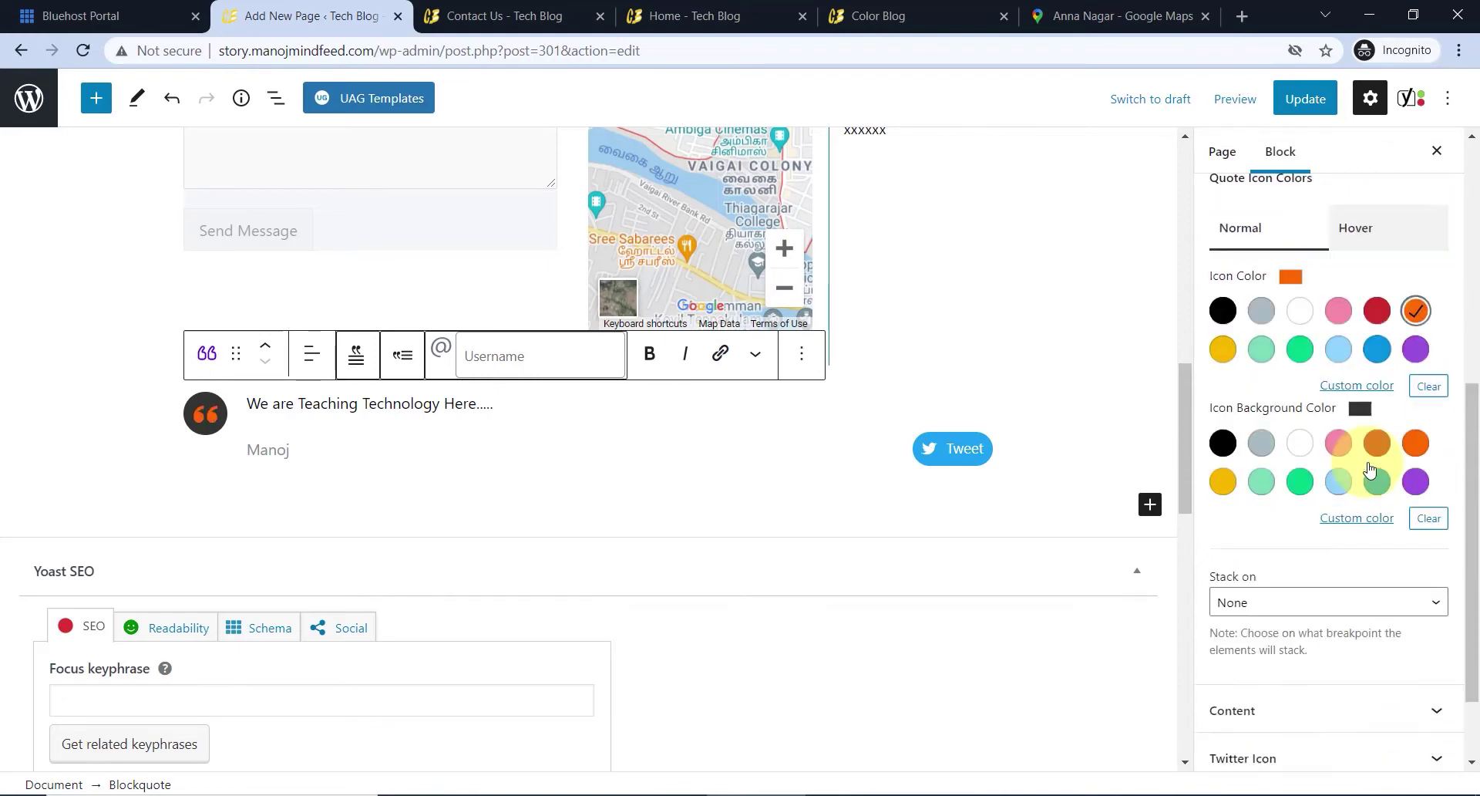
{"action": "left_click", "coordinate": [1265, 665]}
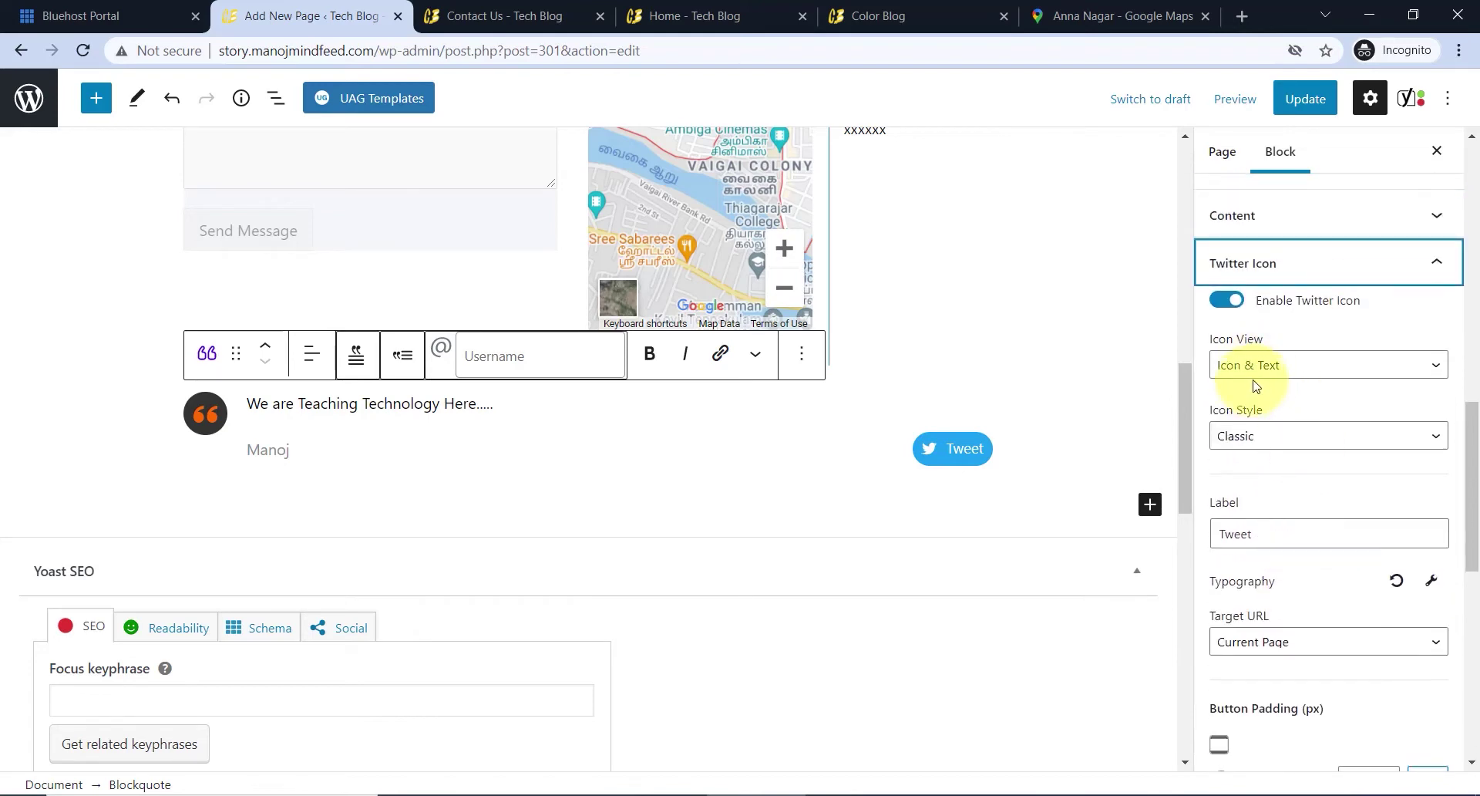
{"action": "left_click", "coordinate": [1226, 300]}
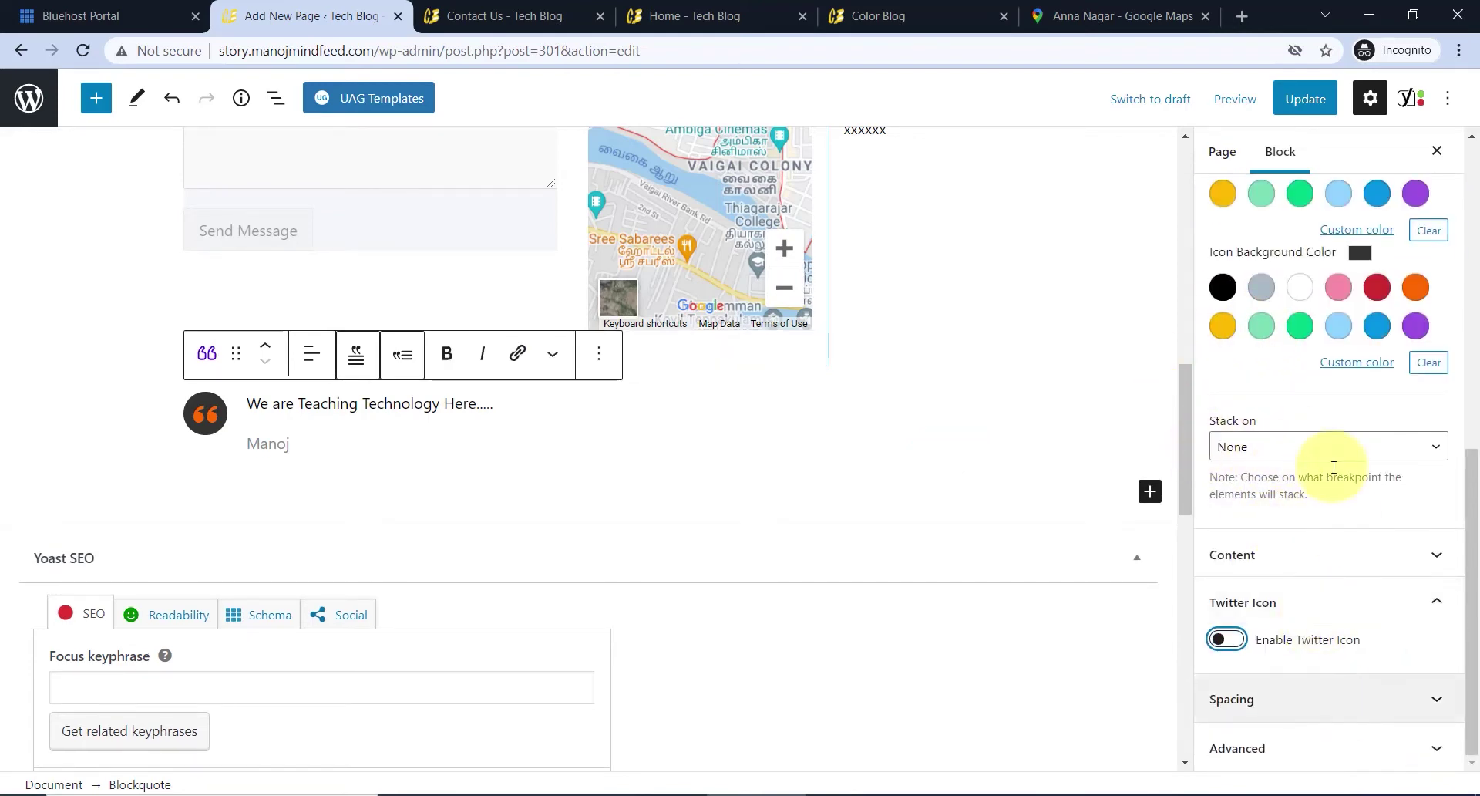
{"action": "scroll", "coordinate": [588, 446], "scroll_direction": "up", "scroll_amount": 3}
{"action": "left_click", "coordinate": [1306, 99]}
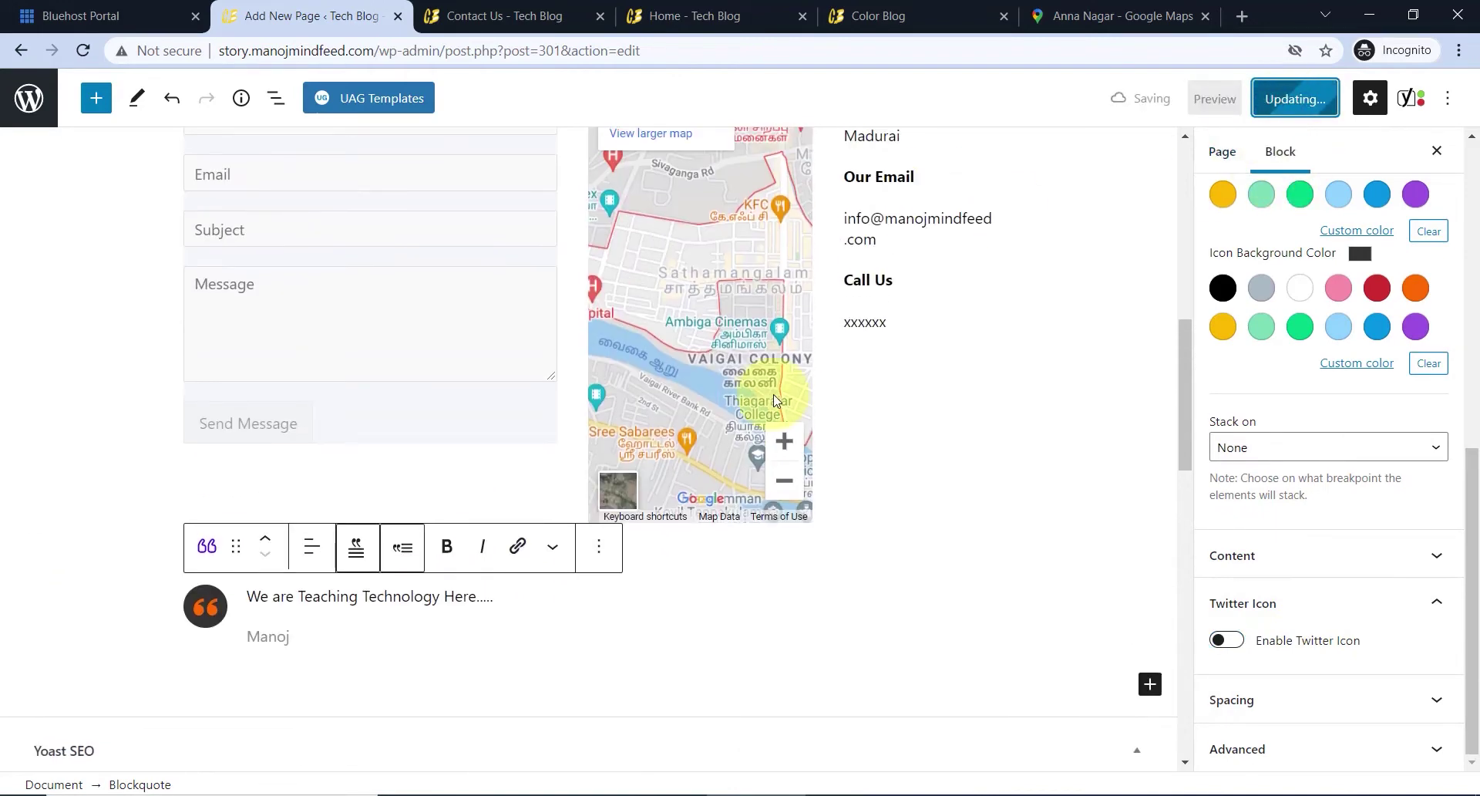
- Reload the live Contact Us page and test the form's Name field beside the map
{"action": "key", "text": "ctrl+Tab"}
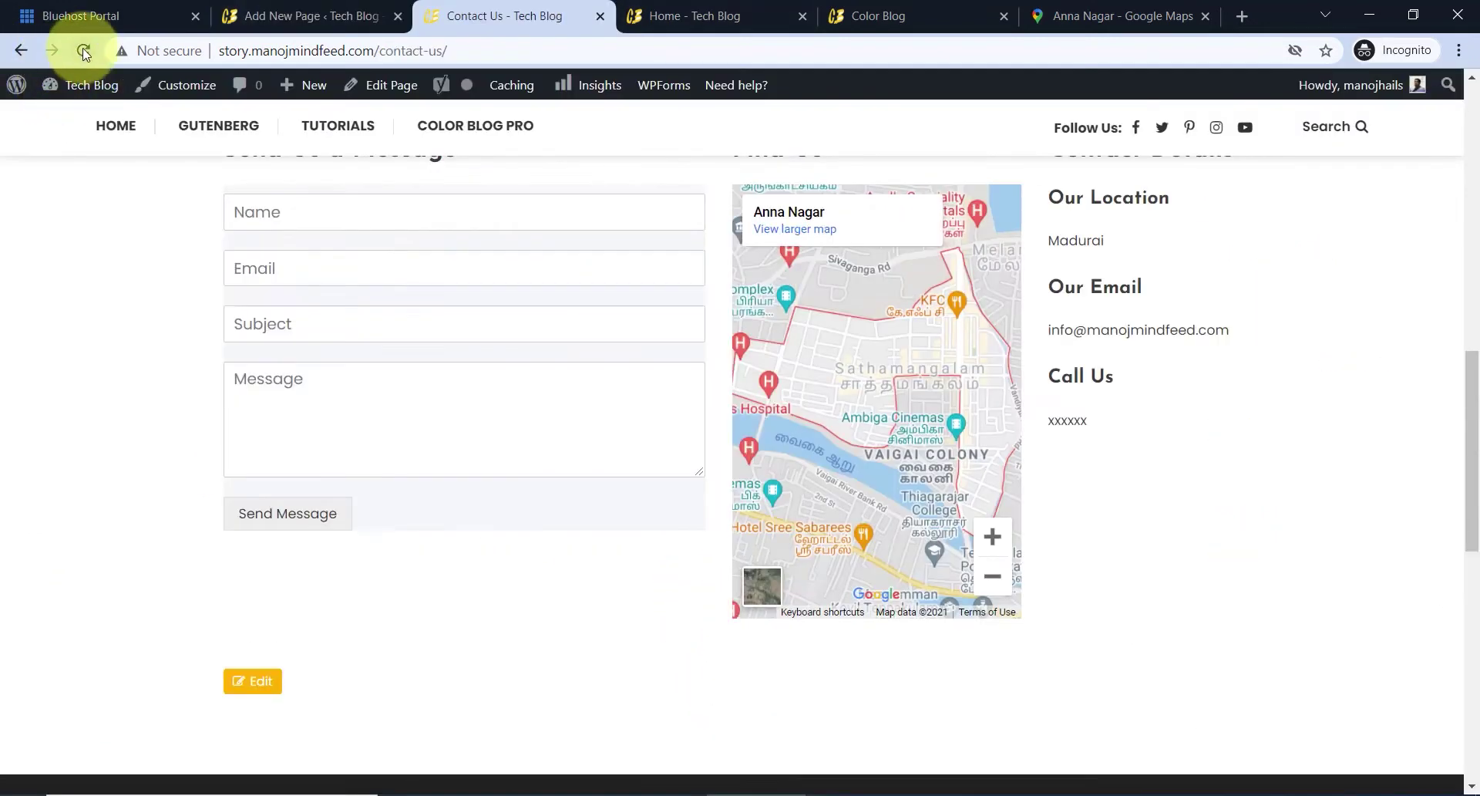
{"action": "left_click", "coordinate": [83, 52]}
{"action": "scroll", "coordinate": [661, 357], "scroll_direction": "down", "scroll_amount": 3}
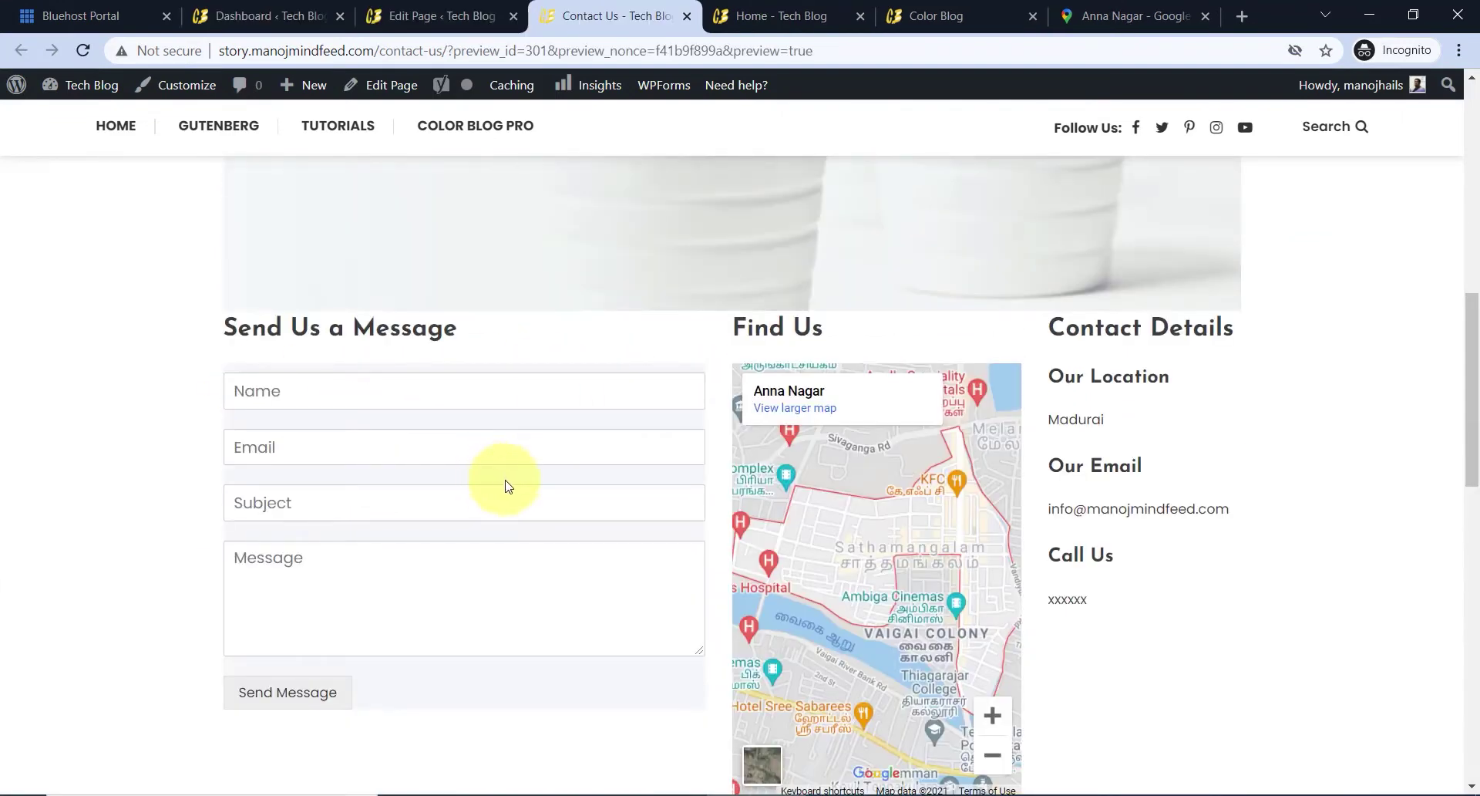
{"action": "left_click", "coordinate": [329, 400]}
{"action": "left_click", "coordinate": [162, 434]}
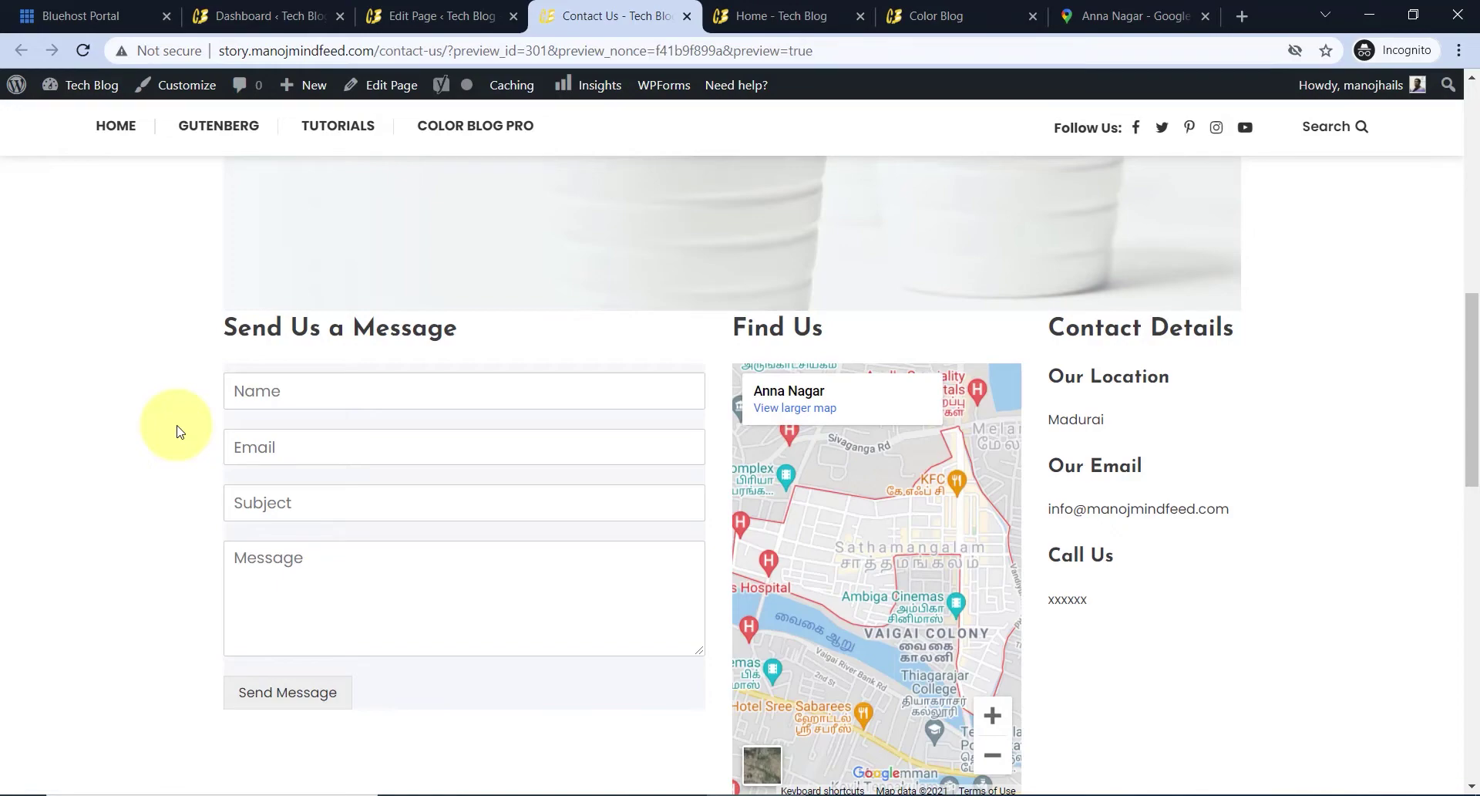
- Open the WPForms Contact Form's notification settings in the form builder
{"action": "left_click", "coordinate": [297, 16]}
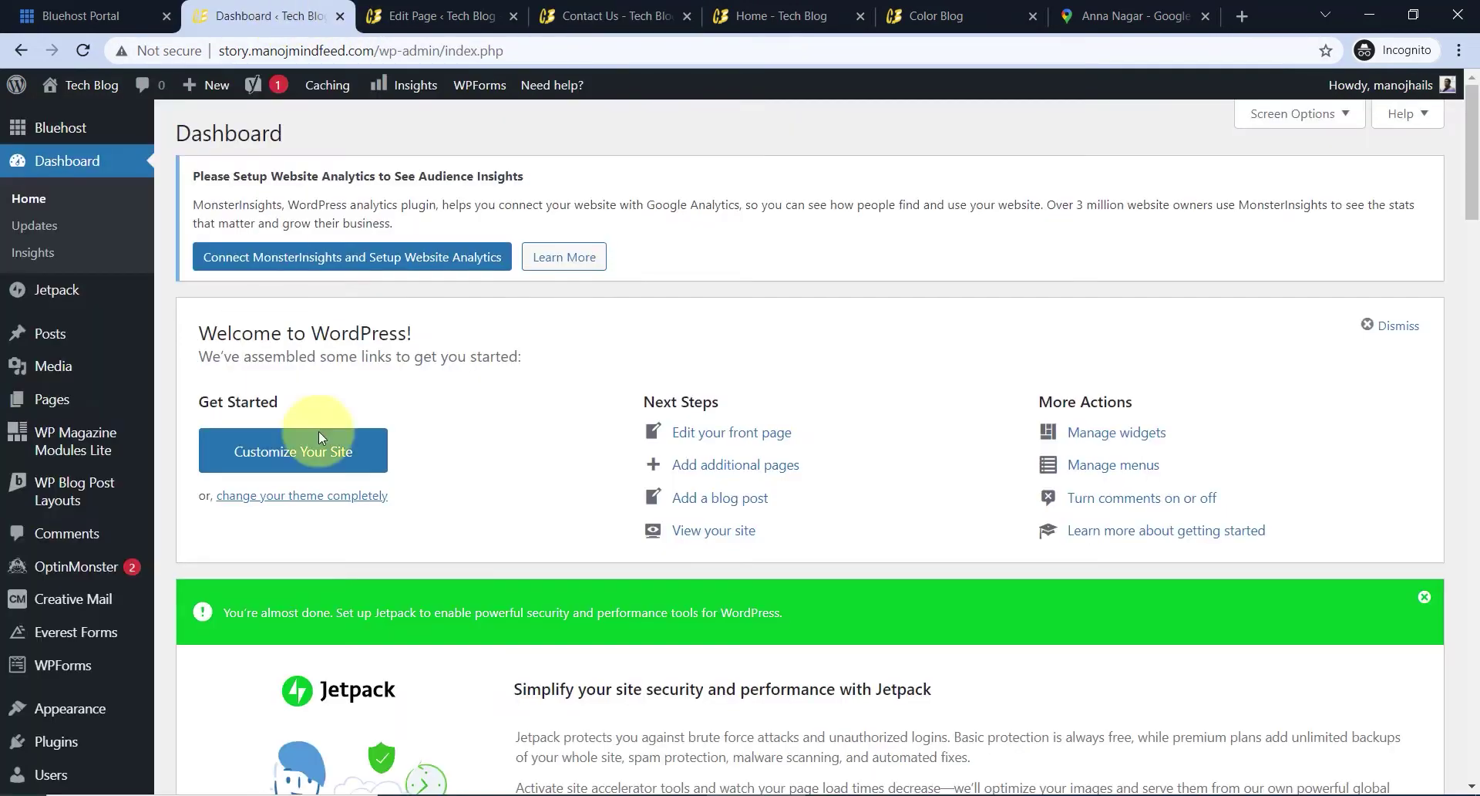
{"action": "scroll", "coordinate": [97, 574], "scroll_direction": "down", "scroll_amount": 1}
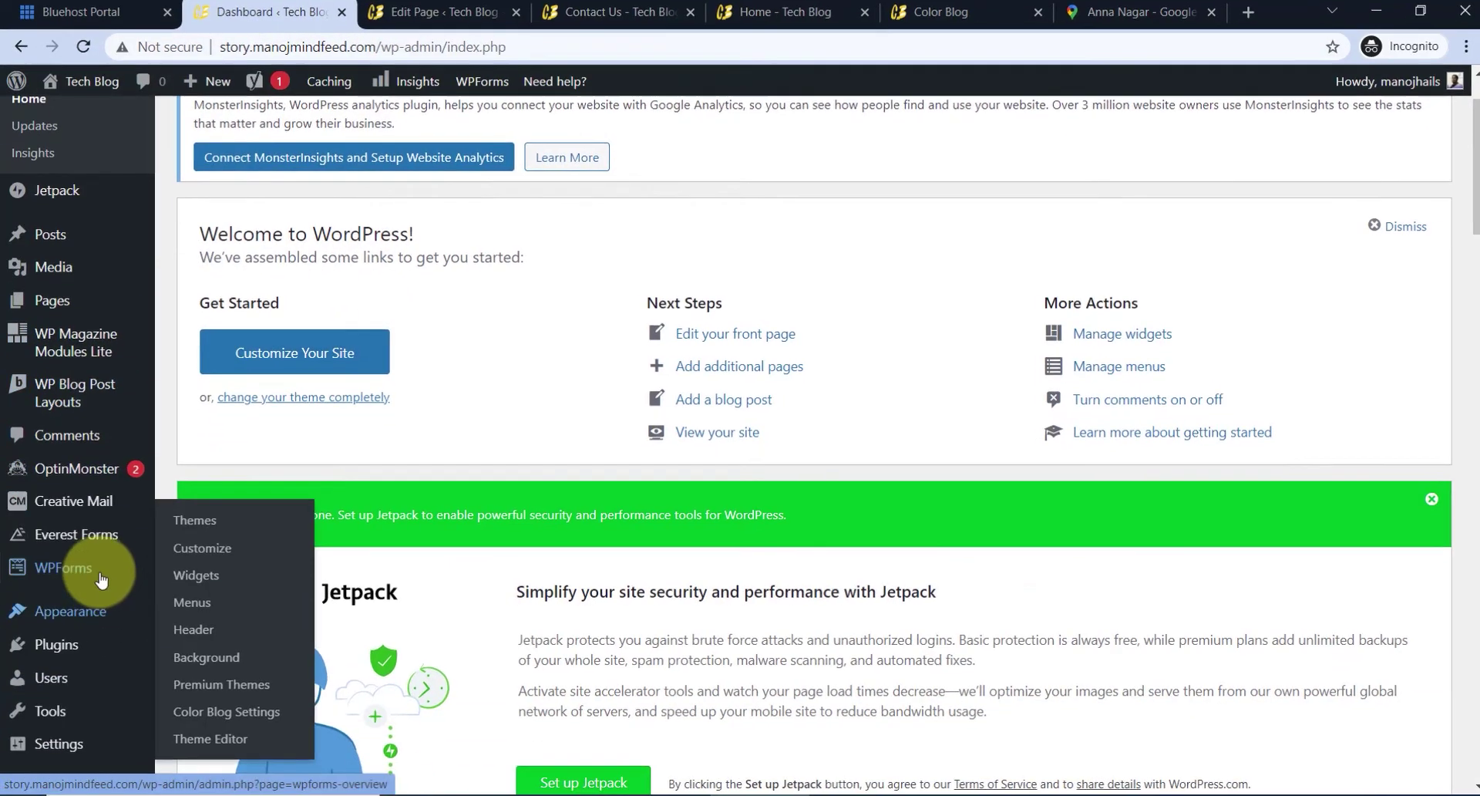
{"action": "mouse_move", "coordinate": [99, 577]}
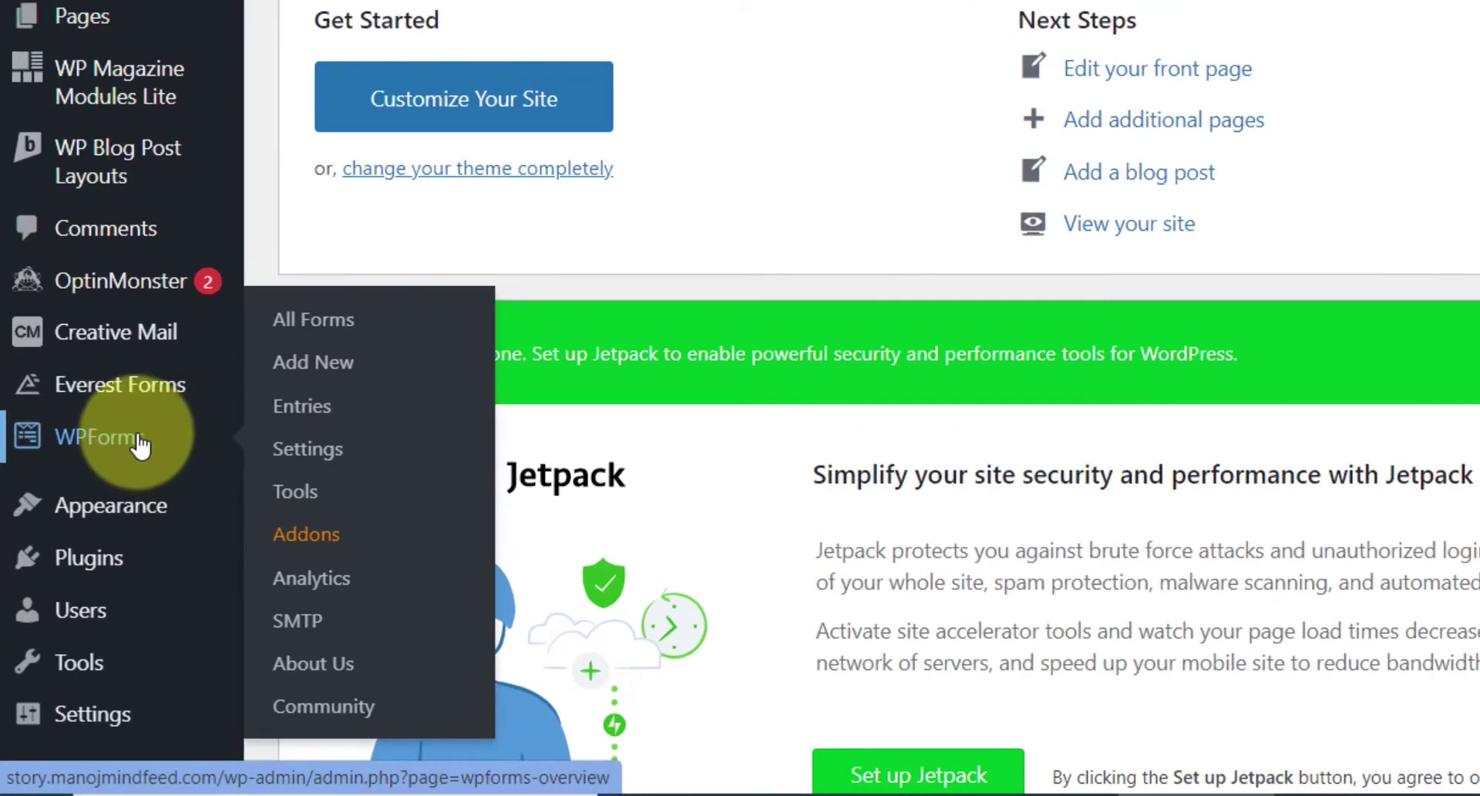
{"action": "left_click", "coordinate": [139, 445]}
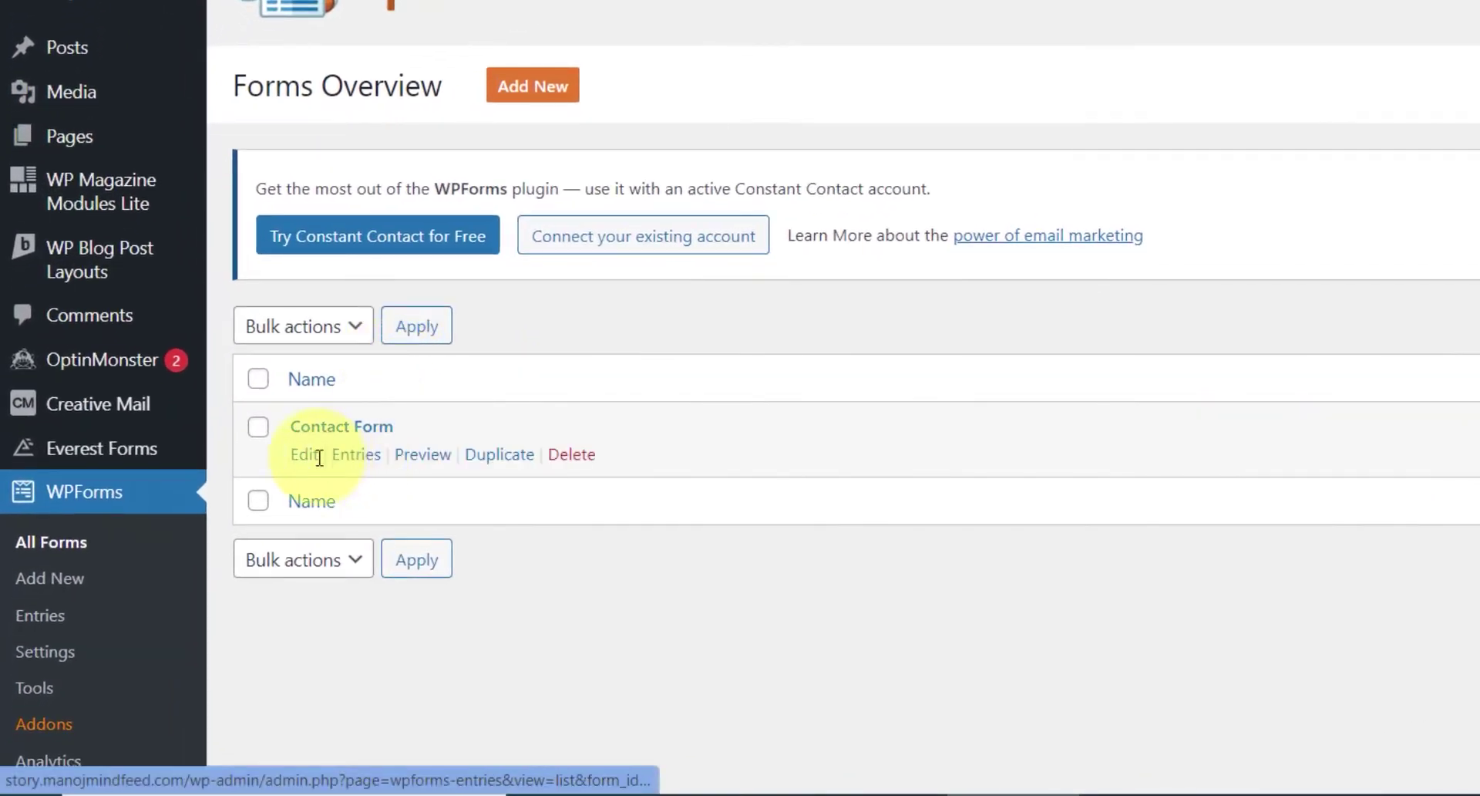
{"action": "left_click", "coordinate": [316, 461]}
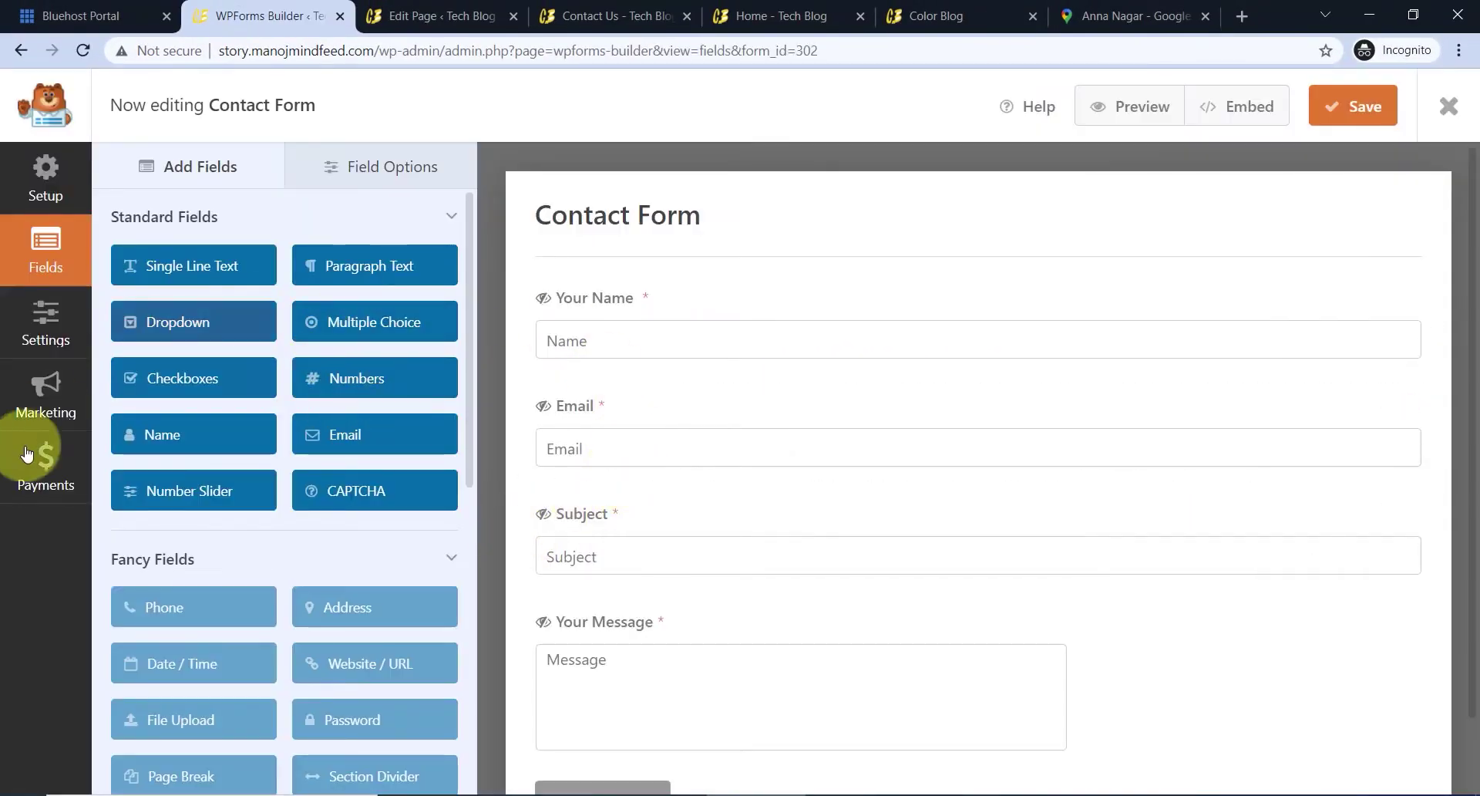
{"action": "left_click", "coordinate": [36, 334]}
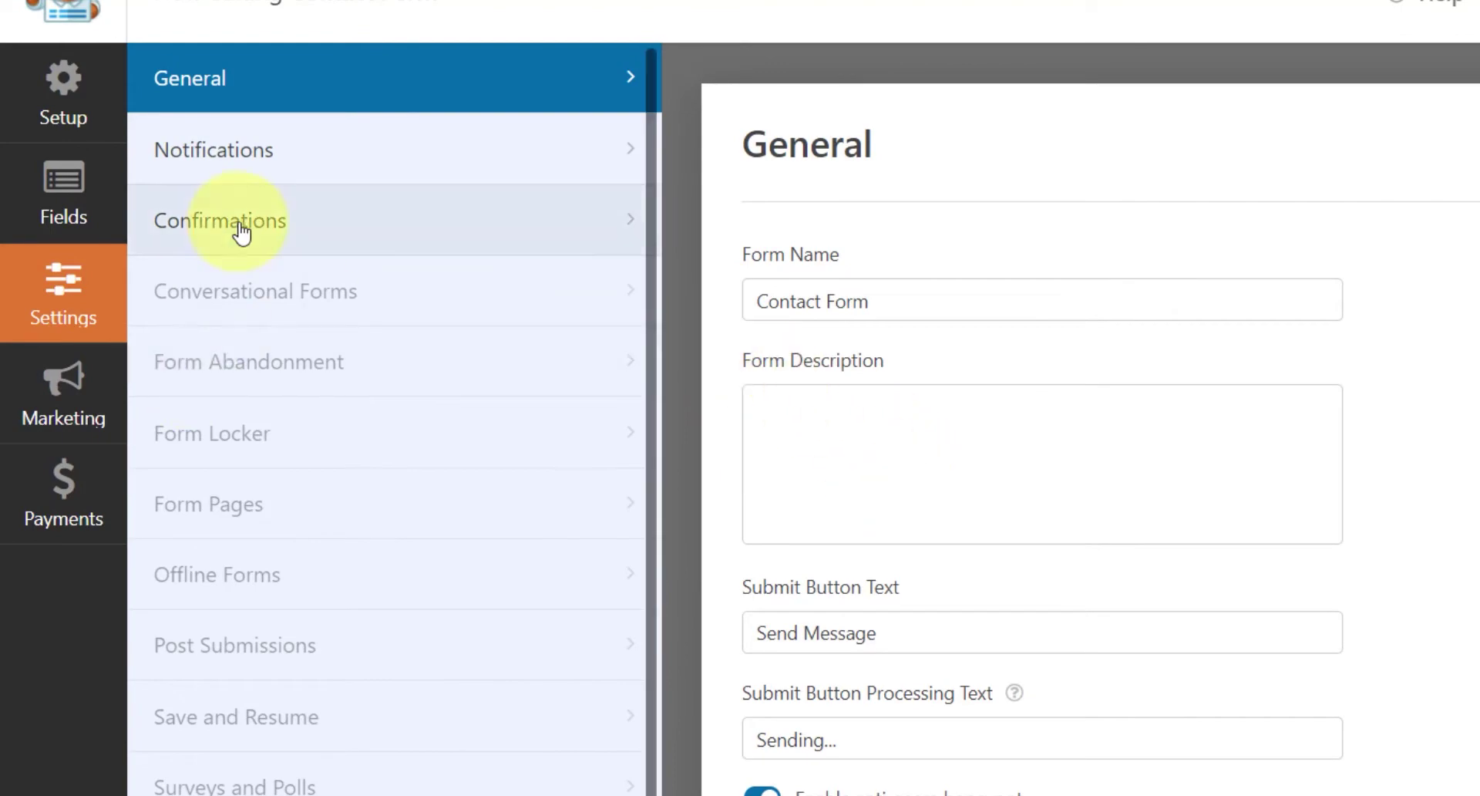
{"action": "left_click", "coordinate": [503, 178]}
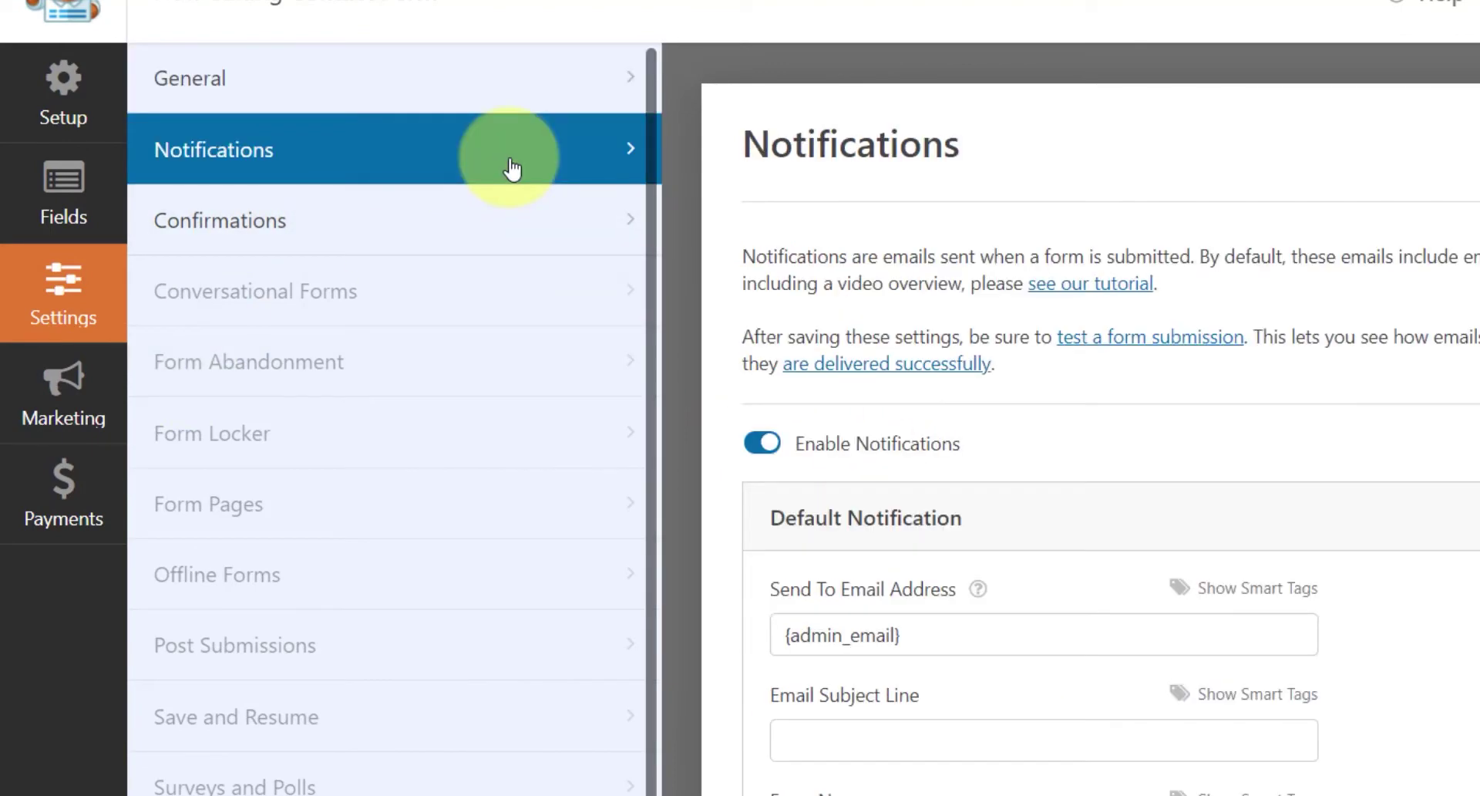
- Set Send To to the owner's Gmail address and subject to 'Message from User'
{"action": "scroll", "coordinate": [1161, 385], "scroll_direction": "down", "scroll_amount": 5}
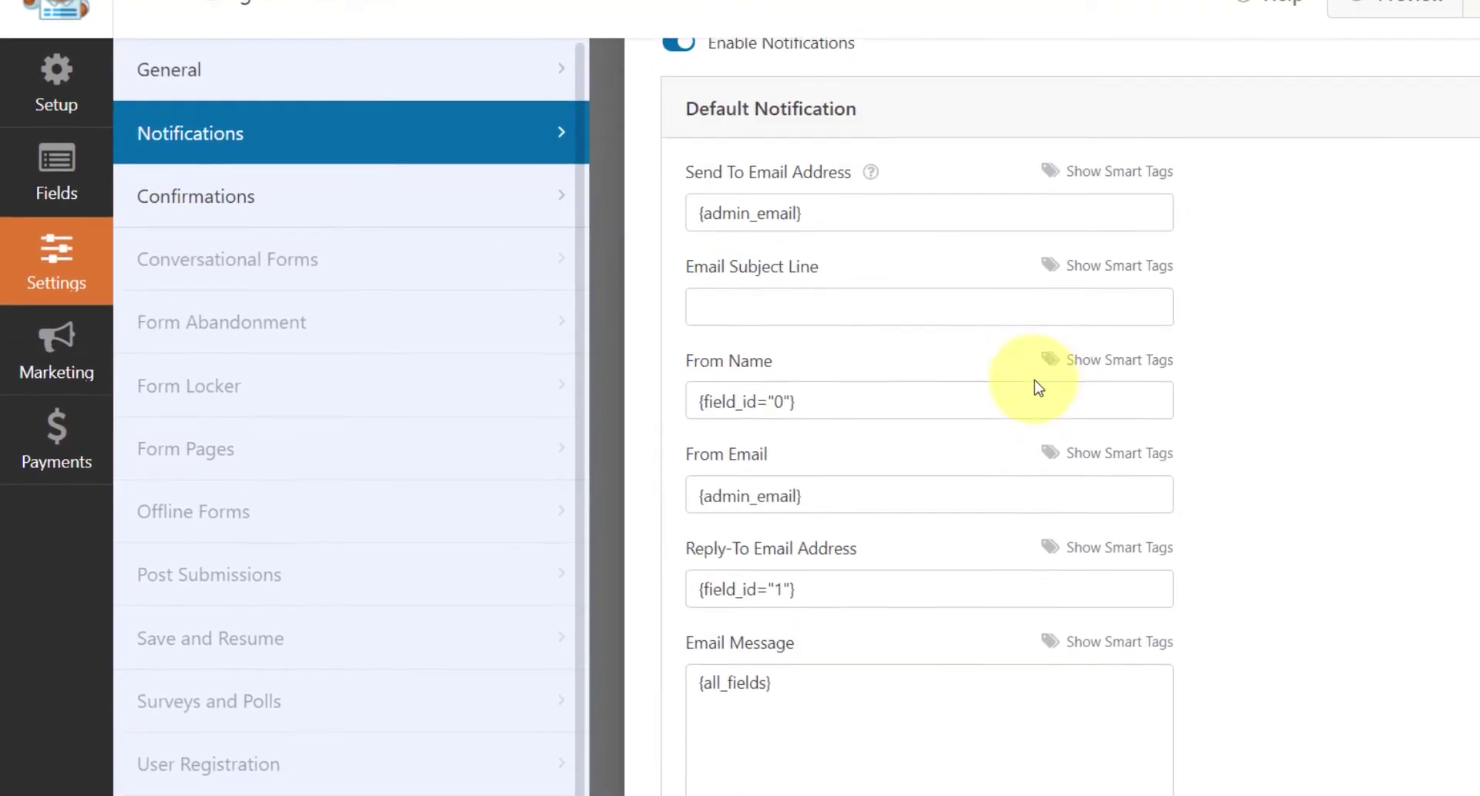
{"action": "left_click", "coordinate": [766, 213]}
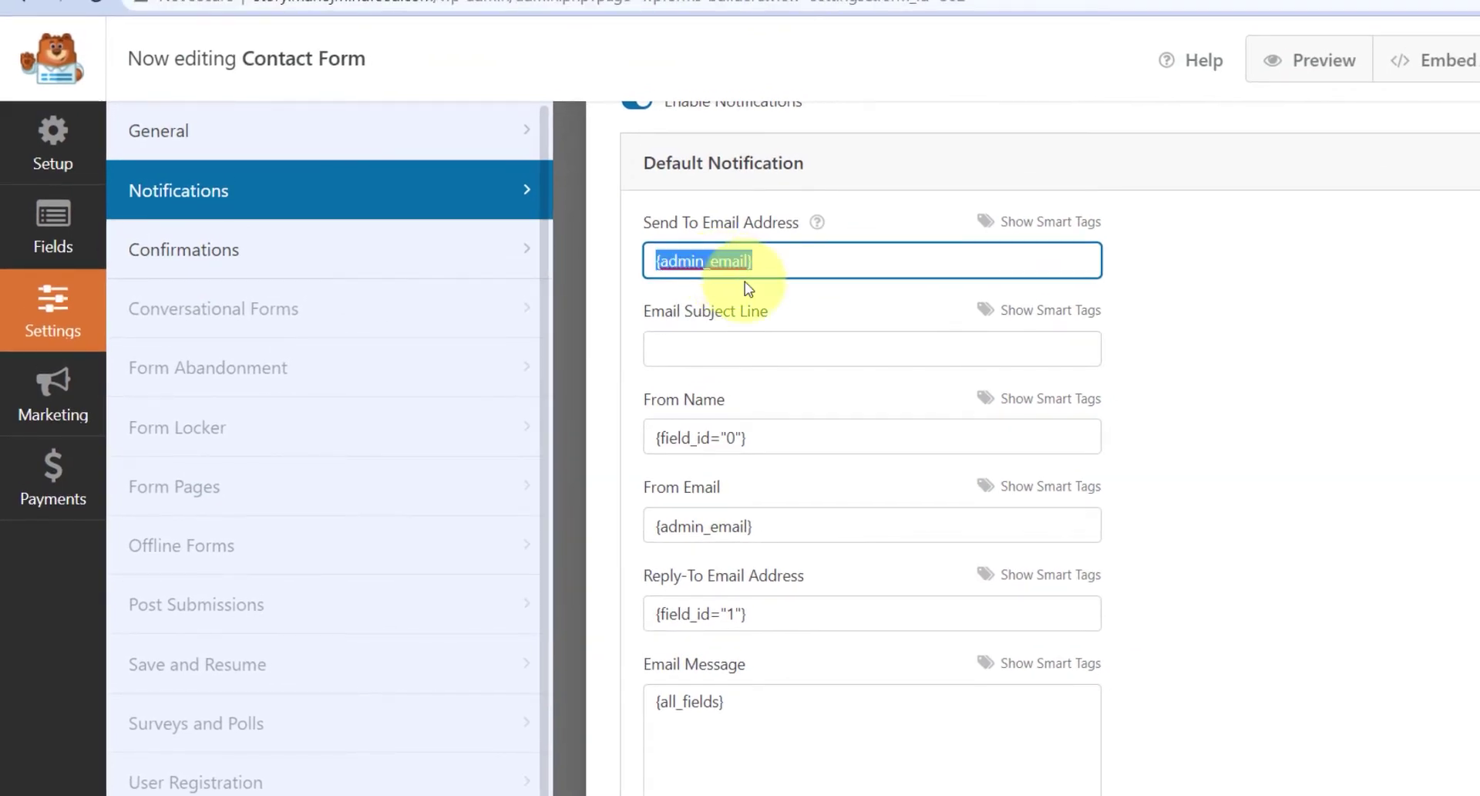
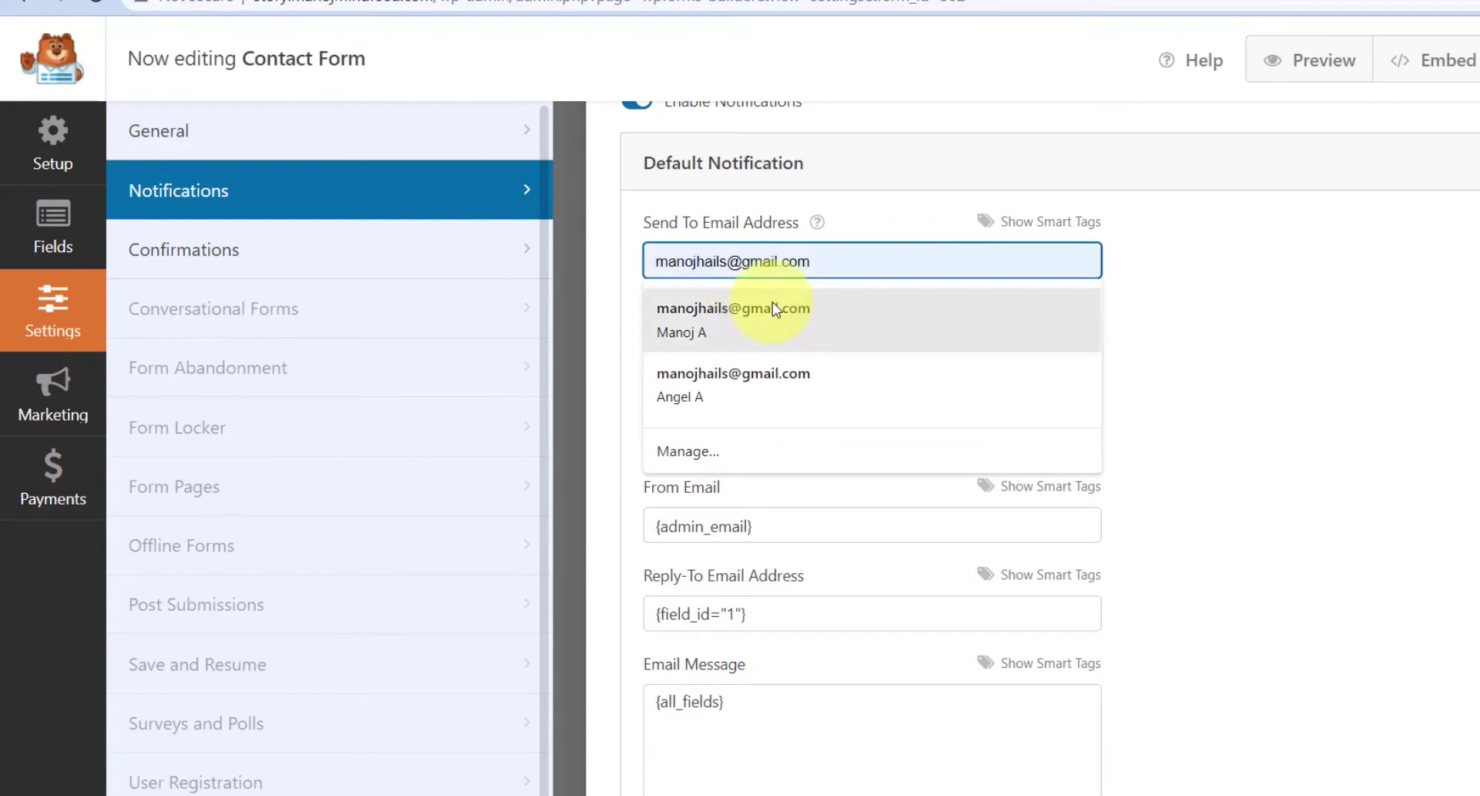
{"action": "left_click", "coordinate": [823, 312]}
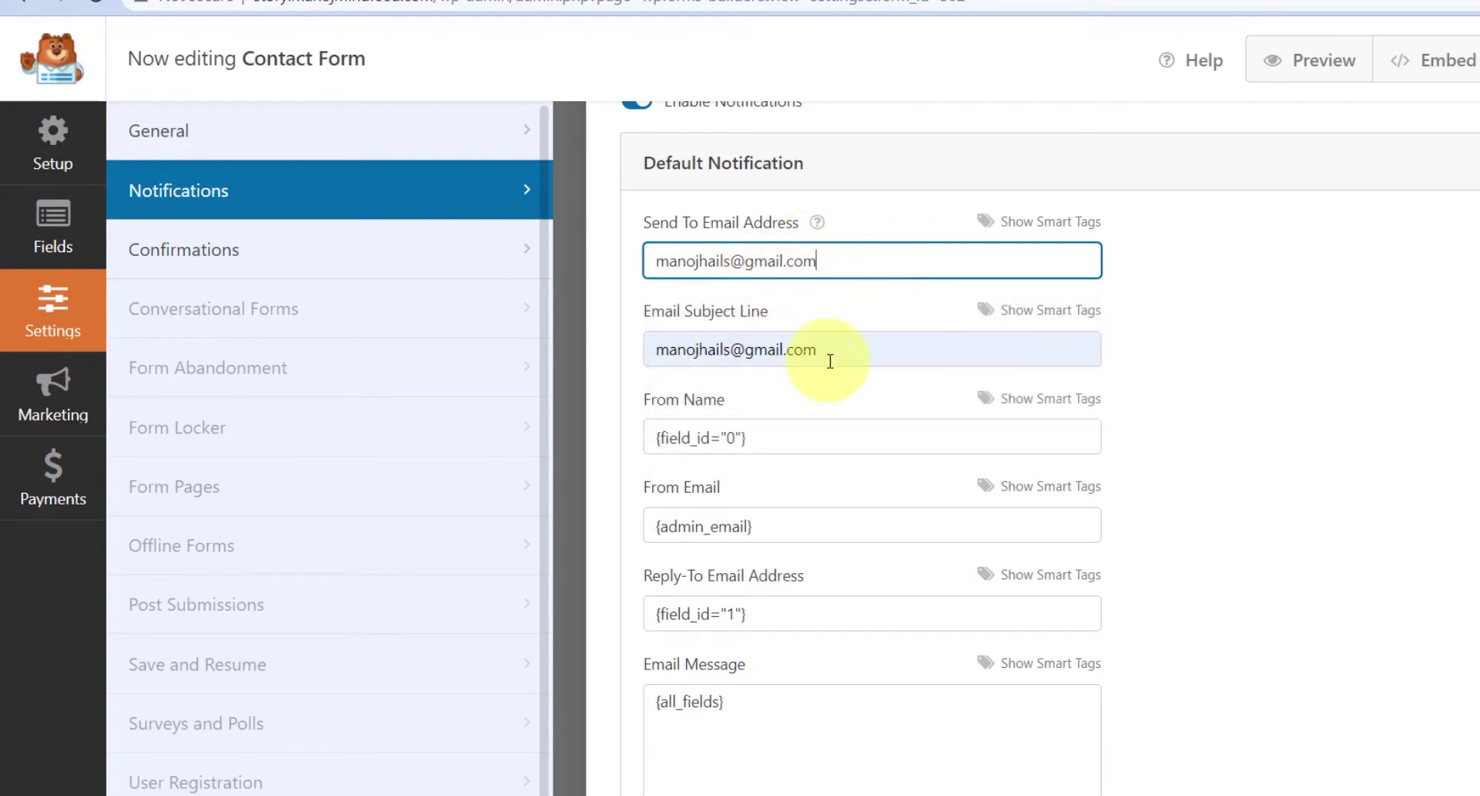
{"action": "key", "text": "Tab"}
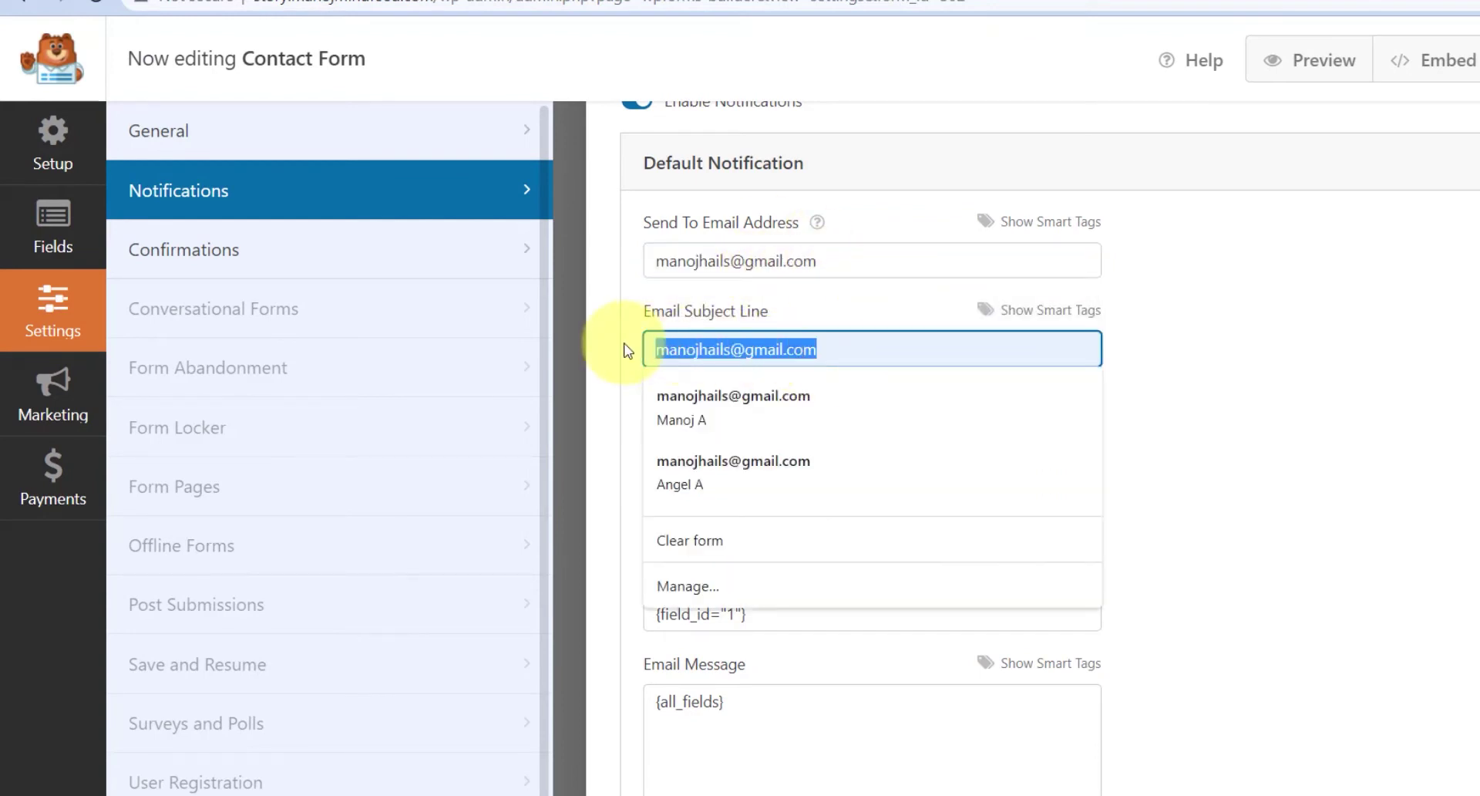
{"action": "type", "text": "Message from User"}
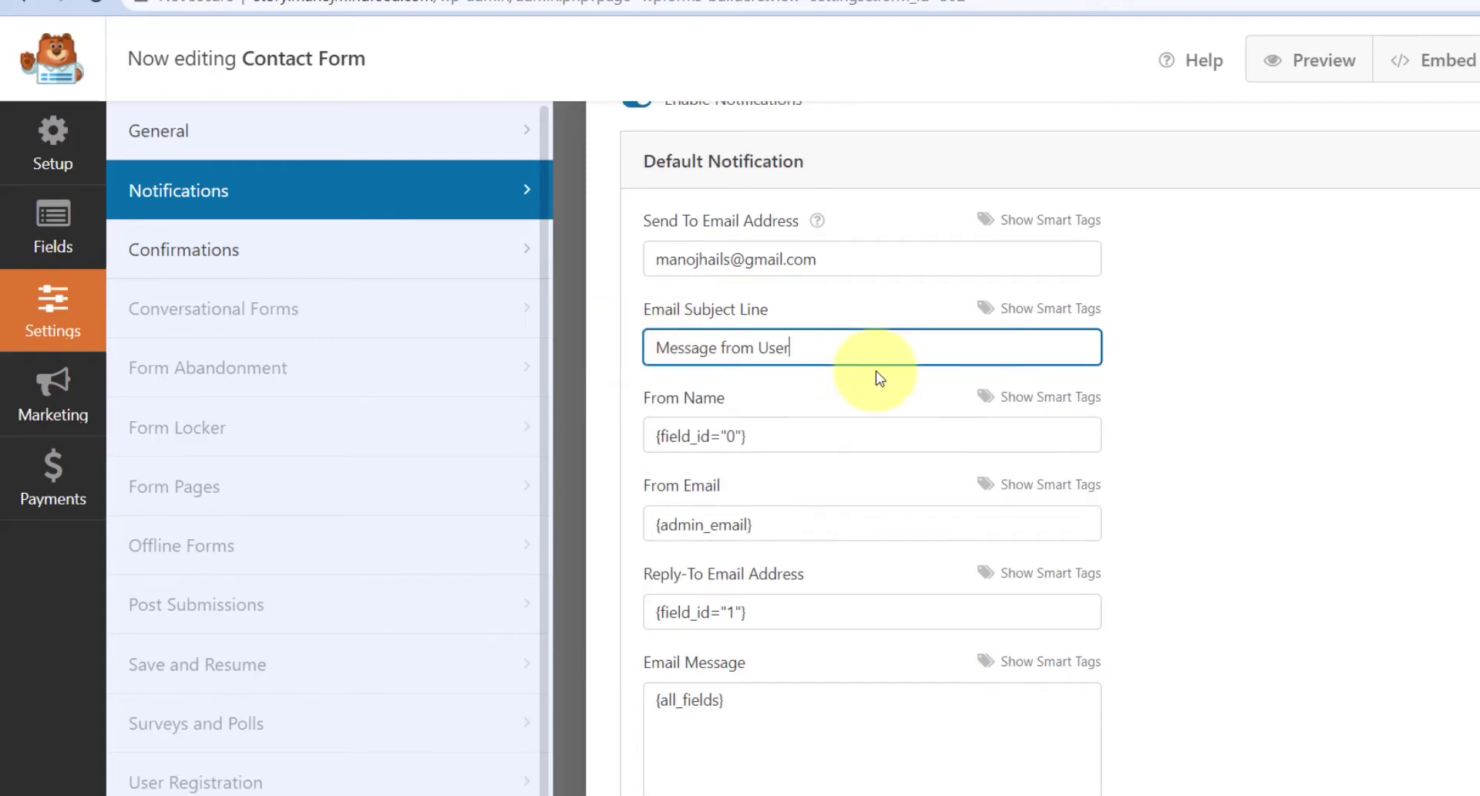
{"action": "scroll", "coordinate": [880, 378], "scroll_direction": "down", "scroll_amount": 2}
{"action": "scroll", "coordinate": [853, 386], "scroll_direction": "up", "scroll_amount": 3}
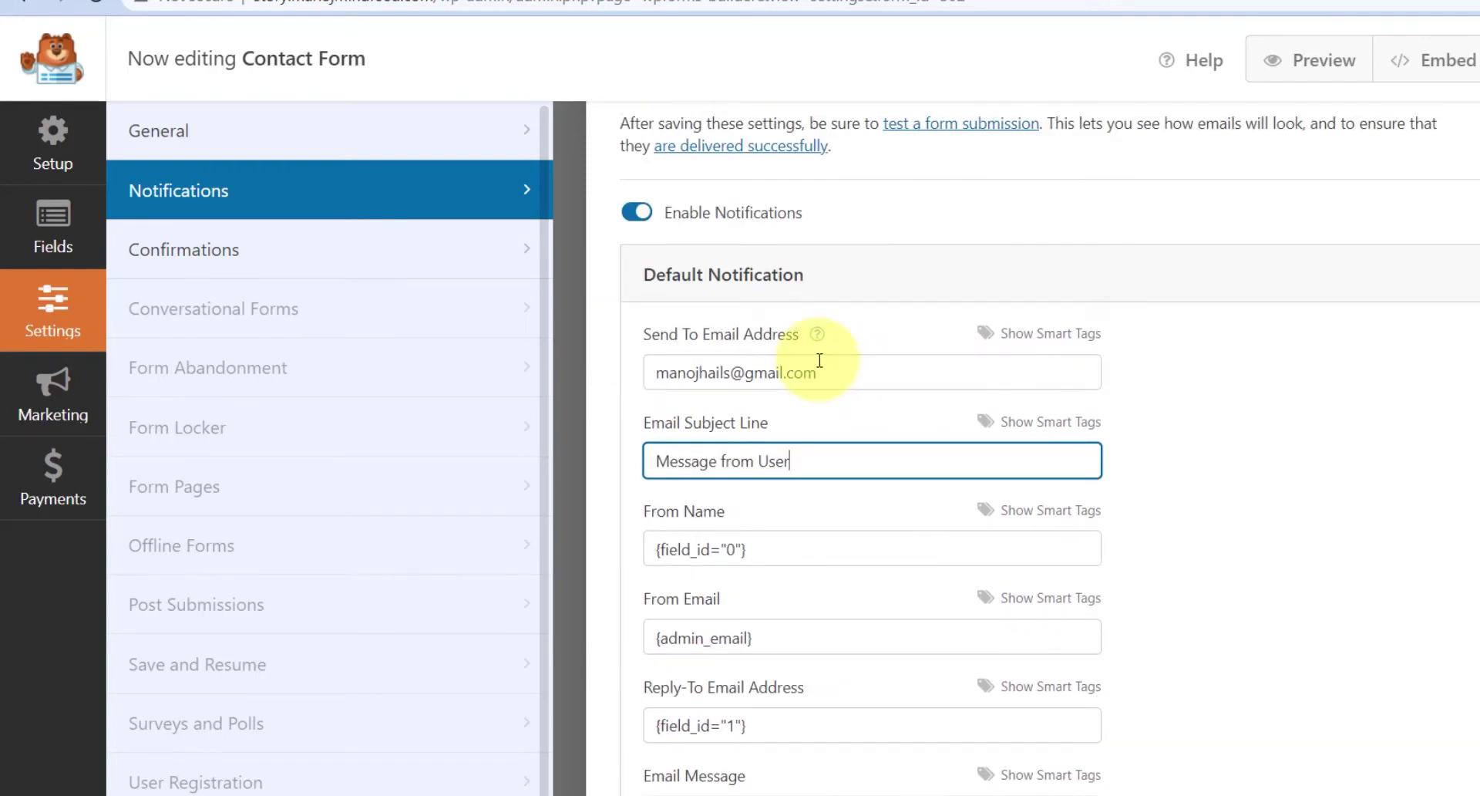
- Keep the Message confirmation type with its default text, save, and exit the builder
{"action": "left_click", "coordinate": [281, 261]}
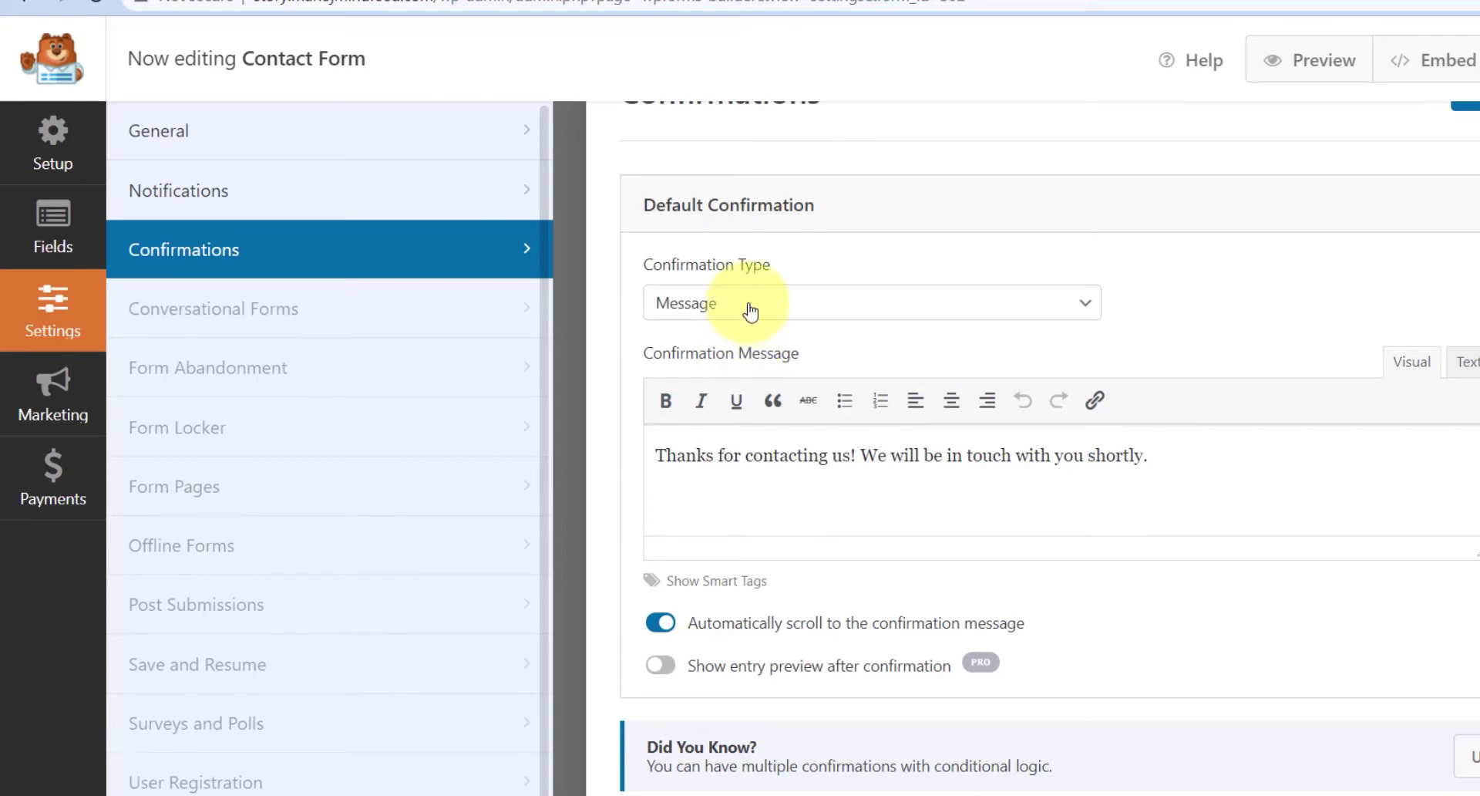
{"action": "left_click", "coordinate": [750, 308]}
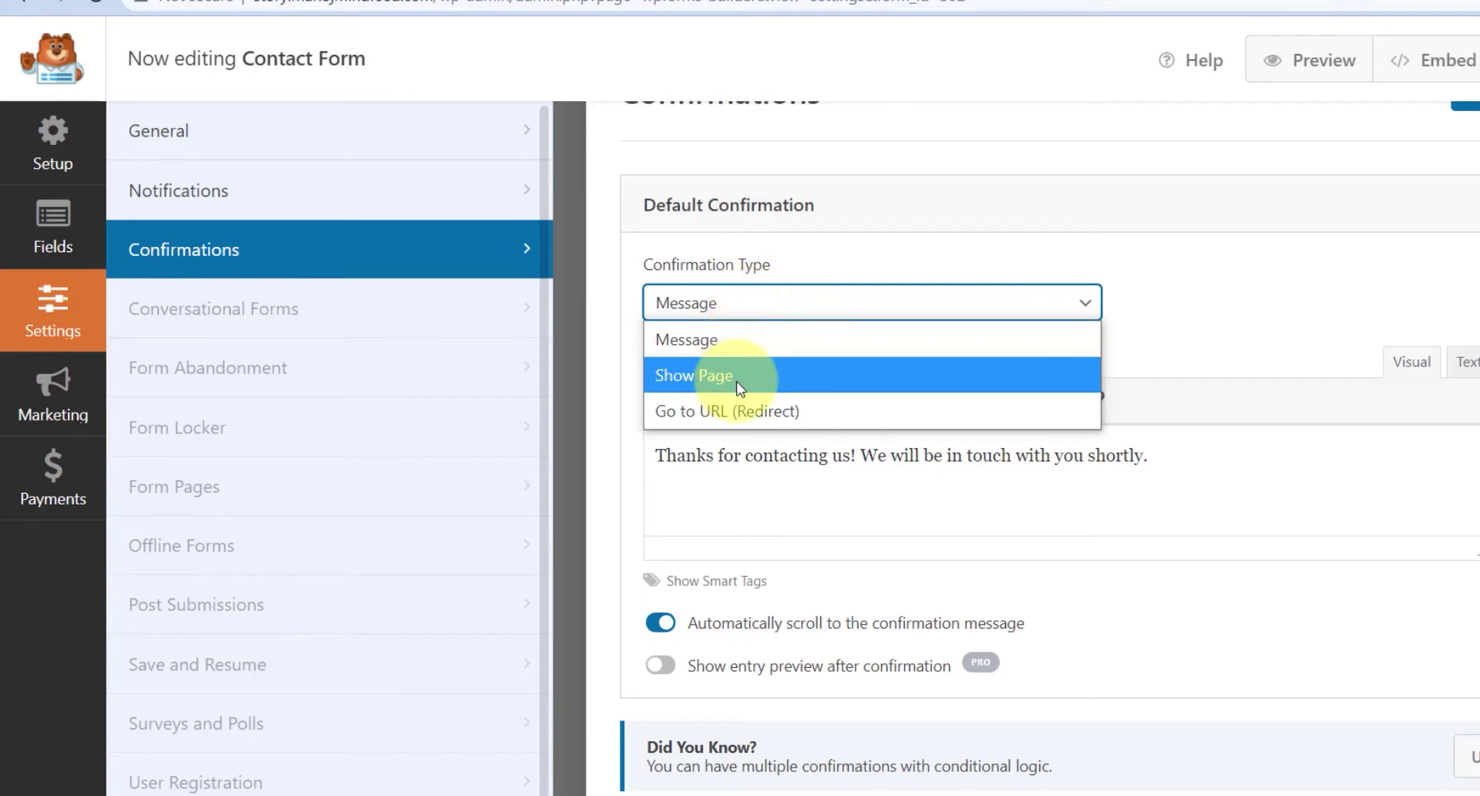
{"action": "left_click", "coordinate": [755, 319]}
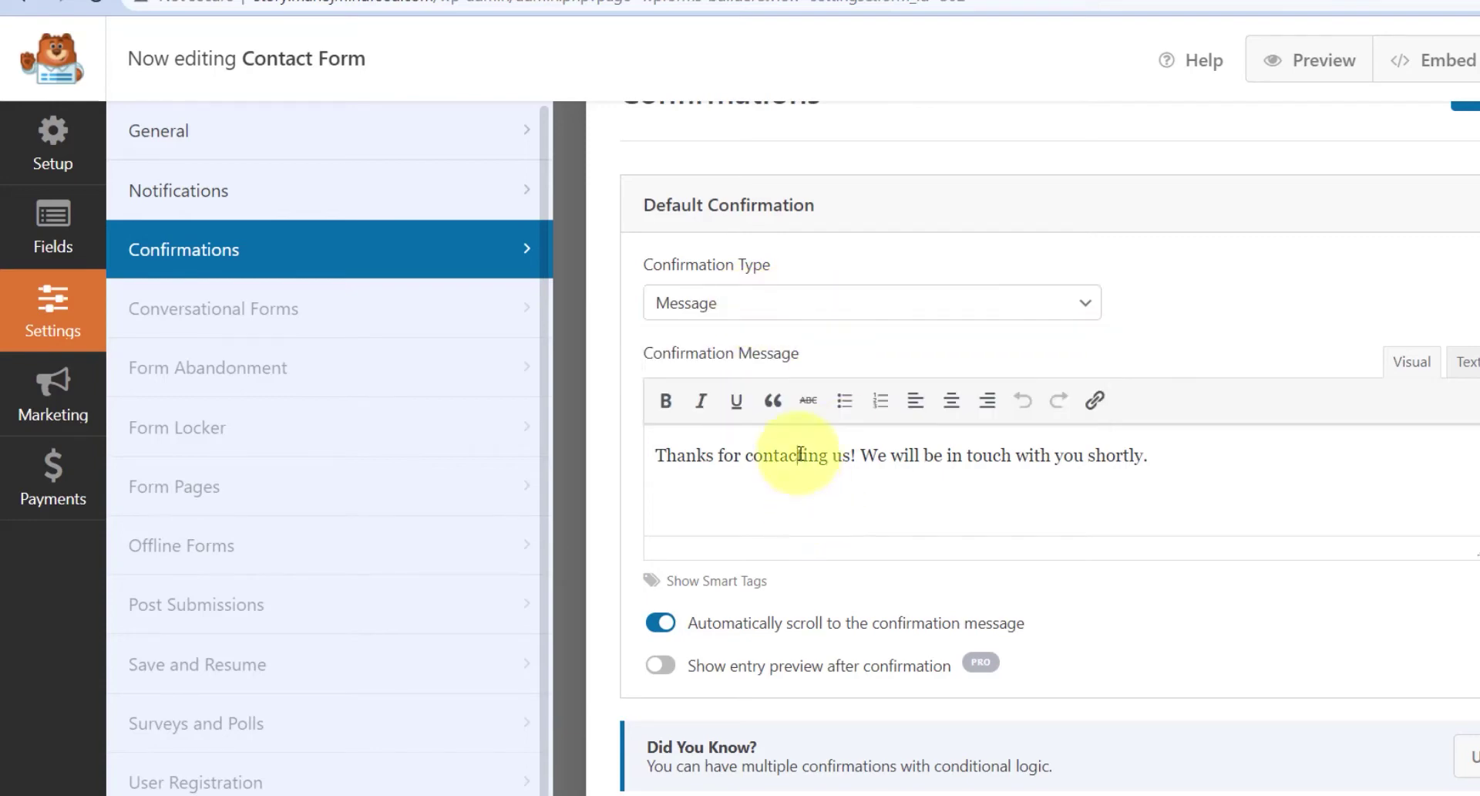
{"action": "left_click_drag", "start_coordinate": [666, 456], "coordinate": [1219, 484]}
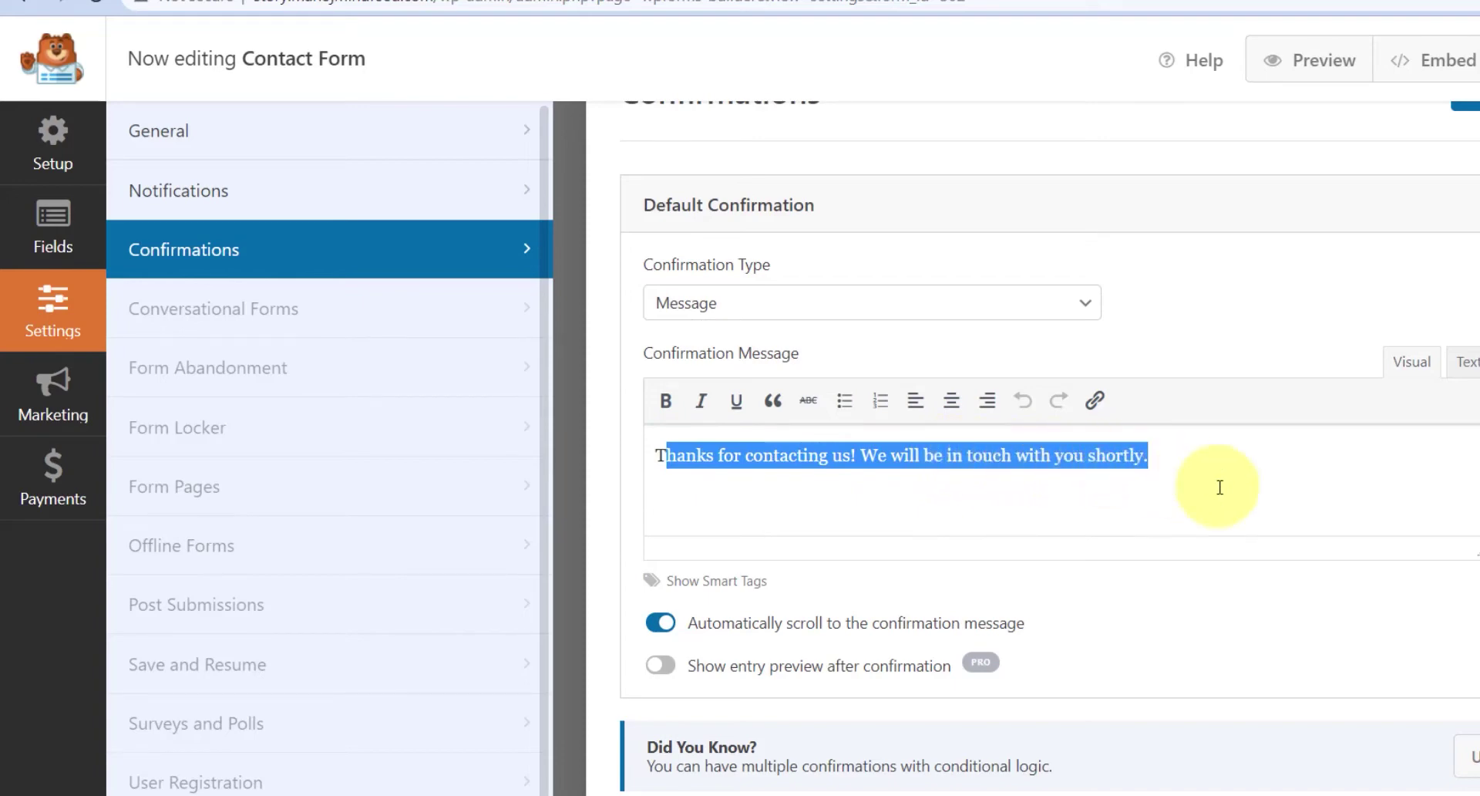
{"action": "left_click", "coordinate": [1222, 485]}
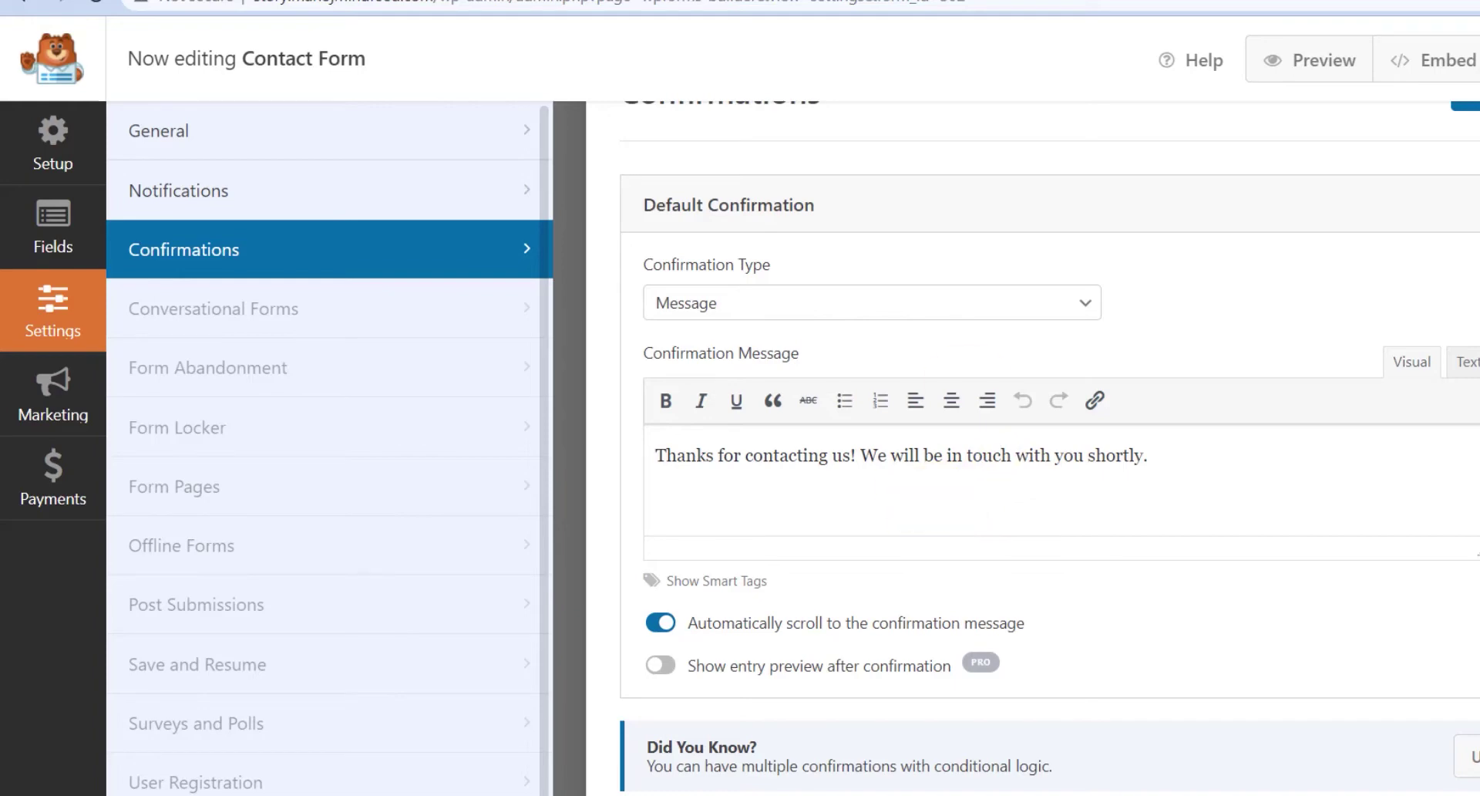
{"action": "left_click", "coordinate": [1342, 109]}
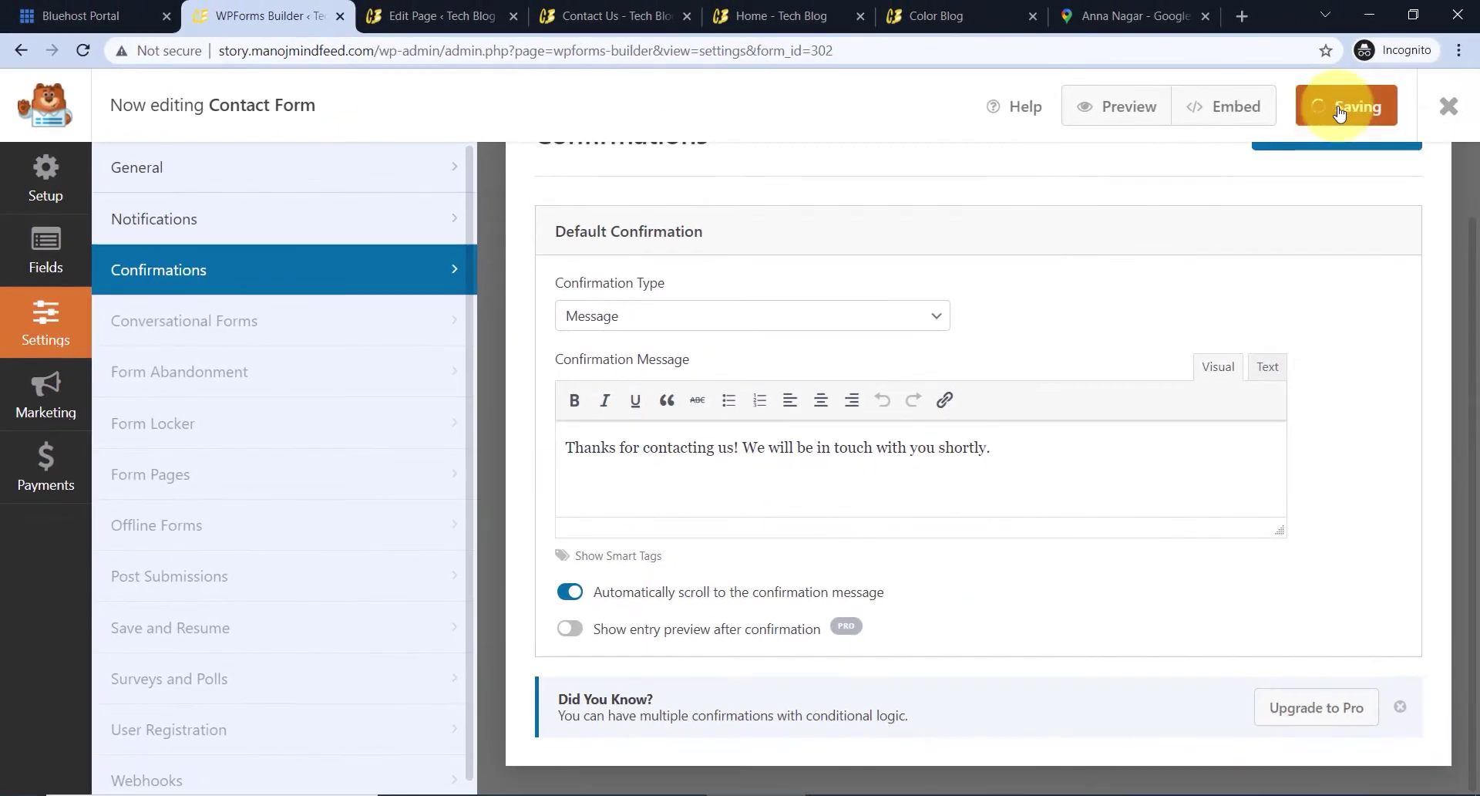
{"action": "left_click", "coordinate": [1450, 122]}
- Confirm the page's WPForms block displays Contact Form
{"action": "key", "text": "ctrl+Tab"}
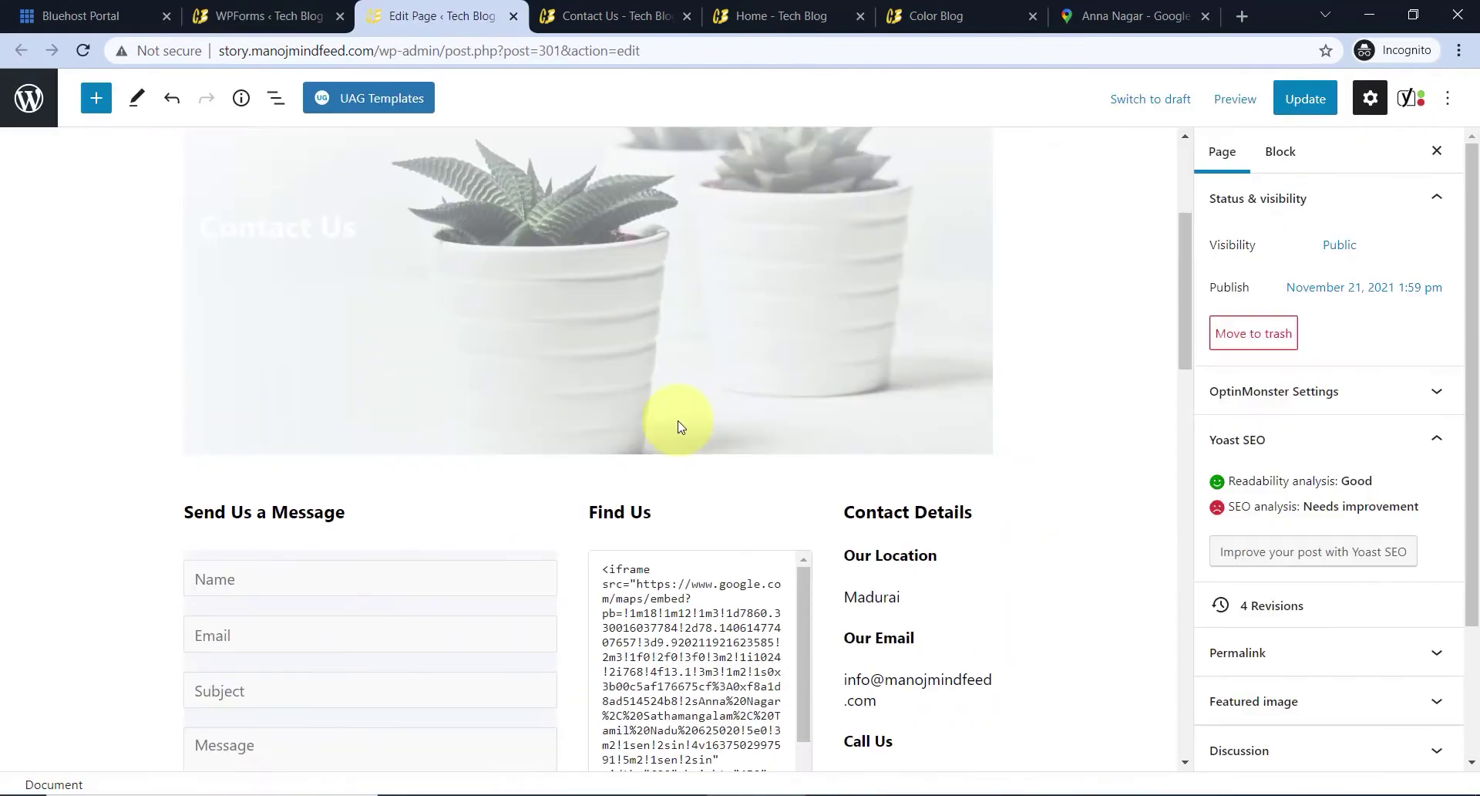
{"action": "scroll", "coordinate": [678, 426], "scroll_direction": "down", "scroll_amount": 1}
{"action": "scroll", "coordinate": [340, 257], "scroll_direction": "up", "scroll_amount": 5}
{"action": "scroll", "coordinate": [486, 216], "scroll_direction": "down", "scroll_amount": 5}
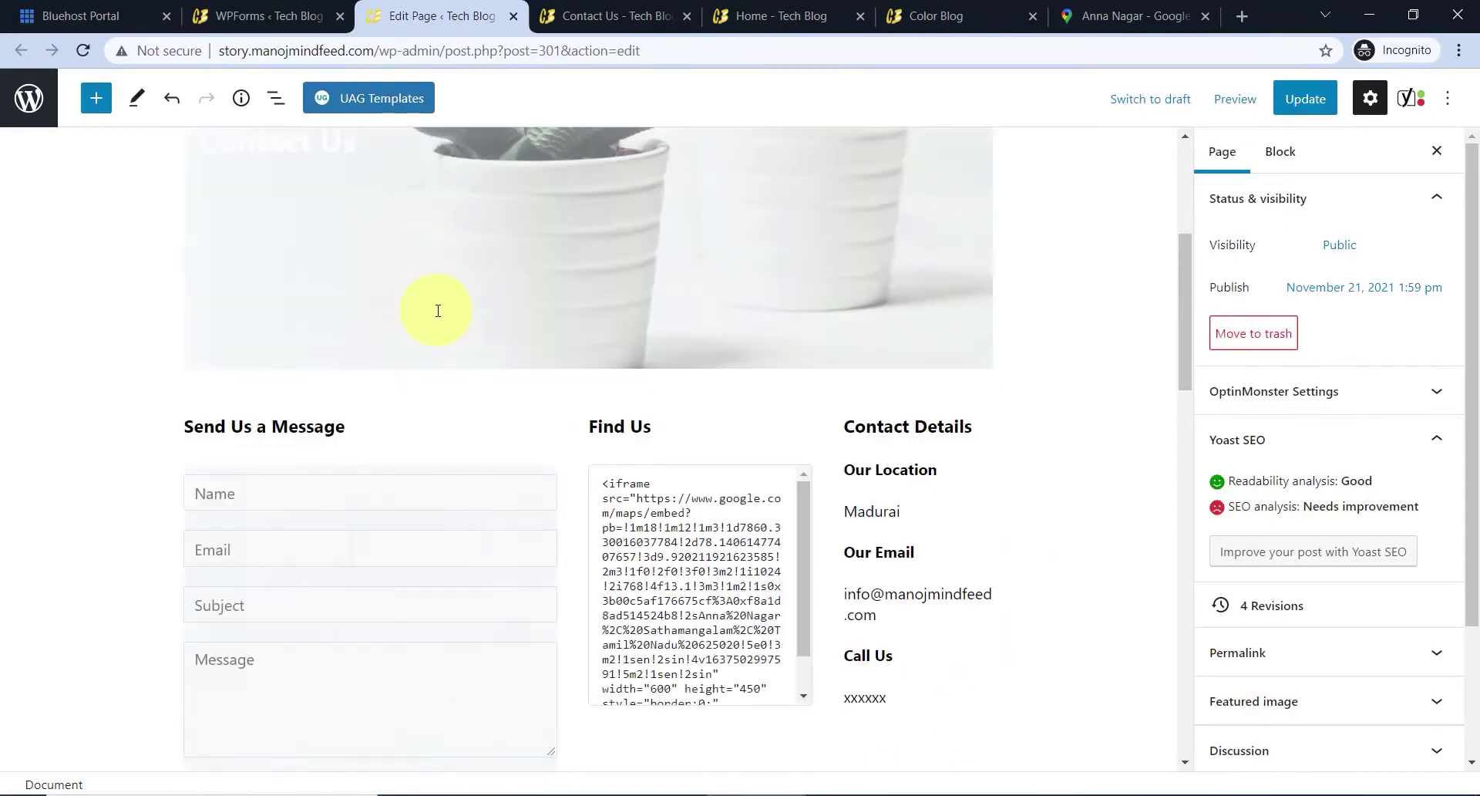
{"action": "scroll", "coordinate": [438, 311], "scroll_direction": "down", "scroll_amount": 1}
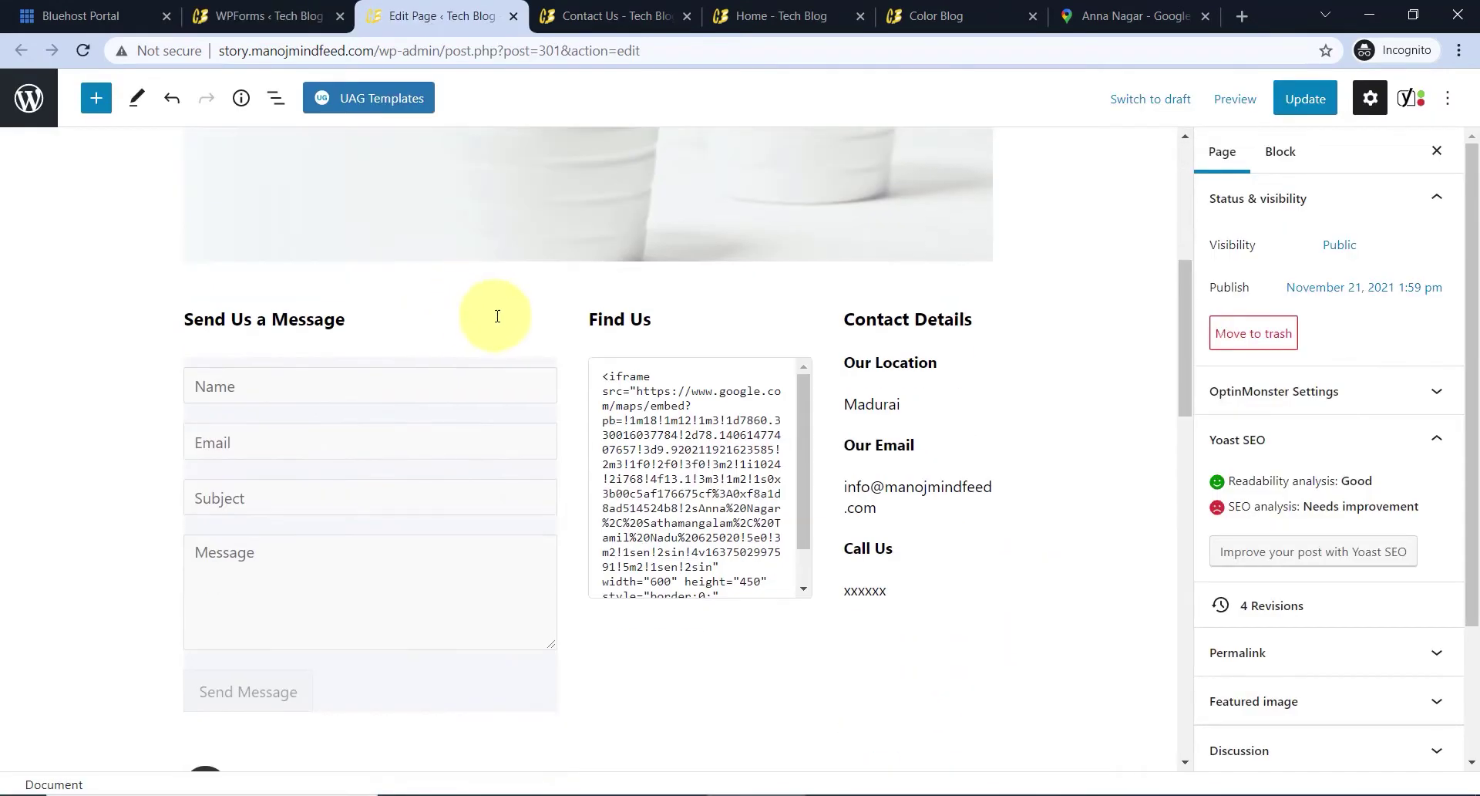
{"action": "left_click", "coordinate": [269, 389]}
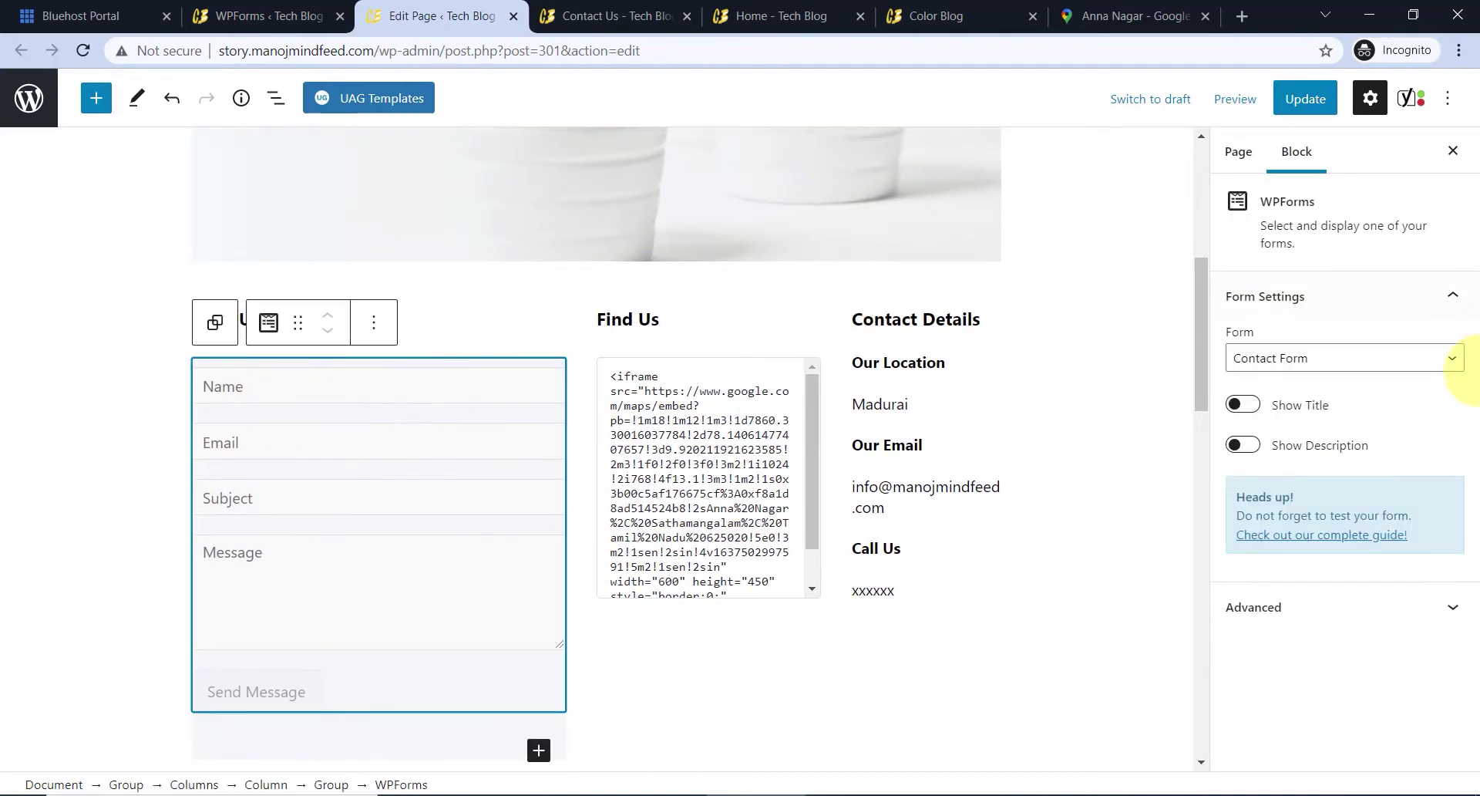
{"action": "left_click", "coordinate": [1298, 358]}
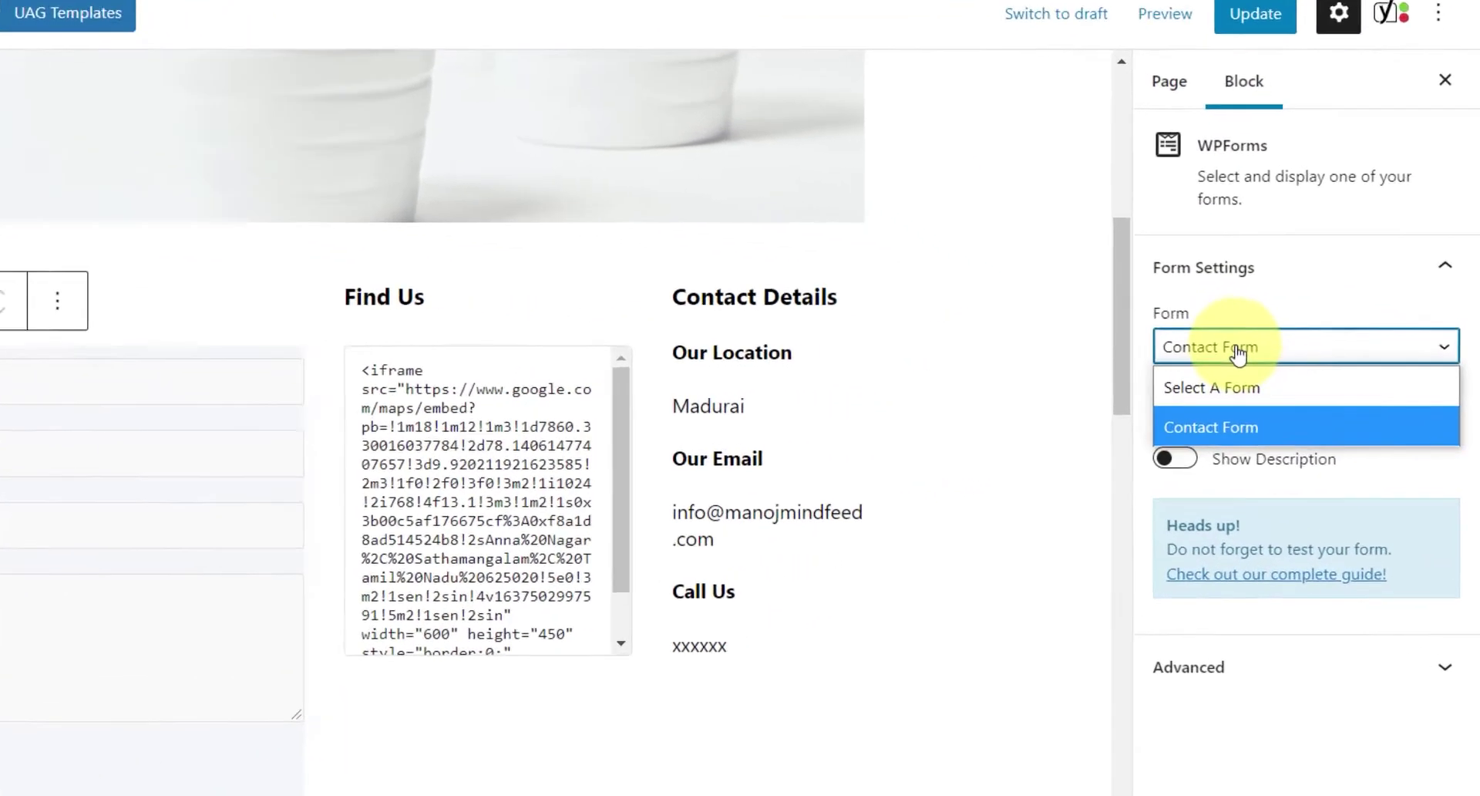
{"action": "left_click", "coordinate": [1197, 348]}
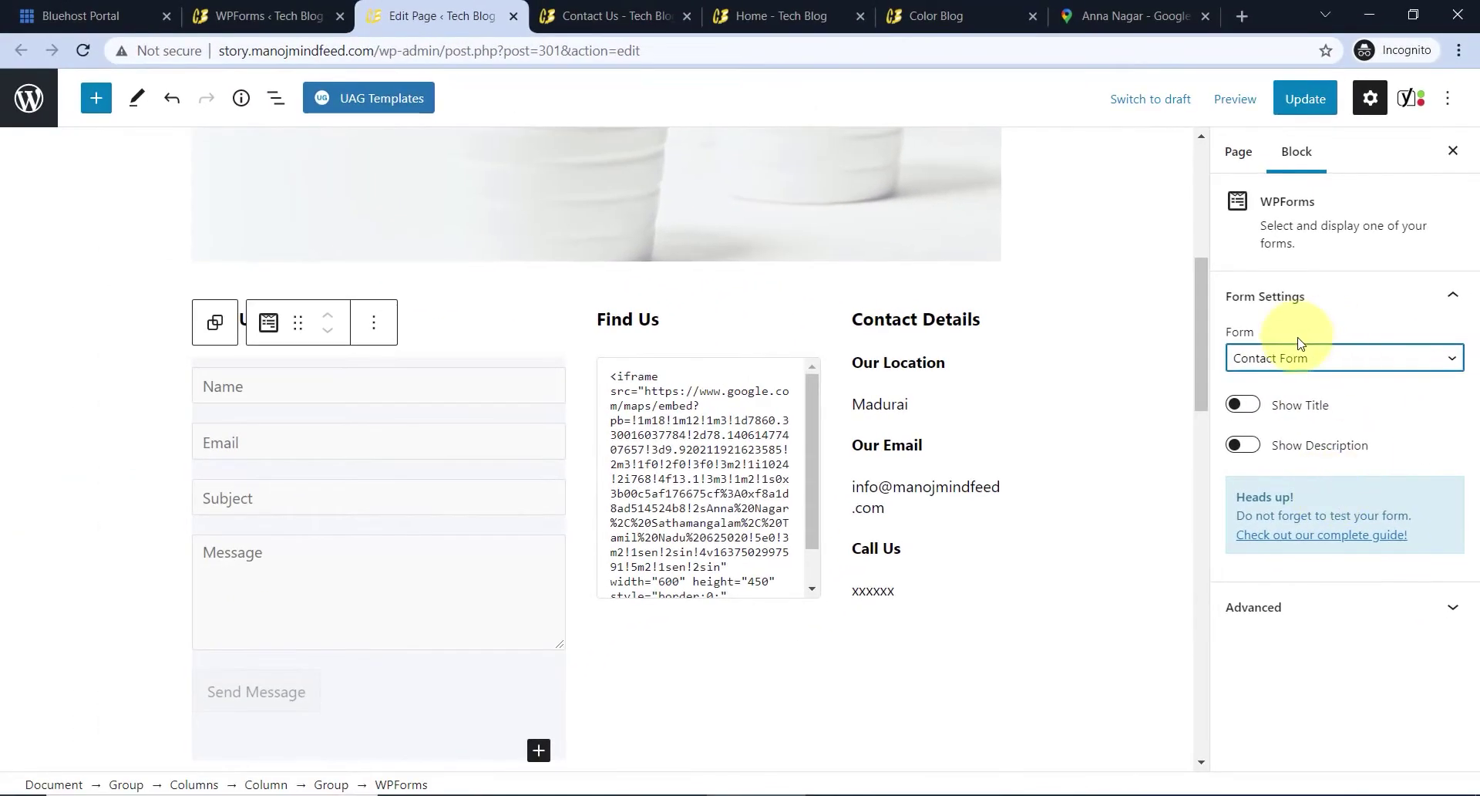
- Update the Contact Us page and open the live page in a new tab
{"action": "left_click", "coordinate": [1303, 103]}
{"action": "right_click", "coordinate": [185, 732]}
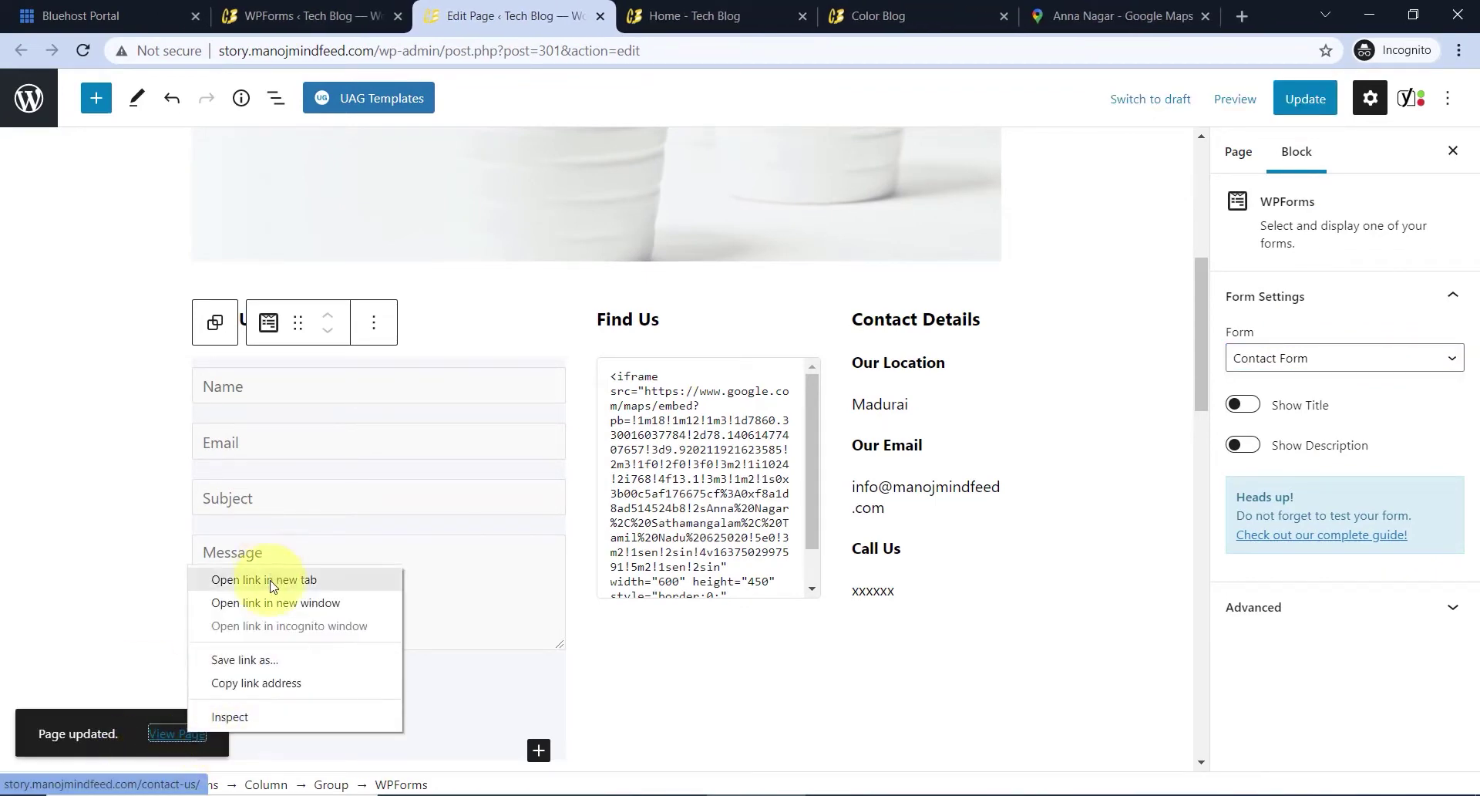
{"action": "left_click", "coordinate": [271, 579]}
- On the live Contact Us page, fill in the sender's name and email address
{"action": "left_click", "coordinate": [586, 15]}
{"action": "scroll", "coordinate": [688, 387], "scroll_direction": "down", "scroll_amount": 7}
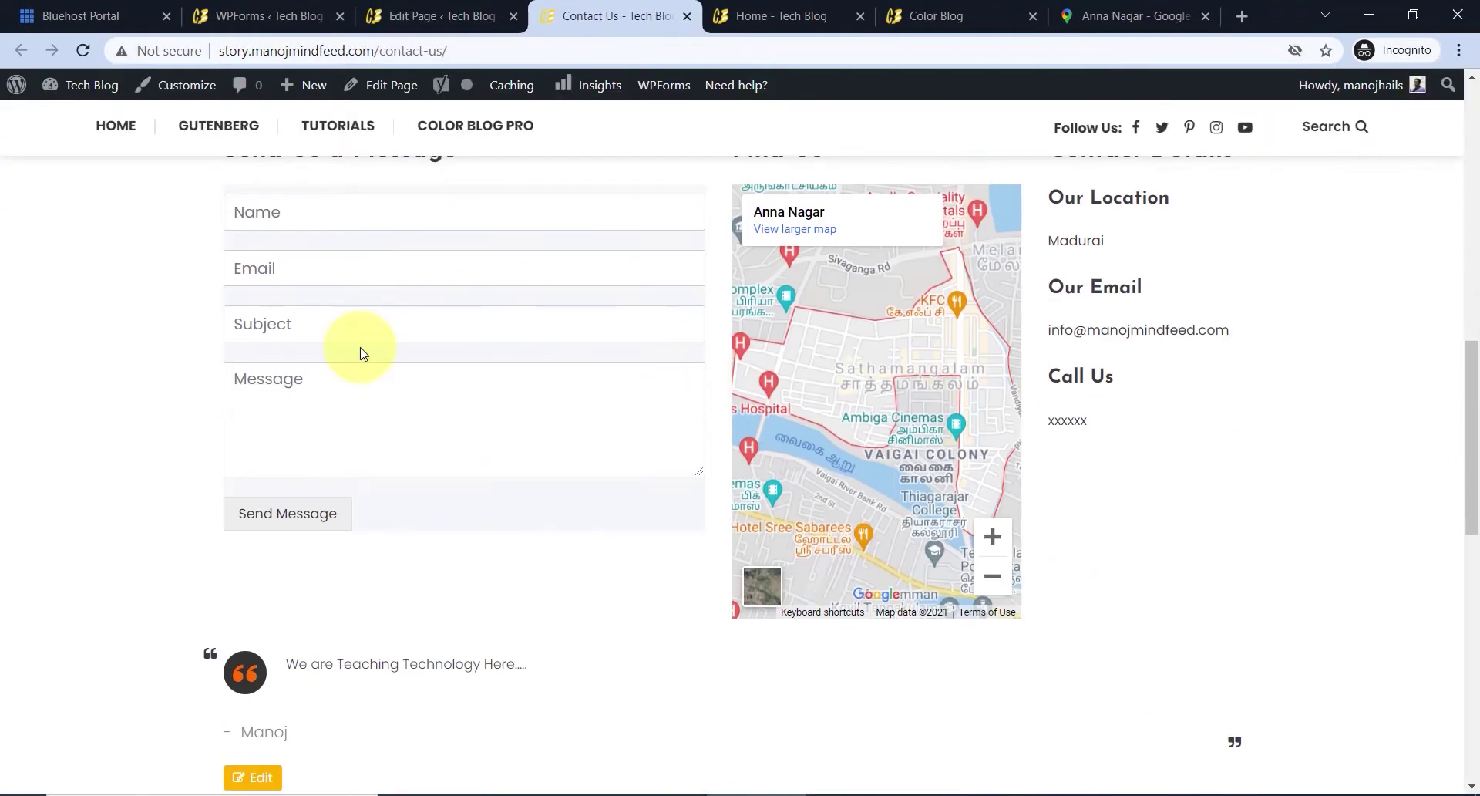
{"action": "scroll", "coordinate": [337, 298], "scroll_direction": "up", "scroll_amount": 1}
{"action": "left_click", "coordinate": [335, 319]}
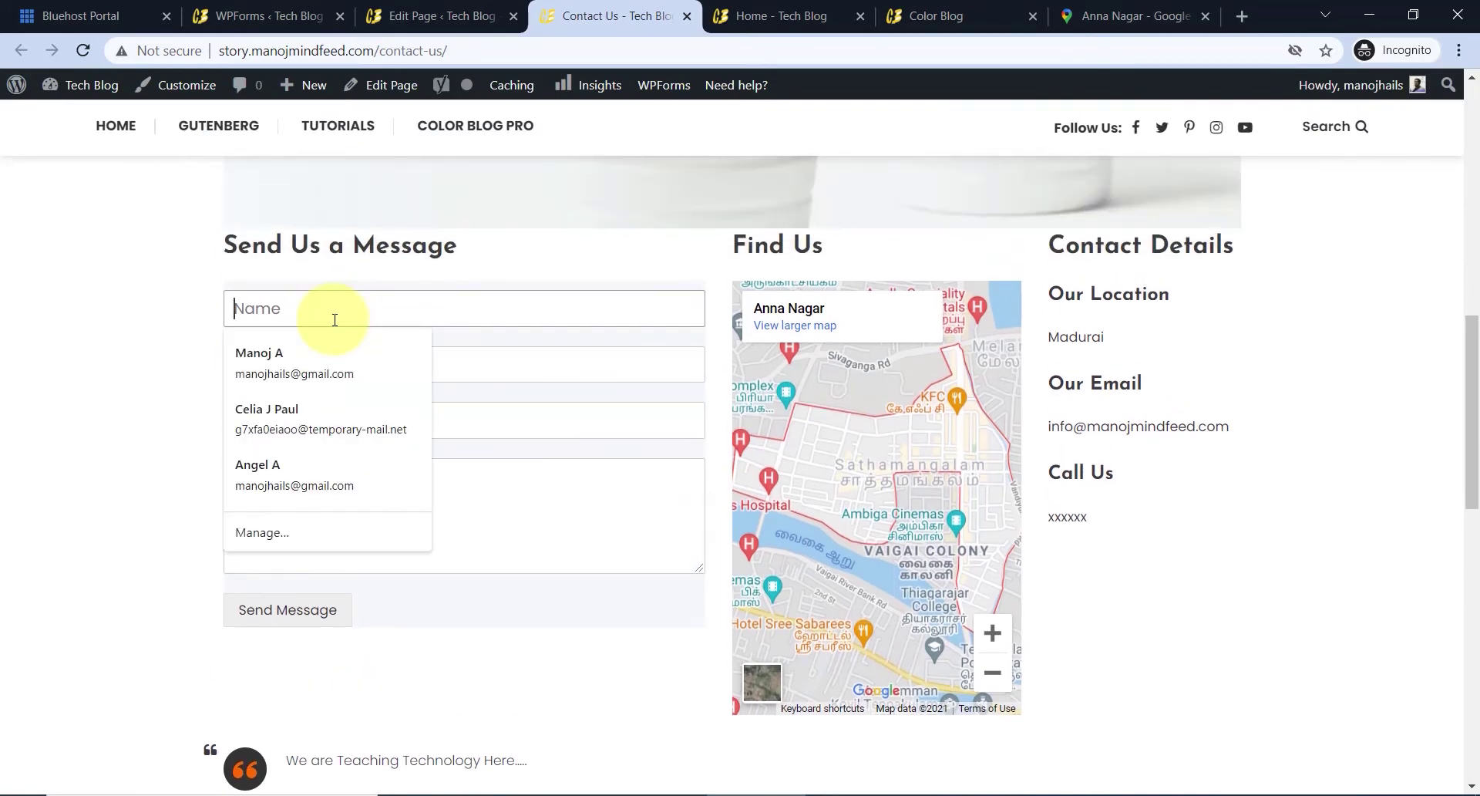
{"action": "left_click", "coordinate": [332, 366]}
{"action": "left_click", "coordinate": [321, 362]}
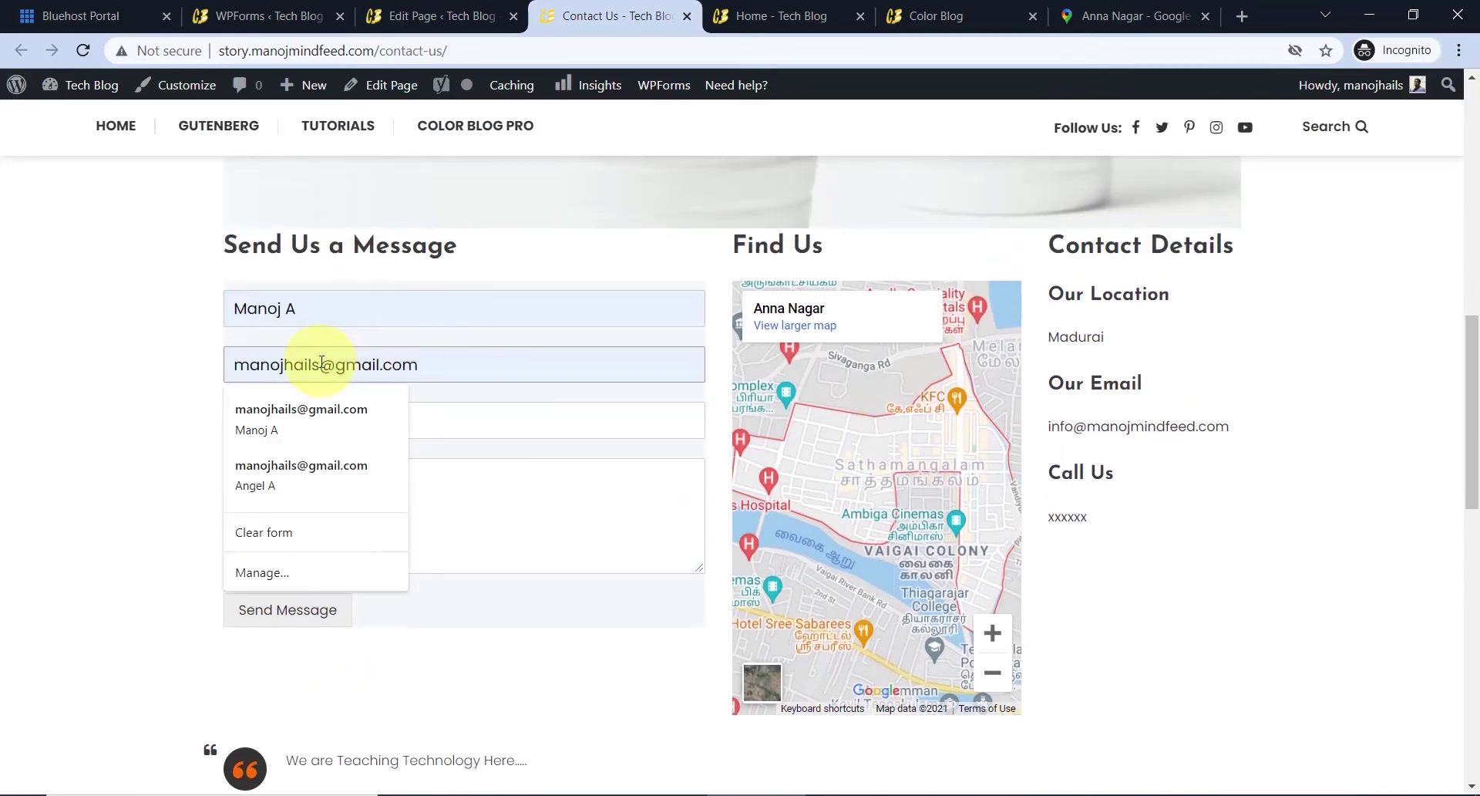
{"action": "key", "text": "BackSpace"}
{"action": "key", "text": "BackSpace"}
- Enter subject 'Hi' and message 'Thank you for the teachings...', then send the form
{"action": "left_click", "coordinate": [299, 419]}
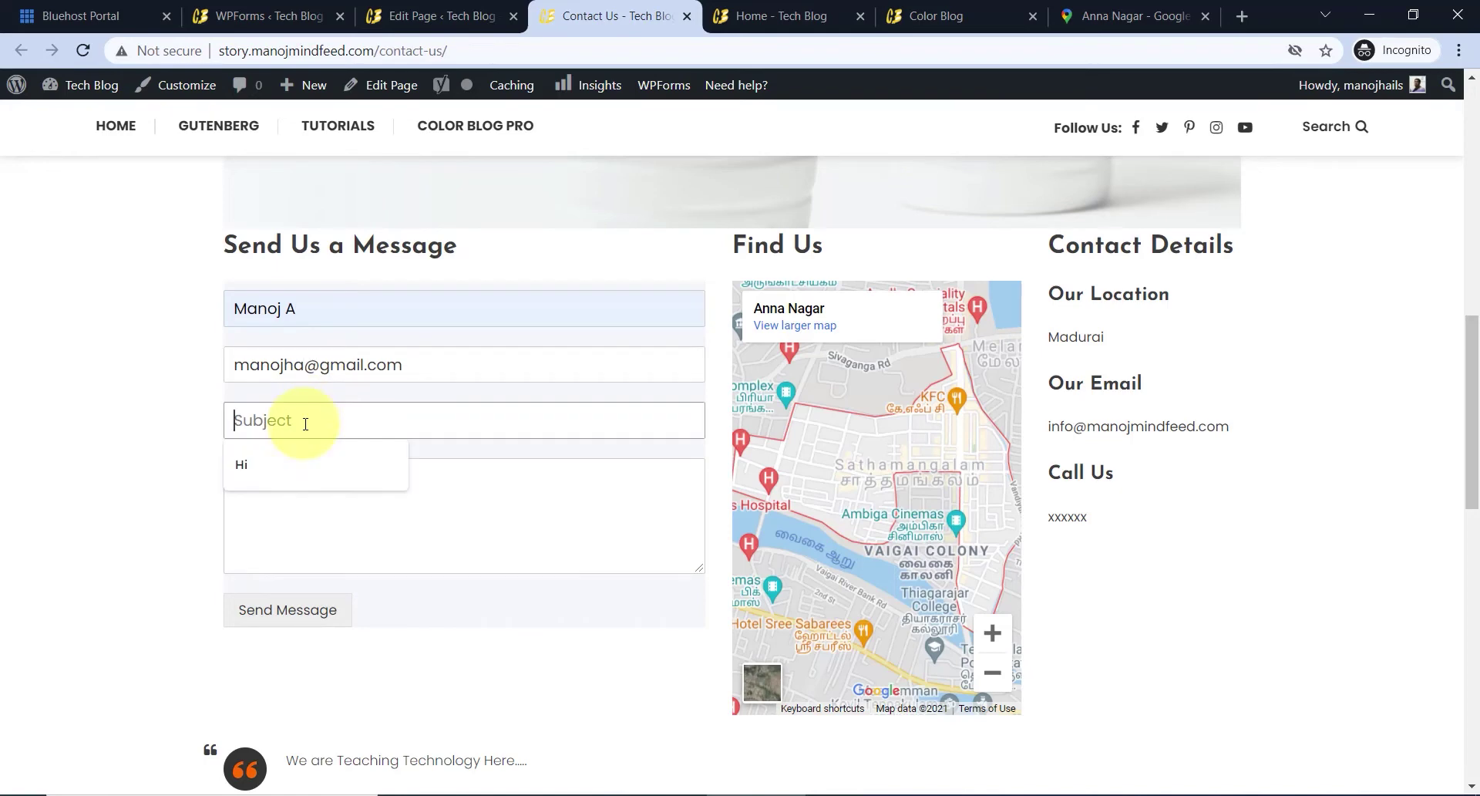
{"action": "type", "text": "Hi"}
{"action": "left_click", "coordinate": [321, 501]}
{"action": "type", "text": "Thank you for the teachings..."}
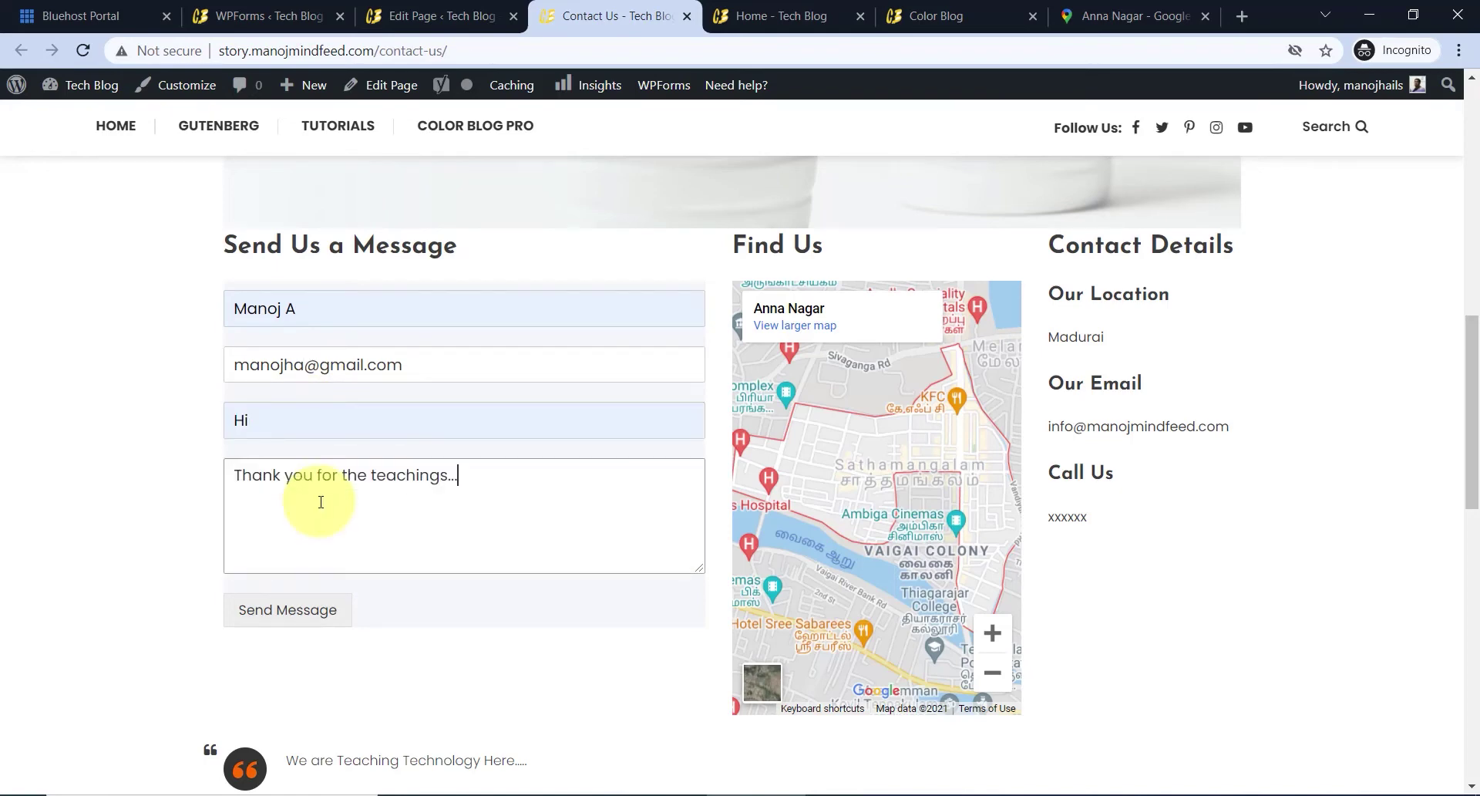
{"action": "left_click", "coordinate": [332, 611]}
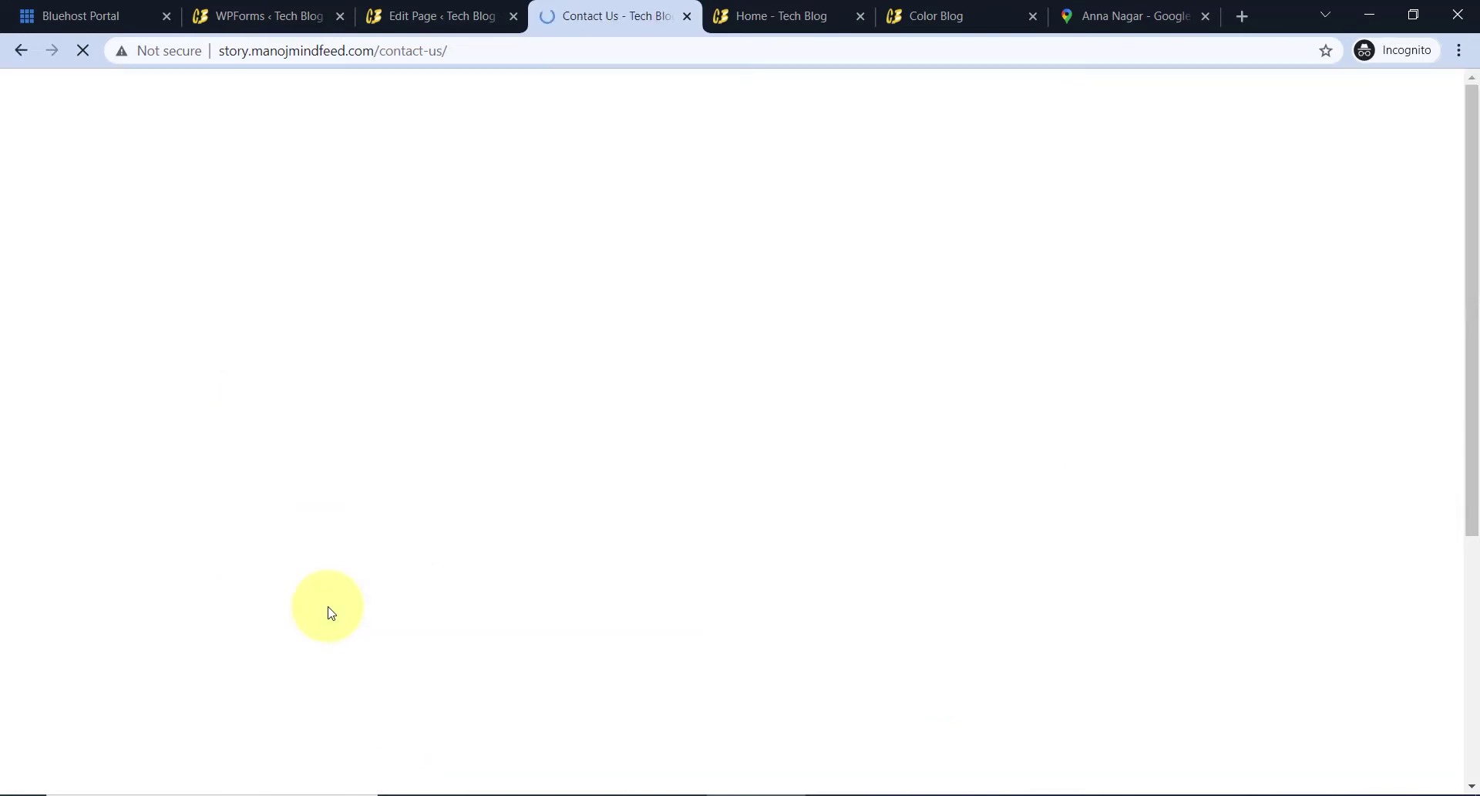
{"action": "scroll", "coordinate": [347, 571], "scroll_direction": "up", "scroll_amount": 3}
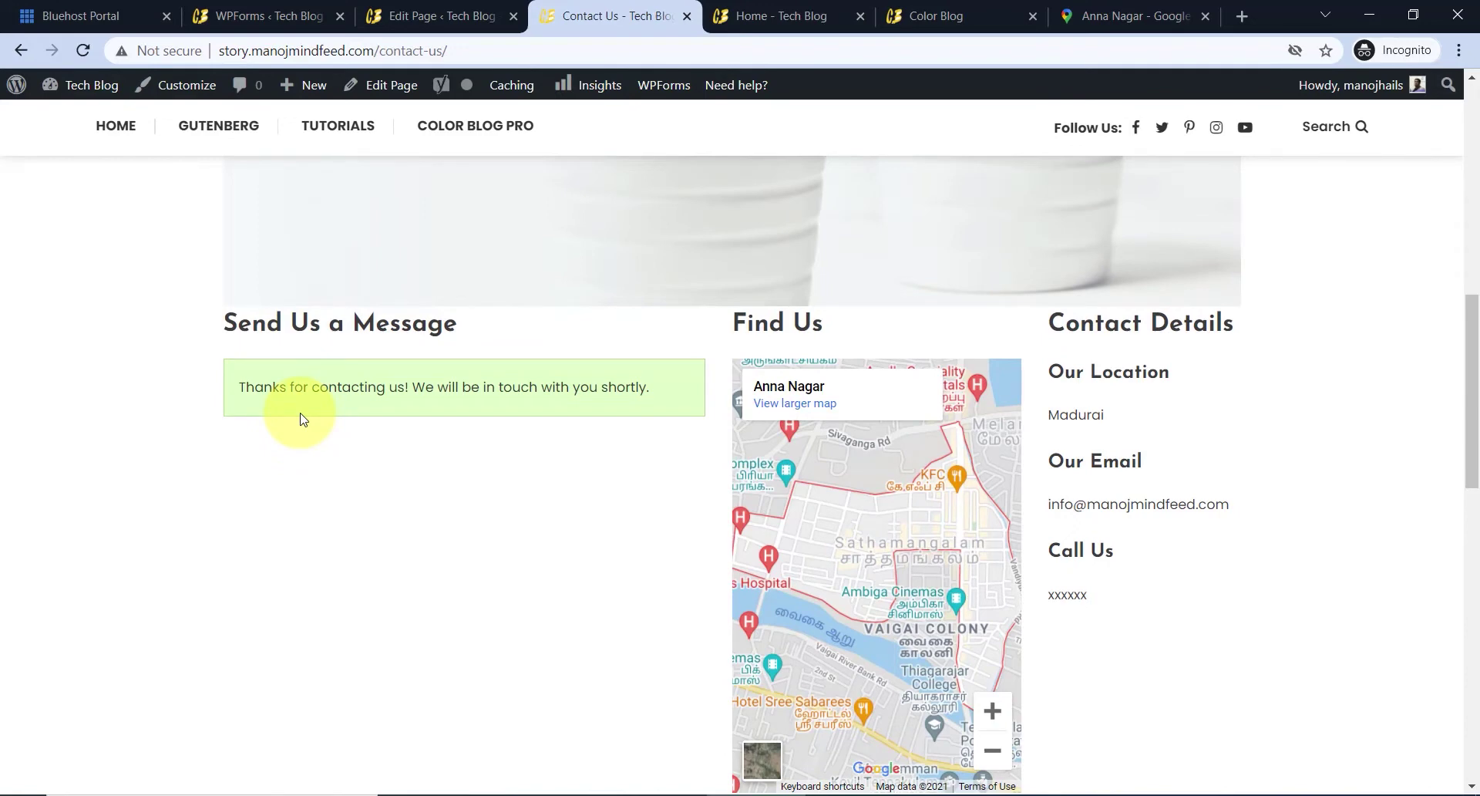
{"action": "key", "text": "alt+Tab"}
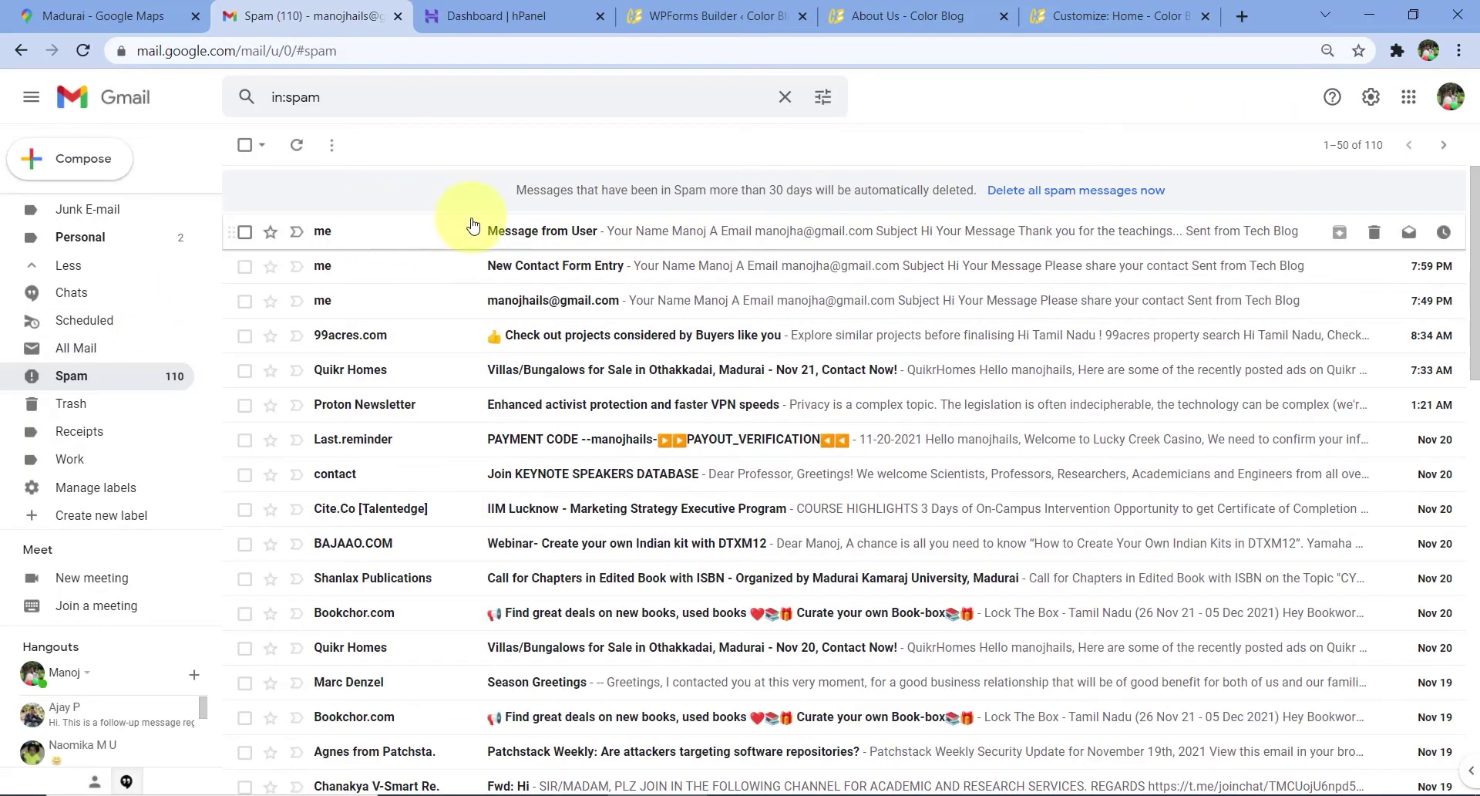
- Open the 'Message from User' notification email in Gmail's Spam folder
{"action": "left_click", "coordinate": [571, 235]}
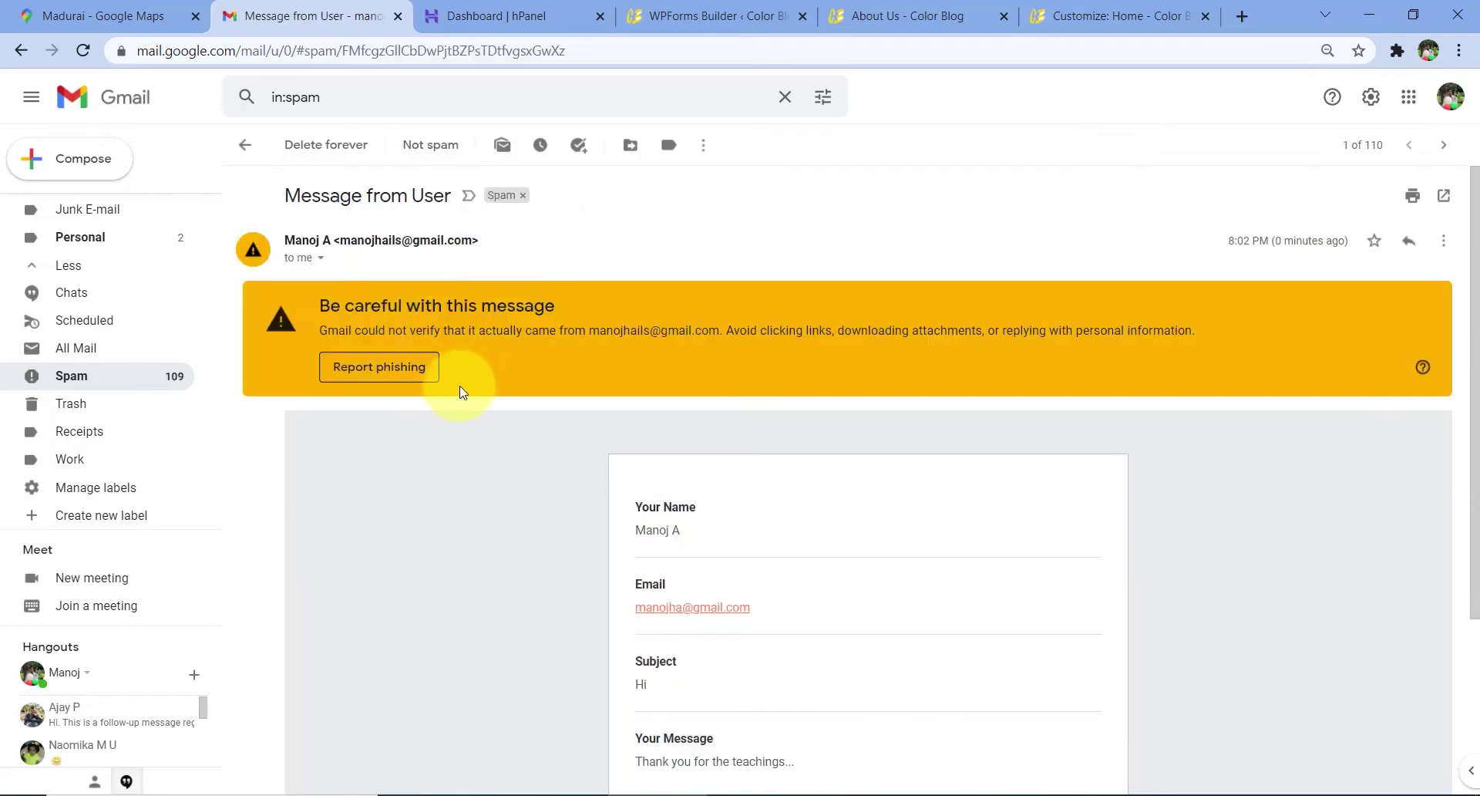
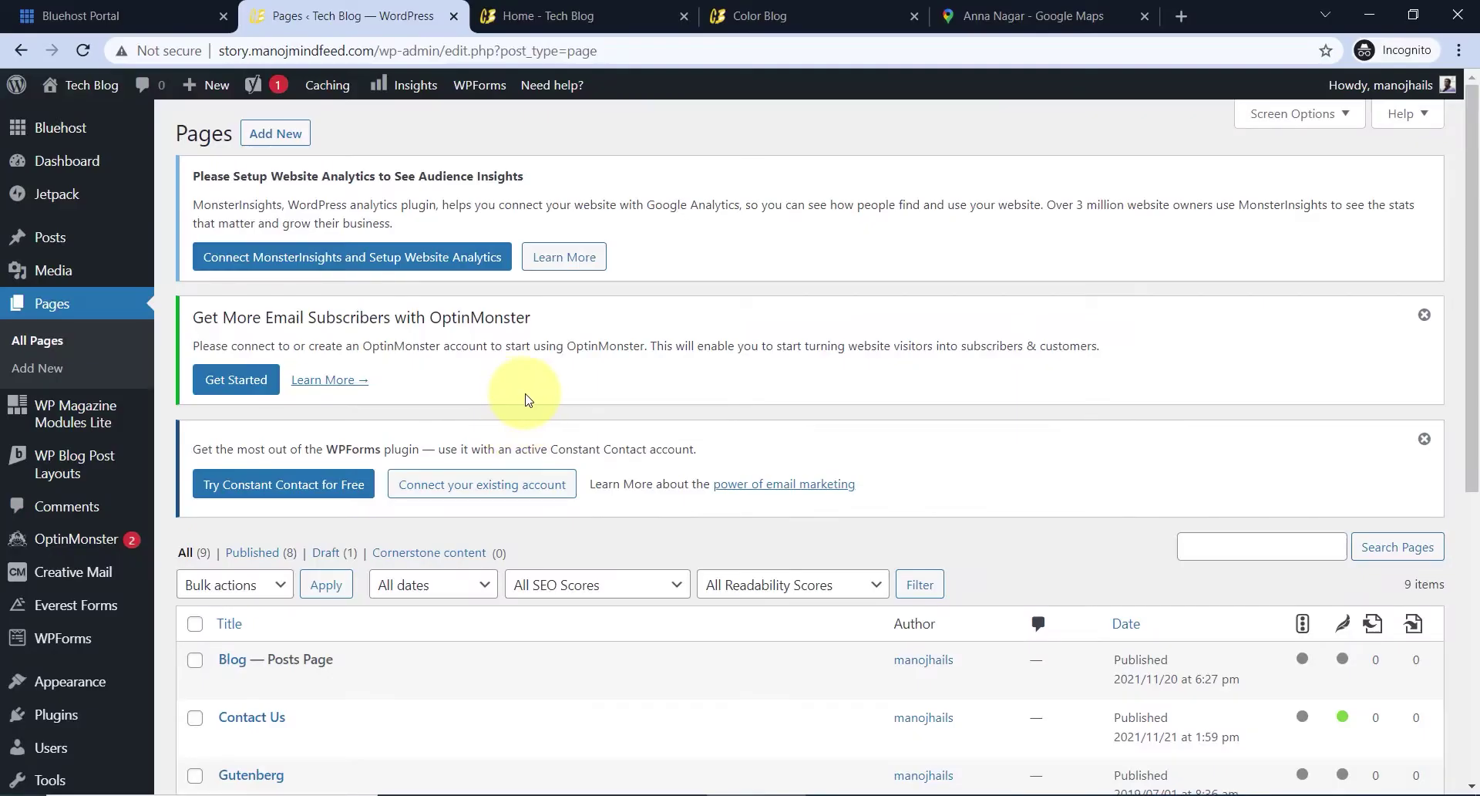
- Add a new page and title it 'About Us'
{"action": "scroll", "coordinate": [501, 385], "scroll_direction": "down", "scroll_amount": 5}
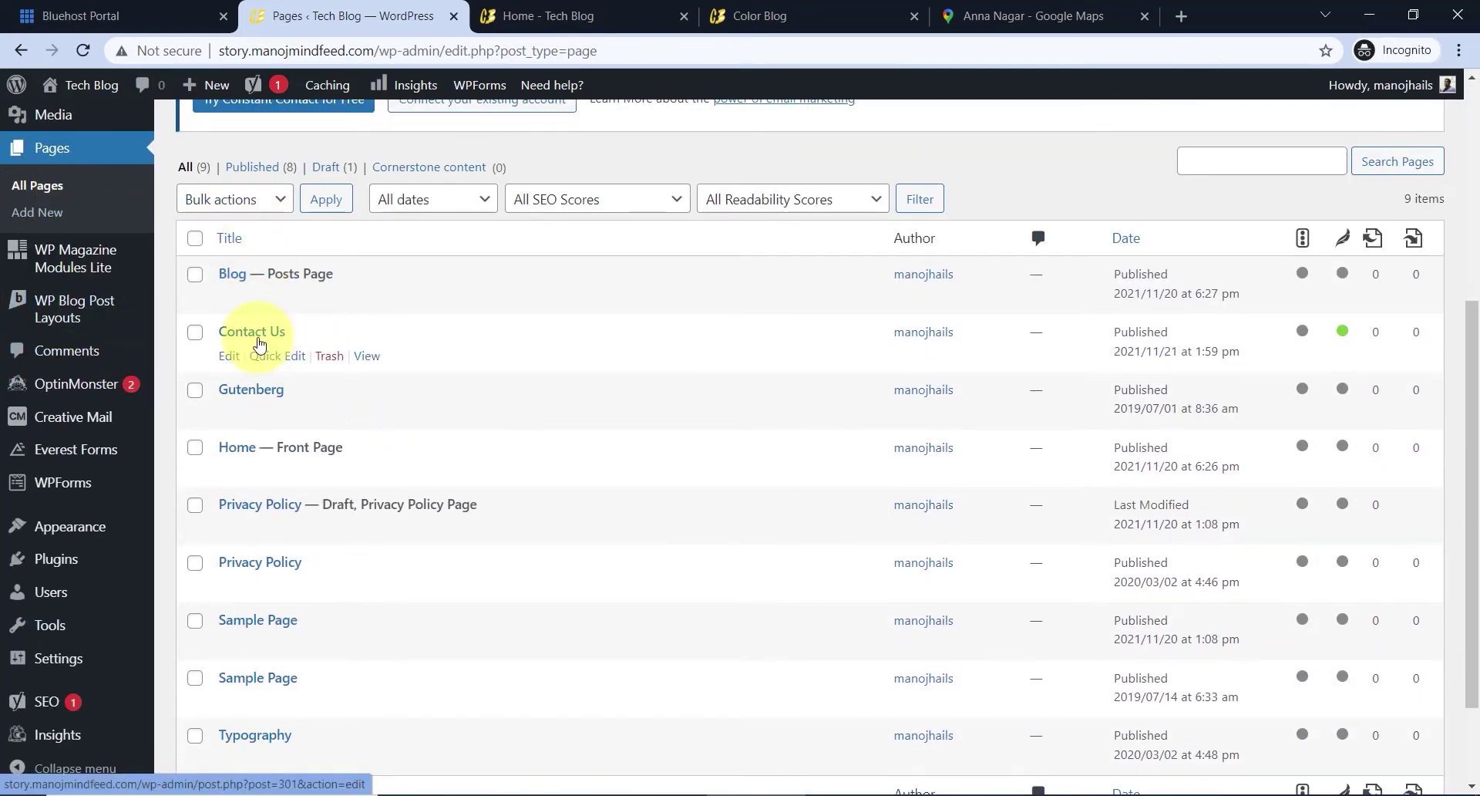
{"action": "scroll", "coordinate": [351, 366], "scroll_direction": "up", "scroll_amount": 5}
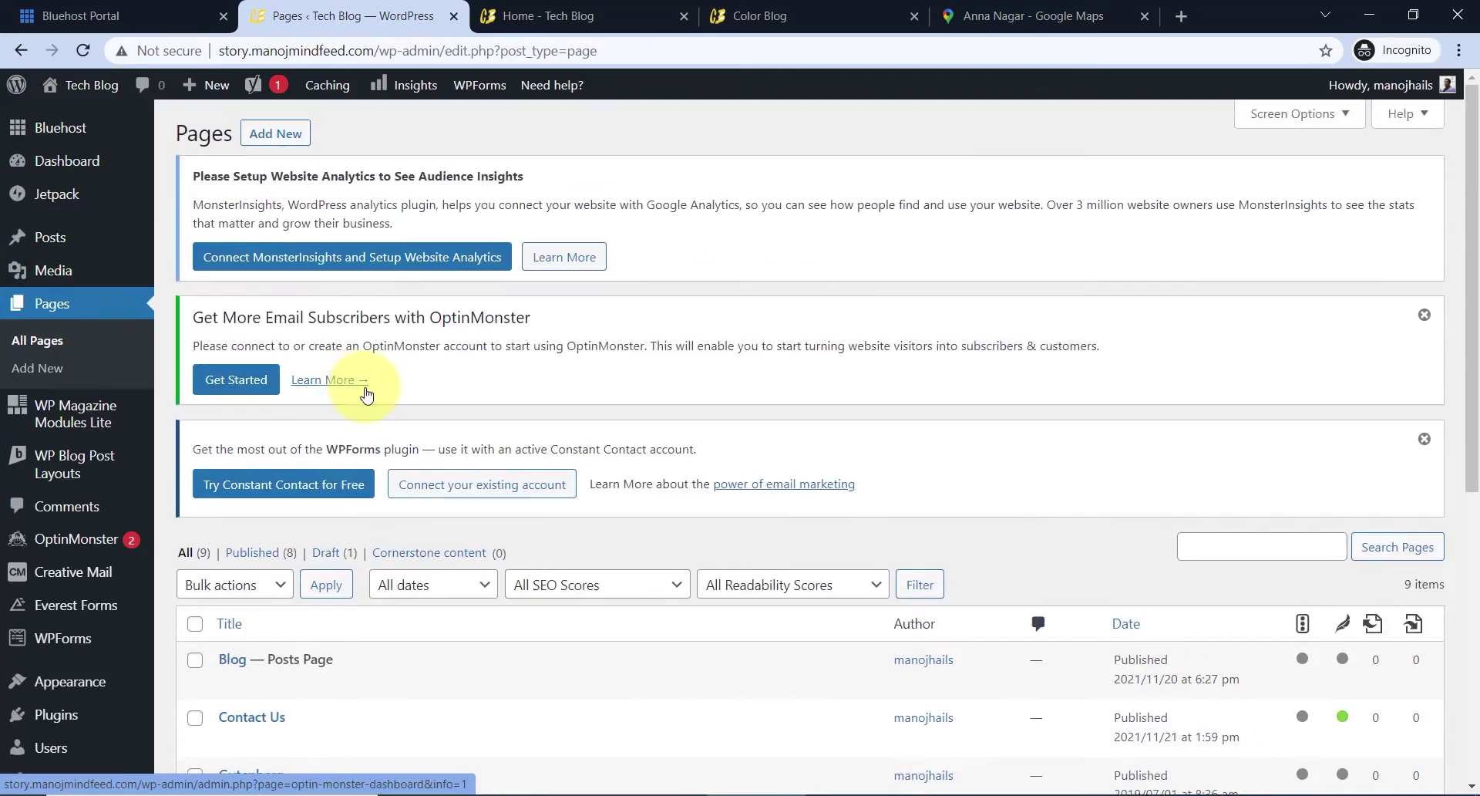
{"action": "left_click", "coordinate": [283, 138]}
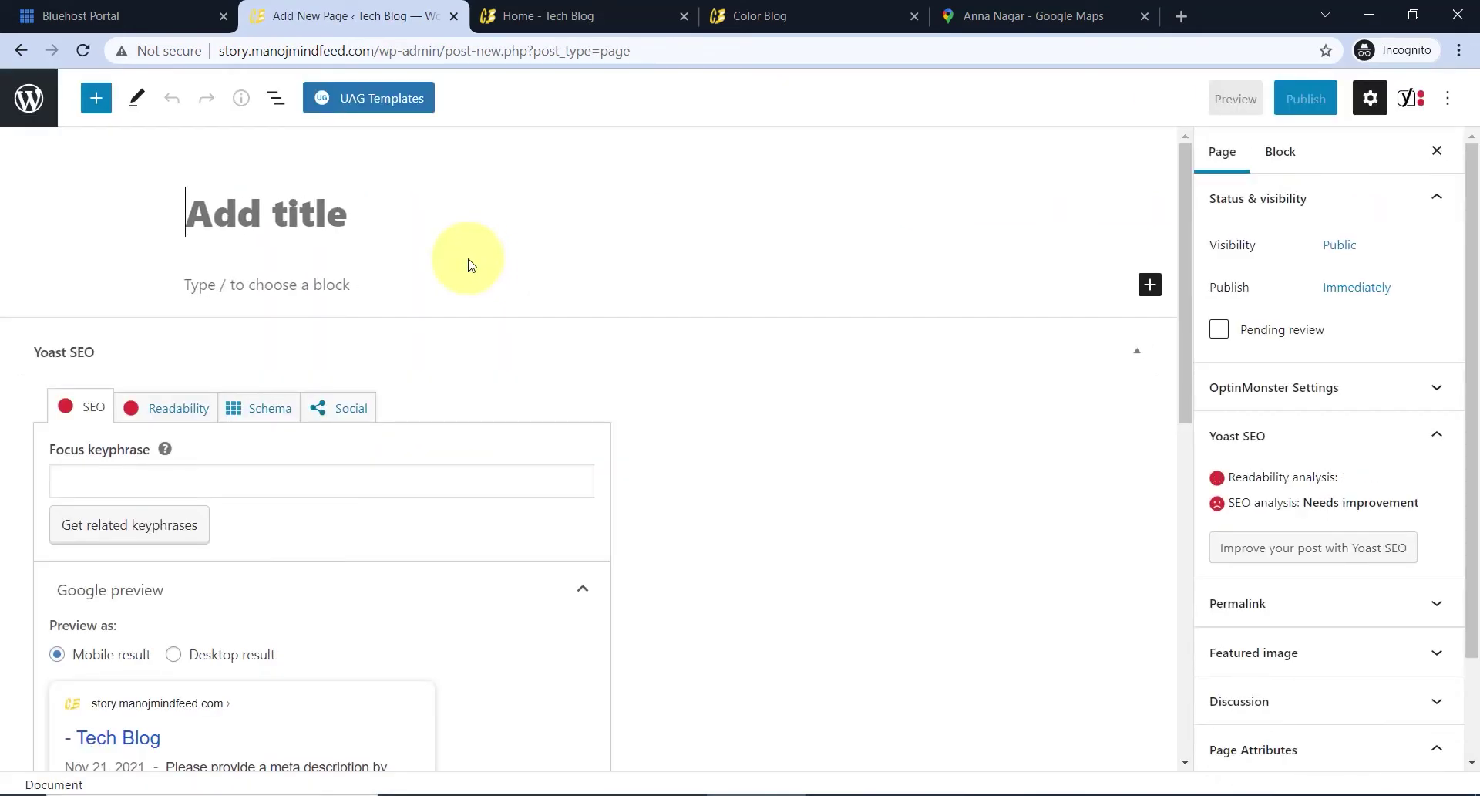
{"action": "type", "text": "About Us"}
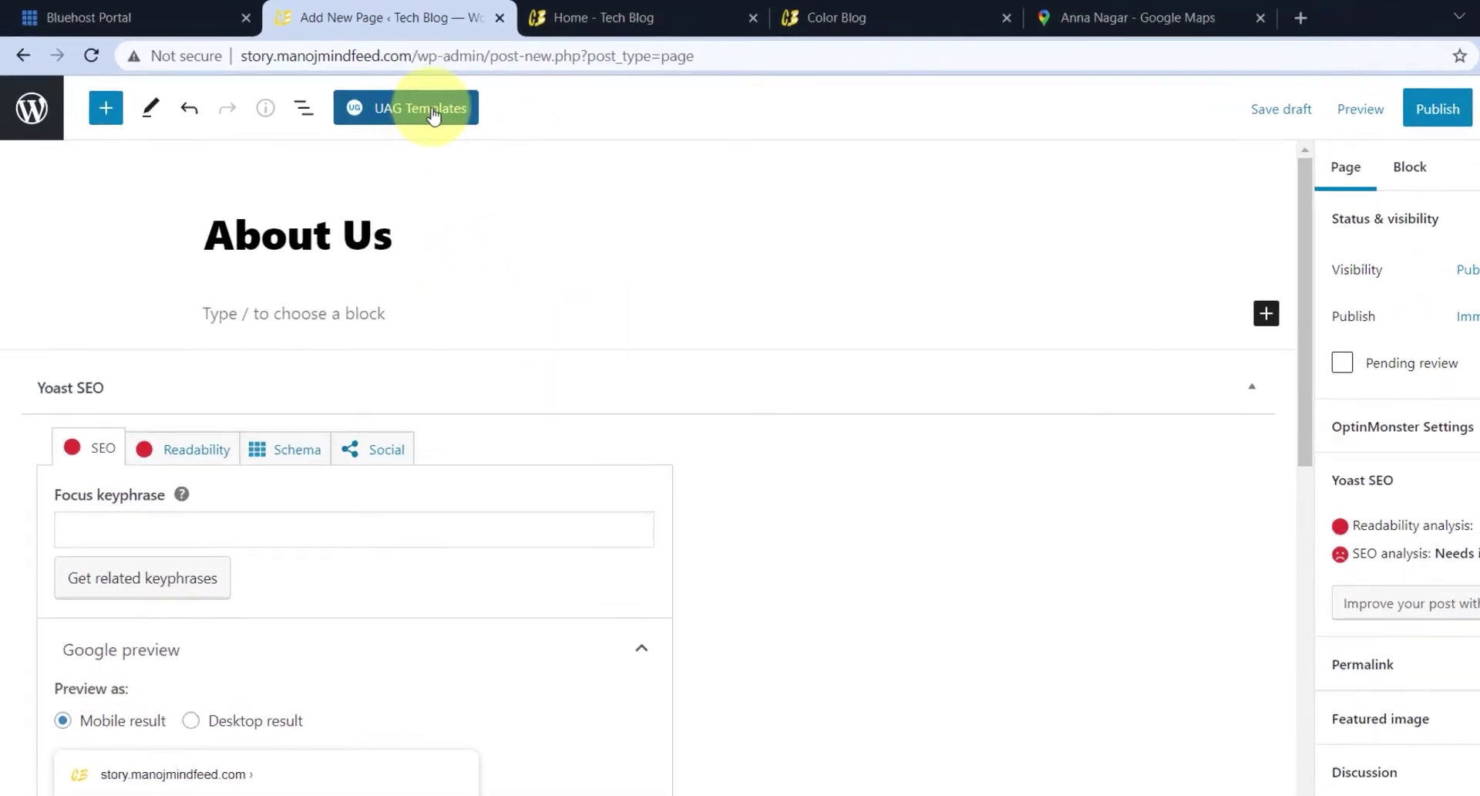
- Search UAG Templates for 'about' and import the Outdoor Adventure About template
{"action": "left_click", "coordinate": [377, 108]}
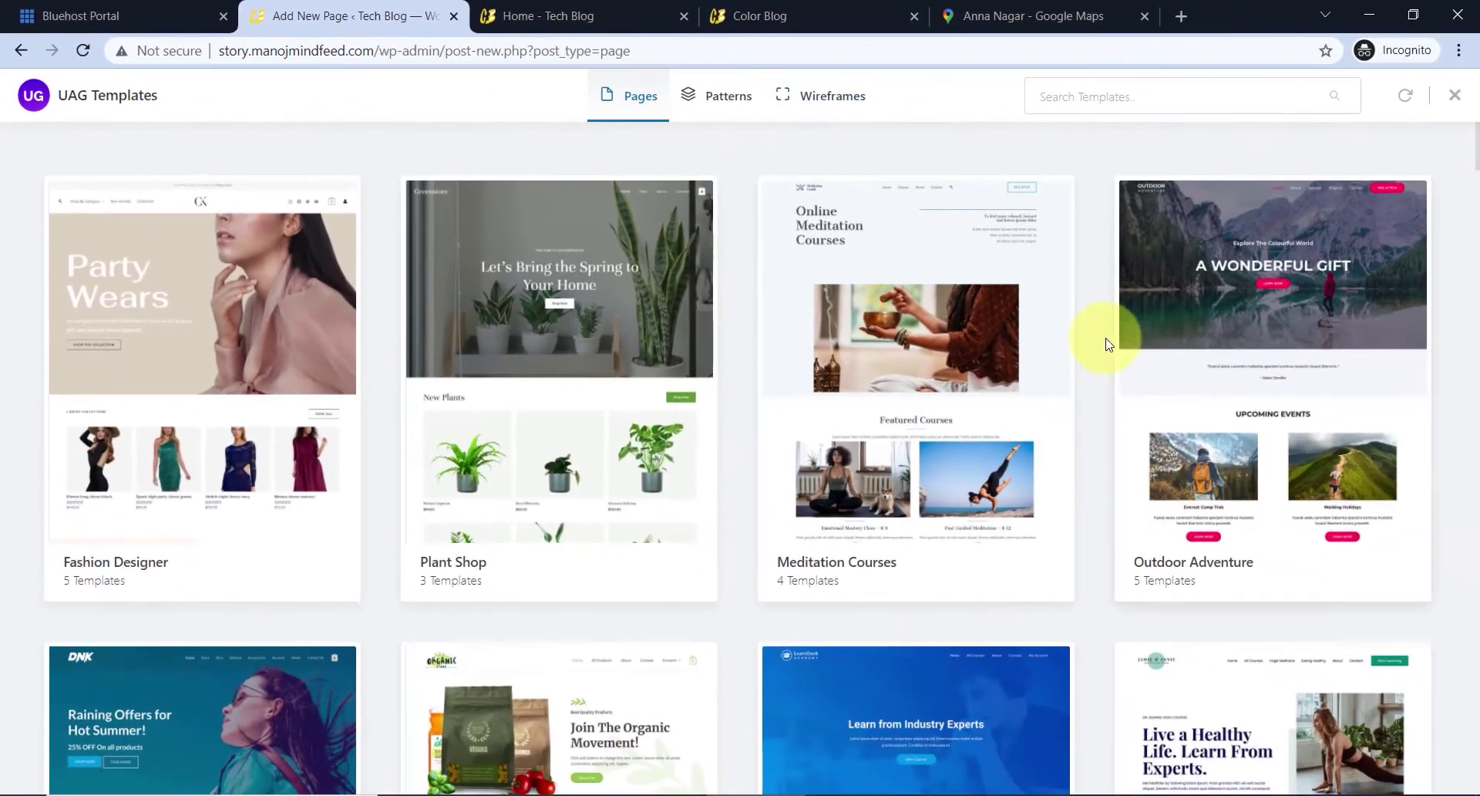
{"action": "left_click", "coordinate": [1104, 102]}
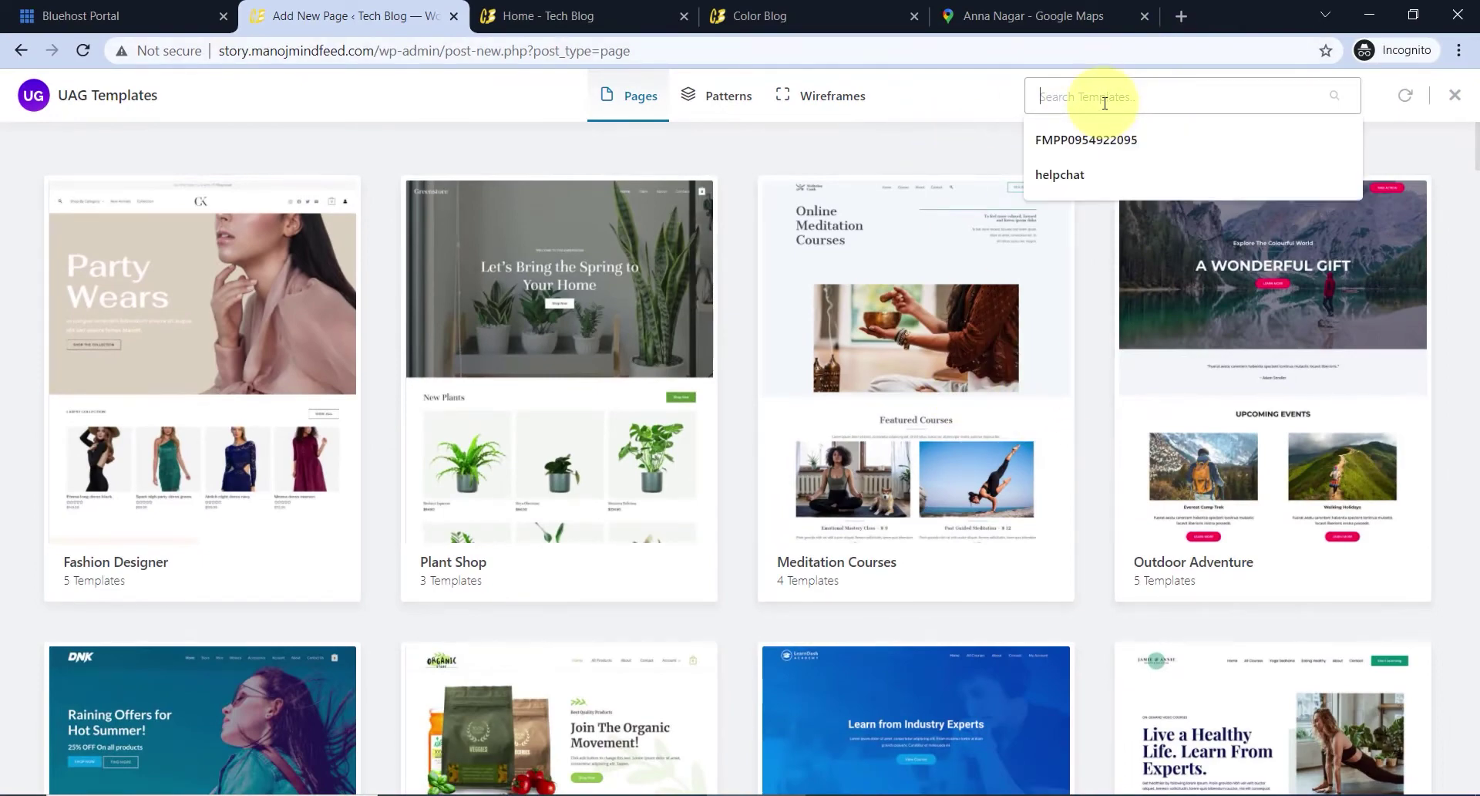
{"action": "type", "text": "abo"}
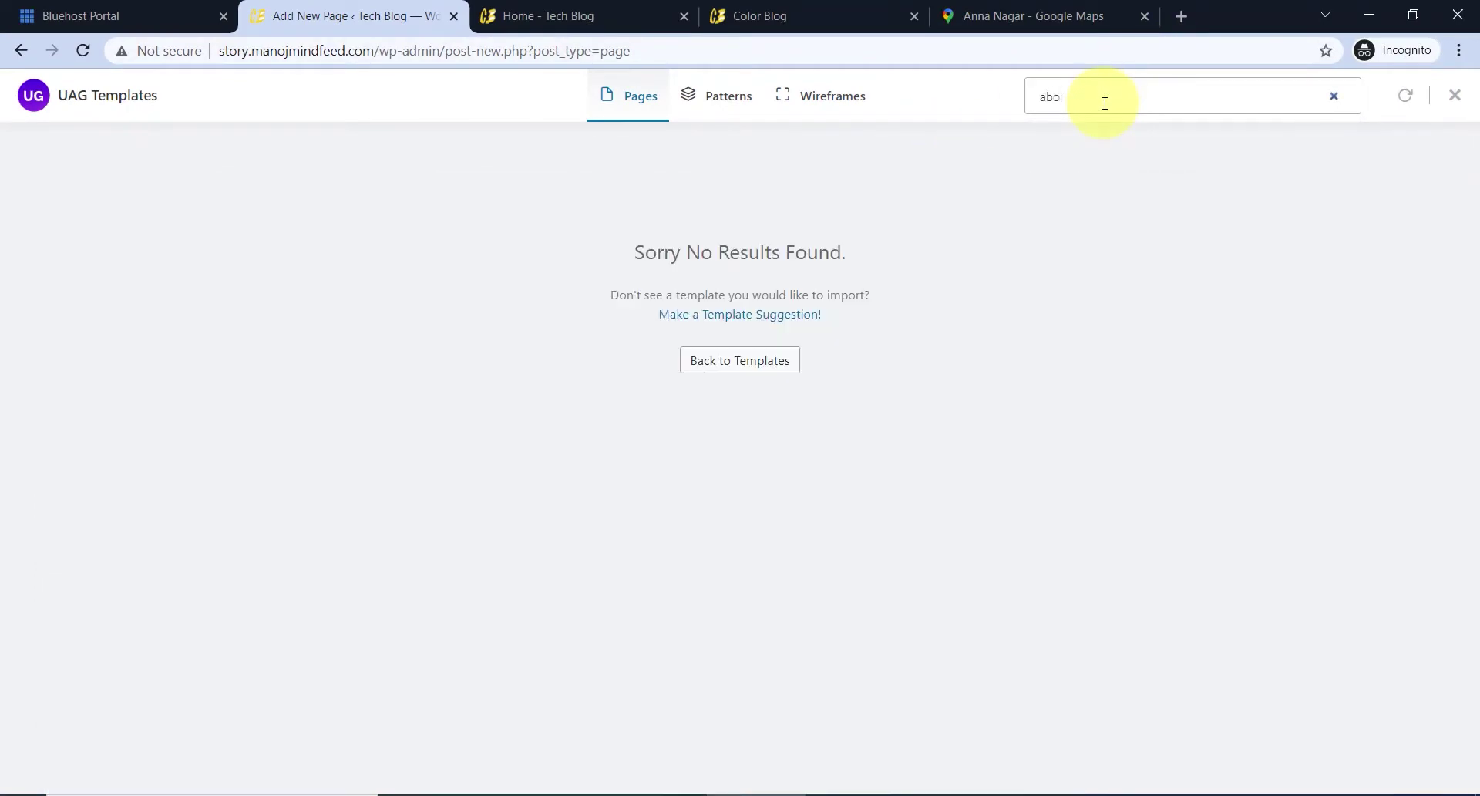
{"action": "type", "text": "i"}
{"action": "key", "text": "BackSpace"}
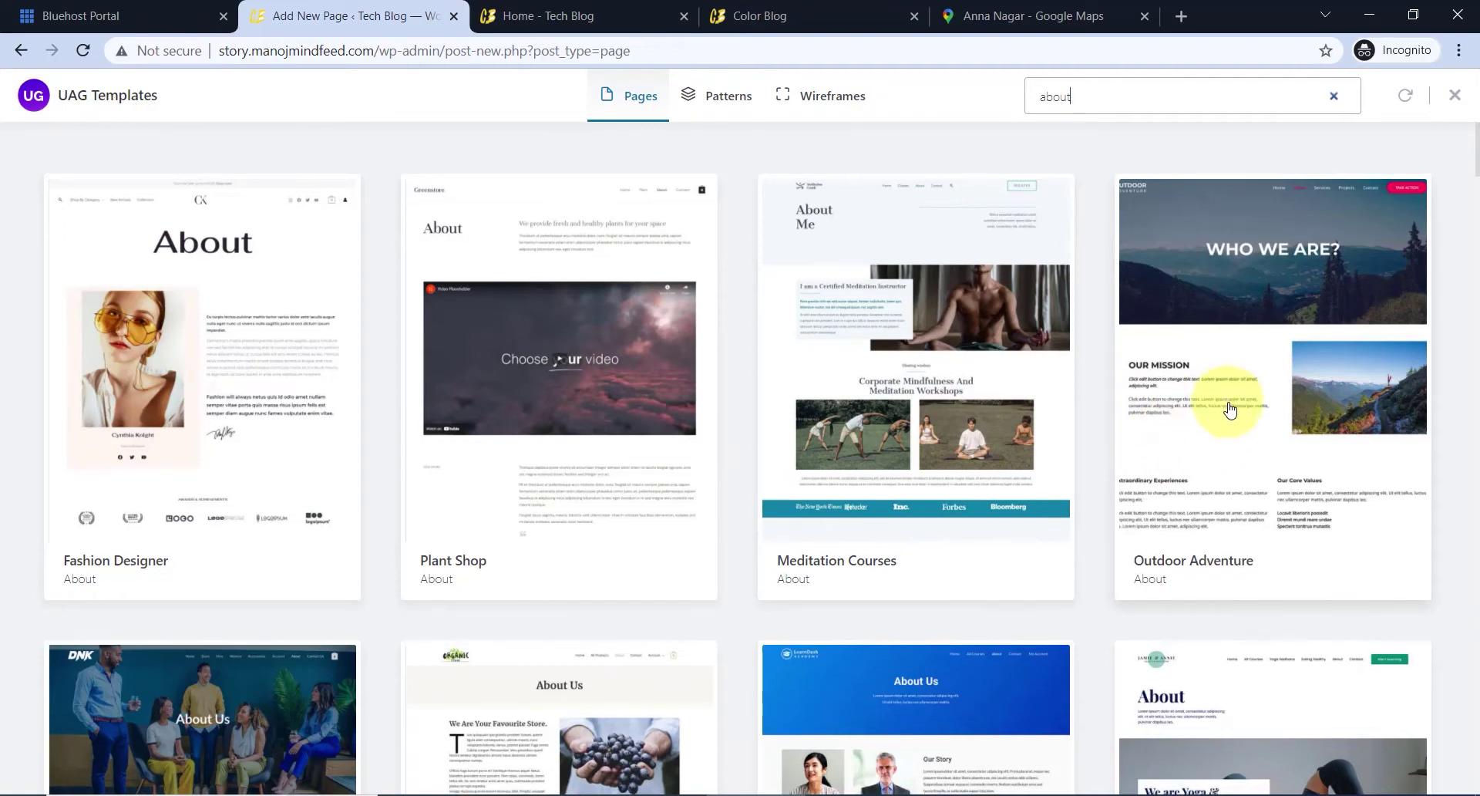
{"action": "scroll", "coordinate": [1226, 407], "scroll_direction": "down", "scroll_amount": 3}
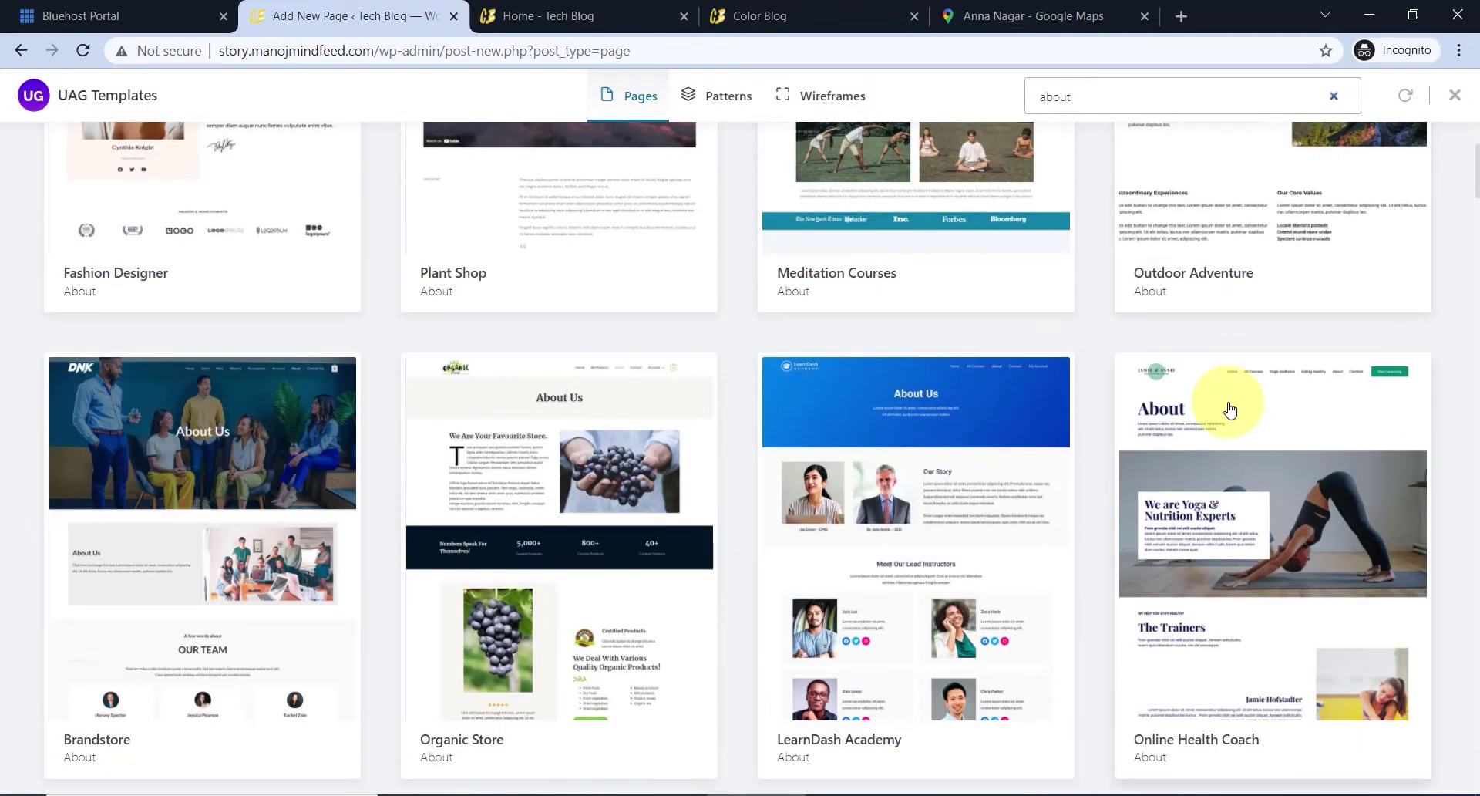
{"action": "scroll", "coordinate": [1230, 409], "scroll_direction": "up", "scroll_amount": 2}
{"action": "left_click", "coordinate": [1213, 265]}
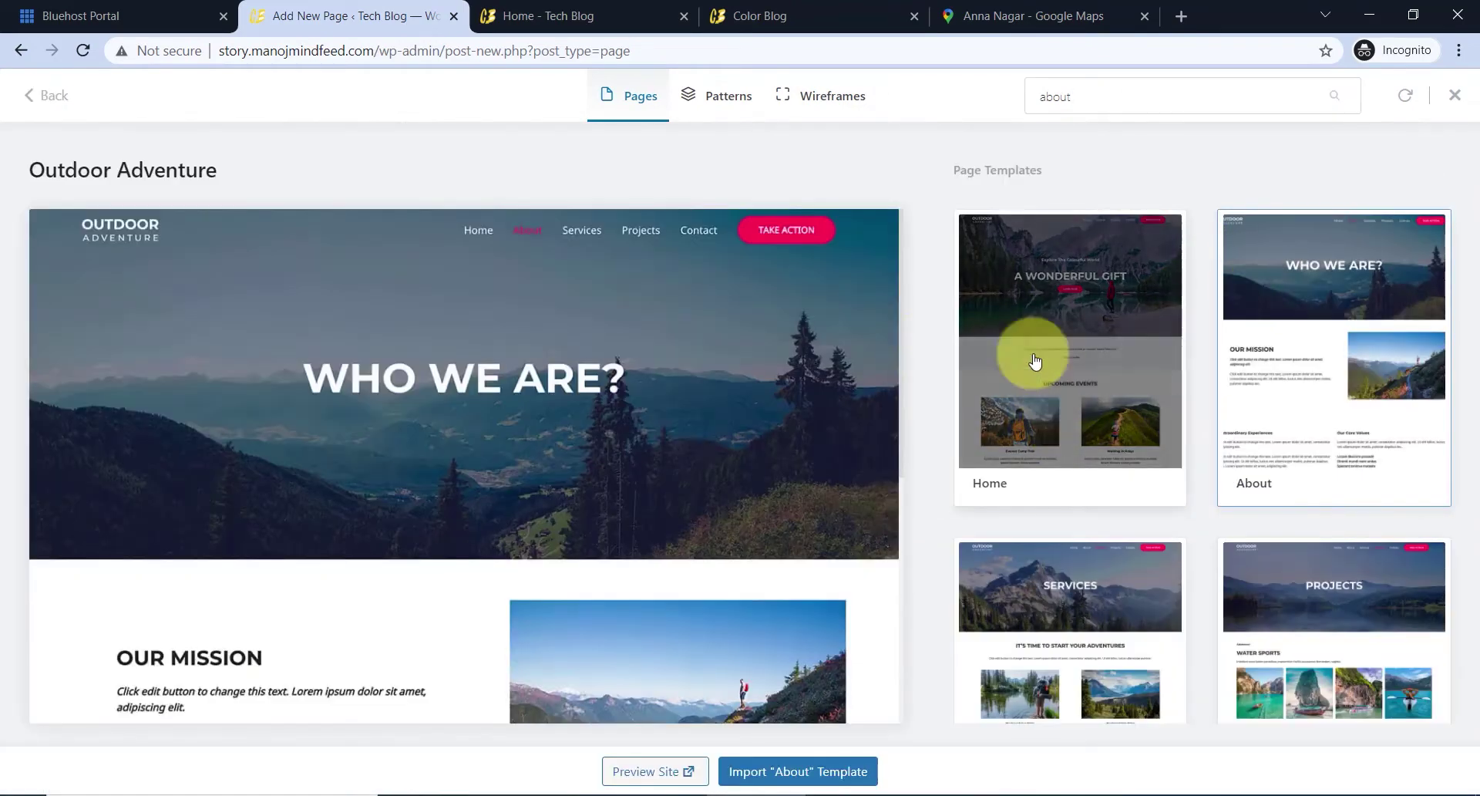
{"action": "left_click", "coordinate": [823, 773]}
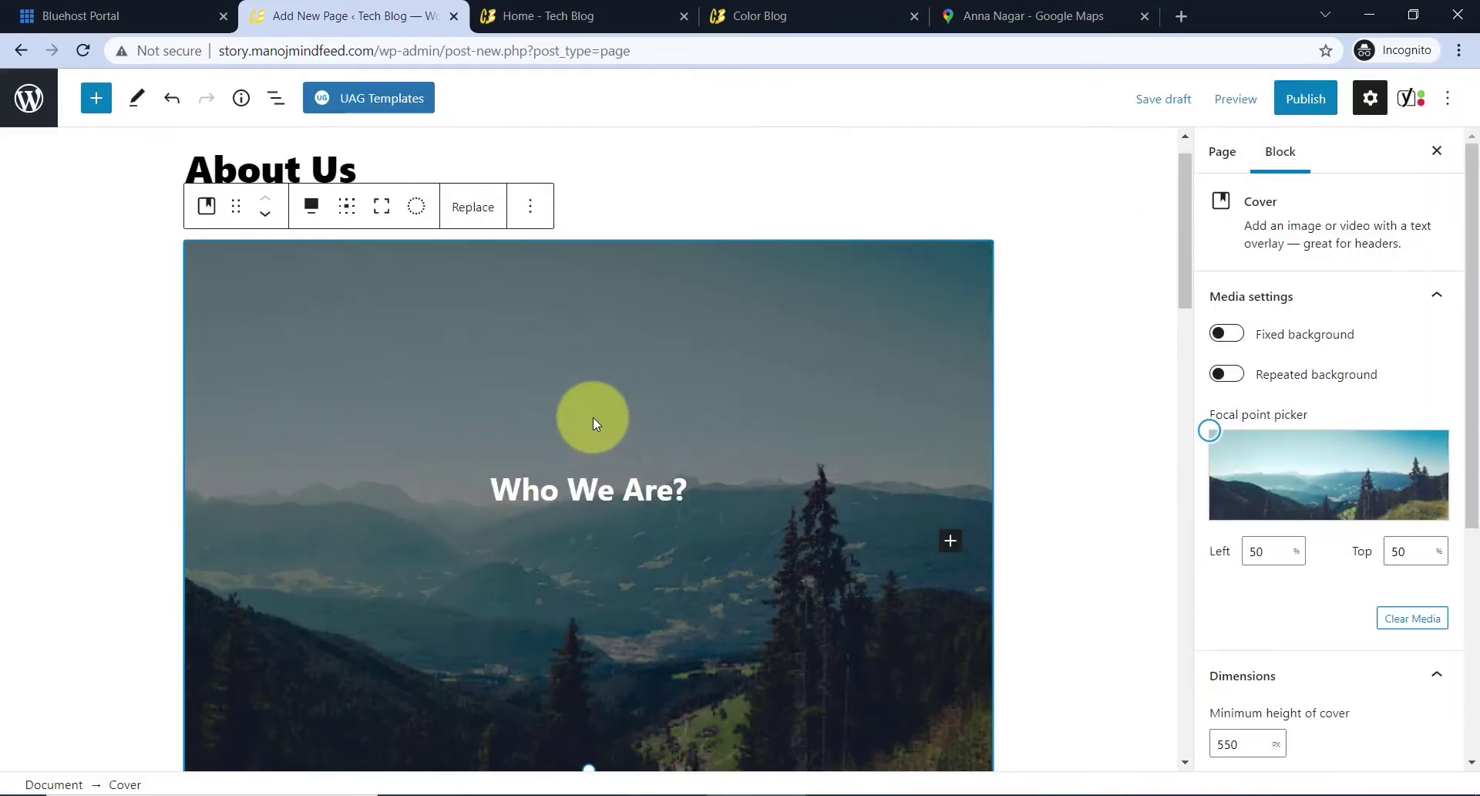
- Review the imported cover, Our Mission and Our Core Values blocks, adding an empty paragraph below
{"action": "scroll", "coordinate": [689, 462], "scroll_direction": "down", "scroll_amount": 1}
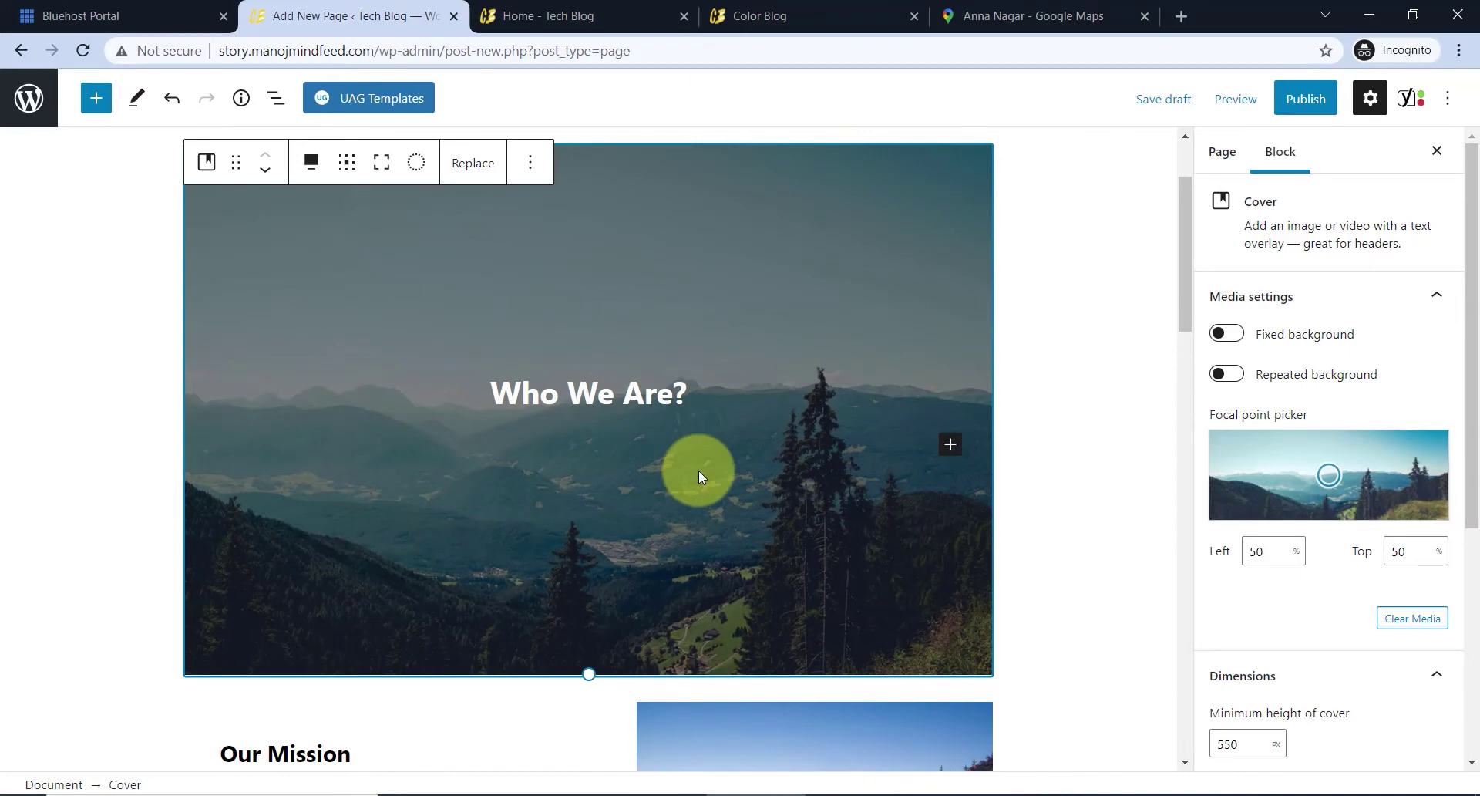
{"action": "left_click", "coordinate": [474, 168]}
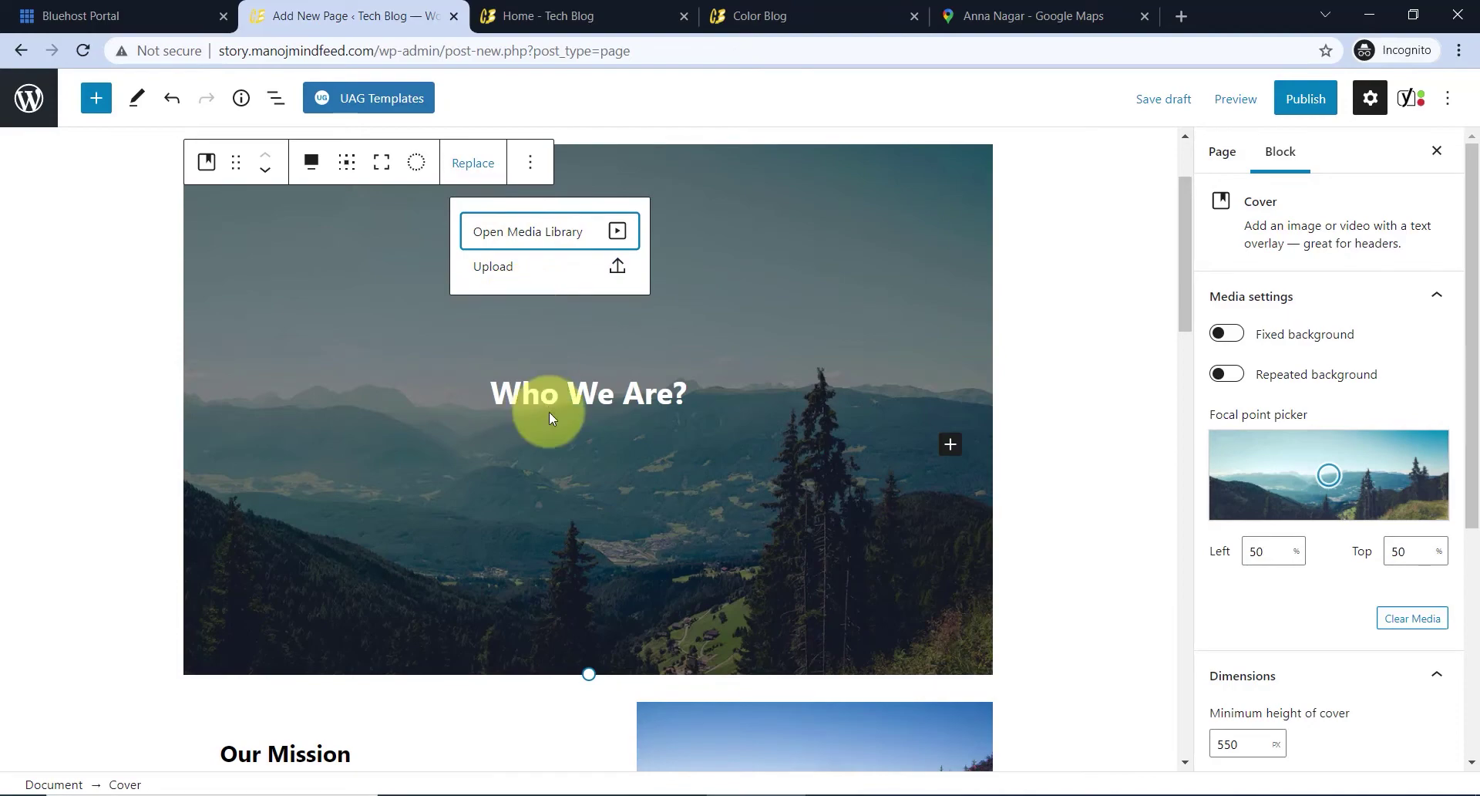
{"action": "left_click", "coordinate": [914, 347]}
{"action": "scroll", "coordinate": [706, 393], "scroll_direction": "down", "scroll_amount": 3}
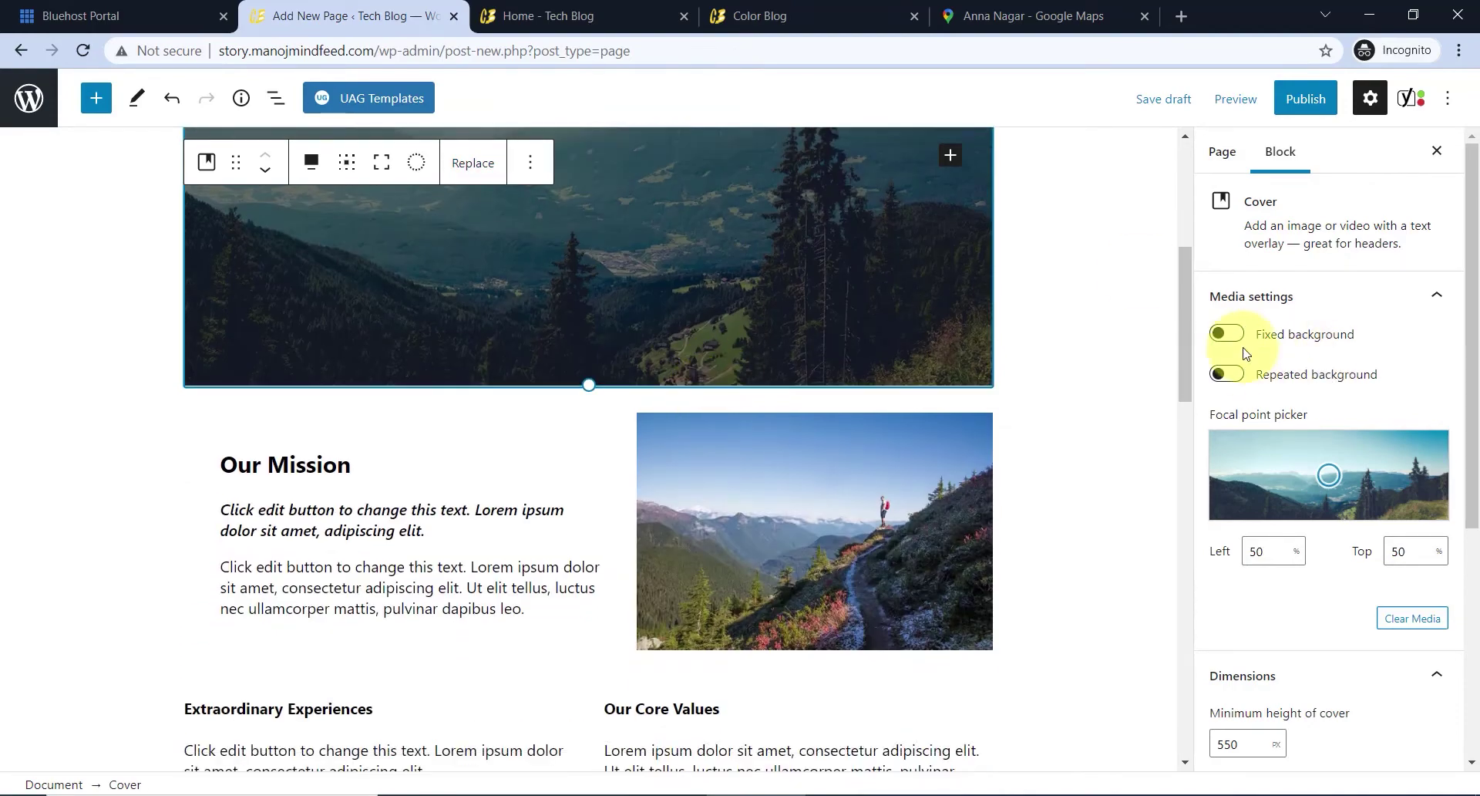
{"action": "scroll", "coordinate": [545, 450], "scroll_direction": "down", "scroll_amount": 1}
{"action": "left_click", "coordinate": [327, 368]}
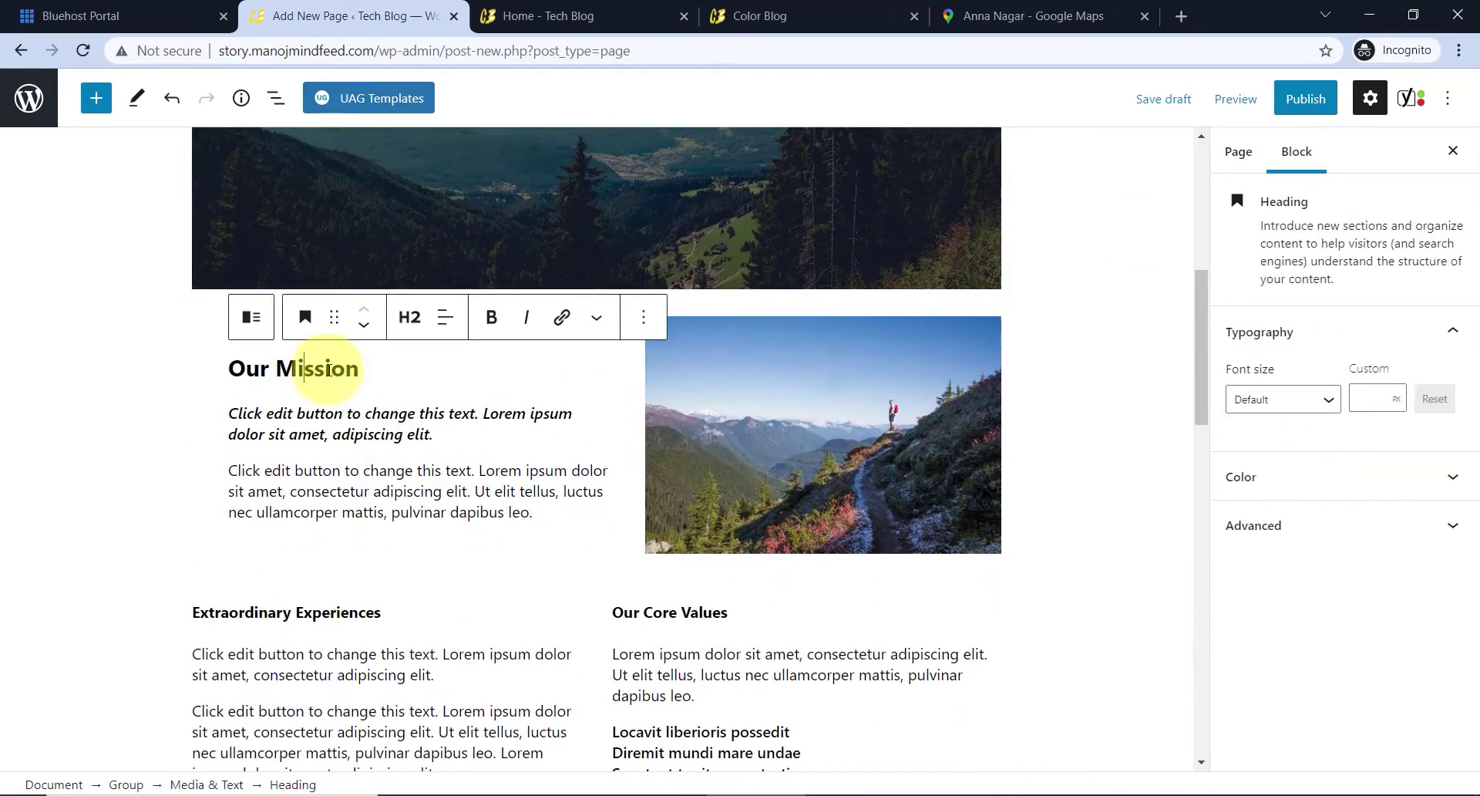
{"action": "left_click_drag", "start_coordinate": [250, 368], "coordinate": [437, 430]}
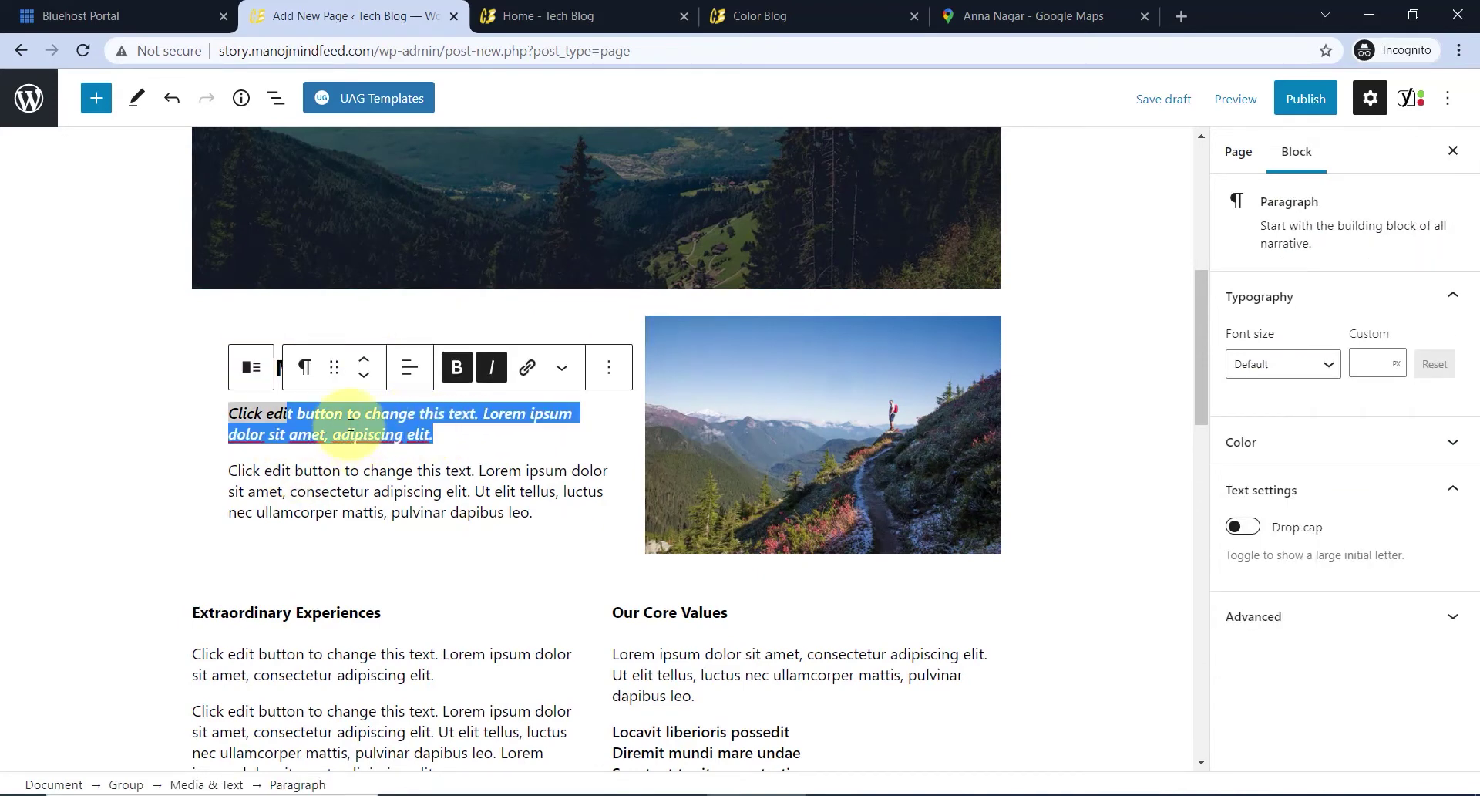
{"action": "left_click", "coordinate": [763, 482]}
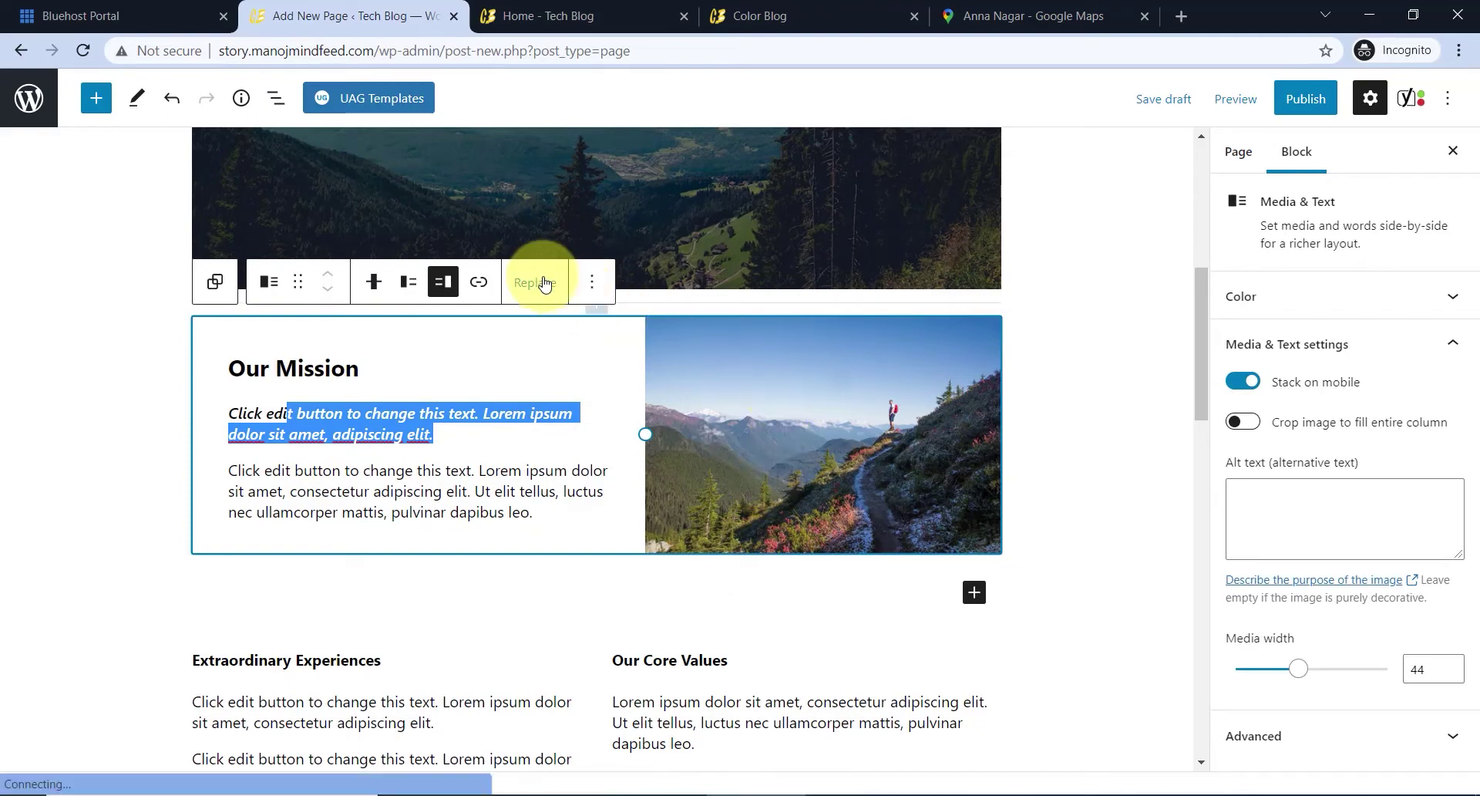
{"action": "scroll", "coordinate": [548, 321], "scroll_direction": "down", "scroll_amount": 5}
{"action": "left_click", "coordinate": [648, 423]}
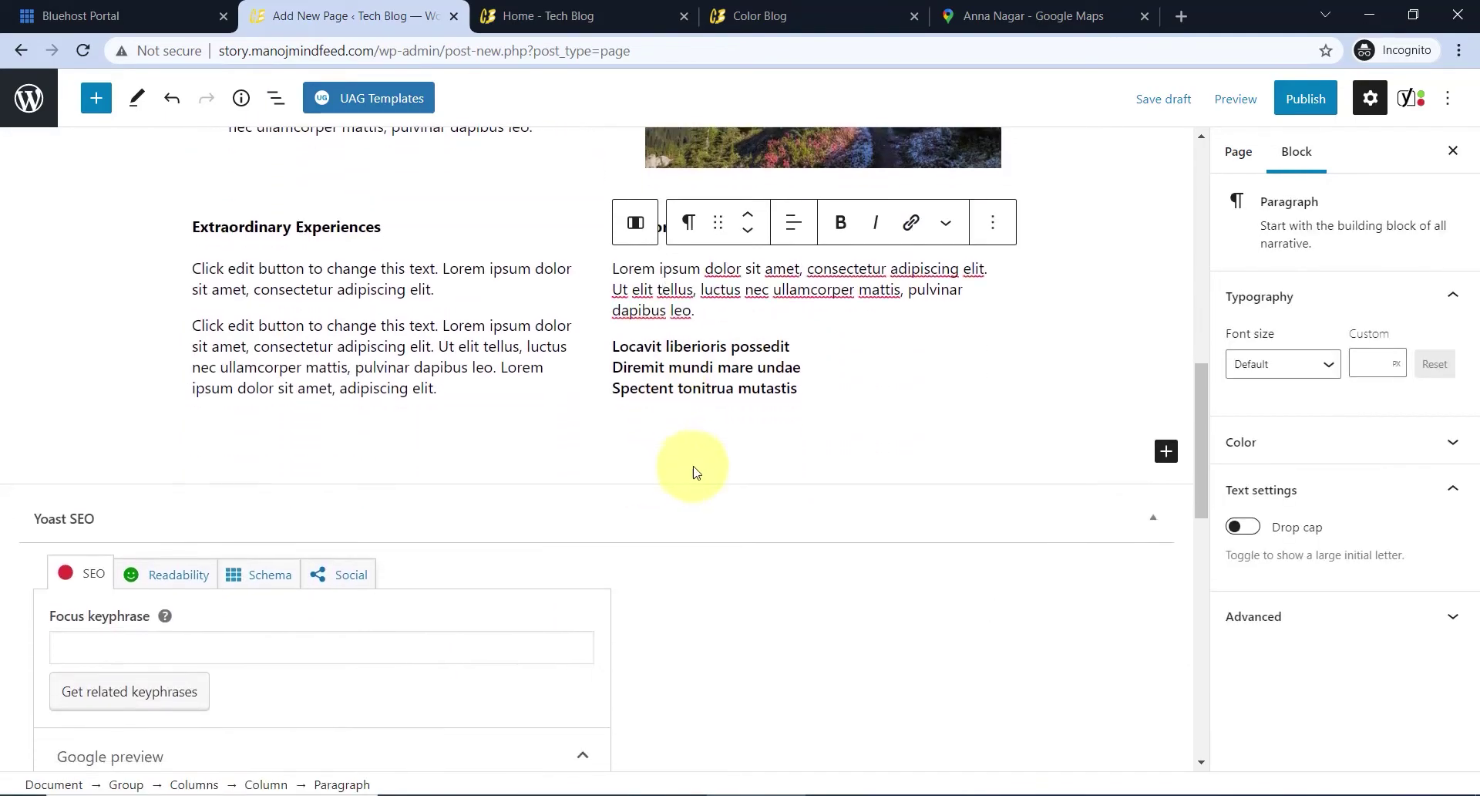
{"action": "left_click", "coordinate": [606, 454]}
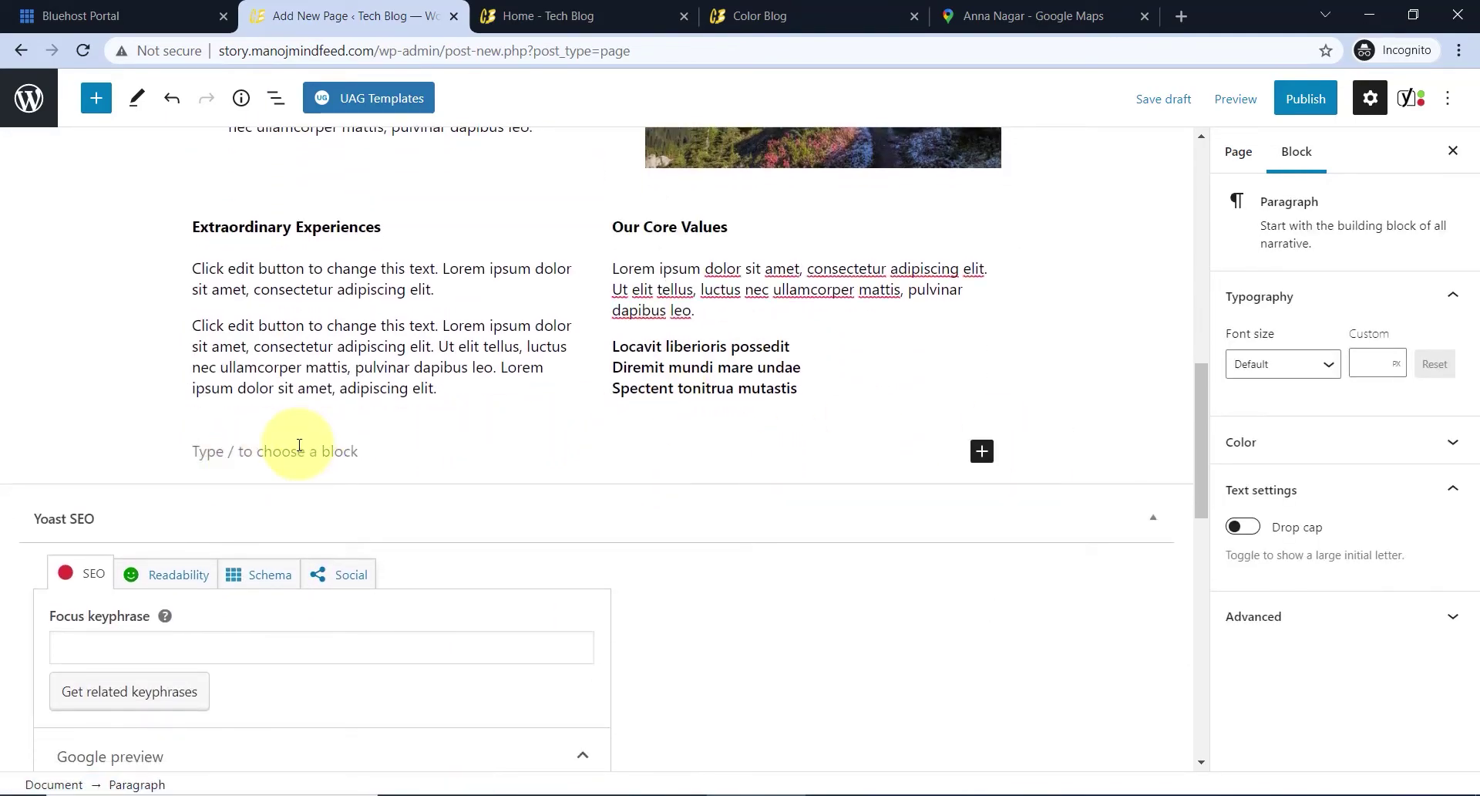
- Browse the block list without adding anything, then publish the About Us page
{"action": "left_click", "coordinate": [109, 110]}
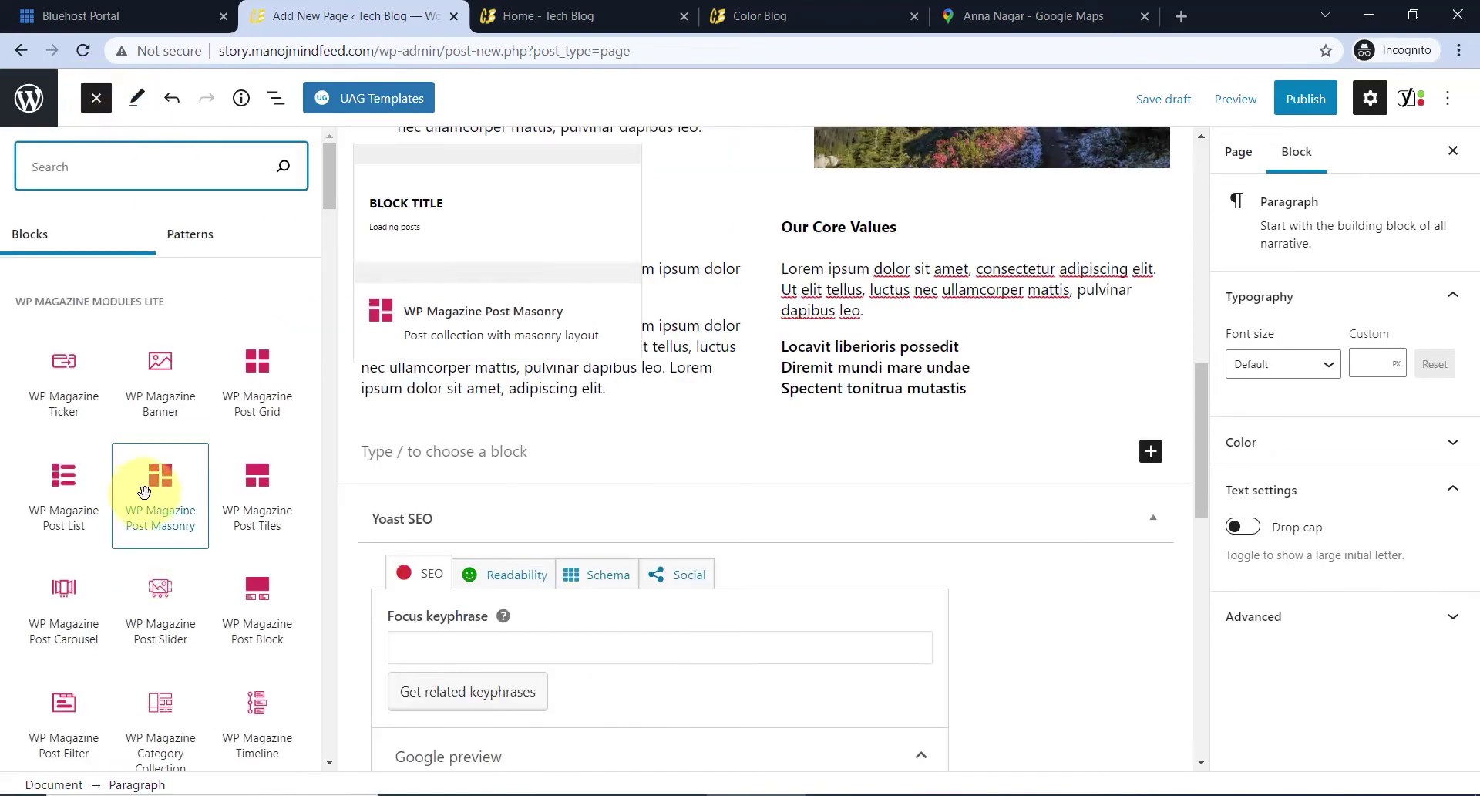
{"action": "scroll", "coordinate": [116, 431], "scroll_direction": "down", "scroll_amount": 5}
{"action": "left_click", "coordinate": [493, 465]}
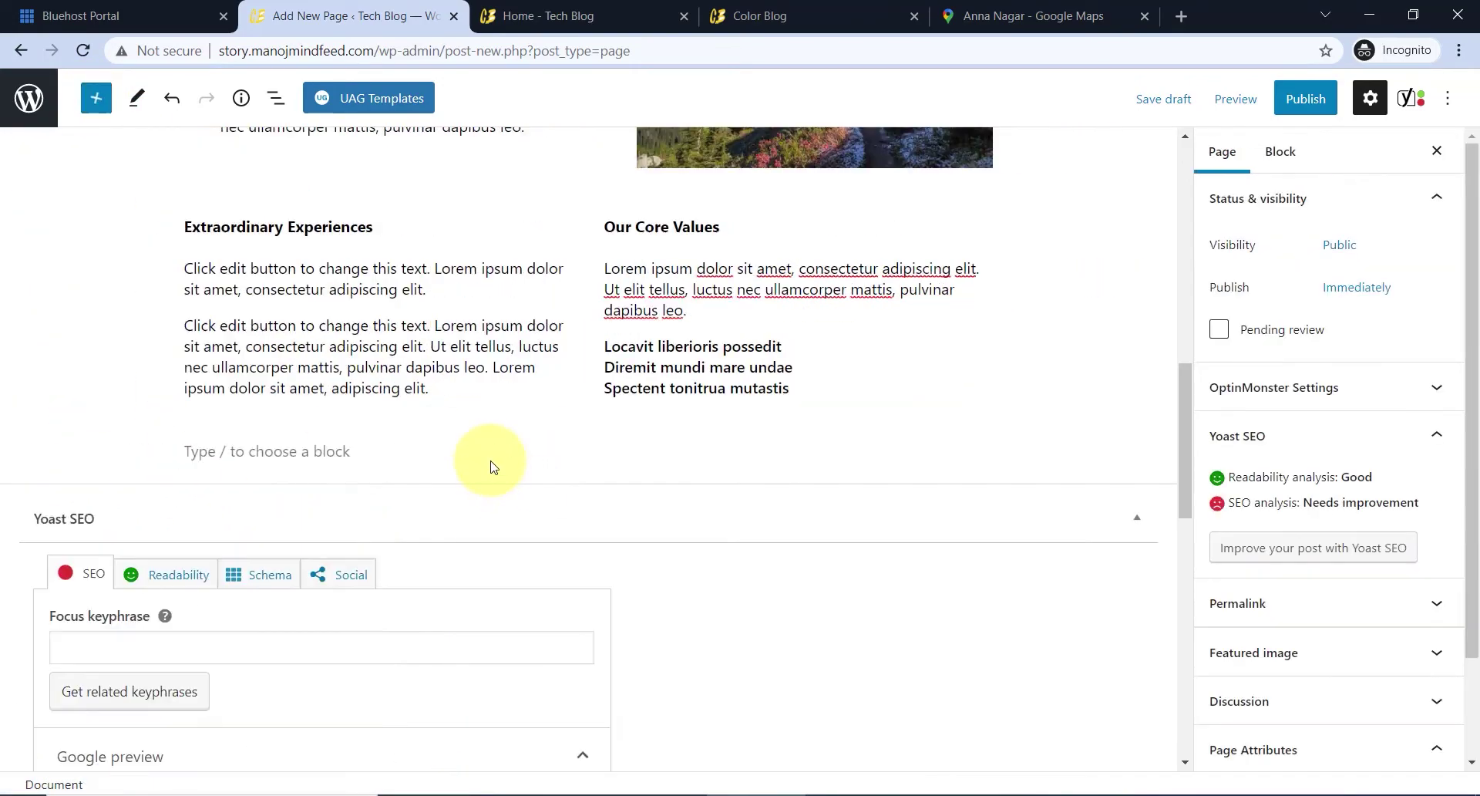
{"action": "scroll", "coordinate": [502, 459], "scroll_direction": "up", "scroll_amount": 5}
{"action": "scroll", "coordinate": [505, 455], "scroll_direction": "up", "scroll_amount": 7}
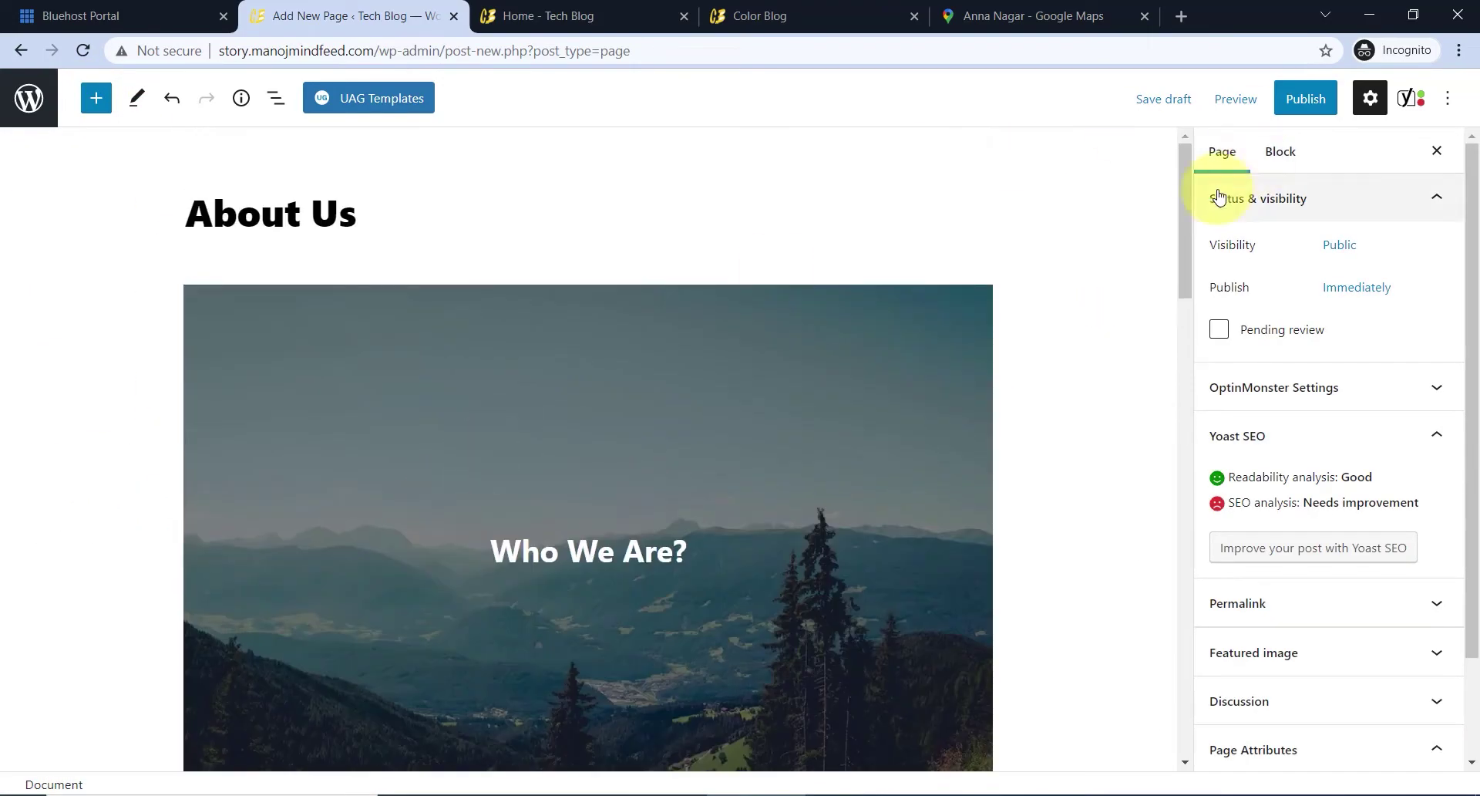
{"action": "left_click", "coordinate": [1300, 116]}
{"action": "left_click", "coordinate": [1282, 95]}
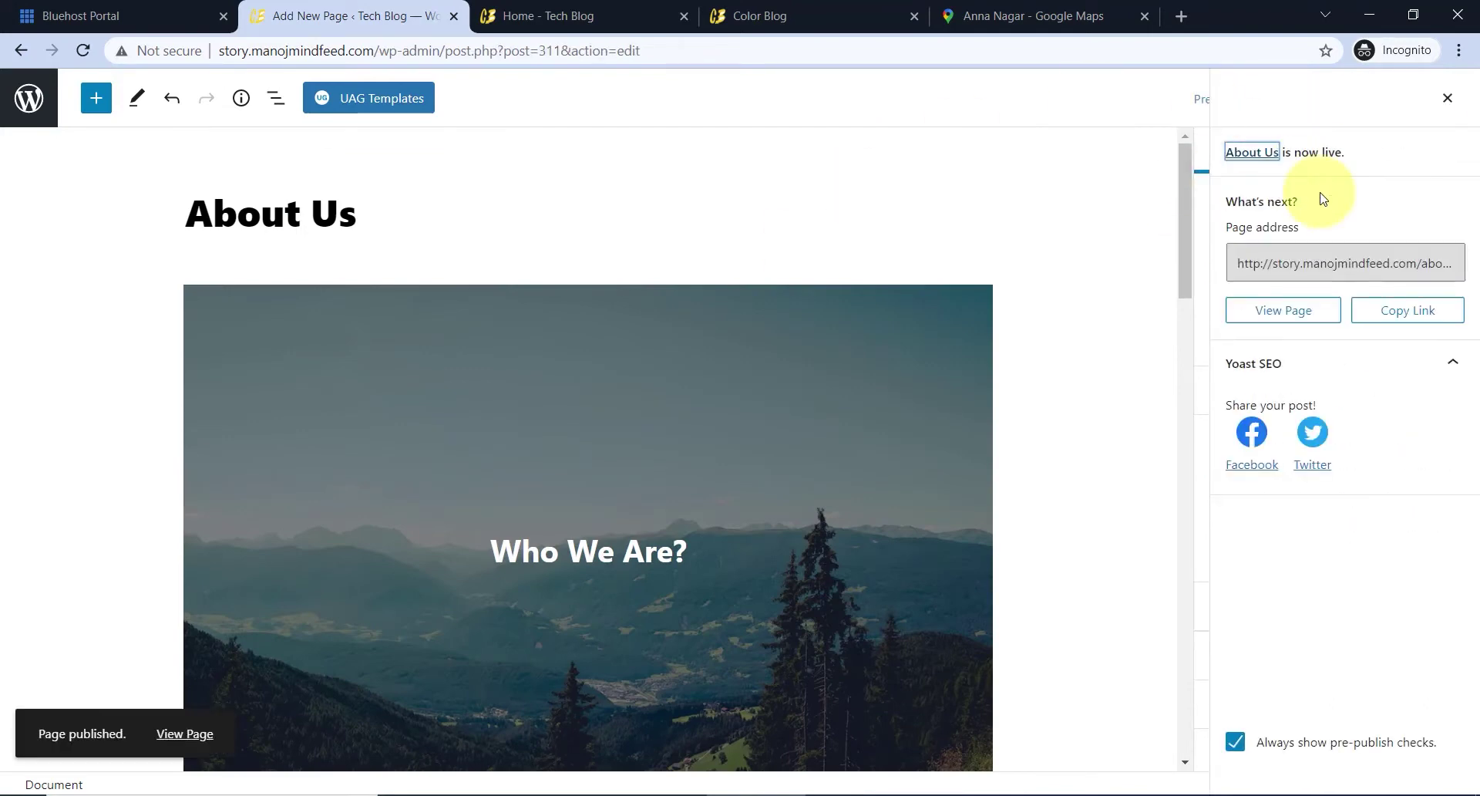
- From the live Tech Blog site, open the Customizer's menu settings for the top header
{"action": "left_click", "coordinate": [1449, 100]}
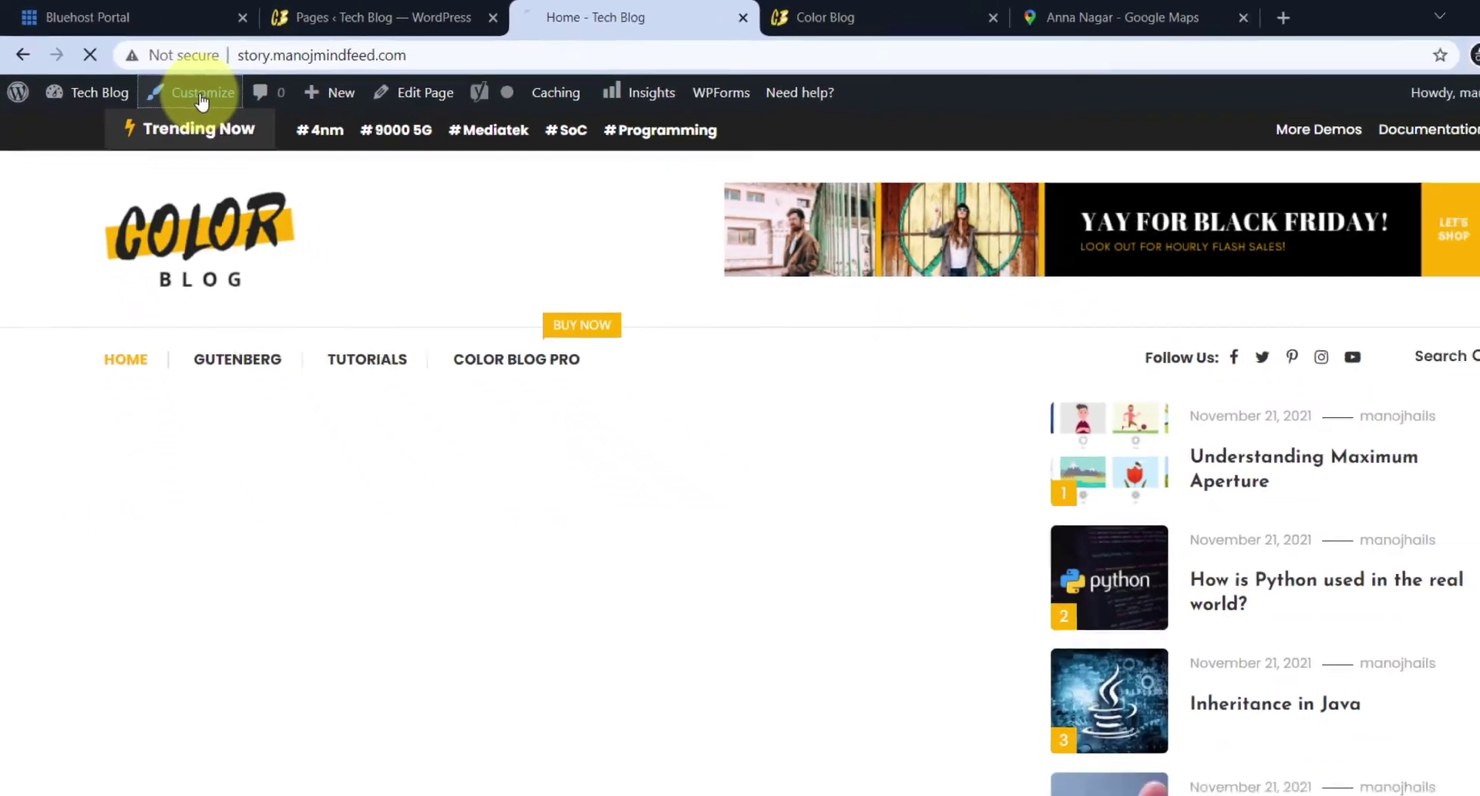
{"action": "left_click", "coordinate": [299, 138]}
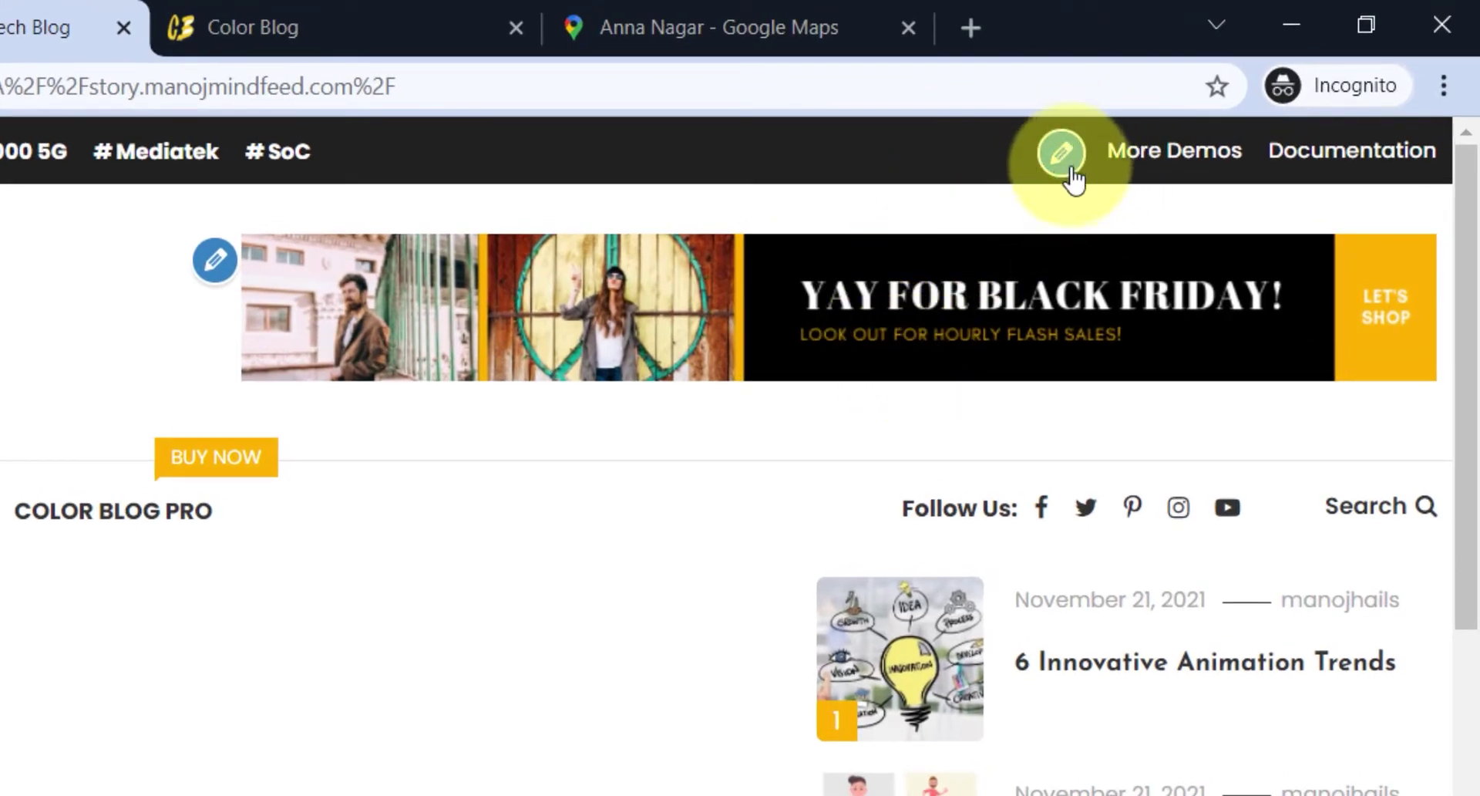
{"action": "left_click", "coordinate": [1061, 154]}
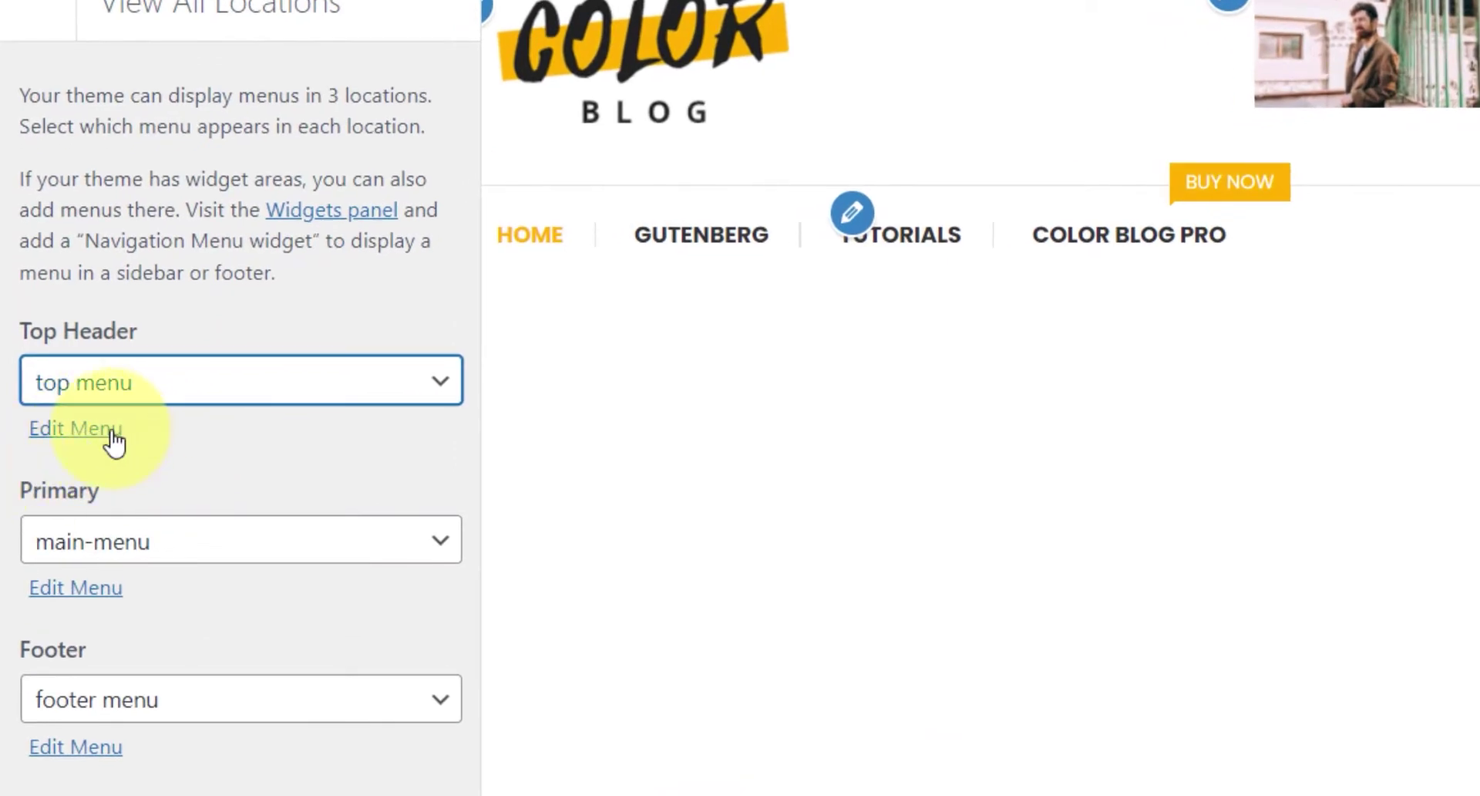
- Rename the More Demos top-menu item to 'Contact Us'
{"action": "left_click", "coordinate": [112, 433]}
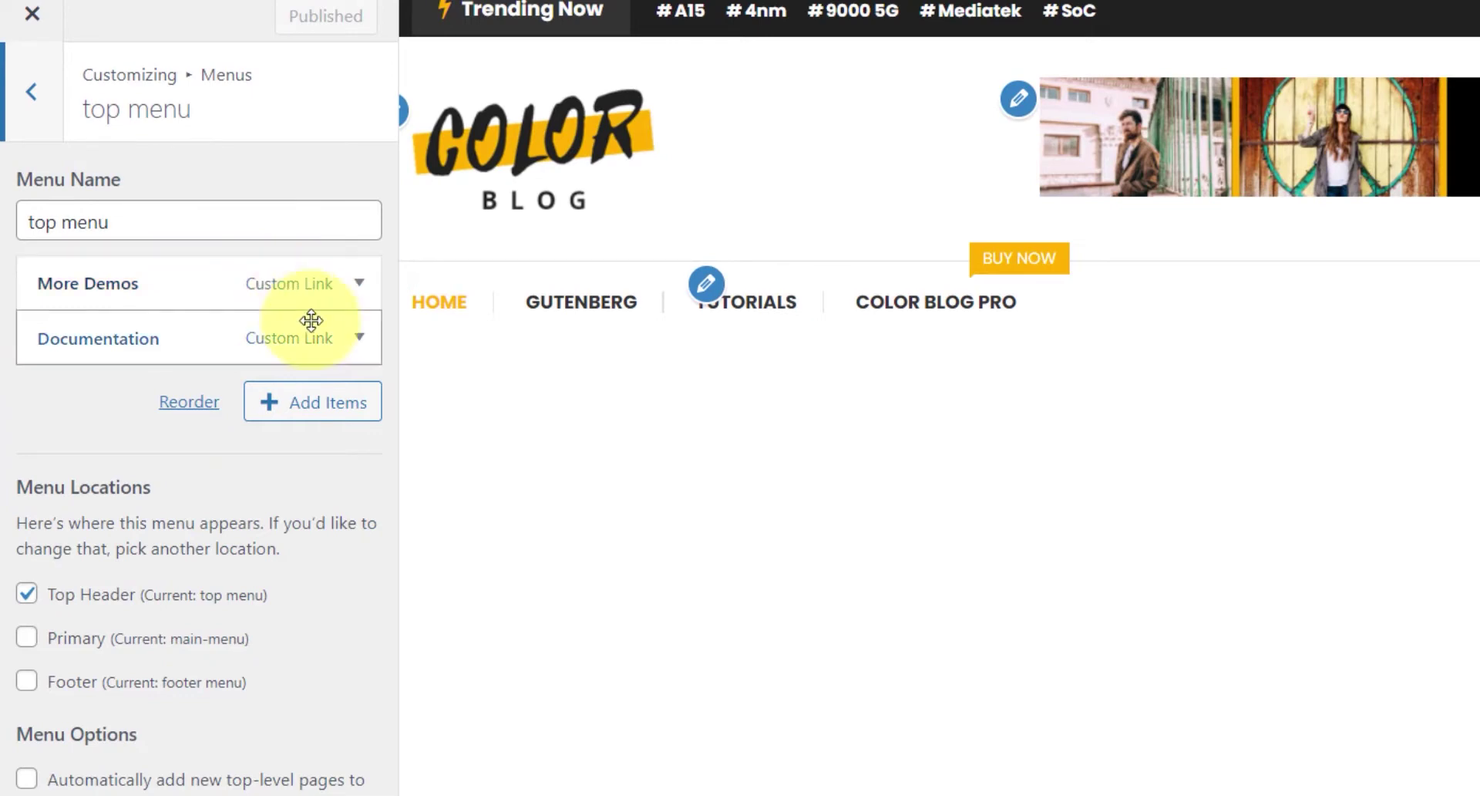
{"action": "left_click", "coordinate": [358, 283]}
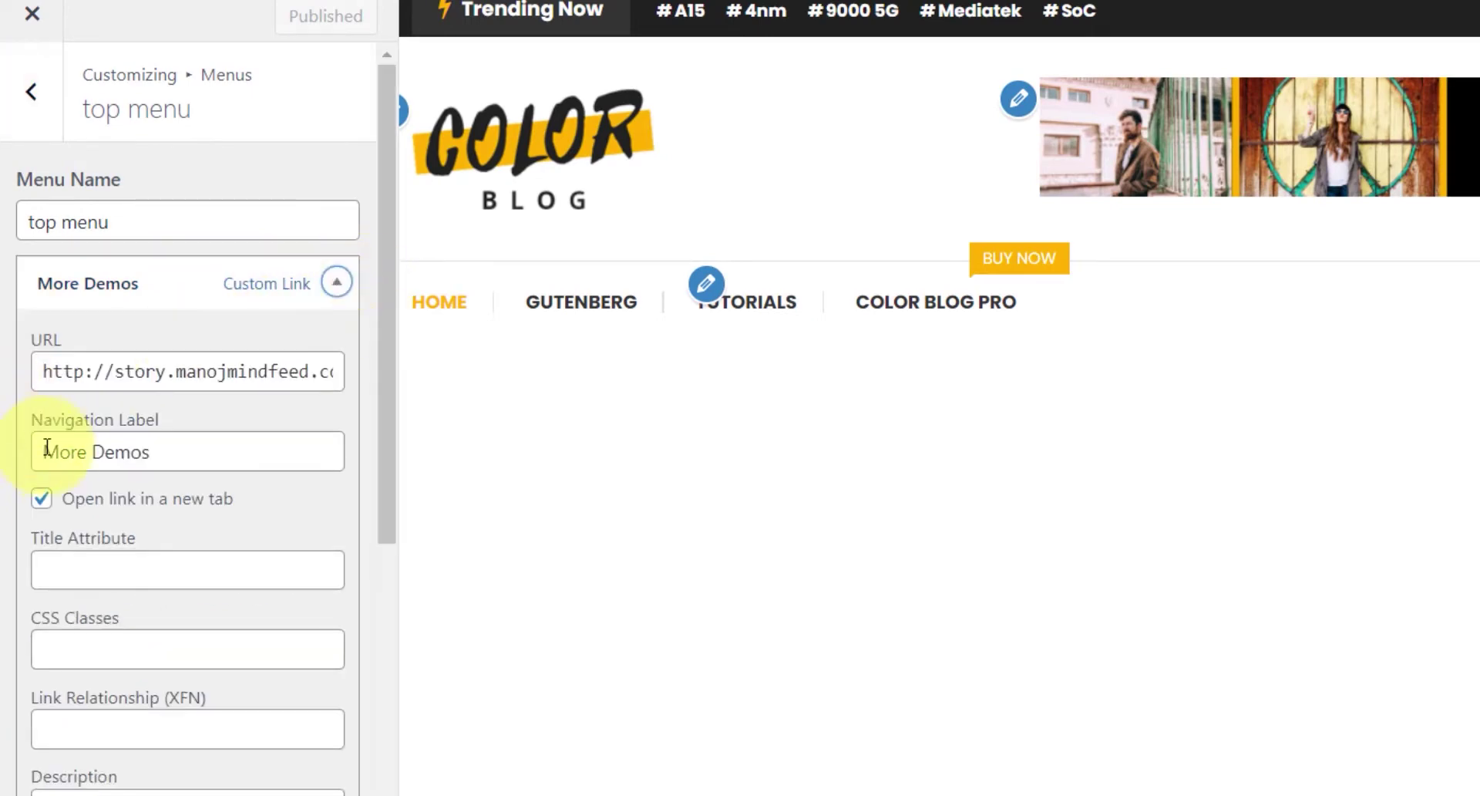
{"action": "left_click_drag", "start_coordinate": [185, 451], "coordinate": [47, 449]}
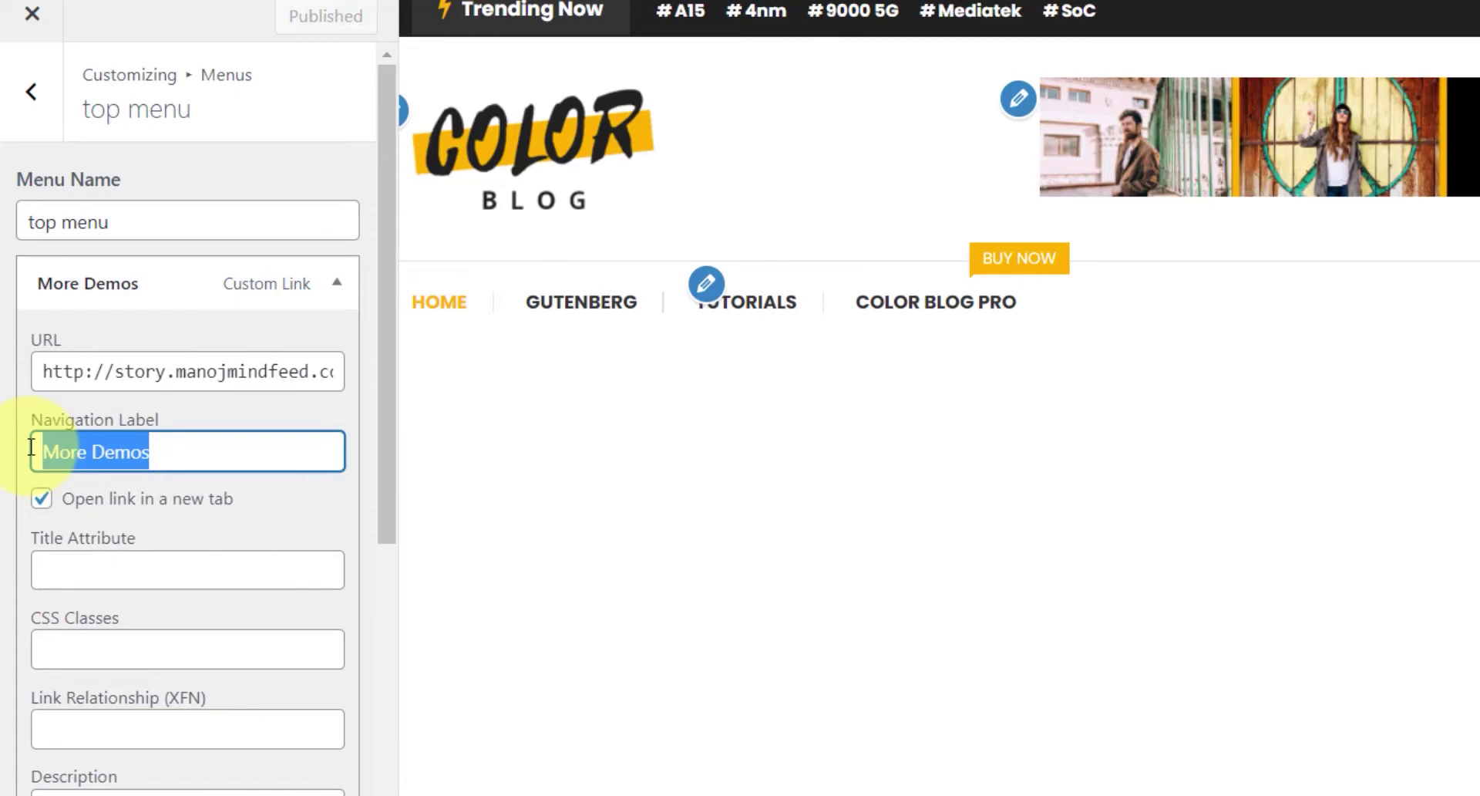
{"action": "type", "text": "Contact"}
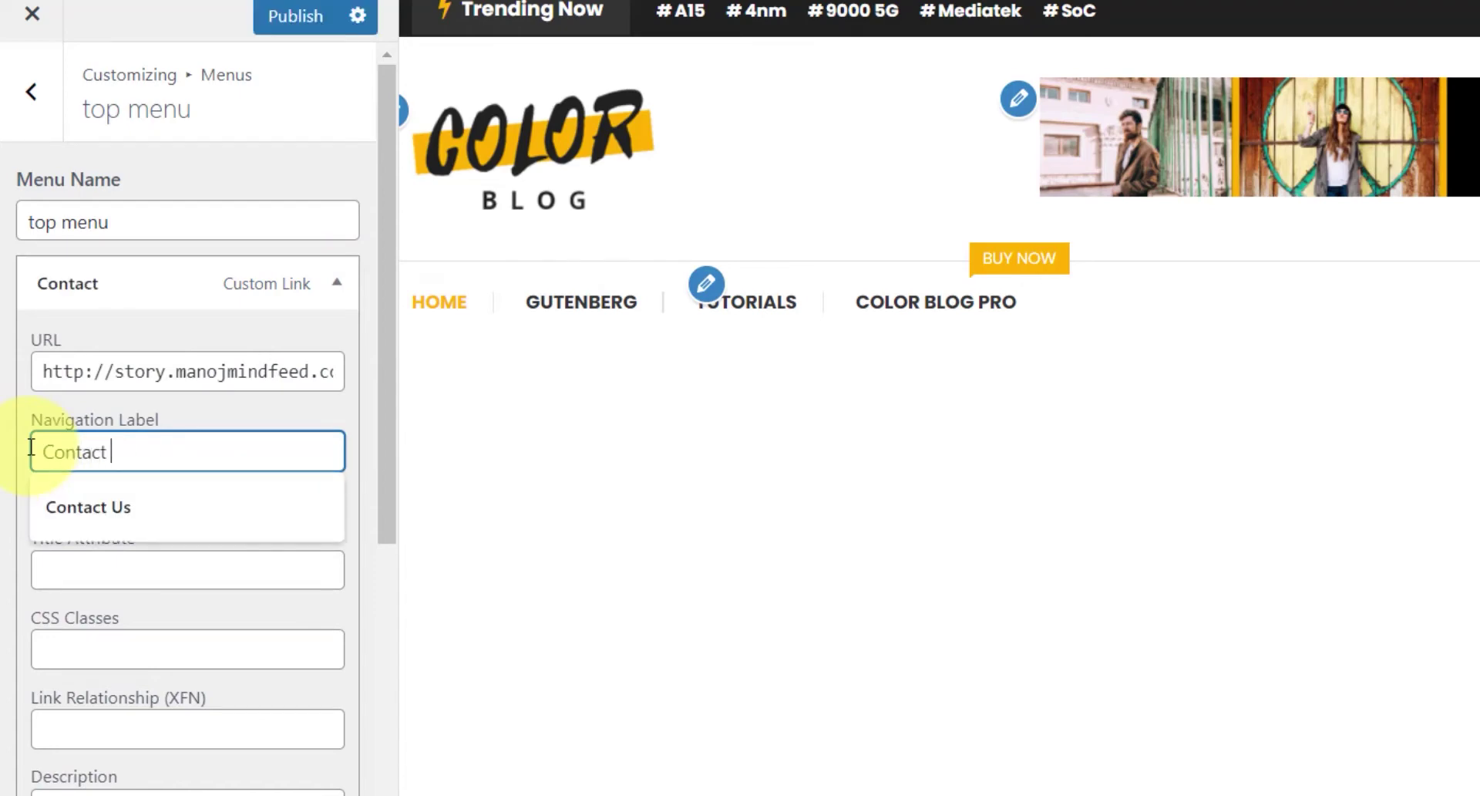
{"action": "type", "text": " I"}
{"action": "key", "text": "BackSpace"}
{"action": "type", "text": "Us"}
- Copy the Contact Us page URL from Pages and paste it as the item's link
{"action": "left_click", "coordinate": [158, 373]}
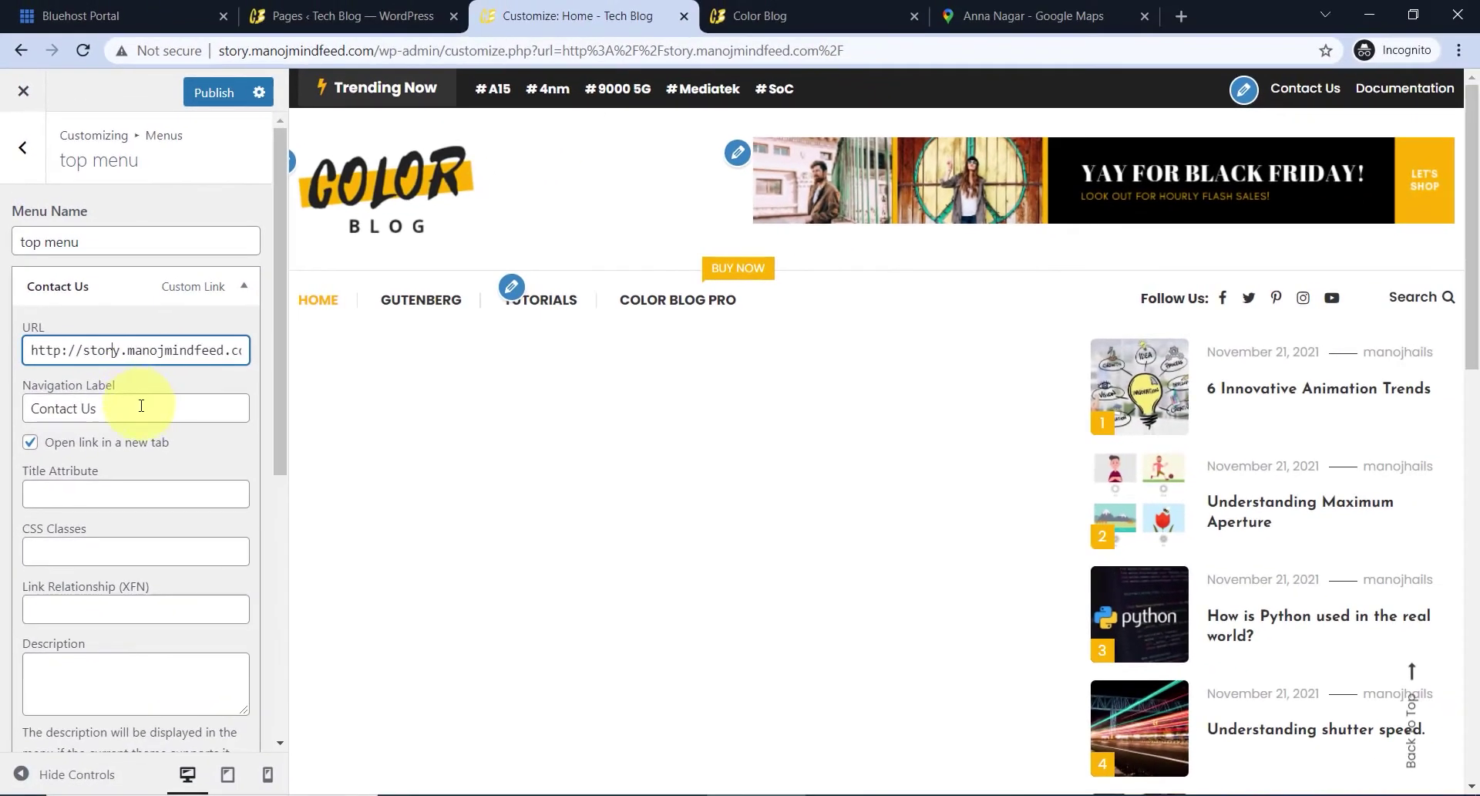
{"action": "left_click", "coordinate": [287, 17]}
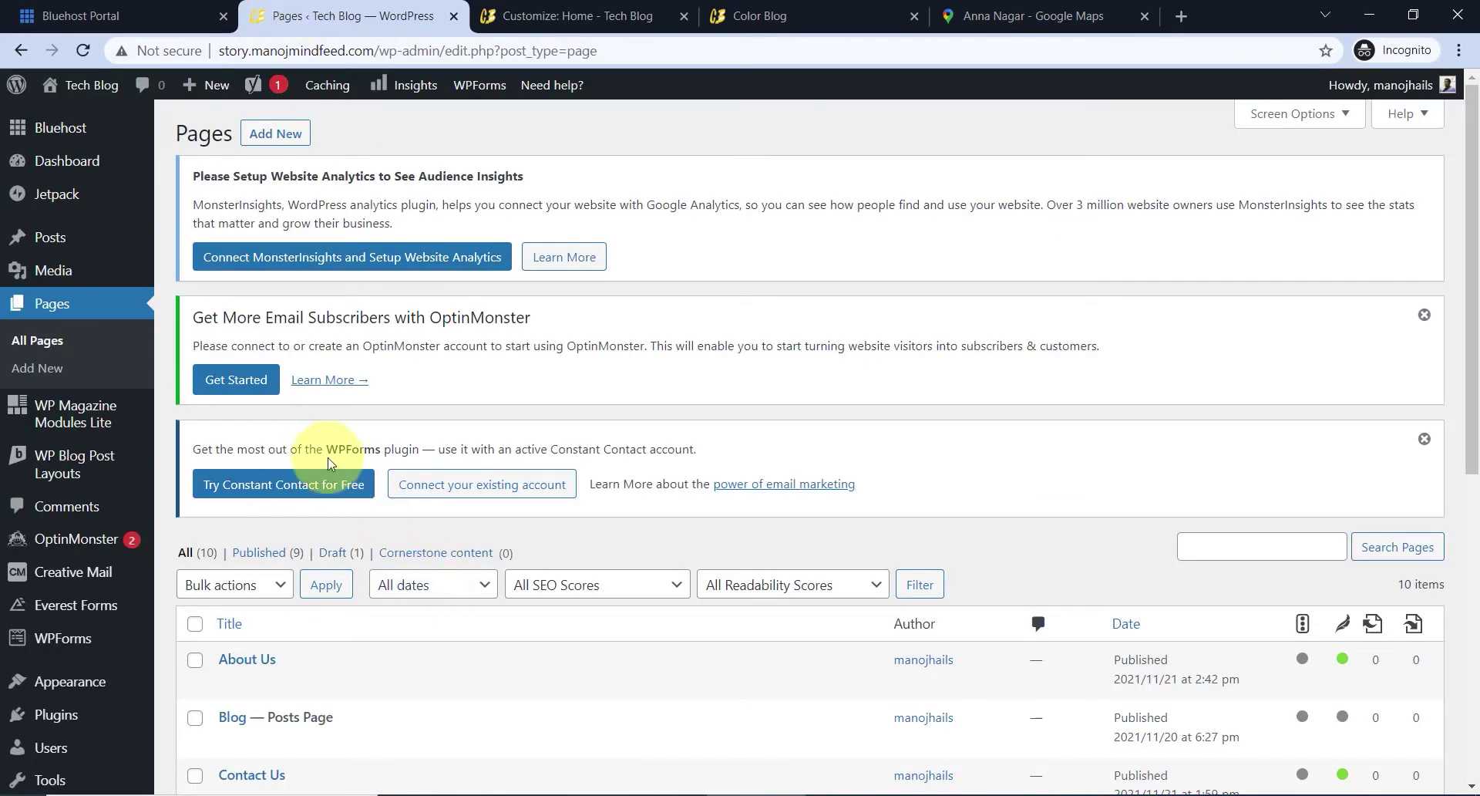
{"action": "scroll", "coordinate": [462, 430], "scroll_direction": "down", "scroll_amount": 4}
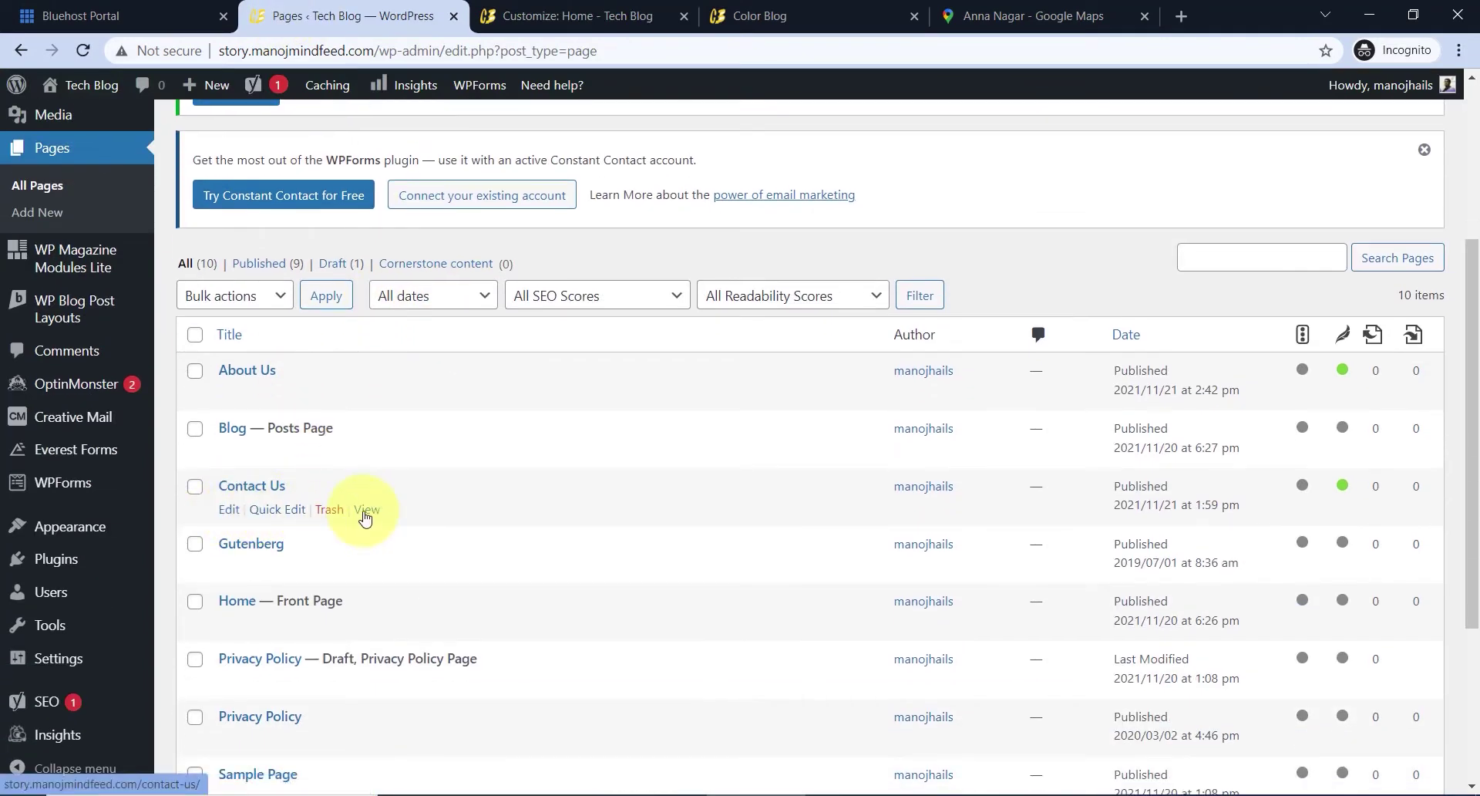
{"action": "right_click", "coordinate": [369, 515]}
{"action": "left_click", "coordinate": [405, 524]}
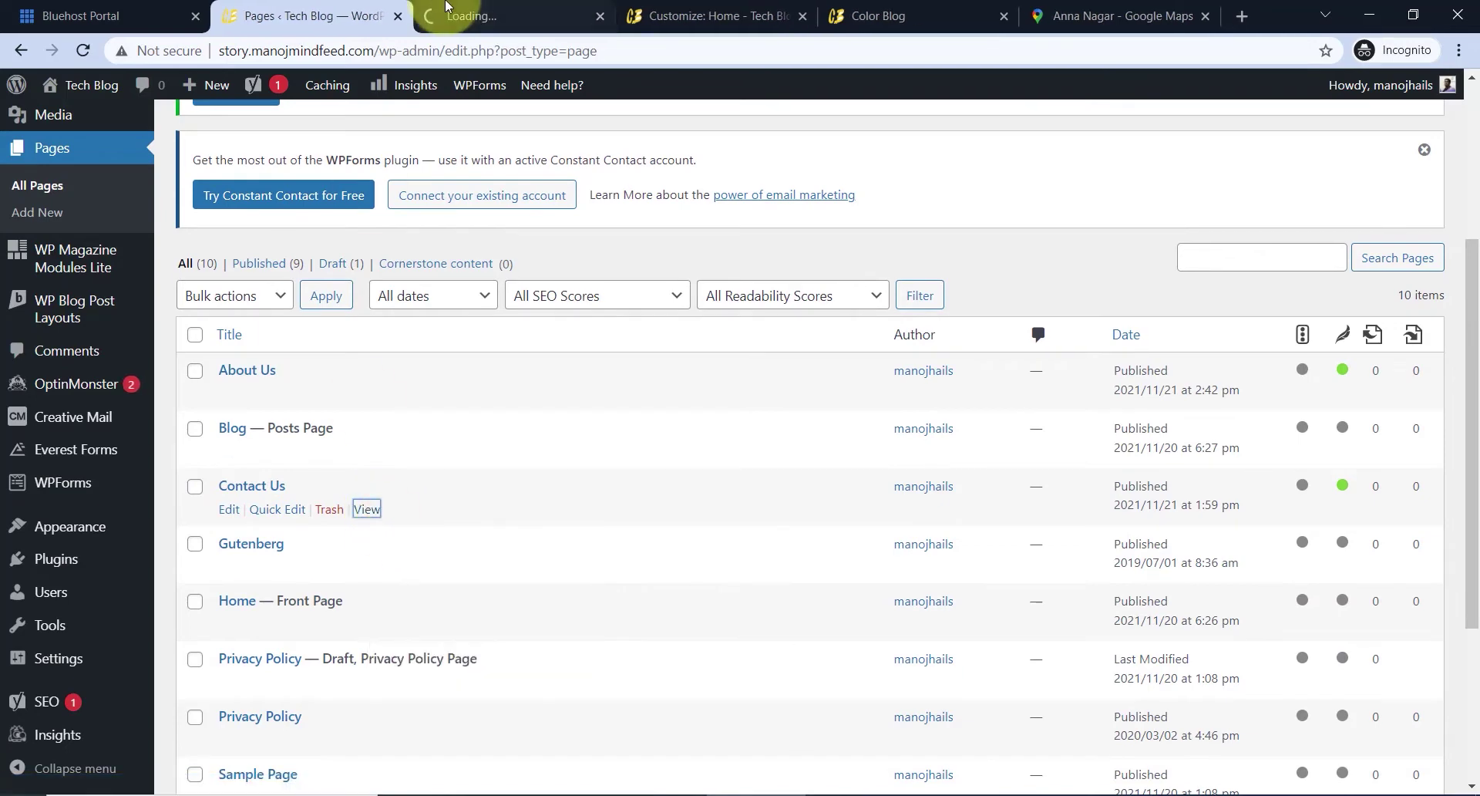
{"action": "key", "text": "ctrl+Tab"}
{"action": "left_click", "coordinate": [324, 51]}
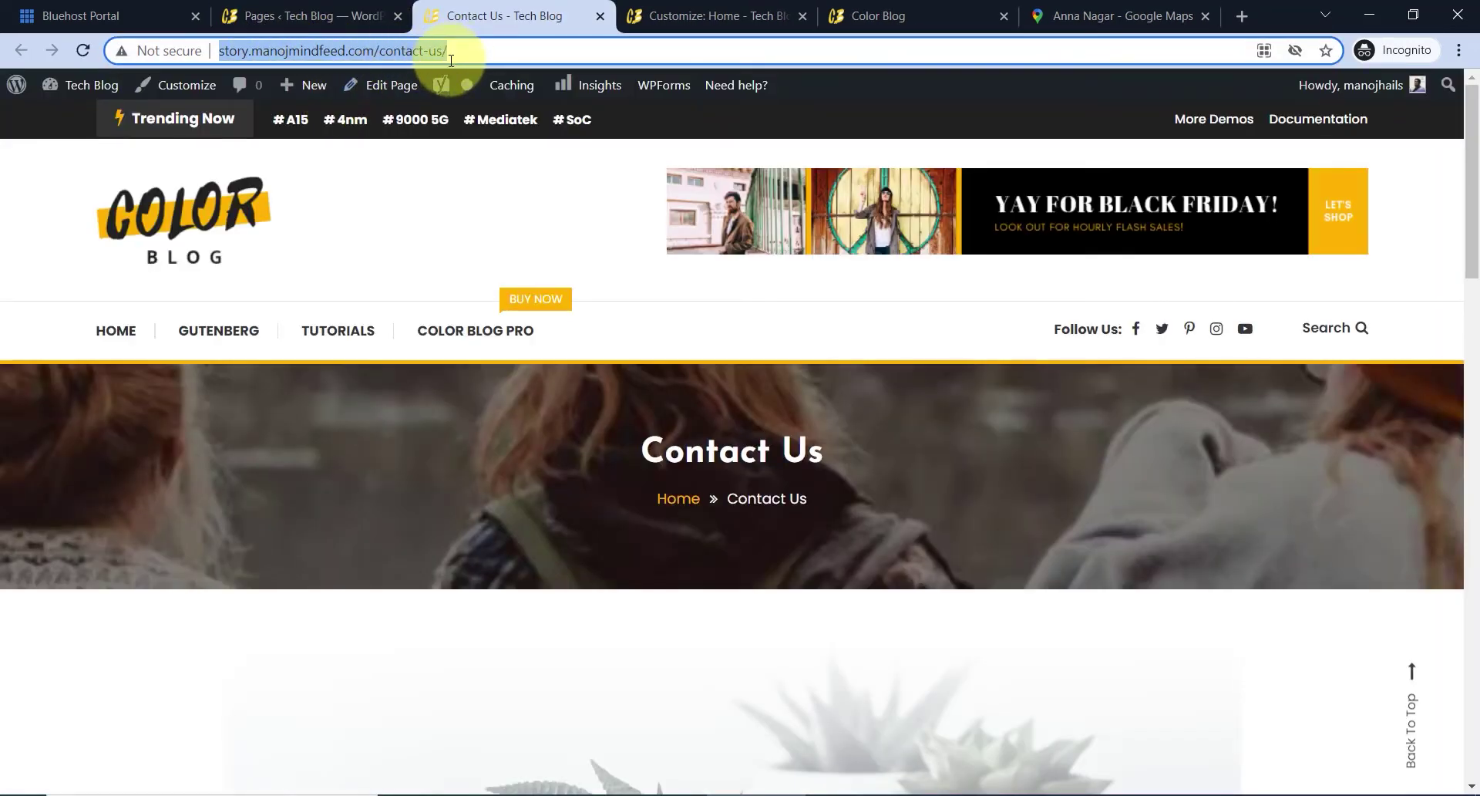
{"action": "left_click", "coordinate": [655, 16]}
{"action": "left_click", "coordinate": [143, 350]}
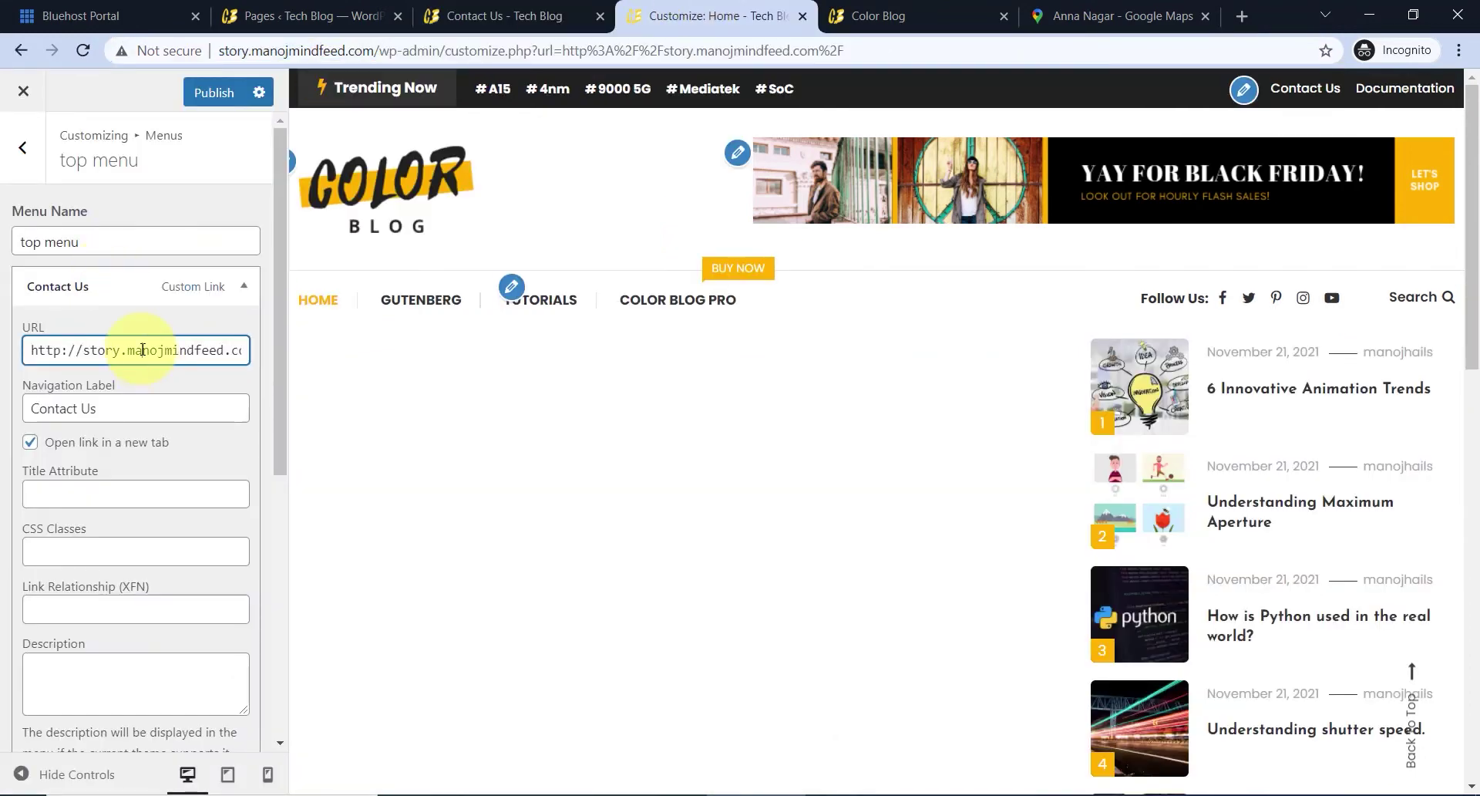
{"action": "key", "text": "ctrl+a"}
{"action": "key", "text": "ctrl+v"}
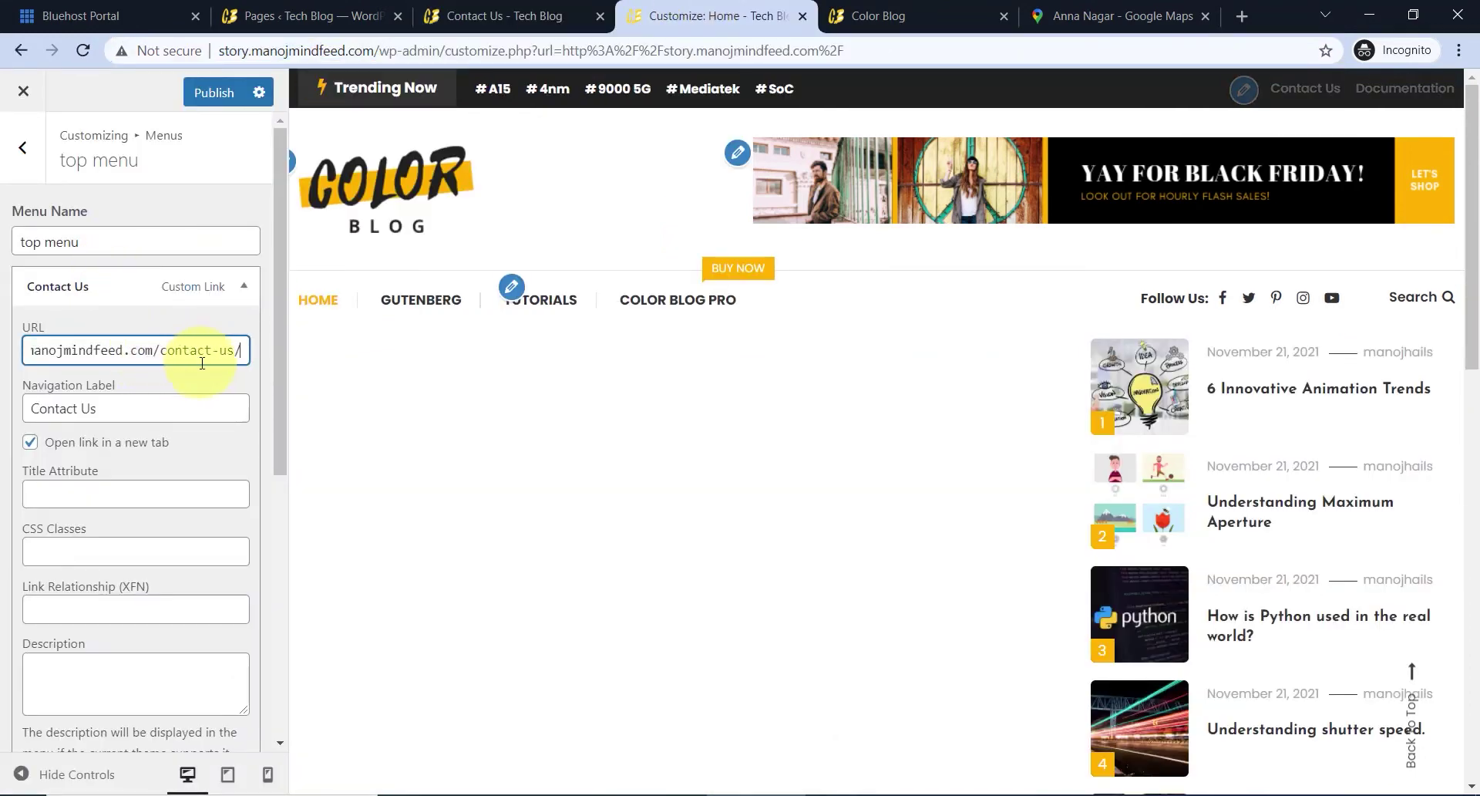
{"action": "left_click", "coordinate": [248, 288]}
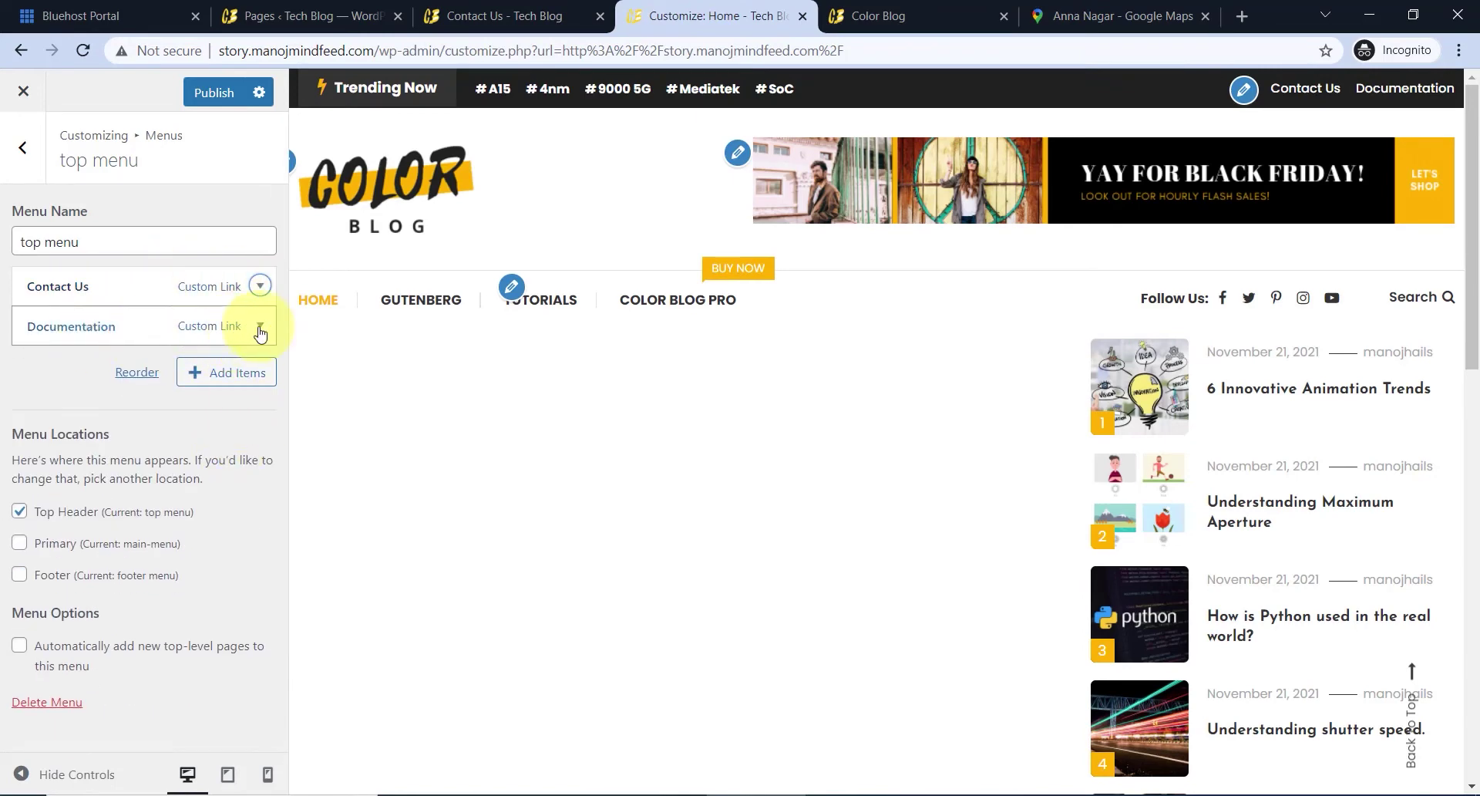
- Relabel the Documentation menu item as 'About Us'
{"action": "left_click", "coordinate": [260, 327]}
{"action": "left_click_drag", "start_coordinate": [125, 448], "coordinate": [2, 443]}
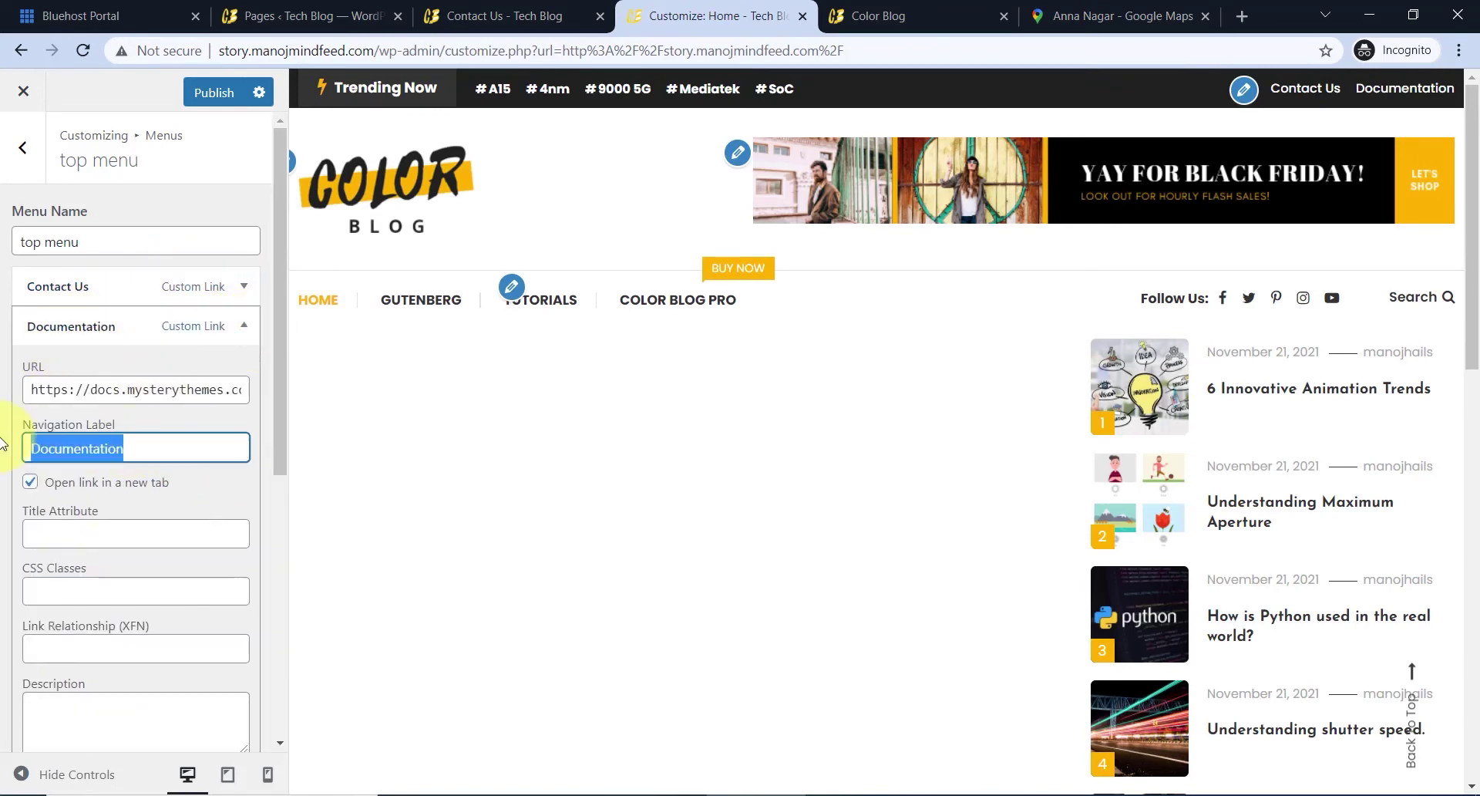
{"action": "type", "text": "About Us"}
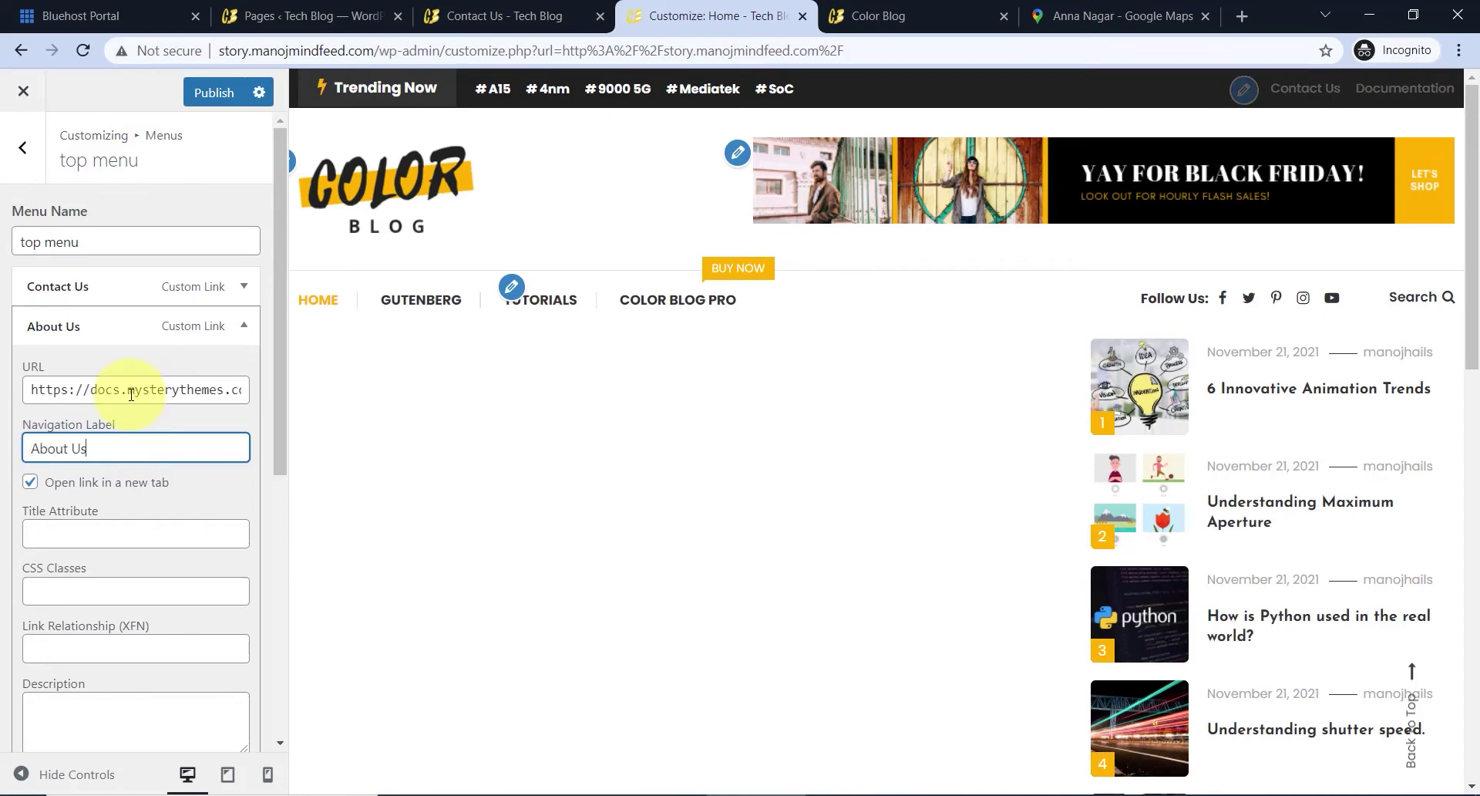
- Copy the About Us page URL from Pages and paste it as the item's link
{"action": "left_click", "coordinate": [600, 16]}
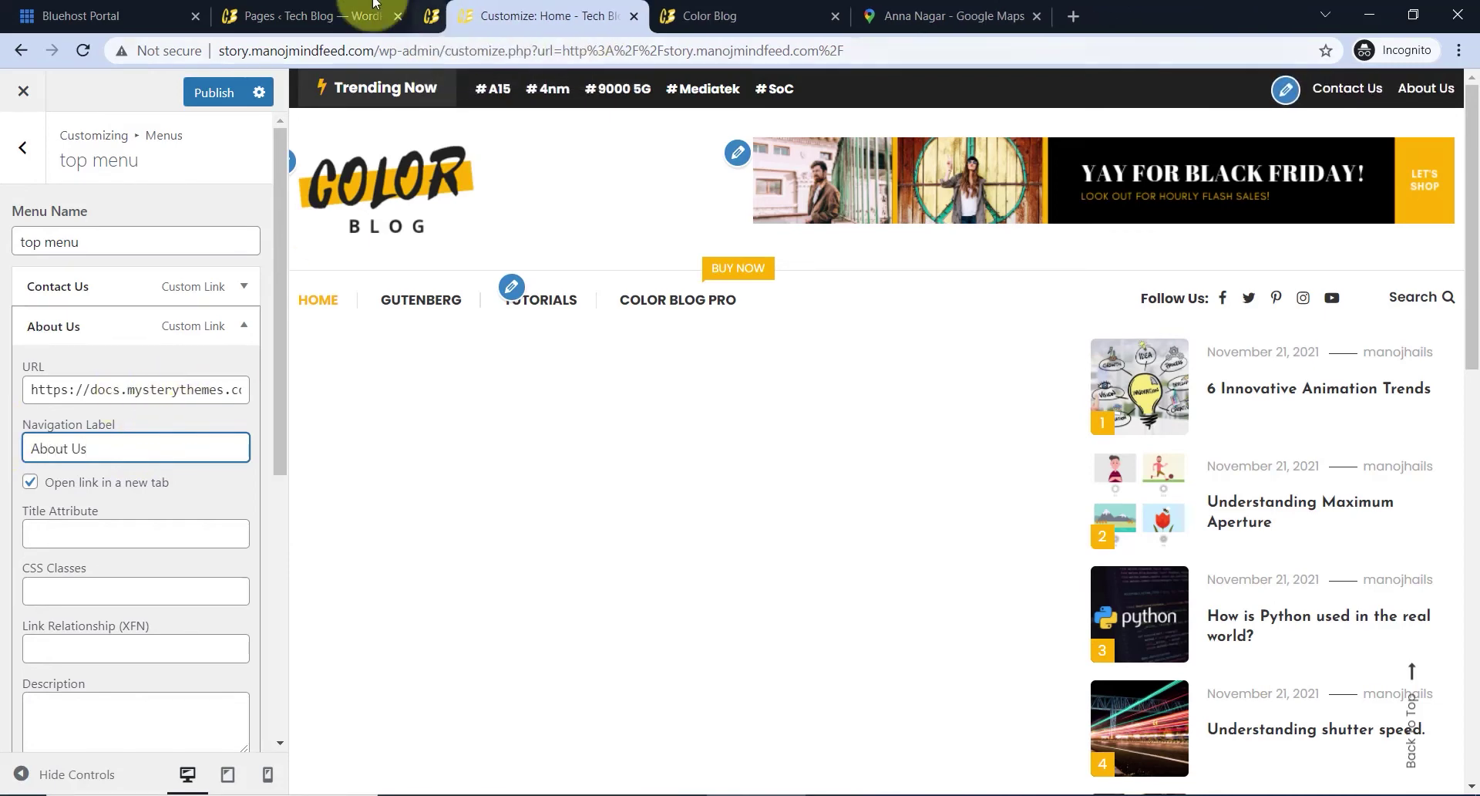
{"action": "left_click", "coordinate": [385, 16]}
{"action": "scroll", "coordinate": [353, 430], "scroll_direction": "down", "scroll_amount": 3}
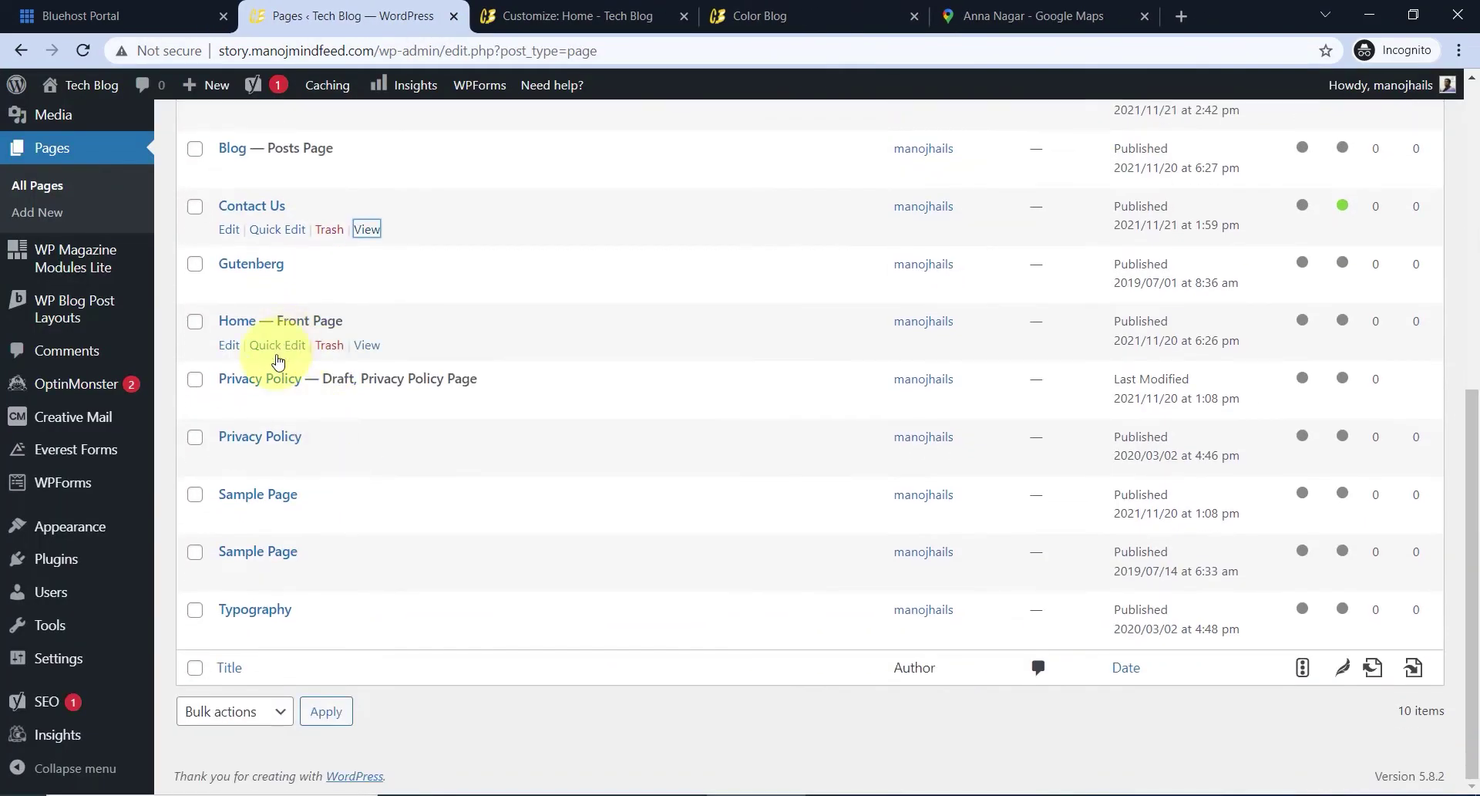
{"action": "scroll", "coordinate": [262, 254], "scroll_direction": "up", "scroll_amount": 1}
{"action": "right_click", "coordinate": [367, 210]}
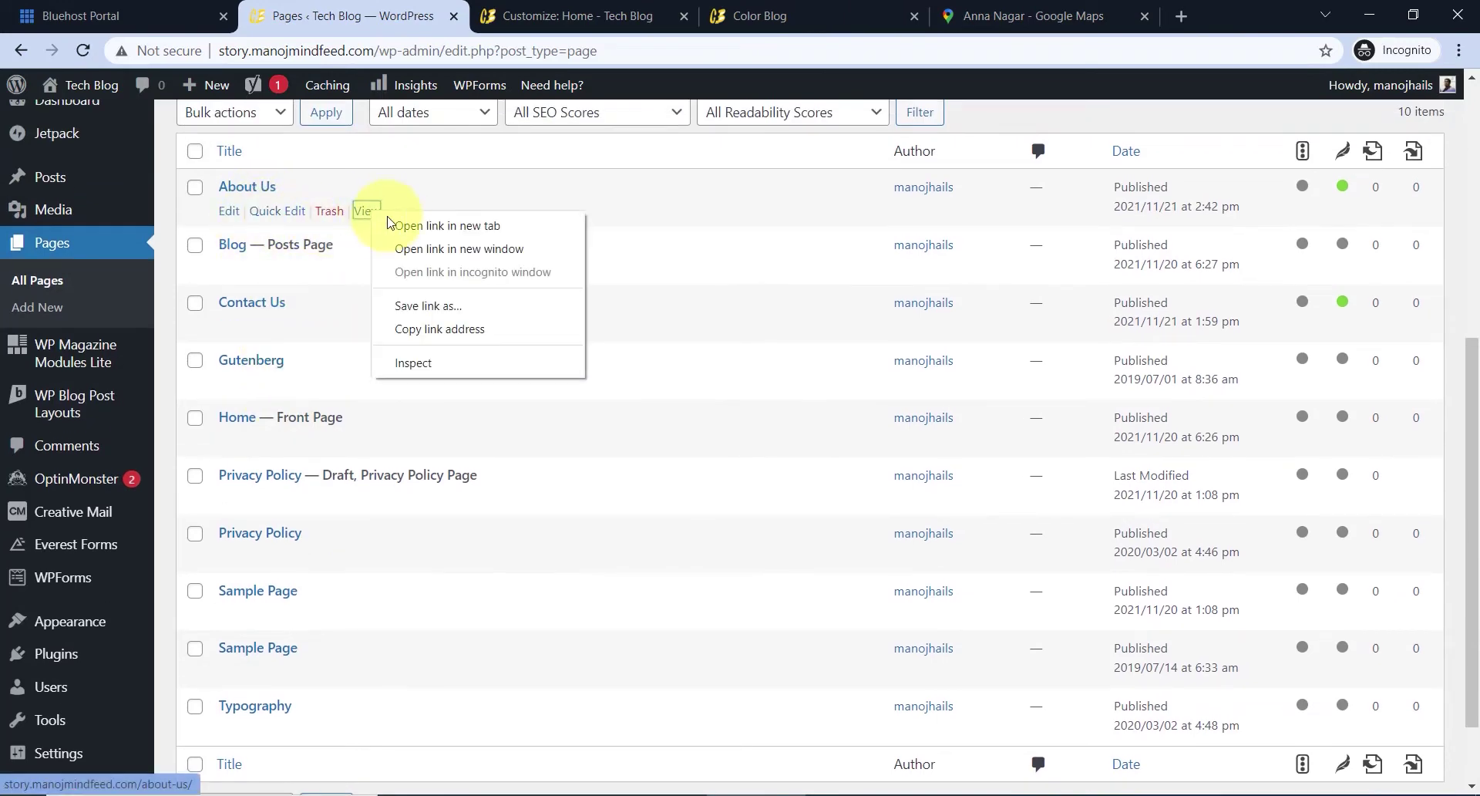
{"action": "left_click", "coordinate": [420, 225]}
{"action": "left_click", "coordinate": [486, 17]}
{"action": "left_click", "coordinate": [297, 50]}
{"action": "key", "text": "ctrl+c"}
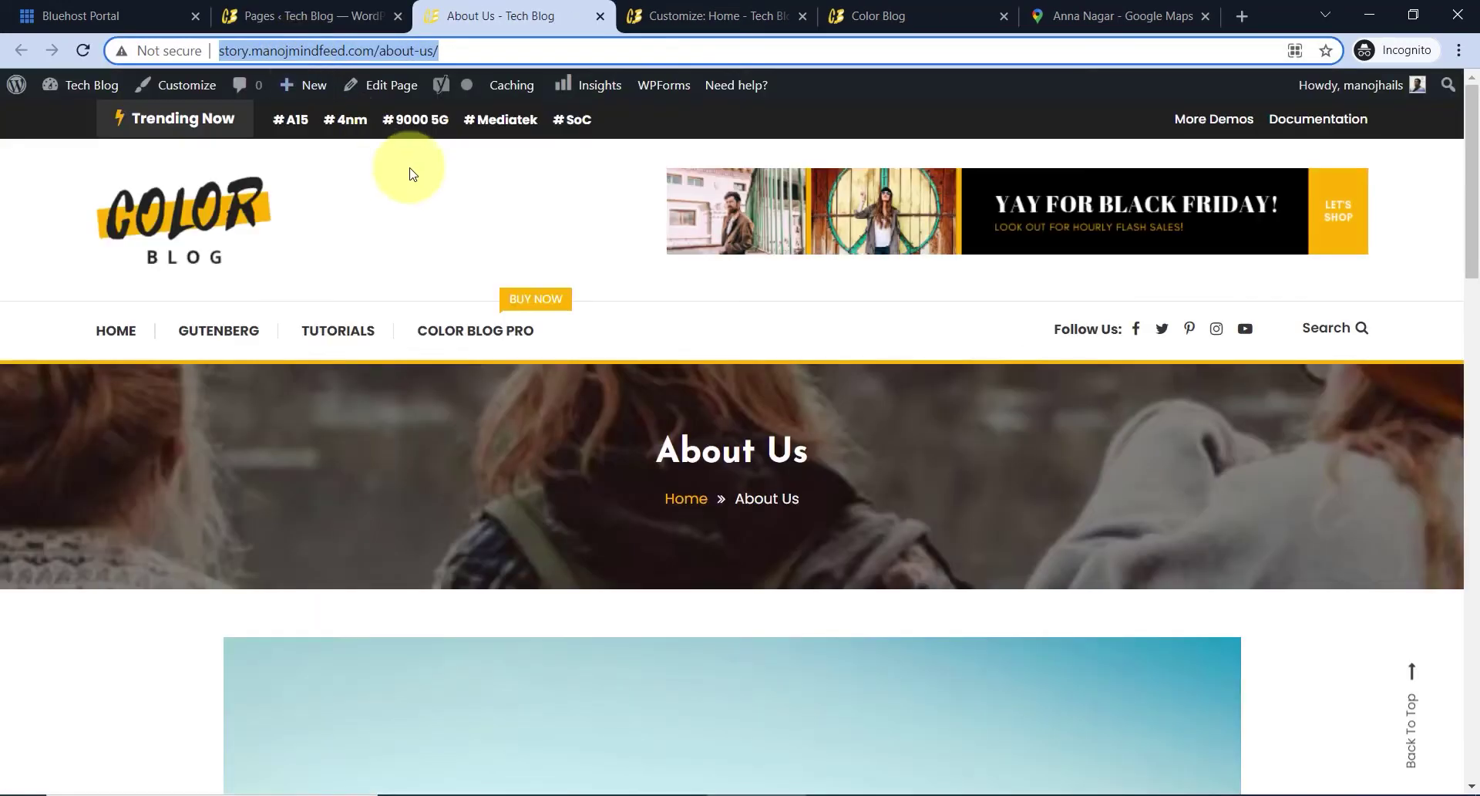
{"action": "left_click", "coordinate": [679, 16]}
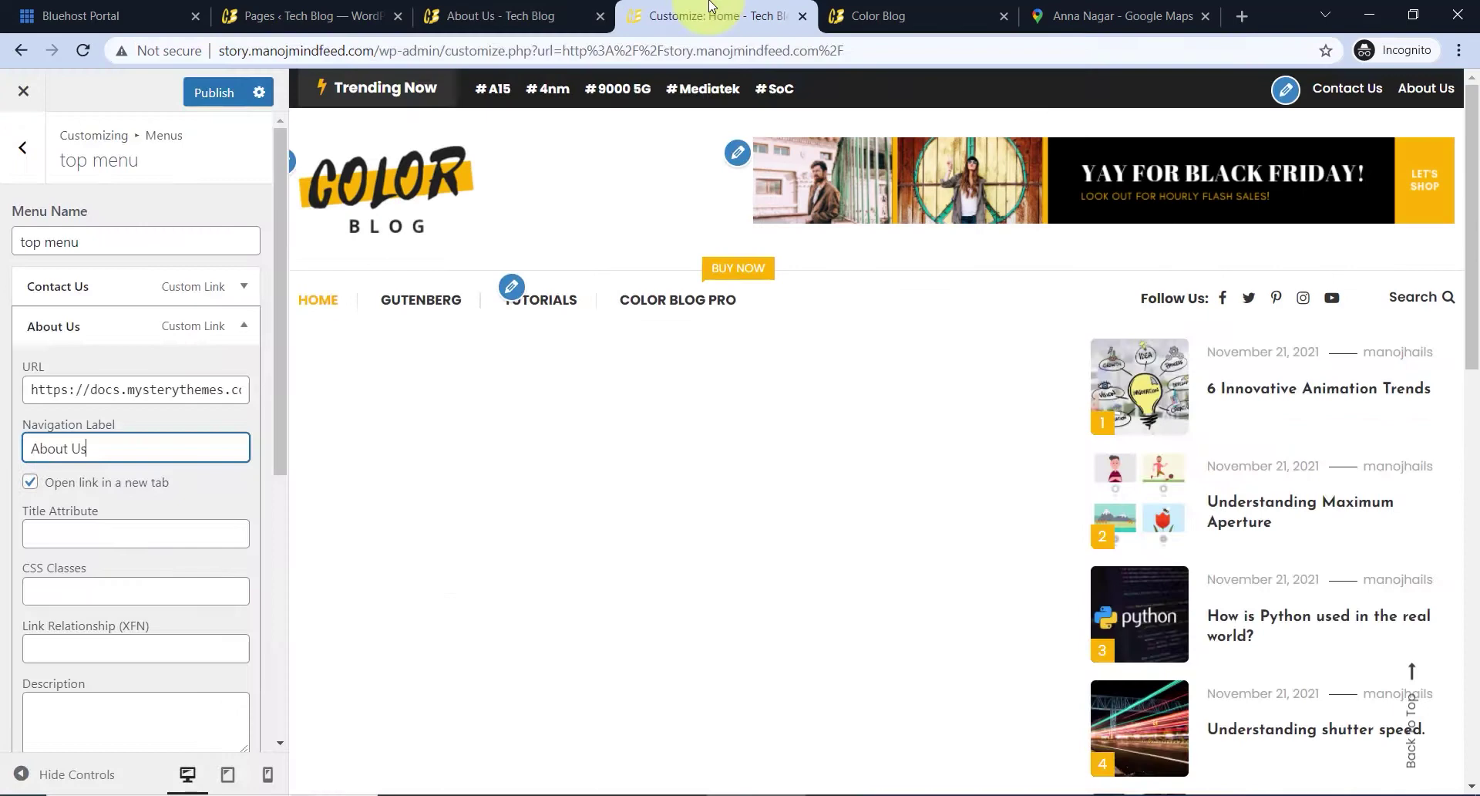
{"action": "left_click", "coordinate": [104, 389]}
{"action": "key", "text": "ctrl+a"}
{"action": "key", "text": "ctrl+v"}
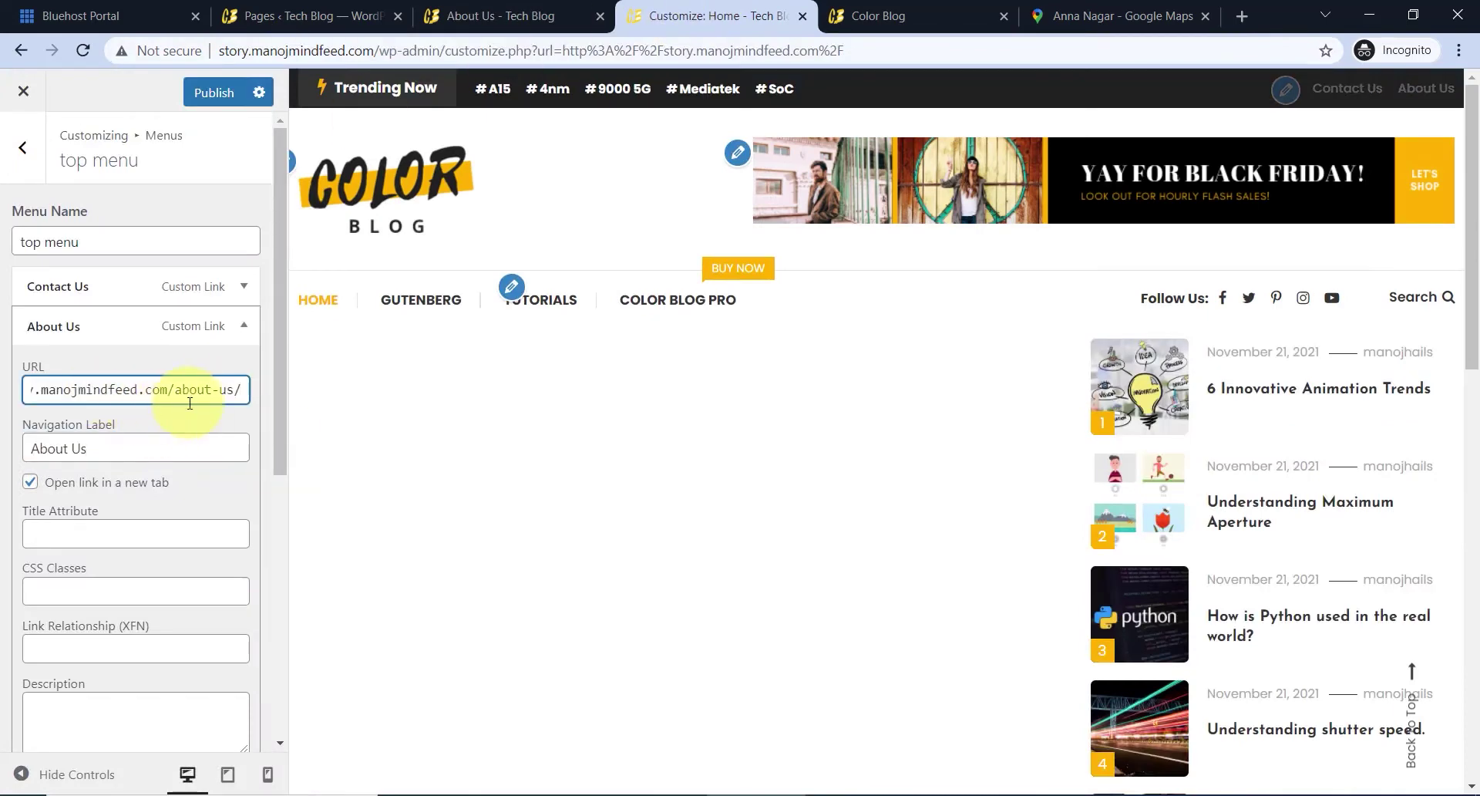
{"action": "left_click", "coordinate": [241, 332]}
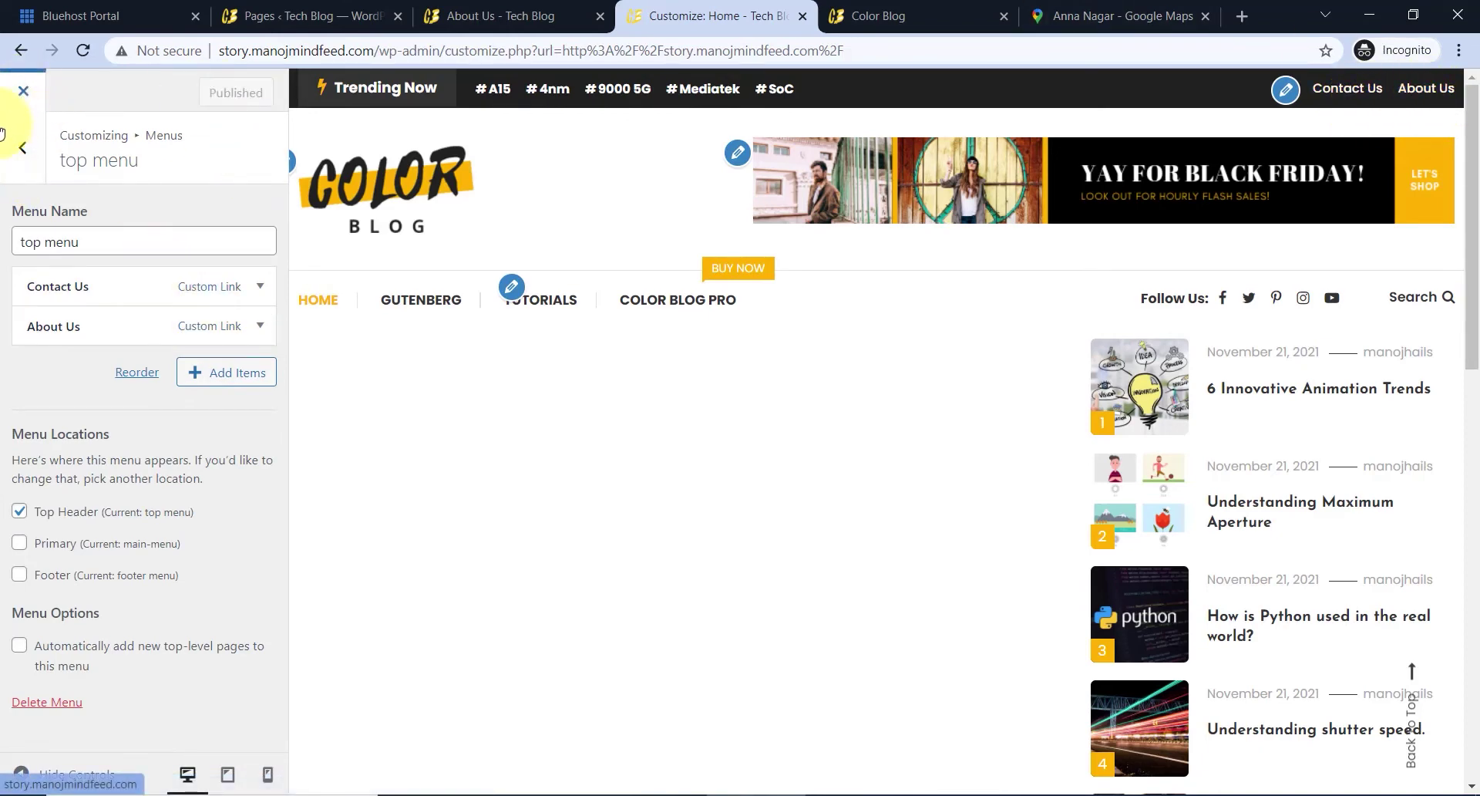
- Exit the Customizer and check the header's Contact Us and About Us links on the live site
{"action": "left_click", "coordinate": [19, 91]}
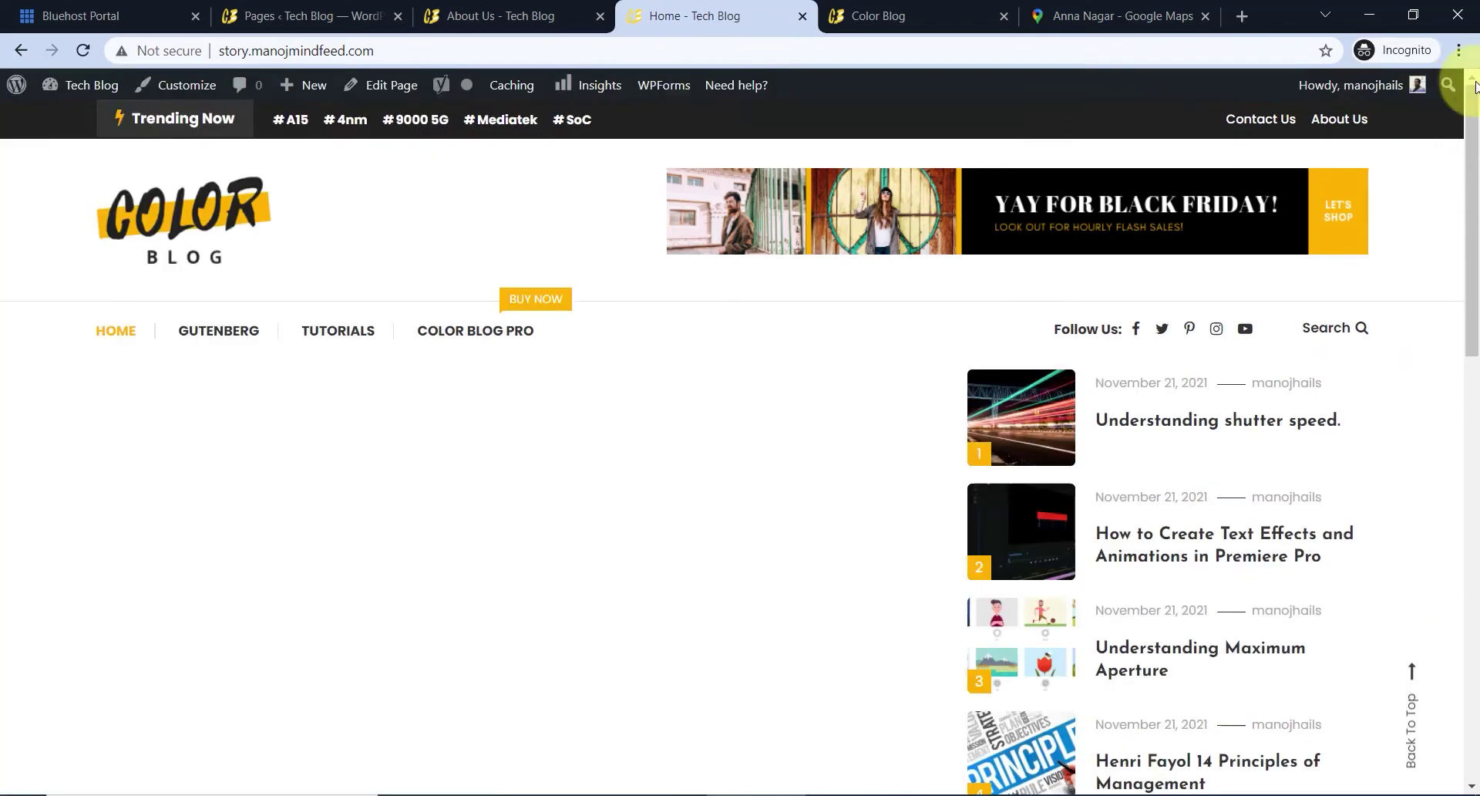
{"action": "left_click", "coordinate": [1264, 128]}
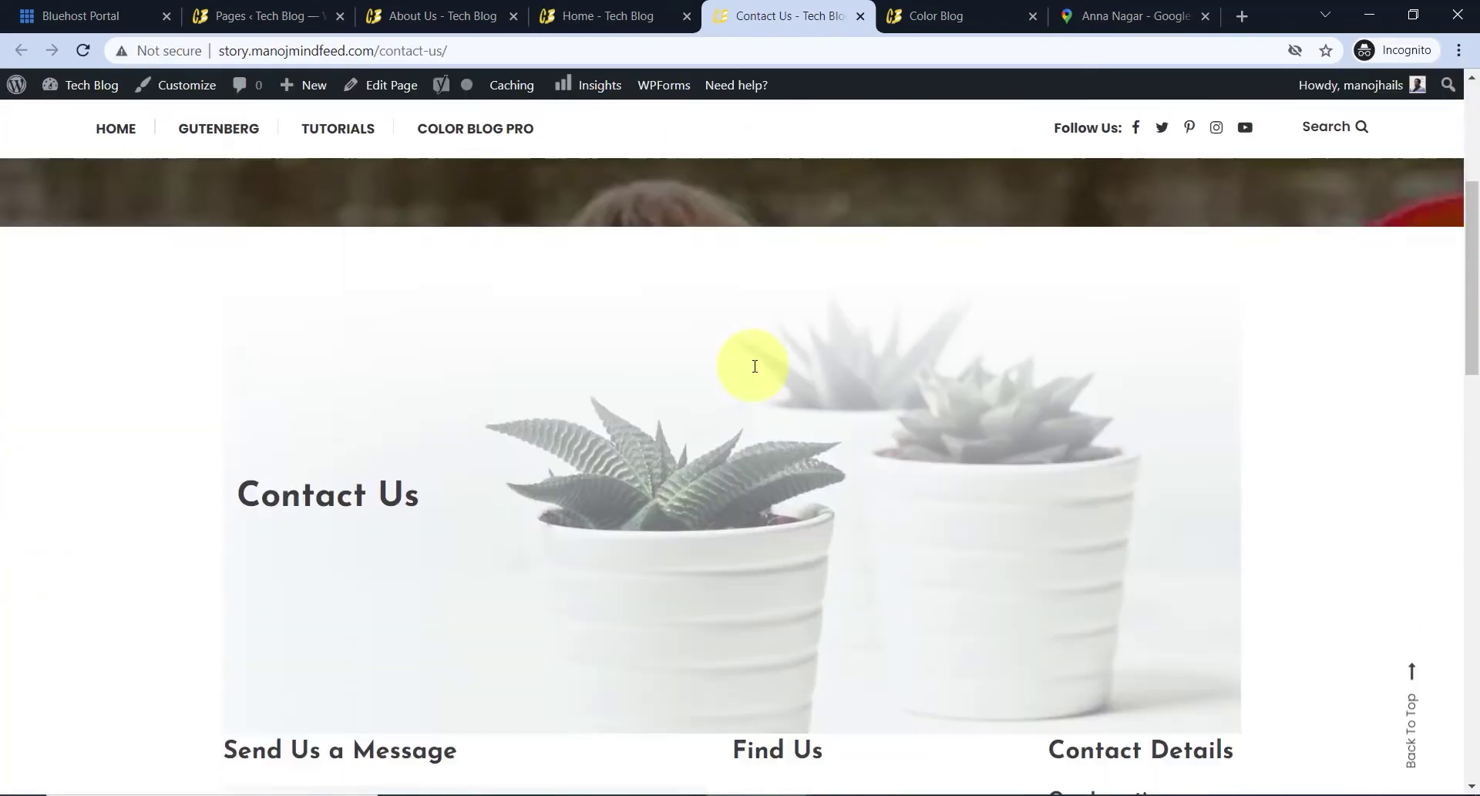
{"action": "scroll", "coordinate": [756, 377], "scroll_direction": "down", "scroll_amount": 10}
{"action": "scroll", "coordinate": [757, 388], "scroll_direction": "up", "scroll_amount": 6}
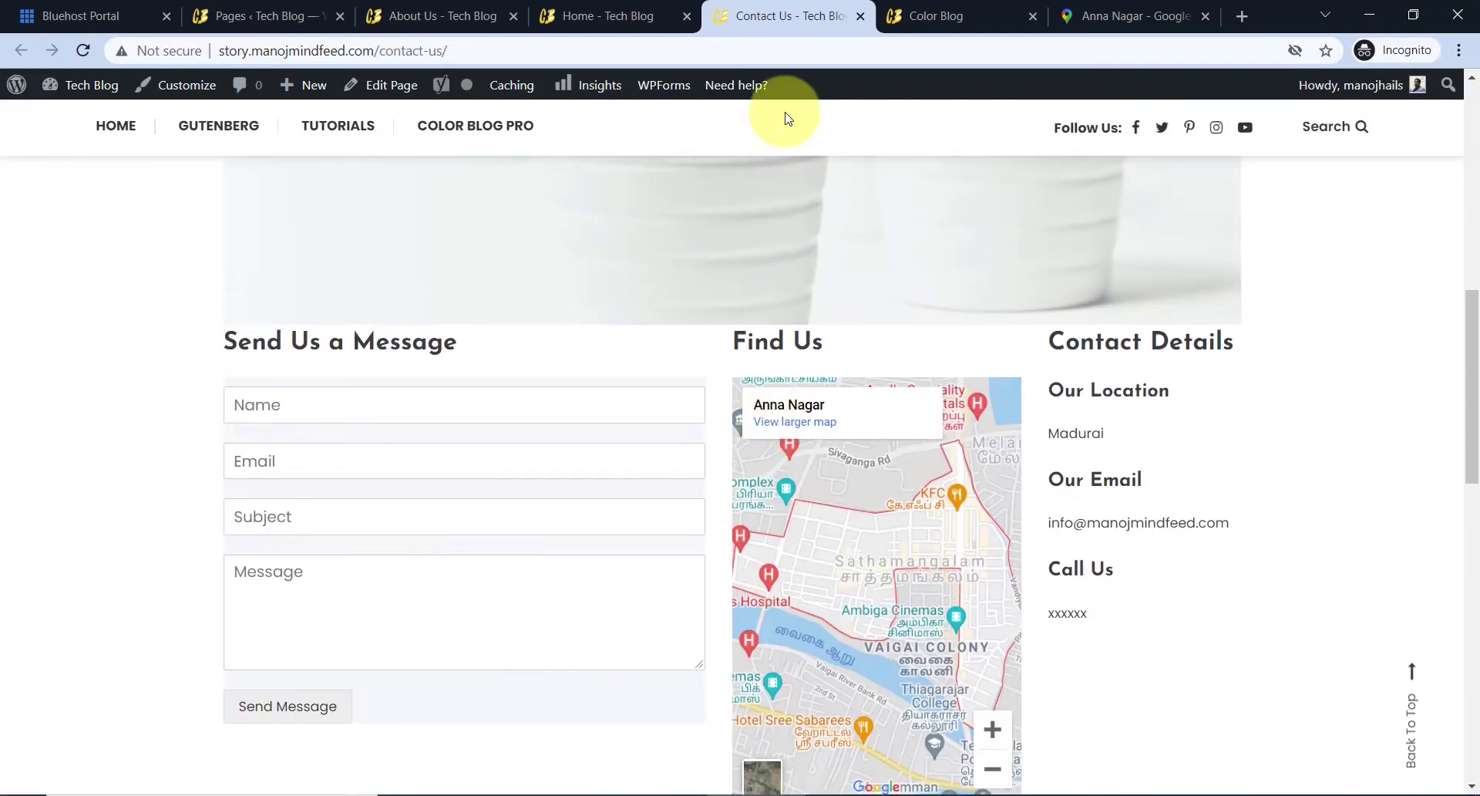
{"action": "left_click", "coordinate": [861, 16]}
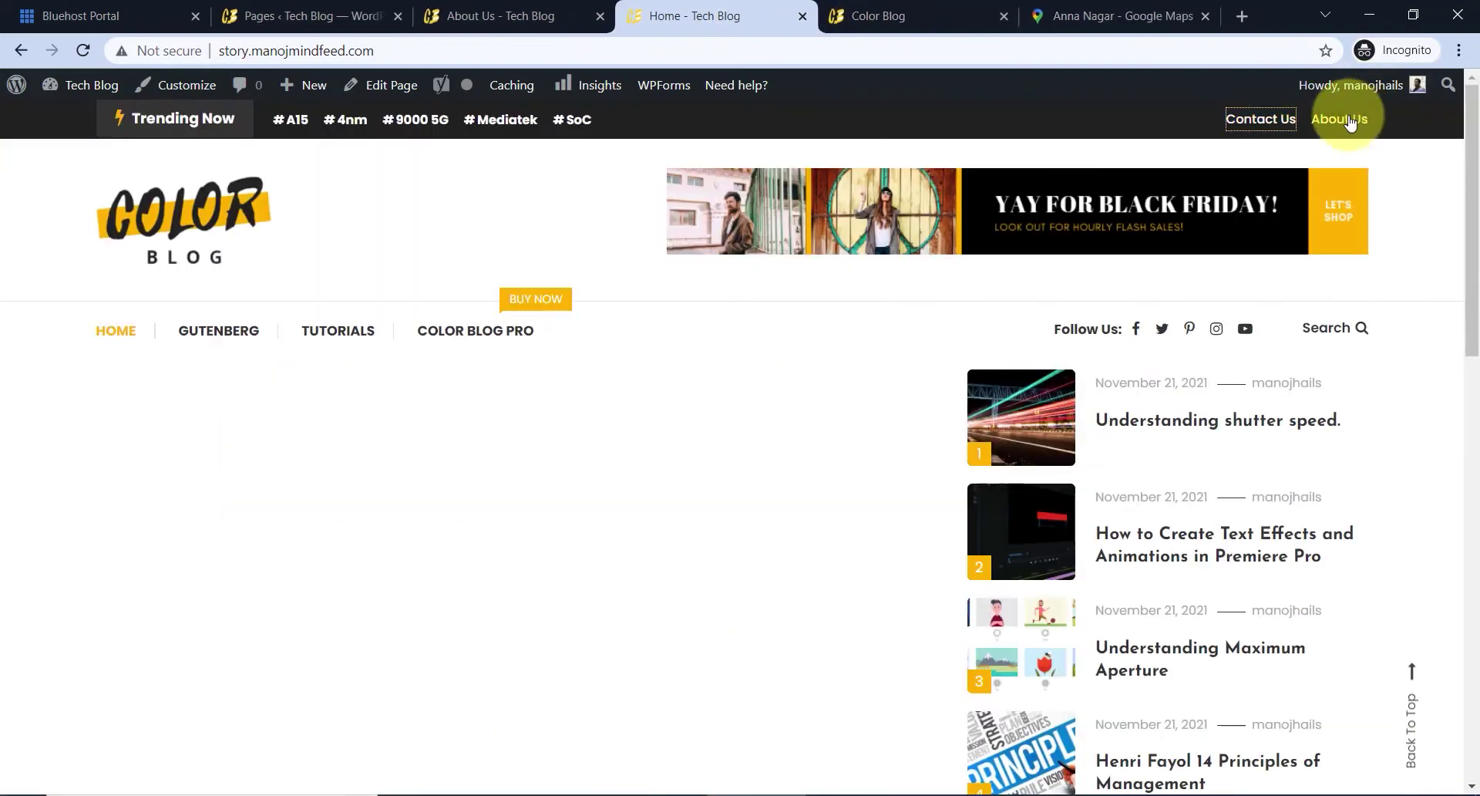
{"action": "left_click", "coordinate": [1349, 122]}
{"action": "scroll", "coordinate": [729, 379], "scroll_direction": "down", "scroll_amount": 10}
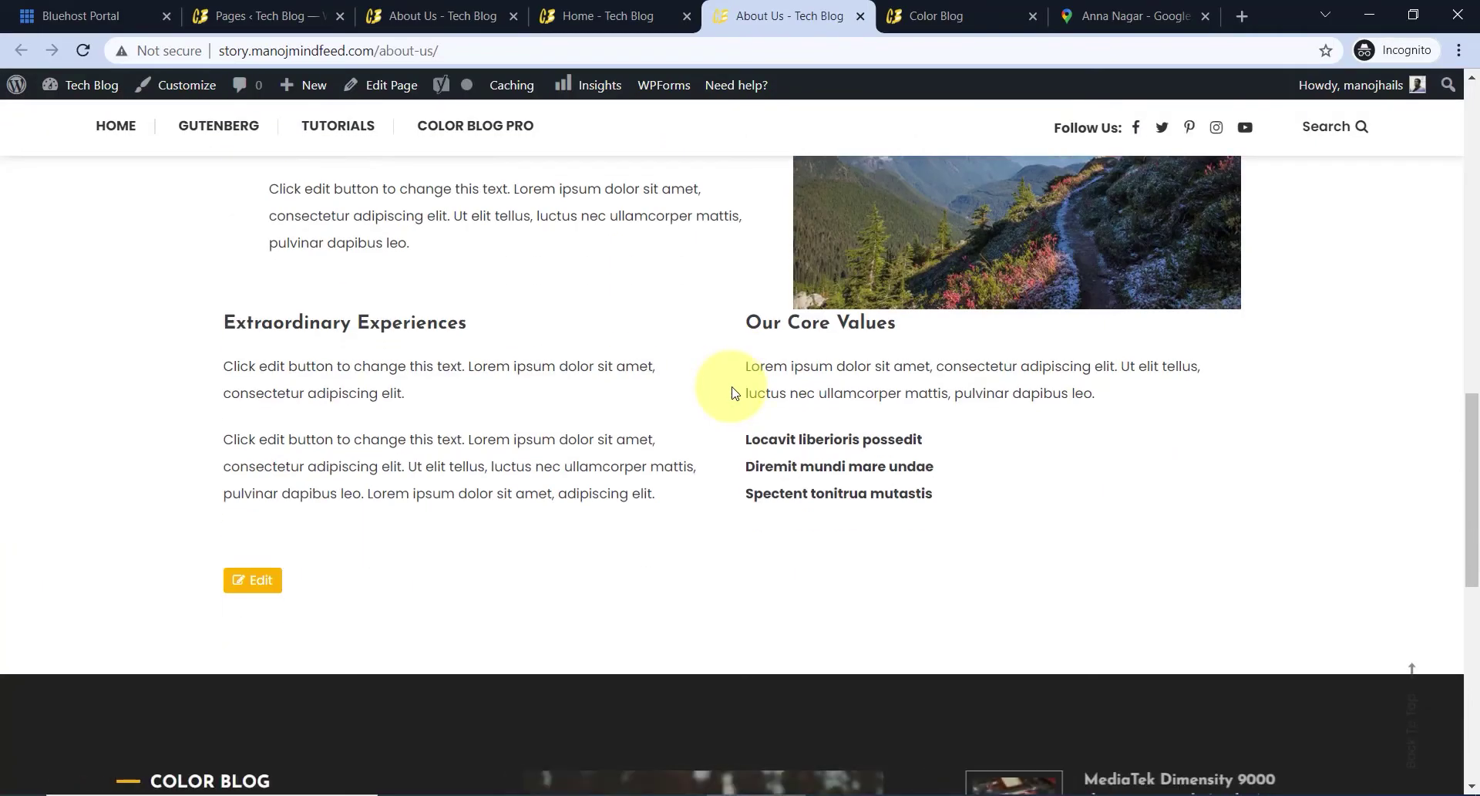
{"action": "scroll", "coordinate": [733, 389], "scroll_direction": "up", "scroll_amount": 10}
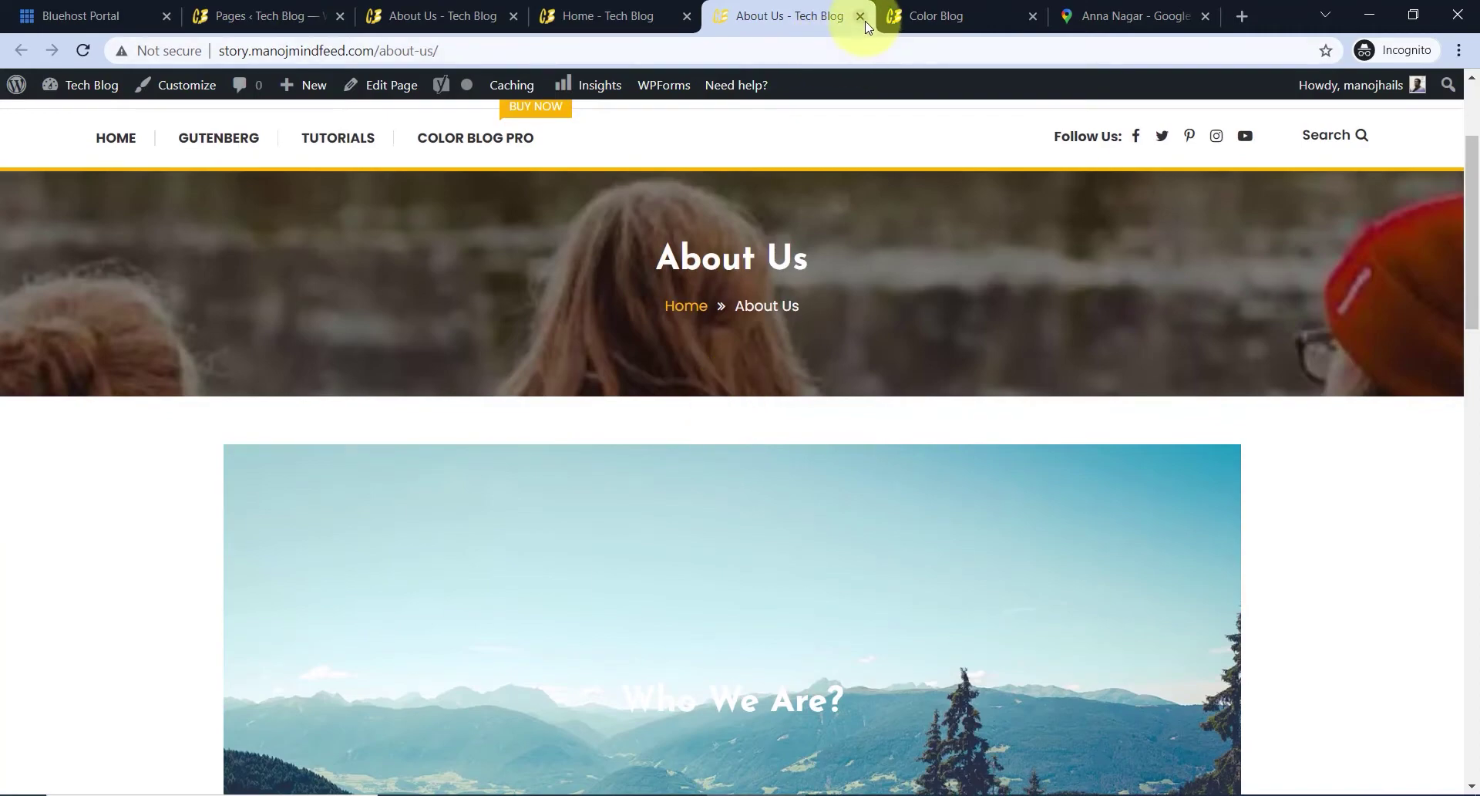
{"action": "left_click", "coordinate": [861, 17]}
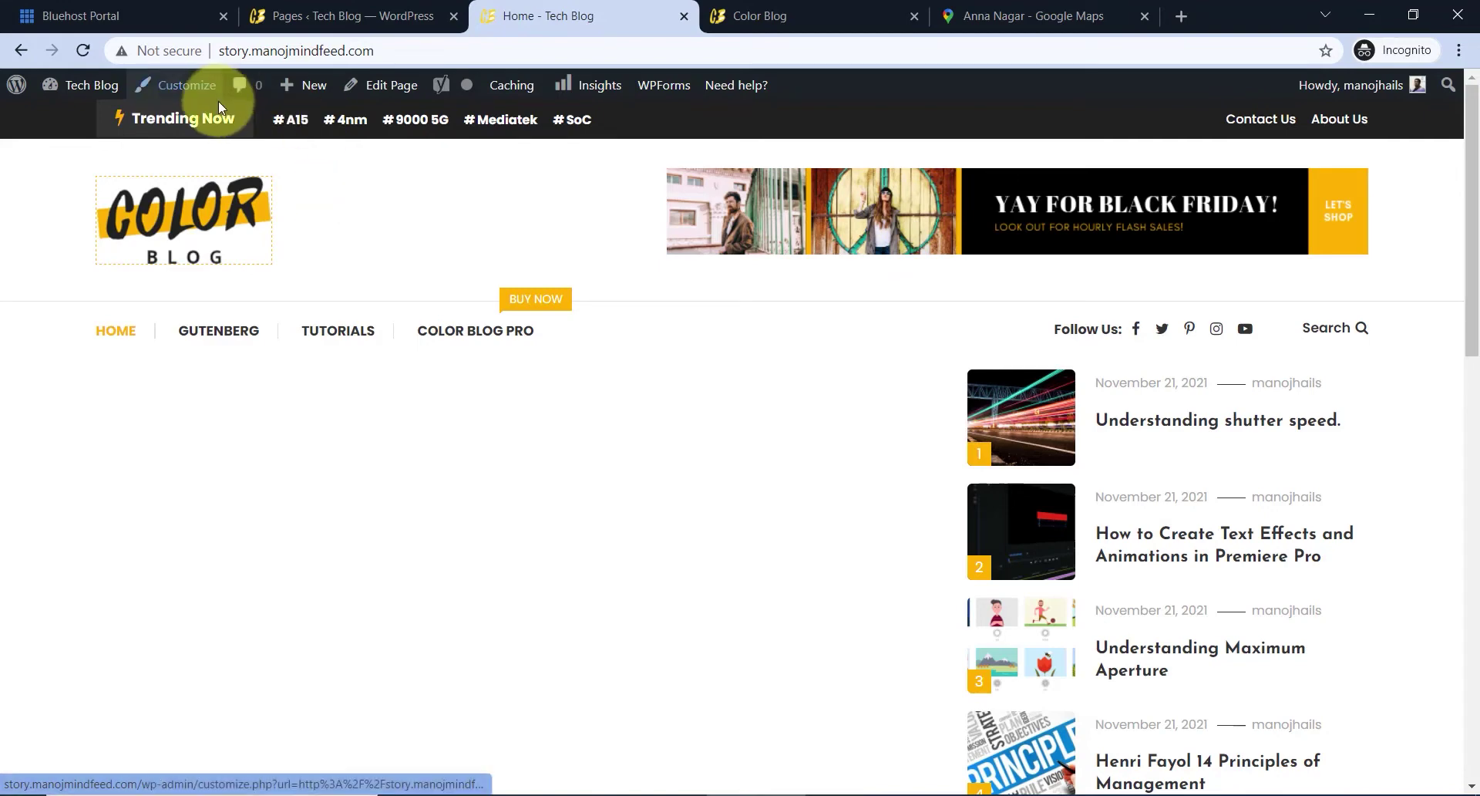
- Open Top Header Settings and toggle the header bar and the hash icon before tags
{"action": "left_click", "coordinate": [199, 87]}
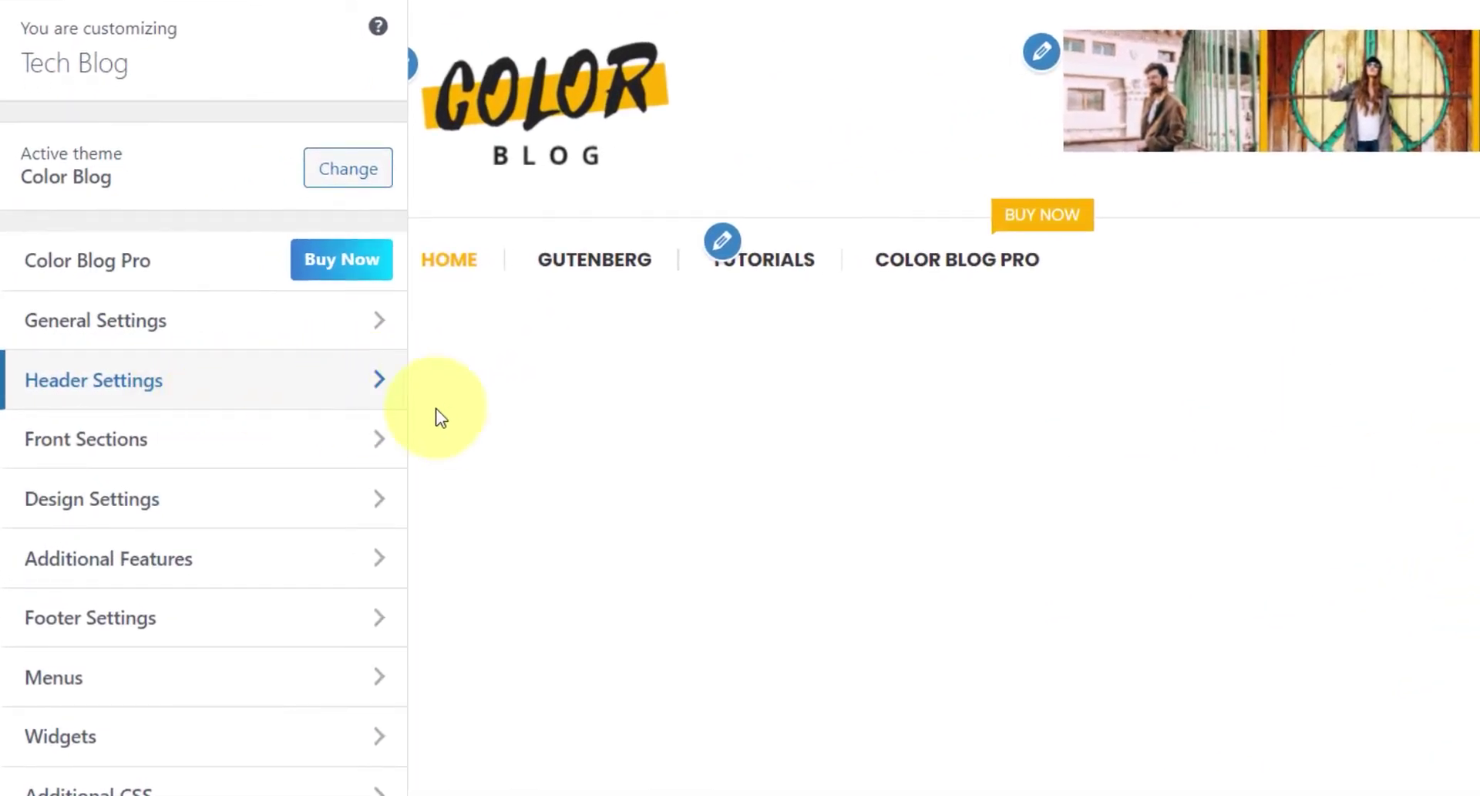
{"action": "left_click", "coordinate": [298, 401]}
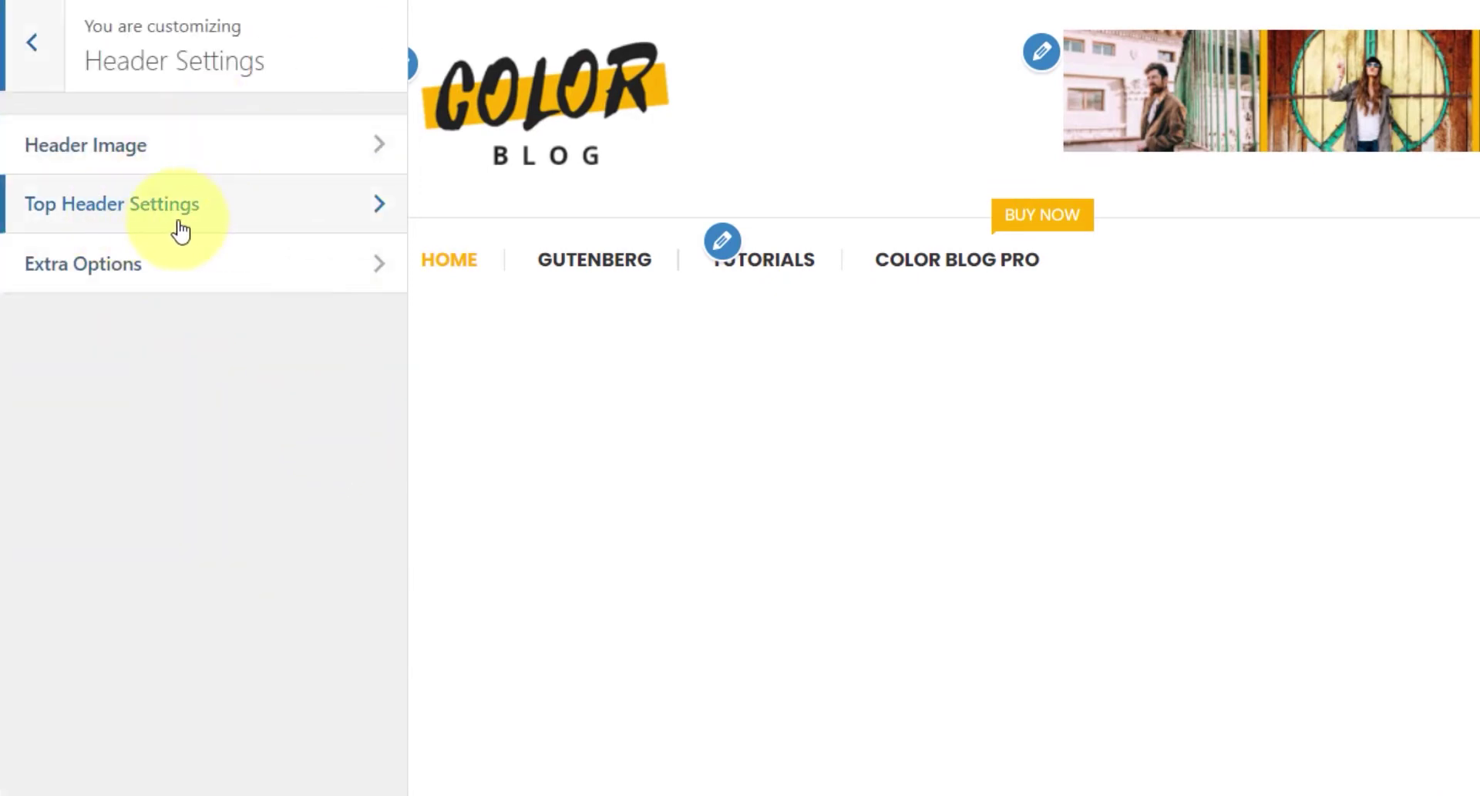
{"action": "left_click", "coordinate": [240, 223]}
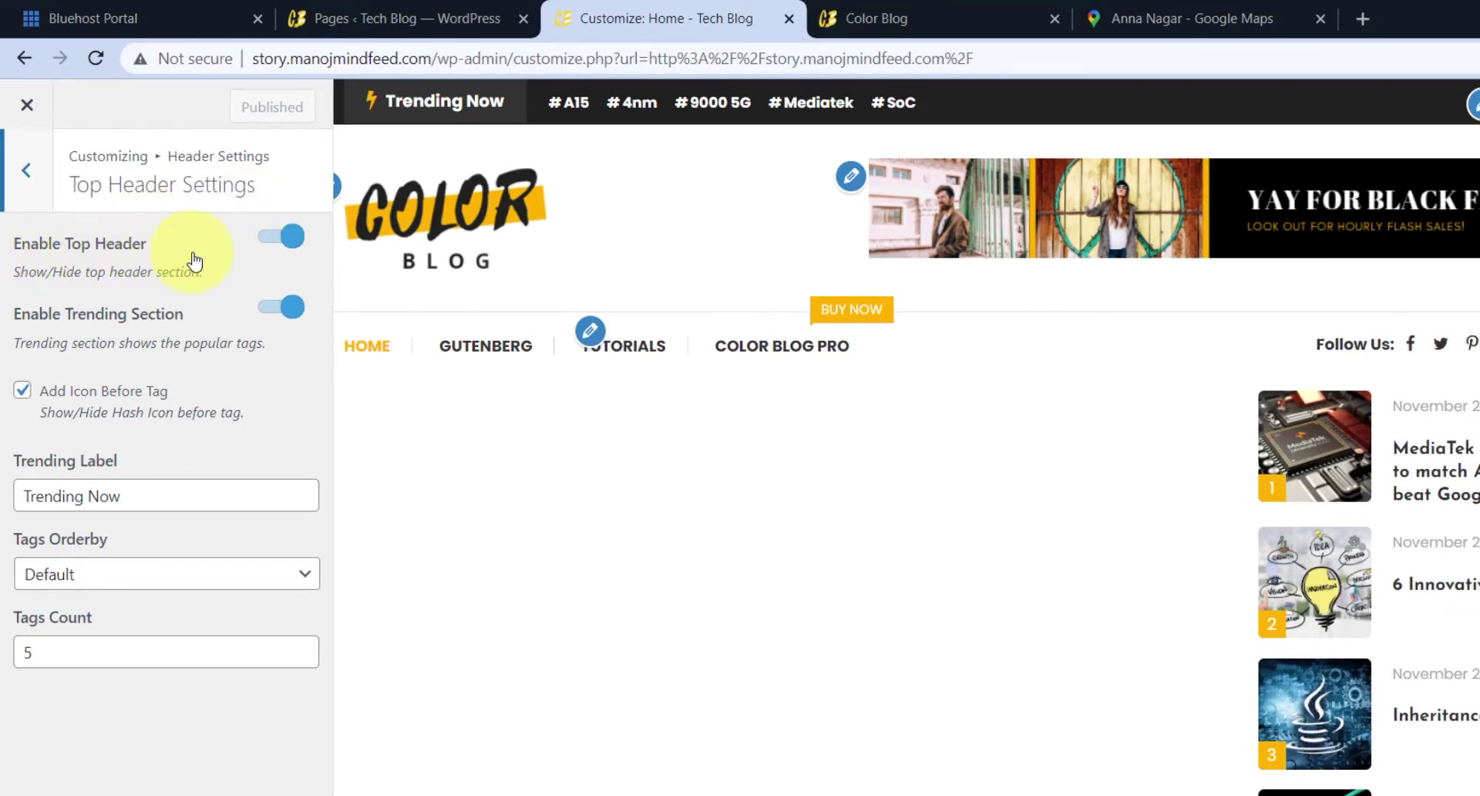
{"action": "left_click", "coordinate": [275, 239]}
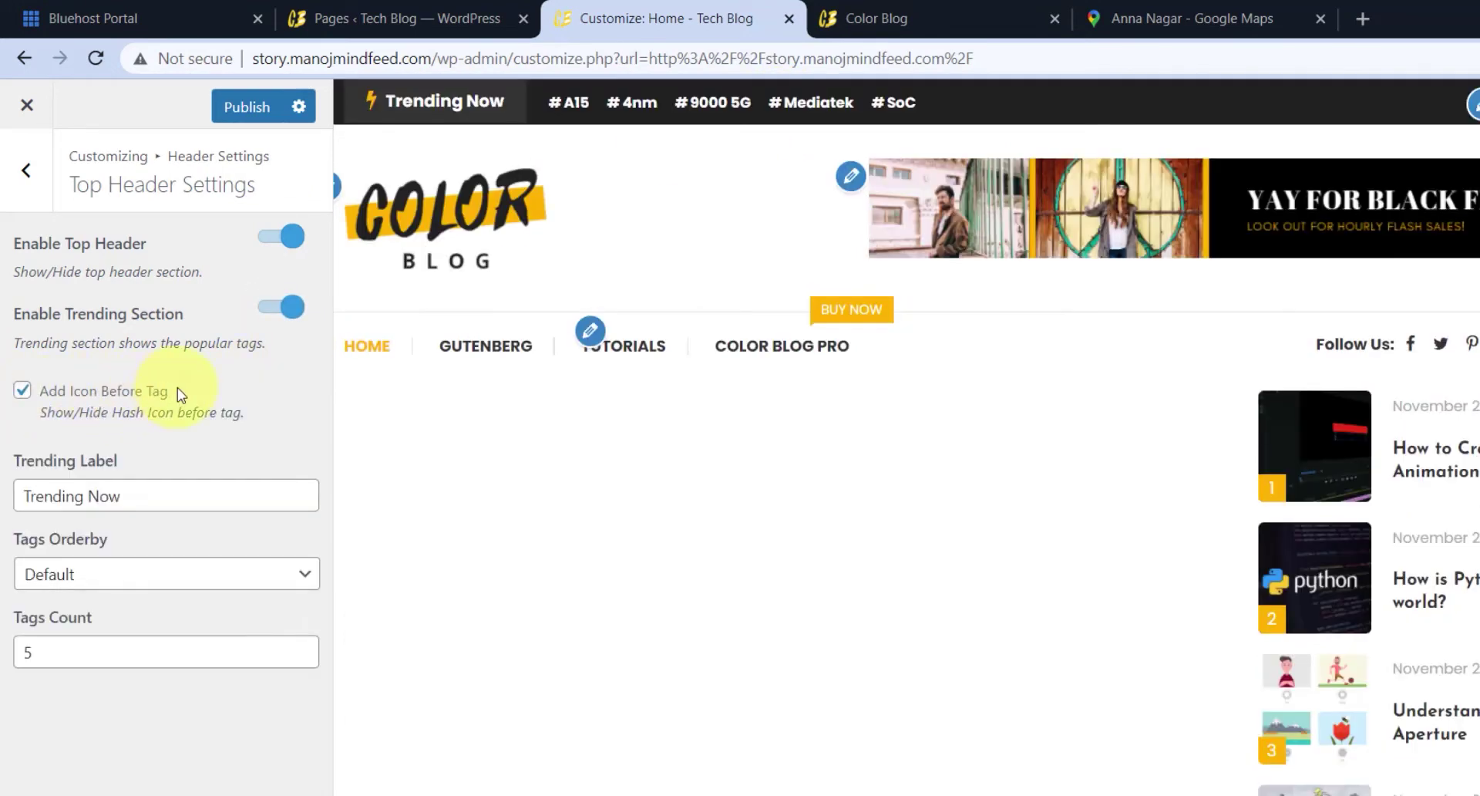
{"action": "left_click", "coordinate": [21, 391]}
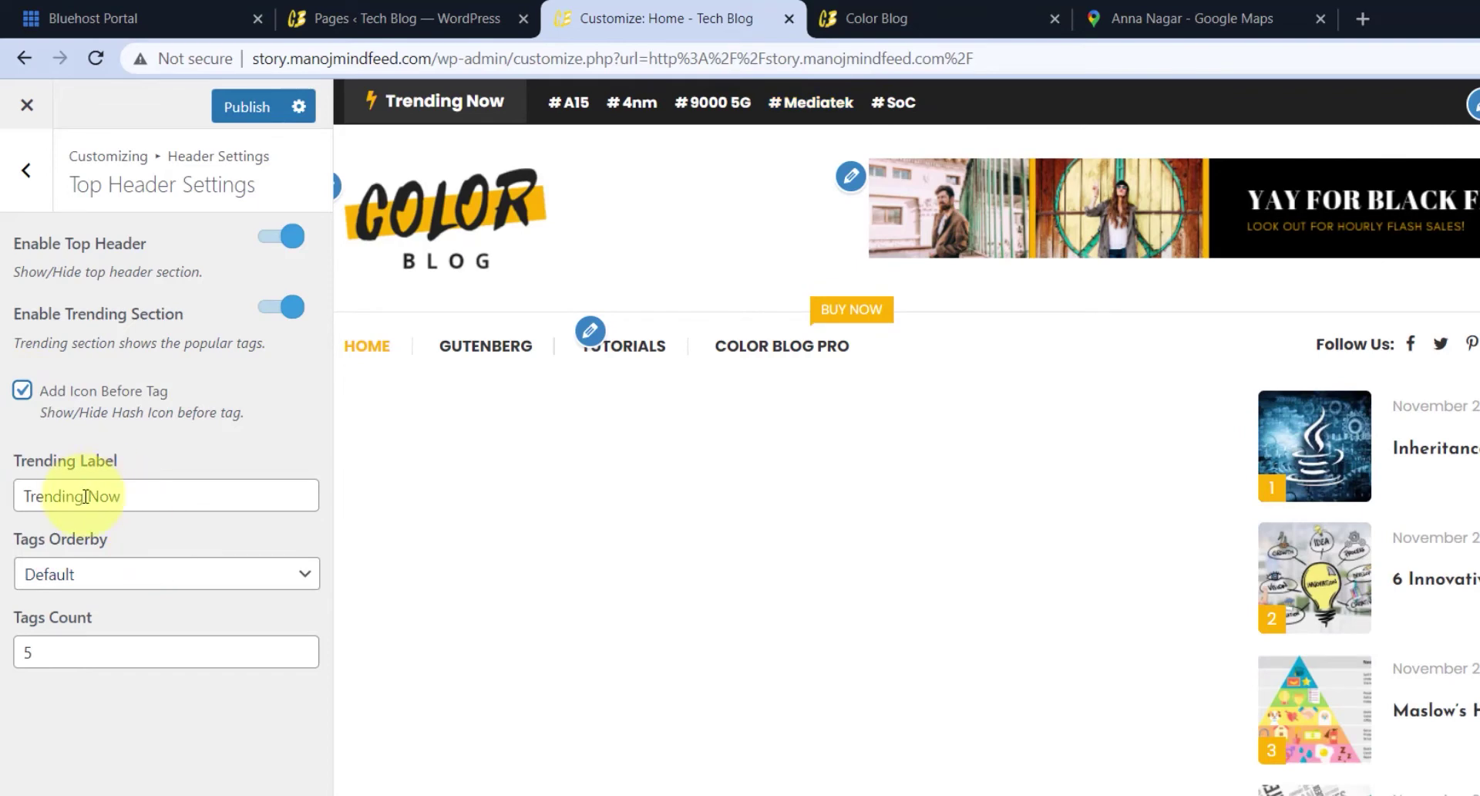
- Try a 'Runn' trending label, restore 'Trending Now', and order 6 tags by Count
{"action": "type", "text": "Runn"}
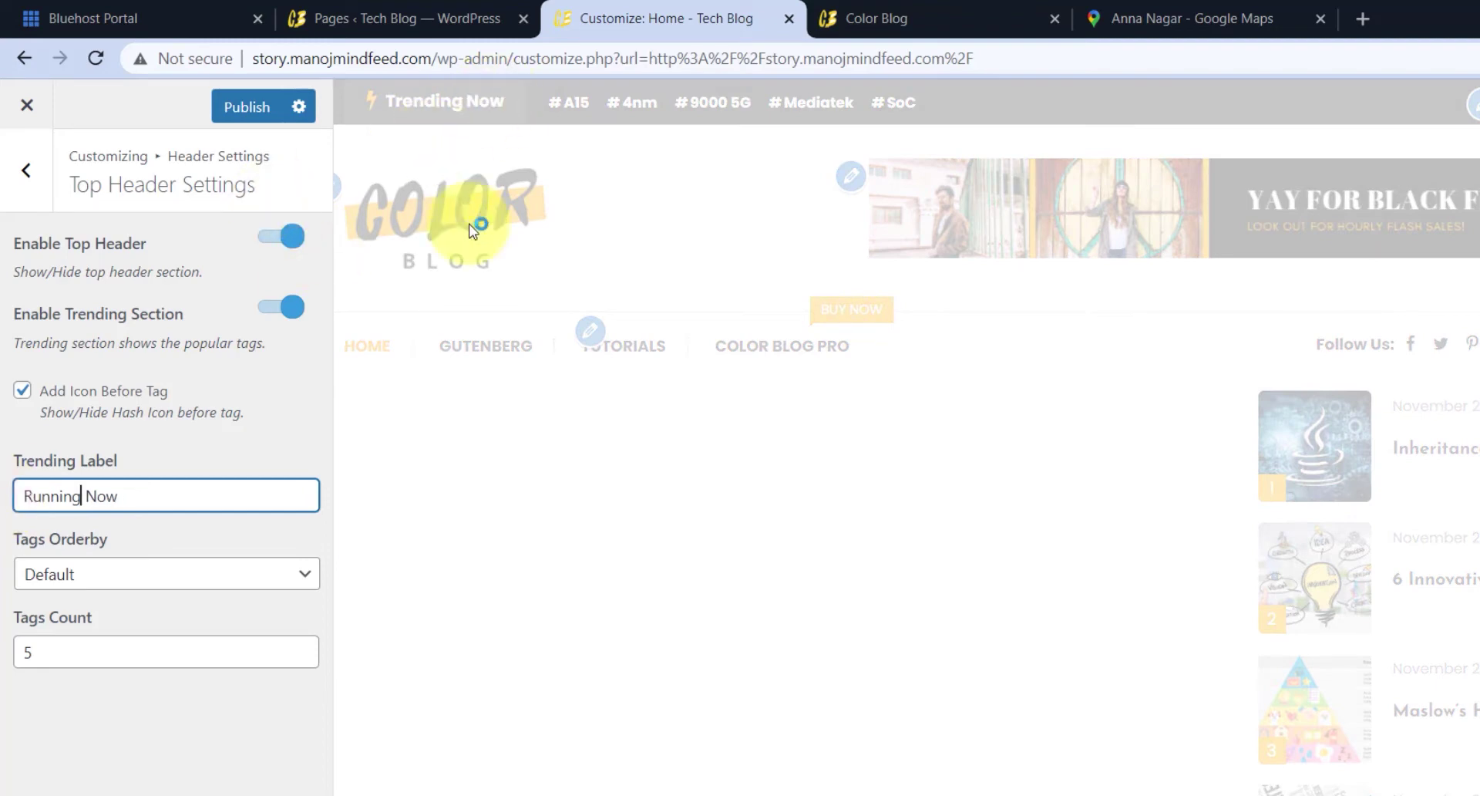
{"action": "left_click", "coordinate": [161, 576]}
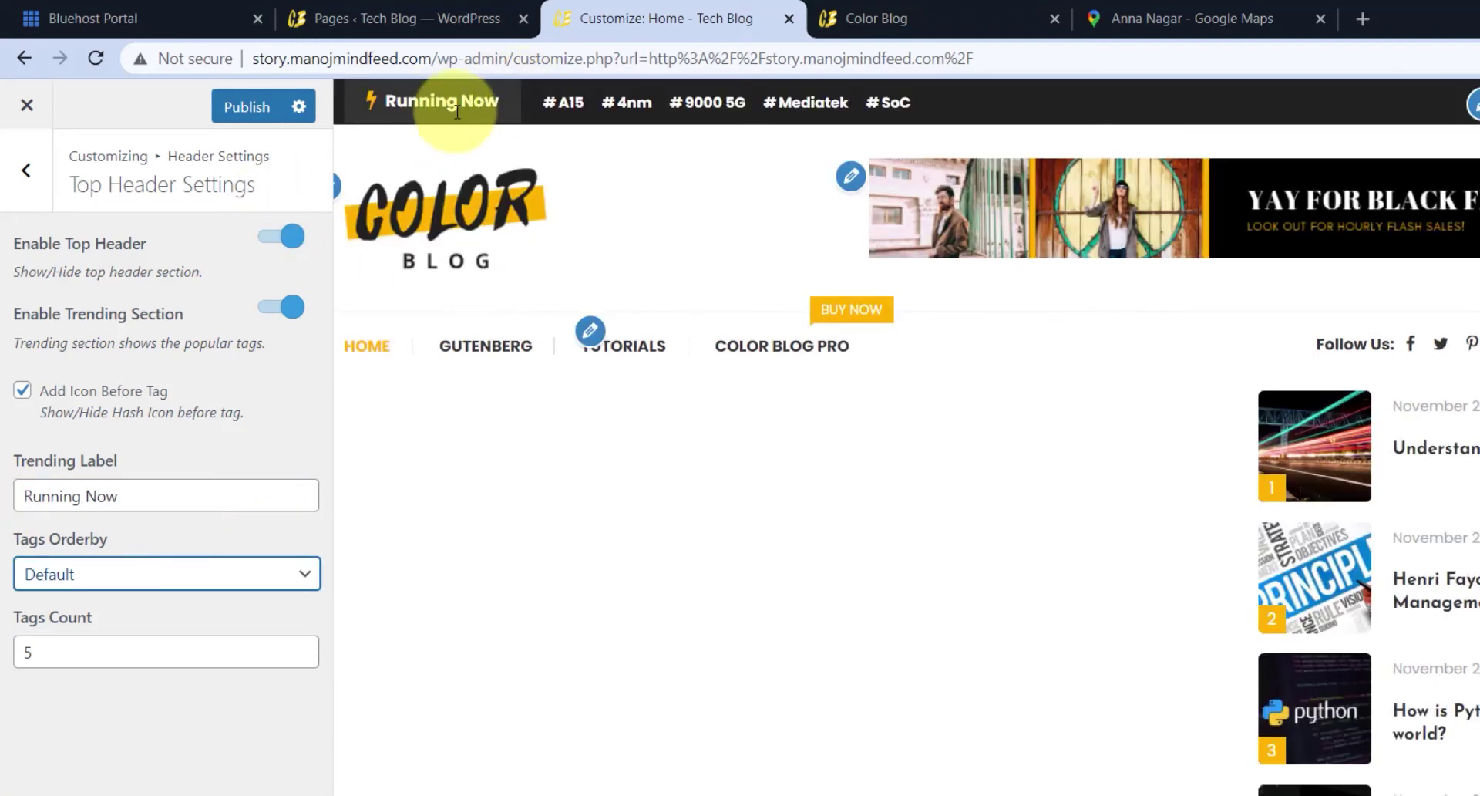
{"action": "left_click", "coordinate": [80, 493]}
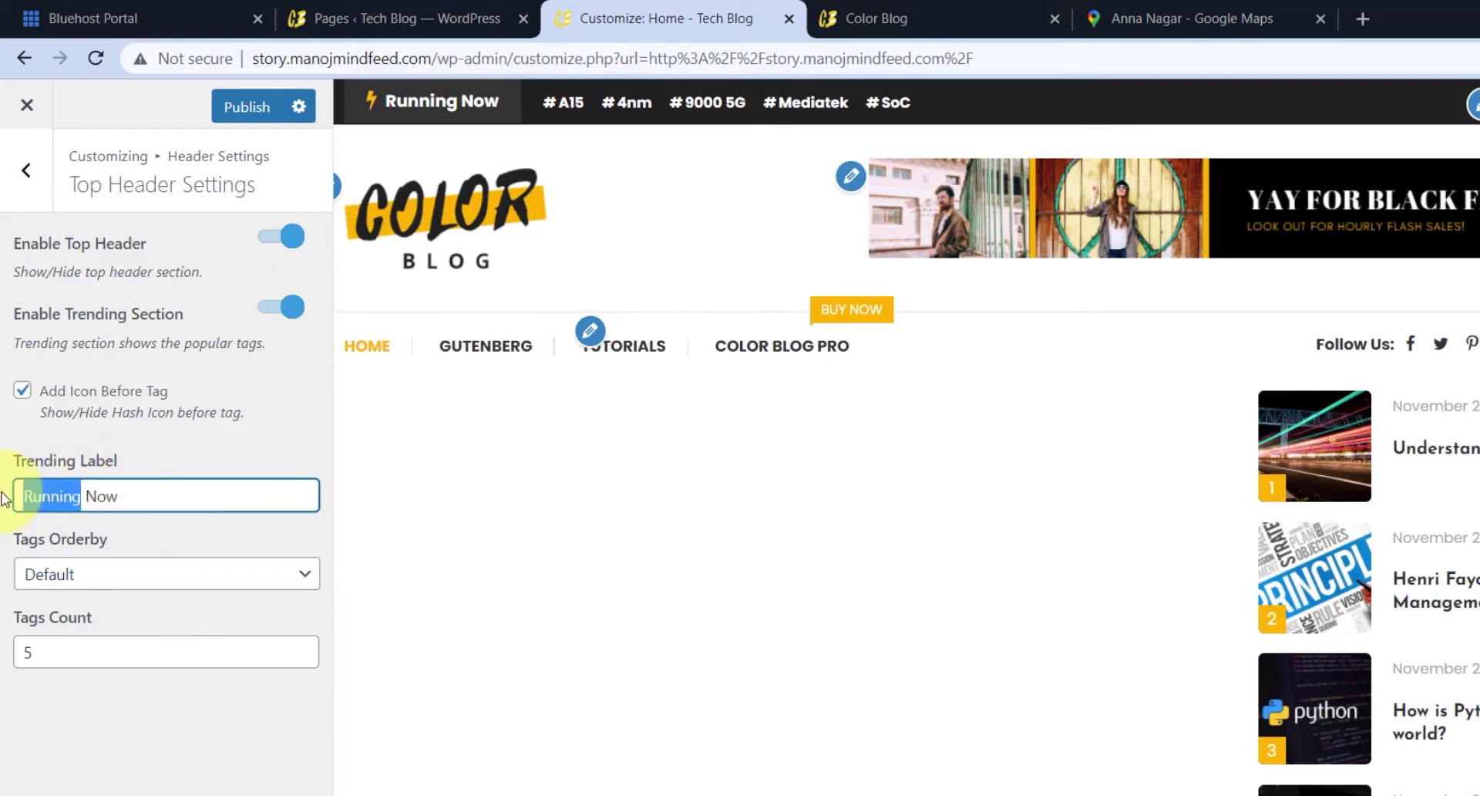
{"action": "type", "text": "Trending"}
{"action": "left_click", "coordinate": [198, 549]}
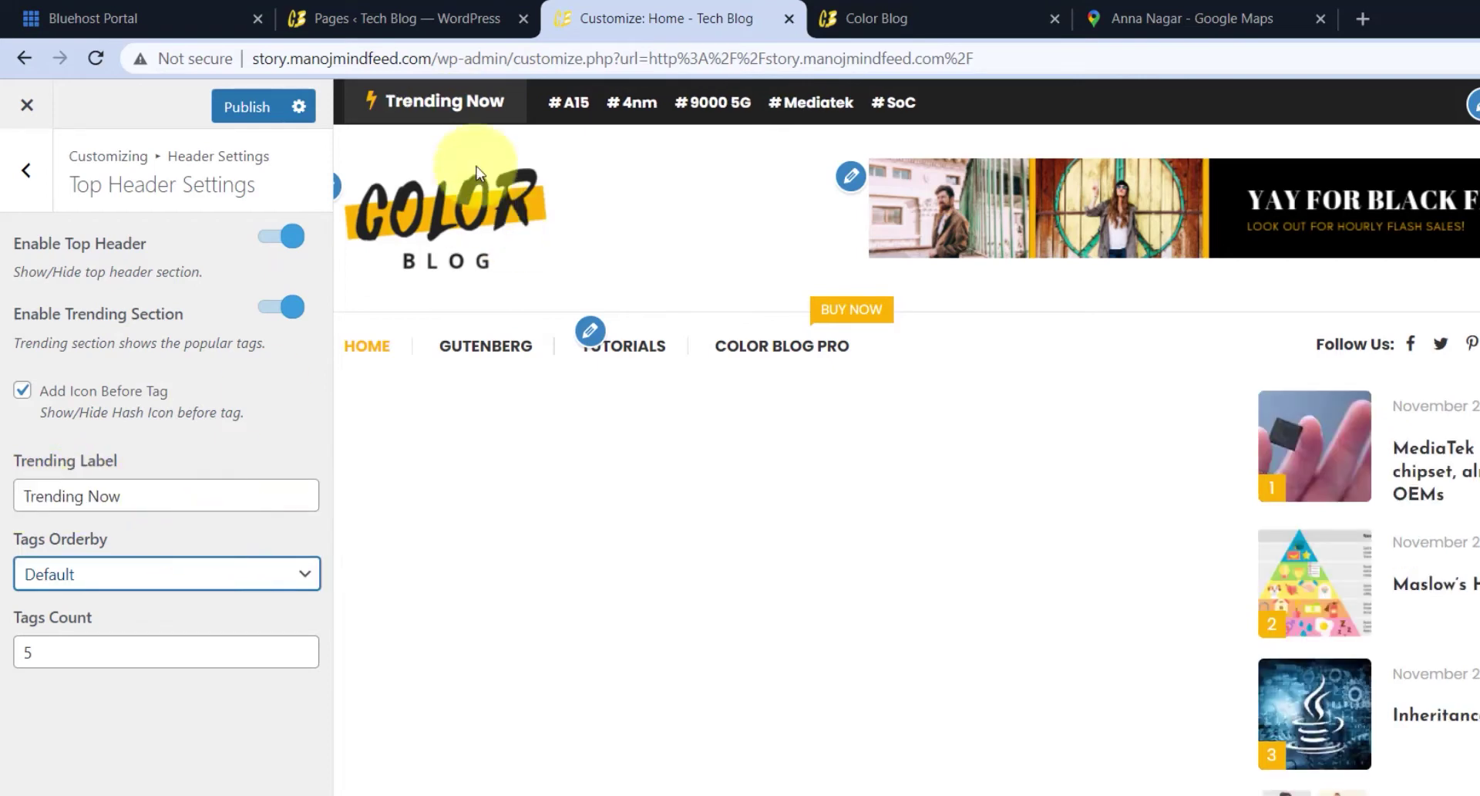
{"action": "left_click", "coordinate": [302, 648]}
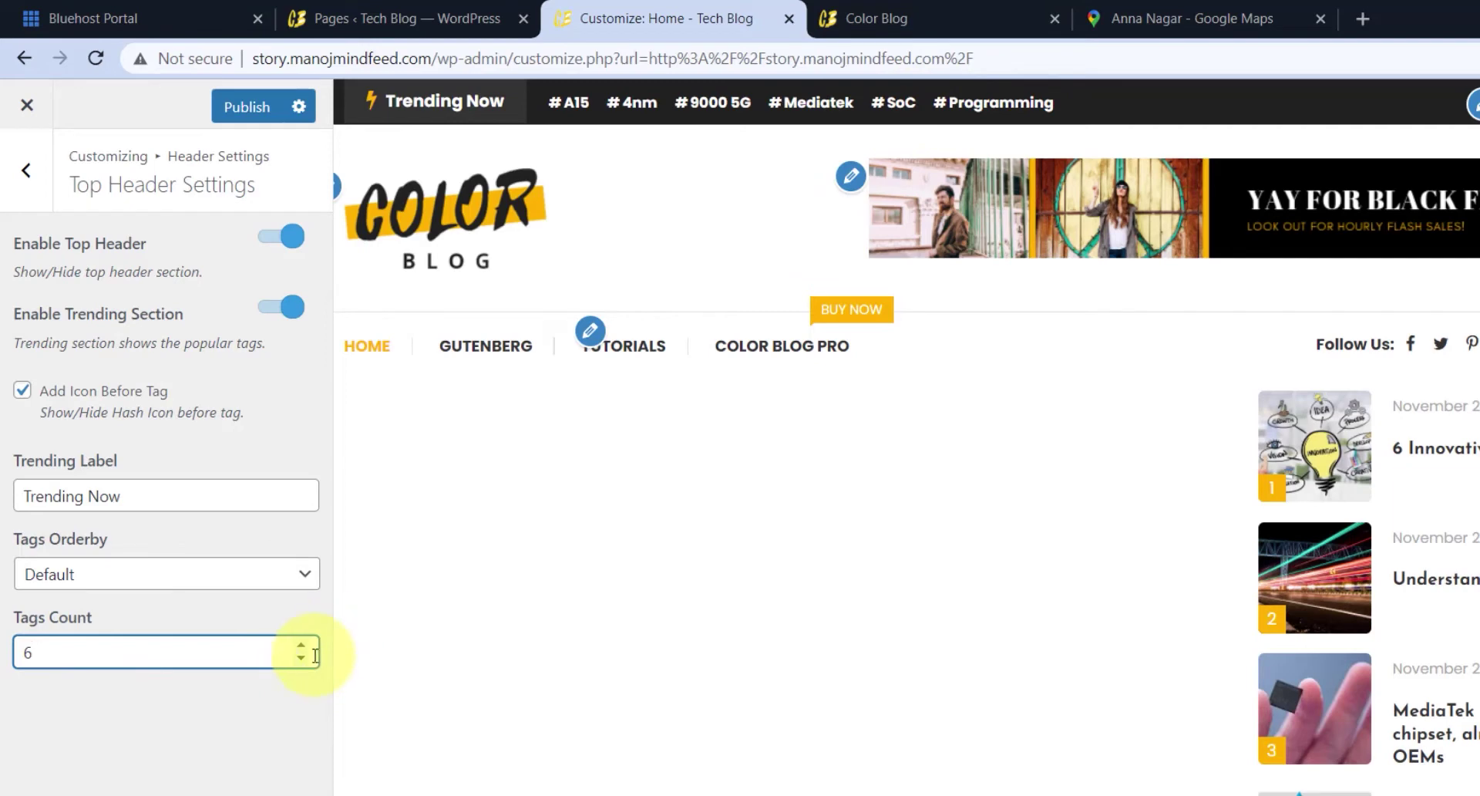
{"action": "left_click", "coordinate": [216, 573]}
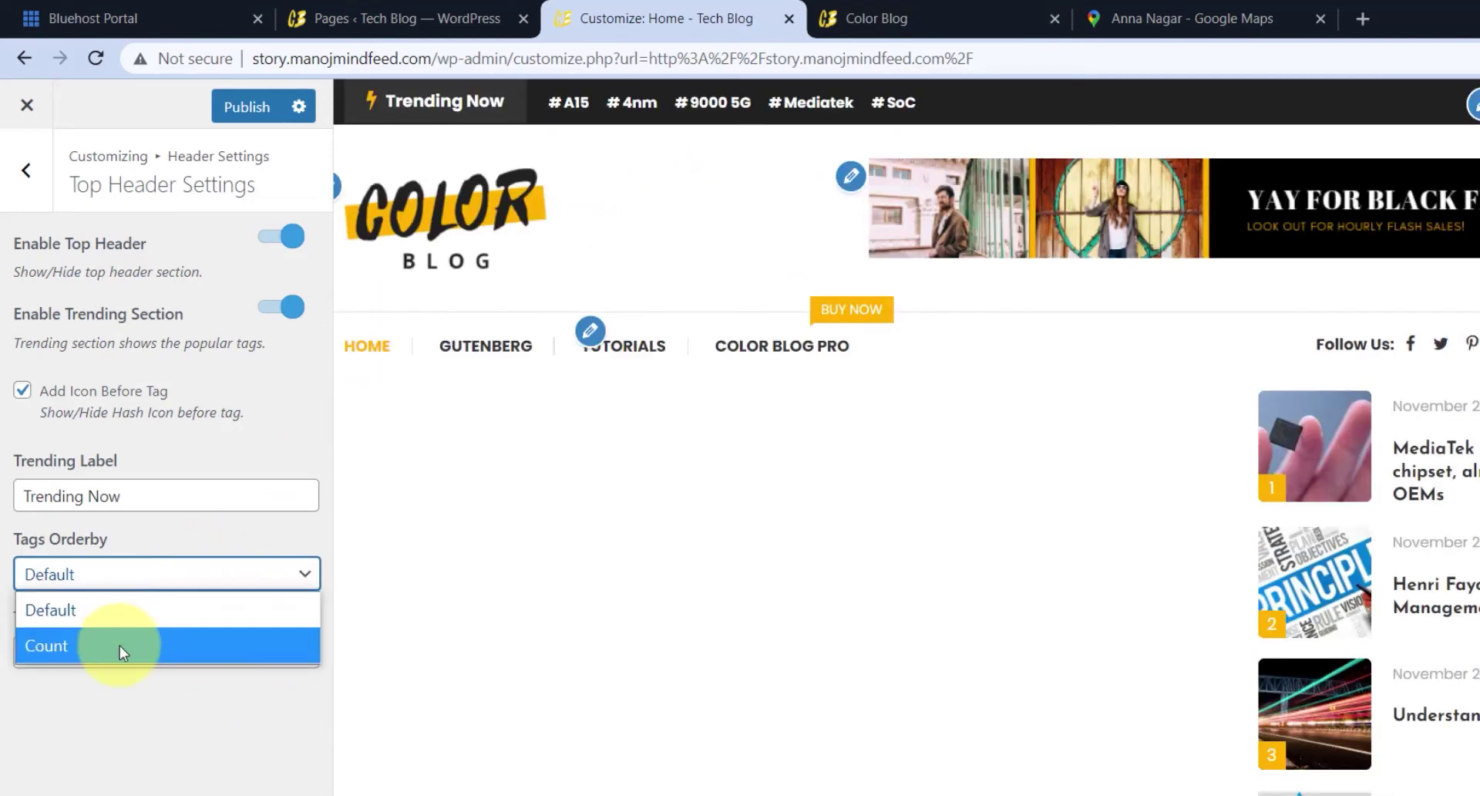
{"action": "left_click", "coordinate": [197, 617]}
{"action": "key", "text": "Down"}
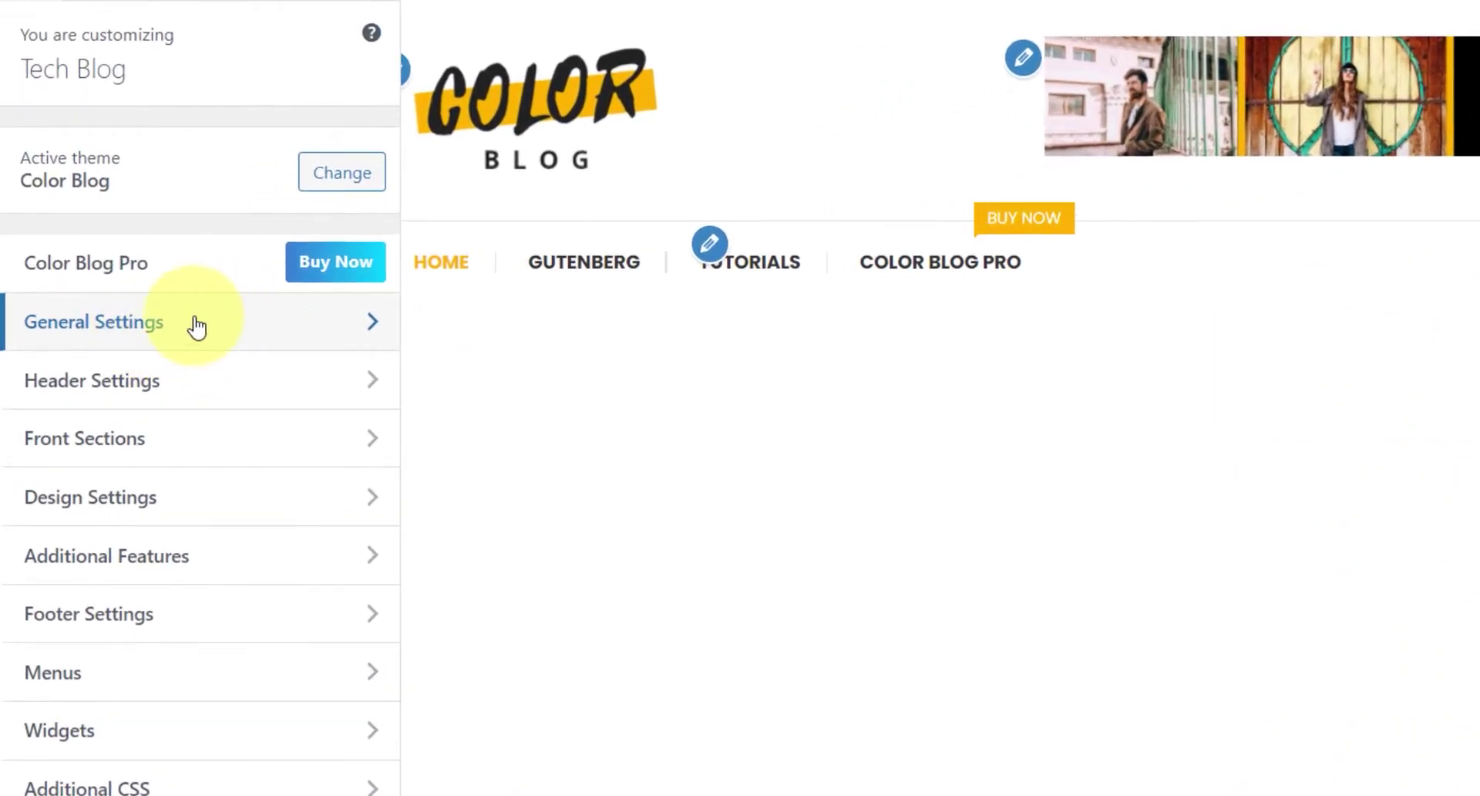
- Open General Settings > Site Identity showing the Color Blog logo, title and tagline
{"action": "left_click", "coordinate": [199, 327]}
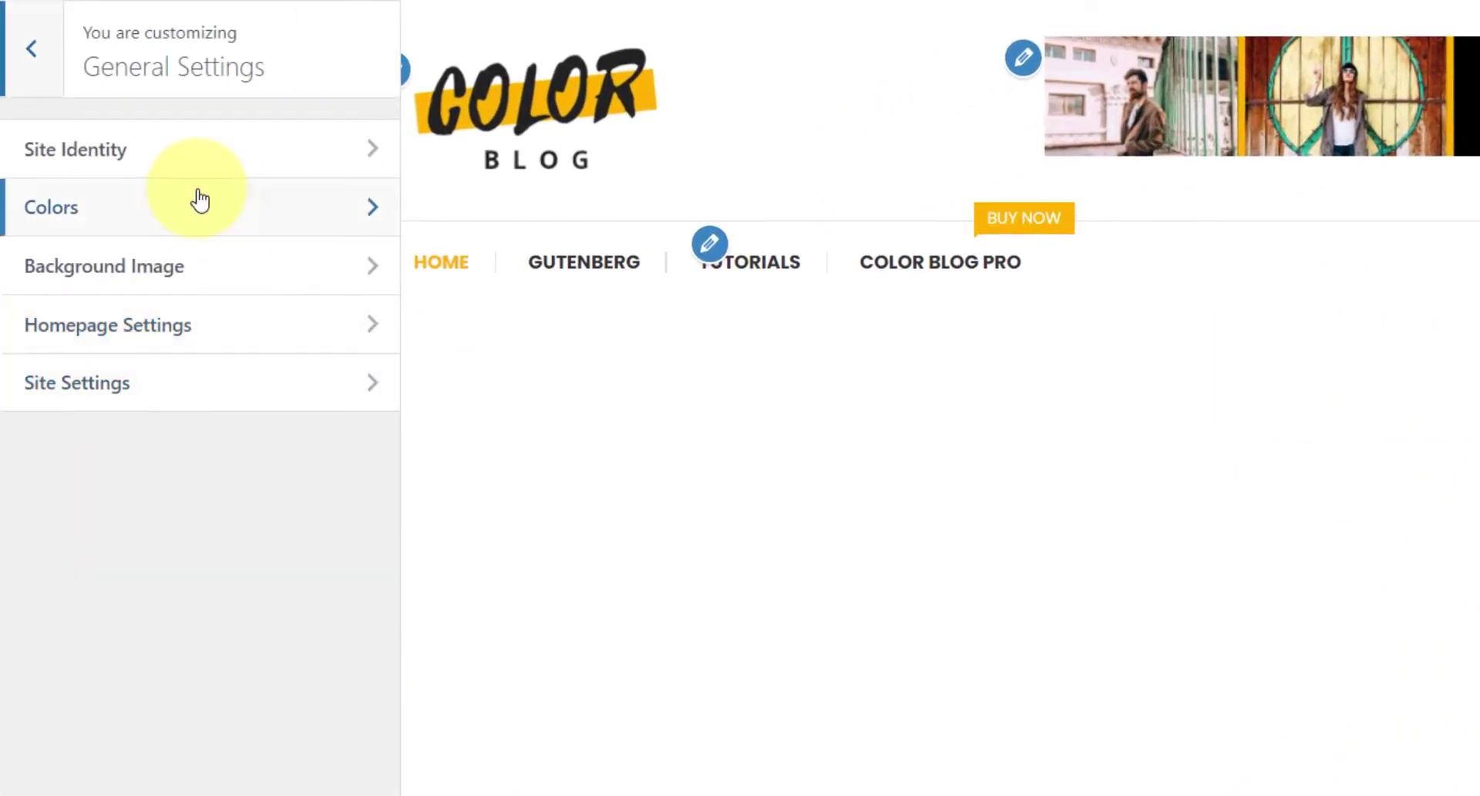
{"action": "left_click", "coordinate": [173, 166]}
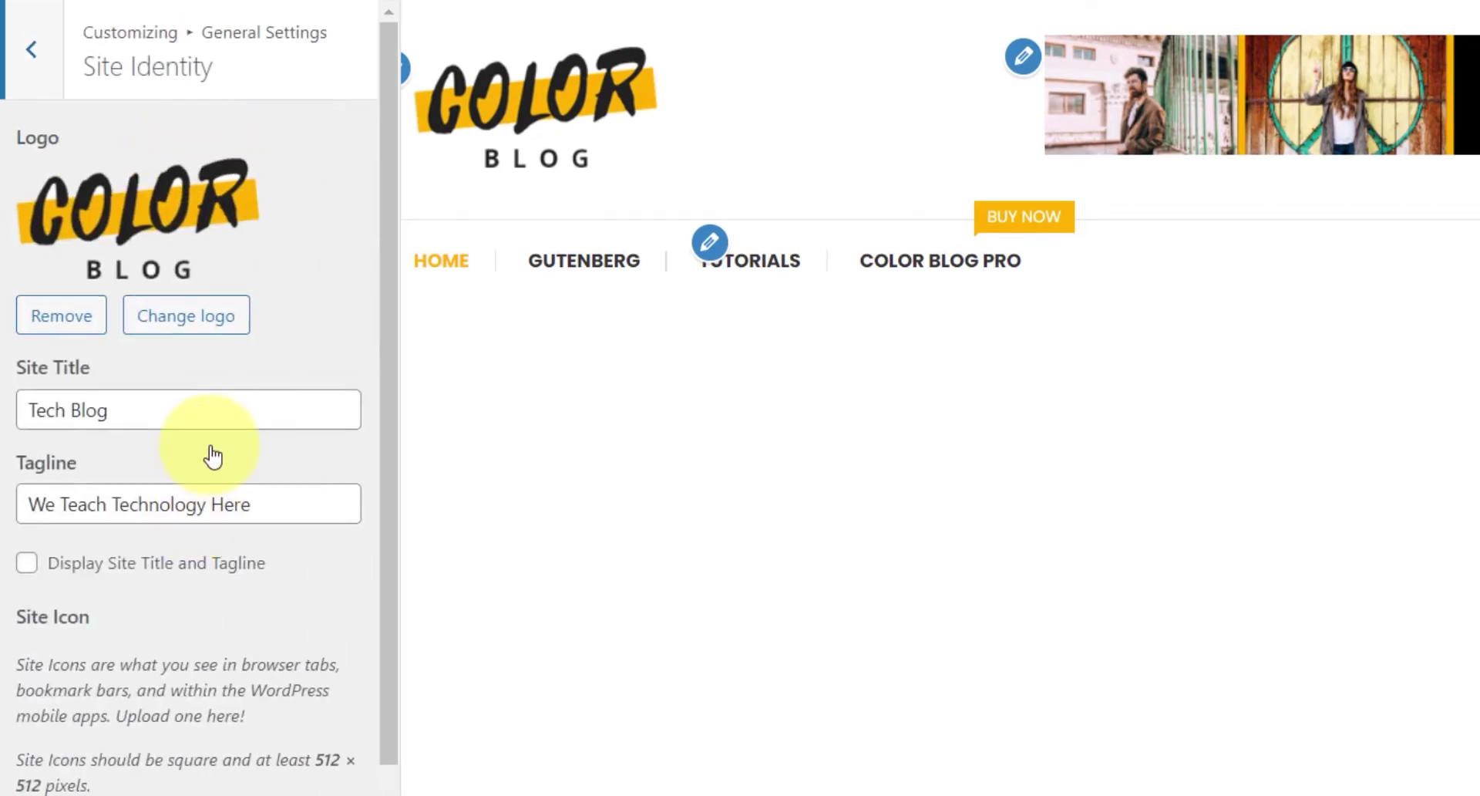
{"action": "scroll", "coordinate": [284, 771], "scroll_direction": "down", "scroll_amount": 2}
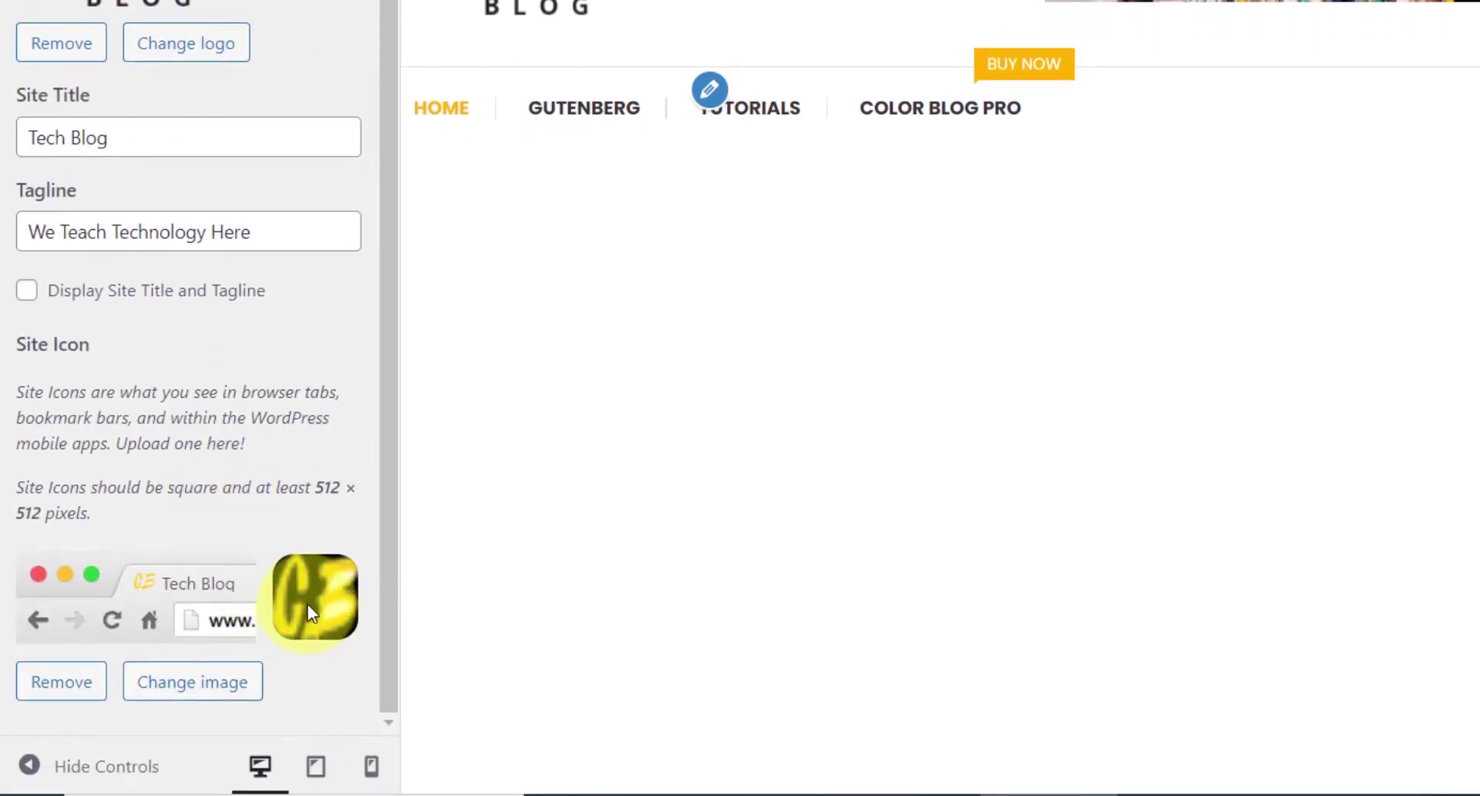
{"action": "scroll", "coordinate": [293, 540], "scroll_direction": "up", "scroll_amount": 2}
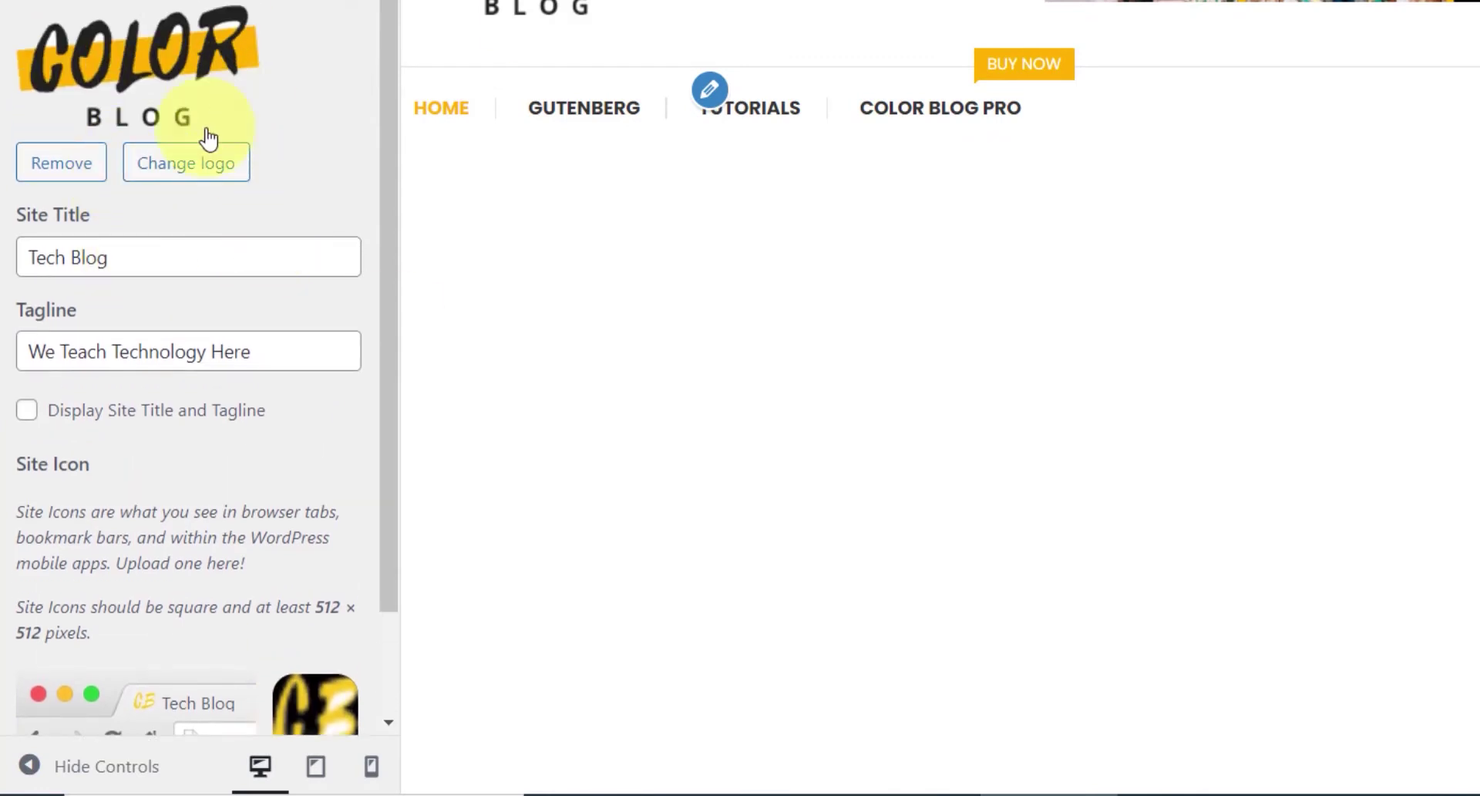
- Upload logo.png as the new site logo and crop it to the full image
{"action": "left_click", "coordinate": [203, 176]}
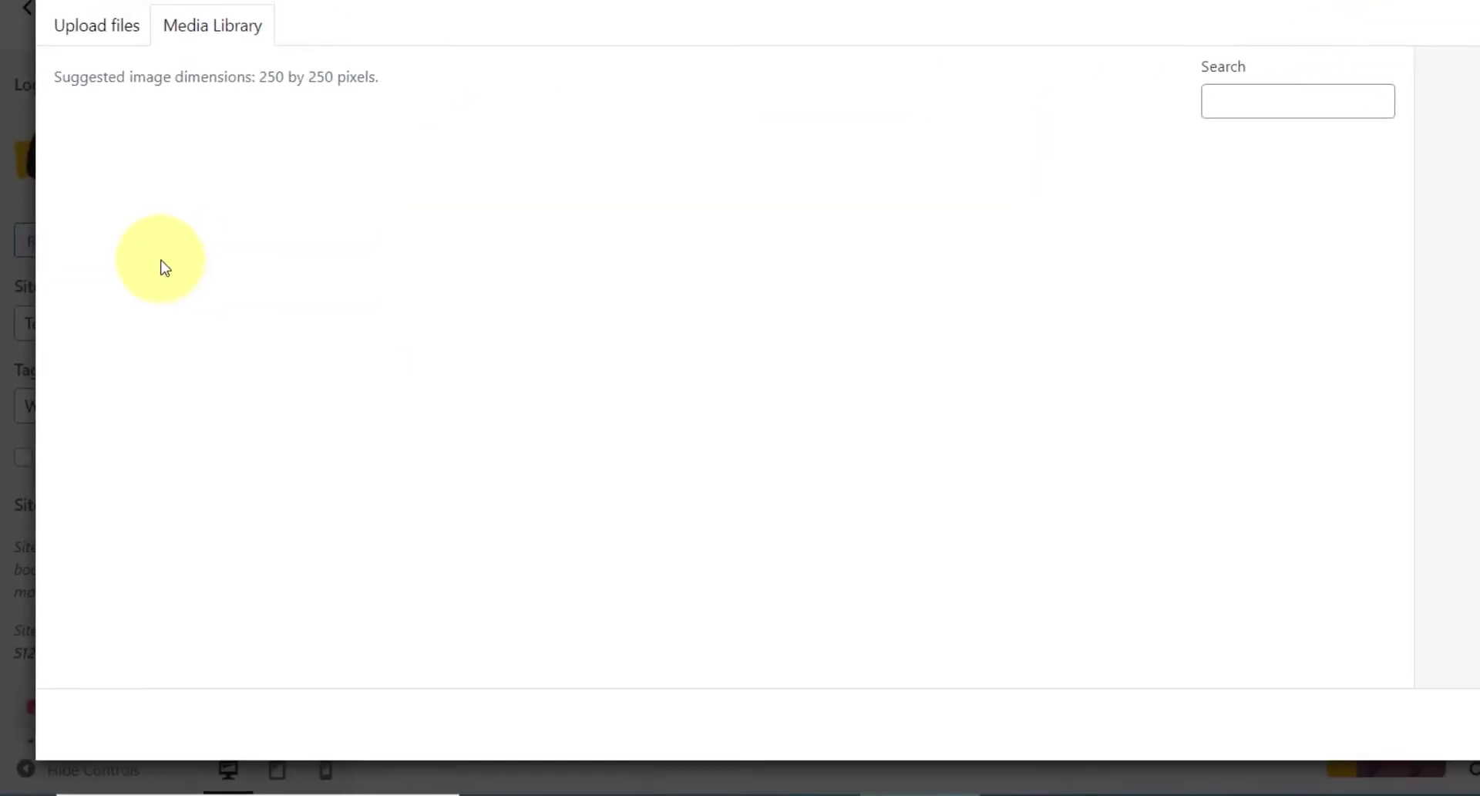
{"action": "left_click", "coordinate": [90, 77]}
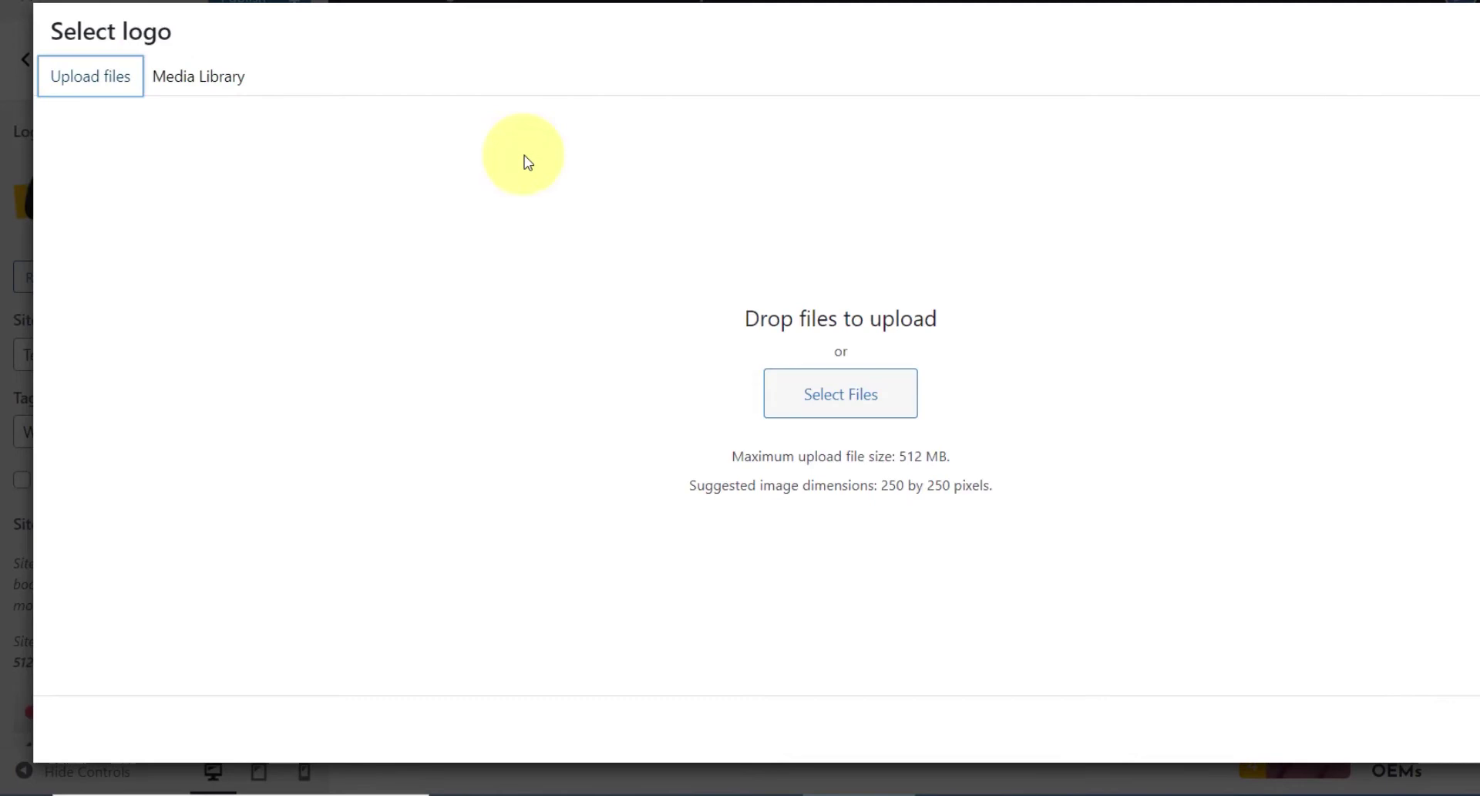
{"action": "left_click", "coordinate": [869, 413]}
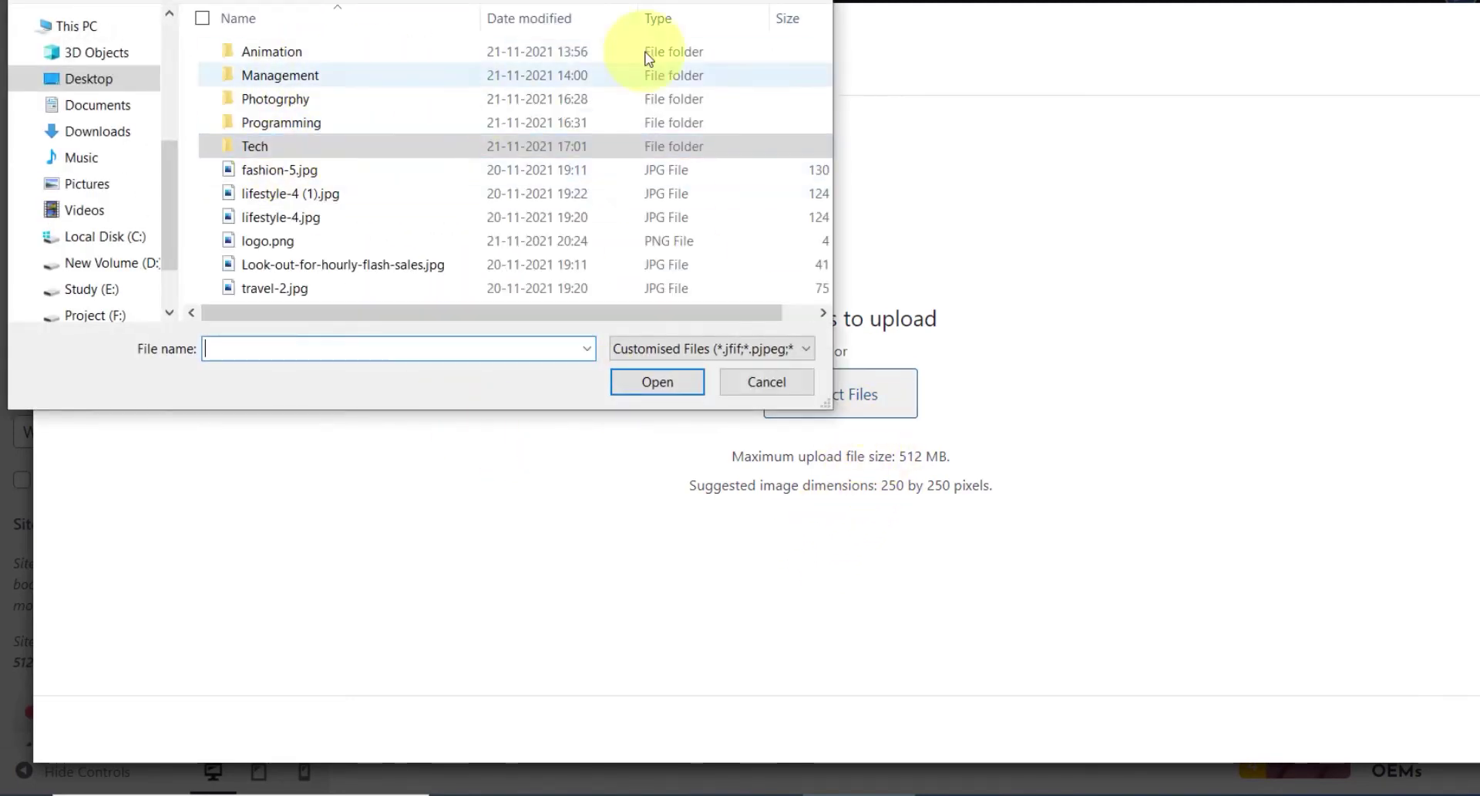
{"action": "scroll", "coordinate": [378, 229], "scroll_direction": "down", "scroll_amount": 1}
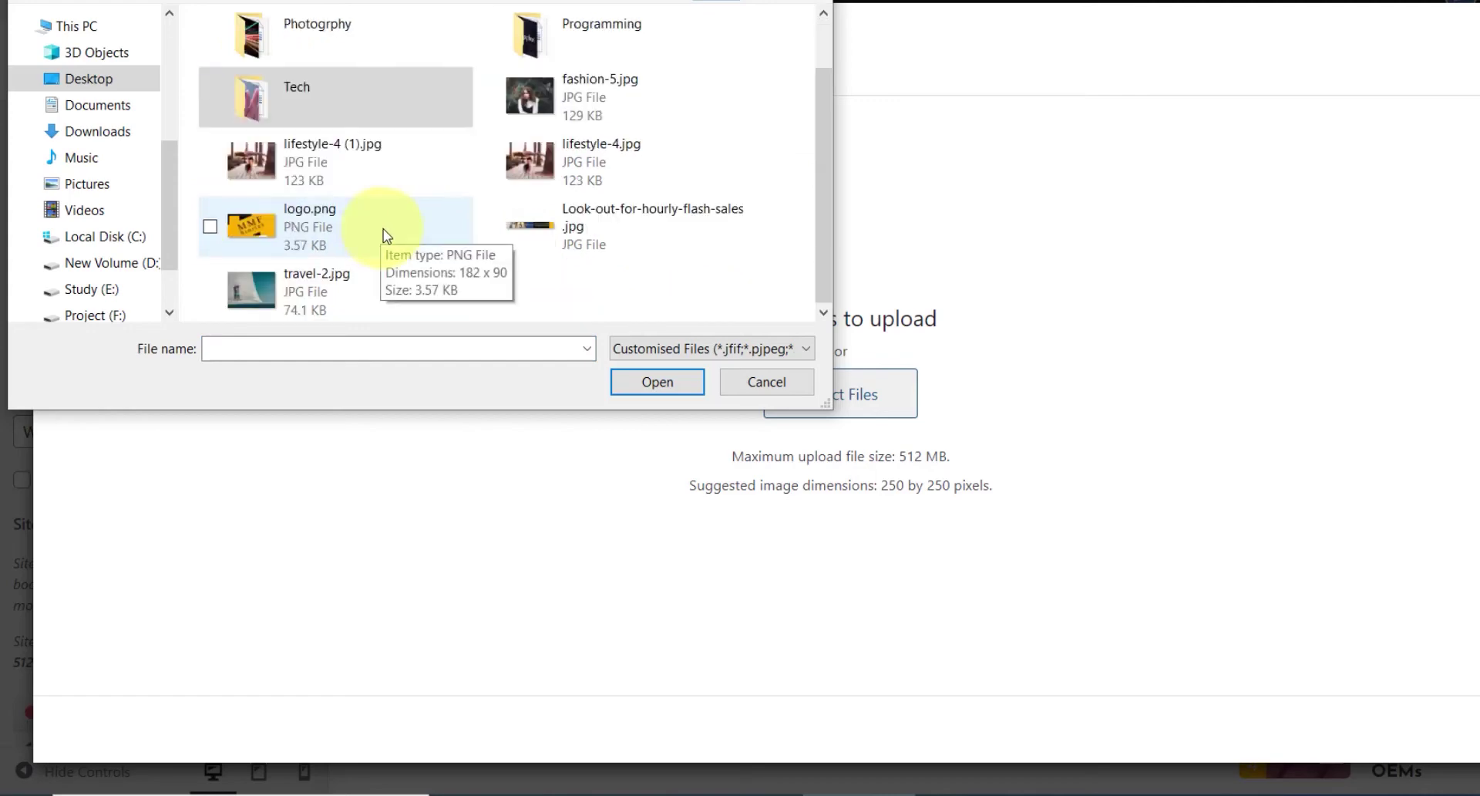
{"action": "left_click", "coordinate": [294, 234]}
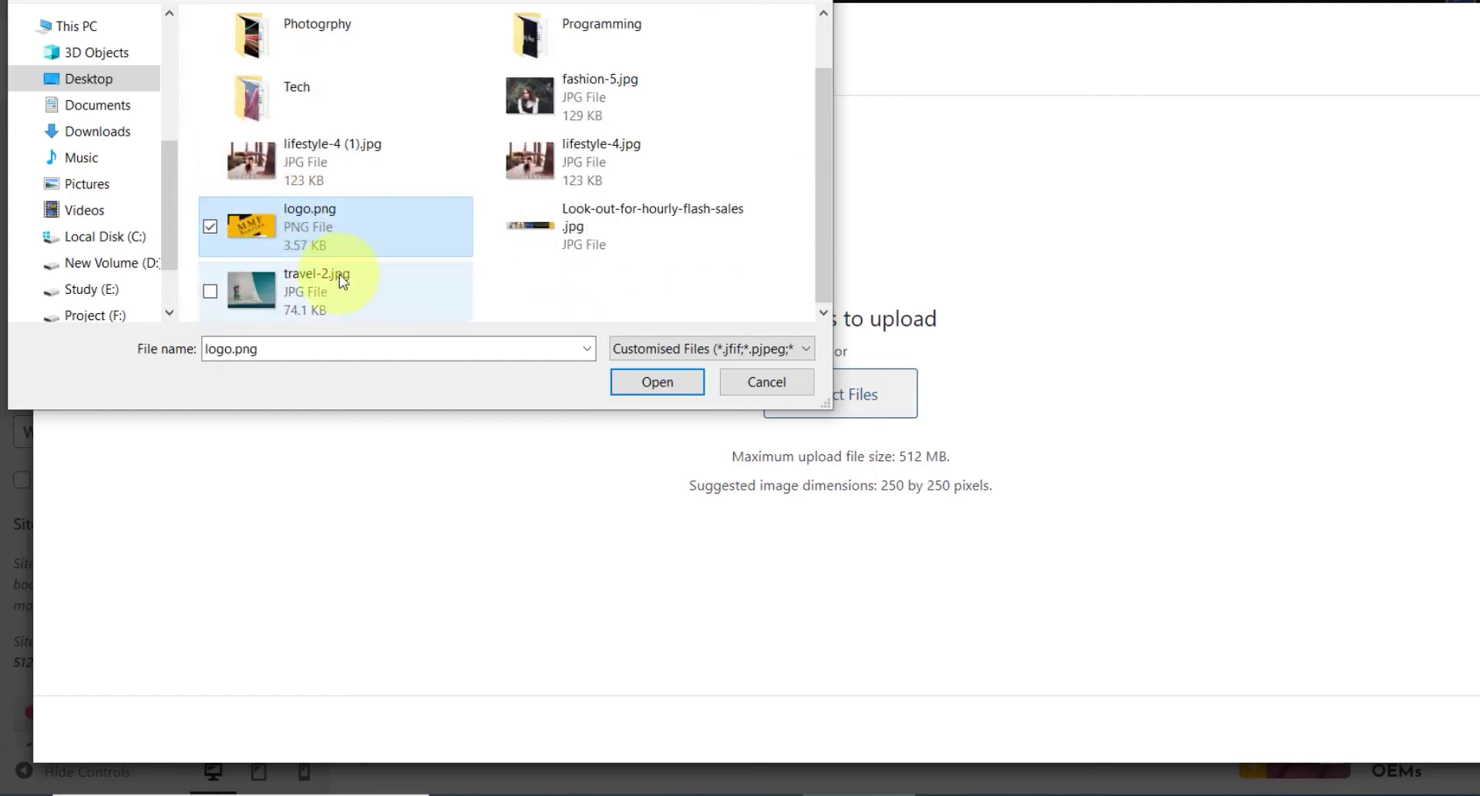
{"action": "left_click", "coordinate": [653, 381]}
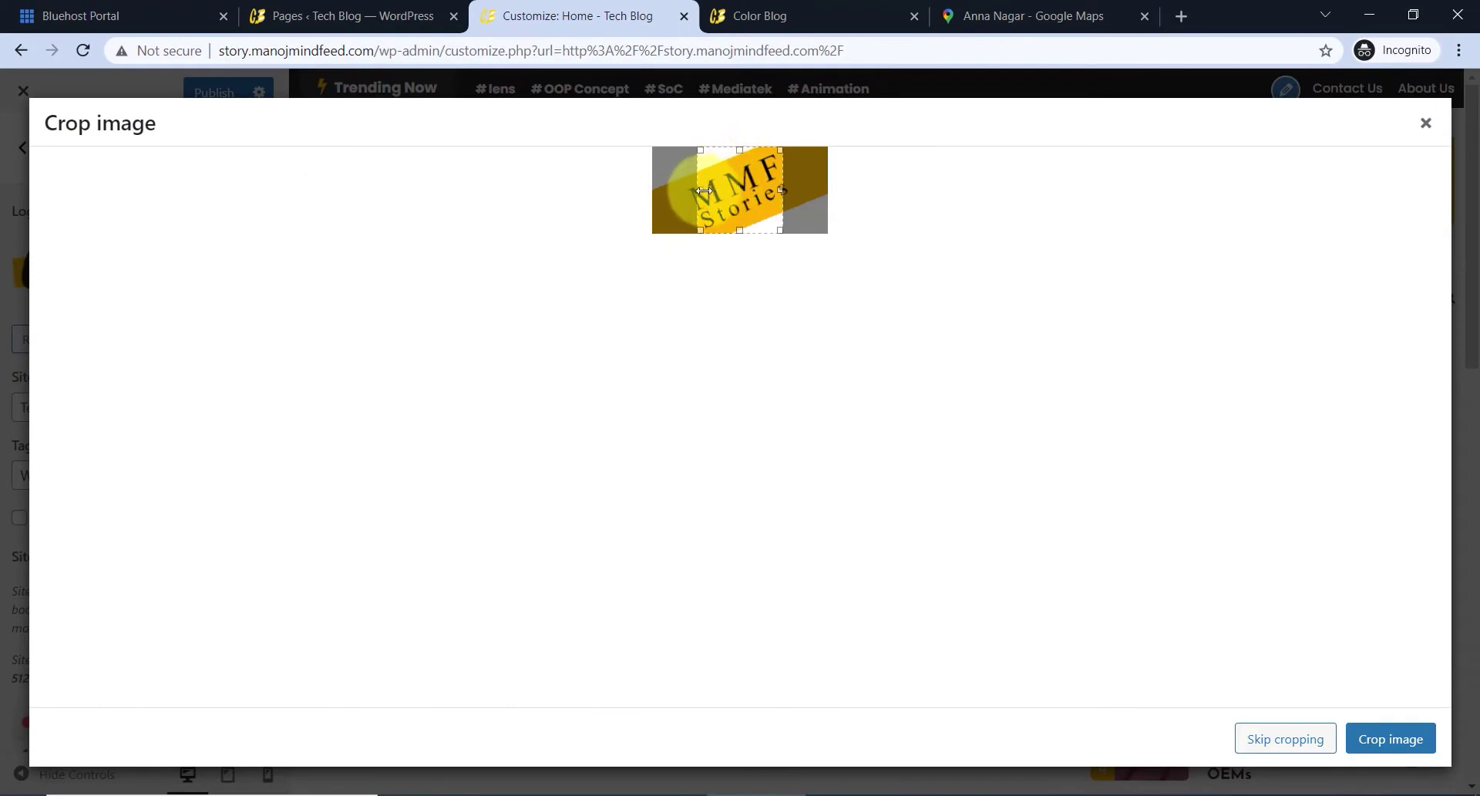
{"action": "left_click_drag", "start_coordinate": [704, 190], "coordinate": [655, 190]}
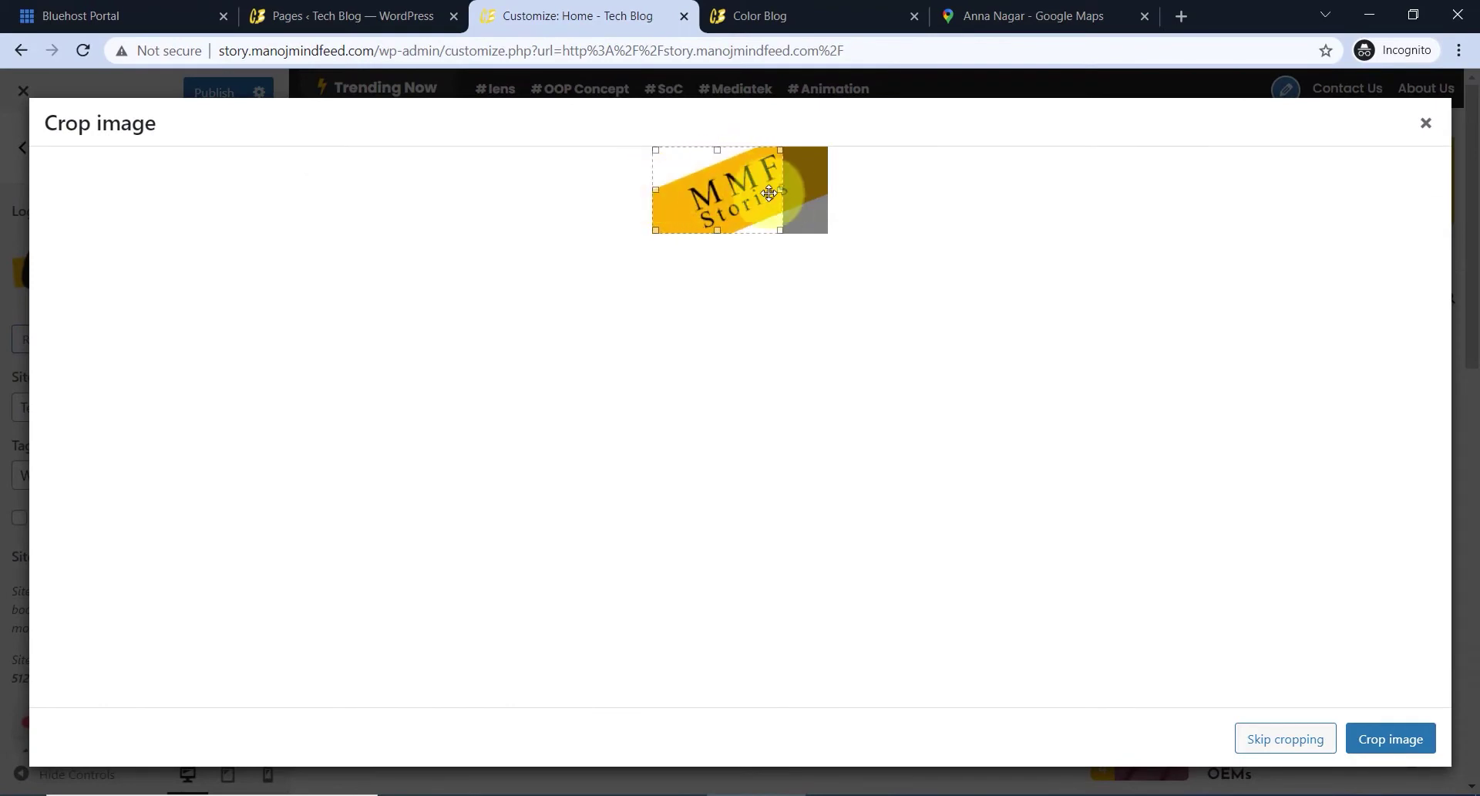
{"action": "left_click_drag", "start_coordinate": [787, 193], "coordinate": [829, 192]}
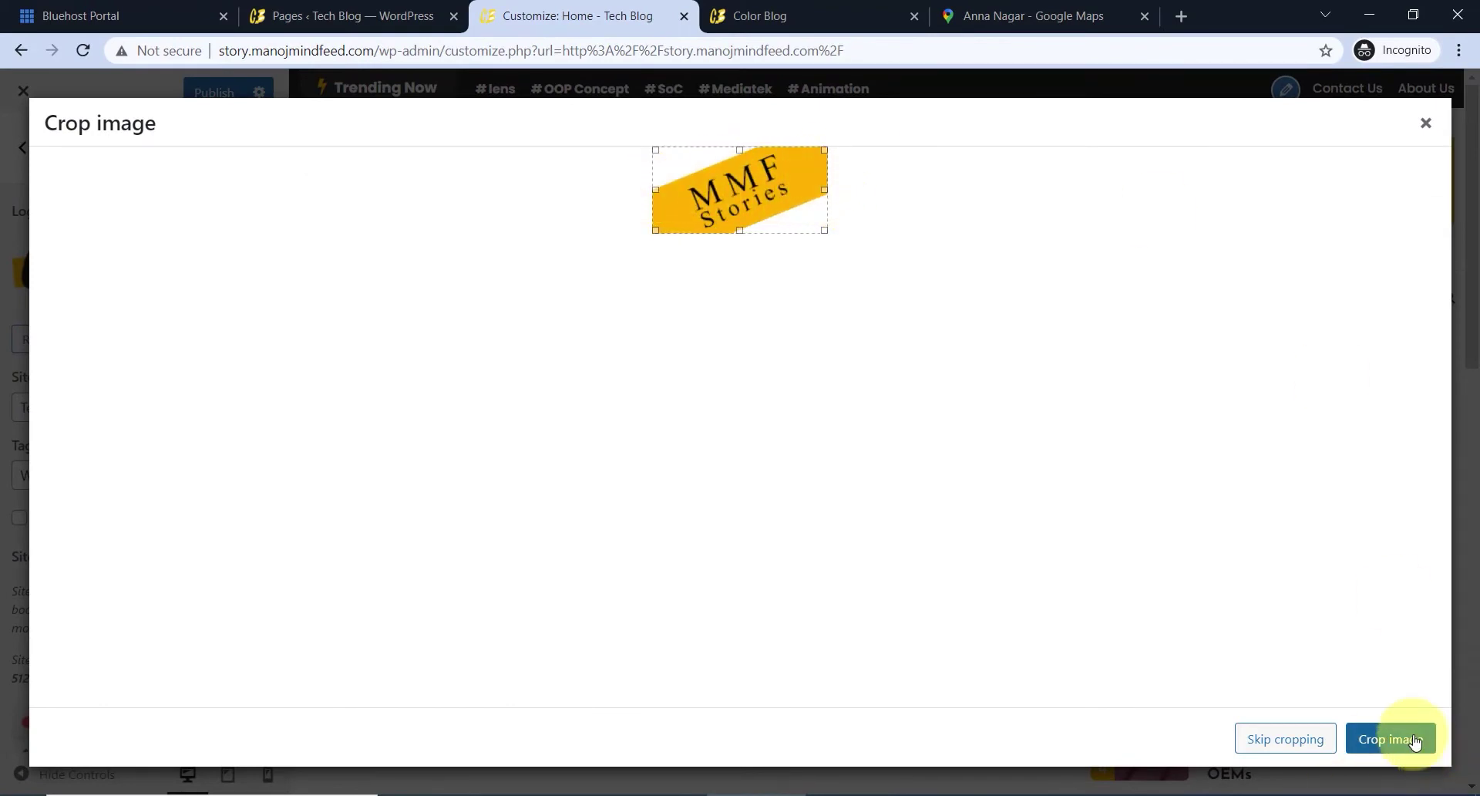
{"action": "left_click", "coordinate": [1390, 738]}
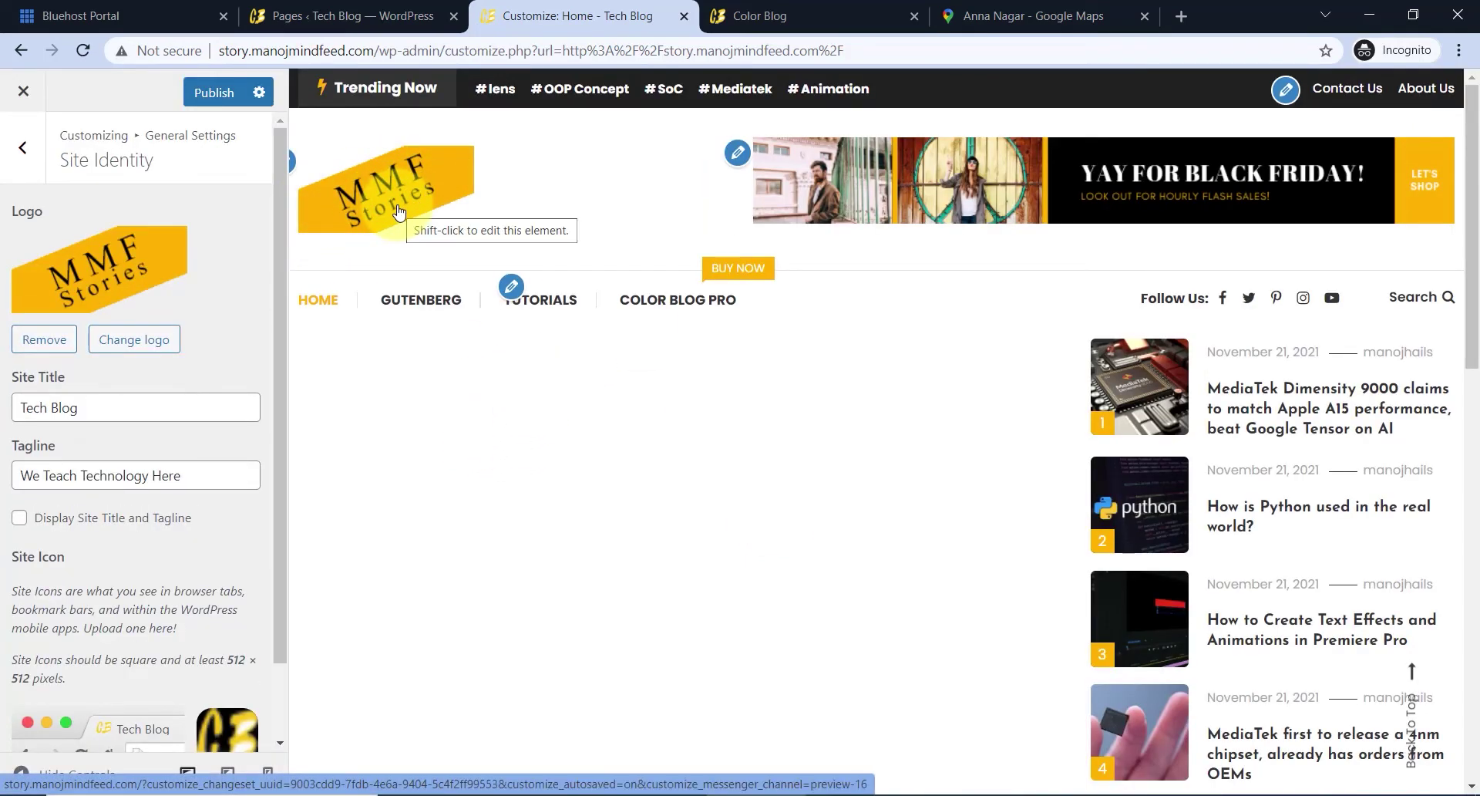
- Leave Display Site Title and Tagline unchecked beside the new logo and publish the change
{"action": "scroll", "coordinate": [221, 388], "scroll_direction": "down", "scroll_amount": 1}
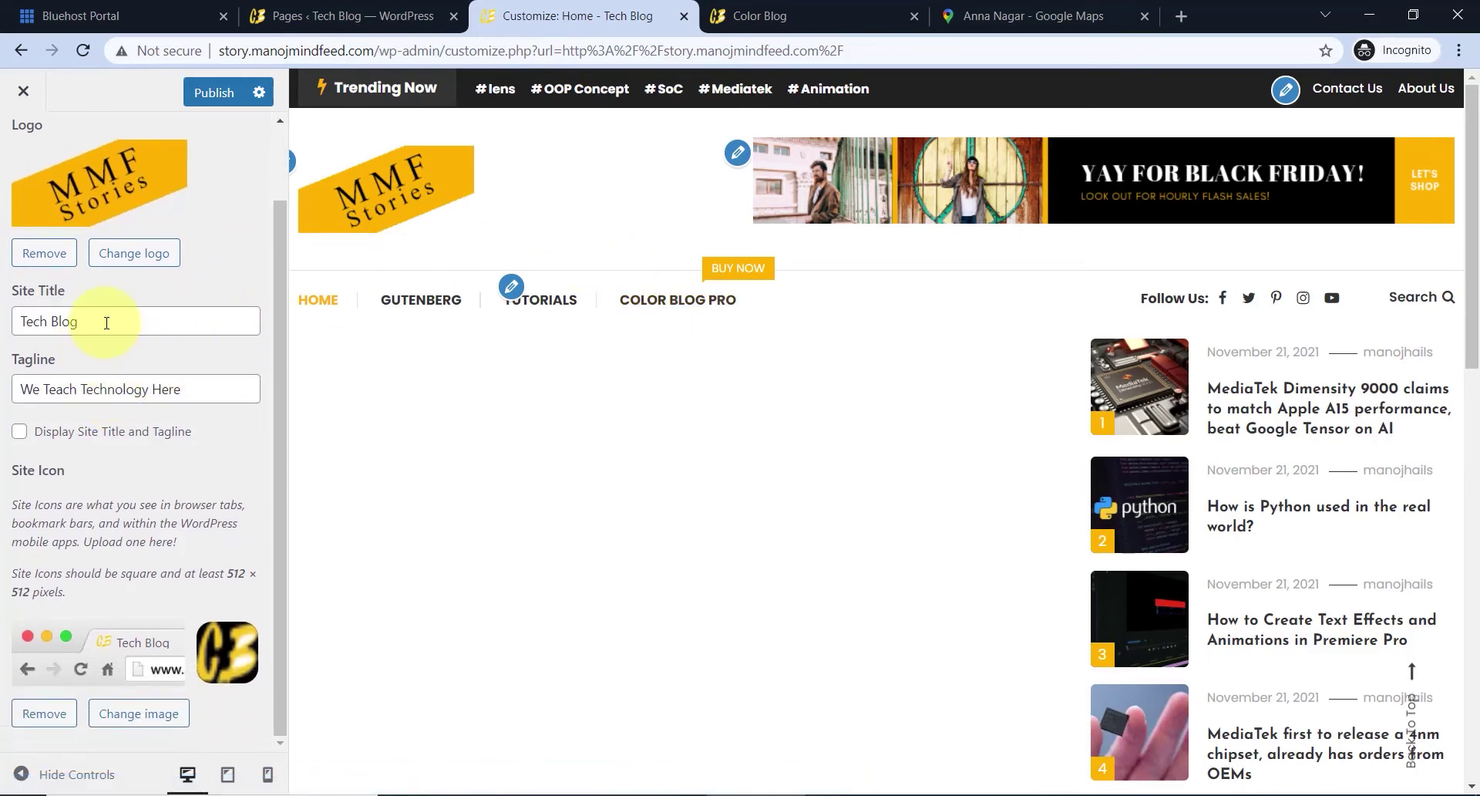
{"action": "left_click_drag", "start_coordinate": [106, 321], "coordinate": [43, 321]}
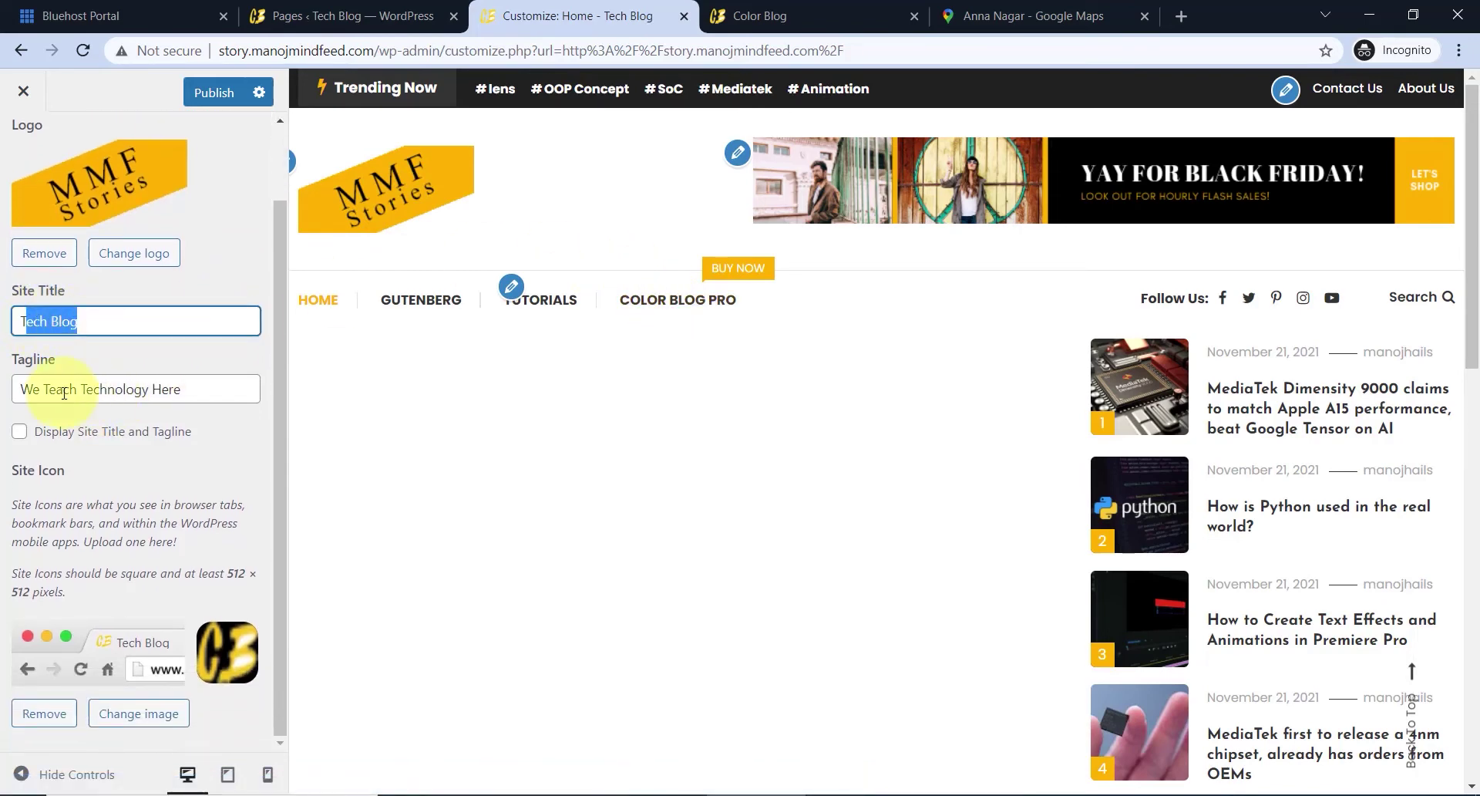
{"action": "left_click_drag", "start_coordinate": [63, 393], "coordinate": [205, 386]}
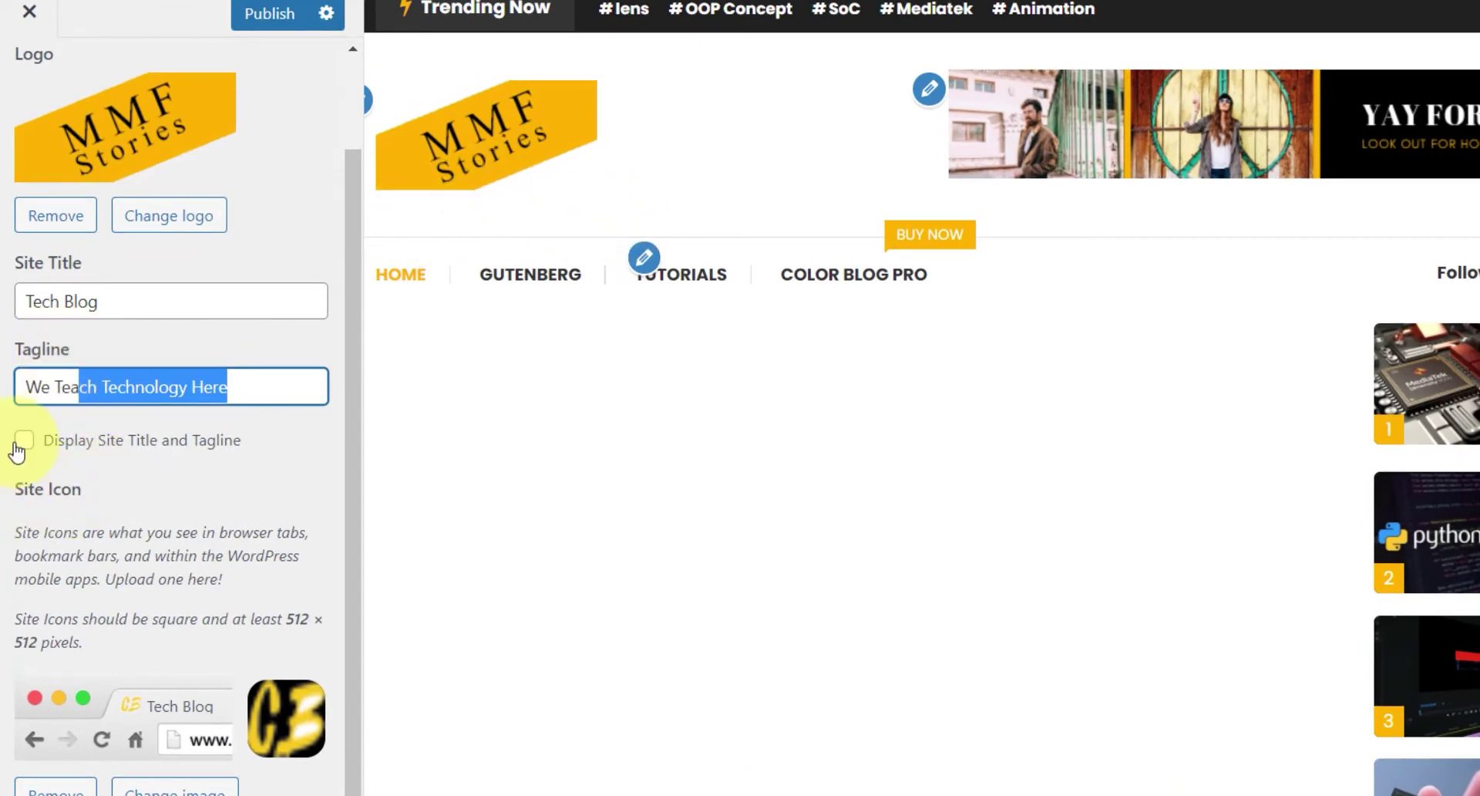
{"action": "left_click", "coordinate": [20, 444]}
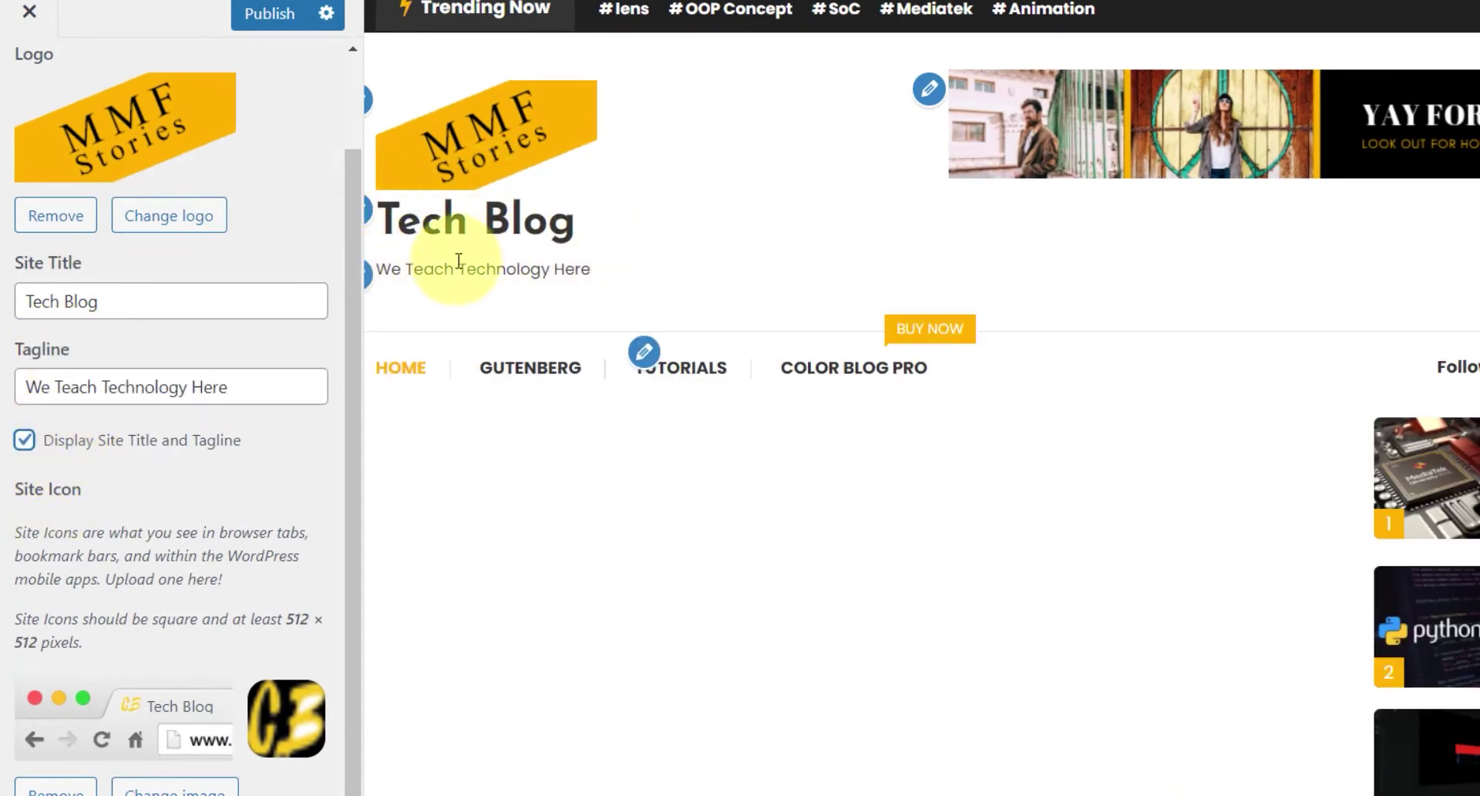
{"action": "left_click", "coordinate": [24, 441]}
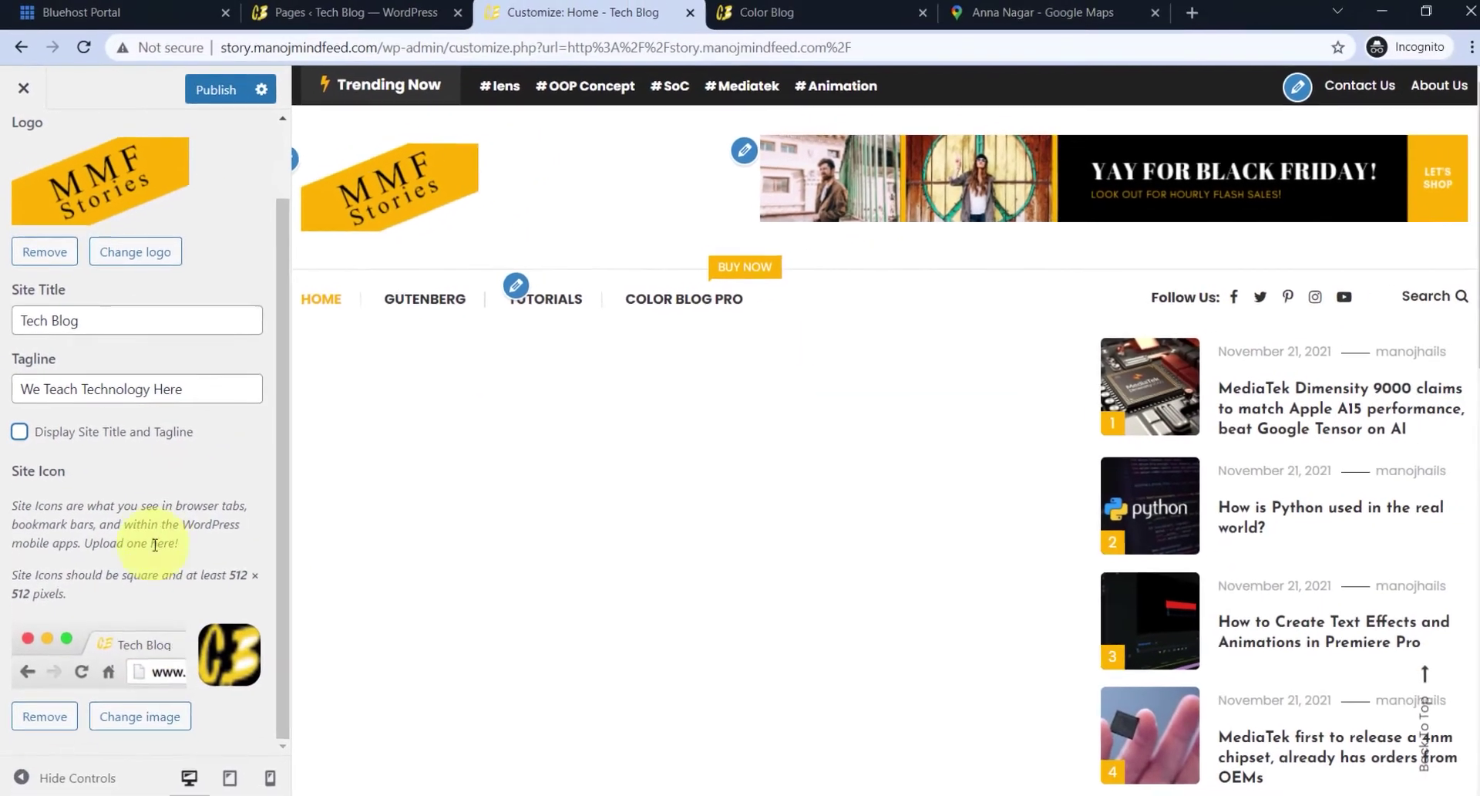
{"action": "scroll", "coordinate": [193, 574], "scroll_direction": "up", "scroll_amount": 2}
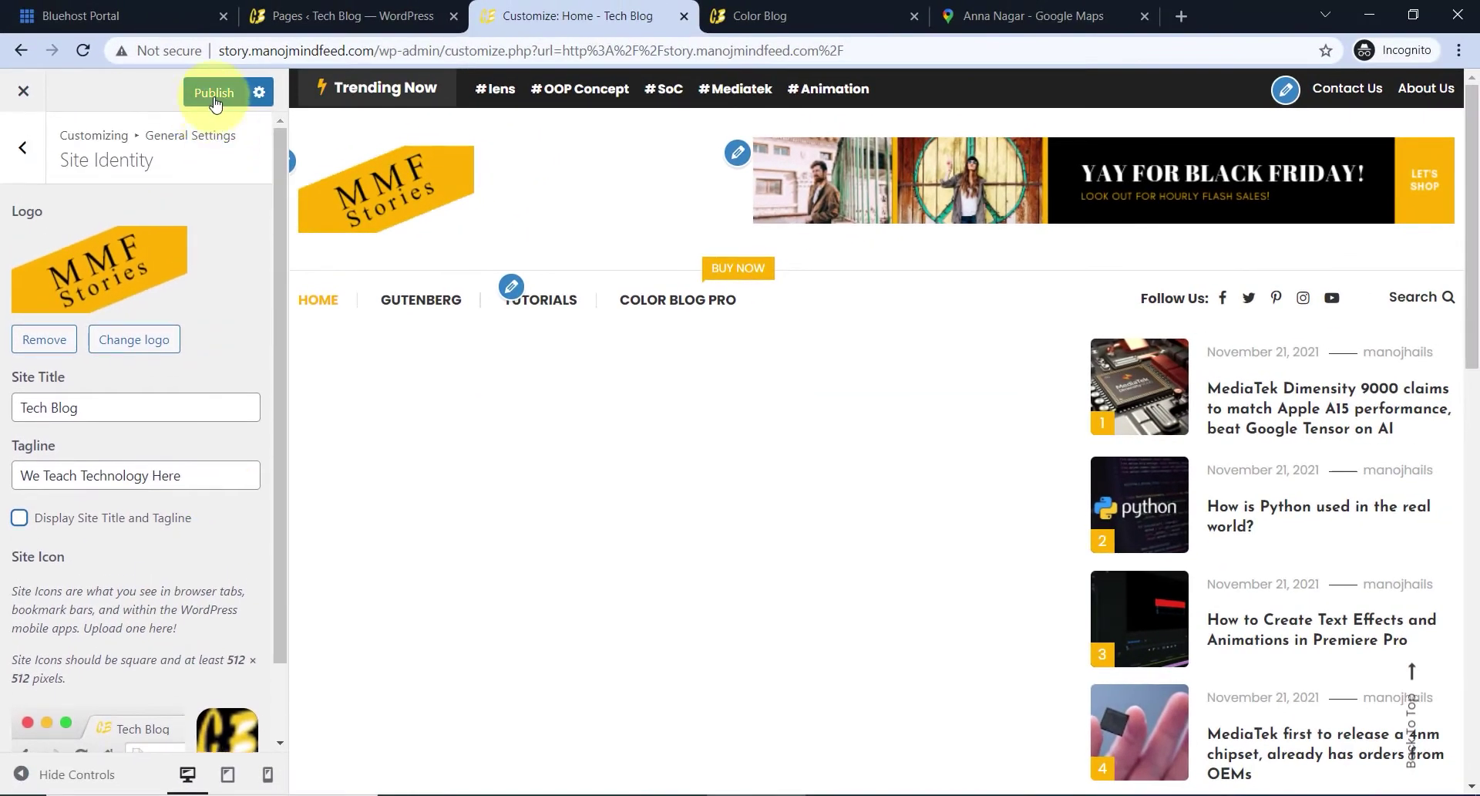
{"action": "left_click", "coordinate": [200, 97]}
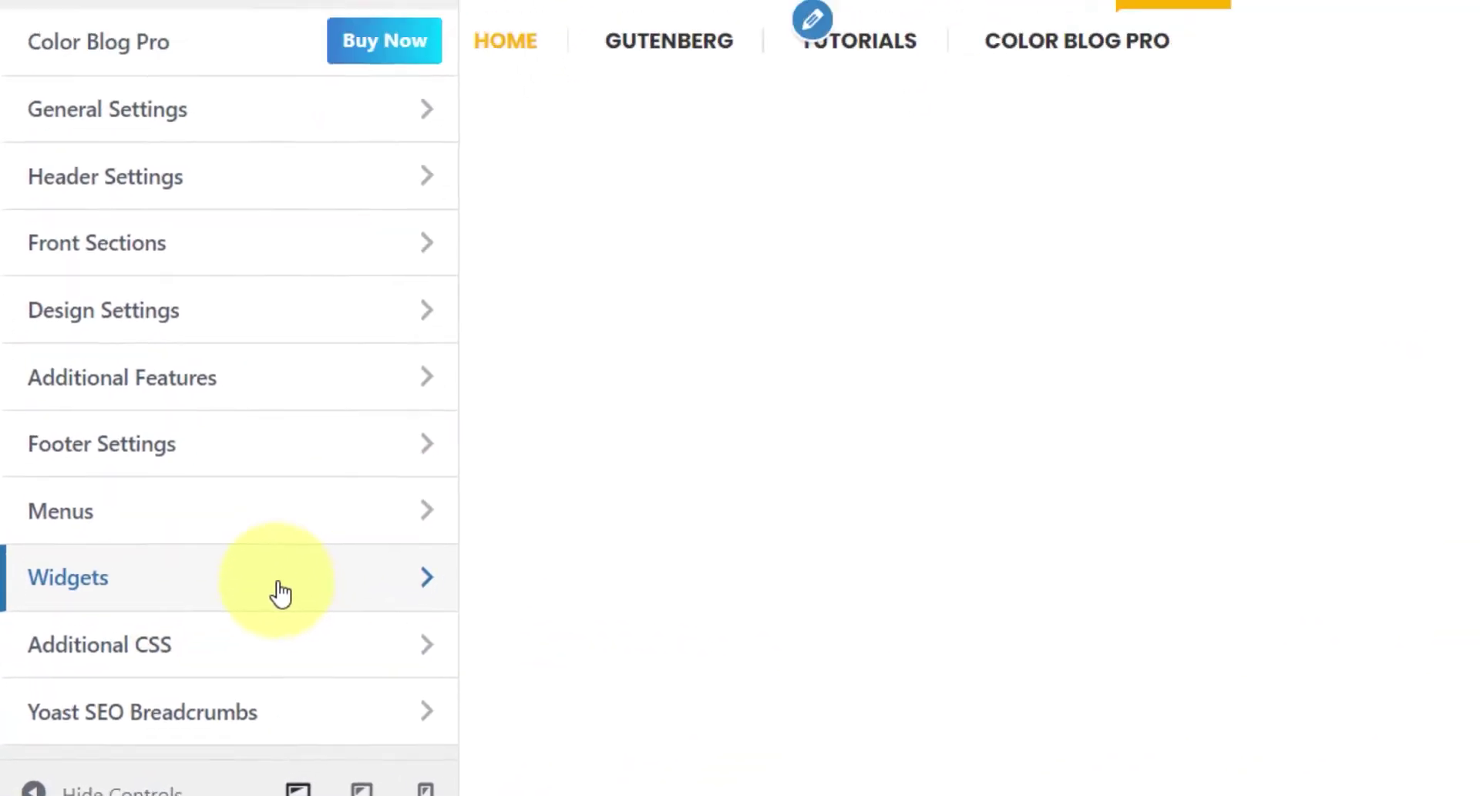
- Replace the Header Ads Section image with the uploaded Look-out-for-hourly-flash-sales.jpg banner
{"action": "left_click", "coordinate": [313, 532]}
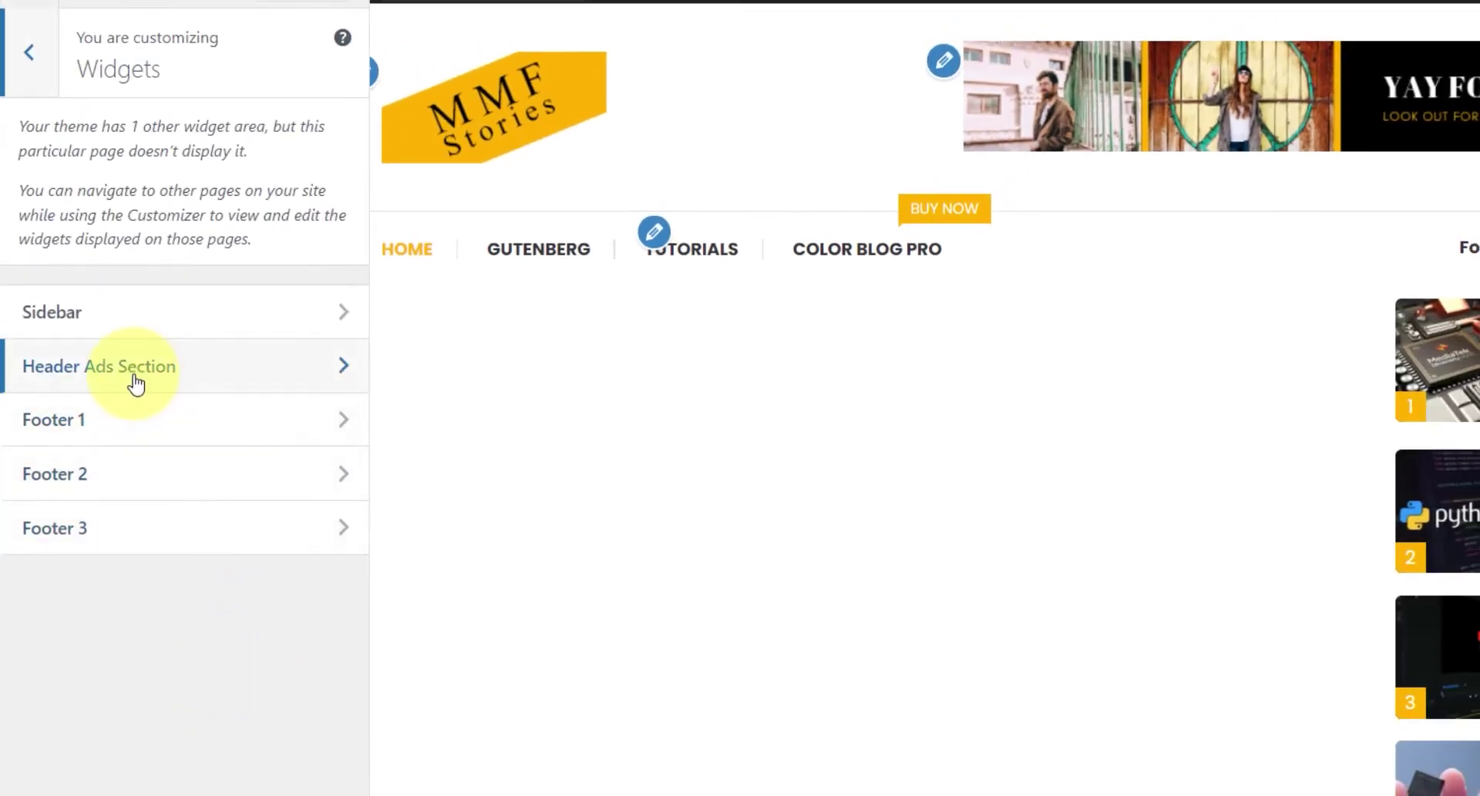
{"action": "left_click", "coordinate": [306, 373]}
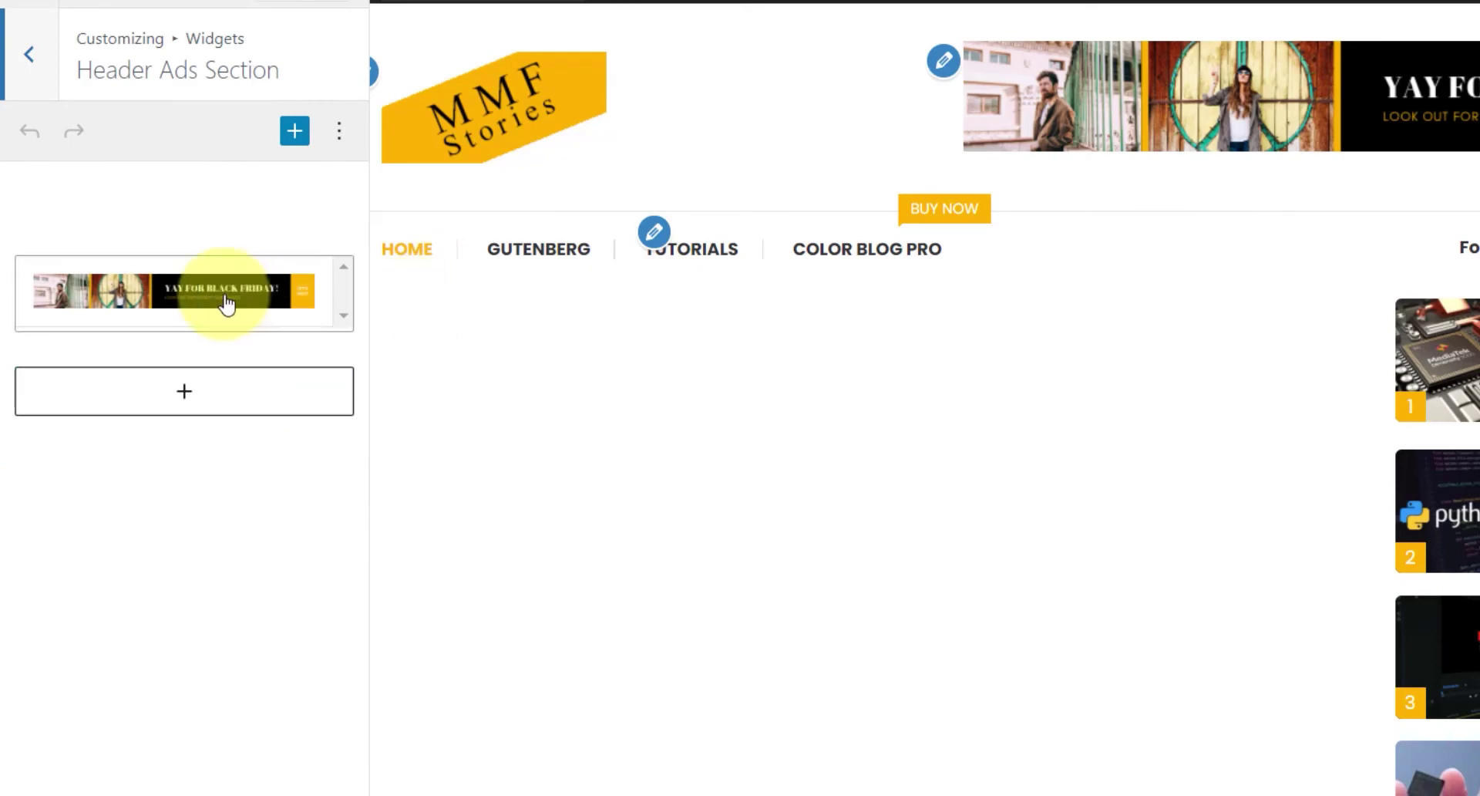
{"action": "left_click", "coordinate": [278, 291]}
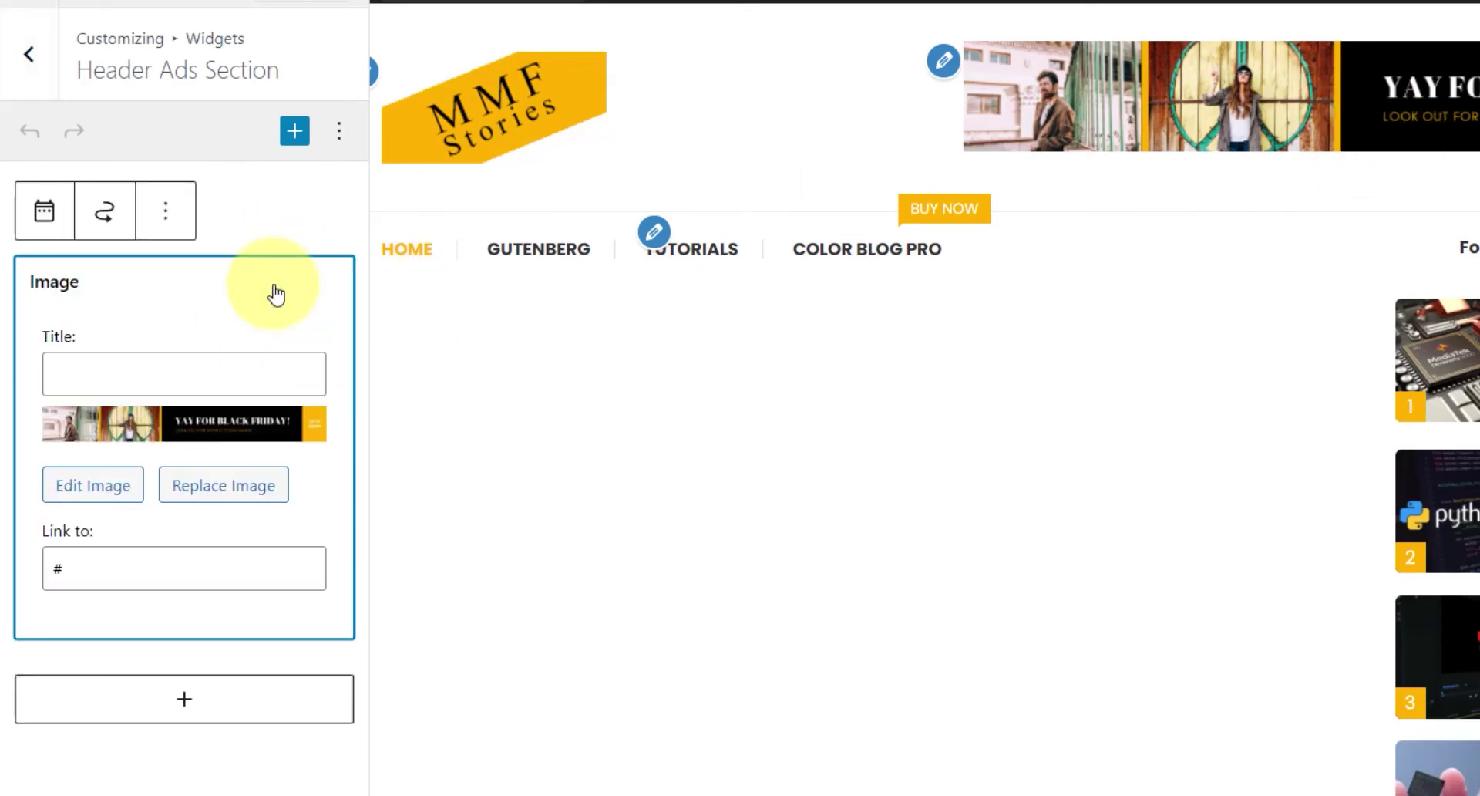
{"action": "left_click", "coordinate": [258, 503]}
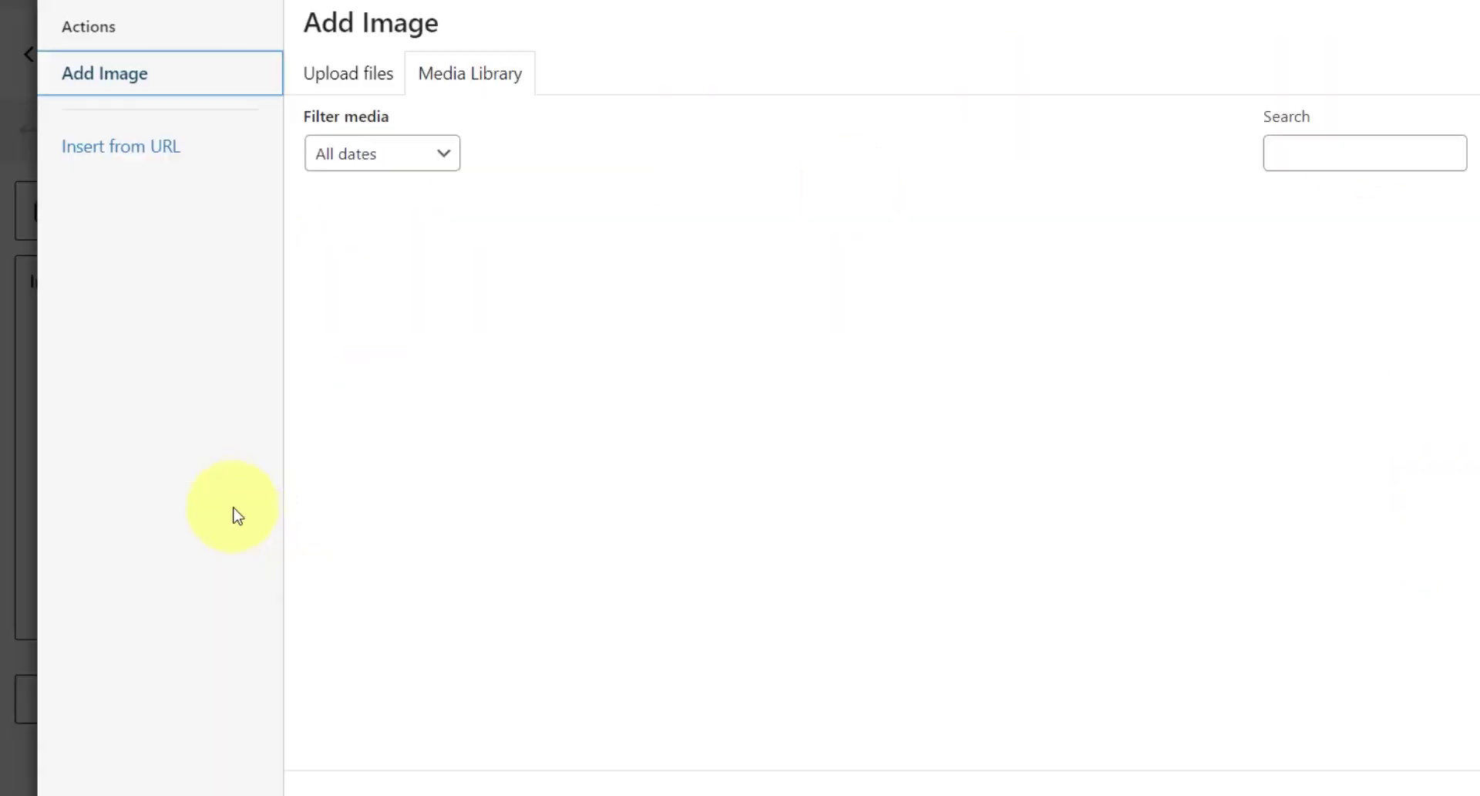
{"action": "left_click", "coordinate": [370, 88]}
{"action": "left_click", "coordinate": [1093, 429]}
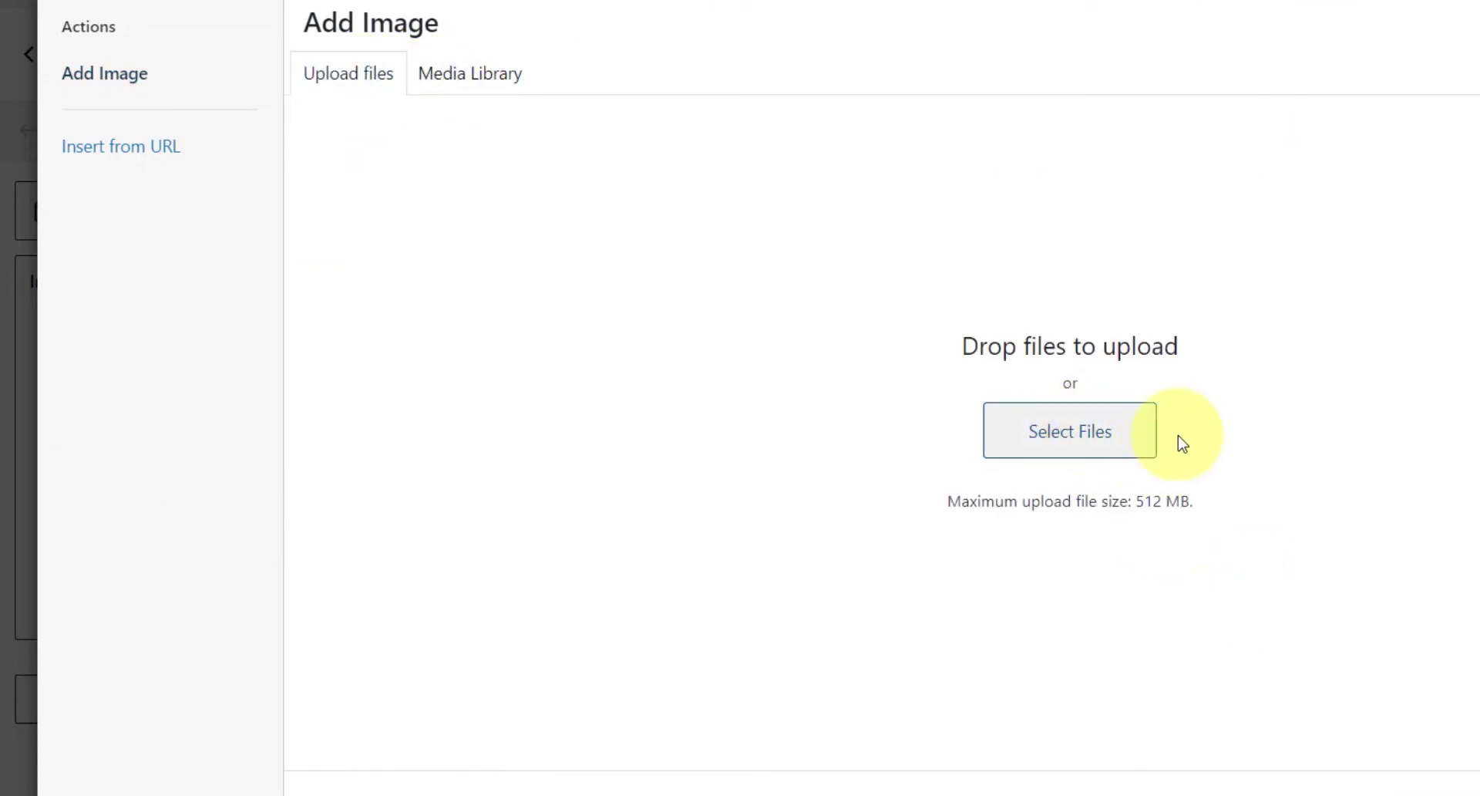
{"action": "left_click", "coordinate": [574, 317]}
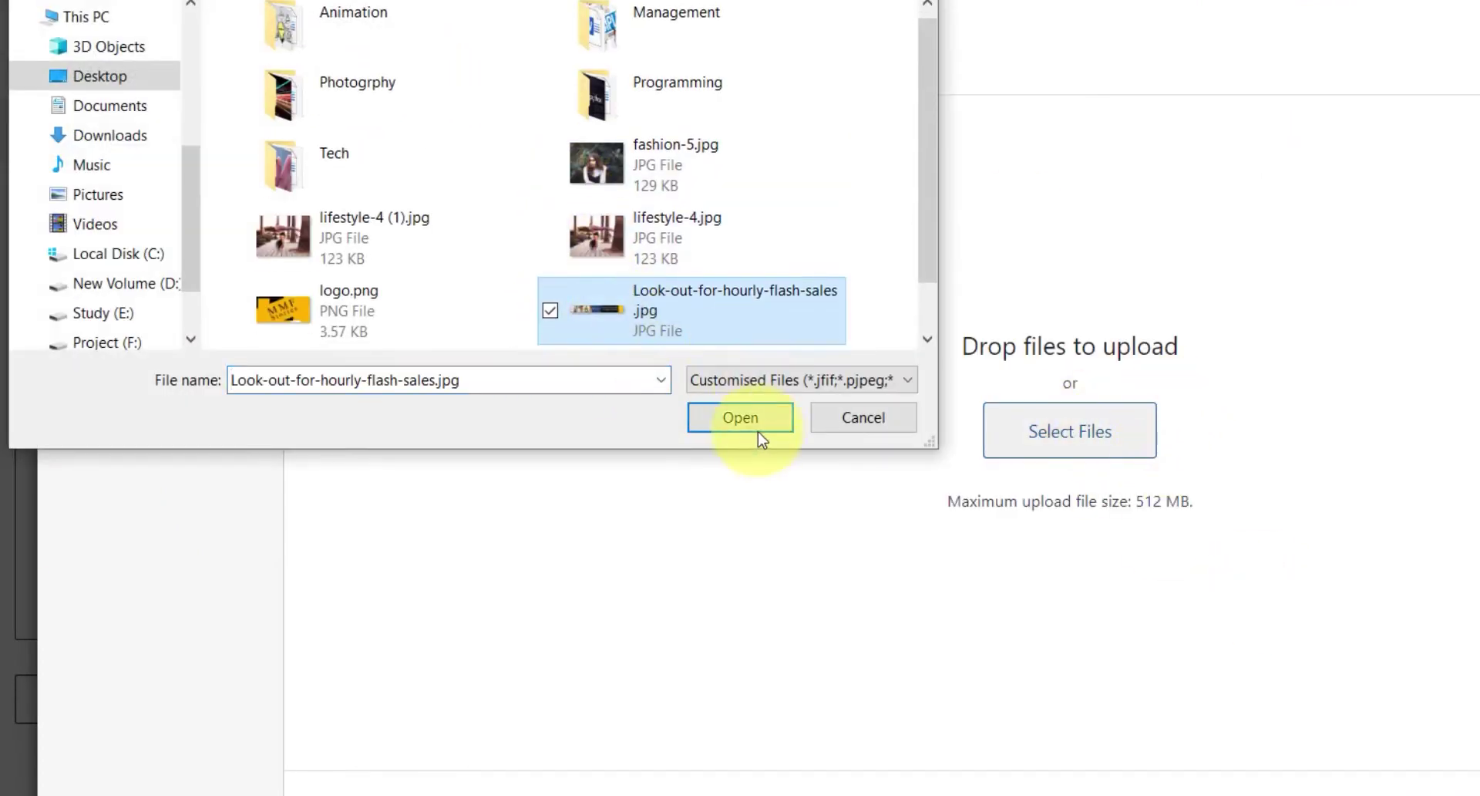
{"action": "left_click", "coordinate": [742, 425]}
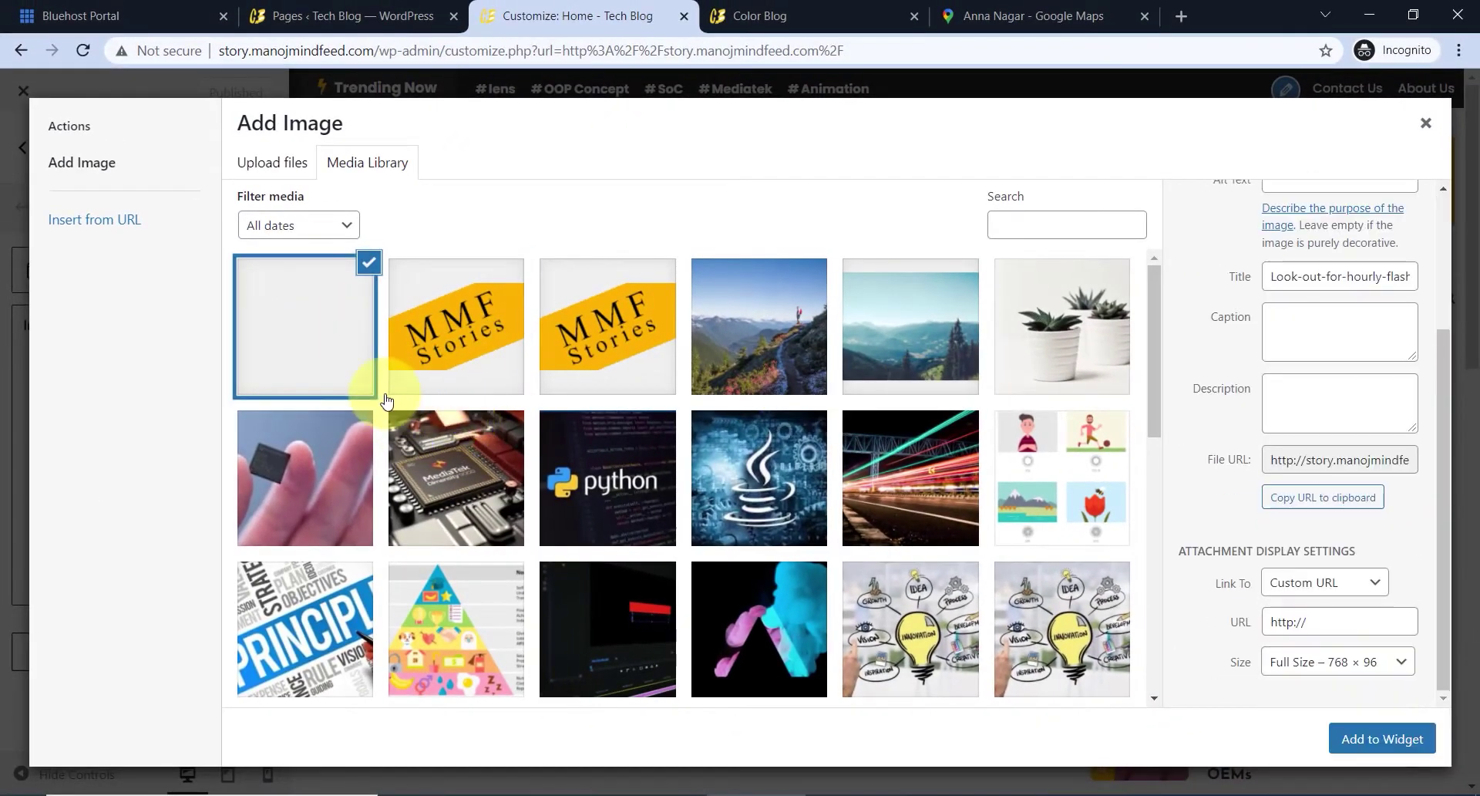
{"action": "left_click", "coordinate": [1388, 736]}
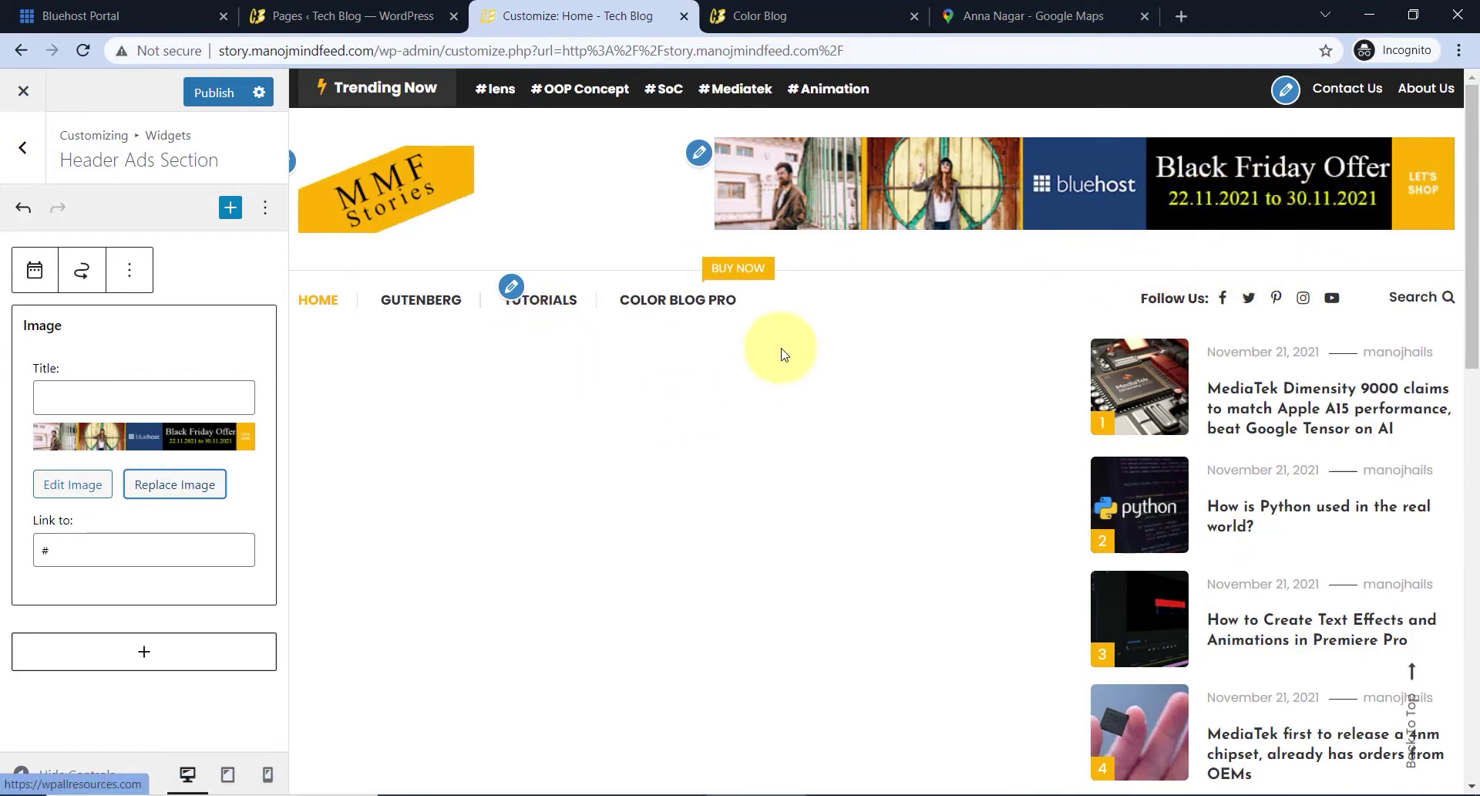
- Swap the placeholder # link for the Bluehost hosting URL and publish
{"action": "left_click_drag", "start_coordinate": [41, 549], "coordinate": [96, 564]}
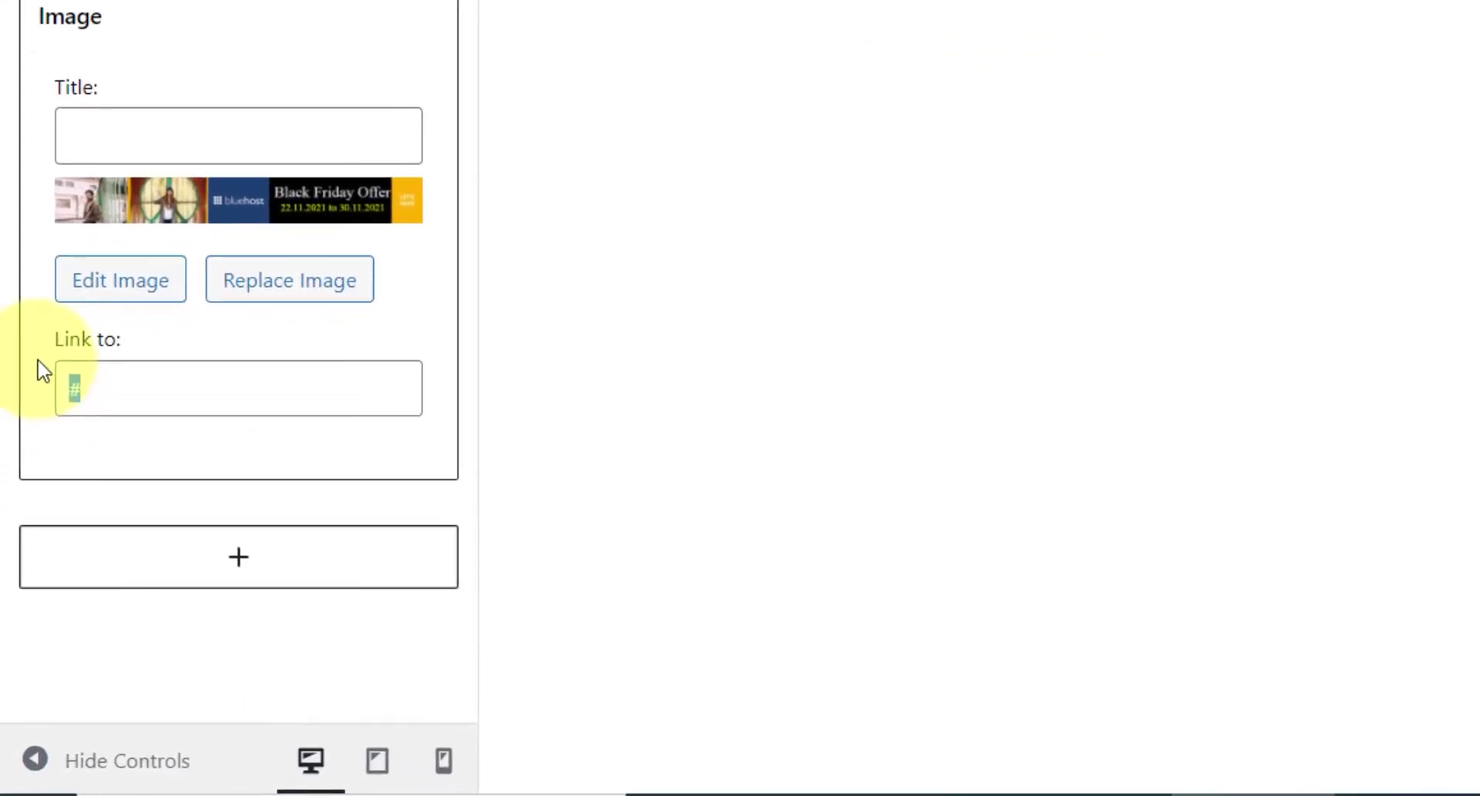
{"action": "key", "text": "ctrl+v"}
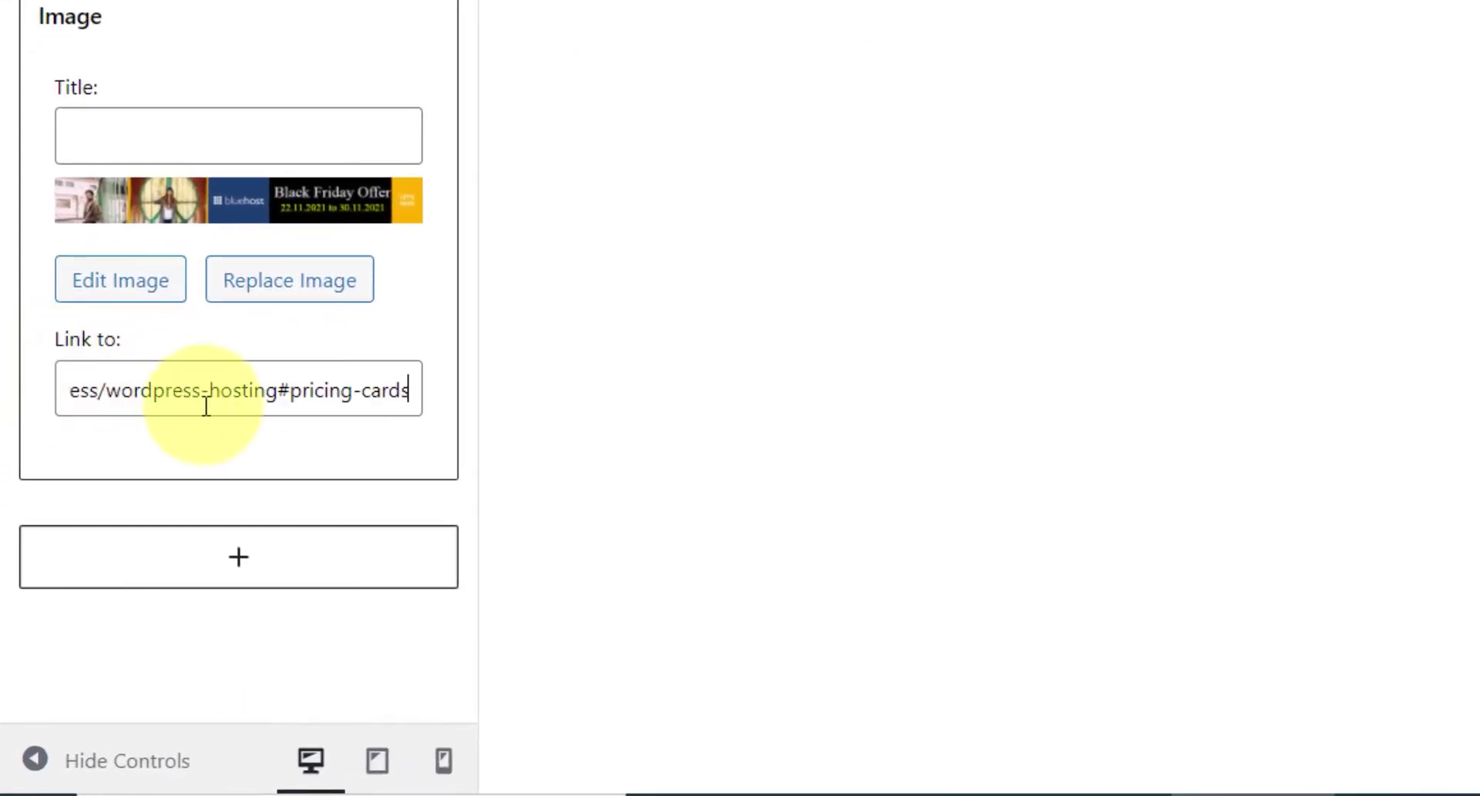
{"action": "left_click", "coordinate": [213, 389]}
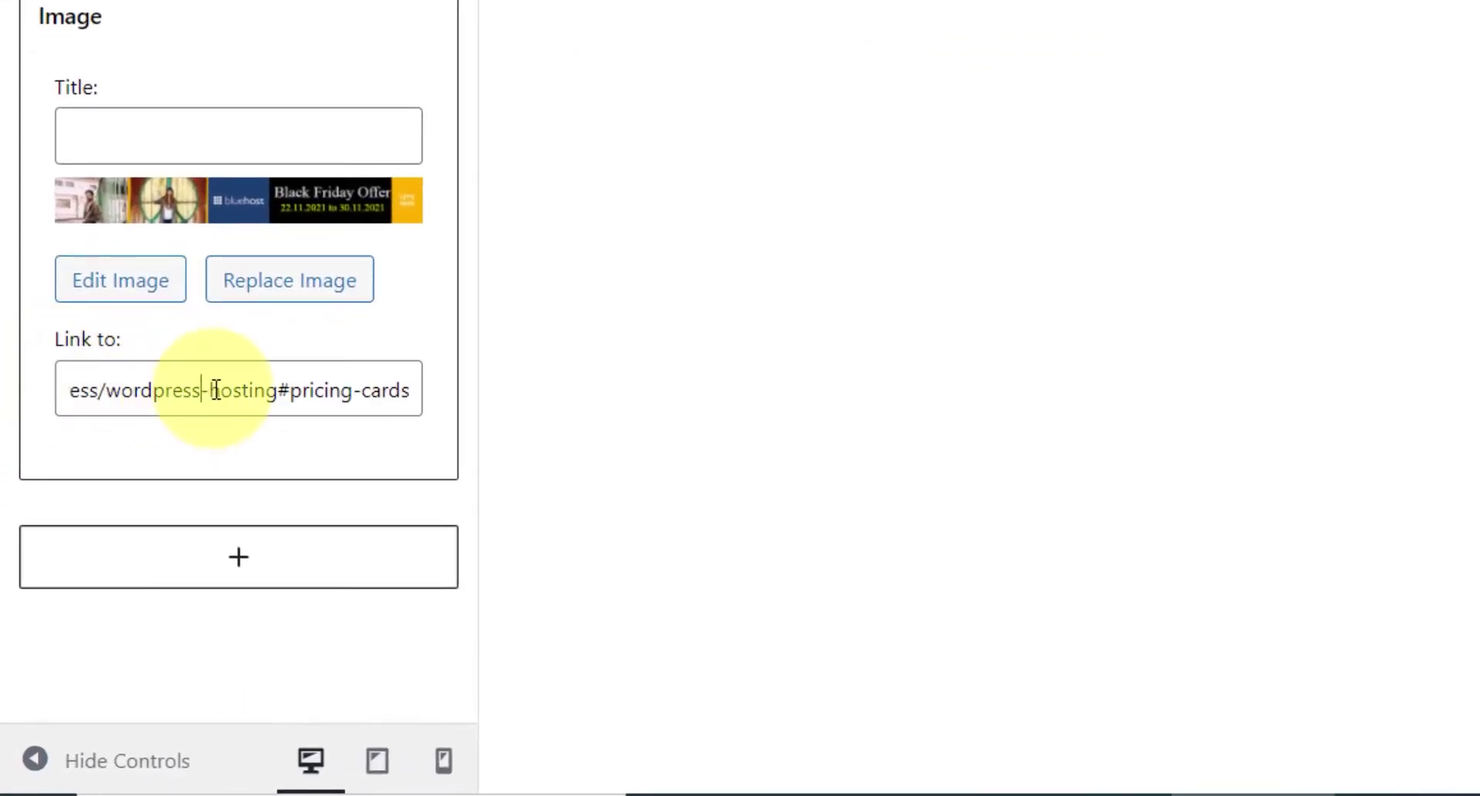
{"action": "key", "text": "Left"}
{"action": "key", "text": "Left"}
{"action": "key", "text": "Left"}
{"action": "key", "text": "Left"}
{"action": "key", "text": "Left"}
{"action": "key", "text": "Left"}
{"action": "key", "text": "Left"}
{"action": "key", "text": "Left"}
{"action": "key", "text": "Left"}
{"action": "key", "text": "Left"}
{"action": "key", "text": "Left"}
{"action": "key", "text": "Left"}
{"action": "key", "text": "Left"}
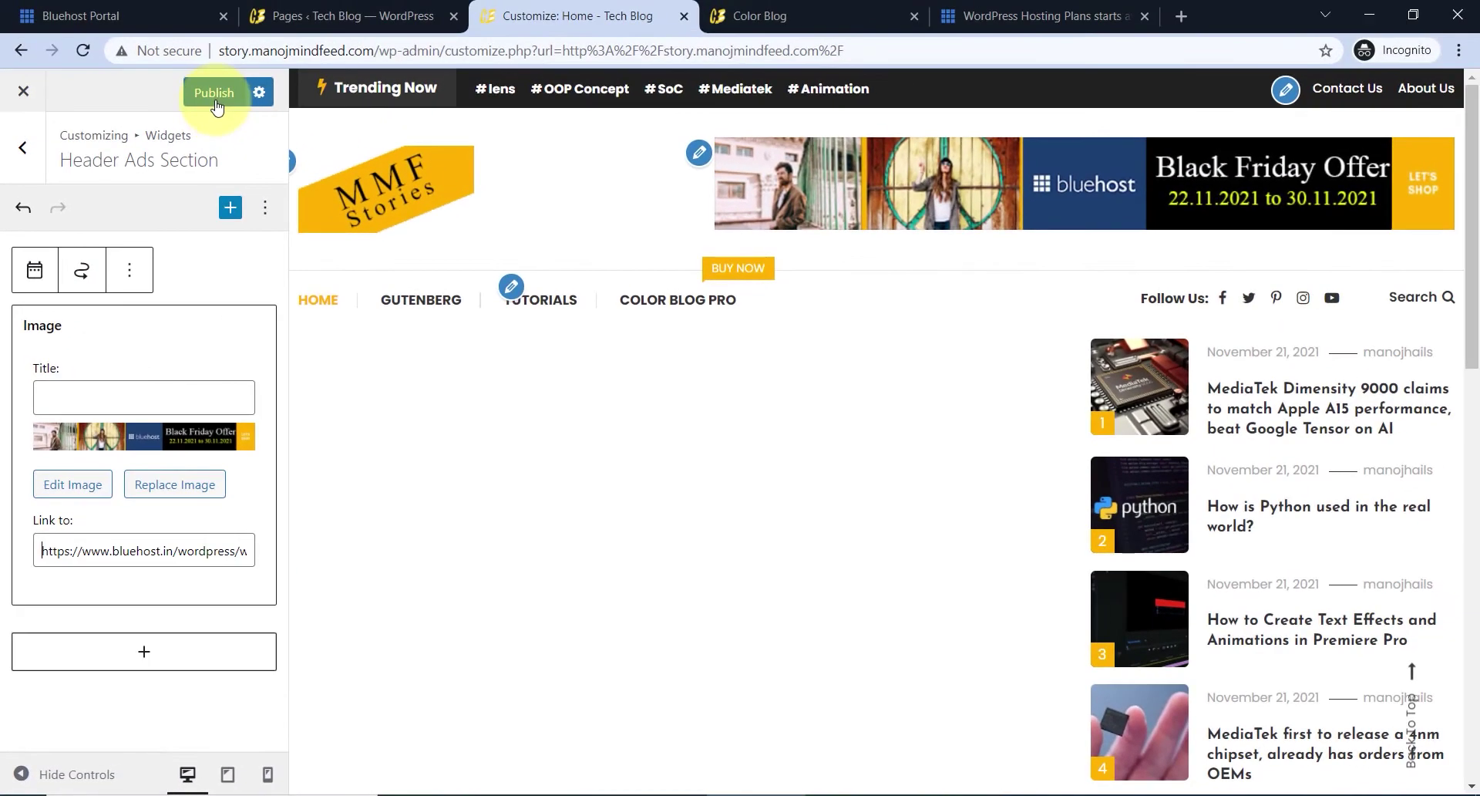
{"action": "left_click", "coordinate": [215, 102]}
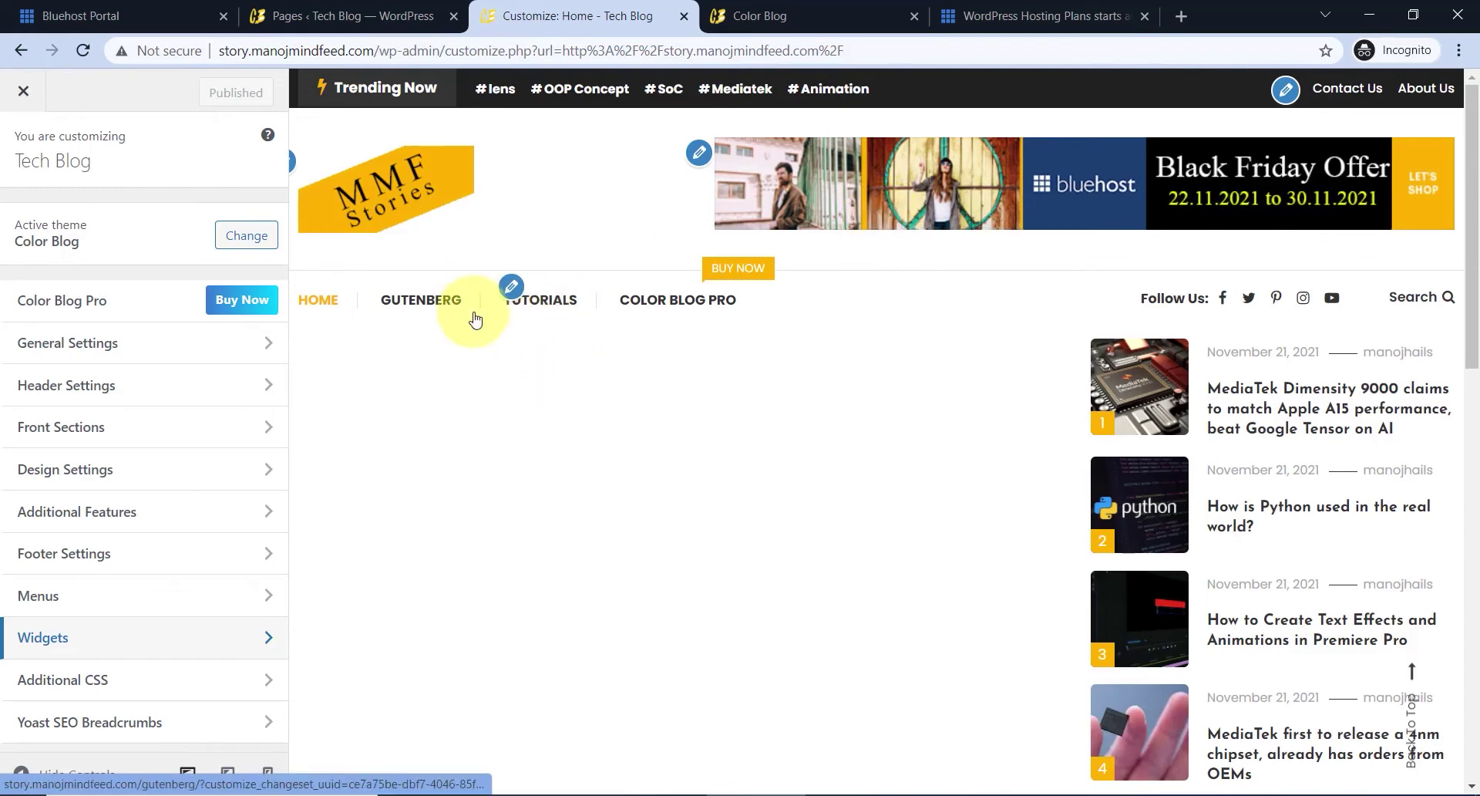
- Delete the Gutenberg, Tutorials and Color Blog Pro items from the primary main-menu
{"action": "left_click", "coordinate": [512, 288]}
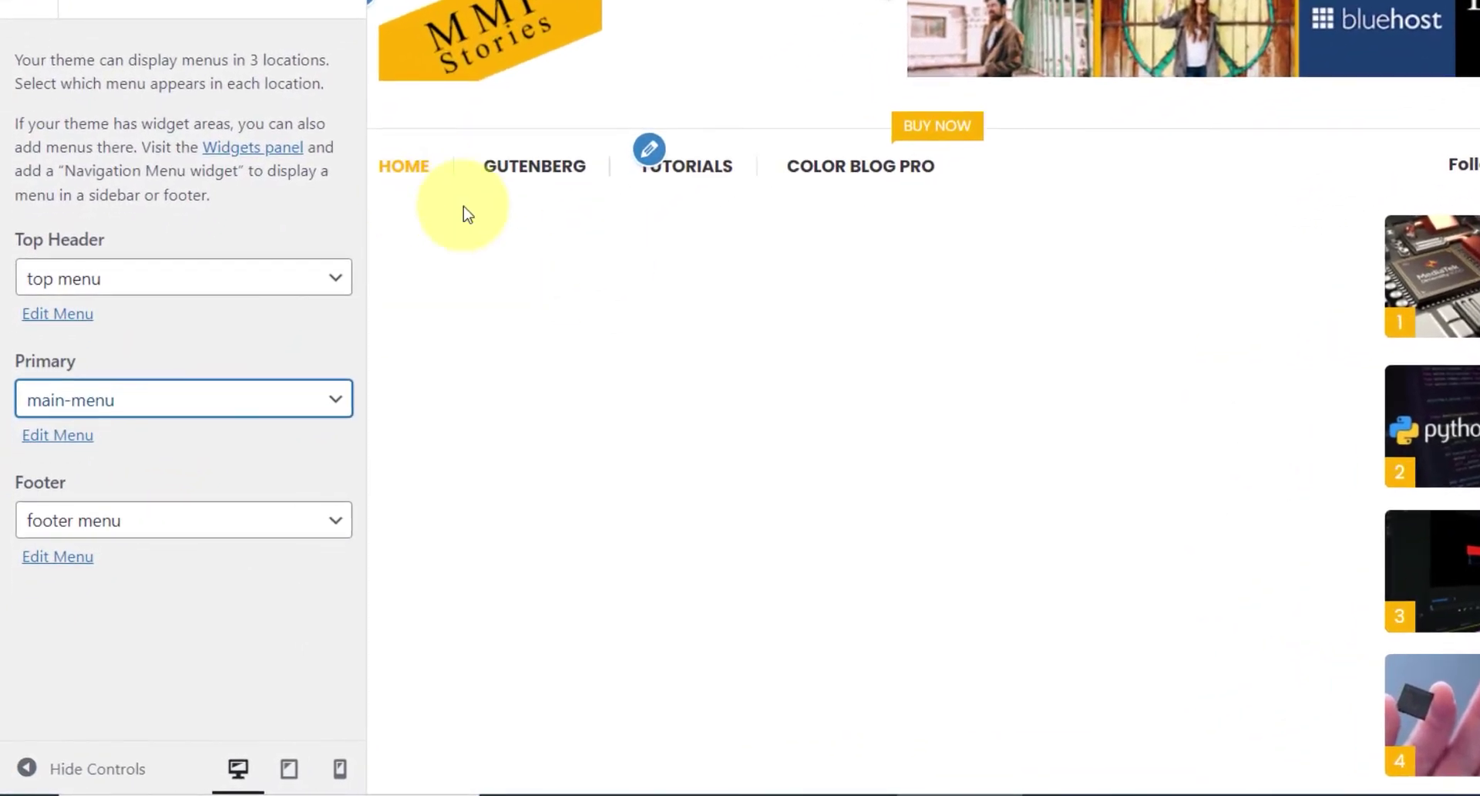
{"action": "left_click", "coordinate": [81, 436]}
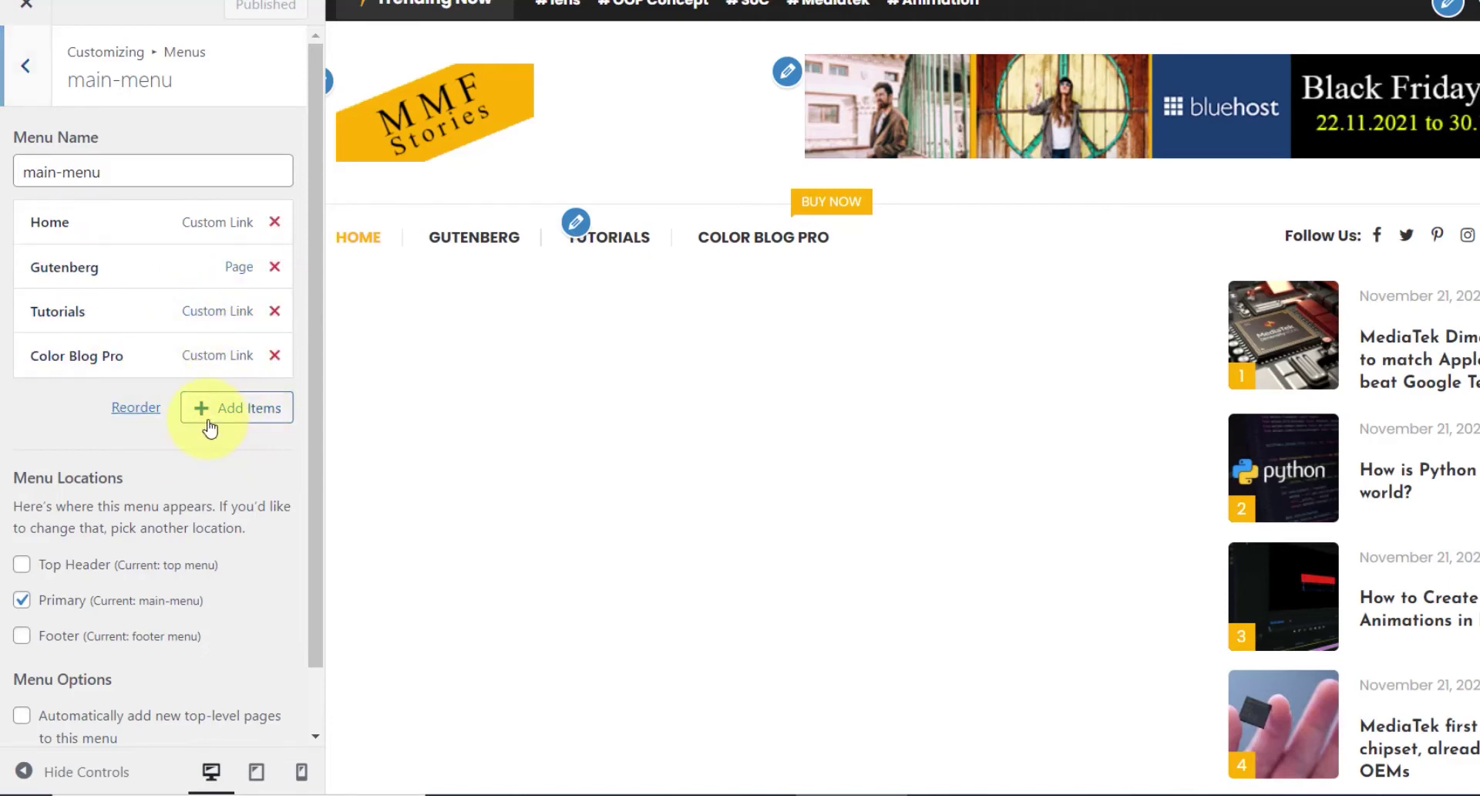
{"action": "left_click", "coordinate": [255, 404]}
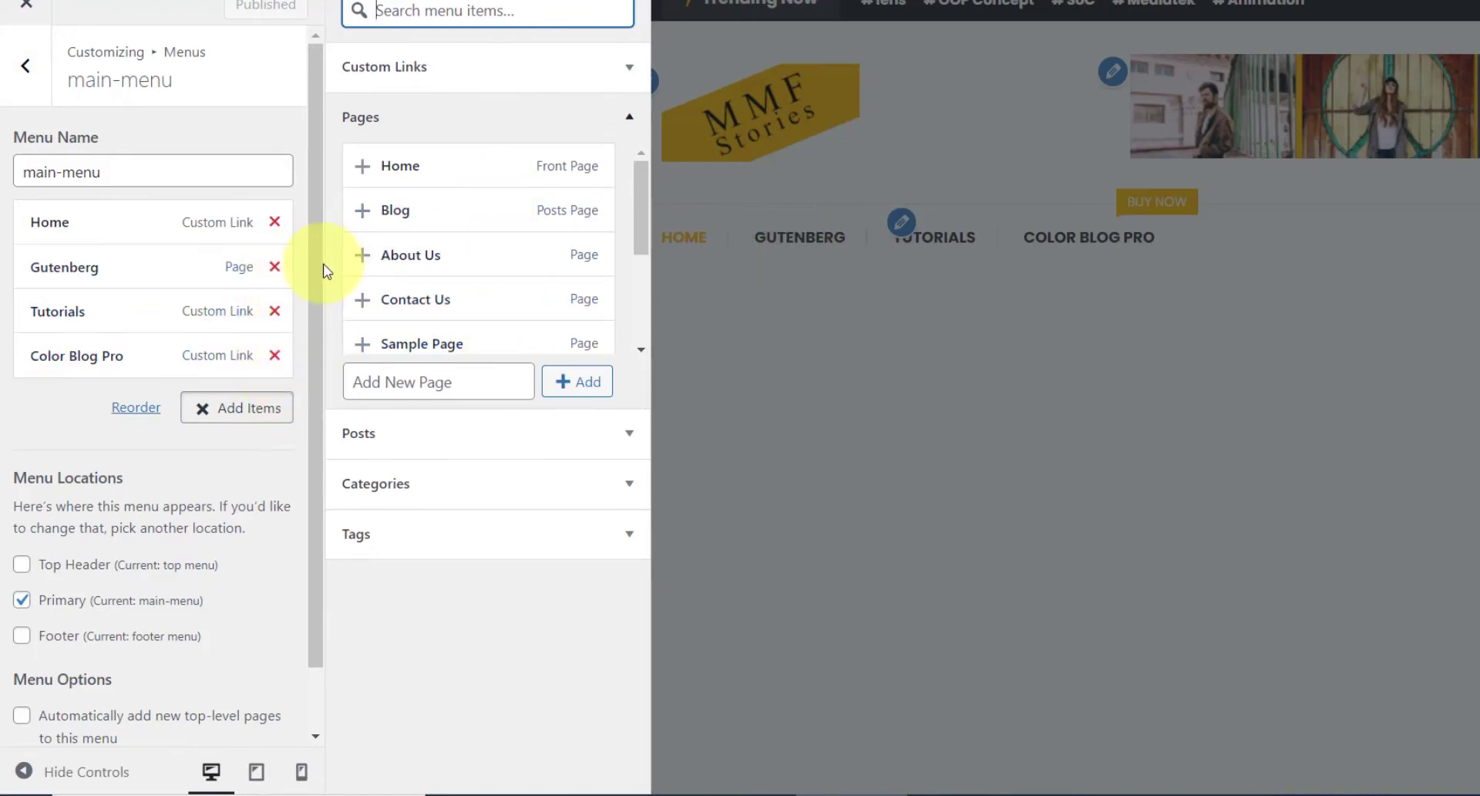
{"action": "left_click", "coordinate": [275, 267]}
{"action": "left_click", "coordinate": [278, 267]}
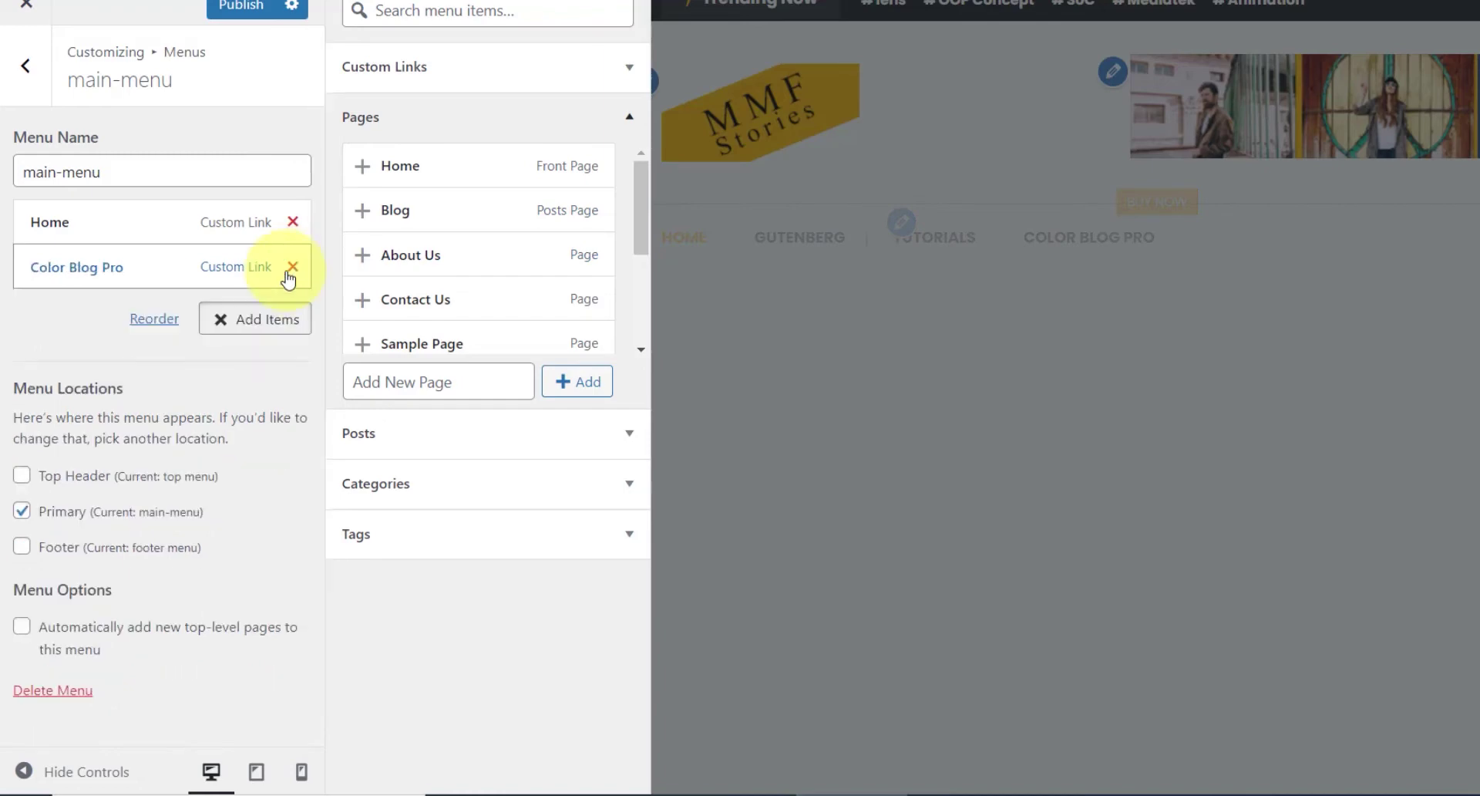
{"action": "left_click", "coordinate": [293, 266]}
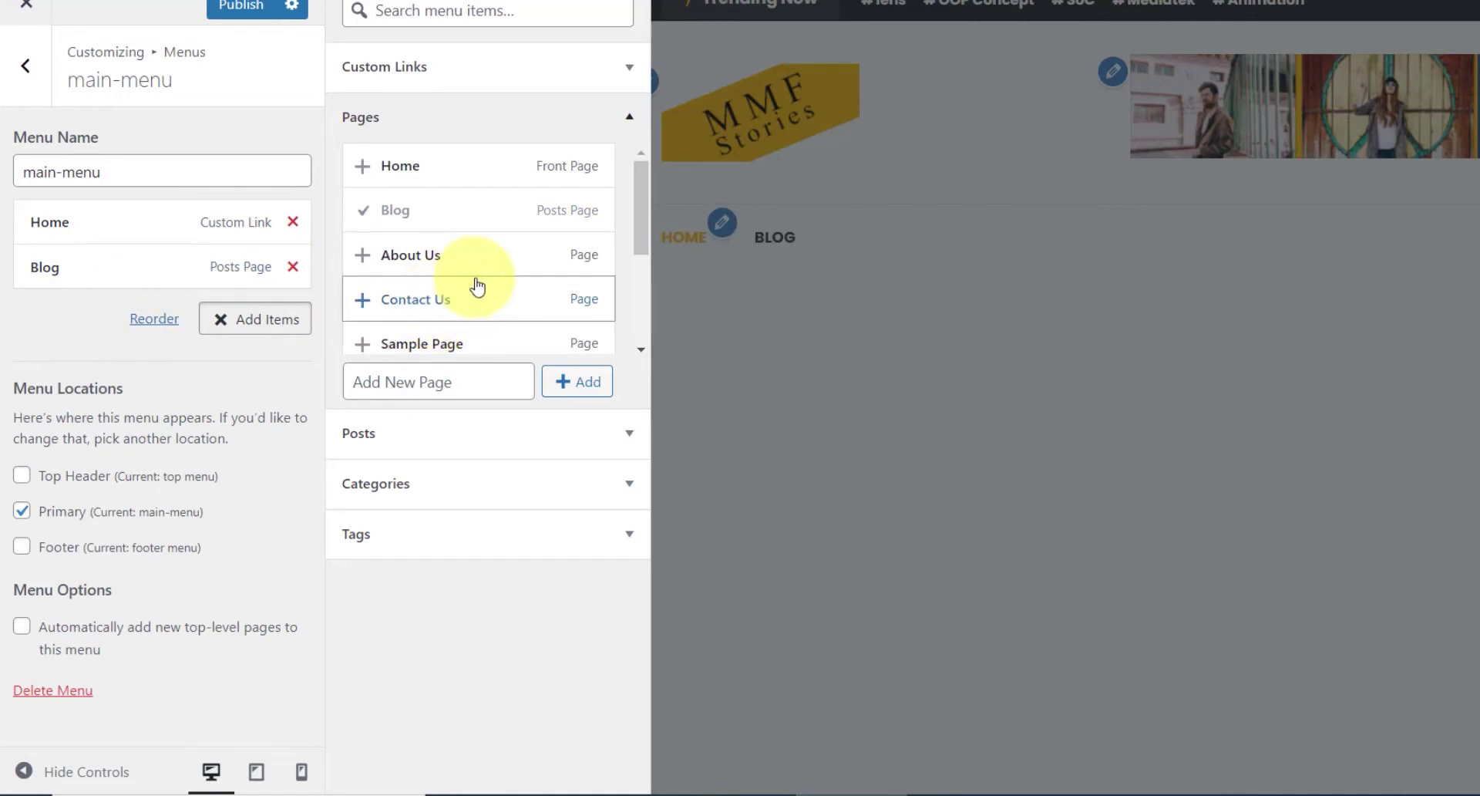
- From Add Items > Categories, add Animation, Management, Photography, Programming and Tech links
{"action": "scroll", "coordinate": [512, 297], "scroll_direction": "down", "scroll_amount": 3}
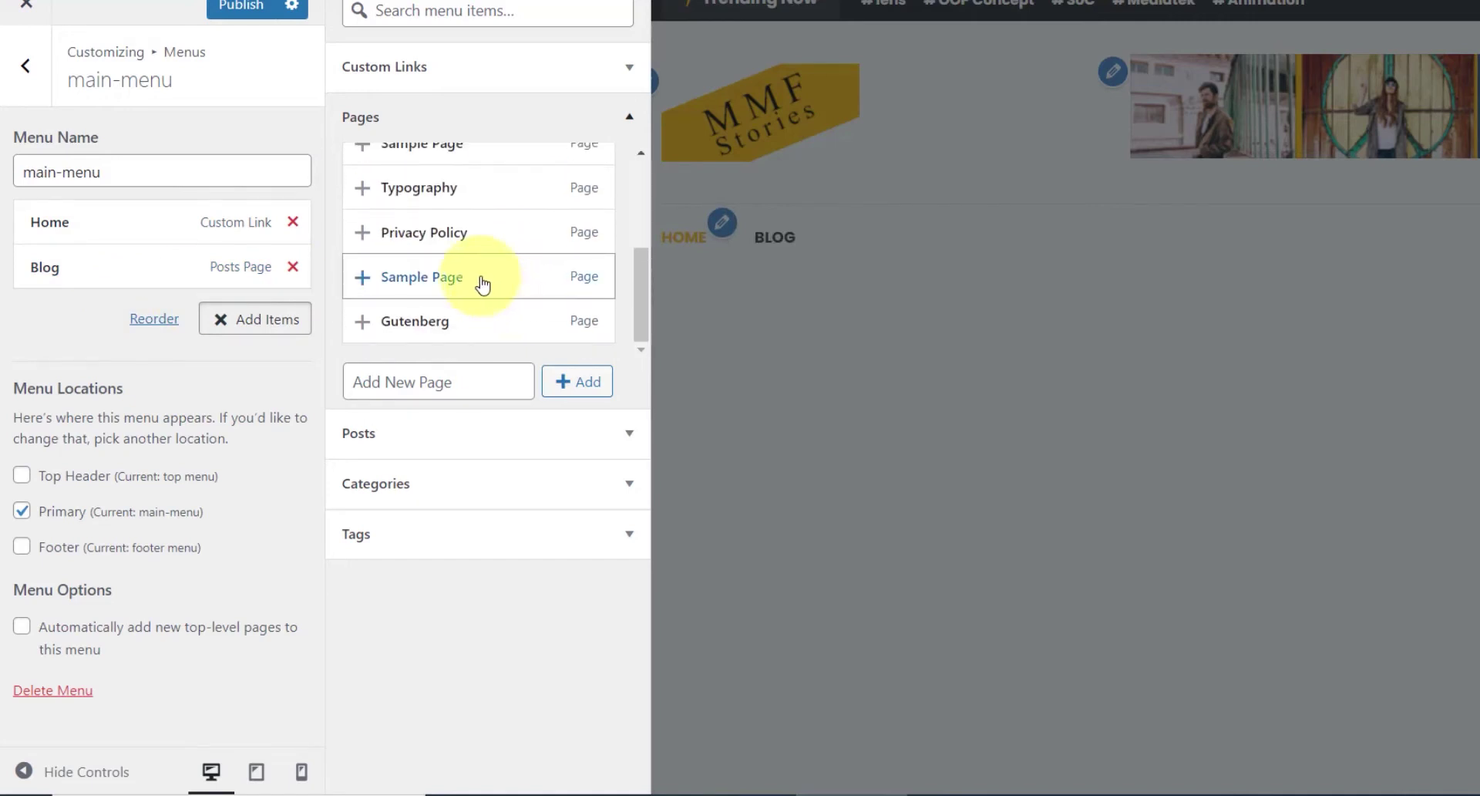
{"action": "scroll", "coordinate": [475, 260], "scroll_direction": "up", "scroll_amount": 3}
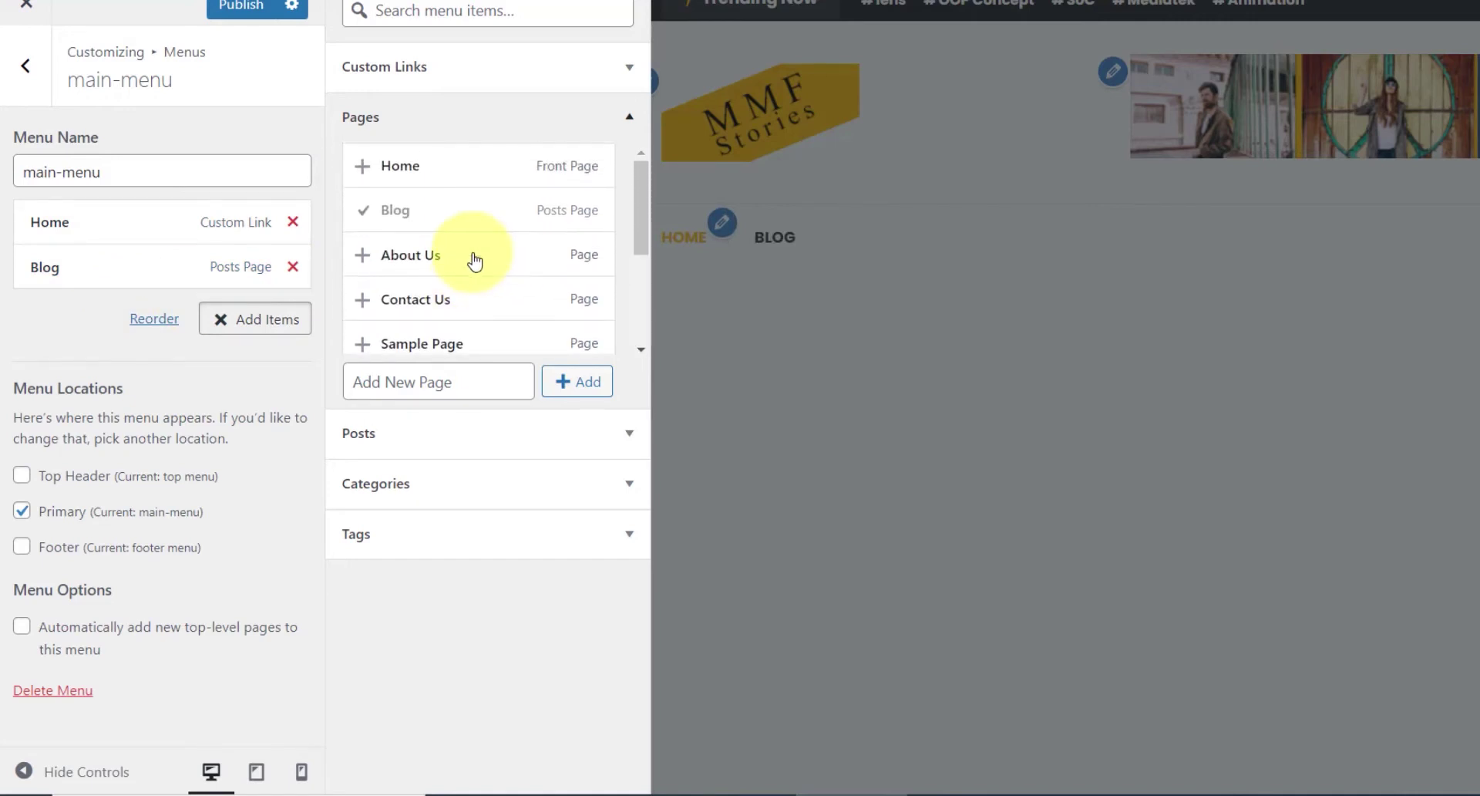
{"action": "left_click", "coordinate": [627, 117]}
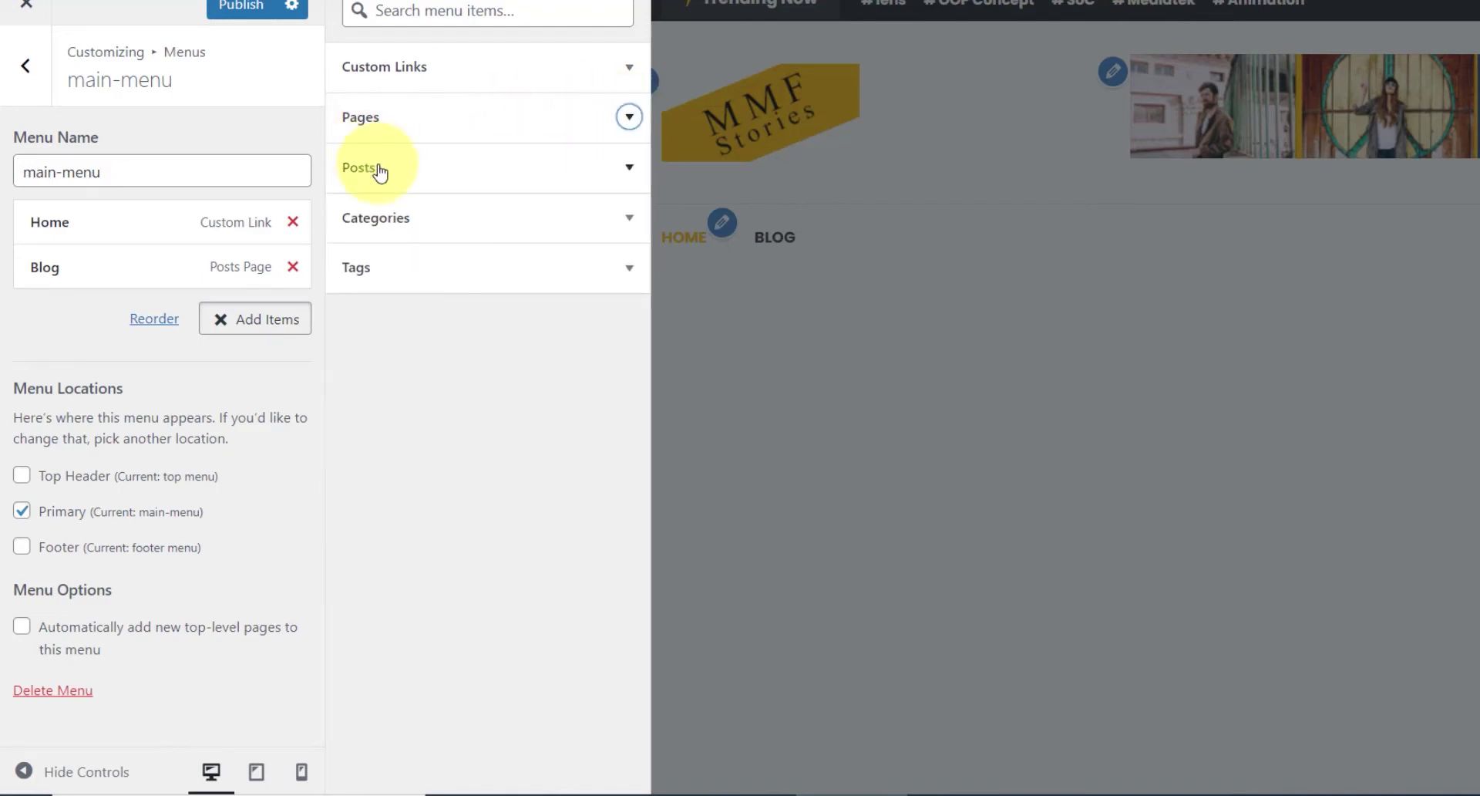
{"action": "left_click", "coordinate": [409, 217]}
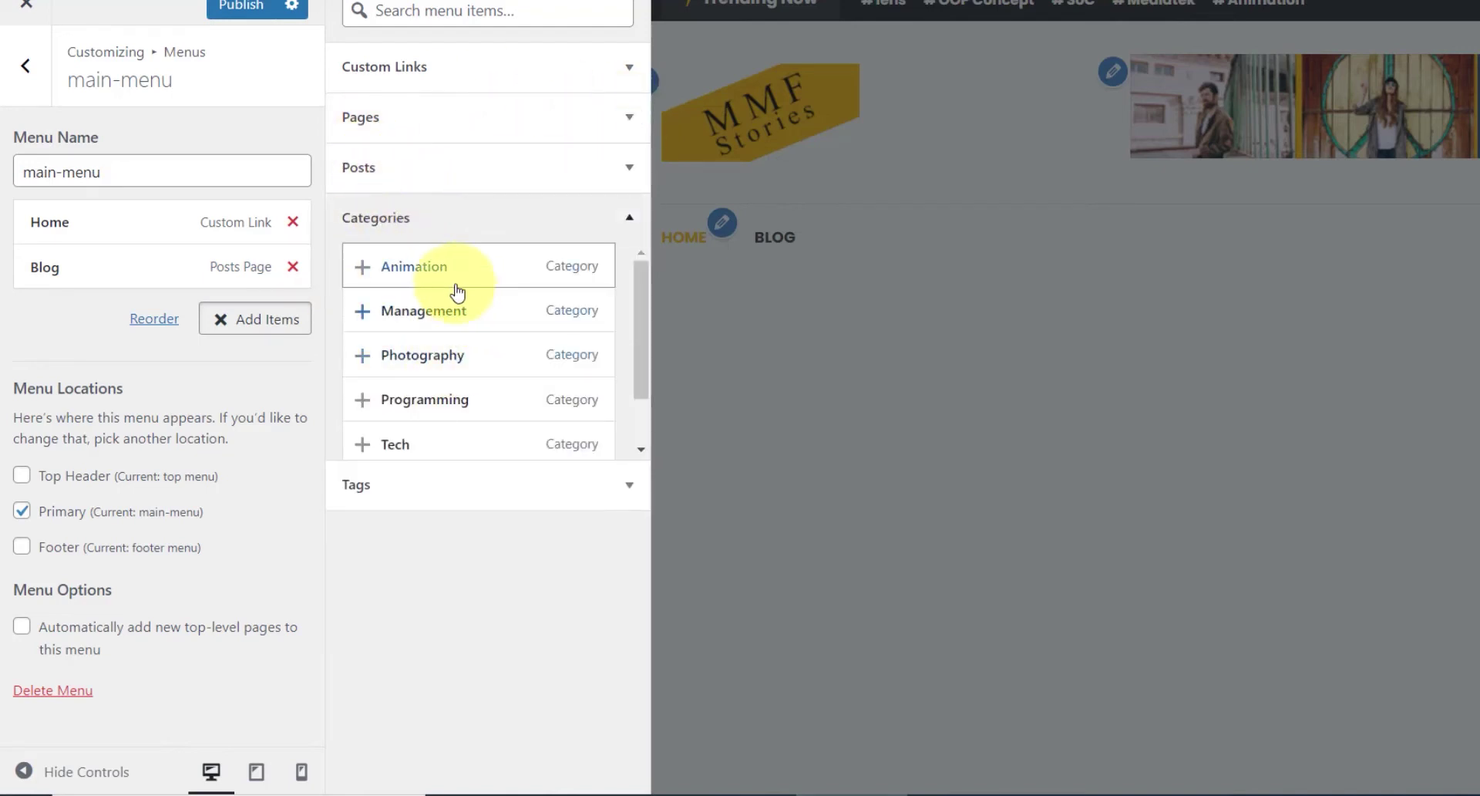
{"action": "scroll", "coordinate": [455, 289], "scroll_direction": "down", "scroll_amount": 2}
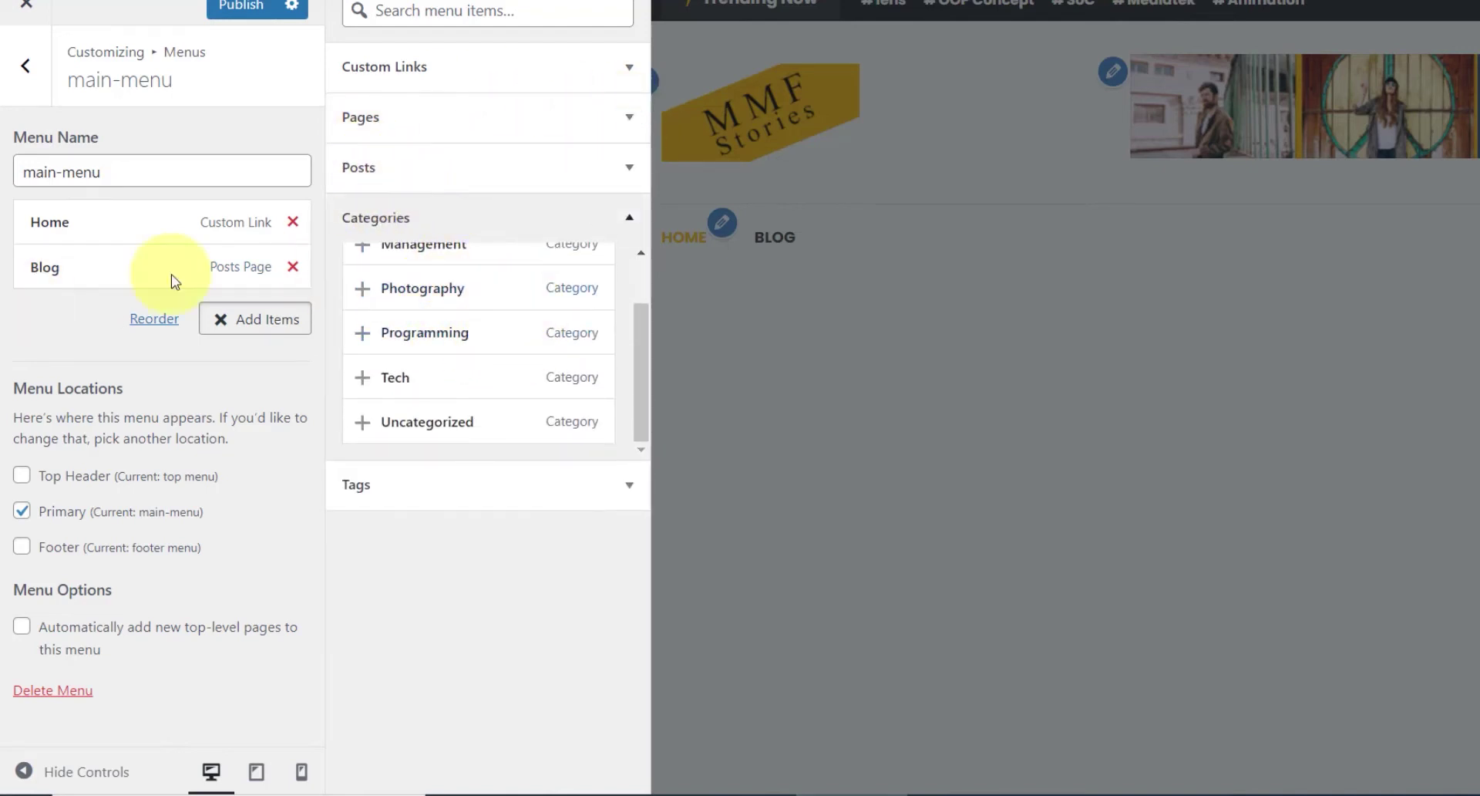
{"action": "scroll", "coordinate": [429, 353], "scroll_direction": "up", "scroll_amount": 2}
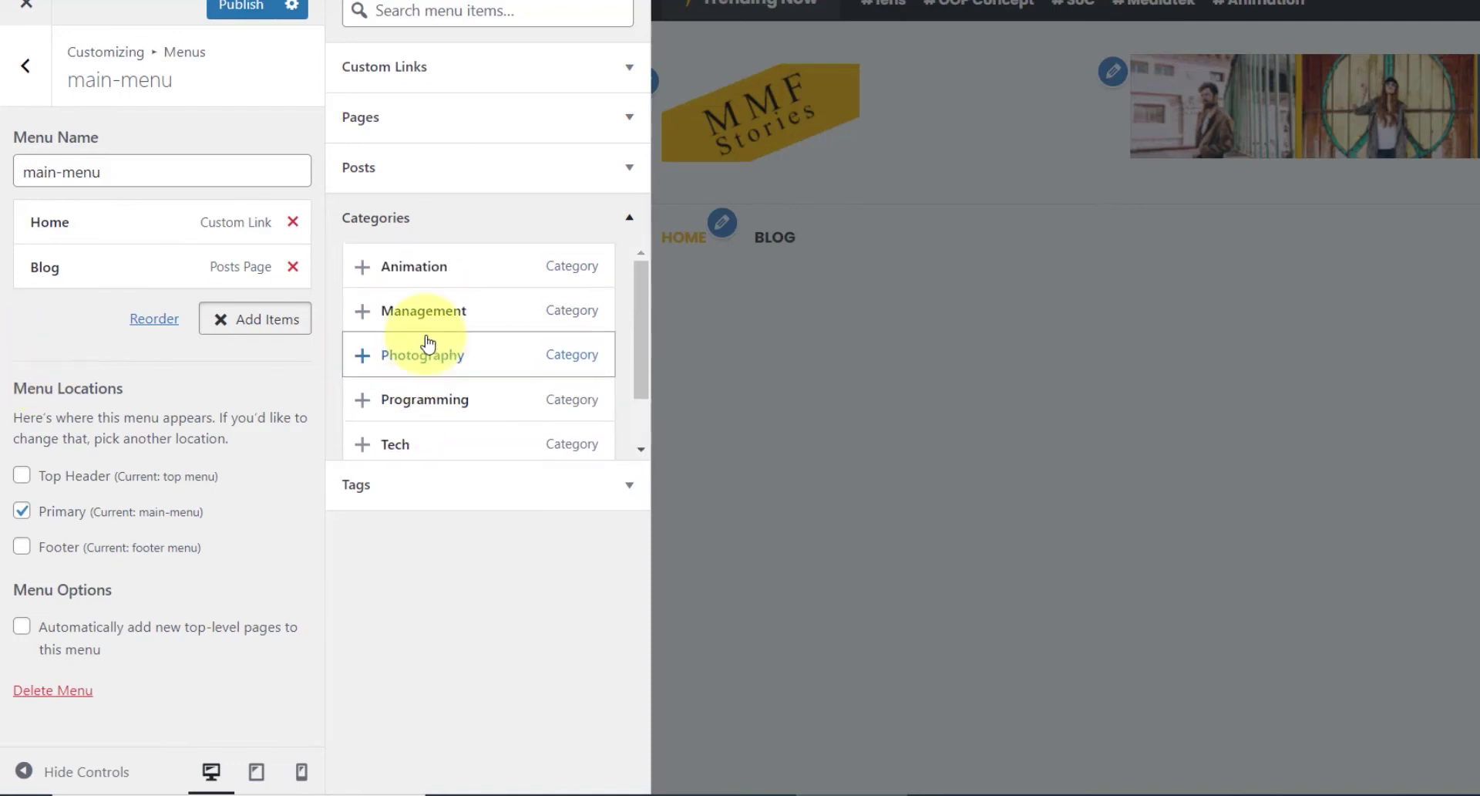
{"action": "left_click", "coordinate": [420, 274]}
{"action": "left_click", "coordinate": [423, 310]}
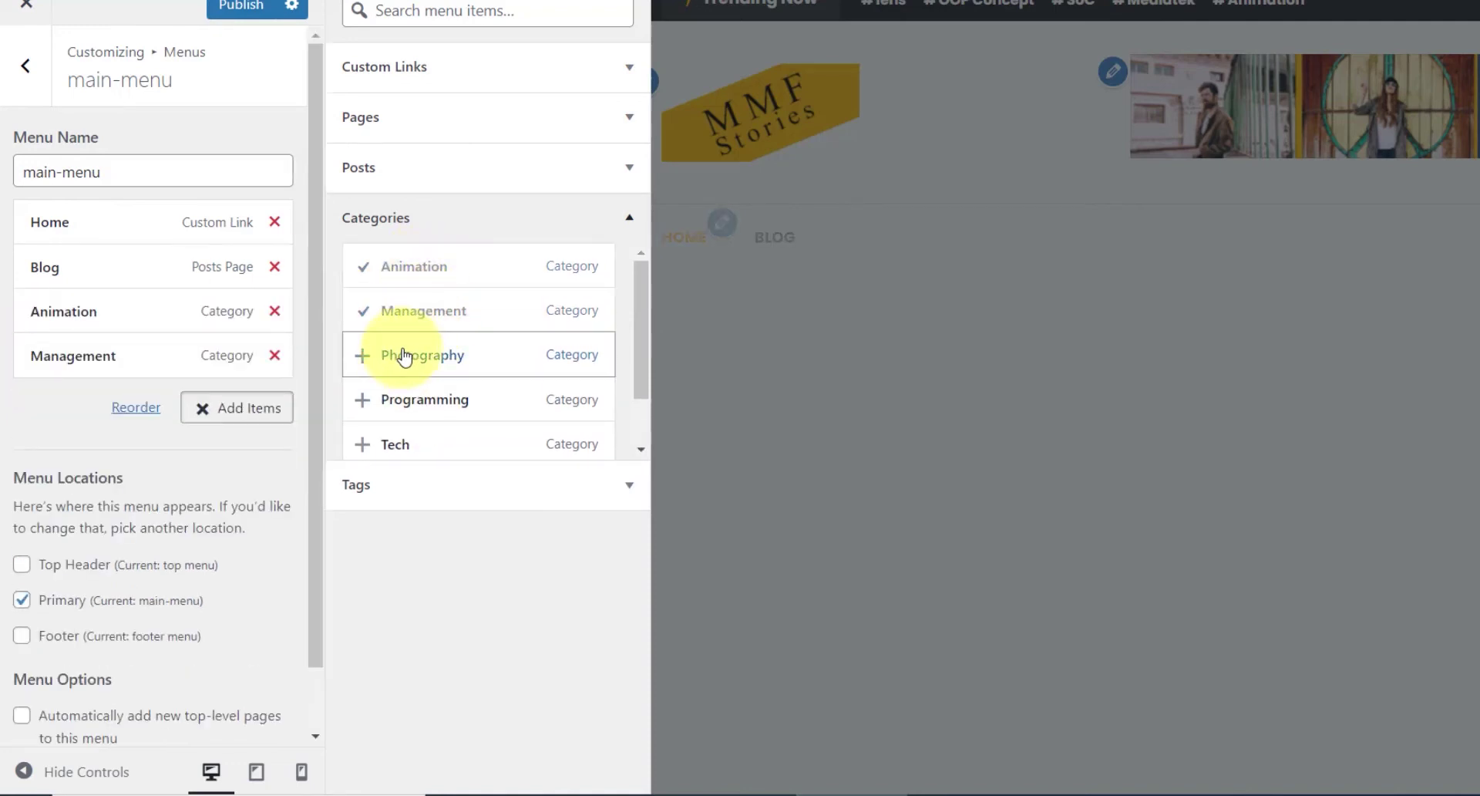
{"action": "left_click", "coordinate": [443, 404]}
{"action": "left_click", "coordinate": [435, 448]}
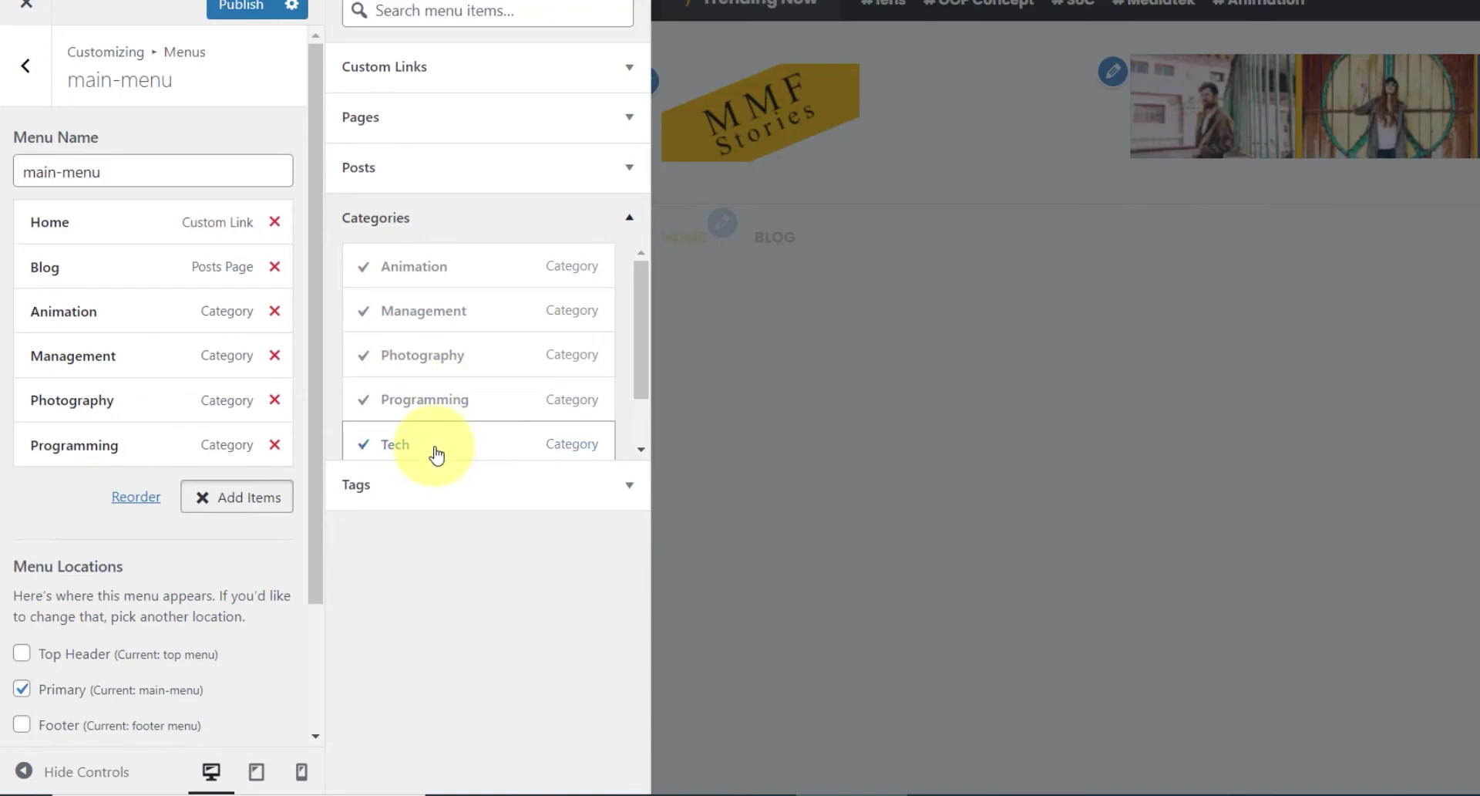
{"action": "scroll", "coordinate": [484, 347], "scroll_direction": "down", "scroll_amount": 1}
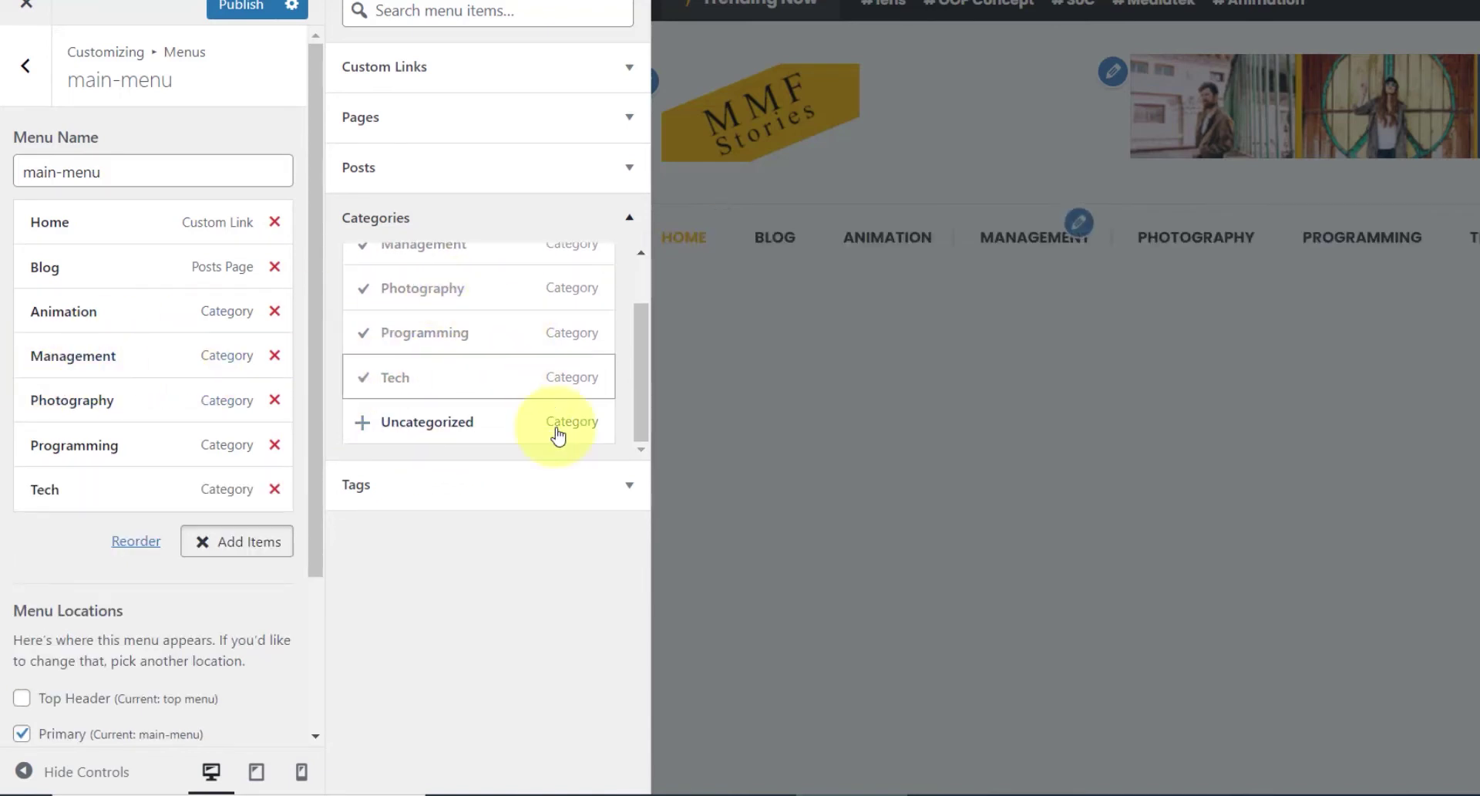
{"action": "left_click", "coordinate": [393, 501]}
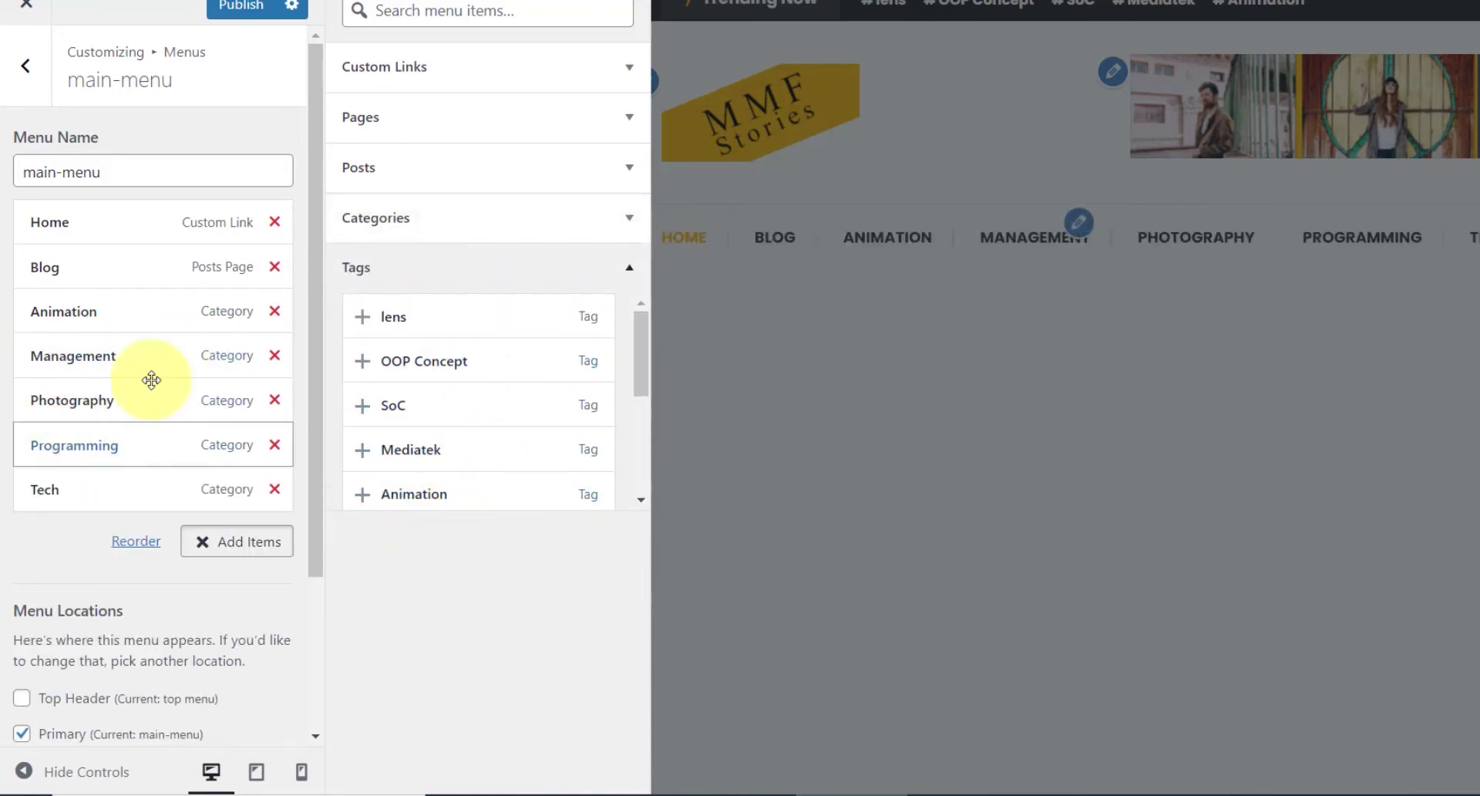
{"action": "left_click", "coordinate": [402, 278]}
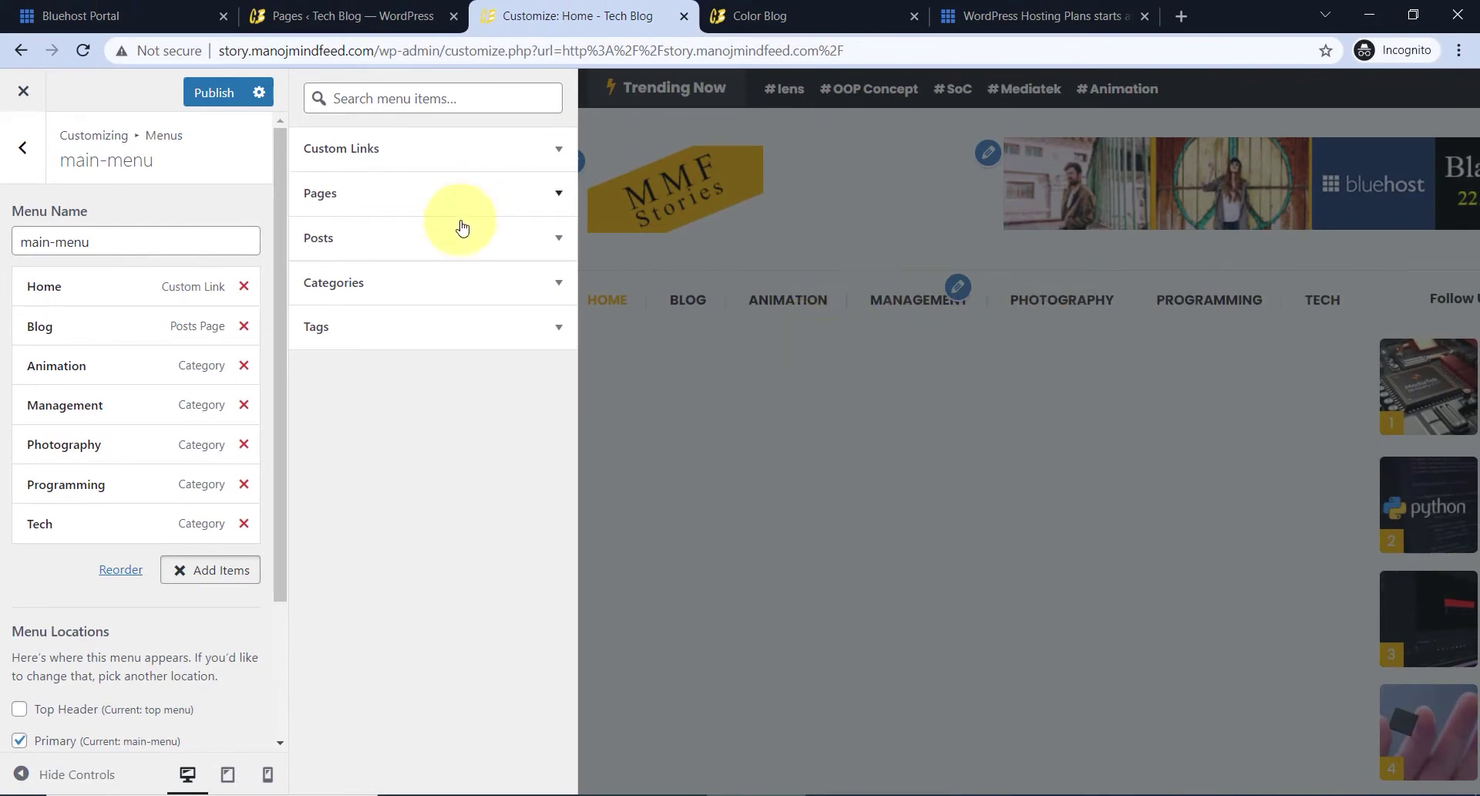
- Add a Custom Link with URL # labelled Category and move it below Blog
{"action": "left_click", "coordinate": [528, 153]}
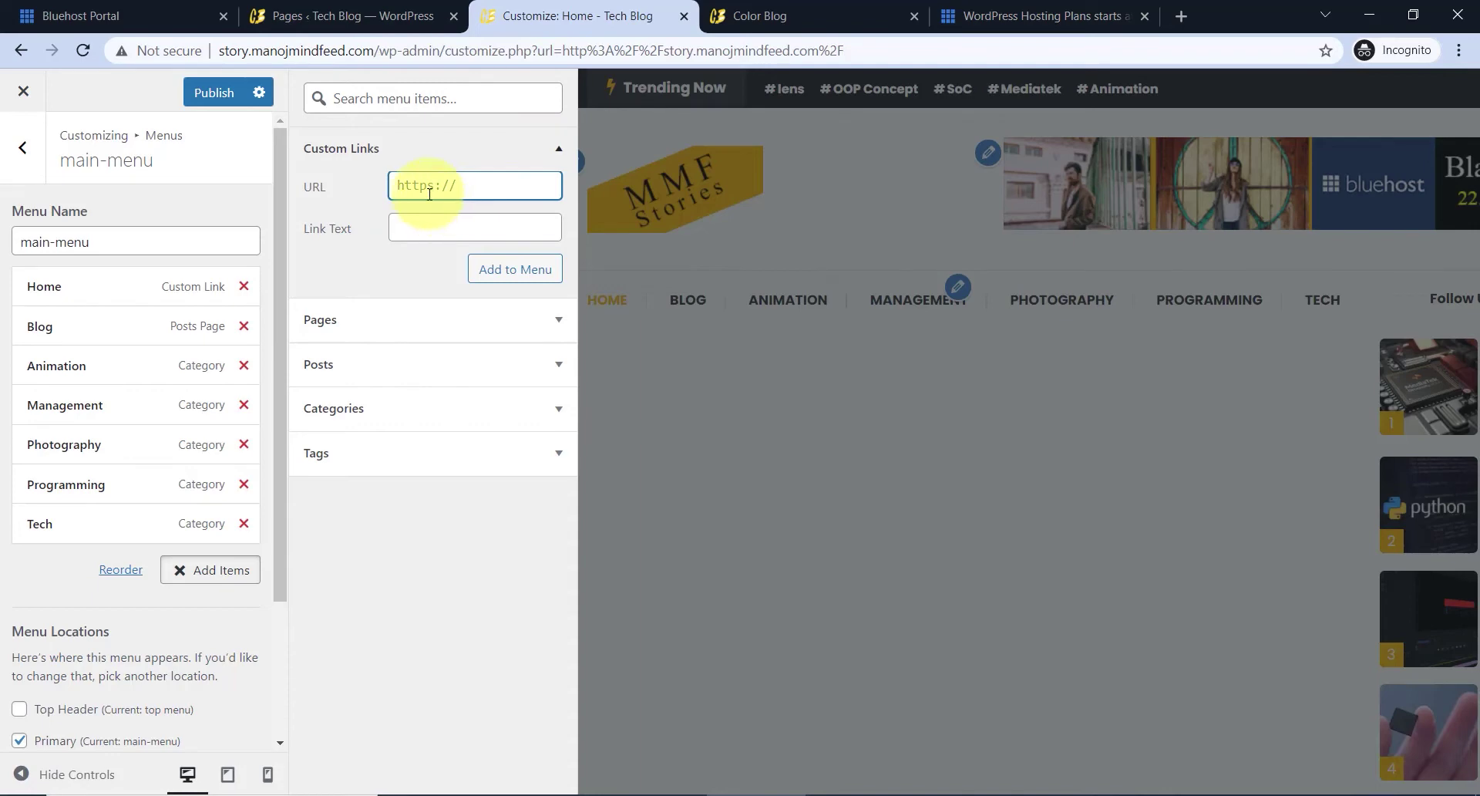
{"action": "type", "text": "#"}
{"action": "left_click", "coordinate": [416, 225]}
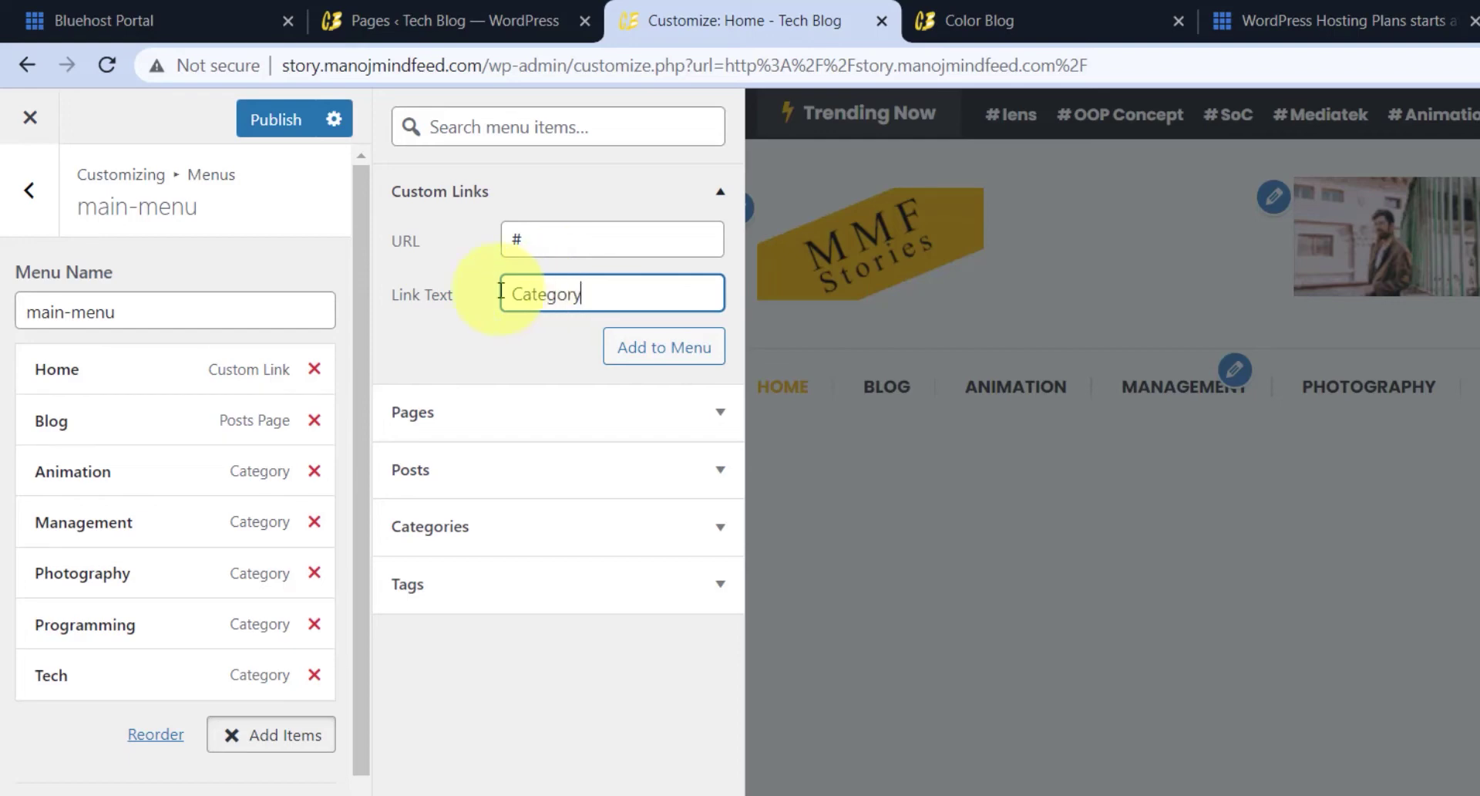
{"action": "left_click", "coordinate": [659, 357]}
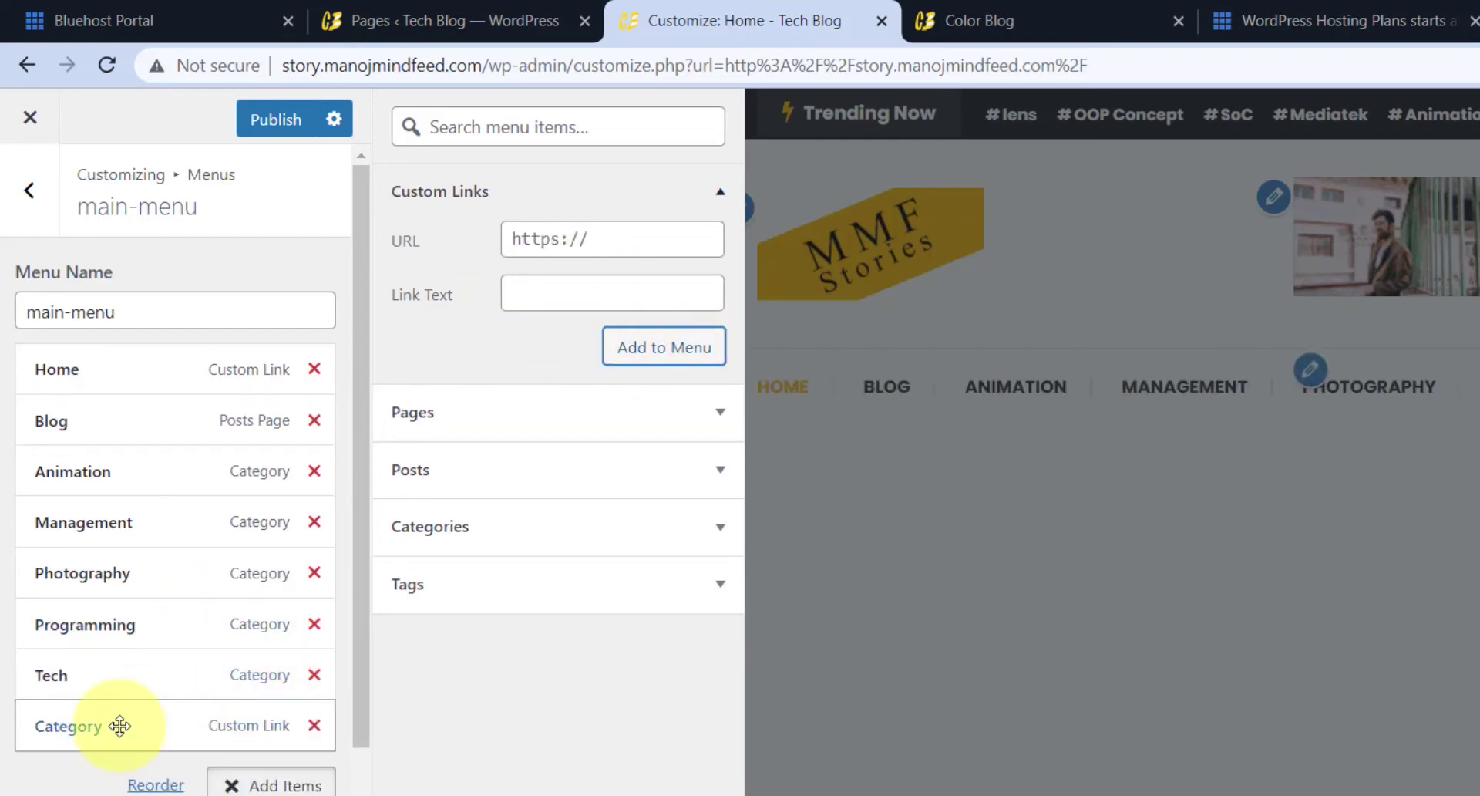
{"action": "left_click_drag", "start_coordinate": [120, 725], "coordinate": [123, 483]}
- Nest Animation, Management, Photography, Programming and Tech under Category, then publish the menu
{"action": "left_click_drag", "start_coordinate": [43, 518], "coordinate": [104, 532]}
{"action": "left_click_drag", "start_coordinate": [39, 575], "coordinate": [101, 574]}
{"action": "left_click_drag", "start_coordinate": [39, 625], "coordinate": [82, 629]}
{"action": "left_click_drag", "start_coordinate": [34, 677], "coordinate": [97, 677]}
{"action": "left_click_drag", "start_coordinate": [46, 728], "coordinate": [93, 744]}
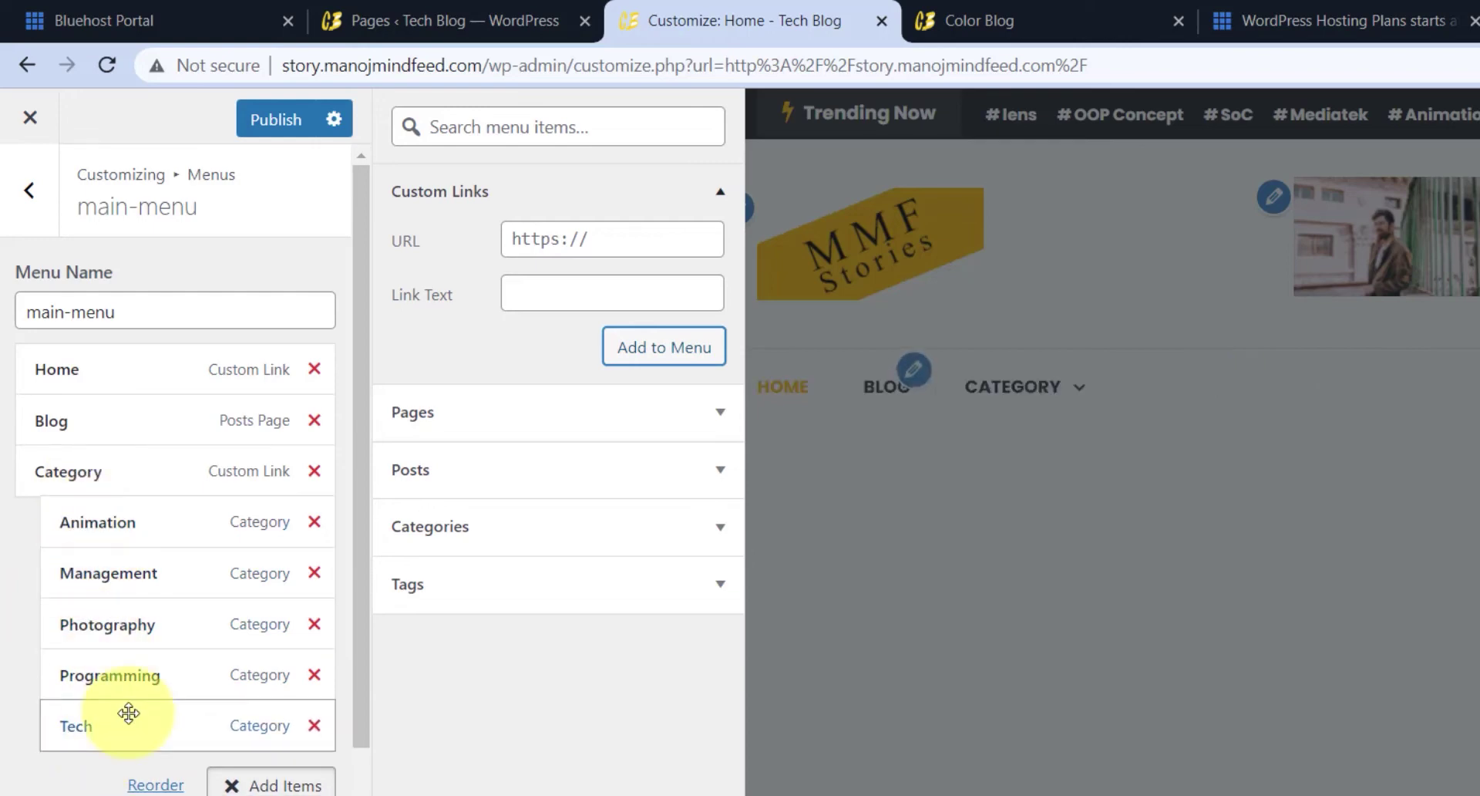
{"action": "scroll", "coordinate": [182, 628], "scroll_direction": "down", "scroll_amount": 3}
{"action": "scroll", "coordinate": [185, 652], "scroll_direction": "up", "scroll_amount": 3}
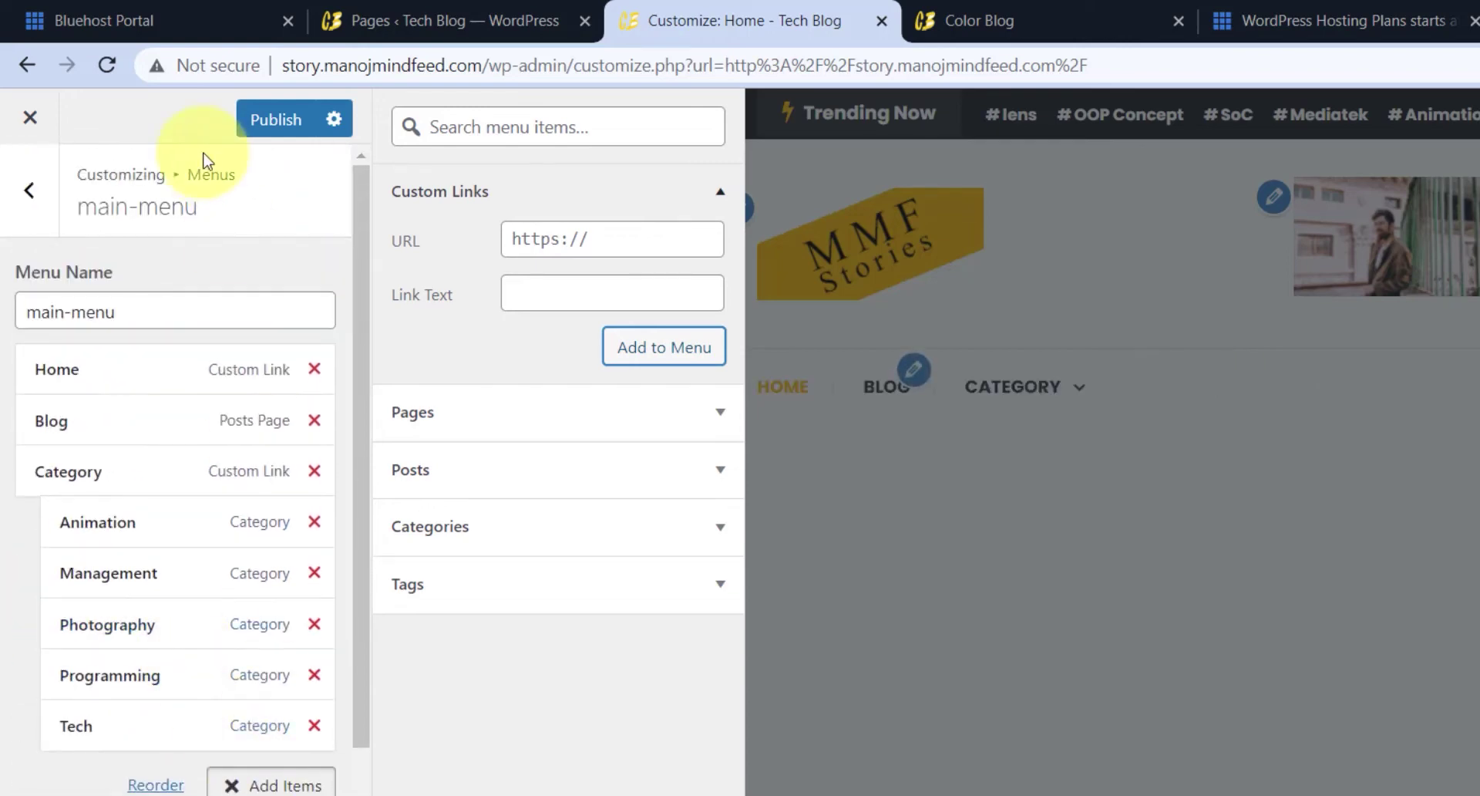
{"action": "left_click", "coordinate": [266, 121]}
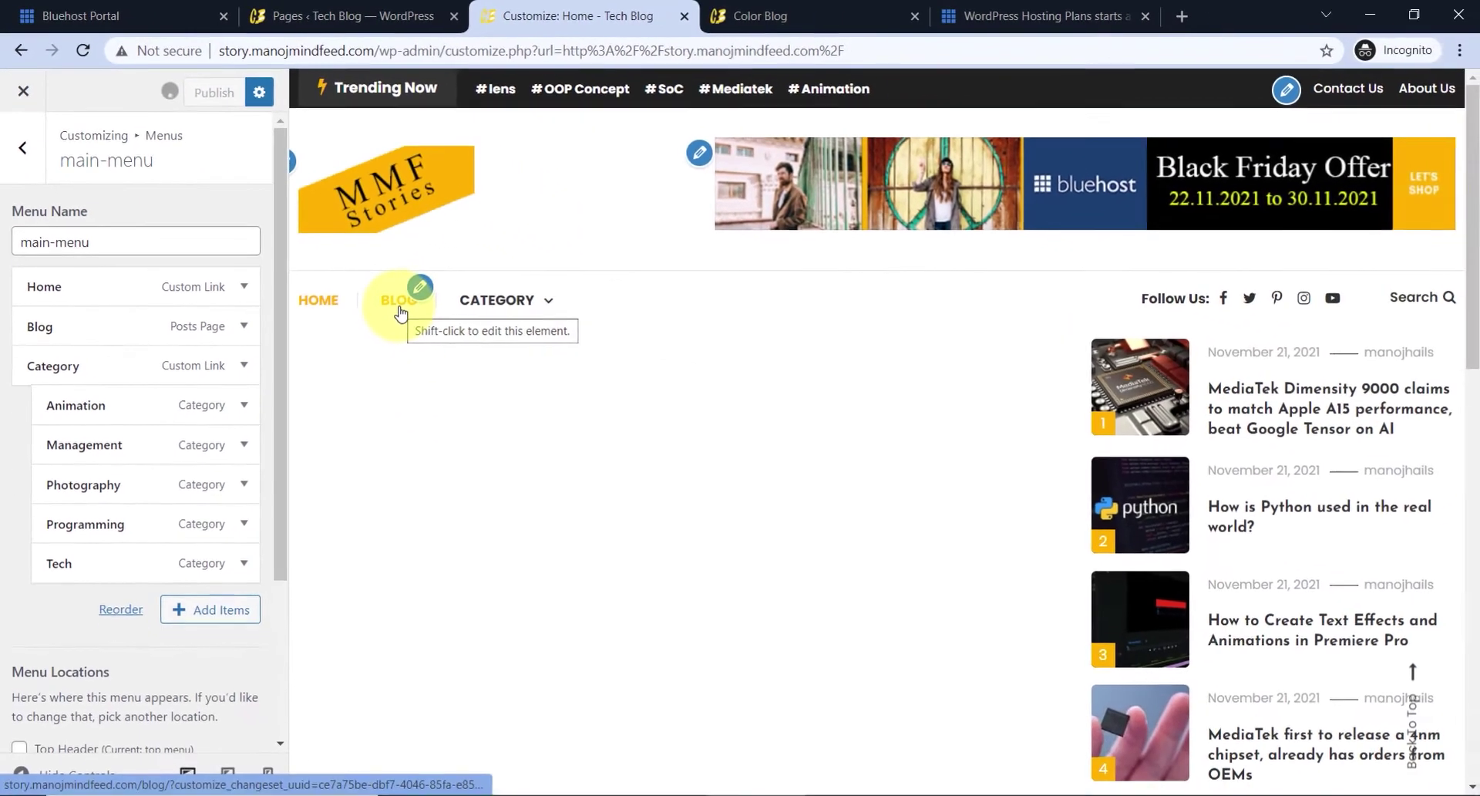
- Give the Blog menu item the description Read
{"action": "mouse_move", "coordinate": [623, 364]}
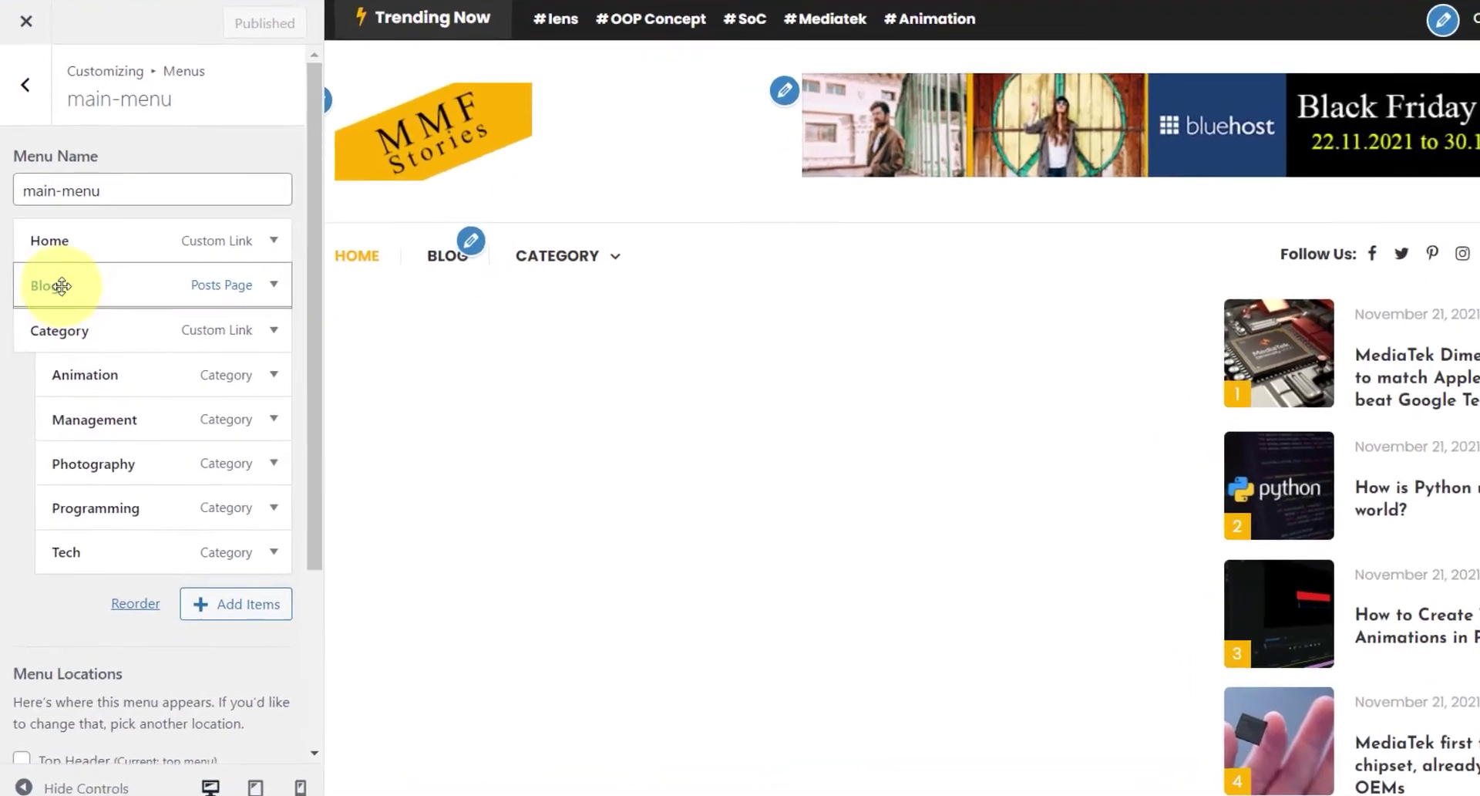
{"action": "left_click", "coordinate": [48, 326]}
{"action": "scroll", "coordinate": [103, 554], "scroll_direction": "down", "scroll_amount": 2}
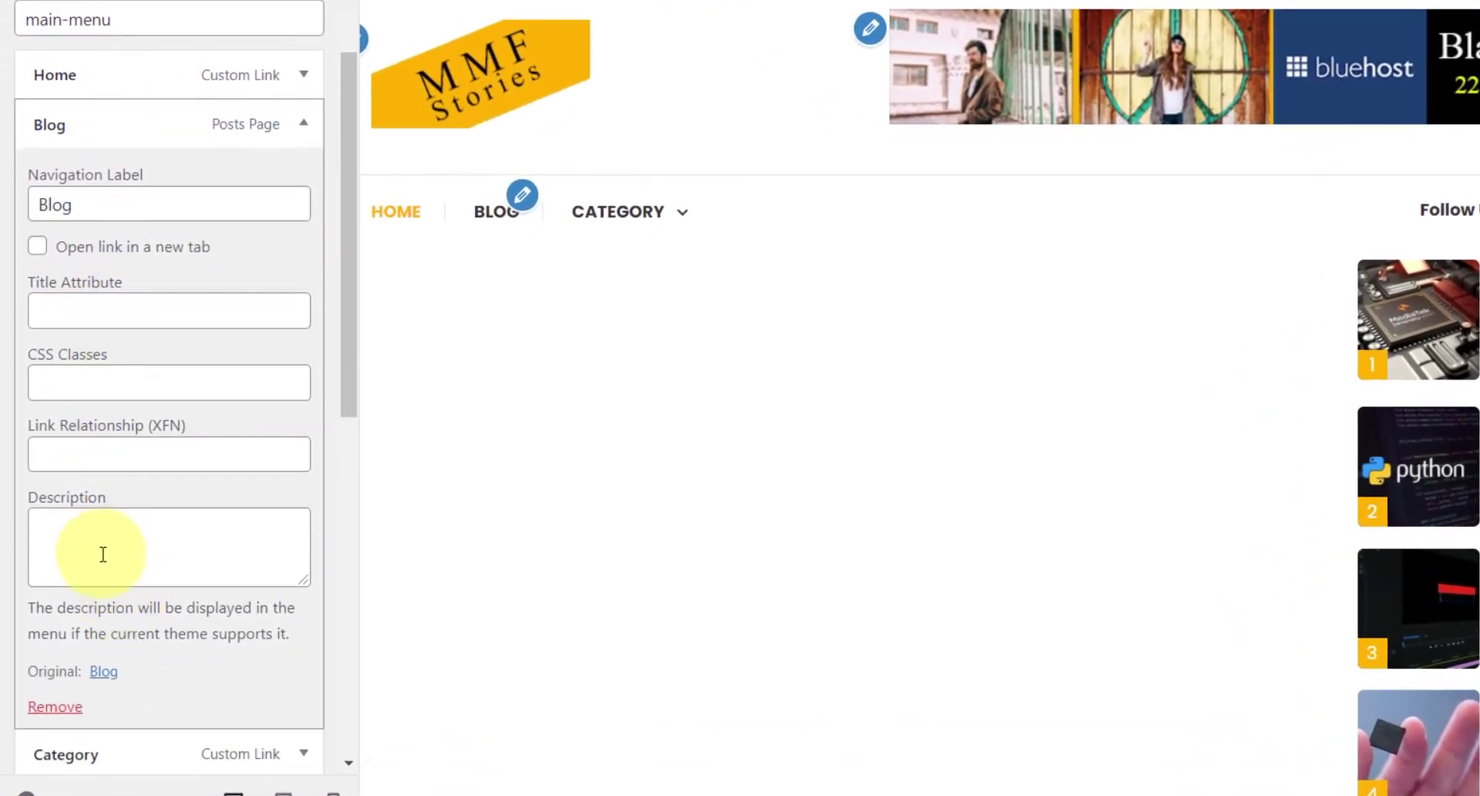
{"action": "left_click", "coordinate": [99, 541]}
{"action": "type", "text": "R"}
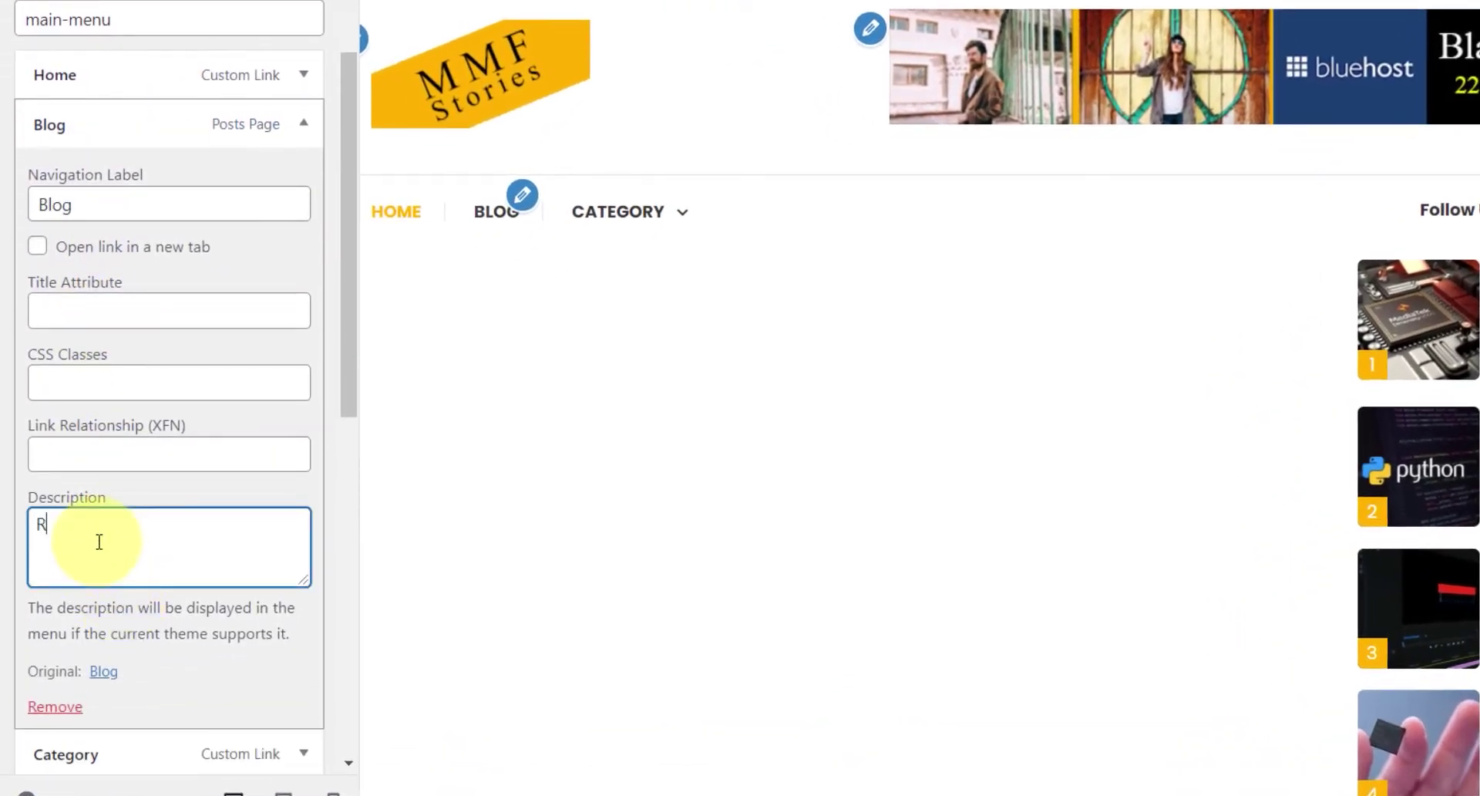
{"action": "type", "text": "ead"}
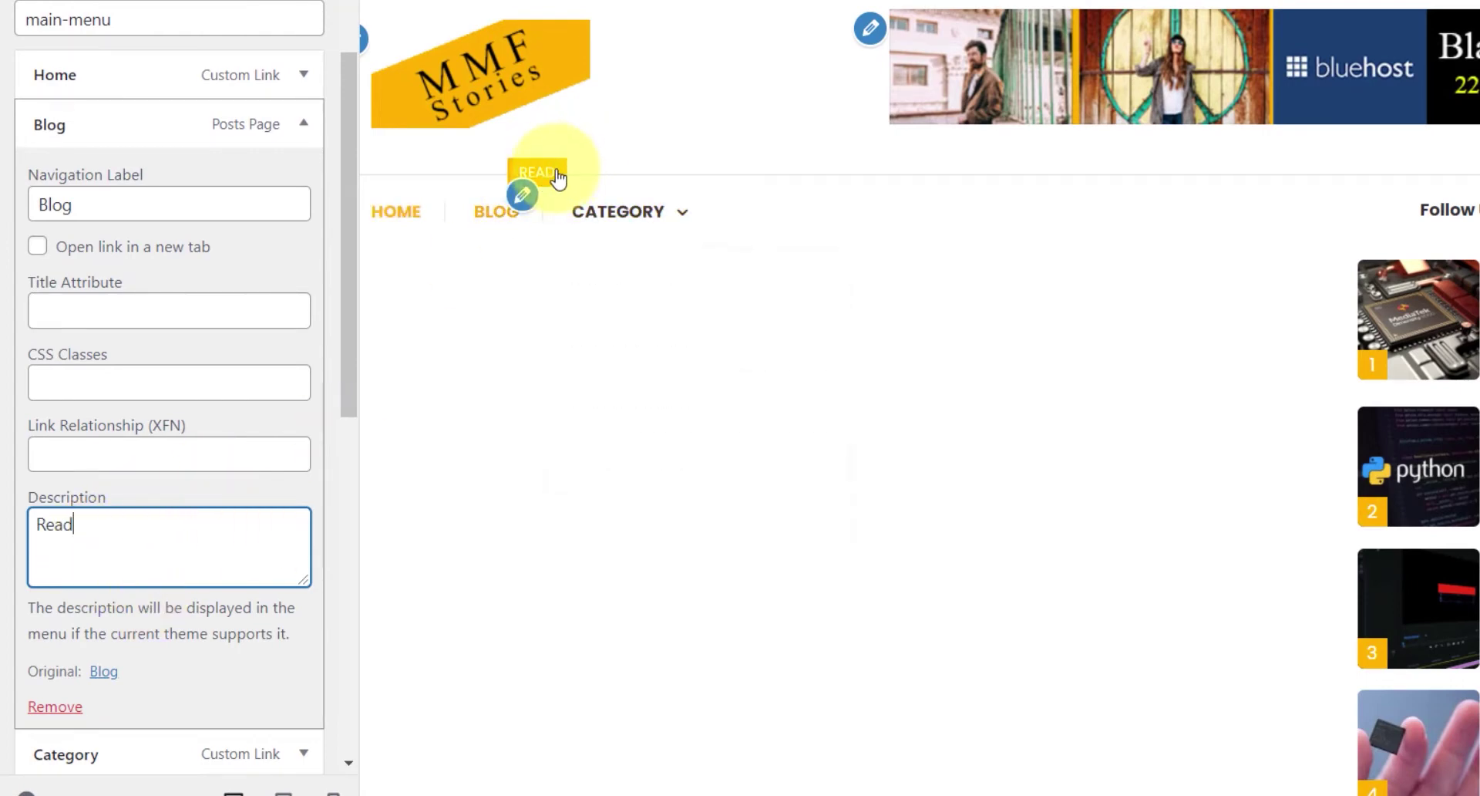
{"action": "left_click", "coordinate": [303, 124]}
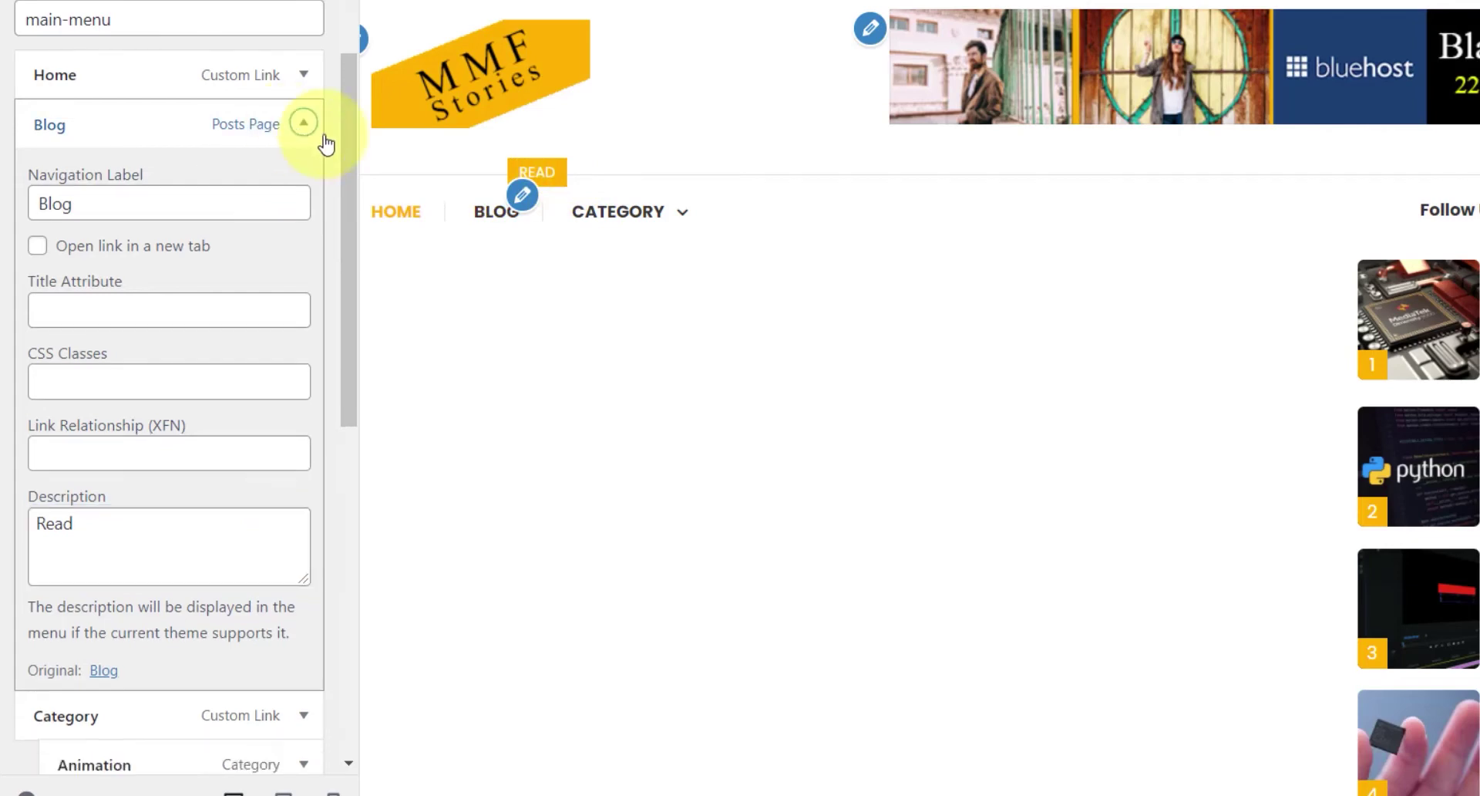
- Give the Category menu item the description Awesome
{"action": "mouse_move", "coordinate": [673, 238]}
{"action": "left_click", "coordinate": [108, 175]}
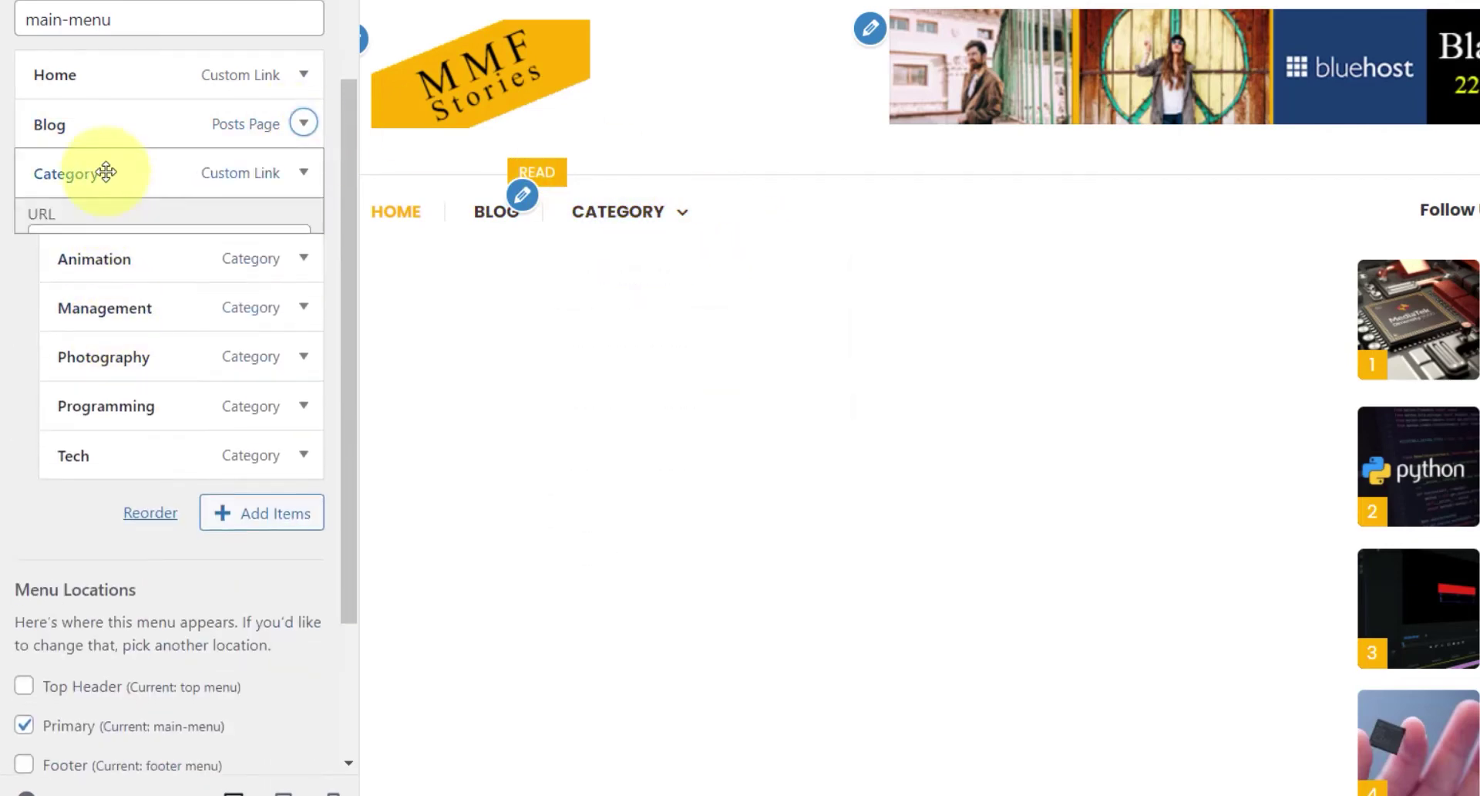
{"action": "left_click", "coordinate": [146, 657]}
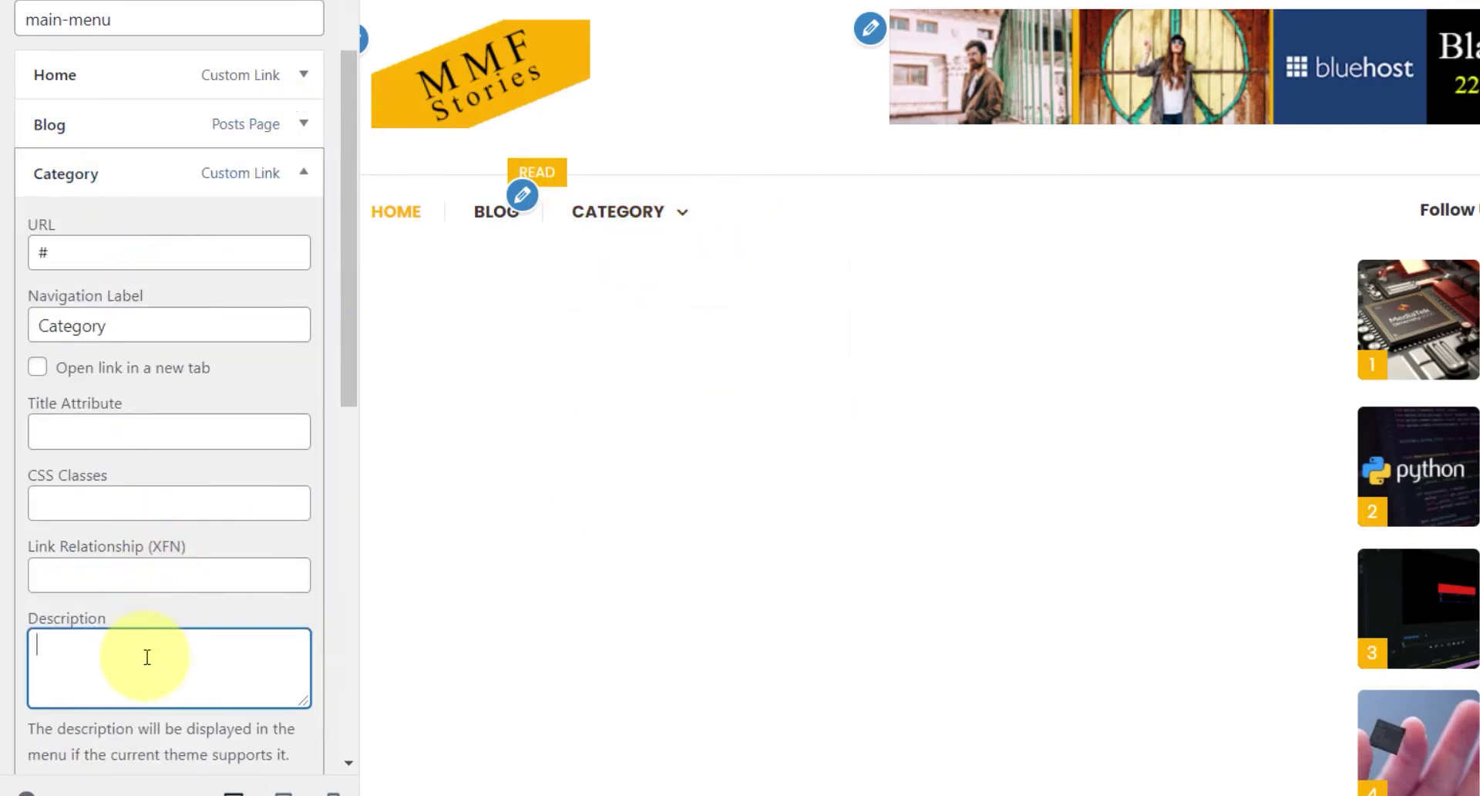
{"action": "type", "text": "Awesome"}
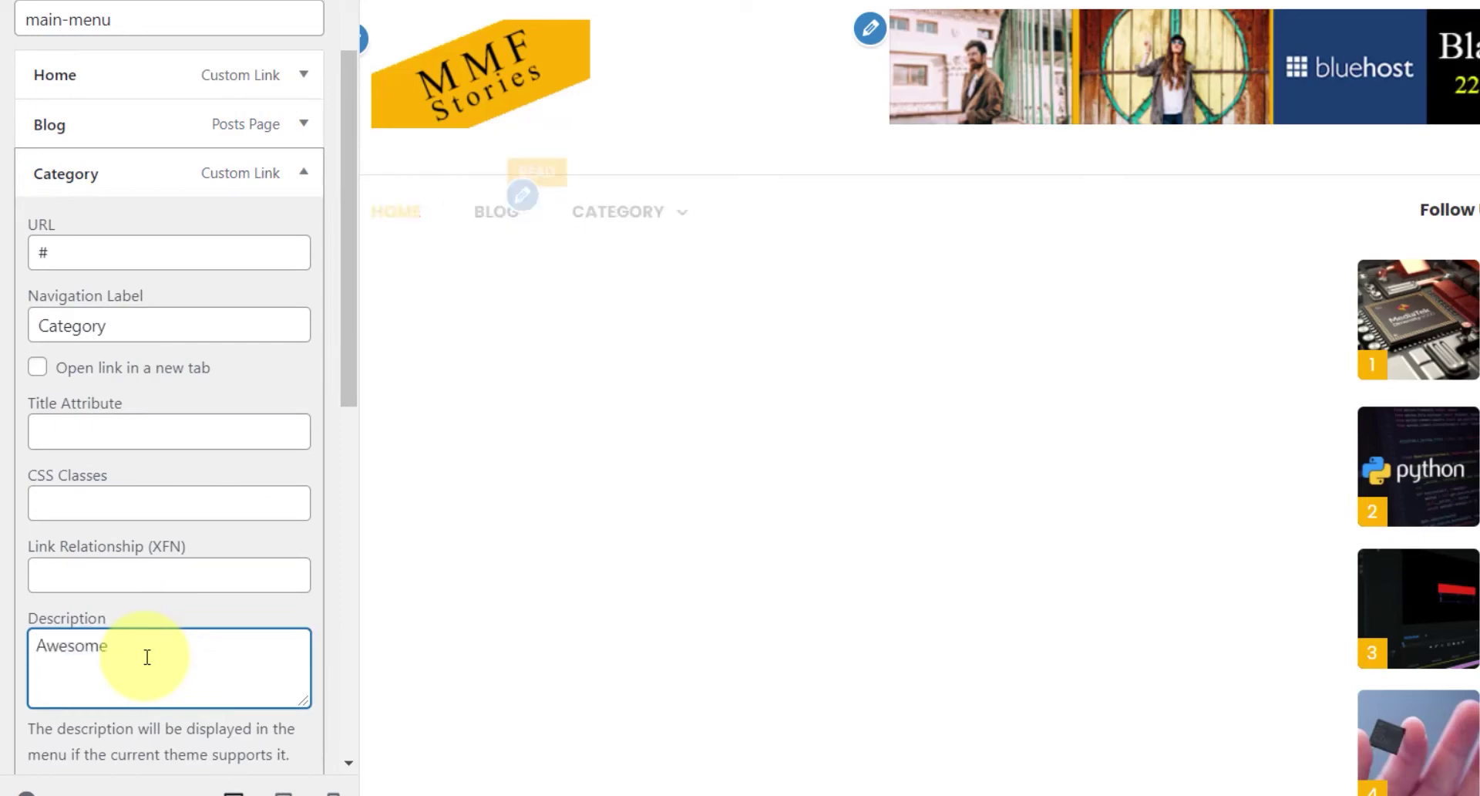
{"action": "left_click", "coordinate": [125, 183]}
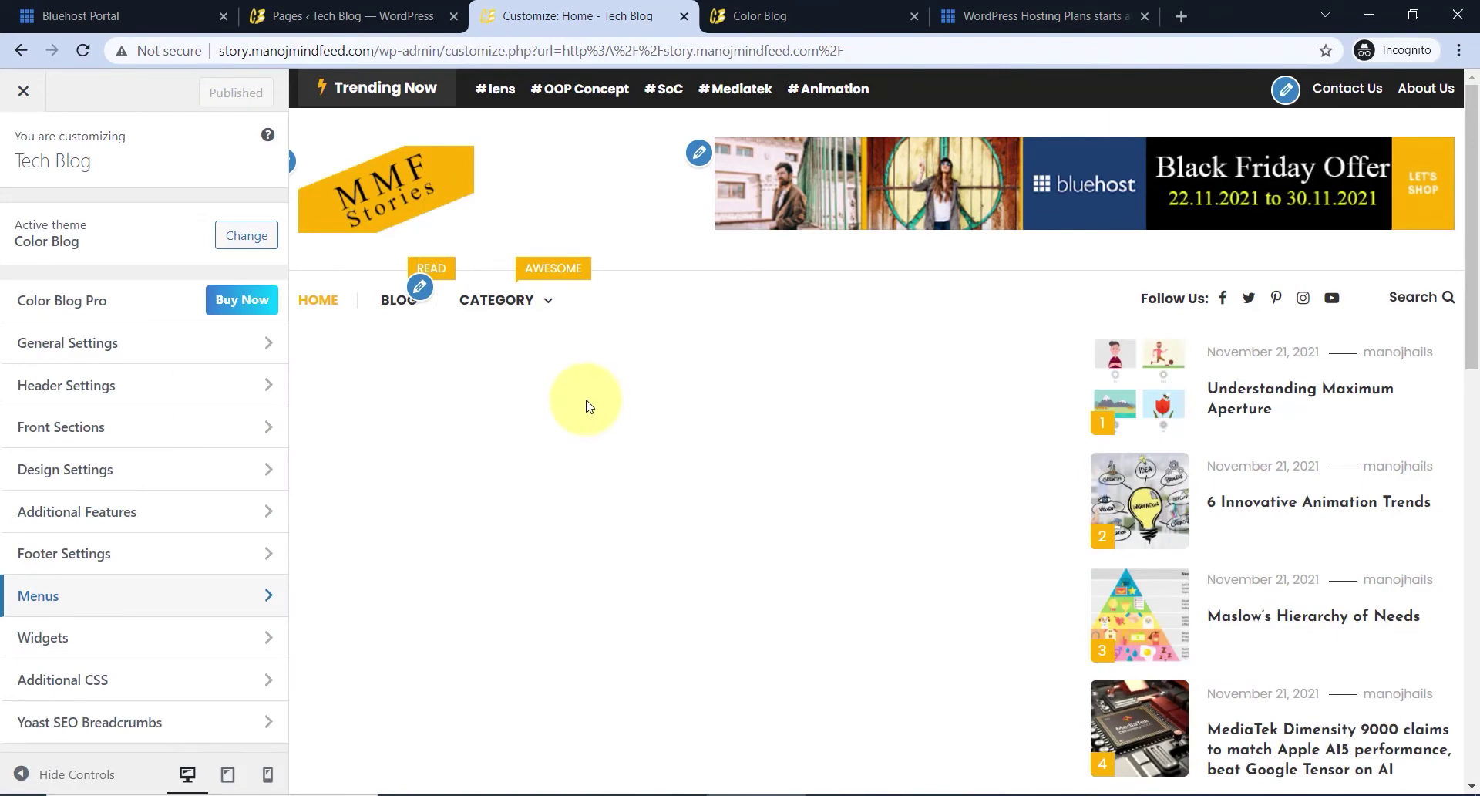
- Check the Category item's # URL in main-menu, then switch to the Pages ‹ Tech Blog tab
{"action": "left_click", "coordinate": [420, 291]}
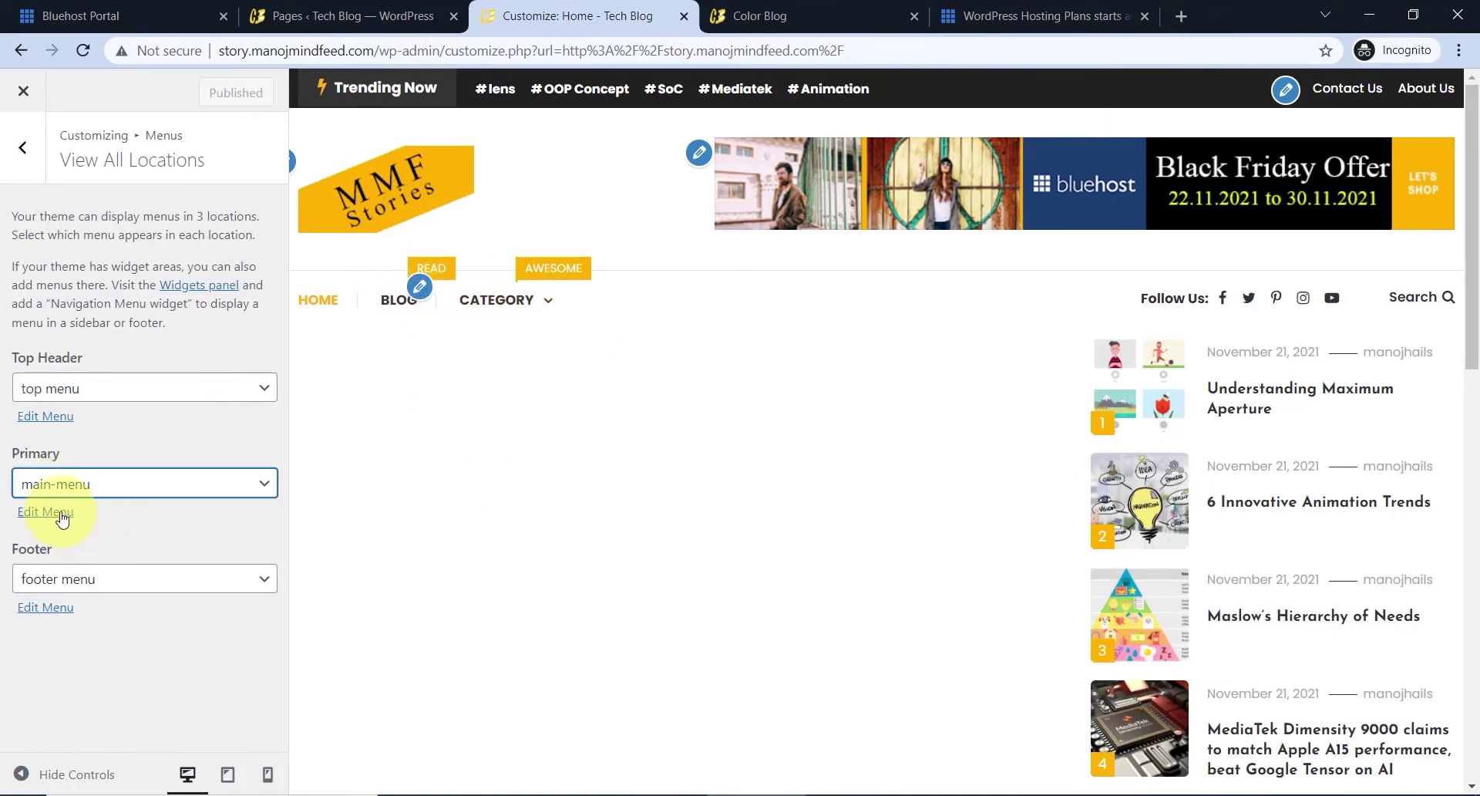
{"action": "left_click", "coordinate": [64, 521]}
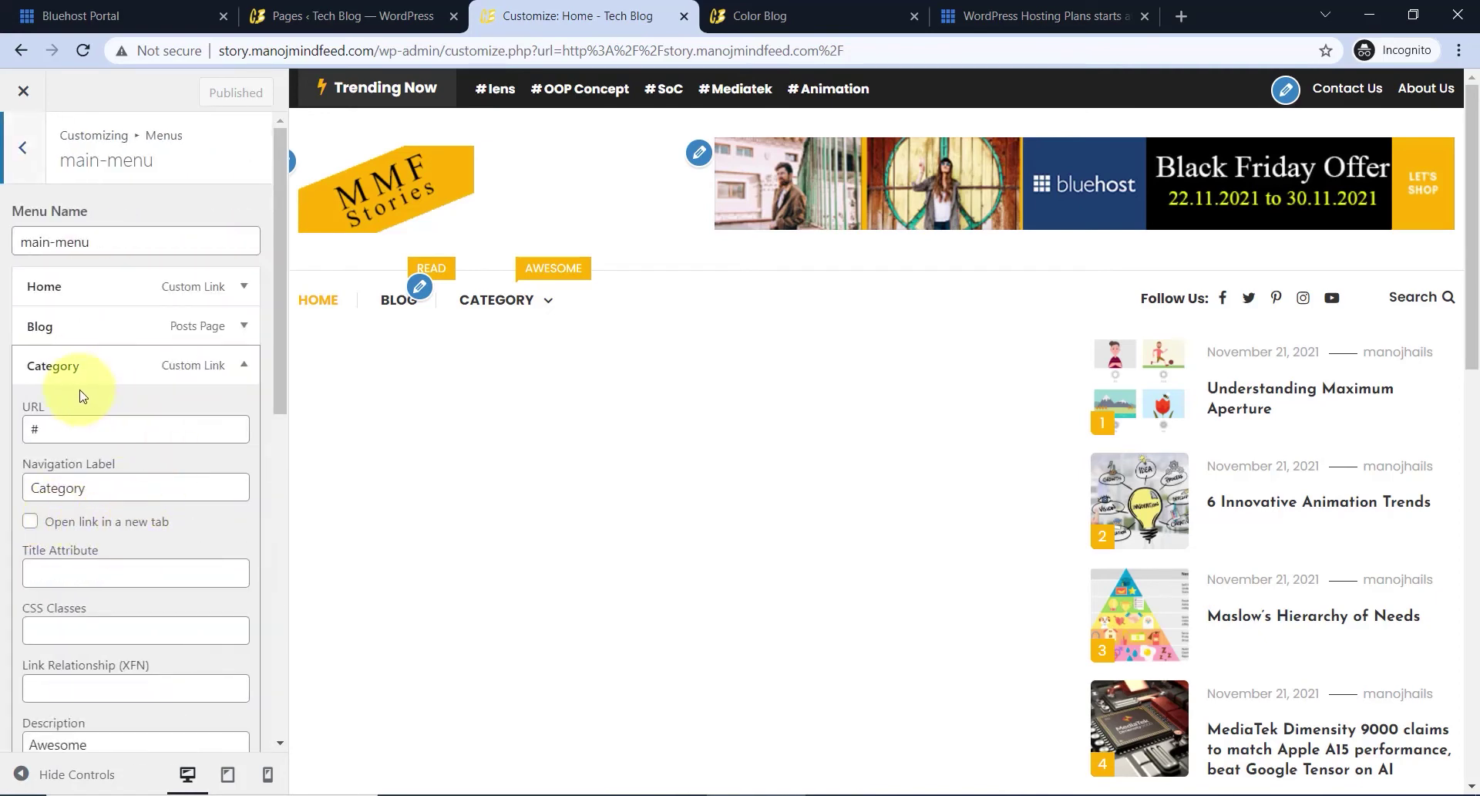
{"action": "left_click", "coordinate": [200, 365]}
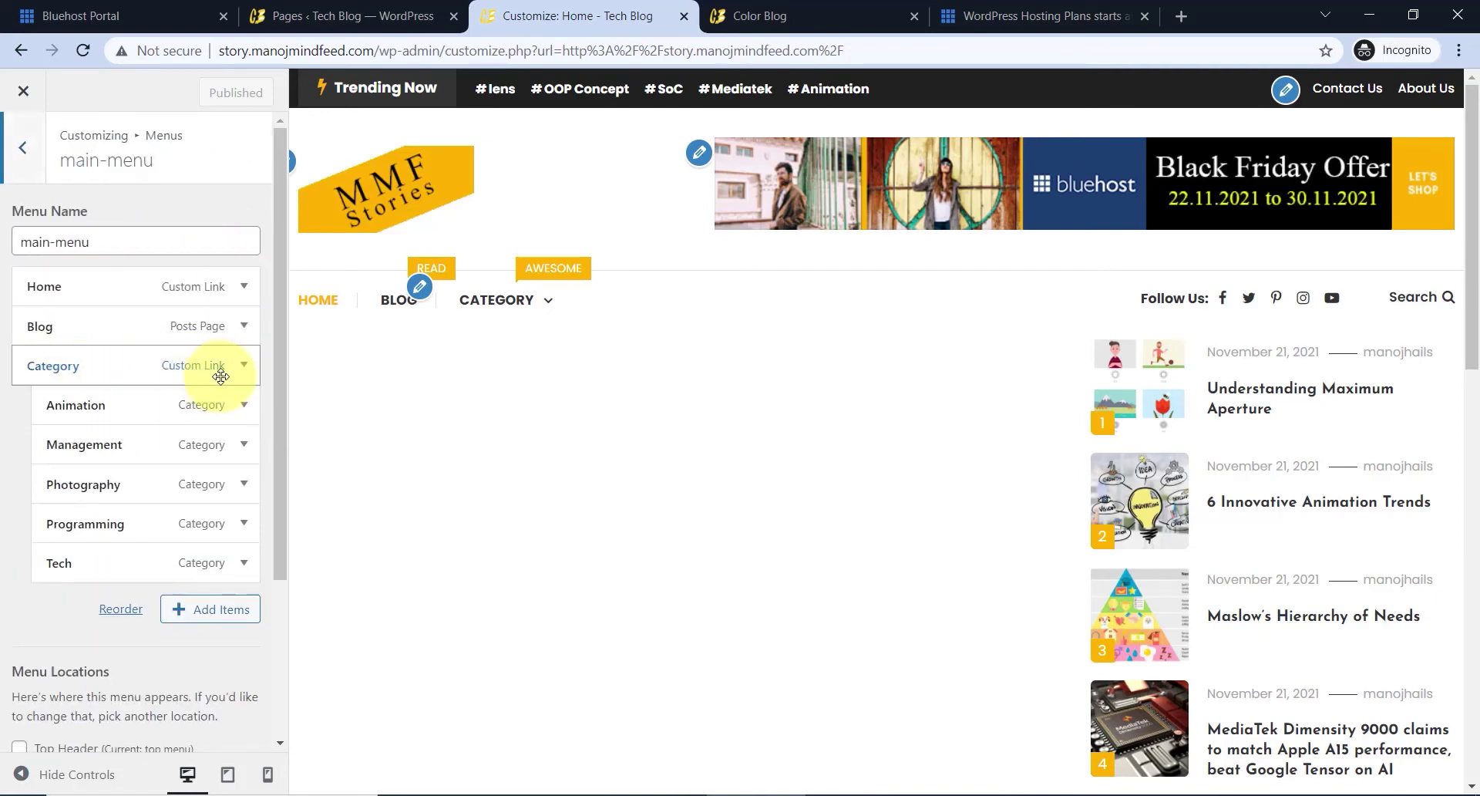
{"action": "left_click", "coordinate": [74, 369]}
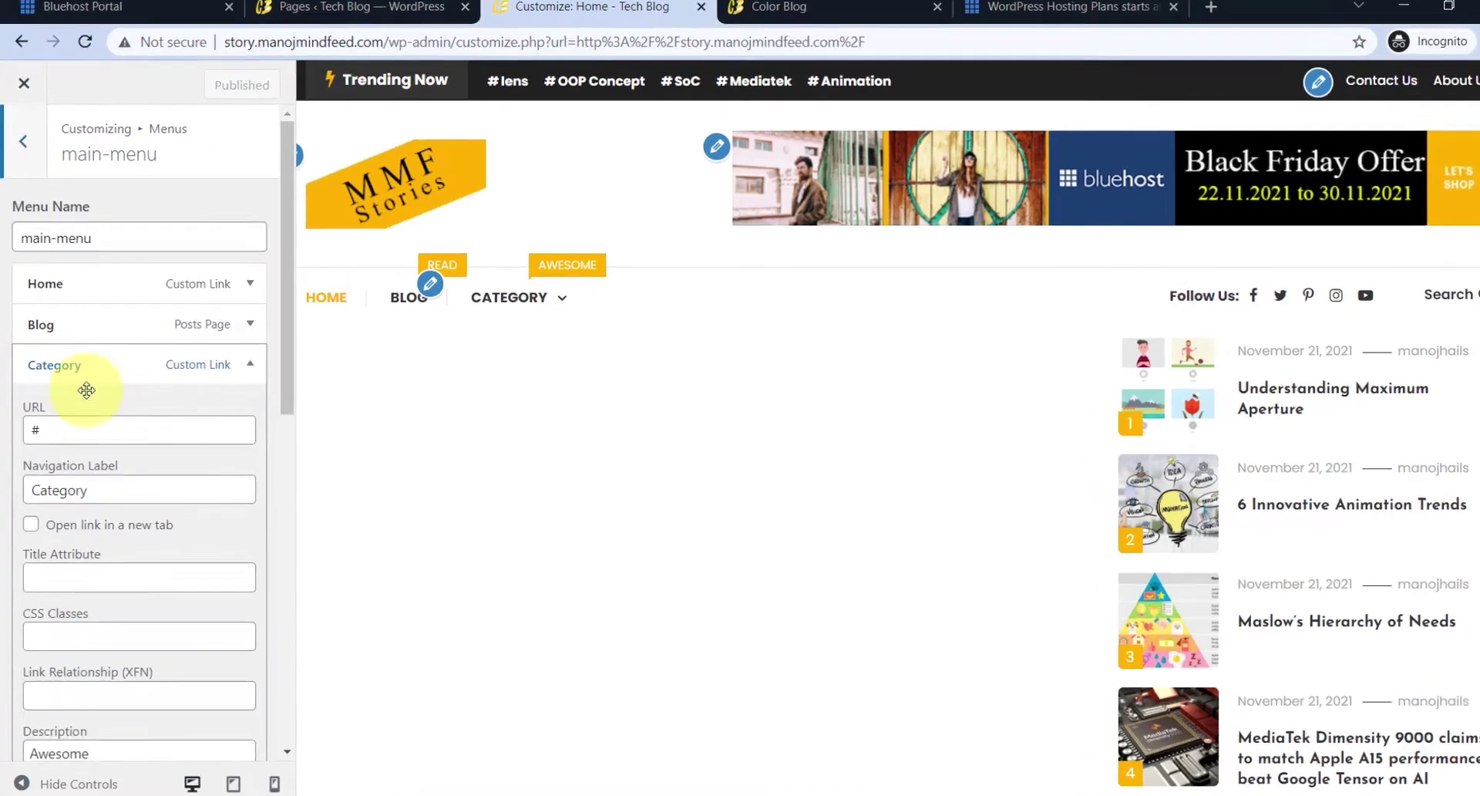
{"action": "double_click", "coordinate": [52, 432]}
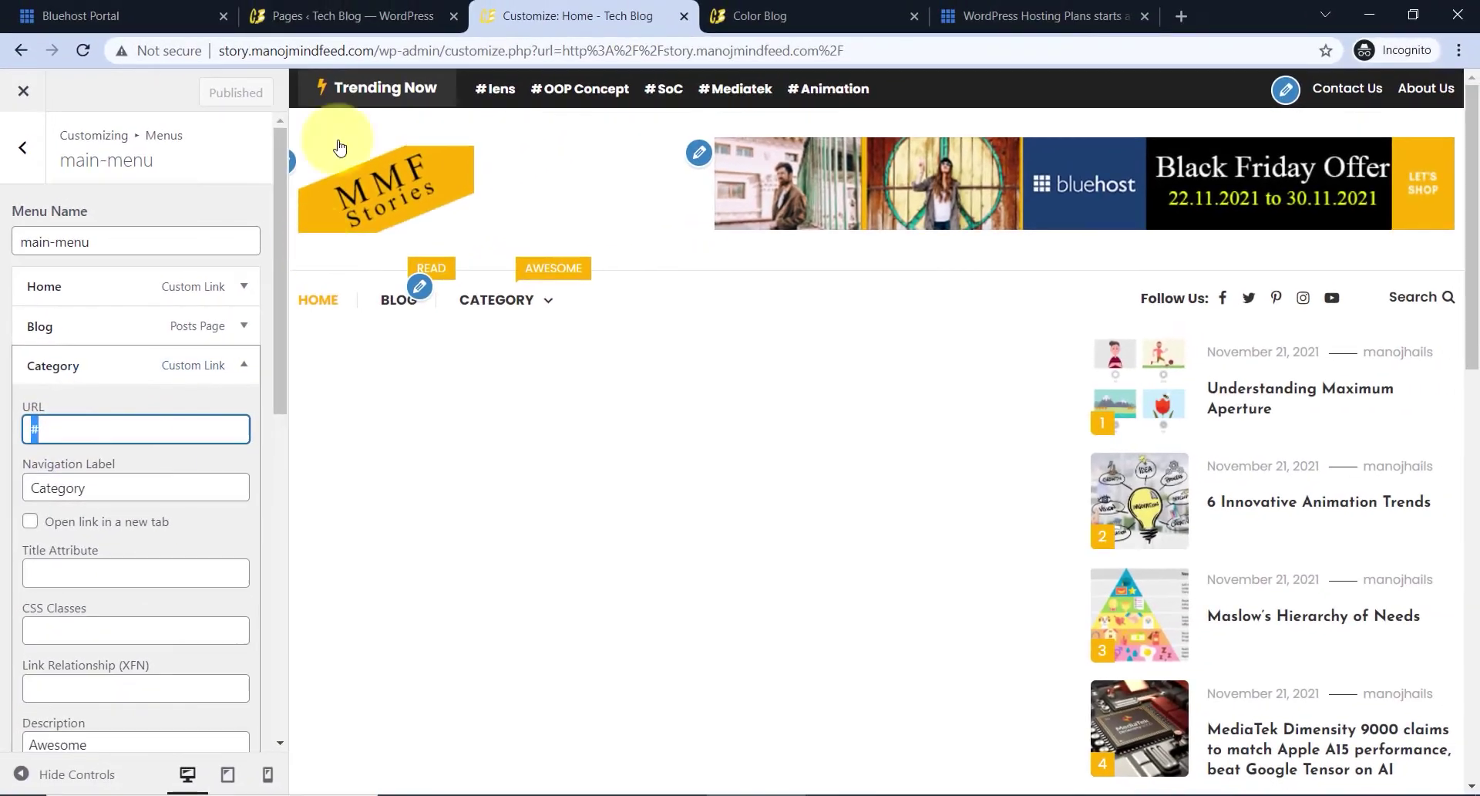
{"action": "left_click", "coordinate": [340, 15]}
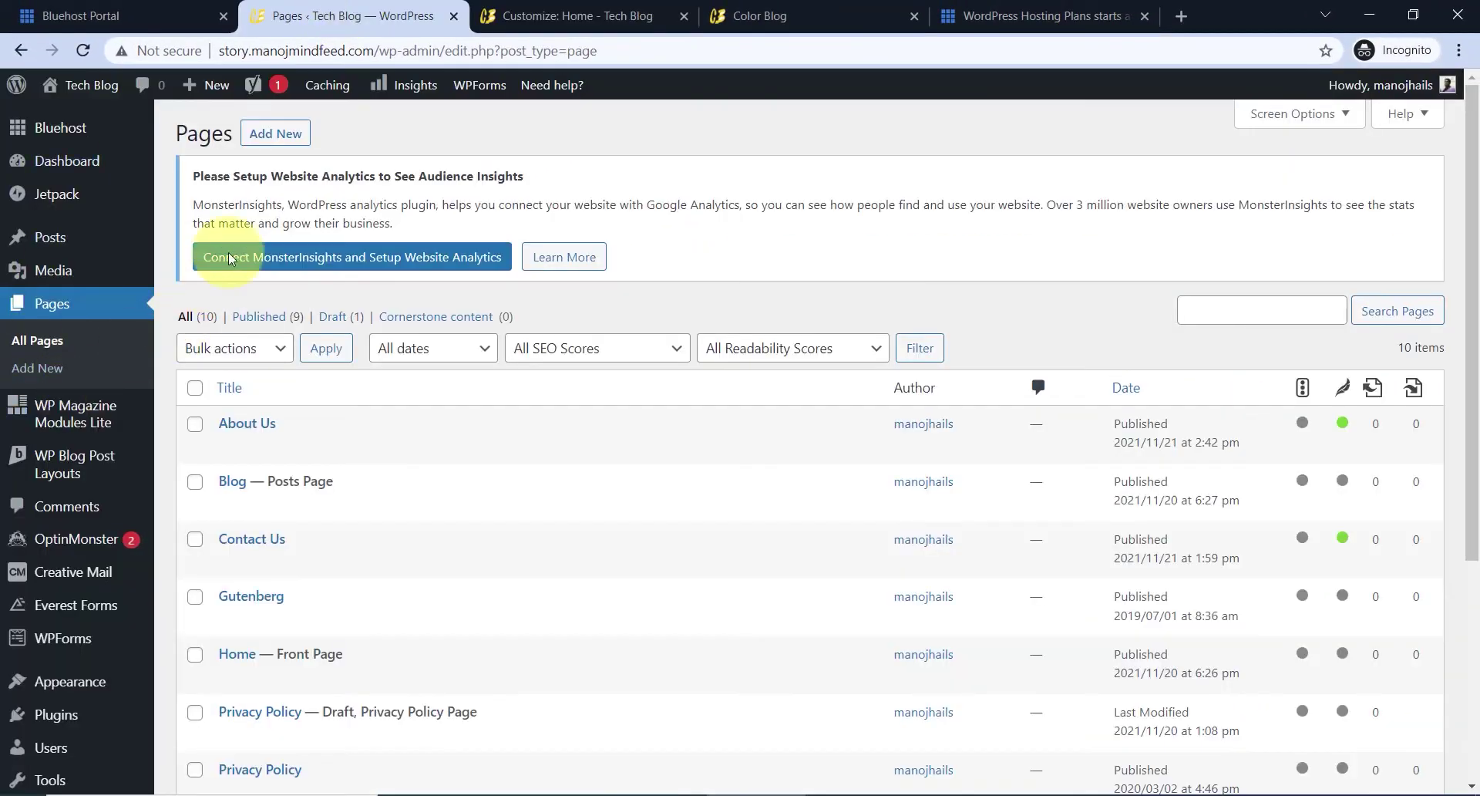
- Create a new page titled Category and search the block inserter for 'cate'
{"action": "left_click", "coordinate": [281, 141]}
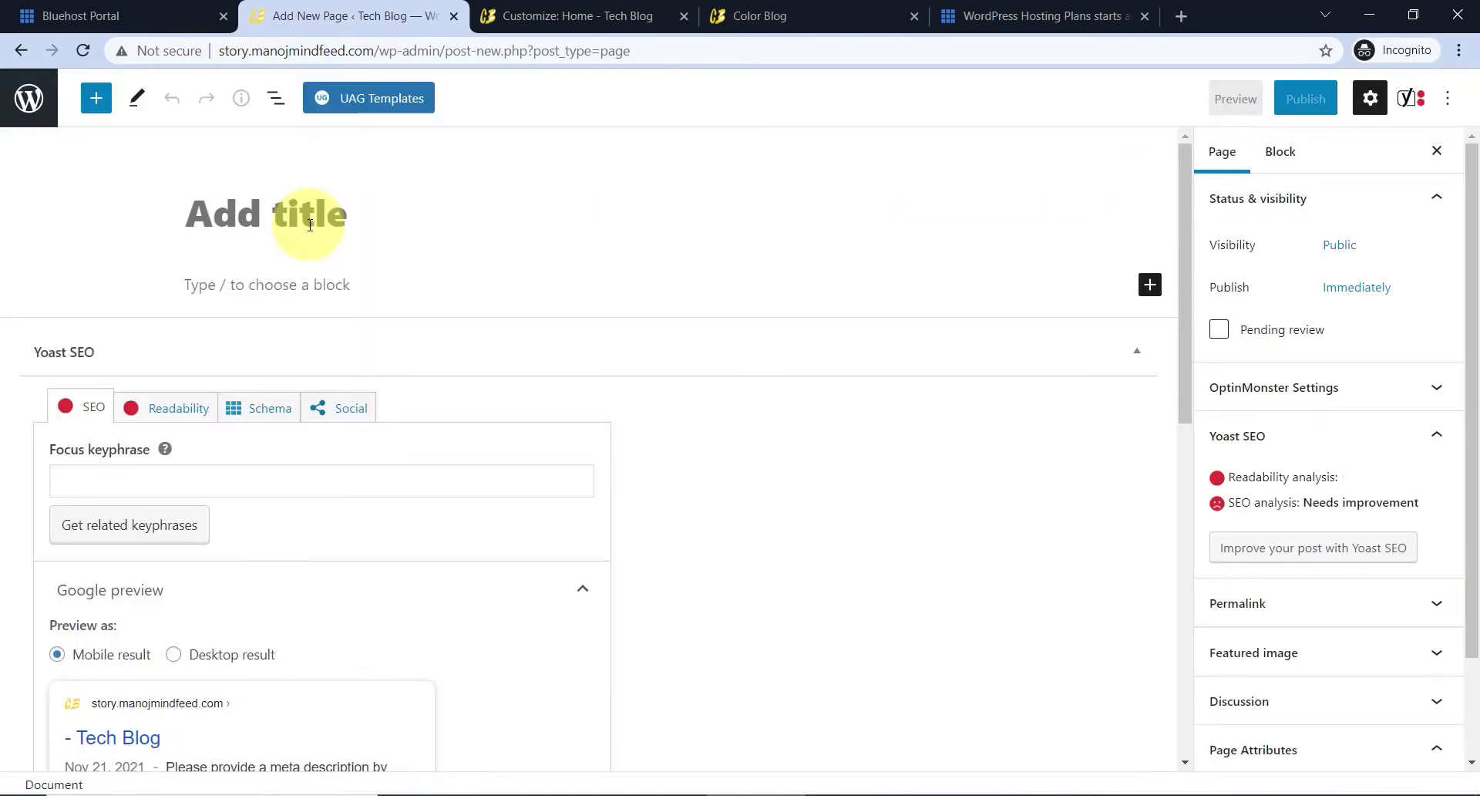
{"action": "type", "text": "c"}
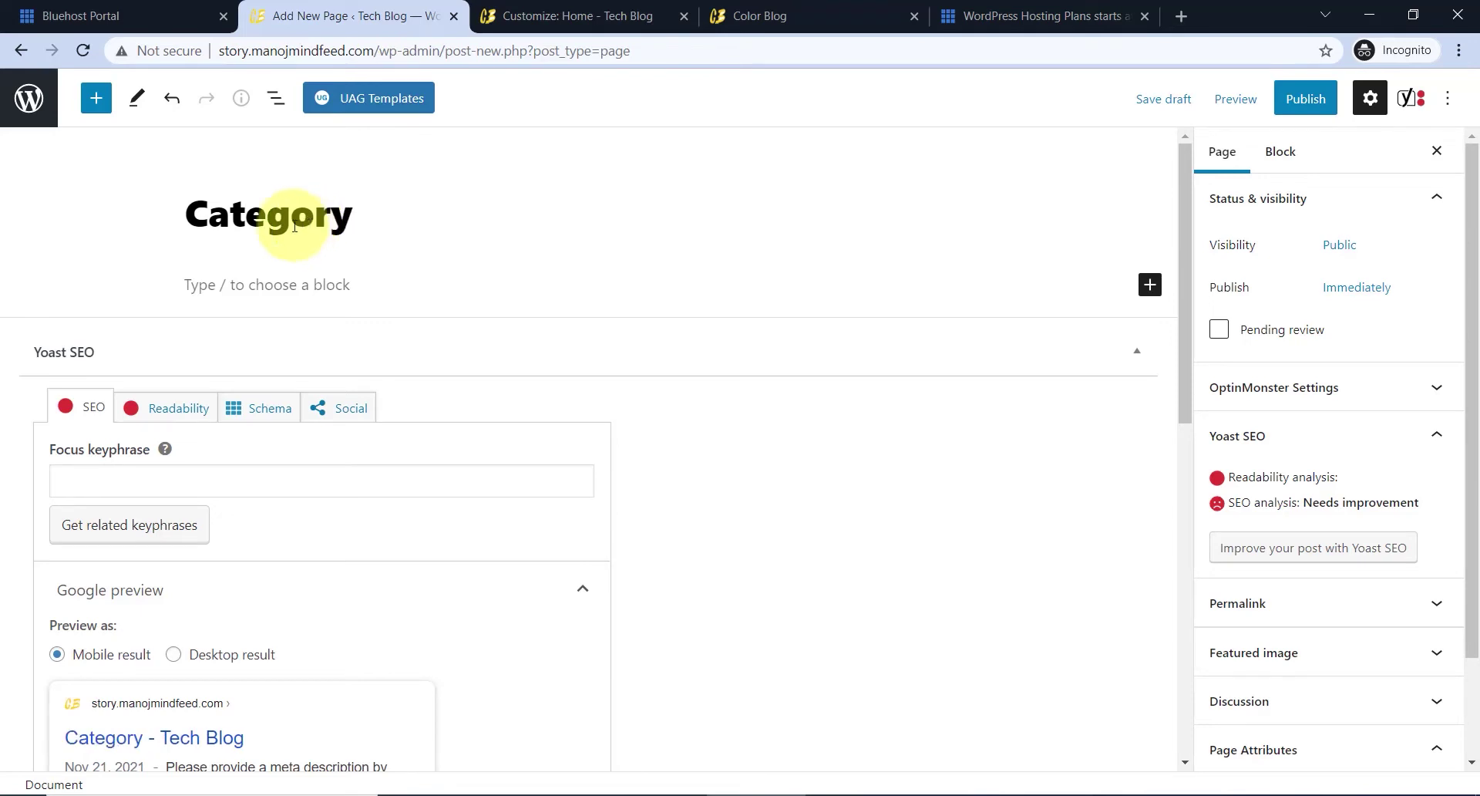
{"action": "left_click", "coordinate": [285, 222]}
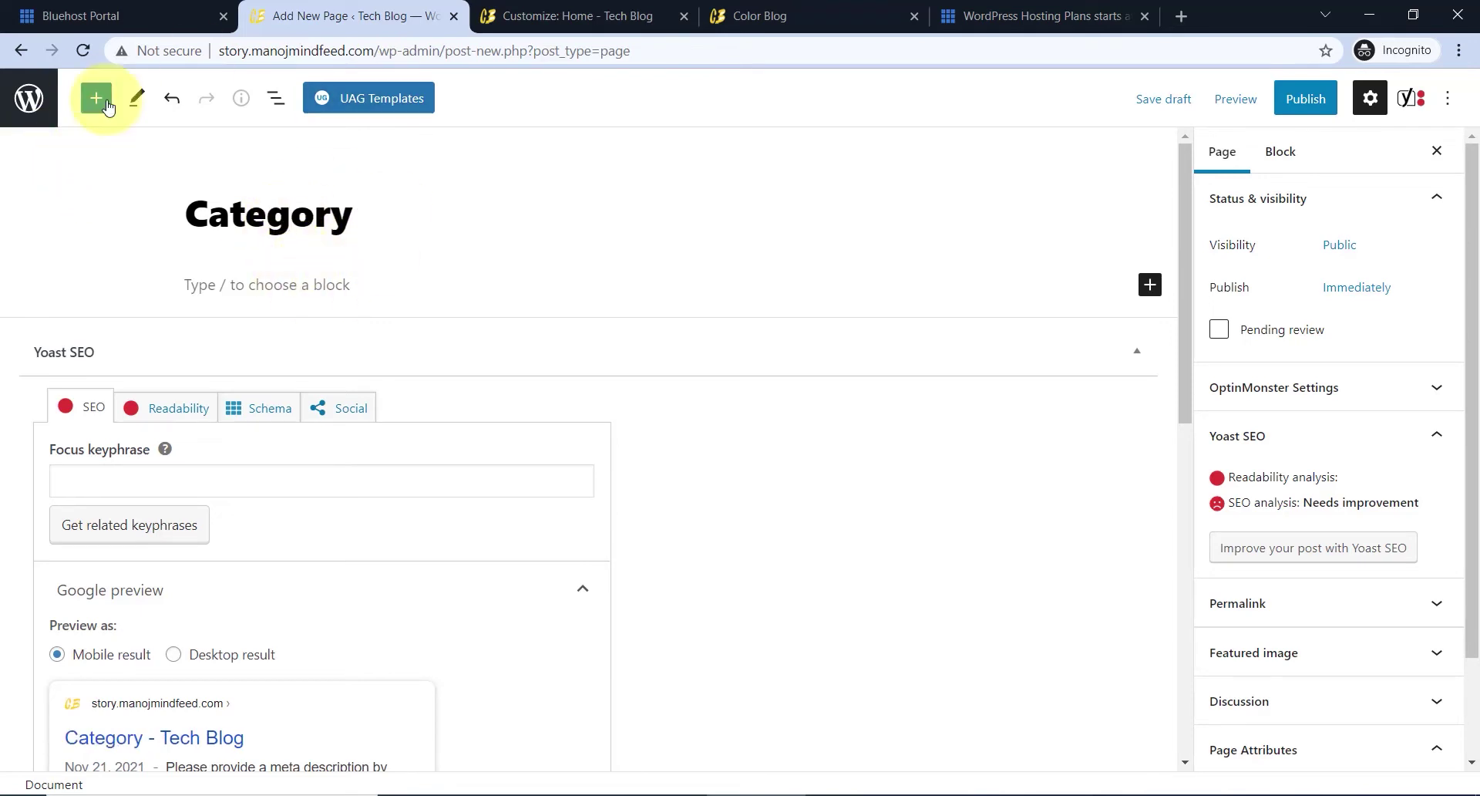
{"action": "left_click", "coordinate": [281, 284]}
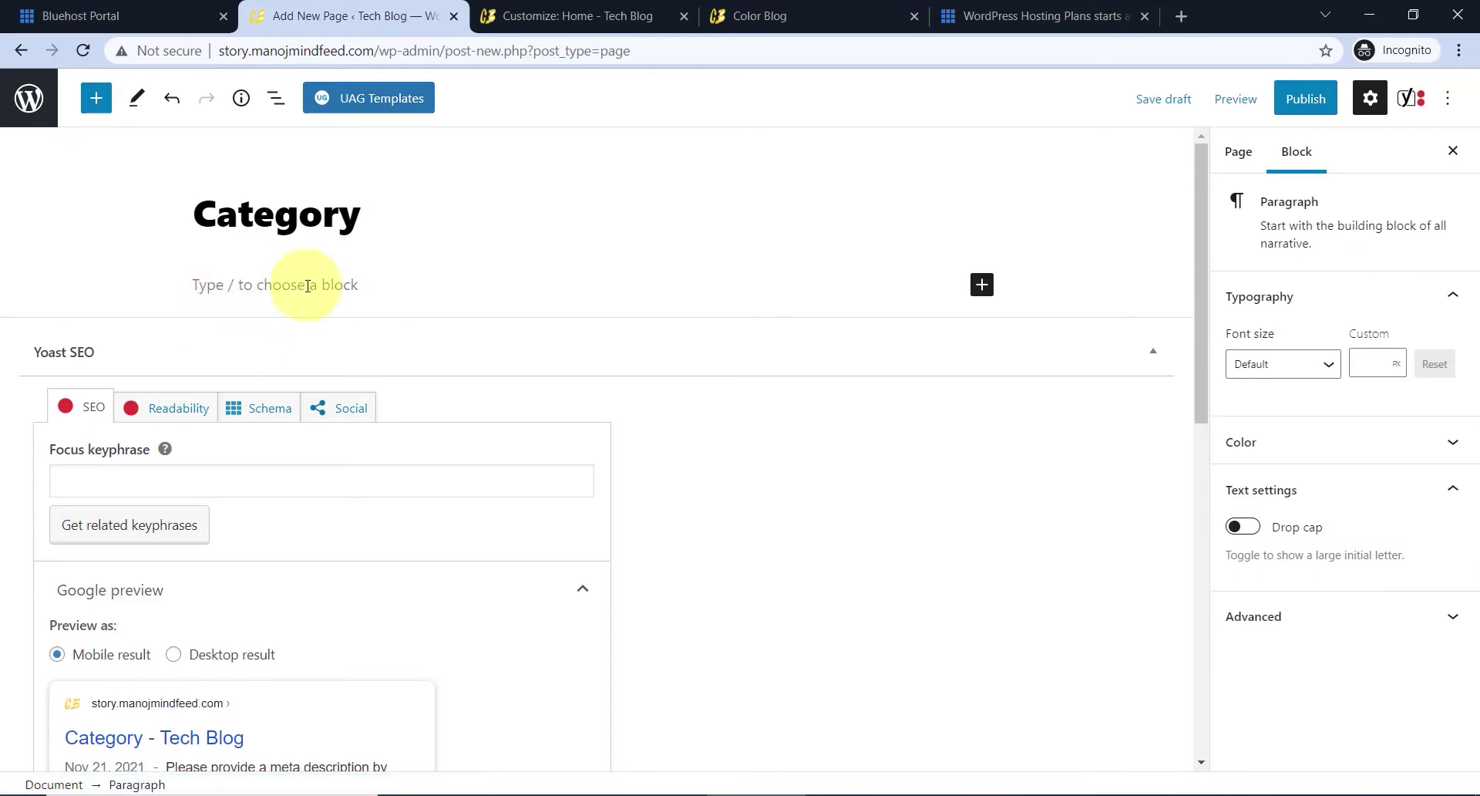
{"action": "left_click", "coordinate": [95, 100]}
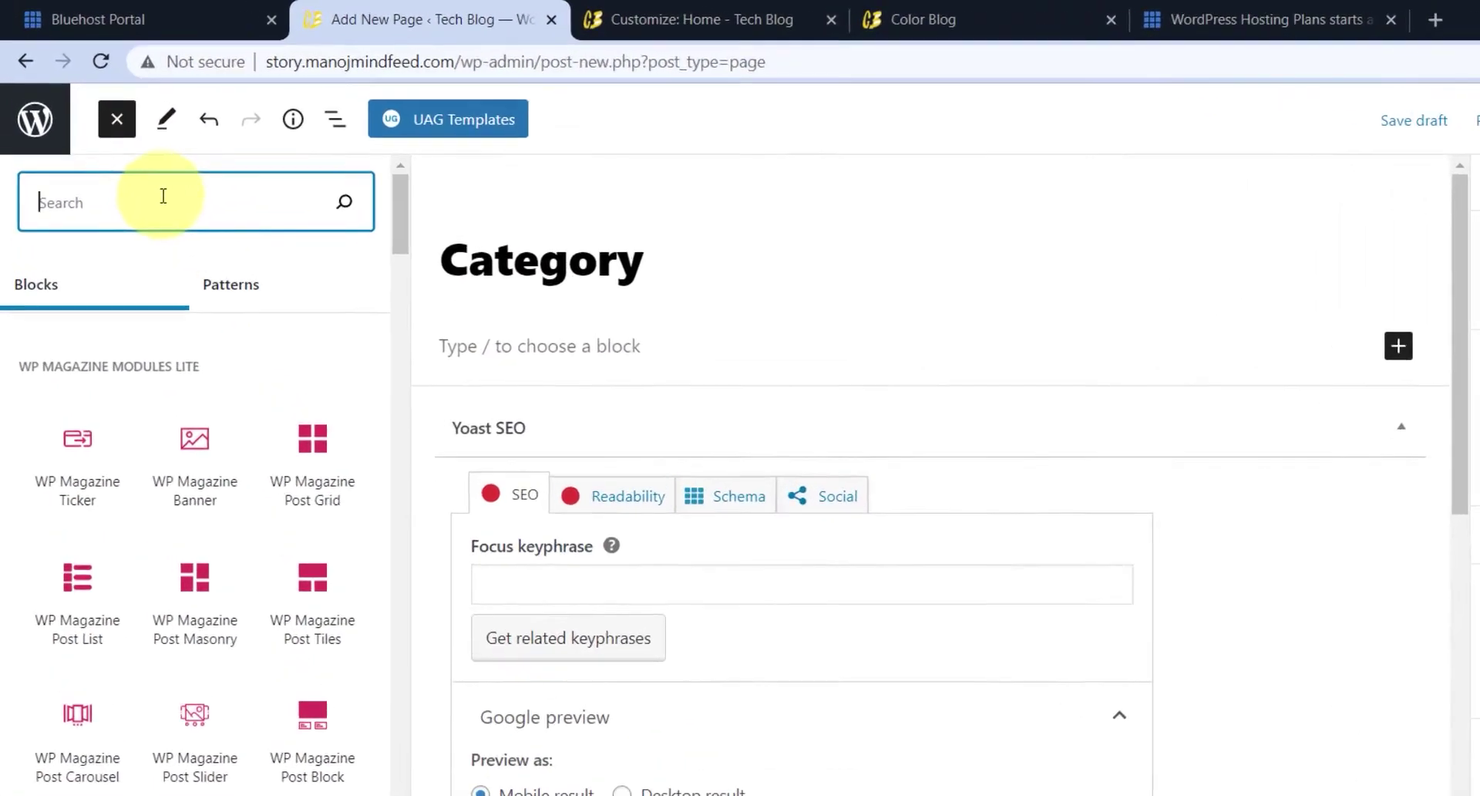
{"action": "type", "text": "cate"}
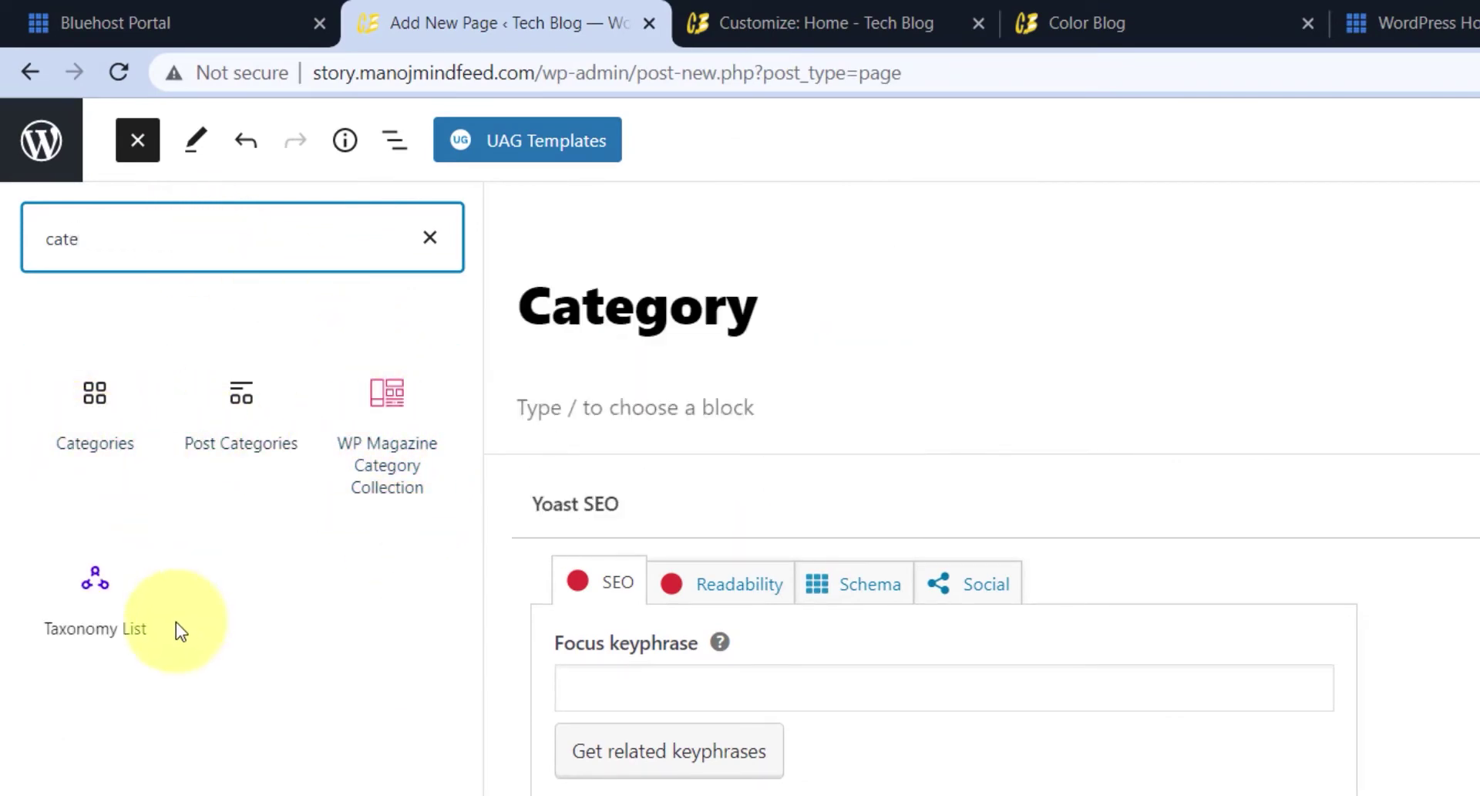
- Insert a WP Magazine Category Collection block with title layout One, left aligned
{"action": "left_click", "coordinate": [398, 445]}
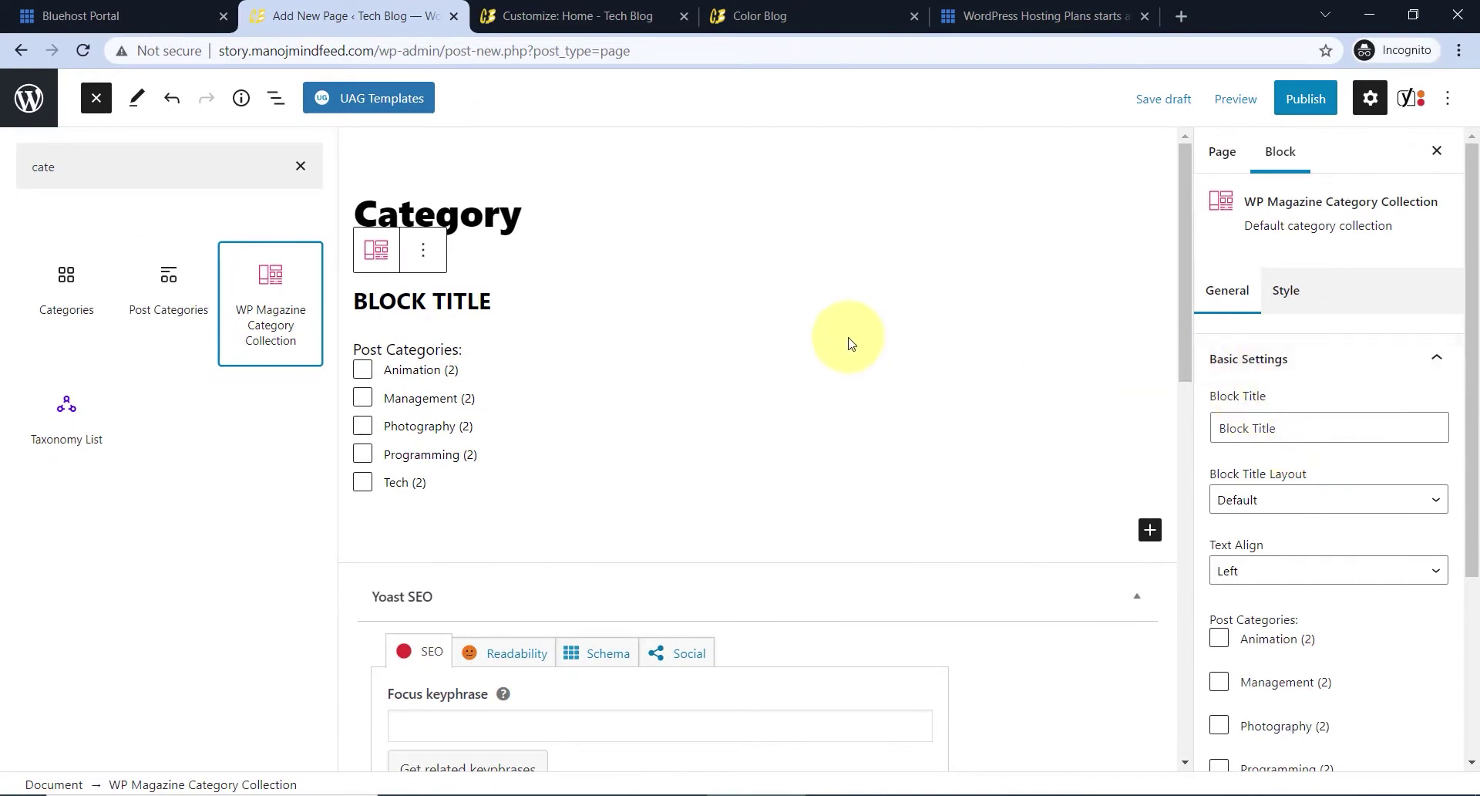
{"action": "scroll", "coordinate": [1291, 353], "scroll_direction": "down", "scroll_amount": 1}
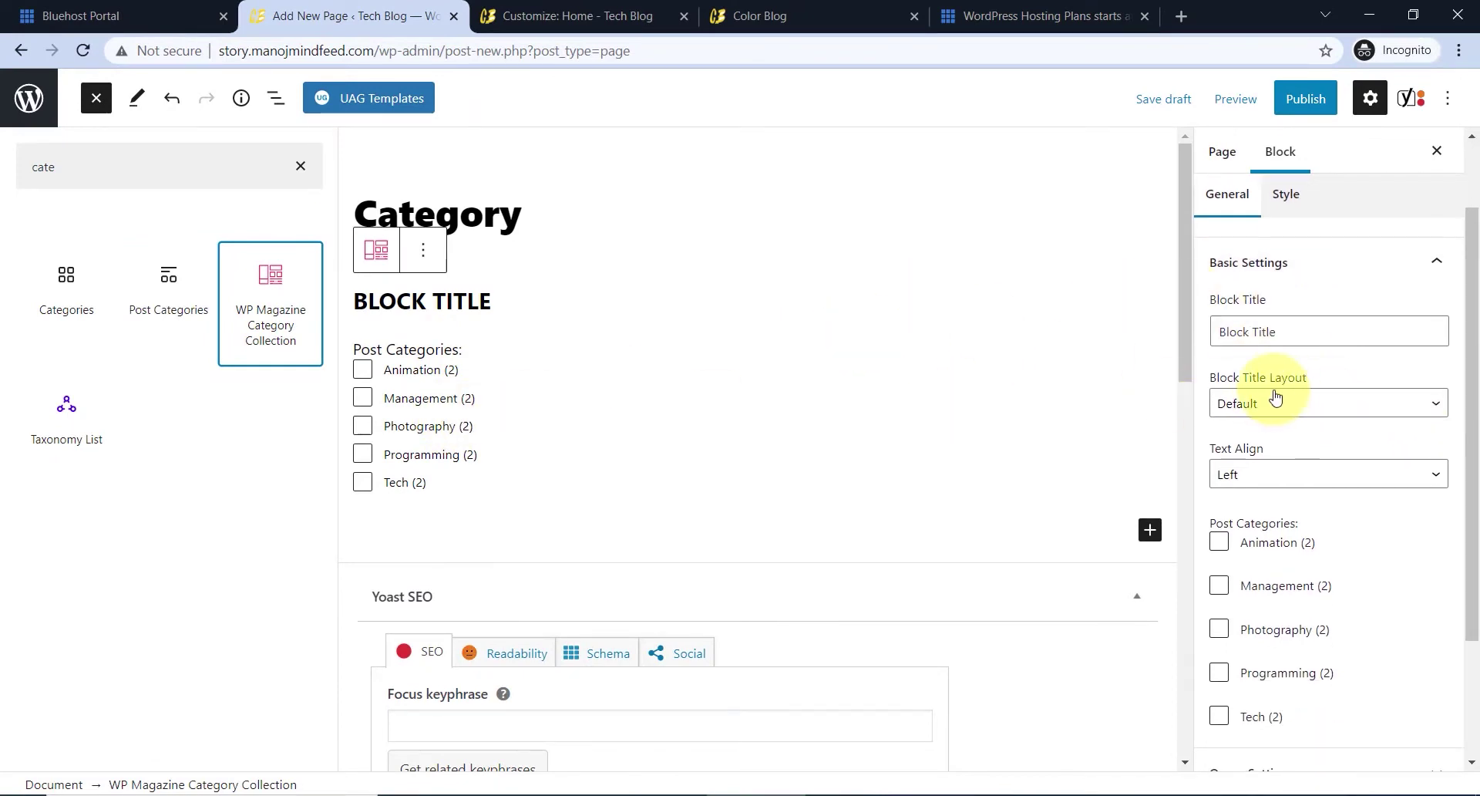
{"action": "left_click_drag", "start_coordinate": [1284, 333], "coordinate": [1210, 324]}
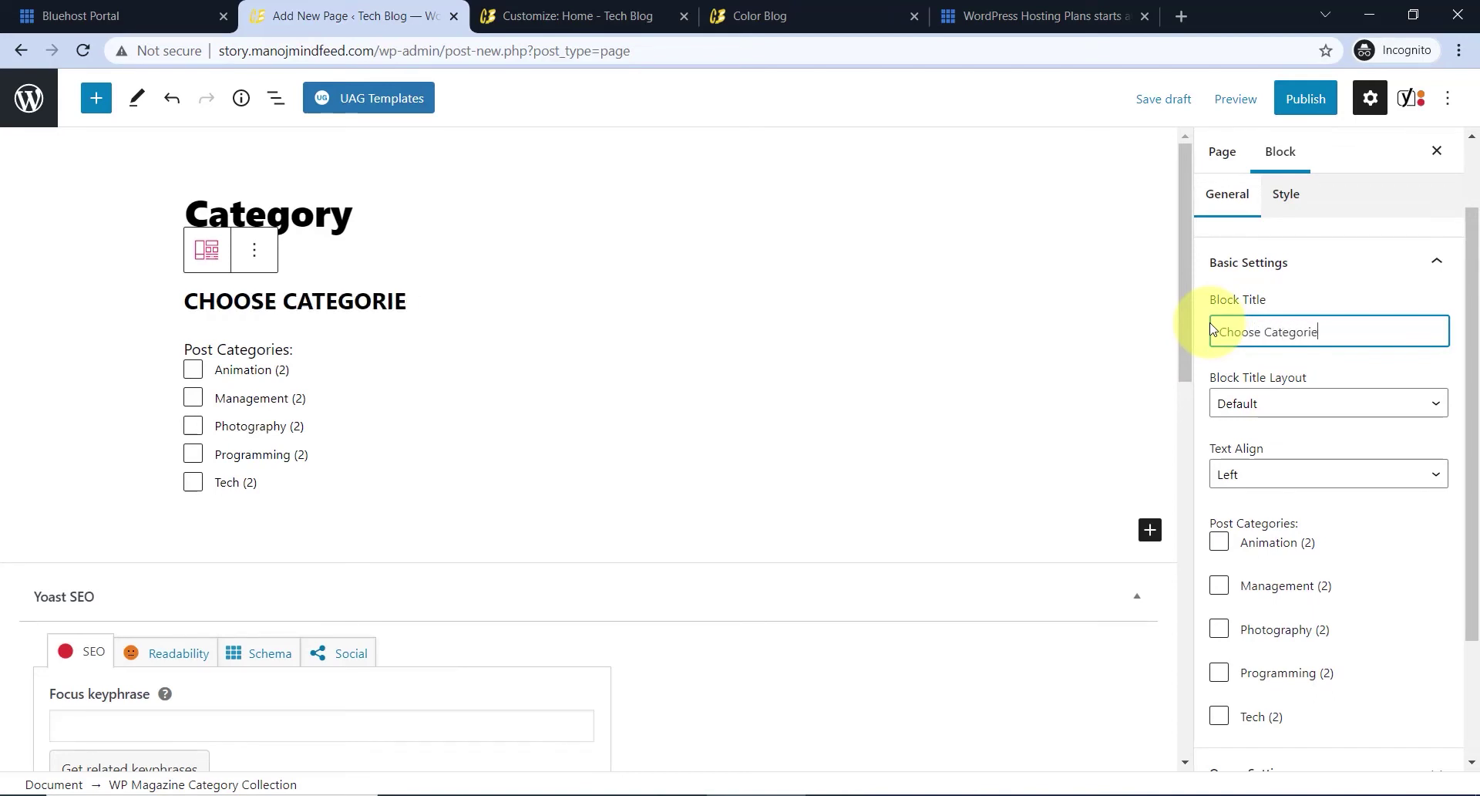
{"action": "left_click", "coordinate": [1252, 408]}
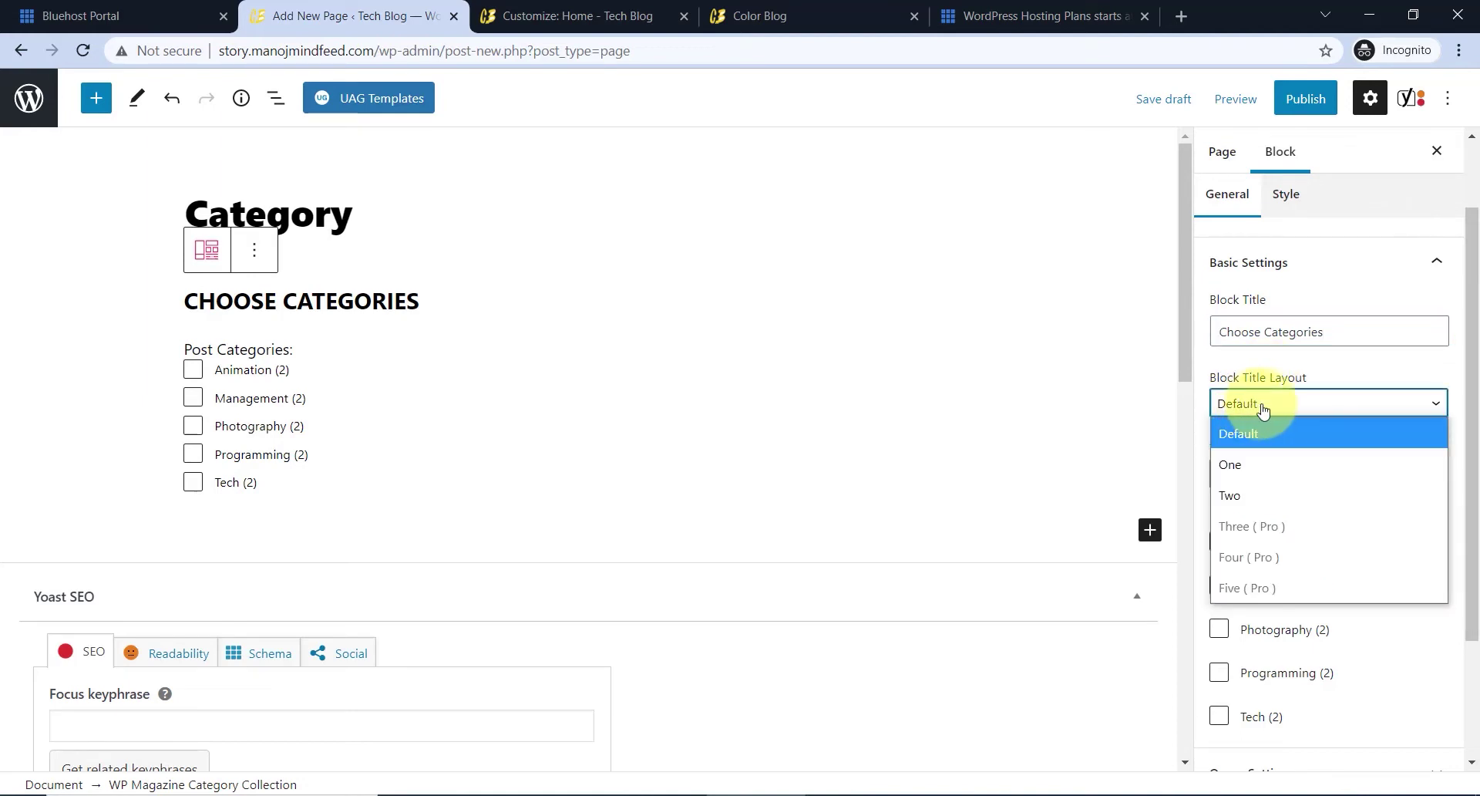
{"action": "left_click", "coordinate": [1249, 465]}
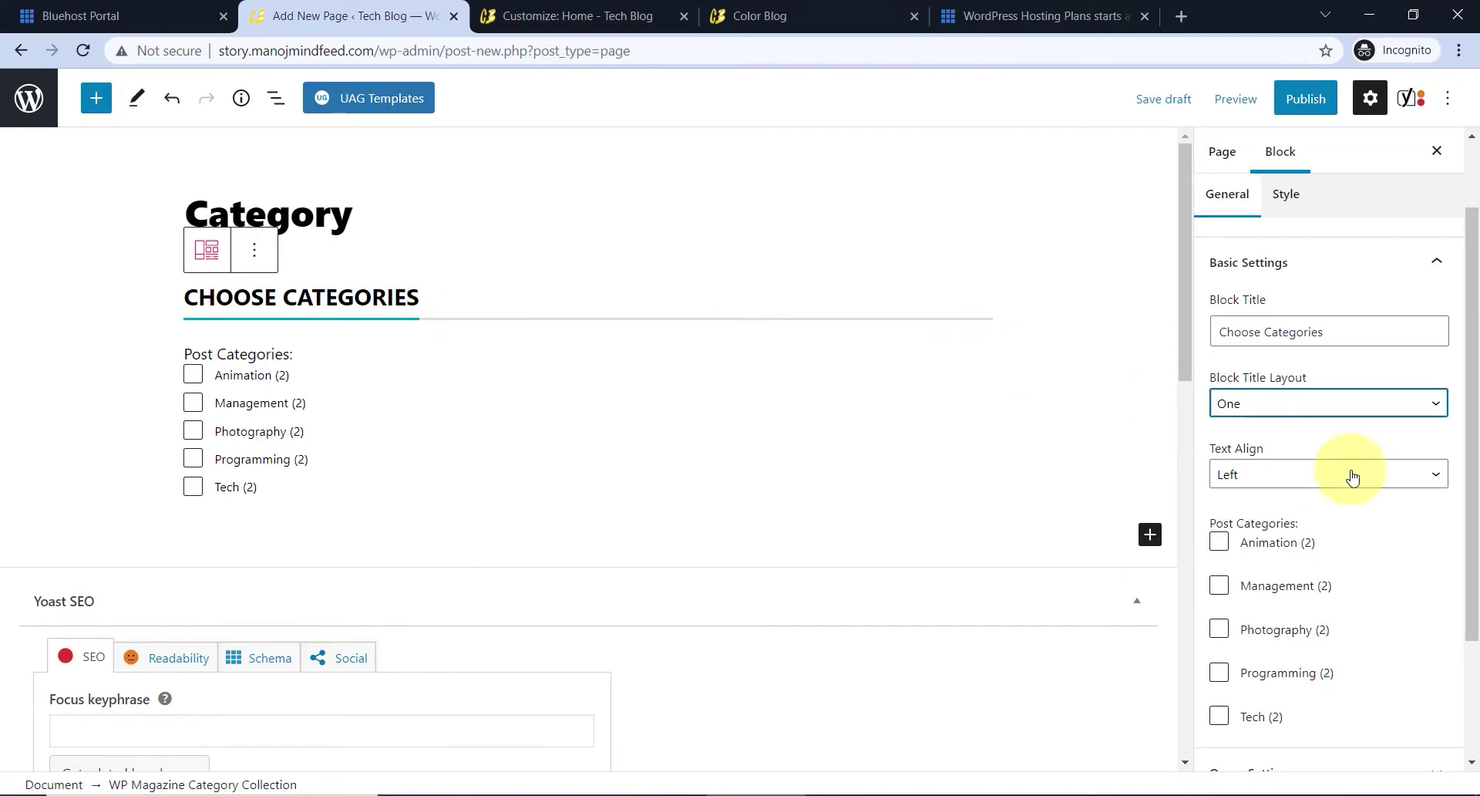
{"action": "left_click", "coordinate": [1253, 405]}
{"action": "left_click", "coordinate": [1250, 493]}
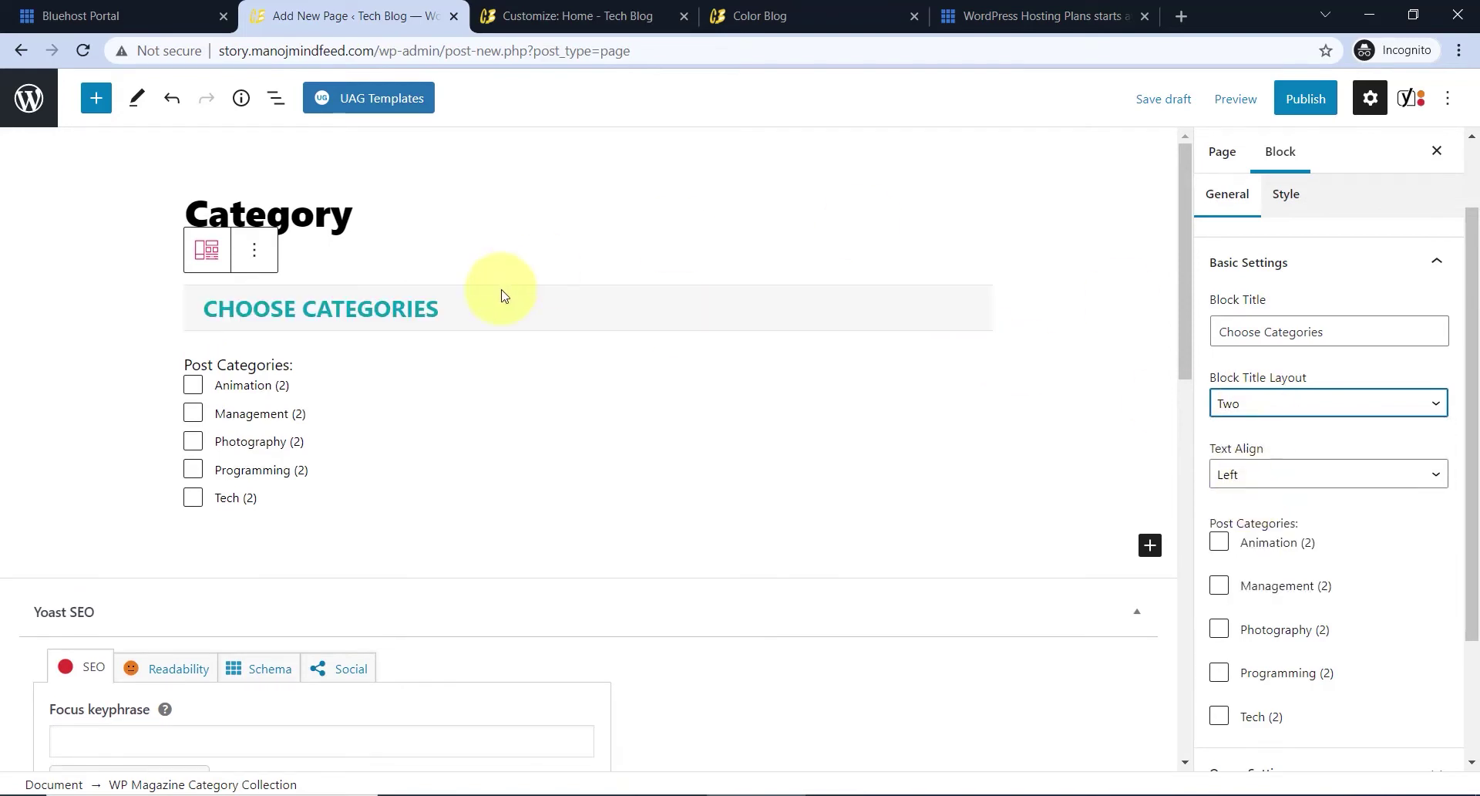
{"action": "left_click", "coordinate": [1296, 407]}
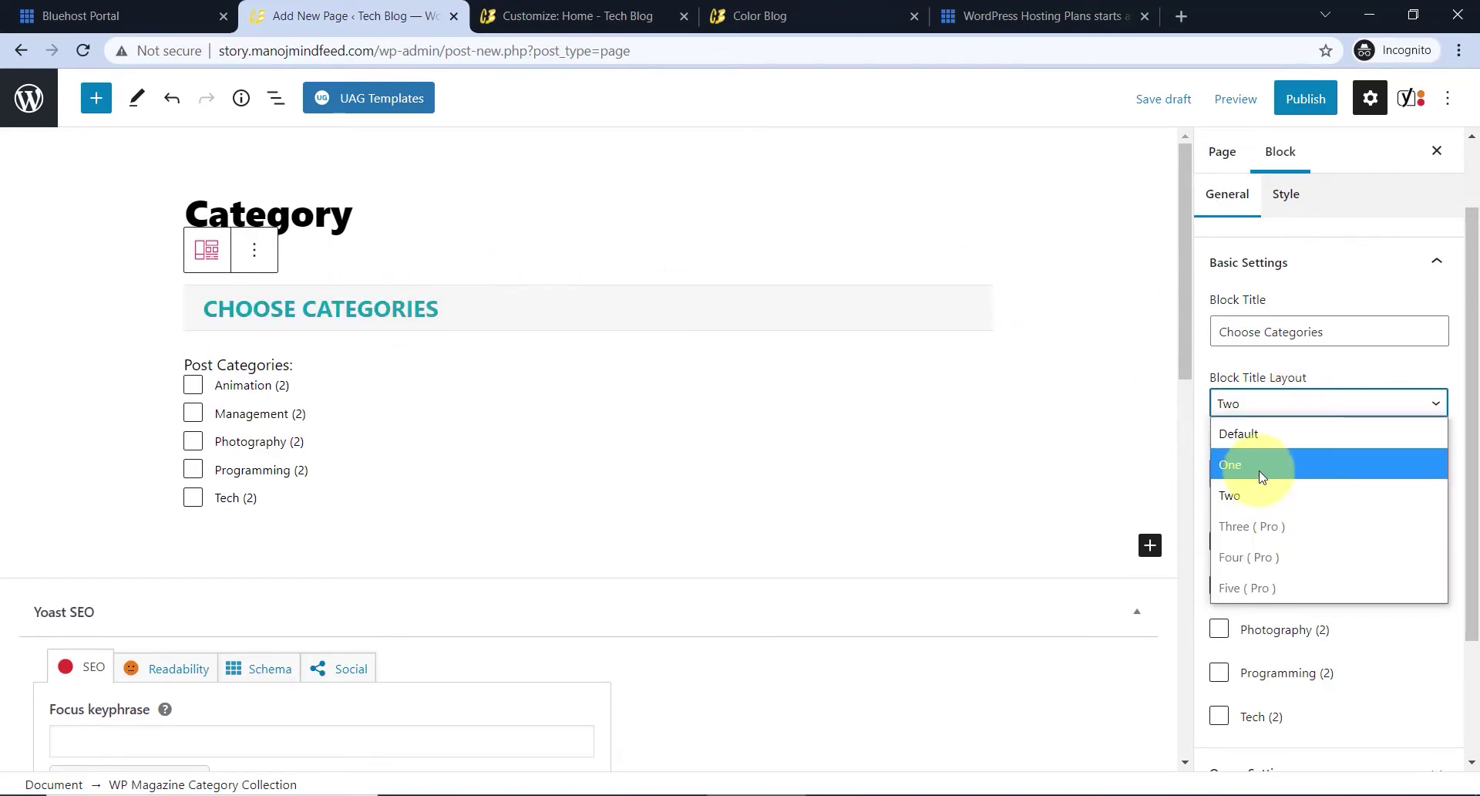
{"action": "left_click", "coordinate": [1262, 466]}
{"action": "left_click", "coordinate": [1289, 474]}
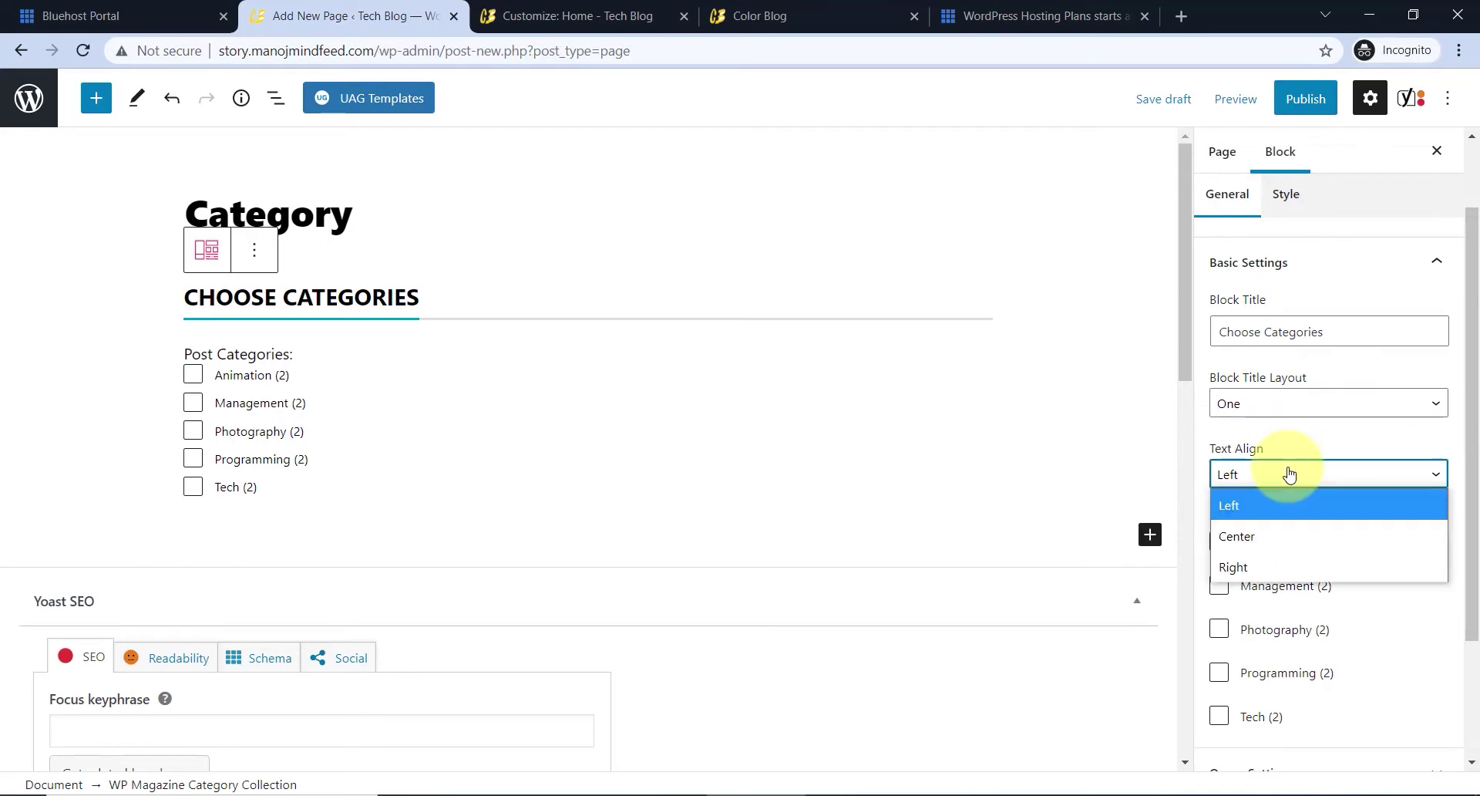
{"action": "left_click", "coordinate": [1290, 473]}
- Tick Animation, Management, Photography, Programming and Tech under Post Categories
{"action": "scroll", "coordinate": [1303, 463], "scroll_direction": "down", "scroll_amount": 2}
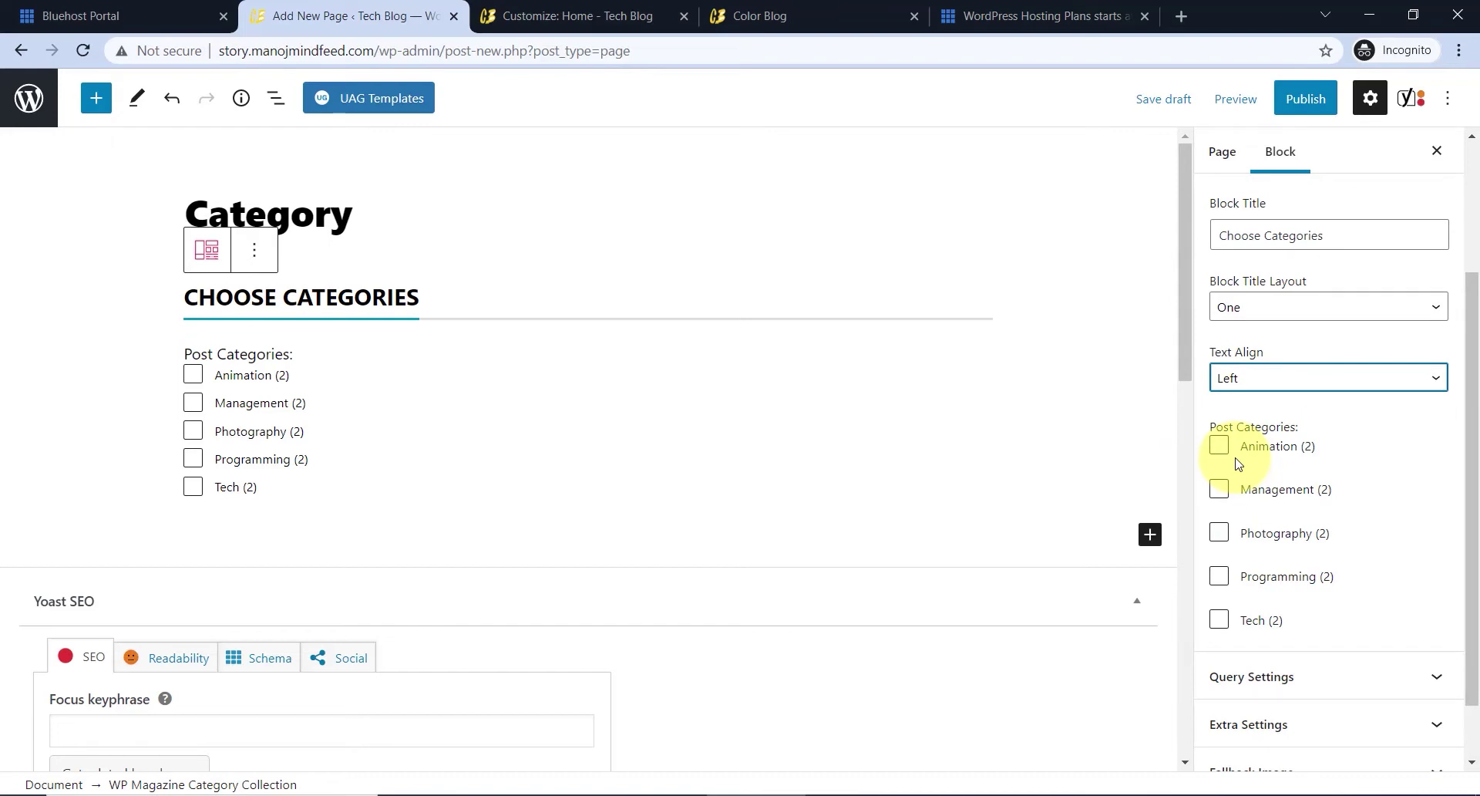
{"action": "left_click", "coordinate": [1220, 446]}
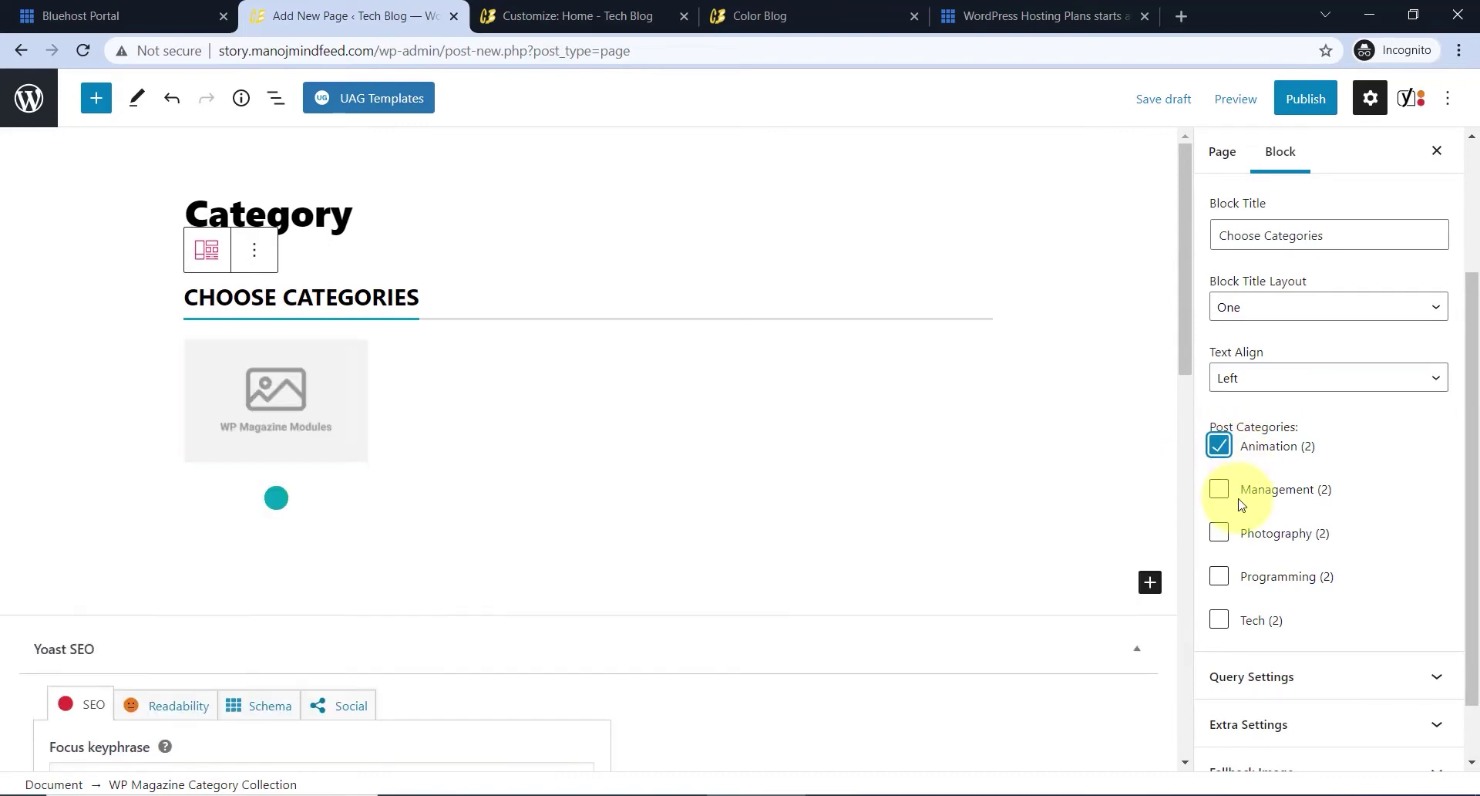
{"action": "left_click", "coordinate": [1219, 494]}
{"action": "left_click", "coordinate": [1220, 582]}
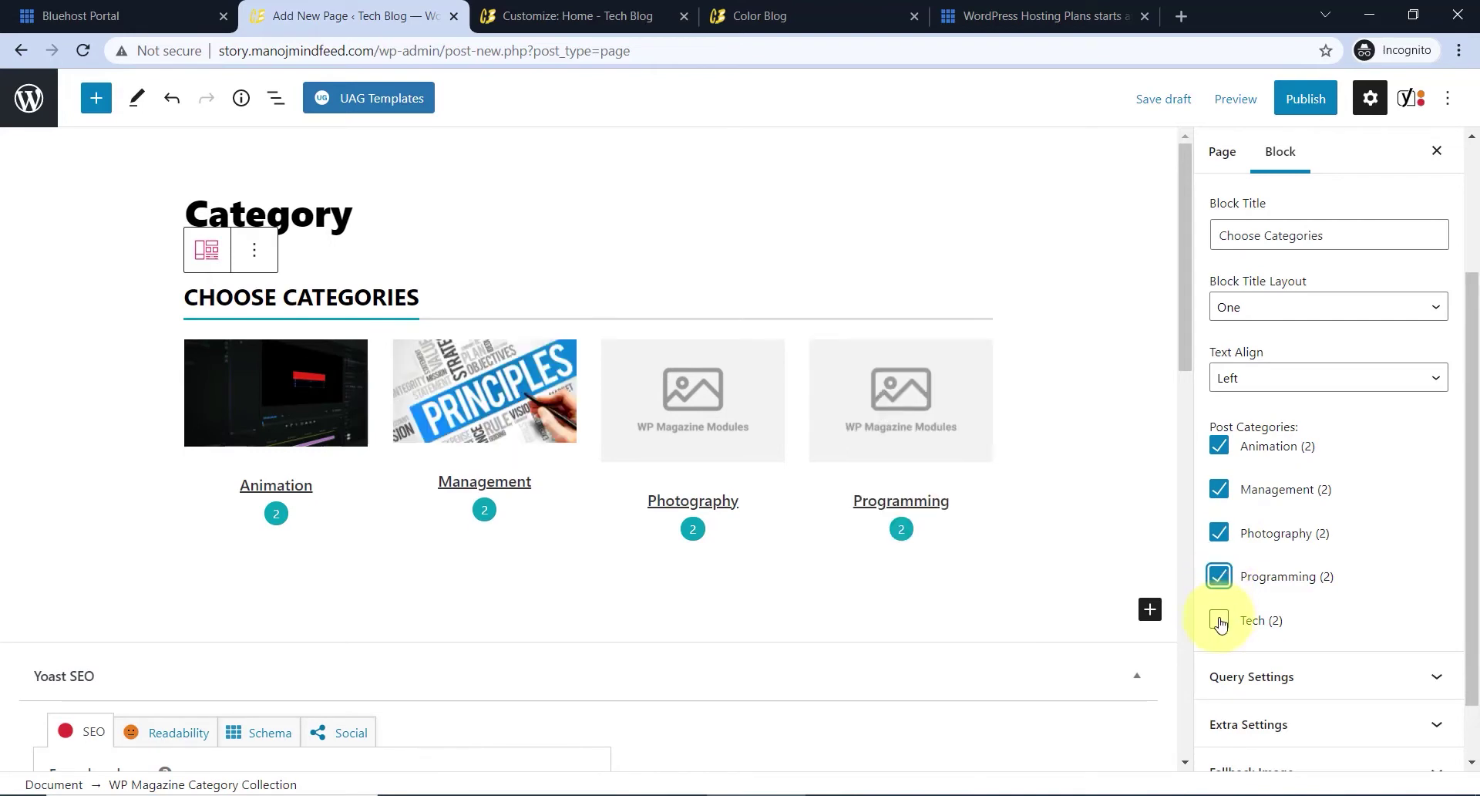
{"action": "left_click", "coordinate": [1218, 619]}
{"action": "scroll", "coordinate": [909, 509], "scroll_direction": "down", "scroll_amount": 1}
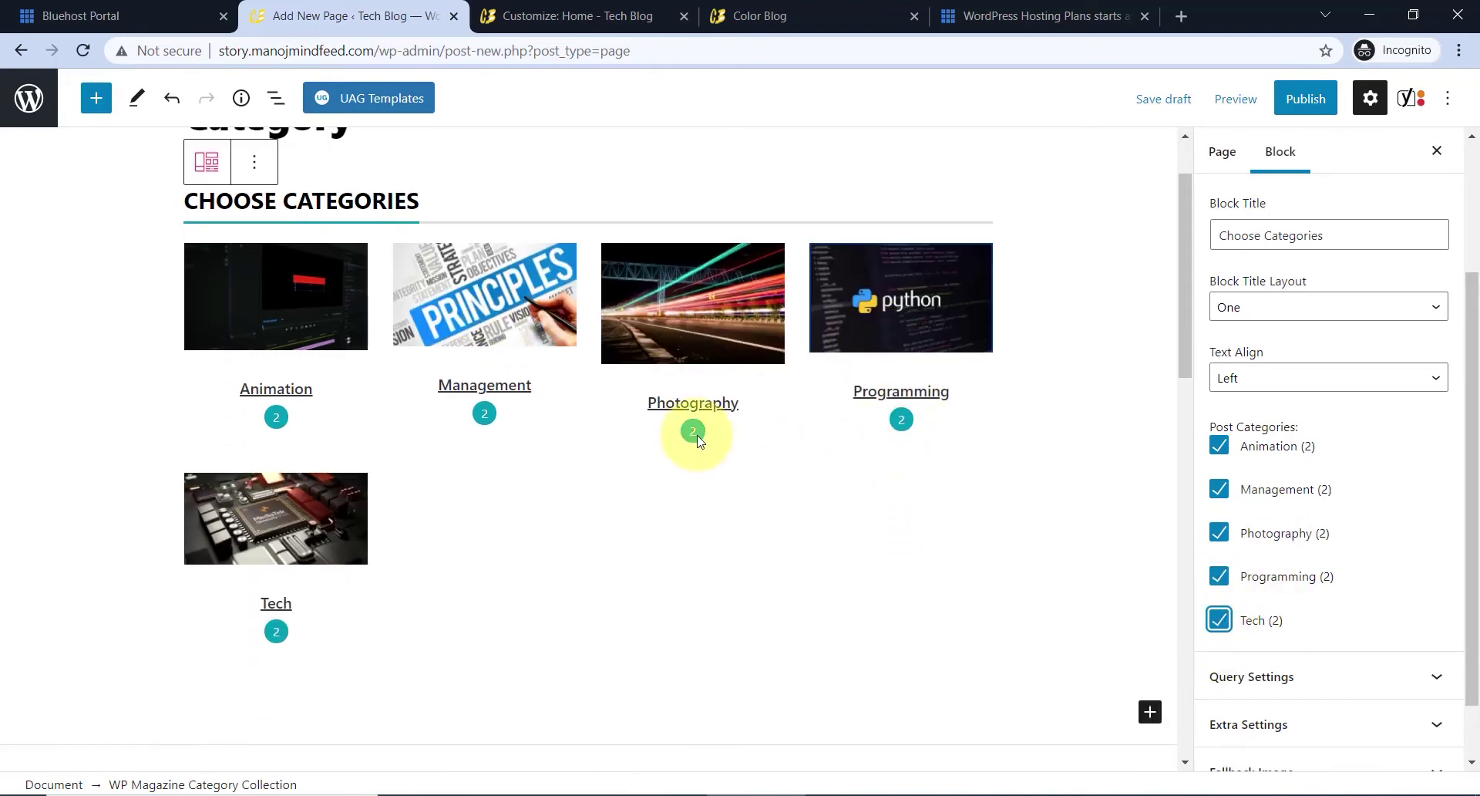
{"action": "scroll", "coordinate": [1340, 557], "scroll_direction": "down", "scroll_amount": 1}
{"action": "scroll", "coordinate": [1311, 557], "scroll_direction": "up", "scroll_amount": 3}
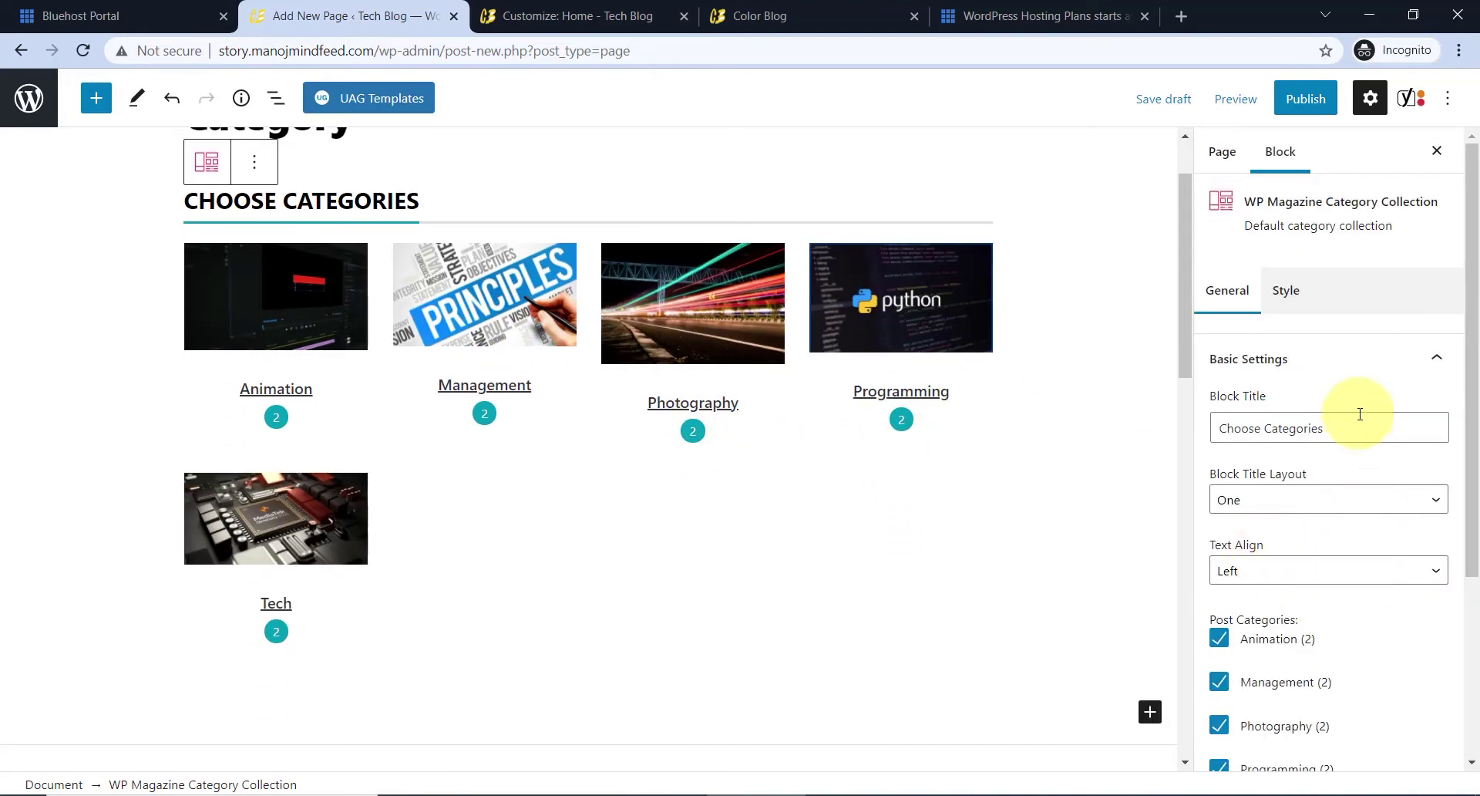
- In the Style tab, try the overlay layout, revert to the first layout, keep four columns
{"action": "left_click", "coordinate": [1296, 299]}
{"action": "left_click", "coordinate": [1270, 361]}
{"action": "left_click", "coordinate": [1354, 437]}
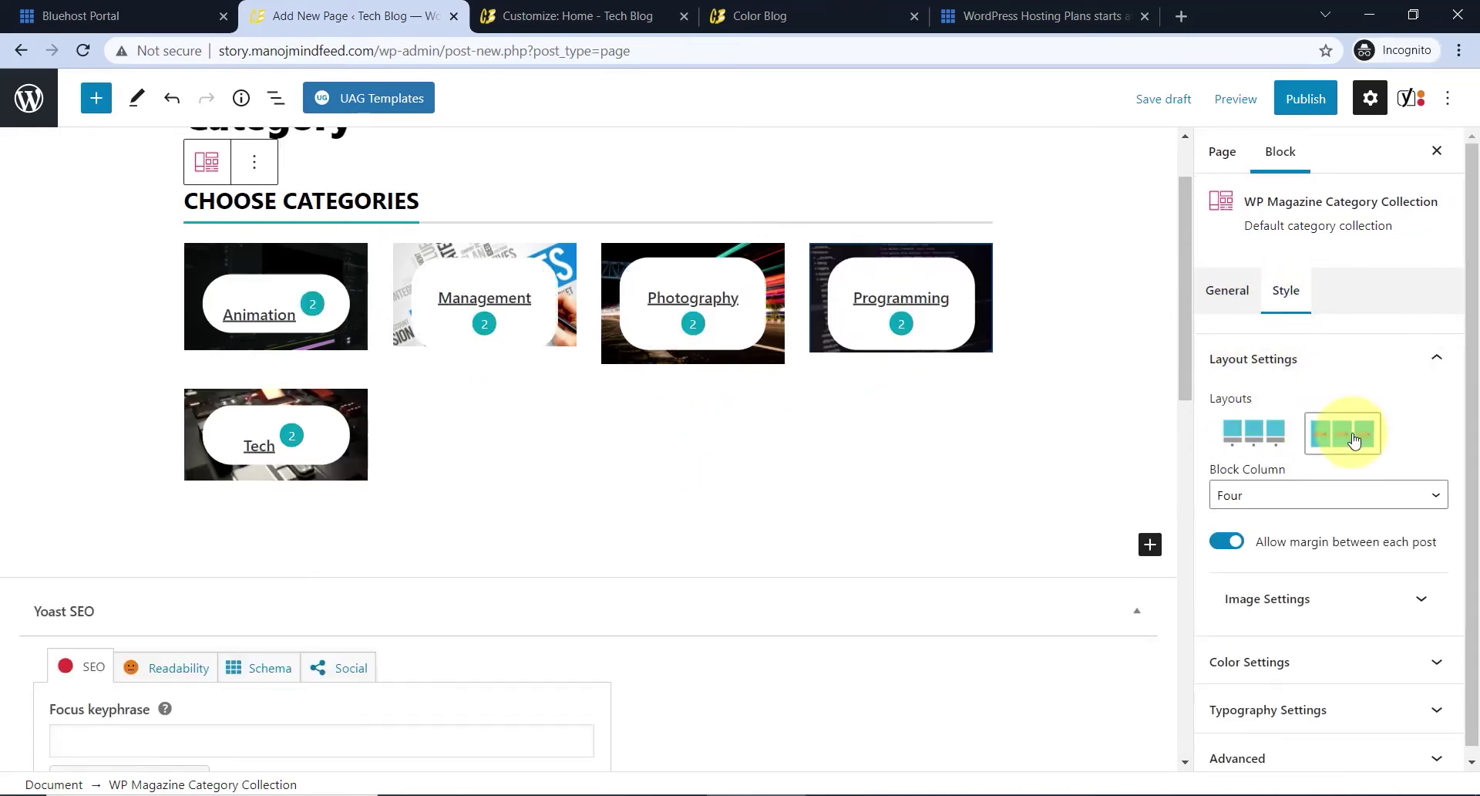
{"action": "left_click", "coordinate": [1254, 432]}
{"action": "left_click", "coordinate": [1276, 497]}
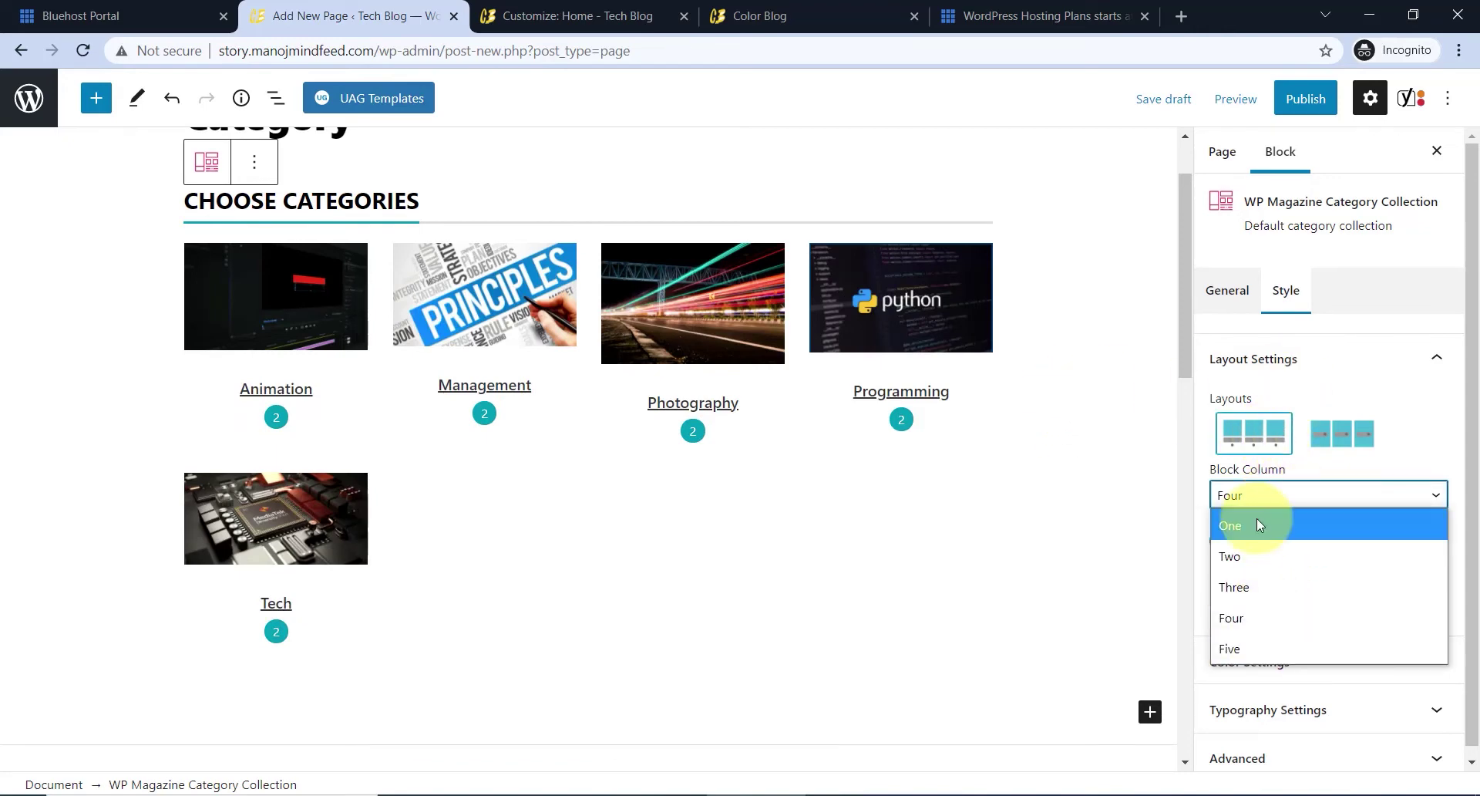
{"action": "left_click", "coordinate": [1257, 497]}
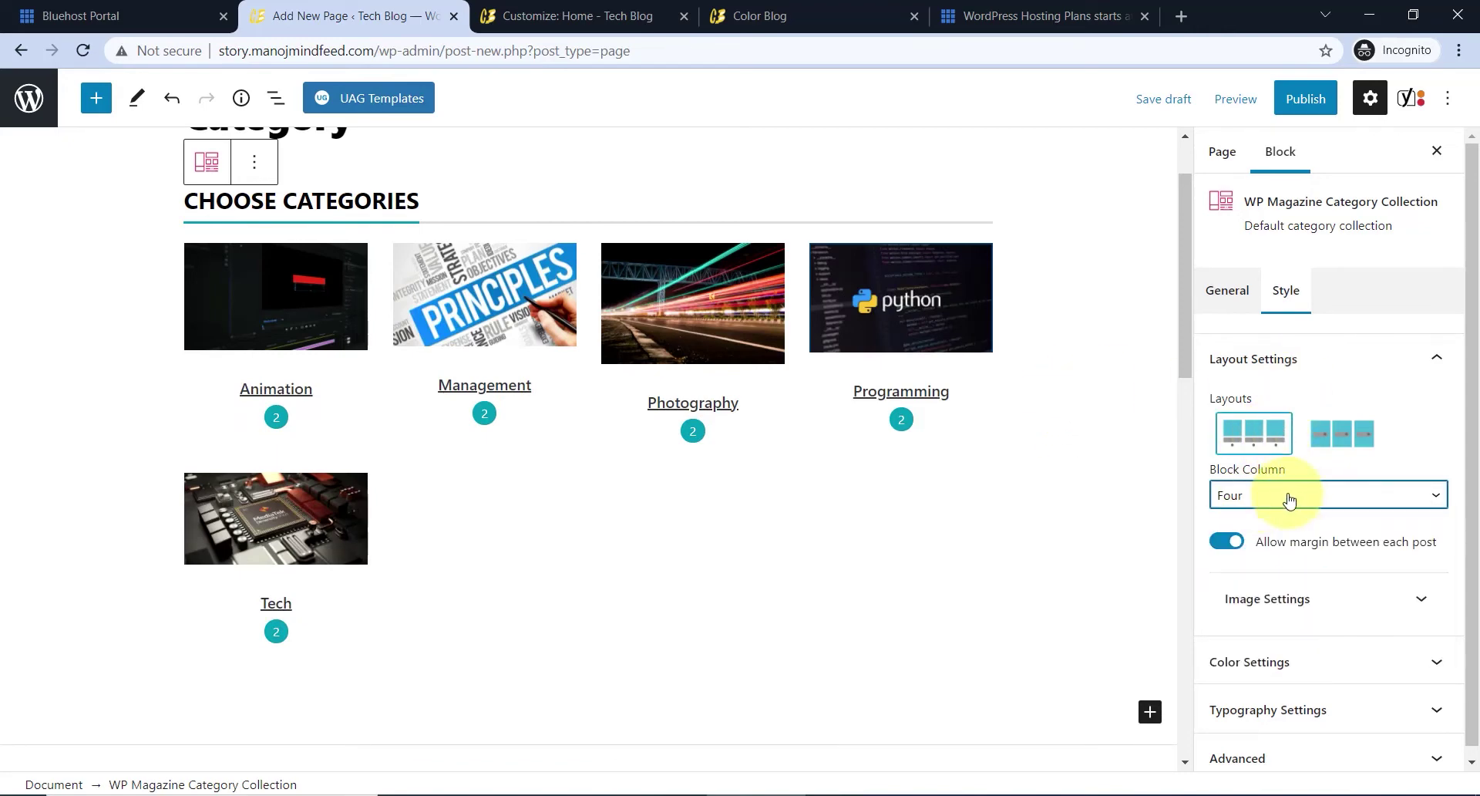
{"action": "left_click", "coordinate": [1303, 654]}
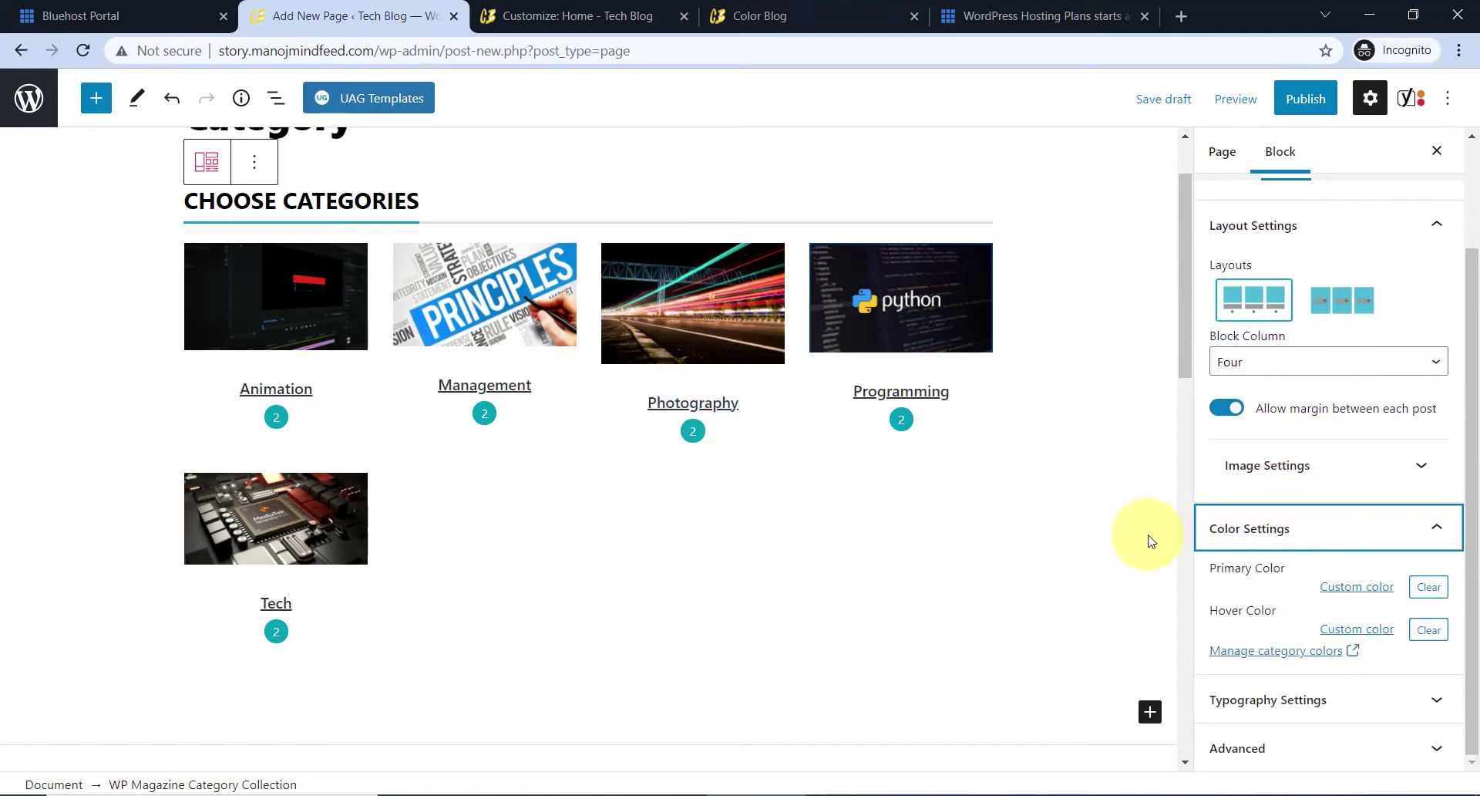
{"action": "left_click", "coordinate": [1228, 529]}
{"action": "scroll", "coordinate": [493, 416], "scroll_direction": "up", "scroll_amount": 1}
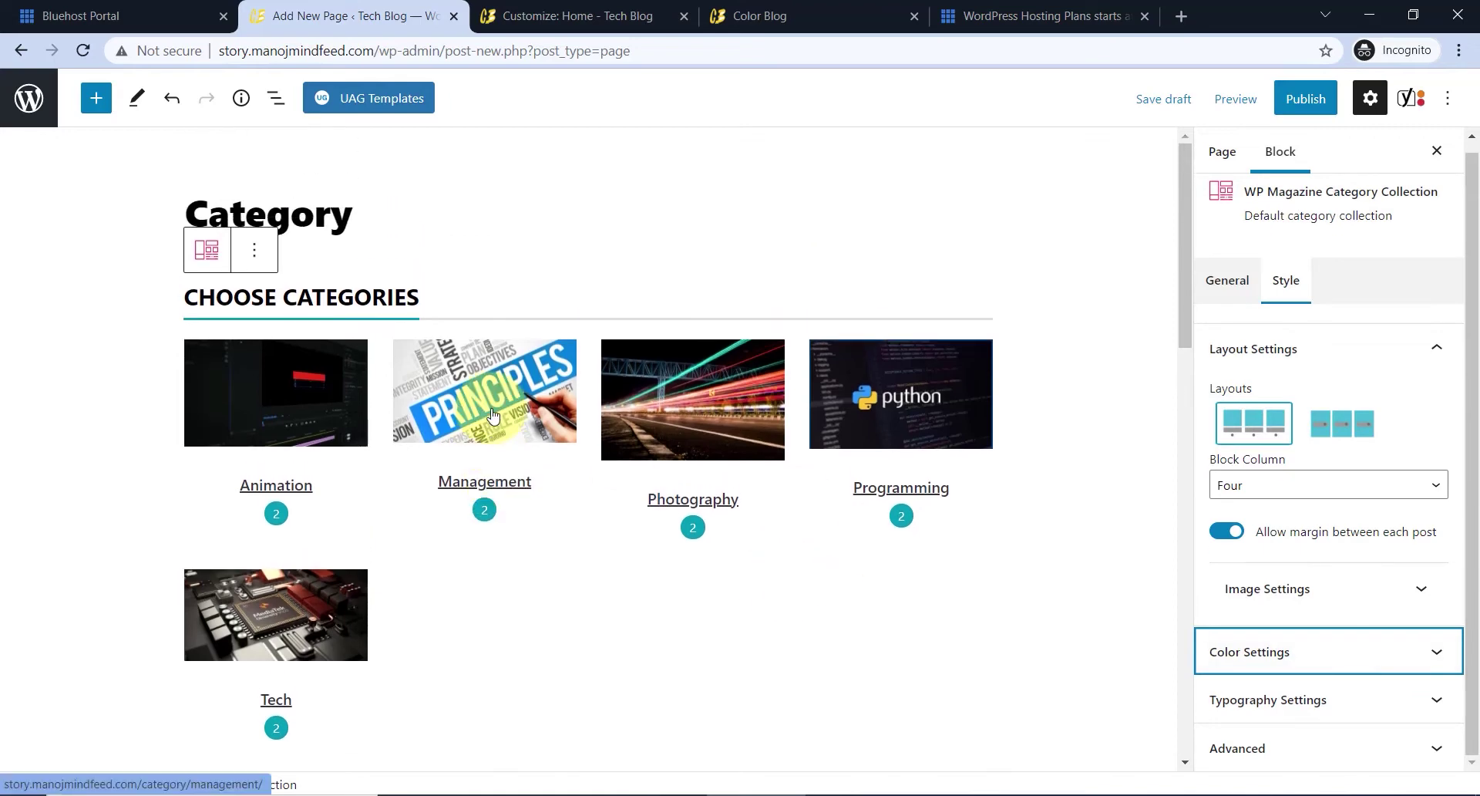
- Publish the Category page and view the live page in a new tab
{"action": "left_click", "coordinate": [1295, 114]}
{"action": "right_click", "coordinate": [367, 562]}
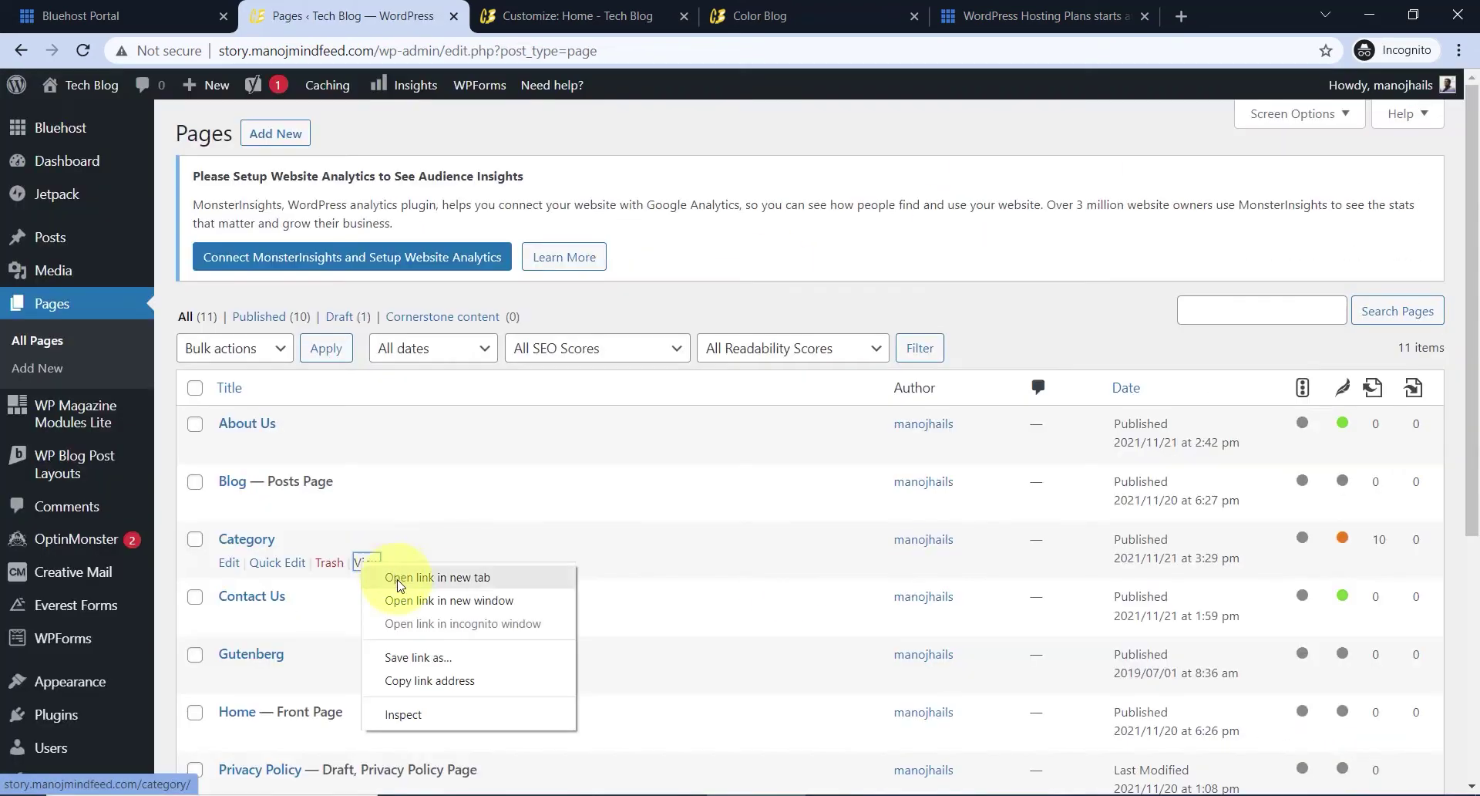
{"action": "left_click", "coordinate": [398, 585]}
{"action": "key", "text": "ctrl+Tab"}
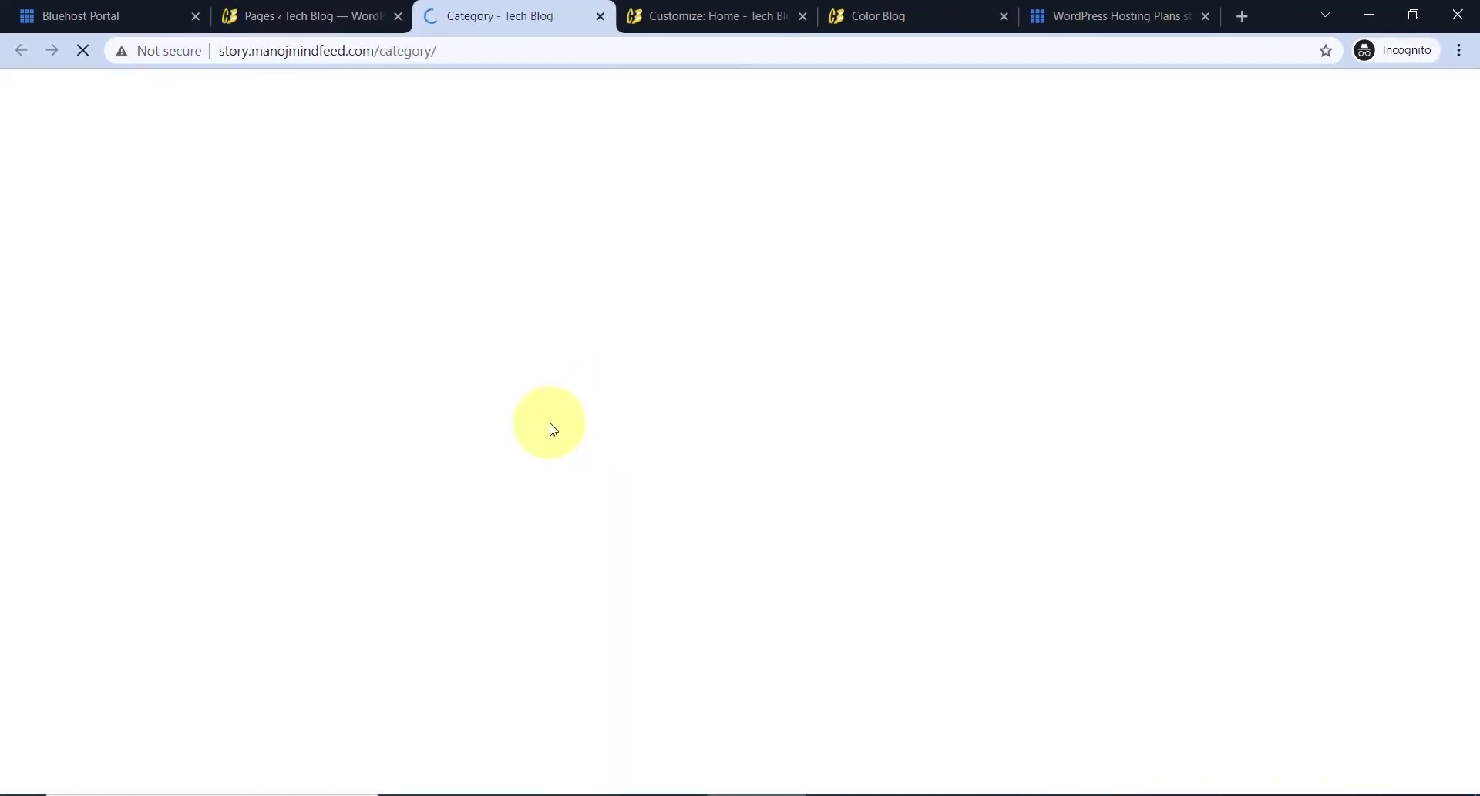
{"action": "scroll", "coordinate": [677, 388], "scroll_direction": "down", "scroll_amount": 3}
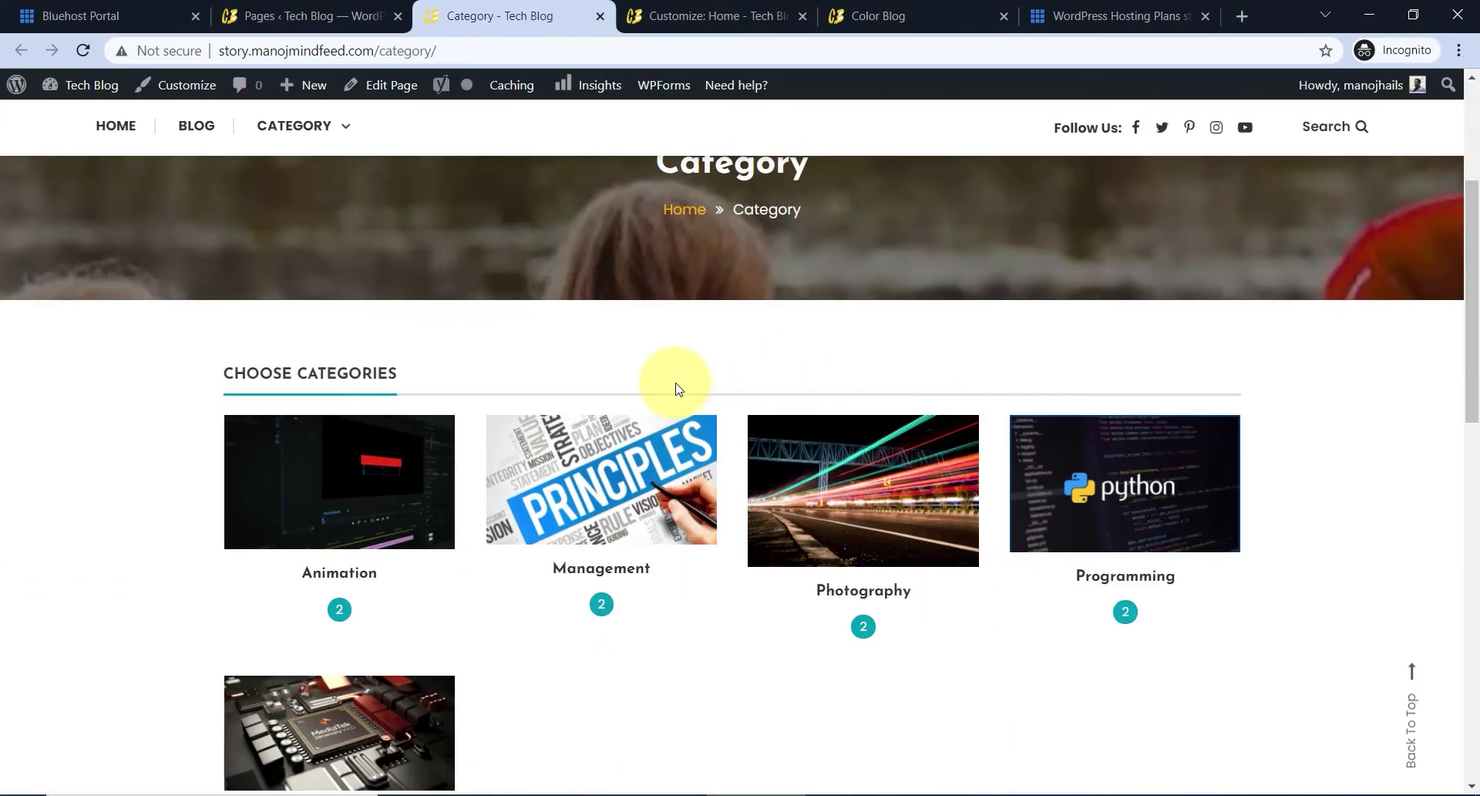
{"action": "scroll", "coordinate": [504, 450], "scroll_direction": "down", "scroll_amount": 1}
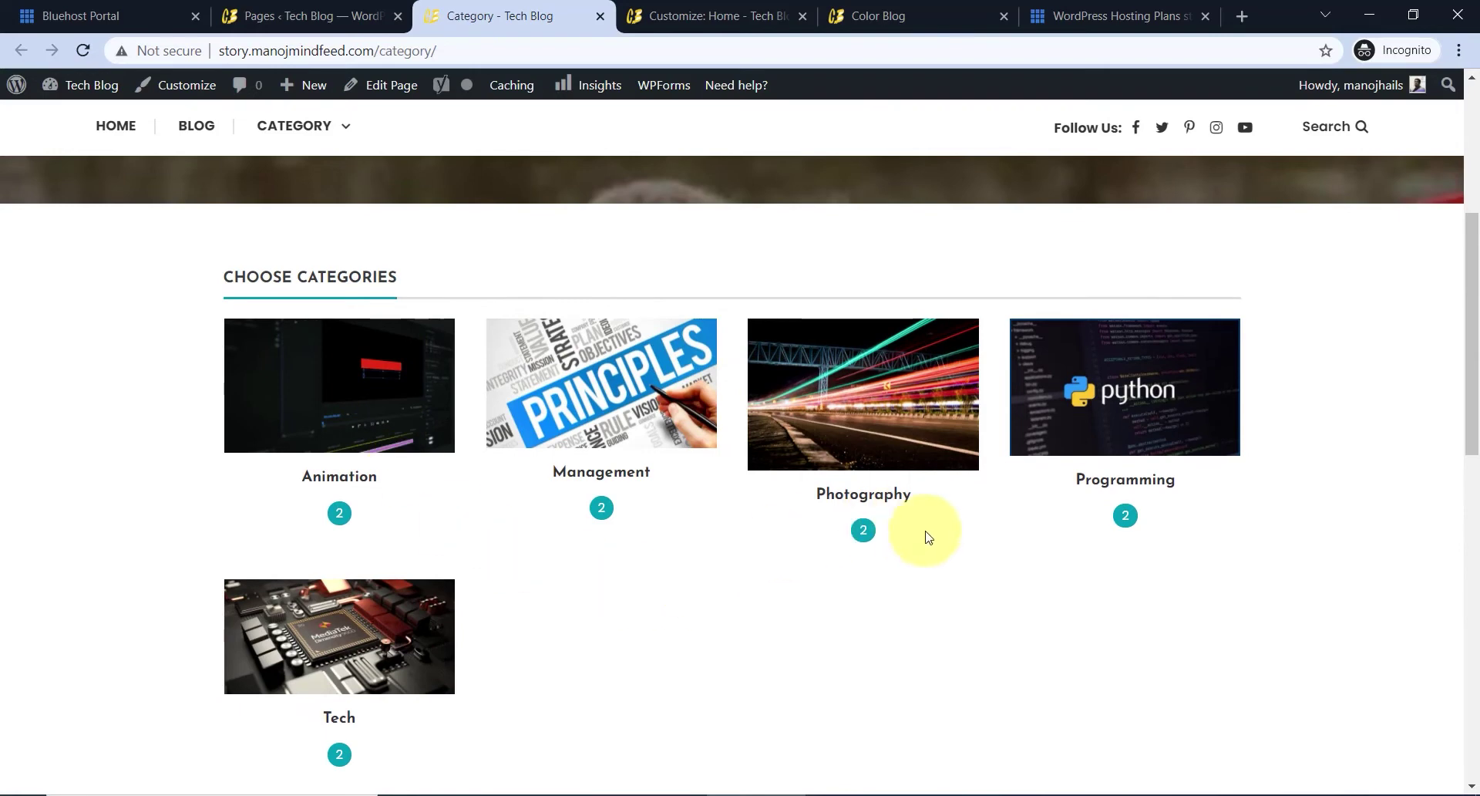
{"action": "scroll", "coordinate": [486, 511], "scroll_direction": "up", "scroll_amount": 2}
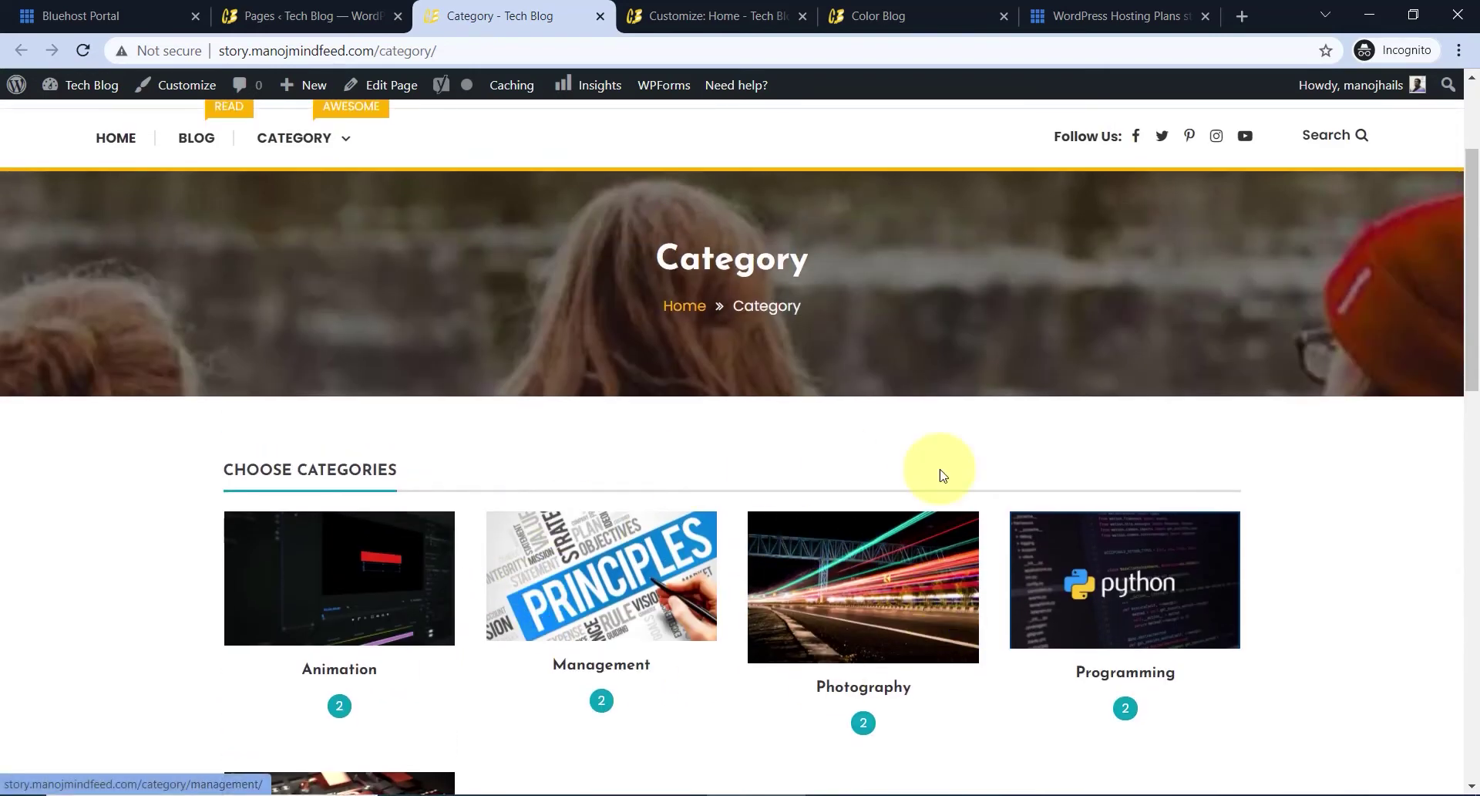
{"action": "scroll", "coordinate": [994, 505], "scroll_direction": "down", "scroll_amount": 3}
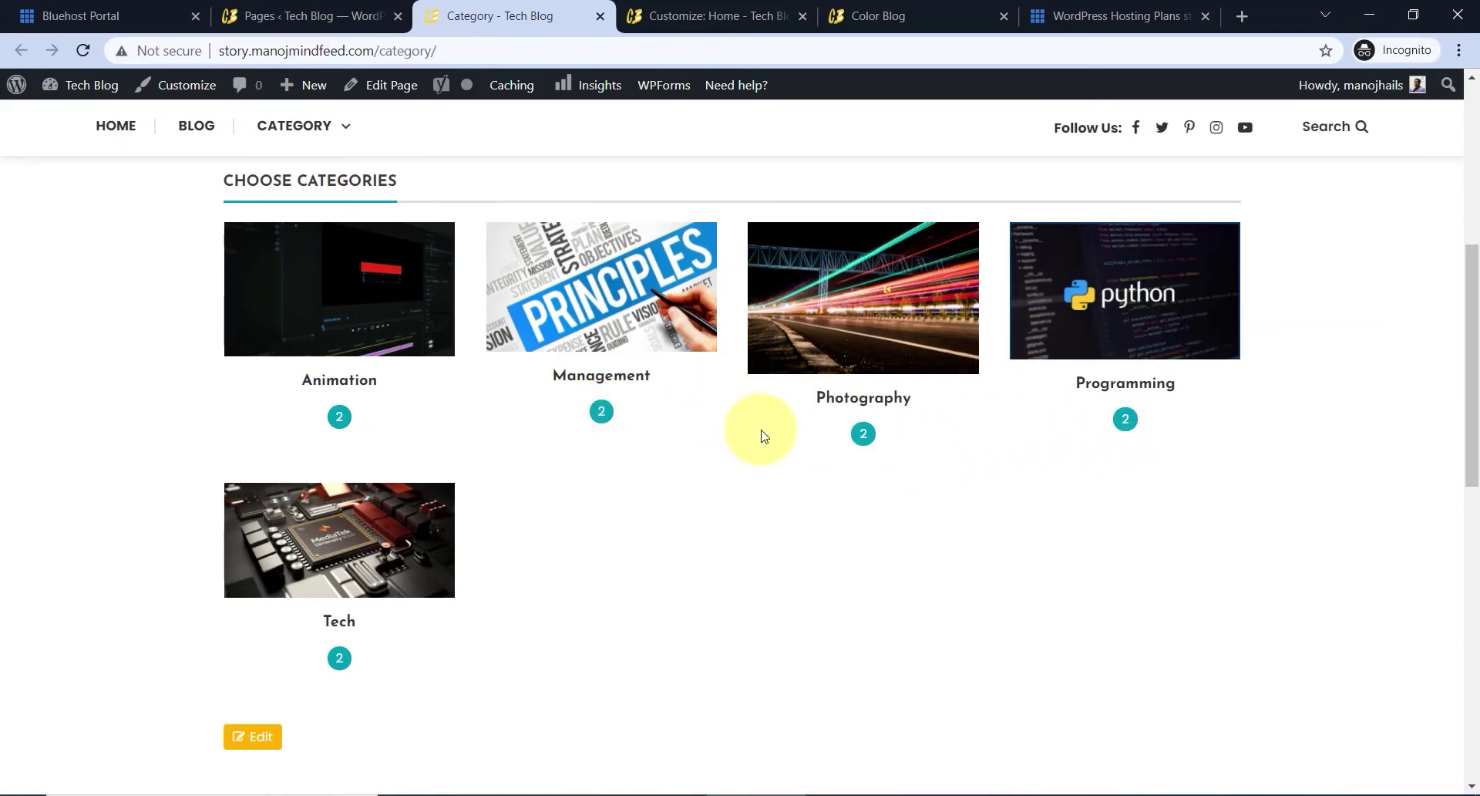
{"action": "scroll", "coordinate": [761, 436], "scroll_direction": "up", "scroll_amount": 6}
- Open the Category page from the site's menu and look it over
{"action": "left_click", "coordinate": [417, 49]}
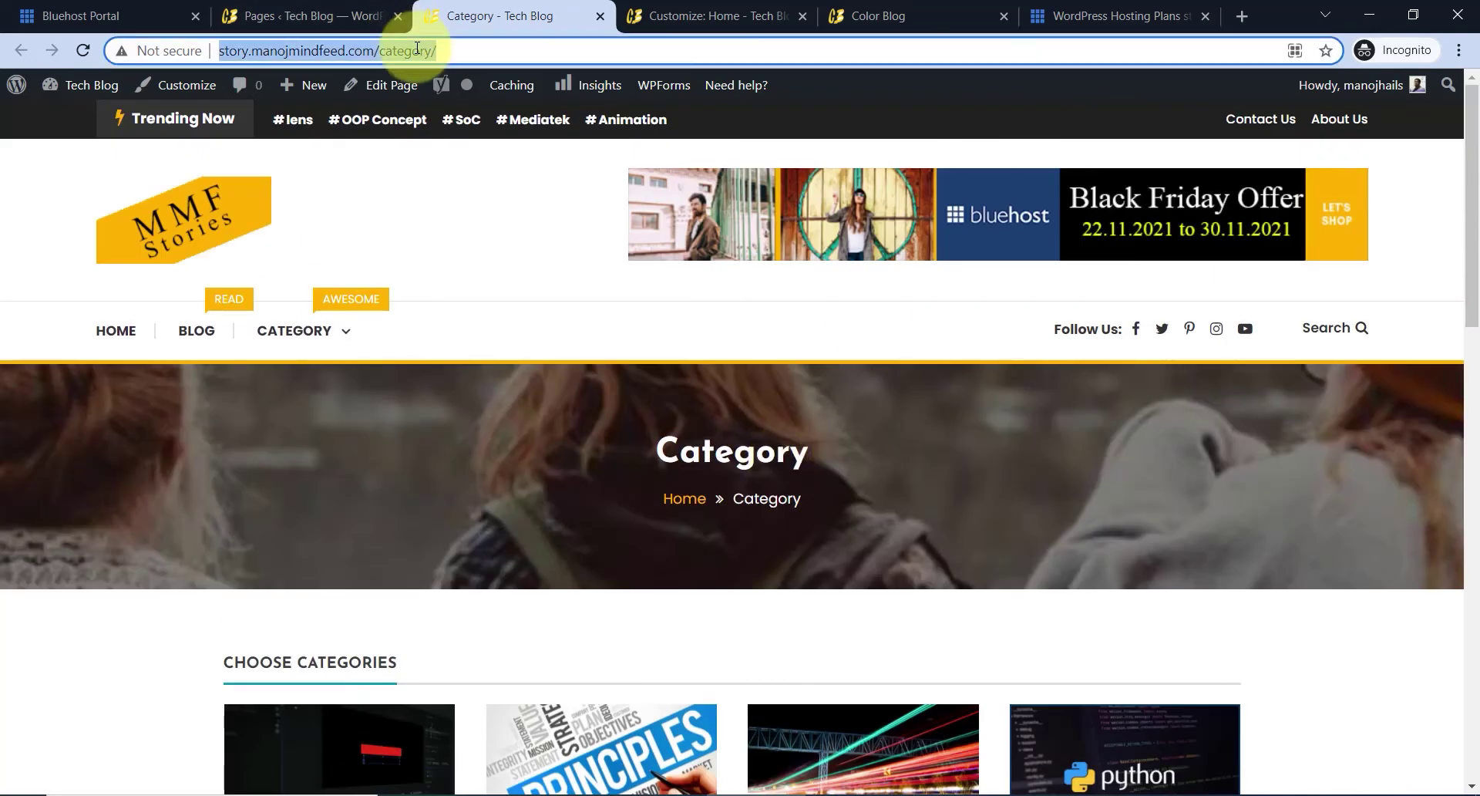
{"action": "left_click", "coordinate": [679, 16]}
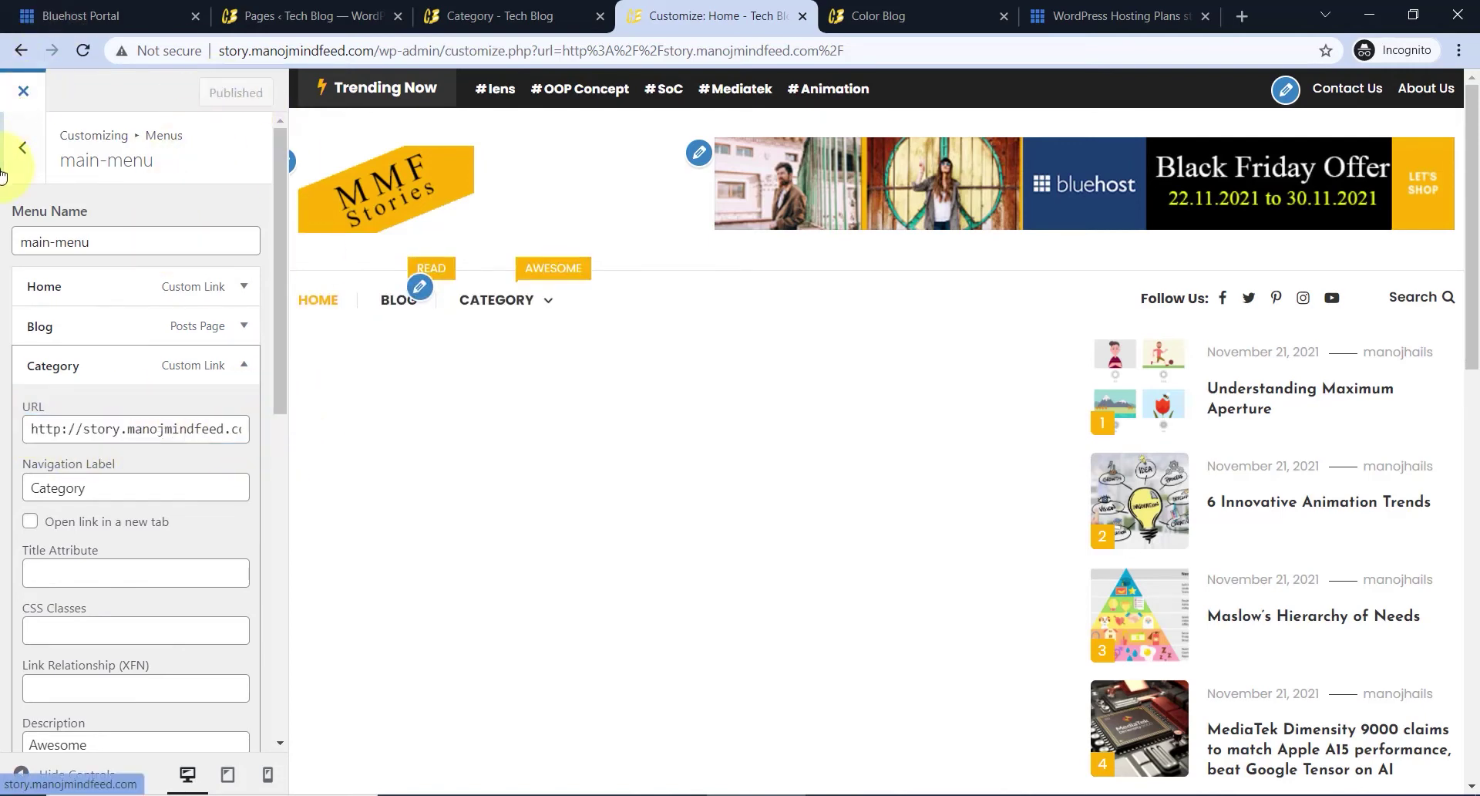
{"action": "mouse_move", "coordinate": [324, 340]}
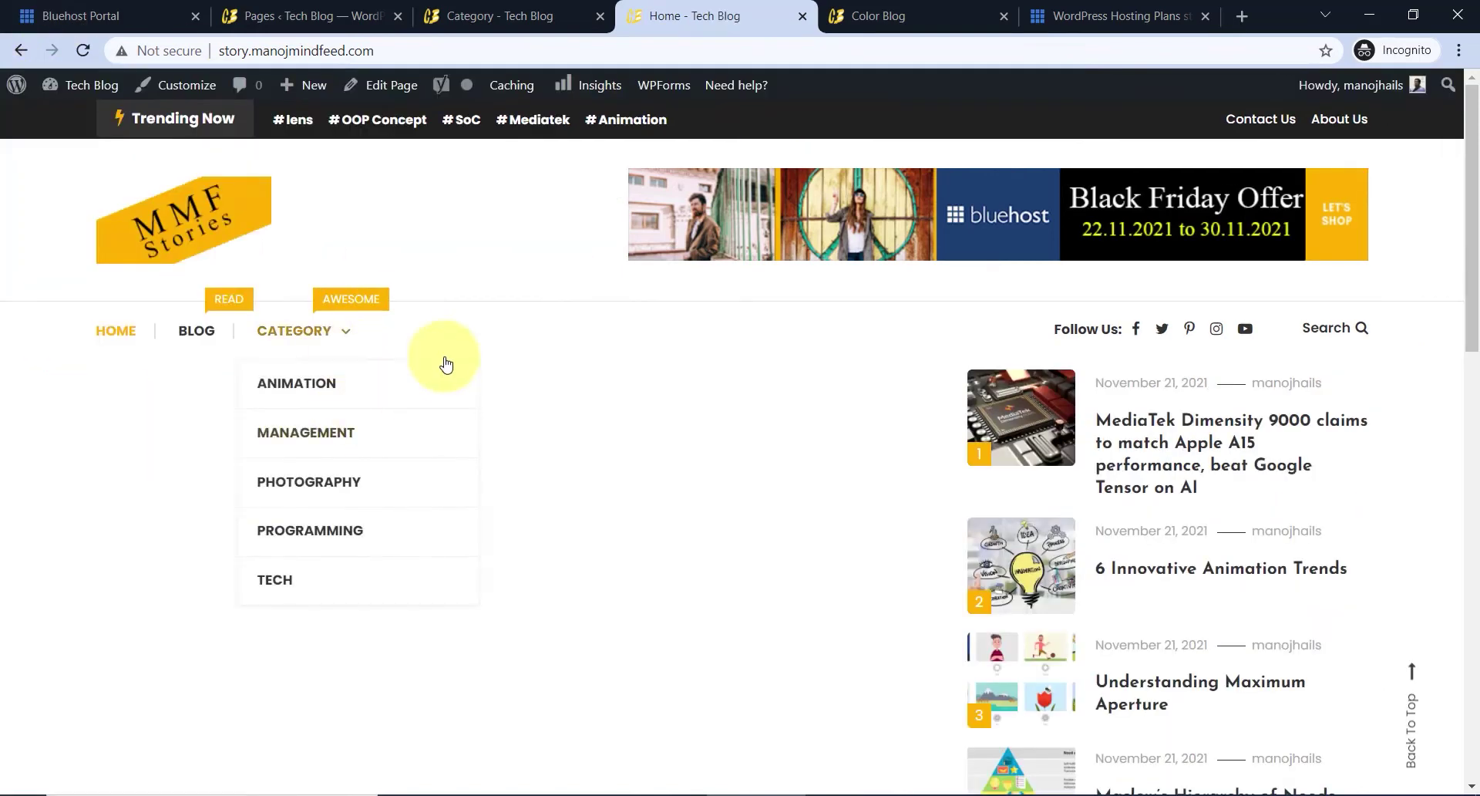
{"action": "left_click", "coordinate": [301, 333]}
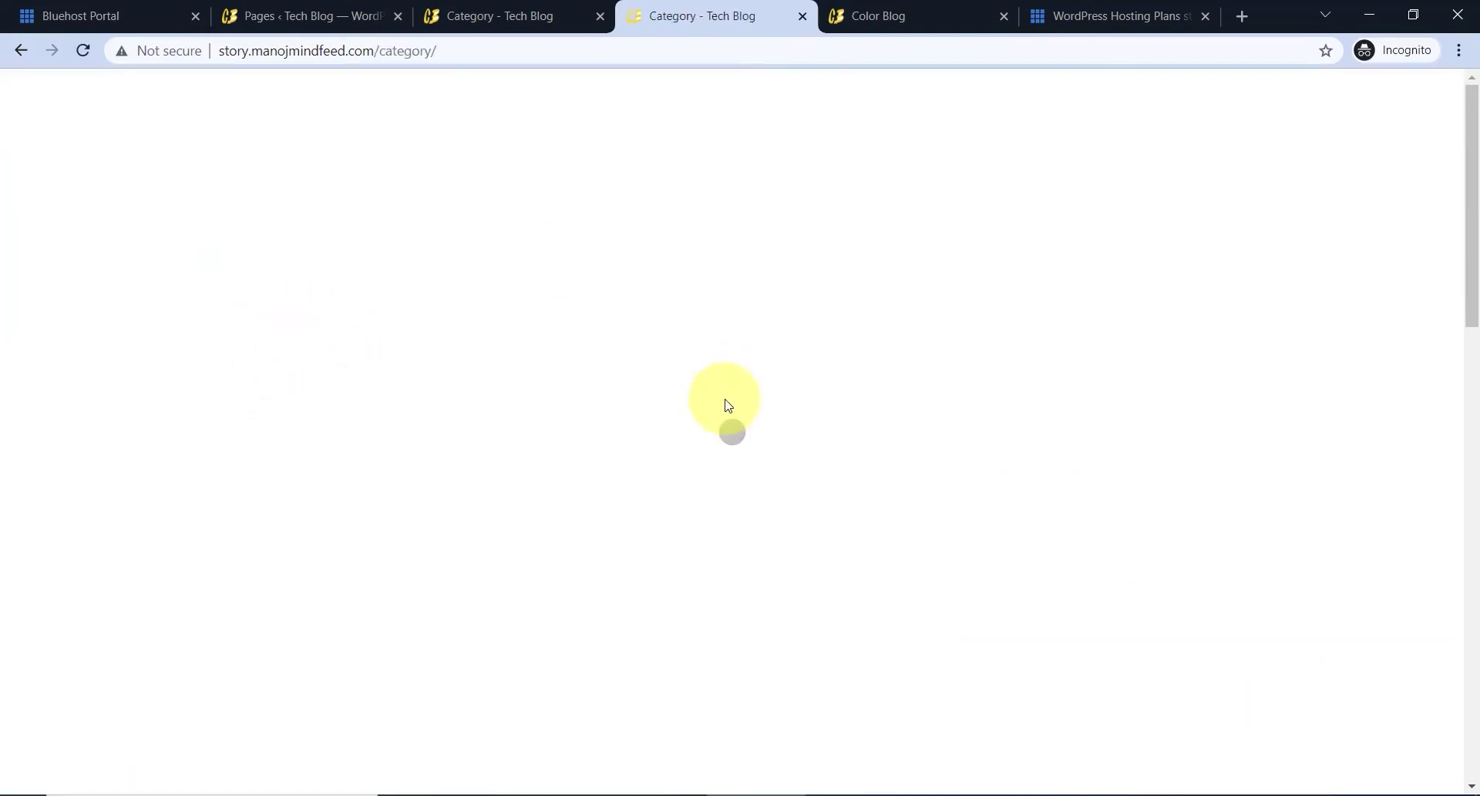
{"action": "scroll", "coordinate": [609, 401], "scroll_direction": "down", "scroll_amount": 4}
{"action": "scroll", "coordinate": [619, 385], "scroll_direction": "down", "scroll_amount": 4}
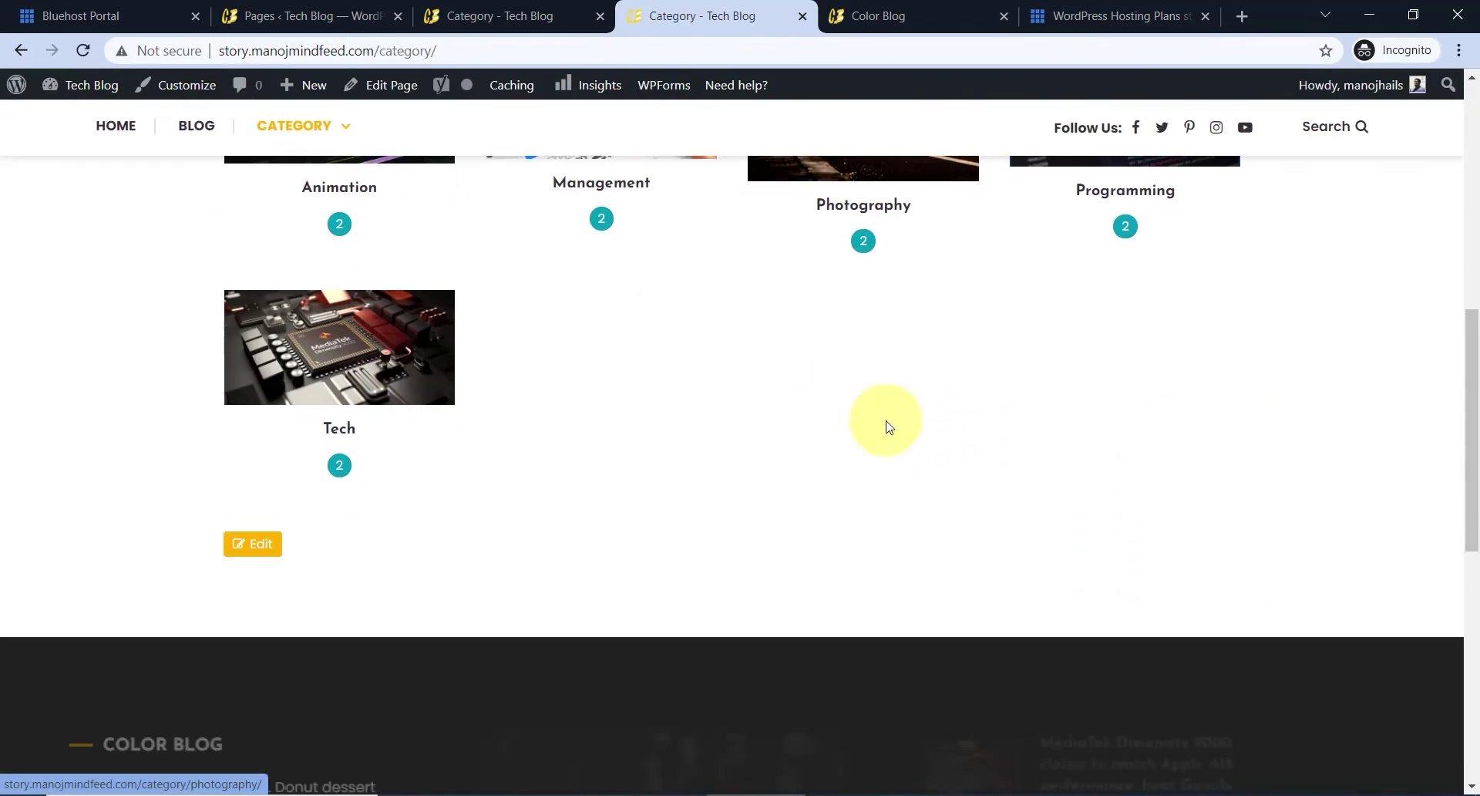
{"action": "scroll", "coordinate": [788, 473], "scroll_direction": "up", "scroll_amount": 7}
{"action": "scroll", "coordinate": [788, 473], "scroll_direction": "down", "scroll_amount": 1}
{"action": "scroll", "coordinate": [852, 466], "scroll_direction": "up", "scroll_amount": 3}
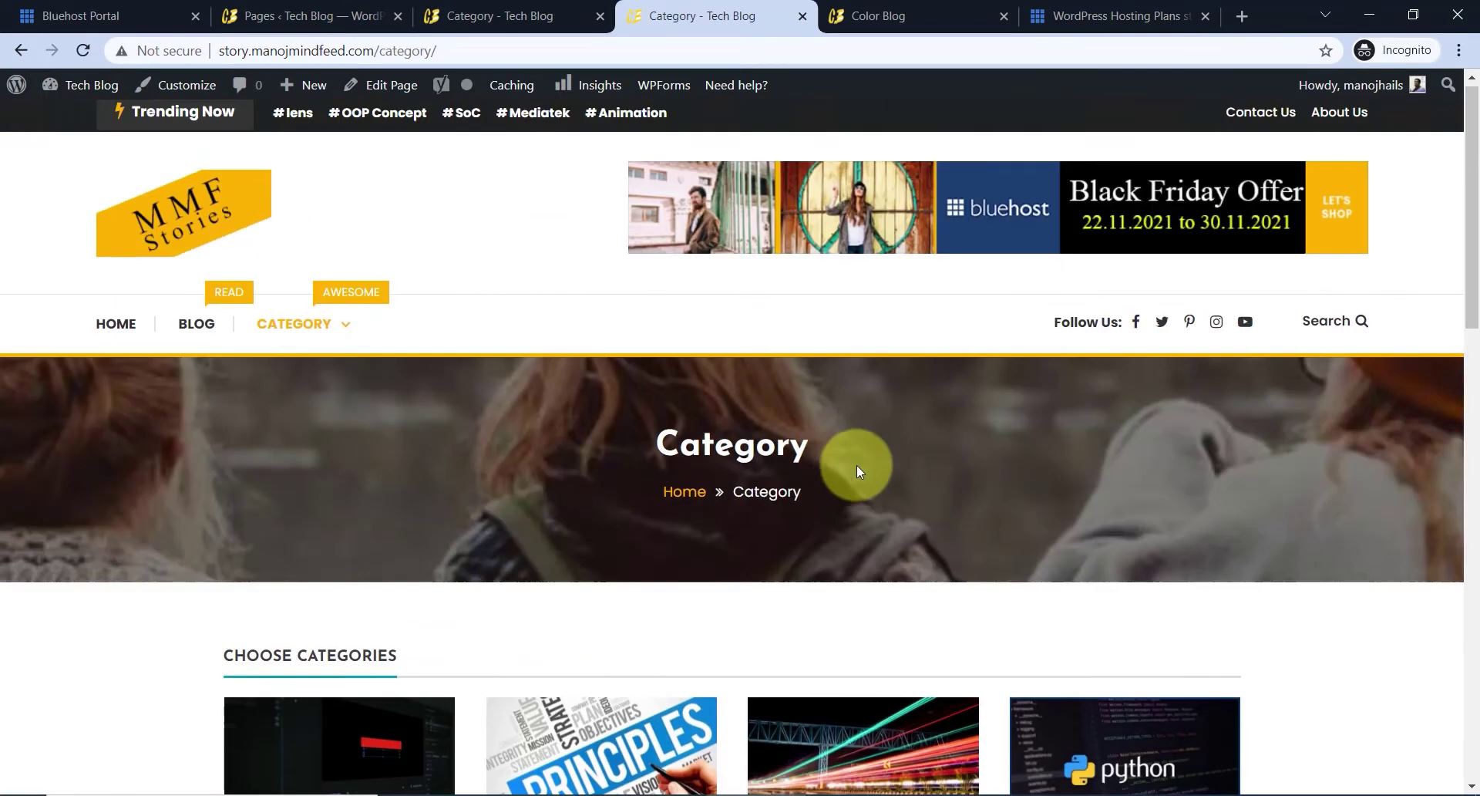
- Open the Animation category archive from the site's Category menu
{"action": "mouse_move", "coordinate": [335, 347]}
{"action": "left_click", "coordinate": [317, 391]}
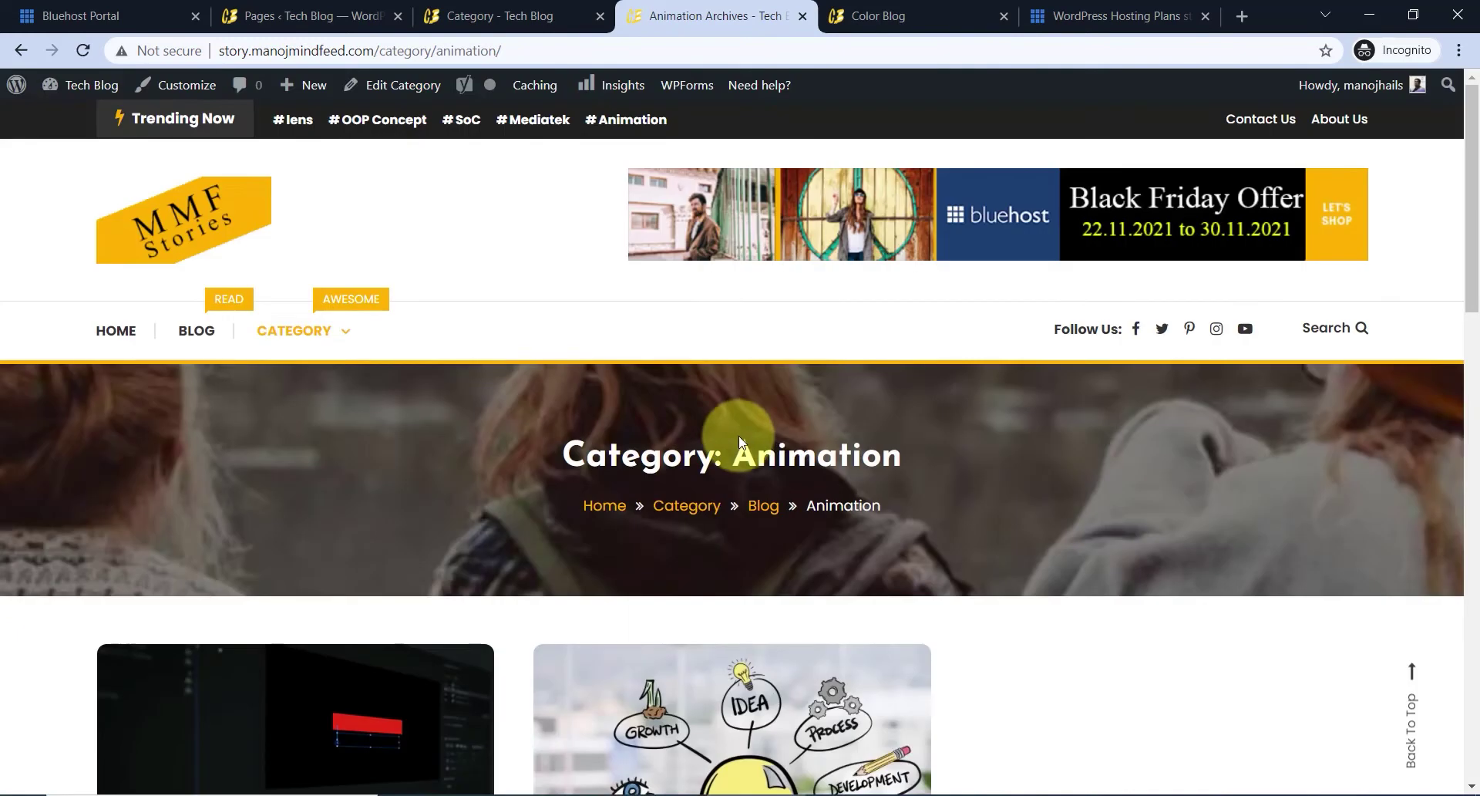
{"action": "scroll", "coordinate": [733, 409], "scroll_direction": "down", "scroll_amount": 5}
{"action": "scroll", "coordinate": [732, 631], "scroll_direction": "down", "scroll_amount": 3}
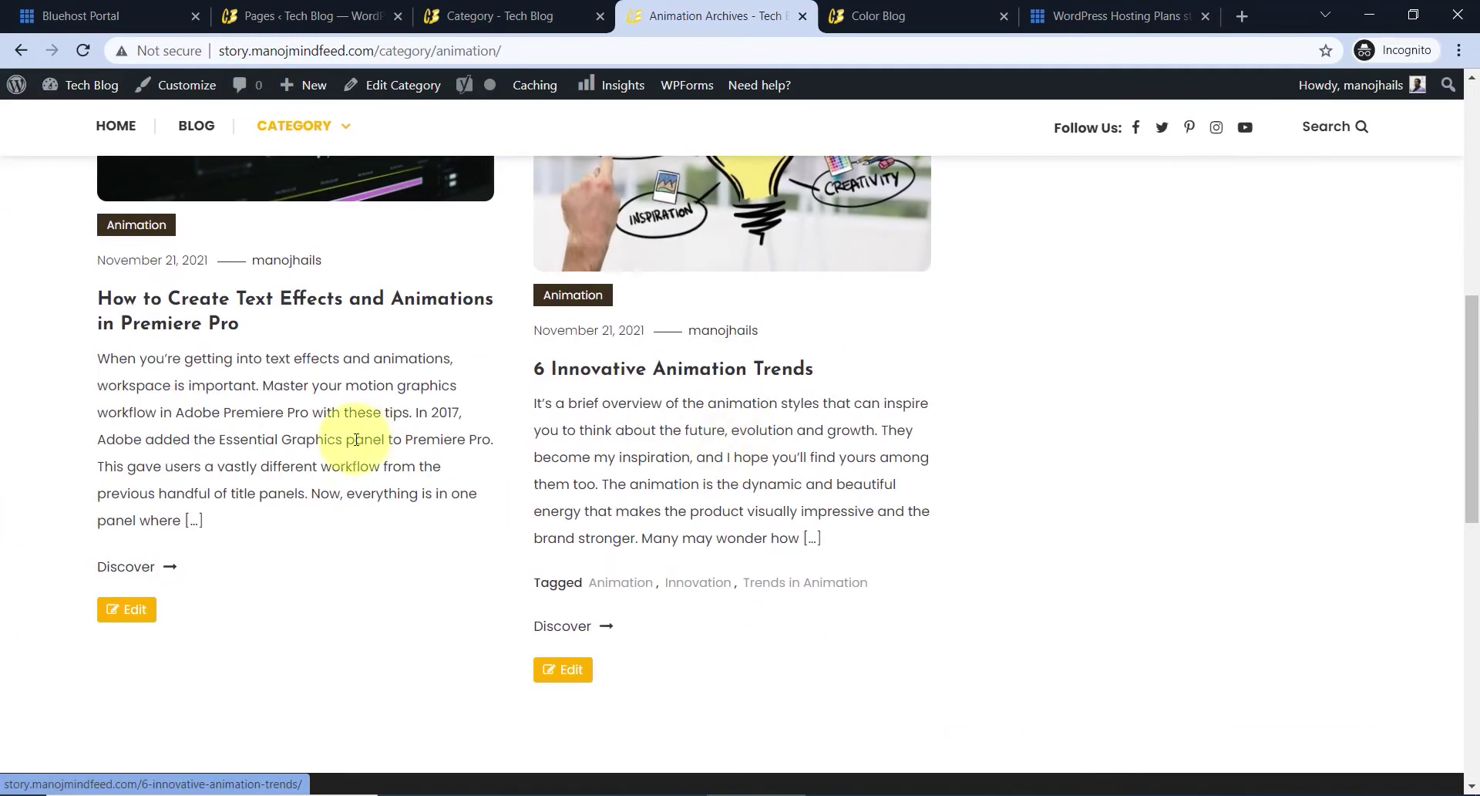
{"action": "scroll", "coordinate": [819, 487], "scroll_direction": "up", "scroll_amount": 2}
{"action": "scroll", "coordinate": [819, 486], "scroll_direction": "up", "scroll_amount": 3}
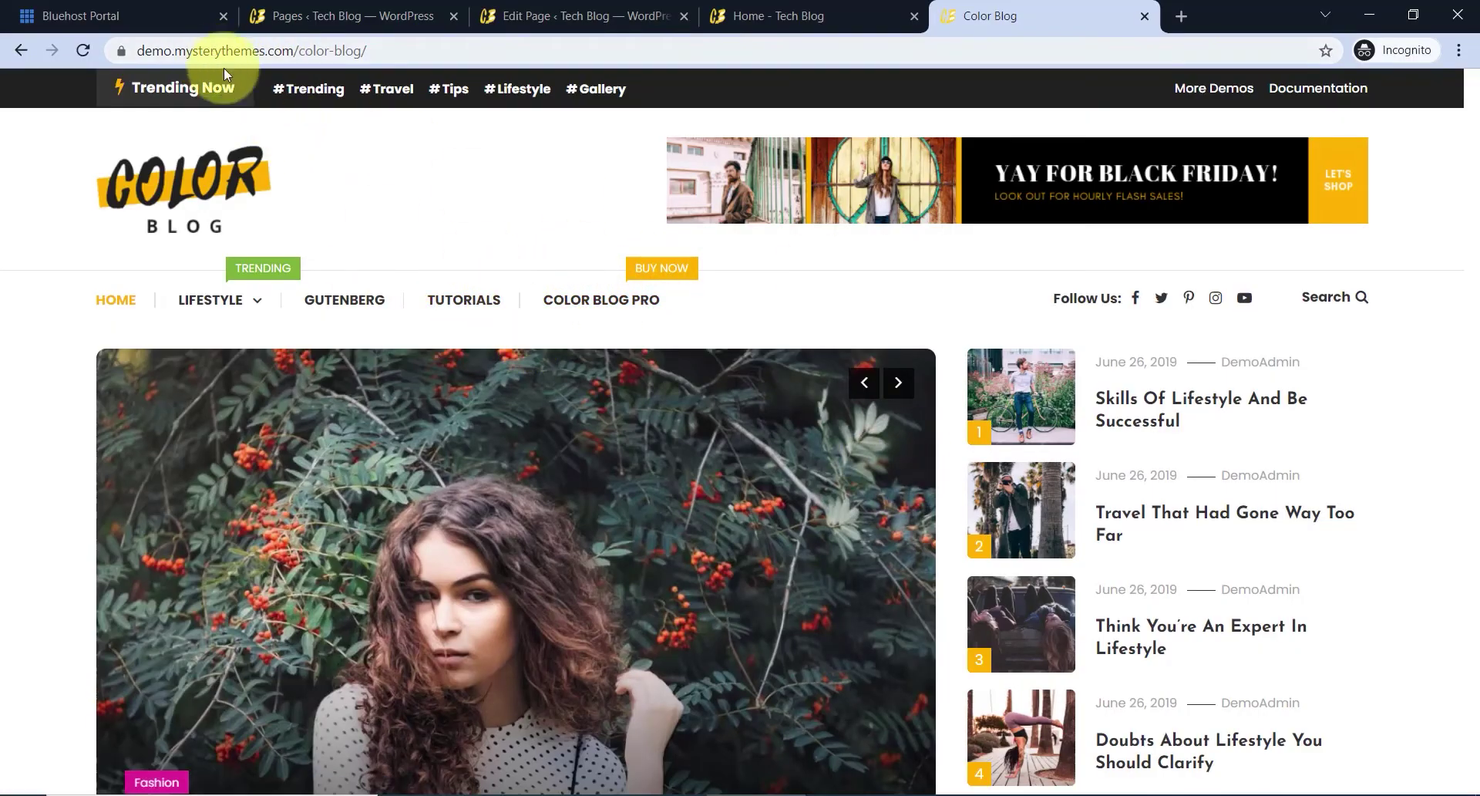
- Browse the Color Blog demo, then return to the Tech Blog home page tab
{"action": "scroll", "coordinate": [785, 424], "scroll_direction": "down", "scroll_amount": 3}
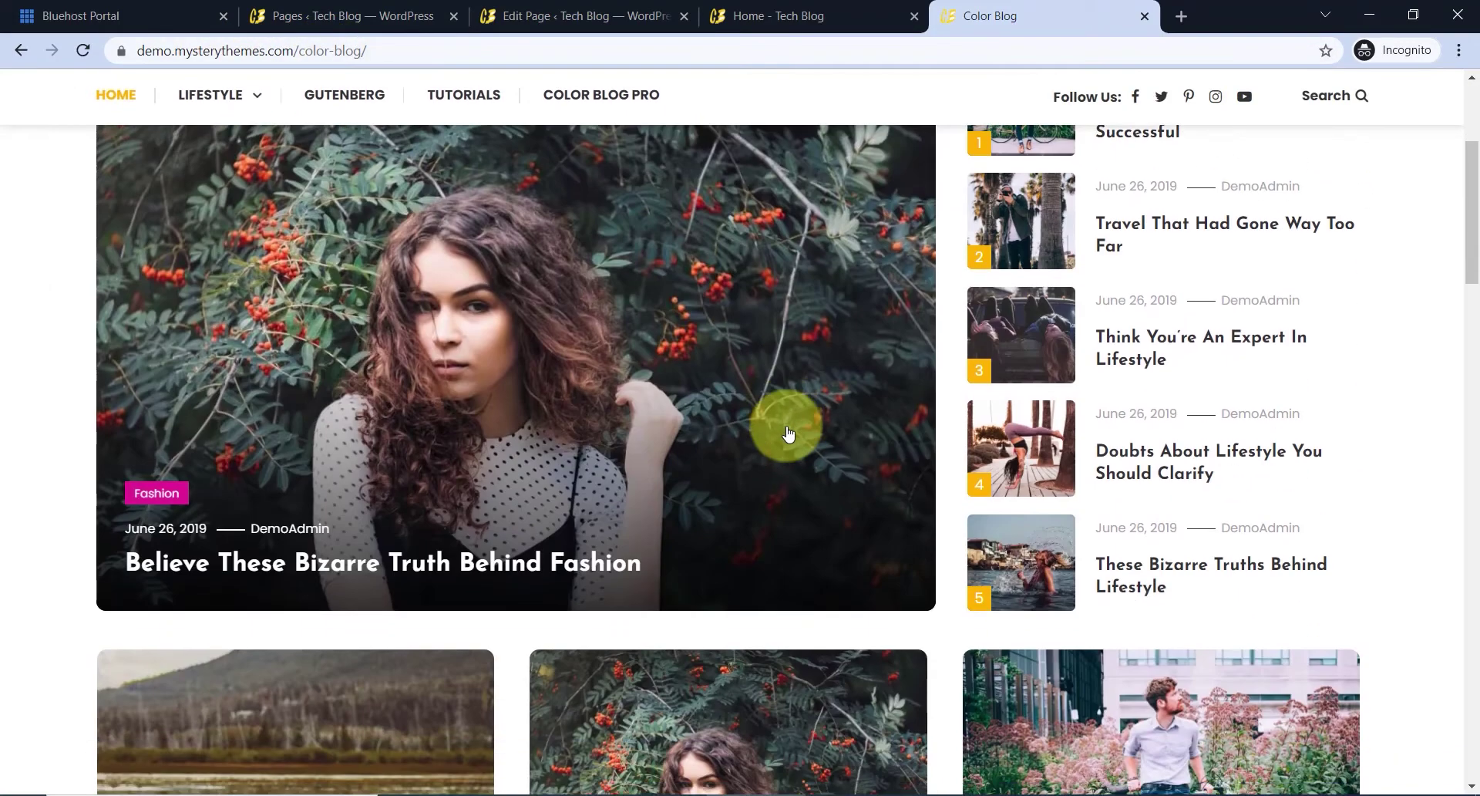
{"action": "scroll", "coordinate": [609, 429], "scroll_direction": "up", "scroll_amount": 2}
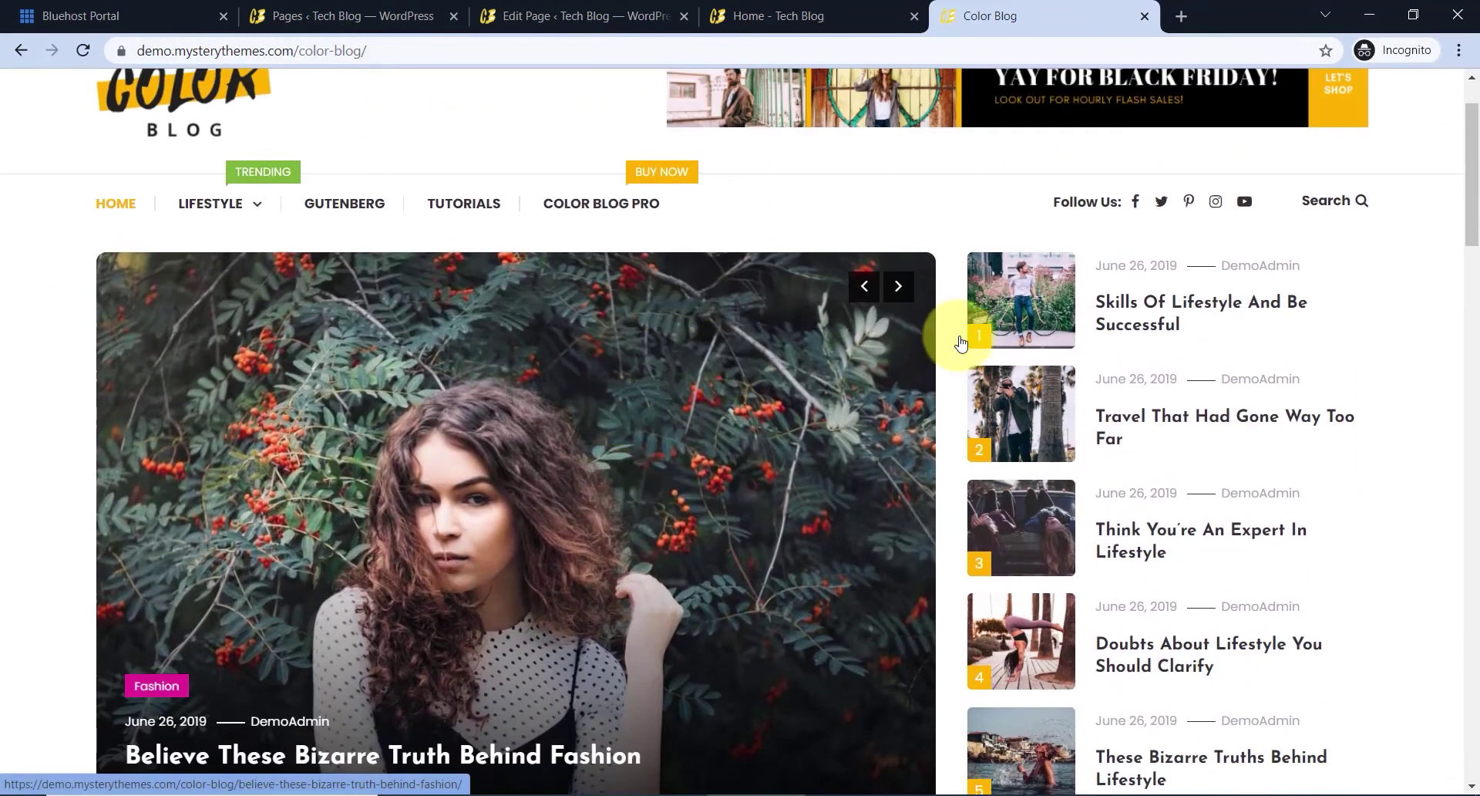
{"action": "scroll", "coordinate": [1025, 421], "scroll_direction": "down", "scroll_amount": 15}
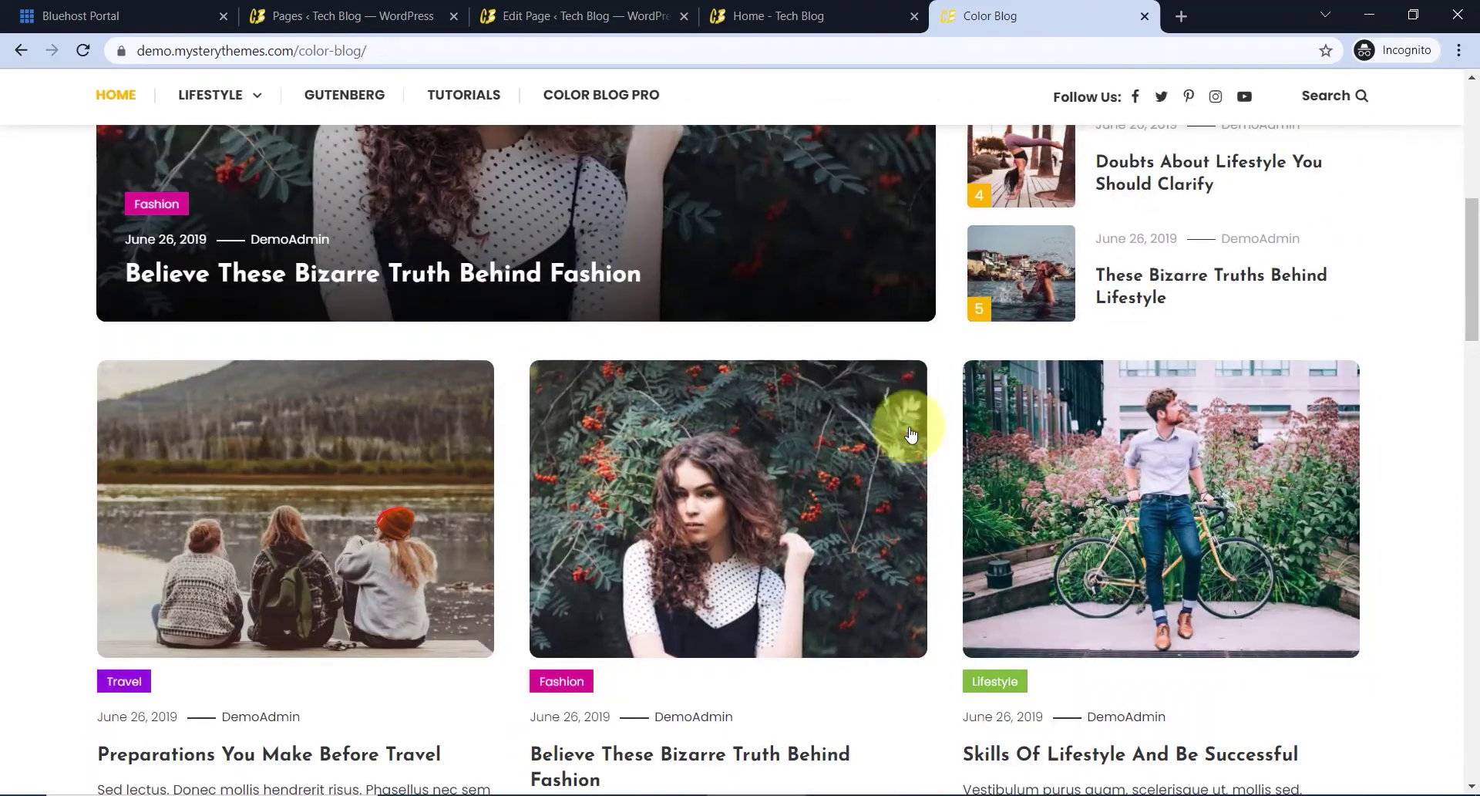
{"action": "scroll", "coordinate": [850, 462], "scroll_direction": "down", "scroll_amount": 5}
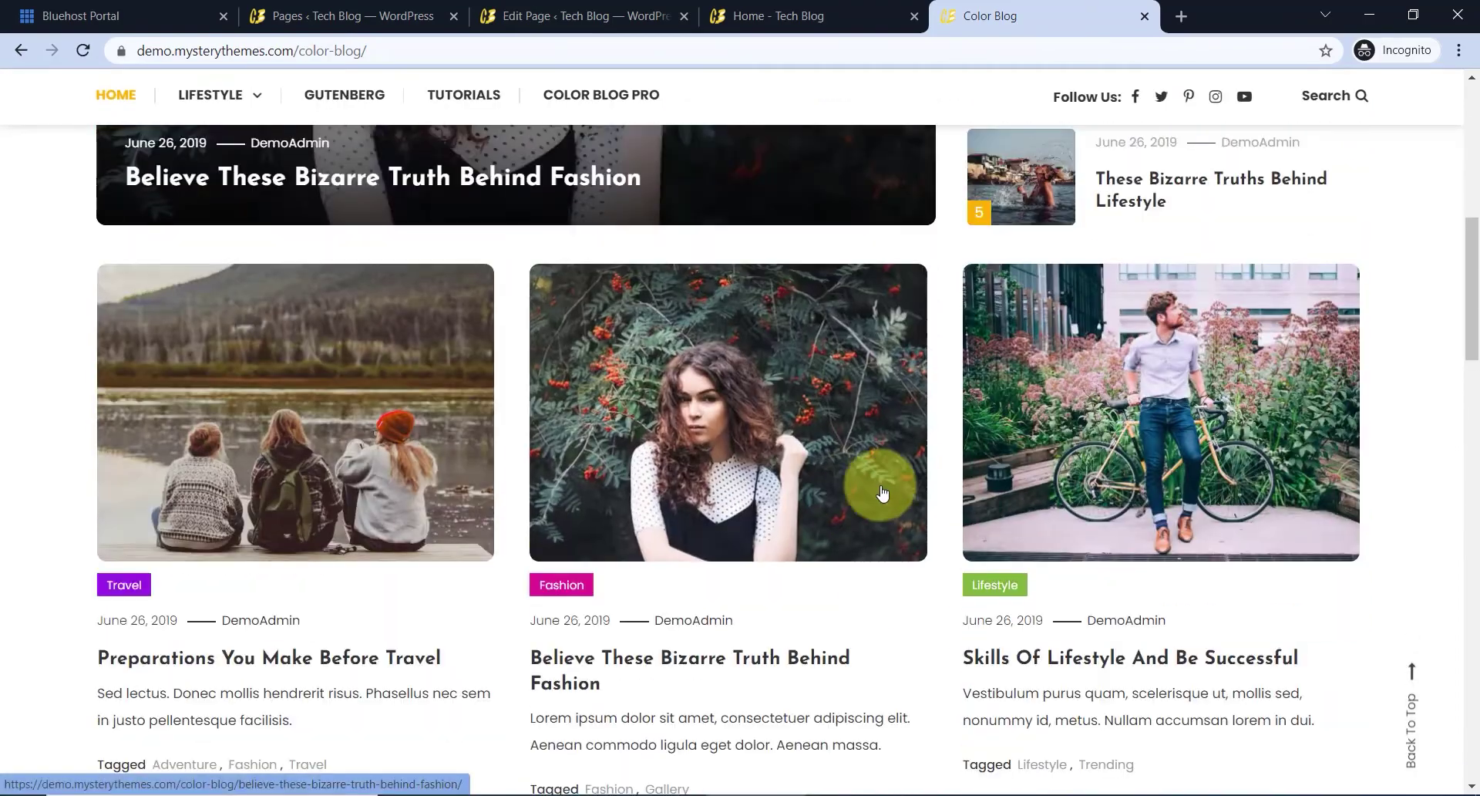
{"action": "left_click", "coordinate": [750, 14]}
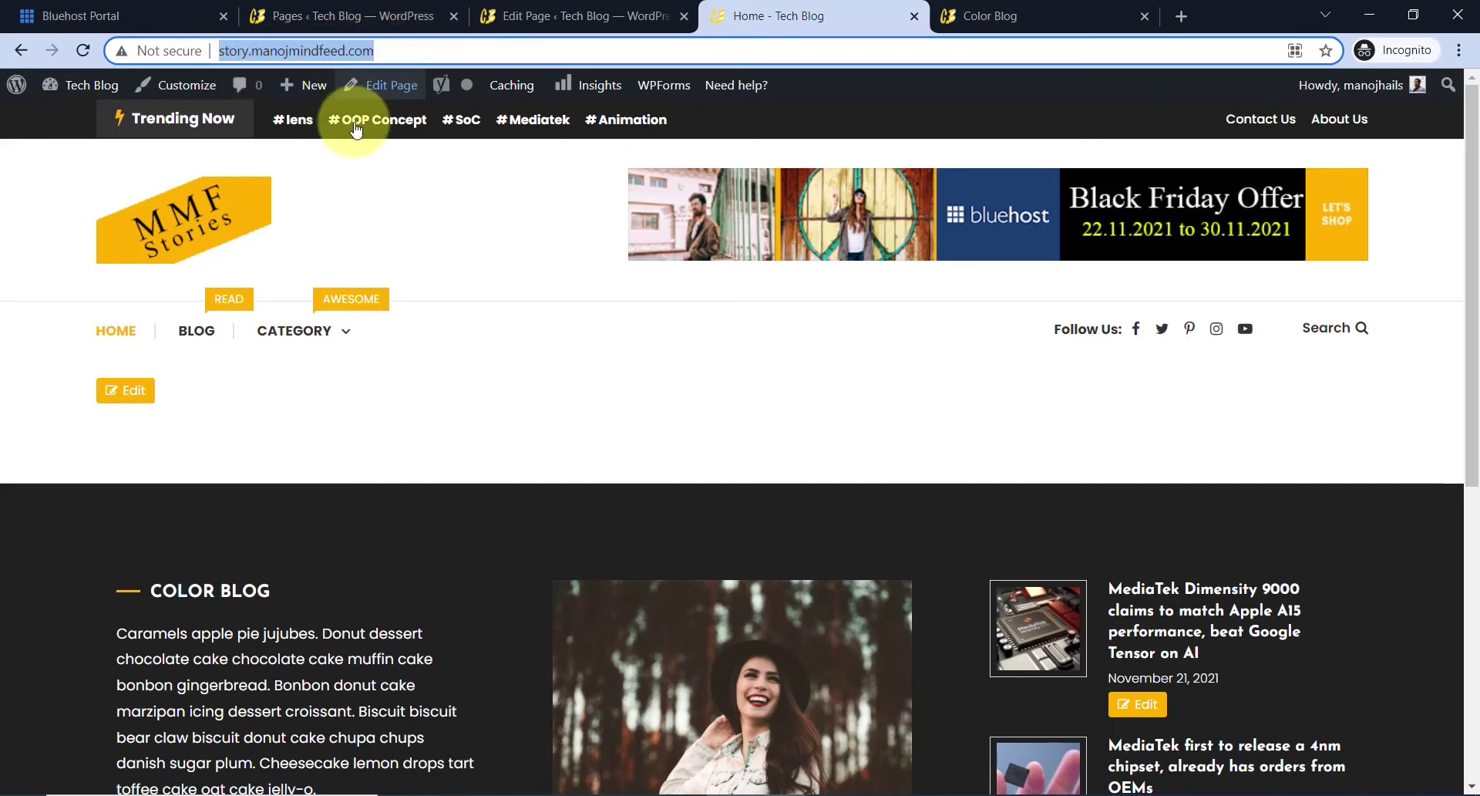
- Enable the Slider Section under Customize > Front Sections > Slider Settings
{"action": "left_click", "coordinate": [195, 90]}
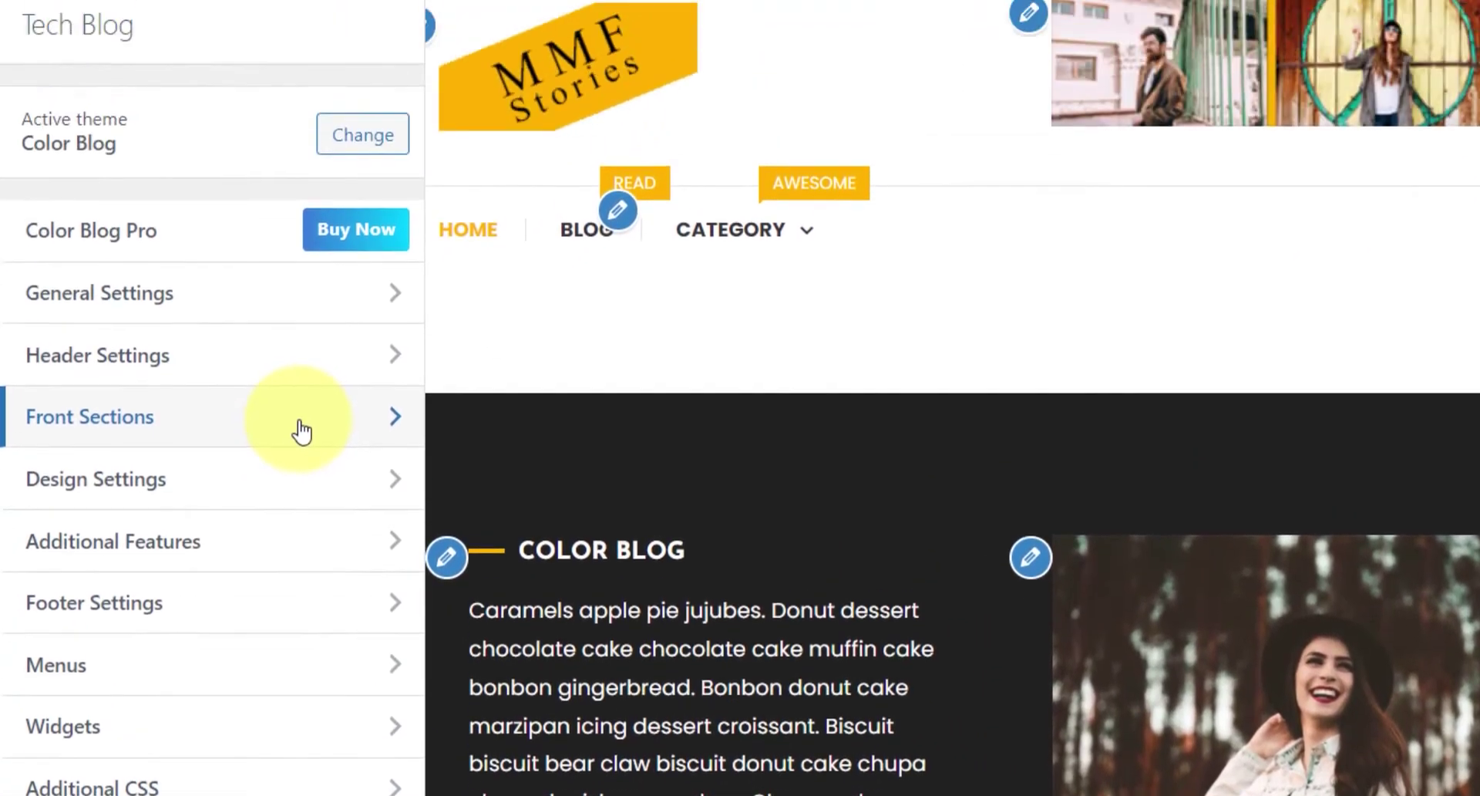
{"action": "left_click", "coordinate": [301, 430]}
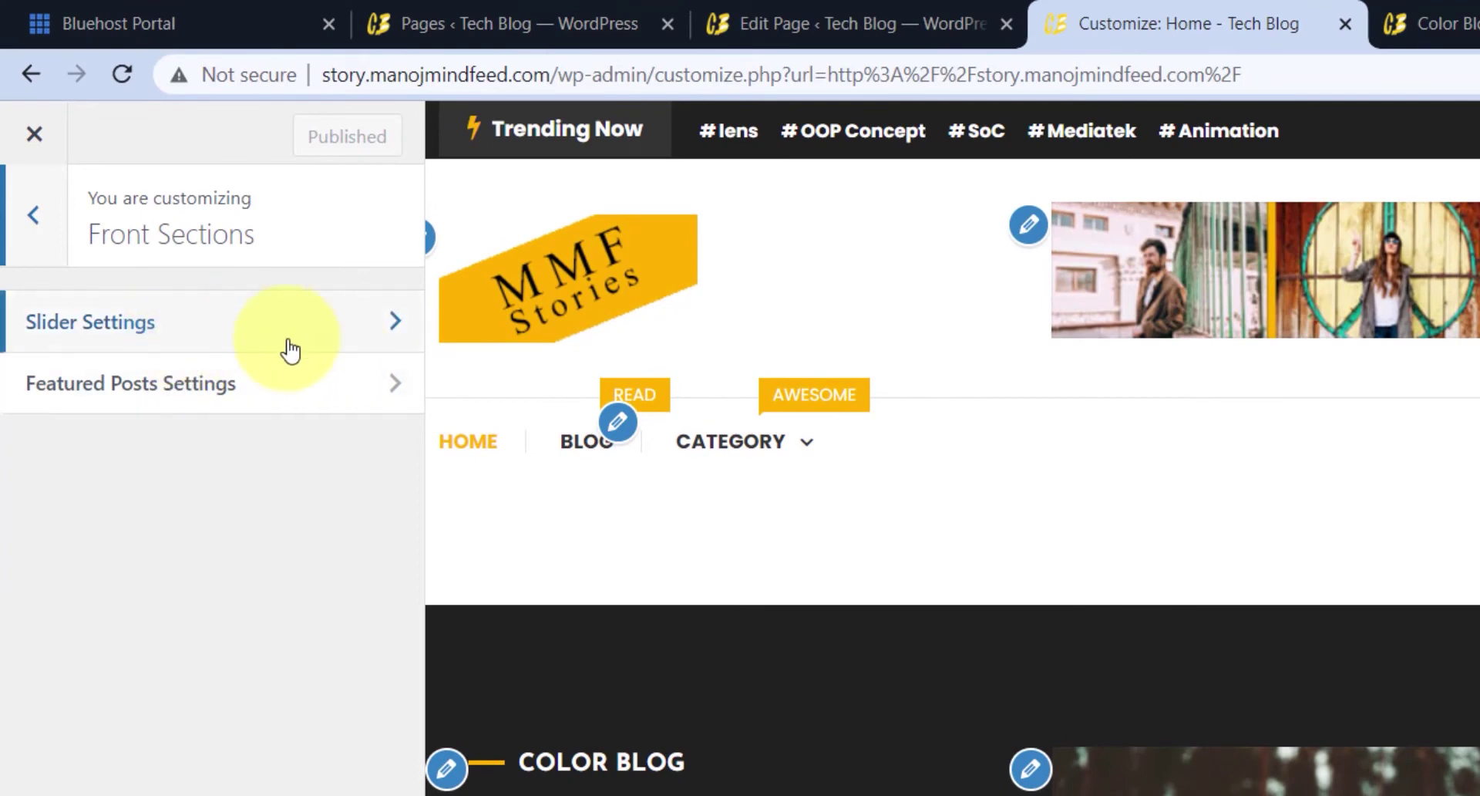
{"action": "left_click", "coordinate": [290, 345]}
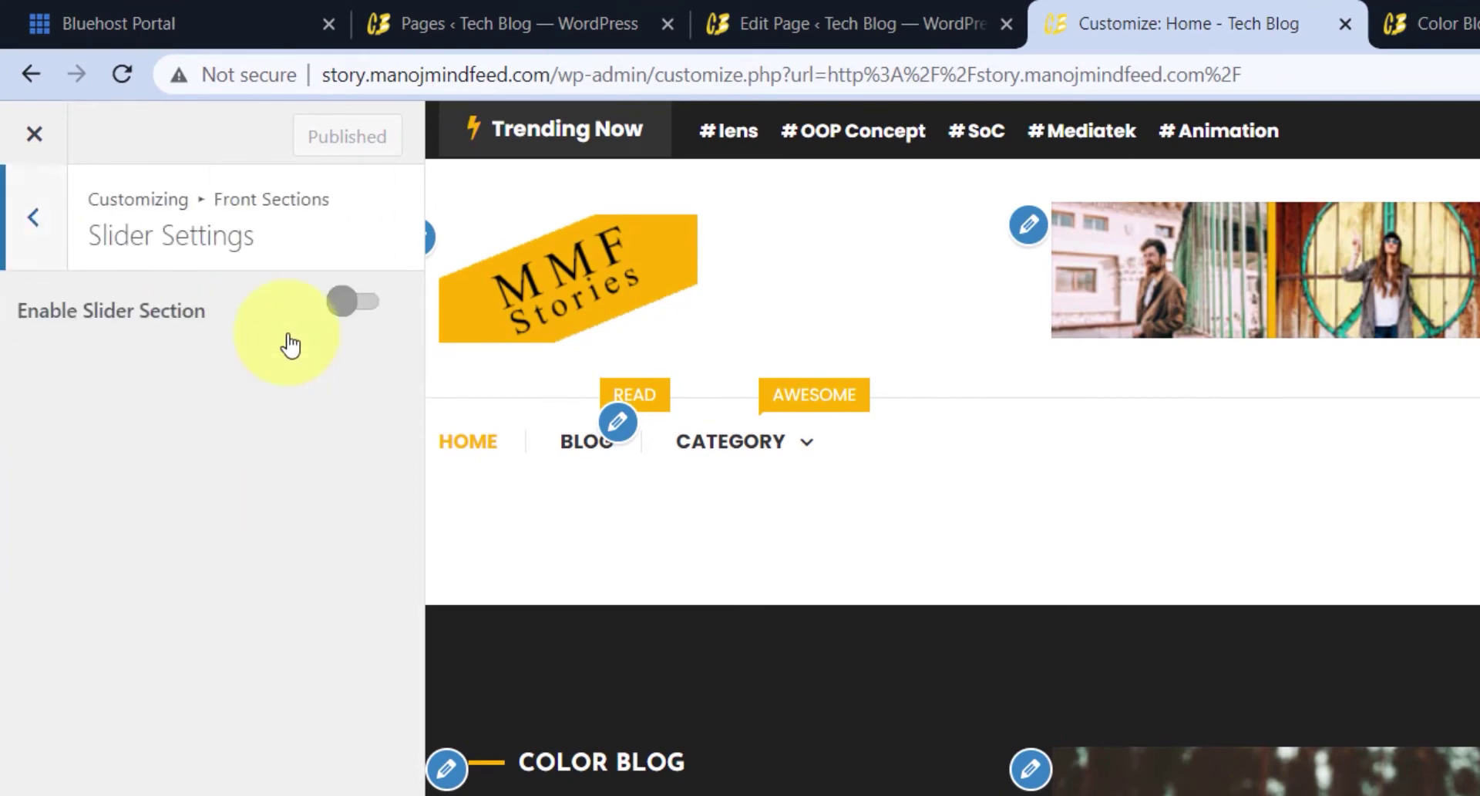
{"action": "left_click", "coordinate": [356, 302]}
- Try Photography as the slider category, then leave it at Select Category
{"action": "scroll", "coordinate": [1080, 555], "scroll_direction": "down", "scroll_amount": 4}
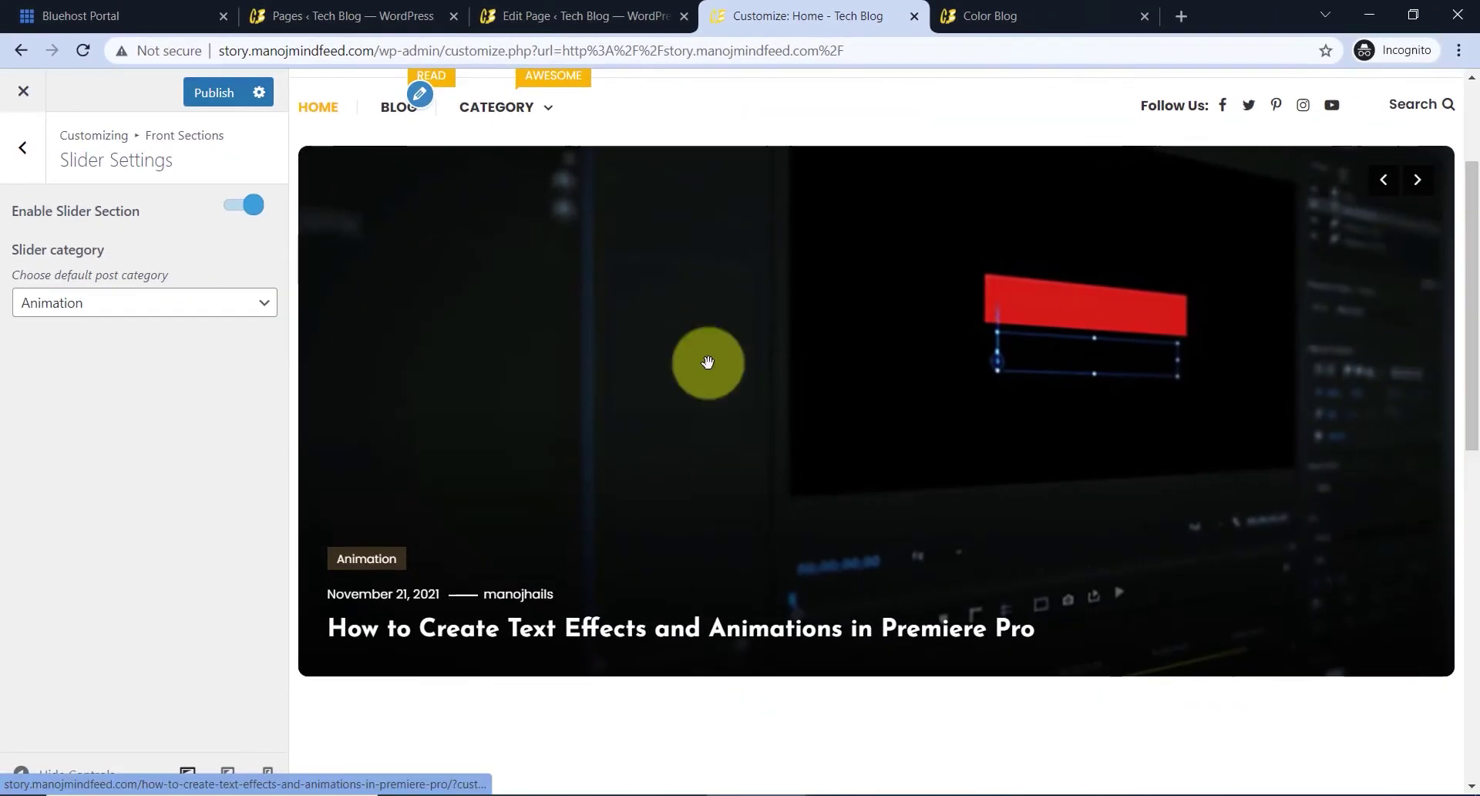
{"action": "left_click", "coordinate": [198, 311]}
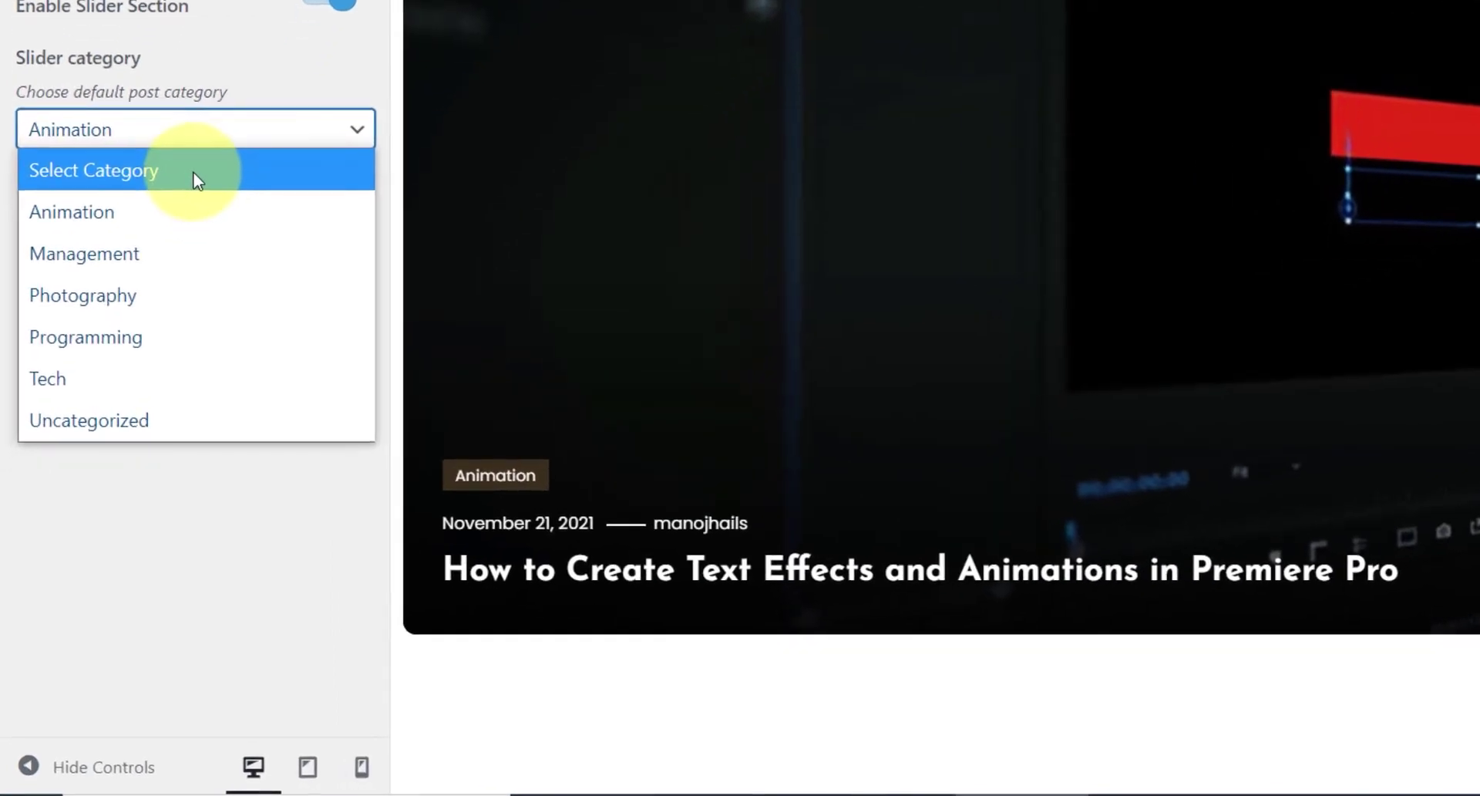
{"action": "left_click", "coordinate": [147, 340]}
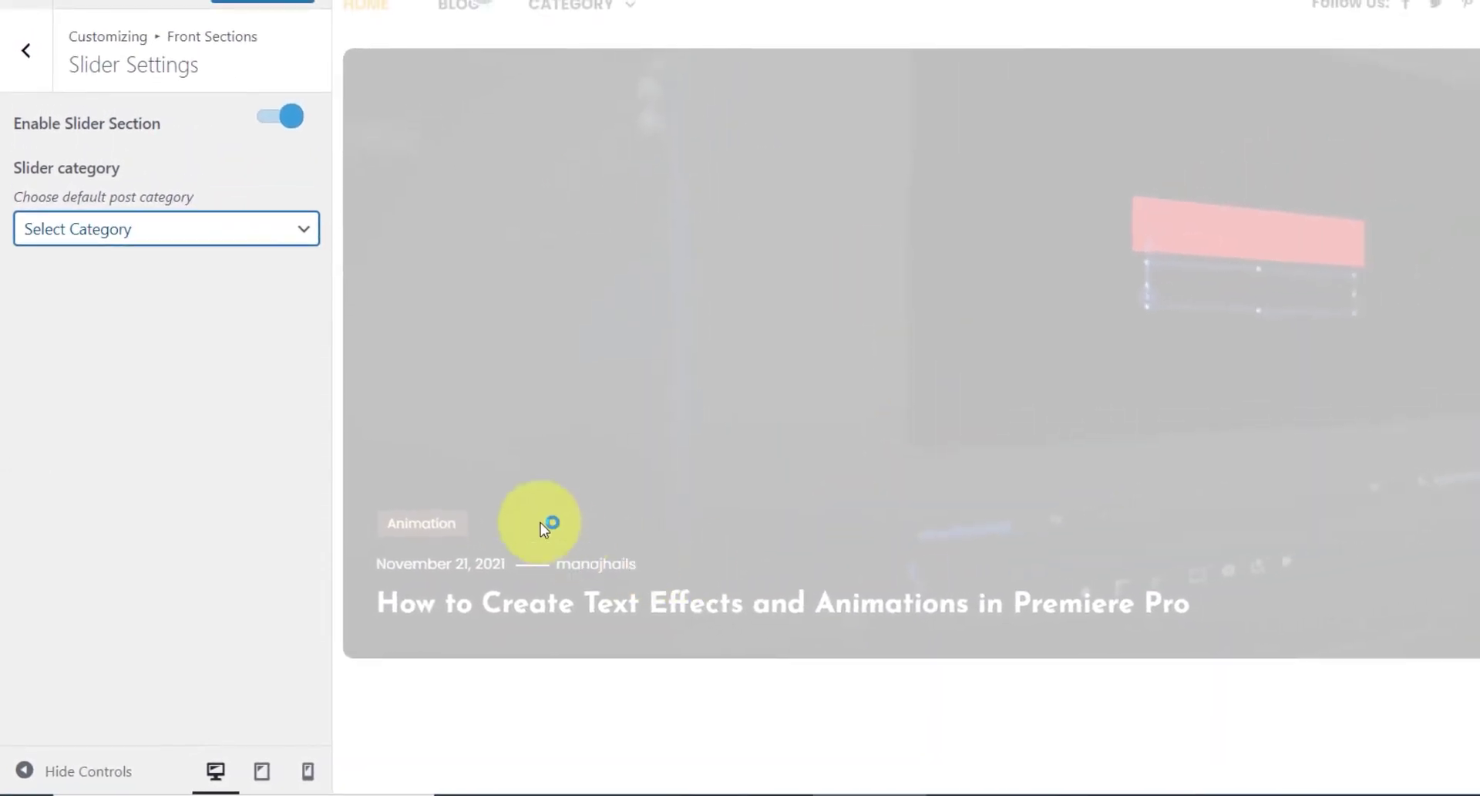
{"action": "scroll", "coordinate": [1094, 421], "scroll_direction": "up", "scroll_amount": 1}
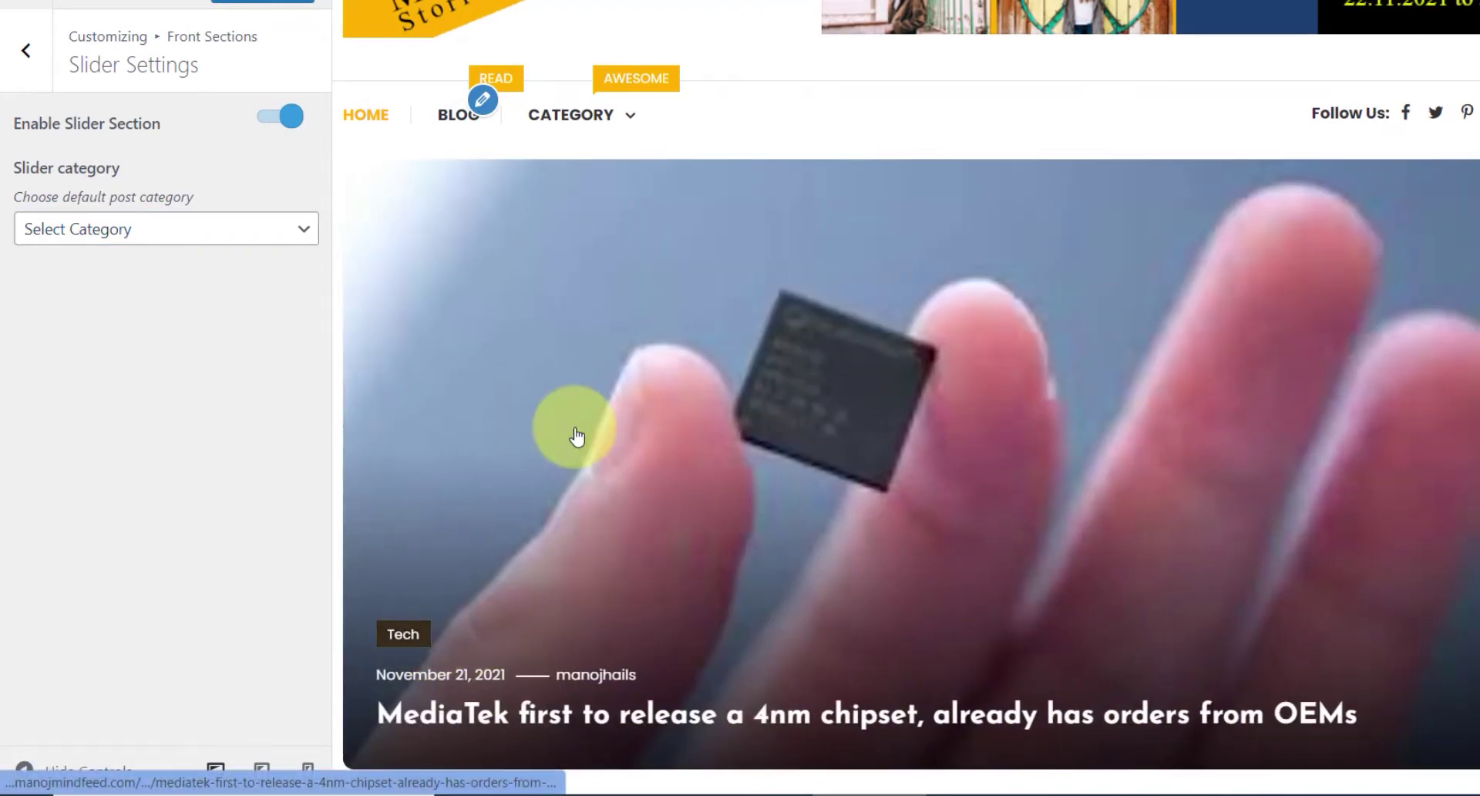
{"action": "left_click", "coordinate": [186, 234]}
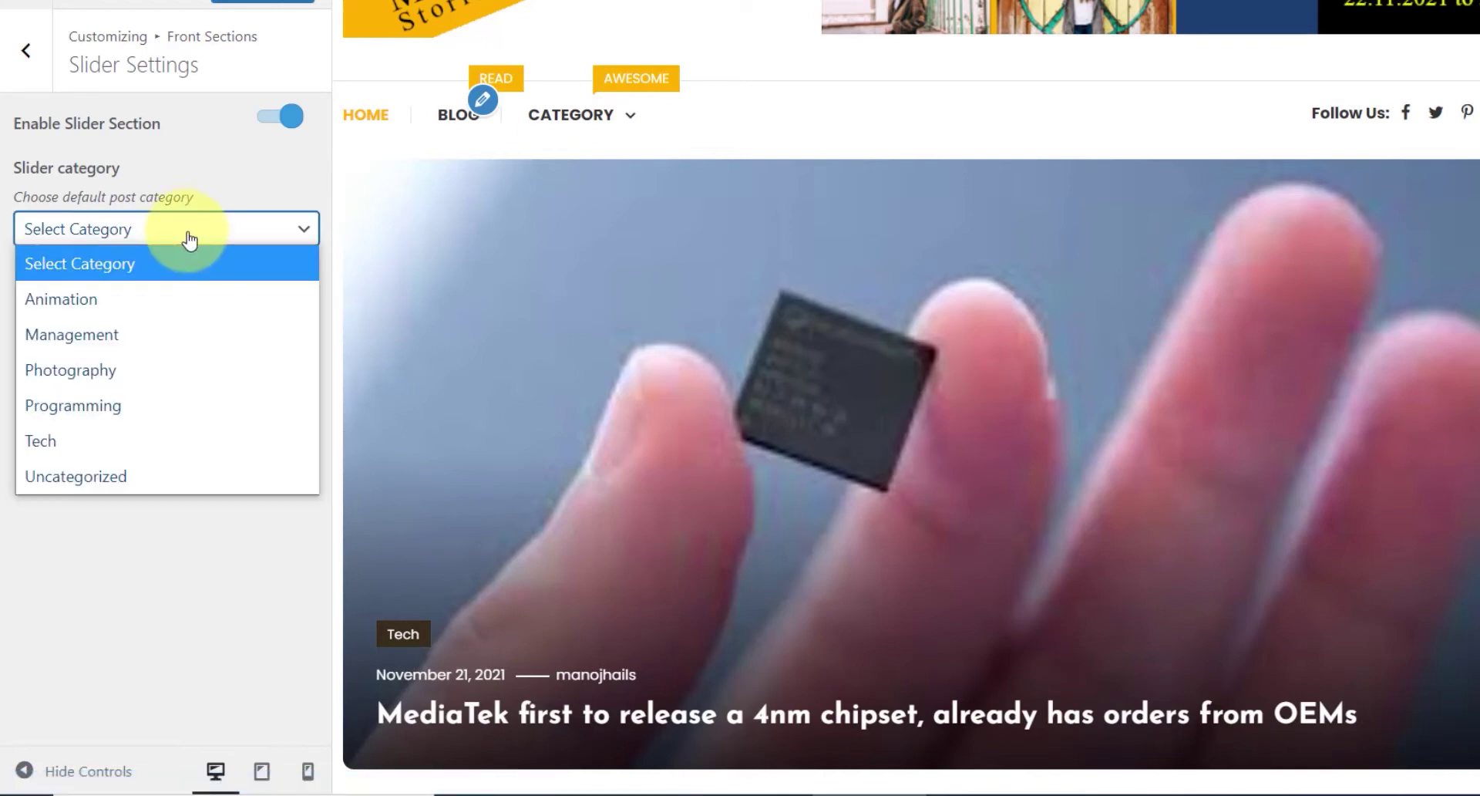
{"action": "left_click", "coordinate": [104, 369]}
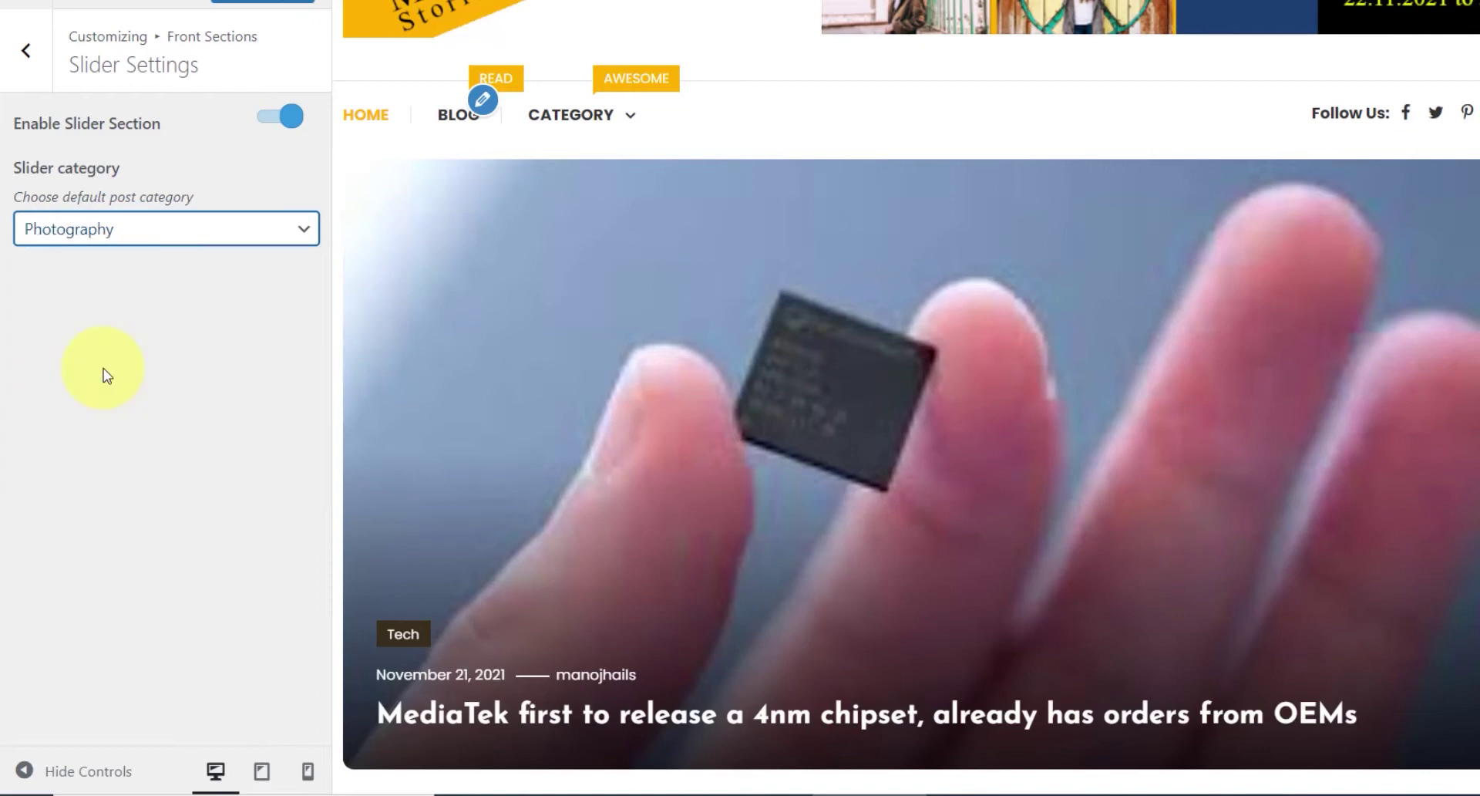
{"action": "left_click", "coordinate": [138, 235]}
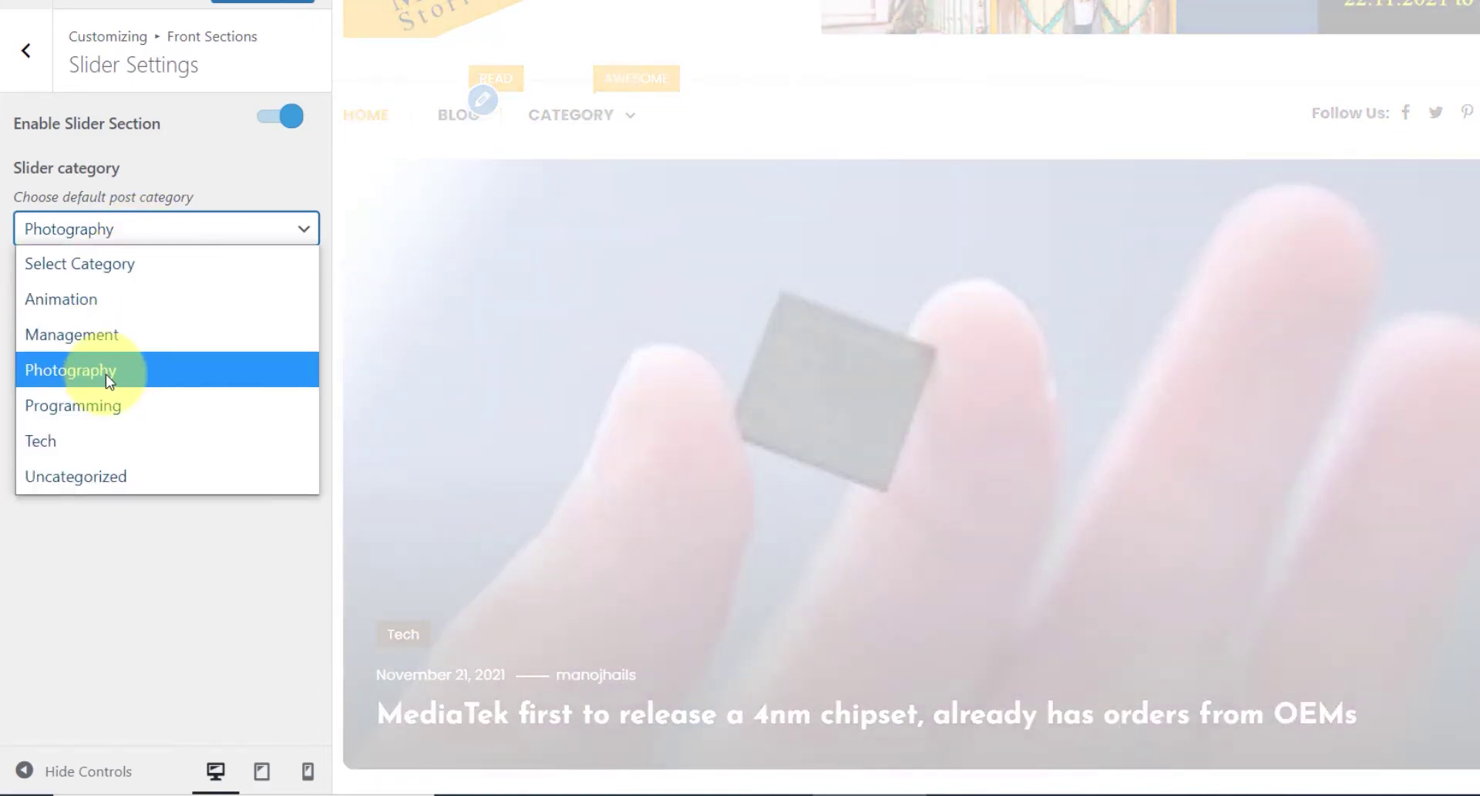
{"action": "left_click", "coordinate": [219, 625]}
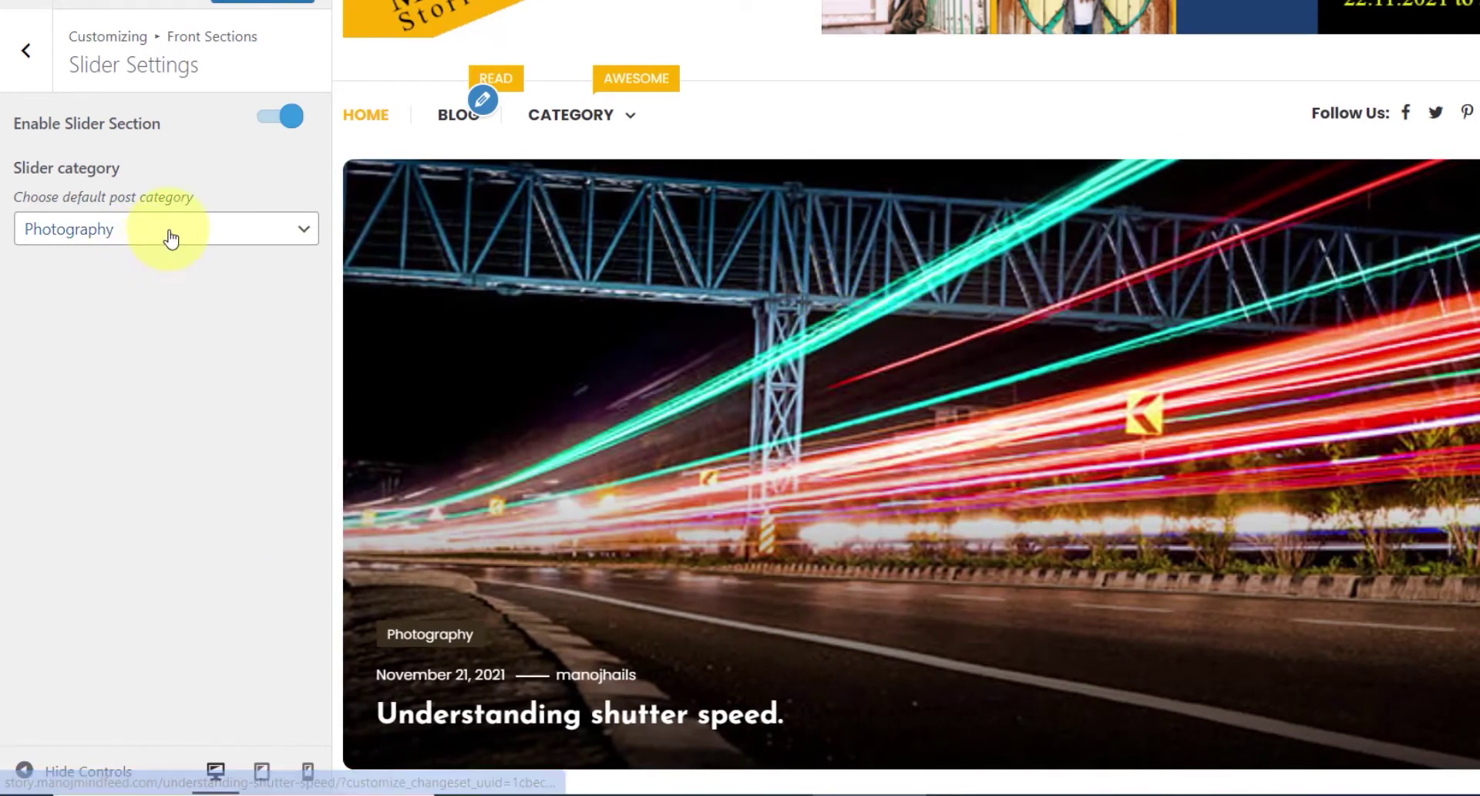
{"action": "left_click", "coordinate": [165, 232]}
{"action": "left_click", "coordinate": [83, 264]}
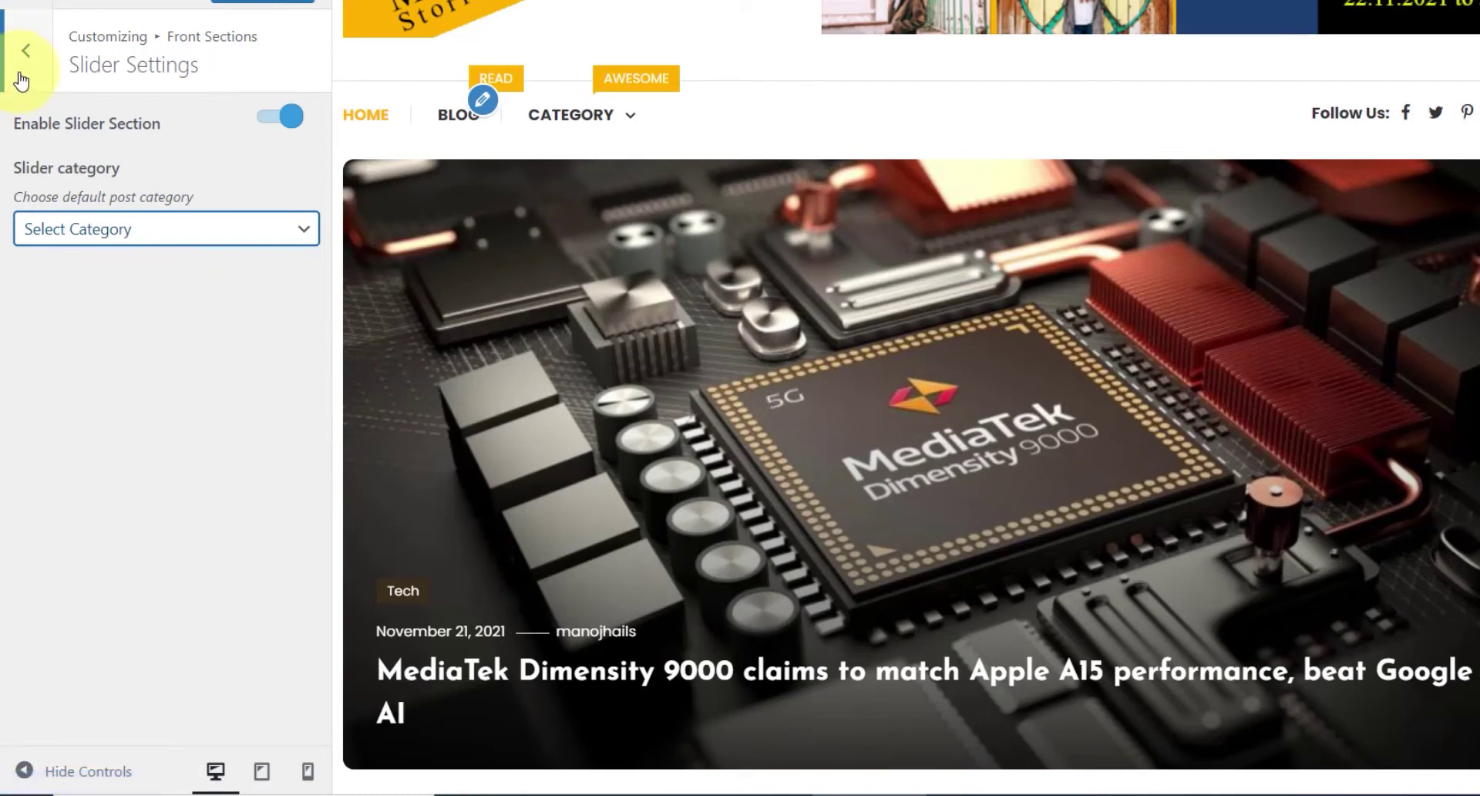
{"action": "left_click", "coordinate": [26, 54]}
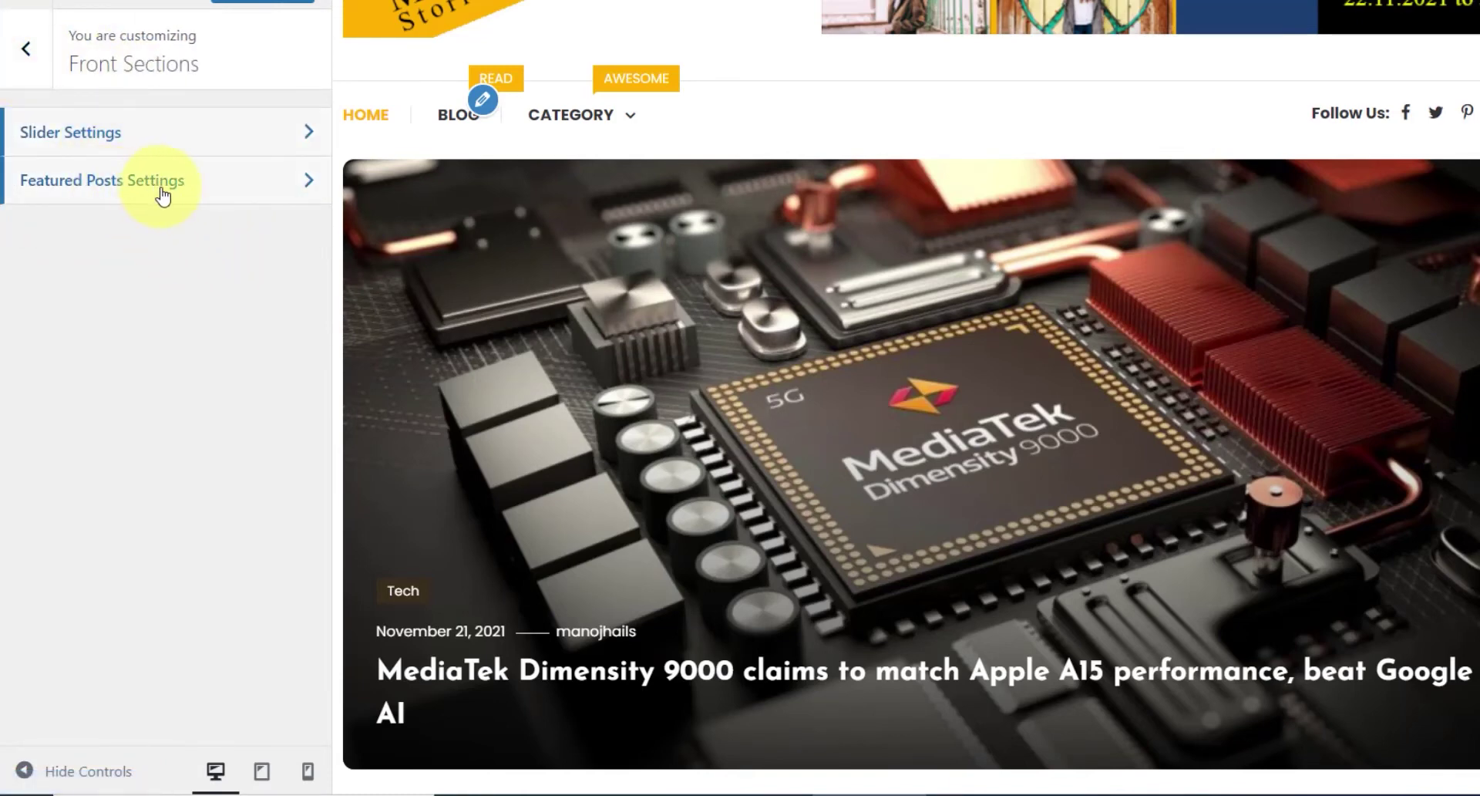
- Enable the Featured Posts section and title its Featured News heading 'Featured Posts'
{"action": "left_click", "coordinate": [213, 196]}
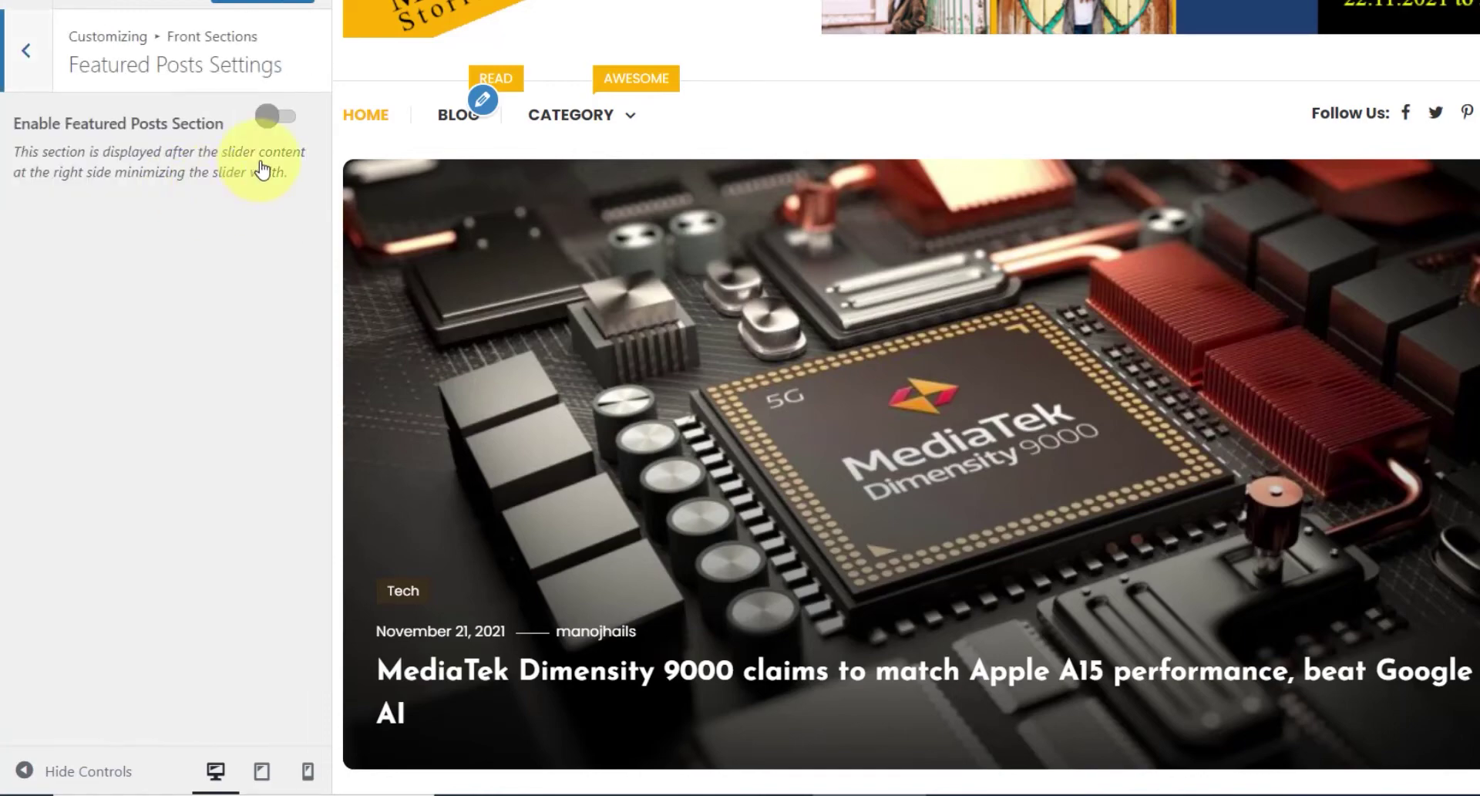
{"action": "left_click", "coordinate": [280, 118]}
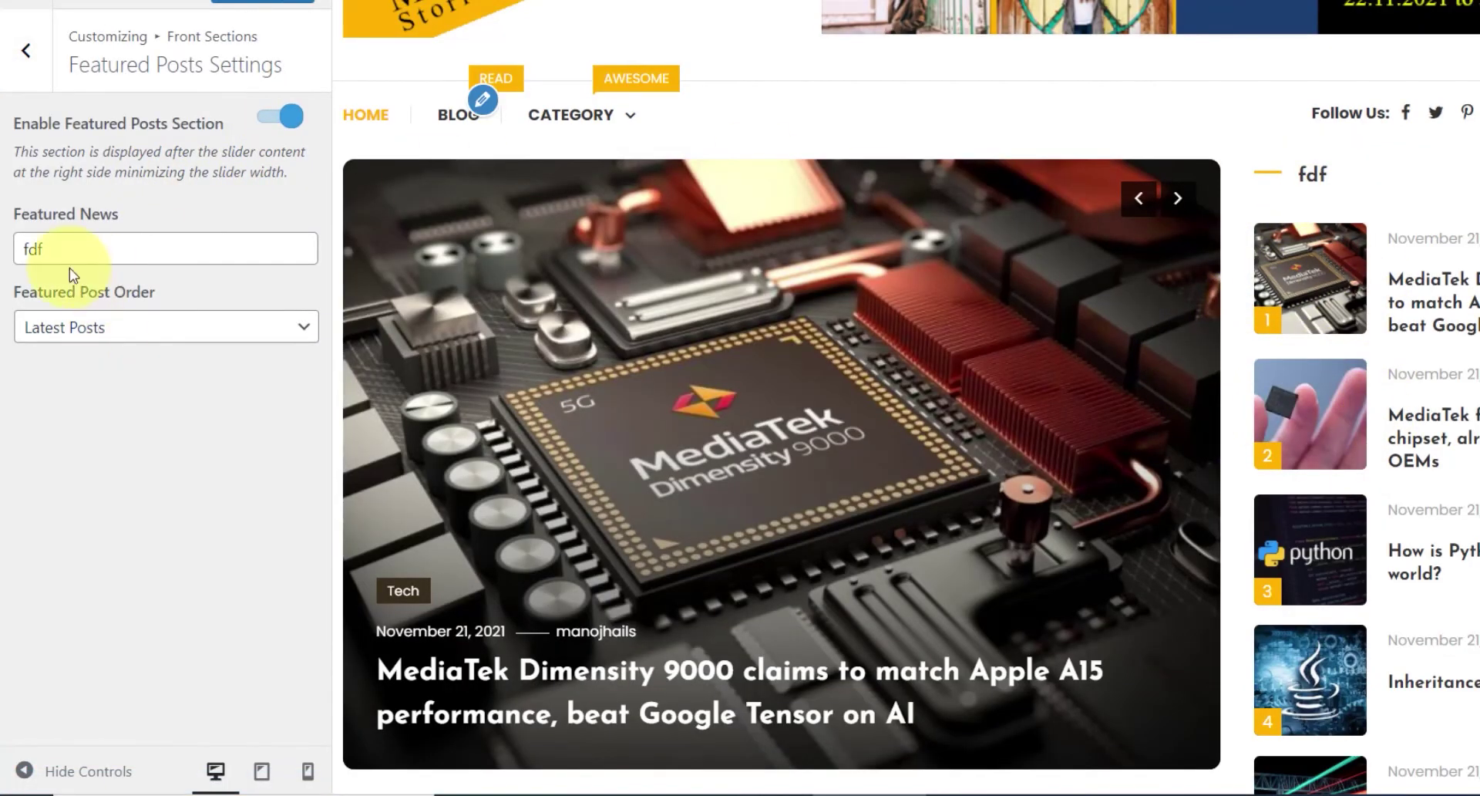
{"action": "left_click", "coordinate": [24, 266]}
{"action": "type", "text": "F"}
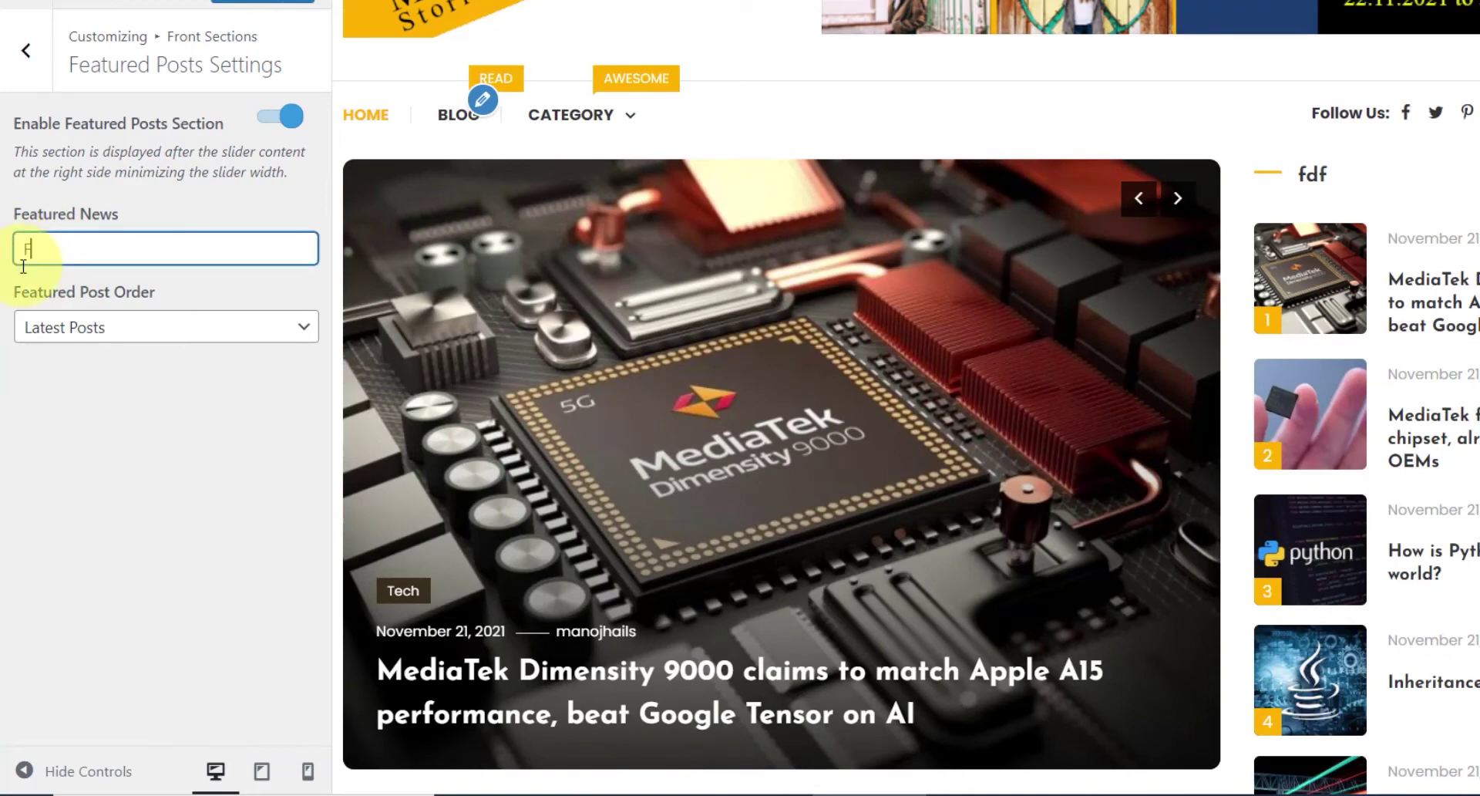
{"action": "type", "text": "eatured Posts"}
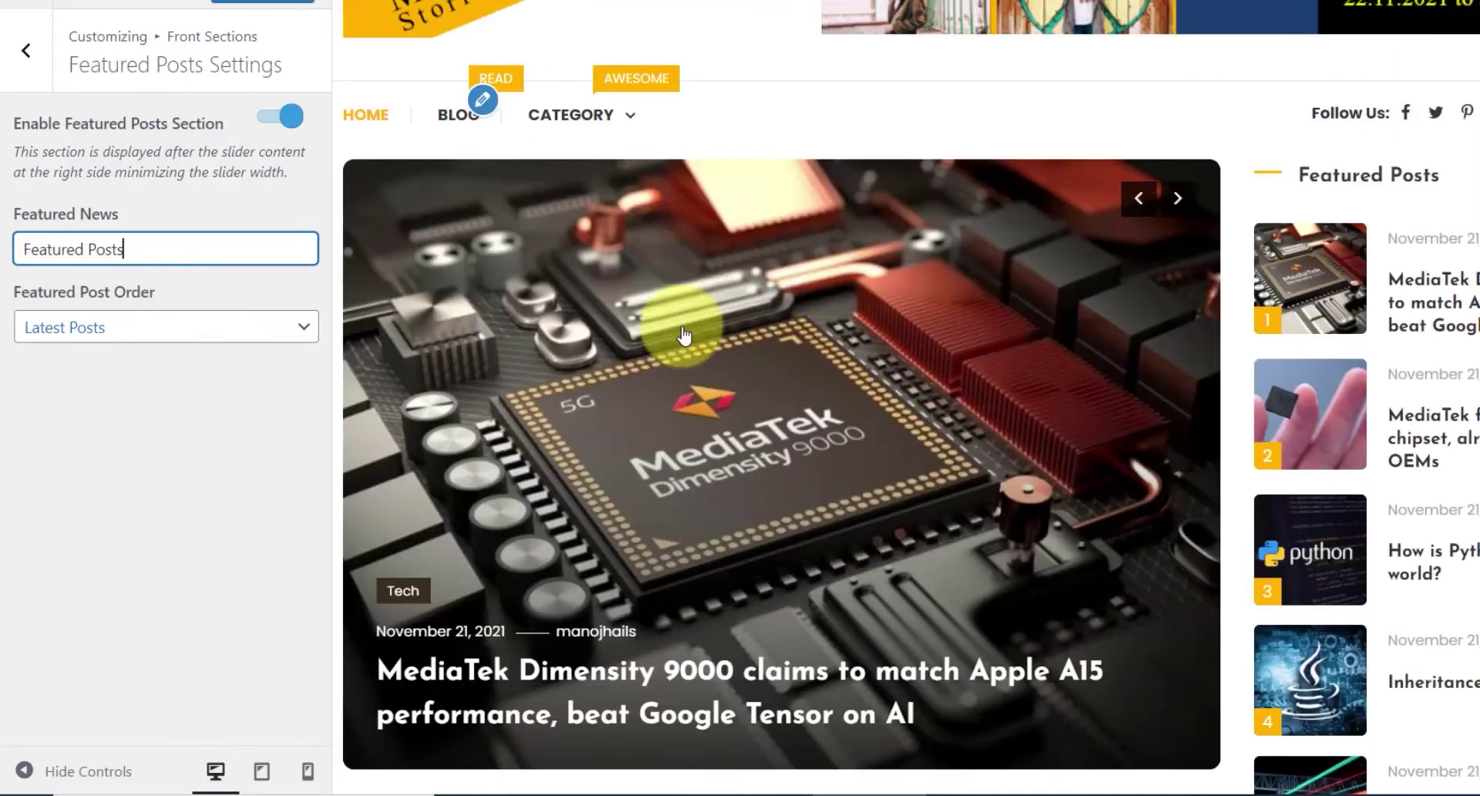
- Set the Featured Post Order to Latest Posts after briefly trying random order
{"action": "scroll", "coordinate": [1330, 378], "scroll_direction": "down", "scroll_amount": 2}
{"action": "left_click", "coordinate": [238, 325]}
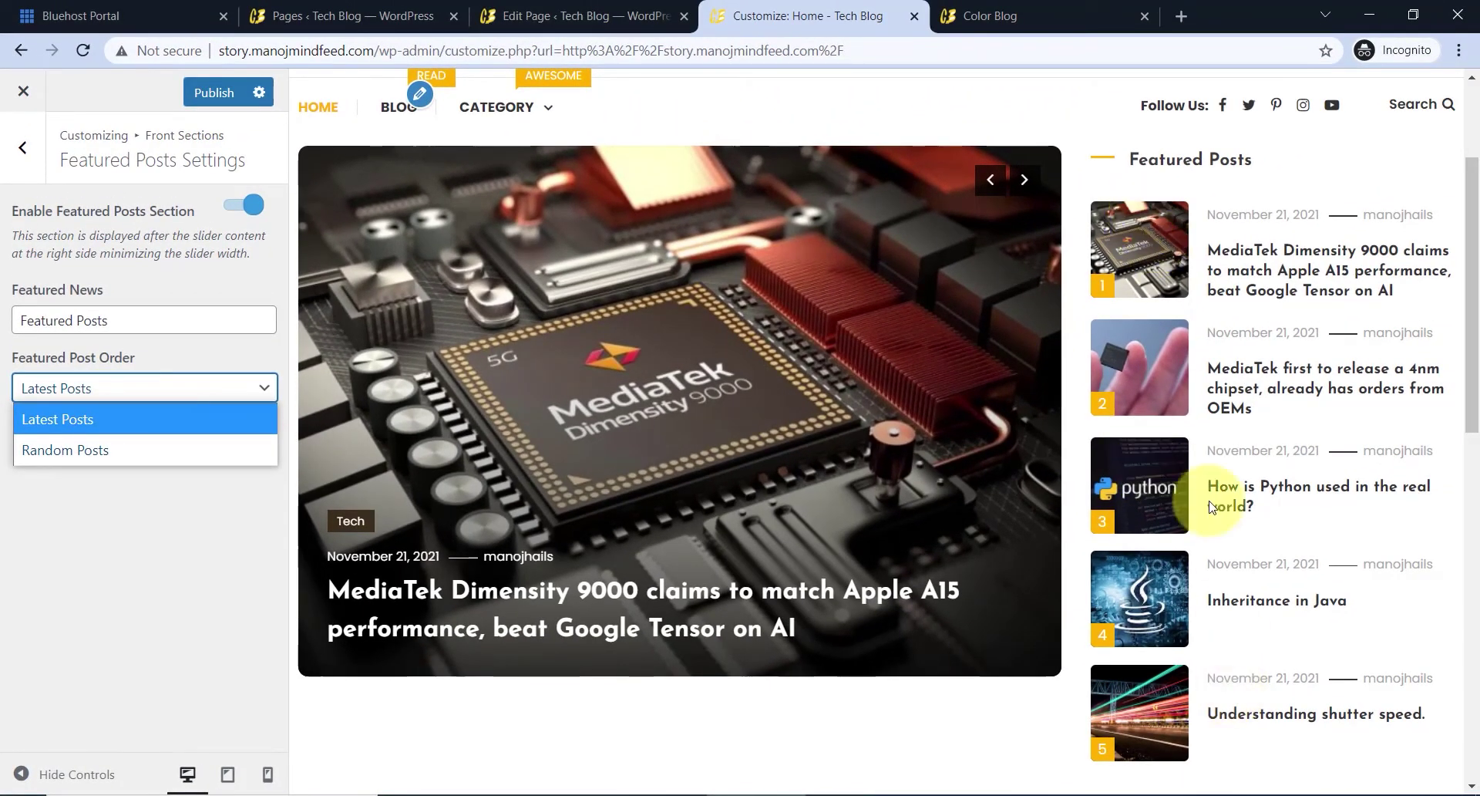
{"action": "left_click", "coordinate": [112, 451]}
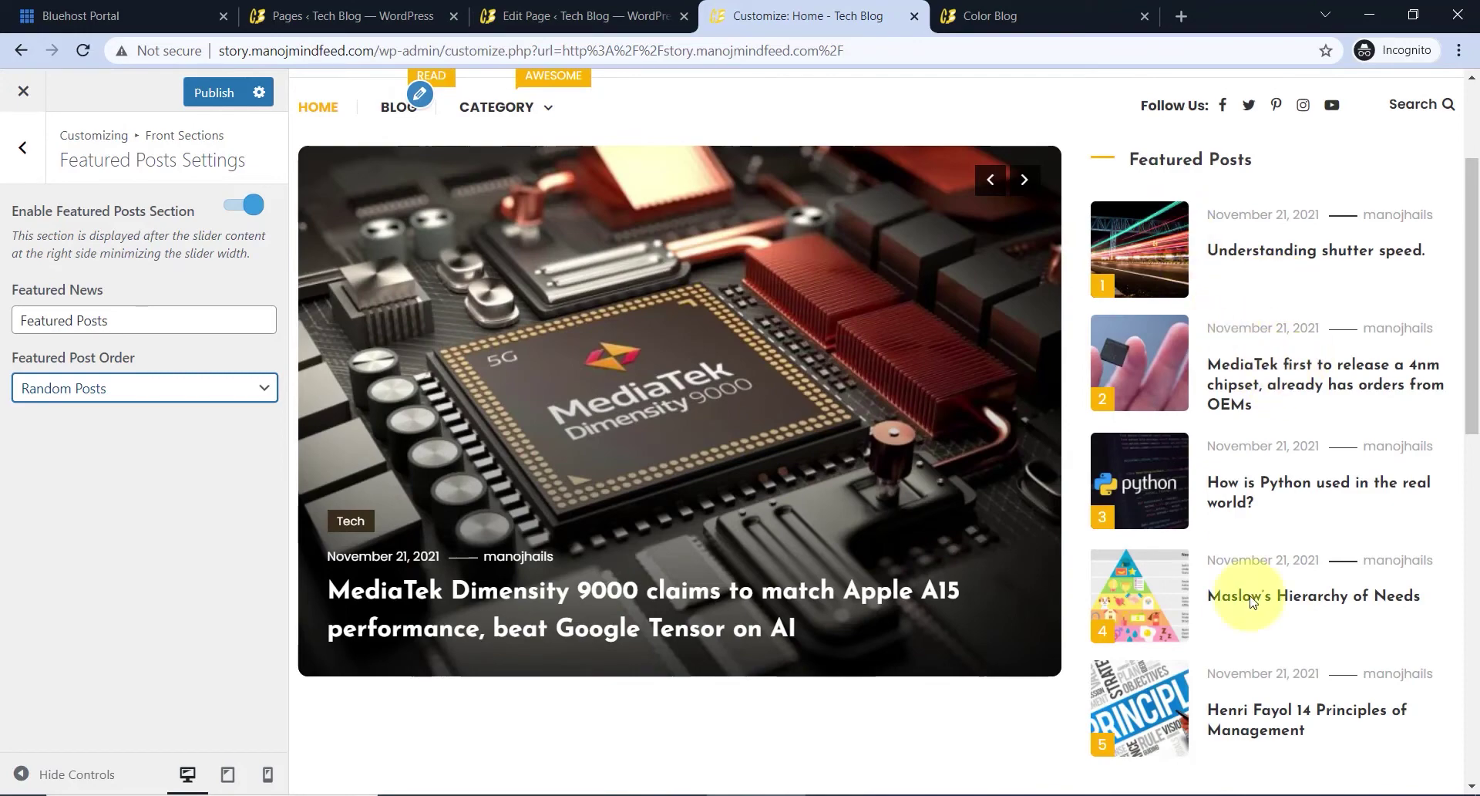
{"action": "left_click", "coordinate": [132, 390]}
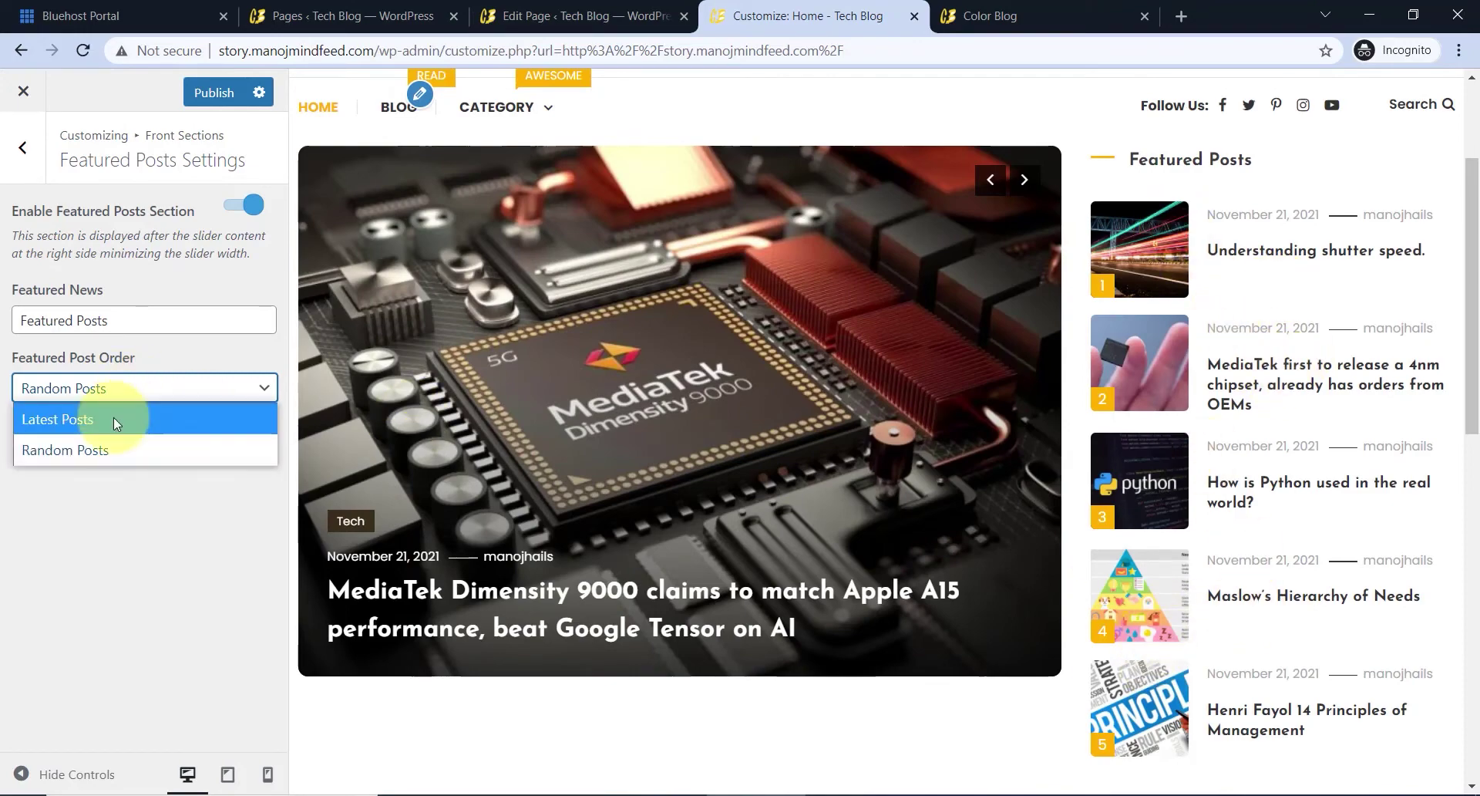
{"action": "left_click", "coordinate": [116, 418]}
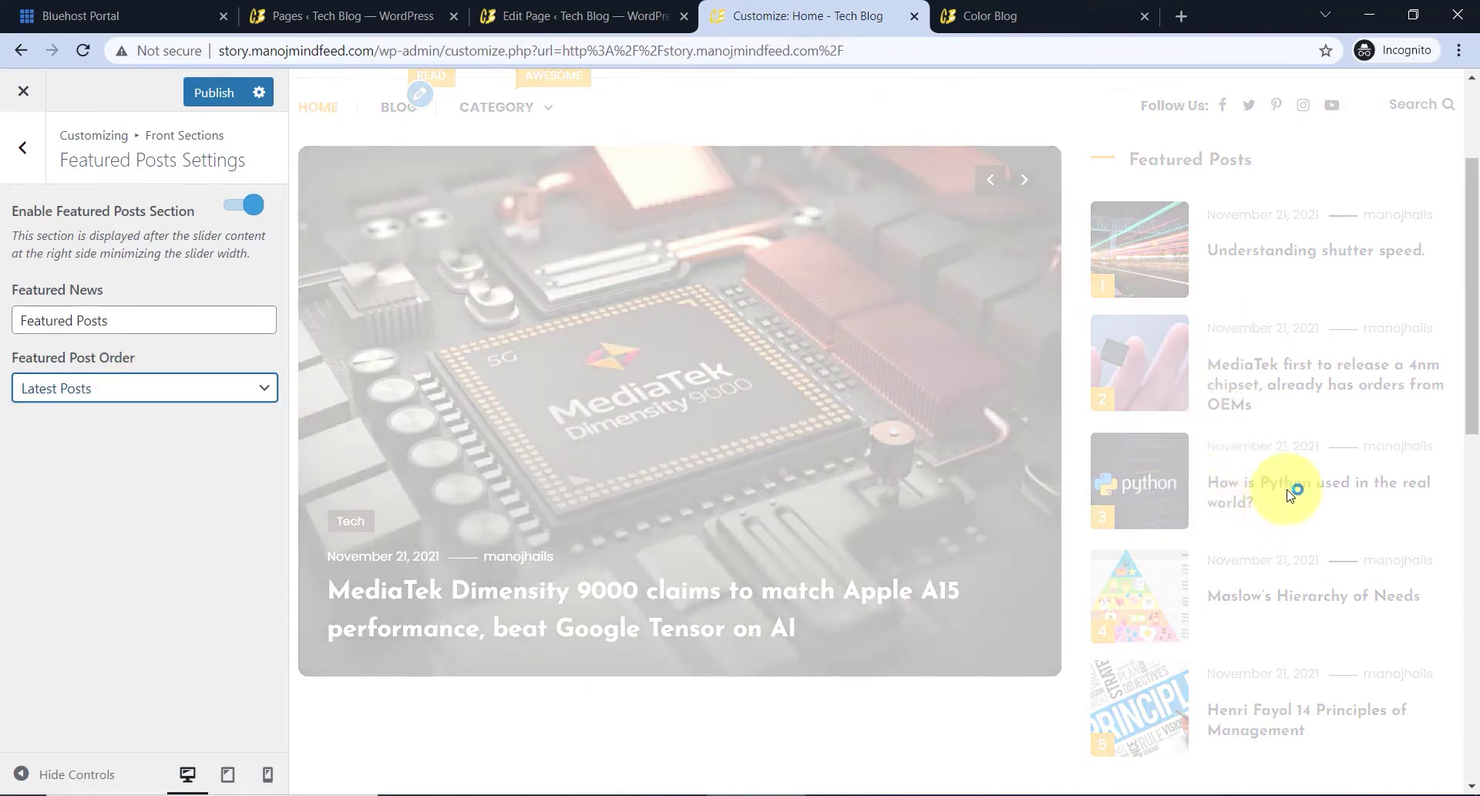
{"action": "scroll", "coordinate": [756, 387], "scroll_direction": "down", "scroll_amount": 6}
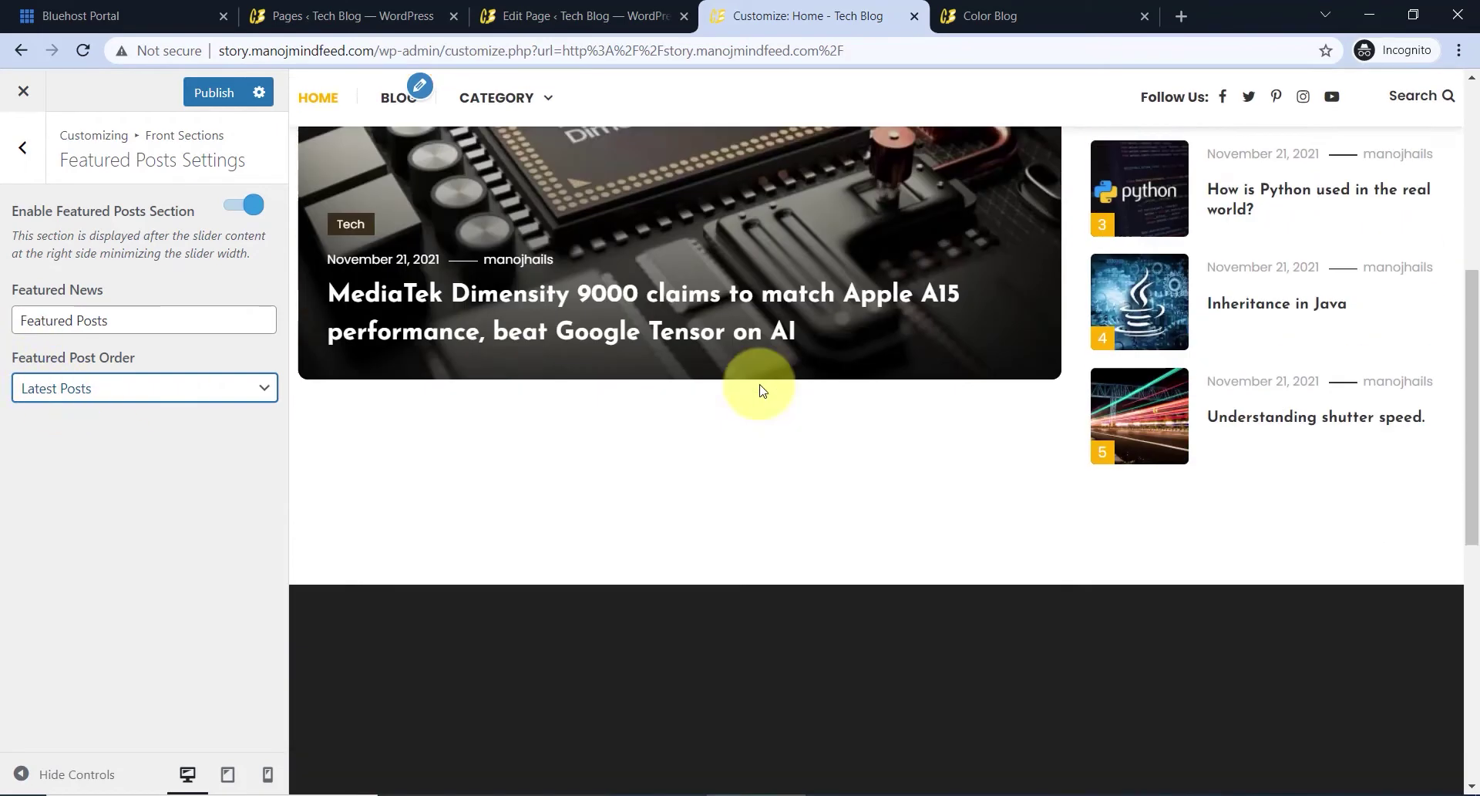
{"action": "scroll", "coordinate": [764, 396], "scroll_direction": "up", "scroll_amount": 8}
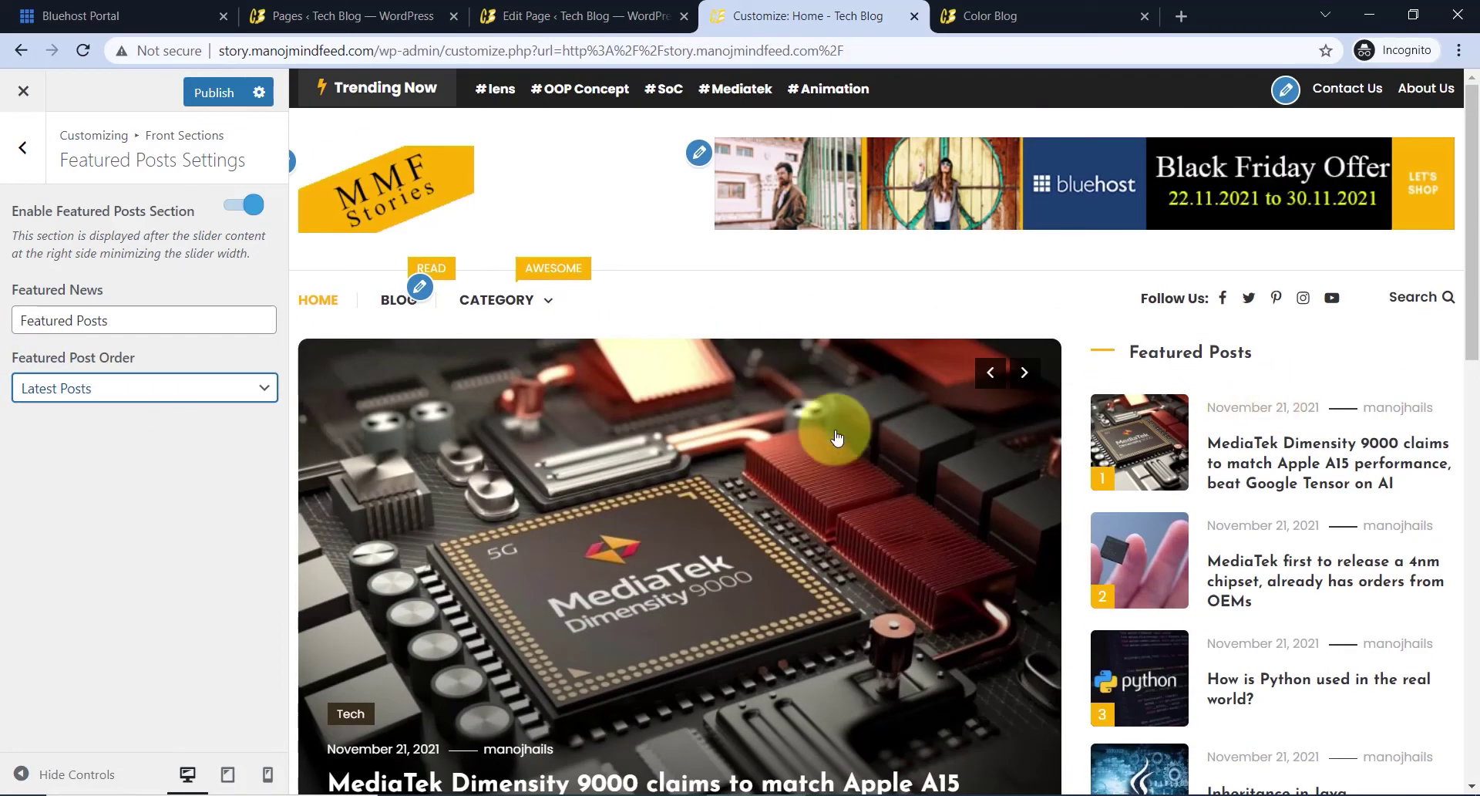
{"action": "scroll", "coordinate": [979, 432], "scroll_direction": "down", "scroll_amount": 4}
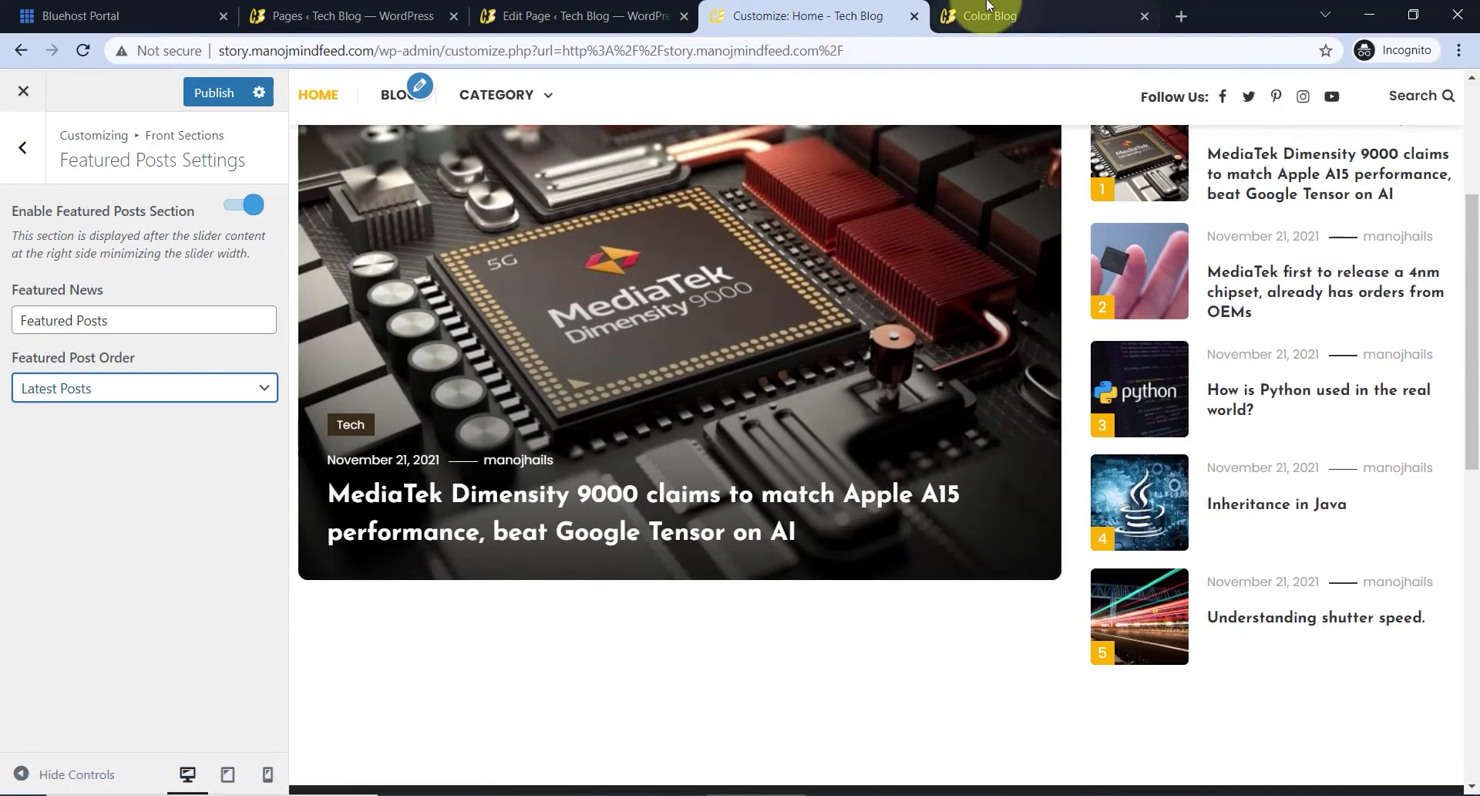
- Study the Color Blog demo's post grid and pagination, then return to the Tech Blog customizer
{"action": "left_click", "coordinate": [990, 6]}
{"action": "scroll", "coordinate": [588, 516], "scroll_direction": "up", "scroll_amount": 3}
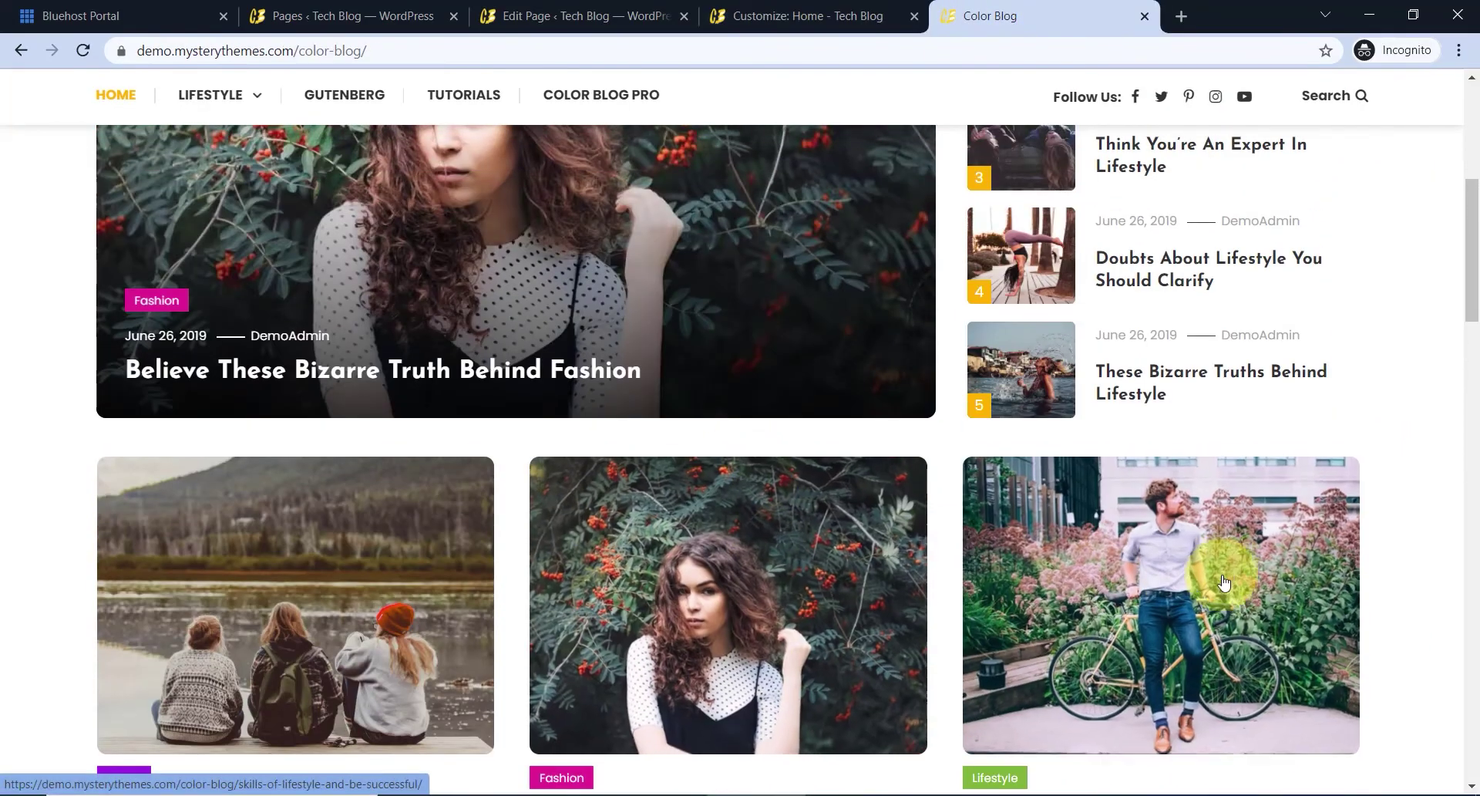
{"action": "scroll", "coordinate": [1123, 538], "scroll_direction": "up", "scroll_amount": 4}
{"action": "scroll", "coordinate": [885, 568], "scroll_direction": "down", "scroll_amount": 4}
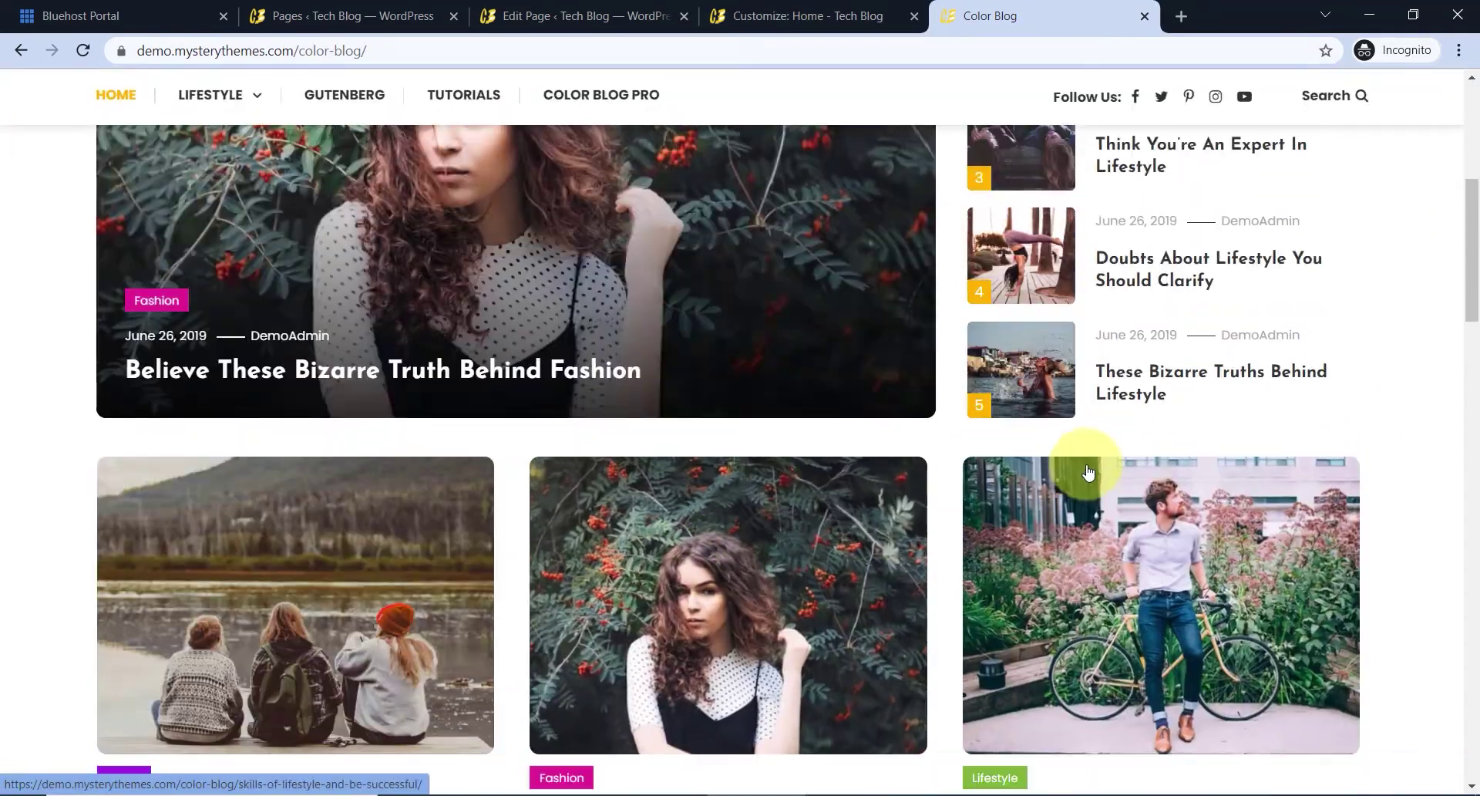
{"action": "scroll", "coordinate": [770, 517], "scroll_direction": "down", "scroll_amount": 2}
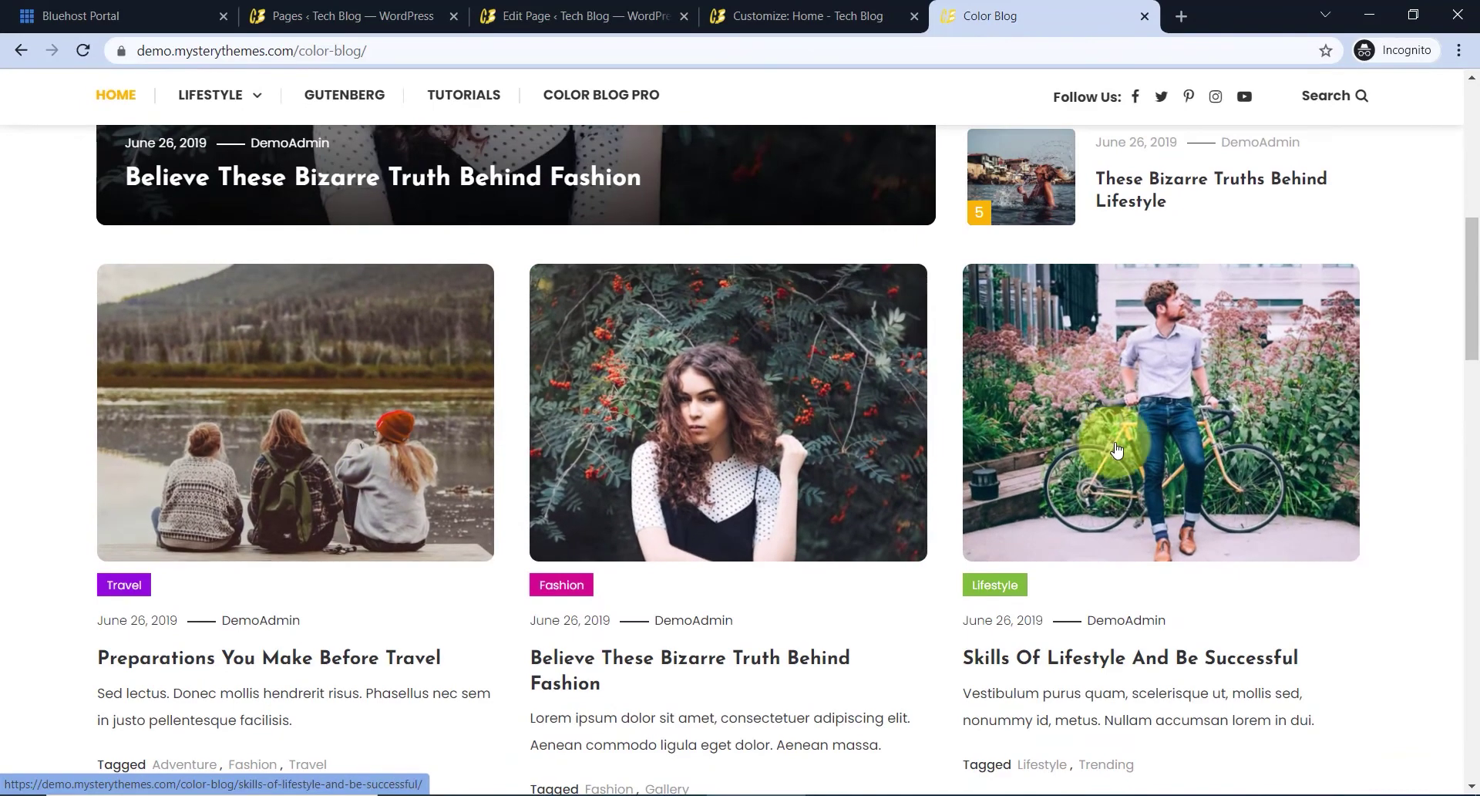
{"action": "scroll", "coordinate": [1035, 503], "scroll_direction": "down", "scroll_amount": 3}
{"action": "scroll", "coordinate": [432, 412], "scroll_direction": "down", "scroll_amount": 3}
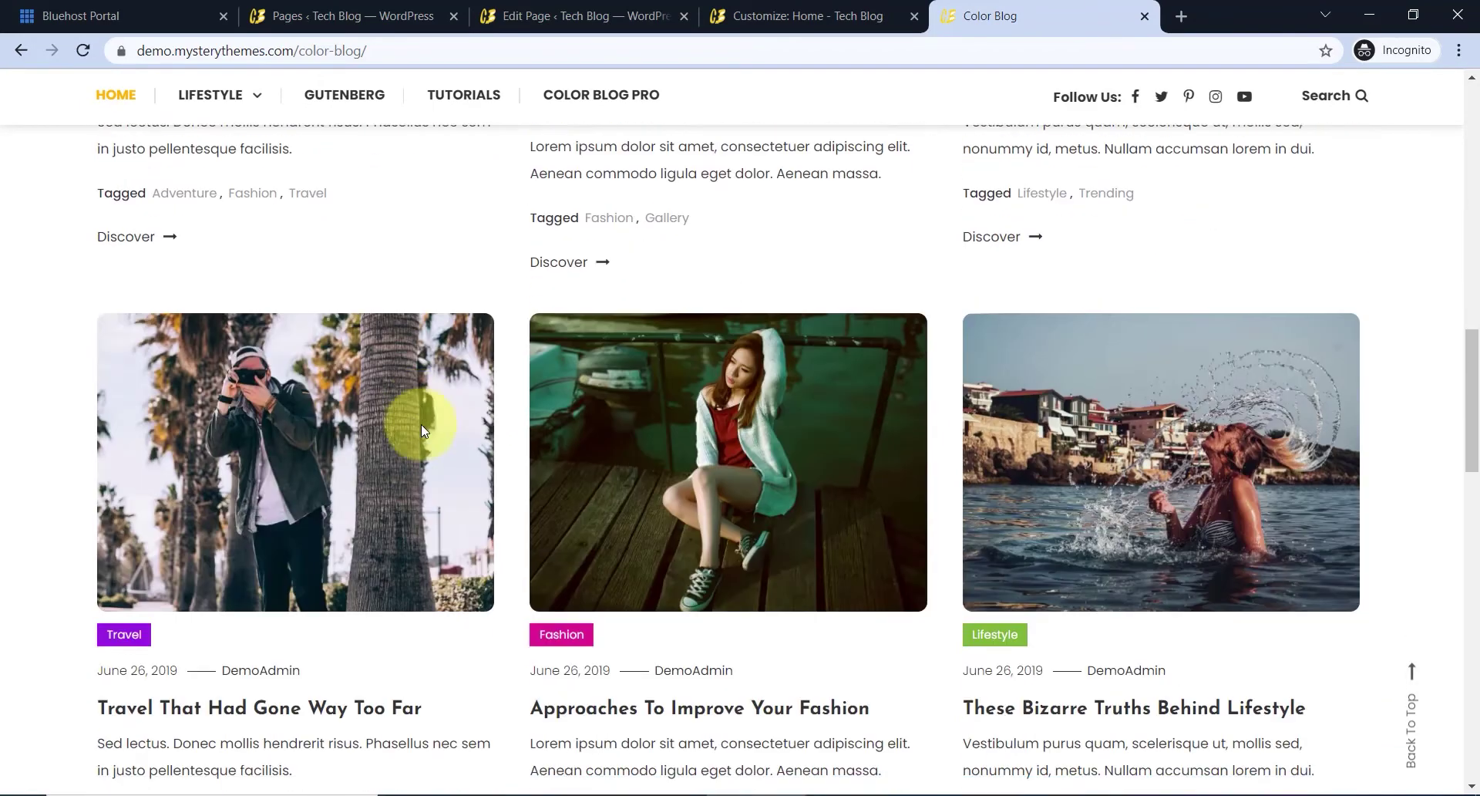
{"action": "scroll", "coordinate": [1172, 470], "scroll_direction": "down", "scroll_amount": 7}
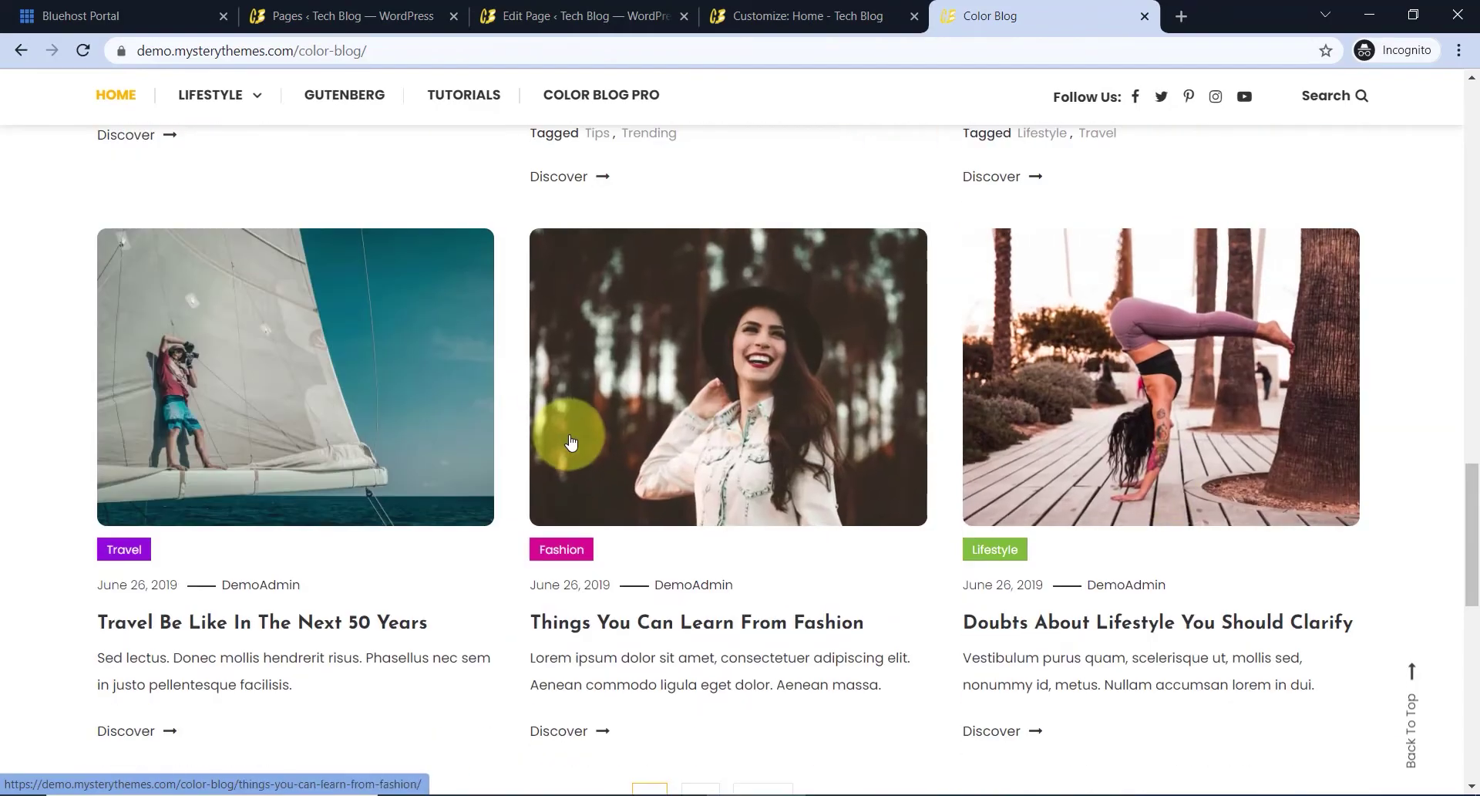
{"action": "scroll", "coordinate": [795, 525], "scroll_direction": "down", "scroll_amount": 5}
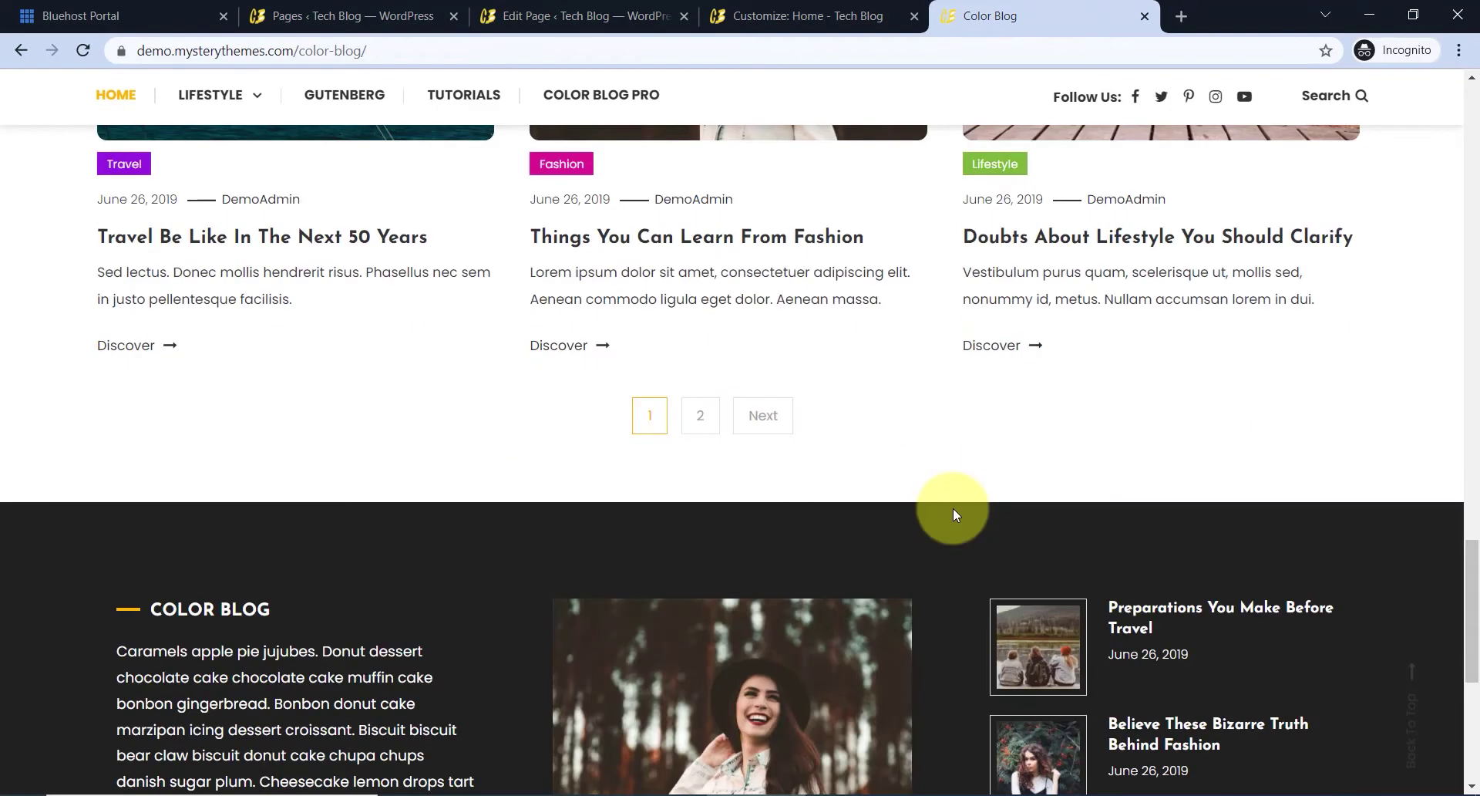
{"action": "scroll", "coordinate": [953, 507], "scroll_direction": "up", "scroll_amount": 15}
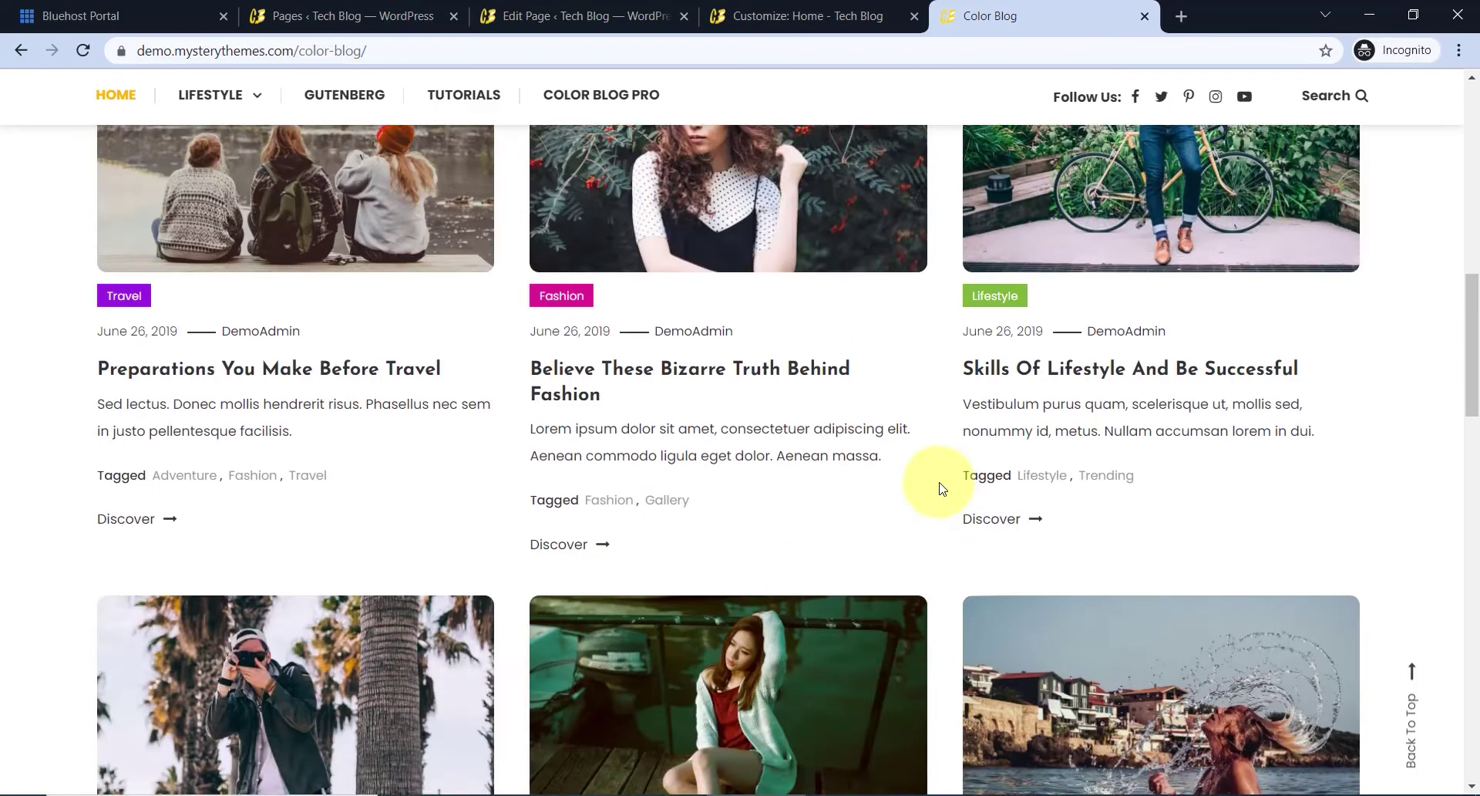
{"action": "scroll", "coordinate": [678, 430], "scroll_direction": "up", "scroll_amount": 4}
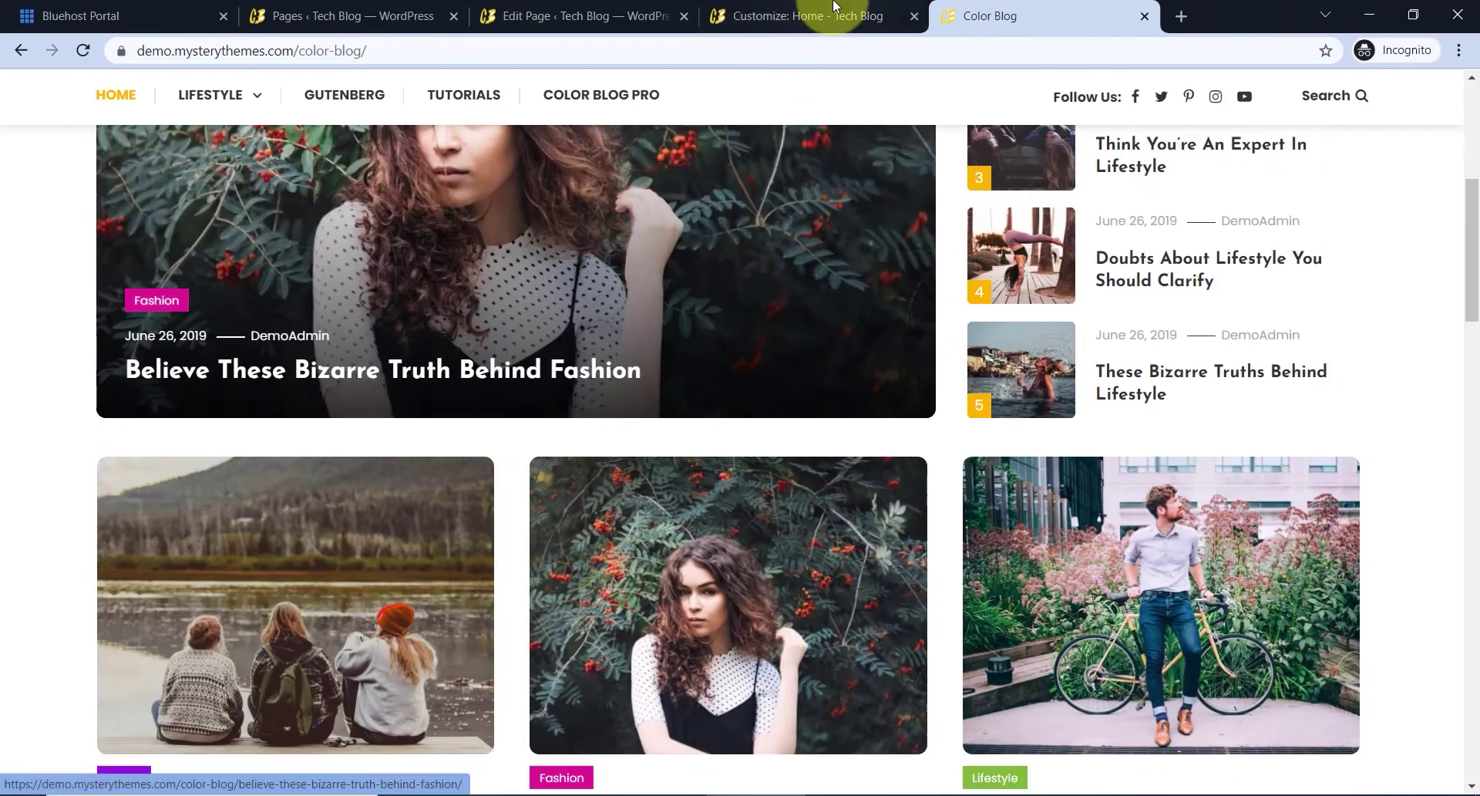
{"action": "left_click", "coordinate": [844, 17]}
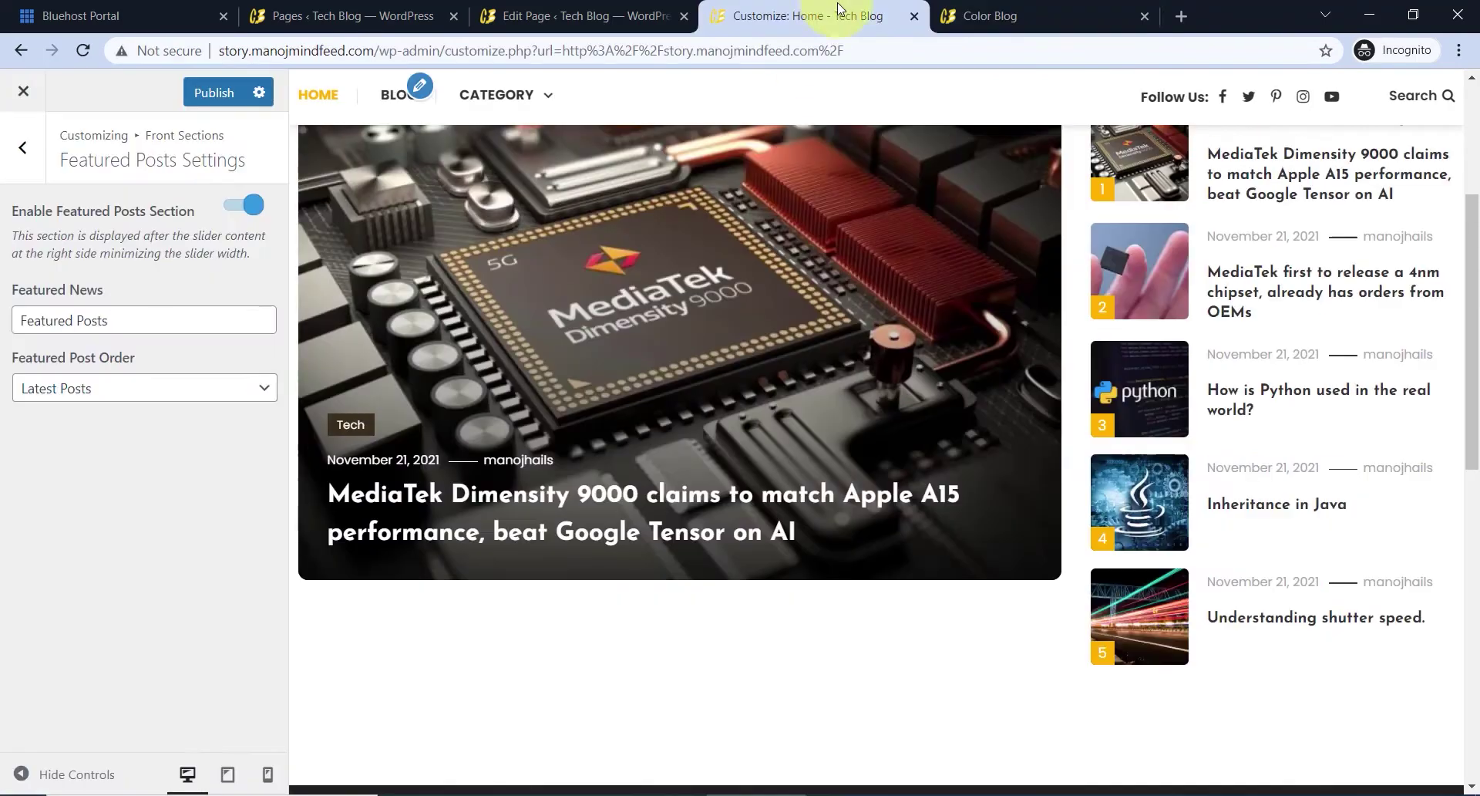
- Switch the homepage to 'Your latest posts' in General Settings > Homepage Settings
{"action": "left_click", "coordinate": [35, 168]}
{"action": "left_click", "coordinate": [30, 158]}
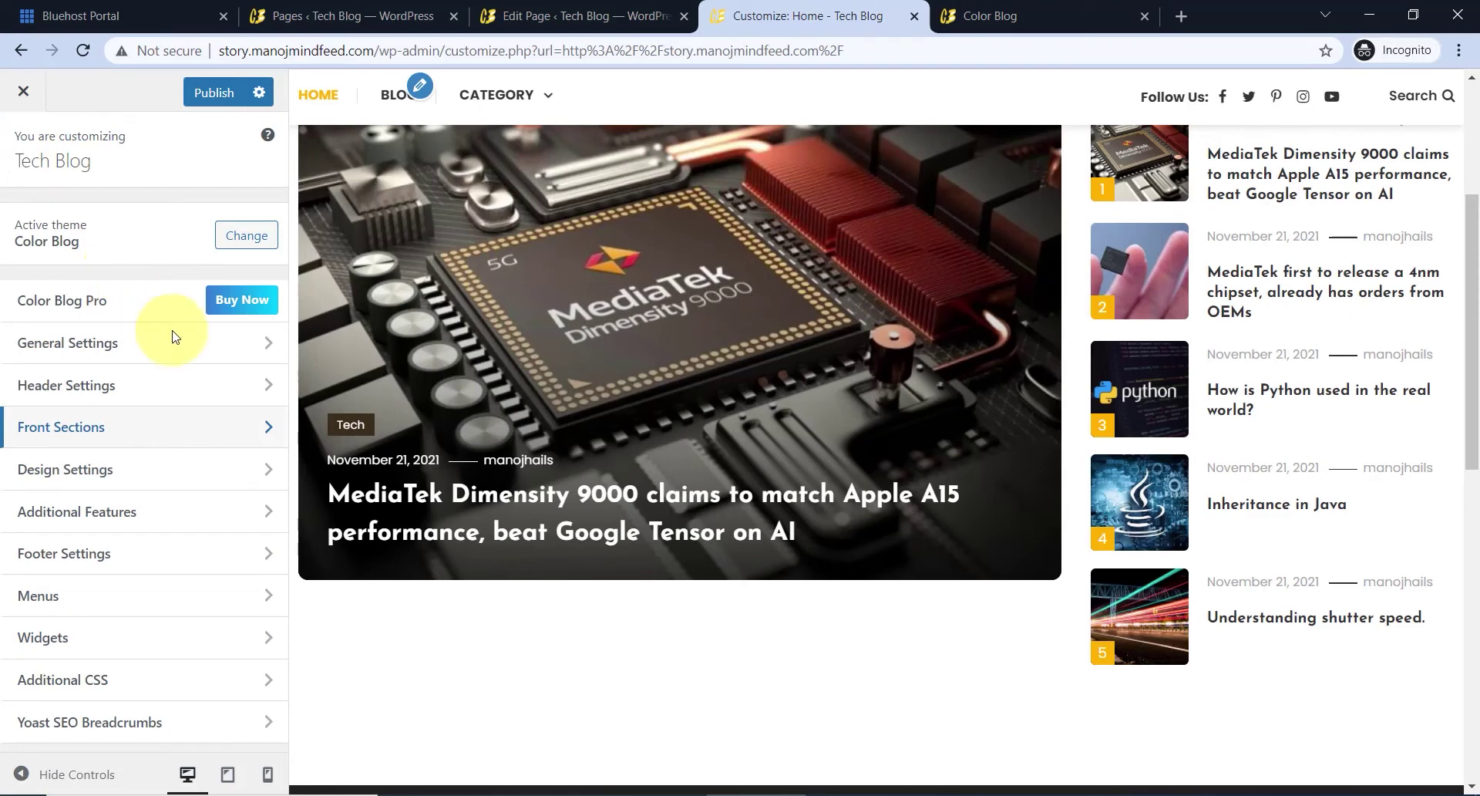
{"action": "left_click", "coordinate": [132, 341]}
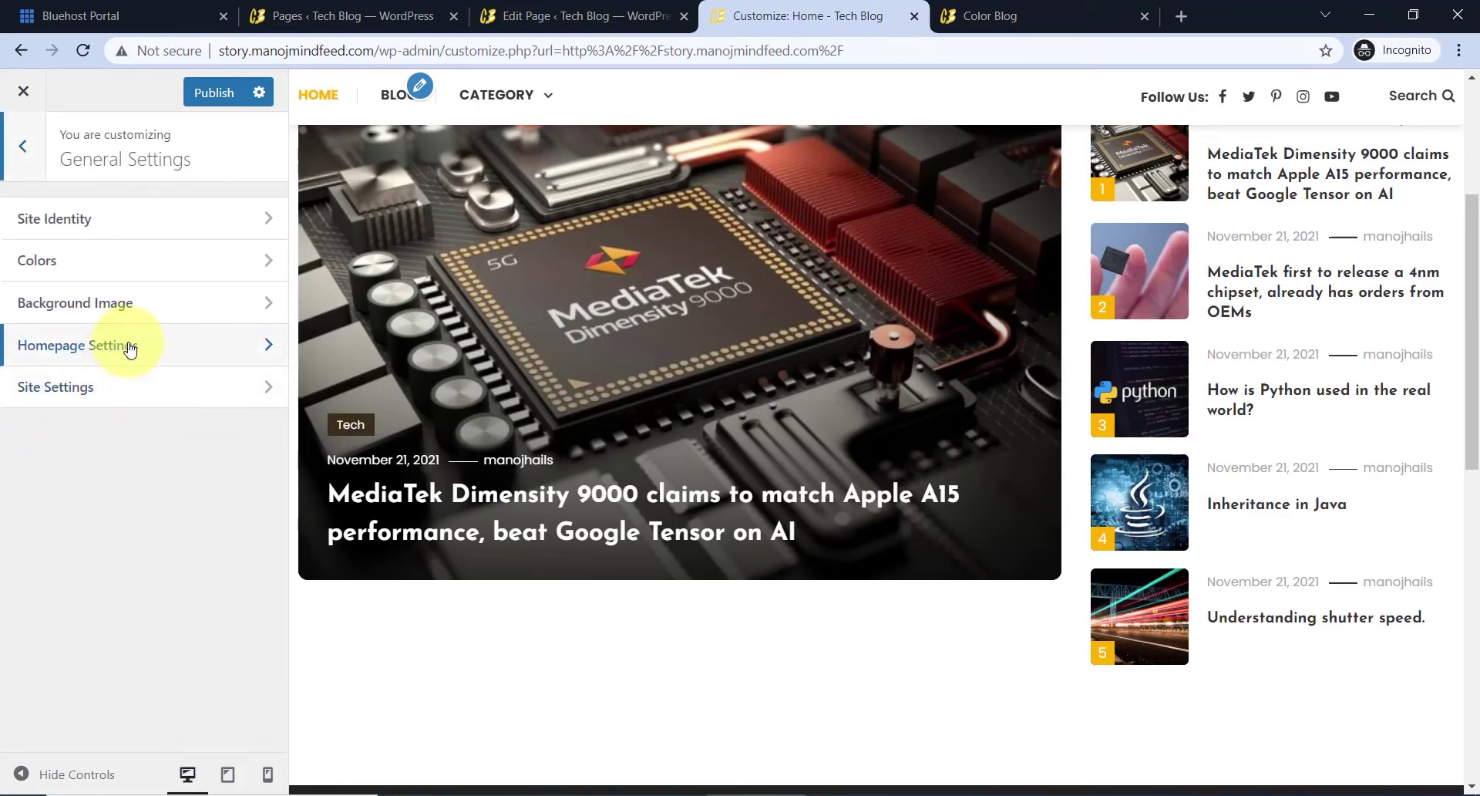
{"action": "left_click", "coordinate": [129, 347]}
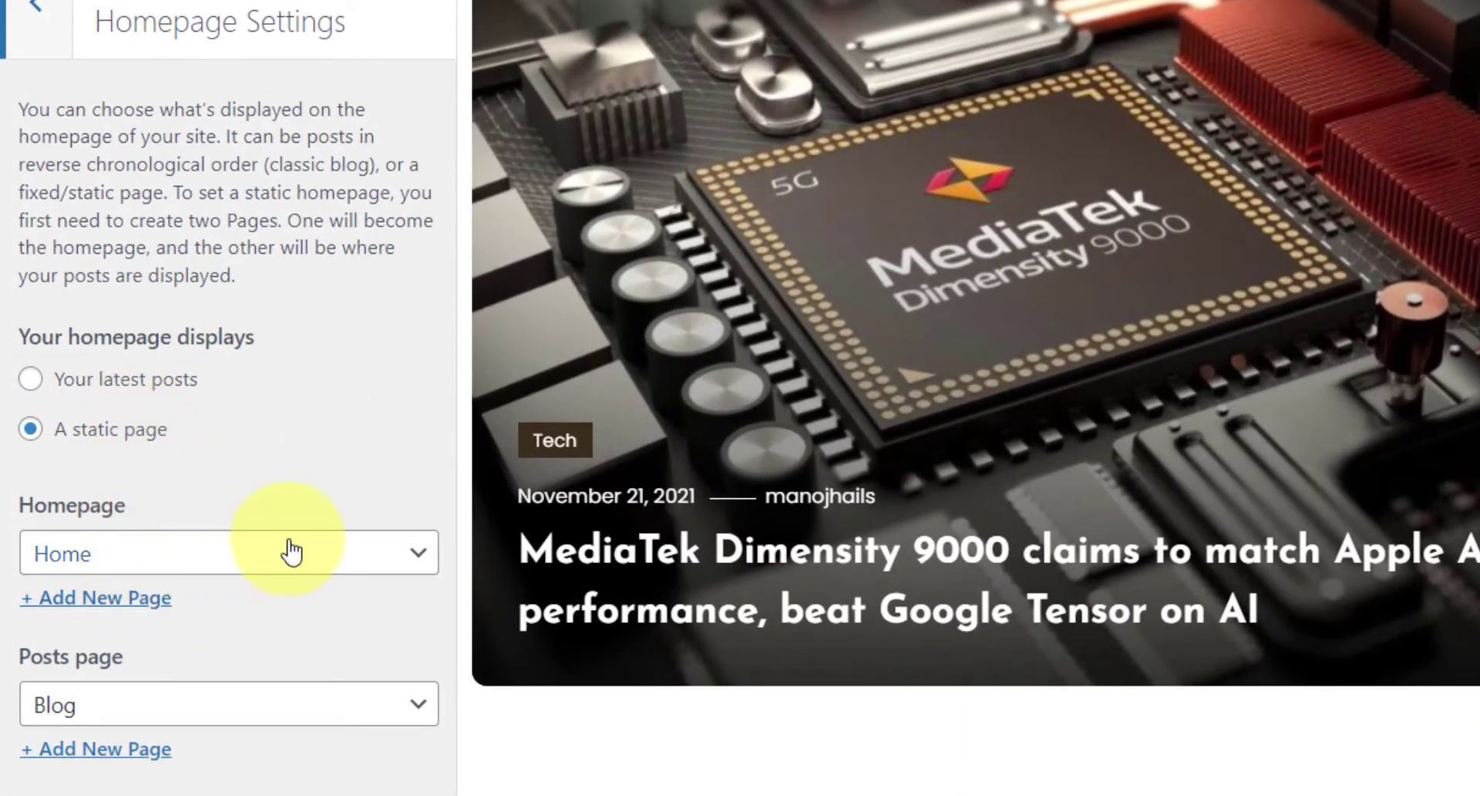
{"action": "left_click", "coordinate": [125, 383]}
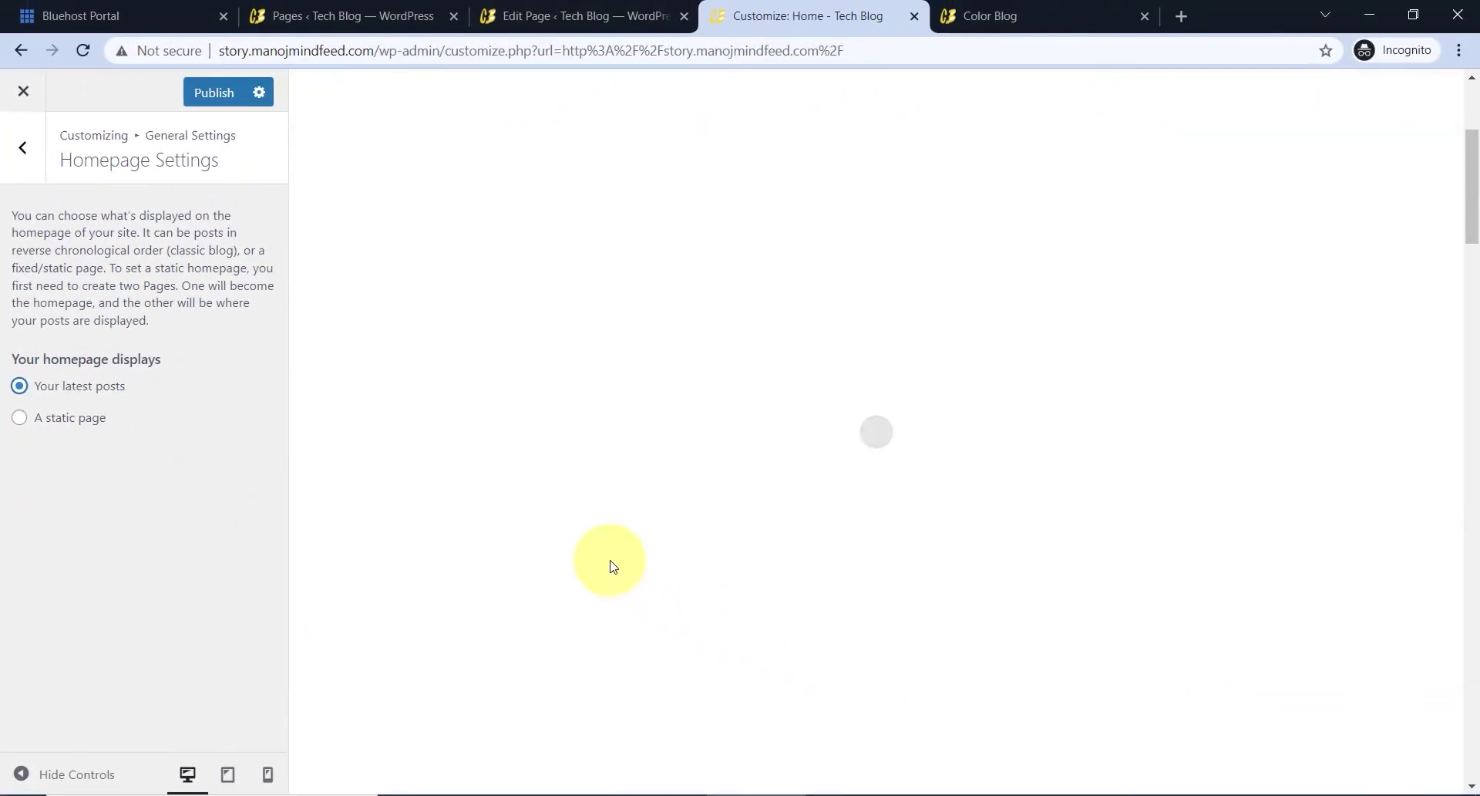
{"action": "scroll", "coordinate": [771, 432], "scroll_direction": "down", "scroll_amount": 5}
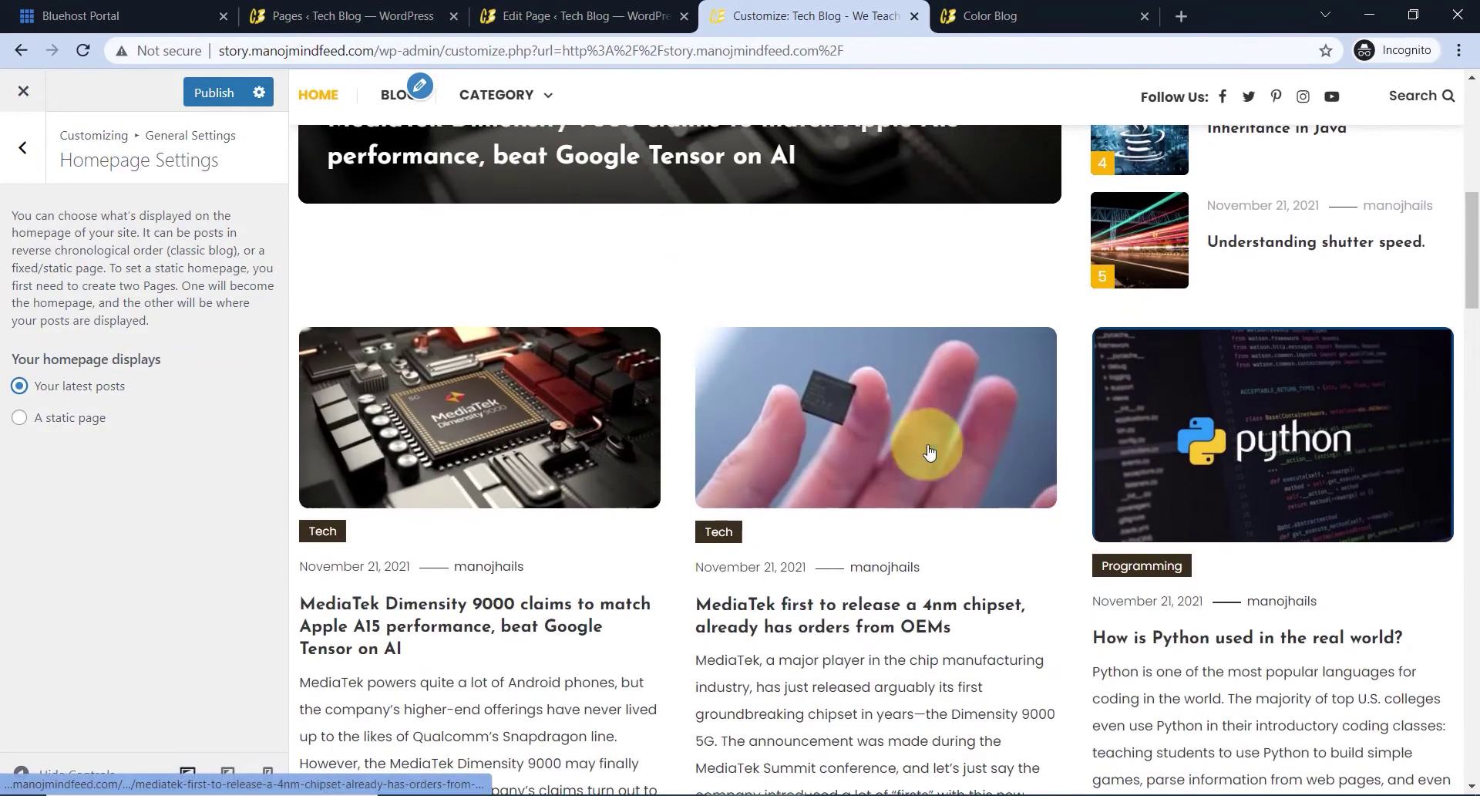
{"action": "scroll", "coordinate": [948, 447], "scroll_direction": "down", "scroll_amount": 5}
{"action": "scroll", "coordinate": [862, 429], "scroll_direction": "down", "scroll_amount": 10}
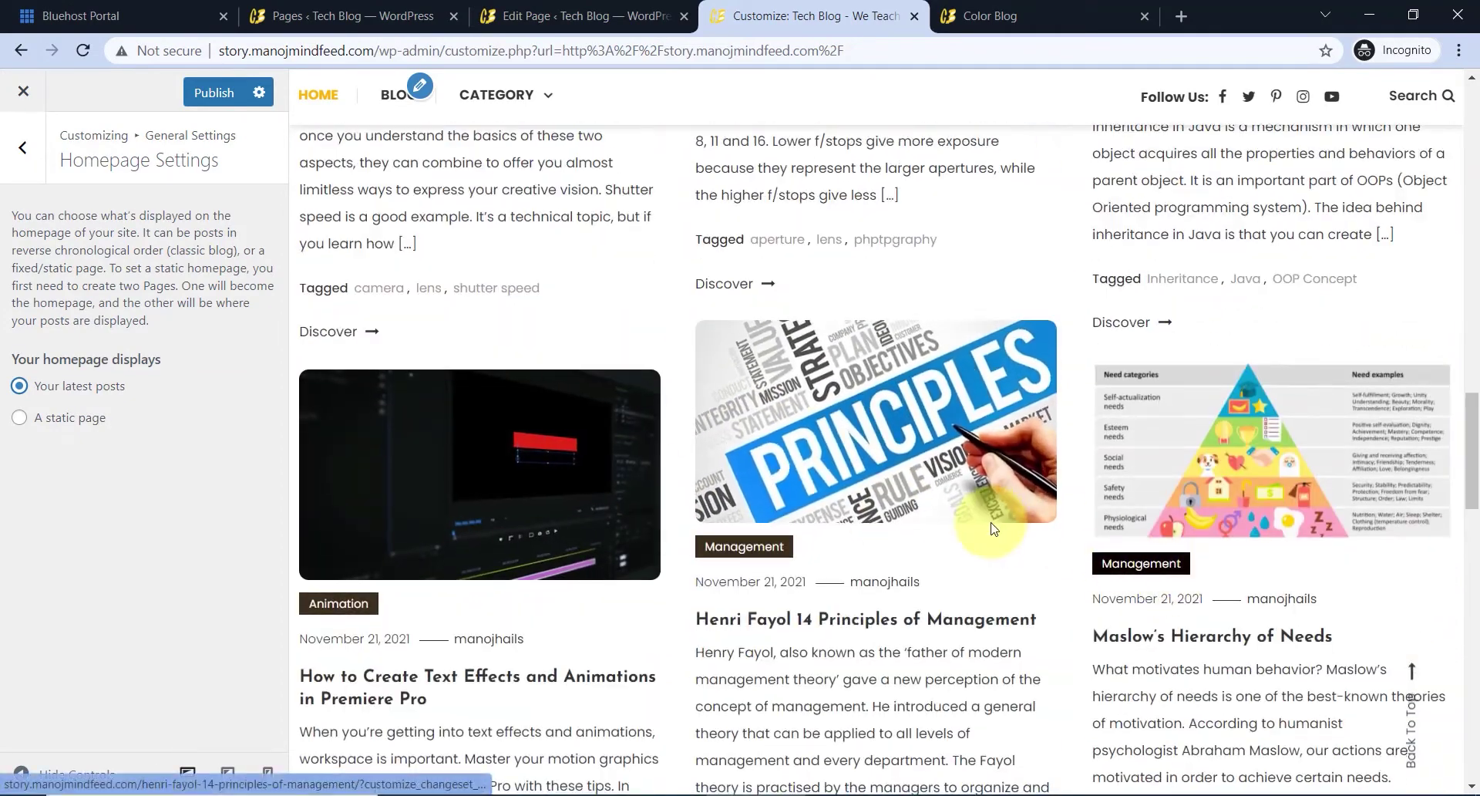
{"action": "scroll", "coordinate": [848, 463], "scroll_direction": "down", "scroll_amount": 12}
{"action": "scroll", "coordinate": [787, 508], "scroll_direction": "up", "scroll_amount": 20}
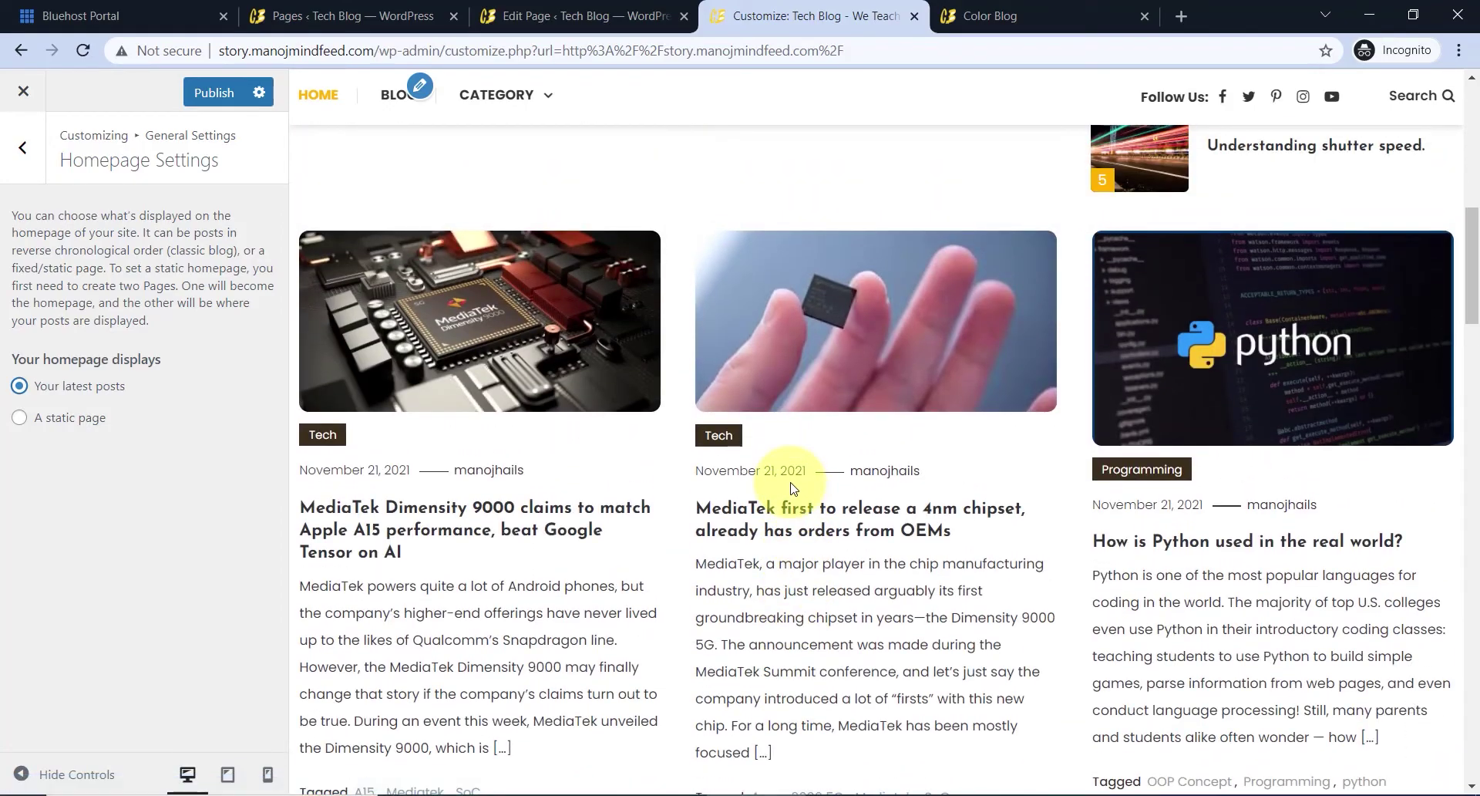
- Set the homepage back to 'A static page' and return to the main customizer sections
{"action": "left_click", "coordinate": [20, 418]}
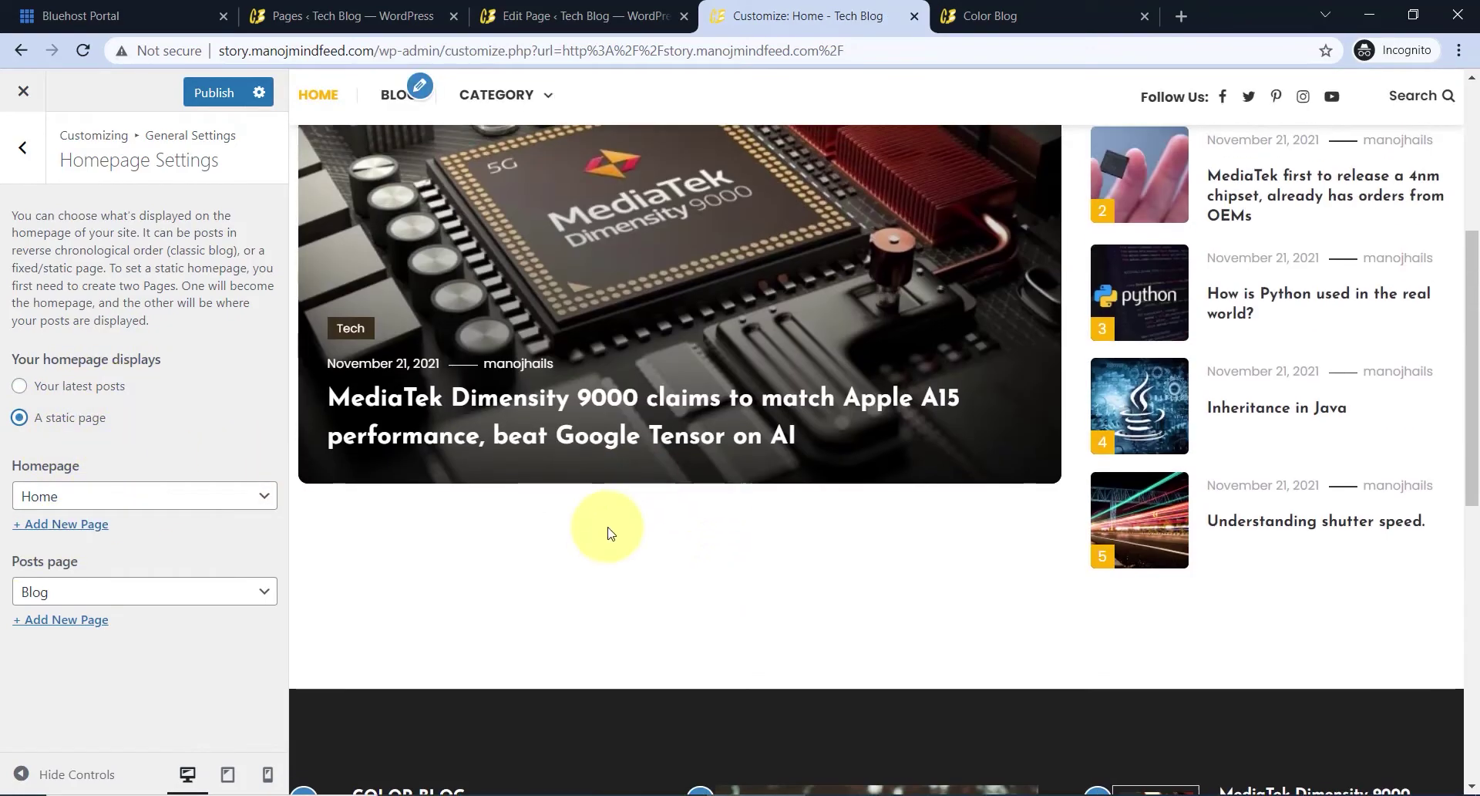
{"action": "left_click", "coordinate": [24, 151]}
{"action": "left_click", "coordinate": [24, 151]}
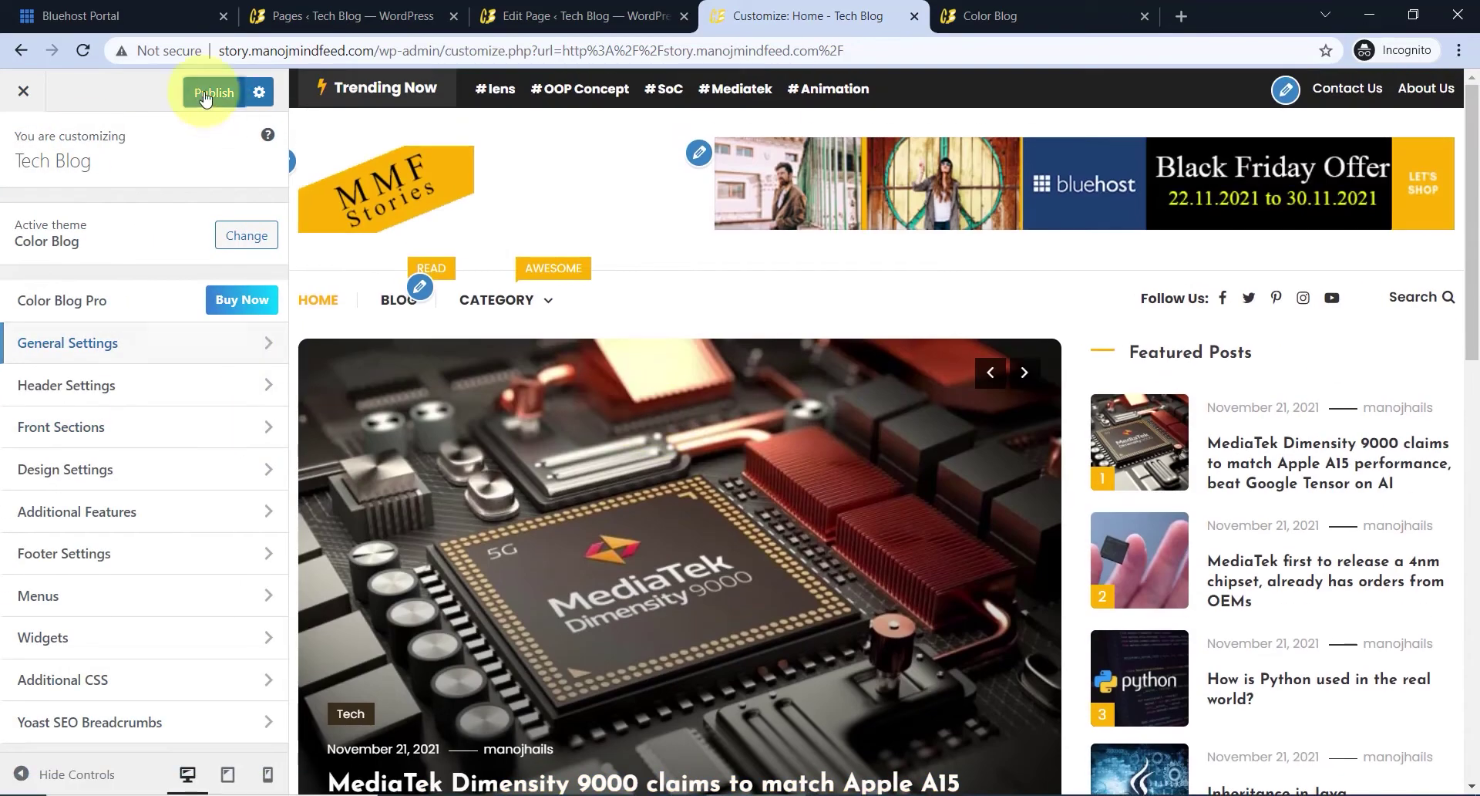
- Publish the customizer changes and go to the WordPress pages list
{"action": "left_click", "coordinate": [204, 98]}
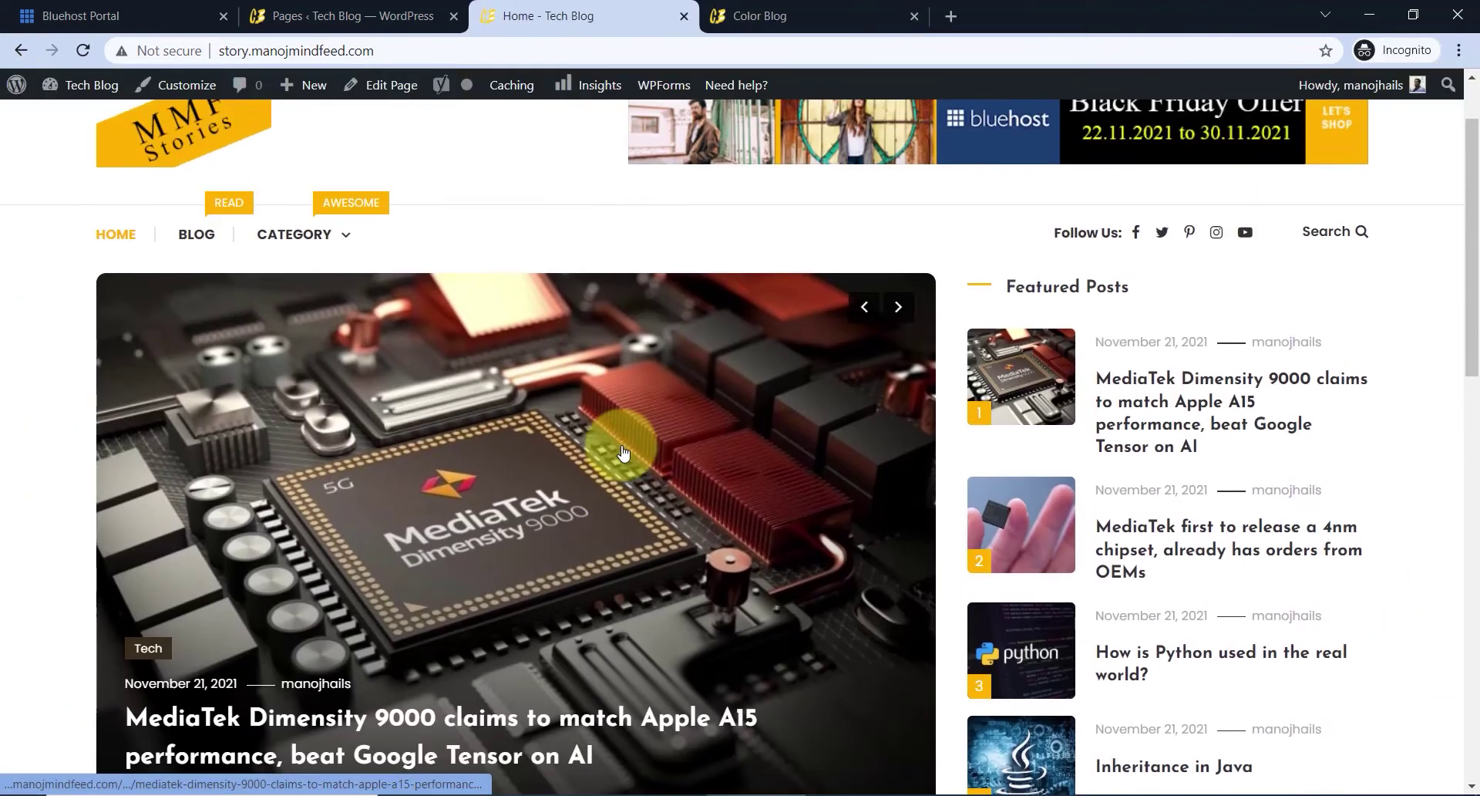
{"action": "left_click", "coordinate": [359, 21]}
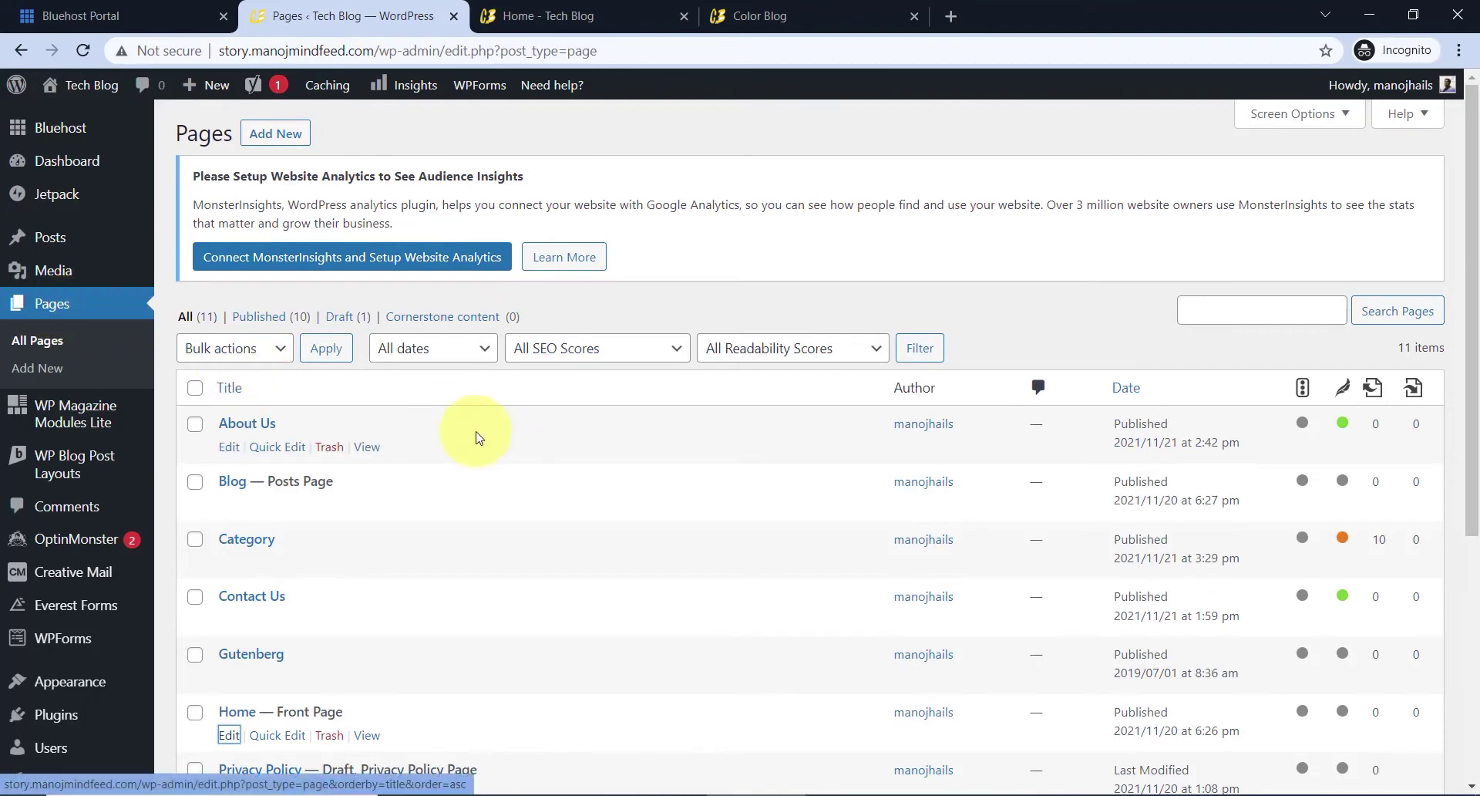
{"action": "scroll", "coordinate": [439, 404], "scroll_direction": "down", "scroll_amount": 4}
{"action": "scroll", "coordinate": [440, 404], "scroll_direction": "down", "scroll_amount": 2}
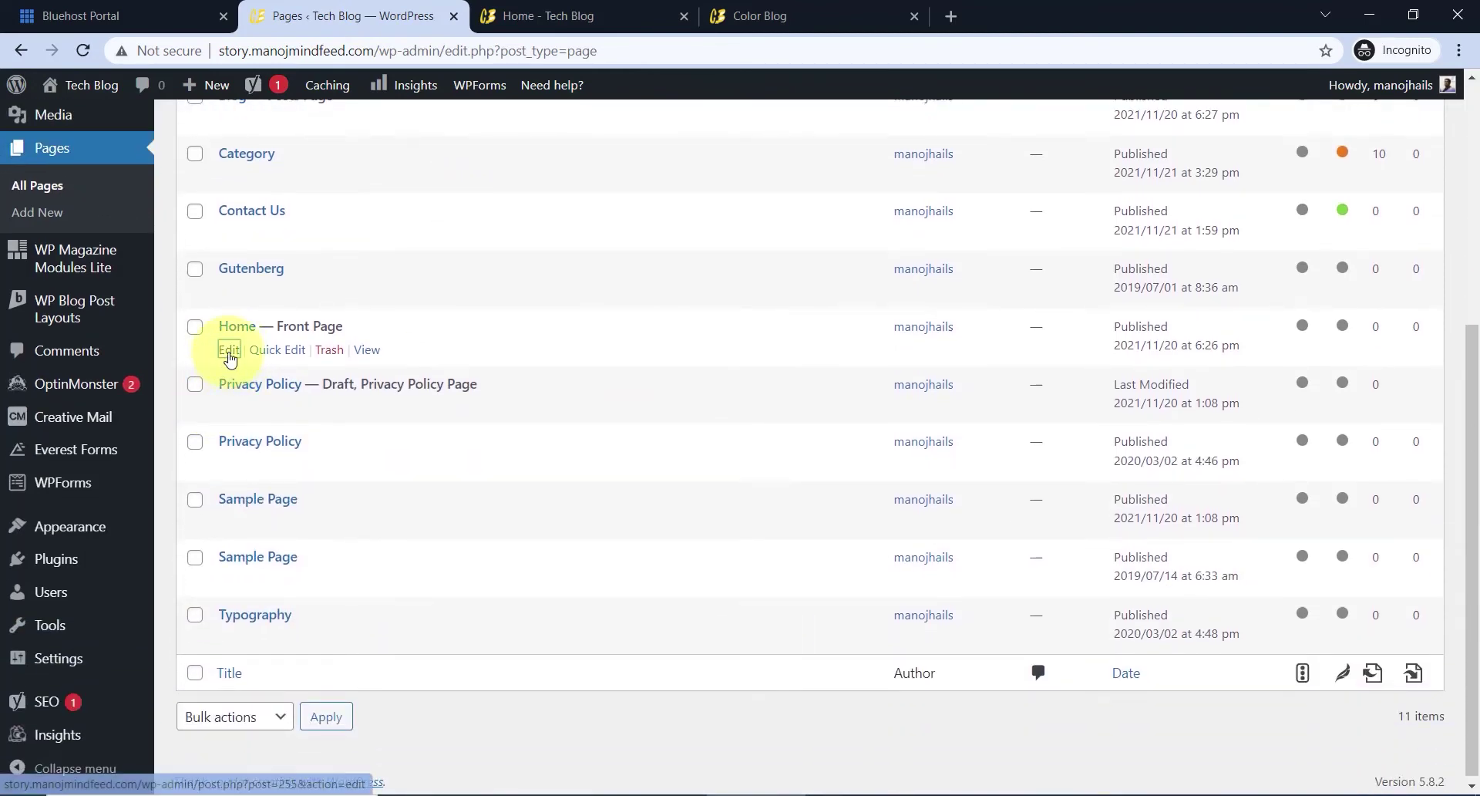
- Open the Home page in the block editor in a new tab, focusing its empty paragraph
{"action": "right_click", "coordinate": [235, 362]}
{"action": "left_click", "coordinate": [266, 368]}
{"action": "left_click", "coordinate": [500, 19]}
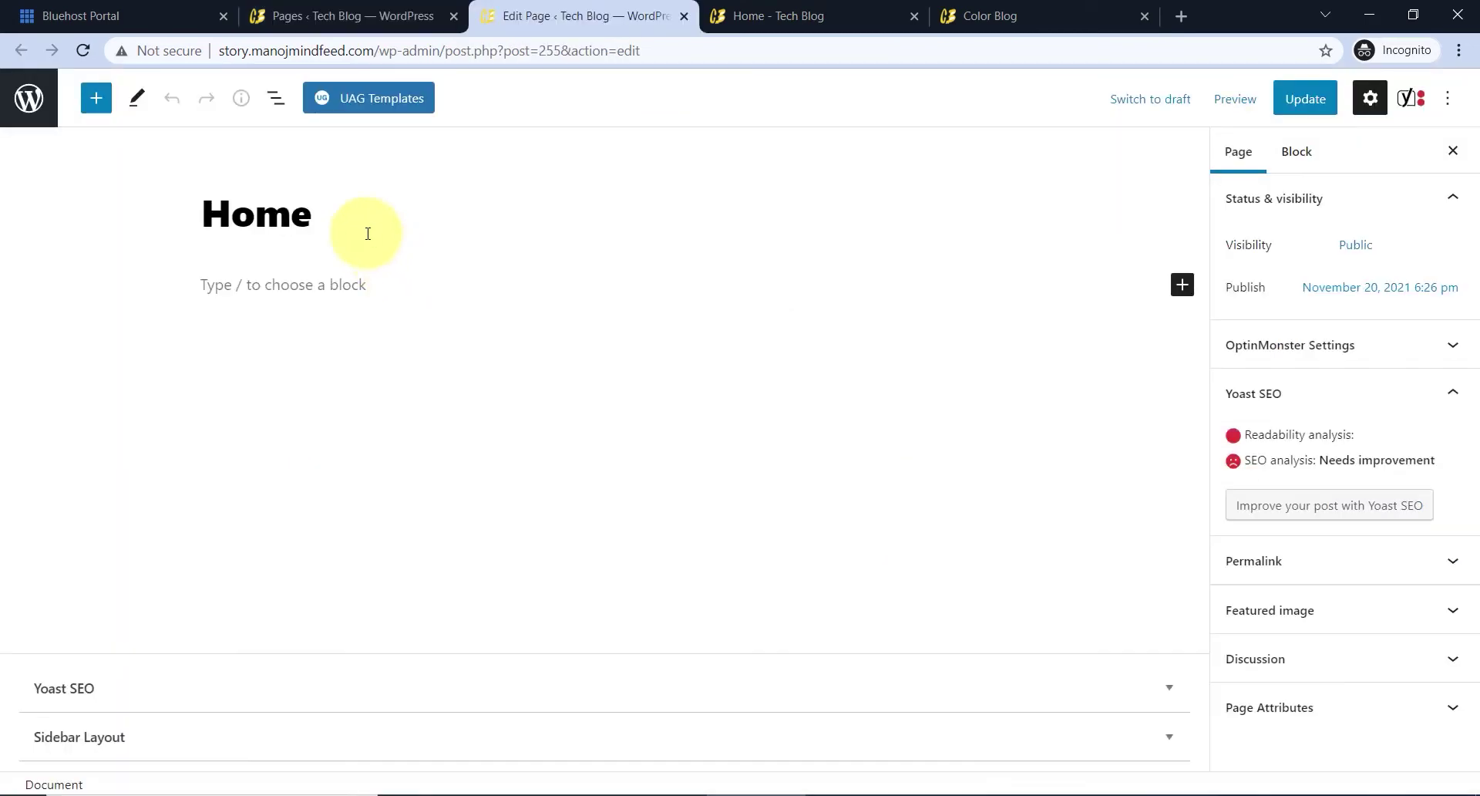
{"action": "left_click", "coordinate": [307, 216]}
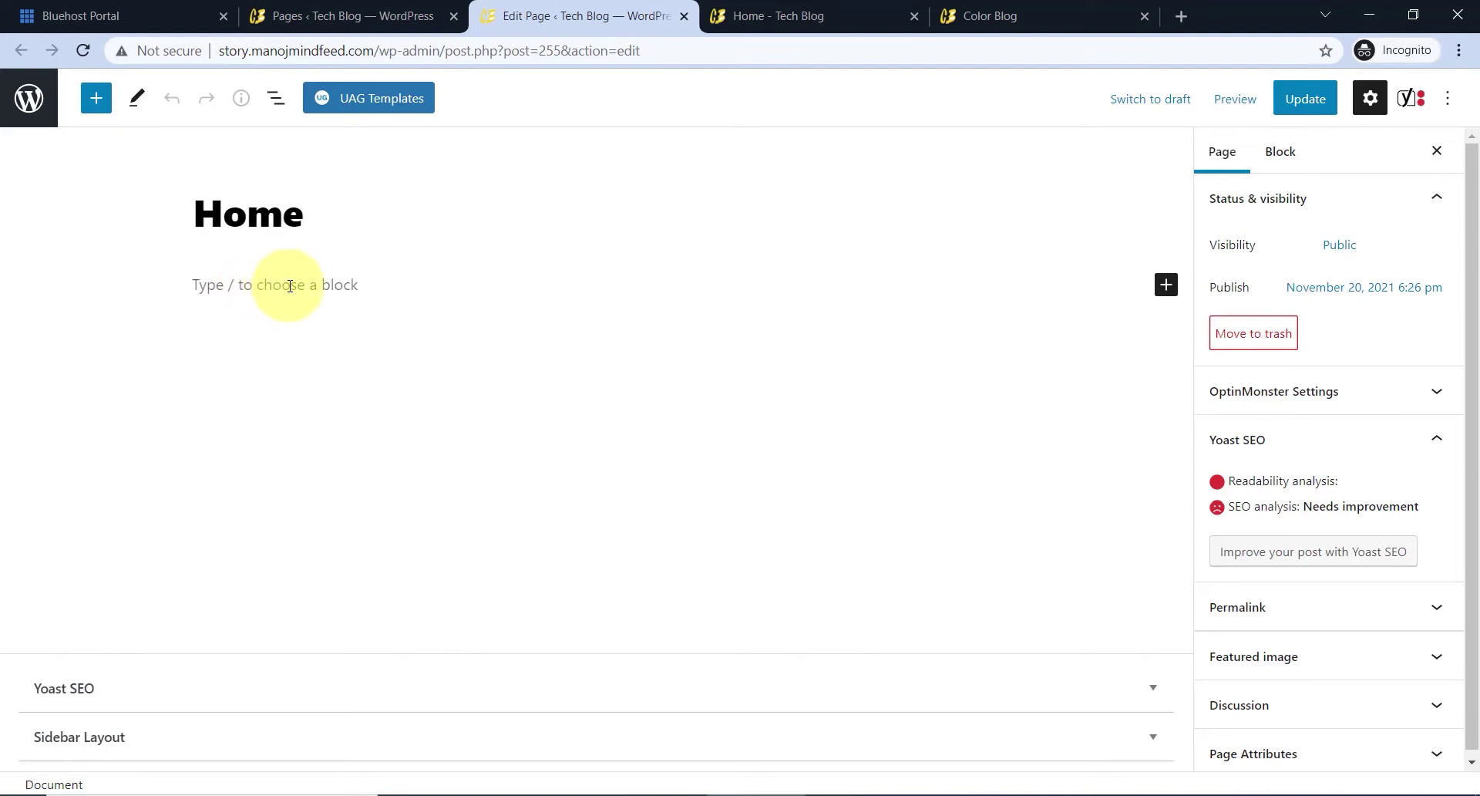
{"action": "left_click", "coordinate": [290, 285]}
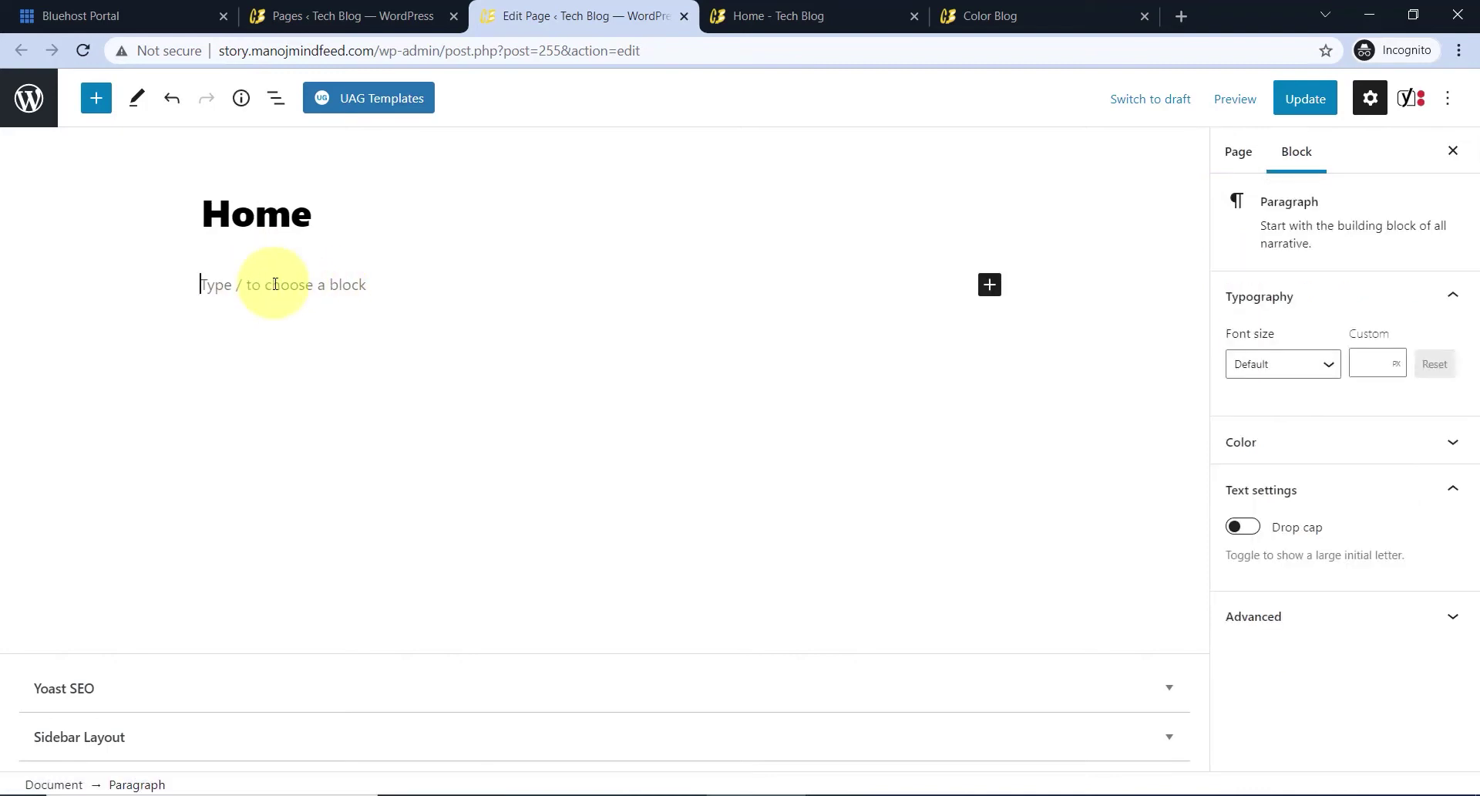
- Insert a WP Magazine Ticker block, delete its default Block Title, and select the Caption text
{"action": "left_click", "coordinate": [109, 105]}
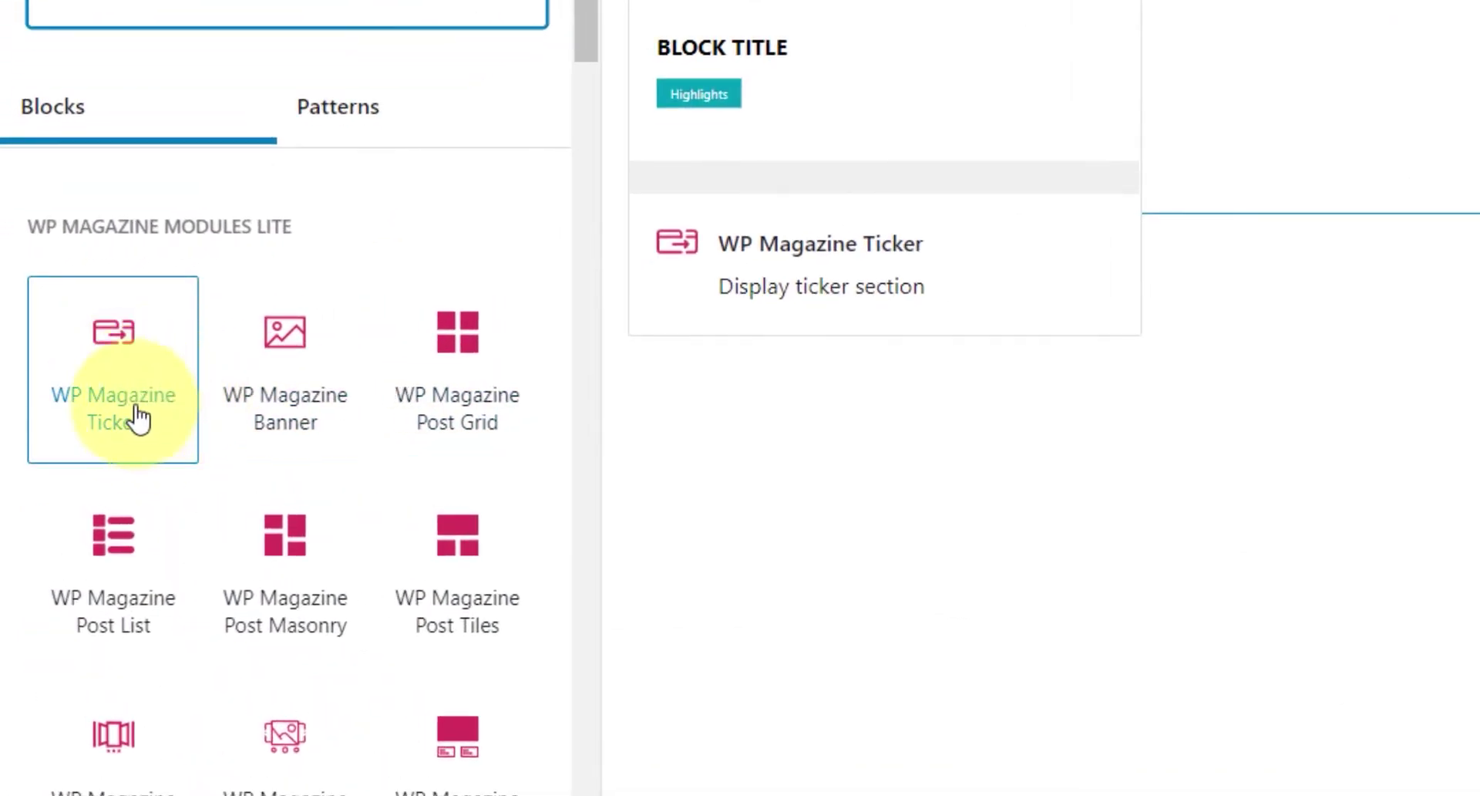
{"action": "left_click", "coordinate": [138, 420]}
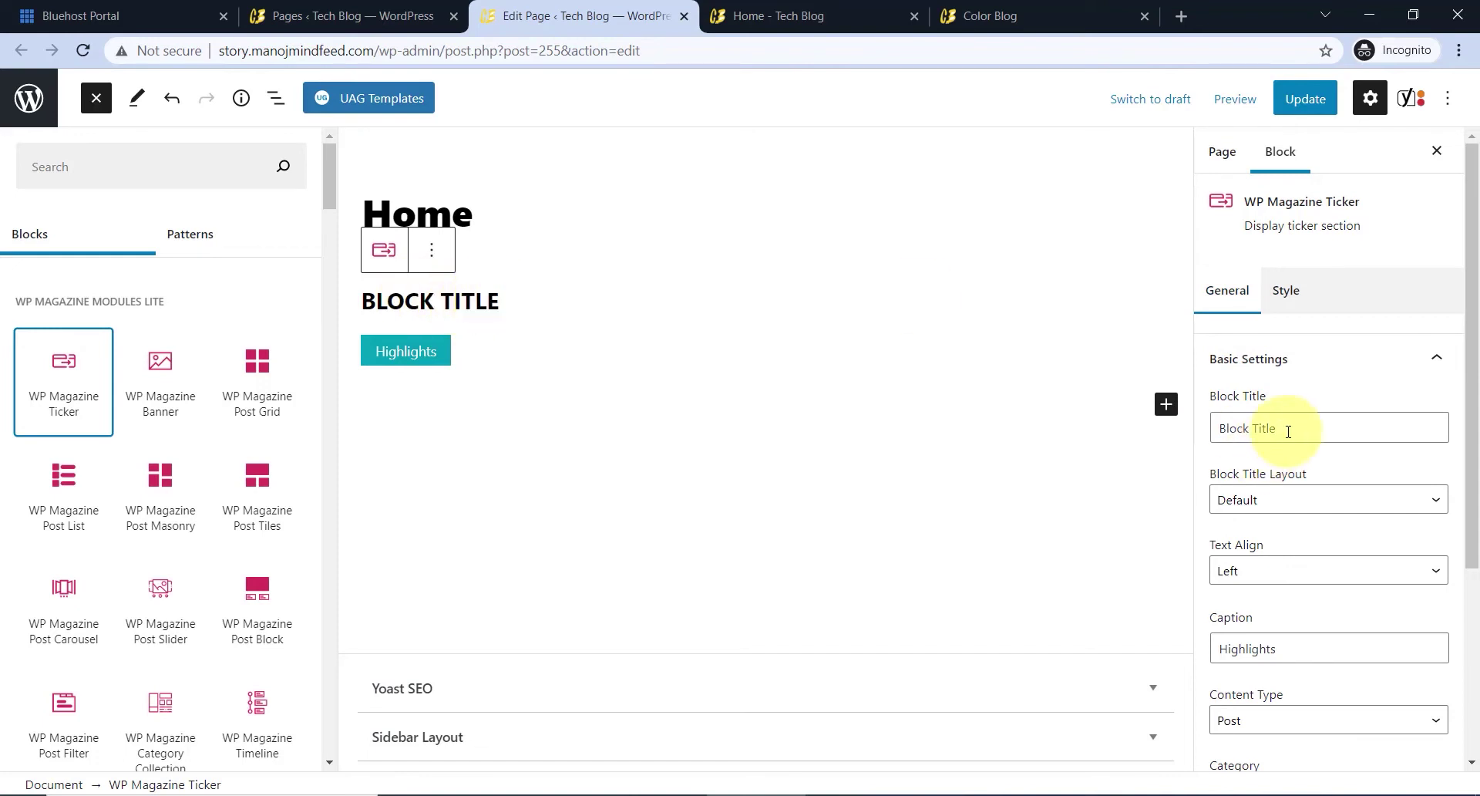
{"action": "left_click_drag", "start_coordinate": [1289, 431], "coordinate": [1207, 434]}
{"action": "key", "text": "BackSpace"}
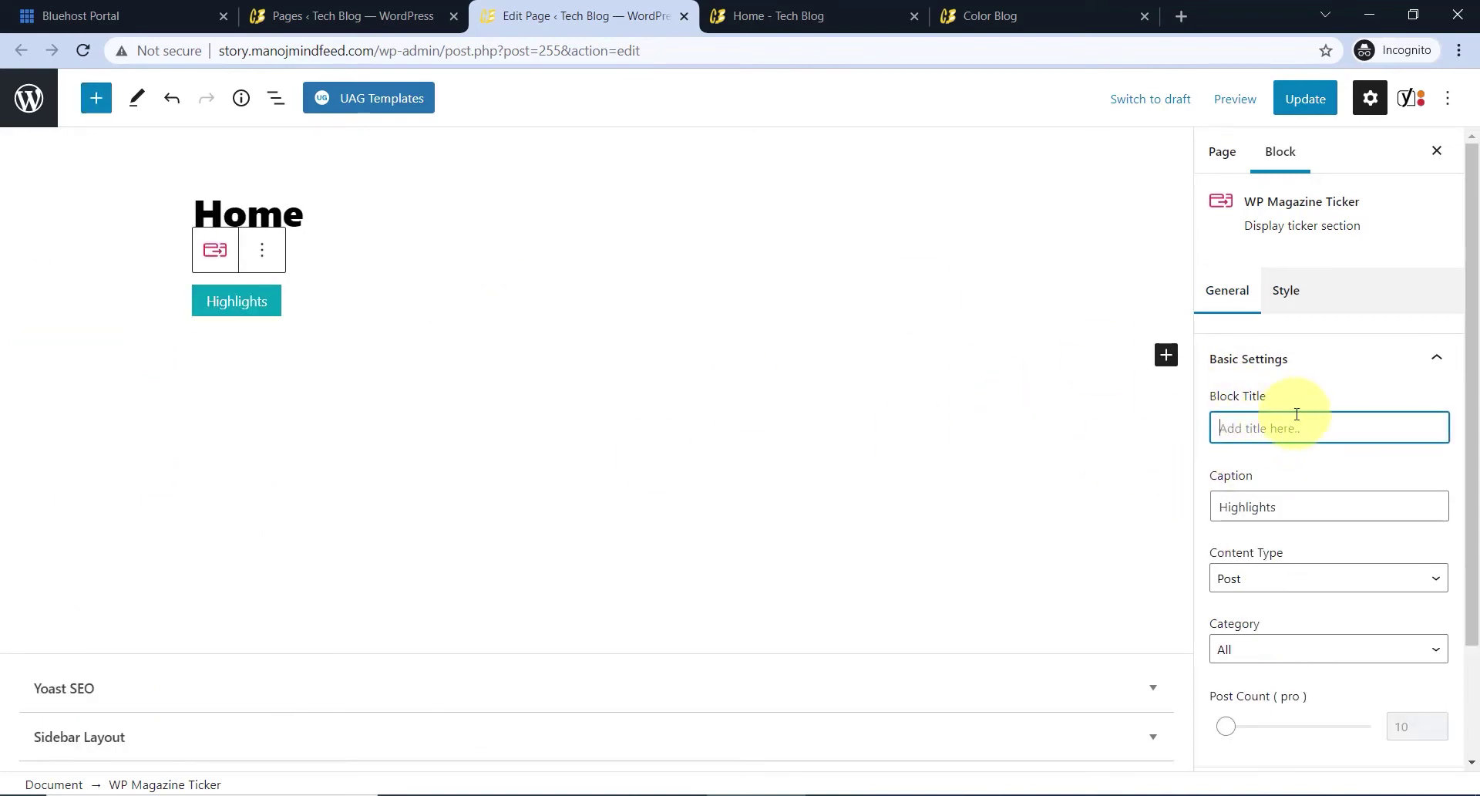
{"action": "scroll", "coordinate": [1296, 414], "scroll_direction": "down", "scroll_amount": 2}
{"action": "left_click_drag", "start_coordinate": [1305, 367], "coordinate": [1203, 371]}
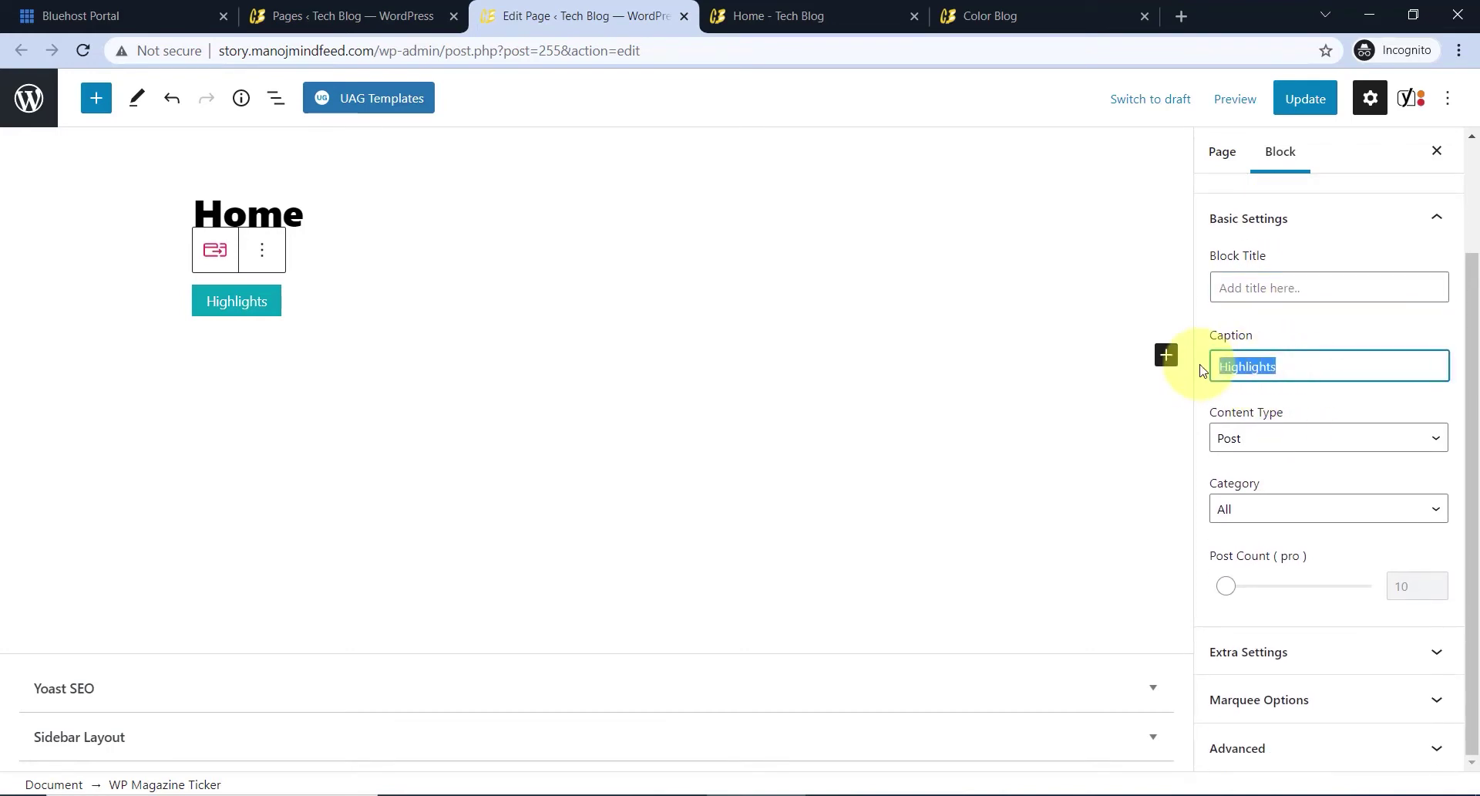
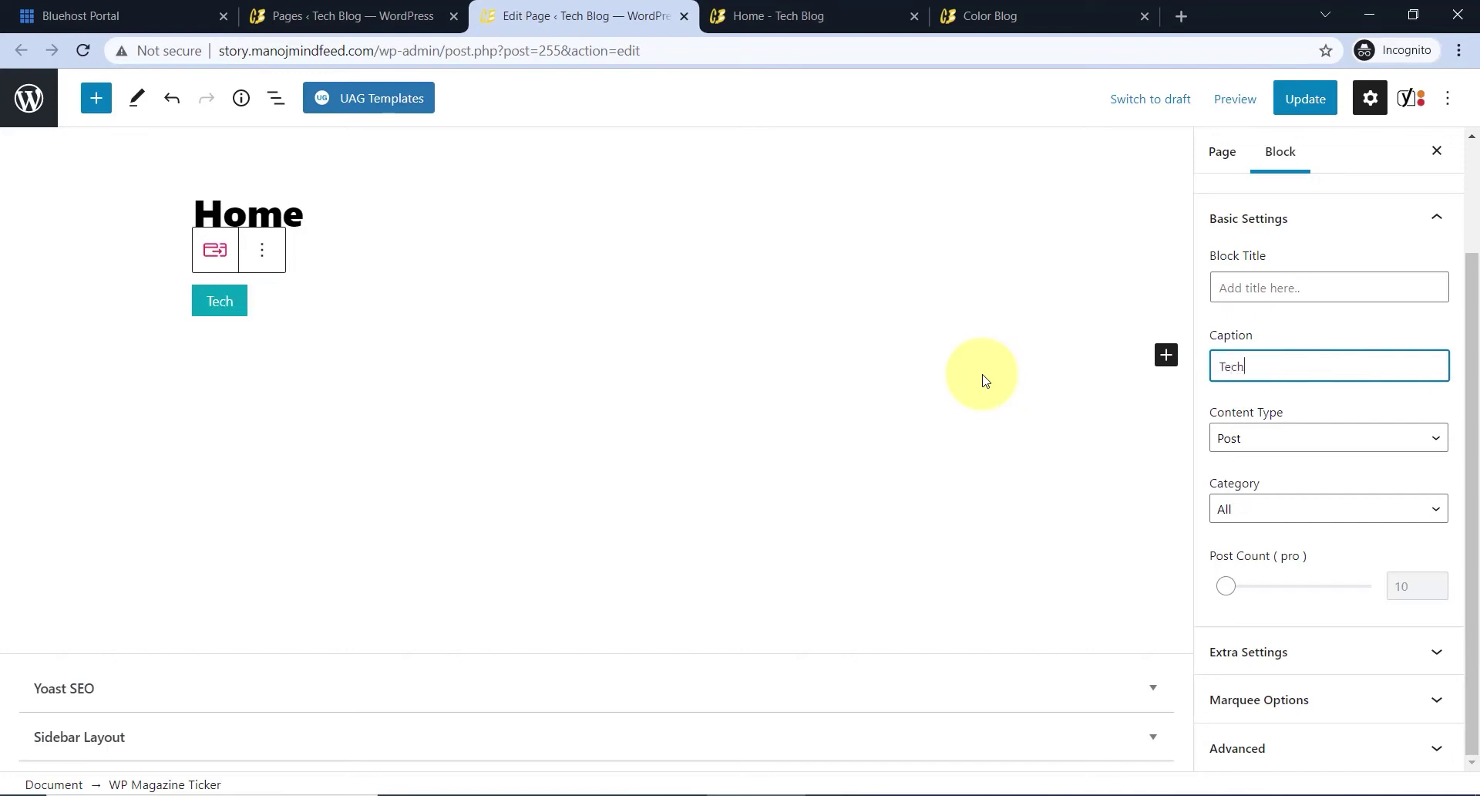
- Set the ticker's Category to Tech (2), keeping Content Type as Post and links in the Same Tab
{"action": "left_click", "coordinate": [1276, 440]}
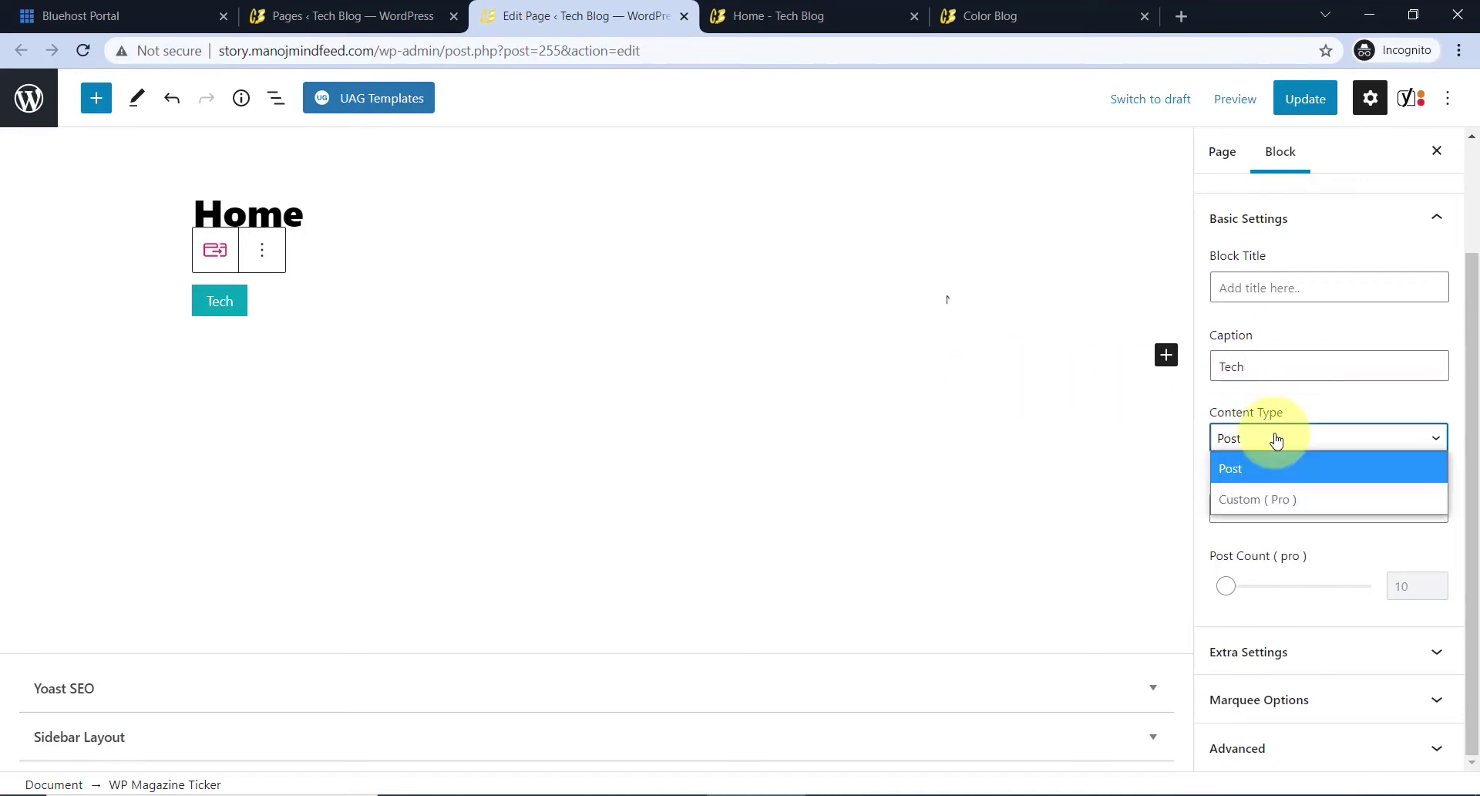
{"action": "left_click", "coordinate": [1276, 440]}
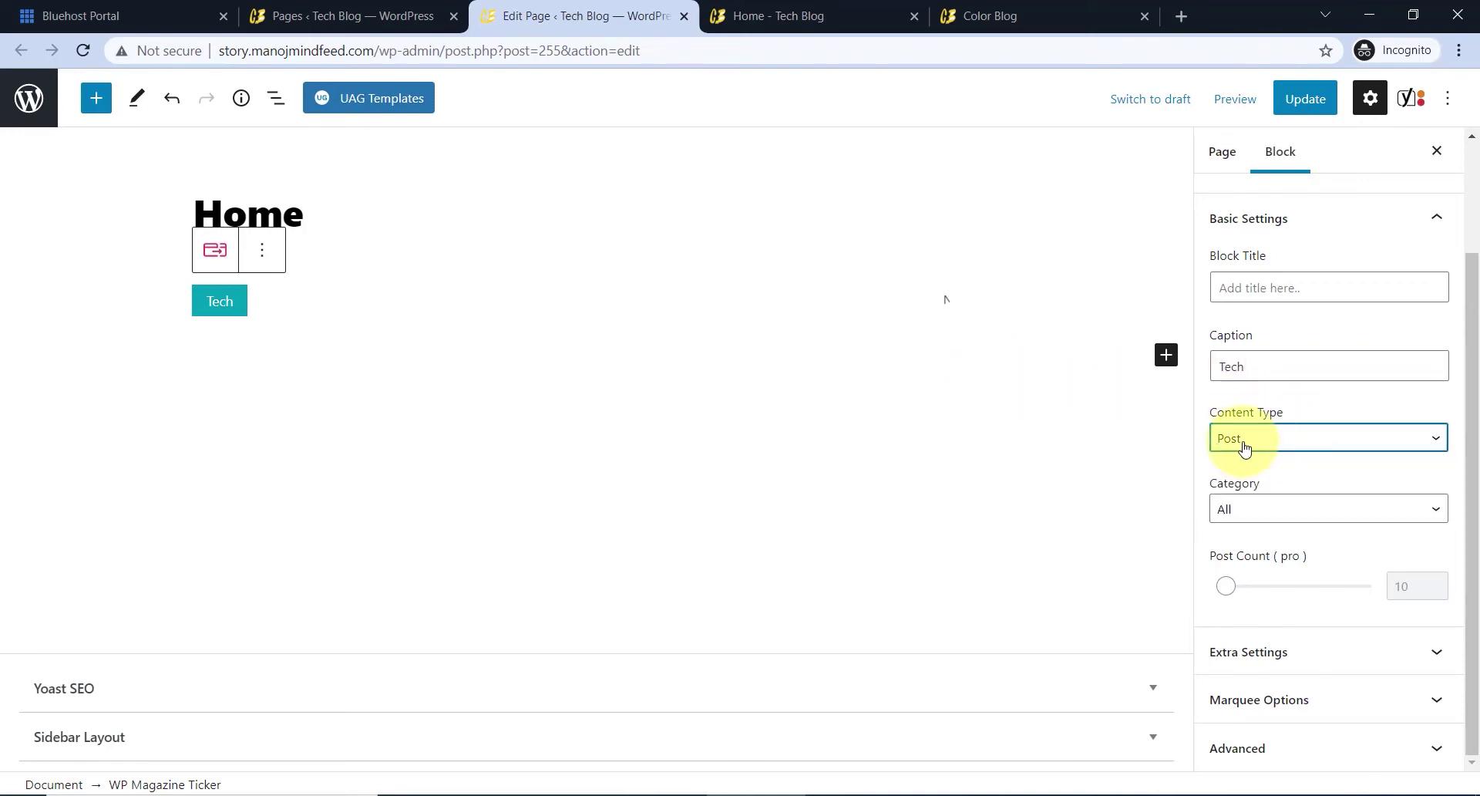
{"action": "left_click", "coordinate": [1276, 515]}
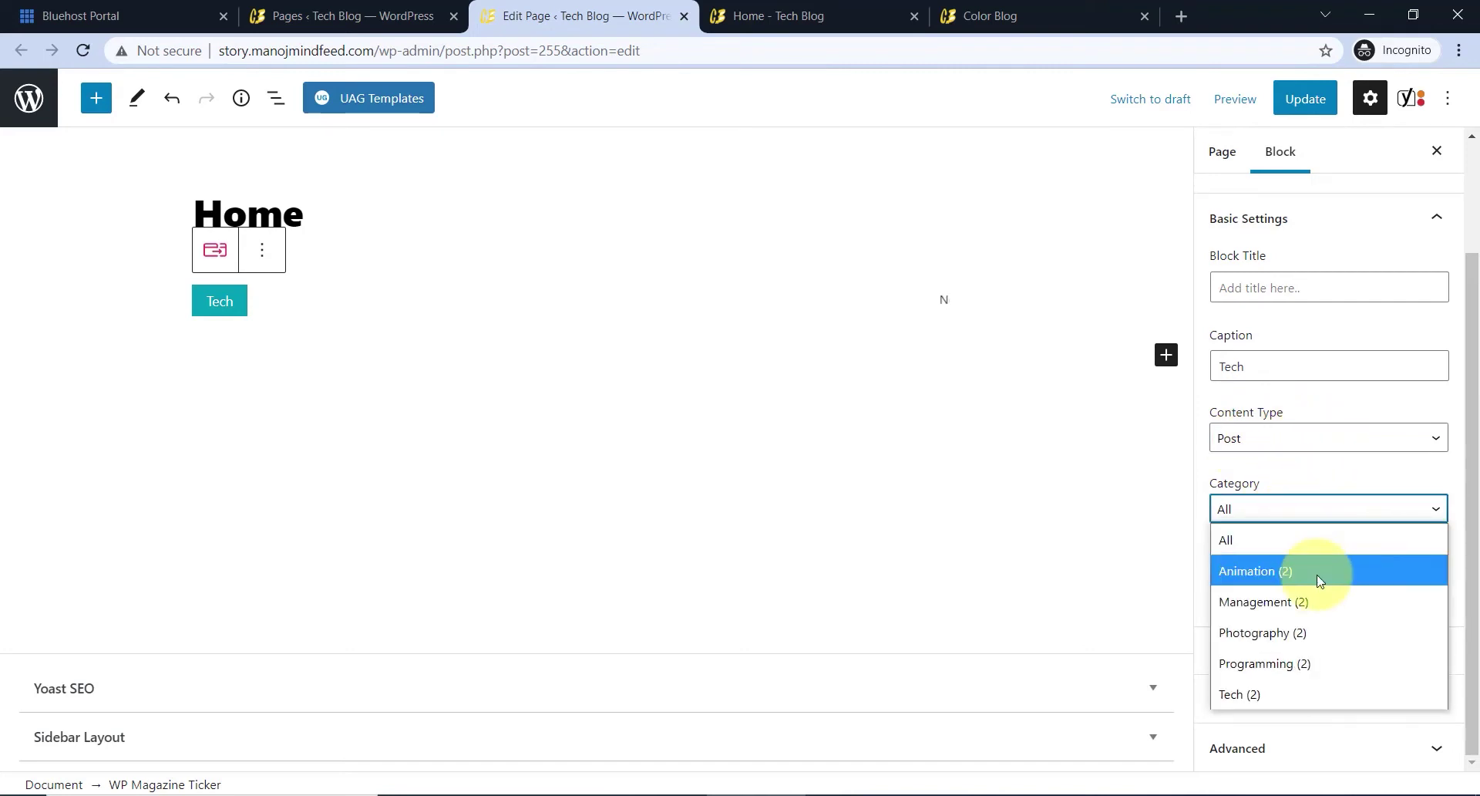
{"action": "left_click", "coordinate": [1254, 693]}
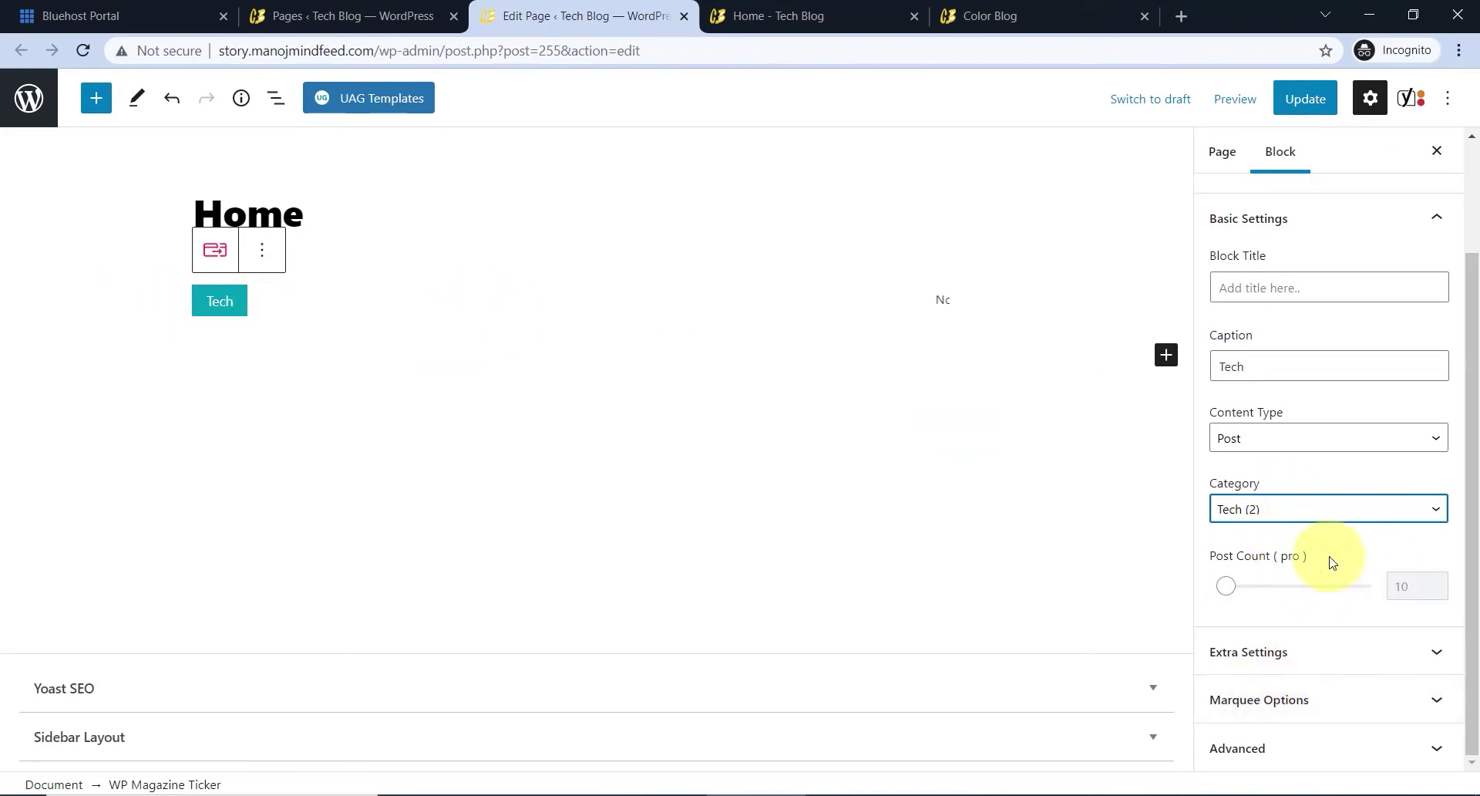
{"action": "left_click", "coordinate": [1282, 650]}
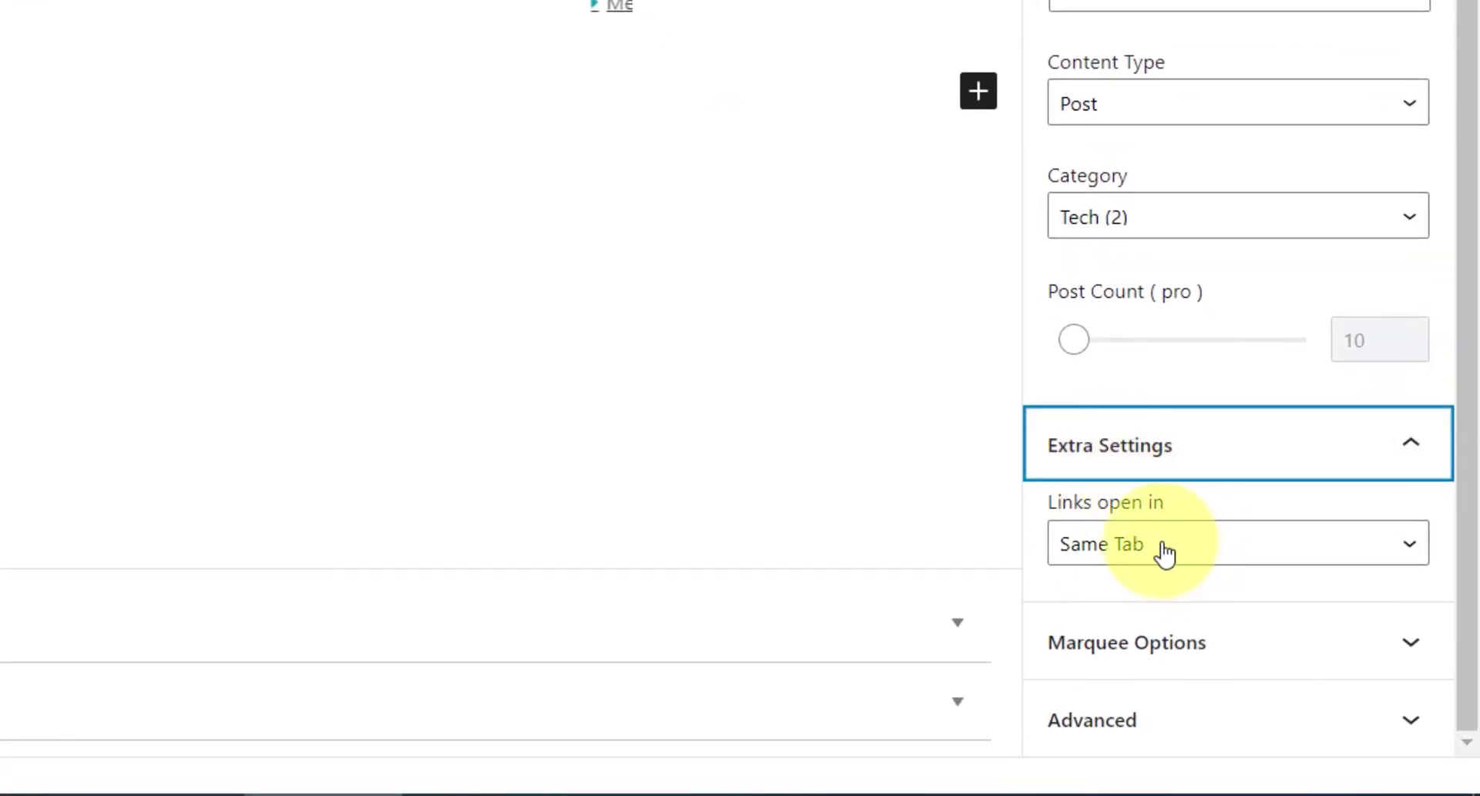
{"action": "left_click", "coordinate": [1164, 553]}
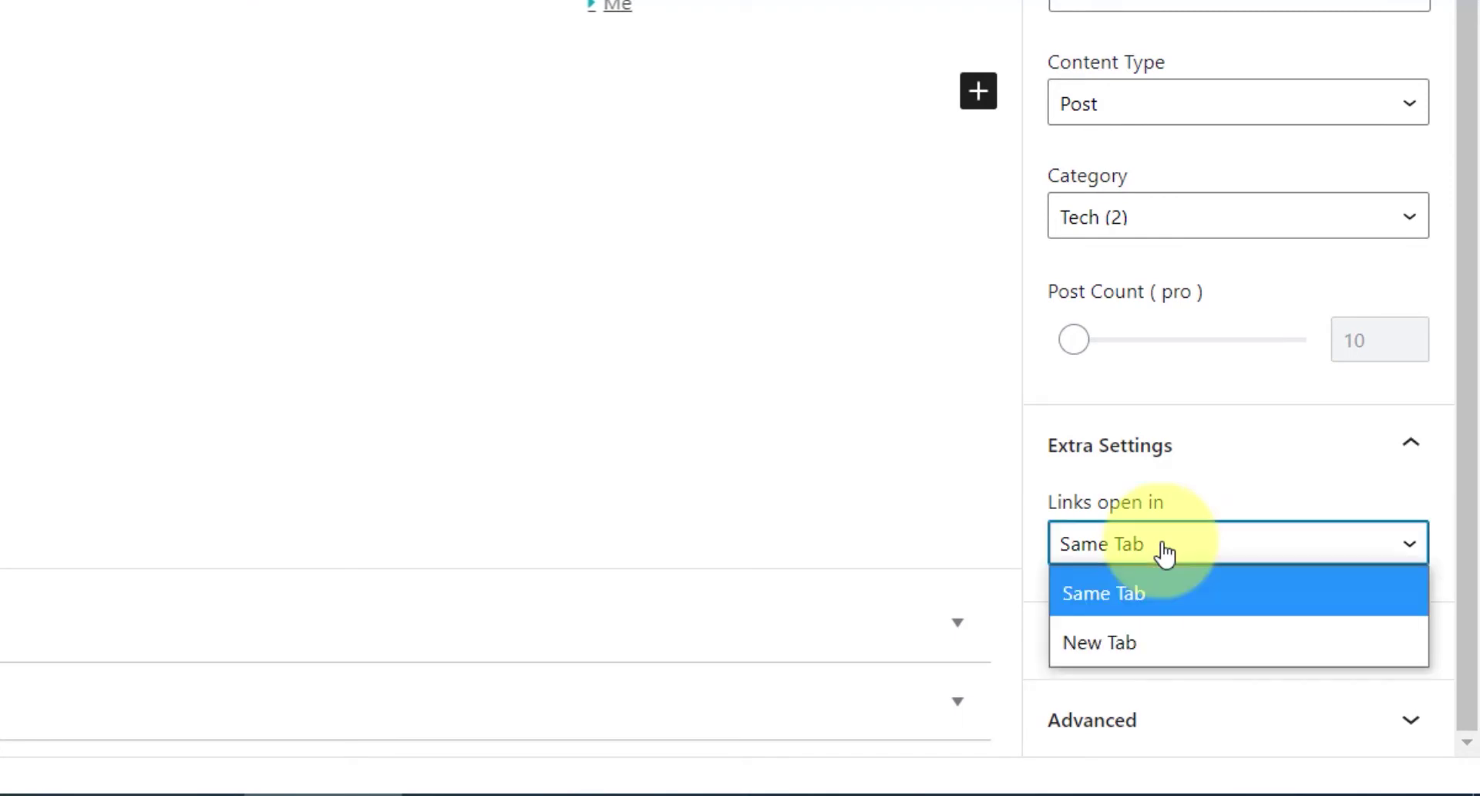
{"action": "left_click", "coordinate": [1164, 553]}
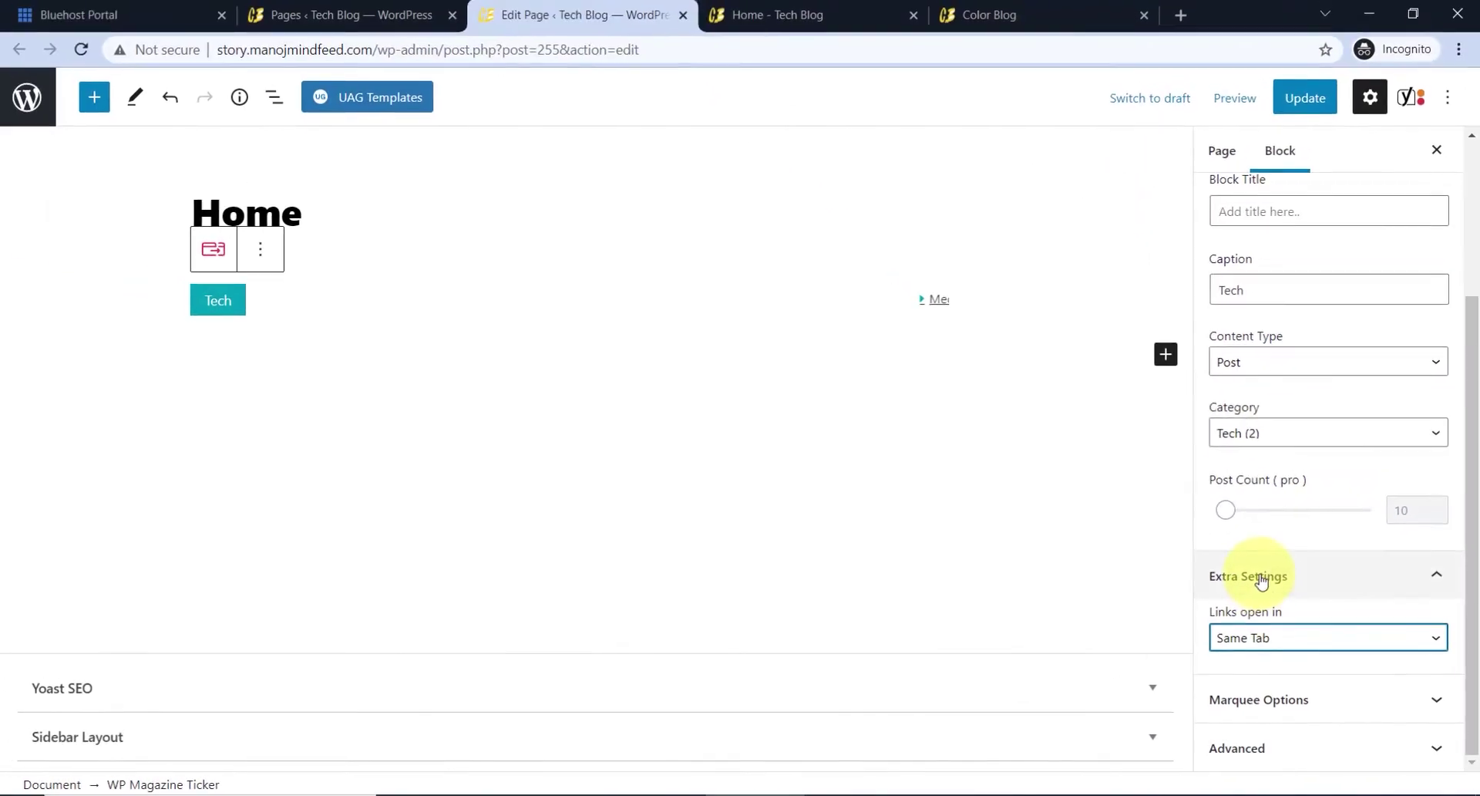
{"action": "left_click", "coordinate": [1261, 581]}
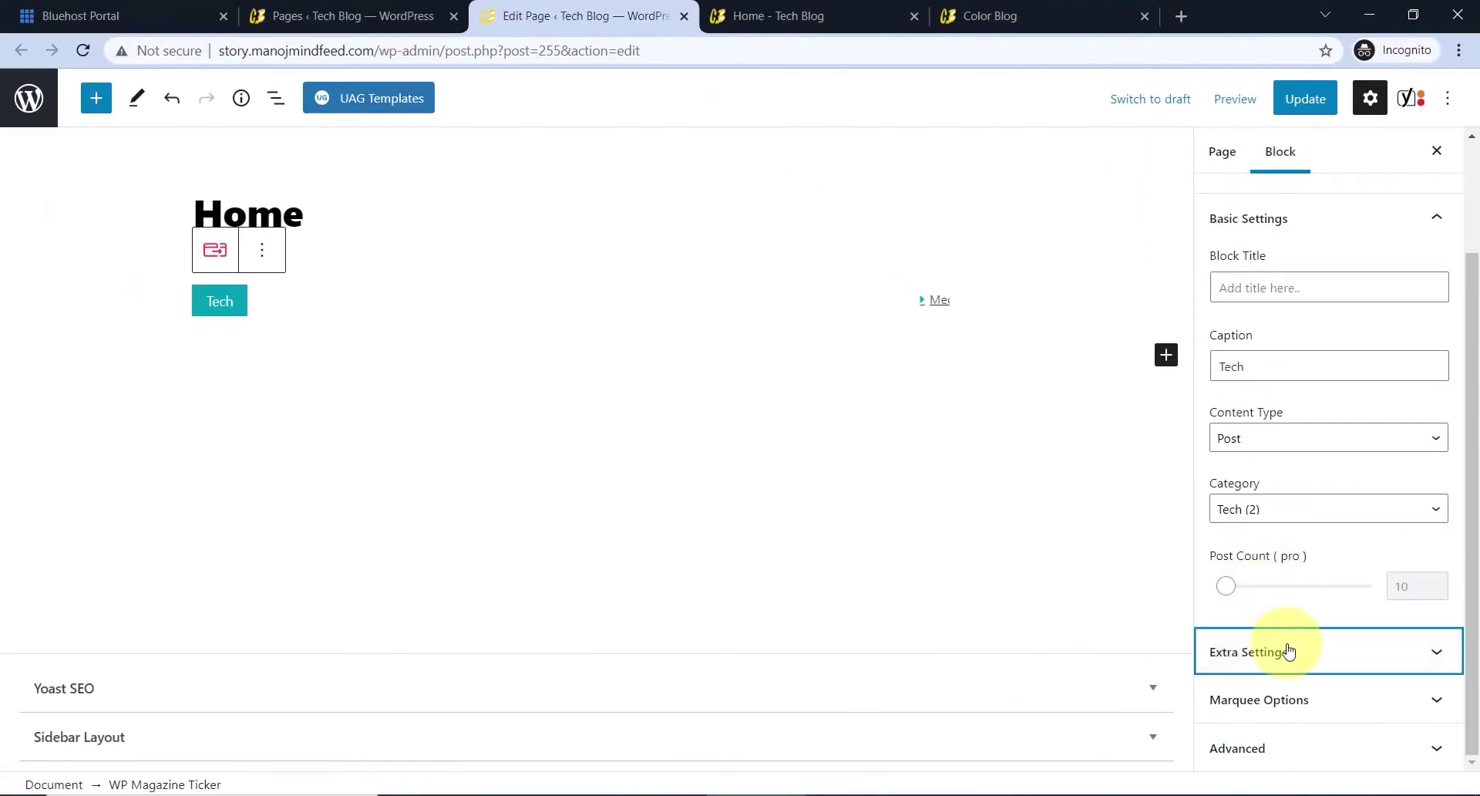
{"action": "scroll", "coordinate": [1288, 478], "scroll_direction": "up", "scroll_amount": 3}
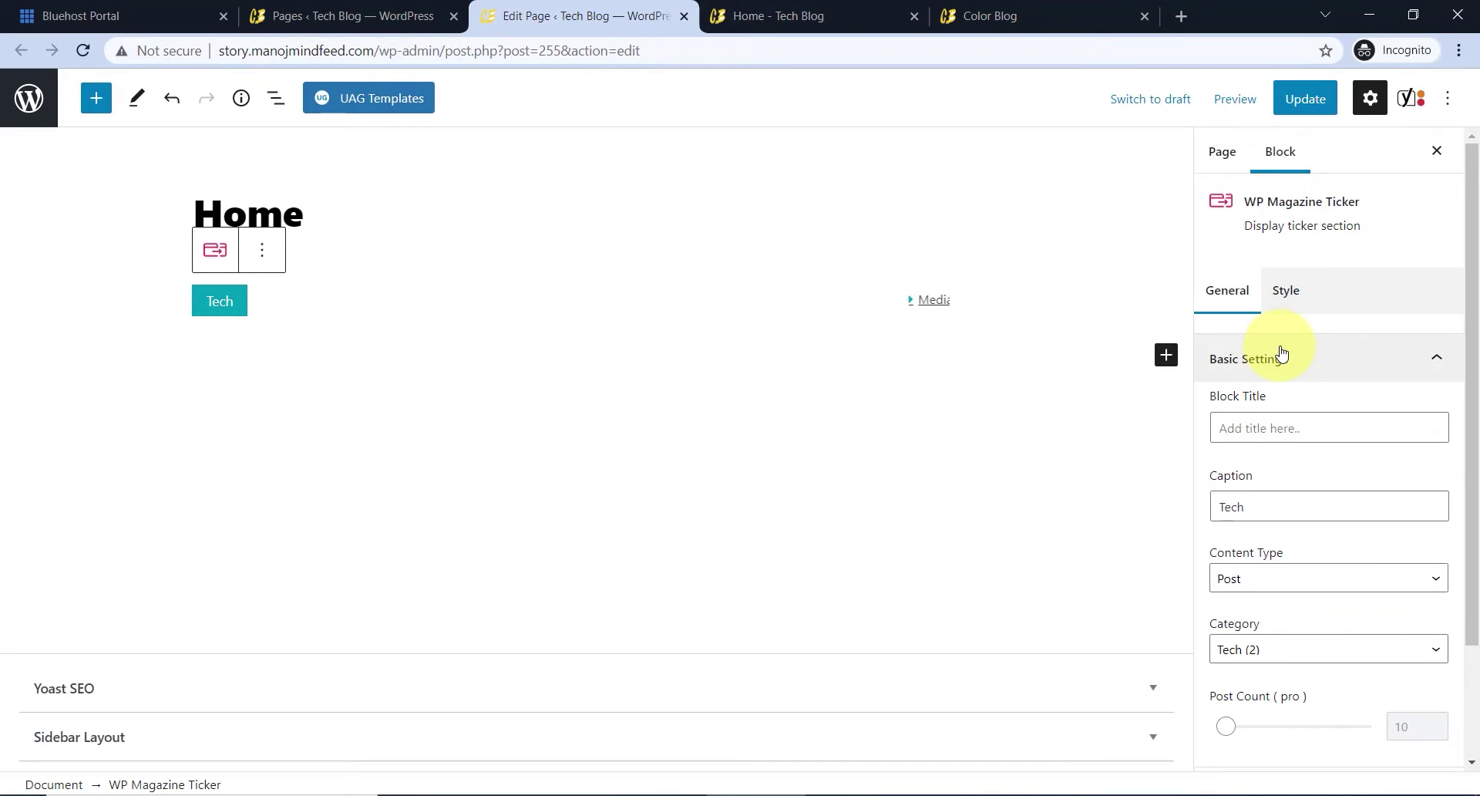
- Try the ticker's dark bar layout in the Style tab, then revert to the first layout
{"action": "left_click", "coordinate": [1288, 291]}
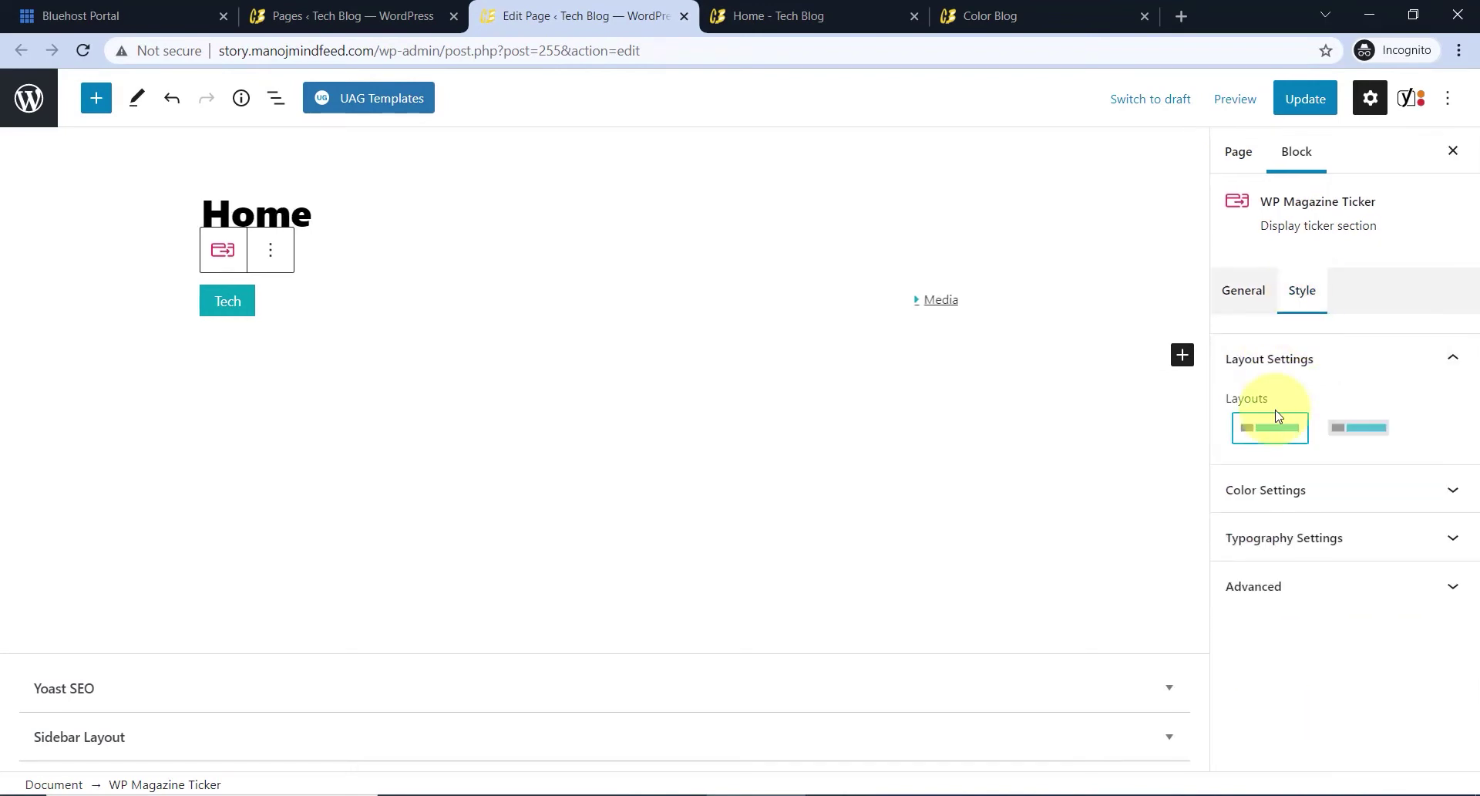
{"action": "left_click", "coordinate": [1330, 429]}
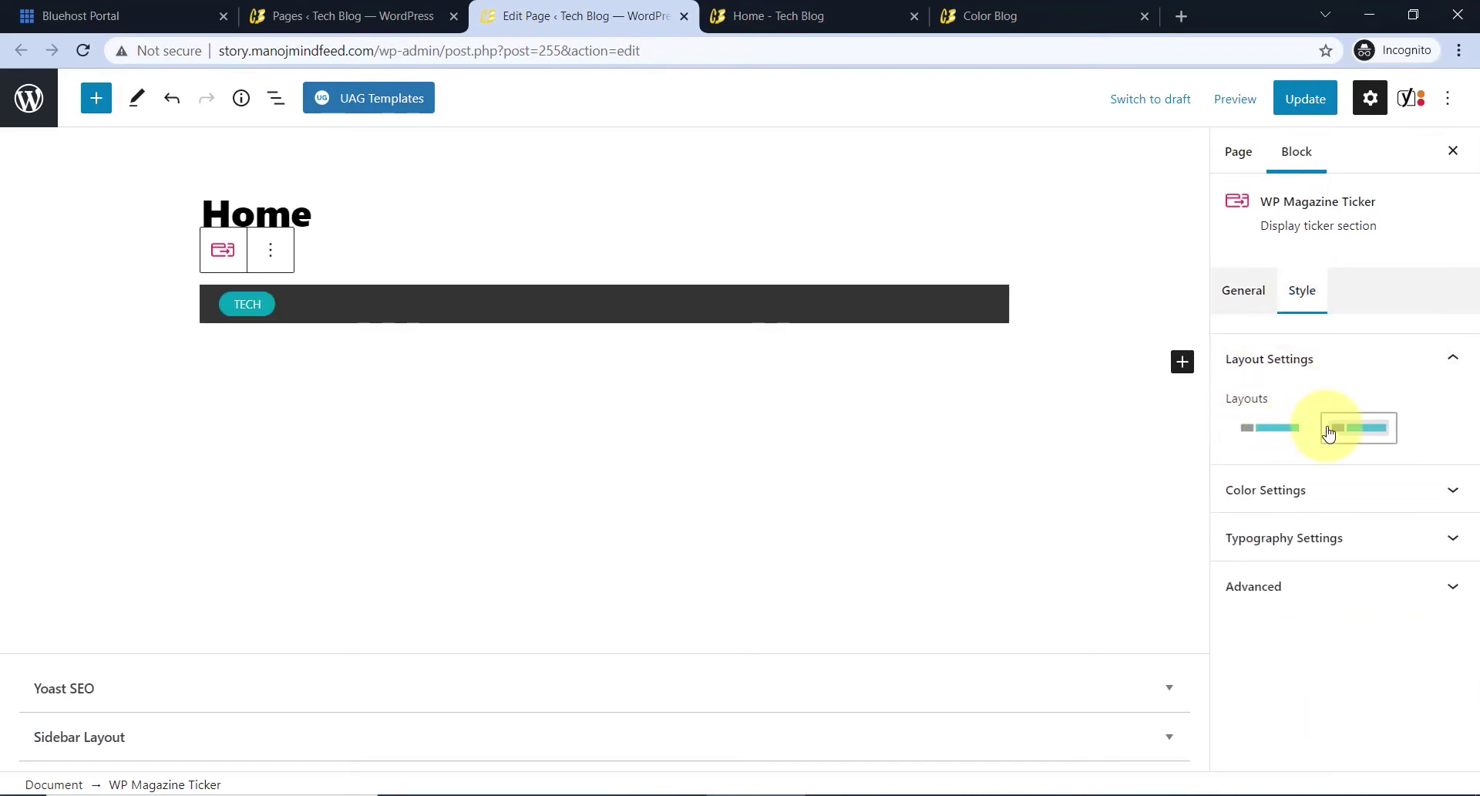
{"action": "left_click", "coordinate": [1271, 429]}
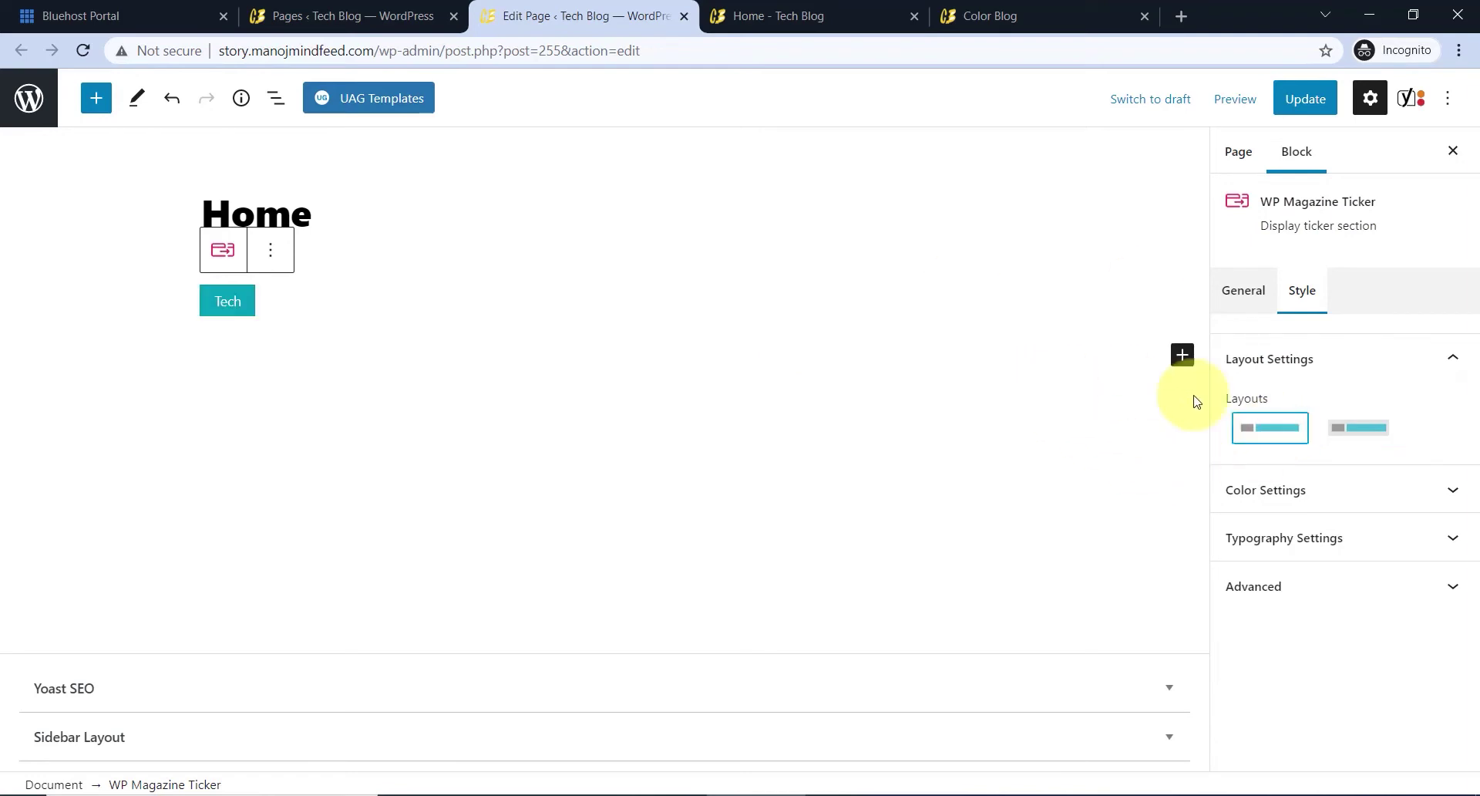
- Review the ticker's Color and Typography settings, then update the Home page
{"action": "left_click", "coordinate": [1297, 493]}
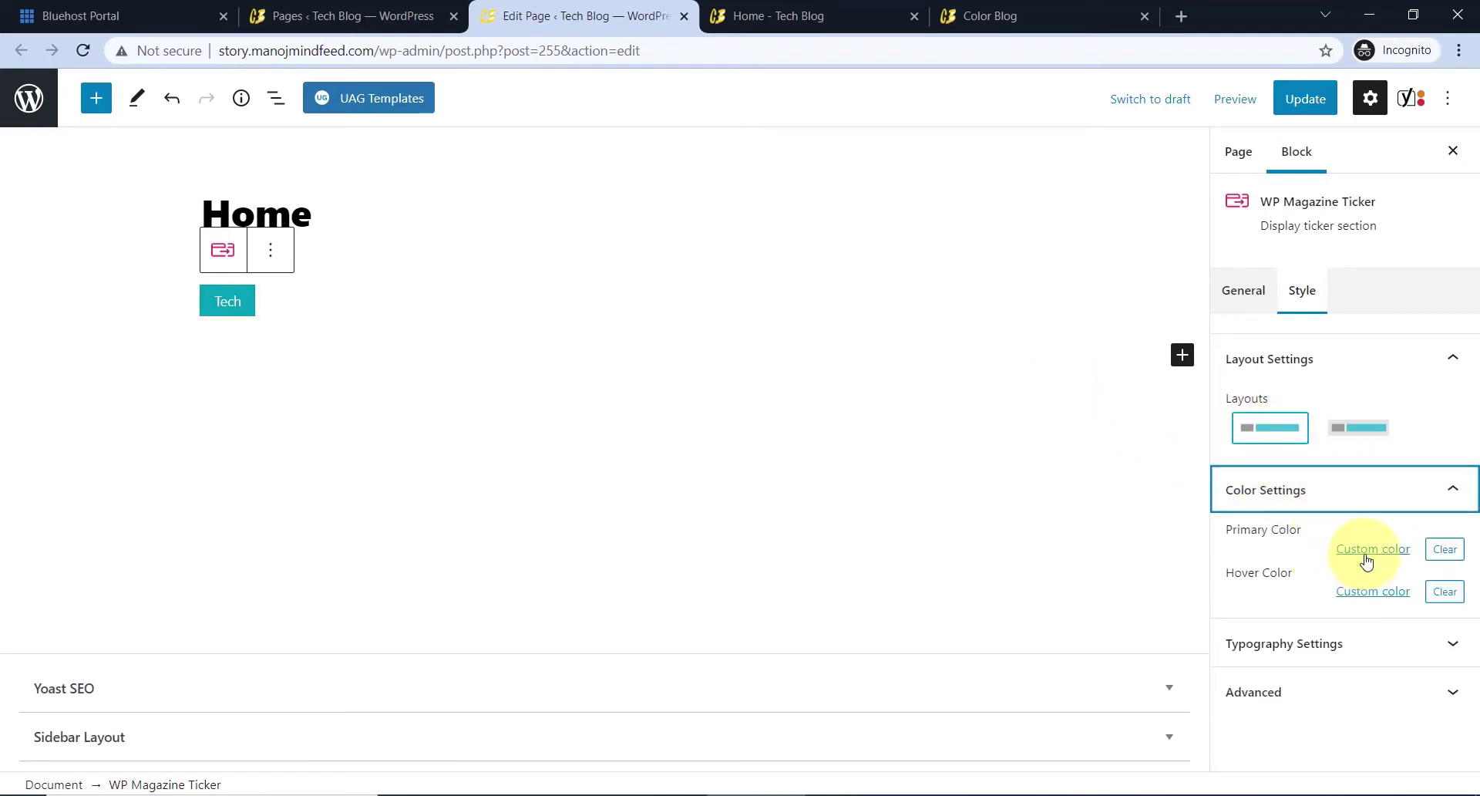
{"action": "left_click", "coordinate": [1310, 644]}
{"action": "scroll", "coordinate": [1265, 543], "scroll_direction": "down", "scroll_amount": 1}
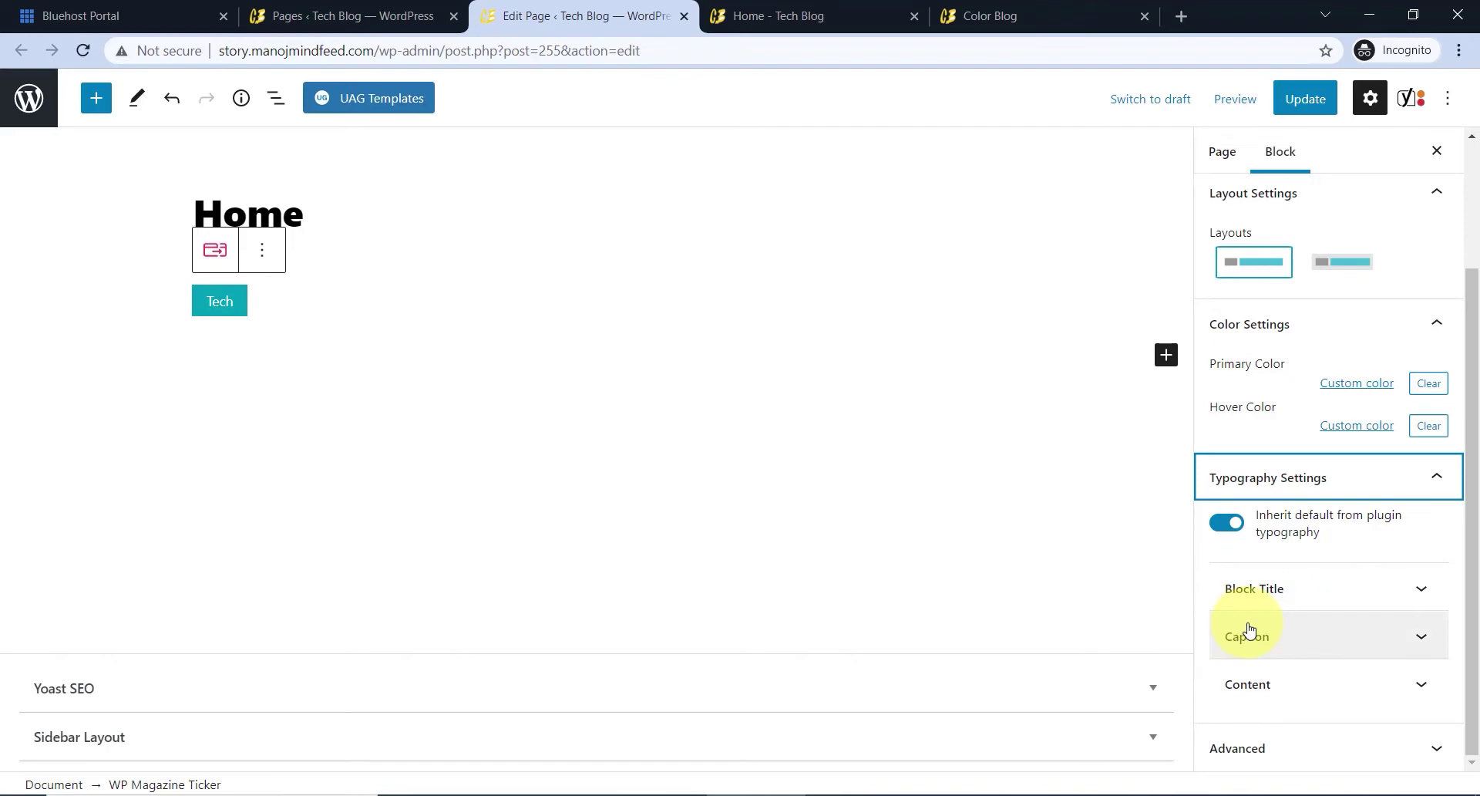
{"action": "left_click", "coordinate": [1279, 598]}
{"action": "scroll", "coordinate": [1295, 594], "scroll_direction": "down", "scroll_amount": 10}
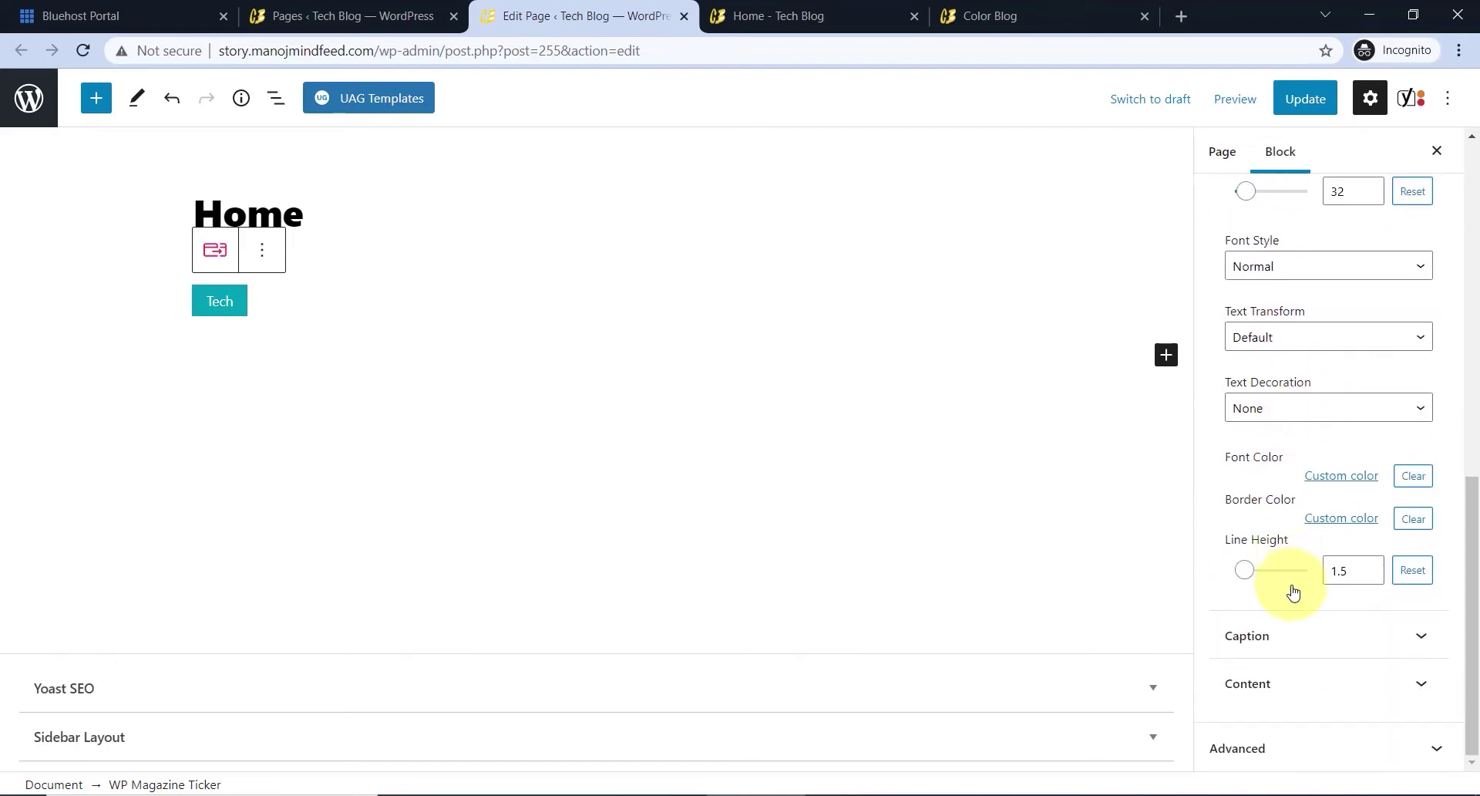
{"action": "scroll", "coordinate": [1293, 592], "scroll_direction": "up", "scroll_amount": 10}
{"action": "left_click", "coordinate": [1416, 655]}
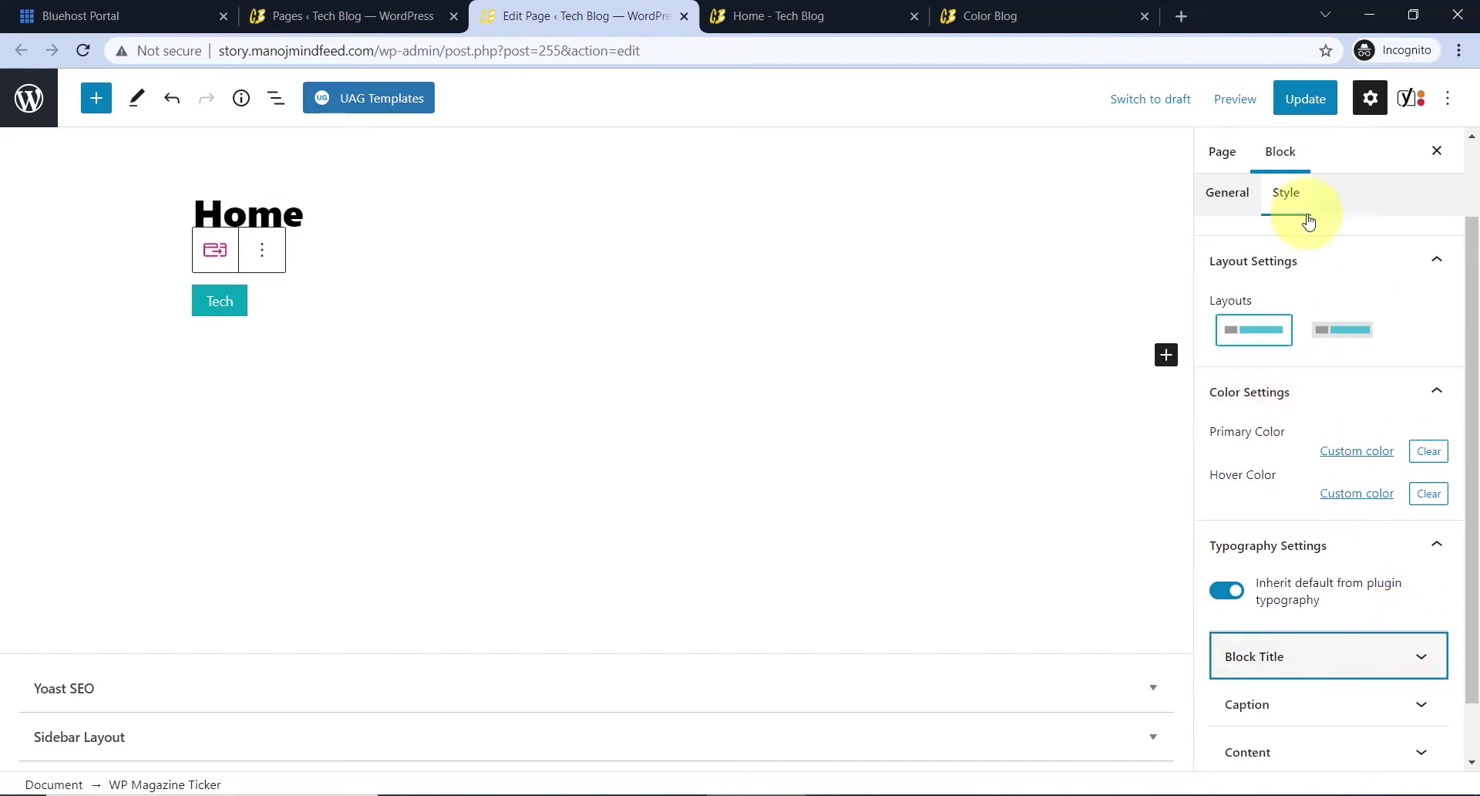
{"action": "left_click", "coordinate": [1303, 98]}
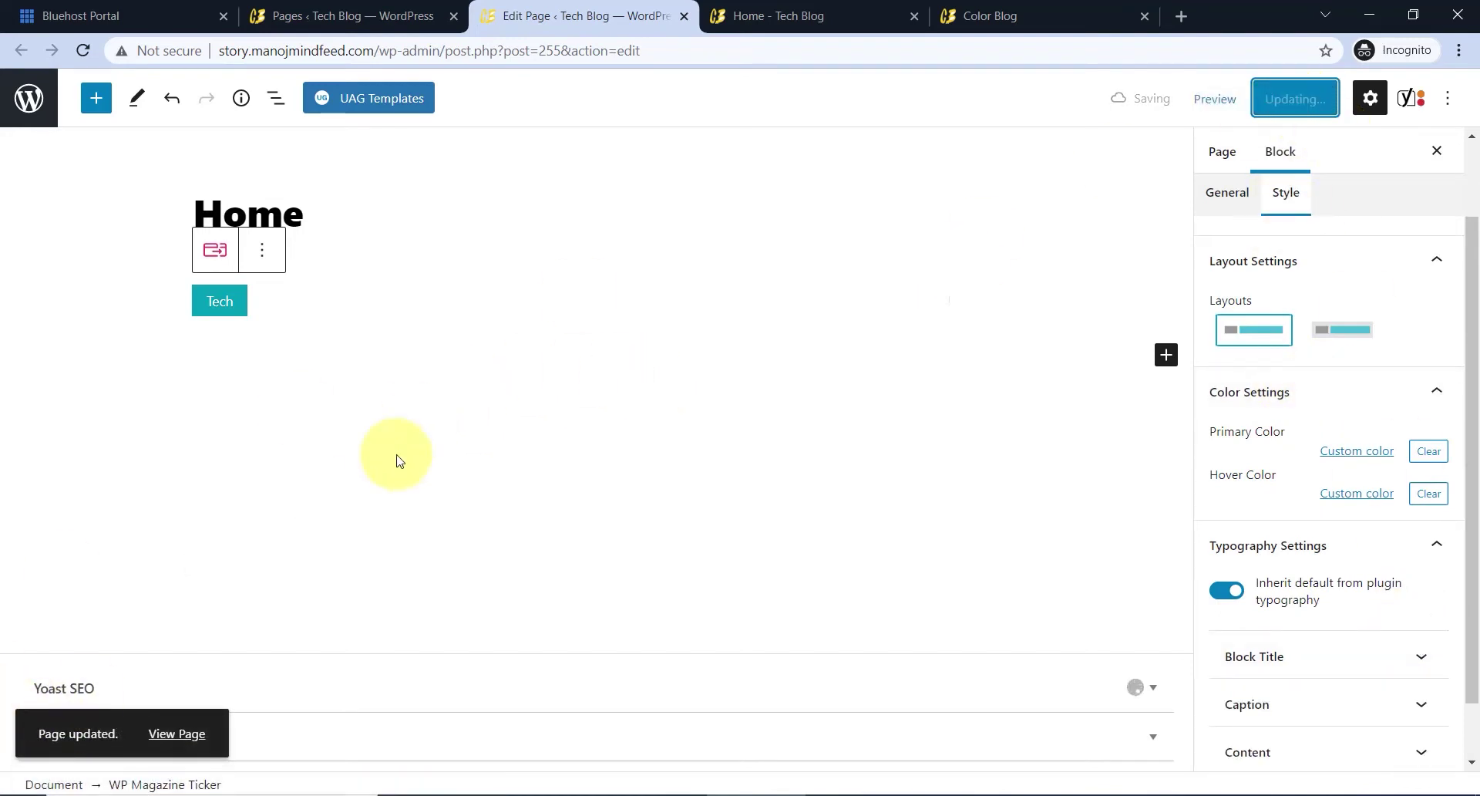
- View the published Home page's Tech ticker in a new tab, then return to the Edit Page tab
{"action": "right_click", "coordinate": [185, 733]}
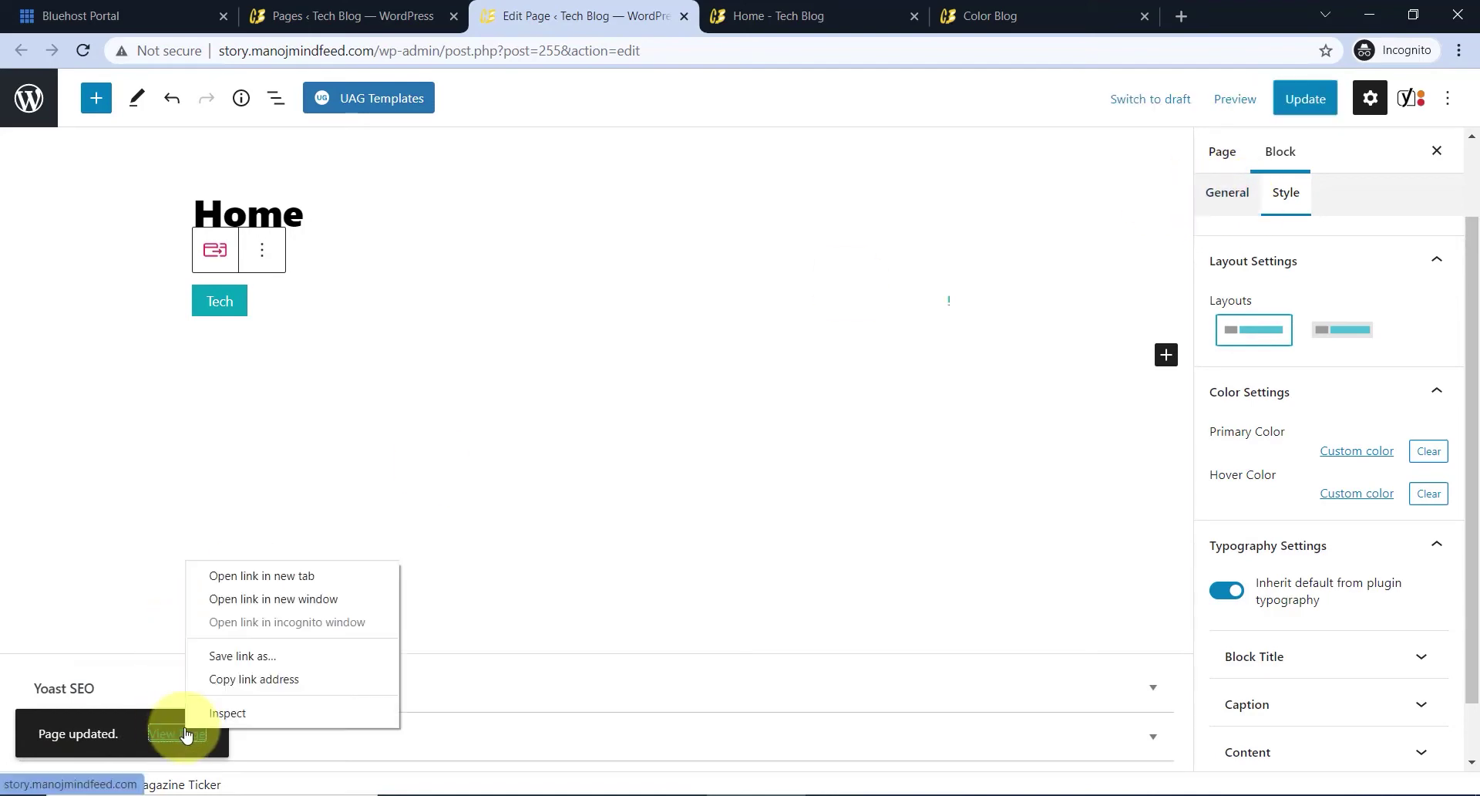
{"action": "left_click", "coordinate": [285, 575]}
{"action": "key", "text": "ctrl+Tab"}
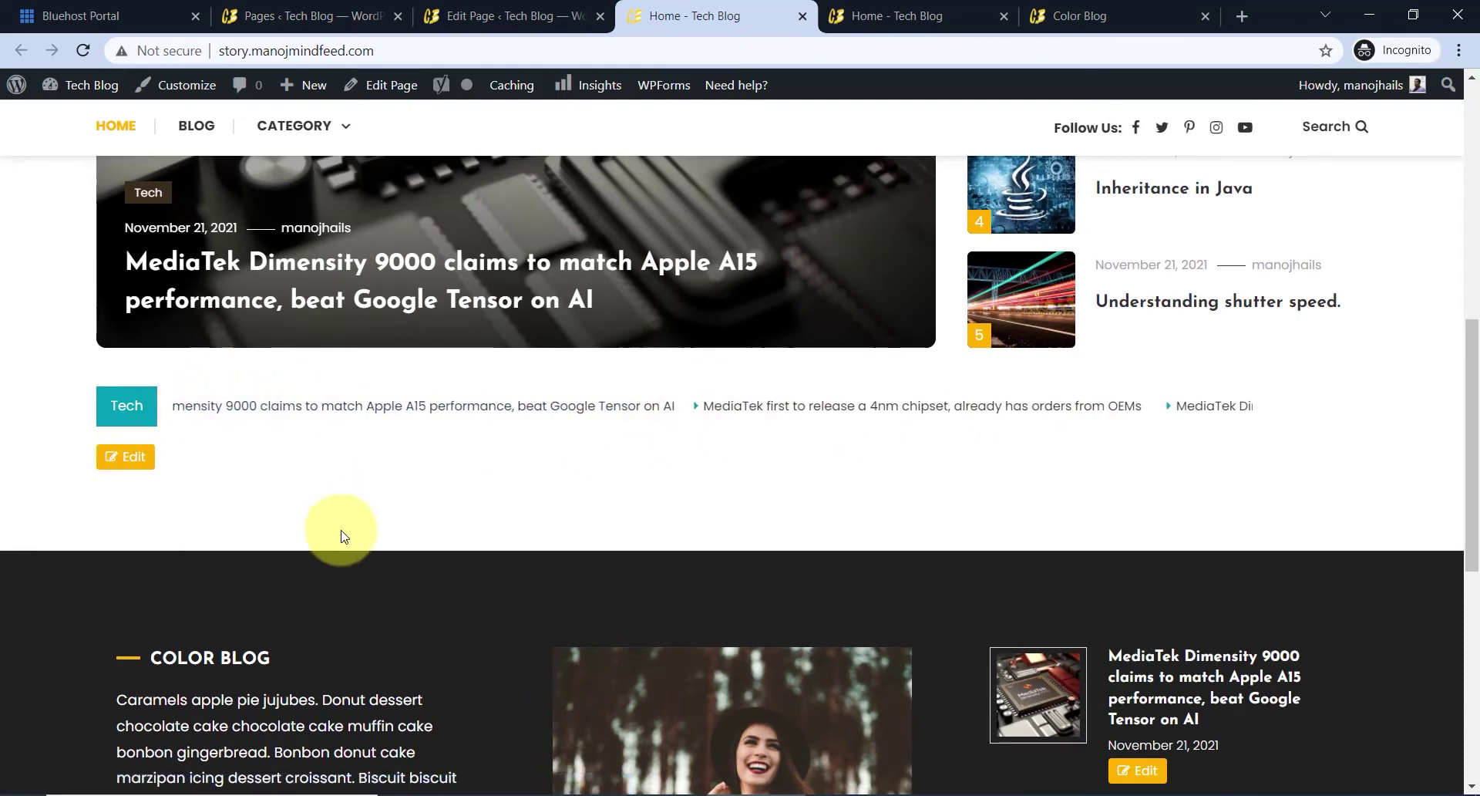
{"action": "scroll", "coordinate": [340, 528], "scroll_direction": "up", "scroll_amount": 1}
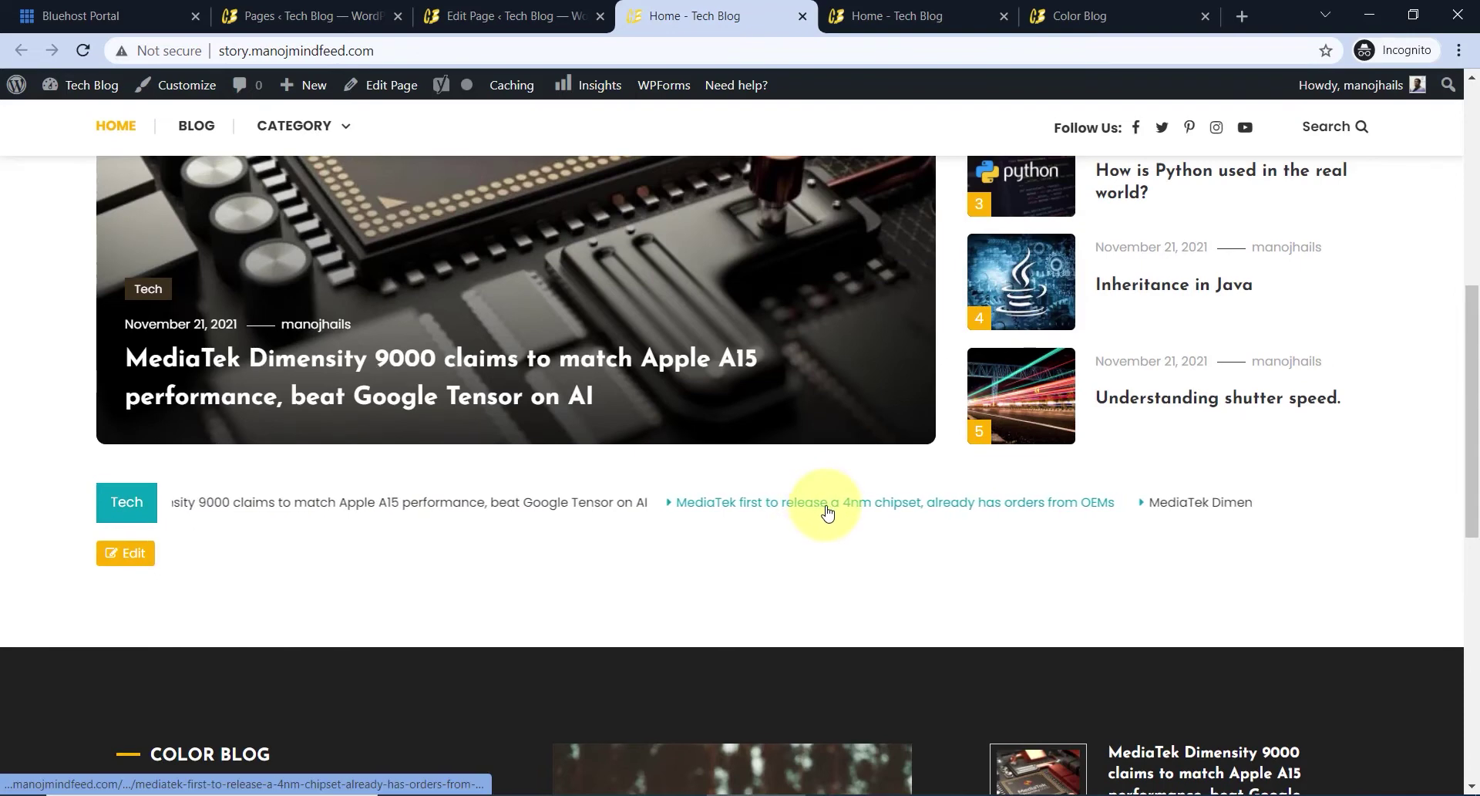
{"action": "scroll", "coordinate": [710, 524], "scroll_direction": "down", "scroll_amount": 1}
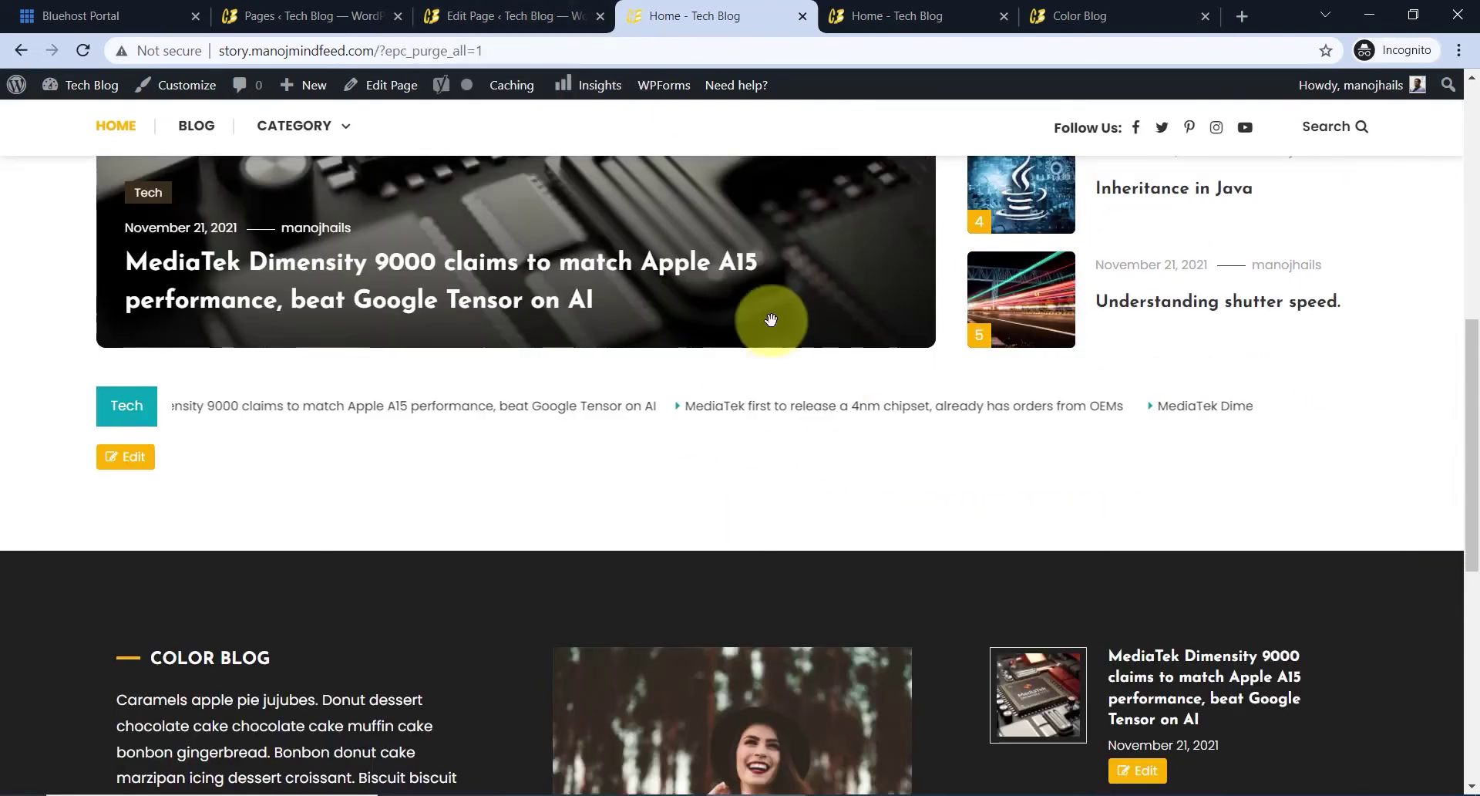
{"action": "left_click", "coordinate": [466, 8]}
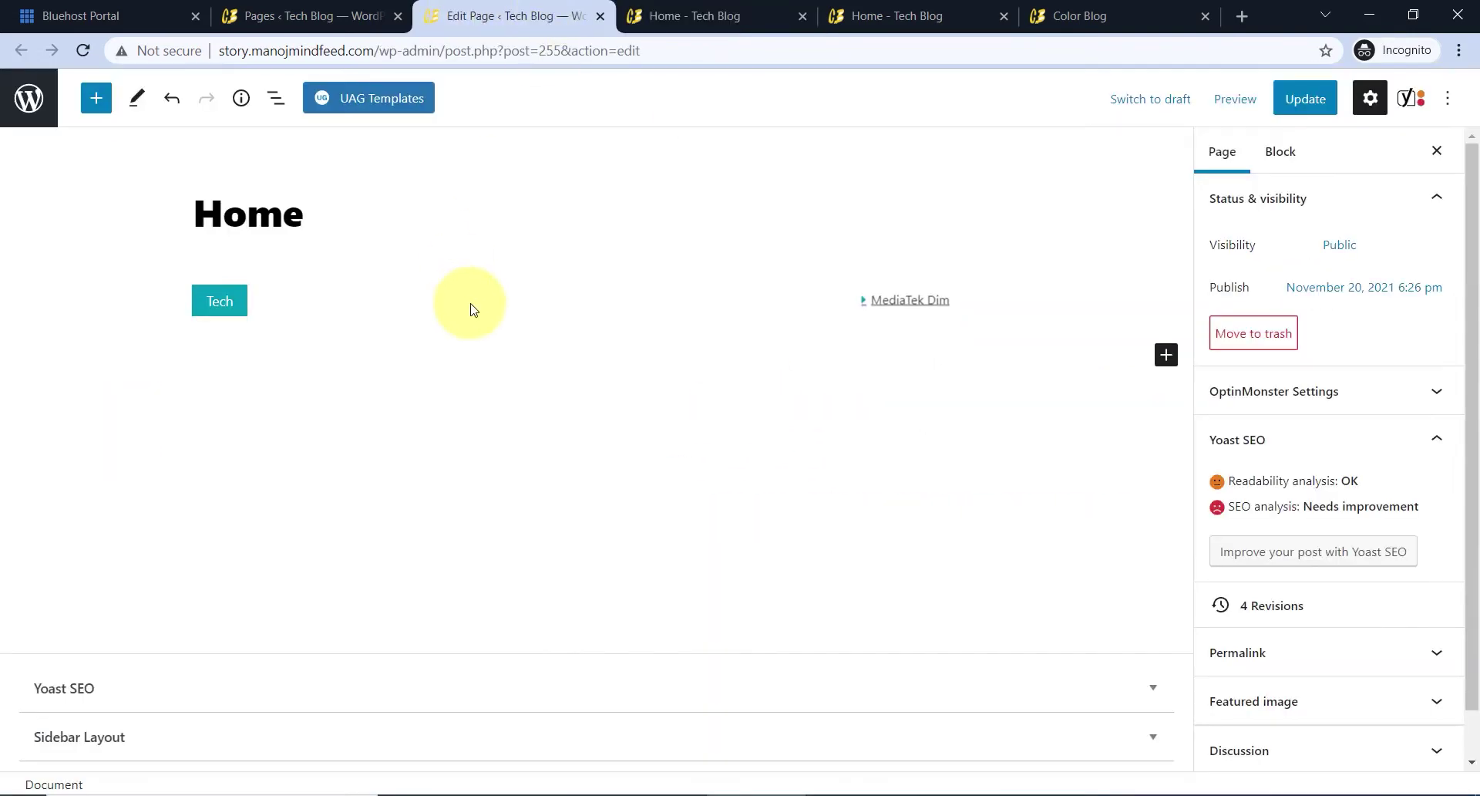
- Insert a WP Magazine Post Tiles block below the ticker and clear its default Block Title
{"action": "left_click", "coordinate": [223, 345]}
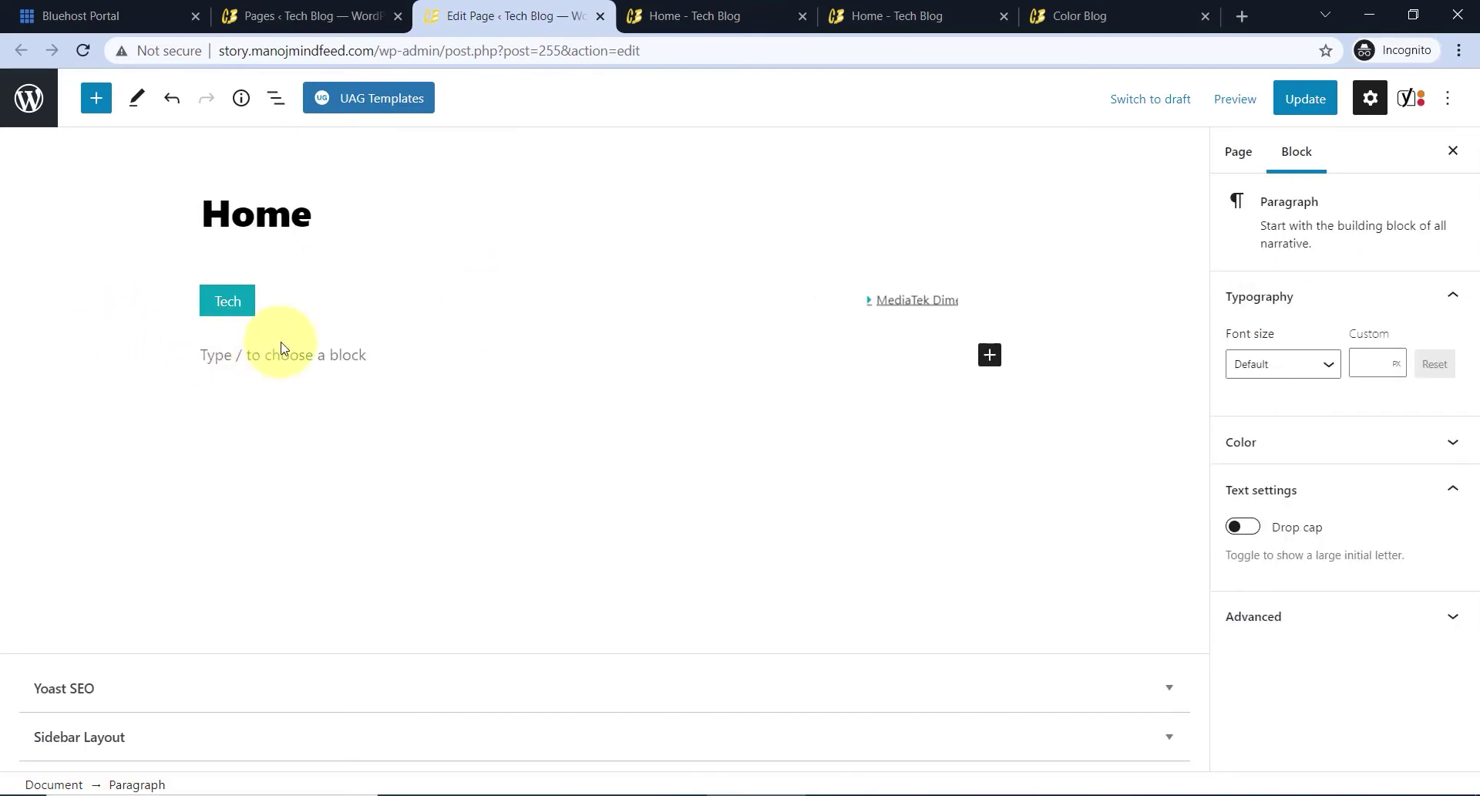
{"action": "left_click", "coordinate": [107, 113]}
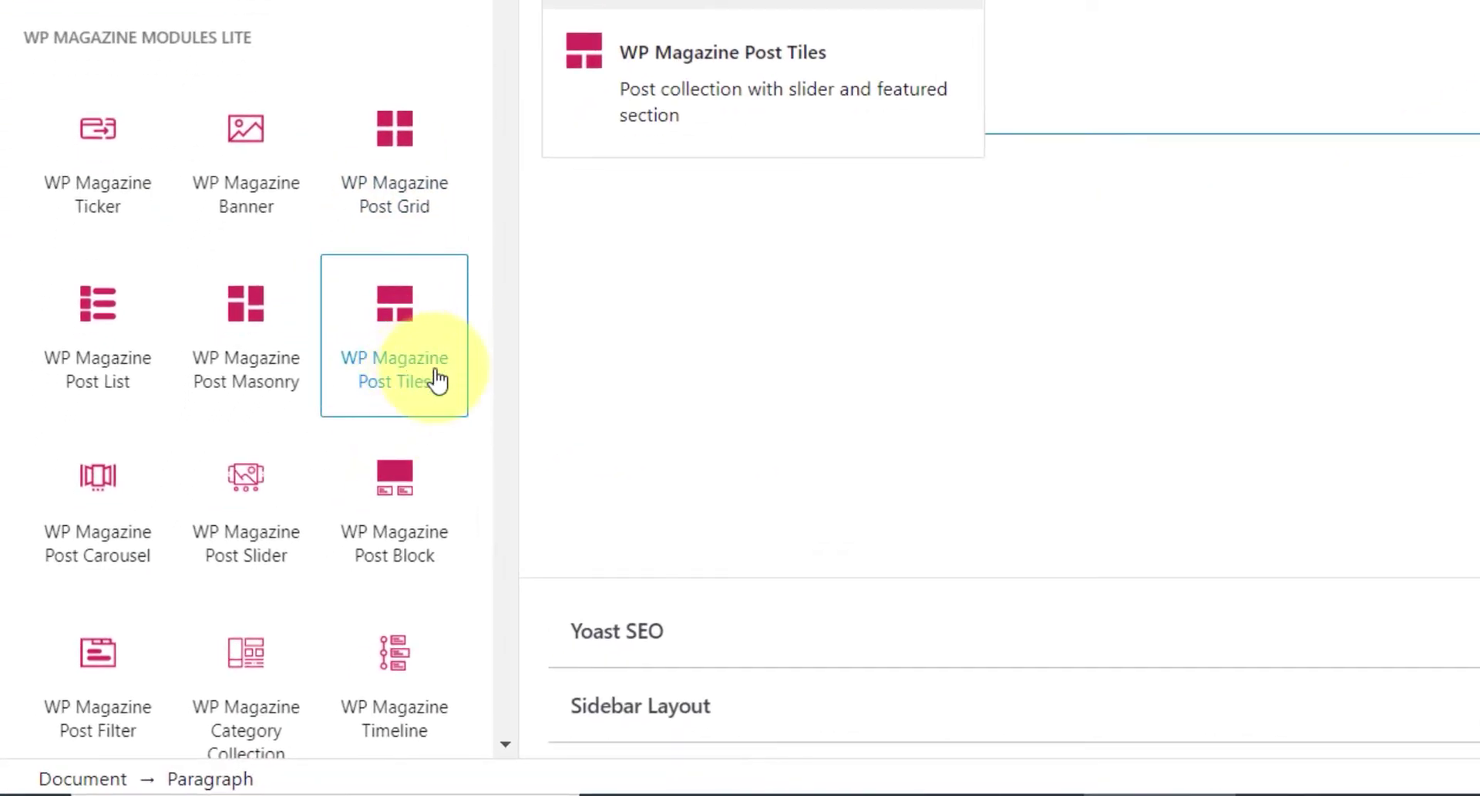
{"action": "left_click", "coordinate": [428, 358]}
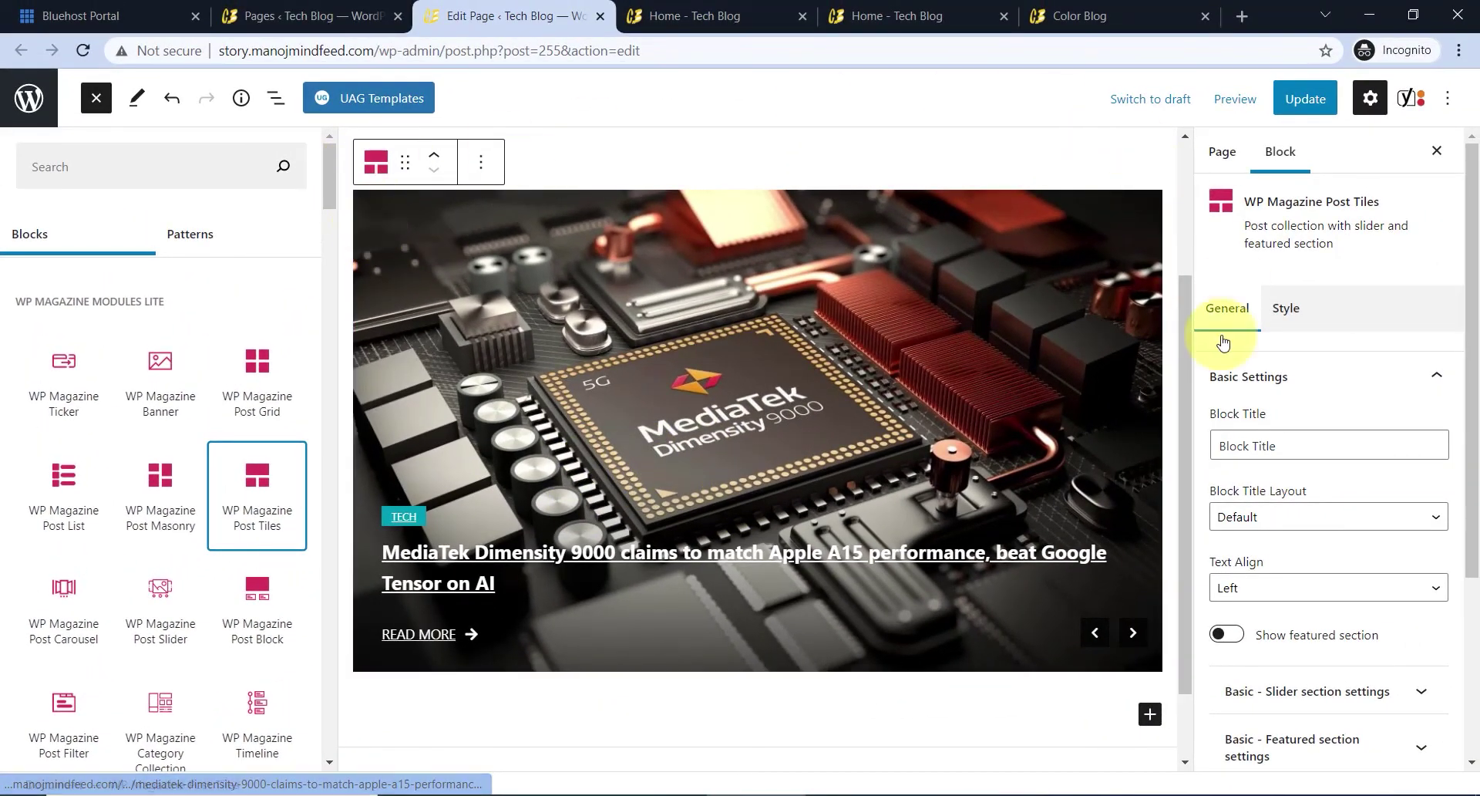
{"action": "left_click", "coordinate": [1250, 436]}
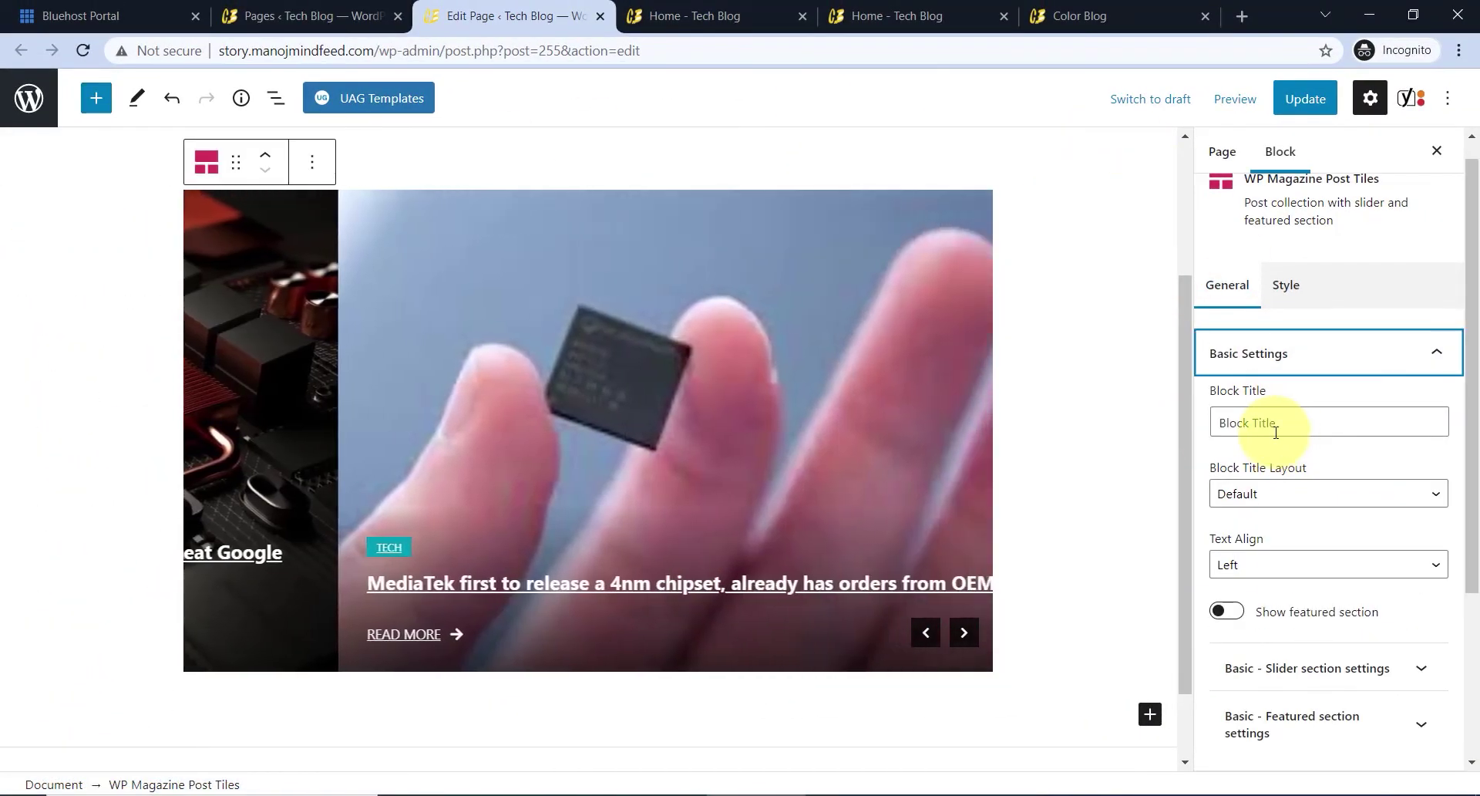
{"action": "scroll", "coordinate": [707, 393], "scroll_direction": "up", "scroll_amount": 3}
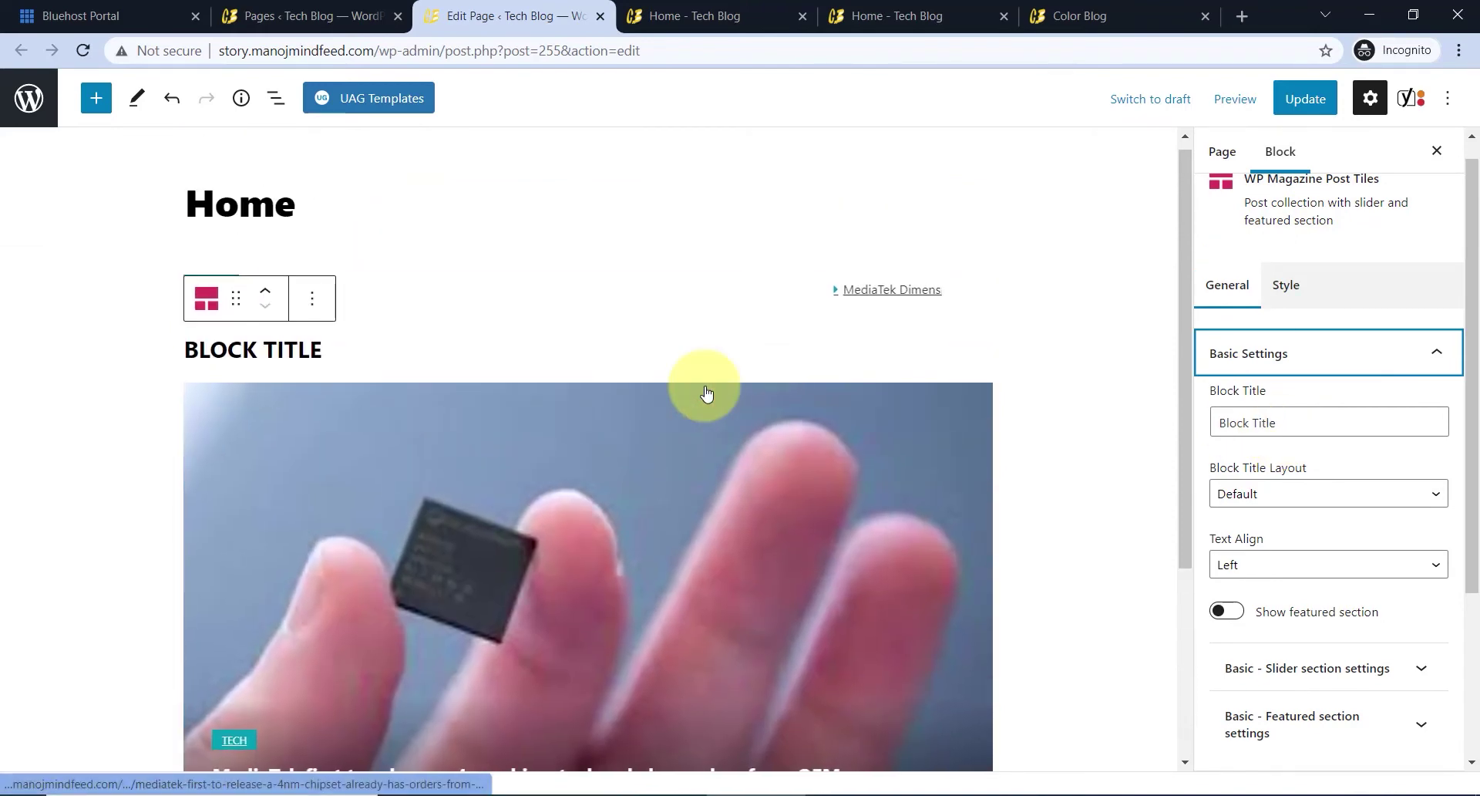
{"action": "triple_click", "coordinate": [1239, 421]}
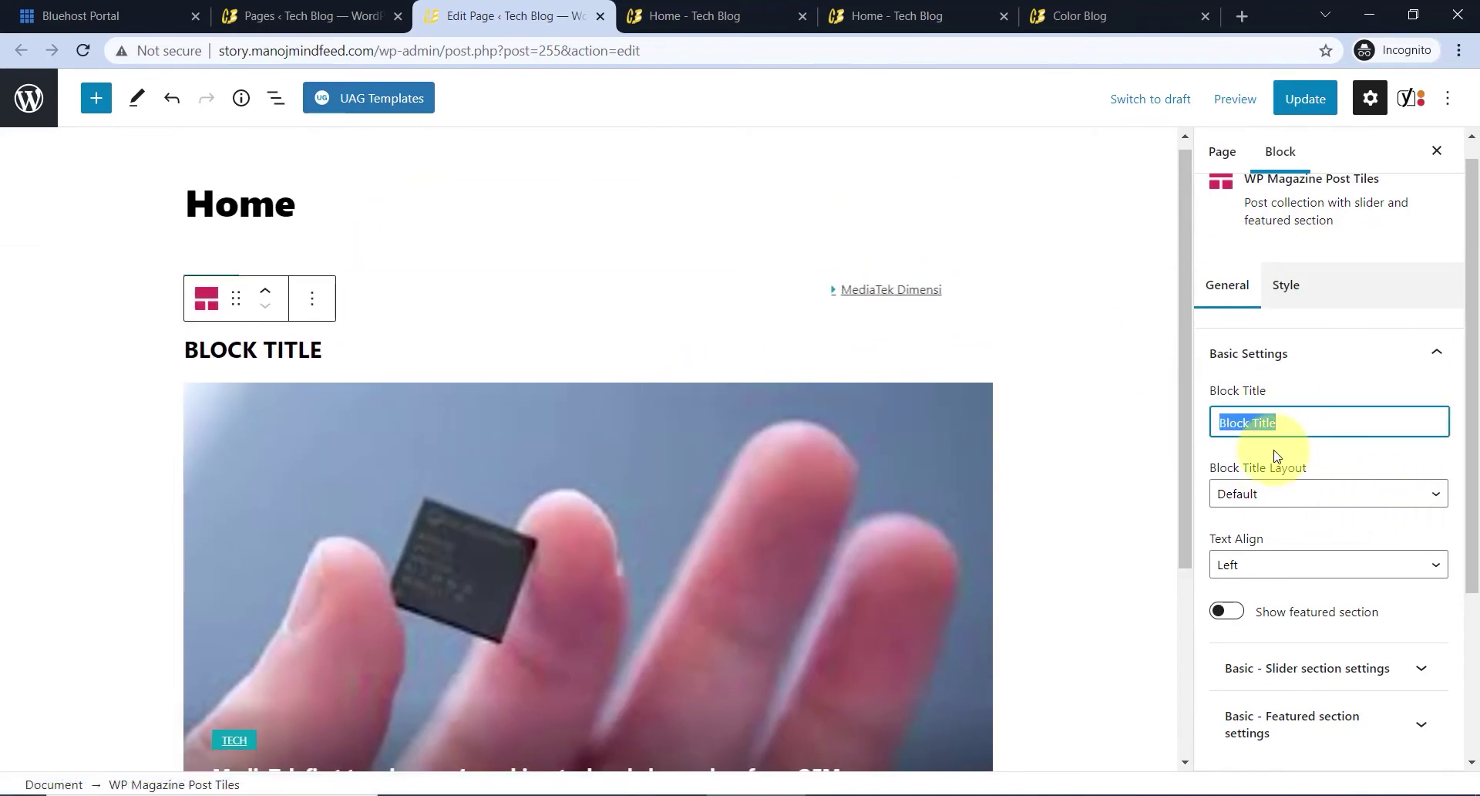
{"action": "key", "text": "BackSpace"}
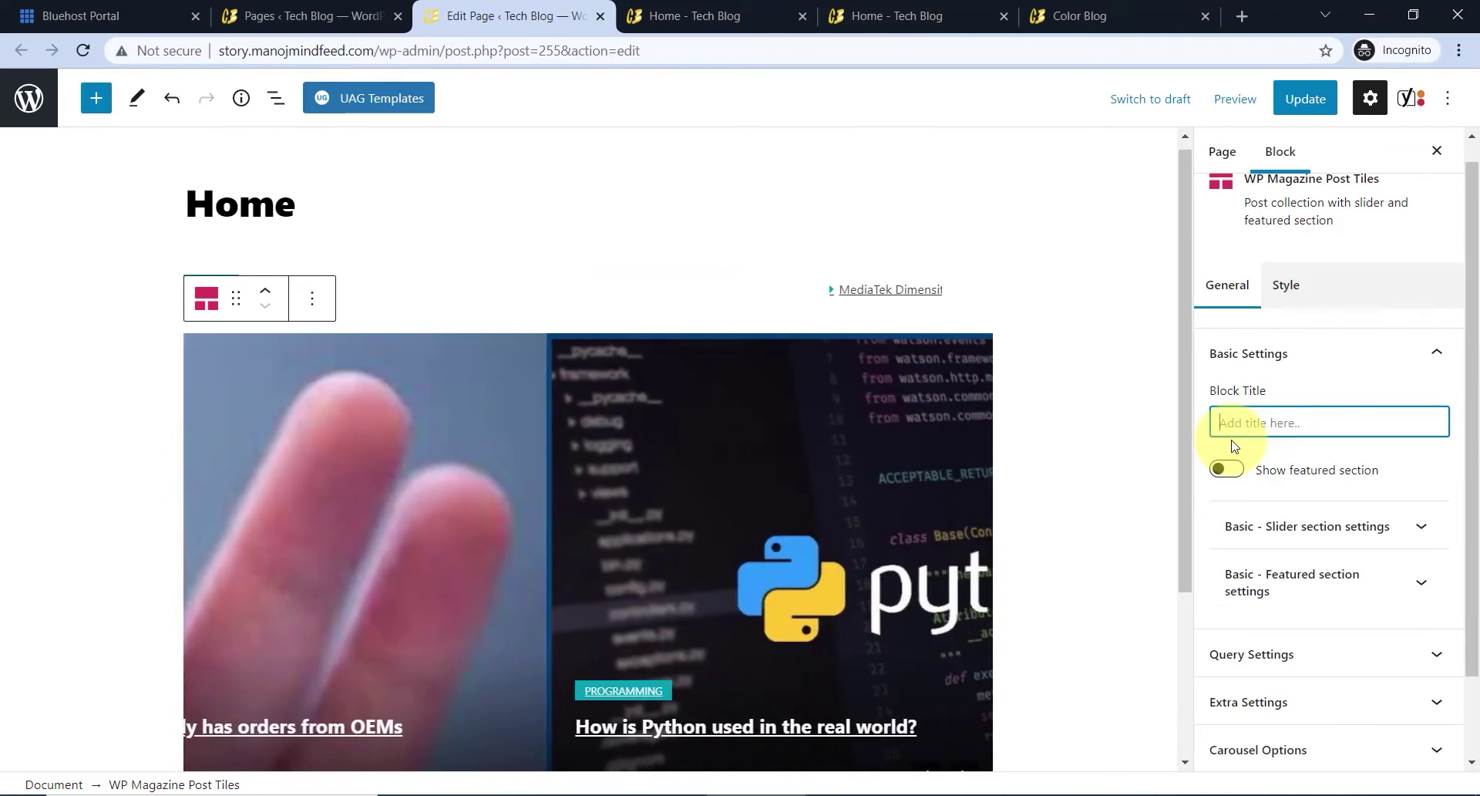
{"action": "scroll", "coordinate": [1250, 424], "scroll_direction": "down", "scroll_amount": 1}
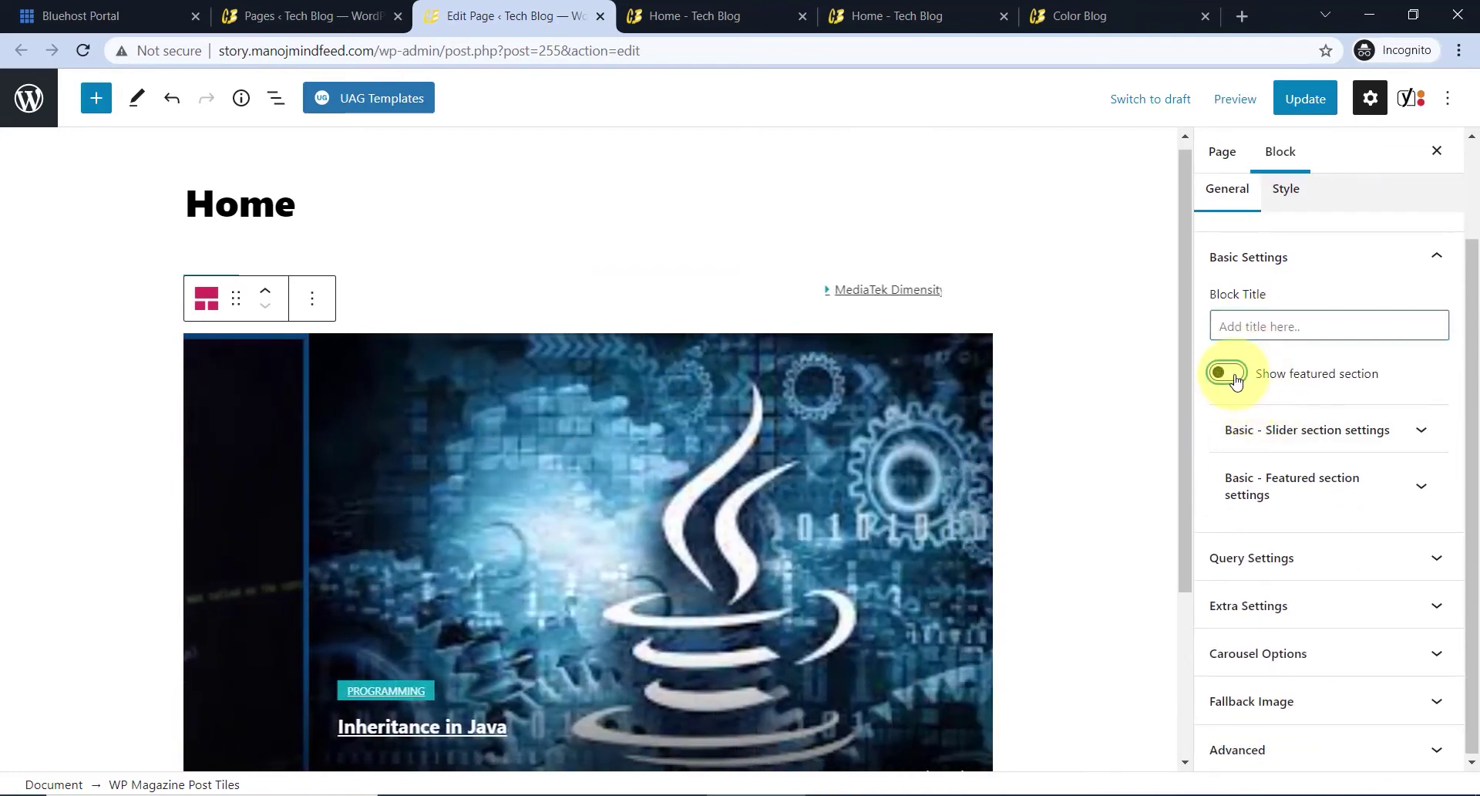
- Enable the featured section and restrict the Post Tiles slider to the Tech (2) category
{"action": "left_click", "coordinate": [1225, 373]}
{"action": "scroll", "coordinate": [429, 580], "scroll_direction": "down", "scroll_amount": 1}
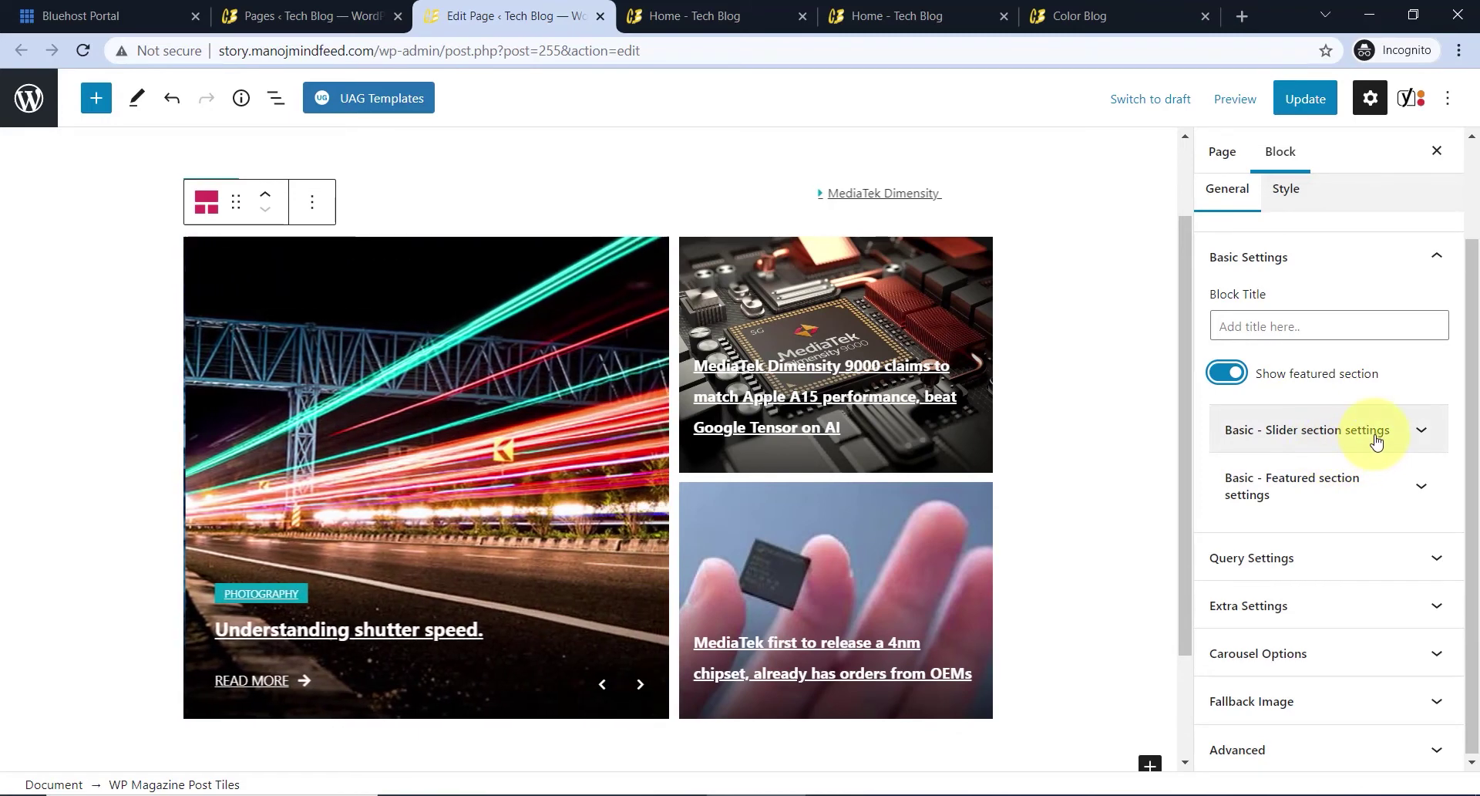
{"action": "left_click", "coordinate": [1385, 443]}
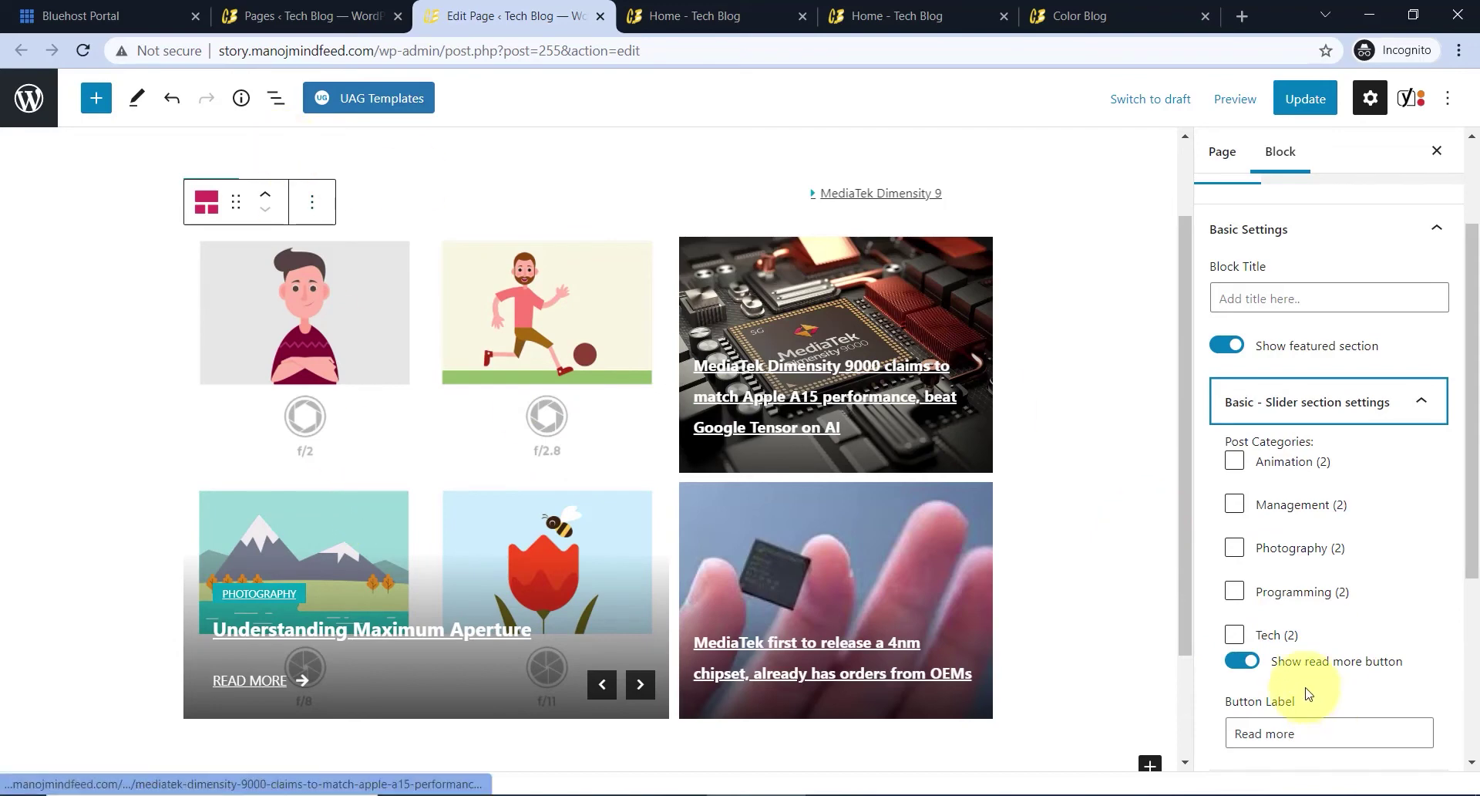
{"action": "left_click", "coordinate": [1234, 637]}
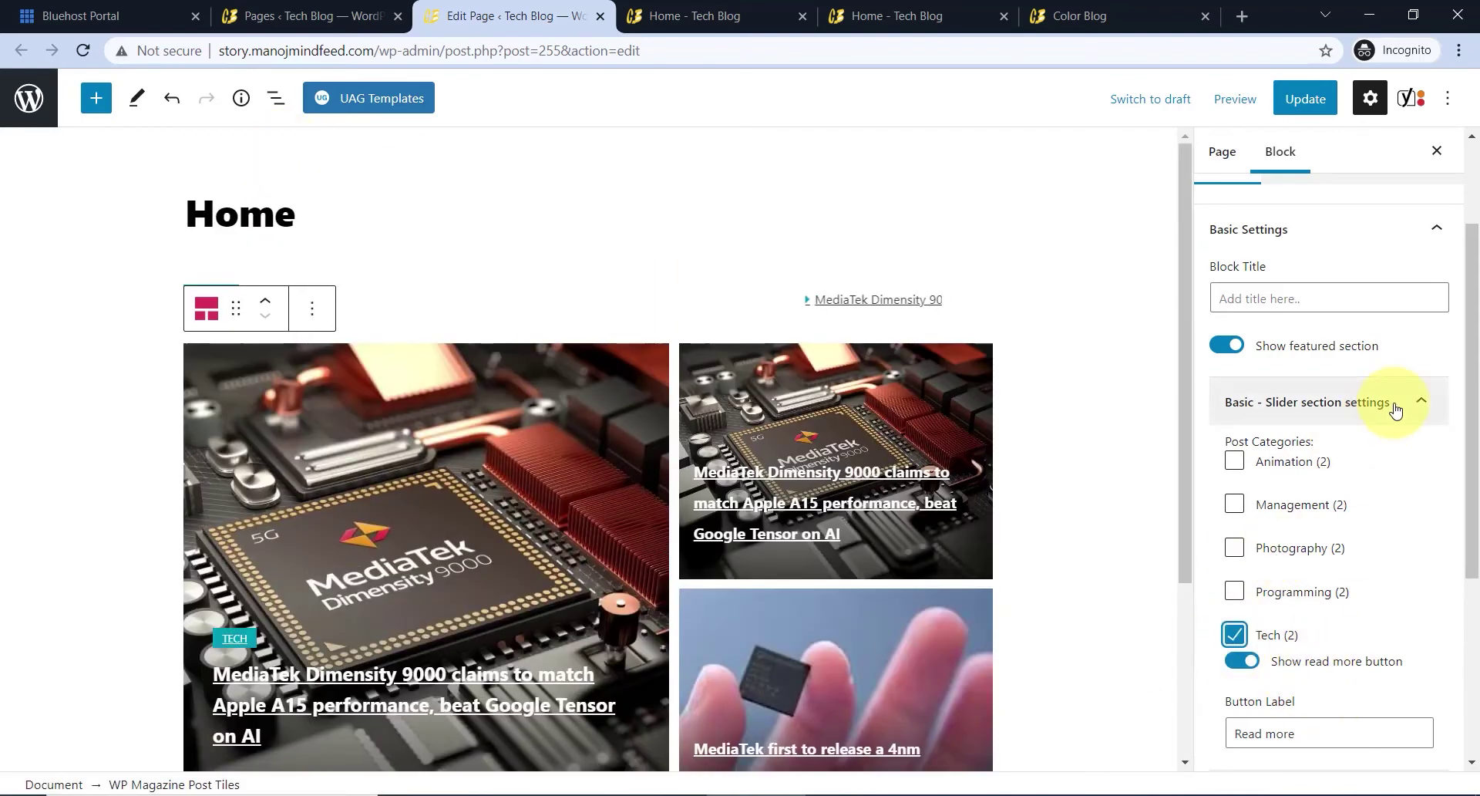
{"action": "left_click", "coordinate": [1393, 404]}
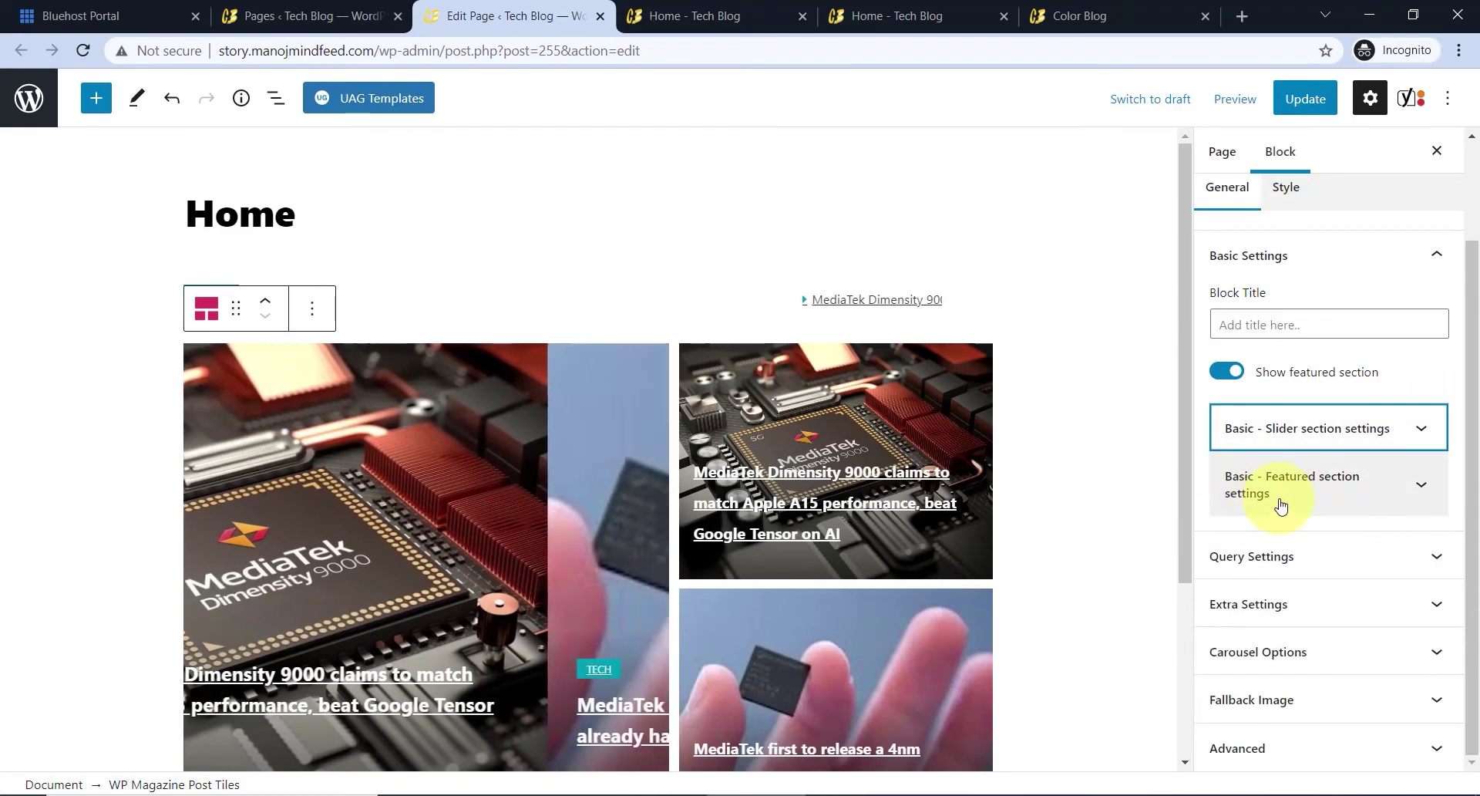
- Restrict the featured section's posts to the Tech (2) category as well
{"action": "left_click", "coordinate": [1372, 494]}
{"action": "scroll", "coordinate": [1298, 470], "scroll_direction": "down", "scroll_amount": 2}
{"action": "left_click", "coordinate": [1234, 532]}
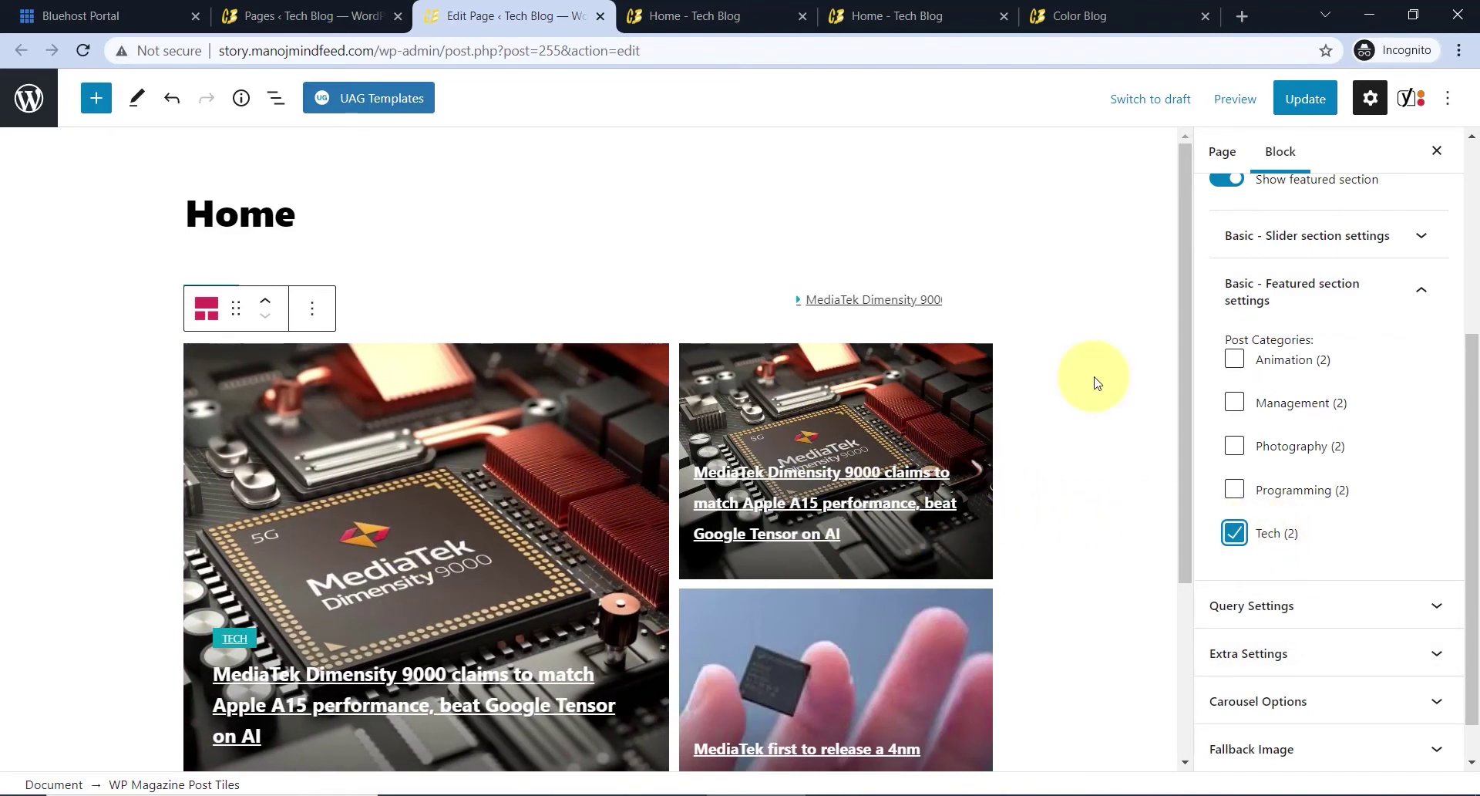
{"action": "left_click", "coordinate": [1265, 291]}
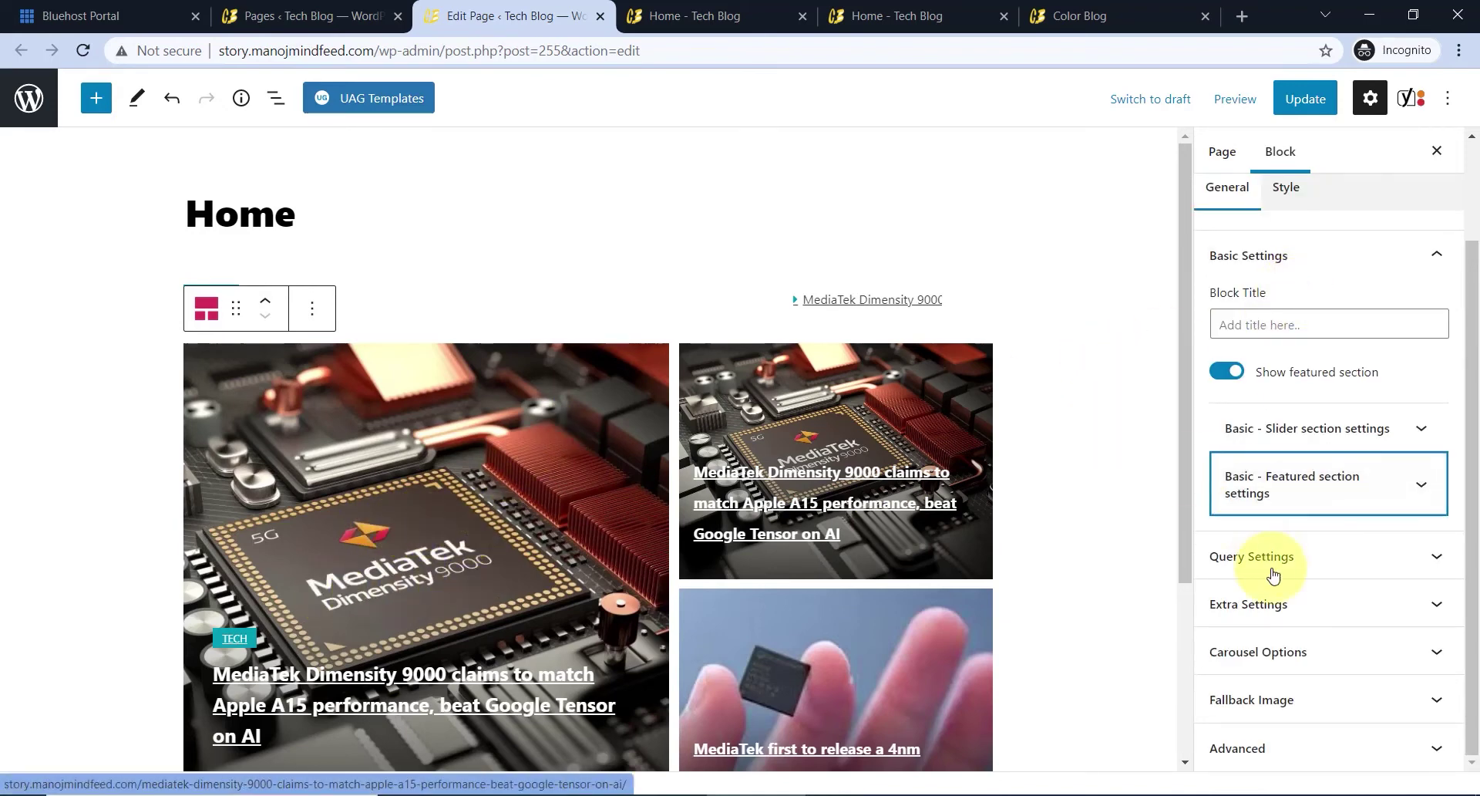
- Open the Query - Slider section settings, keeping sorting by Date in Descending order
{"action": "left_click", "coordinate": [1301, 558]}
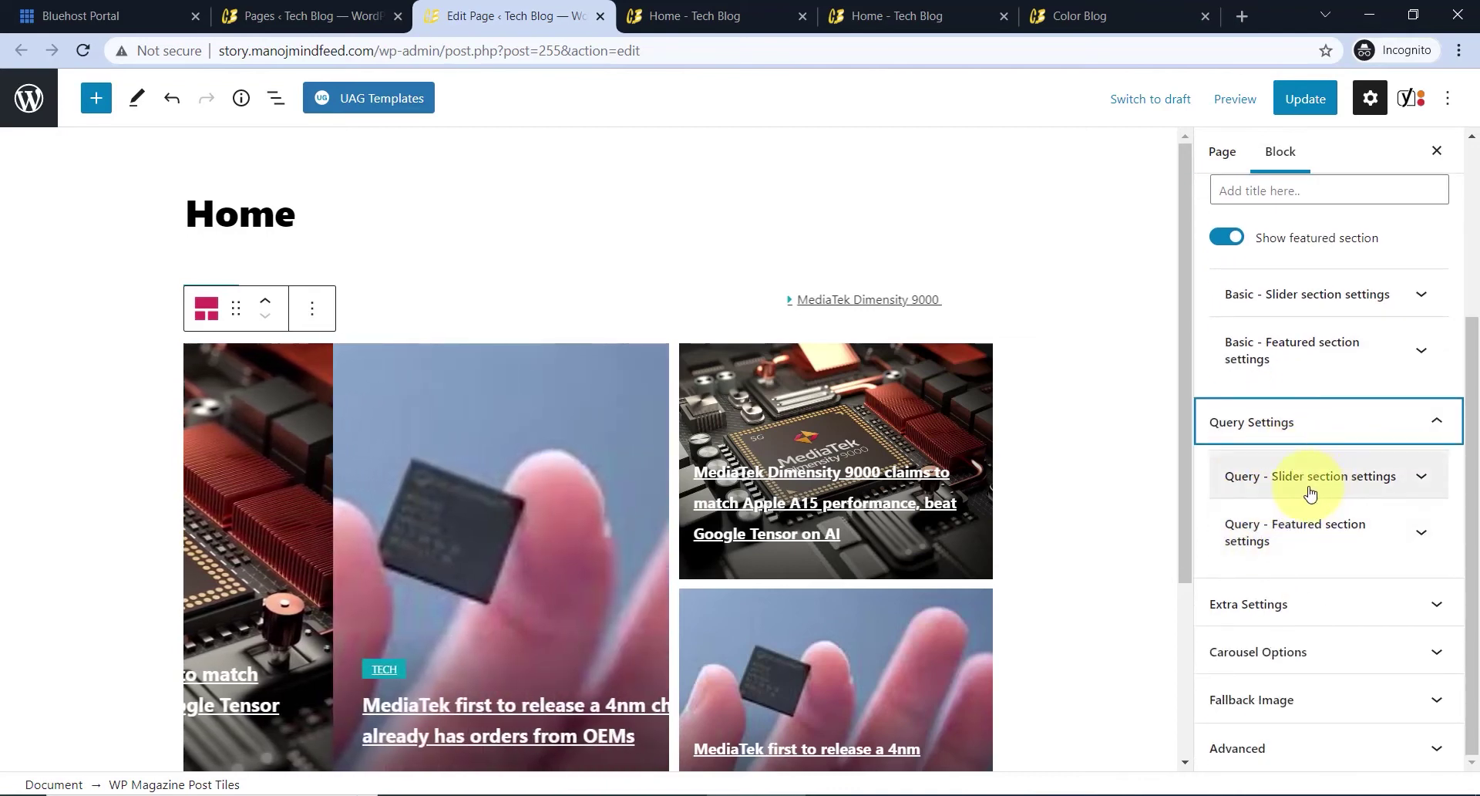
{"action": "left_click", "coordinate": [1236, 485]}
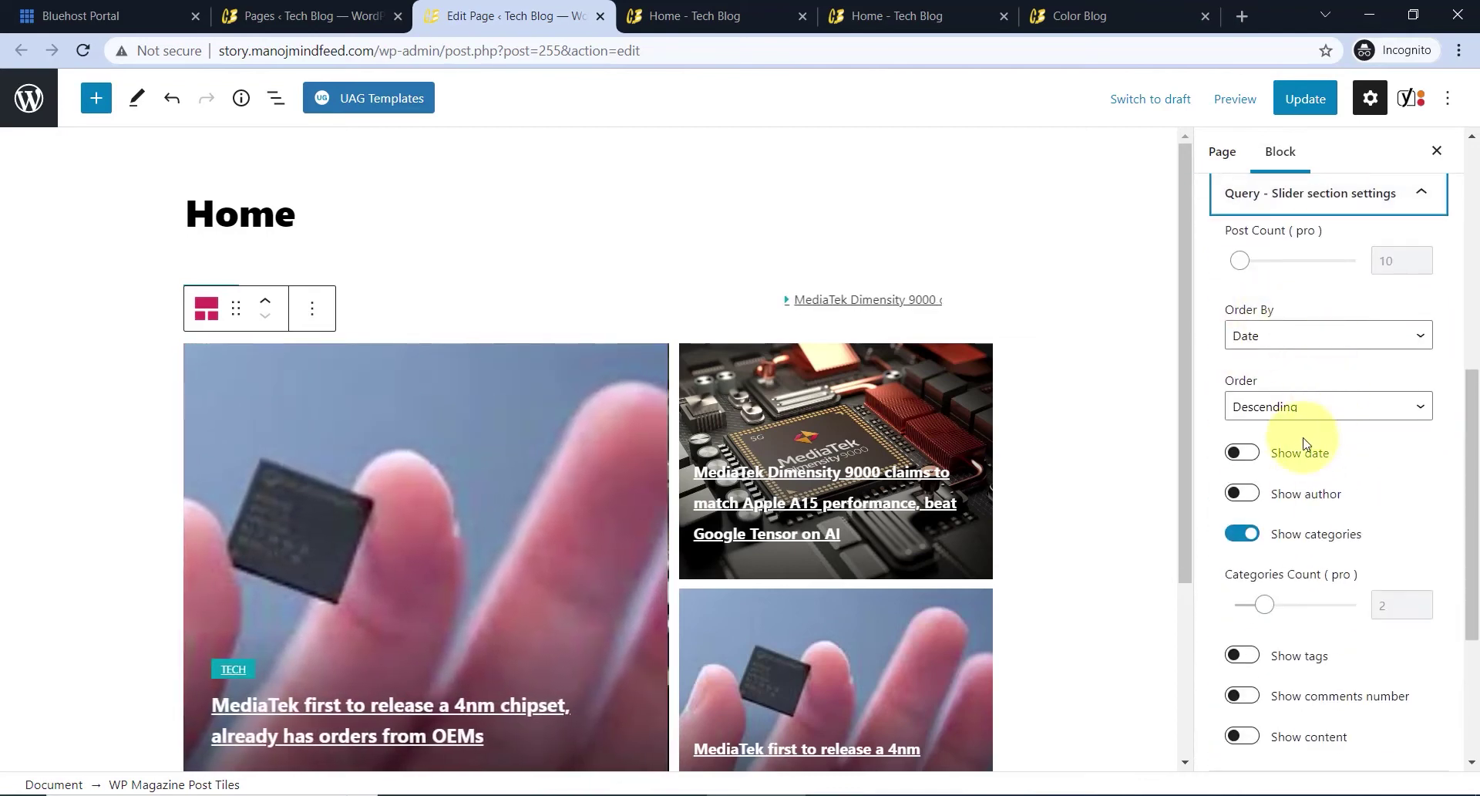
{"action": "left_click", "coordinate": [1282, 337]}
{"action": "left_click", "coordinate": [1283, 340]}
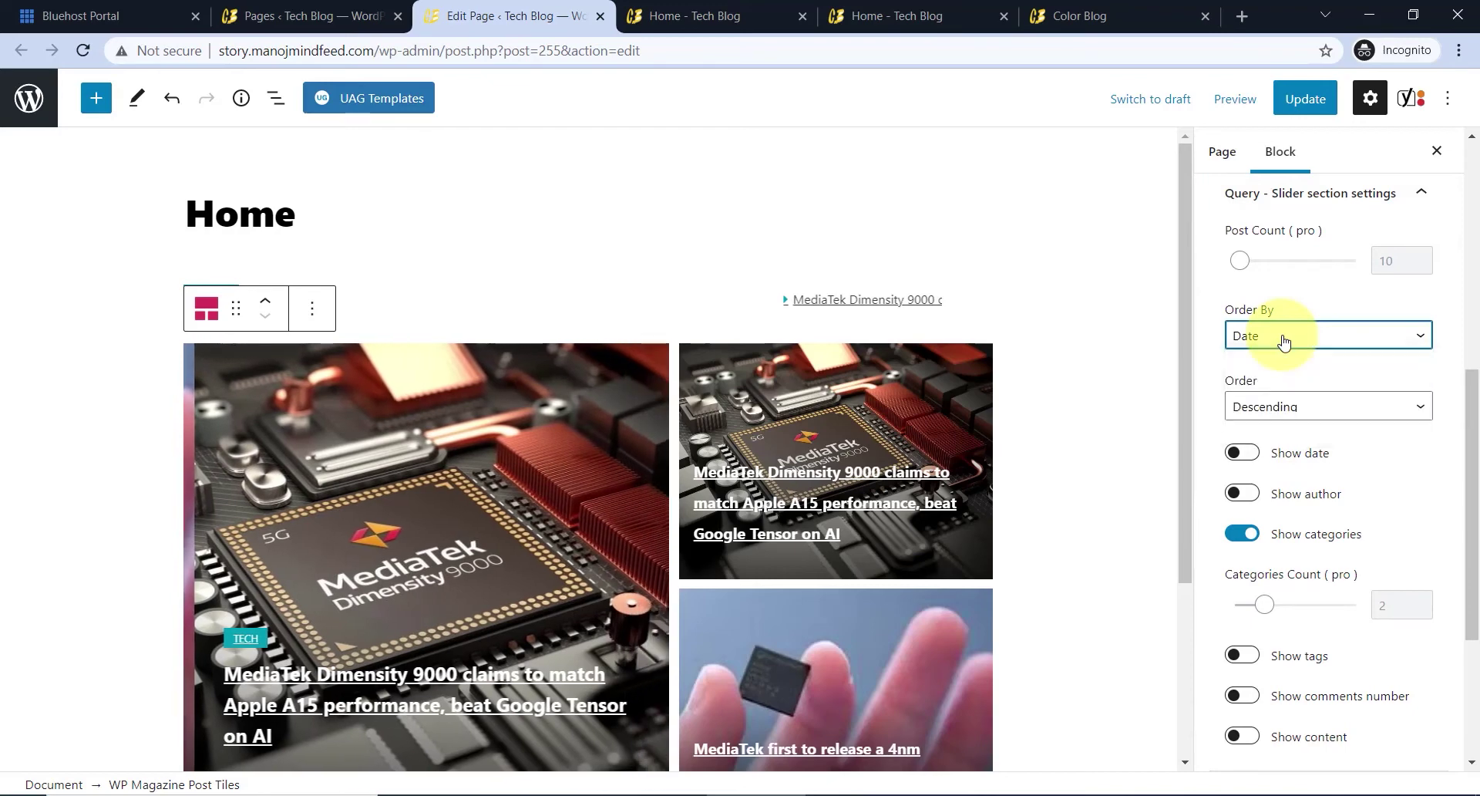
{"action": "left_click", "coordinate": [1299, 407]}
{"action": "left_click", "coordinate": [1296, 409]}
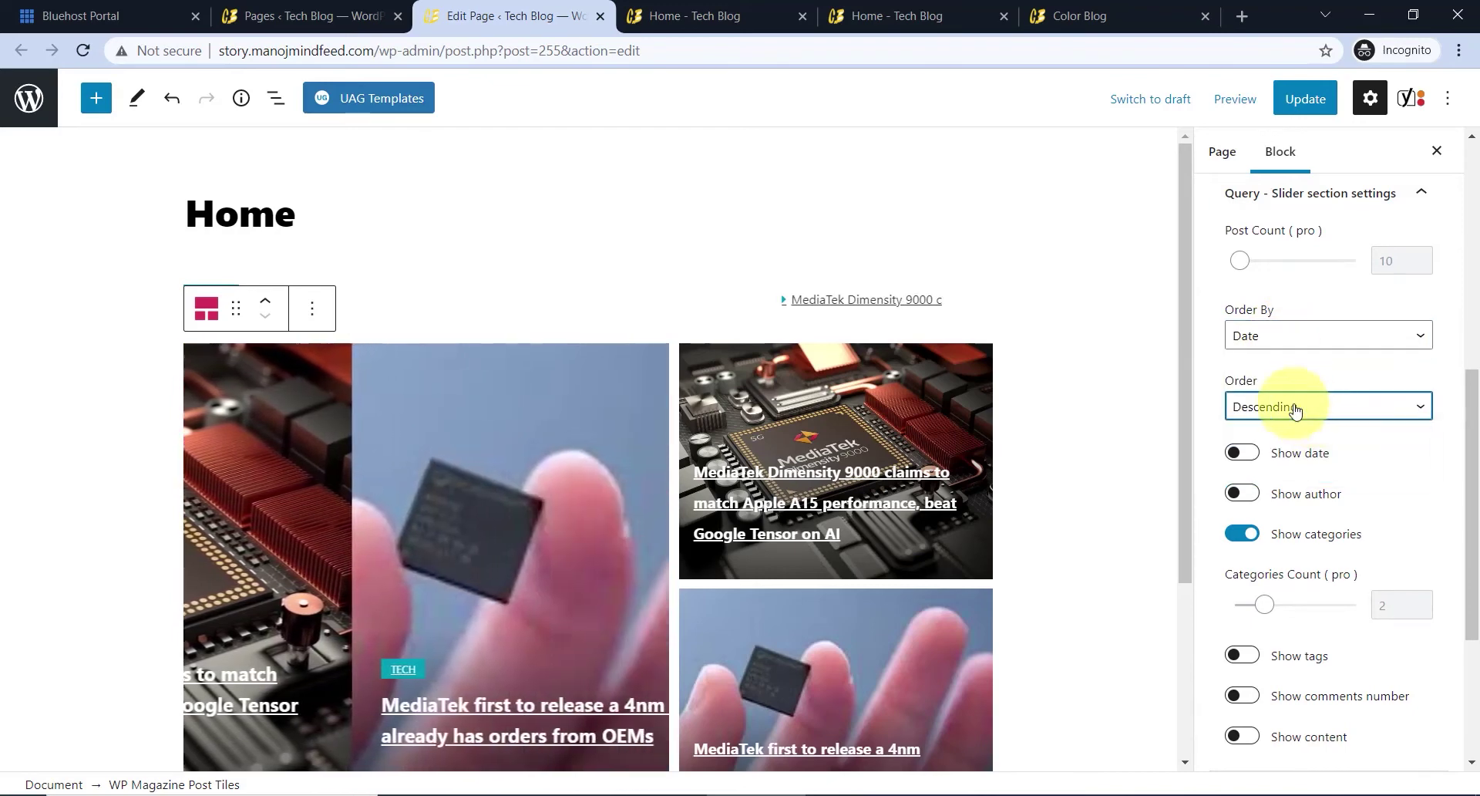
{"action": "scroll", "coordinate": [748, 455], "scroll_direction": "down", "scroll_amount": 2}
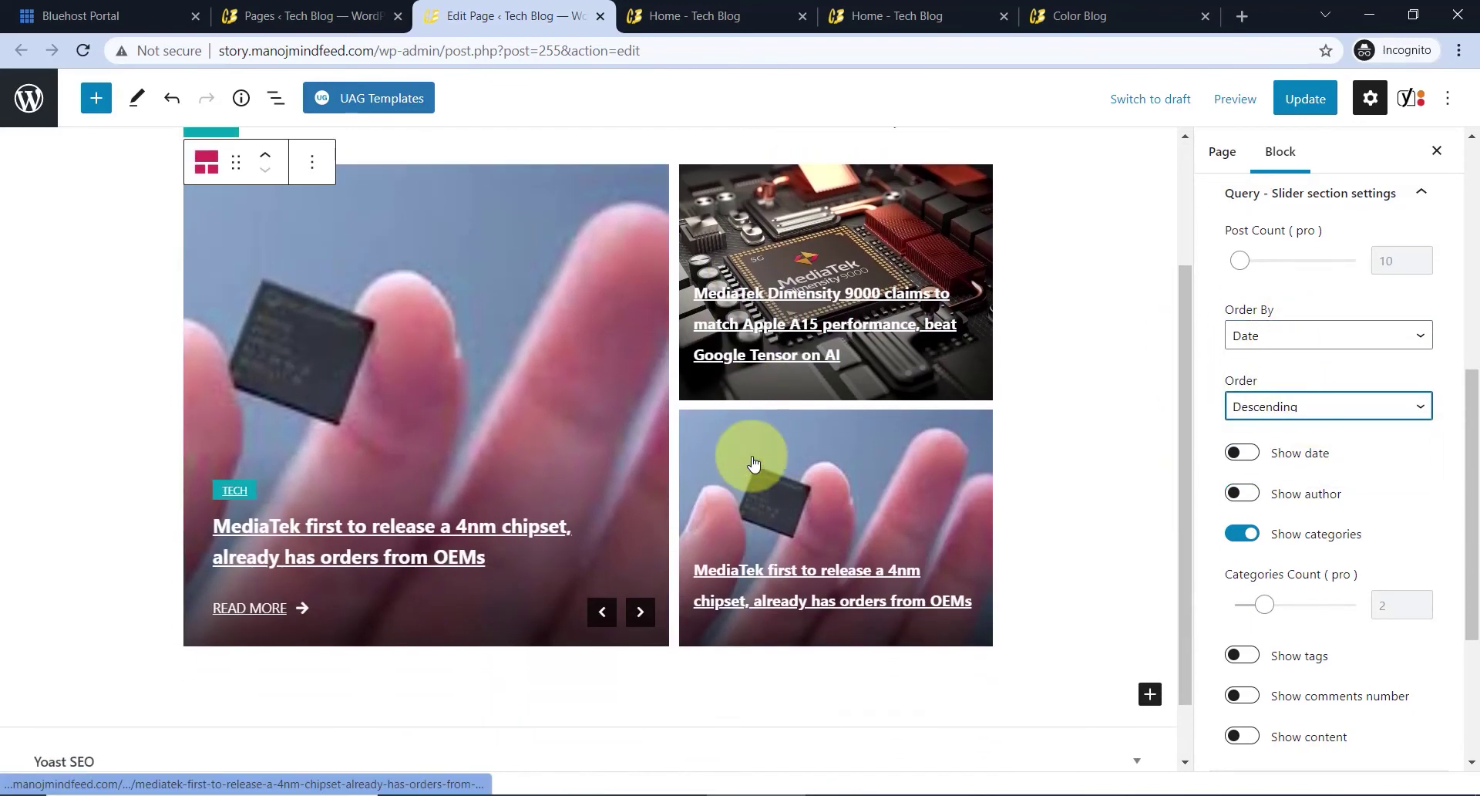
{"action": "scroll", "coordinate": [756, 459], "scroll_direction": "up", "scroll_amount": 1}
{"action": "scroll", "coordinate": [1307, 397], "scroll_direction": "up", "scroll_amount": 2}
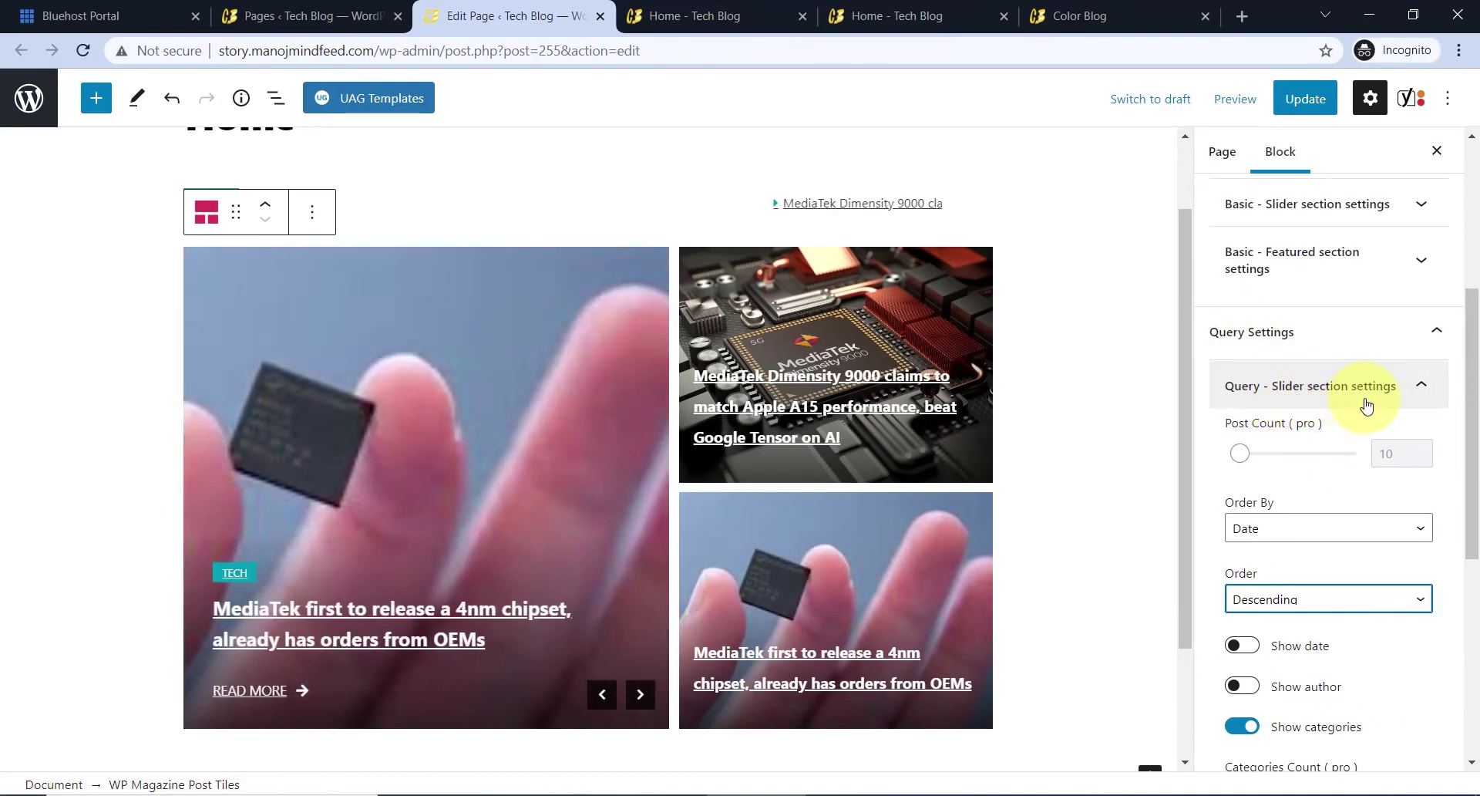
{"action": "scroll", "coordinate": [1367, 406], "scroll_direction": "down", "scroll_amount": 3}
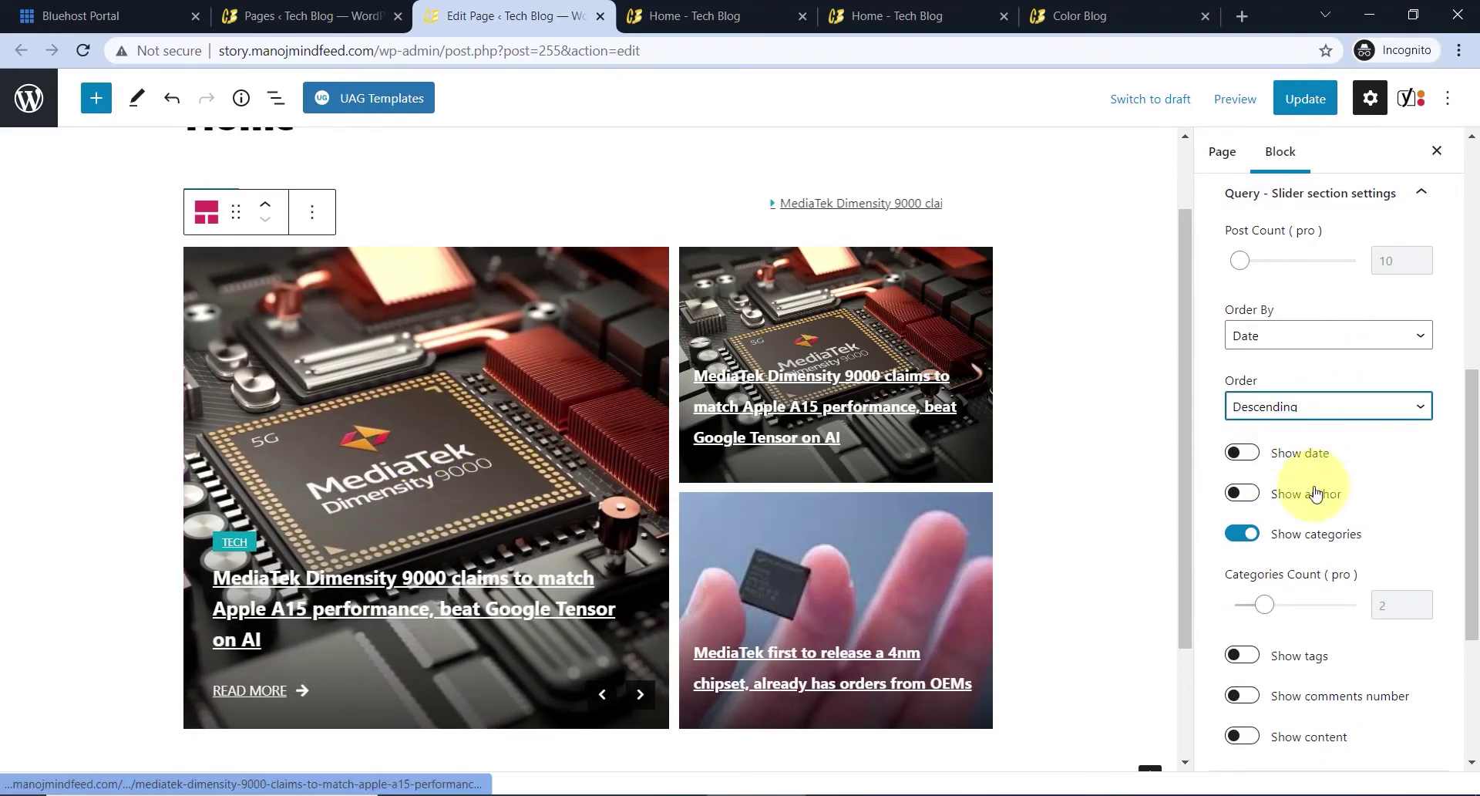
- Switch on date, comment count and excerpt display for the slider posts
{"action": "left_click", "coordinate": [1243, 453]}
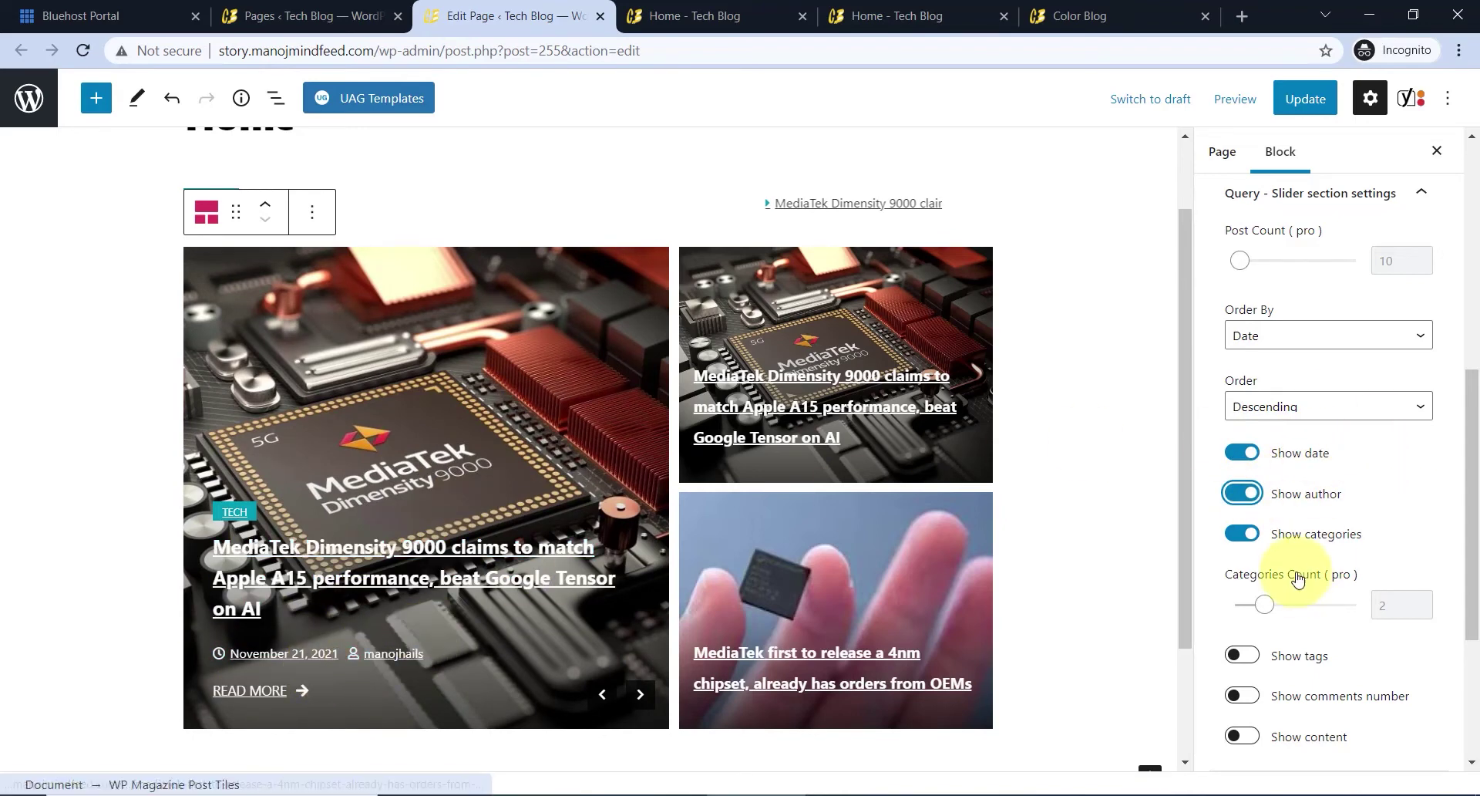
{"action": "scroll", "coordinate": [1280, 669], "scroll_direction": "down", "scroll_amount": 2}
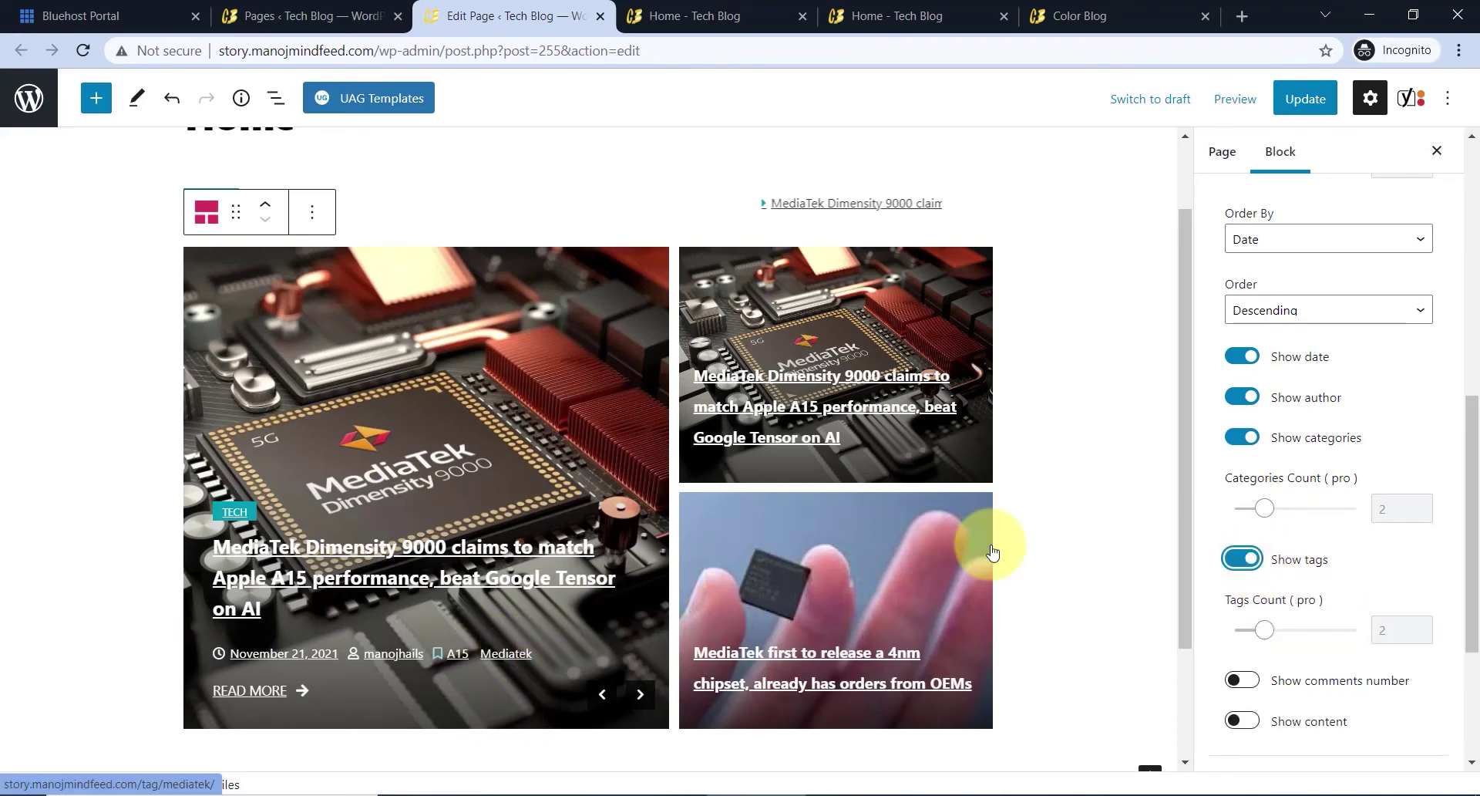
{"action": "scroll", "coordinate": [1311, 640], "scroll_direction": "down", "scroll_amount": 3}
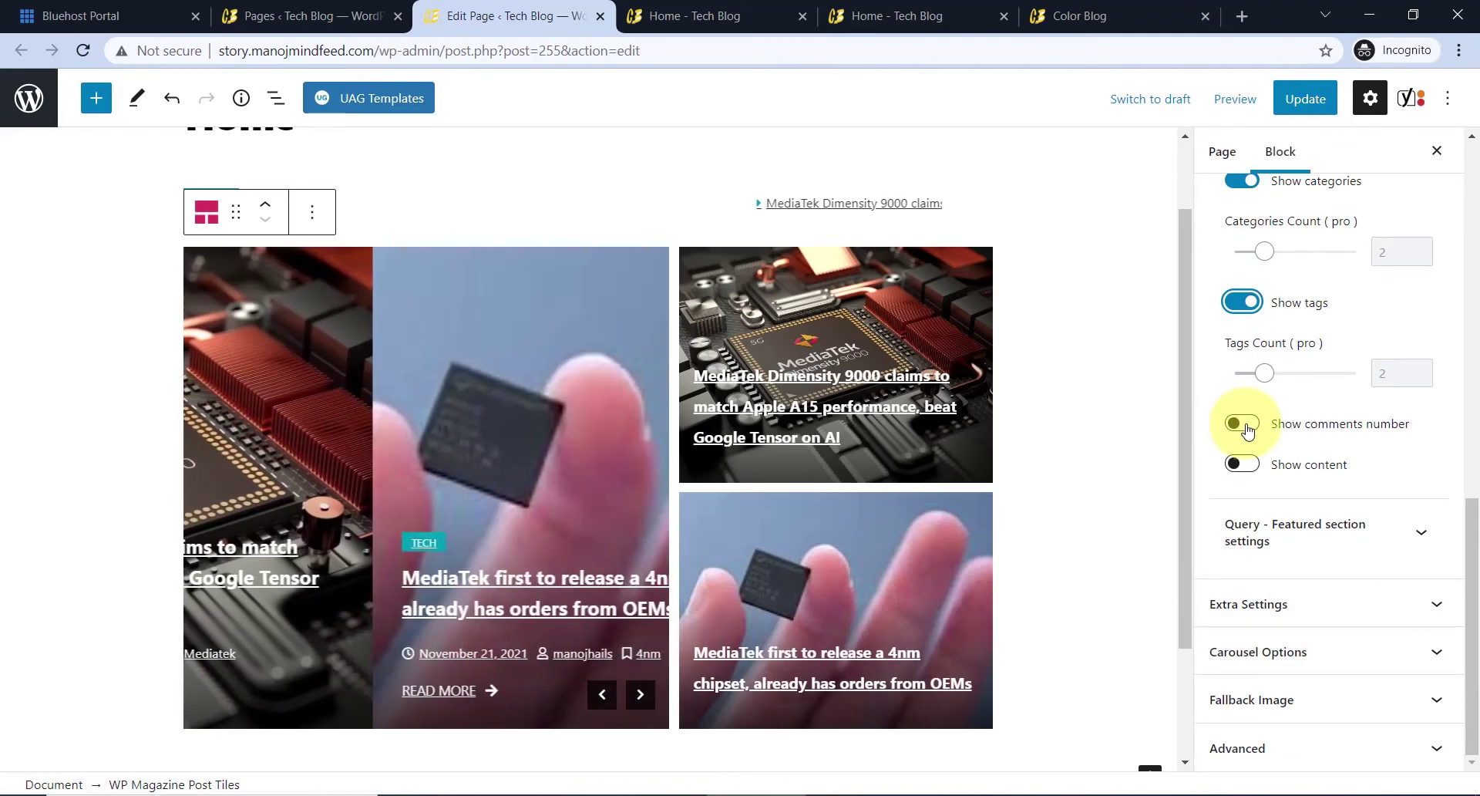
{"action": "left_click", "coordinate": [1243, 424]}
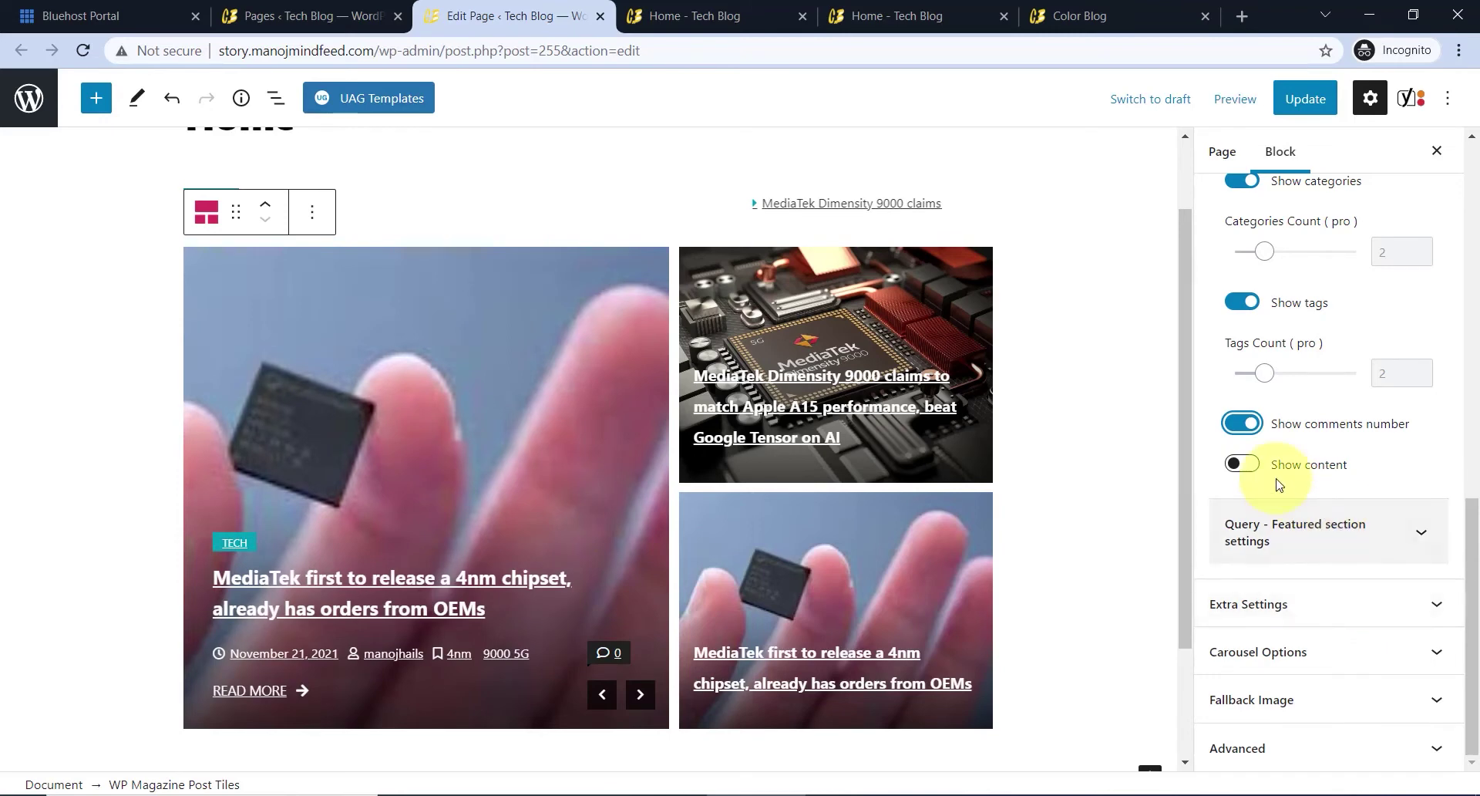
{"action": "left_click", "coordinate": [1245, 463]}
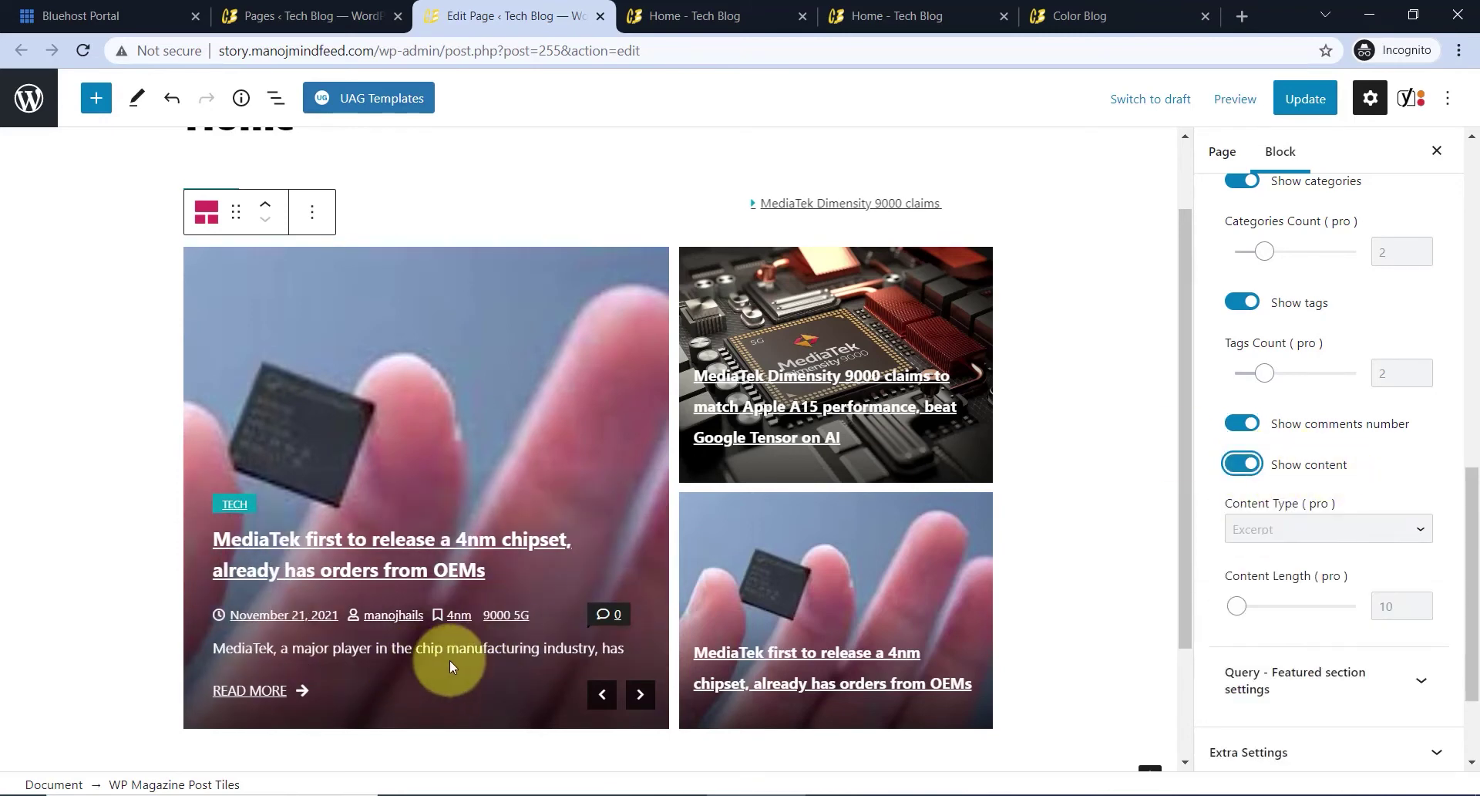
{"action": "scroll", "coordinate": [450, 659], "scroll_direction": "down", "scroll_amount": 1}
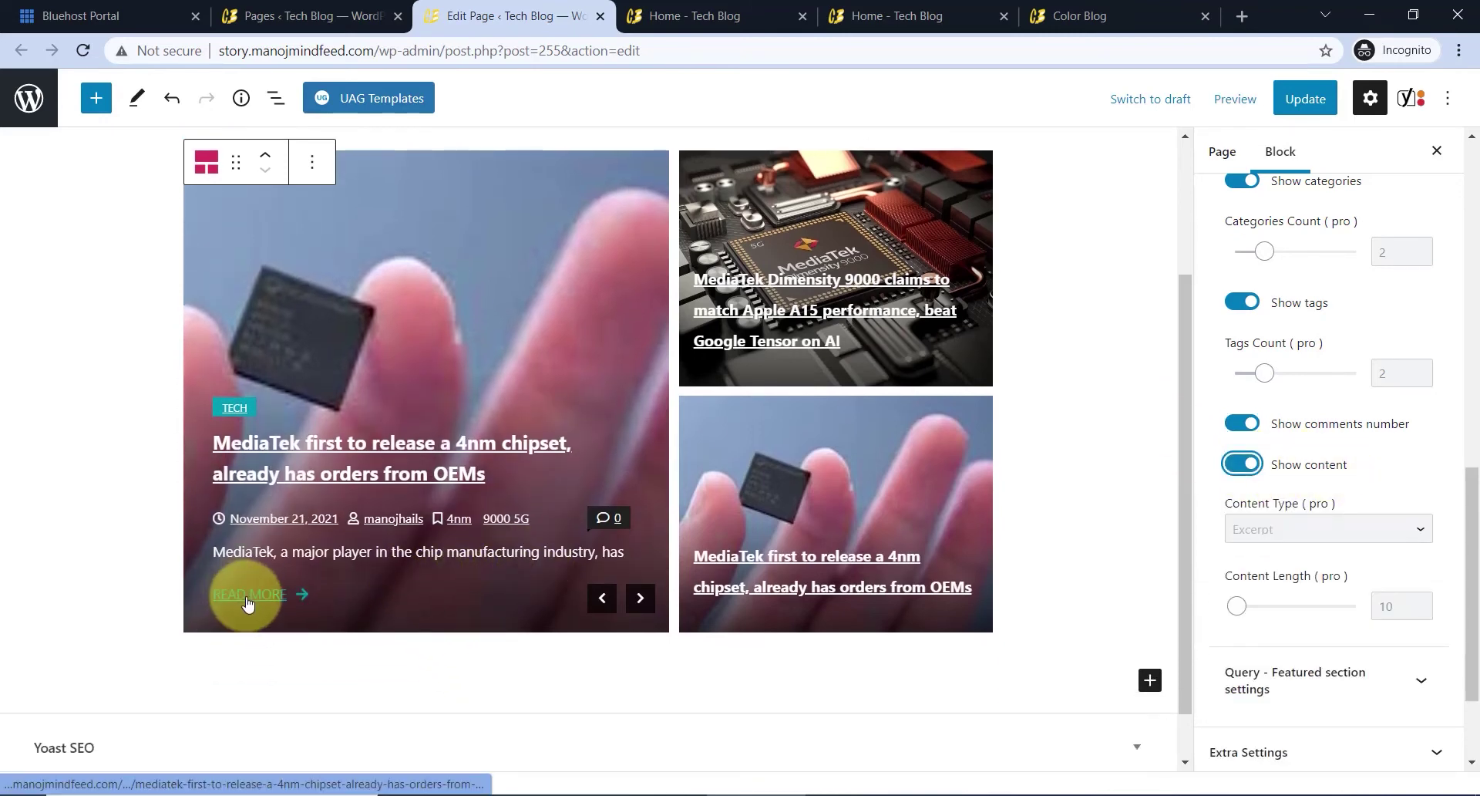
{"action": "left_click", "coordinate": [1242, 465]}
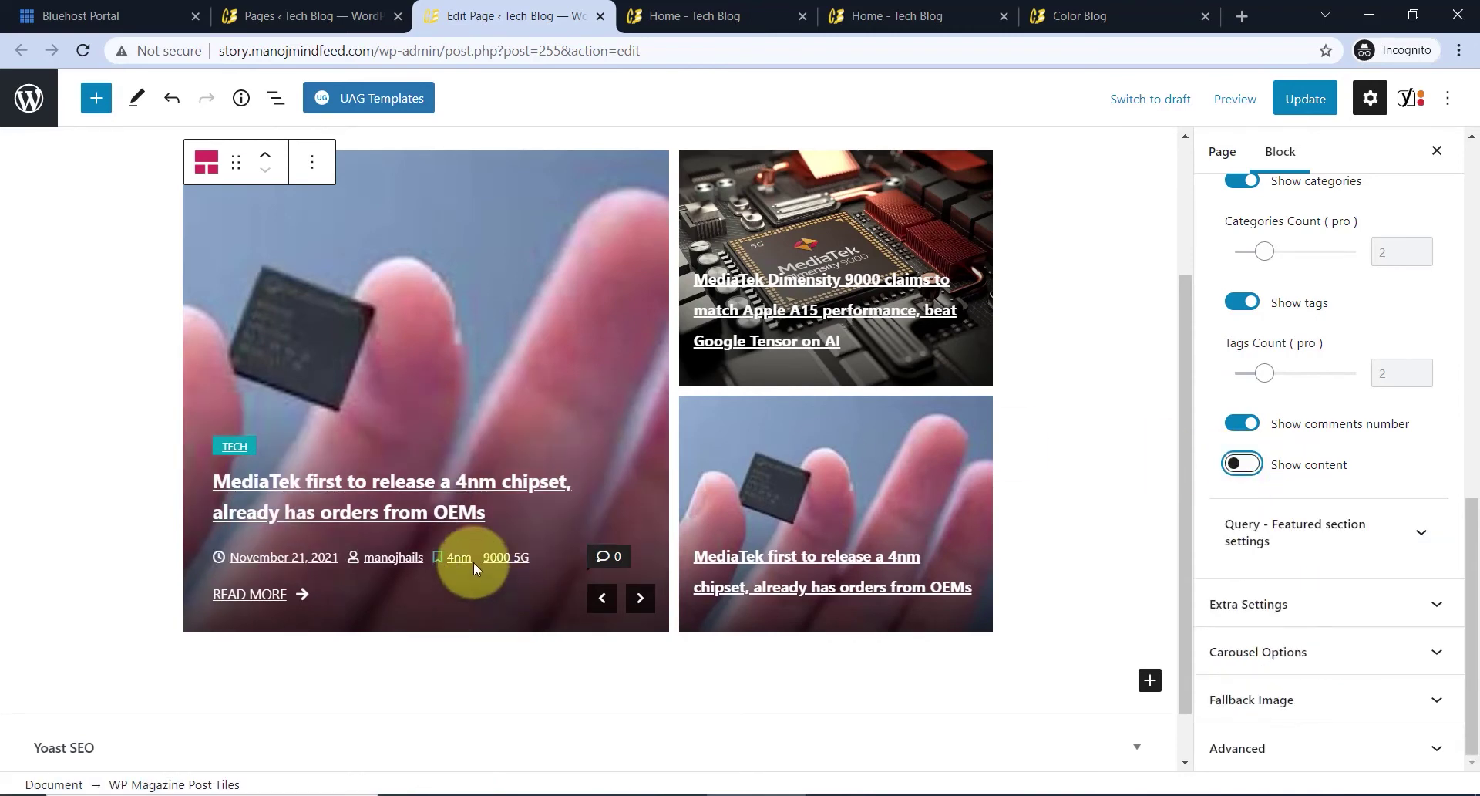
{"action": "left_click", "coordinate": [1242, 464]}
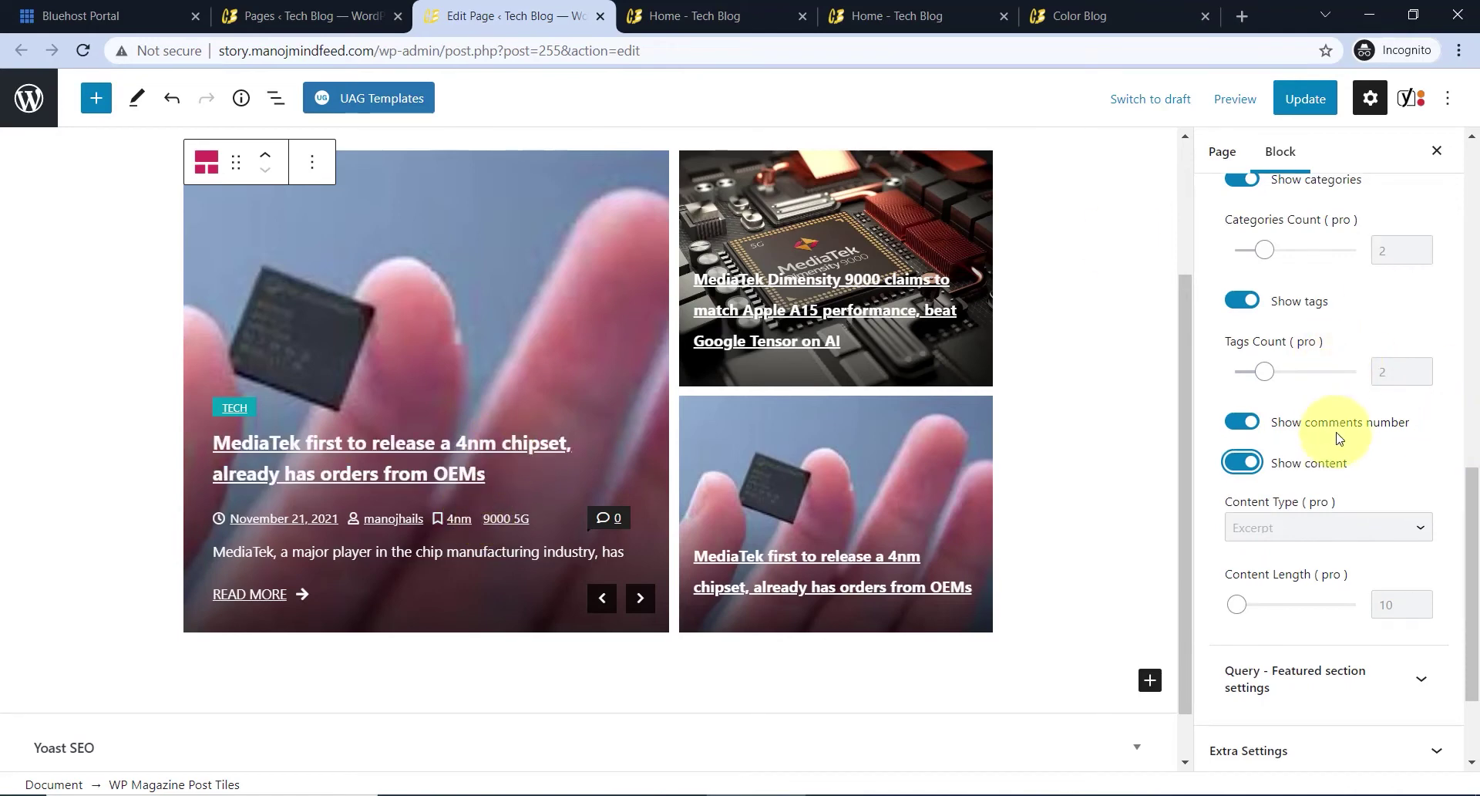
{"action": "scroll", "coordinate": [1339, 440], "scroll_direction": "down", "scroll_amount": 1}
{"action": "scroll", "coordinate": [1340, 441], "scroll_direction": "down", "scroll_amount": 1}
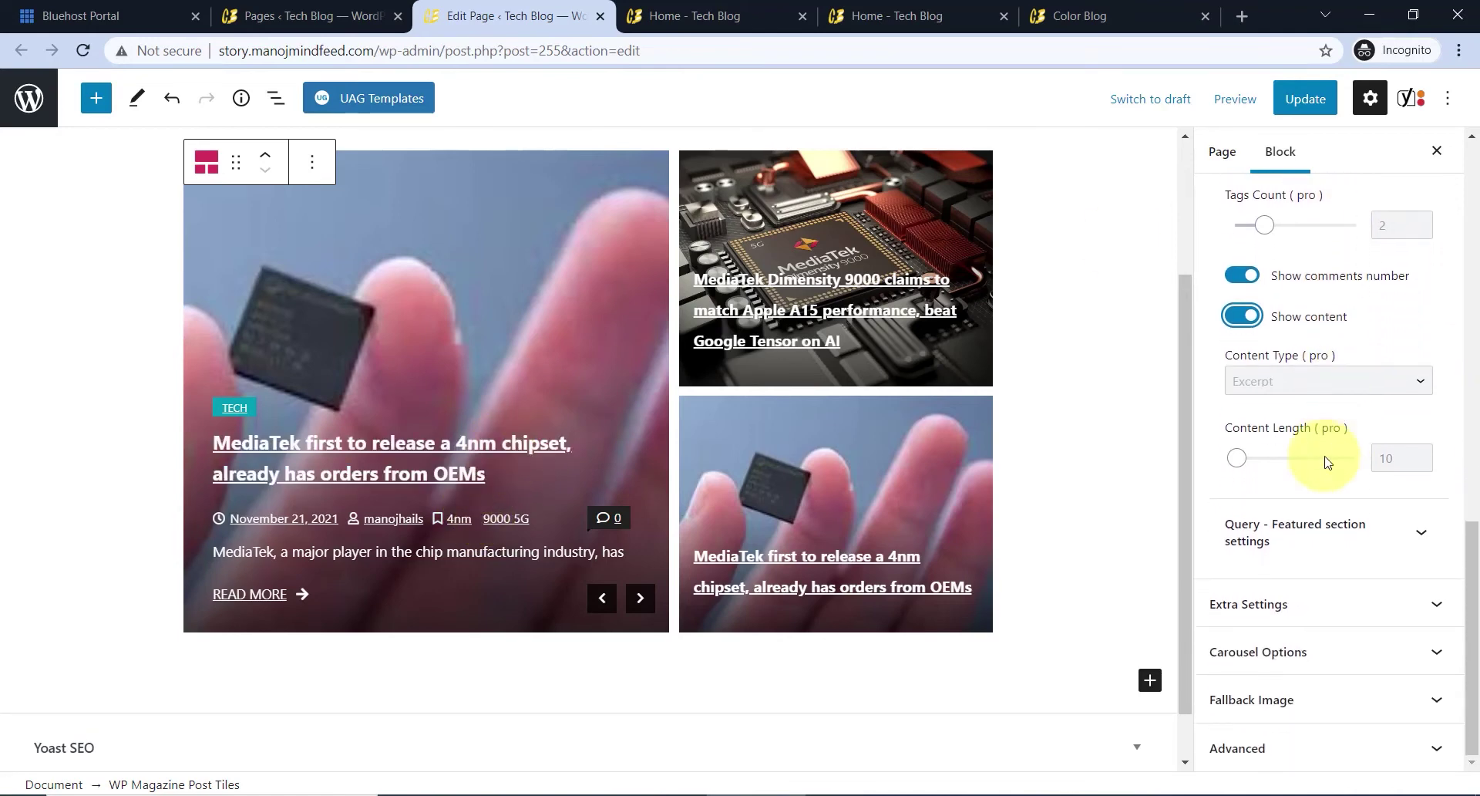
- Show category labels on the featured posts with author left off, then update the Home page
{"action": "left_click", "coordinate": [1315, 538]}
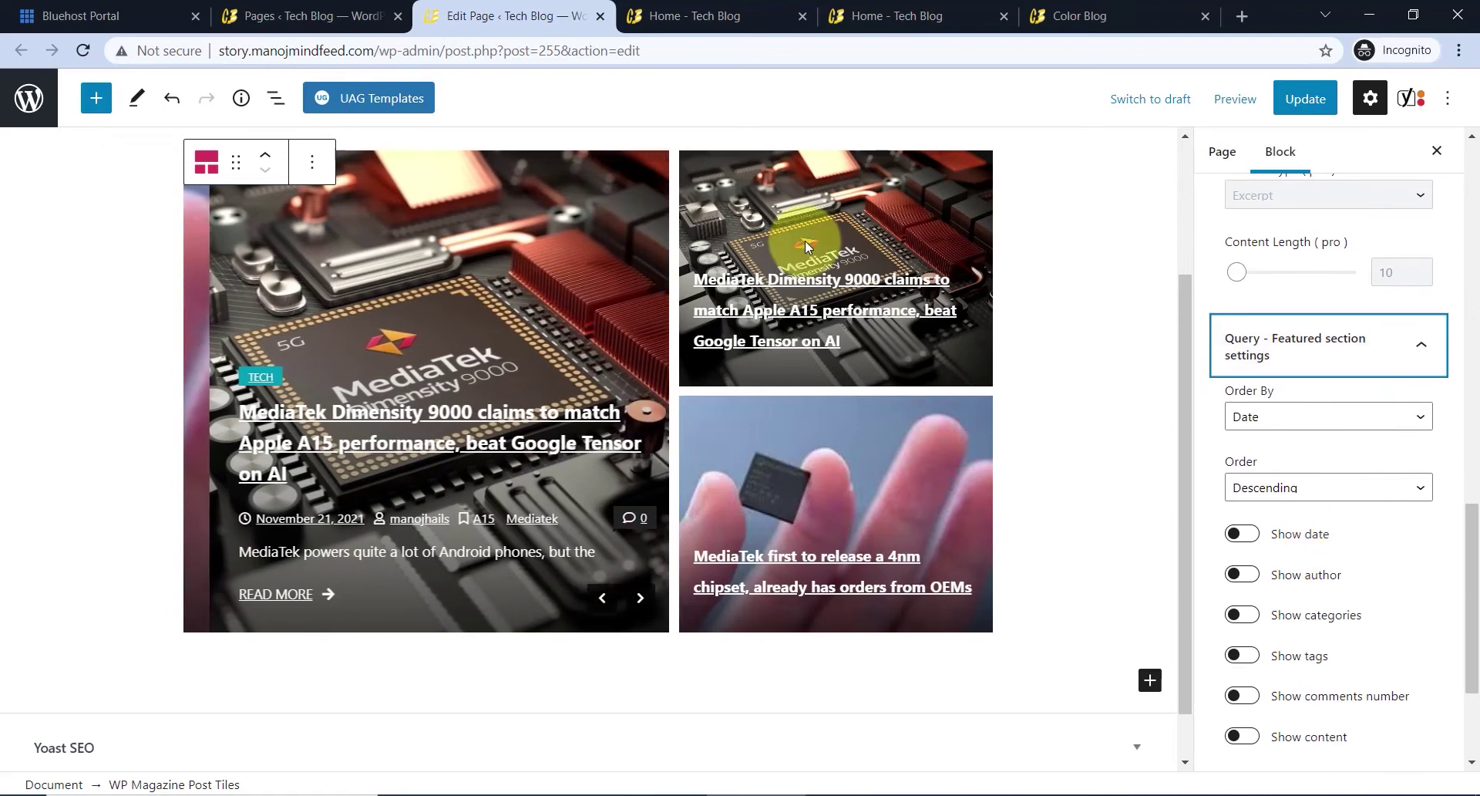
{"action": "scroll", "coordinate": [1305, 515], "scroll_direction": "down", "scroll_amount": 1}
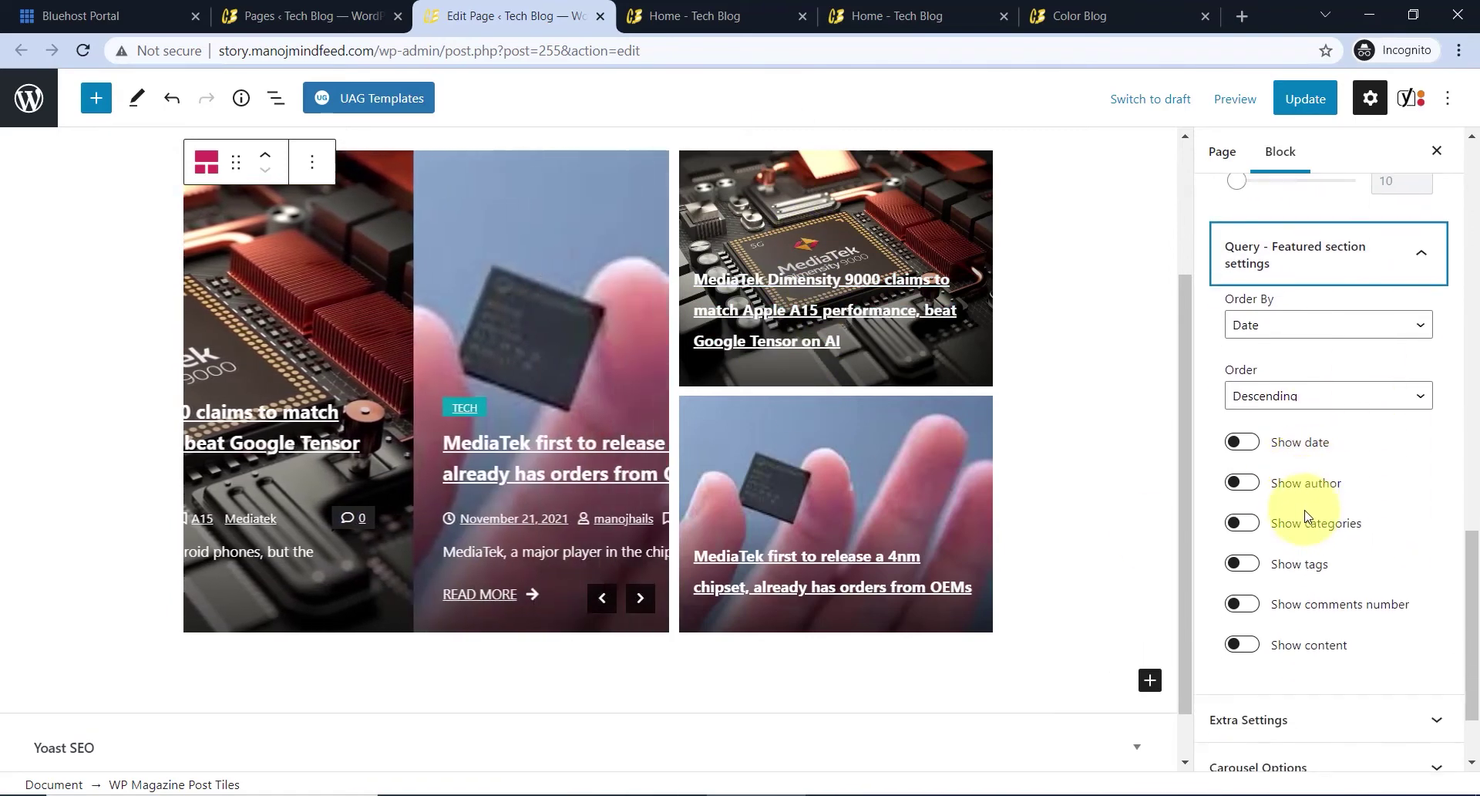
{"action": "left_click", "coordinate": [1257, 526]}
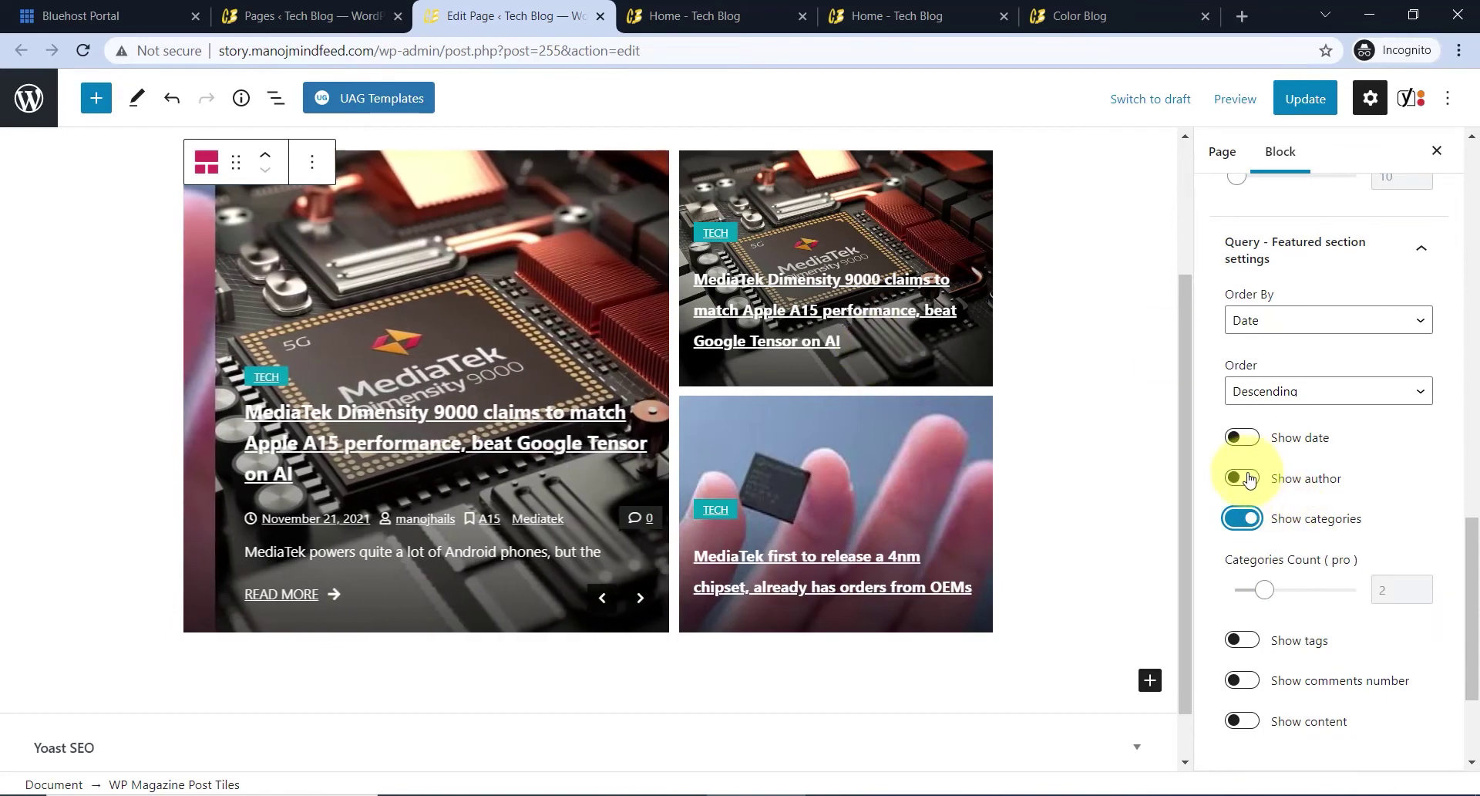
{"action": "left_click", "coordinate": [1243, 478]}
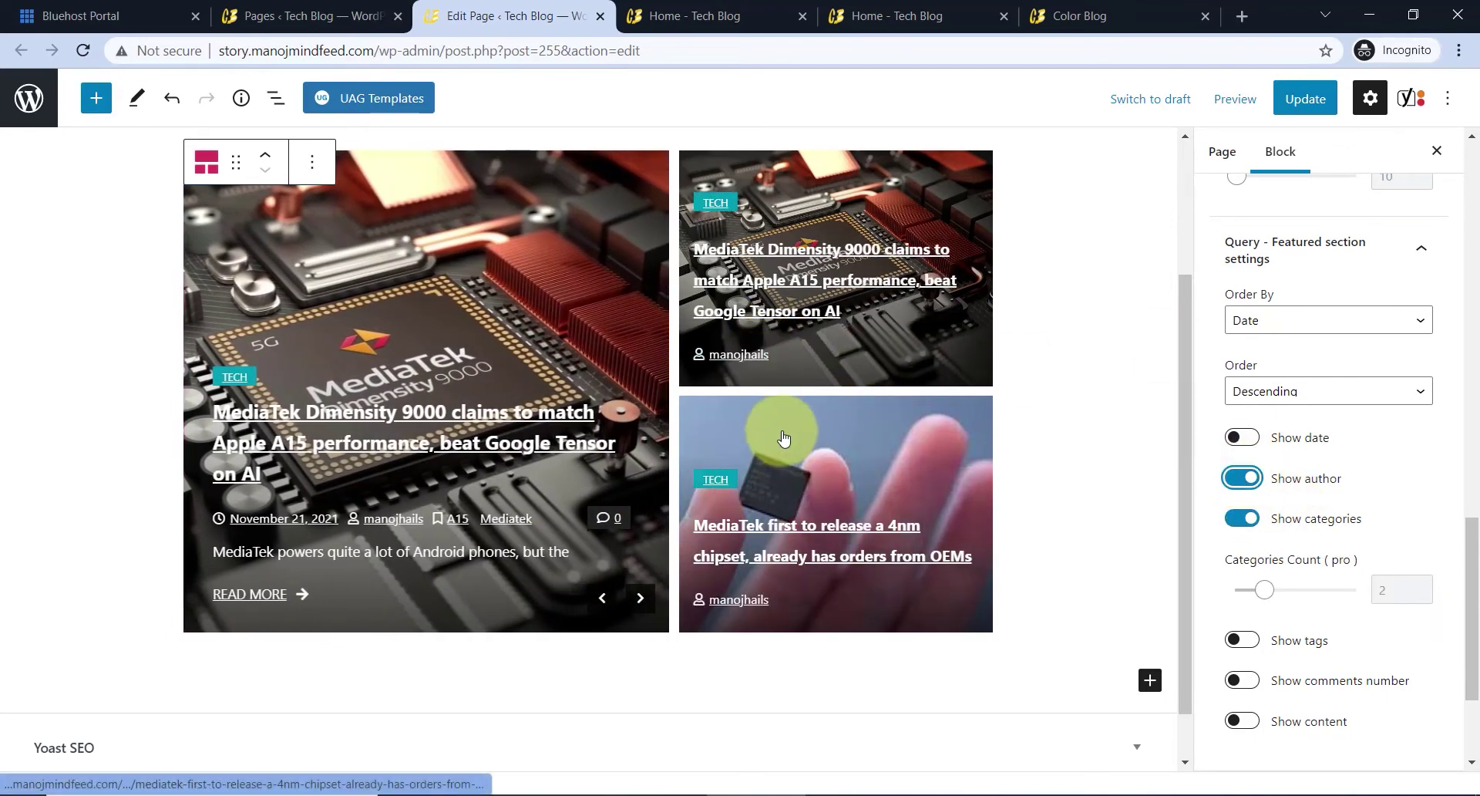
{"action": "left_click", "coordinate": [1243, 522]}
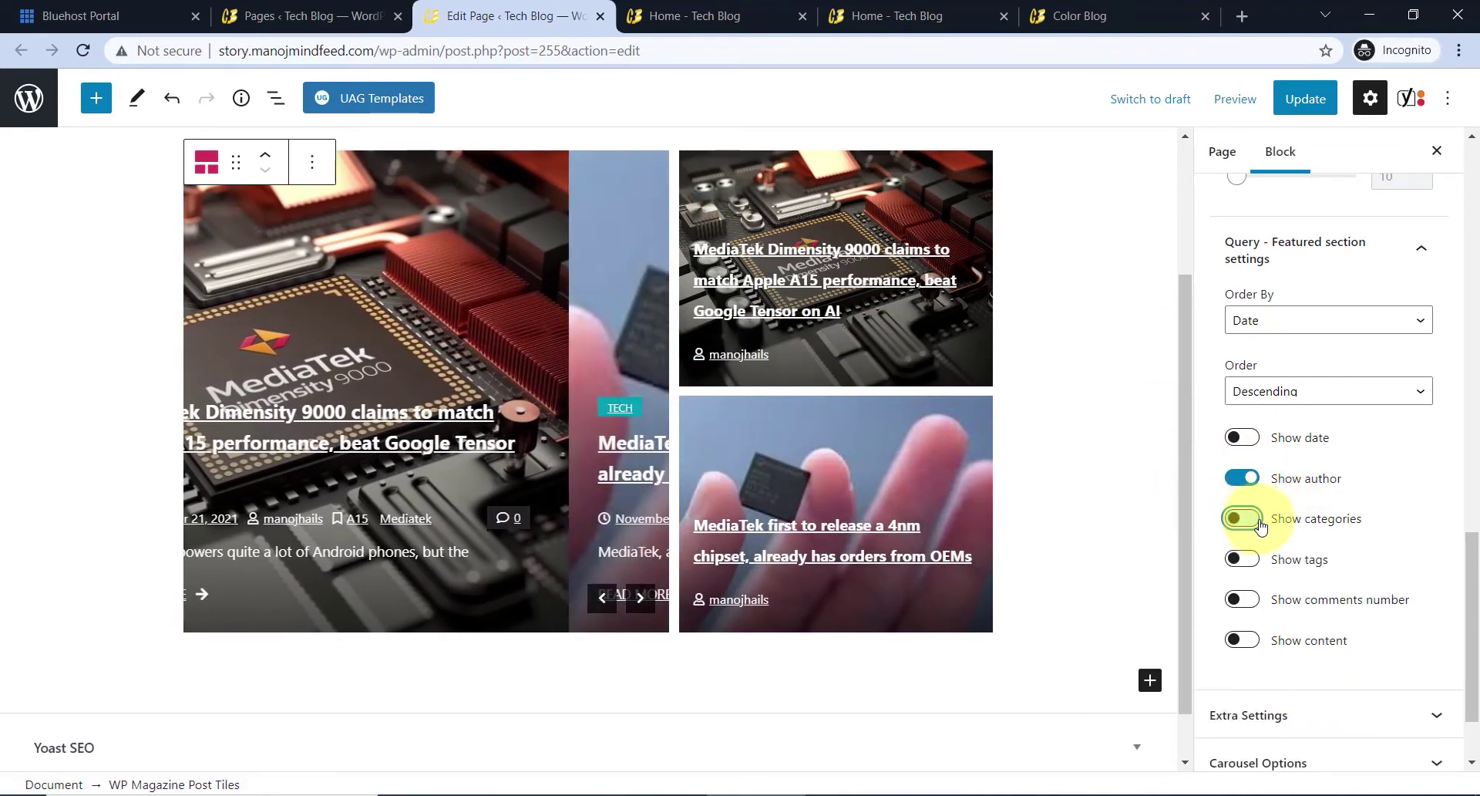
{"action": "left_click", "coordinate": [1245, 479]}
{"action": "left_click", "coordinate": [1257, 527]}
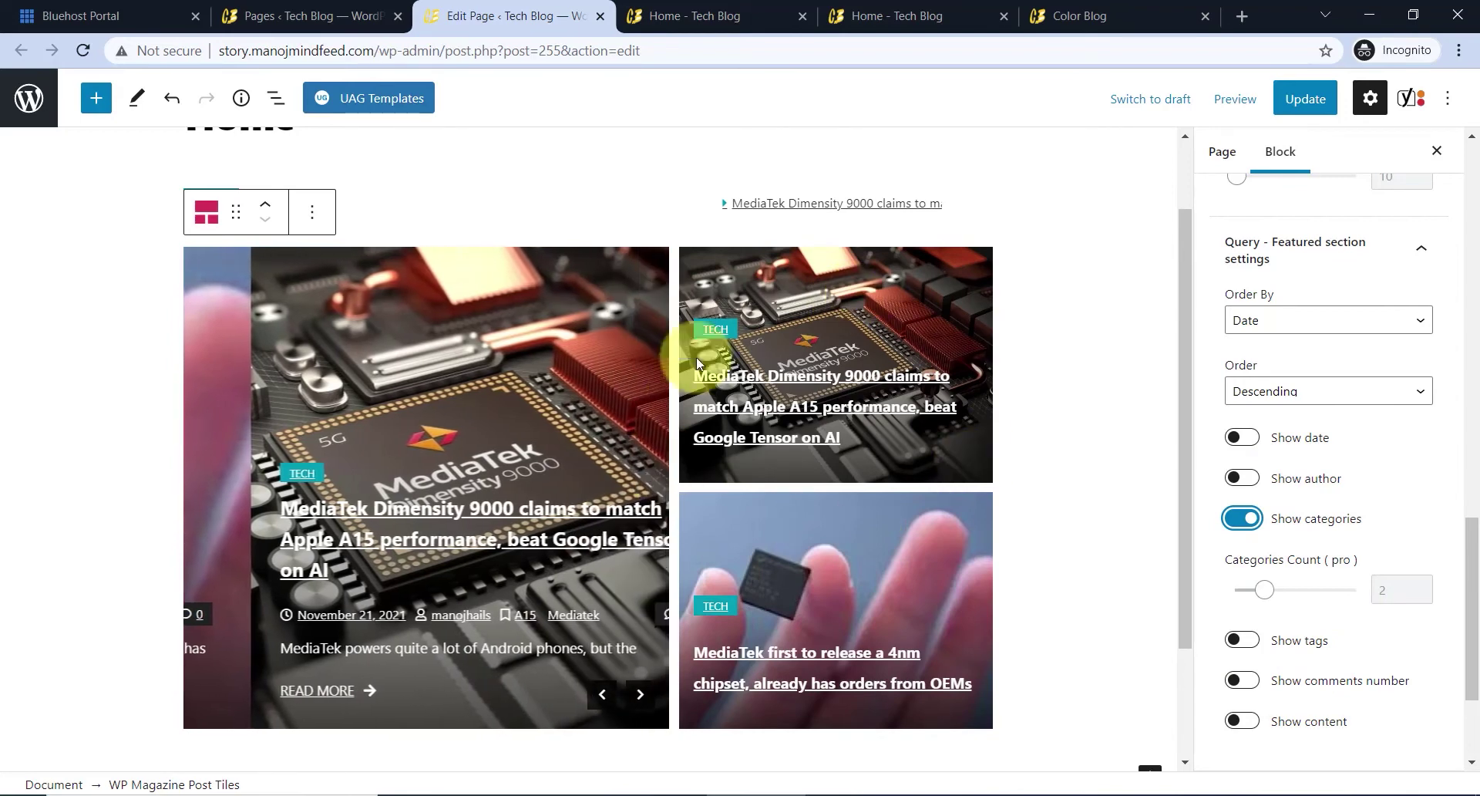
{"action": "scroll", "coordinate": [913, 472], "scroll_direction": "down", "scroll_amount": 2}
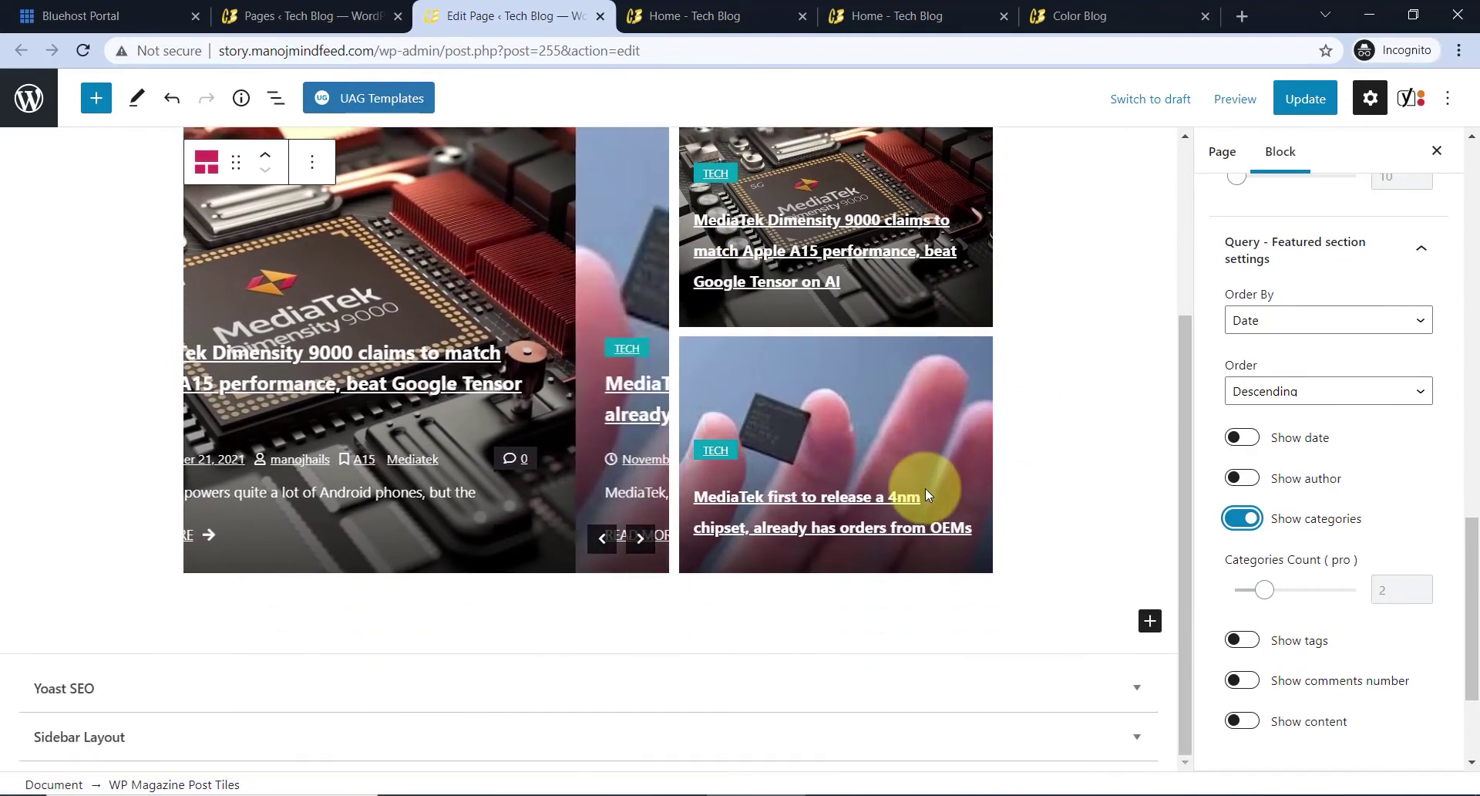
{"action": "left_click", "coordinate": [1305, 99]}
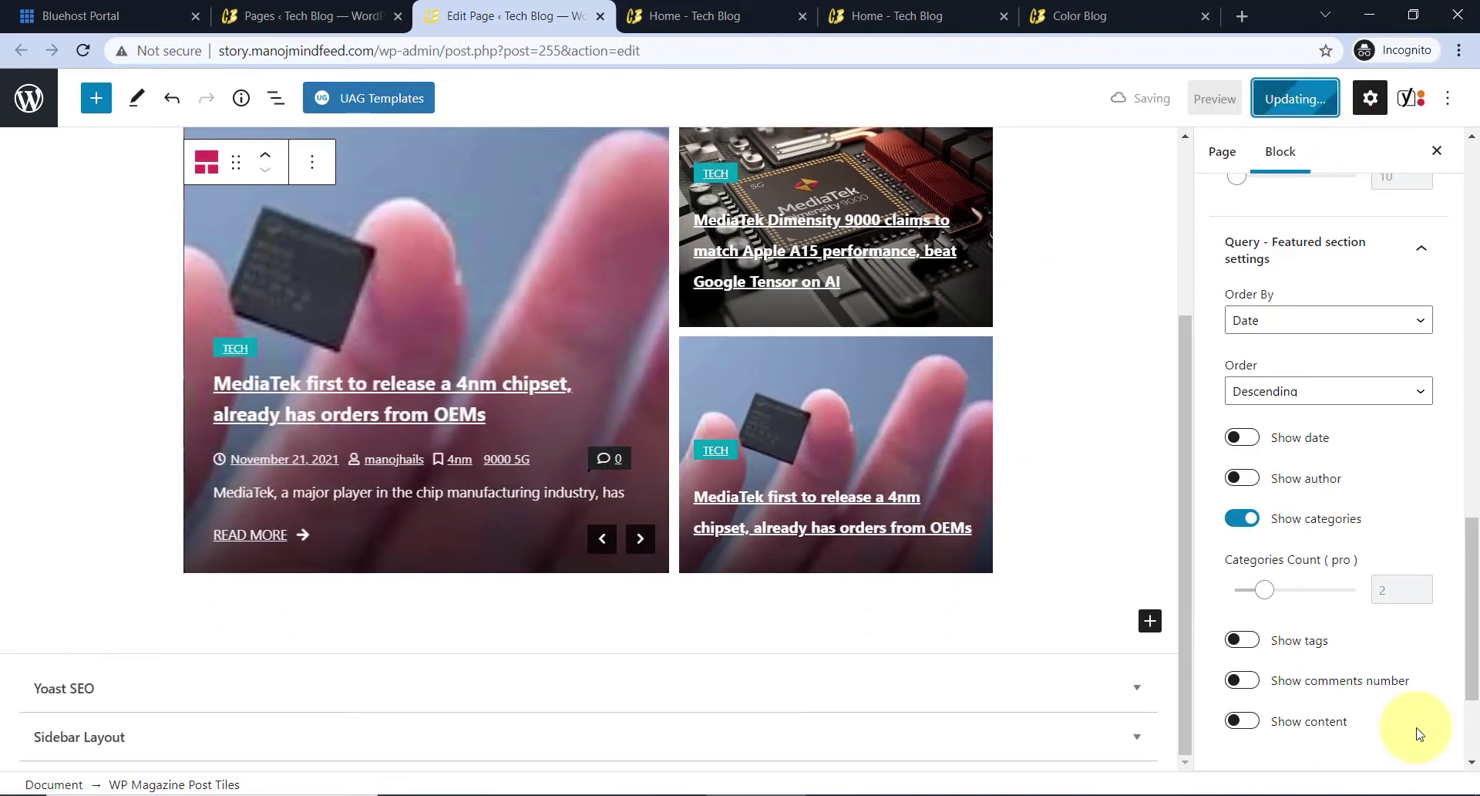
- Reload the live Home - Tech Blog tab, scroll through the ticker and post tiles, then return to the editor
{"action": "left_click", "coordinate": [694, 17]}
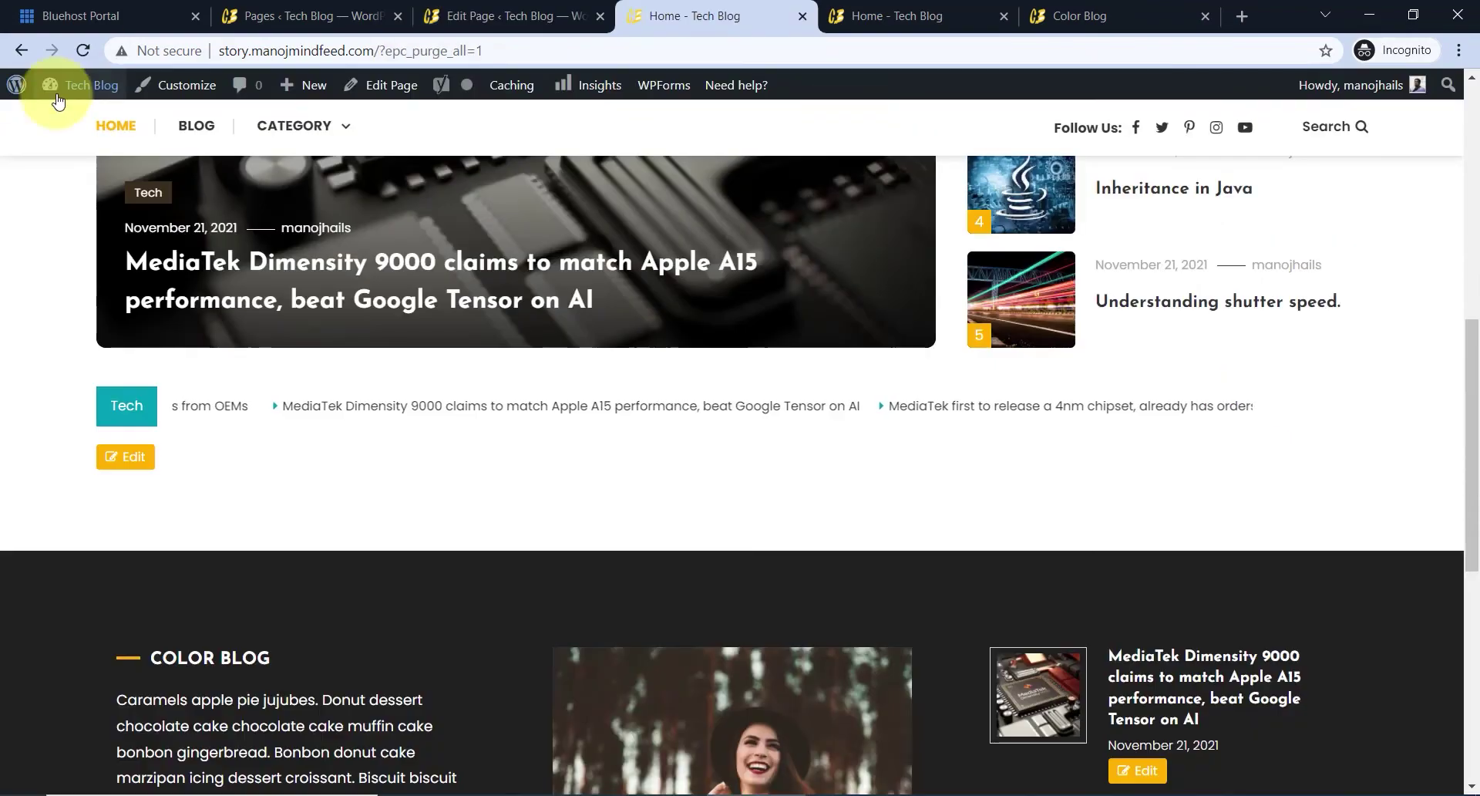
{"action": "left_click", "coordinate": [84, 51]}
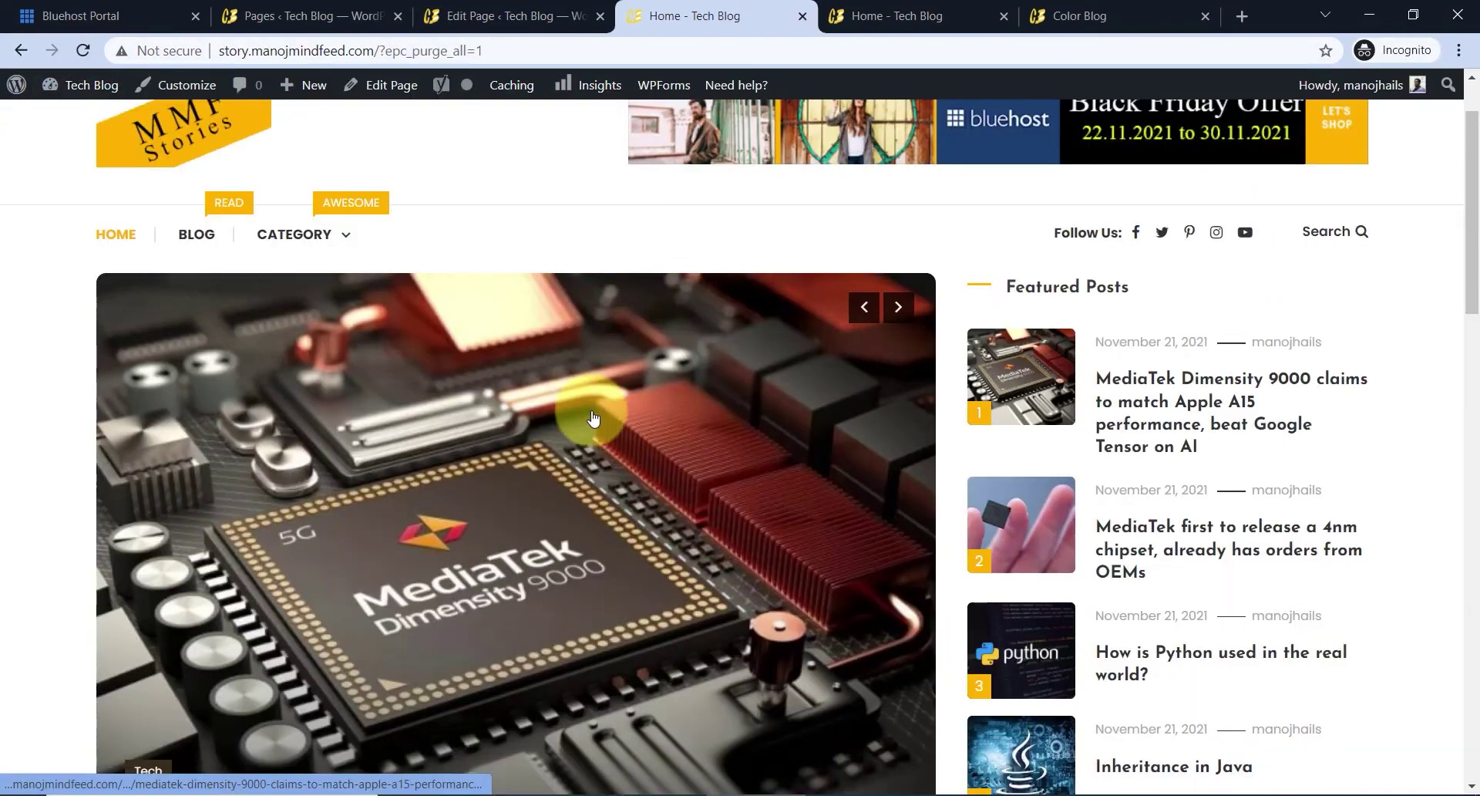
{"action": "scroll", "coordinate": [1172, 532], "scroll_direction": "down", "scroll_amount": 8}
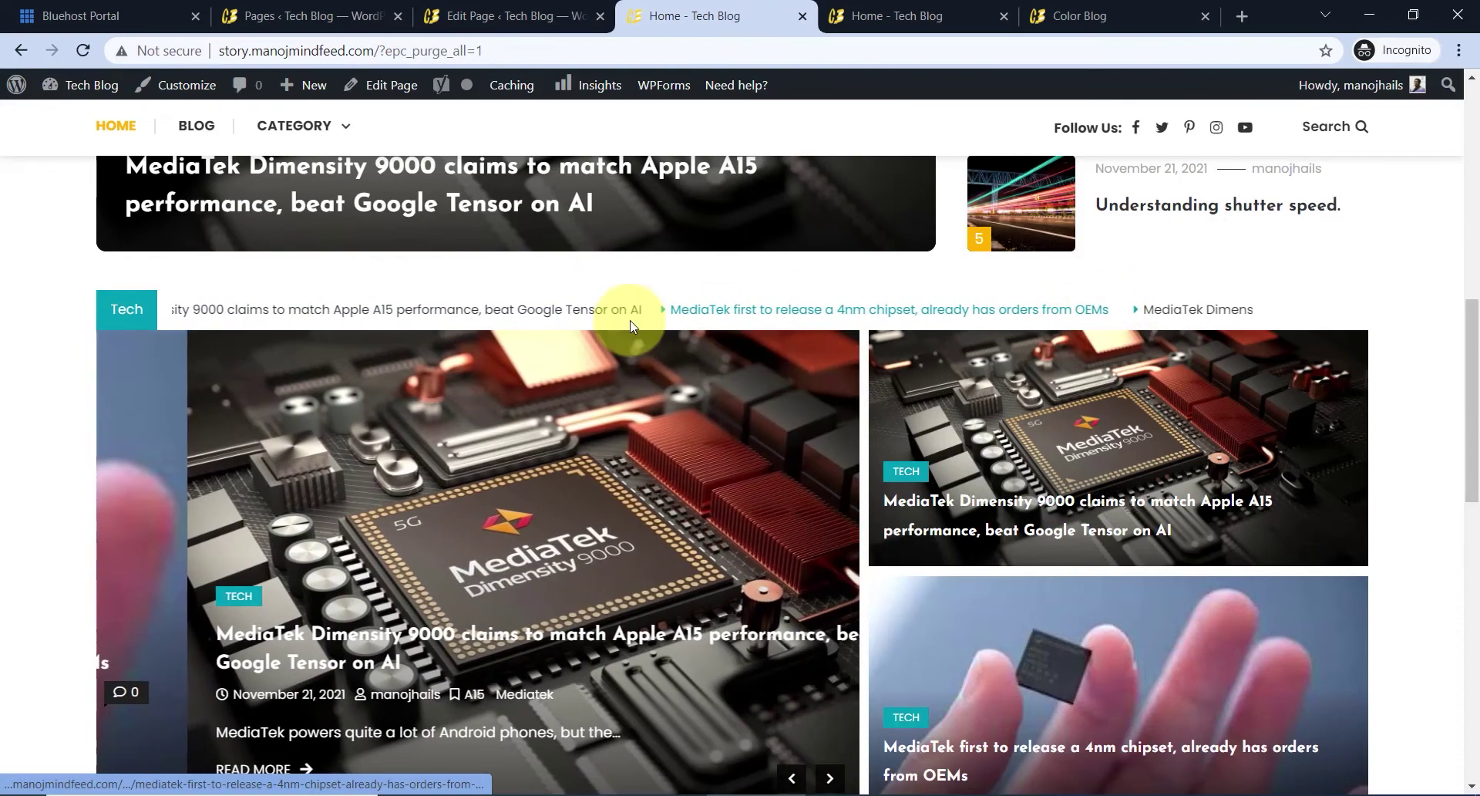
{"action": "scroll", "coordinate": [661, 333], "scroll_direction": "down", "scroll_amount": 1}
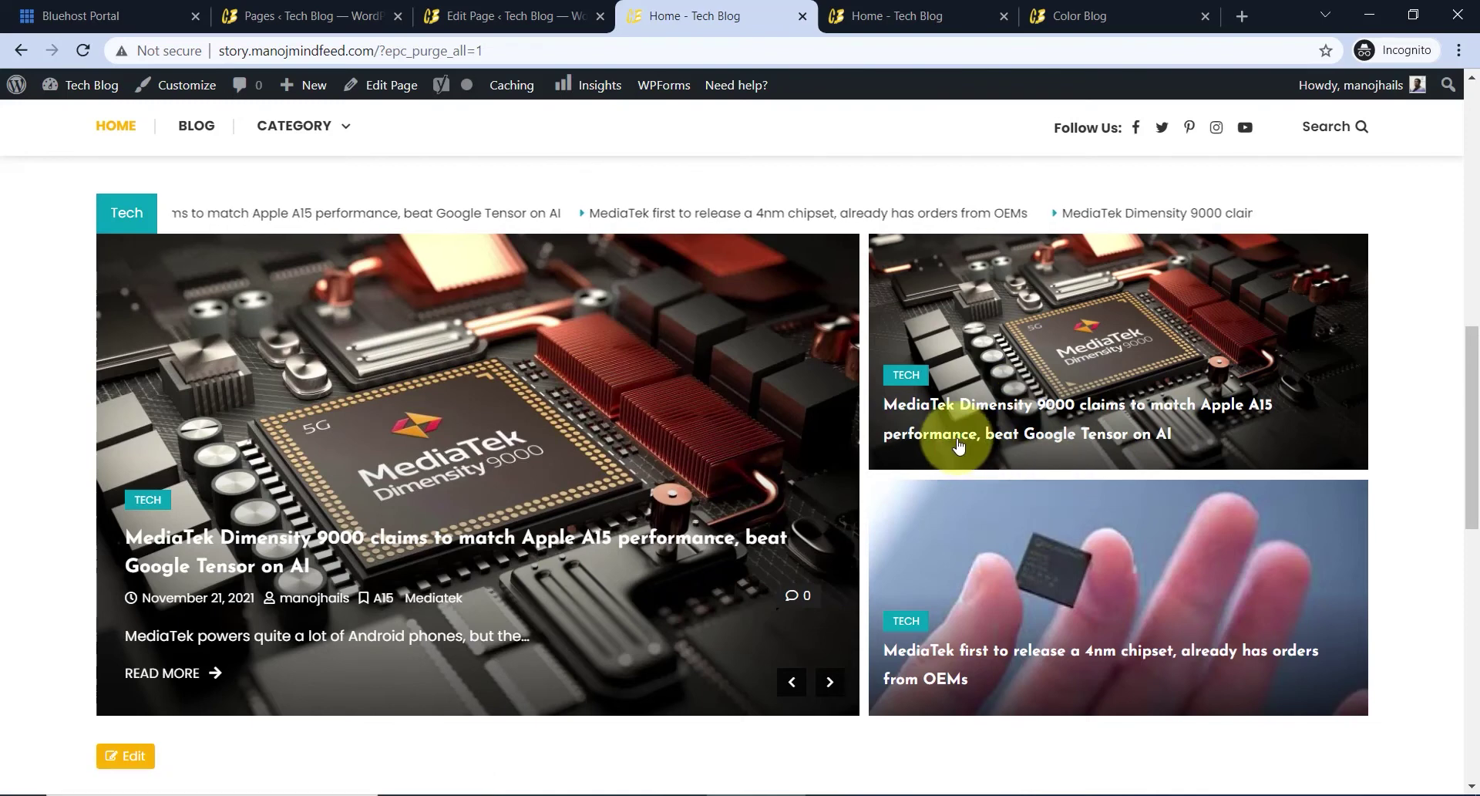
{"action": "scroll", "coordinate": [954, 446], "scroll_direction": "down", "scroll_amount": 1}
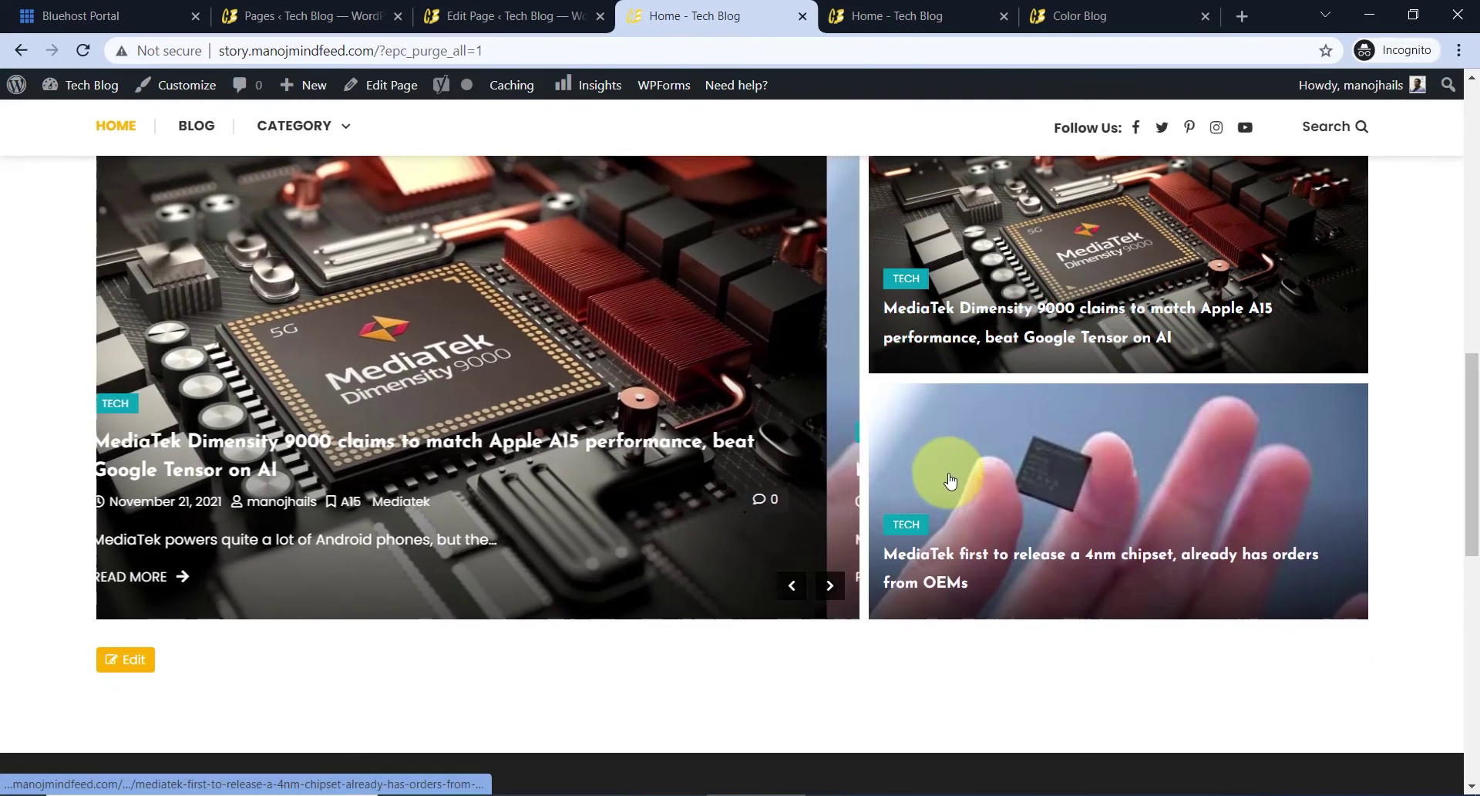
{"action": "left_click", "coordinate": [475, 15]}
- Insert a Spacer below the post tiles, shrink it to 42 px, and add an empty block beneath
{"action": "left_click", "coordinate": [1150, 620]}
{"action": "type", "text": "space"}
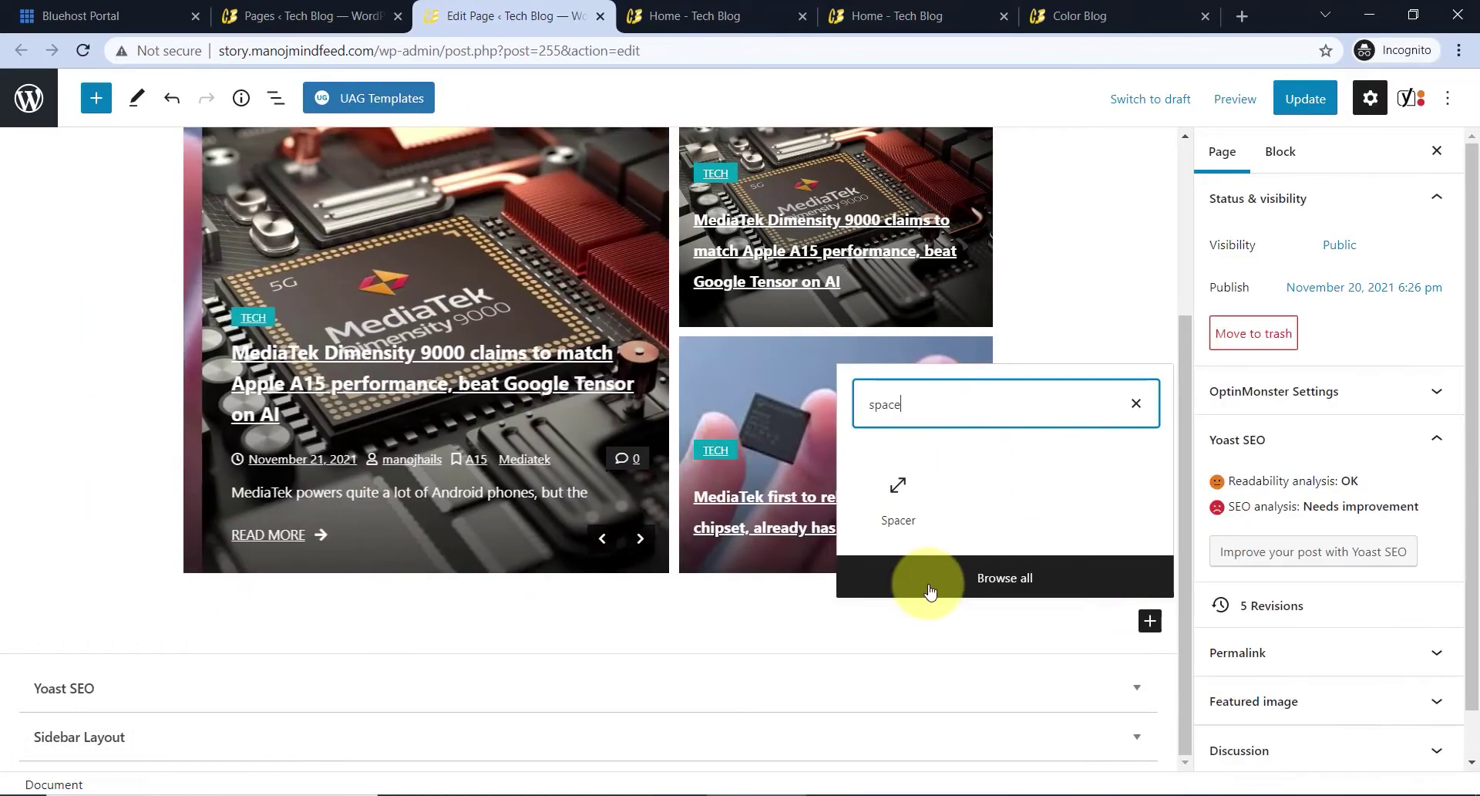
{"action": "left_click", "coordinate": [898, 502]}
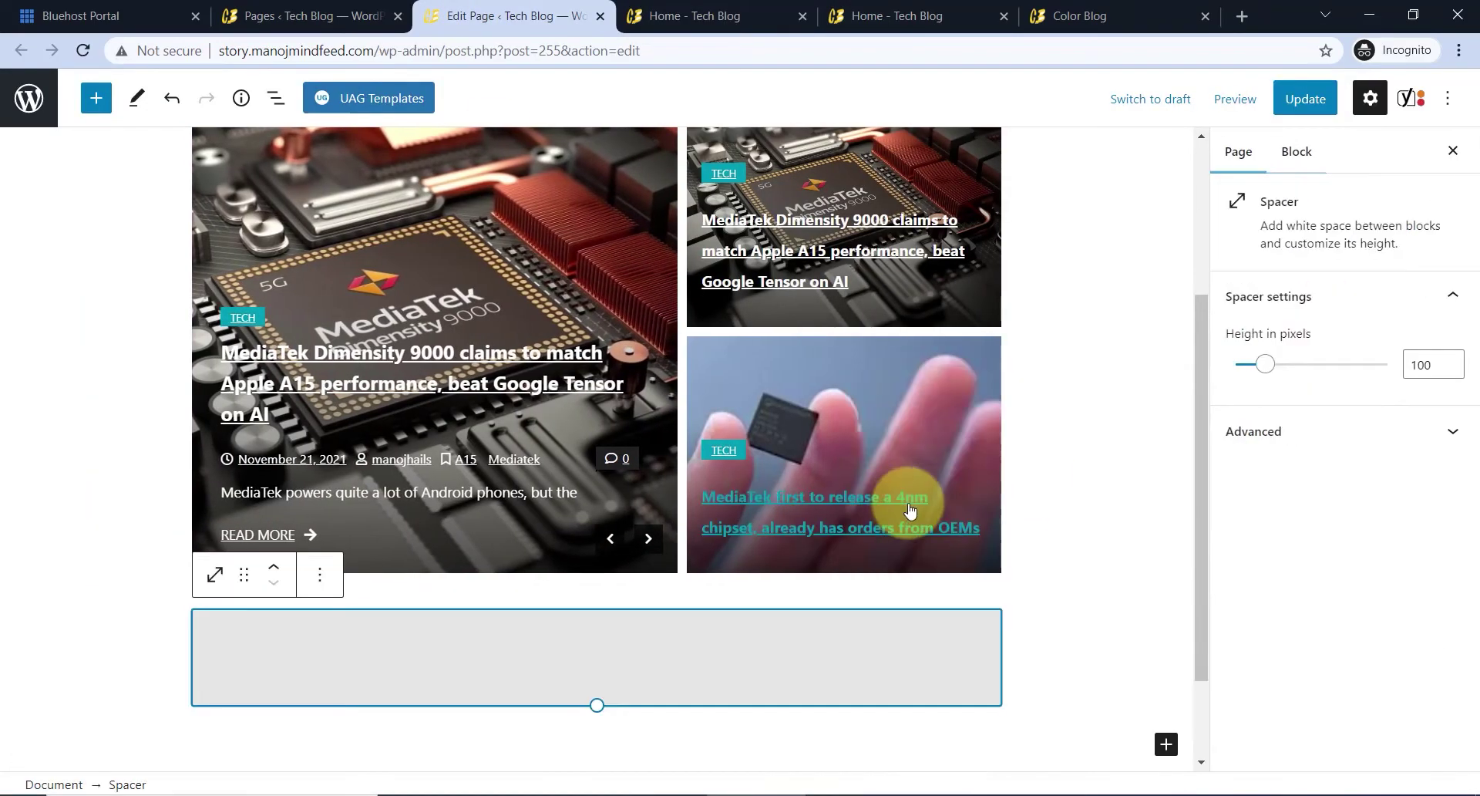
{"action": "left_click_drag", "start_coordinate": [600, 704], "coordinate": [599, 649]}
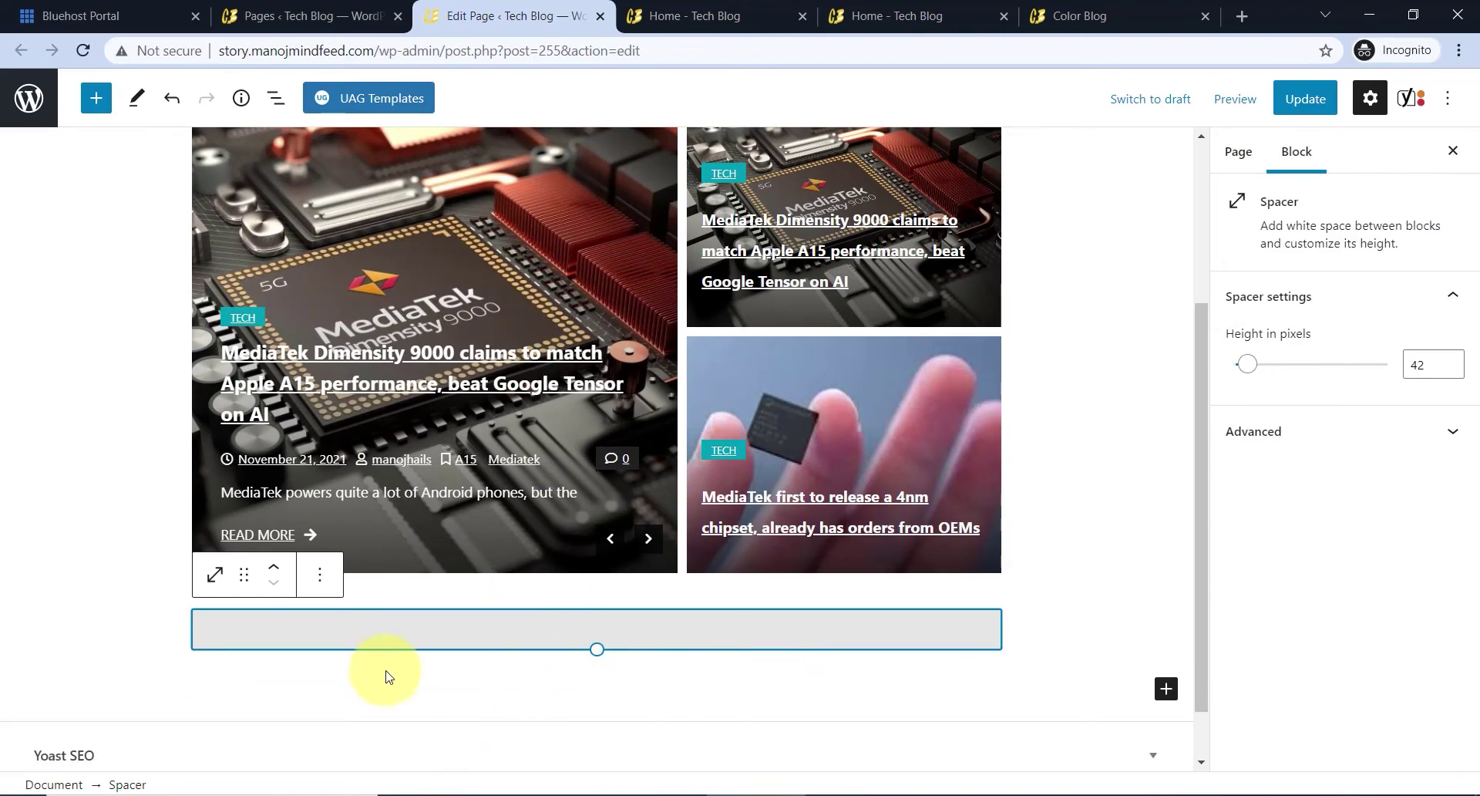
{"action": "scroll", "coordinate": [545, 668], "scroll_direction": "down", "scroll_amount": 1}
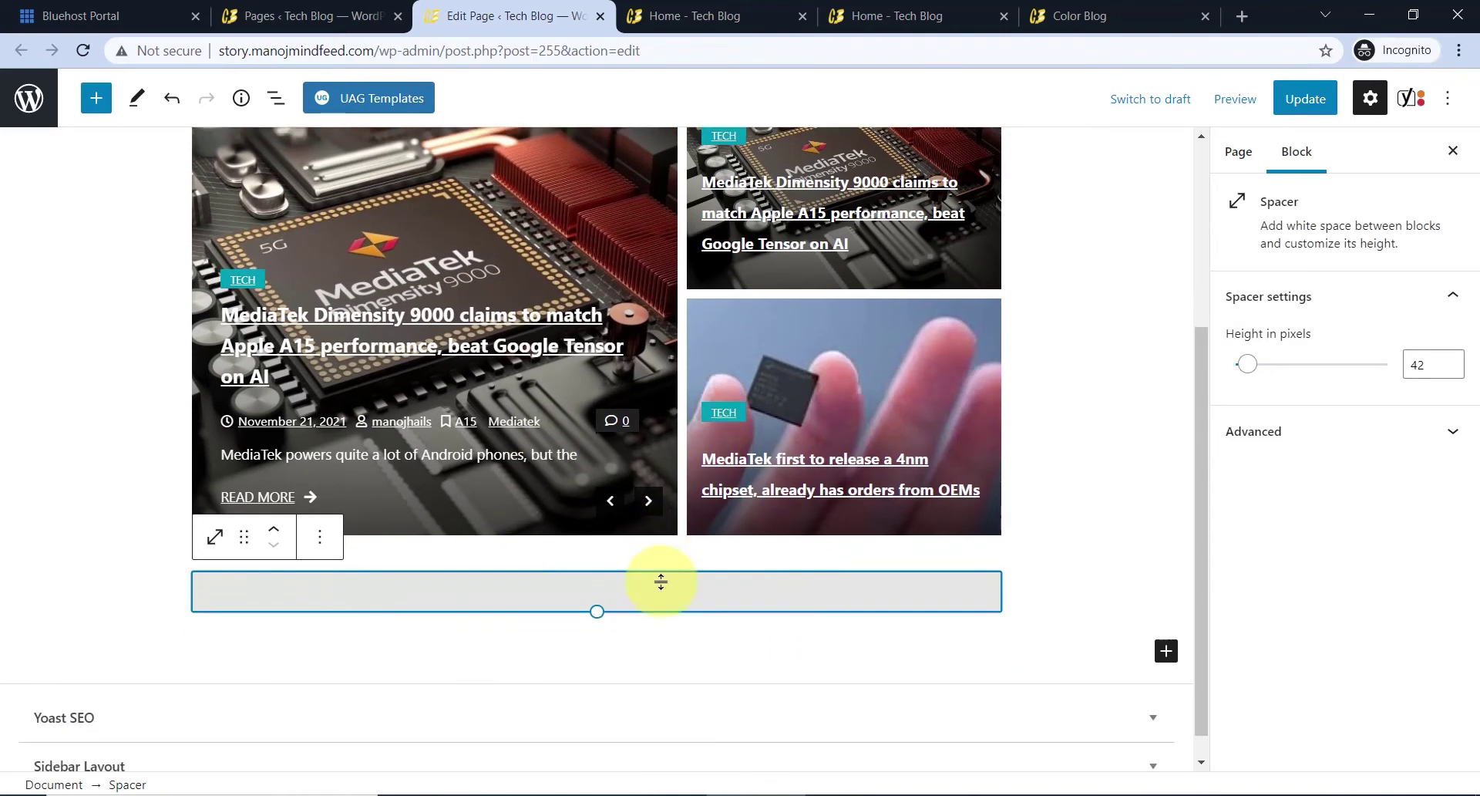
{"action": "left_click", "coordinate": [580, 618]}
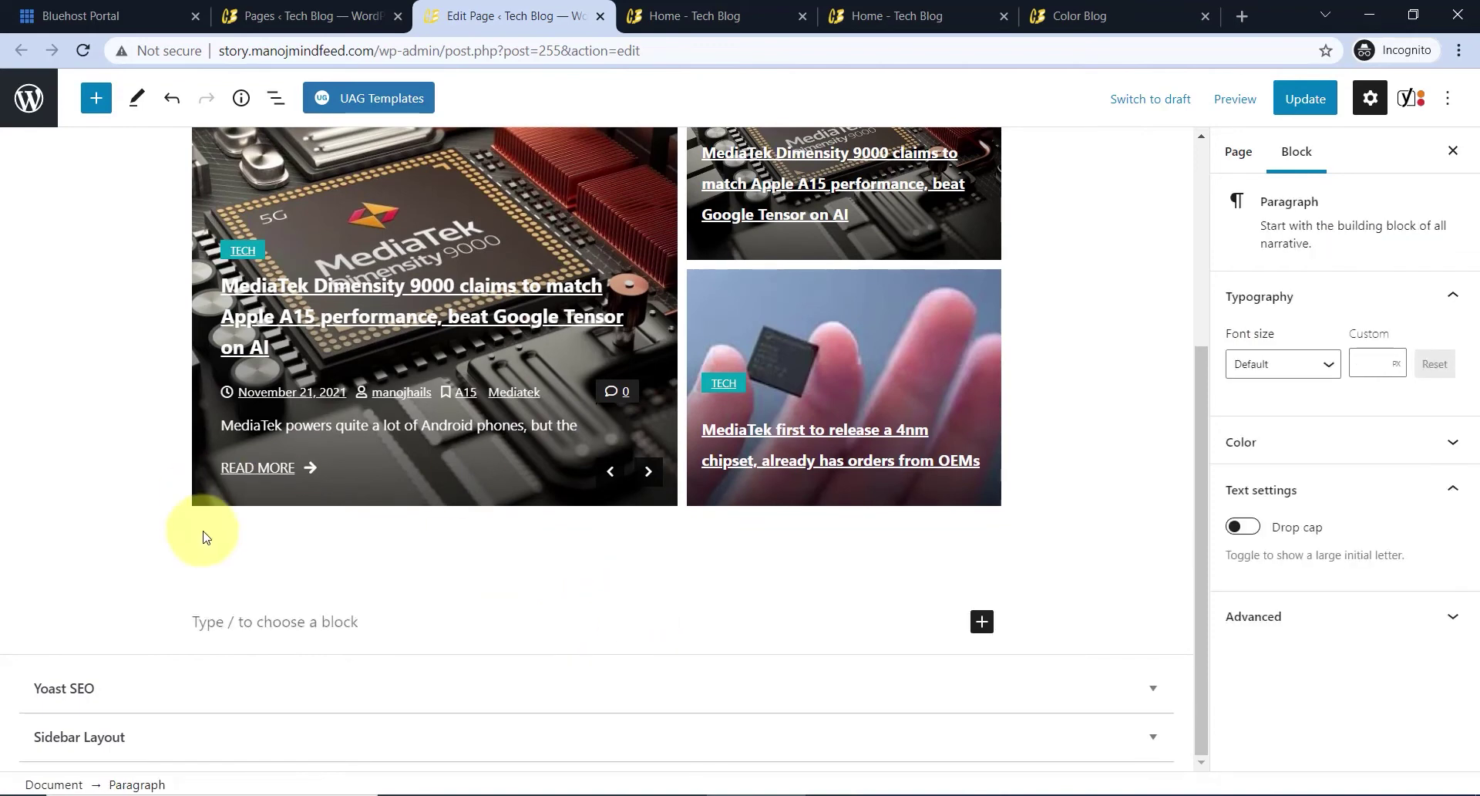
{"action": "left_click", "coordinate": [97, 97]}
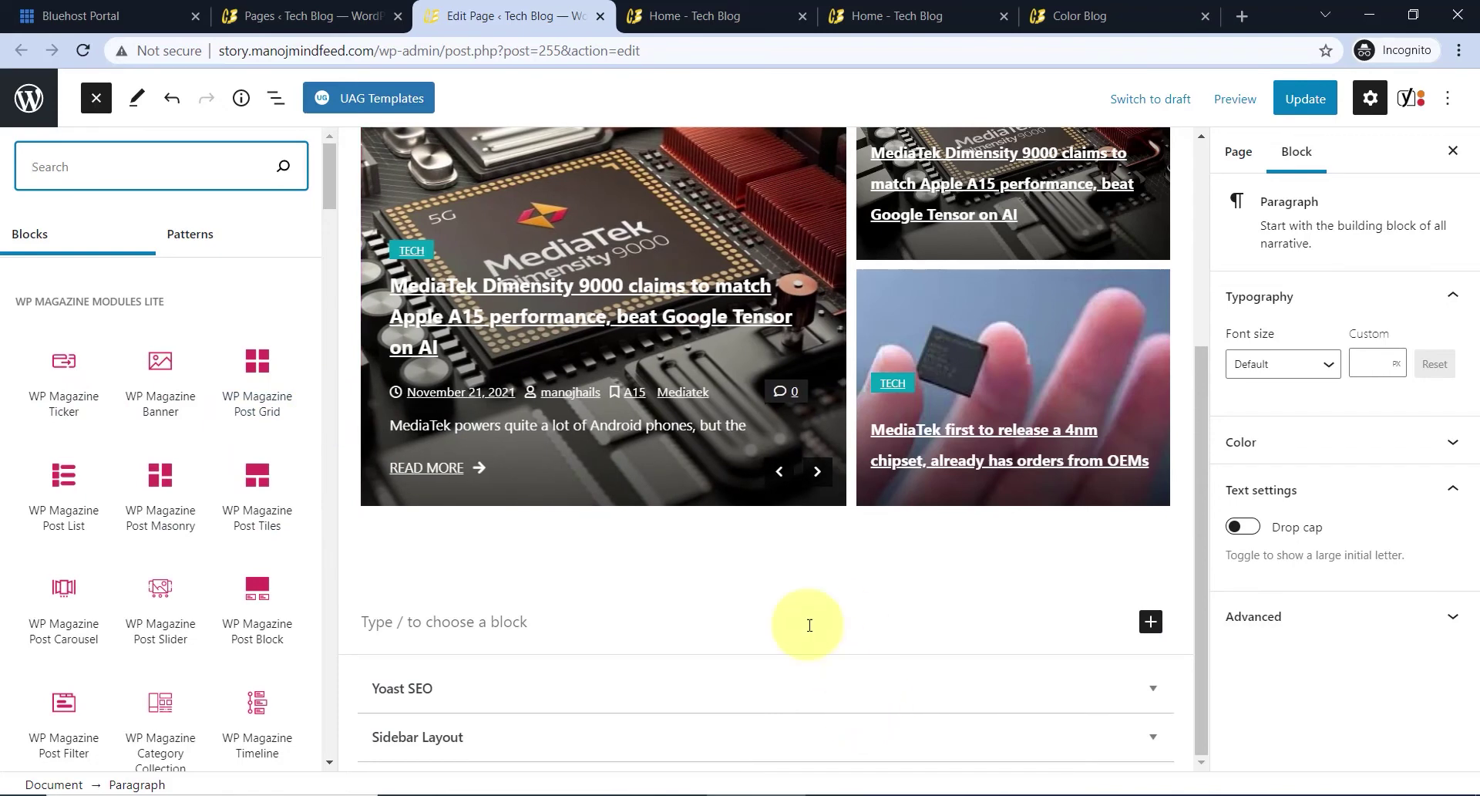
- Duplicate the Tech ticker block and move the copy below the post tiles
{"action": "scroll", "coordinate": [635, 637], "scroll_direction": "up", "scroll_amount": 5}
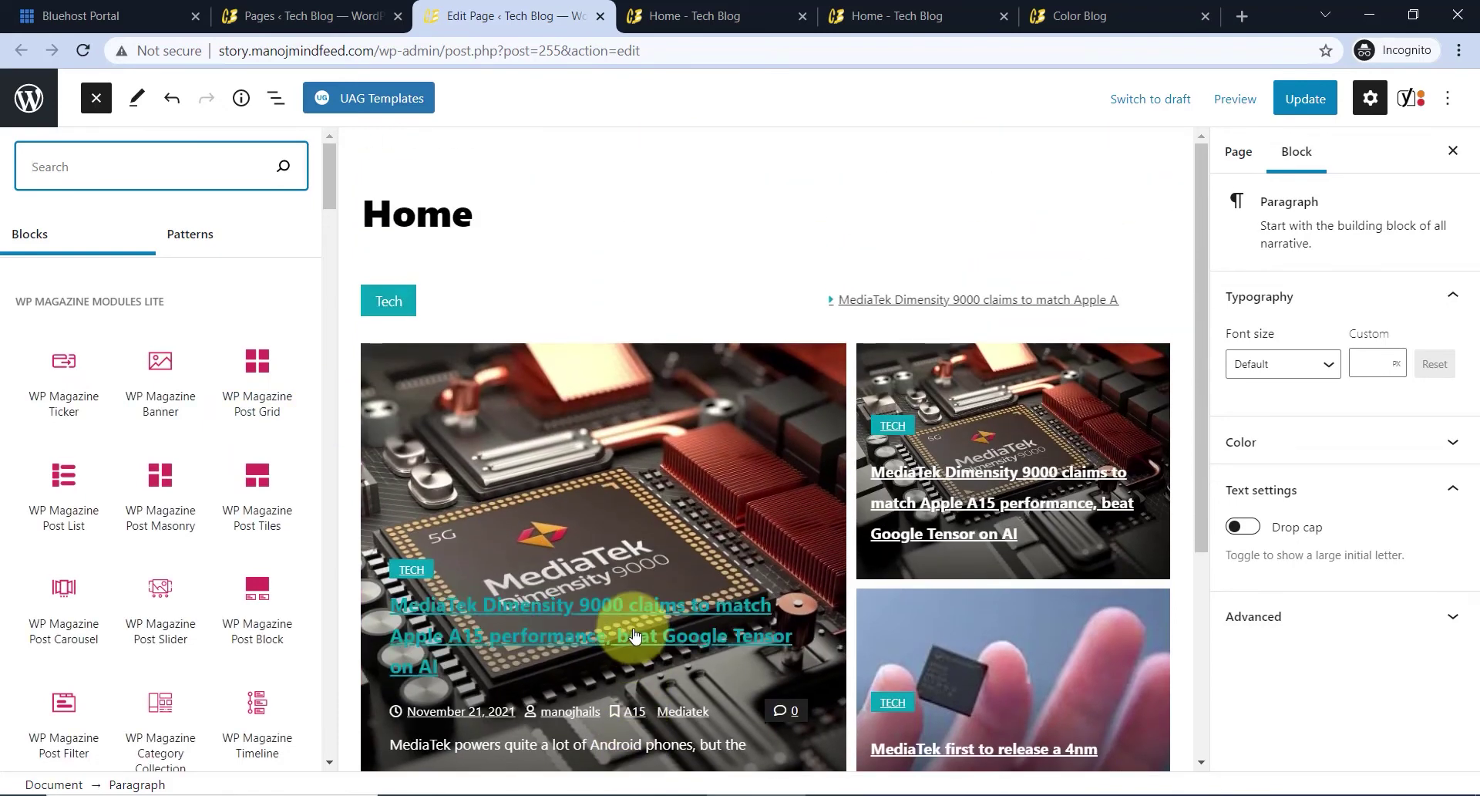
{"action": "left_click", "coordinate": [435, 306]}
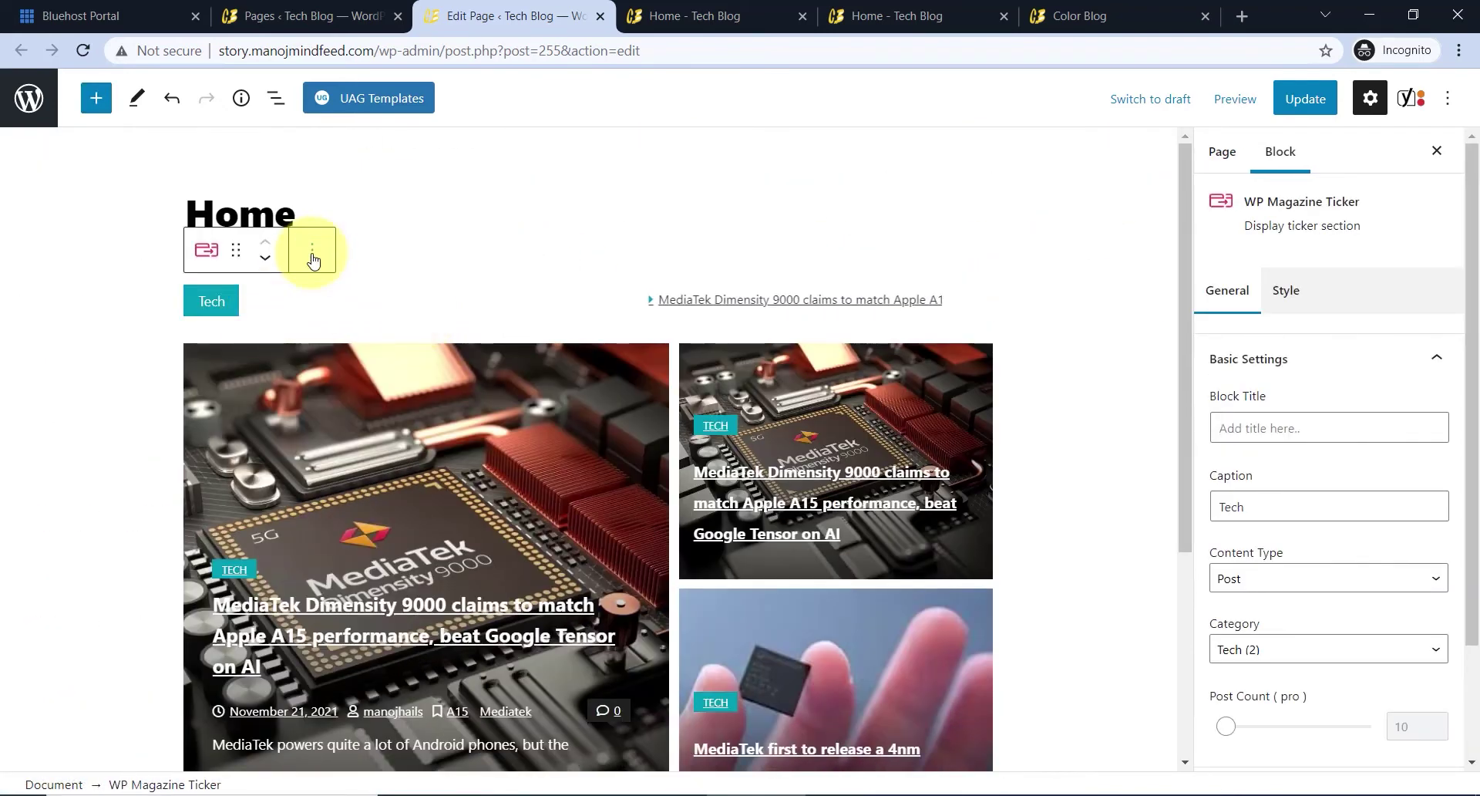
{"action": "left_click", "coordinate": [312, 254]}
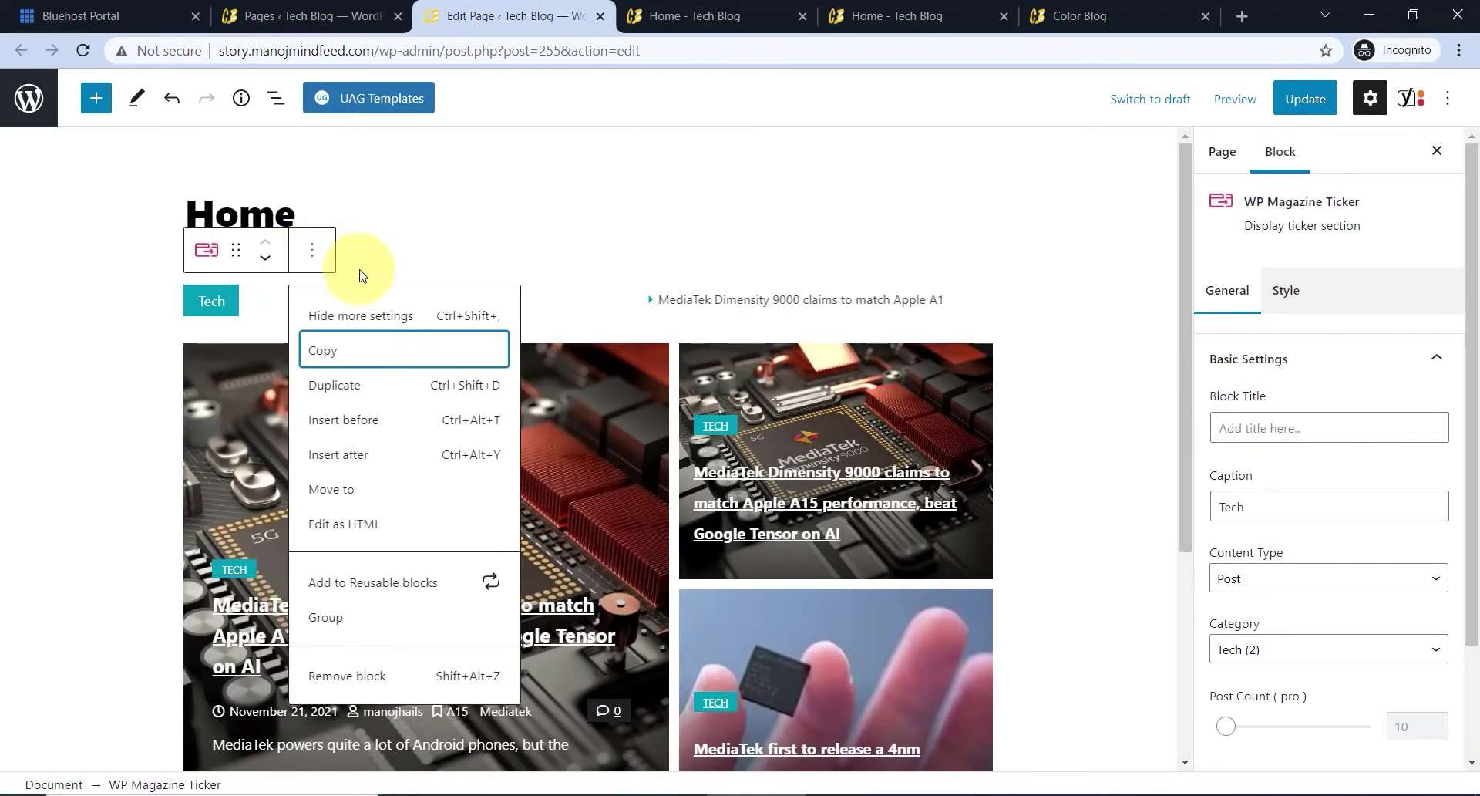
{"action": "left_click", "coordinate": [367, 394]}
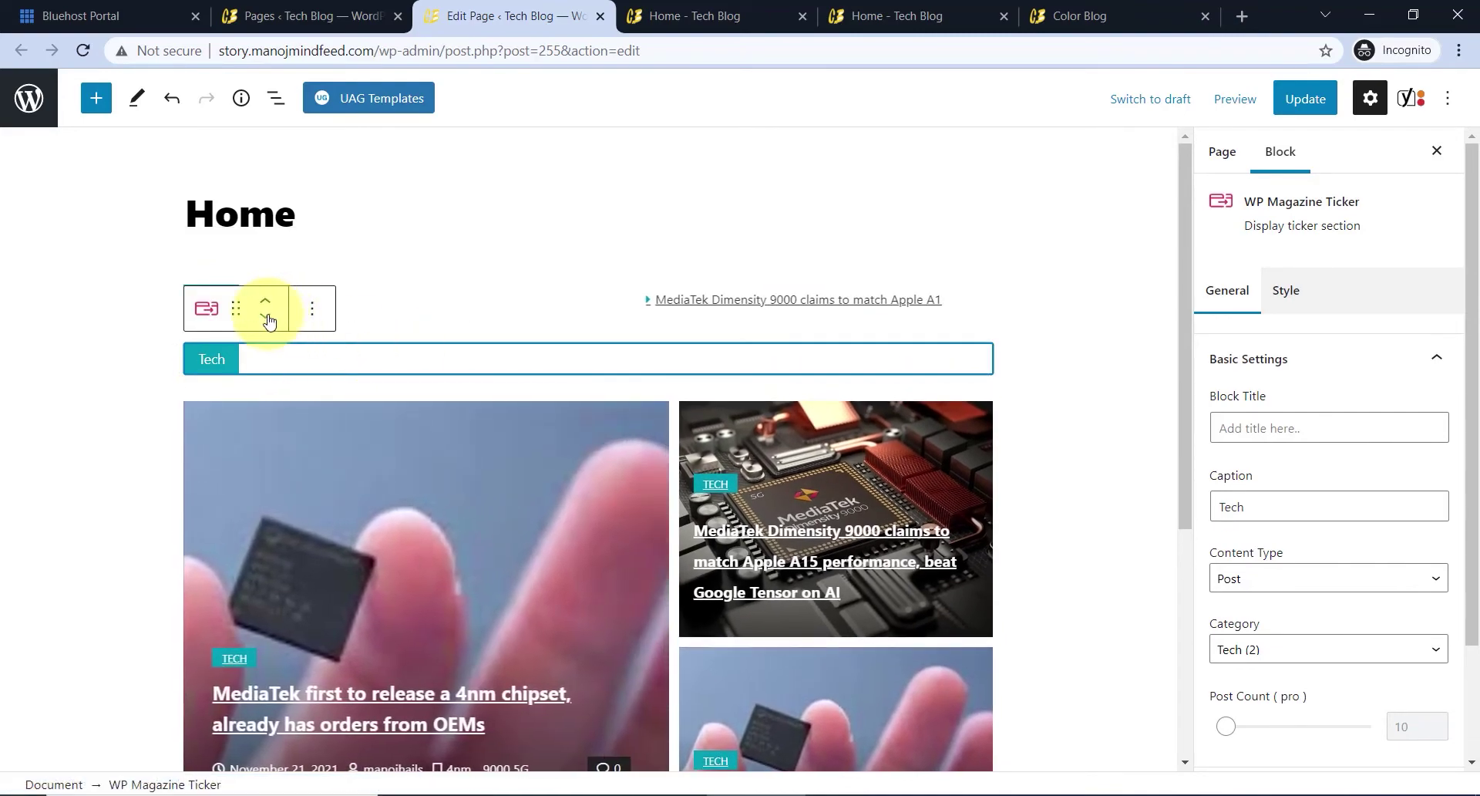
{"action": "left_click", "coordinate": [270, 314]}
{"action": "scroll", "coordinate": [386, 501], "scroll_direction": "up", "scroll_amount": 5}
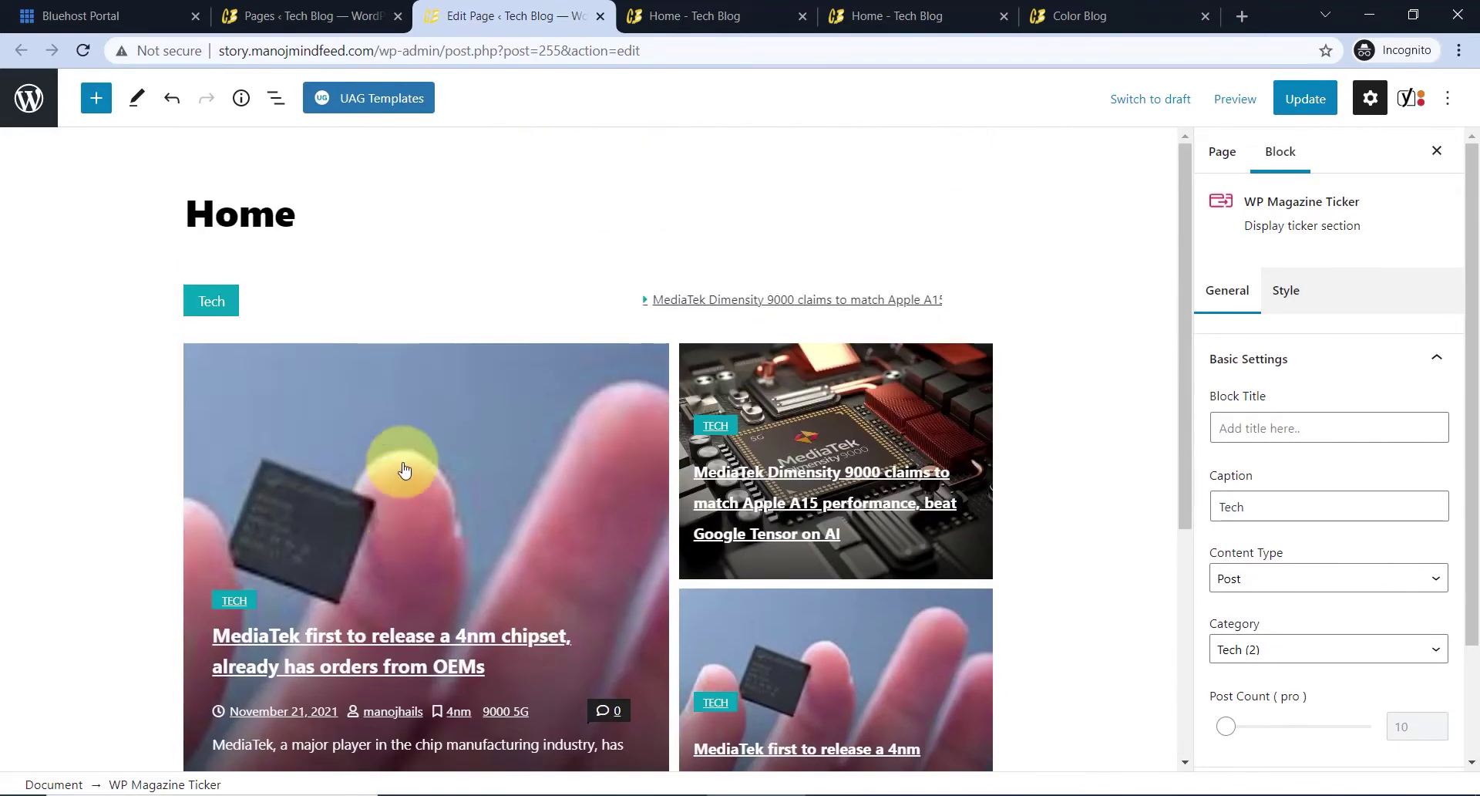
{"action": "left_click", "coordinate": [1005, 440]}
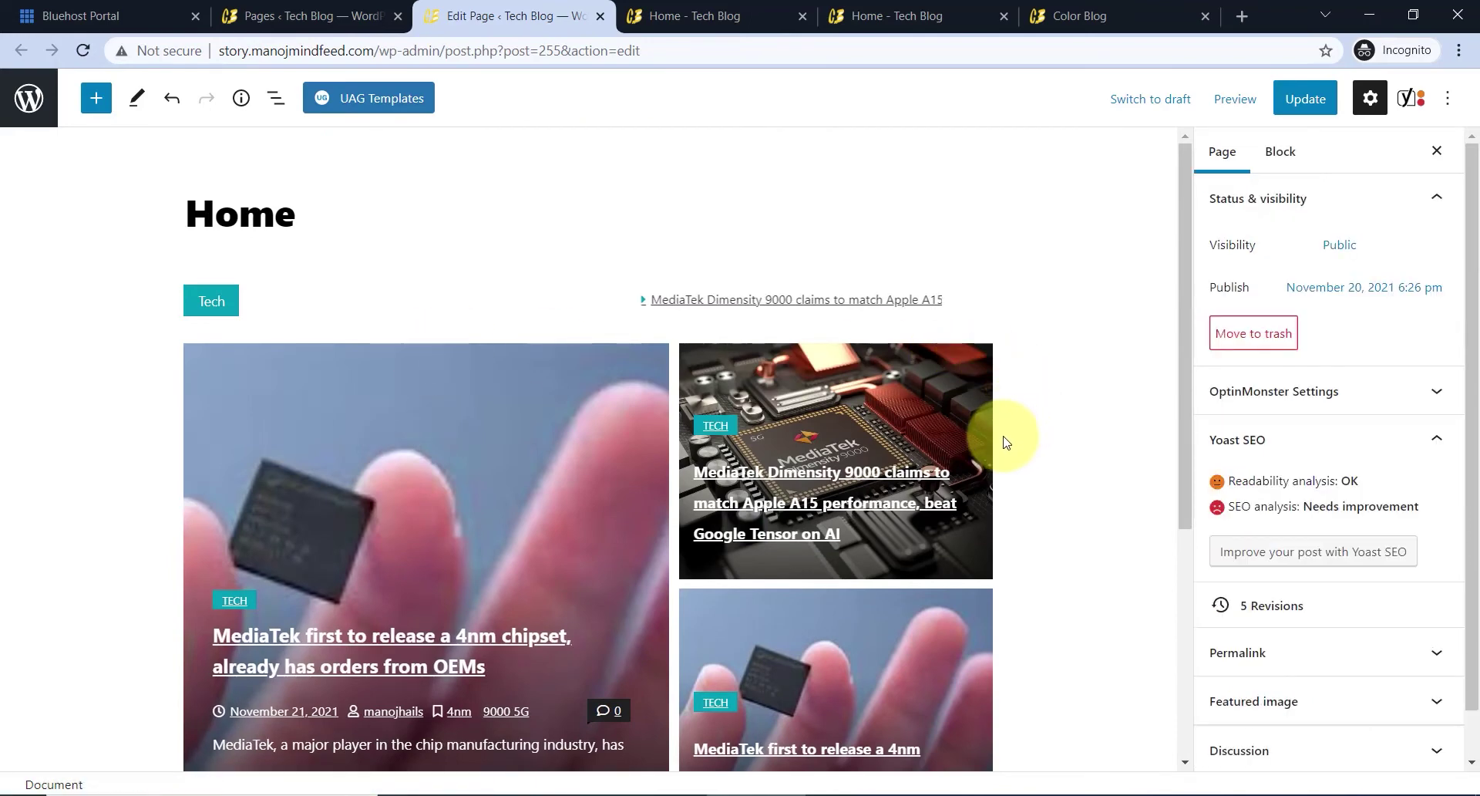
- Duplicate the Post Tiles block and move the copy down one position
{"action": "left_click", "coordinate": [926, 404]}
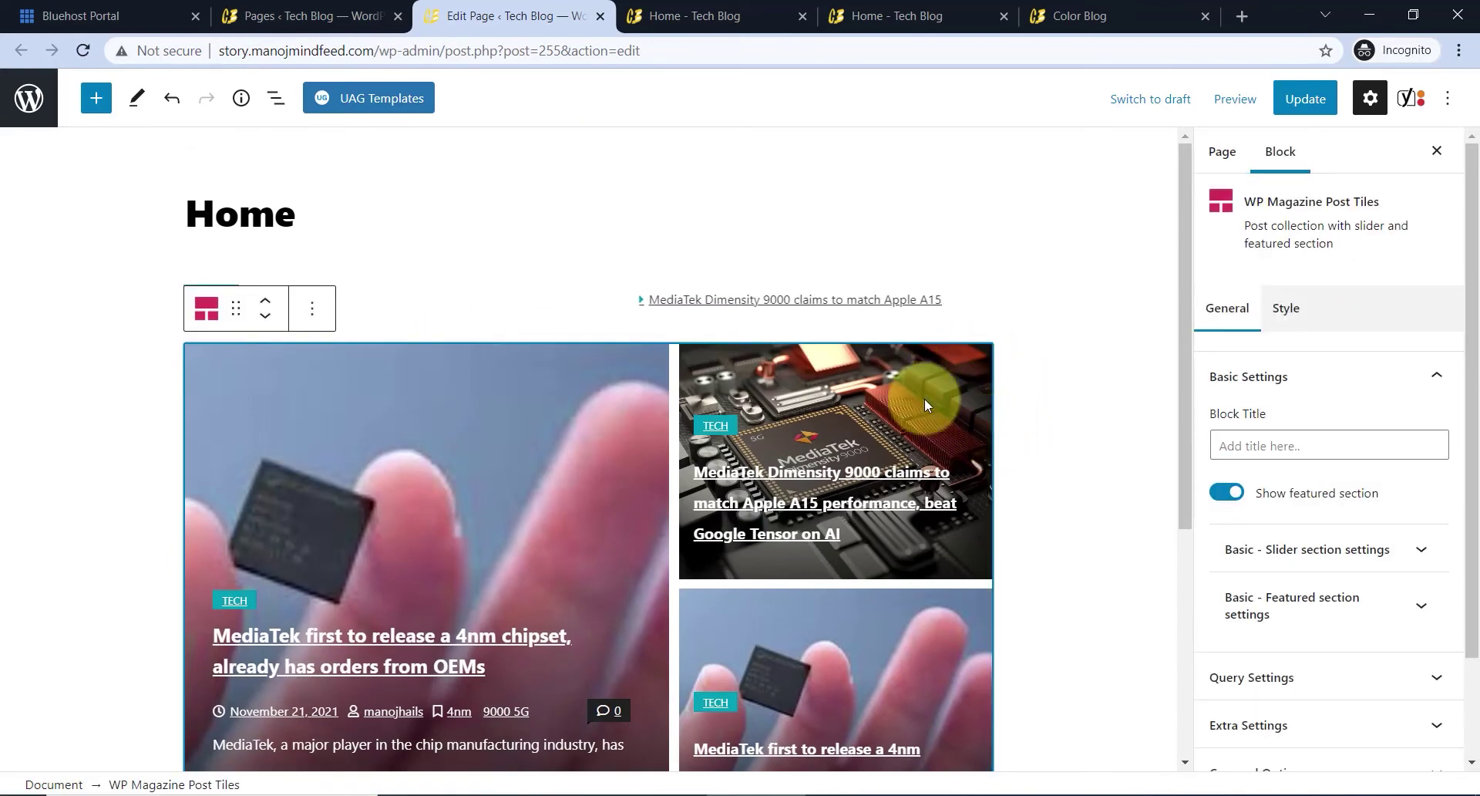
{"action": "left_click", "coordinate": [311, 309]}
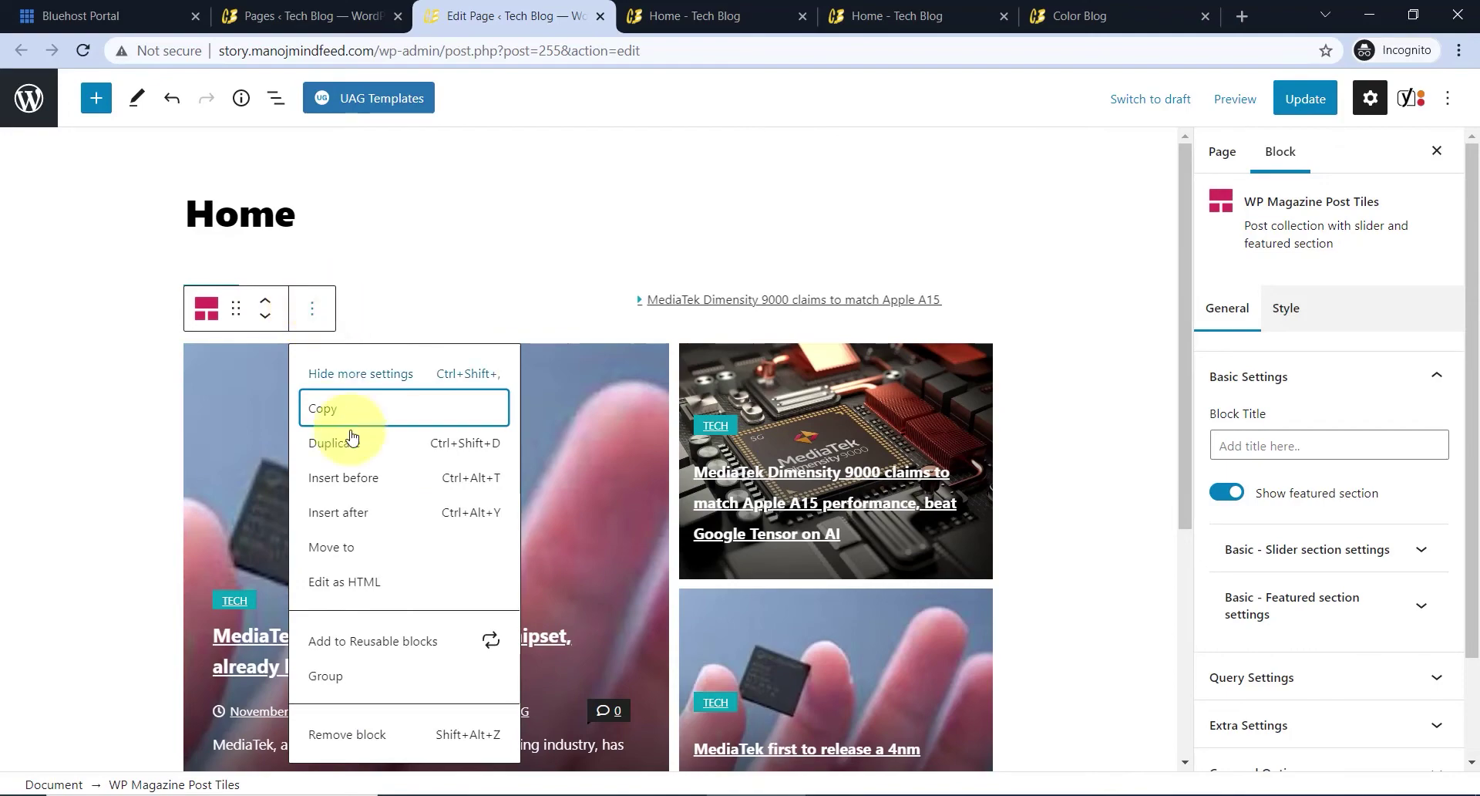
{"action": "left_click", "coordinate": [348, 457]}
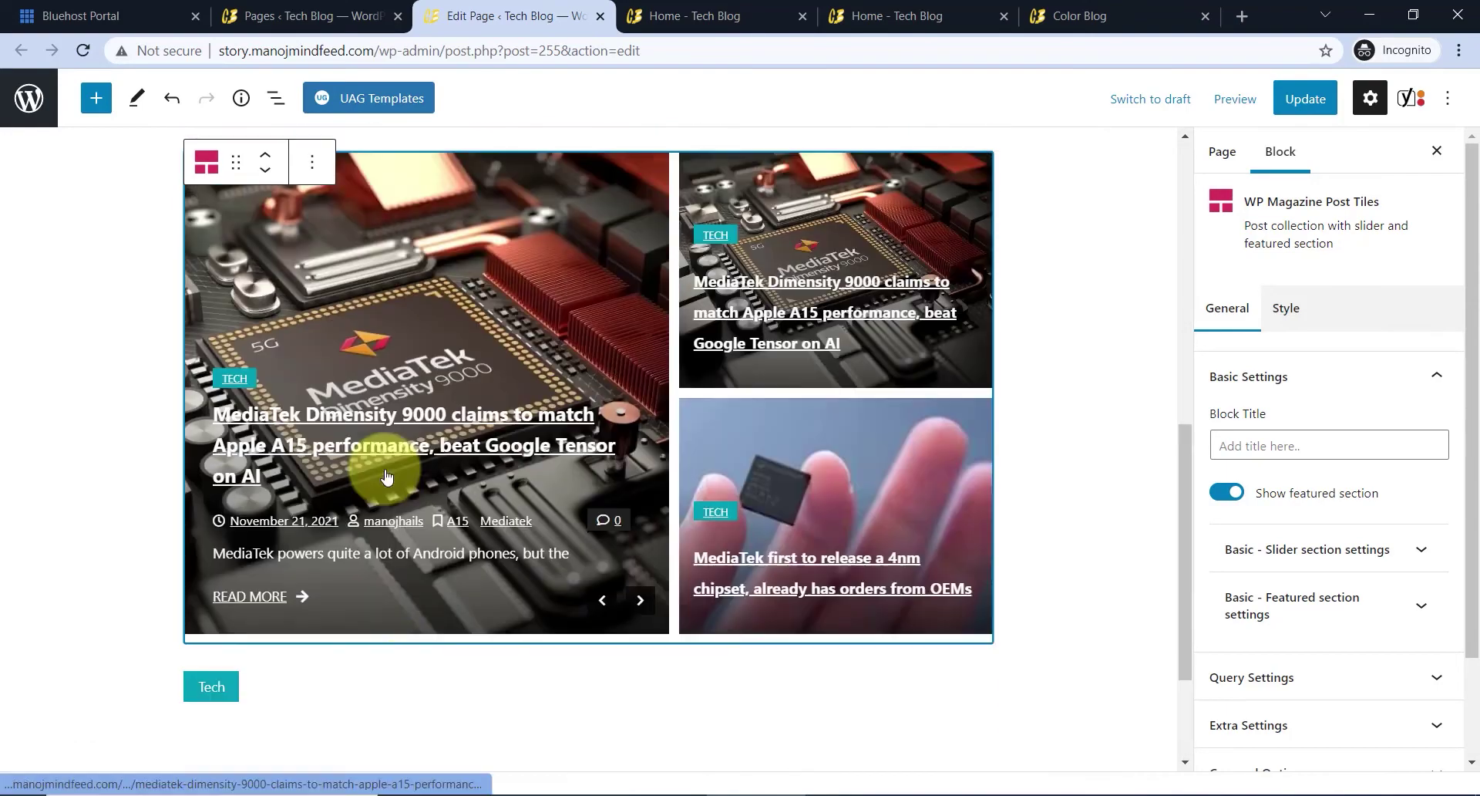
{"action": "scroll", "coordinate": [381, 461], "scroll_direction": "up", "scroll_amount": 4}
{"action": "scroll", "coordinate": [381, 461], "scroll_direction": "down", "scroll_amount": 4}
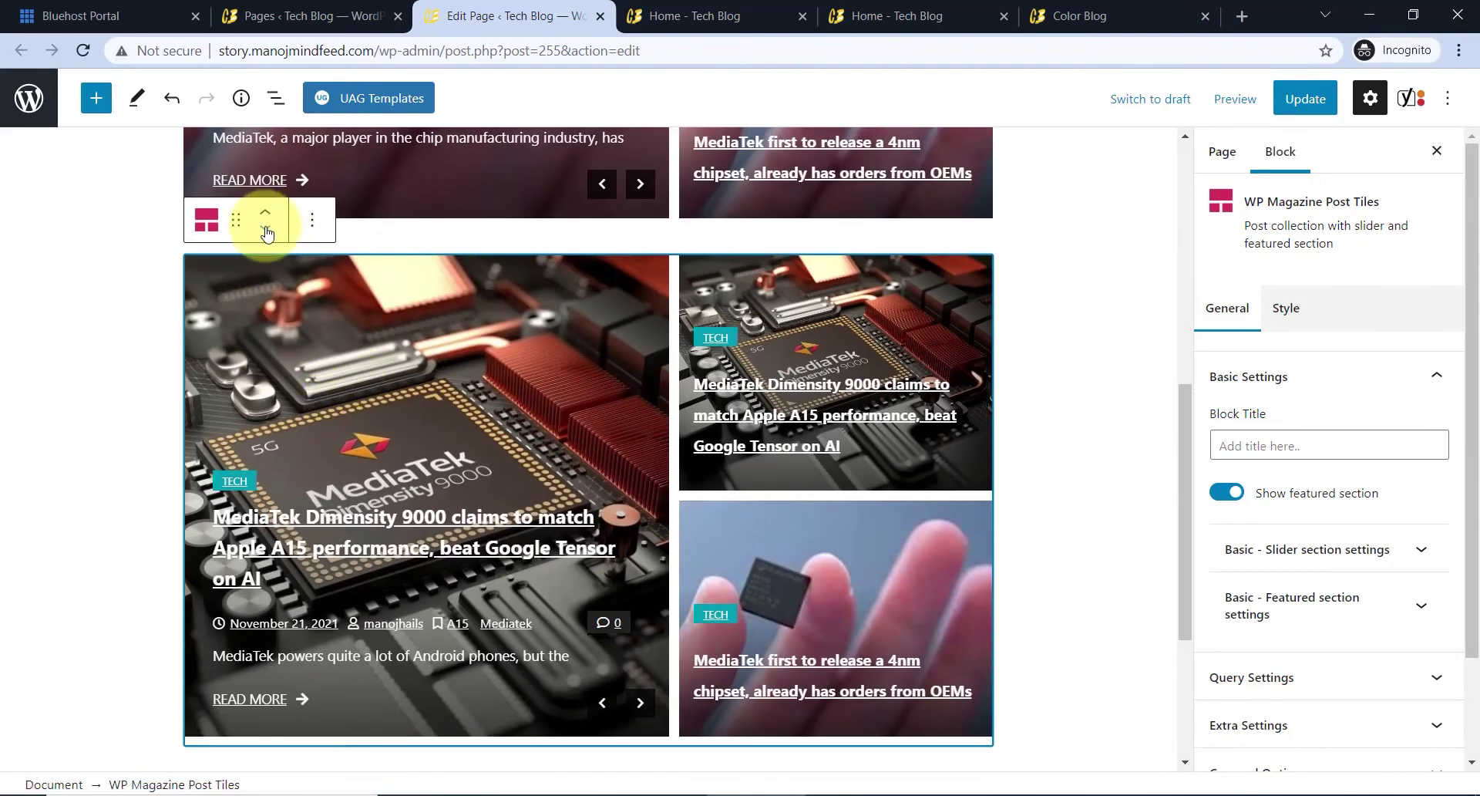
{"action": "left_click", "coordinate": [266, 229]}
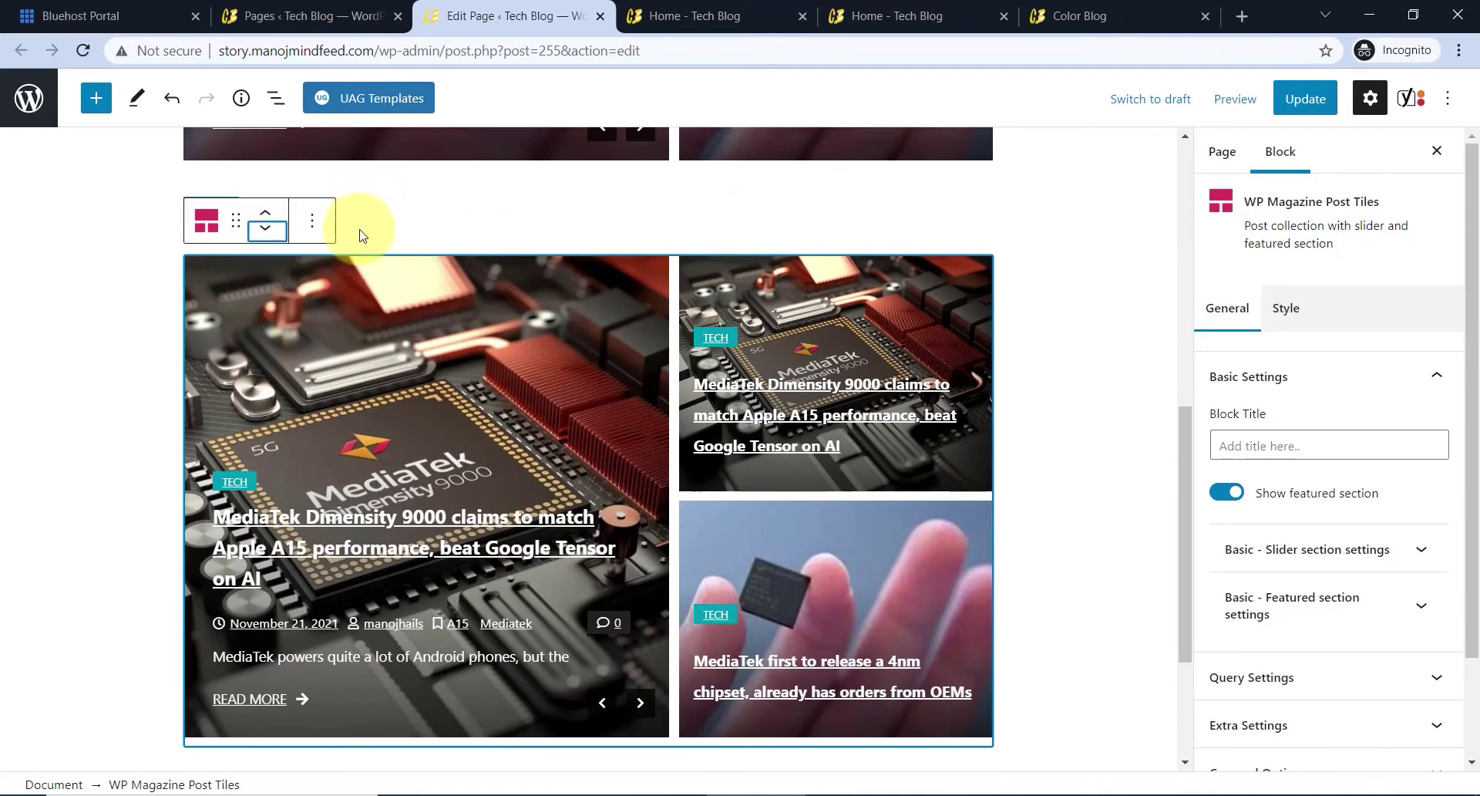
- Move the 42 px spacer up above the second Tech ticker, then select that ticker
{"action": "scroll", "coordinate": [354, 647], "scroll_direction": "down", "scroll_amount": 3}
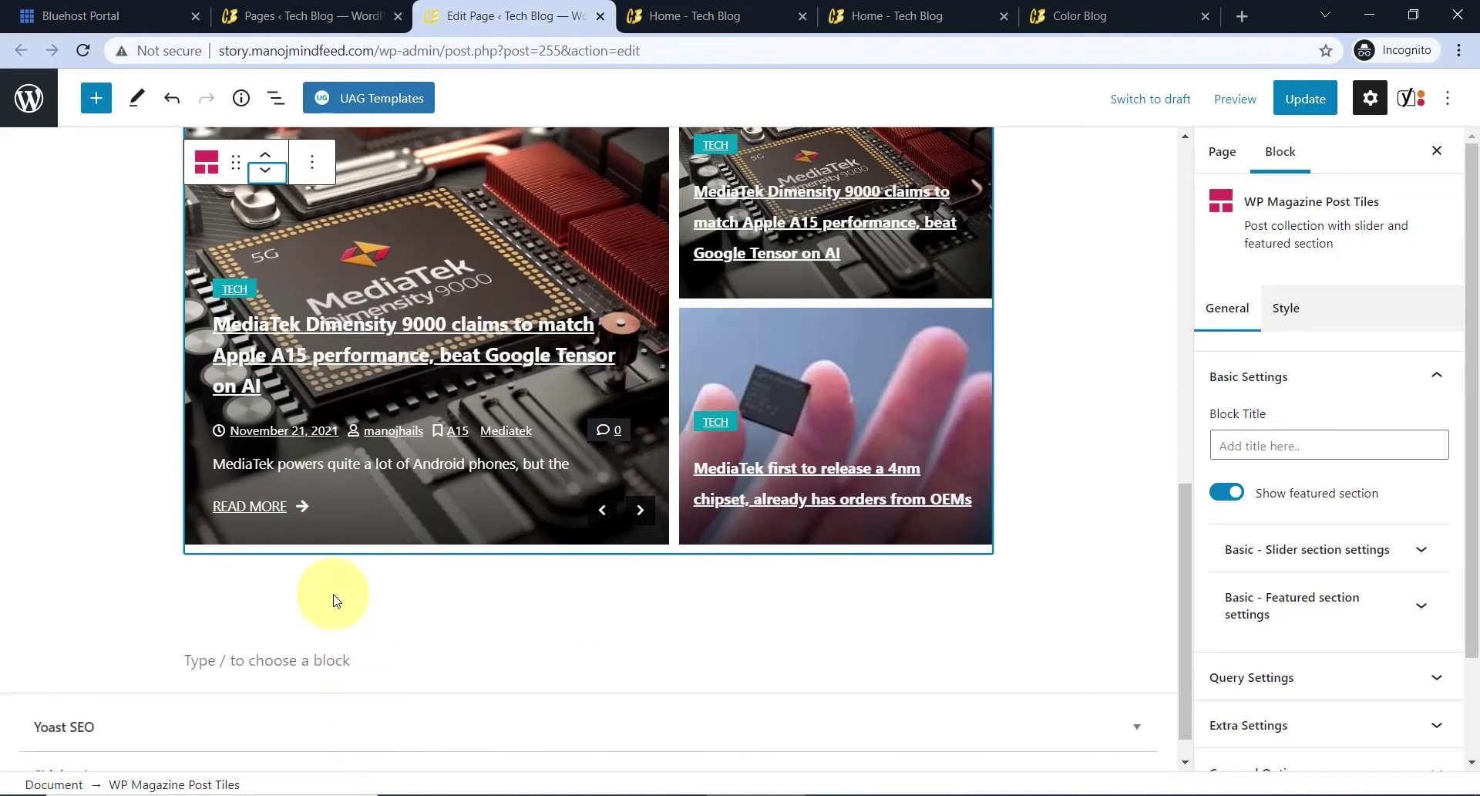
{"action": "left_click", "coordinate": [327, 588]}
{"action": "left_click", "coordinate": [272, 549]}
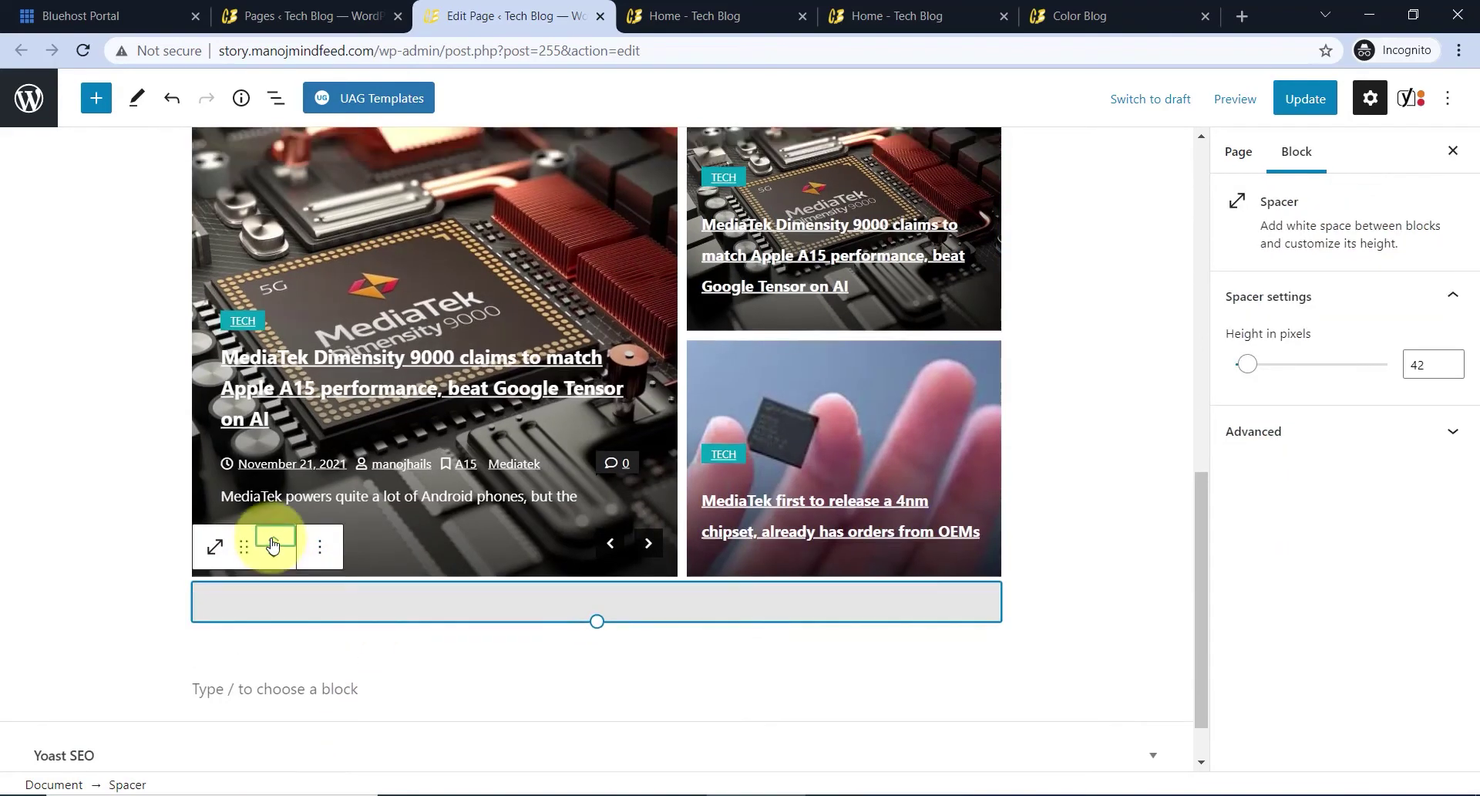
{"action": "left_click", "coordinate": [275, 542]}
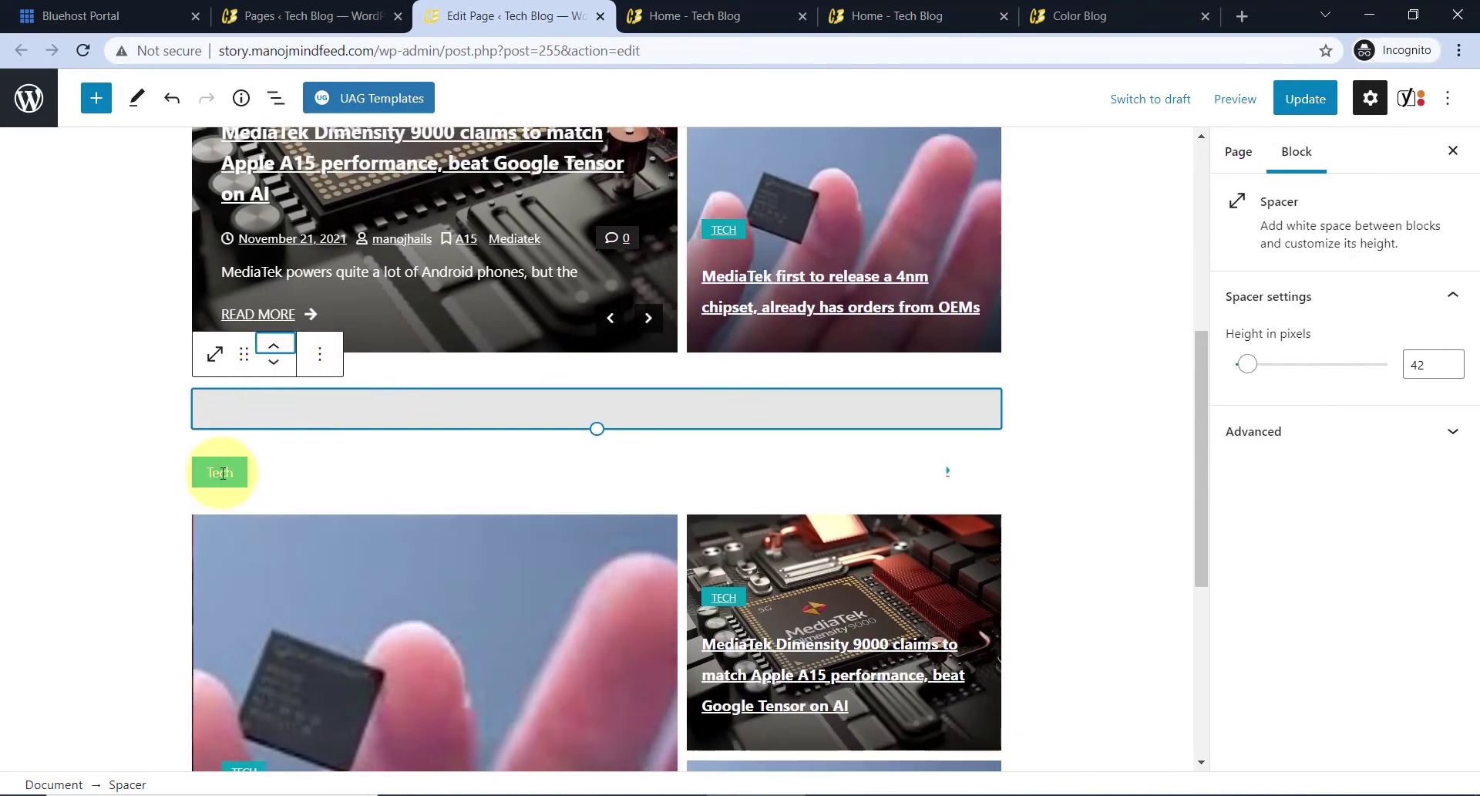
{"action": "left_click", "coordinate": [222, 474]}
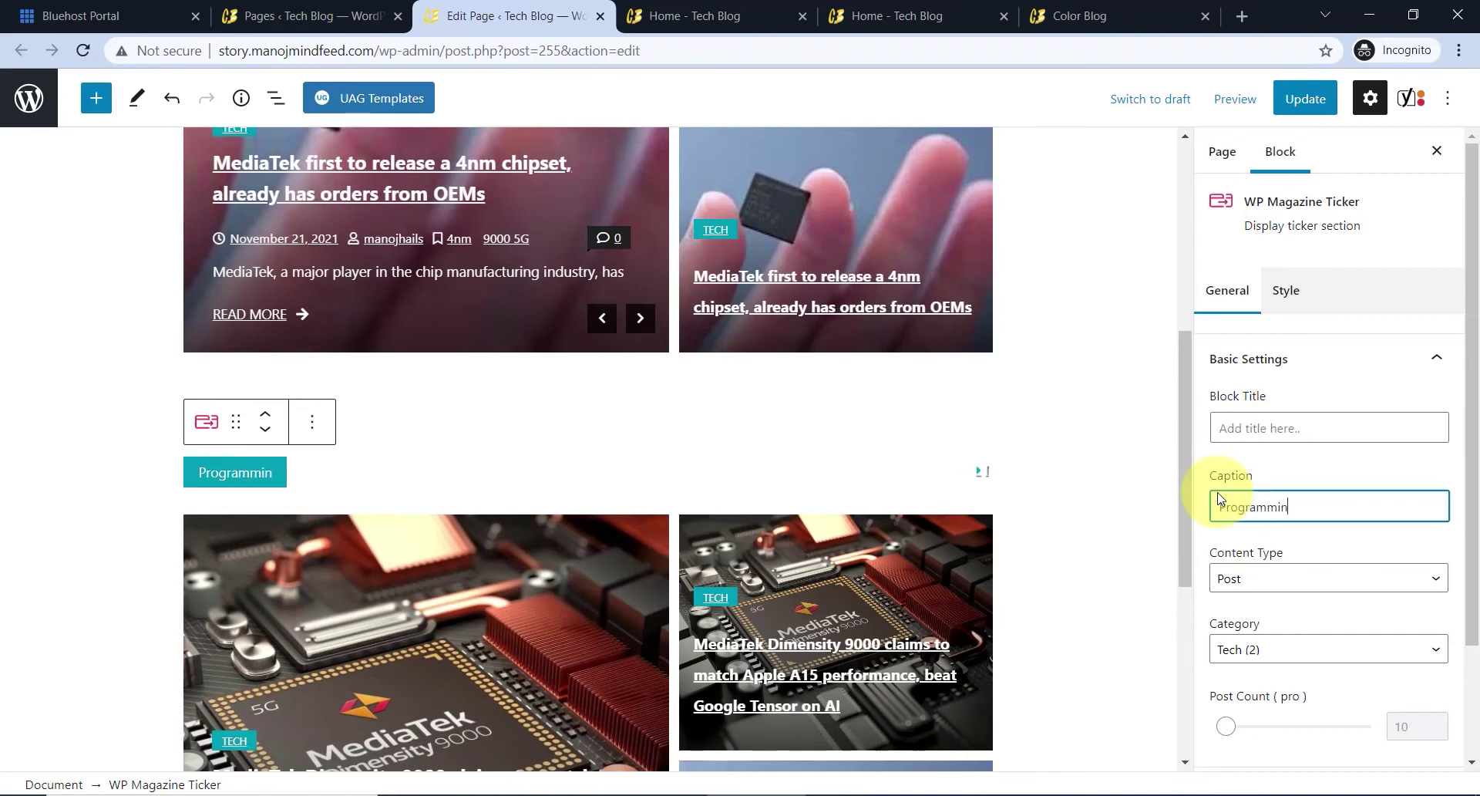
- Keep the second ticker's content type as Post, set its category to Programming, and expand Extra Settings
{"action": "scroll", "coordinate": [1294, 463], "scroll_direction": "down", "scroll_amount": 1}
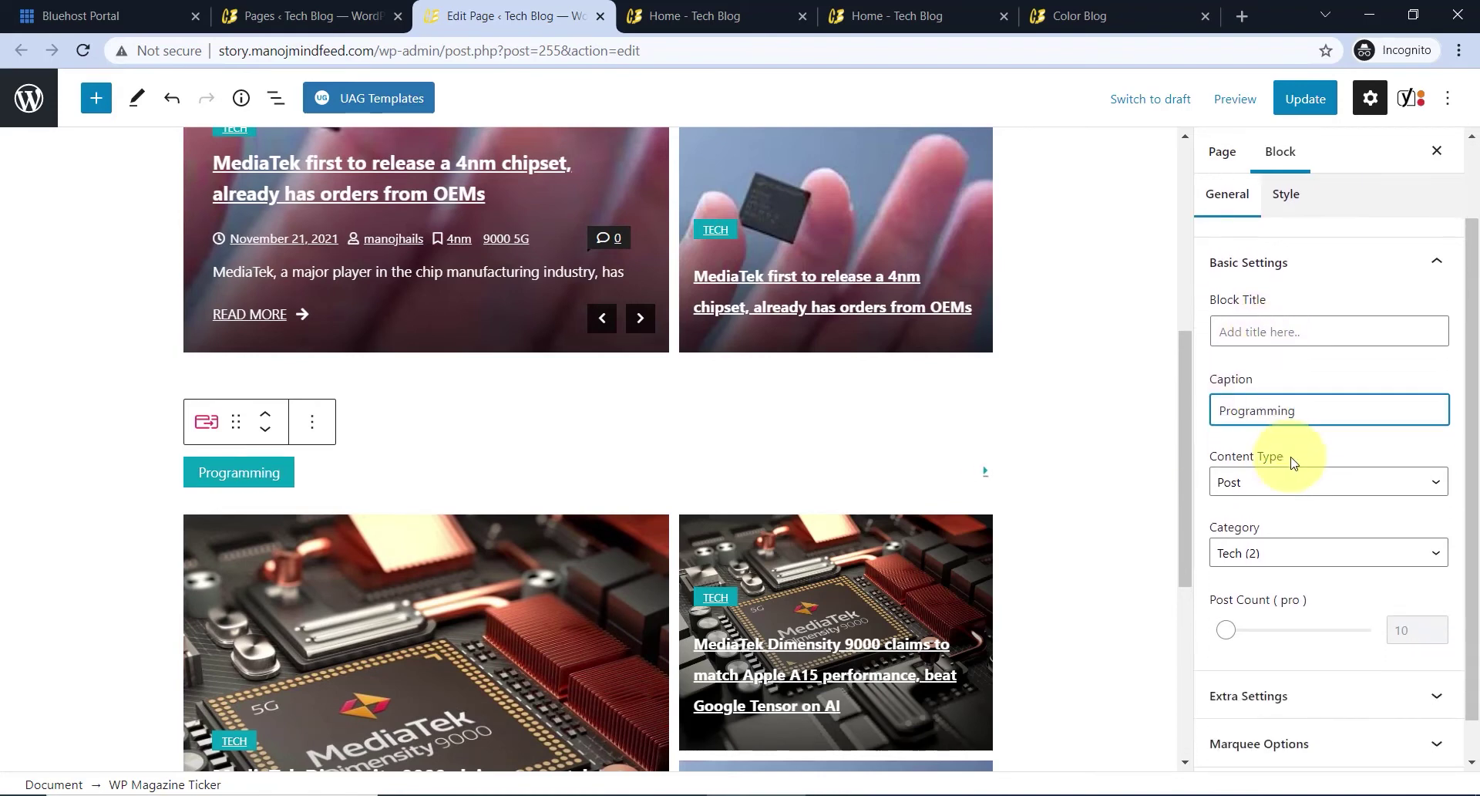
{"action": "left_click", "coordinate": [1247, 489]}
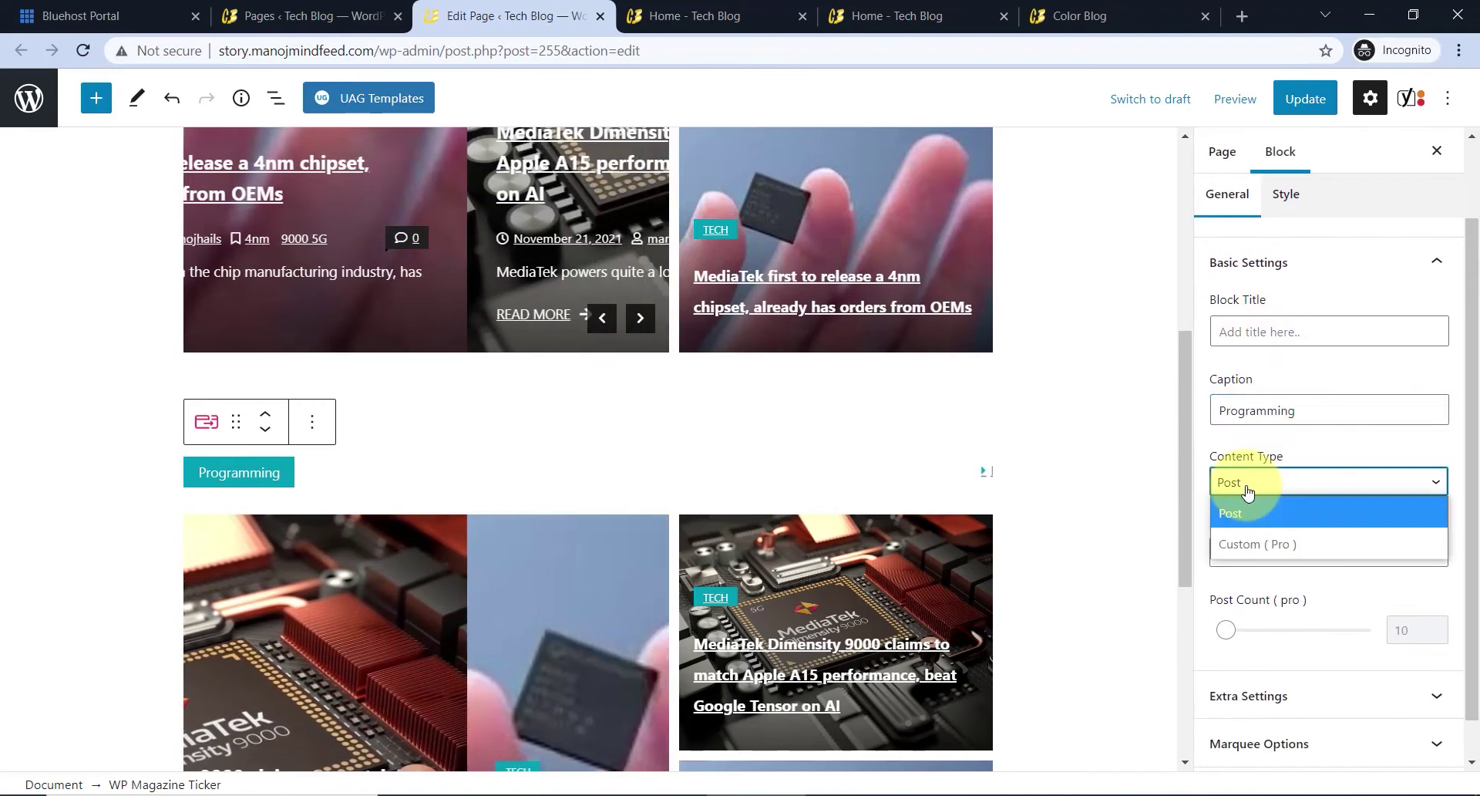
{"action": "left_click", "coordinate": [1247, 489]}
{"action": "left_click", "coordinate": [1294, 562]}
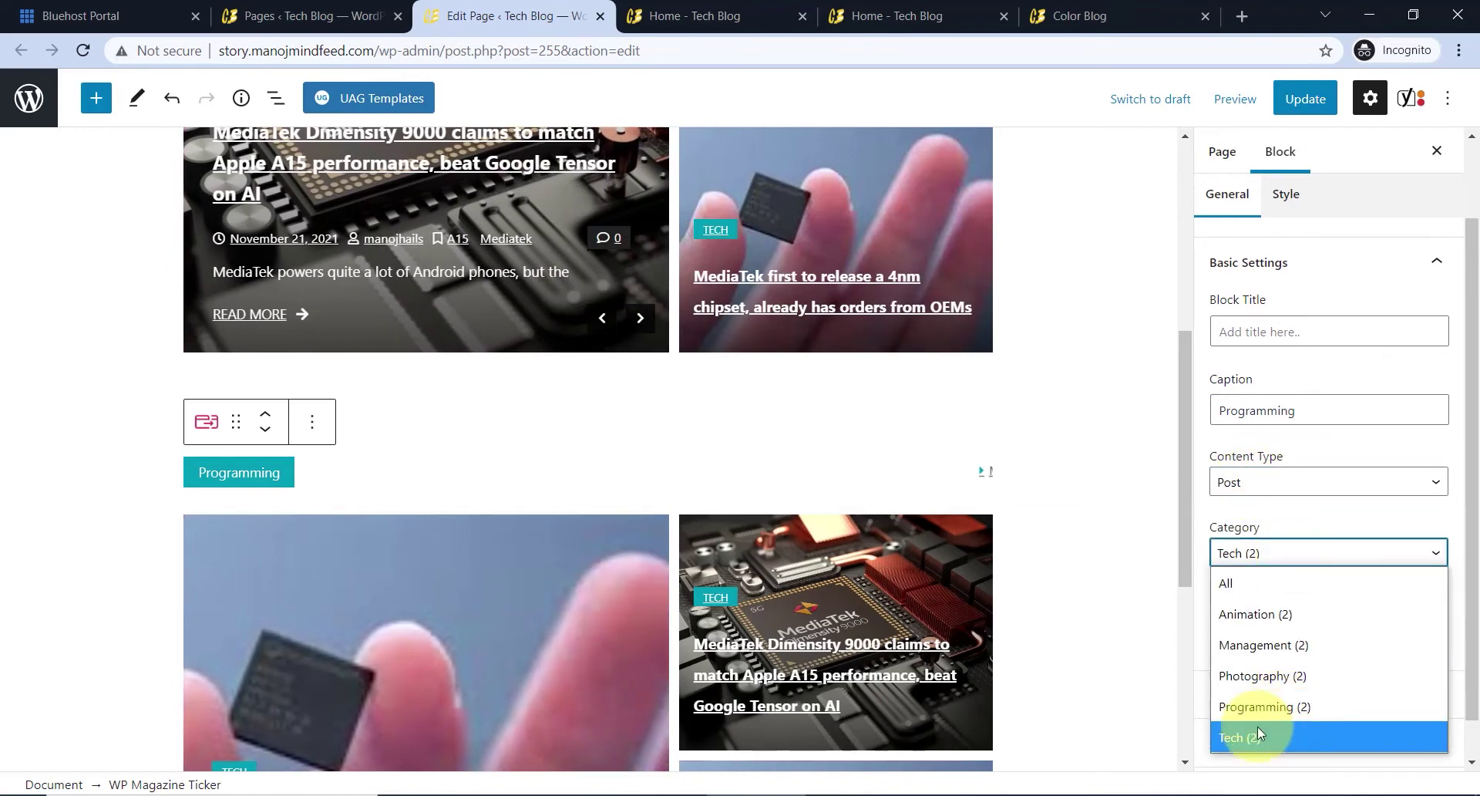
{"action": "scroll", "coordinate": [1265, 509], "scroll_direction": "down", "scroll_amount": 1}
{"action": "left_click", "coordinate": [1262, 508]}
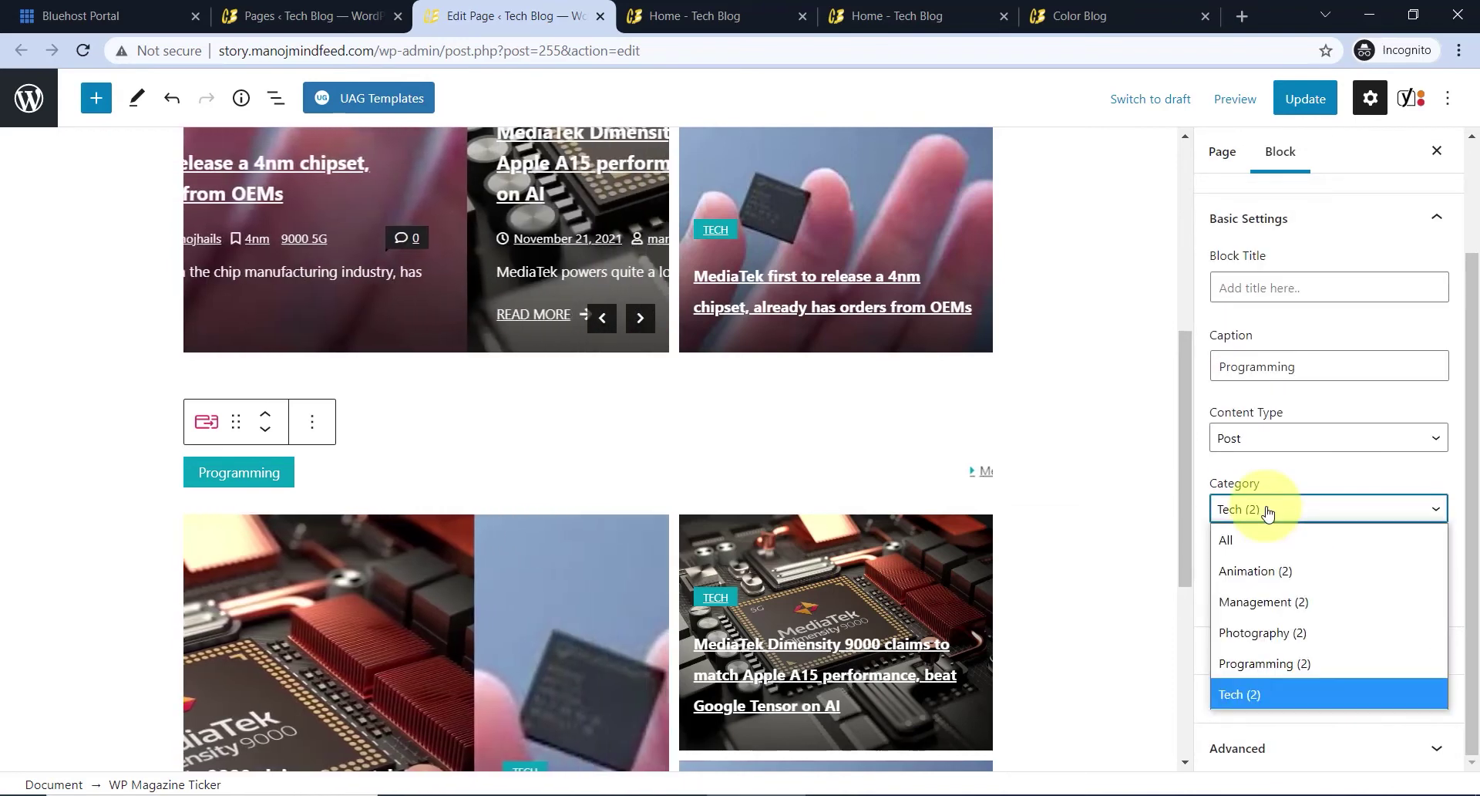
{"action": "left_click", "coordinate": [1276, 662]}
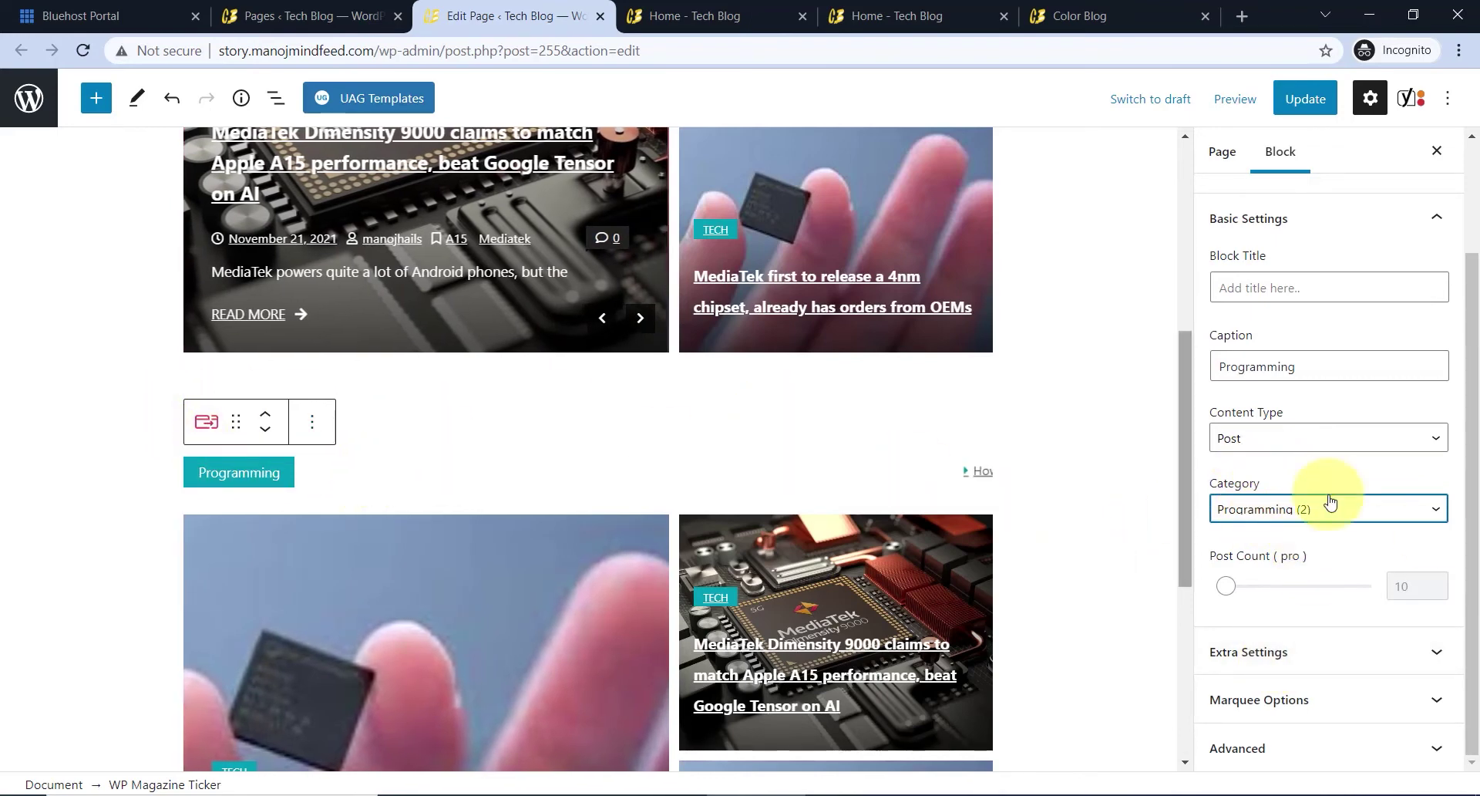
{"action": "left_click", "coordinate": [1267, 654]}
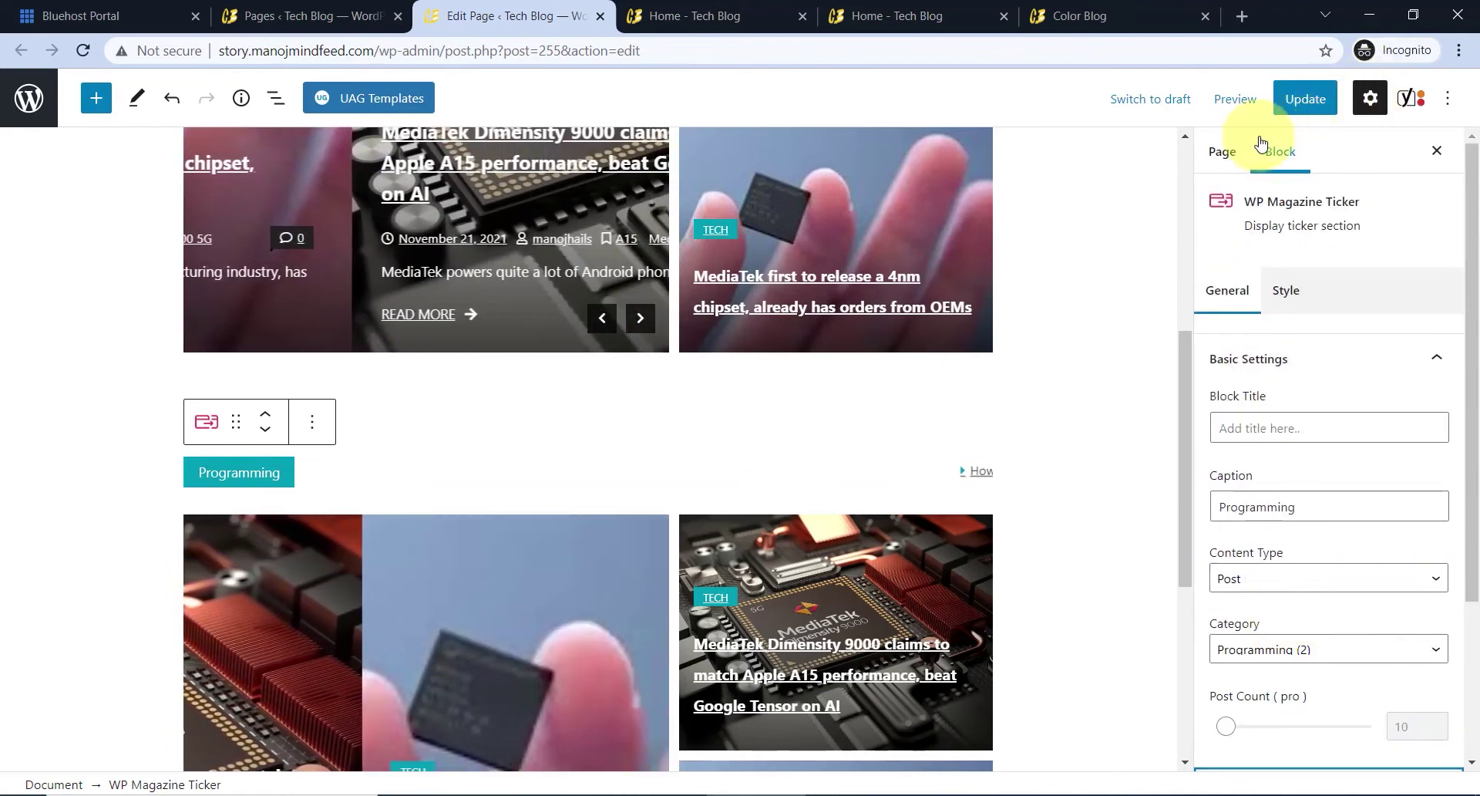
{"action": "scroll", "coordinate": [956, 455], "scroll_direction": "down", "scroll_amount": 2}
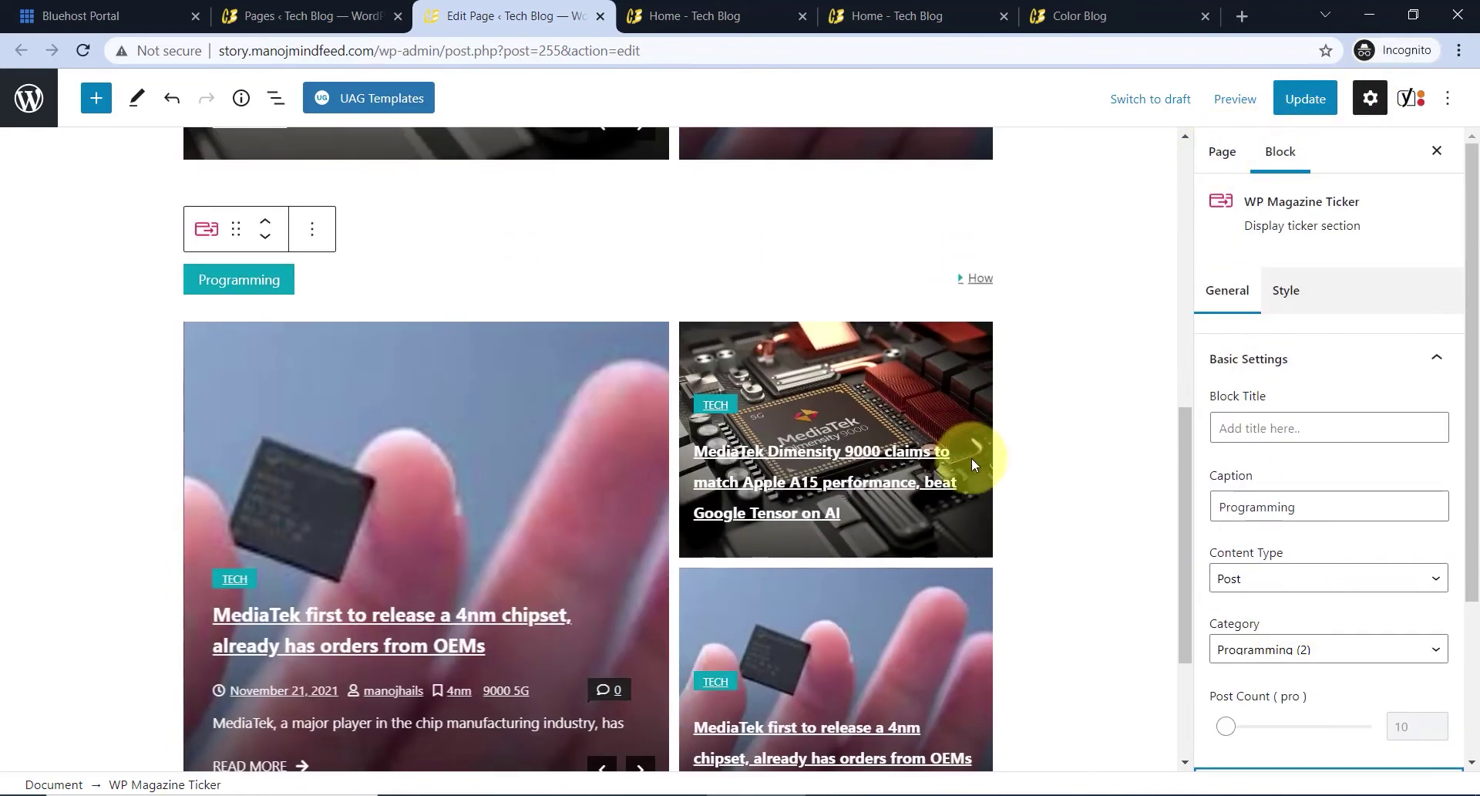
- Set the Post Tiles slider and featured sections to Programming, removing Tech from featured
{"action": "left_click", "coordinate": [981, 386]}
{"action": "scroll", "coordinate": [1288, 447], "scroll_direction": "down", "scroll_amount": 2}
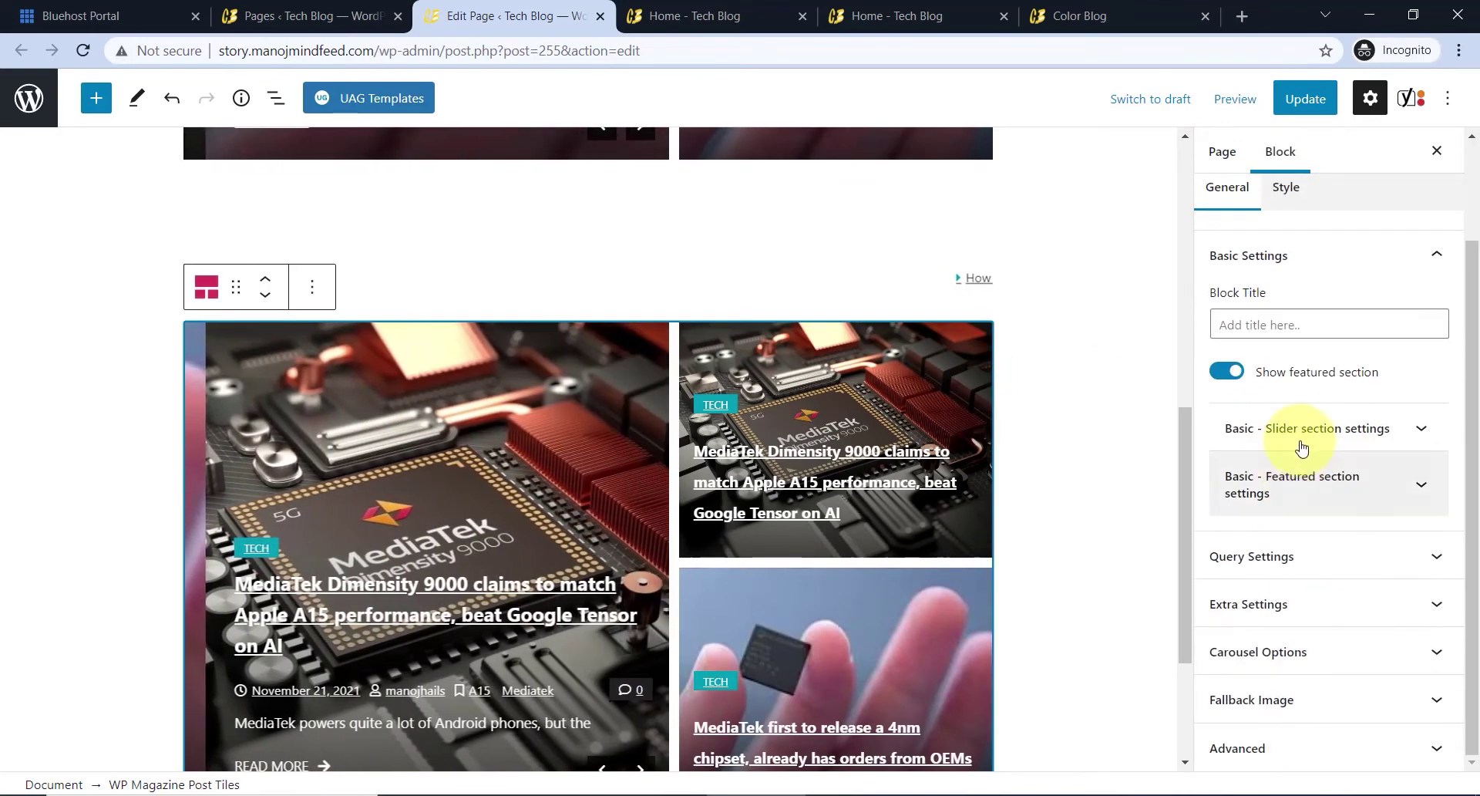
{"action": "left_click", "coordinate": [1303, 431]}
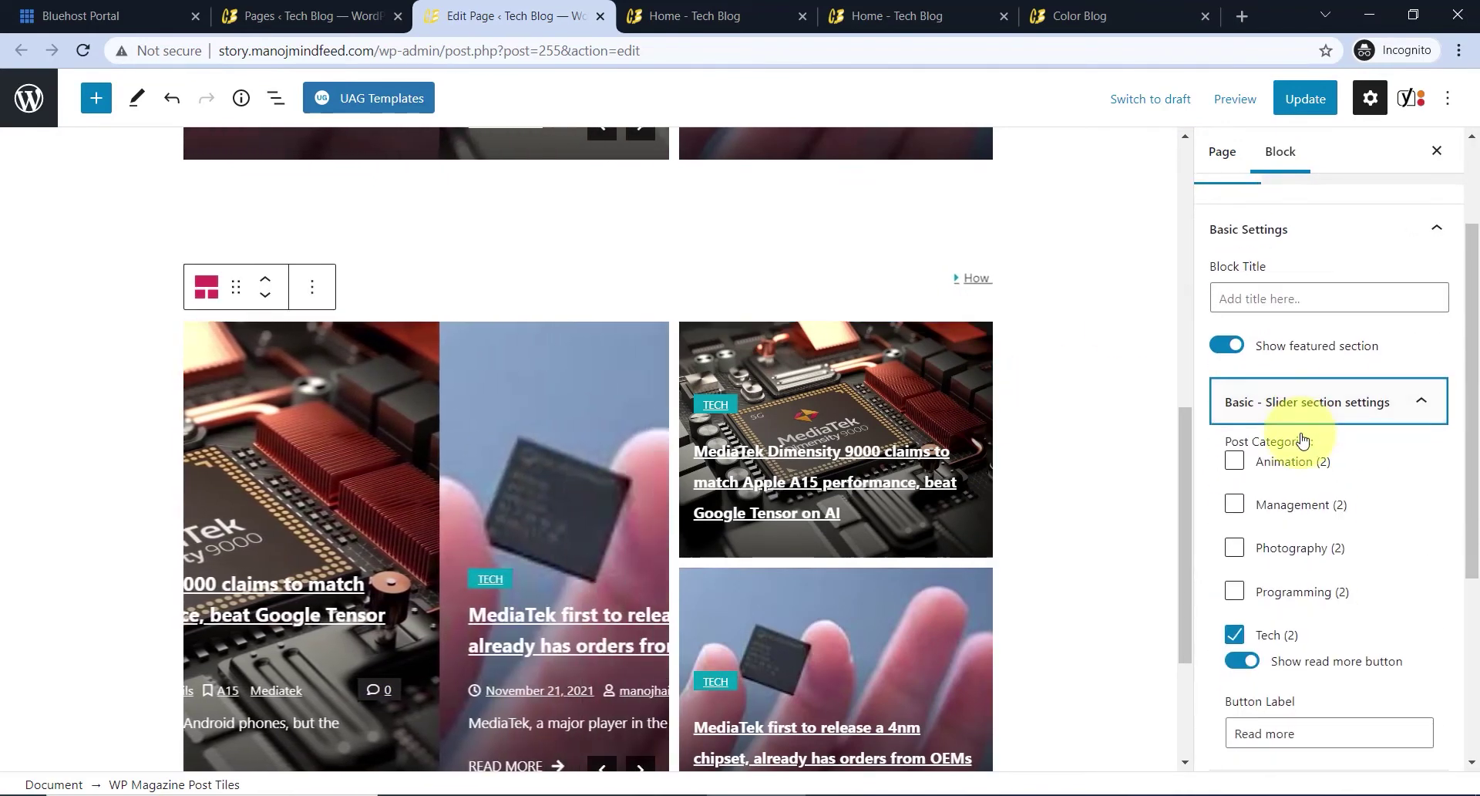
{"action": "left_click", "coordinate": [1234, 591]}
{"action": "scroll", "coordinate": [1303, 579], "scroll_direction": "down", "scroll_amount": 3}
{"action": "scroll", "coordinate": [1307, 571], "scroll_direction": "down", "scroll_amount": 2}
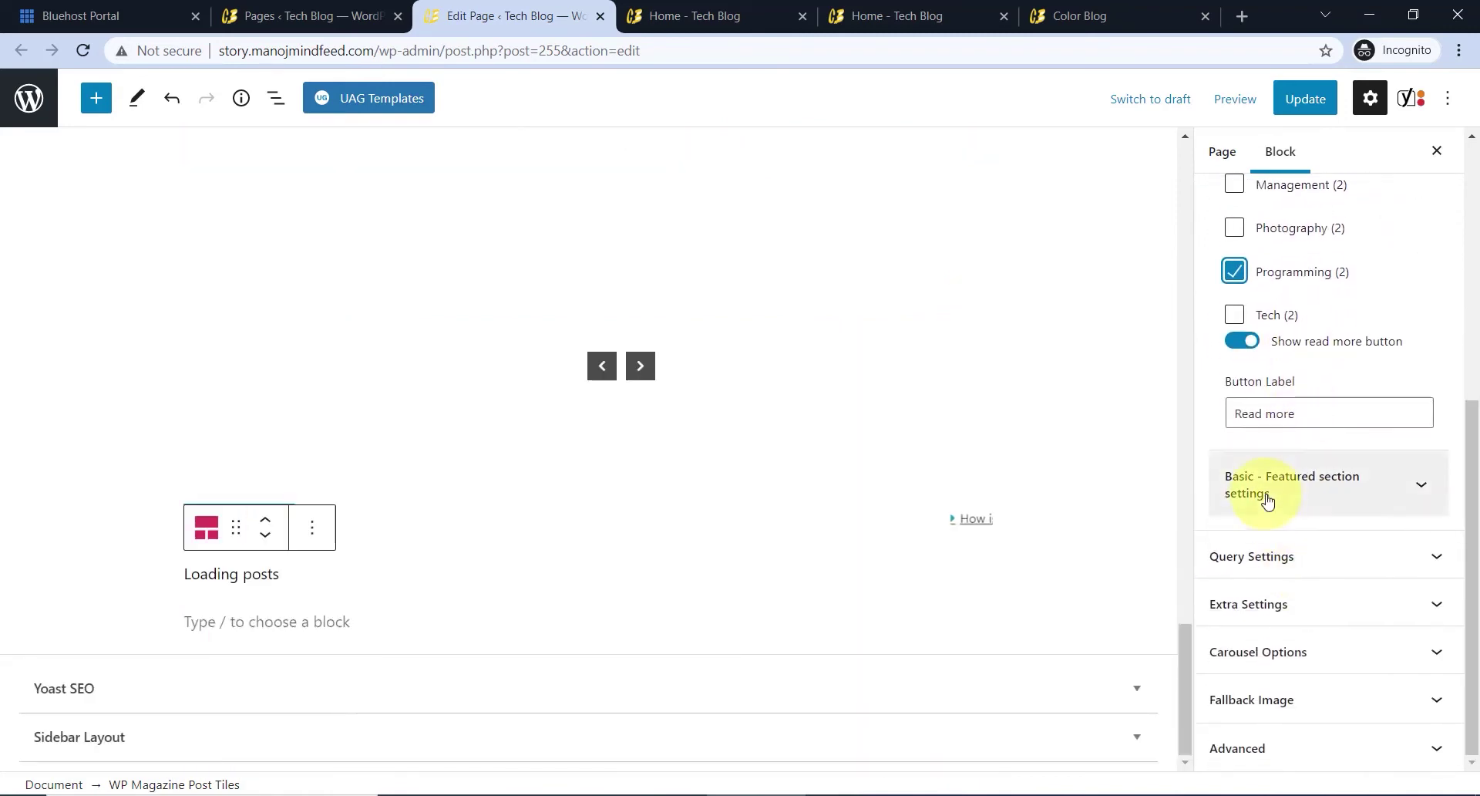
{"action": "left_click", "coordinate": [1295, 486]}
{"action": "left_click", "coordinate": [1249, 731]}
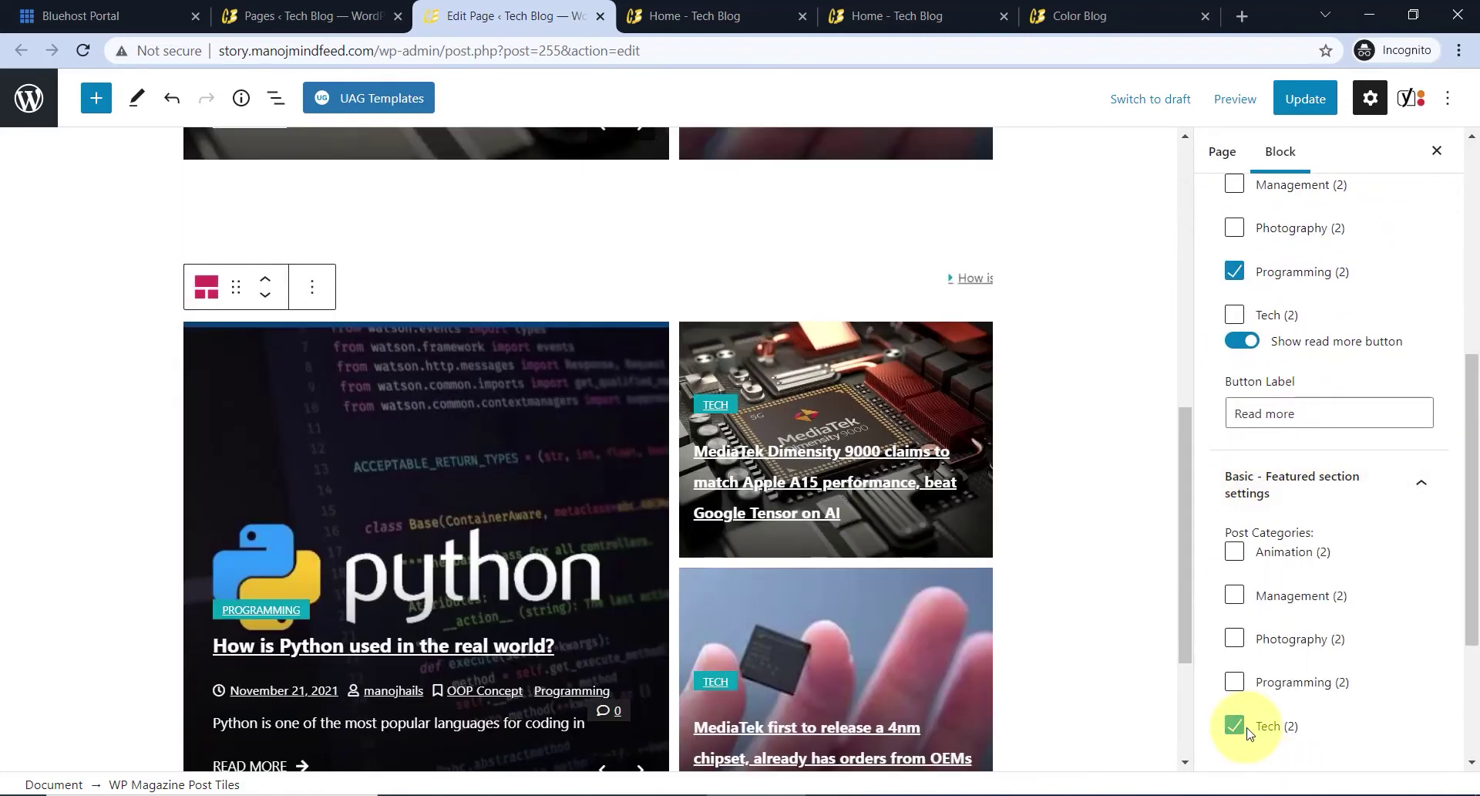
{"action": "left_click", "coordinate": [1235, 683]}
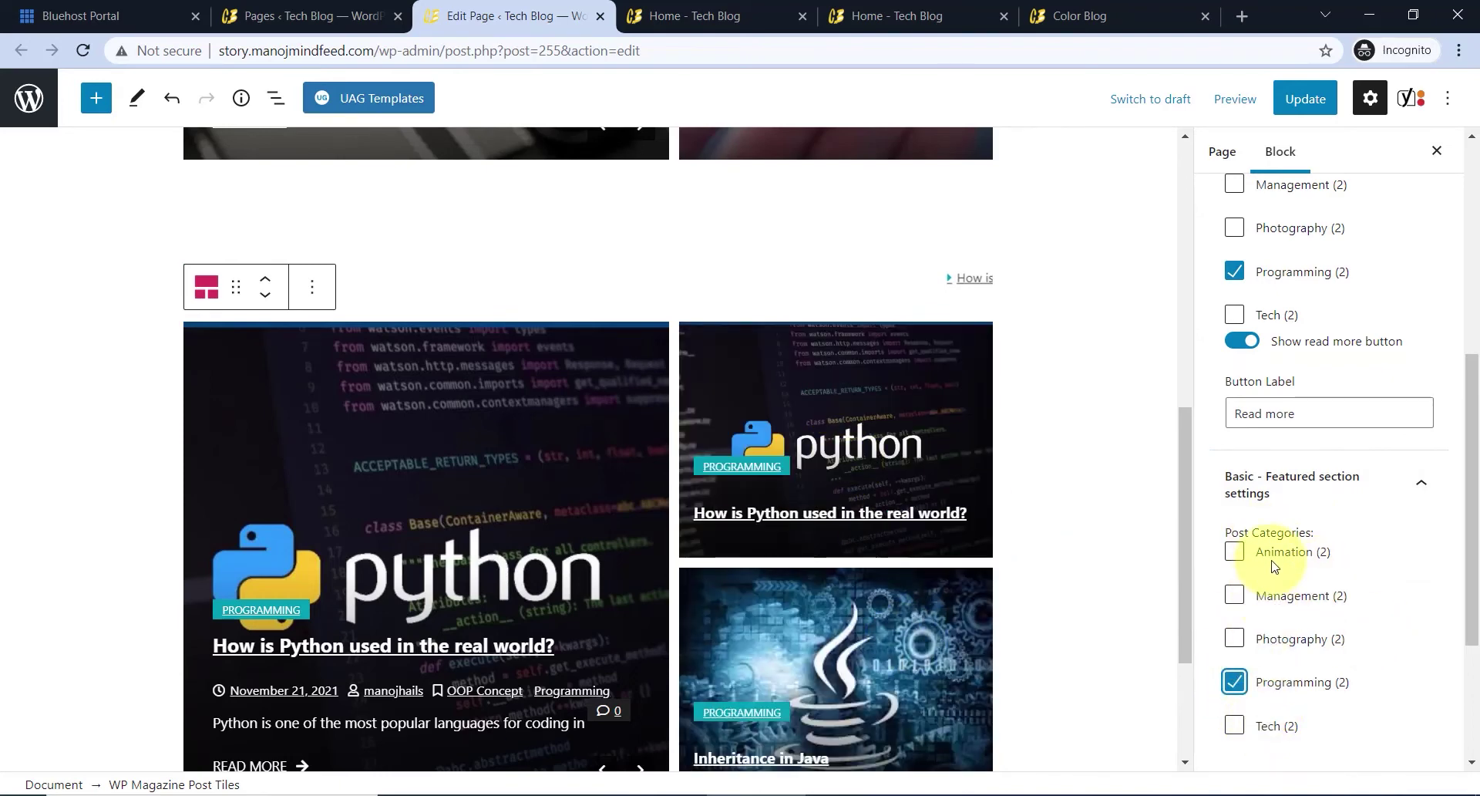
- Expand the tiles' Query Settings and the slider section's query options
{"action": "scroll", "coordinate": [1315, 604], "scroll_direction": "down", "scroll_amount": 3}
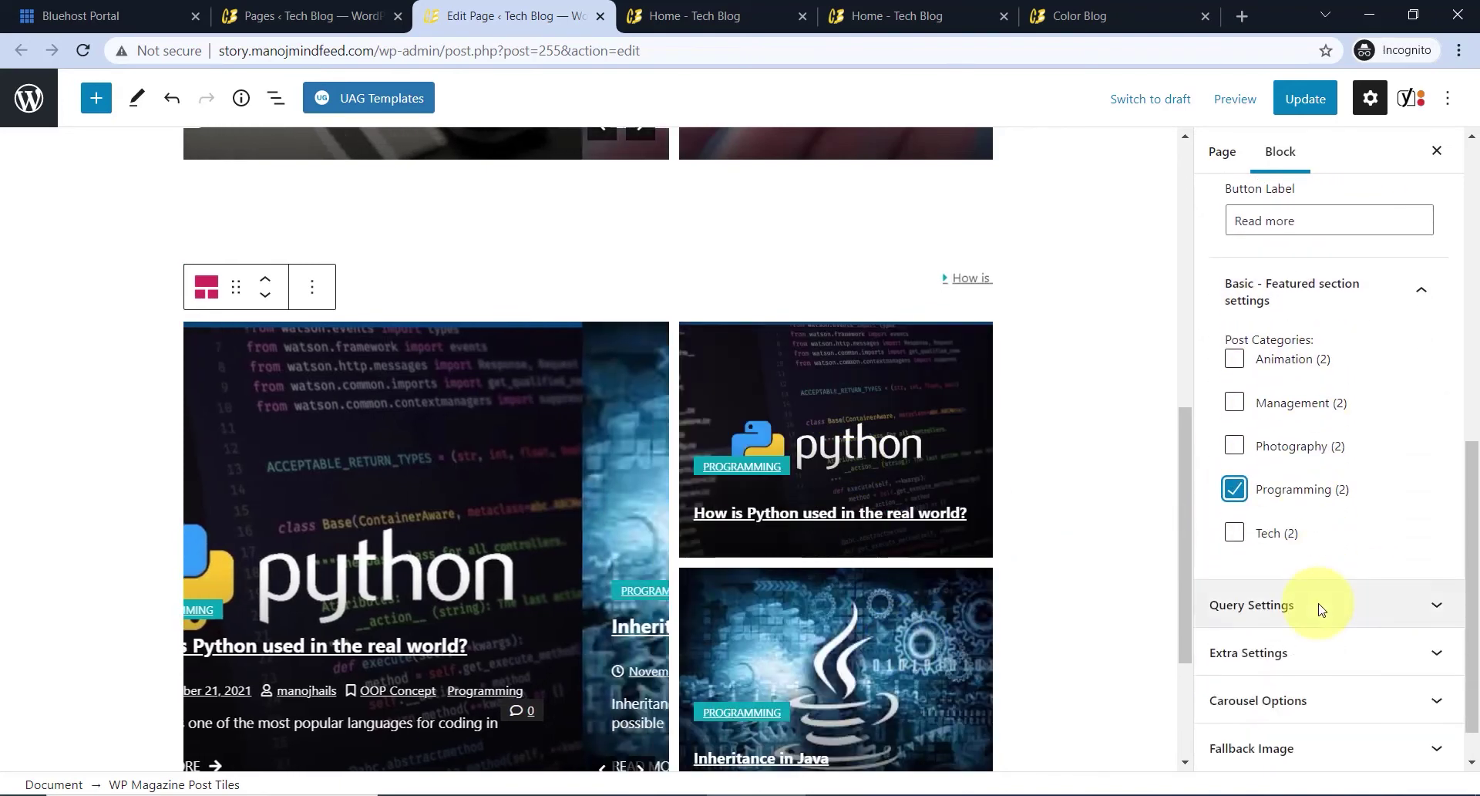
{"action": "scroll", "coordinate": [1306, 562], "scroll_direction": "down", "scroll_amount": 1}
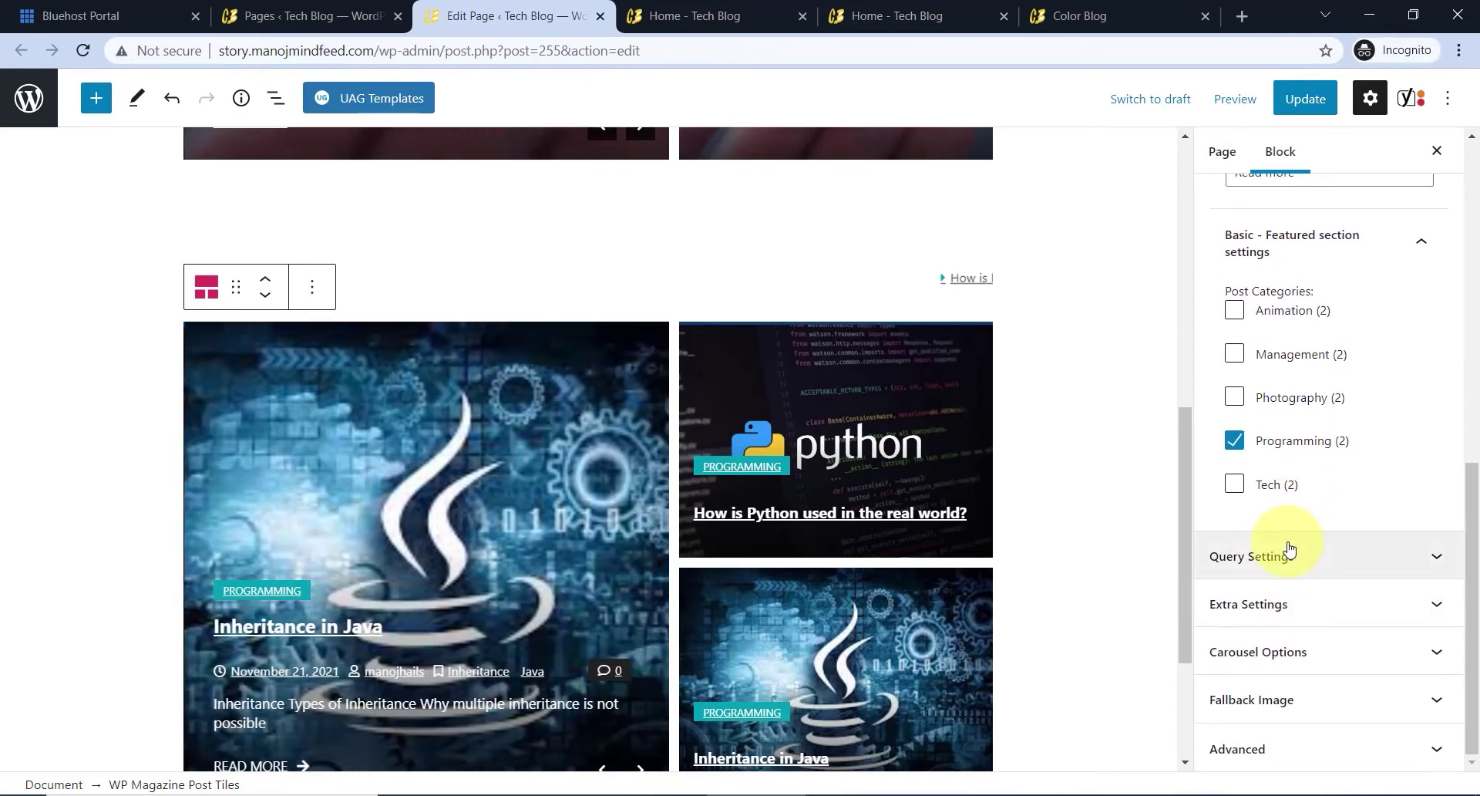
{"action": "left_click", "coordinate": [1365, 574]}
{"action": "scroll", "coordinate": [1321, 578], "scroll_direction": "down", "scroll_amount": 3}
{"action": "left_click", "coordinate": [1315, 476]}
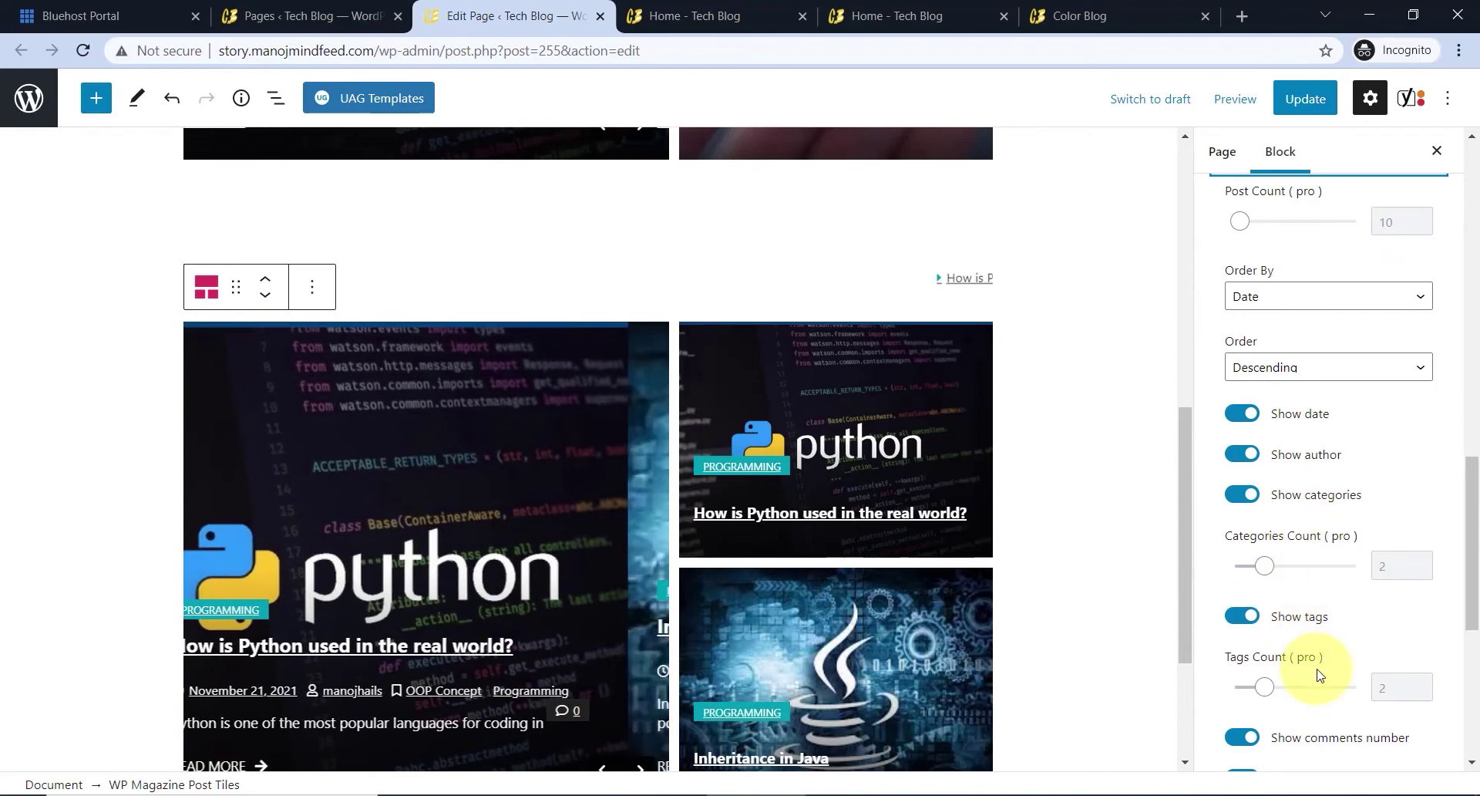
{"action": "scroll", "coordinate": [1308, 661], "scroll_direction": "down", "scroll_amount": 4}
{"action": "scroll", "coordinate": [746, 528], "scroll_direction": "down", "scroll_amount": 2}
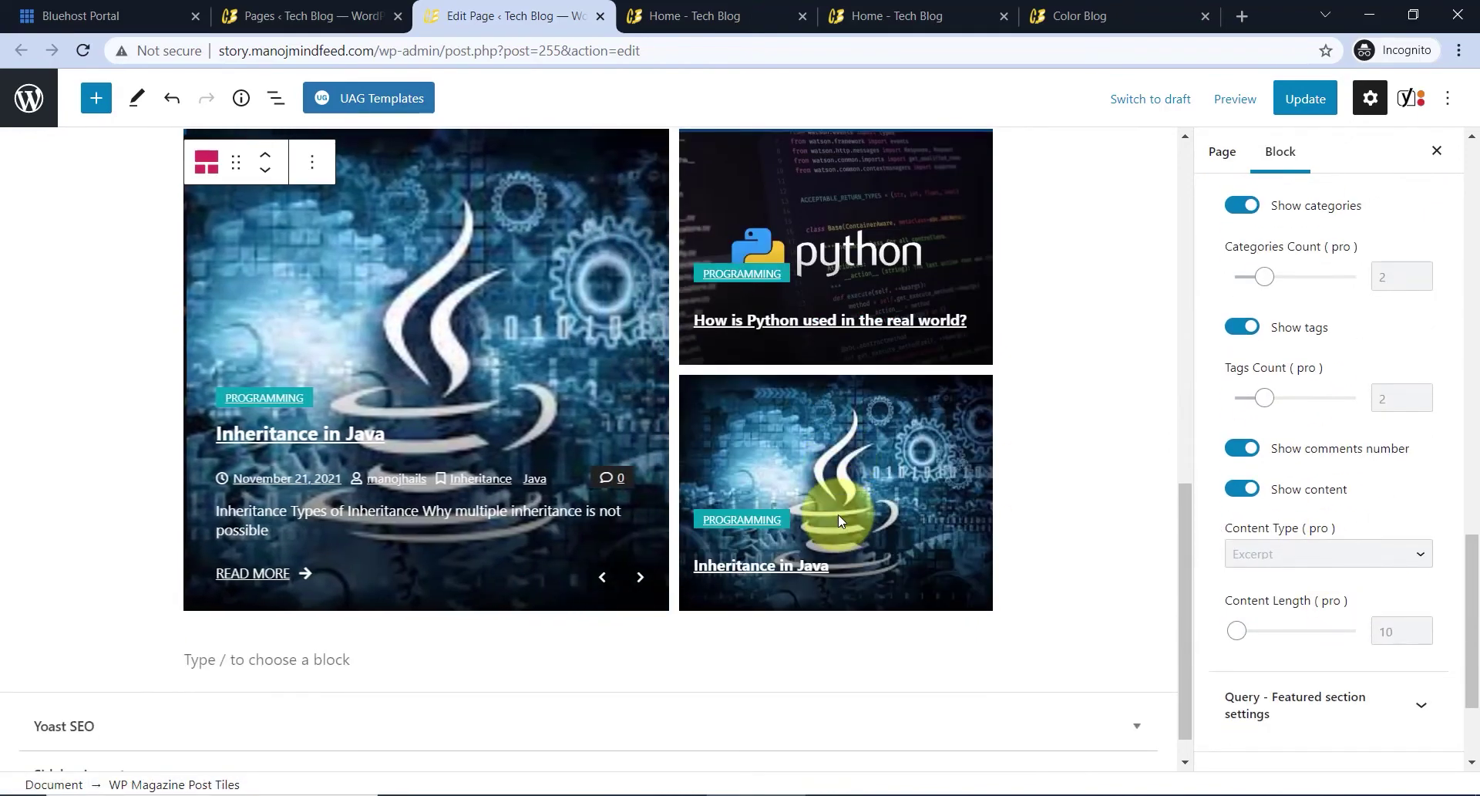
{"action": "scroll", "coordinate": [876, 532], "scroll_direction": "up", "scroll_amount": 5}
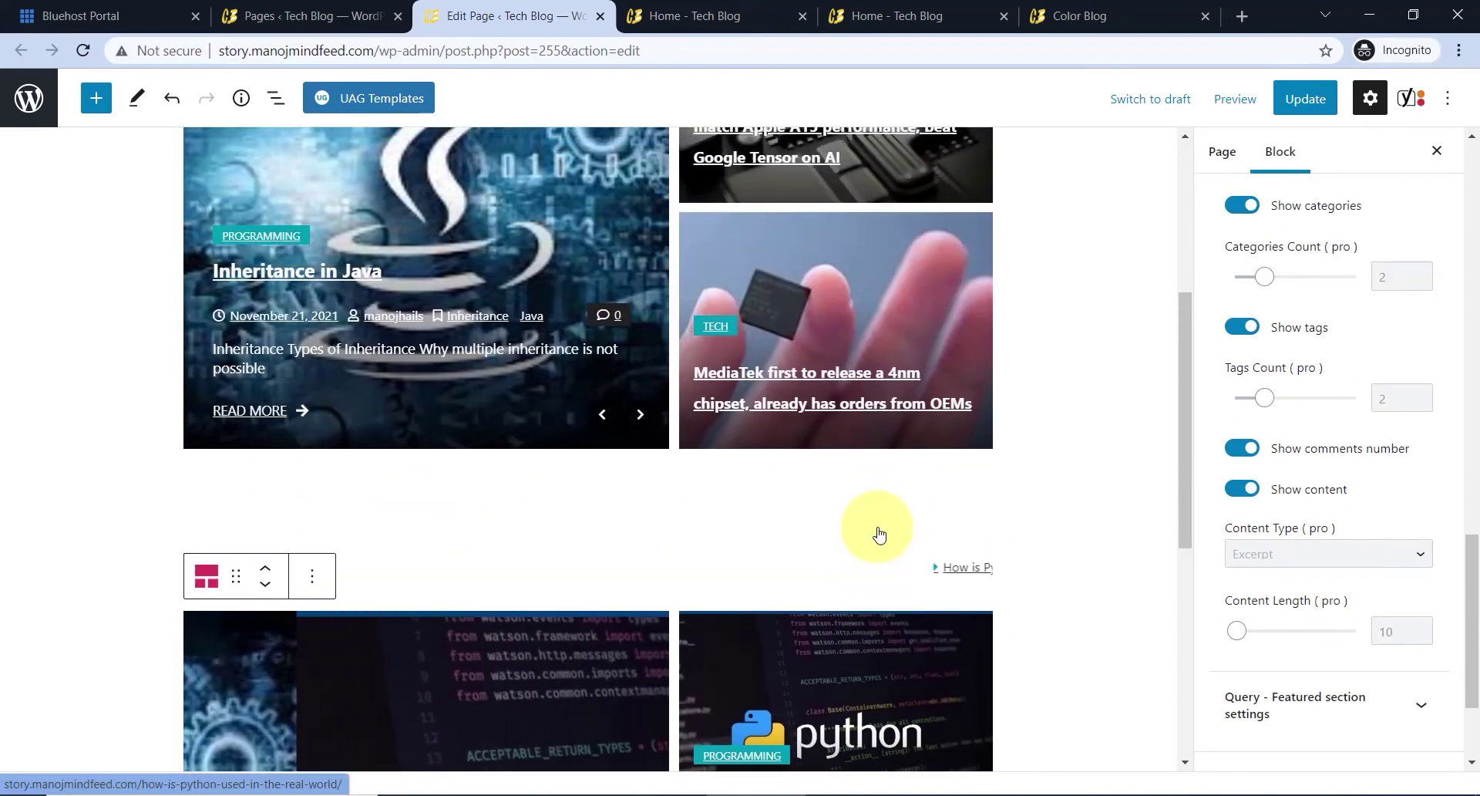
{"action": "left_click", "coordinate": [669, 16]}
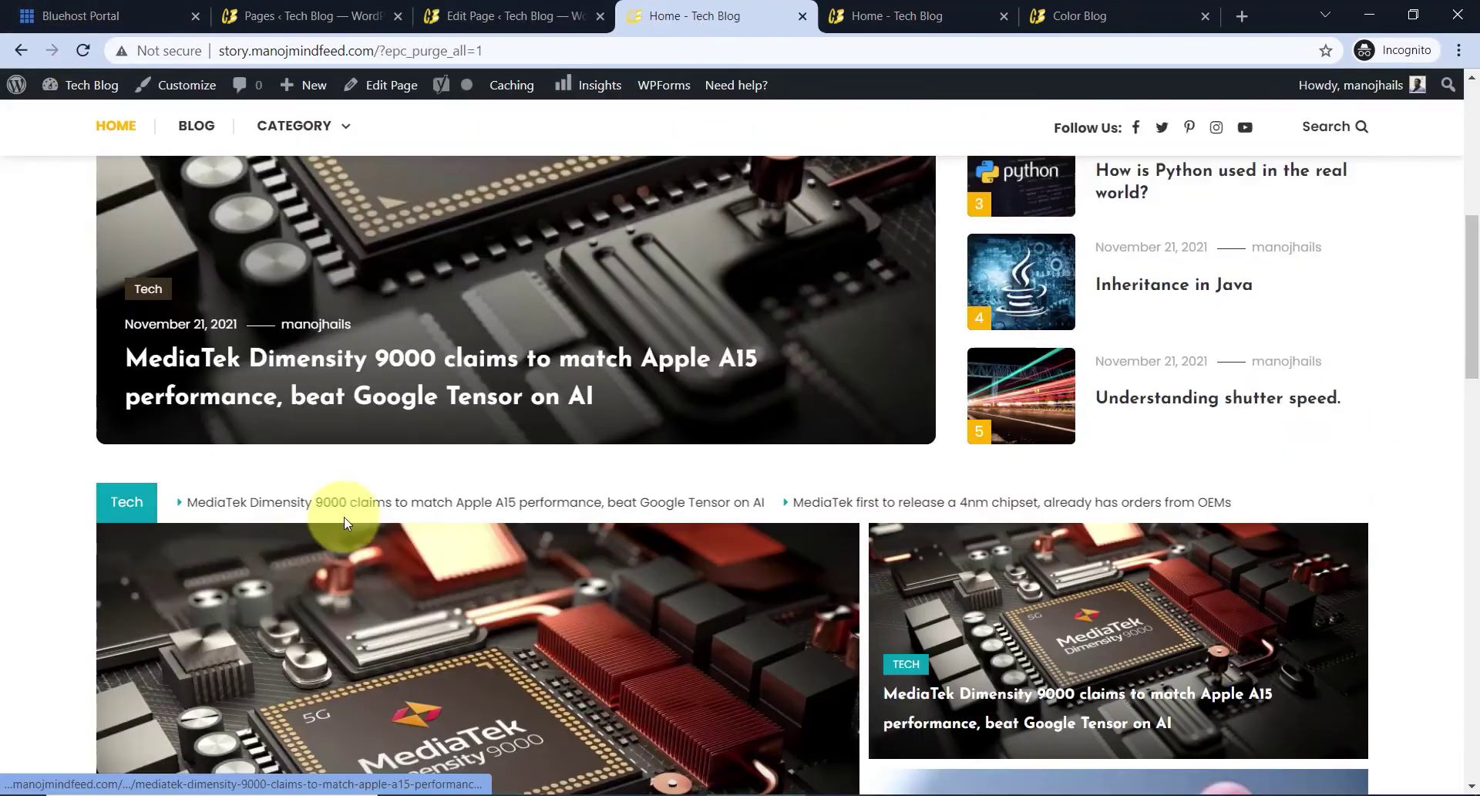
{"action": "scroll", "coordinate": [784, 502], "scroll_direction": "down", "scroll_amount": 5}
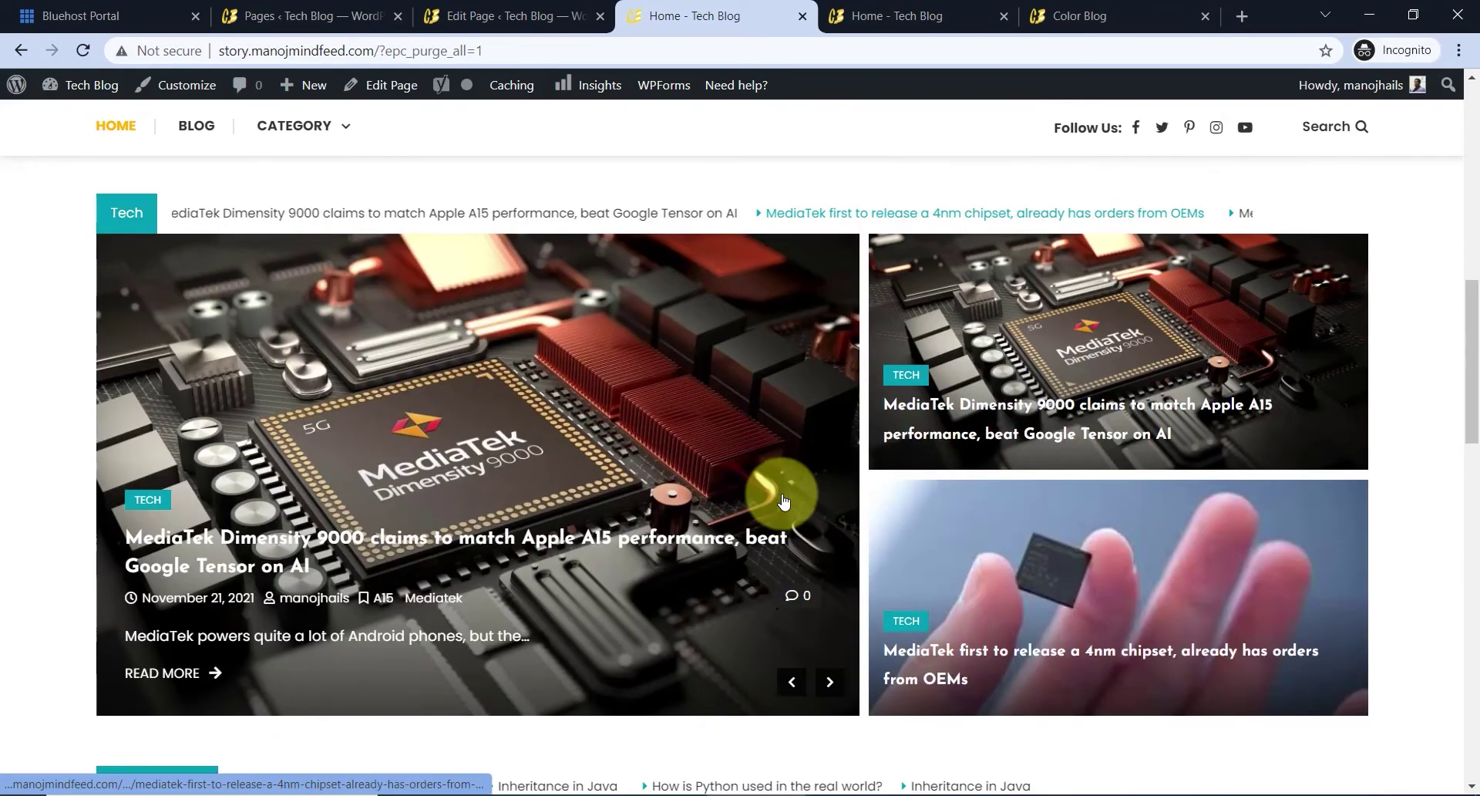
{"action": "scroll", "coordinate": [991, 593], "scroll_direction": "down", "scroll_amount": 6}
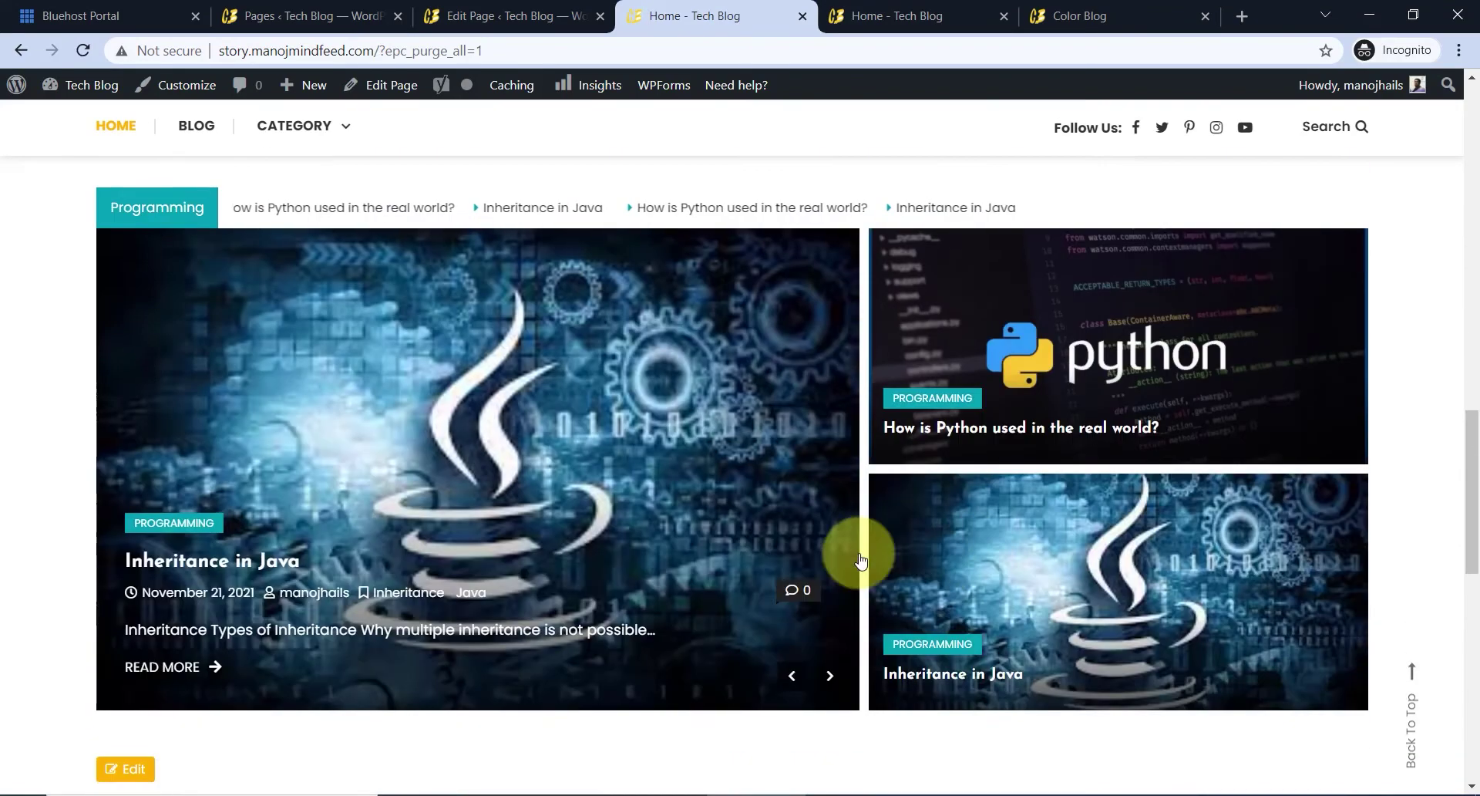
{"action": "scroll", "coordinate": [198, 373], "scroll_direction": "up", "scroll_amount": 1}
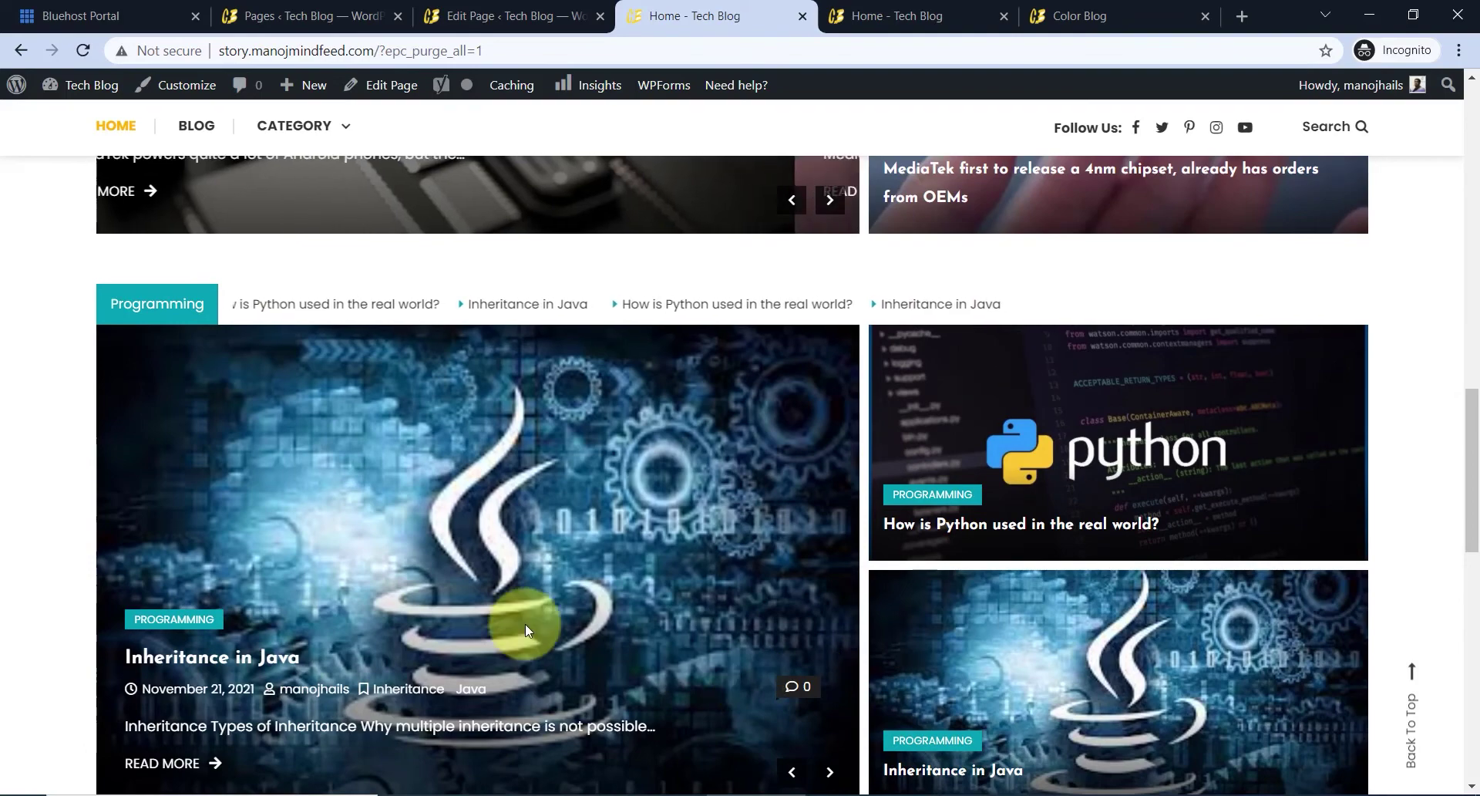
{"action": "scroll", "coordinate": [423, 489], "scroll_direction": "up", "scroll_amount": 6}
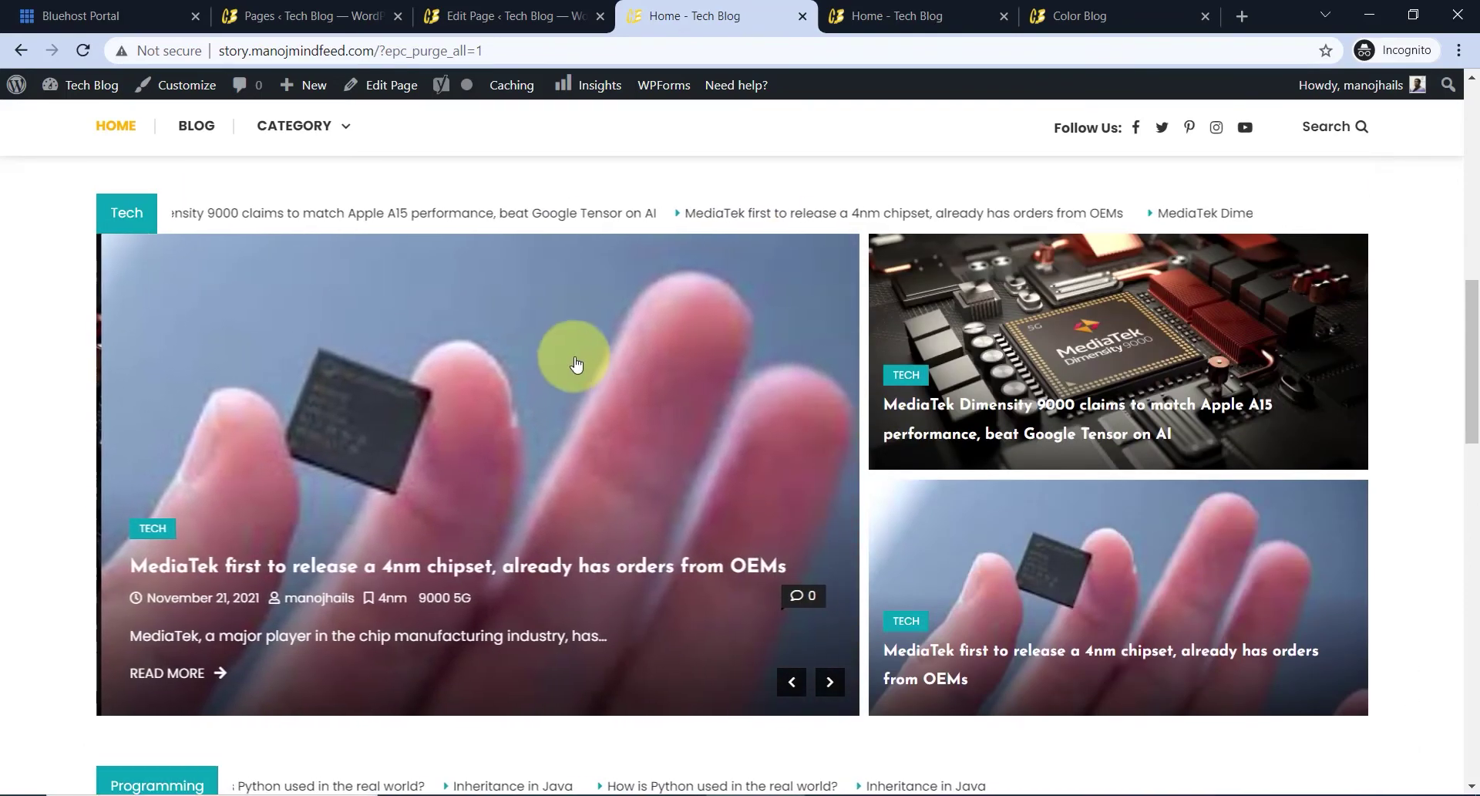
{"action": "scroll", "coordinate": [714, 424], "scroll_direction": "down", "scroll_amount": 9}
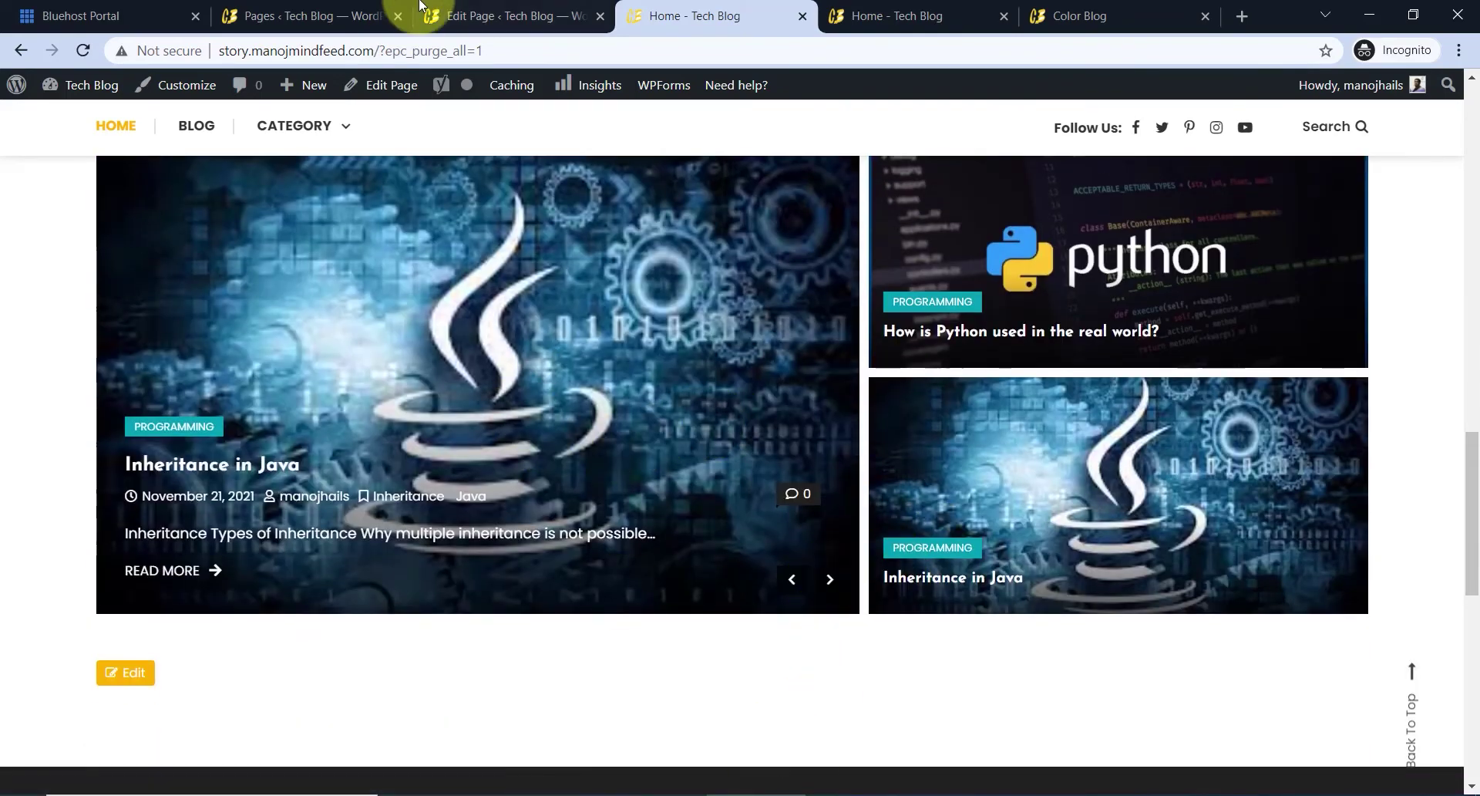
{"action": "left_click", "coordinate": [420, 6]}
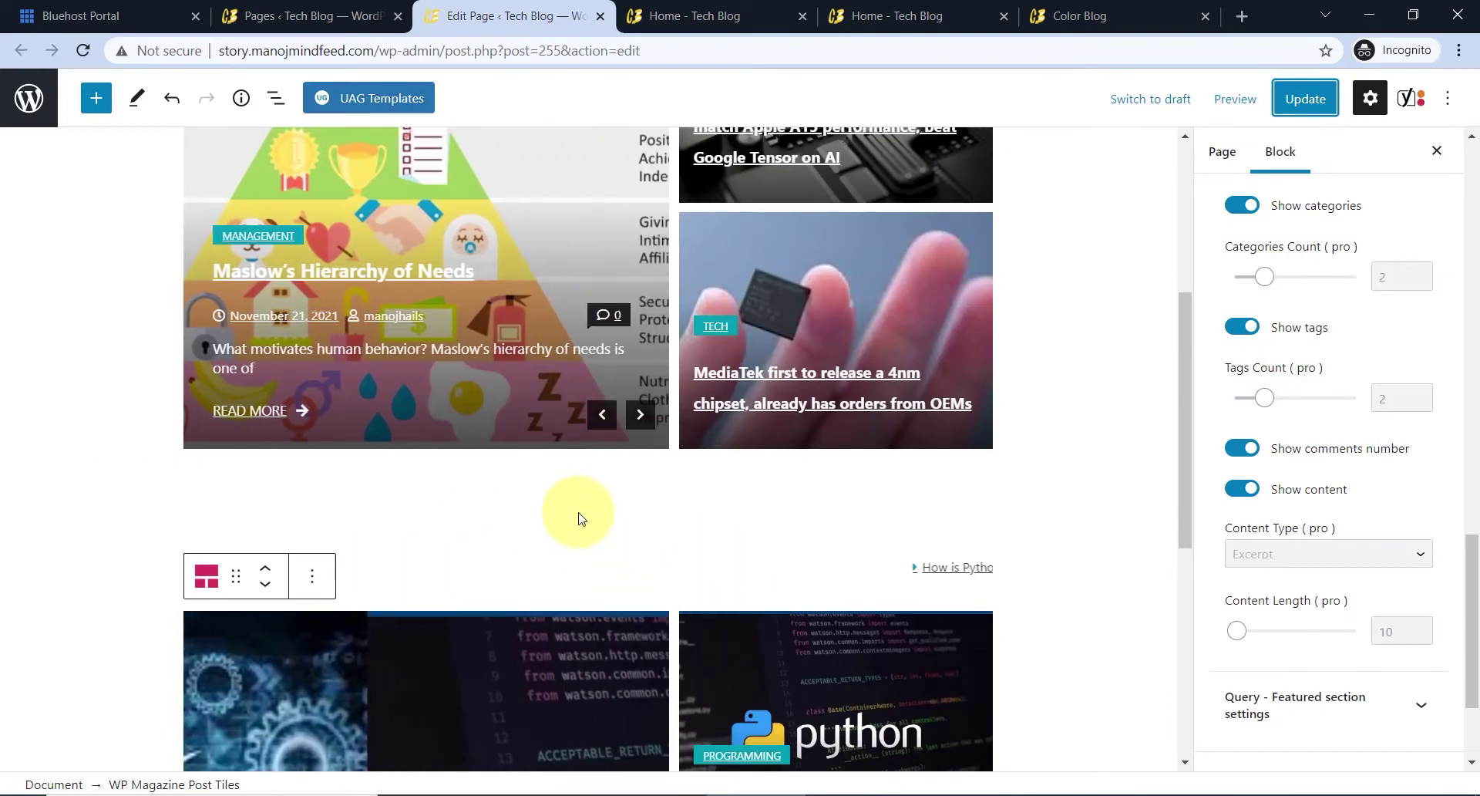
- Duplicate the spacer block and move the copy below the Programming posts grid
{"action": "left_click", "coordinate": [416, 519]}
{"action": "left_click", "coordinate": [319, 460]}
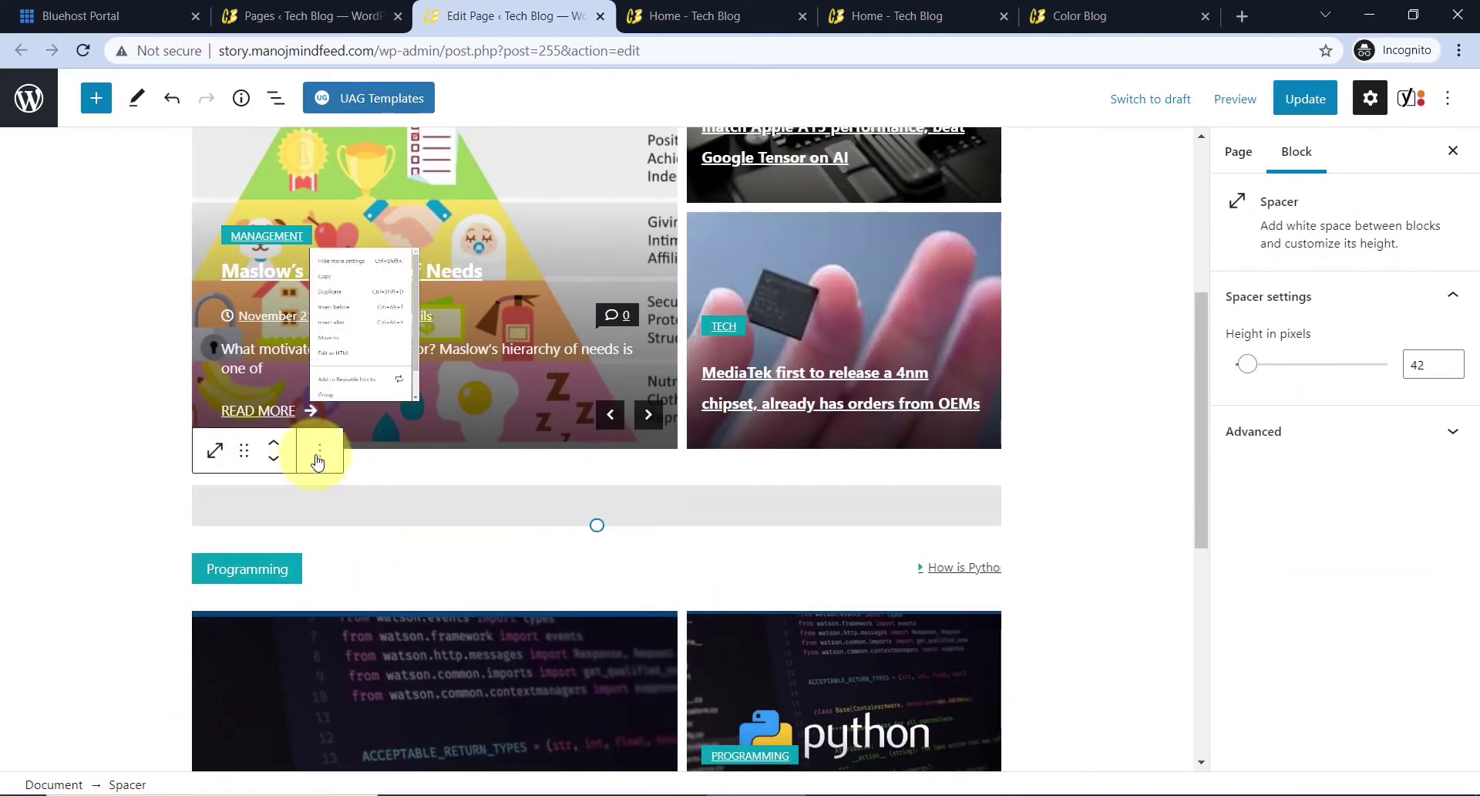
{"action": "left_click", "coordinate": [374, 174]}
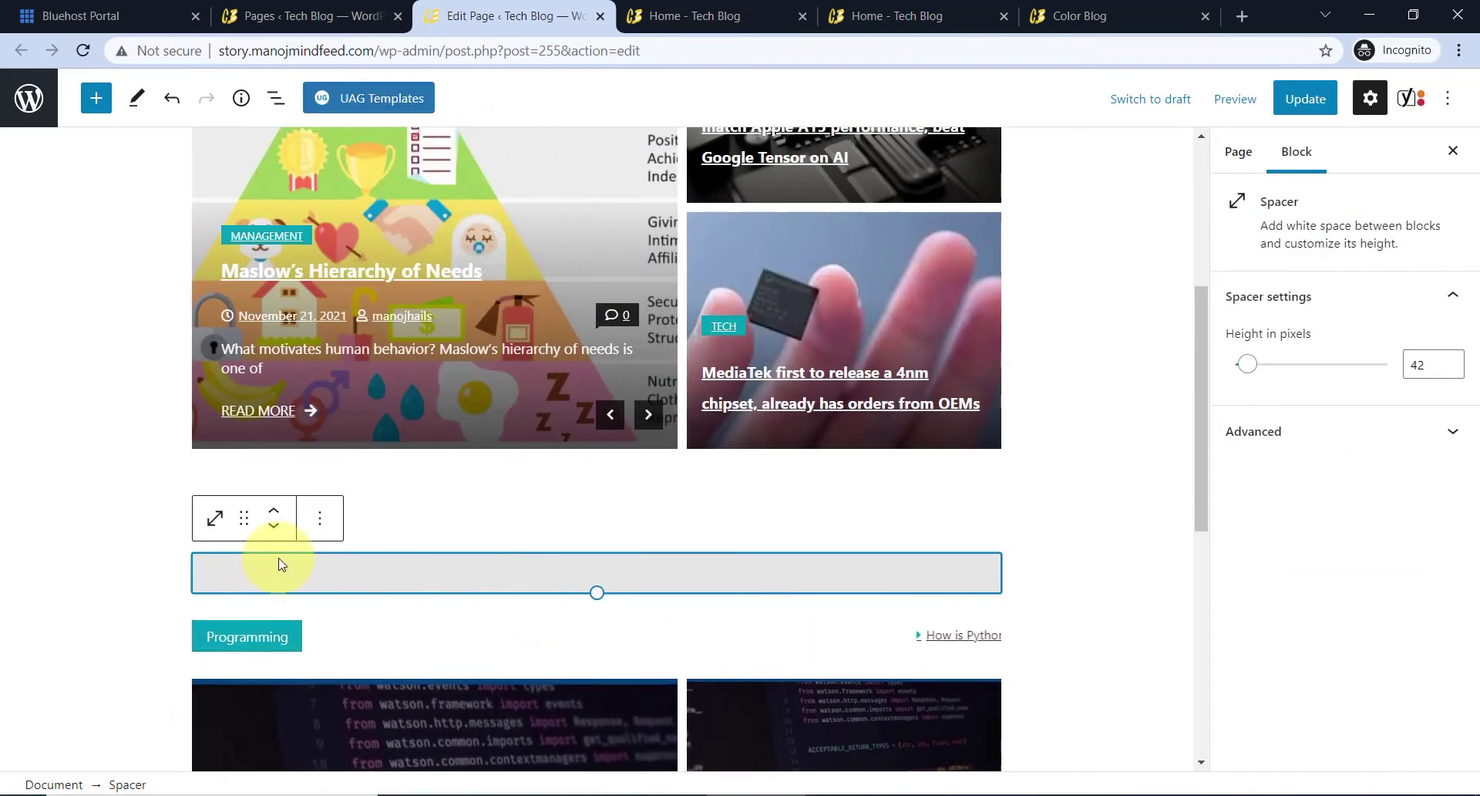
{"action": "left_click", "coordinate": [281, 528]}
{"action": "left_click", "coordinate": [277, 525]}
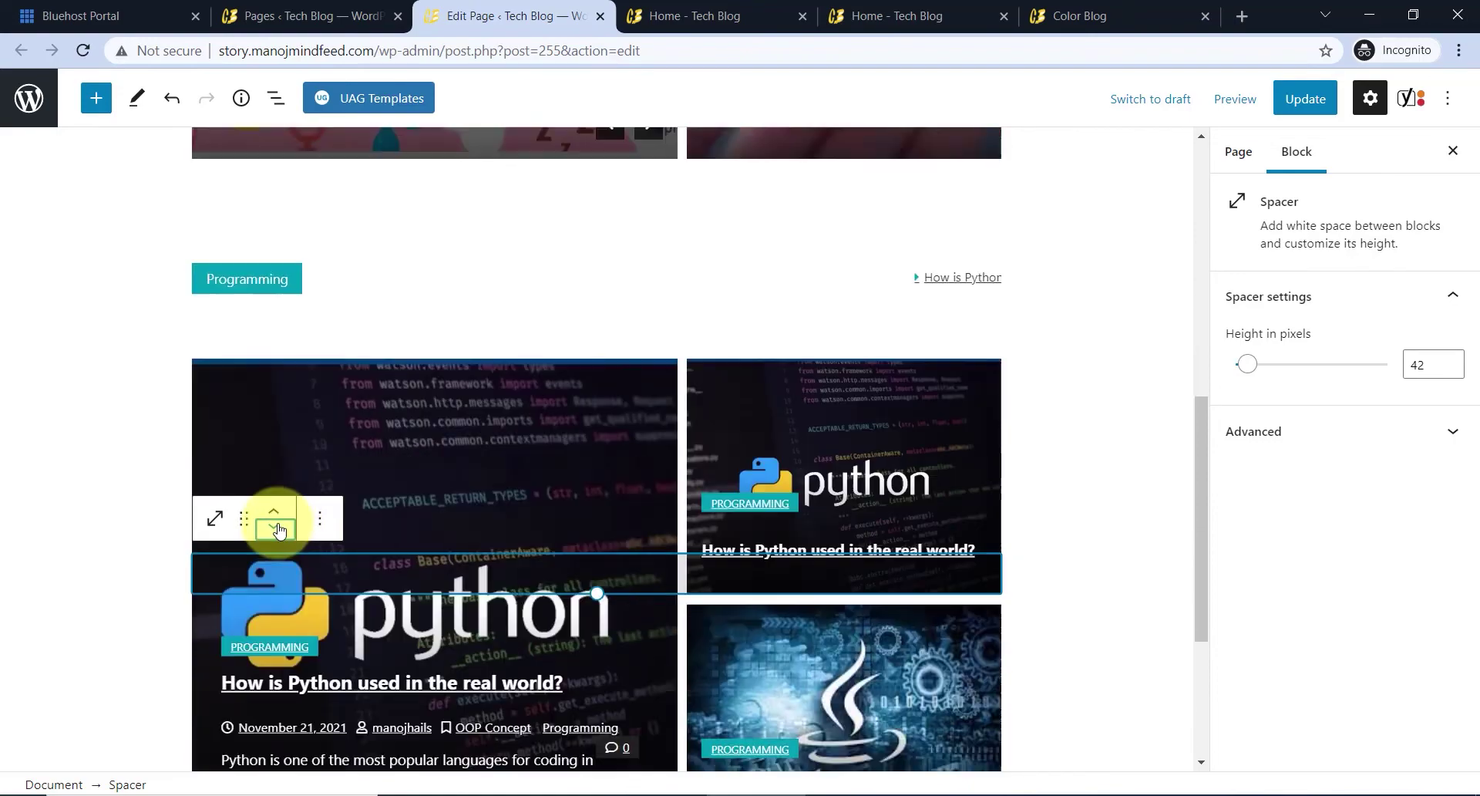
- Duplicate the Programming ticker and move the copy below the Java posts grid
{"action": "scroll", "coordinate": [423, 506], "scroll_direction": "up", "scroll_amount": 5}
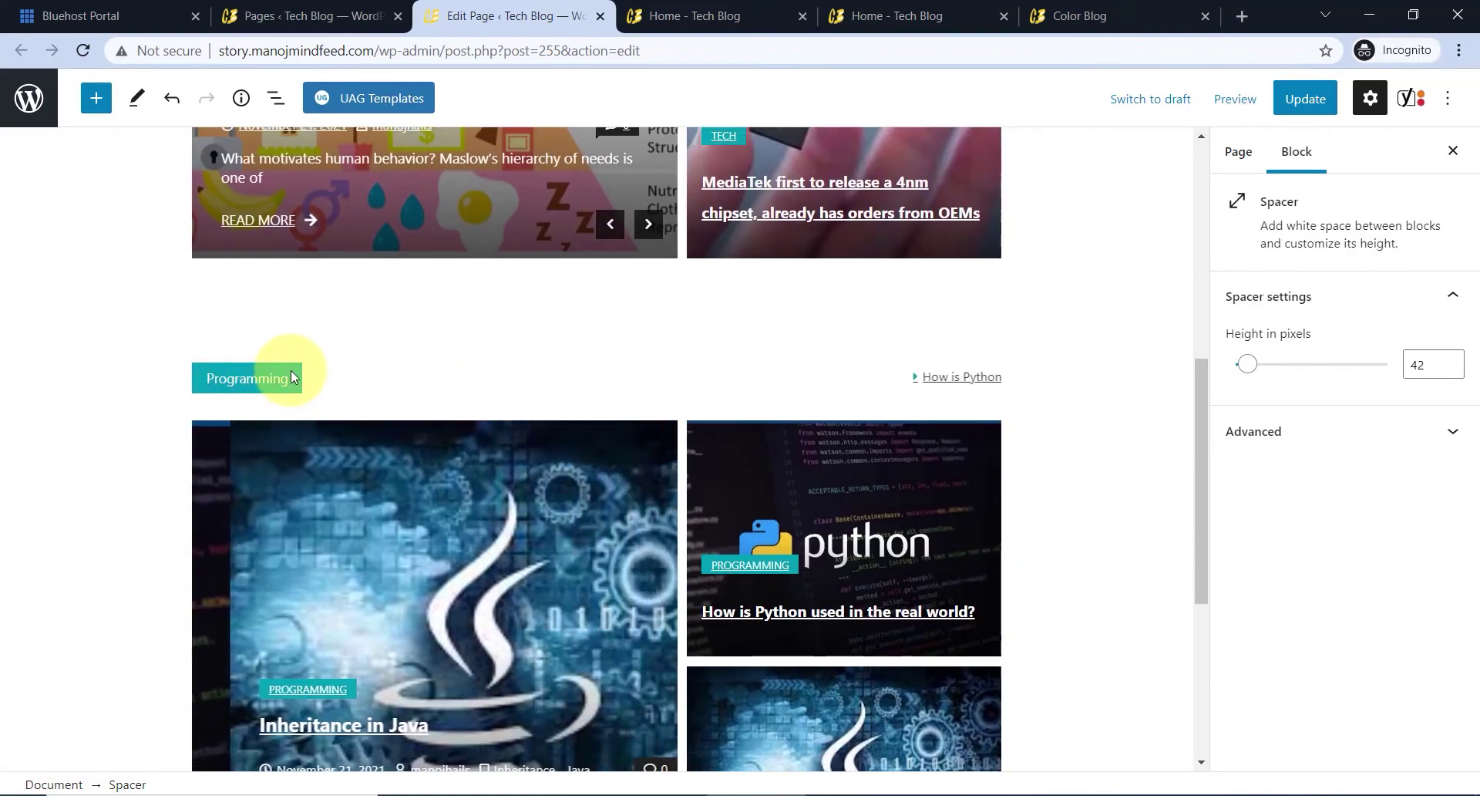
{"action": "left_click", "coordinate": [308, 381]}
{"action": "left_click", "coordinate": [312, 328]}
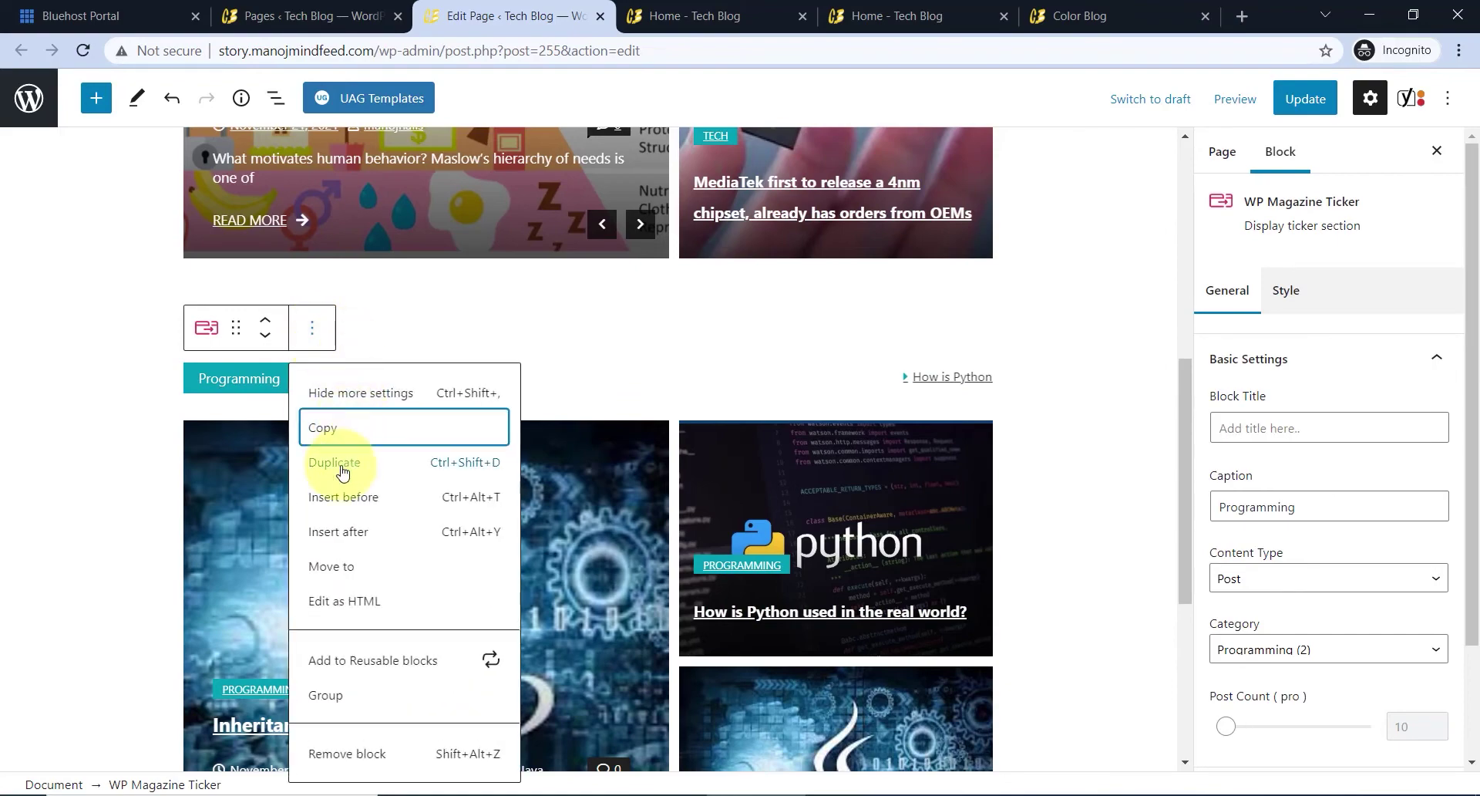
{"action": "left_click", "coordinate": [386, 470]}
{"action": "left_click", "coordinate": [266, 395]}
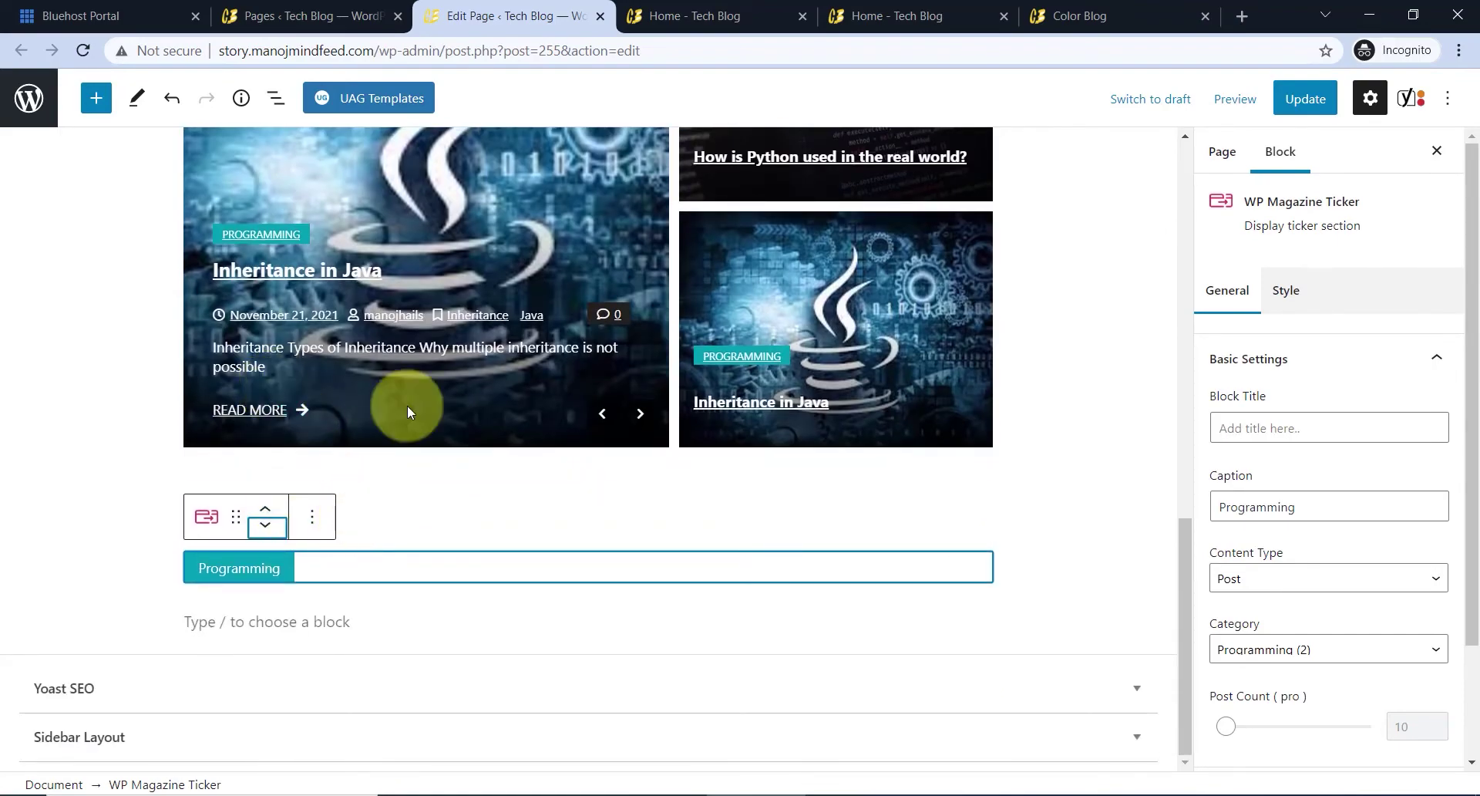
- Select the Programming Post Tiles block and close an accidentally opened post tab
{"action": "scroll", "coordinate": [407, 404], "scroll_direction": "up", "scroll_amount": 6}
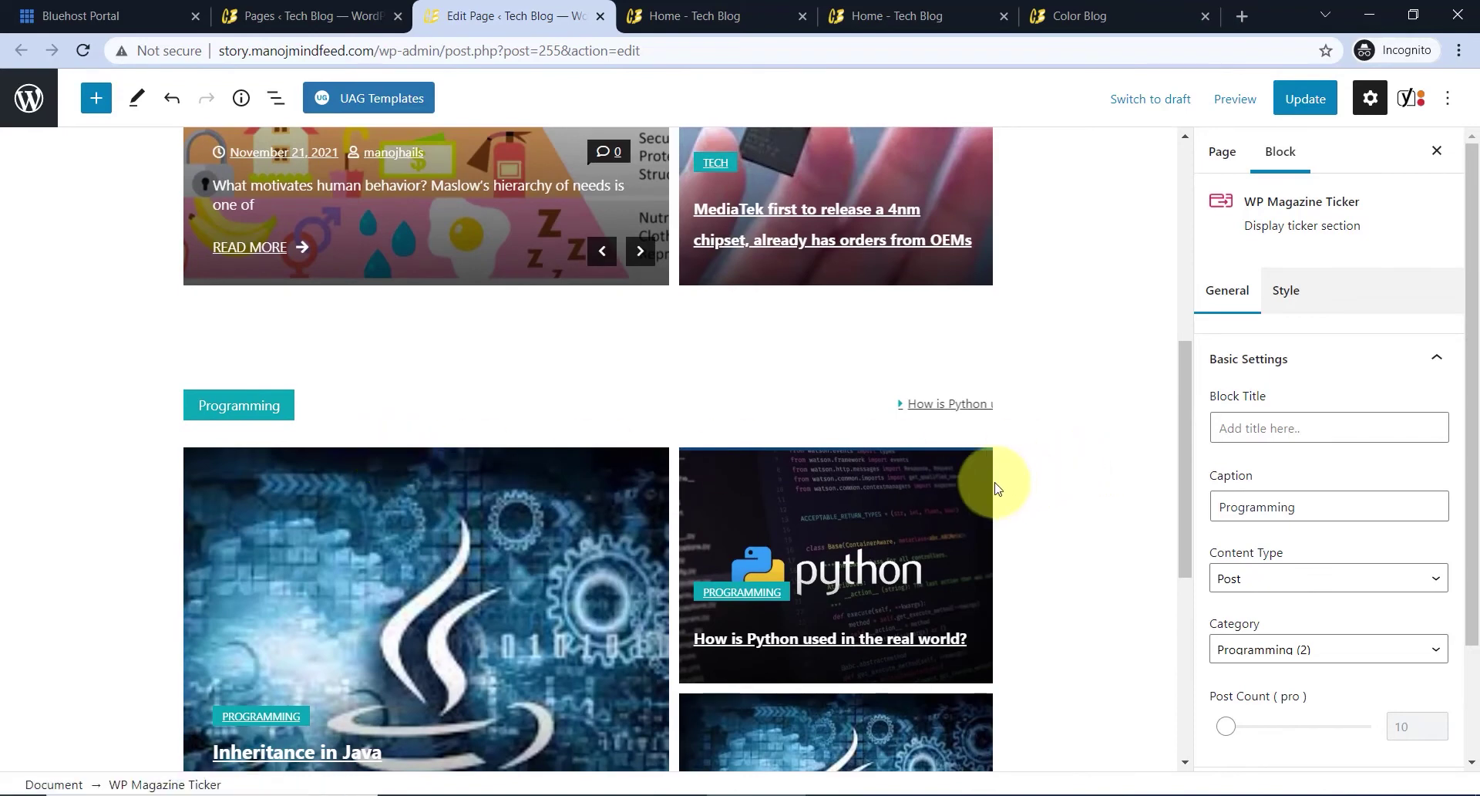
{"action": "left_click", "coordinate": [990, 483]}
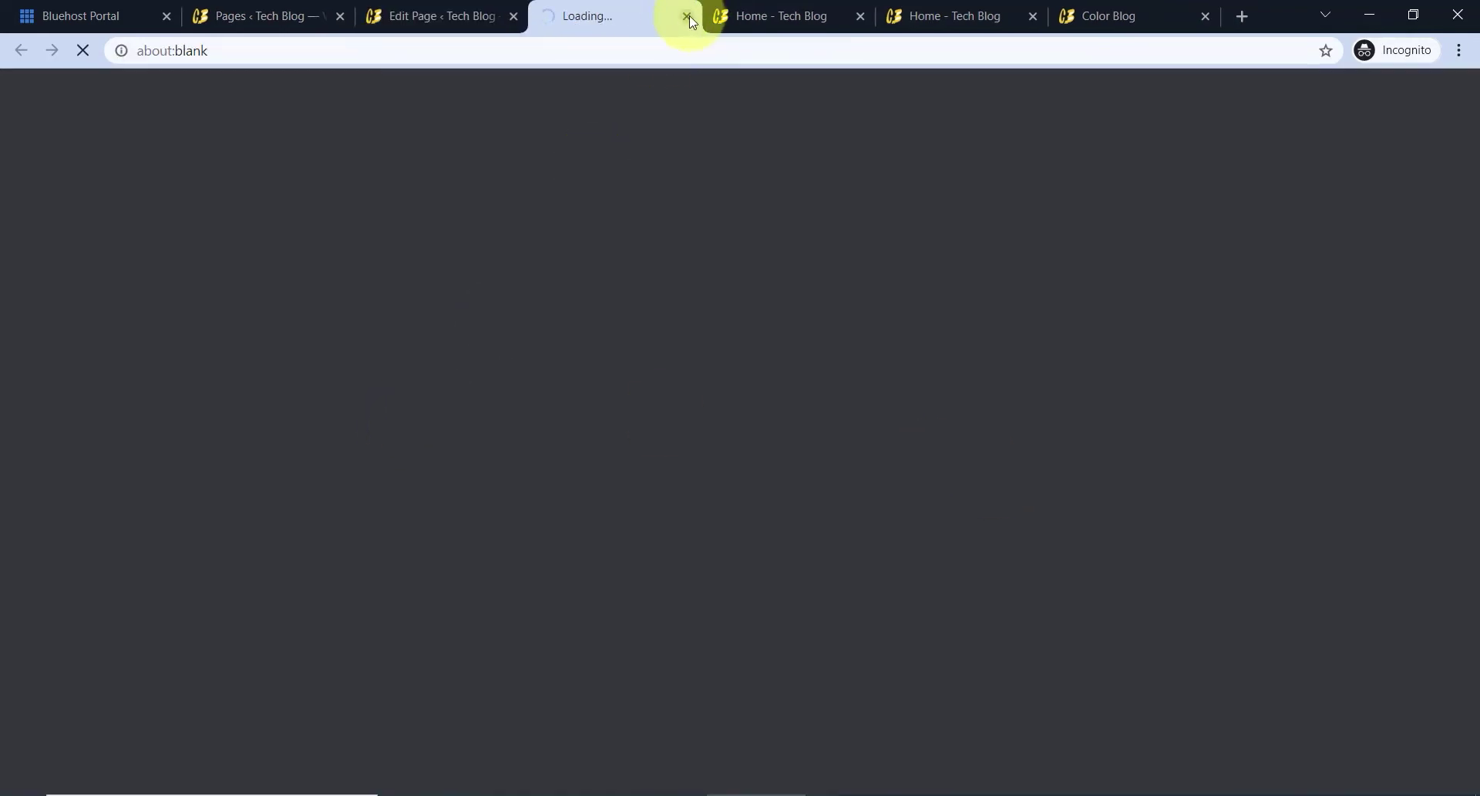
{"action": "left_click", "coordinate": [371, 17]}
{"action": "left_click", "coordinate": [686, 17]}
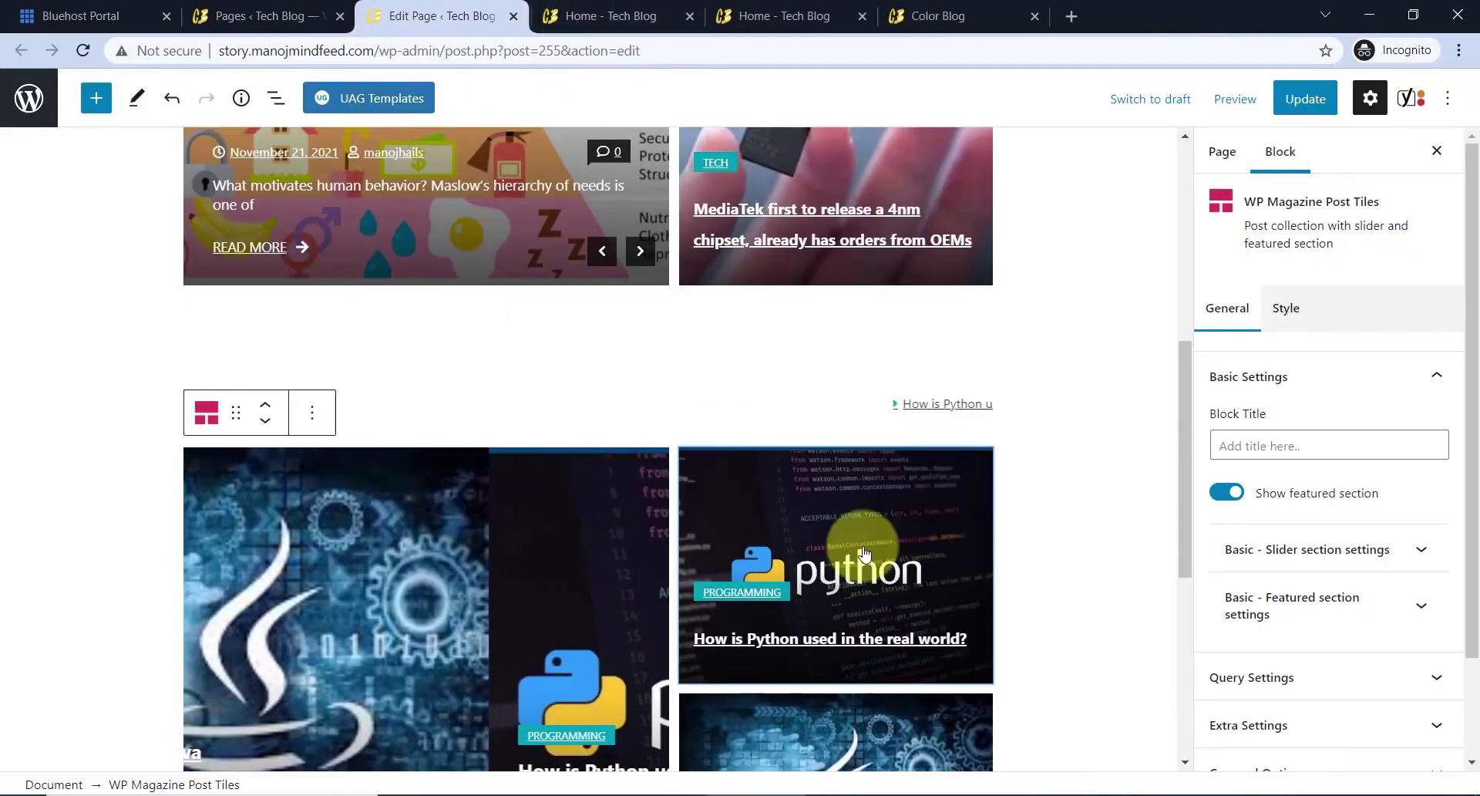
- Duplicate the Programming Post Tiles block, move the copy down twice, and select the copied ticker
{"action": "left_click", "coordinate": [308, 429]}
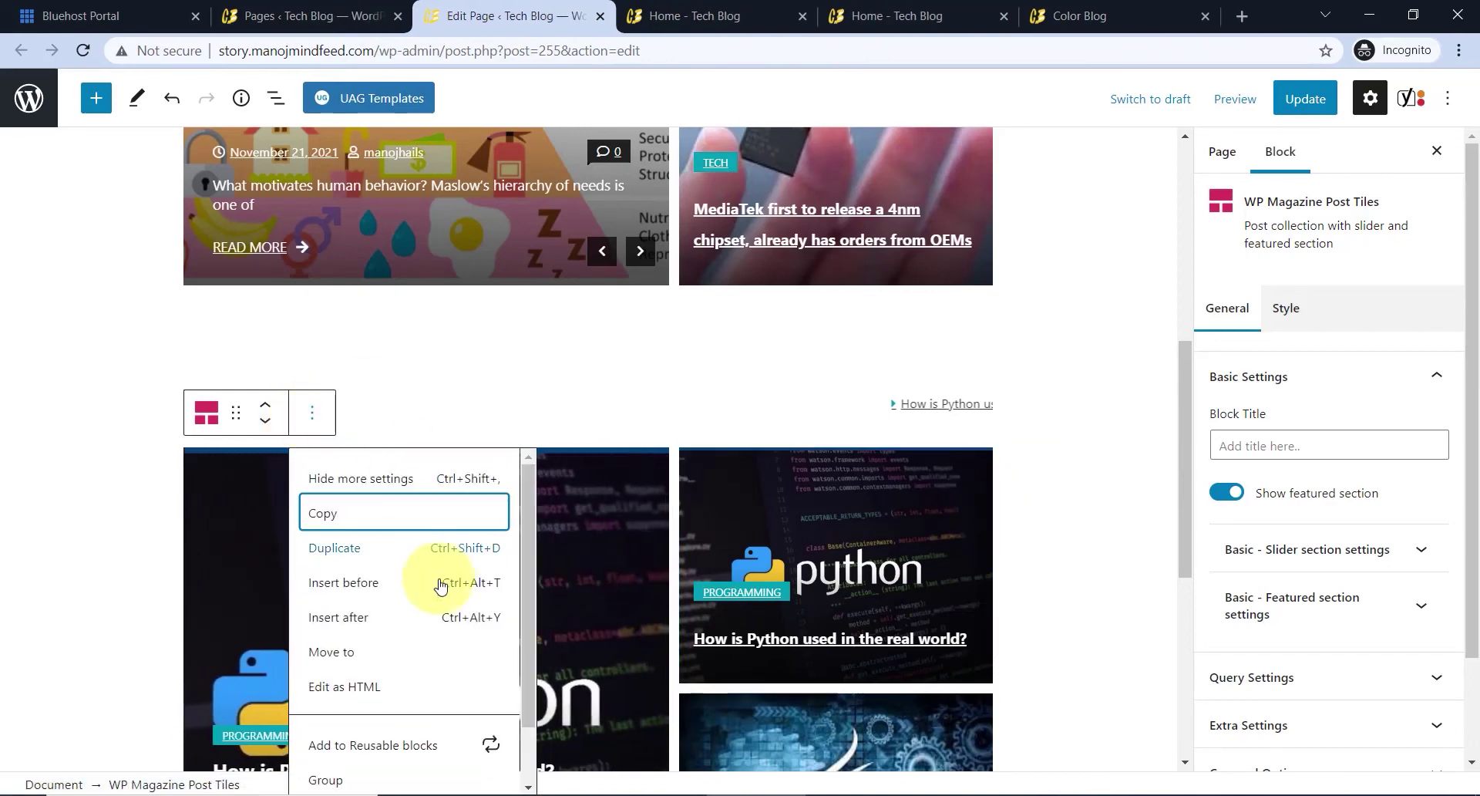
{"action": "left_click", "coordinate": [381, 547]}
{"action": "scroll", "coordinate": [393, 493], "scroll_direction": "up", "scroll_amount": 1}
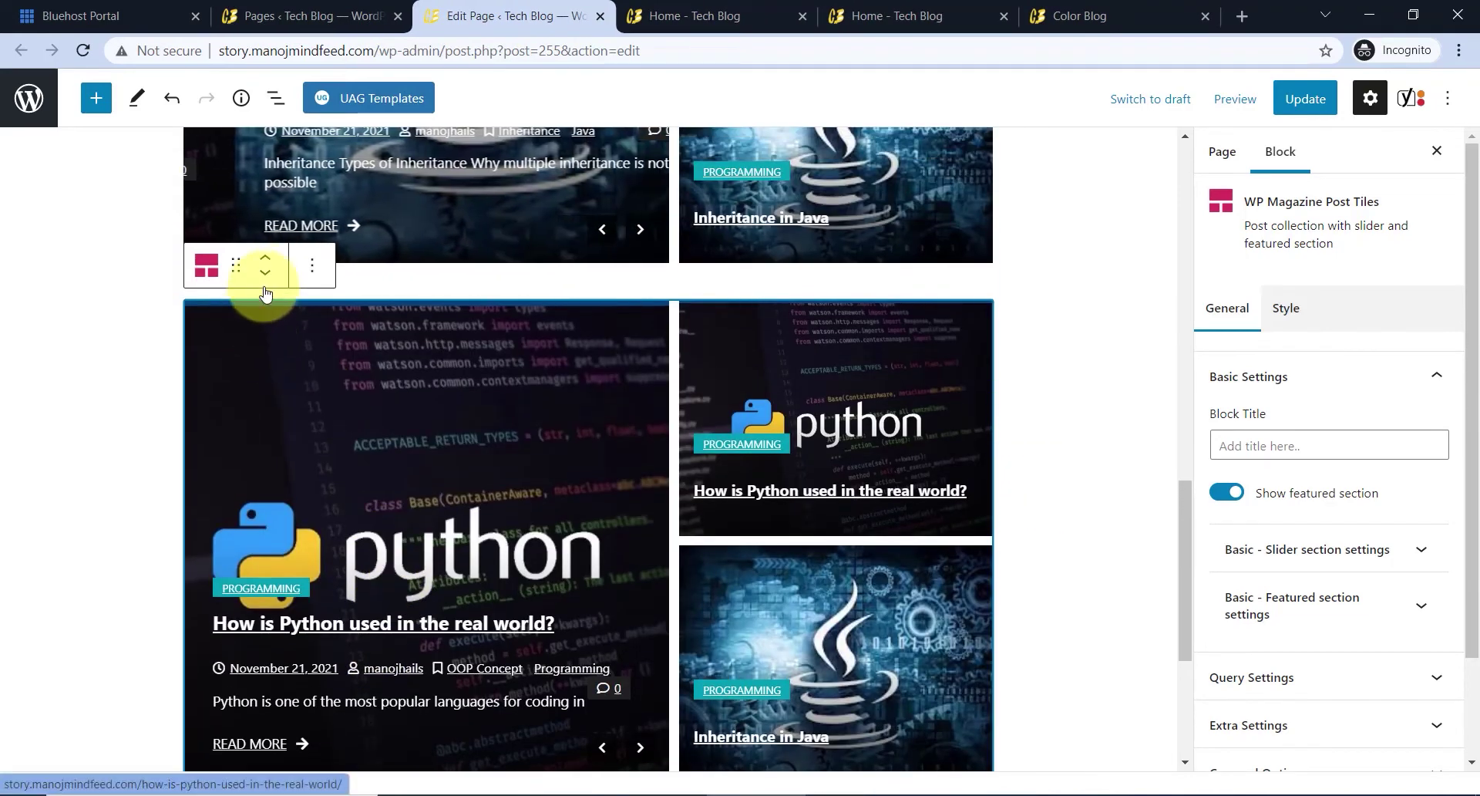
{"action": "left_click", "coordinate": [265, 279]}
{"action": "left_click", "coordinate": [266, 279]}
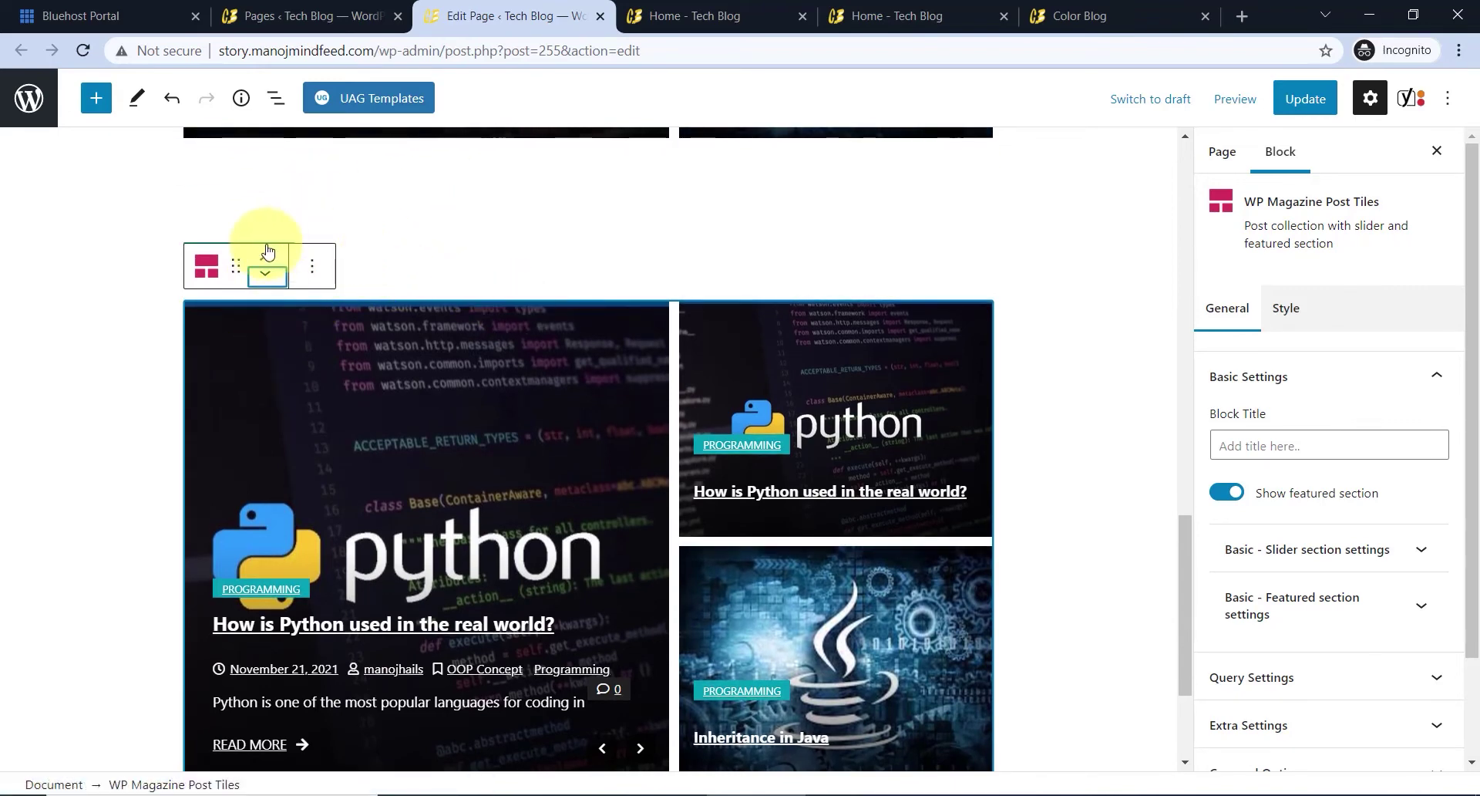
{"action": "left_click", "coordinate": [296, 198]}
{"action": "left_click", "coordinate": [250, 263]}
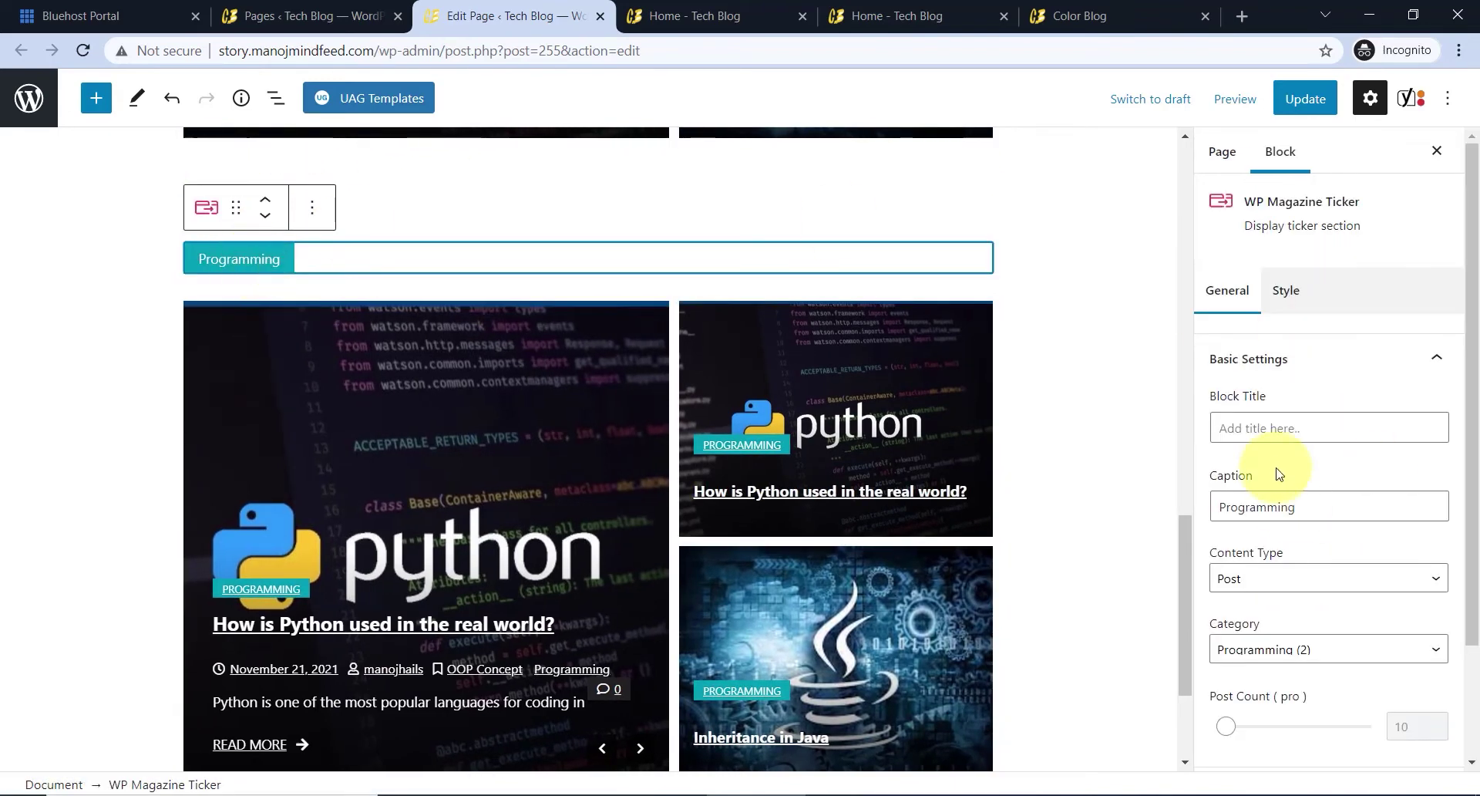
- Change the copied ticker's caption from Programming to All Posts and set its category to All
{"action": "left_click_drag", "start_coordinate": [1331, 513], "coordinate": [1207, 512]}
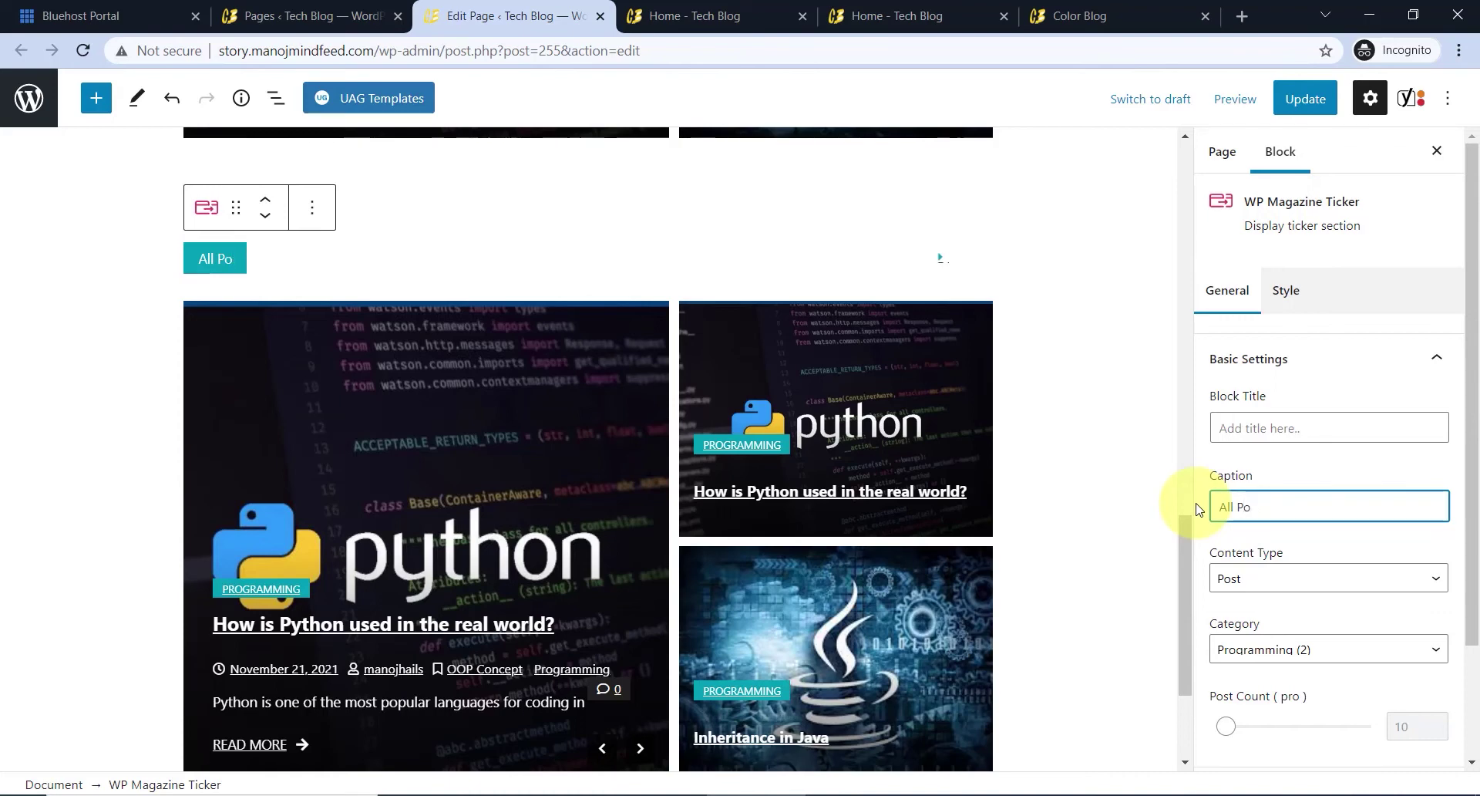
{"action": "left_click", "coordinate": [1378, 470]}
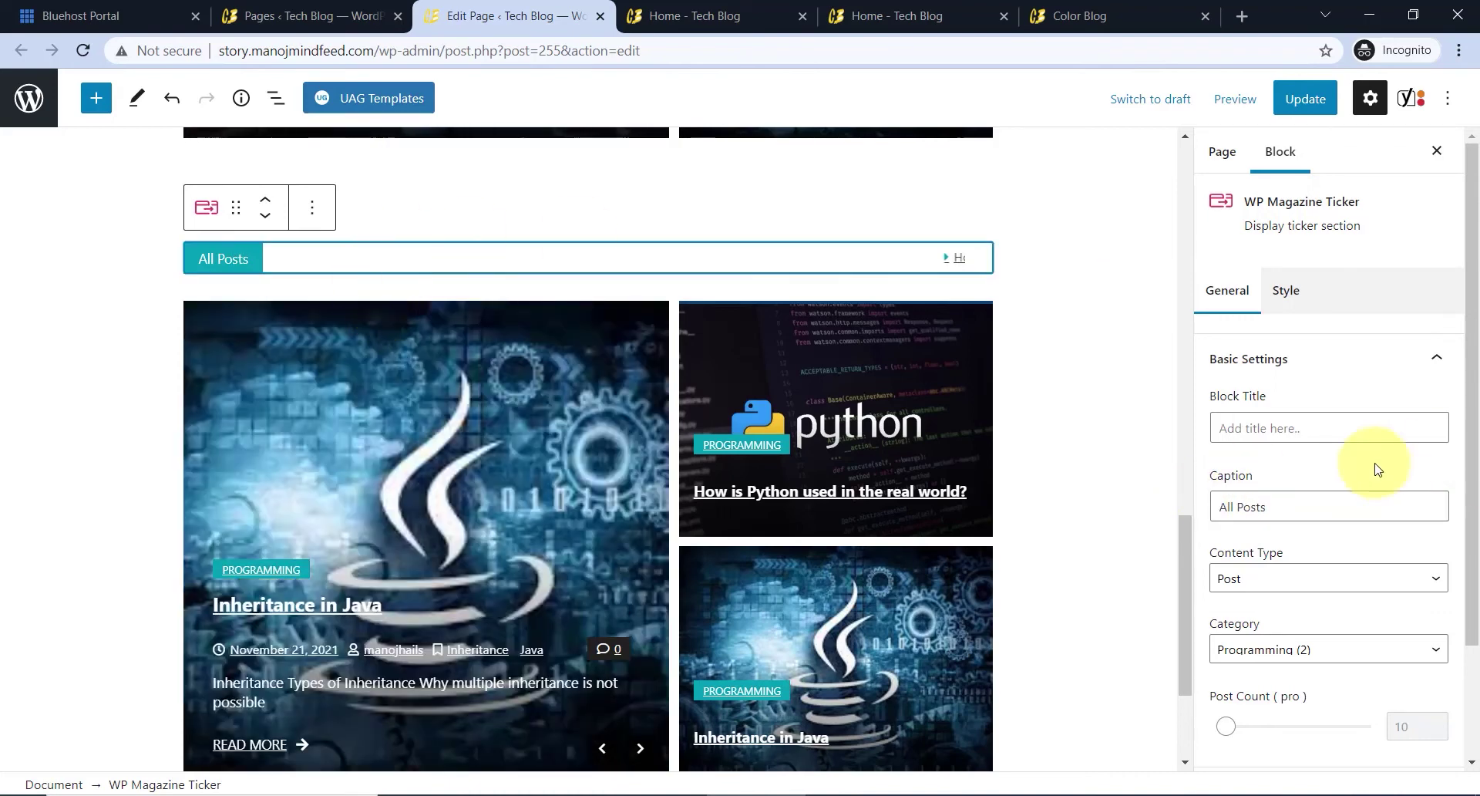
{"action": "scroll", "coordinate": [1285, 470], "scroll_direction": "down", "scroll_amount": 2}
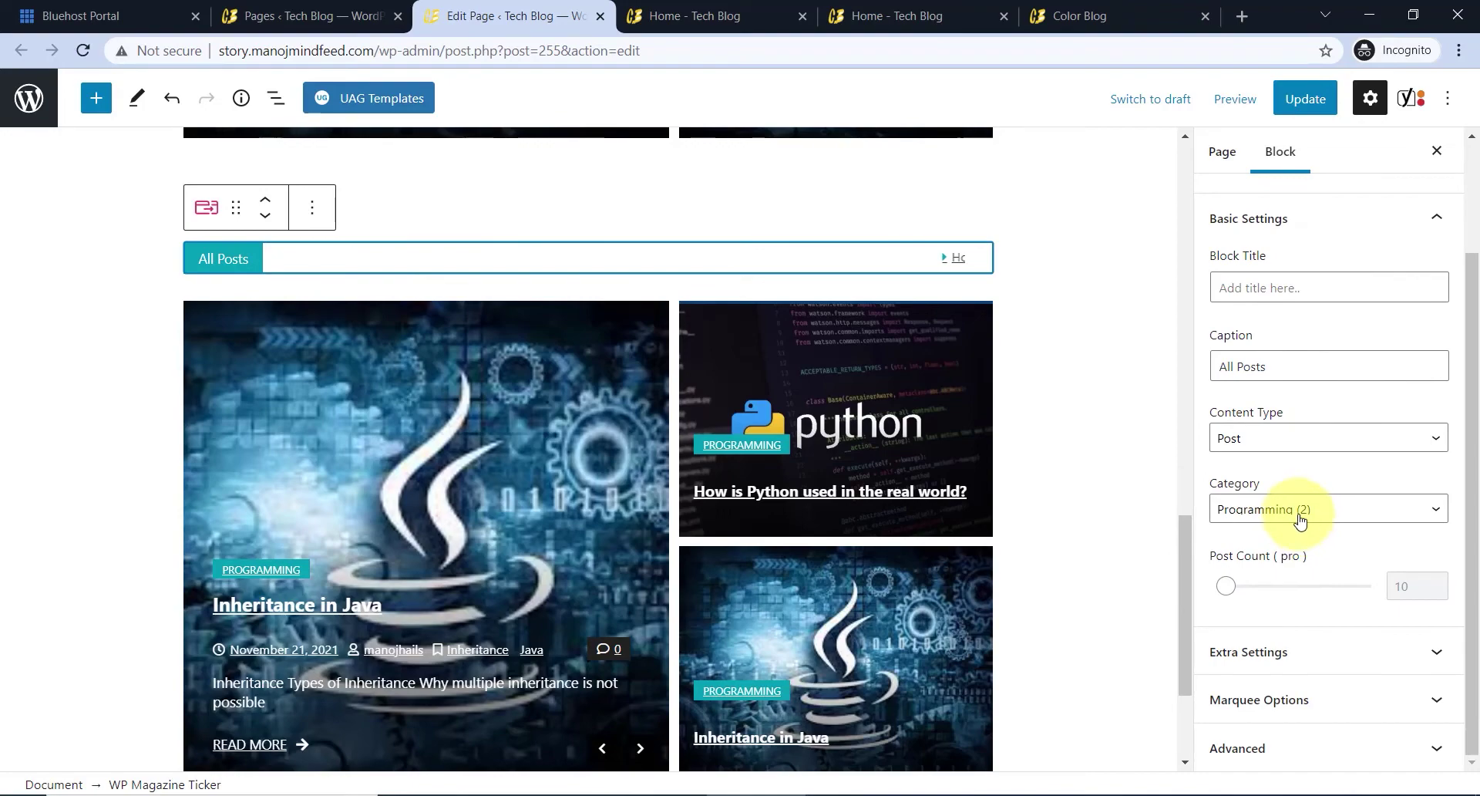
{"action": "left_click", "coordinate": [1301, 510]}
{"action": "left_click", "coordinate": [1265, 538]}
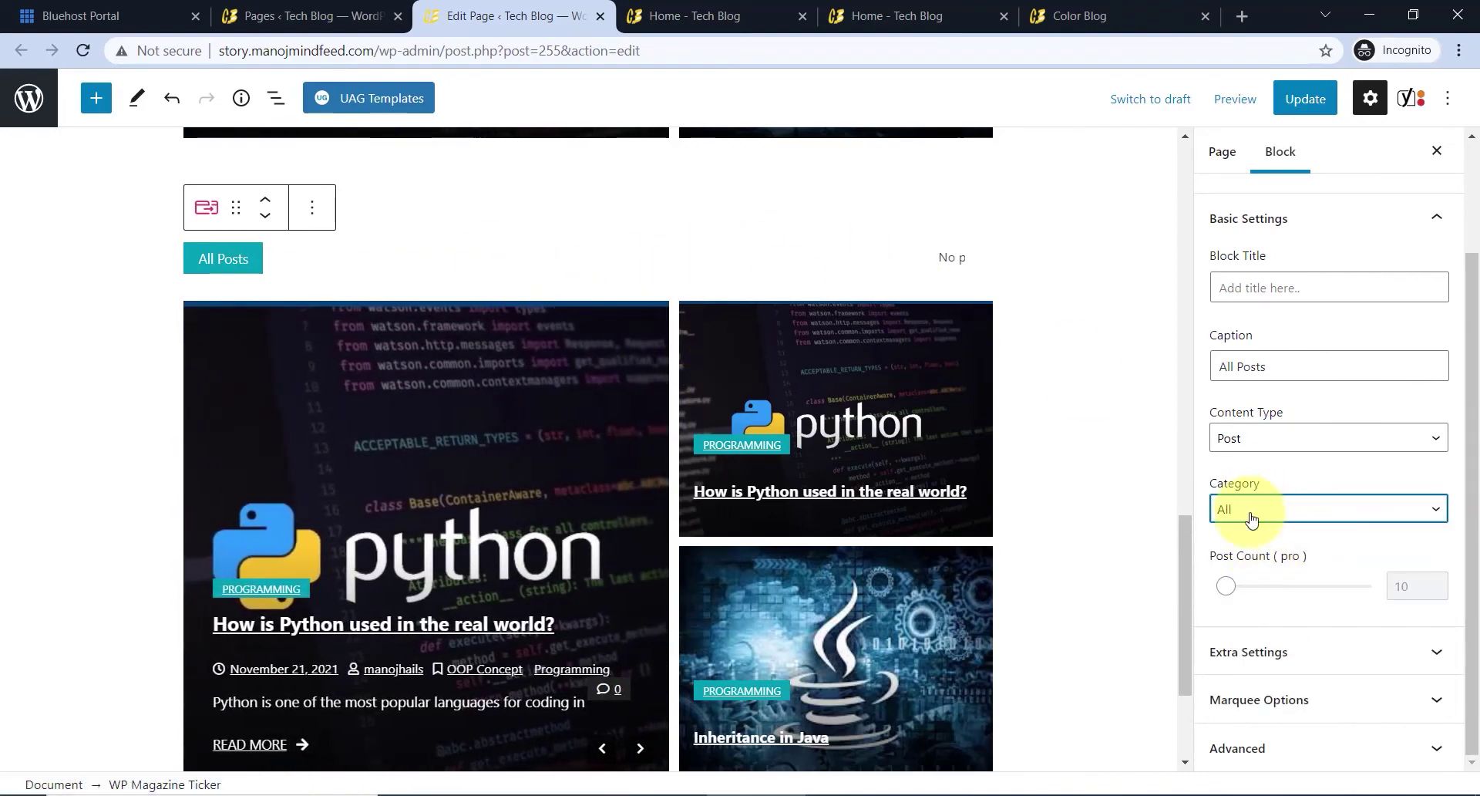
{"action": "left_click", "coordinate": [1280, 151]}
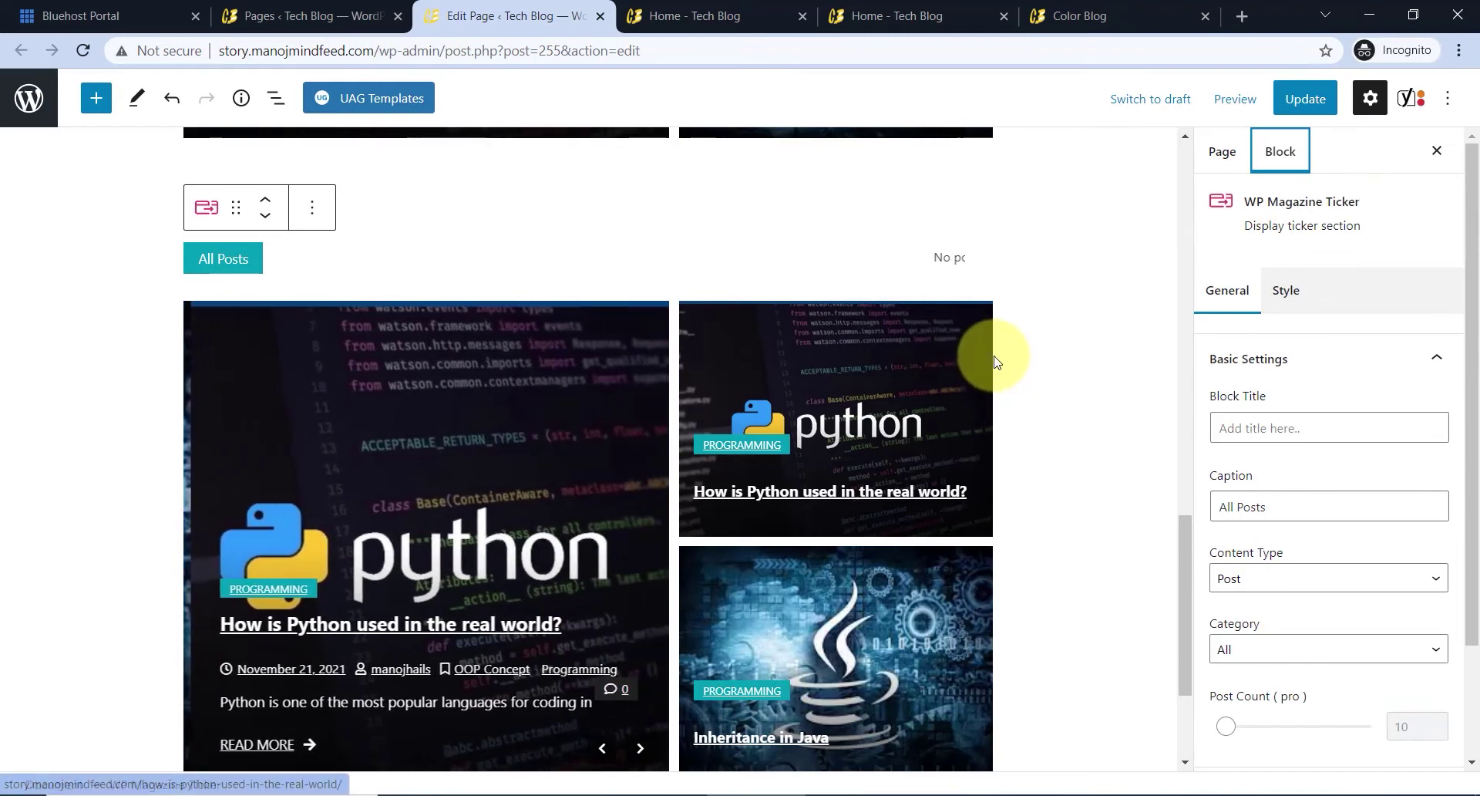
{"action": "left_click", "coordinate": [994, 362]}
- Tick every category, including Animation, for the copied tiles' slider and featured sections
{"action": "left_click", "coordinate": [1311, 451]}
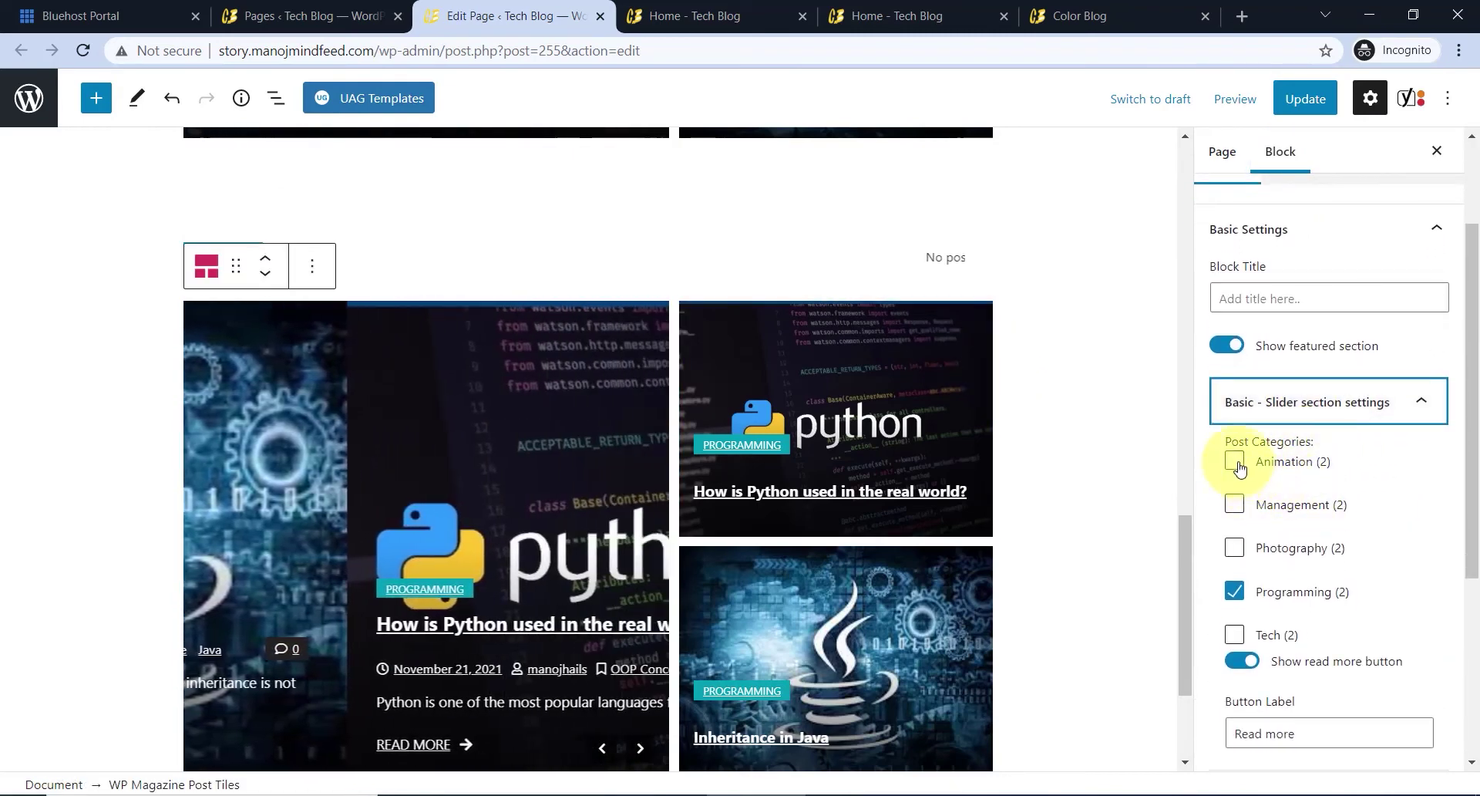
{"action": "left_click", "coordinate": [1235, 461]}
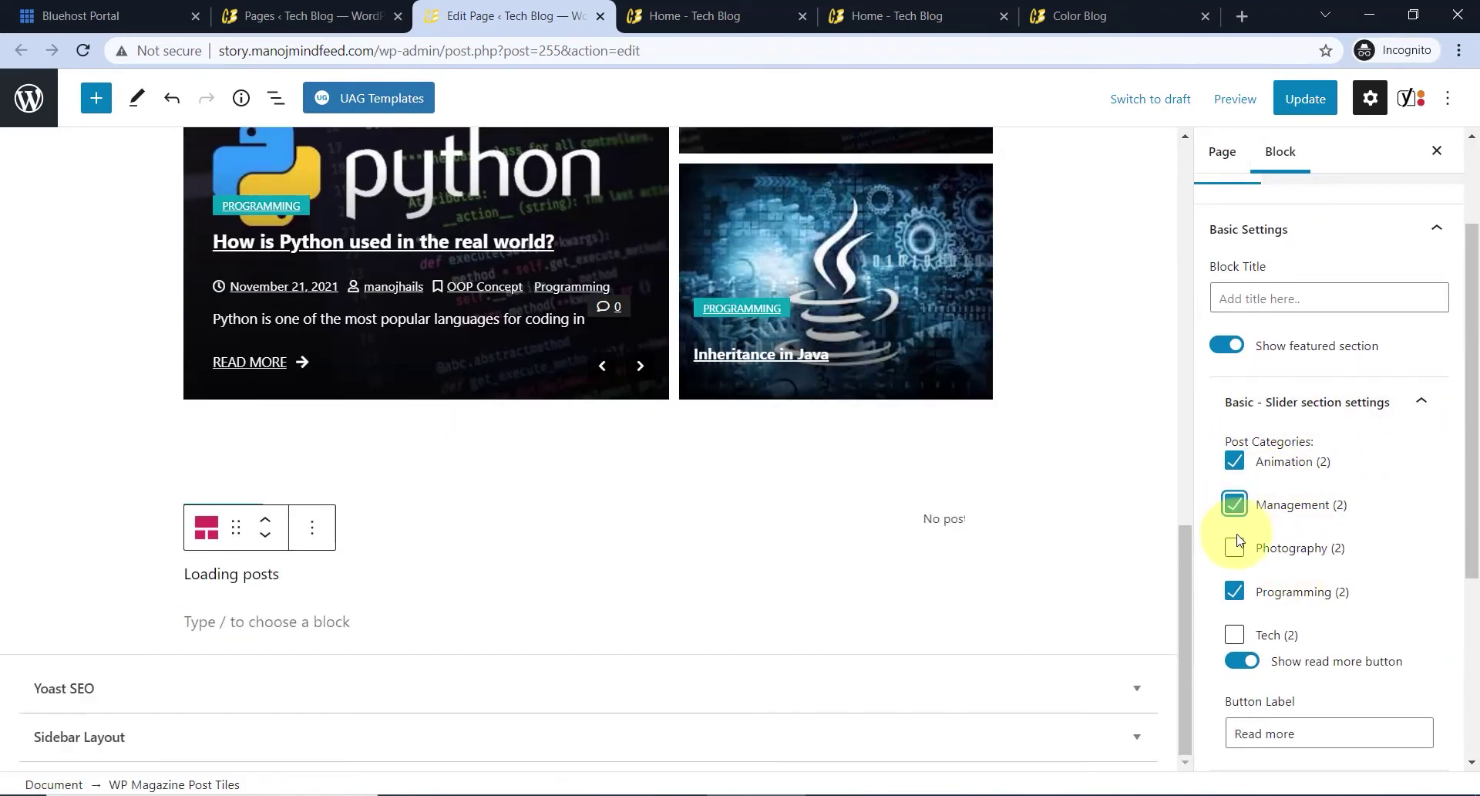
{"action": "scroll", "coordinate": [450, 359], "scroll_direction": "up", "scroll_amount": 3}
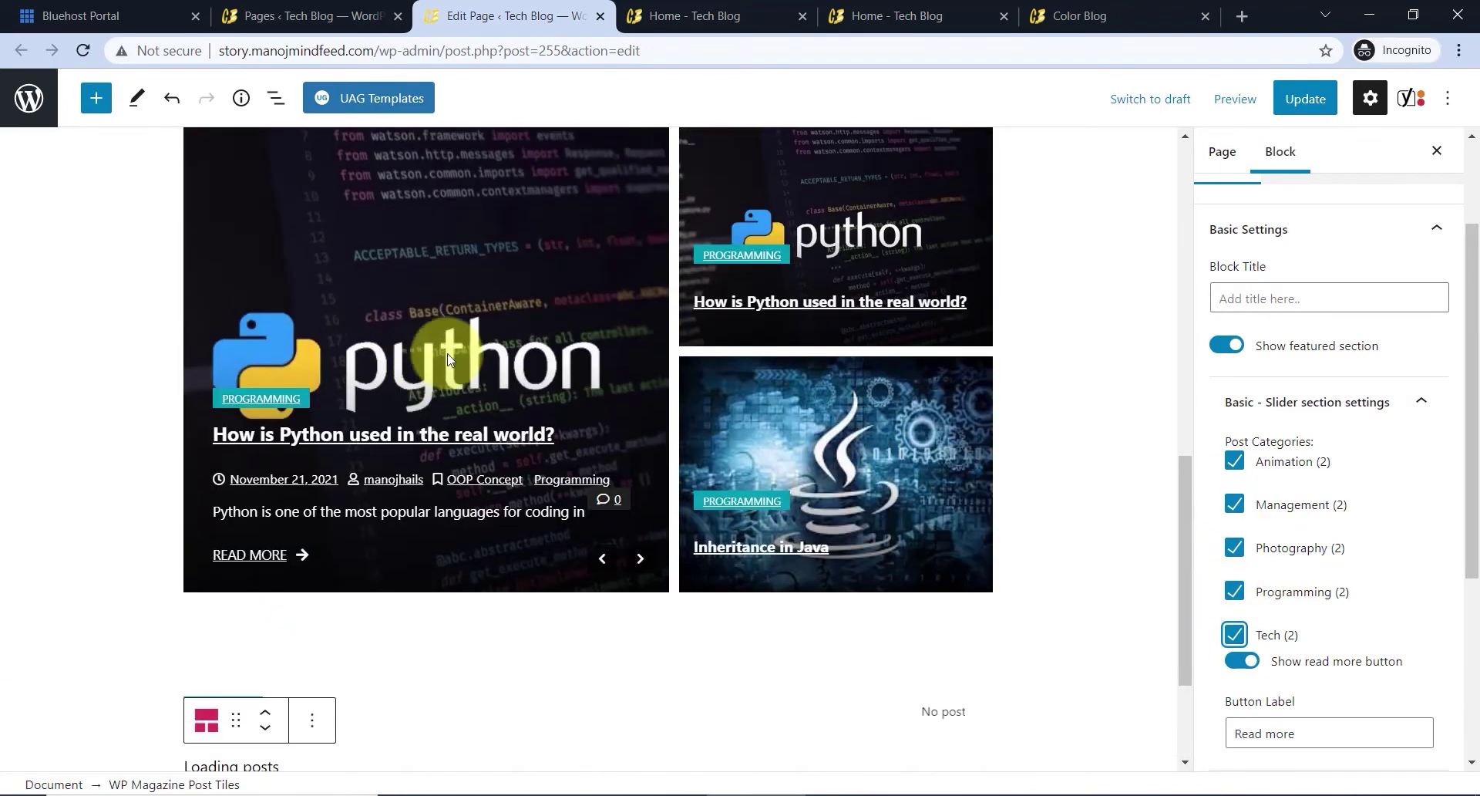
{"action": "scroll", "coordinate": [1315, 528], "scroll_direction": "down", "scroll_amount": 4}
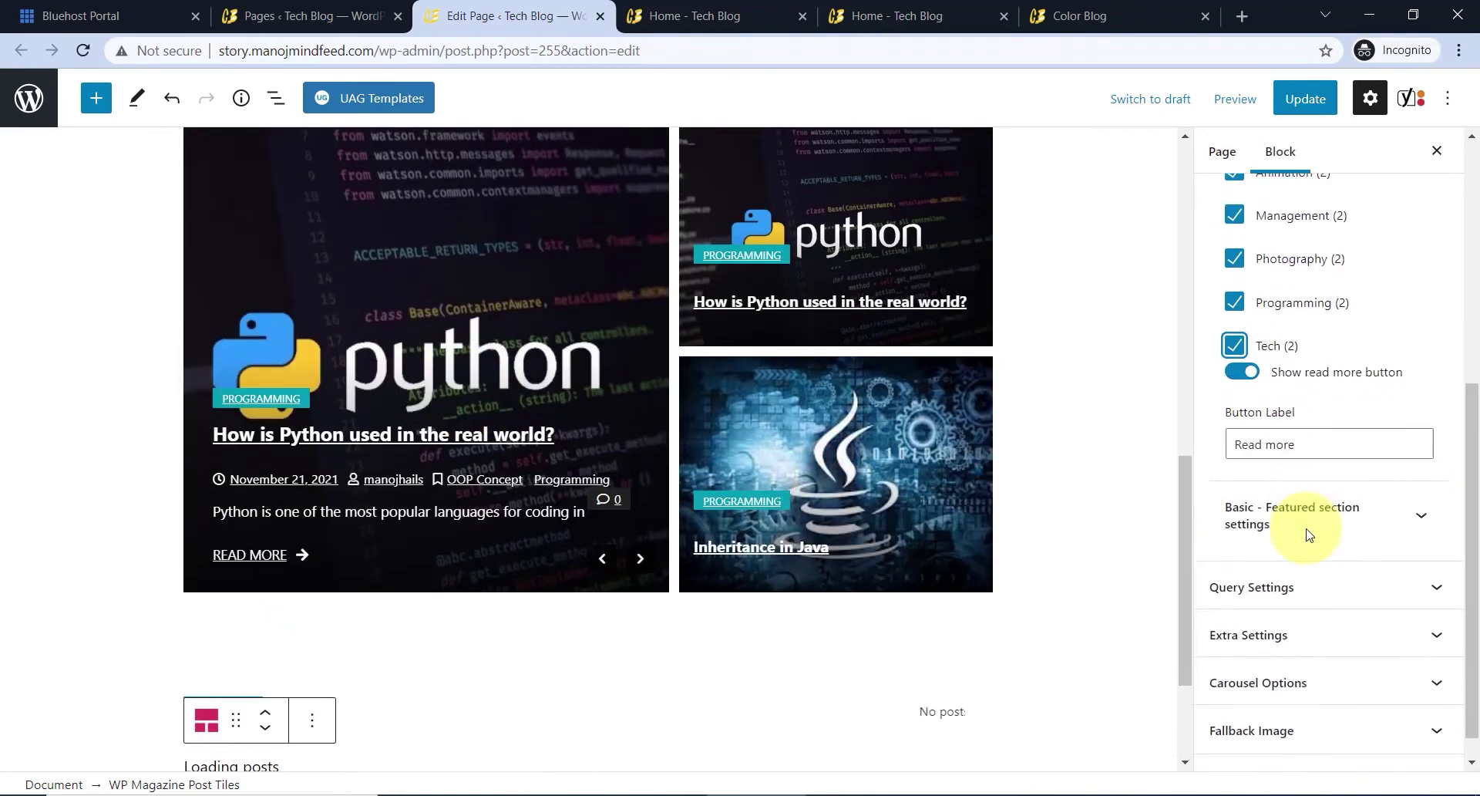
{"action": "left_click", "coordinate": [1305, 524]}
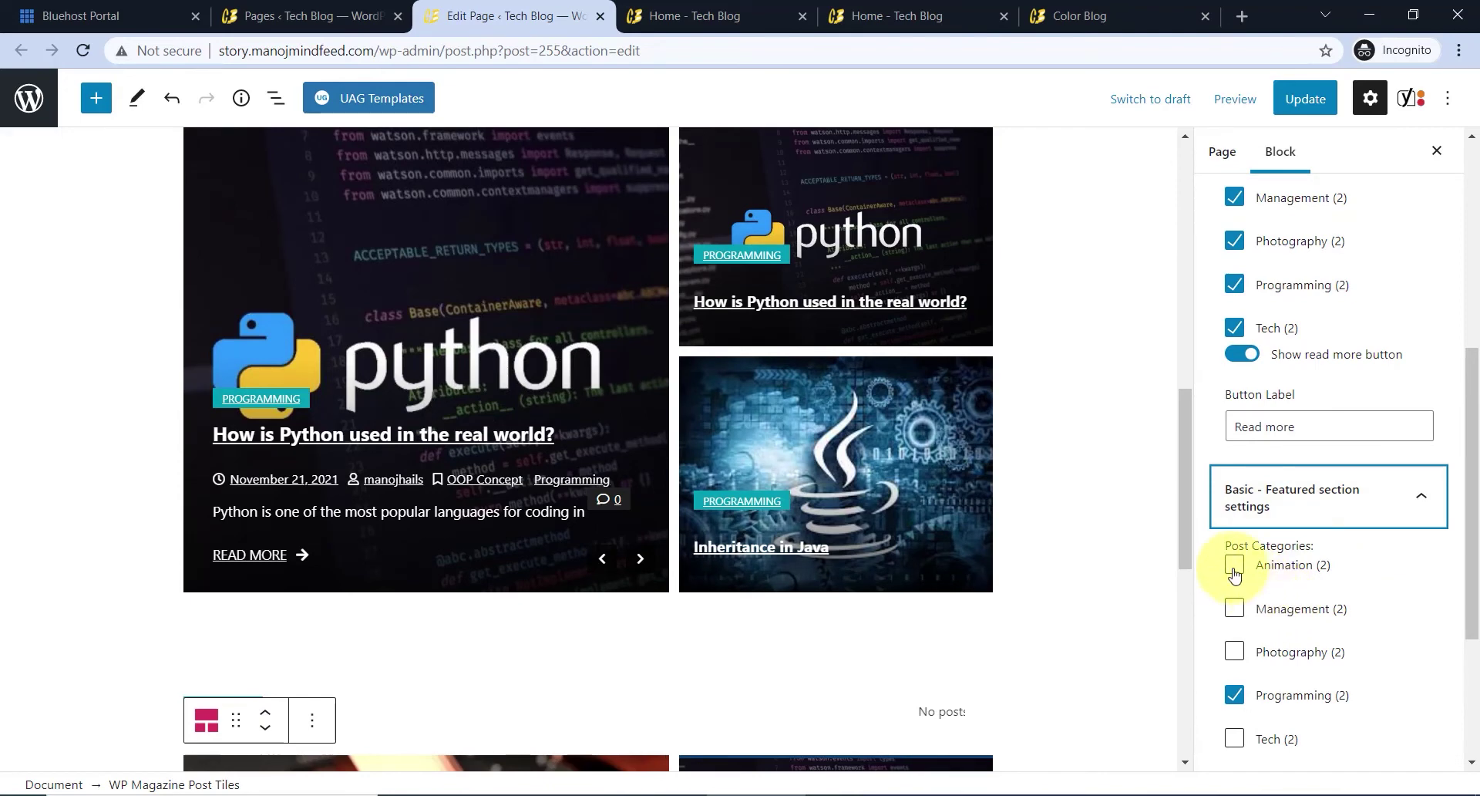
{"action": "left_click", "coordinate": [1236, 653]}
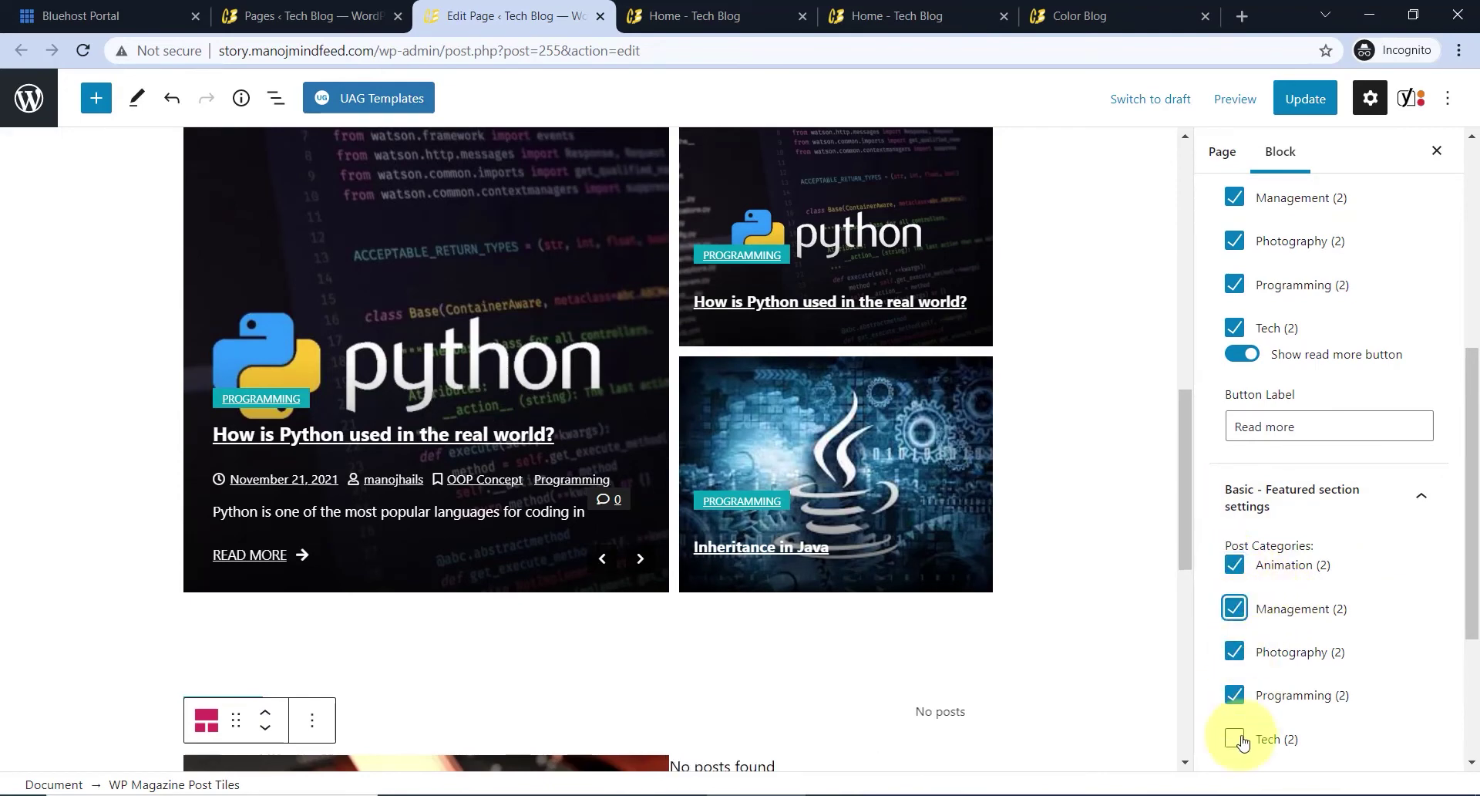
{"action": "left_click", "coordinate": [1315, 497]}
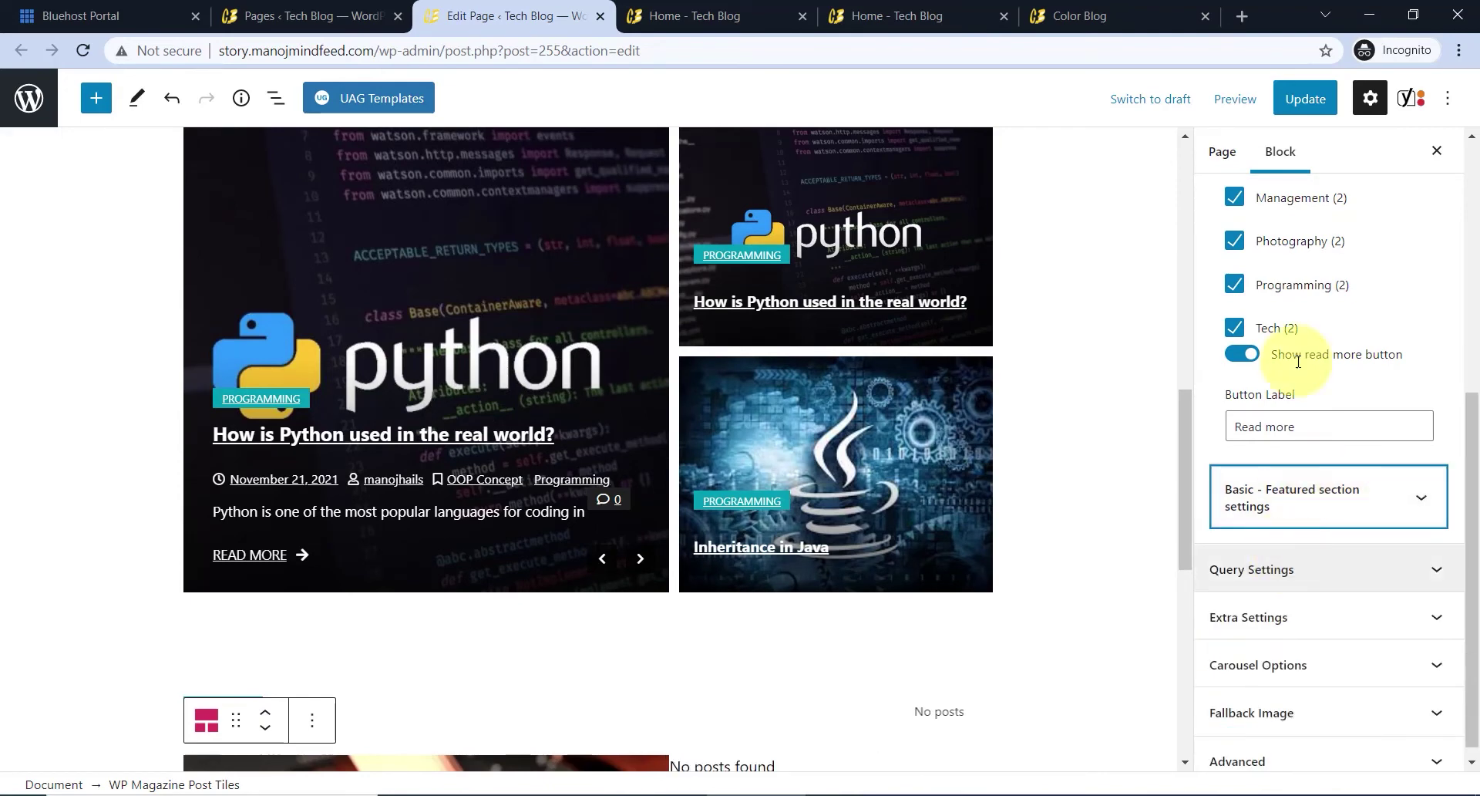
{"action": "scroll", "coordinate": [1280, 362], "scroll_direction": "up", "scroll_amount": 3}
{"action": "left_click", "coordinate": [1282, 297]}
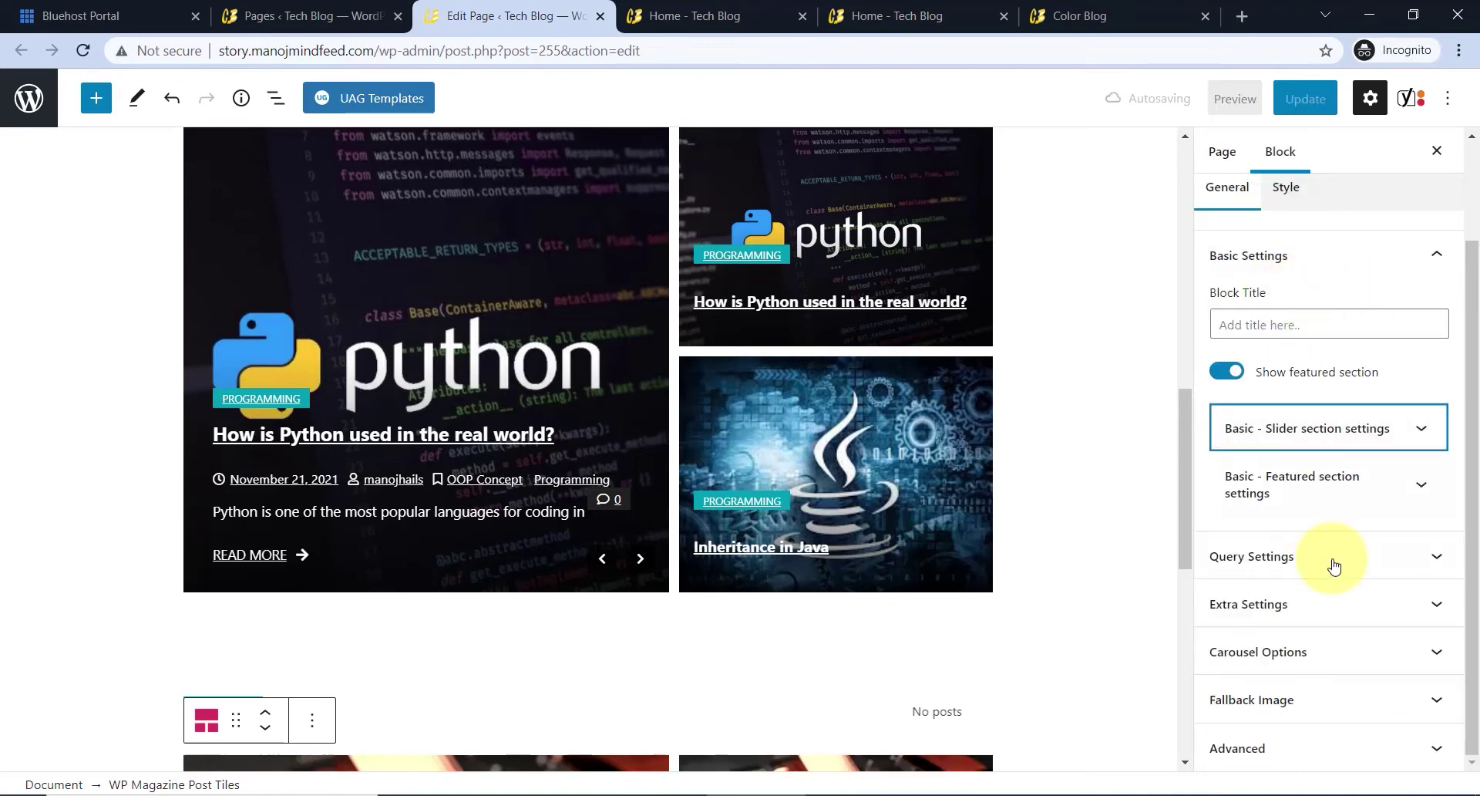
- Expand the tiles' Query Settings and the slider section's query options
{"action": "left_click", "coordinate": [1273, 555]}
{"action": "left_click", "coordinate": [1311, 476]}
{"action": "scroll", "coordinate": [1305, 439], "scroll_direction": "down", "scroll_amount": 4}
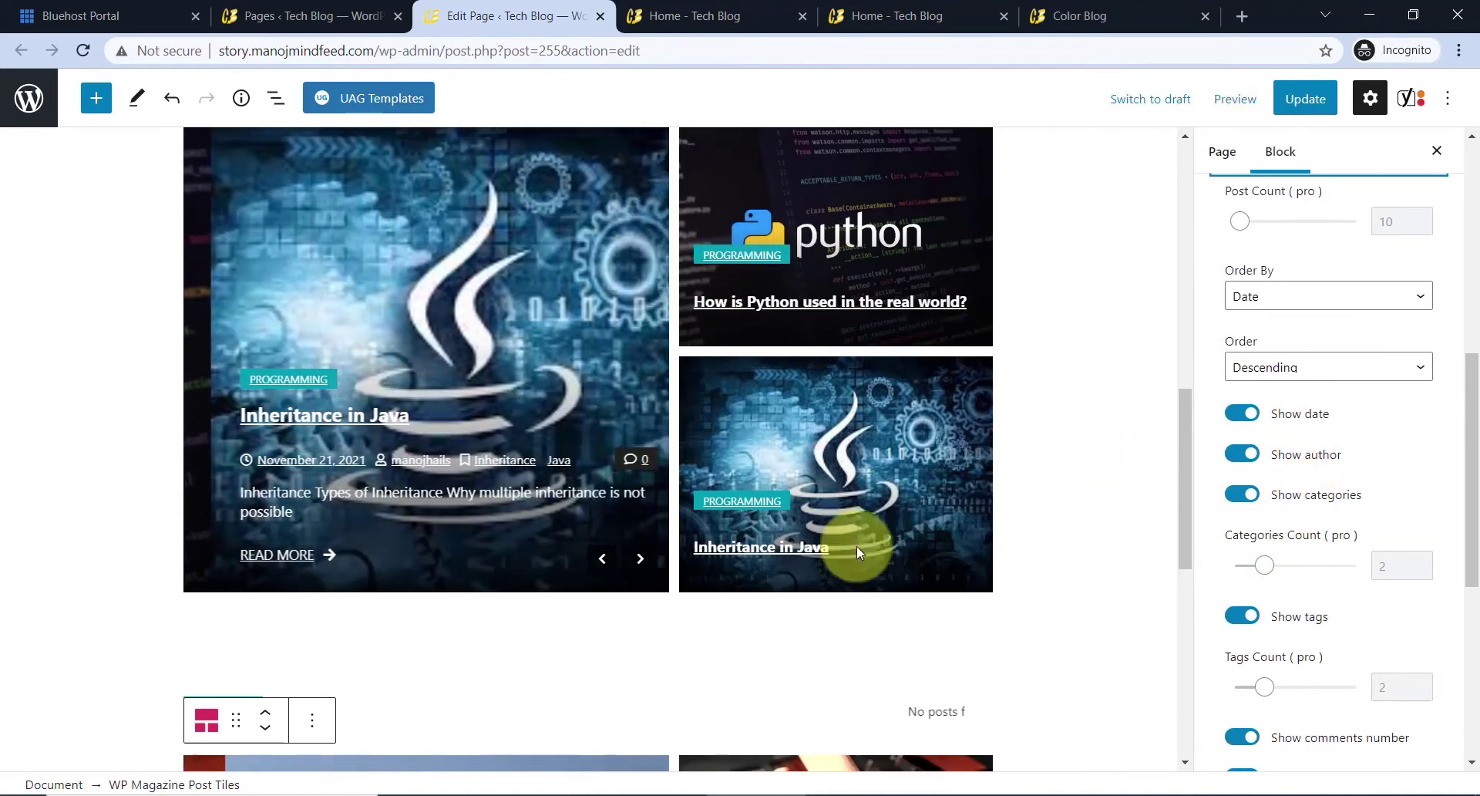
{"action": "scroll", "coordinate": [640, 457], "scroll_direction": "up", "scroll_amount": 1}
{"action": "scroll", "coordinate": [693, 451], "scroll_direction": "up", "scroll_amount": 2}
{"action": "scroll", "coordinate": [797, 502], "scroll_direction": "down", "scroll_amount": 6}
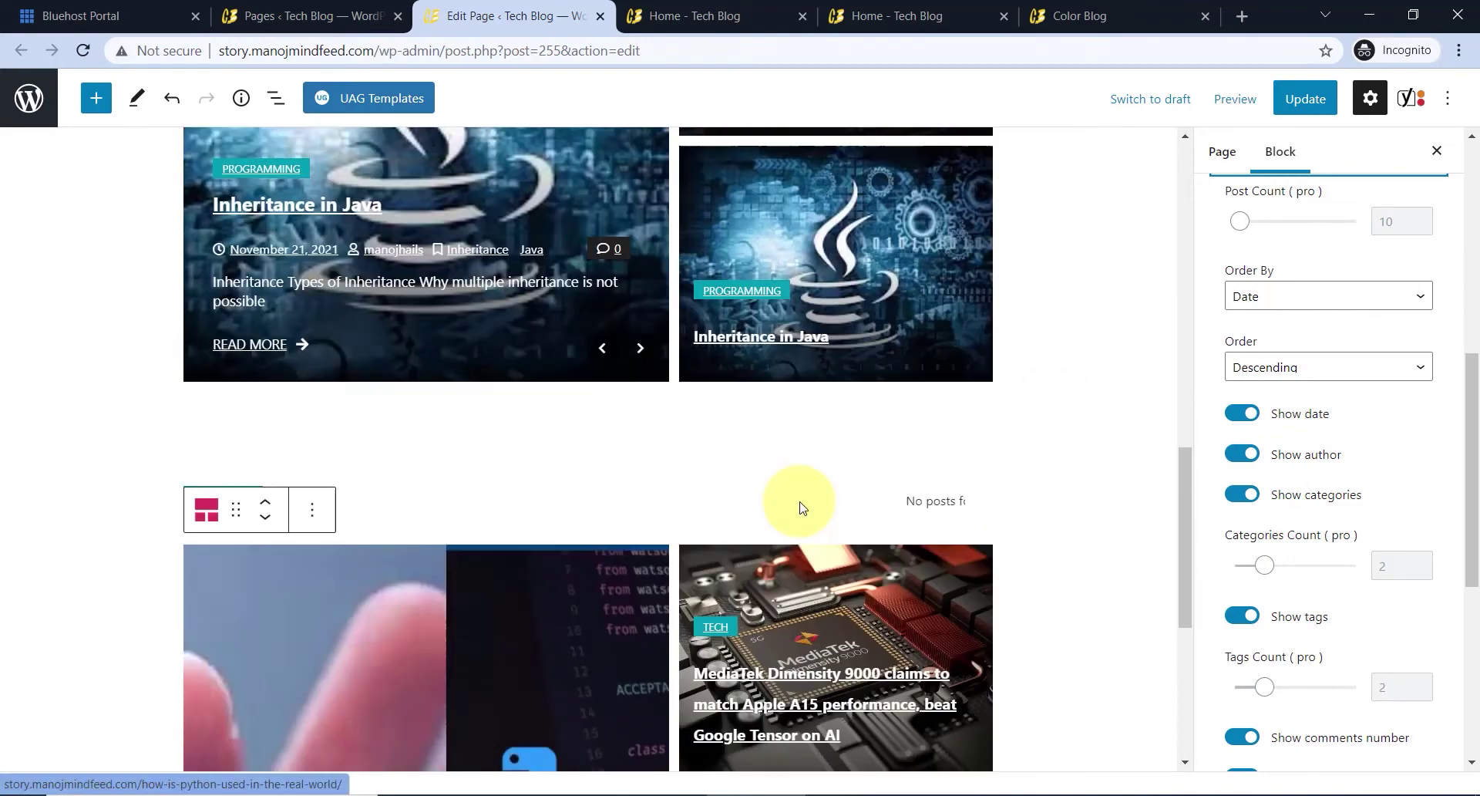
- Switch to the live Tech Blog home page and scroll down to the All Posts section
{"action": "key", "text": "ctrl+Tab"}
{"action": "scroll", "coordinate": [714, 380], "scroll_direction": "up", "scroll_amount": 6}
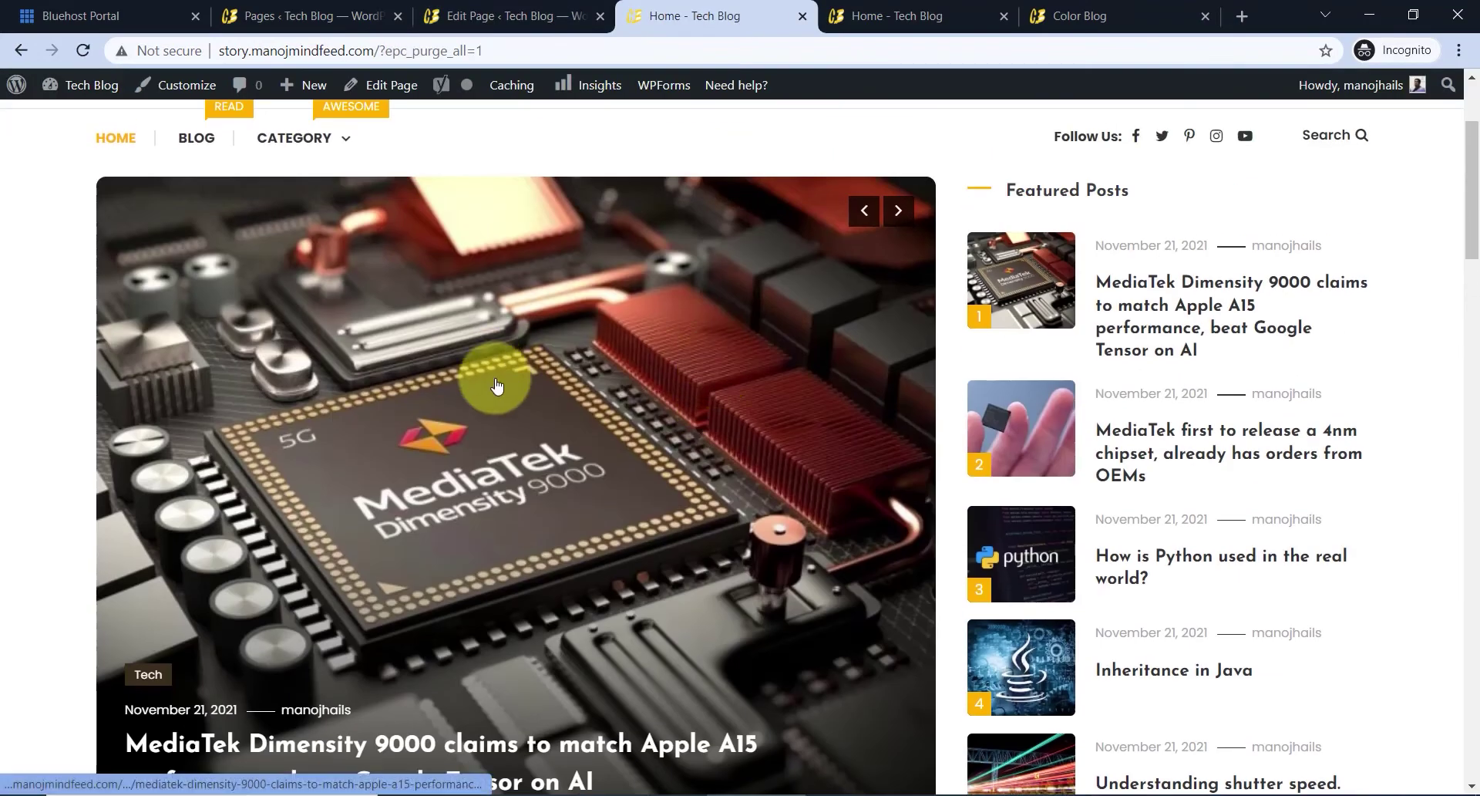
{"action": "scroll", "coordinate": [887, 397], "scroll_direction": "down", "scroll_amount": 6}
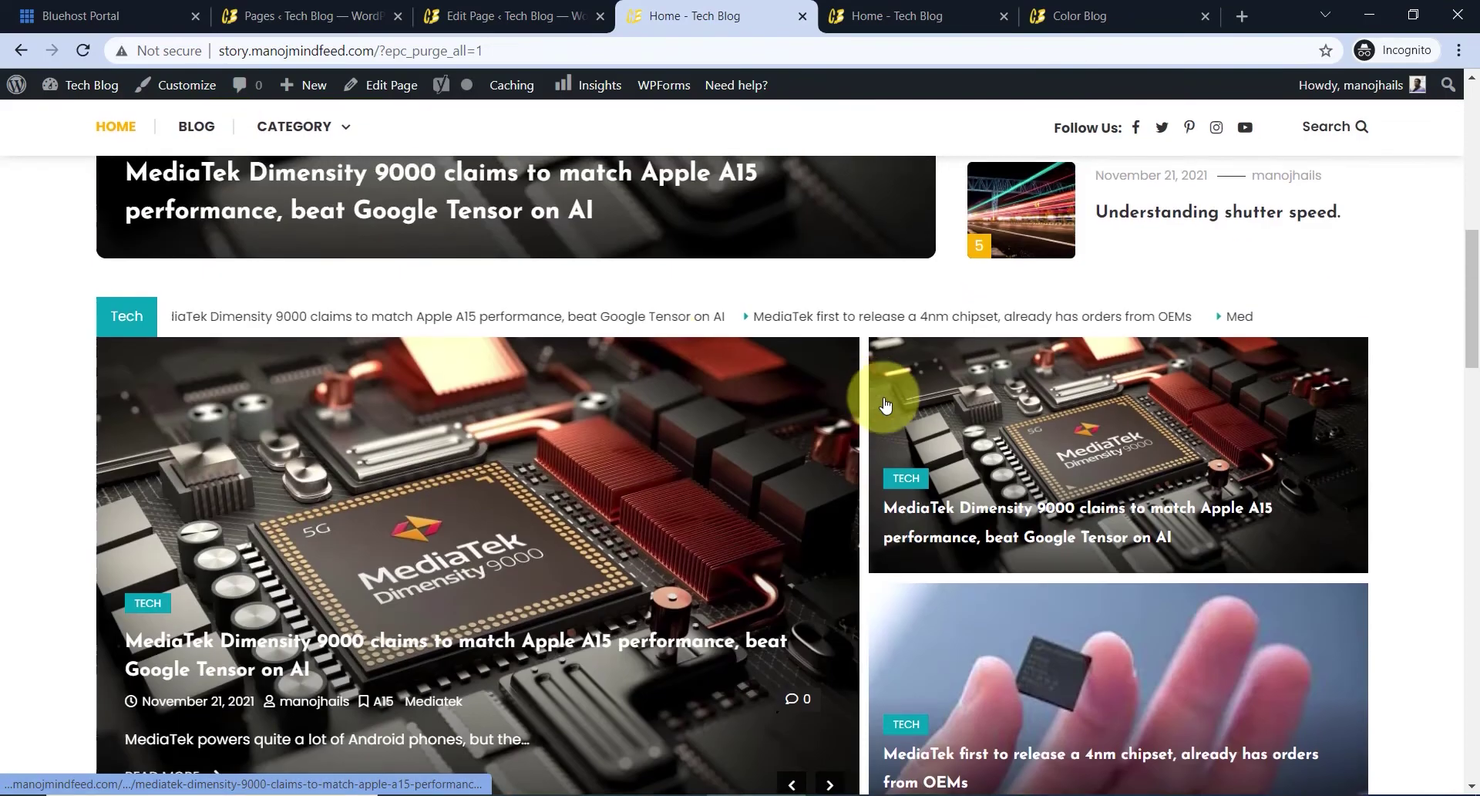
{"action": "scroll", "coordinate": [869, 402], "scroll_direction": "down", "scroll_amount": 10}
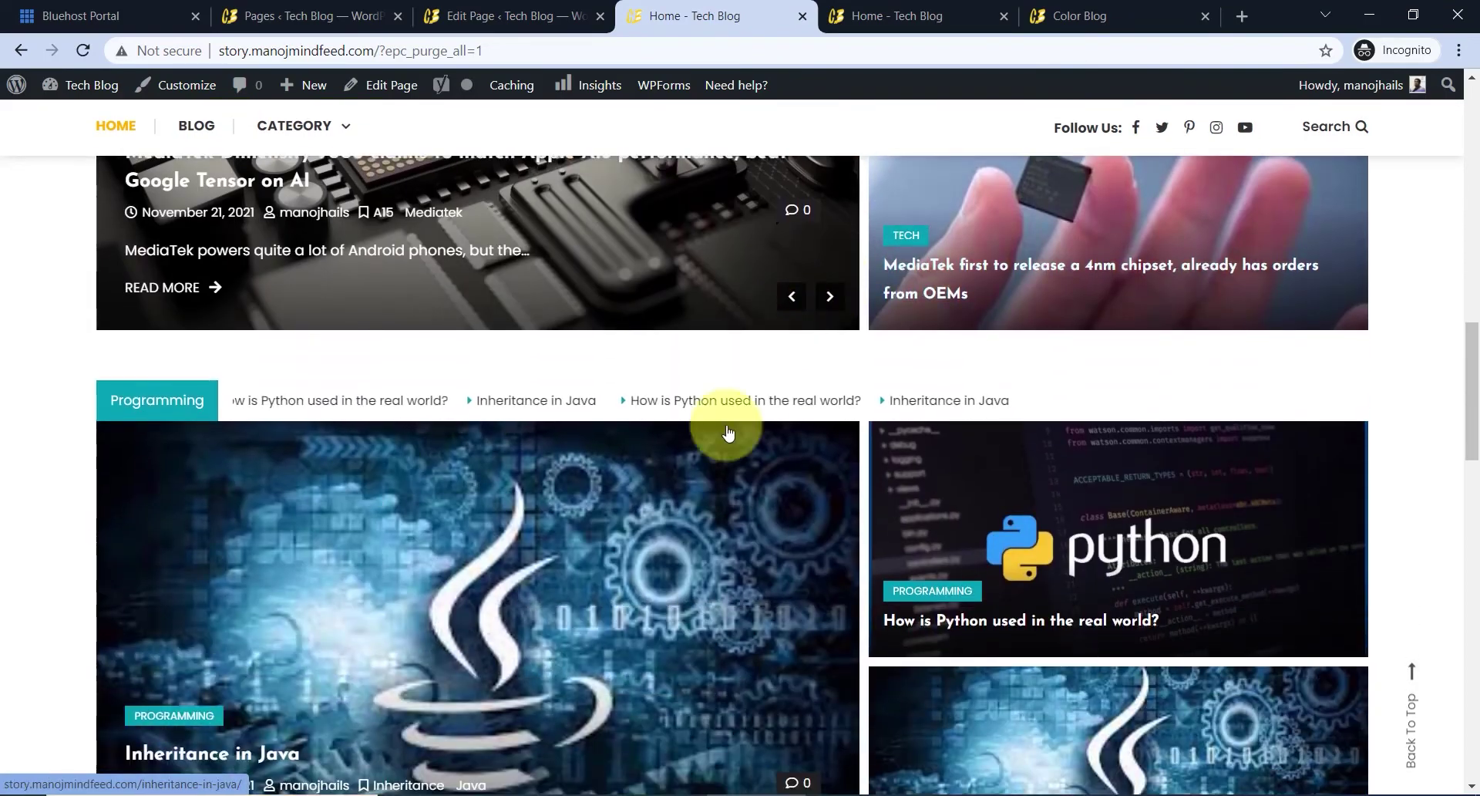
{"action": "scroll", "coordinate": [757, 338], "scroll_direction": "down", "scroll_amount": 2}
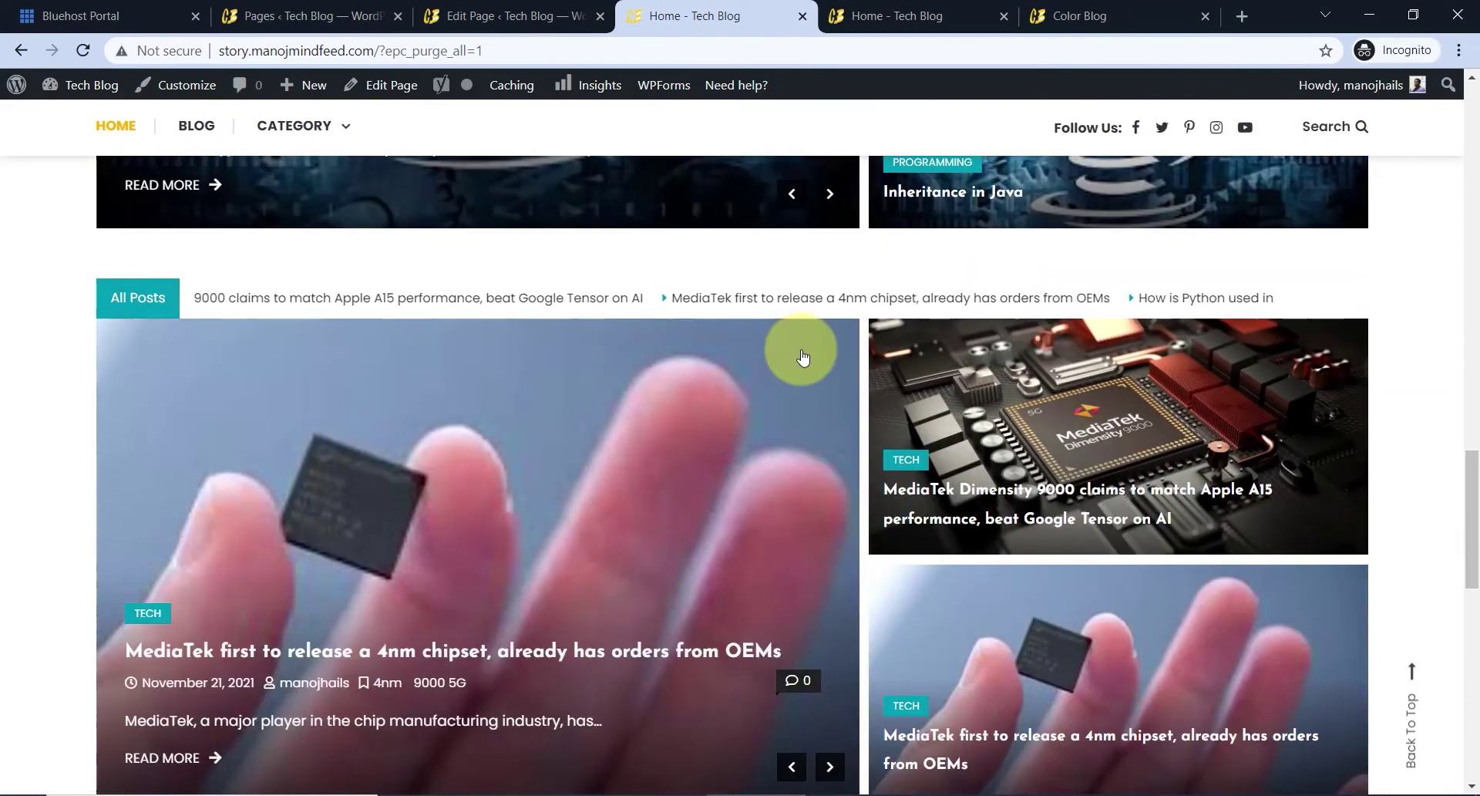
{"action": "scroll", "coordinate": [872, 509], "scroll_direction": "down", "scroll_amount": 2}
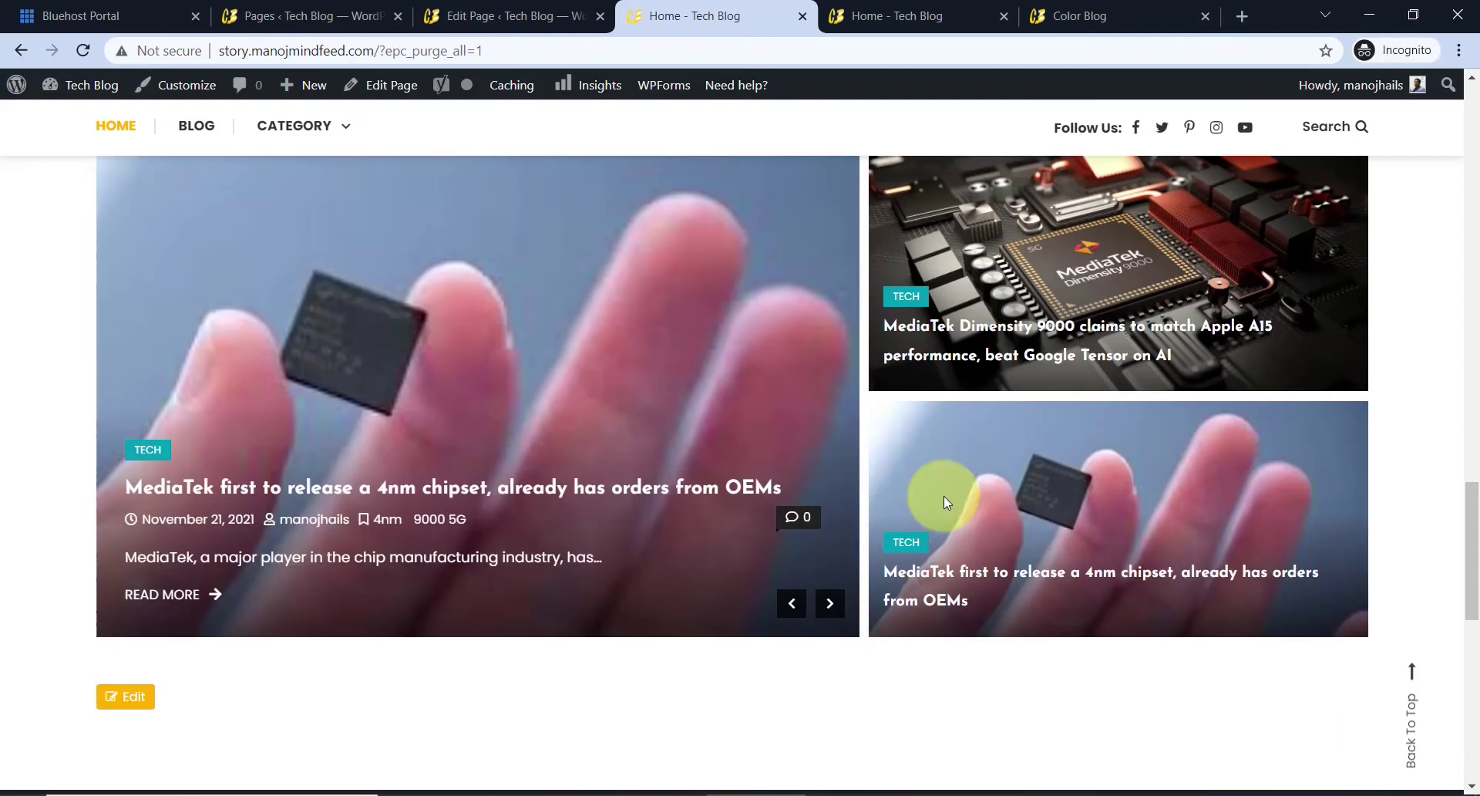
- Advance the All Posts slider six times, then close the Tech Blog home page
{"action": "left_click", "coordinate": [840, 574]}
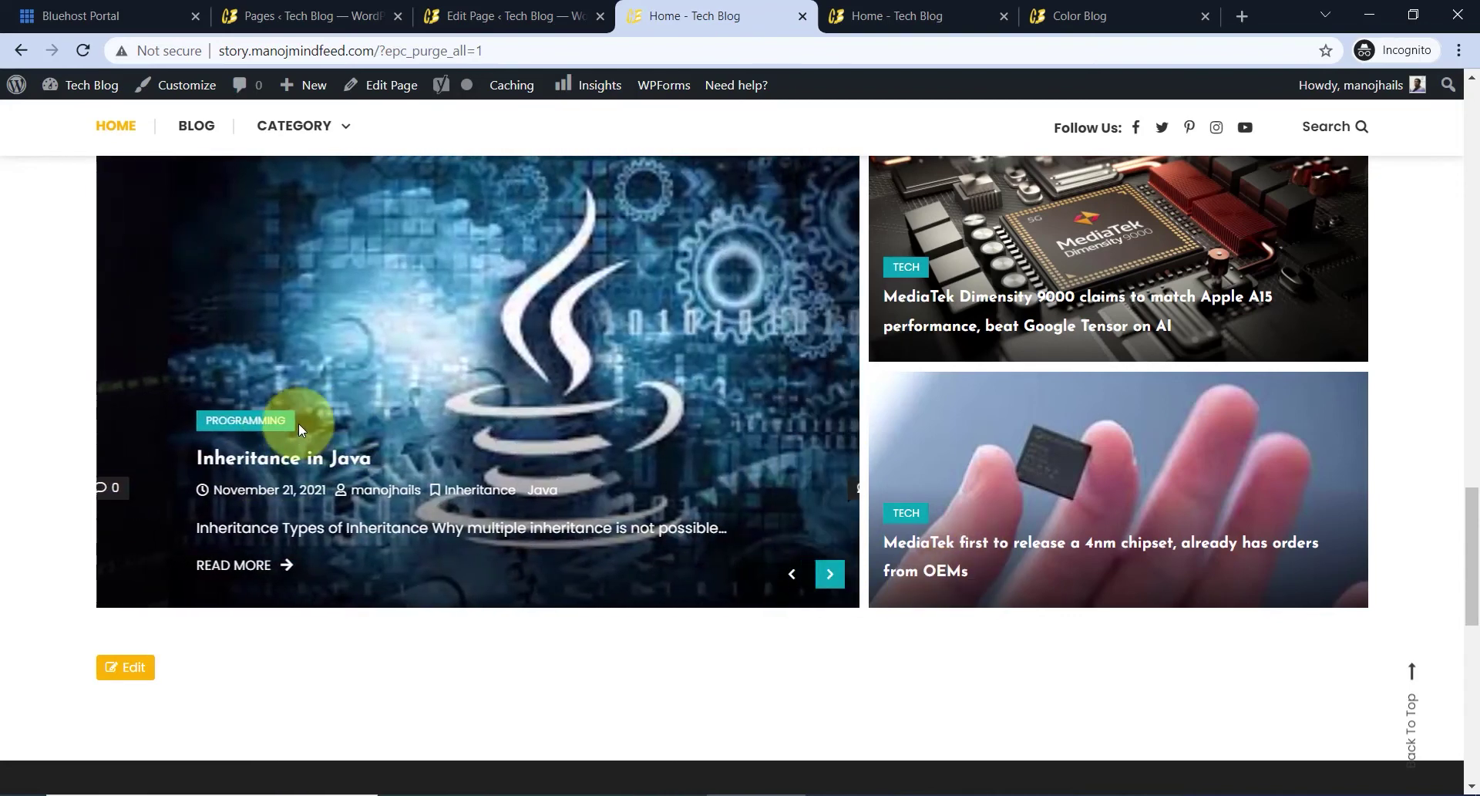
{"action": "left_click", "coordinate": [829, 573]}
{"action": "scroll", "coordinate": [829, 575], "scroll_direction": "up", "scroll_amount": 1}
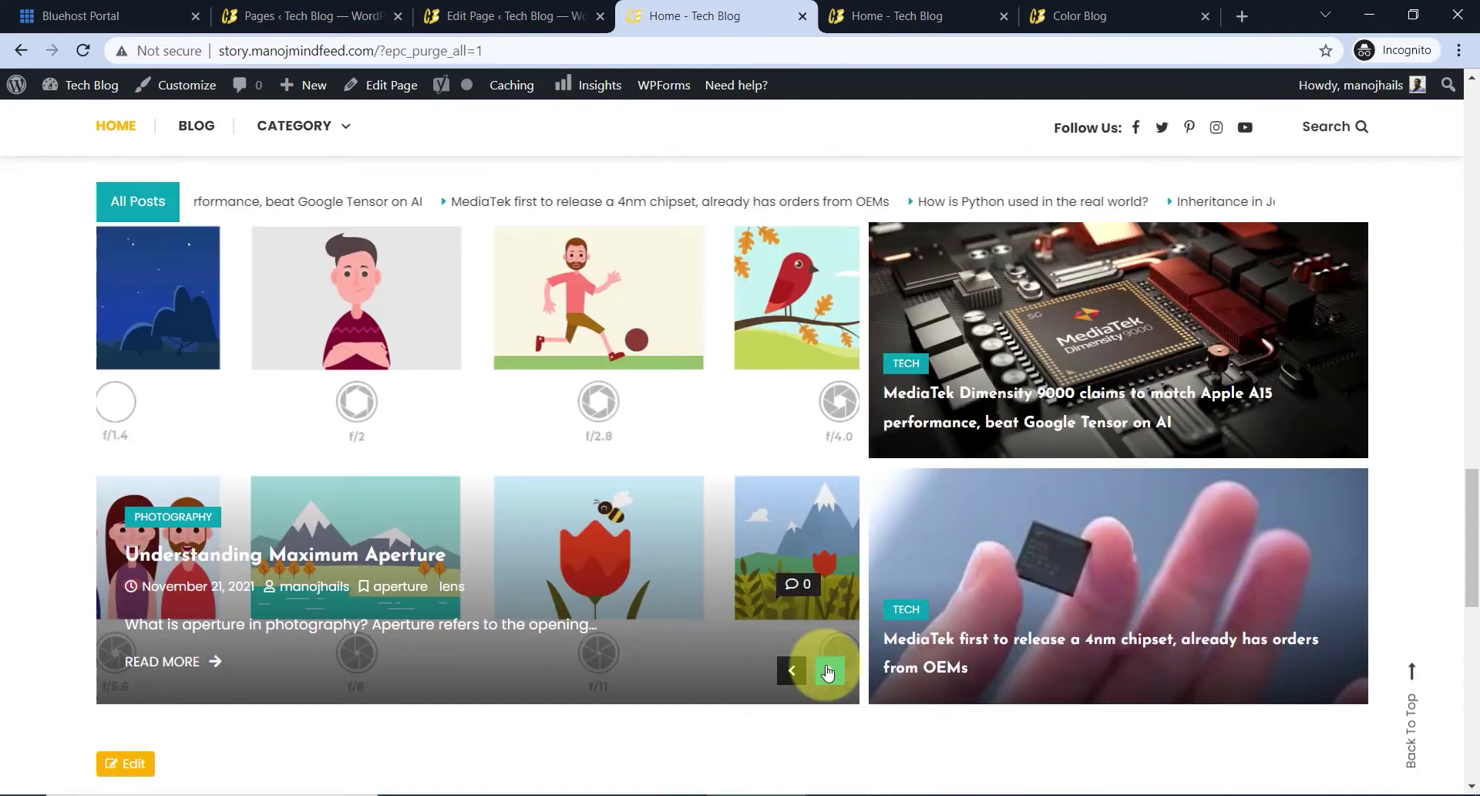
{"action": "left_click", "coordinate": [828, 671]}
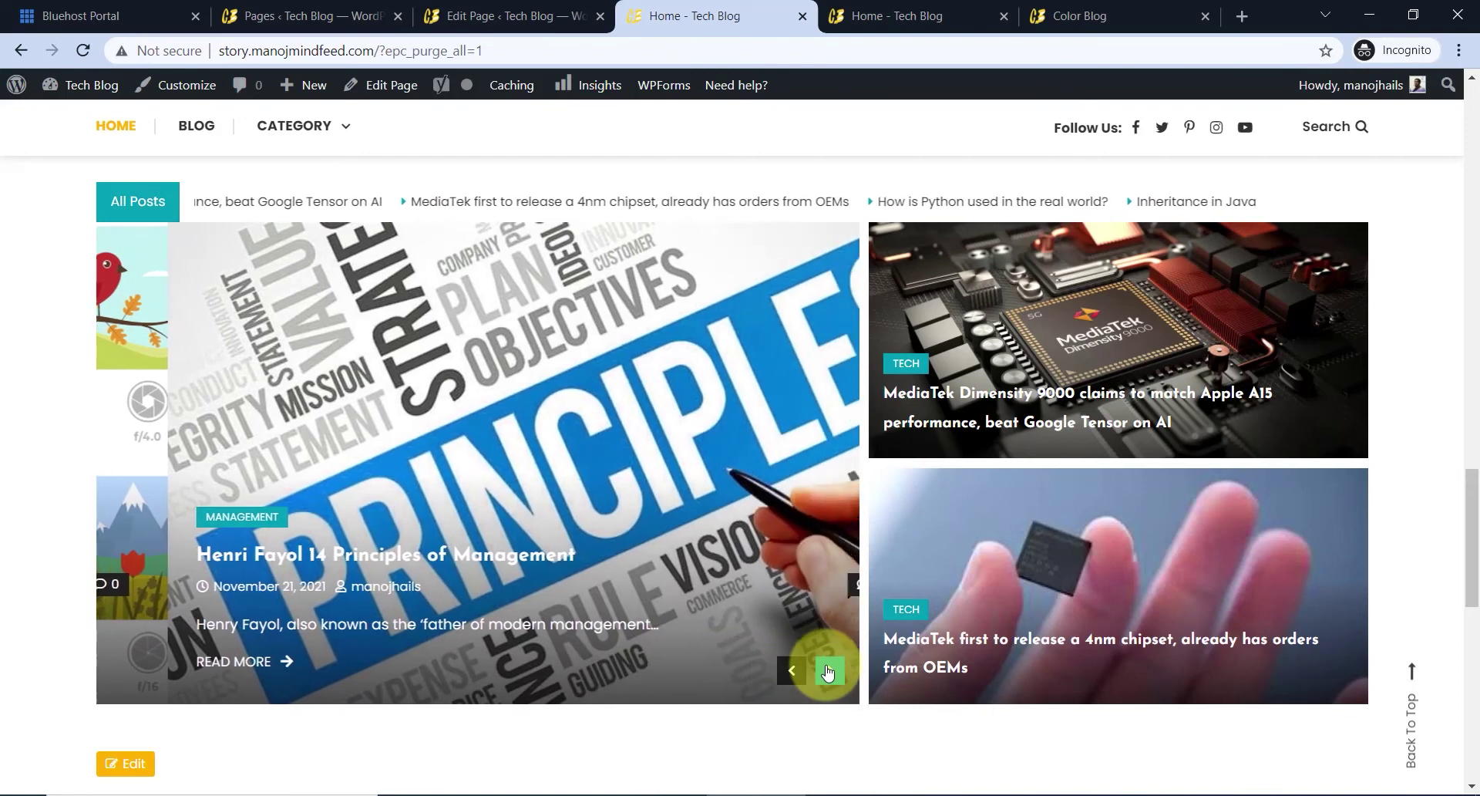
{"action": "left_click", "coordinate": [828, 671]}
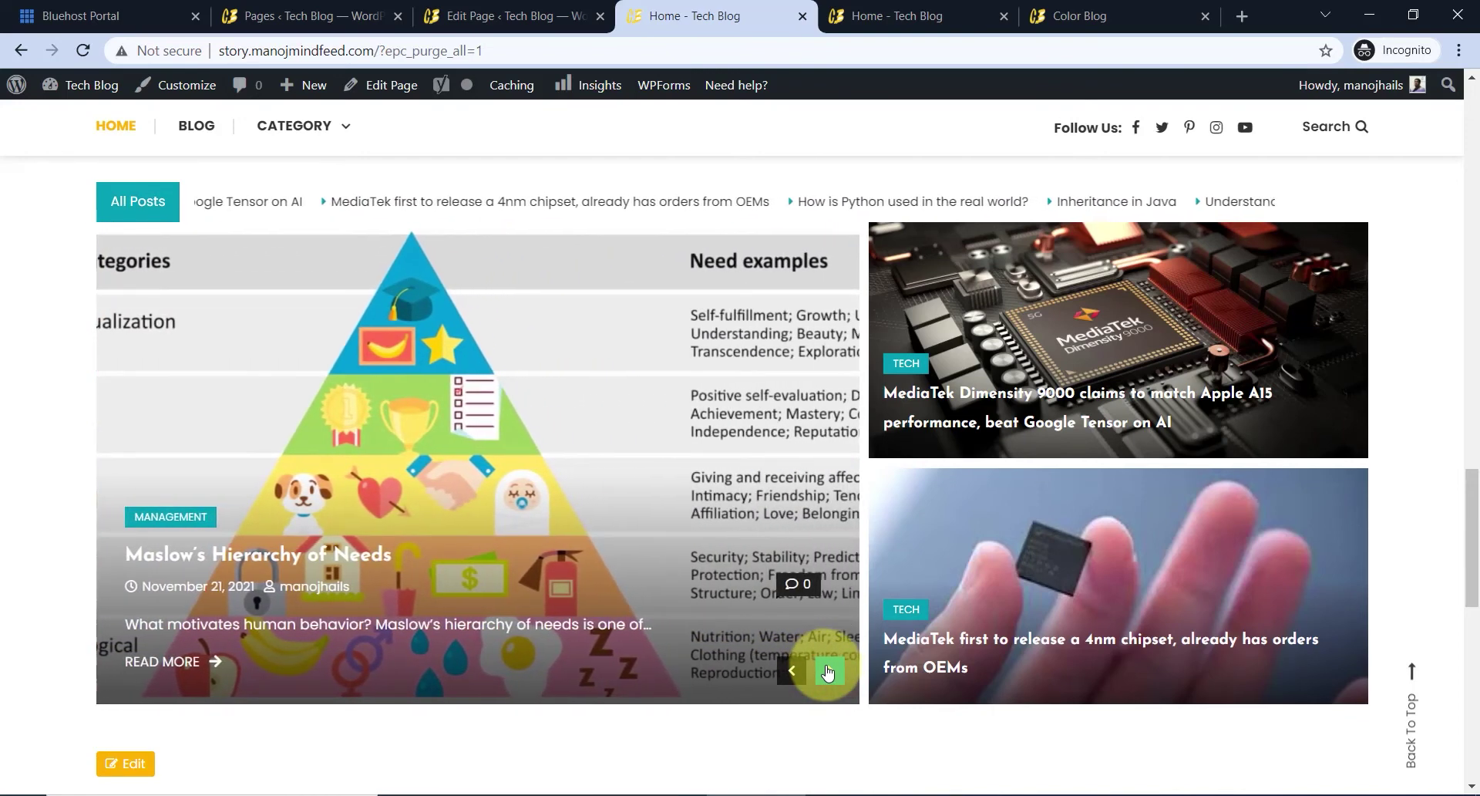
{"action": "left_click", "coordinate": [828, 670]}
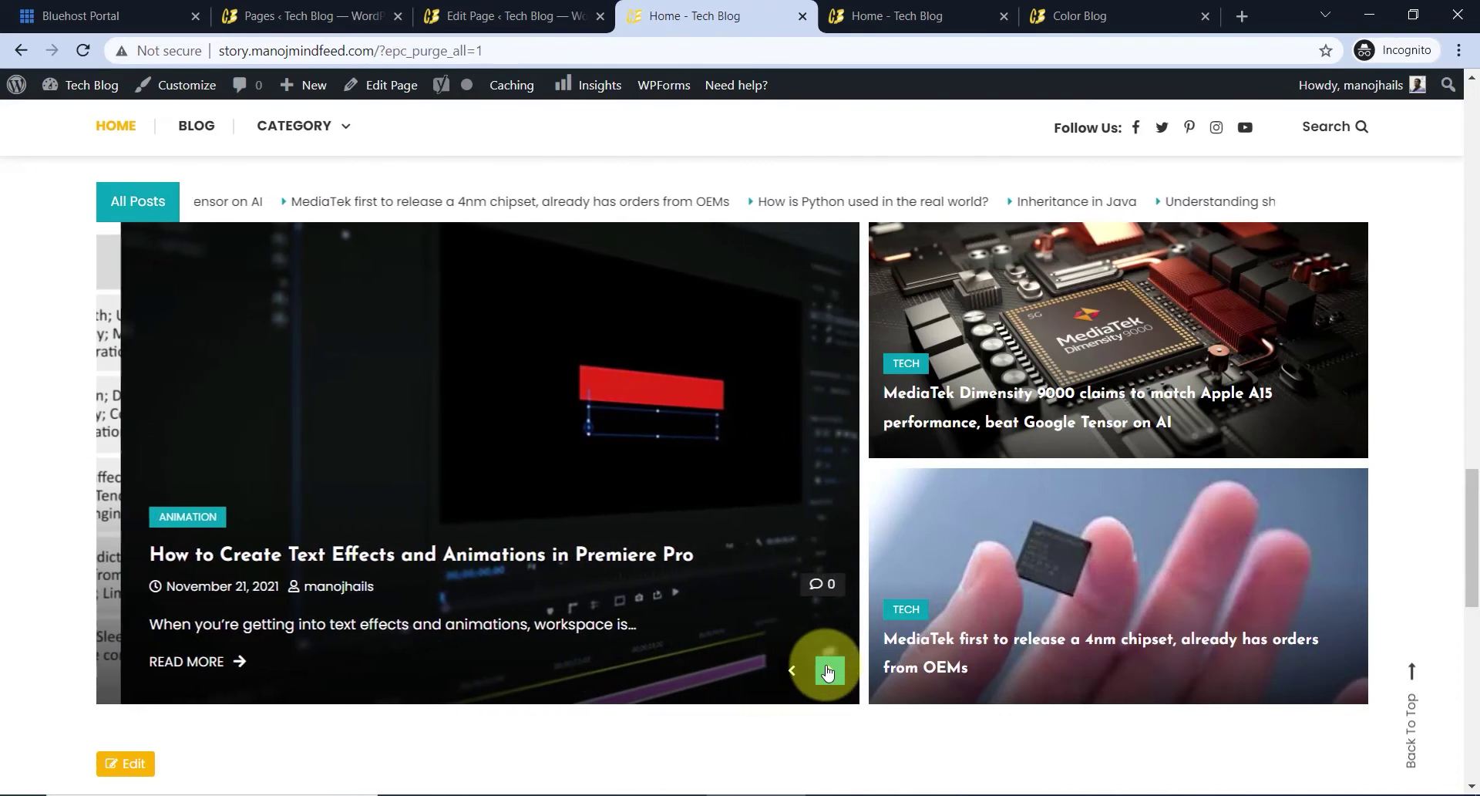
{"action": "left_click", "coordinate": [828, 671]}
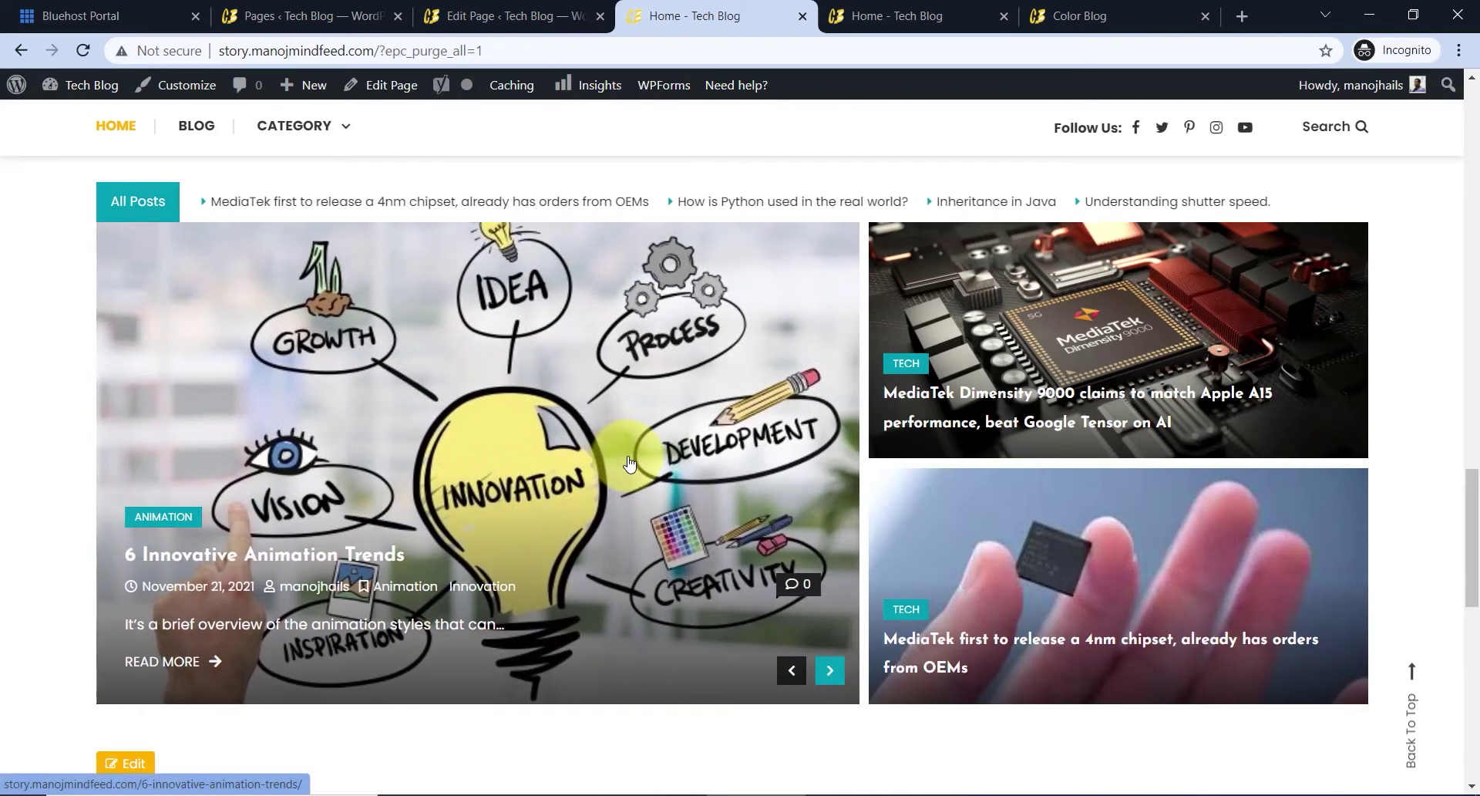
{"action": "scroll", "coordinate": [633, 472], "scroll_direction": "down", "scroll_amount": 3}
{"action": "key", "text": "ctrl+w"}
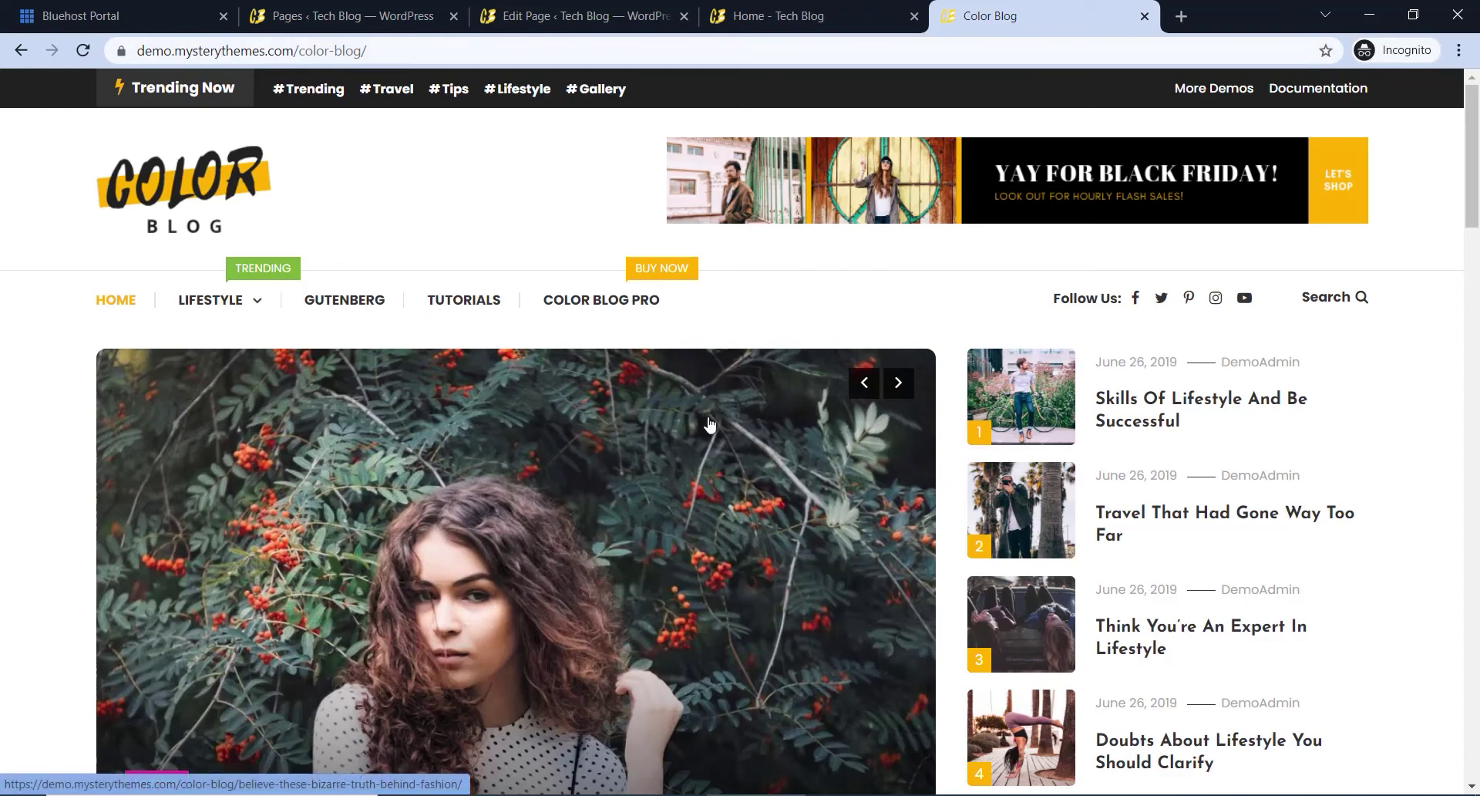
- Return to the Tech Blog homepage and go to its CATEGORY page via the menu
{"action": "left_click", "coordinate": [838, 17]}
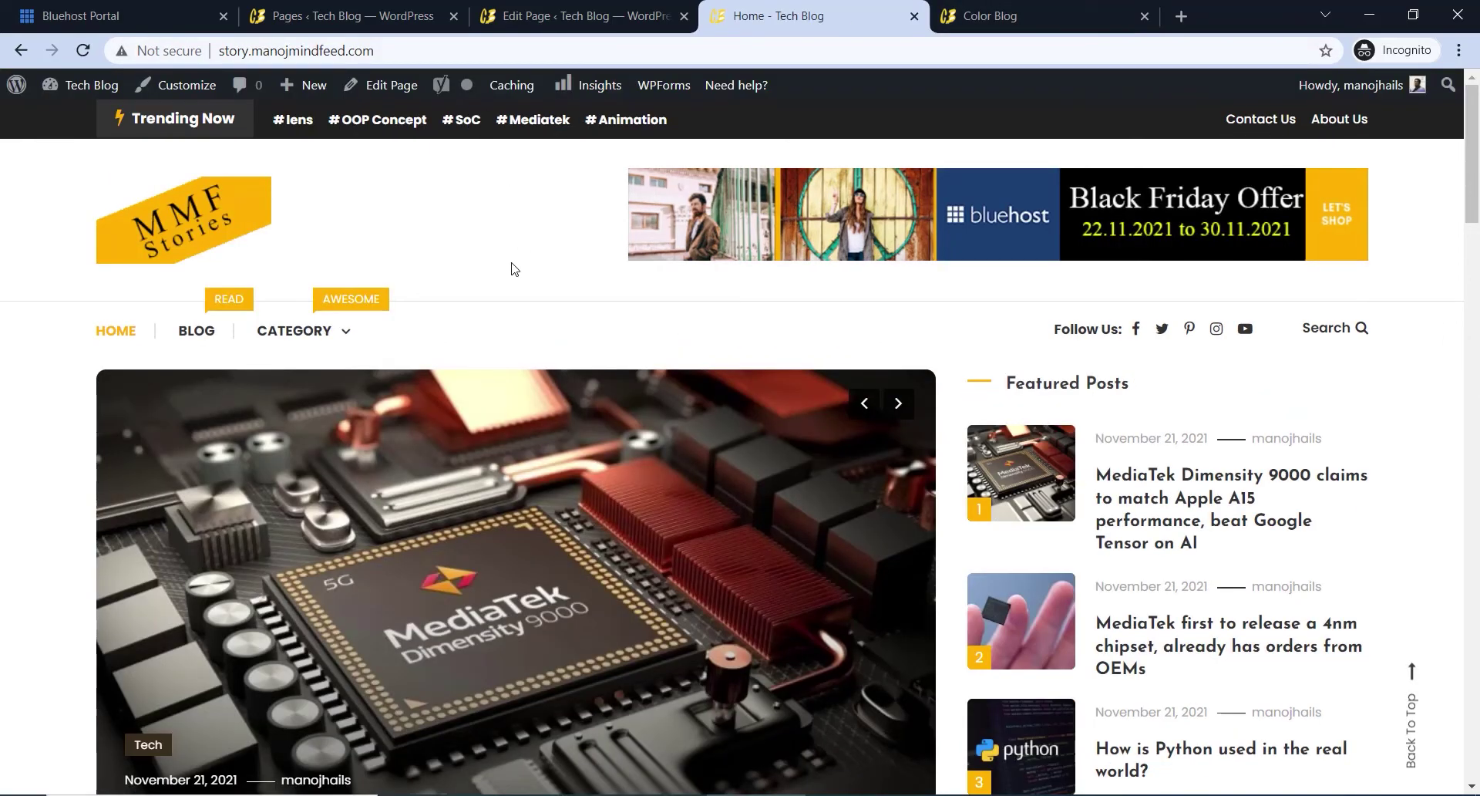
{"action": "mouse_move", "coordinate": [302, 350]}
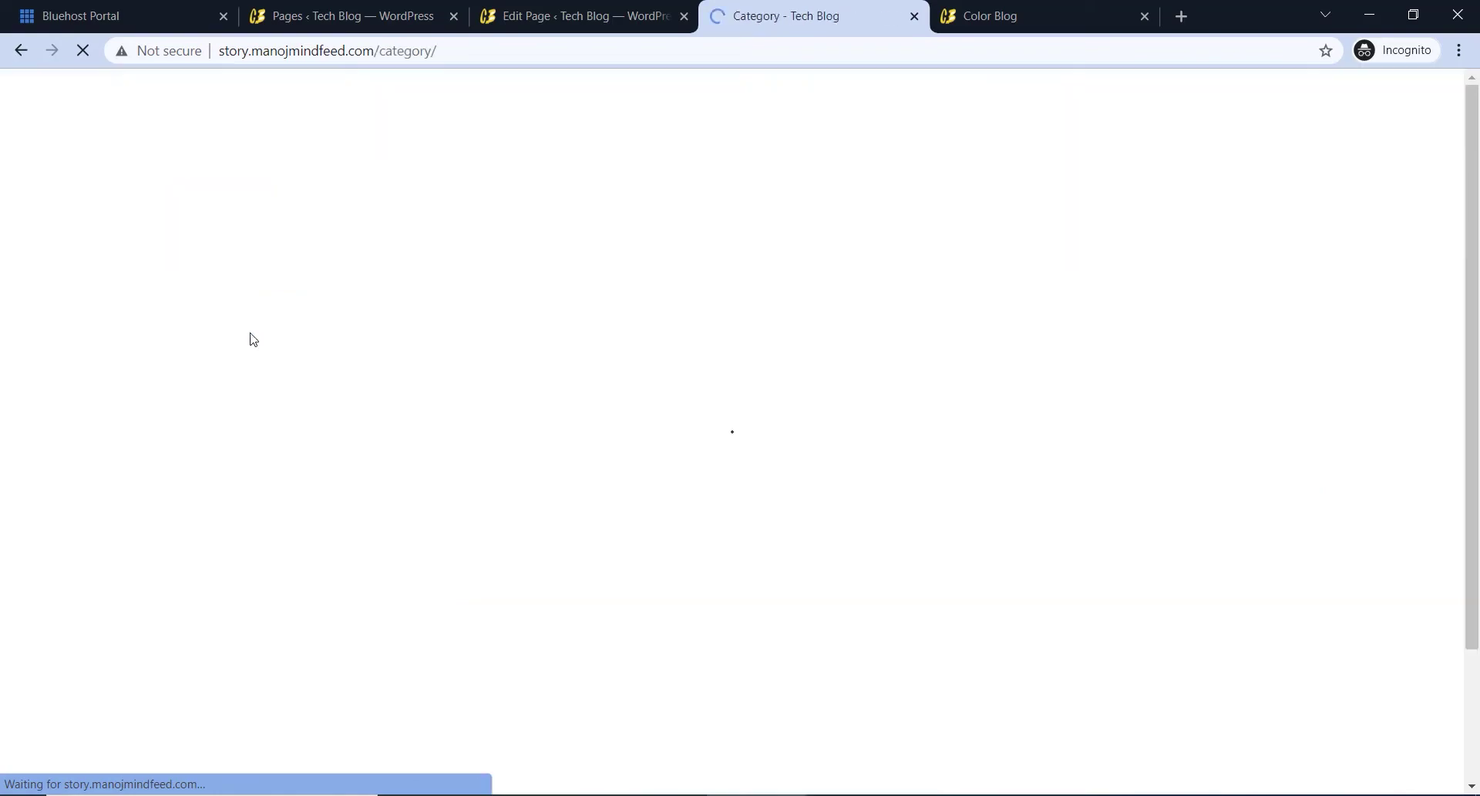
- Open the Management category archive in a new tab, then return to the Category page
{"action": "scroll", "coordinate": [681, 464], "scroll_direction": "down", "scroll_amount": 5}
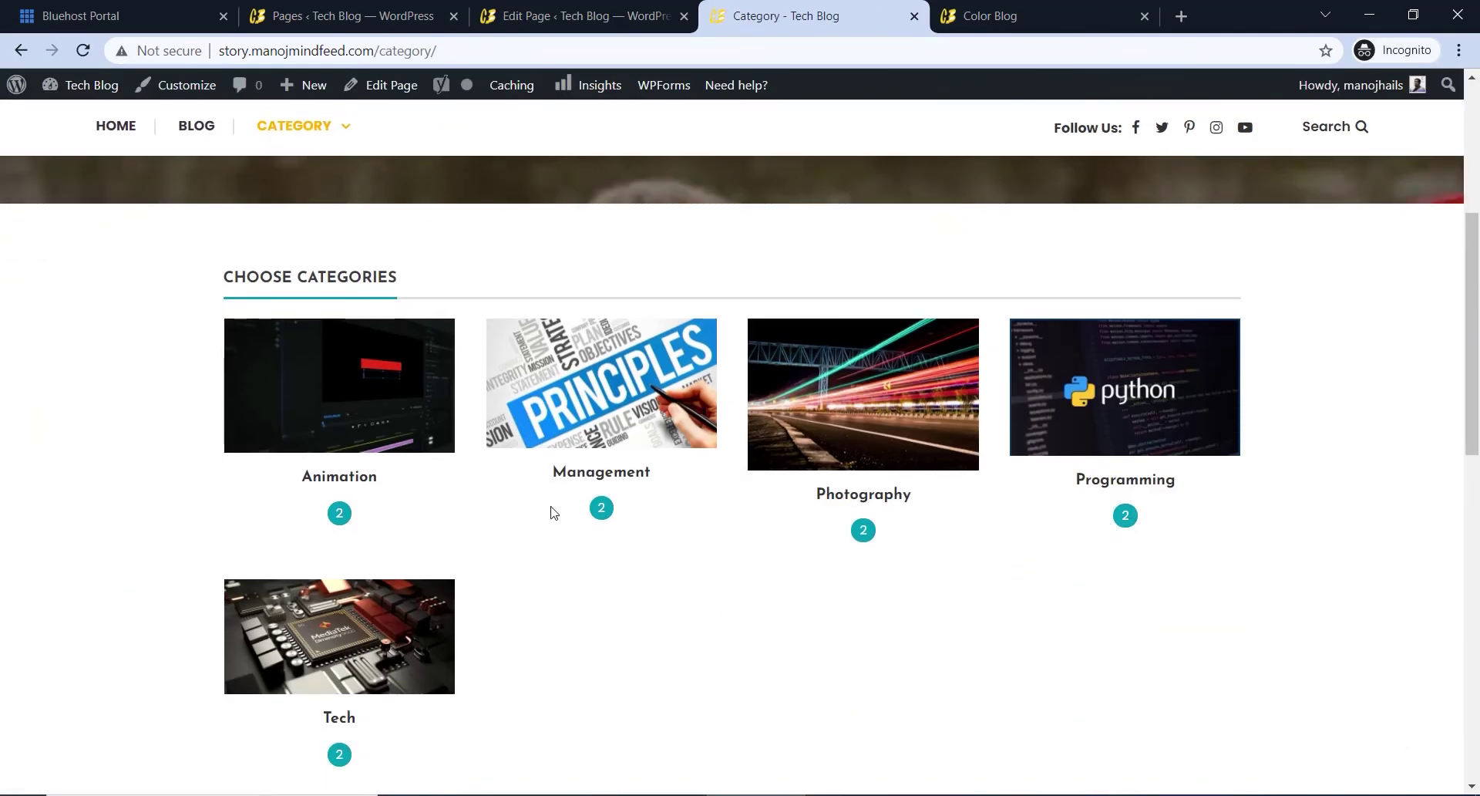
{"action": "left_click", "coordinate": [609, 398]}
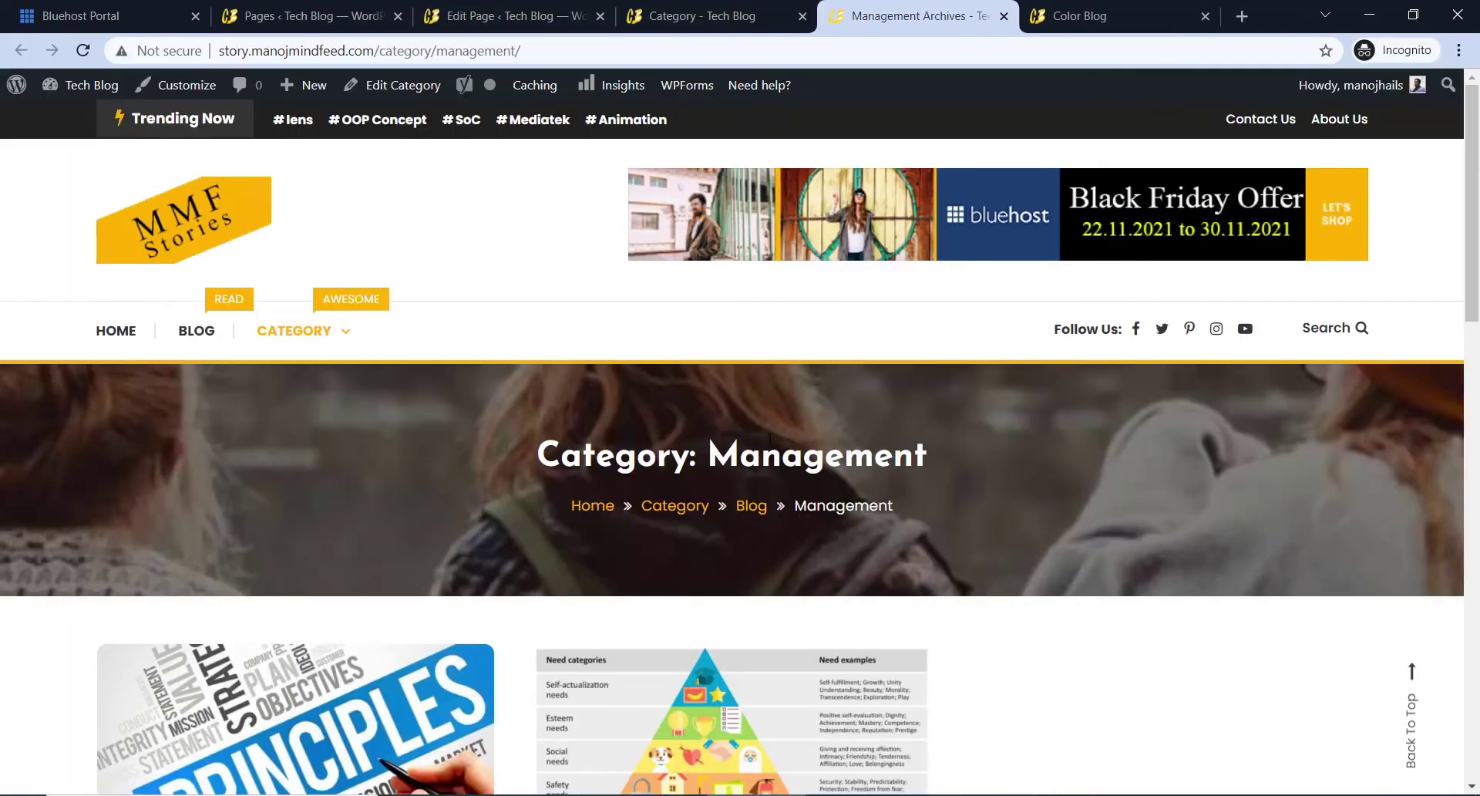
{"action": "scroll", "coordinate": [640, 627], "scroll_direction": "down", "scroll_amount": 4}
{"action": "scroll", "coordinate": [639, 626], "scroll_direction": "down", "scroll_amount": 3}
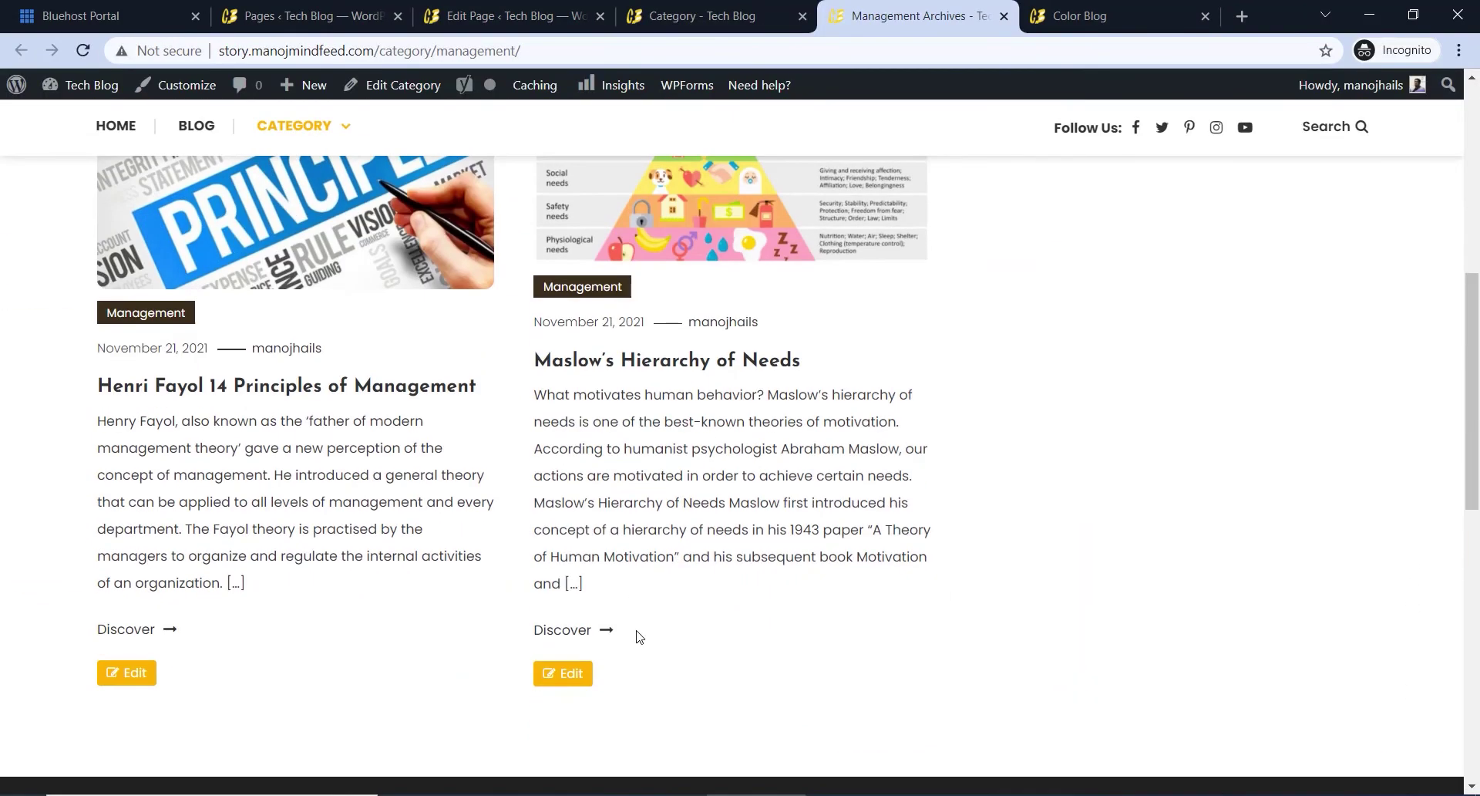
{"action": "scroll", "coordinate": [644, 651], "scroll_direction": "up", "scroll_amount": 7}
{"action": "left_click", "coordinate": [716, 11]}
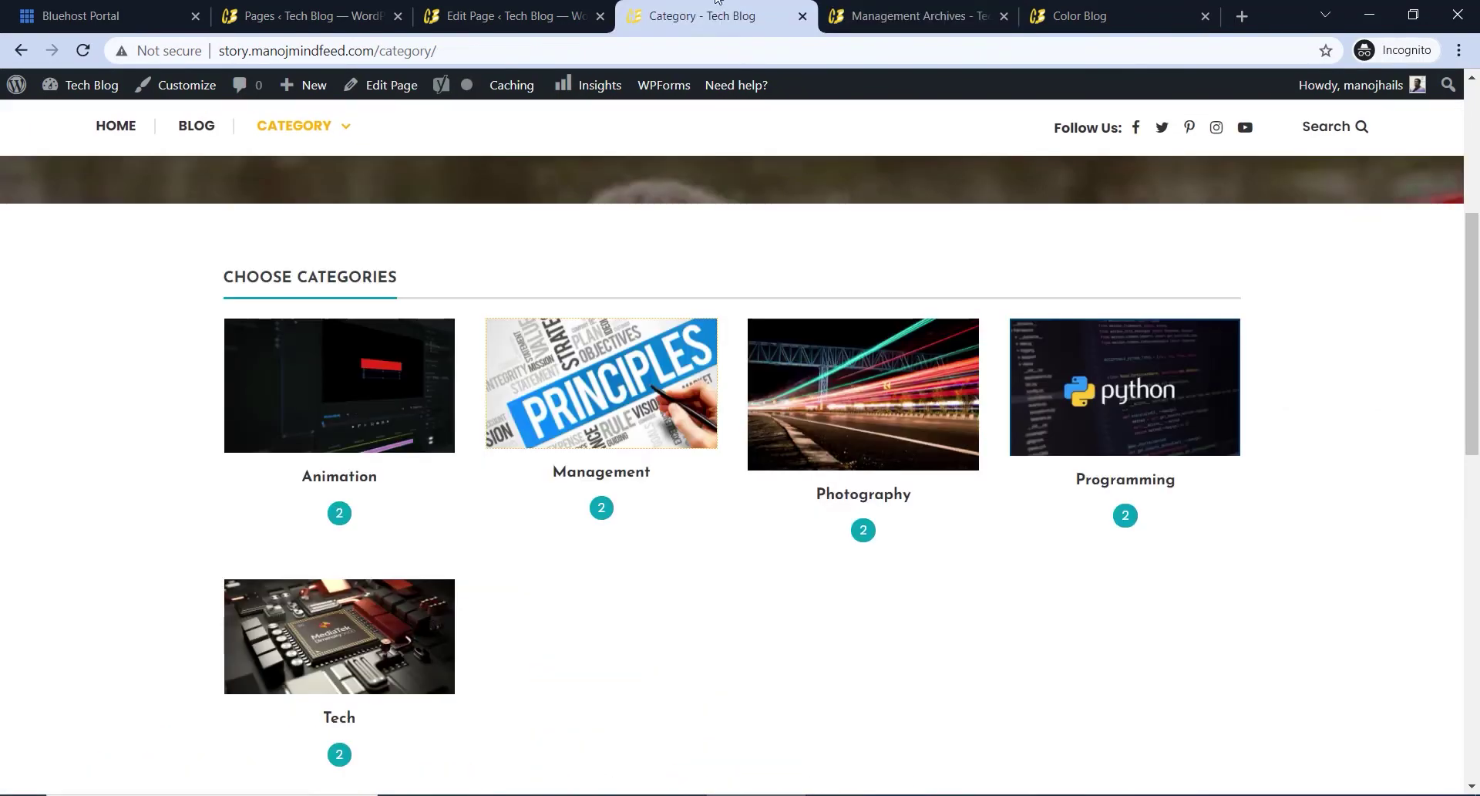
{"action": "scroll", "coordinate": [404, 327], "scroll_direction": "up", "scroll_amount": 5}
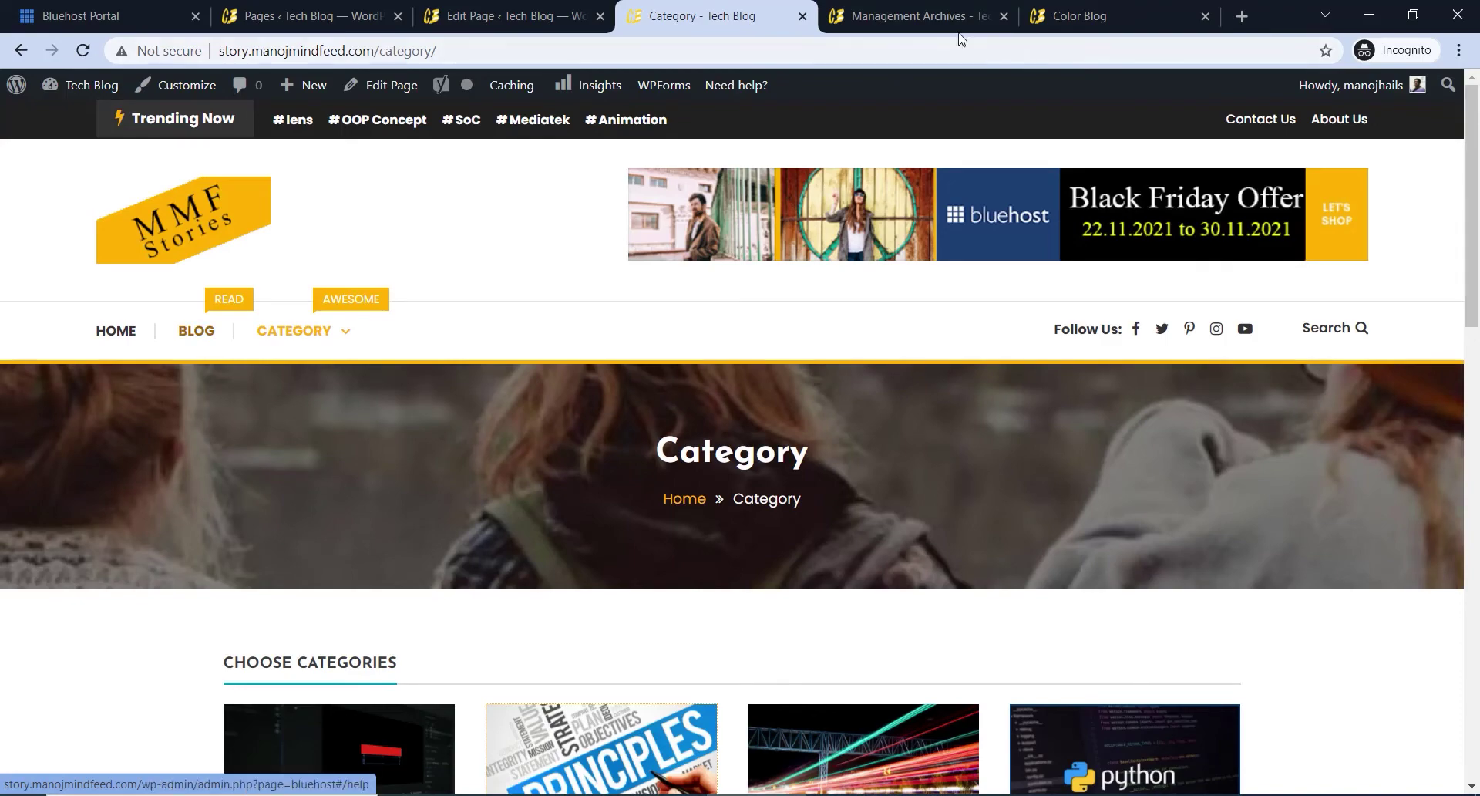
- Close the Management archive tab and scroll through the Category page
{"action": "left_click", "coordinate": [1003, 16]}
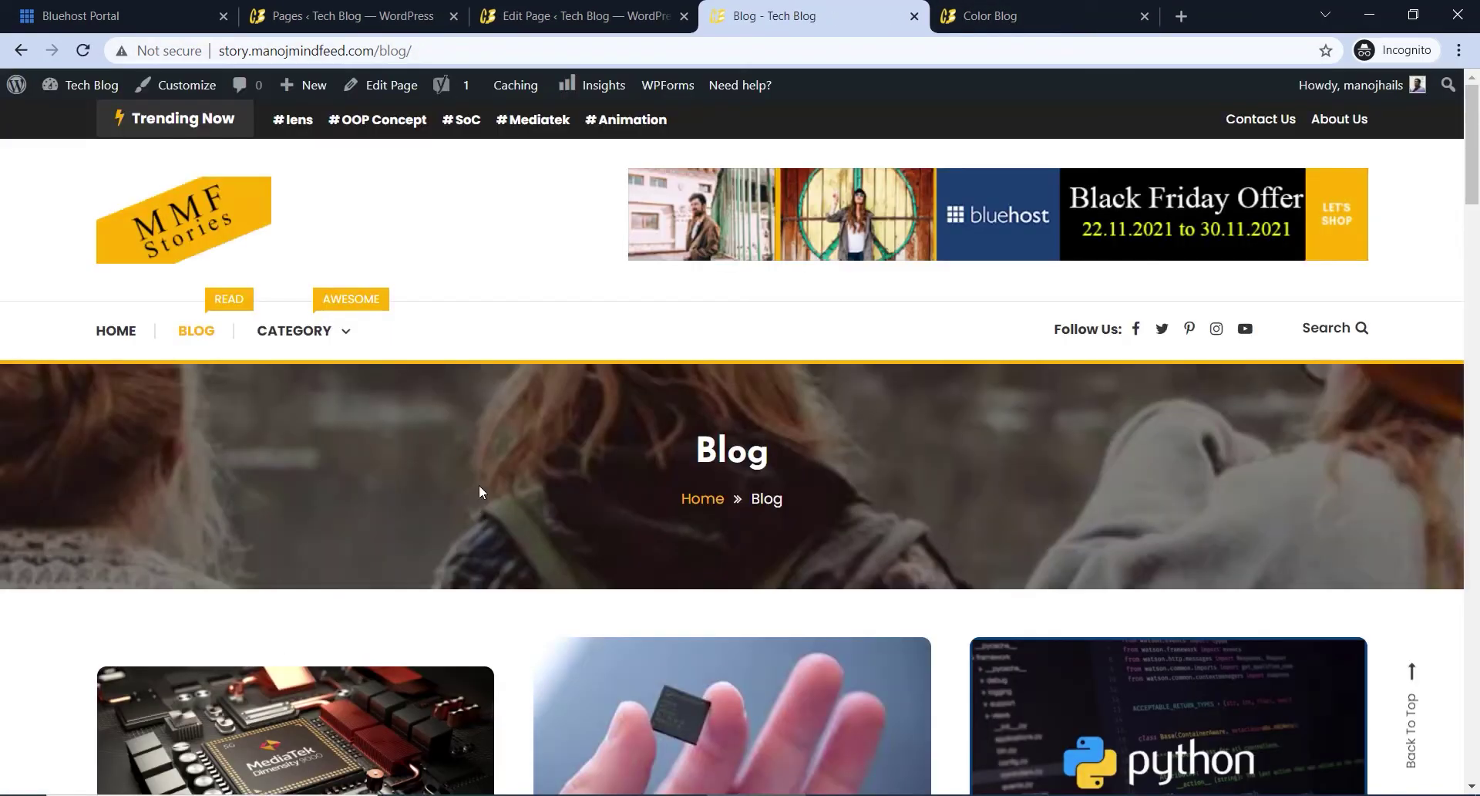
{"action": "scroll", "coordinate": [479, 489], "scroll_direction": "down", "scroll_amount": 5}
{"action": "scroll", "coordinate": [695, 513], "scroll_direction": "down", "scroll_amount": 1}
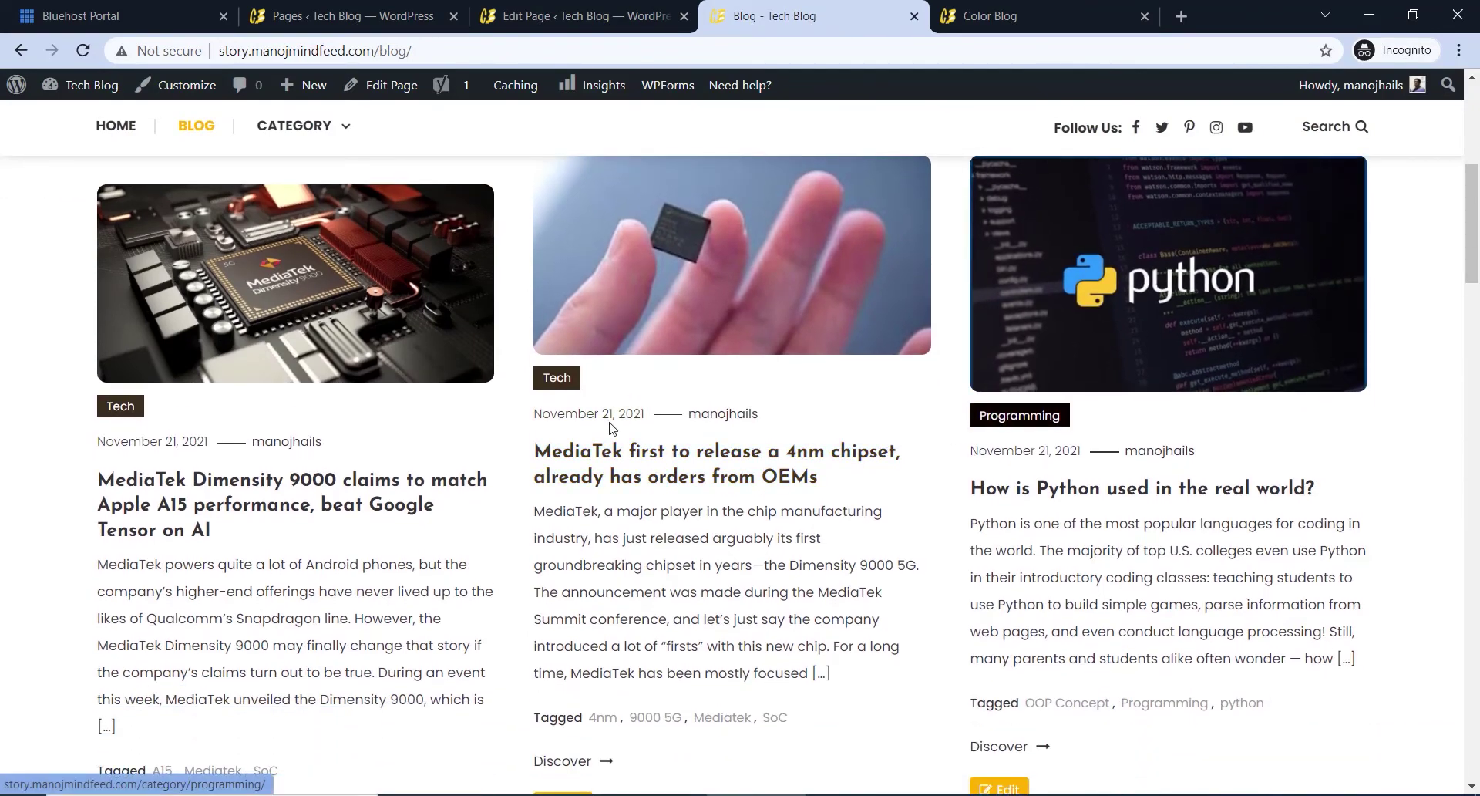
{"action": "scroll", "coordinate": [958, 485], "scroll_direction": "down", "scroll_amount": 8}
{"action": "scroll", "coordinate": [956, 478], "scroll_direction": "up", "scroll_amount": 8}
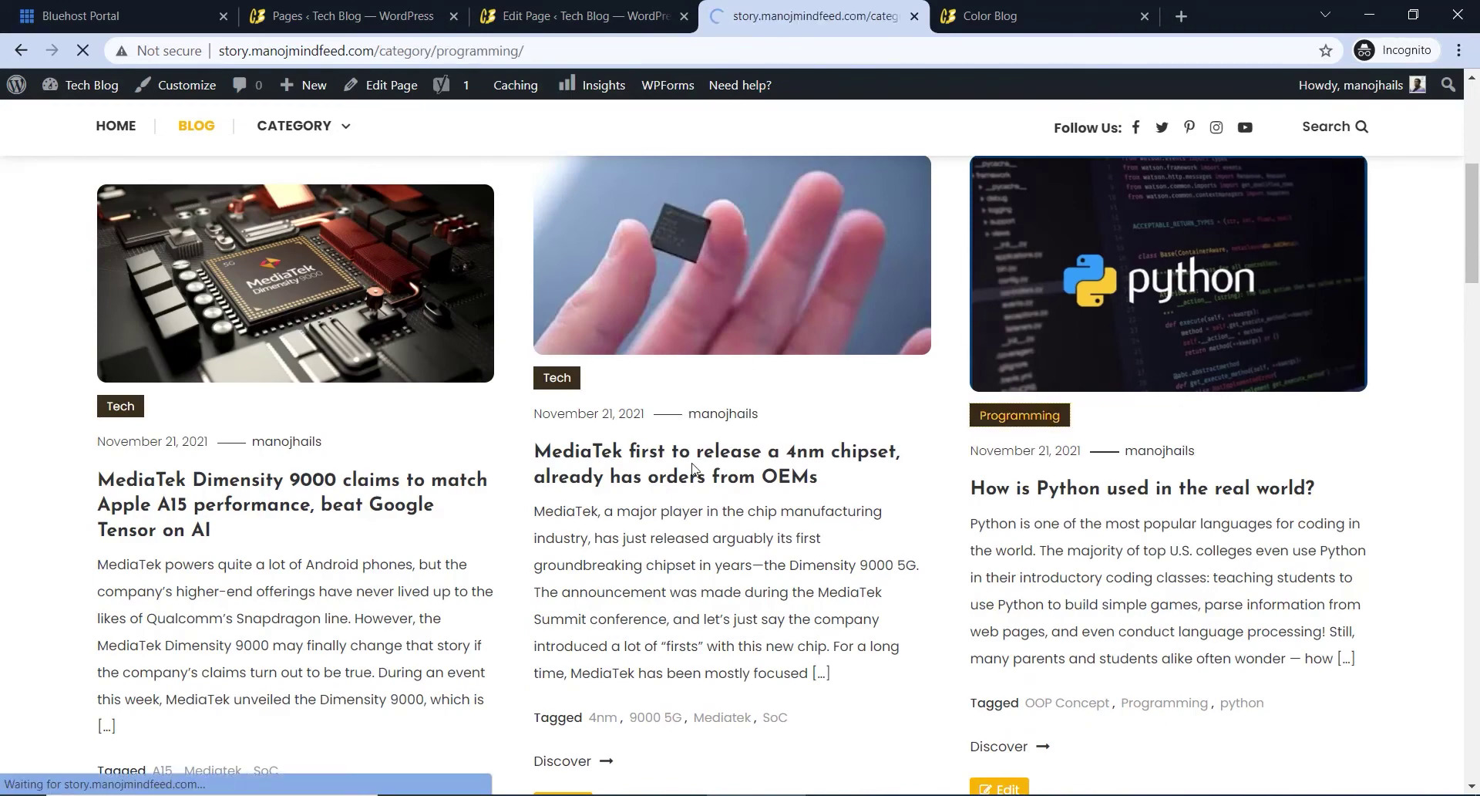
{"action": "scroll", "coordinate": [645, 463], "scroll_direction": "down", "scroll_amount": 3}
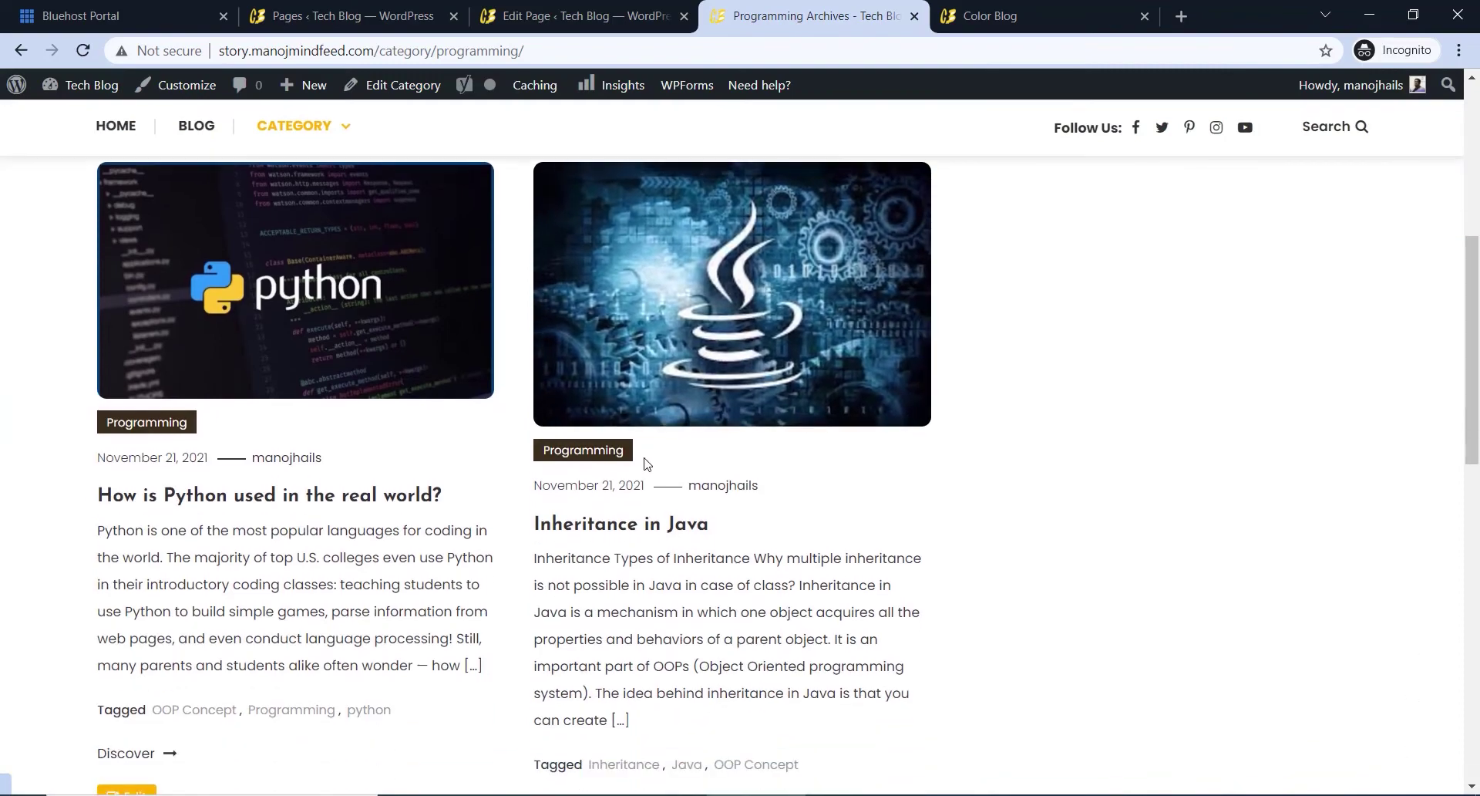
{"action": "scroll", "coordinate": [645, 462], "scroll_direction": "up", "scroll_amount": 8}
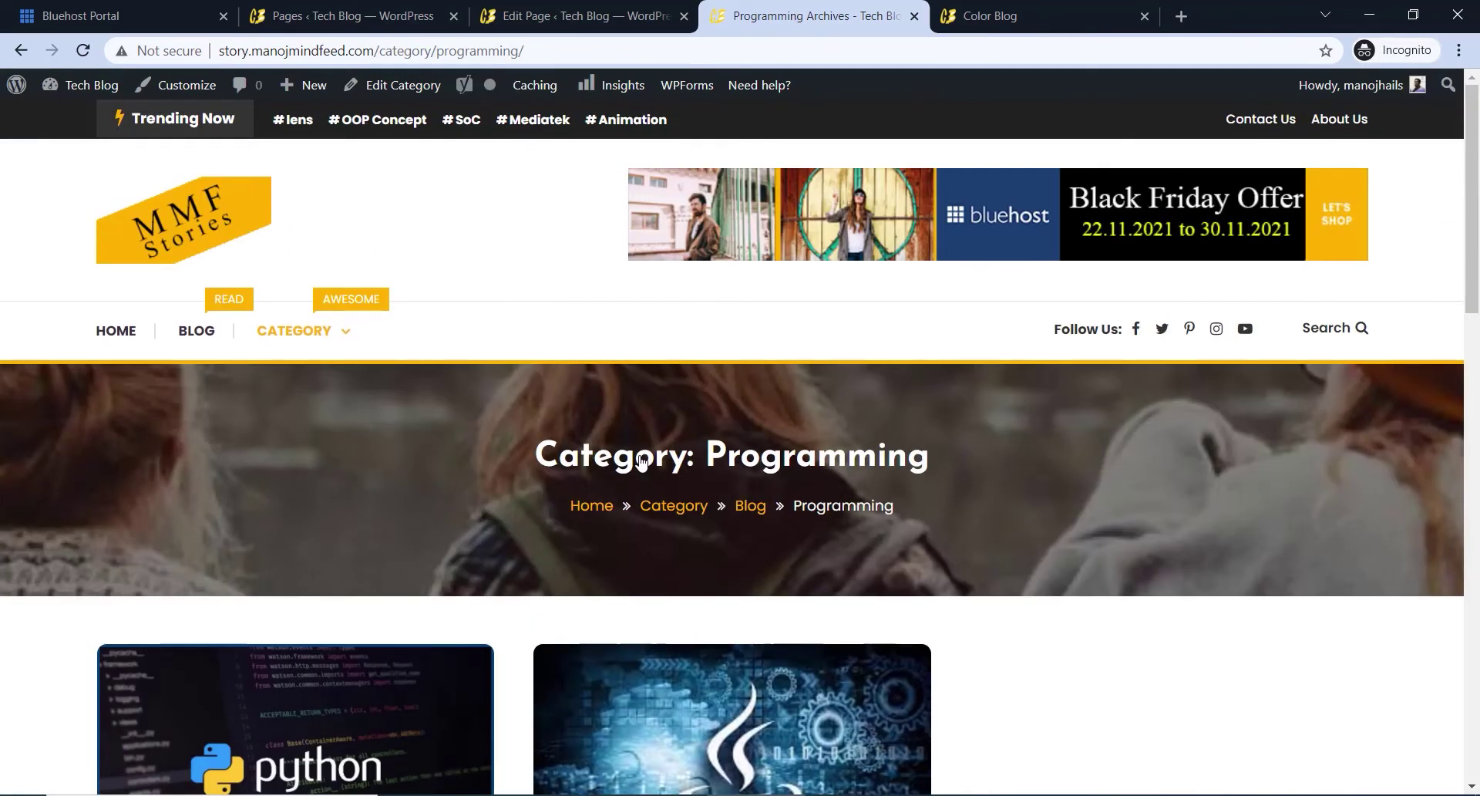
- Return to the site homepage and scroll through it
{"action": "left_click", "coordinate": [208, 253]}
{"action": "scroll", "coordinate": [655, 424], "scroll_direction": "down", "scroll_amount": 8}
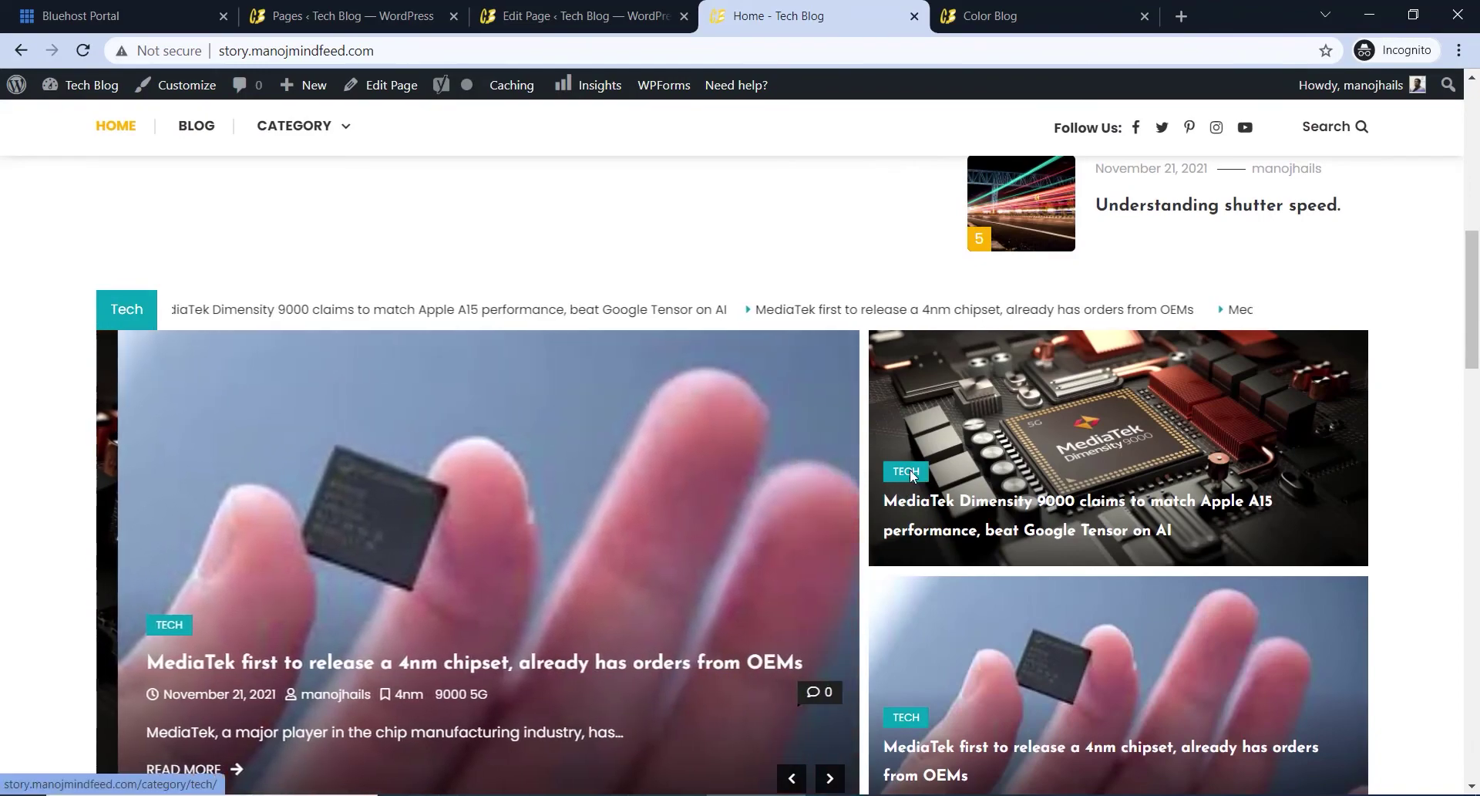
{"action": "scroll", "coordinate": [910, 470], "scroll_direction": "down", "scroll_amount": 3}
{"action": "scroll", "coordinate": [908, 568], "scroll_direction": "down", "scroll_amount": 6}
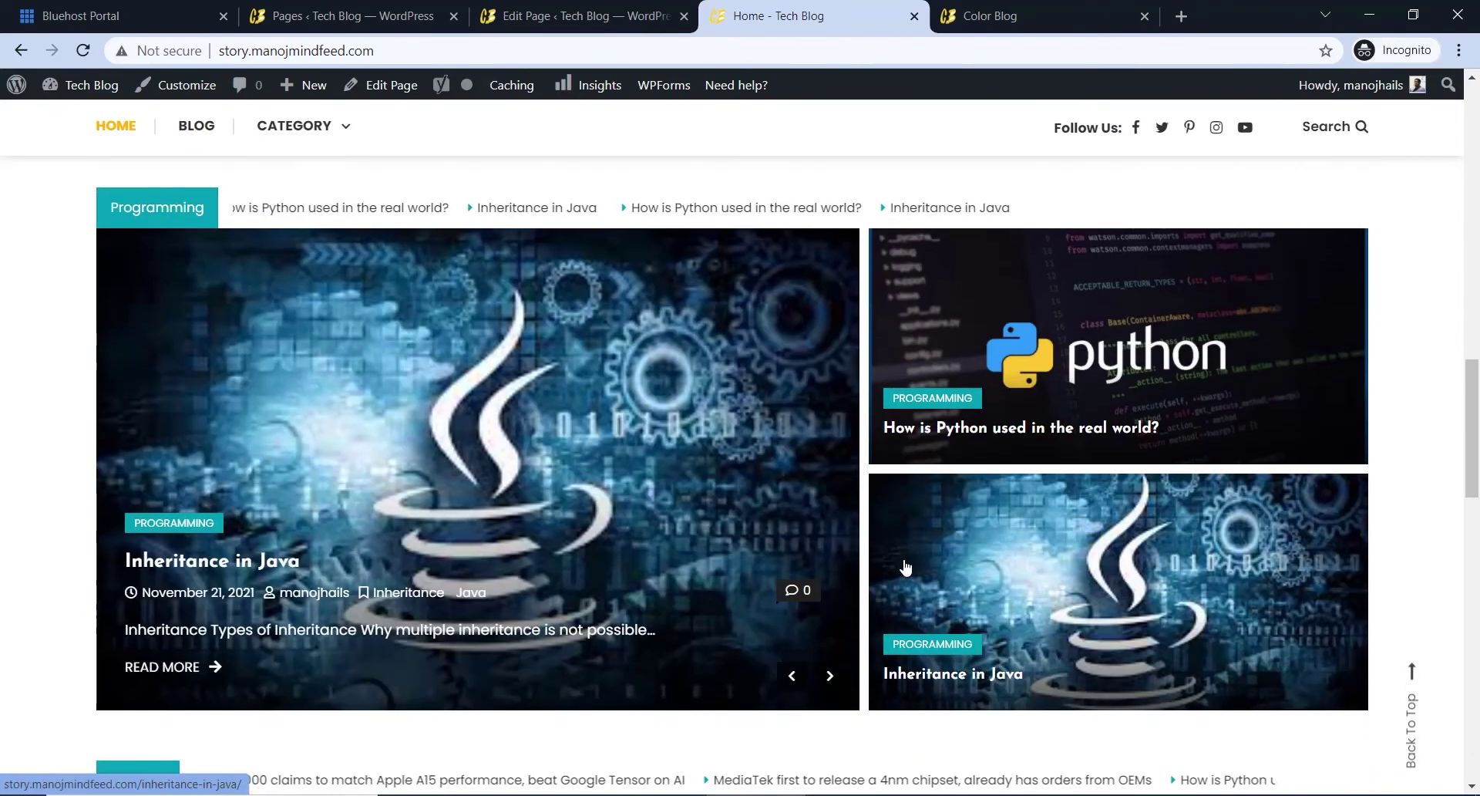
{"action": "scroll", "coordinate": [800, 557], "scroll_direction": "up", "scroll_amount": 15}
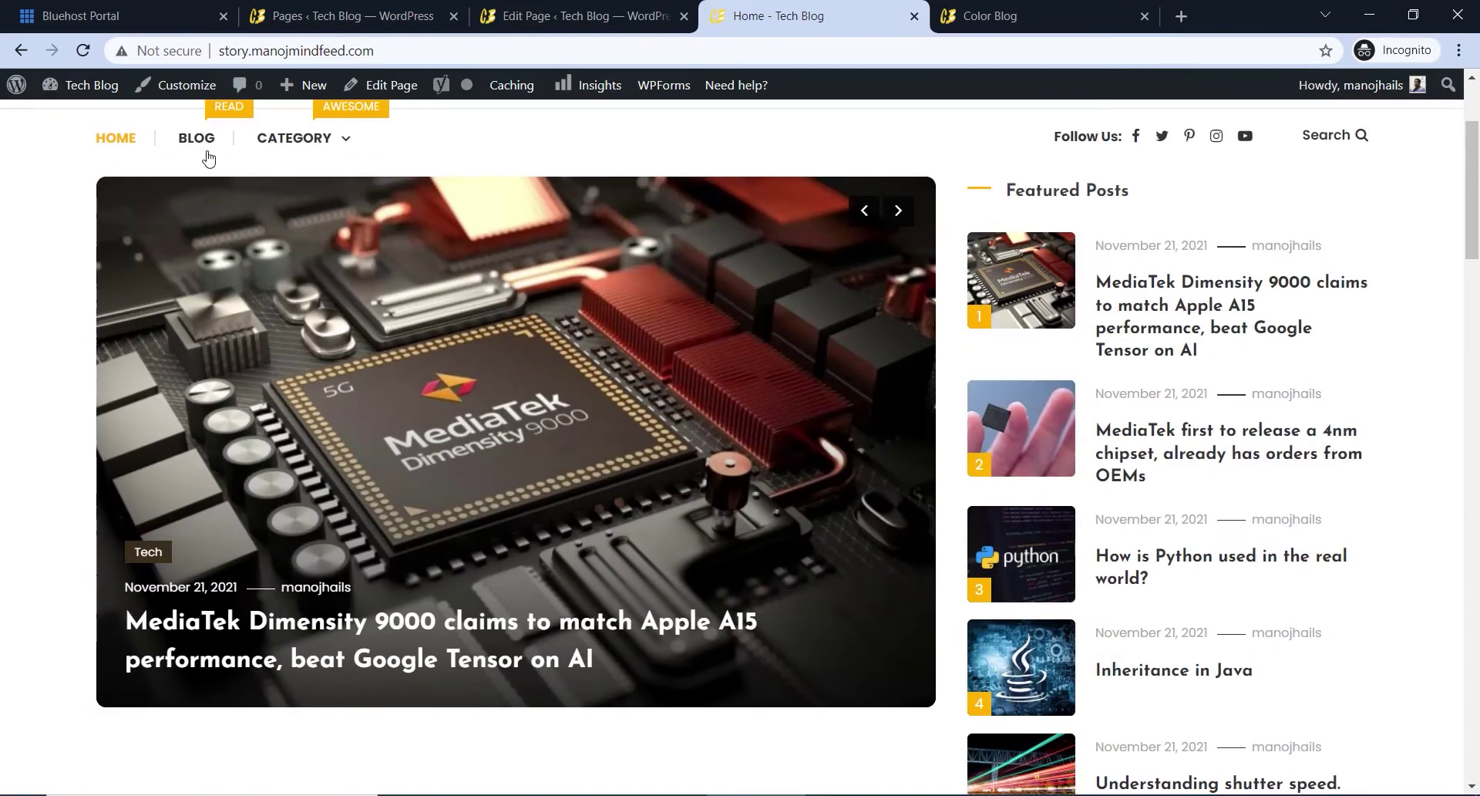
- Open the Blog page, browse its posts, and go back to the homepage
{"action": "left_click", "coordinate": [206, 154]}
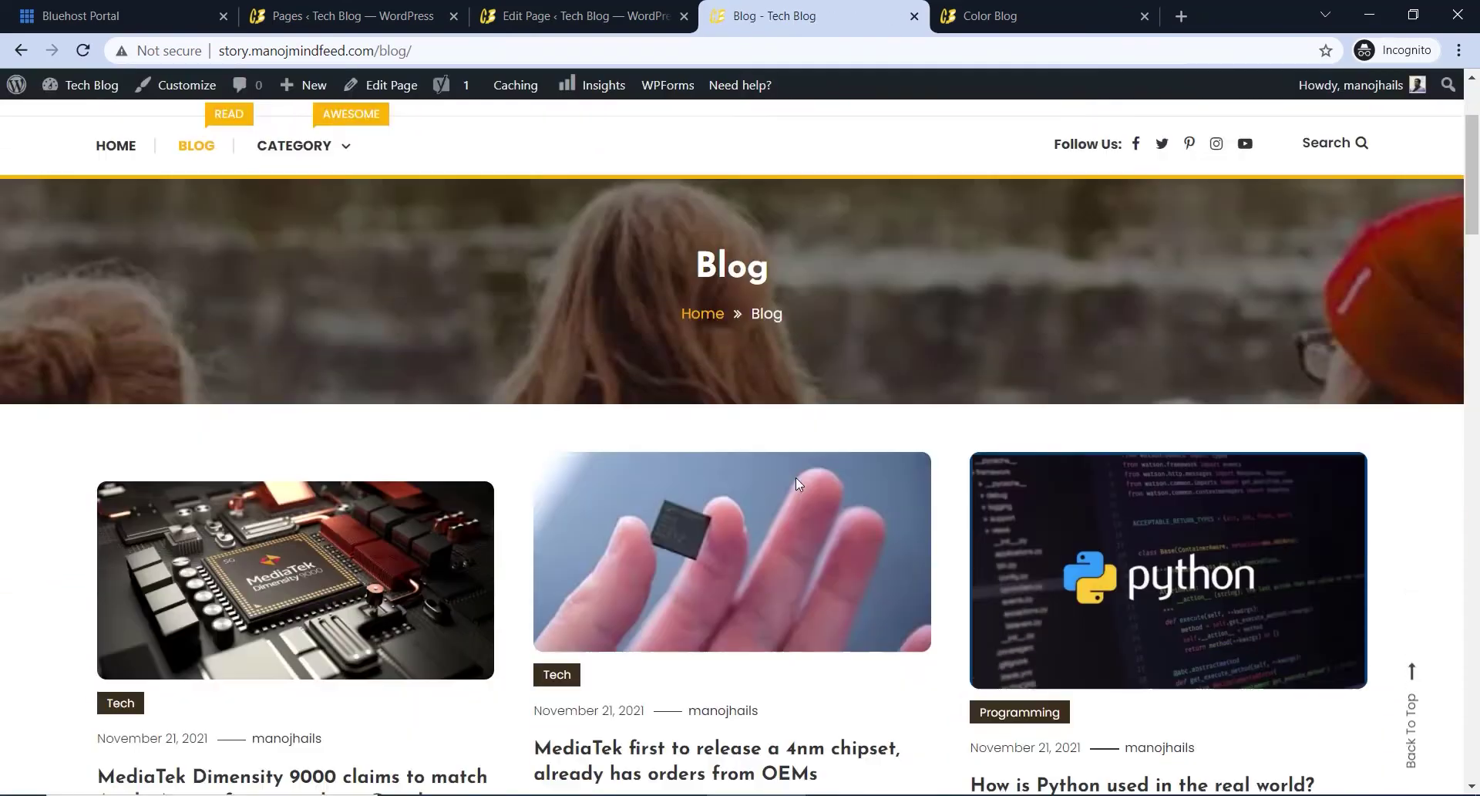
{"action": "scroll", "coordinate": [798, 482], "scroll_direction": "down", "scroll_amount": 6}
{"action": "scroll", "coordinate": [799, 488], "scroll_direction": "down", "scroll_amount": 7}
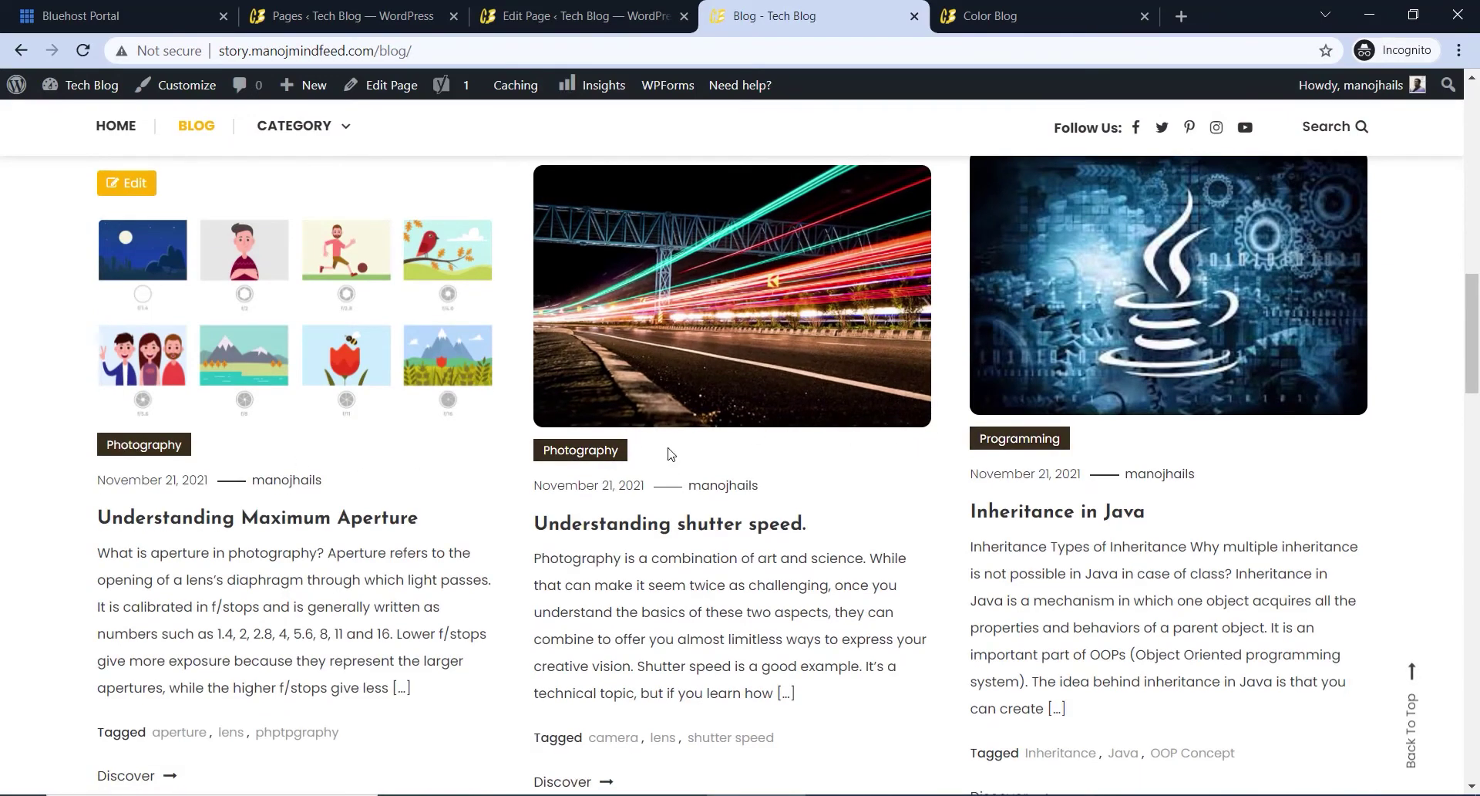
{"action": "scroll", "coordinate": [692, 469], "scroll_direction": "up", "scroll_amount": 13}
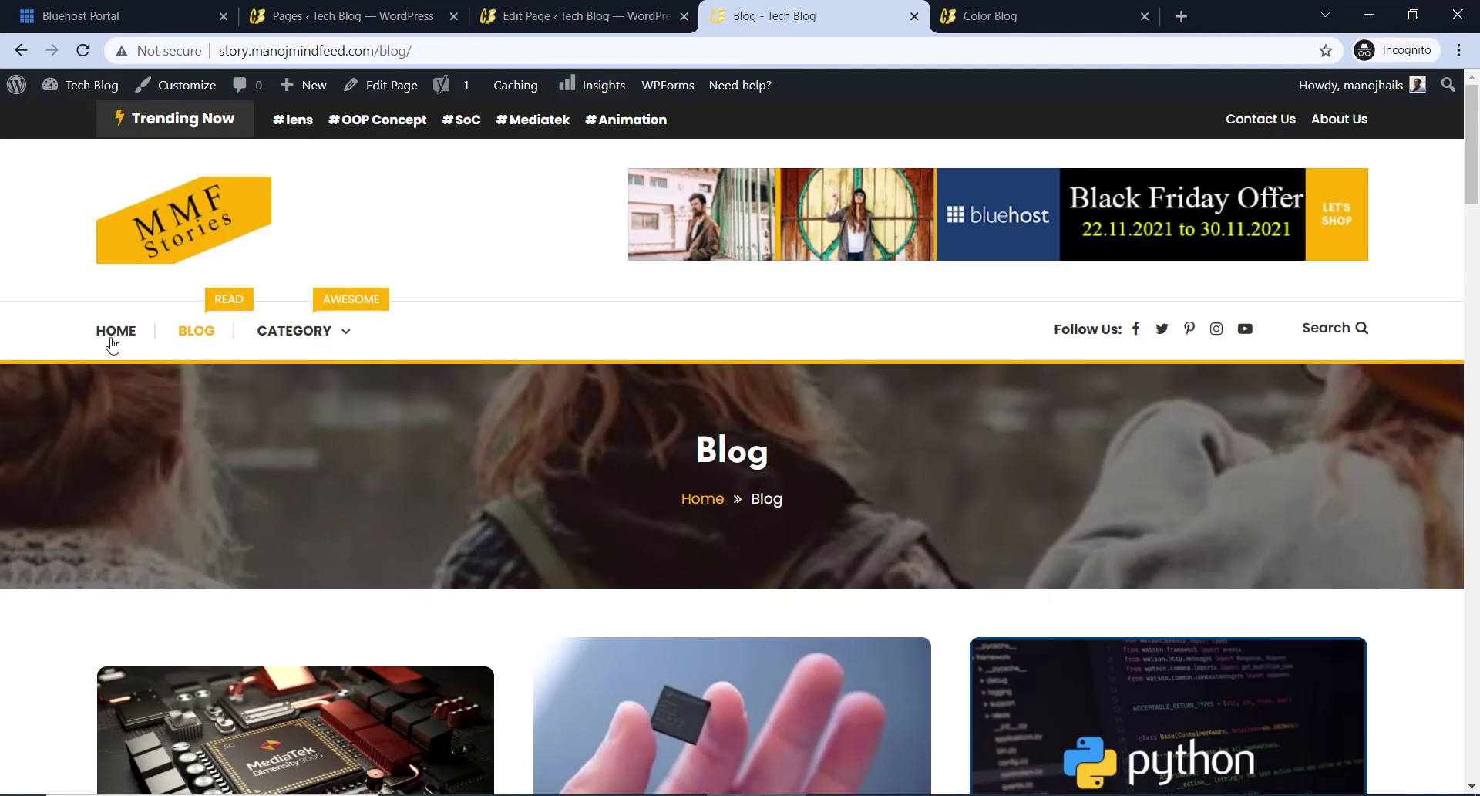
{"action": "left_click", "coordinate": [109, 336]}
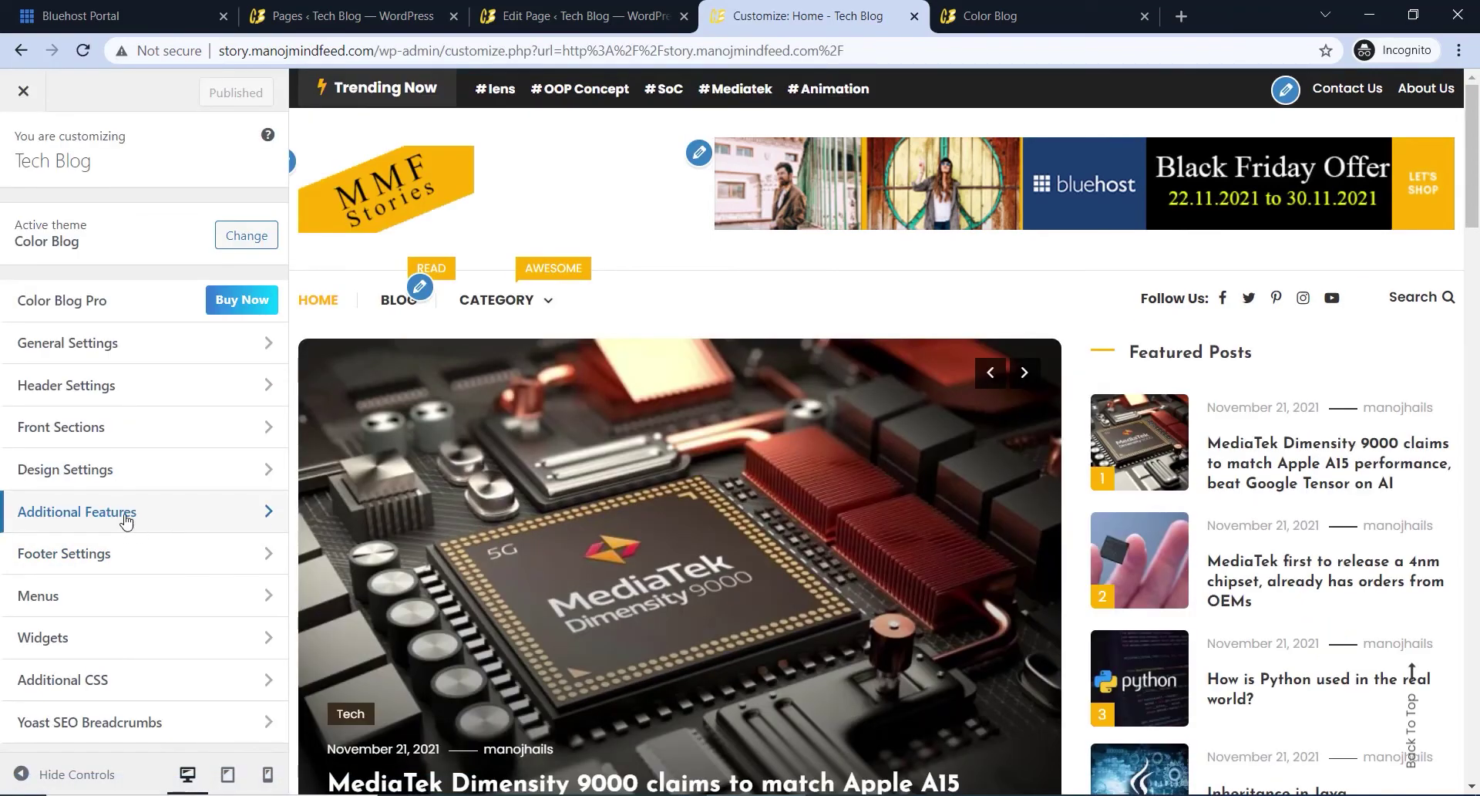
- Open Additional Features > Categories Color to show the five category colour pickers
{"action": "left_click", "coordinate": [118, 515]}
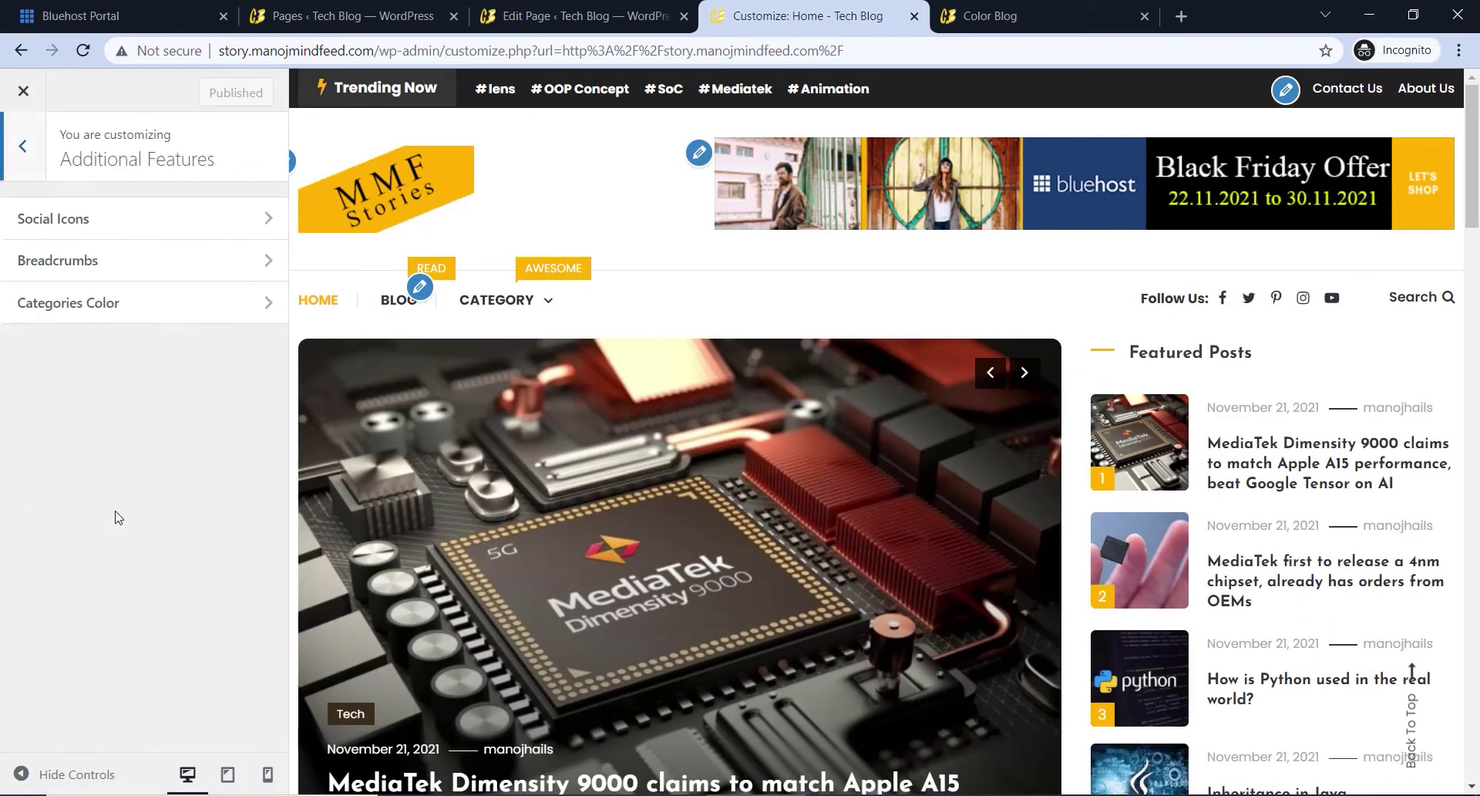
{"action": "left_click", "coordinate": [161, 315]}
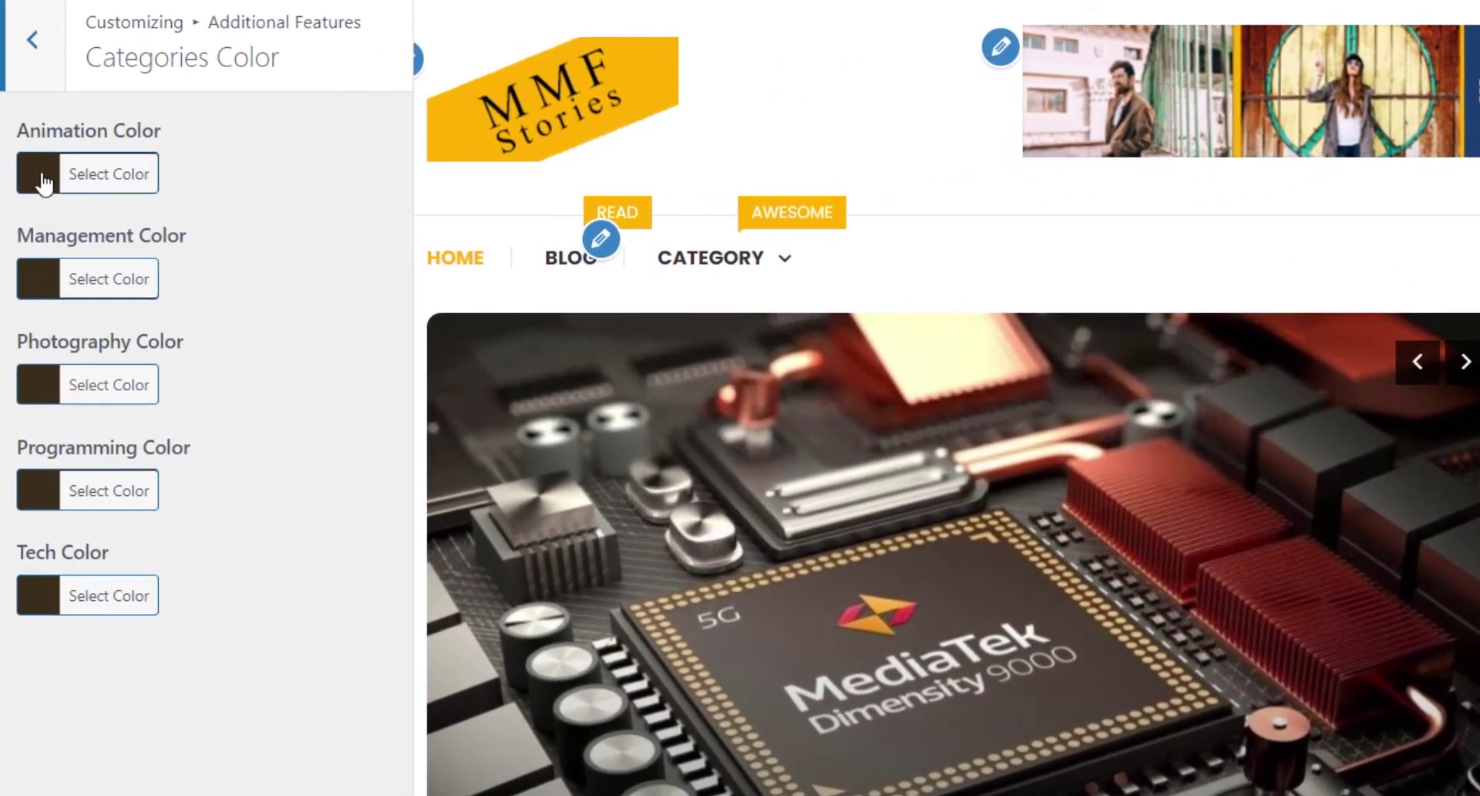
{"action": "scroll", "coordinate": [1022, 466], "scroll_direction": "down", "scroll_amount": 5}
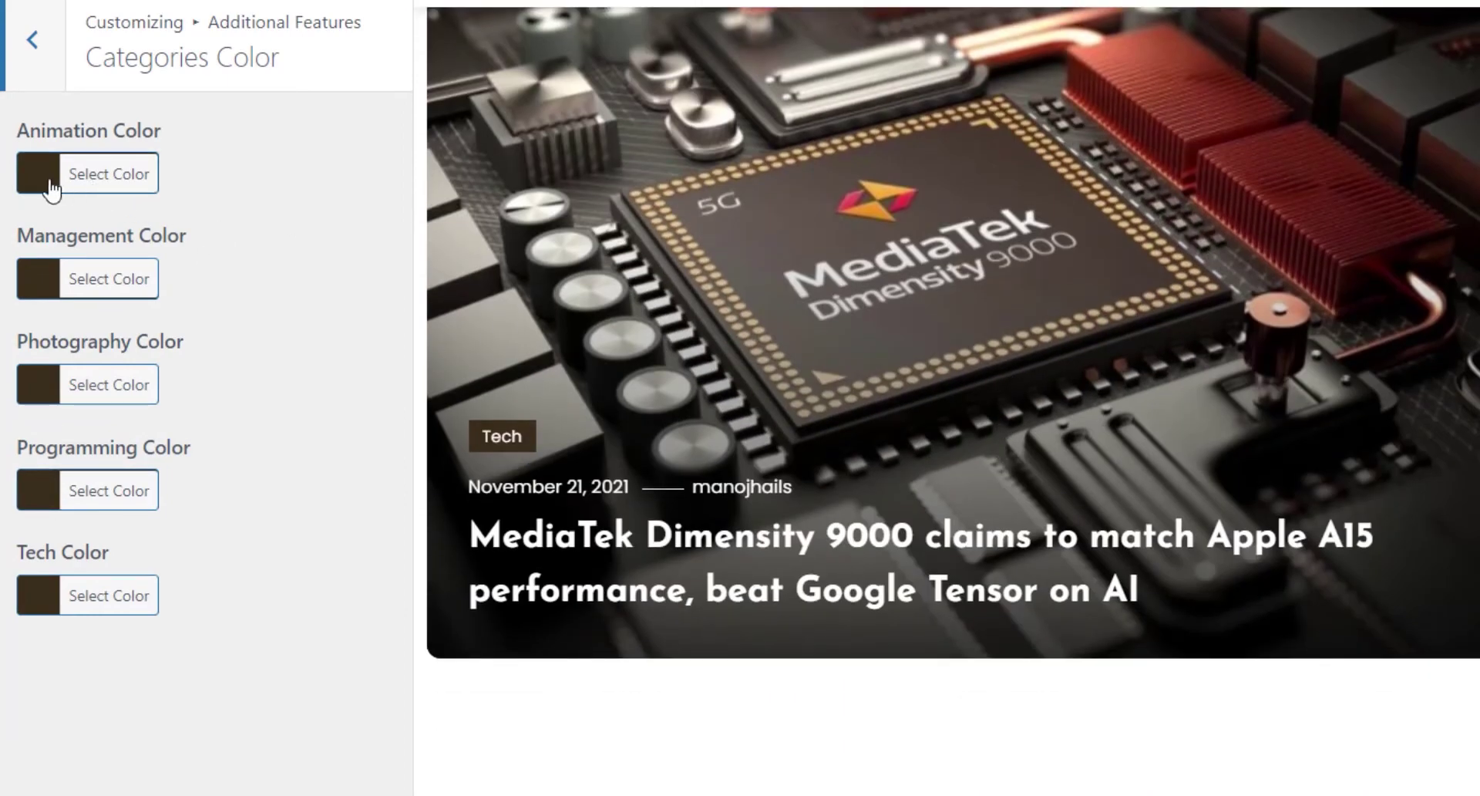
- Make the Animation category light blue, Management pink and Photography yellow
{"action": "left_click", "coordinate": [115, 183]}
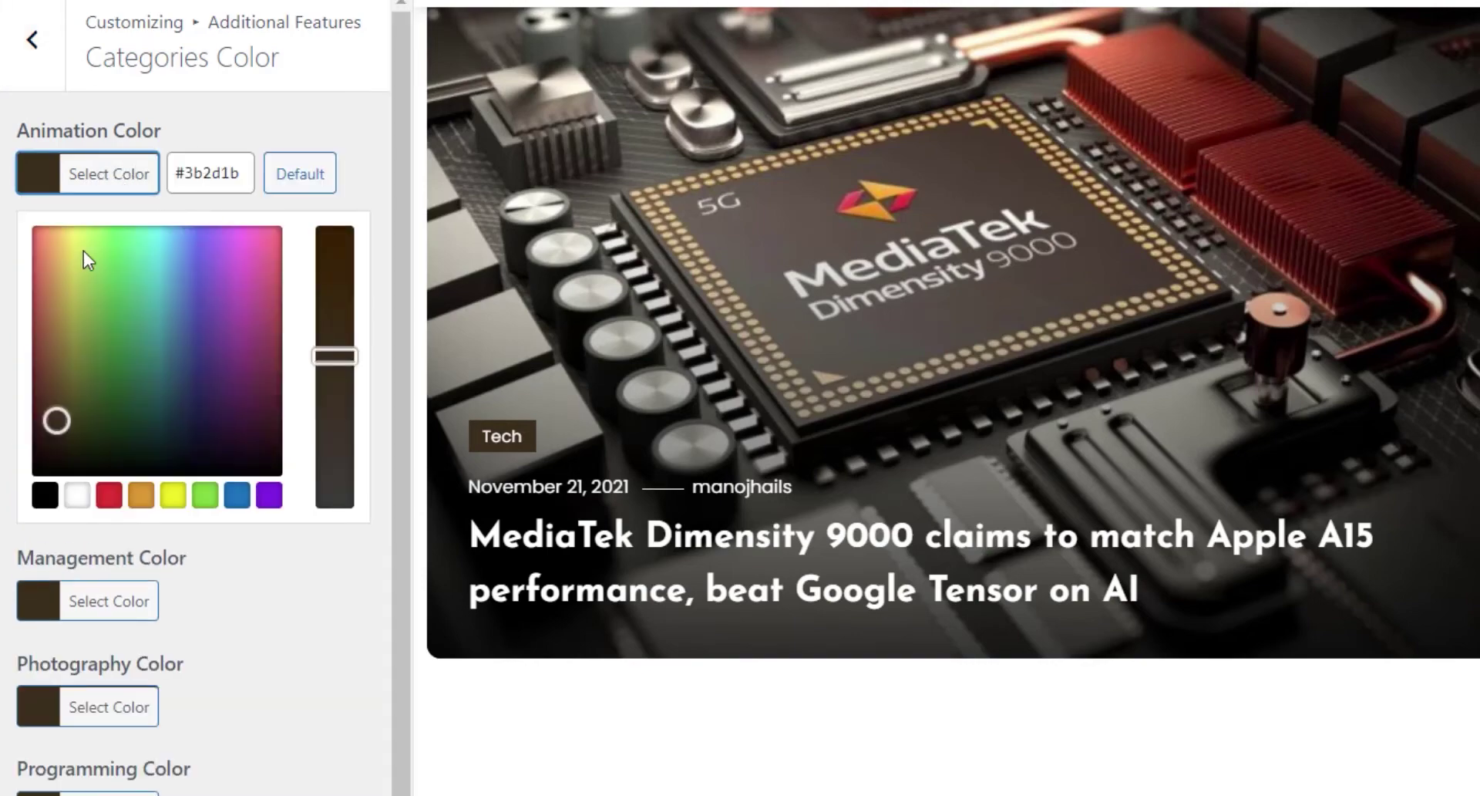
{"action": "left_click", "coordinate": [93, 245]}
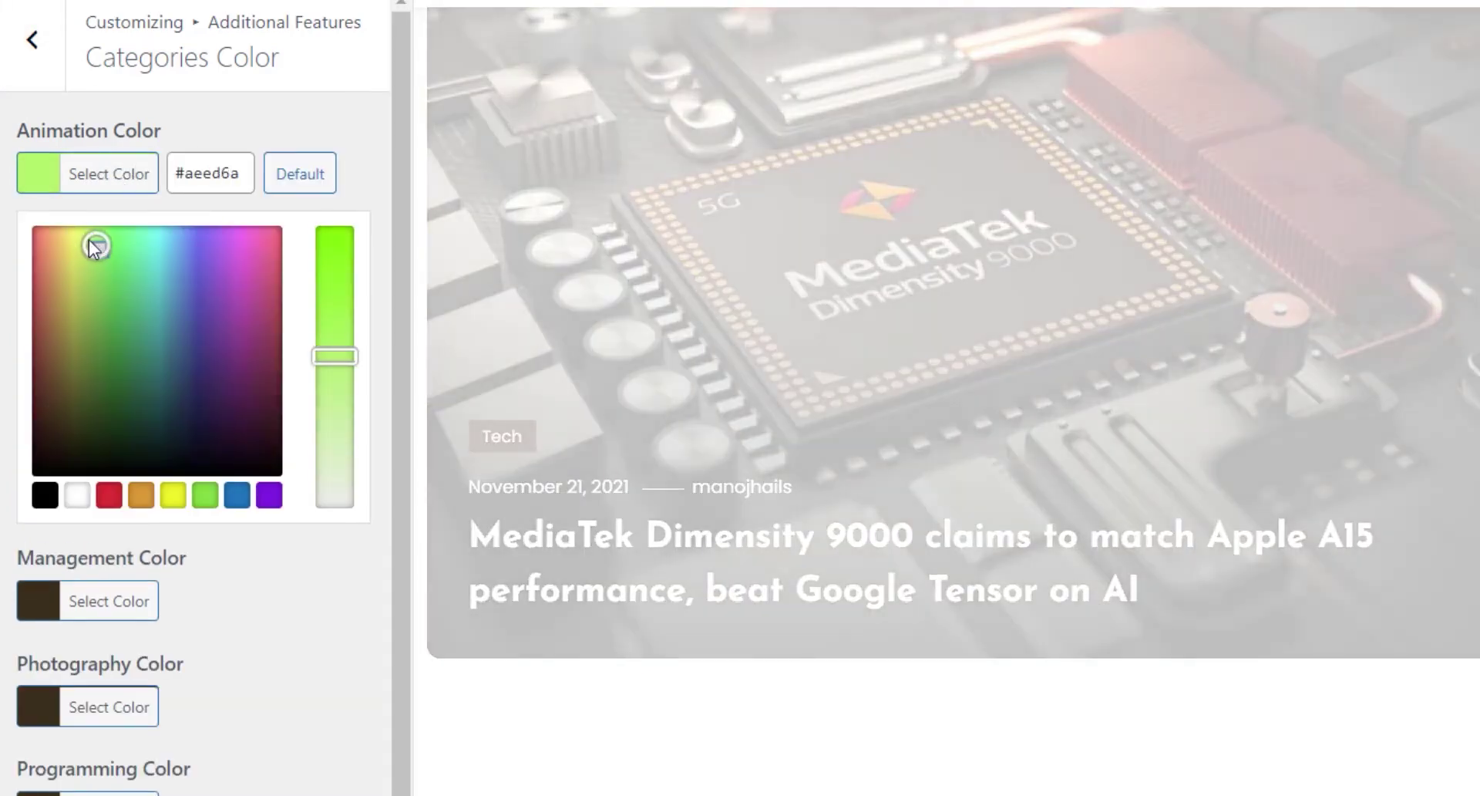
{"action": "left_click_drag", "start_coordinate": [94, 246], "coordinate": [172, 236]}
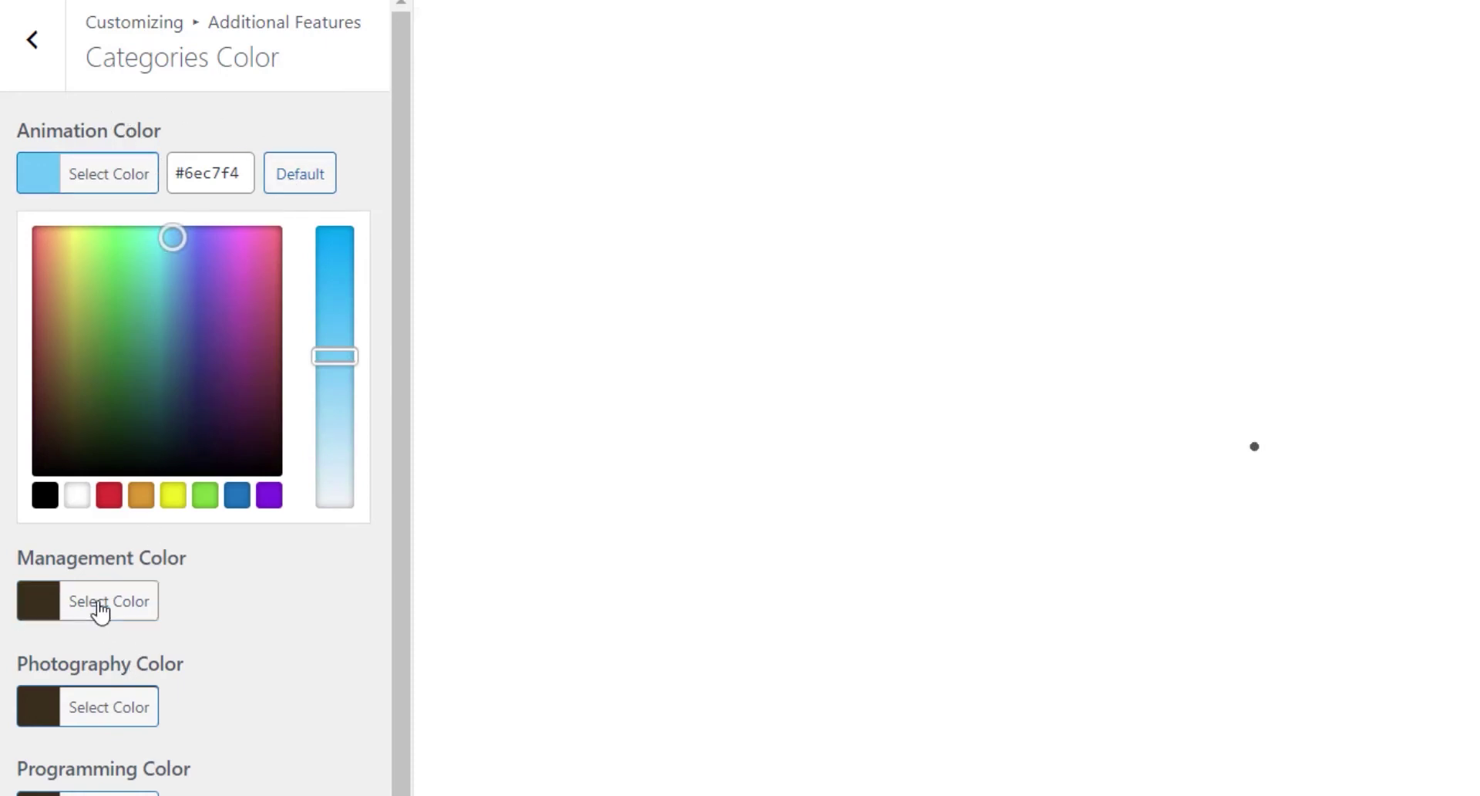
{"action": "left_click", "coordinate": [100, 603]}
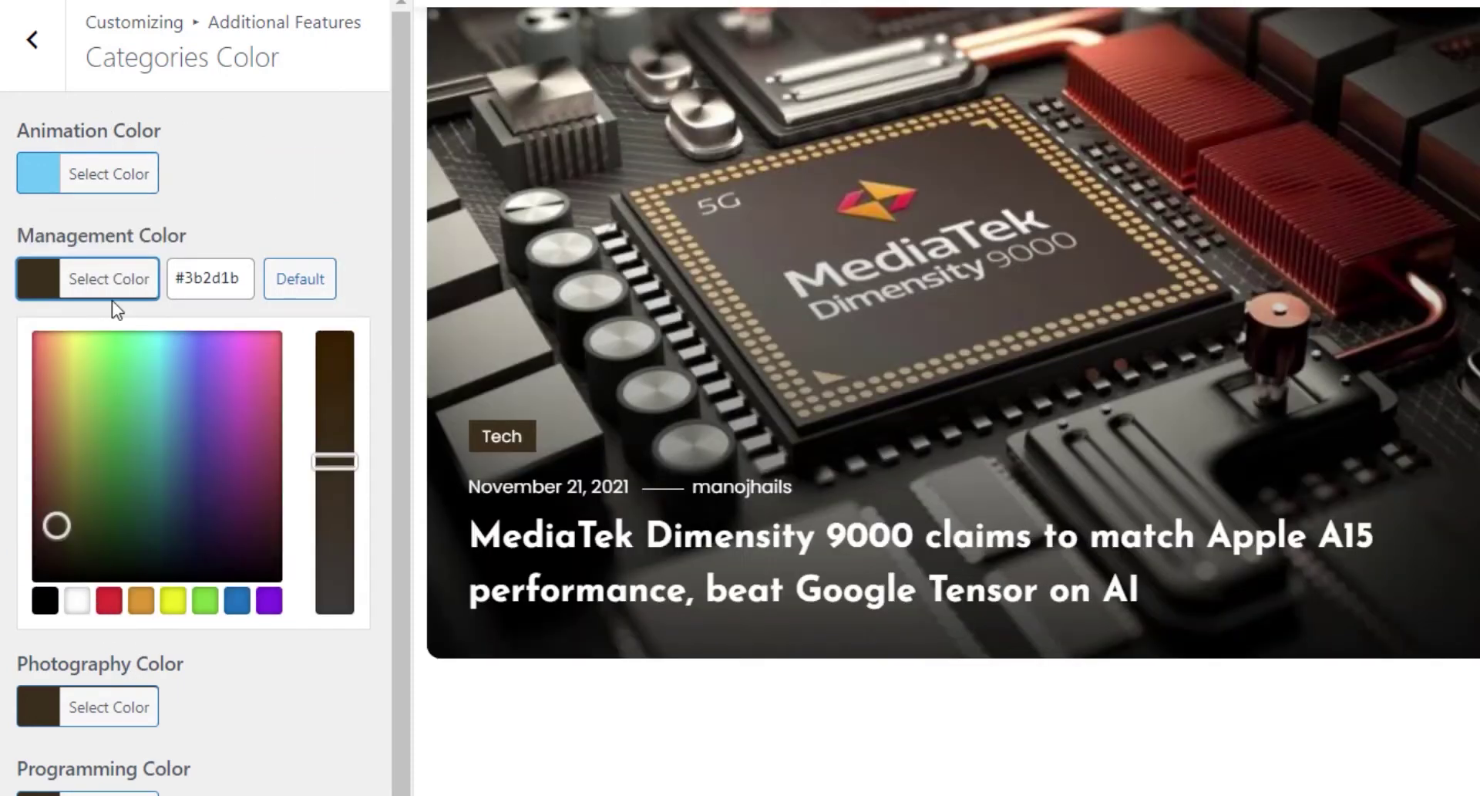
{"action": "left_click", "coordinate": [241, 337]}
{"action": "left_click_drag", "start_coordinate": [241, 337], "coordinate": [262, 349]}
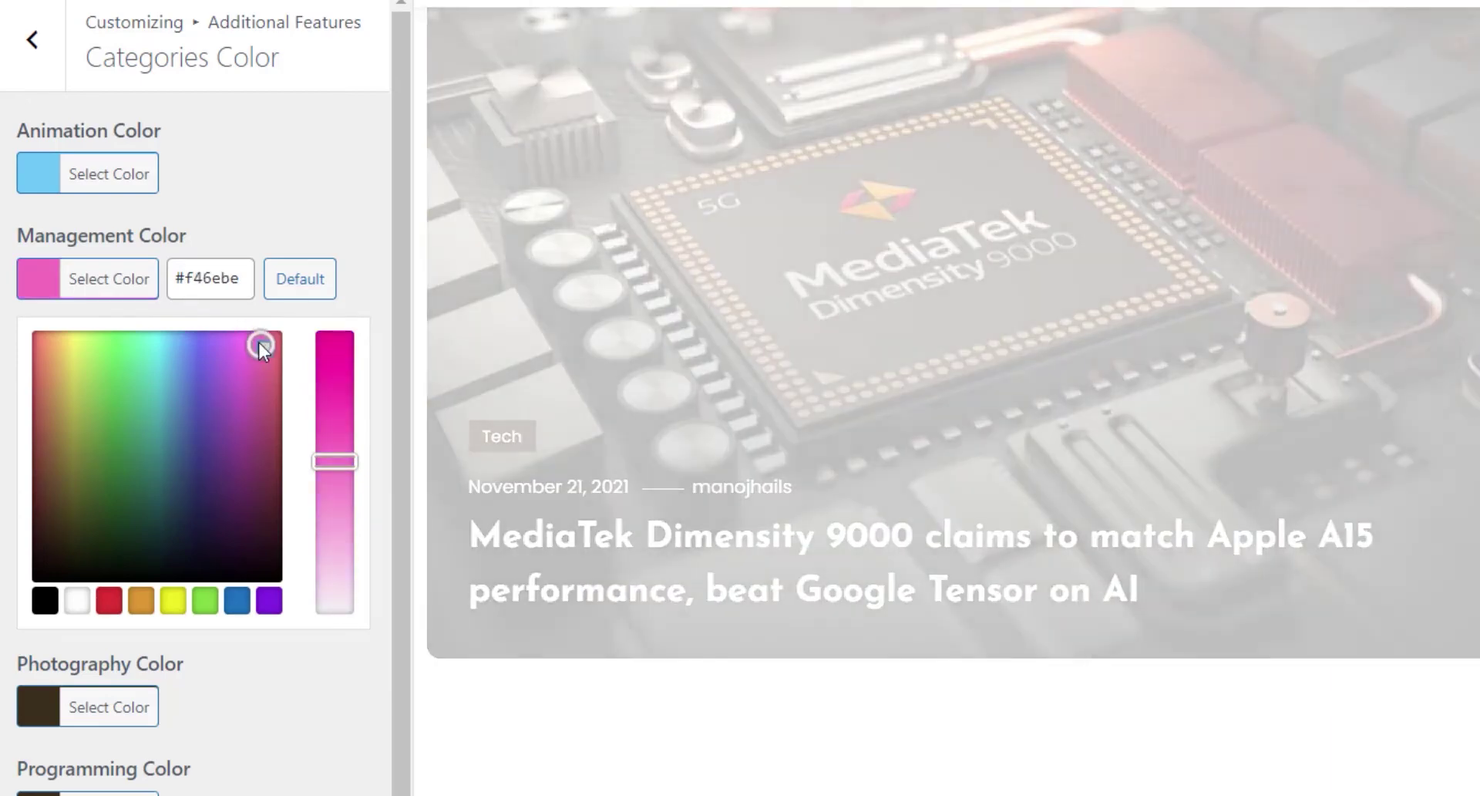
{"action": "scroll", "coordinate": [208, 671], "scroll_direction": "down", "scroll_amount": 1}
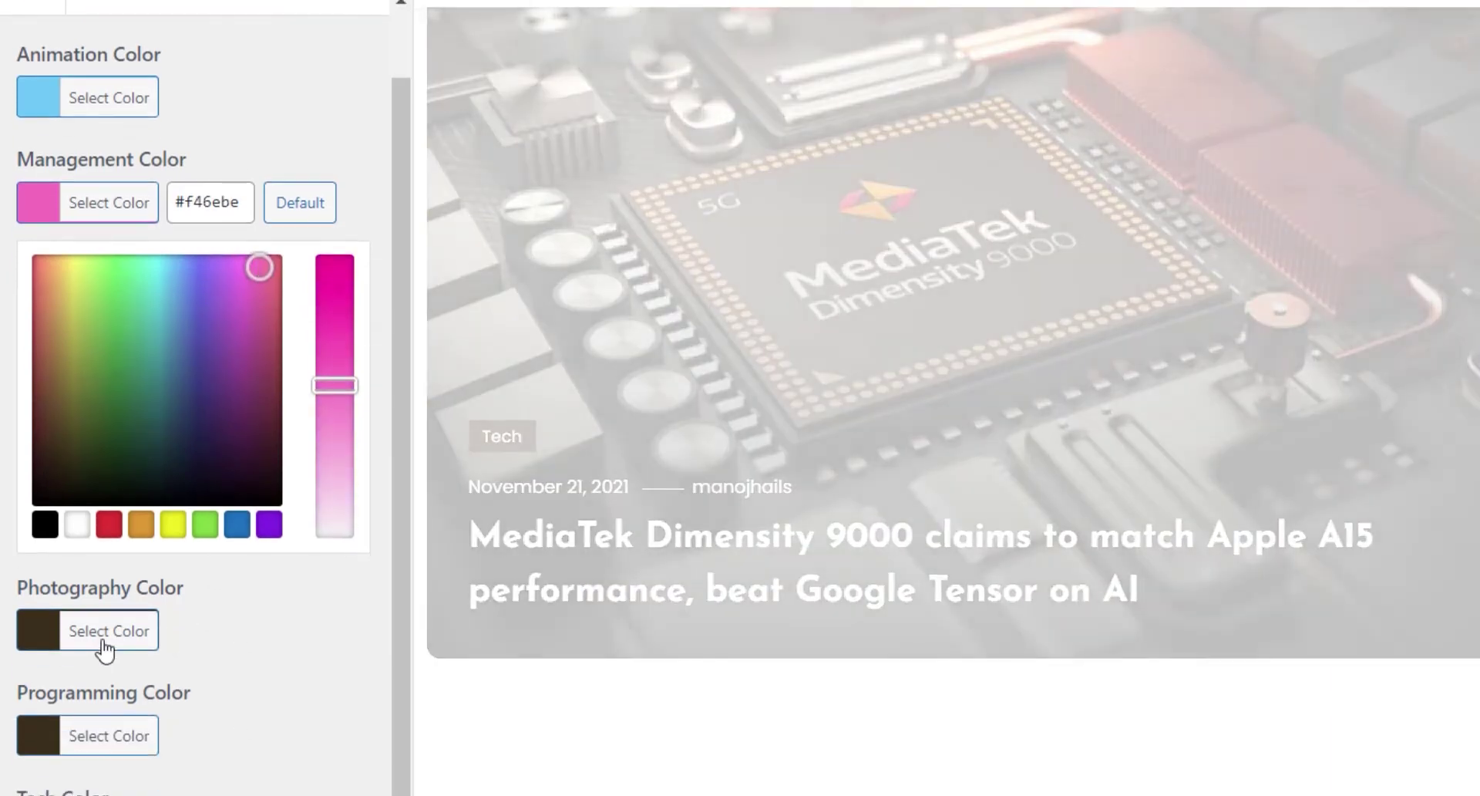
{"action": "left_click", "coordinate": [108, 630]}
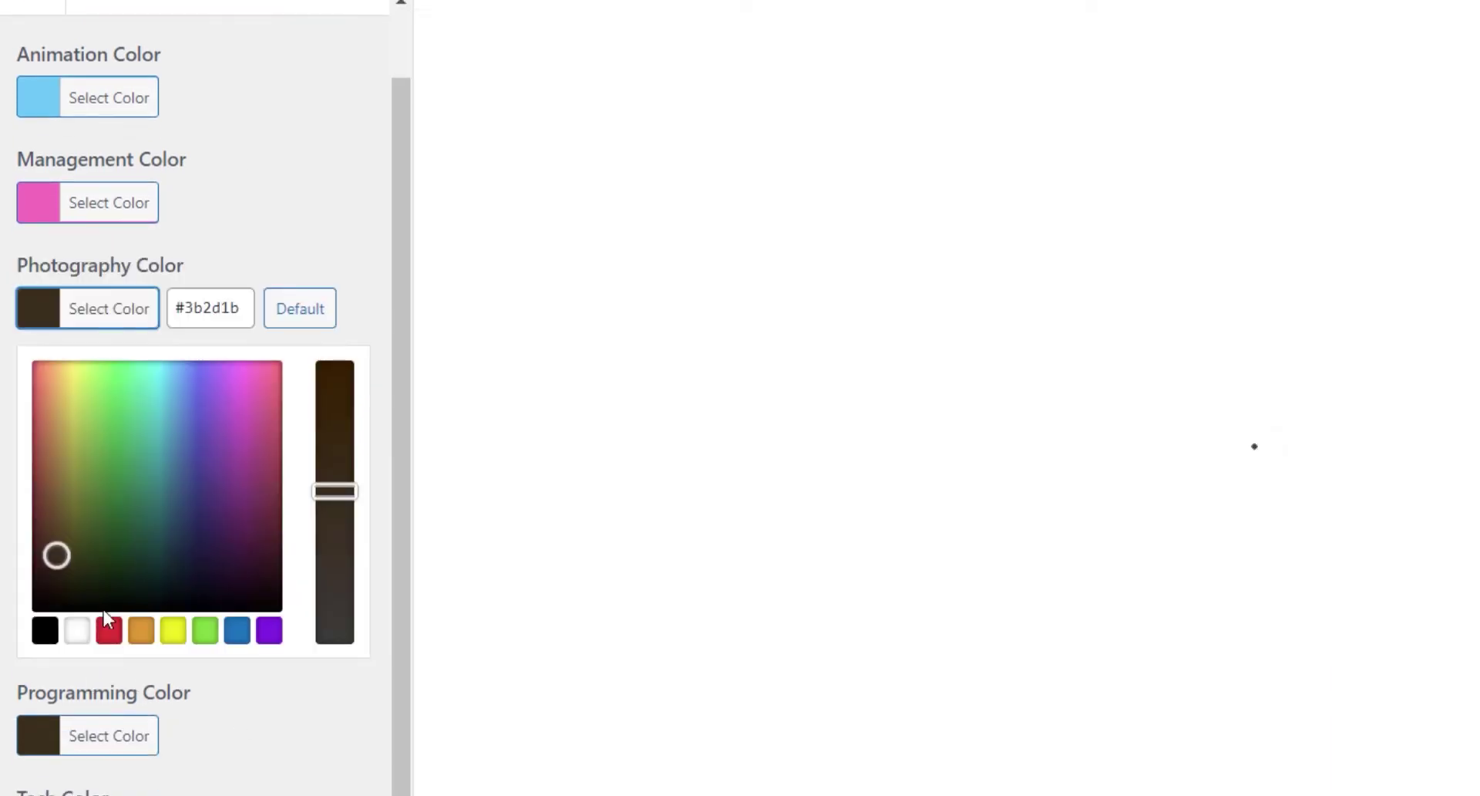
{"action": "left_click_drag", "start_coordinate": [80, 374], "coordinate": [69, 390]}
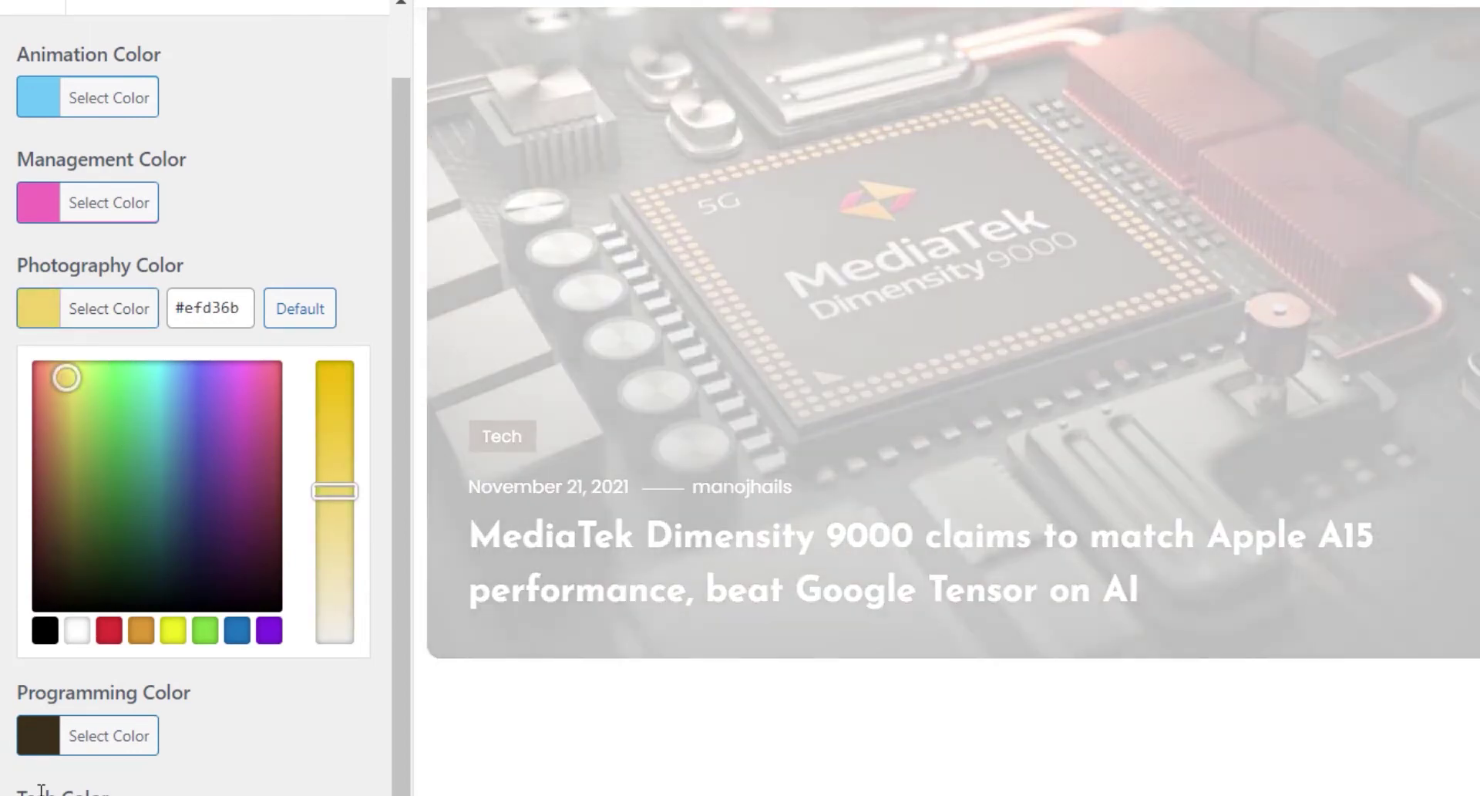
- Make the Programming category green (#5eb752) and the Tech category purple (#9a32fc)
{"action": "left_click", "coordinate": [89, 740]}
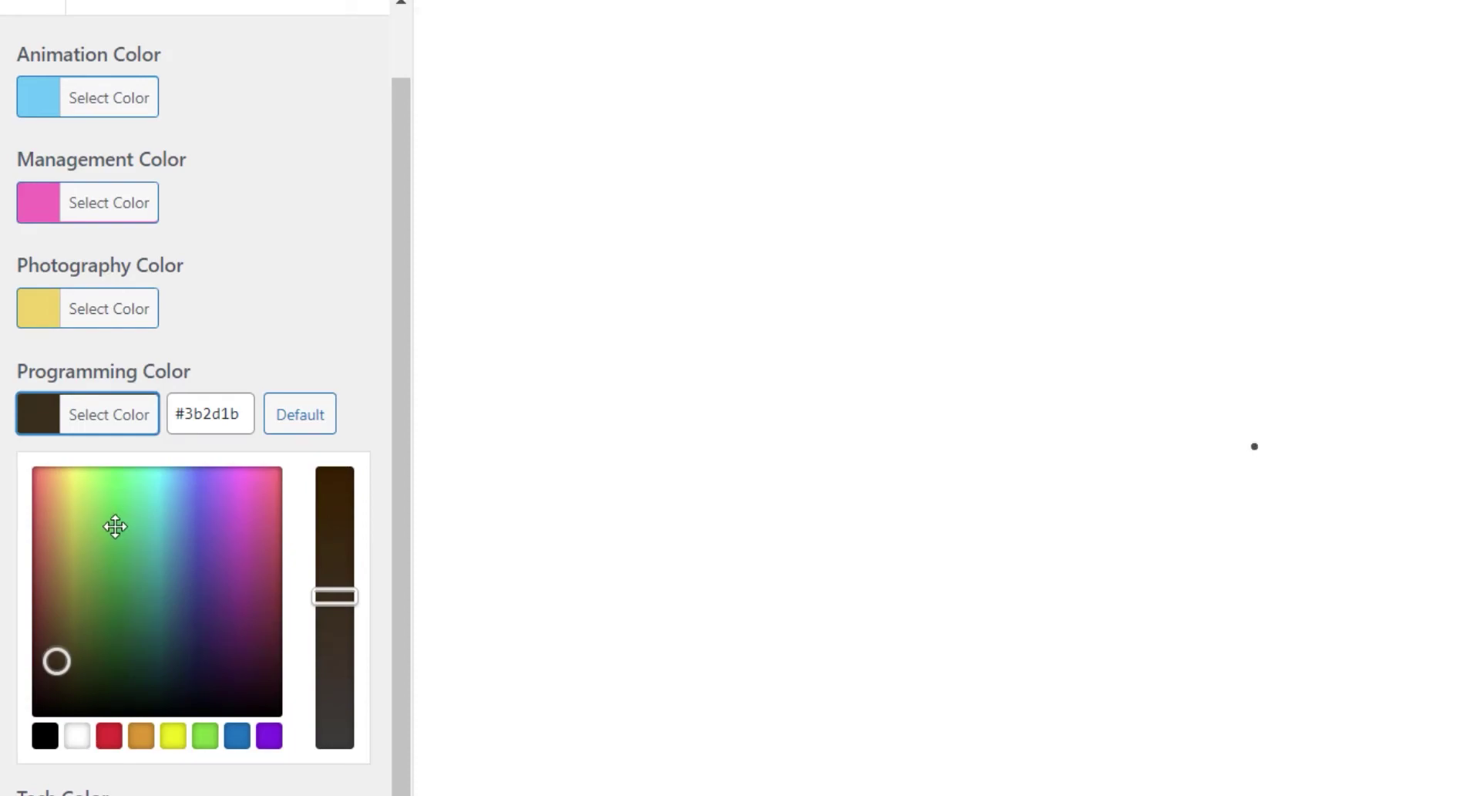
{"action": "left_click", "coordinate": [112, 530]}
{"action": "scroll", "coordinate": [111, 535], "scroll_direction": "down", "scroll_amount": 2}
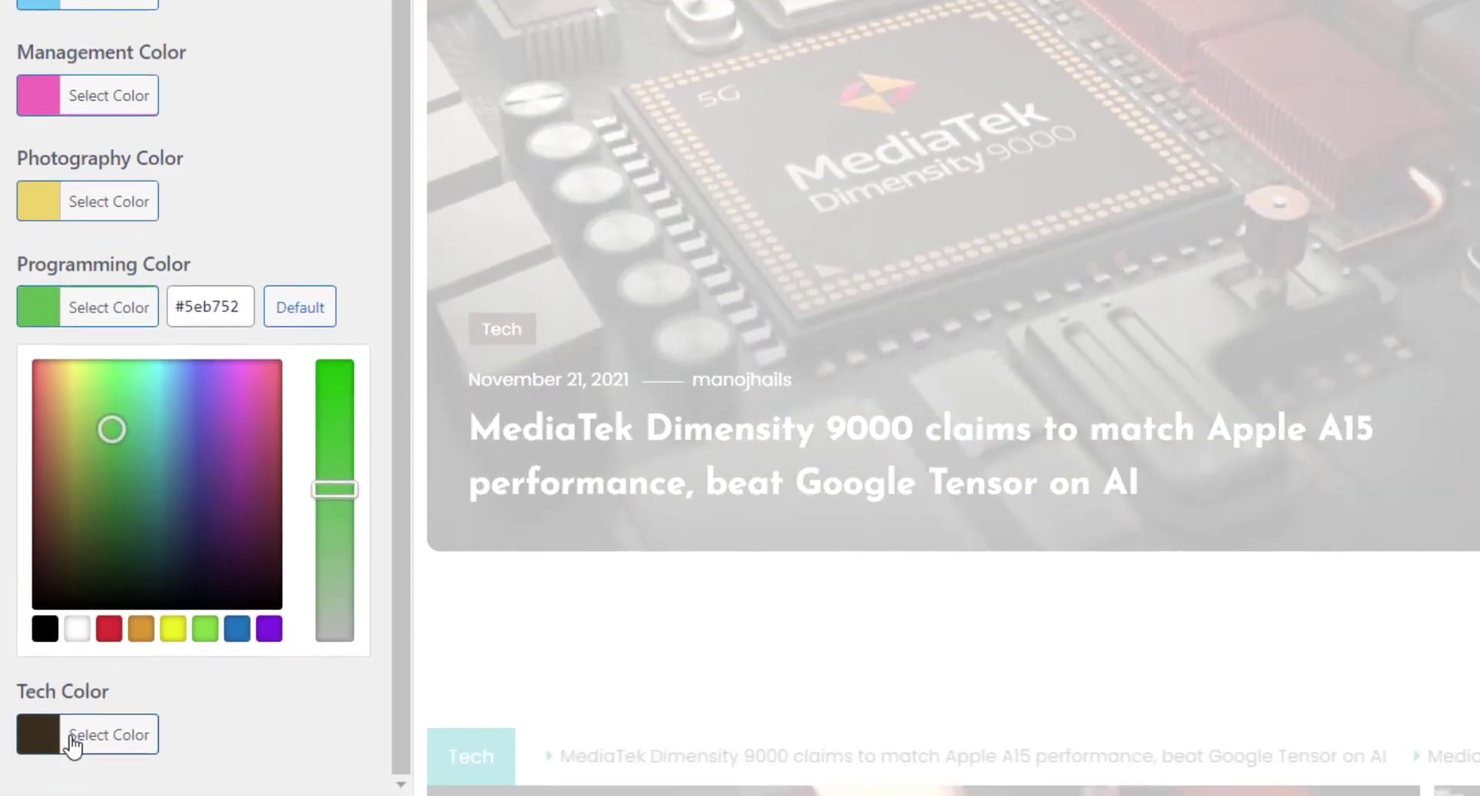
{"action": "left_click", "coordinate": [72, 744]}
{"action": "left_click", "coordinate": [240, 501]}
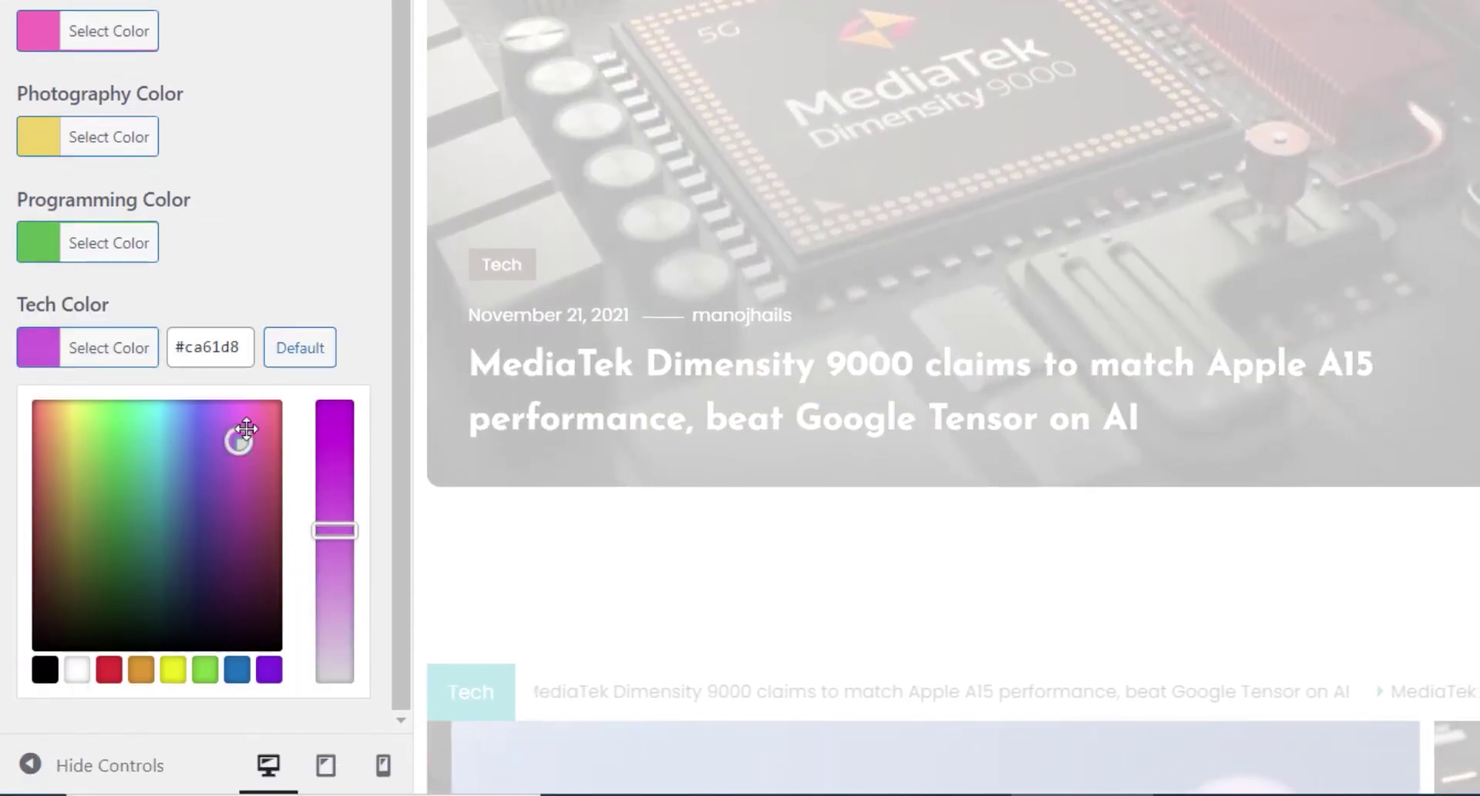
{"action": "left_click_drag", "start_coordinate": [246, 429], "coordinate": [222, 404]}
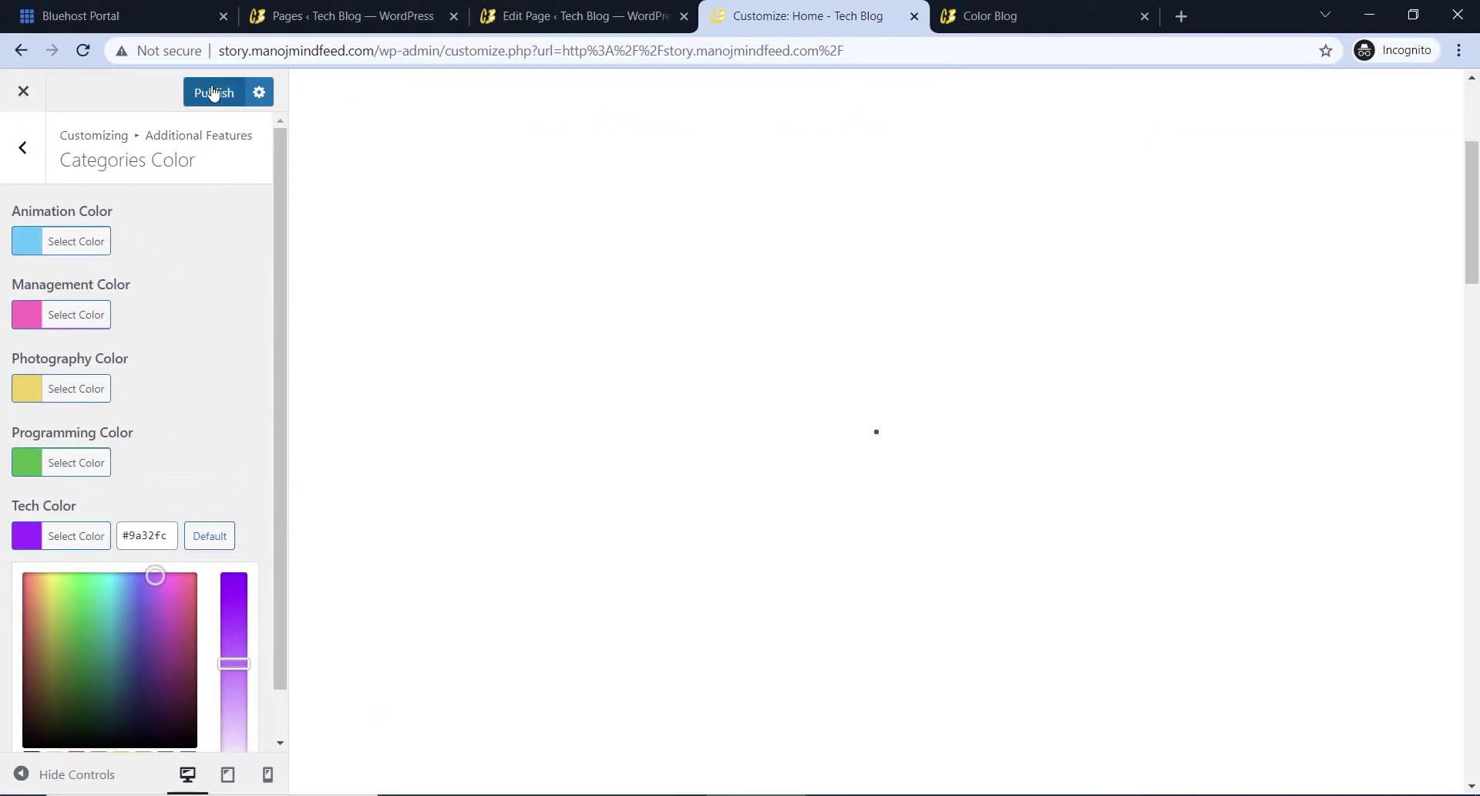
- Publish the category colour changes and check the purple Tech label in the preview
{"action": "left_click", "coordinate": [214, 92]}
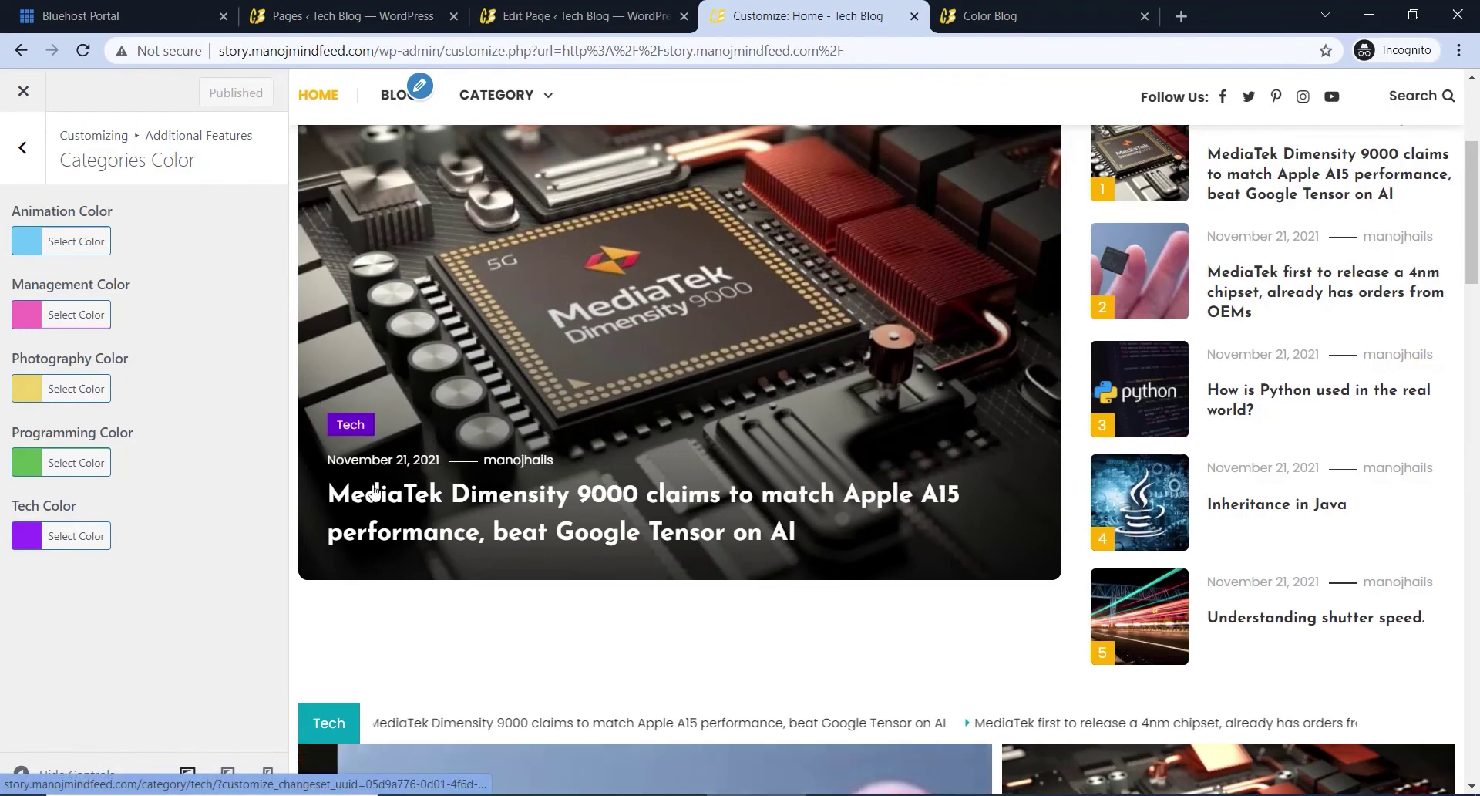
{"action": "scroll", "coordinate": [421, 423], "scroll_direction": "down", "scroll_amount": 7}
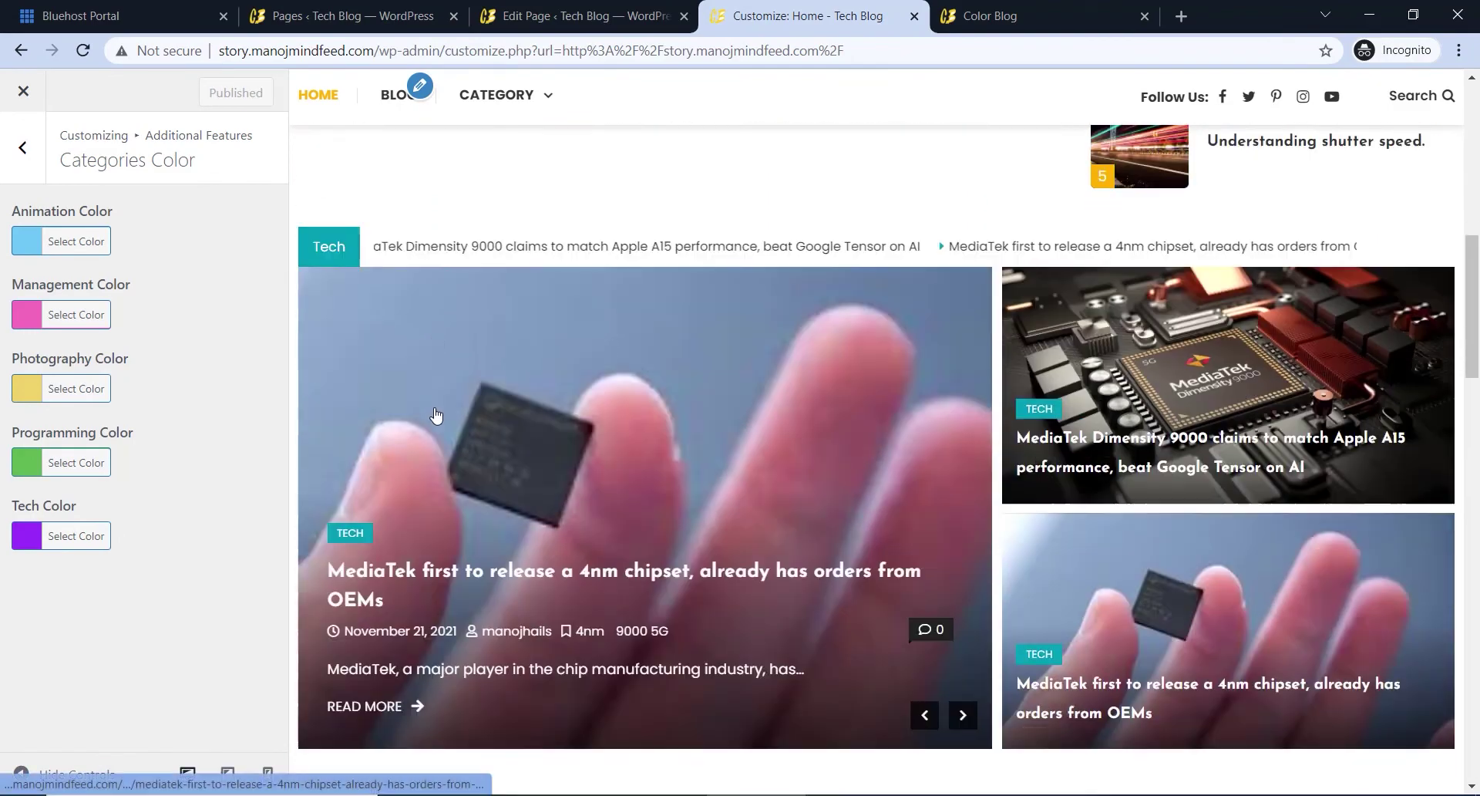
{"action": "scroll", "coordinate": [594, 394], "scroll_direction": "down", "scroll_amount": 11}
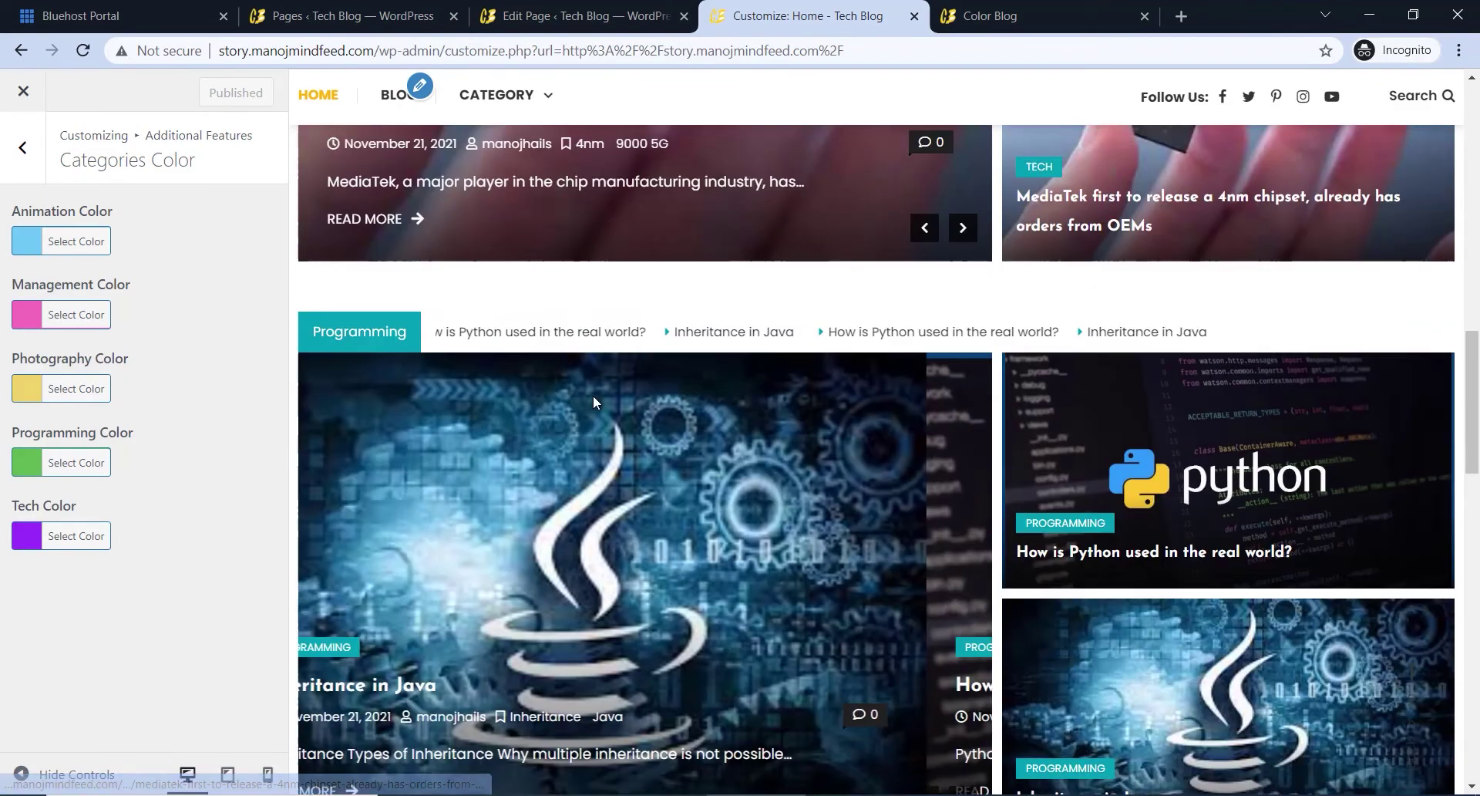
{"action": "scroll", "coordinate": [650, 409], "scroll_direction": "up", "scroll_amount": 18}
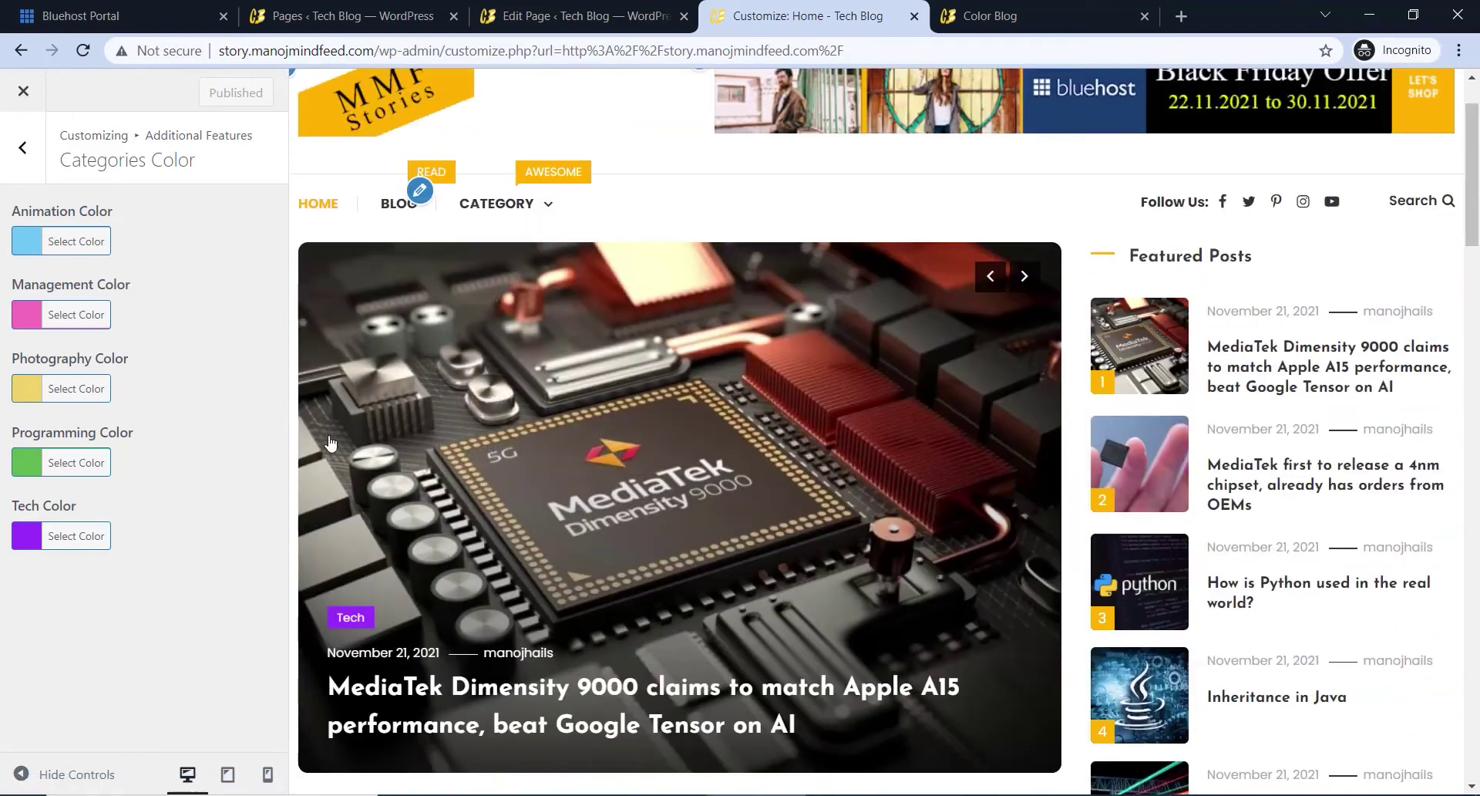
{"action": "left_click", "coordinate": [34, 92]}
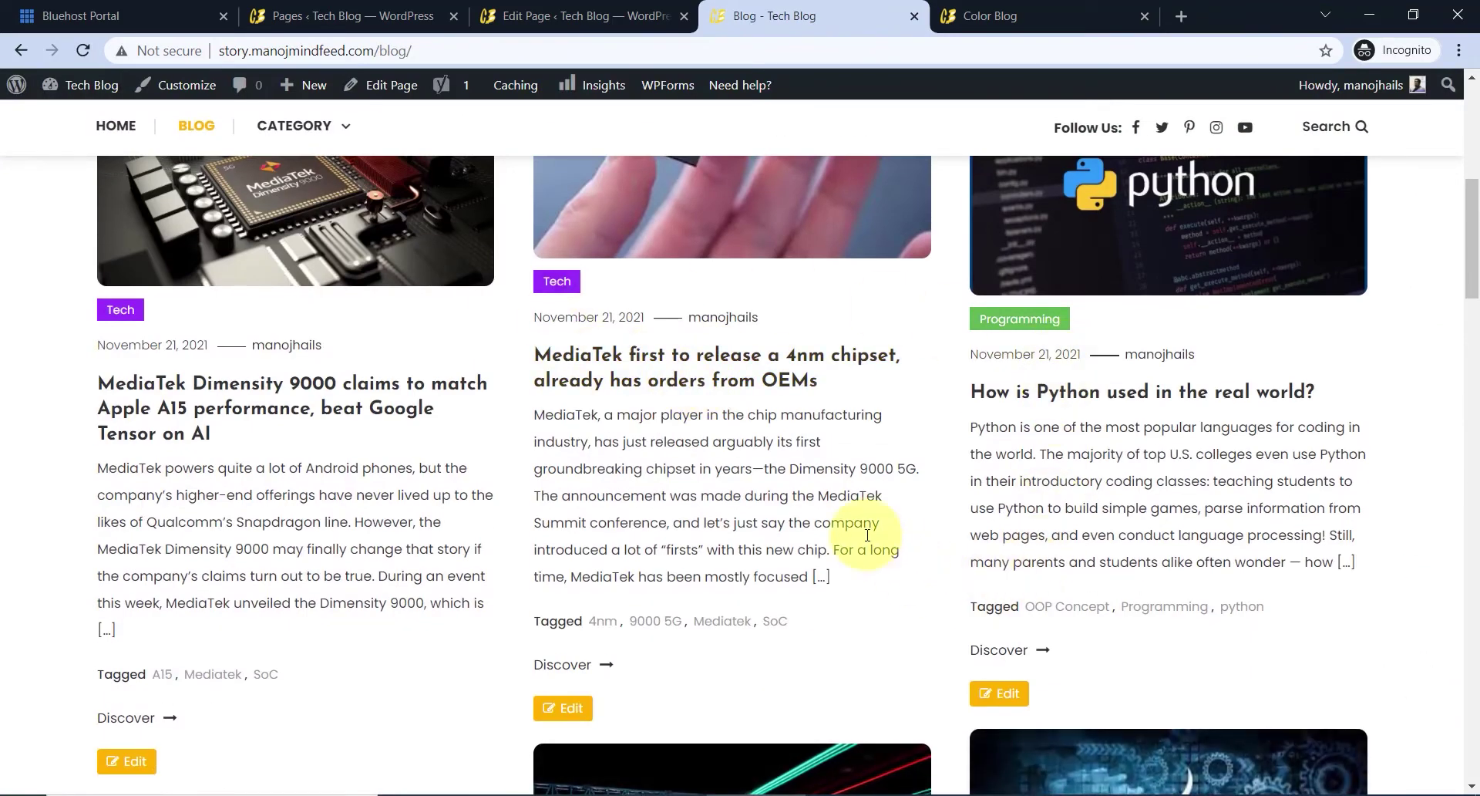
- Scroll the live home page to the footer with the Color Blog text, author photo and recent posts
{"action": "scroll", "coordinate": [957, 385], "scroll_direction": "down", "scroll_amount": 9}
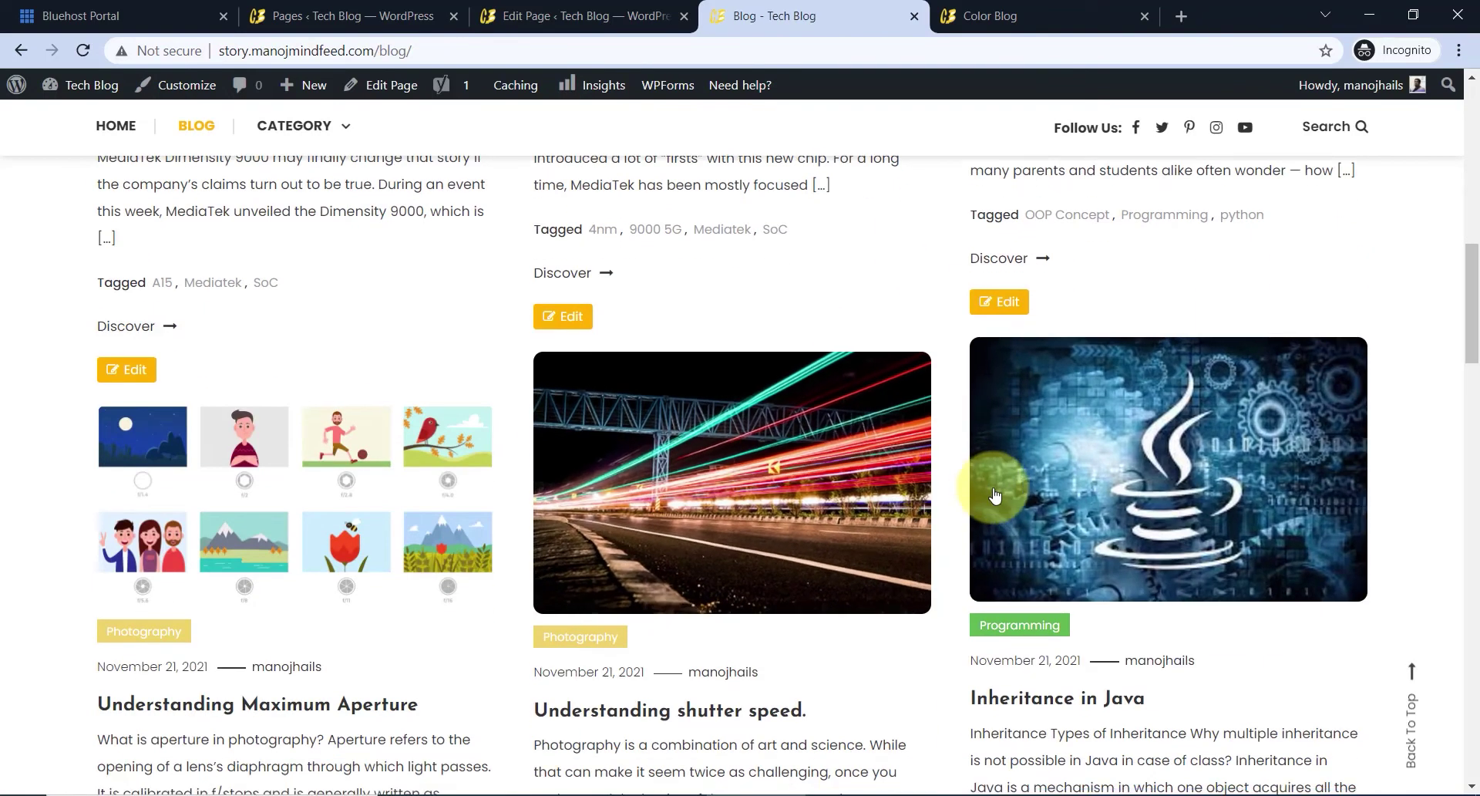
{"action": "scroll", "coordinate": [588, 373], "scroll_direction": "down", "scroll_amount": 6}
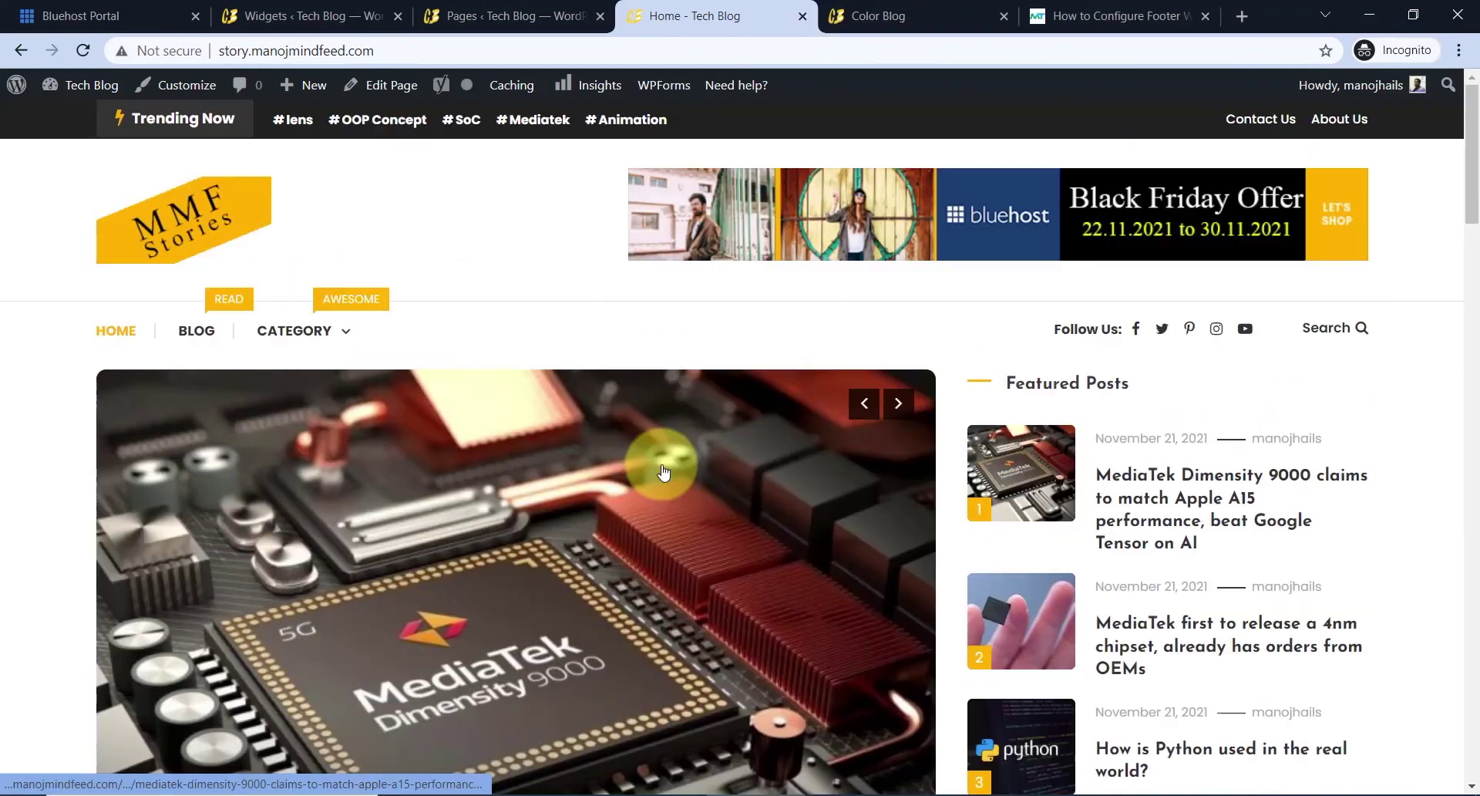
{"action": "scroll", "coordinate": [689, 474], "scroll_direction": "down", "scroll_amount": 20}
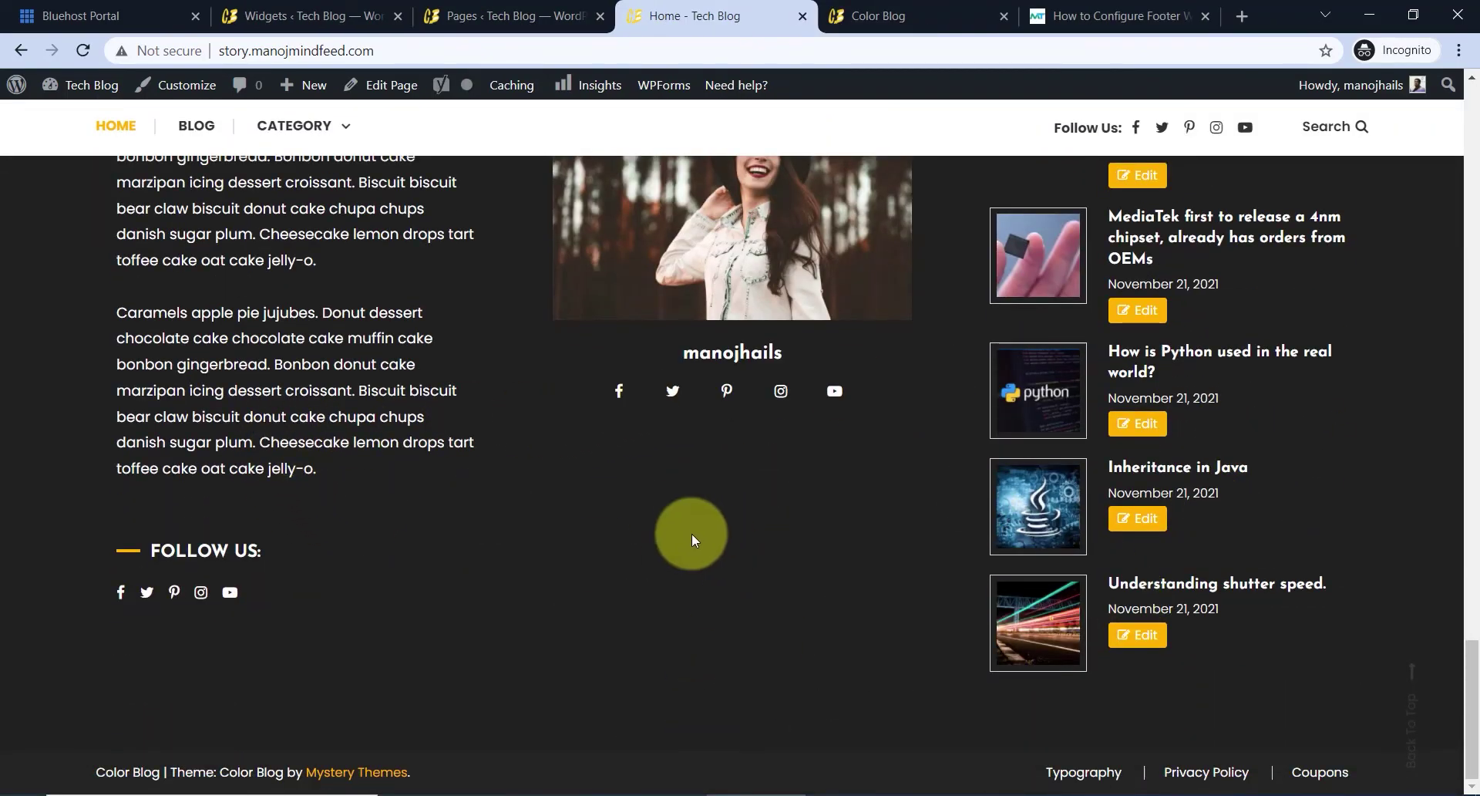
{"action": "scroll", "coordinate": [671, 535], "scroll_direction": "up", "scroll_amount": 2}
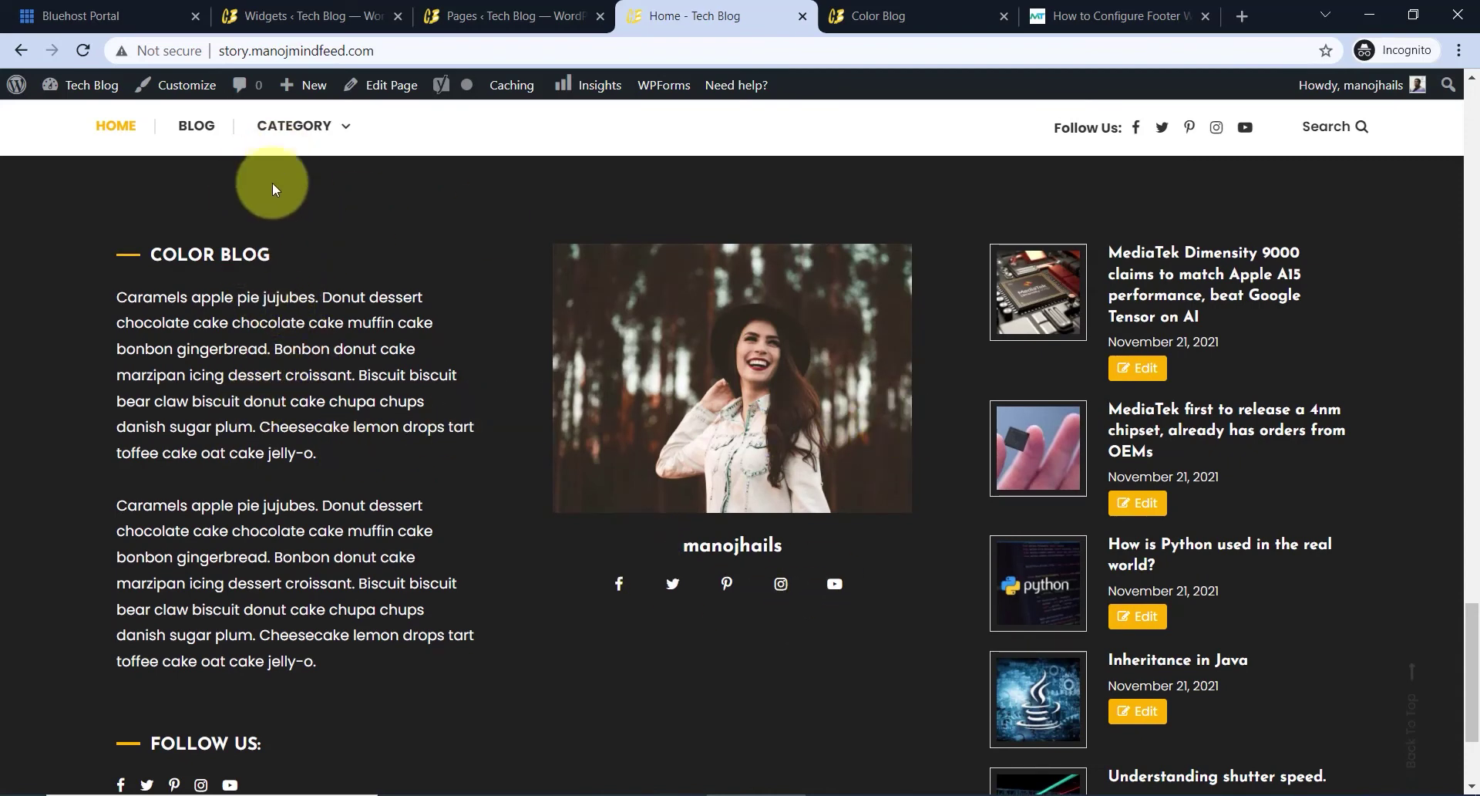
- In the Customizer's Footer 1, change the Color Blog widget title to 'Who are we?'
{"action": "left_click", "coordinate": [194, 93]}
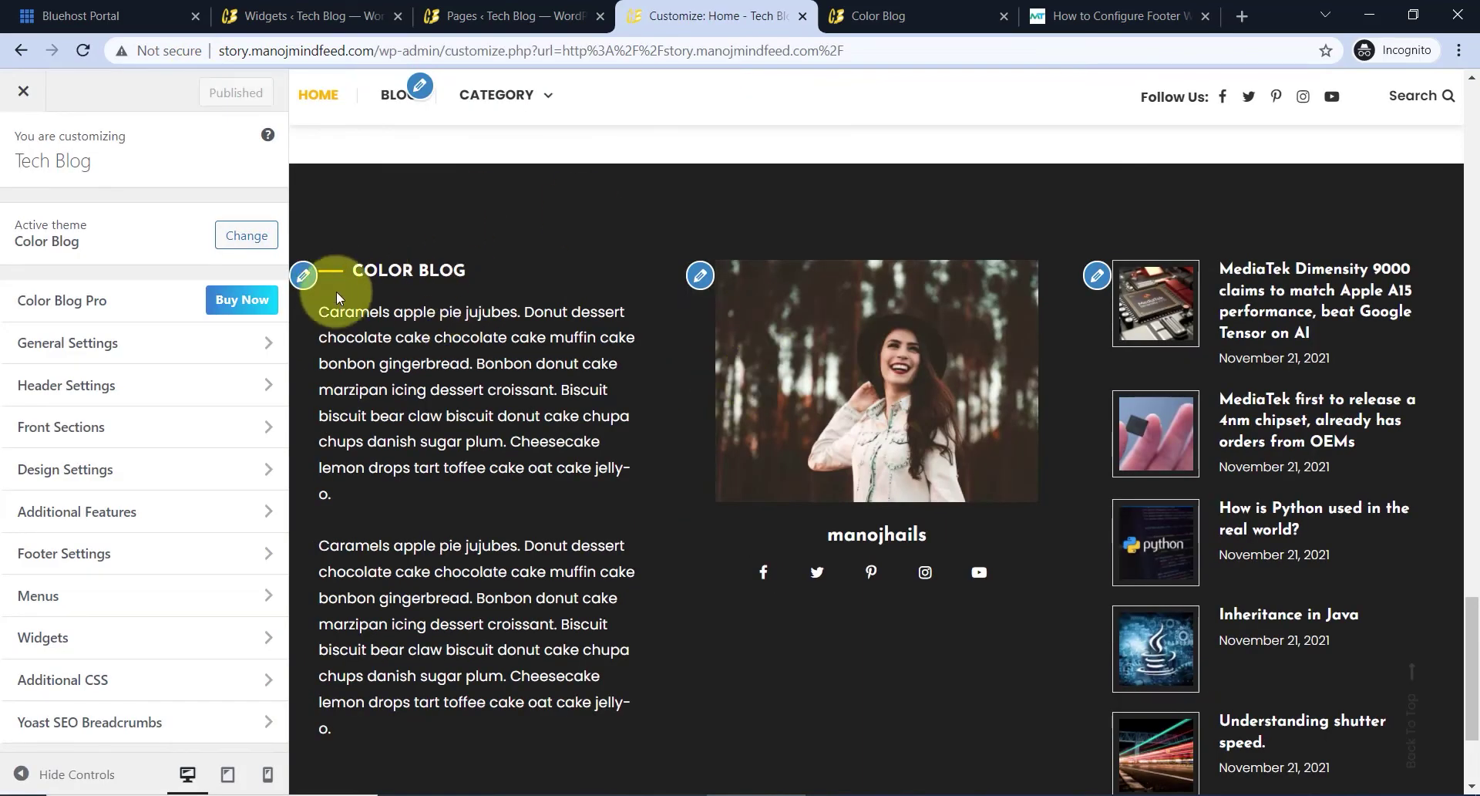
{"action": "left_click", "coordinate": [303, 275]}
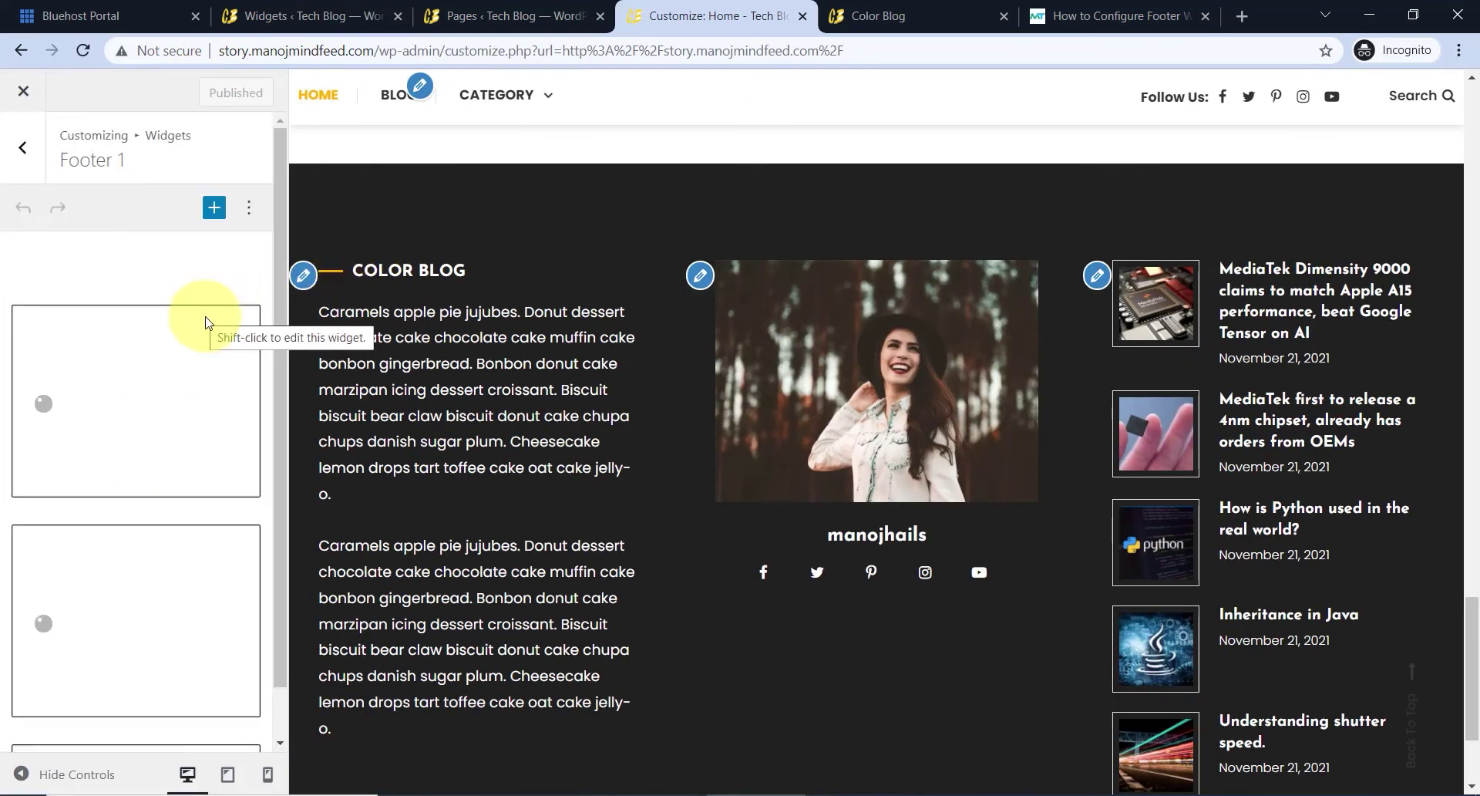
{"action": "left_click", "coordinate": [211, 320]}
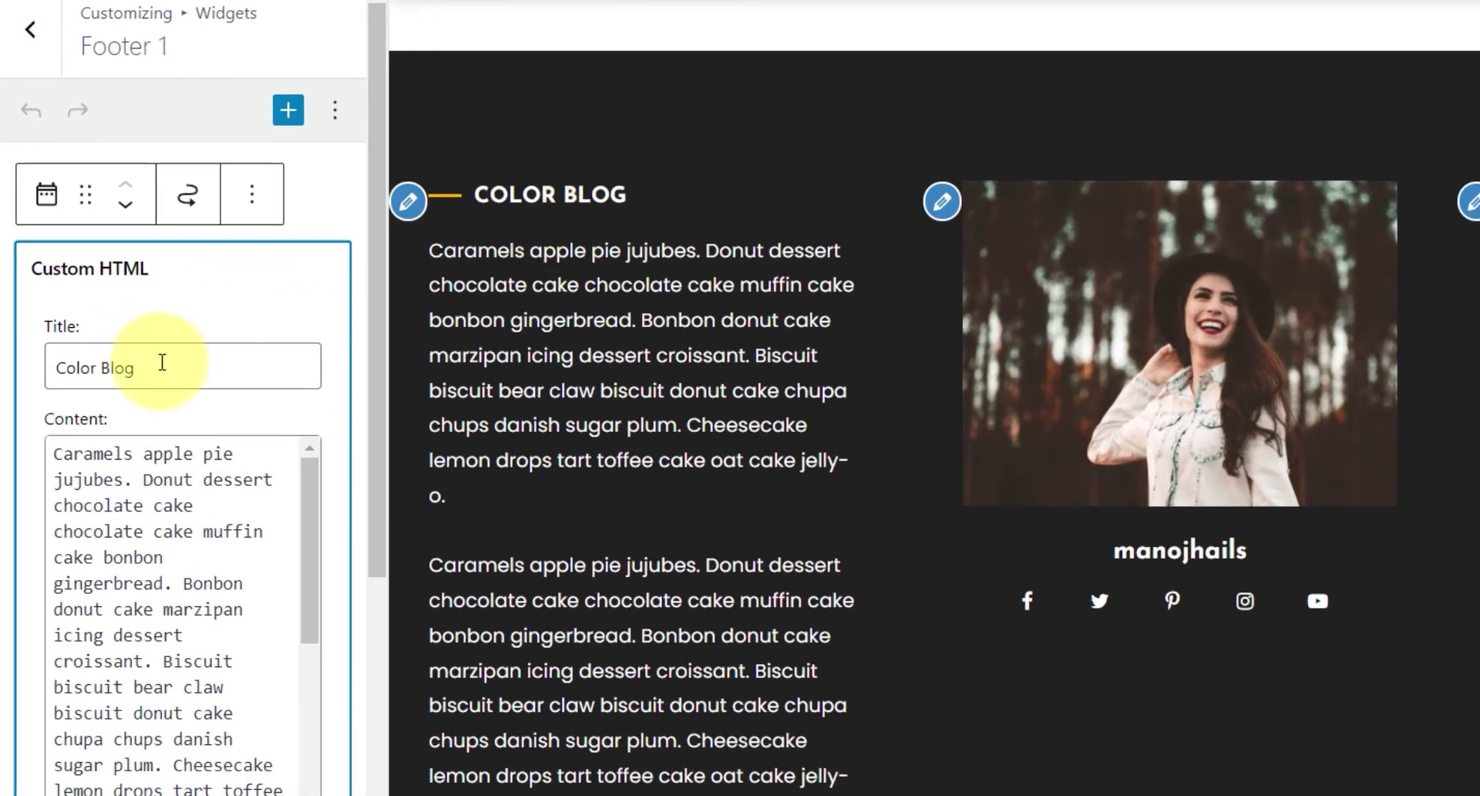
{"action": "left_click_drag", "start_coordinate": [161, 362], "coordinate": [78, 361]}
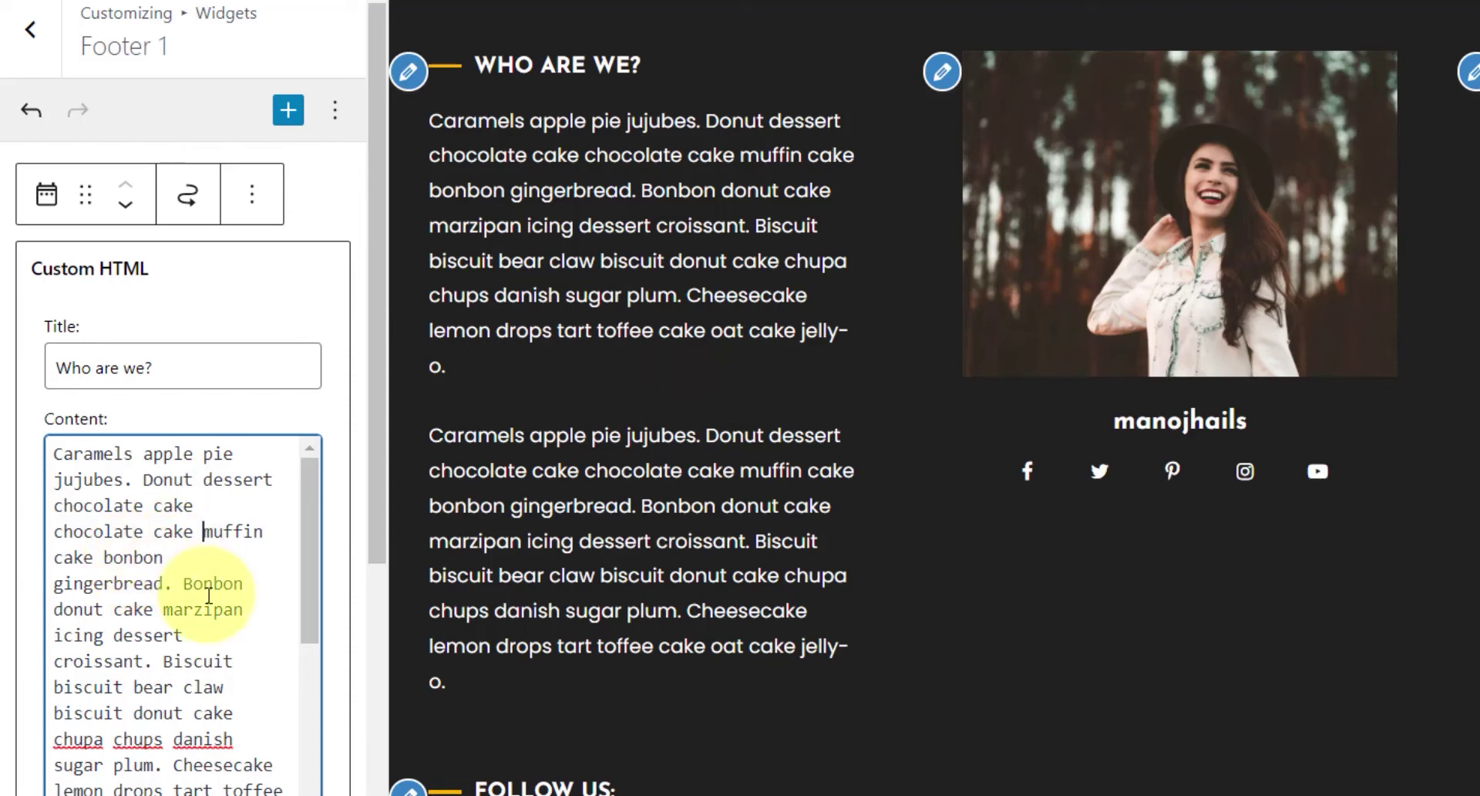
- Open the Follow Us social widget to review its settings
{"action": "scroll", "coordinate": [215, 617], "scroll_direction": "down", "scroll_amount": 8}
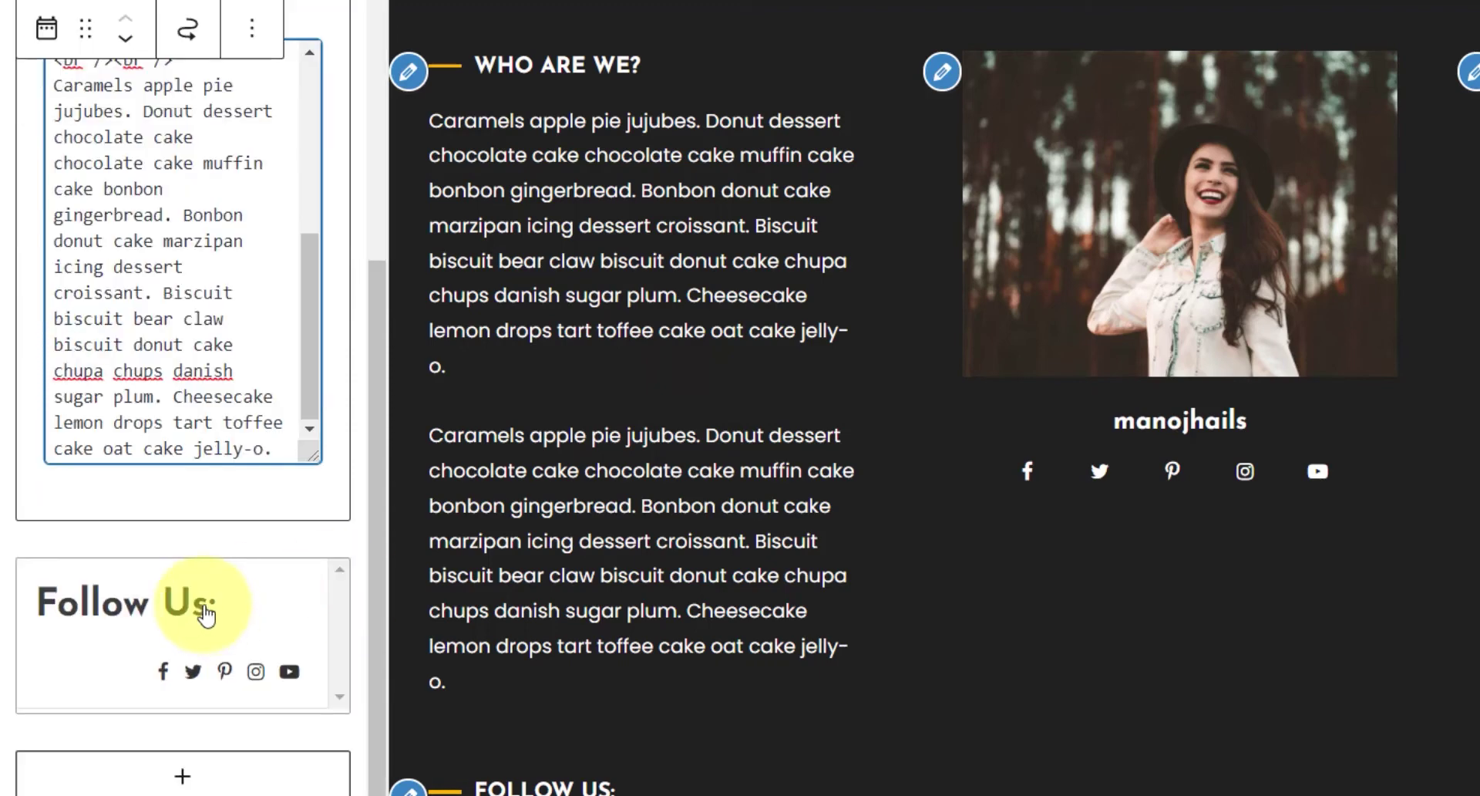
{"action": "left_click", "coordinate": [205, 615]}
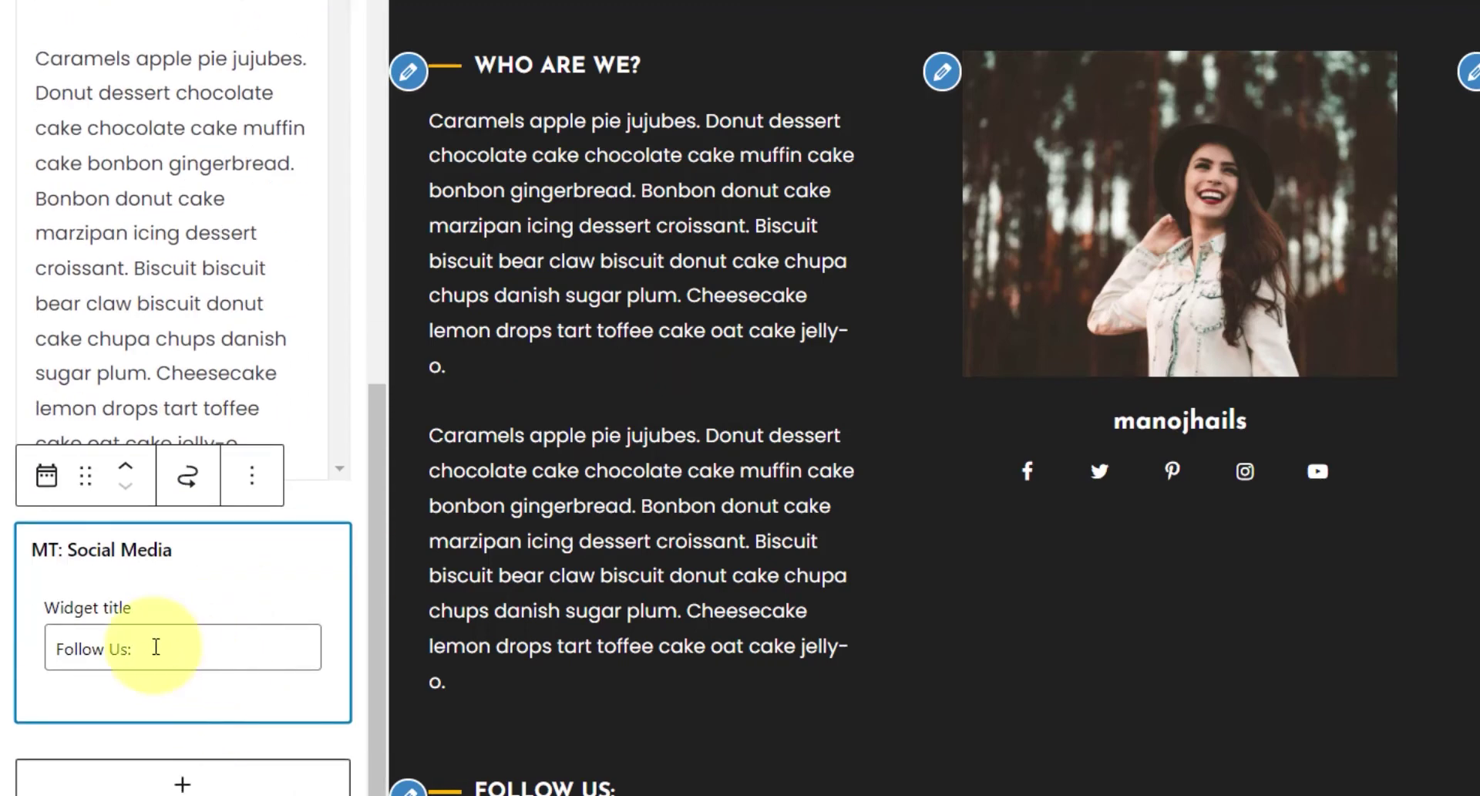
{"action": "scroll", "coordinate": [572, 785], "scroll_direction": "down", "scroll_amount": 1}
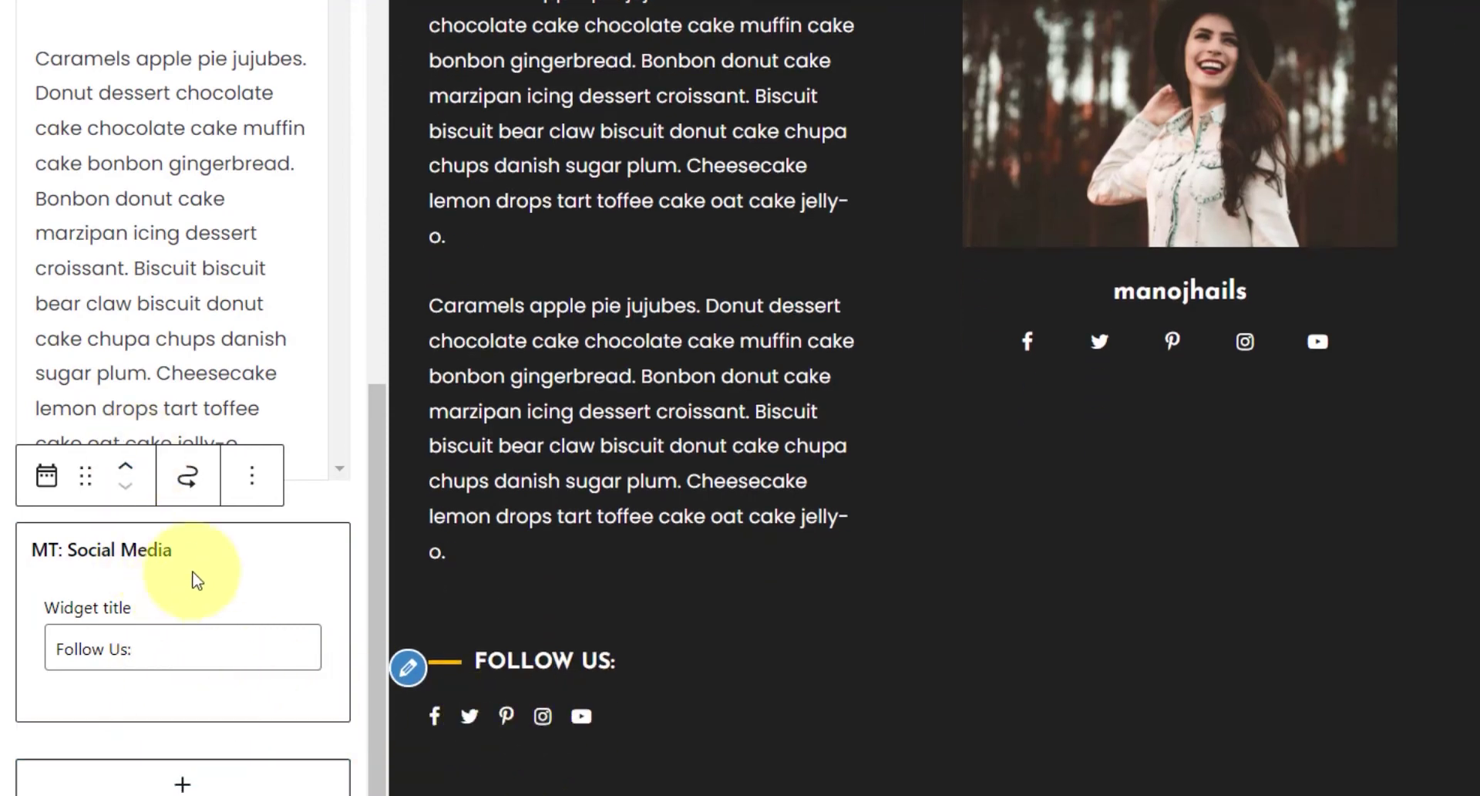
{"action": "scroll", "coordinate": [218, 401], "scroll_direction": "up", "scroll_amount": 5}
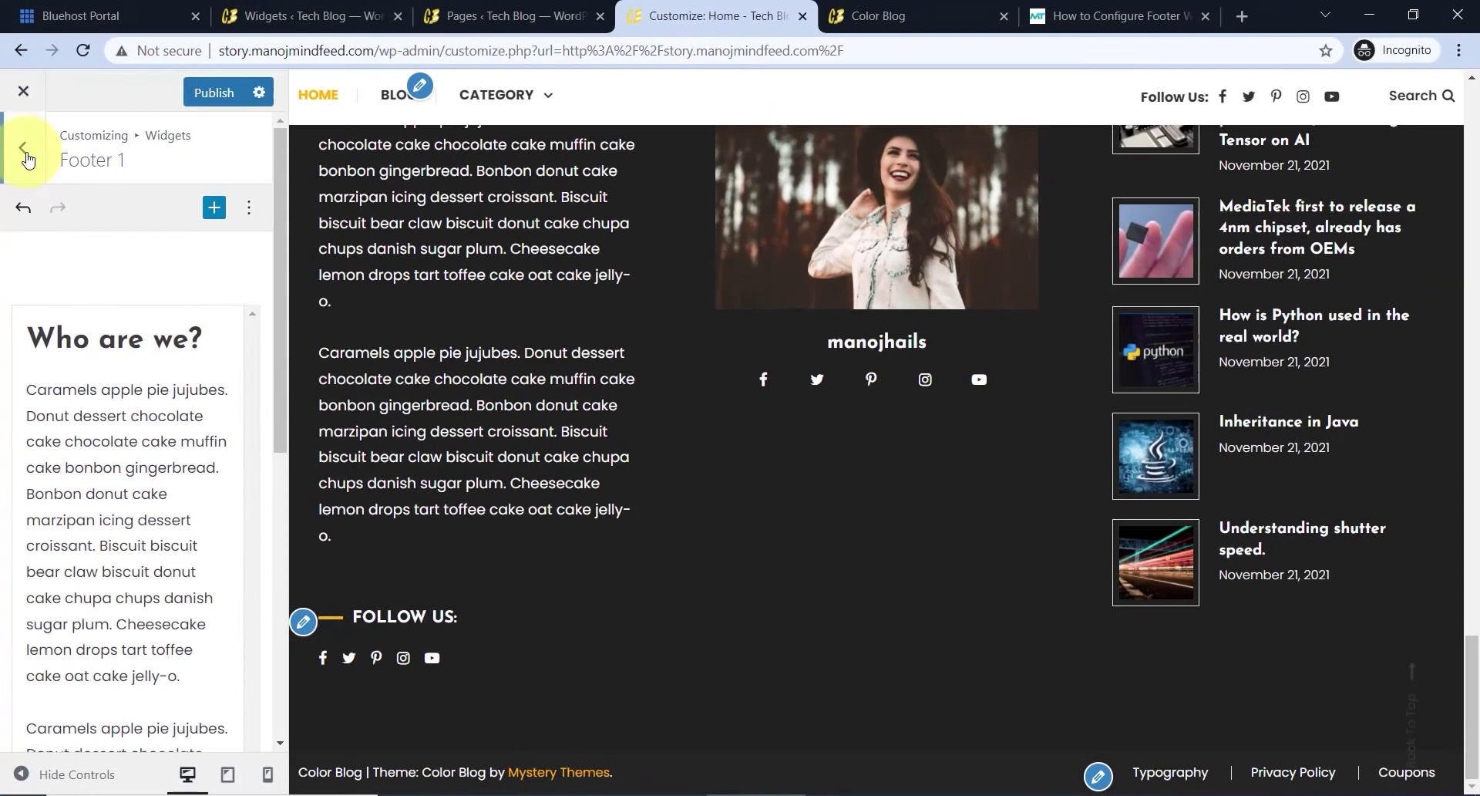
- Go to Additional Features > Social Icons and inspect the Facebook icon's link
{"action": "left_click", "coordinate": [23, 146]}
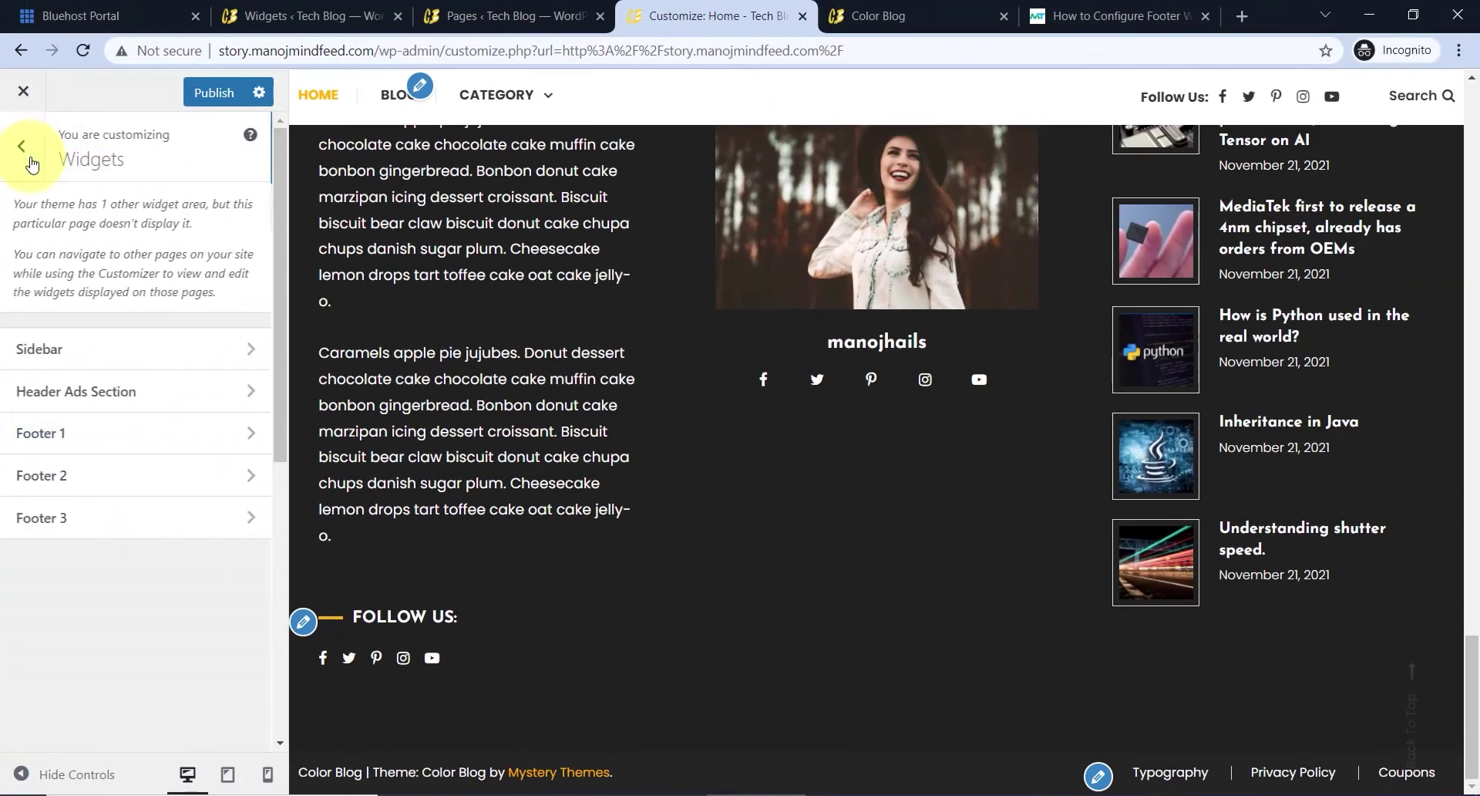
{"action": "left_click", "coordinate": [23, 147]}
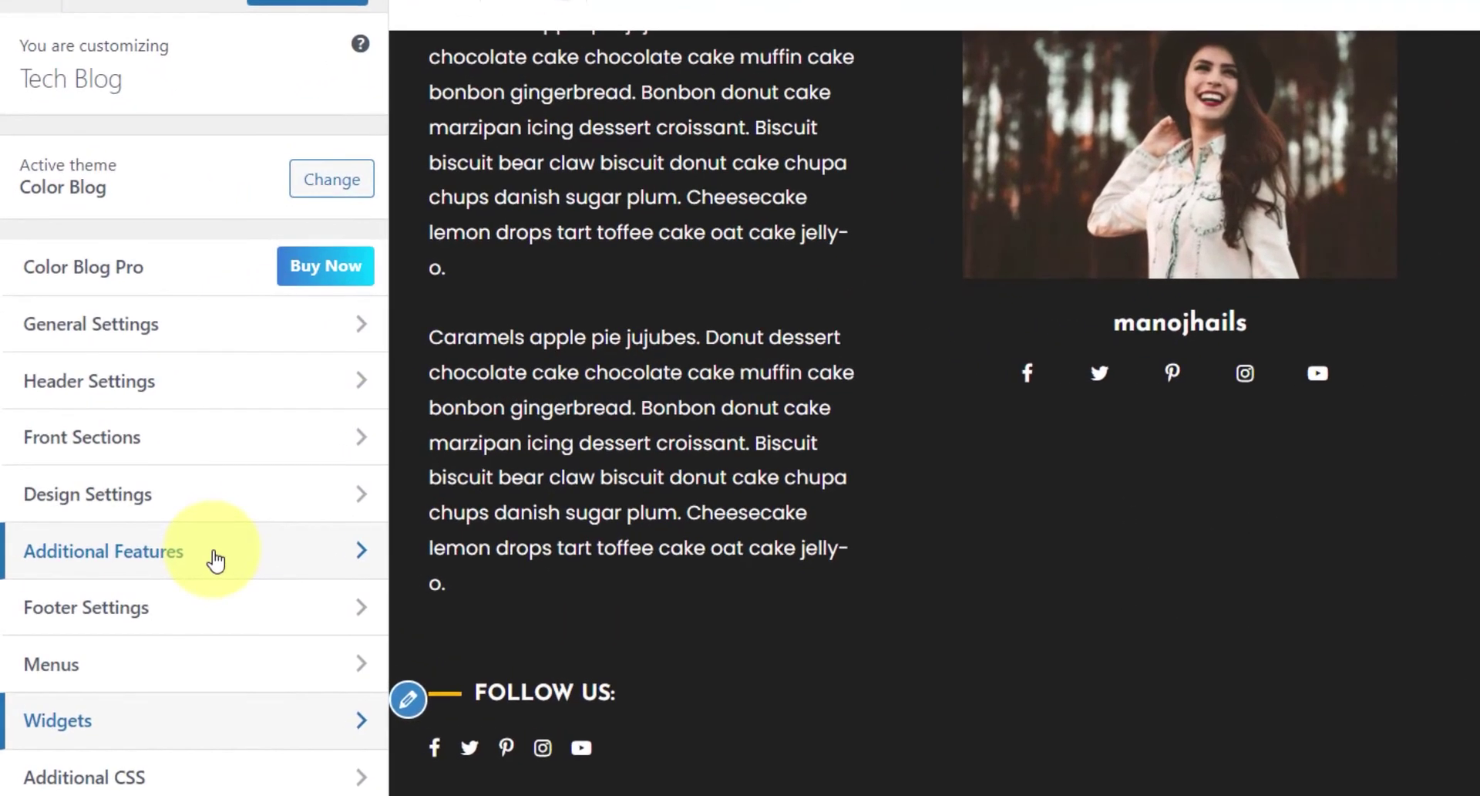
{"action": "left_click", "coordinate": [159, 522]}
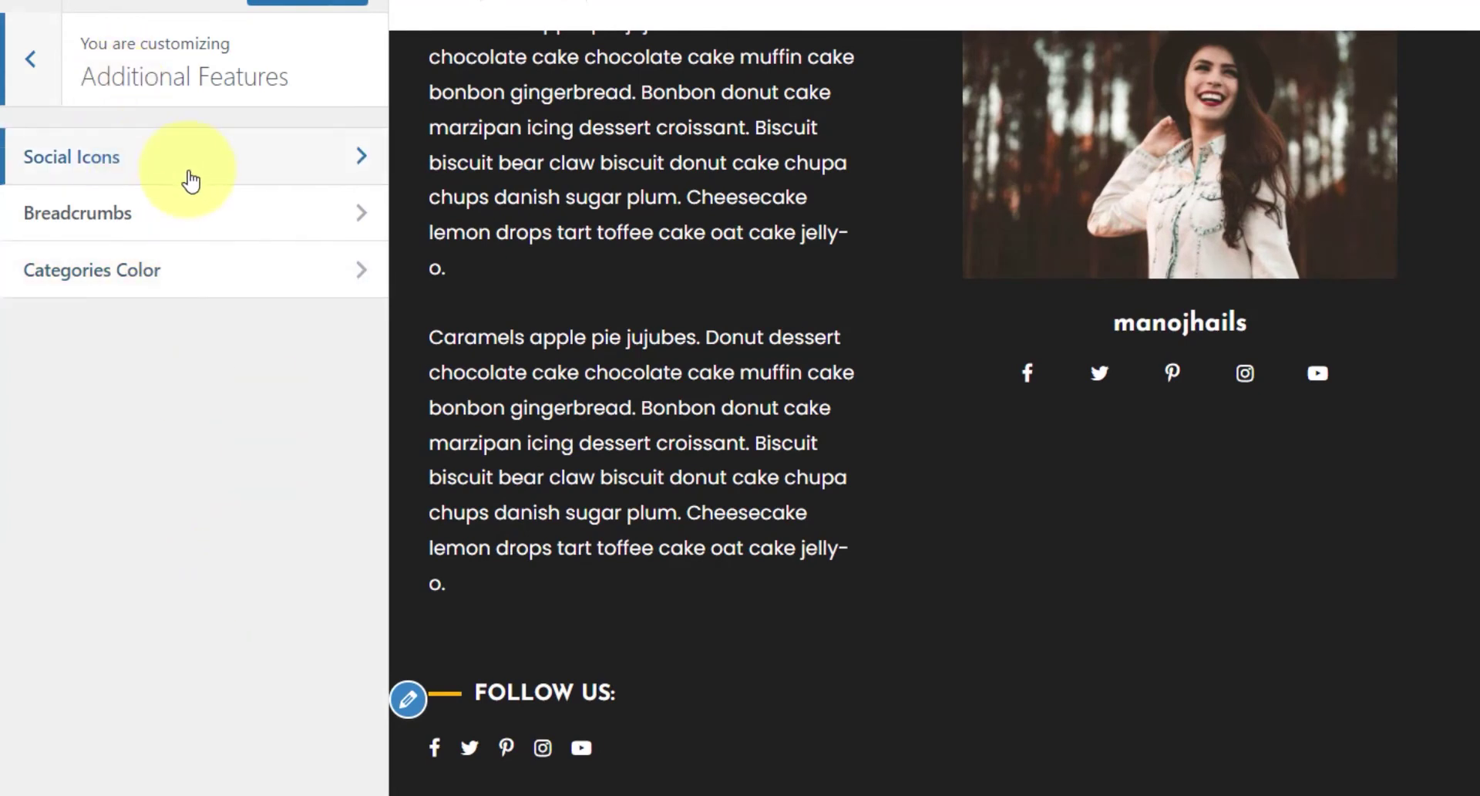
{"action": "left_click", "coordinate": [218, 175]}
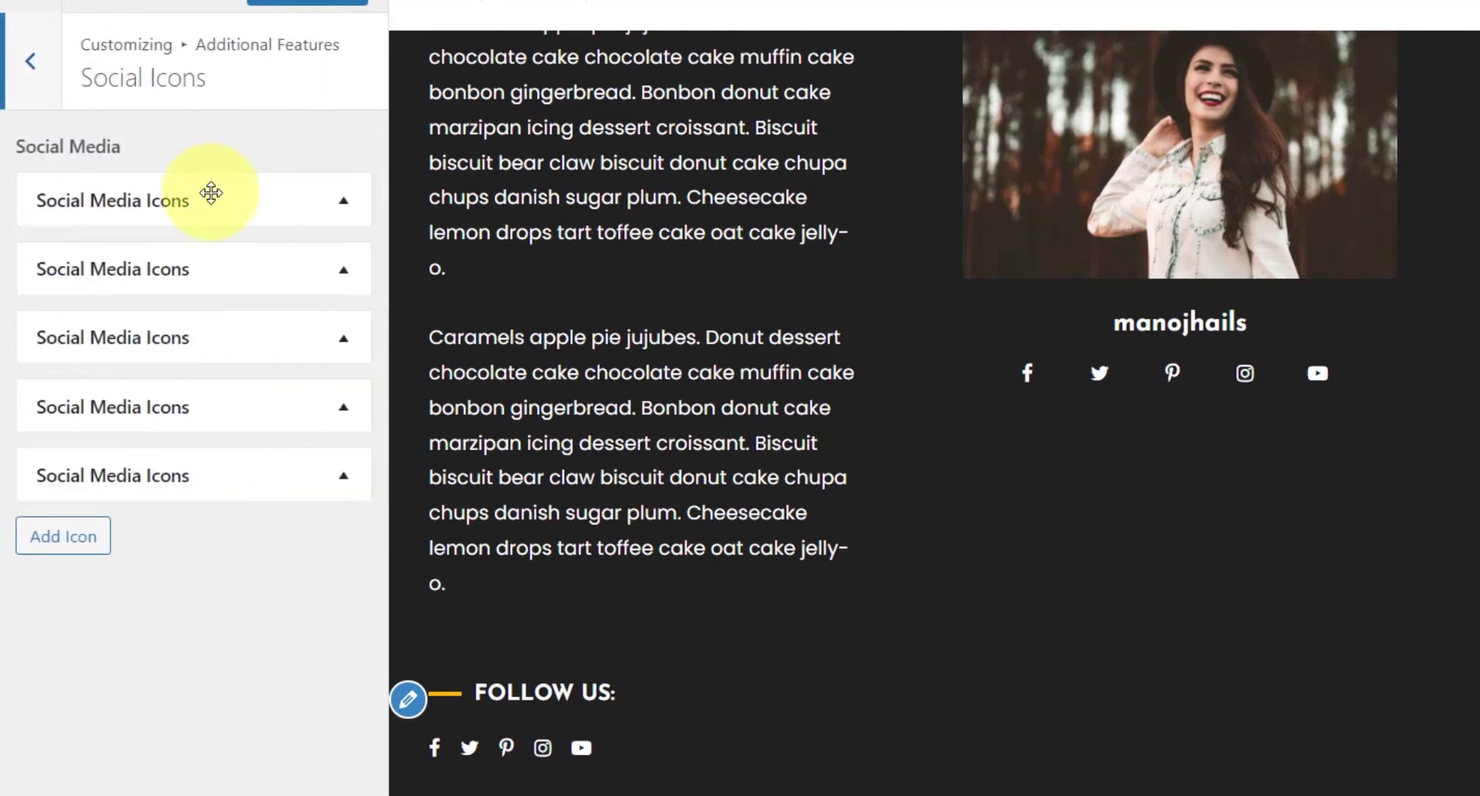
{"action": "left_click", "coordinate": [212, 193]}
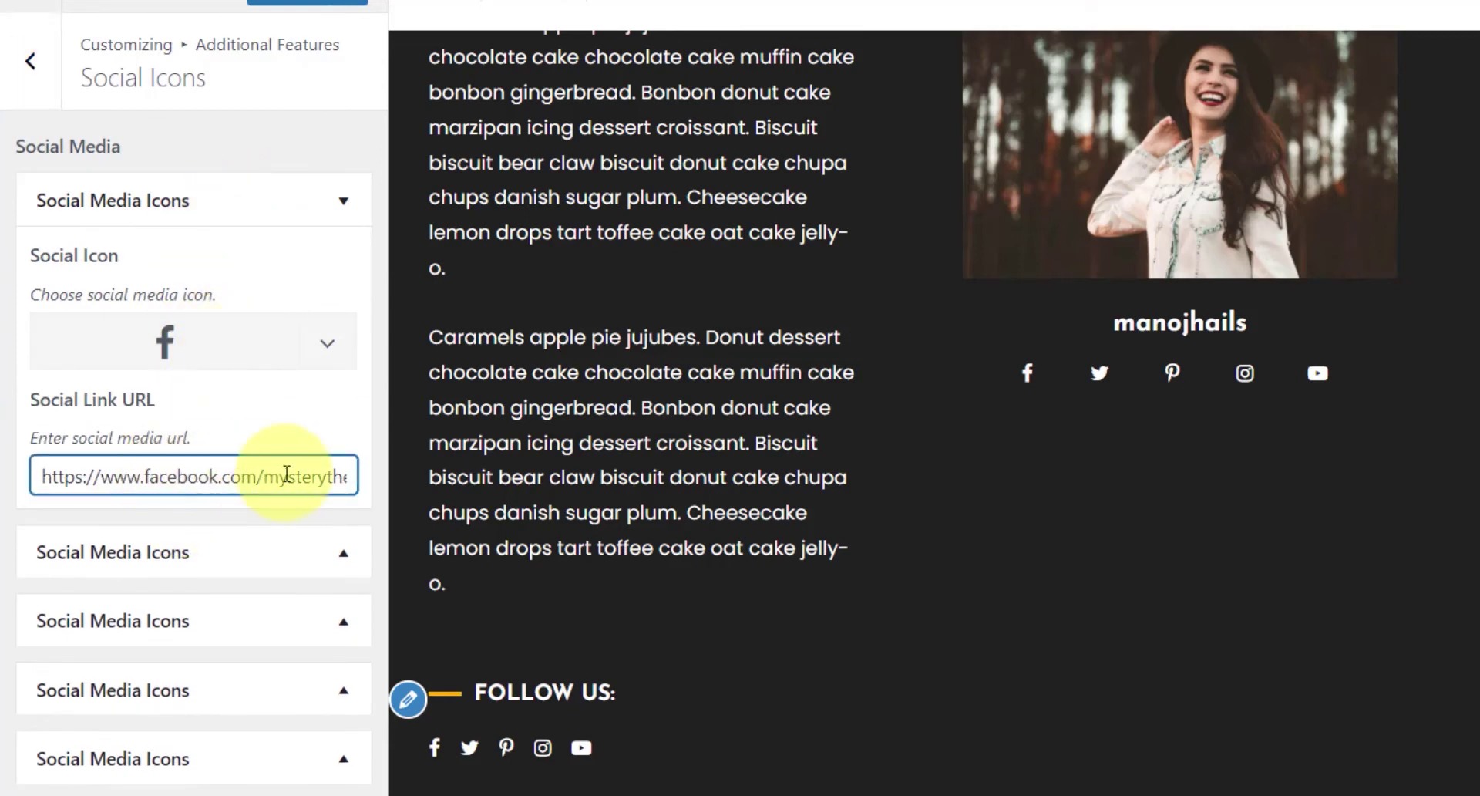
{"action": "left_click_drag", "start_coordinate": [239, 479], "coordinate": [323, 474]}
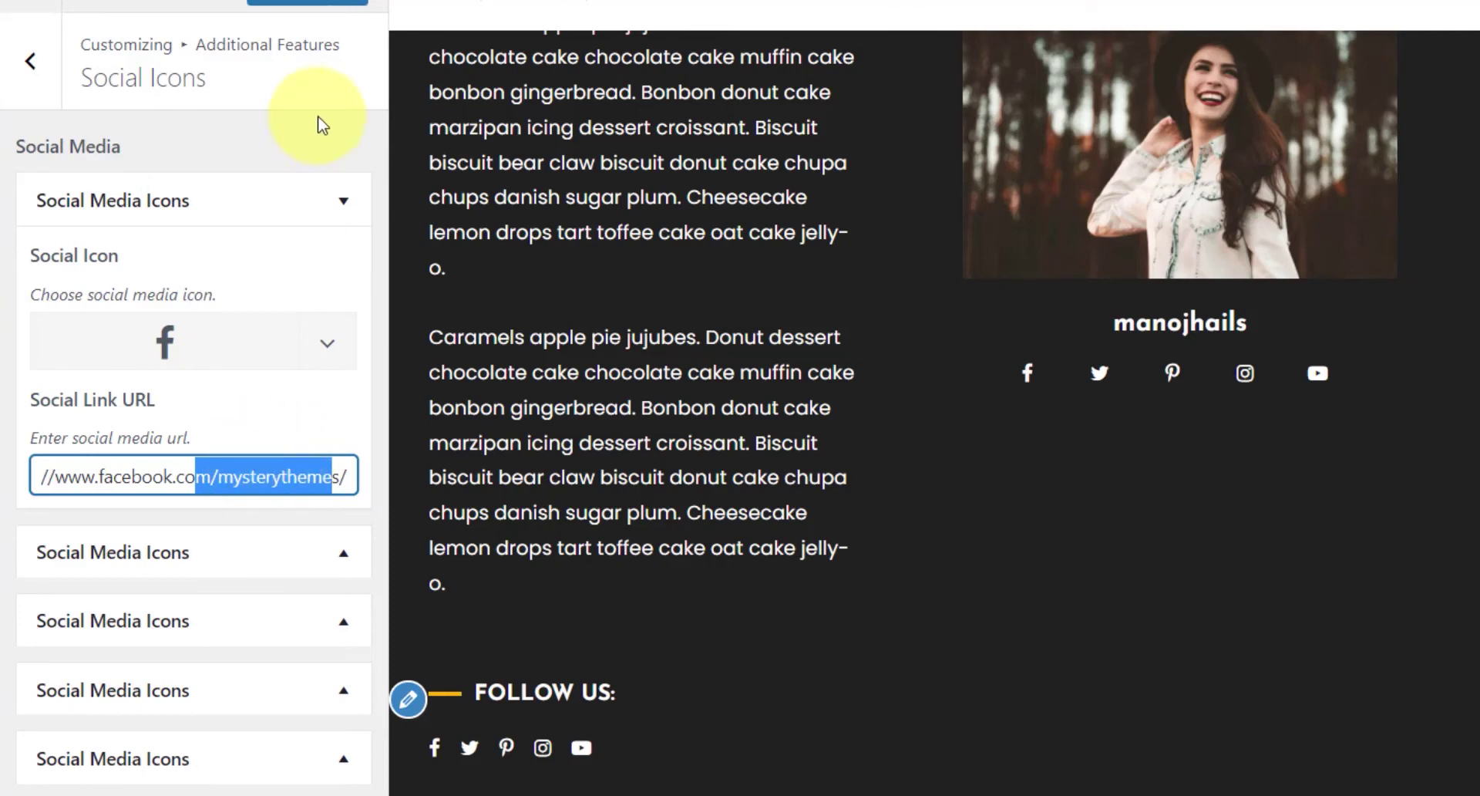
{"action": "left_click", "coordinate": [344, 202]}
- Review the YouTube icon, then delete the Pinterest social icon, leaving four icons
{"action": "left_click", "coordinate": [200, 478]}
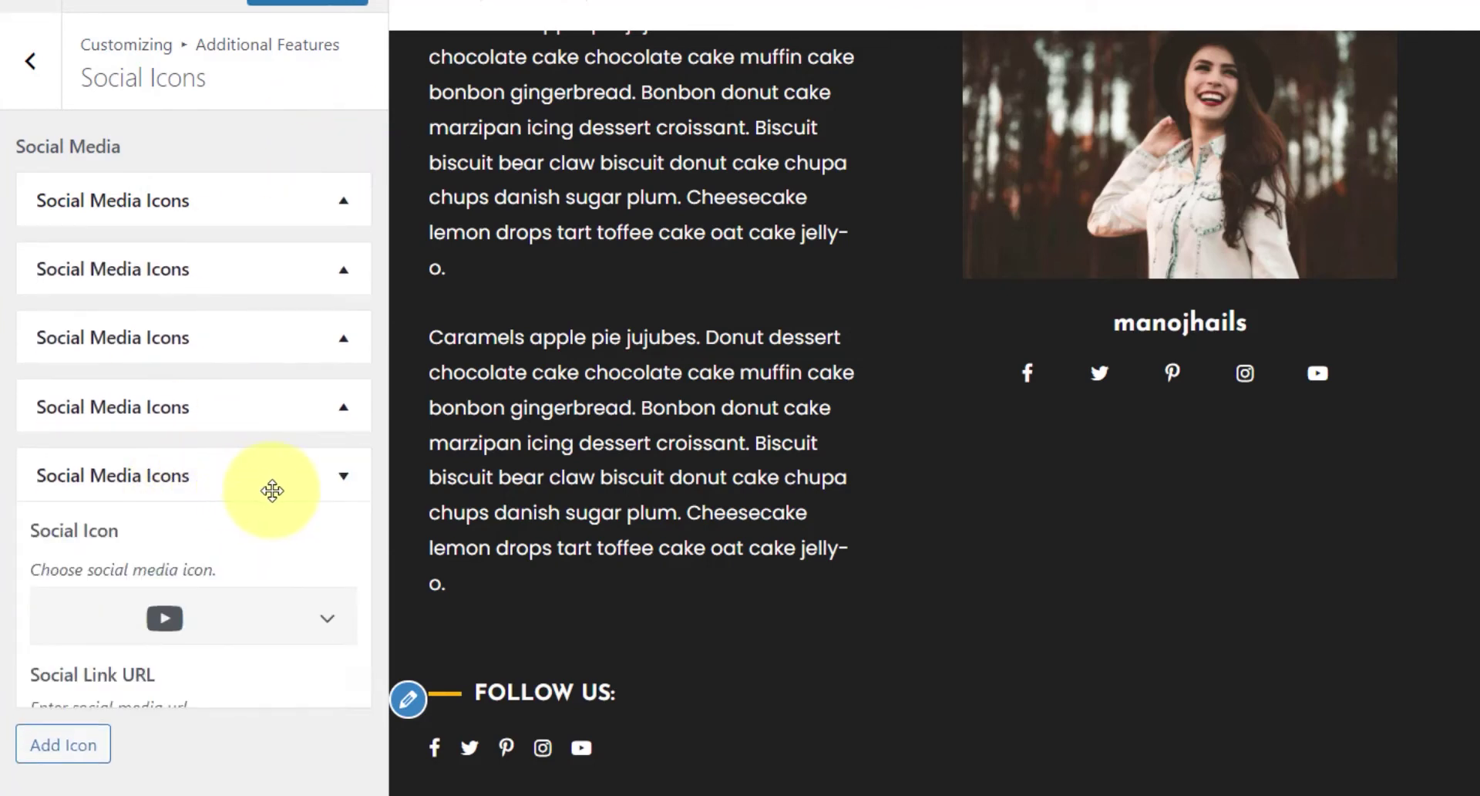
{"action": "scroll", "coordinate": [205, 690], "scroll_direction": "down", "scroll_amount": 1}
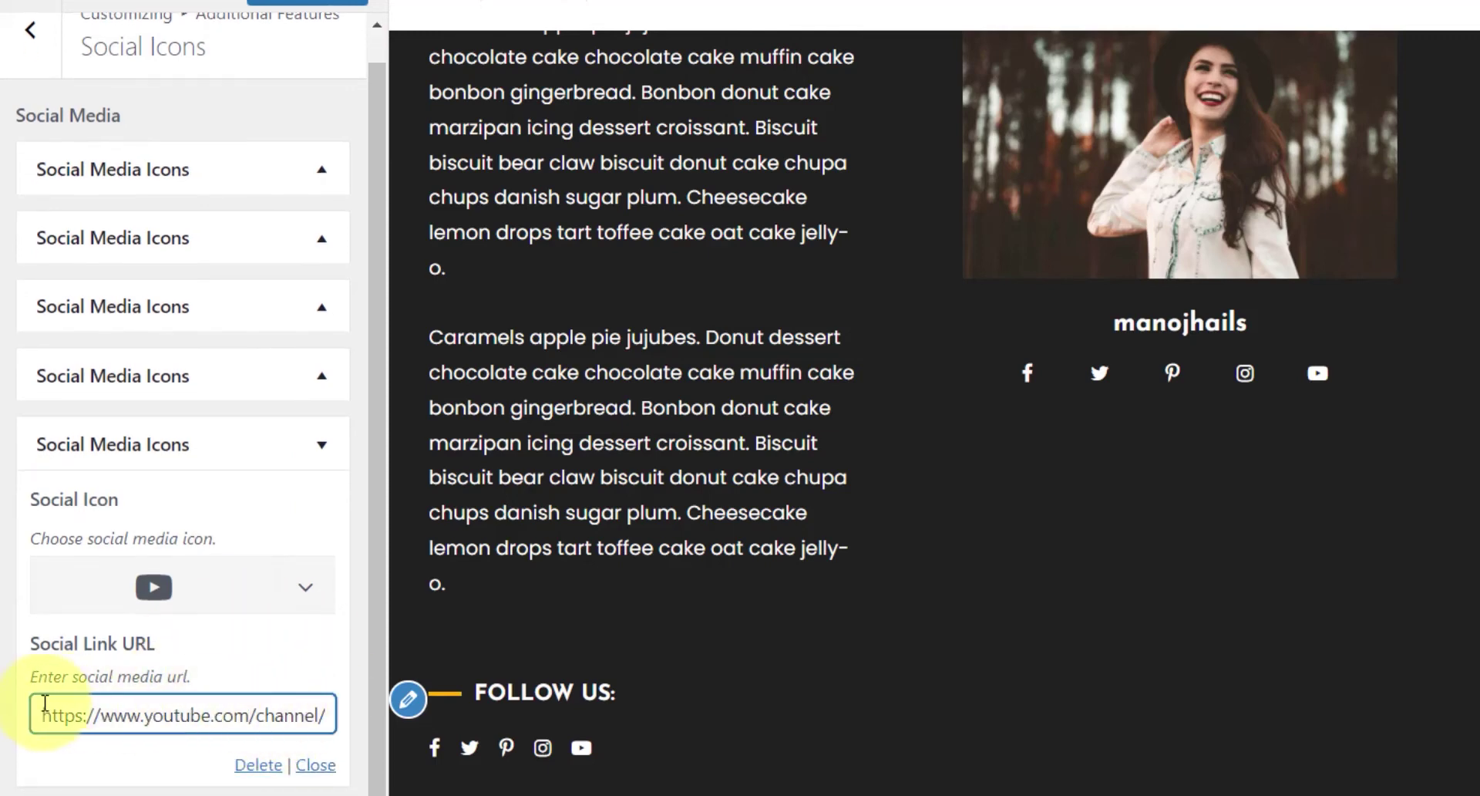
{"action": "left_click", "coordinate": [297, 593]}
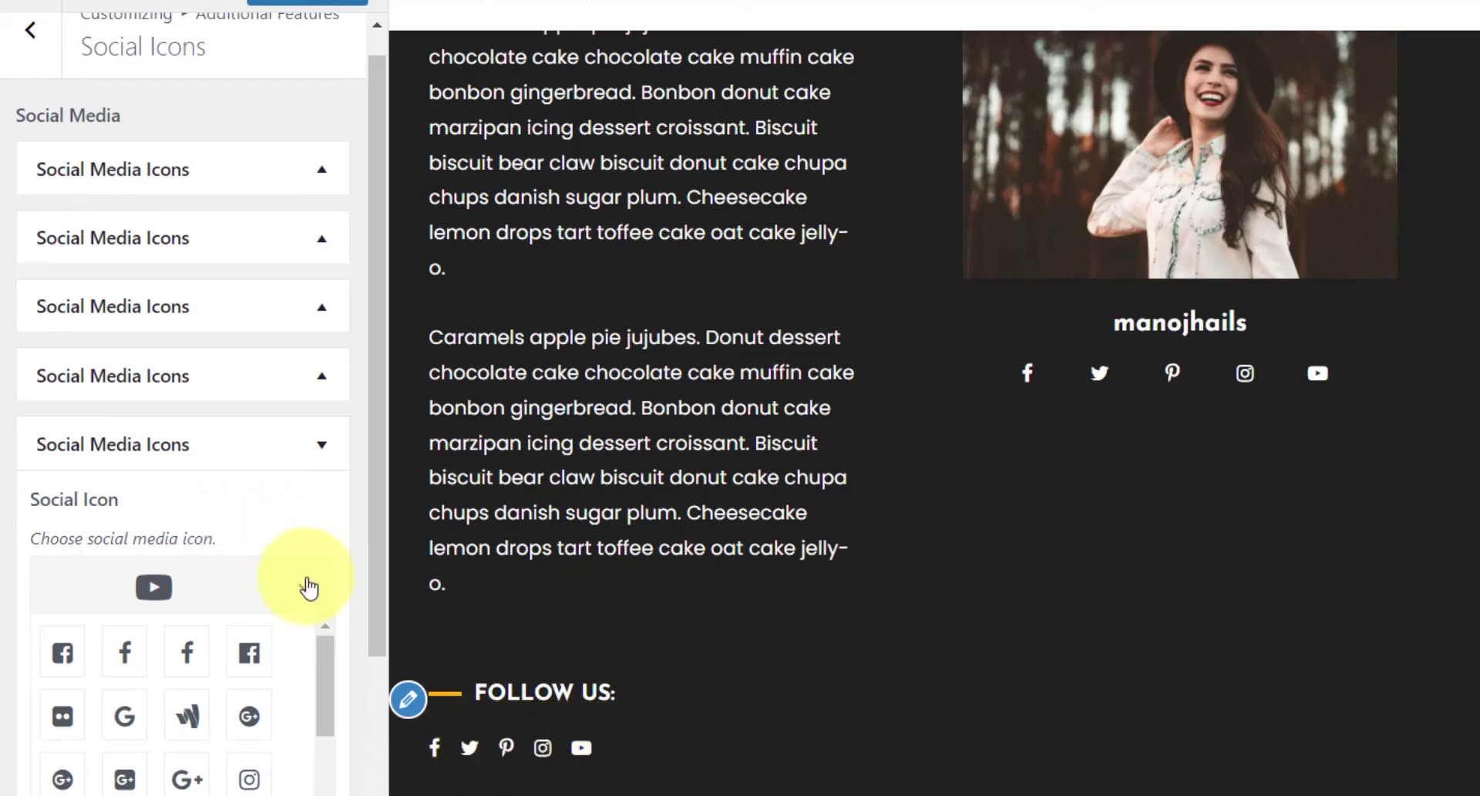
{"action": "left_click", "coordinate": [311, 447]}
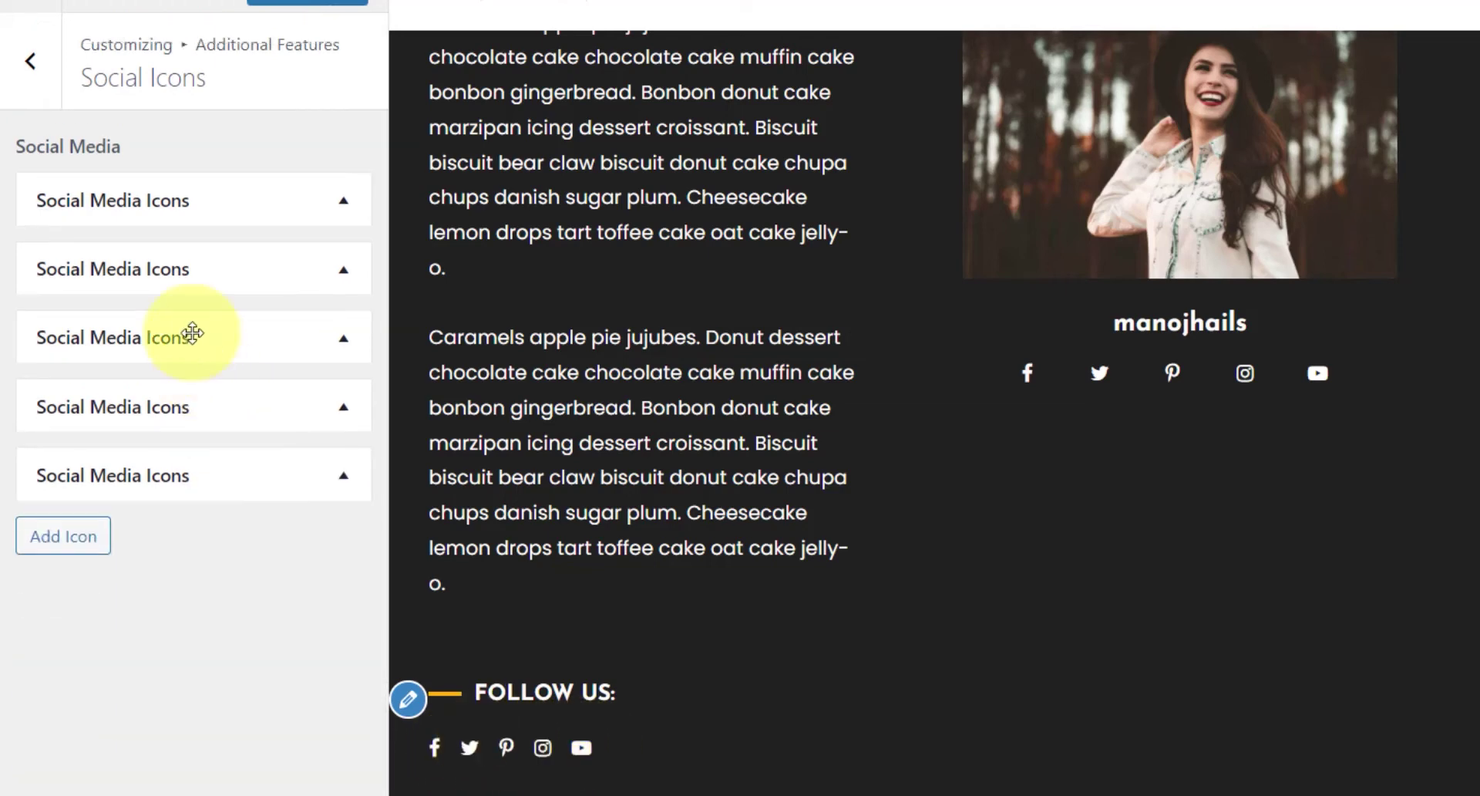
{"action": "left_click", "coordinate": [193, 334]}
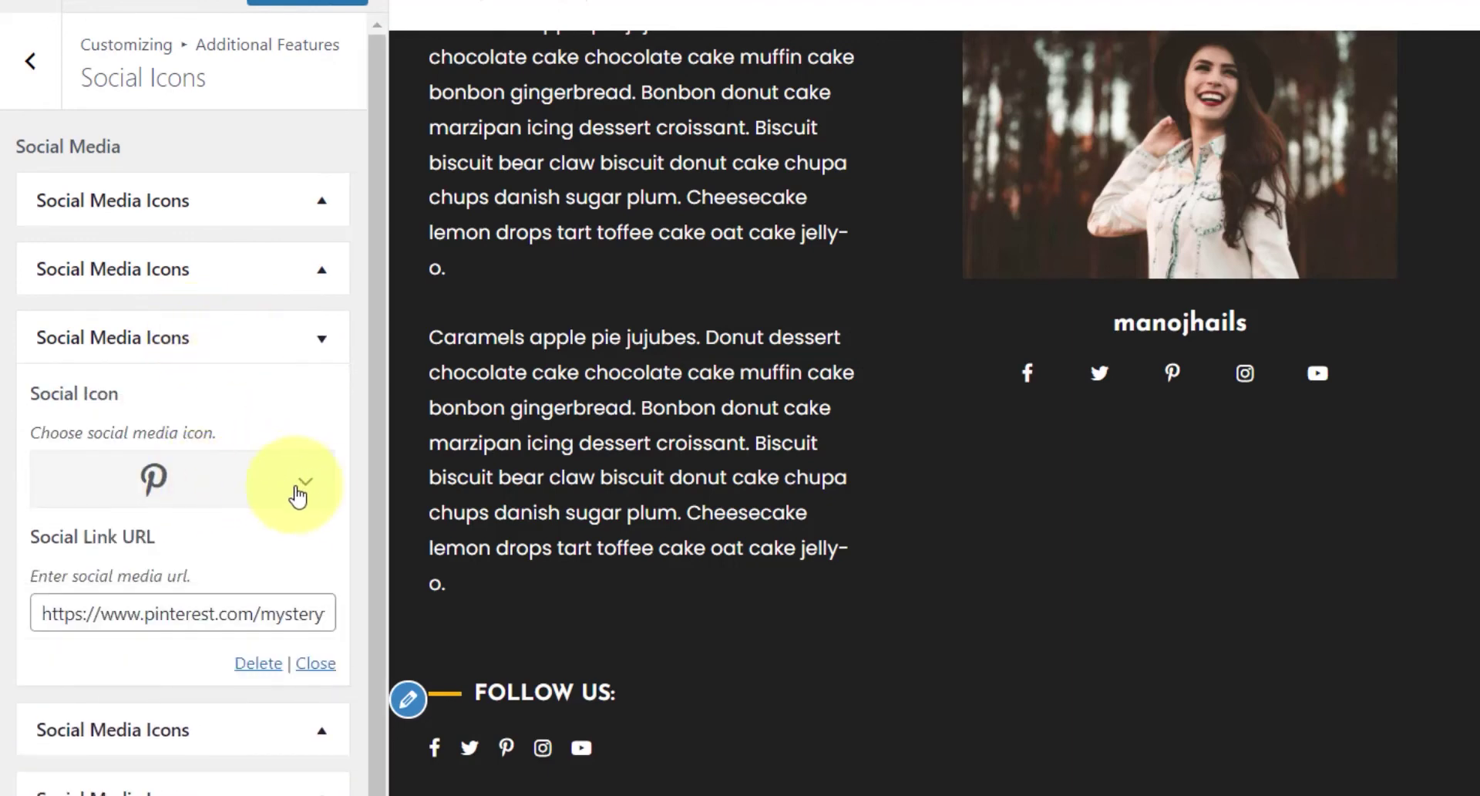
{"action": "left_click", "coordinate": [258, 663]}
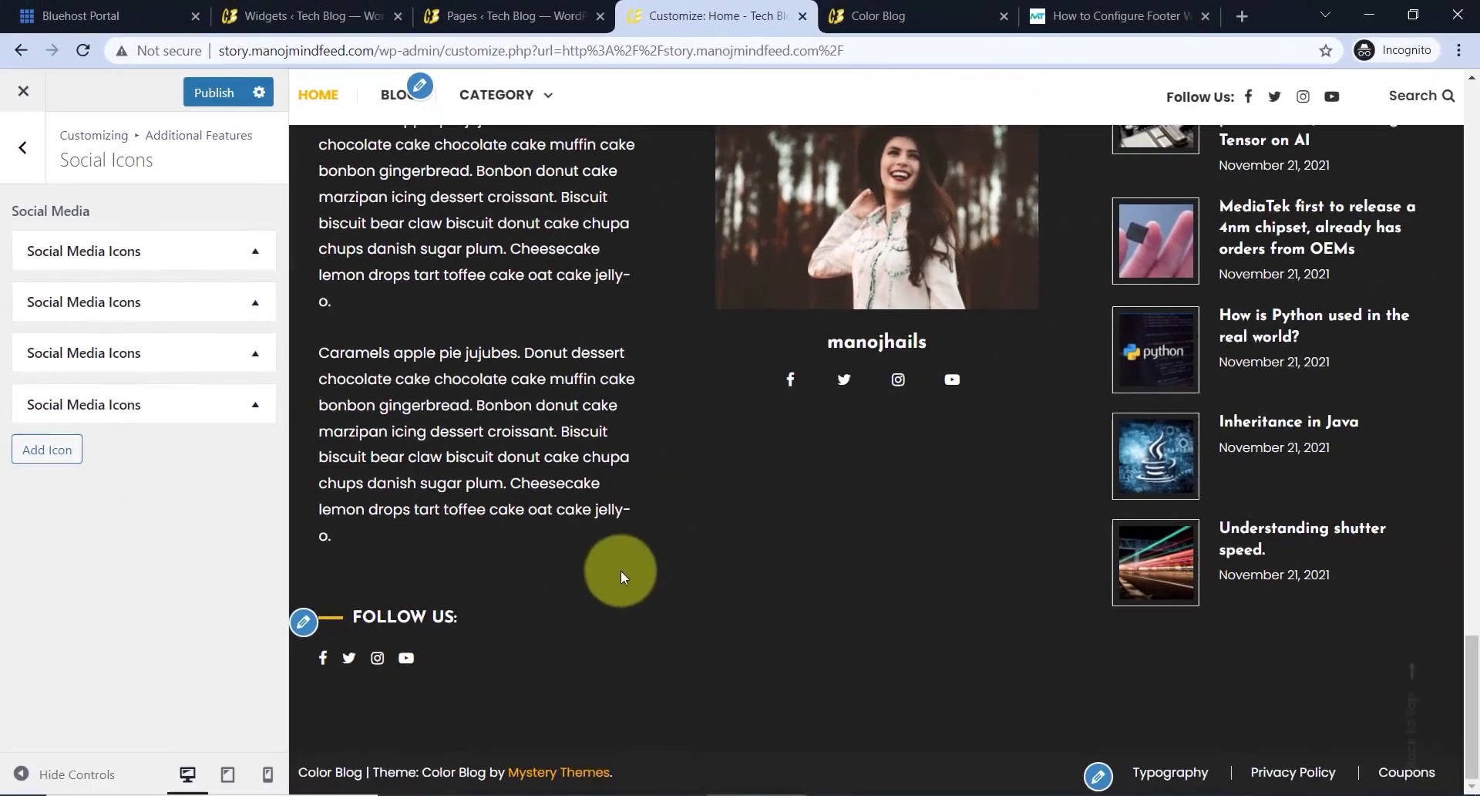
{"action": "scroll", "coordinate": [649, 319], "scroll_direction": "up", "scroll_amount": 4}
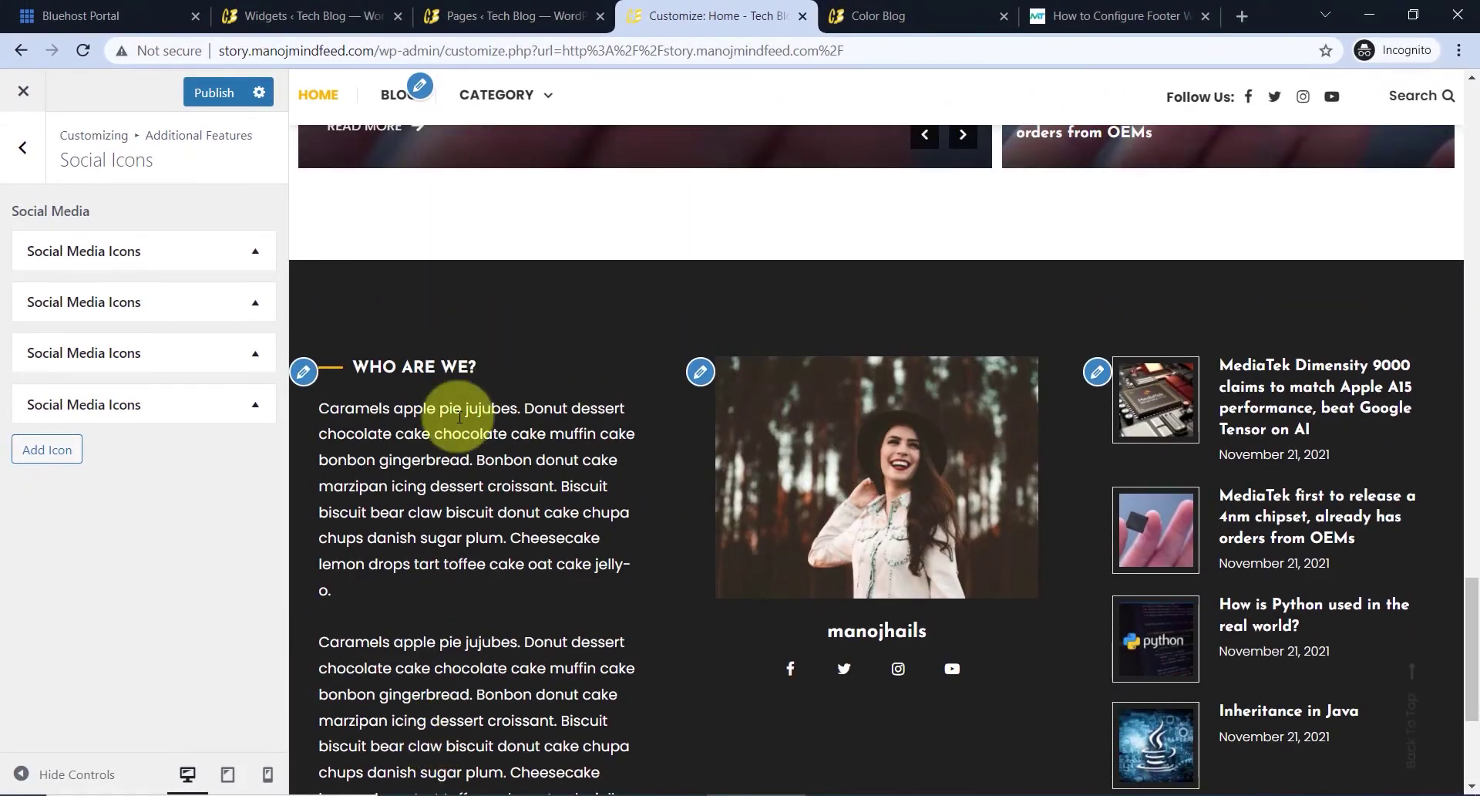
- Replace the footer Author Info widget's image with post.jpg, keeping the existing author
{"action": "left_click", "coordinate": [706, 379]}
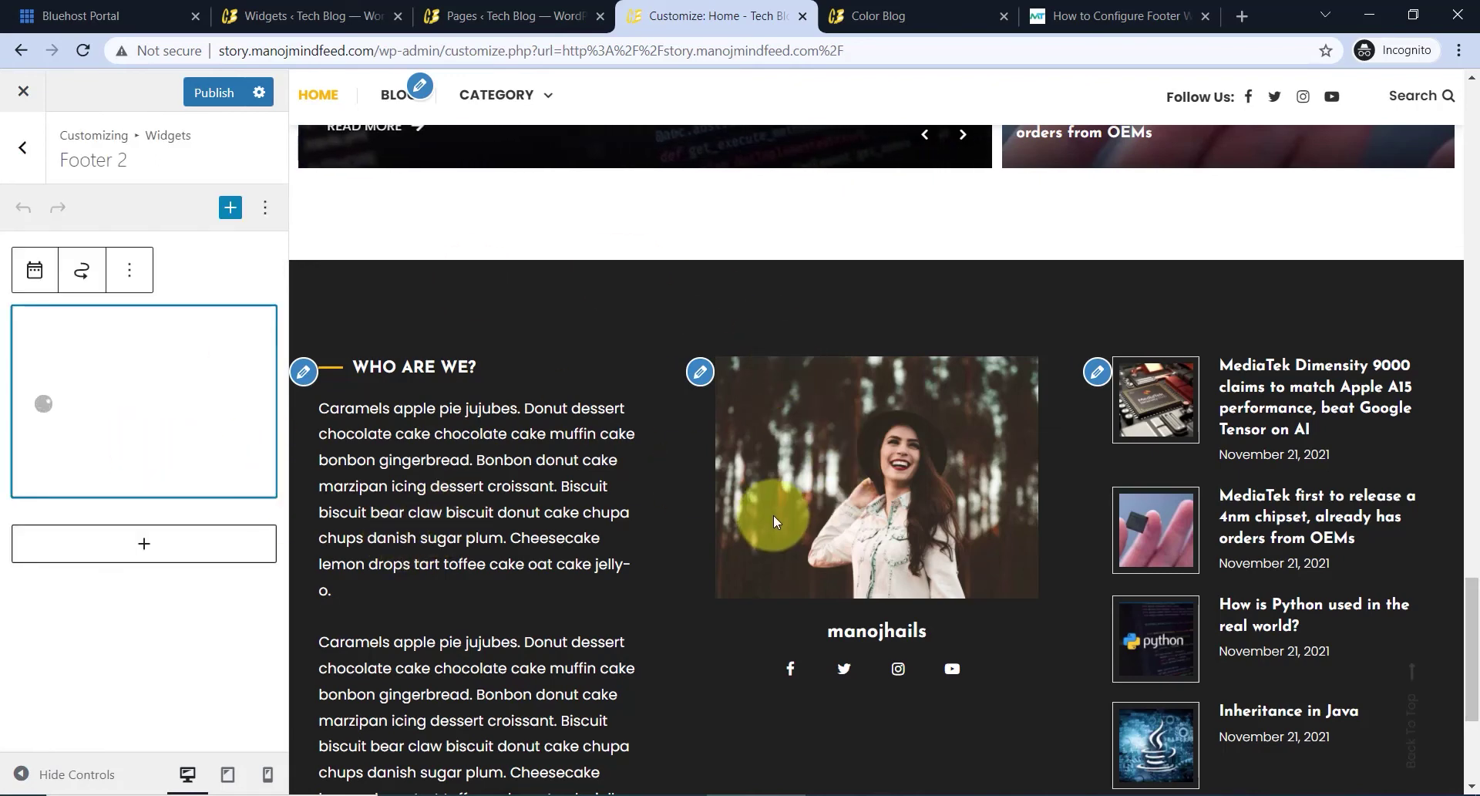
{"action": "left_click", "coordinate": [135, 381]}
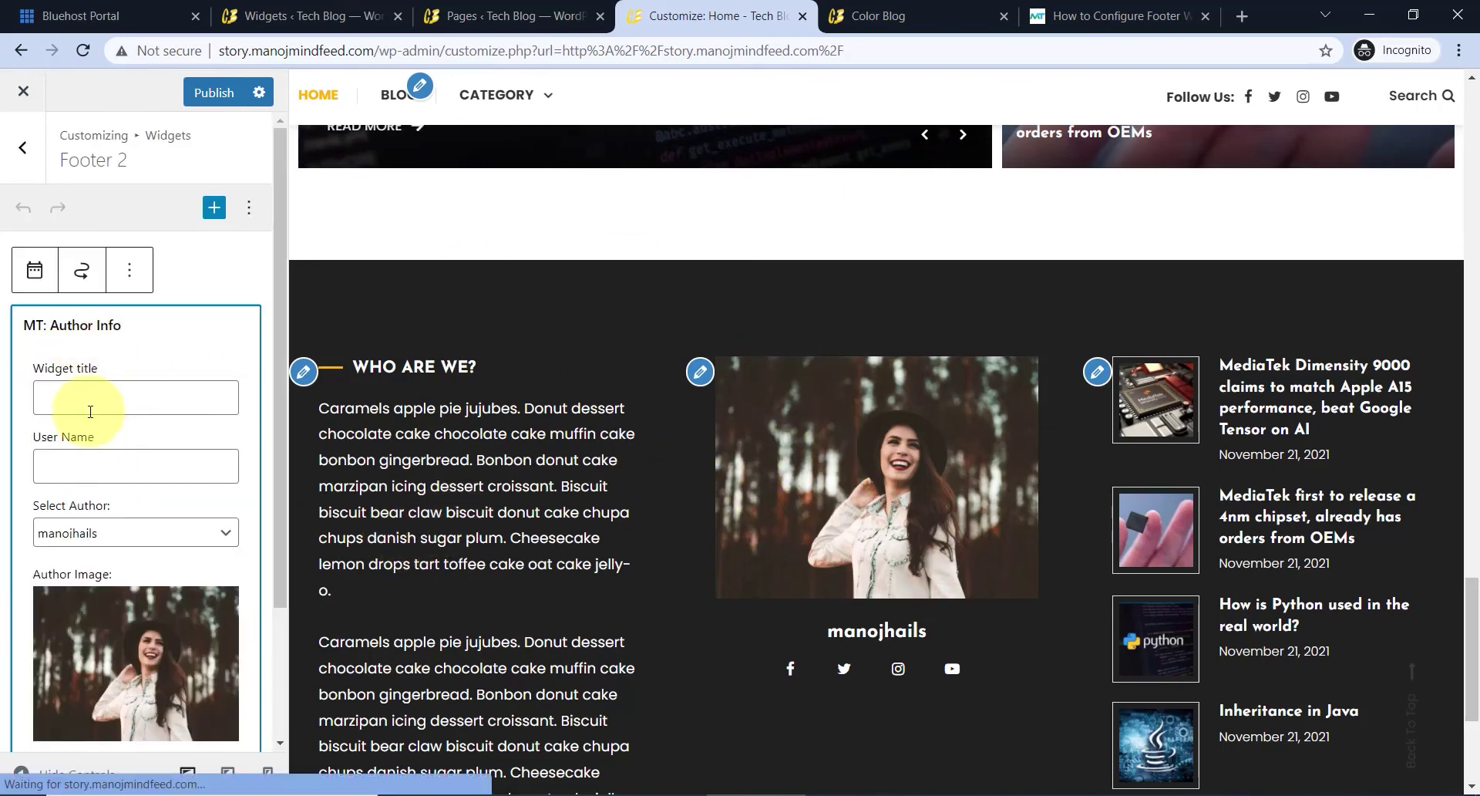
{"action": "left_click", "coordinate": [106, 538]}
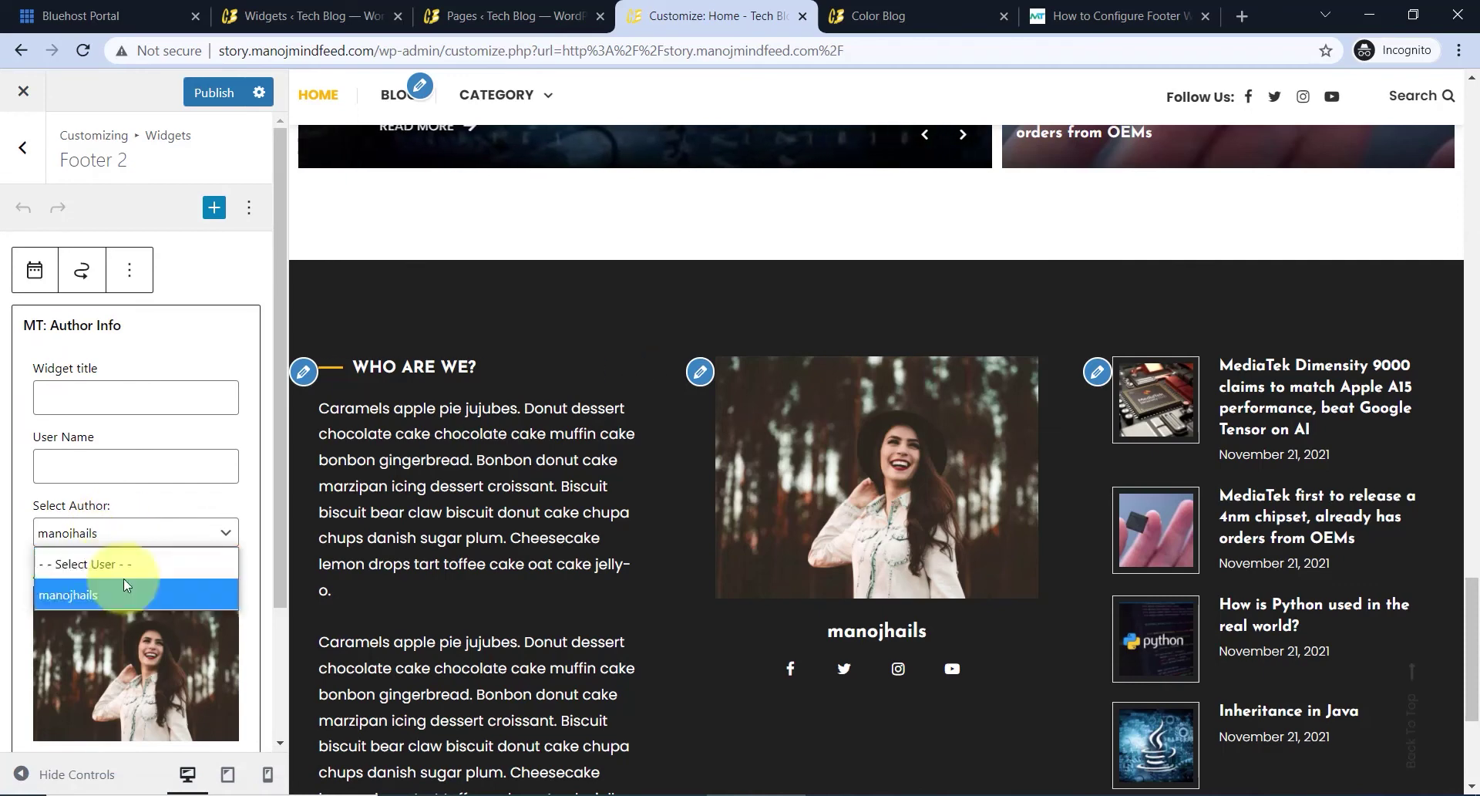
{"action": "left_click", "coordinate": [110, 534]}
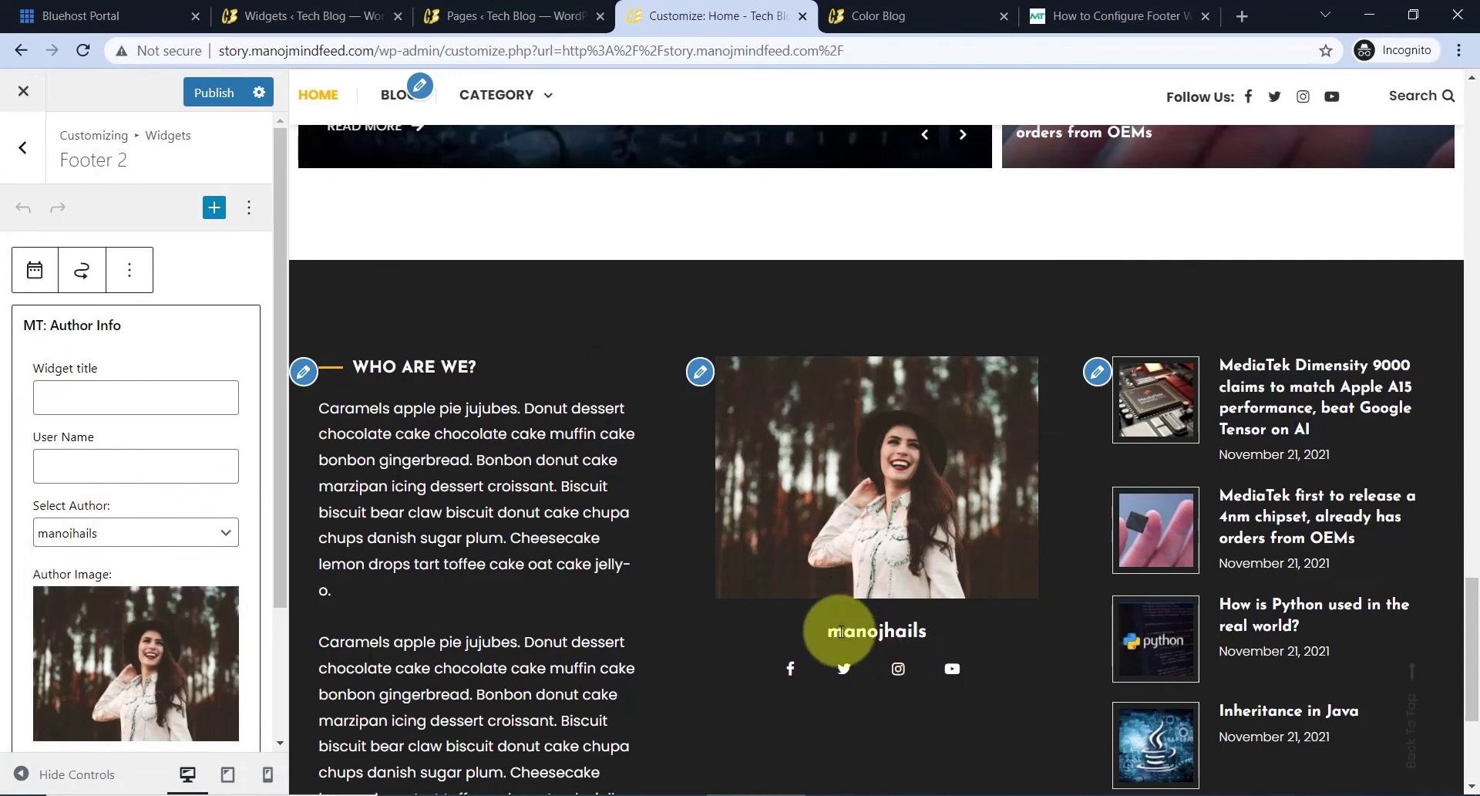
{"action": "scroll", "coordinate": [232, 563], "scroll_direction": "down", "scroll_amount": 3}
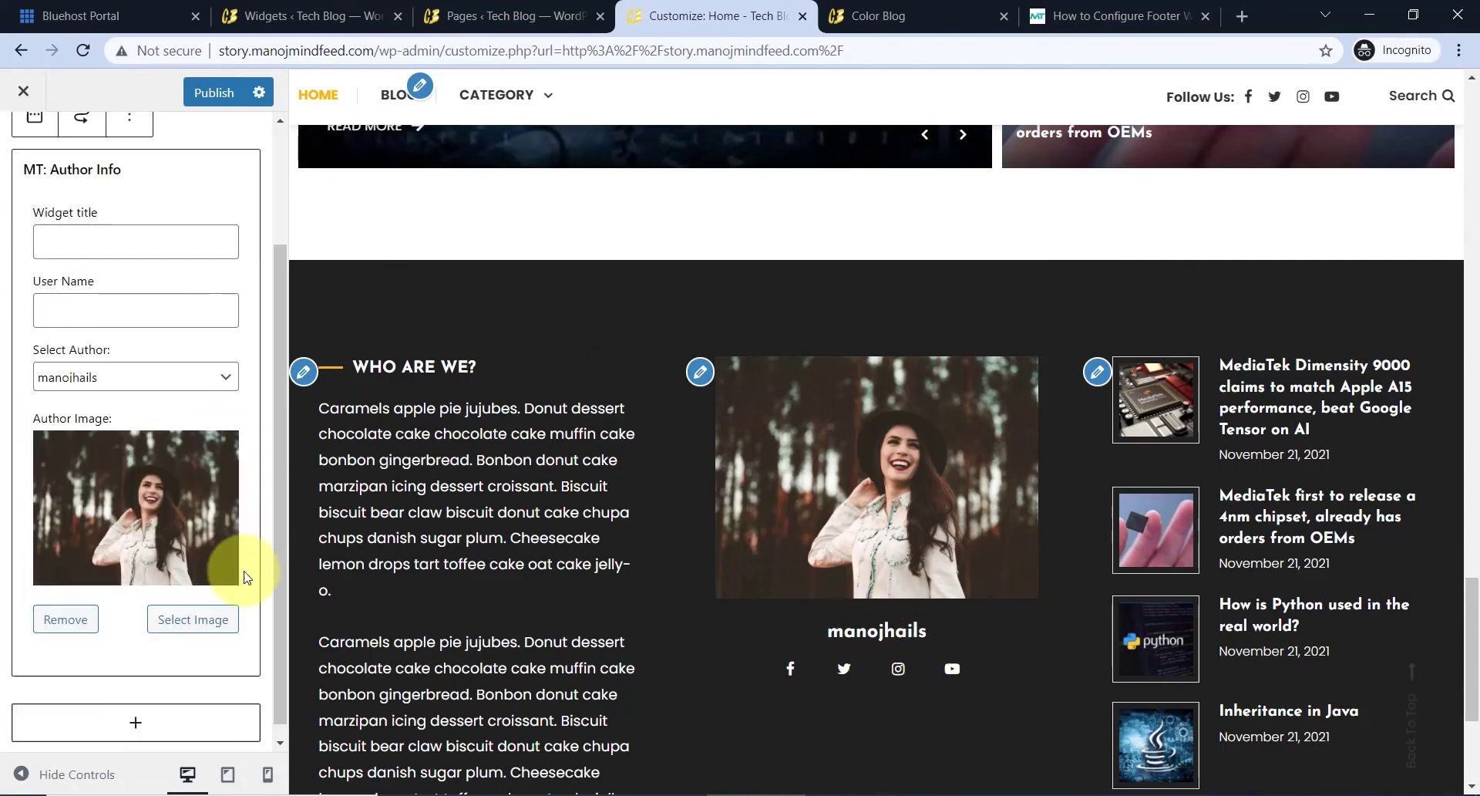
{"action": "left_click", "coordinate": [199, 609]}
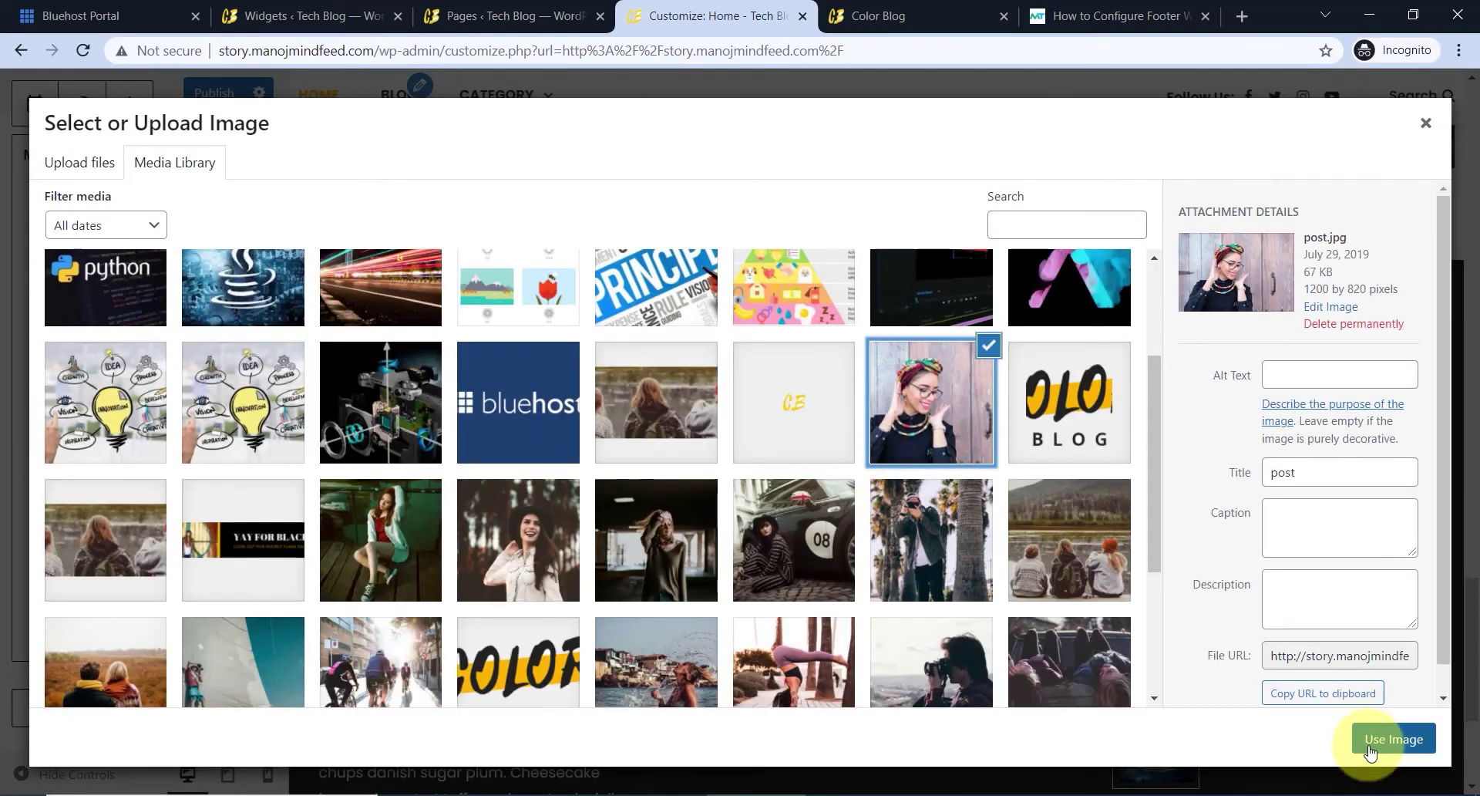
{"action": "left_click", "coordinate": [1369, 745]}
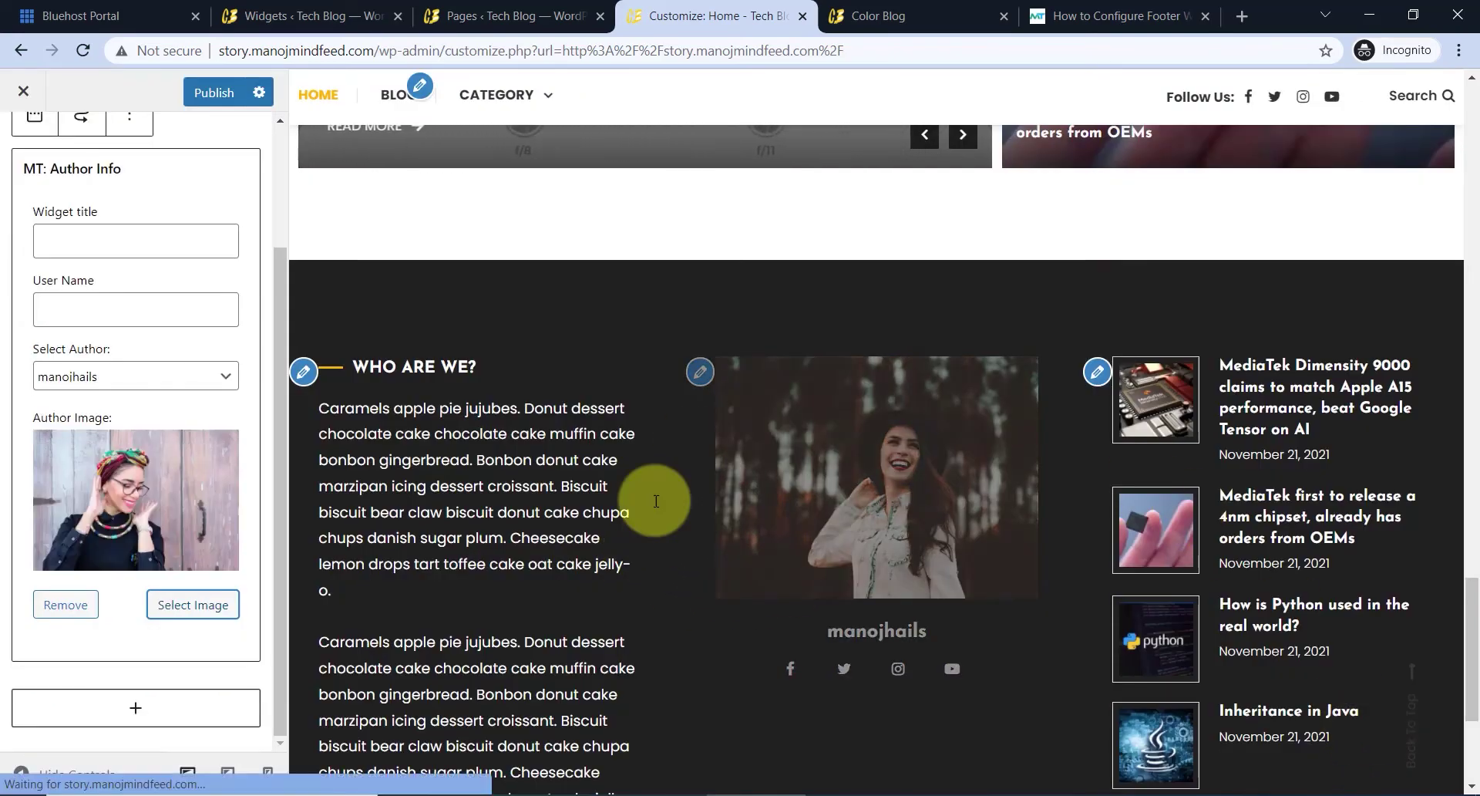
- Set the author widget's title to 'Author'
{"action": "scroll", "coordinate": [77, 432], "scroll_direction": "up", "scroll_amount": 3}
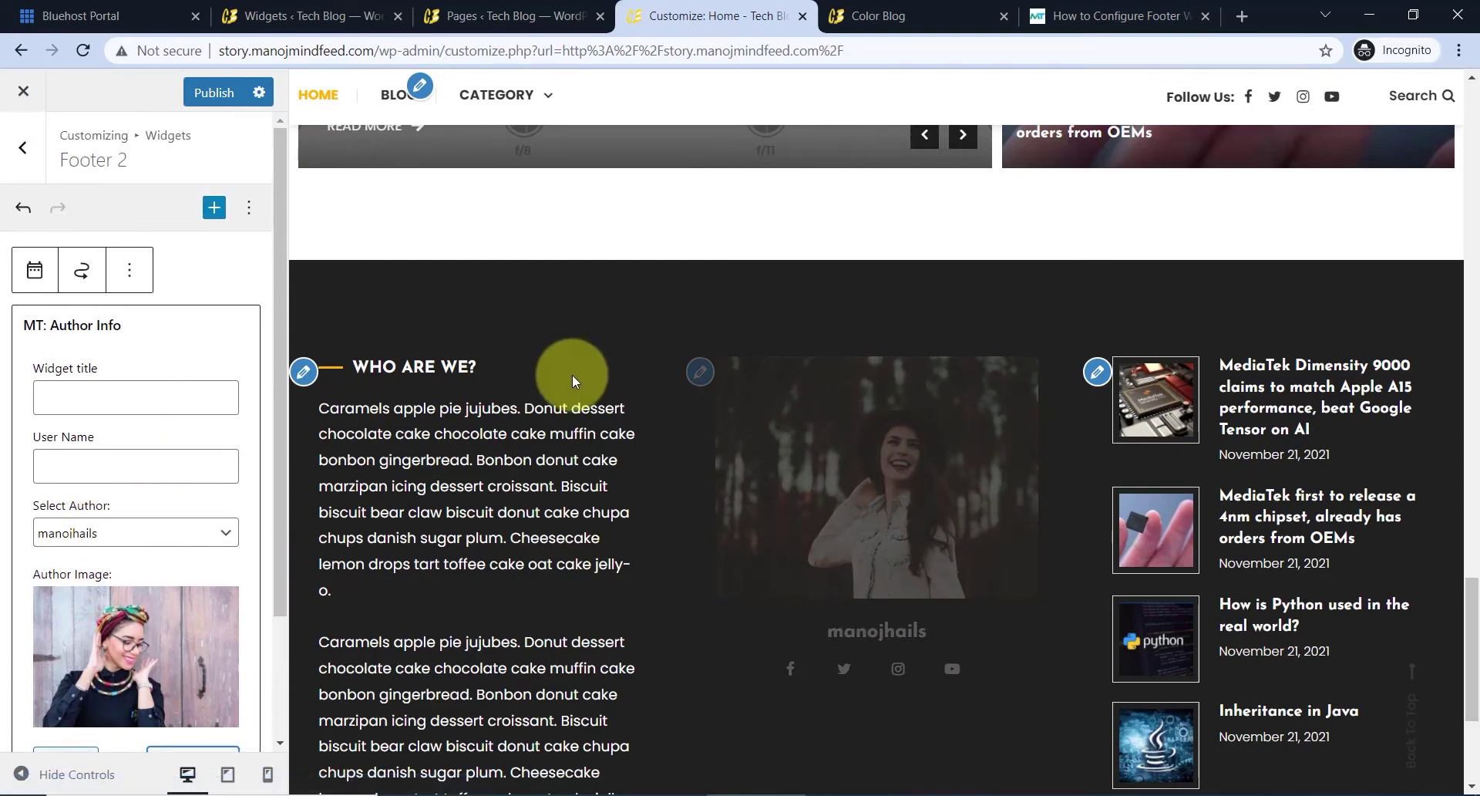
{"action": "left_click", "coordinate": [115, 398]}
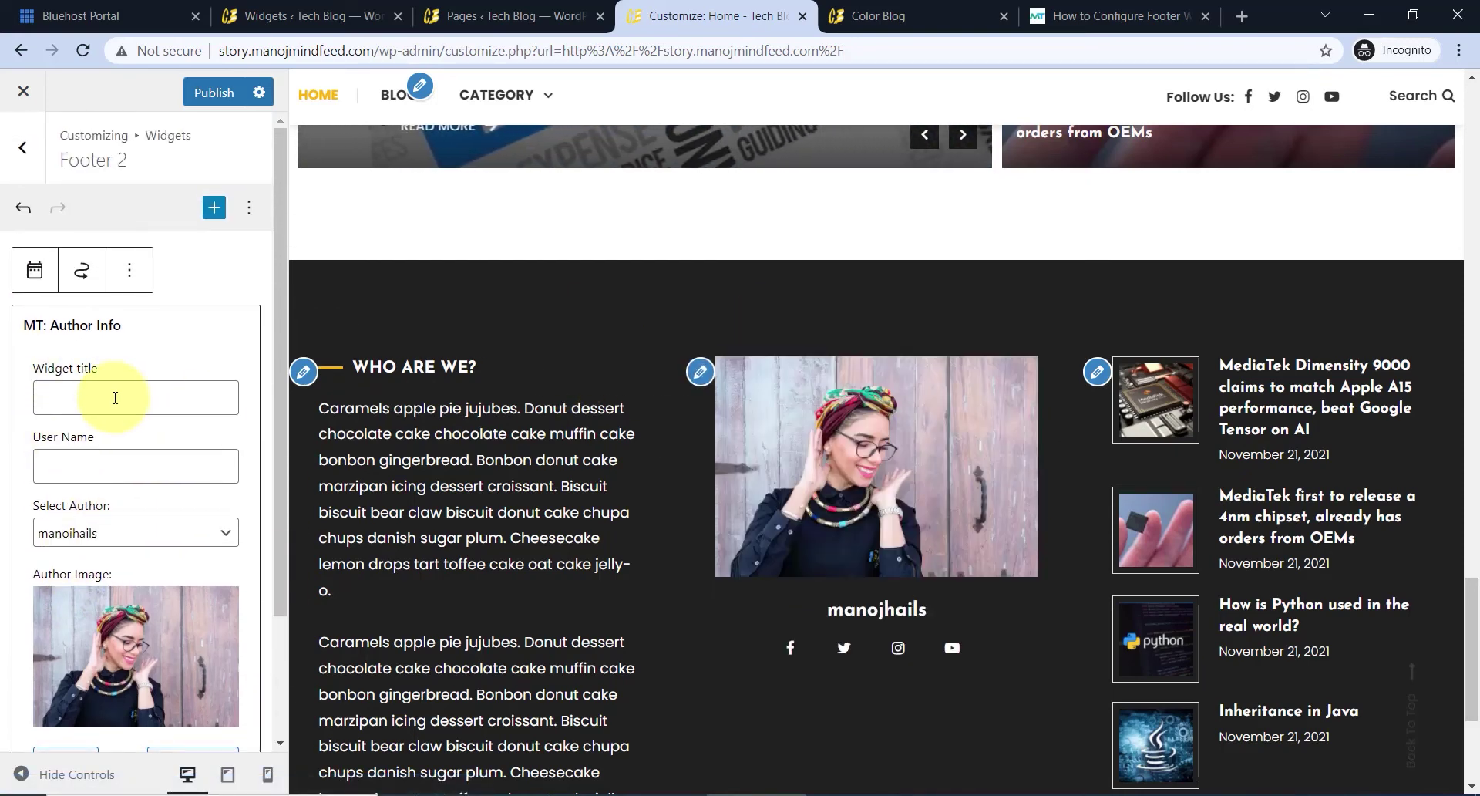
{"action": "type", "text": "Author"}
{"action": "key", "text": "Tab"}
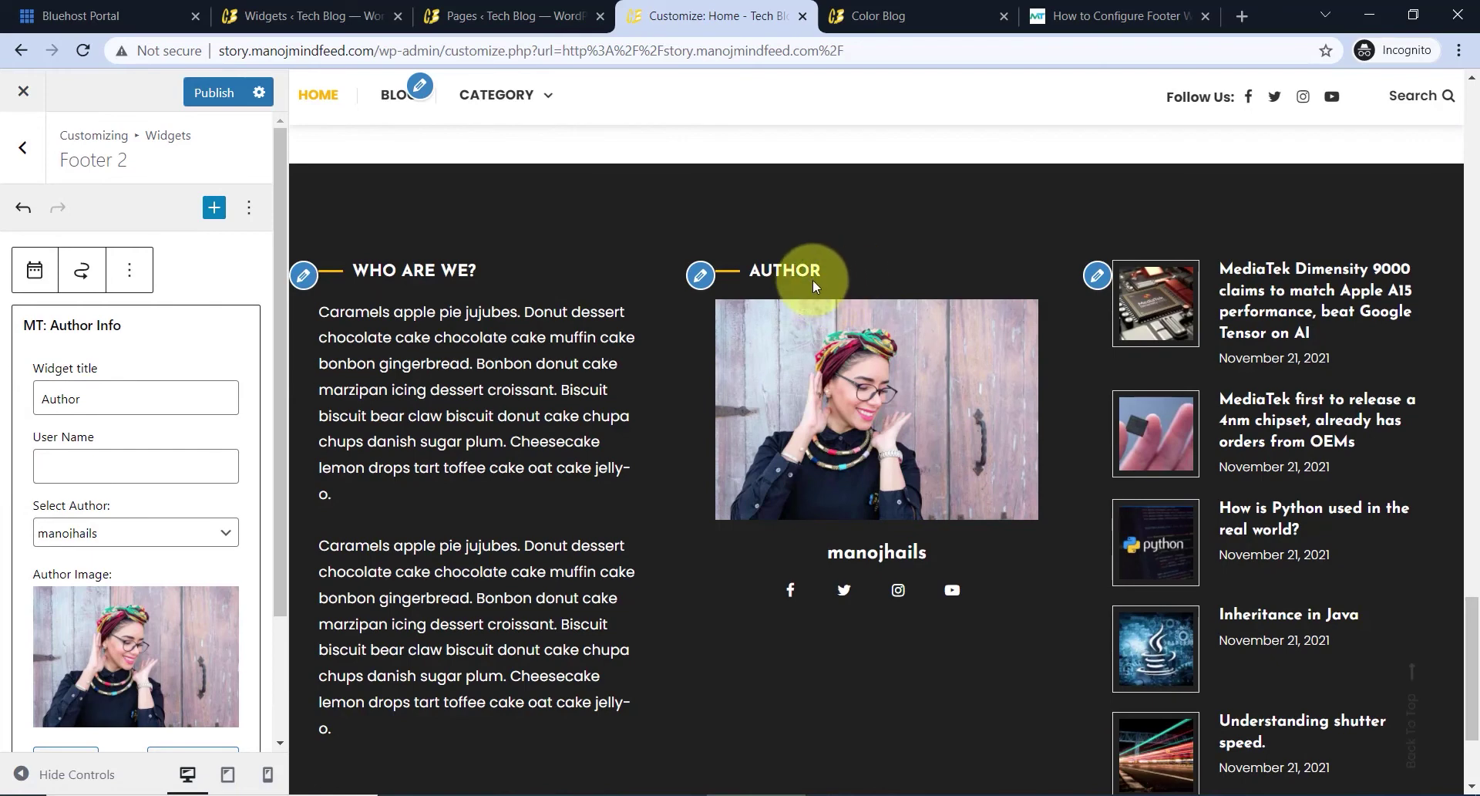
{"action": "left_click", "coordinate": [1100, 279]}
- Title the Footer 3 Latest Posts widget 'Recent Posts', keep Default Order, and show 4 posts
{"action": "left_click", "coordinate": [143, 400]}
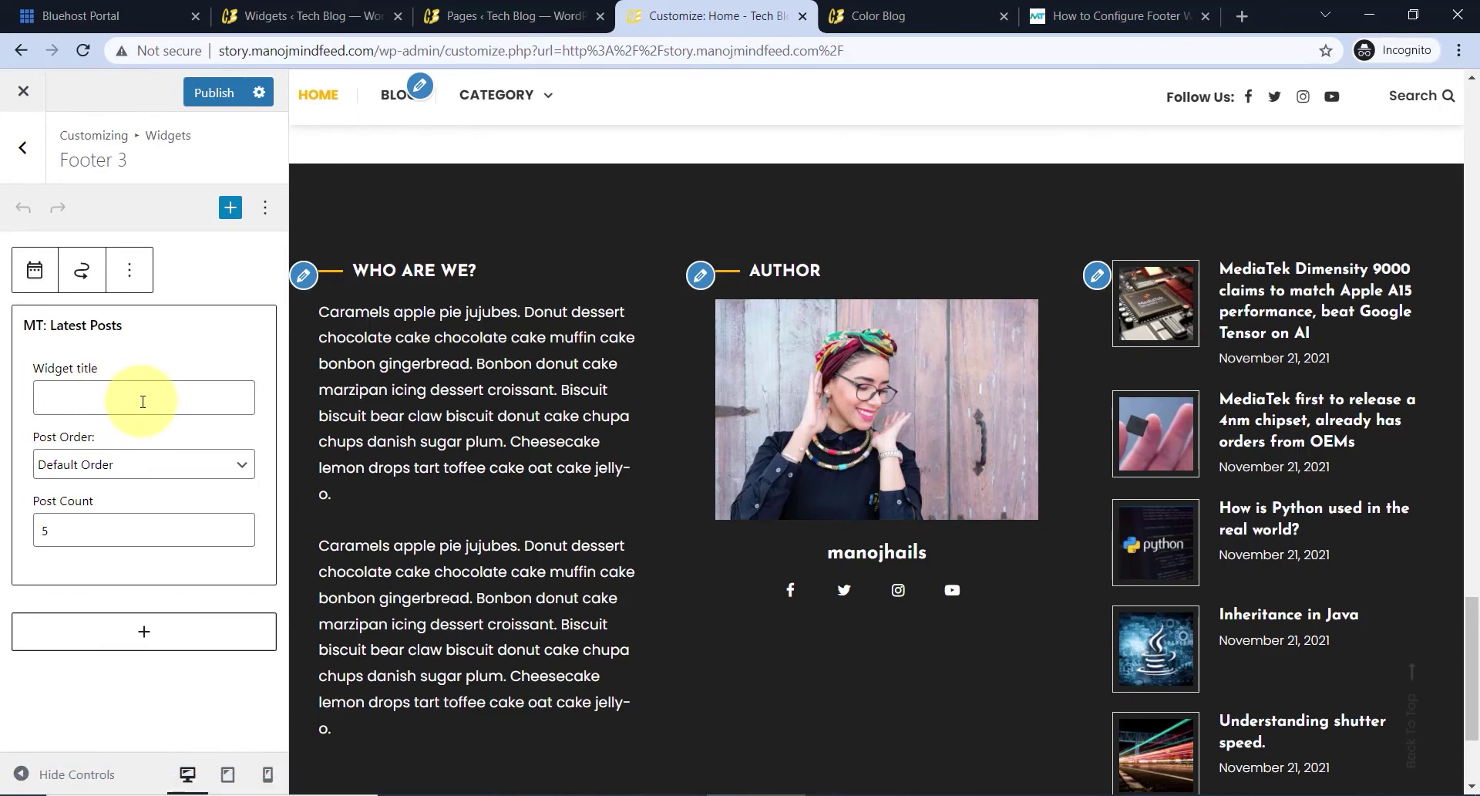
{"action": "type", "text": "Recent Posts"}
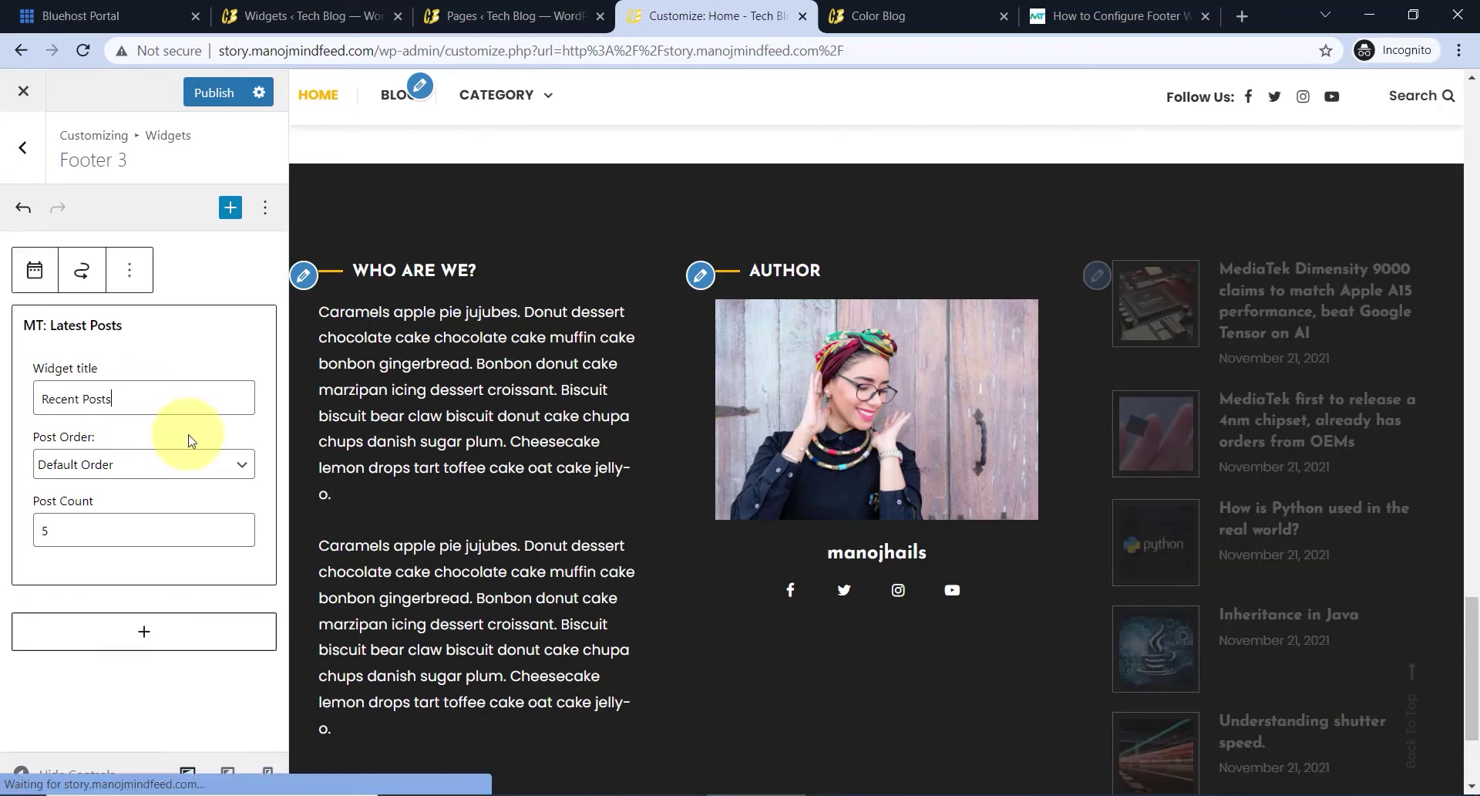
{"action": "left_click", "coordinate": [146, 458]}
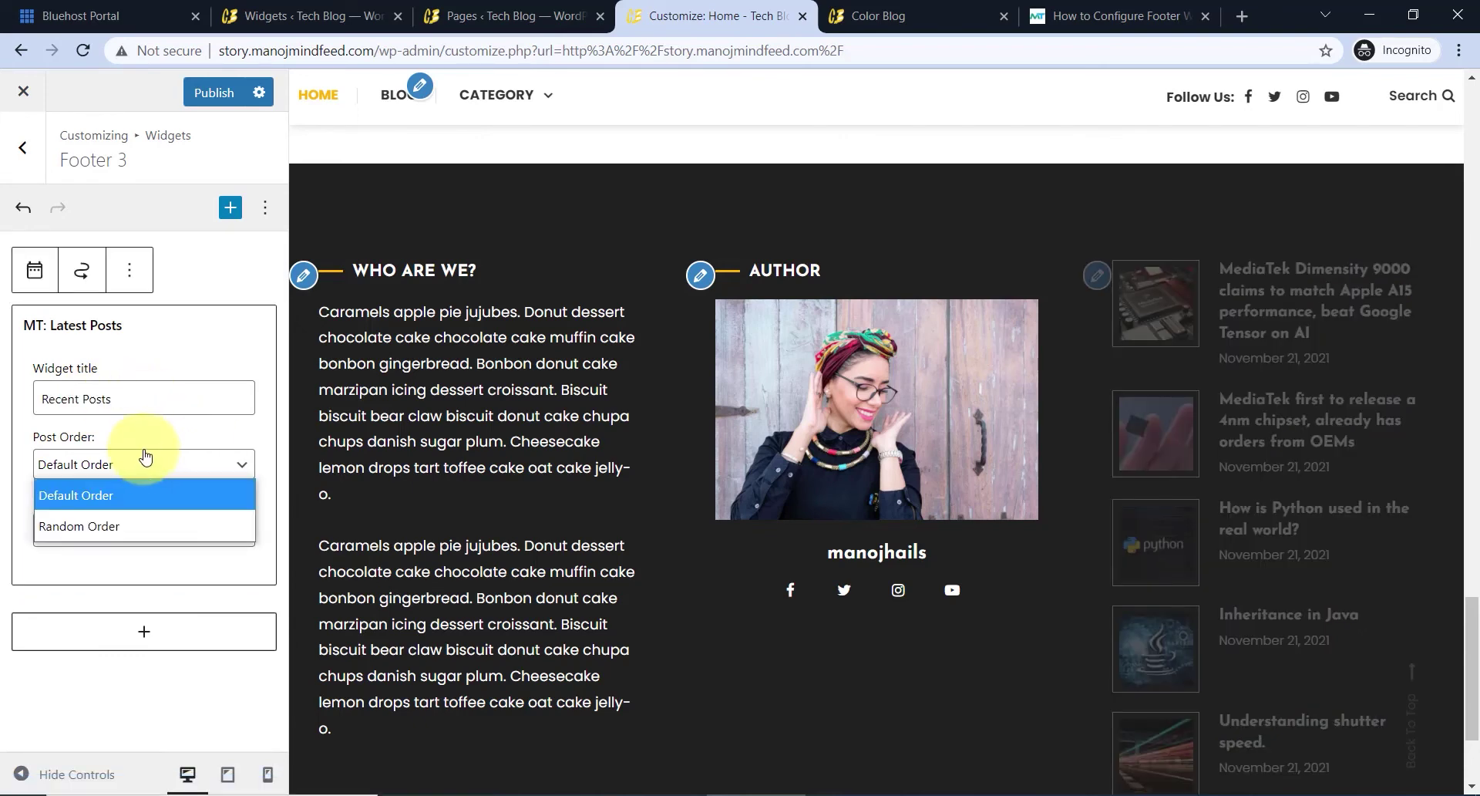
{"action": "left_click", "coordinate": [146, 493]}
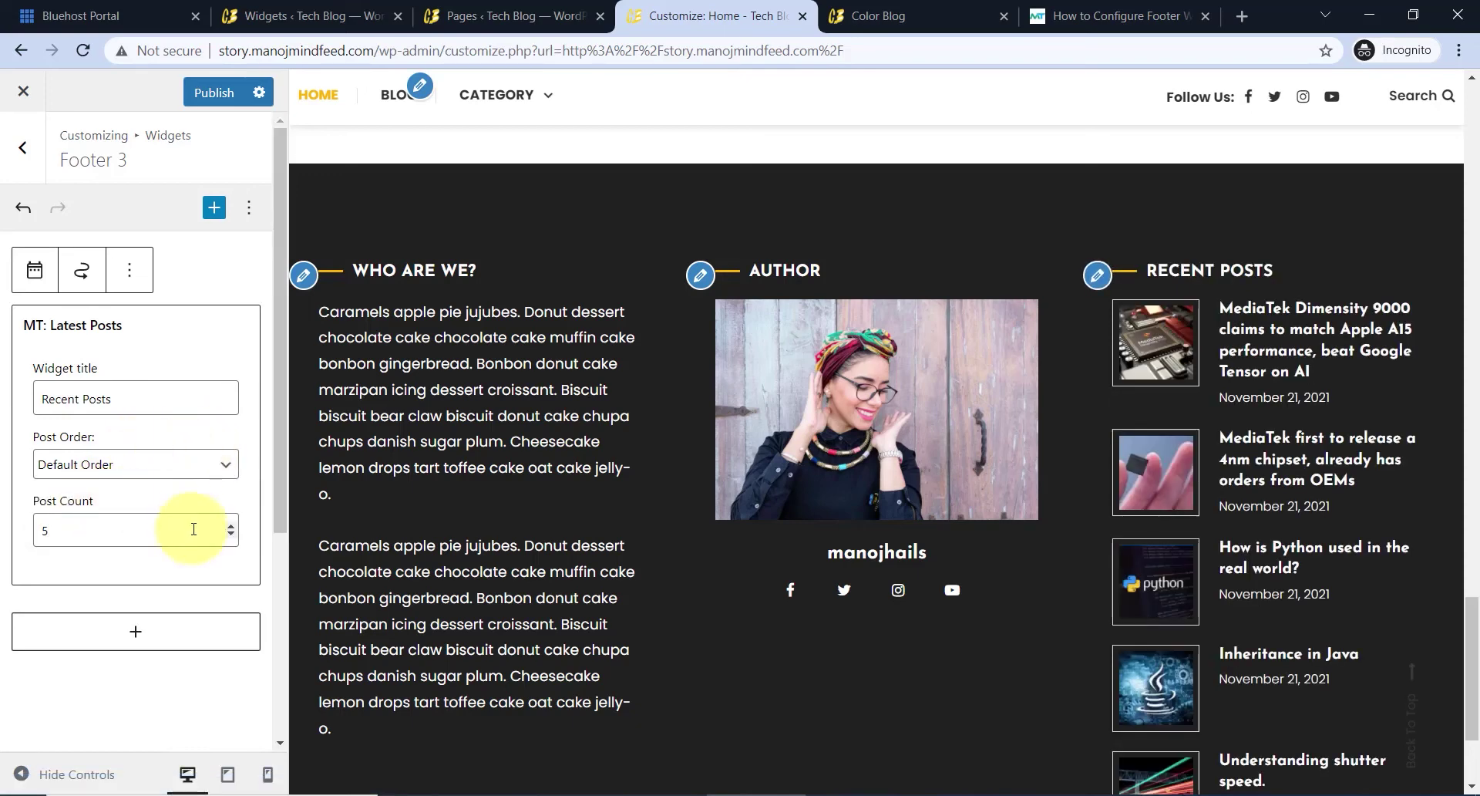
{"action": "scroll", "coordinate": [182, 540], "scroll_direction": "down", "scroll_amount": 1}
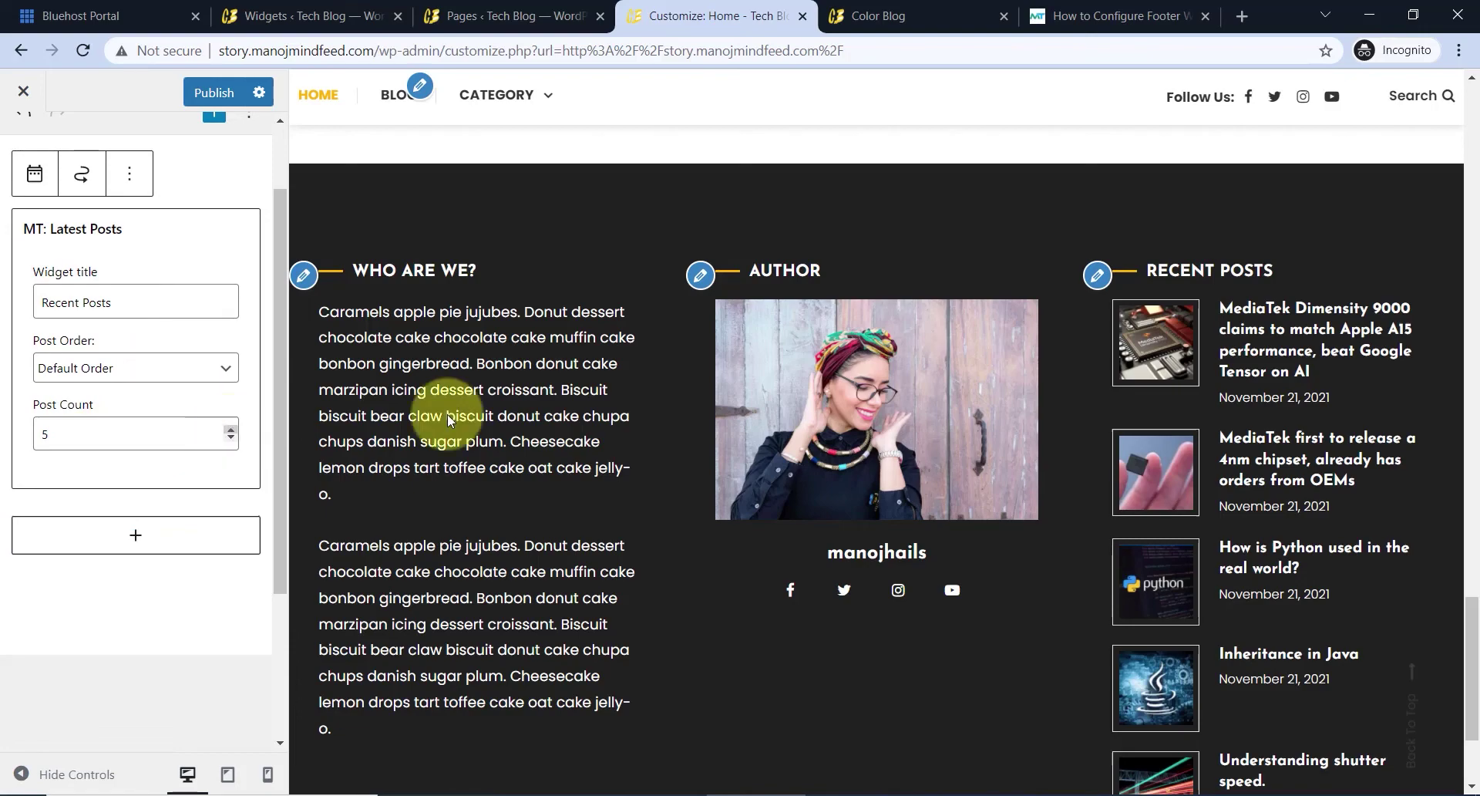
{"action": "scroll", "coordinate": [1020, 454], "scroll_direction": "down", "scroll_amount": 2}
{"action": "scroll", "coordinate": [1235, 461], "scroll_direction": "up", "scroll_amount": 2}
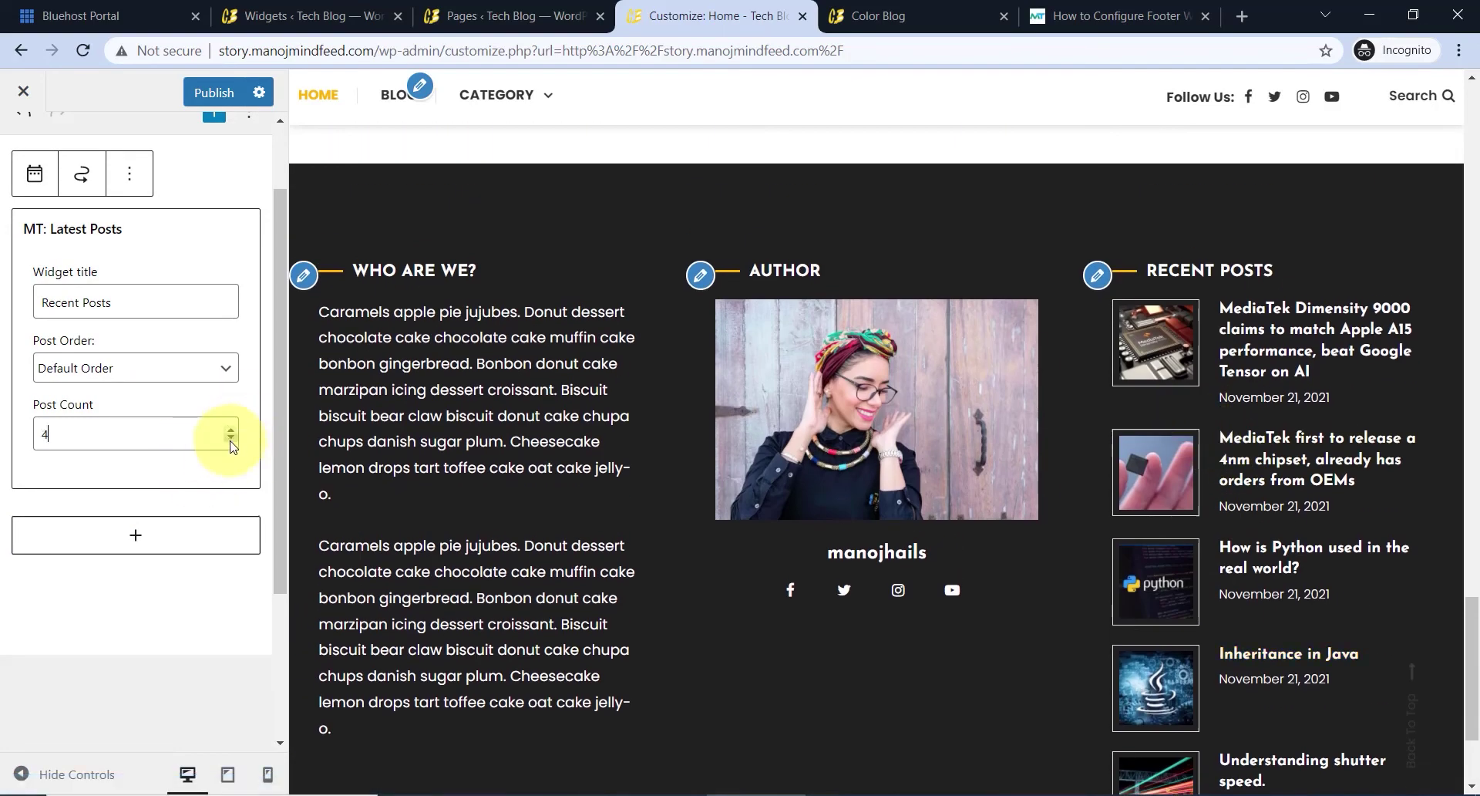
{"action": "scroll", "coordinate": [224, 494], "scroll_direction": "up", "scroll_amount": 1}
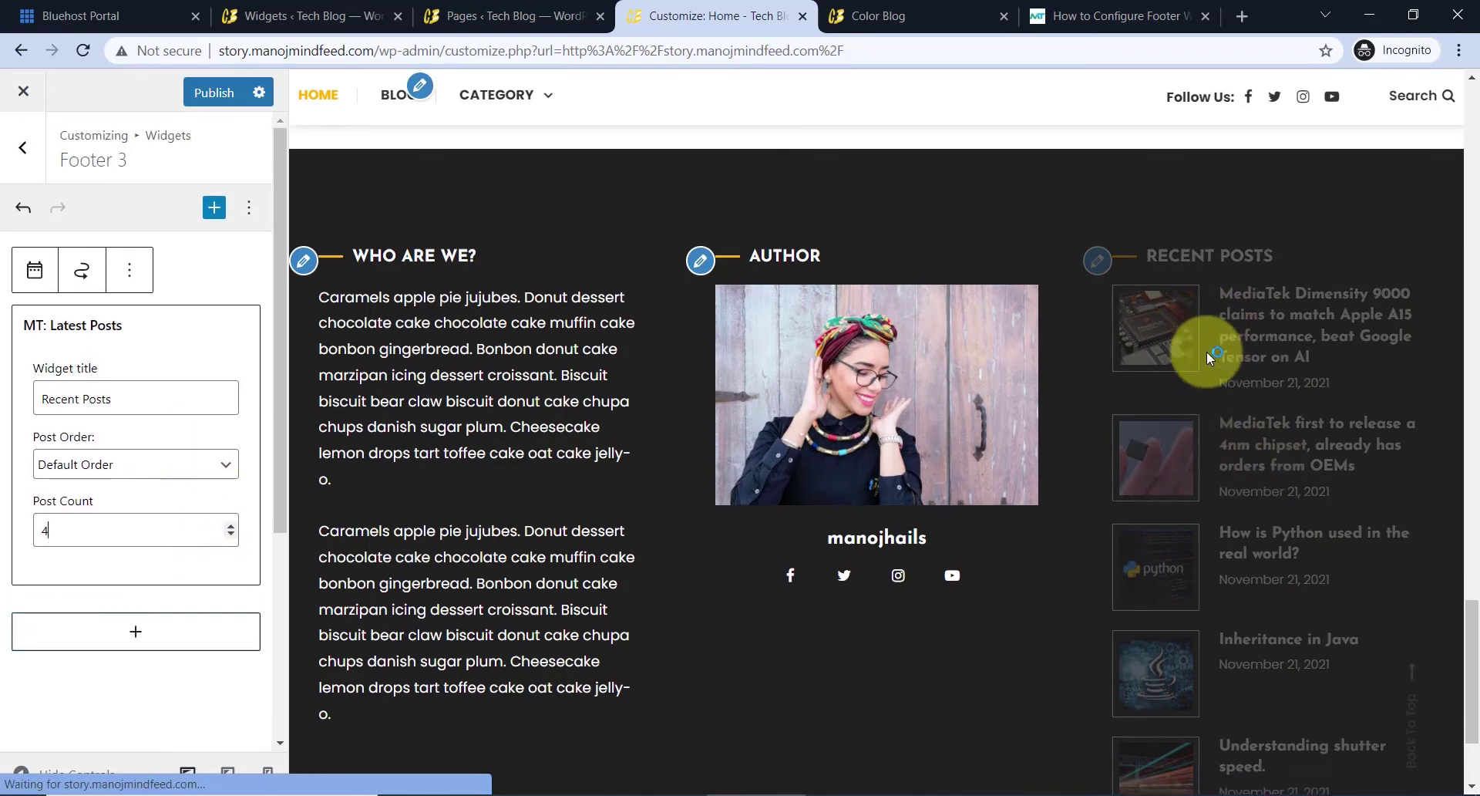
{"action": "scroll", "coordinate": [1207, 362], "scroll_direction": "down", "scroll_amount": 2}
{"action": "scroll", "coordinate": [1205, 379], "scroll_direction": "up", "scroll_amount": 3}
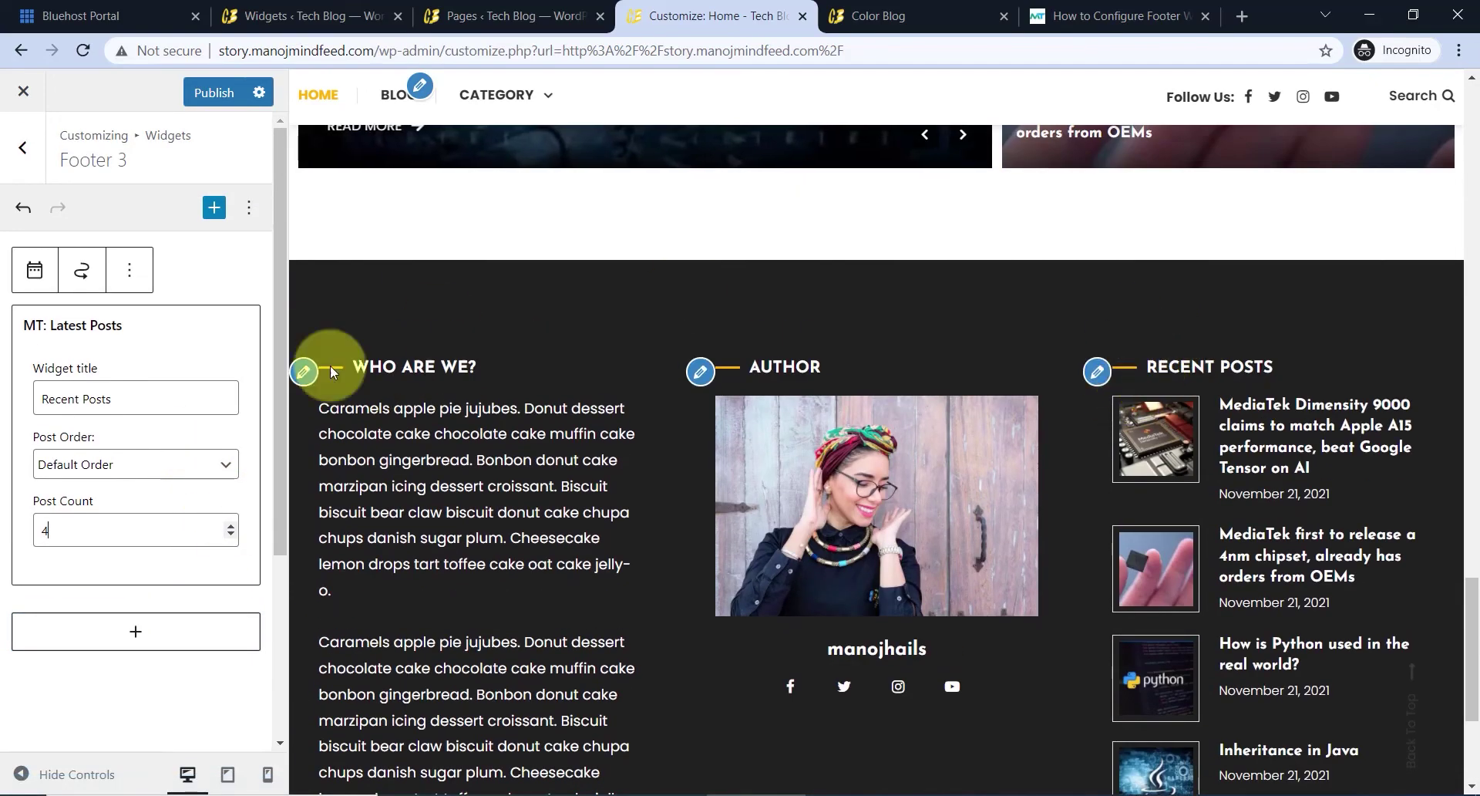
{"action": "scroll", "coordinate": [1203, 441], "scroll_direction": "down", "scroll_amount": 3}
{"action": "scroll", "coordinate": [997, 334], "scroll_direction": "up", "scroll_amount": 3}
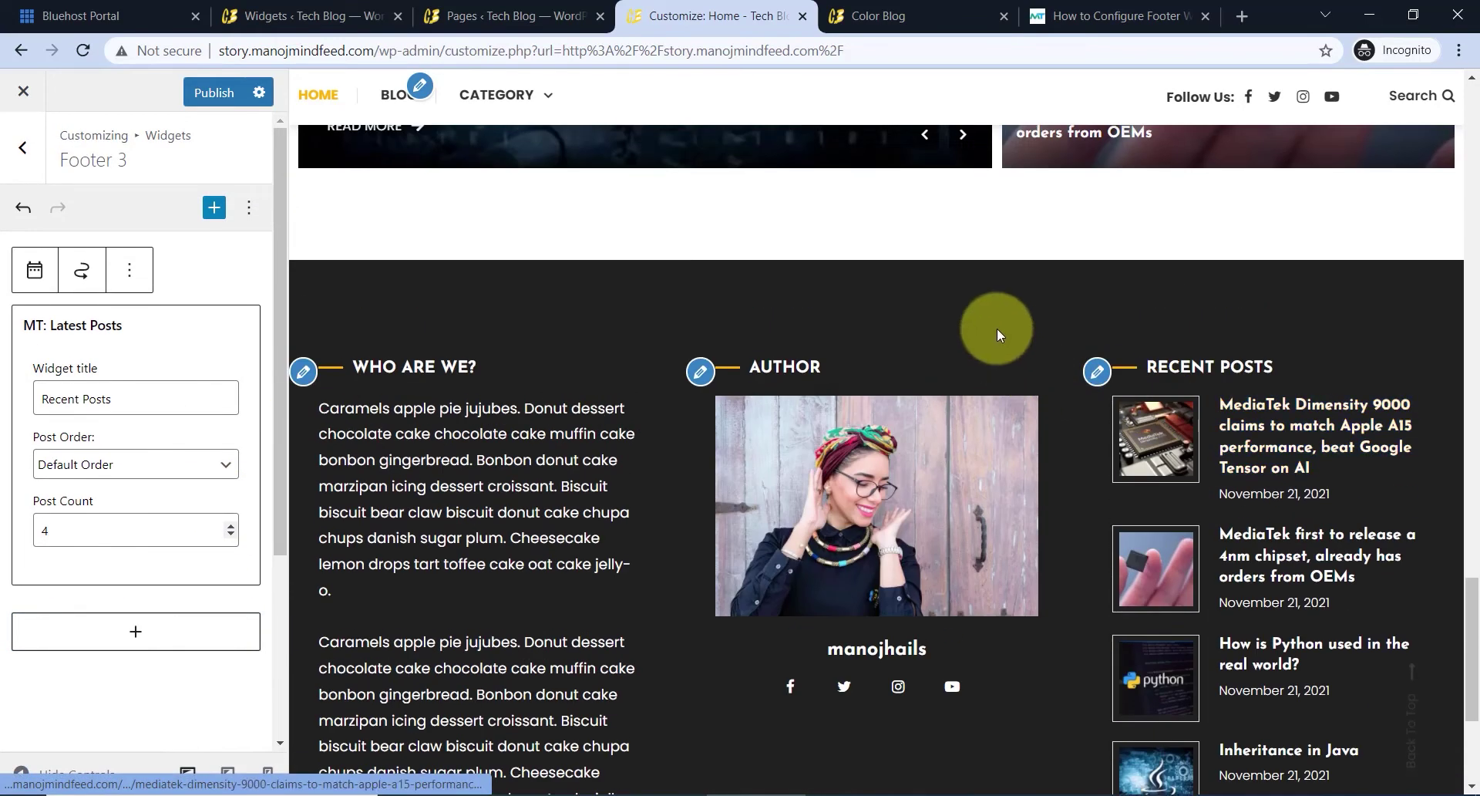
- Switch Footer Settings > Footer Widget Area's Widget Area Layout to the four-column option
{"action": "left_click", "coordinate": [31, 159]}
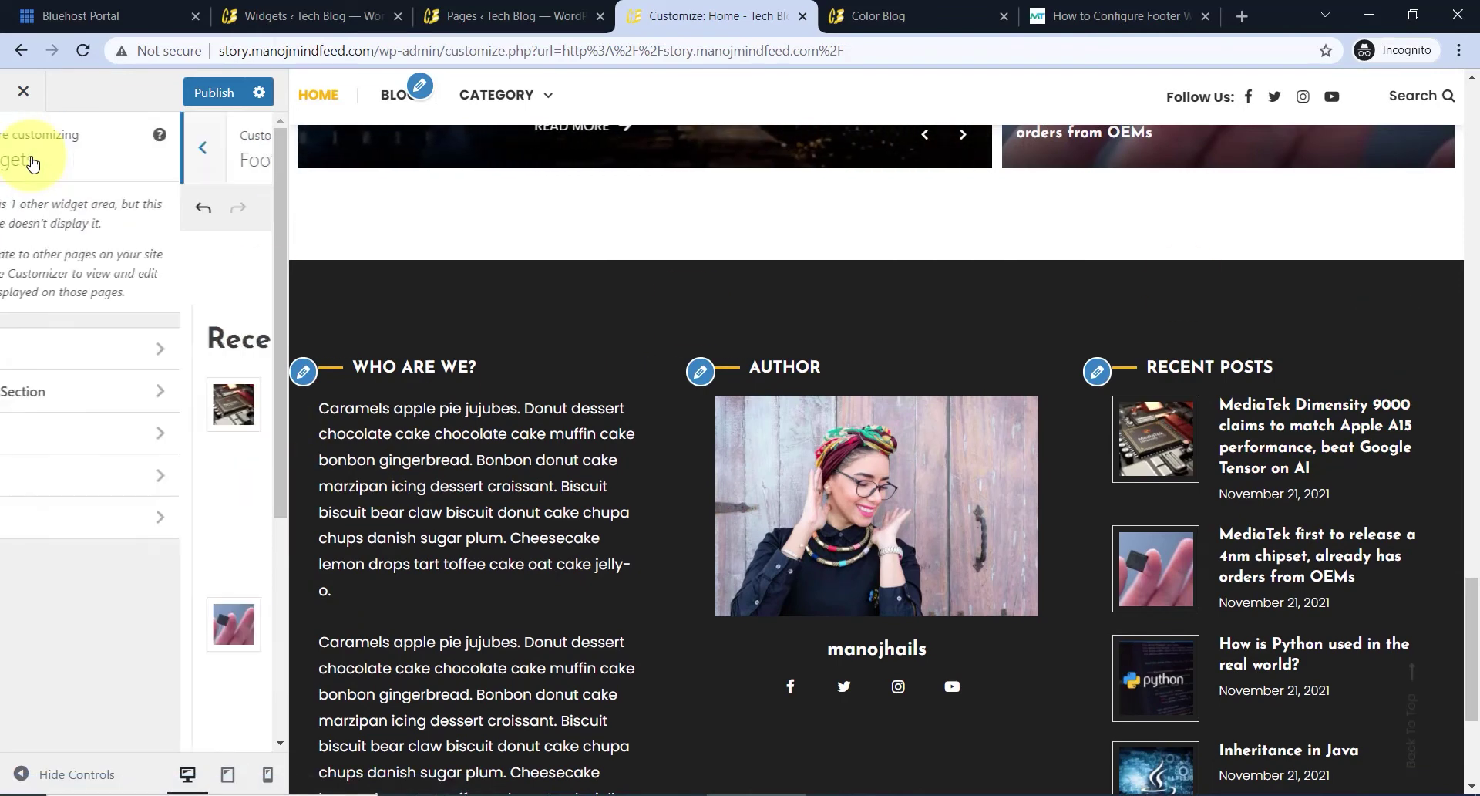
{"action": "left_click", "coordinate": [31, 161]}
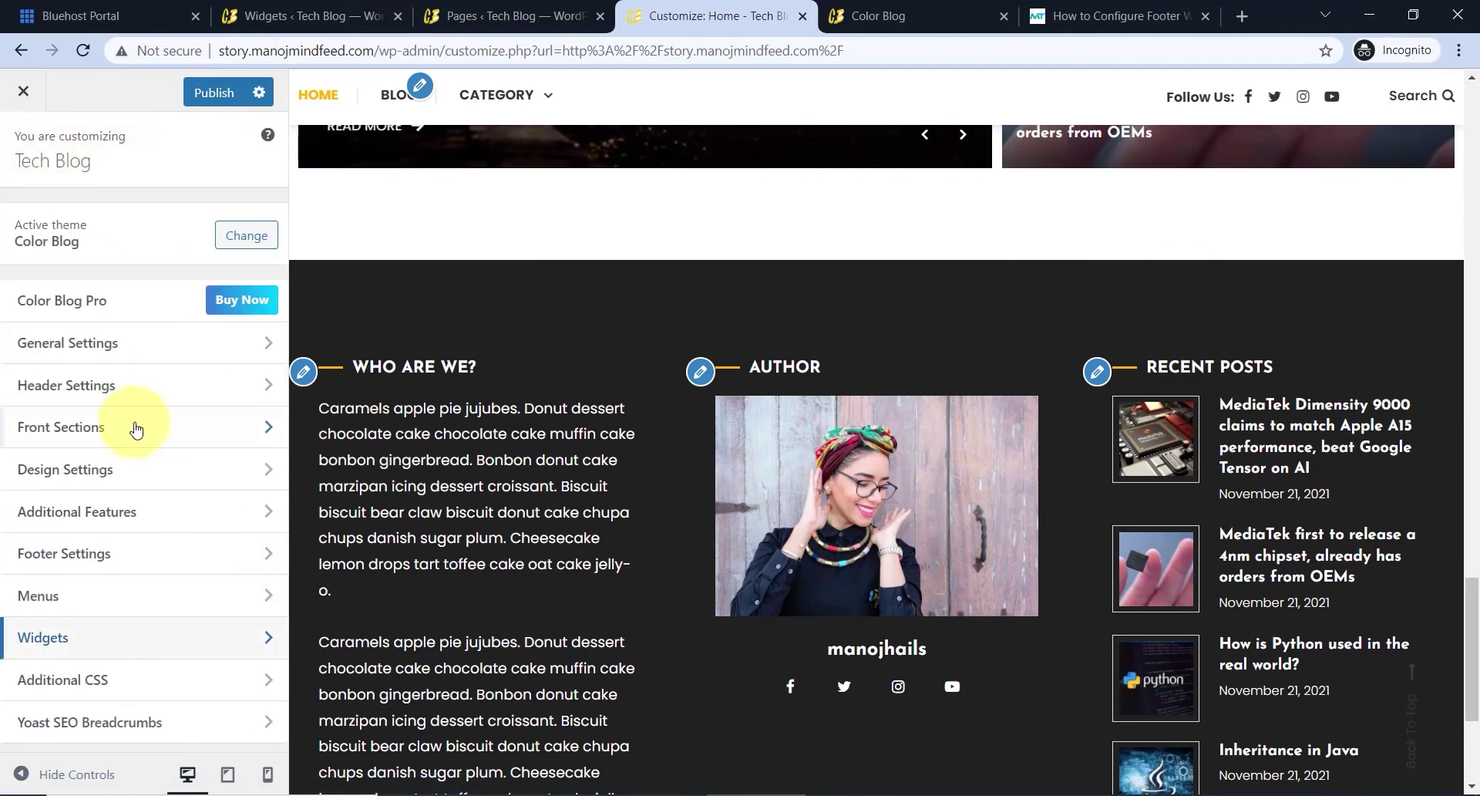
{"action": "left_click", "coordinate": [133, 553]}
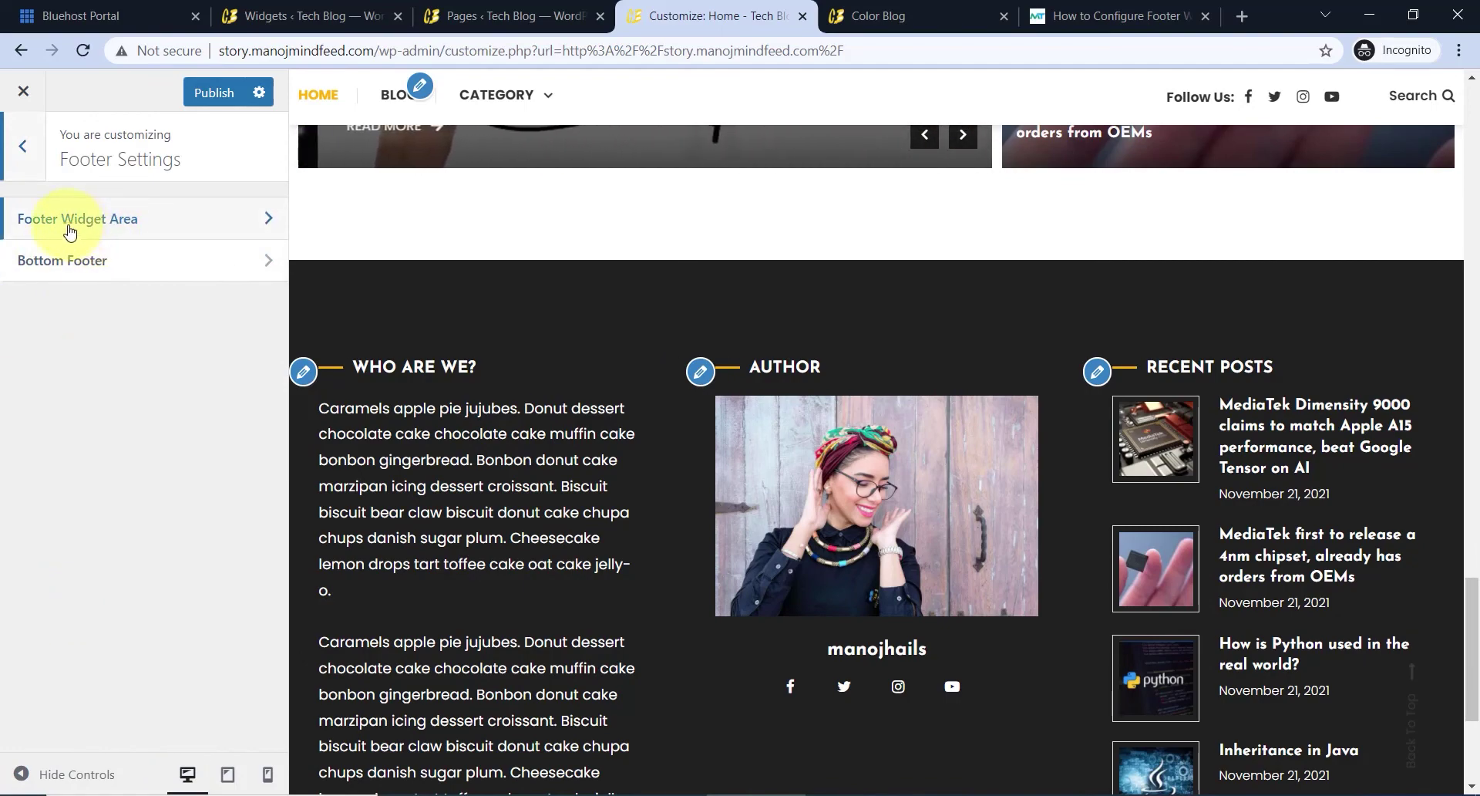
{"action": "left_click", "coordinate": [181, 229]}
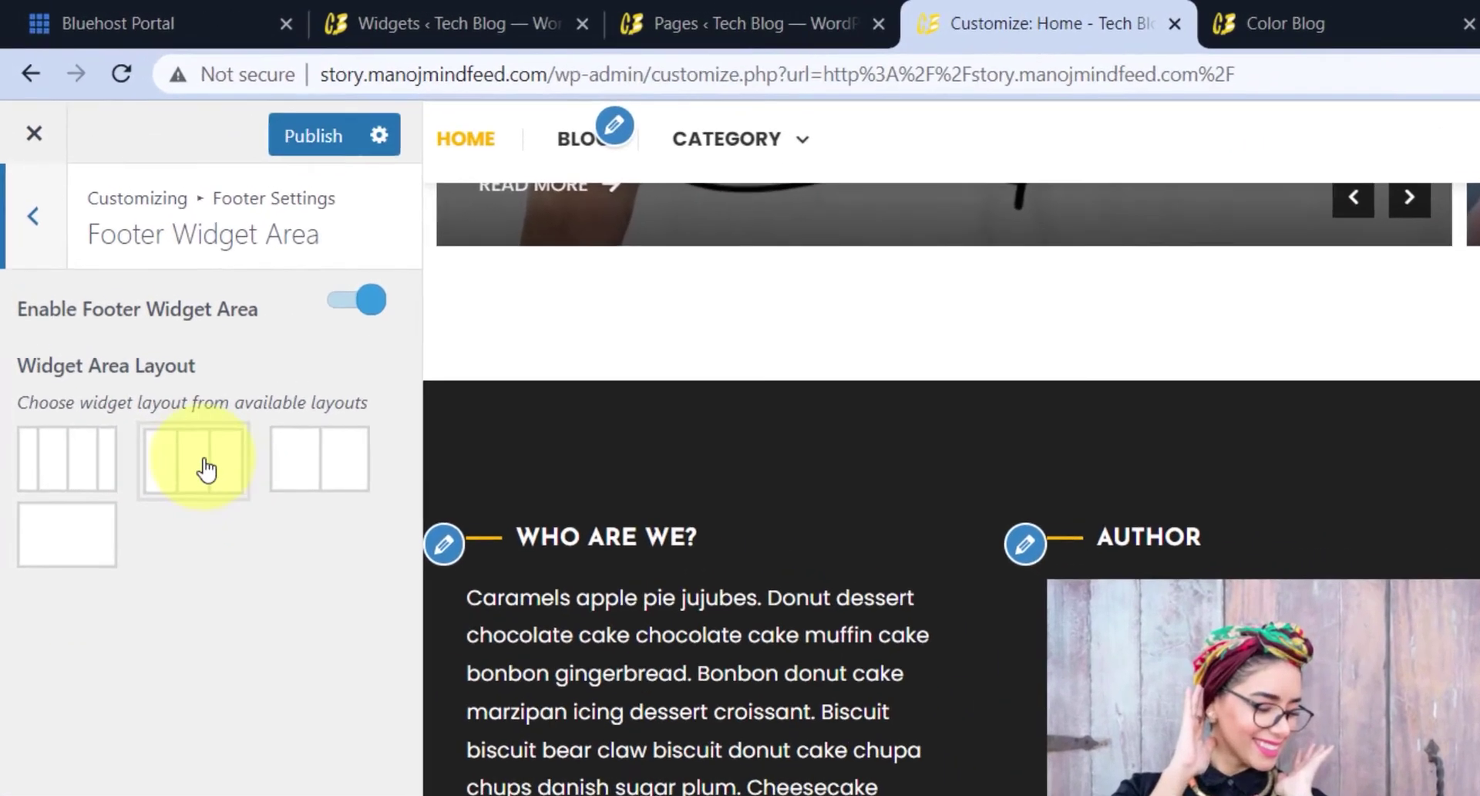
{"action": "left_click", "coordinate": [206, 468]}
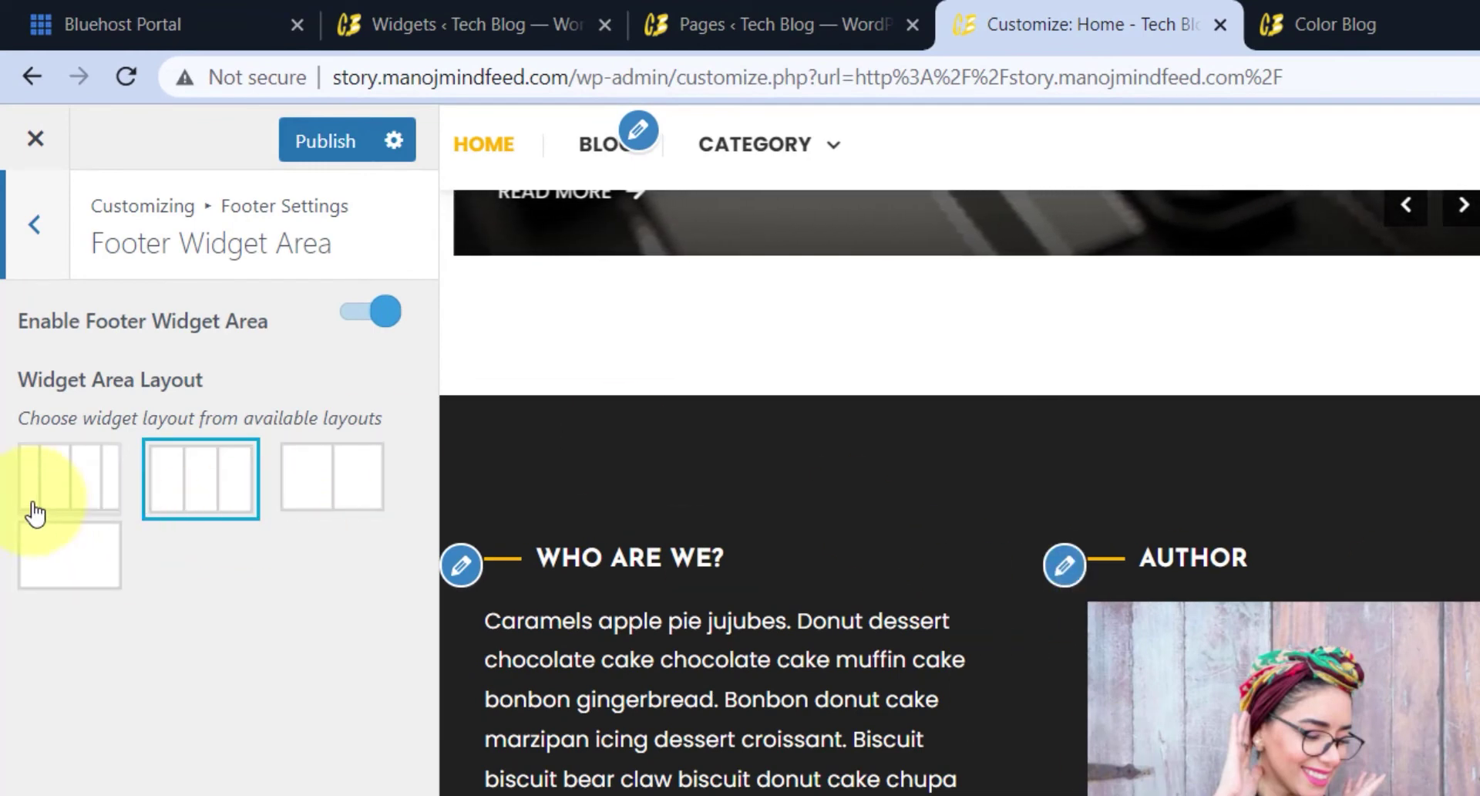
{"action": "left_click", "coordinate": [90, 505]}
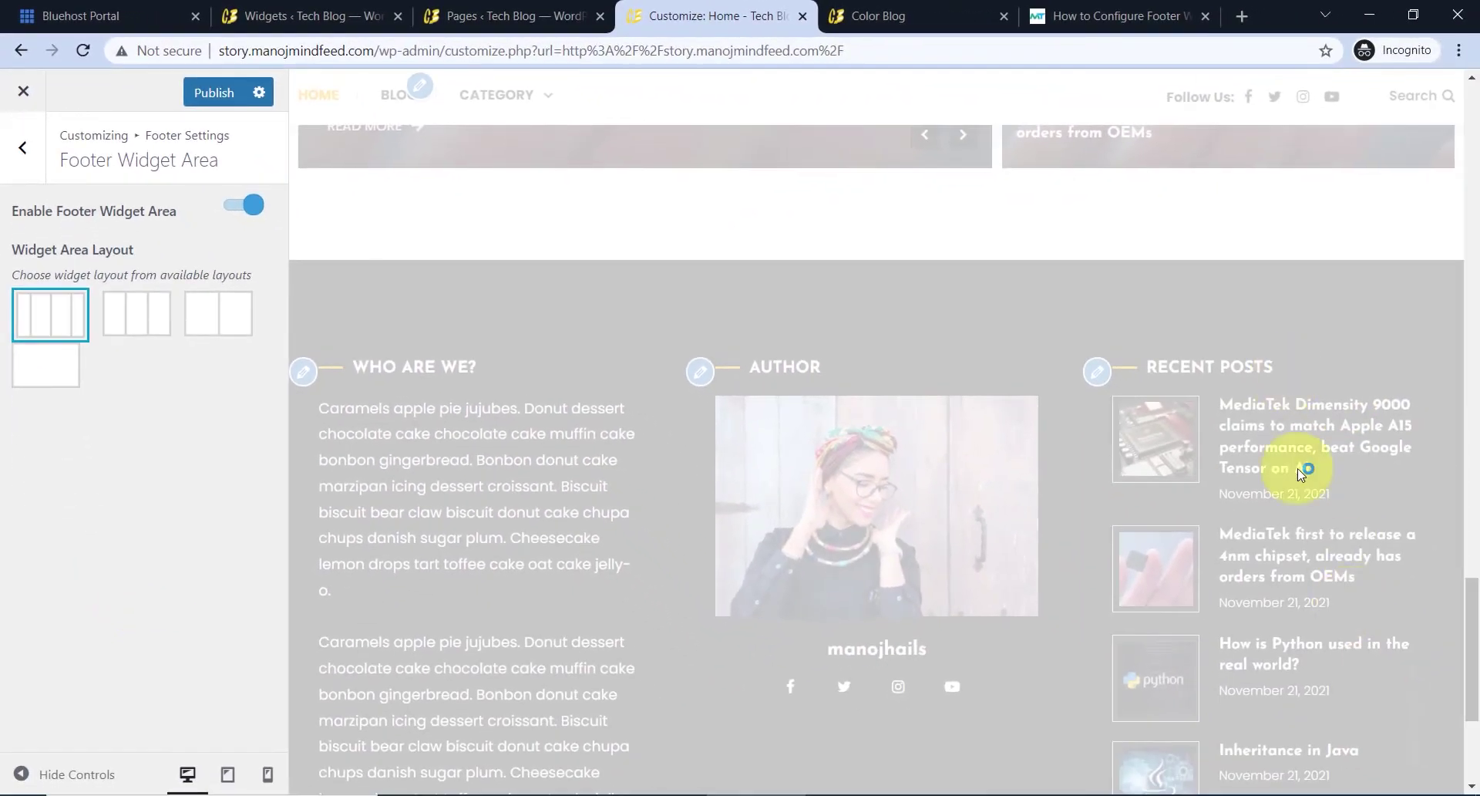
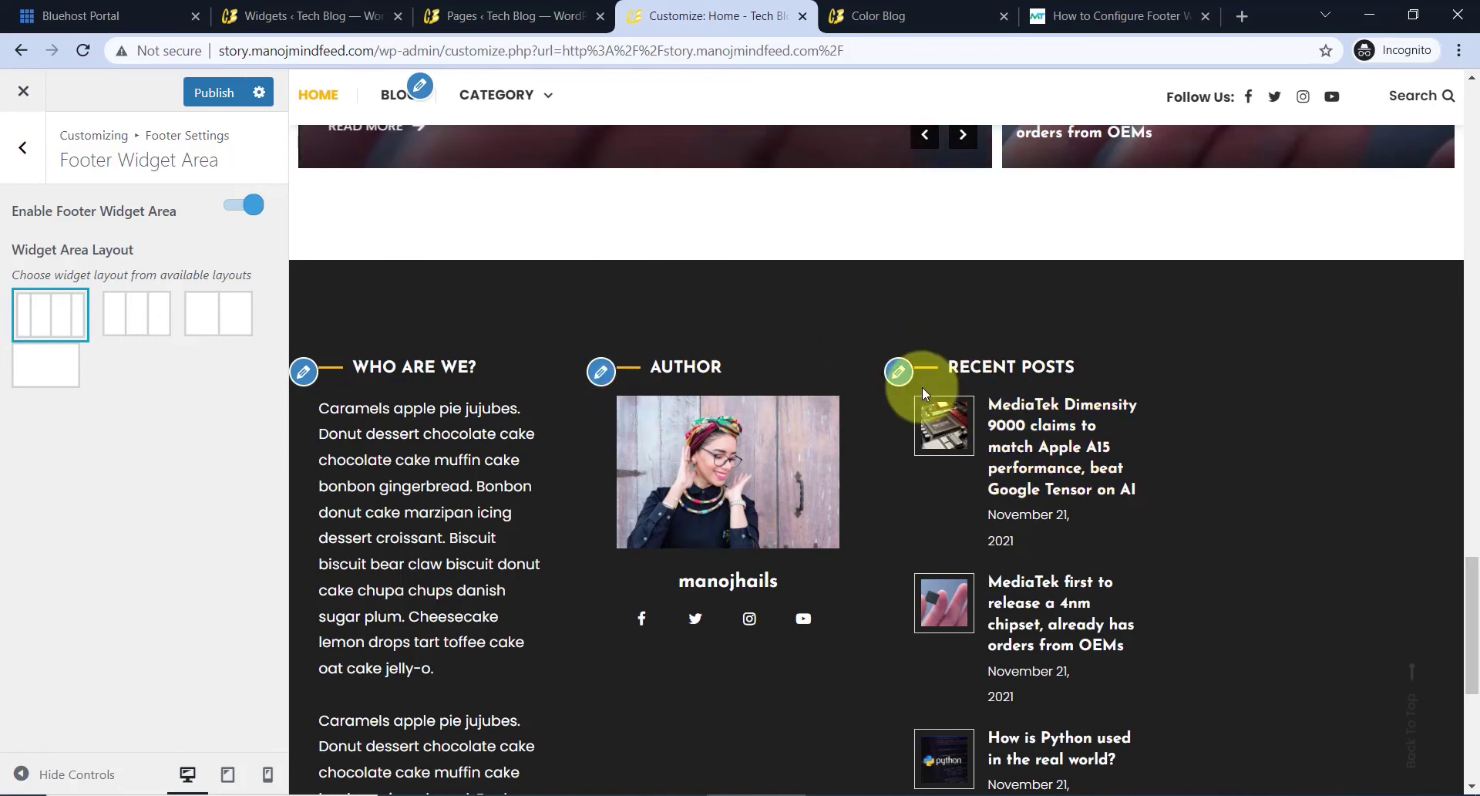
- Leave the Recent Posts widget and return to the widget areas list (Sidebar, Header Ads, Footer 1–4)
{"action": "left_click", "coordinate": [899, 368]}
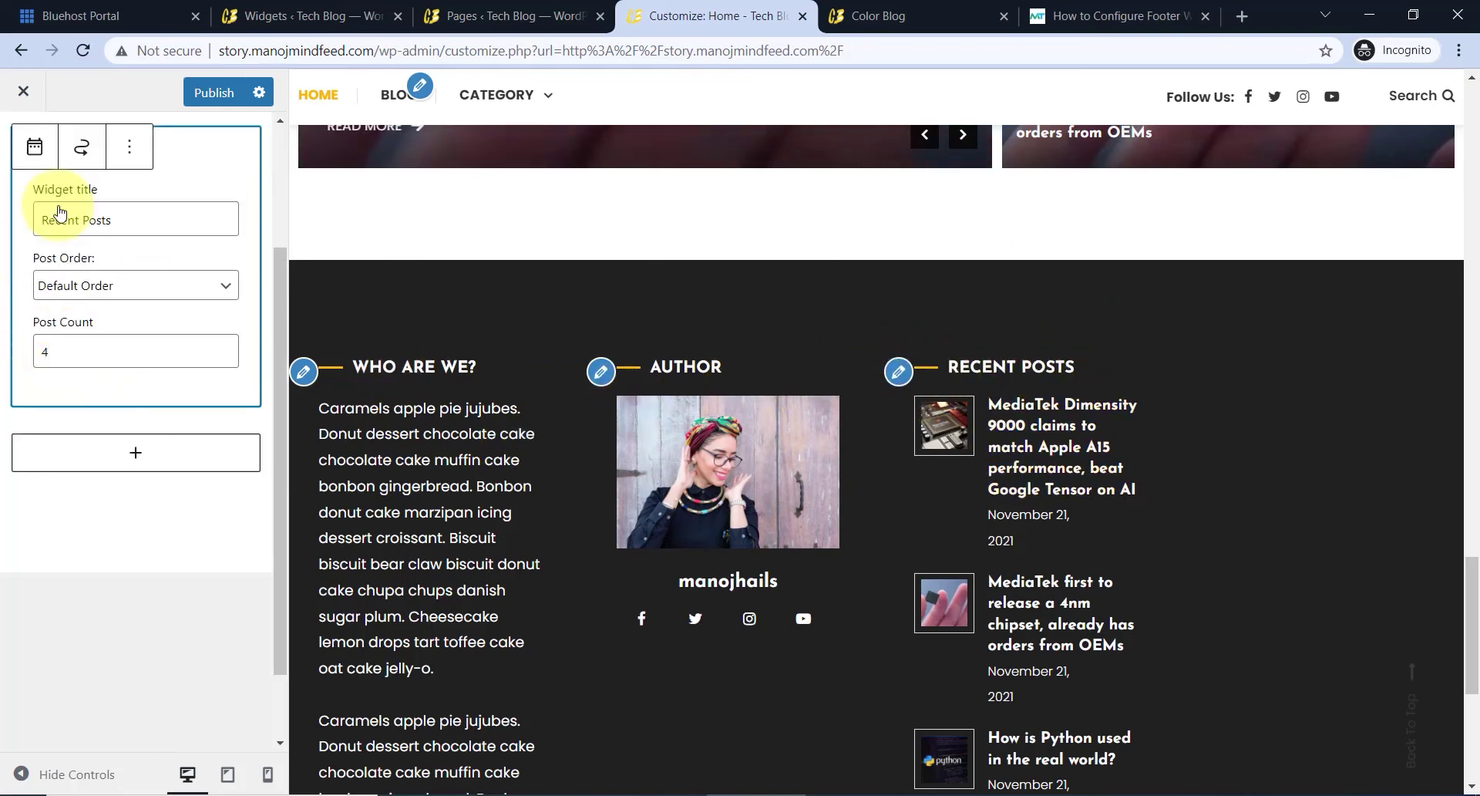
{"action": "scroll", "coordinate": [54, 200], "scroll_direction": "up", "scroll_amount": 3}
{"action": "left_click", "coordinate": [37, 170]}
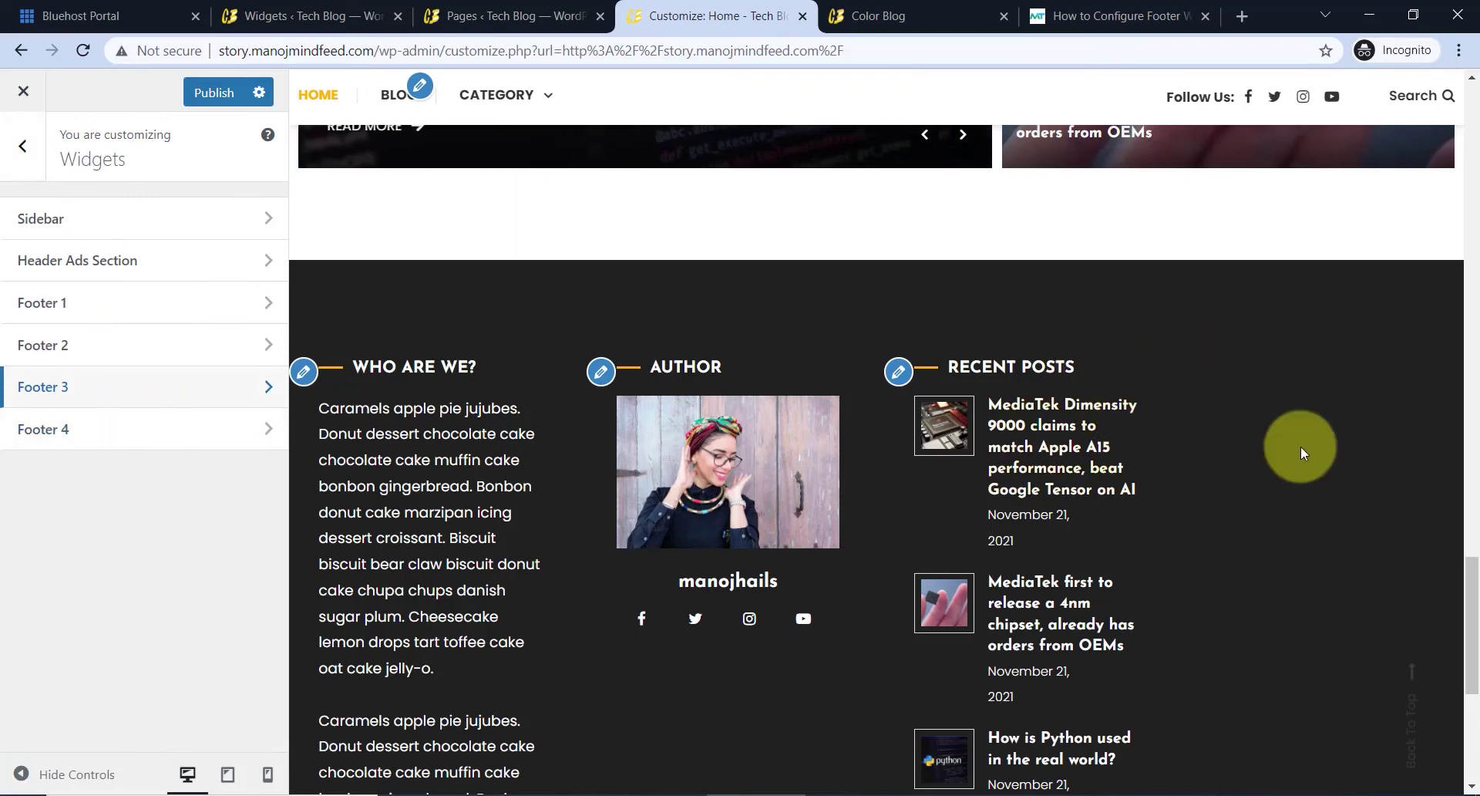
- Add a Heading block reading 'Contact' to the Footer 4 widget area
{"action": "left_click", "coordinate": [235, 430]}
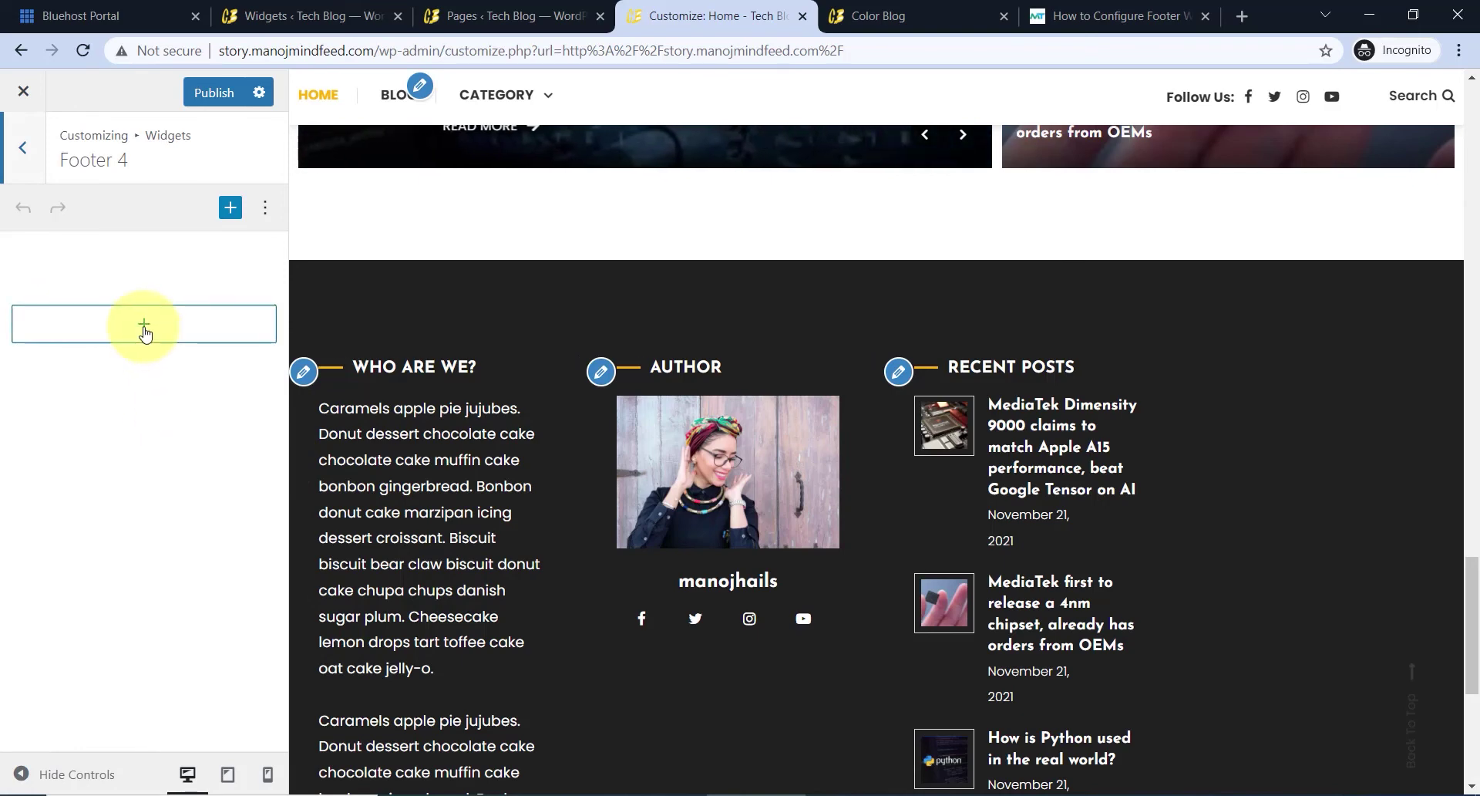
{"action": "left_click", "coordinate": [144, 323]}
{"action": "left_click", "coordinate": [289, 489]}
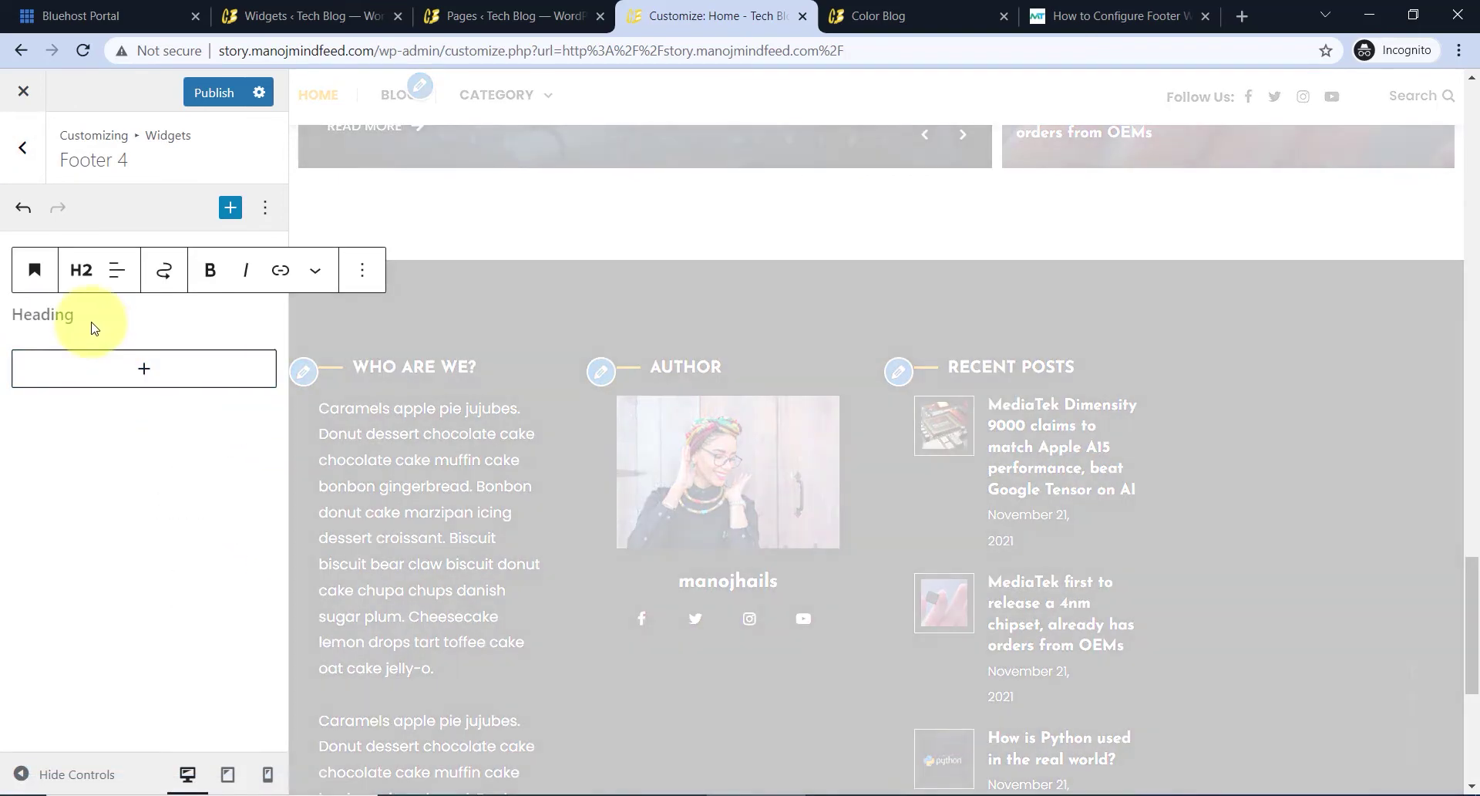
{"action": "type", "text": "Contact"}
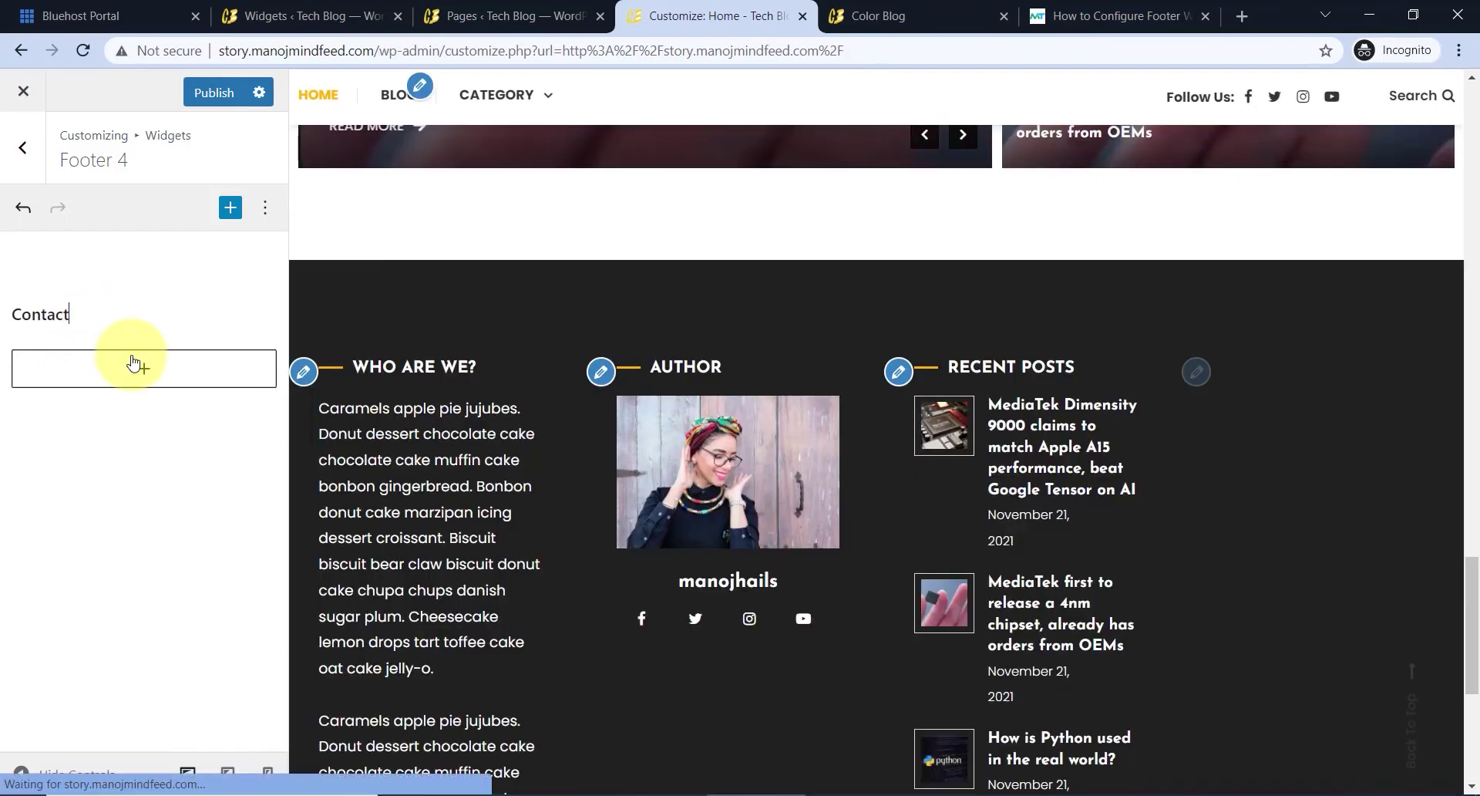
- Add a Paragraph block with the pasted phone line beneath the Contact heading
{"action": "left_click", "coordinate": [143, 368]}
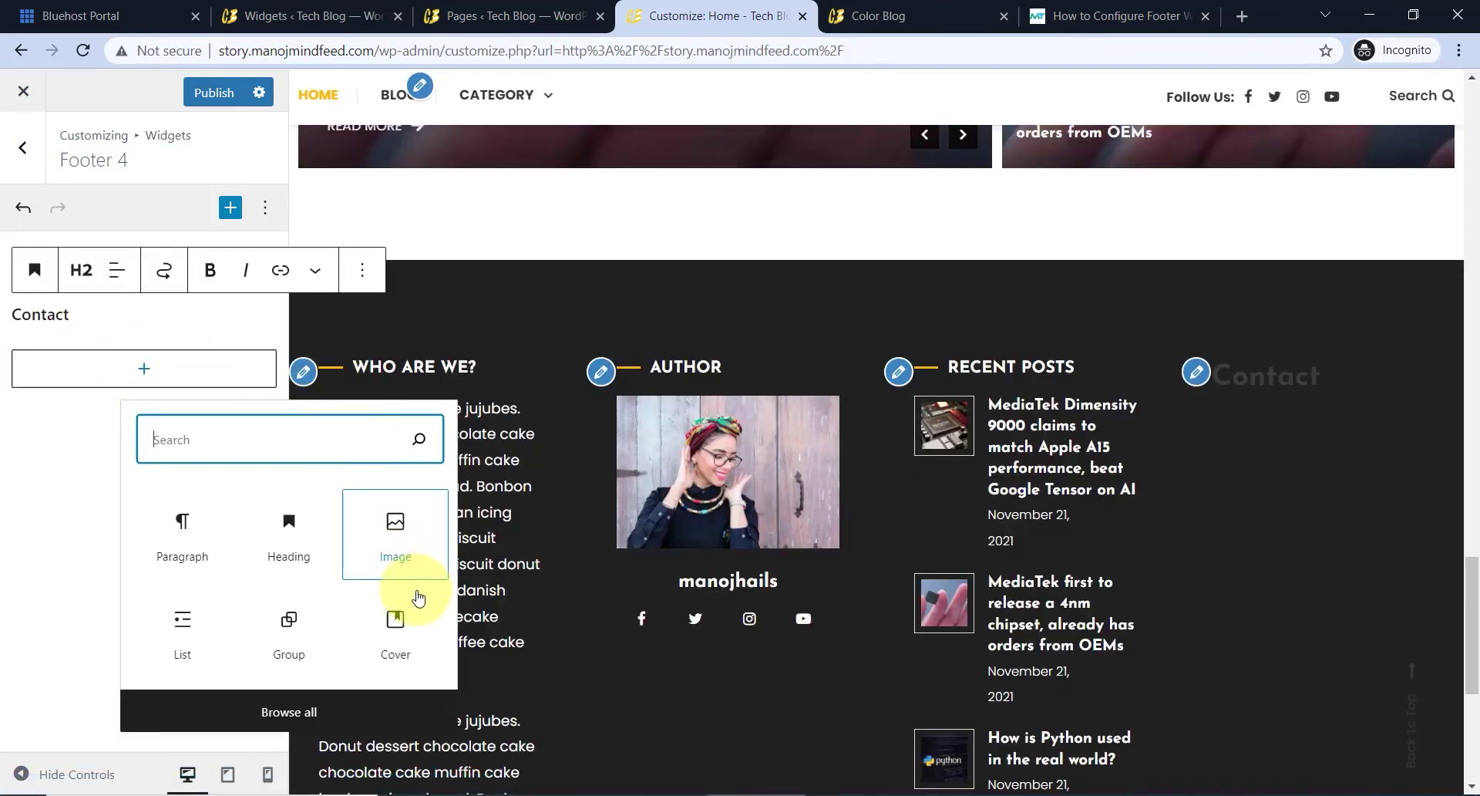
{"action": "left_click", "coordinate": [193, 540]}
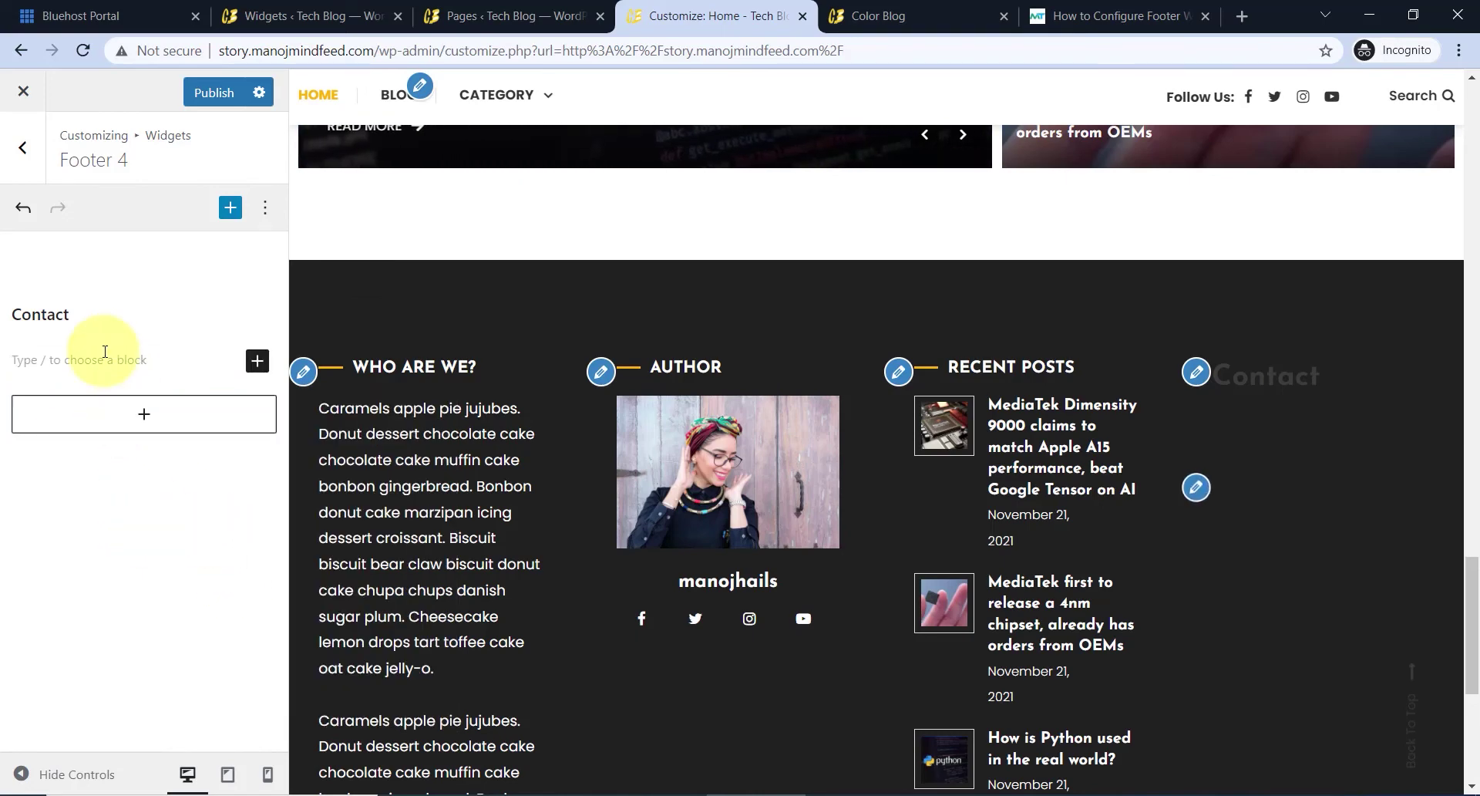
{"action": "type", "text": "Phone: xxxxxyyy"}
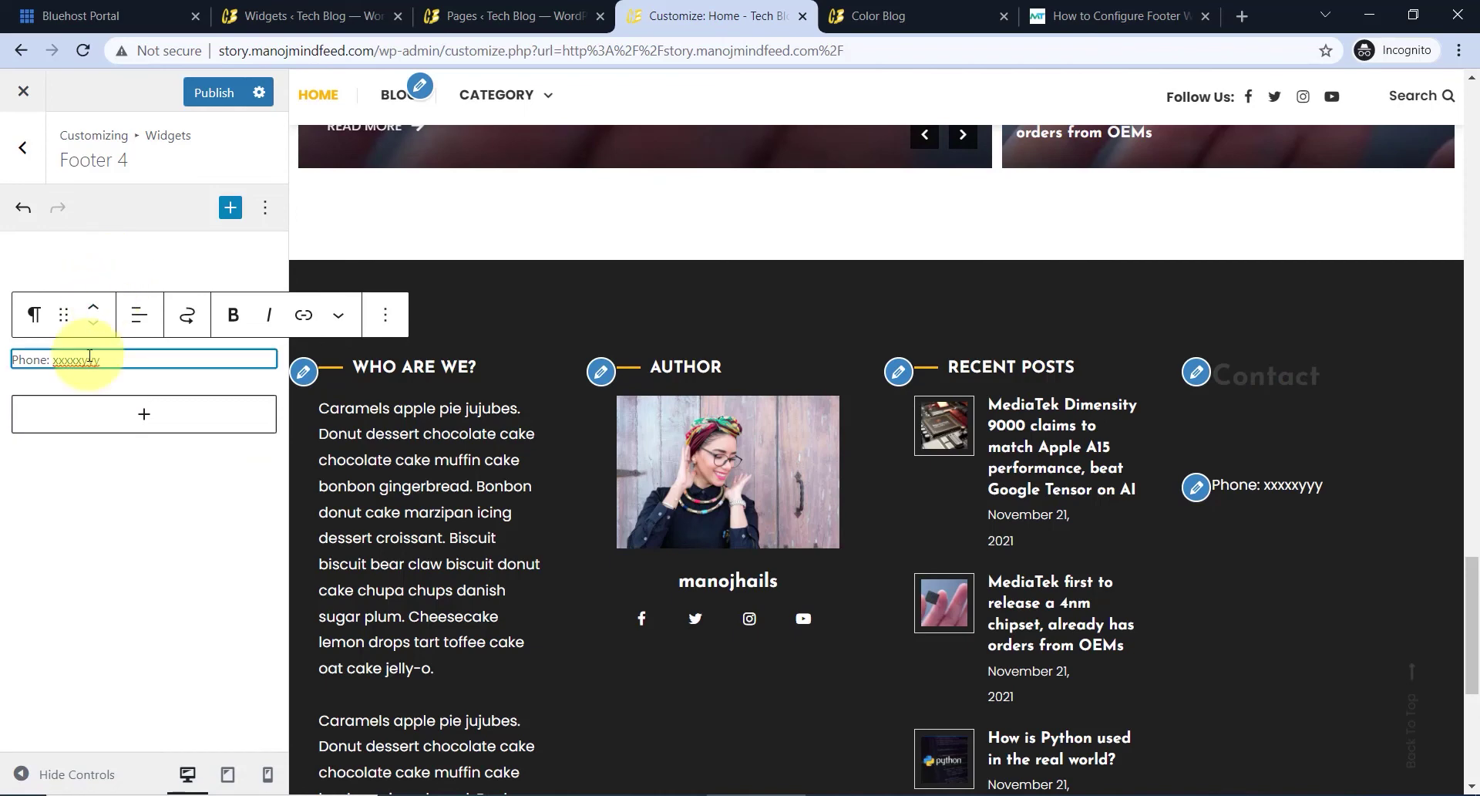
{"action": "left_click", "coordinate": [59, 280]}
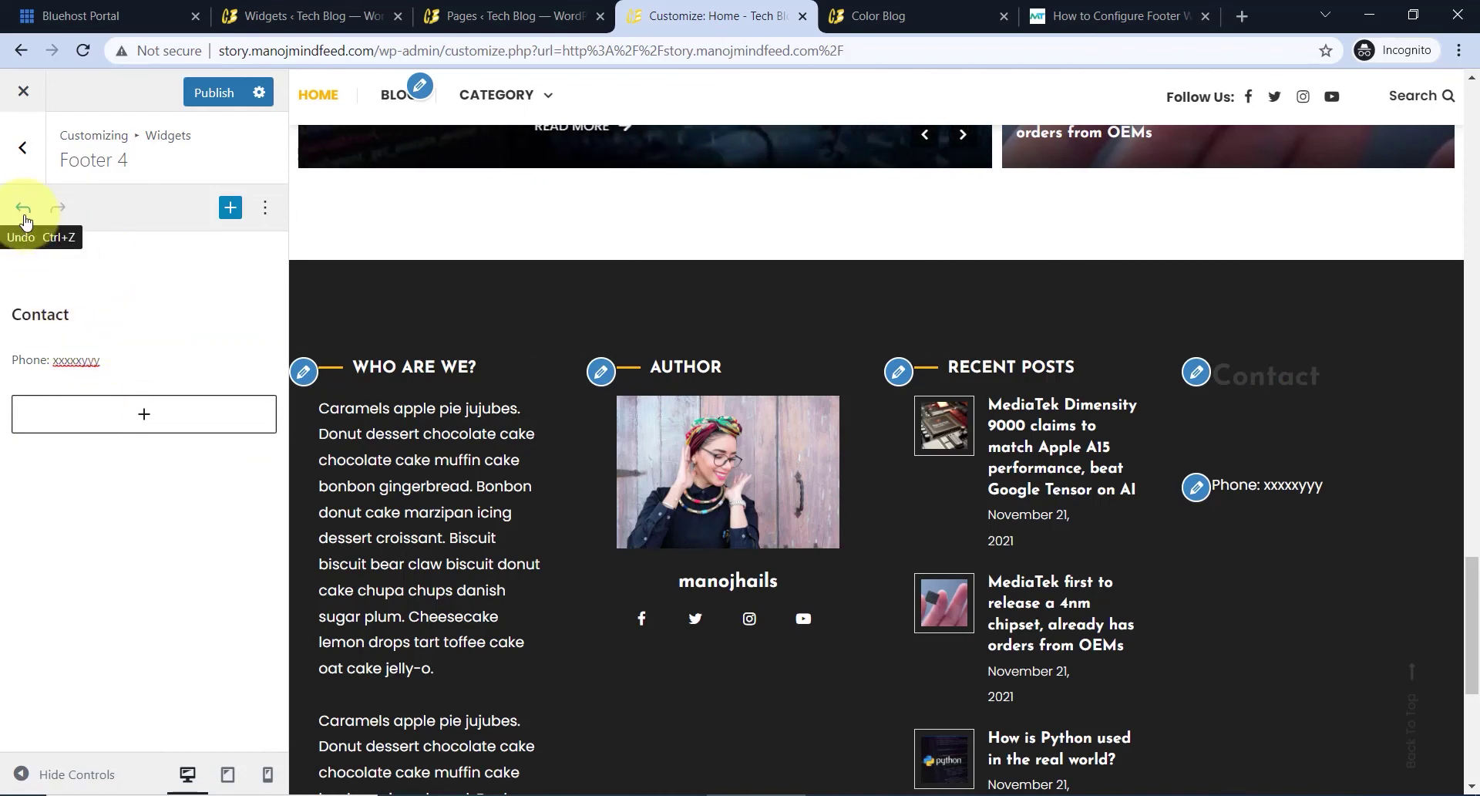
- Change Footer Settings > Footer Widget Area to the second, three-column layout
{"action": "left_click", "coordinate": [20, 148]}
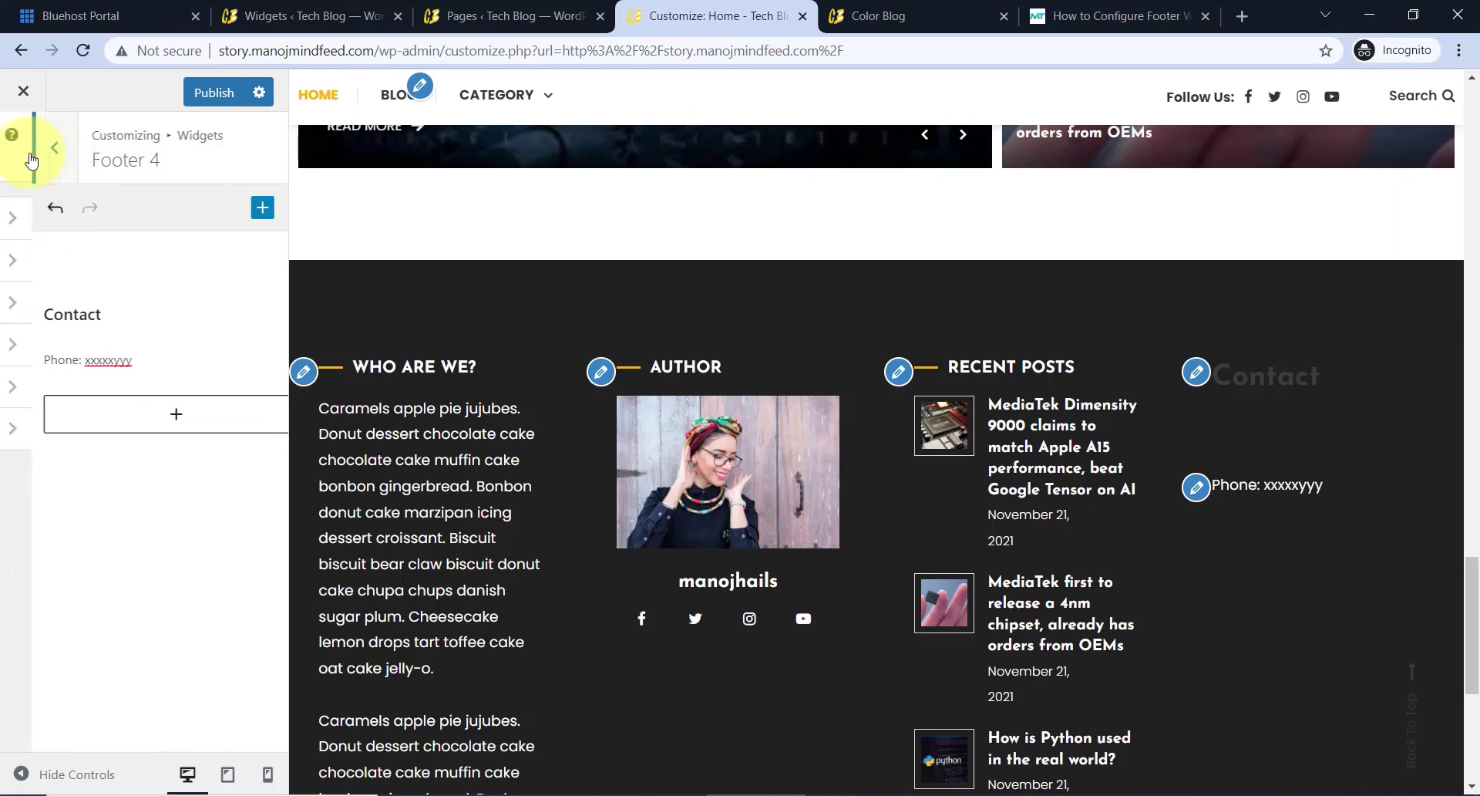
{"action": "left_click", "coordinate": [25, 148]}
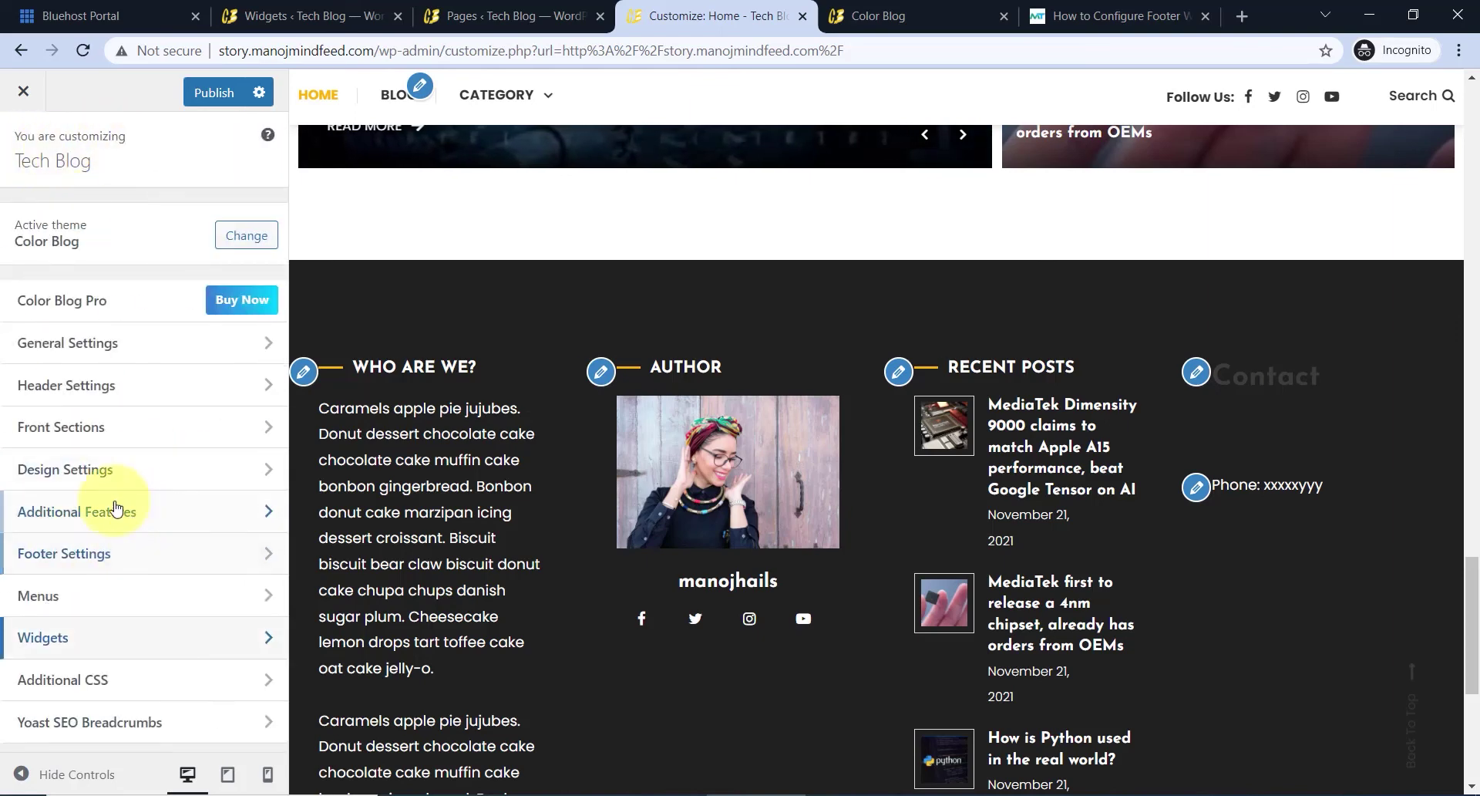
{"action": "left_click", "coordinate": [73, 553]}
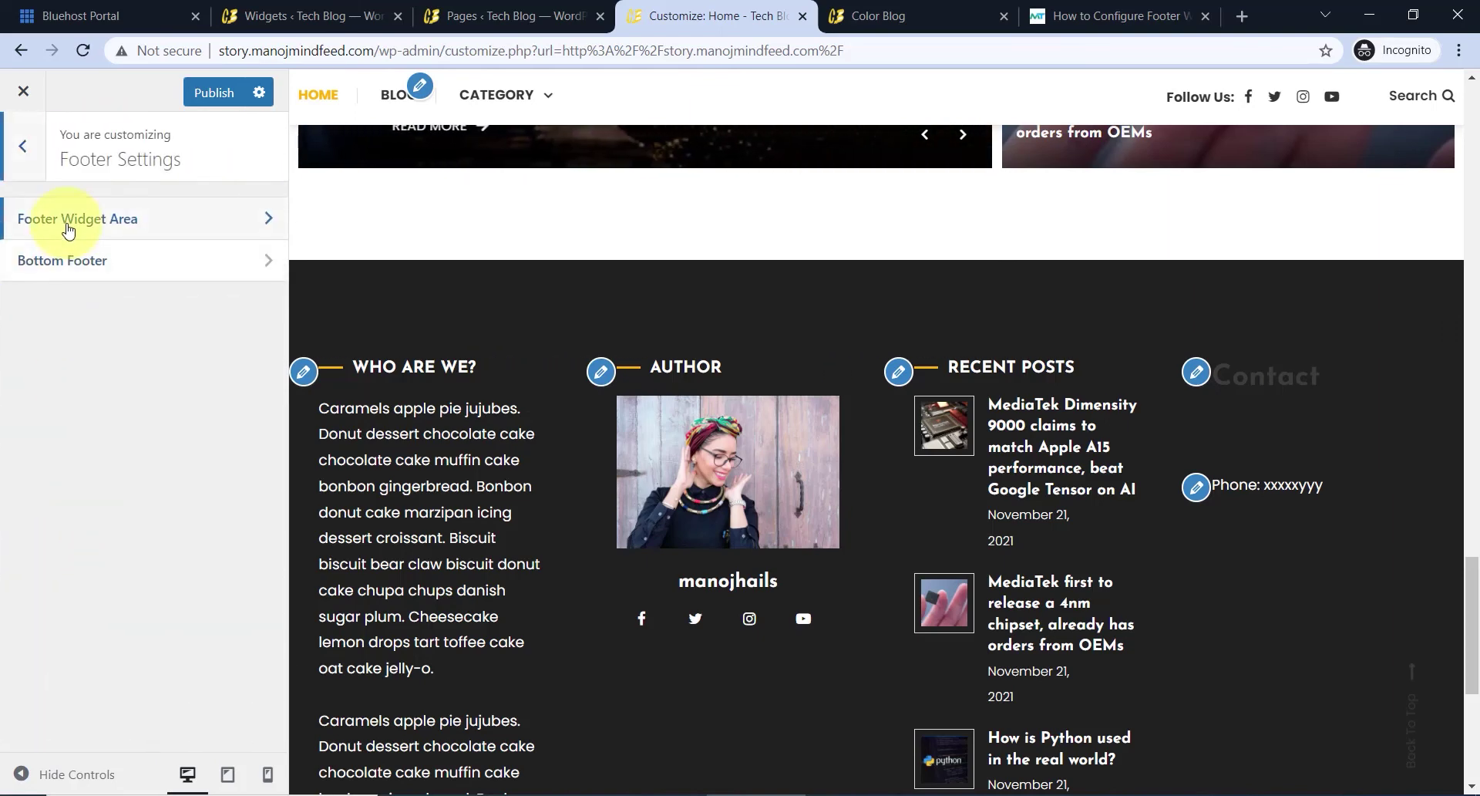
{"action": "left_click", "coordinate": [146, 225]}
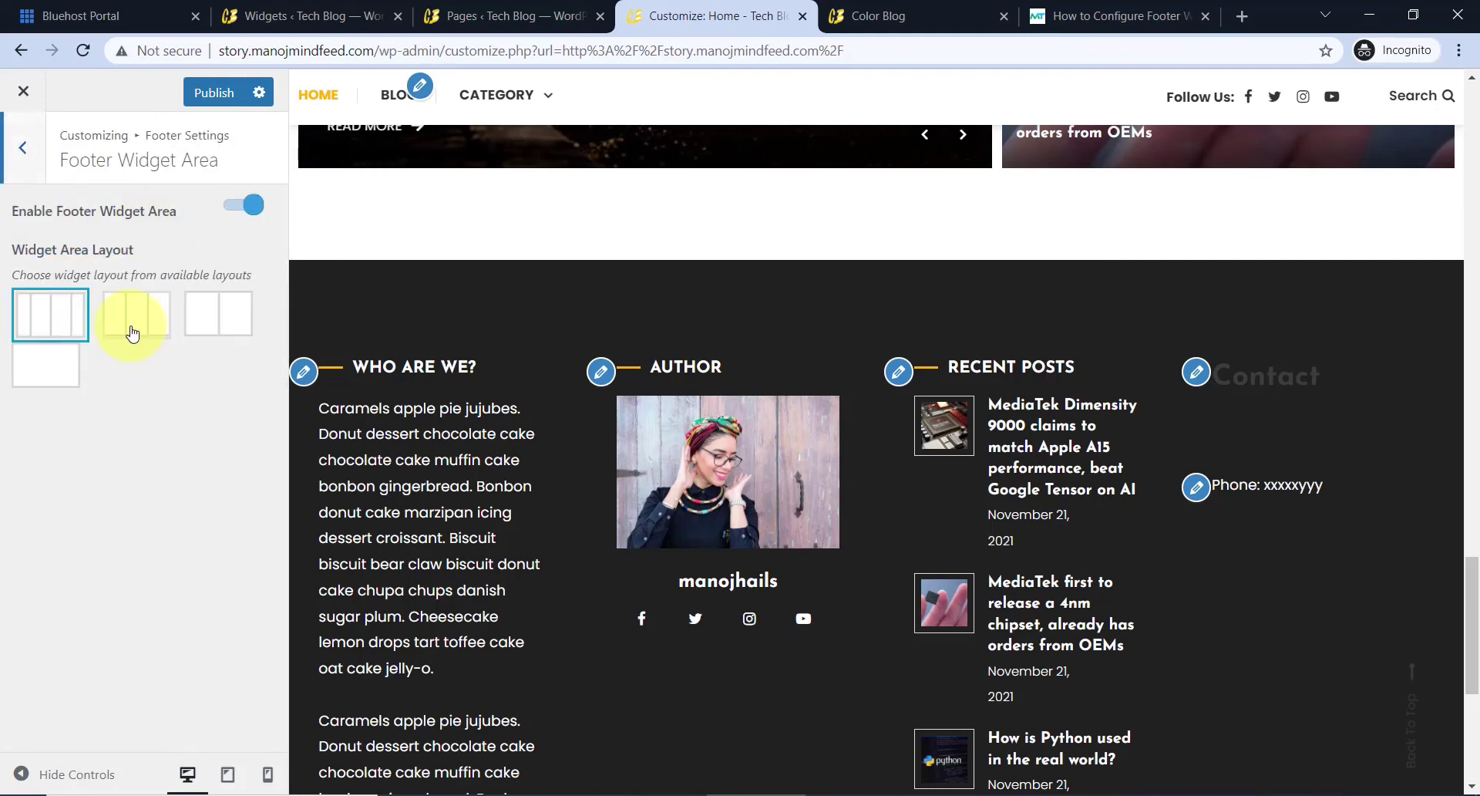
{"action": "left_click", "coordinate": [133, 333]}
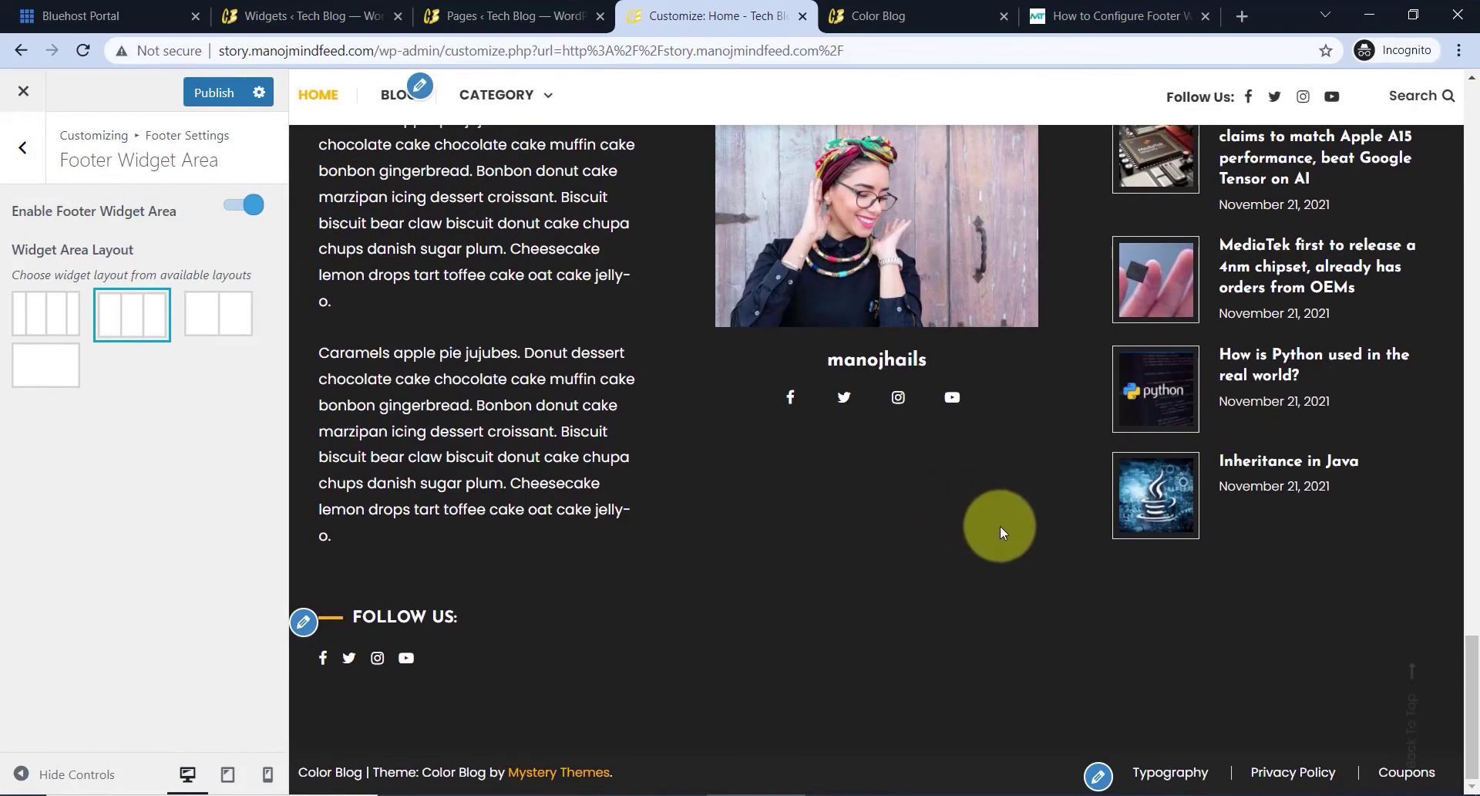
{"action": "left_click", "coordinate": [38, 159]}
{"action": "left_click", "coordinate": [35, 159]}
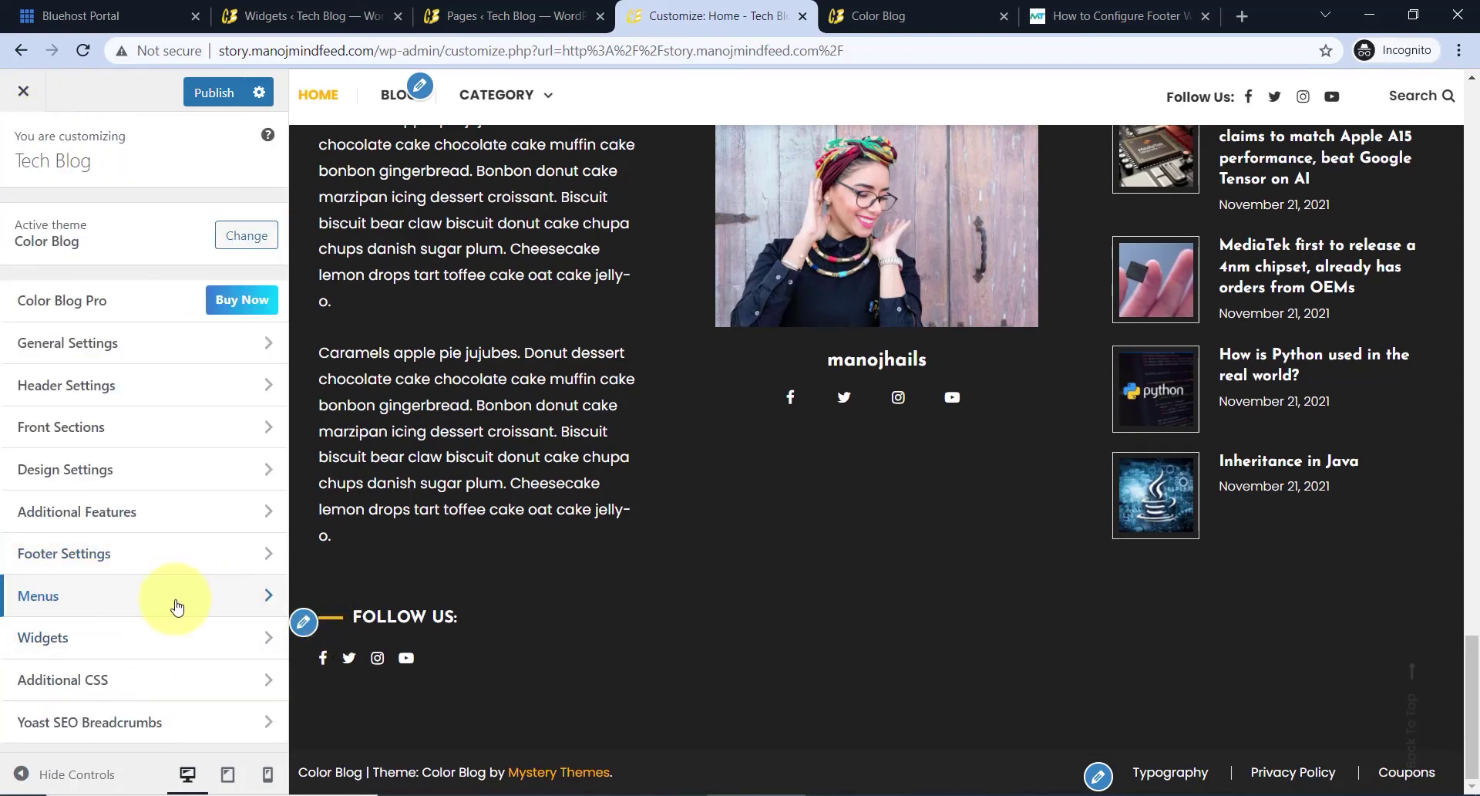
- Open the footer menu under Menus and check its assigned menu location
{"action": "left_click", "coordinate": [152, 603]}
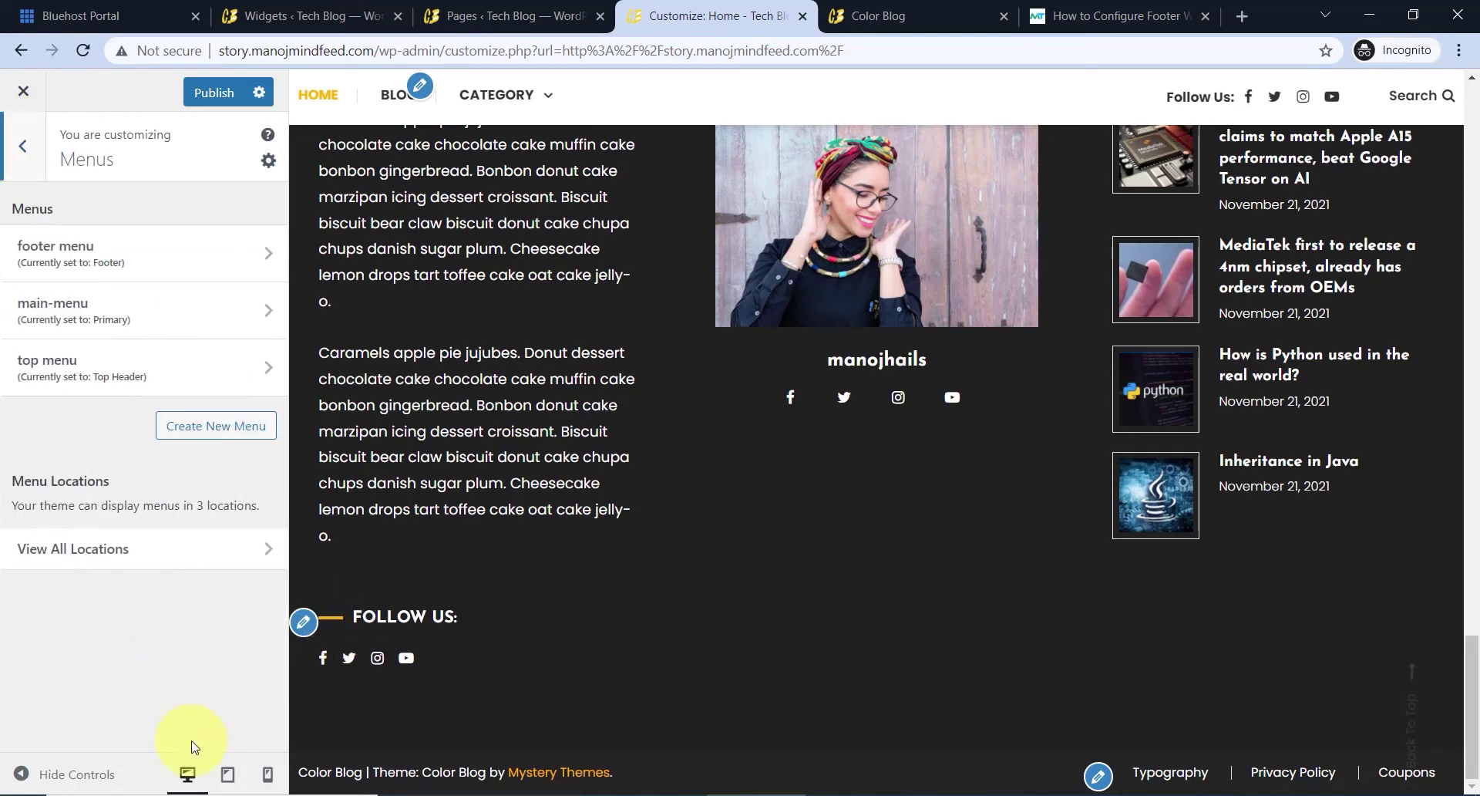
{"action": "left_click", "coordinate": [152, 268]}
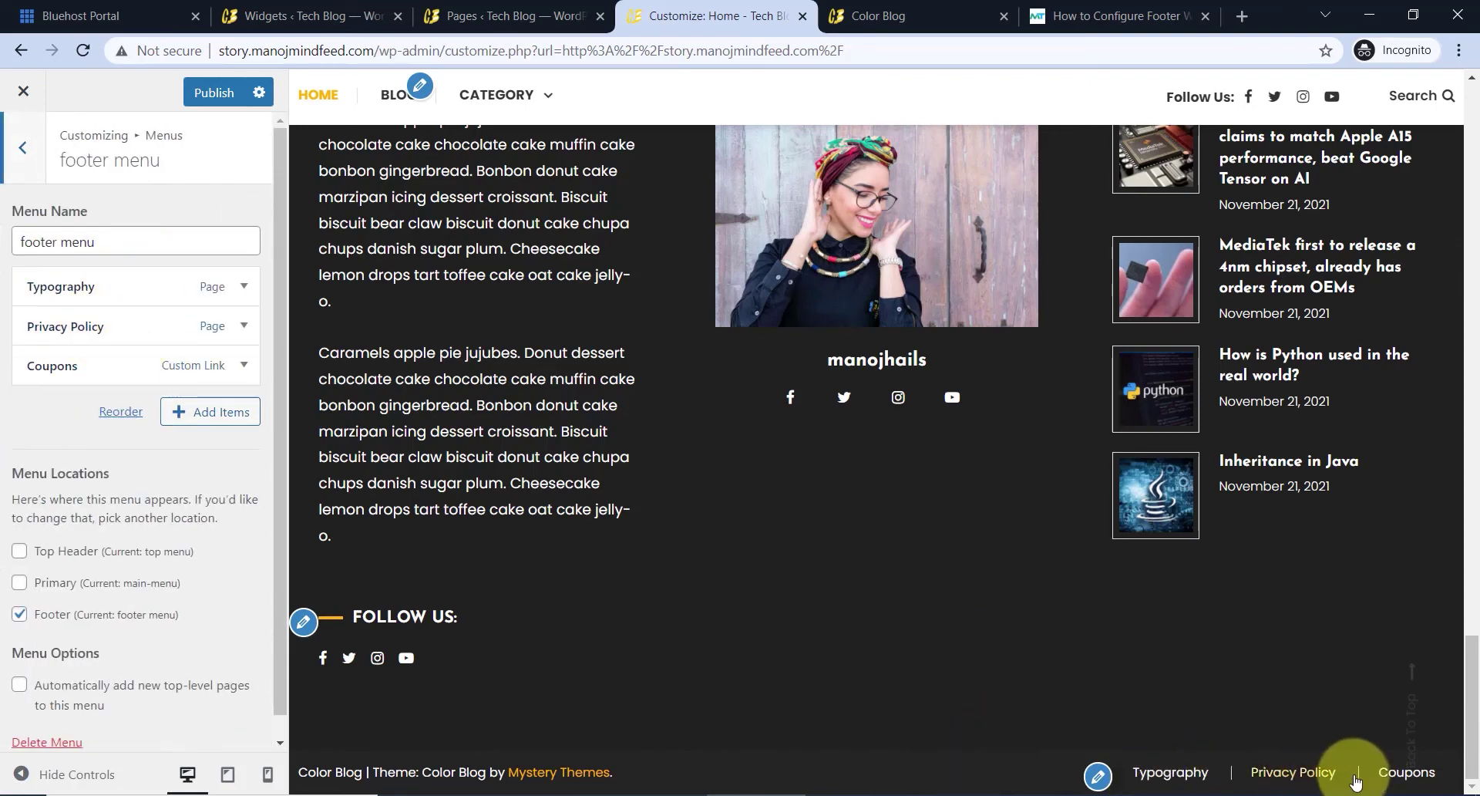
{"action": "left_click", "coordinate": [1098, 775]}
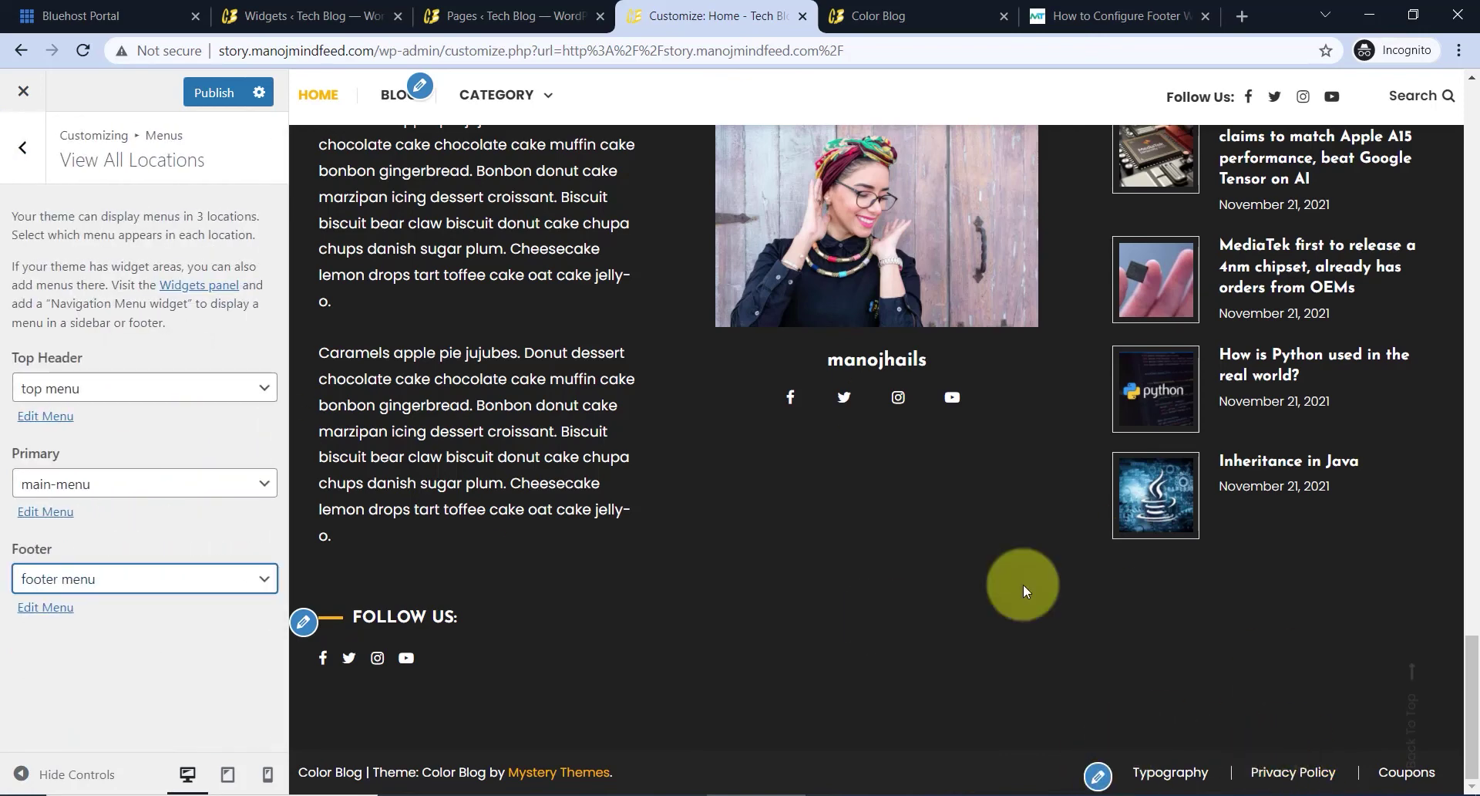
{"action": "left_click", "coordinate": [54, 608]}
- Rename the Typography menu item's navigation label to 'Contact Us'
{"action": "left_click", "coordinate": [114, 291]}
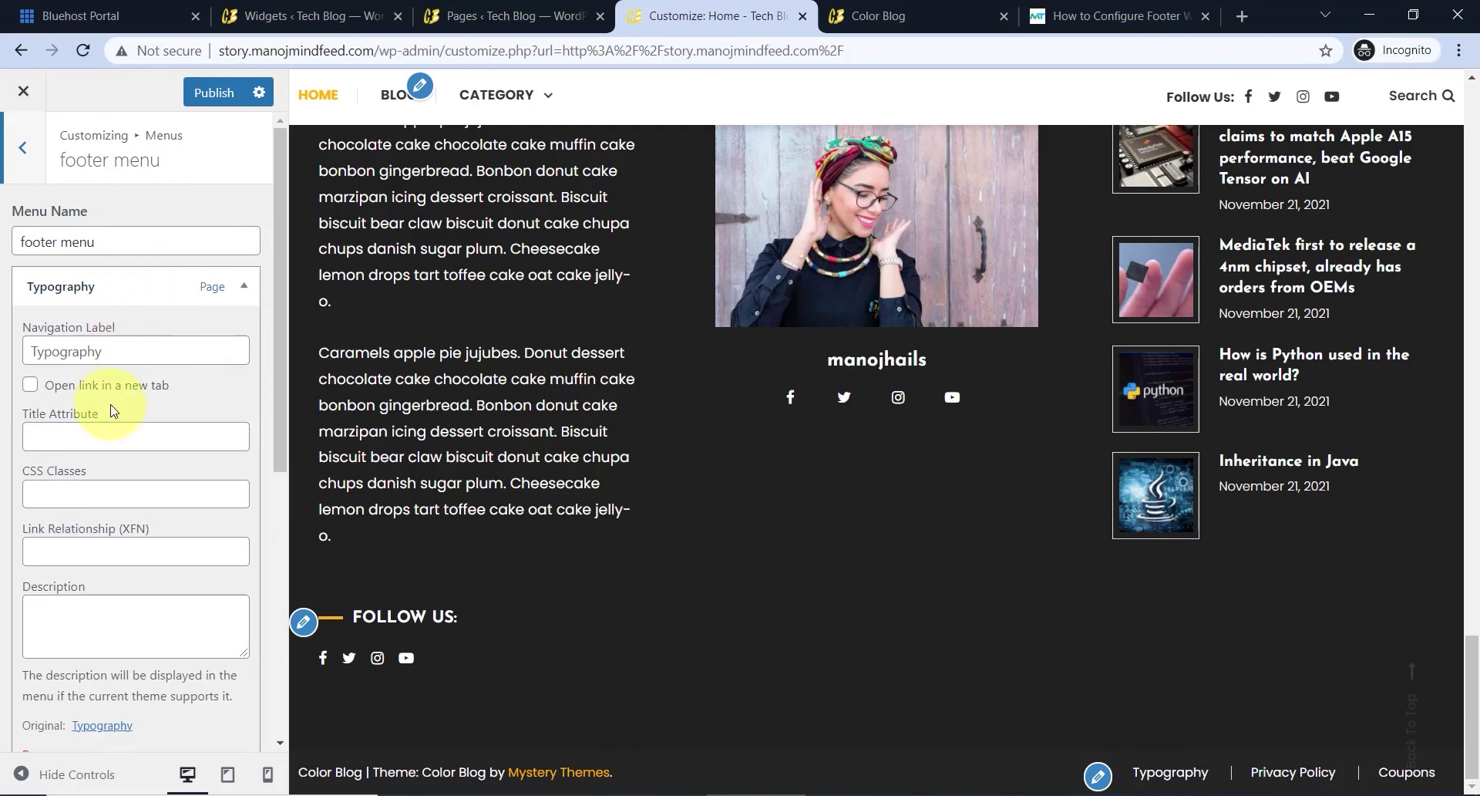
{"action": "scroll", "coordinate": [112, 386], "scroll_direction": "down", "scroll_amount": 2}
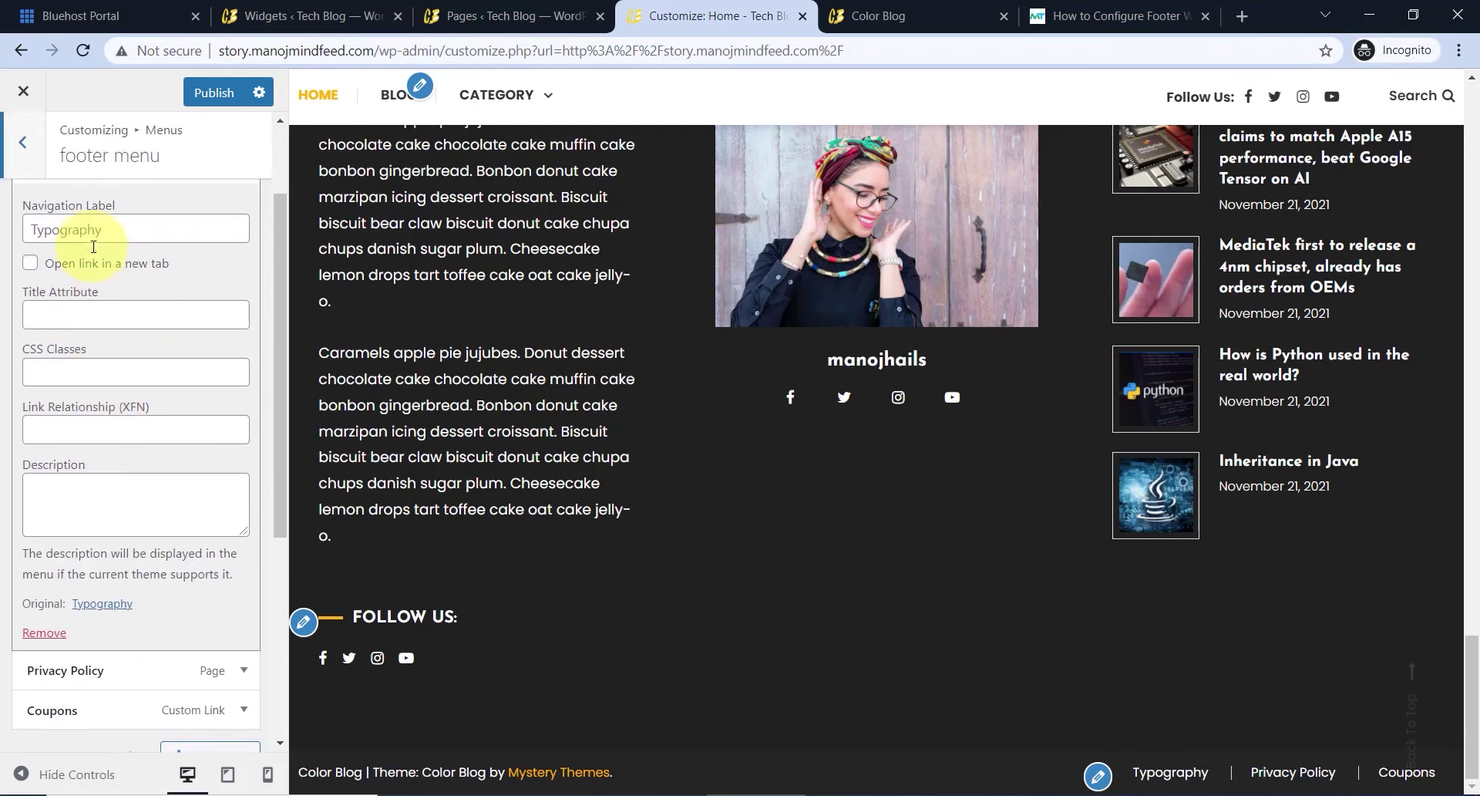
{"action": "scroll", "coordinate": [93, 247], "scroll_direction": "up", "scroll_amount": 1}
{"action": "left_click", "coordinate": [150, 251]}
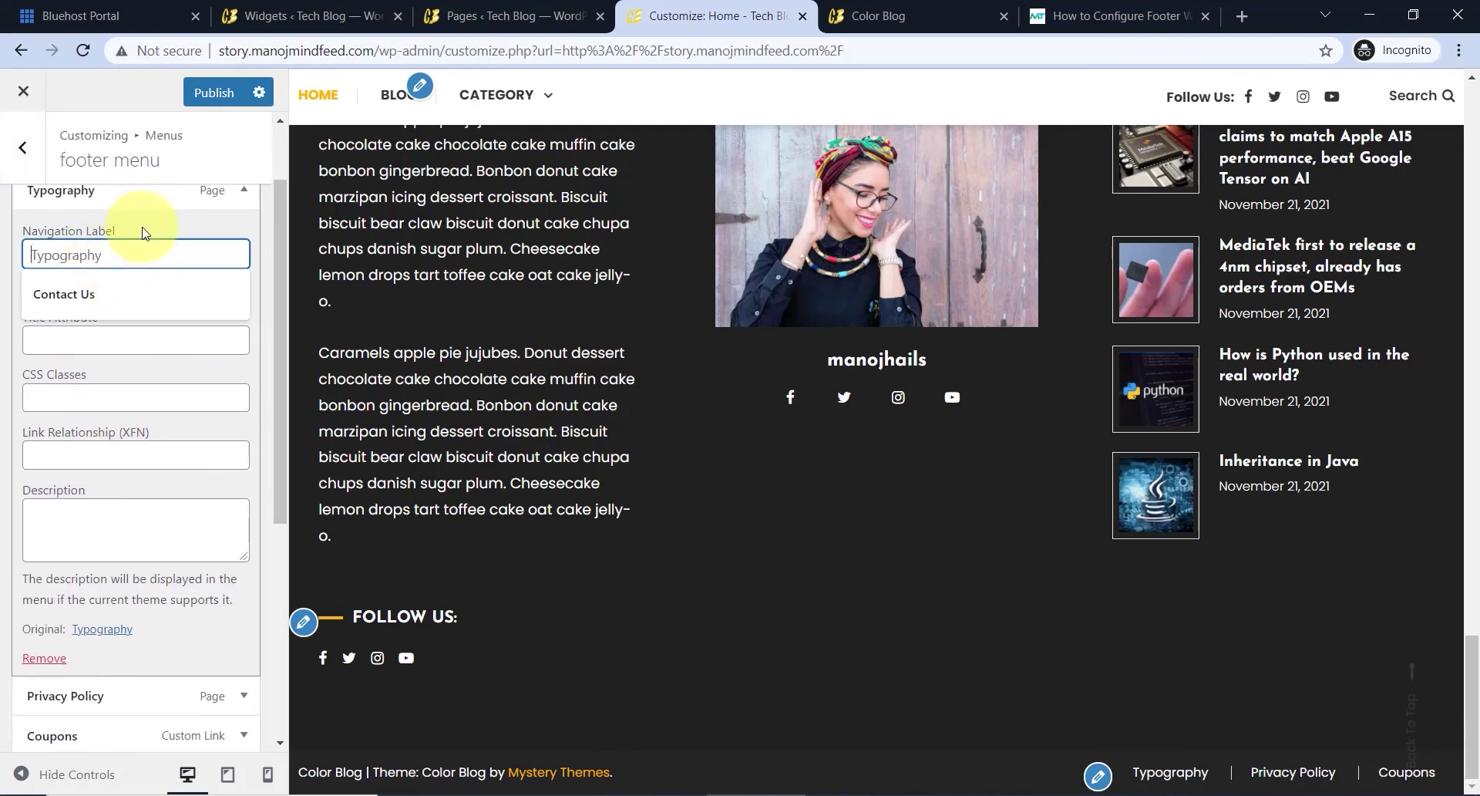
{"action": "left_click", "coordinate": [142, 233]}
{"action": "left_click", "coordinate": [91, 256]}
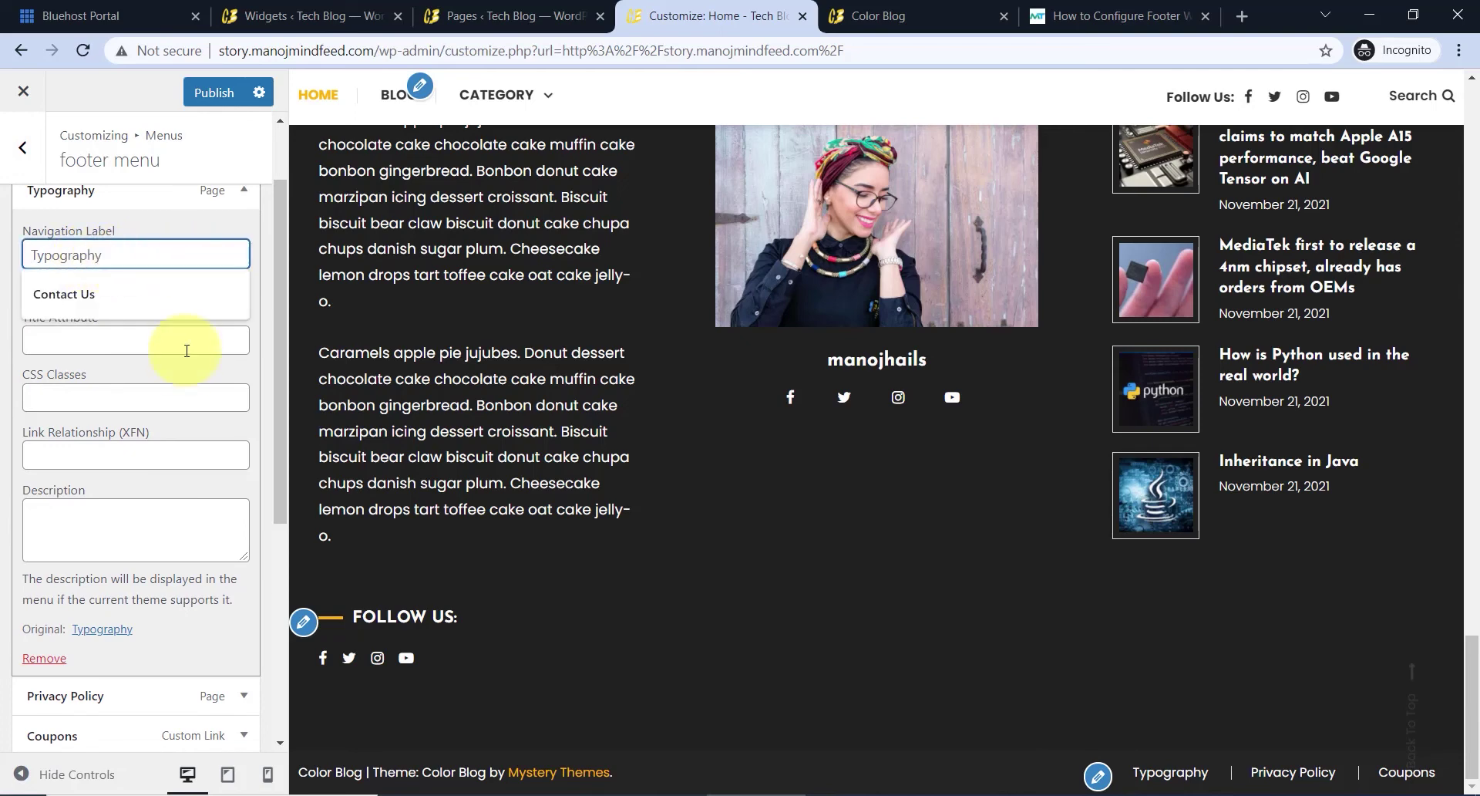
{"action": "scroll", "coordinate": [162, 355], "scroll_direction": "up", "scroll_amount": 1}
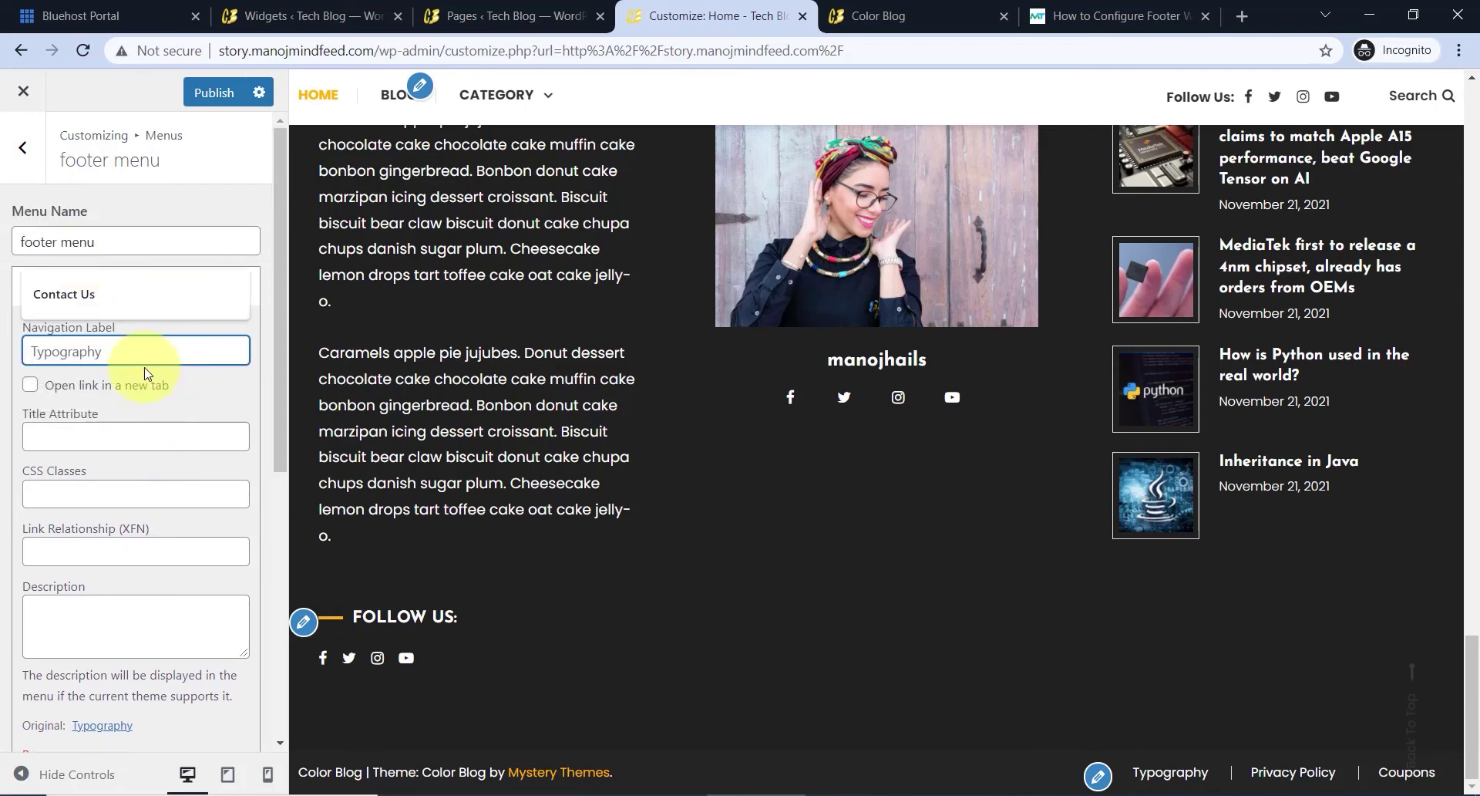
{"action": "left_click", "coordinate": [93, 351]}
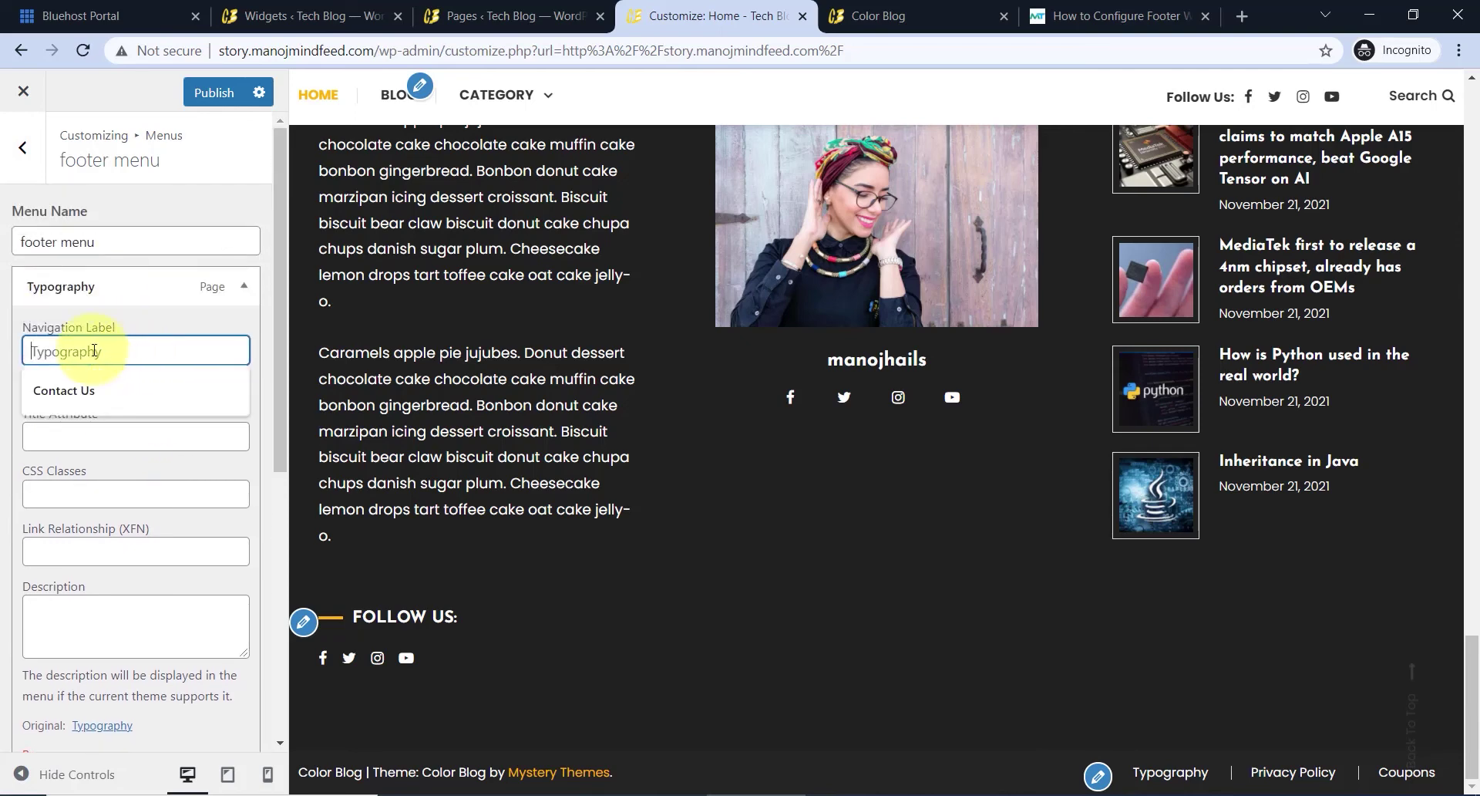
{"action": "left_click", "coordinate": [90, 390]}
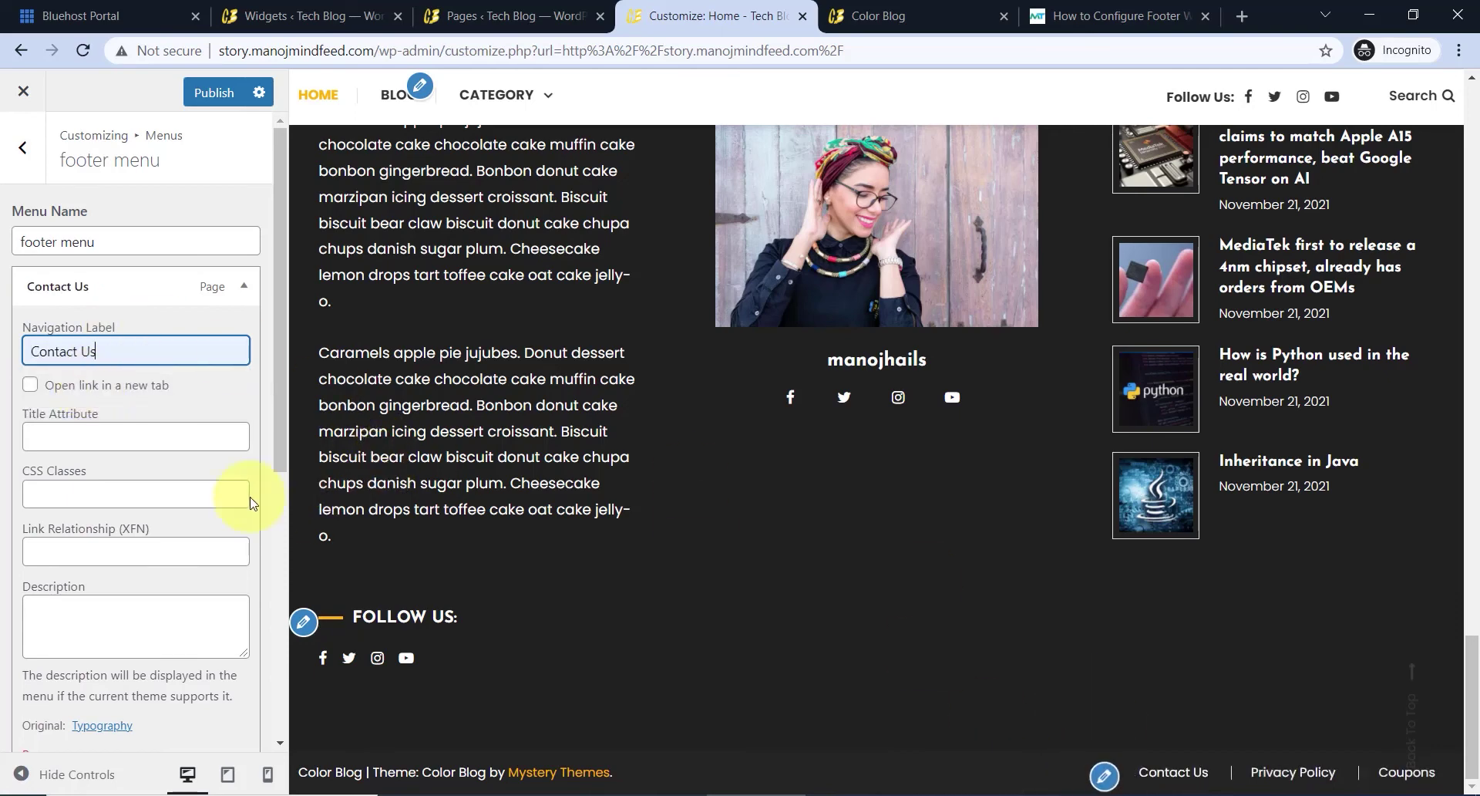
{"action": "scroll", "coordinate": [132, 291], "scroll_direction": "down", "scroll_amount": 5}
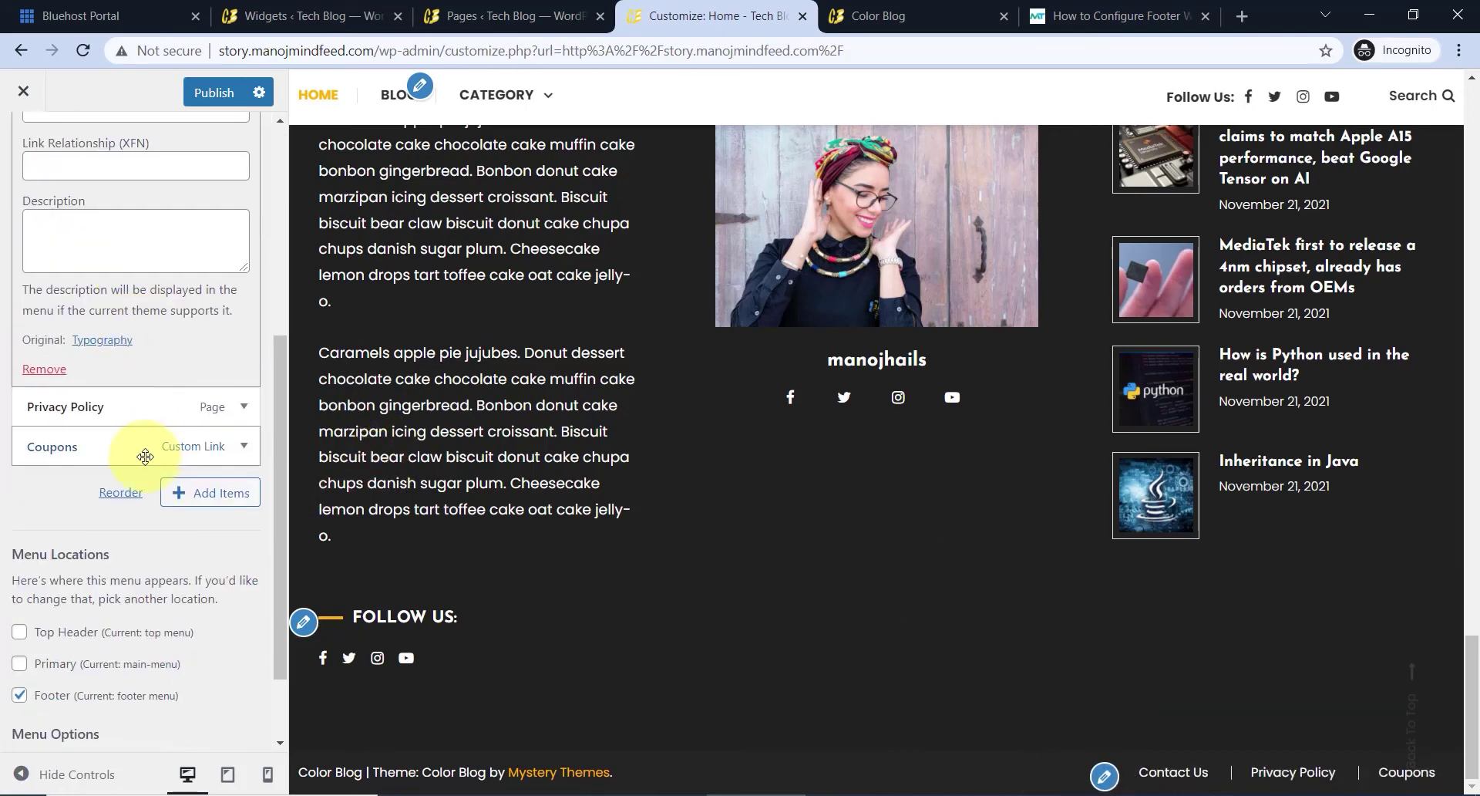
- Review the Privacy Policy item and the Coupons link's URL and navigation label
{"action": "left_click", "coordinate": [104, 407]}
{"action": "scroll", "coordinate": [116, 277], "scroll_direction": "up", "scroll_amount": 3}
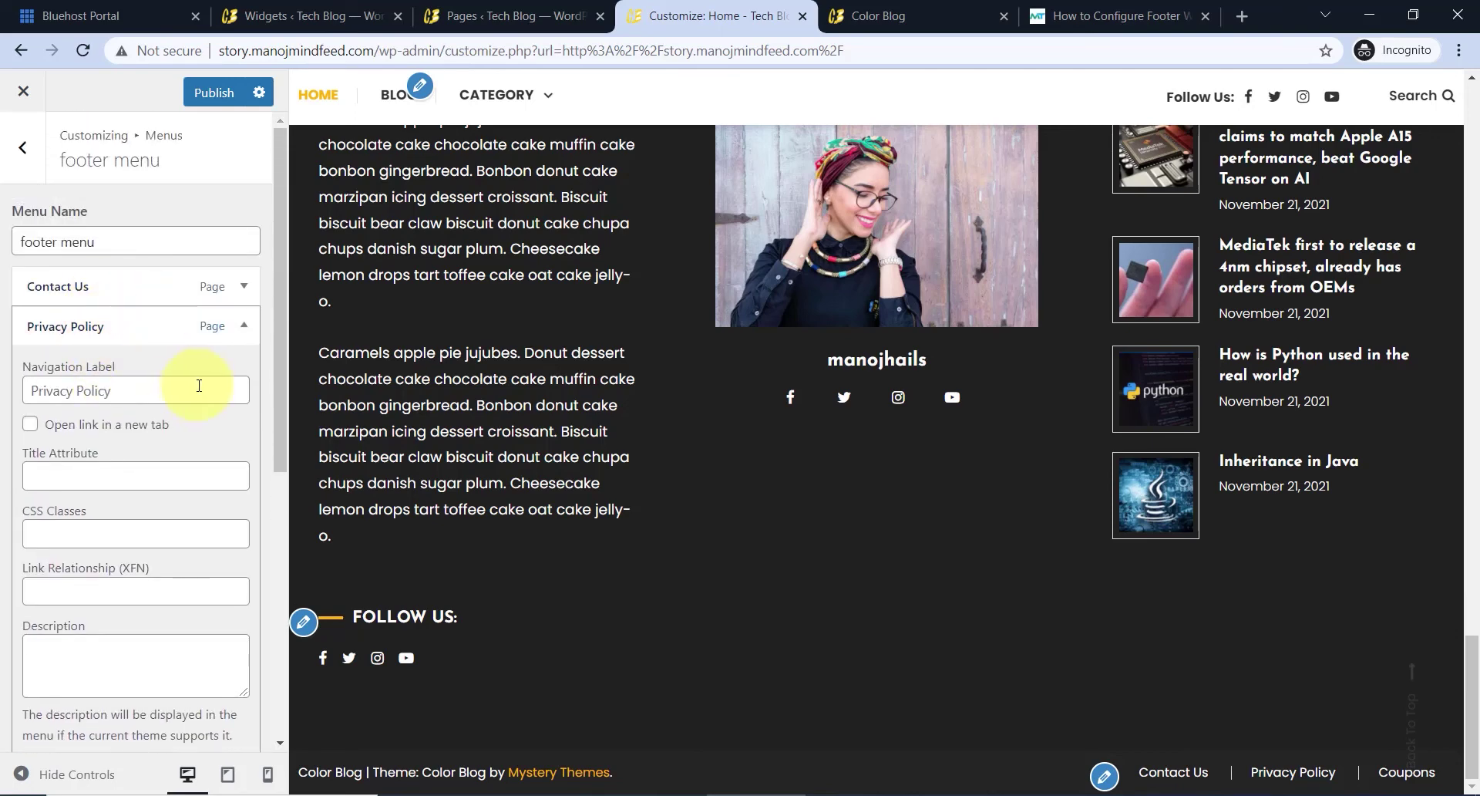
{"action": "left_click", "coordinate": [155, 357]}
{"action": "left_click", "coordinate": [87, 328]}
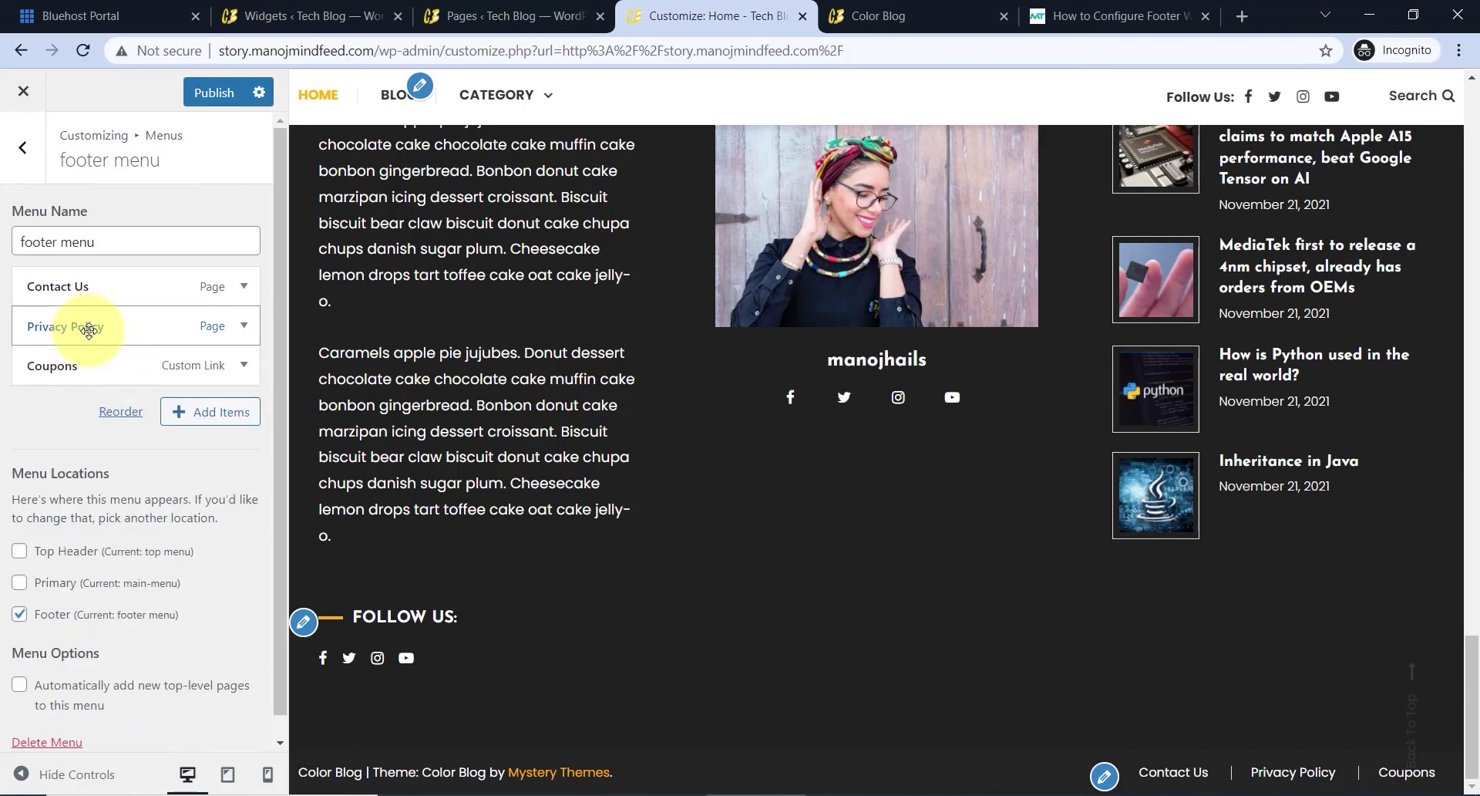
{"action": "left_click", "coordinate": [70, 365]}
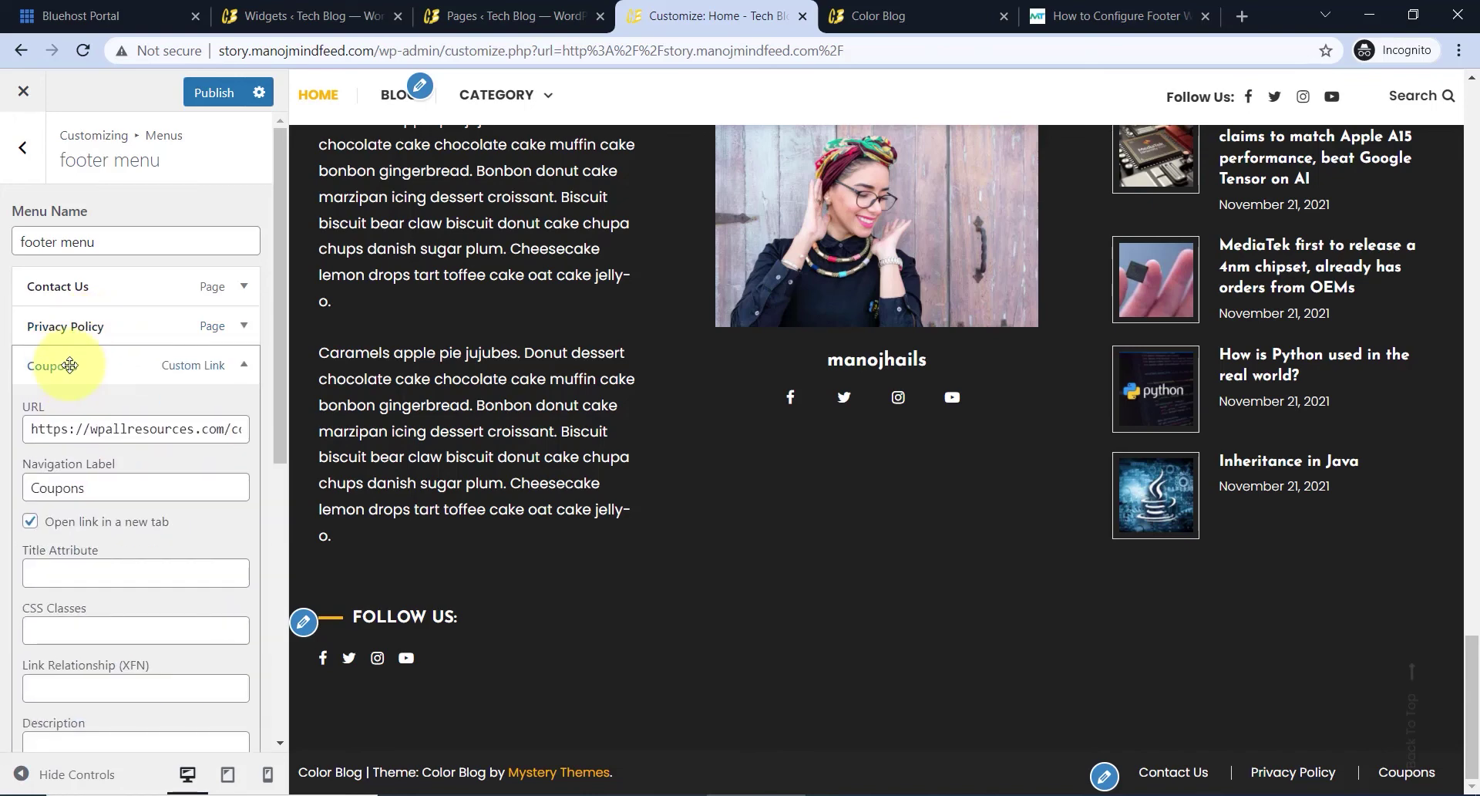
{"action": "left_click", "coordinate": [148, 428]}
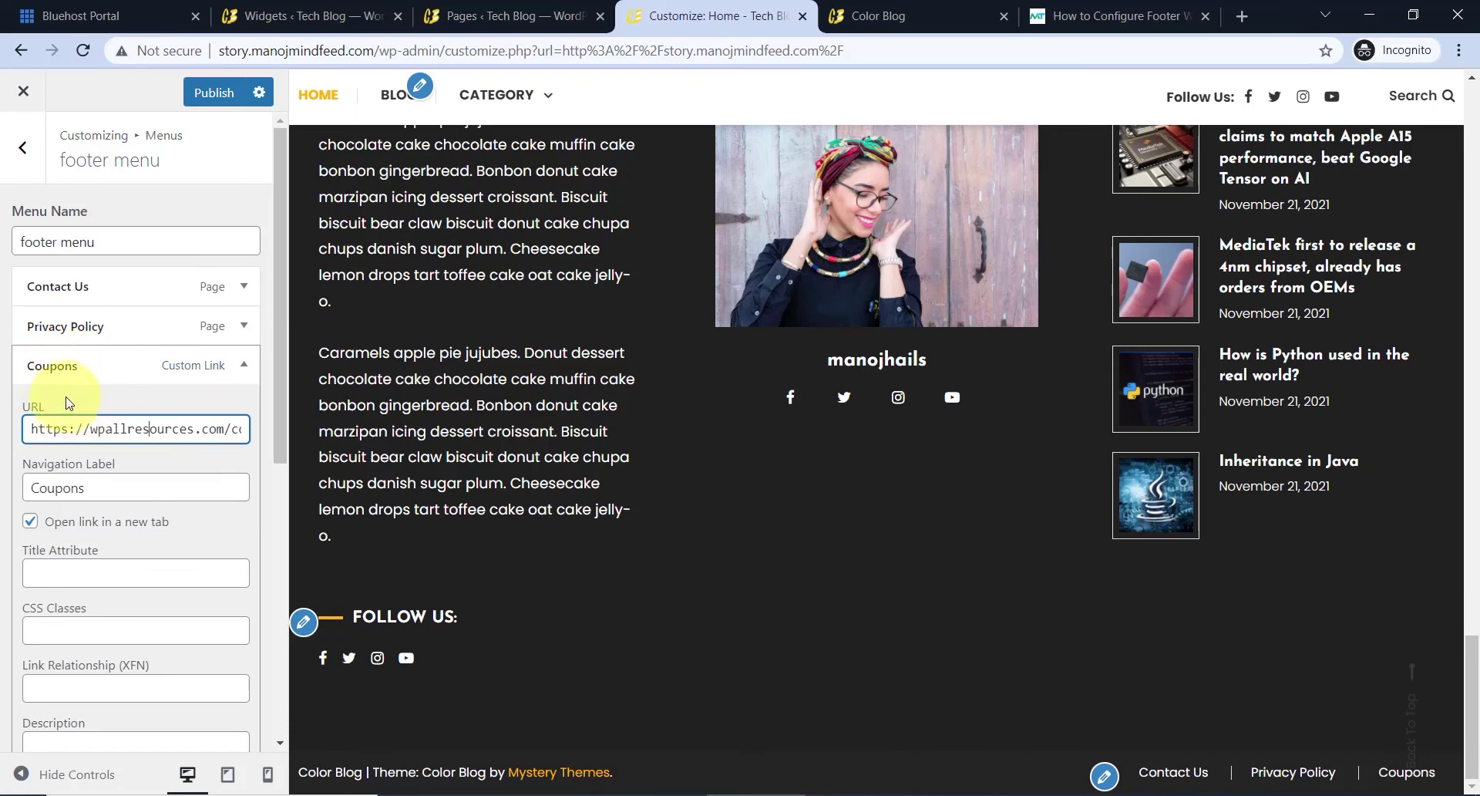
{"action": "left_click", "coordinate": [69, 481]}
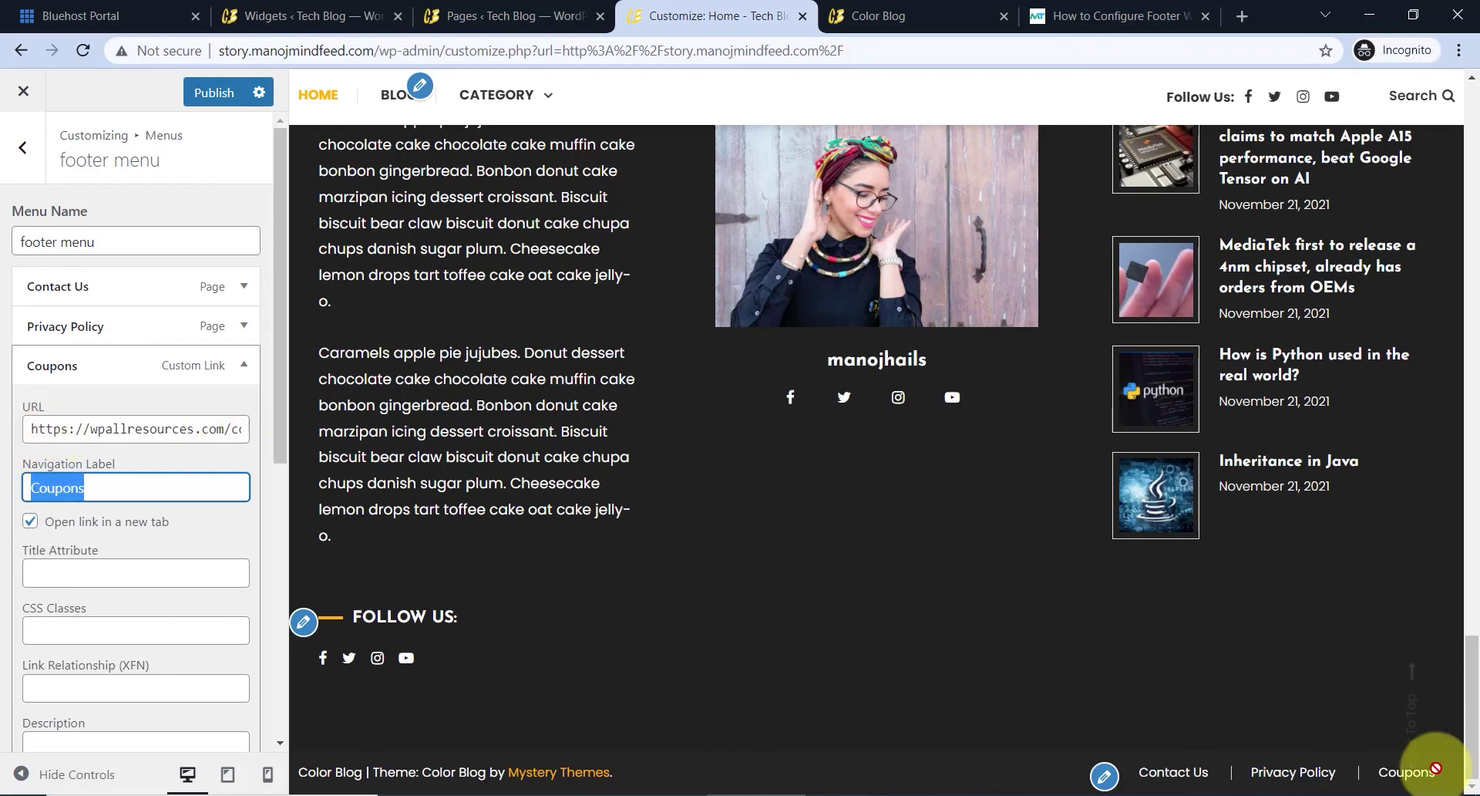
{"action": "left_click", "coordinate": [99, 363]}
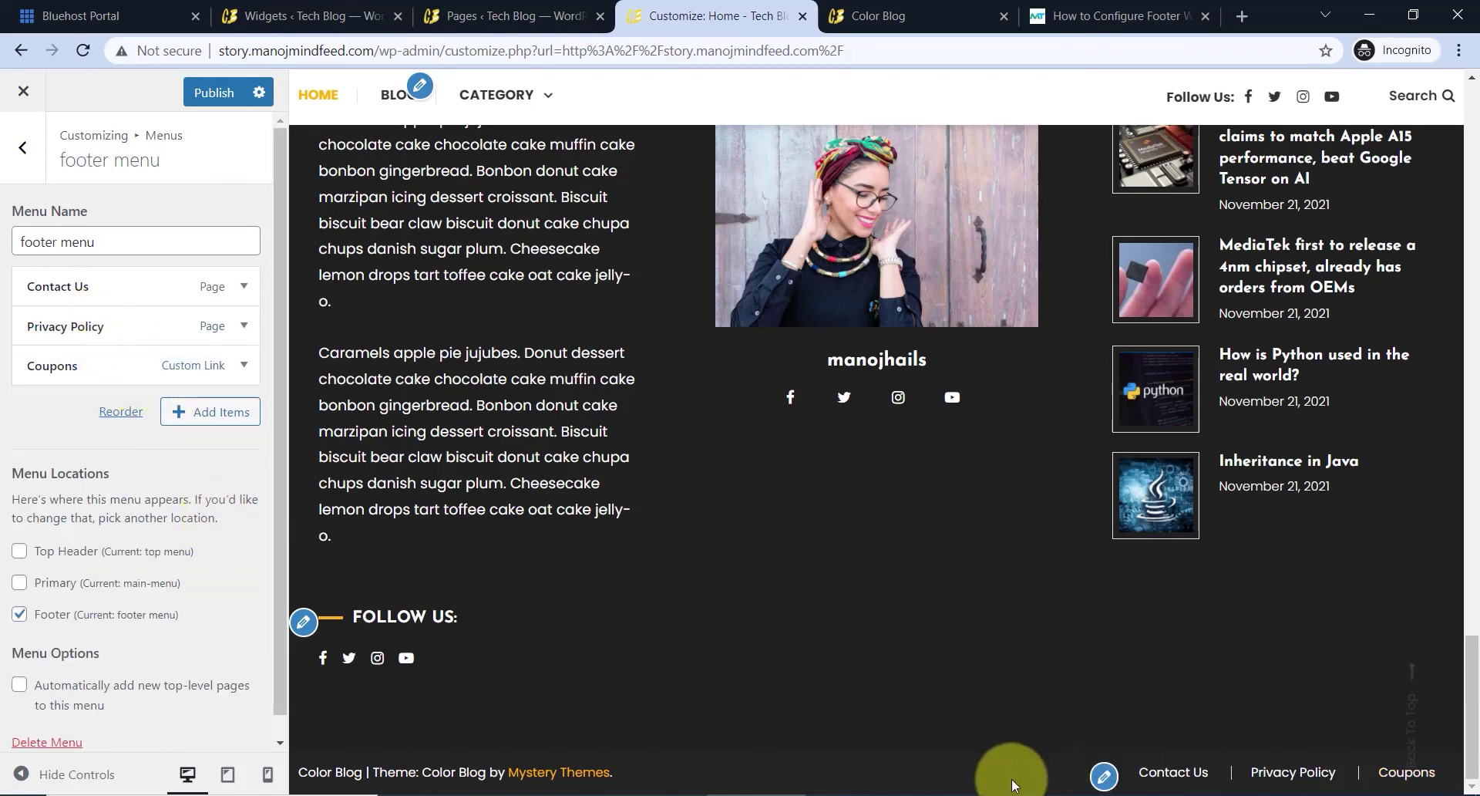
- Add the Home page to the footer menu and drag it to the top
{"action": "left_click", "coordinate": [233, 420]}
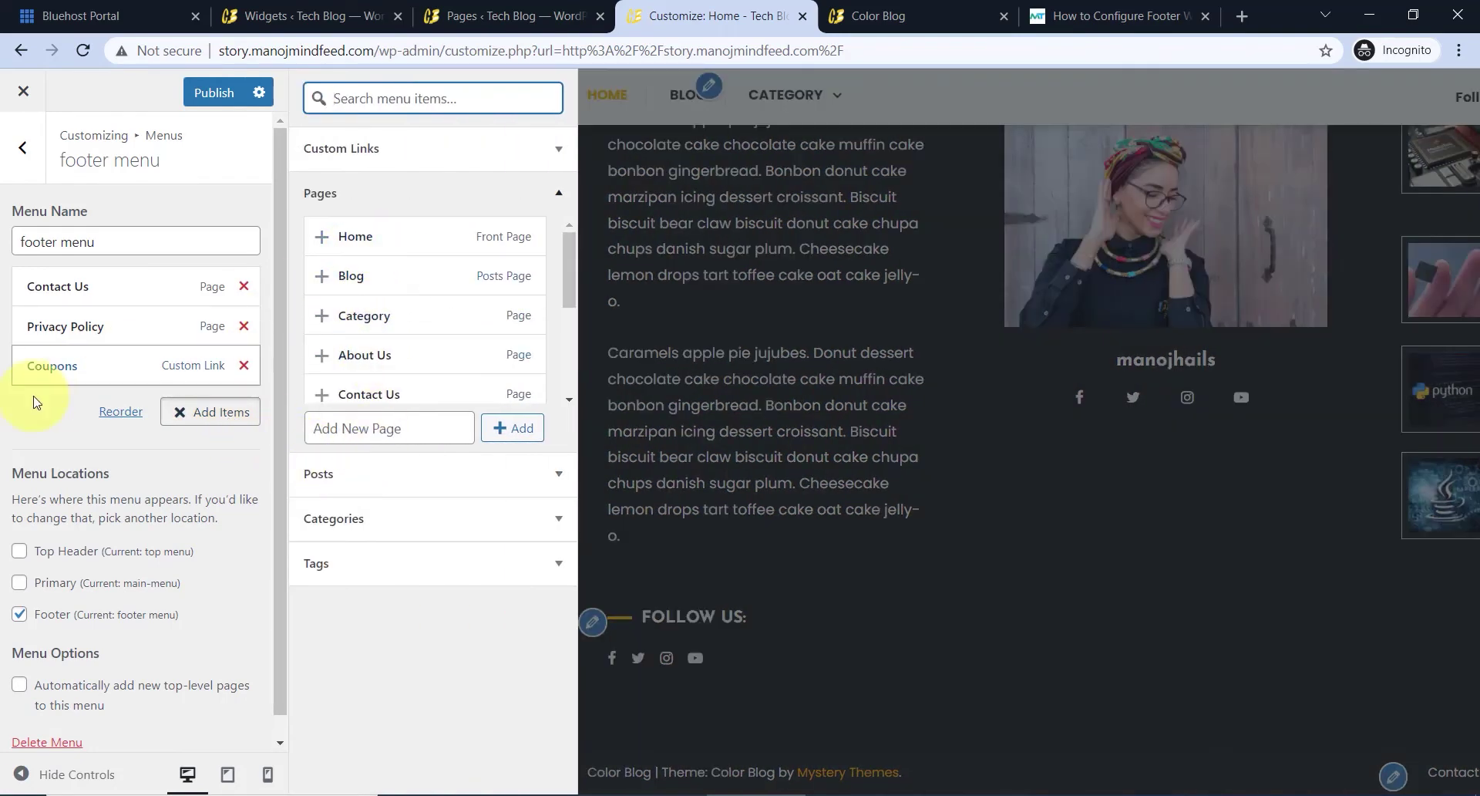
{"action": "left_click", "coordinate": [387, 239]}
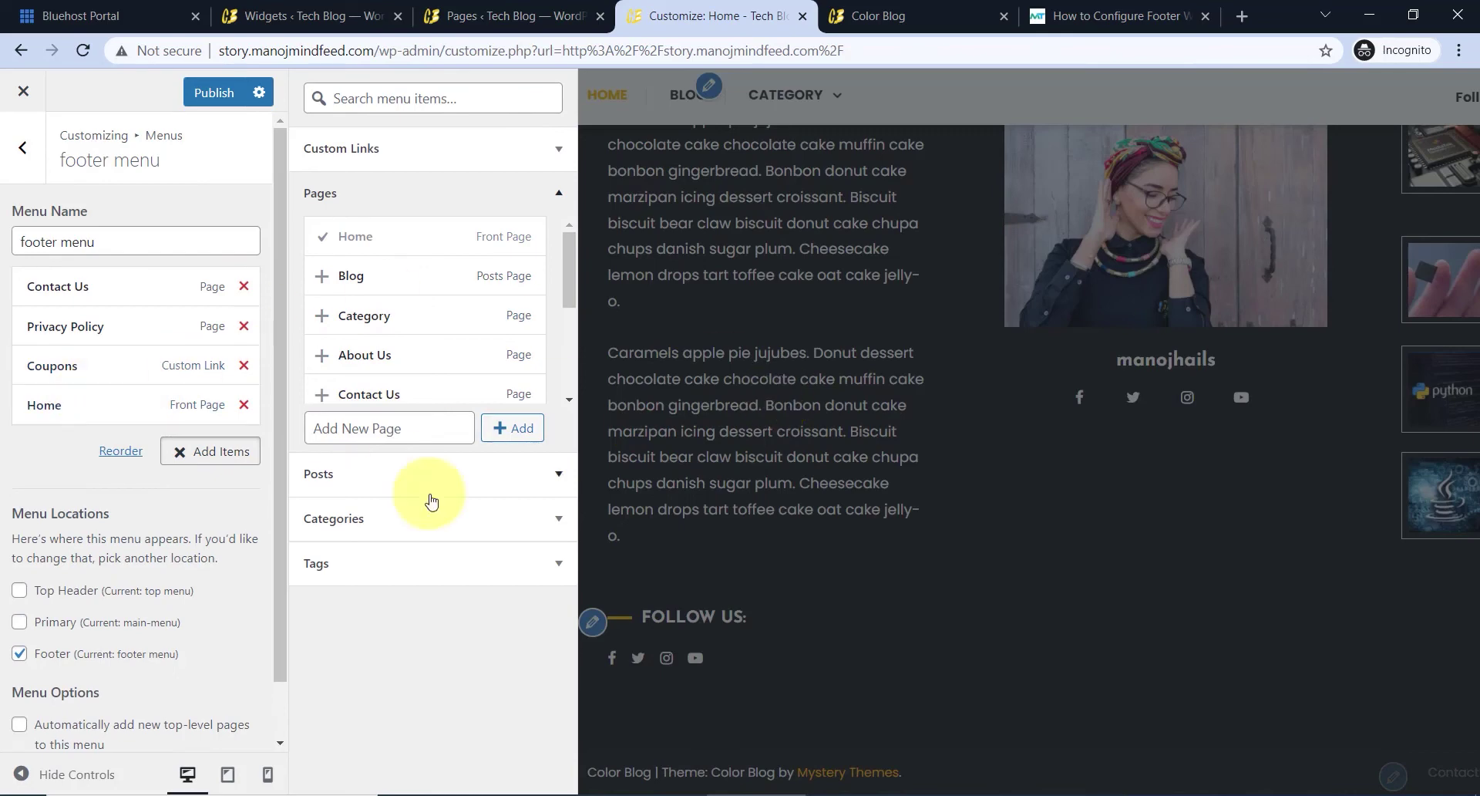
{"action": "left_click_drag", "start_coordinate": [87, 395], "coordinate": [66, 287]}
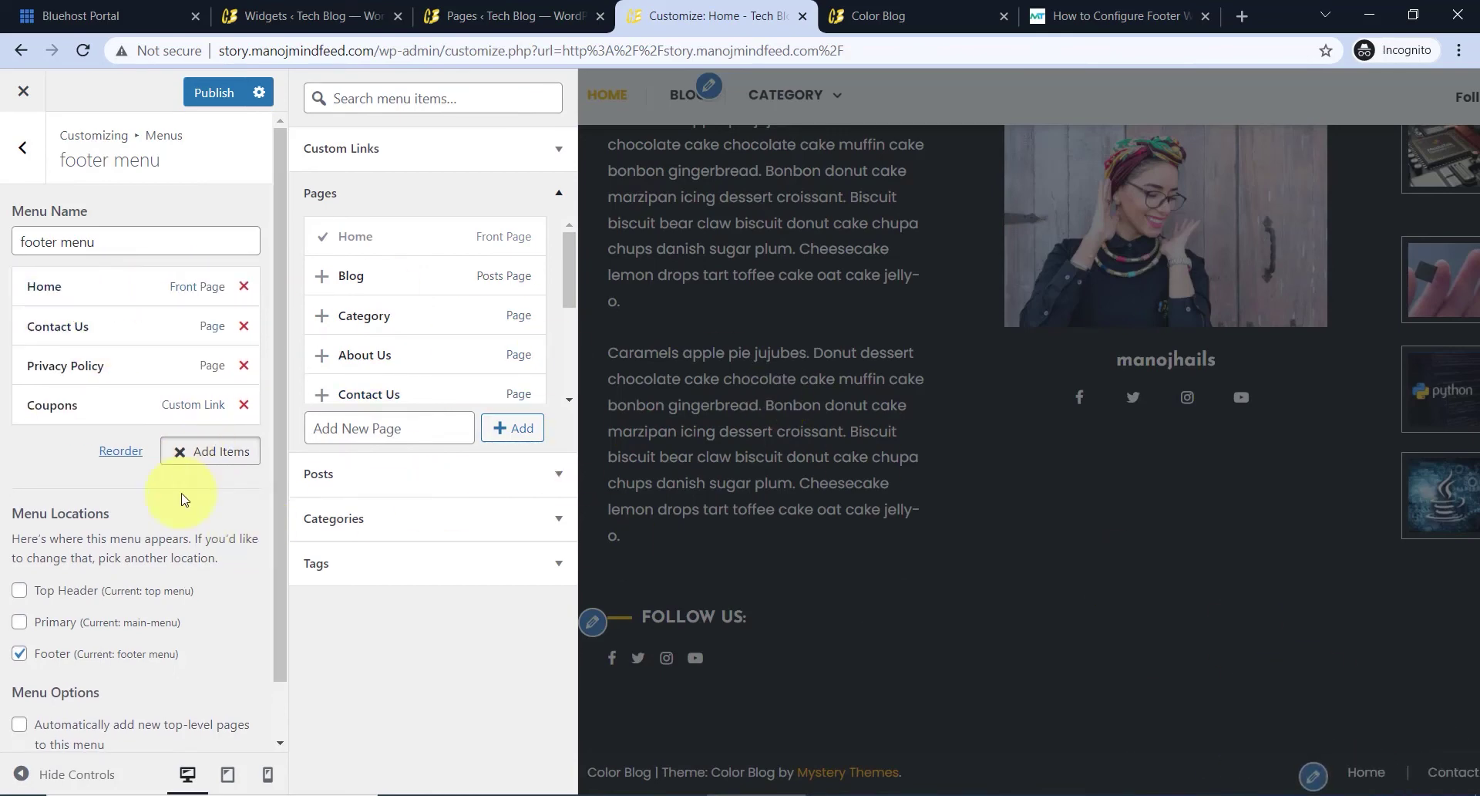
{"action": "left_click", "coordinate": [27, 158]}
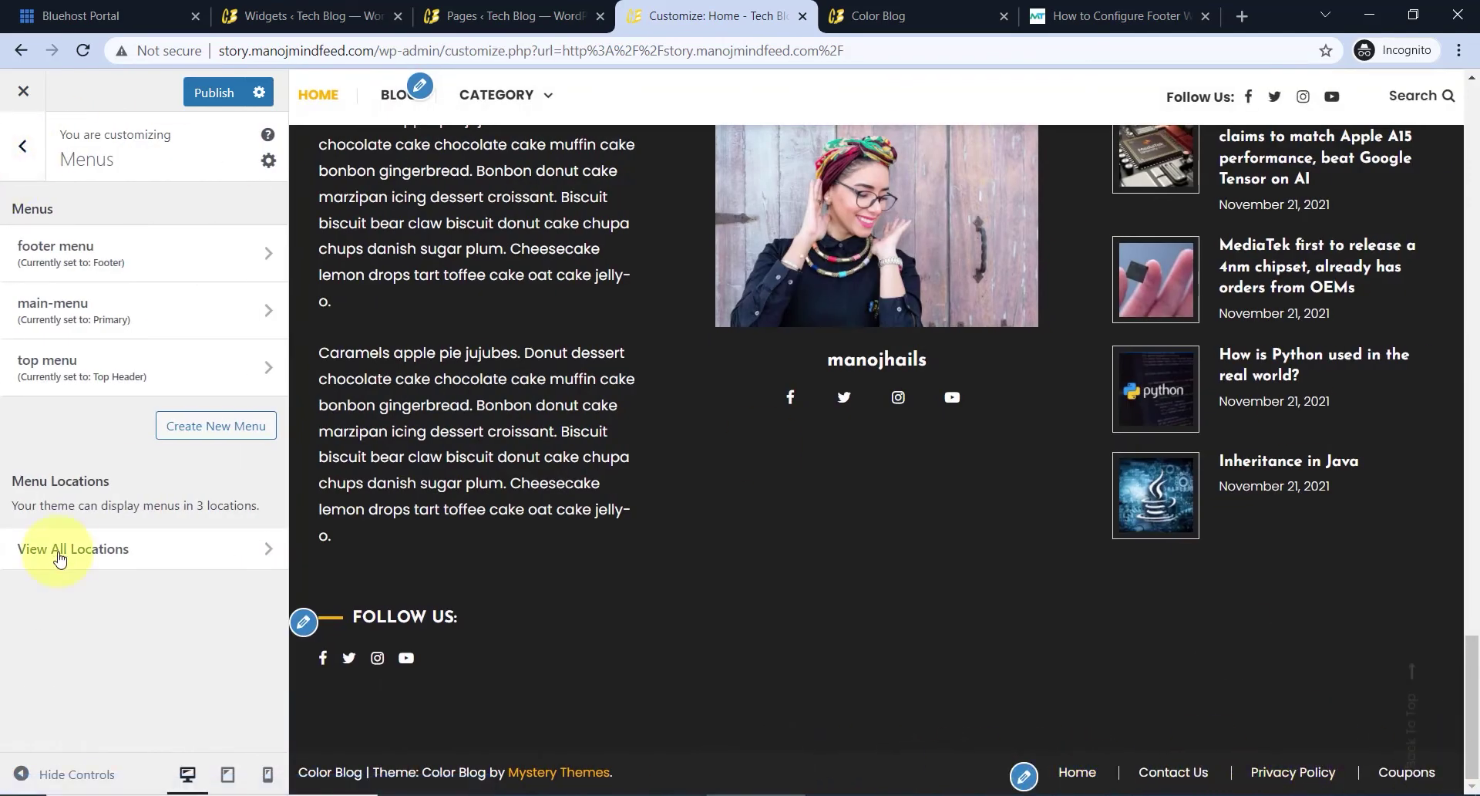
{"action": "left_click", "coordinate": [23, 147]}
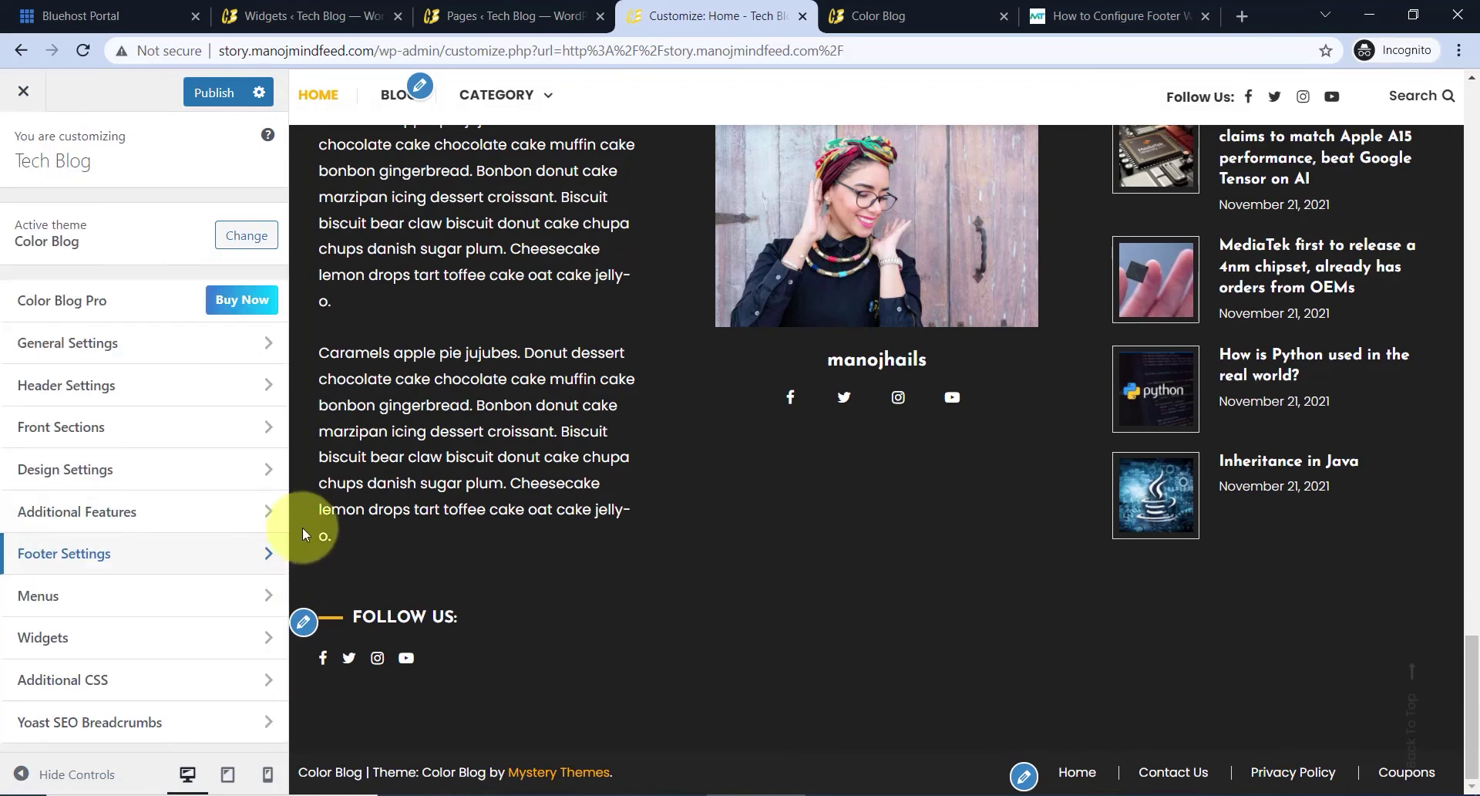
- Set the Bottom Footer copyright text to the site owner's name
{"action": "left_click", "coordinate": [127, 561]}
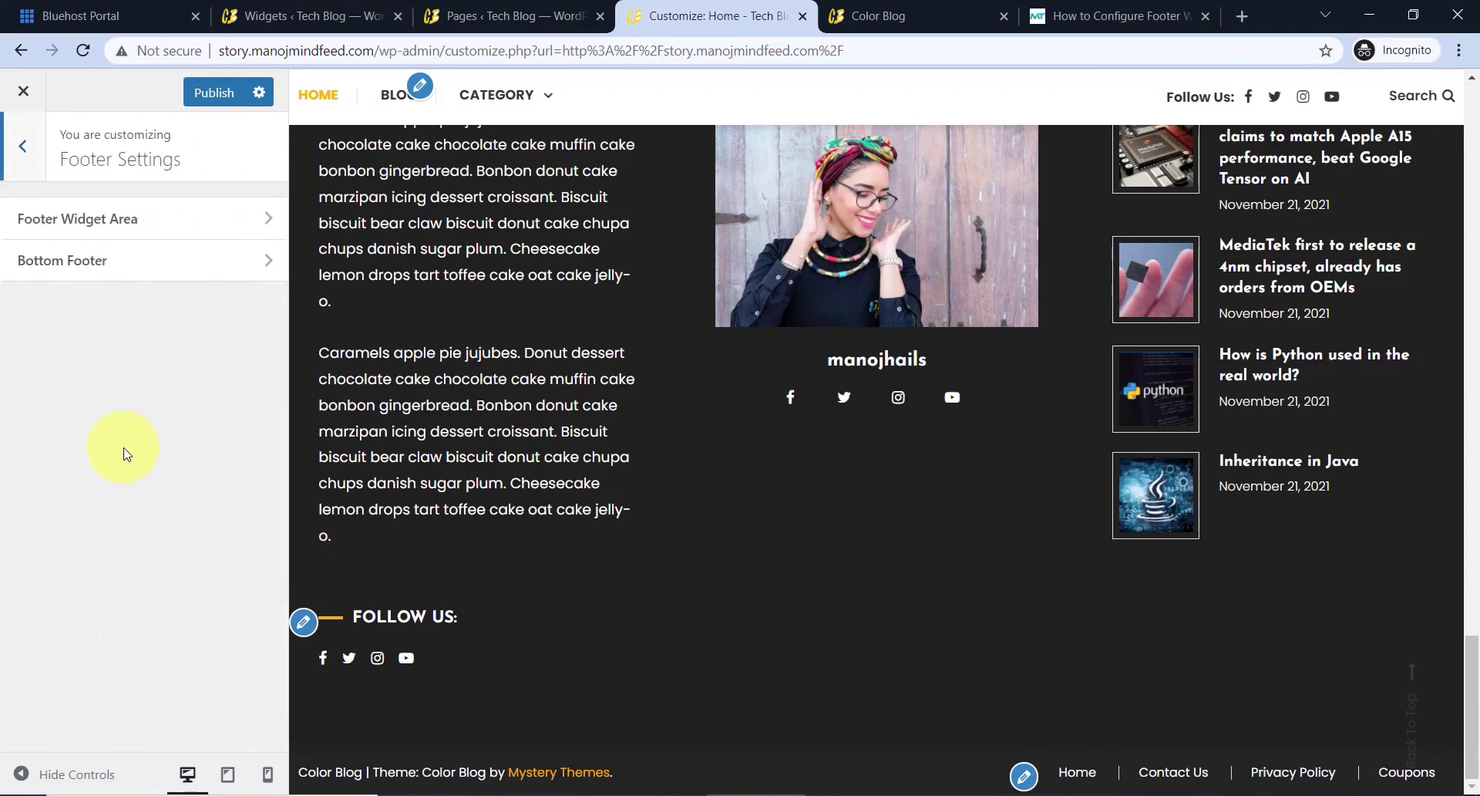
{"action": "left_click", "coordinate": [112, 265]}
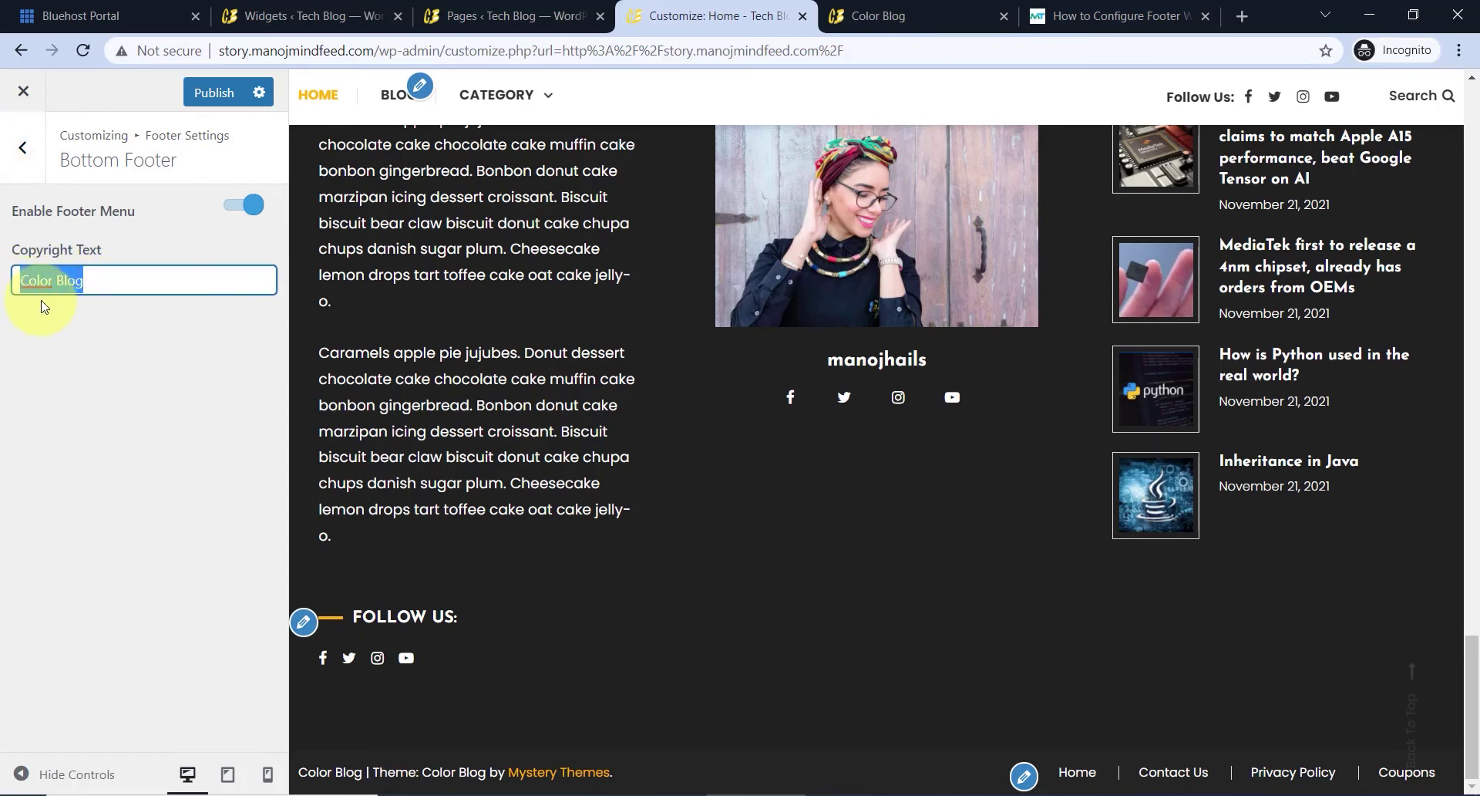
{"action": "type", "text": "Manoj"}
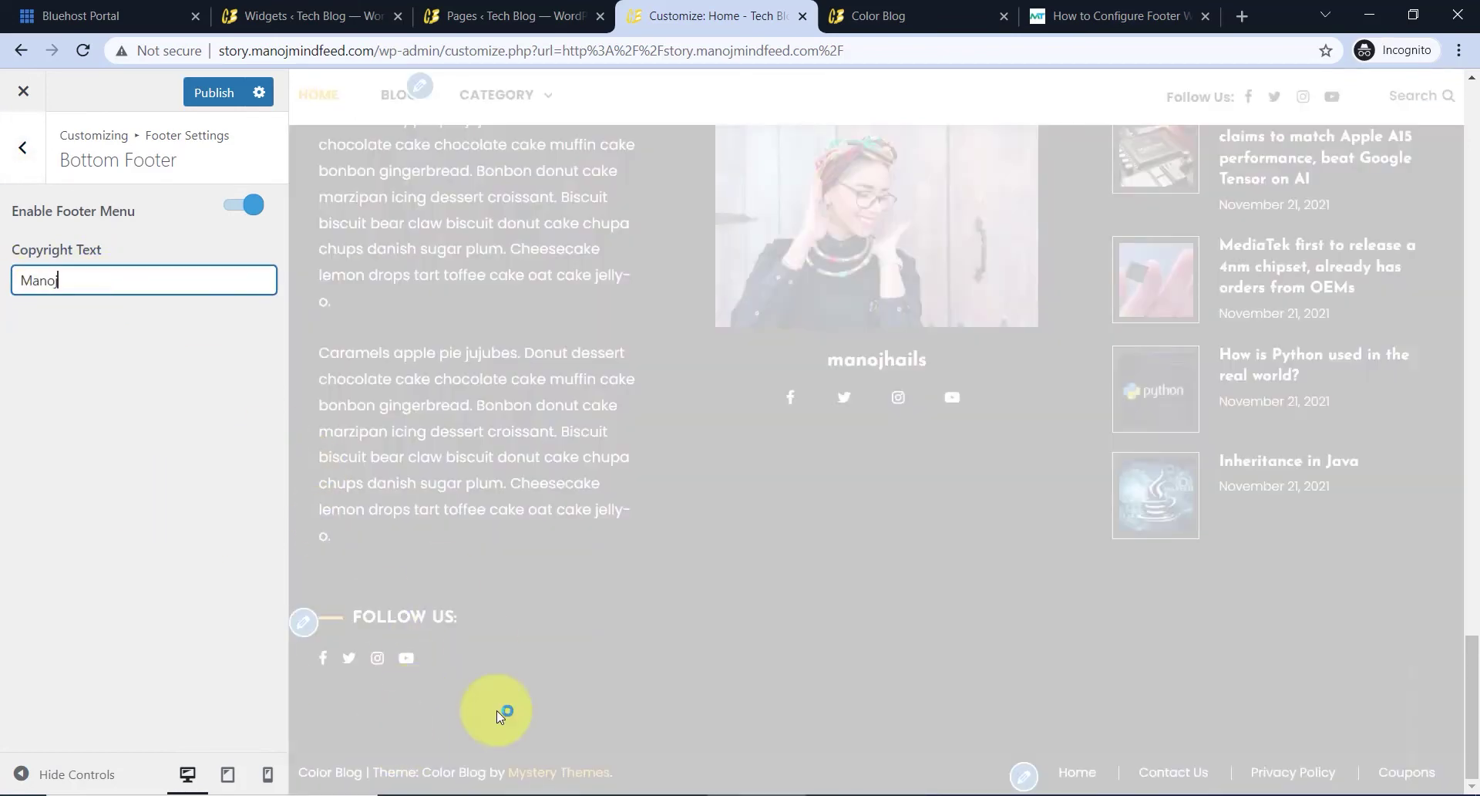
{"action": "left_click", "coordinate": [330, 773]}
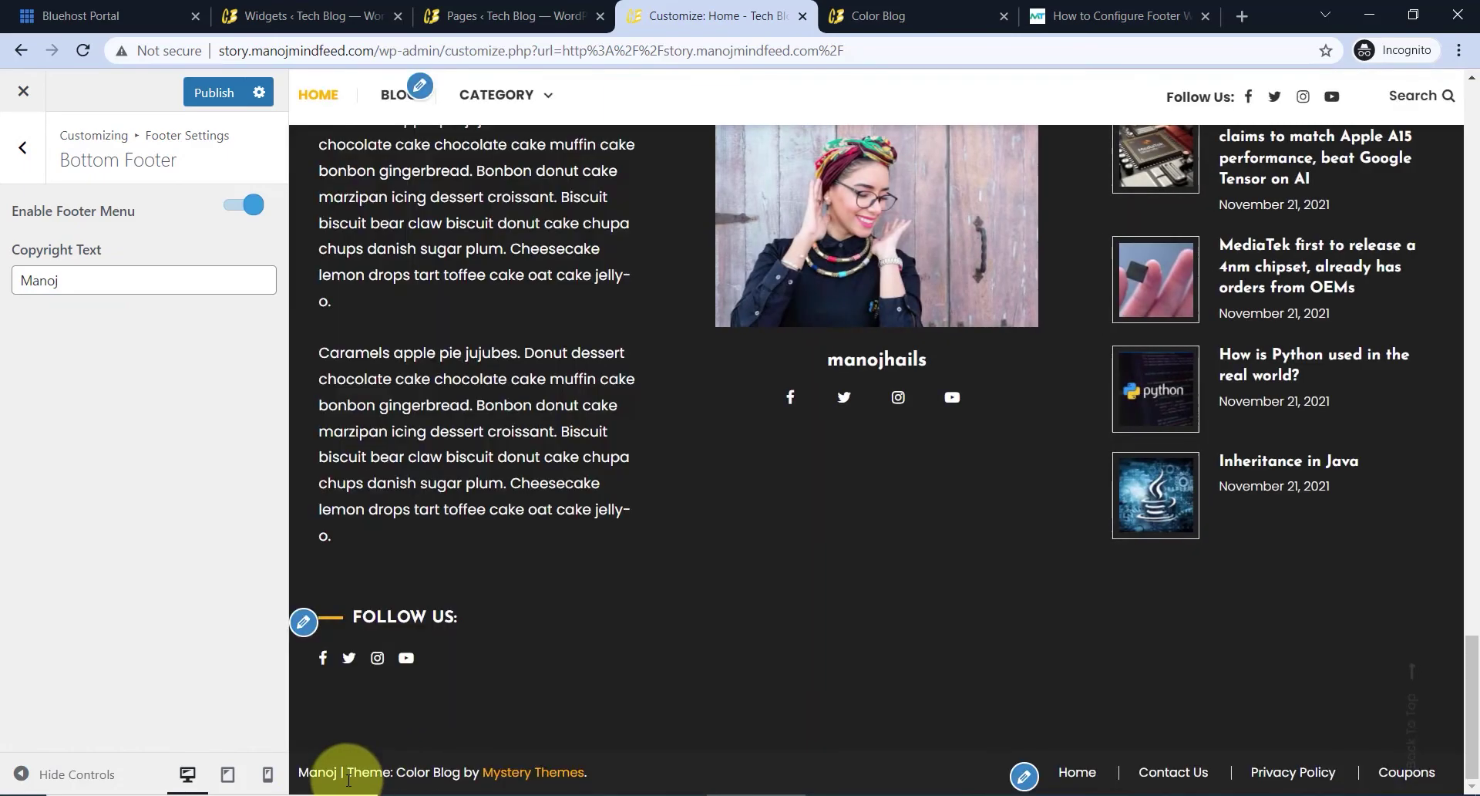
- Inspect the new copyright line and theme credit in the preview footer
{"action": "left_click_drag", "start_coordinate": [352, 773], "coordinate": [598, 771]}
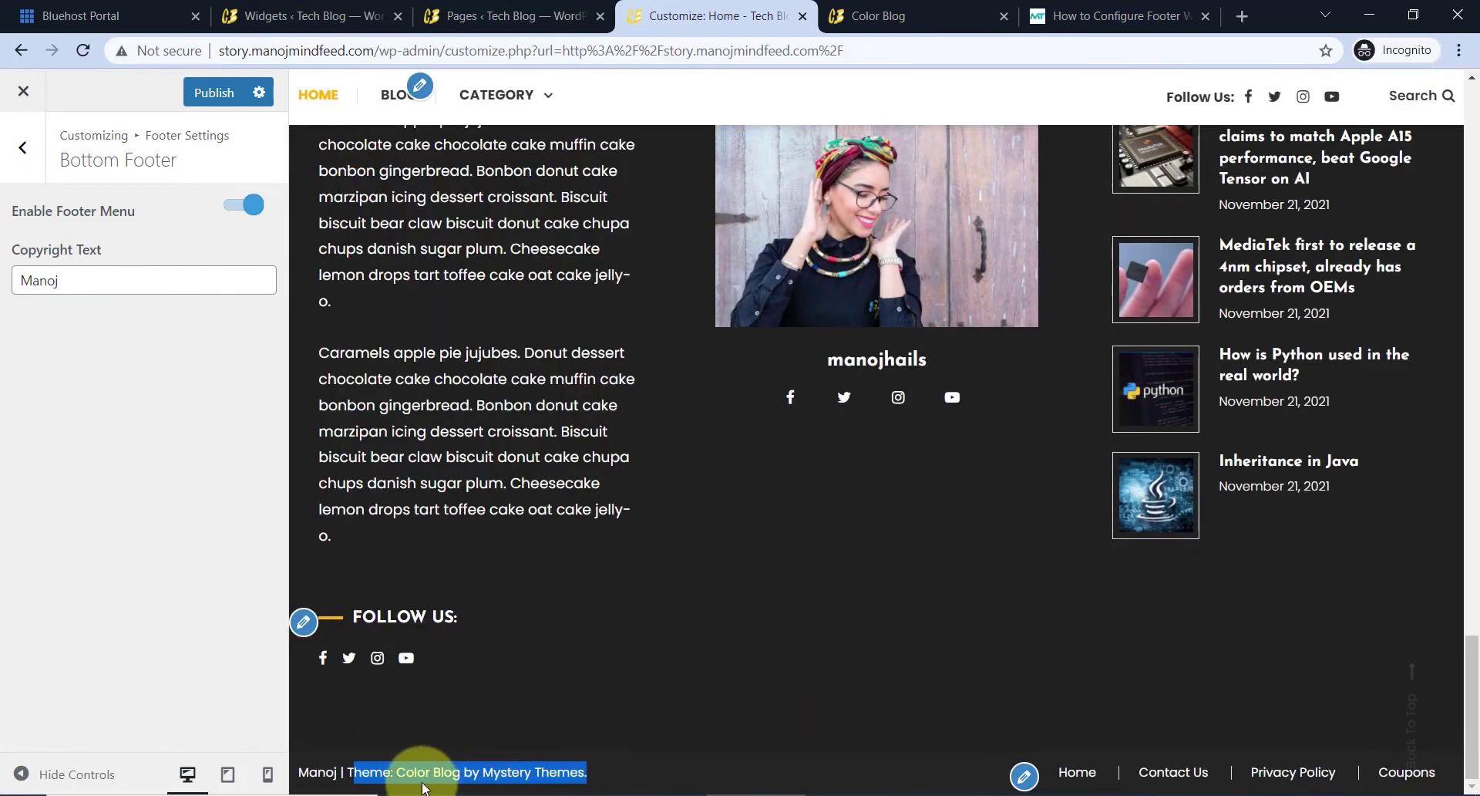
{"action": "left_click", "coordinate": [370, 772]}
{"action": "left_click_drag", "start_coordinate": [350, 770], "coordinate": [600, 775]}
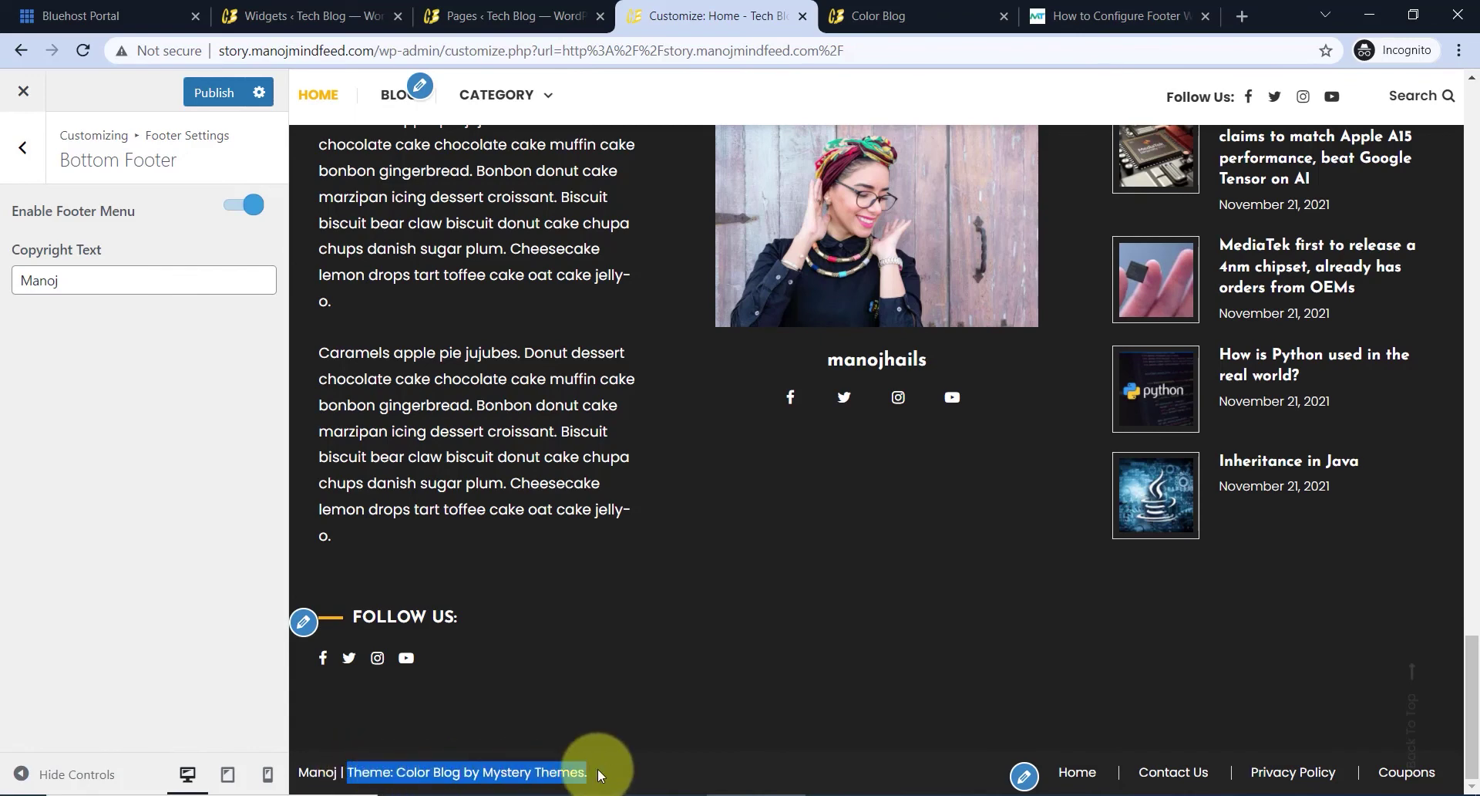
{"action": "left_click", "coordinate": [605, 775]}
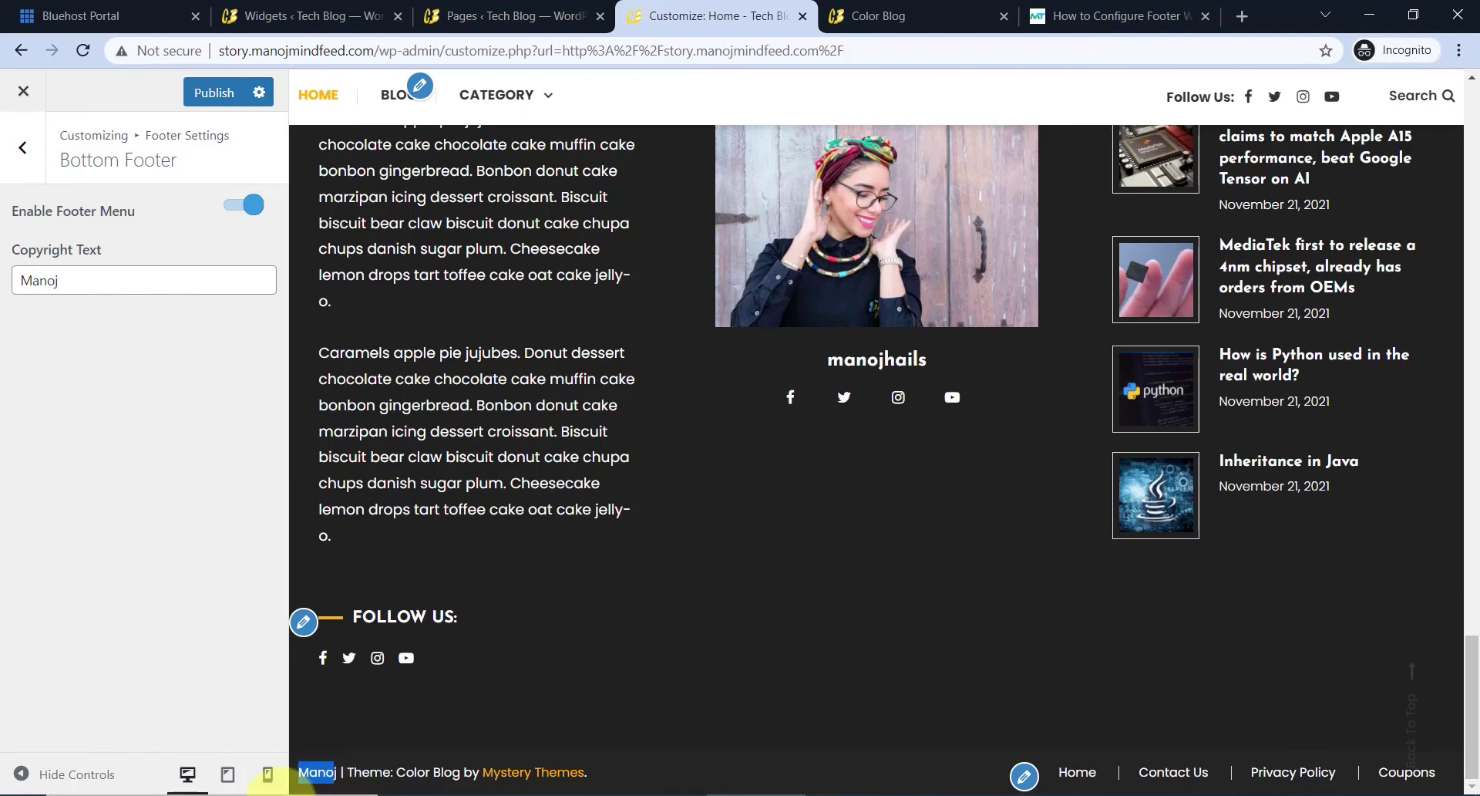
{"action": "scroll", "coordinate": [578, 618], "scroll_direction": "up", "scroll_amount": 2}
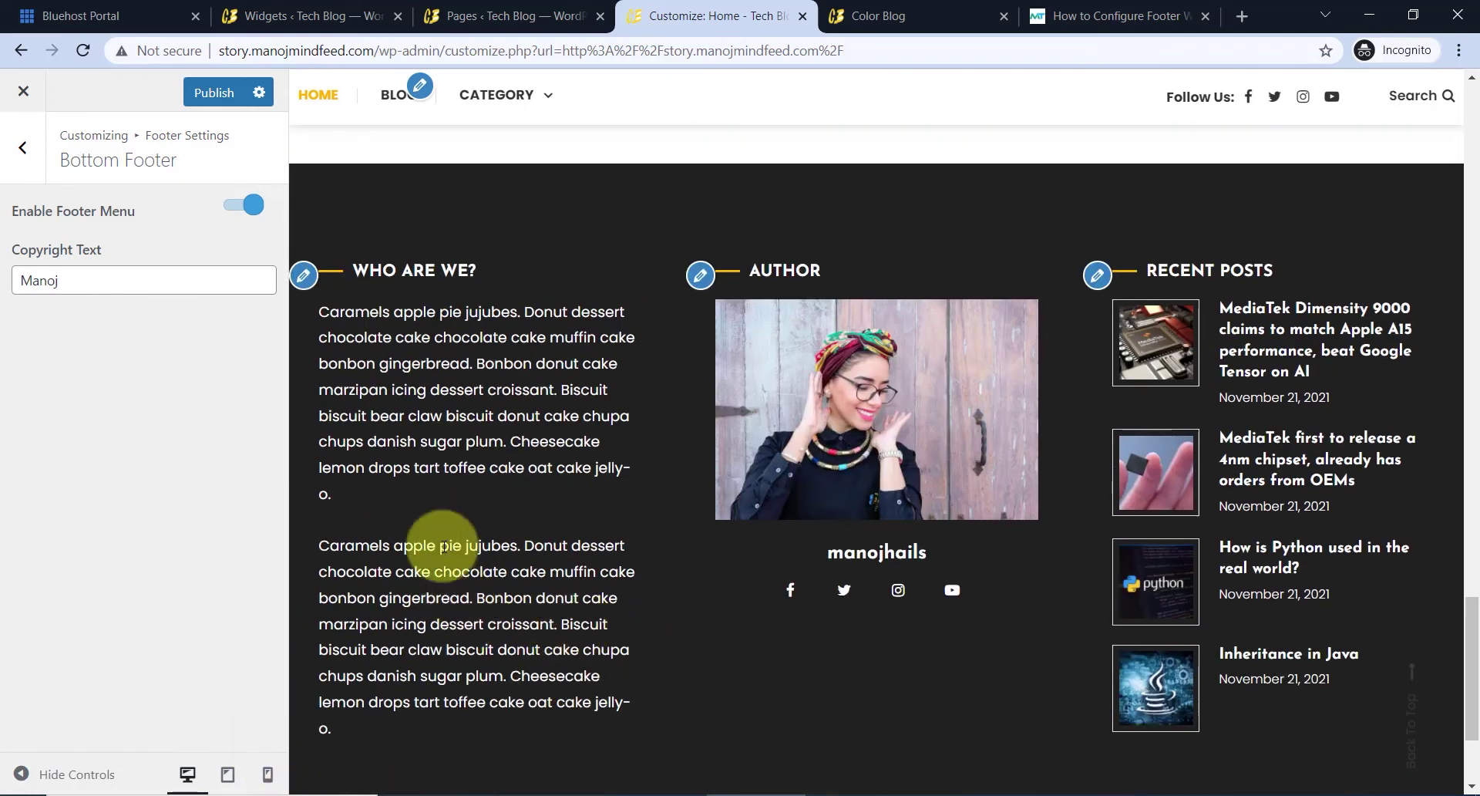
{"action": "scroll", "coordinate": [927, 433], "scroll_direction": "down", "scroll_amount": 3}
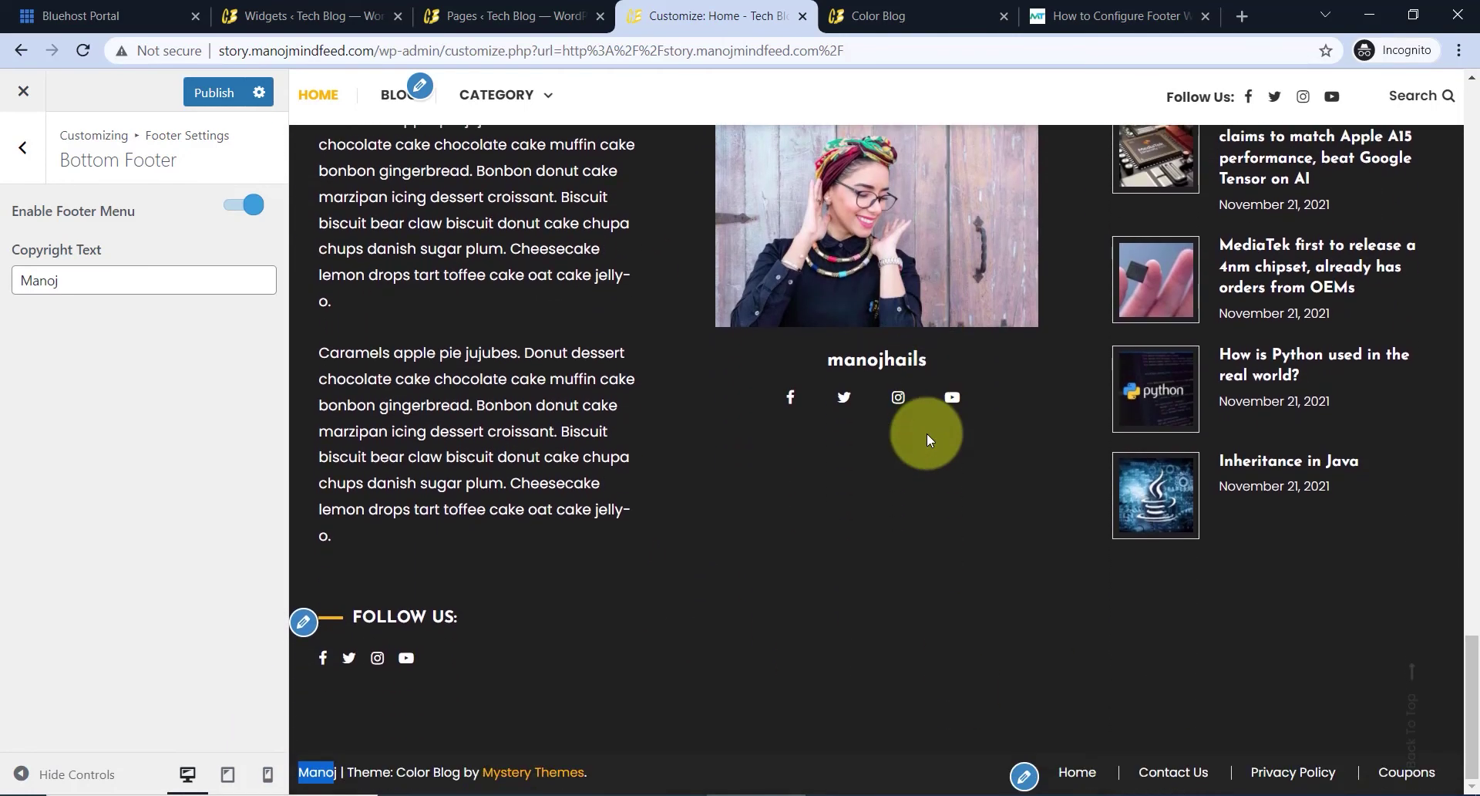
{"action": "scroll", "coordinate": [433, 473], "scroll_direction": "up", "scroll_amount": 2}
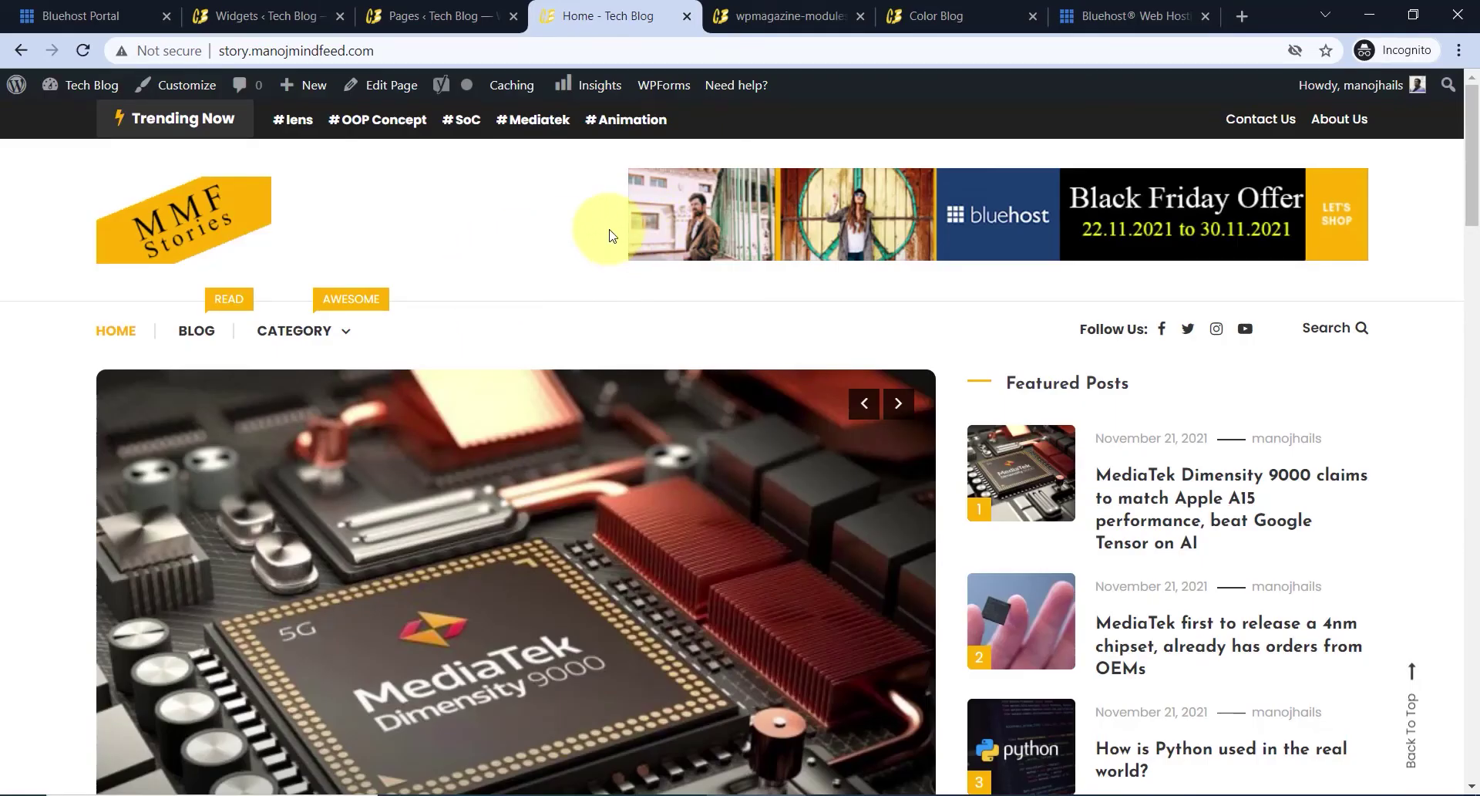
- Scroll the live Tech Blog homepage down to the footer and back up
{"action": "scroll", "coordinate": [789, 348], "scroll_direction": "down", "scroll_amount": 8}
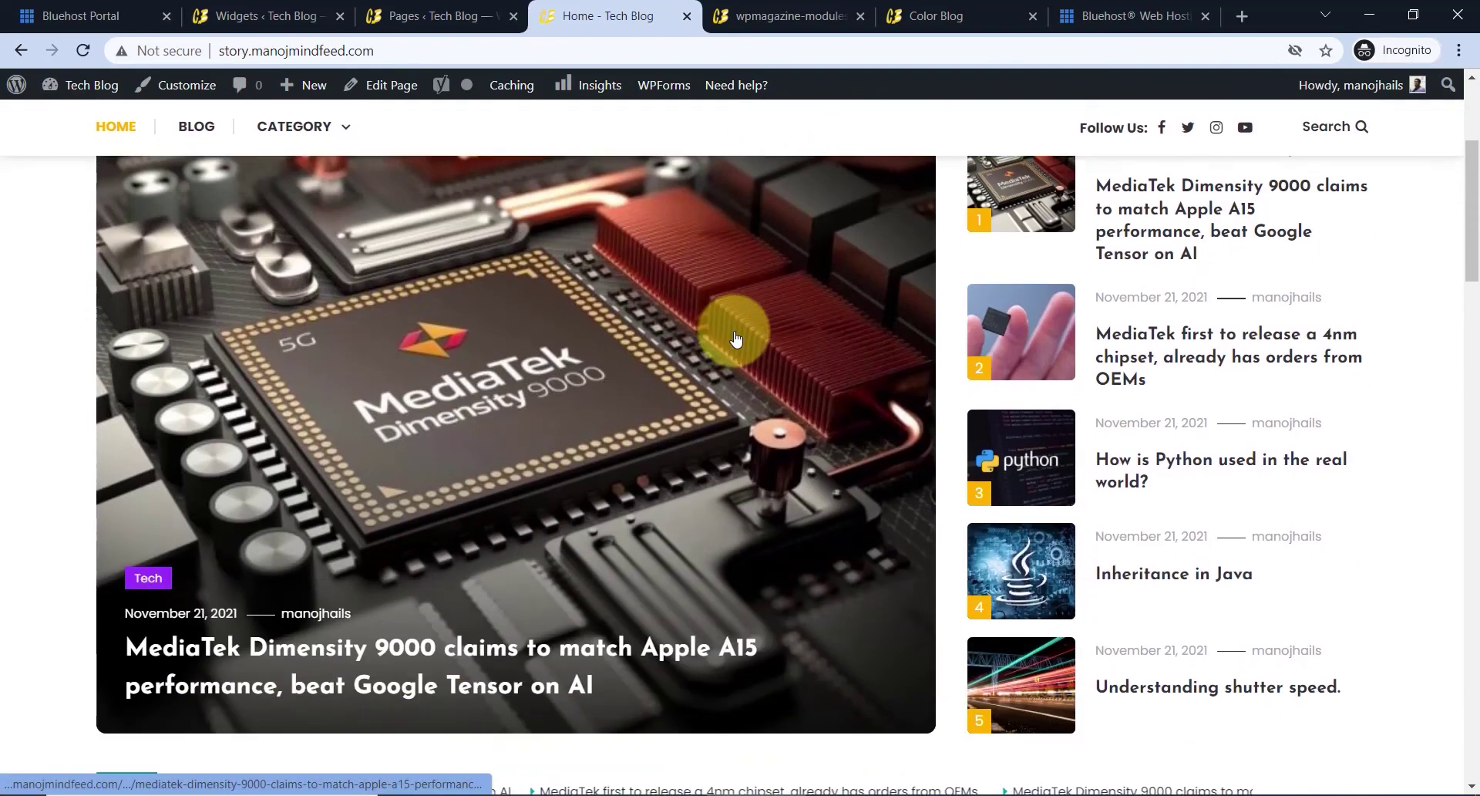
{"action": "scroll", "coordinate": [743, 366], "scroll_direction": "down", "scroll_amount": 10}
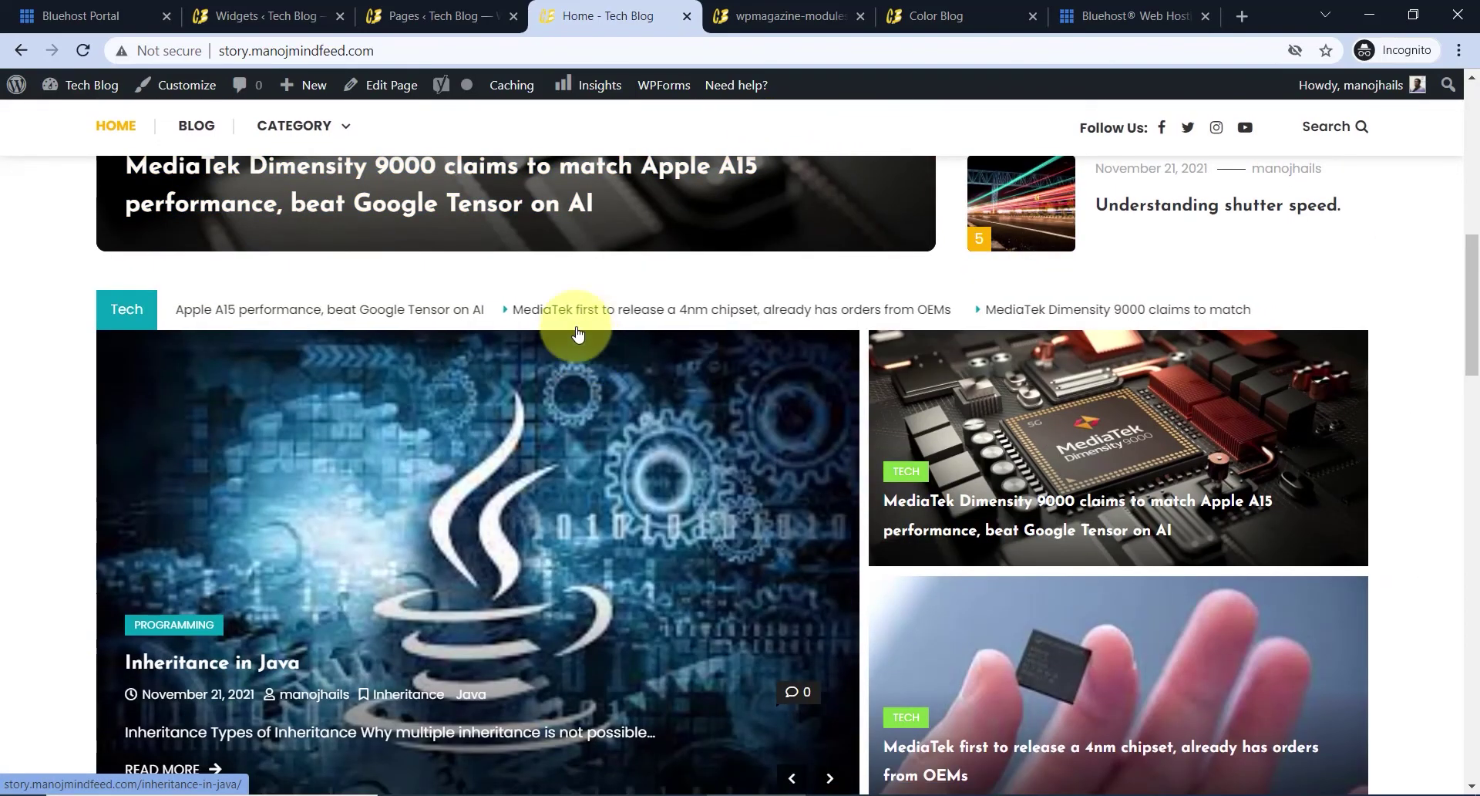
{"action": "scroll", "coordinate": [659, 387], "scroll_direction": "down", "scroll_amount": 10}
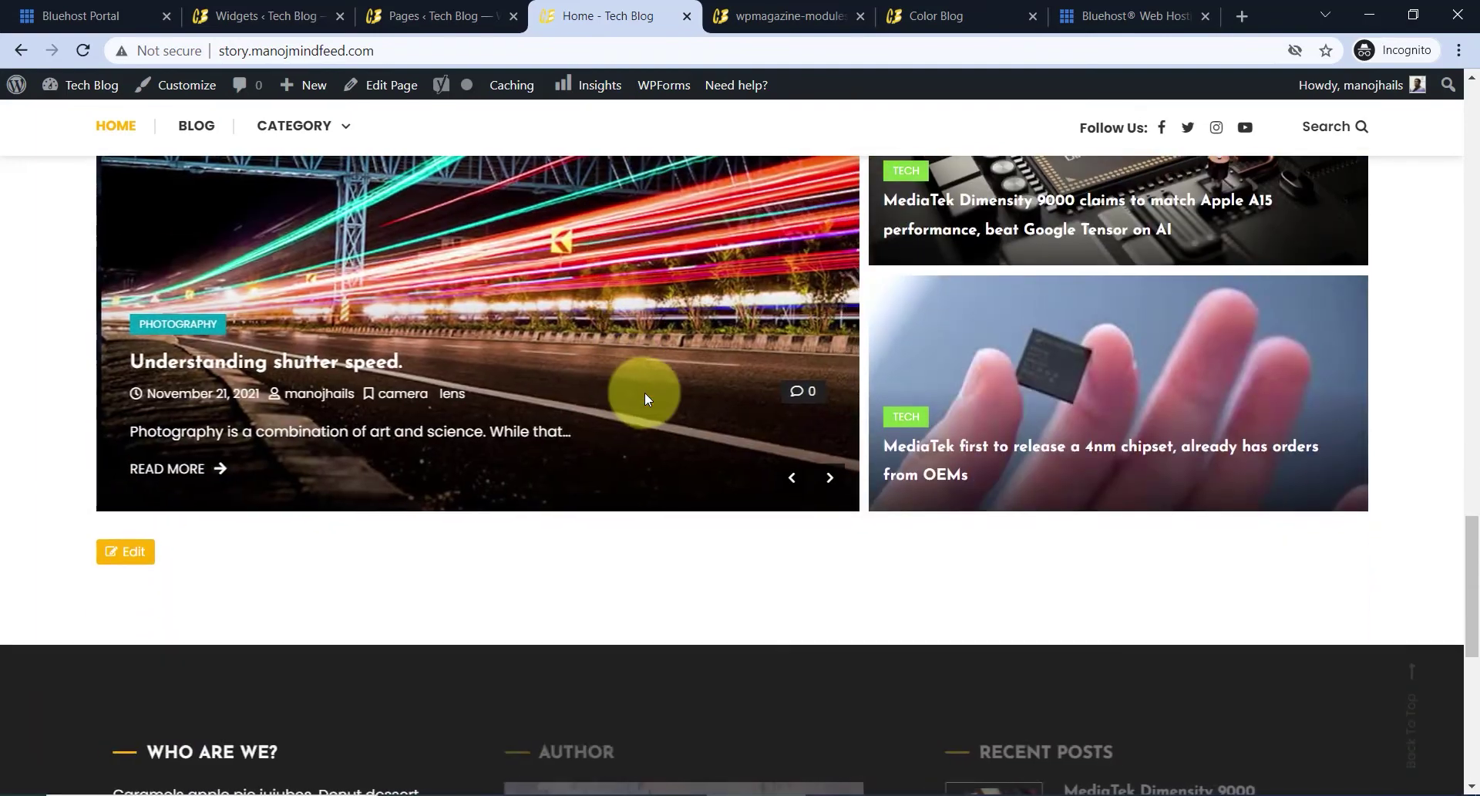
{"action": "scroll", "coordinate": [635, 381], "scroll_direction": "down", "scroll_amount": 1}
{"action": "scroll", "coordinate": [608, 396], "scroll_direction": "down", "scroll_amount": 5}
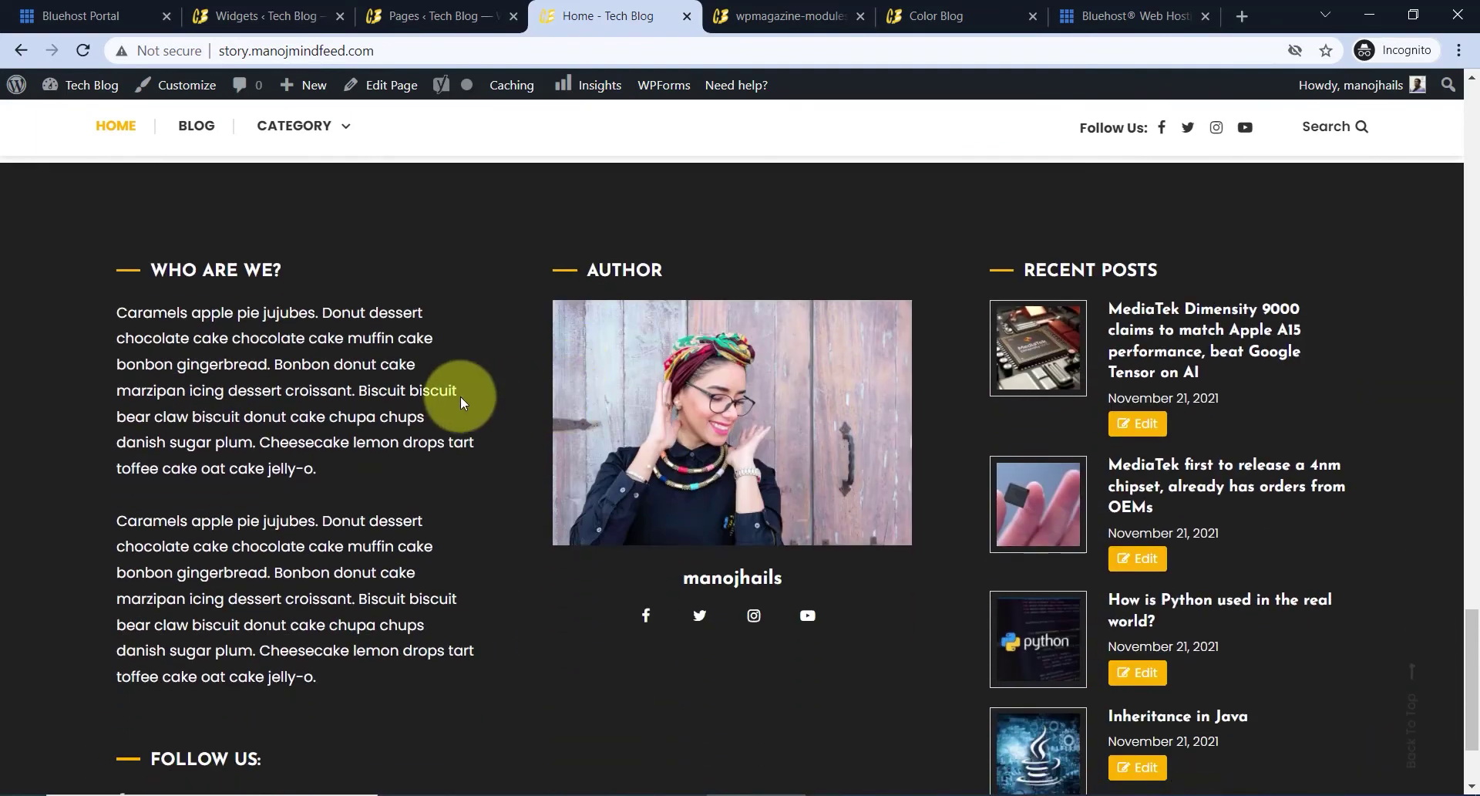
{"action": "scroll", "coordinate": [963, 580], "scroll_direction": "down", "scroll_amount": 2}
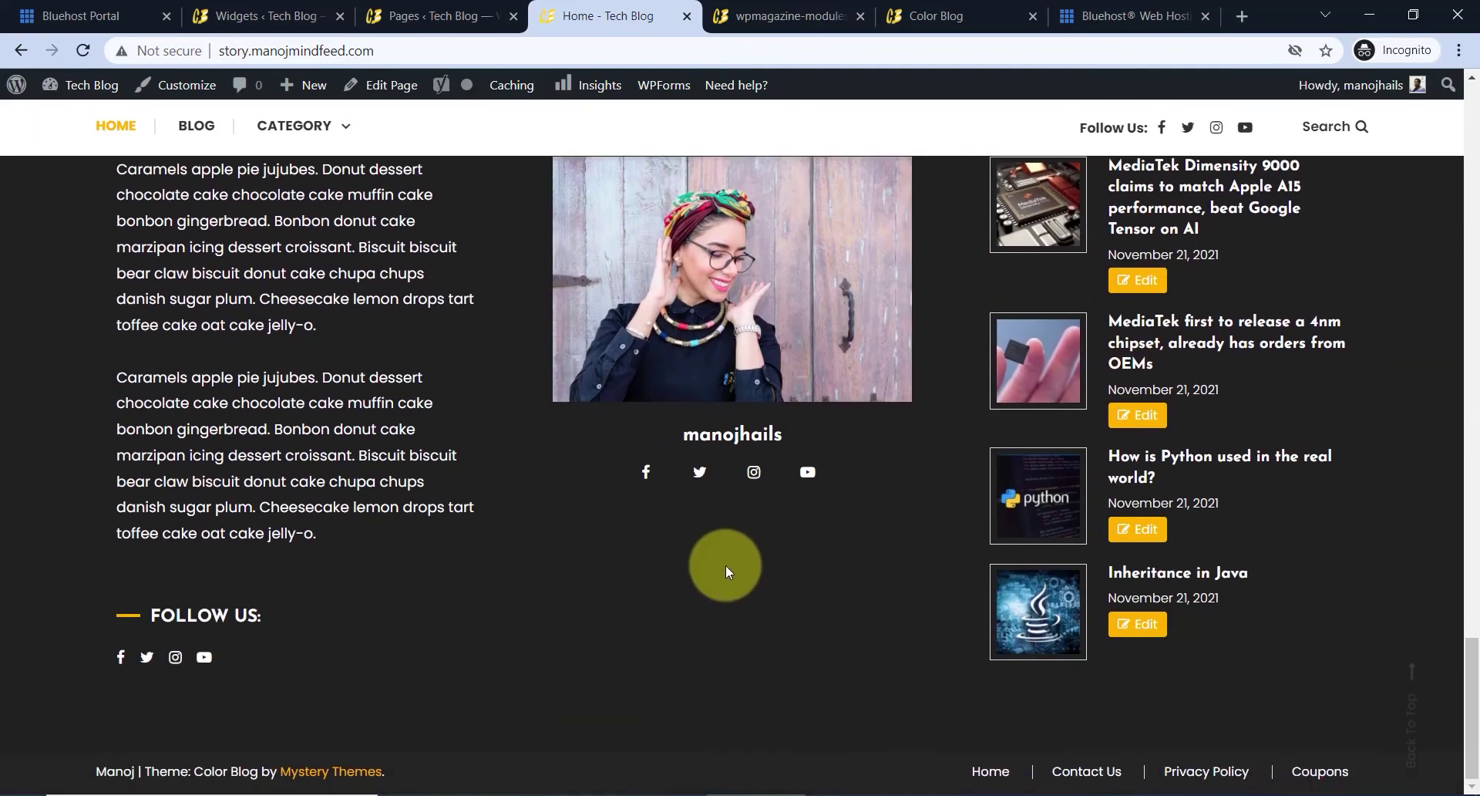
{"action": "scroll", "coordinate": [697, 493], "scroll_direction": "up", "scroll_amount": 20}
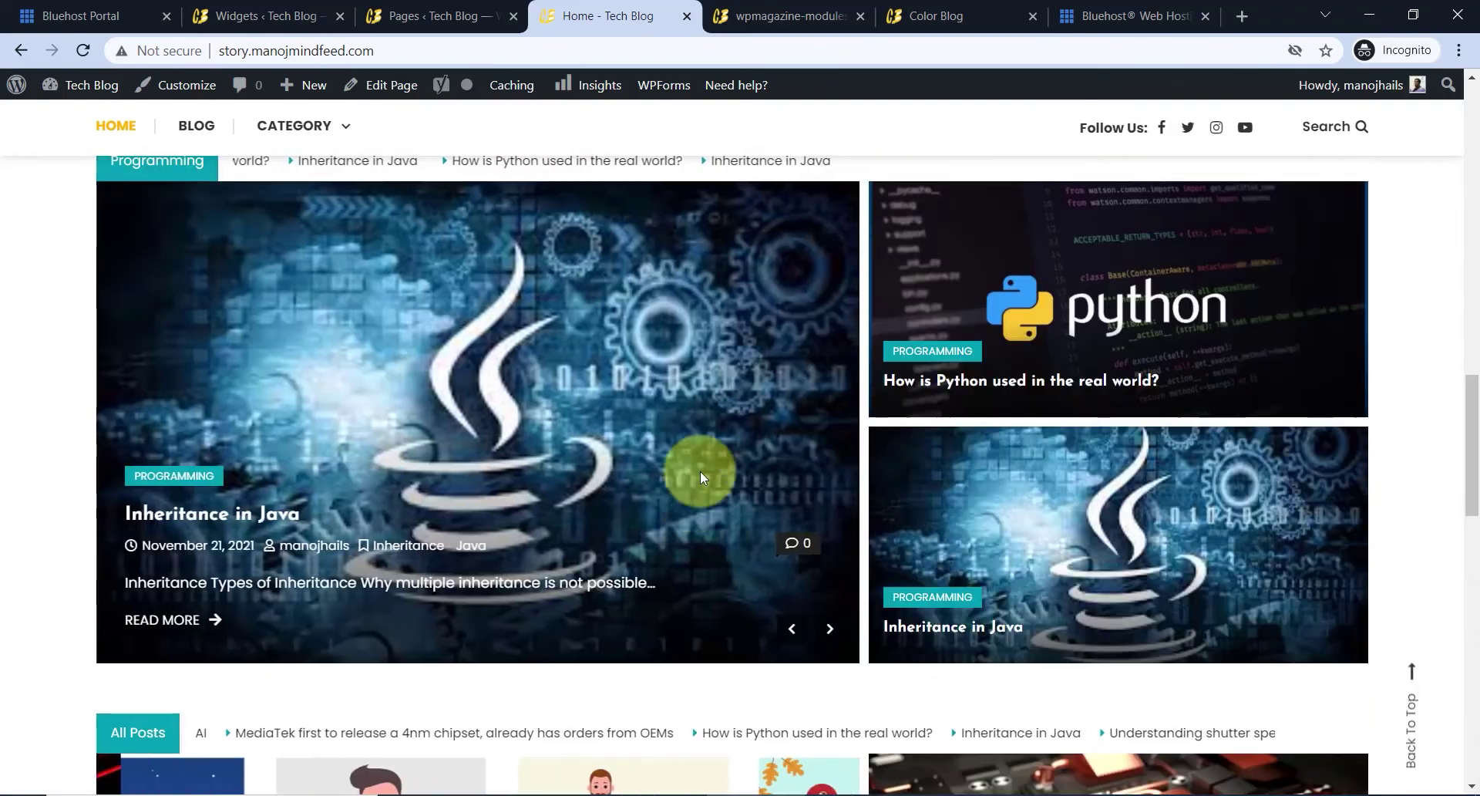
{"action": "scroll", "coordinate": [625, 392], "scroll_direction": "up", "scroll_amount": 3}
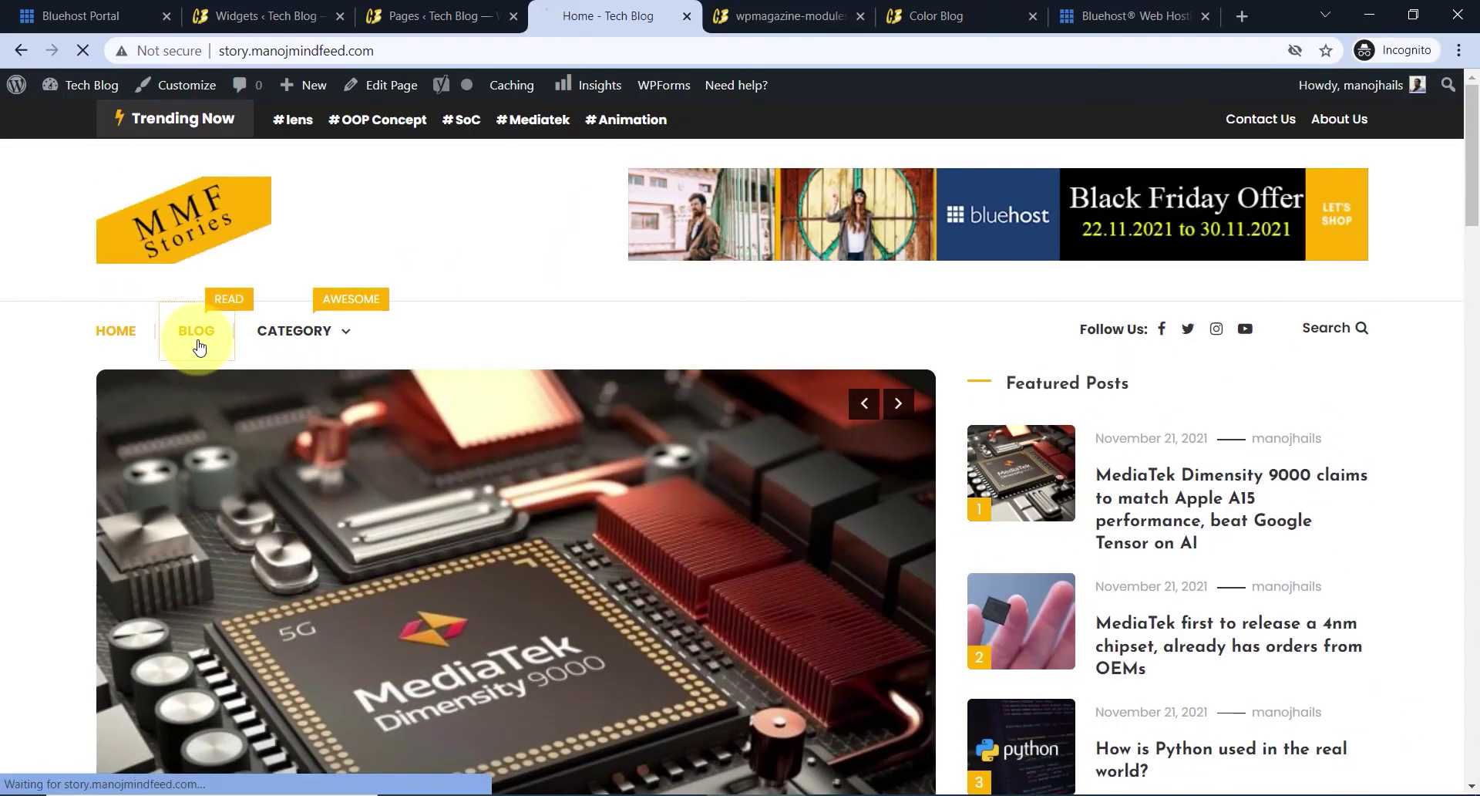
{"action": "scroll", "coordinate": [660, 478], "scroll_direction": "down", "scroll_amount": 15}
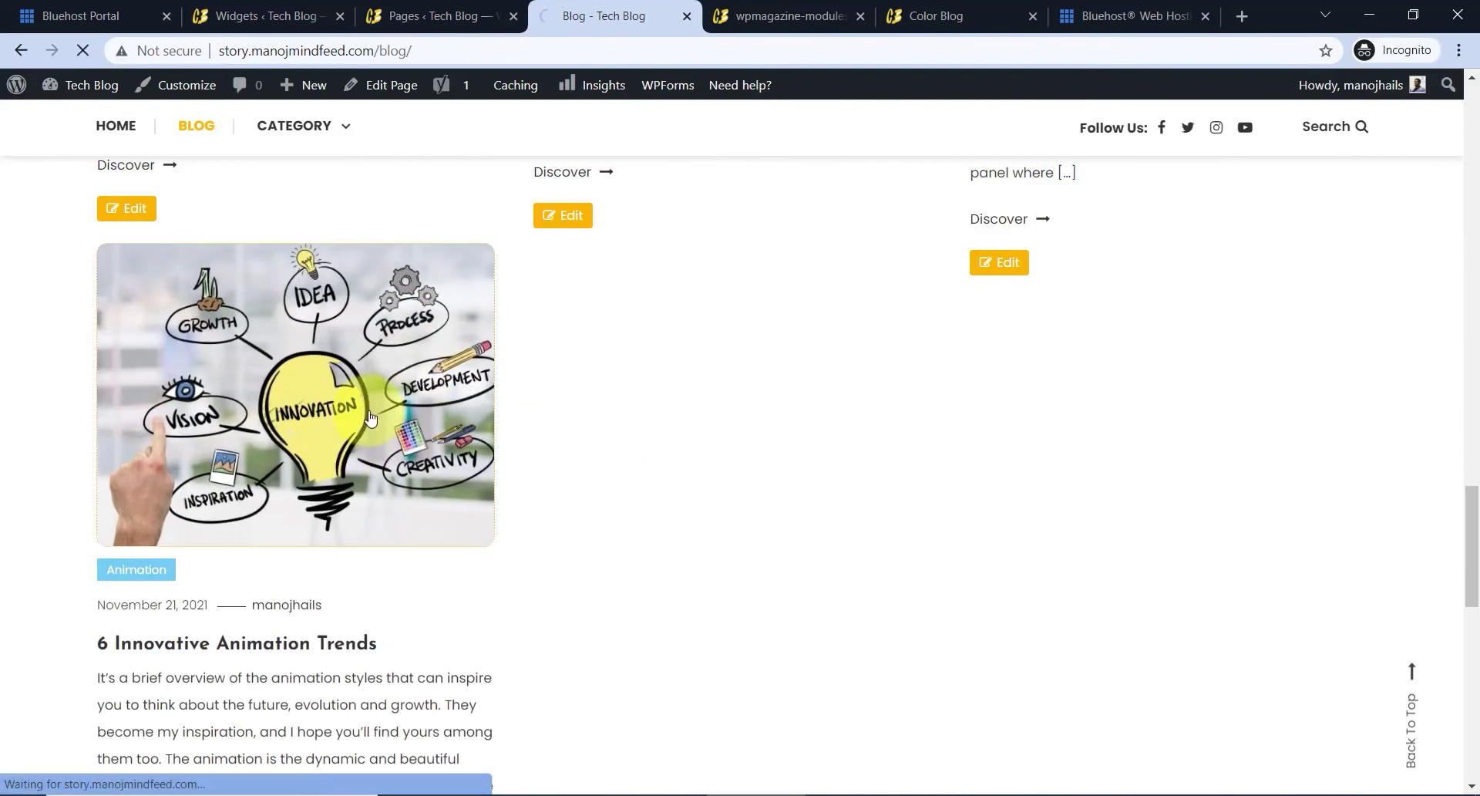
- Scroll through the live post to check its sidebar Flash Post tiles
{"action": "scroll", "coordinate": [694, 393], "scroll_direction": "down", "scroll_amount": 5}
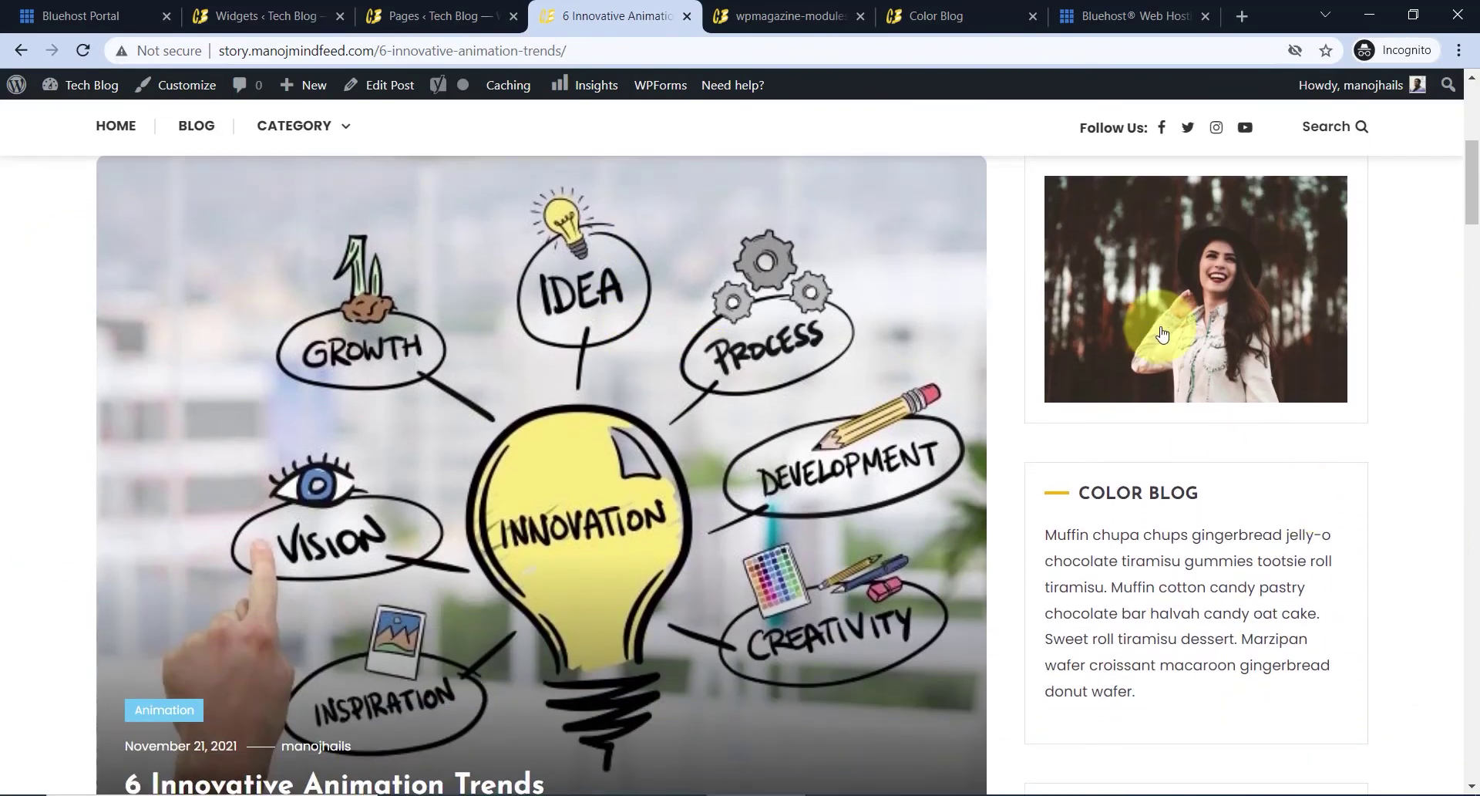
{"action": "scroll", "coordinate": [1152, 389], "scroll_direction": "down", "scroll_amount": 11}
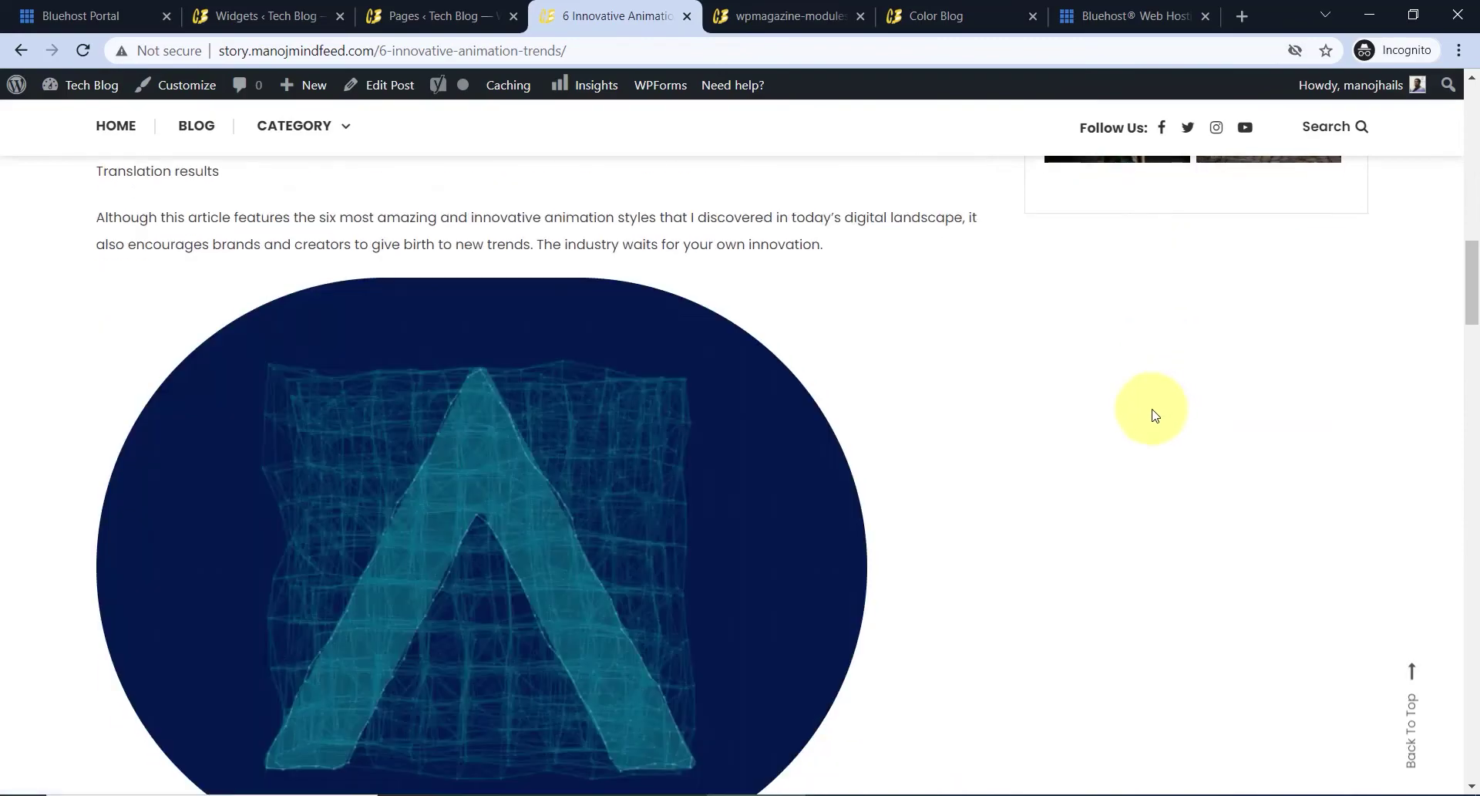
{"action": "scroll", "coordinate": [1145, 413], "scroll_direction": "down", "scroll_amount": 5}
{"action": "scroll", "coordinate": [1141, 378], "scroll_direction": "up", "scroll_amount": 15}
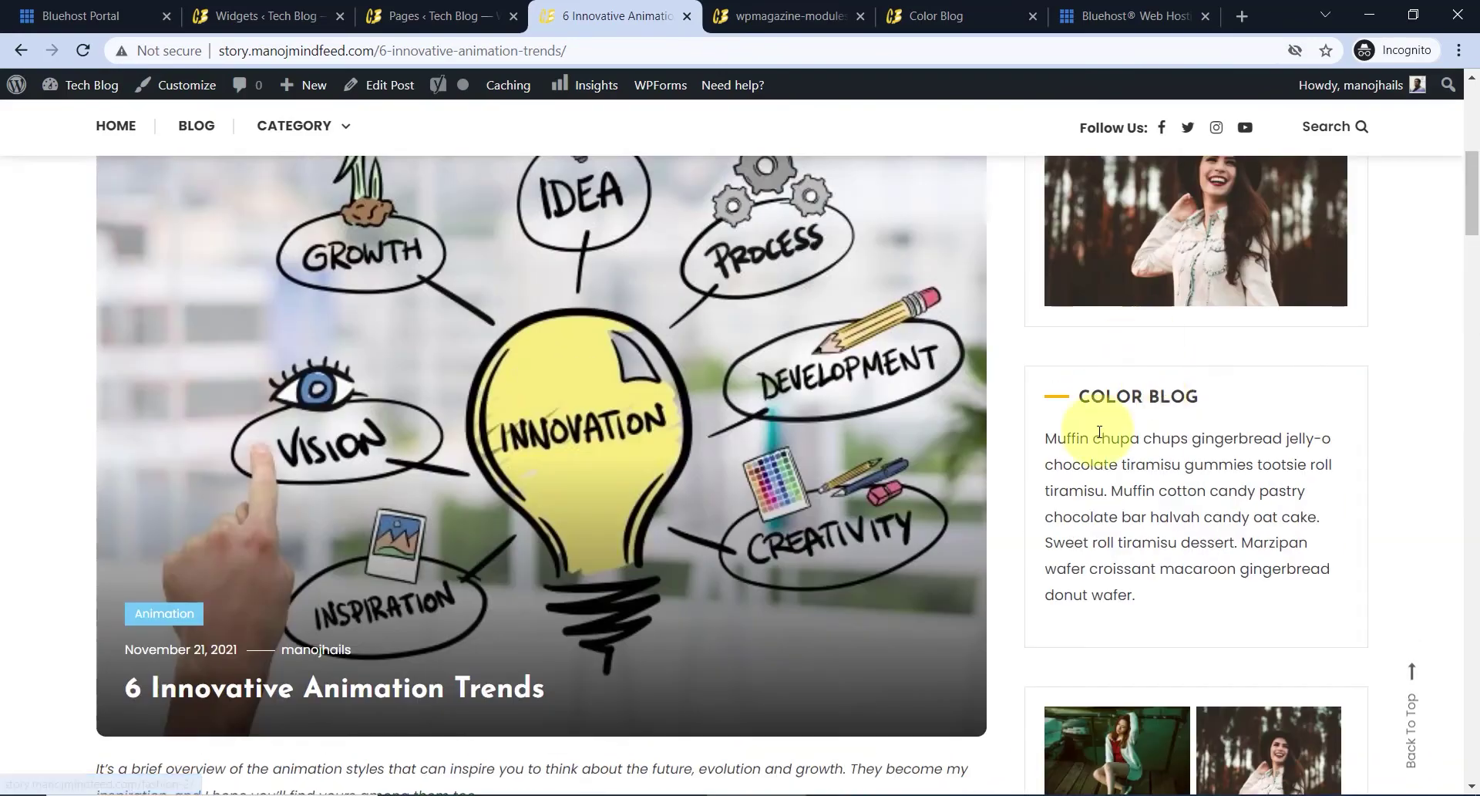
{"action": "scroll", "coordinate": [1099, 432], "scroll_direction": "down", "scroll_amount": 20}
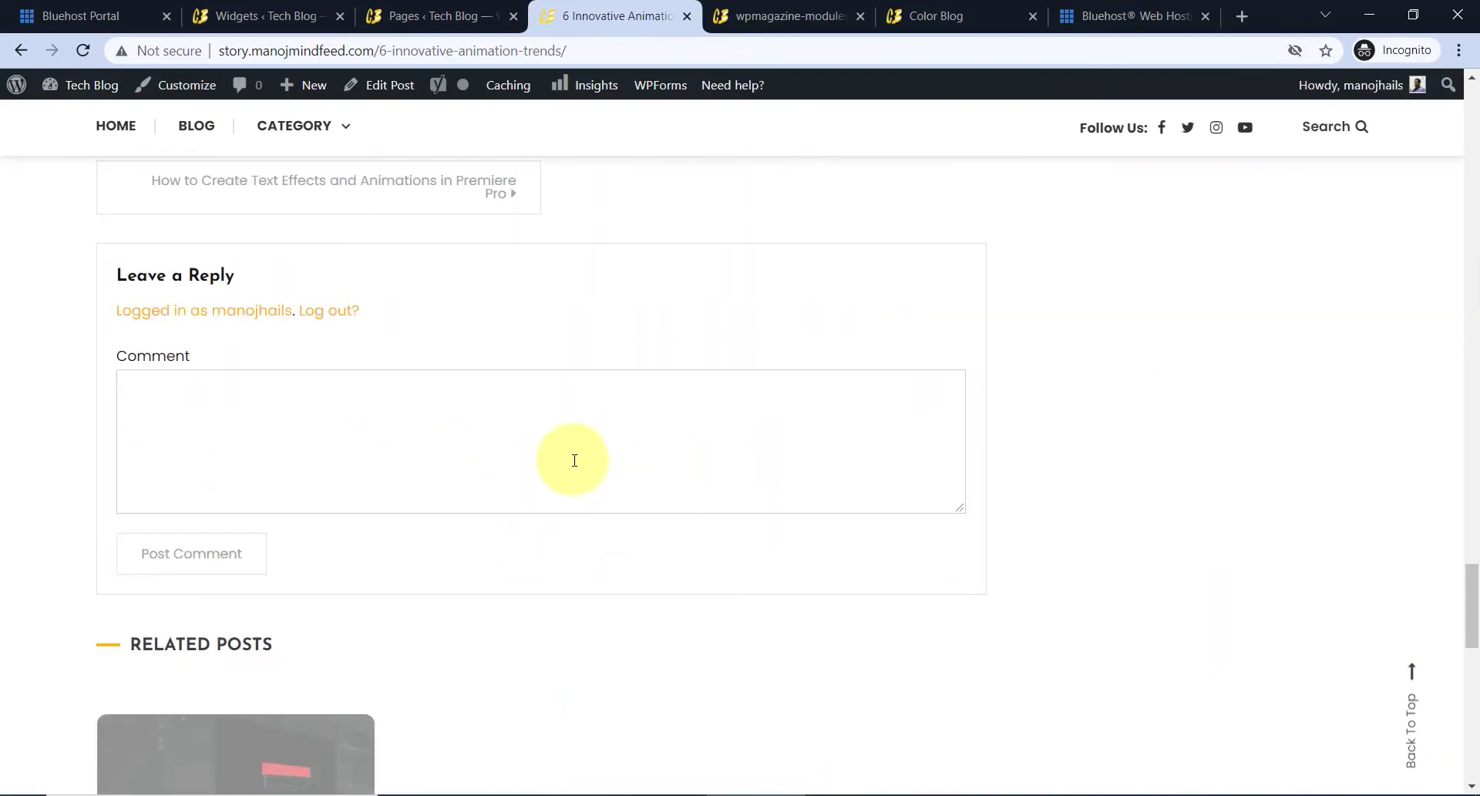
{"action": "scroll", "coordinate": [575, 460], "scroll_direction": "down", "scroll_amount": 8}
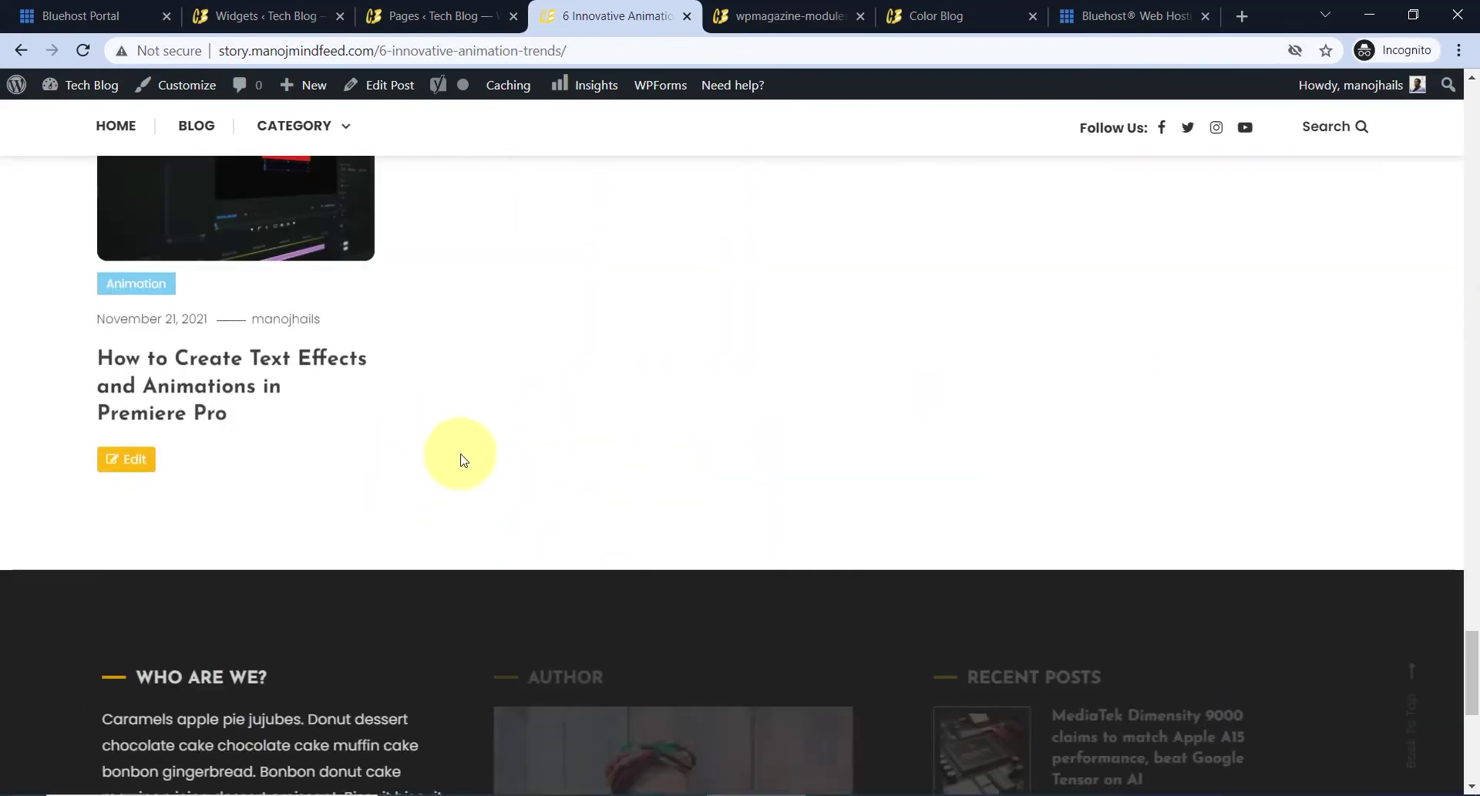
- Open the related Premiere Pro text effects post and scroll through it
{"action": "left_click", "coordinate": [199, 392]}
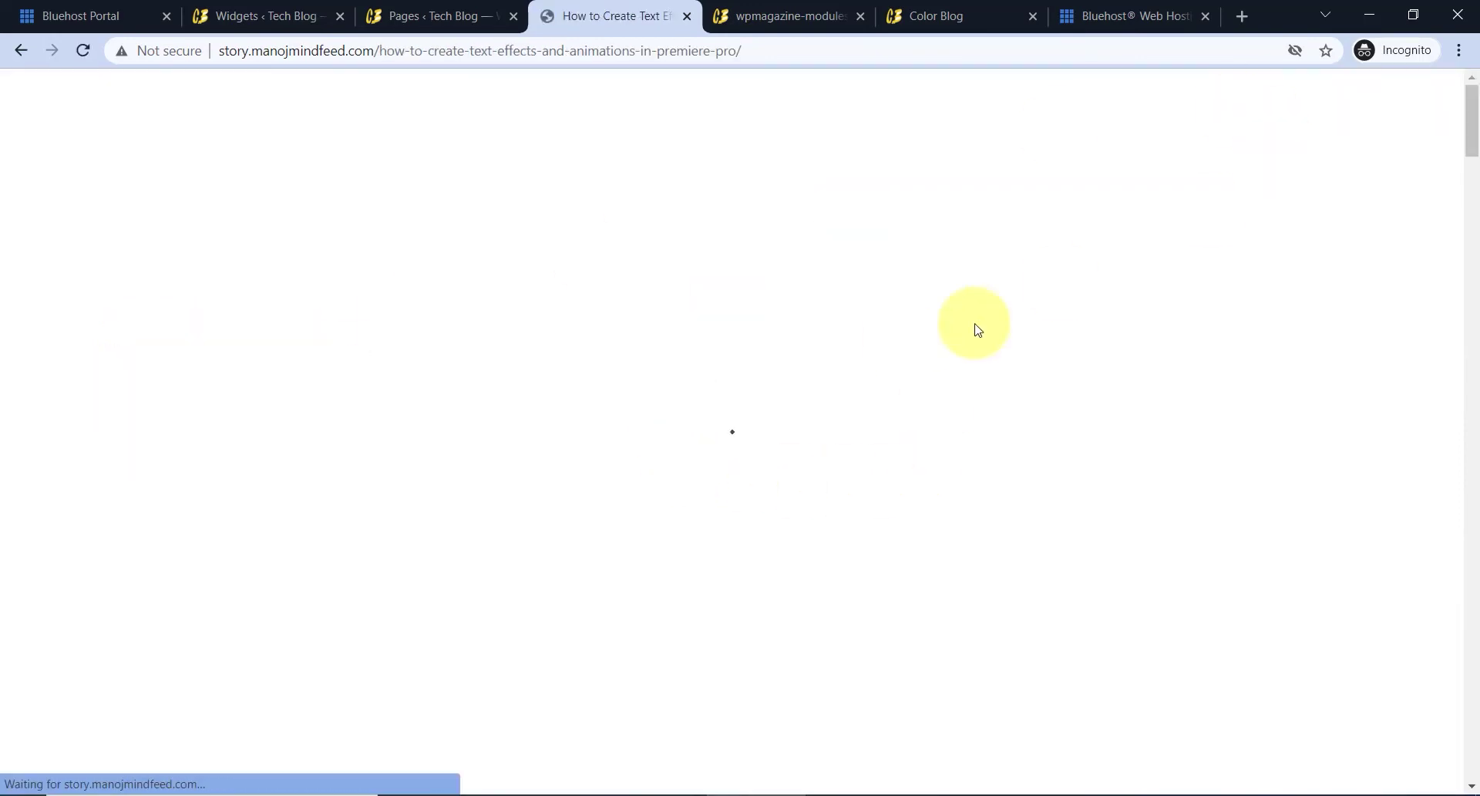
{"action": "scroll", "coordinate": [1181, 395], "scroll_direction": "down", "scroll_amount": 9}
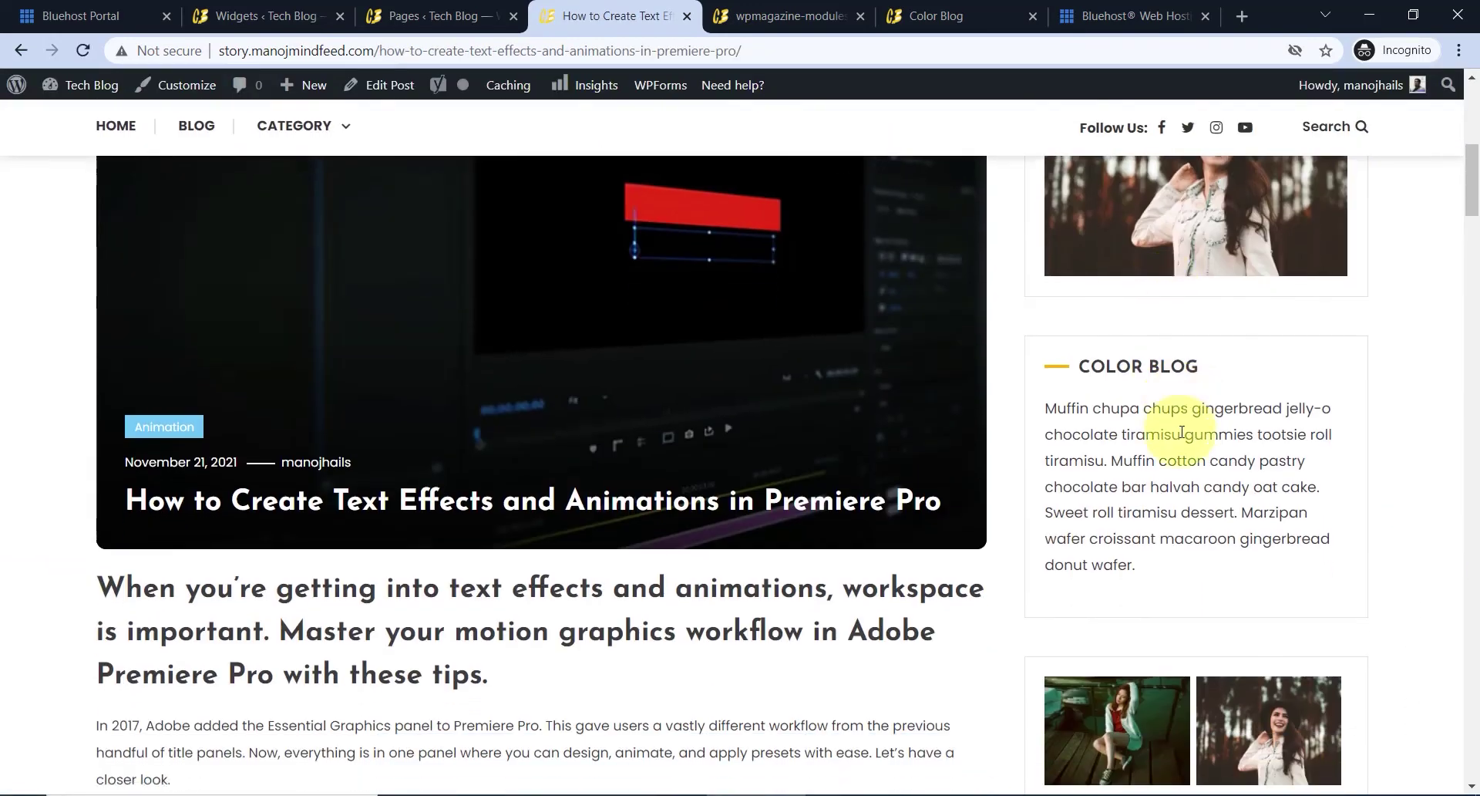
{"action": "scroll", "coordinate": [1121, 464], "scroll_direction": "up", "scroll_amount": 9}
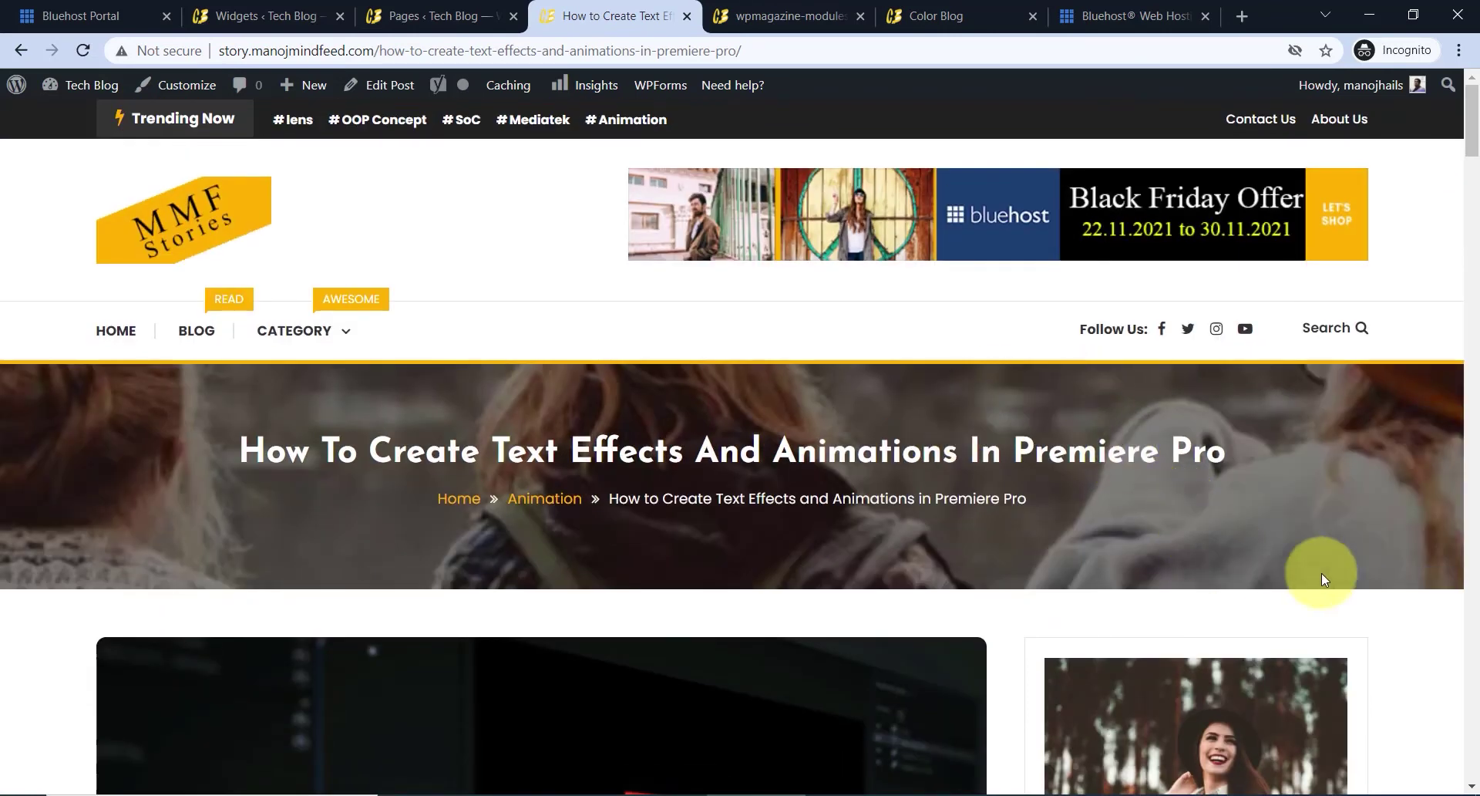
{"action": "scroll", "coordinate": [1141, 586], "scroll_direction": "down", "scroll_amount": 1}
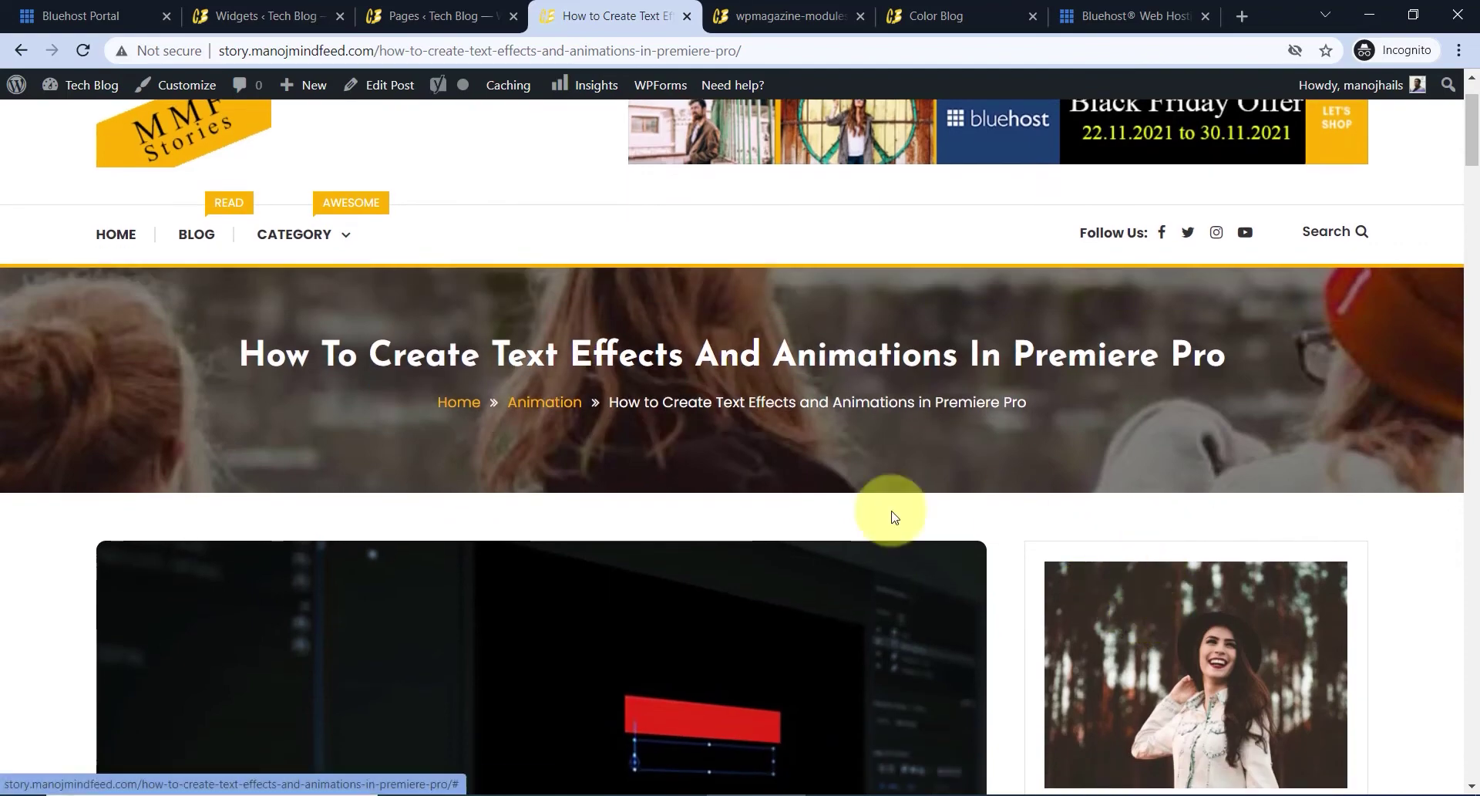
{"action": "scroll", "coordinate": [559, 441], "scroll_direction": "up", "scroll_amount": 1}
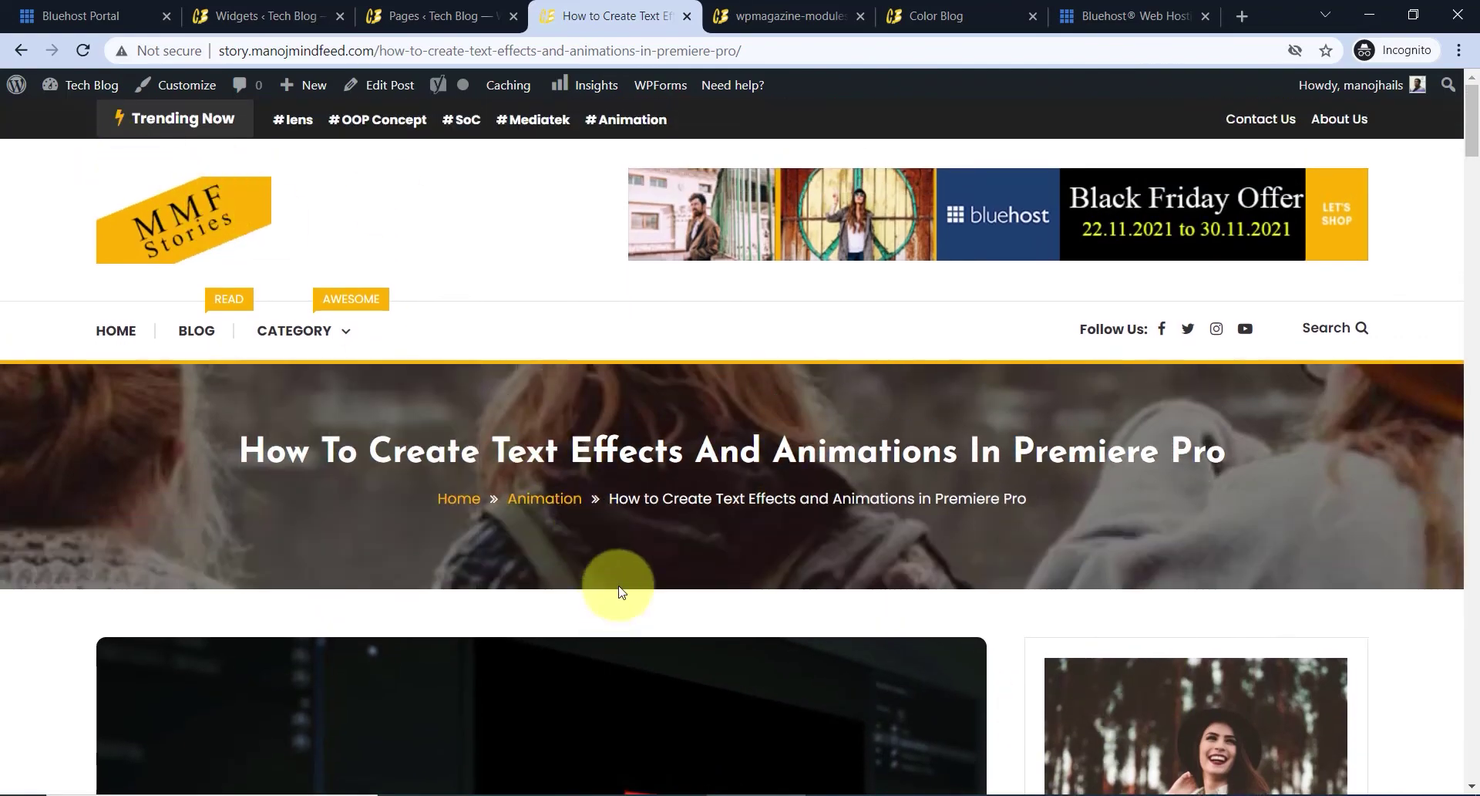
{"action": "scroll", "coordinate": [869, 577], "scroll_direction": "down", "scroll_amount": 6}
{"action": "scroll", "coordinate": [869, 577], "scroll_direction": "up", "scroll_amount": 6}
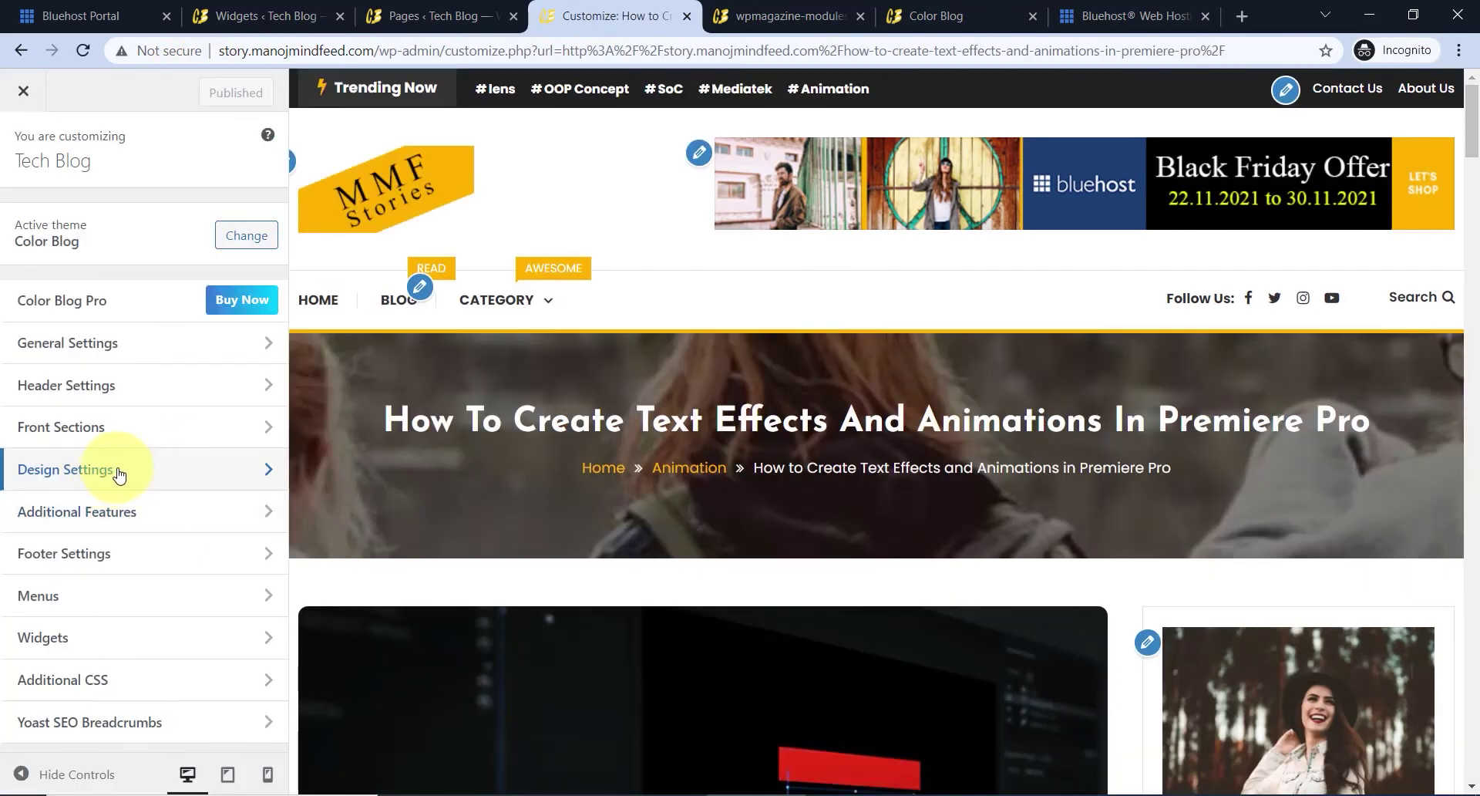
- Set Design Settings > Post Settings to the left-sidebar post layout
{"action": "left_click", "coordinate": [178, 483]}
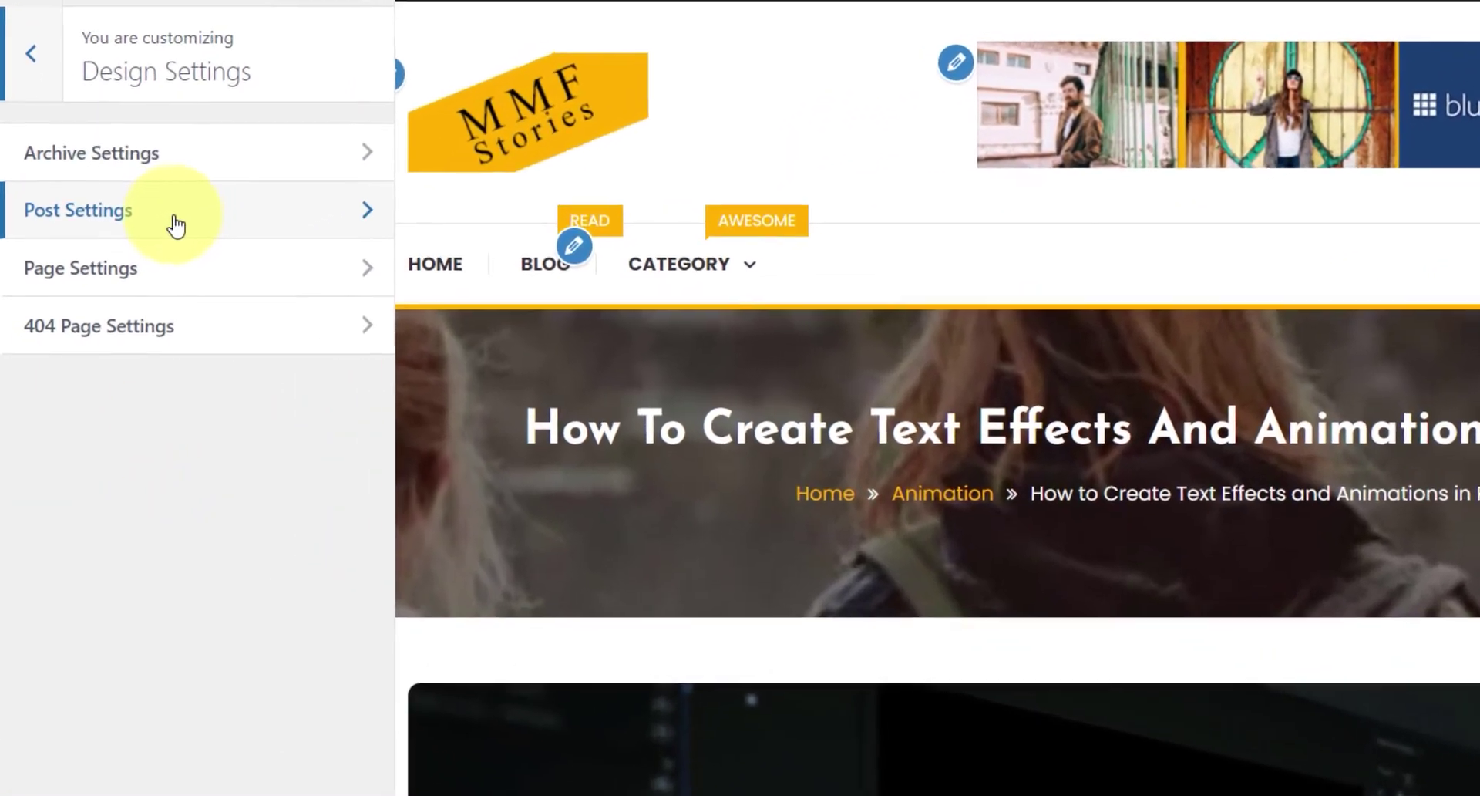
{"action": "left_click", "coordinate": [176, 223]}
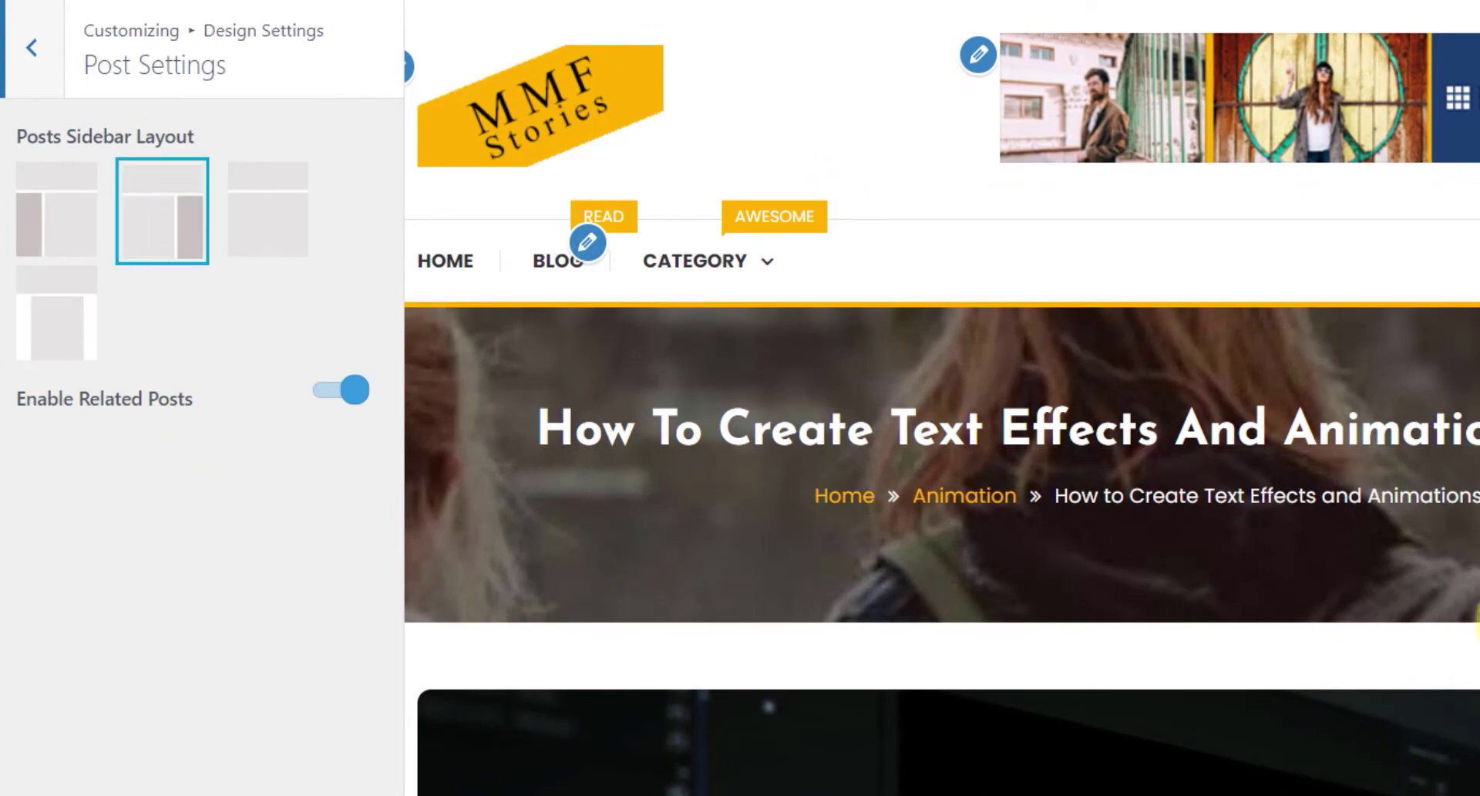
{"action": "scroll", "coordinate": [1365, 473], "scroll_direction": "down", "scroll_amount": 4}
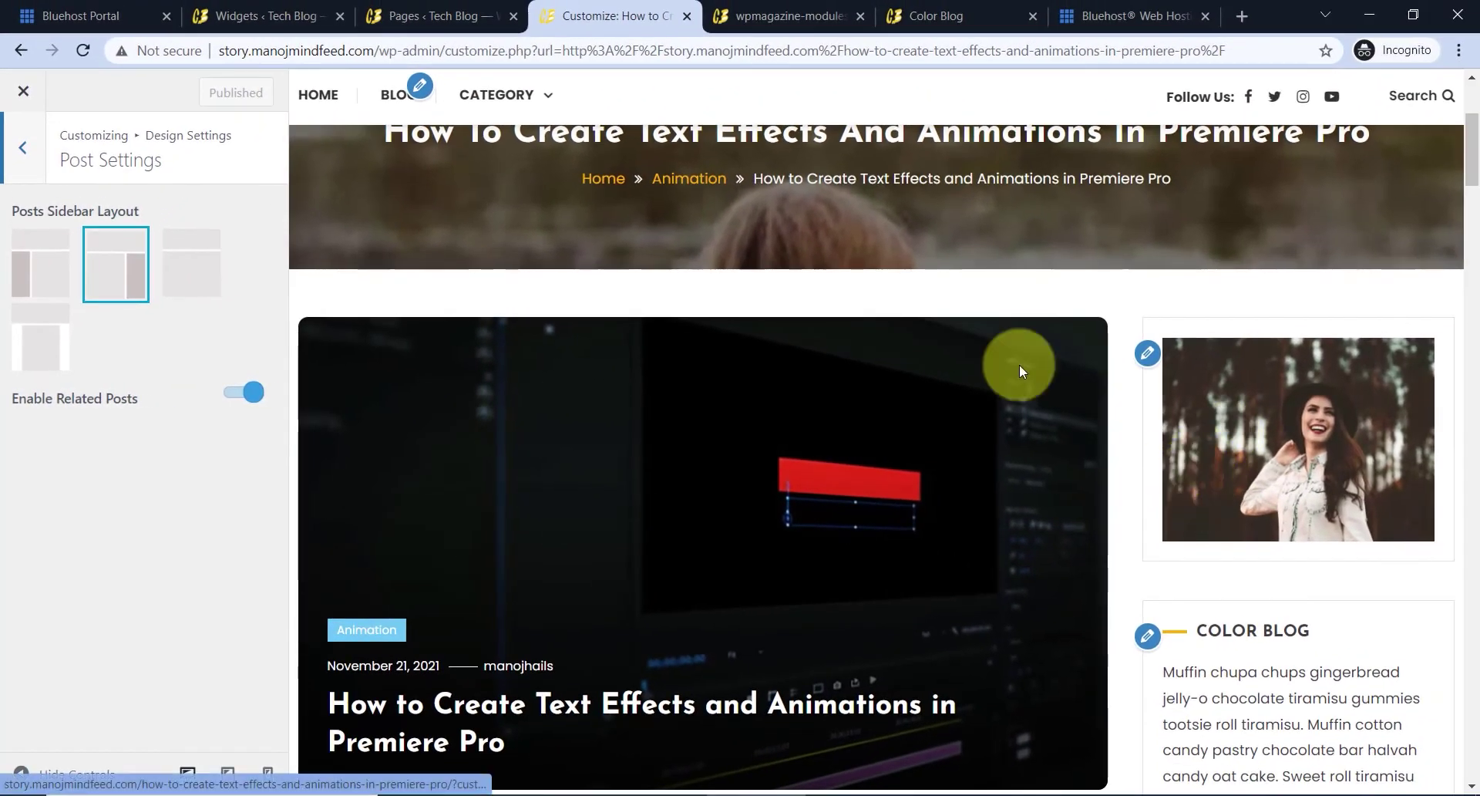
{"action": "left_click", "coordinate": [64, 255]}
{"action": "left_click", "coordinate": [42, 262]}
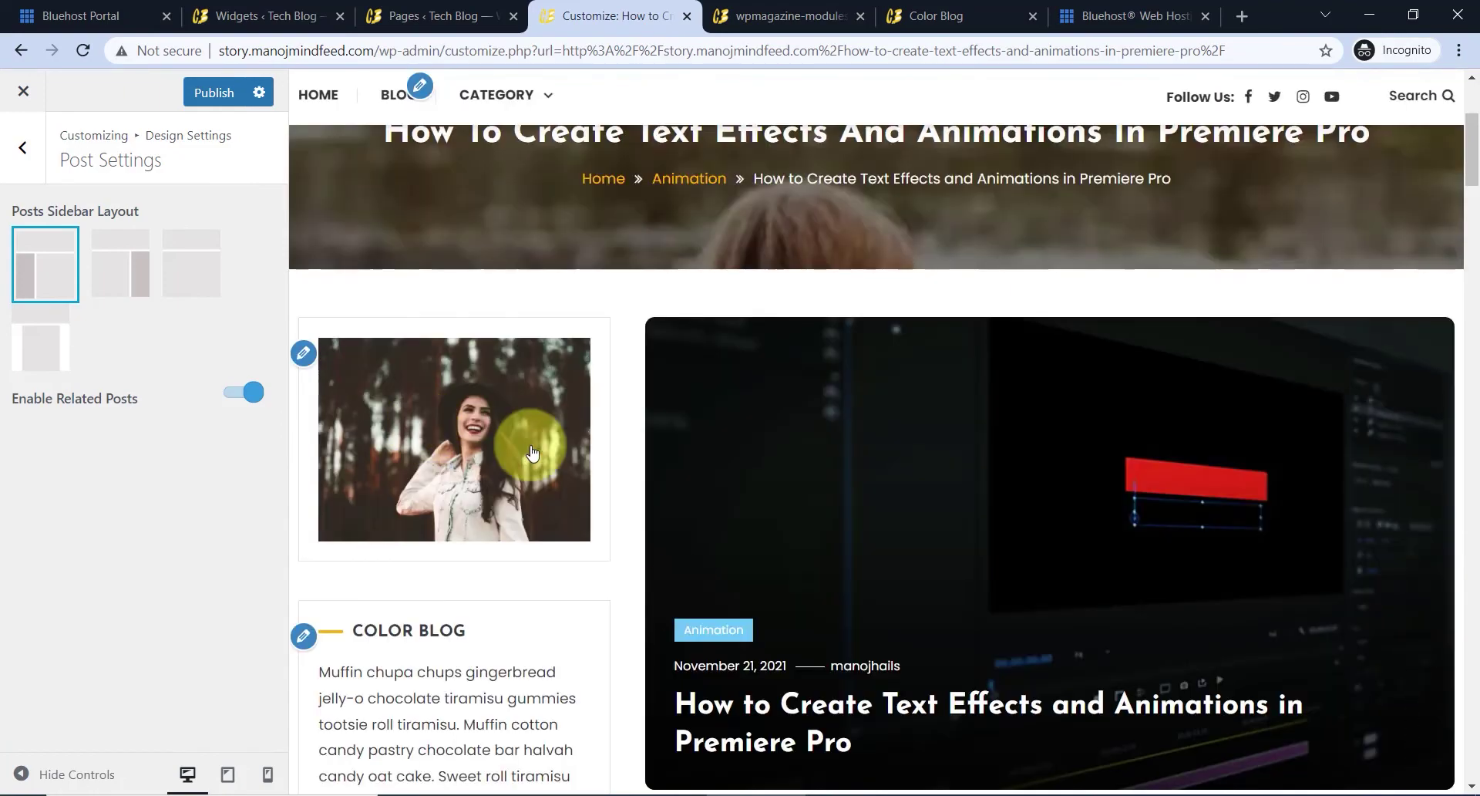
{"action": "scroll", "coordinate": [509, 484], "scroll_direction": "down", "scroll_amount": 6}
{"action": "scroll", "coordinate": [378, 300], "scroll_direction": "up", "scroll_amount": 6}
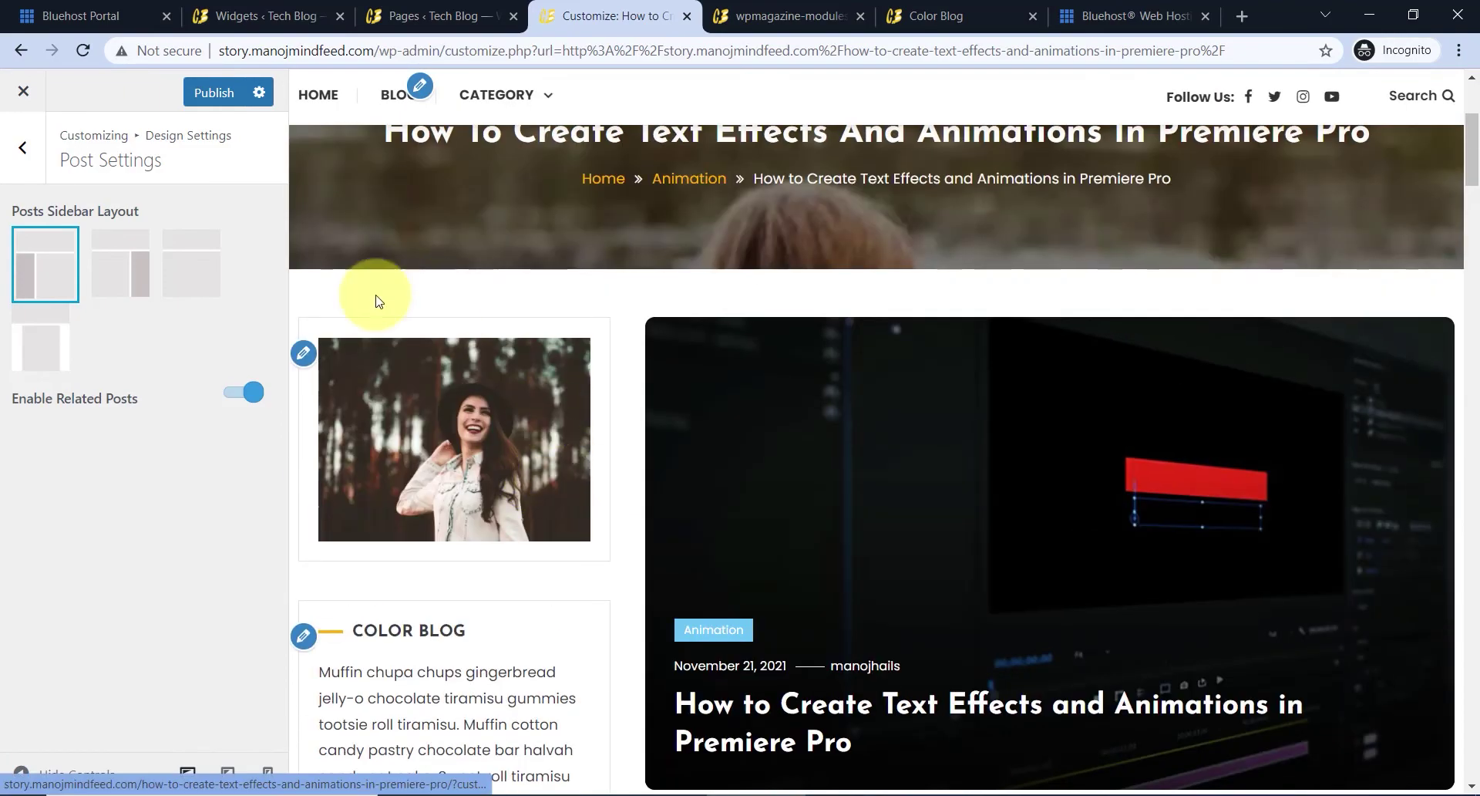
- Switch single posts to the no-sidebar layout and scroll the full-width preview
{"action": "left_click", "coordinate": [198, 260]}
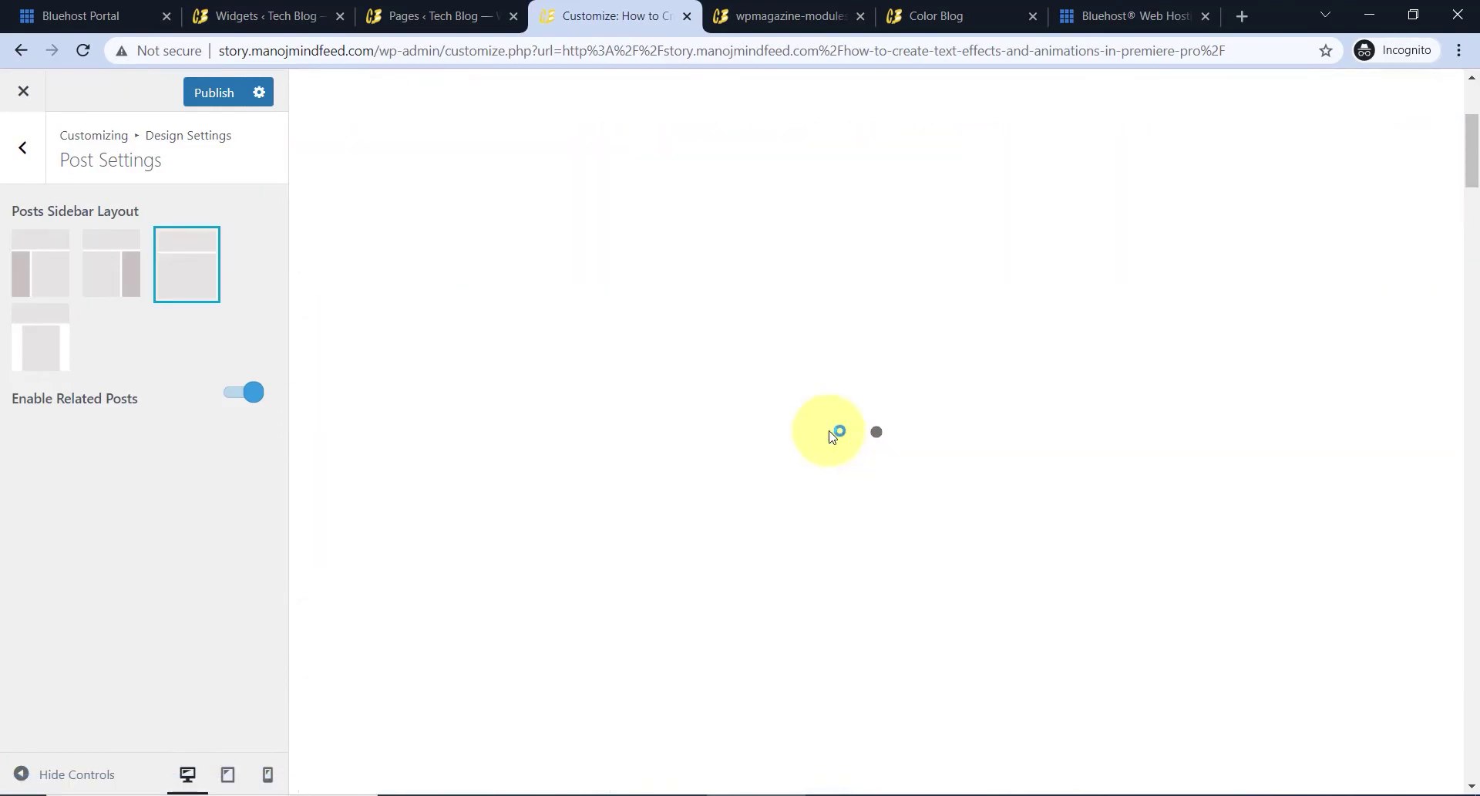
{"action": "scroll", "coordinate": [836, 442], "scroll_direction": "down", "scroll_amount": 12}
{"action": "scroll", "coordinate": [833, 440], "scroll_direction": "up", "scroll_amount": 8}
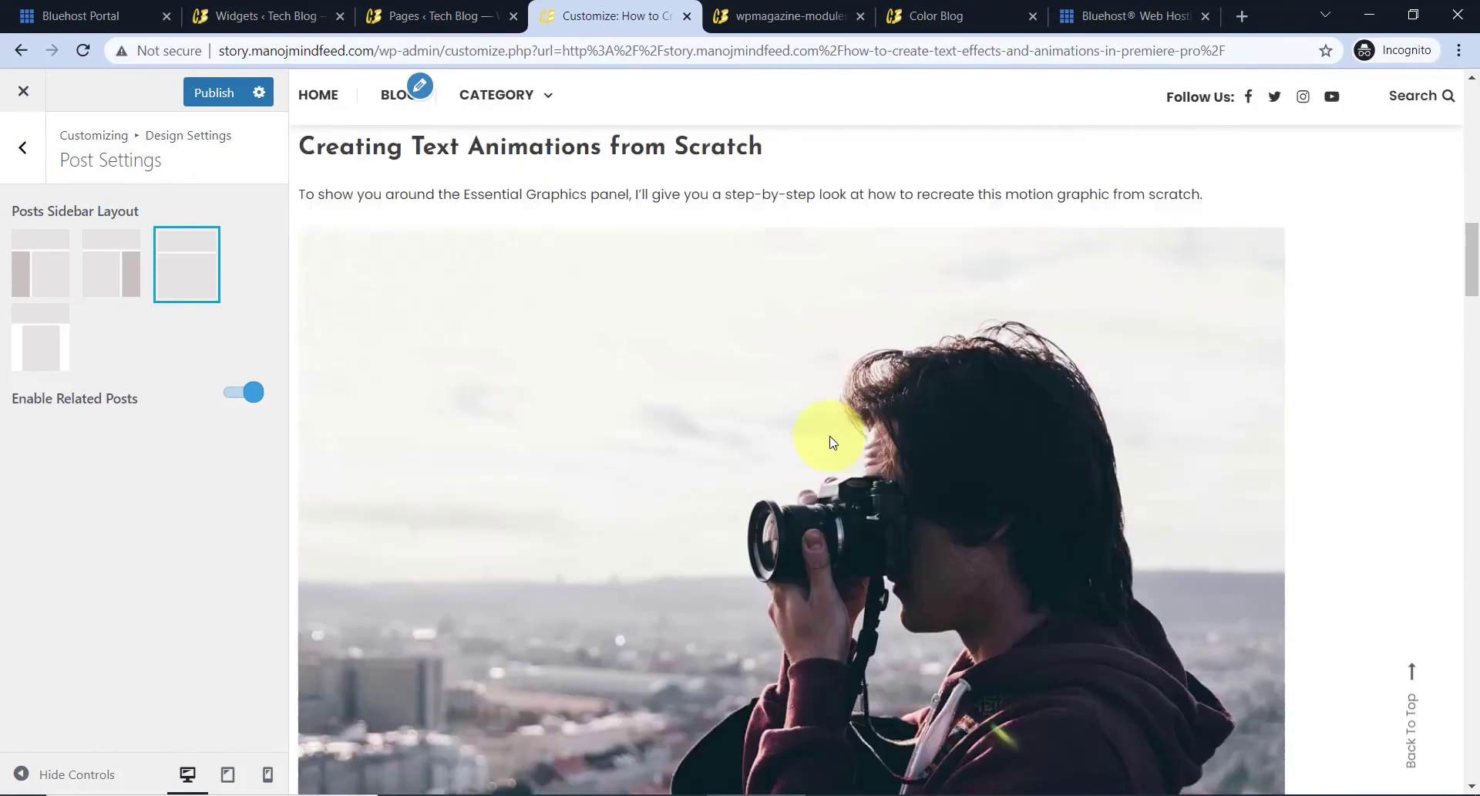
{"action": "scroll", "coordinate": [817, 439], "scroll_direction": "down", "scroll_amount": 15}
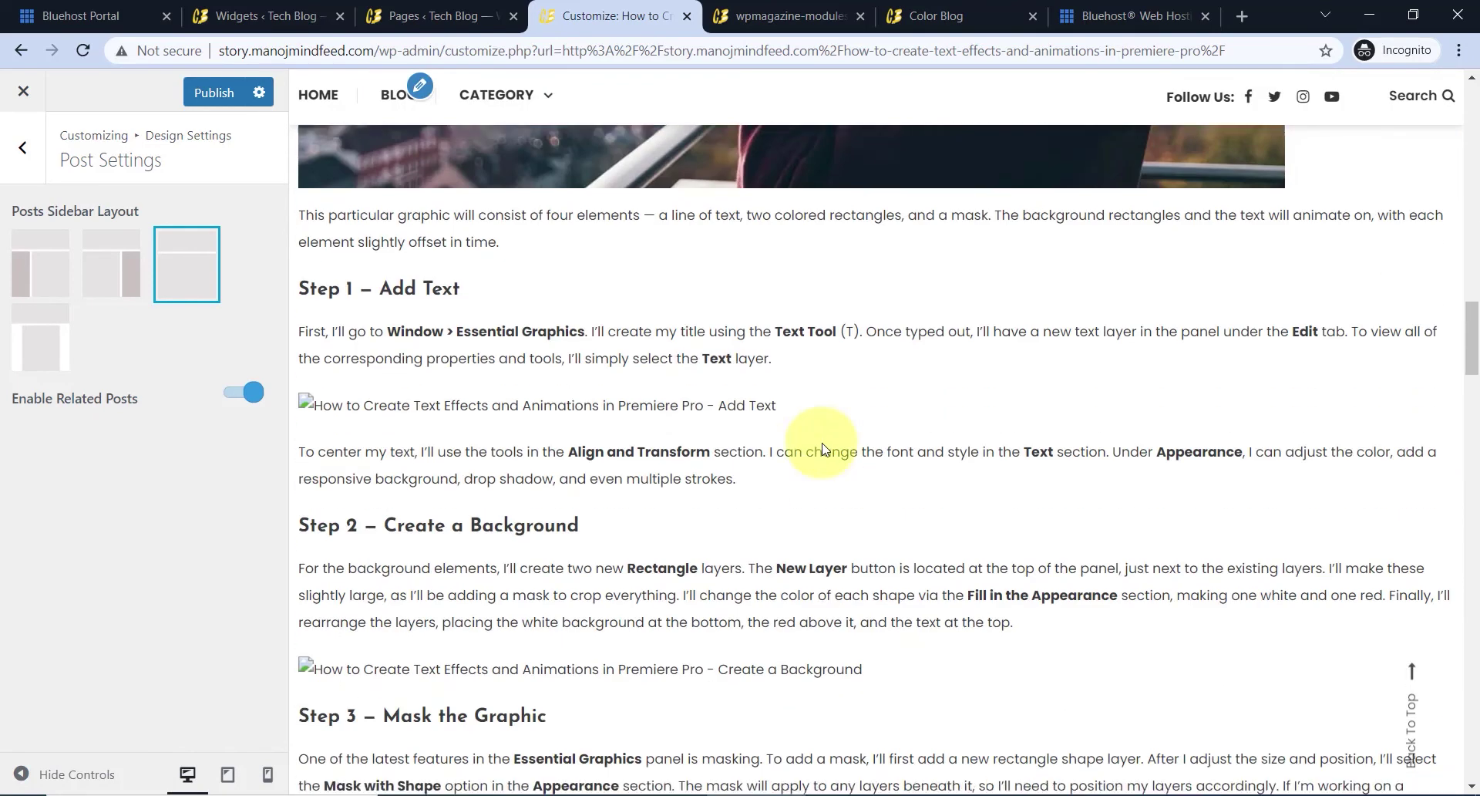
{"action": "scroll", "coordinate": [827, 455], "scroll_direction": "down", "scroll_amount": 20}
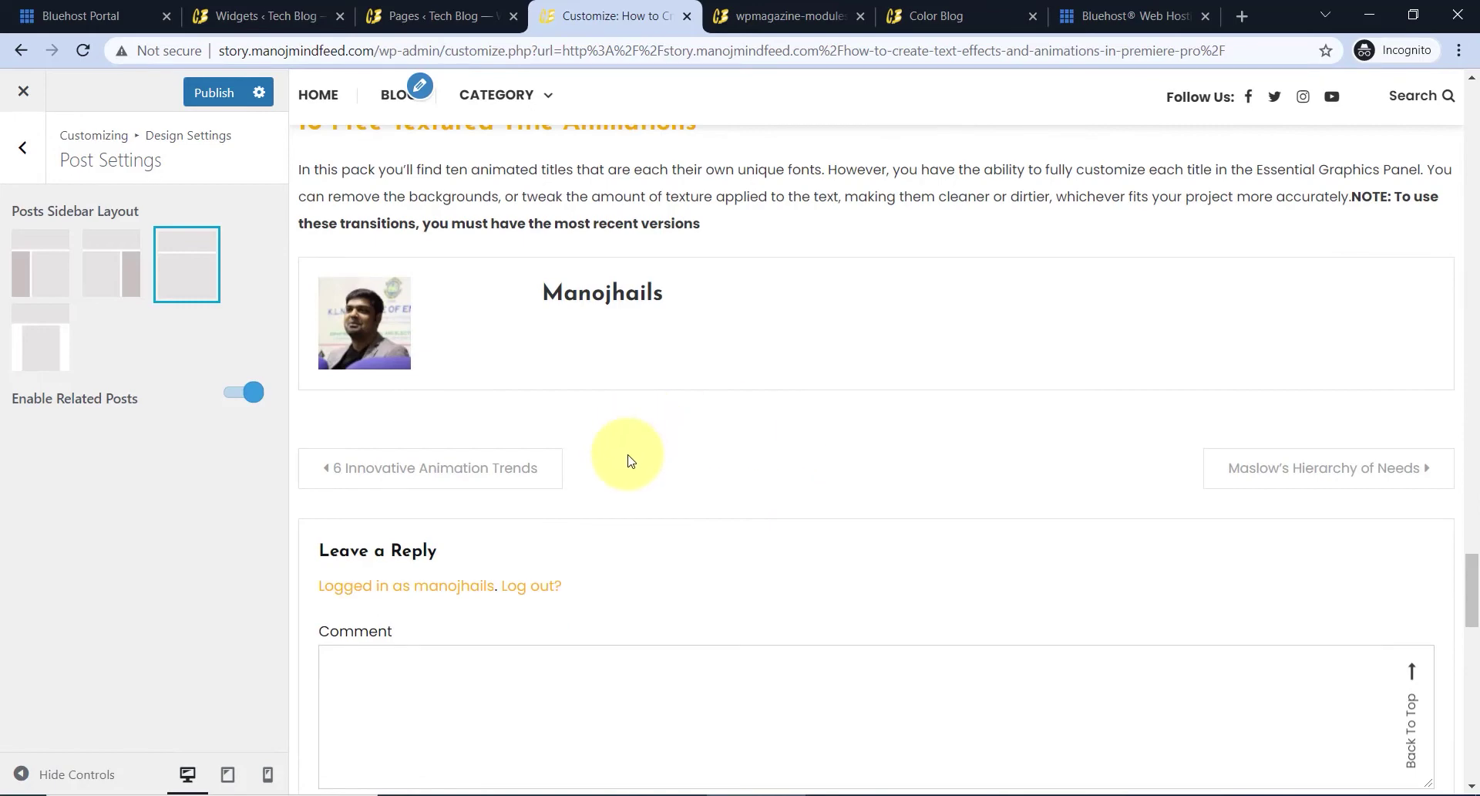
{"action": "scroll", "coordinate": [628, 460], "scroll_direction": "down", "scroll_amount": 4}
{"action": "scroll", "coordinate": [651, 482], "scroll_direction": "down", "scroll_amount": 6}
{"action": "scroll", "coordinate": [661, 455], "scroll_direction": "up", "scroll_amount": 3}
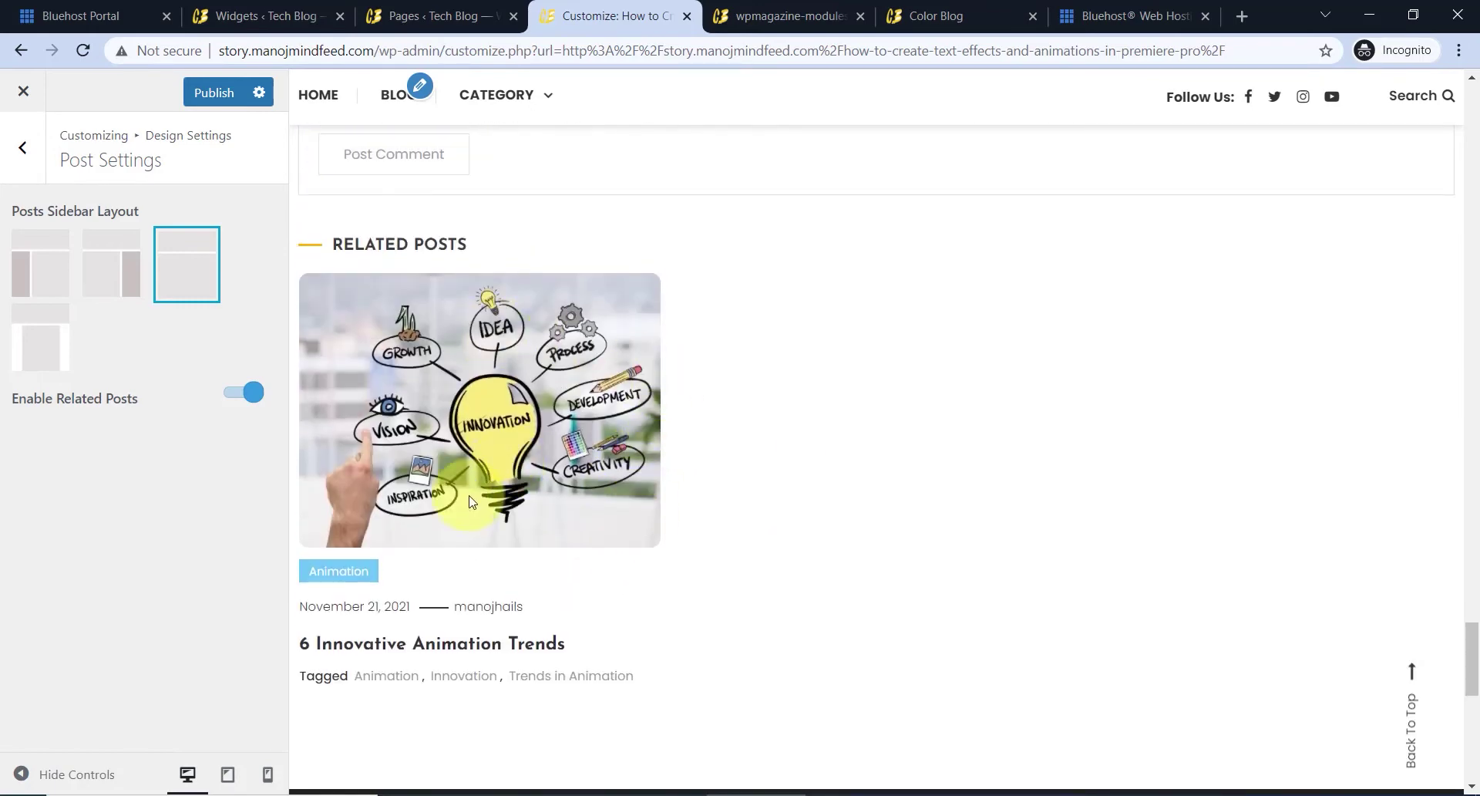
- Turn Enable Related Posts off, check the preview, then turn it back on
{"action": "left_click", "coordinate": [239, 396]}
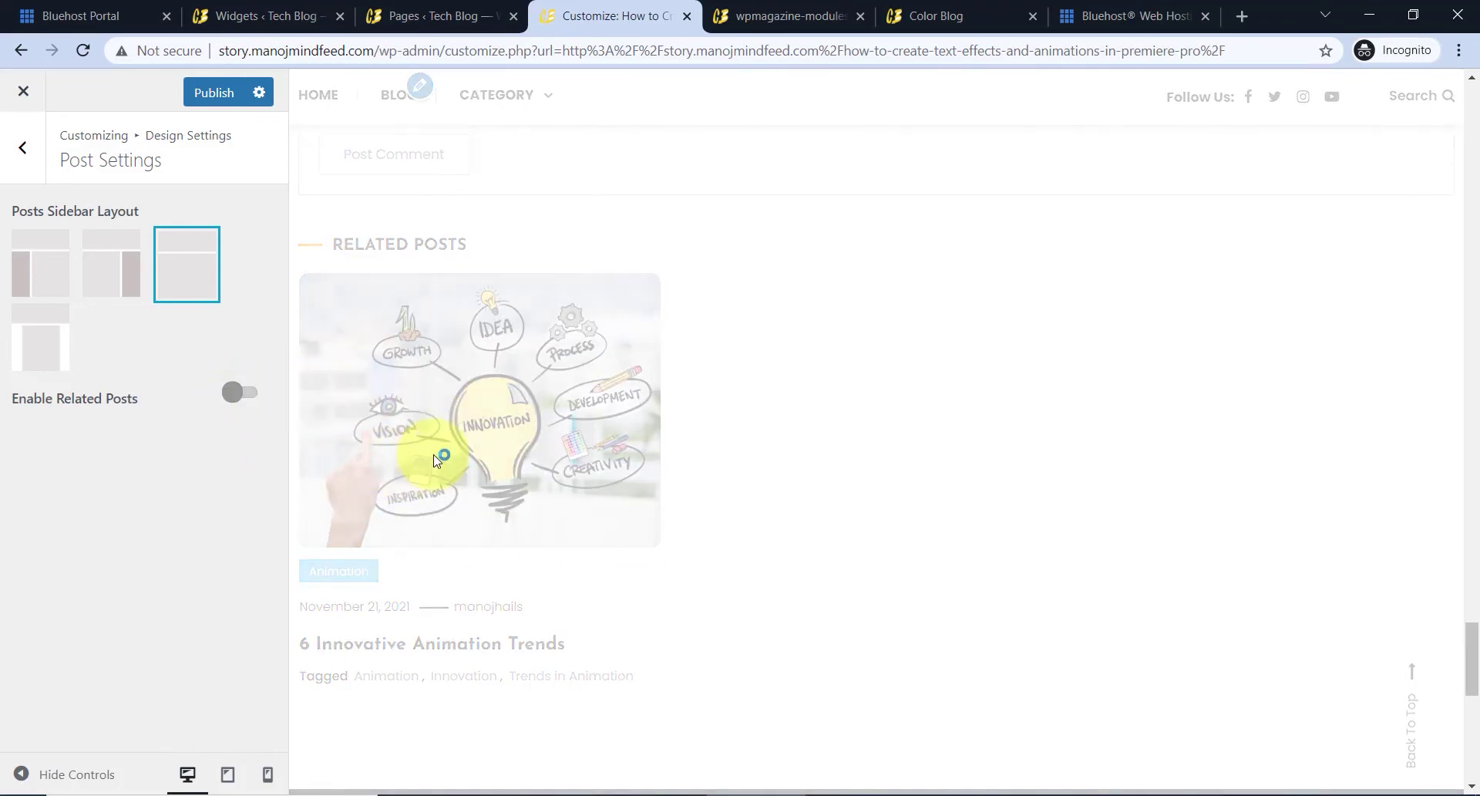
{"action": "scroll", "coordinate": [567, 524], "scroll_direction": "down", "scroll_amount": 4}
{"action": "scroll", "coordinate": [567, 524], "scroll_direction": "up", "scroll_amount": 4}
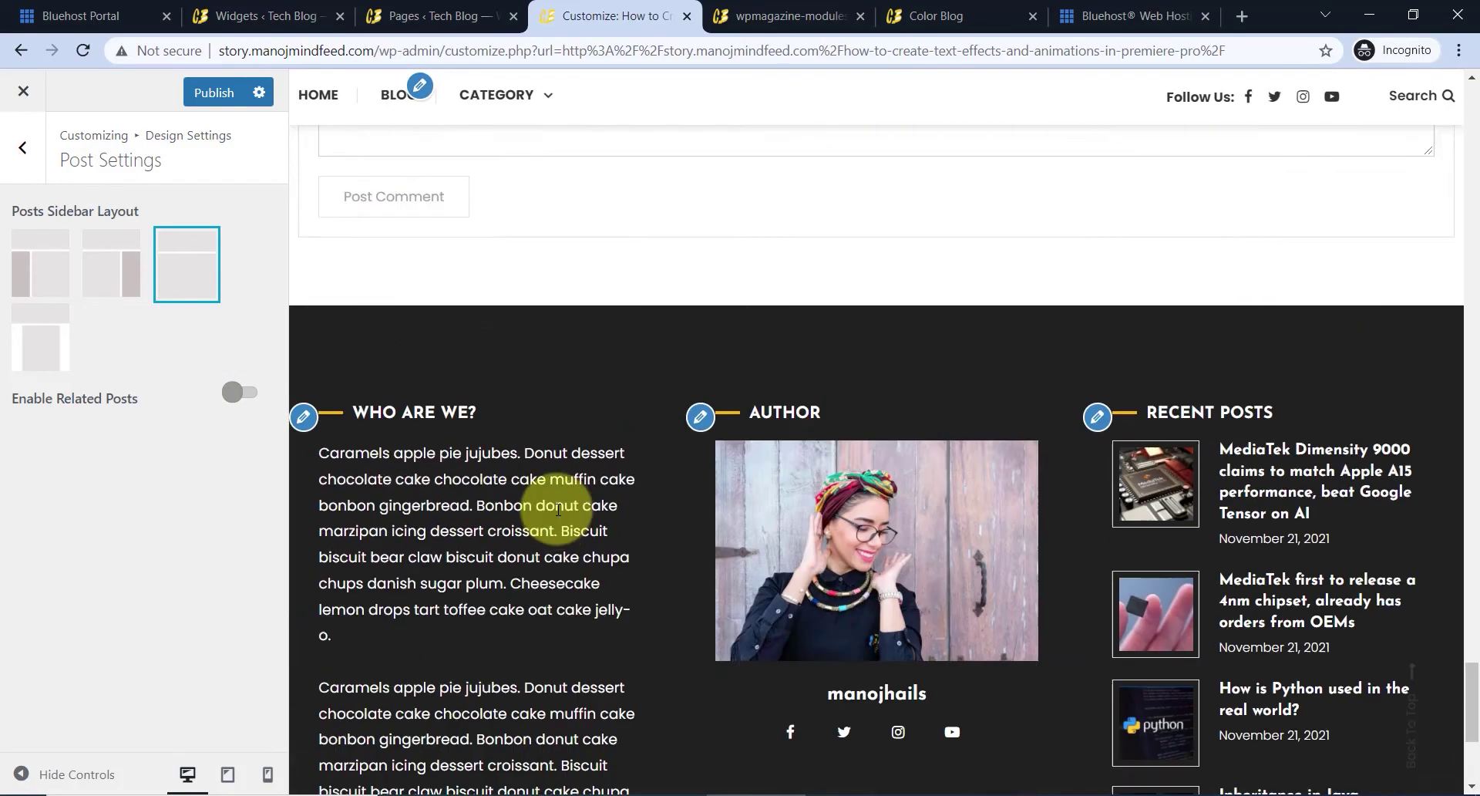
{"action": "scroll", "coordinate": [559, 509], "scroll_direction": "up", "scroll_amount": 3}
{"action": "scroll", "coordinate": [512, 463], "scroll_direction": "down", "scroll_amount": 1}
{"action": "left_click", "coordinate": [245, 416]}
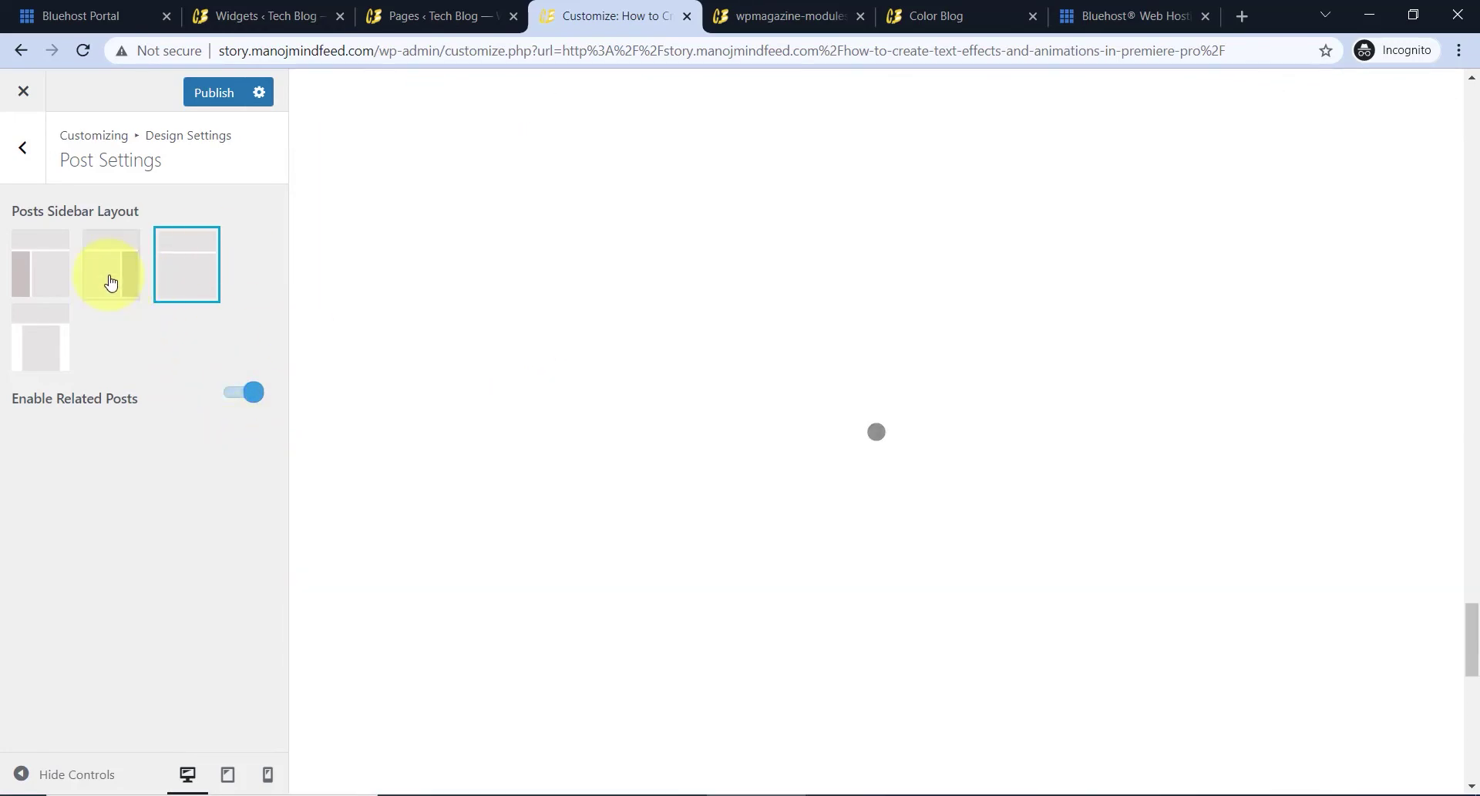
- Set Posts Sidebar Layout to right sidebar and scroll the preview
{"action": "left_click", "coordinate": [114, 279]}
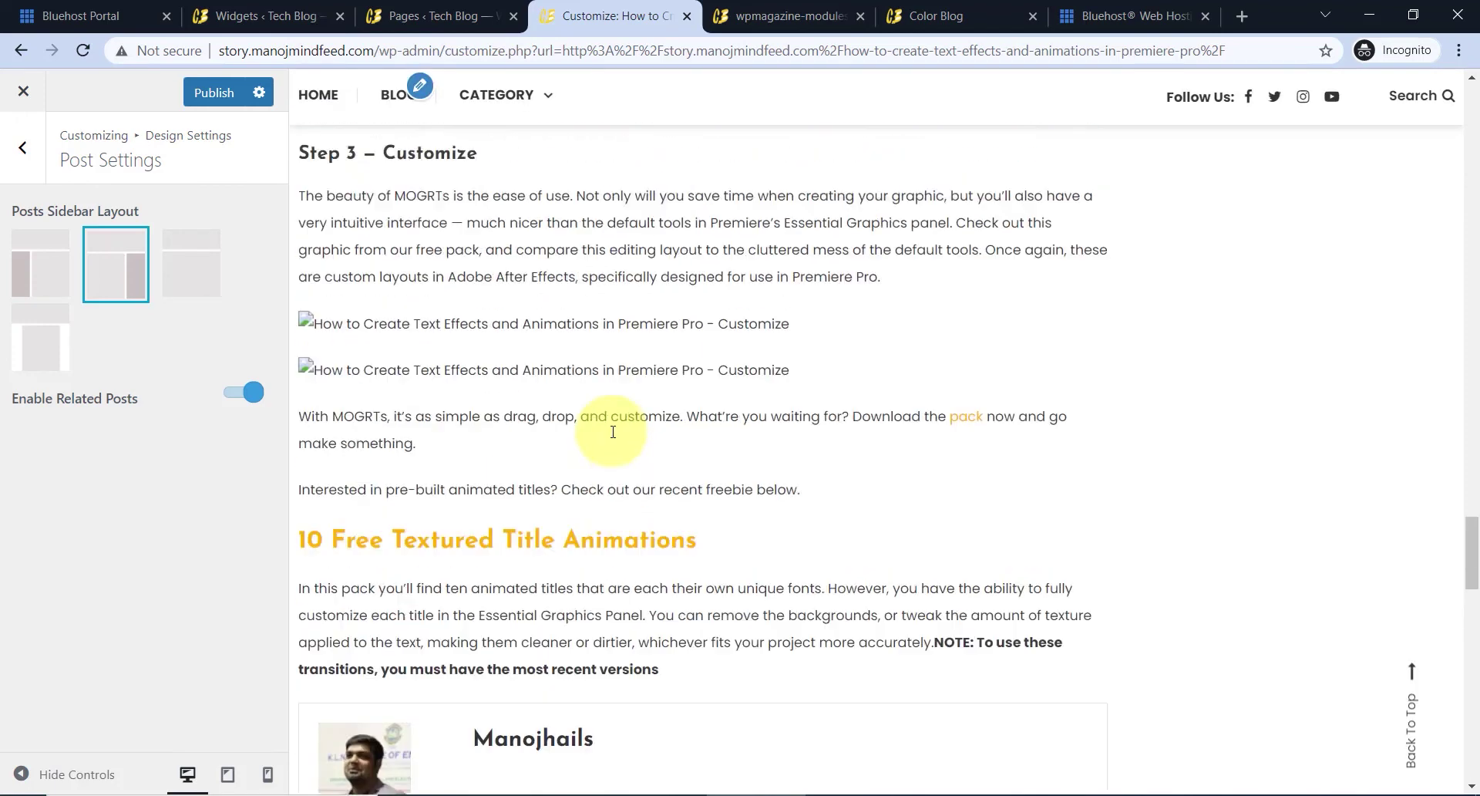
{"action": "scroll", "coordinate": [594, 448], "scroll_direction": "up", "scroll_amount": 15}
{"action": "scroll", "coordinate": [577, 435], "scroll_direction": "up", "scroll_amount": 20}
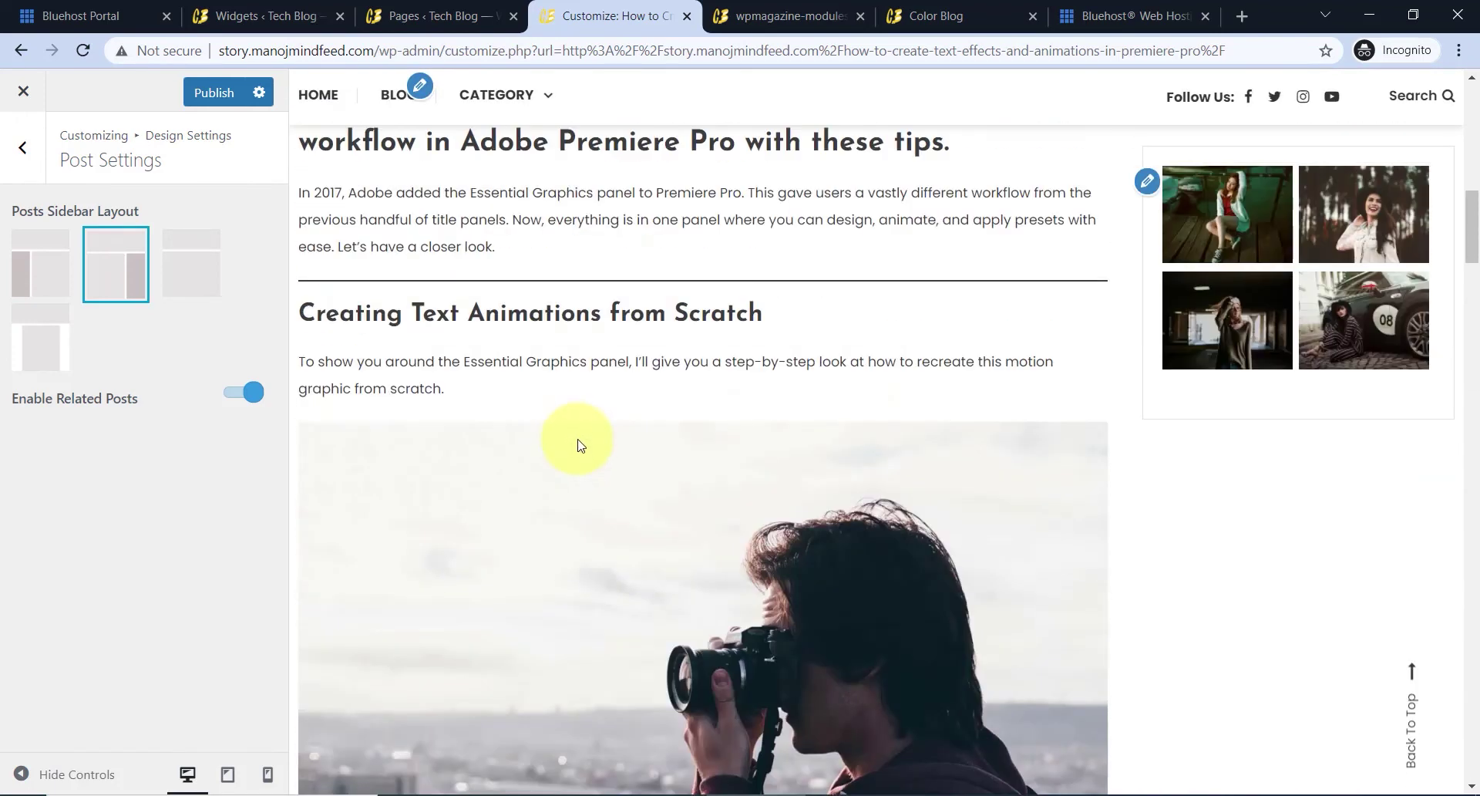
{"action": "scroll", "coordinate": [488, 340], "scroll_direction": "up", "scroll_amount": 5}
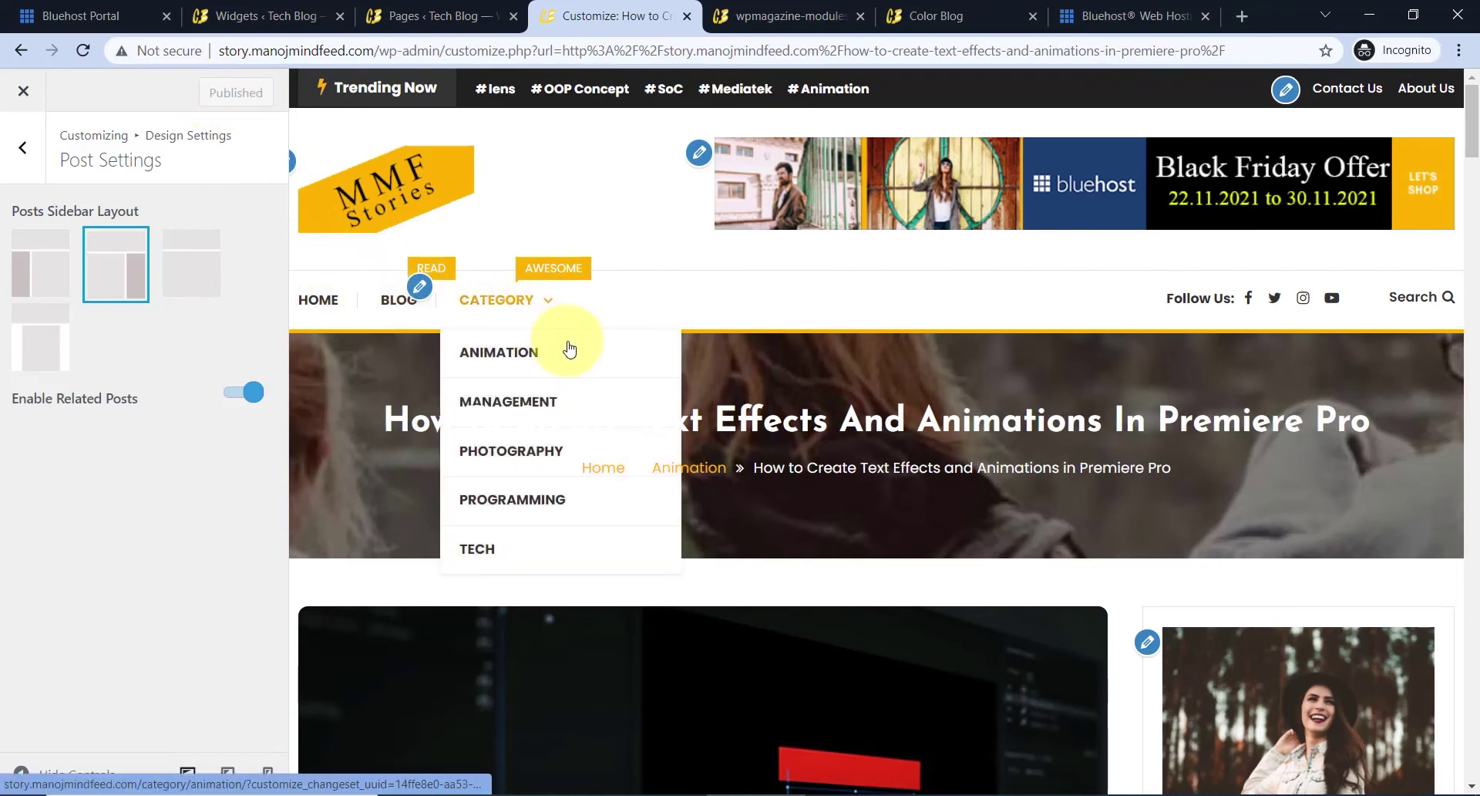
{"action": "scroll", "coordinate": [609, 393], "scroll_direction": "down", "scroll_amount": 1}
{"action": "scroll", "coordinate": [632, 421], "scroll_direction": "down", "scroll_amount": 3}
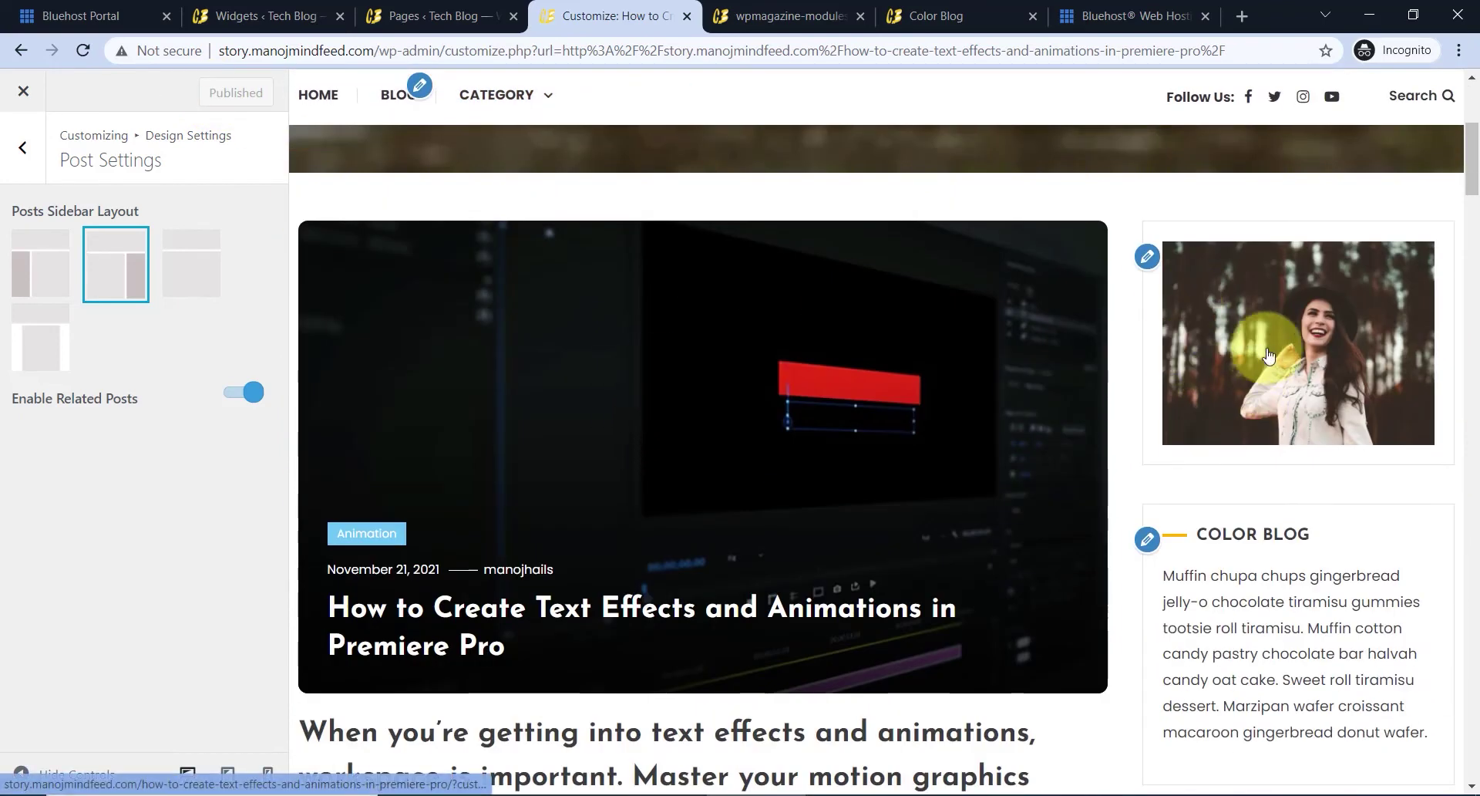
- Title the sidebar's top Image widget (smiling-woman photo) 'Mega Offer'
{"action": "scroll", "coordinate": [1255, 462], "scroll_direction": "down", "scroll_amount": 3}
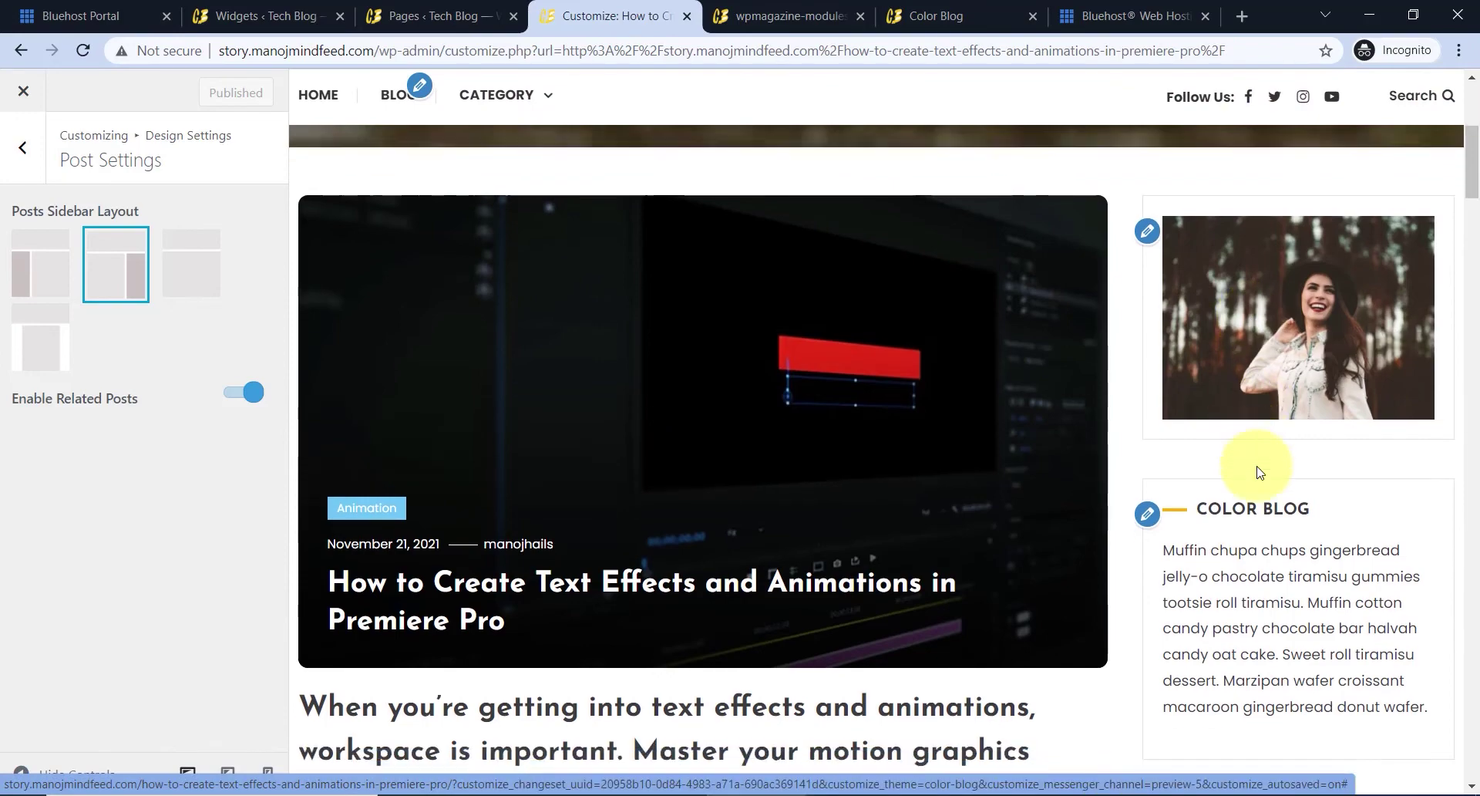
{"action": "scroll", "coordinate": [1242, 463], "scroll_direction": "up", "scroll_amount": 3}
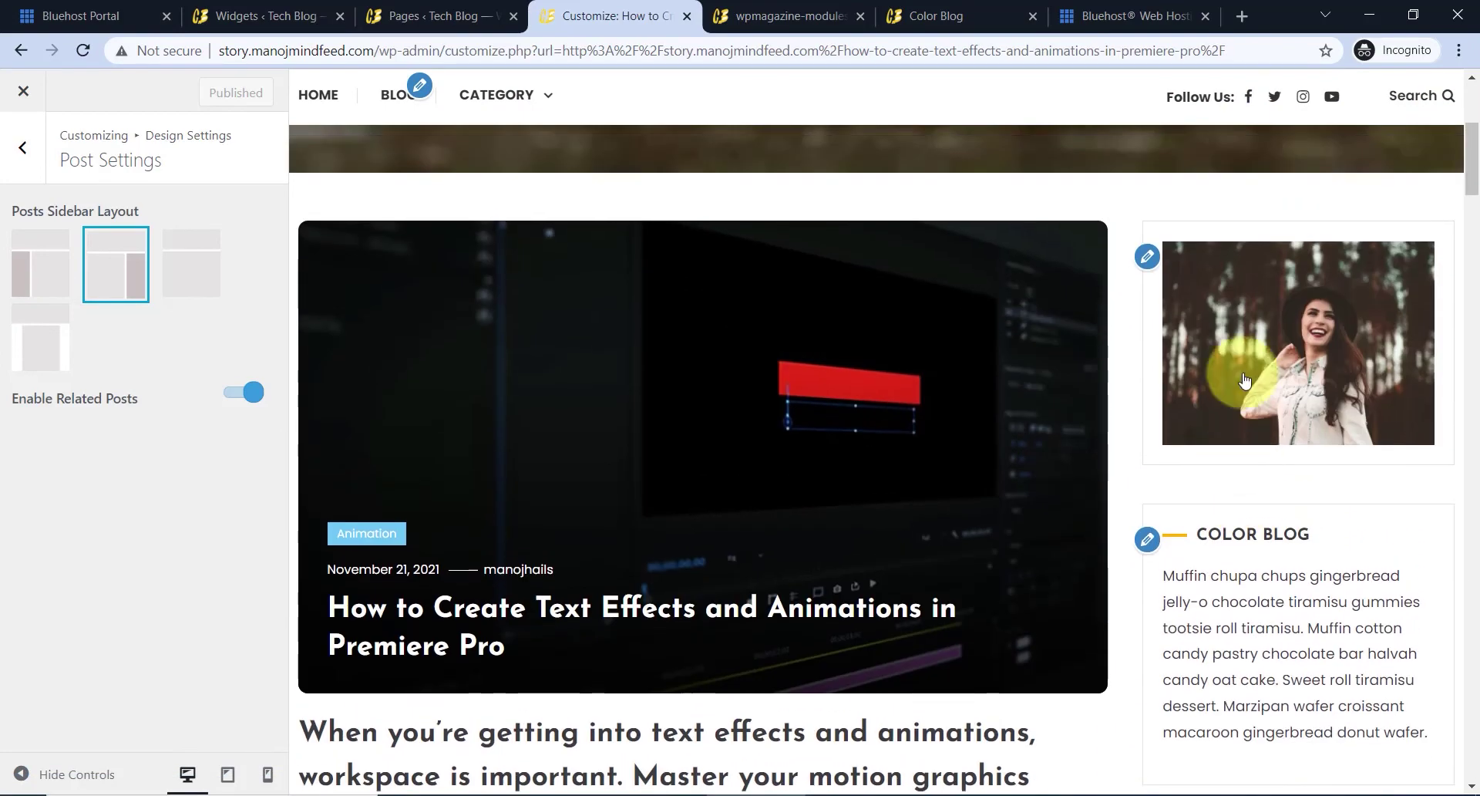
{"action": "left_click", "coordinate": [1147, 259]}
{"action": "left_click", "coordinate": [110, 420]}
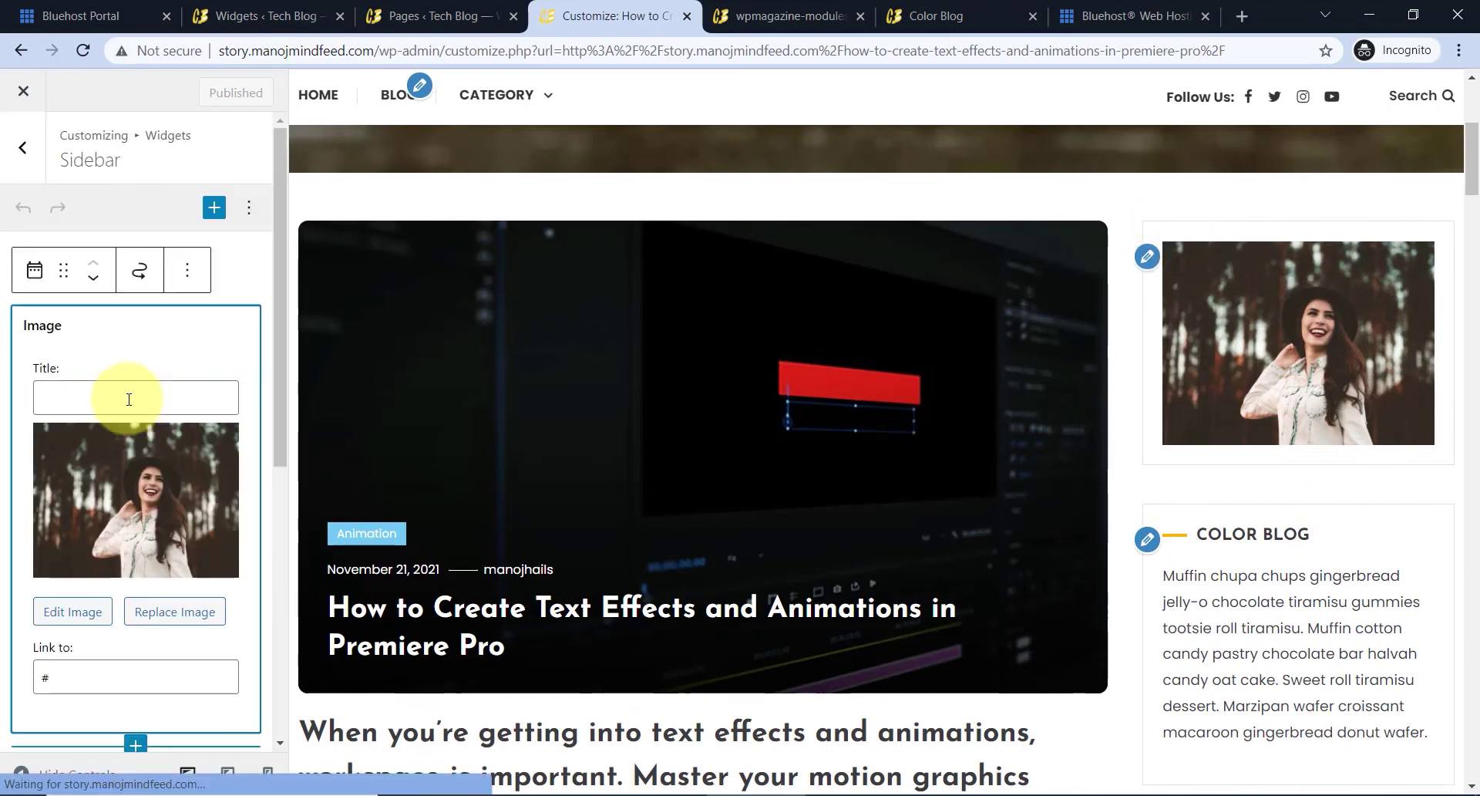
{"action": "left_click", "coordinate": [123, 401]}
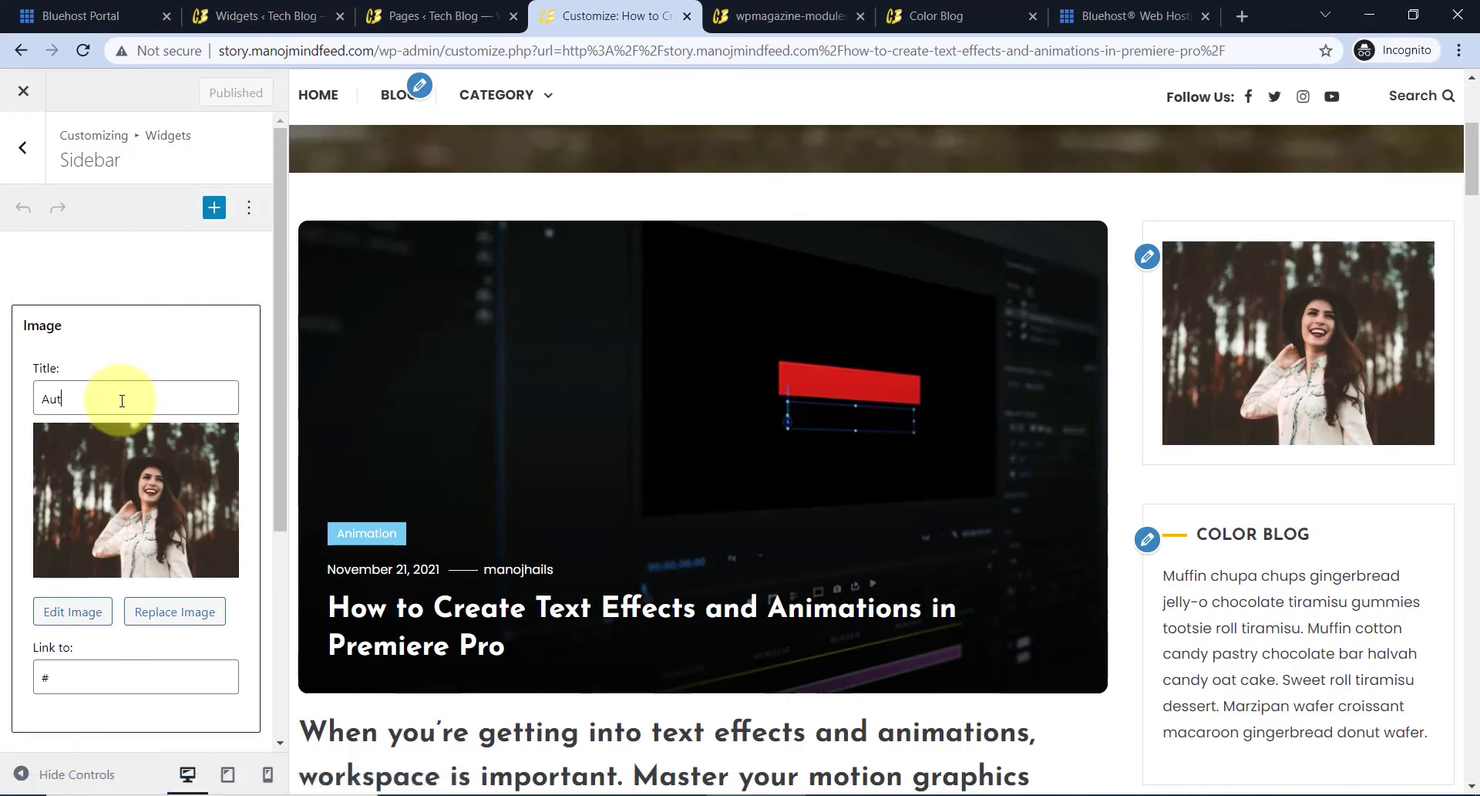
{"action": "type", "text": "M"}
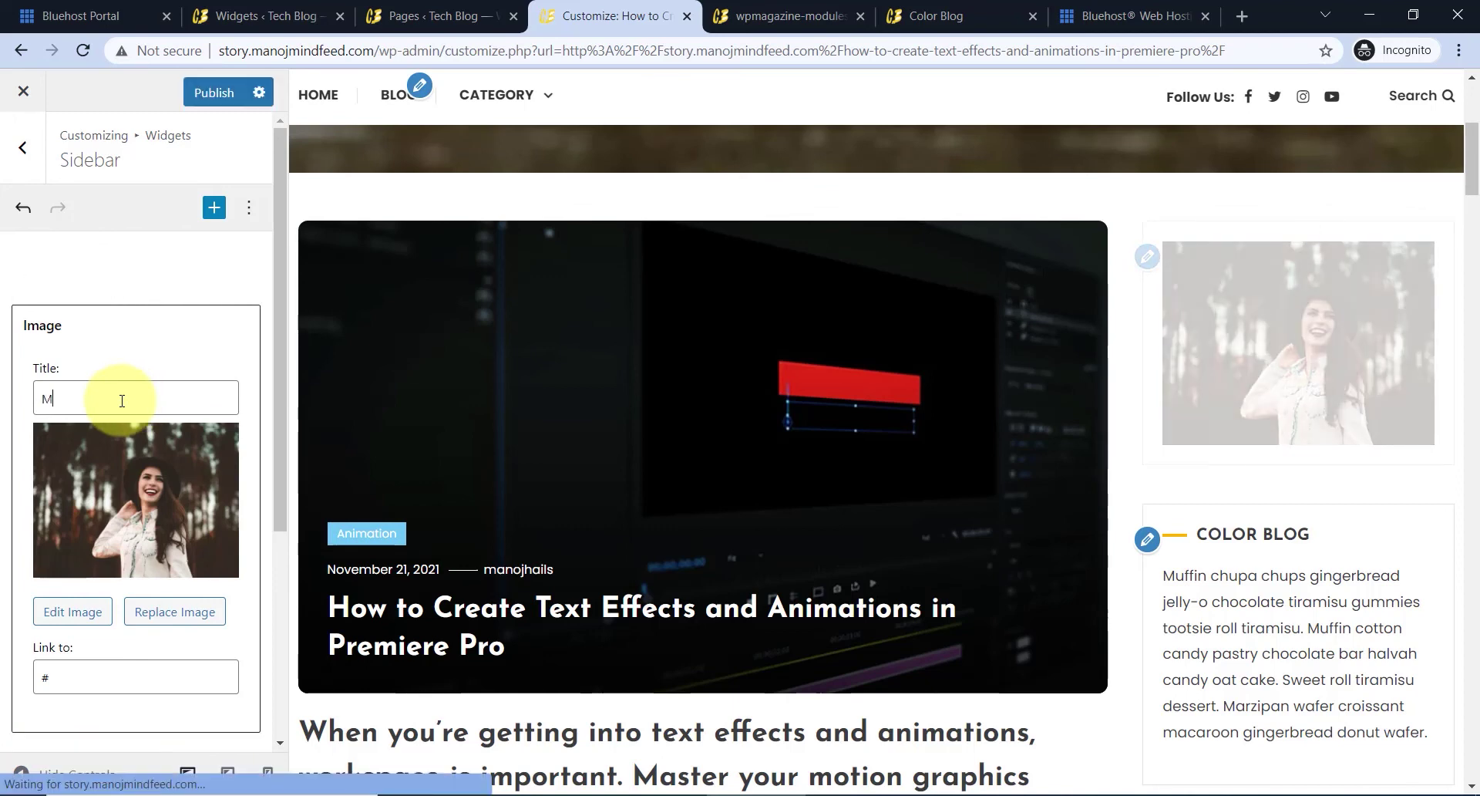
{"action": "type", "text": "ega Offer"}
{"action": "scroll", "coordinate": [146, 426], "scroll_direction": "down", "scroll_amount": 1}
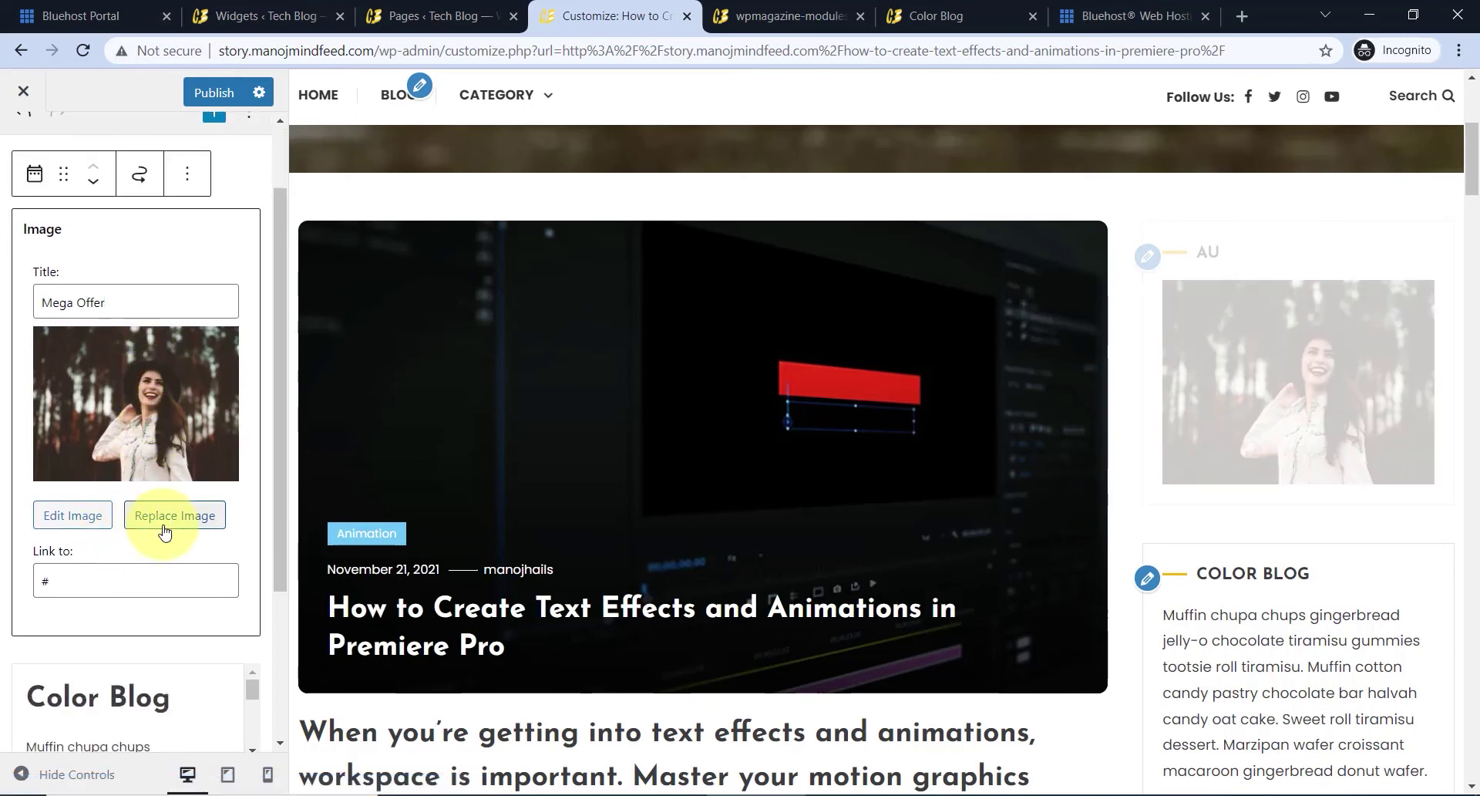
- Replace the Mega Offer widget's photo with the Bluehost logo from the Media Library
{"action": "left_click", "coordinate": [166, 525]}
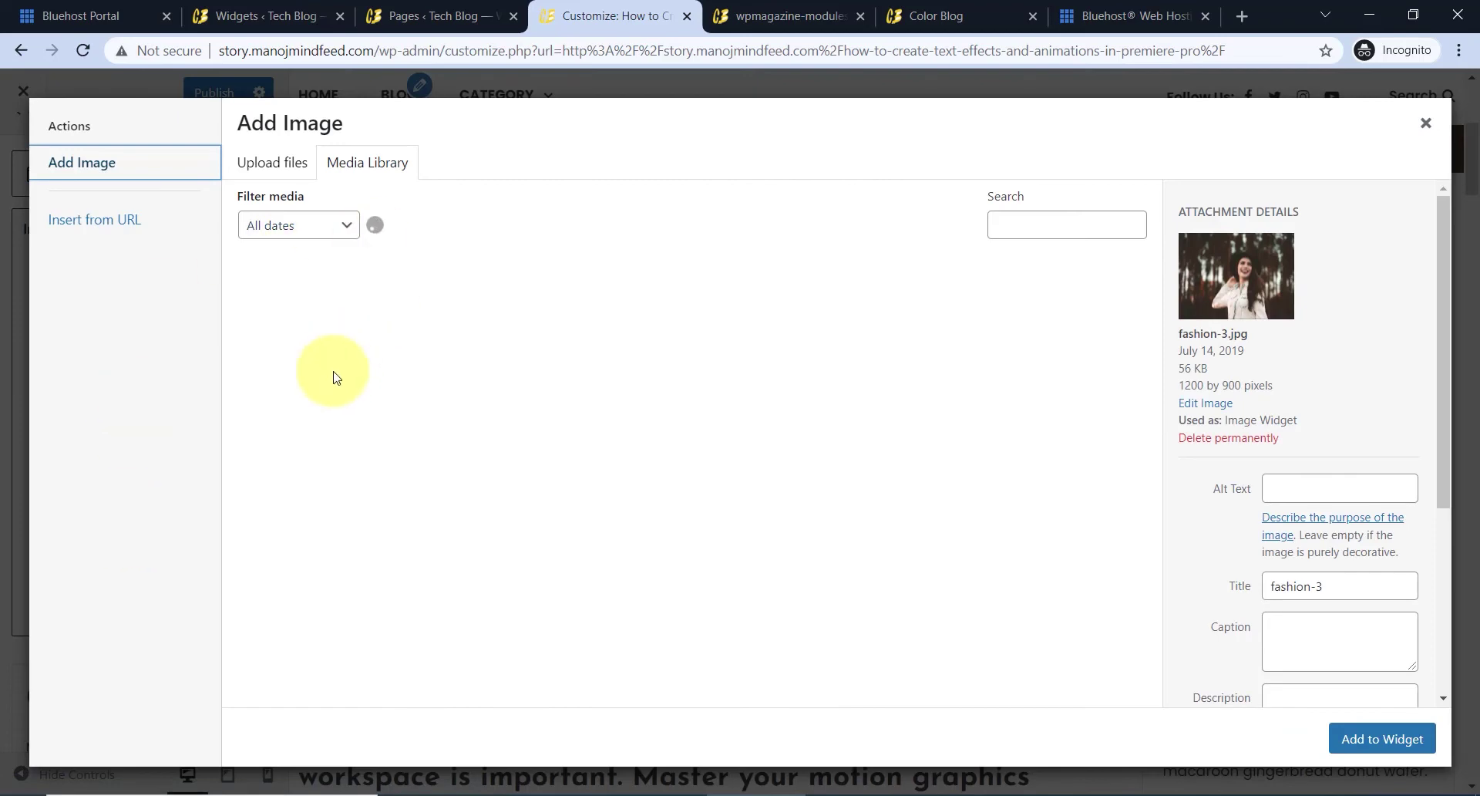
{"action": "scroll", "coordinate": [509, 482], "scroll_direction": "down", "scroll_amount": 4}
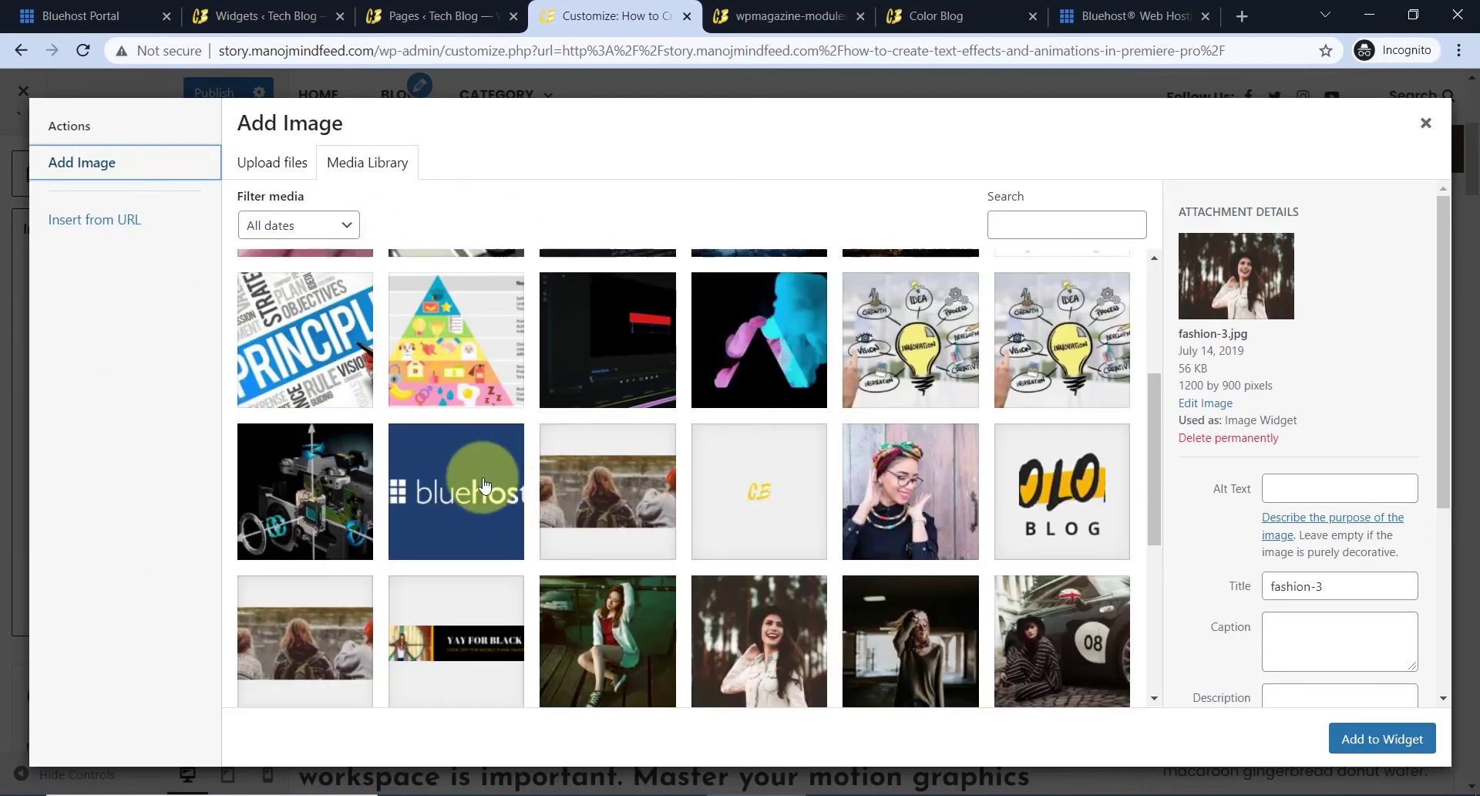
{"action": "left_click", "coordinate": [484, 484]}
{"action": "left_click", "coordinate": [1382, 739]}
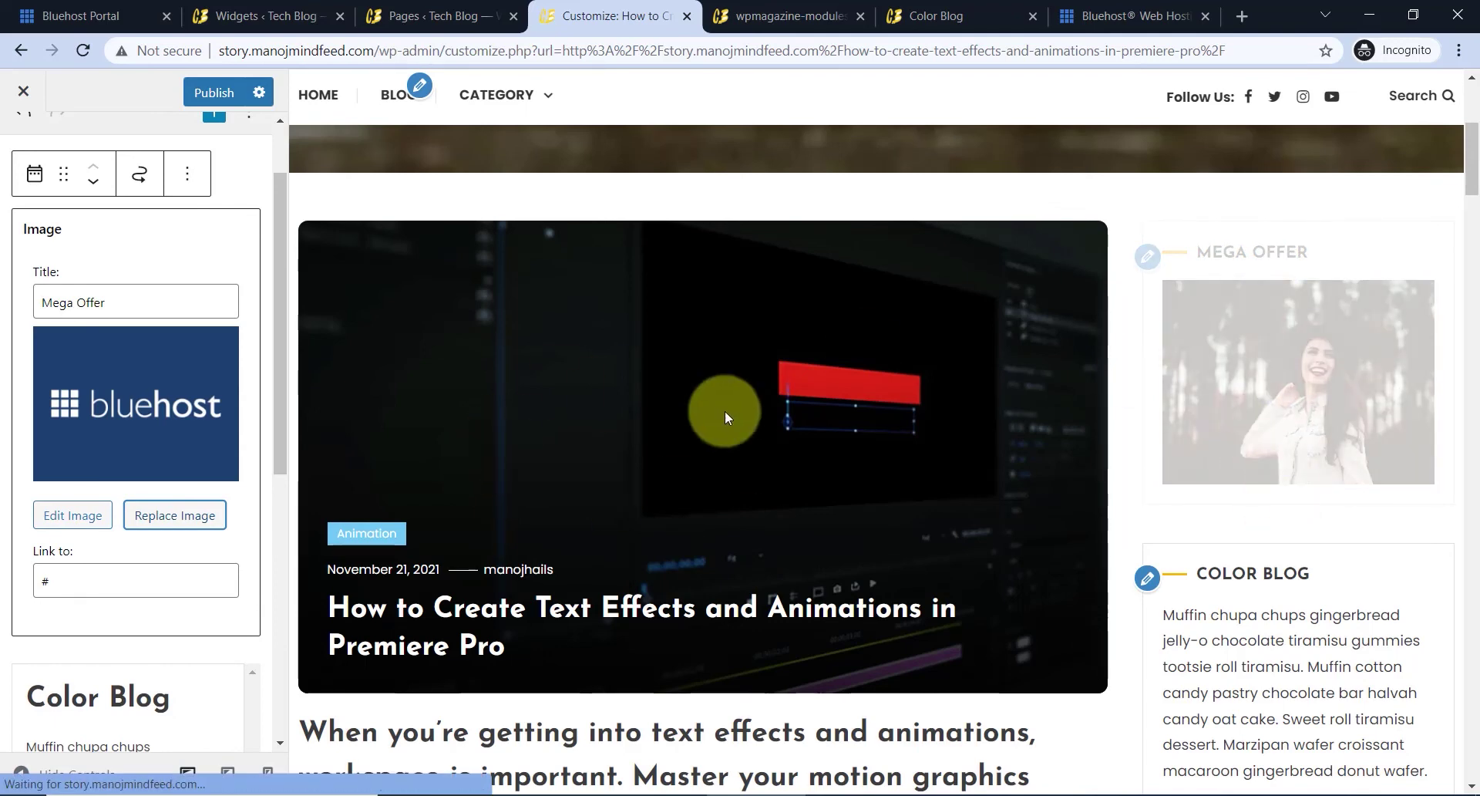
- Place the cursor in the image's Link to field and go to the Bluehost website tab
{"action": "scroll", "coordinate": [77, 524], "scroll_direction": "down", "scroll_amount": 1}
{"action": "left_click", "coordinate": [47, 484]}
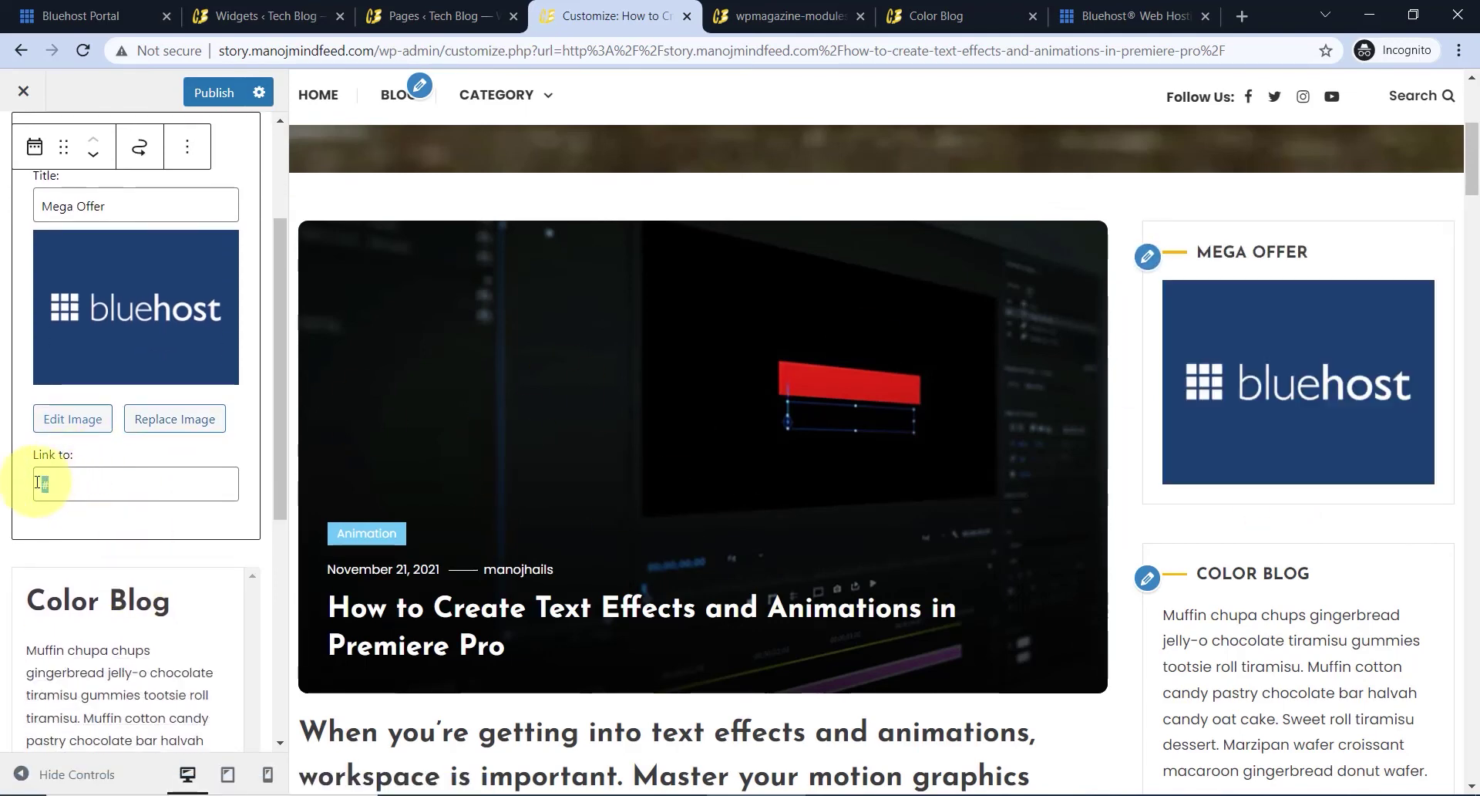
{"action": "left_click", "coordinate": [1121, 8]}
{"action": "left_click", "coordinate": [194, 54]}
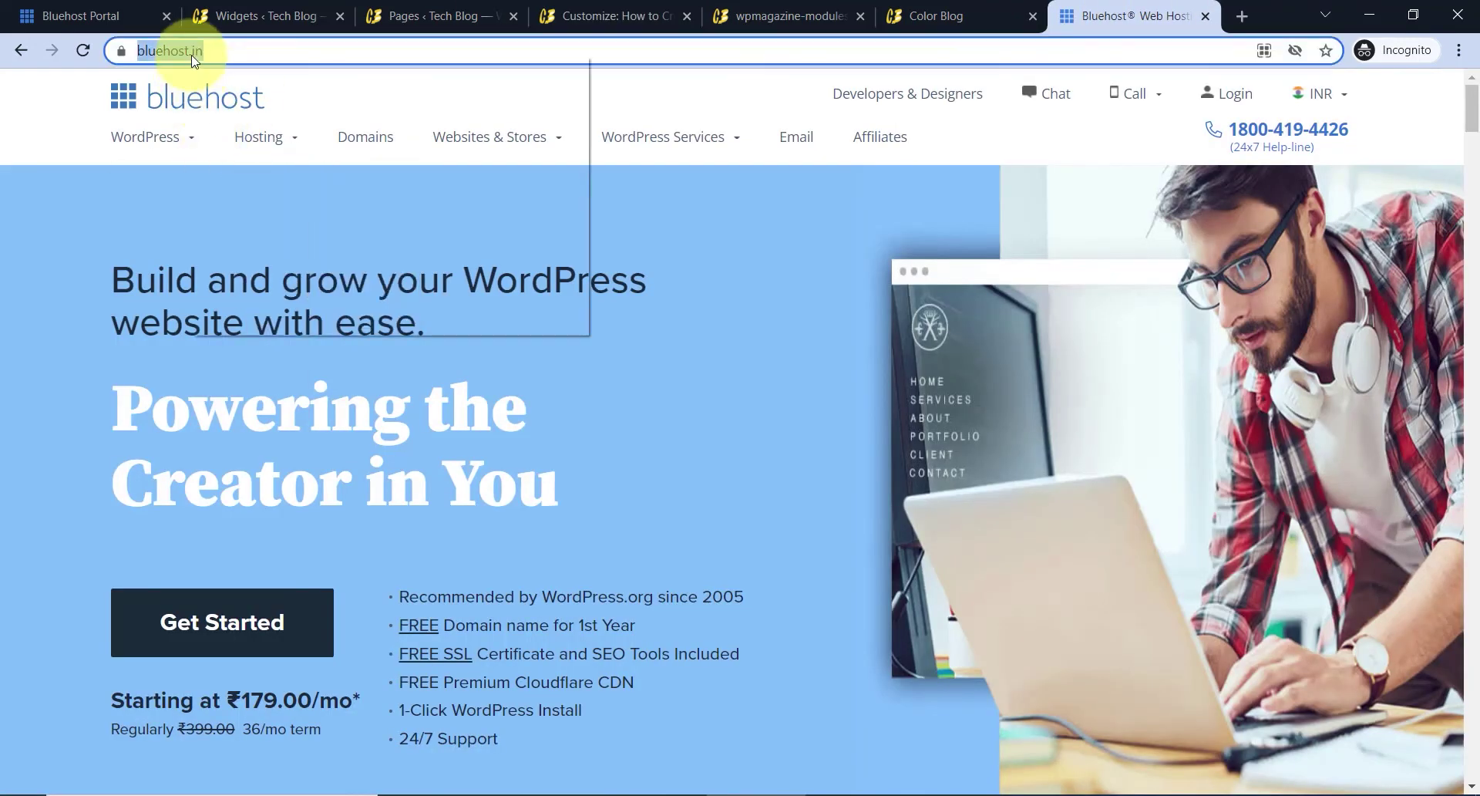
{"action": "left_click", "coordinate": [239, 157]}
{"action": "left_click", "coordinate": [584, 9]}
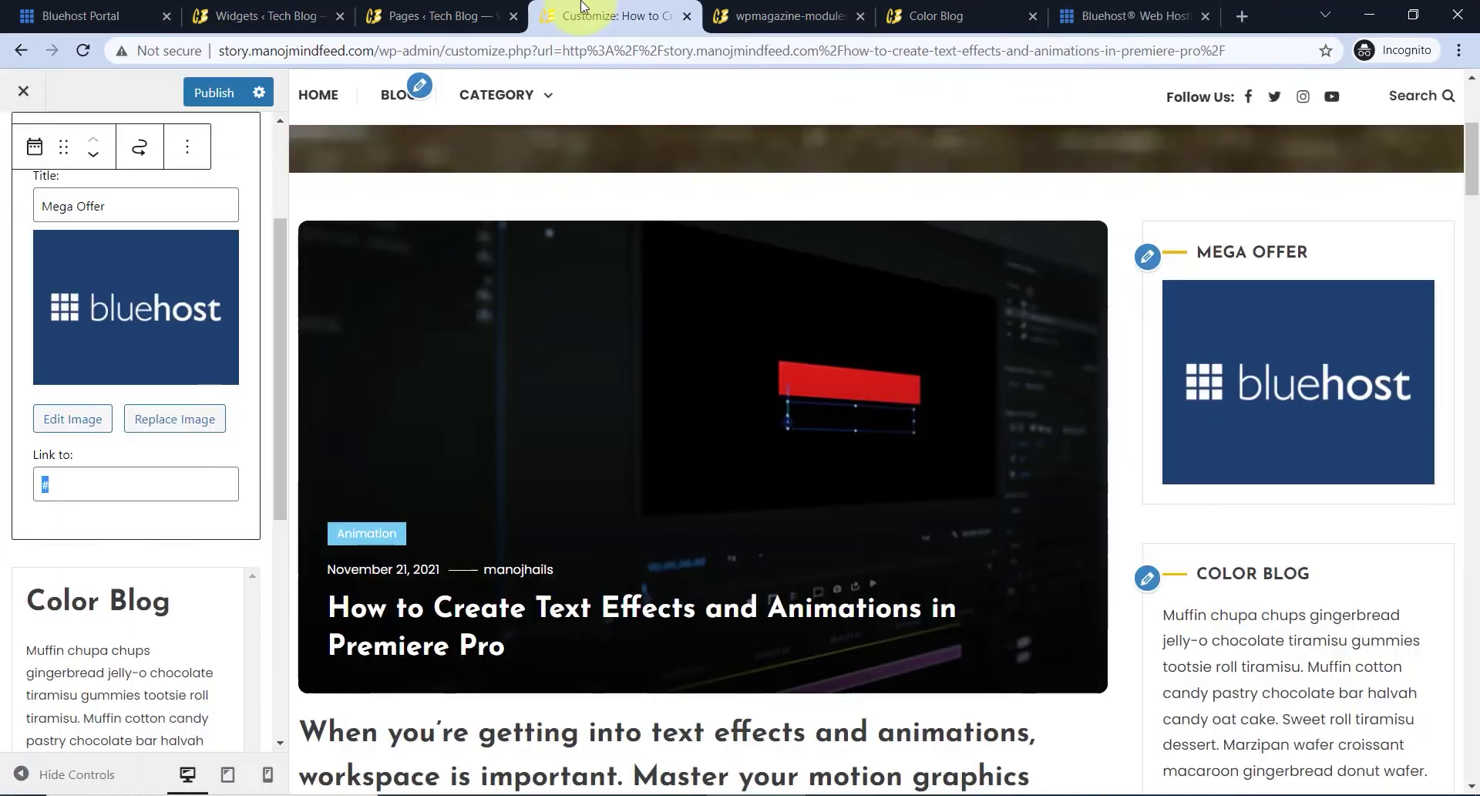
{"action": "right_click", "coordinate": [62, 488]}
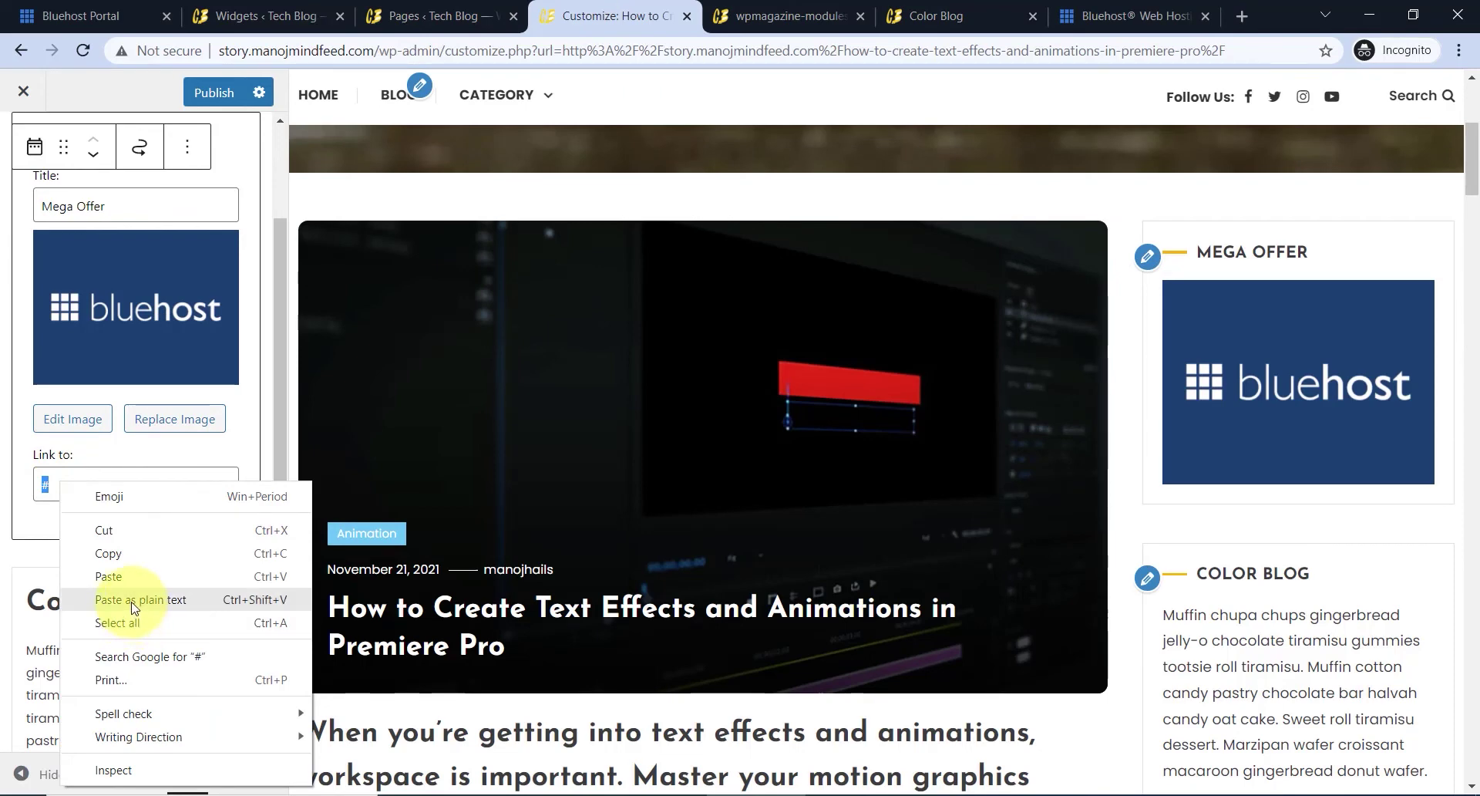
{"action": "left_click", "coordinate": [123, 574]}
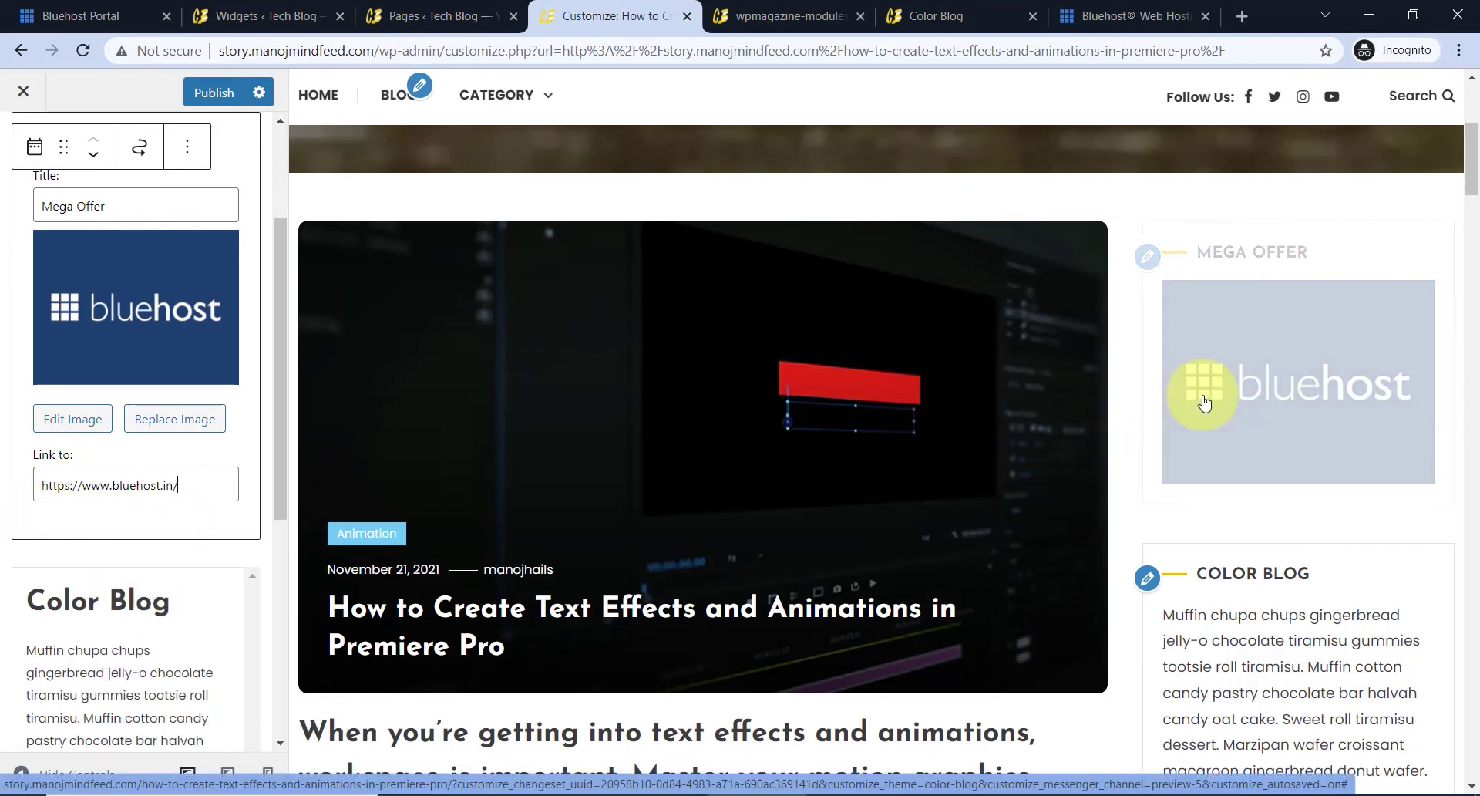
{"action": "scroll", "coordinate": [1362, 414], "scroll_direction": "down", "scroll_amount": 1}
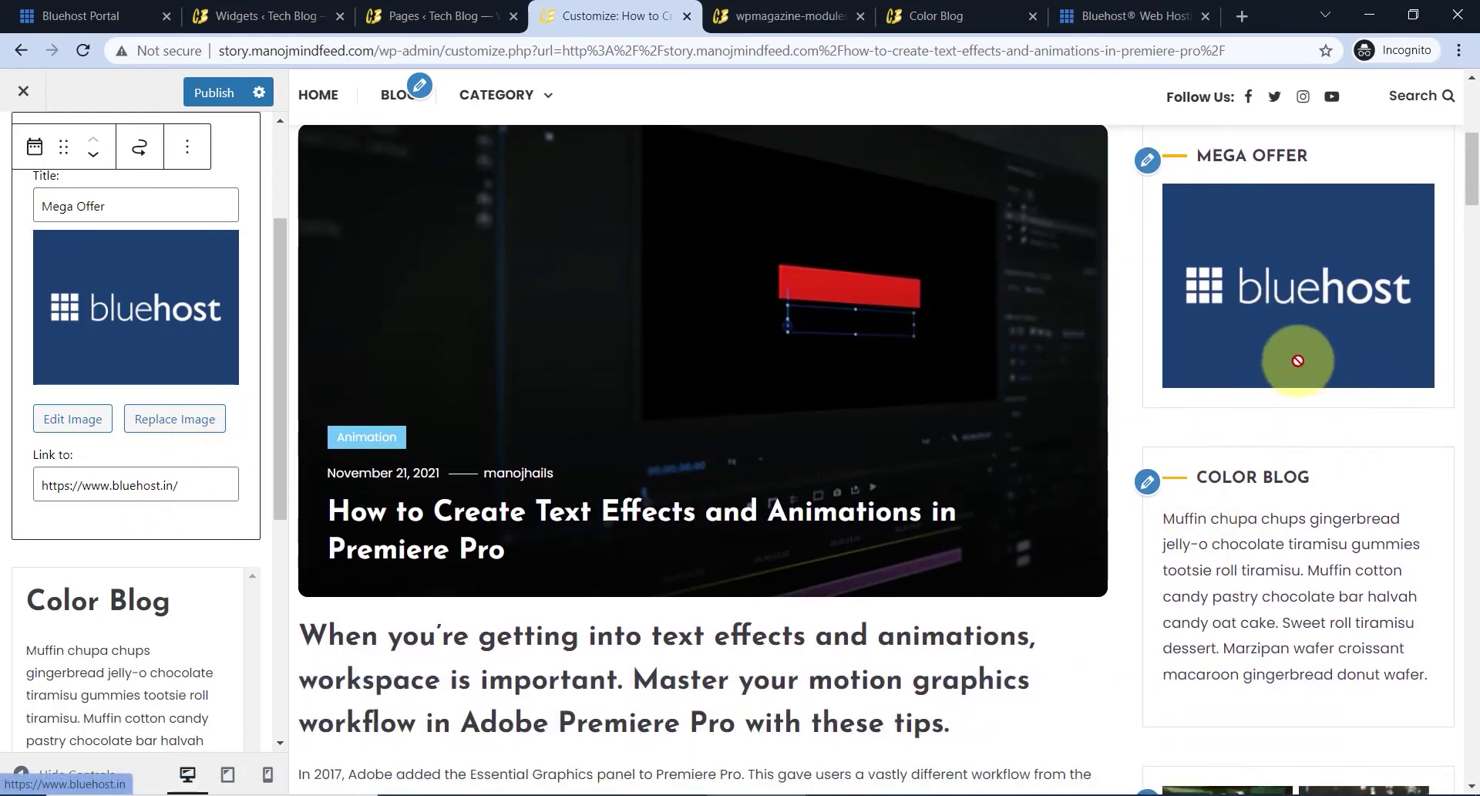
{"action": "scroll", "coordinate": [1280, 415], "scroll_direction": "down", "scroll_amount": 2}
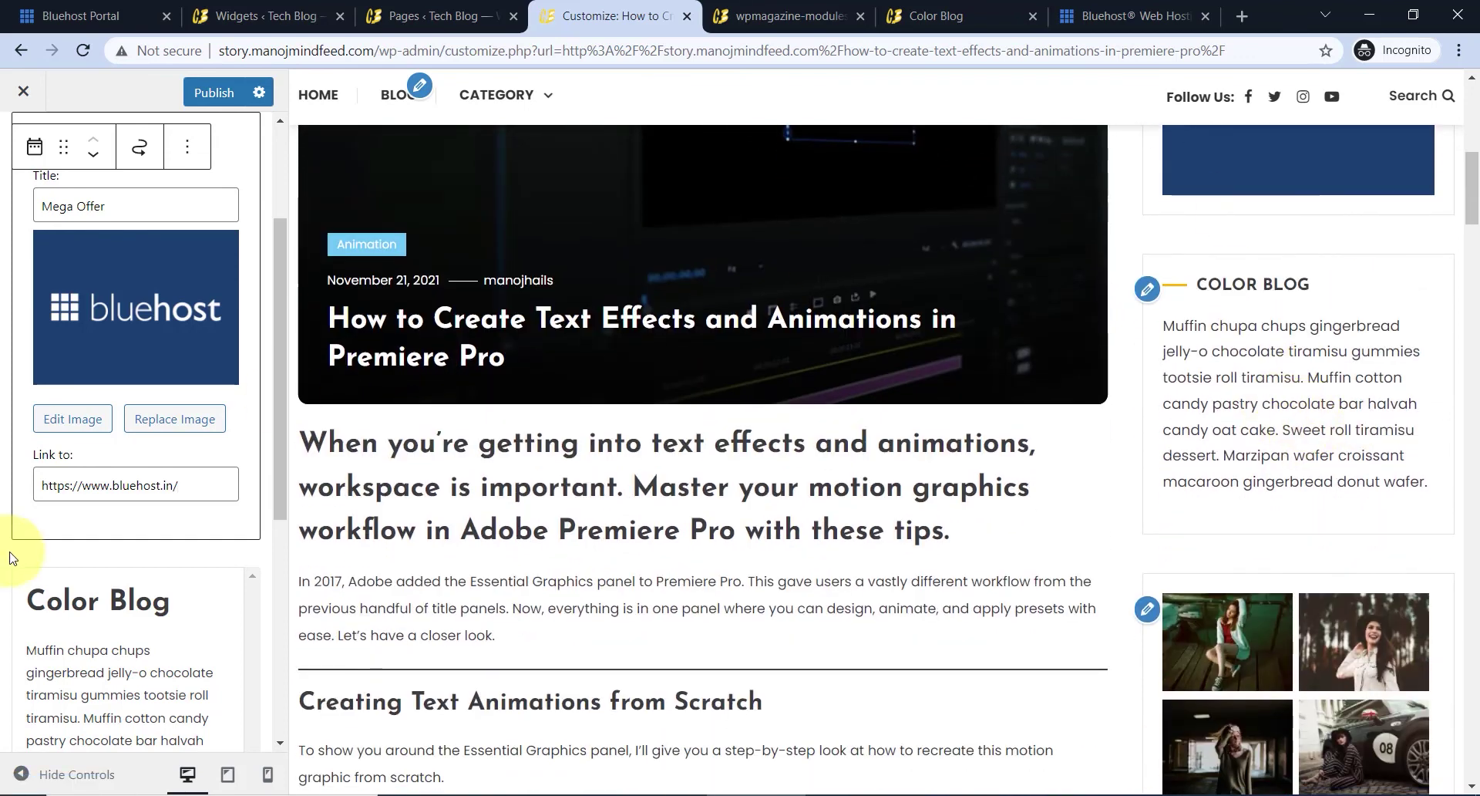
{"action": "scroll", "coordinate": [47, 617], "scroll_direction": "down", "scroll_amount": 2}
- Open the Color Blog text widget and select part of its text
{"action": "left_click", "coordinate": [116, 462]}
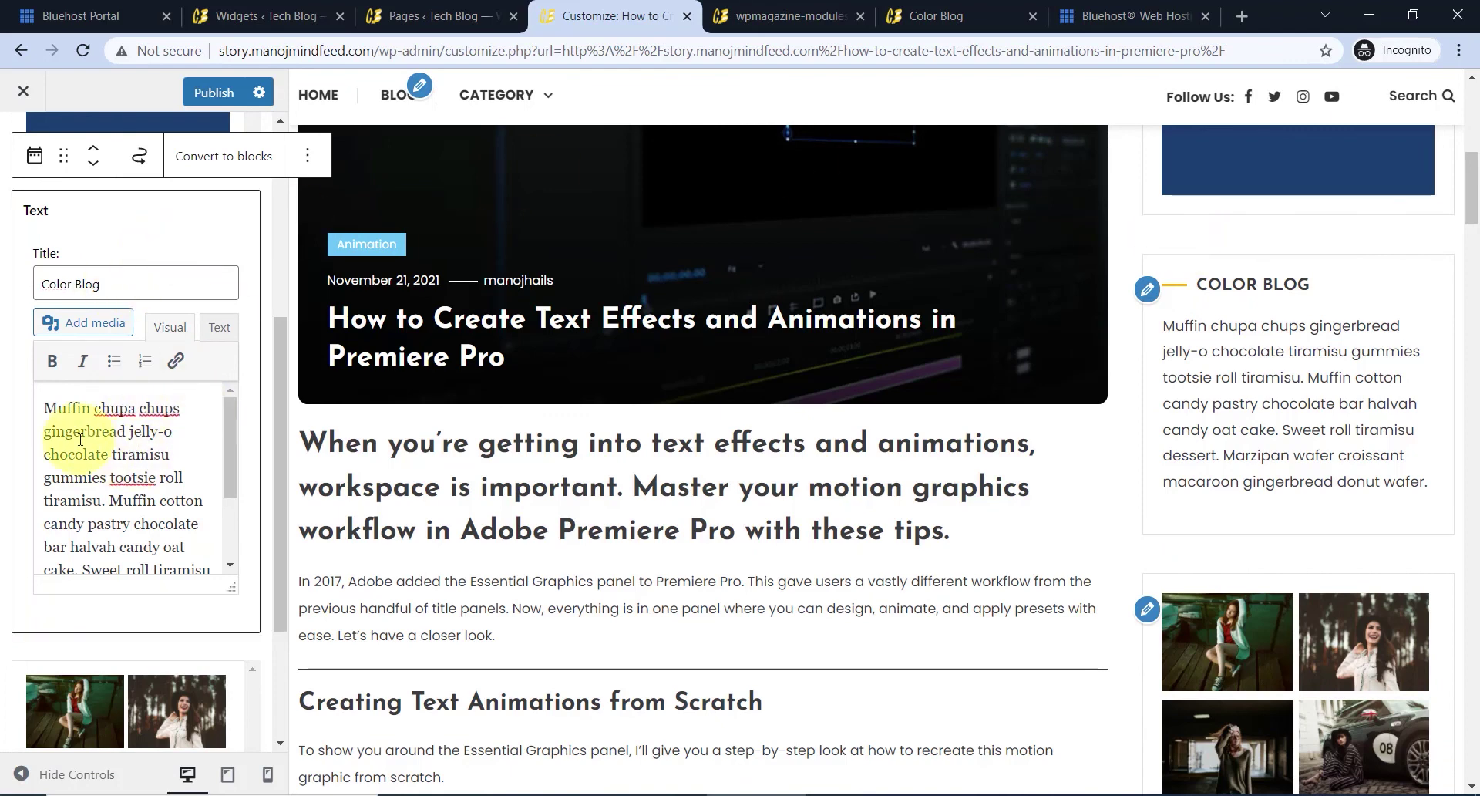
{"action": "left_click_drag", "start_coordinate": [80, 439], "coordinate": [211, 536]}
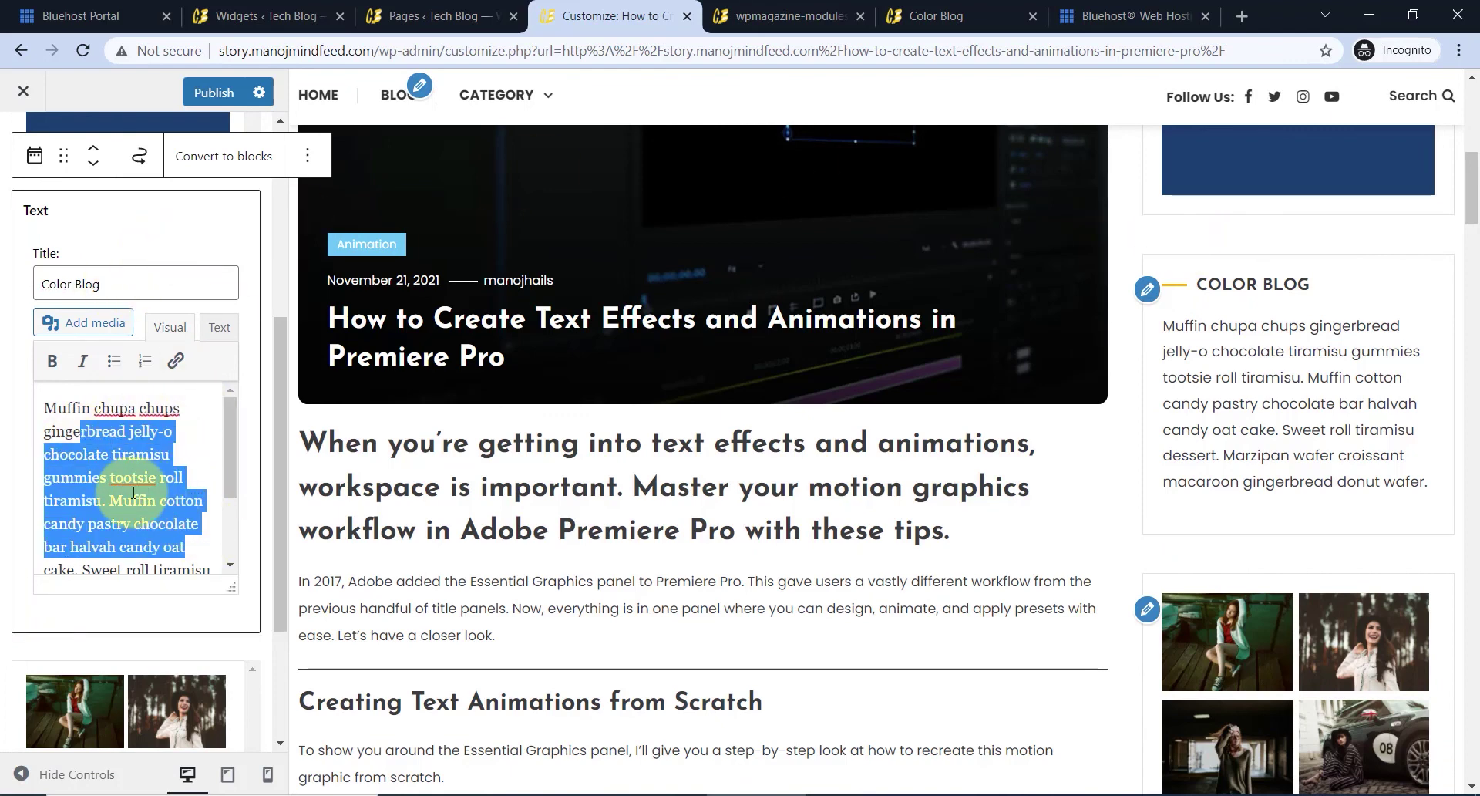
{"action": "scroll", "coordinate": [159, 476], "scroll_direction": "down", "scroll_amount": 5}
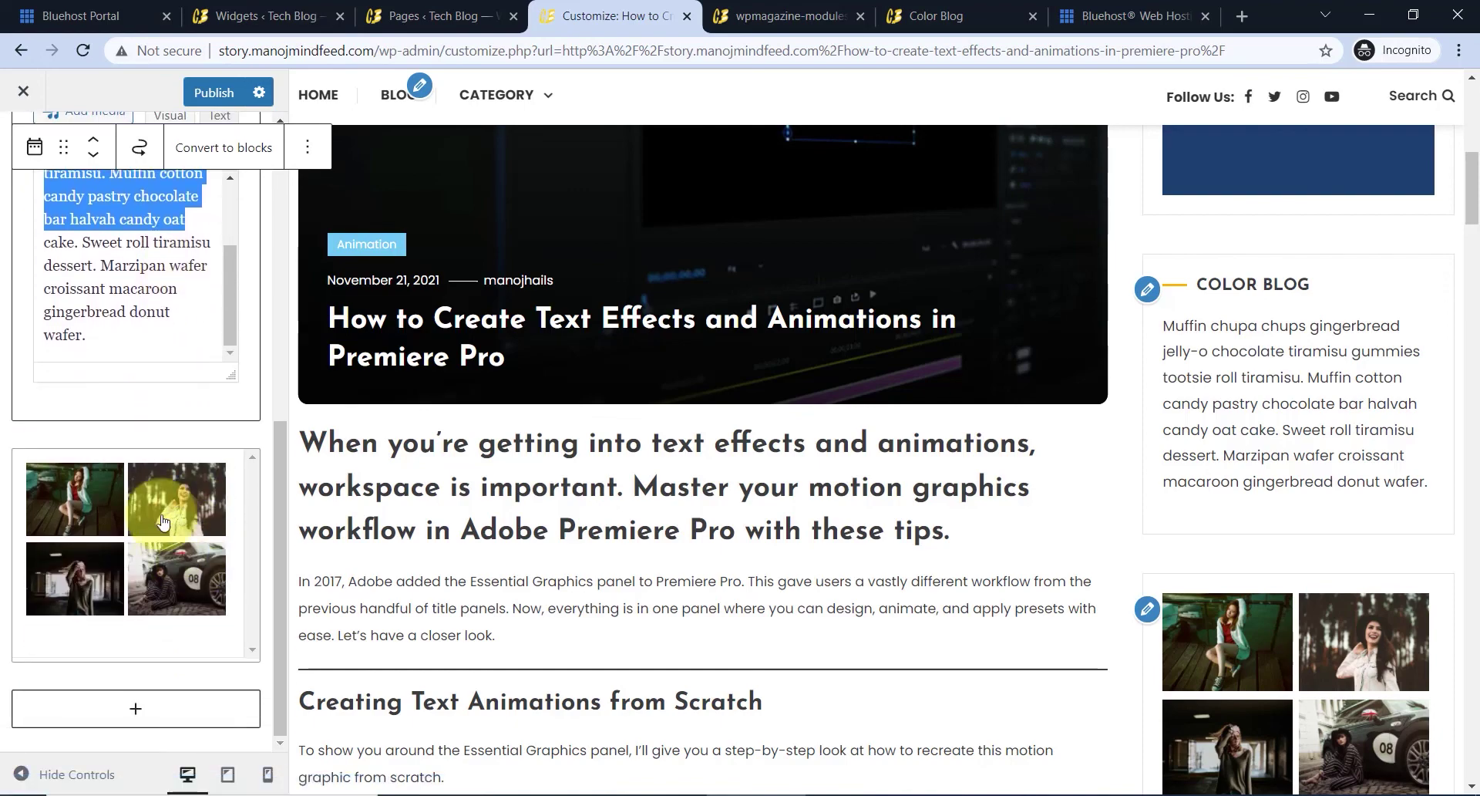
{"action": "scroll", "coordinate": [1054, 567], "scroll_direction": "down", "scroll_amount": 4}
- Delete the photo gallery widget block from the sidebar using Remove block
{"action": "left_click", "coordinate": [1147, 319]}
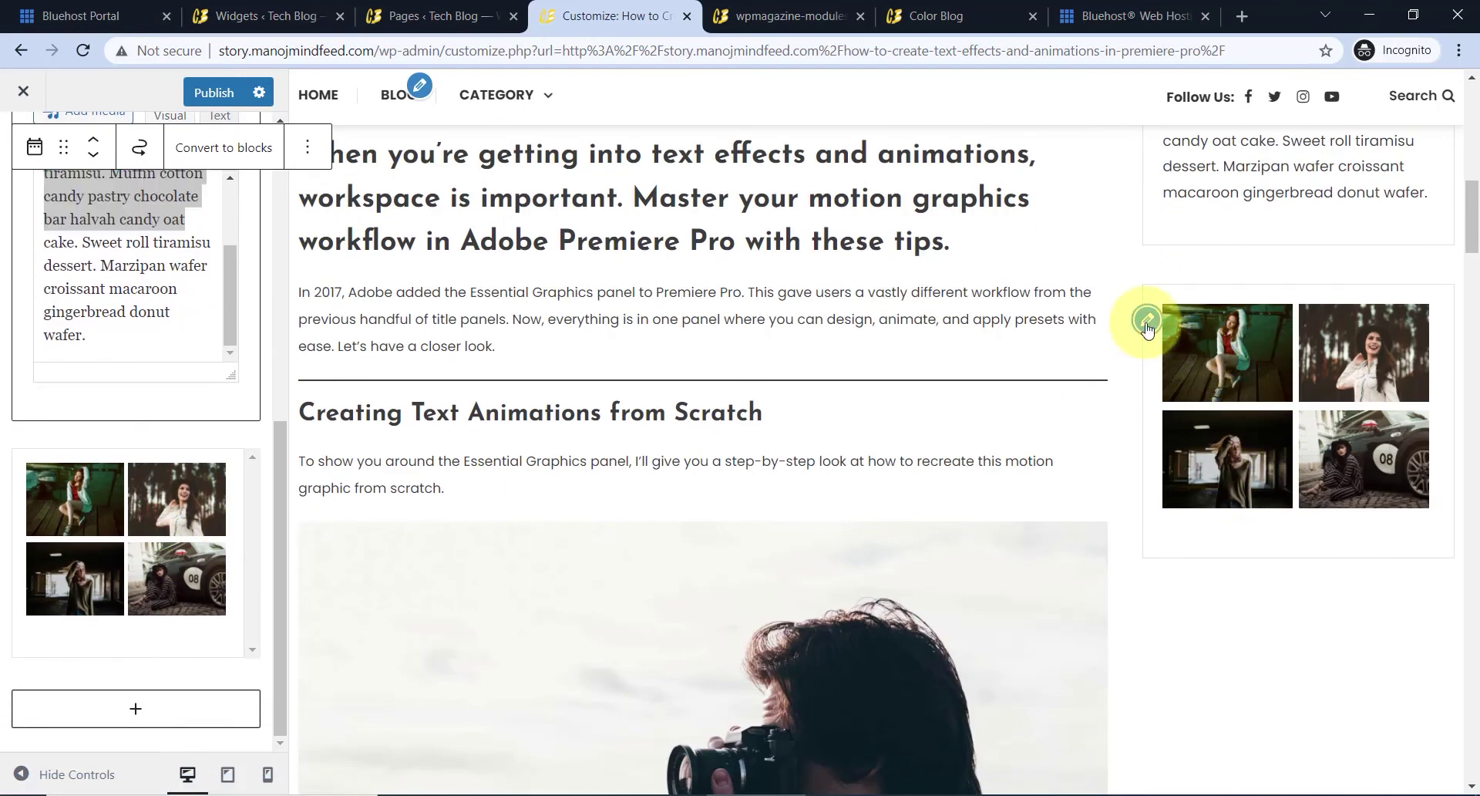
{"action": "scroll", "coordinate": [1394, 414], "scroll_direction": "up", "scroll_amount": 7}
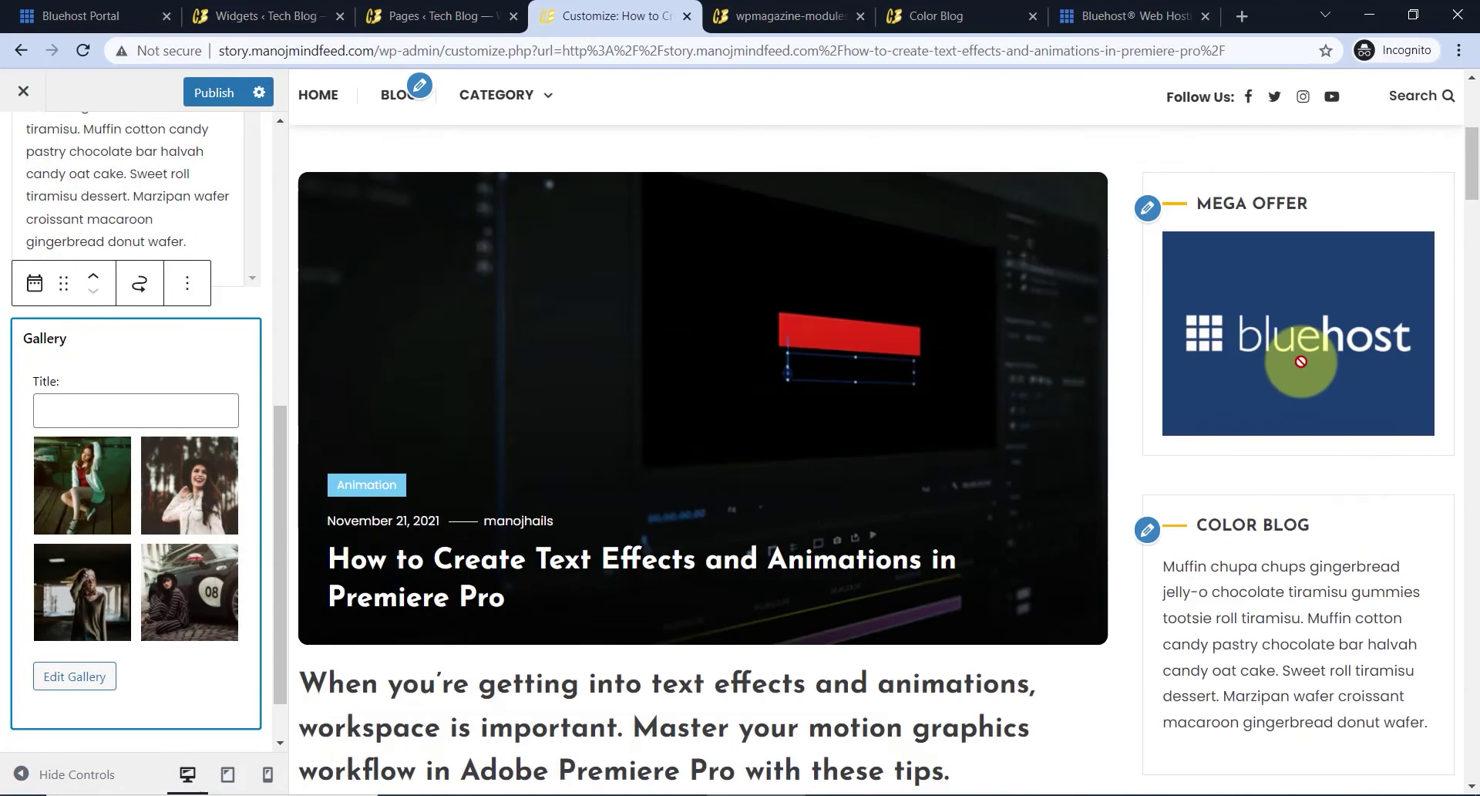
{"action": "scroll", "coordinate": [79, 616], "scroll_direction": "down", "scroll_amount": 1}
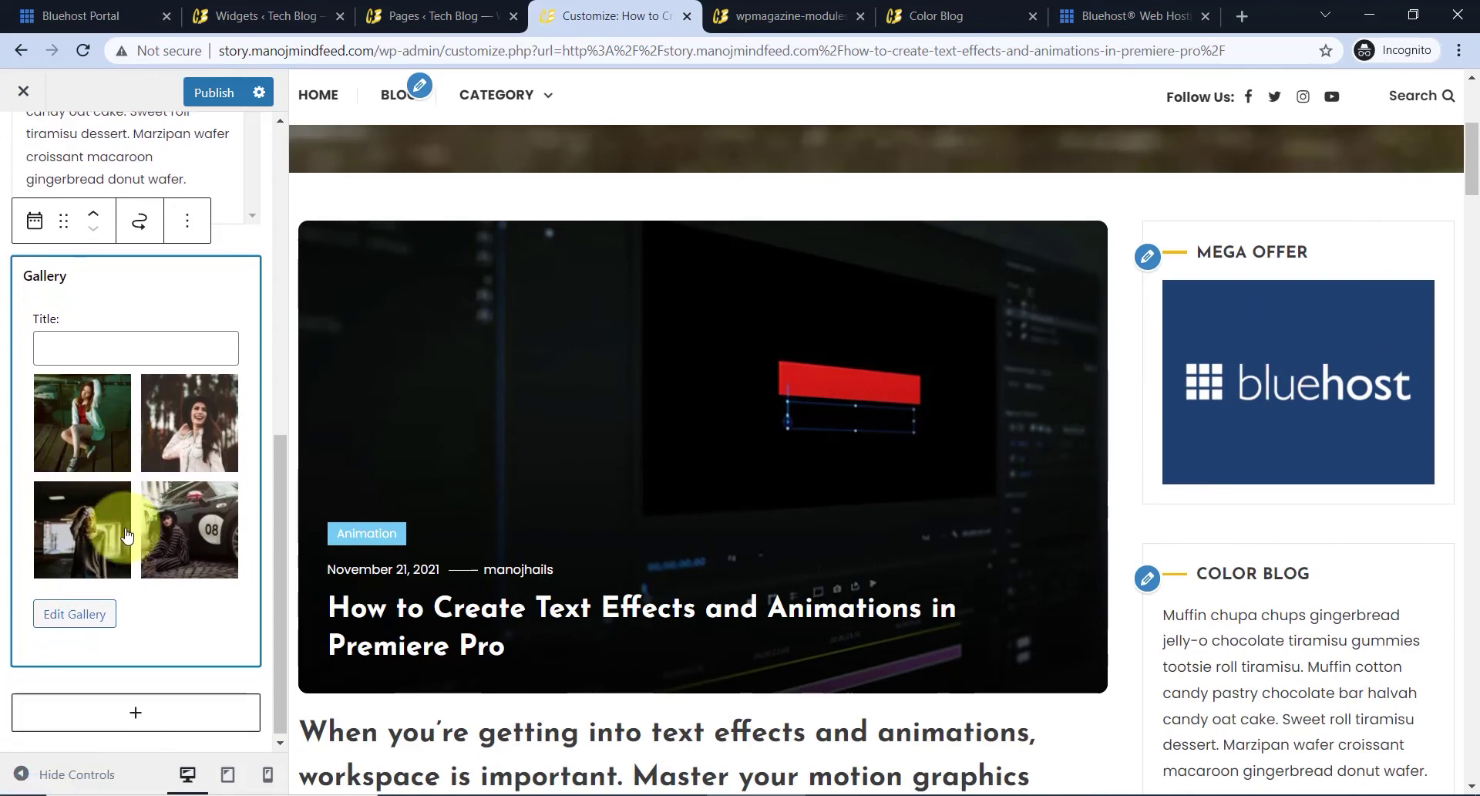
{"action": "left_click", "coordinate": [190, 224]}
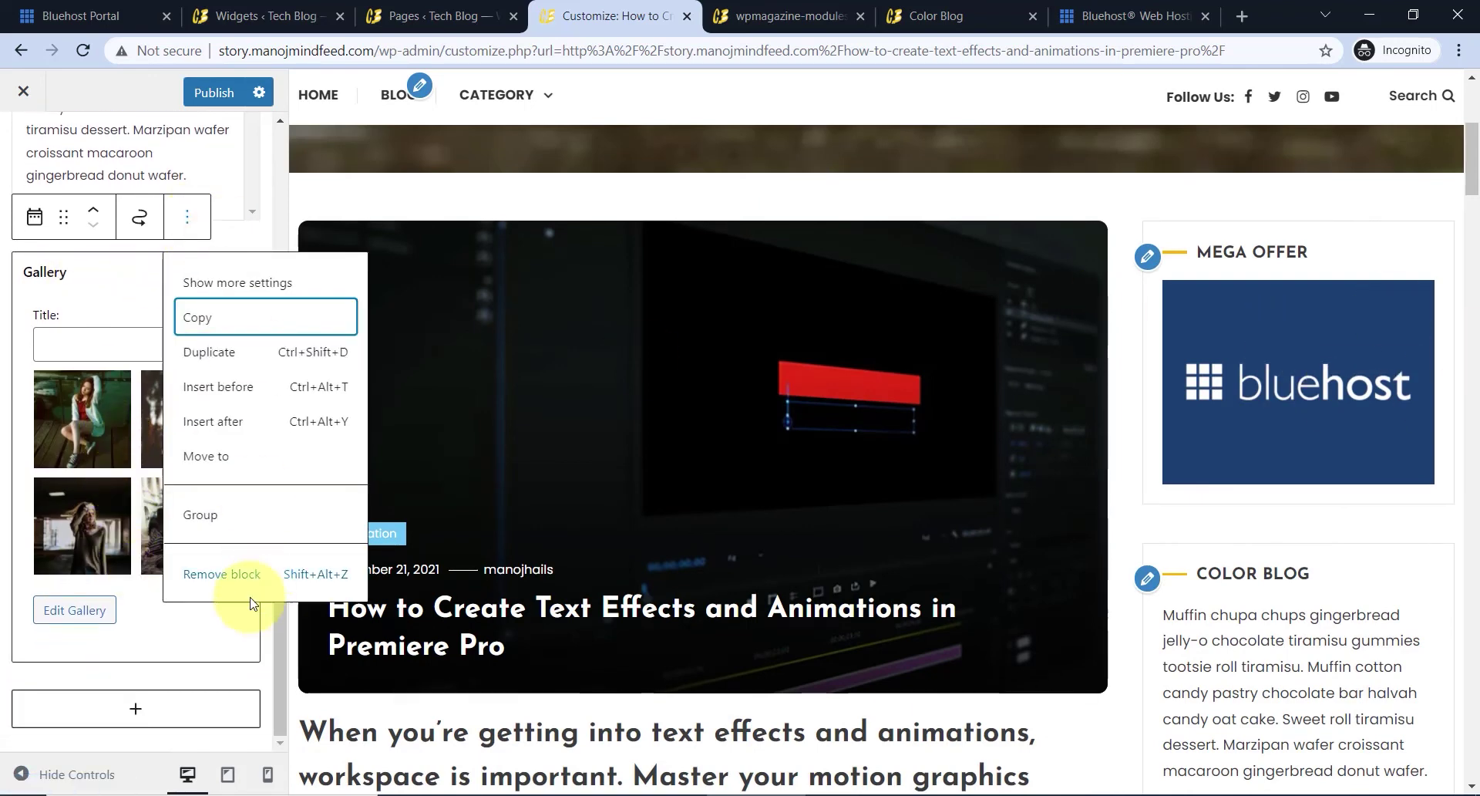
{"action": "left_click", "coordinate": [223, 582]}
{"action": "scroll", "coordinate": [1365, 563], "scroll_direction": "down", "scroll_amount": 6}
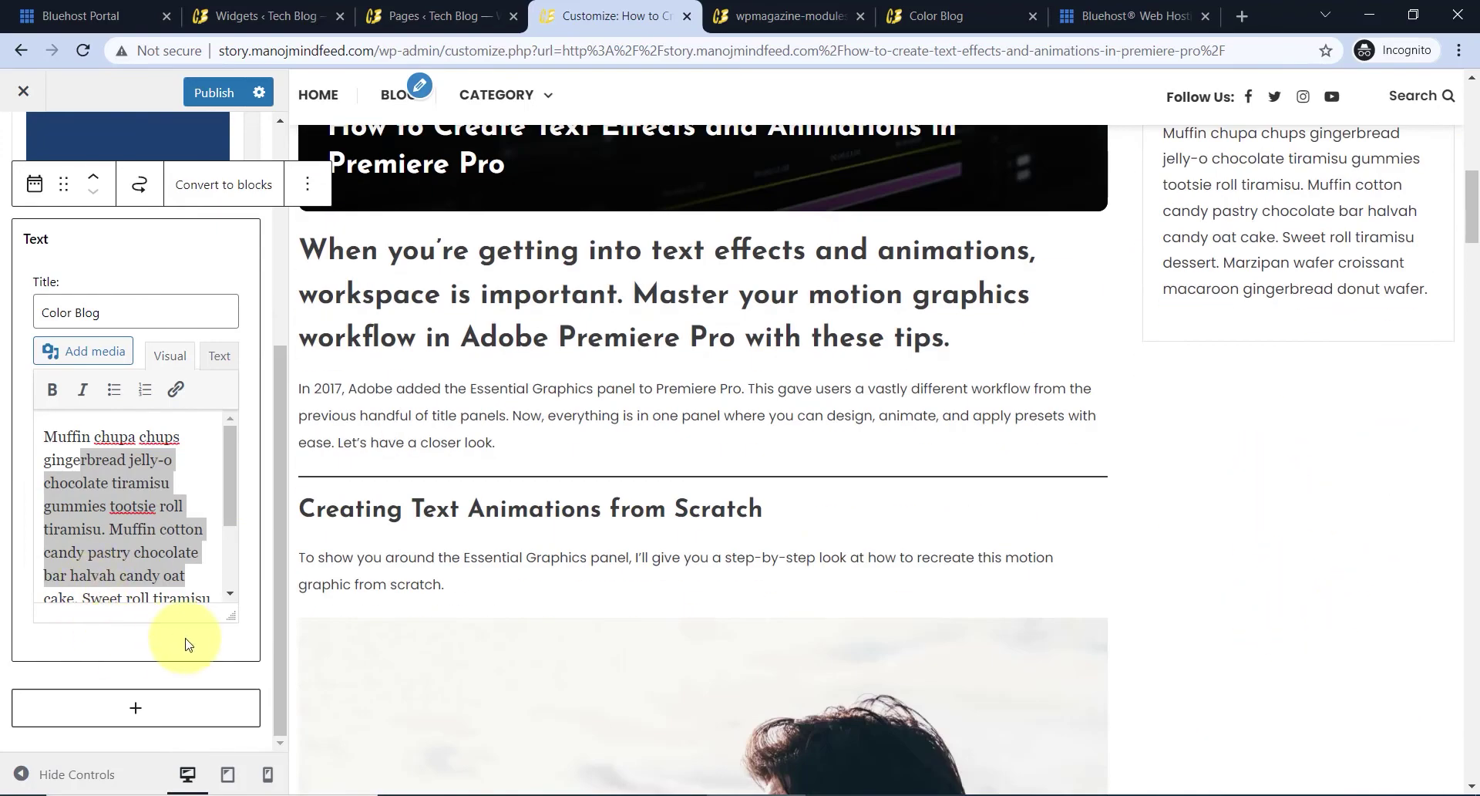
- Insert a WP Magazine Post Tiles block below Color Blog from the full block list
{"action": "left_click", "coordinate": [137, 707]}
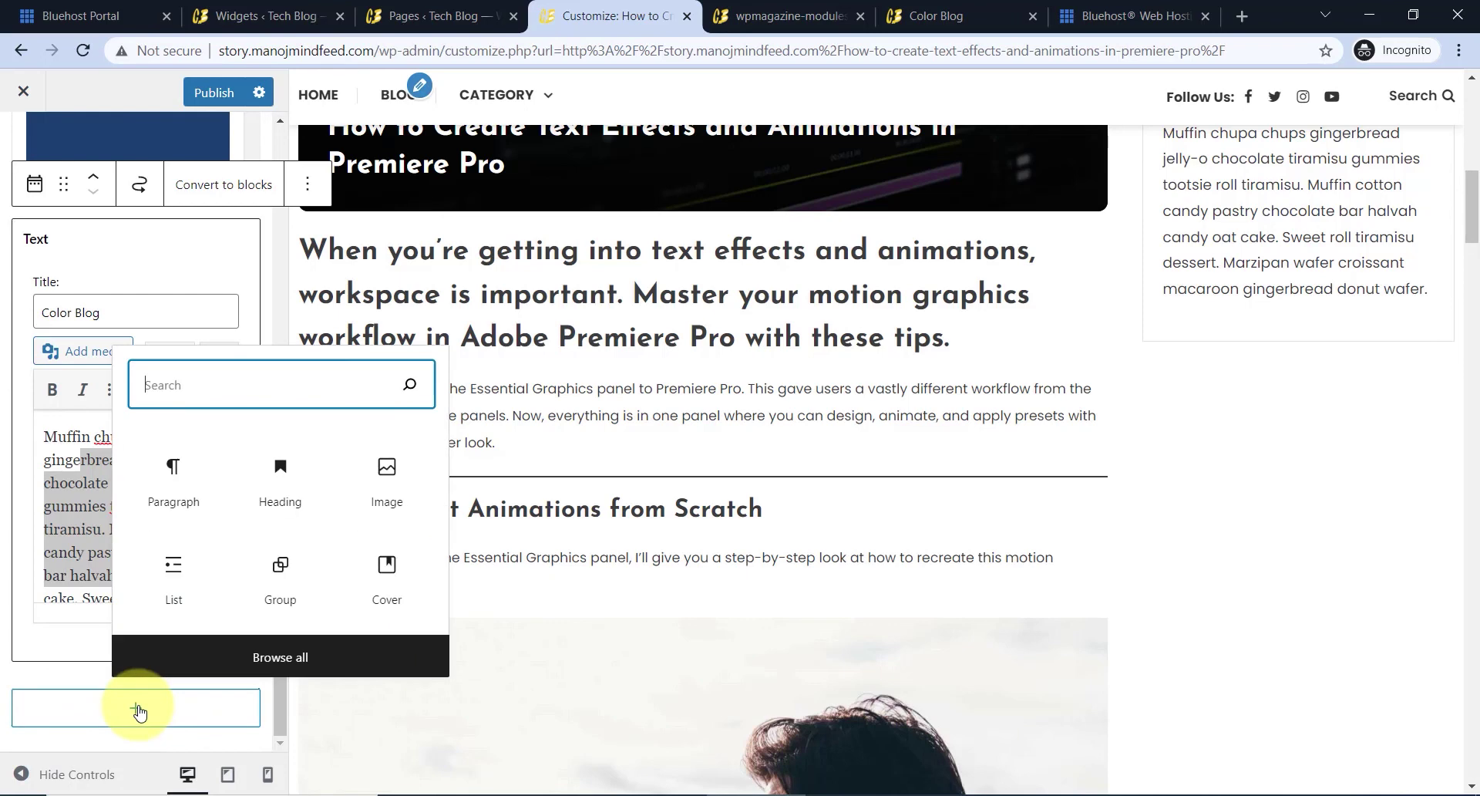
{"action": "left_click", "coordinate": [299, 660]}
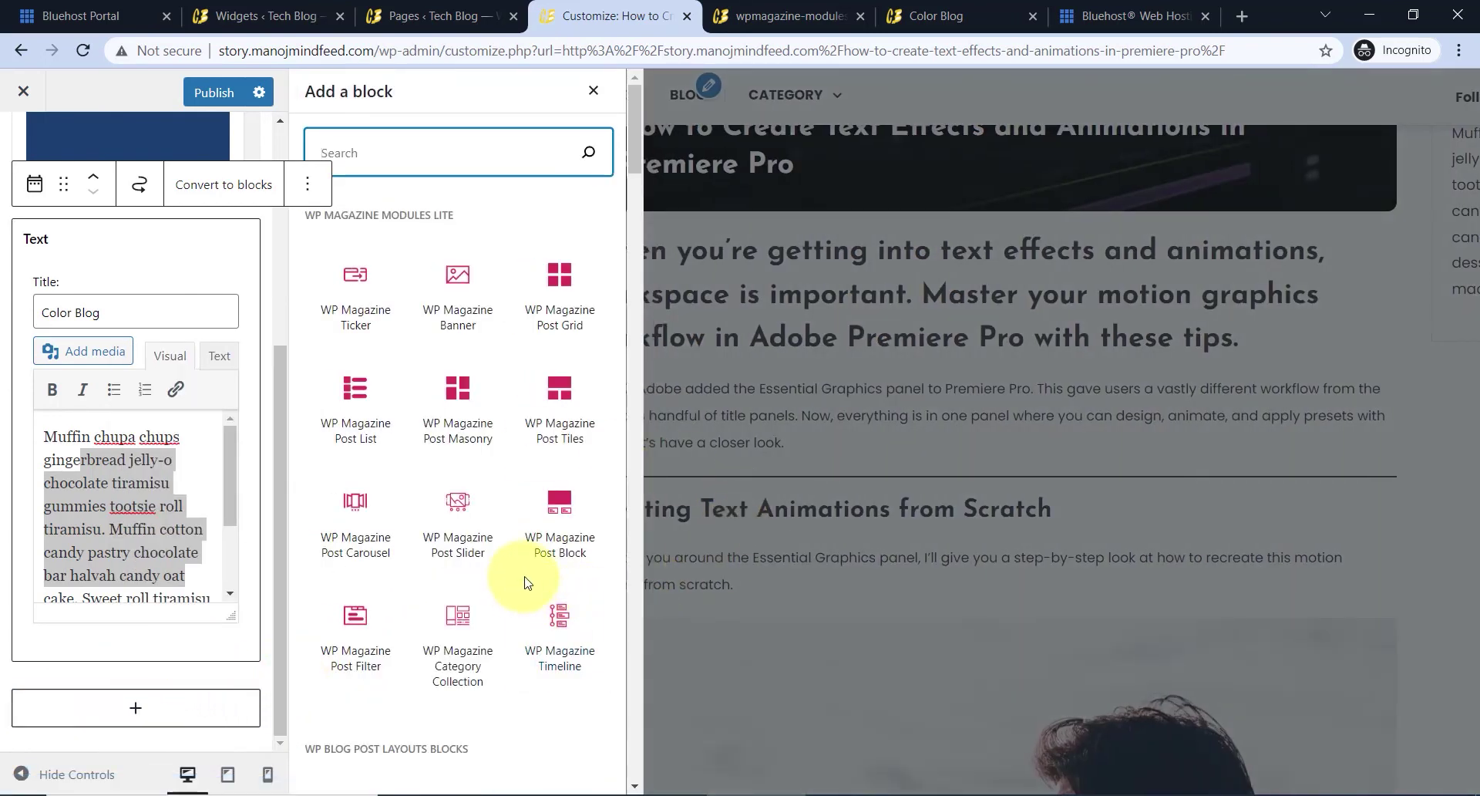
{"action": "left_click", "coordinate": [571, 435]}
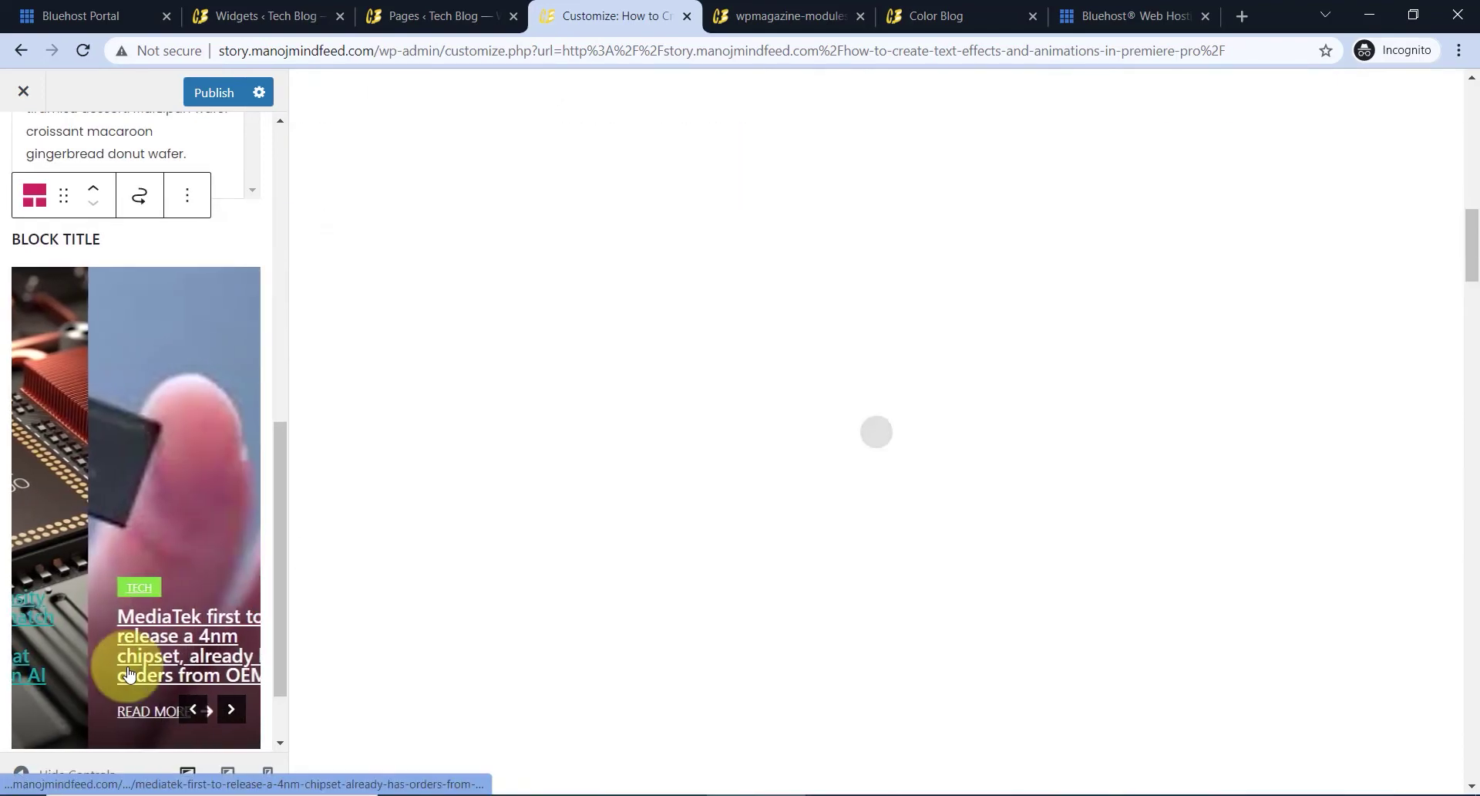
{"action": "scroll", "coordinate": [1264, 489], "scroll_direction": "up", "scroll_amount": 2}
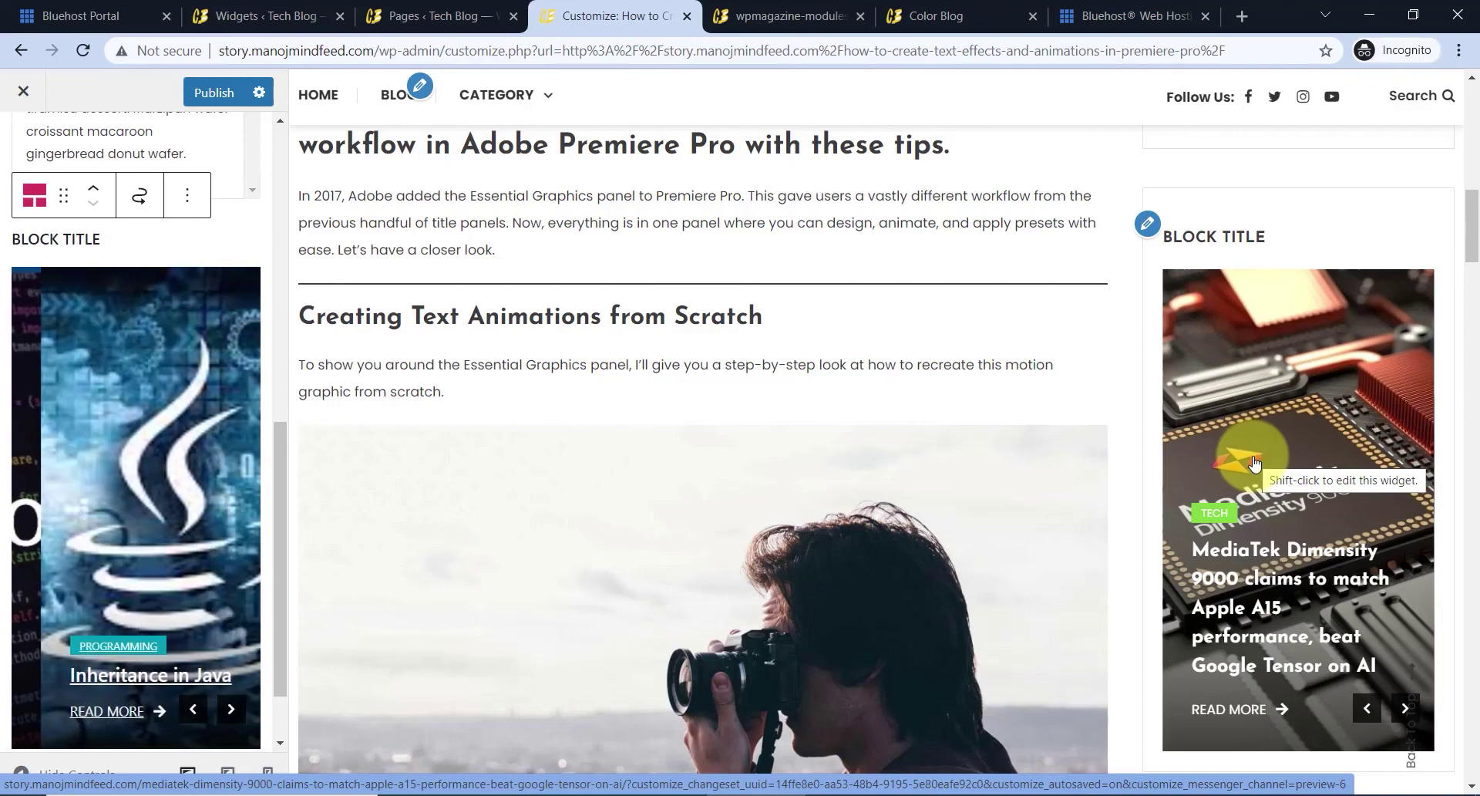
- Return the preview to the post top and select the Block Title post-tiles widget
{"action": "left_click", "coordinate": [1419, 723]}
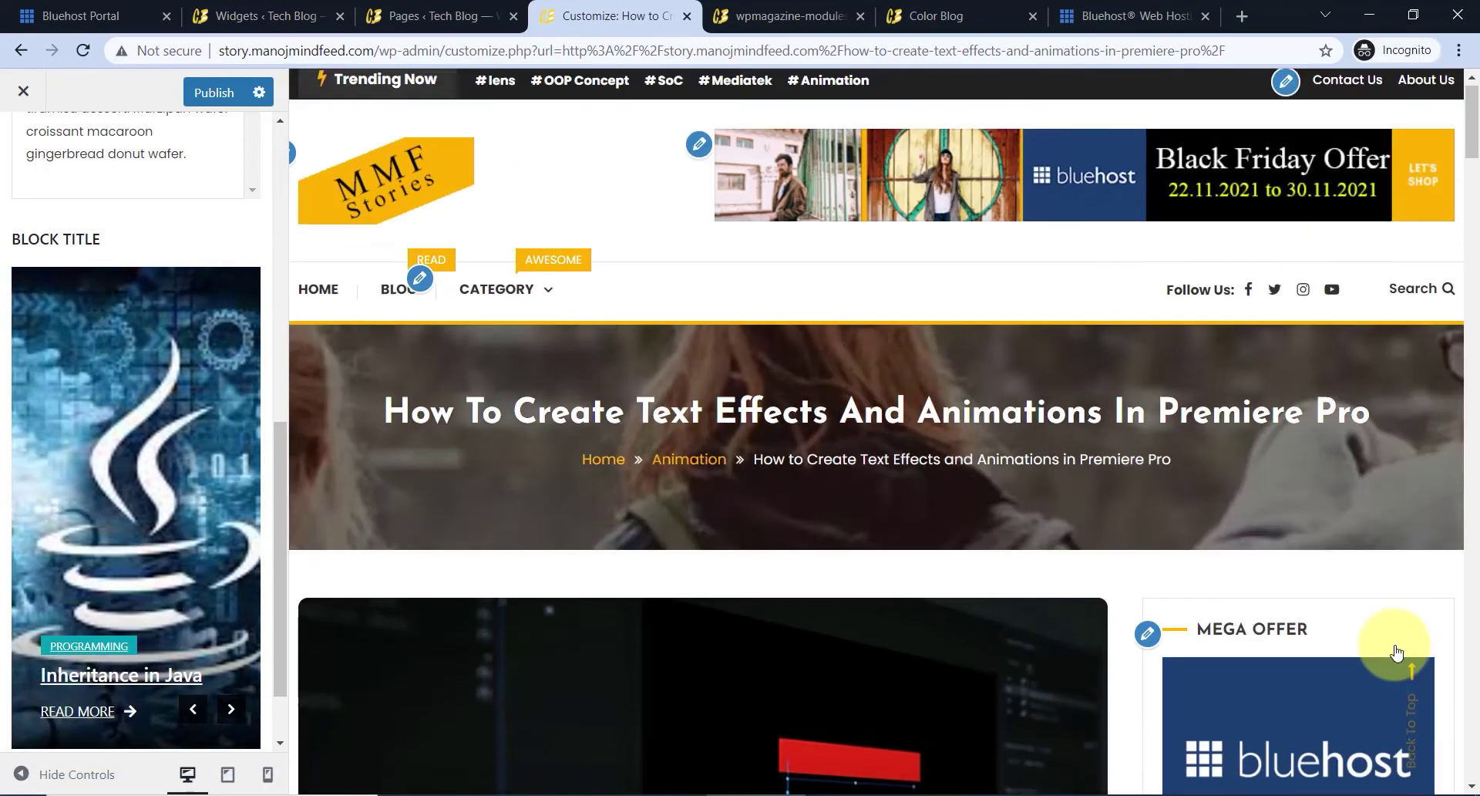
{"action": "scroll", "coordinate": [193, 622], "scroll_direction": "down", "scroll_amount": 1}
{"action": "scroll", "coordinate": [215, 636], "scroll_direction": "up", "scroll_amount": 4}
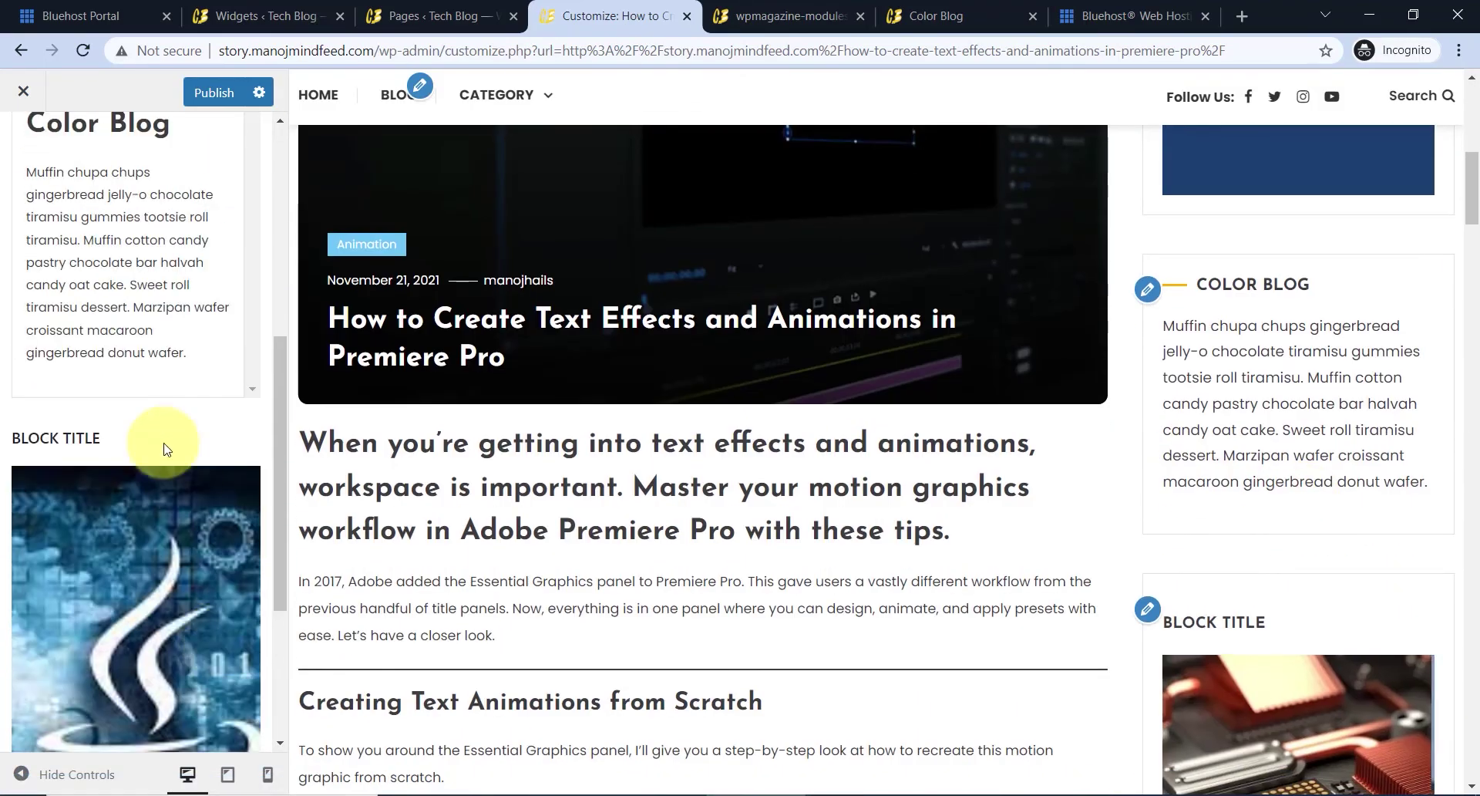
{"action": "scroll", "coordinate": [148, 486], "scroll_direction": "down", "scroll_amount": 4}
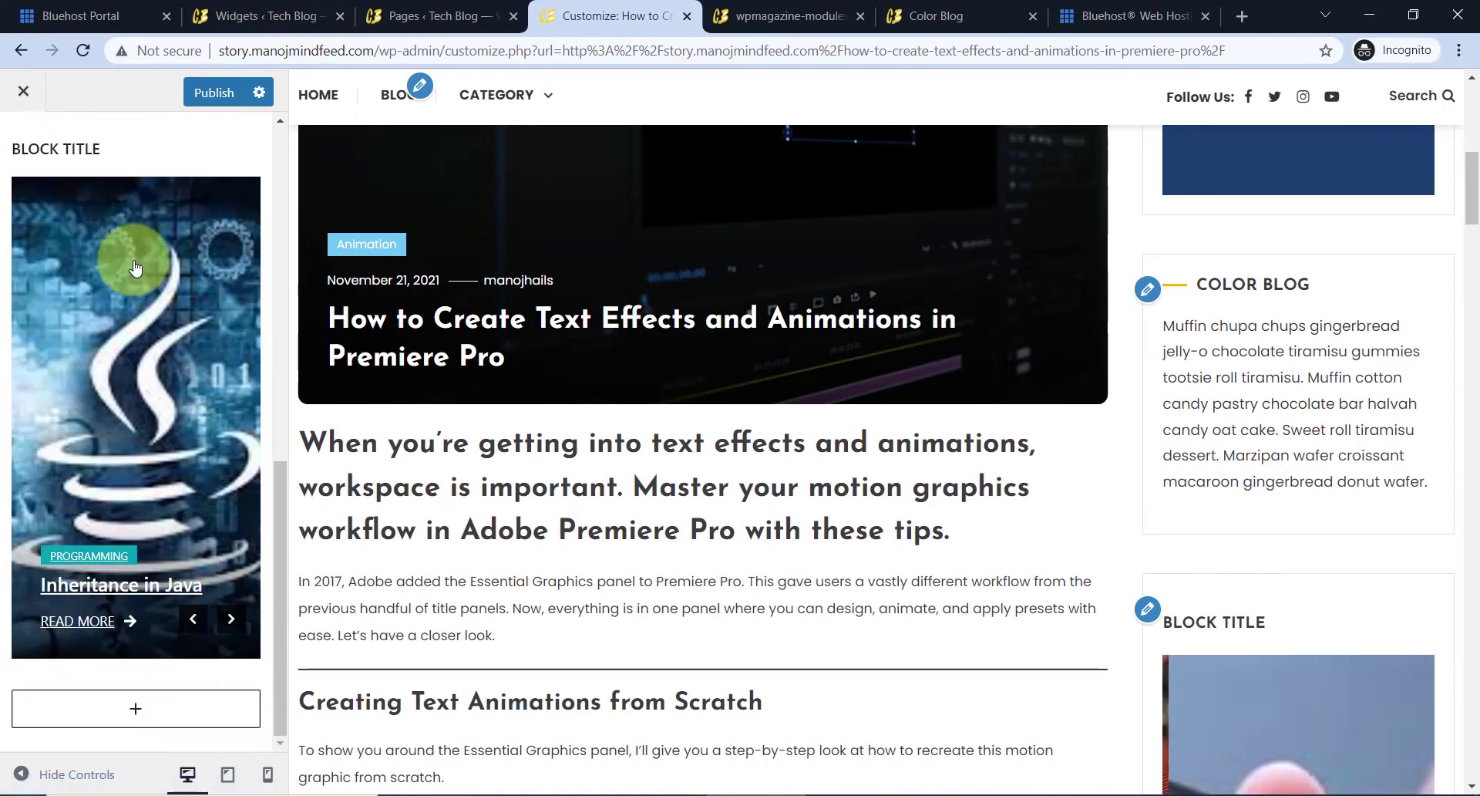
{"action": "left_click", "coordinate": [85, 154]}
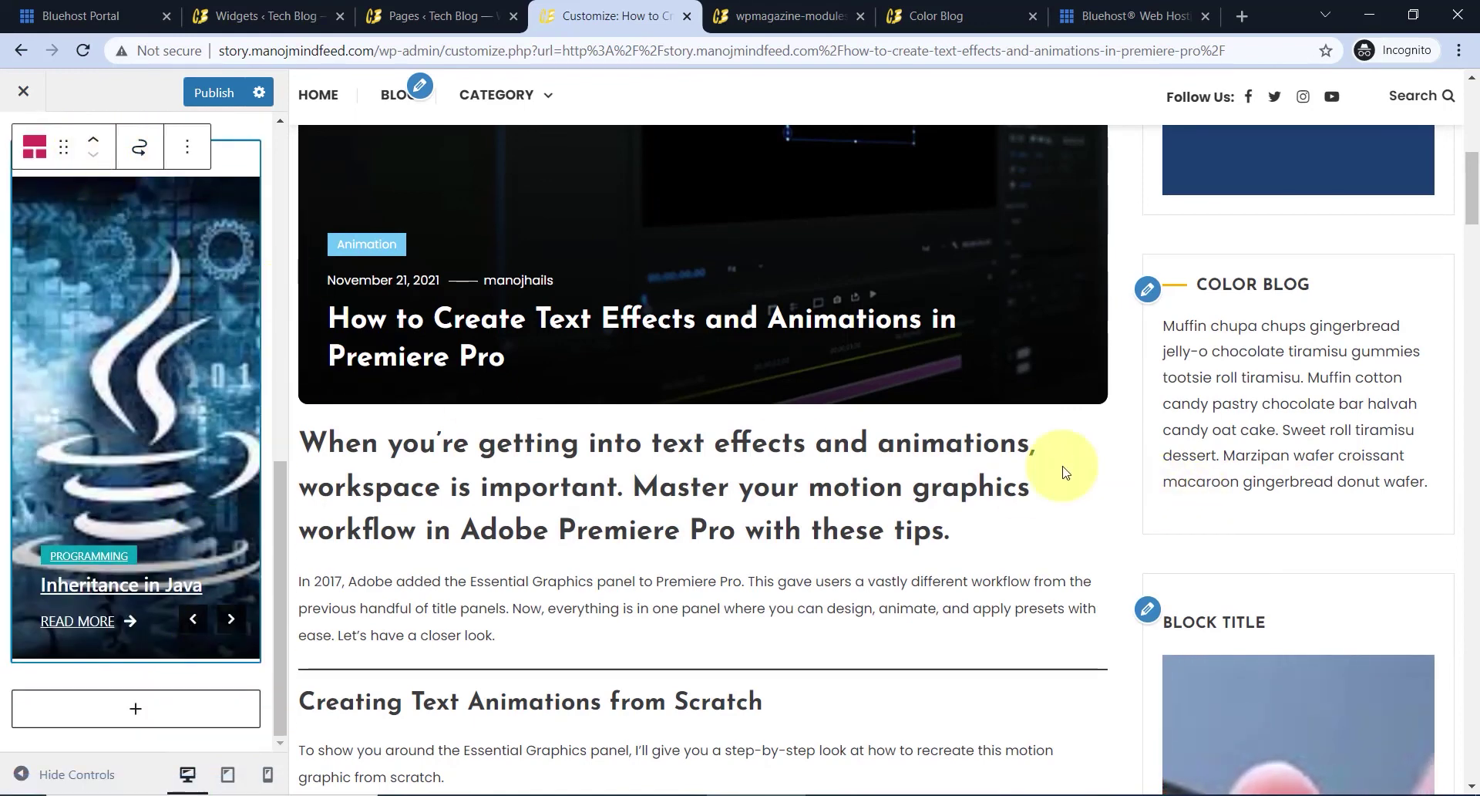
- Select the widget's BLOCK TITLE heading text, then clear the selection
{"action": "scroll", "coordinate": [1064, 465], "scroll_direction": "up", "scroll_amount": 1}
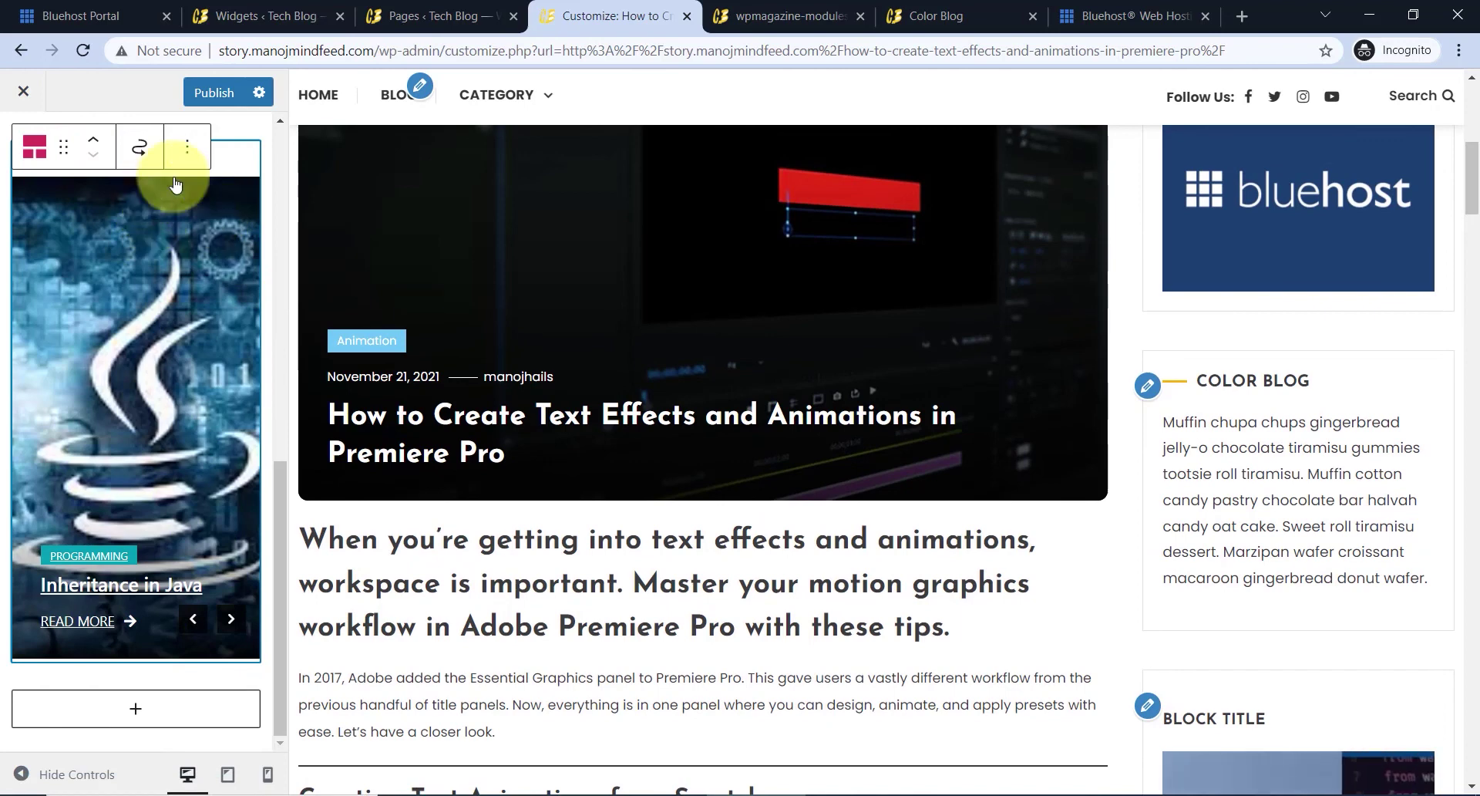
{"action": "scroll", "coordinate": [88, 185], "scroll_direction": "up", "scroll_amount": 3}
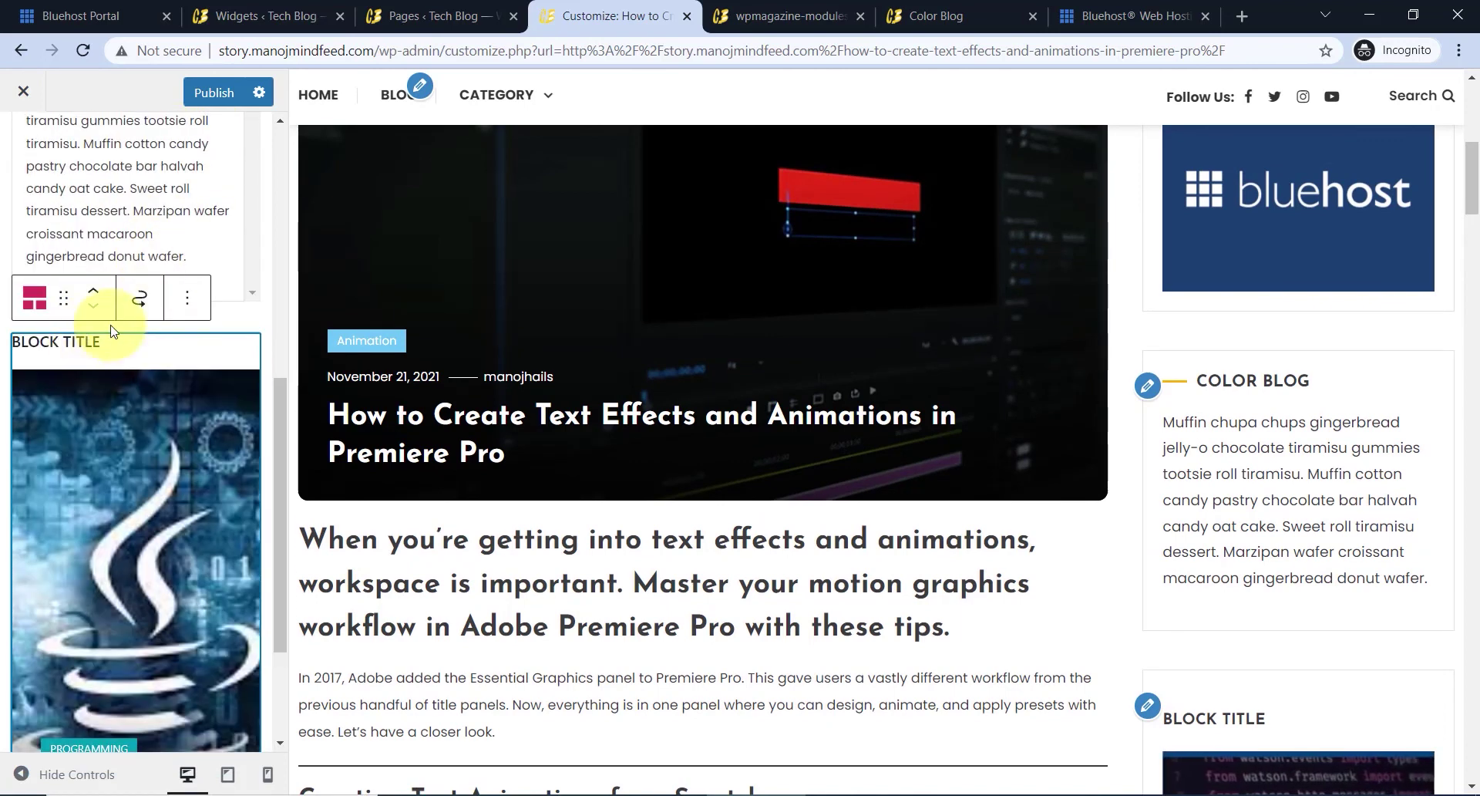
{"action": "left_click_drag", "start_coordinate": [106, 342], "coordinate": [5, 342]}
{"action": "left_click", "coordinate": [99, 342]}
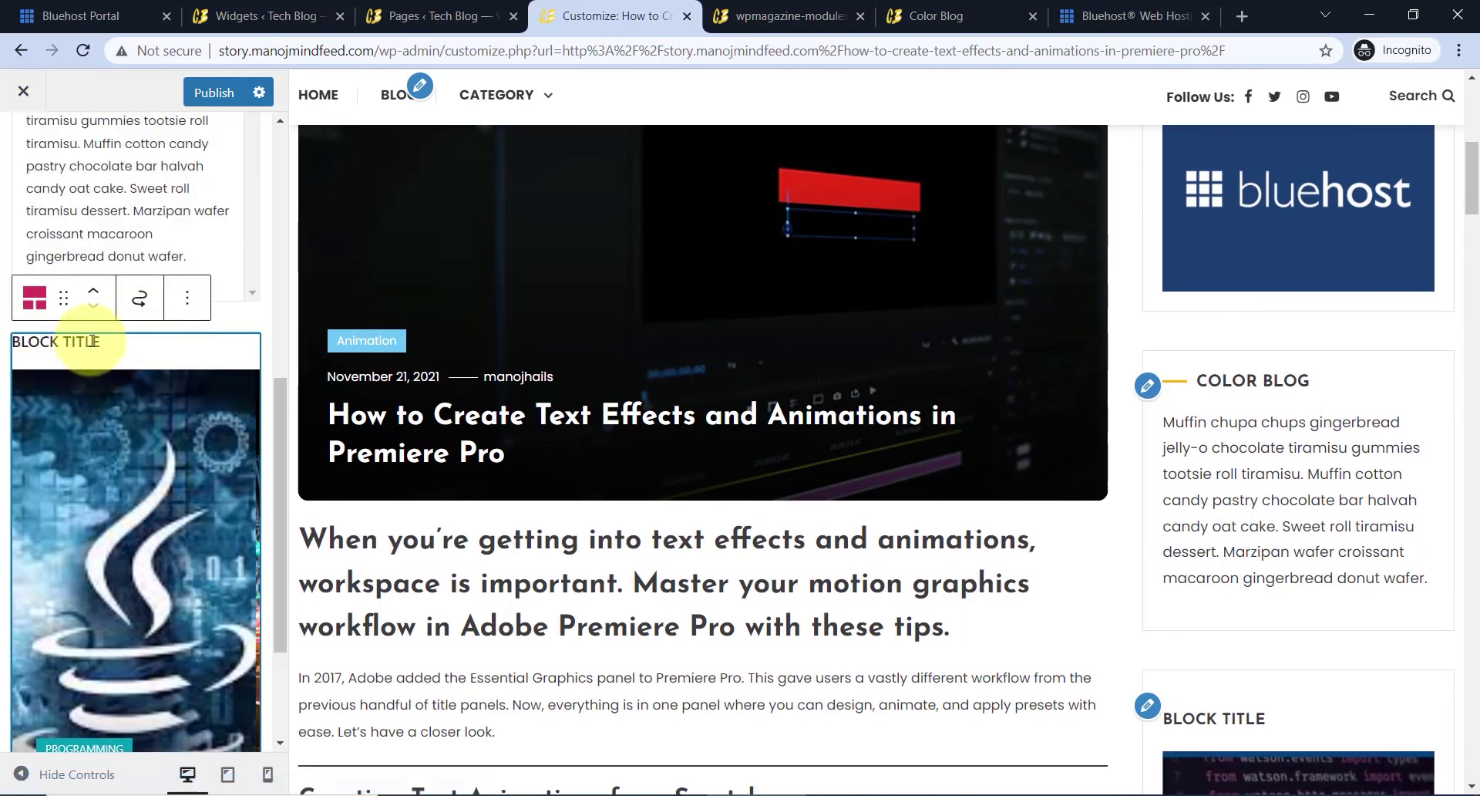
{"action": "triple_click", "coordinate": [99, 341]}
{"action": "scroll", "coordinate": [115, 358], "scroll_direction": "down", "scroll_amount": 3}
{"action": "scroll", "coordinate": [137, 376], "scroll_direction": "up", "scroll_amount": 3}
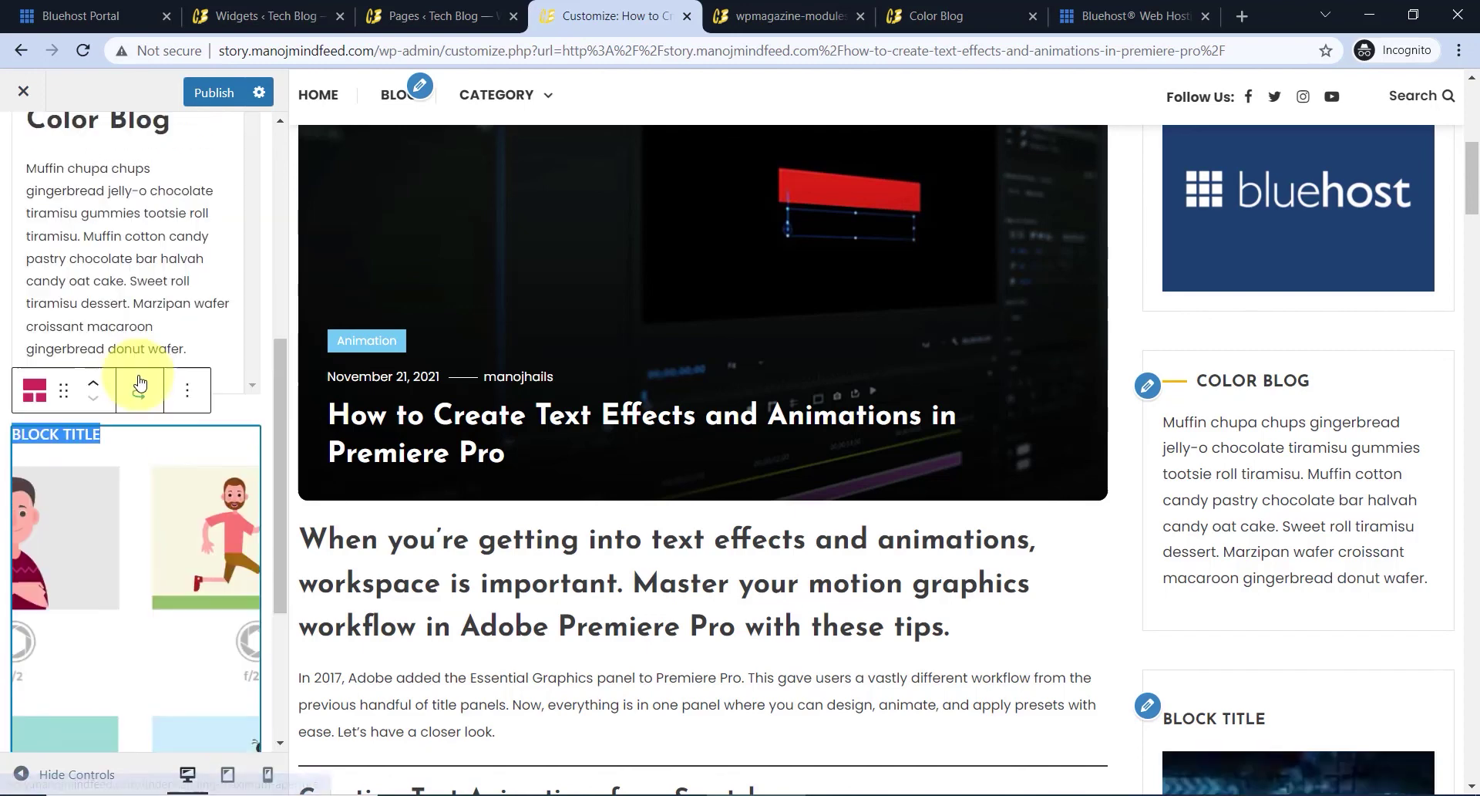
{"action": "left_click", "coordinate": [102, 443]}
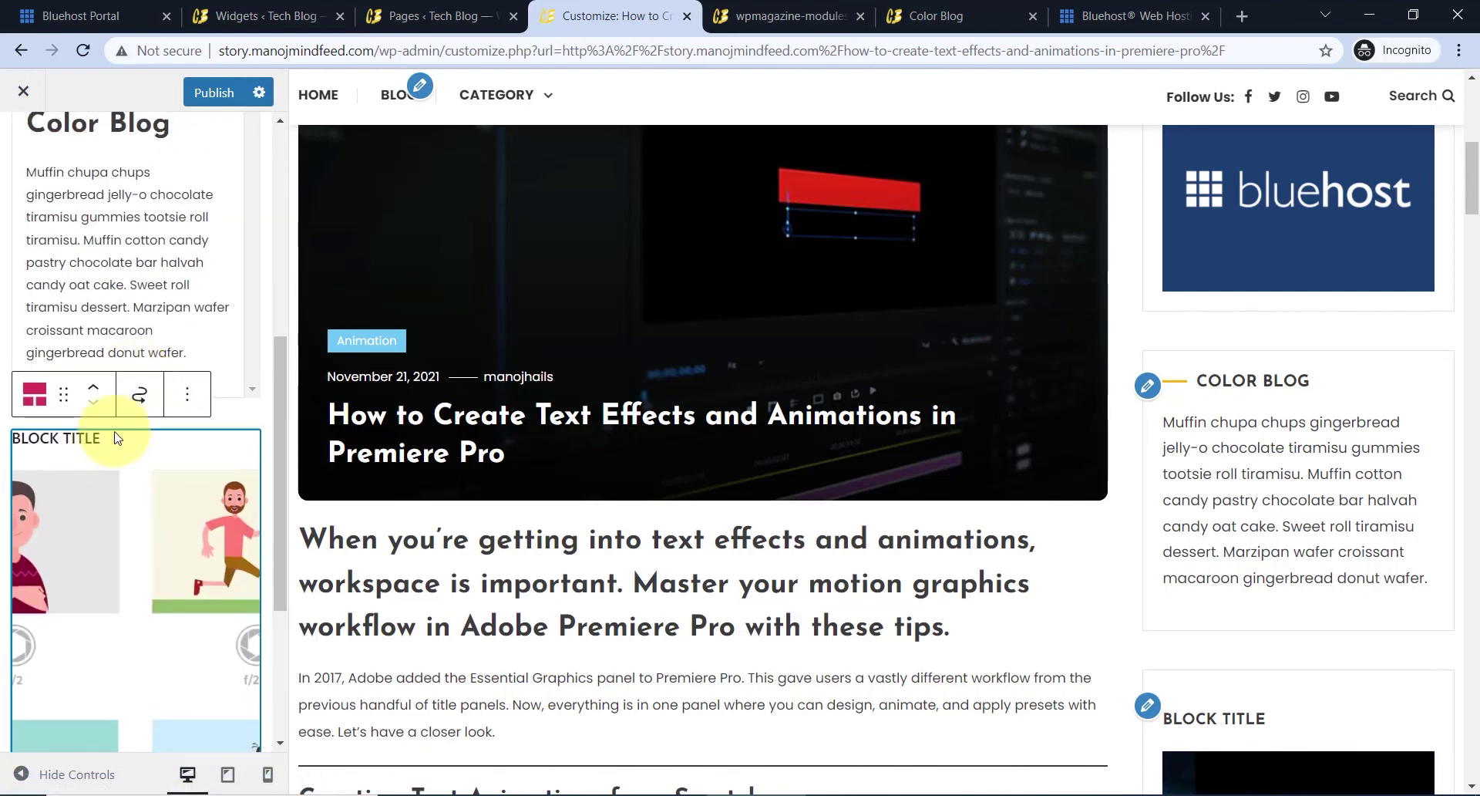
- Open the post-tiles block's full settings and rename Block Title to Flash Post
{"action": "left_click", "coordinate": [189, 404]}
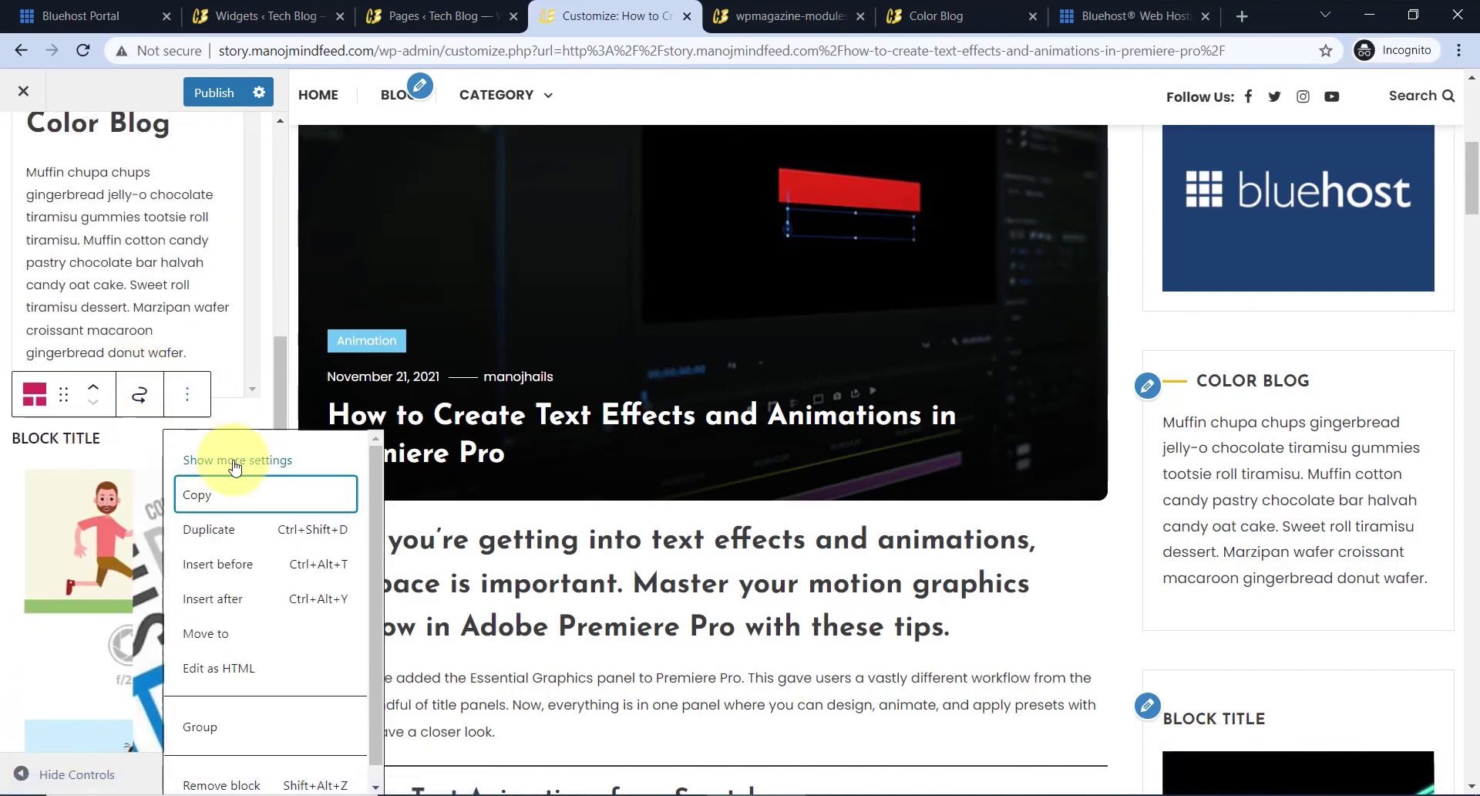
{"action": "left_click", "coordinate": [278, 467]}
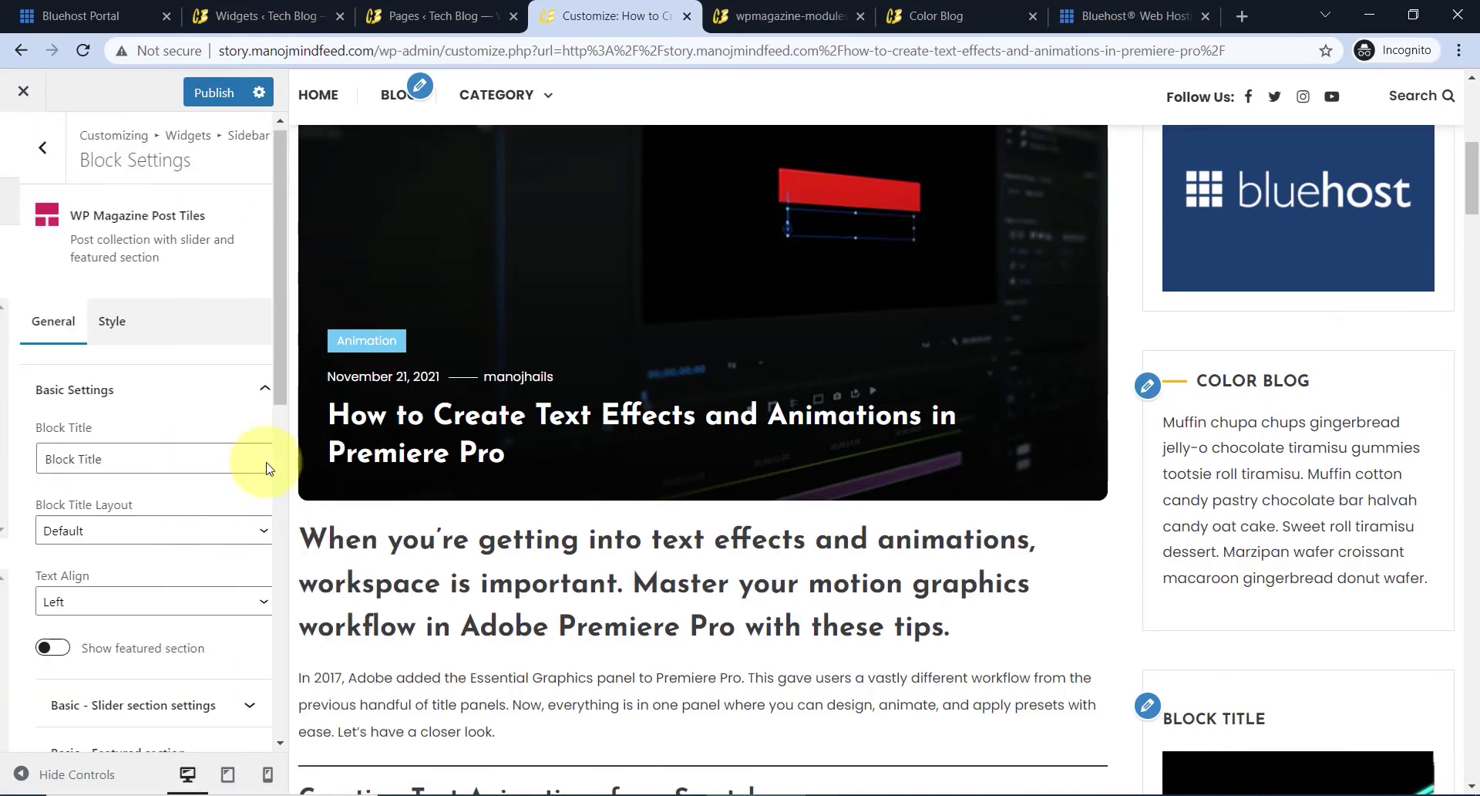
{"action": "left_click_drag", "start_coordinate": [91, 465], "coordinate": [23, 463]}
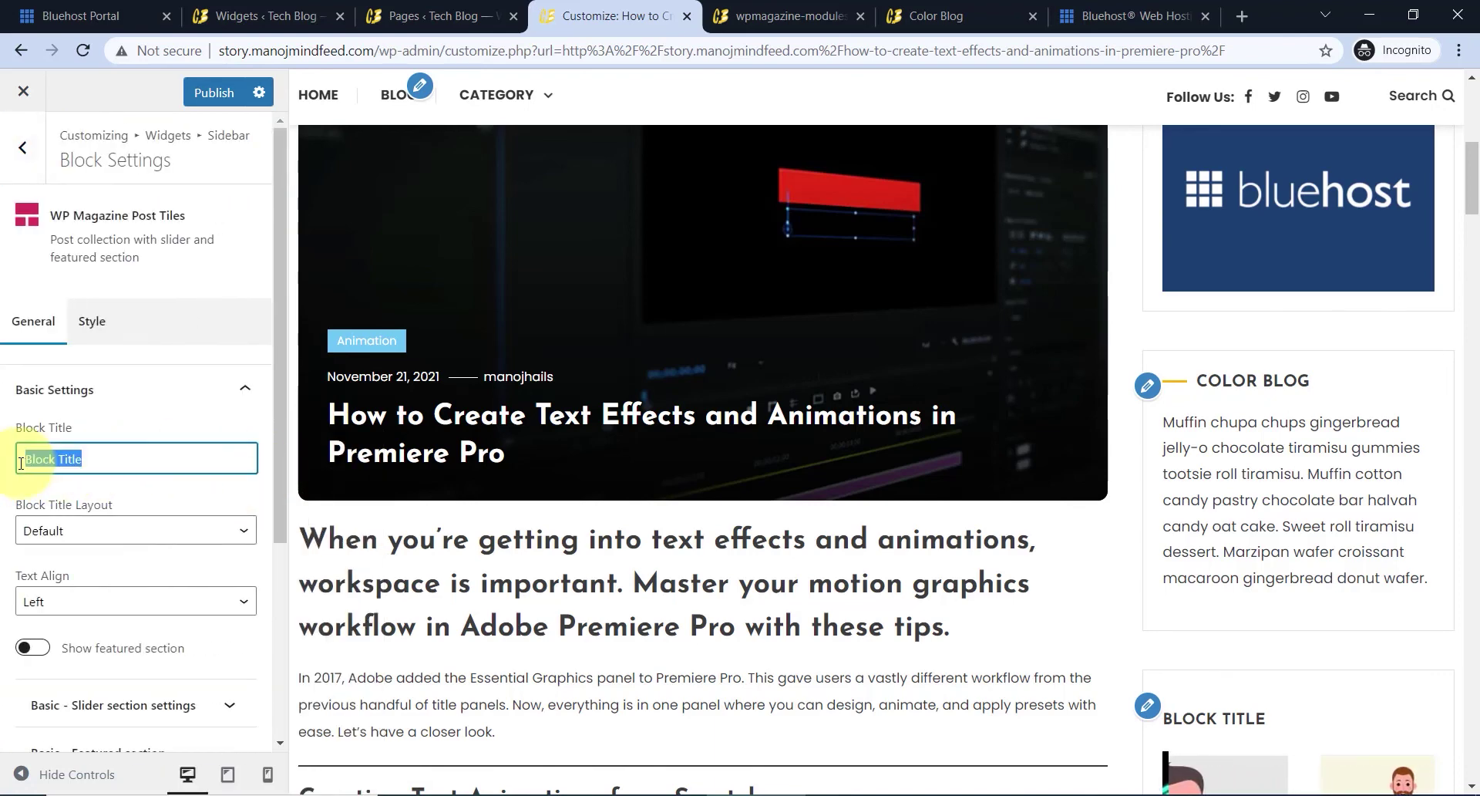
{"action": "type", "text": "Flash Post"}
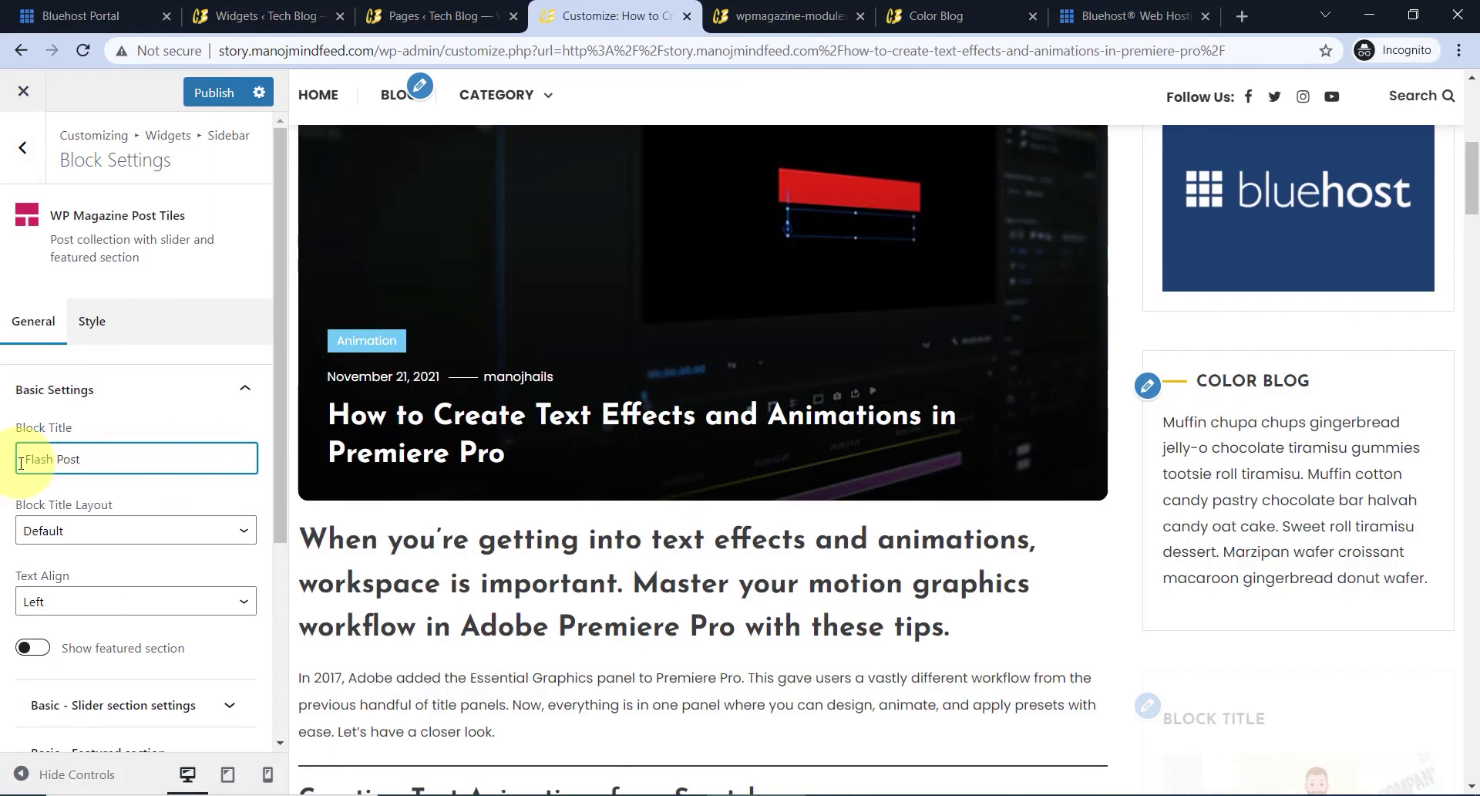
{"action": "scroll", "coordinate": [1226, 439], "scroll_direction": "down", "scroll_amount": 5}
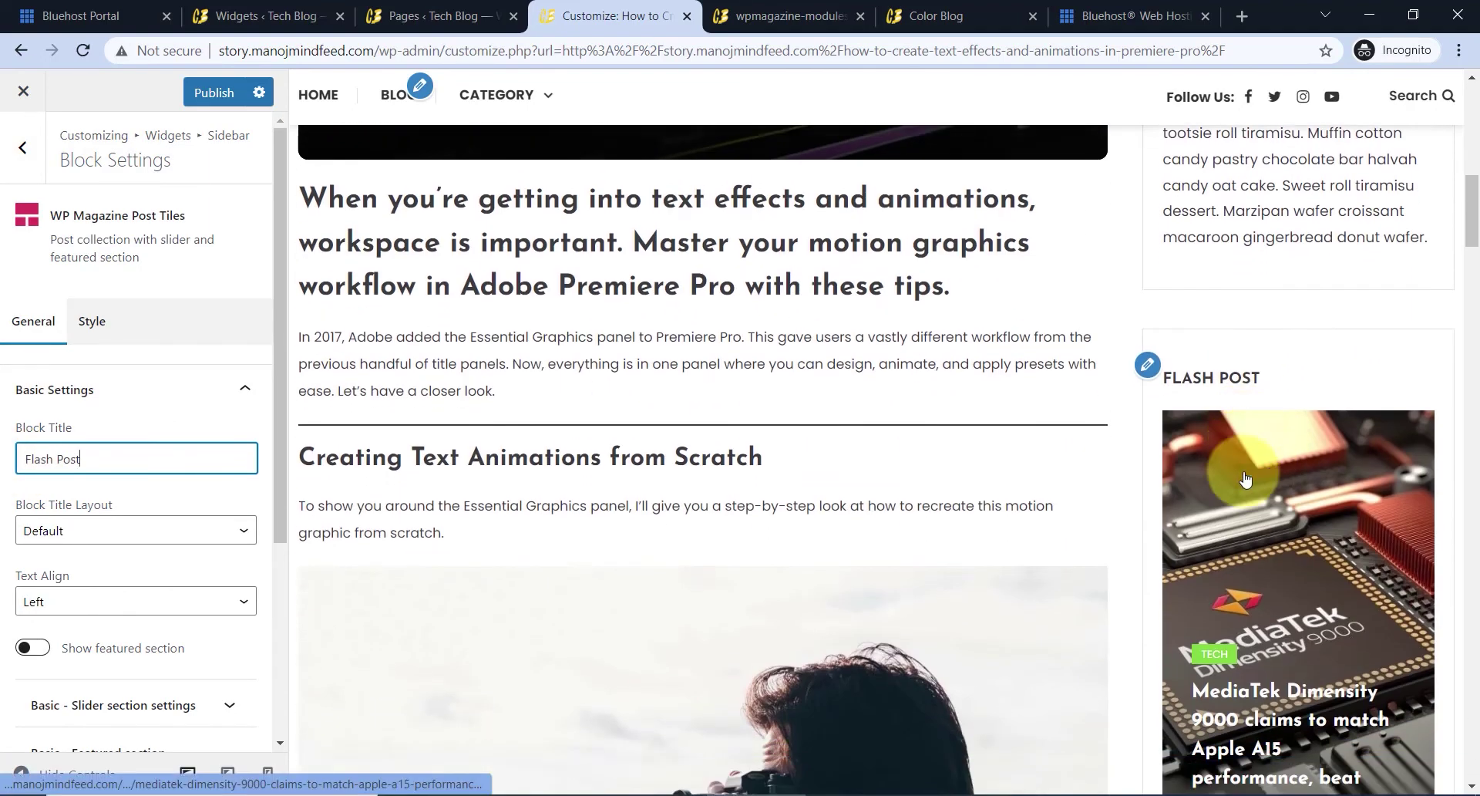
{"action": "scroll", "coordinate": [1245, 478], "scroll_direction": "down", "scroll_amount": 3}
- Keep the Default title layout, leave the featured section off, and review the section settings
{"action": "left_click", "coordinate": [151, 529]}
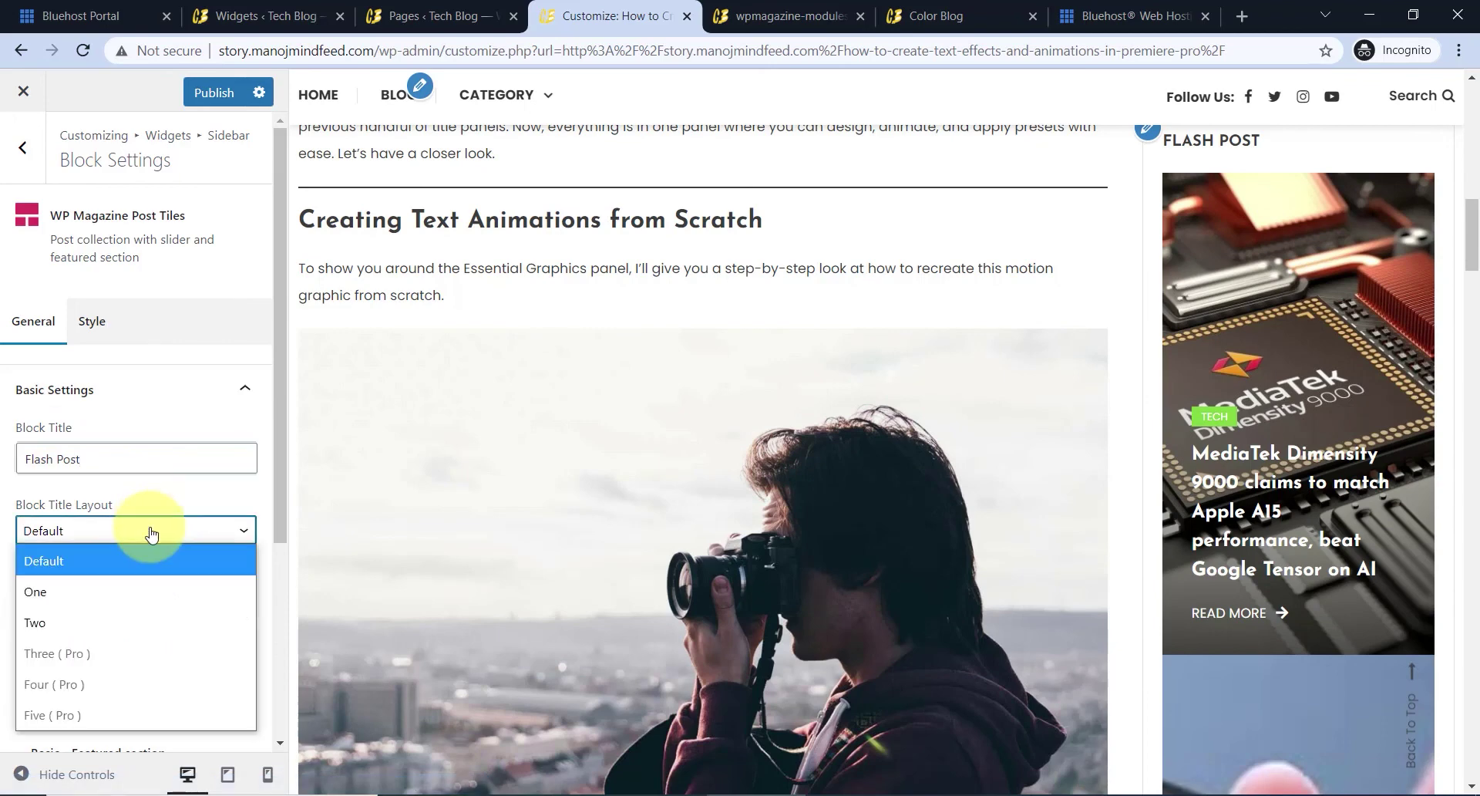
{"action": "left_click", "coordinate": [151, 529]}
{"action": "scroll", "coordinate": [170, 519], "scroll_direction": "down", "scroll_amount": 4}
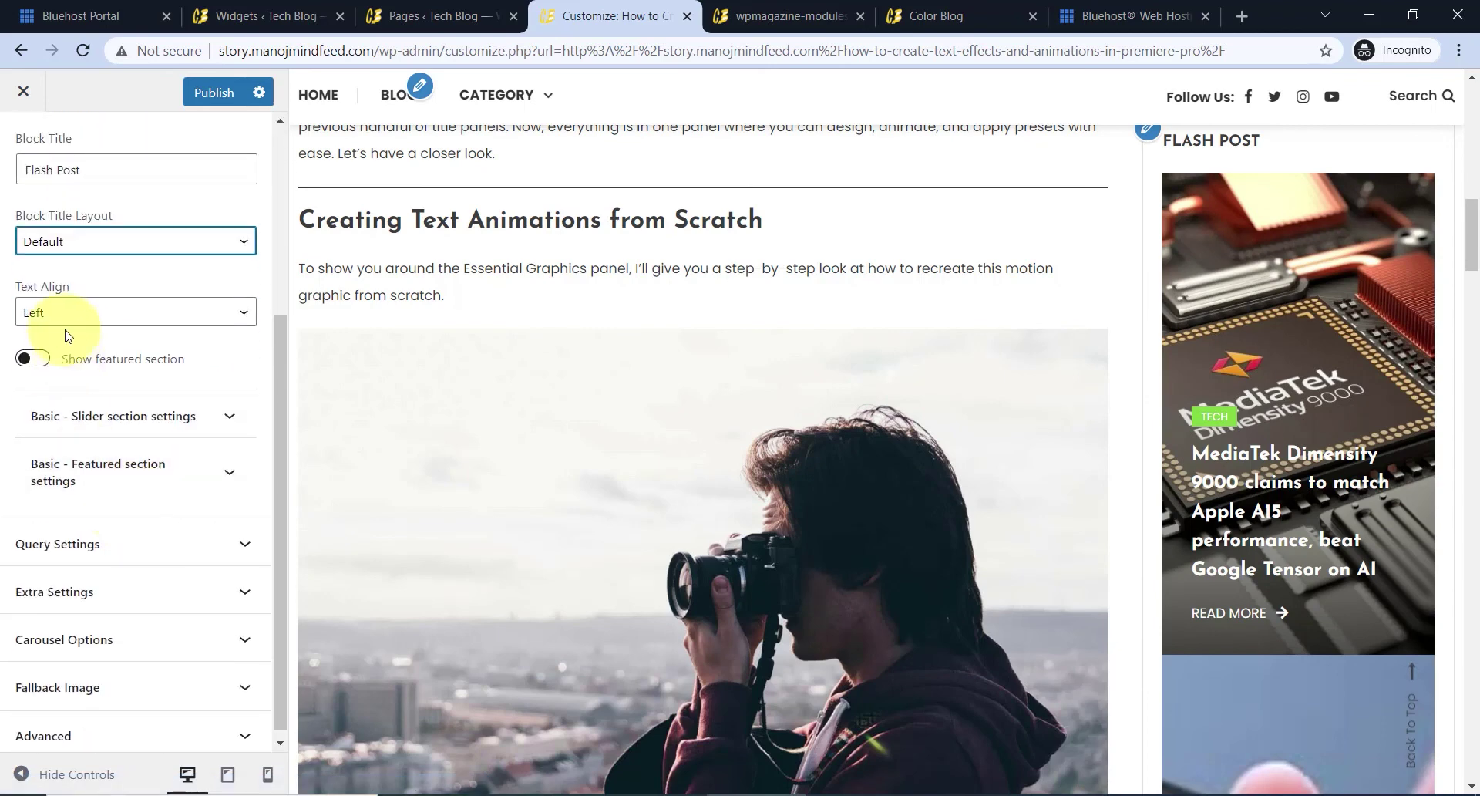
{"action": "left_click", "coordinate": [32, 359]}
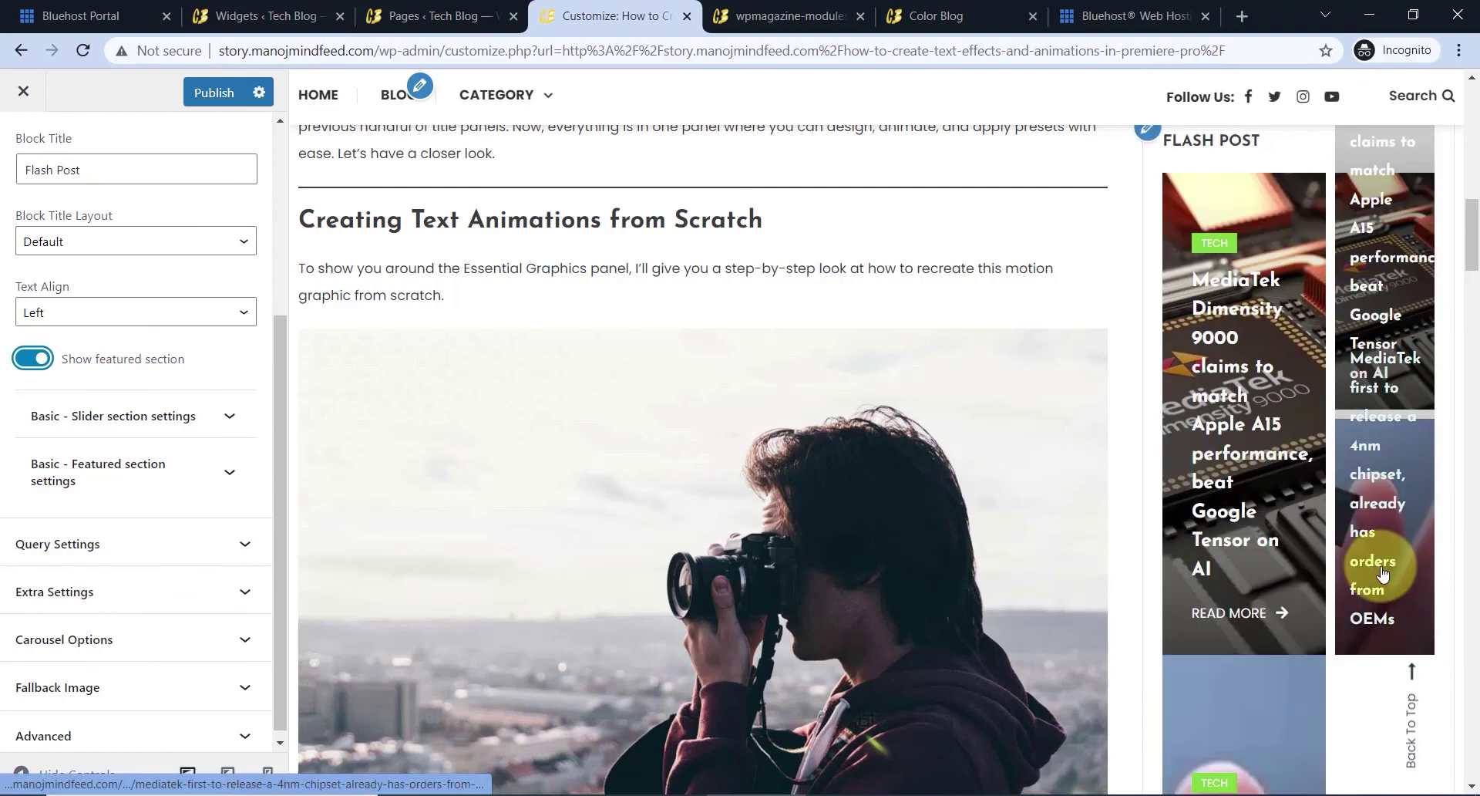
{"action": "scroll", "coordinate": [1273, 540], "scroll_direction": "down", "scroll_amount": 3}
{"action": "scroll", "coordinate": [1301, 532], "scroll_direction": "up", "scroll_amount": 3}
{"action": "left_click", "coordinate": [32, 359]}
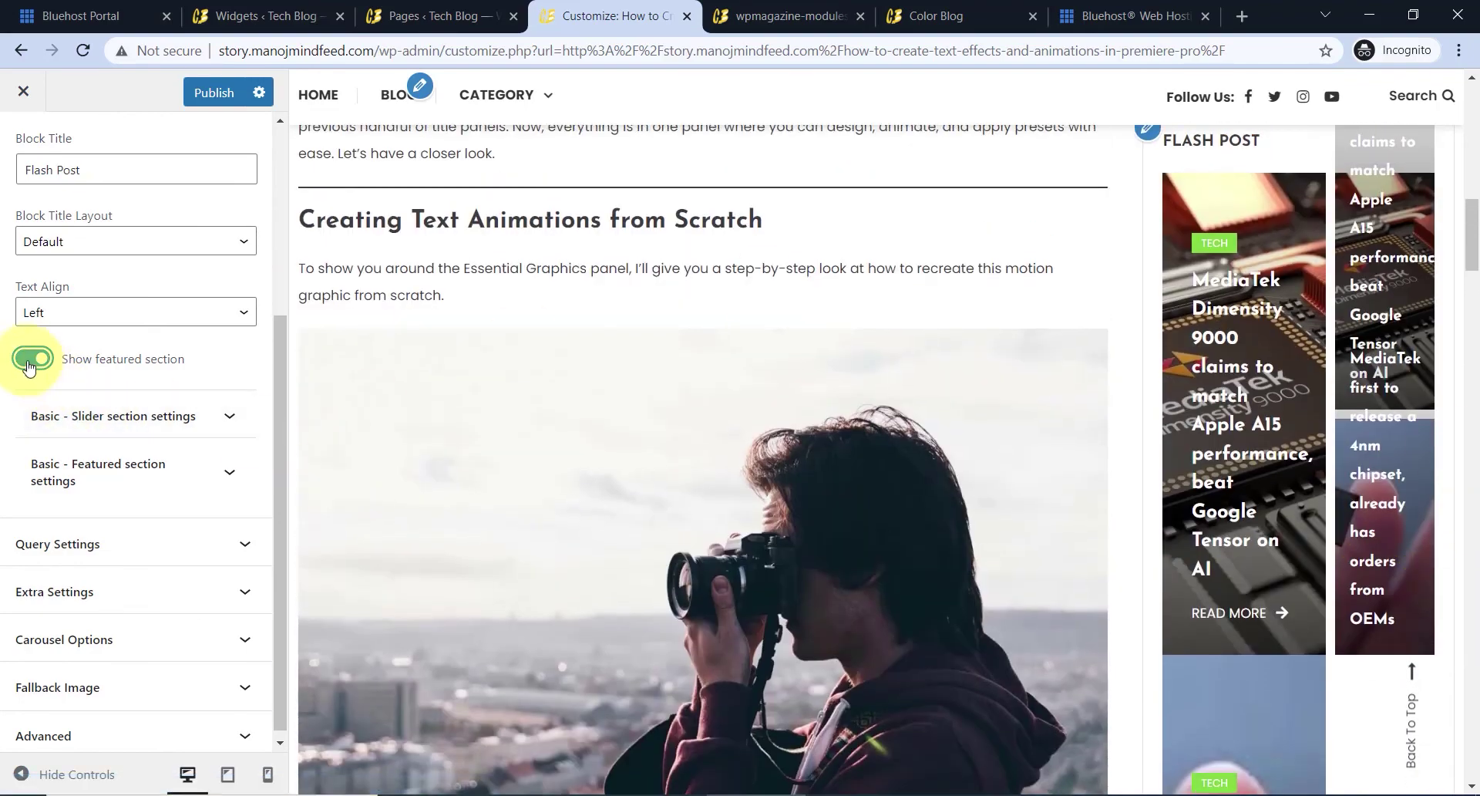
{"action": "left_click", "coordinate": [122, 409]}
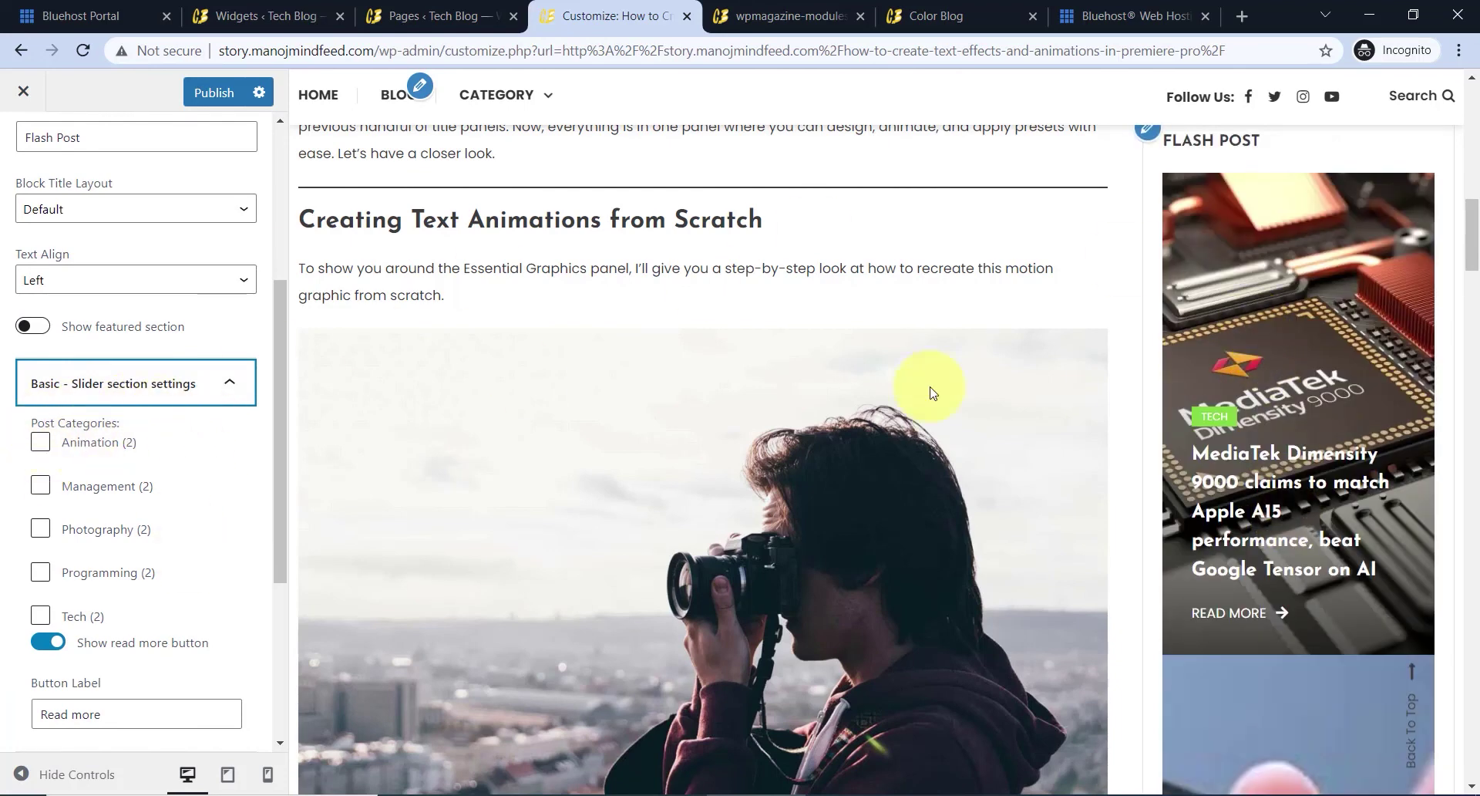
{"action": "left_click", "coordinate": [196, 383]}
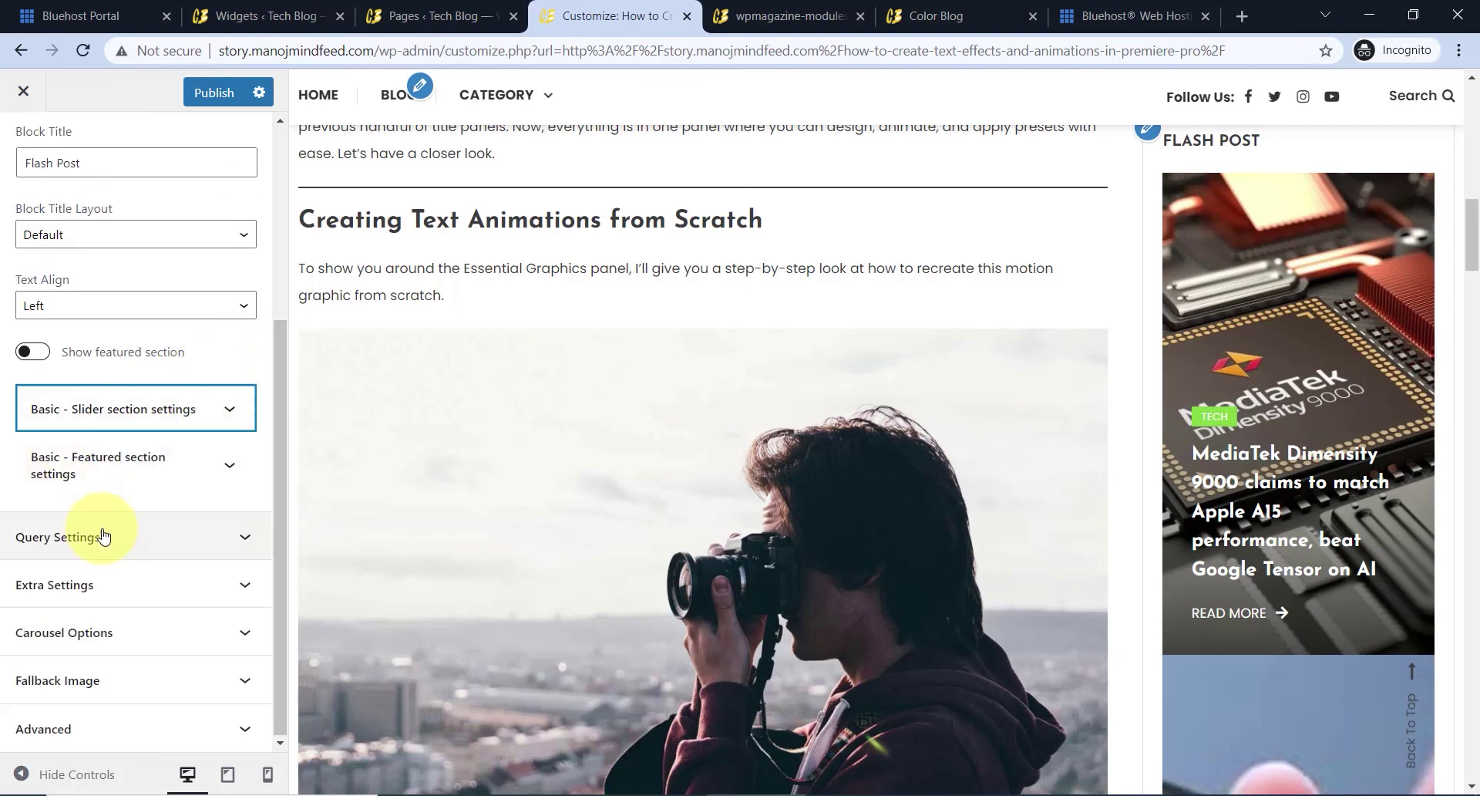
{"action": "left_click", "coordinate": [85, 470]}
{"action": "scroll", "coordinate": [113, 524], "scroll_direction": "down", "scroll_amount": 2}
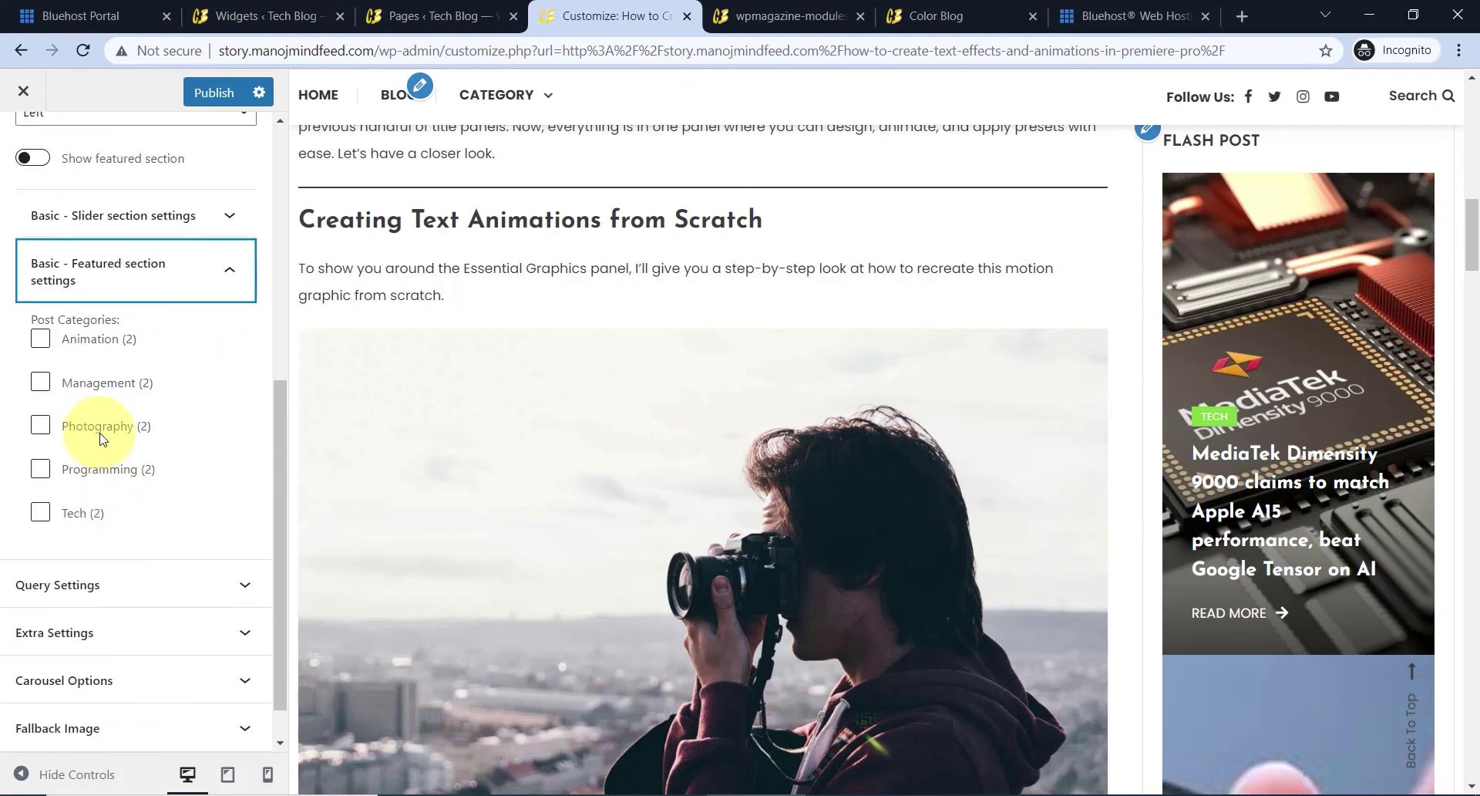
{"action": "left_click", "coordinate": [98, 297]}
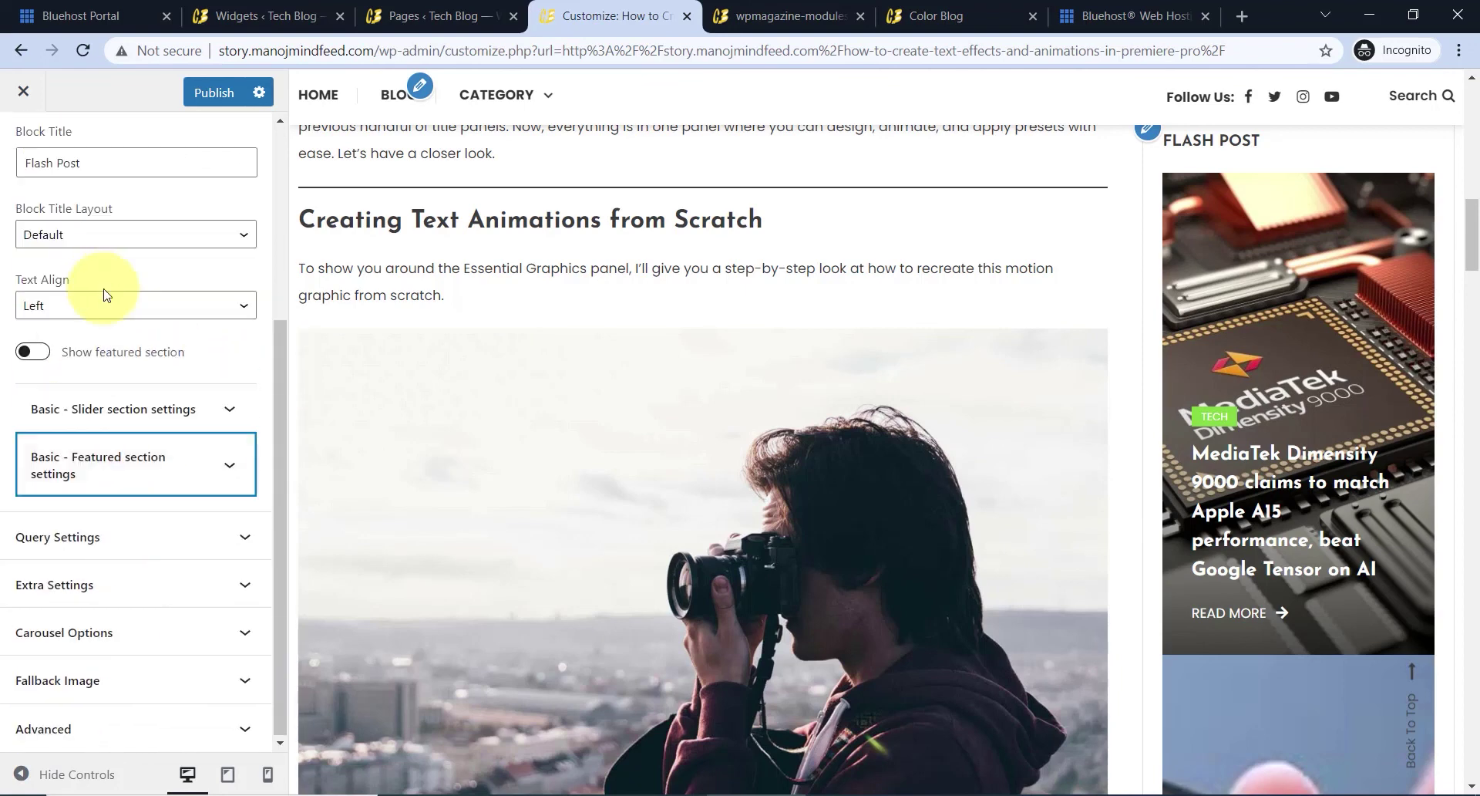
- Enable Show author under Query Settings for the slider section
{"action": "left_click", "coordinate": [108, 536]}
{"action": "scroll", "coordinate": [119, 516], "scroll_direction": "down", "scroll_amount": 2}
{"action": "left_click", "coordinate": [131, 458]}
{"action": "scroll", "coordinate": [137, 454], "scroll_direction": "down", "scroll_amount": 3}
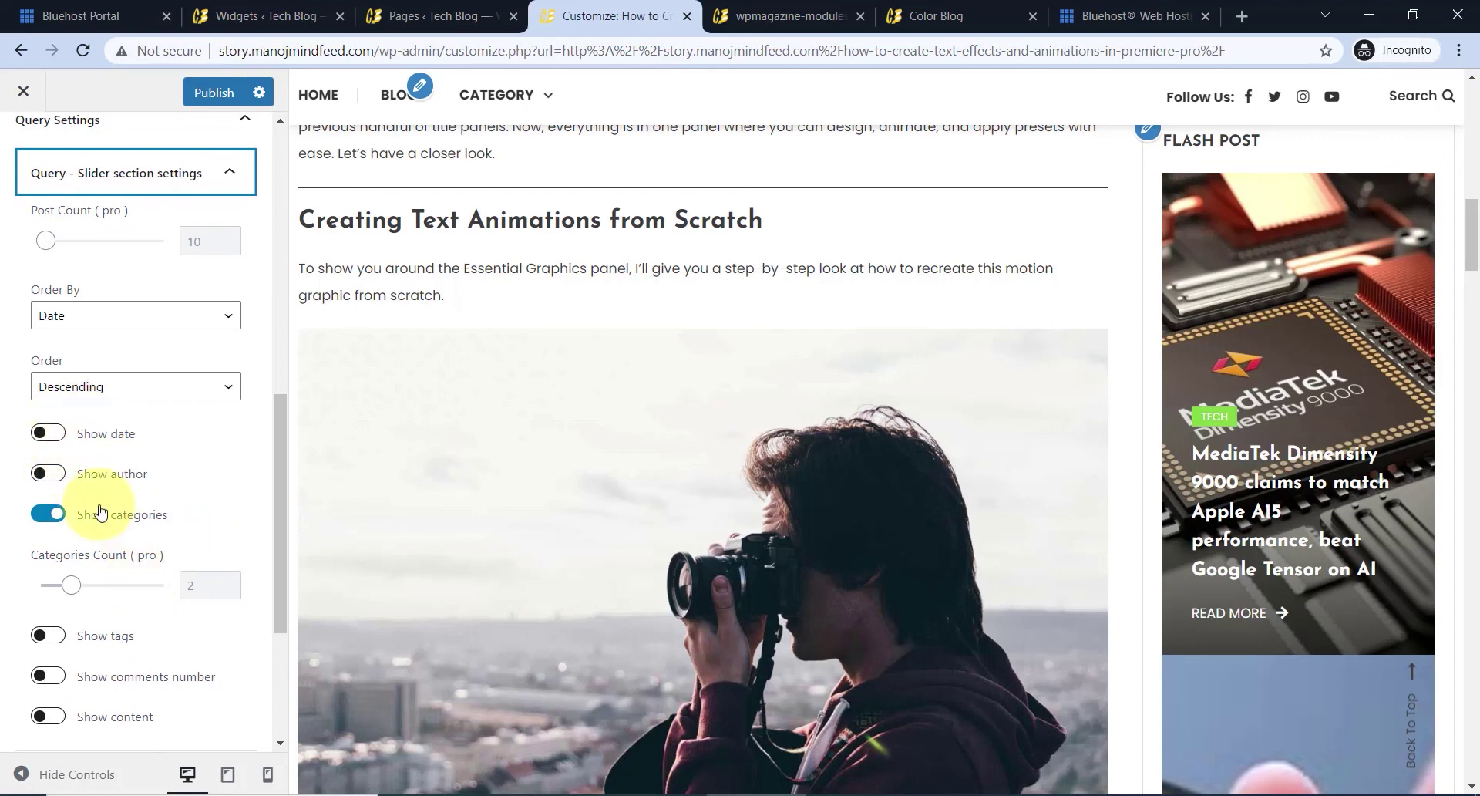
{"action": "left_click", "coordinate": [61, 476]}
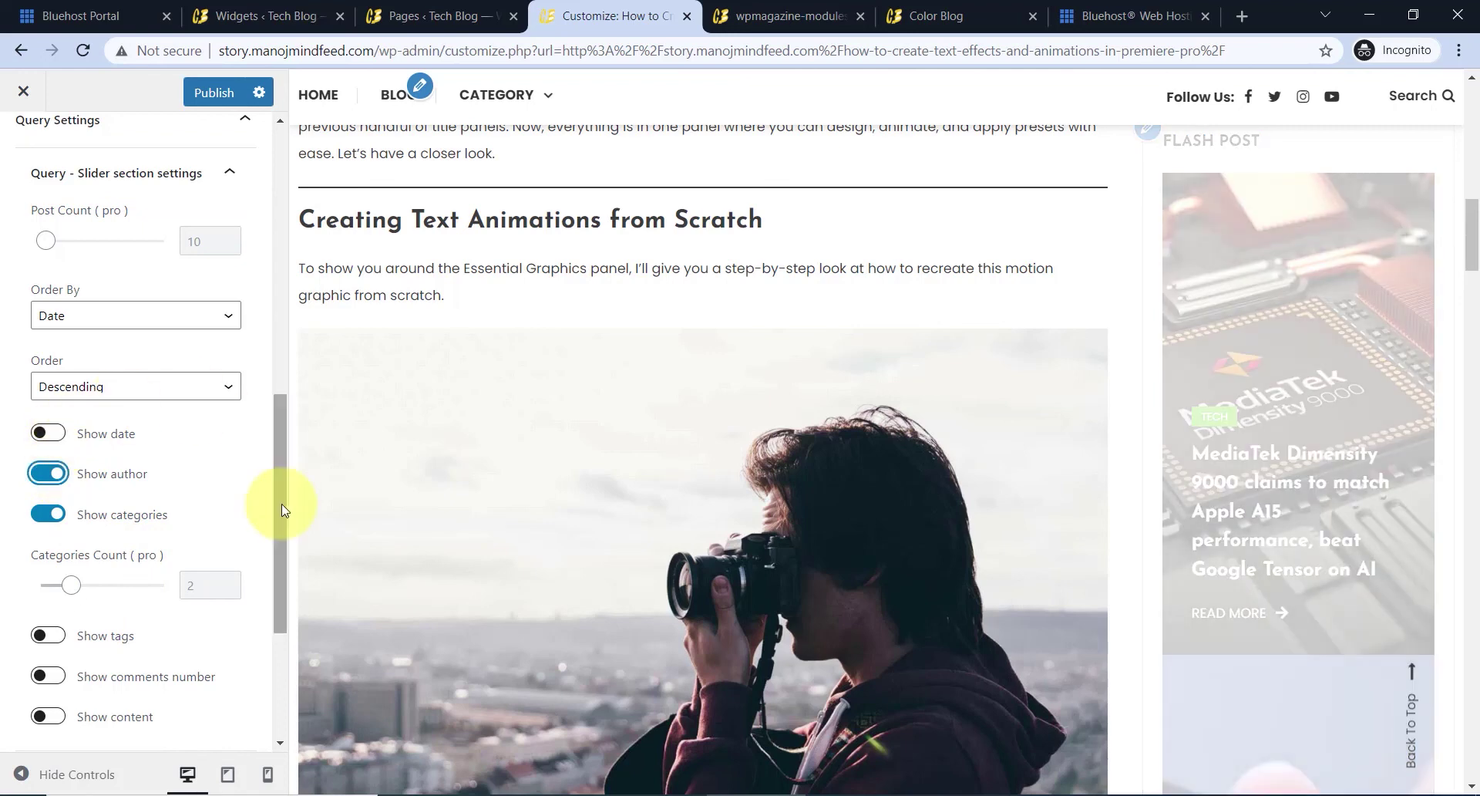
{"action": "scroll", "coordinate": [100, 678], "scroll_direction": "down", "scroll_amount": 3}
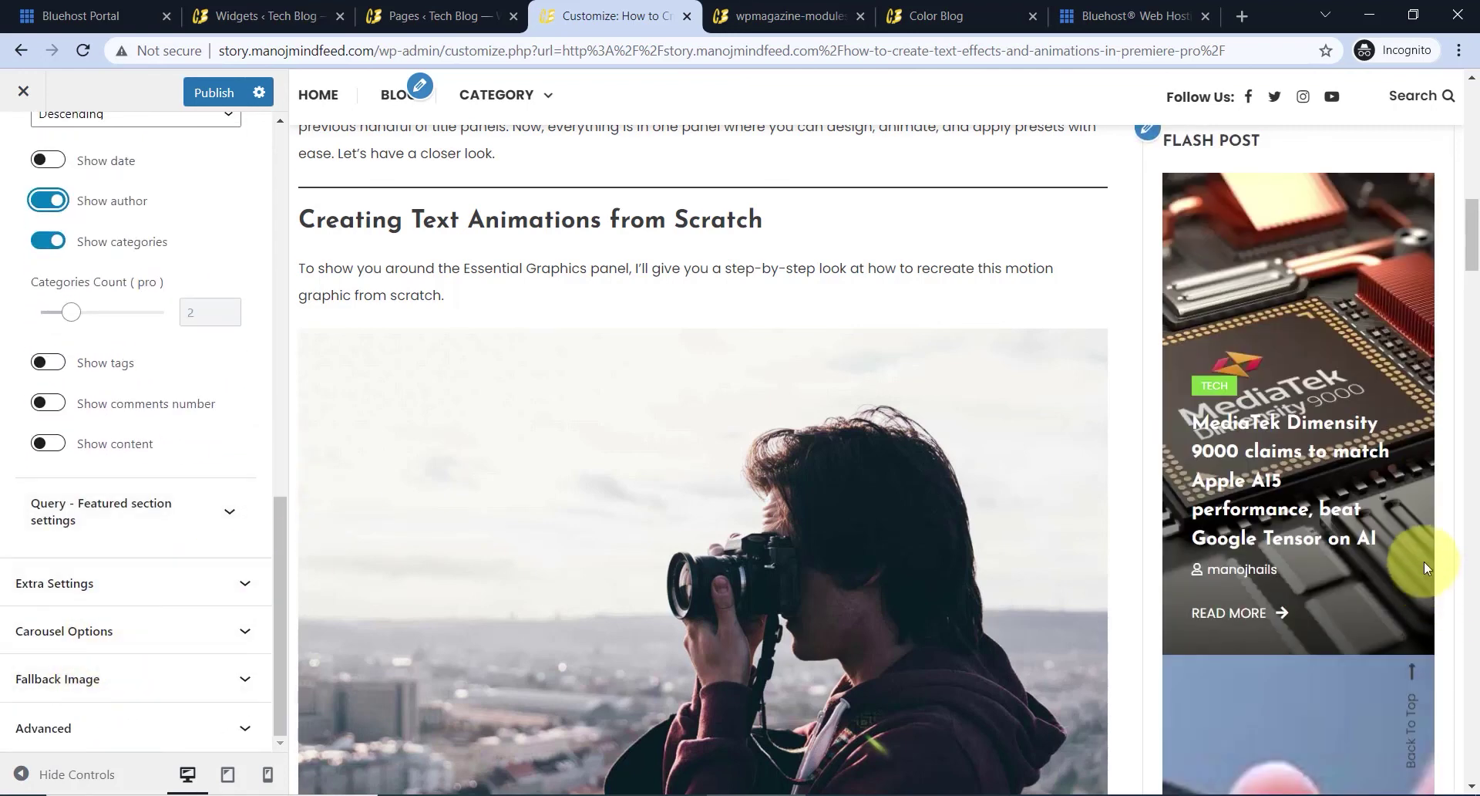
{"action": "scroll", "coordinate": [163, 558], "scroll_direction": "up", "scroll_amount": 10}
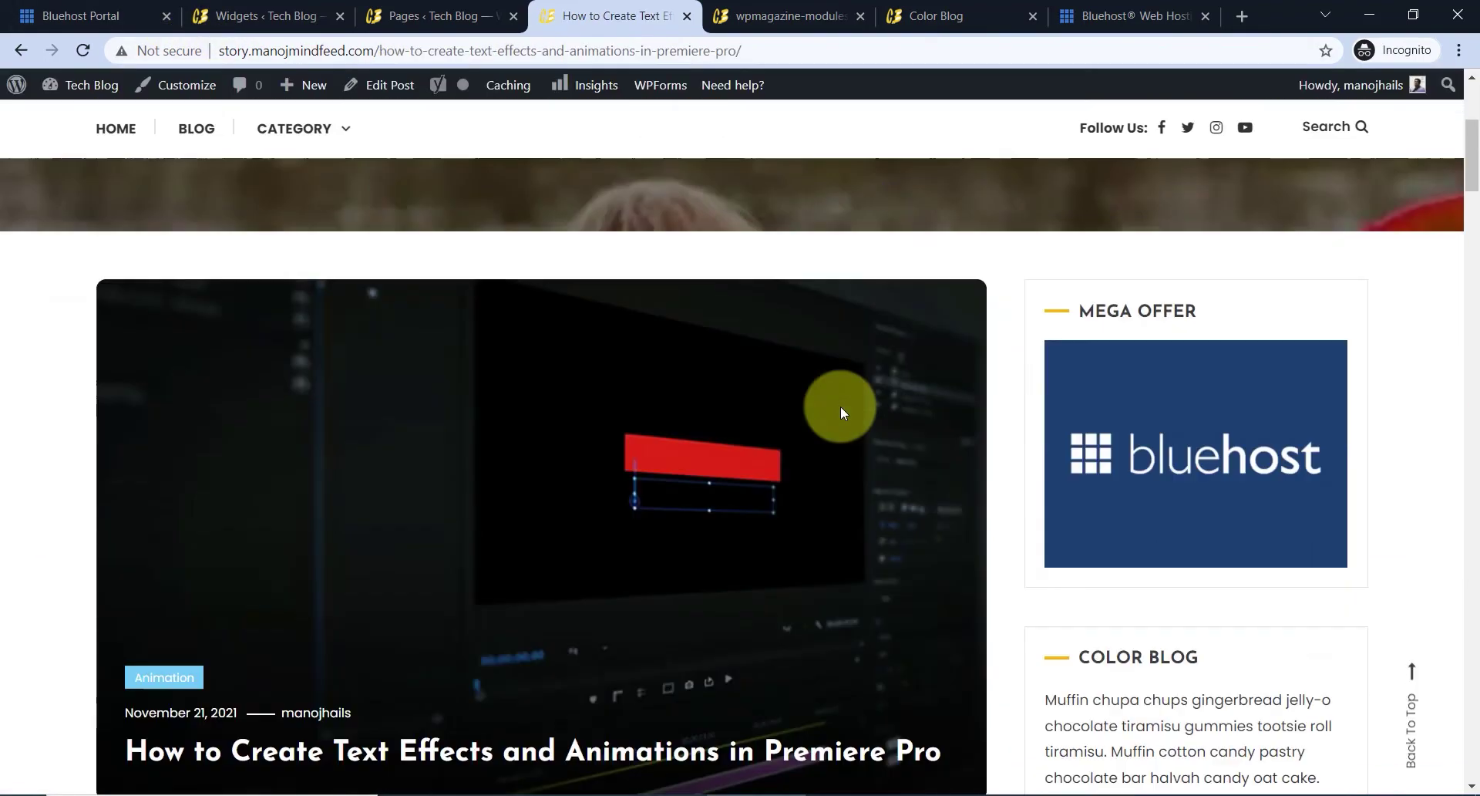
- Scroll the live Premiere Pro post and open the related post 6 Innovative Animation Trends
{"action": "scroll", "coordinate": [840, 406], "scroll_direction": "down", "scroll_amount": 6}
{"action": "scroll", "coordinate": [961, 386], "scroll_direction": "down", "scroll_amount": 3}
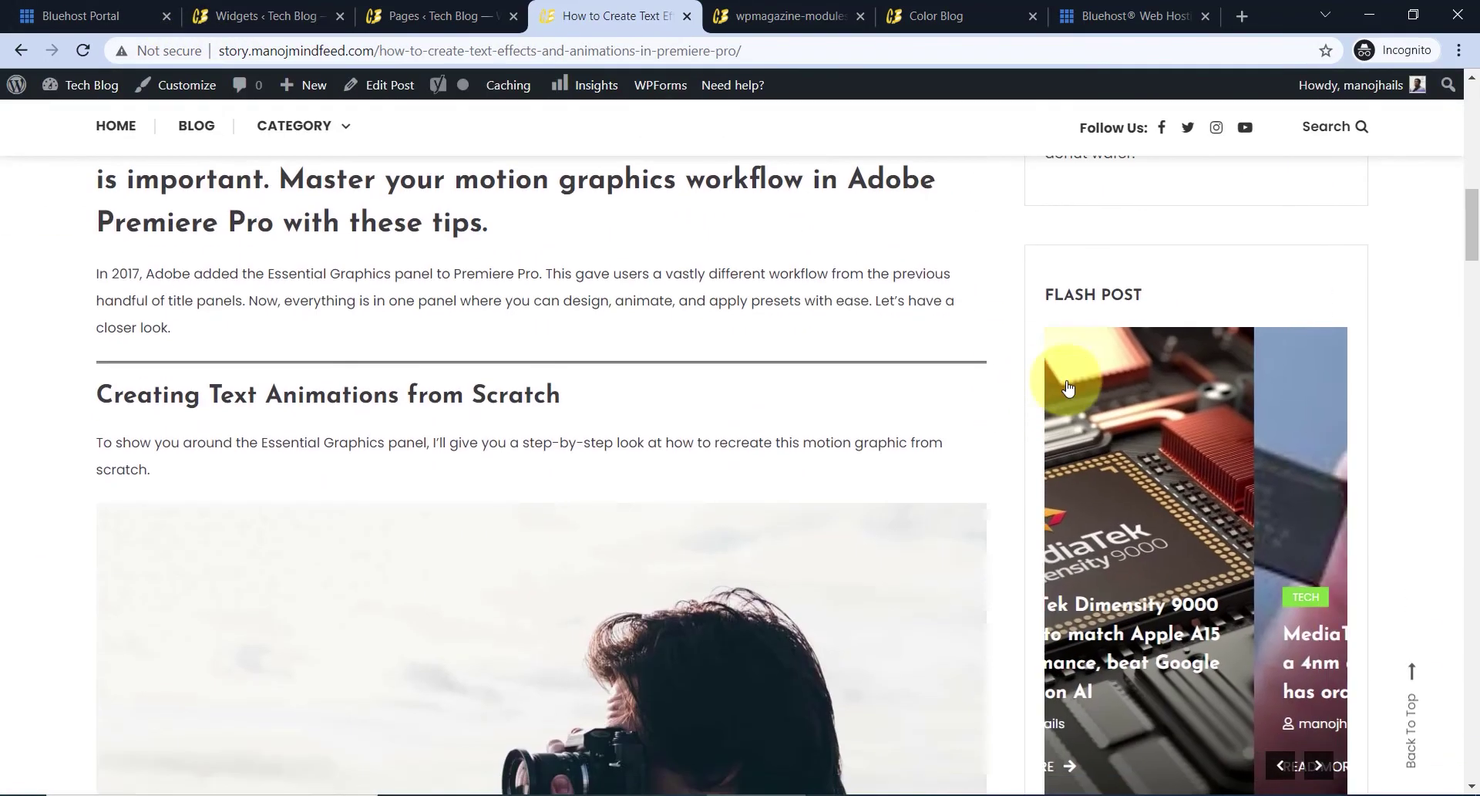
{"action": "scroll", "coordinate": [1104, 418], "scroll_direction": "down", "scroll_amount": 2}
{"action": "scroll", "coordinate": [1127, 414], "scroll_direction": "up", "scroll_amount": 1}
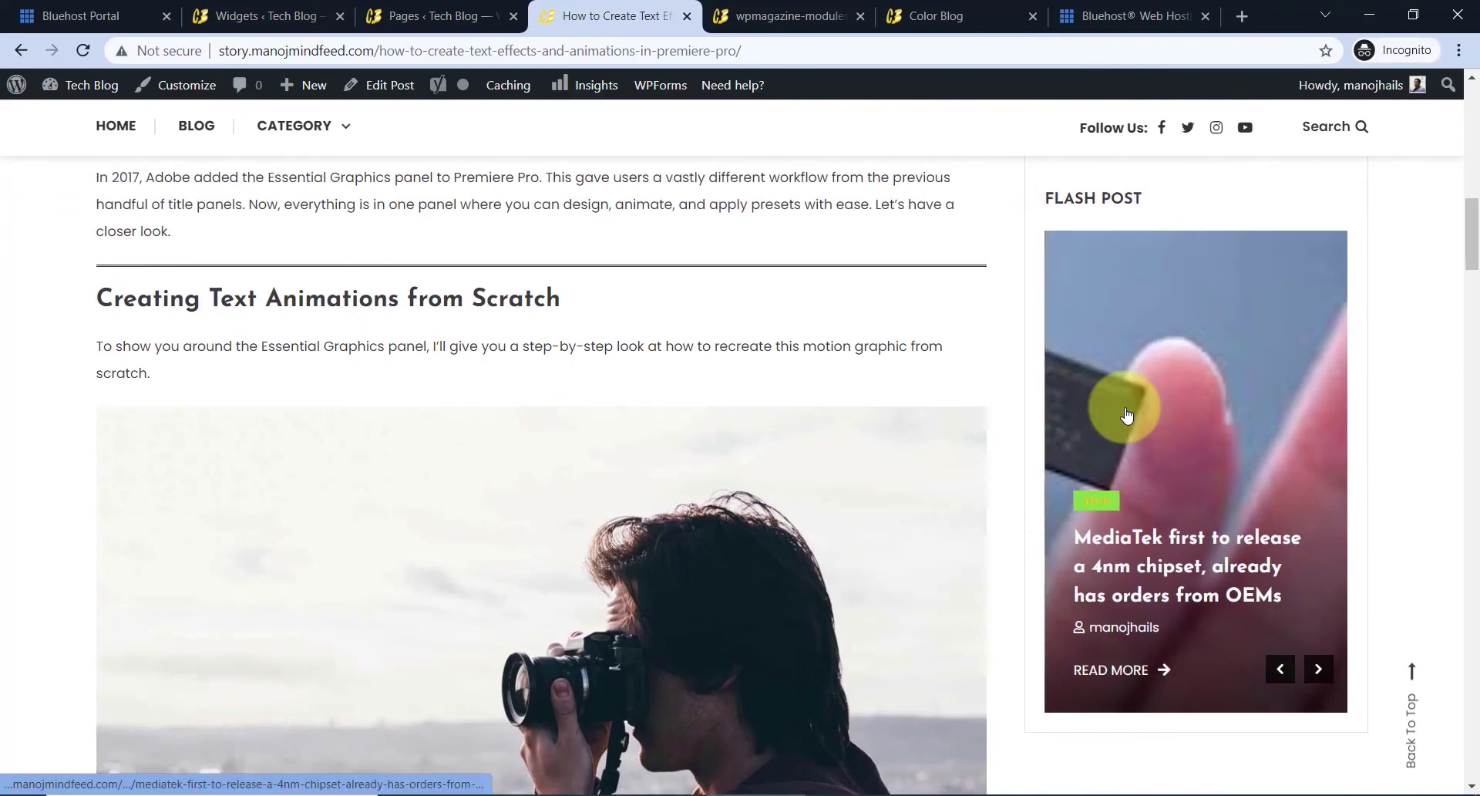
{"action": "scroll", "coordinate": [1133, 409], "scroll_direction": "down", "scroll_amount": 4}
{"action": "scroll", "coordinate": [856, 488], "scroll_direction": "up", "scroll_amount": 3}
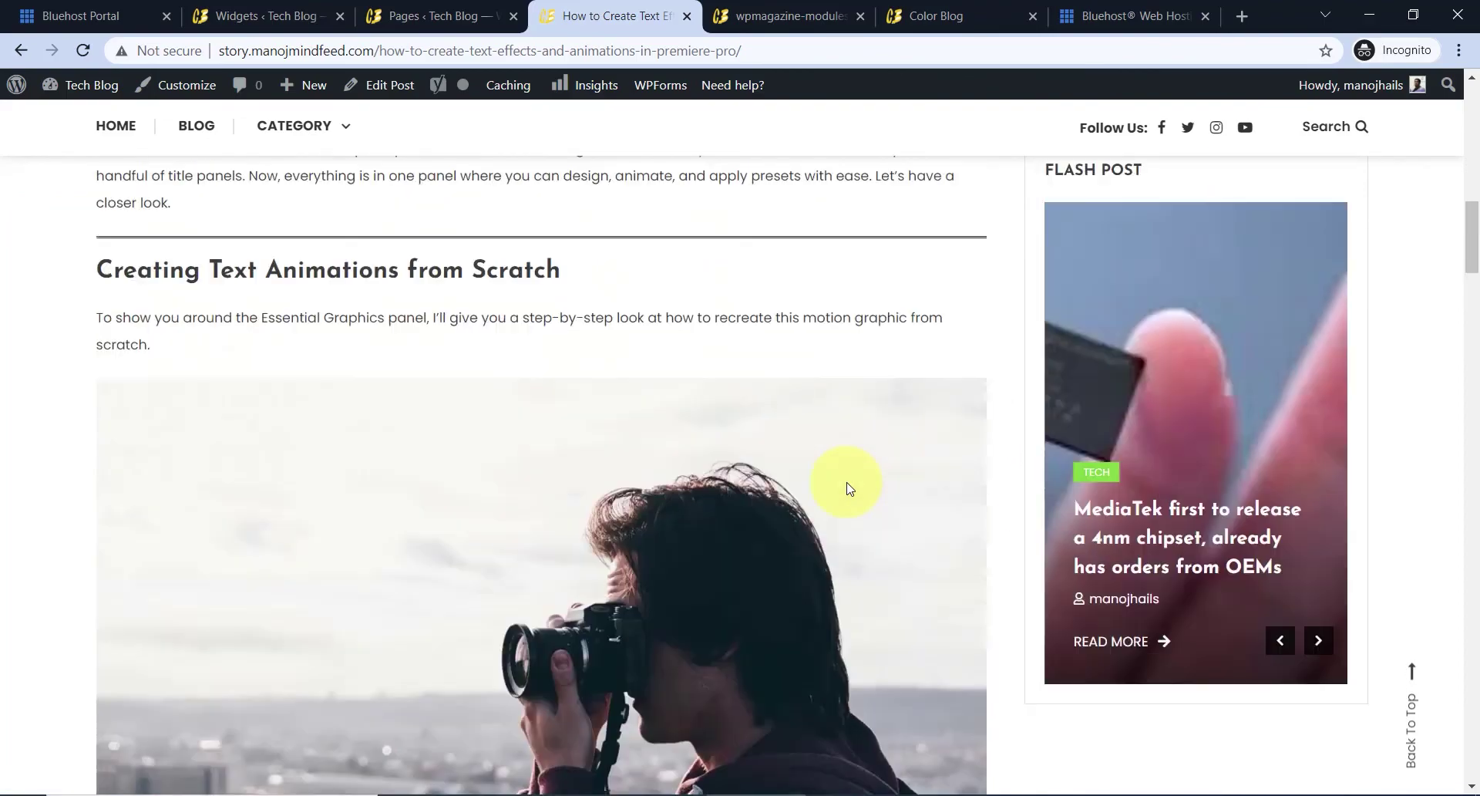
{"action": "scroll", "coordinate": [967, 493], "scroll_direction": "down", "scroll_amount": 15}
{"action": "scroll", "coordinate": [984, 512], "scroll_direction": "up", "scroll_amount": 12}
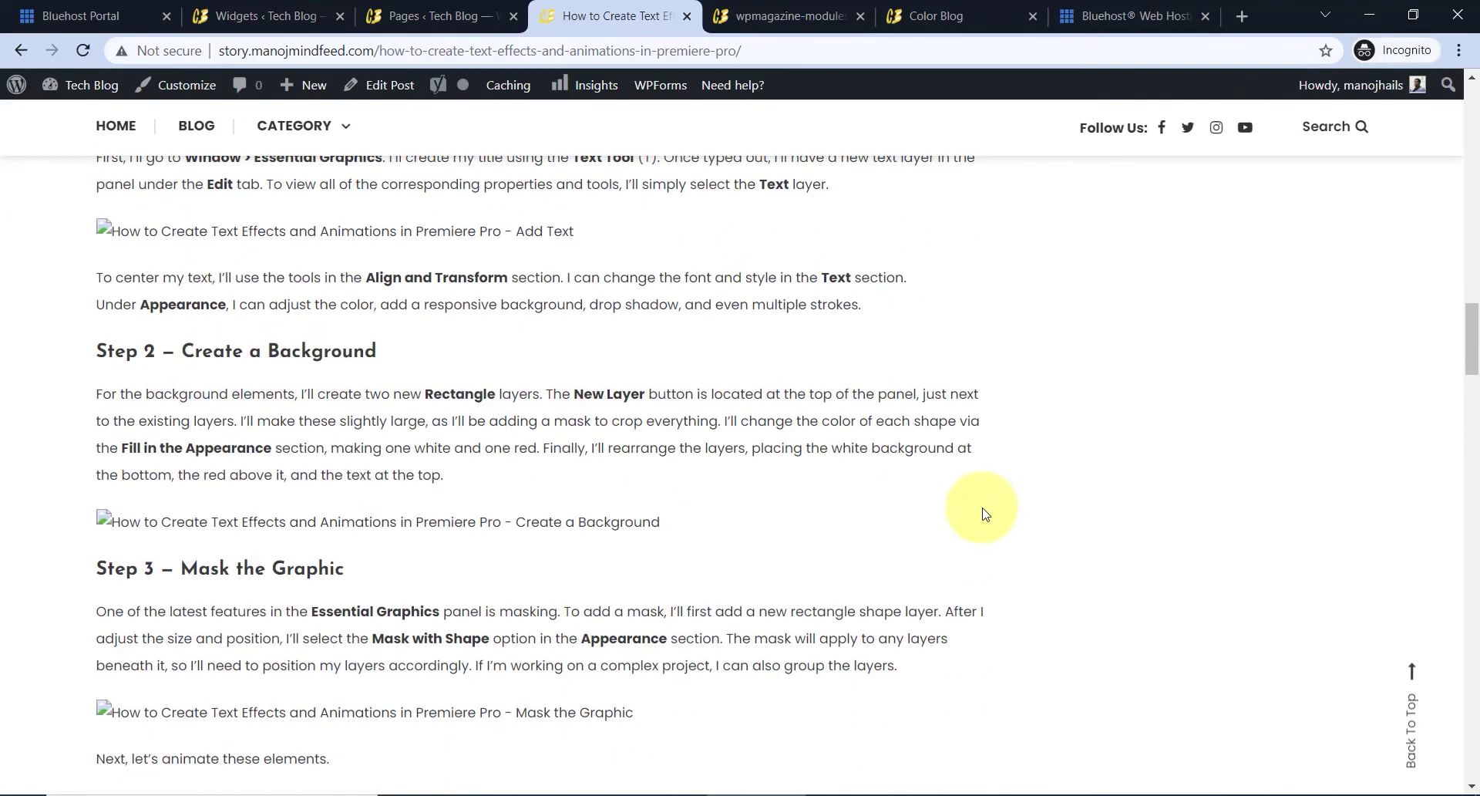
{"action": "scroll", "coordinate": [979, 521], "scroll_direction": "up", "scroll_amount": 8}
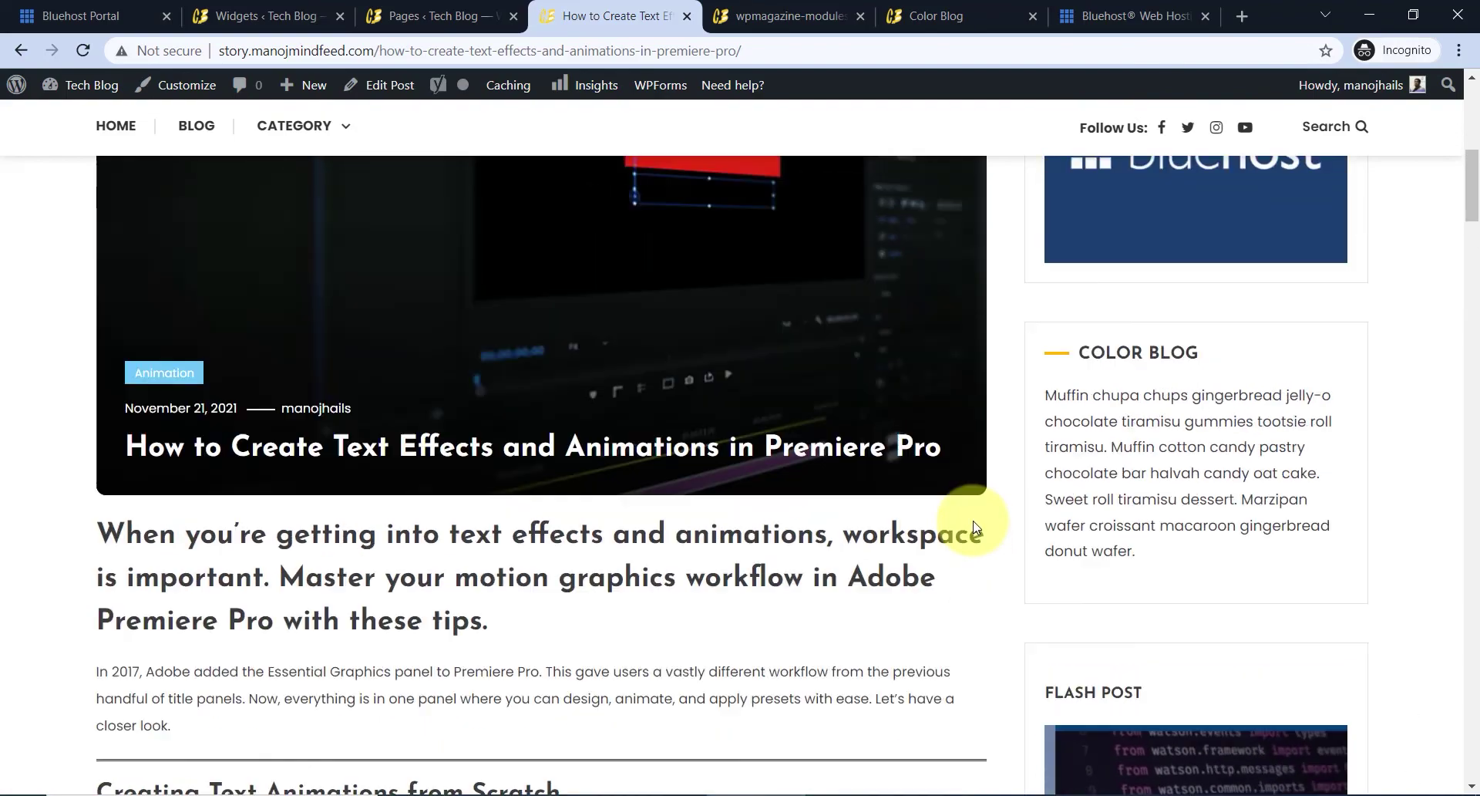
{"action": "scroll", "coordinate": [631, 400], "scroll_direction": "down", "scroll_amount": 20}
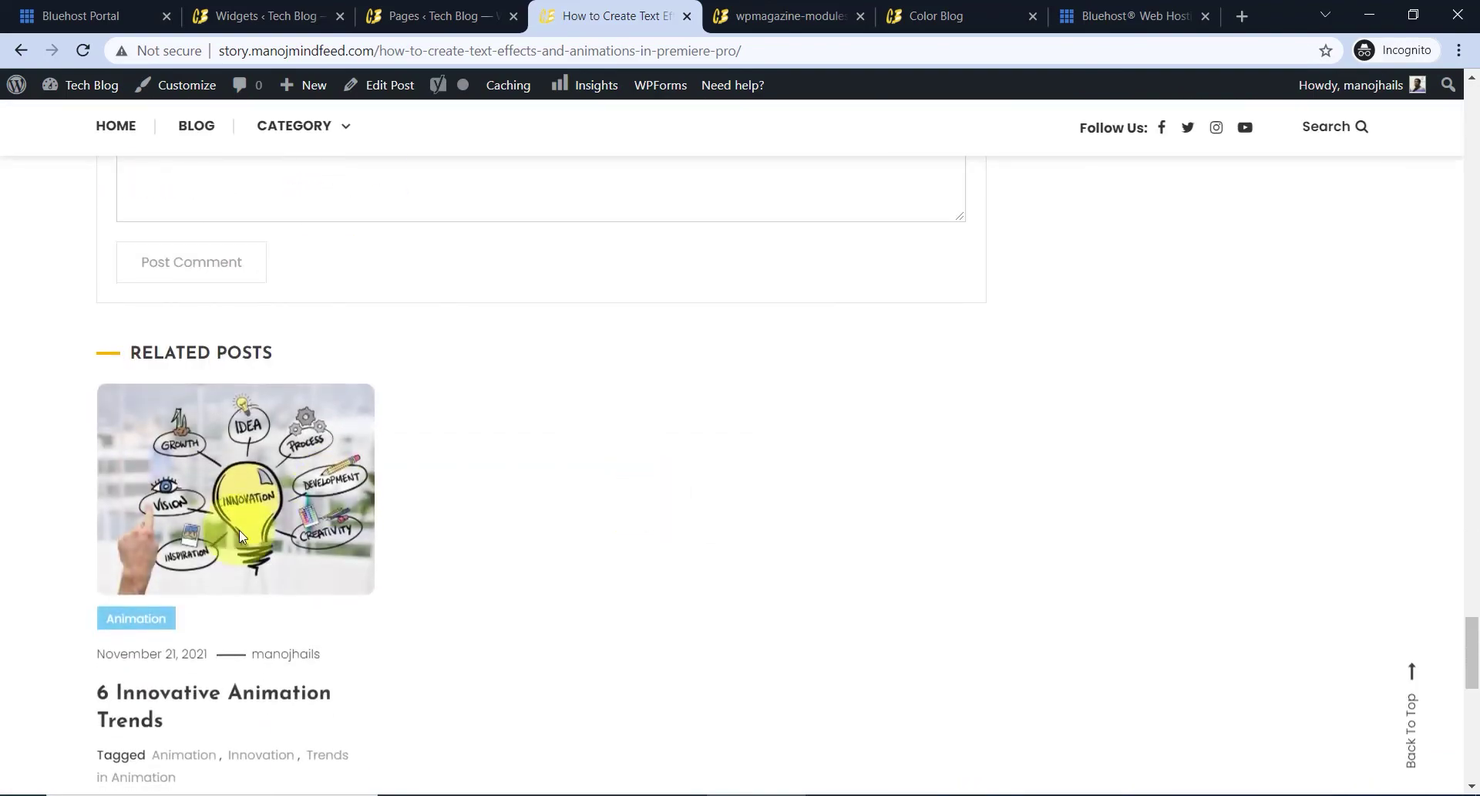
{"action": "left_click", "coordinate": [238, 639]}
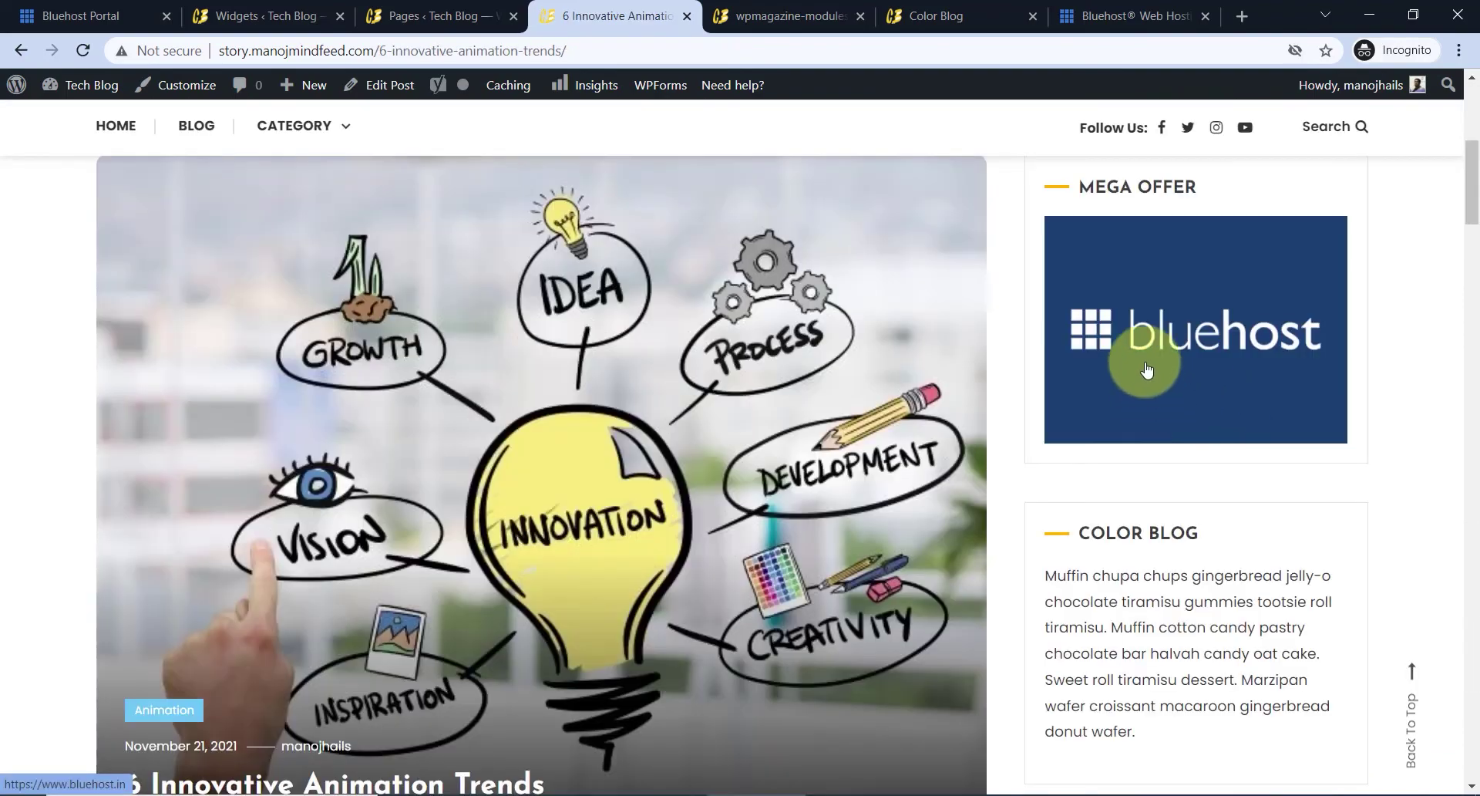
- Advance the Flash Post slider to the next tile and check the author box
{"action": "scroll", "coordinate": [1216, 409], "scroll_direction": "down", "scroll_amount": 10}
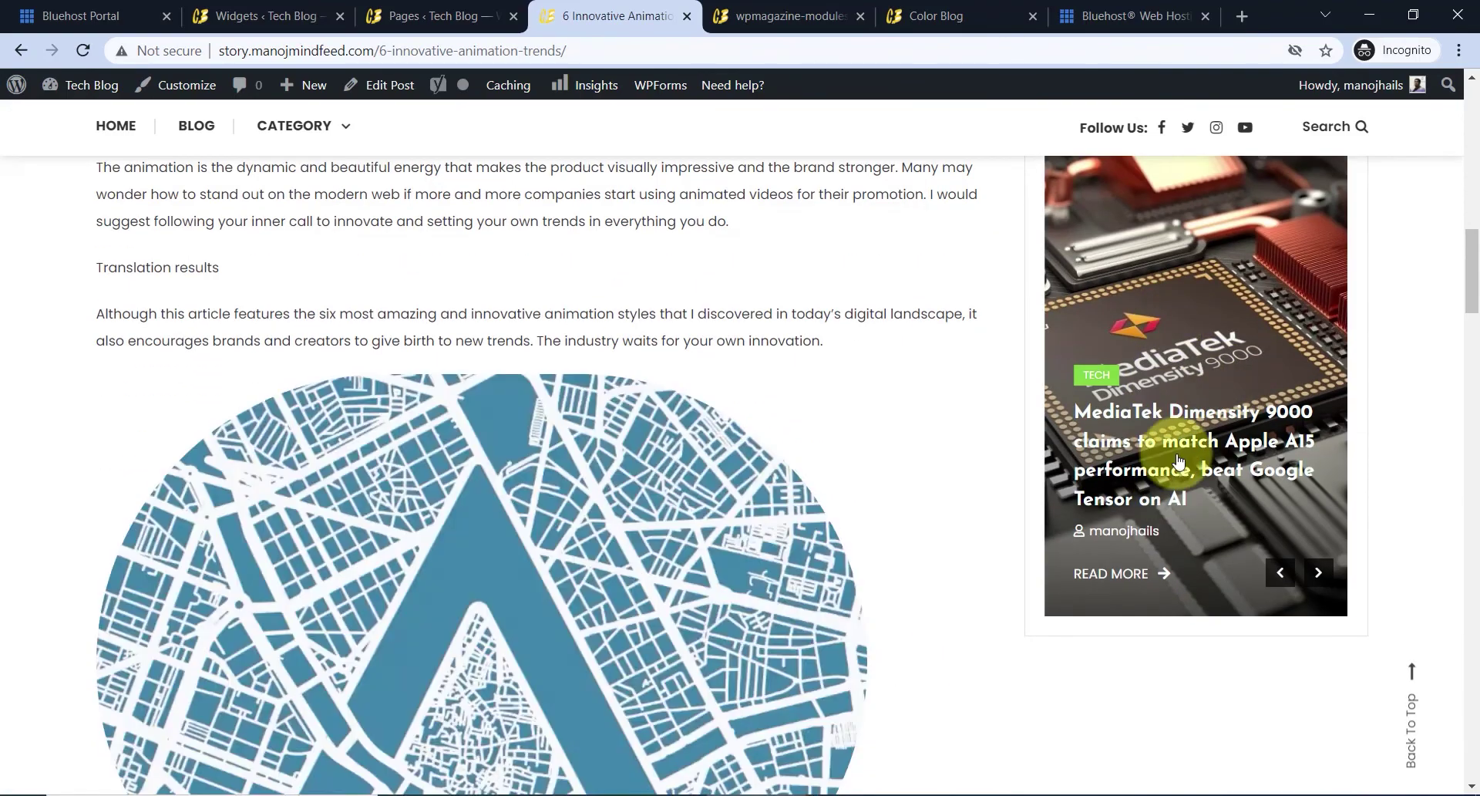
{"action": "left_click", "coordinate": [1329, 580]}
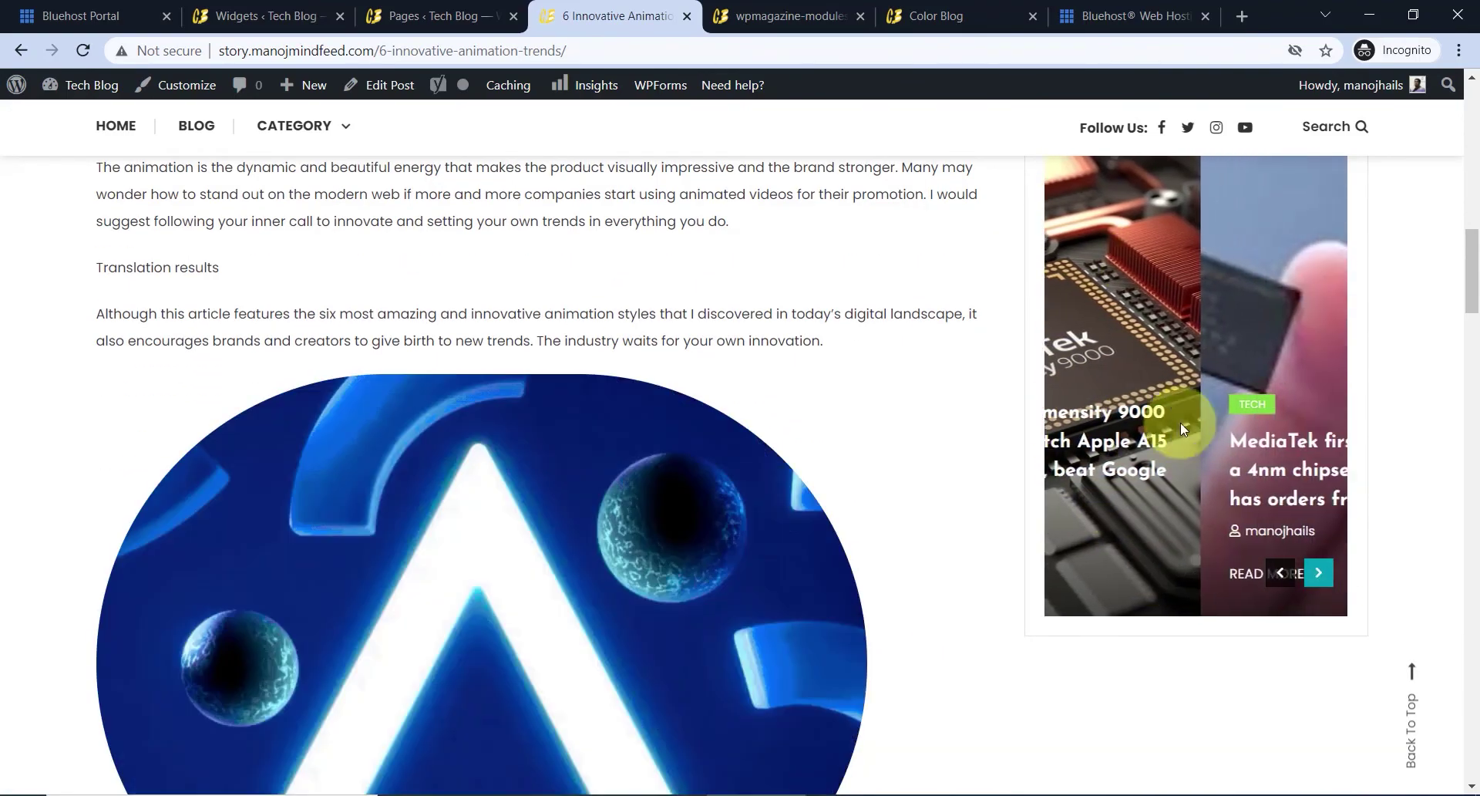
{"action": "scroll", "coordinate": [1051, 489], "scroll_direction": "down", "scroll_amount": 10}
{"action": "scroll", "coordinate": [1057, 492], "scroll_direction": "down", "scroll_amount": 20}
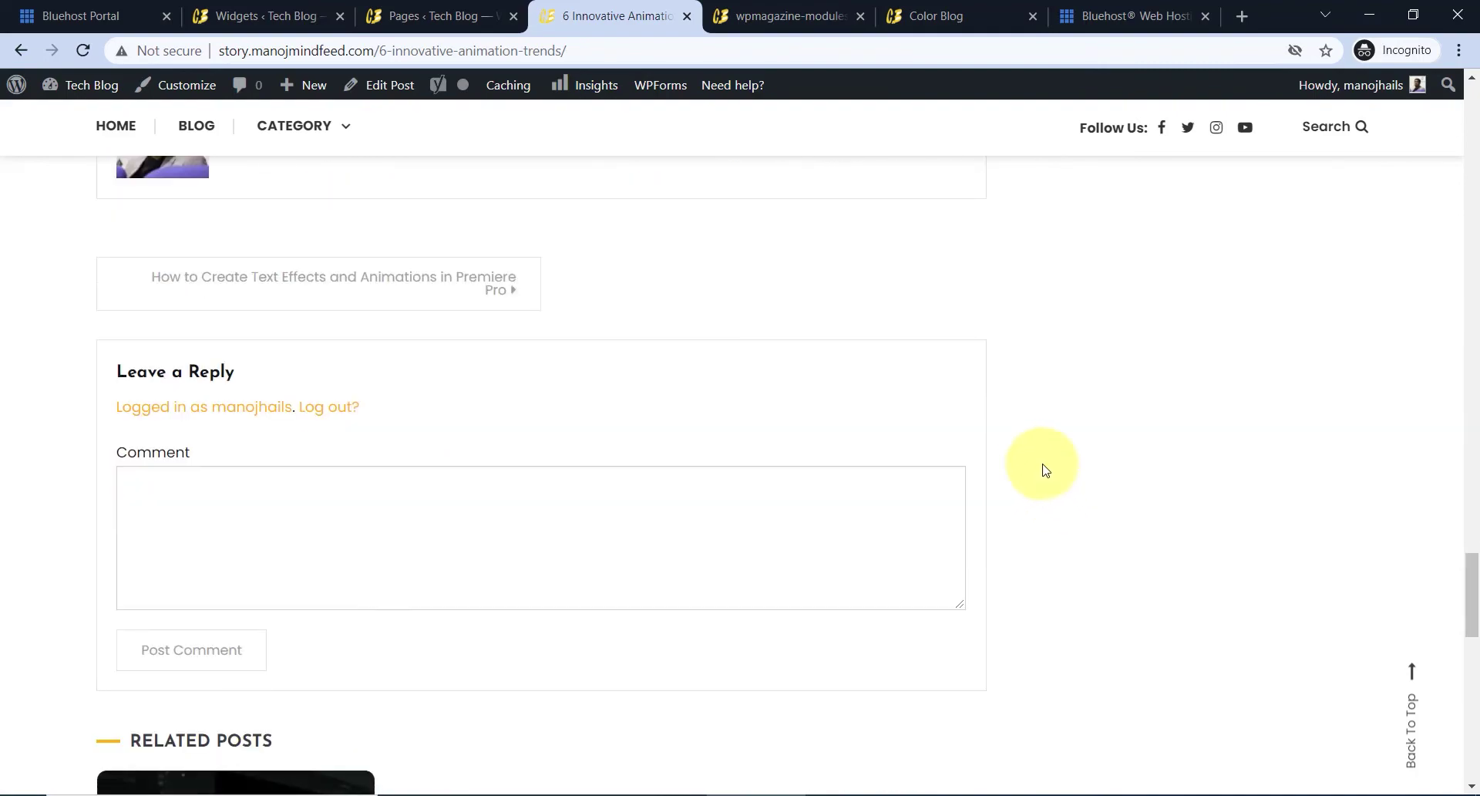
{"action": "scroll", "coordinate": [1046, 469], "scroll_direction": "up", "scroll_amount": 2}
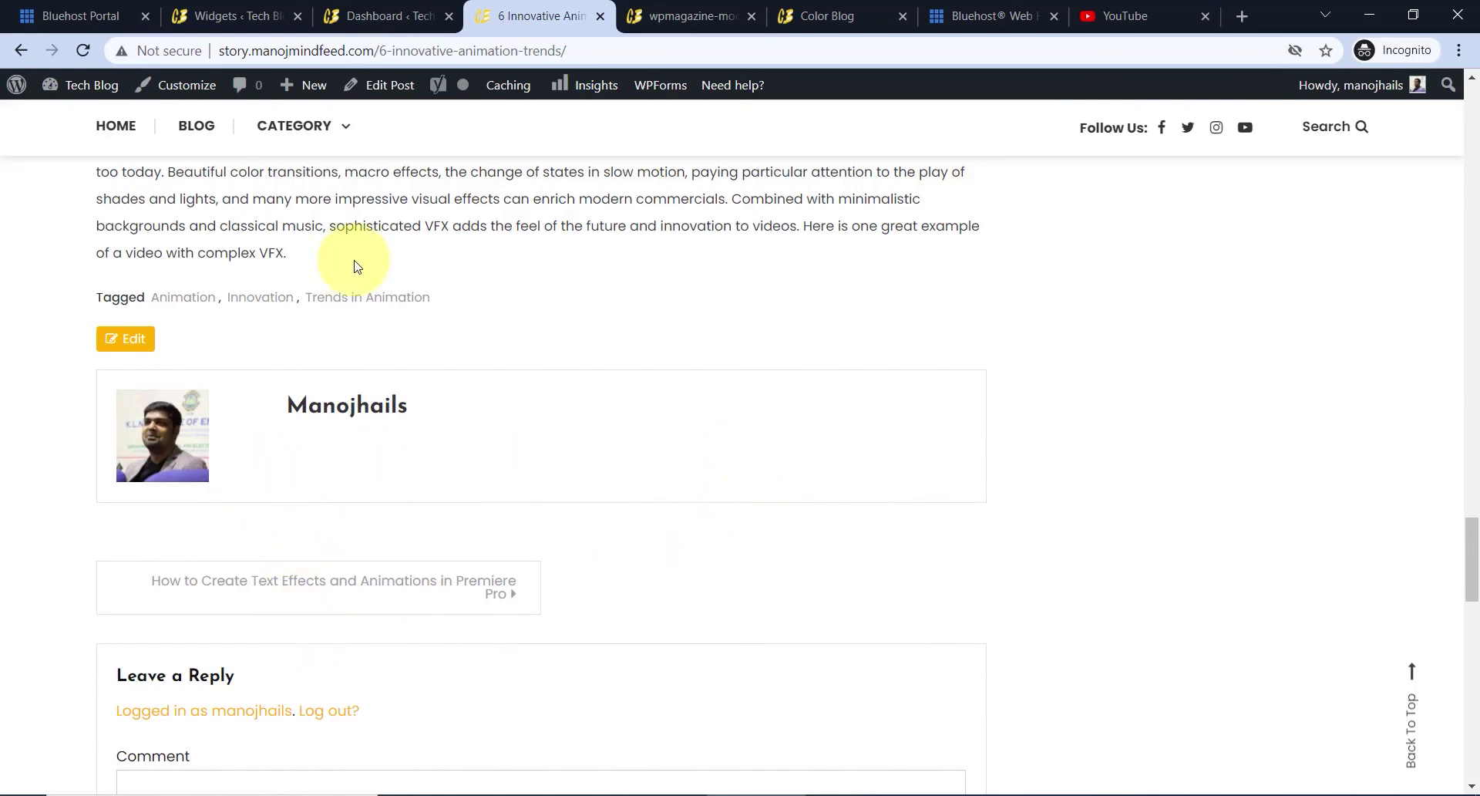
- In the author's user profile, fill the Website field with the blog's address
{"action": "left_click", "coordinate": [342, 9]}
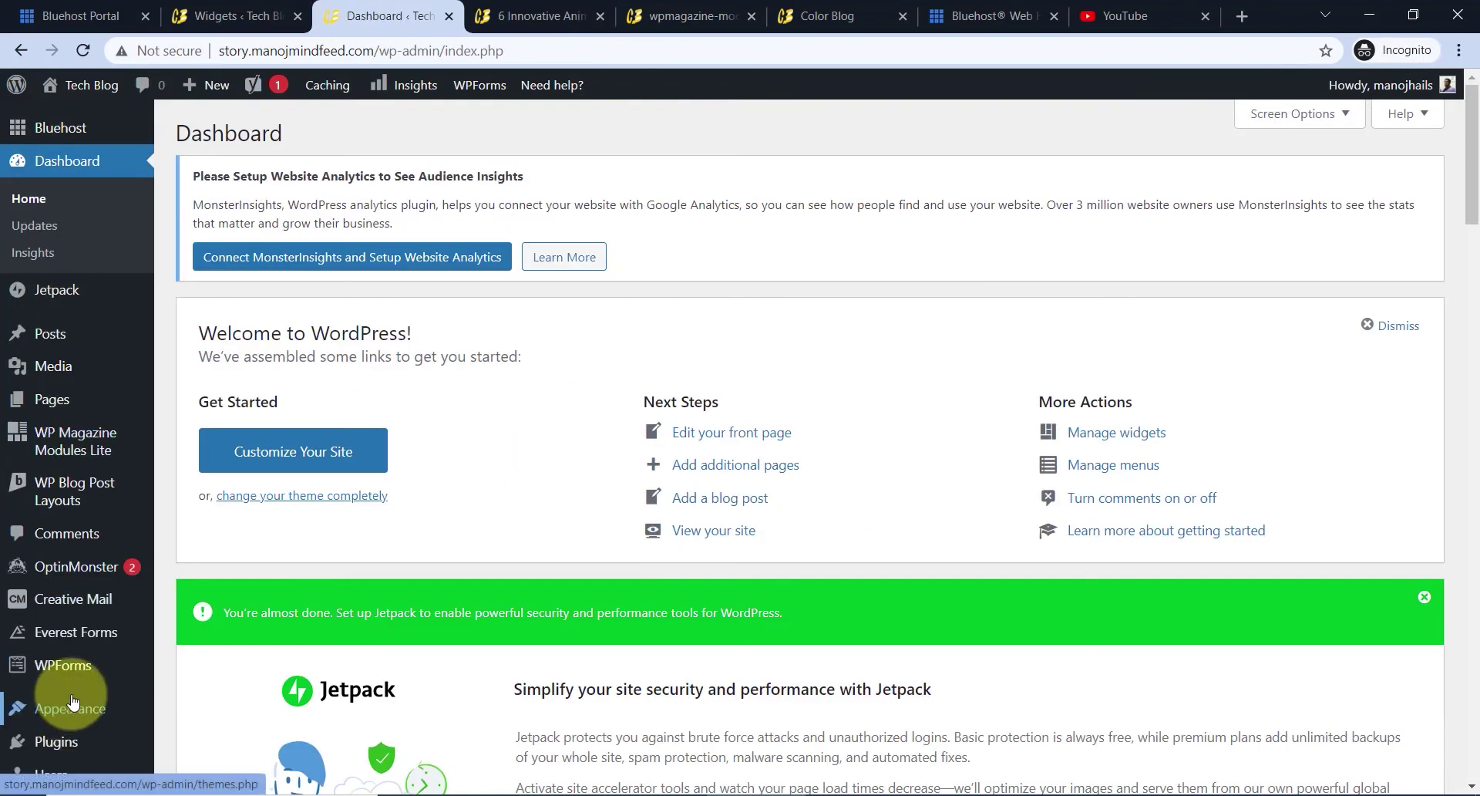
{"action": "scroll", "coordinate": [77, 709], "scroll_direction": "down", "scroll_amount": 5}
{"action": "mouse_move", "coordinate": [66, 591]}
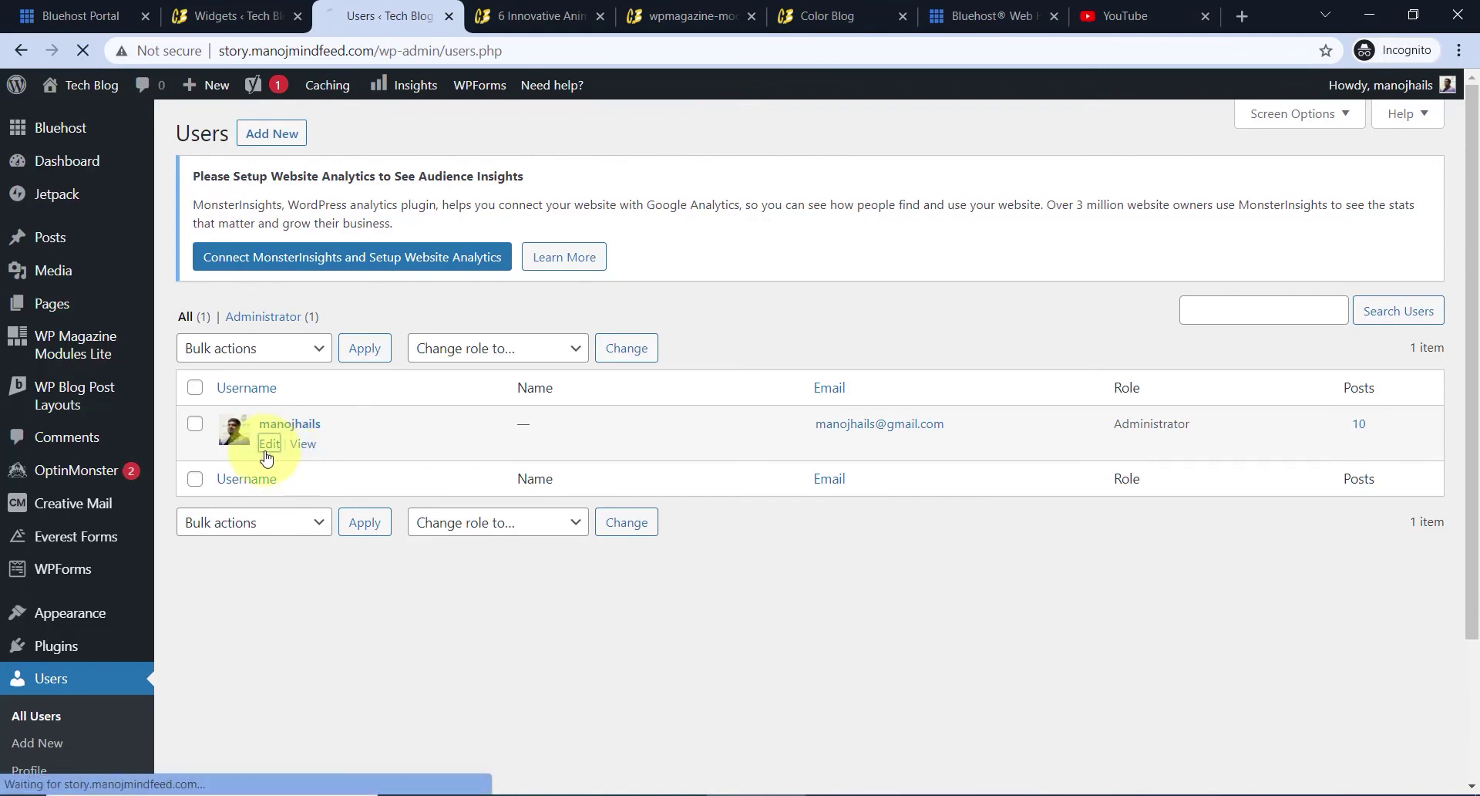
{"action": "scroll", "coordinate": [501, 356], "scroll_direction": "down", "scroll_amount": 8}
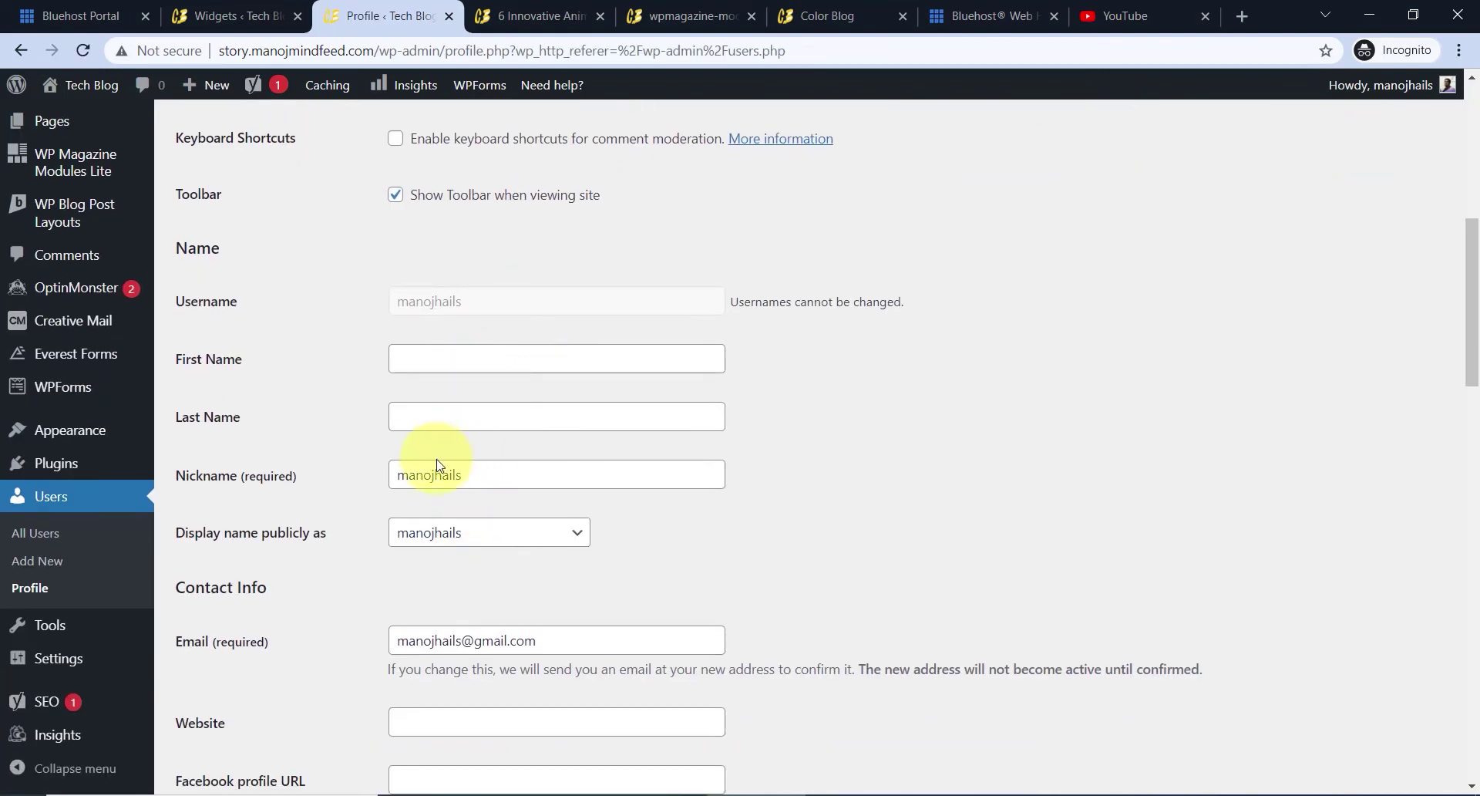
{"action": "scroll", "coordinate": [486, 407], "scroll_direction": "down", "scroll_amount": 5}
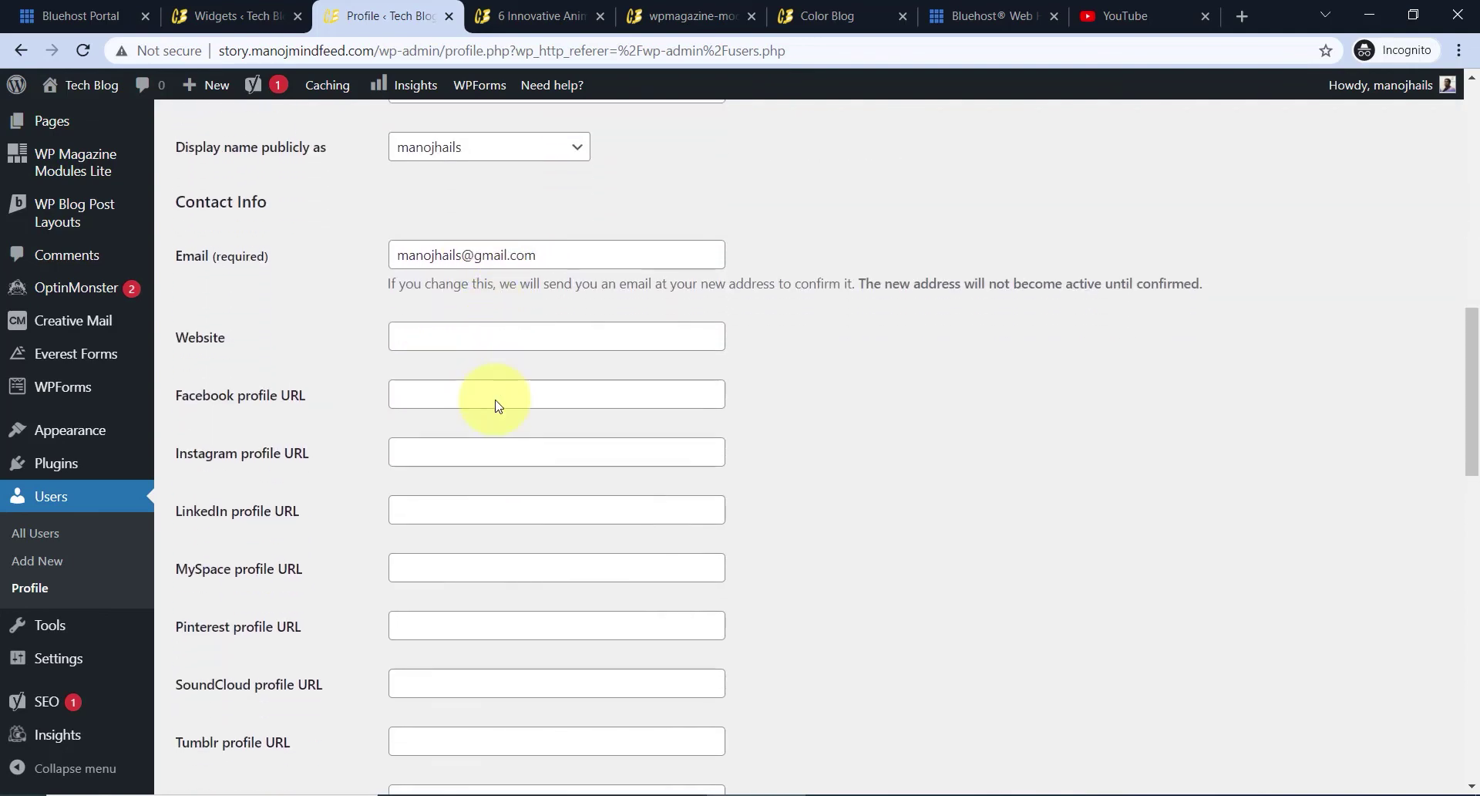
{"action": "scroll", "coordinate": [497, 405], "scroll_direction": "down", "scroll_amount": 1}
{"action": "left_click", "coordinate": [455, 244]}
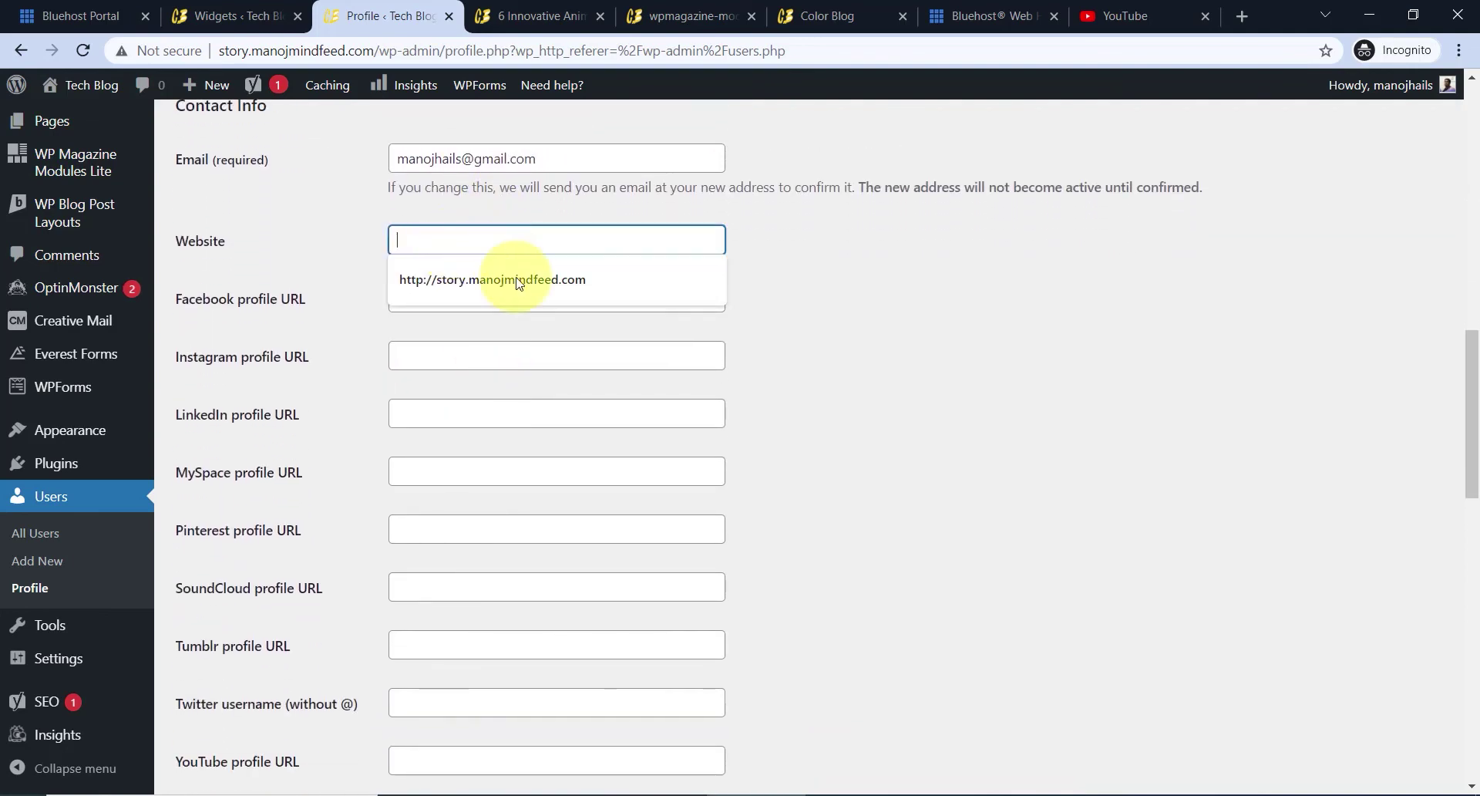
{"action": "left_click", "coordinate": [601, 274]}
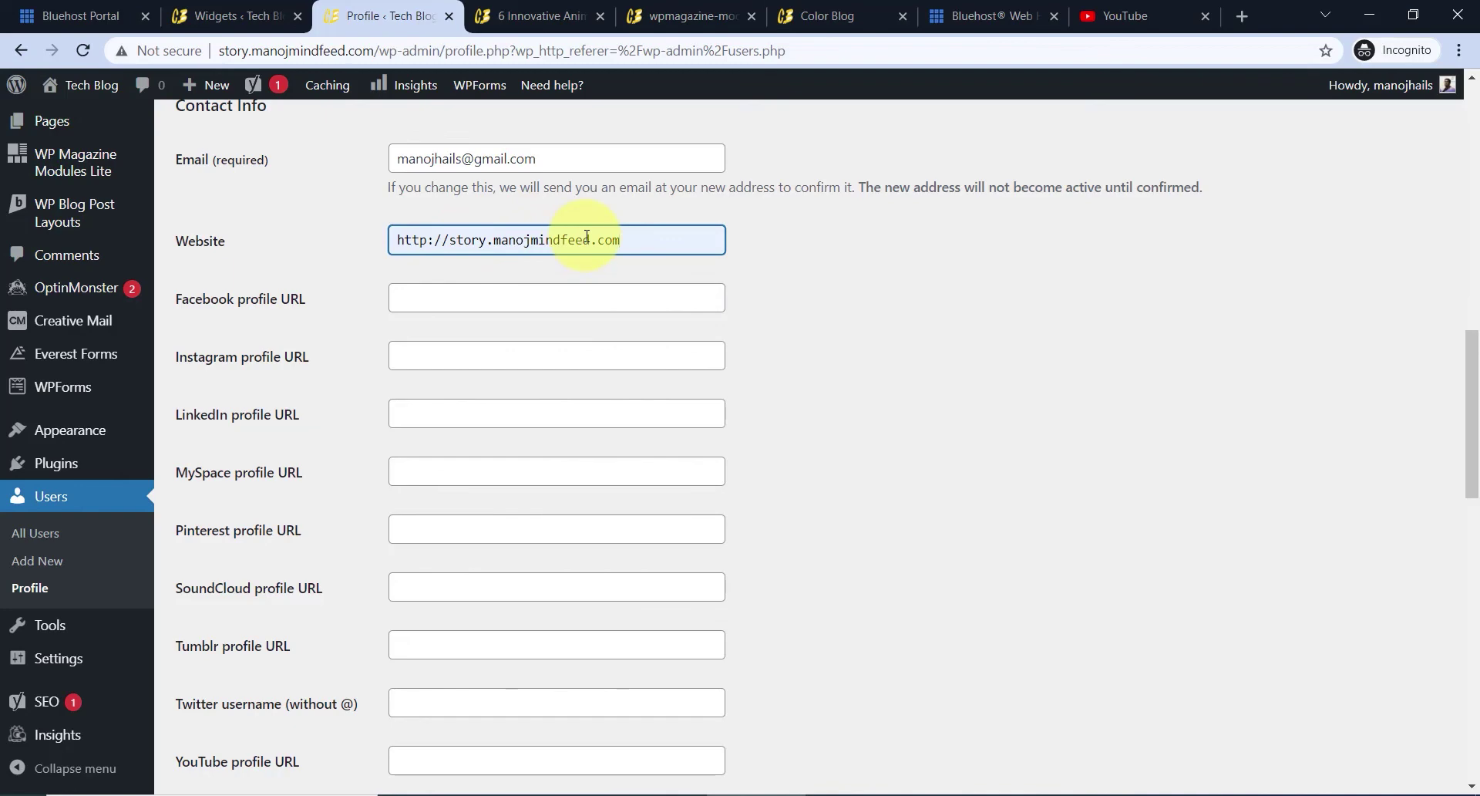
- Paste the bio 'Educator | YouTuber | Blogger' into Biographical Info and save the profile
{"action": "scroll", "coordinate": [570, 367], "scroll_direction": "down", "scroll_amount": 2}
{"action": "scroll", "coordinate": [354, 346], "scroll_direction": "up", "scroll_amount": 1}
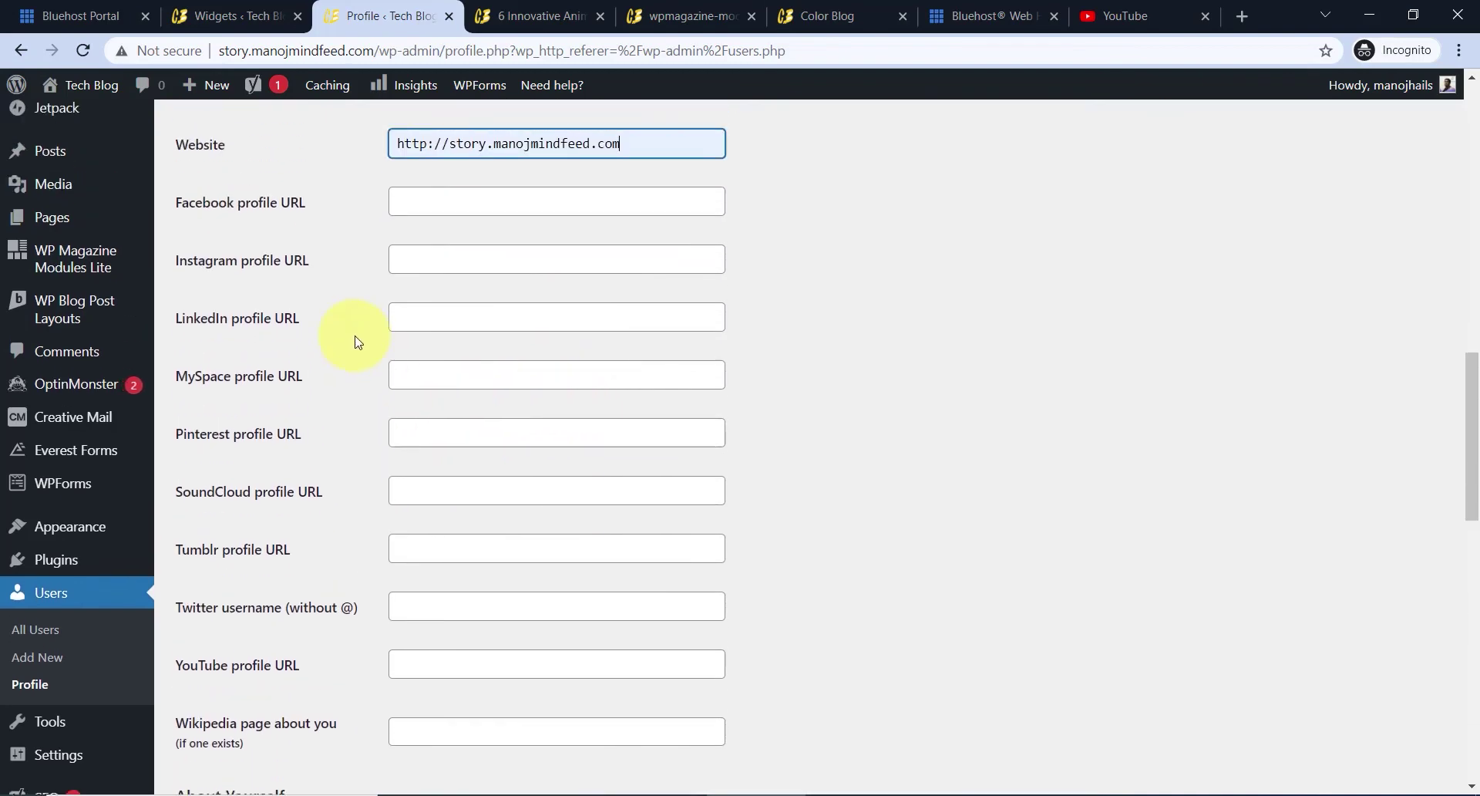
{"action": "scroll", "coordinate": [478, 368], "scroll_direction": "down", "scroll_amount": 3}
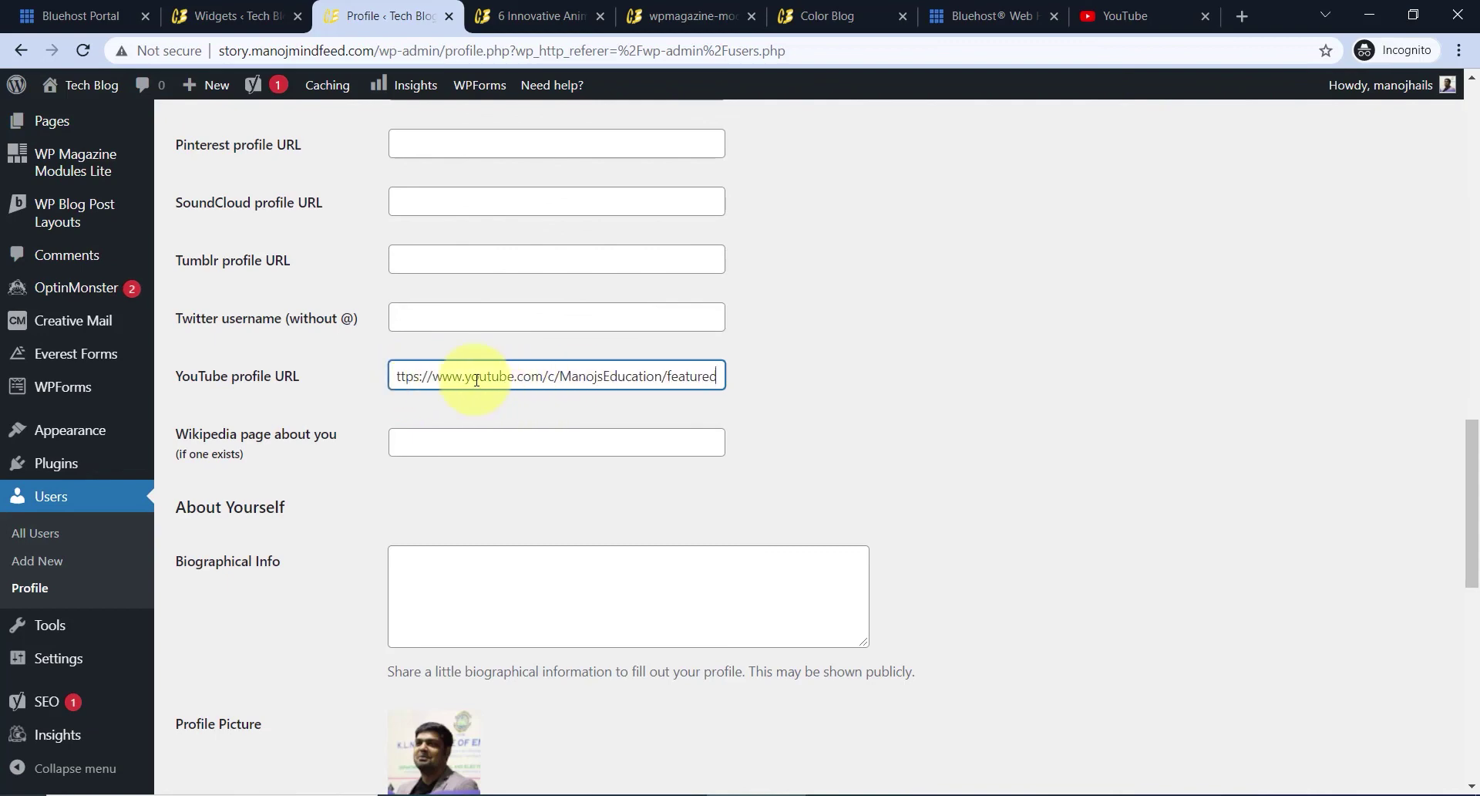
{"action": "scroll", "coordinate": [466, 380], "scroll_direction": "down", "scroll_amount": 2}
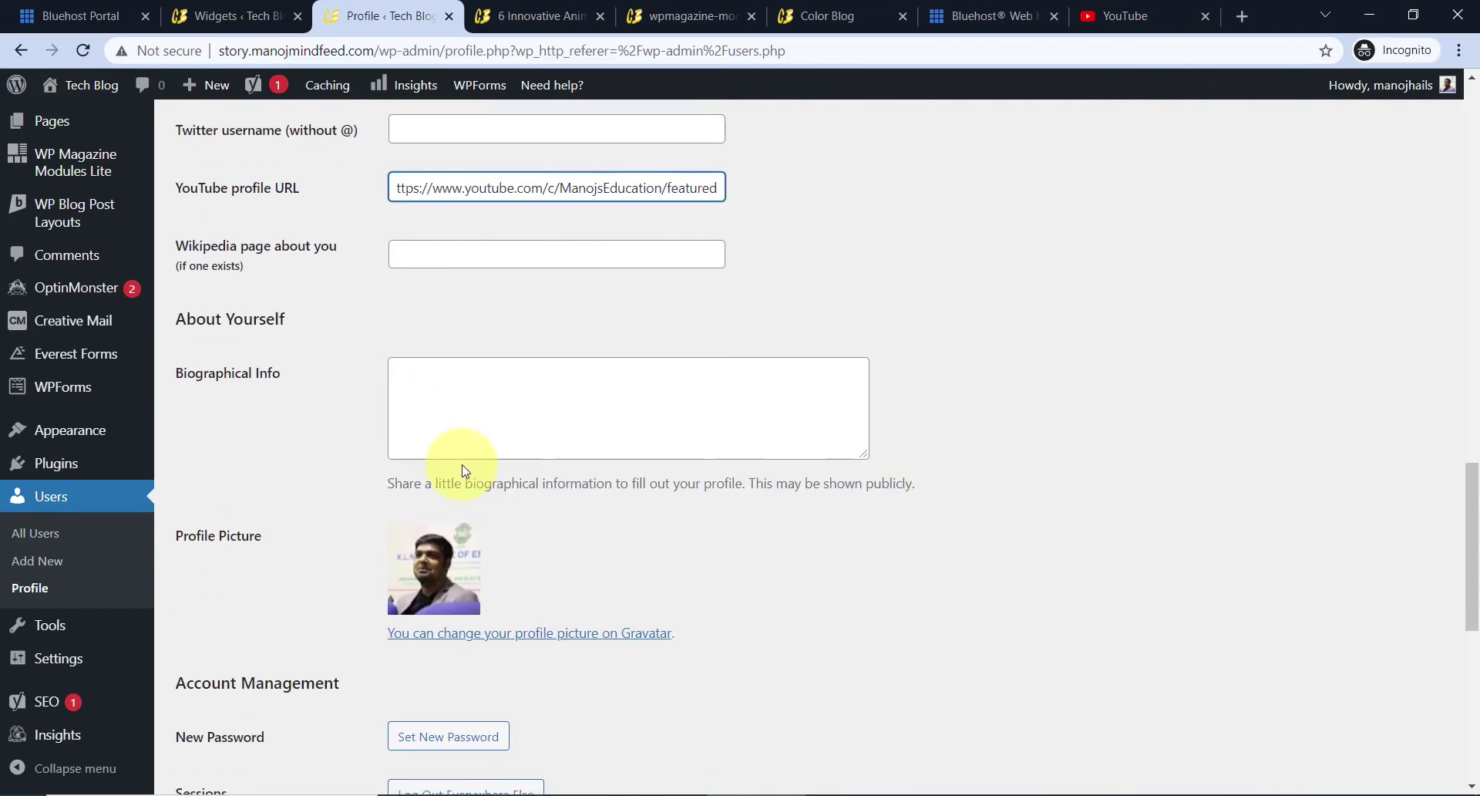
{"action": "left_click", "coordinate": [462, 419]}
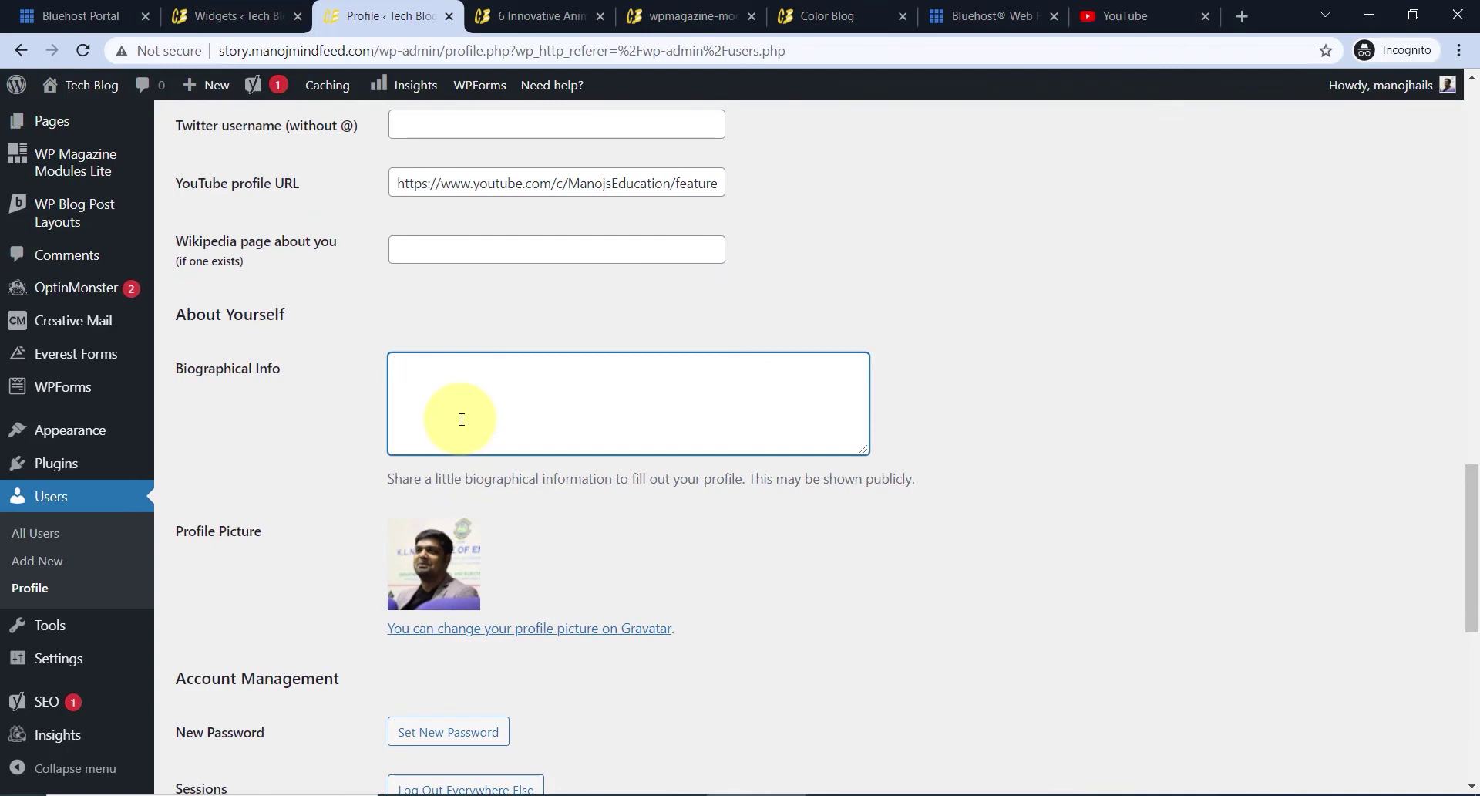
{"action": "type", "text": "Educator | YouTuber | Blogger"}
{"action": "scroll", "coordinate": [463, 424], "scroll_direction": "down", "scroll_amount": 2}
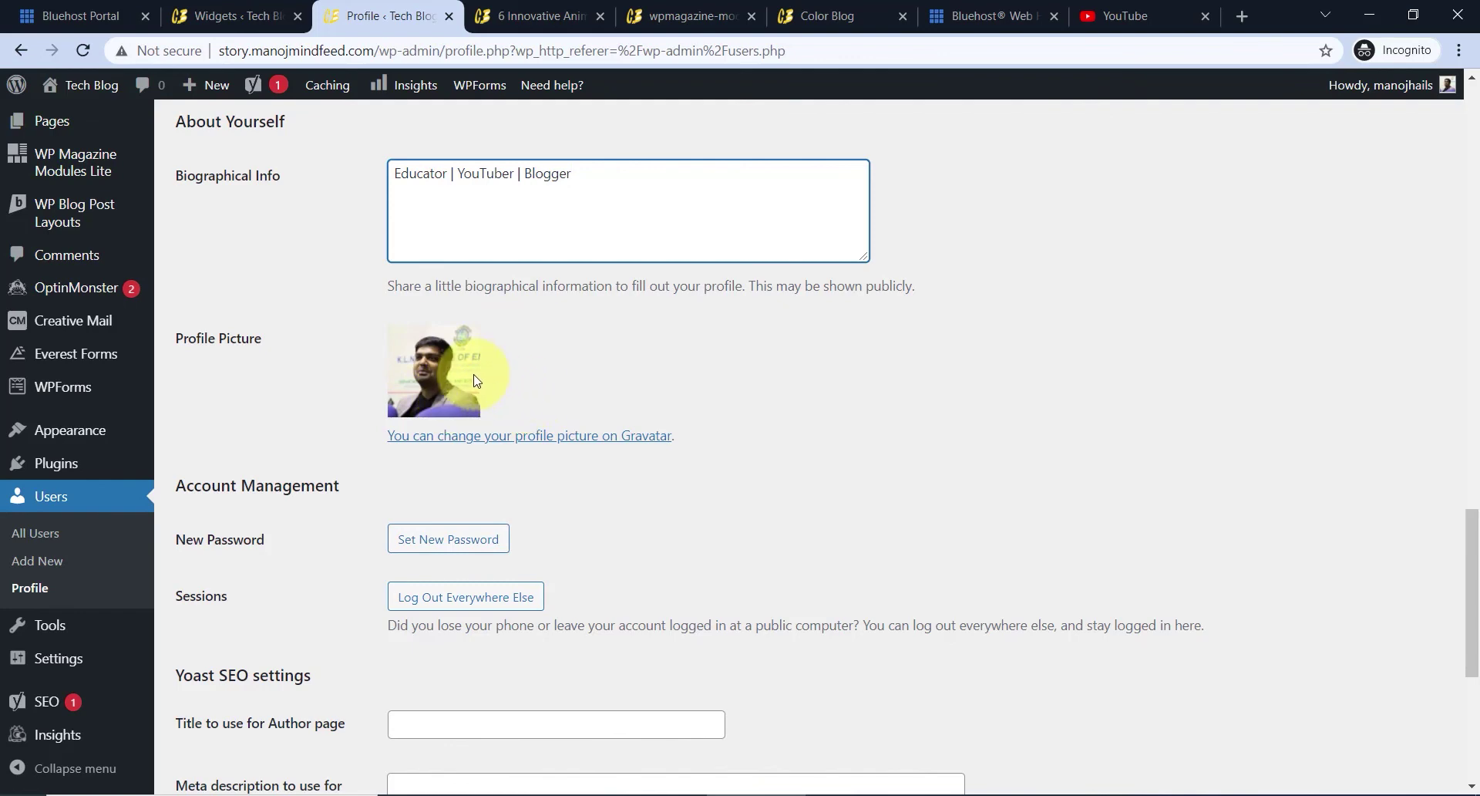
{"action": "scroll", "coordinate": [476, 381], "scroll_direction": "down", "scroll_amount": 6}
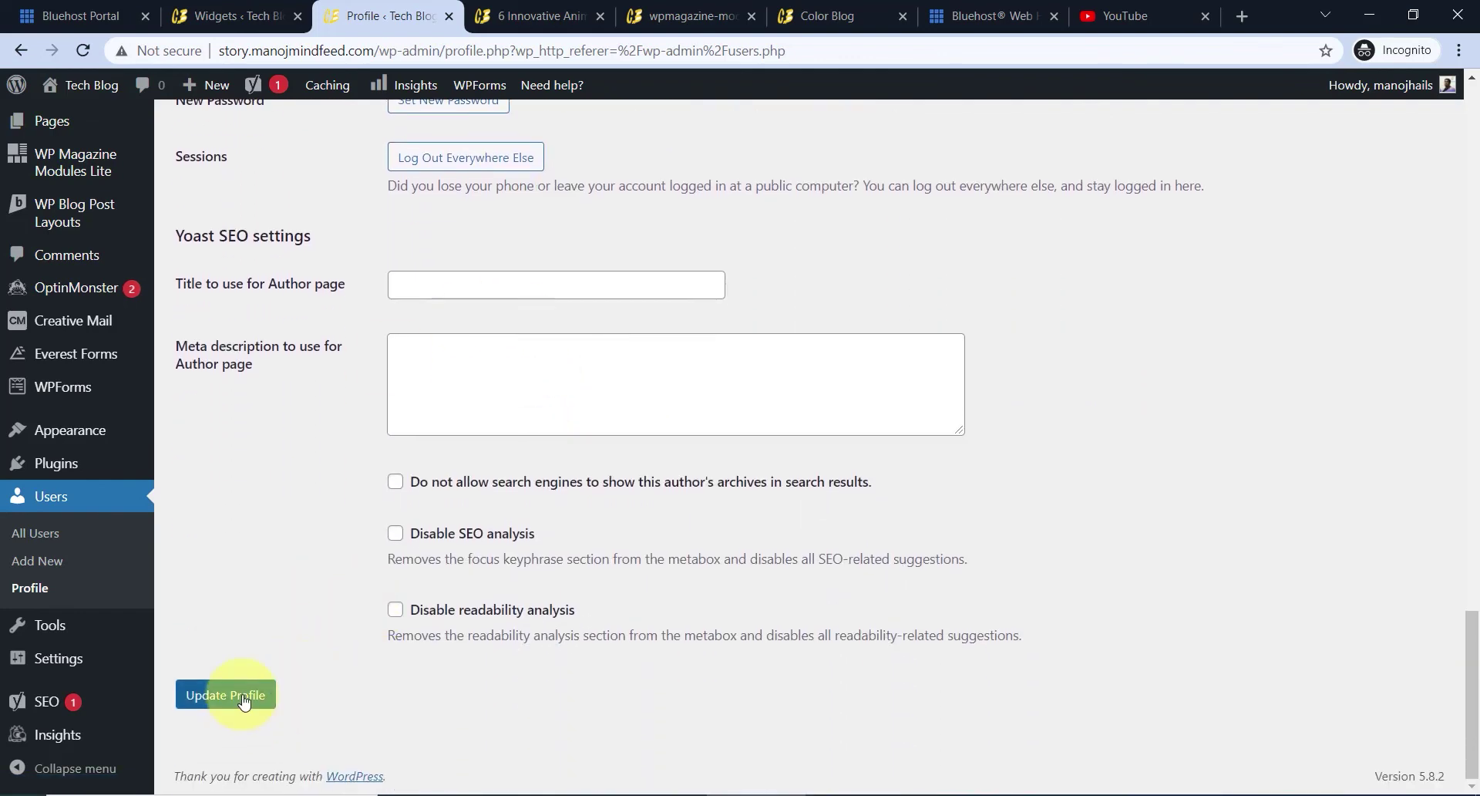
{"action": "scroll", "coordinate": [512, 401], "scroll_direction": "up", "scroll_amount": 7}
{"action": "scroll", "coordinate": [529, 373], "scroll_direction": "up", "scroll_amount": 3}
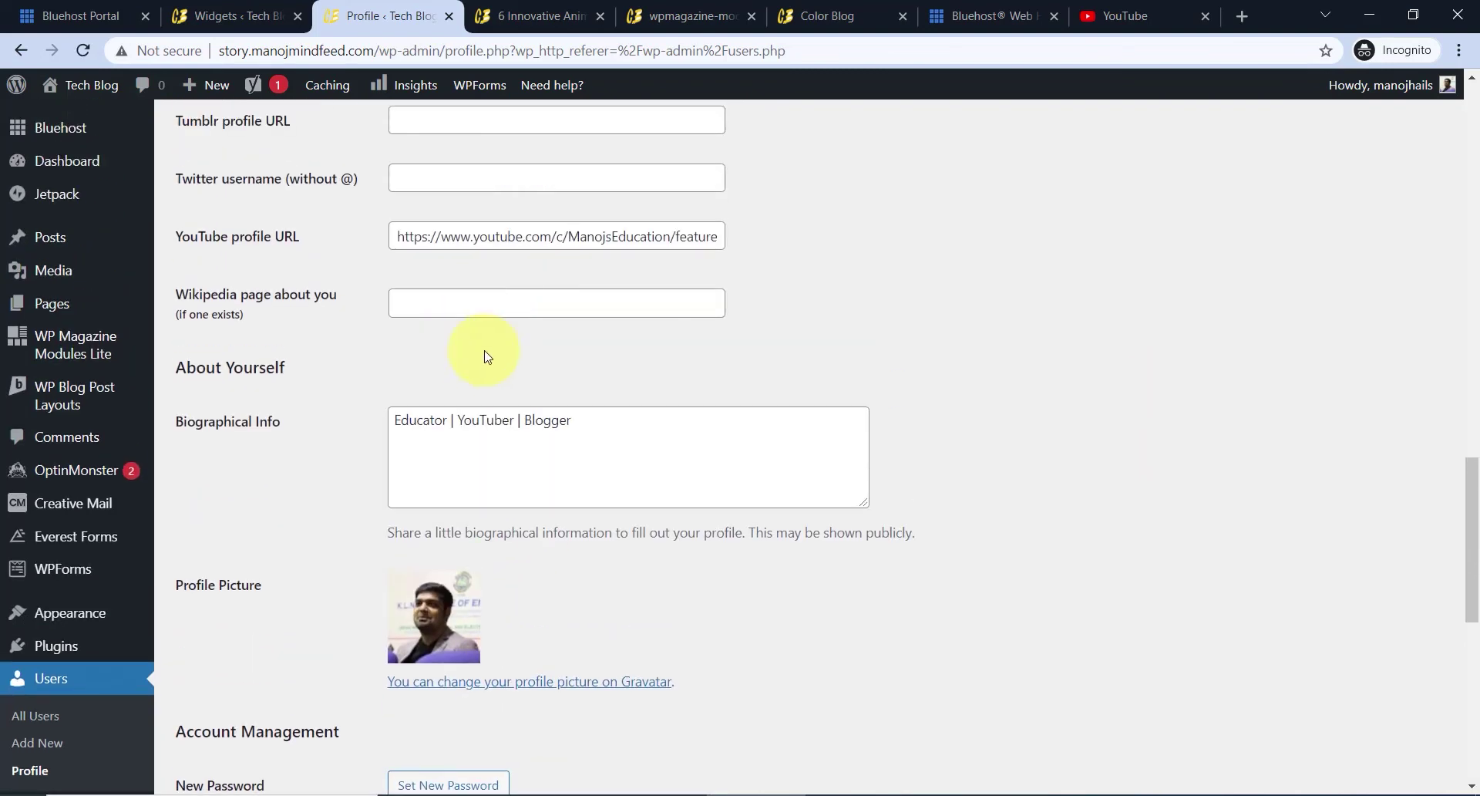
{"action": "left_click", "coordinate": [532, 15]}
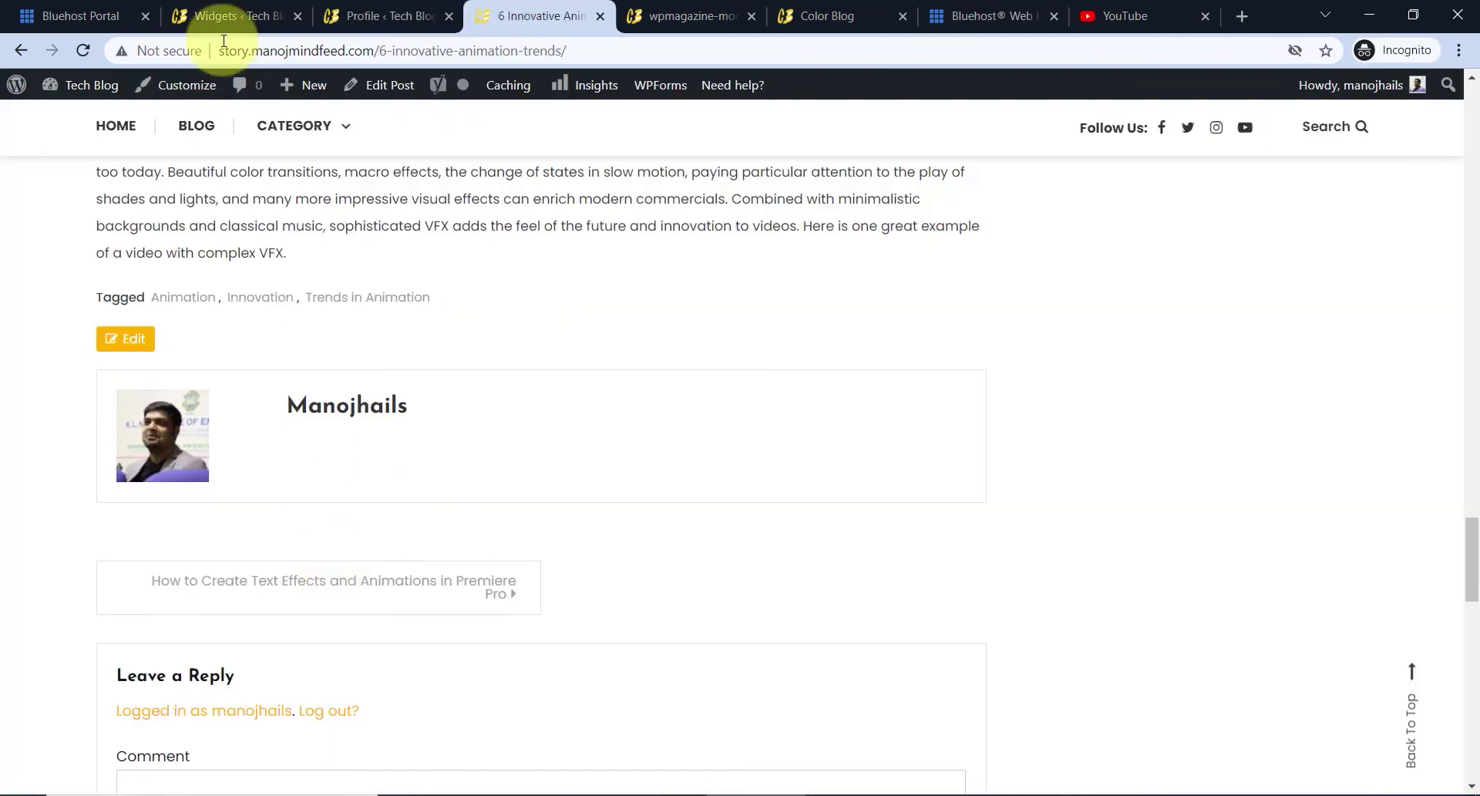
- Reload the 6 Innovative Animation Trends post and view the updated author box
{"action": "left_click", "coordinate": [83, 50]}
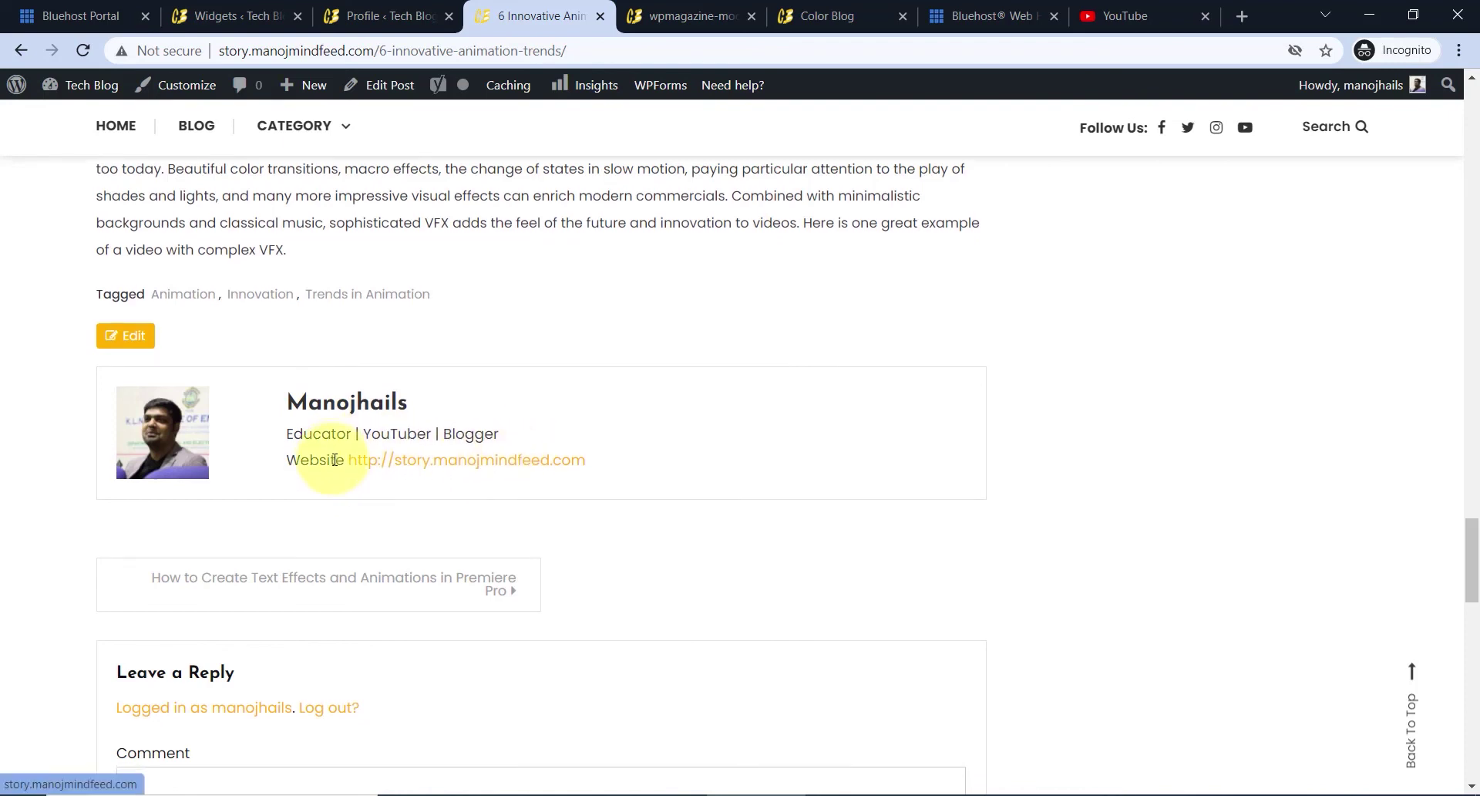
{"action": "scroll", "coordinate": [337, 467], "scroll_direction": "down", "scroll_amount": 1}
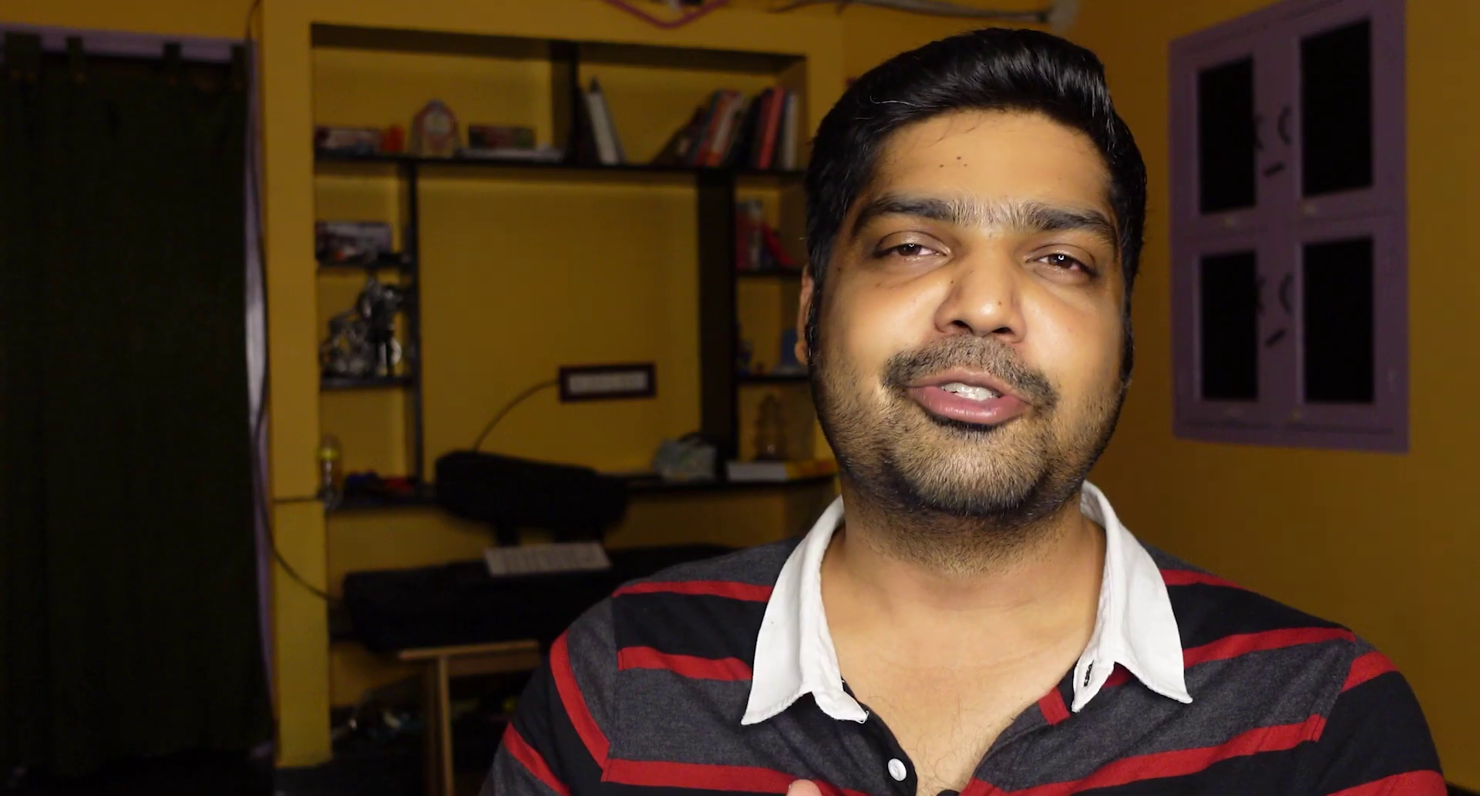